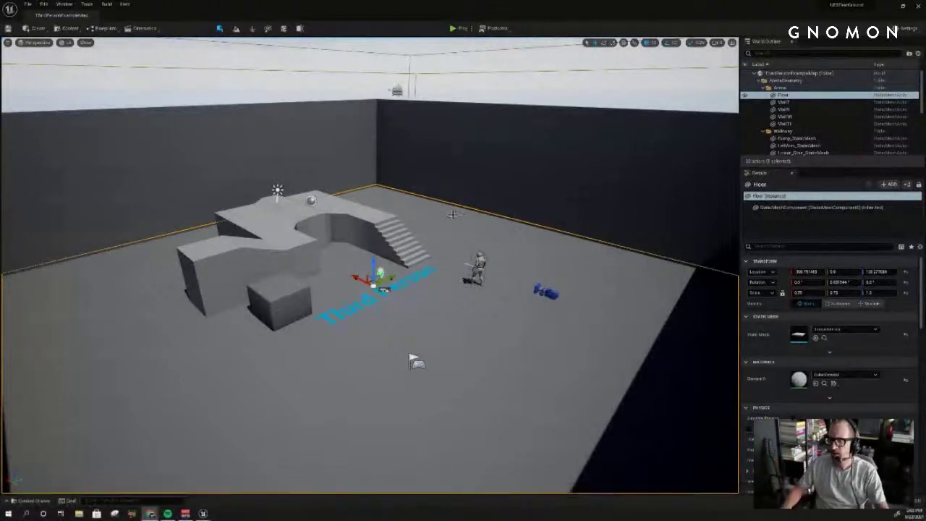
Step: Examine the third-person example arena from several angles and distances
right_drag(451, 213, 505, 227)
key(a)
key(s)
key(w)
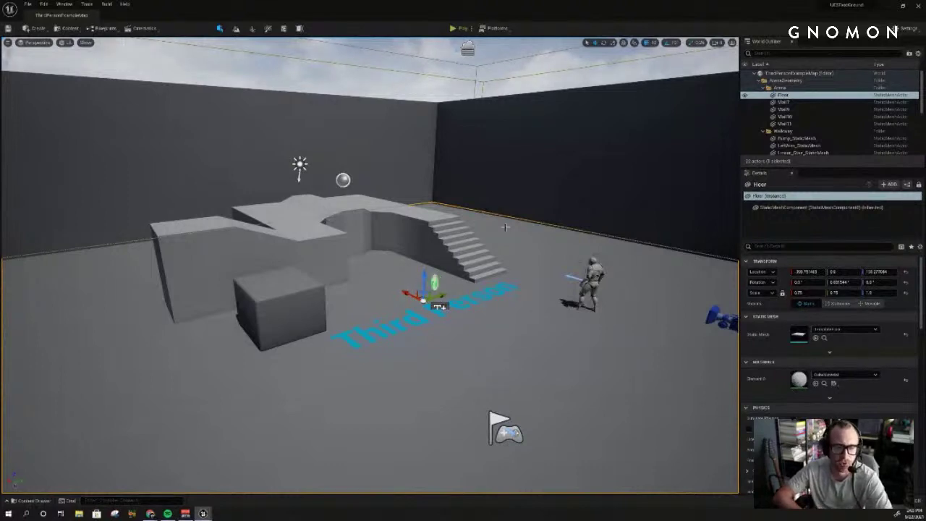
right_drag(492, 206, 572, 193)
key(s)
key(s)
key(s)
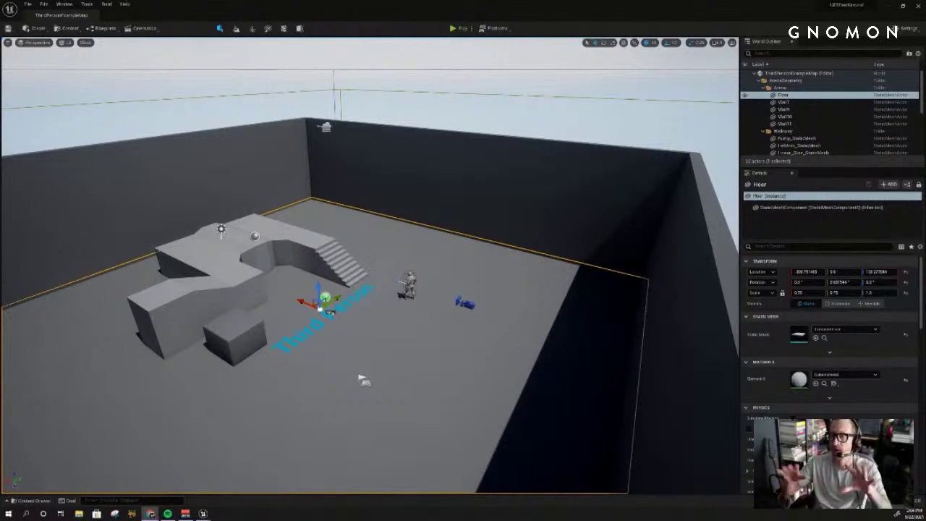
right_drag(585, 196, 679, 178)
Step: Show and hide the Content Drawer to view the project's content folders alongside the example arena
key(ctrl+space)
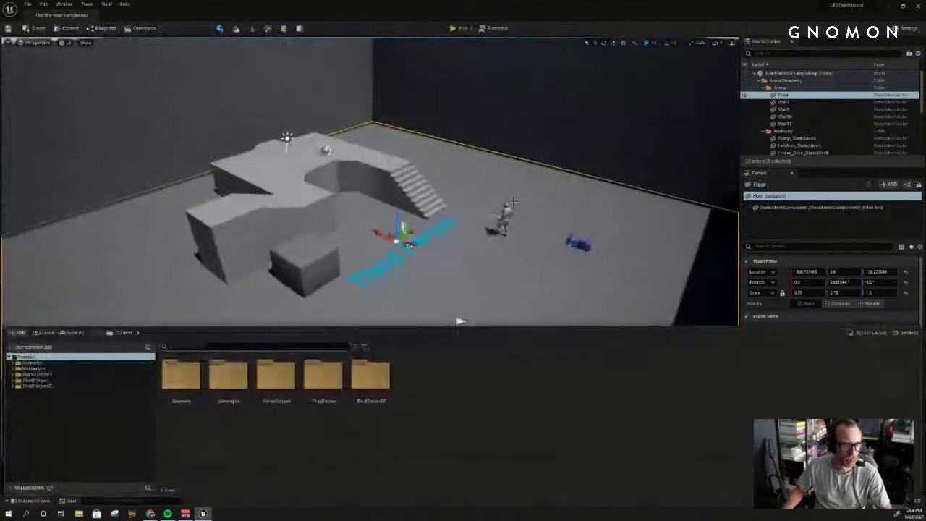
click(362, 264)
key(ctrl+space)
key(ctrl+space)
key(ctrl+space)
key(ctrl+space)
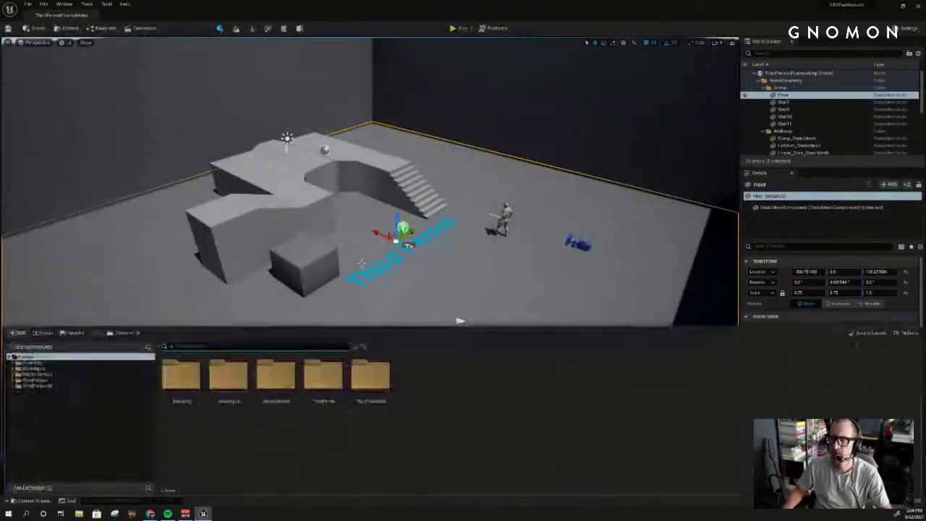
key(ctrl+space)
right_drag(377, 247, 275, 247)
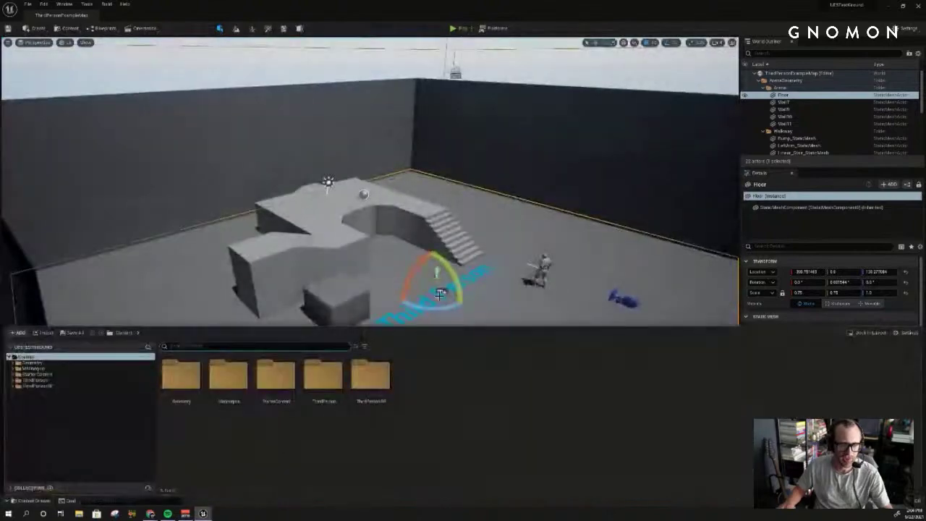
key(ctrl+space)
right_drag(412, 309, 409, 304)
key(w)
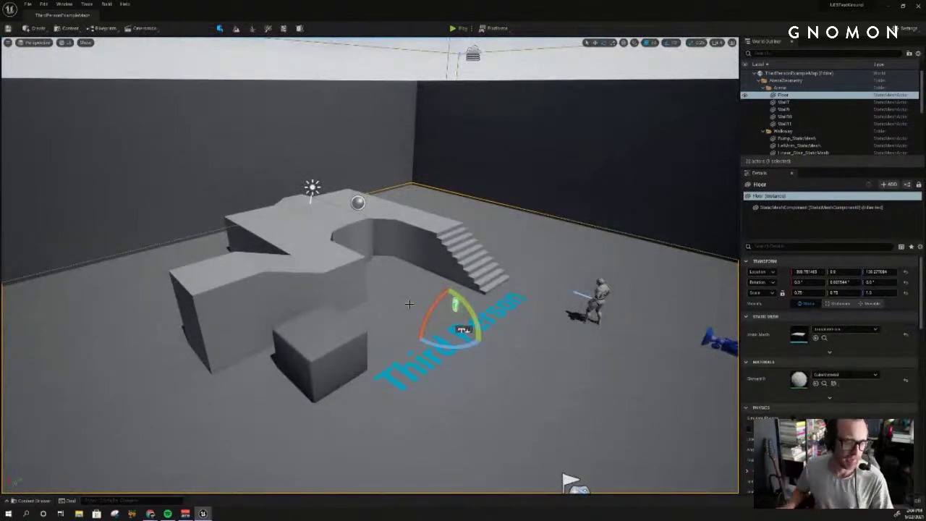
right_drag(384, 258, 405, 258)
key(ctrl+space)
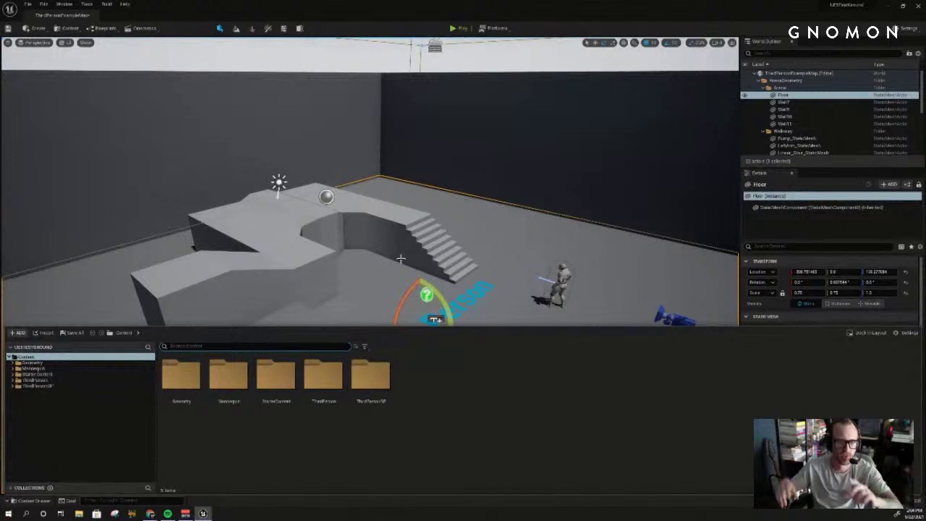
right_drag(480, 262, 461, 261)
Step: Create a new folder named ArtJam inside the project's Content folder
key(ctrl+space)
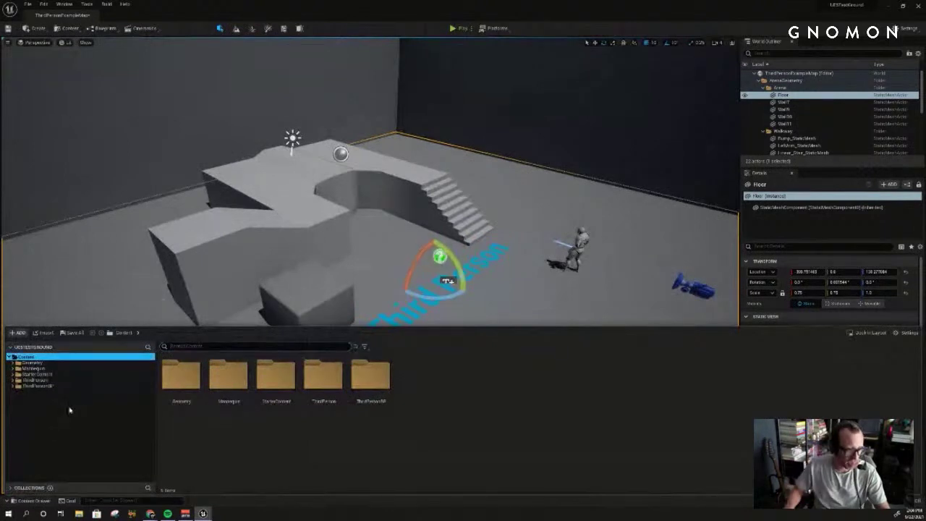
right_click(69, 411)
click(108, 253)
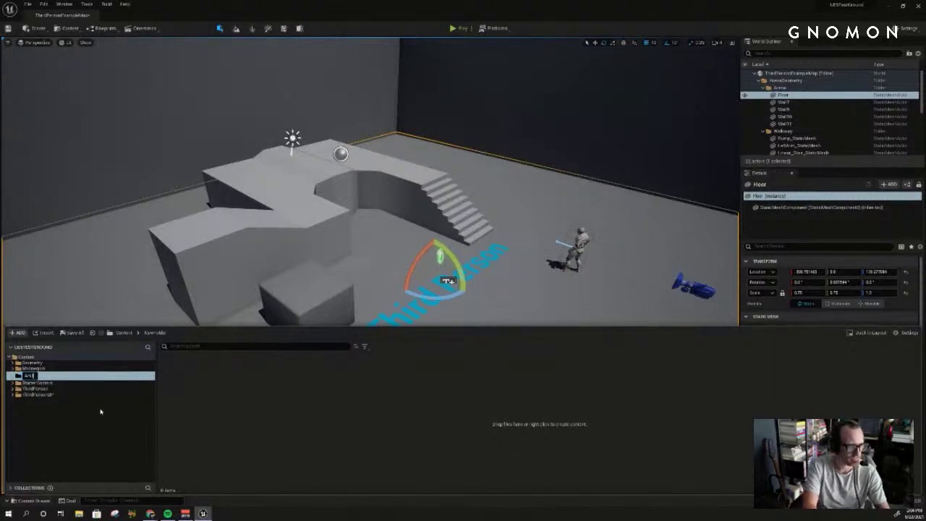
text(Art)
key(BackSpace)
key(Return)
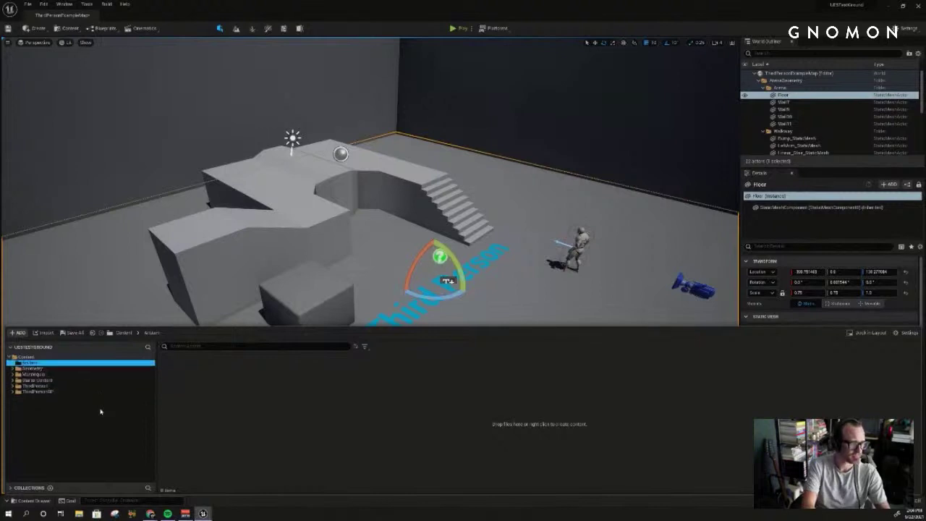
Step: Create a new level in the ArtJam folder and name it ArtJamLevel
right_click(217, 384)
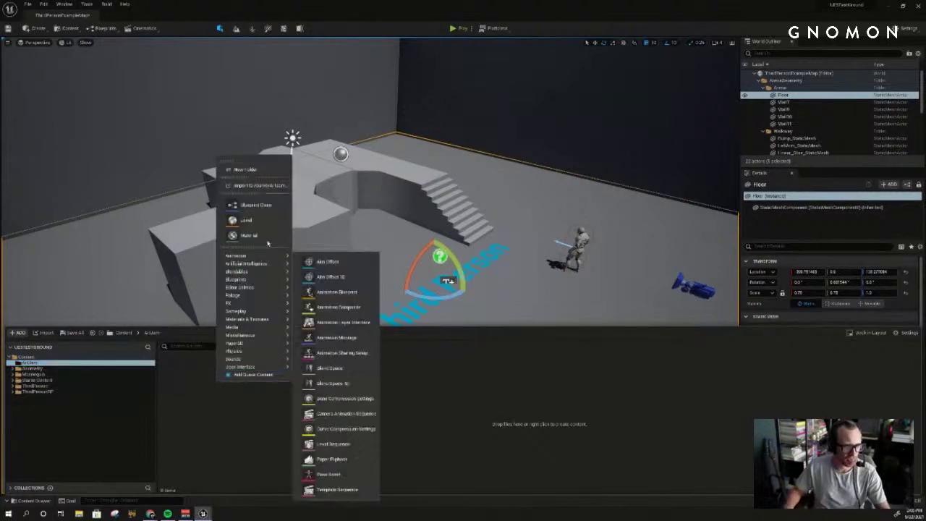
click(254, 222)
key(Return)
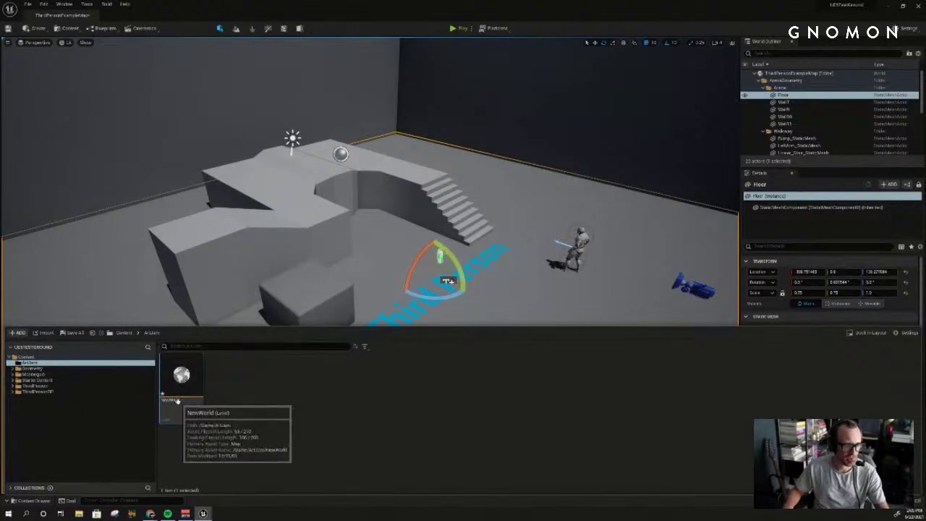
click(178, 402)
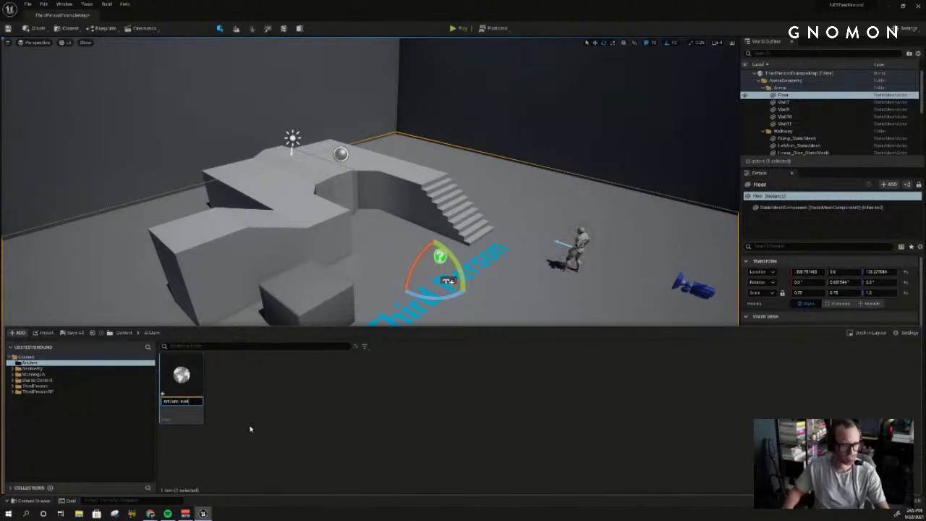
key(Return)
Step: Open ArtJamLevel without saving the changes to ThirdPersonExampleMap
double_click(191, 374)
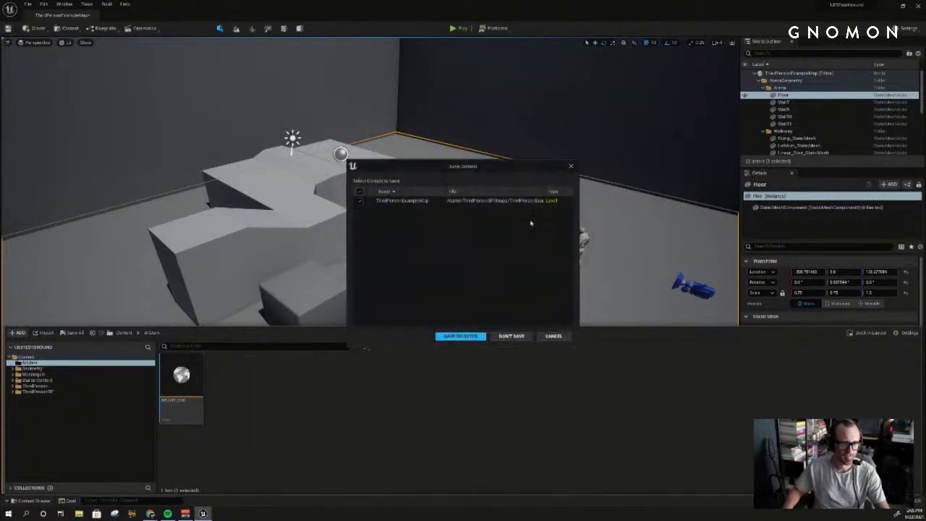
click(512, 336)
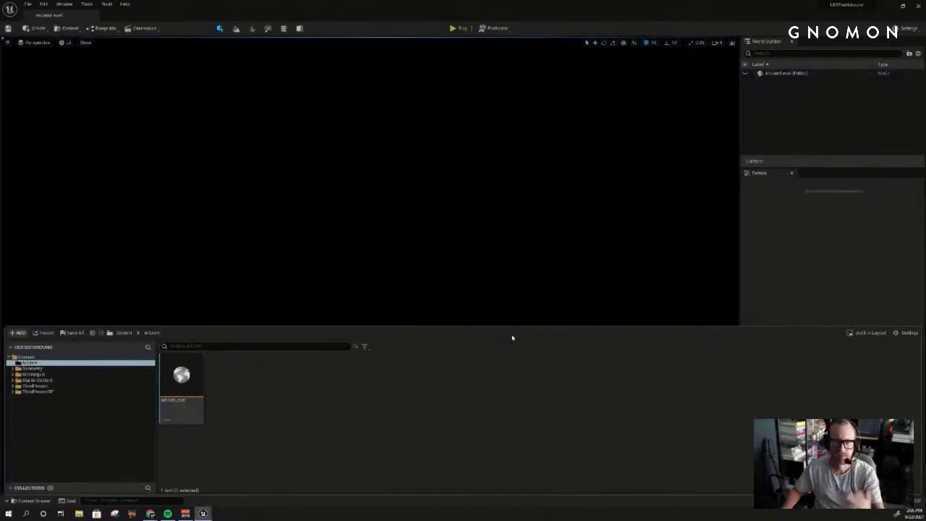
click(422, 268)
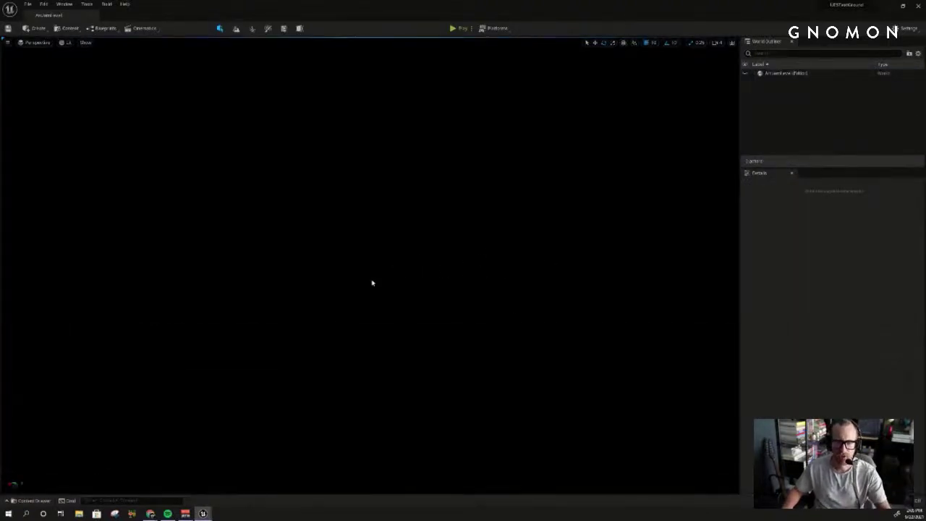
key(ctrl+space)
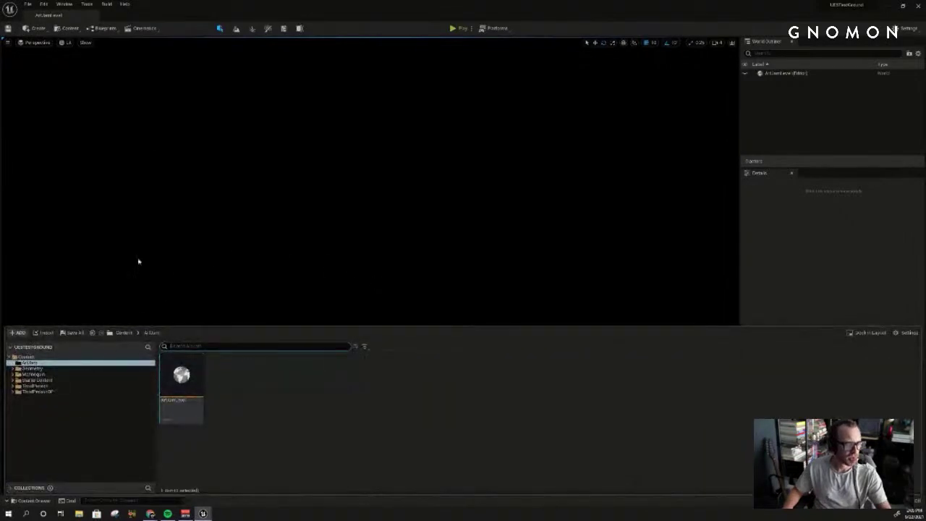
Step: Add a Plane shape to the empty level
click(35, 28)
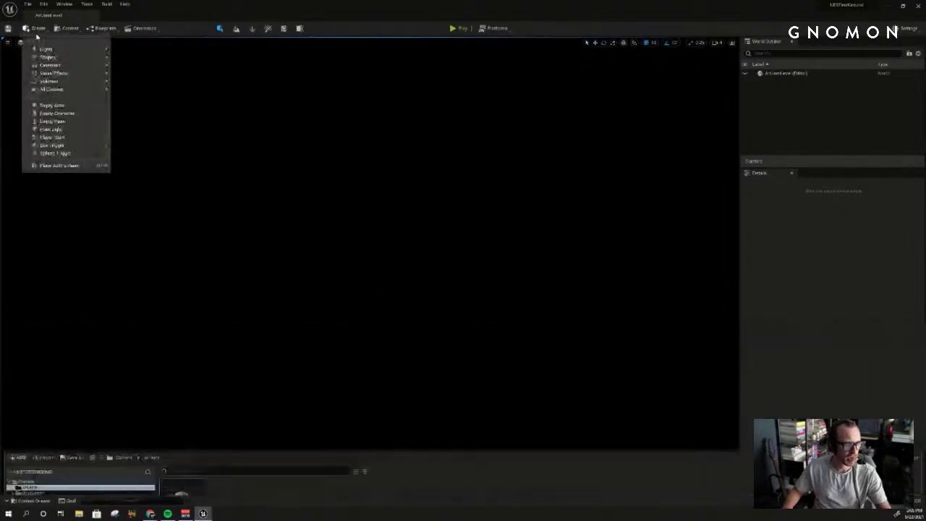
mouse_move(83, 66)
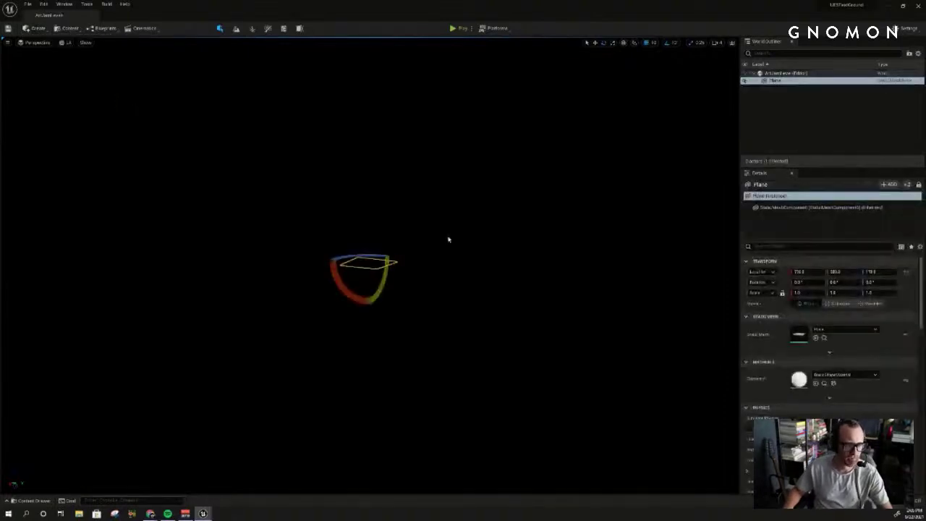
alt+drag(397, 199, 397, 235)
key(f)
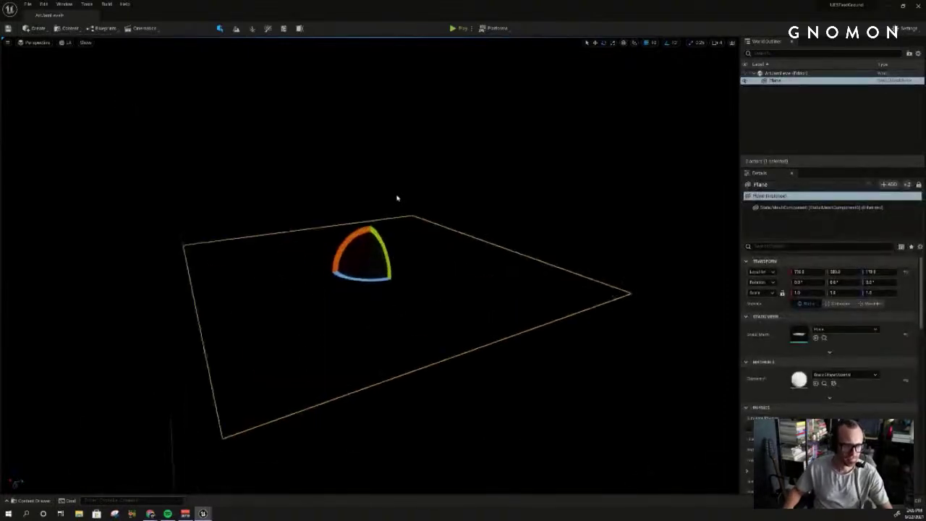
Step: Scale the plane up uniformly to about 42.5 on all axes to make a large ground surface
alt+right_drag(397, 198, 557, 243)
alt+drag(556, 243, 494, 243)
key(r)
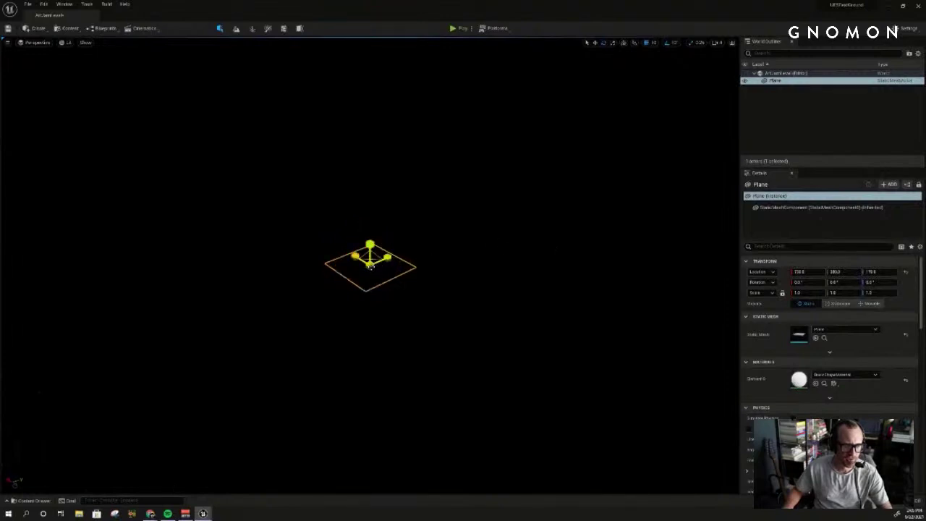
drag(370, 265, 397, 249)
drag(333, 220, 24, 2)
alt+right_drag(482, 289, 511, 289)
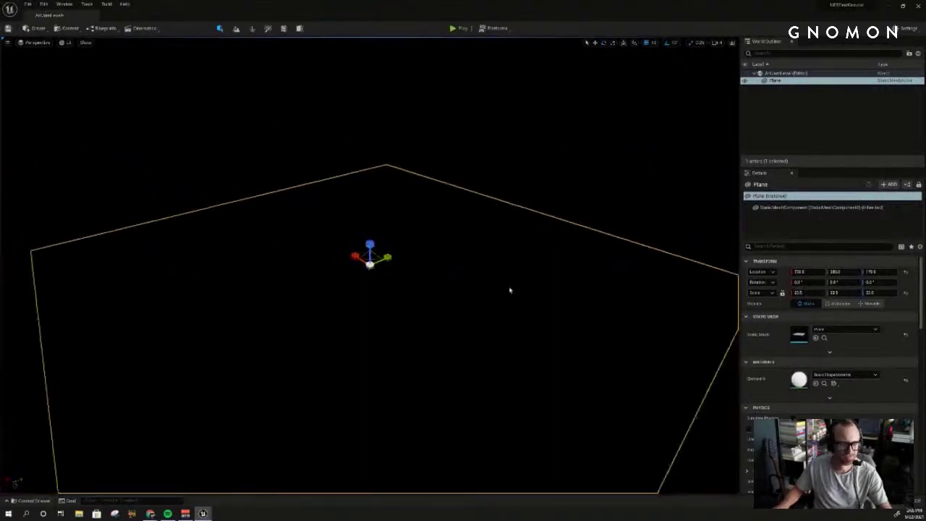
alt+right_drag(343, 304, 358, 307)
alt+drag(358, 307, 358, 300)
drag(369, 264, 72, 3)
alt+drag(412, 258, 397, 263)
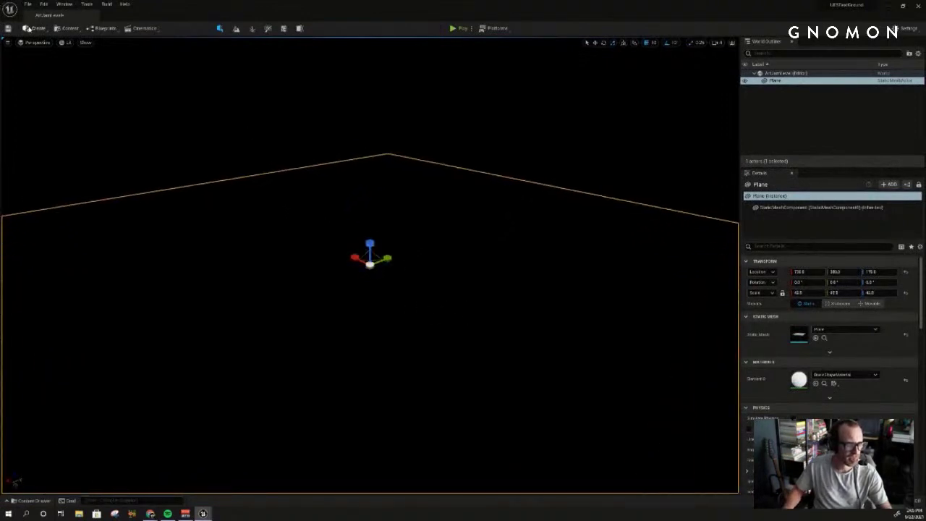
Step: Add a Sky Light to the level and raise it vertically above the plane
click(28, 27)
mouse_move(72, 51)
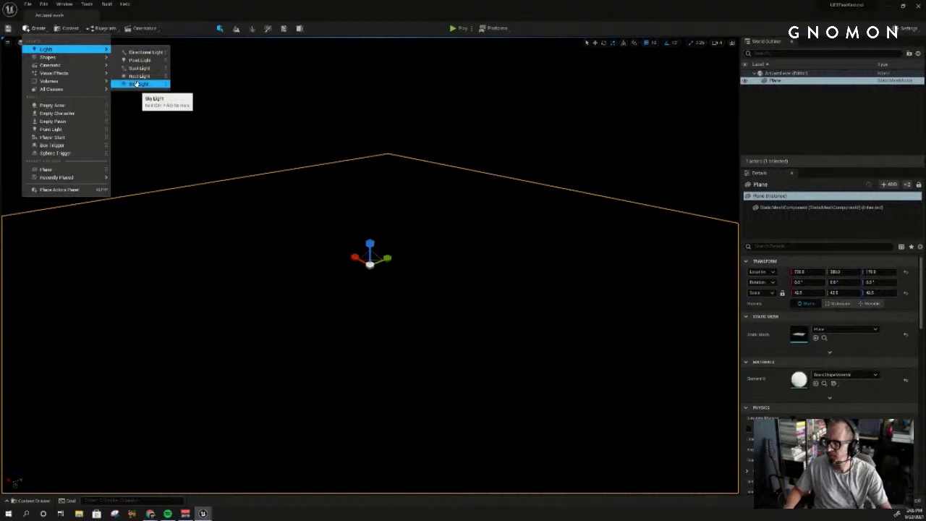
click(137, 84)
right_drag(191, 199, 155, 220)
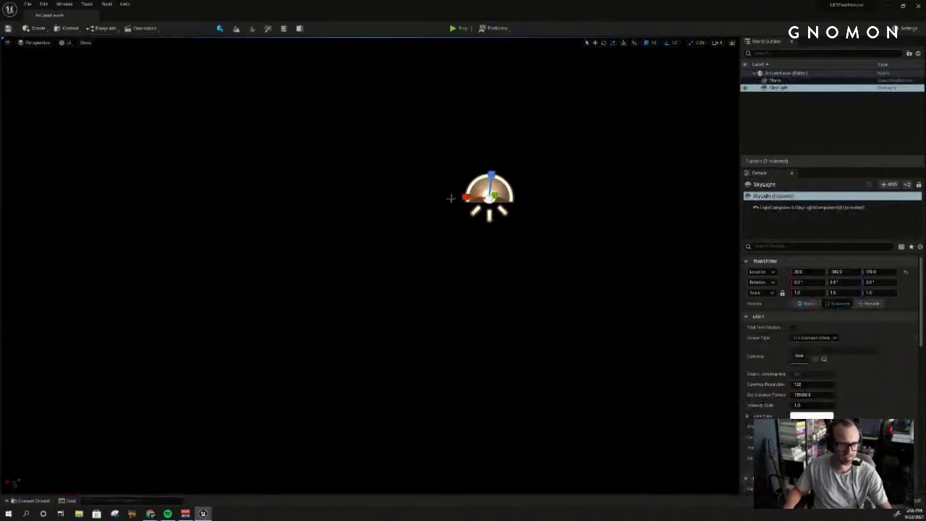
key(w)
drag(491, 176, 491, 159)
right_drag(496, 194, 550, 138)
alt+drag(496, 194, 350, 185)
key(f)
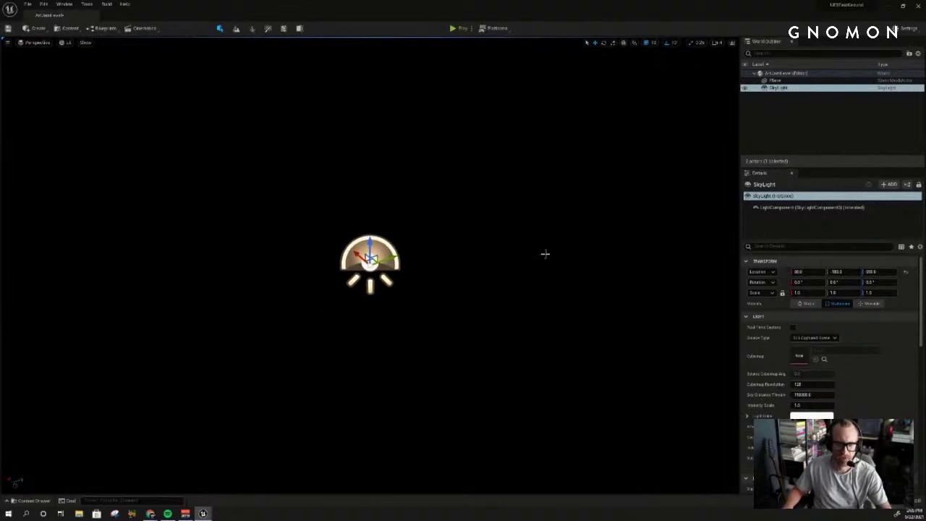
alt+drag(545, 253, 502, 259)
alt+drag(439, 233, 429, 233)
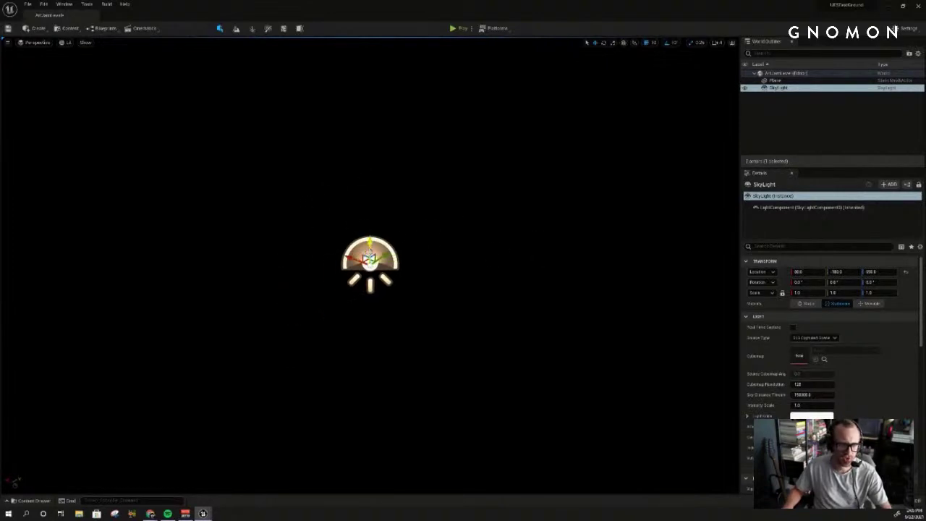
alt+drag(379, 249, 386, 246)
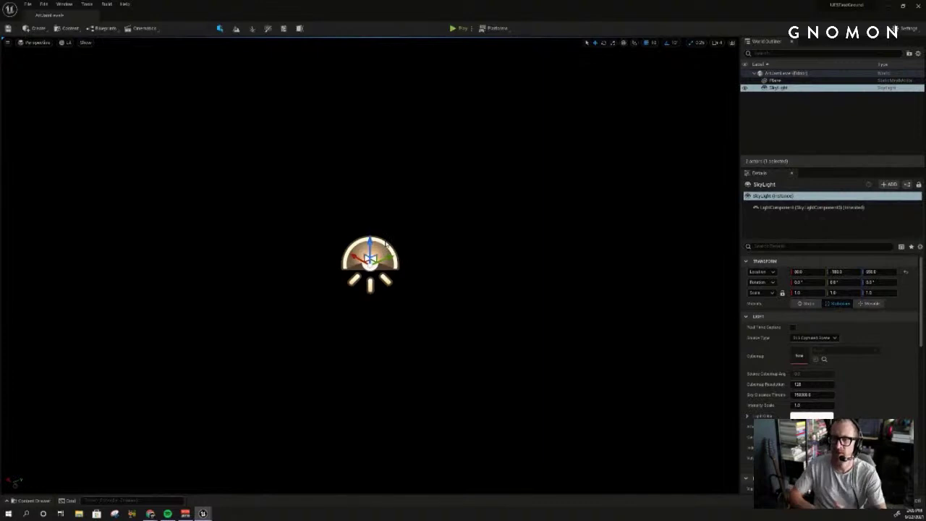
Step: Try to brighten the scene by raising the sky light's Intensity Scale far above its default
scroll(838, 387, down, 3)
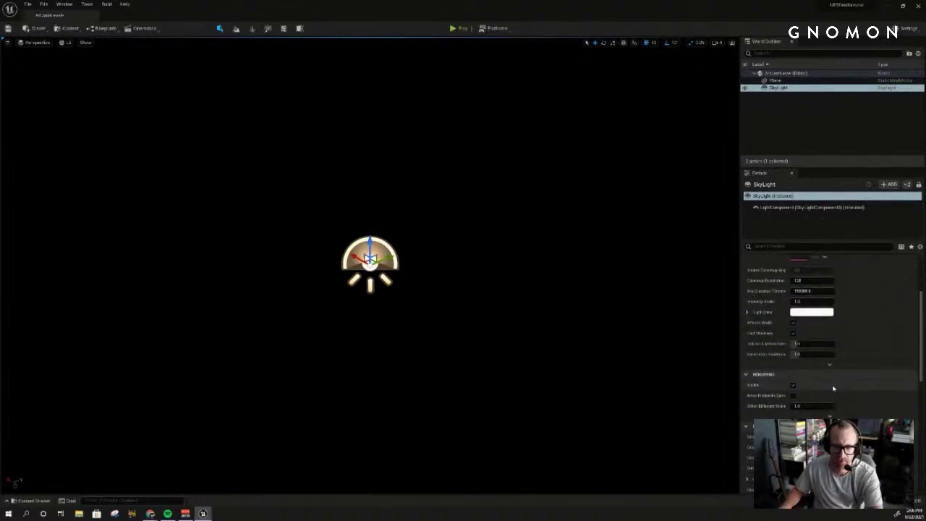
scroll(832, 389, up, 1)
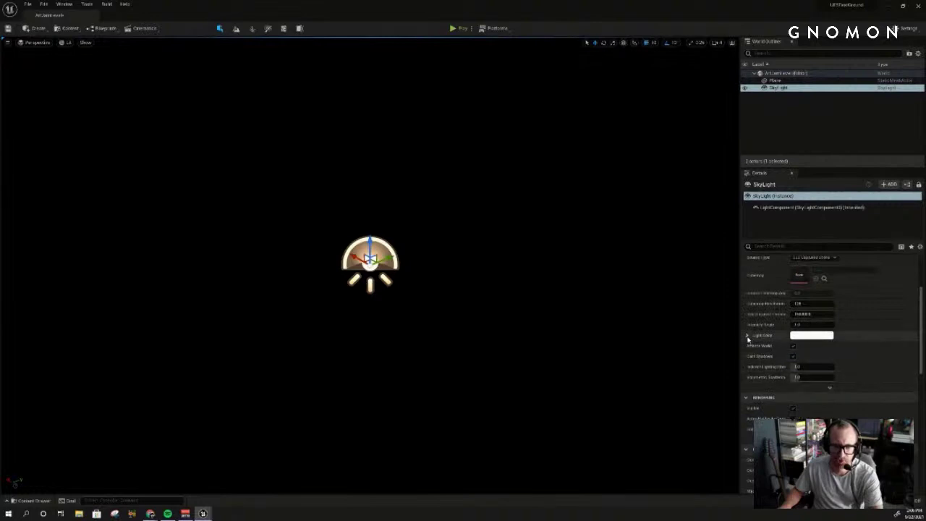
mouse_move(805, 325)
mouse_down()
mouse_move(898, 326)
mouse_move(794, 324)
mouse_move(868, 325)
mouse_move(804, 325)
mouse_up()
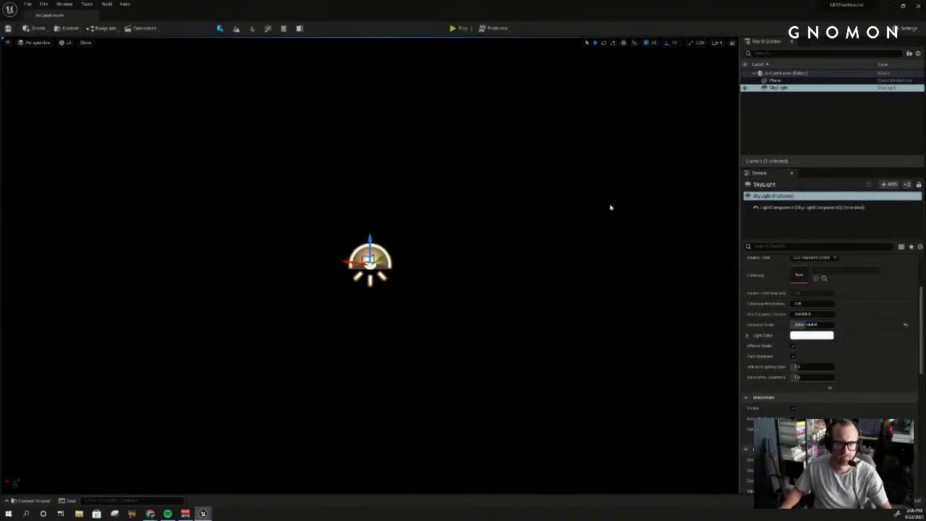
Step: Undo the sky light's intensity change, its movement and its placement in the level
click(779, 87)
key(ctrl+z)
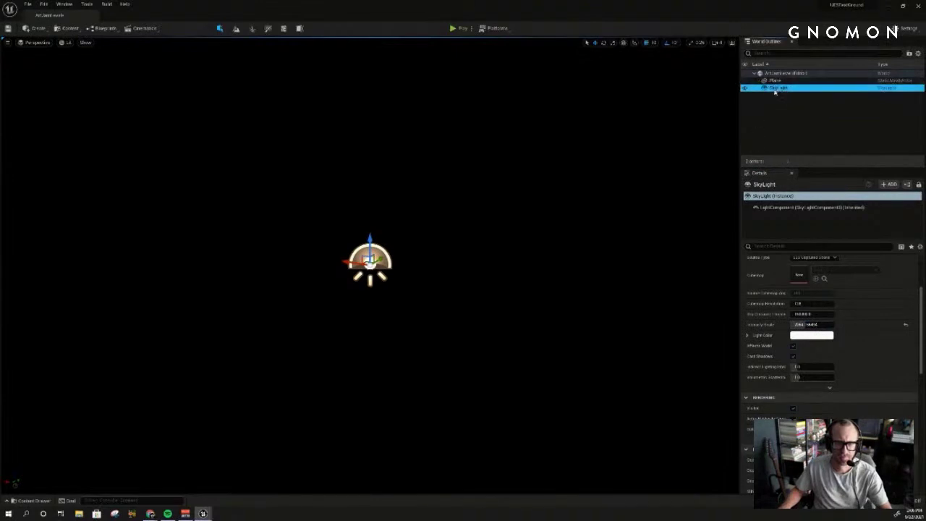
click(778, 90)
key(Escape)
key(ctrl+z)
key(ctrl+z)
key(ctrl+z)
key(ctrl+z)
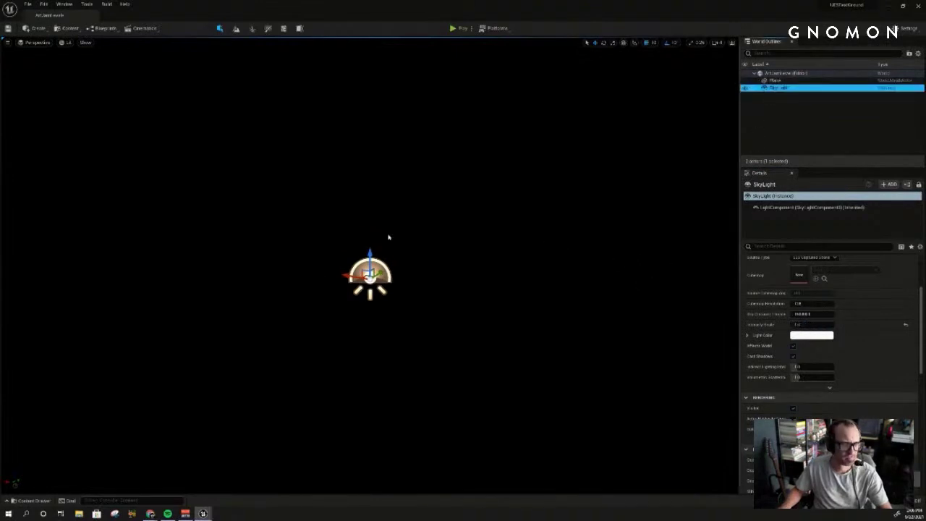
key(ctrl+z)
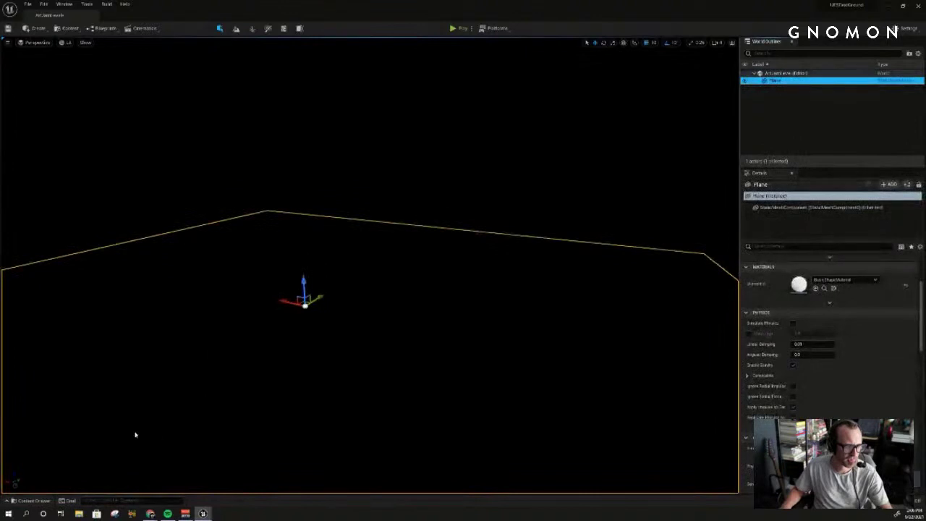
Step: Open the third-person example map from ThirdPersonBP's Maps folder without saving the ArtJam level
click(134, 433)
key(ctrl+space)
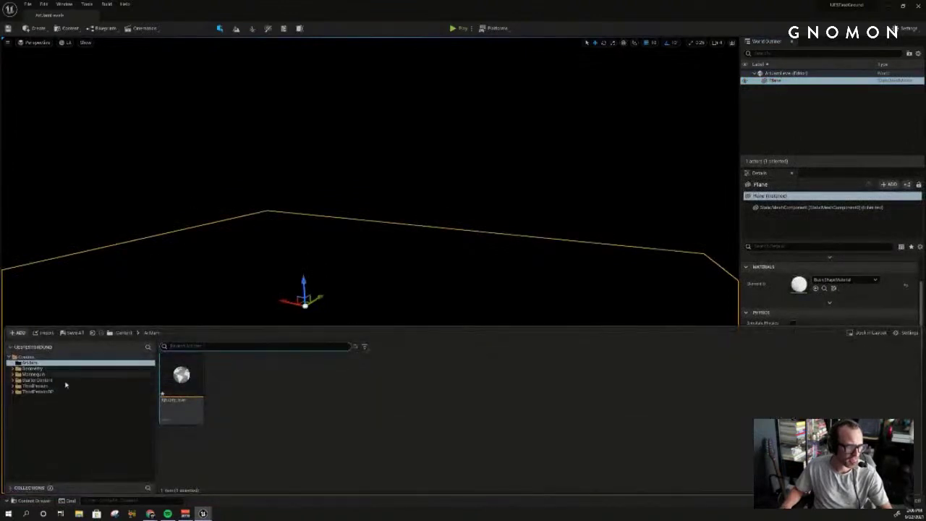
click(36, 391)
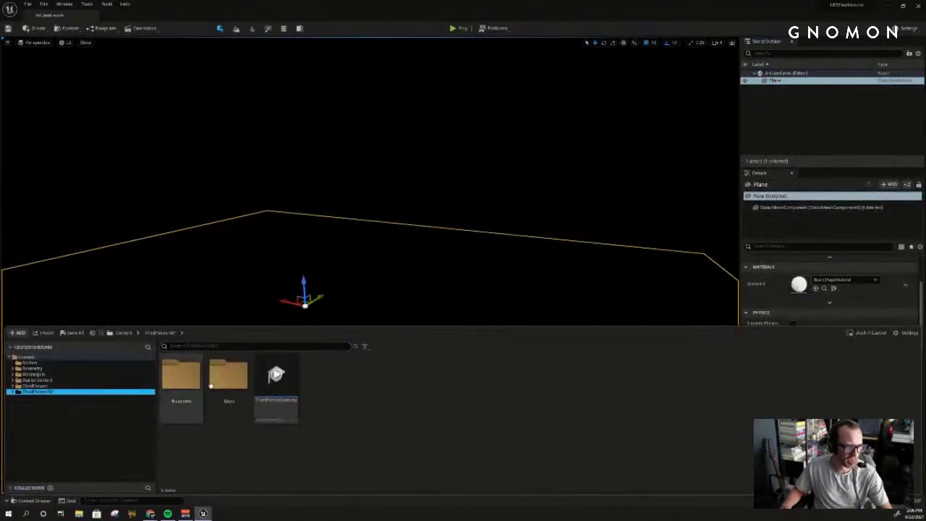
click(76, 387)
click(75, 392)
double_click(230, 373)
double_click(167, 376)
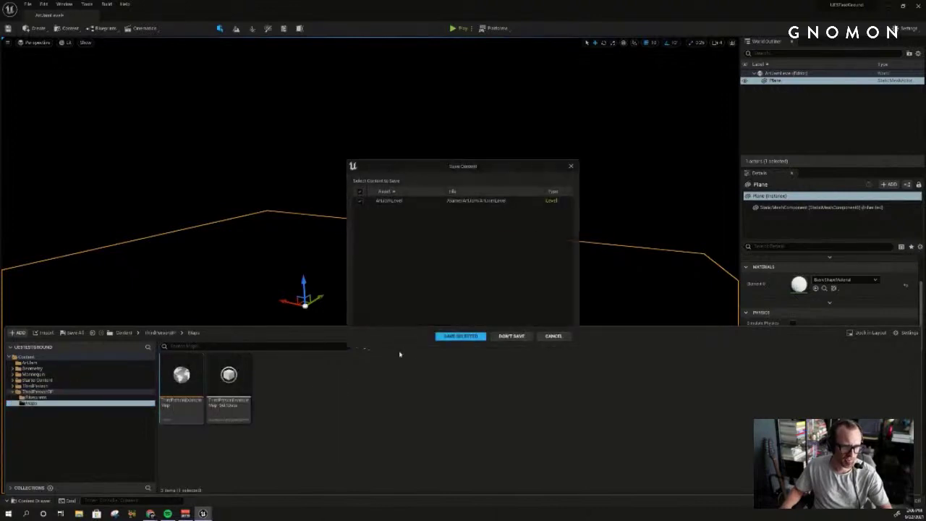
click(511, 335)
Step: Delete all four arena walls surrounding the floor of the example map
scroll(572, 263, down, 10)
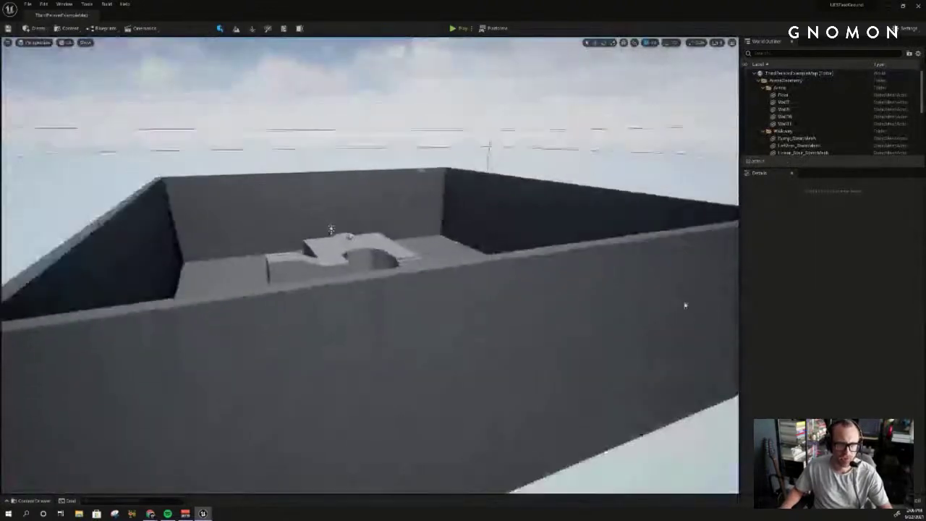
right_drag(476, 248, 398, 307)
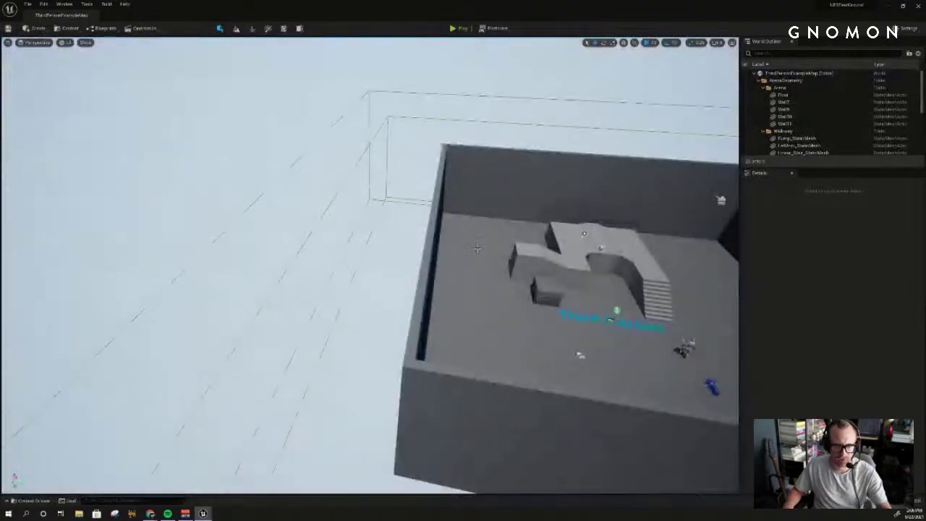
scroll(476, 248, up, 2)
click(464, 242)
alt+drag(465, 242, 495, 215)
click(810, 103)
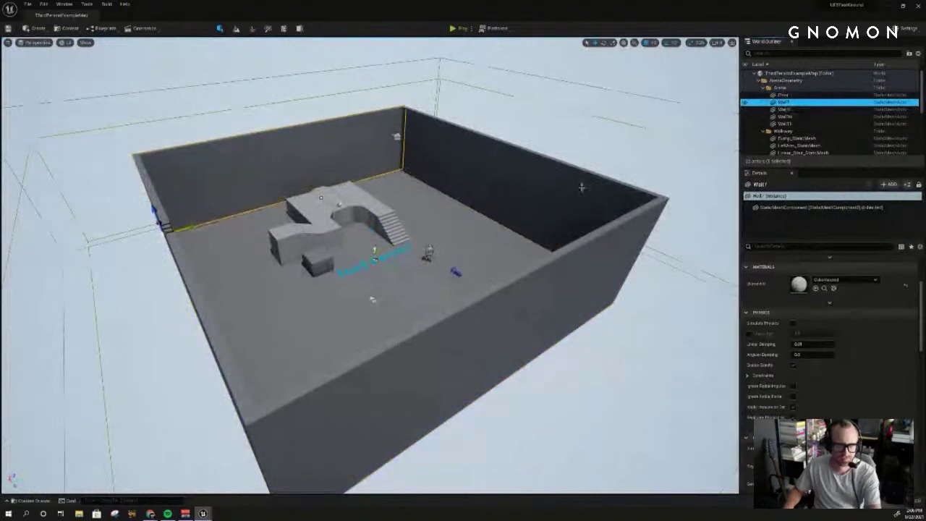
click(499, 192)
key(Delete)
click(359, 150)
key(Delete)
click(462, 329)
key(Delete)
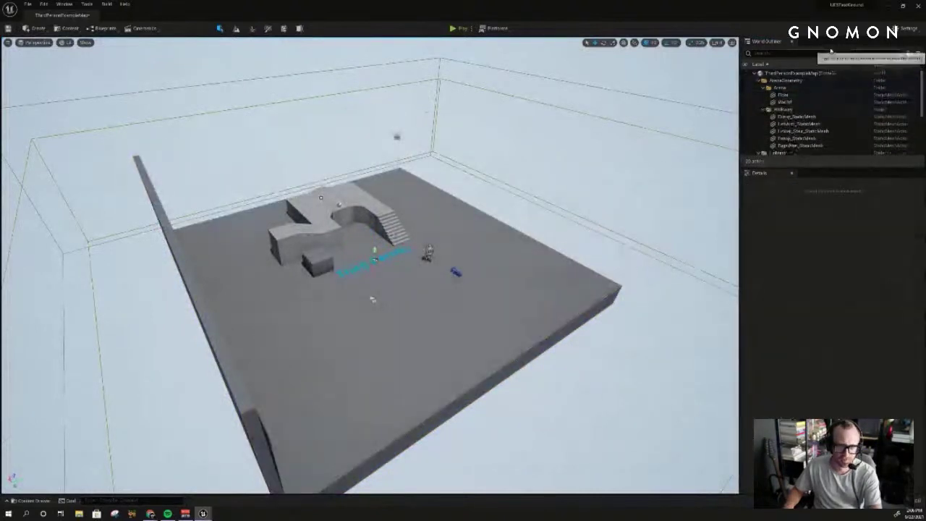
click(205, 318)
key(Delete)
Step: Delete the walkway's bump and arm meshes standing on the floor
click(346, 216)
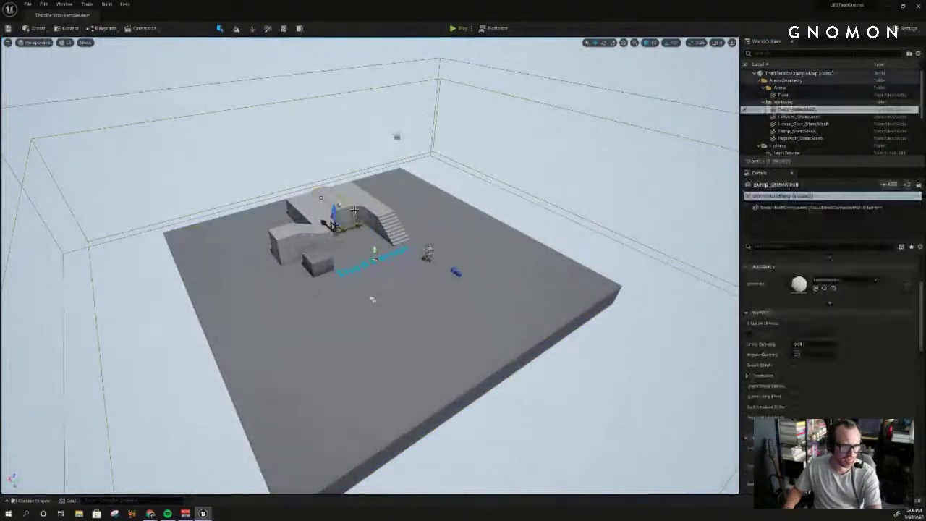
key(Delete)
click(372, 213)
key(Delete)
click(325, 231)
key(Delete)
Step: Undo the accidental deletion of the floor mesh
click(323, 251)
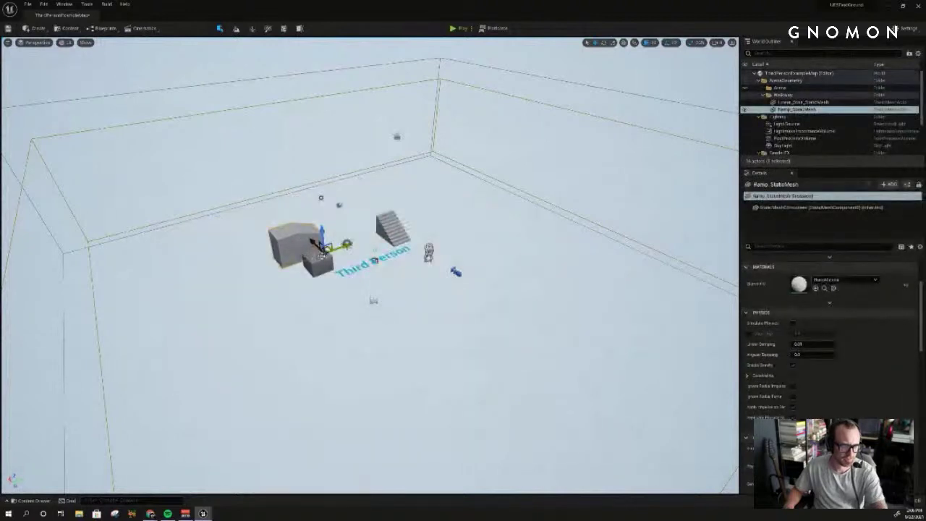
key(ctrl+z)
key(ctrl+z)
Step: Delete the cube, the ramp and the linear stair meshes from the floor
click(315, 254)
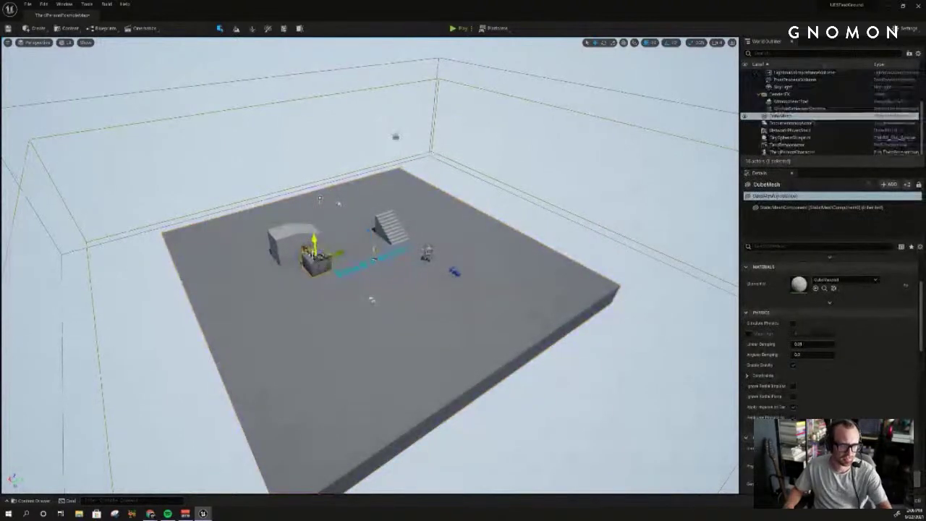
key(Delete)
click(304, 247)
key(Delete)
click(381, 227)
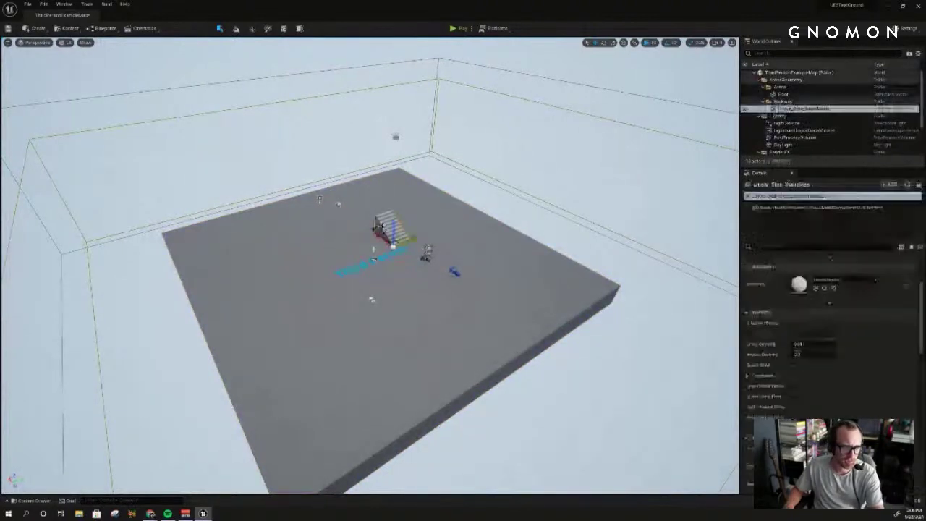
key(Delete)
Step: Inspect the cleared floor and the level's remaining light, volume and sky actors from several viewpoints
right_drag(427, 256, 454, 223)
key(w)
key(w)
key(s)
key(a)
click(356, 238)
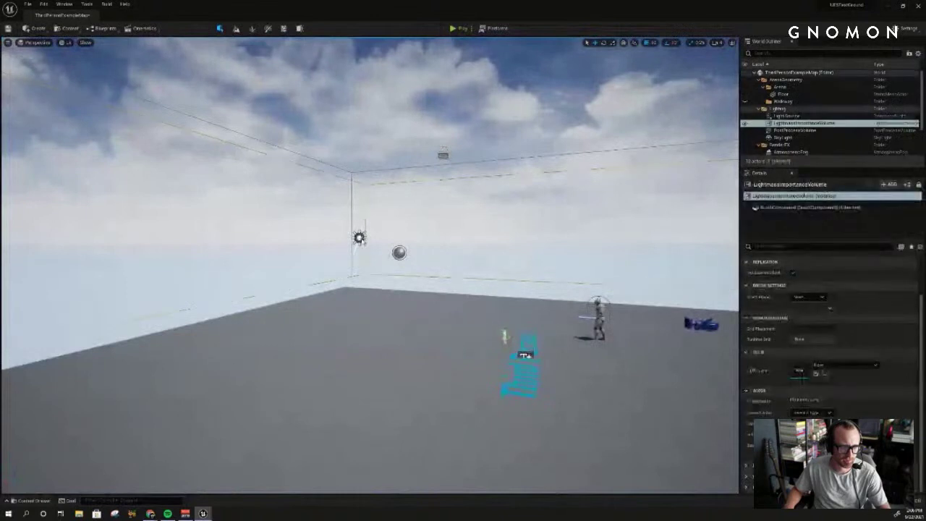
click(359, 238)
right_drag(412, 253, 433, 269)
key(a)
key(e)
key(d)
key(w)
key(ctrl+space)
key(ctrl+space)
click(421, 254)
right_drag(386, 215, 400, 219)
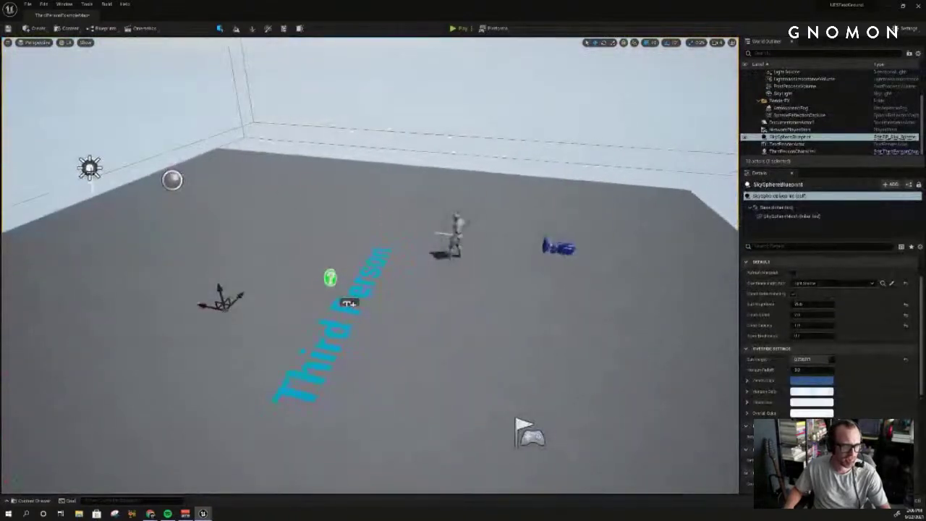
Step: Hide the level's existing Light Source actor and check the scene without it
click(90, 169)
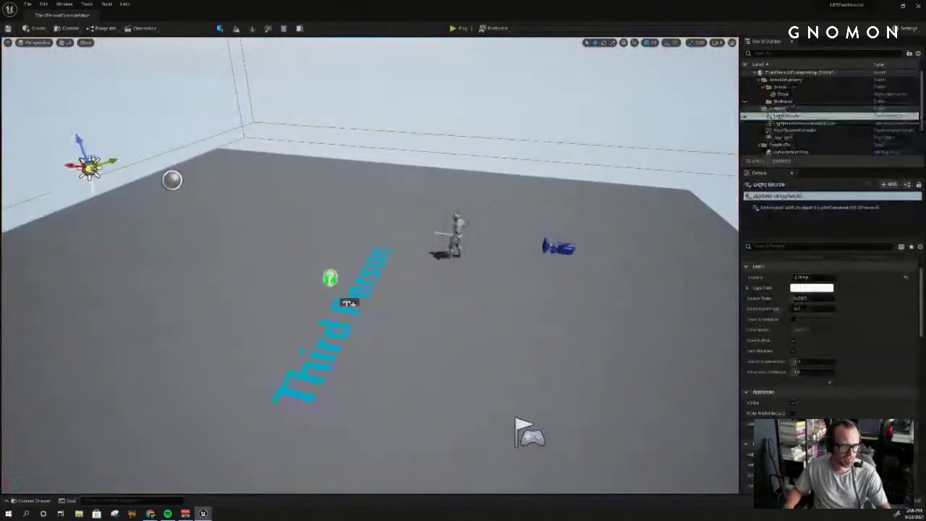
click(745, 117)
click(745, 116)
click(745, 116)
click(626, 123)
right_drag(625, 123, 420, 197)
key(w)
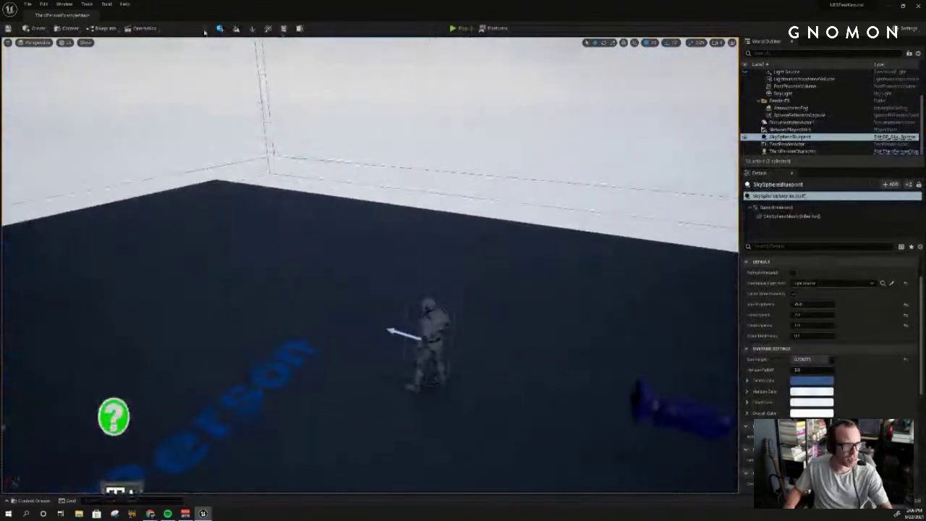
Step: Add a new Directional Light to the level
click(33, 28)
mouse_move(56, 59)
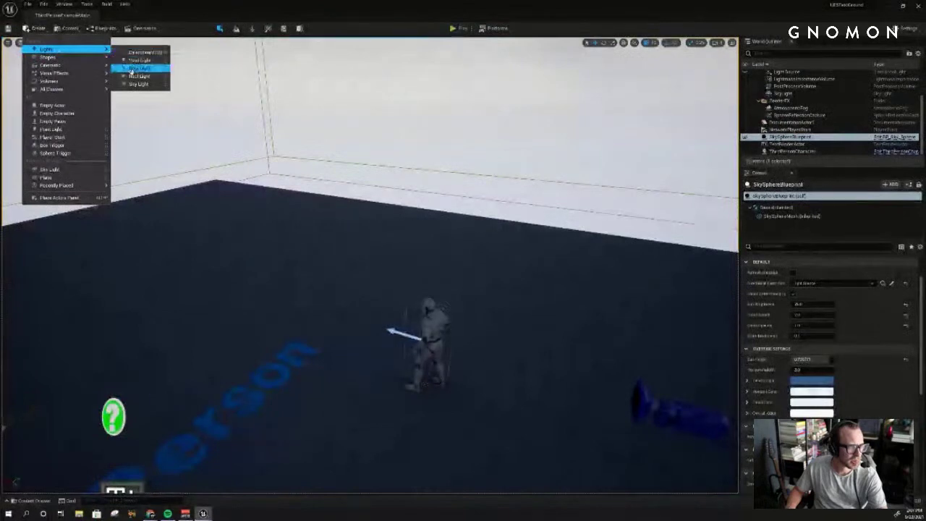
click(142, 53)
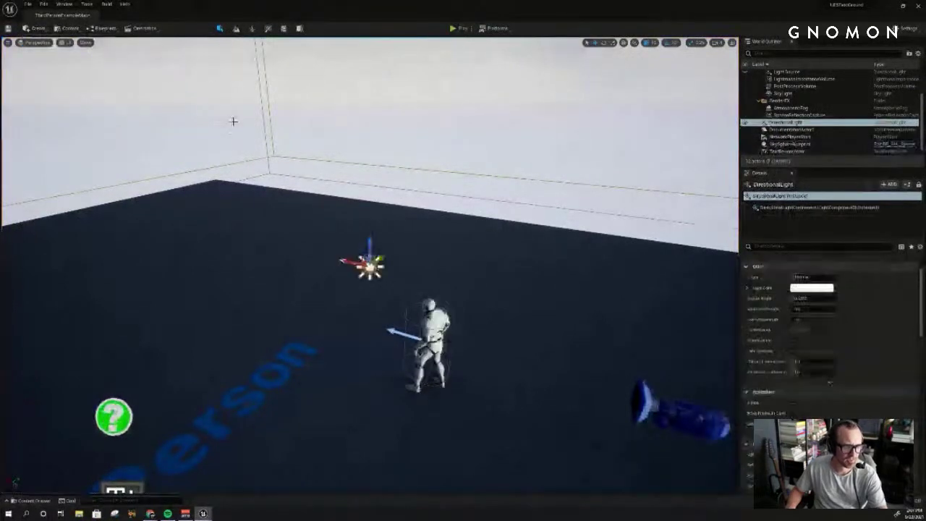
Step: Raise the new directional light above the floor and rotate it so it casts angled light across the ground
mouse_move(400, 240)
right_down()
mouse_move(316, 246)
mouse_move(402, 240)
right_up()
key(a)
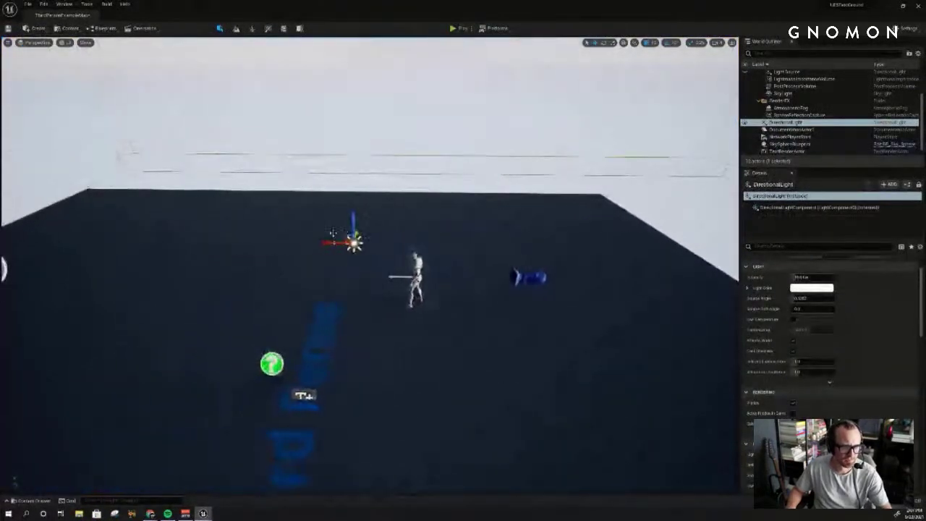
click(356, 227)
click(355, 243)
drag(354, 223, 328, 181)
key(e)
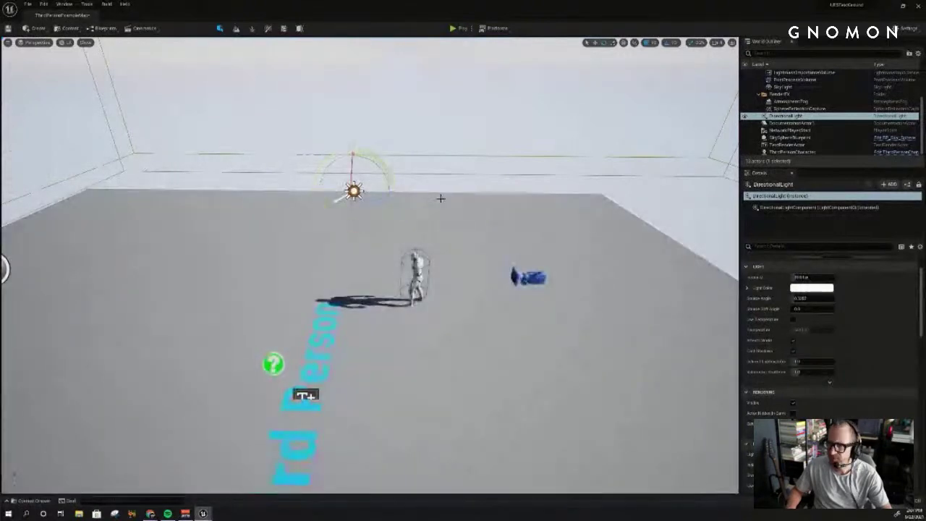
Step: Examine the directional light's effect on the floor and the character's shadow from near and far
right_drag(408, 219, 320, 233)
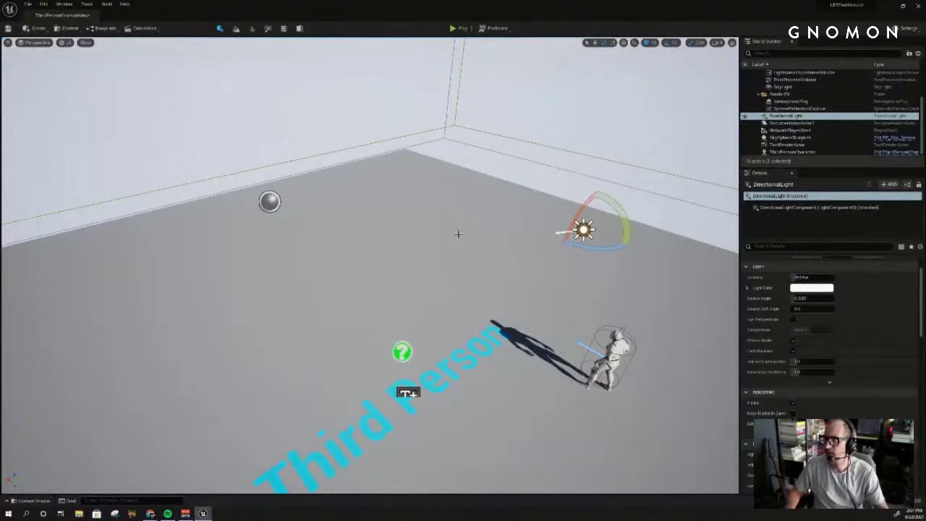
mouse_move(494, 265)
right_down()
mouse_move(505, 269)
mouse_move(492, 262)
right_up()
key(w)
key(s)
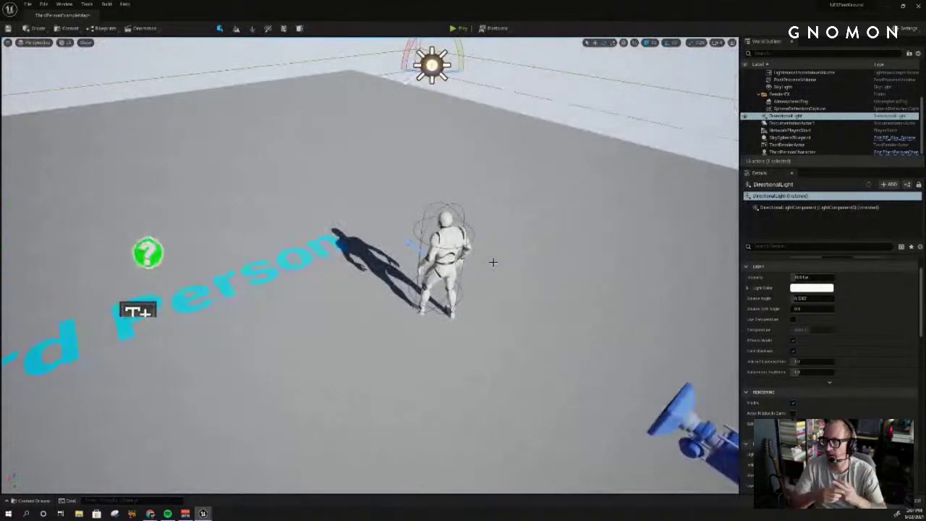
right_drag(493, 262, 449, 259)
key(s)
key(s)
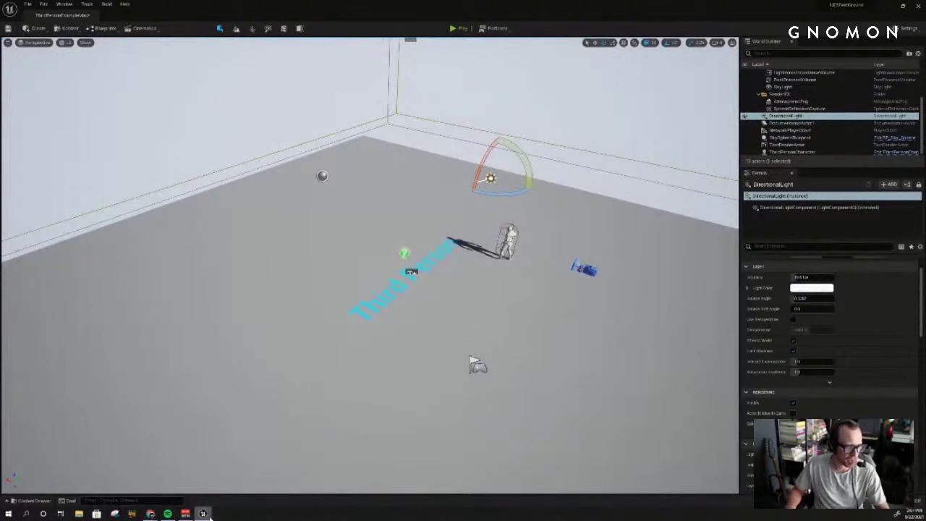
Step: Open Quixel Bridge, then reposition and enlarge its window beside the directional light
mouse_move(203, 513)
click(257, 458)
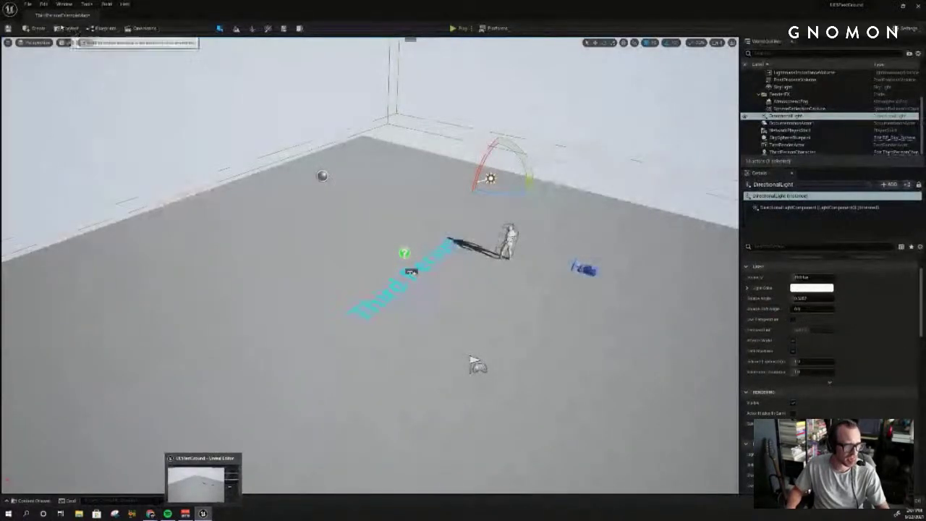
click(69, 28)
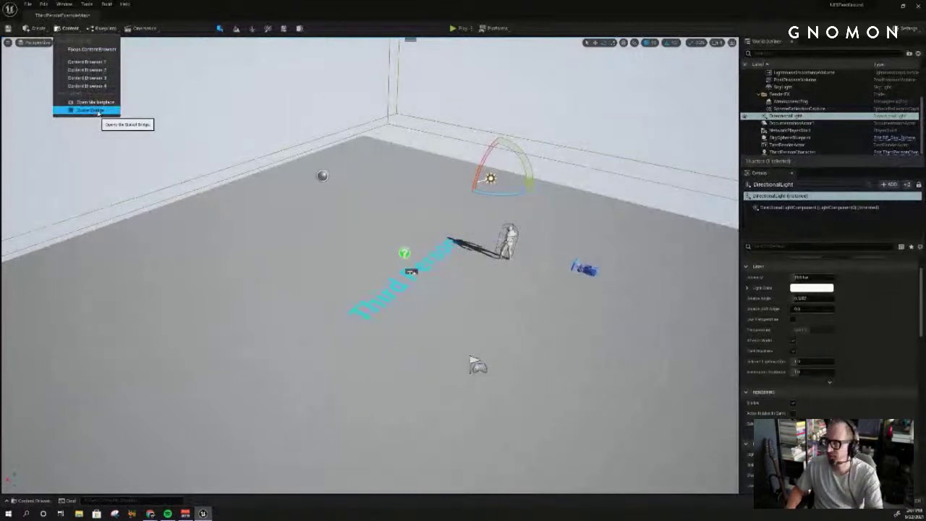
click(90, 110)
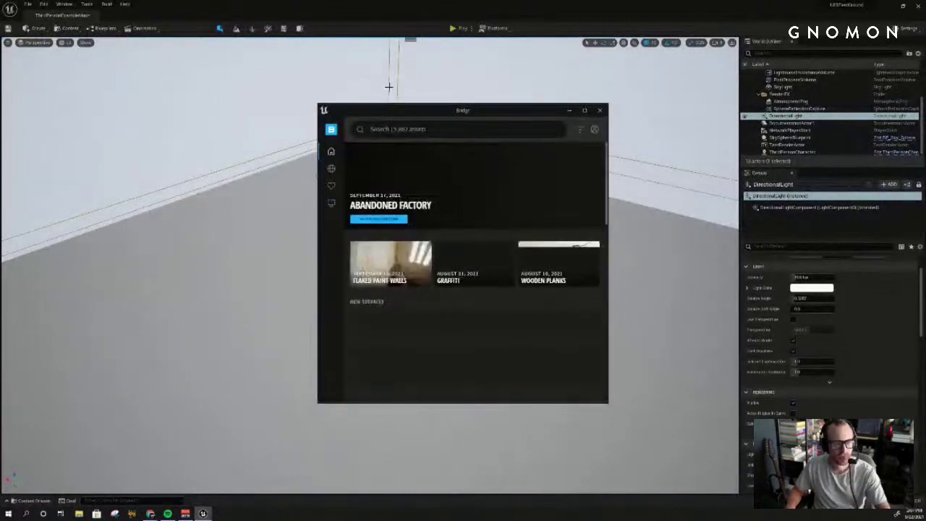
drag(409, 110, 108, 66)
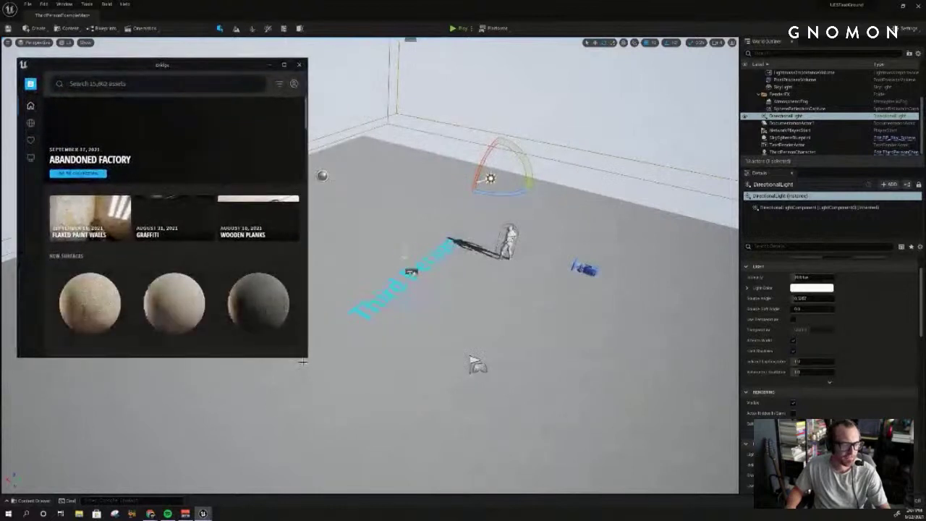
drag(304, 356, 421, 489)
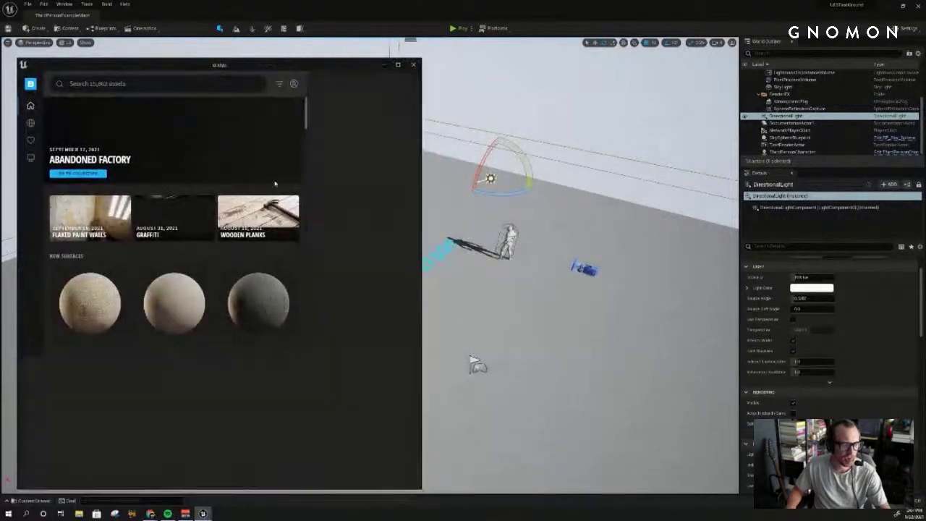
mouse_move(170, 66)
mouse_down()
mouse_move(151, 57)
mouse_move(158, 61)
mouse_up()
Step: Search Bridge's asset library for snow from its home page
click(21, 119)
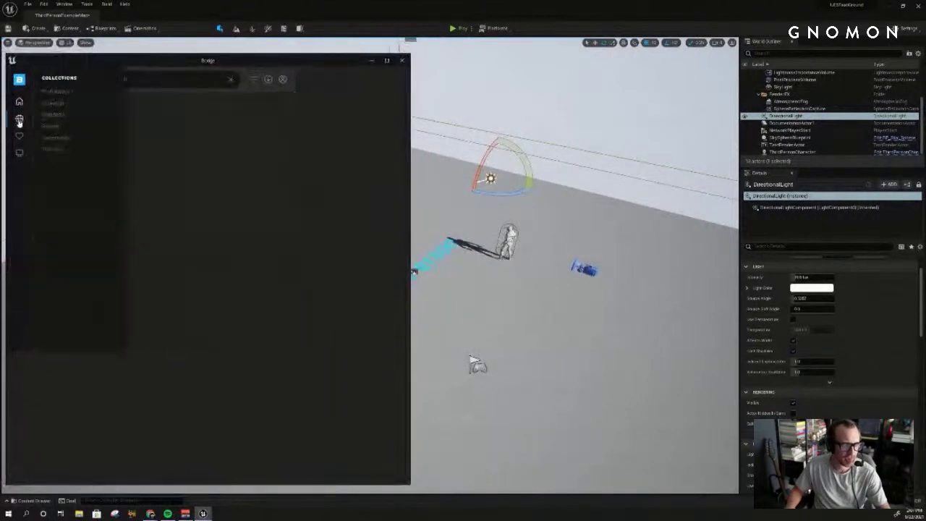
click(19, 102)
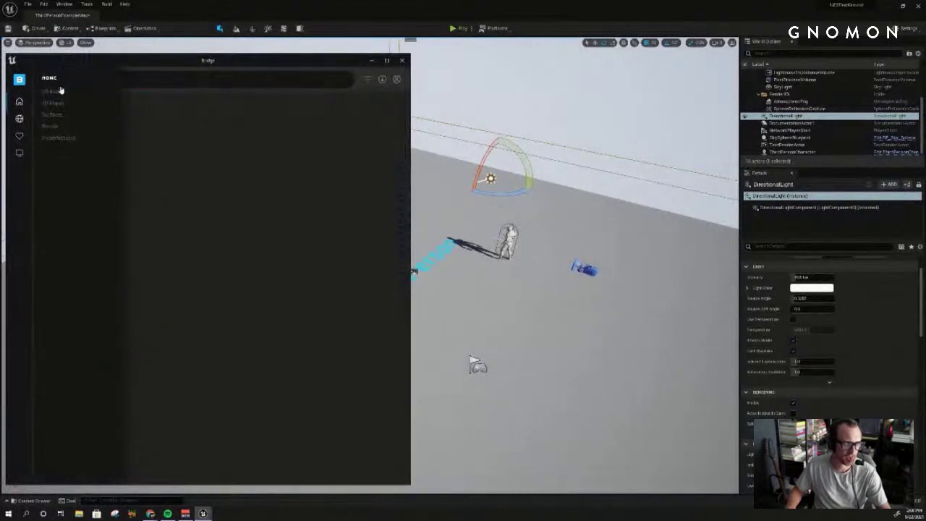
click(152, 80)
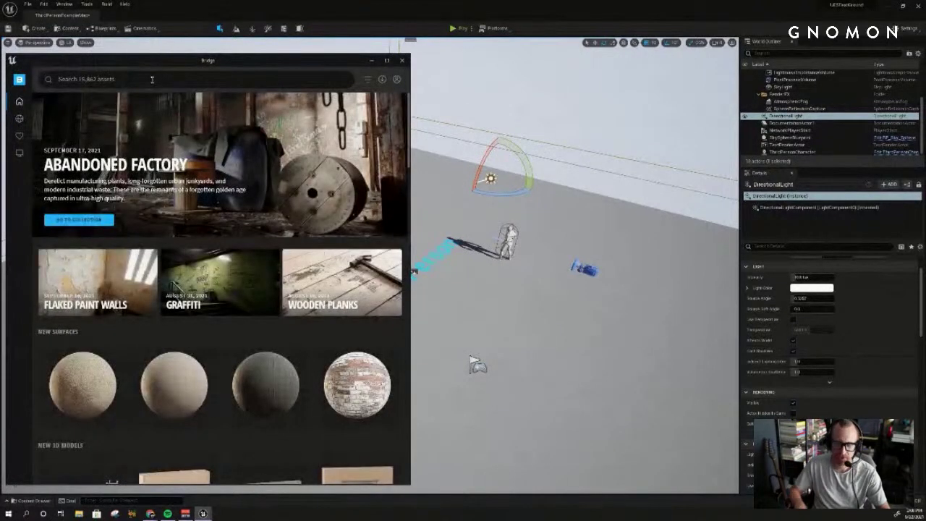
text(snow)
key(Return)
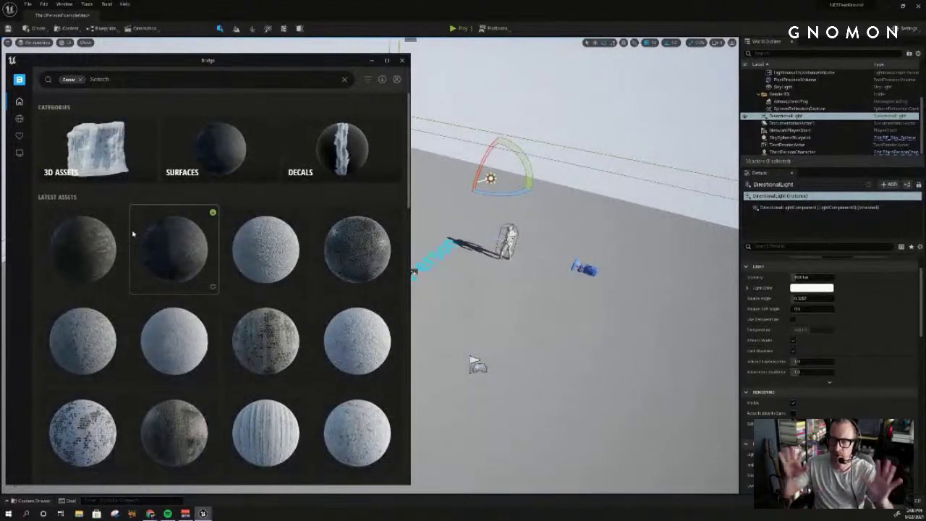
Step: Browse the snow search results and open the details of the Snow Embankment 3D asset
scroll(151, 249, down, 5)
scroll(152, 253, down, 1)
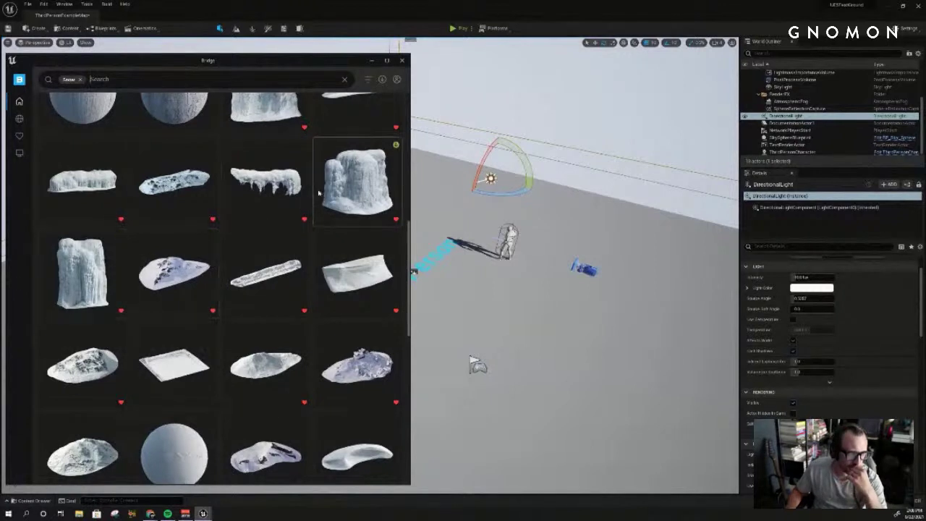
scroll(333, 282, down, 2)
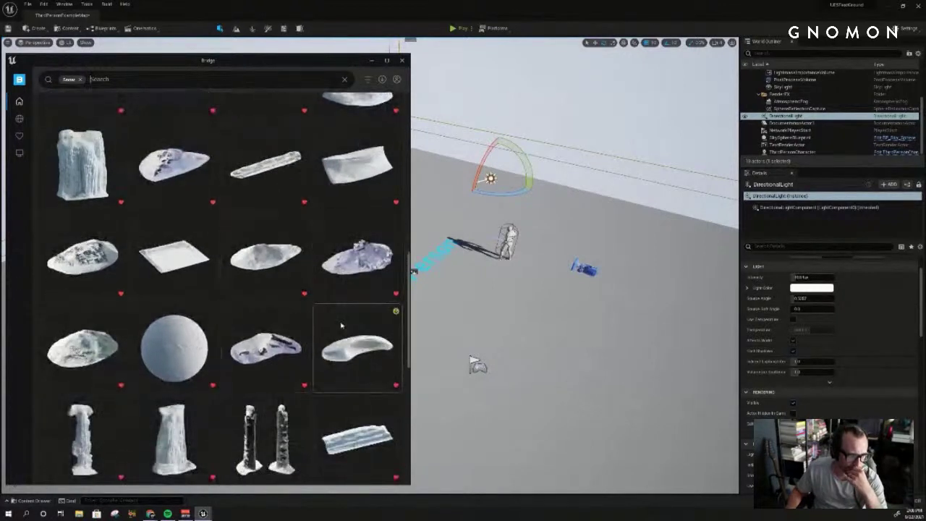
click(266, 345)
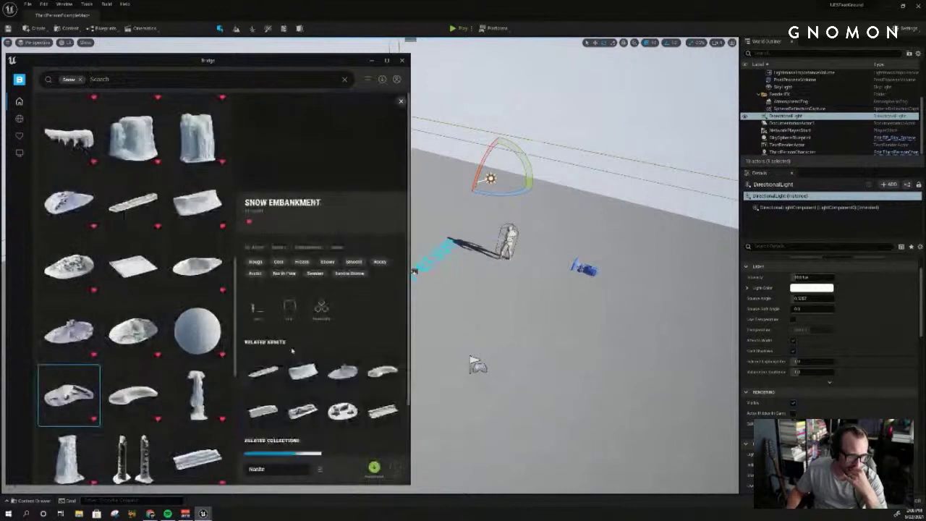
Step: Examine the Snow Embankment's download quality options and the Megascans import settings, leaving the quality at Nanite
click(288, 469)
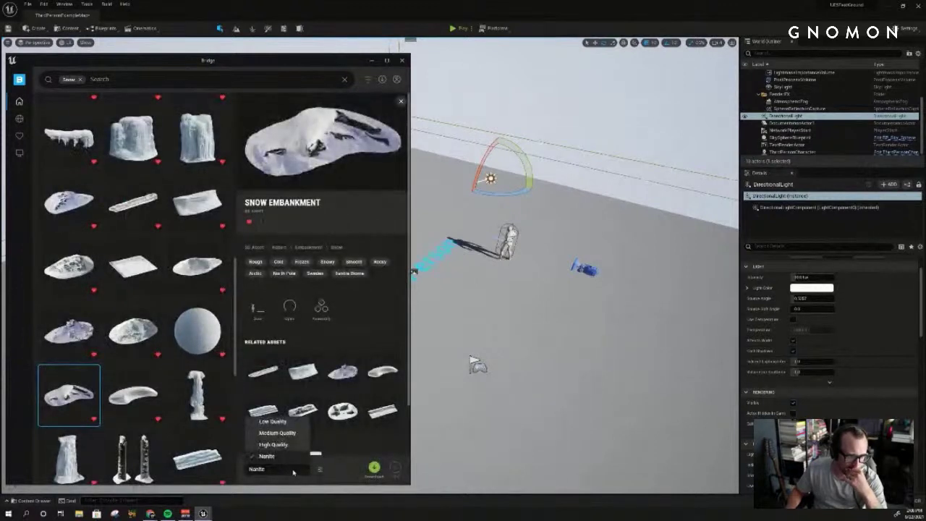
click(294, 473)
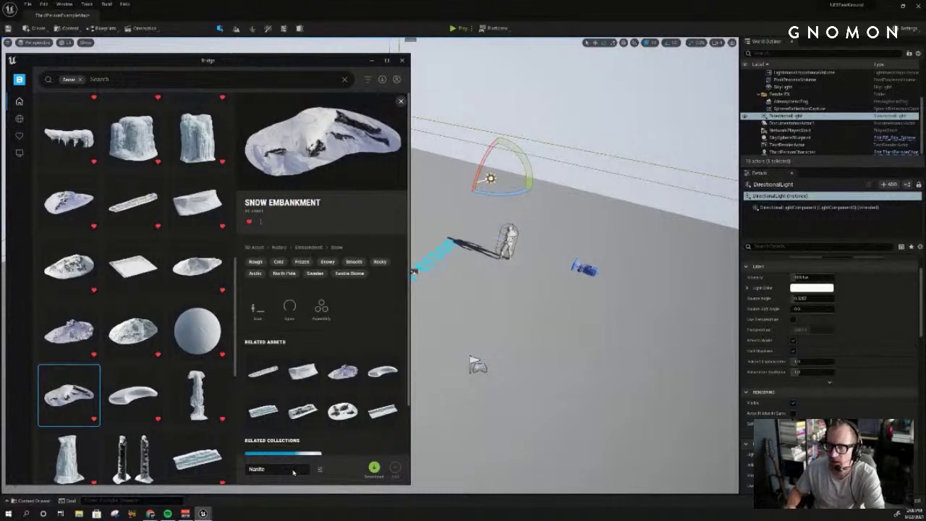
click(293, 469)
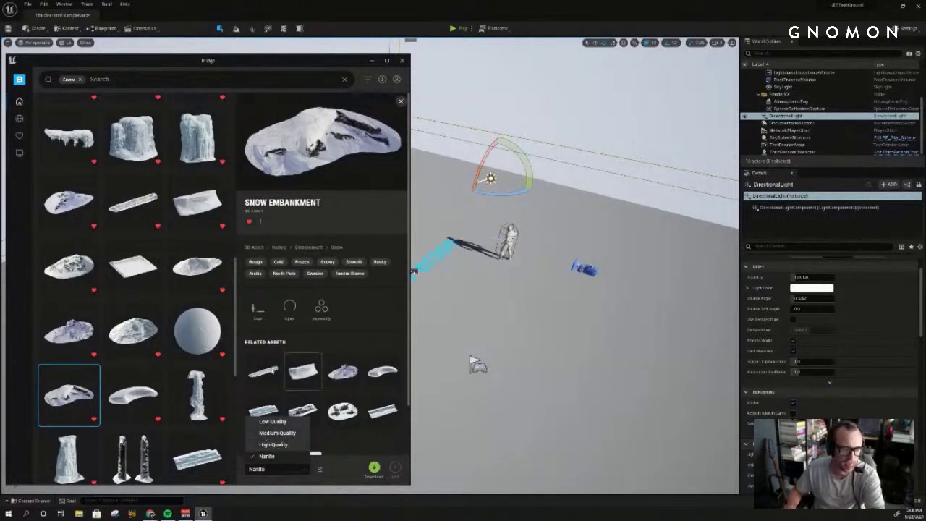
click(320, 469)
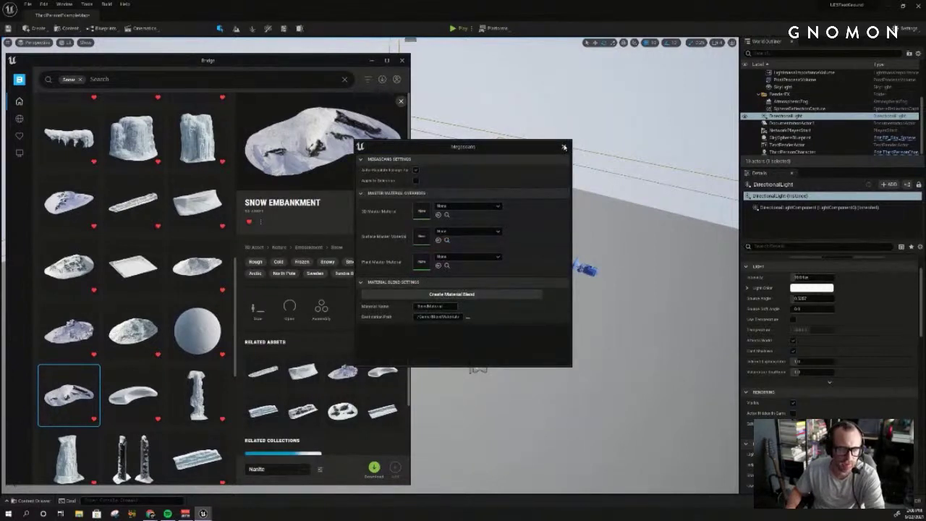
click(564, 147)
click(295, 473)
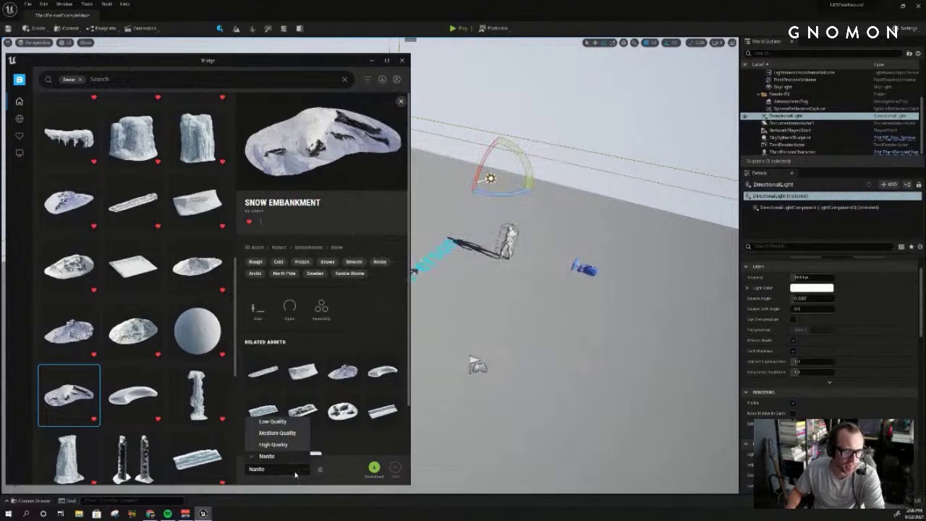
click(291, 470)
Step: Look through the rest of the snow results and remove the Snow search filter
scroll(129, 367, down, 5)
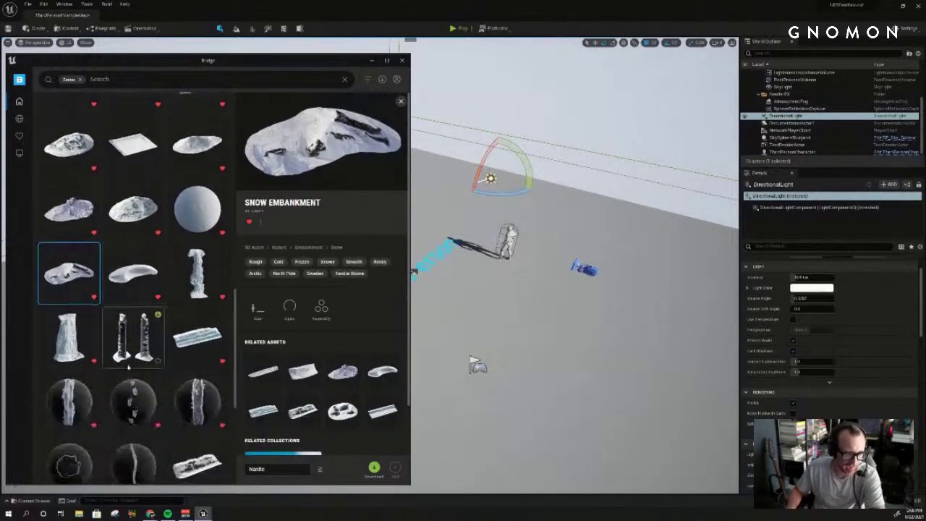
scroll(131, 349, up, 13)
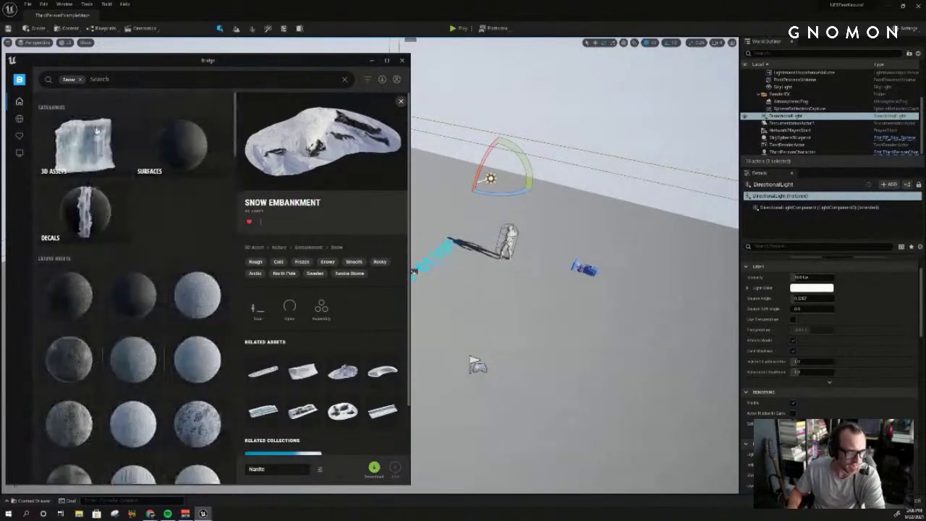
click(80, 80)
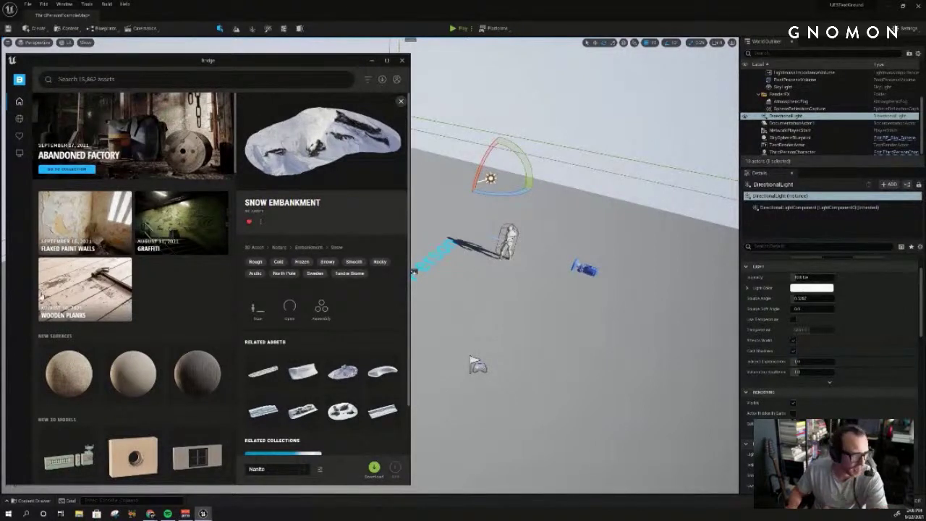
Step: Reposition and slightly widen the Bridge window, and open the Urban collection within the Environment collections
drag(215, 64, 249, 63)
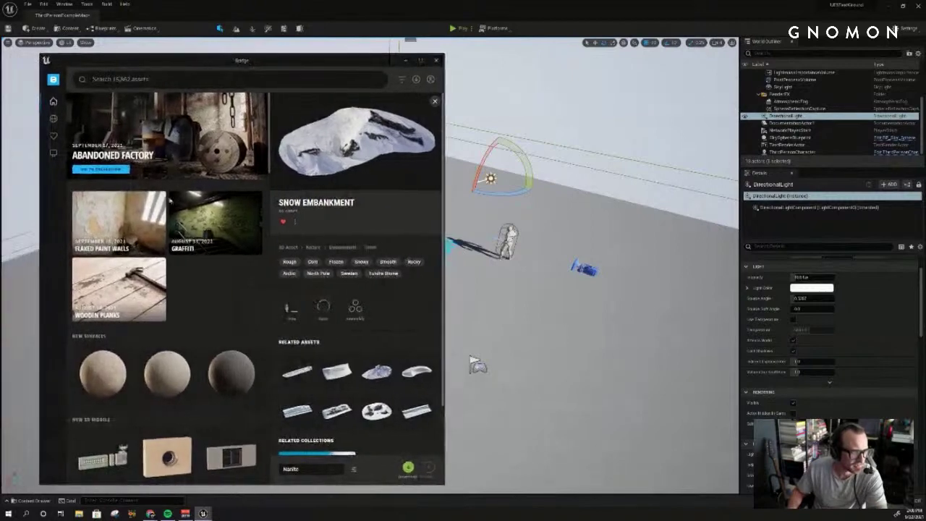
mouse_move(41, 127)
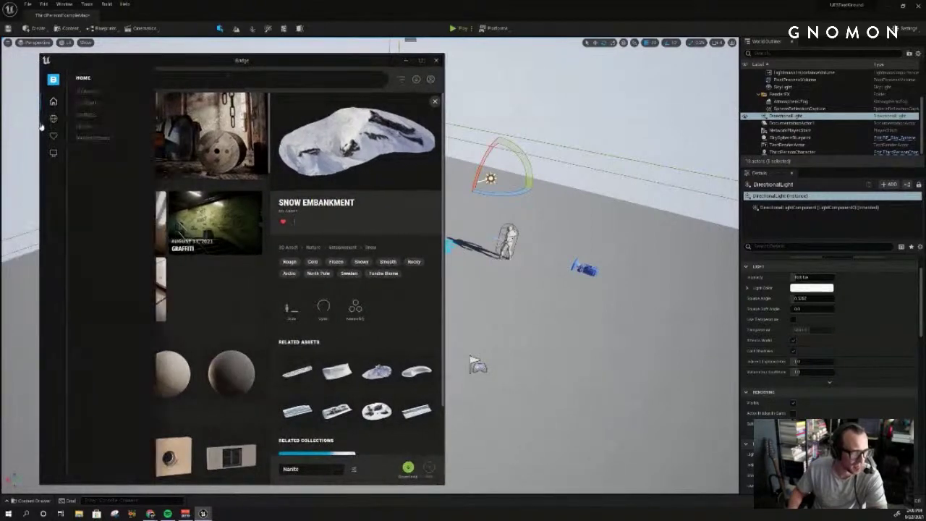
drag(40, 126, 10, 123)
click(24, 117)
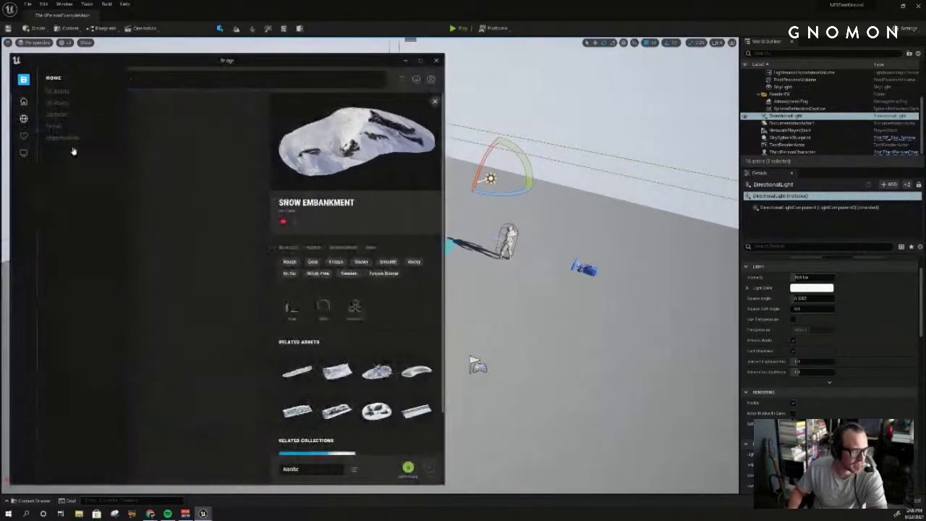
click(32, 120)
click(62, 94)
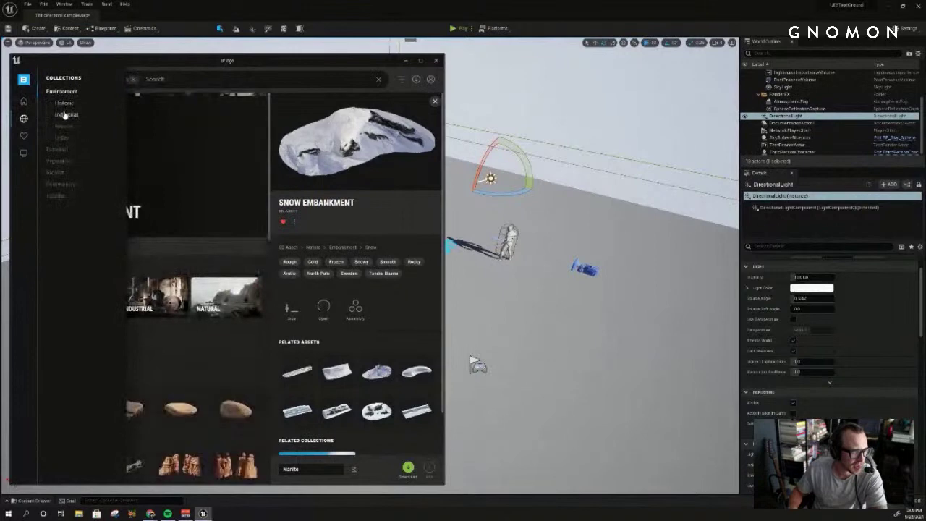
click(63, 139)
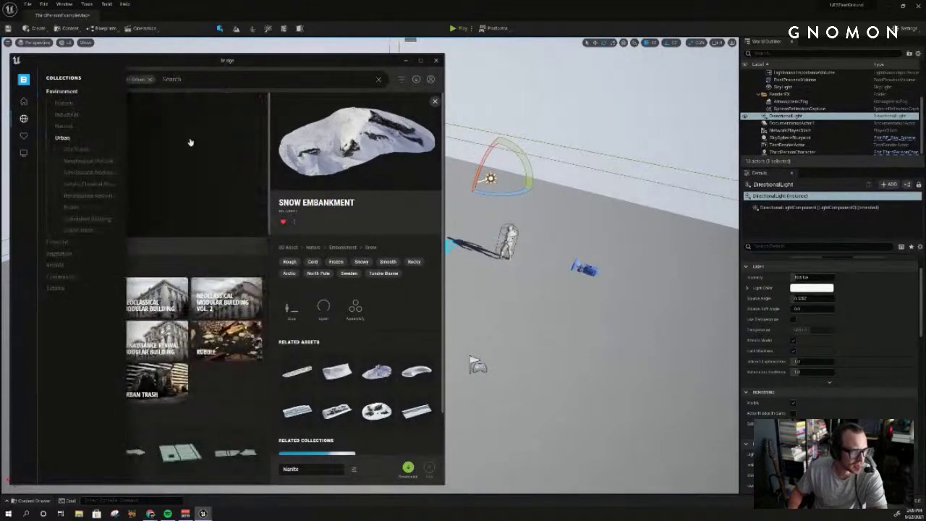
Step: Close the Snow Embankment details and widen the Bridge window to look over the Urban collections and assets
click(435, 101)
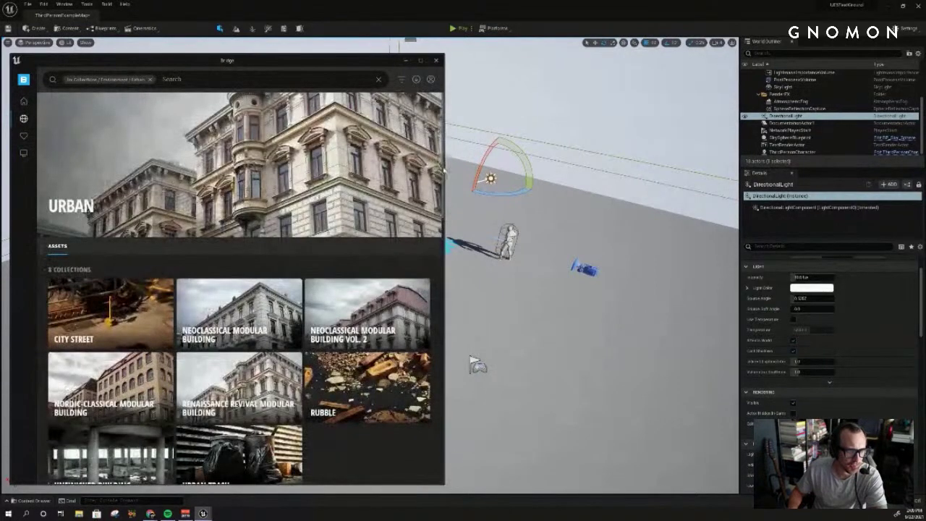
drag(442, 171, 635, 171)
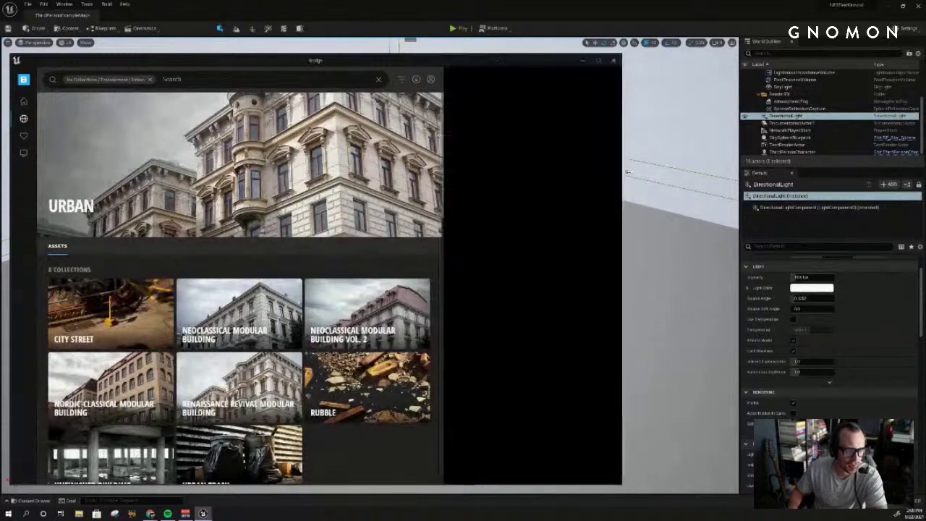
scroll(376, 355, down, 1)
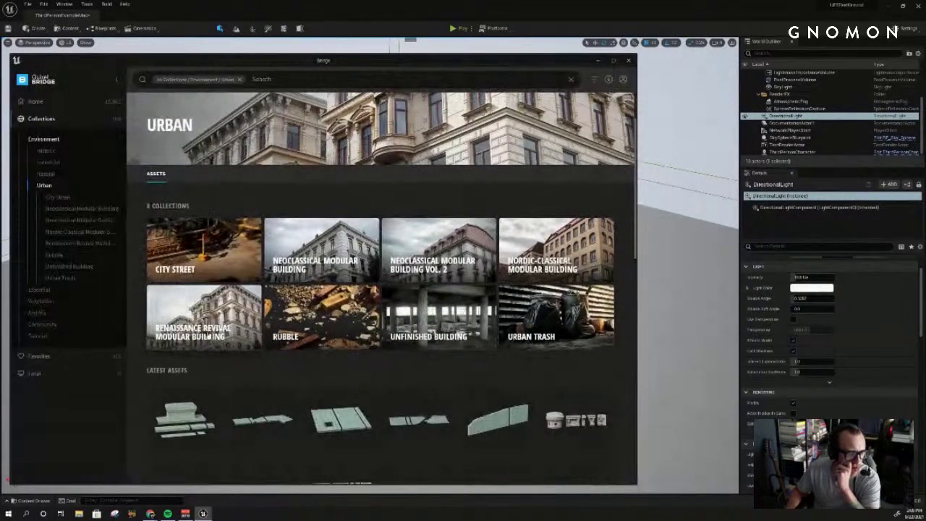
scroll(209, 334, down, 3)
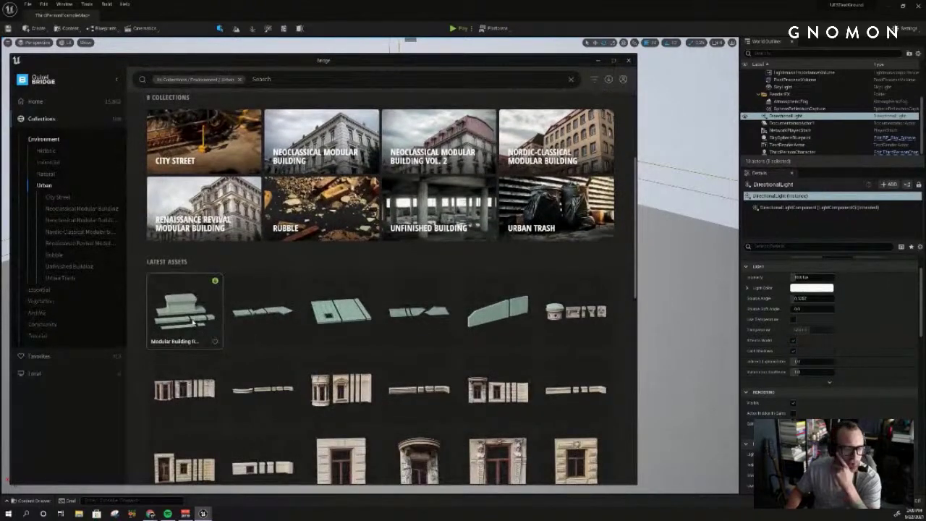
scroll(277, 355, up, 3)
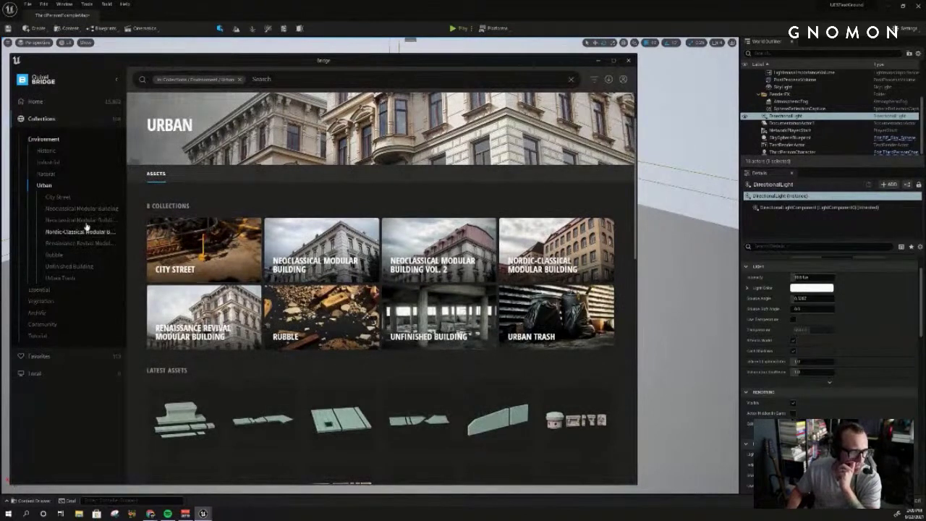
Step: Open the Natural environment collection and look through its themed subcollections
click(46, 174)
scroll(343, 349, down, 4)
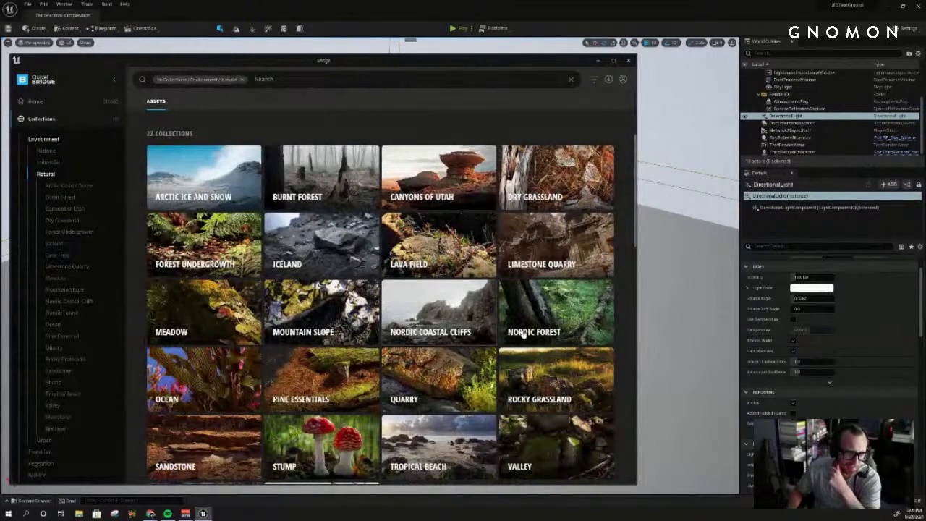
scroll(526, 337, down, 1)
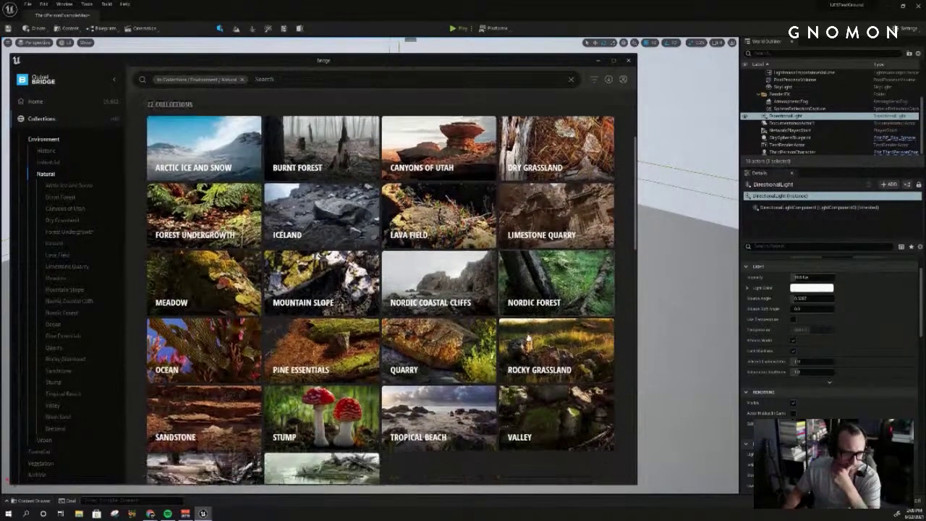
scroll(520, 347, down, 2)
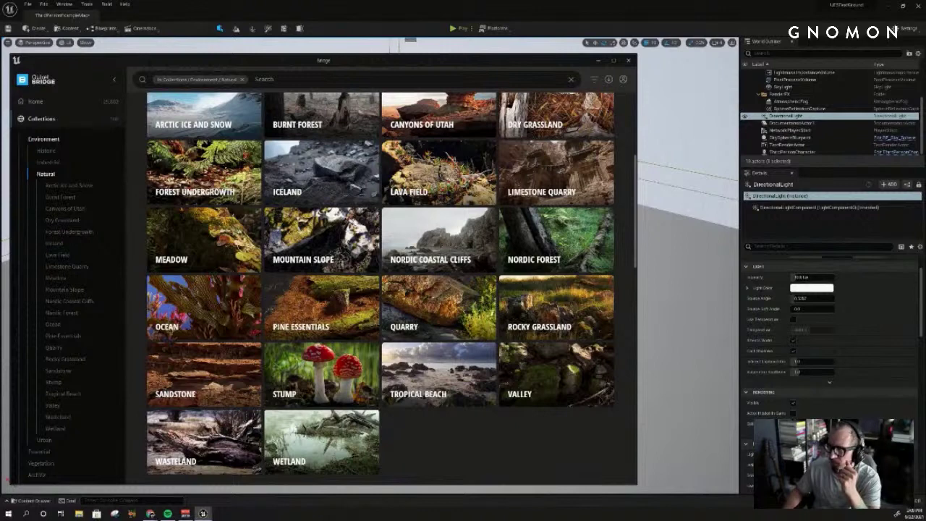
scroll(323, 340, up, 1)
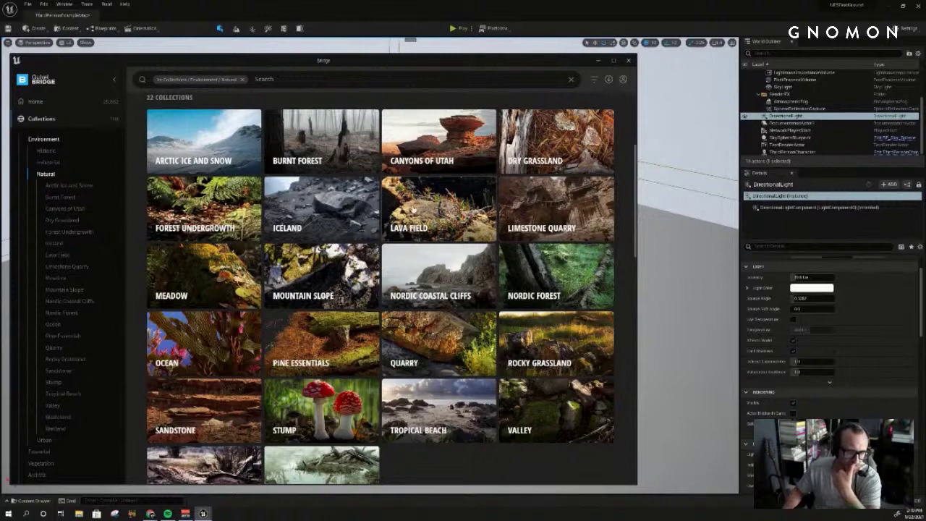
Step: Browse the assets in the Iceland collection and return to the Natural collection
click(323, 208)
scroll(284, 337, down, 5)
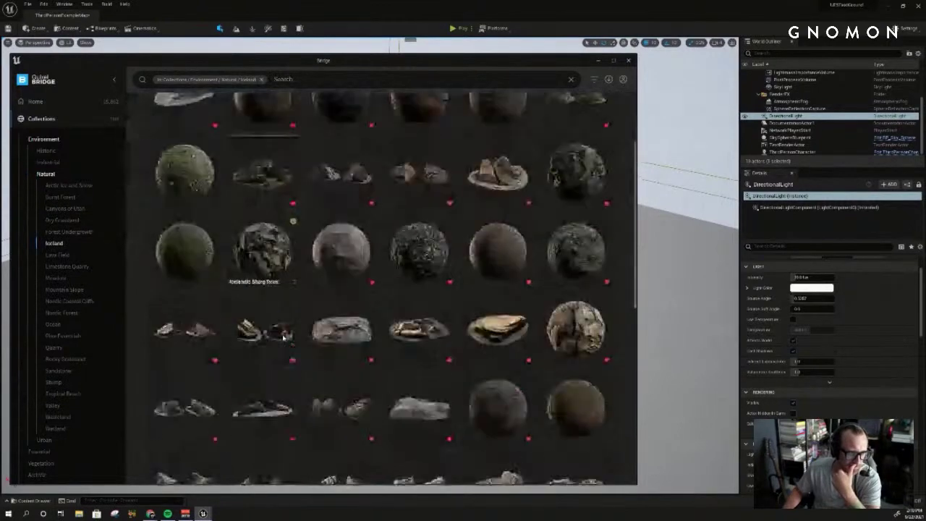
scroll(282, 337, down, 7)
key(alt+Left)
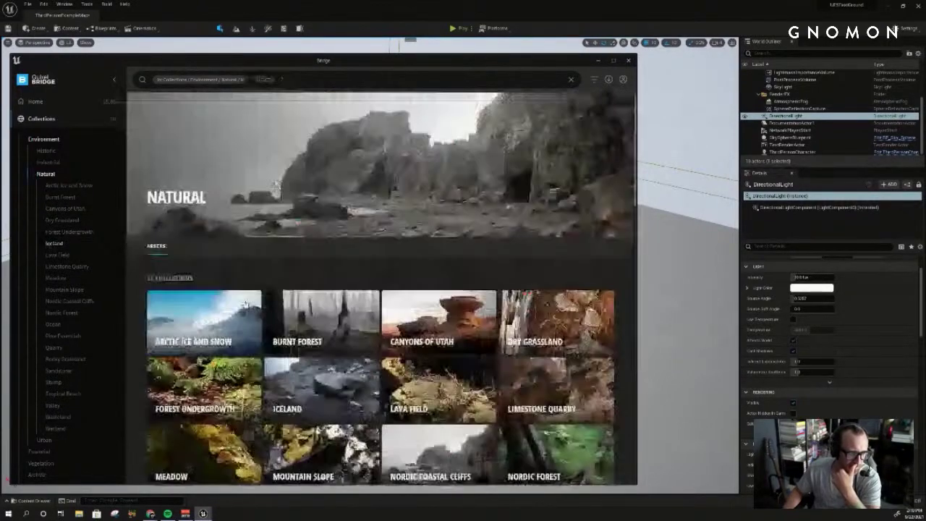
Step: Open the Canyons of Utah collection and examine its range of rock formations and ground surfaces
click(395, 343)
scroll(396, 343, down, 1)
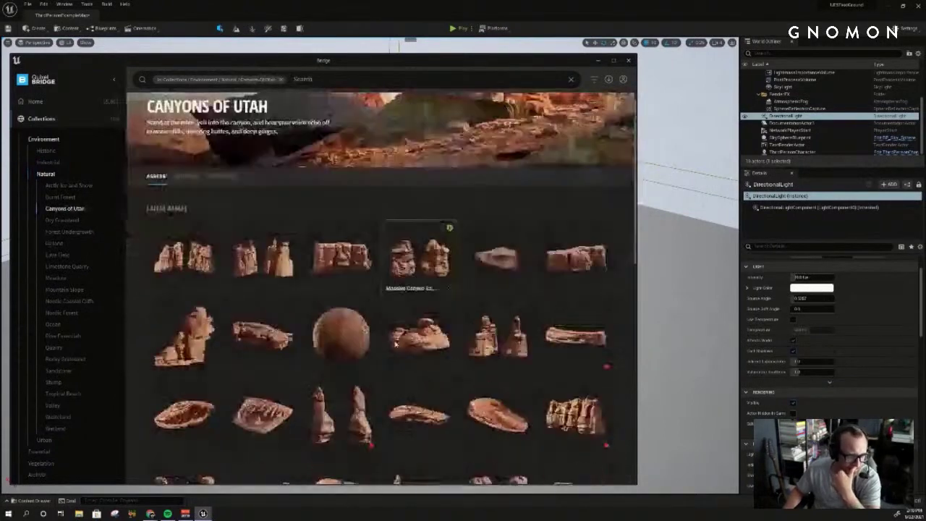
scroll(396, 344, down, 15)
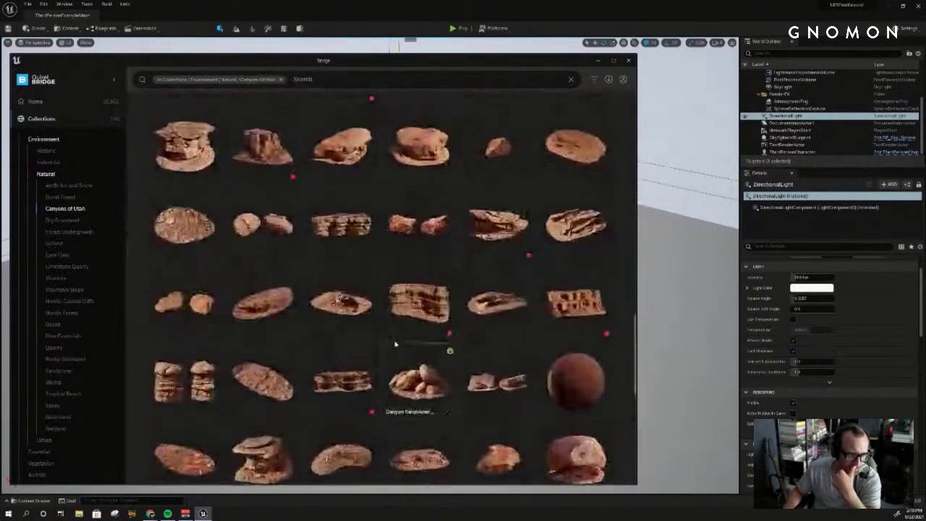
scroll(396, 344, up, 15)
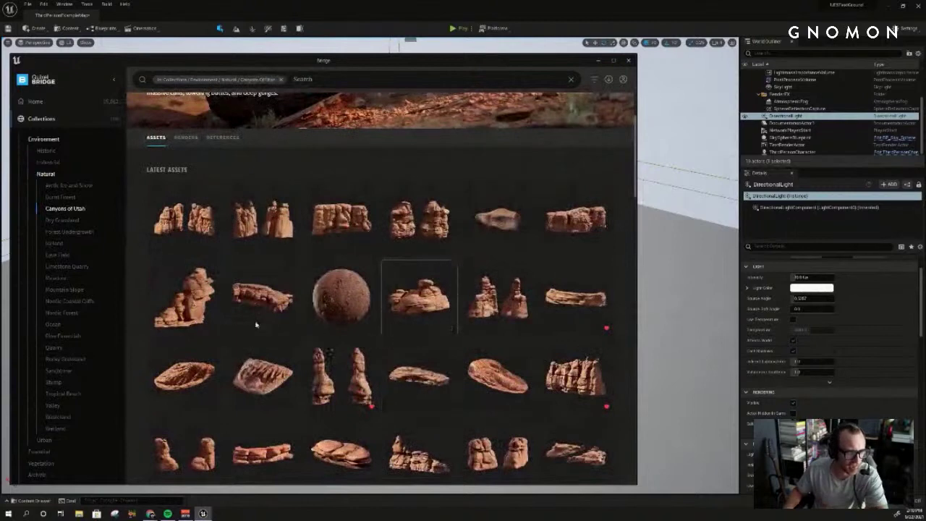
scroll(205, 304, down, 5)
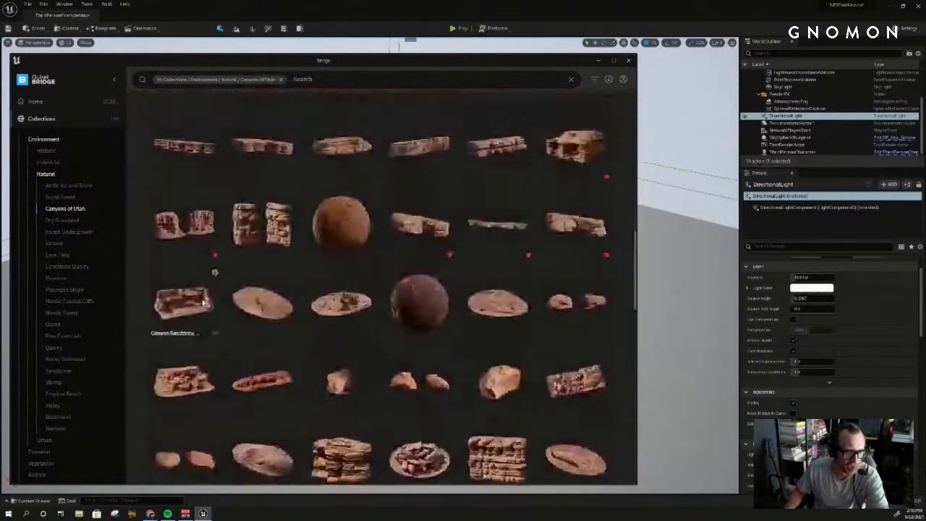
scroll(205, 304, down, 6)
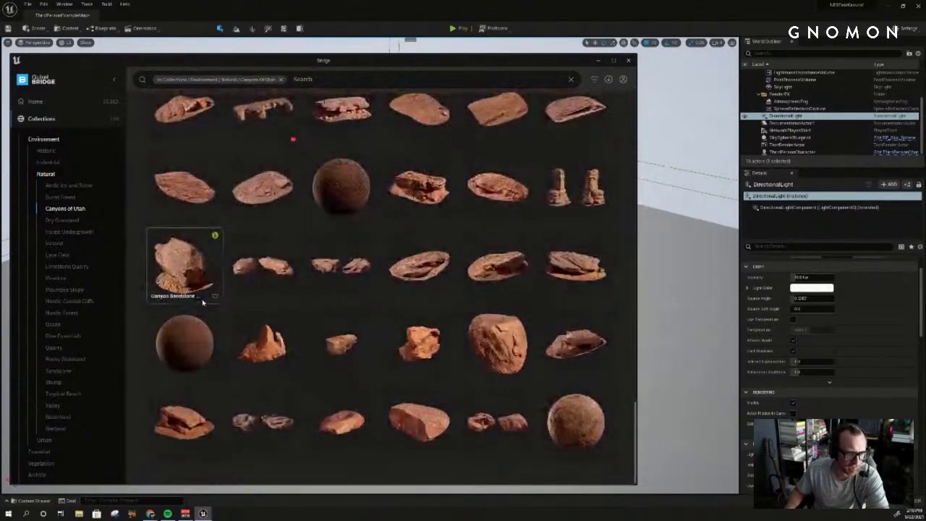
scroll(203, 303, up, 4)
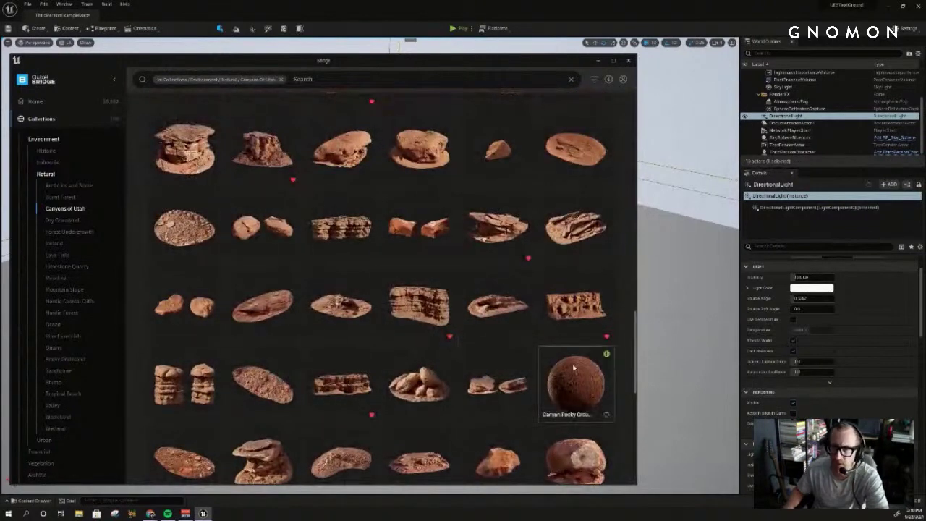
scroll(572, 370, up, 3)
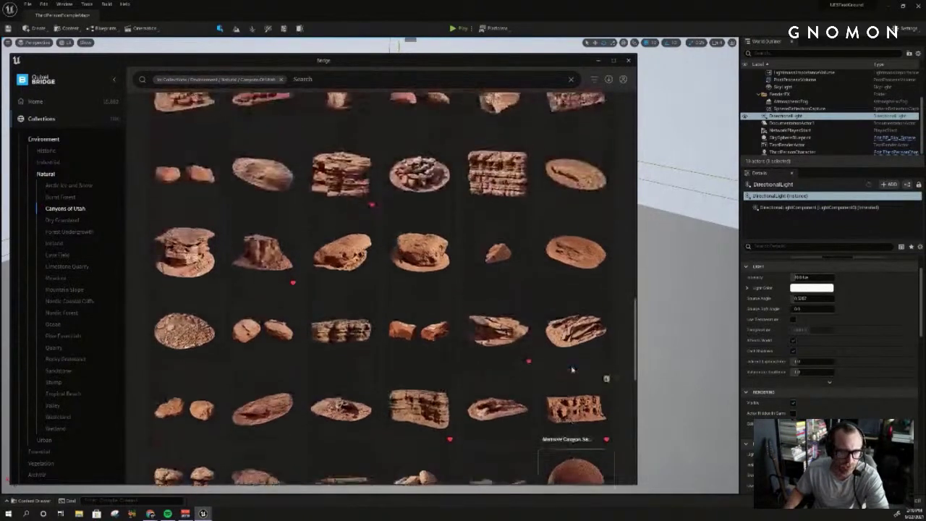
scroll(573, 370, down, 4)
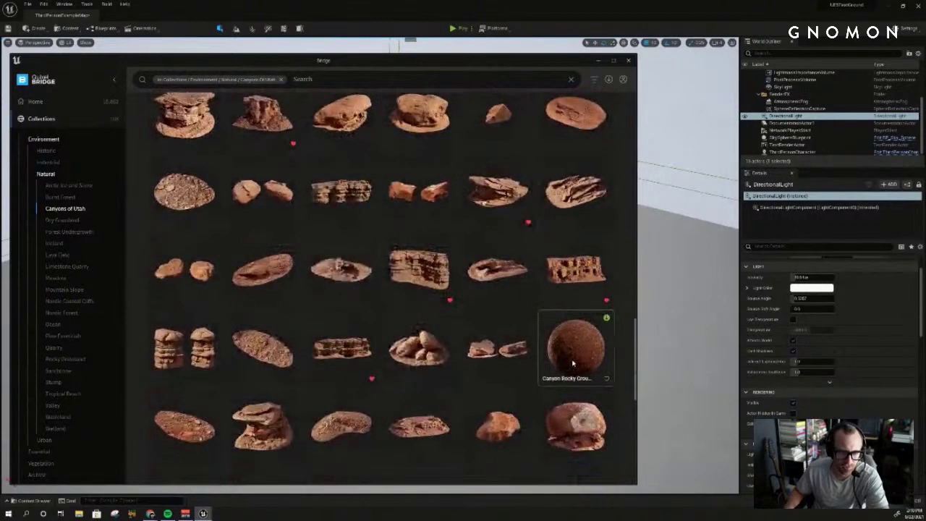
Step: From the Canyon Rocky Ground details, open the related Canyon Sandstone Rock surface, download it at Highest Quality and add it to the project
click(571, 365)
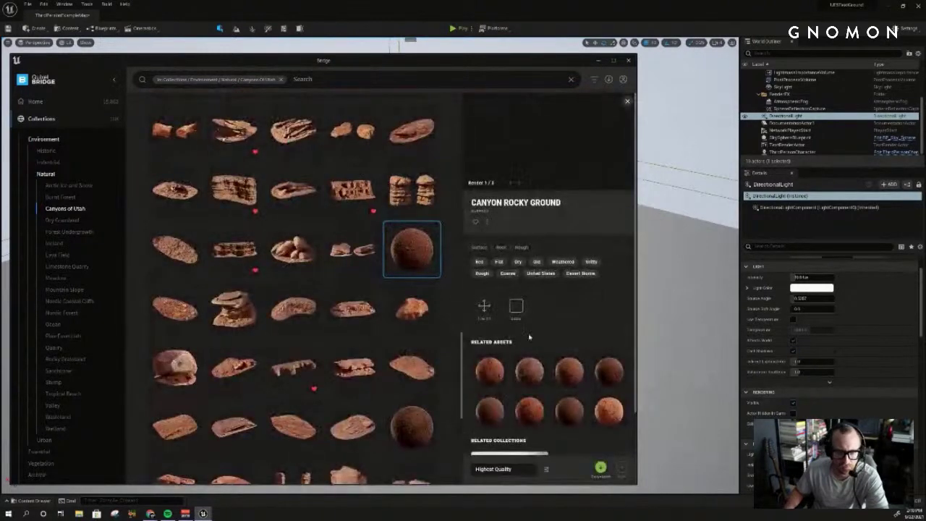
click(491, 372)
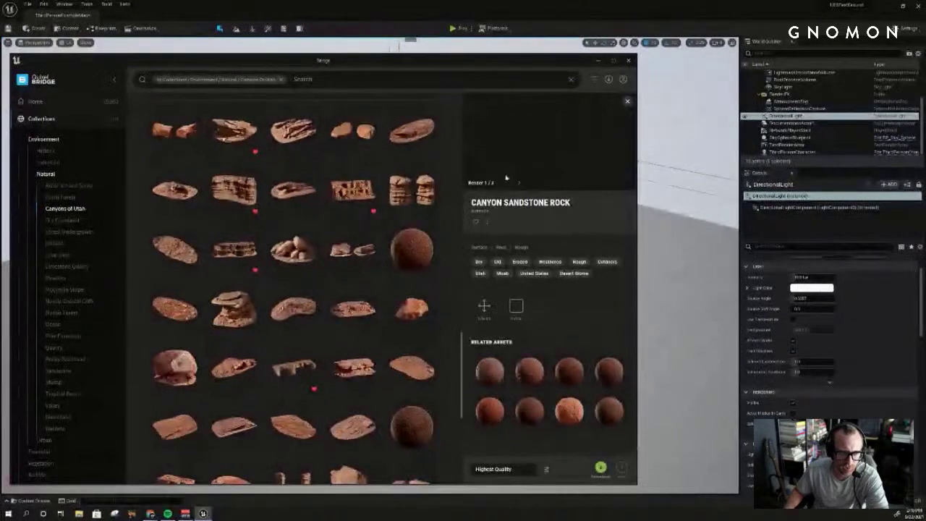
click(526, 470)
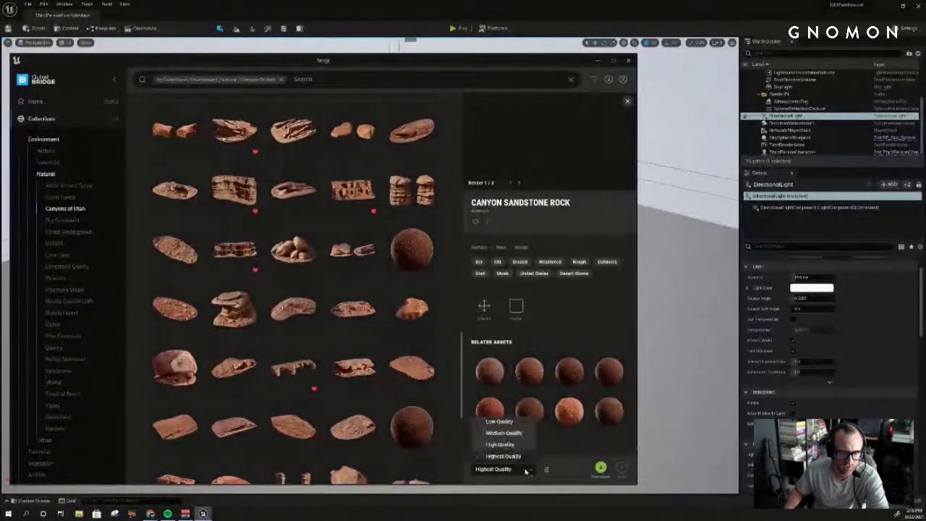
click(527, 471)
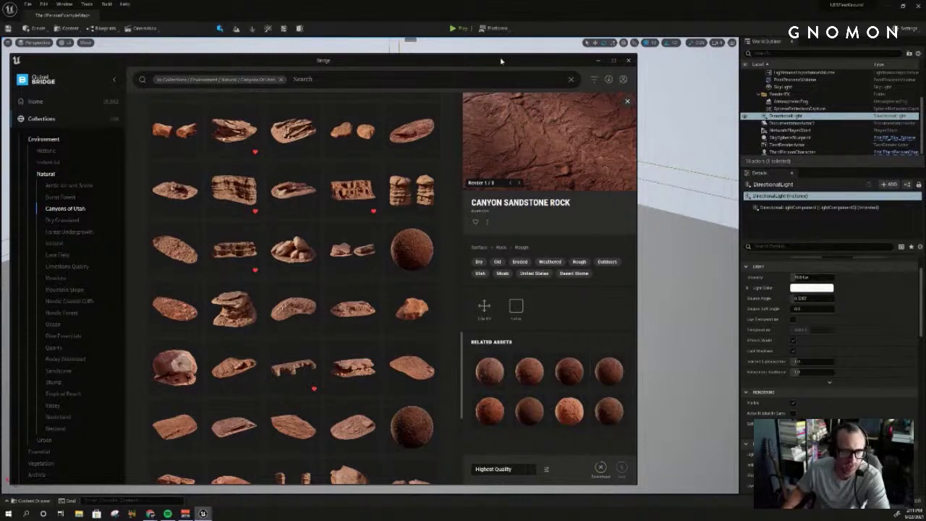
drag(500, 61, 480, 63)
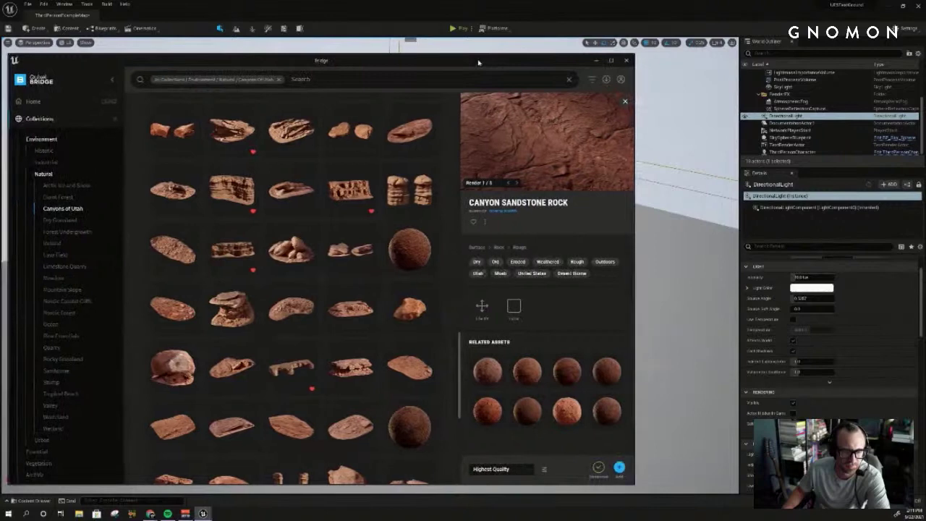
click(620, 468)
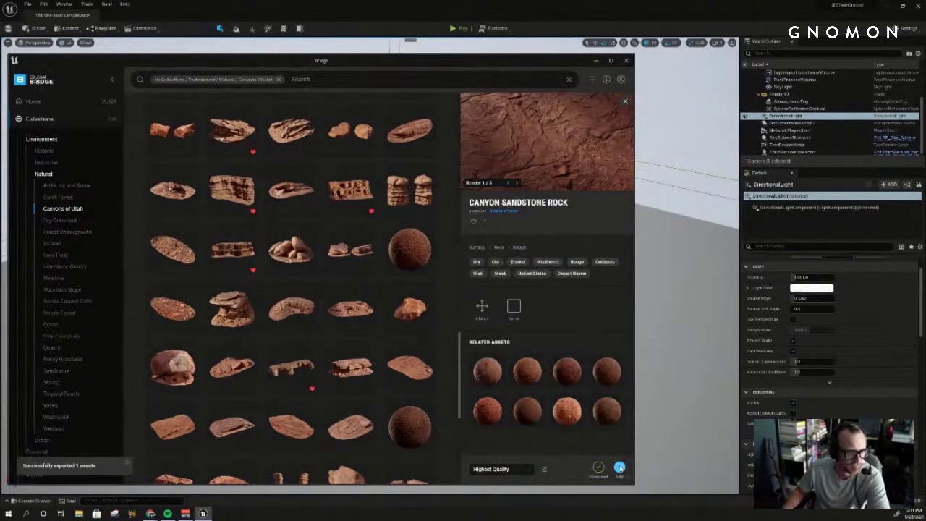
drag(369, 60, 925, 90)
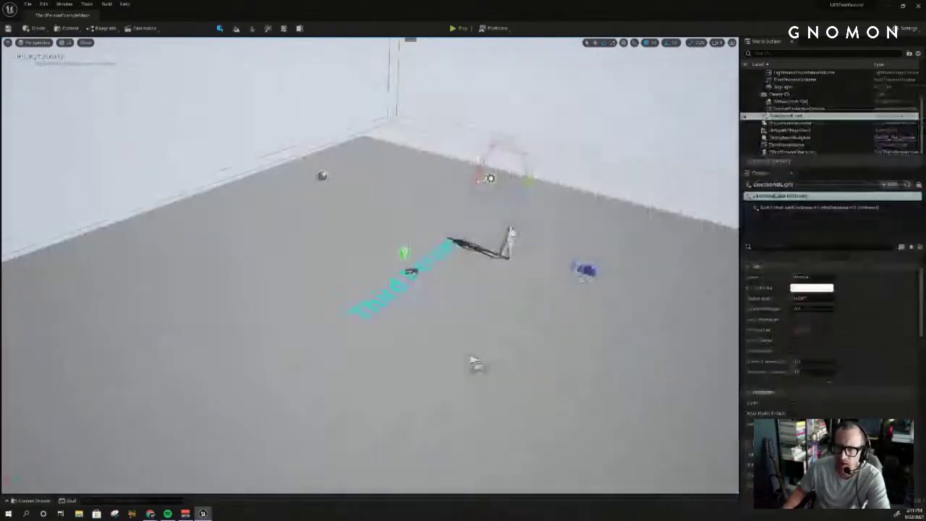
Step: Apply the imported Canyon Sandstone Rock material from the Megascans Surfaces folder to the Floor
click(382, 403)
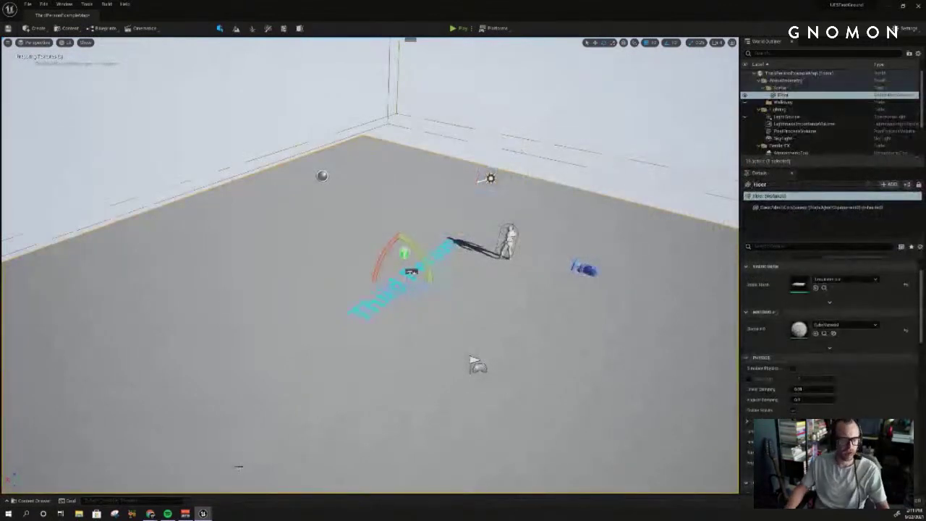
mouse_move(204, 511)
key(ctrl+space)
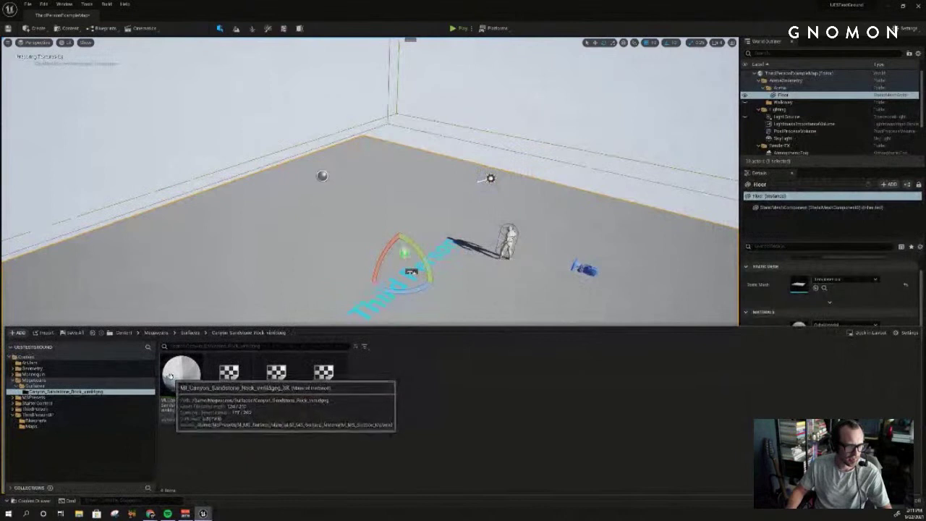
drag(181, 374, 251, 244)
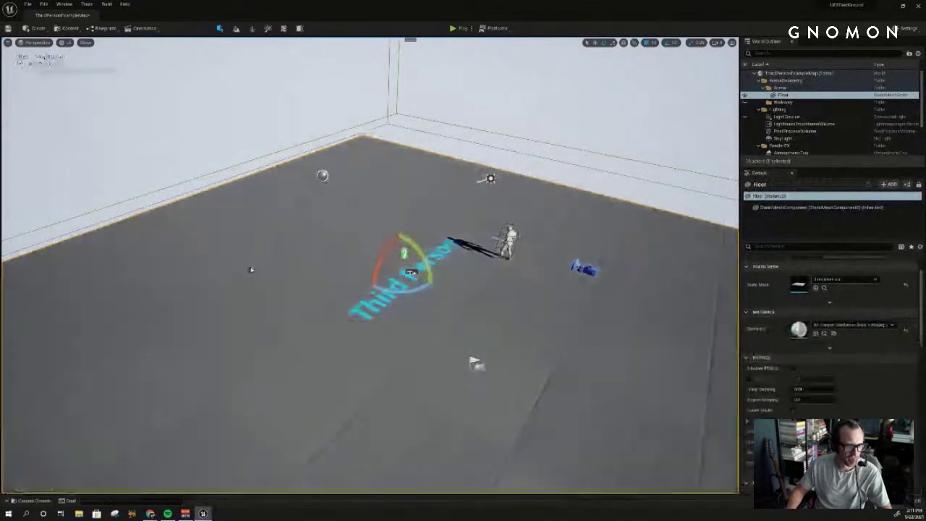
right_drag(311, 287, 310, 287)
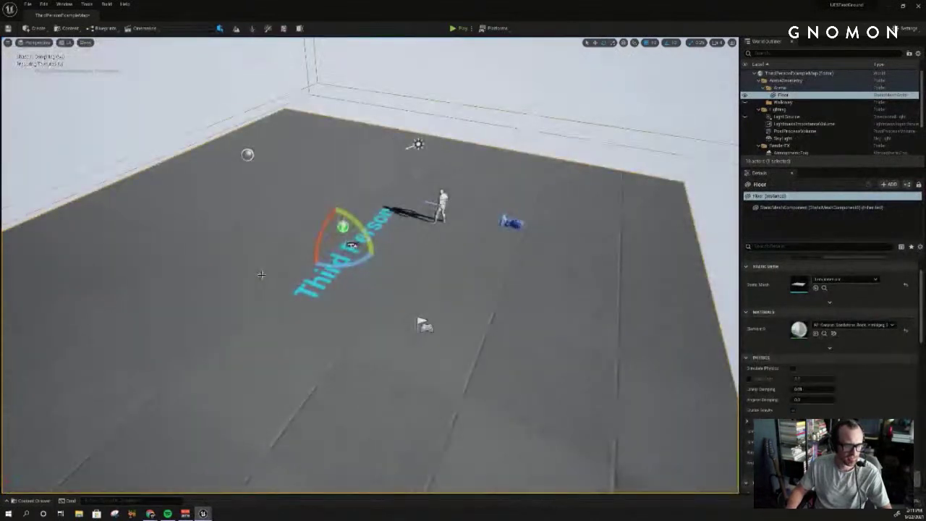
key(ctrl+space)
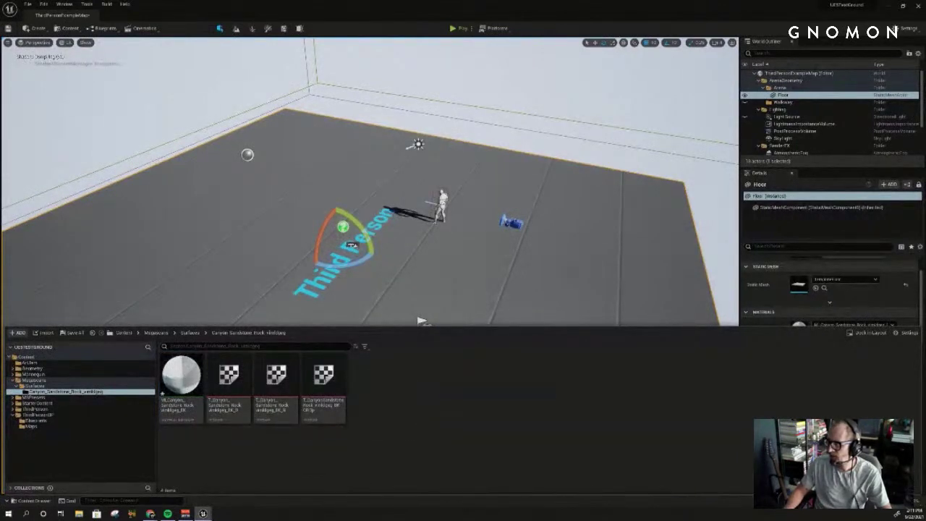
drag(181, 374, 253, 289)
right_drag(249, 340, 297, 327)
scroll(289, 348, up, 8)
scroll(290, 345, down, 7)
Step: Add a Plane shape to the level and scale it up uniformly until it extends far beyond the floor
click(33, 29)
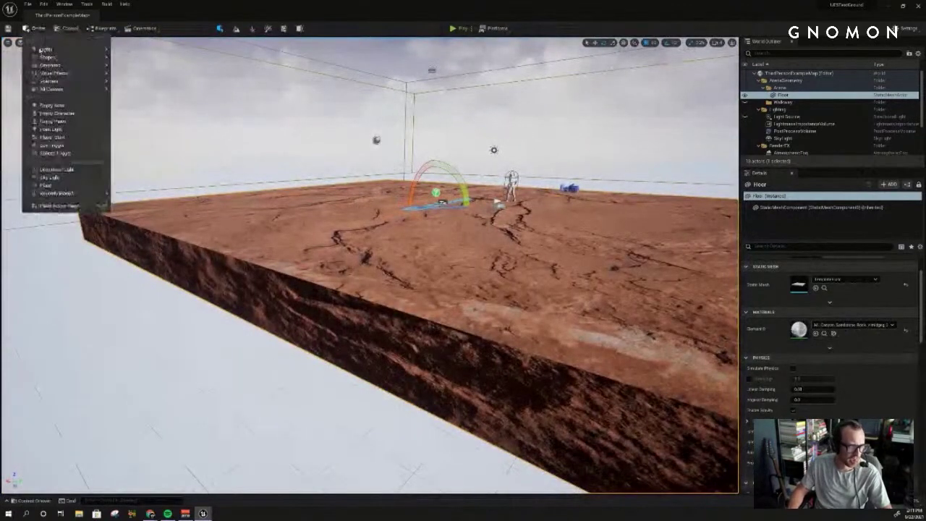
mouse_move(48, 57)
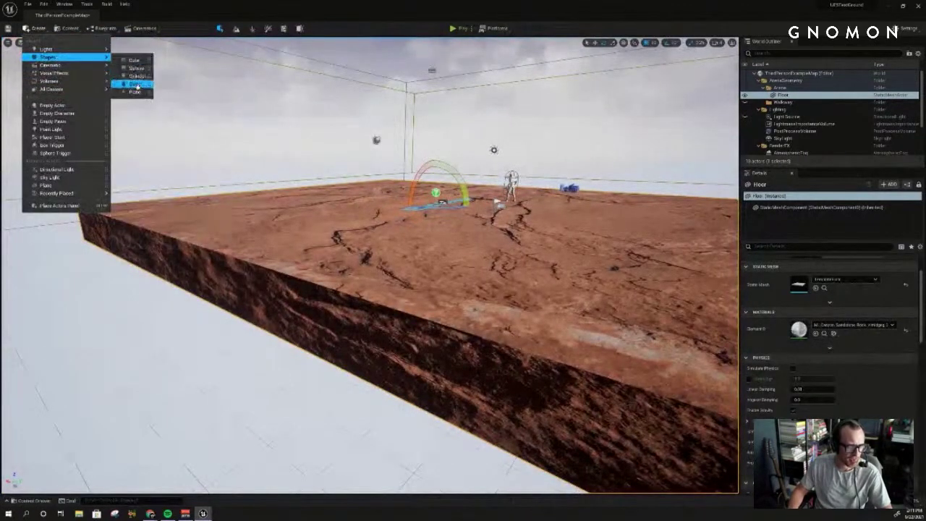
click(135, 92)
right_drag(431, 232, 376, 230)
key(r)
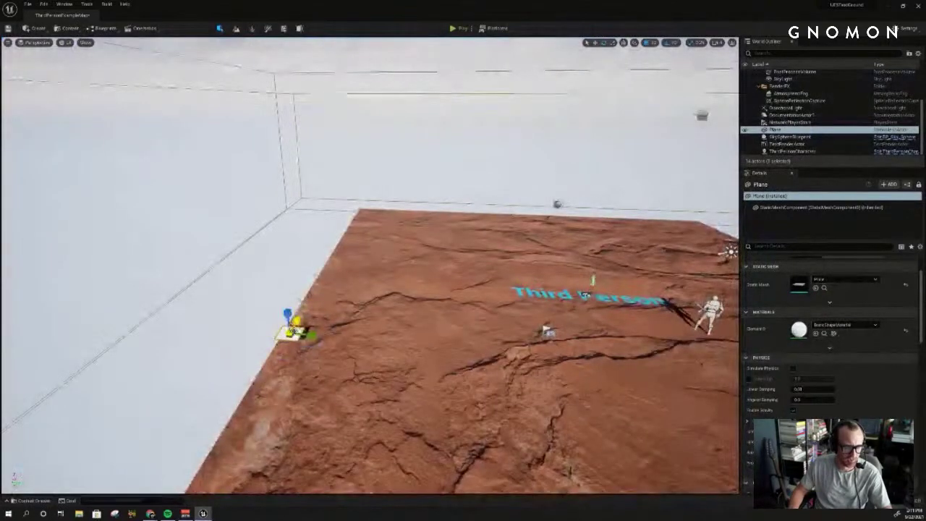
drag(291, 332, 249, 337)
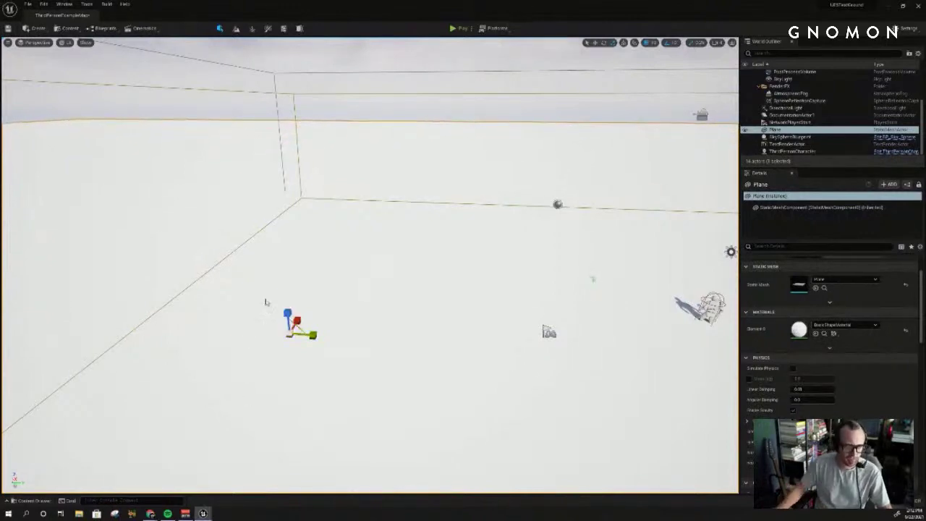
Step: Apply the Canyon Sandstone Rock material to the enlarged plane
mouse_move(266, 302)
right_down()
mouse_move(423, 303)
mouse_move(265, 298)
right_up()
key(ctrl+space)
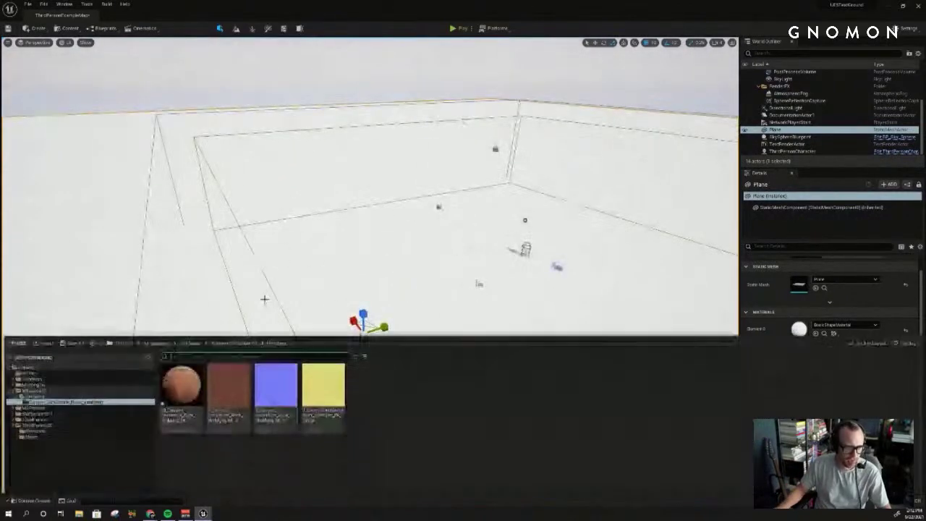
drag(187, 382, 254, 274)
right_drag(254, 273, 402, 213)
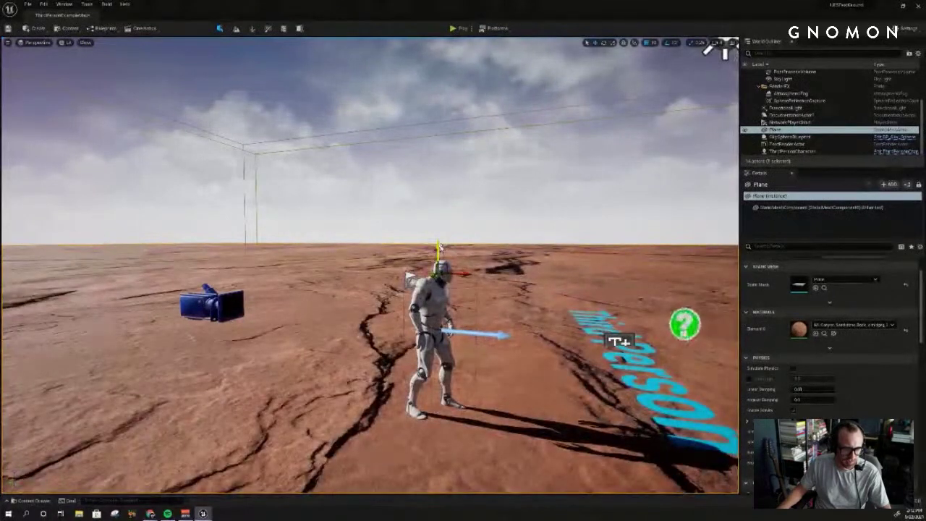
Step: Shift the plane's height slightly and delete the original Floor mesh, leaving the plane as the ground
drag(439, 246, 439, 248)
click(331, 349)
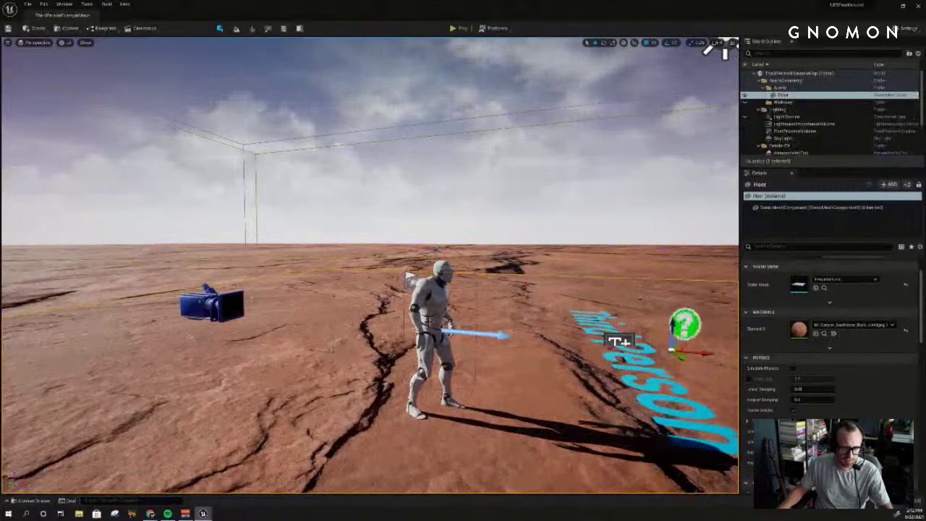
key(Delete)
right_drag(332, 349, 563, 281)
click(376, 217)
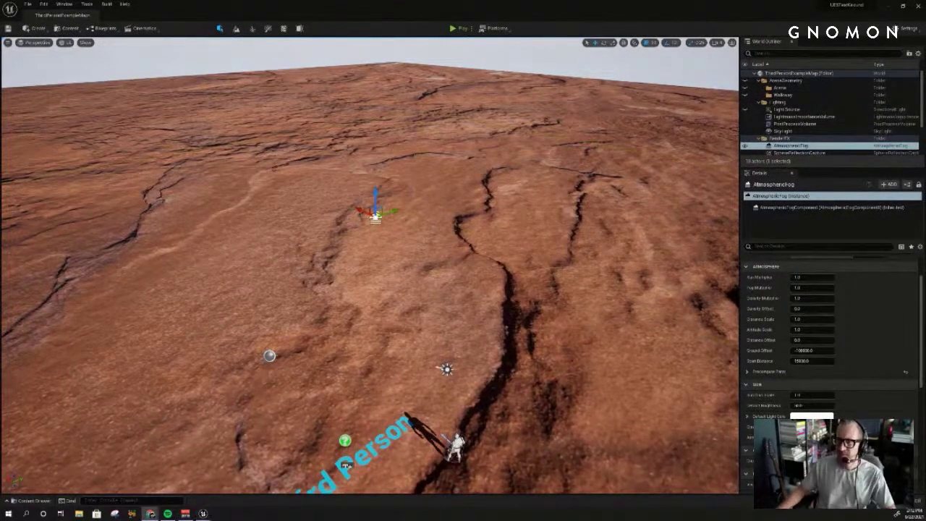
right_drag(479, 233, 509, 246)
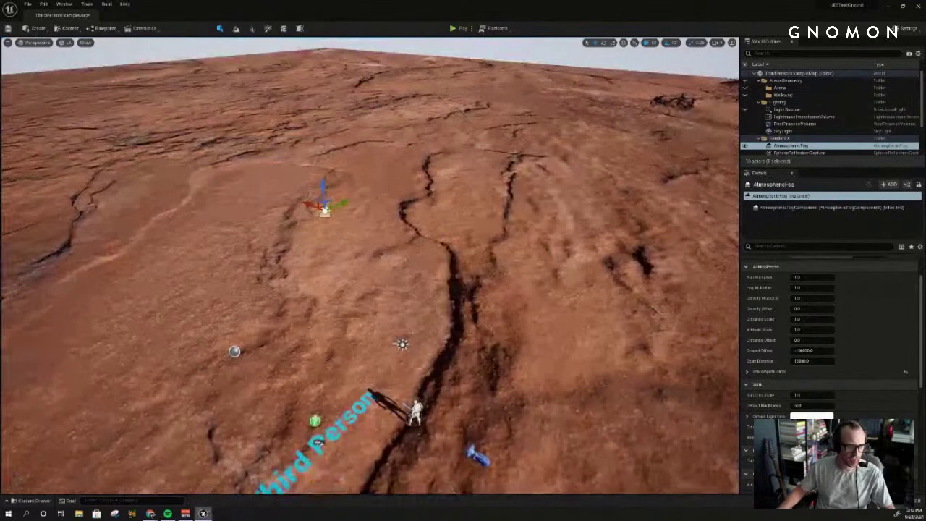
Step: Reopen Bridge, download the Canyon Sandstone Rock Formation 3D asset at Nanite quality and add it to the project
mouse_move(203, 514)
click(233, 490)
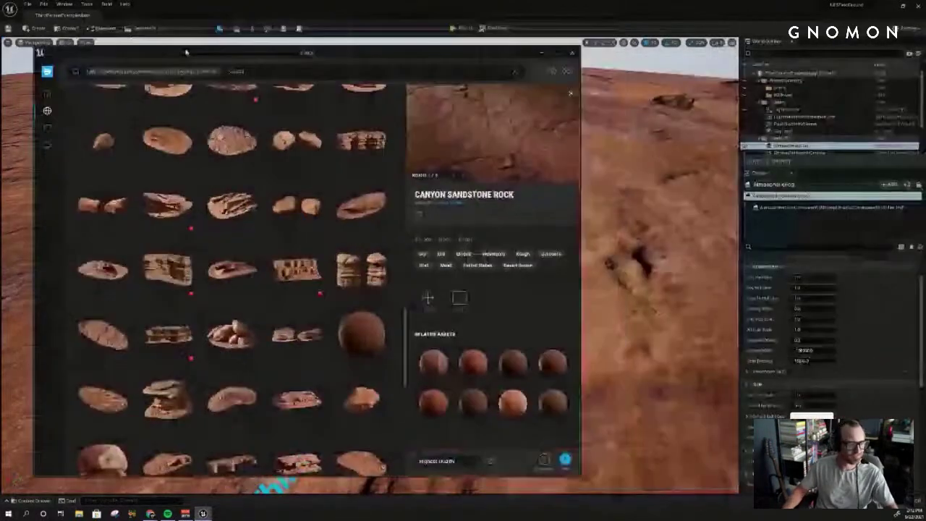
click(150, 216)
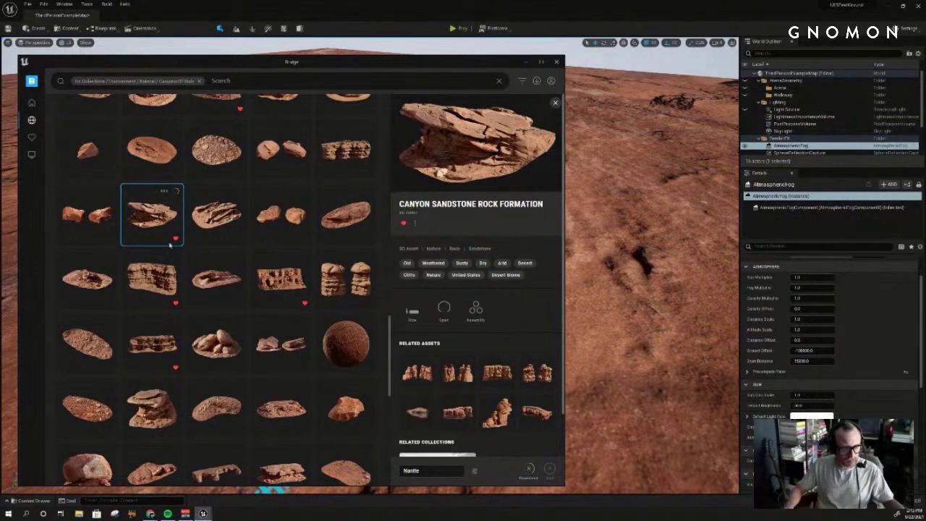
scroll(174, 256, up, 15)
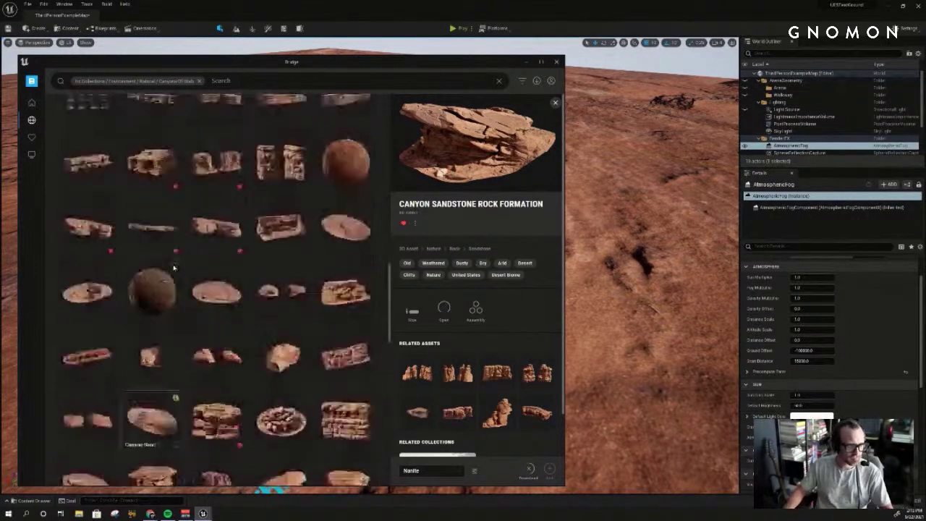
scroll(119, 195, down, 2)
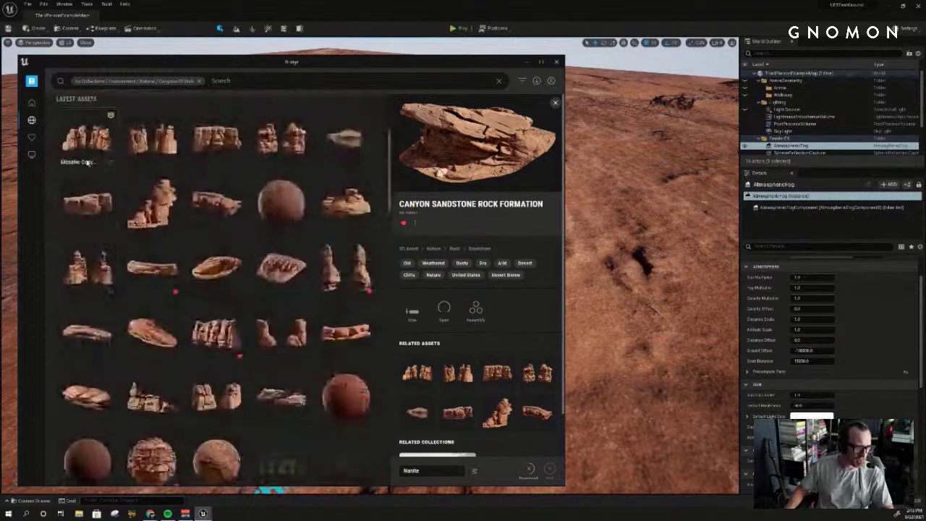
scroll(101, 171, up, 1)
scroll(101, 171, up, 2)
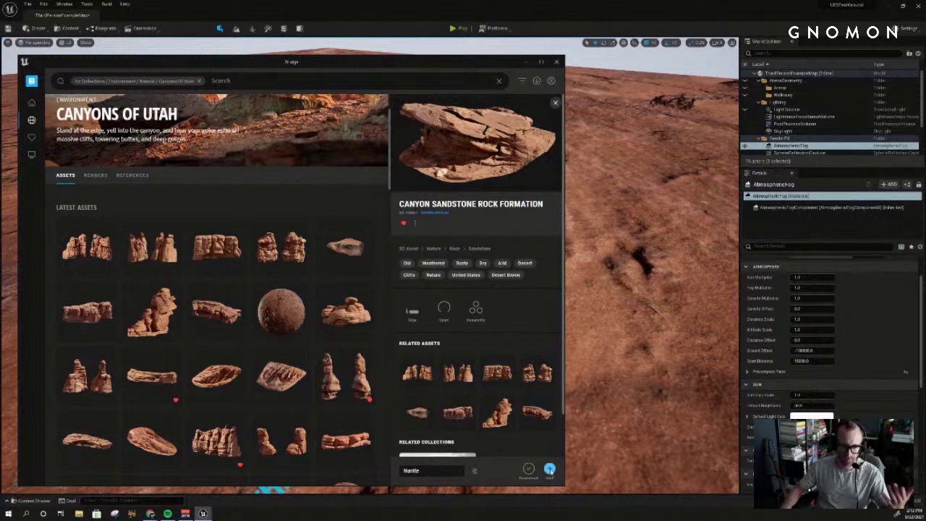
click(549, 468)
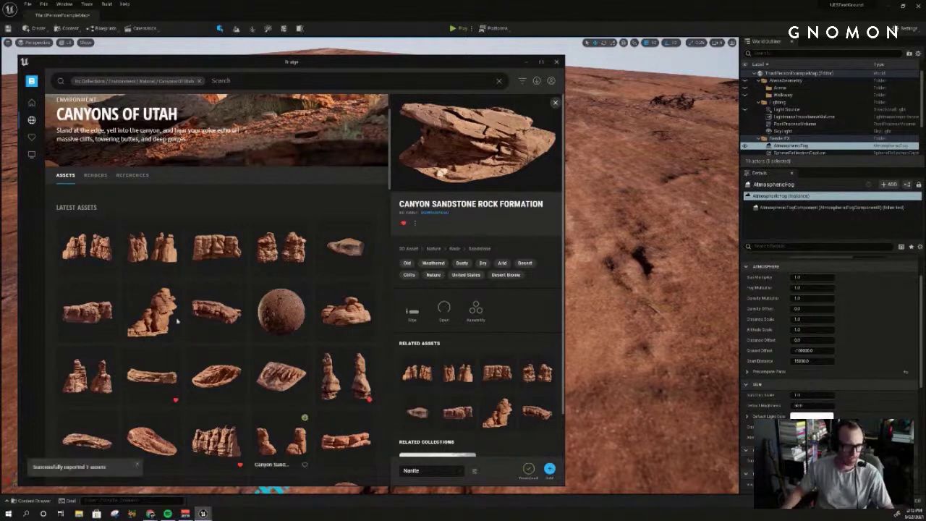
Step: Look over the large rock assets in the Canyons of Utah collection, including the Massive Canyon Sandstone Cliff
click(91, 251)
click(151, 267)
click(150, 307)
click(102, 311)
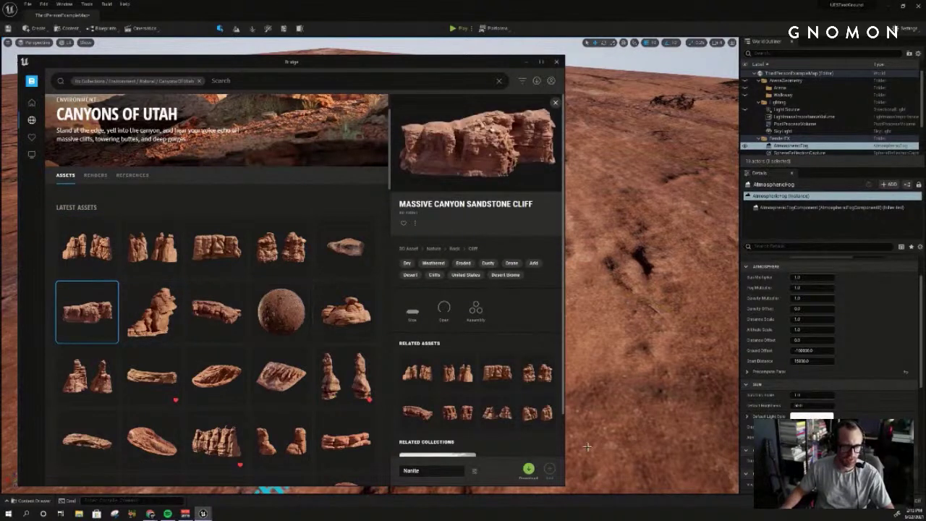
Step: Examine how the imported assets are organised in the Megascans folder, checking 3D_Assets and the Canyon Sandstone Rock surface folder
key(ctrl+space)
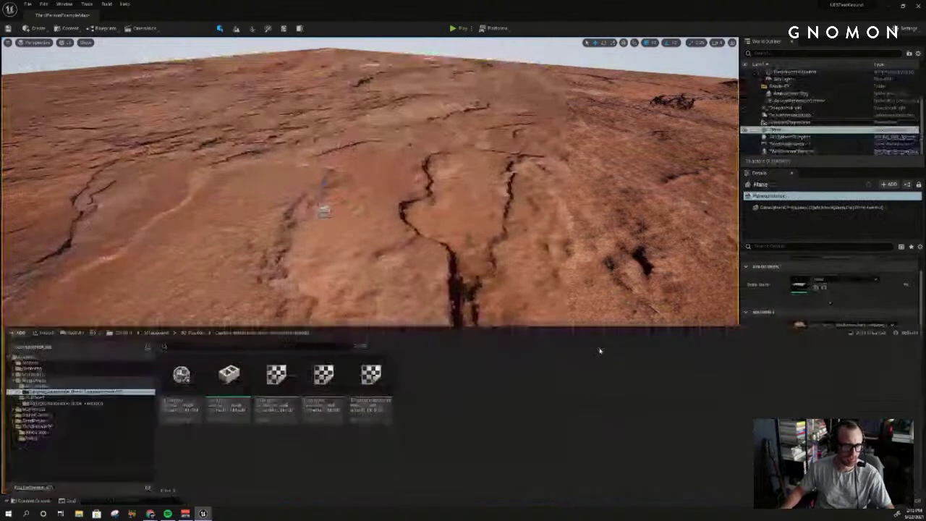
click(56, 403)
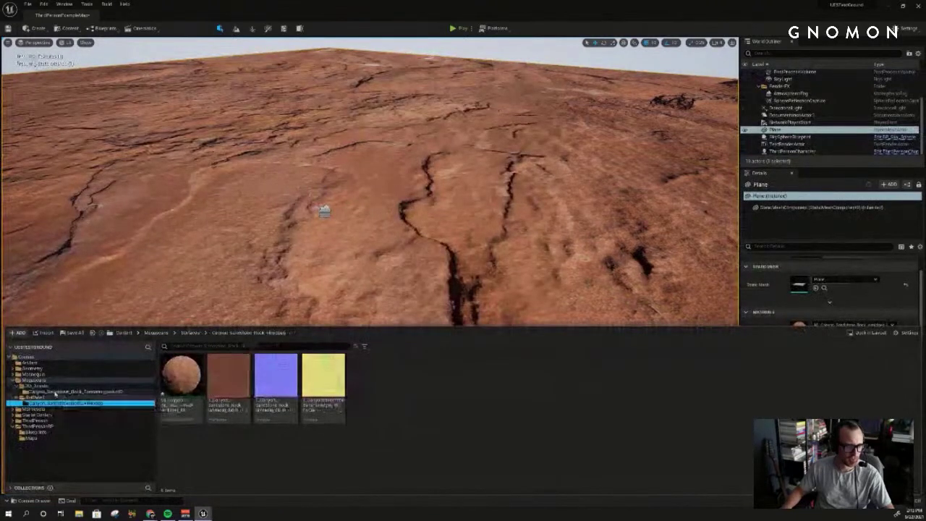
click(40, 380)
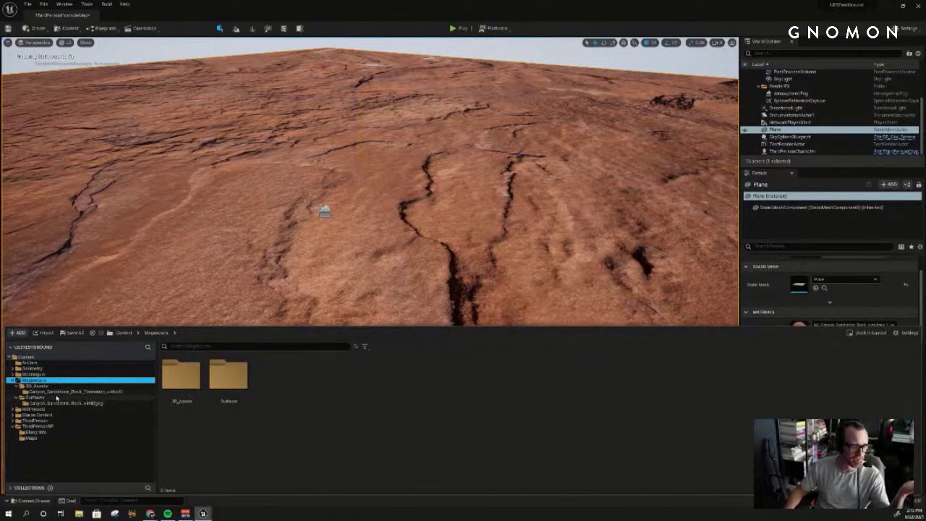
click(42, 386)
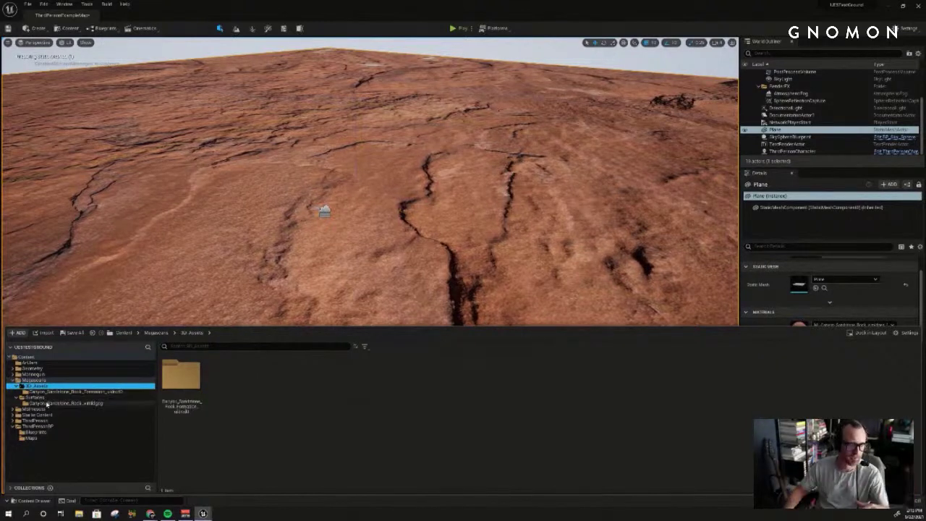
click(47, 403)
click(366, 427)
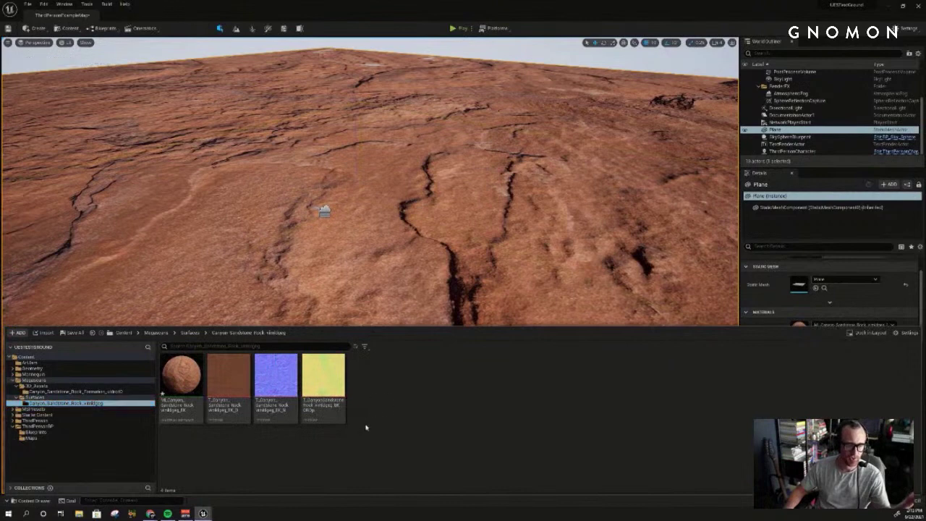
Step: Examine the Canyon Sandstone Rock surface's material instance, including its parameter groups, texture maps and parent material, and close it
mouse_move(341, 384)
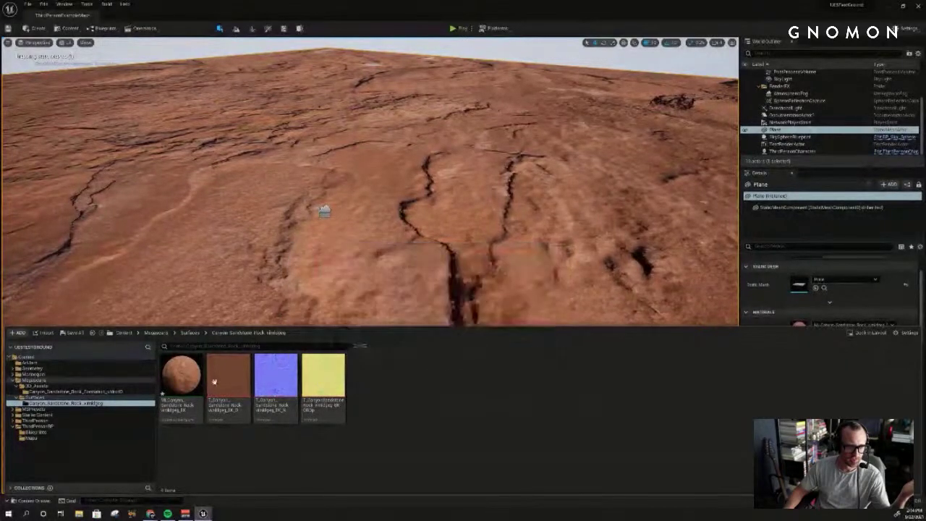
double_click(190, 382)
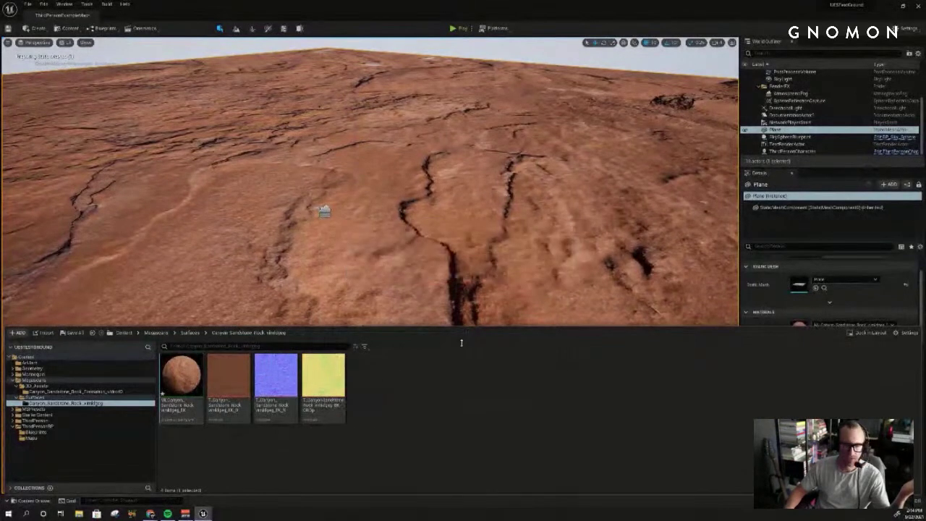
scroll(325, 183, down, 6)
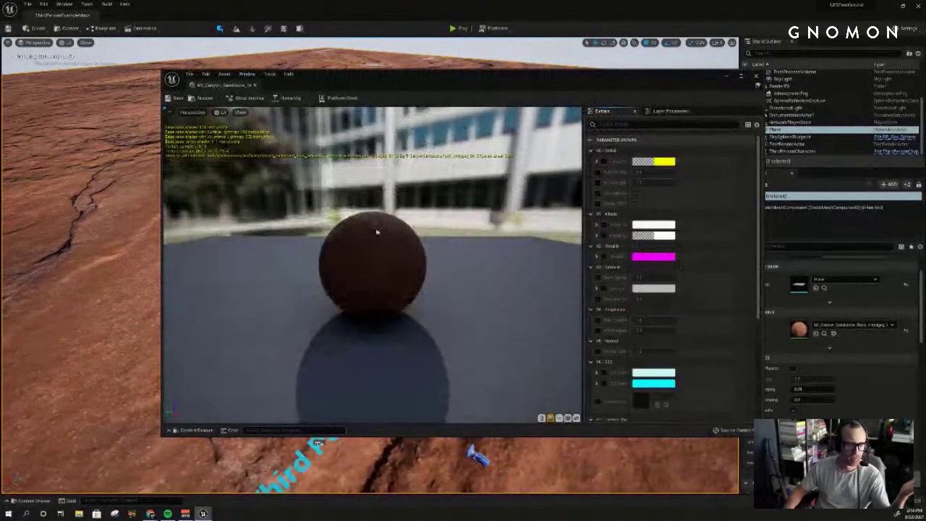
scroll(367, 233, up, 3)
drag(366, 234, 552, 265)
scroll(611, 268, down, 5)
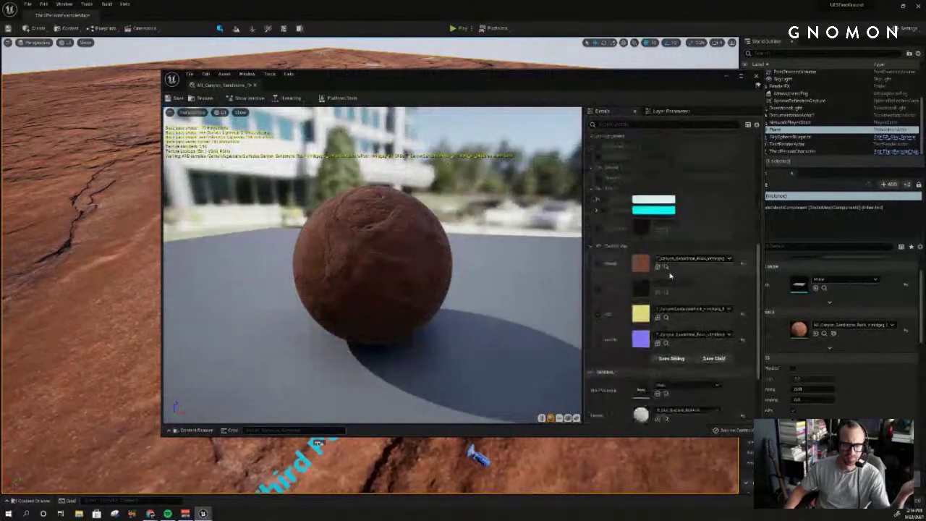
scroll(607, 264, up, 5)
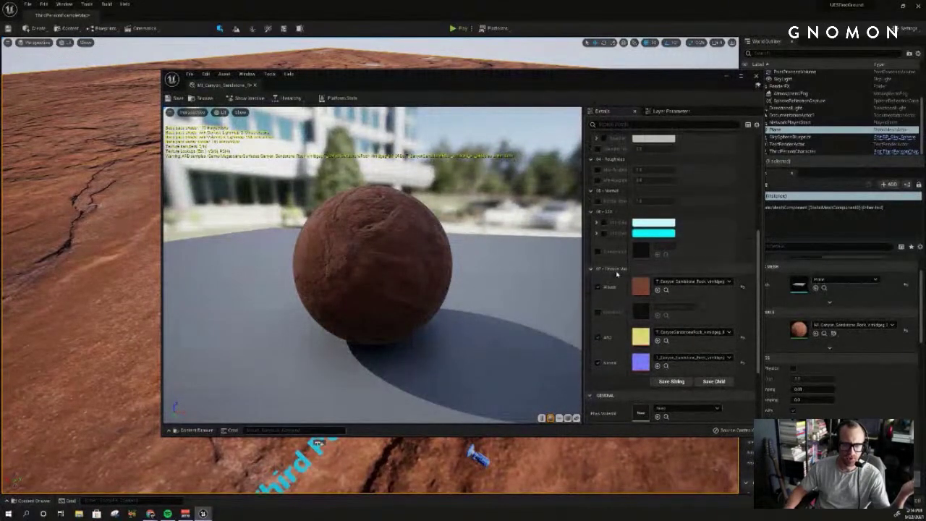
scroll(617, 275, down, 4)
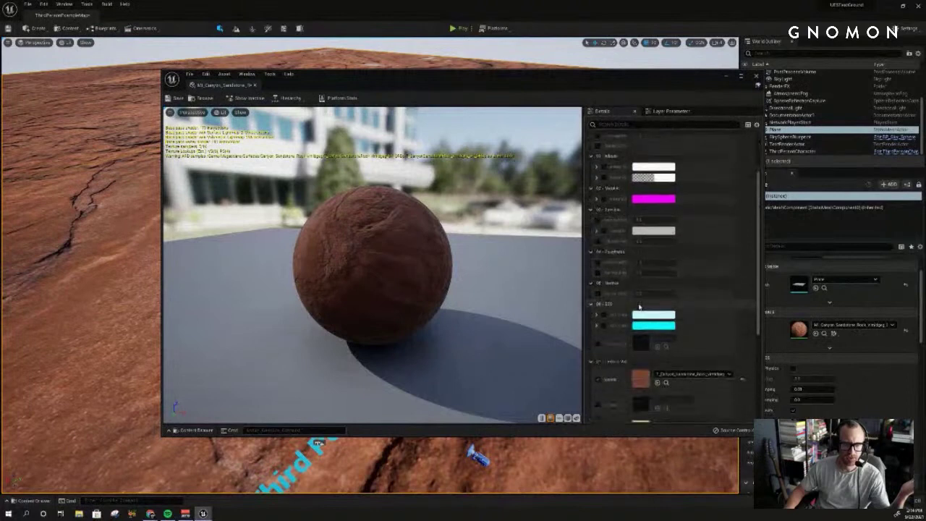
scroll(621, 289, down, 4)
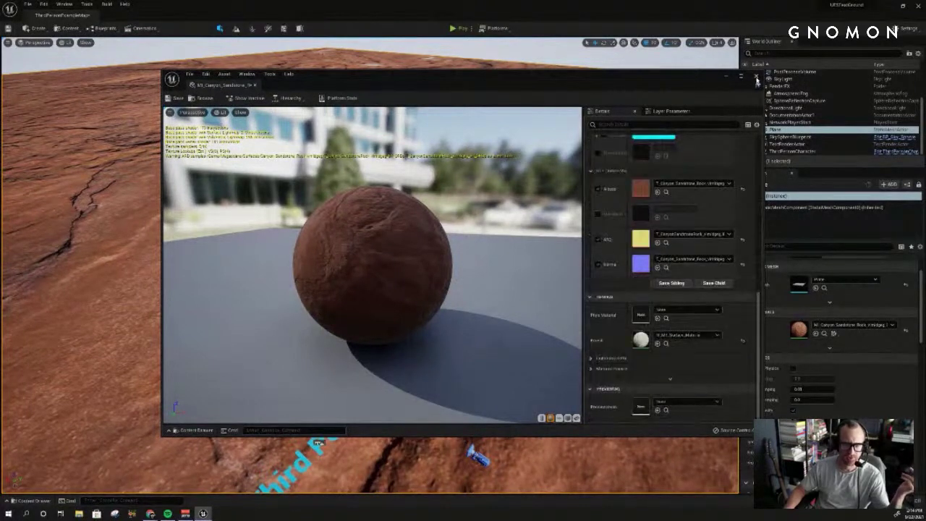
click(757, 80)
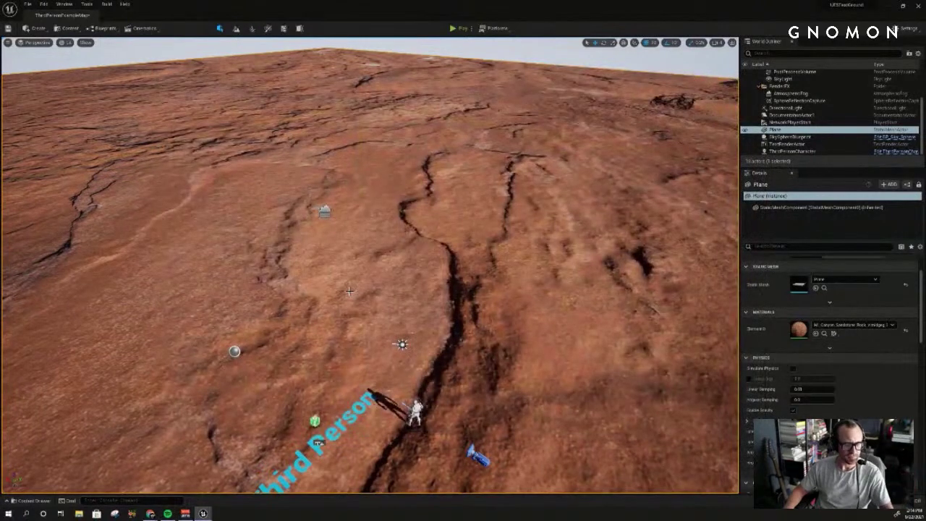
Step: Place the Canyon Sandstone Rock Formation mesh from its Megascans 3D_Assets folder onto the ground plane near the character
key(ctrl+space)
click(66, 391)
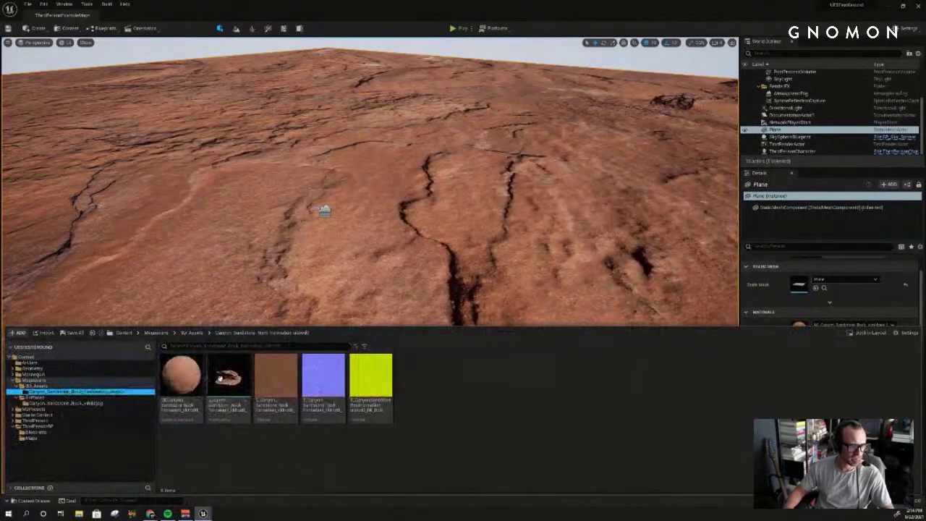
drag(220, 378, 423, 335)
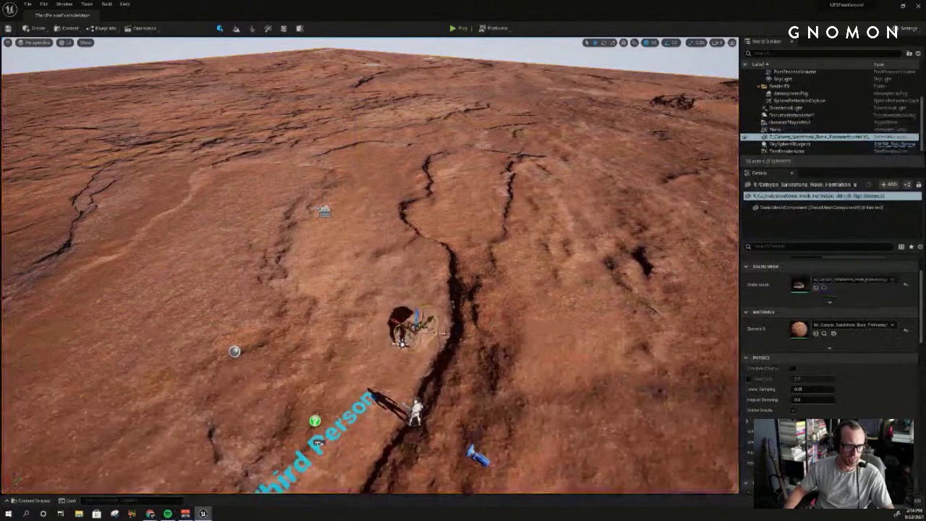
right_drag(445, 335, 466, 316)
Step: Scale the rock formation up uniformly until it towers over the character, and inspect its size from several sides
drag(365, 253, 395, 376)
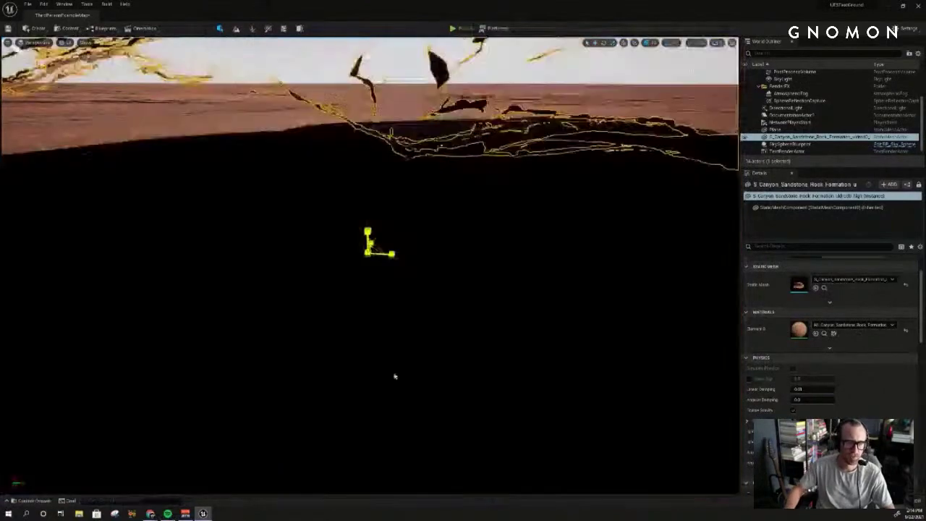
right_drag(395, 376, 368, 261)
key(f)
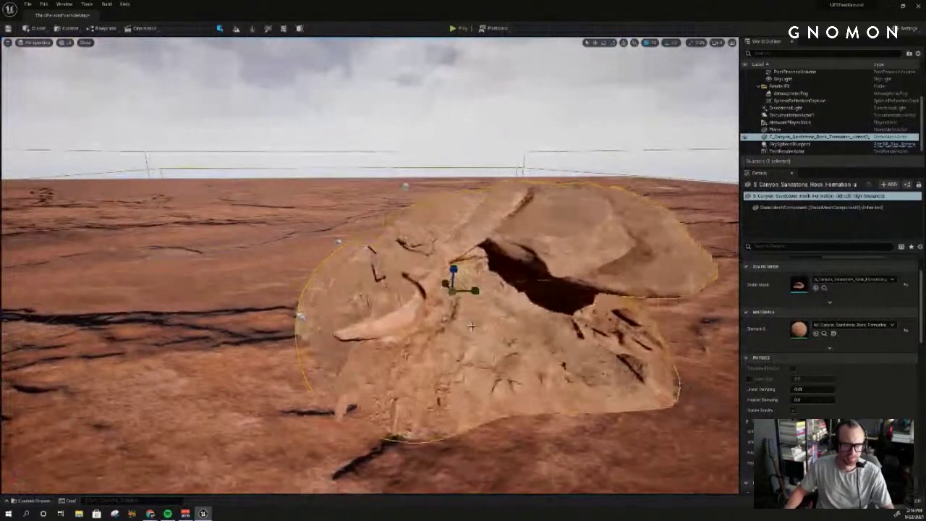
drag(436, 250, 457, 277)
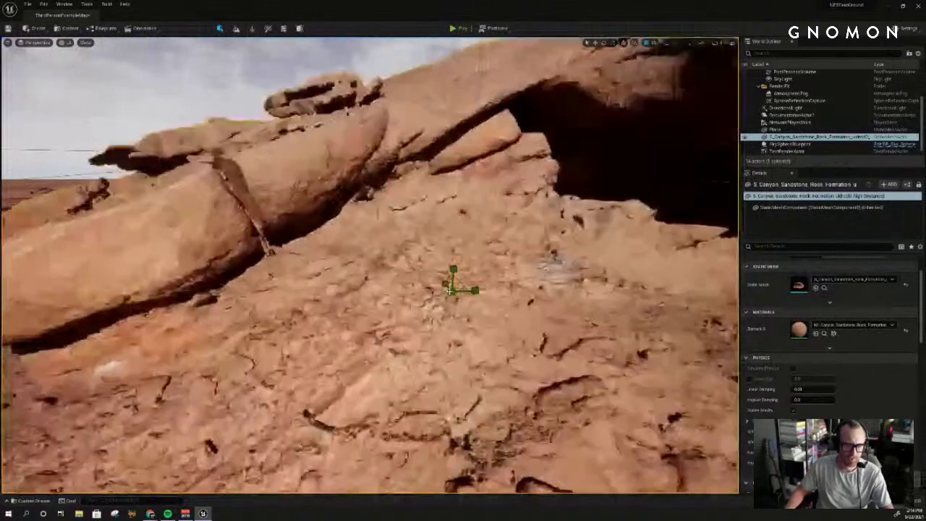
right_drag(457, 277, 499, 292)
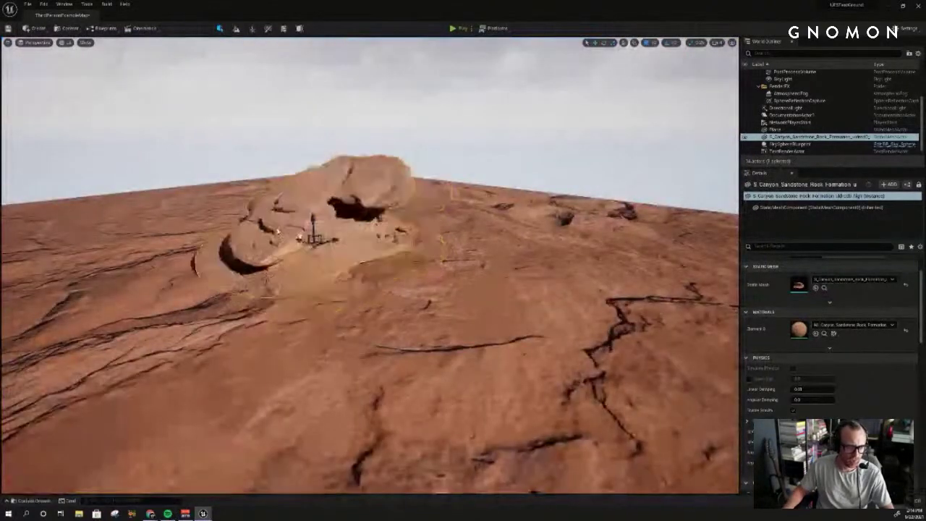
right_drag(327, 239, 454, 334)
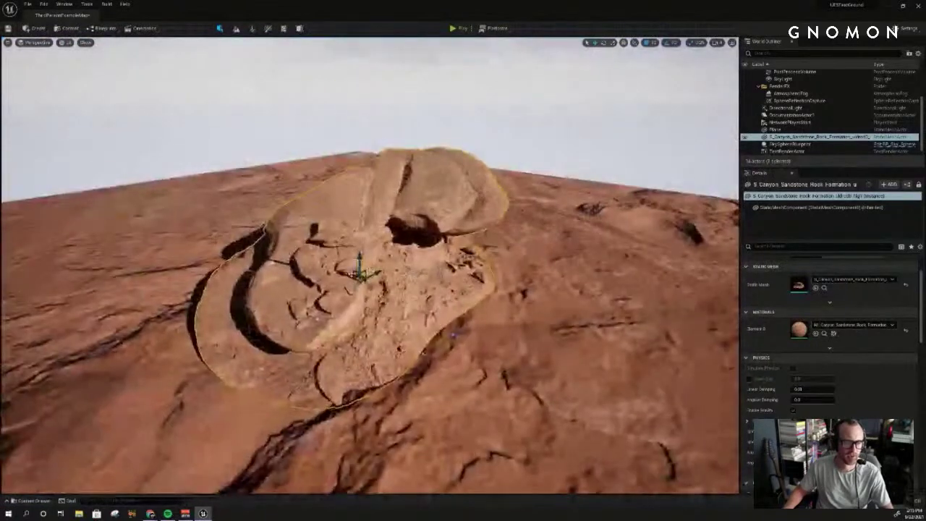
right_drag(429, 287, 423, 275)
Step: Rotate the rock formation about its vertical axis to about -20° and lower it slightly so its base sinks into the ground
key(e)
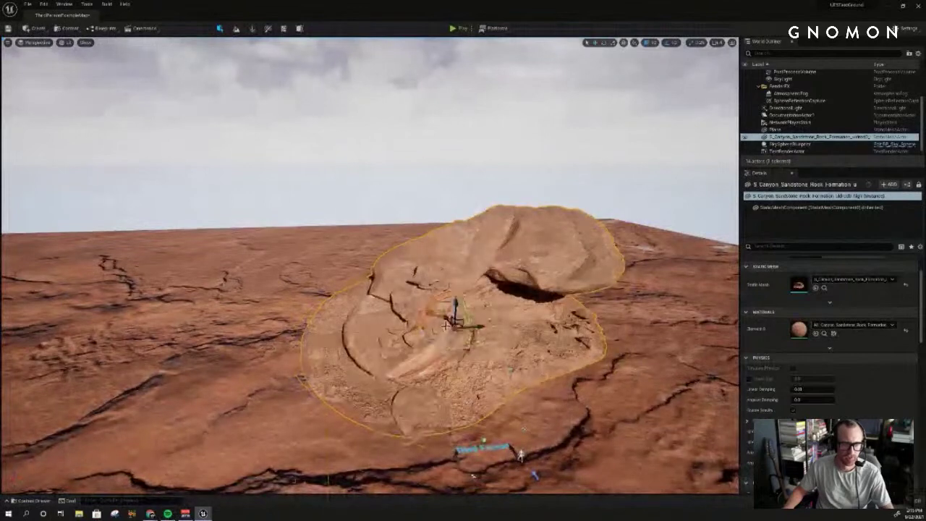
drag(446, 316, 425, 291)
right_drag(425, 291, 545, 298)
drag(461, 293, 429, 248)
right_drag(509, 282, 511, 282)
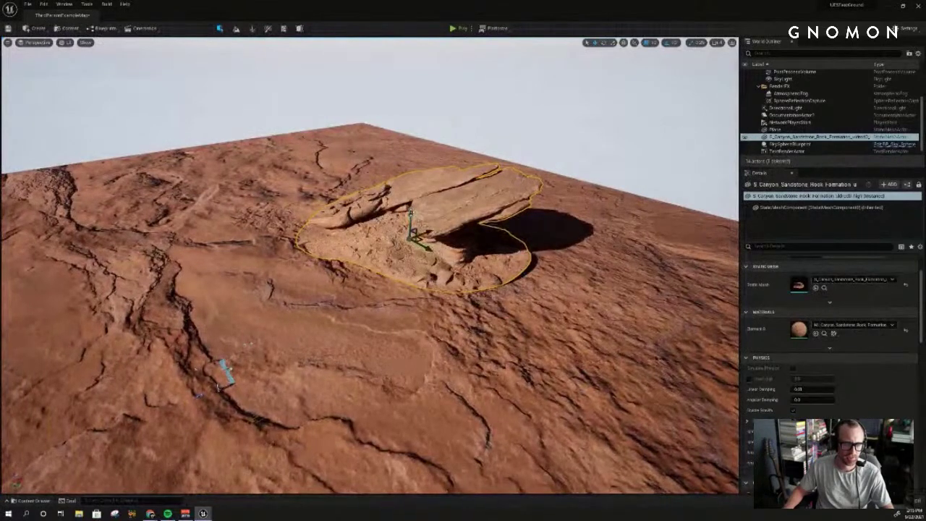
drag(411, 212, 411, 220)
click(583, 126)
right_drag(583, 125, 579, 135)
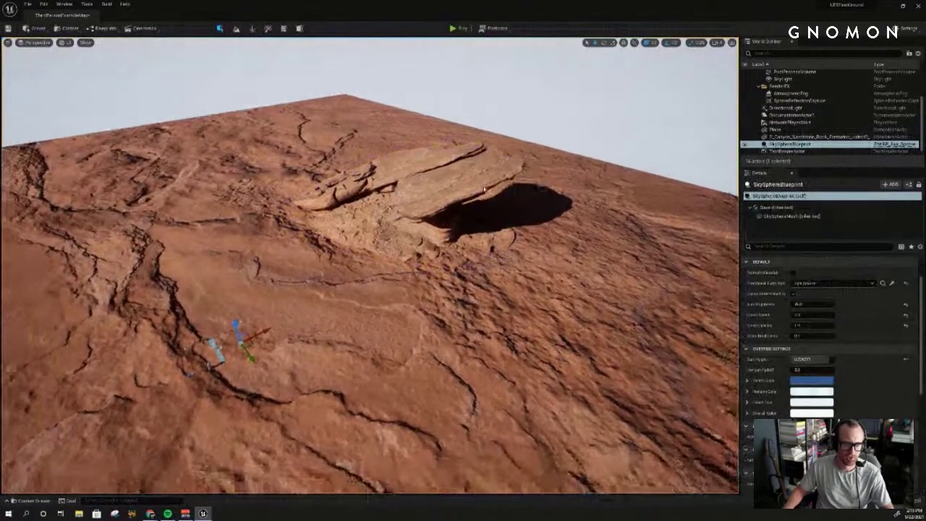
Step: Examine the placed rock formation's details, including its transform, static mesh and material settings
click(461, 199)
right_drag(459, 201, 461, 199)
scroll(461, 199, up, 2)
scroll(882, 387, down, 5)
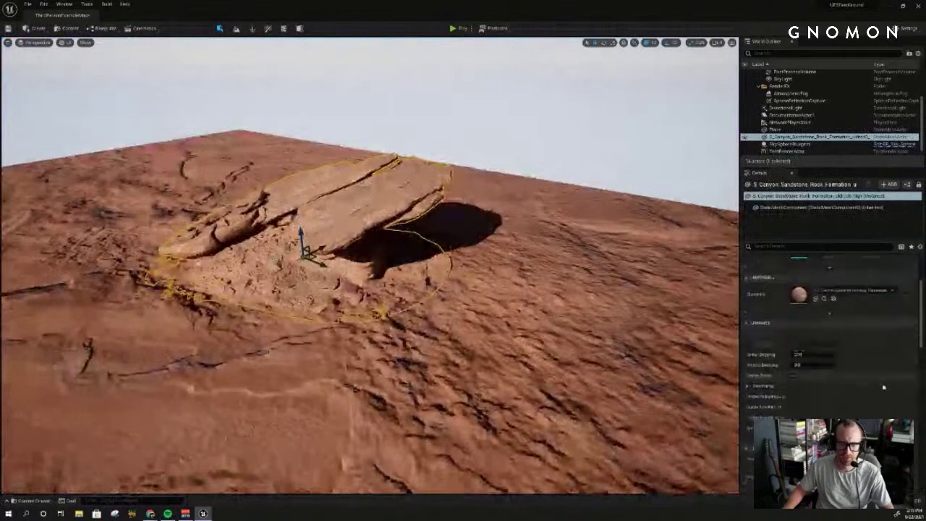
scroll(882, 388, down, 10)
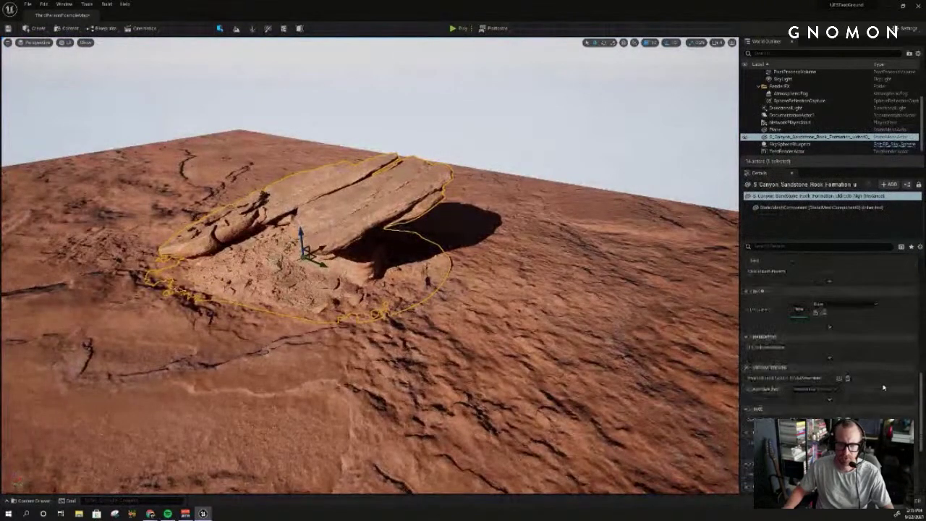
scroll(882, 388, up, 5)
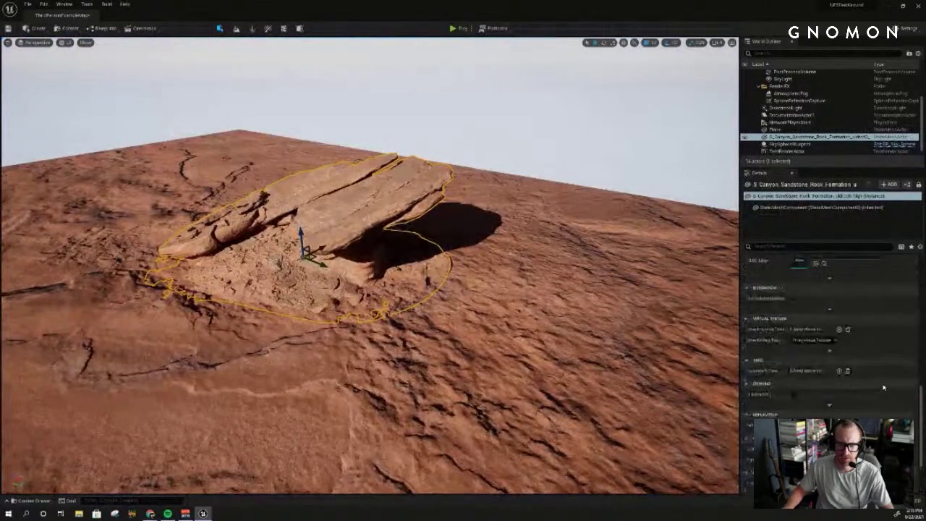
scroll(882, 389, up, 8)
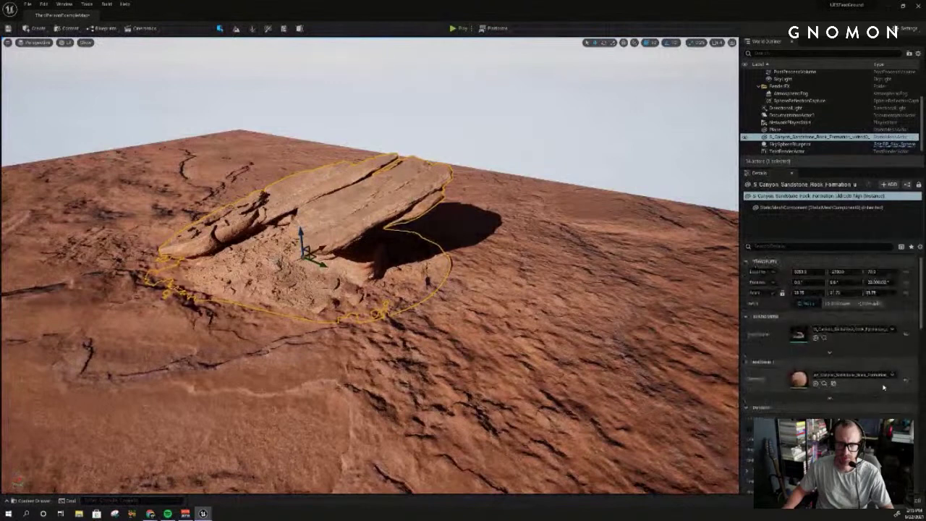
double_click(356, 213)
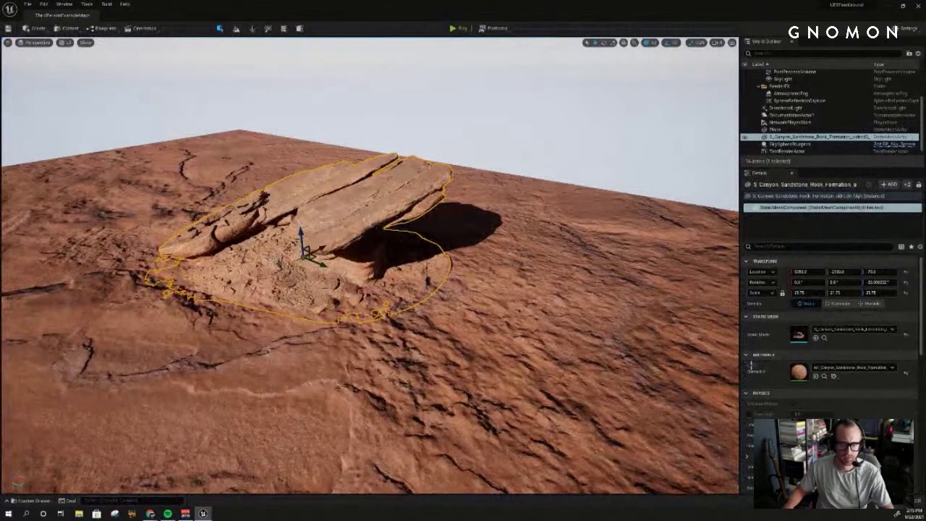
click(508, 186)
click(420, 192)
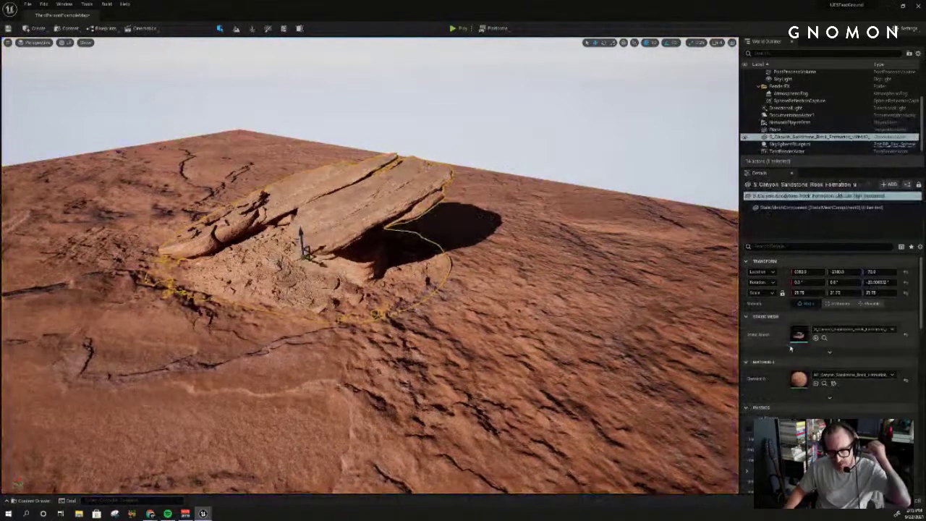
Step: Locate the rock formation's material instance in the content folder, open it and review its texture maps and global texture parameter values
click(825, 385)
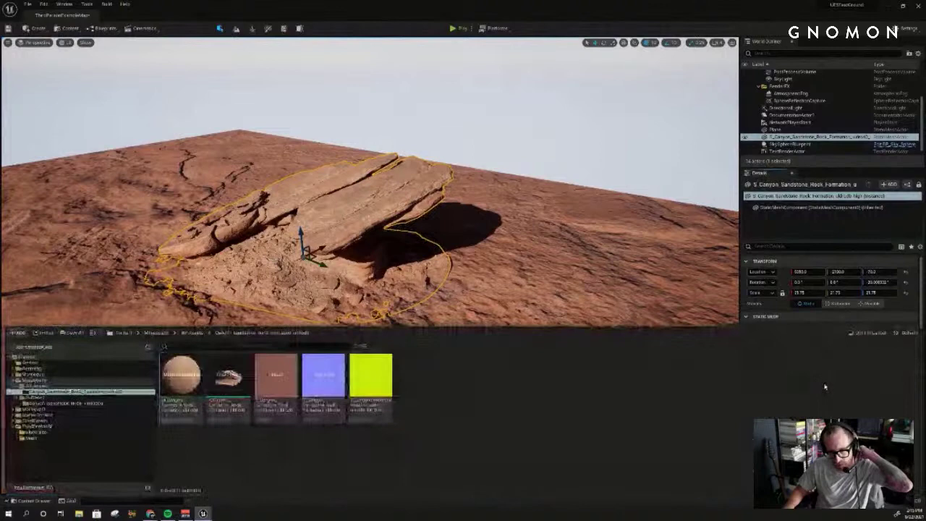
double_click(191, 378)
scroll(676, 290, down, 5)
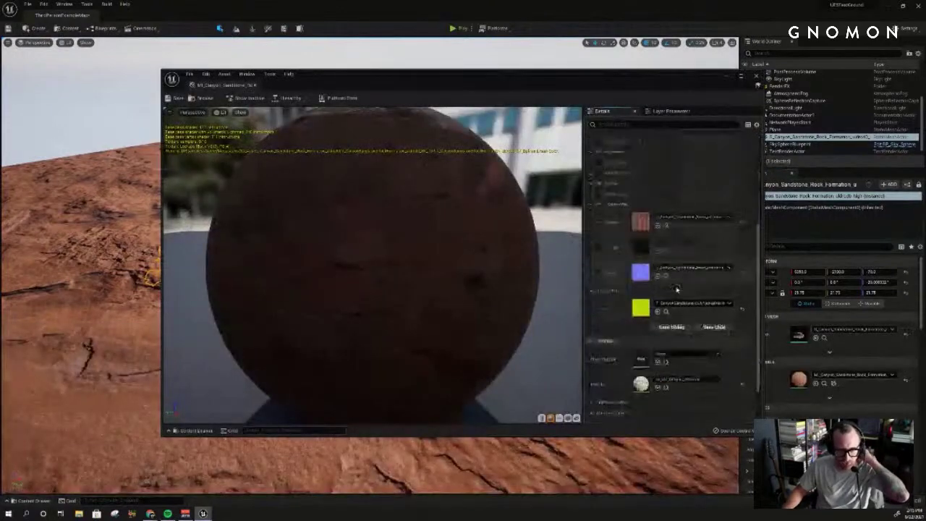
click(593, 280)
click(592, 280)
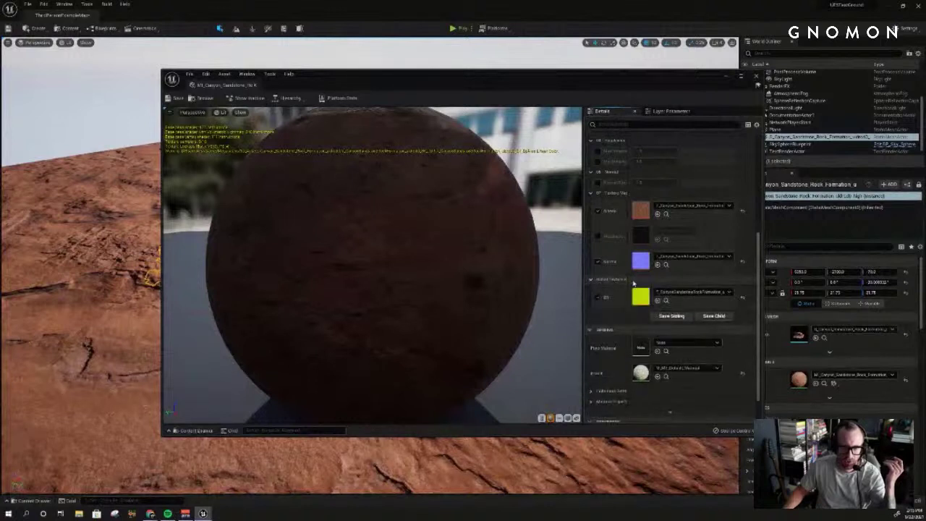
click(597, 282)
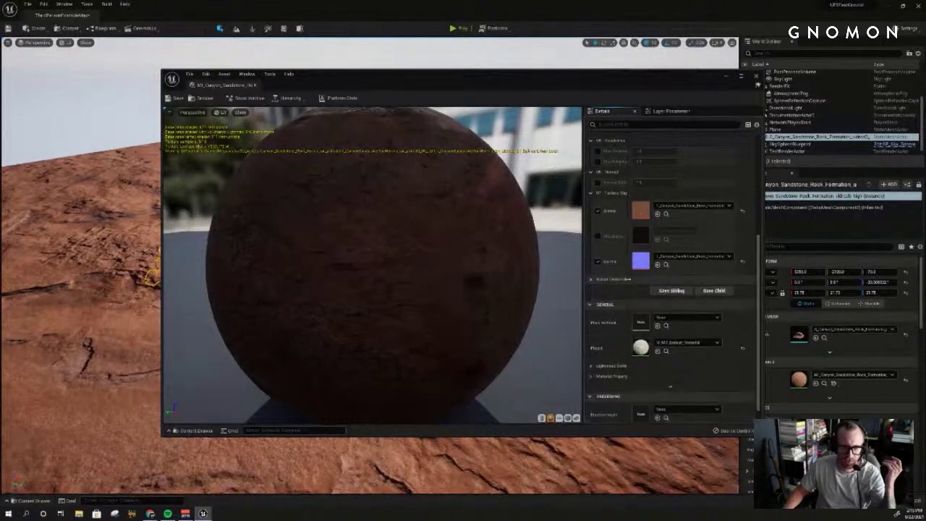
Step: Widen the material instance's details area and its name column, and examine the global texture parameter and the layer parameters
drag(581, 281, 508, 280)
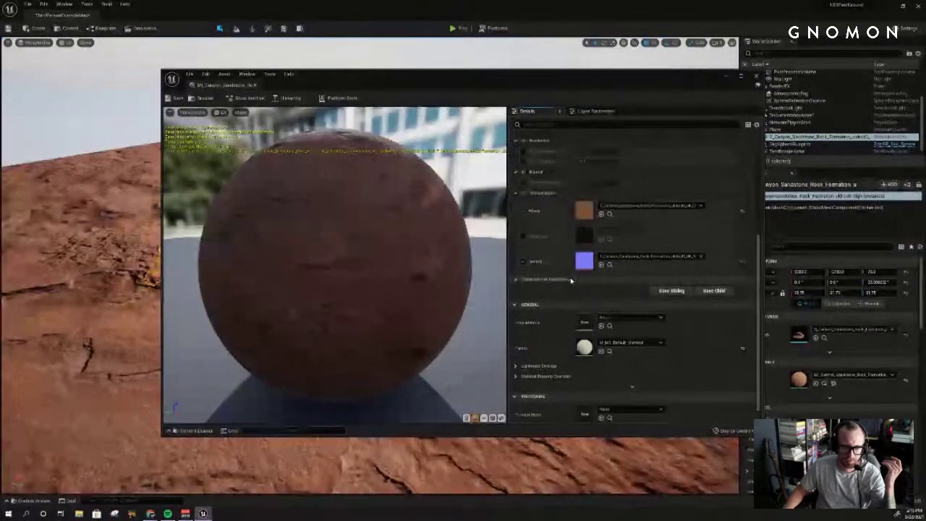
drag(572, 280, 590, 275)
click(515, 278)
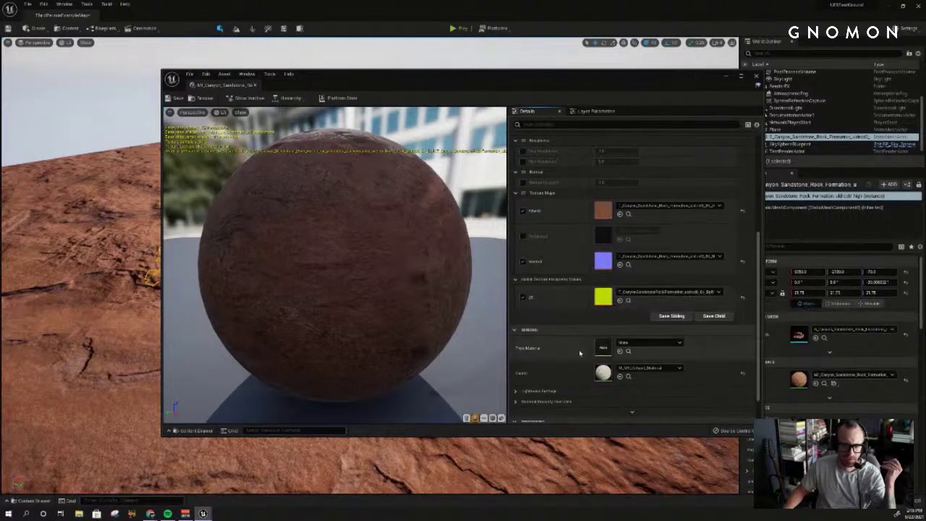
scroll(426, 296, up, 6)
scroll(422, 292, down, 6)
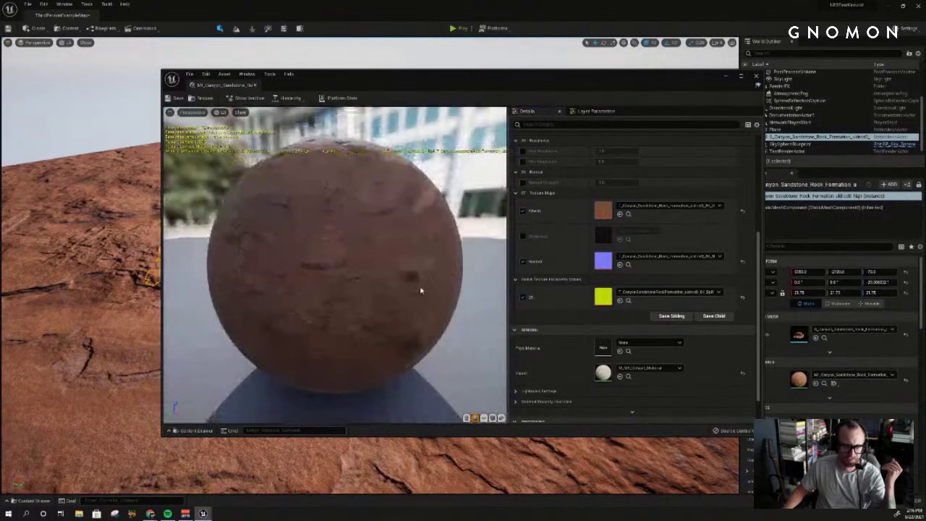
click(596, 110)
click(542, 112)
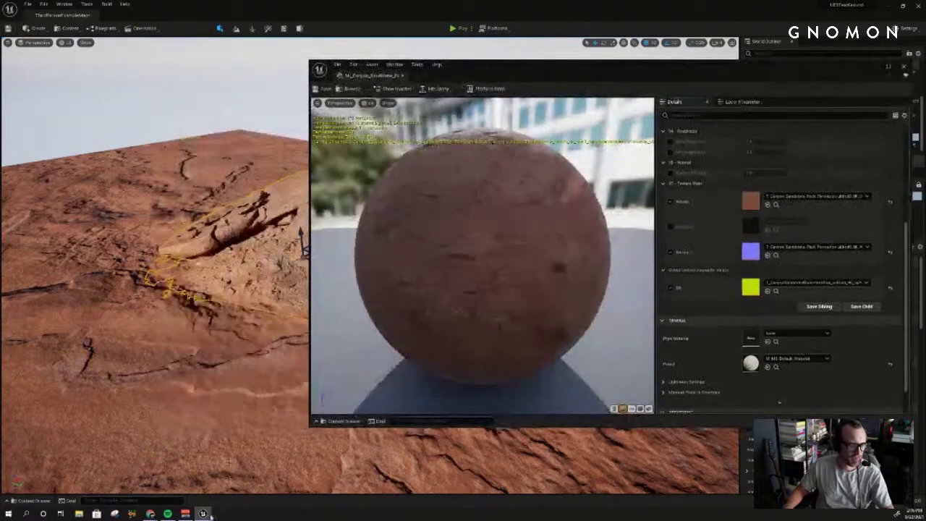
Step: Switch to Bridge, add the Nanite Massive Canyon Sandstone Cliff to the project and start downloading the Massive Canyon Sandstone Hoodoo
mouse_move(204, 512)
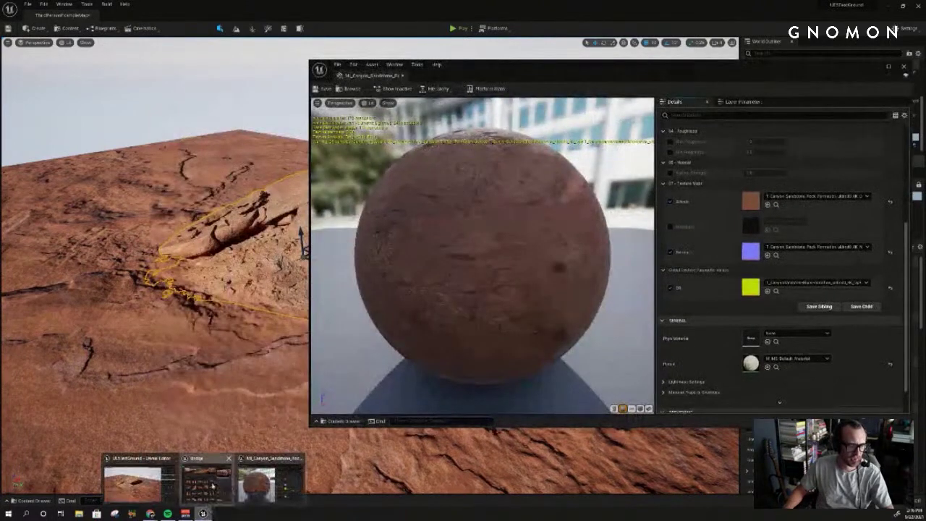
click(206, 481)
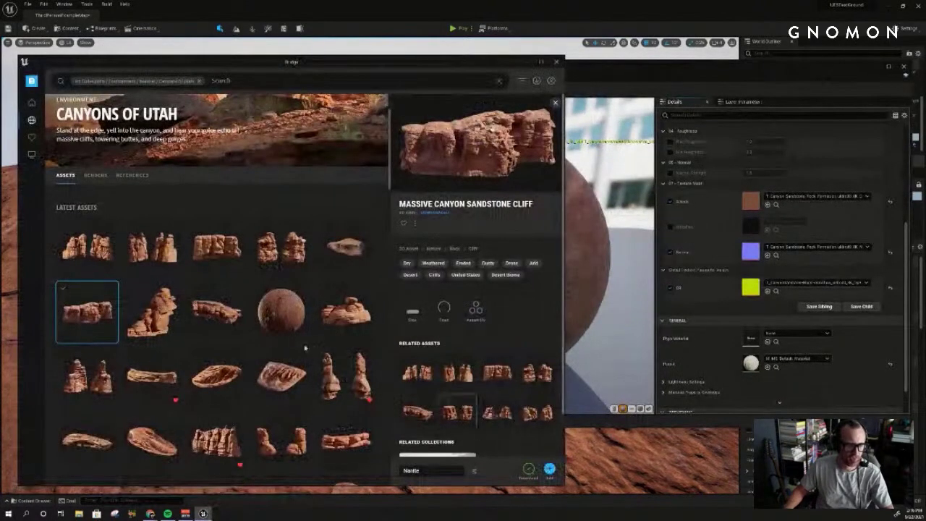
click(156, 253)
click(274, 250)
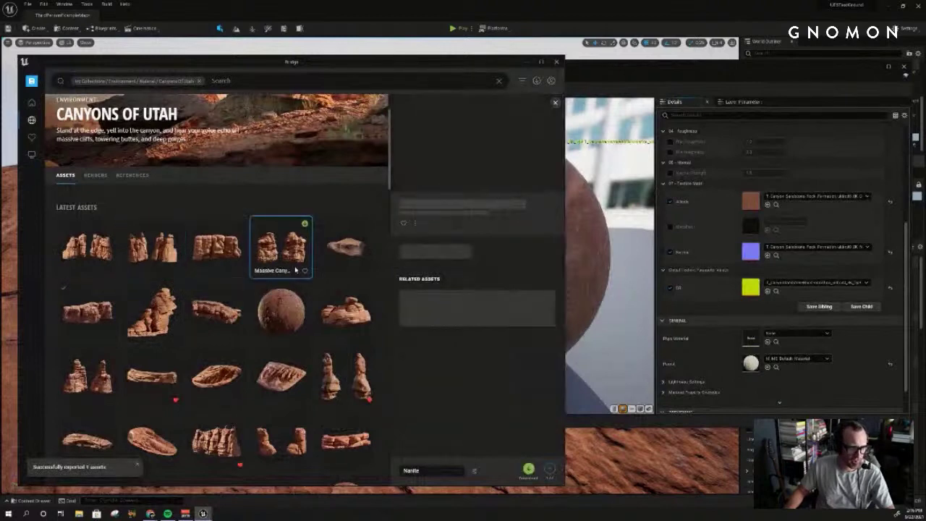
Step: Close the open material instance and place the Massive Canyon Sandstone Cliff mesh from its content folder on the ground beside the rock formation
click(594, 456)
key(ctrl+space)
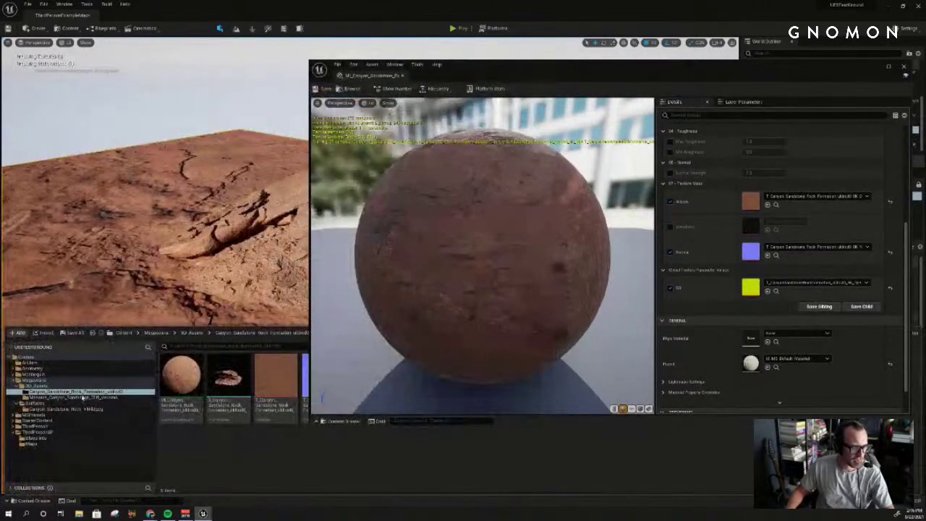
click(83, 397)
click(903, 65)
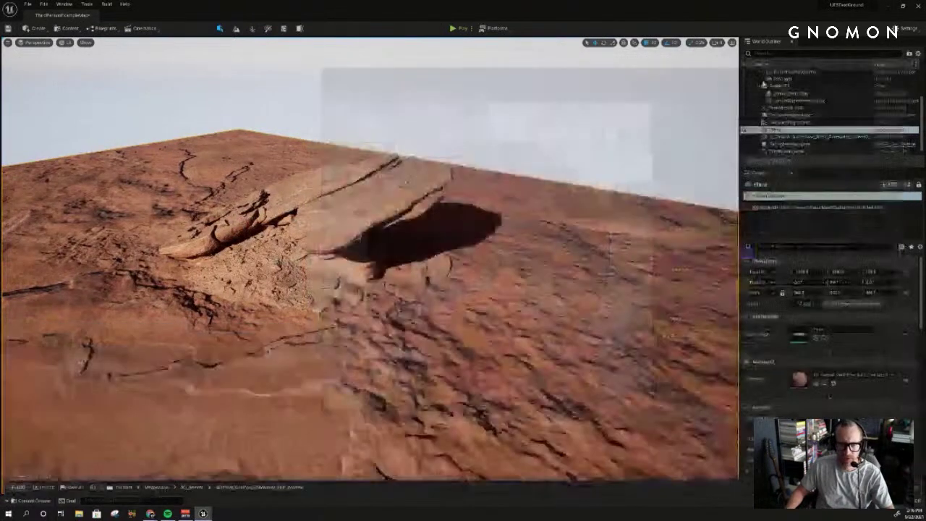
key(ctrl+space)
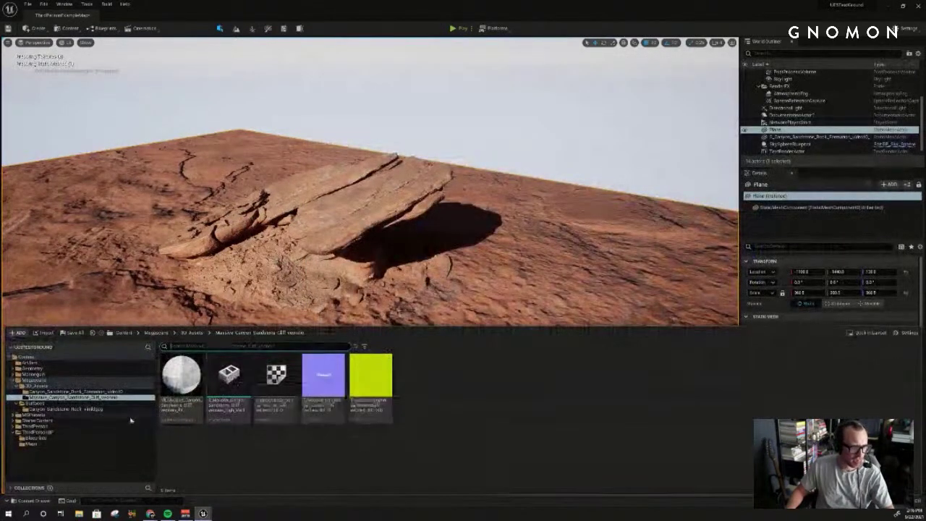
drag(233, 375, 500, 246)
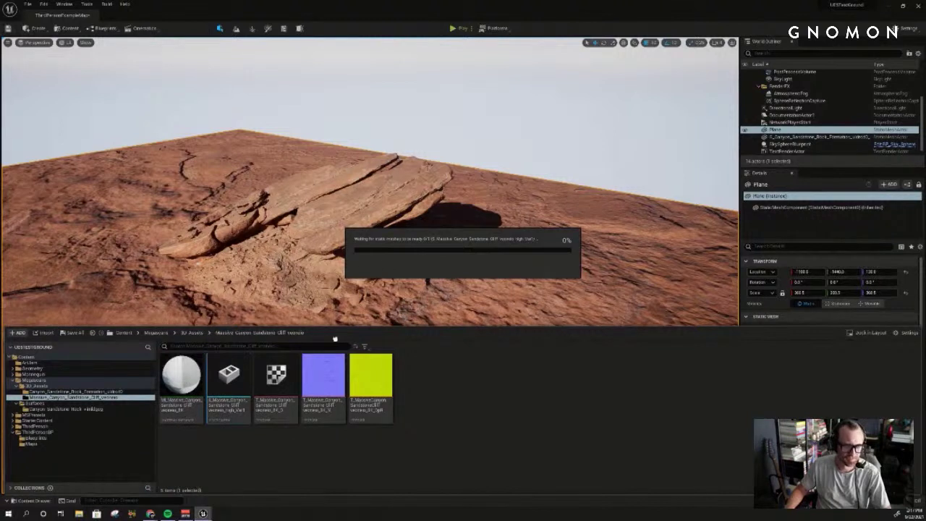
Step: Bring up Bridge to check the Massive Canyon Sandstone Hoodoo asset, and close the Bridge window
mouse_move(204, 512)
click(233, 487)
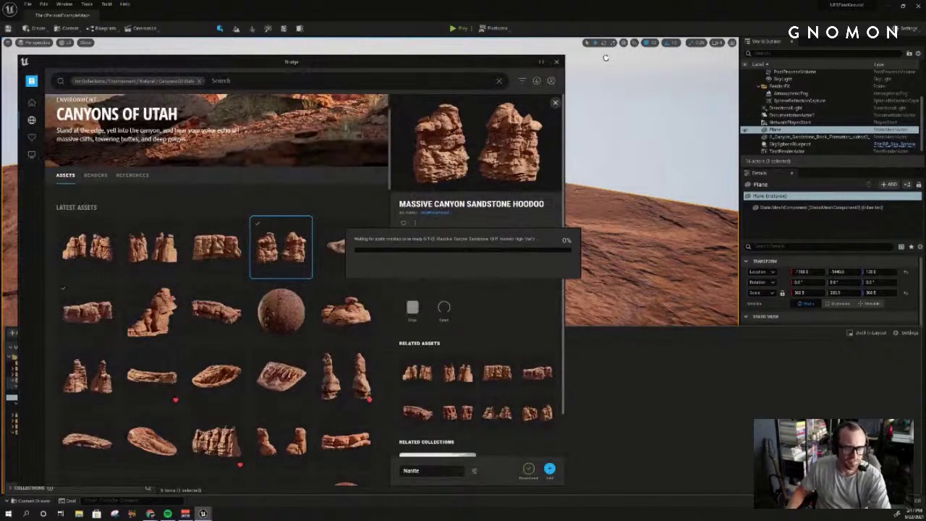
click(556, 62)
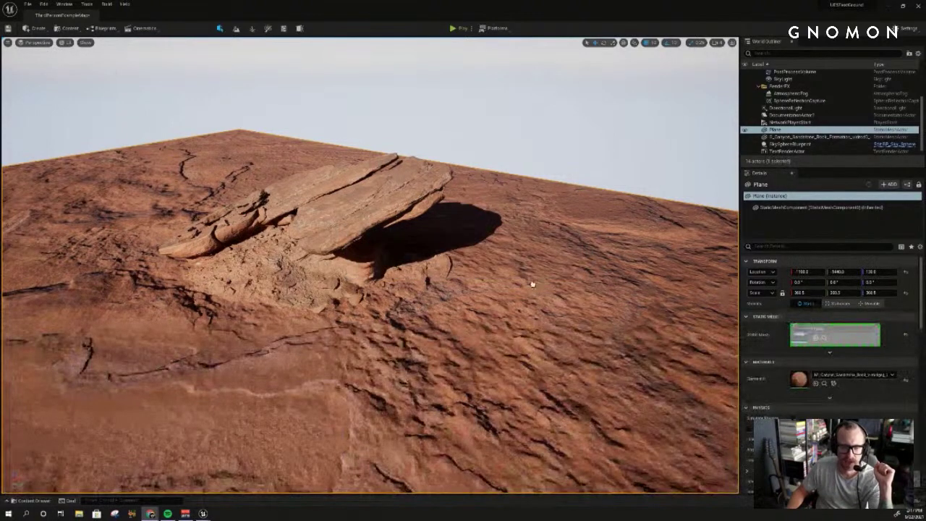
Step: Scale the placed sandstone cliff uniformly to about 7.5 and frame it in view
drag(533, 284, 497, 290)
right_drag(532, 290, 366, 304)
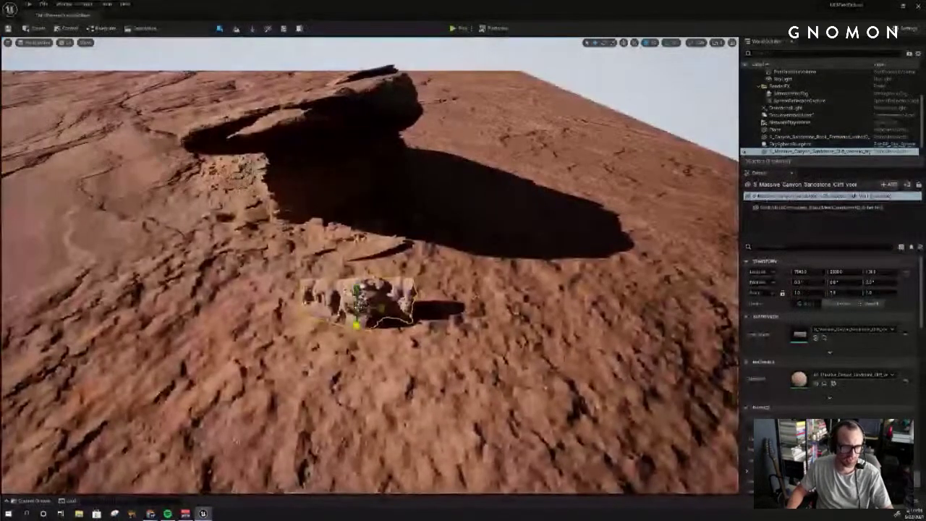
drag(358, 308, 509, 468)
key(f)
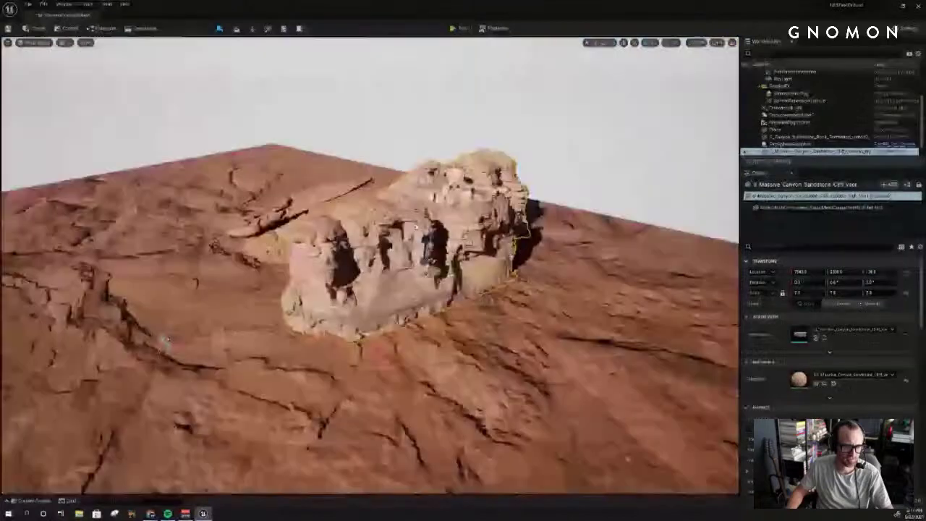
Step: Rotate the cliff about its vertical axis to about -80°, move it behind the player start and lower it into the ground
key(e)
mouse_move(445, 274)
mouse_down()
mouse_move(325, 272)
mouse_move(557, 264)
mouse_move(438, 276)
mouse_up()
mouse_move(438, 276)
right_down()
mouse_move(355, 279)
mouse_move(427, 289)
mouse_move(439, 275)
right_up()
key(w)
drag(363, 292, 250, 218)
mouse_move(249, 195)
right_down()
mouse_move(163, 189)
mouse_move(253, 192)
right_up()
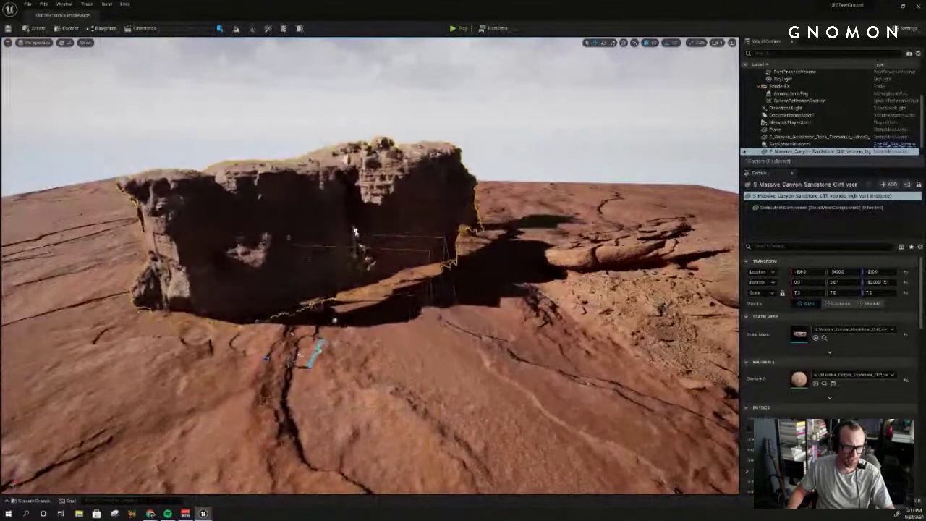
mouse_move(355, 231)
mouse_down()
mouse_move(356, 192)
mouse_move(357, 224)
mouse_up()
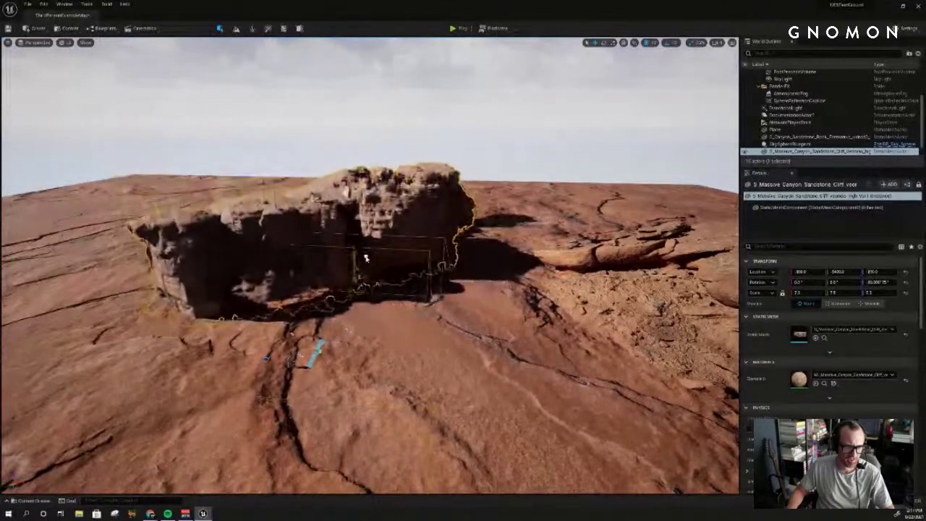
Step: Rotate the cliff about its vertical axis to about -70° and readjust its height so its base sits on the ground
click(445, 136)
mouse_move(456, 137)
right_down()
mouse_move(486, 144)
mouse_move(392, 132)
mouse_move(326, 136)
mouse_move(406, 138)
mouse_move(395, 194)
mouse_move(381, 204)
mouse_move(389, 186)
mouse_move(440, 192)
mouse_move(498, 160)
right_up()
click(381, 205)
key(e)
drag(290, 366, 300, 369)
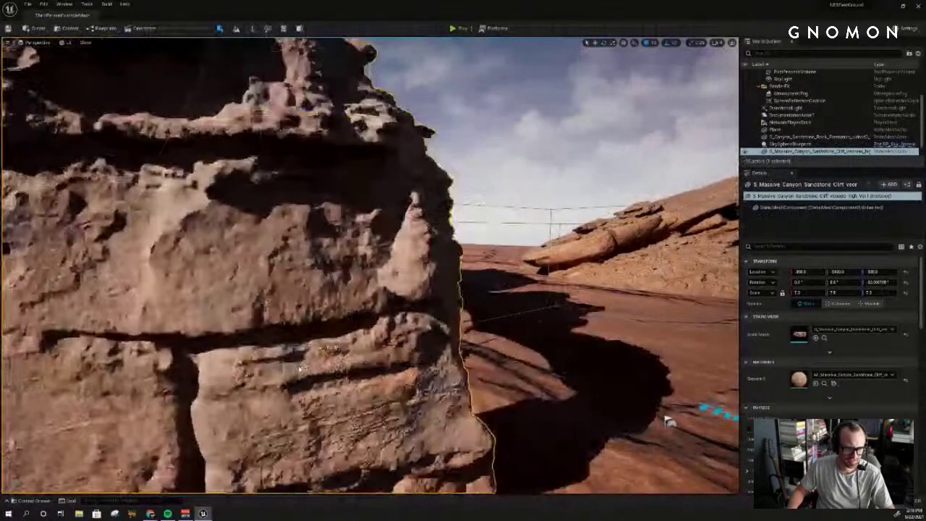
right_drag(442, 316, 432, 295)
drag(393, 267, 391, 179)
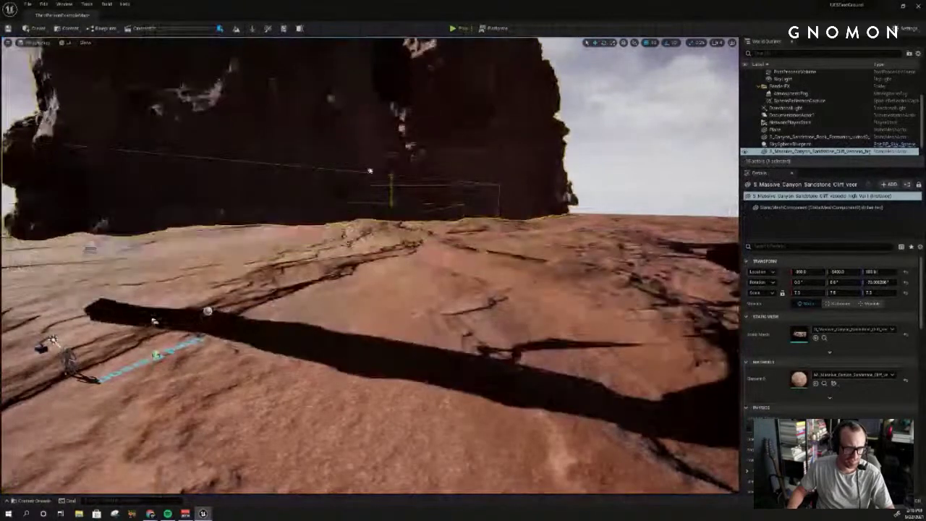
mouse_move(384, 211)
mouse_down()
mouse_move(386, 218)
mouse_move(385, 203)
mouse_move(384, 212)
mouse_up()
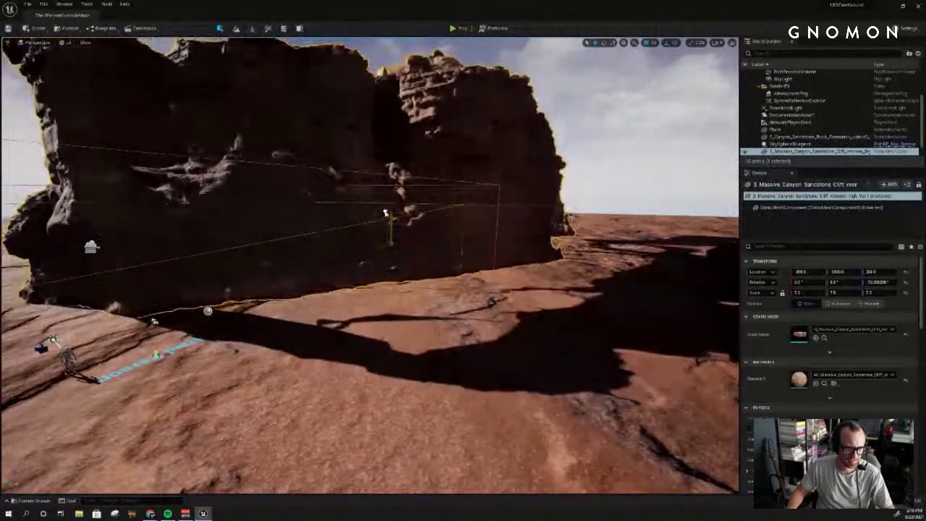
click(568, 136)
mouse_move(568, 136)
right_down()
mouse_move(558, 136)
mouse_move(553, 158)
mouse_move(501, 162)
mouse_move(576, 160)
mouse_move(564, 135)
right_up()
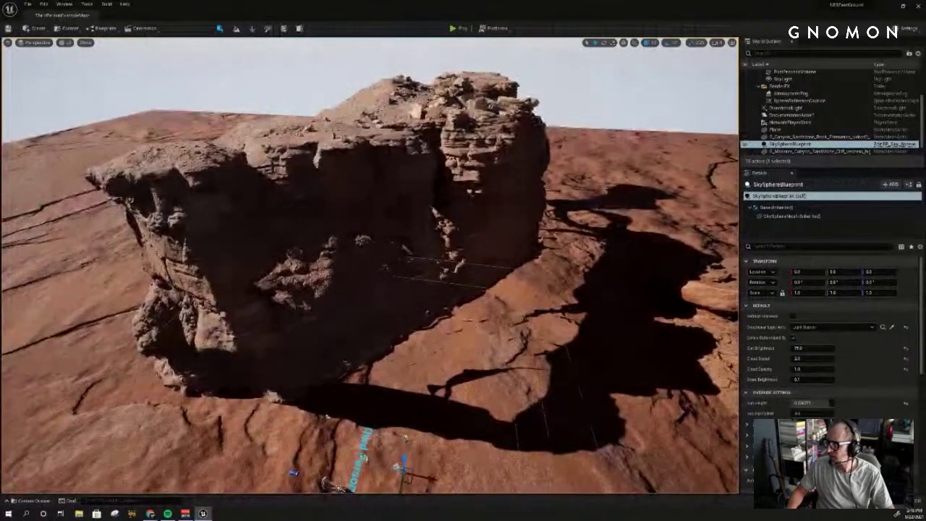
Step: Select the directional light and try rotating it to relight the shaded side of the cliff
right_drag(601, 255, 804, 130)
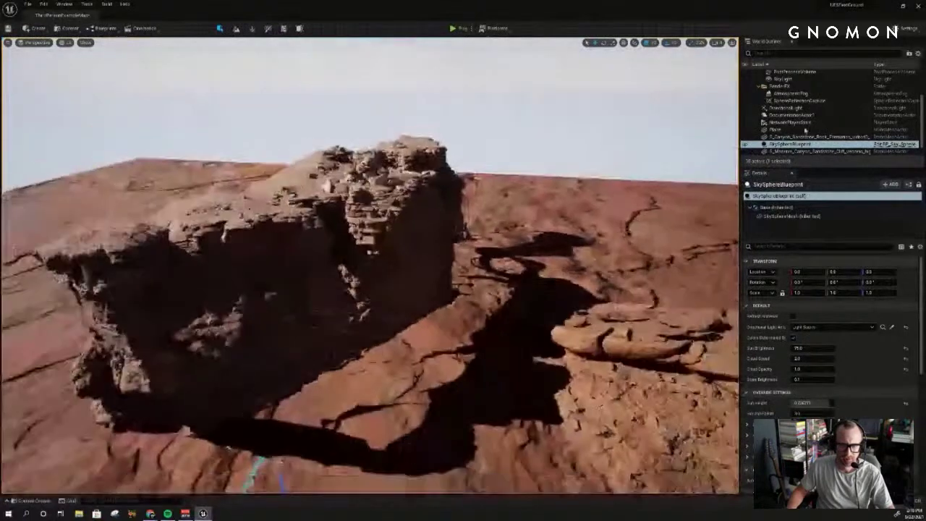
click(779, 102)
click(778, 108)
right_drag(675, 128, 593, 239)
key(e)
drag(356, 310, 374, 223)
Step: Examine the sandstone cliff's details, including its collision and lighting settings
click(599, 203)
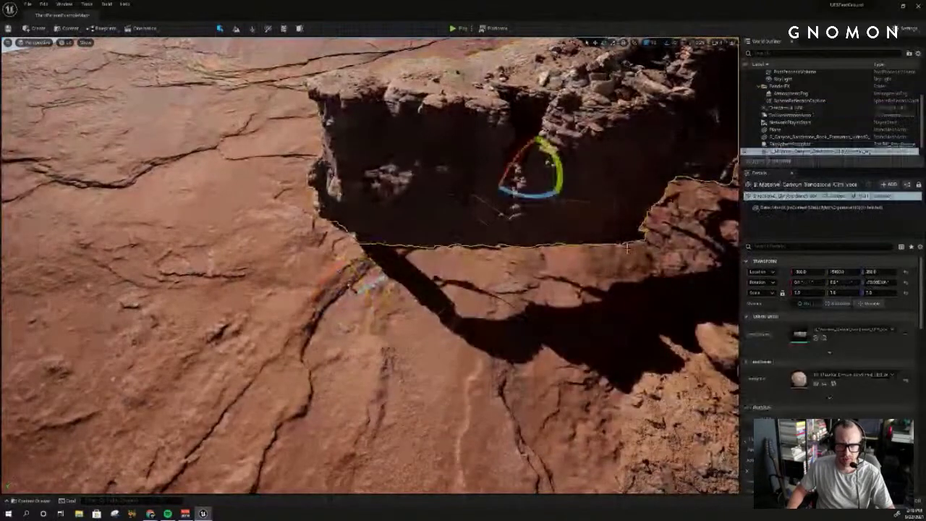
scroll(862, 413, down, 2)
scroll(861, 414, down, 5)
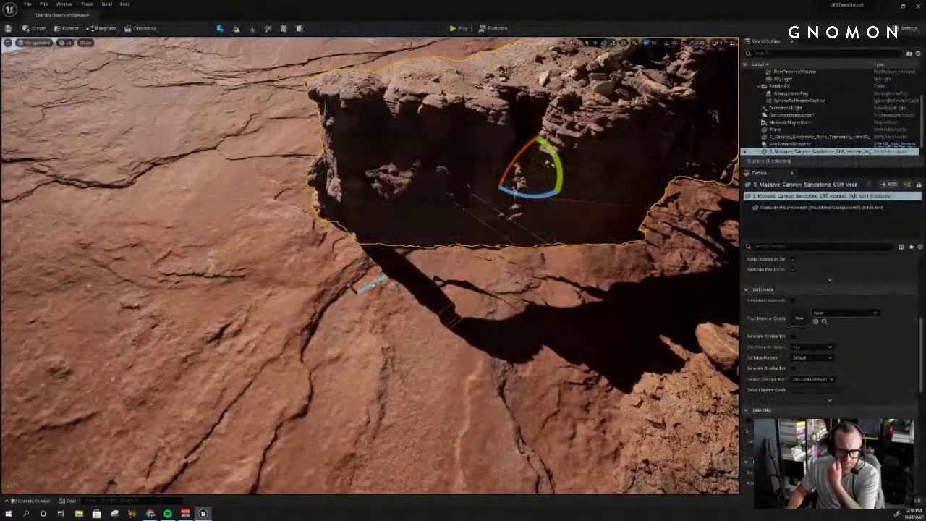
scroll(861, 413, down, 1)
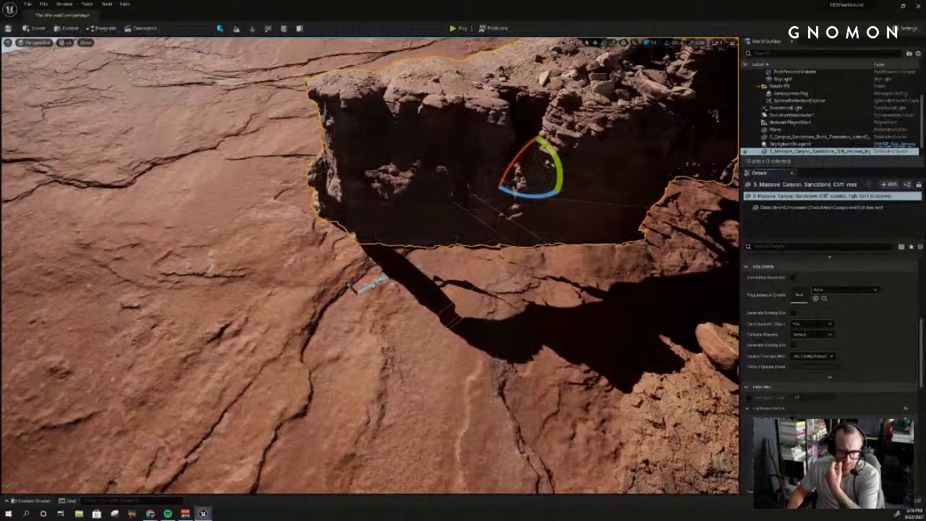
scroll(862, 413, down, 1)
scroll(861, 414, down, 3)
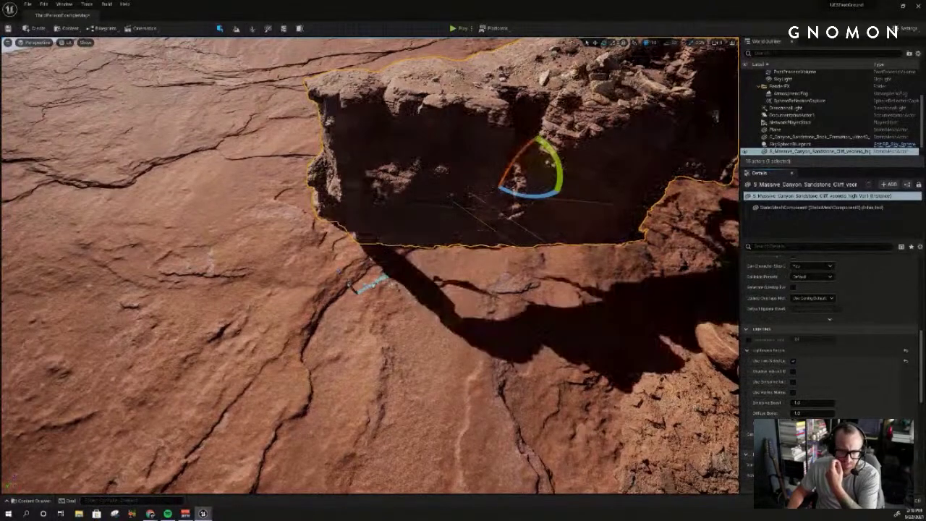
right_drag(564, 319, 609, 297)
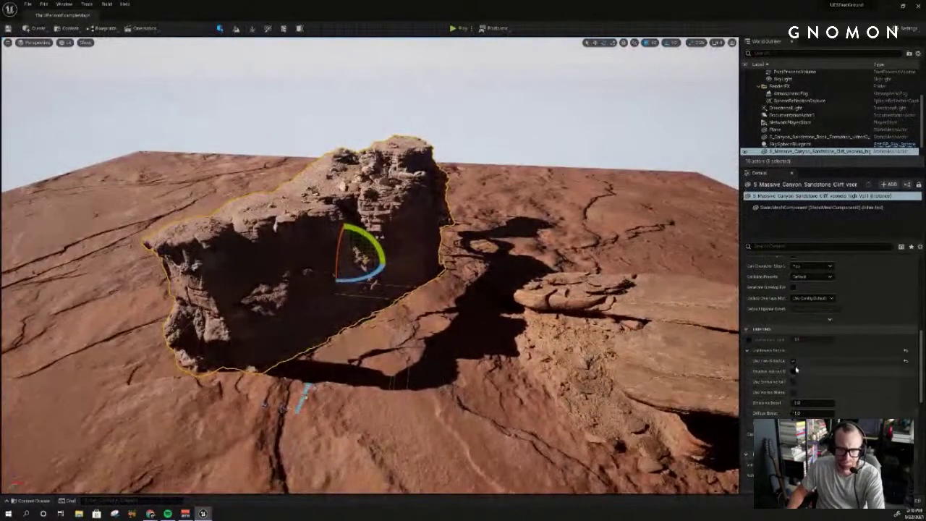
scroll(820, 360, up, 6)
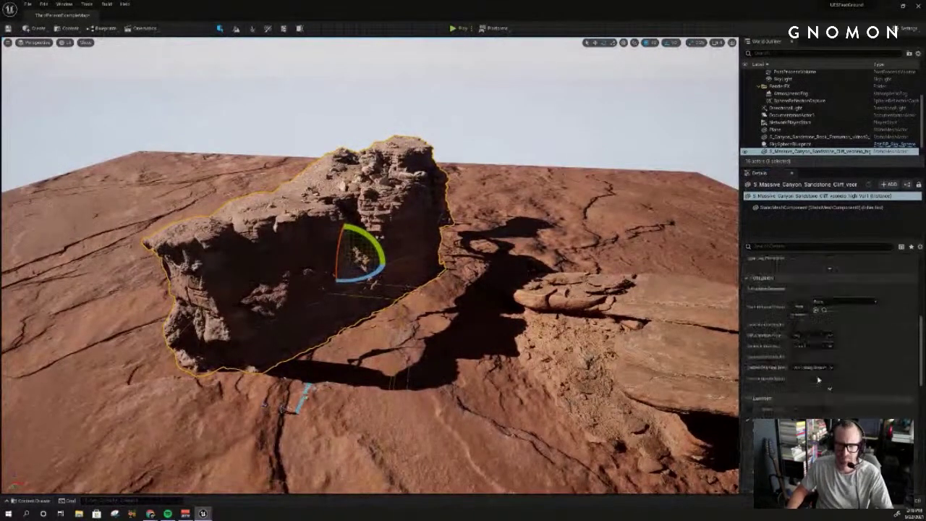
Step: Locate and open the cliff's material instance, and review its texture maps, Lightmass settings and material property overrides
click(824, 367)
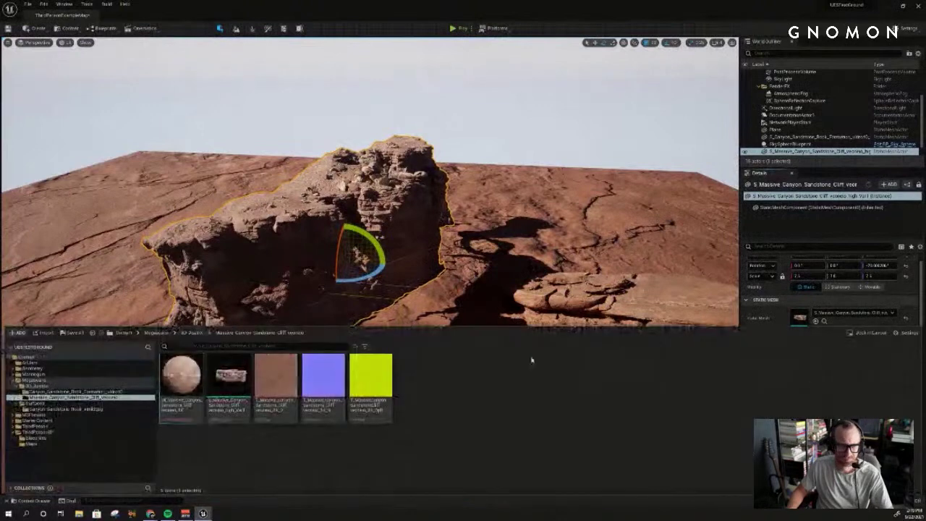
double_click(182, 374)
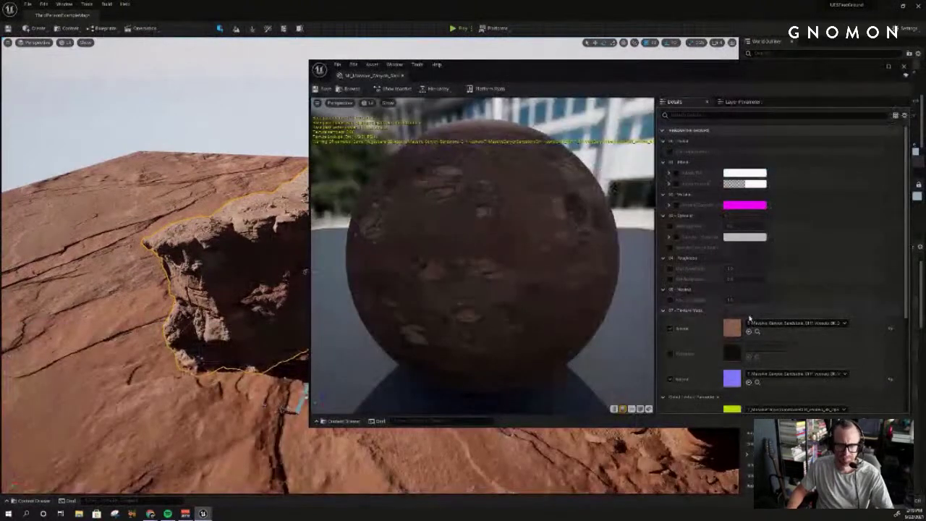
scroll(749, 318, down, 5)
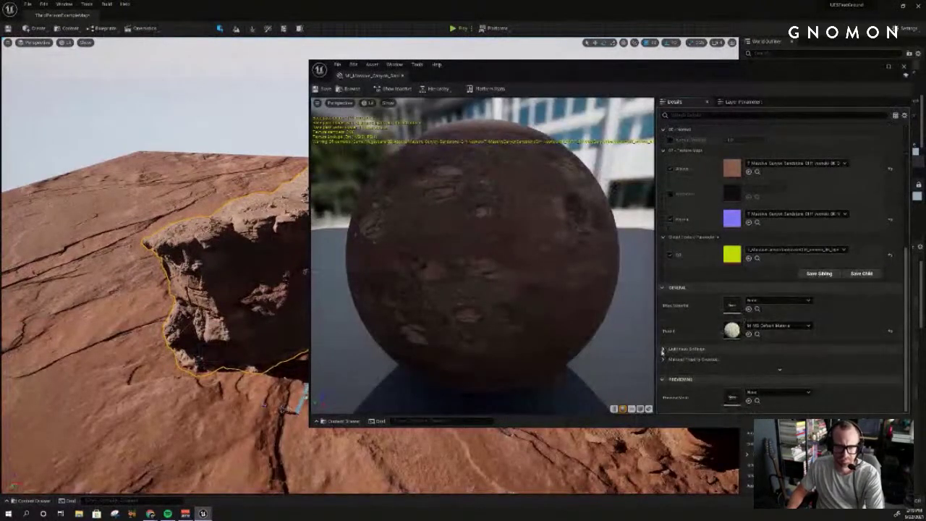
click(662, 350)
scroll(664, 351, down, 2)
click(664, 360)
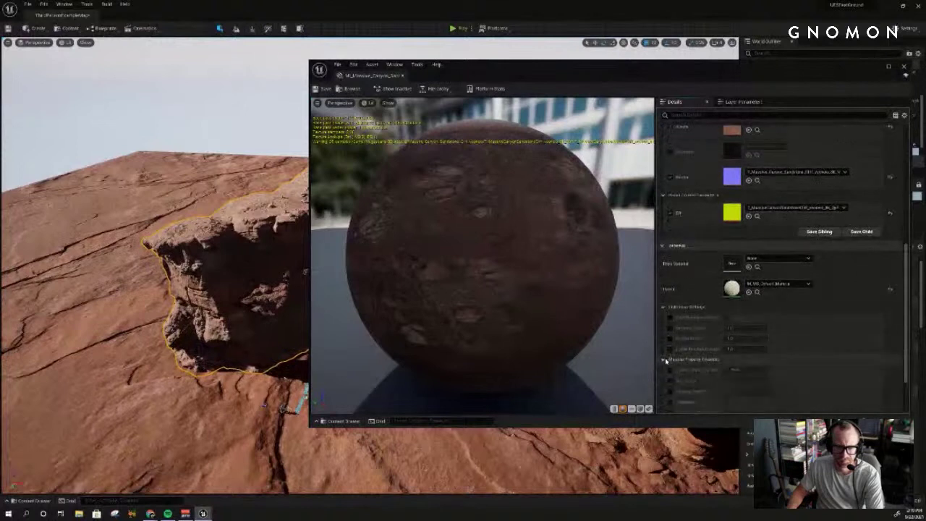
scroll(668, 356, down, 2)
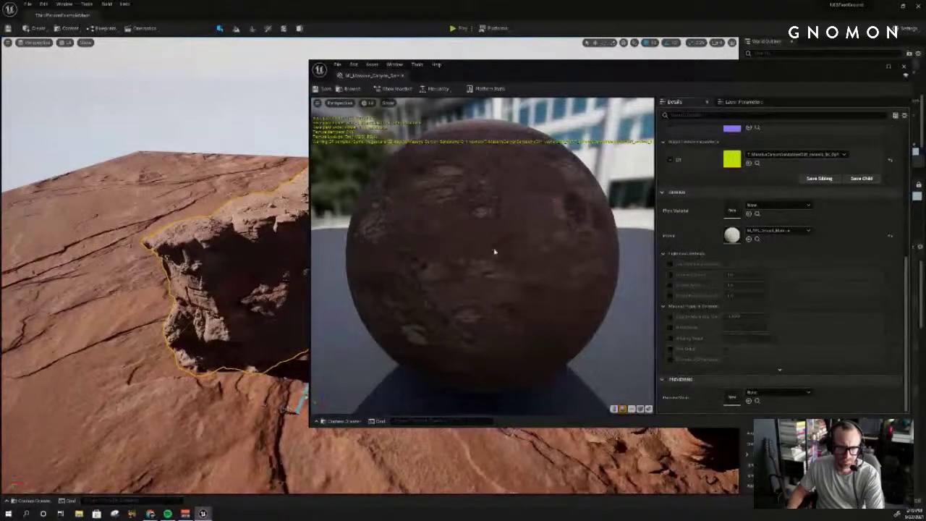
Step: Save the cliff's material instance and close its editor
click(322, 91)
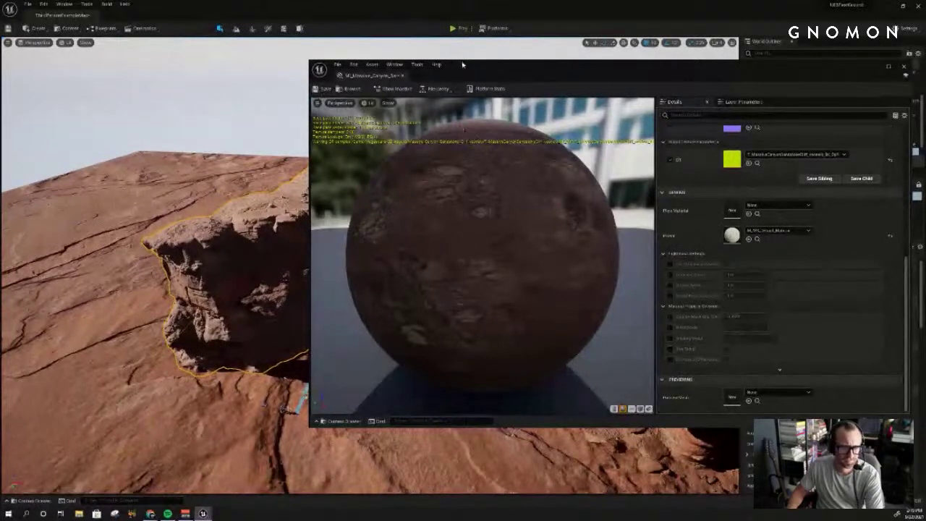
drag(463, 64, 410, 74)
click(850, 75)
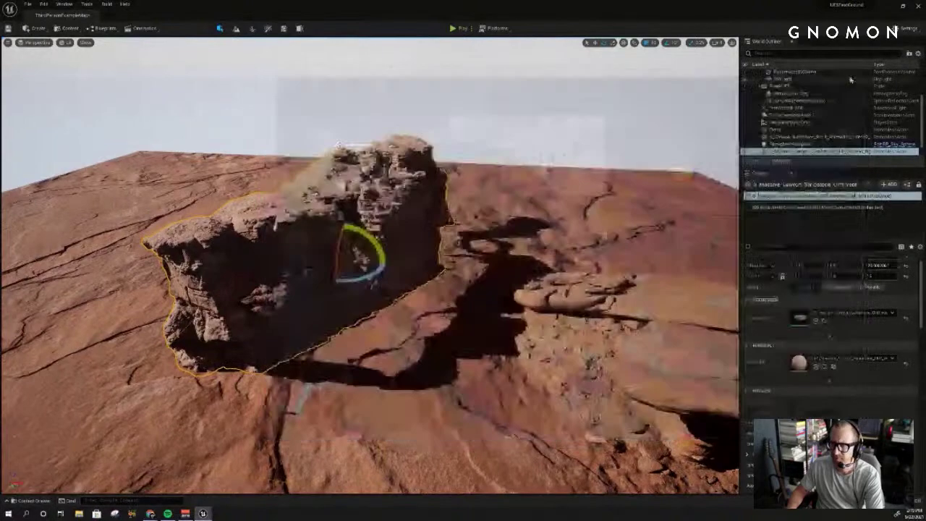
Step: Rotate the cliff about its vertical axis so its broken, detailed face turns toward the sunlight
right_drag(265, 210, 264, 291)
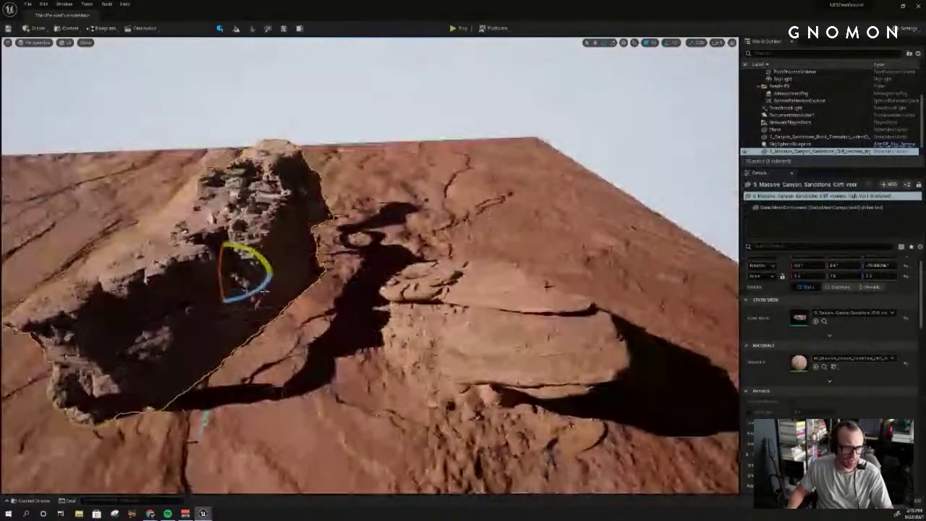
drag(264, 291, 45, 302)
mouse_move(427, 283)
right_down()
mouse_move(400, 282)
mouse_move(420, 278)
right_up()
Step: Delete the extra directional light, leaving the Light Source in the Lighting folder as the sun
scroll(784, 147, down, 1)
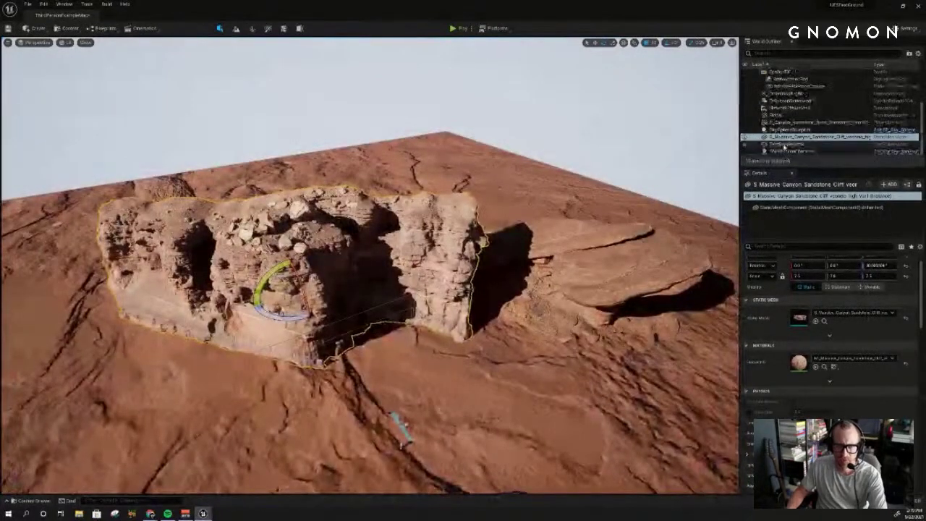
scroll(784, 147, up, 3)
click(784, 102)
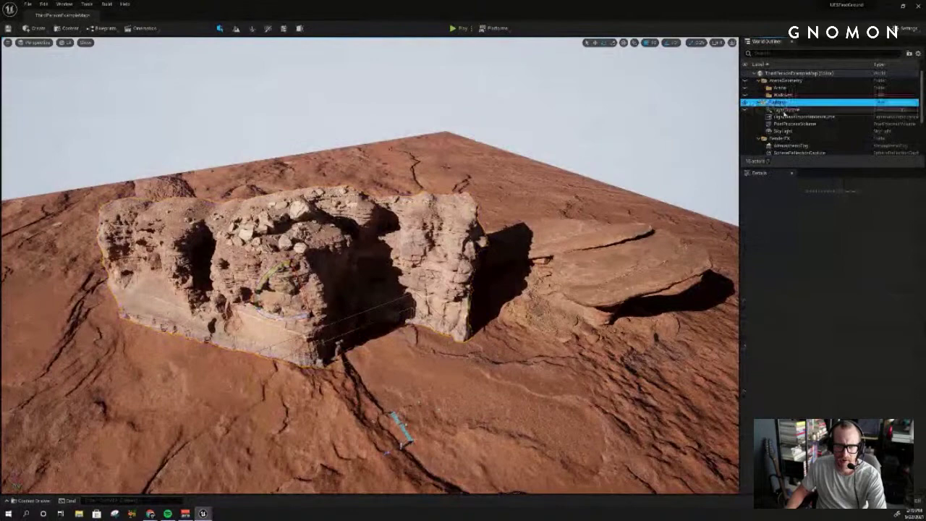
click(747, 104)
click(790, 110)
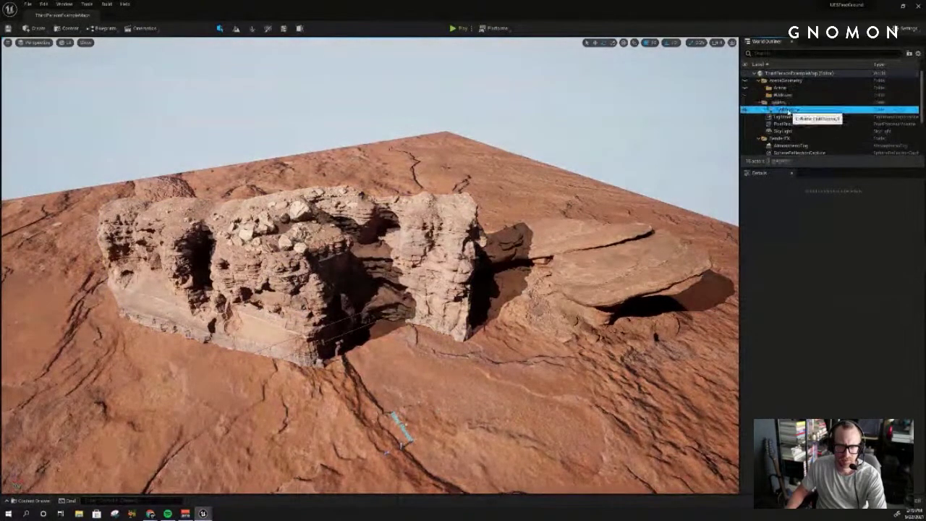
right_drag(574, 194, 567, 202)
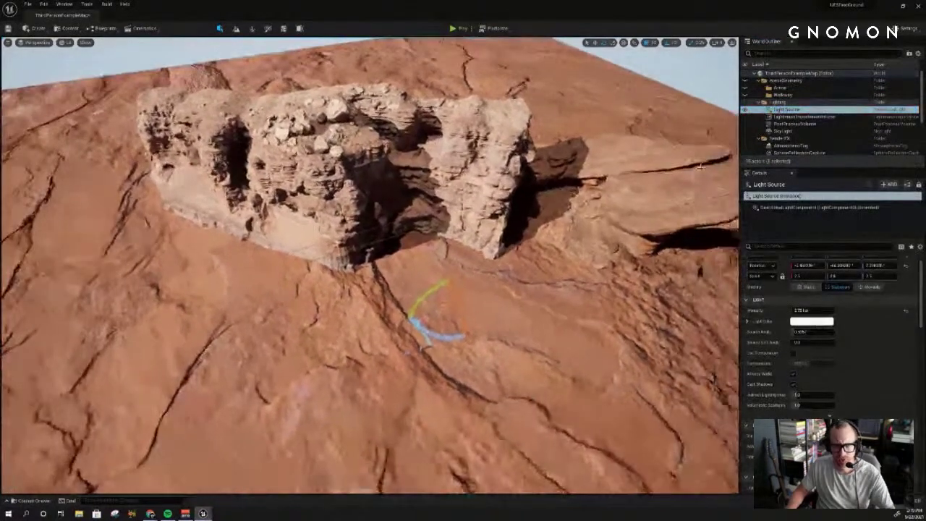
scroll(779, 149, down, 3)
click(786, 103)
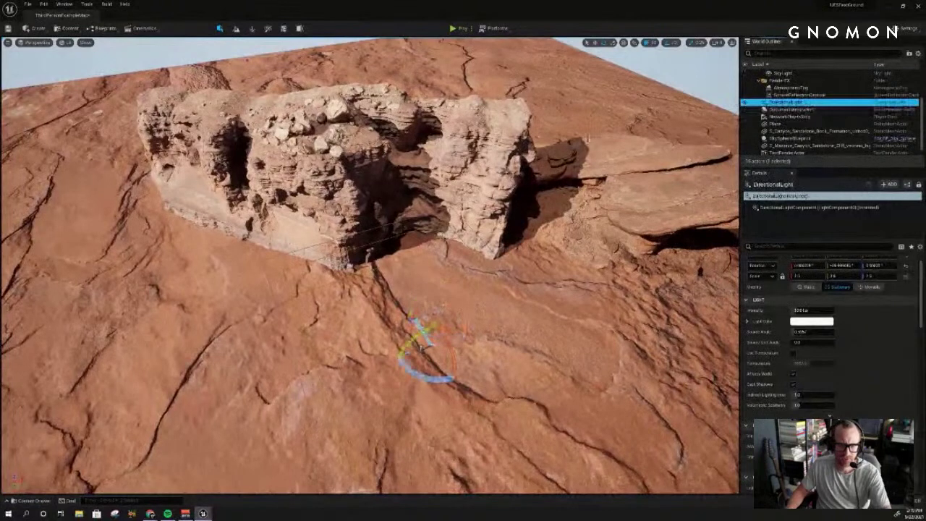
key(Delete)
Step: Identify the remaining Light Source by toggling its visibility, and rotate it to change the direction of the sunlight
right_drag(594, 175, 585, 157)
scroll(788, 110, up, 3)
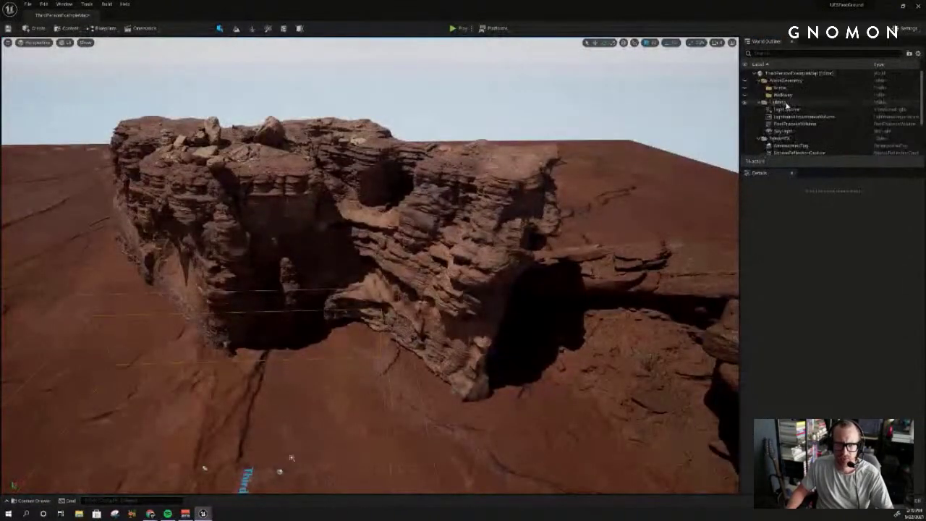
click(786, 110)
click(744, 111)
click(744, 112)
mouse_move(522, 178)
right_down()
mouse_move(501, 192)
mouse_move(538, 195)
mouse_move(536, 167)
right_up()
drag(368, 338, 712, 198)
right_drag(415, 337, 297, 349)
drag(381, 354, 420, 360)
right_drag(420, 360, 394, 353)
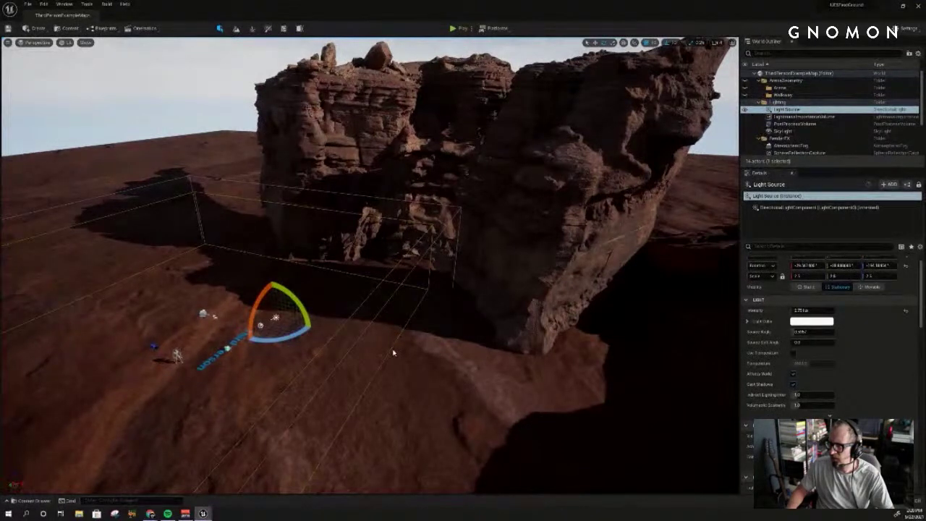
Step: Rotate the Light Source about its vertical axis so the sun lights the cliff's broken front face
right_drag(390, 353, 449, 350)
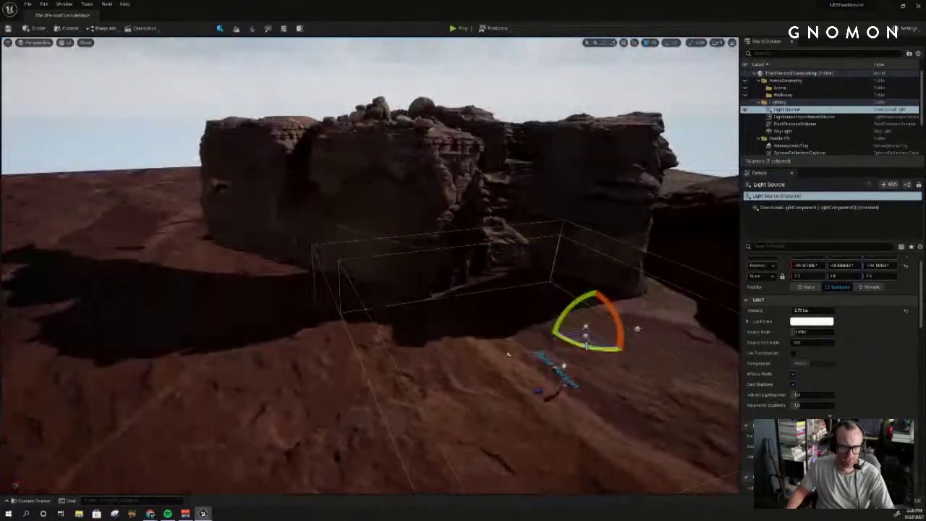
drag(586, 347, 517, 360)
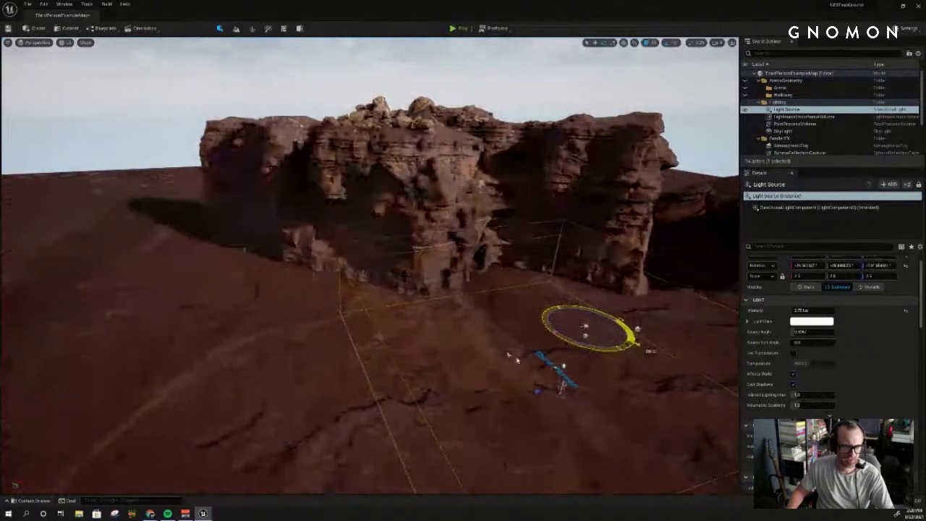
right_drag(390, 305, 361, 311)
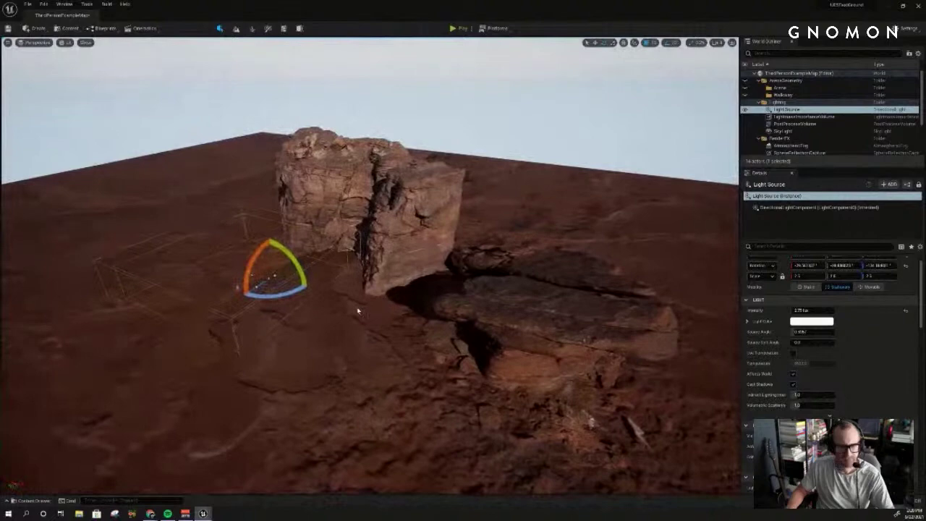
right_drag(357, 311, 365, 340)
Step: Rotate the sandstone cliff about its vertical axis toward the sunlight and adjust its height on the ground
click(312, 272)
drag(275, 275, 337, 287)
key(f)
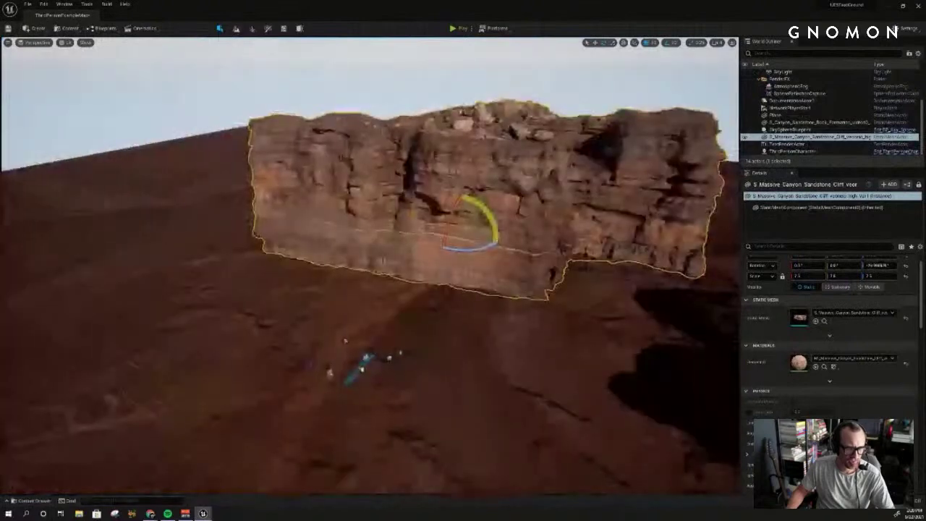
key(w)
drag(459, 210, 459, 213)
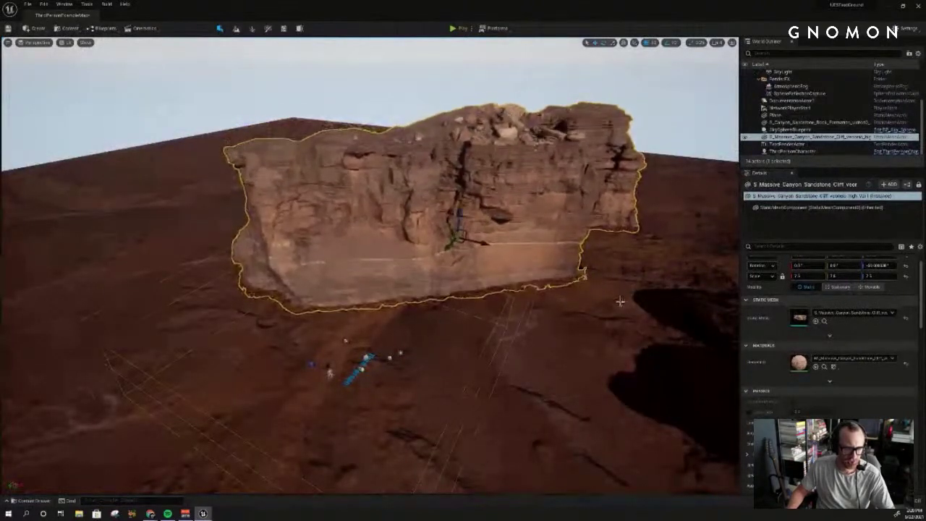
key(w)
Step: Rotate the sandstone rock formation about its vertical axis, undoing the first attempt
right_drag(578, 318, 603, 324)
click(649, 347)
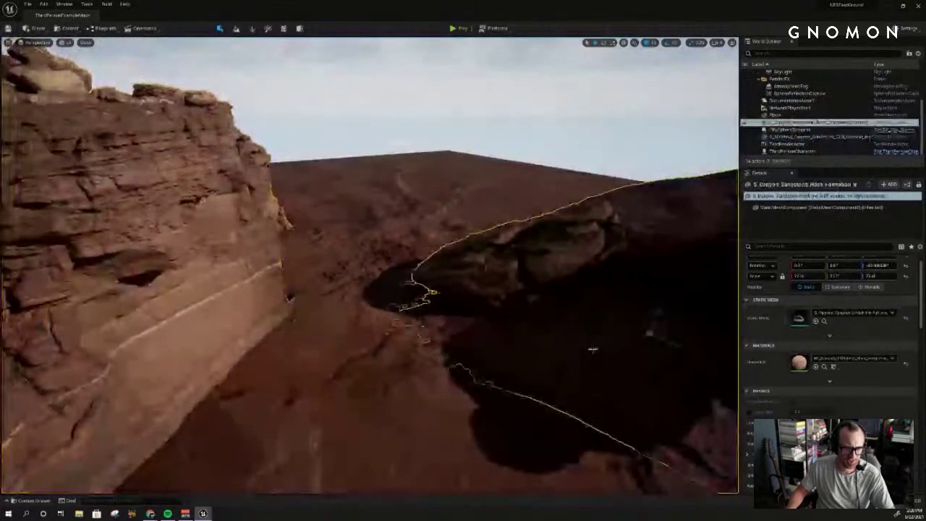
right_drag(648, 347, 594, 348)
key(e)
drag(470, 330, 381, 333)
key(ctrl+z)
mouse_move(462, 332)
mouse_down()
mouse_move(534, 315)
mouse_move(471, 321)
mouse_up()
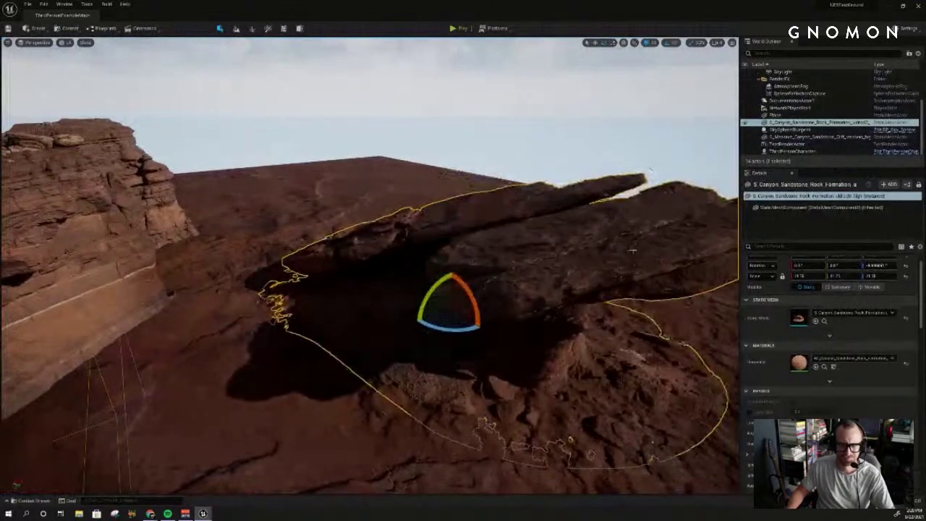
Step: Try a second sky light with real-time capture enabled, and delete it
click(38, 28)
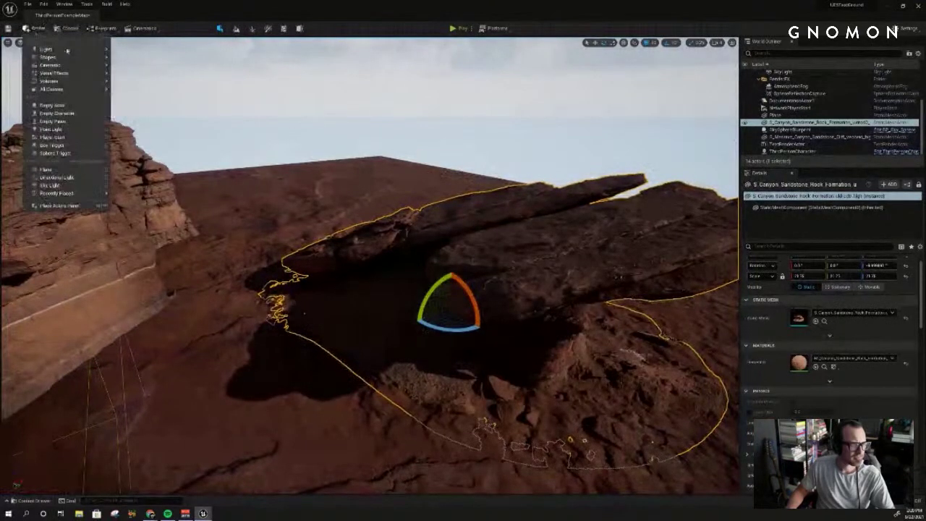
mouse_move(58, 49)
click(138, 84)
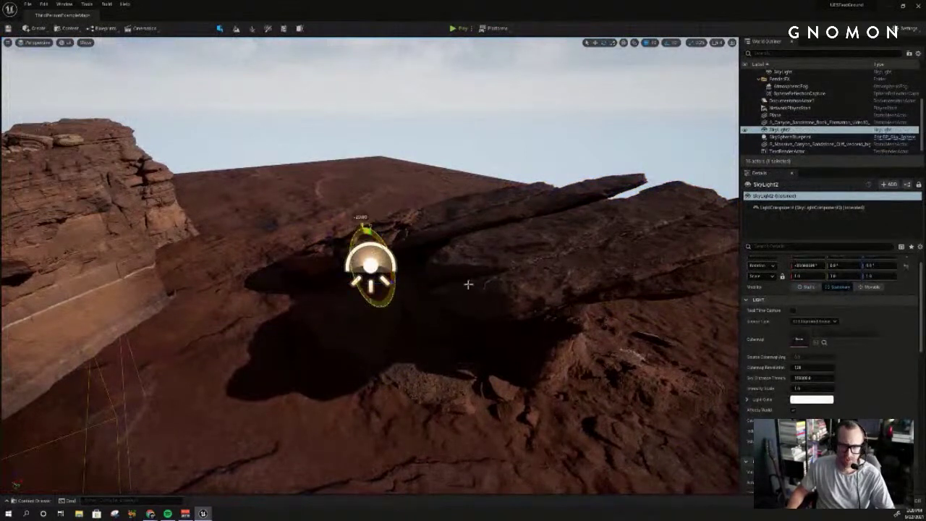
drag(468, 284, 419, 278)
scroll(843, 386, up, 1)
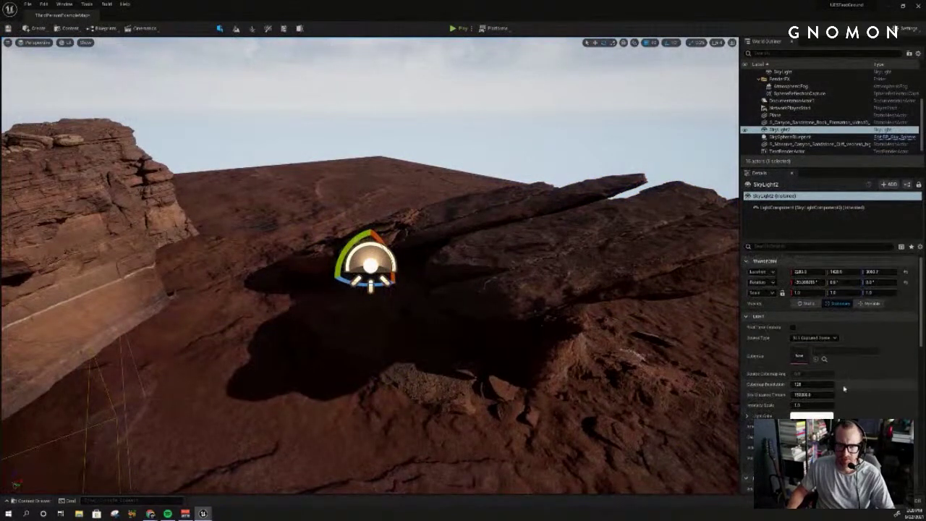
click(792, 327)
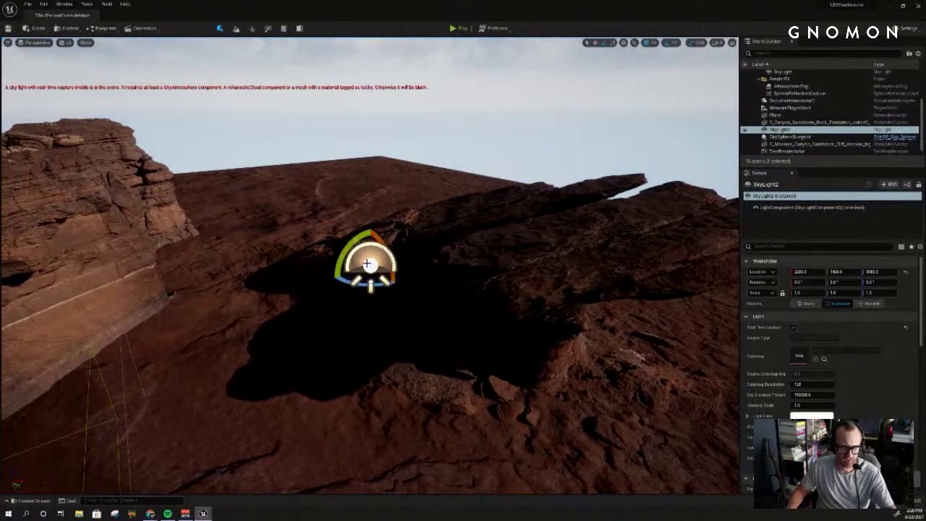
key(Delete)
Step: Try different orientations for the sandstone cliff, including tipping it off its upright position
right_drag(428, 257, 431, 316)
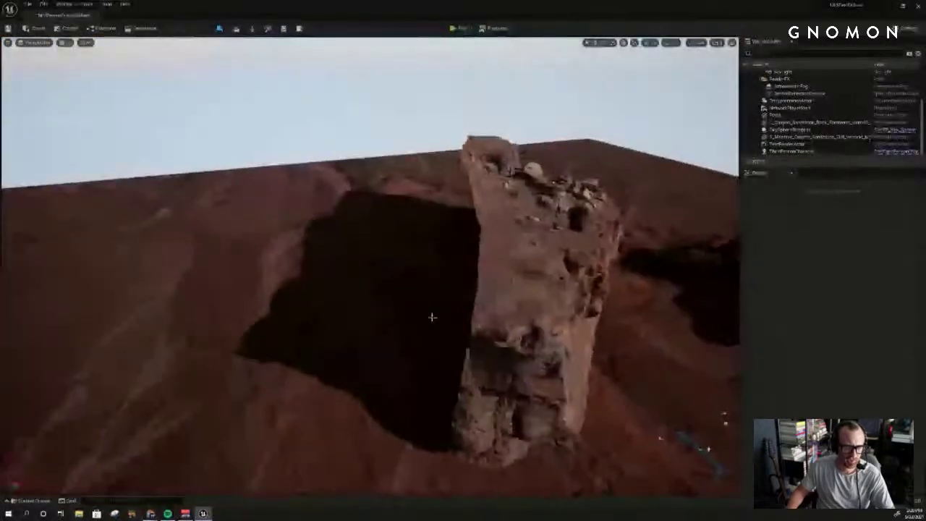
click(560, 332)
right_drag(561, 332, 575, 348)
drag(309, 323, 489, 339)
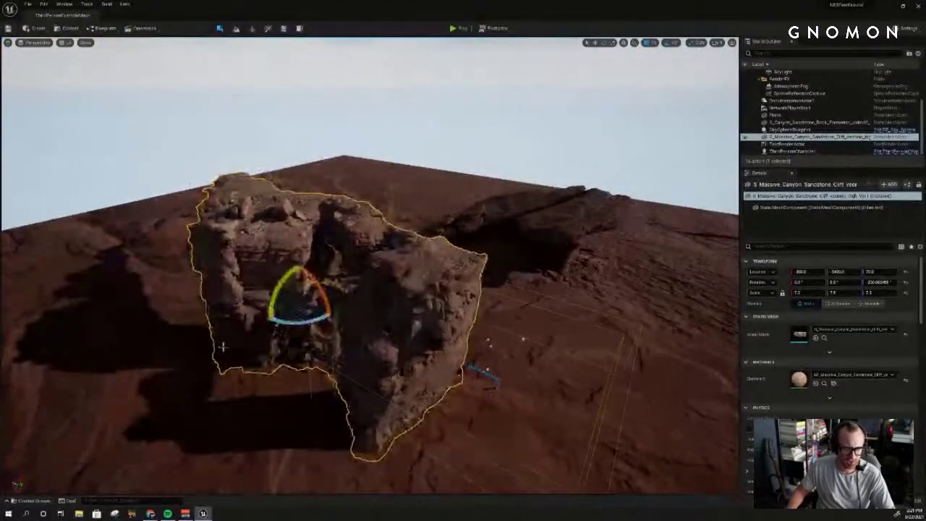
right_drag(490, 338, 262, 305)
drag(354, 242, 470, 226)
click(558, 337)
mouse_move(558, 336)
right_down()
mouse_move(603, 340)
mouse_move(581, 321)
mouse_move(493, 335)
mouse_move(500, 360)
mouse_move(556, 337)
right_up()
click(417, 229)
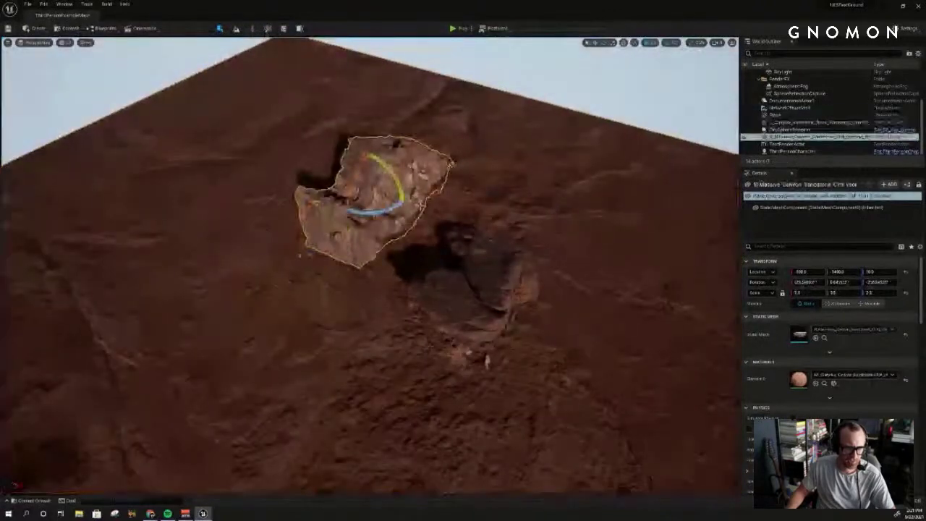
Step: Undo the trial rotations of the sandstone cliff
key(ctrl+z)
key(ctrl+z)
key(ctrl+z)
key(ctrl+z)
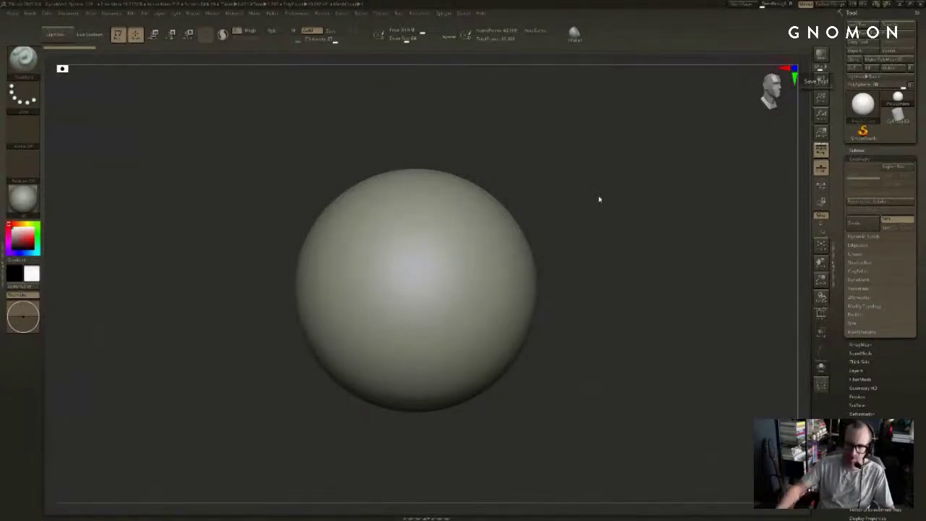
Step: Switch to ZBrush and examine the sphere from different views, with and without its wireframe
mouse_move(711, 210)
mouse_down()
mouse_move(682, 215)
mouse_move(713, 219)
mouse_move(702, 209)
mouse_up()
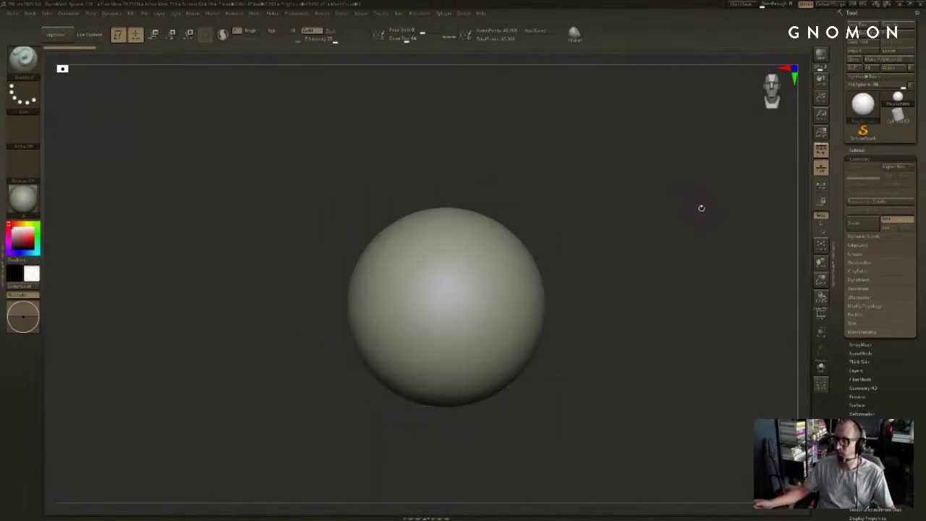
alt+drag(607, 176, 629, 248)
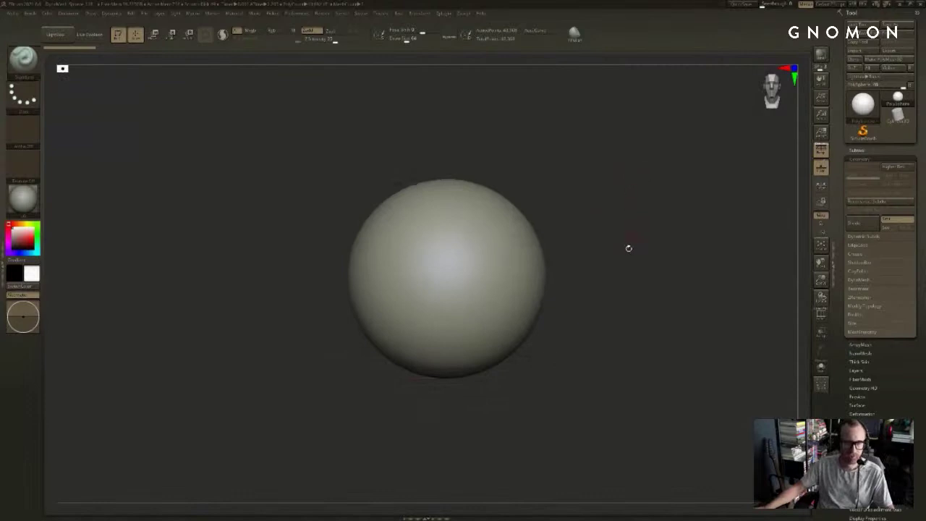
alt+drag(697, 229, 656, 235)
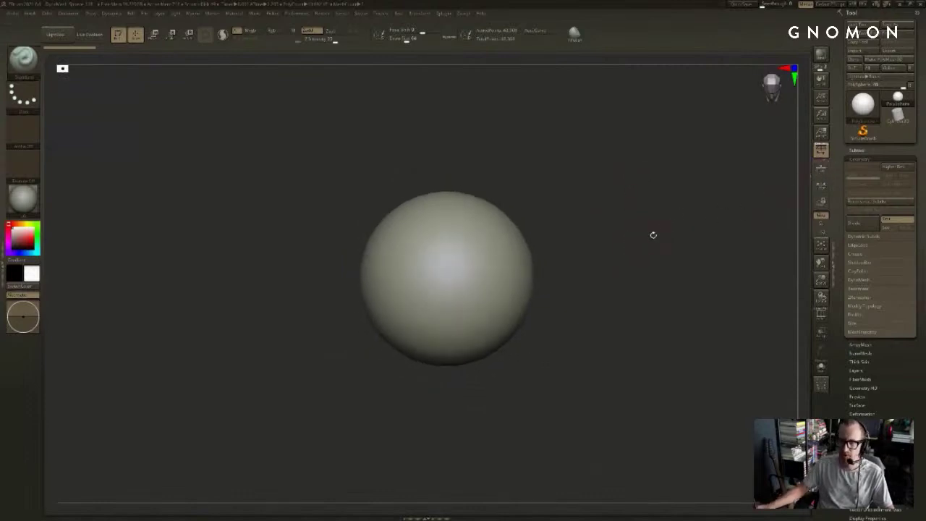
key(shift+f)
key(shift+f)
shift+drag(595, 258, 607, 262)
key(f)
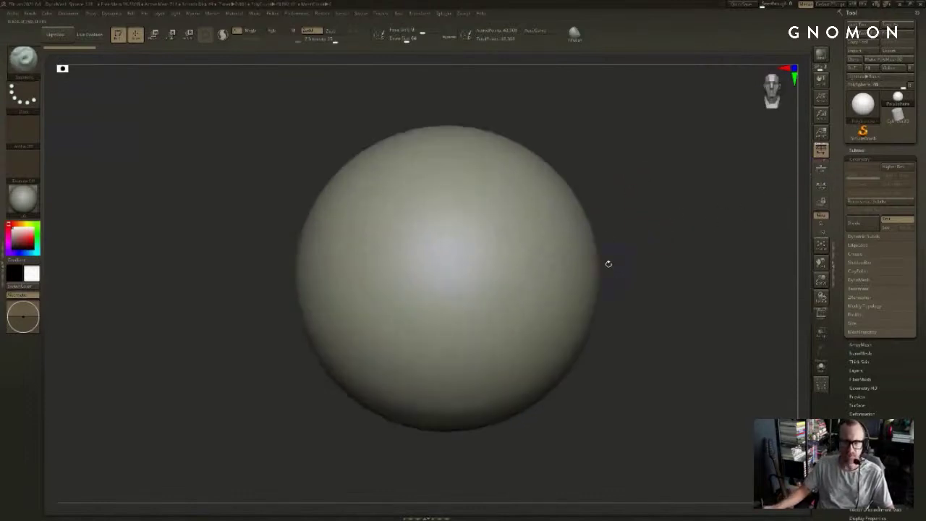
key(shift+f)
key(shift+f)
alt+drag(638, 291, 540, 287)
alt+drag(678, 277, 684, 256)
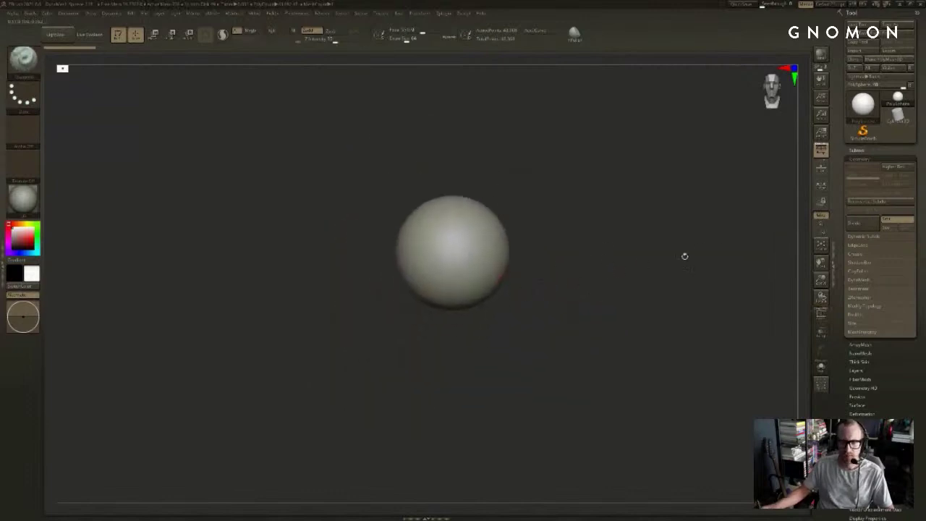
Step: Remesh the sphere with DynaMesh at a low resolution and display its wireframe
click(857, 279)
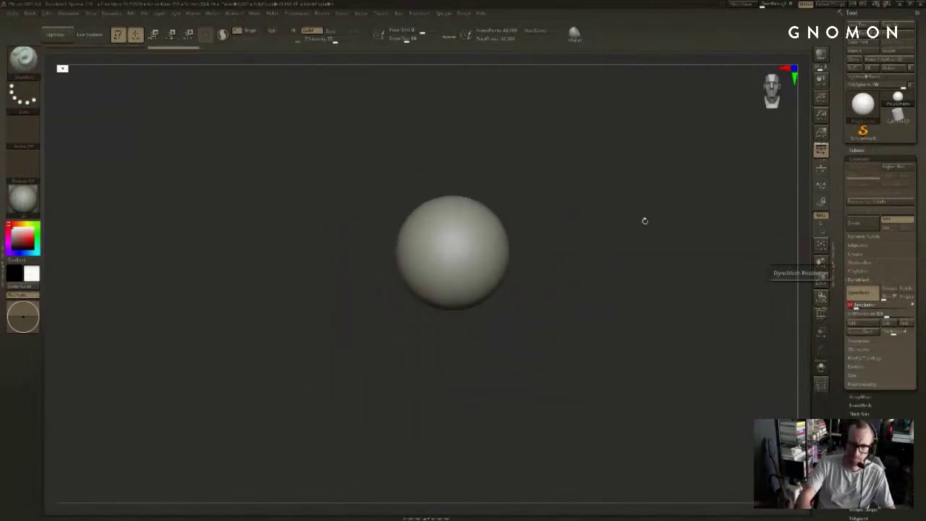
alt+drag(565, 197, 572, 163)
alt+drag(568, 244, 605, 257)
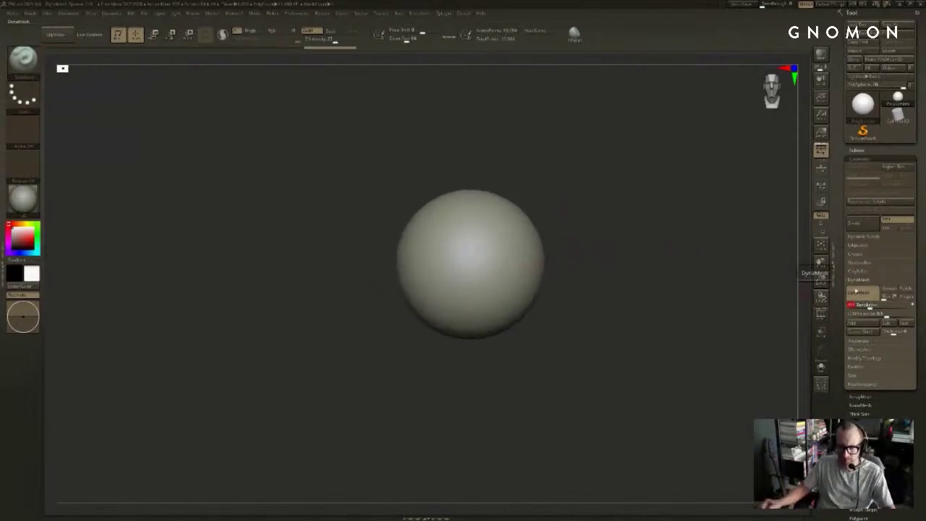
drag(631, 278, 521, 279)
mouse_move(616, 324)
ctrl+mouse_down()
mouse_move(628, 337)
mouse_move(610, 293)
ctrl+mouse_up()
ctrl+drag(586, 216, 600, 312)
mouse_move(590, 273)
alt+mouse_down()
mouse_move(605, 292)
mouse_move(638, 273)
mouse_move(655, 296)
mouse_move(652, 322)
alt+mouse_up()
key(shift+f)
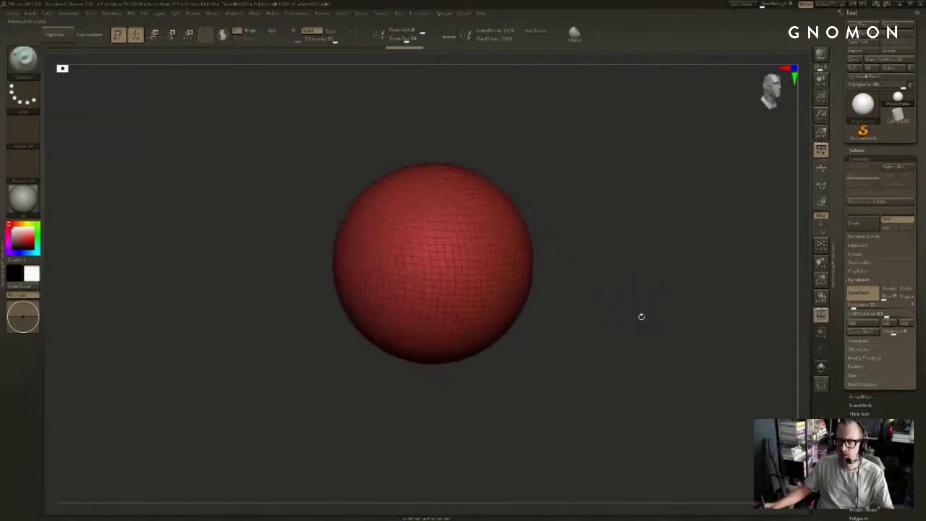
drag(588, 286, 663, 262)
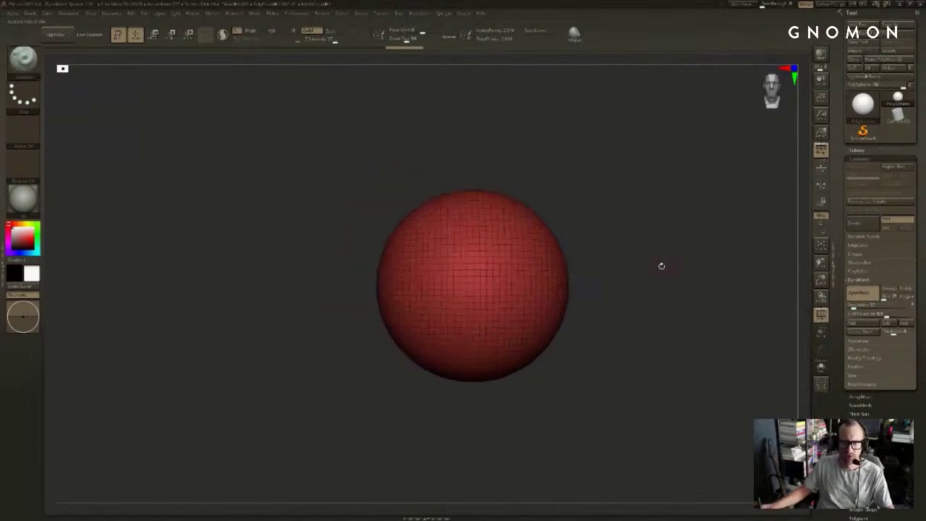
Step: Select the Move brush and enlarge its draw size for broad shaping of the sphere
key(b)
key(m)
key(v)
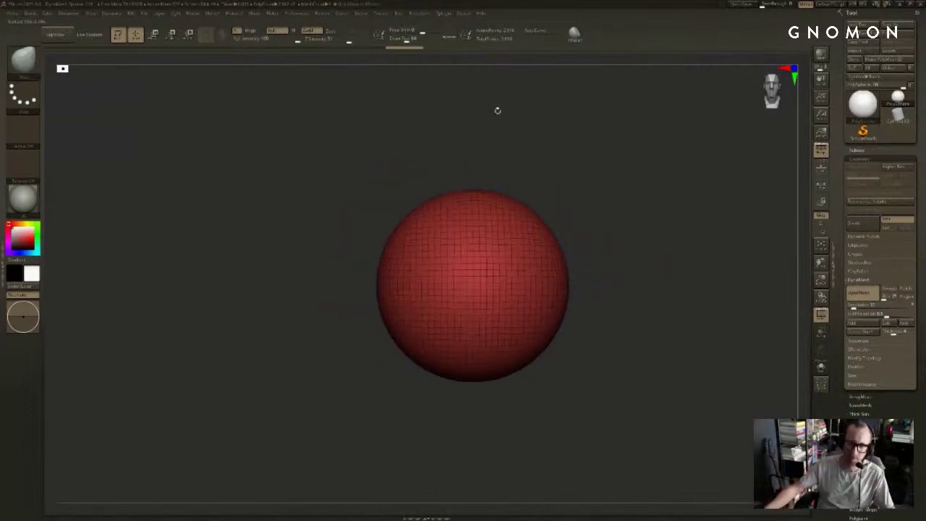
alt+drag(627, 255, 622, 230)
drag(607, 268, 627, 272)
key(s)
click(554, 306)
key(s)
drag(457, 308, 468, 308)
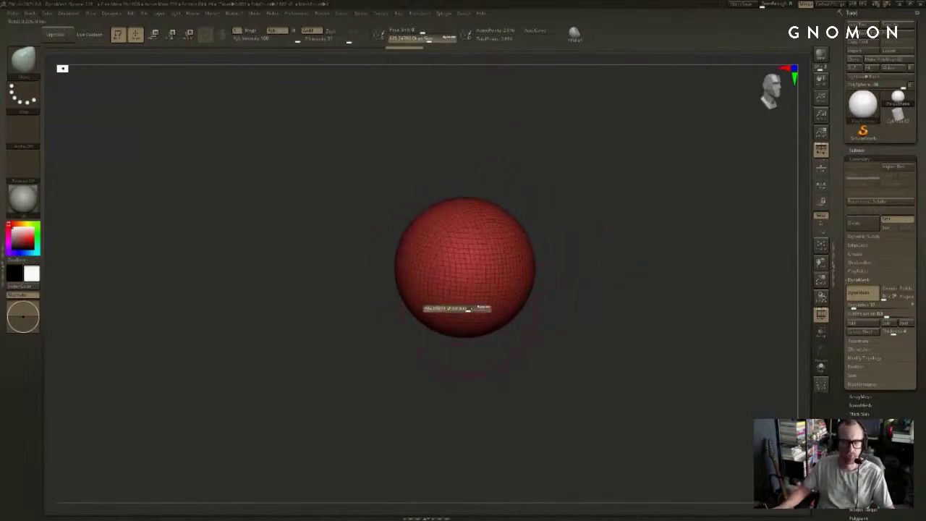
Step: Pull the sphere's lower front down into a chin with the Move brush, and hide the wireframe
mouse_move(491, 347)
alt+mouse_down()
mouse_move(481, 349)
mouse_move(492, 395)
alt+mouse_up()
mouse_move(564, 304)
shift+mouse_down()
mouse_move(585, 297)
mouse_move(577, 291)
shift+mouse_up()
key(shift+f)
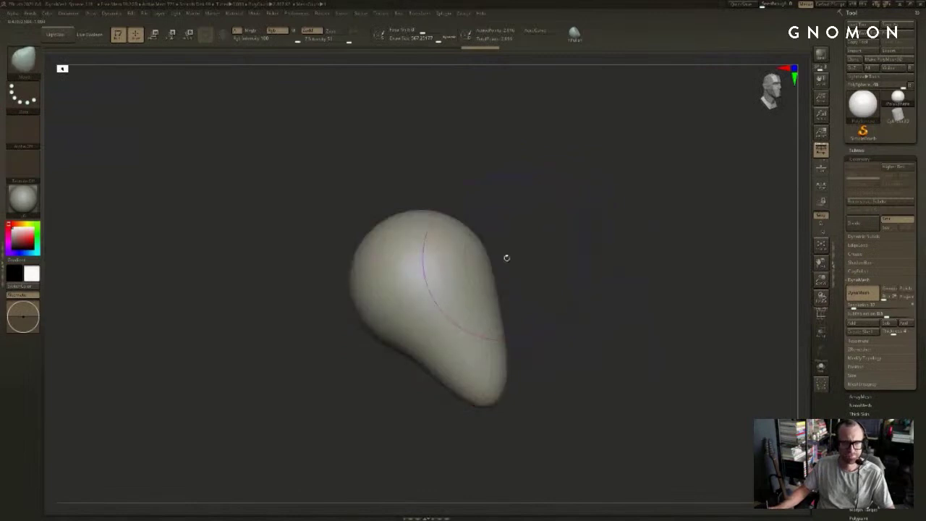
drag(506, 258, 481, 249)
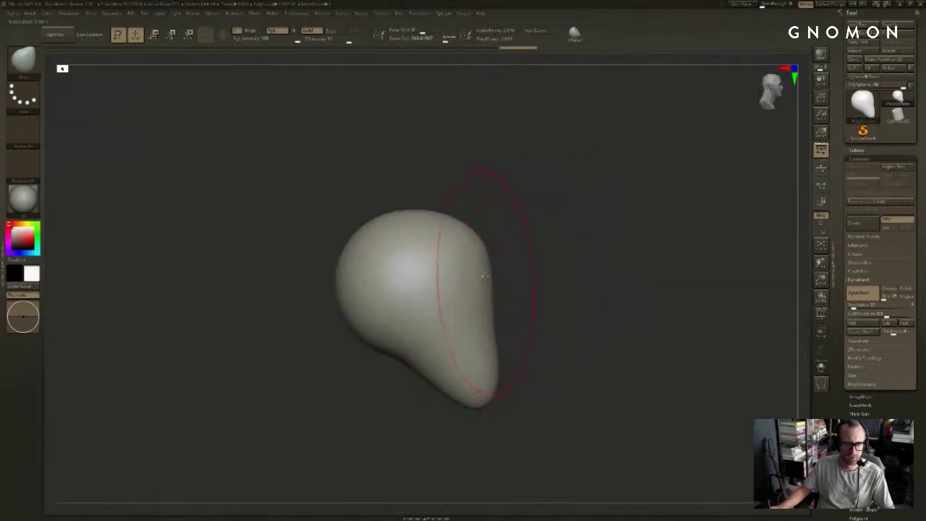
drag(486, 256, 490, 258)
Step: Resize the Move brush and refine the face profile and the tip of the chin
key(s)
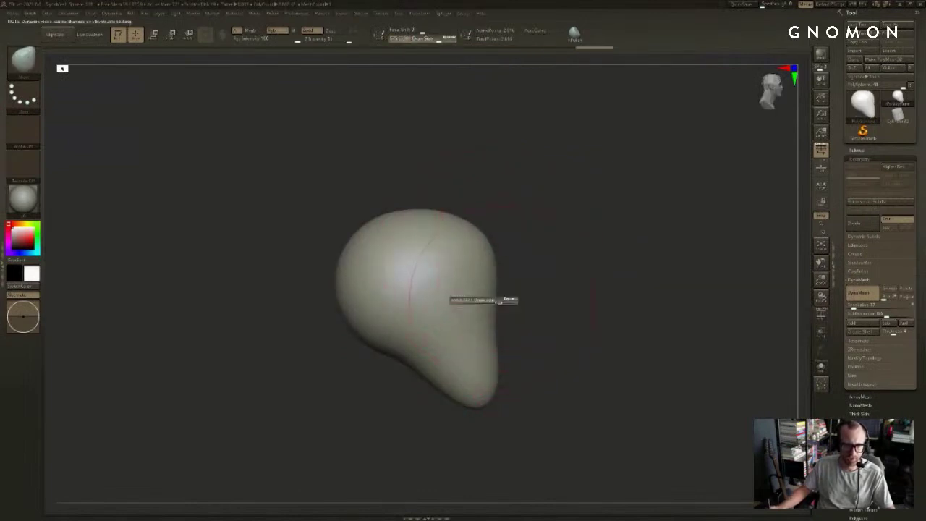
drag(501, 302, 496, 302)
drag(490, 312, 493, 312)
drag(493, 388, 486, 392)
shift+drag(563, 366, 522, 374)
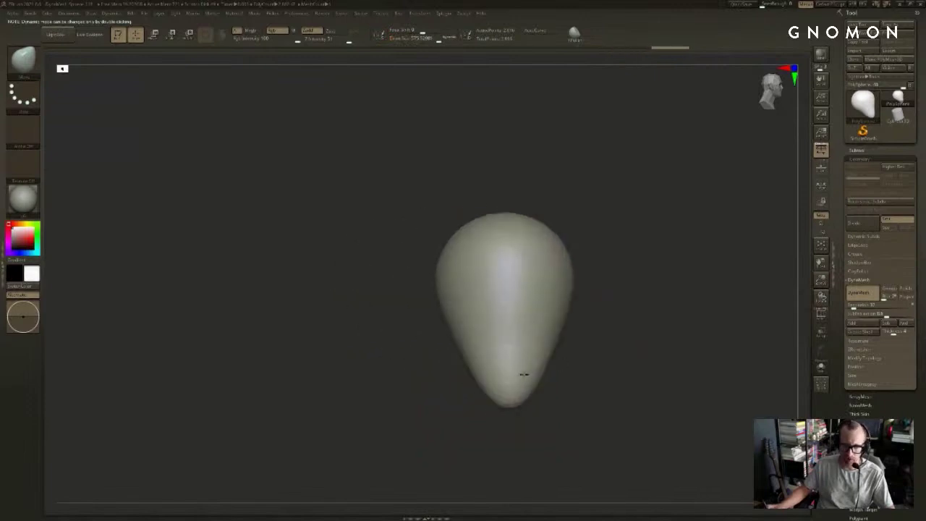
Step: Reshape the lower sides and underside of the head with a resized Move brush, undoing unwanted strokes
mouse_move(434, 391)
alt+mouse_down()
mouse_move(424, 382)
mouse_move(478, 383)
alt+mouse_up()
mouse_move(443, 342)
mouse_down()
mouse_move(418, 350)
mouse_move(433, 347)
mouse_up()
key(ctrl+z)
key(s)
drag(429, 349, 423, 353)
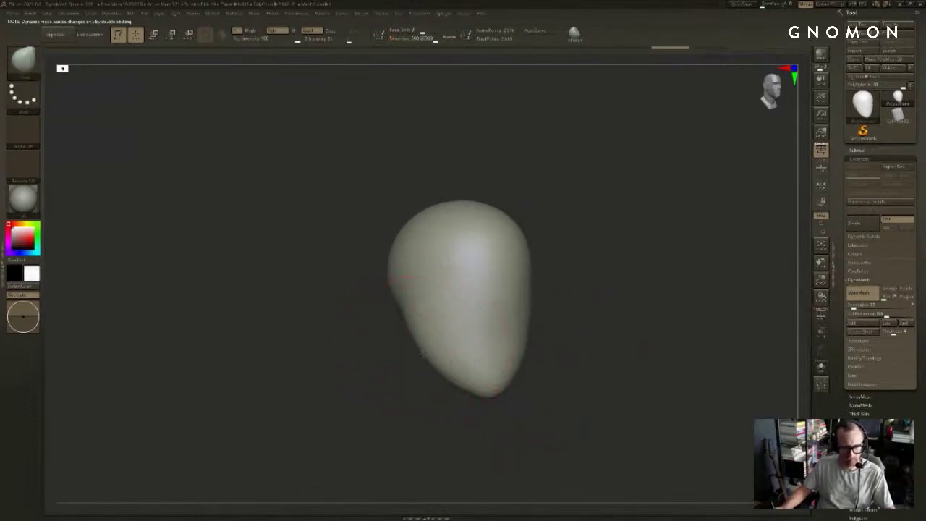
drag(450, 401, 338, 400)
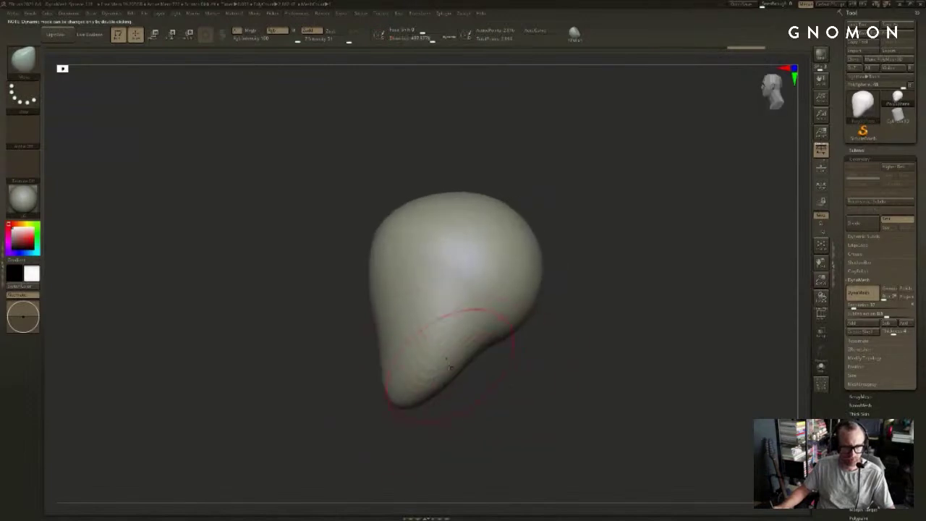
drag(453, 367, 491, 393)
key(f)
mouse_move(615, 368)
alt+mouse_down()
mouse_move(518, 368)
mouse_move(523, 378)
mouse_move(478, 364)
mouse_move(414, 365)
alt+mouse_up()
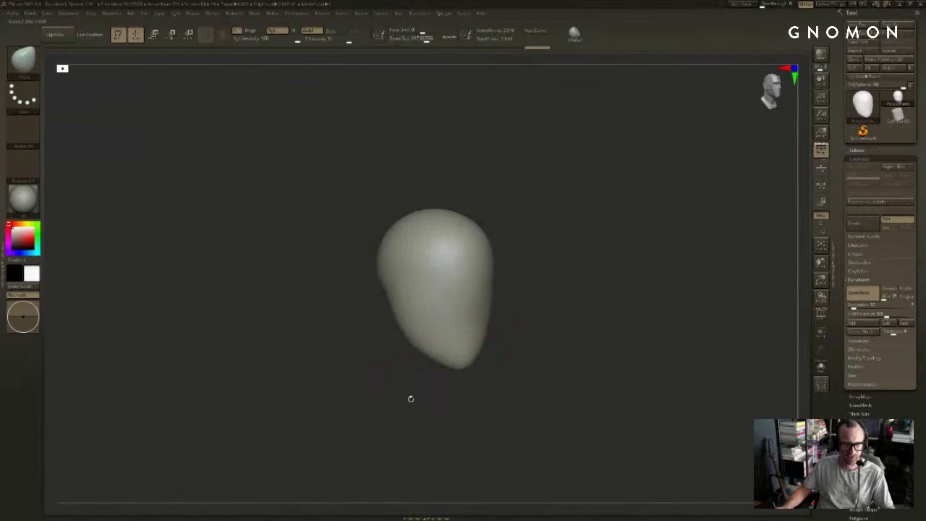
mouse_move(411, 398)
mouse_down()
mouse_move(412, 382)
mouse_move(437, 389)
mouse_up()
key(ctrl+z)
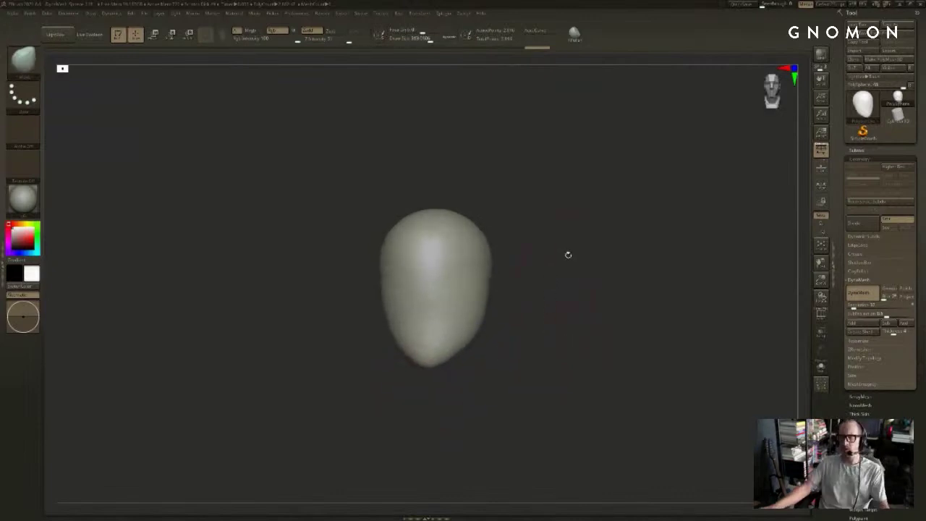
Step: Try to pull the upper sides of the head outward with the Move brush
mouse_move(568, 254)
alt+mouse_down()
mouse_move(648, 281)
mouse_move(599, 274)
alt+mouse_up()
drag(518, 256, 536, 251)
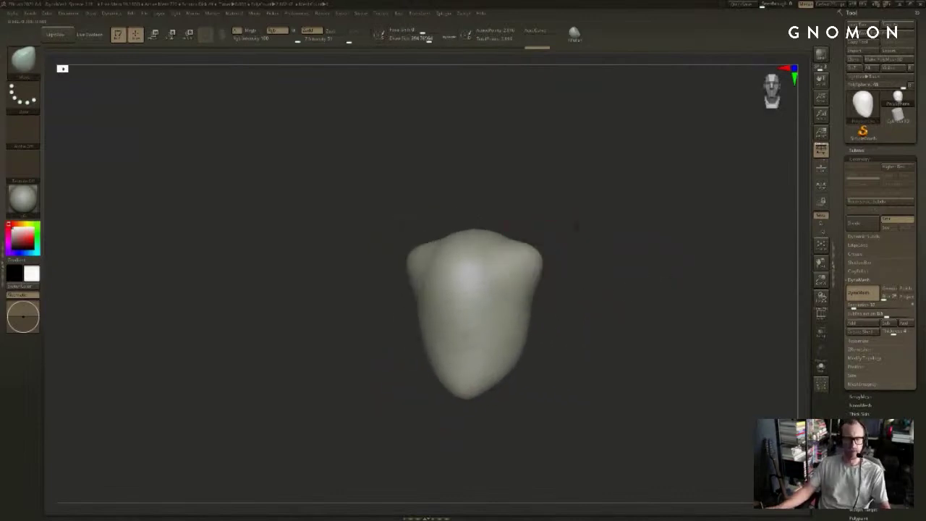
drag(576, 226, 606, 200)
key(ctrl+z)
Step: Select the SnakeHook brush and adjust its draw size for pulling forms out of the head
key(b)
key(s)
key(h)
key(s)
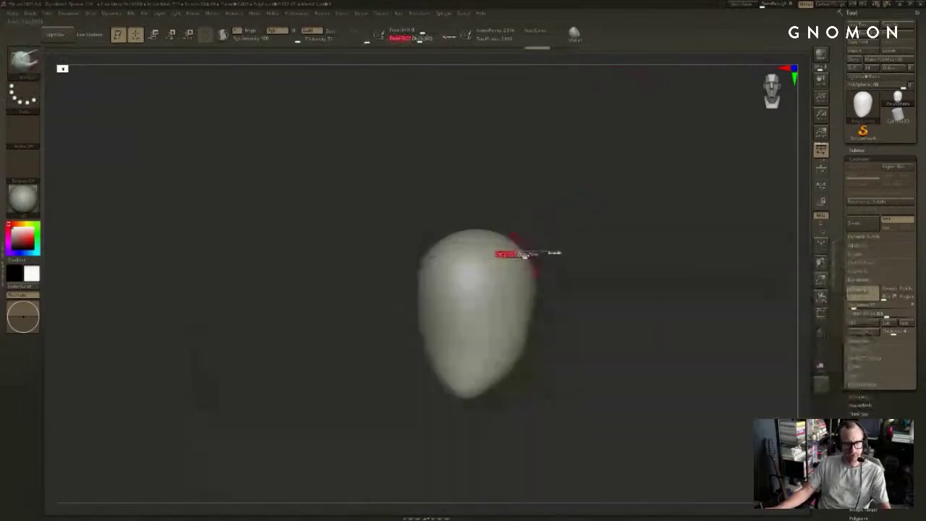
drag(524, 255, 528, 255)
Step: Try to pull long horns out of the upper sides of the head at different brush sizes
mouse_move(529, 256)
mouse_down()
mouse_move(583, 225)
mouse_move(609, 152)
mouse_up()
drag(557, 299, 549, 370)
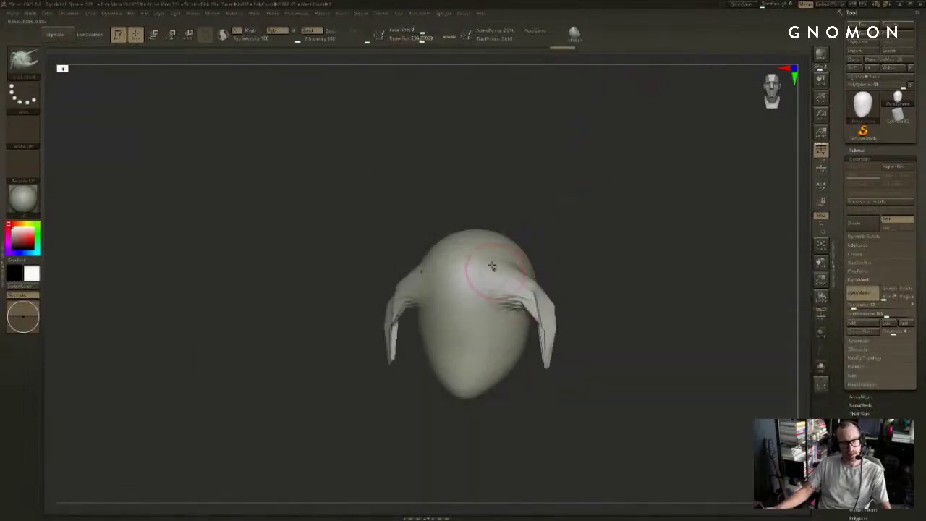
drag(492, 265, 546, 146)
key(ctrl+z)
key(ctrl+z)
key(bracketright)
mouse_move(499, 262)
mouse_down()
mouse_move(572, 229)
mouse_move(623, 119)
mouse_up()
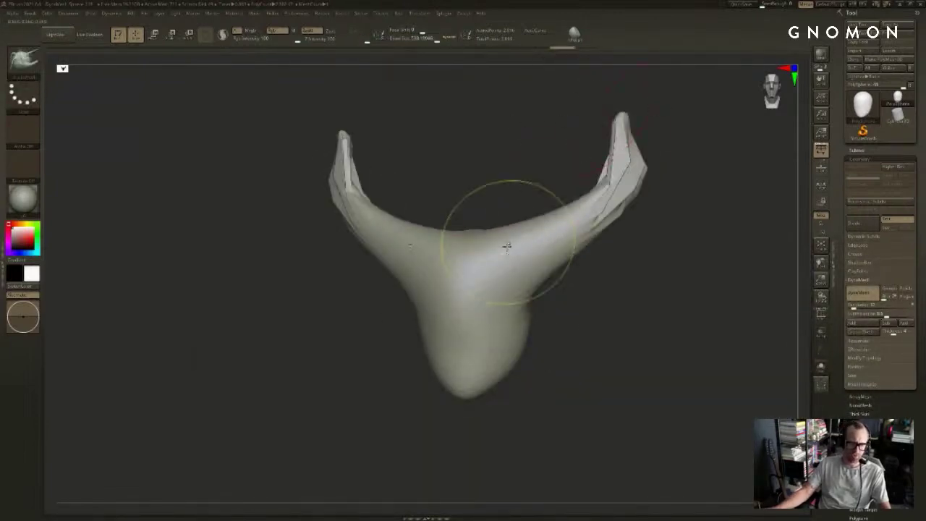
key(ctrl+z)
Step: Enlarge the SnakeHook brush and pull the upper corners and crown of the head upward and outward
key(bracketright)
drag(523, 265, 569, 190)
drag(479, 242, 484, 201)
drag(607, 173, 640, 172)
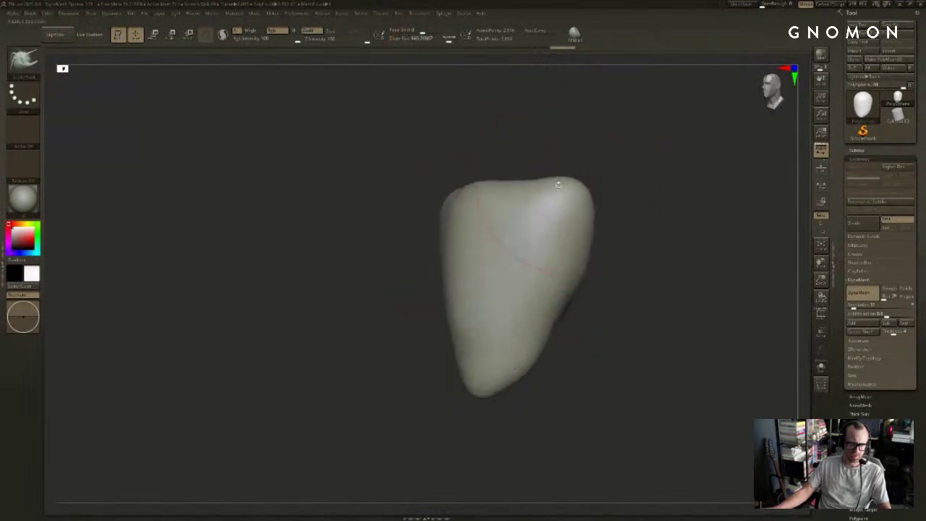
key(s)
drag(450, 276, 428, 276)
drag(621, 166, 643, 165)
key(s)
drag(491, 214, 474, 225)
Step: Extend the cranium upward and backward, and shape the underside behind the chin
drag(605, 161, 506, 206)
drag(525, 246, 556, 174)
drag(564, 252, 587, 234)
mouse_move(631, 226)
mouse_down()
mouse_move(657, 230)
mouse_move(564, 281)
mouse_up()
key(s)
drag(504, 356, 493, 347)
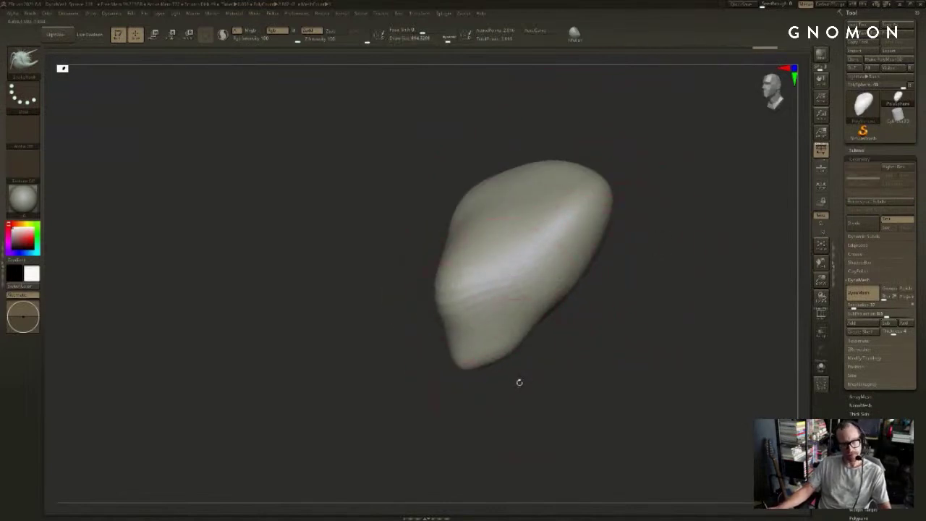
Step: Shape the chin and pull small protruding jaw corners out of the sides with smaller SnakeHook strokes
drag(519, 380, 463, 376)
key(s)
drag(462, 375, 488, 365)
key(s)
drag(488, 364, 470, 380)
key(s)
mouse_move(430, 396)
mouse_down()
mouse_move(459, 397)
mouse_move(450, 387)
mouse_up()
mouse_move(409, 383)
mouse_down()
mouse_move(432, 372)
mouse_move(415, 338)
mouse_up()
key(s)
mouse_move(421, 337)
mouse_down()
mouse_move(390, 341)
mouse_move(397, 327)
mouse_move(424, 337)
mouse_move(428, 360)
mouse_up()
drag(390, 371, 329, 374)
Step: Load a Smooth brush preset from the LightBox brush library
key(comma)
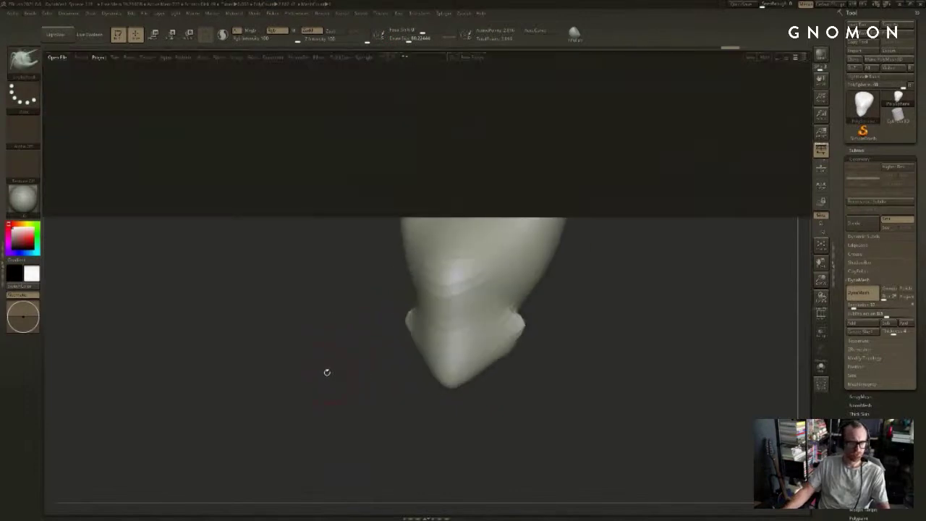
click(126, 57)
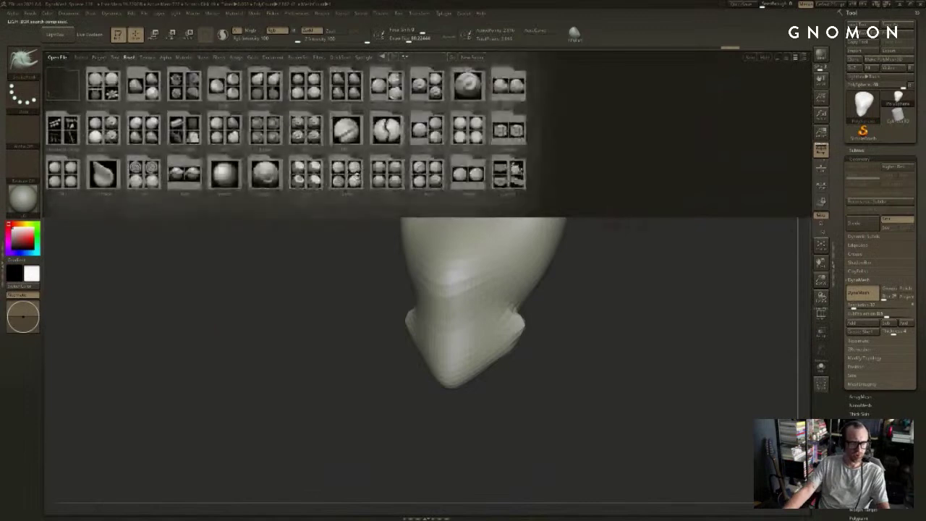
double_click(352, 176)
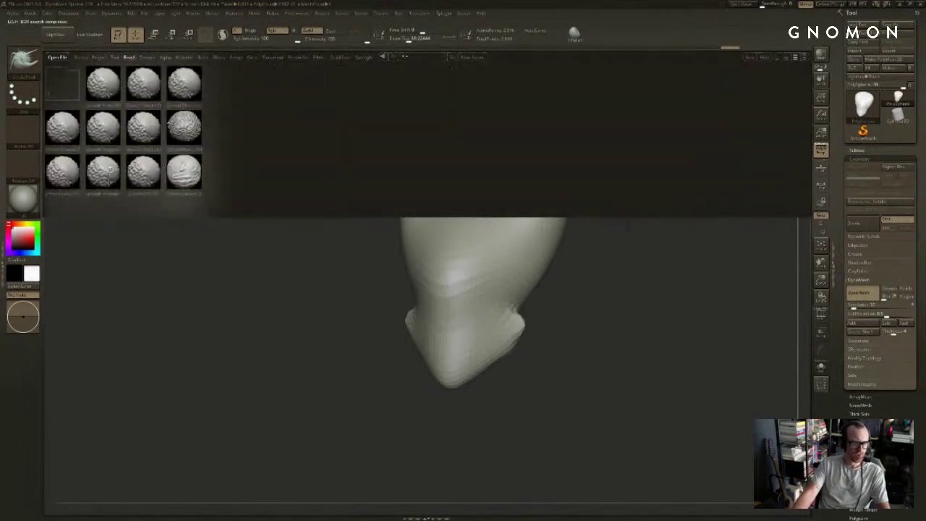
double_click(108, 169)
click(145, 187)
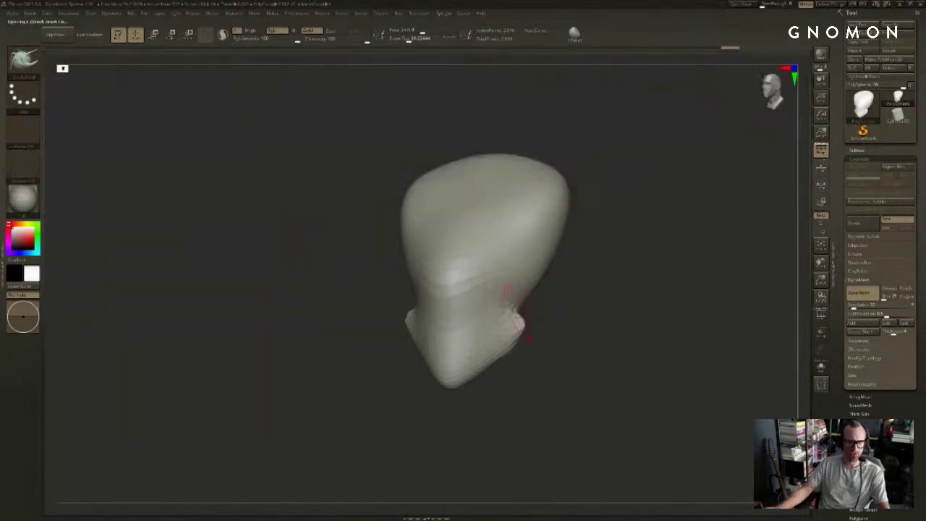
Step: Smooth the cheek and jaw surfaces around the jaw corners, and adjust the side of the head
mouse_move(542, 316)
mouse_down()
mouse_move(515, 323)
mouse_move(556, 314)
mouse_move(587, 316)
mouse_move(584, 325)
mouse_up()
key(s)
drag(491, 334, 474, 355)
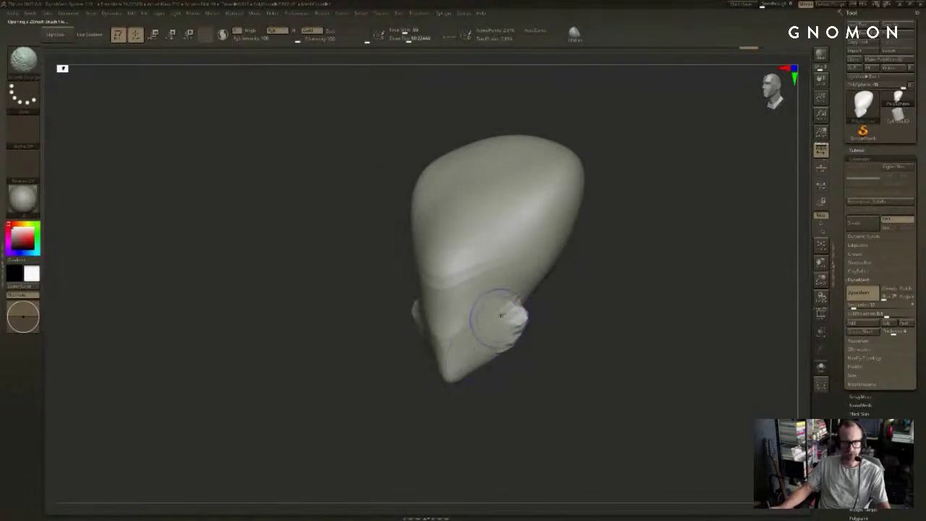
shift+drag(490, 310, 502, 273)
drag(584, 241, 648, 245)
mouse_move(403, 233)
mouse_down()
mouse_move(381, 254)
mouse_move(405, 245)
mouse_move(386, 250)
mouse_move(374, 282)
mouse_move(383, 280)
mouse_up()
Step: Reselect the SnakeHook brush at a larger size and build up the brow and side of the skull
key(b)
key(s)
key(h)
key(bracketright)
key(s)
drag(487, 263, 502, 275)
drag(586, 277, 524, 275)
key(s)
drag(511, 276, 517, 275)
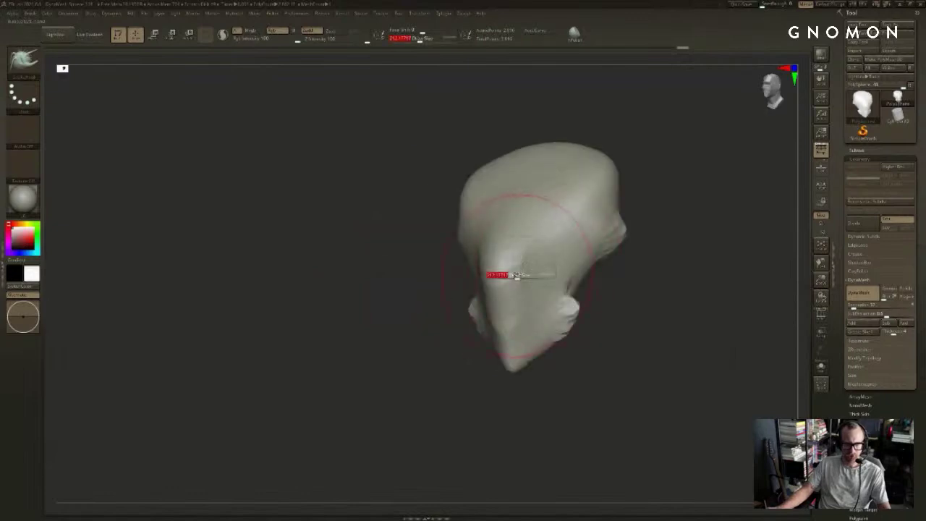
Step: Shape the nose ridge and lower jaw, undoing the unwanted stroke
mouse_move(578, 347)
mouse_down()
mouse_move(517, 355)
mouse_move(581, 320)
mouse_move(547, 341)
mouse_up()
mouse_move(612, 344)
mouse_down()
mouse_move(559, 345)
mouse_move(546, 364)
mouse_move(599, 357)
mouse_move(588, 353)
mouse_up()
key(s)
key(ctrl+z)
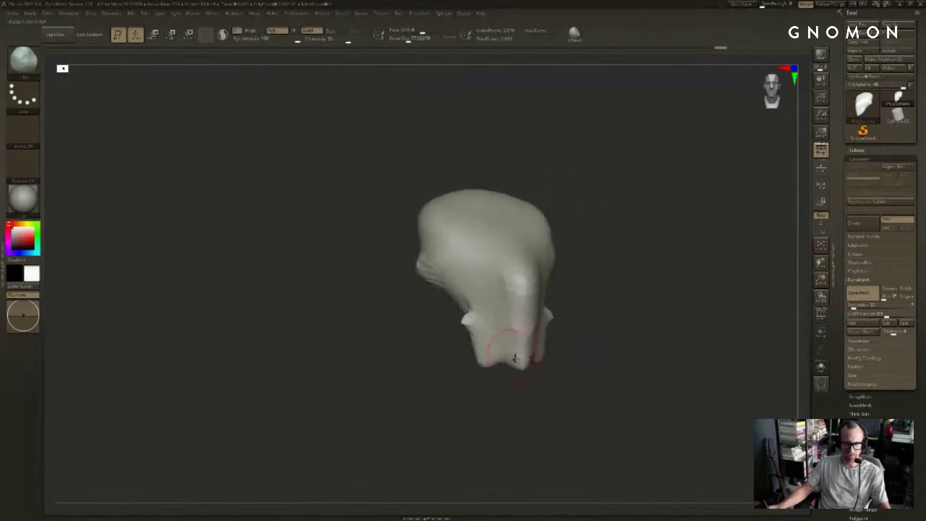
mouse_move(526, 395)
mouse_down()
mouse_move(519, 363)
mouse_move(550, 361)
mouse_move(586, 310)
mouse_up()
mouse_move(585, 272)
mouse_down()
mouse_move(591, 259)
mouse_move(553, 309)
mouse_move(561, 310)
mouse_move(562, 285)
mouse_up()
key(s)
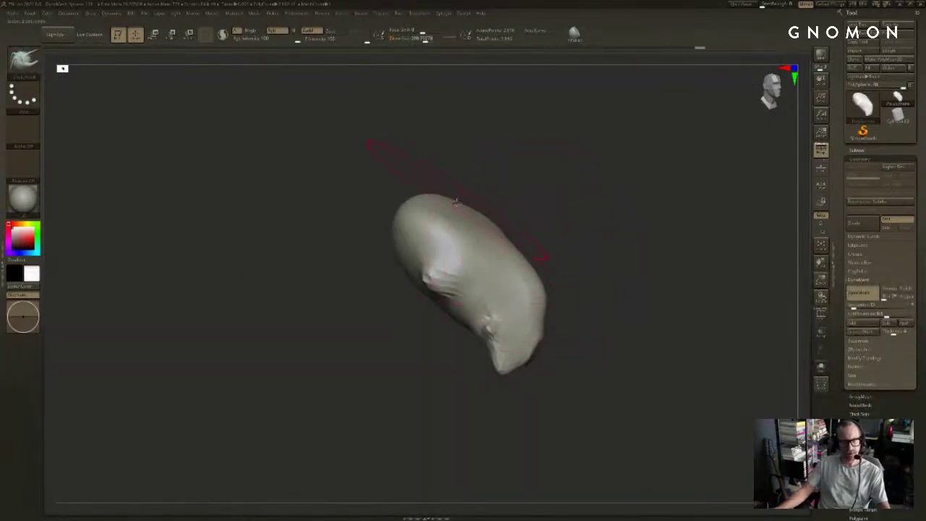
Step: Reshape and smooth the top and sides of the cranium with a resized SnakeHook brush
drag(456, 203, 473, 209)
drag(554, 200, 517, 224)
key(s)
mouse_move(566, 221)
mouse_down()
mouse_move(523, 215)
mouse_move(479, 228)
mouse_up()
drag(576, 206, 565, 207)
mouse_move(470, 236)
shift+mouse_down()
mouse_move(508, 231)
mouse_move(496, 227)
shift+mouse_up()
drag(568, 229, 548, 233)
key(s)
drag(511, 242, 517, 241)
mouse_move(577, 226)
mouse_down()
mouse_move(614, 237)
mouse_move(620, 252)
mouse_move(603, 246)
mouse_move(608, 258)
mouse_up()
mouse_move(544, 219)
alt+mouse_down()
mouse_move(581, 220)
mouse_move(571, 261)
alt+mouse_up()
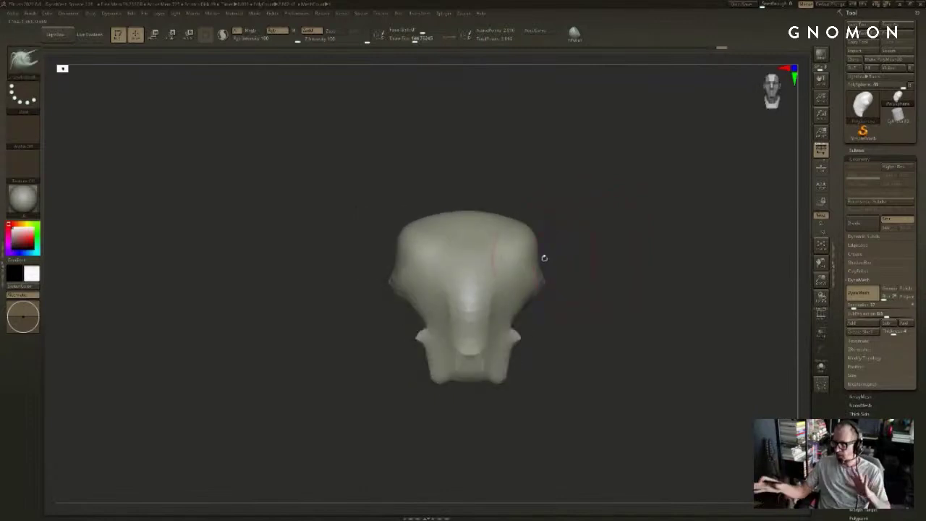
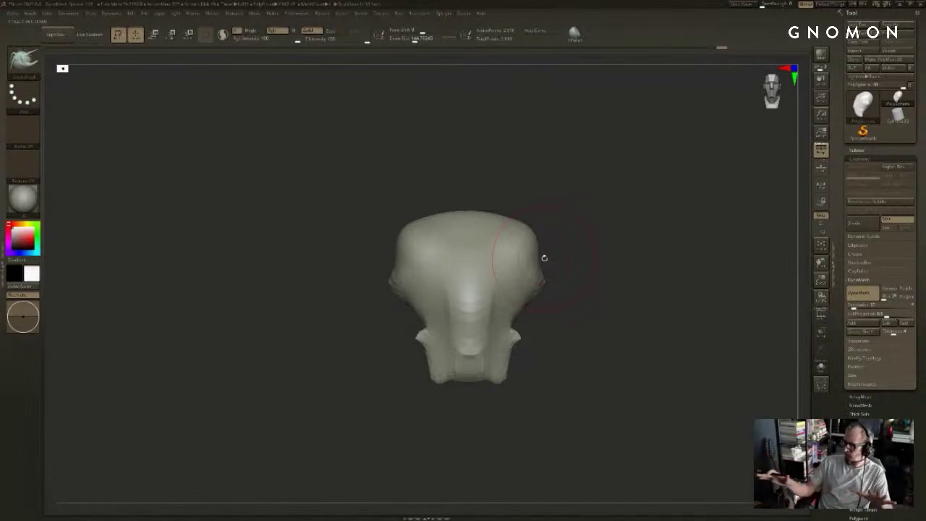
Step: Try to pull the forehead upward with the SnakeHook brush
drag(607, 248, 576, 254)
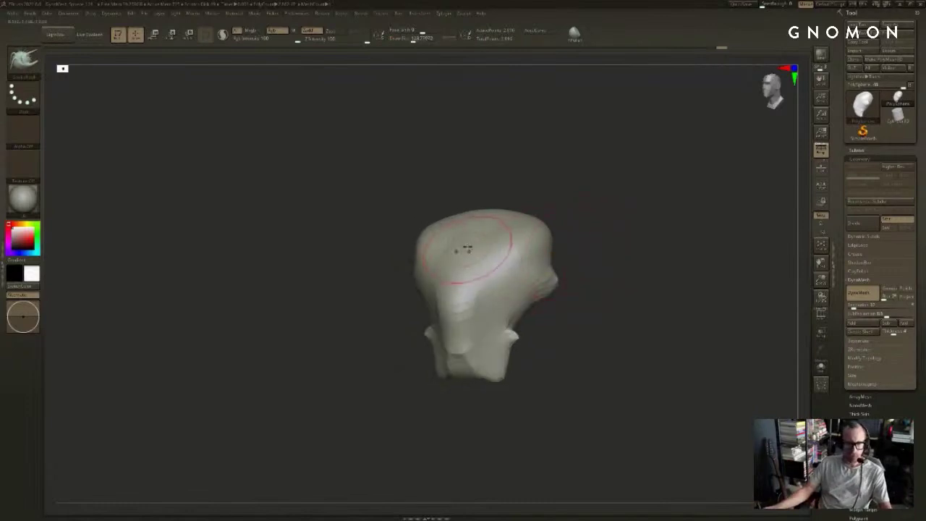
drag(467, 250, 480, 219)
mouse_move(584, 192)
mouse_down()
mouse_move(542, 209)
mouse_move(560, 221)
mouse_move(538, 225)
mouse_up()
key(ctrl+z)
Step: Reshape the forehead and crown with a resized SnakeHook brush
key(s)
drag(473, 242, 463, 236)
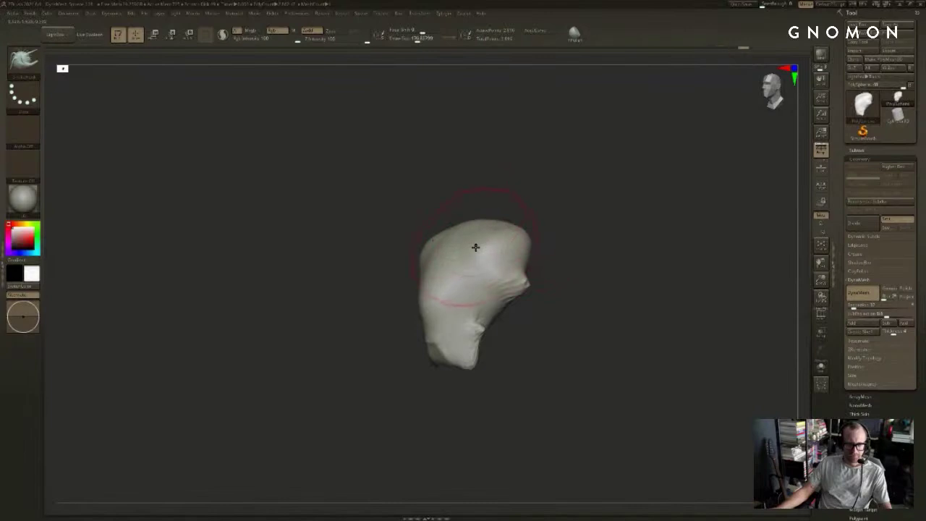
mouse_move(591, 320)
mouse_down()
mouse_move(569, 323)
mouse_move(566, 314)
mouse_move(643, 306)
mouse_move(555, 315)
mouse_up()
drag(651, 285, 639, 287)
Step: Refine the nose and mouth area of the lower face with smaller SnakeHook strokes
key(s)
drag(424, 317, 434, 343)
drag(518, 356, 561, 339)
key(s)
drag(444, 338, 434, 338)
drag(427, 343, 432, 331)
Step: Pull the lower rear edge of the skull outward to form the base of the head
drag(535, 329, 572, 289)
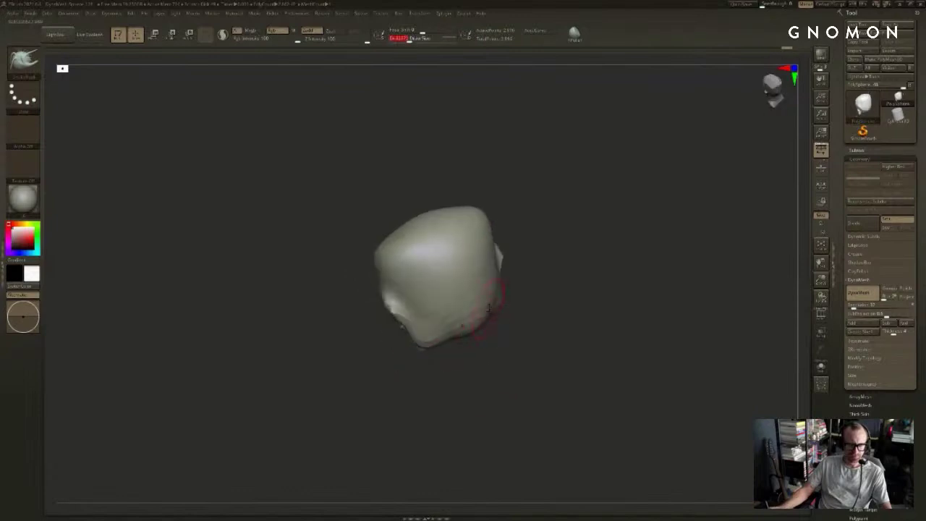
drag(490, 319, 495, 300)
mouse_move(557, 278)
mouse_down()
mouse_move(569, 287)
mouse_move(535, 246)
mouse_move(562, 212)
mouse_move(682, 233)
mouse_up()
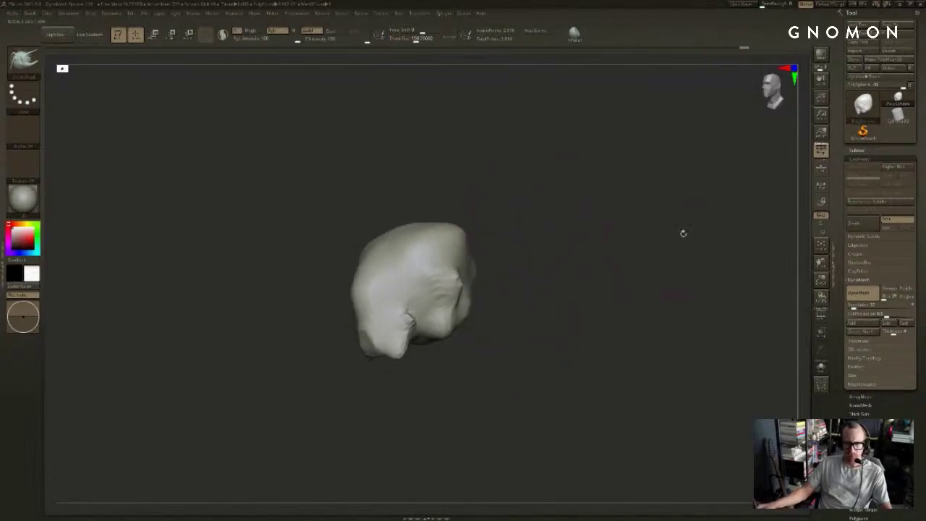
Step: Duplicate the head subtool and move the copy down and behind the original head
click(858, 149)
click(862, 341)
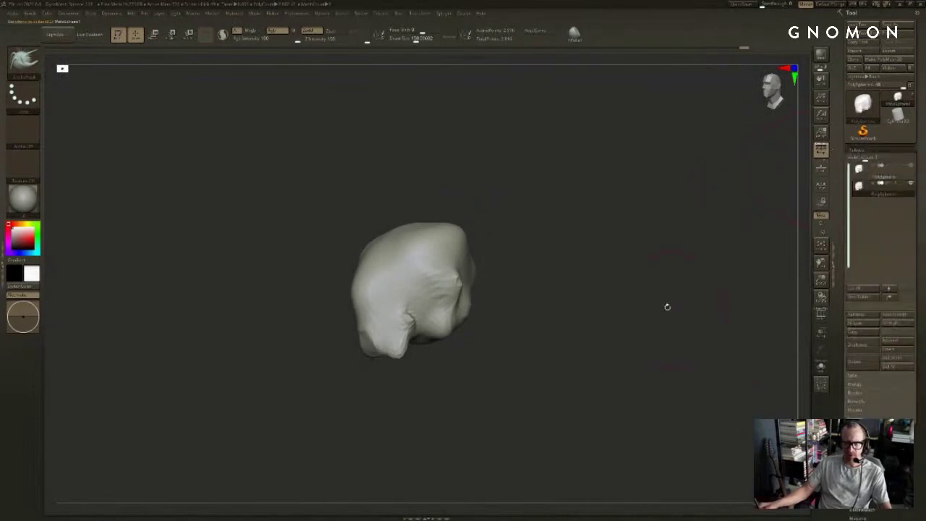
drag(668, 306, 499, 292)
key(w)
key(q)
alt+click(461, 291)
key(w)
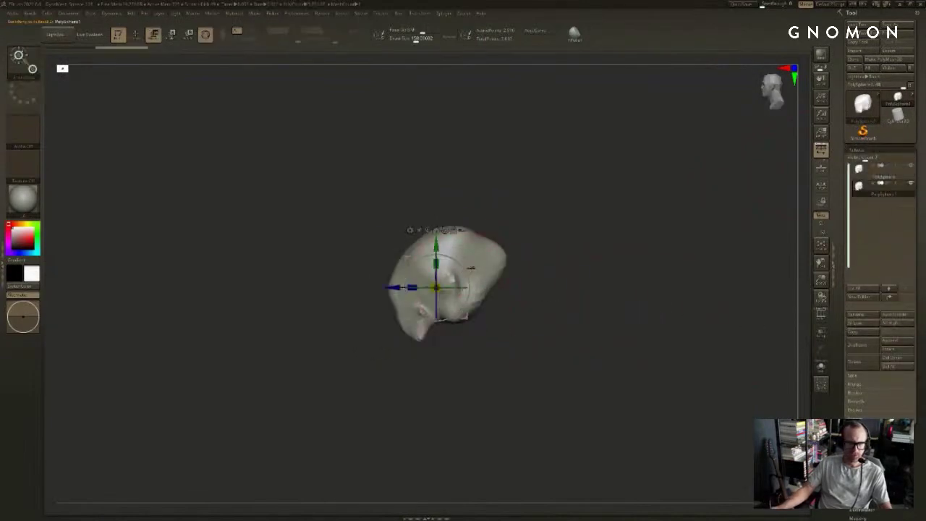
mouse_move(466, 260)
mouse_down()
mouse_move(533, 297)
mouse_move(515, 293)
mouse_up()
Step: Enlarge the brush and smooth the duplicated subtool into a simple egg-shaped mass for the neck
key(q)
drag(593, 258, 631, 278)
key(s)
drag(480, 321, 499, 321)
drag(534, 295, 498, 308)
key(w)
drag(631, 283, 584, 300)
key(q)
shift+drag(528, 289, 486, 340)
Step: Refine the placement and outline of the egg-shaped neck mass behind the head
key(w)
drag(573, 301, 609, 292)
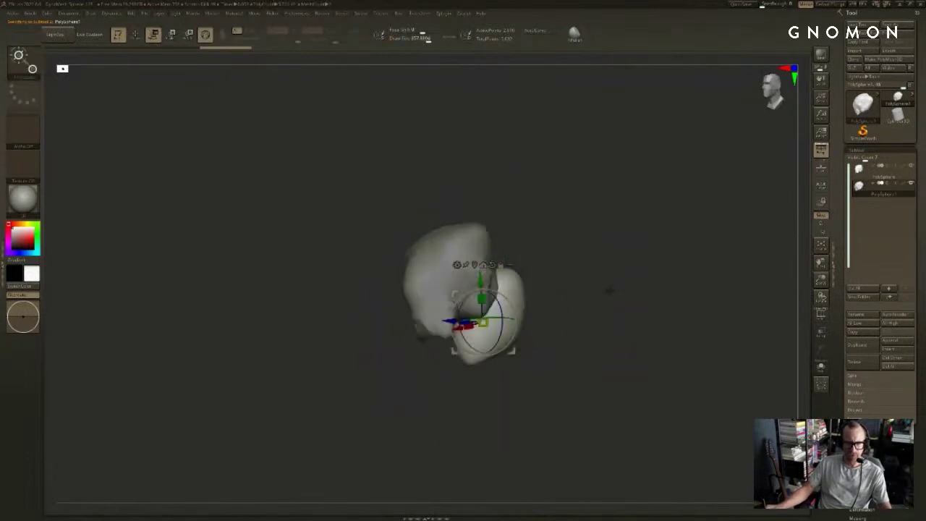
key(q)
drag(550, 314, 512, 318)
key(w)
key(q)
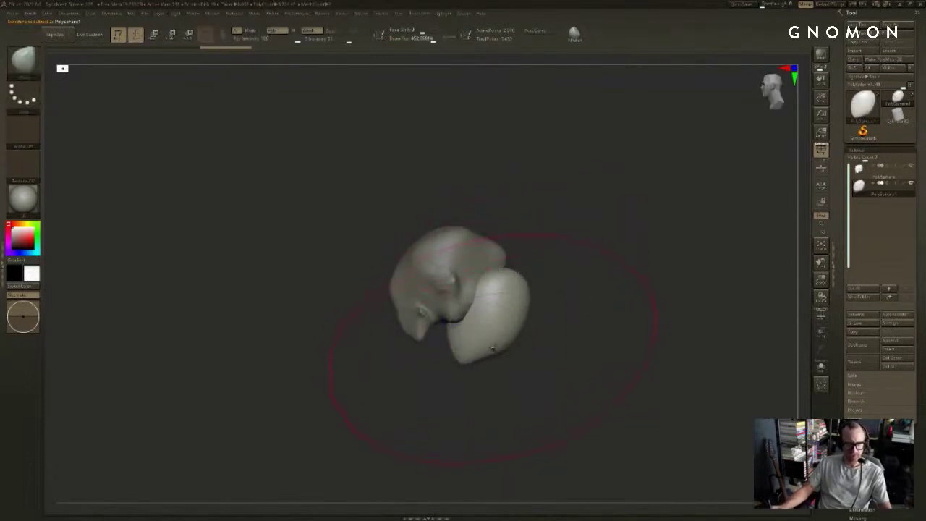
Step: Select the SnakeHook brush, enlarge it and pull the neck mass downward into an upper torso
key(b)
key(s)
key(k)
drag(511, 379, 544, 376)
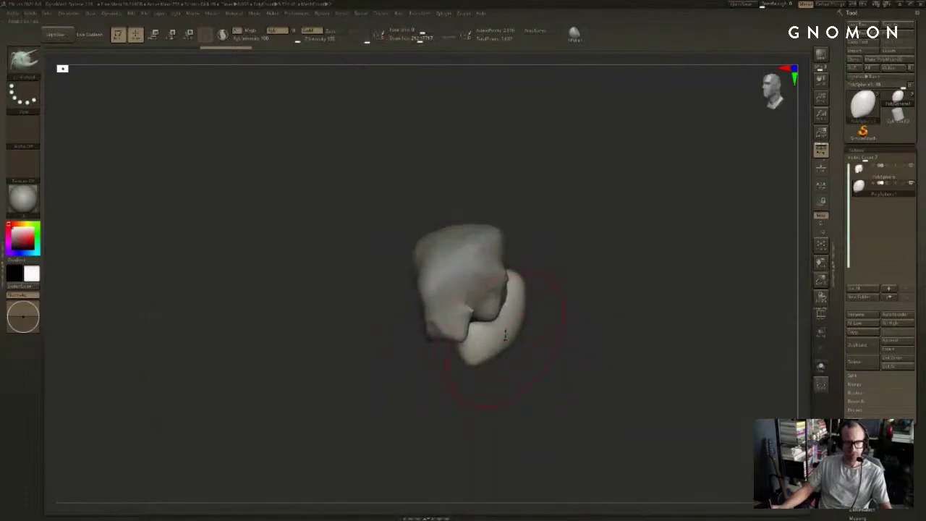
drag(506, 331, 541, 346)
key(s)
drag(504, 397, 521, 397)
mouse_move(532, 384)
mouse_down()
mouse_move(498, 378)
mouse_move(485, 419)
mouse_up()
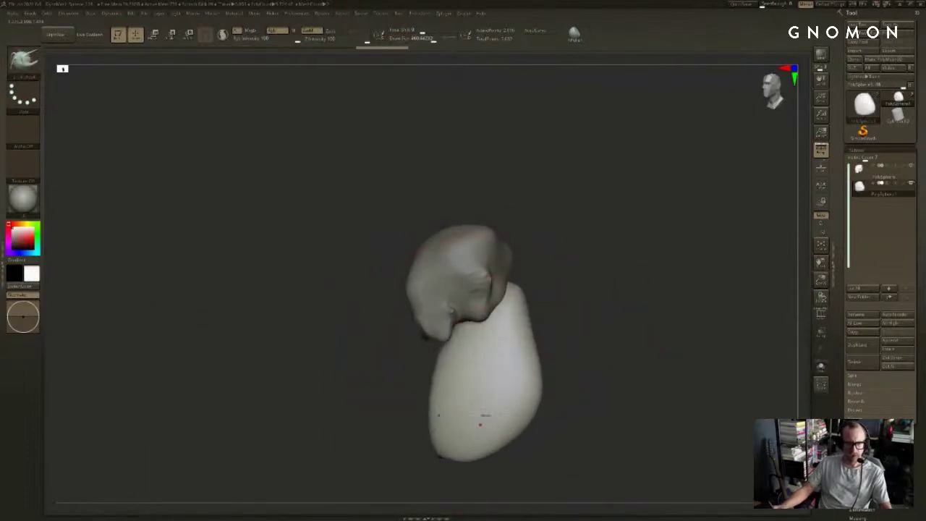
Step: Even out the shape of the torso mass and smooth its lower front
mouse_move(578, 318)
mouse_down()
mouse_move(548, 320)
mouse_move(546, 284)
mouse_move(558, 381)
mouse_move(517, 412)
mouse_up()
drag(594, 349, 541, 315)
drag(492, 343, 543, 295)
shift+drag(544, 376, 452, 379)
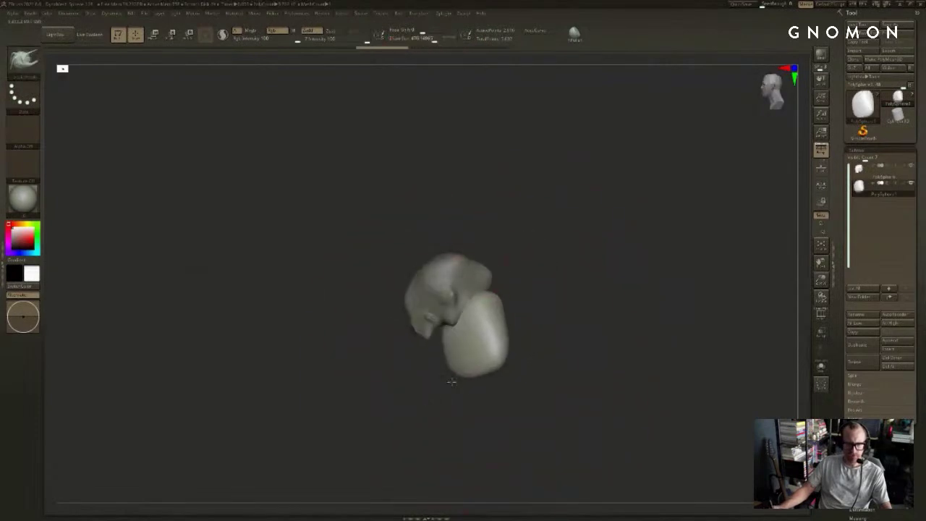
Step: Move the body mass behind the head and stretch it into a horizontal oval with the SnakeHook brush
mouse_move(480, 340)
mouse_down()
mouse_move(425, 402)
mouse_move(499, 335)
mouse_up()
mouse_move(471, 370)
mouse_down()
mouse_move(562, 372)
mouse_move(544, 372)
mouse_up()
key(s)
shift+drag(569, 314, 648, 318)
mouse_move(648, 318)
alt+mouse_down()
mouse_move(648, 353)
mouse_move(665, 316)
mouse_move(651, 284)
alt+mouse_up()
alt+drag(651, 284, 640, 237)
mouse_move(644, 274)
mouse_down()
mouse_move(602, 282)
mouse_move(581, 239)
mouse_move(571, 301)
mouse_move(529, 272)
mouse_up()
alt+drag(528, 272, 470, 335)
drag(438, 369, 481, 342)
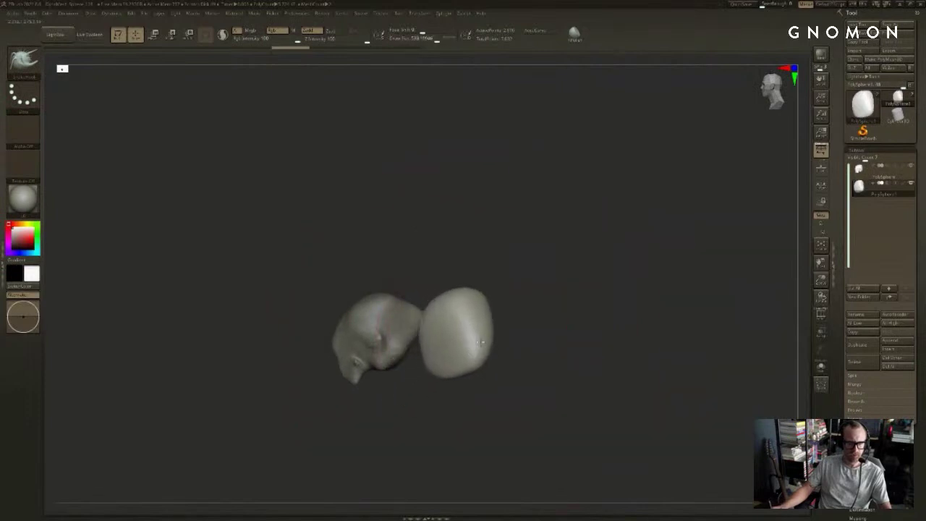
key(bracketright)
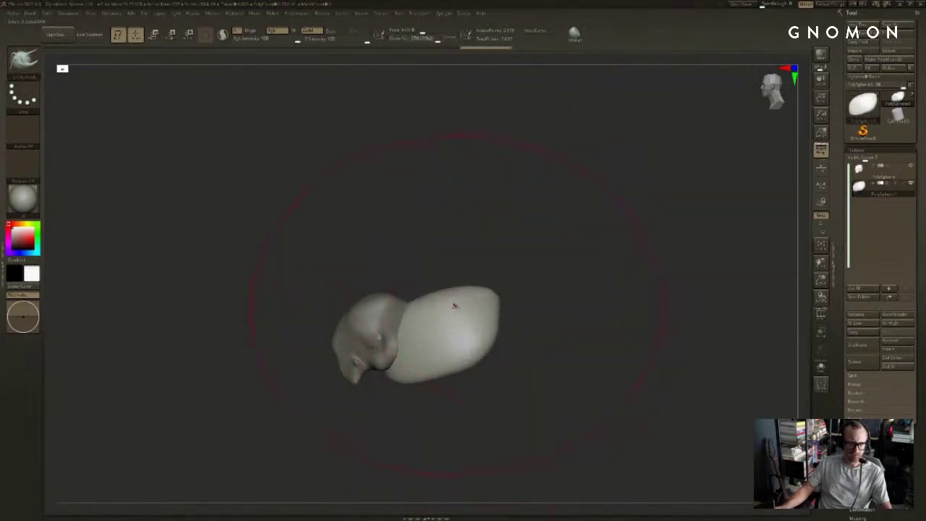
drag(464, 330, 444, 314)
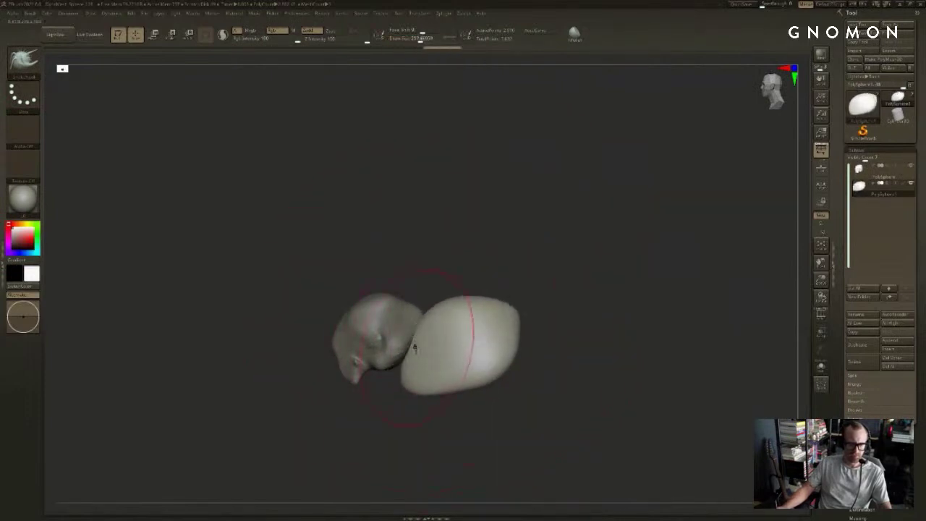
Step: Select the Clay brush and work a ridge and hollow into the underside of the body mass
key(b)
key(c)
key(l)
mouse_move(415, 411)
mouse_down()
mouse_move(427, 381)
mouse_move(494, 381)
mouse_up()
mouse_move(604, 344)
mouse_down()
mouse_move(630, 275)
mouse_move(611, 309)
mouse_move(646, 277)
mouse_move(628, 284)
mouse_up()
key(s)
drag(508, 342, 515, 342)
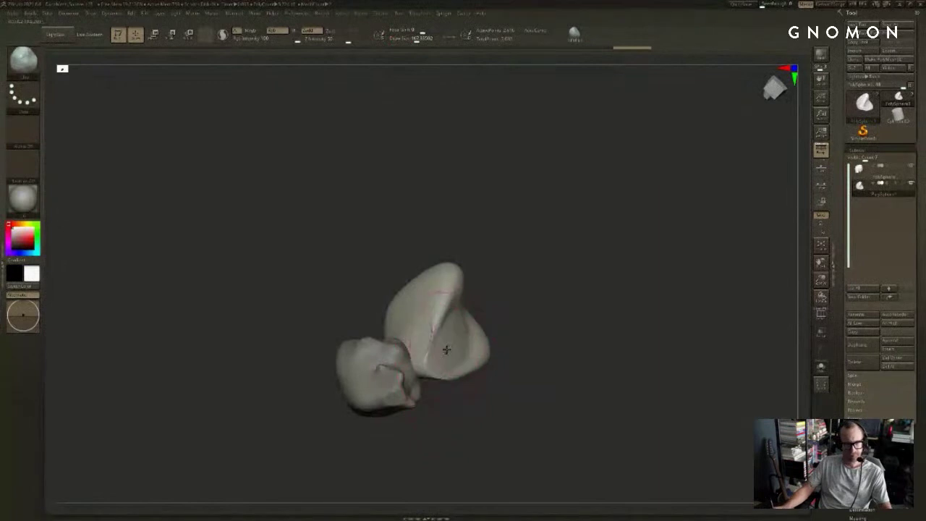
Step: Smooth the ridge and the hollow on the underside of the body mass
shift+drag(446, 350, 463, 359)
drag(550, 354, 572, 333)
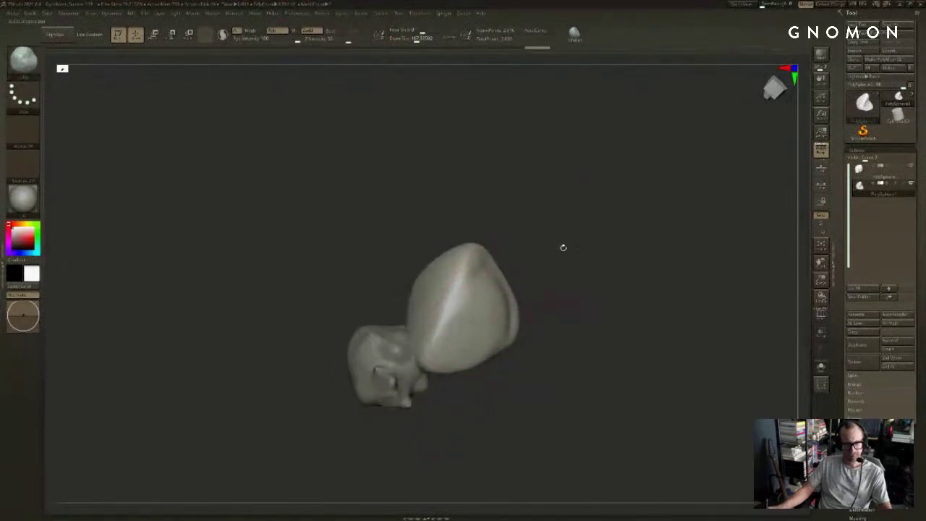
drag(563, 248, 556, 274)
mouse_move(493, 289)
shift+mouse_down()
mouse_move(504, 304)
mouse_move(499, 318)
shift+mouse_up()
mouse_move(563, 319)
mouse_down()
mouse_move(581, 290)
mouse_move(578, 304)
mouse_move(584, 298)
mouse_move(530, 312)
mouse_up()
Step: Switch to the SnakeHook brush, resize it and pull the body mass into a fuller rounded form
key(b)
key(h)
key(s)
key(s)
drag(450, 341, 455, 328)
key(s)
mouse_move(479, 331)
mouse_down()
mouse_move(470, 331)
mouse_move(471, 348)
mouse_up()
Step: Reactivate the body subtool and lengthen and even out its mass behind the head
alt+click(433, 311)
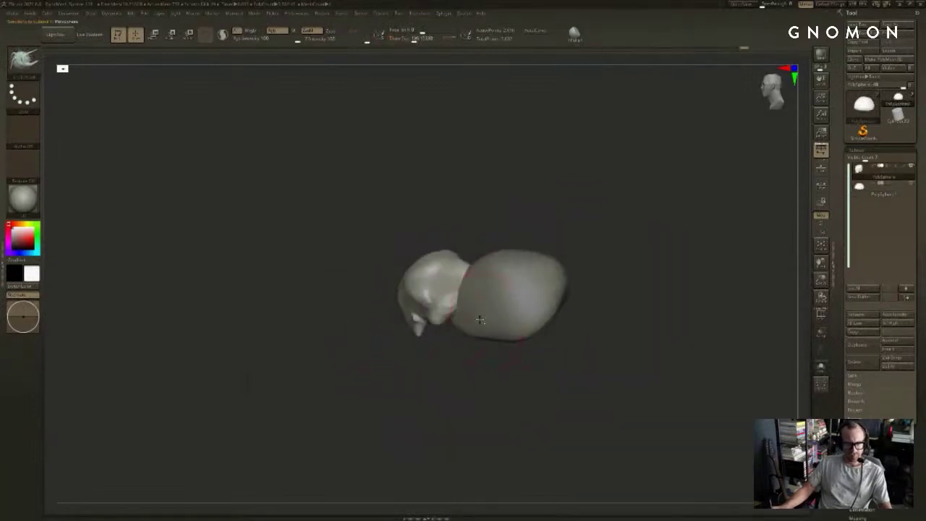
alt+click(481, 320)
drag(470, 315, 455, 311)
mouse_move(519, 211)
mouse_down()
mouse_move(482, 275)
mouse_move(483, 220)
mouse_up()
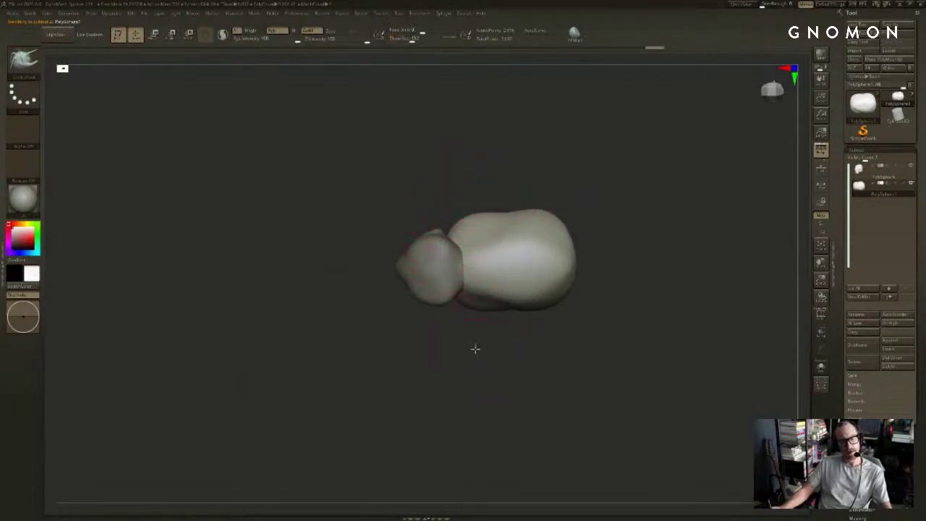
drag(475, 348, 470, 271)
drag(449, 327, 499, 329)
shift+drag(454, 290, 457, 298)
drag(441, 354, 513, 348)
Step: Activate the head subtool and pull its front profile forward into a pointed snout
alt+click(486, 267)
drag(478, 258, 485, 269)
drag(615, 217, 544, 214)
drag(435, 307, 397, 310)
key(s)
drag(470, 297, 461, 297)
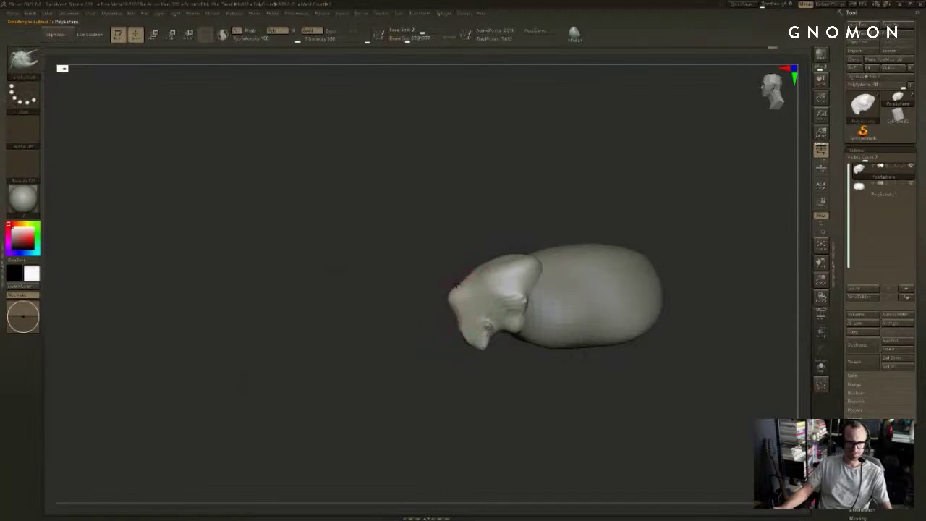
mouse_move(415, 289)
mouse_down()
mouse_move(471, 292)
mouse_move(555, 272)
mouse_move(545, 262)
mouse_move(486, 295)
mouse_up()
Step: Try to pull a pair of long thin tusks down from the lower face
key(1)
mouse_move(498, 343)
mouse_down()
mouse_move(506, 356)
mouse_move(511, 350)
mouse_move(505, 340)
mouse_move(488, 355)
mouse_move(487, 343)
mouse_move(488, 423)
mouse_up()
key(s)
key(s)
drag(510, 359, 496, 354)
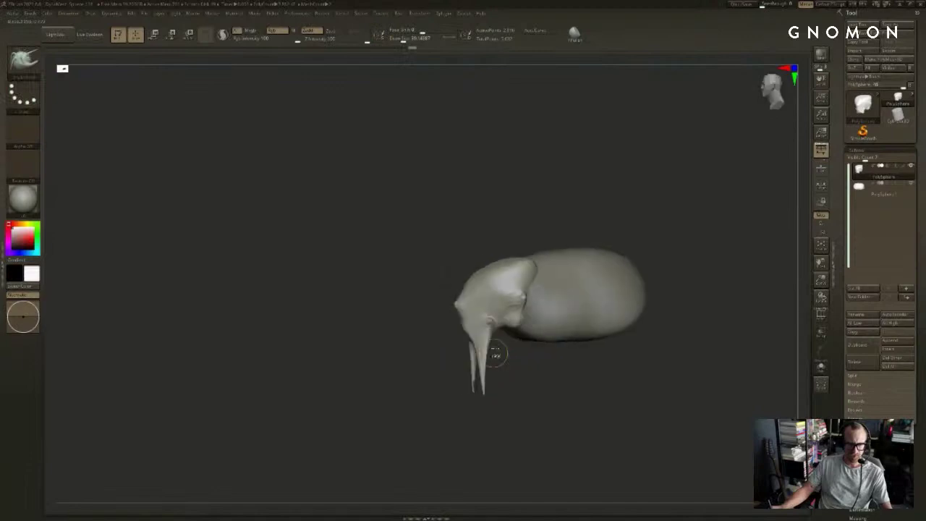
key(ctrl+z)
drag(475, 396, 440, 379)
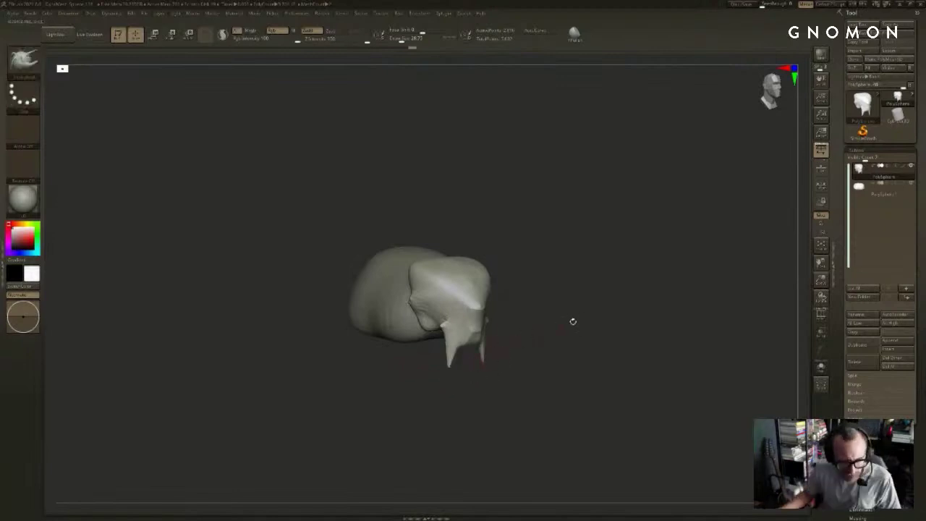
drag(572, 320, 523, 320)
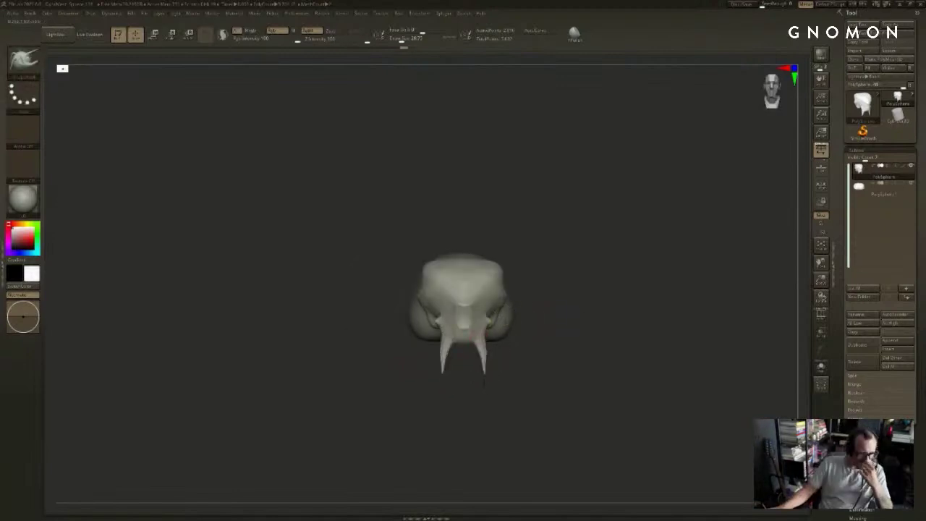
mouse_move(536, 341)
mouse_down()
mouse_move(522, 332)
mouse_move(478, 340)
mouse_up()
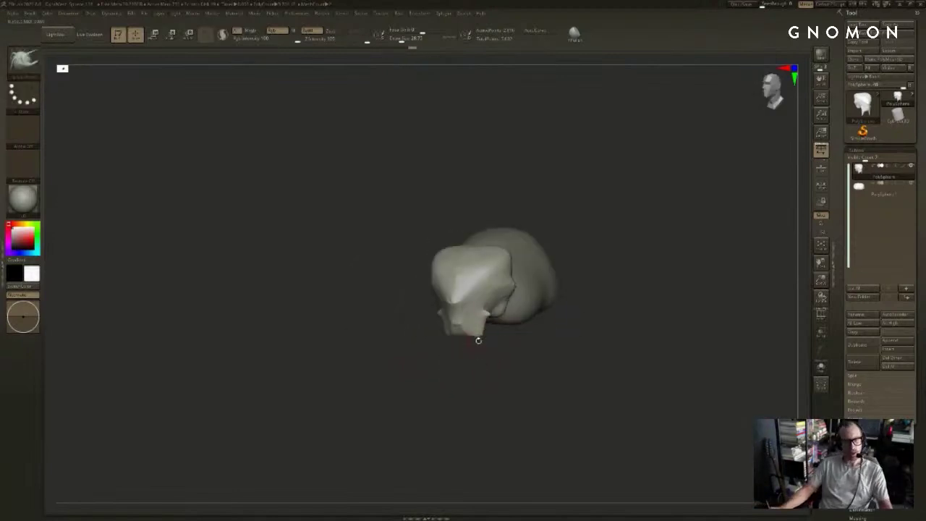
Step: Pull a pair of tapered tusks down from the lower face with a resized brush and smooth them
mouse_move(482, 399)
mouse_down()
mouse_move(493, 360)
mouse_move(512, 358)
mouse_move(496, 353)
mouse_up()
key(s)
mouse_move(503, 362)
mouse_down()
mouse_move(467, 372)
mouse_move(463, 387)
mouse_move(489, 389)
mouse_up()
shift+drag(459, 365, 464, 394)
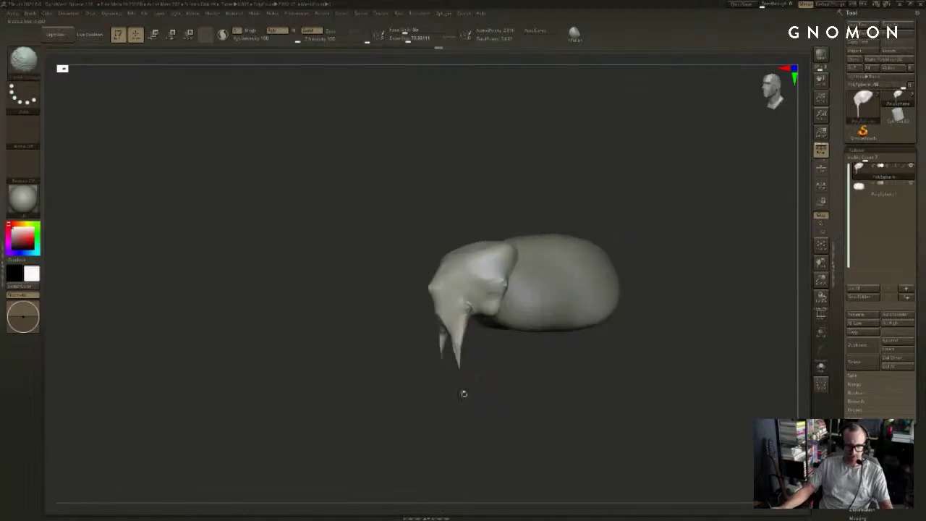
mouse_move(480, 361)
mouse_down()
mouse_move(470, 355)
mouse_move(508, 334)
mouse_up()
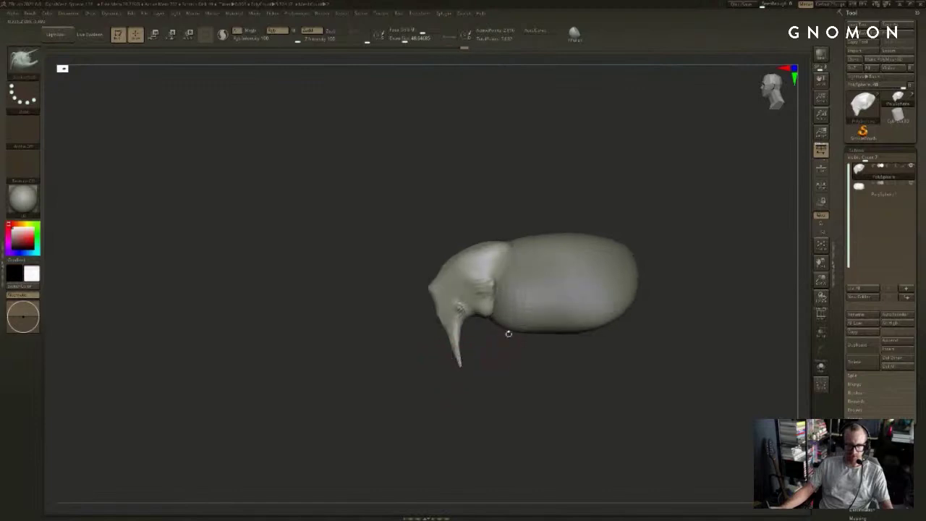
Step: Activate the body subtool and rotate it with the transform gizmo so it stands upright beneath the head
alt+click(510, 327)
key(w)
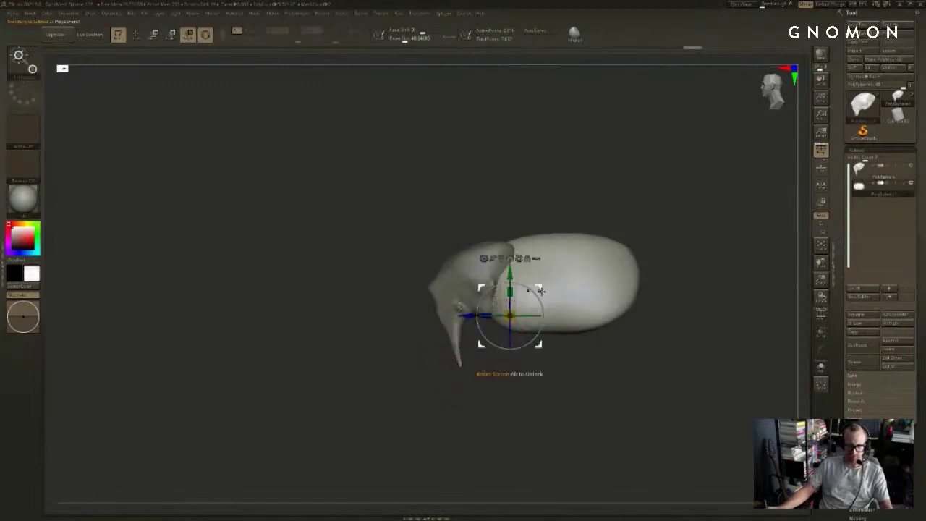
drag(536, 289, 518, 431)
drag(518, 372, 525, 363)
mouse_move(518, 352)
mouse_down()
mouse_move(528, 313)
mouse_move(601, 322)
mouse_move(581, 332)
mouse_move(578, 323)
mouse_up()
key(q)
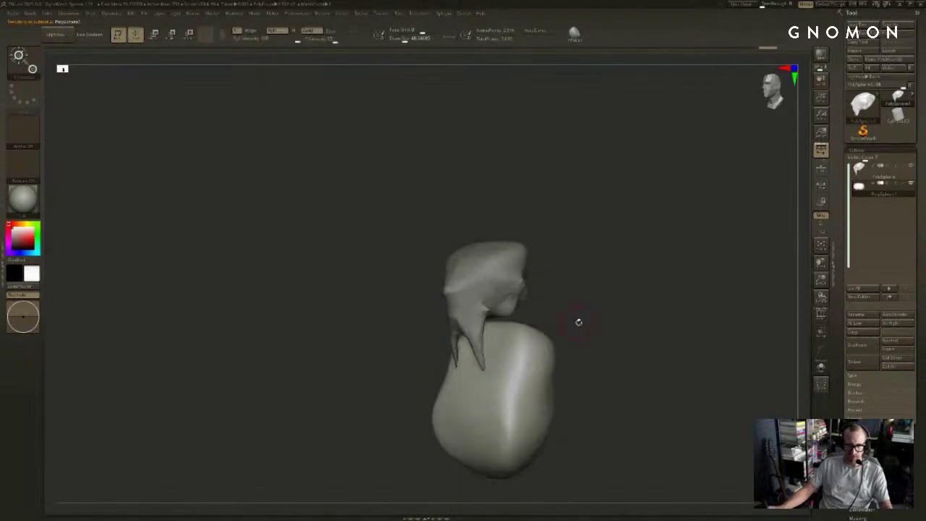
Step: Pull the top of the upright body upward with the SnakeHook brush into a tapered neck behind the head
key(s)
shift+right_drag(521, 322, 499, 337)
key([)
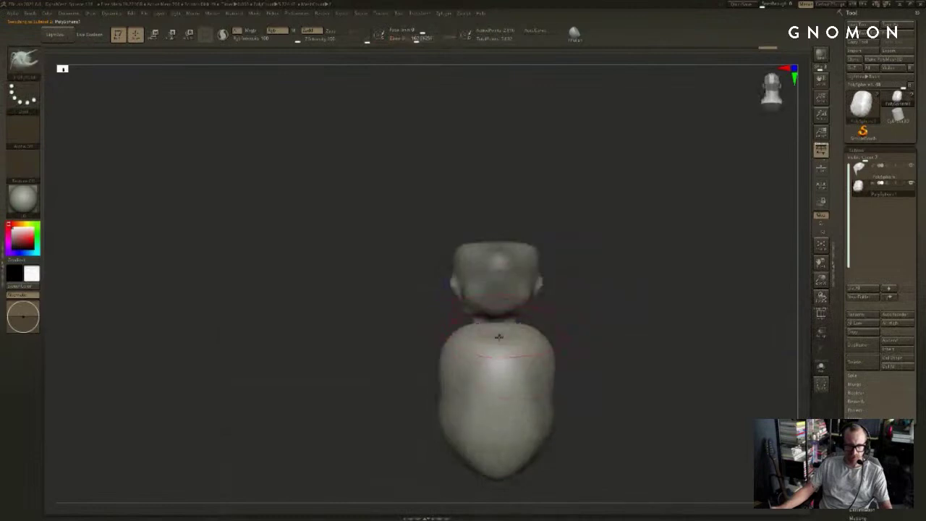
right_drag(559, 290, 472, 326)
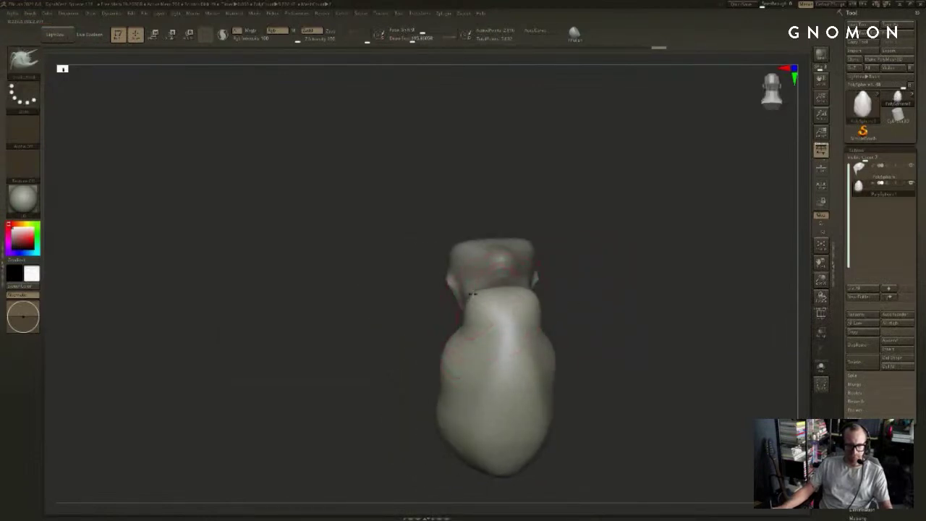
mouse_move(471, 293)
right_down()
mouse_move(574, 276)
mouse_move(477, 299)
right_up()
key(s)
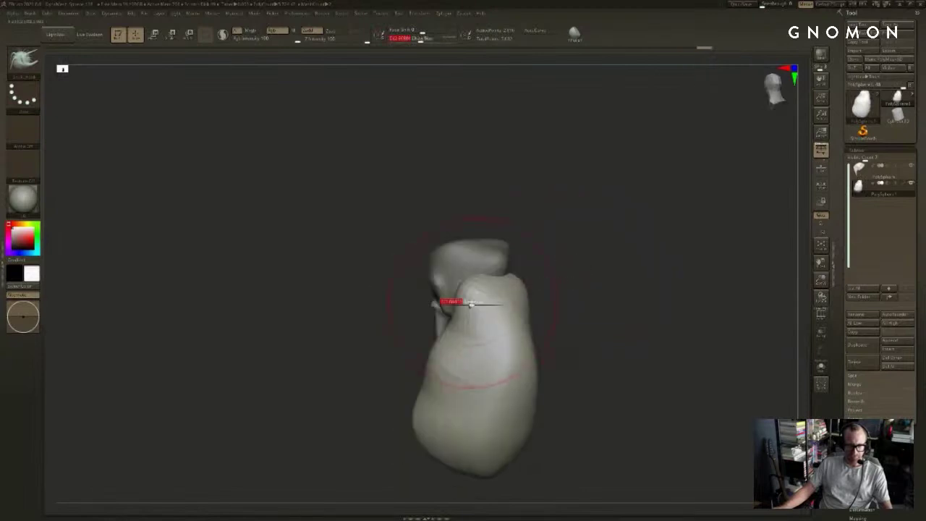
drag(560, 274, 444, 294)
alt+drag(615, 242, 552, 241)
mouse_move(550, 246)
right_down()
mouse_move(549, 238)
mouse_move(531, 244)
mouse_move(508, 283)
mouse_move(454, 287)
right_up()
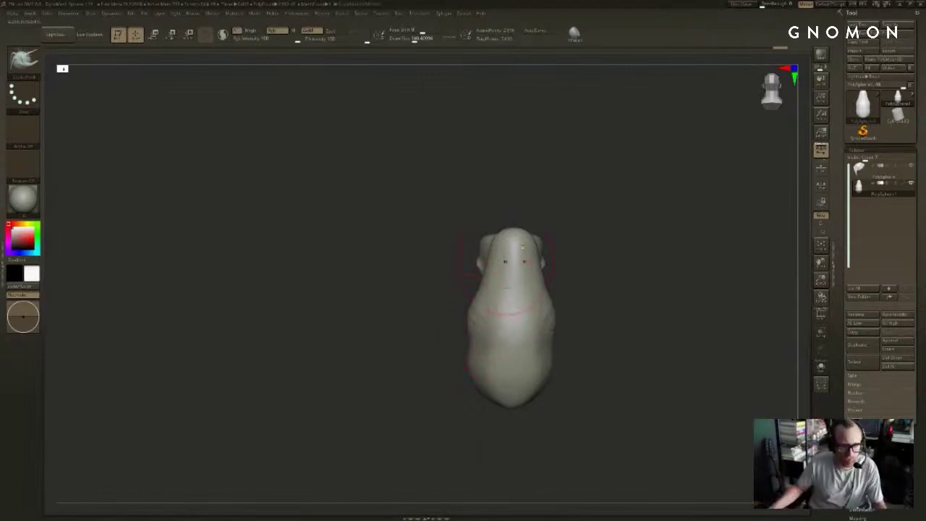
Step: Refine the neck's top and raise it above the head into a tall, broad hump
drag(599, 251, 570, 233)
key(s)
shift+drag(499, 240, 491, 239)
right_drag(491, 240, 510, 246)
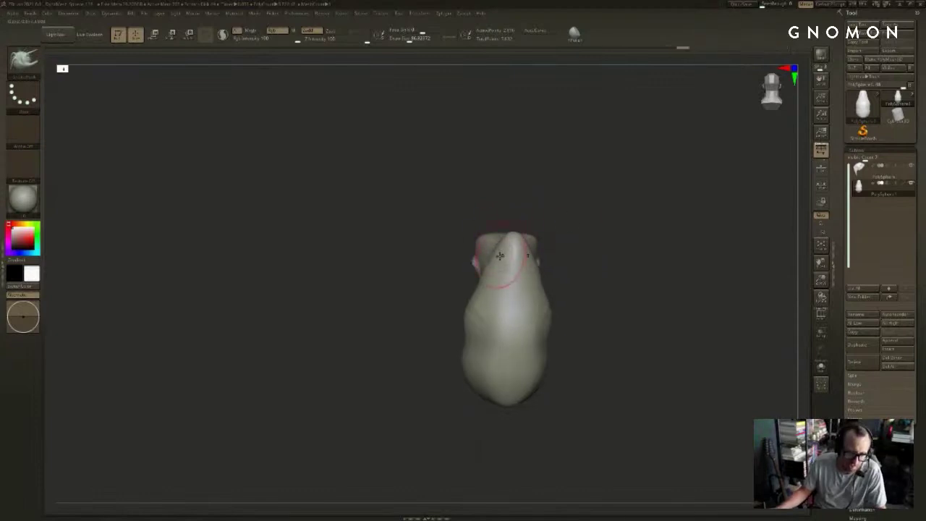
key(space)
key(s)
drag(505, 254, 538, 233)
key(d)
key(s)
mouse_move(499, 264)
mouse_down()
mouse_move(489, 260)
mouse_move(514, 229)
mouse_up()
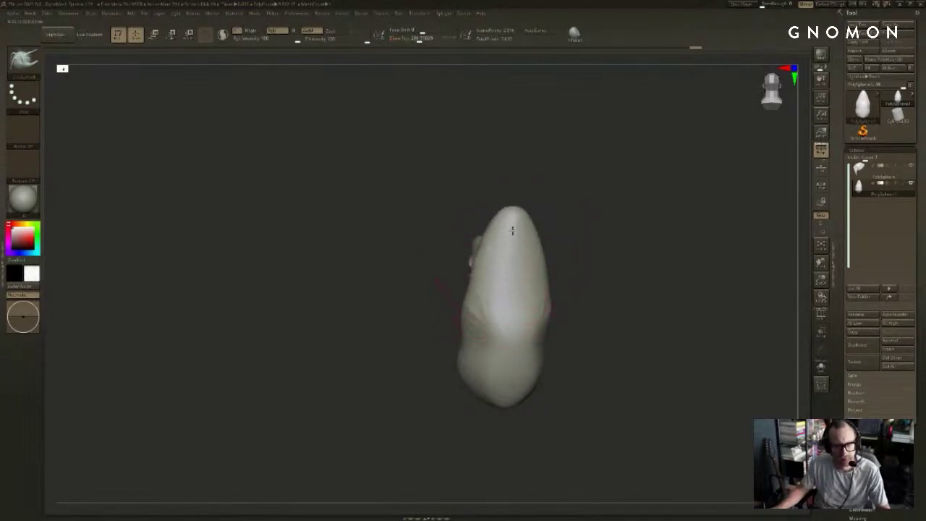
Step: Try to reshape the top of the raised neck hump with a resized brush
shift+drag(591, 235, 566, 232)
key(s)
mouse_move(494, 226)
mouse_down()
mouse_move(461, 221)
mouse_move(472, 204)
mouse_move(518, 226)
mouse_up()
key(s)
key(ctrl+z)
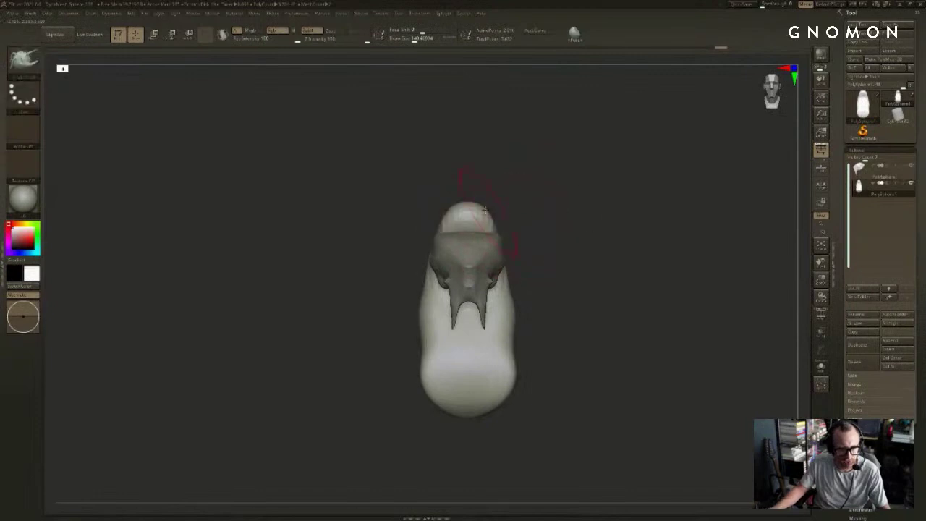
Step: Pull the neck hump's surface around the head into a hood and smooth its upper part
drag(391, 240, 401, 241)
shift+drag(526, 189, 529, 190)
key(alt+s)
key(s)
drag(458, 250, 426, 258)
drag(506, 181, 515, 182)
mouse_move(454, 217)
shift+mouse_down()
mouse_move(443, 210)
mouse_move(470, 211)
shift+mouse_up()
drag(484, 180, 528, 182)
mouse_move(427, 214)
shift+mouse_down()
mouse_move(466, 196)
mouse_move(459, 208)
mouse_move(499, 199)
mouse_move(426, 219)
shift+mouse_up()
Step: Adjust the brush size and refine the hood's back and side contours
key(alt+s)
key(s)
mouse_move(399, 220)
mouse_down()
mouse_move(406, 224)
mouse_move(373, 237)
mouse_up()
key(s)
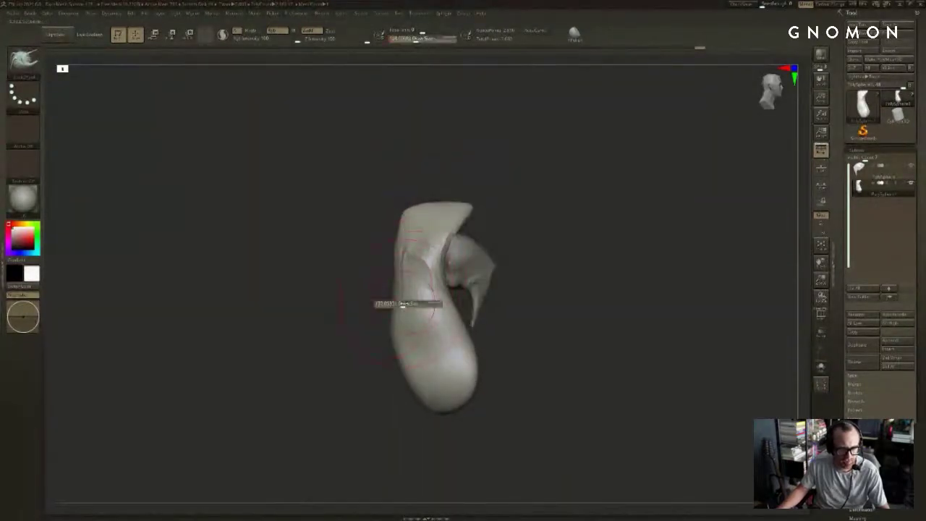
drag(401, 304, 406, 304)
mouse_move(457, 326)
mouse_down()
mouse_move(492, 340)
mouse_move(478, 340)
mouse_move(521, 326)
mouse_move(501, 328)
mouse_move(507, 374)
mouse_up()
Step: Select the DamStandard brush and carve a central chest groove and side creases into the body
key(b)
key(d)
key(s)
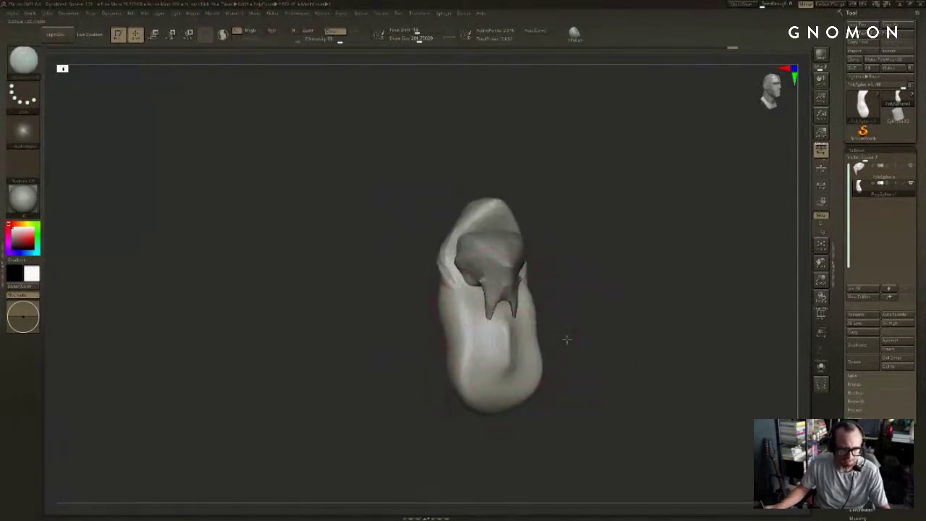
shift+drag(567, 339, 551, 338)
key(ctrl+z)
drag(498, 308, 506, 371)
drag(620, 341, 516, 305)
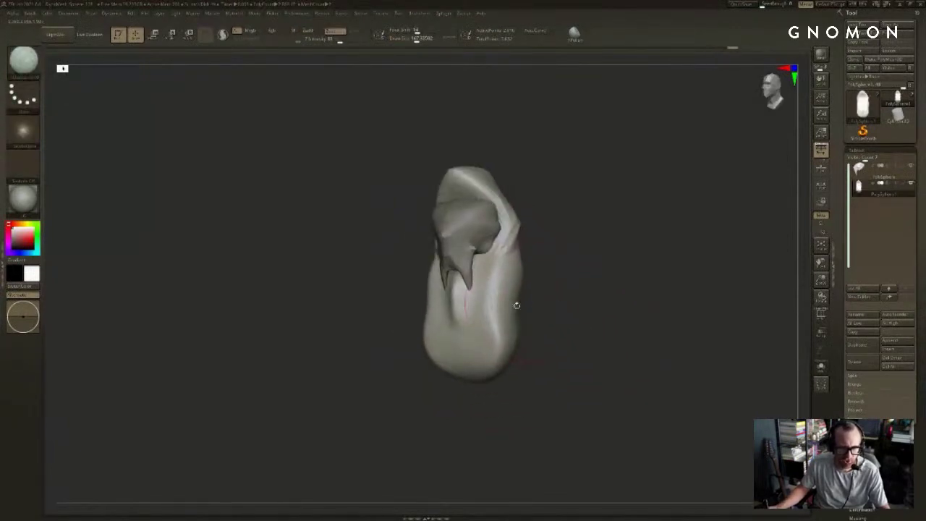
drag(423, 334, 433, 334)
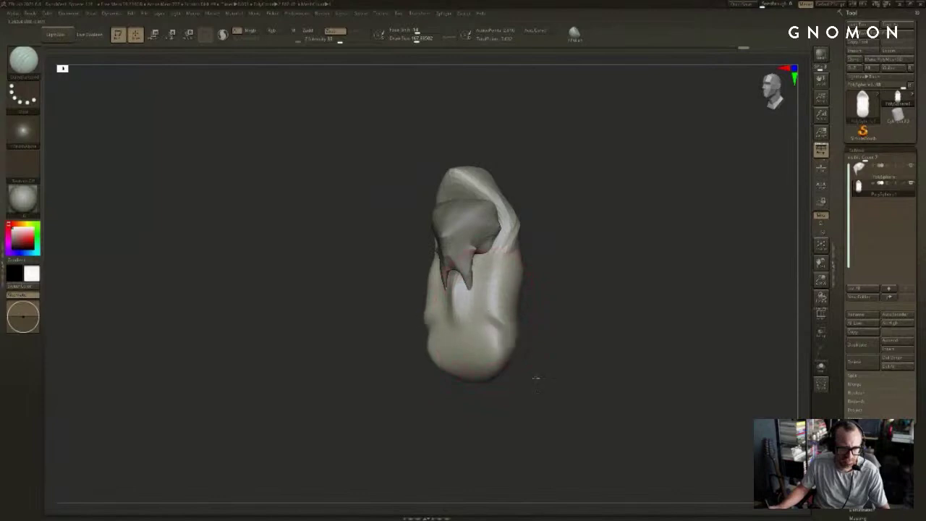
Step: Pull the bottom of the body down into a long torso with the SnakeHook brush and inspect its wireframe
key(b)
key(s)
key(h)
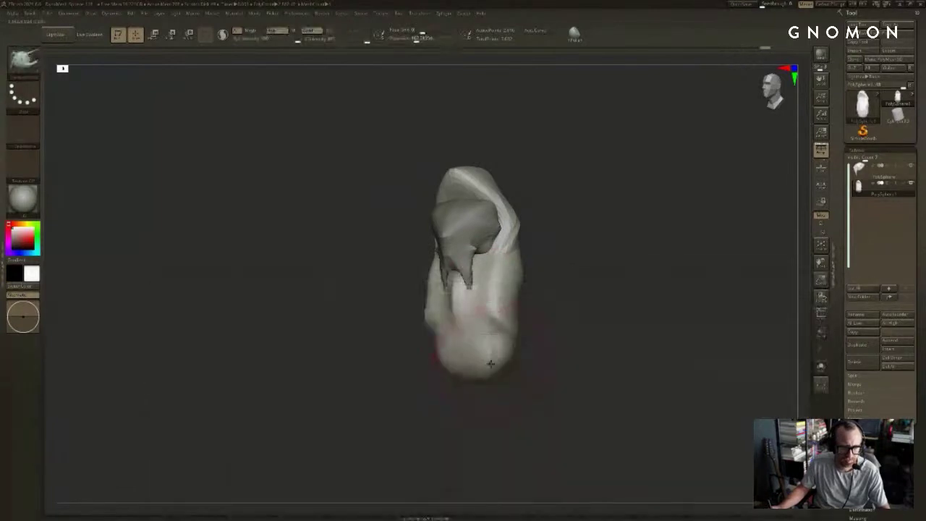
drag(492, 363, 484, 489)
mouse_move(535, 400)
mouse_down()
mouse_move(553, 399)
mouse_move(534, 370)
mouse_move(566, 337)
mouse_move(576, 344)
mouse_up()
key(shift+f)
key(g)
key(Escape)
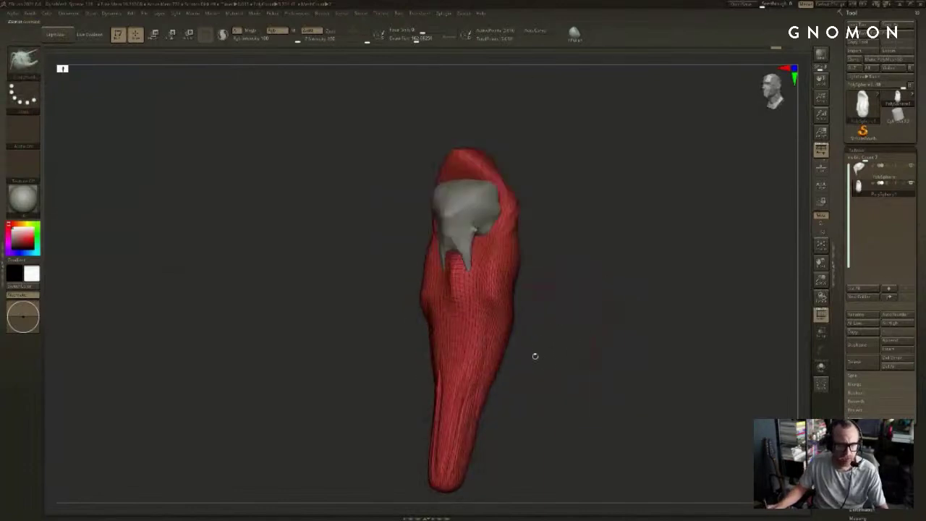
alt+drag(534, 373, 542, 345)
key(shift+f)
Step: Smooth the stretched lower torso and shape it into a broader mass with a pointed lower tip
shift+drag(475, 376, 464, 390)
drag(512, 347, 537, 343)
key(bracketleft)
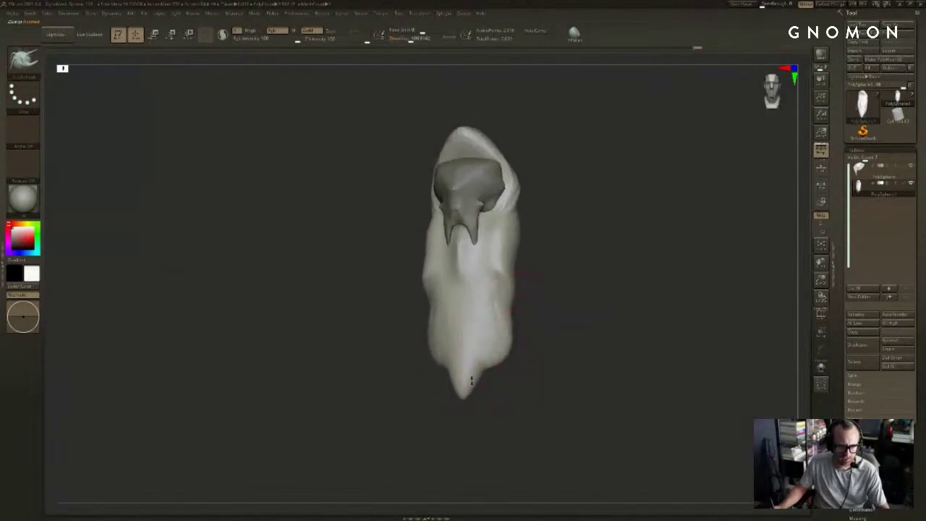
right_drag(472, 380, 507, 360)
mouse_move(538, 355)
alt+mouse_down()
mouse_move(541, 366)
mouse_move(514, 357)
mouse_move(442, 362)
mouse_move(465, 310)
alt+mouse_up()
key(bracketright)
key(s)
drag(468, 273, 475, 282)
shift+drag(420, 303, 494, 249)
Step: Activate the head subtool and pull the top of the skull up into a smooth rounded dome
alt+click(457, 228)
alt+drag(510, 206, 602, 236)
drag(455, 241, 452, 258)
key(s)
drag(539, 235, 489, 233)
drag(492, 236, 494, 224)
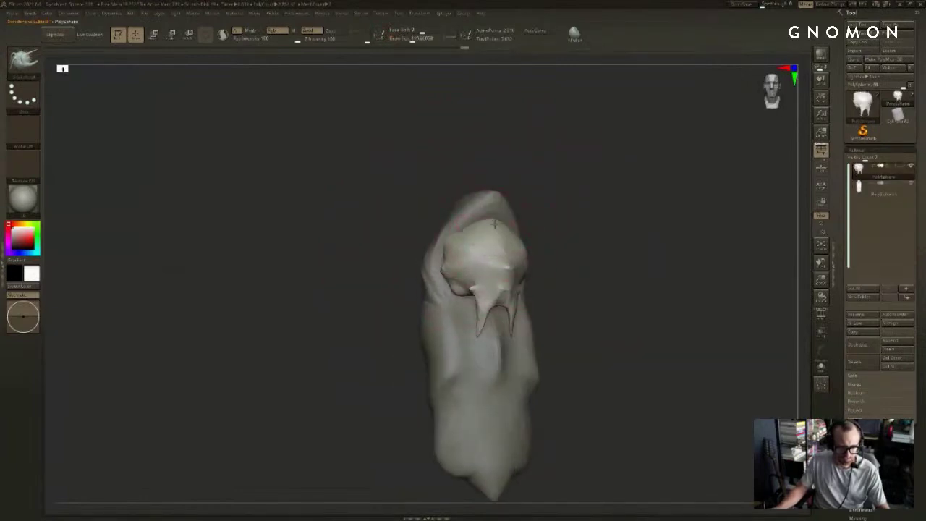
mouse_move(421, 277)
shift+mouse_down()
mouse_move(492, 253)
mouse_move(533, 255)
shift+mouse_up()
key(s)
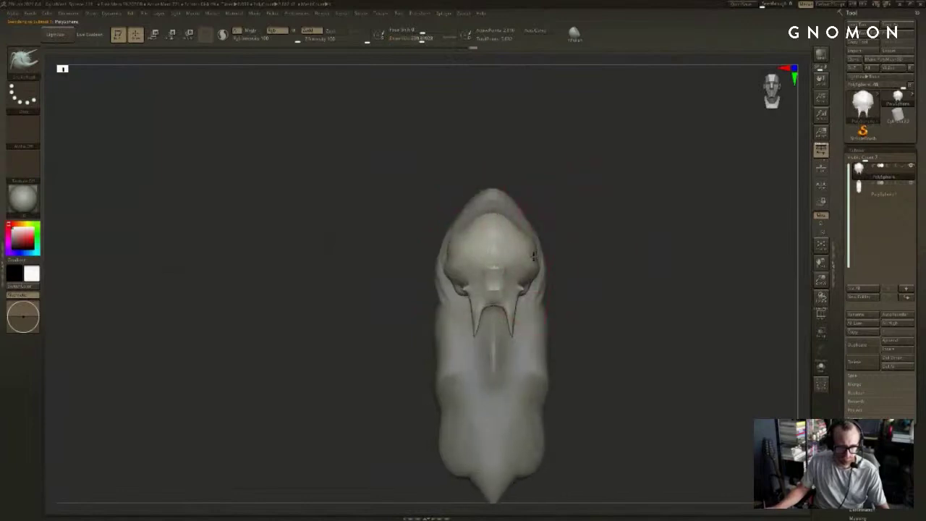
Step: Lengthen the head's tusks and refine the shape of the lower face
mouse_move(544, 323)
mouse_down()
mouse_move(520, 318)
mouse_move(523, 356)
mouse_up()
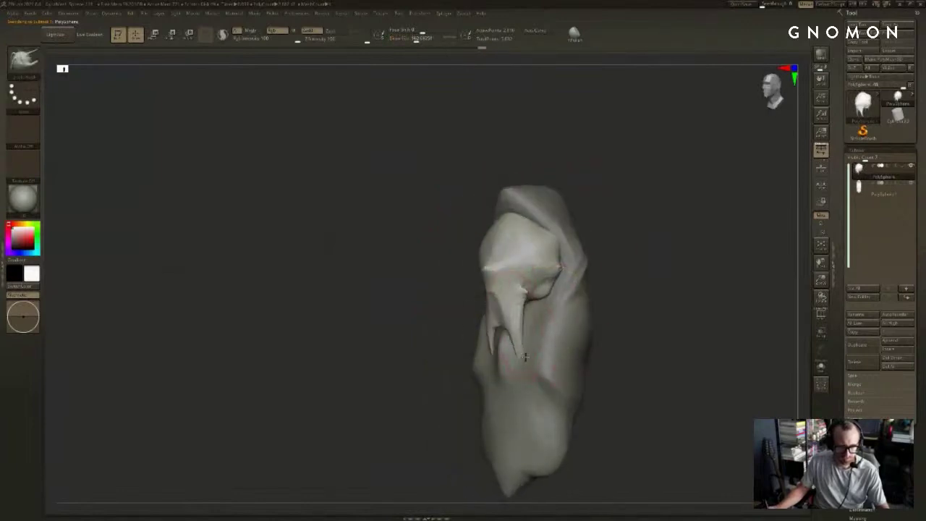
drag(587, 324, 554, 322)
mouse_move(515, 355)
mouse_down()
mouse_move(513, 329)
mouse_move(471, 352)
mouse_move(471, 337)
mouse_move(507, 326)
mouse_move(561, 333)
mouse_move(610, 325)
mouse_up()
key(s)
mouse_move(610, 325)
right_down()
mouse_move(638, 310)
mouse_move(730, 304)
mouse_move(658, 263)
mouse_move(600, 283)
mouse_move(657, 277)
mouse_move(622, 277)
right_up()
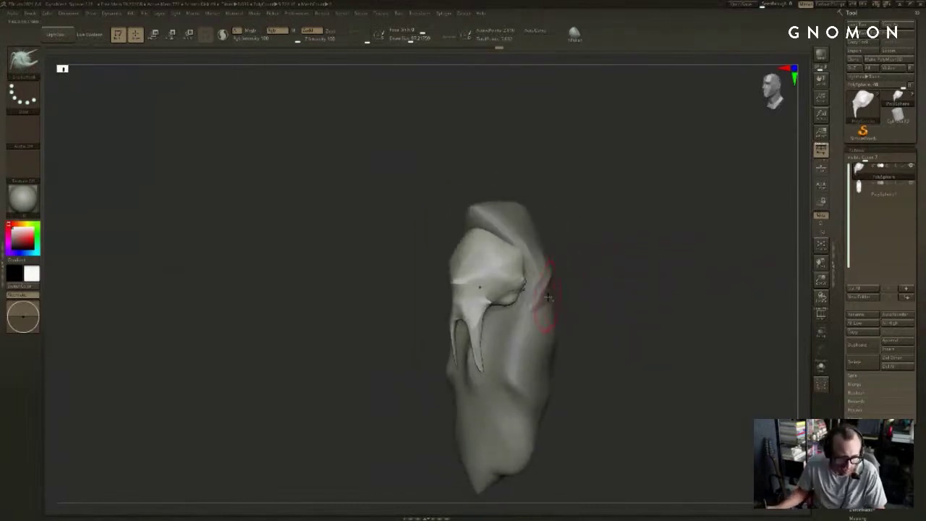
Step: Activate the body subtool and pull its sides outward into broad shoulders with the Move brush
alt+click(544, 307)
key(s)
drag(543, 297, 574, 298)
key(b)
key(m)
key(v)
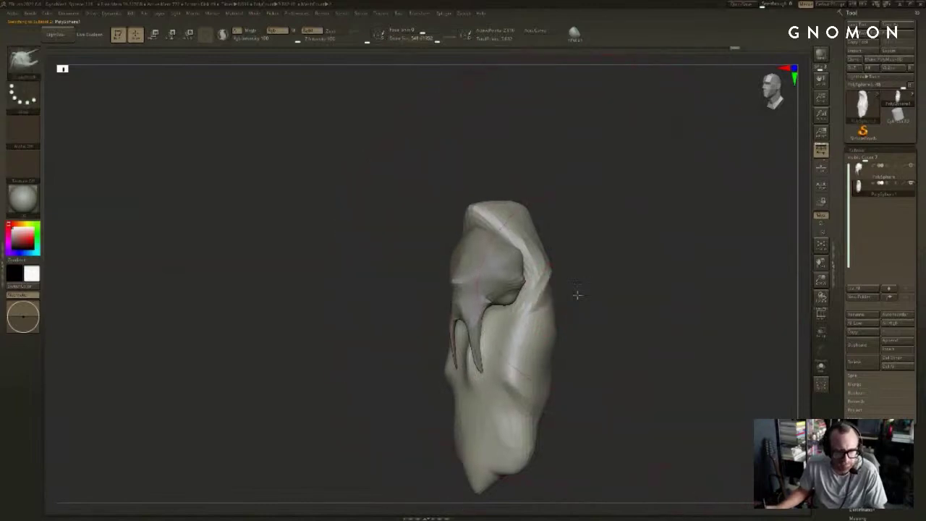
shift+right_drag(576, 294, 547, 296)
key(s)
drag(462, 327, 455, 327)
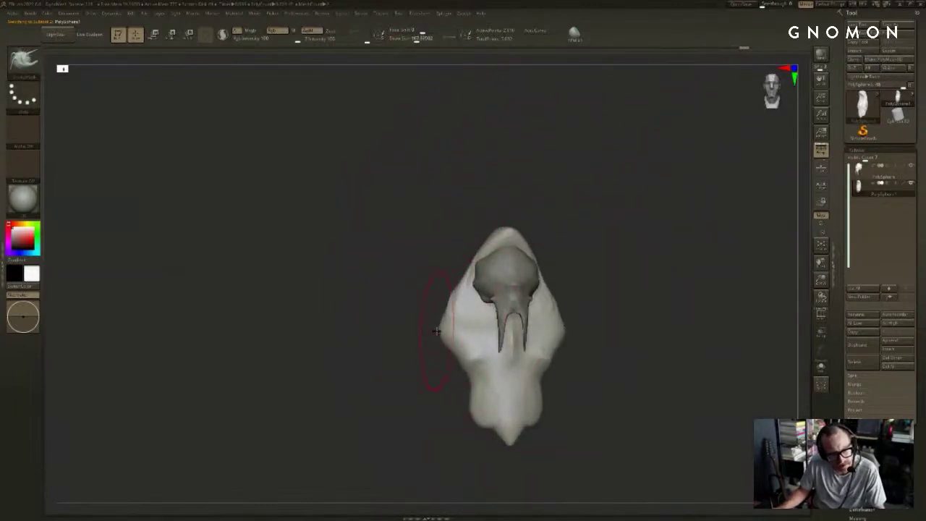
drag(443, 321, 446, 318)
right_drag(423, 350, 399, 350)
key(s)
drag(448, 350, 447, 350)
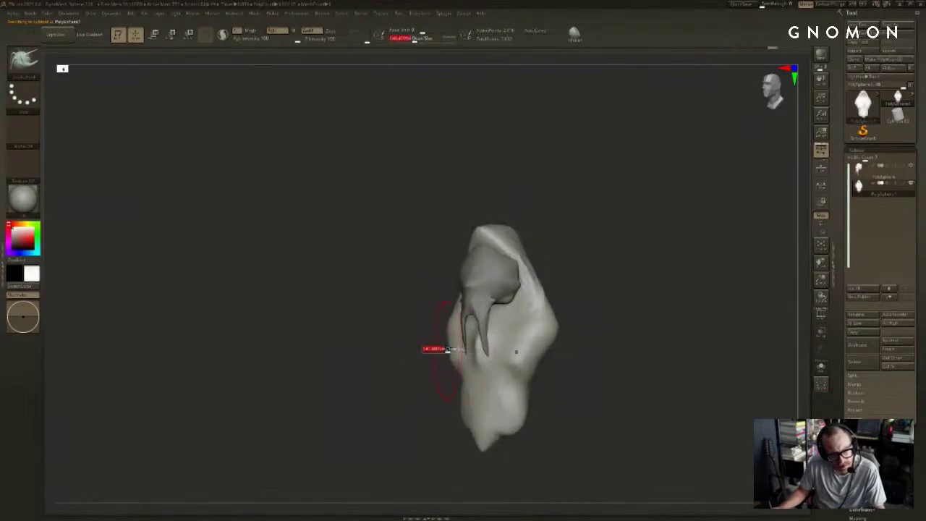
mouse_move(412, 381)
alt+right_down()
mouse_move(400, 356)
mouse_move(400, 368)
alt+right_up()
right_drag(579, 323, 556, 323)
Step: Carve drapery folds down the sides of the hood and remesh the body with DynaMesh
key(b)
key(c)
key(b)
drag(504, 231, 519, 269)
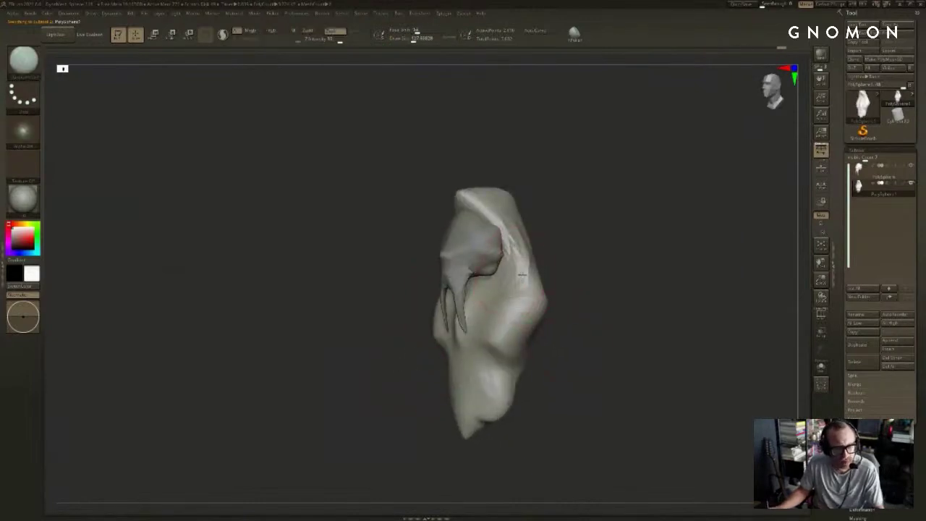
right_drag(523, 289, 546, 286)
ctrl+drag(583, 238, 607, 205)
right_drag(578, 278, 603, 281)
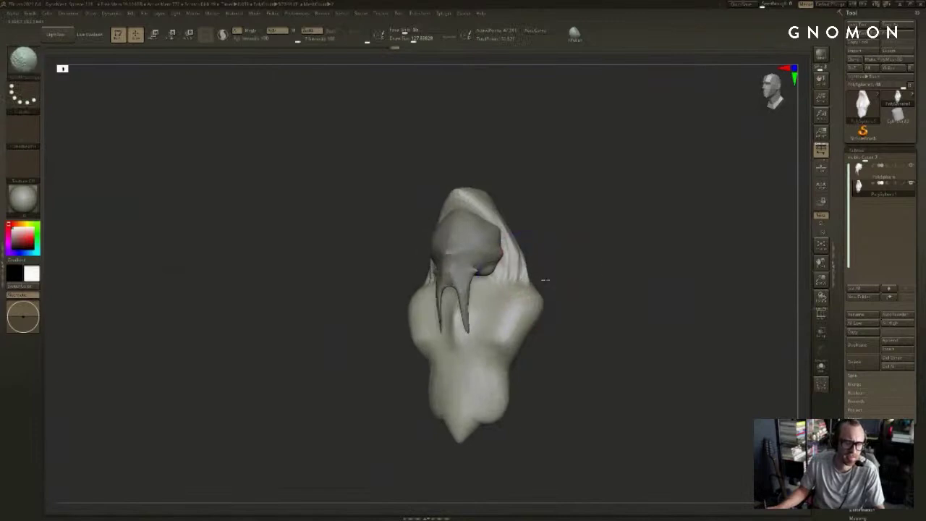
shift+right_drag(543, 279, 572, 268)
ctrl+drag(577, 257, 597, 253)
right_drag(598, 252, 579, 268)
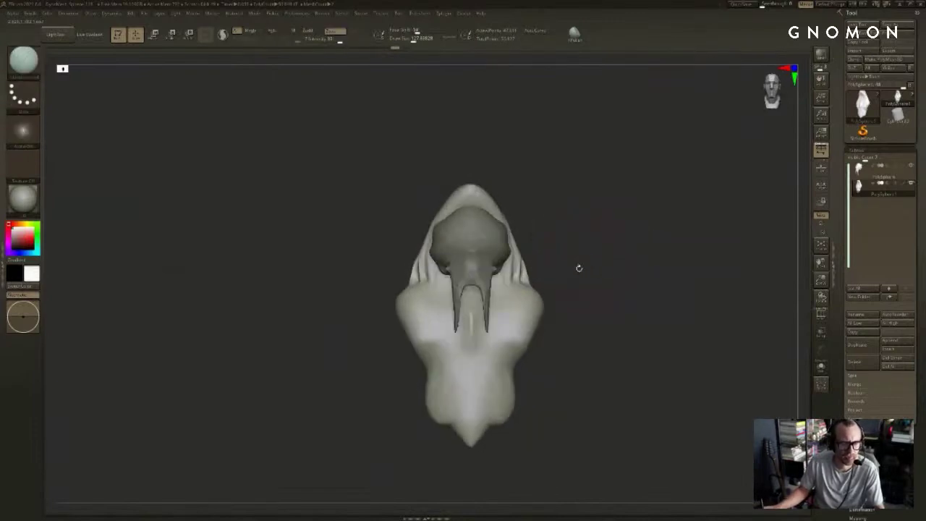
Step: Refine the hood folds beside the head with a smaller brush size
key(s)
drag(512, 270, 510, 283)
key(s)
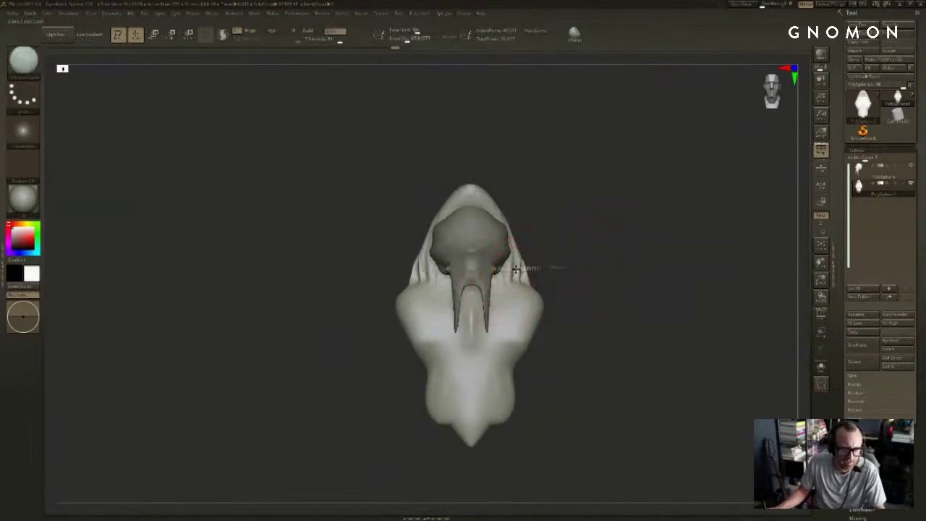
right_drag(572, 291, 560, 289)
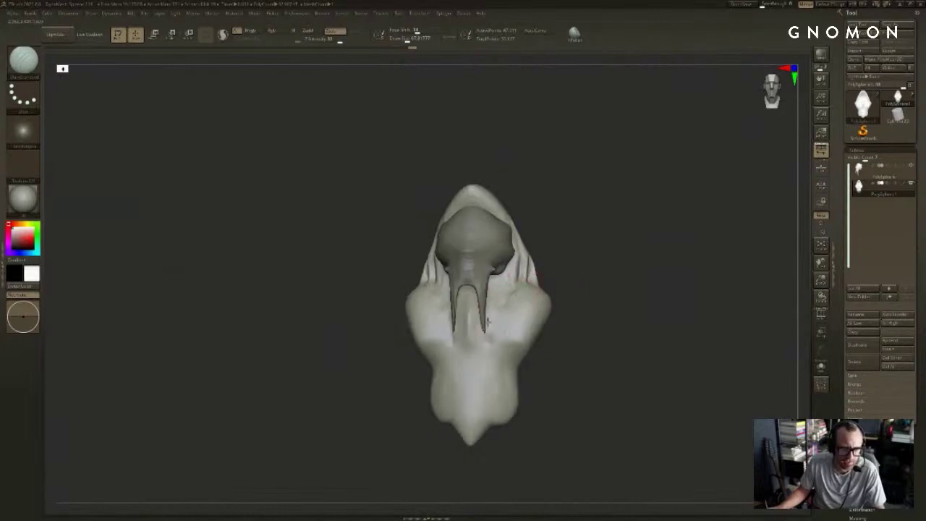
Step: Sculpt a V-shaped fold across the chest below the tusks with ClayBuildup and smooth it
right_drag(504, 304, 461, 315)
shift+drag(470, 330, 467, 350)
mouse_move(400, 375)
right_down()
mouse_move(448, 353)
mouse_move(419, 370)
right_up()
mouse_move(461, 348)
shift+mouse_down()
mouse_move(434, 376)
mouse_move(461, 344)
shift+mouse_up()
key(b)
key(c)
key(b)
right_drag(461, 344, 450, 347)
mouse_move(450, 354)
shift+mouse_down()
mouse_move(470, 344)
mouse_move(443, 360)
shift+mouse_up()
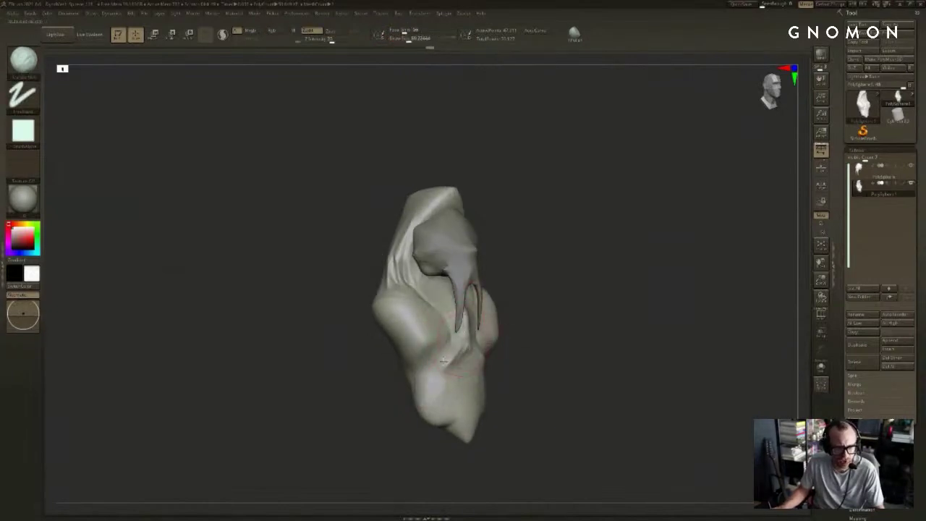
Step: Adjust the stroke settings of the clay brush for sculpting cloth creases
click(368, 14)
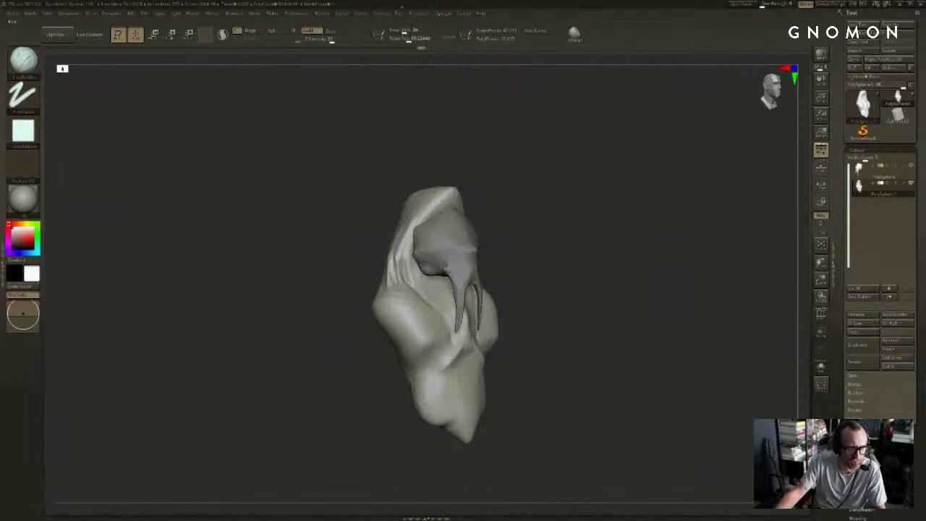
click(364, 14)
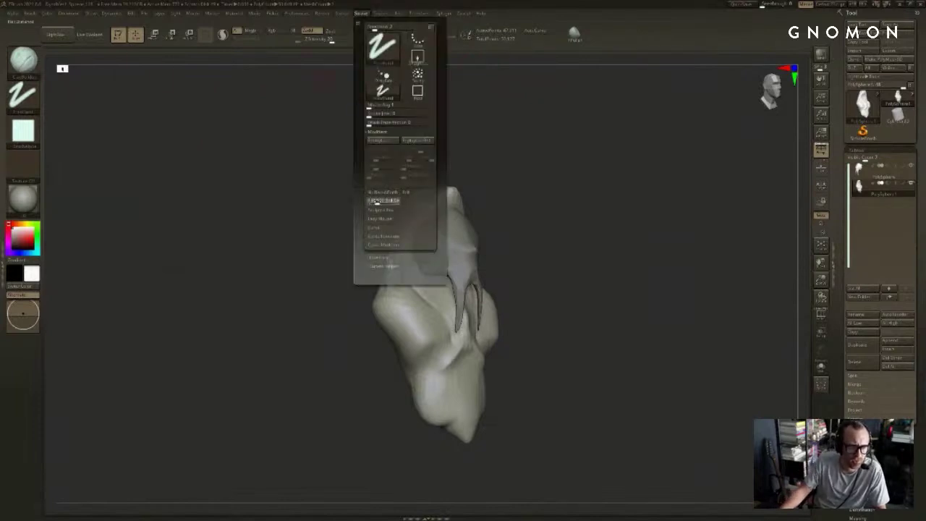
drag(552, 210, 567, 212)
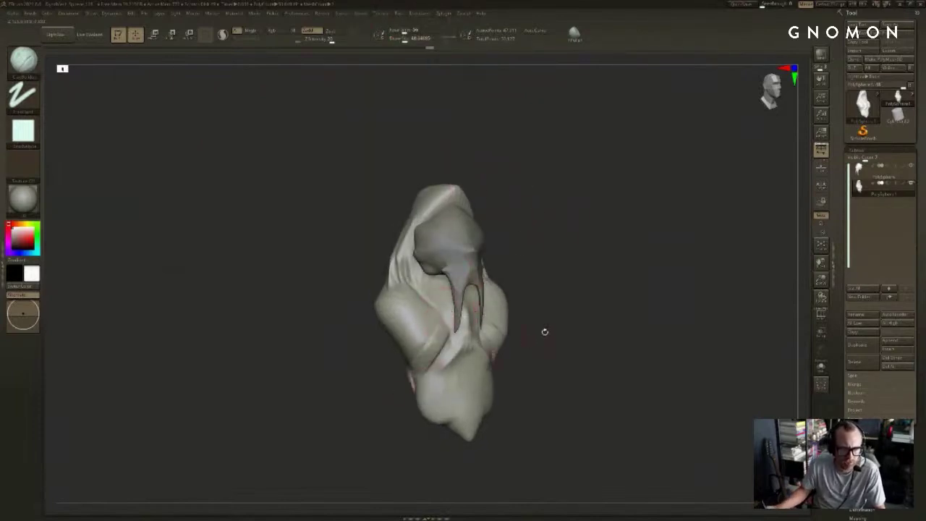
right_drag(576, 315, 681, 297)
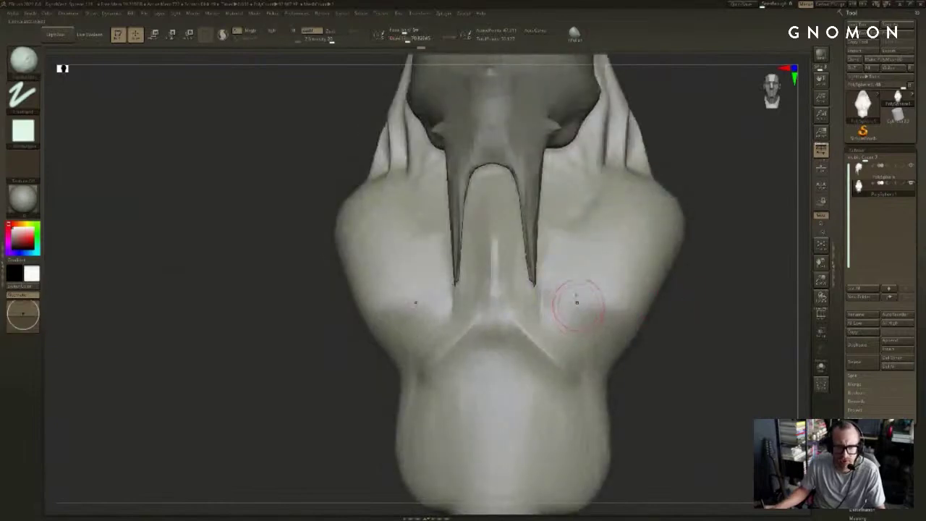
drag(566, 271, 636, 345)
alt+right_drag(733, 317, 698, 293)
right_drag(698, 293, 658, 296)
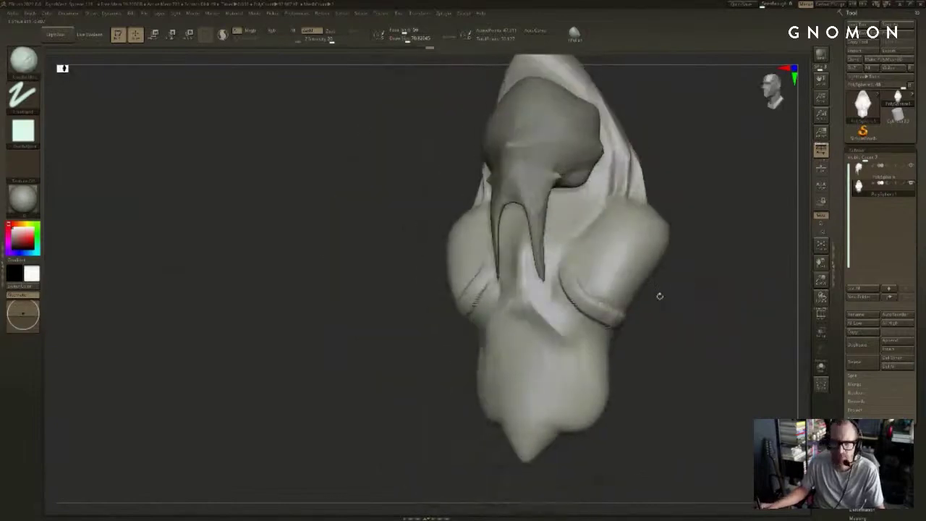
key(ctrl+z)
drag(570, 261, 635, 297)
key(ctrl+z)
Step: Carve rows of parallel folds across both shoulders, and smooth them back into the surface
drag(577, 270, 620, 302)
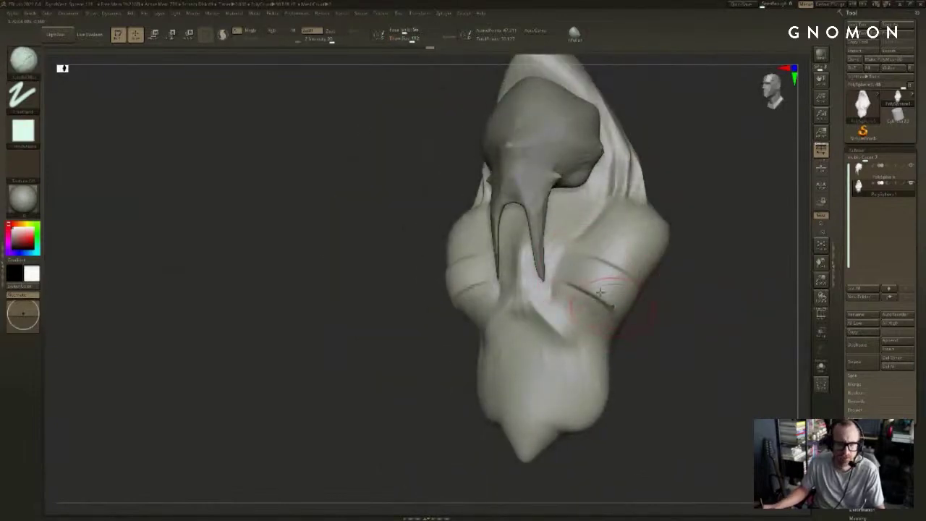
drag(601, 258, 640, 292)
drag(613, 237, 653, 269)
right_drag(722, 304, 687, 289)
right_drag(687, 289, 643, 285)
mouse_move(495, 244)
shift+mouse_down()
mouse_move(544, 270)
mouse_move(470, 289)
shift+mouse_up()
drag(531, 250, 471, 260)
drag(521, 227, 463, 230)
shift+drag(418, 280, 391, 285)
key(f)
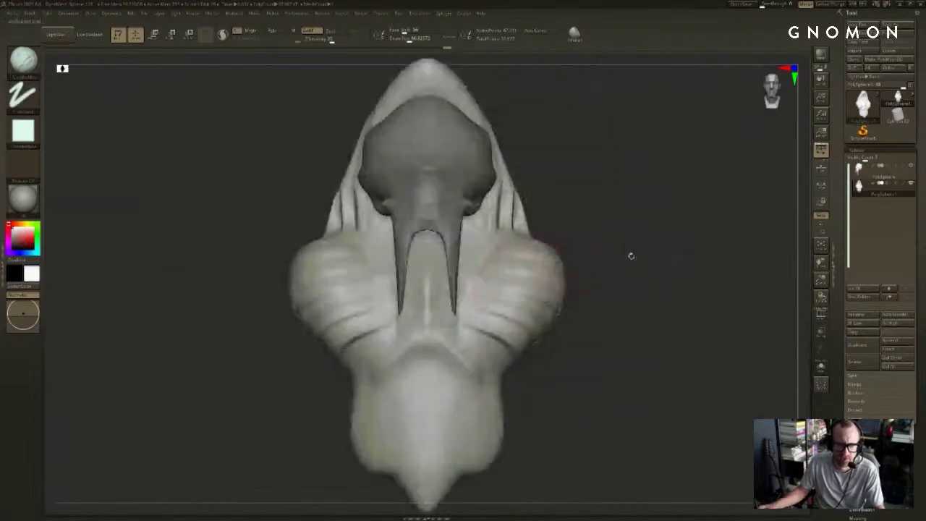
mouse_move(664, 286)
alt+mouse_down()
mouse_move(710, 288)
mouse_move(667, 273)
mouse_move(638, 279)
alt+mouse_up()
mouse_move(523, 289)
shift+mouse_down()
mouse_move(543, 299)
mouse_move(564, 293)
mouse_move(528, 308)
mouse_move(489, 343)
shift+mouse_up()
Step: Reshape the lower torso with the Move brush, rounding off its pointed lower tip
key(b)
key(m)
key(v)
key(s)
key(s)
drag(493, 344, 496, 344)
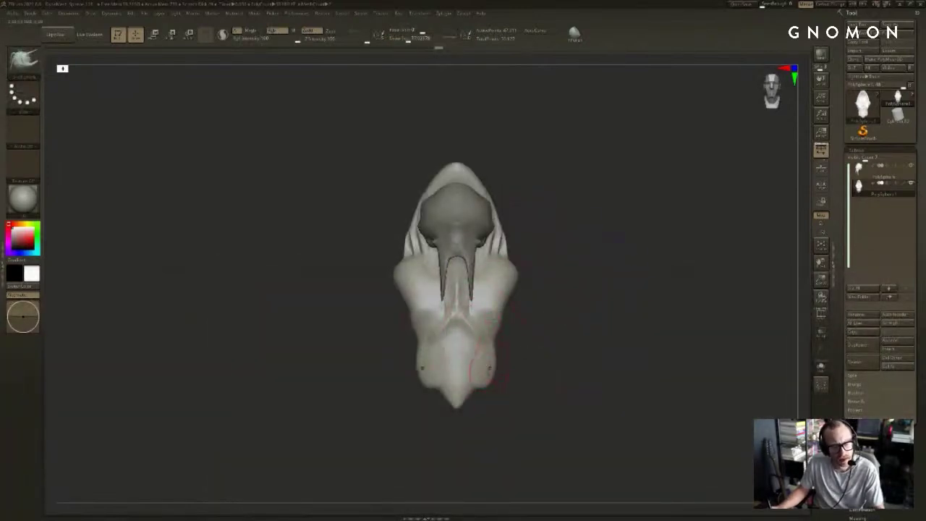
drag(471, 394, 485, 394)
drag(538, 403, 492, 411)
key(s)
drag(480, 406, 485, 418)
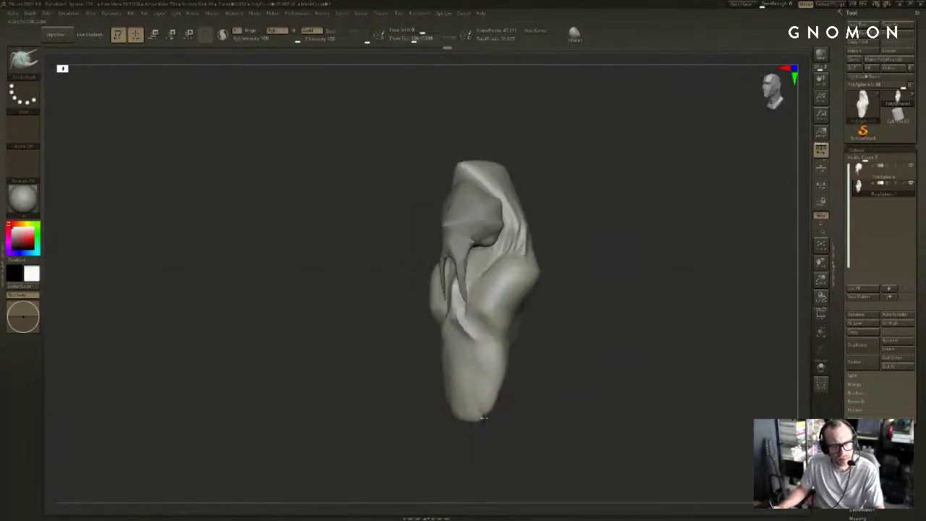
Step: Slim the waist and pull the shoulders outward into points, checking the shape from behind
mouse_move(597, 404)
shift+mouse_down()
mouse_move(564, 406)
mouse_move(531, 393)
mouse_move(544, 394)
mouse_move(515, 407)
mouse_move(524, 408)
shift+mouse_up()
drag(564, 406, 598, 404)
key(s)
drag(523, 376, 547, 368)
drag(606, 322, 619, 317)
key(s)
drag(633, 311, 522, 306)
key(s)
key(s)
mouse_move(529, 273)
mouse_down()
mouse_move(514, 264)
mouse_move(470, 274)
mouse_move(502, 264)
mouse_move(514, 228)
mouse_up()
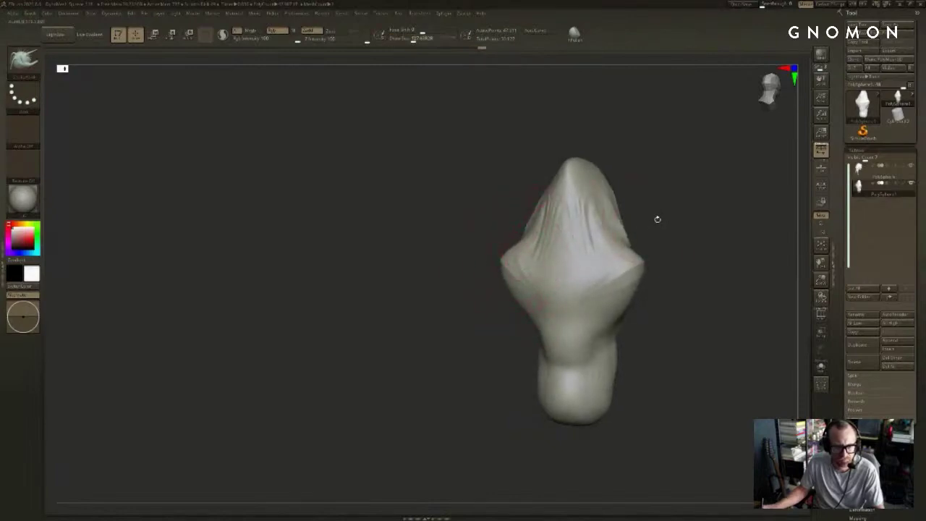
shift+drag(657, 219, 623, 216)
Step: Smooth the back of the hood and refine its transition into the shoulders
drag(658, 183, 609, 241)
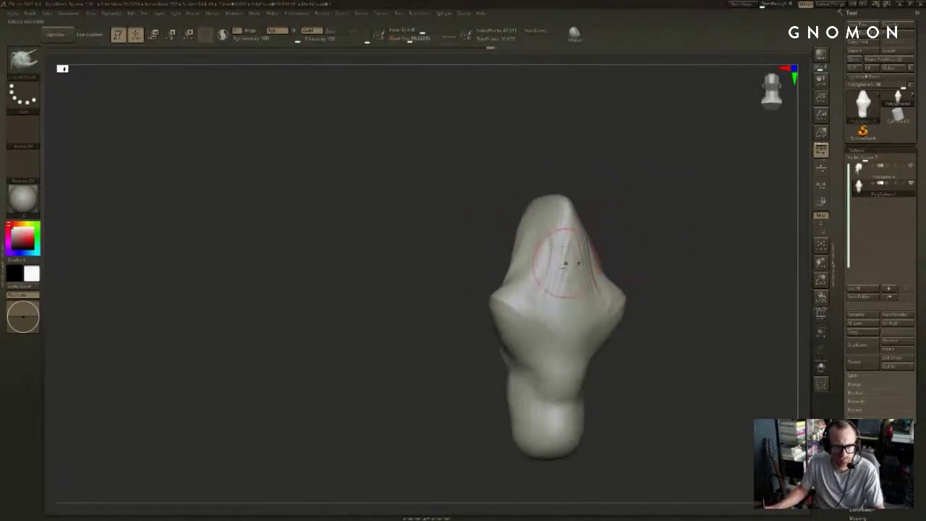
shift+drag(557, 292, 570, 220)
drag(508, 185, 599, 191)
mouse_move(627, 227)
mouse_down()
mouse_move(581, 254)
mouse_move(580, 278)
mouse_move(547, 284)
mouse_up()
mouse_move(587, 230)
mouse_down()
mouse_move(559, 232)
mouse_move(573, 250)
mouse_move(575, 241)
mouse_move(609, 247)
mouse_move(557, 279)
mouse_up()
mouse_move(604, 258)
mouse_down()
mouse_move(616, 264)
mouse_move(620, 244)
mouse_up()
Step: Isolate the body, carve the collar folds converging on the chest, and smooth the shoulder surface
key(shift+s)
drag(535, 285, 511, 352)
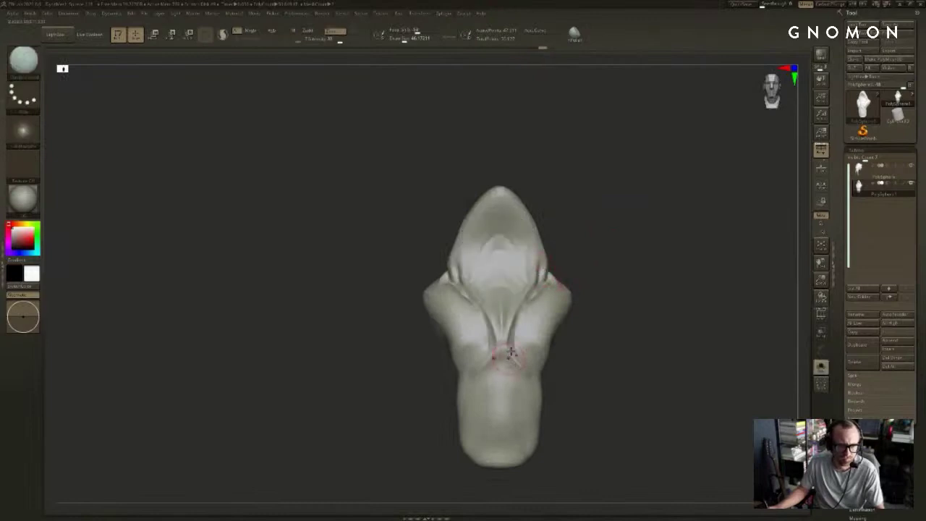
drag(530, 318, 535, 318)
right_drag(537, 322, 523, 337)
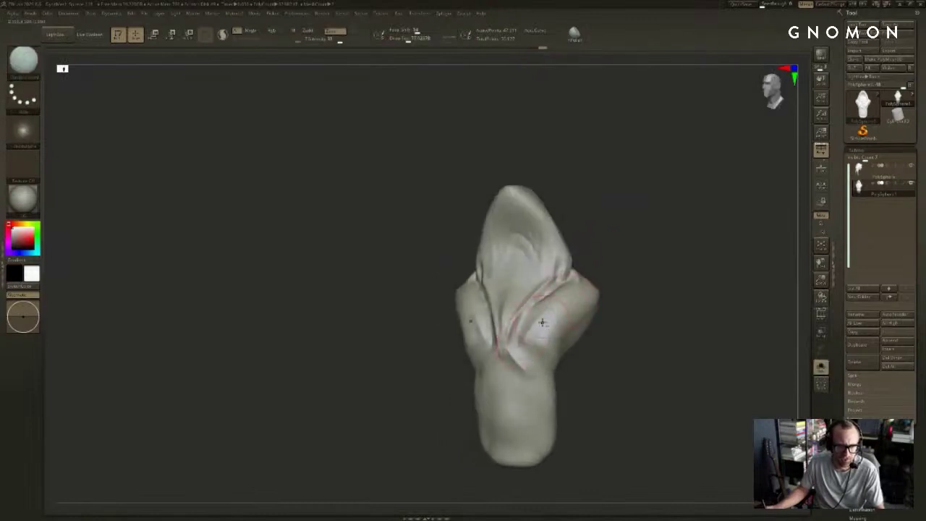
key(b)
key(s)
key(h)
shift+drag(609, 296, 580, 321)
Step: Mask everything except the shoulder tips and pull them outward into short arm stubs with the transpose line
mouse_move(645, 301)
mouse_down()
mouse_move(587, 313)
mouse_move(590, 320)
mouse_move(652, 307)
mouse_move(617, 285)
mouse_up()
ctrl+click(650, 309)
key(w)
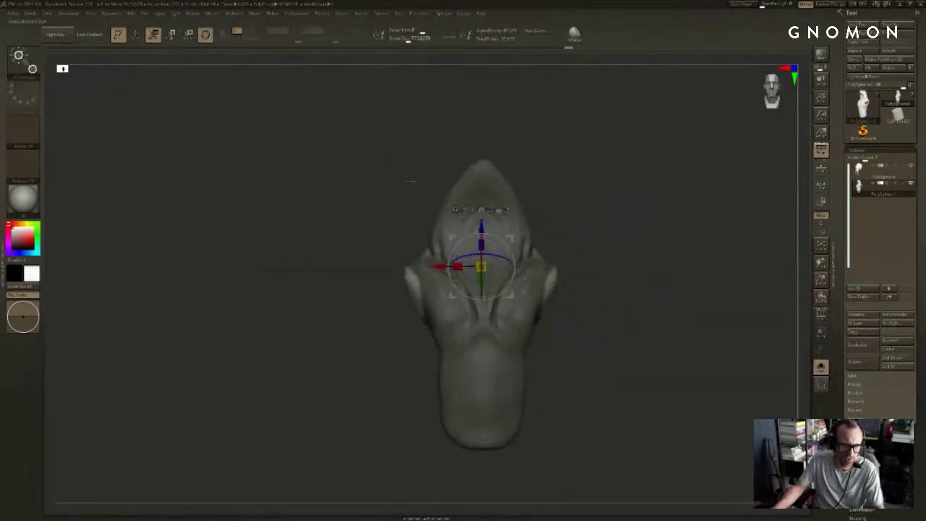
key(q)
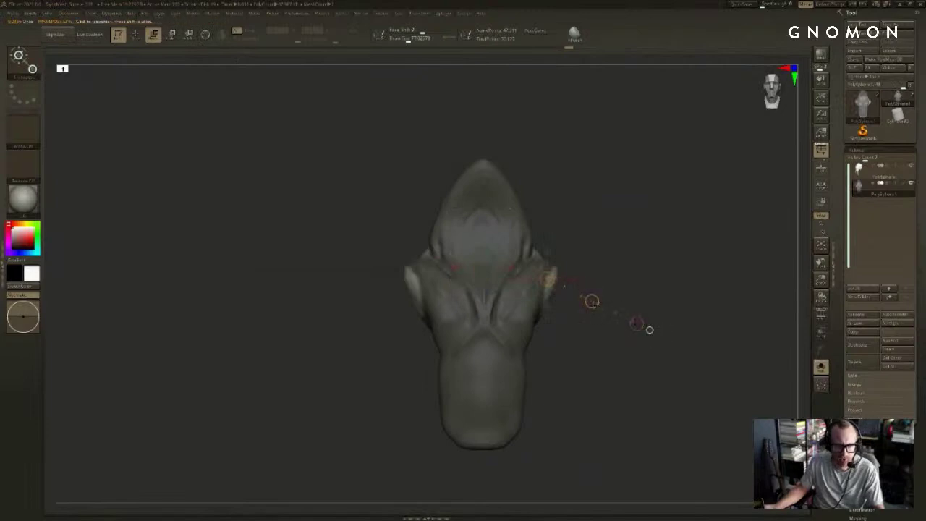
drag(593, 302, 640, 326)
key(ctrl+z)
drag(592, 301, 610, 312)
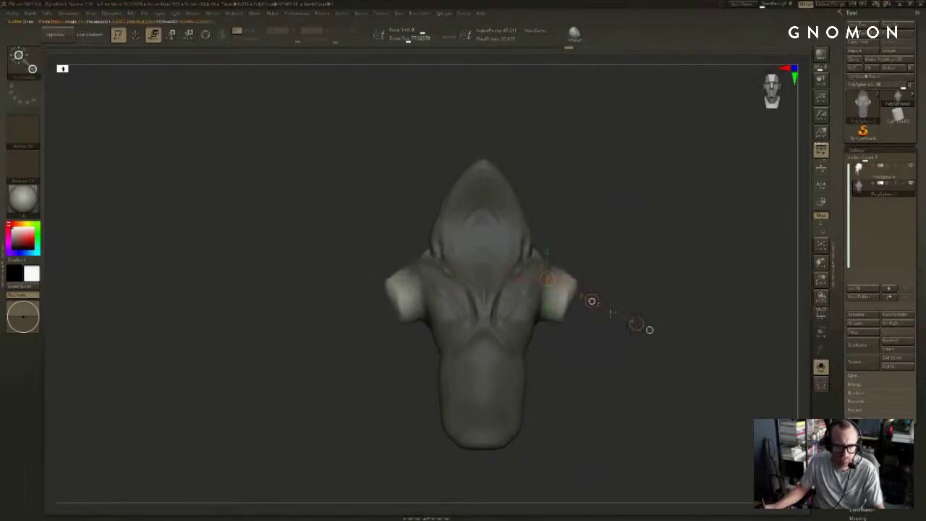
Step: Remesh the body, mask all but the undersides of the arm stubs, and stretch them down into long arms
ctrl+drag(657, 241, 676, 259)
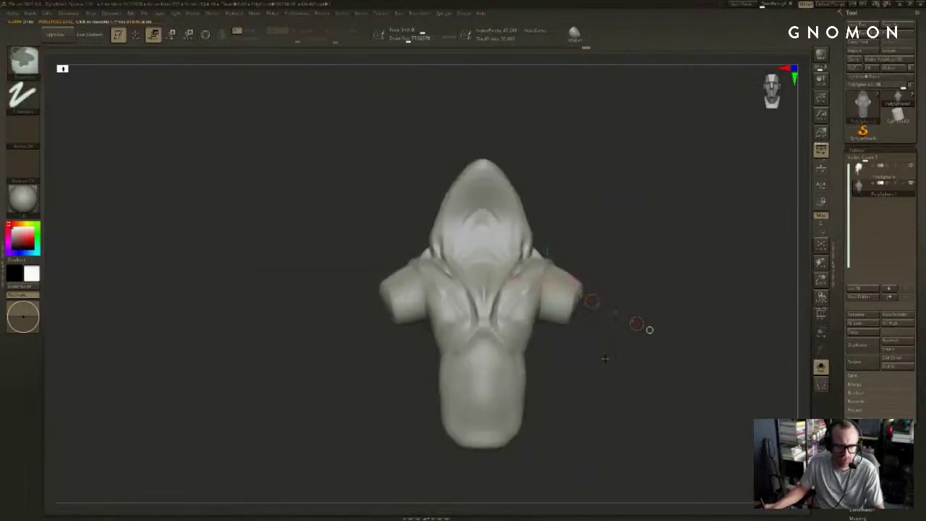
mouse_move(601, 355)
ctrl+mouse_down()
mouse_move(552, 291)
mouse_move(583, 384)
ctrl+mouse_up()
ctrl+click(590, 302)
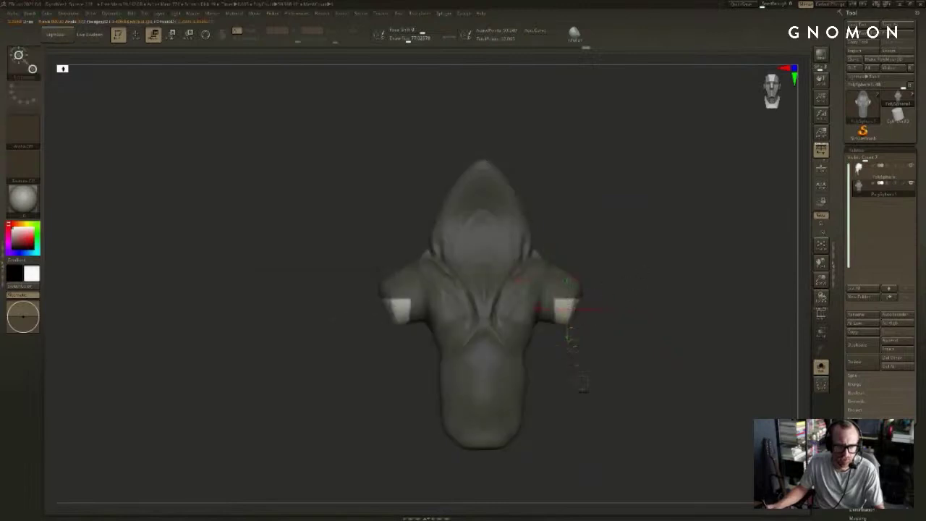
drag(574, 350, 595, 458)
mouse_move(640, 281)
ctrl+mouse_down()
mouse_move(659, 300)
mouse_move(668, 347)
ctrl+mouse_up()
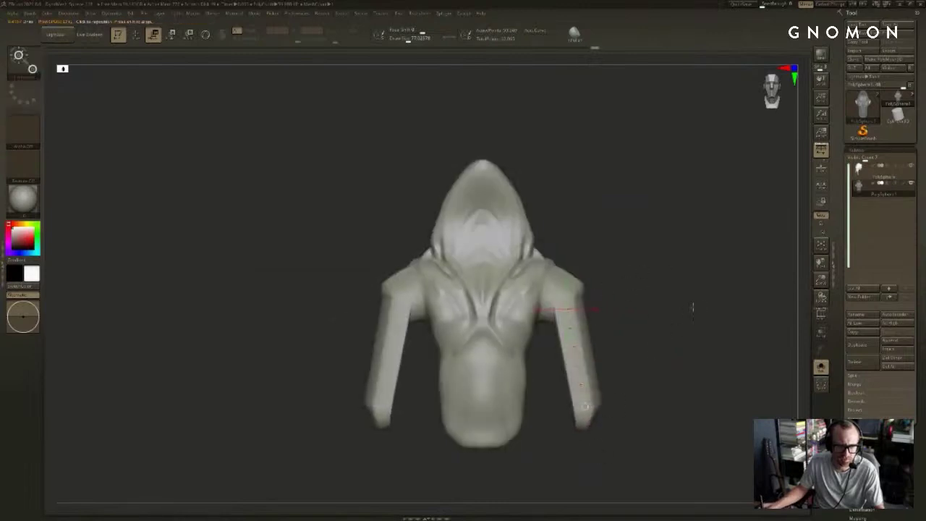
Step: Try smoothing the stretched arms, and undo the smoothing strokes
key(q)
mouse_move(692, 308)
mouse_down()
mouse_move(655, 333)
mouse_move(640, 324)
mouse_up()
shift+drag(565, 334, 574, 411)
key(w)
key(q)
shift+drag(564, 330, 580, 403)
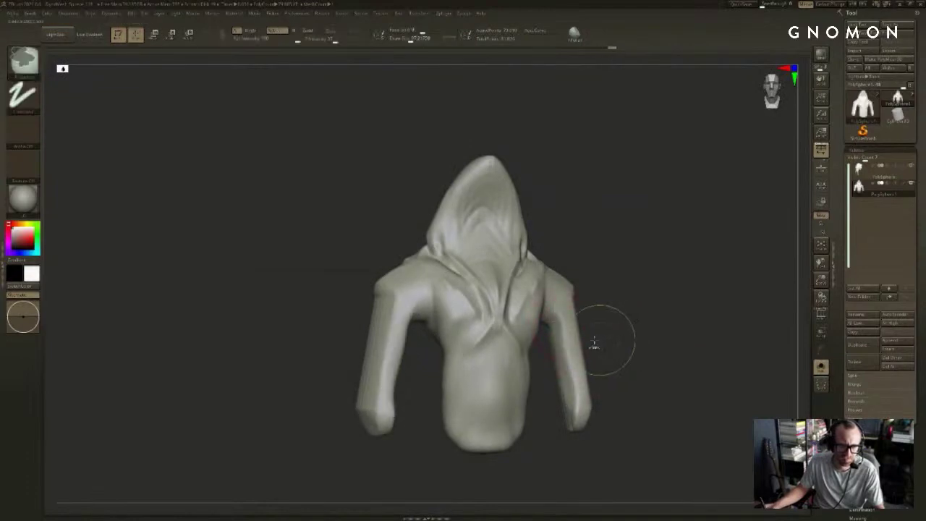
key(ctrl+z)
shift+drag(566, 332, 574, 384)
key(ctrl+z)
key(w)
key(q)
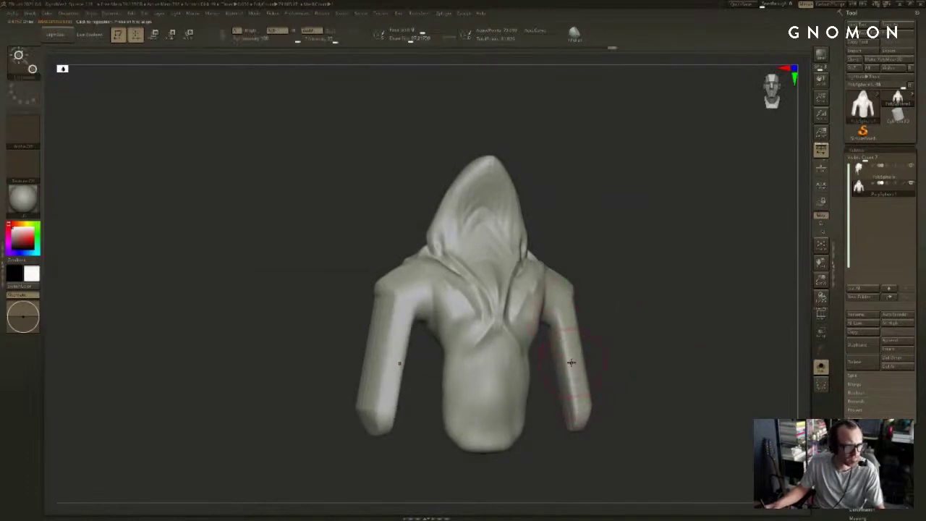
Step: Smooth both arms from elbow to wrist and refine their shape where they bend below the shoulders
drag(567, 347, 579, 416)
mouse_move(623, 353)
mouse_down()
mouse_move(597, 345)
mouse_move(592, 401)
mouse_up()
mouse_move(580, 316)
mouse_down()
mouse_move(584, 396)
mouse_move(568, 327)
mouse_up()
shift+drag(569, 329, 576, 352)
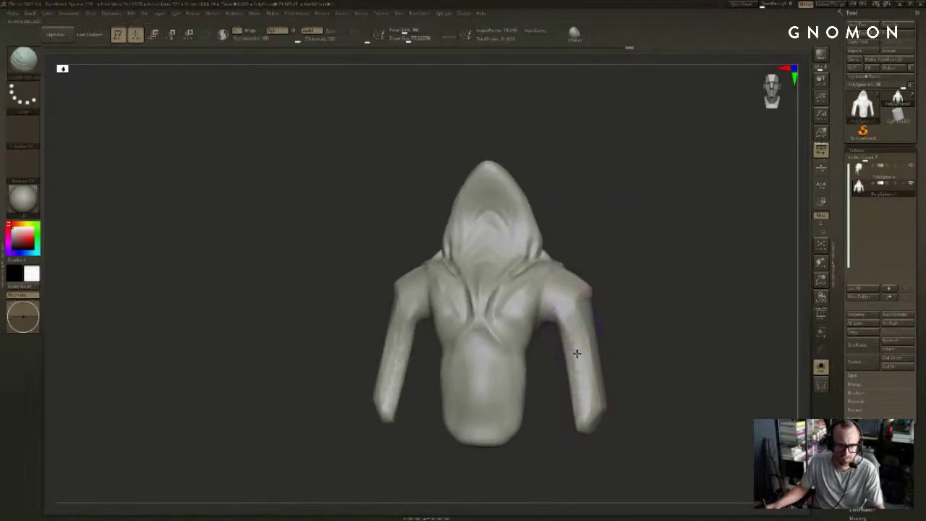
Step: Try sculpting sleeve folds on both arms with the clay brush, and show the head subtool again
click(359, 13)
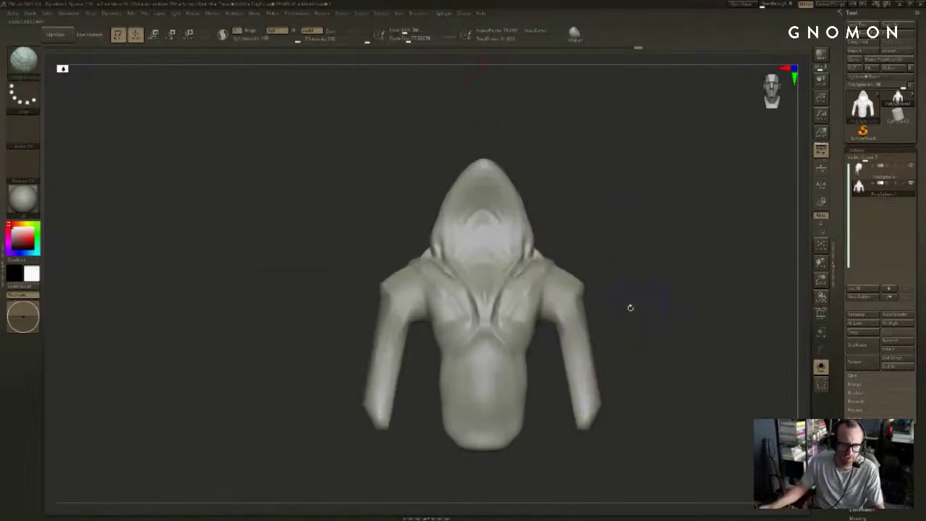
alt+drag(666, 309, 680, 310)
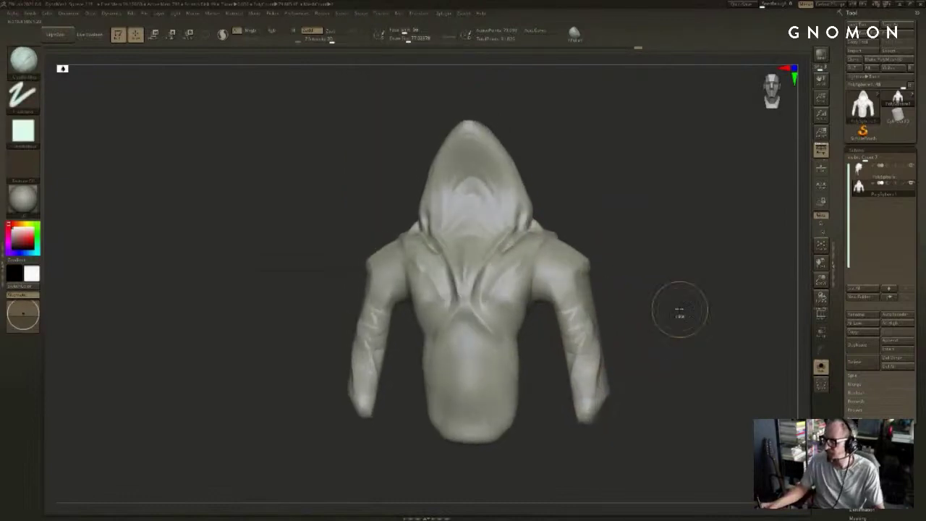
key(alt+s)
mouse_move(683, 273)
mouse_down()
mouse_move(683, 286)
mouse_move(674, 276)
mouse_up()
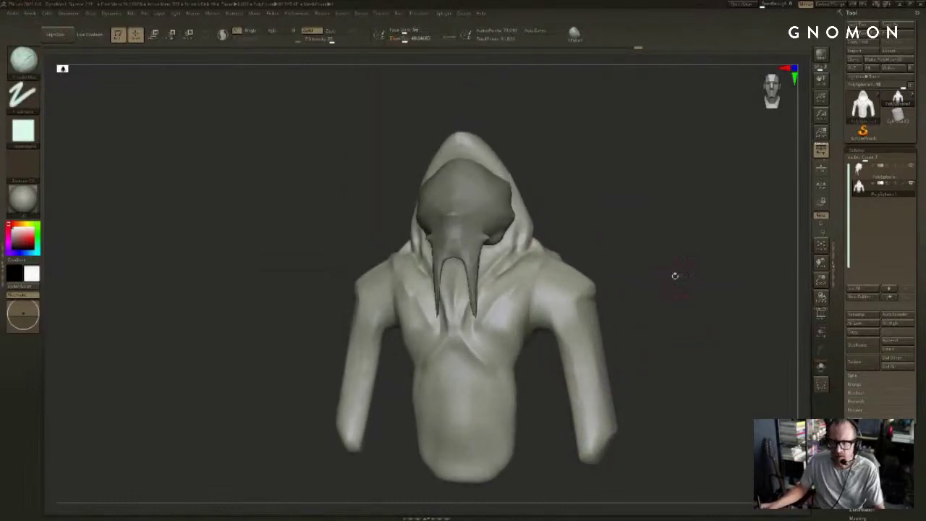
drag(290, 178, 352, 221)
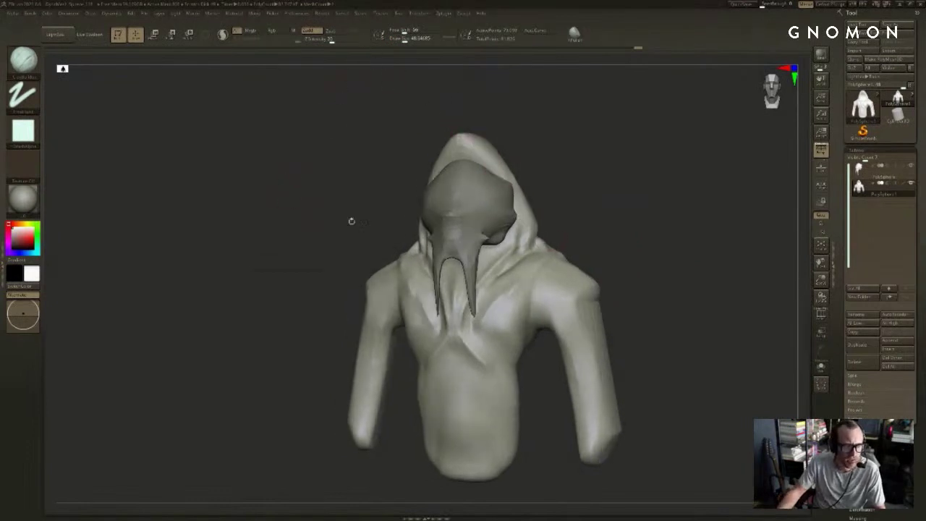
Step: Try sculpting broad diagonal cloth folds across the creature's upper back, and undo the strokes
mouse_move(635, 268)
alt+mouse_down()
mouse_move(613, 260)
mouse_move(585, 270)
alt+mouse_up()
key(s)
drag(492, 293, 495, 294)
shift+drag(593, 275, 716, 246)
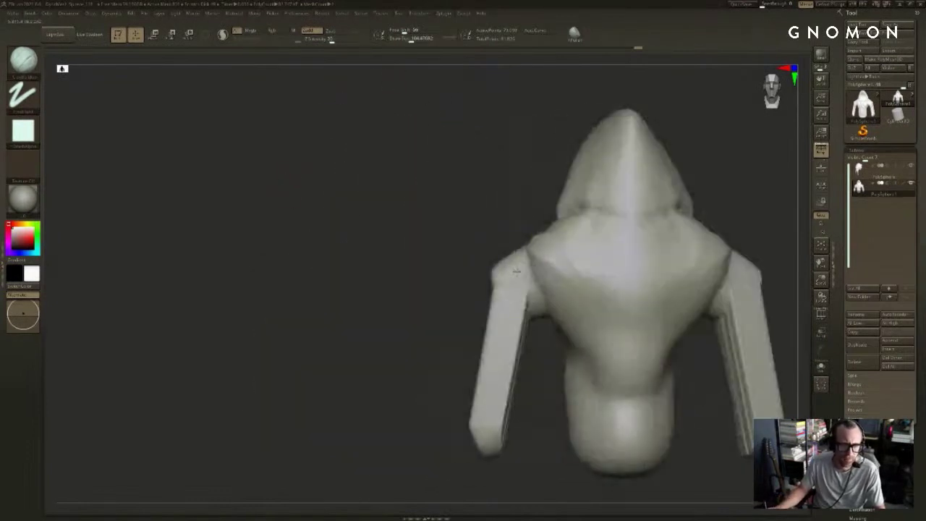
alt+drag(724, 176, 583, 213)
drag(556, 285, 489, 384)
mouse_move(674, 217)
alt+mouse_down()
mouse_move(666, 261)
mouse_move(640, 206)
alt+mouse_up()
key(ctrl+z)
key(ctrl+z)
mouse_move(565, 282)
mouse_down()
mouse_move(478, 397)
mouse_move(582, 288)
mouse_move(460, 411)
mouse_up()
key(ctrl+z)
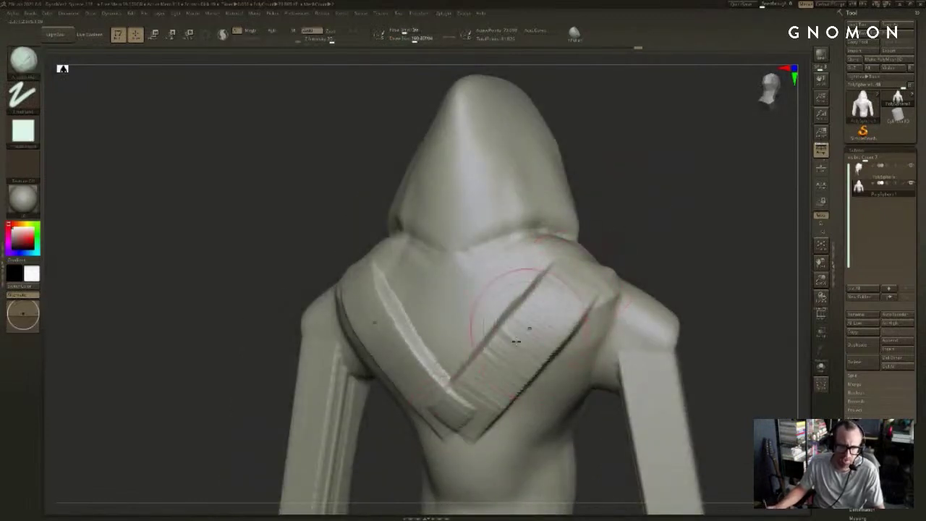
key(ctrl+z)
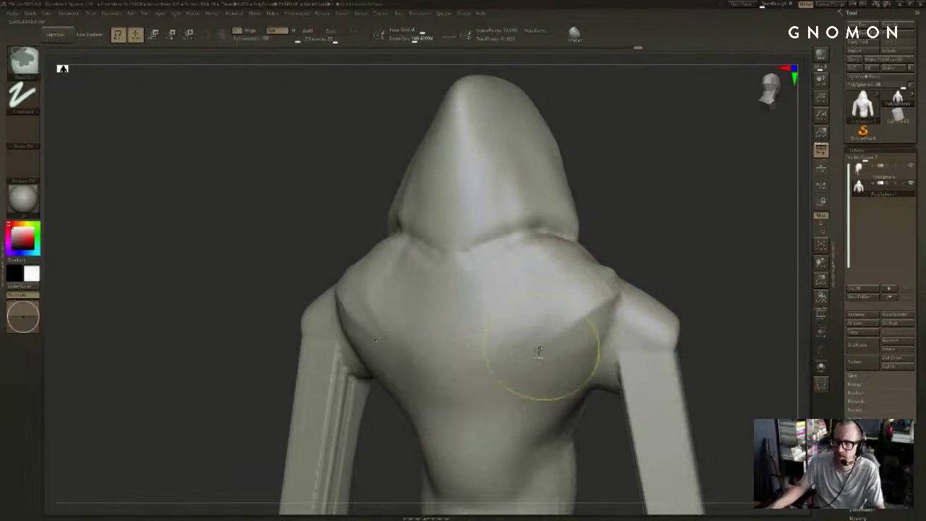
Step: Open the stroke settings, test slimmer diagonal strokes between the shoulder blades, and undo them
click(360, 14)
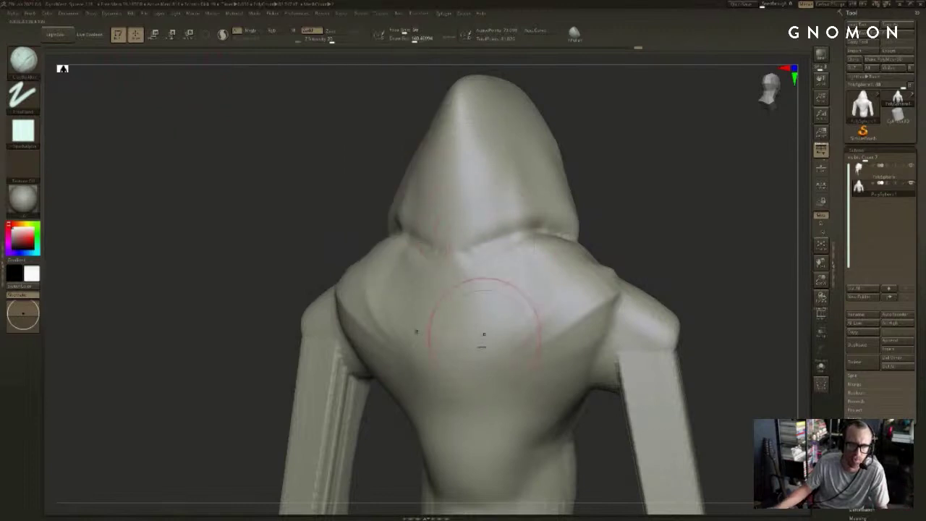
drag(506, 420, 602, 255)
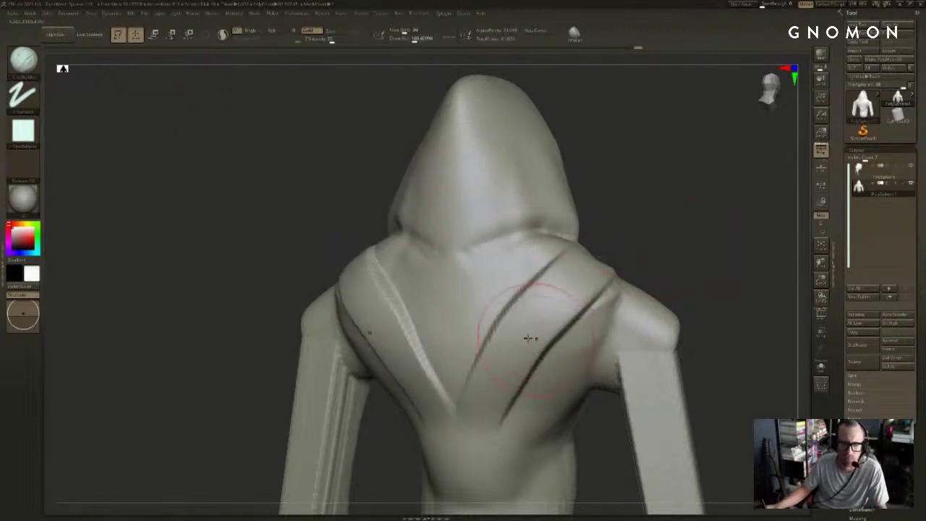
key(ctrl+z)
key(ctrl+z)
Step: Try layering curved cloth folds from the middle of the back up over both shoulders, and undo the latest strokes
drag(478, 372, 580, 253)
drag(515, 395, 629, 278)
mouse_move(542, 421)
mouse_down()
mouse_move(579, 326)
mouse_move(645, 322)
mouse_up()
key(ctrl+z)
mouse_move(512, 405)
mouse_down()
mouse_move(522, 384)
mouse_move(624, 326)
mouse_move(612, 331)
mouse_up()
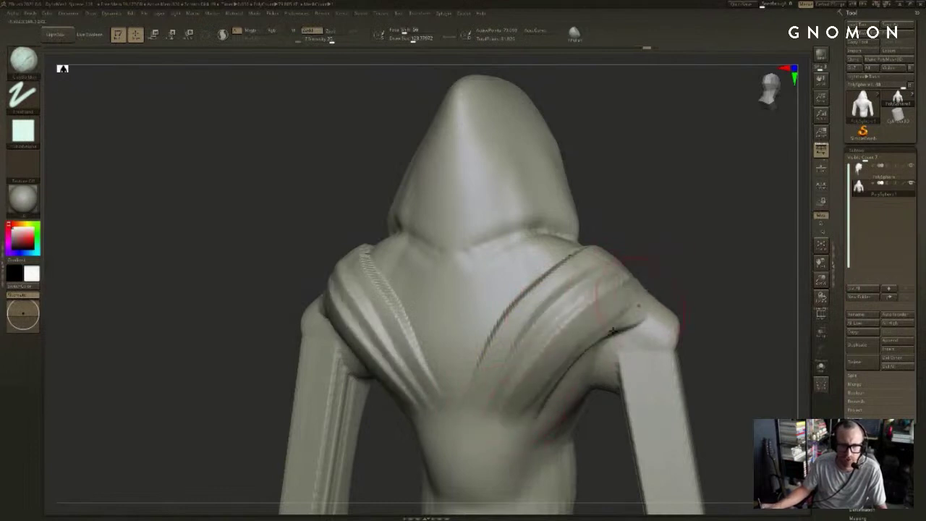
mouse_move(534, 416)
mouse_down()
mouse_move(595, 349)
mouse_move(654, 314)
mouse_up()
mouse_move(756, 262)
mouse_down()
mouse_move(723, 270)
mouse_move(713, 290)
mouse_move(676, 284)
mouse_up()
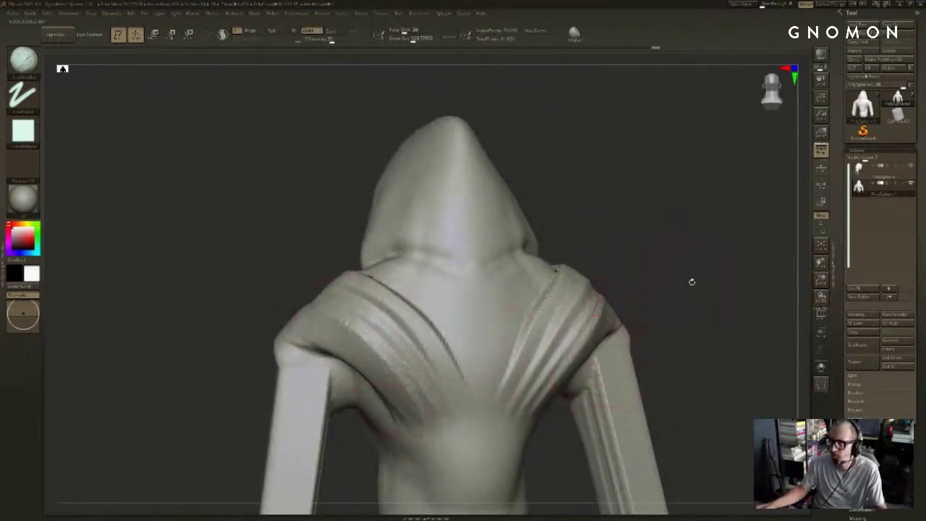
mouse_move(711, 258)
shift+mouse_down()
mouse_move(716, 236)
mouse_move(711, 247)
shift+mouse_up()
key(ctrl+z)
key(ctrl+z)
key(ctrl+z)
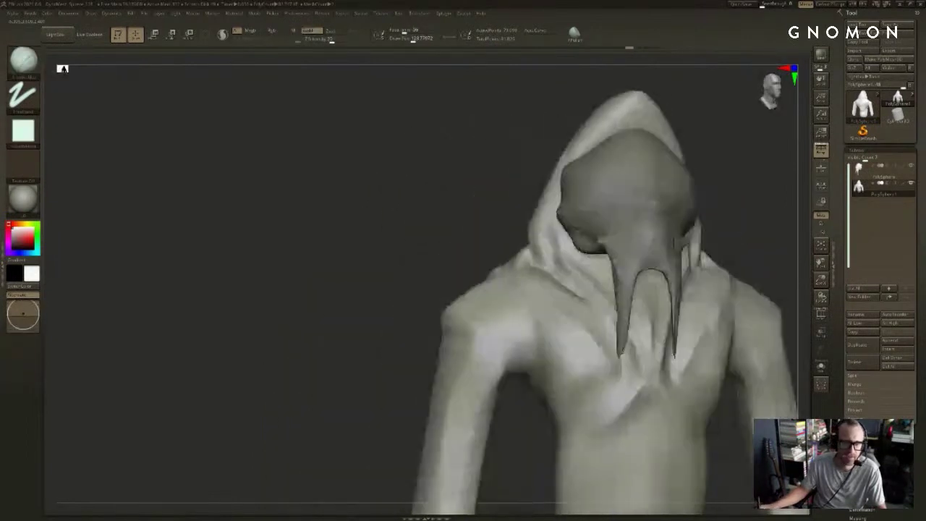
Step: Smooth both forearms, and roughly sculpt and soften the lower ends of the arms from the front
right_drag(694, 246, 544, 188)
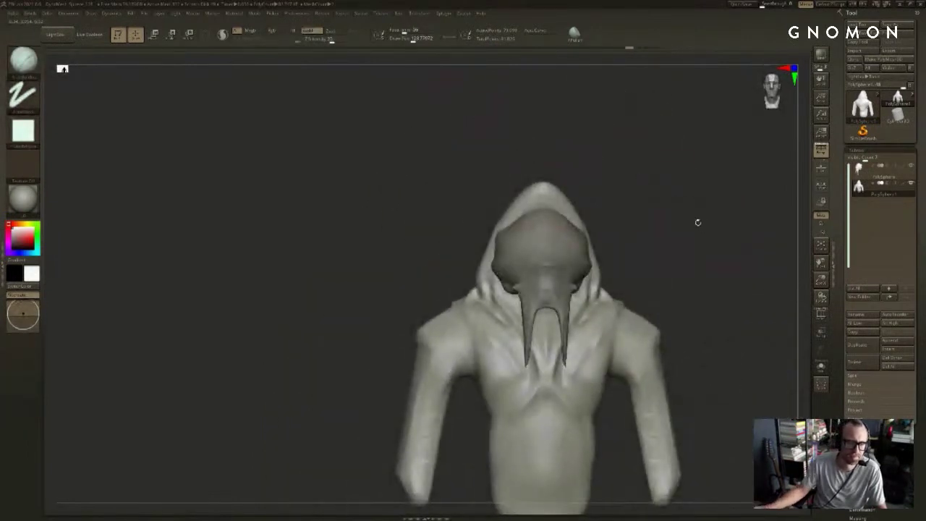
alt+drag(698, 222, 605, 170)
click(360, 14)
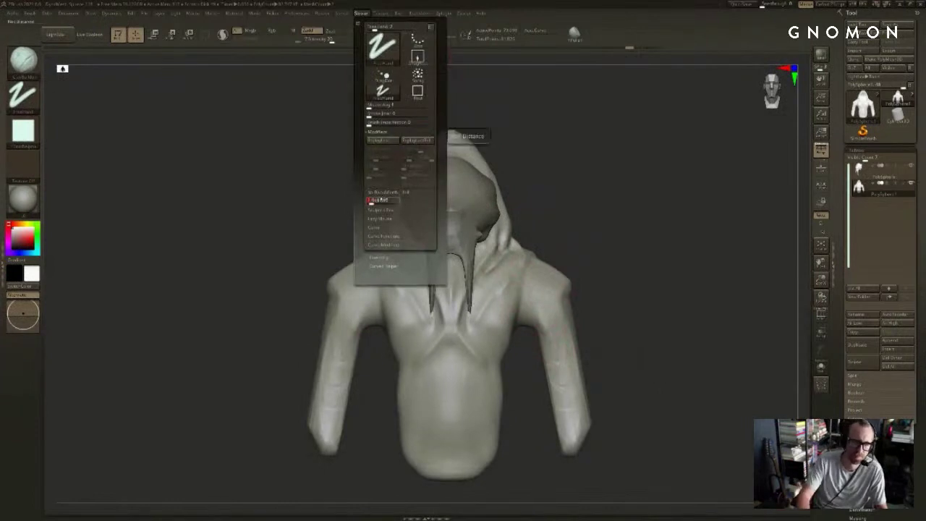
mouse_move(684, 284)
mouse_down()
mouse_move(641, 290)
mouse_move(644, 254)
mouse_up()
shift+drag(571, 311, 572, 433)
key(s)
mouse_move(556, 417)
mouse_down()
mouse_move(555, 394)
mouse_move(560, 426)
mouse_up()
drag(626, 389, 627, 402)
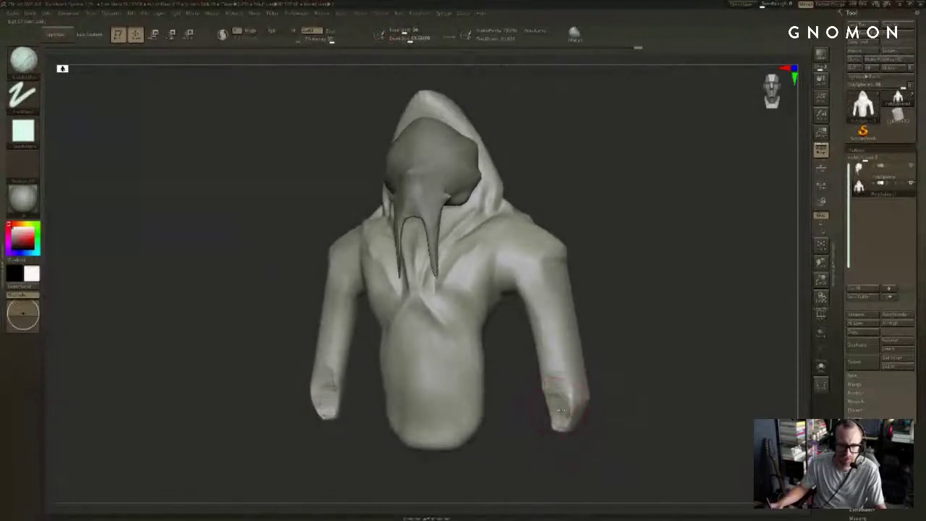
shift+drag(638, 319, 624, 347)
shift+drag(558, 425, 560, 392)
Step: Switch to the Move brush and mask both arms from the shoulders to the wrists
alt+drag(628, 376, 624, 329)
key(b)
key(m)
key(v)
alt+drag(591, 304, 598, 285)
ctrl+drag(629, 210, 536, 442)
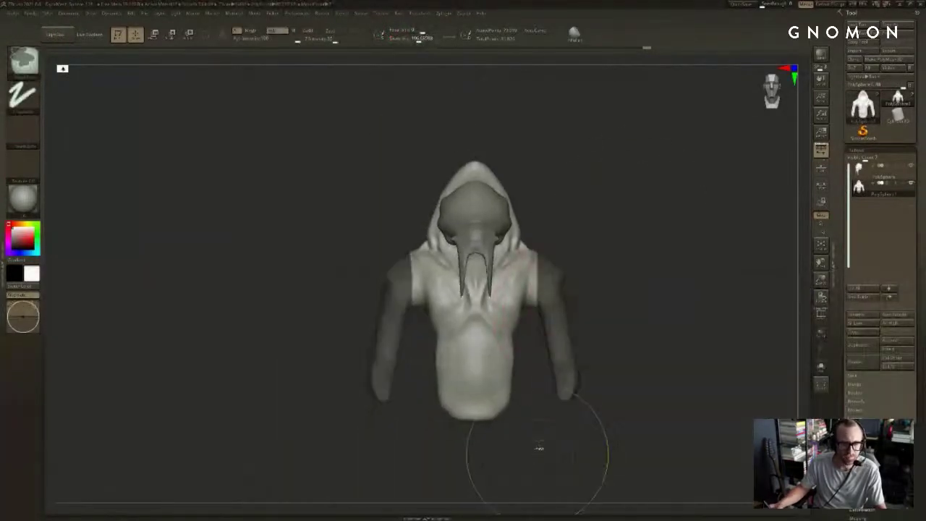
Step: Undo the last change, mask both arms from the shoulders down, and assign the masked arms to their own polygroup
key(ctrl+z)
key(shift+f)
key(shift+f)
ctrl+drag(609, 218, 527, 445)
shift+drag(618, 320, 628, 299)
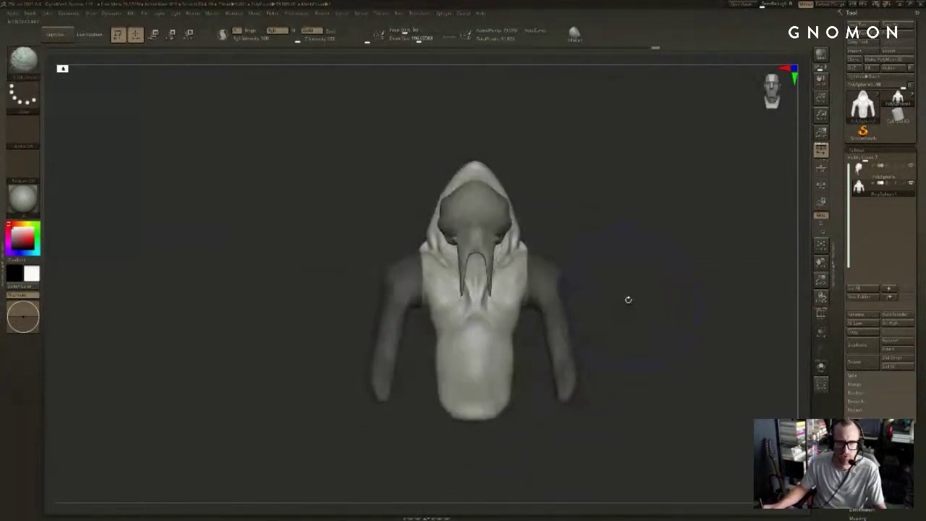
key(ctrl+w)
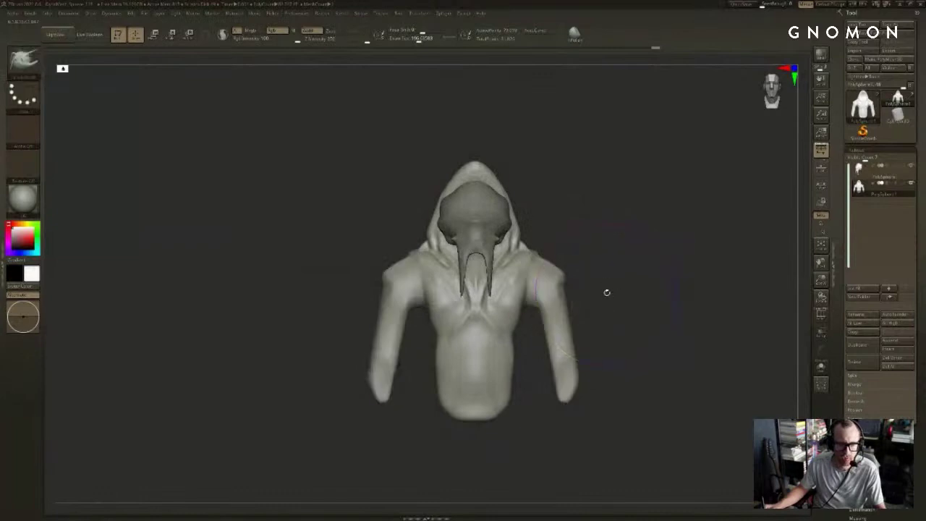
Step: Isolate the arm polygroup and mask the rest of the hooded body so that only the arms stay editable
key(shift+f)
key(shift+f)
ctrl+shift+click(553, 310)
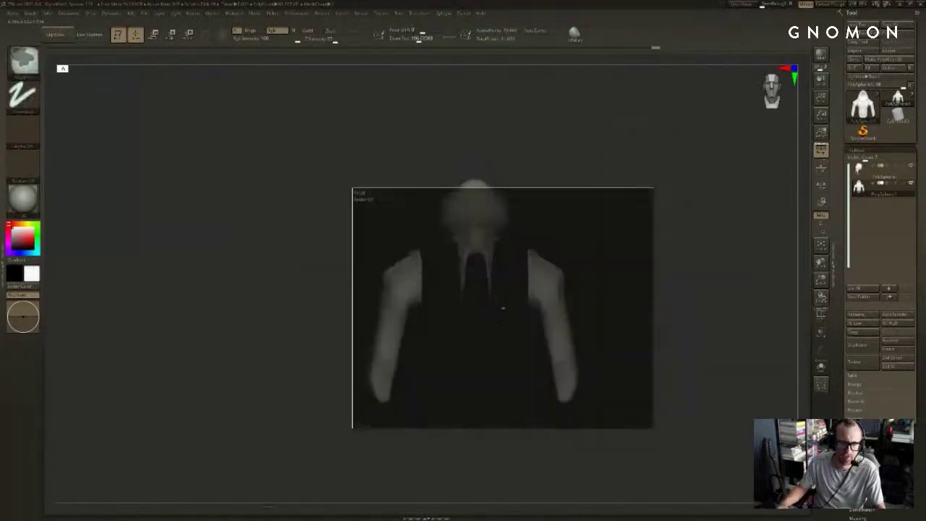
ctrl+shift+click(764, 263)
ctrl+click(656, 297)
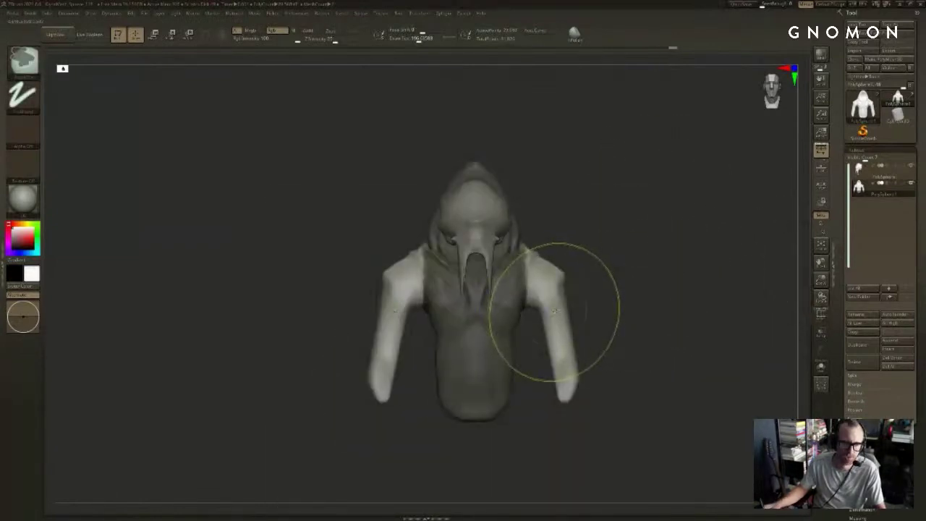
key(ctrl+i)
ctrl+click(599, 301)
key(s)
drag(602, 302, 595, 304)
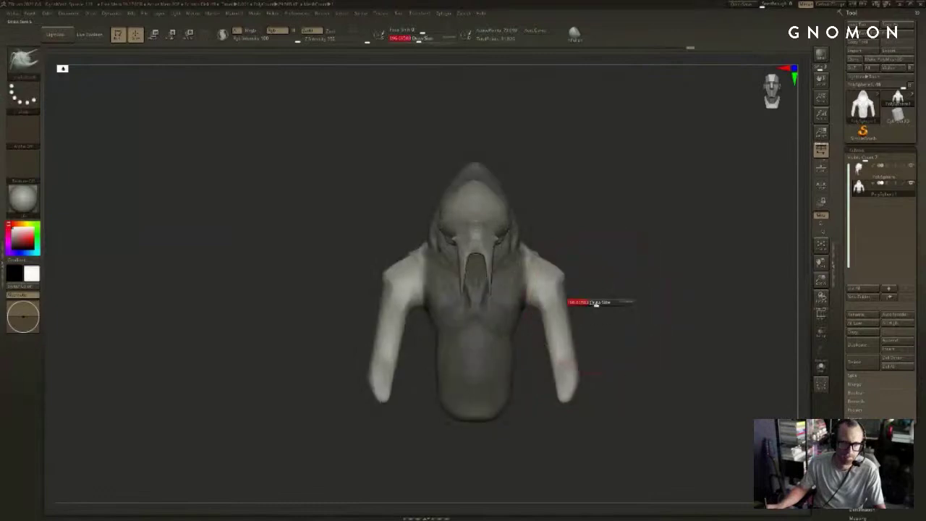
Step: Reshape both arms with the Move brush, widening the inner side and slimming the outer side of the upper arms
key(b)
key(m)
key(v)
drag(530, 329, 569, 331)
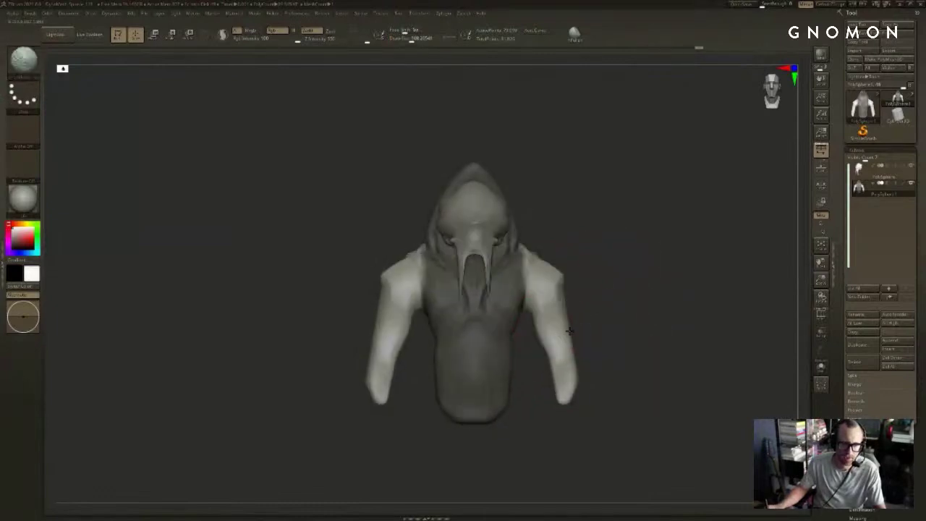
key(s)
drag(388, 296, 393, 301)
drag(384, 309, 389, 308)
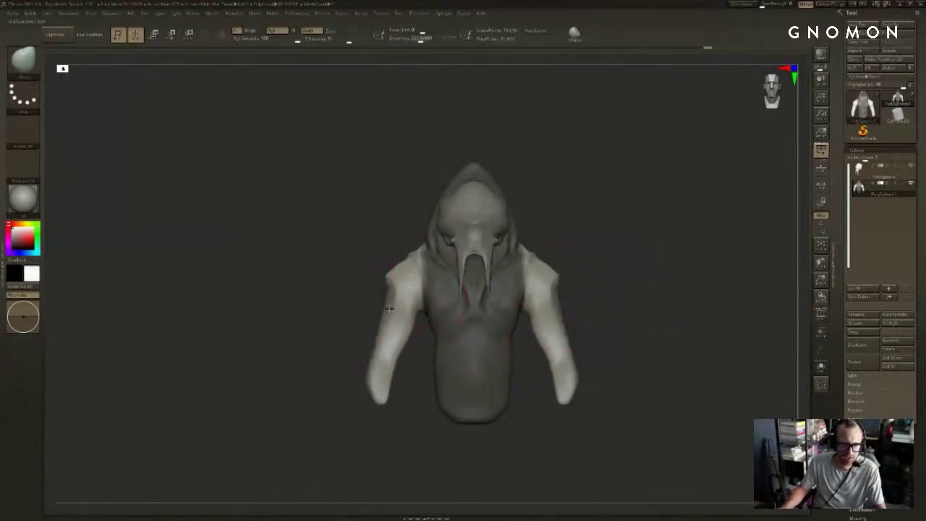
Step: Isolate the arms, mask their shoulder portions, turn those into a separate polygroup, and show the whole body again
ctrl+click(579, 253)
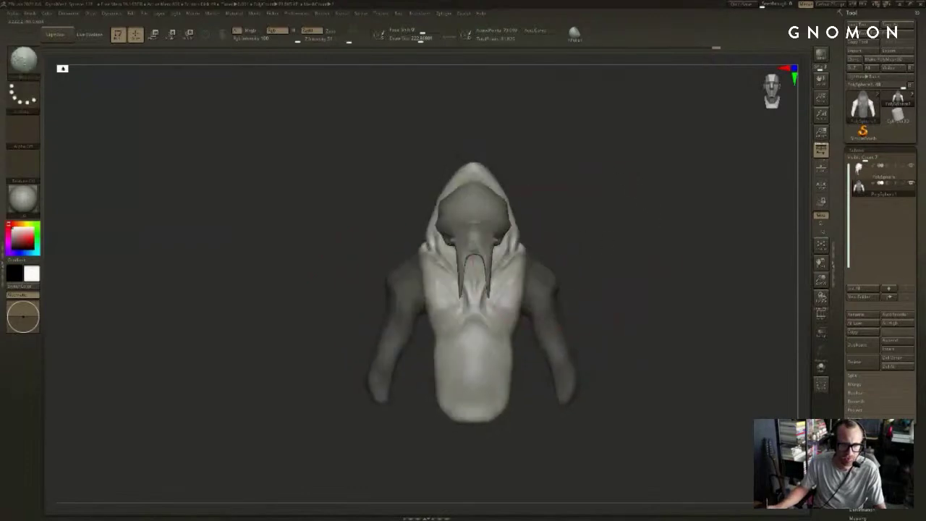
mouse_move(580, 257)
ctrl+mouse_down()
mouse_move(586, 285)
mouse_move(577, 286)
ctrl+mouse_up()
key(s)
ctrl+shift+click(556, 291)
ctrl+drag(511, 205, 585, 289)
key(ctrl+w)
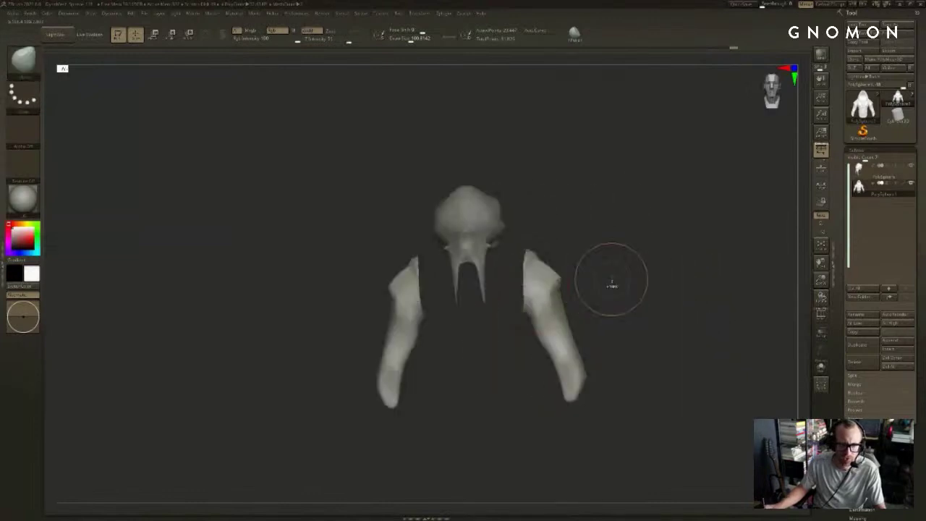
ctrl+shift+click(626, 278)
key(shift+f)
key(shift+f)
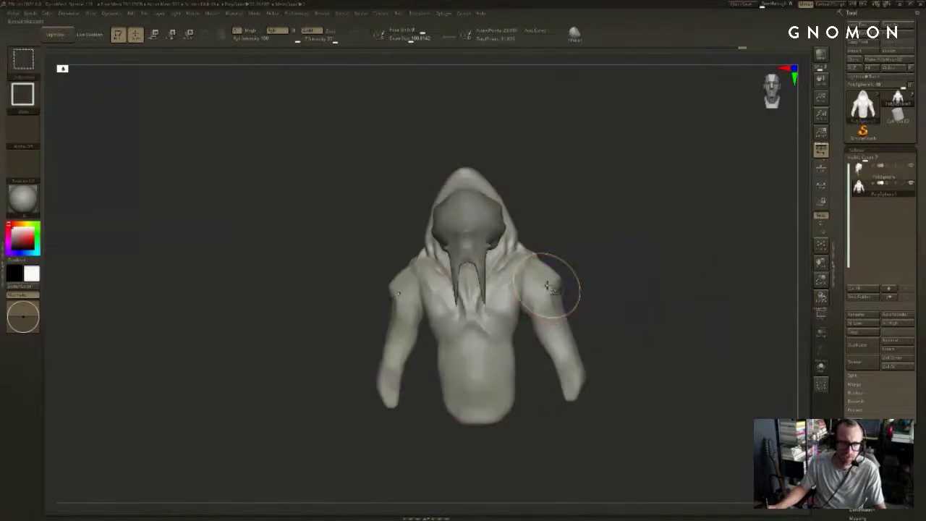
Step: Mask the whole body except the two shoulder polygroups
ctrl+shift+click(551, 289)
ctrl+click(593, 286)
ctrl+shift+click(601, 281)
ctrl+click(542, 291)
ctrl+click(587, 286)
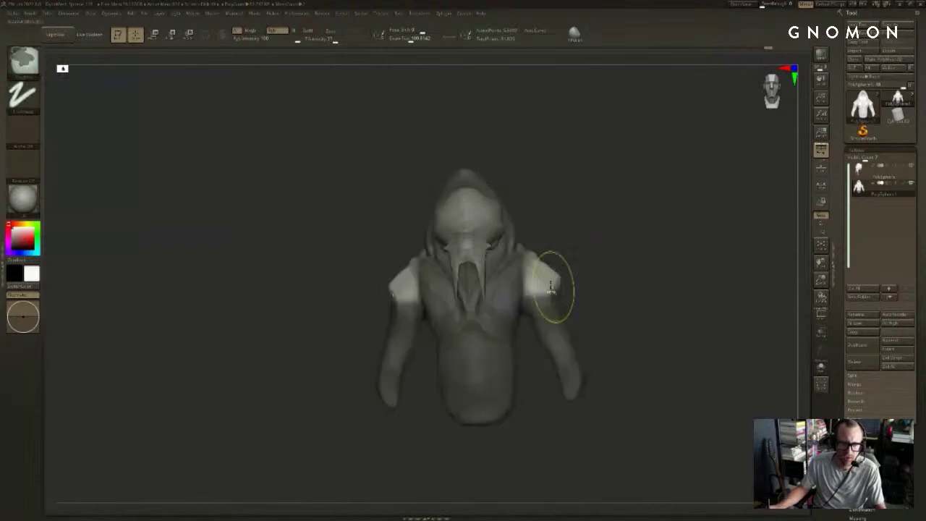
ctrl+click(552, 286)
Step: Flare both unmasked shoulders outward into caps that overhang the upper arms, and check them from several angles
shift+drag(573, 283, 583, 282)
key(w)
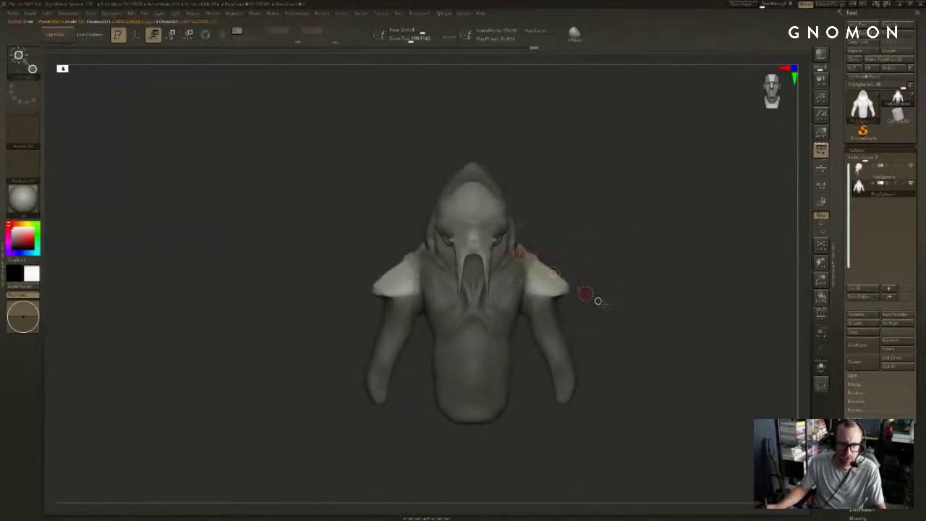
drag(670, 264, 564, 343)
drag(588, 312, 687, 289)
alt+drag(687, 289, 752, 228)
mouse_move(676, 253)
mouse_down()
mouse_move(639, 256)
mouse_move(642, 282)
mouse_up()
drag(631, 267, 634, 339)
Step: Refine the shoulder caps and upper chest of the unmasked body with a larger Move brush
key(q)
key(s)
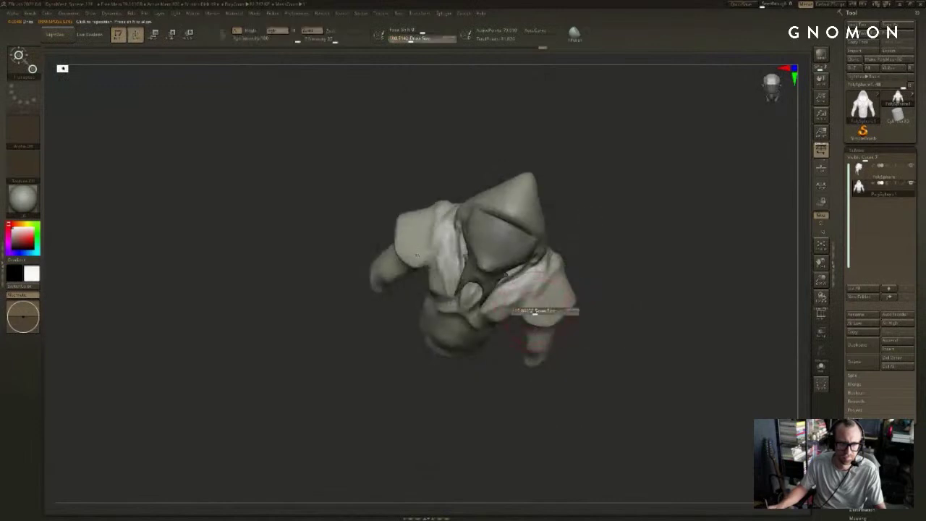
drag(533, 312, 542, 320)
mouse_move(600, 337)
shift+mouse_down()
mouse_move(597, 296)
mouse_move(583, 291)
mouse_move(565, 306)
mouse_move(589, 317)
shift+mouse_up()
key(b)
key(m)
key(v)
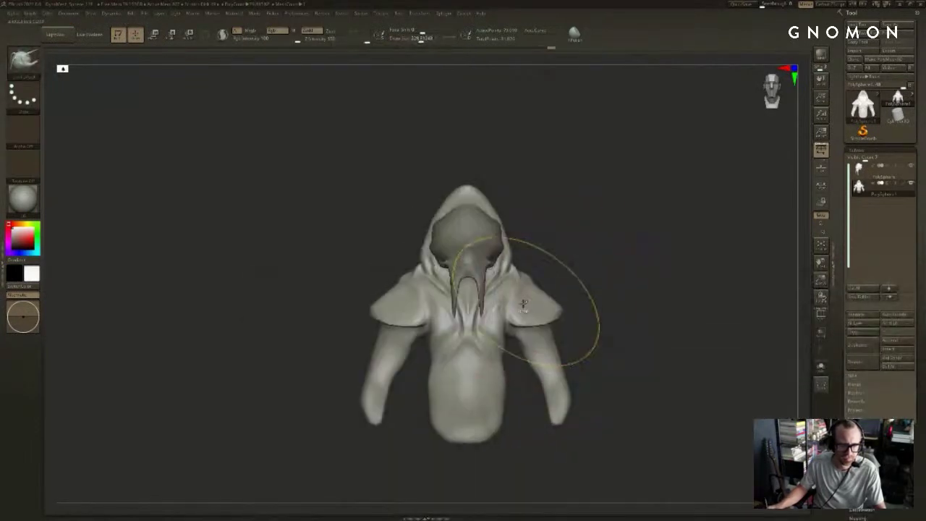
drag(522, 304, 532, 303)
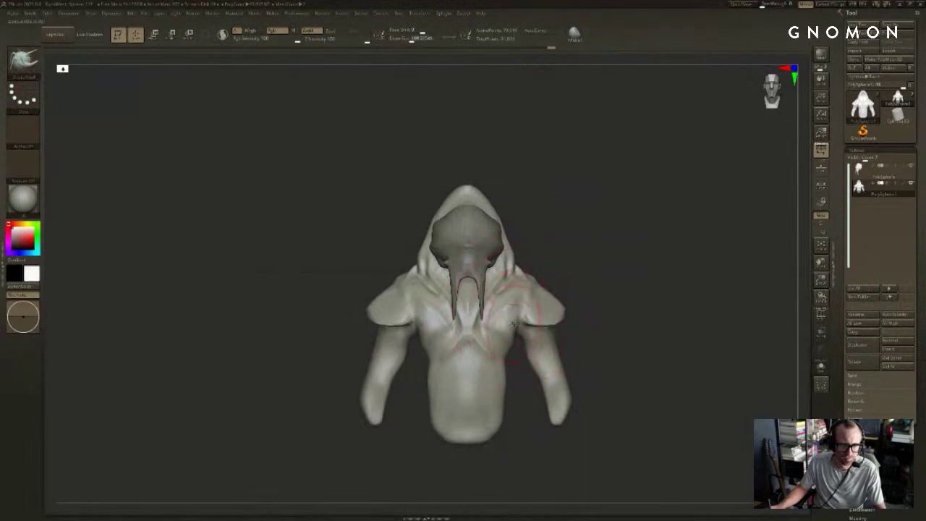
drag(496, 340, 497, 347)
Step: Build up volume on the chest and sides below the shoulder caps with the ClayBuildup brush
drag(560, 278, 604, 268)
key(b)
key(c)
key(b)
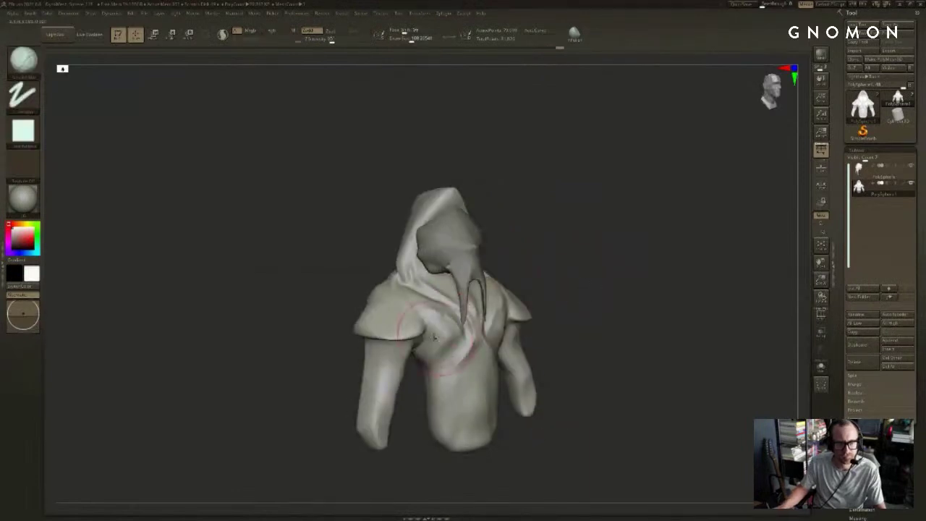
drag(597, 314, 548, 347)
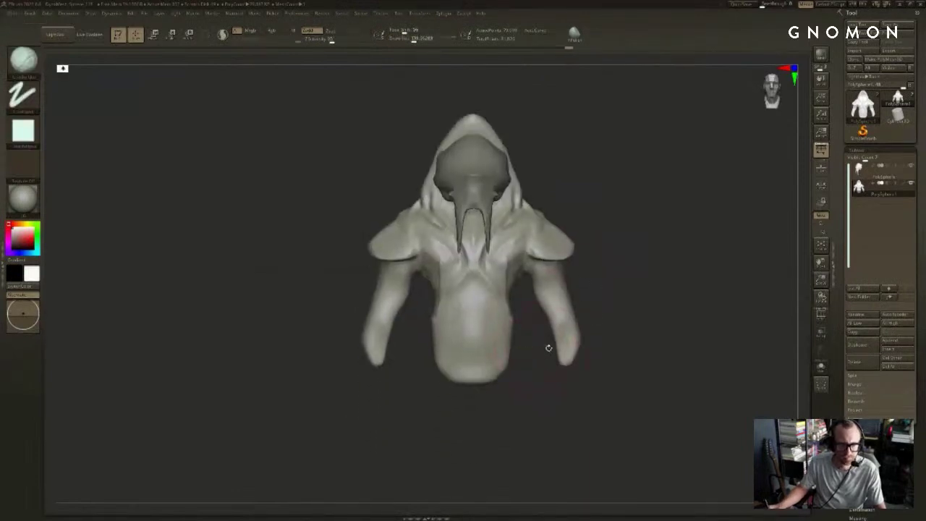
Step: Carve creases into the elbows and sleeves with the DamStandard brush, and undo the last stroke
key(b)
key(d)
key(s)
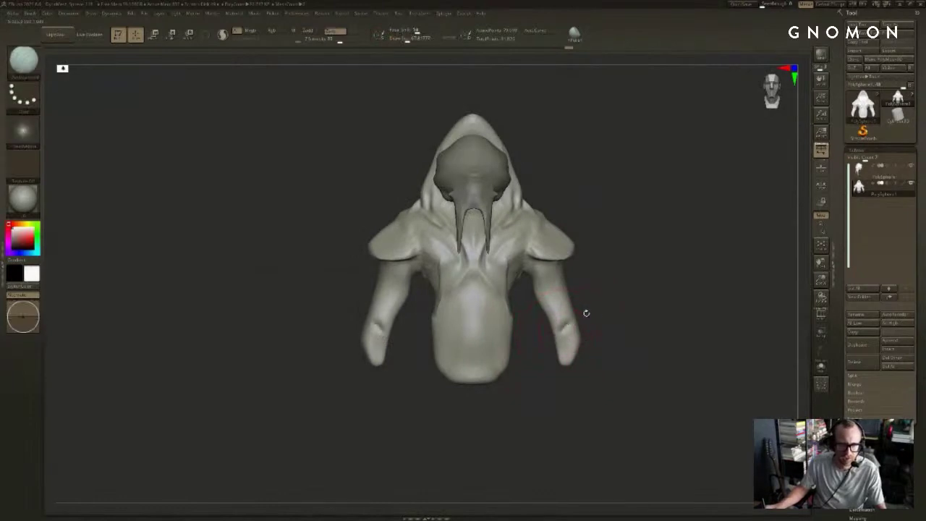
drag(586, 313, 580, 313)
key(s)
mouse_move(632, 279)
mouse_down()
mouse_move(630, 306)
mouse_move(572, 352)
mouse_up()
key(ctrl+z)
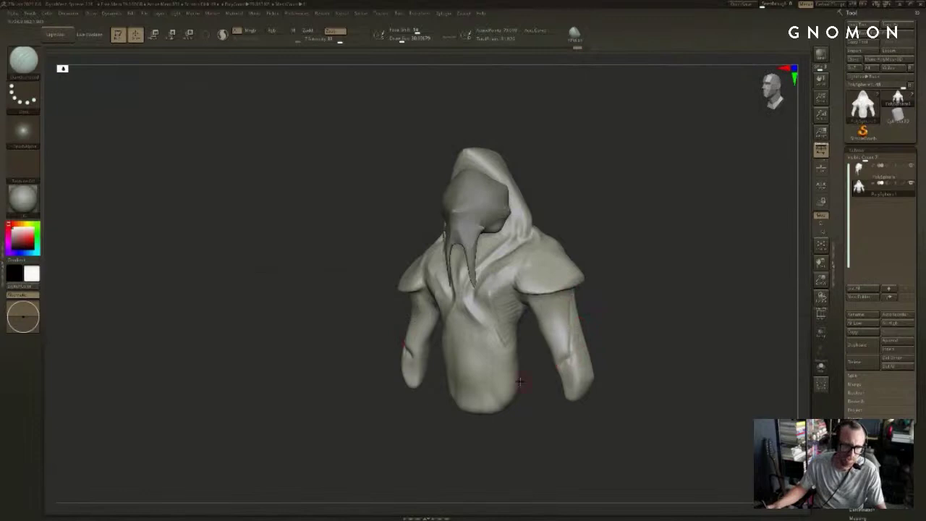
Step: Make the skull the active subtool and adjust the brush size for carving its face
alt+drag(520, 381, 538, 417)
mouse_move(635, 231)
alt+mouse_down()
mouse_move(616, 284)
mouse_move(636, 258)
mouse_move(658, 281)
mouse_move(539, 322)
mouse_move(546, 306)
alt+mouse_up()
alt+click(456, 293)
drag(644, 242, 687, 228)
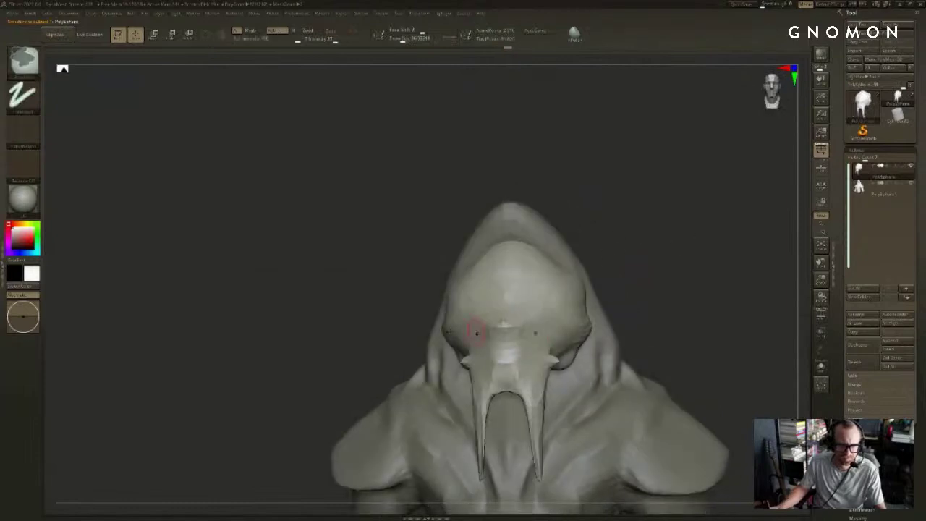
key(s)
drag(405, 282, 479, 337)
drag(486, 338, 460, 258)
key(ctrl+z)
mouse_move(494, 330)
mouse_down()
mouse_move(463, 333)
mouse_move(474, 335)
mouse_up()
key(ctrl+z)
Step: Carve grooves along the middle of the skull's snout below the brow and smooth the forehead above it
drag(558, 318, 552, 319)
shift+drag(489, 327, 508, 346)
drag(594, 303, 625, 331)
mouse_move(532, 335)
mouse_down()
mouse_move(518, 383)
mouse_move(516, 337)
mouse_up()
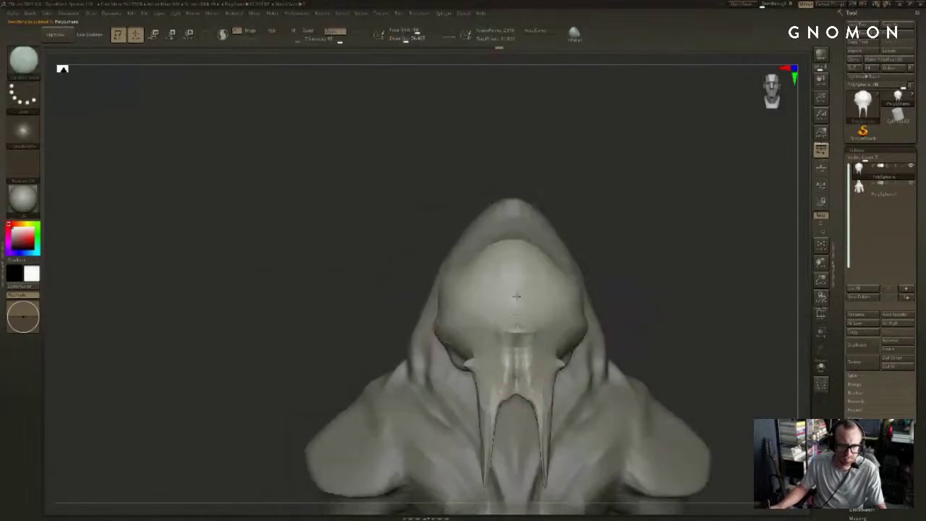
drag(631, 307, 593, 314)
Step: Add raised brow ridges above the skull's snout with the ClayBuildup brush
mouse_move(681, 279)
mouse_down()
mouse_move(668, 232)
mouse_move(692, 217)
mouse_move(647, 202)
mouse_up()
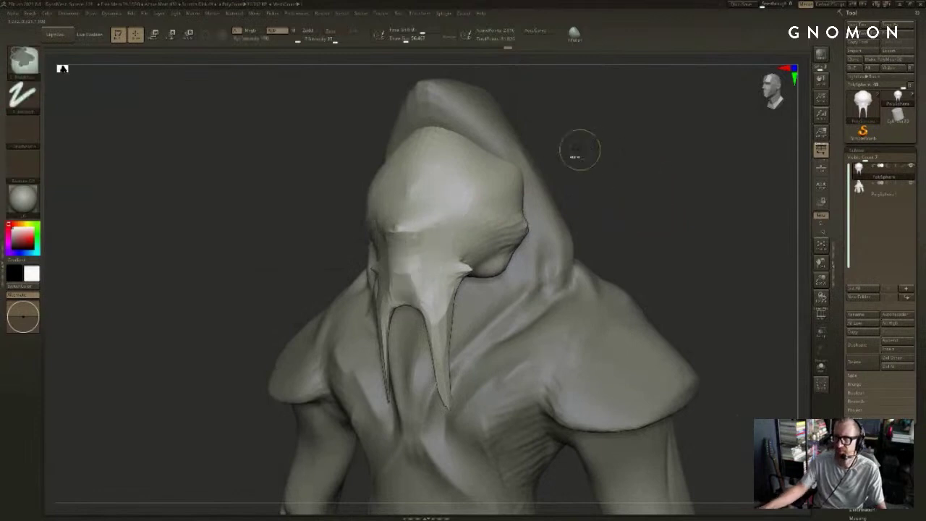
mouse_move(688, 160)
alt+mouse_down()
mouse_move(697, 157)
mouse_move(694, 173)
alt+mouse_up()
key(s)
mouse_move(515, 207)
mouse_down()
mouse_move(475, 231)
mouse_move(443, 201)
mouse_move(420, 224)
mouse_up()
key(s)
key(s)
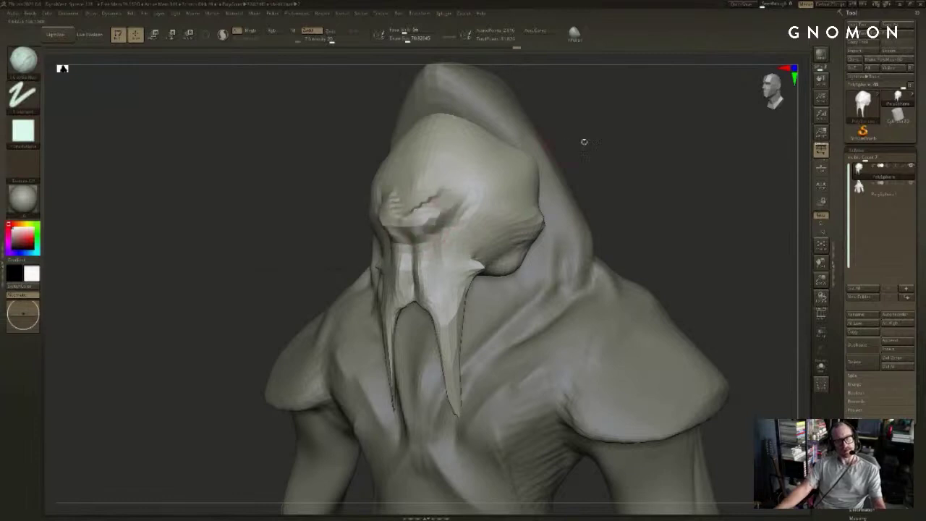
Step: Extend the brow ridges up the skull's forehead and smooth the added clay
drag(583, 140, 680, 145)
mouse_move(390, 224)
shift+mouse_down()
mouse_move(412, 204)
mouse_move(416, 222)
shift+mouse_up()
mouse_move(486, 193)
mouse_down()
mouse_move(518, 194)
mouse_move(412, 217)
mouse_move(363, 158)
mouse_up()
mouse_move(538, 136)
shift+mouse_down()
mouse_move(597, 165)
mouse_move(541, 179)
shift+mouse_up()
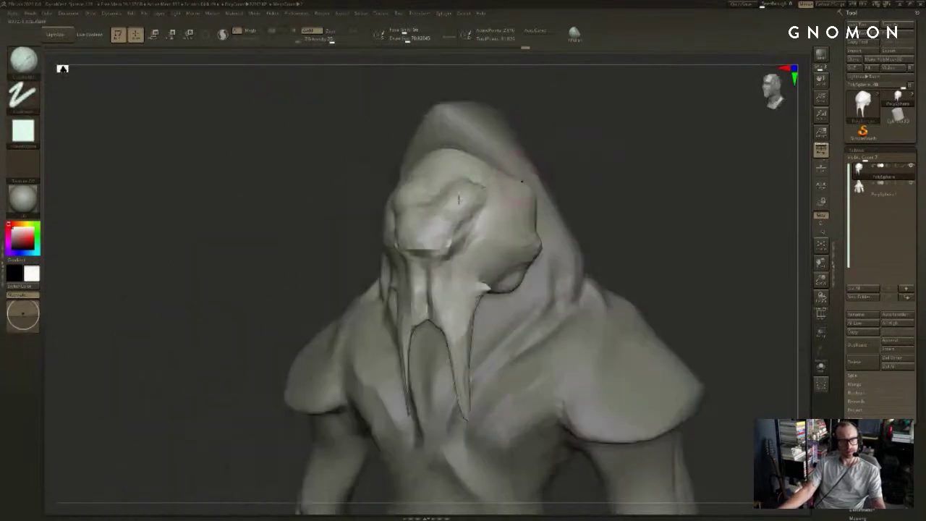
mouse_move(429, 204)
shift+mouse_down()
mouse_move(486, 194)
mouse_move(434, 194)
shift+mouse_up()
shift+drag(434, 190, 447, 174)
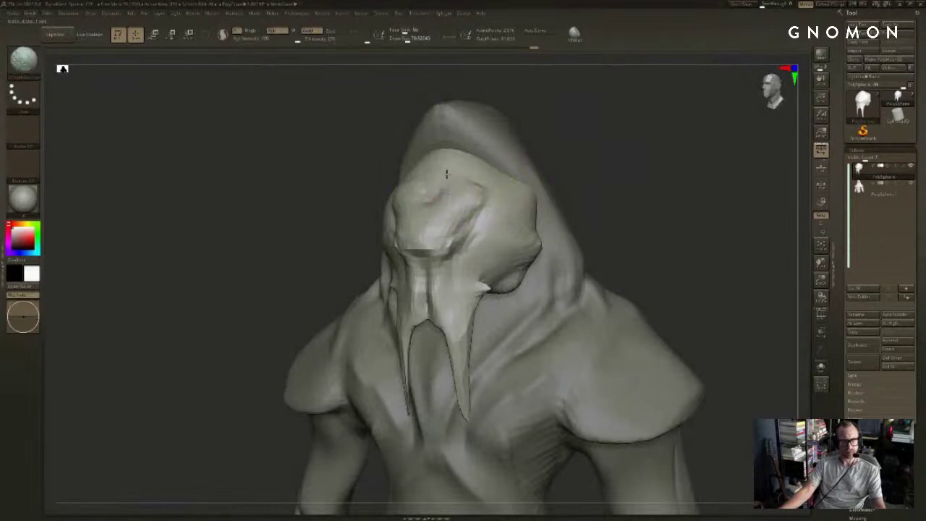
shift+drag(535, 148, 636, 171)
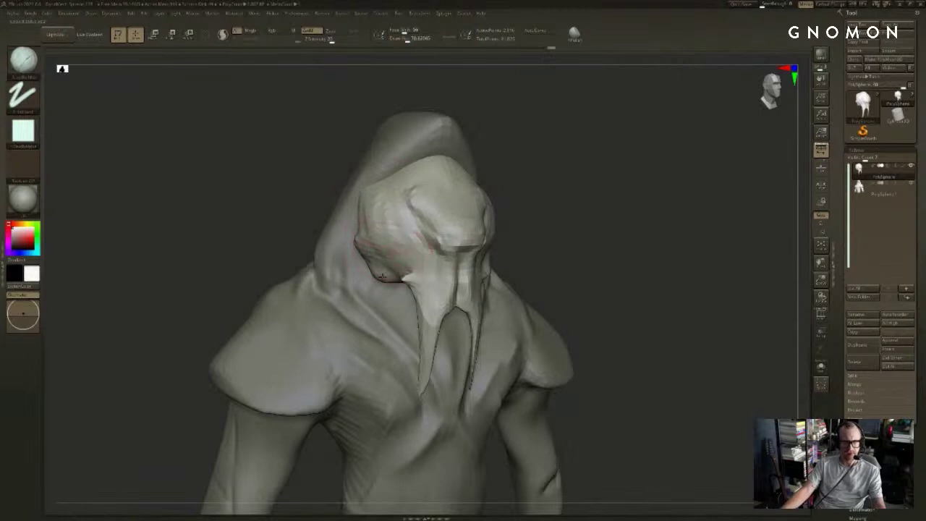
Step: Pull the rear corners of the skull's cheekbones downward with the SnakeHook brush
key(b)
key(s)
key(h)
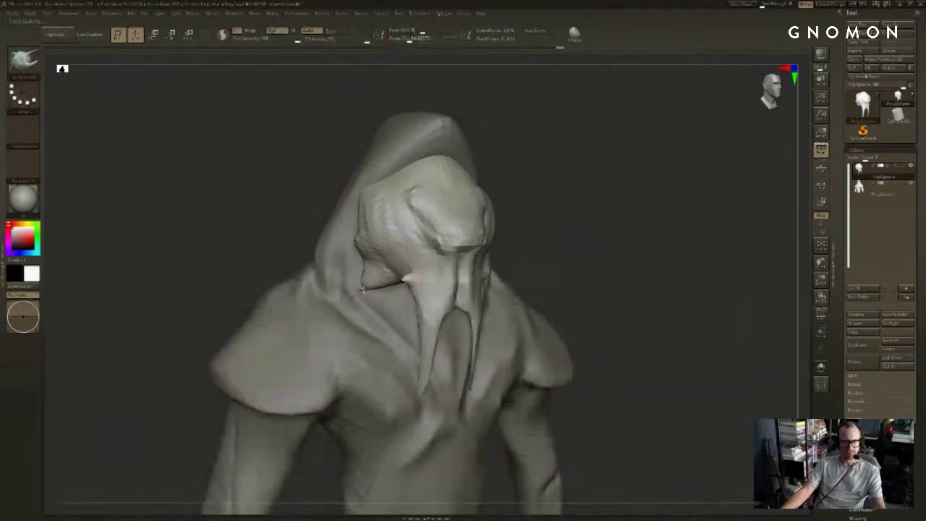
drag(575, 230, 483, 222)
Step: Show the skull alone to adjust its side profile, clear its mask, and bring back the hooded body
mouse_move(418, 237)
ctrl+mouse_down()
mouse_move(407, 261)
mouse_move(433, 282)
ctrl+mouse_up()
mouse_move(517, 281)
shift+mouse_down()
mouse_move(575, 234)
mouse_move(570, 226)
shift+mouse_up()
ctrl+click(548, 260)
ctrl+click(528, 223)
ctrl+click(508, 218)
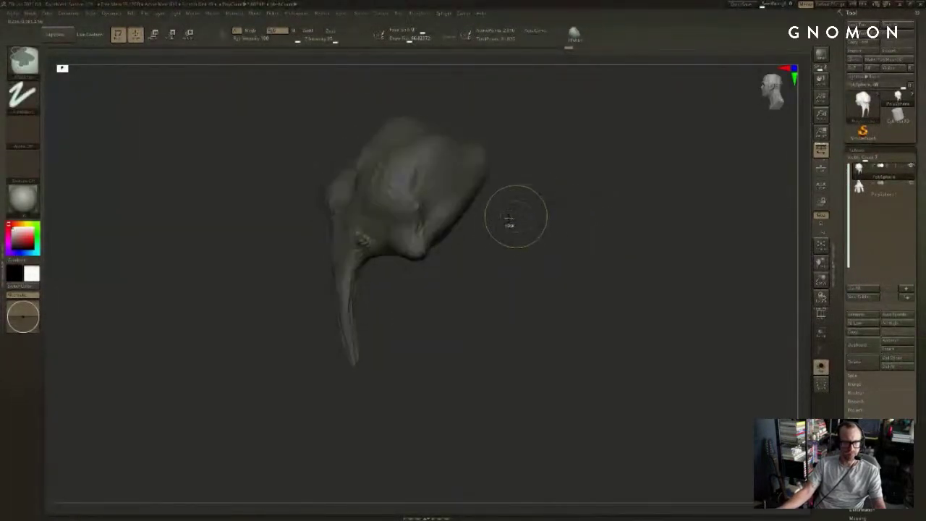
ctrl+click(512, 222)
drag(511, 222, 496, 222)
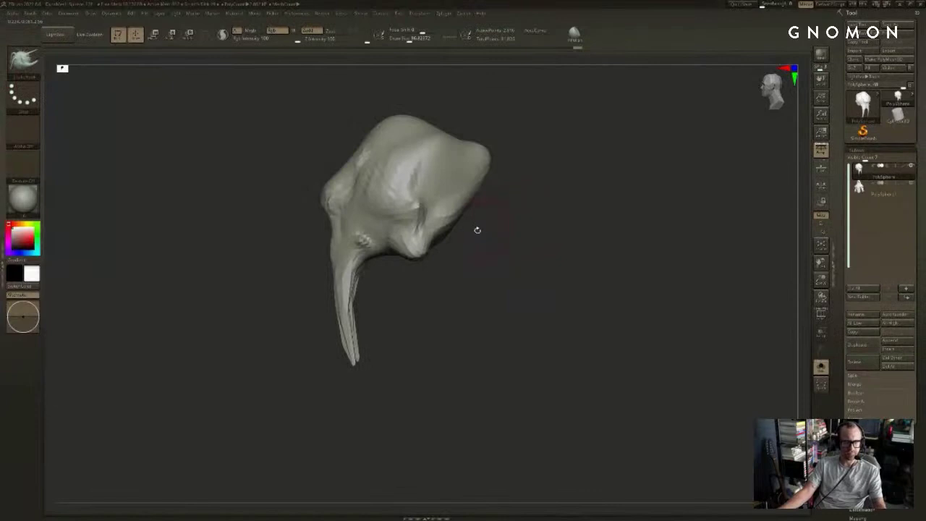
ctrl+shift+click(477, 230)
key(w)
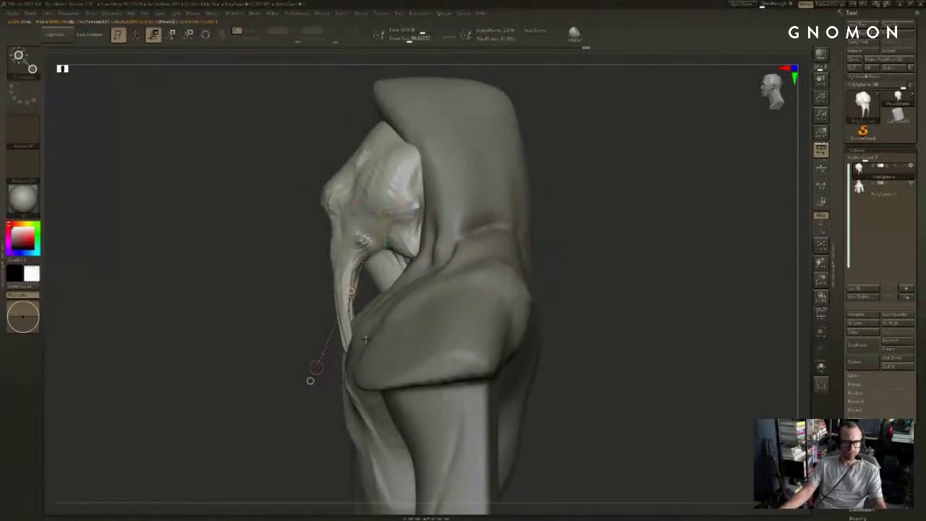
Step: Remesh the skull at a higher resolution and check its polygons together with the hooded body
mouse_move(365, 338)
mouse_down()
mouse_move(637, 192)
mouse_move(535, 202)
mouse_move(658, 212)
mouse_move(601, 199)
mouse_move(628, 214)
mouse_move(651, 211)
mouse_move(645, 225)
mouse_move(657, 218)
mouse_move(632, 227)
mouse_move(626, 260)
mouse_move(606, 247)
mouse_move(658, 260)
mouse_move(599, 238)
mouse_up()
key(shift+s)
key(shift+f)
key(shift+f)
key(q)
key(shift+s)
key(w)
mouse_move(582, 197)
alt+mouse_down()
mouse_move(587, 221)
mouse_move(633, 232)
alt+mouse_up()
key(q)
key(s)
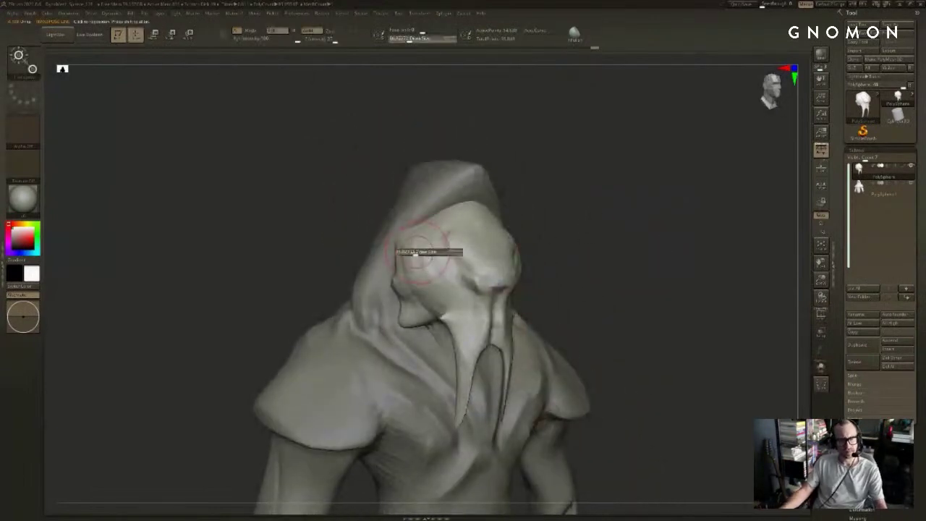
Step: Adjust the brush size and refine the skull's temple contour and brow-ridge edge from the front
drag(418, 251, 415, 252)
mouse_move(637, 197)
shift+mouse_down()
mouse_move(627, 186)
mouse_move(627, 201)
mouse_move(620, 193)
mouse_move(516, 225)
mouse_move(517, 178)
shift+mouse_up()
key(w)
key(q)
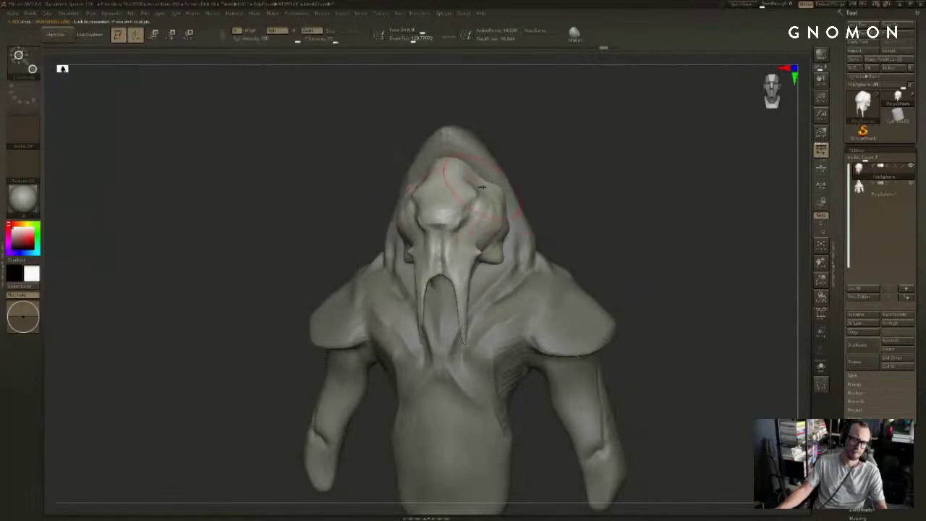
drag(560, 169, 506, 187)
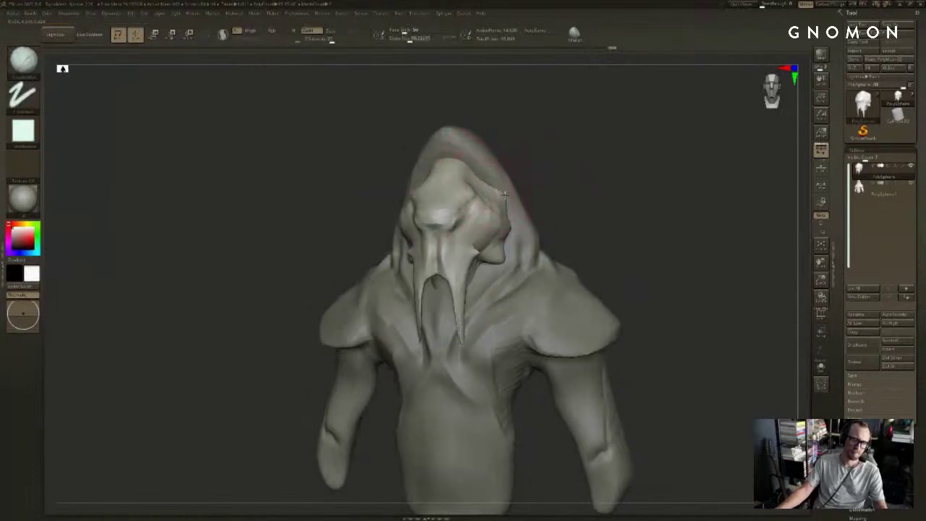
key(2)
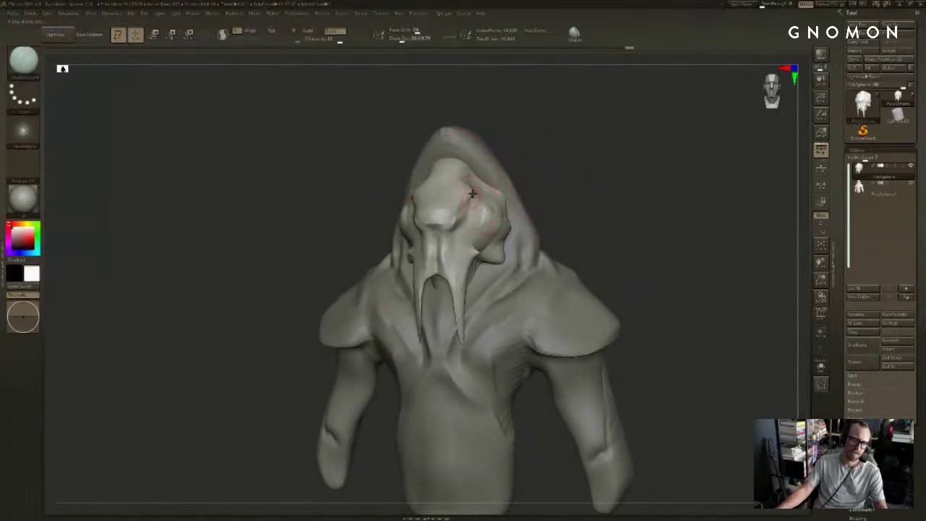
shift+drag(461, 203, 455, 211)
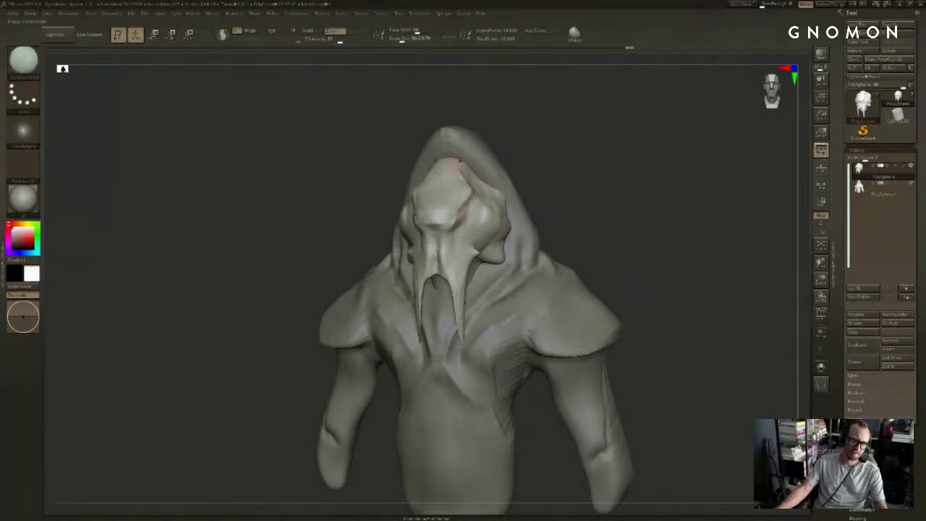
Step: Deepen the creases between the skull's brow, eye sockets and nose bridge with a smaller brush
mouse_move(530, 146)
mouse_down()
mouse_move(570, 130)
mouse_move(630, 136)
mouse_up()
shift+drag(421, 197, 438, 215)
key(s)
drag(630, 203, 481, 215)
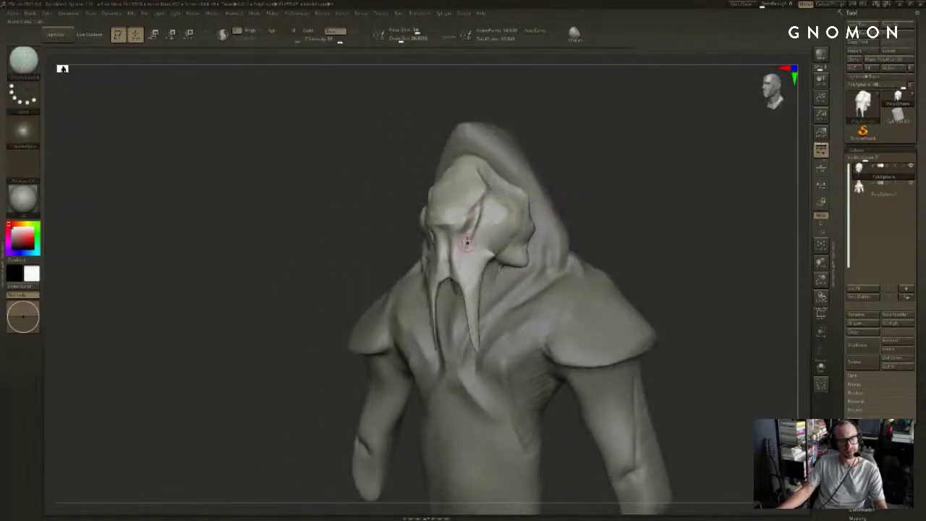
drag(376, 250, 470, 233)
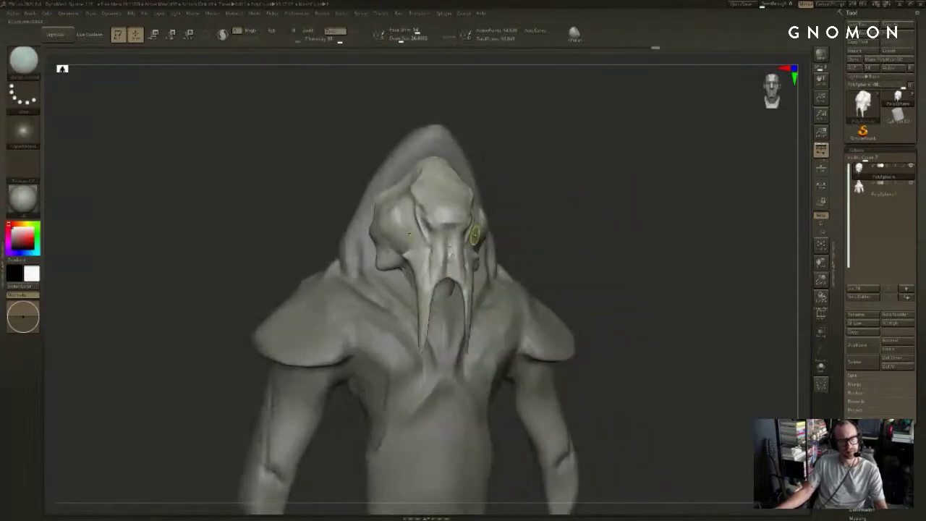
Step: Isolate the skull and mask everything except the two tusks
ctrl+shift+click(426, 277)
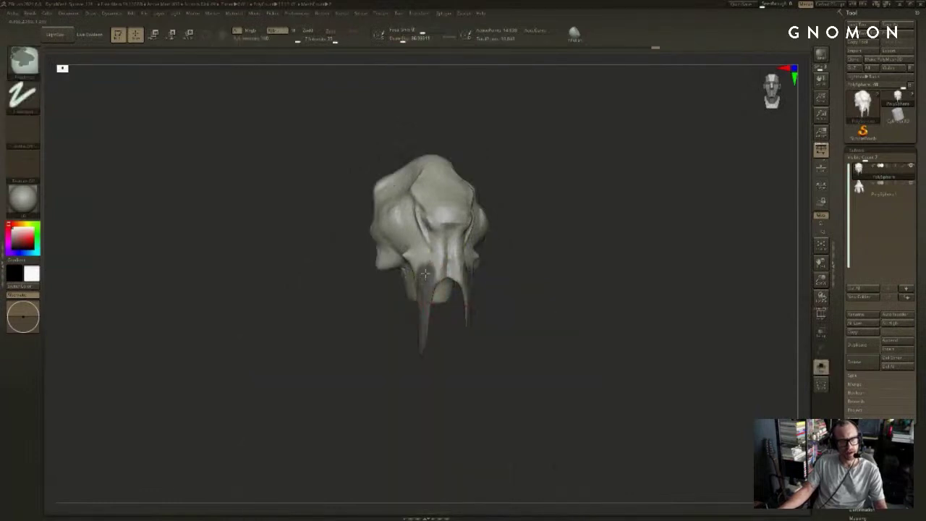
shift+drag(593, 253, 455, 328)
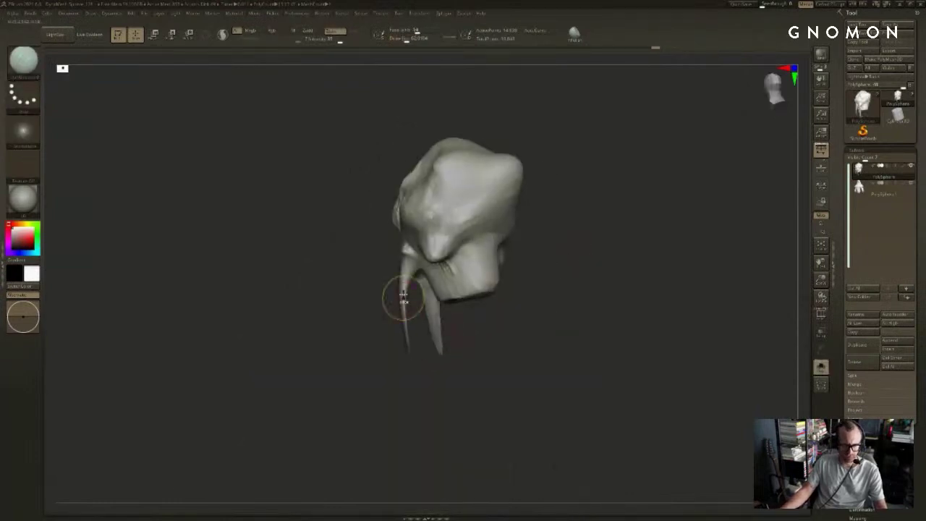
shift+drag(403, 292, 406, 329)
drag(351, 329, 435, 341)
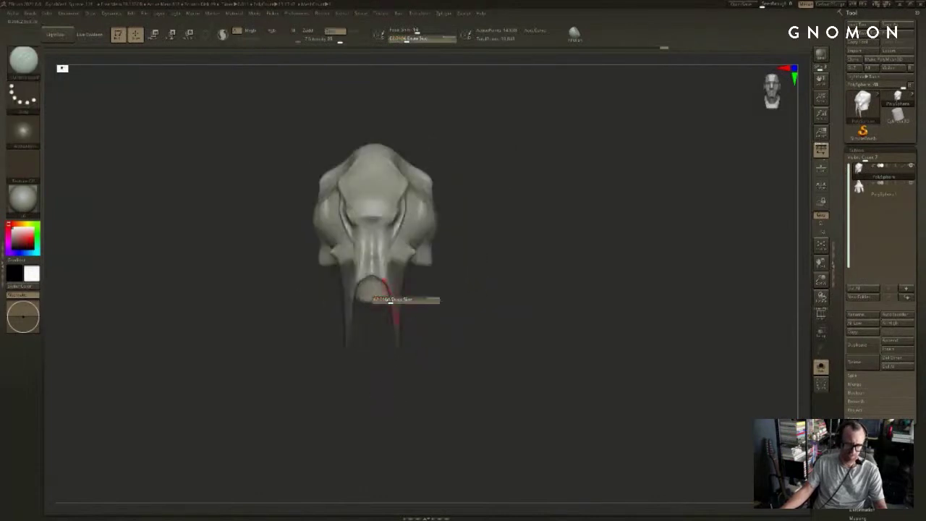
ctrl+click(396, 279)
ctrl+click(411, 284)
key(bracketleft)
key(bracketleft)
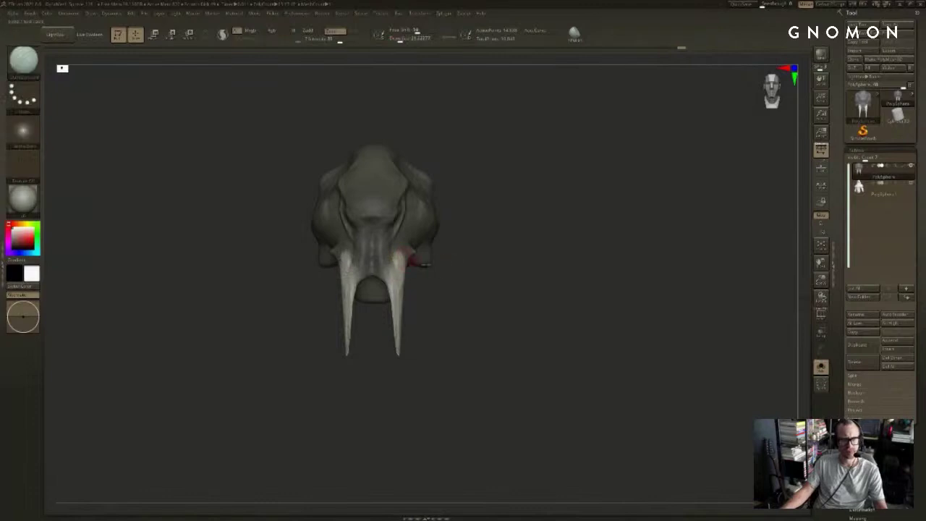
Step: Refine the mask edge around the tusk roots where they meet the cheeks
right_drag(421, 261, 402, 254)
key(s)
drag(401, 254, 398, 253)
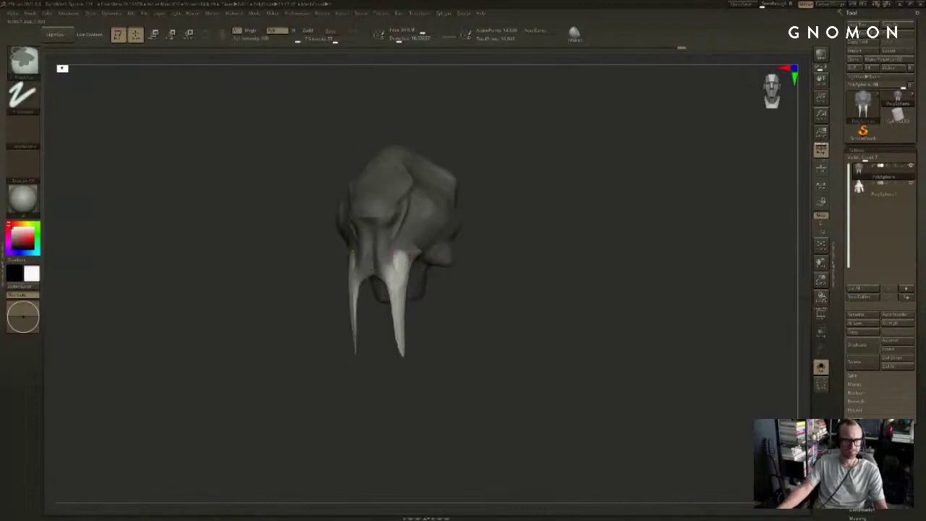
ctrl+click(382, 285)
shift+right_drag(364, 335, 417, 308)
ctrl+click(418, 306)
key(s)
ctrl+click(424, 294)
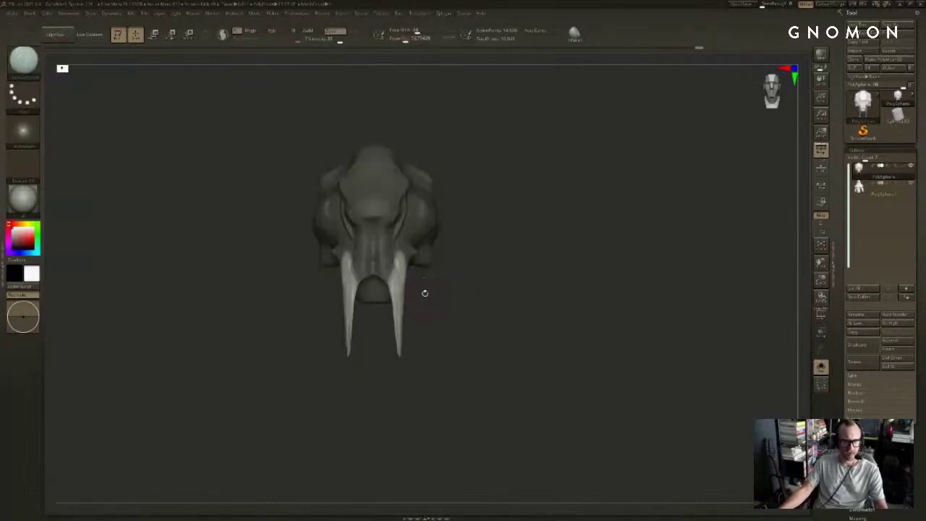
Step: Thicken the unmasked tusks with the Inflate brush and smooth them toward the tips
key(b)
key(i)
key(n)
key(s)
click(415, 304)
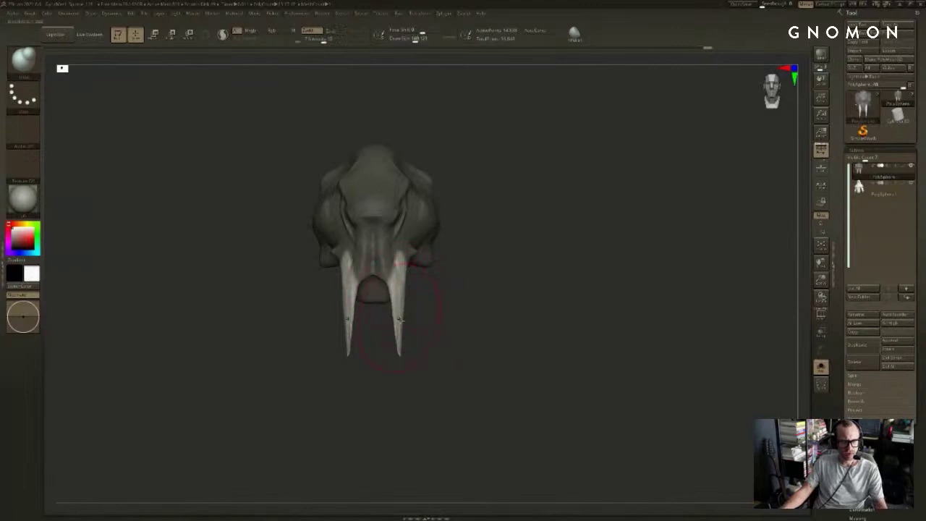
drag(400, 319, 398, 330)
right_drag(413, 306, 397, 308)
shift+drag(403, 321, 402, 316)
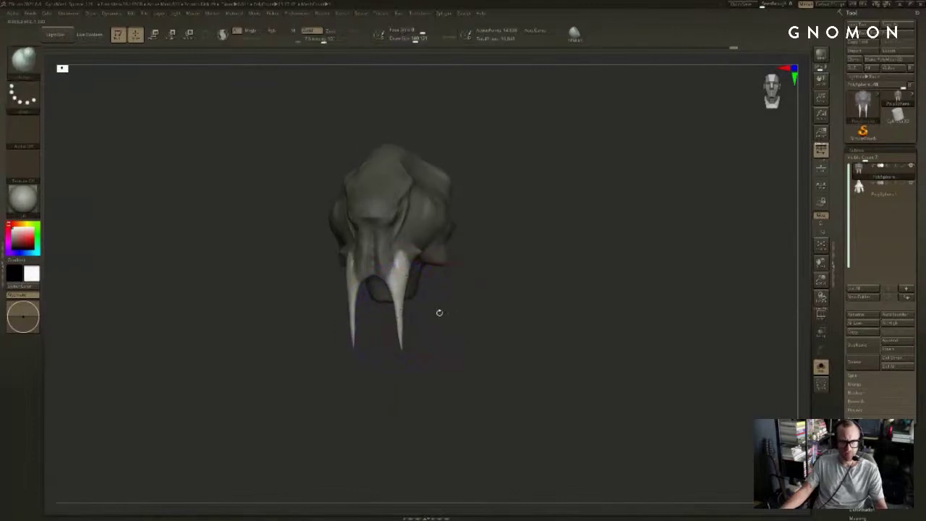
Step: Bring back the hooded body and sharpen the edges along the tusks with the DamStandard brush
mouse_move(439, 313)
right_down()
mouse_move(456, 306)
mouse_move(459, 319)
mouse_move(444, 315)
right_up()
key(shift+s)
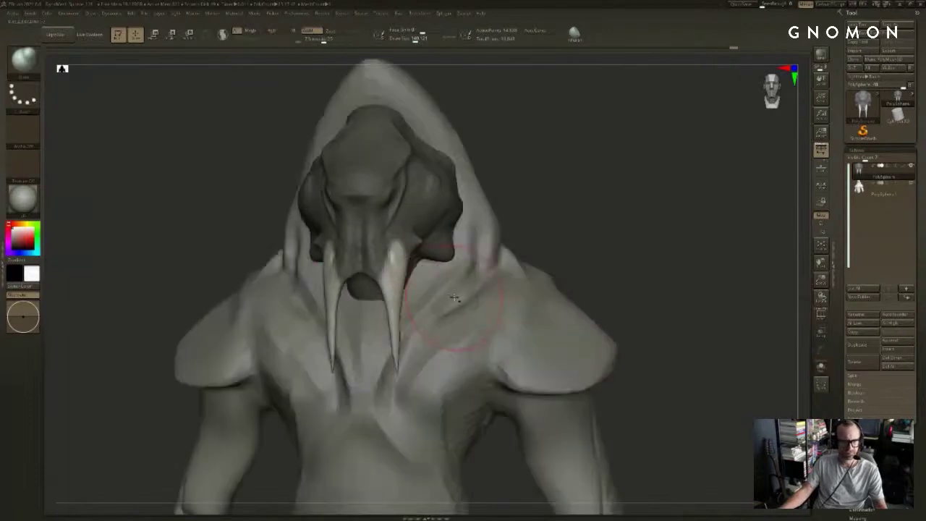
key(b)
key(d)
key(s)
key(s)
mouse_move(398, 261)
mouse_down()
mouse_move(388, 260)
mouse_move(404, 380)
mouse_up()
drag(567, 209, 484, 221)
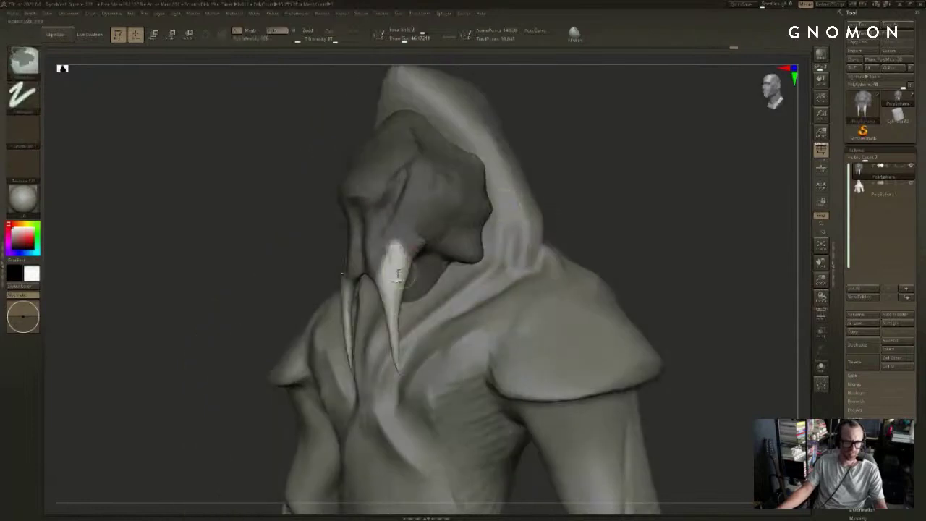
drag(403, 255, 397, 335)
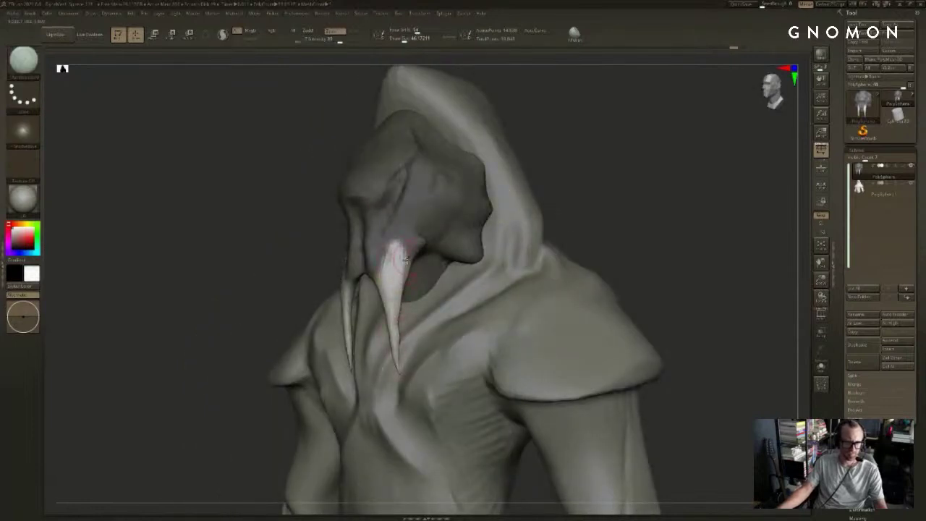
drag(609, 215, 542, 226)
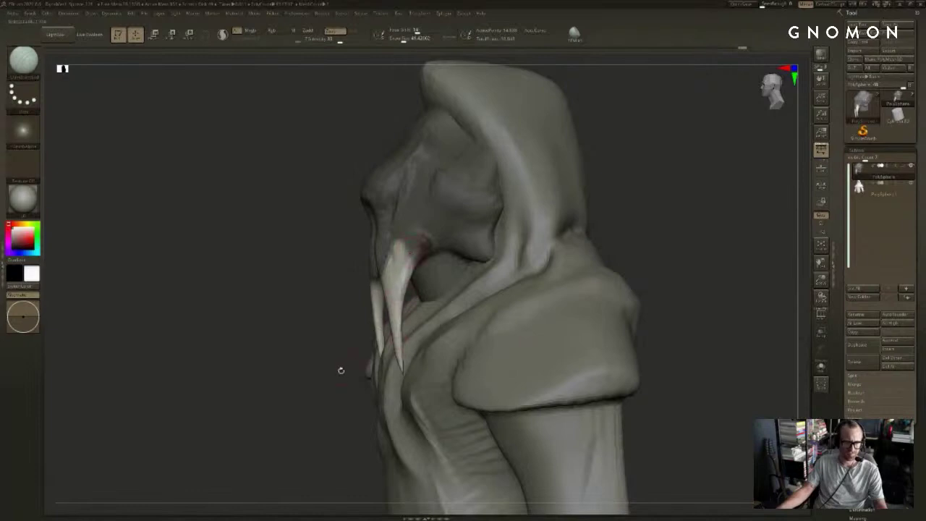
drag(340, 371, 362, 370)
Step: Isolate the skull again and nudge the tusk tips into shape with the Move brush
key(shift+s)
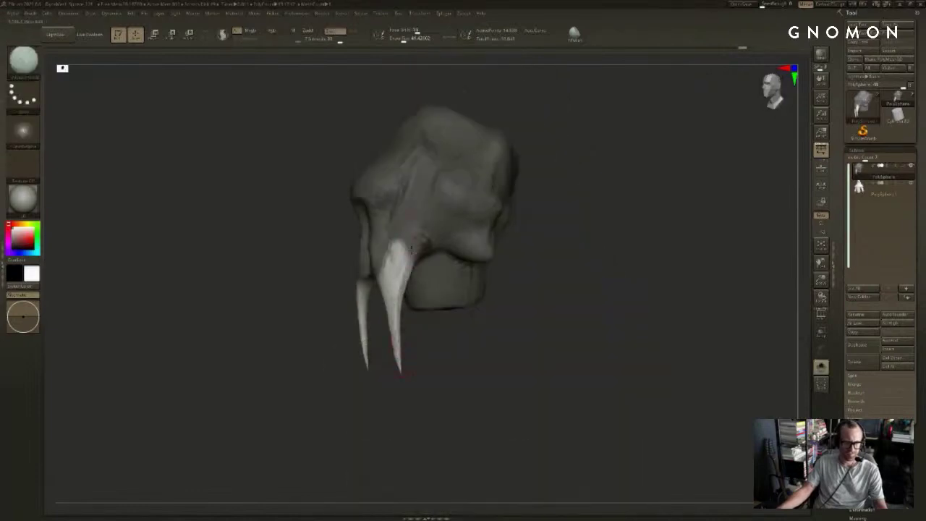
shift+drag(565, 264, 529, 305)
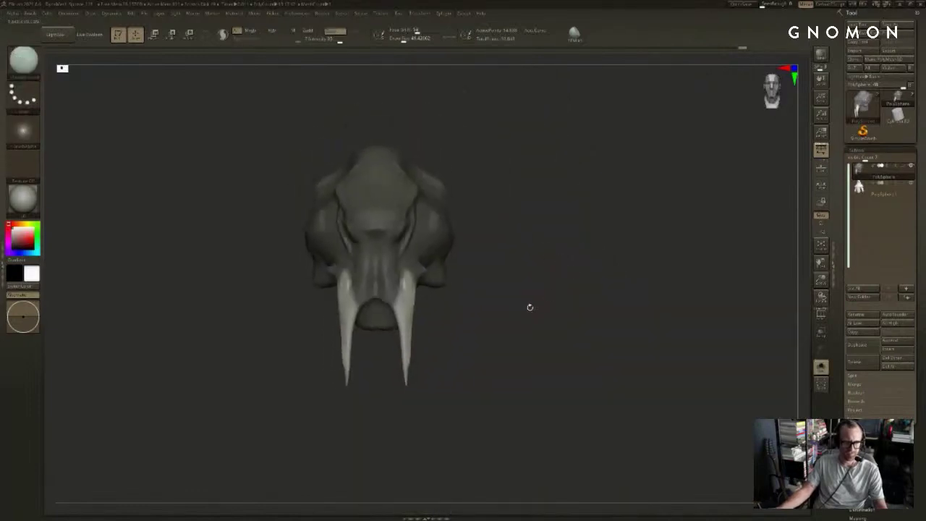
key(b)
key(m)
key(v)
key(s)
drag(411, 372, 405, 374)
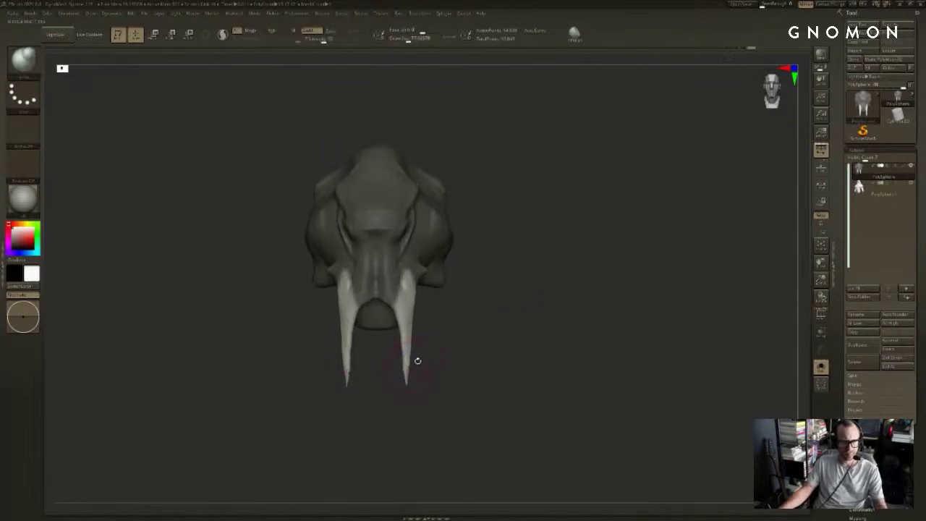
Step: Carve along the tusks with the DamStandard brush, undoing the unwanted smoothing stroke
drag(416, 311, 426, 324)
key(b)
key(d)
key(s)
key(s)
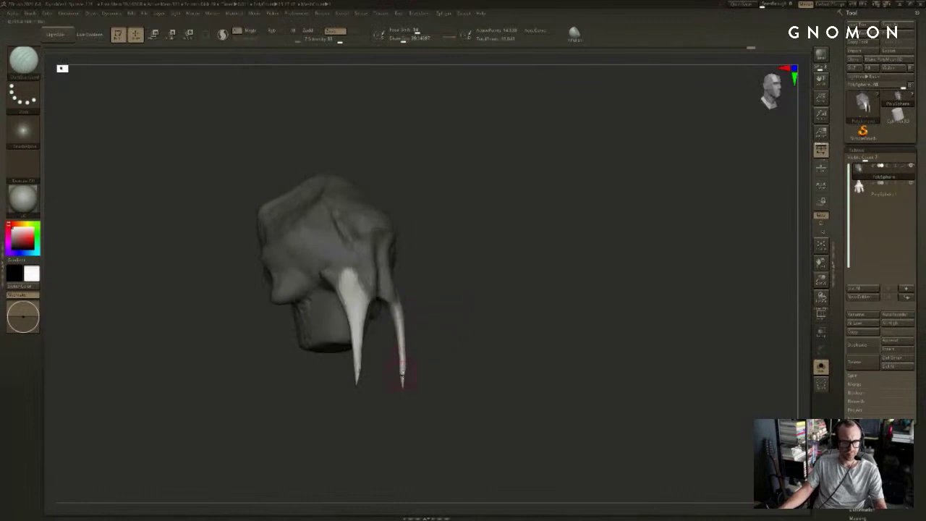
shift+drag(444, 281, 434, 289)
key(ctrl+z)
key(s)
drag(409, 356, 404, 290)
mouse_move(416, 338)
alt+mouse_down()
mouse_move(471, 347)
mouse_move(463, 340)
alt+mouse_up()
mouse_move(407, 217)
mouse_down()
mouse_move(404, 368)
mouse_move(406, 249)
mouse_up()
mouse_move(485, 257)
alt+mouse_down()
mouse_move(496, 379)
mouse_move(562, 296)
mouse_move(621, 310)
mouse_move(602, 282)
alt+mouse_up()
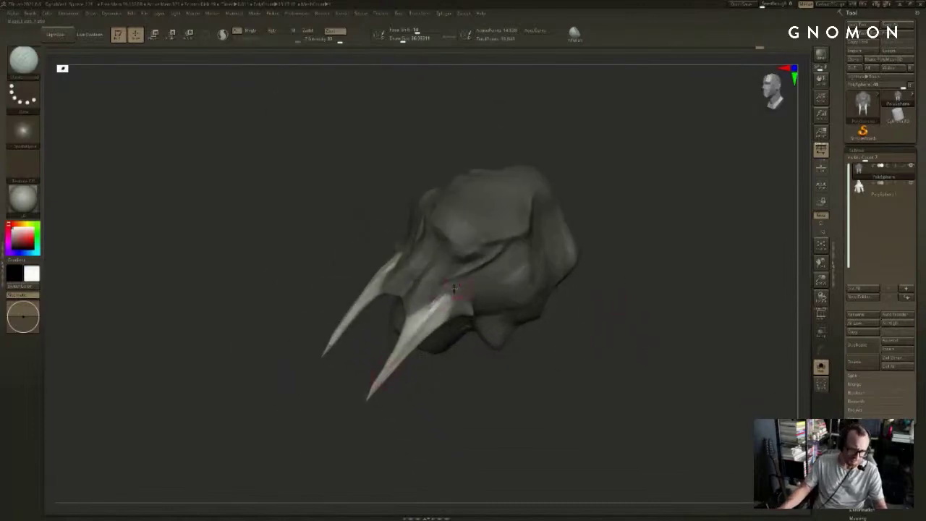
Step: Invert the mask to protect the tusks and reshape the nose bridge's side profile with the Move brush
mouse_move(479, 351)
mouse_down()
mouse_move(467, 389)
mouse_move(460, 381)
mouse_up()
ctrl+click(461, 379)
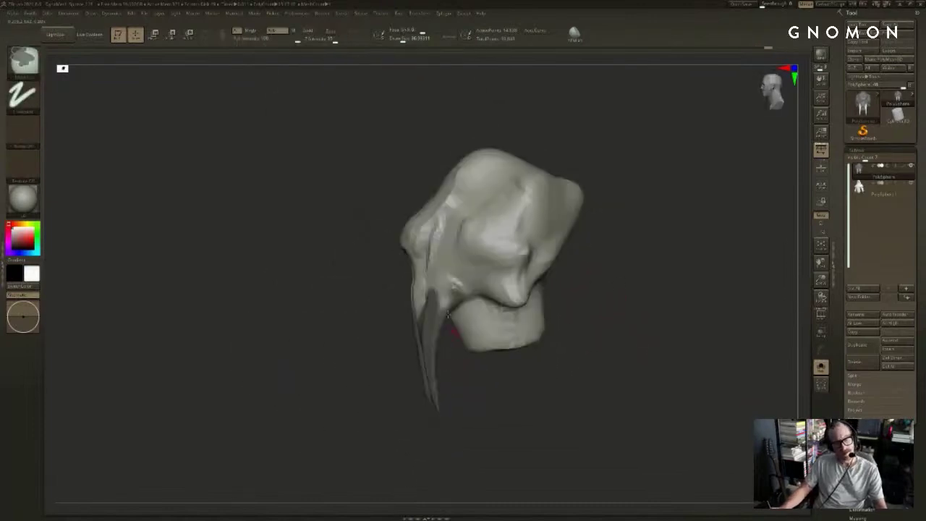
key(bracketright)
key(bracketright)
ctrl+click(456, 337)
key(b)
key(m)
key(v)
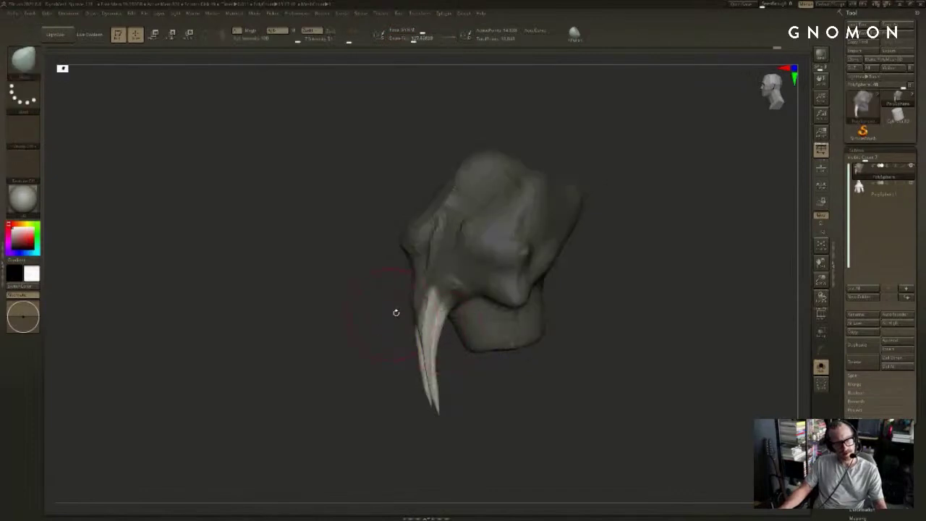
ctrl+click(397, 310)
alt+drag(400, 263, 405, 285)
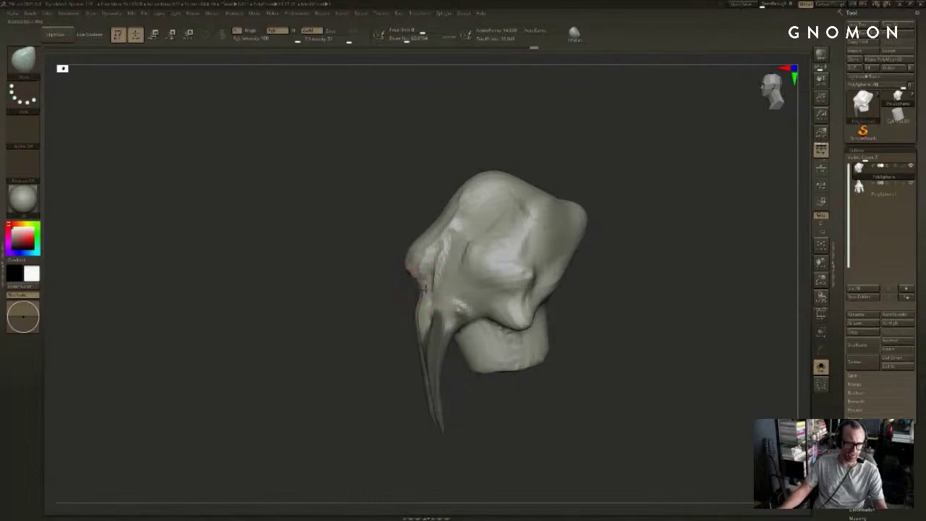
drag(396, 309, 423, 310)
mouse_move(408, 386)
mouse_down()
mouse_move(397, 405)
mouse_move(389, 383)
mouse_up()
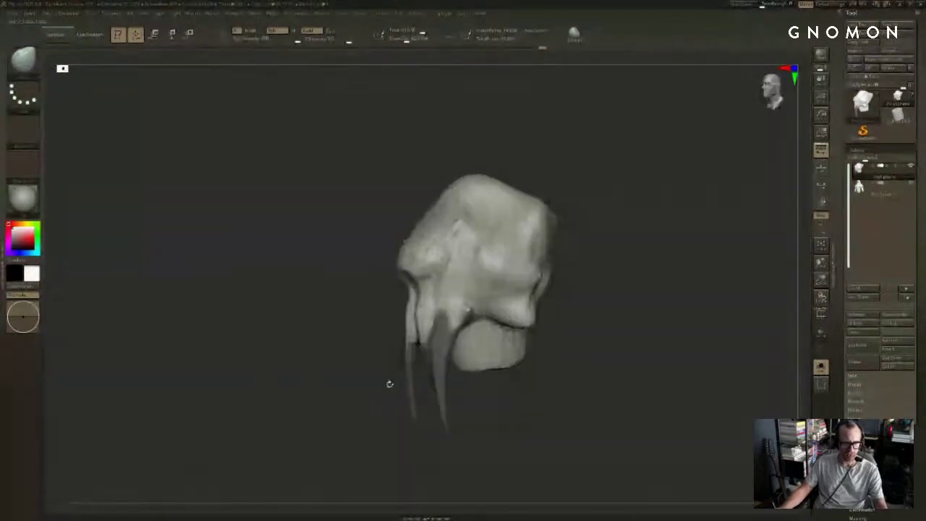
Step: Smooth and define the sockets around the tusk roots with the DamStandard brush
mouse_move(450, 313)
shift+mouse_down()
mouse_move(460, 319)
mouse_move(470, 310)
shift+mouse_up()
mouse_move(373, 393)
mouse_down()
mouse_move(361, 392)
mouse_move(402, 391)
mouse_up()
drag(341, 407, 369, 406)
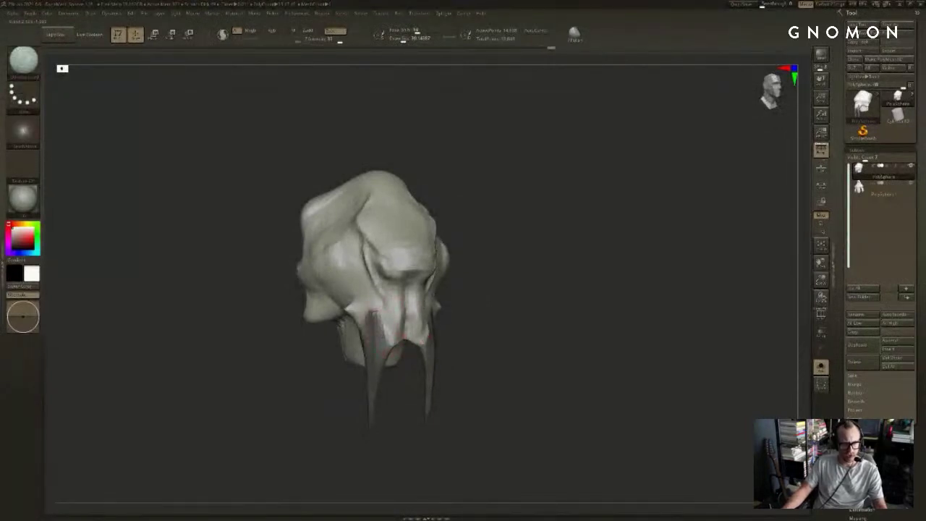
right_drag(356, 319, 365, 319)
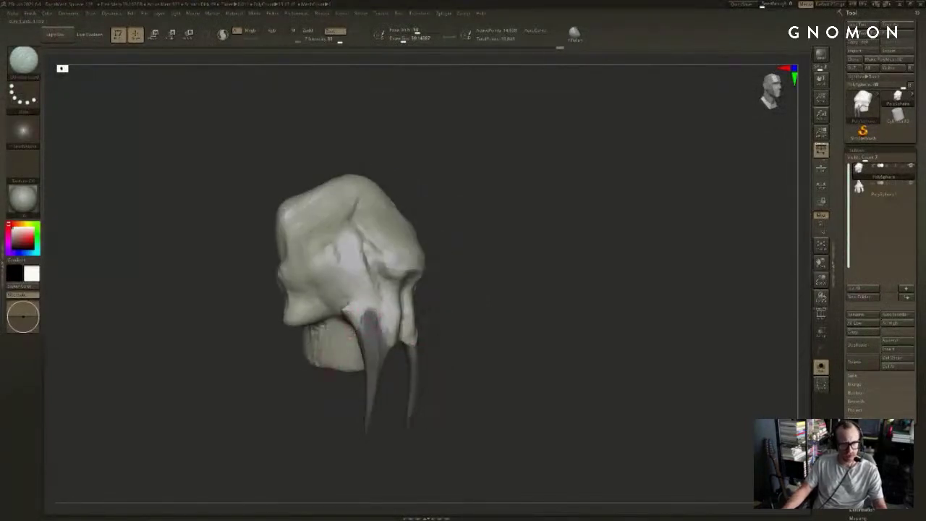
drag(492, 310, 419, 308)
drag(542, 306, 450, 365)
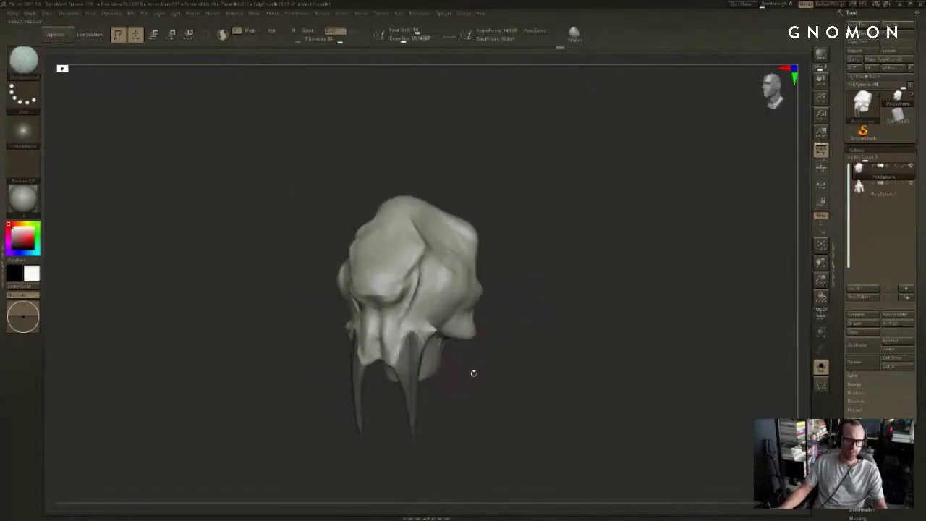
Step: Turn the skull to the front and clear the mask from its tusks
right_drag(474, 373, 465, 363)
shift+drag(514, 352, 502, 341)
ctrl+click(496, 339)
ctrl+click(490, 339)
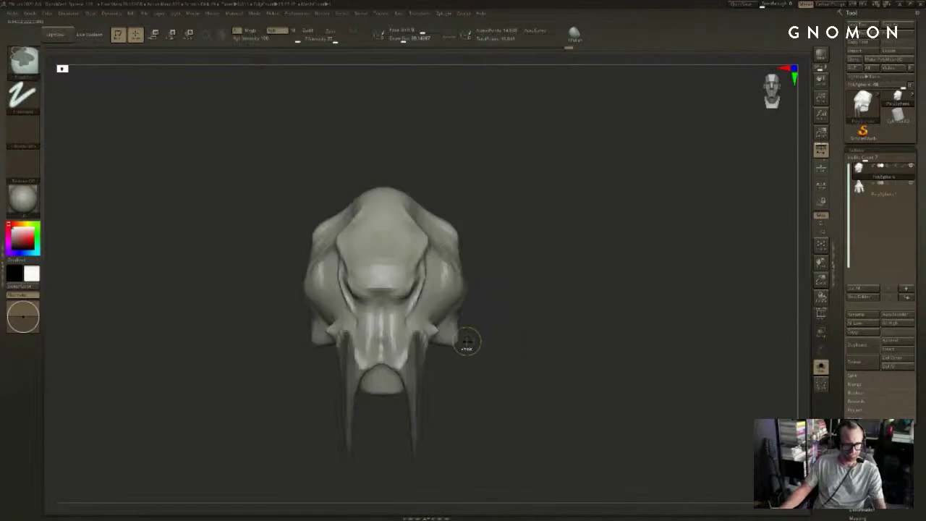
mouse_move(474, 345)
mouse_down()
mouse_move(389, 344)
mouse_move(389, 432)
mouse_move(442, 378)
mouse_move(446, 358)
mouse_move(362, 293)
mouse_move(405, 282)
mouse_move(399, 307)
mouse_move(429, 256)
mouse_up()
Step: Build up the underside of the upper jaw between the tusks and define it with the DamStandard brush
key(s)
click(358, 337)
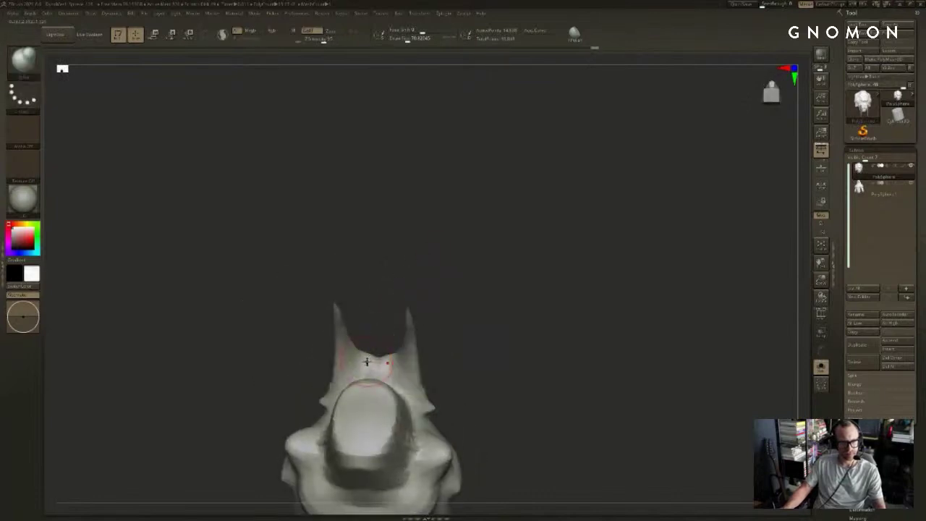
drag(367, 317, 378, 350)
drag(367, 304, 382, 297)
key(b)
key(d)
key(s)
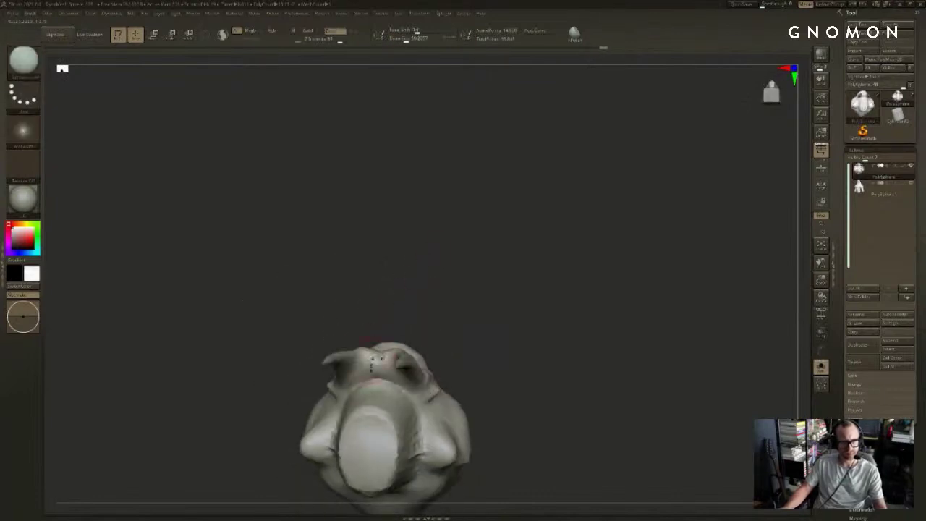
mouse_move(439, 214)
mouse_down()
mouse_move(502, 355)
mouse_move(480, 340)
mouse_up()
Step: Adjust the upper jaw's edge between the tusks with the Move brush and smooth it
key(b)
key(m)
key(v)
key(s)
mouse_move(382, 346)
shift+mouse_down()
mouse_move(374, 337)
mouse_move(378, 345)
shift+mouse_up()
key(s)
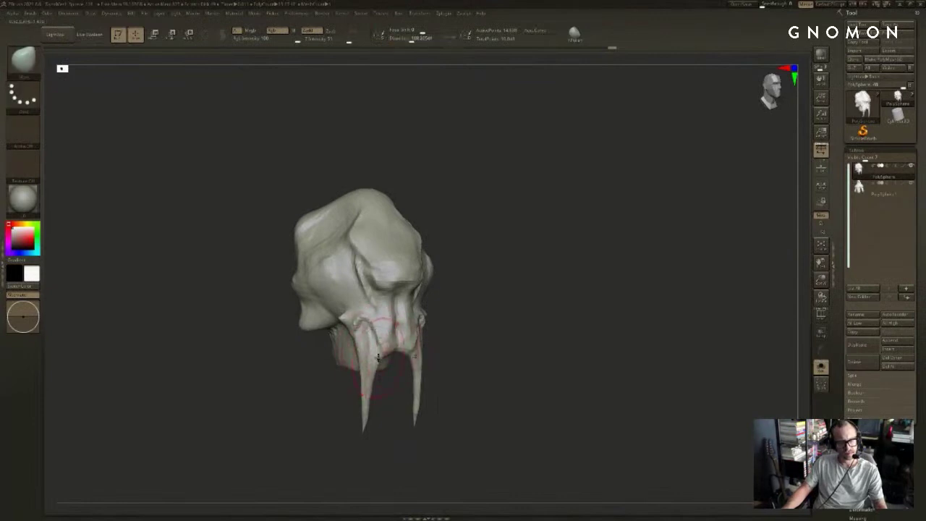
Step: Try to pull out the tusk tips with the SnakeHook brush
key(b)
key(s)
key(h)
key(s)
drag(350, 426, 387, 416)
drag(354, 430, 325, 489)
mouse_move(466, 403)
shift+mouse_down()
mouse_move(434, 395)
mouse_move(470, 384)
mouse_move(343, 438)
mouse_move(340, 426)
mouse_move(420, 413)
mouse_move(425, 393)
shift+mouse_up()
key(ctrl+z)
Step: Bring the hooded body back into view, then pull and smooth the tusk tips from the front with the SnakeHook brush
key(alt+shift+s)
mouse_move(585, 265)
shift+mouse_down()
mouse_move(631, 243)
mouse_move(547, 265)
shift+mouse_up()
alt+drag(605, 236, 643, 215)
key(bracketleft)
key(bracketleft)
key(bracketleft)
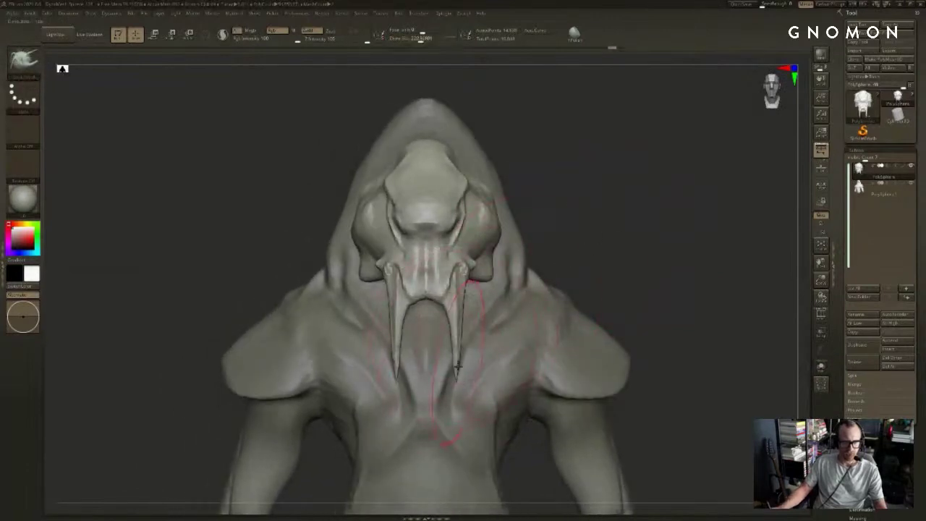
drag(457, 366, 457, 371)
shift+drag(463, 311, 460, 357)
Step: Thin the tusks from the front and curve their lower halves with a smaller SnakeHook brush, smoothing their length
key(bracketleft)
key(bracketleft)
key(s)
drag(457, 370, 457, 363)
shift+drag(463, 304, 462, 366)
key(s)
drag(596, 243, 577, 244)
key(s)
drag(478, 349, 473, 349)
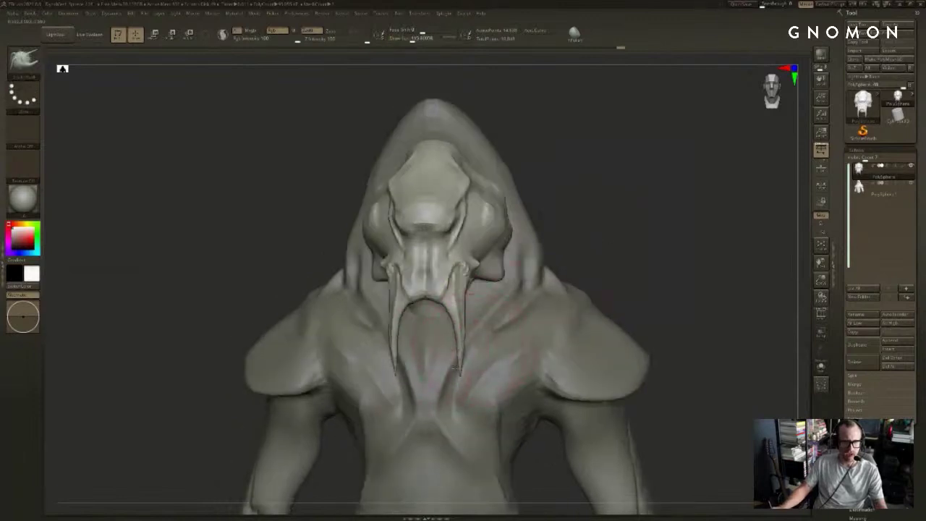
Step: Bow the tusks' upper sections outward from a three-quarter view and smooth them toward the tips
shift+drag(572, 254, 549, 259)
key(s)
mouse_move(411, 364)
mouse_down()
mouse_move(385, 339)
mouse_move(390, 350)
mouse_up()
key(s)
key(s)
mouse_move(544, 244)
mouse_down()
mouse_move(590, 239)
mouse_move(610, 248)
mouse_move(587, 250)
mouse_up()
key(s)
drag(530, 279, 532, 279)
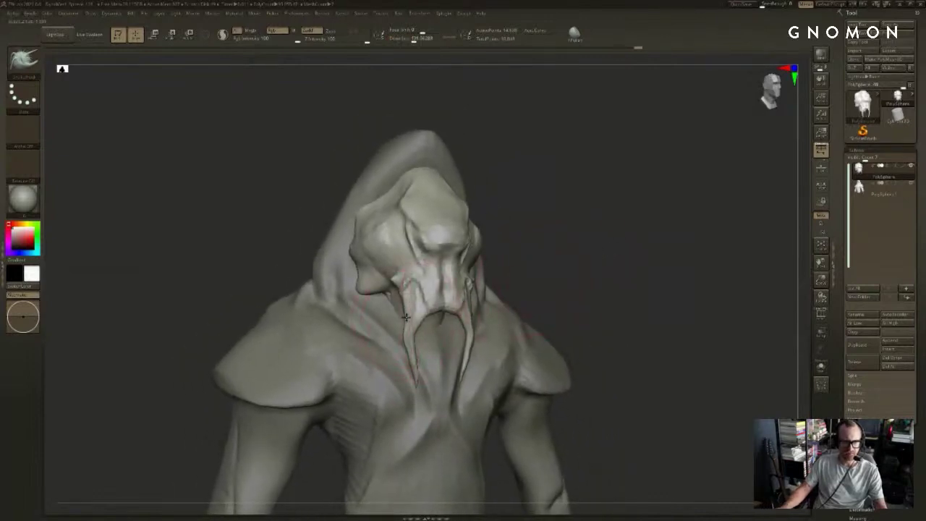
drag(410, 318, 404, 319)
shift+drag(412, 353, 414, 342)
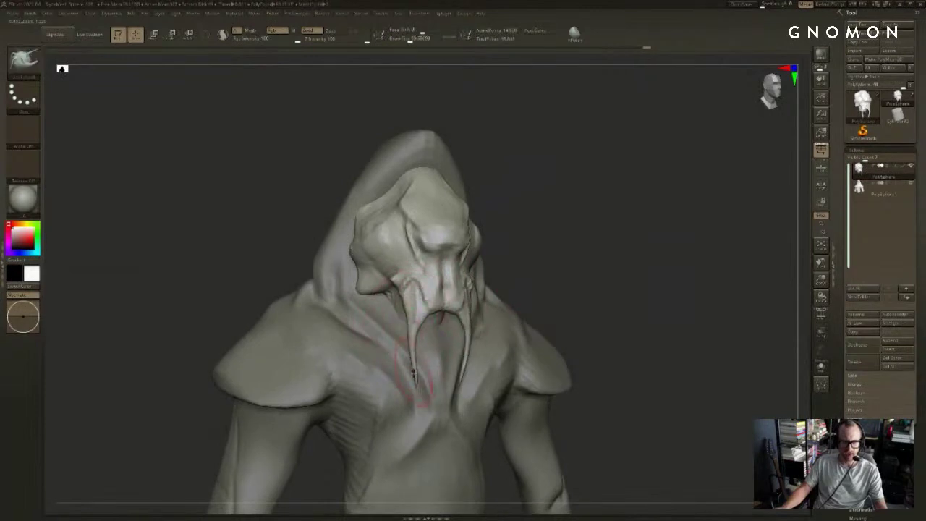
Step: Smooth the tusk roots and nudge the tusk tips inward with a larger SnakeHook brush
shift+drag(559, 261, 566, 265)
shift+drag(474, 318, 491, 286)
drag(664, 232, 624, 233)
key(])
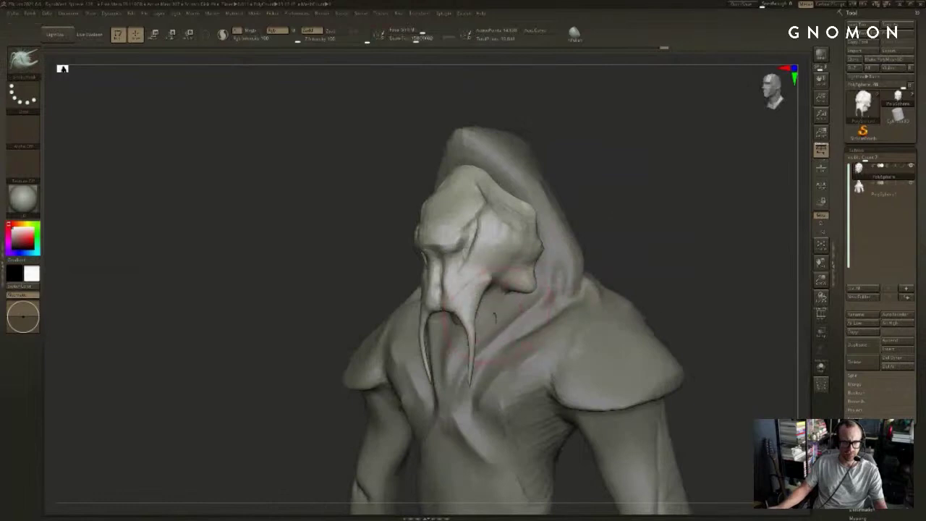
drag(470, 374, 467, 368)
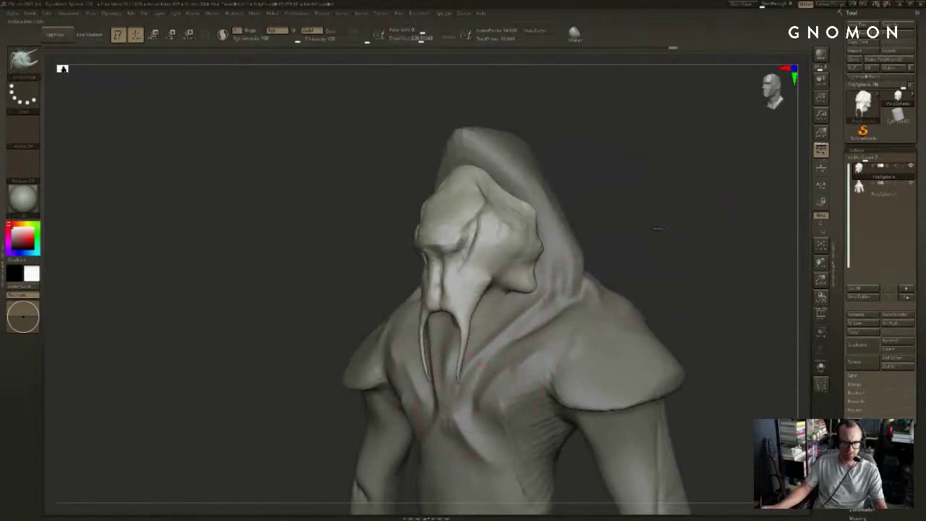
Step: Undo the last tusk stroke and adjust the tusk tips in profile with a smaller SnakeHook brush
drag(657, 225, 616, 227)
mouse_move(461, 357)
mouse_down()
mouse_move(409, 388)
mouse_move(421, 385)
mouse_up()
key(ctrl+z)
key([)
key([)
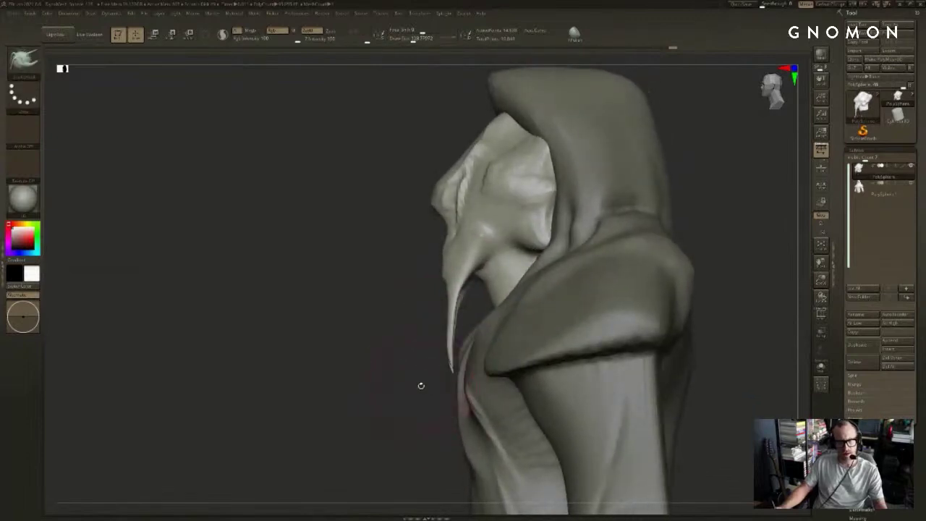
right_drag(421, 385, 445, 372)
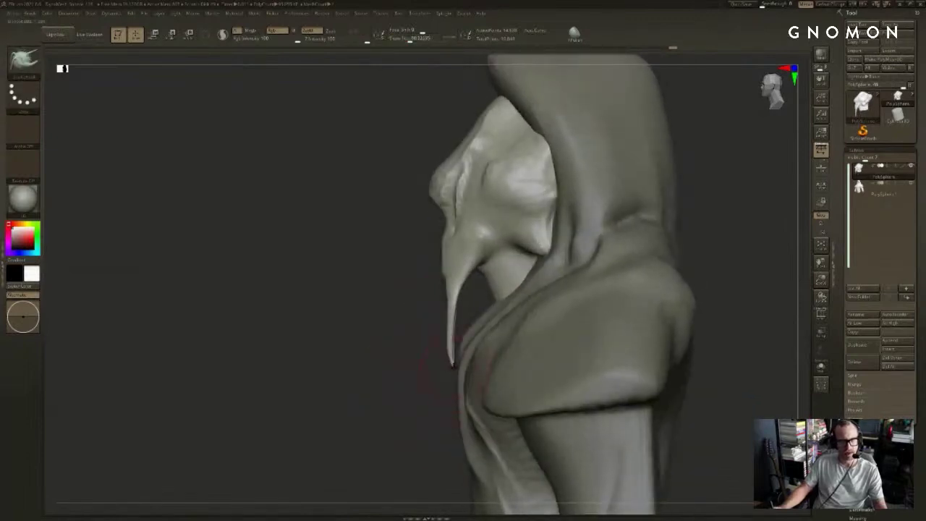
key([)
mouse_move(448, 368)
mouse_down()
mouse_move(447, 359)
mouse_move(435, 364)
mouse_move(579, 311)
mouse_move(623, 253)
mouse_up()
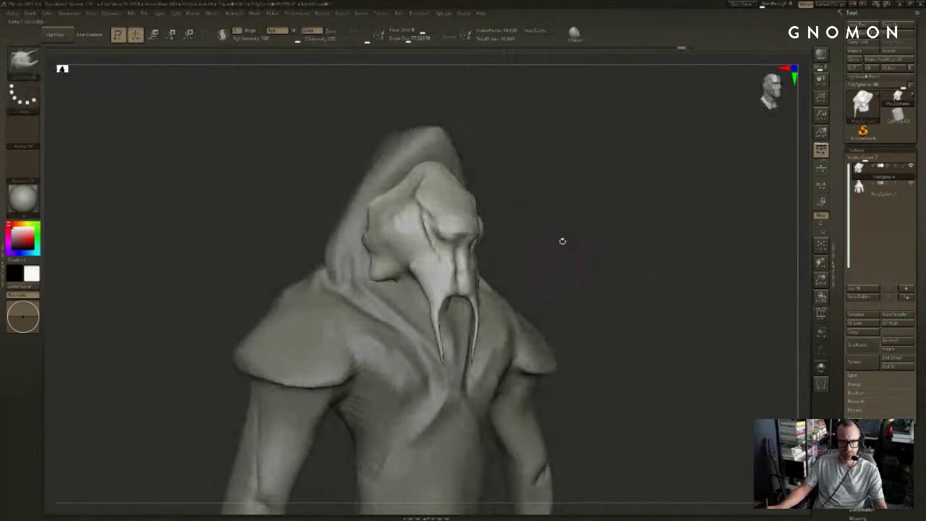
Step: Carve lines up the forehead and down from the brow to the nose bridge with the DamStandard brush
alt+drag(562, 241, 538, 283)
key(b)
key(d)
key(s)
mouse_move(595, 174)
alt+mouse_down()
mouse_move(605, 254)
mouse_move(586, 254)
alt+mouse_up()
drag(487, 253, 471, 188)
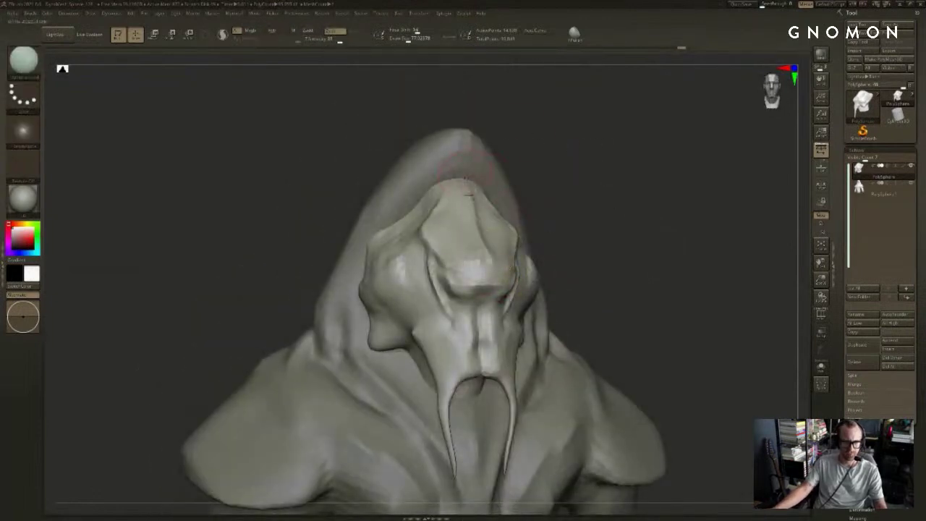
key(ctrl+z)
drag(479, 238, 468, 204)
drag(470, 265, 478, 306)
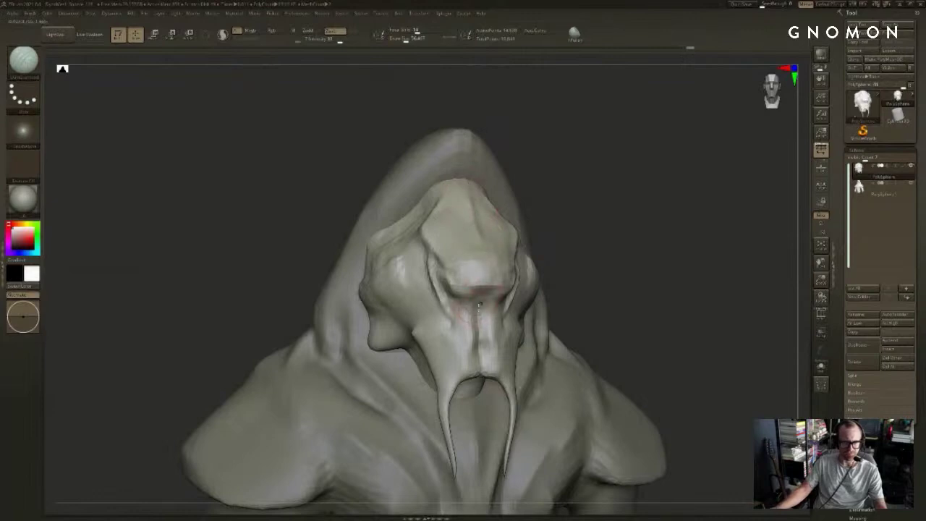
Step: Sharpen the brow's centre and the lower corners of the upper jaw from the front with DamStandard strokes
alt+drag(615, 265, 616, 218)
drag(615, 219, 578, 242)
key(1)
key(s)
click(474, 268)
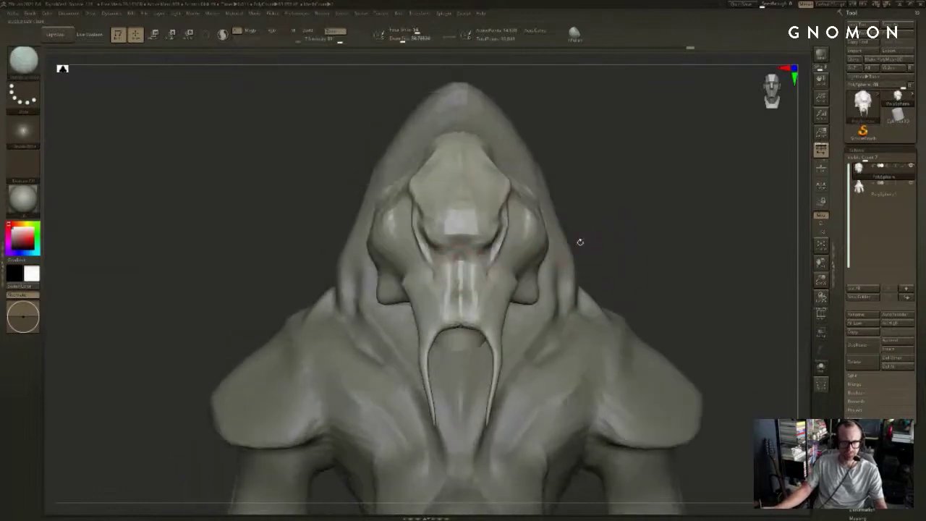
key(s)
click(495, 329)
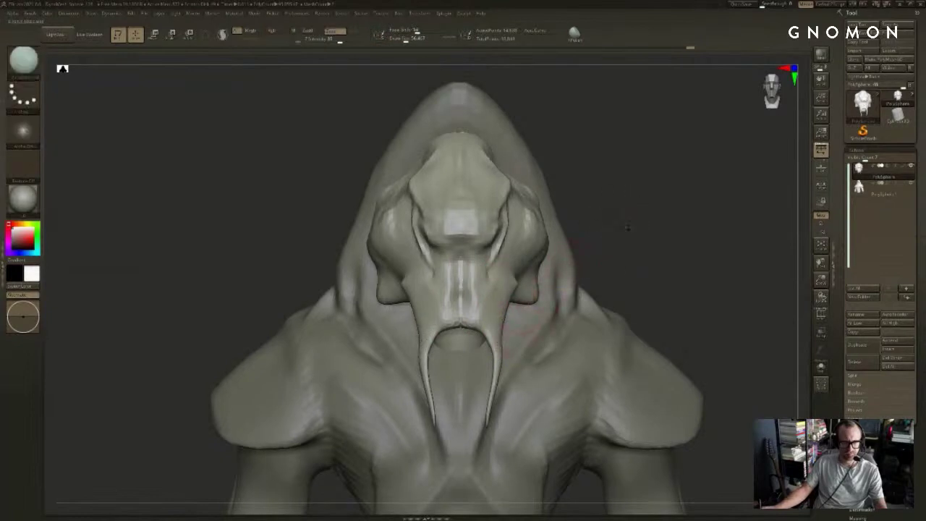
Step: Carve the cheek edge above each tusk root with the DamStandard brush and smooth the transition
drag(627, 227, 614, 229)
key(s)
click(494, 310)
drag(496, 310, 507, 288)
drag(623, 253, 589, 251)
shift+drag(508, 286, 497, 309)
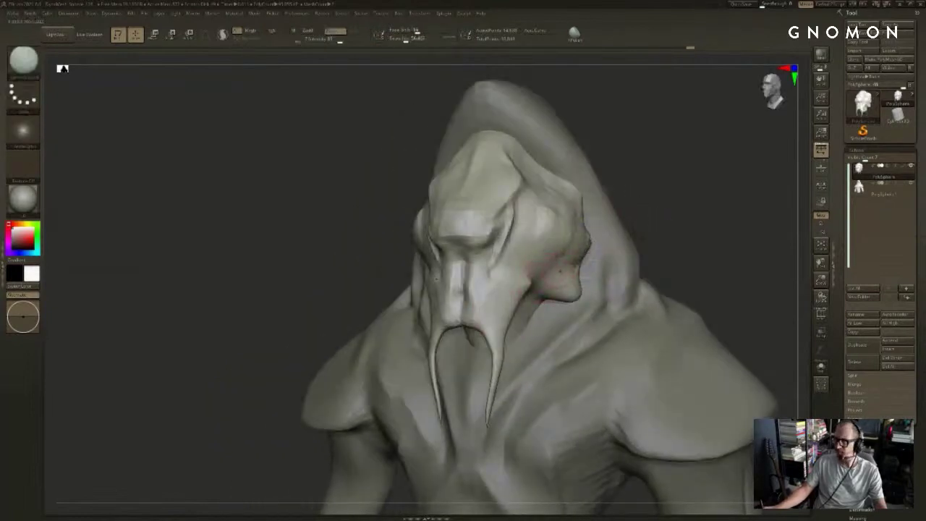
drag(707, 211, 697, 207)
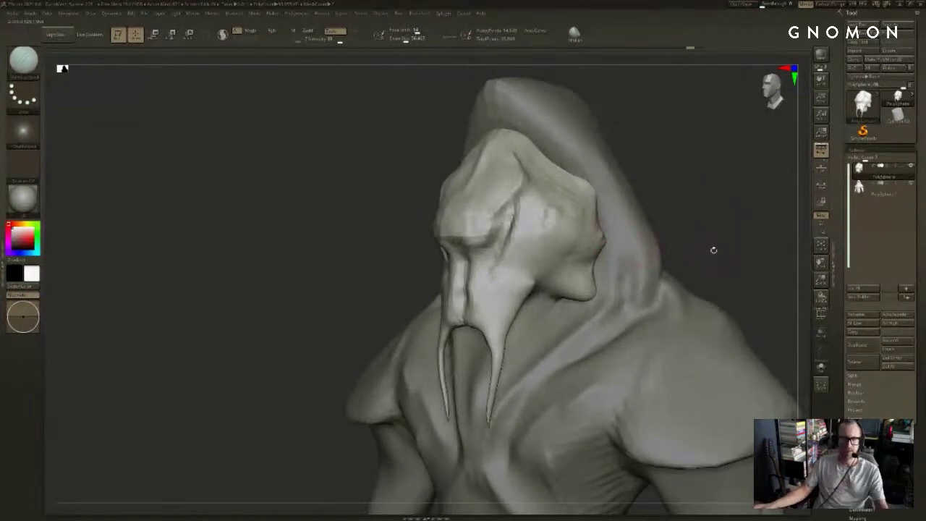
Step: Build up the neck below the skull with the ClayBuildup brush
mouse_move(700, 217)
mouse_down()
mouse_move(727, 213)
mouse_move(600, 232)
mouse_up()
key(b)
key(c)
key(b)
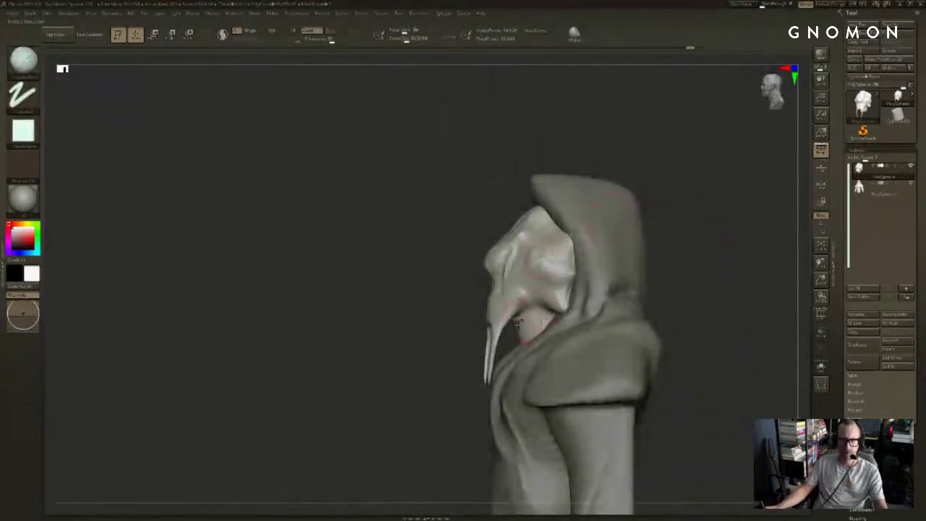
drag(507, 342, 537, 323)
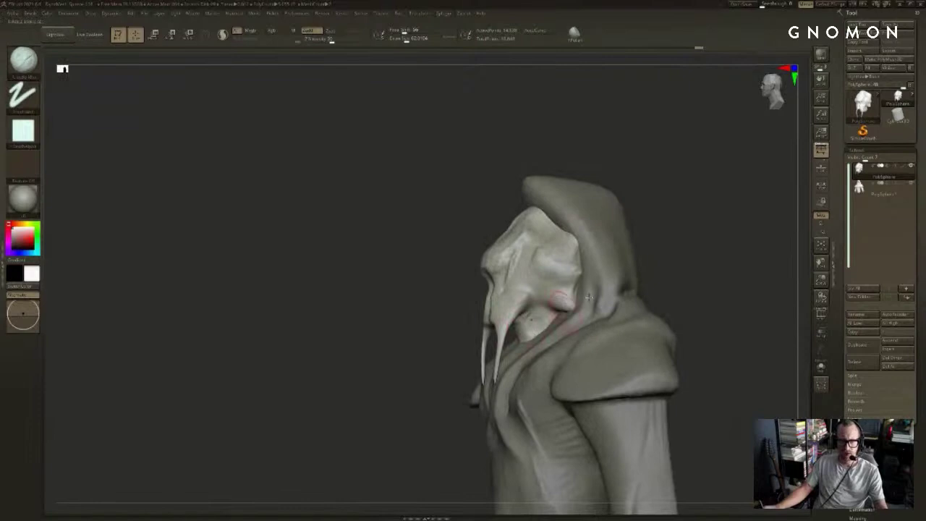
mouse_move(651, 269)
shift+mouse_down()
mouse_move(689, 265)
mouse_move(536, 278)
shift+mouse_up()
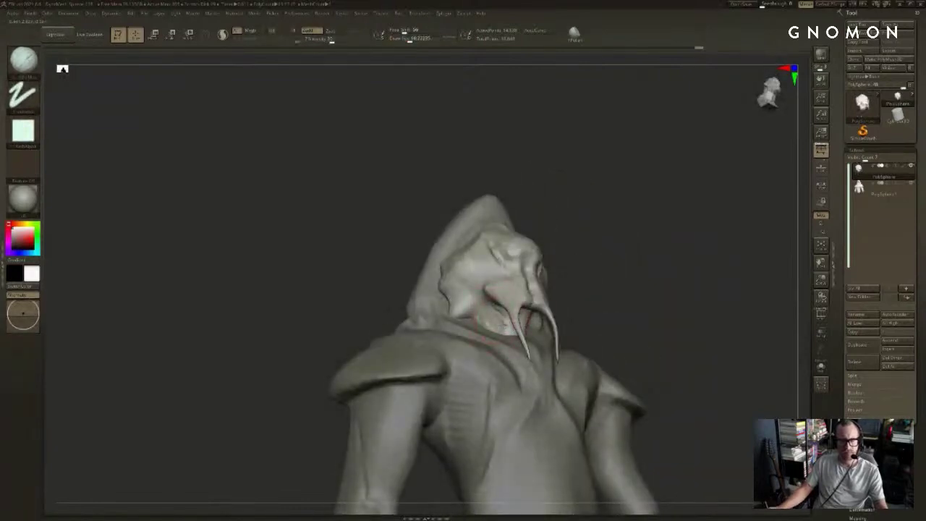
Step: Isolate the skull and add ClayBuildup strokes down the side of its neck and beneath the jaw
key(alt+s)
drag(463, 364, 458, 402)
key(s)
click(496, 324)
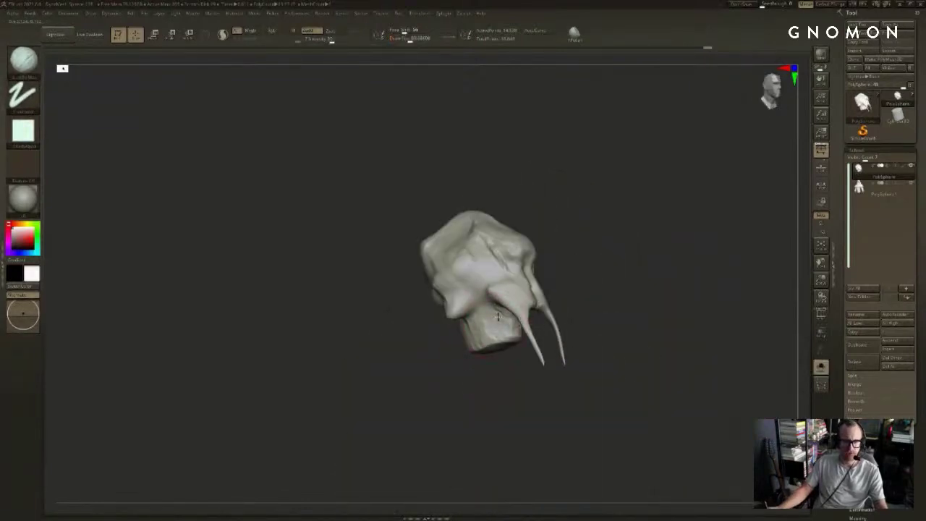
mouse_move(737, 266)
mouse_down()
mouse_move(575, 308)
mouse_move(589, 279)
mouse_up()
key(b)
key(c)
key(b)
key(bracketleft)
key(bracketleft)
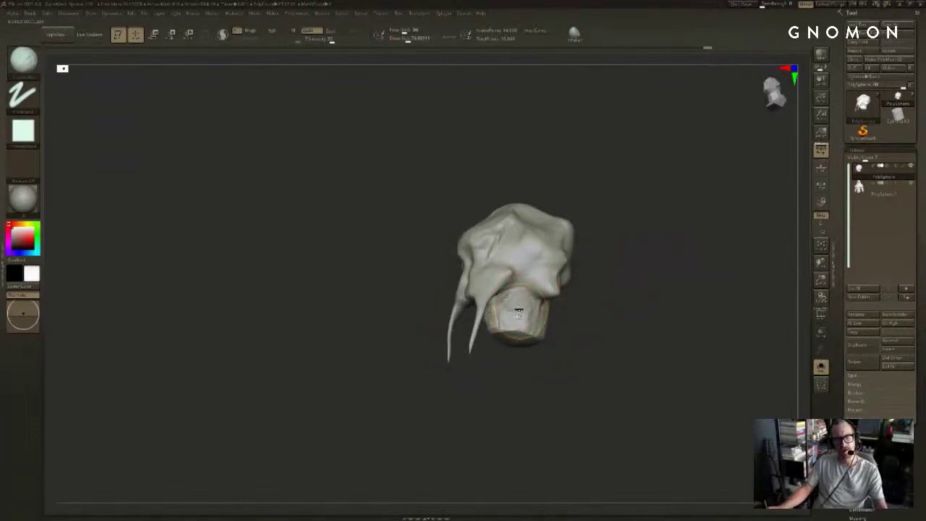
mouse_move(532, 349)
mouse_down()
mouse_move(530, 357)
mouse_move(529, 322)
mouse_move(560, 338)
mouse_move(592, 302)
mouse_move(520, 278)
mouse_up()
drag(462, 390, 477, 347)
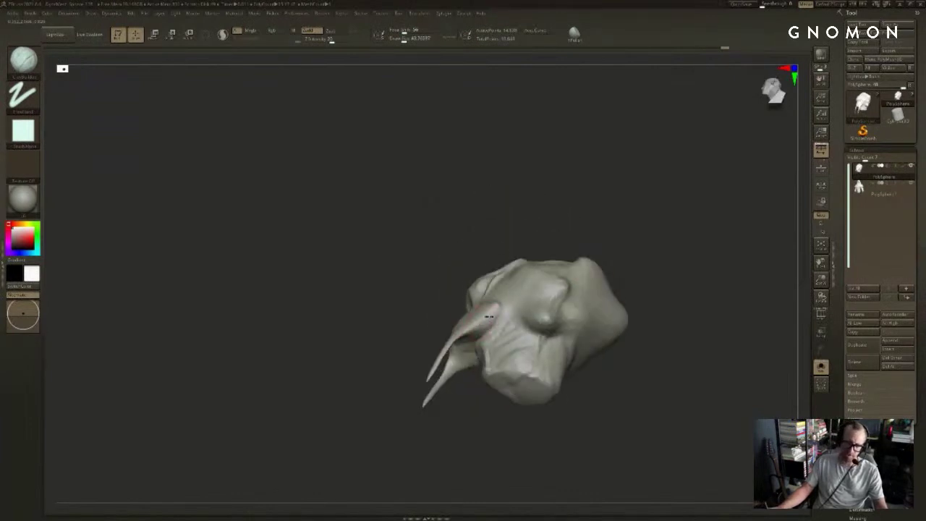
Step: Build up the jaw corner behind the tusk root with the ClayBuildup brush and smooth it
right_drag(505, 313, 476, 307)
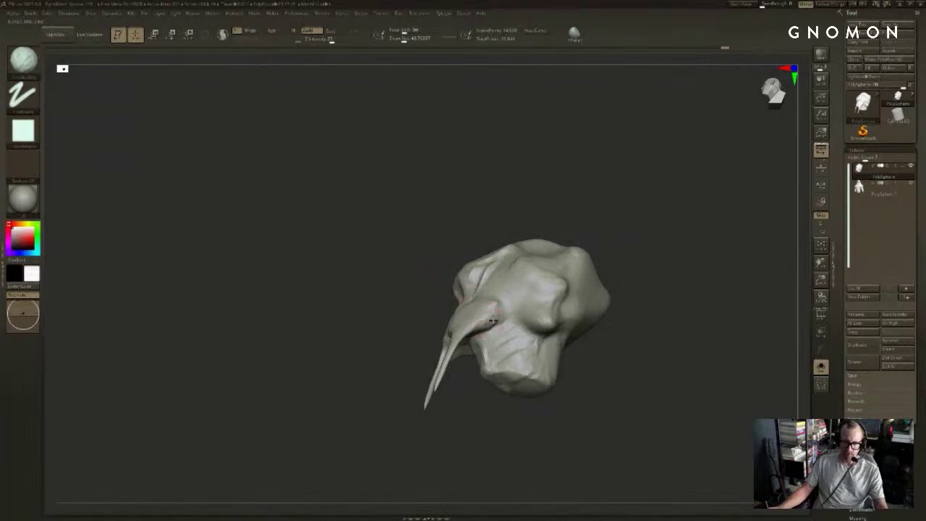
key(bracketright)
key(bracketright)
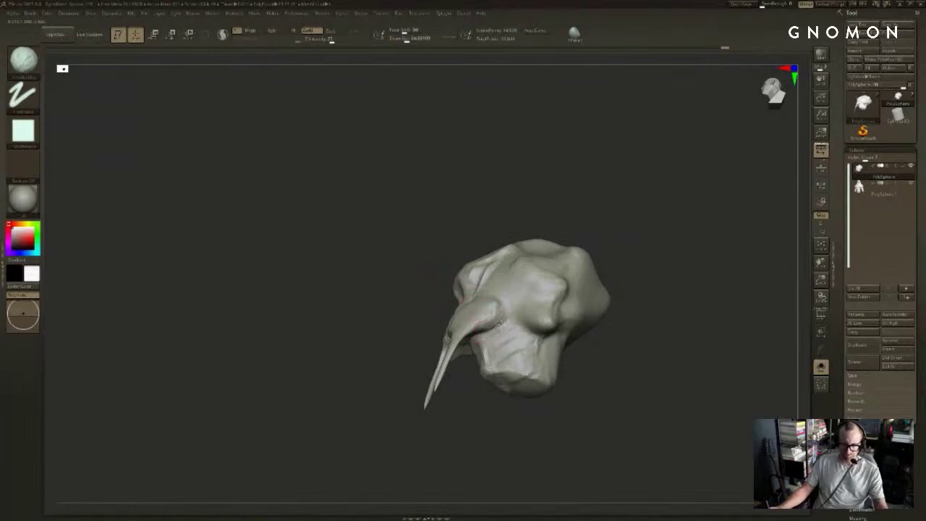
drag(459, 388, 479, 400)
mouse_move(481, 375)
shift+mouse_down()
mouse_move(528, 343)
mouse_move(461, 385)
shift+mouse_up()
key(bracketleft)
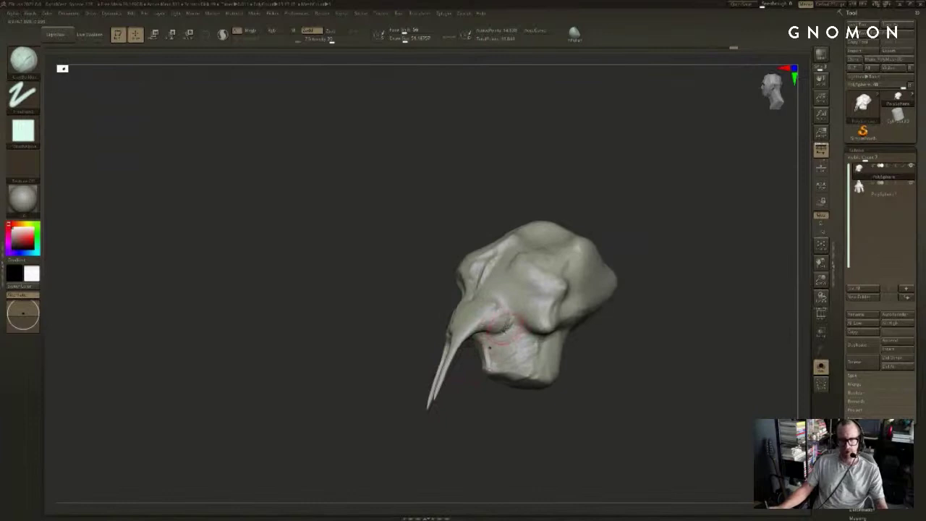
Step: Fill out the underside between the jaw corner and the neck with ClayBuildup strokes, then soften it
right_drag(459, 394, 488, 372)
mouse_move(472, 377)
mouse_down()
mouse_move(465, 388)
mouse_move(474, 390)
mouse_up()
shift+drag(486, 340, 490, 353)
drag(463, 383, 481, 373)
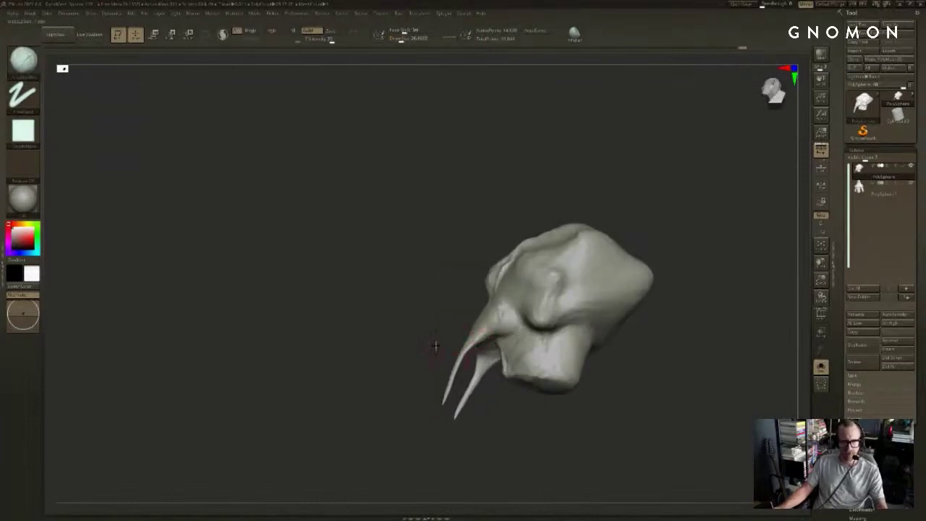
mouse_move(435, 345)
mouse_down()
mouse_move(457, 327)
mouse_move(496, 352)
mouse_move(439, 356)
mouse_move(433, 339)
mouse_up()
key(bracketright)
shift+drag(488, 360, 494, 353)
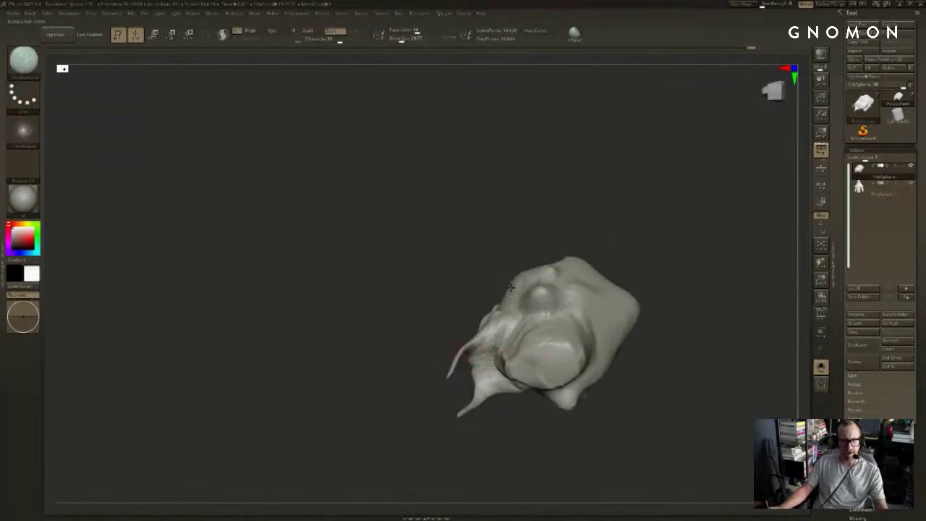
Step: Define the jaw corner and the lower edge of the cheek with DamStandard creases
mouse_move(509, 225)
mouse_down()
mouse_move(449, 314)
mouse_move(455, 305)
mouse_up()
drag(513, 330, 515, 340)
drag(409, 295, 449, 297)
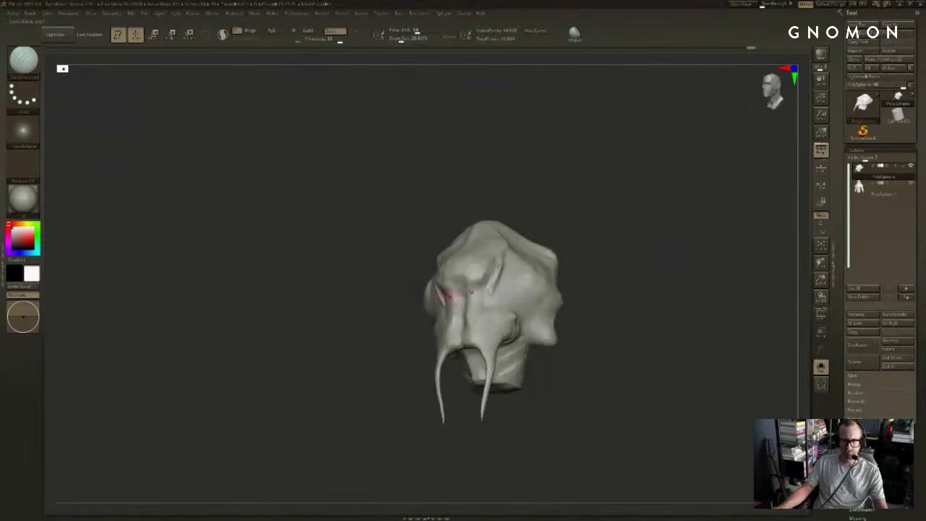
drag(555, 254, 669, 281)
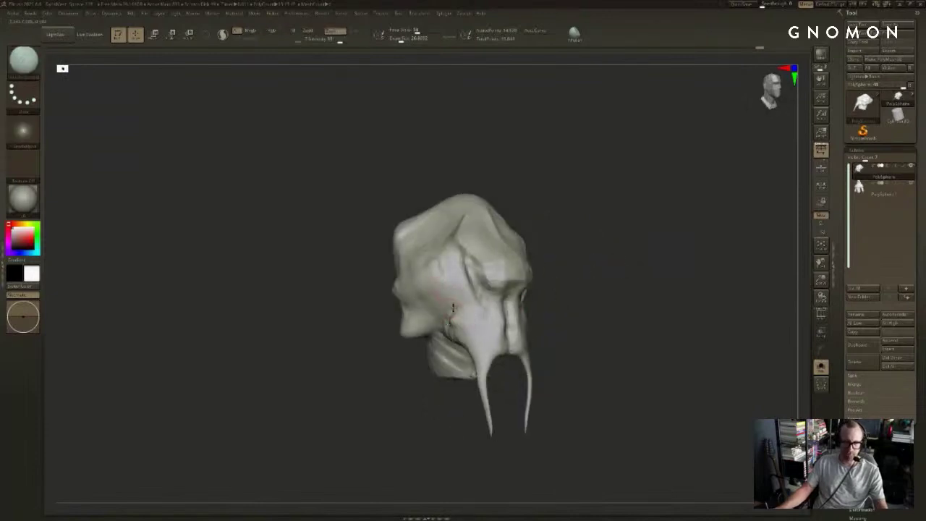
drag(454, 308, 458, 301)
drag(669, 262, 572, 269)
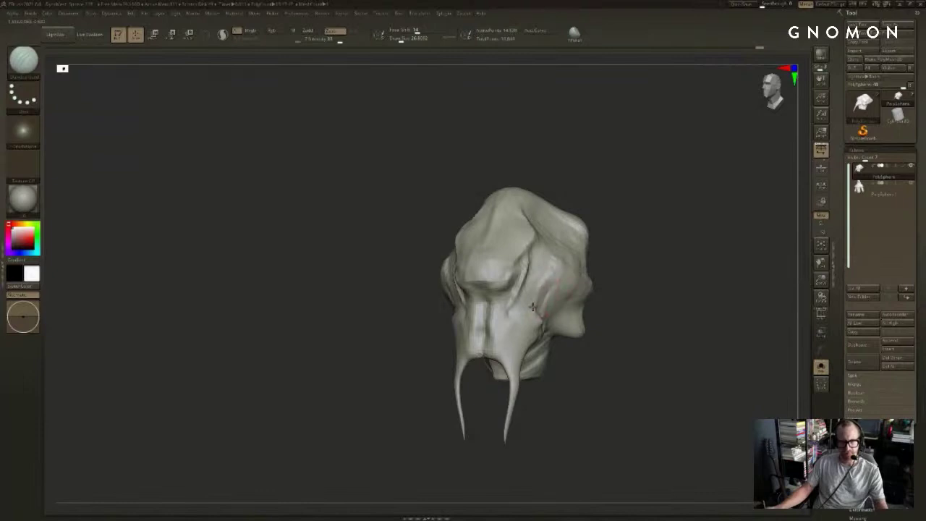
Step: Carve an arched crease around the cheek hollow and continue creases along the upper jaw toward the tusks
mouse_move(534, 298)
mouse_down()
mouse_move(572, 279)
mouse_move(542, 287)
mouse_move(535, 321)
mouse_move(557, 275)
mouse_up()
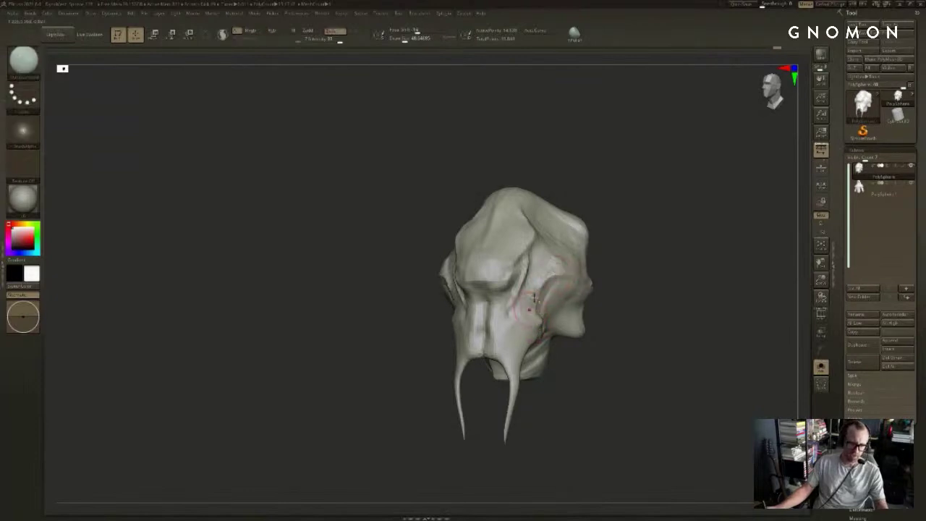
mouse_move(529, 309)
mouse_down()
mouse_move(514, 342)
mouse_move(530, 331)
mouse_move(515, 349)
mouse_up()
key(s)
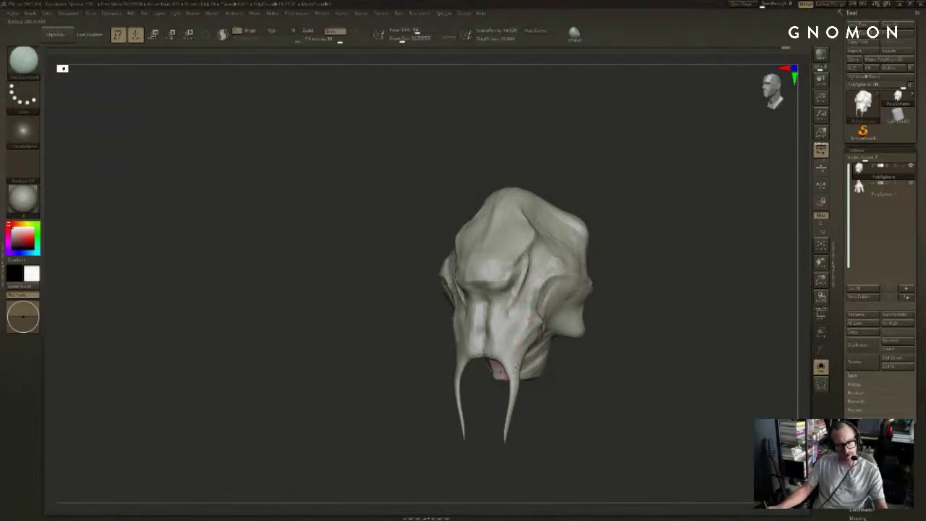
drag(548, 378, 622, 377)
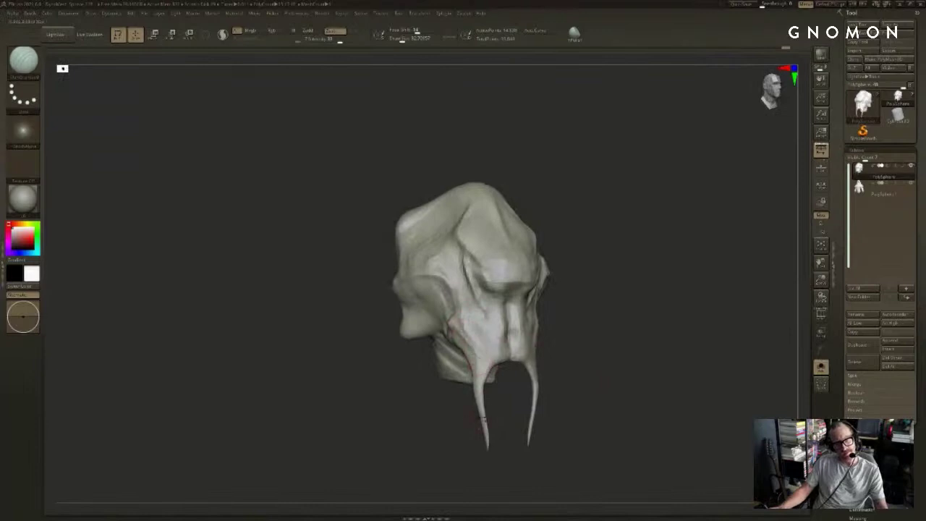
drag(483, 420, 473, 334)
drag(661, 291, 587, 298)
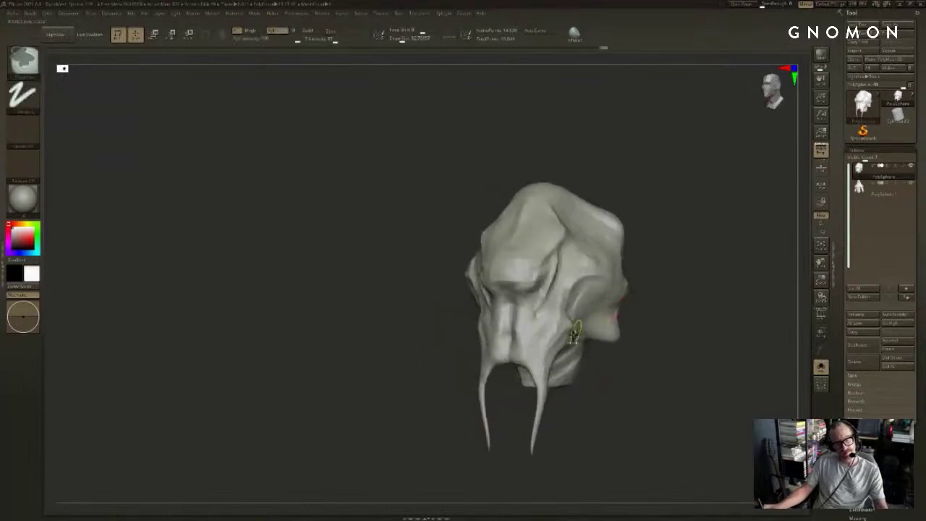
Step: Sharpen the front of the upper jaw between the nose and tusk root with a smaller DamStandard brush
alt+drag(613, 361, 566, 363)
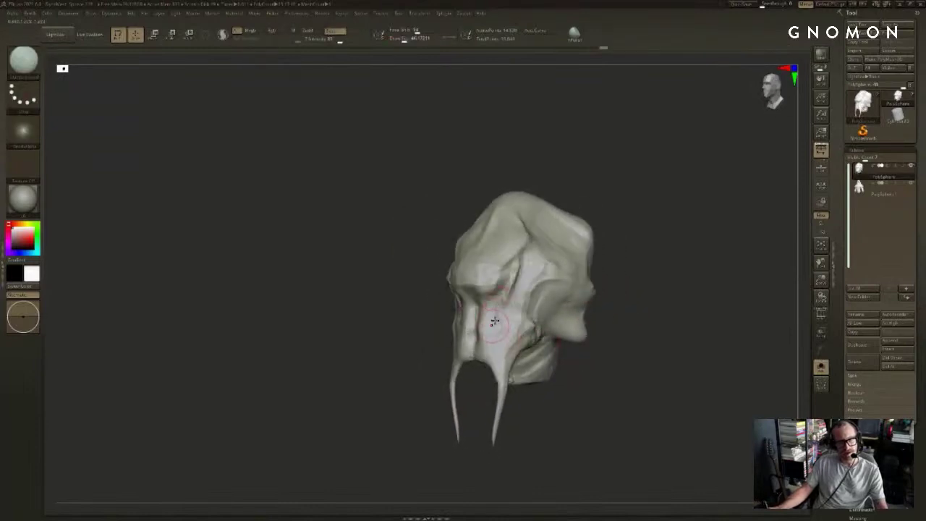
key(bracketleft)
drag(478, 353, 477, 358)
drag(479, 376, 539, 329)
mouse_move(581, 305)
alt+mouse_down()
mouse_move(531, 311)
mouse_move(504, 332)
alt+mouse_up()
Step: Build up the front of the upper jaw and nose area with ClayBuildup strokes, then smooth the transitions
key(s)
key(b)
key(c)
key(b)
drag(472, 388, 479, 339)
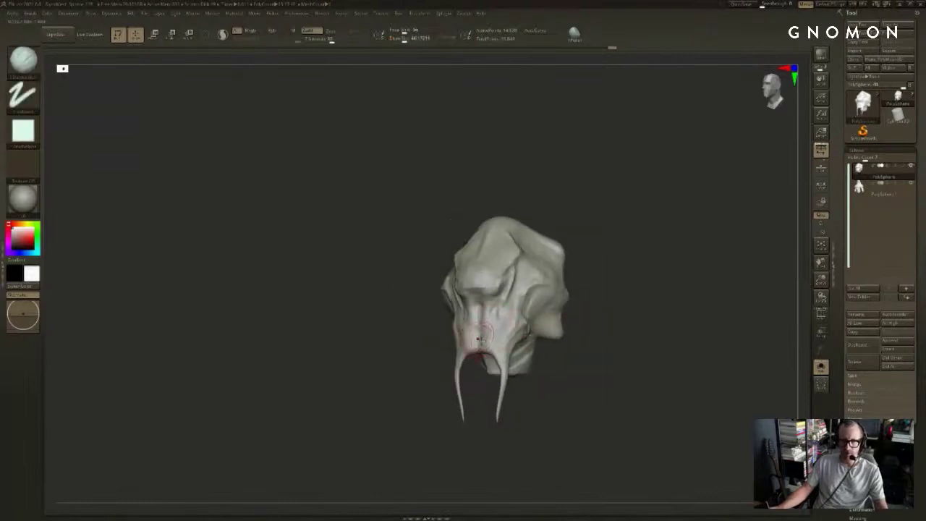
drag(405, 342, 461, 310)
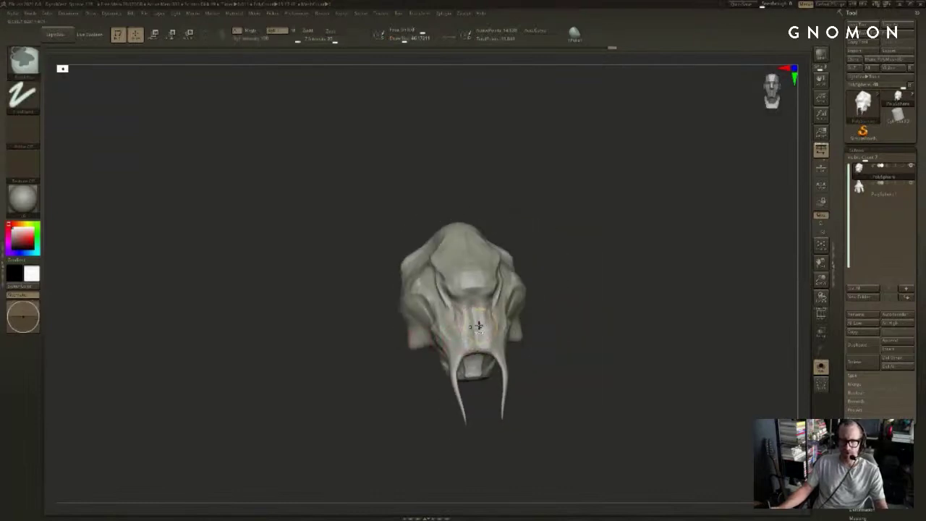
mouse_move(537, 300)
mouse_down()
mouse_move(572, 291)
mouse_move(533, 297)
mouse_move(544, 312)
mouse_up()
mouse_move(569, 307)
shift+mouse_down()
mouse_move(473, 330)
mouse_move(576, 332)
mouse_move(625, 318)
shift+mouse_up()
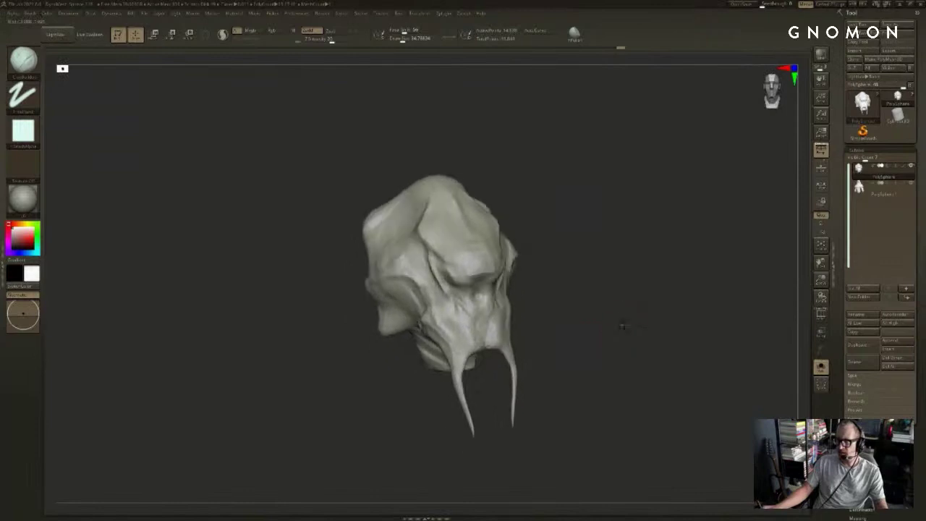
Step: Add volume to the sides of the nose and the adjoining cheeks with smaller ClayBuildup strokes
drag(533, 321, 557, 320)
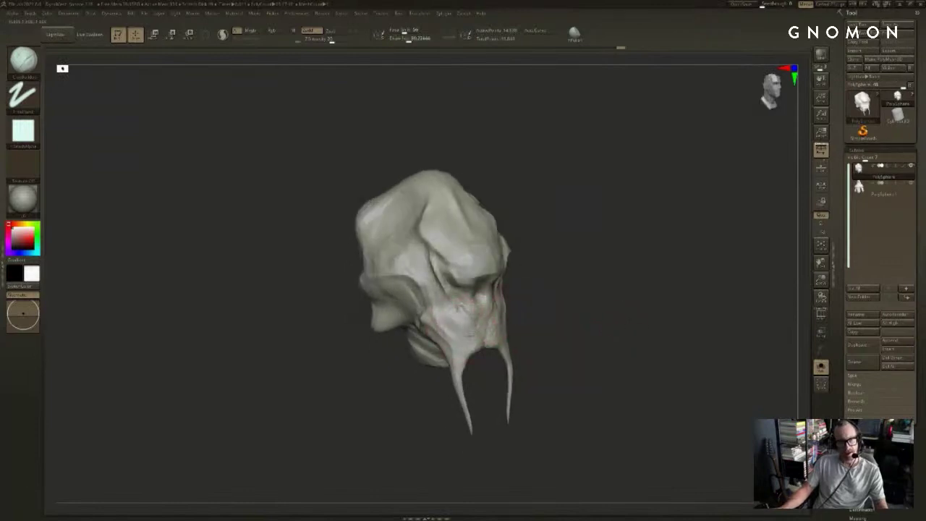
drag(457, 327, 447, 318)
mouse_move(623, 275)
shift+mouse_down()
mouse_move(600, 273)
mouse_move(535, 304)
mouse_move(507, 336)
shift+mouse_up()
drag(483, 395, 506, 337)
key(s)
drag(583, 319, 500, 318)
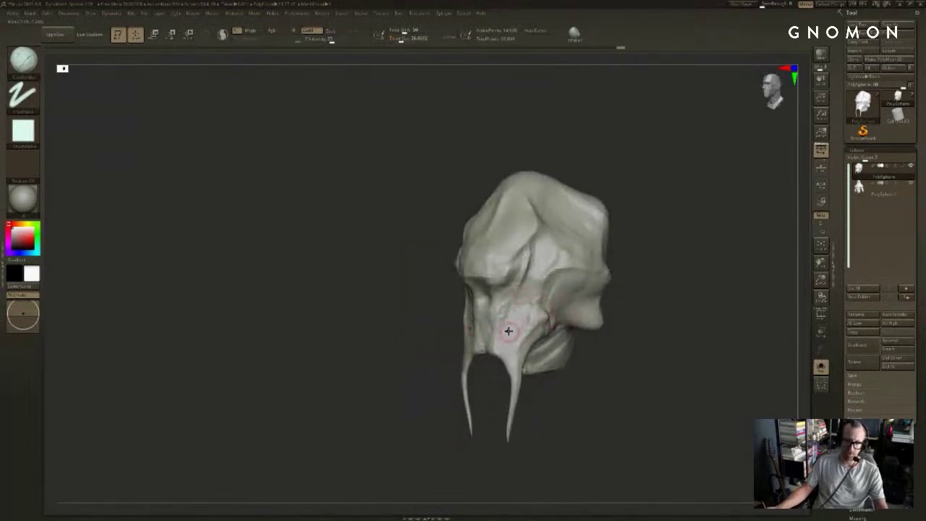
Step: Carve the outline of the nose and the crease beneath its tip with DamStandard
key(b)
key(d)
key(s)
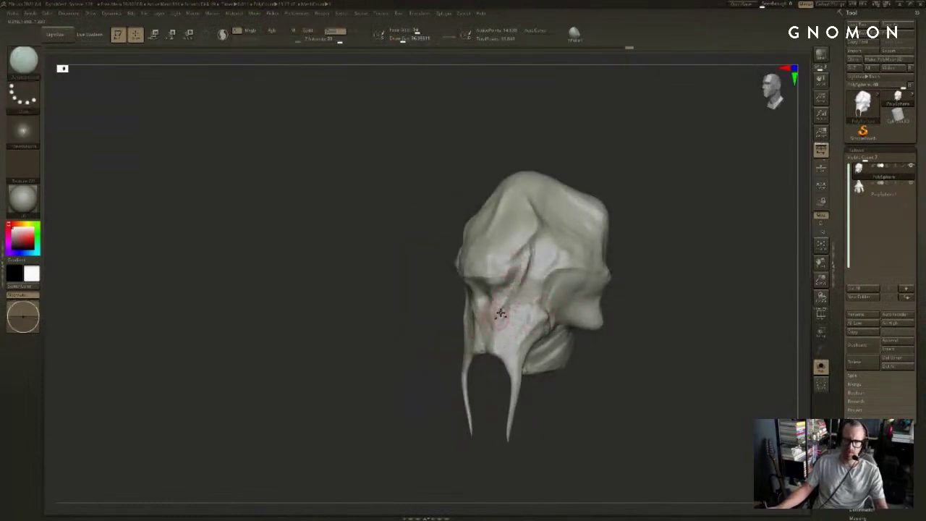
mouse_move(500, 313)
shift+mouse_down()
mouse_move(497, 307)
mouse_move(490, 321)
mouse_move(500, 307)
mouse_move(494, 313)
shift+mouse_up()
shift+drag(416, 326, 429, 316)
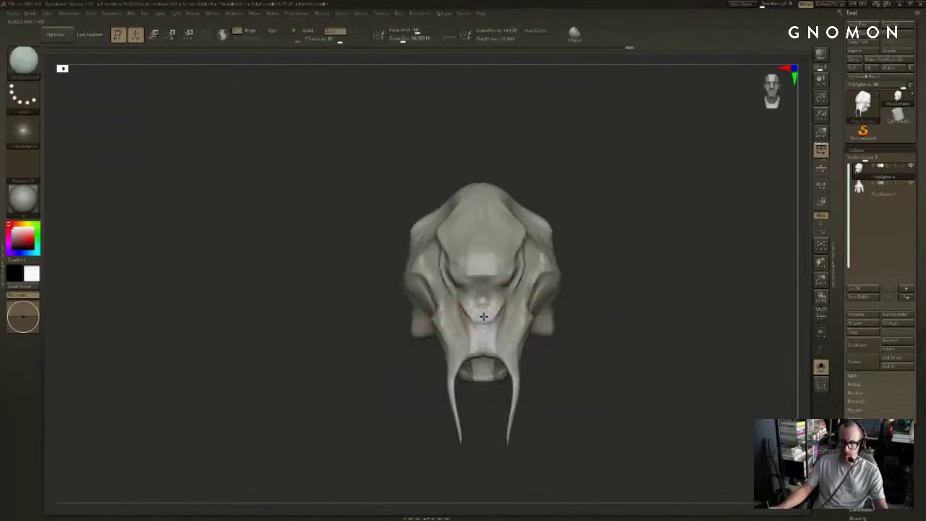
drag(567, 262, 612, 268)
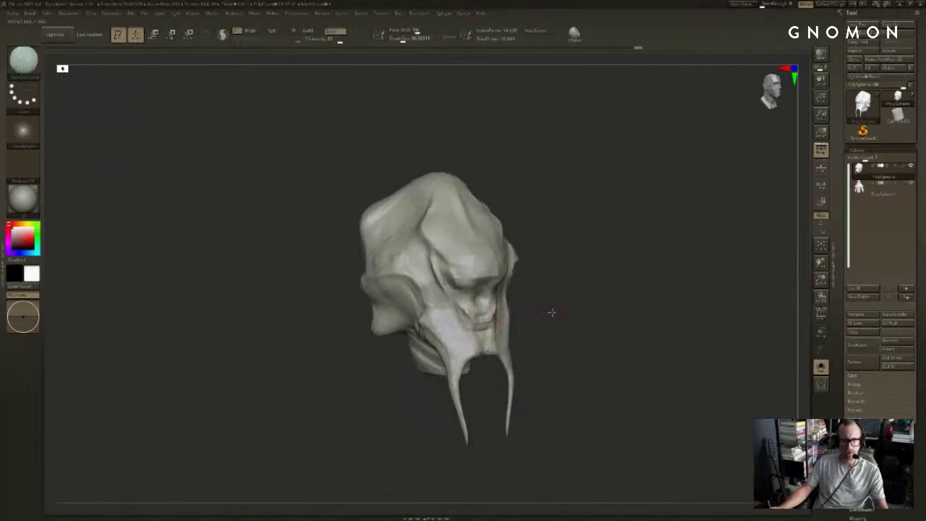
Step: Sharpen the crease below the nose tip with a smaller DamStandard brush, working from both three-quarter sides
drag(551, 312, 554, 306)
key(s)
drag(480, 326, 476, 326)
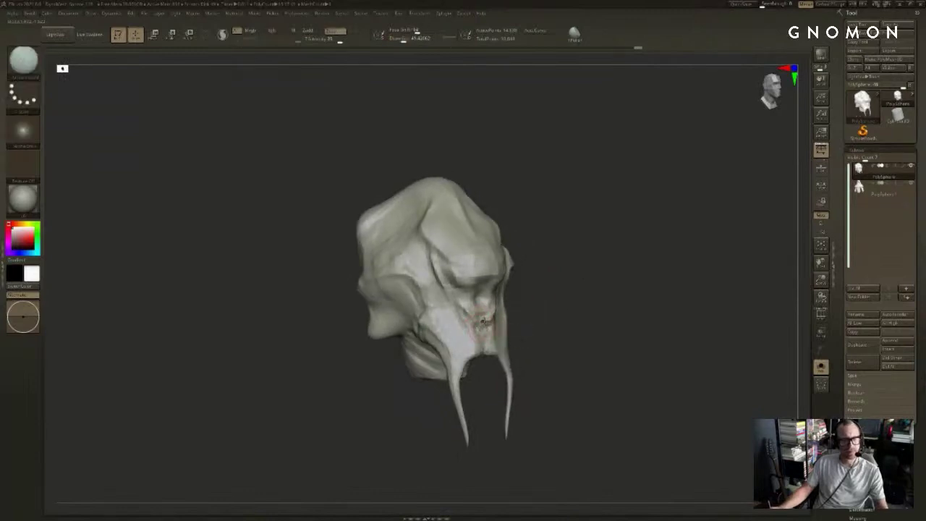
drag(570, 316, 529, 314)
drag(602, 273, 544, 288)
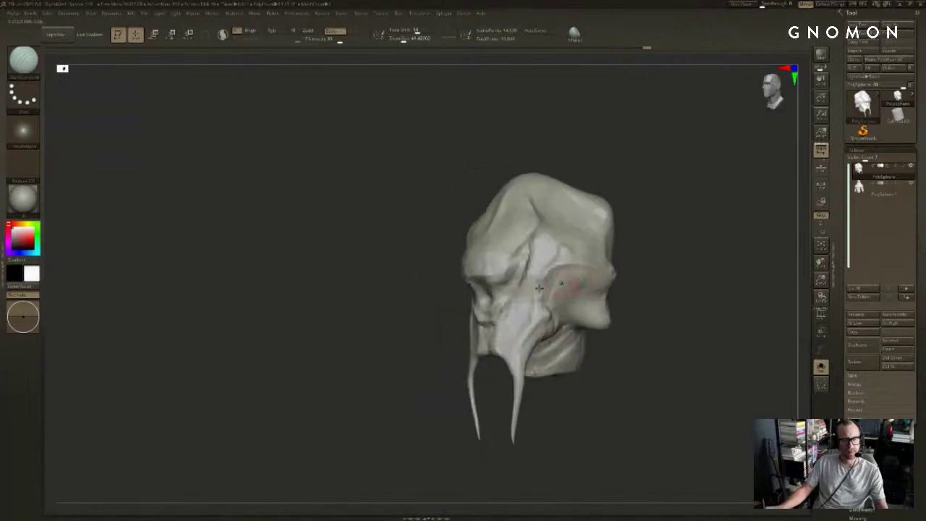
drag(416, 336, 483, 311)
mouse_move(627, 255)
shift+mouse_down()
mouse_move(641, 250)
mouse_move(587, 268)
shift+mouse_up()
Step: Refine the creases running from the side of the nose toward the cheek with DamStandard at adjusted brush sizes
key(s)
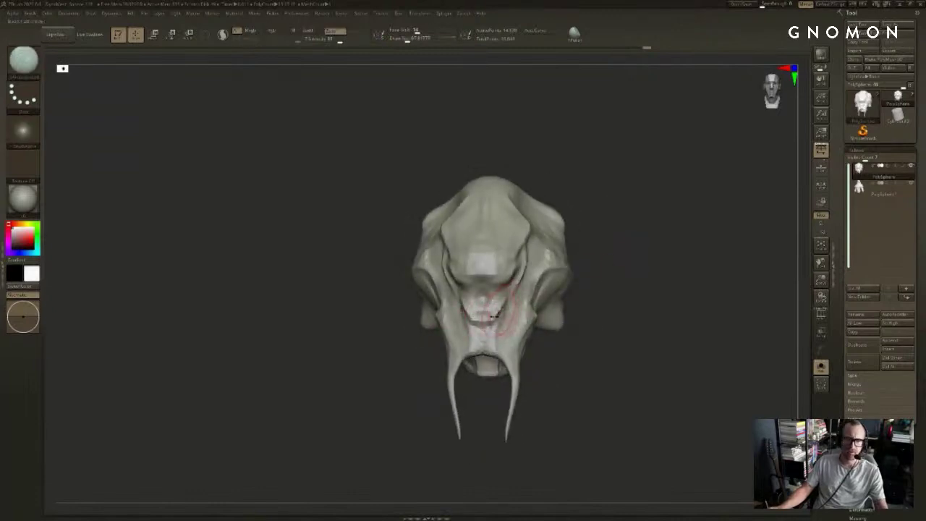
drag(639, 240, 597, 241)
key(s)
key(s)
drag(490, 315, 501, 301)
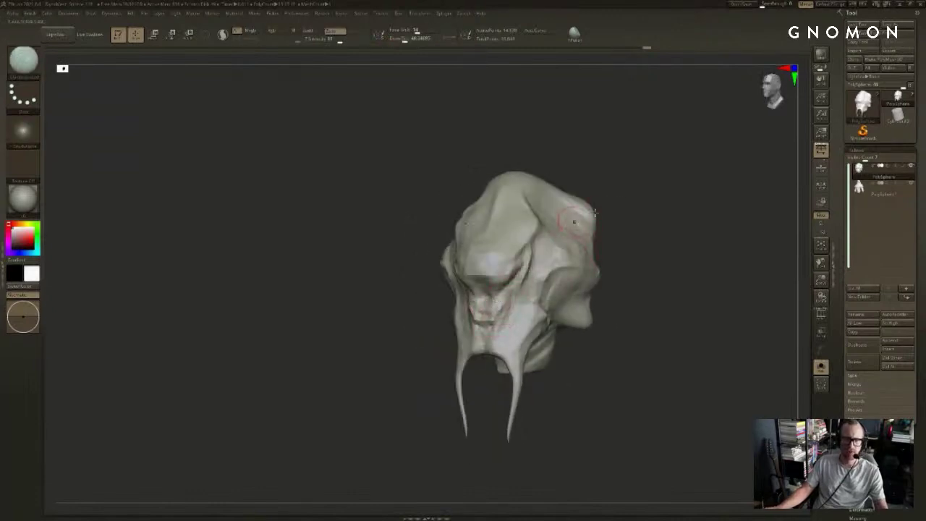
shift+drag(631, 199, 679, 181)
mouse_move(517, 246)
mouse_down()
mouse_move(589, 243)
mouse_move(588, 227)
mouse_up()
Step: Build up the brow ridge and the area around the eye with ClayBuildup strokes
key(b)
key(c)
key(b)
mouse_move(587, 227)
shift+mouse_down()
mouse_move(614, 235)
mouse_move(571, 217)
mouse_move(600, 227)
mouse_move(564, 253)
mouse_move(544, 291)
shift+mouse_up()
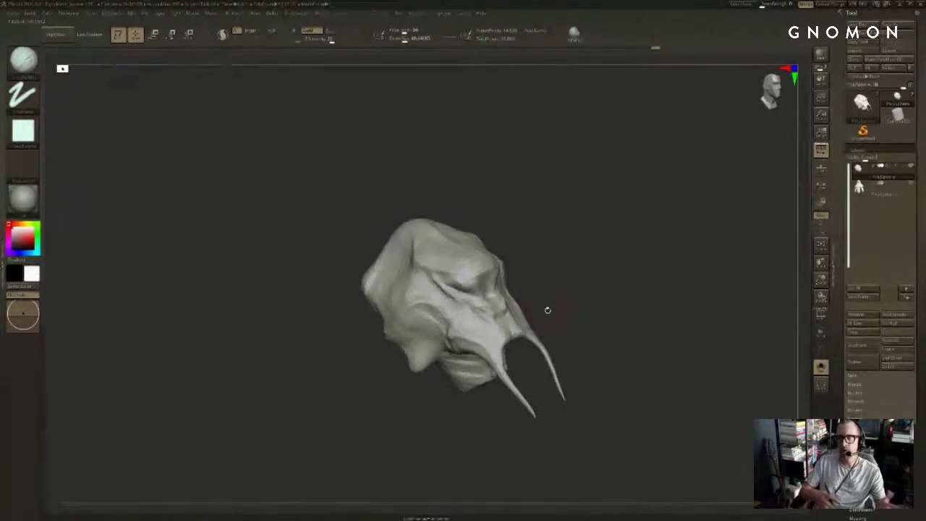
drag(579, 259, 535, 281)
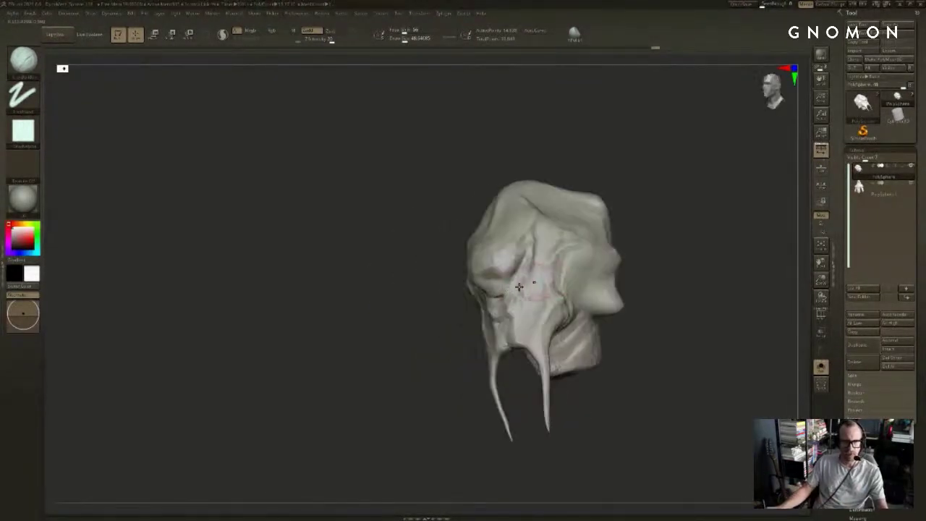
mouse_move(637, 237)
shift+mouse_down()
mouse_move(706, 223)
mouse_move(596, 247)
shift+mouse_up()
mouse_move(652, 223)
mouse_down()
mouse_move(568, 265)
mouse_move(530, 261)
mouse_up()
key(s)
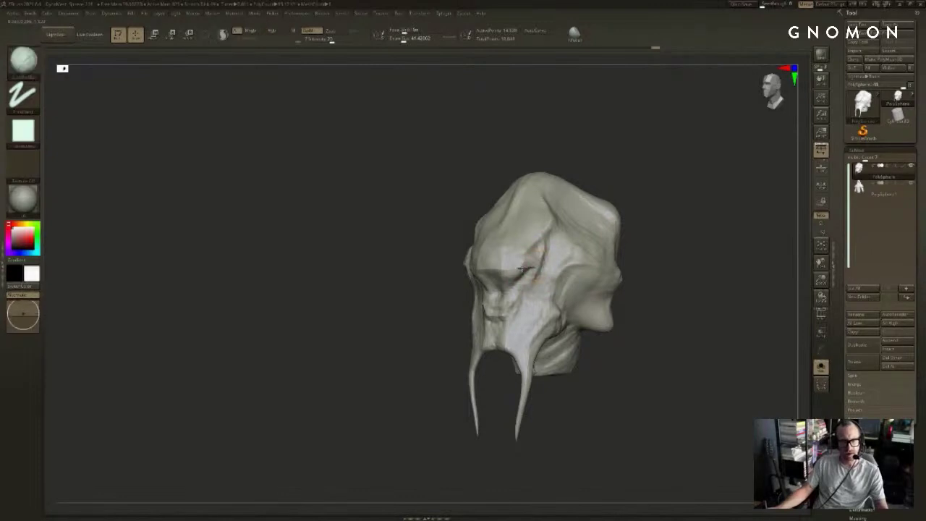
drag(640, 221, 640, 207)
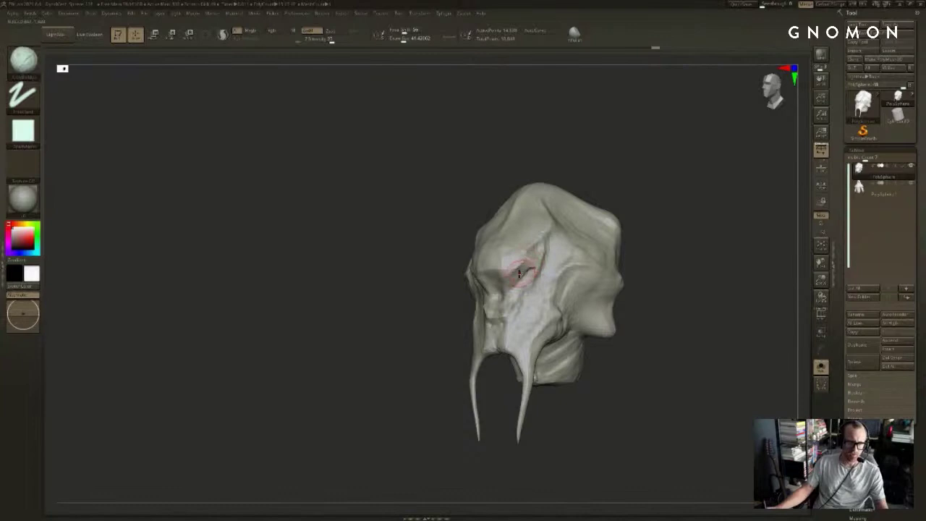
Step: Tighten the fold between the brow and the eye with the Pinch brush and soften the area around it
key(3)
drag(525, 266, 497, 275)
shift+drag(420, 322, 435, 321)
drag(651, 249, 606, 246)
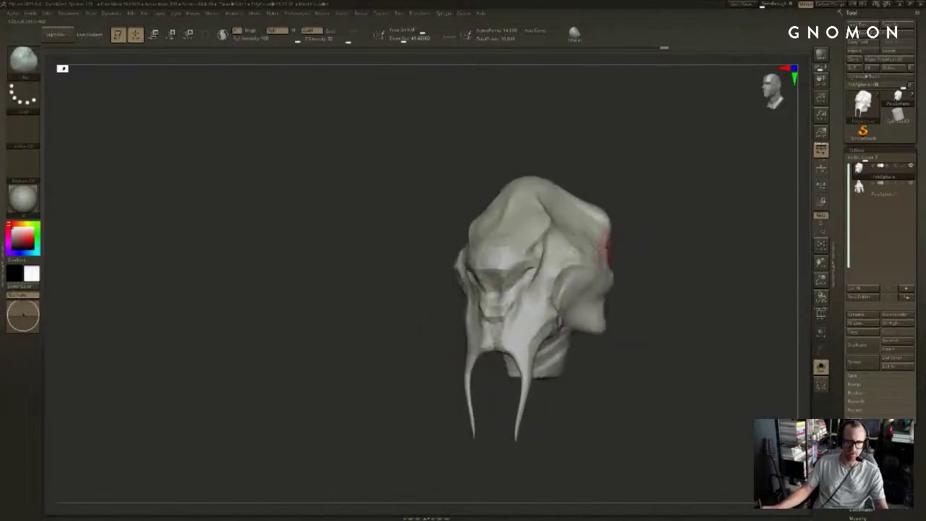
shift+drag(539, 265, 545, 270)
mouse_move(651, 278)
alt+mouse_down()
mouse_move(659, 223)
mouse_move(601, 225)
alt+mouse_up()
Step: Deepen the eye slit beneath the brow ridge toward the nose bridge with a small DamStandard brush
key(alt+s)
key(alt+s)
key(s)
drag(500, 291, 505, 291)
key(2)
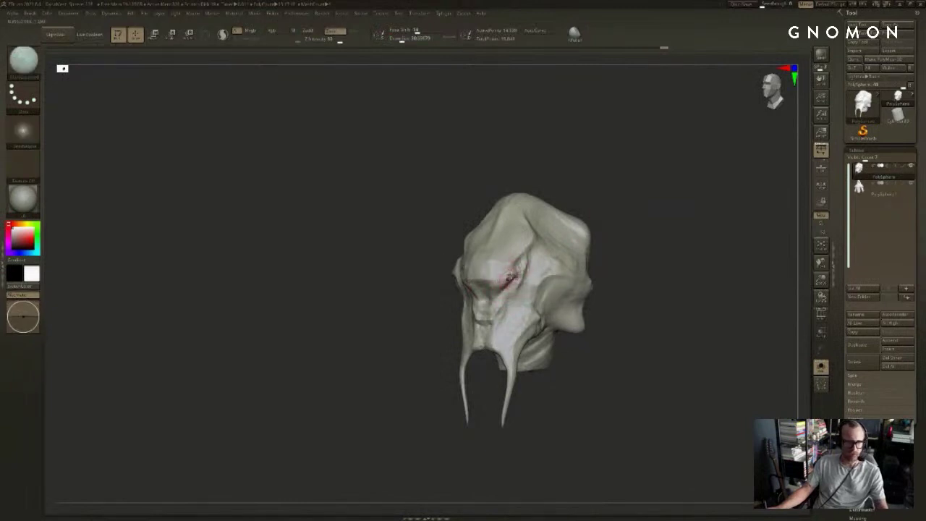
drag(412, 324, 528, 268)
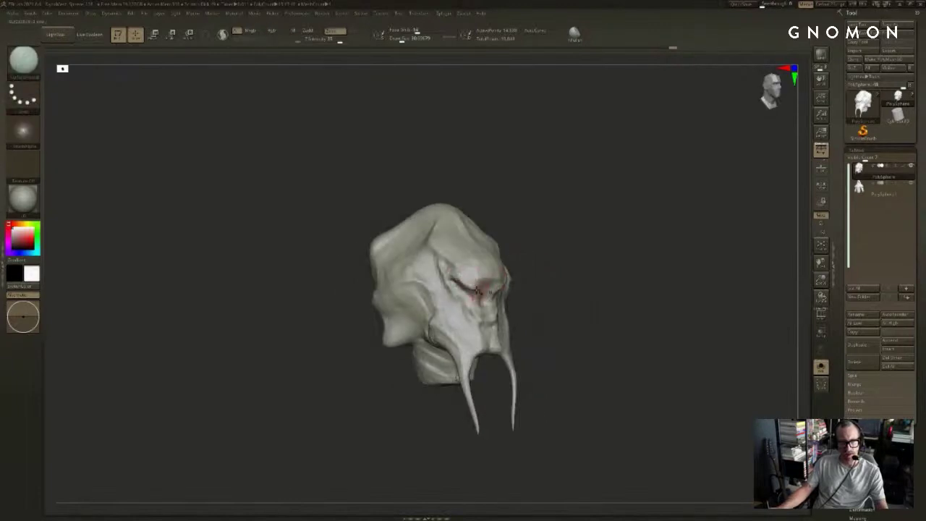
mouse_move(646, 252)
mouse_down()
mouse_move(612, 249)
mouse_move(609, 221)
mouse_move(567, 248)
mouse_up()
drag(636, 233, 555, 244)
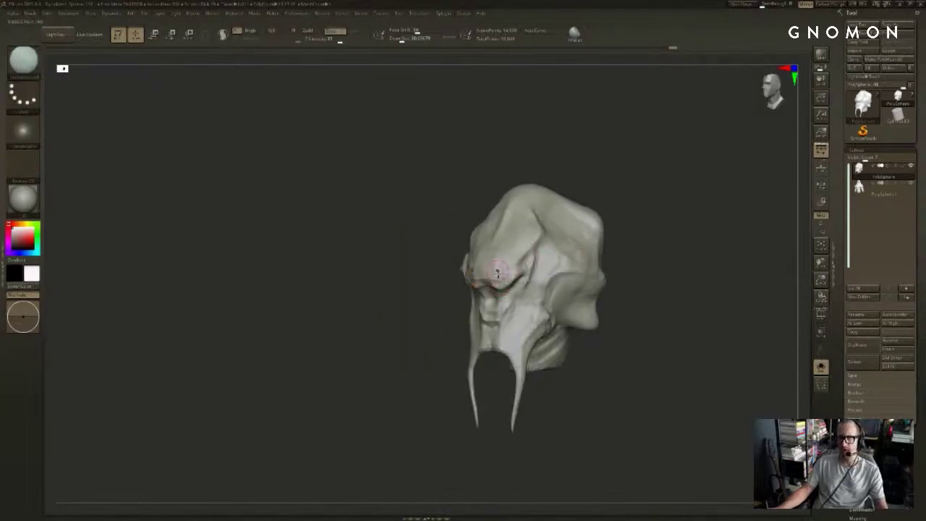
shift+drag(619, 189, 613, 223)
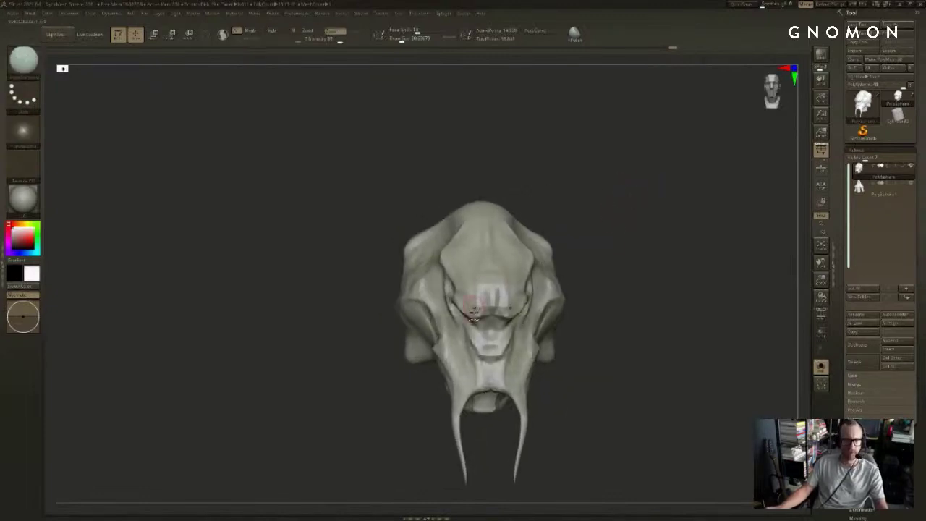
Step: Carve frown wrinkles fanning upward from the nose bridge across the lower forehead and brow with DamStandard
key(2)
key(])
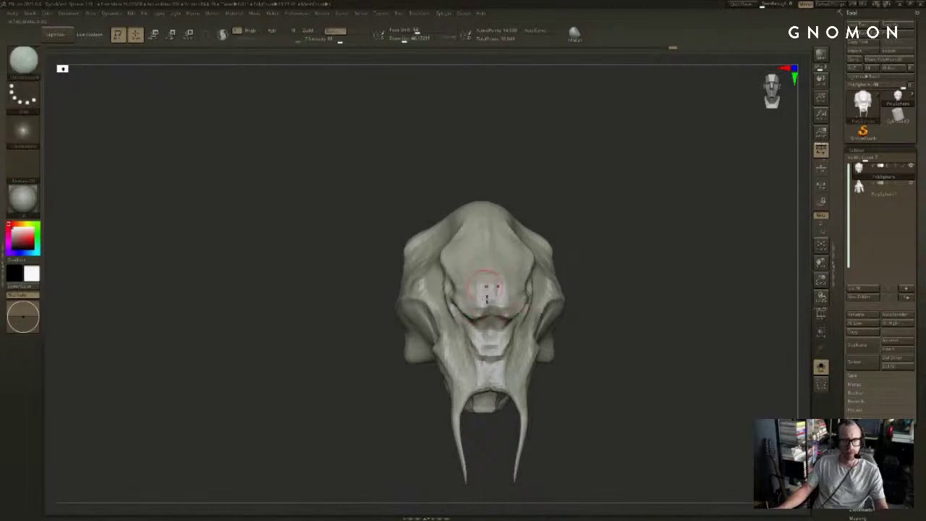
drag(564, 229, 515, 275)
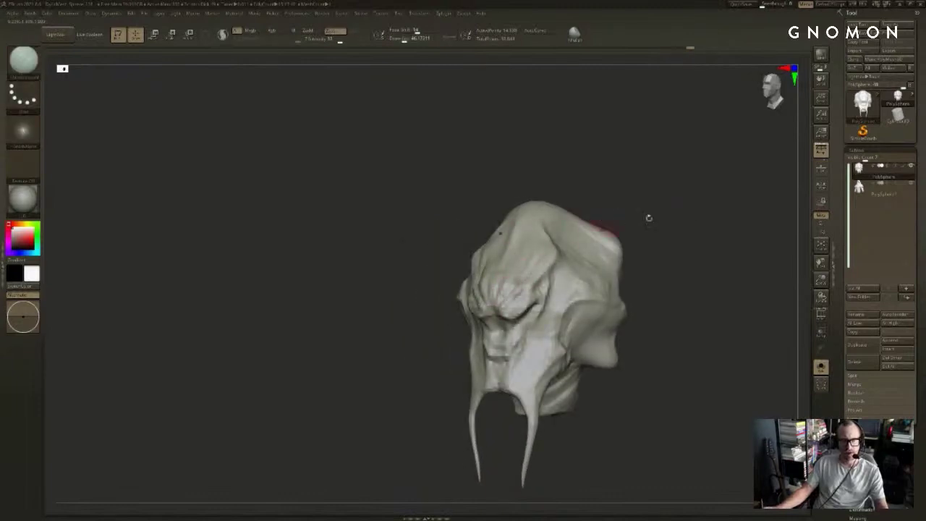
mouse_move(648, 218)
mouse_down()
mouse_move(690, 219)
mouse_move(666, 238)
mouse_move(608, 221)
mouse_move(589, 248)
mouse_up()
key(])
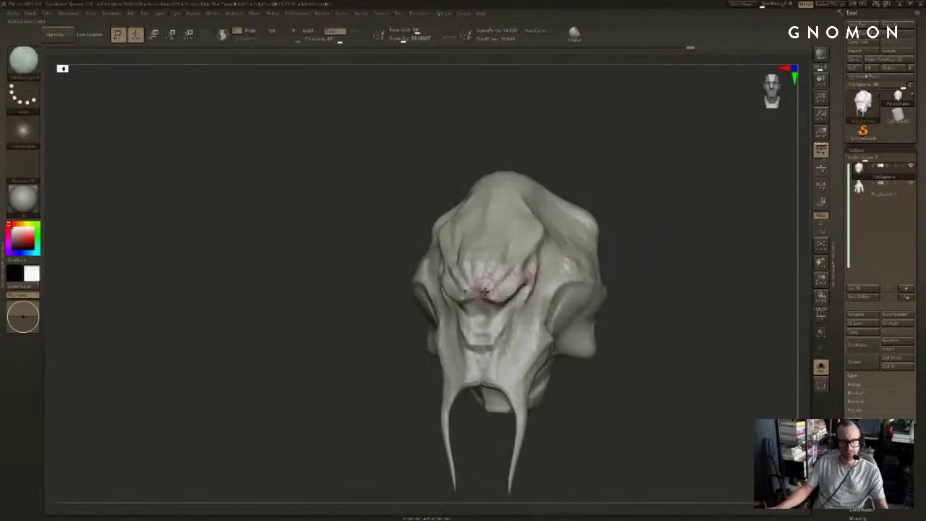
mouse_move(685, 213)
mouse_down()
mouse_move(663, 221)
mouse_move(664, 233)
mouse_move(619, 236)
mouse_up()
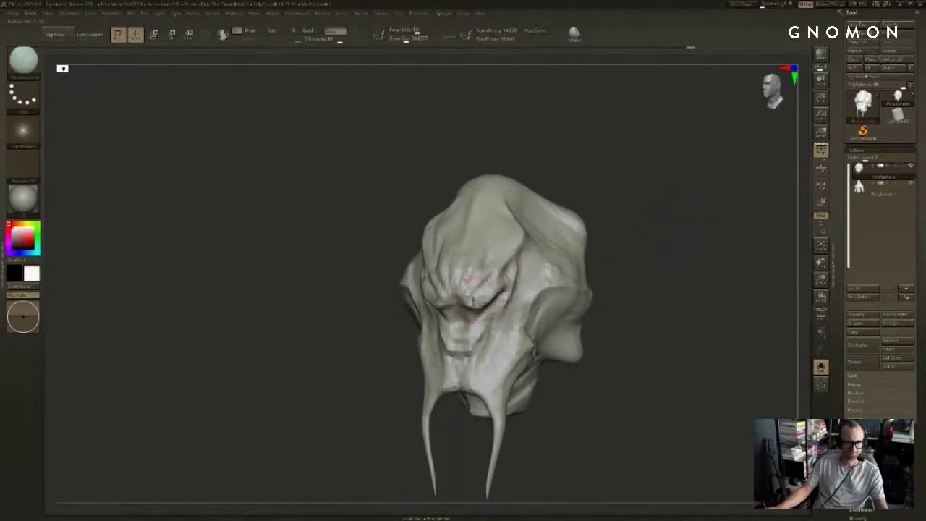
mouse_move(525, 242)
mouse_down()
mouse_move(488, 295)
mouse_move(498, 291)
mouse_up()
Step: Pinch the slanted crease around the eye to sharpen its edges
key(b)
key(m)
key(v)
key(b)
key(p)
key(i)
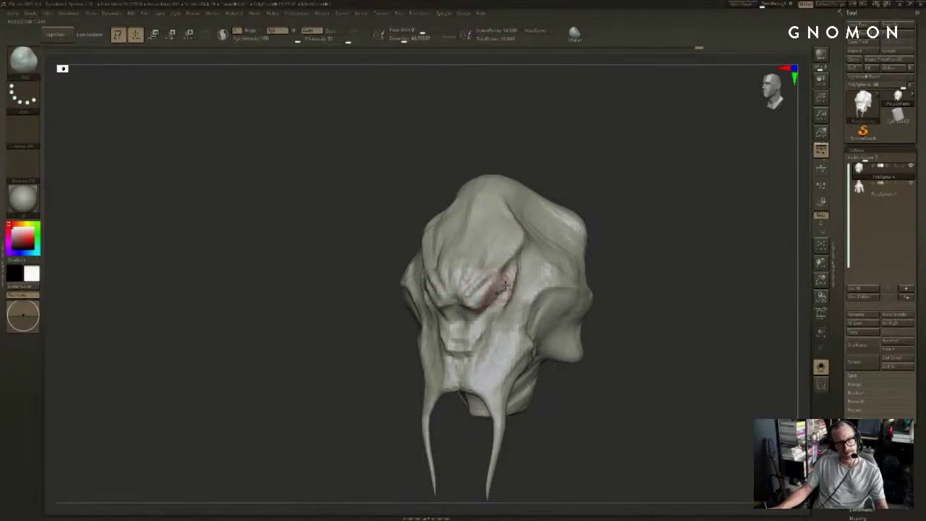
Step: Cut the eye corners and the folds beside the nose bridge deeper with DamStandard
key(b)
key(d)
key(s)
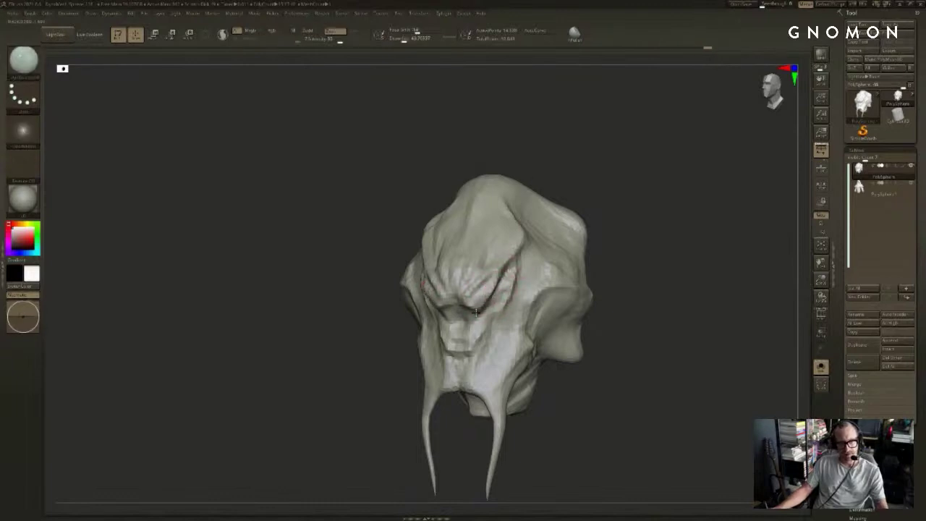
drag(661, 253, 659, 253)
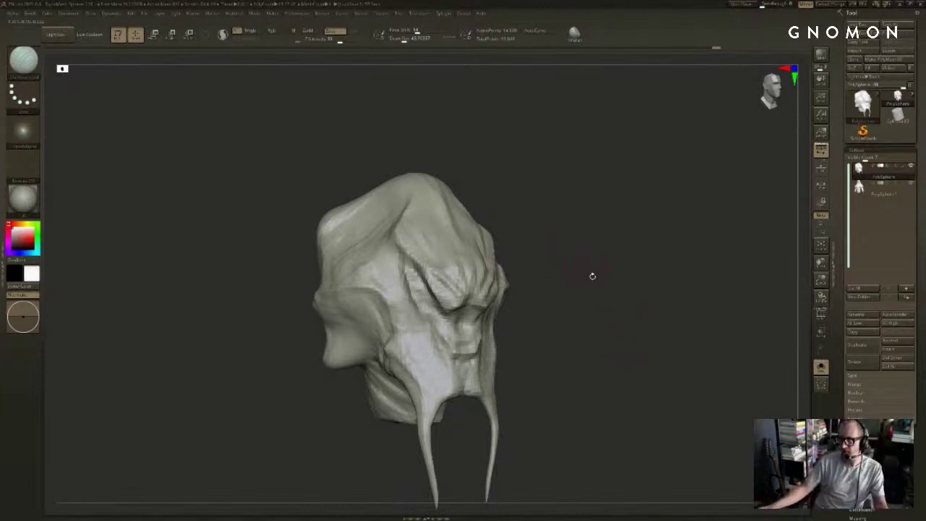
mouse_move(587, 244)
mouse_down()
mouse_move(596, 260)
mouse_move(528, 278)
mouse_up()
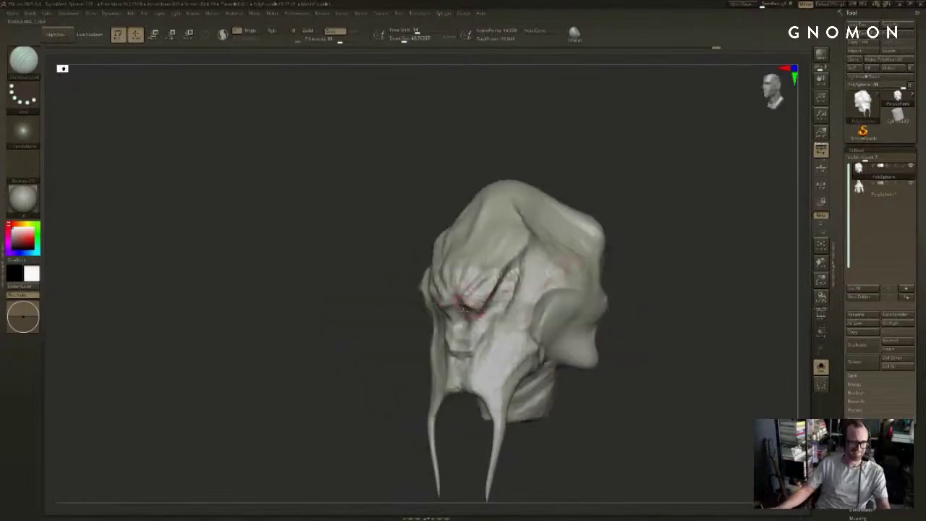
Step: Carve tight horizontal folds across the nose bridge between the eyes with a smaller DamStandard brush
mouse_move(376, 353)
mouse_down()
mouse_move(566, 207)
mouse_move(586, 219)
mouse_up()
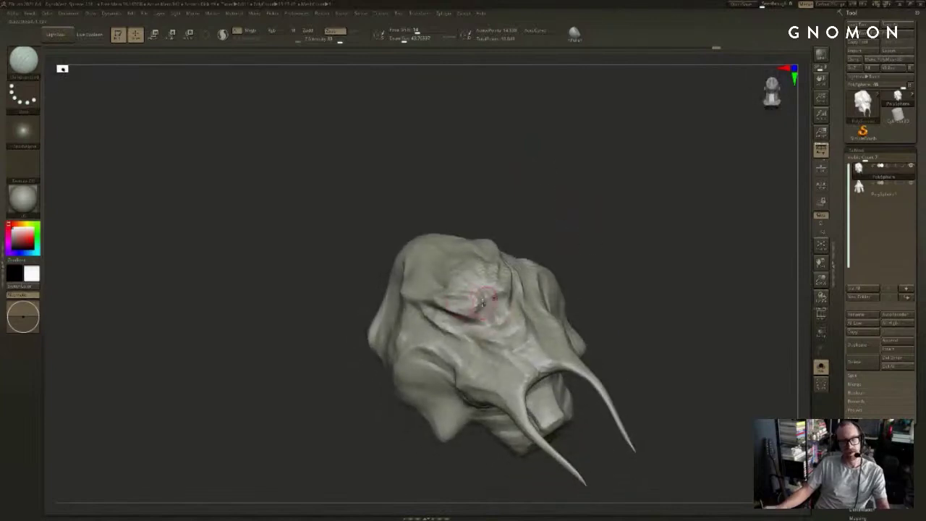
key(s)
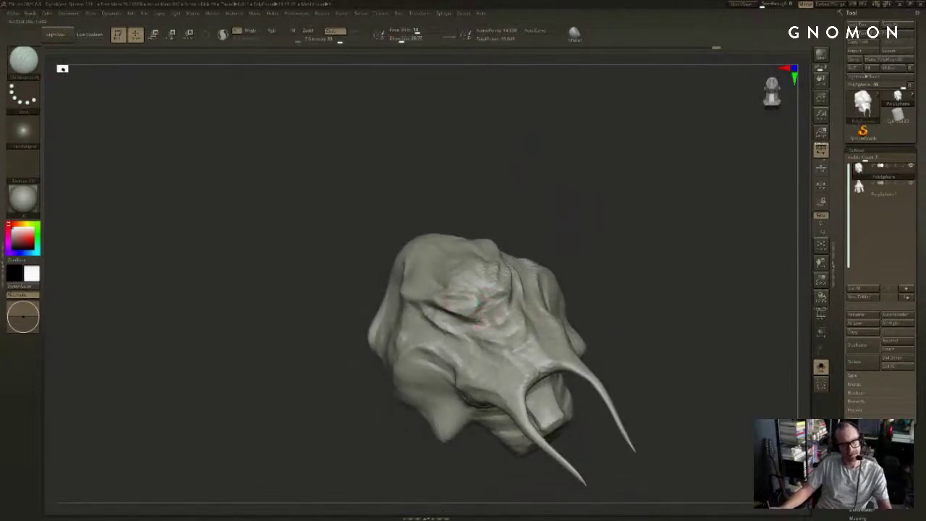
drag(575, 259, 610, 263)
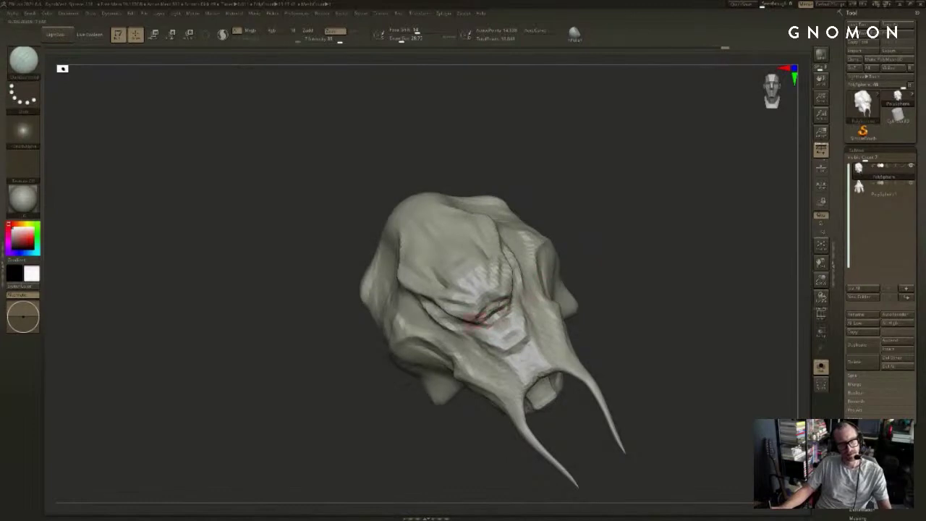
right_drag(477, 320, 510, 314)
mouse_move(677, 191)
shift+mouse_down()
mouse_move(676, 207)
mouse_move(713, 252)
mouse_move(708, 238)
mouse_move(759, 253)
shift+mouse_up()
Step: Adjust the face shape with the Move brush, then define the crease under the nose and the upper jaw with DamStandard
key(b)
key(m)
key(v)
key(b)
key(d)
key(s)
drag(497, 351, 472, 342)
mouse_move(582, 356)
shift+mouse_down()
mouse_move(528, 350)
mouse_move(511, 367)
shift+mouse_up()
mouse_move(631, 382)
mouse_down()
mouse_move(579, 383)
mouse_move(620, 402)
mouse_move(593, 376)
mouse_move(606, 376)
mouse_up()
drag(505, 300, 528, 325)
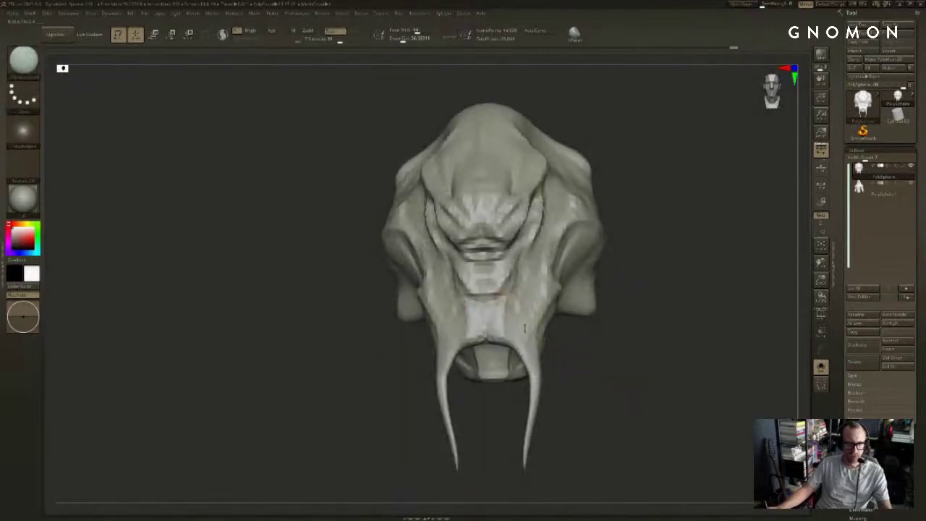
Step: Refine the creases between the nose, upper jaw and tusk roots with DamStandard and smooth them
drag(383, 367, 431, 363)
drag(506, 298, 460, 320)
mouse_move(542, 295)
mouse_down()
mouse_move(599, 281)
mouse_move(703, 278)
mouse_move(681, 301)
mouse_up()
shift+drag(509, 370, 477, 367)
alt+drag(649, 312, 622, 305)
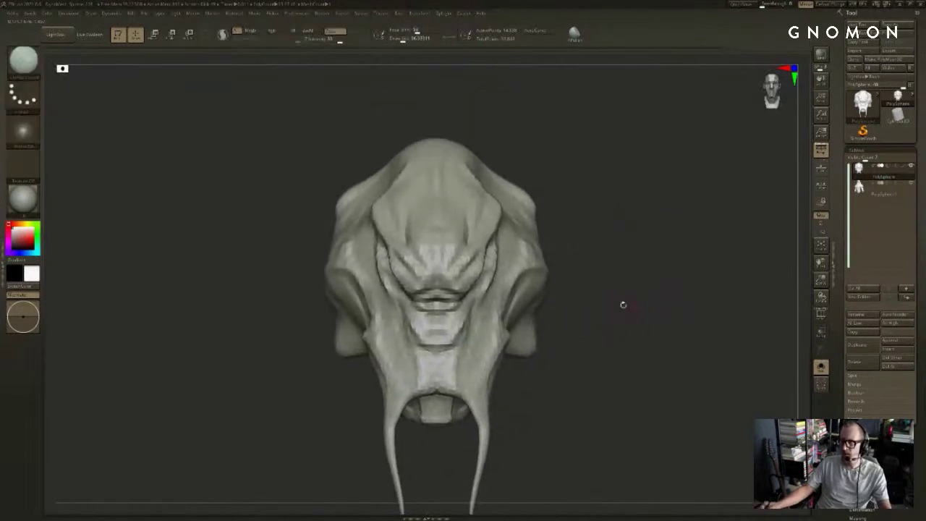
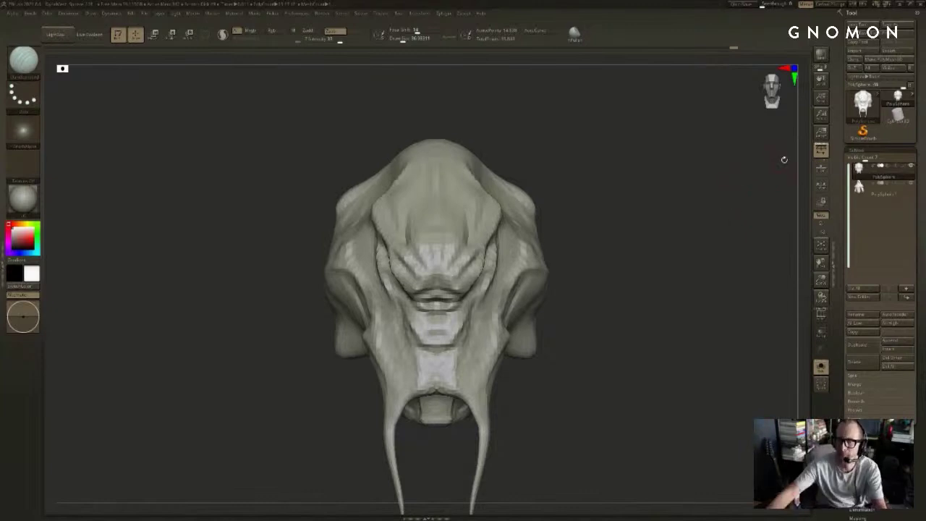
Step: Build up the cheek area beside the eye and nose with the ClayBuildup brush
drag(586, 251, 619, 248)
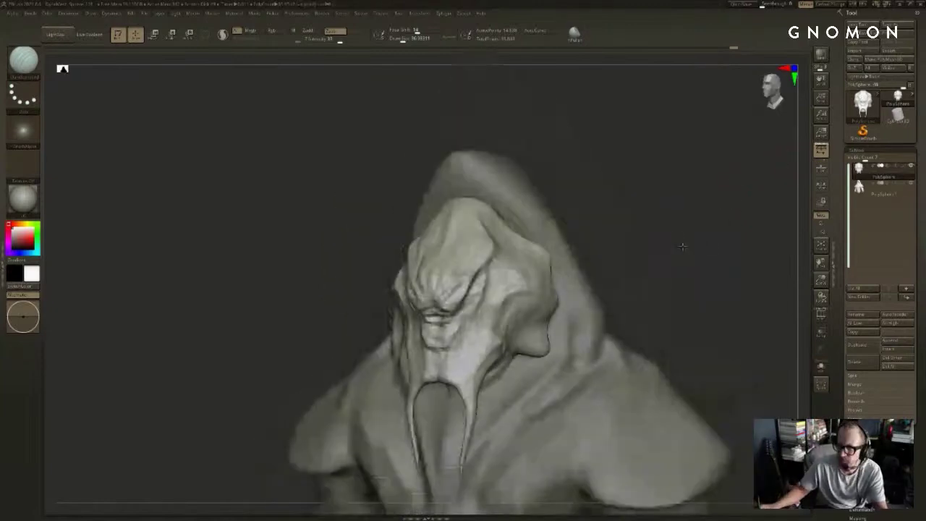
drag(682, 256, 698, 241)
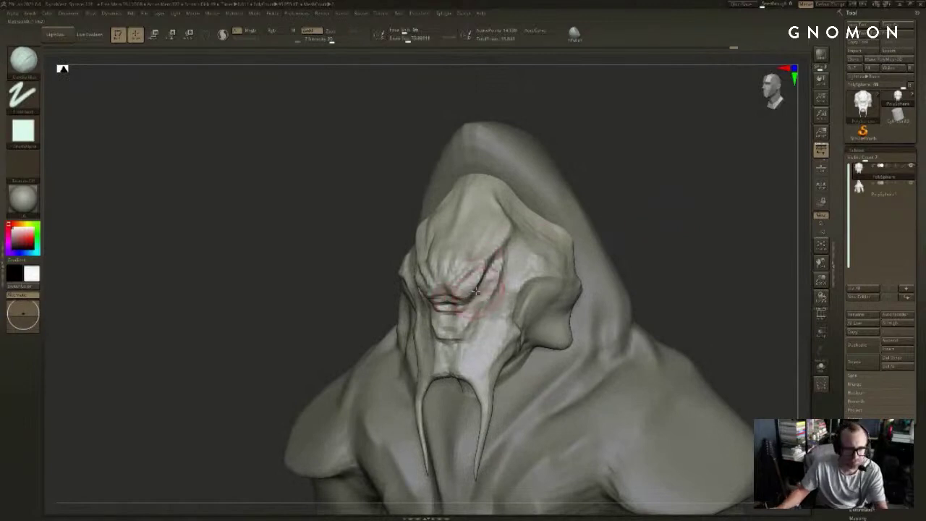
shift+drag(593, 189, 640, 182)
drag(523, 238, 500, 239)
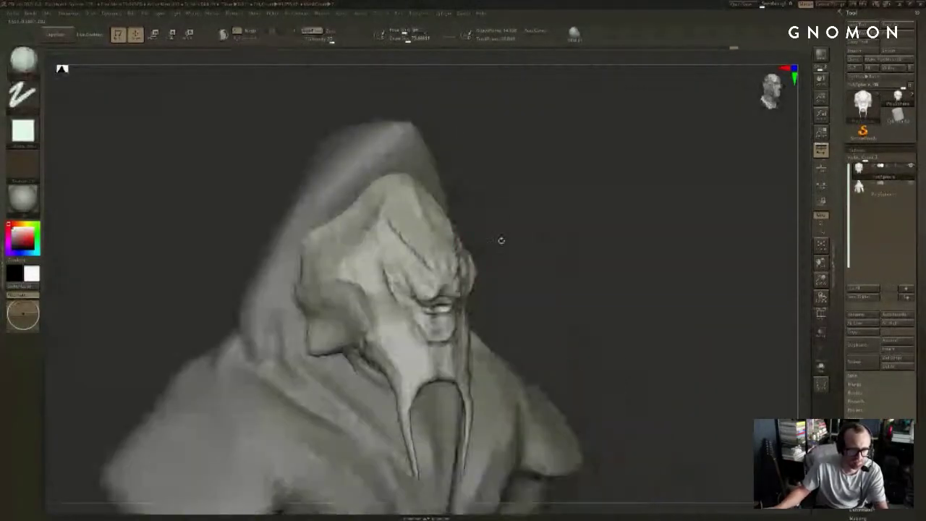
Step: Resize the ClayBuildup brush and add strokes along the brow and the side of the forehead
key(s)
drag(421, 272, 430, 278)
key(1)
key(s)
drag(391, 252, 386, 227)
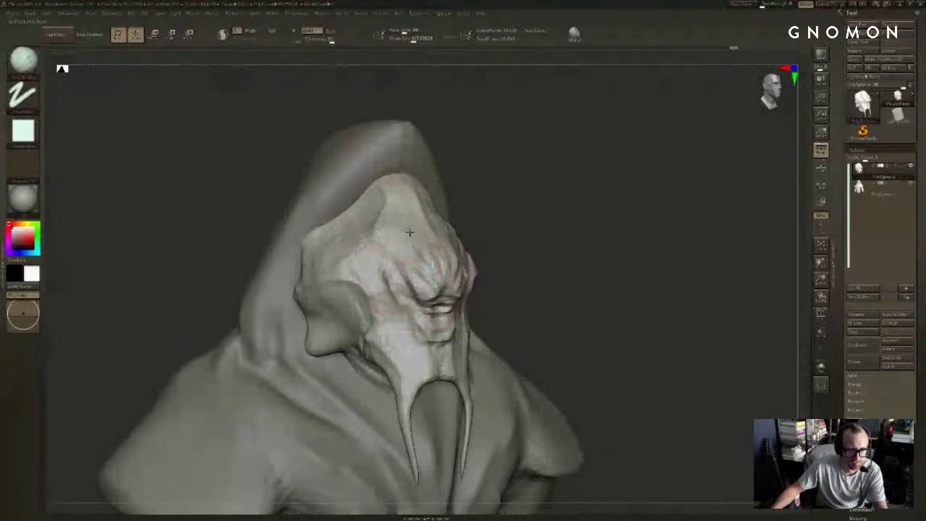
drag(506, 215, 468, 218)
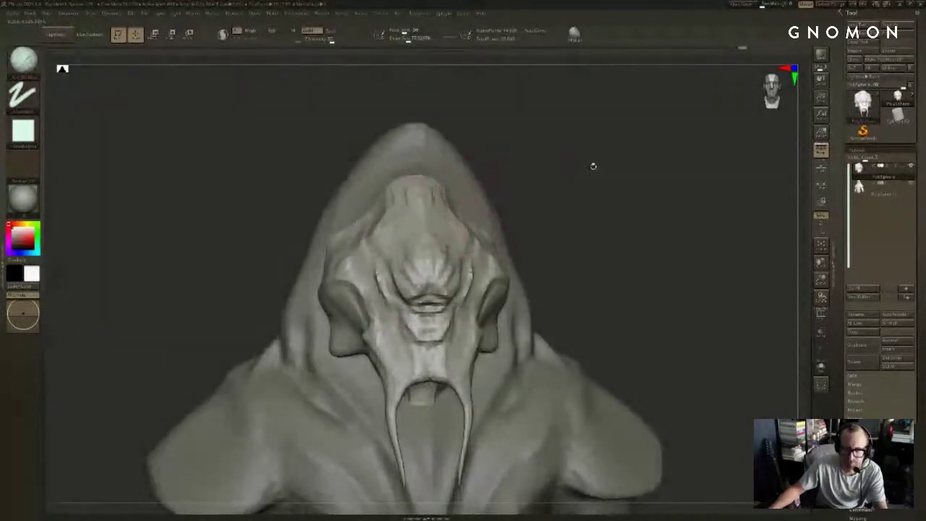
Step: Isolate the head to refine the ridges at the crown of the skull, and show the body again
mouse_move(593, 166)
mouse_down()
mouse_move(593, 142)
mouse_move(580, 156)
mouse_up()
key(alt+s)
mouse_move(533, 133)
mouse_down()
mouse_move(483, 198)
mouse_move(471, 198)
mouse_up()
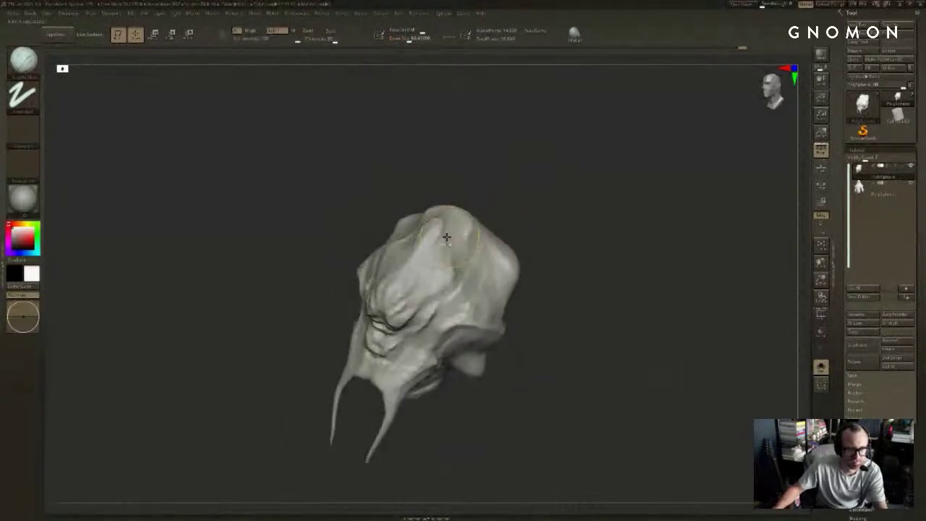
drag(561, 196, 559, 181)
key(alt+s)
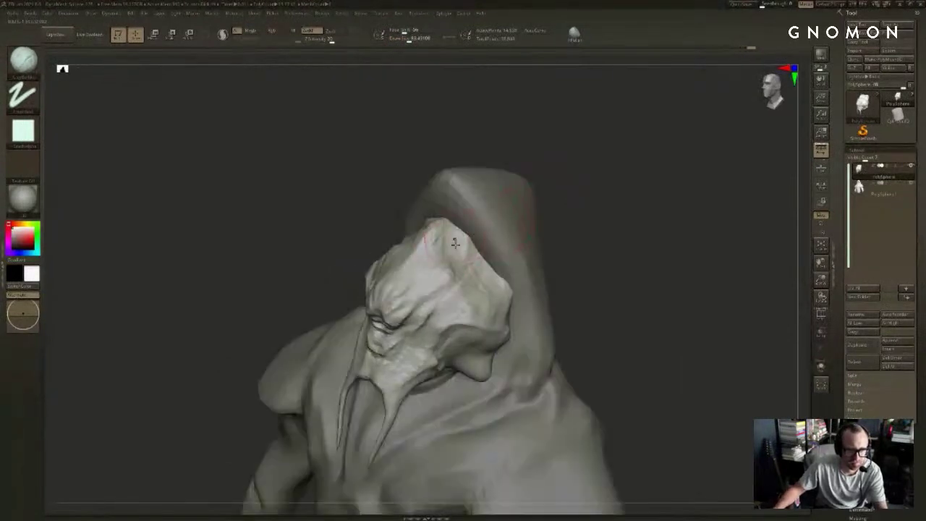
Step: Carve creases down the side of the skull toward the jaw flap with DamStandard and smooth them
key(b)
key(d)
key(s)
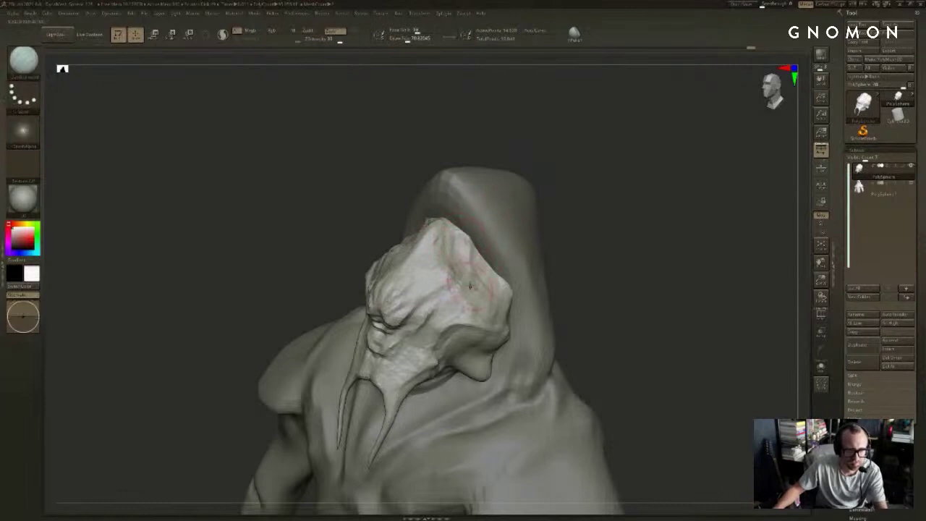
drag(587, 295, 577, 282)
drag(487, 316, 463, 351)
shift+drag(462, 347, 449, 368)
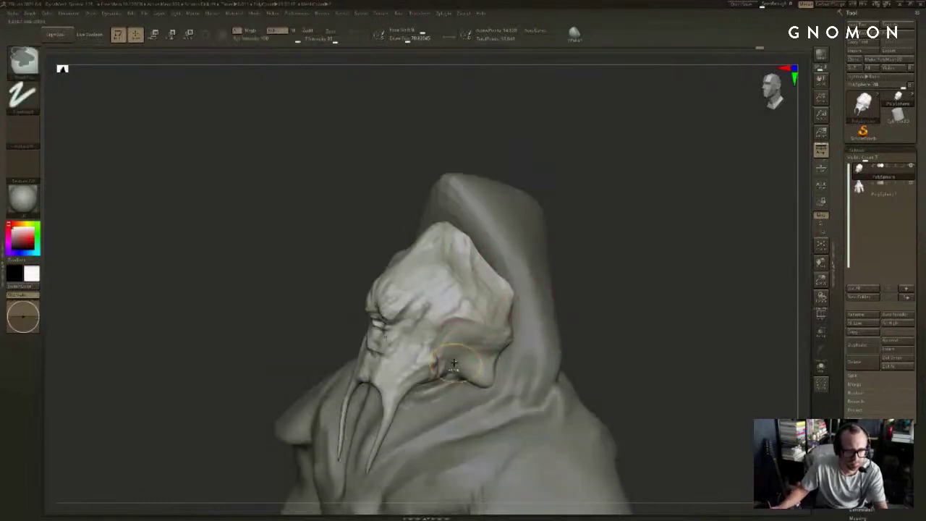
mouse_move(616, 279)
mouse_down()
mouse_move(652, 273)
mouse_move(634, 256)
mouse_move(624, 285)
mouse_move(607, 205)
mouse_move(642, 254)
mouse_up()
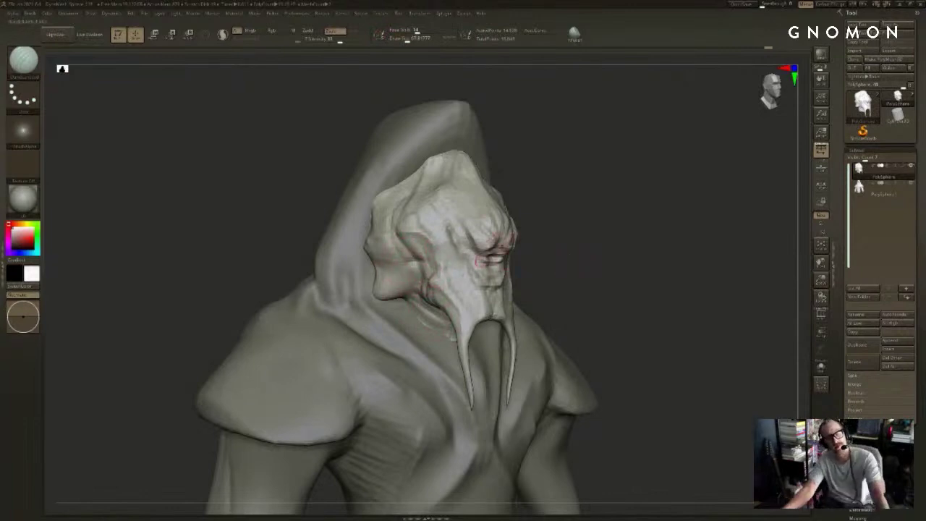
Step: Isolate the head and add volume around the brow and cheekbone with ClayBuildup
mouse_move(564, 237)
mouse_down()
mouse_move(646, 155)
mouse_move(754, 204)
mouse_move(630, 264)
mouse_move(657, 277)
mouse_move(574, 290)
mouse_up()
key(alt+s)
drag(470, 261, 595, 247)
key(b)
key(c)
key(b)
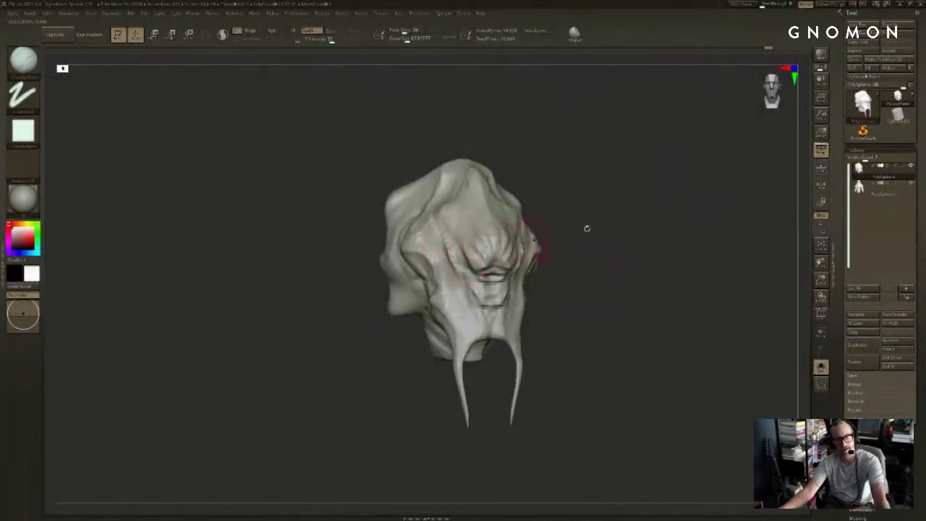
alt+drag(616, 211, 606, 218)
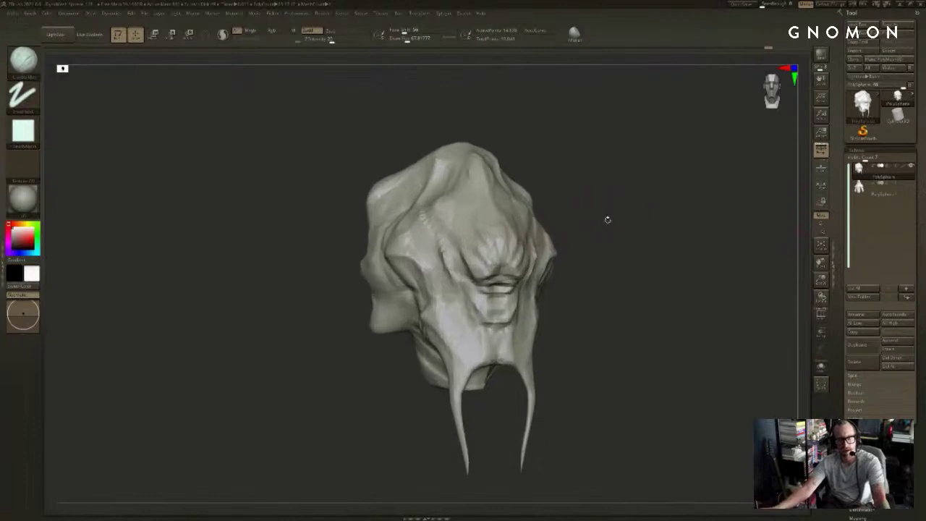
Step: Cut creases across the temple above the eye with DamStandard
key(b)
key(d)
key(s)
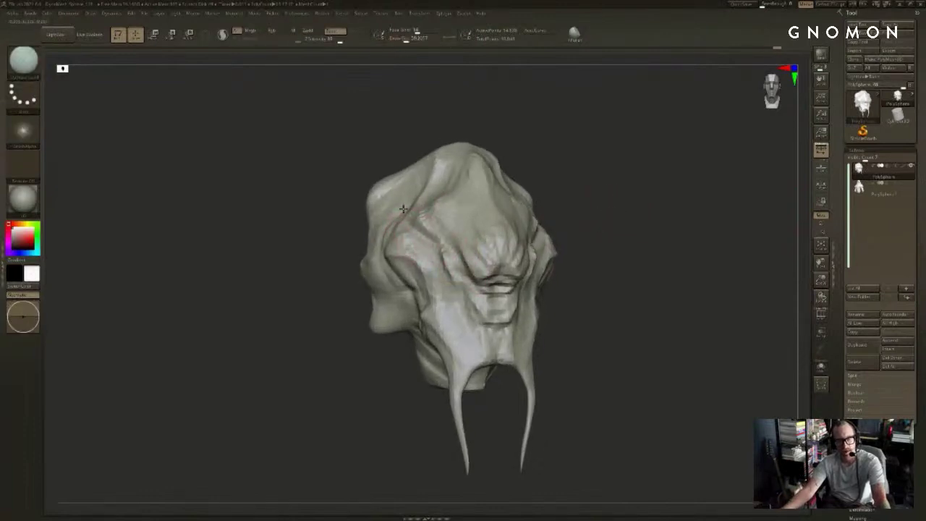
mouse_move(627, 186)
mouse_down()
mouse_move(614, 195)
mouse_move(666, 190)
mouse_move(661, 131)
mouse_move(664, 206)
mouse_move(636, 223)
mouse_move(690, 253)
mouse_move(638, 268)
mouse_move(651, 234)
mouse_move(626, 227)
mouse_move(642, 233)
mouse_move(640, 207)
mouse_move(634, 222)
mouse_move(648, 216)
mouse_move(626, 234)
mouse_move(540, 262)
mouse_move(692, 239)
mouse_move(707, 201)
mouse_move(734, 256)
mouse_move(738, 293)
mouse_move(681, 213)
mouse_move(713, 224)
mouse_move(637, 209)
mouse_move(626, 233)
mouse_move(717, 209)
mouse_move(685, 182)
mouse_move(713, 180)
mouse_move(715, 169)
mouse_move(693, 167)
mouse_up()
Step: Build up ridges along the temples and crown with ClayBuildup, using a temporary canvas snapshot of the head for comparison
key(b)
key(c)
key(b)
key(shift+s)
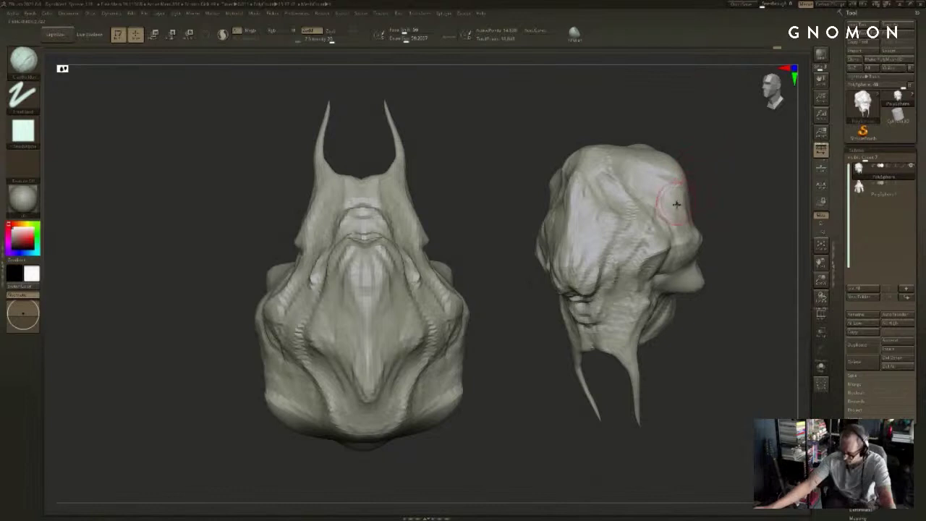
mouse_move(706, 192)
mouse_down()
mouse_move(745, 180)
mouse_move(727, 206)
mouse_move(728, 250)
mouse_move(728, 232)
mouse_move(744, 230)
mouse_move(629, 246)
mouse_move(636, 263)
mouse_move(620, 338)
mouse_up()
key(ctrl+n)
key(r)
alt+drag(618, 354, 601, 295)
key(q)
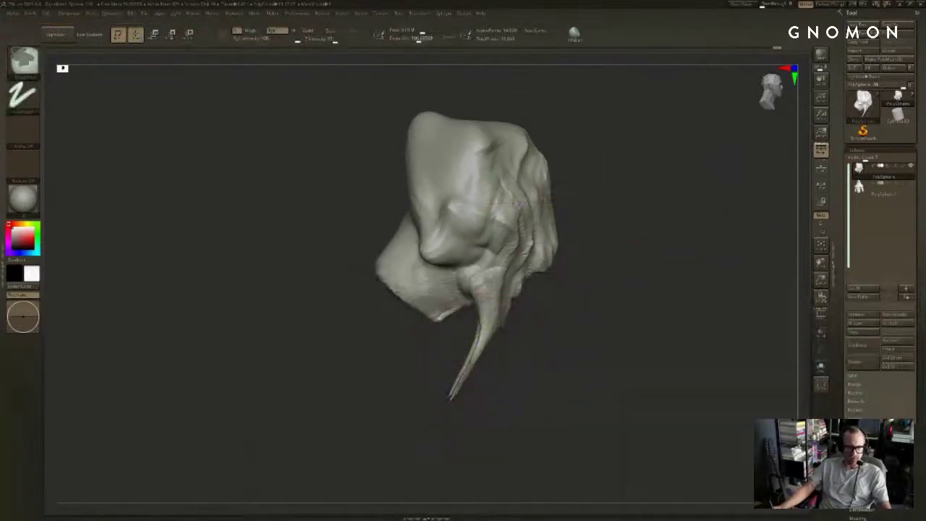
Step: Mask everything except the tusks, rotate them forward to hang more vertically with Transpose, and clear the mask
ctrl+alt+drag(495, 346, 460, 384)
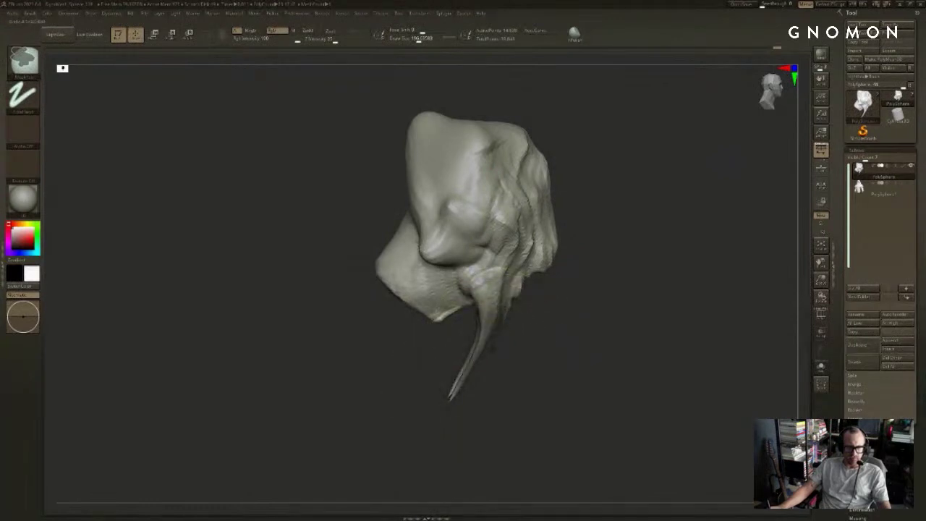
ctrl+click(494, 369)
key(w)
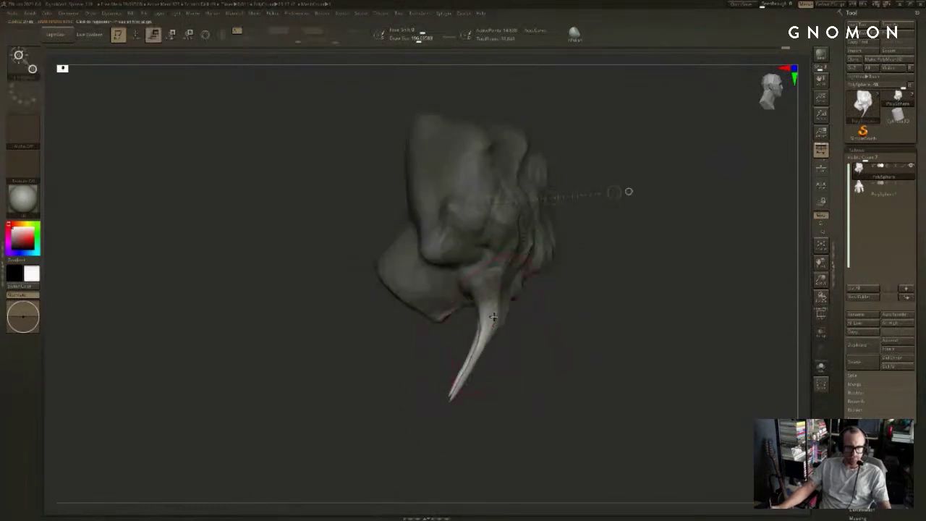
drag(452, 403, 491, 413)
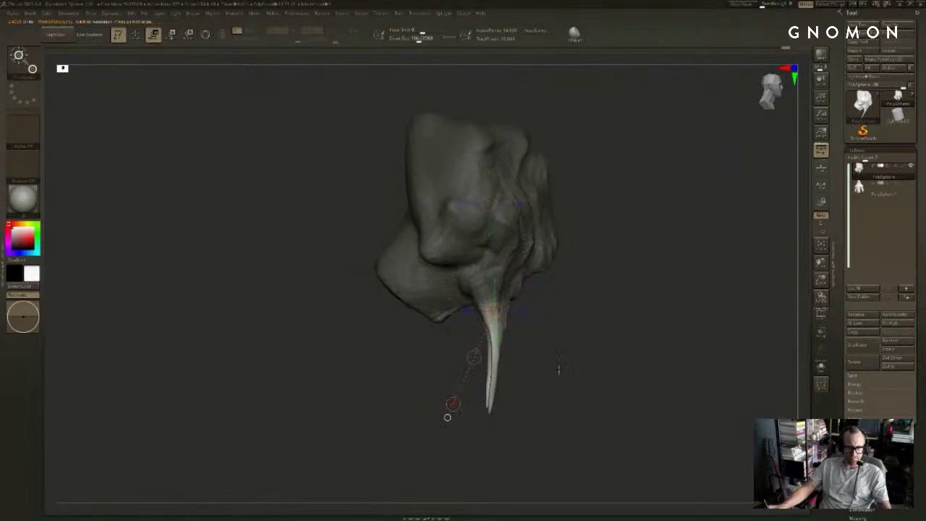
drag(558, 368, 618, 351)
key(ctrl+z)
key(ctrl+shift+z)
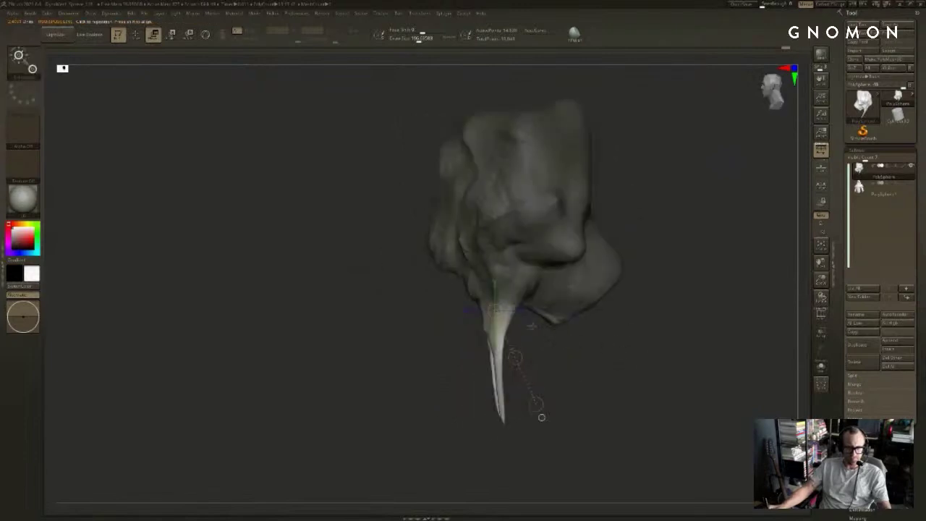
mouse_move(557, 363)
mouse_down()
mouse_move(524, 379)
mouse_move(529, 407)
mouse_move(554, 405)
mouse_move(548, 401)
mouse_move(595, 346)
mouse_move(634, 314)
mouse_move(651, 240)
mouse_move(639, 285)
mouse_move(587, 281)
mouse_up()
ctrl+click(600, 347)
key(q)
Step: Rework the cheekbones and the planes beside the nose with a smaller ClayBuildup brush
drag(454, 281, 470, 252)
shift+drag(548, 207, 567, 211)
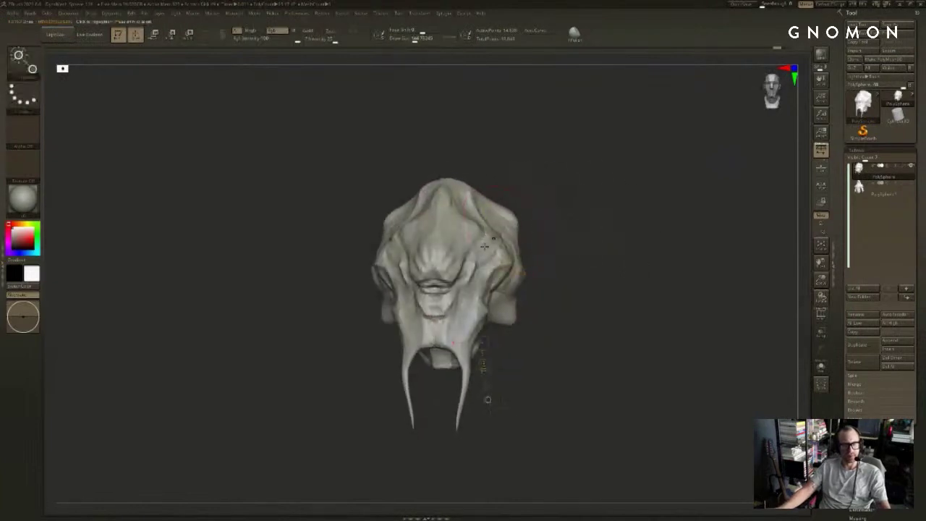
mouse_move(460, 272)
mouse_down()
mouse_move(467, 232)
mouse_move(469, 269)
mouse_move(477, 249)
mouse_up()
key(w)
key(b)
key(c)
key(b)
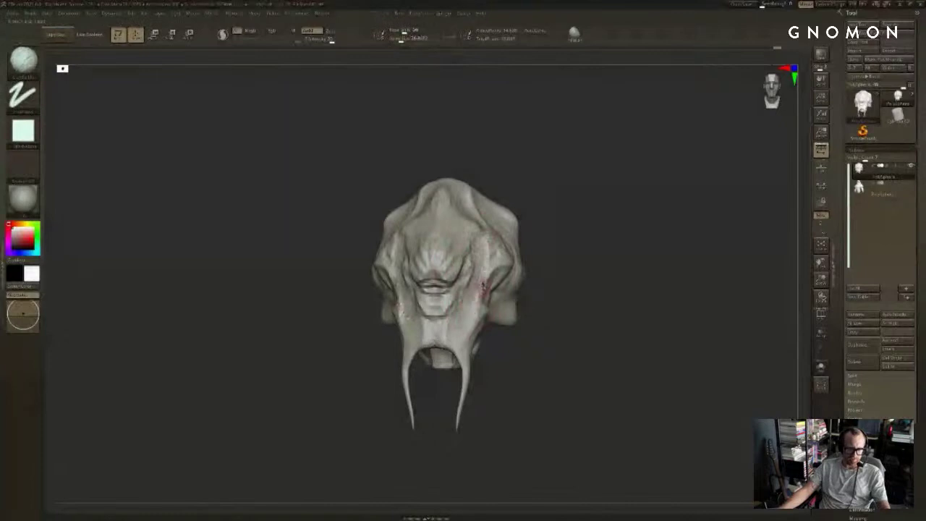
mouse_move(557, 244)
mouse_down()
mouse_move(578, 240)
mouse_move(527, 260)
mouse_up()
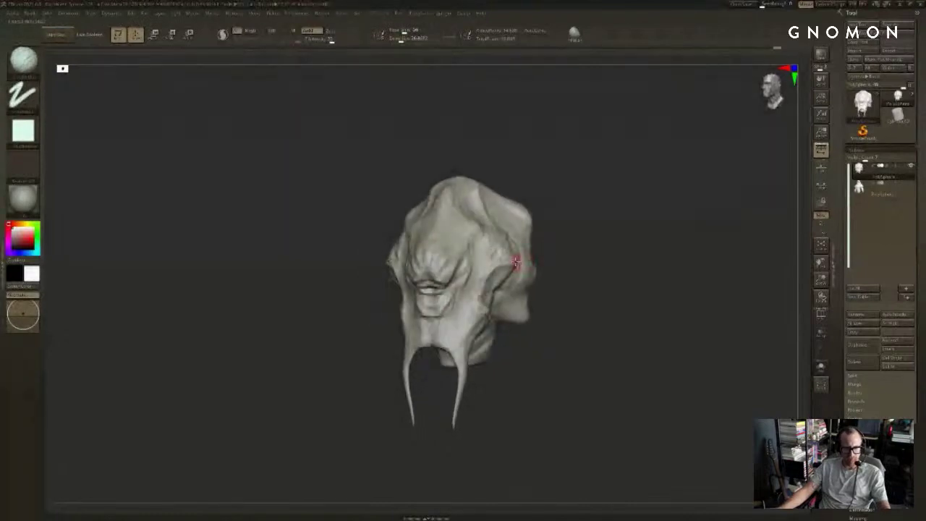
Step: Adjust the side contour of the skull with the Move brush
key(v)
mouse_move(579, 193)
mouse_down()
mouse_move(583, 203)
mouse_move(587, 186)
mouse_move(593, 218)
mouse_move(528, 211)
mouse_up()
key(b)
key(v)
key(b)
key(m)
key(v)
key(s)
Step: Build up the upper side of the skull behind the brow with ClayBuildup
key(b)
key(c)
key(b)
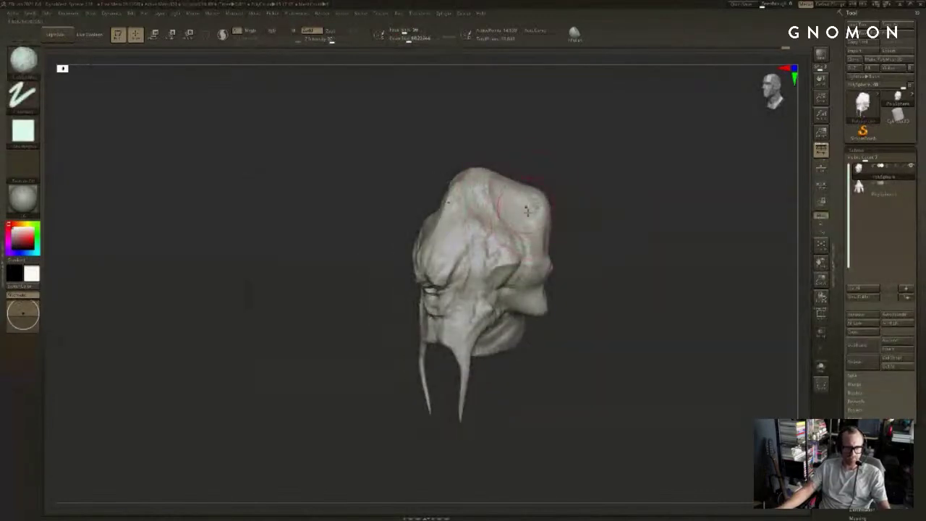
mouse_move(621, 173)
mouse_down()
mouse_move(550, 207)
mouse_move(585, 238)
mouse_up()
Step: Try a stroke on the rear side of the skull with a larger brush and undo it
key(s)
key(b)
key(m)
key(v)
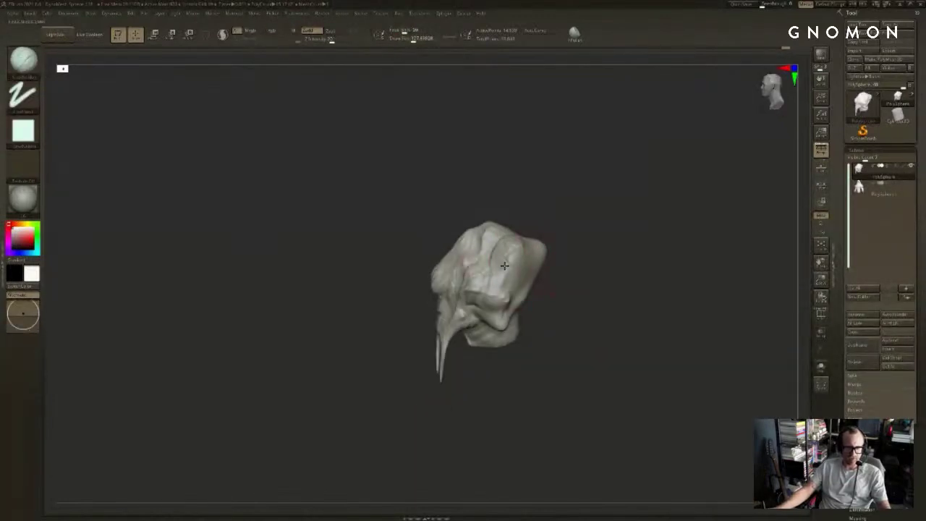
drag(501, 263, 542, 227)
key(ctrl+z)
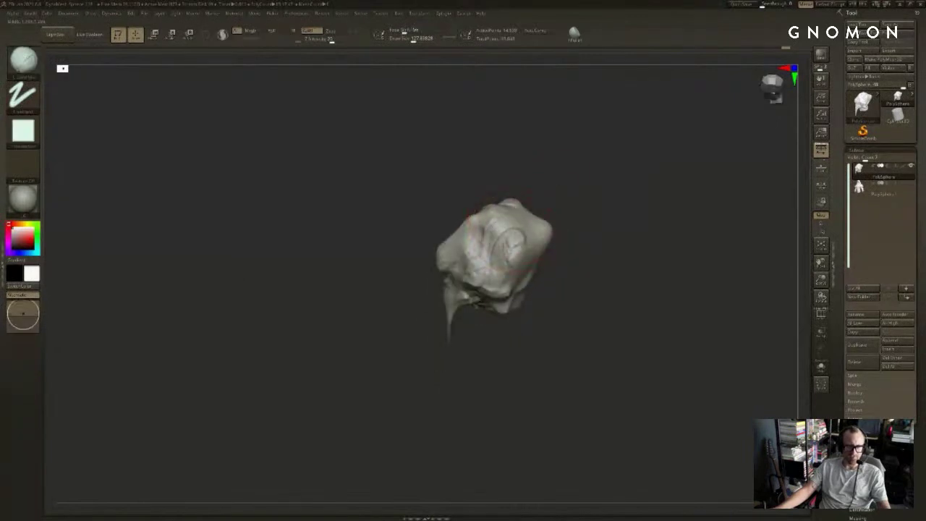
Step: Fill out the crown and the top of the skull with ClayBuildup strokes from several angles
right_drag(503, 215, 519, 217)
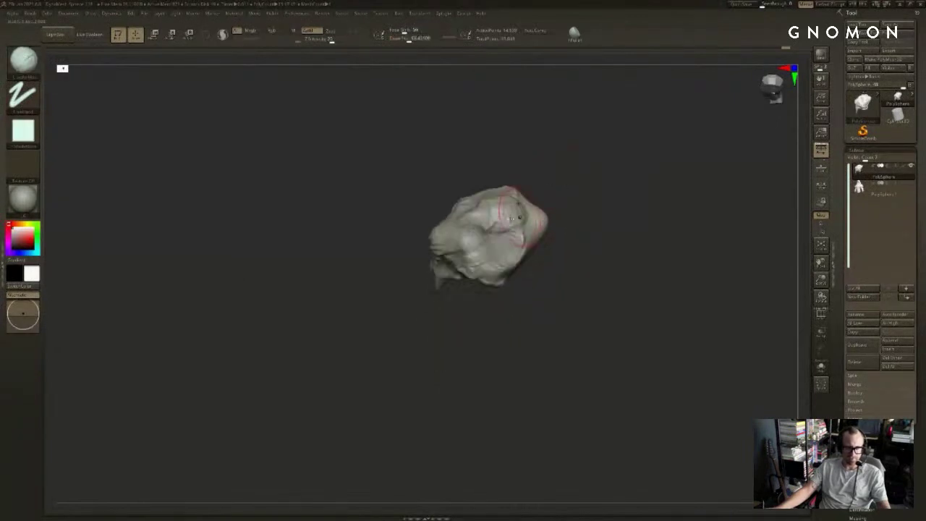
mouse_move(558, 236)
mouse_down()
mouse_move(574, 175)
mouse_move(587, 174)
mouse_up()
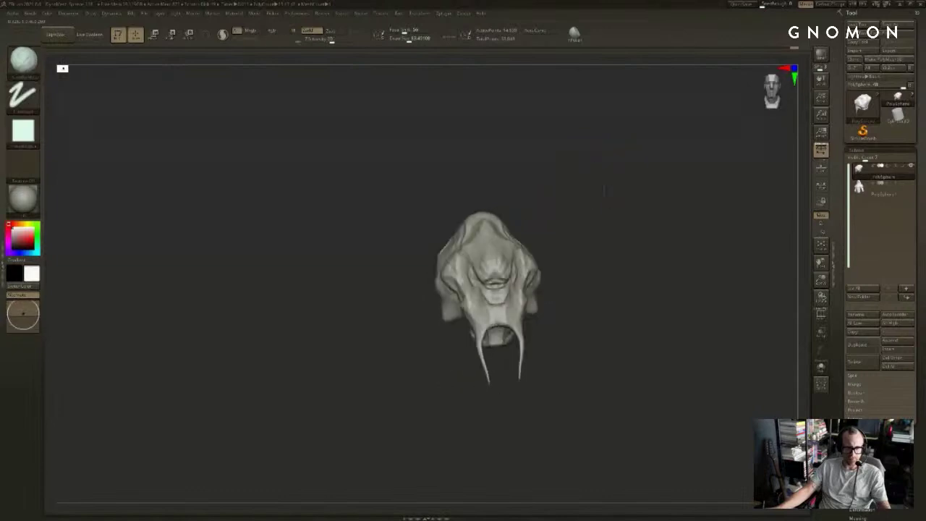
mouse_move(523, 170)
mouse_down()
mouse_move(545, 178)
mouse_move(545, 266)
mouse_up()
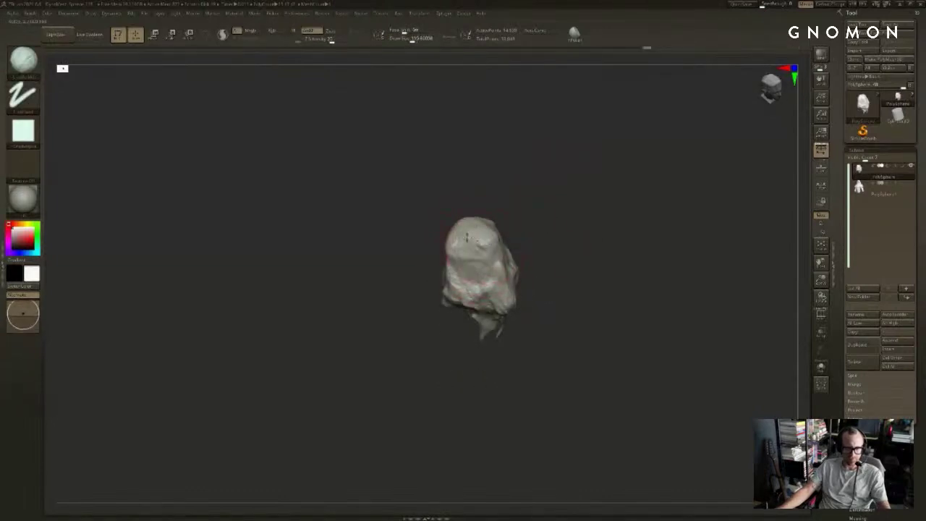
drag(527, 191, 475, 246)
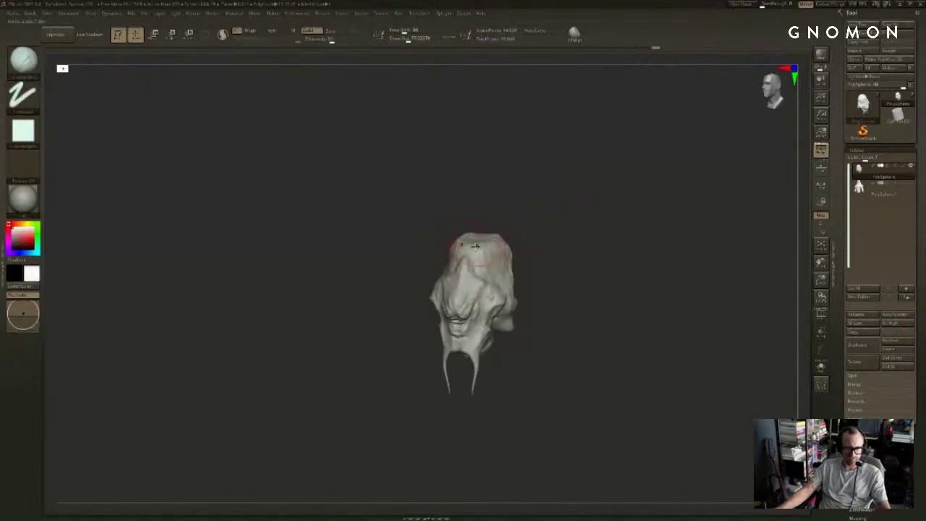
drag(540, 235, 477, 254)
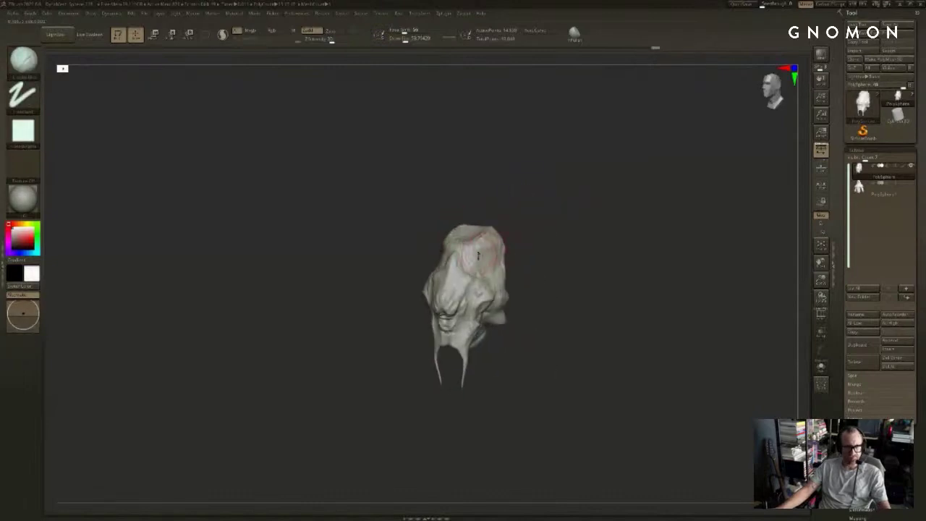
mouse_move(559, 232)
mouse_down()
mouse_move(533, 230)
mouse_move(537, 289)
mouse_move(439, 357)
mouse_move(434, 346)
mouse_up()
Step: Mask the neck stub beneath the skull and soften the mask's edge
drag(519, 331, 457, 334)
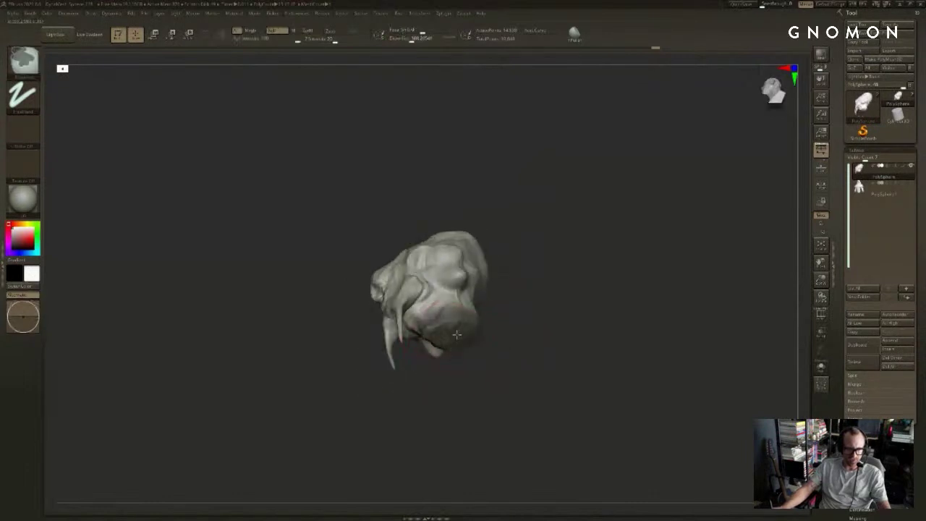
drag(522, 289, 486, 300)
ctrl+click(514, 327)
key(w)
ctrl+click(458, 325)
ctrl+click(456, 326)
mouse_move(473, 357)
mouse_down()
mouse_move(471, 279)
mouse_move(463, 313)
mouse_up()
key(q)
key(s)
click(480, 300)
Step: Invert the mask, swing the neck stub backward with Transpose, and clear the mask
key(w)
ctrl+click(533, 320)
drag(533, 321, 484, 326)
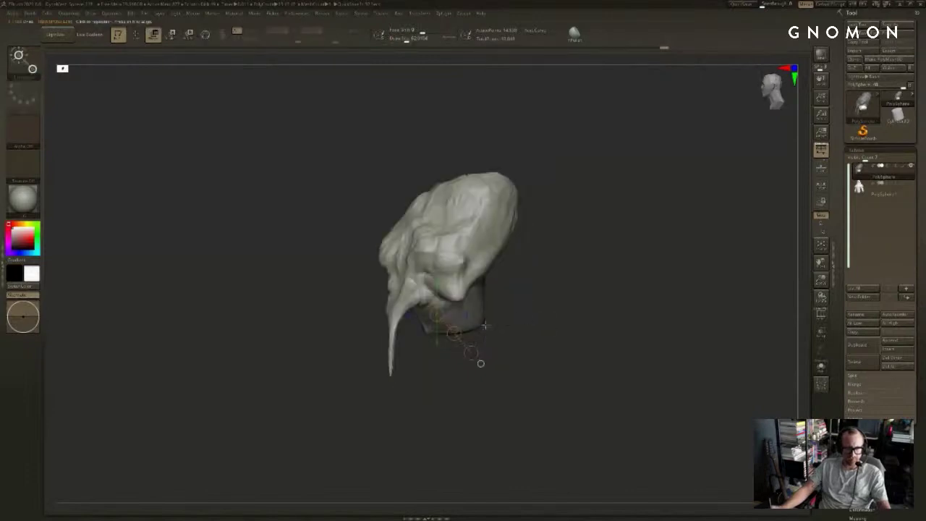
ctrl+click(495, 320)
ctrl+click(492, 325)
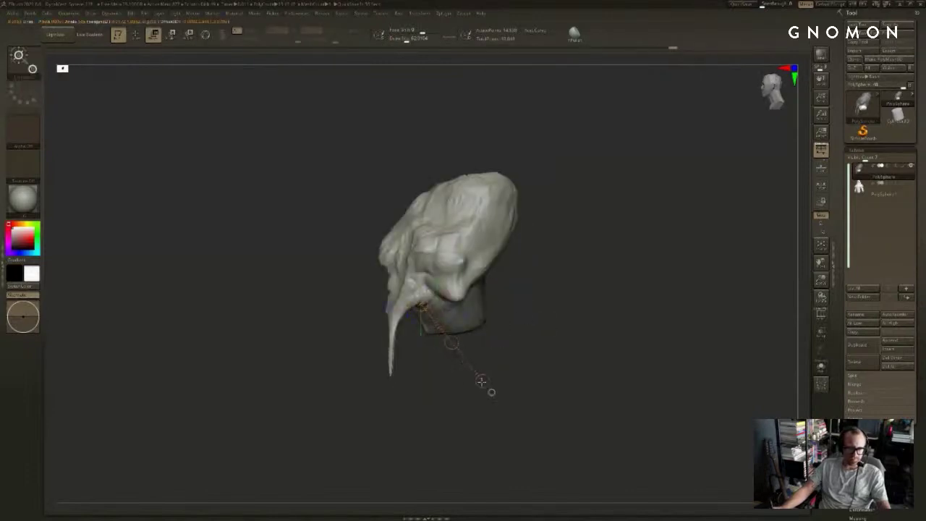
drag(482, 382, 483, 382)
ctrl+click(491, 377)
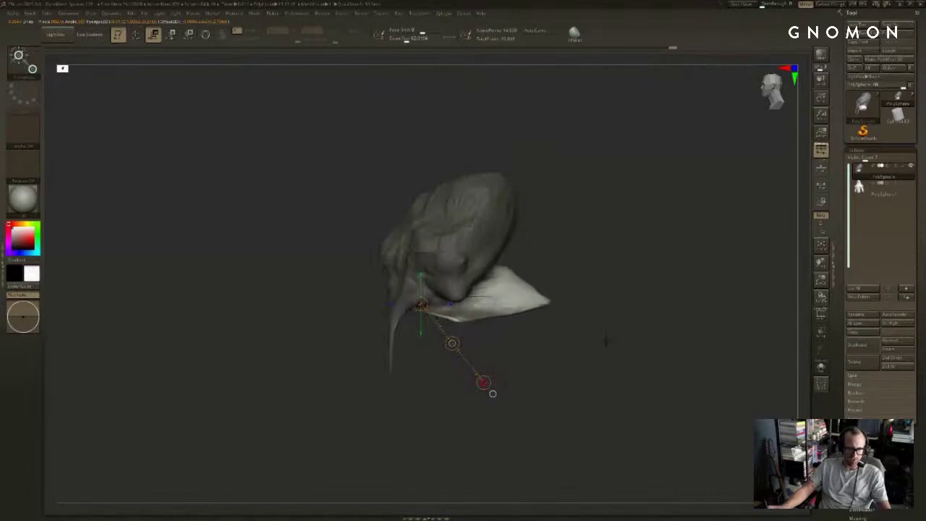
ctrl+drag(588, 258, 602, 274)
Step: Return to Draw mode and build up a bulge on the side of the skull behind the jaw with ClayBuildup, varying the draw size
mouse_move(579, 269)
mouse_down()
mouse_move(554, 271)
mouse_move(643, 260)
mouse_move(608, 267)
mouse_move(534, 253)
mouse_up()
key(q)
key(s)
click(502, 277)
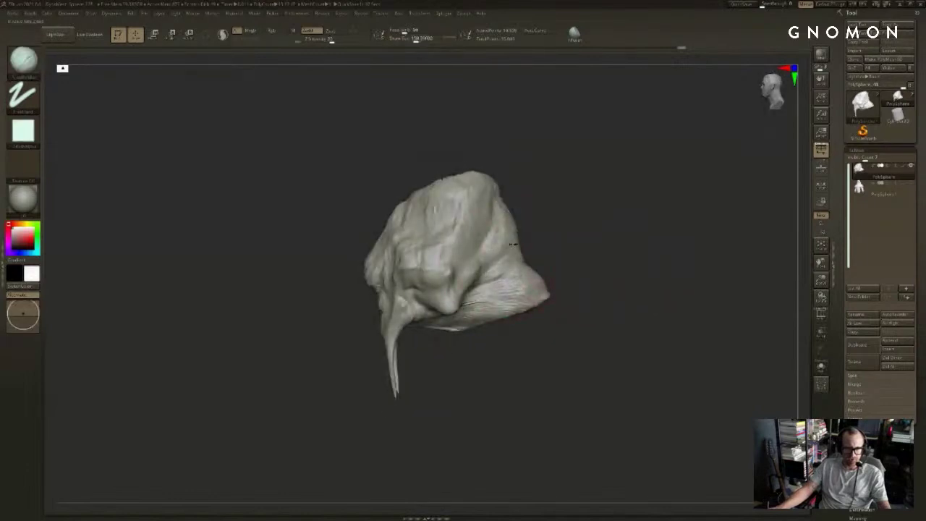
drag(479, 290, 603, 285)
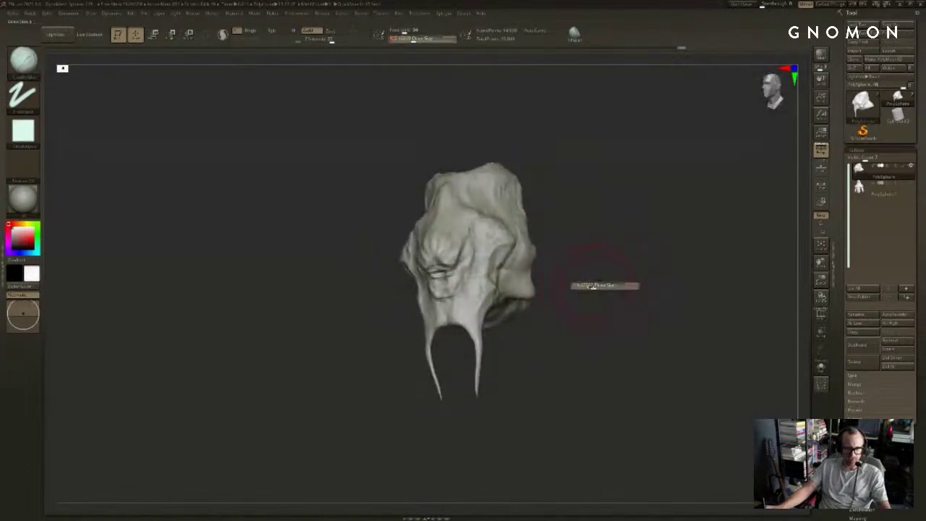
drag(550, 265, 606, 271)
drag(391, 302, 447, 289)
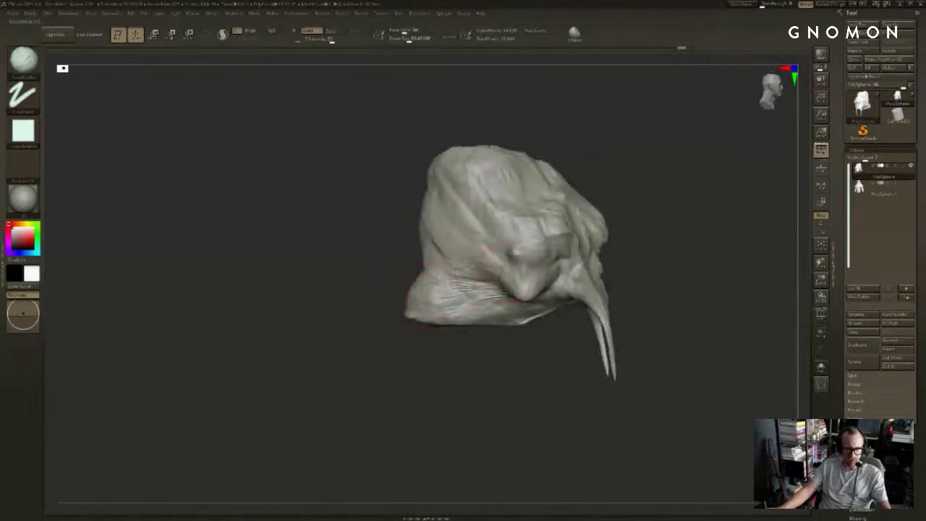
key(ctrl+z)
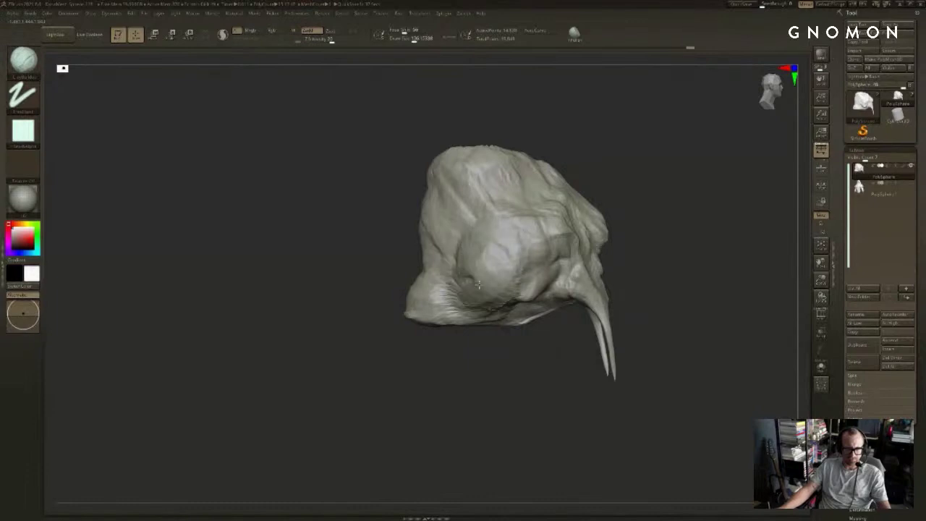
Step: Remesh the head with DynaMesh and round out the side bulge with ClayBuildup strokes
drag(431, 360, 398, 359)
key(f)
mouse_move(690, 297)
mouse_down()
mouse_move(634, 312)
mouse_move(612, 298)
mouse_move(518, 279)
mouse_up()
ctrl+drag(560, 249, 585, 275)
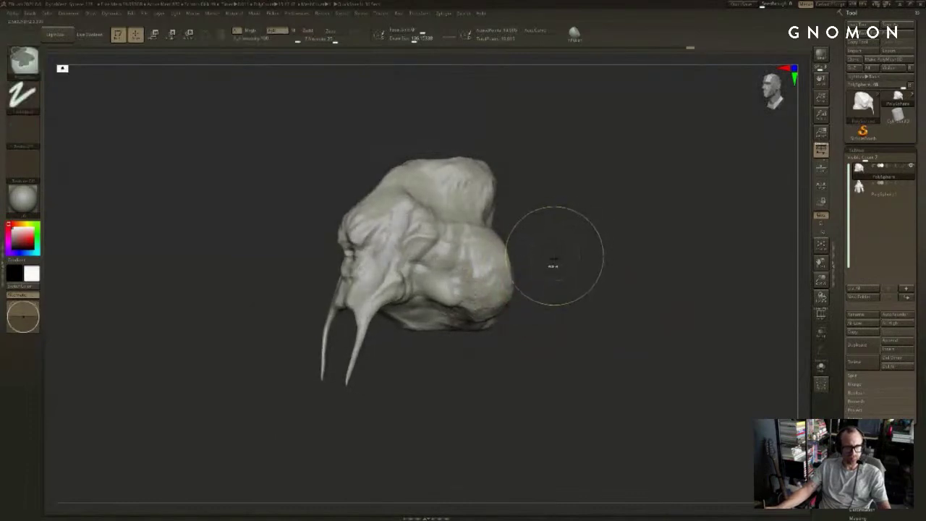
key(b)
key(c)
key(b)
drag(467, 291, 469, 301)
mouse_move(594, 311)
mouse_down()
mouse_move(554, 306)
mouse_move(604, 283)
mouse_move(565, 268)
mouse_up()
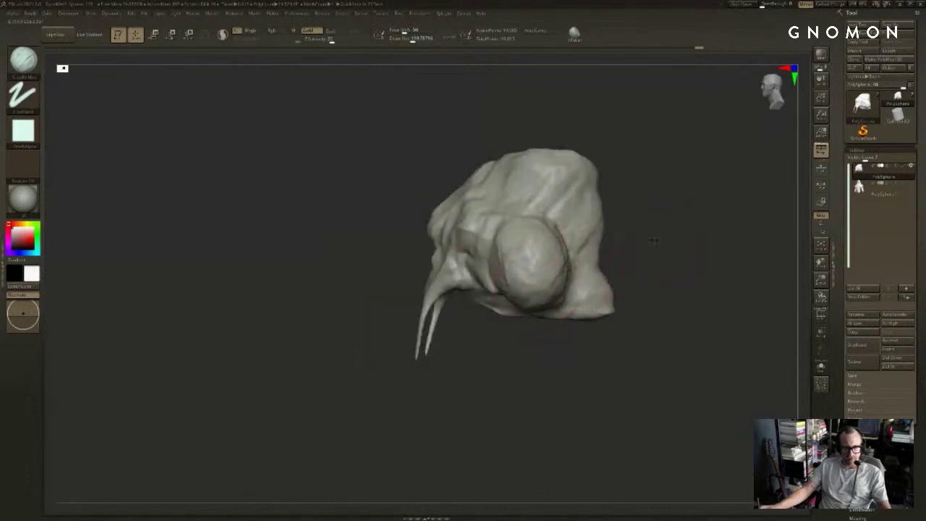
Step: Blend the side bulge into the back of the skull, undo a stroke, and rework its lower front with a smaller brush
drag(653, 241, 615, 255)
mouse_move(549, 263)
mouse_down()
mouse_move(535, 250)
mouse_move(523, 286)
mouse_up()
key(ctrl+z)
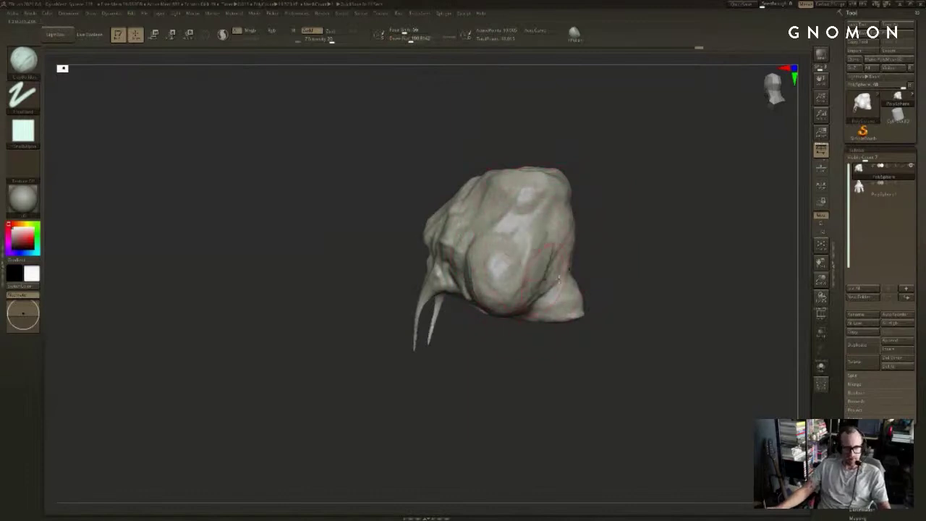
mouse_move(596, 259)
shift+mouse_down()
mouse_move(610, 256)
mouse_move(601, 238)
mouse_move(622, 242)
mouse_move(583, 258)
mouse_move(661, 261)
shift+mouse_up()
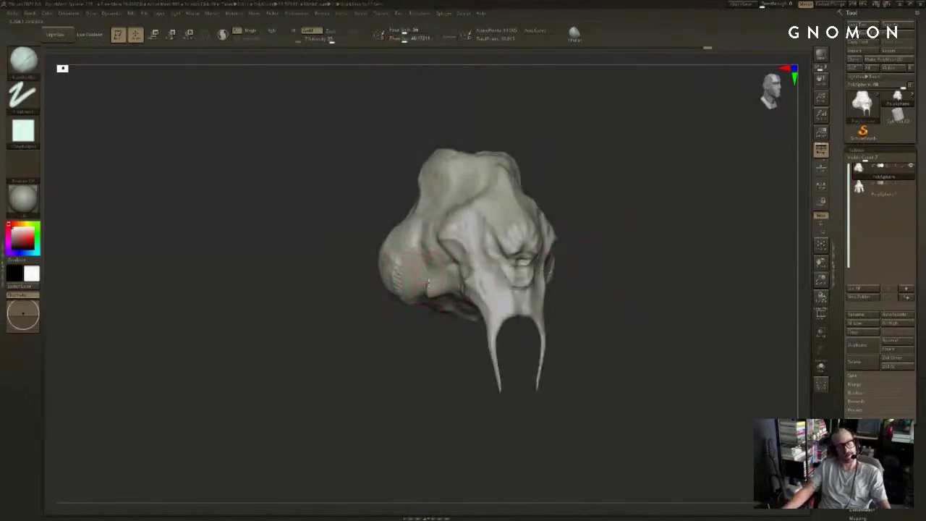
mouse_move(403, 330)
mouse_down()
mouse_move(391, 327)
mouse_move(423, 316)
mouse_up()
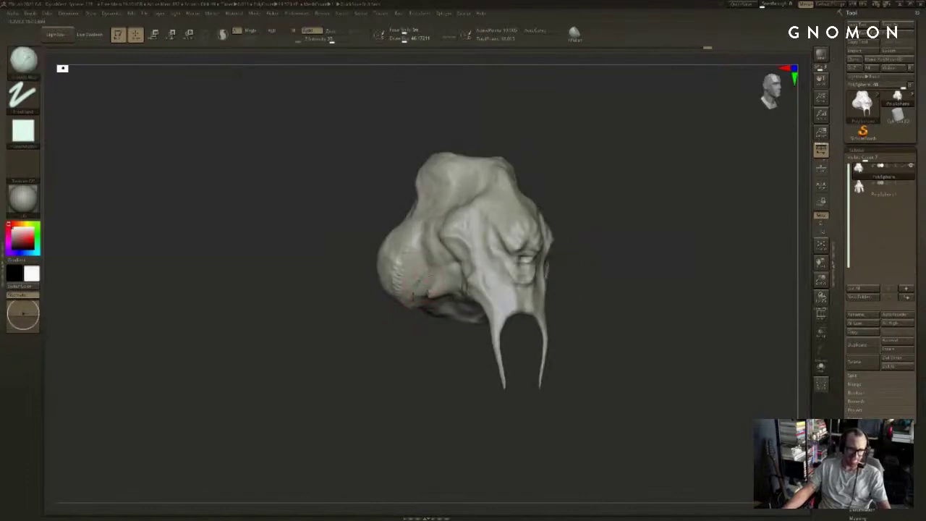
mouse_move(410, 284)
mouse_down()
mouse_move(406, 240)
mouse_move(403, 277)
mouse_up()
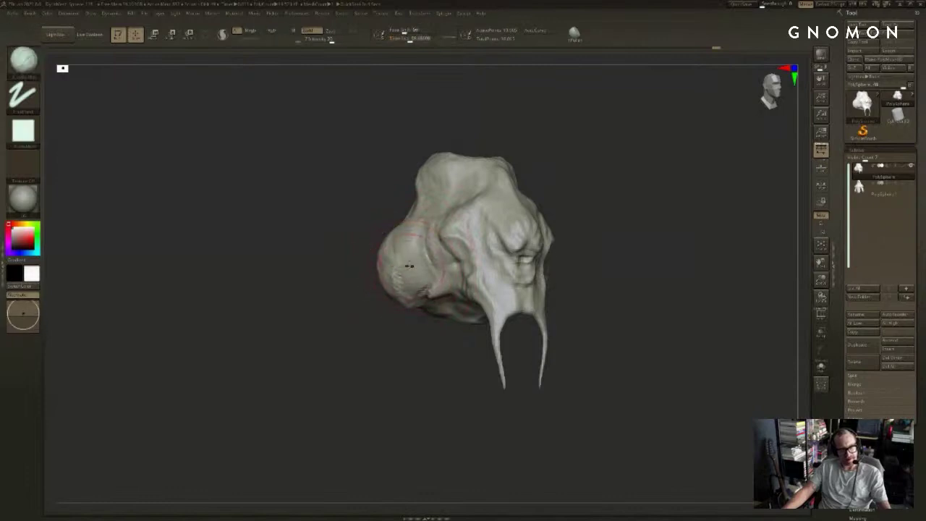
Step: Thicken the underside of the side bulge with ClayBuildup strokes at a larger draw size
mouse_move(344, 250)
alt+mouse_down()
mouse_move(364, 286)
mouse_move(386, 291)
alt+mouse_up()
key(2)
mouse_move(356, 320)
mouse_down()
mouse_move(384, 366)
mouse_move(372, 343)
mouse_move(399, 328)
mouse_move(414, 334)
mouse_up()
key(s)
mouse_move(457, 382)
mouse_down()
mouse_move(458, 332)
mouse_move(439, 337)
mouse_up()
key(b)
key(c)
key(b)
mouse_move(605, 320)
shift+mouse_down()
mouse_move(636, 336)
mouse_move(598, 351)
shift+mouse_up()
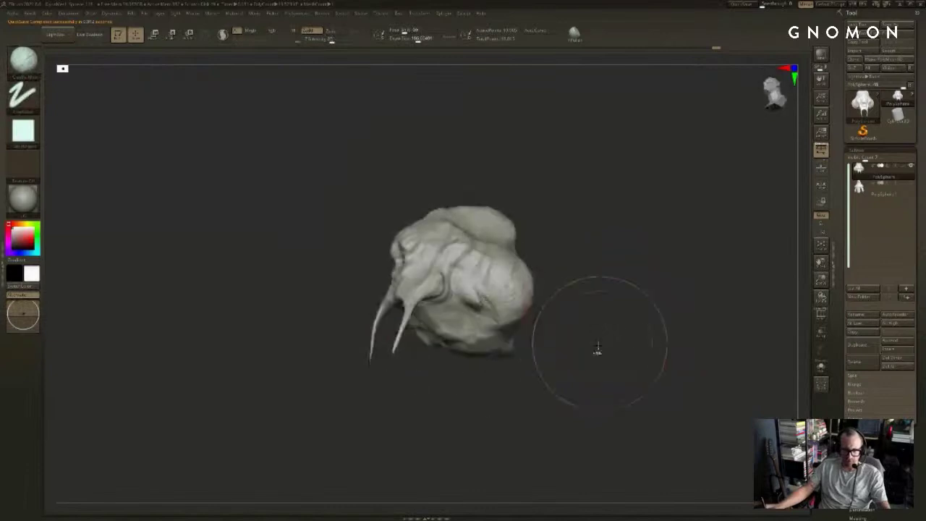
Step: Bulk out the neck and the back of the head with broad ClayBuildup strokes, and remesh the form with DynaMesh
drag(515, 371, 486, 357)
mouse_move(528, 397)
mouse_down()
mouse_move(524, 425)
mouse_move(528, 416)
mouse_up()
mouse_move(582, 398)
alt+mouse_down()
mouse_move(585, 378)
mouse_move(533, 366)
mouse_move(568, 366)
alt+mouse_up()
mouse_move(514, 343)
mouse_down()
mouse_move(497, 350)
mouse_move(568, 327)
mouse_move(428, 199)
mouse_move(415, 221)
mouse_move(492, 296)
mouse_move(534, 293)
mouse_move(543, 256)
mouse_up()
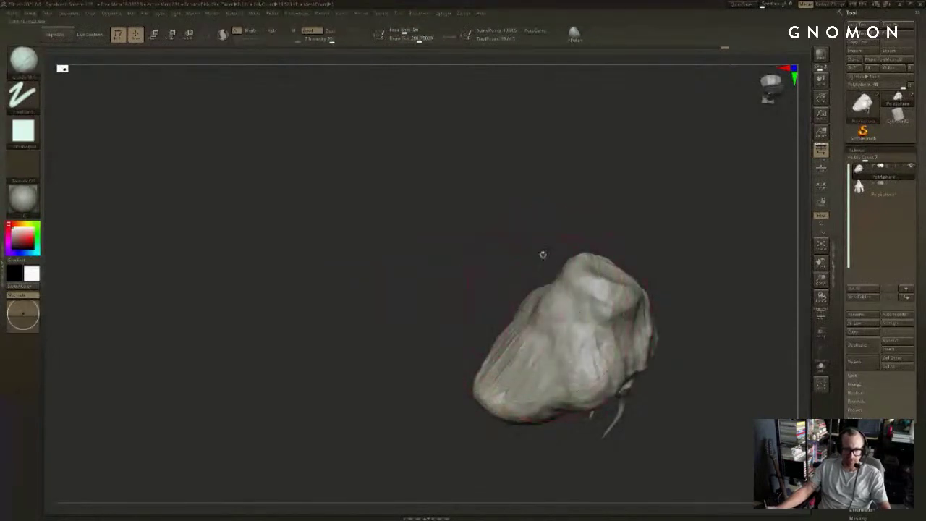
mouse_move(606, 246)
mouse_down()
mouse_move(651, 237)
mouse_move(636, 253)
mouse_up()
key(s)
mouse_move(613, 311)
mouse_down()
mouse_move(583, 327)
mouse_move(601, 301)
mouse_move(578, 309)
mouse_move(608, 365)
mouse_up()
right_drag(534, 285, 564, 324)
drag(590, 329, 611, 379)
mouse_move(594, 289)
mouse_down()
mouse_move(611, 366)
mouse_move(628, 373)
mouse_up()
drag(641, 329, 661, 282)
mouse_move(661, 253)
ctrl+mouse_down()
mouse_move(646, 309)
mouse_move(663, 264)
mouse_move(616, 231)
ctrl+mouse_up()
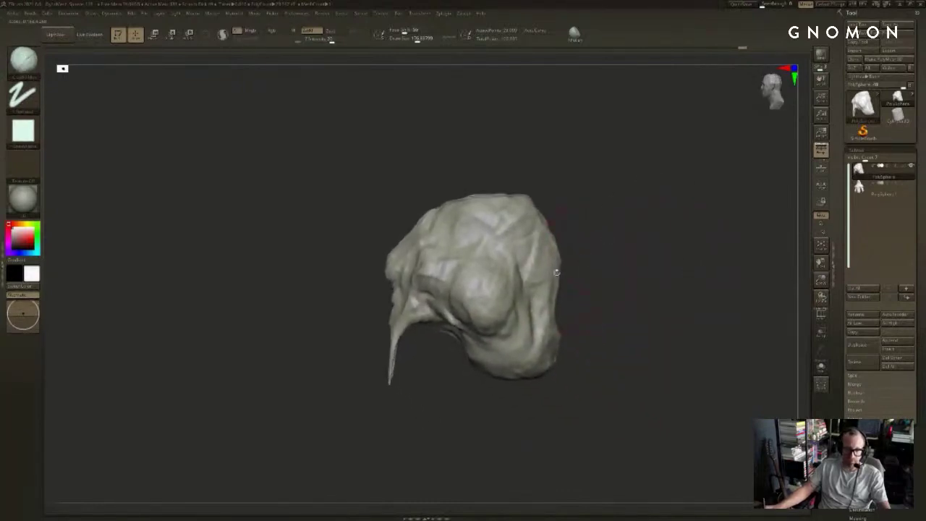
Step: Switch to the Move brush, mask the face and tusks, soften the mask, and invert it to leave only the face unmasked
mouse_move(530, 365)
mouse_down()
mouse_move(495, 386)
mouse_move(634, 337)
mouse_up()
key(b)
key(m)
key(v)
mouse_move(569, 268)
mouse_down()
mouse_move(560, 283)
mouse_move(601, 263)
mouse_up()
ctrl+drag(503, 261, 496, 217)
mouse_move(599, 253)
mouse_down()
mouse_move(554, 259)
mouse_move(598, 262)
mouse_up()
ctrl+drag(498, 272, 485, 285)
ctrl+click(591, 270)
drag(591, 270, 540, 273)
ctrl+click(634, 260)
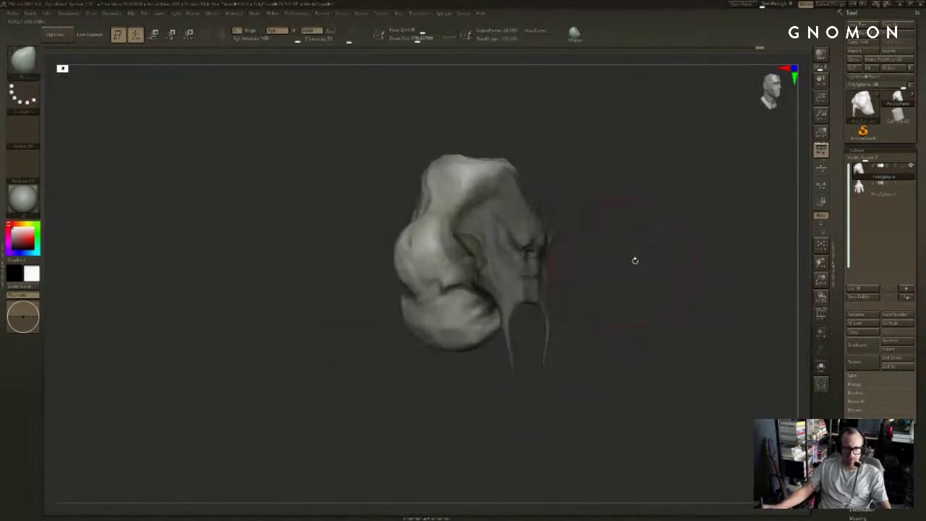
shift+drag(635, 260, 663, 261)
ctrl+click(618, 261)
Step: Scale down the unmasked face and tusks with Transpose Scale, using undo and redo to compare
key(e)
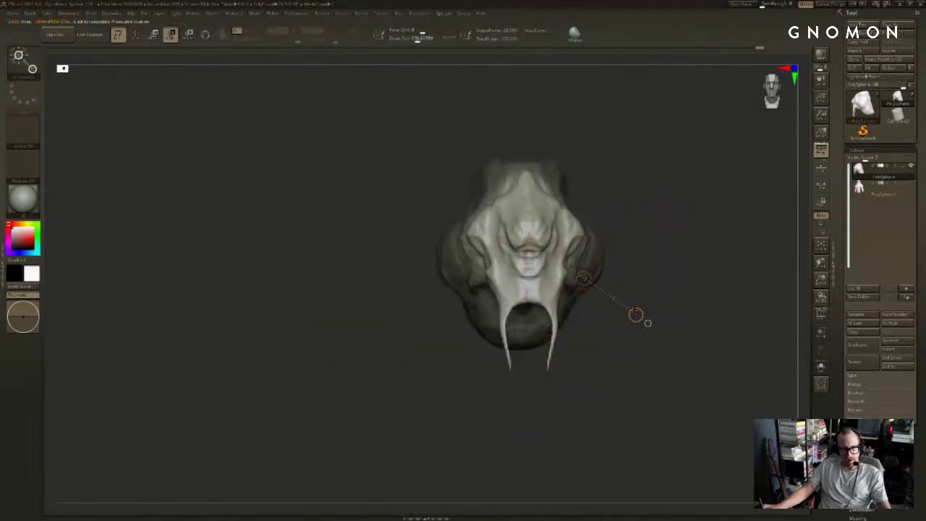
drag(638, 244, 571, 233)
key(ctrl+z)
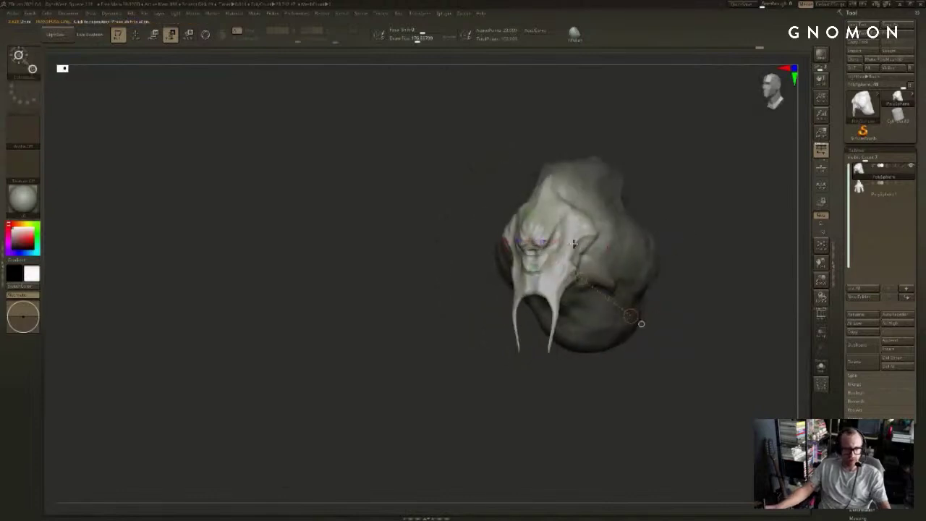
key(ctrl+shift+z)
alt+drag(696, 212, 676, 222)
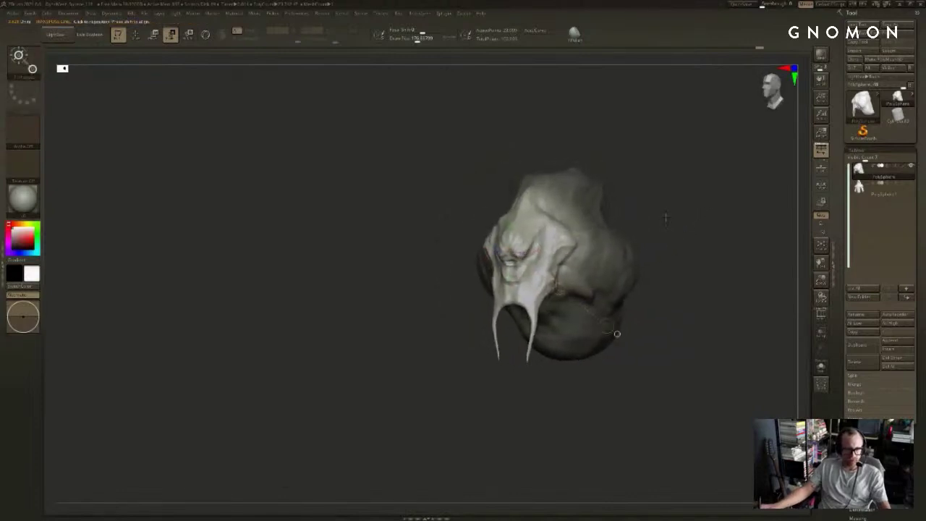
drag(607, 326, 600, 320)
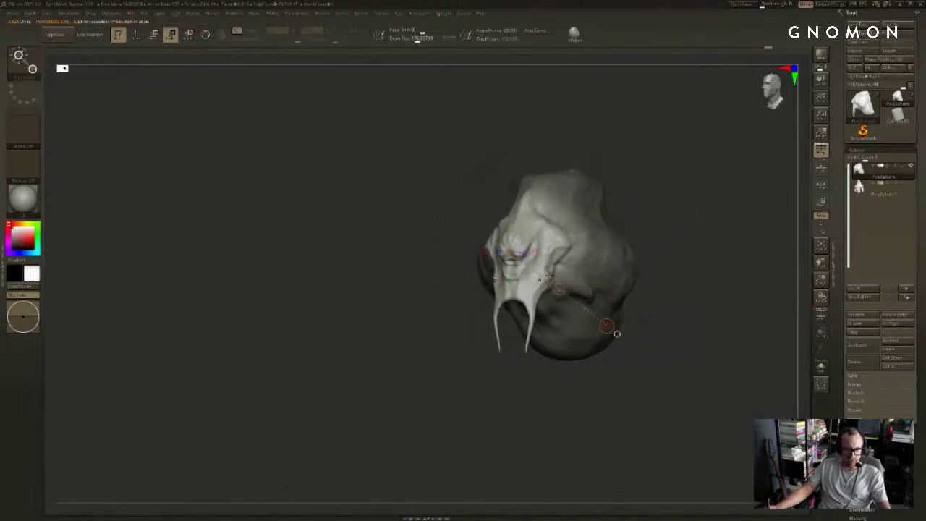
drag(698, 226, 640, 237)
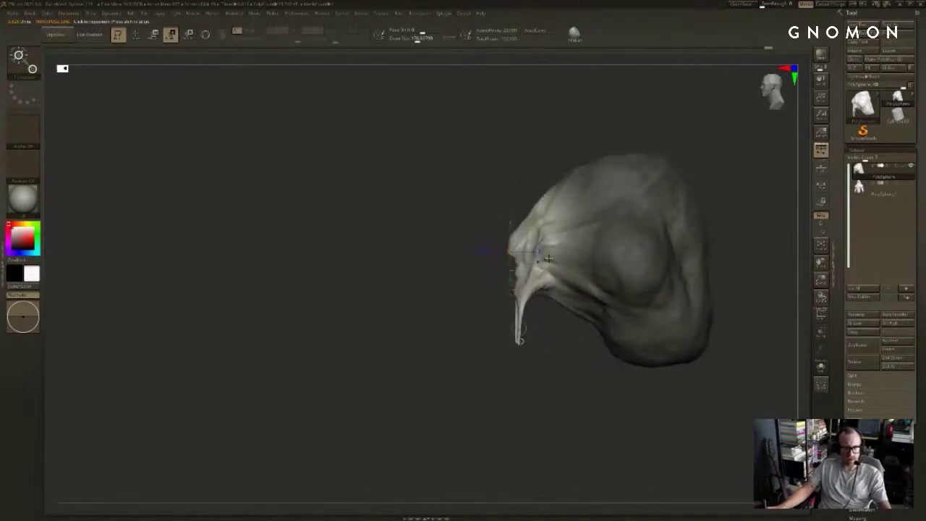
Step: Adjust the position of the face on the head with Transpose Move, checking it from both sides
key(w)
mouse_move(547, 256)
mouse_down()
mouse_move(471, 295)
mouse_move(514, 271)
mouse_up()
drag(427, 319, 484, 322)
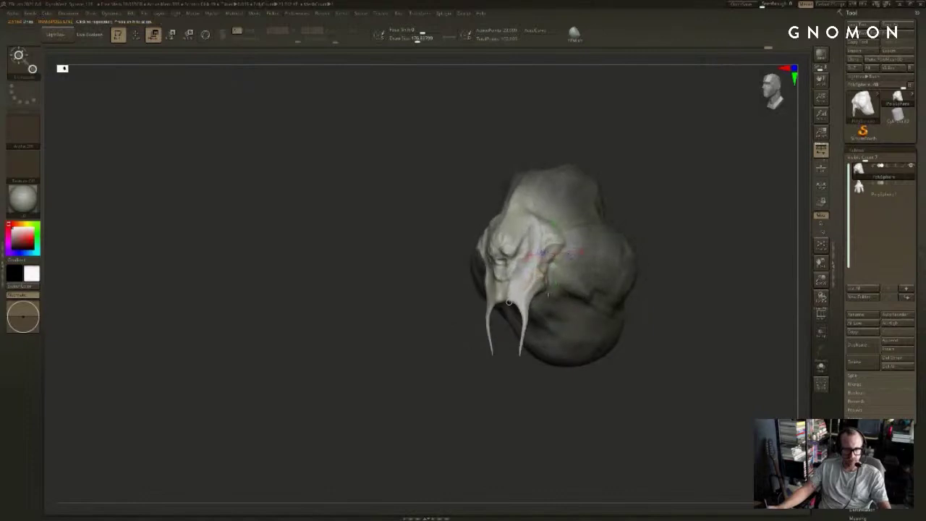
key(ctrl+z)
key(ctrl+z)
drag(615, 260, 713, 263)
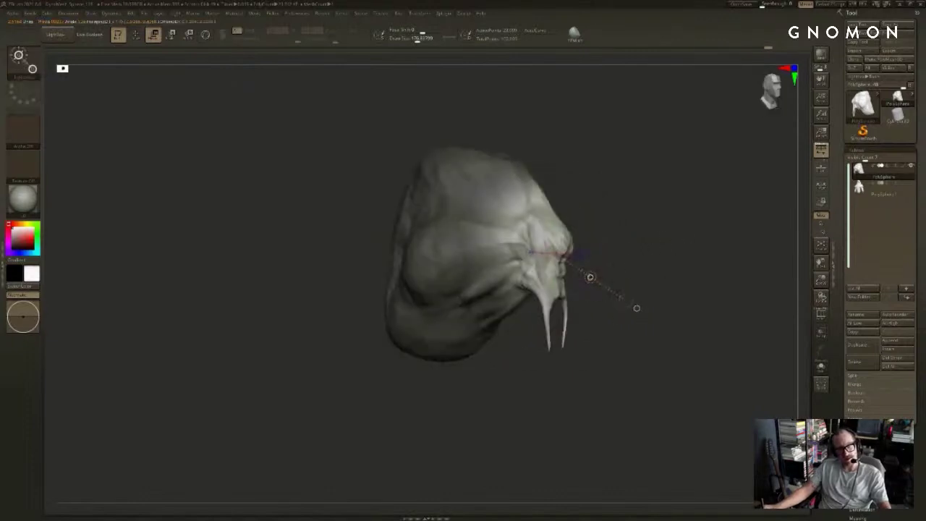
drag(590, 277, 589, 277)
drag(661, 249, 569, 222)
Step: Compare the earlier and adjusted face proportions by stepping back and forth through the undo history
key(ctrl+z)
key(ctrl+z)
key(ctrl+shift+z)
key(ctrl+shift+z)
key(q)
drag(653, 214, 622, 217)
key(f)
alt+drag(699, 236, 635, 221)
key(ctrl+z)
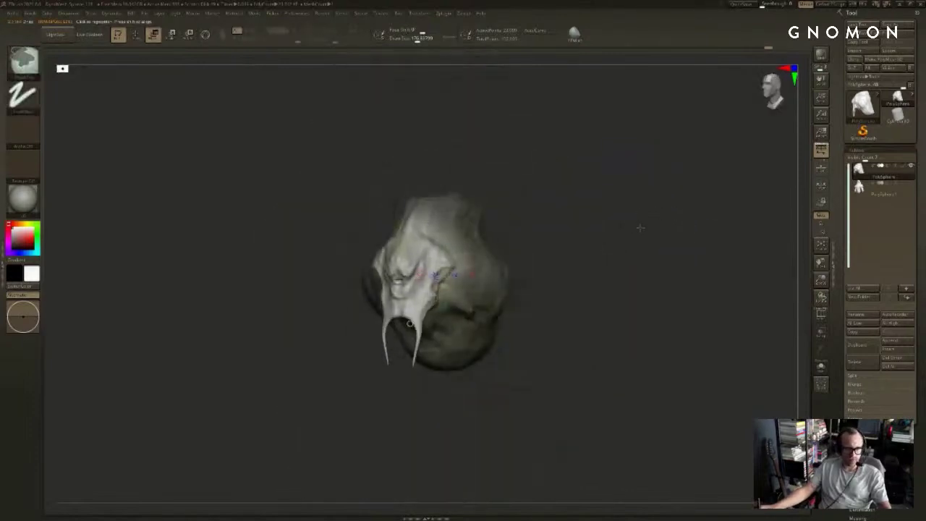
key(ctrl+z)
key(ctrl+shift+z)
key(ctrl+shift+z)
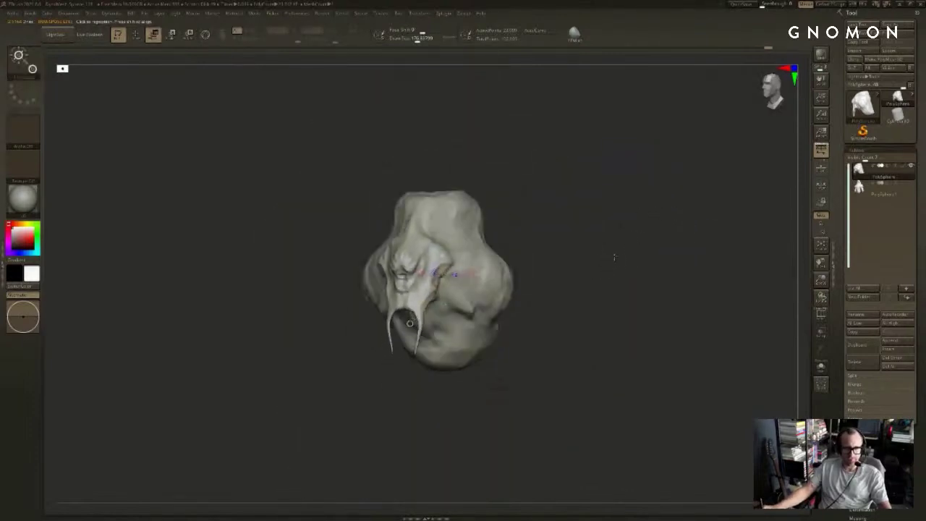
Step: Return to Draw mode and build up the front of the neck beneath the side bulge with ClayBuildup strokes
key(q)
mouse_move(614, 254)
mouse_down()
mouse_move(637, 231)
mouse_move(598, 239)
mouse_up()
drag(439, 395, 413, 385)
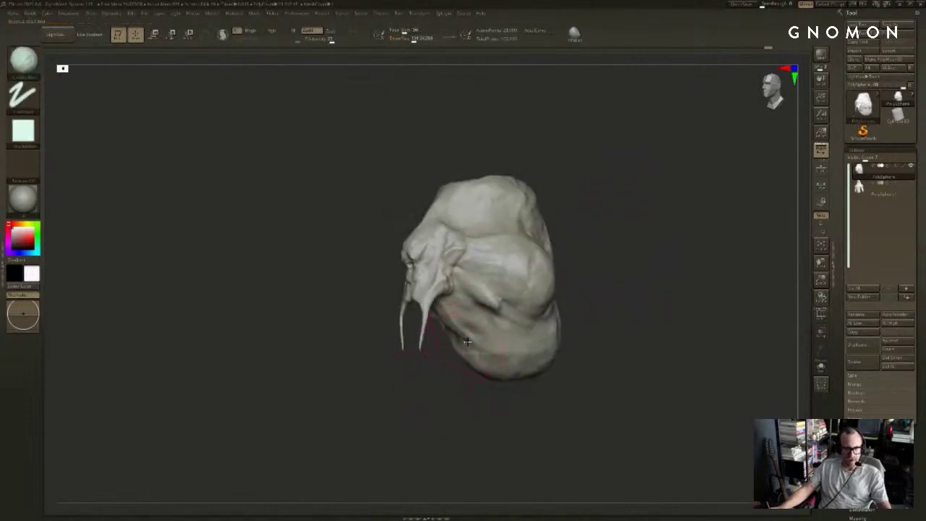
drag(466, 342, 473, 346)
right_drag(467, 345, 483, 331)
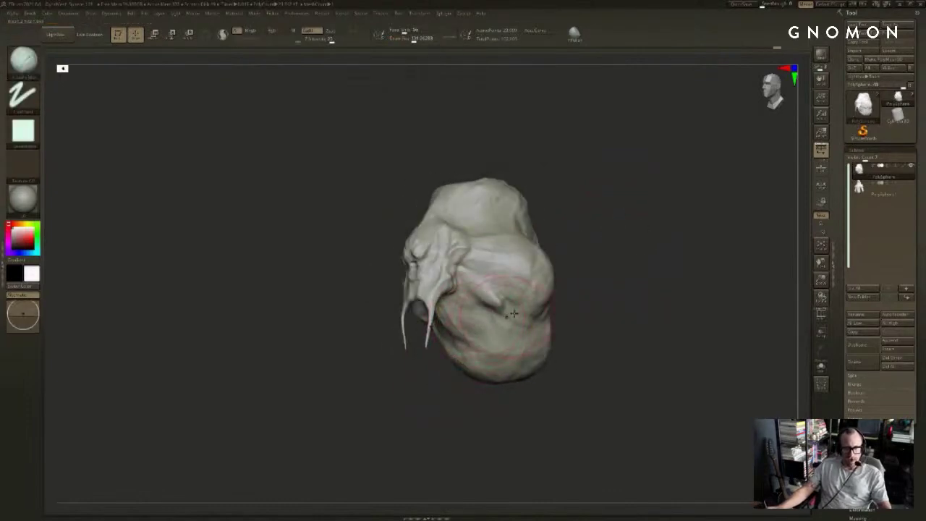
mouse_move(636, 301)
mouse_down()
mouse_move(636, 285)
mouse_move(614, 283)
mouse_up()
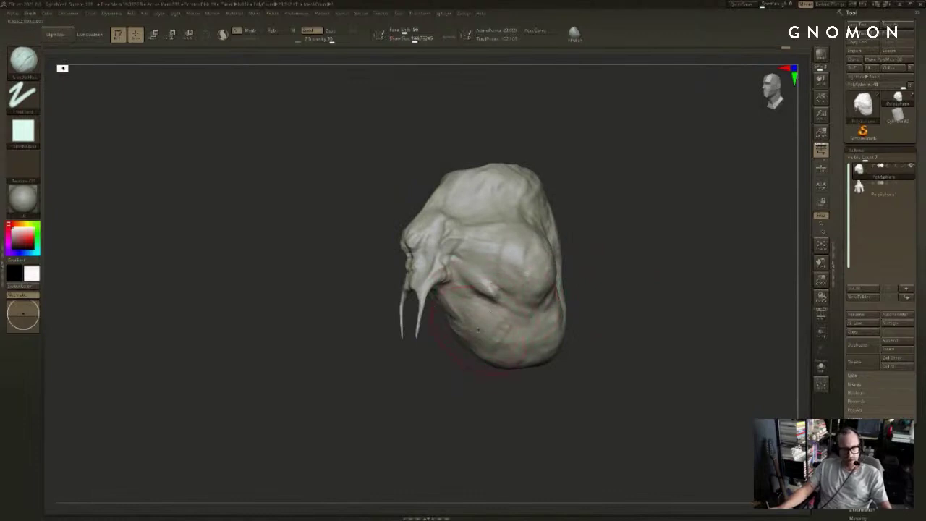
Step: Carve and refill the lower side of the neck behind the tusks to shape its folds
drag(468, 379, 488, 363)
alt+drag(482, 326, 470, 337)
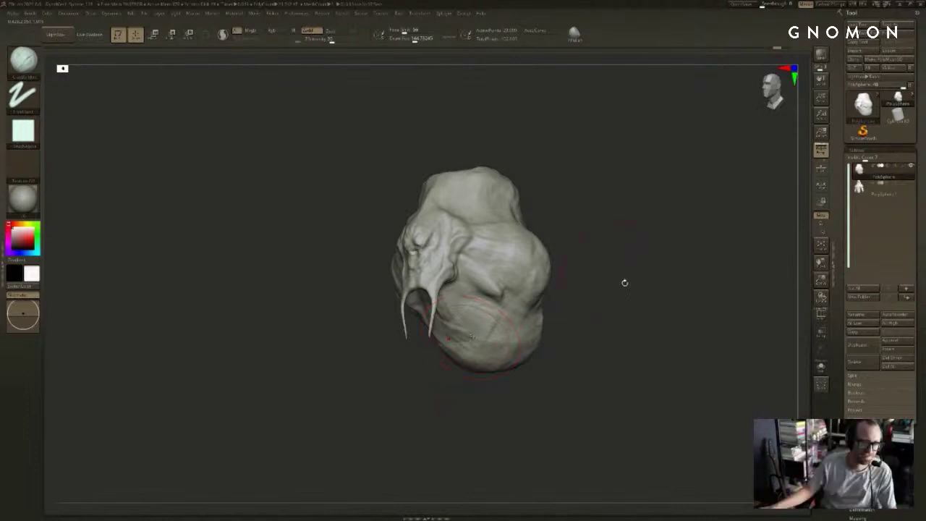
drag(608, 333, 576, 336)
drag(446, 317, 488, 353)
alt+drag(455, 397, 460, 316)
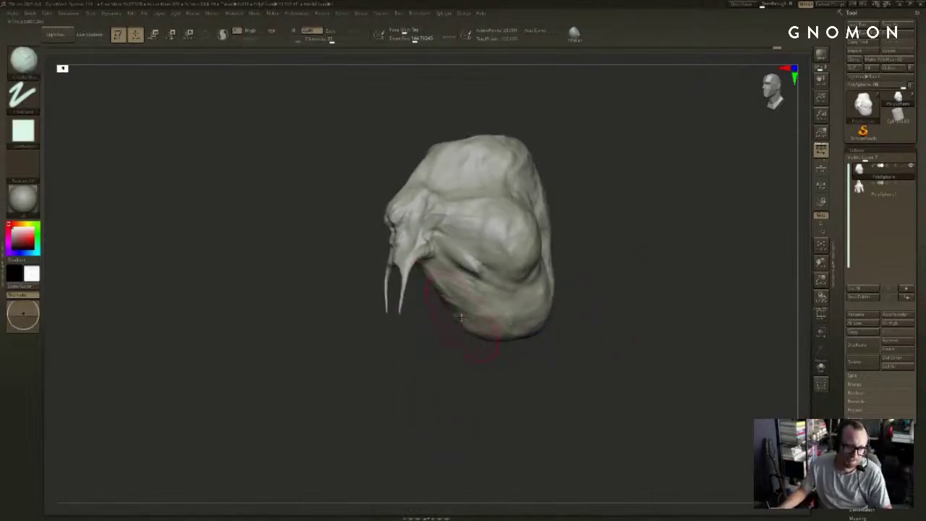
Step: Preview the head in a red wax material and switch to a light grey material
click(27, 203)
click(240, 317)
drag(240, 314, 152, 259)
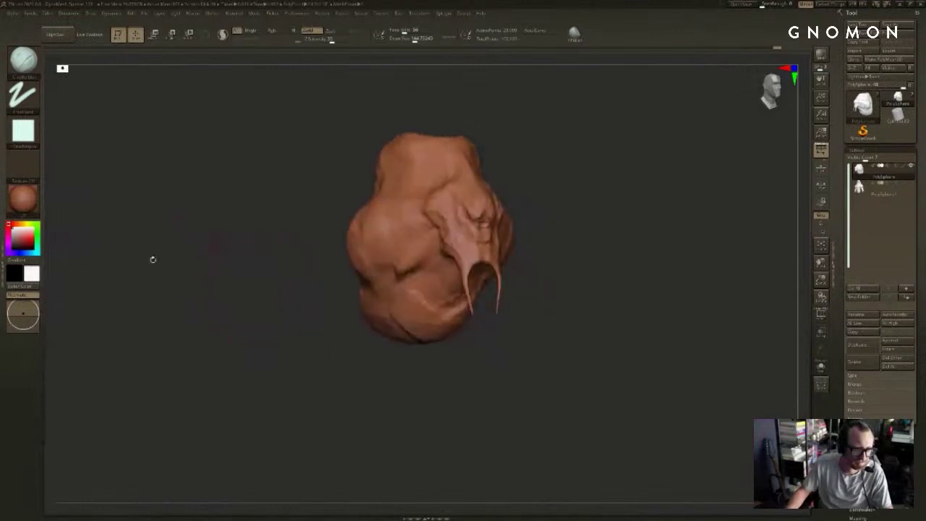
click(27, 201)
click(321, 309)
Step: Refine the folds on the front of the neck behind the tusks with a smaller ClayBuildup brush
mouse_move(628, 271)
mouse_down()
mouse_move(645, 293)
mouse_move(597, 301)
mouse_up()
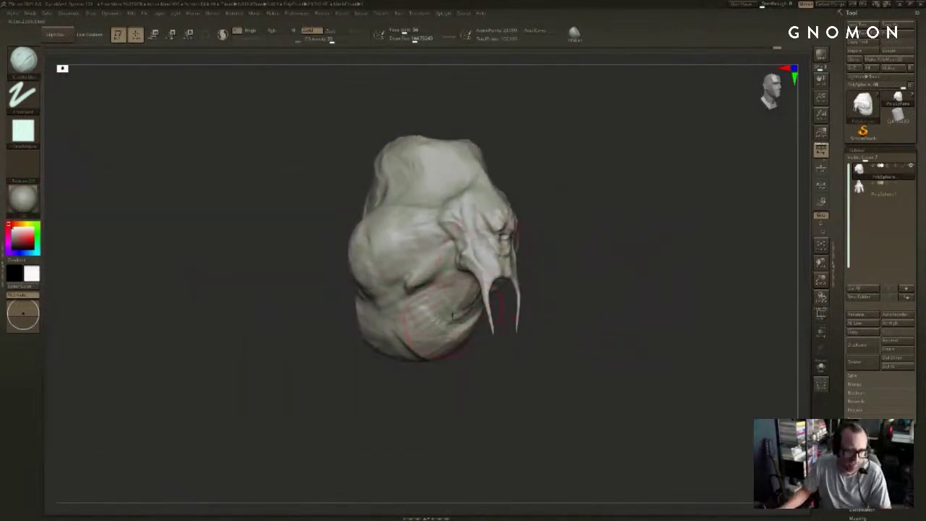
drag(428, 335, 465, 295)
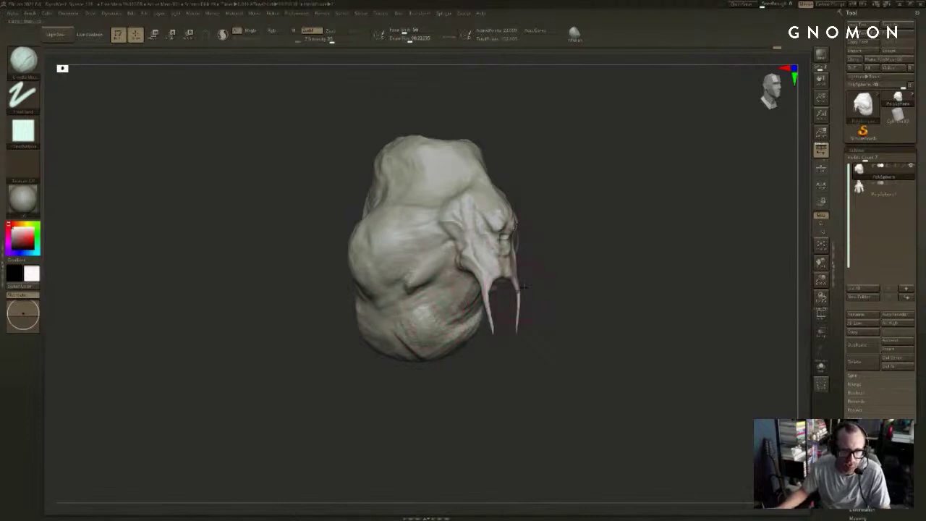
mouse_move(550, 285)
mouse_down()
mouse_move(634, 277)
mouse_move(572, 325)
mouse_move(518, 386)
mouse_move(499, 313)
mouse_up()
shift+drag(556, 320, 544, 321)
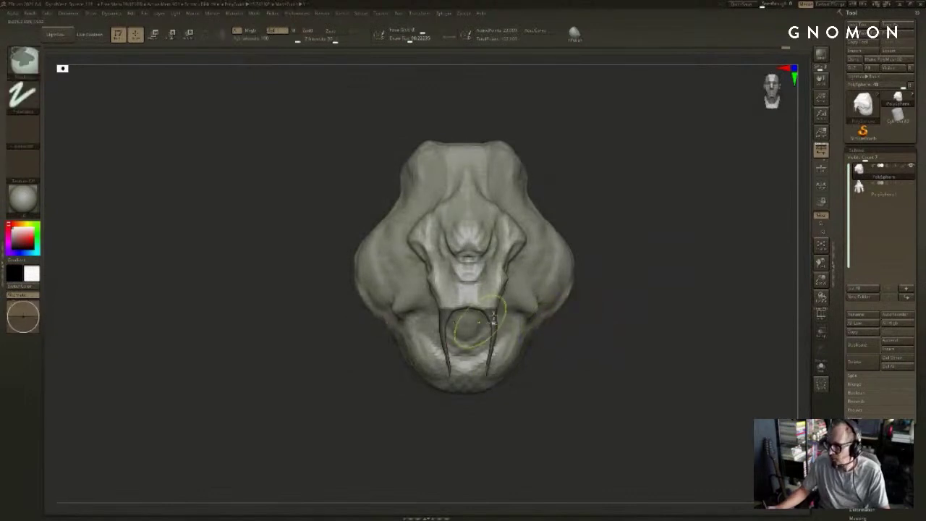
alt+drag(587, 336, 561, 352)
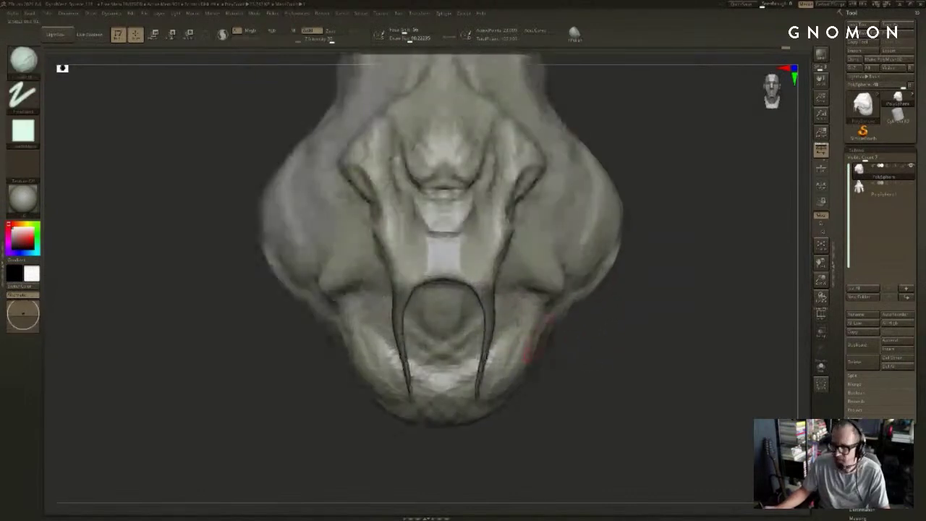
Step: Mask everything except the tusks and try to stretch them with a transpose line, undoing the last adjustment
key(w)
ctrl+click(572, 354)
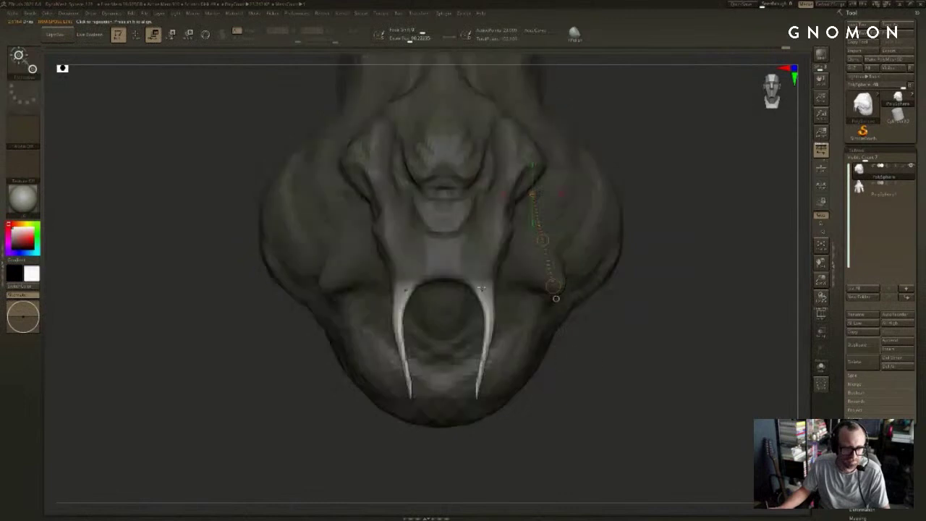
mouse_move(485, 282)
mouse_down()
mouse_move(467, 467)
mouse_move(478, 361)
mouse_move(475, 393)
mouse_move(513, 422)
mouse_move(570, 435)
mouse_up()
mouse_move(641, 239)
alt+mouse_down()
mouse_move(628, 334)
mouse_move(615, 290)
alt+mouse_up()
mouse_move(568, 300)
mouse_down()
mouse_move(601, 289)
mouse_move(598, 364)
mouse_up()
alt+drag(631, 338, 628, 281)
key(ctrl+z)
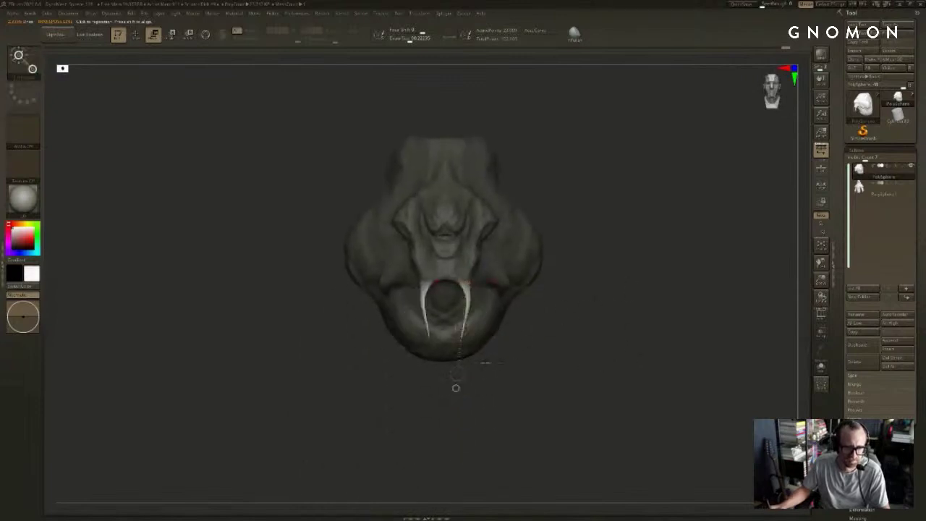
Step: Lengthen the unmasked tusks downward well below the chin by stretching them with a transpose line
mouse_move(447, 427)
mouse_down()
mouse_move(485, 347)
mouse_move(471, 420)
mouse_move(490, 418)
mouse_up()
drag(696, 347, 574, 344)
key(ctrl+z)
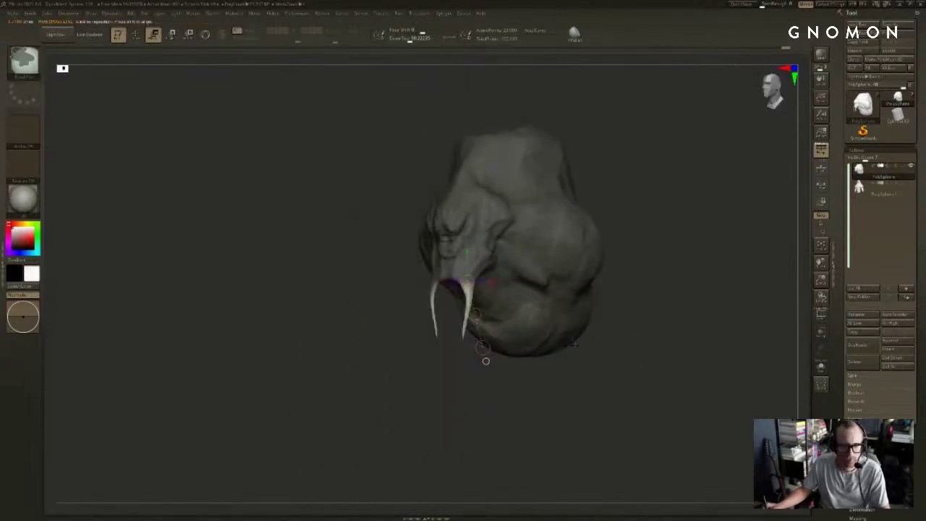
key(ctrl+shift+z)
drag(528, 380, 568, 384)
drag(485, 348, 488, 346)
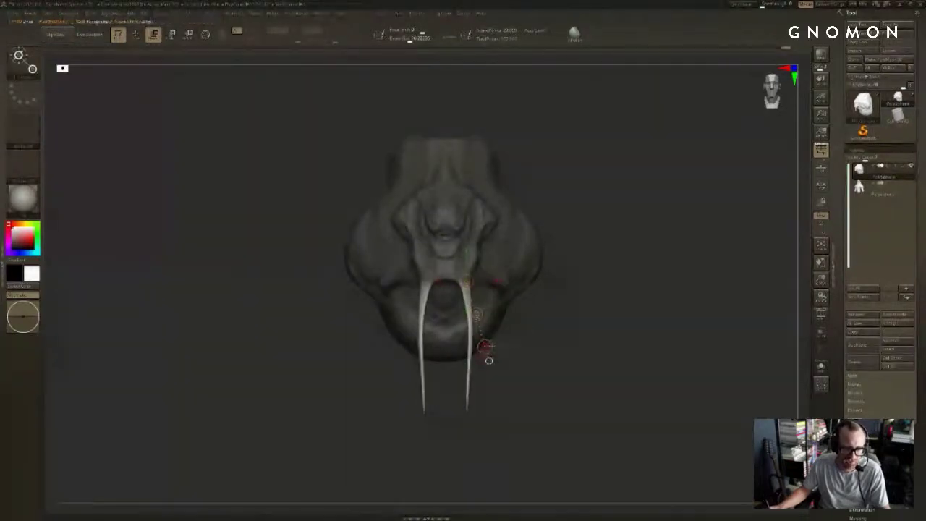
alt+drag(547, 306, 572, 297)
Step: Invert the mask to protect the tusks, return to Draw mode and raise the jaw edge between the tusk bases
alt+click(519, 261)
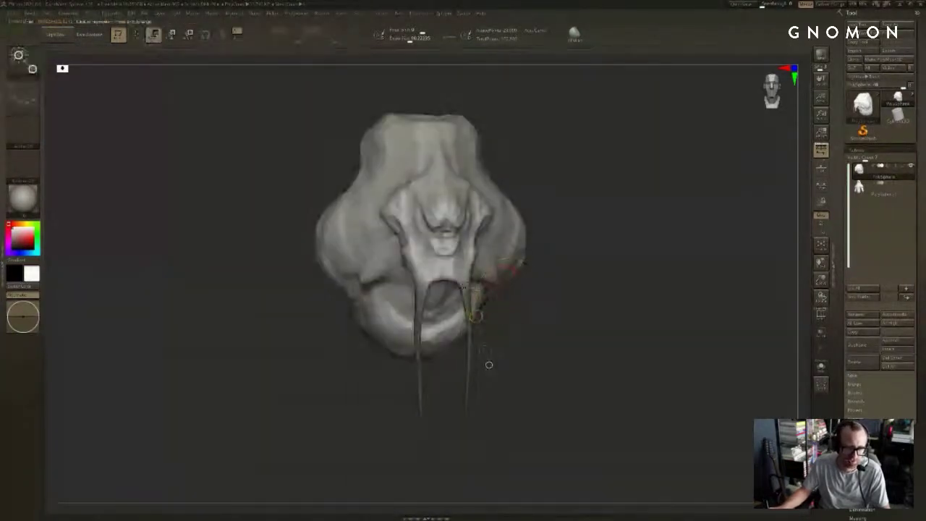
key(q)
drag(444, 281, 444, 262)
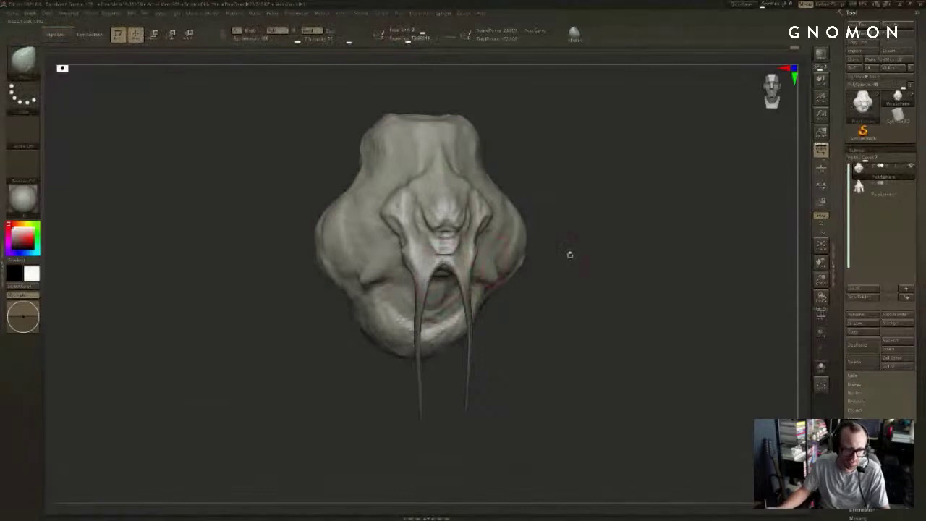
drag(570, 254, 506, 258)
key(s)
drag(453, 272, 446, 272)
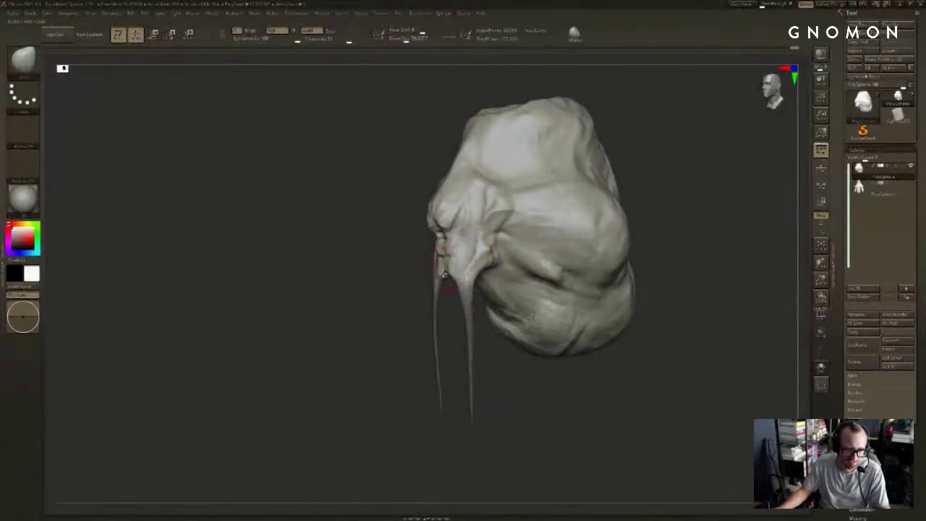
Step: Invert the mask back to the tusks and thicken their shafts with a resized brush, undoing strokes that miss
drag(398, 298, 442, 286)
ctrl+click(411, 296)
key(s)
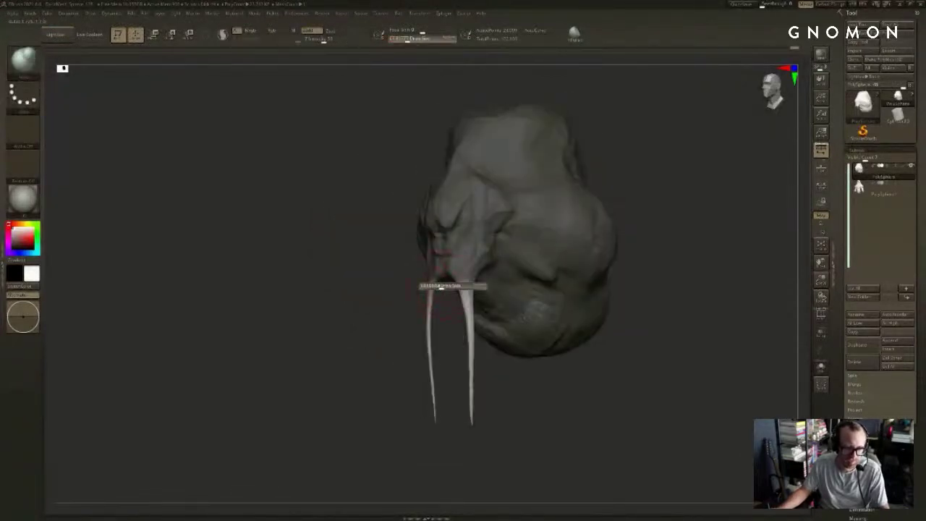
drag(432, 320, 420, 337)
key(ctrl+z)
key(s)
drag(438, 295, 422, 334)
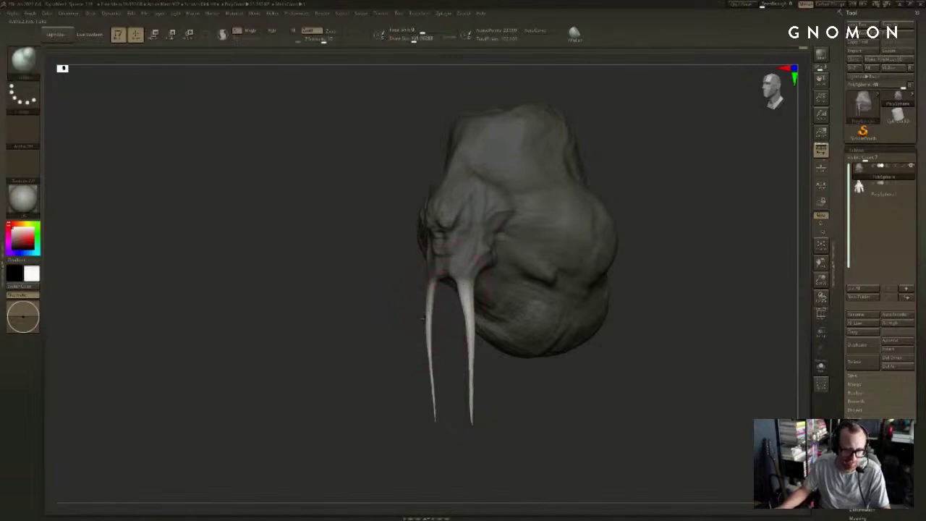
mouse_move(433, 381)
mouse_down()
mouse_move(405, 391)
mouse_move(436, 390)
mouse_move(430, 396)
mouse_move(432, 318)
mouse_up()
key(ctrl+z)
key(s)
key(s)
mouse_move(434, 411)
mouse_down()
mouse_move(389, 430)
mouse_move(378, 372)
mouse_move(562, 316)
mouse_move(512, 296)
mouse_up()
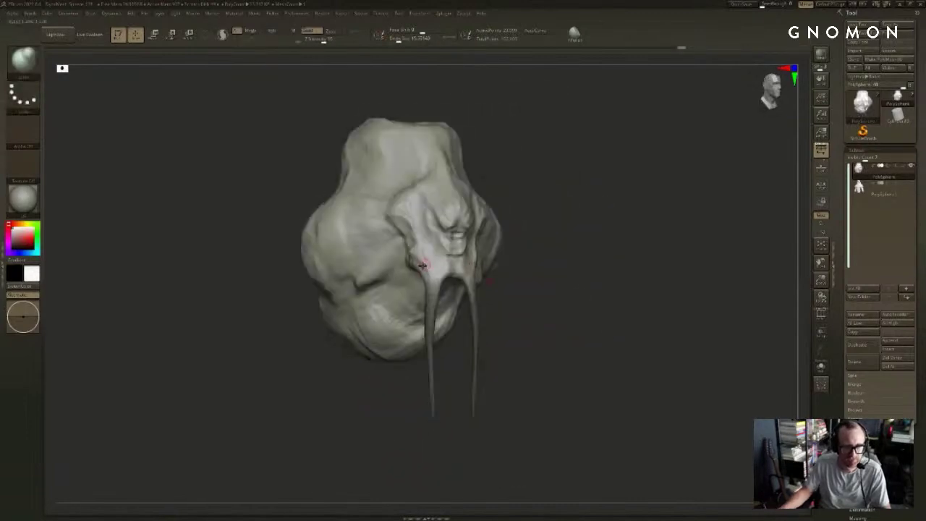
Step: Switch to the Move Topological brush and pull a short pointed fang down from the jaw behind each tusk
key(bracketright)
key(b)
key(m)
key(t)
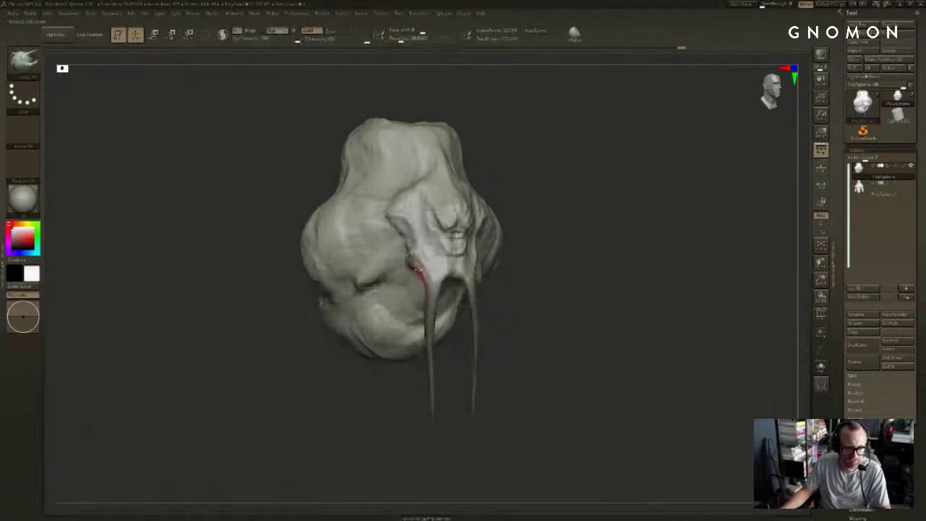
right_drag(447, 319, 551, 276)
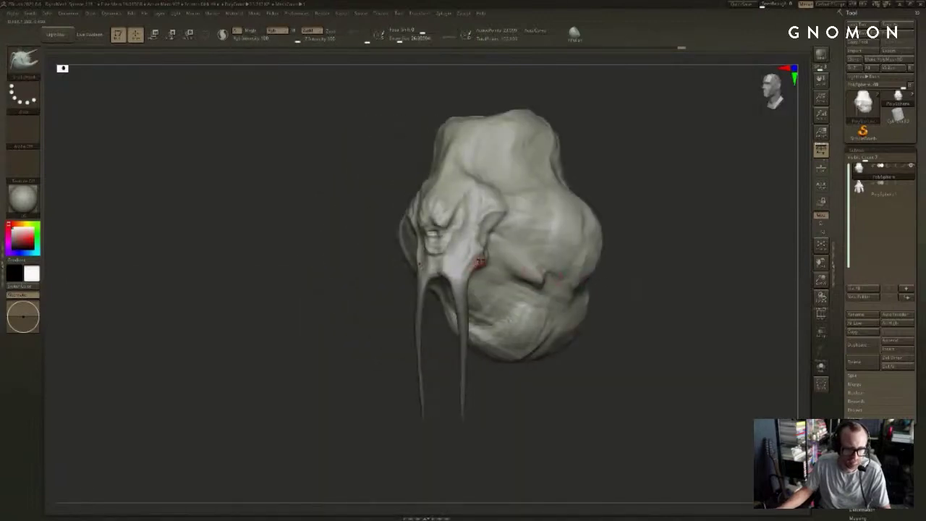
drag(489, 392, 477, 359)
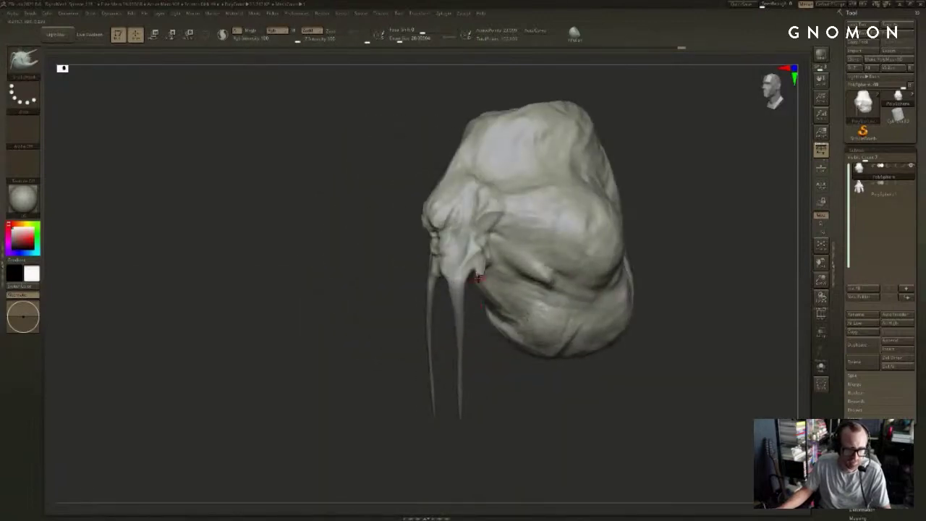
drag(478, 282, 476, 287)
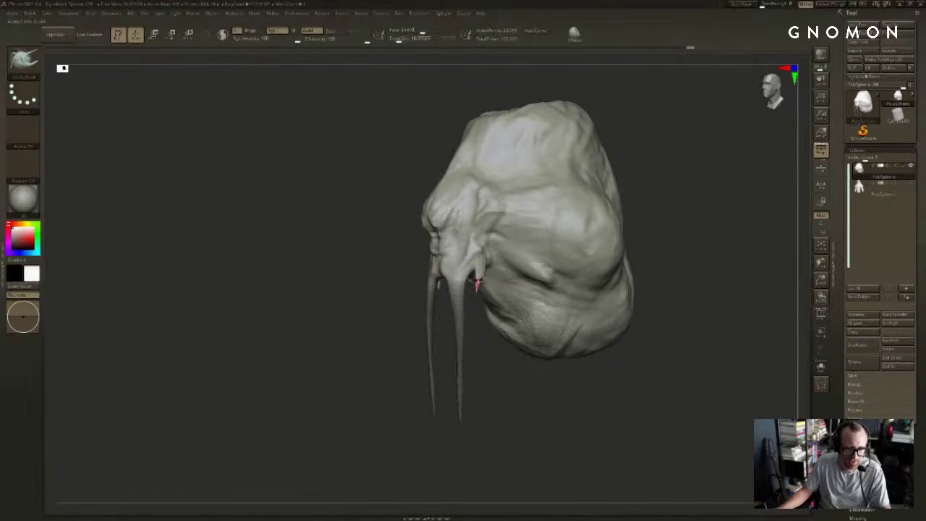
mouse_move(477, 285)
right_down()
mouse_move(614, 296)
mouse_move(604, 292)
right_up()
Step: Try to pull the outer cheekbone corner backward into a long horn with a resized Move Topological brush
key(s)
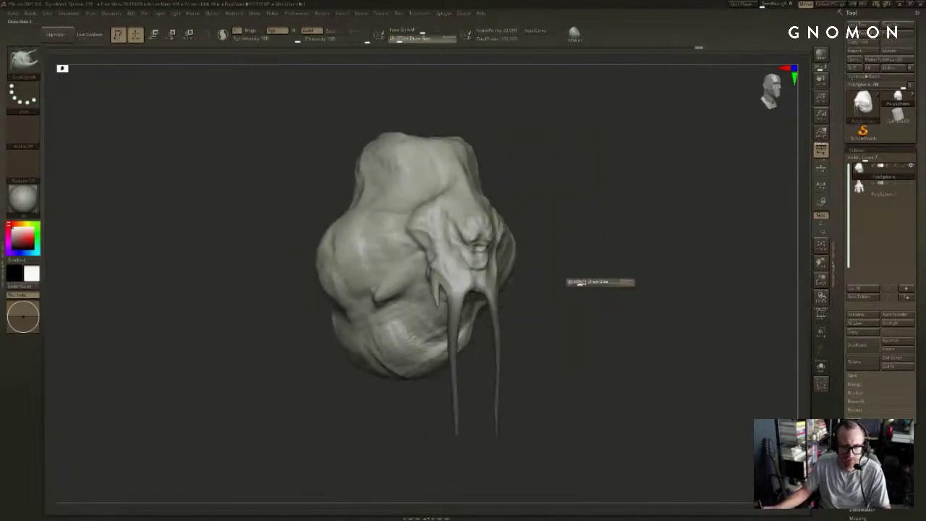
drag(581, 282, 586, 283)
drag(574, 156, 583, 189)
drag(436, 256, 409, 234)
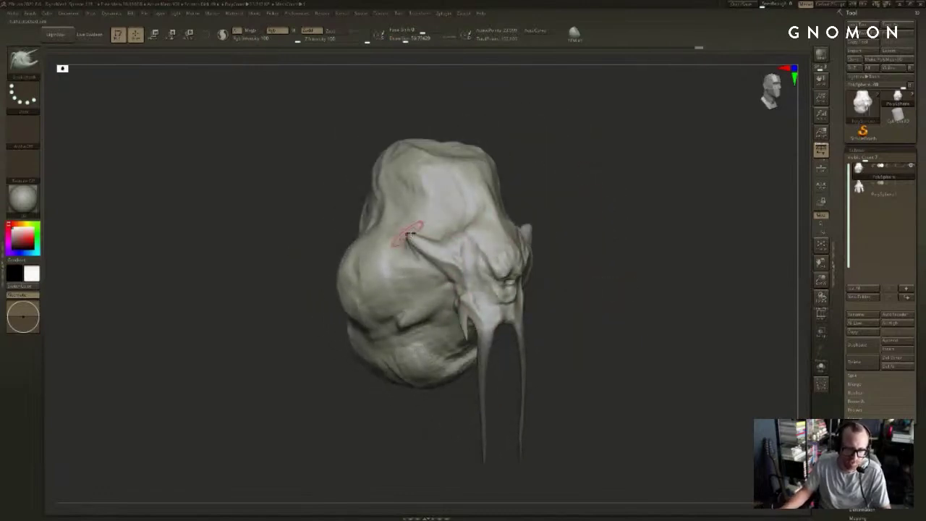
drag(602, 202, 567, 198)
shift+drag(428, 246, 450, 258)
Step: Switch to ClayBuildup and build up the surface between the cheekbone and the side bulge
key(b)
key(c)
key(b)
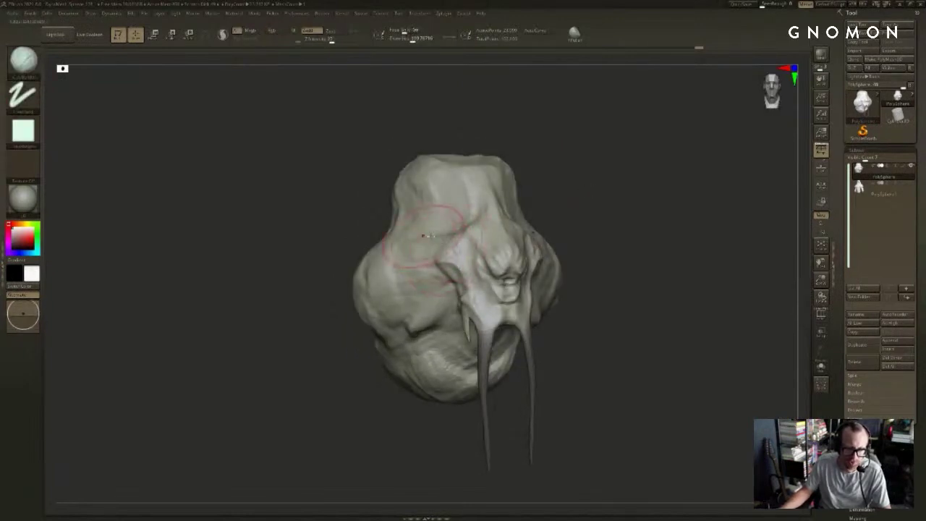
drag(601, 212, 589, 206)
drag(602, 259, 537, 256)
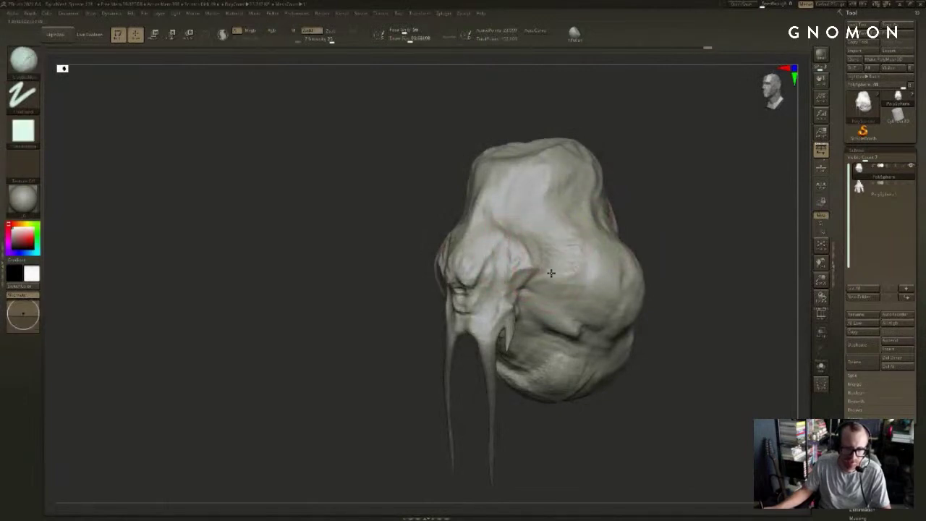
mouse_move(738, 254)
mouse_down()
mouse_move(707, 238)
mouse_move(694, 249)
mouse_move(708, 190)
mouse_up()
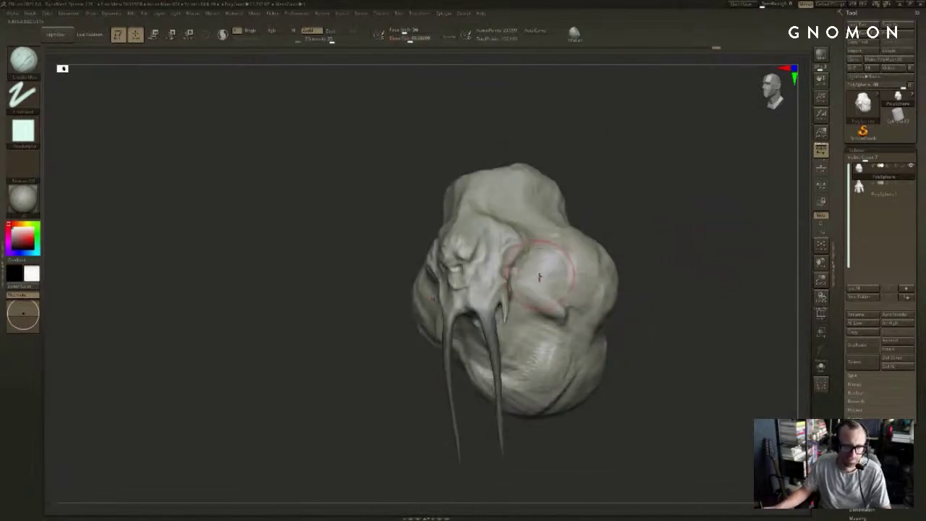
Step: Resize the brush and rework the pointed fold on the lower front of the side bulge
drag(689, 242, 535, 273)
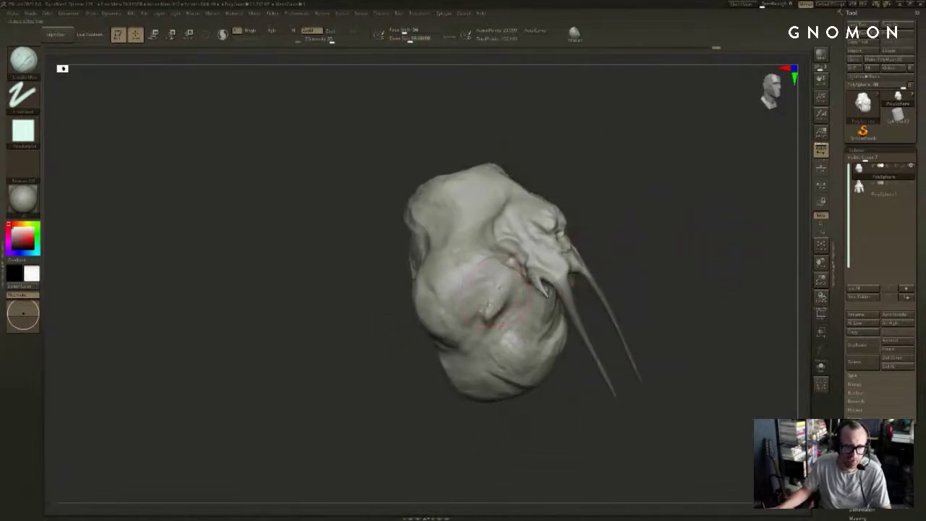
key(s)
drag(496, 316, 499, 317)
mouse_move(742, 250)
mouse_down()
mouse_move(696, 243)
mouse_move(670, 262)
mouse_up()
shift+drag(594, 293, 606, 304)
drag(695, 267, 654, 270)
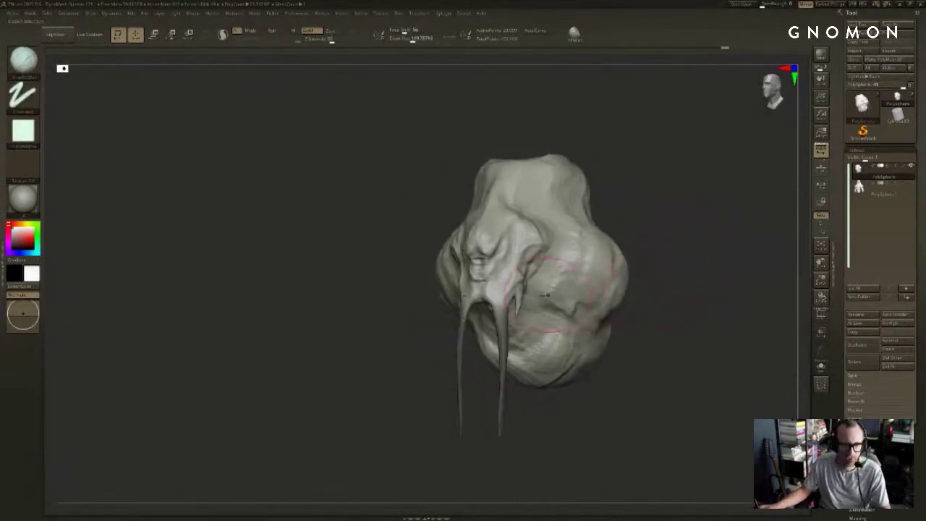
Step: Smooth the pointed fold and the surface behind the cheekbone into the side bulge
shift+drag(564, 295, 583, 302)
mouse_move(649, 290)
mouse_down()
mouse_move(599, 297)
mouse_move(589, 286)
mouse_up()
drag(725, 271, 705, 270)
shift+drag(559, 291, 564, 295)
drag(579, 298, 594, 304)
drag(673, 282, 667, 282)
shift+drag(589, 288, 595, 289)
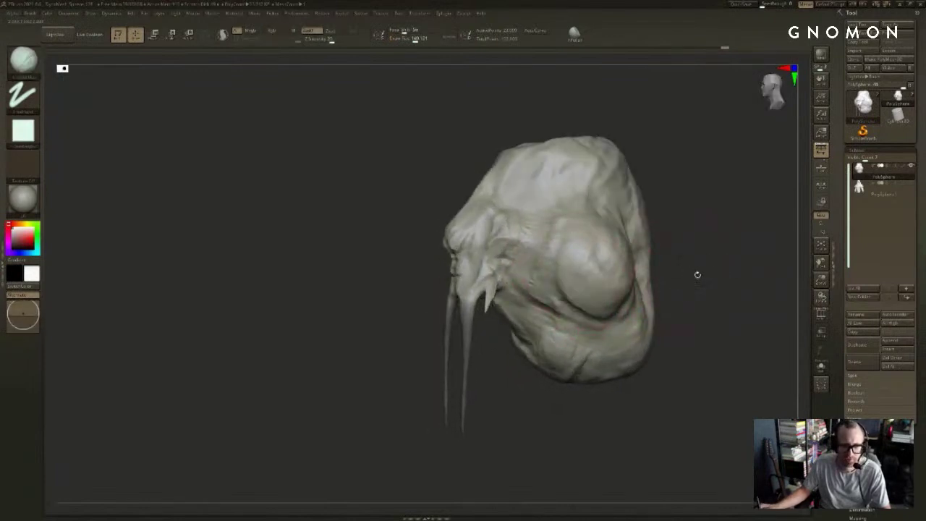
Step: Smooth the side bulge into a rounder mass and add clay along its upper edge
drag(696, 274, 667, 278)
shift+drag(606, 295, 600, 304)
drag(732, 297, 651, 307)
shift+drag(581, 291, 567, 275)
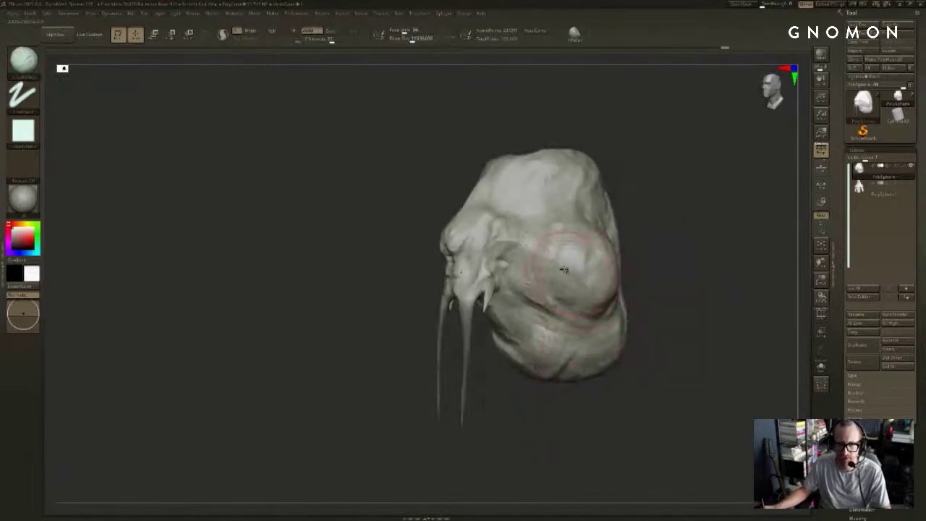
drag(716, 258, 628, 263)
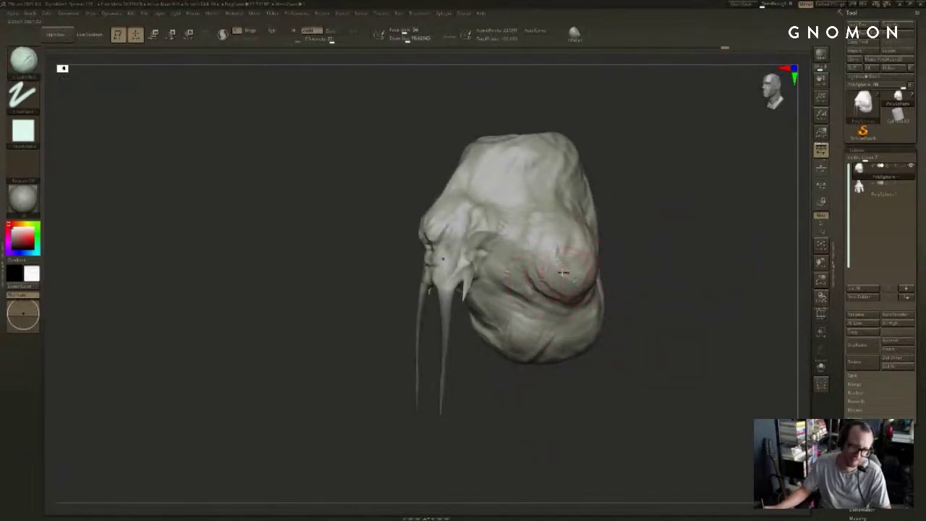
mouse_move(561, 248)
mouse_down()
mouse_move(559, 215)
mouse_move(570, 214)
mouse_up()
drag(624, 258, 558, 258)
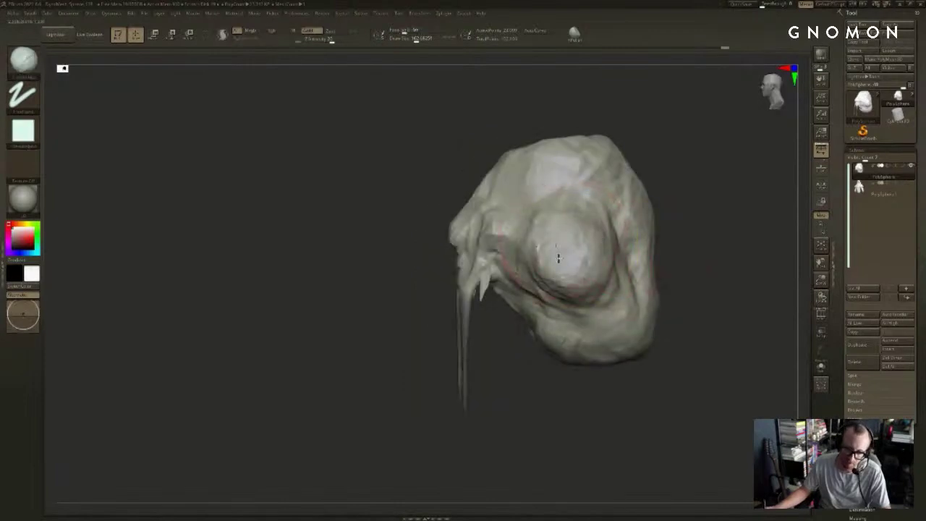
Step: Reshape the front and underside of the side bulge with resized ClayBuildup strokes to form an overhanging fold
drag(696, 235, 628, 250)
key(s)
drag(568, 279, 562, 279)
mouse_move(538, 288)
mouse_down()
mouse_move(598, 302)
mouse_move(639, 295)
mouse_up()
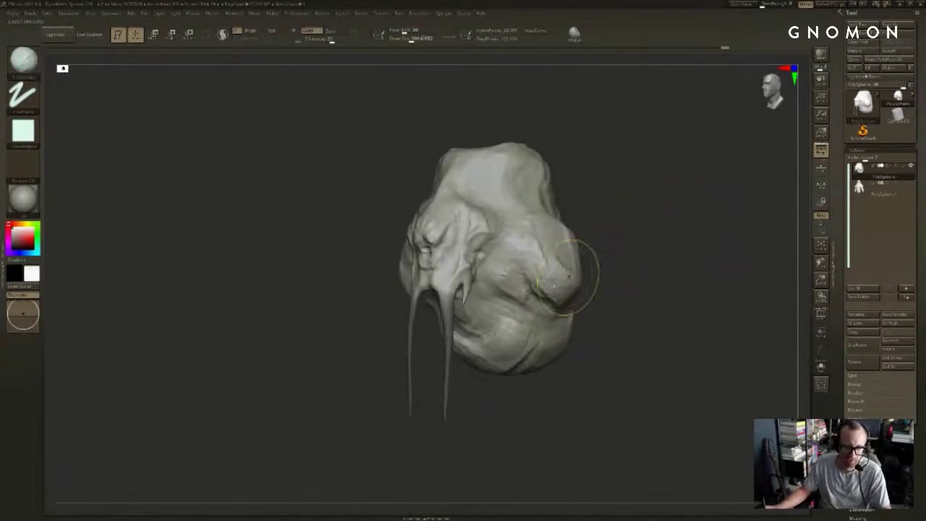
drag(559, 275, 538, 295)
mouse_move(592, 306)
mouse_down()
mouse_move(601, 294)
mouse_move(581, 283)
mouse_move(626, 292)
mouse_move(624, 281)
mouse_move(586, 277)
mouse_up()
key(ctrl+shift+z)
key(s)
drag(412, 283, 381, 278)
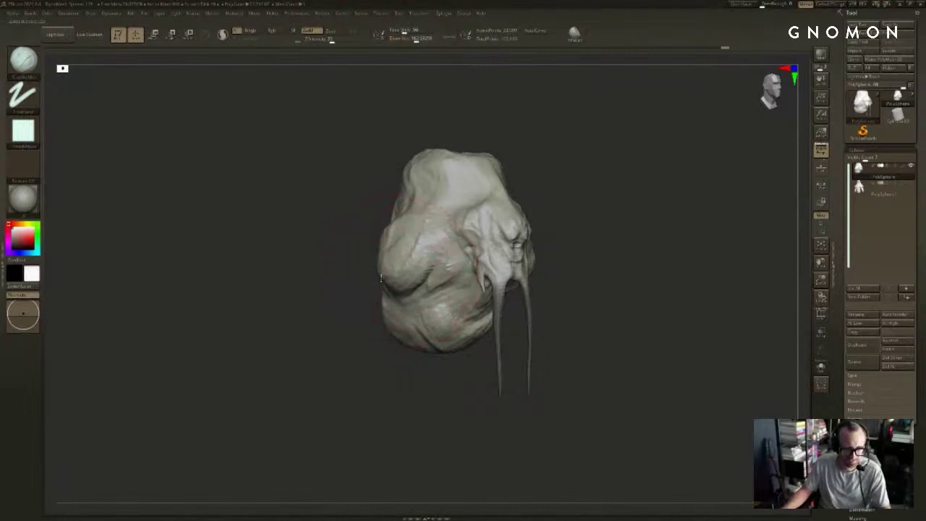
Step: Try to import the human base figure while the skull head is the active tool
mouse_move(877, 107)
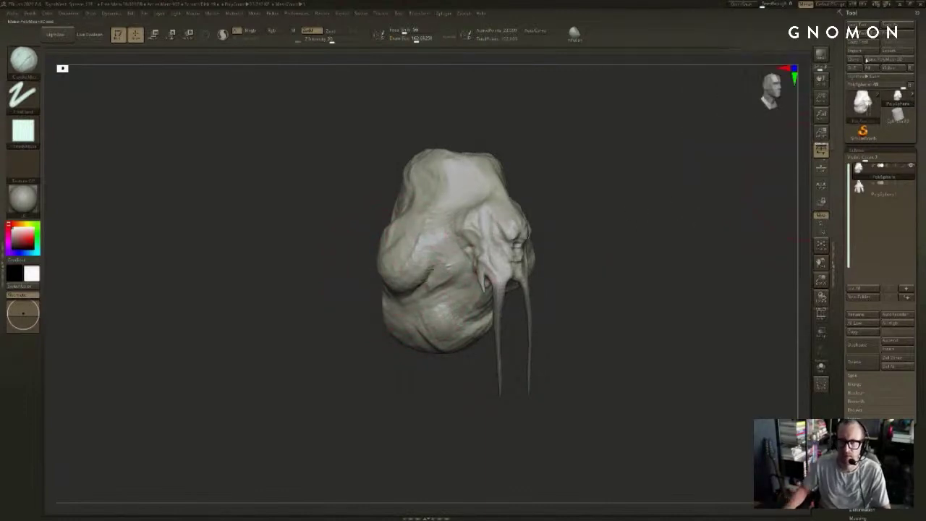
click(862, 53)
key(Escape)
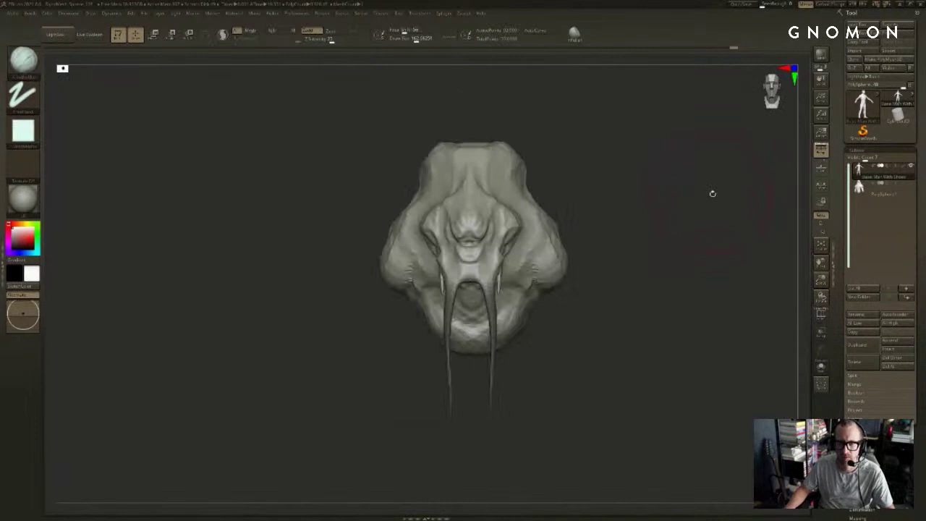
drag(712, 193, 748, 187)
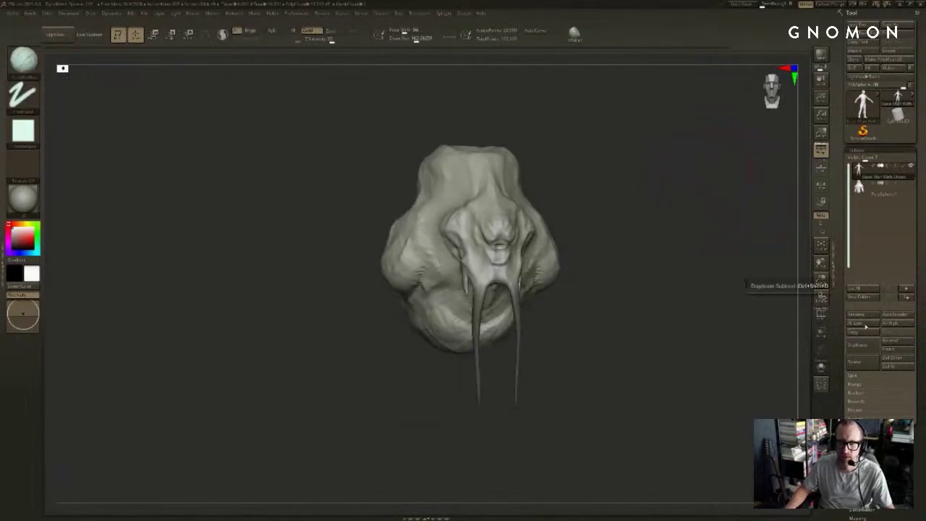
Step: Make the PolyMesh3D star the active tool and import the human base figure into it
click(895, 116)
click(887, 118)
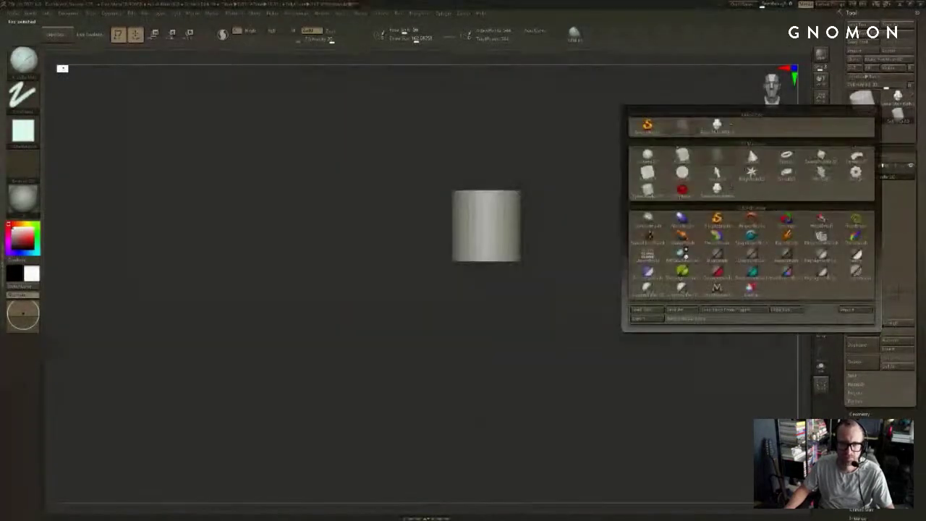
click(751, 171)
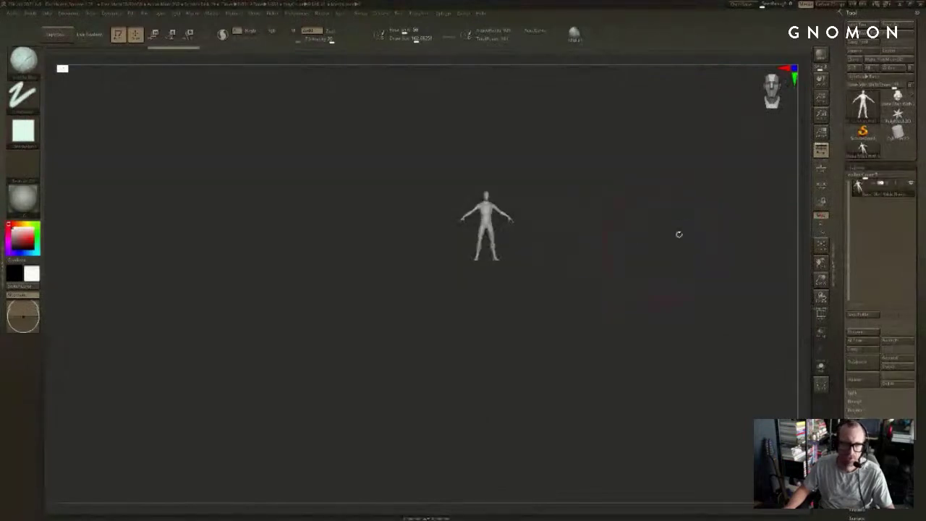
alt+drag(645, 230, 584, 261)
drag(585, 261, 705, 272)
Step: Return to the skull head tool and add the human base figure as a new subtool
click(900, 99)
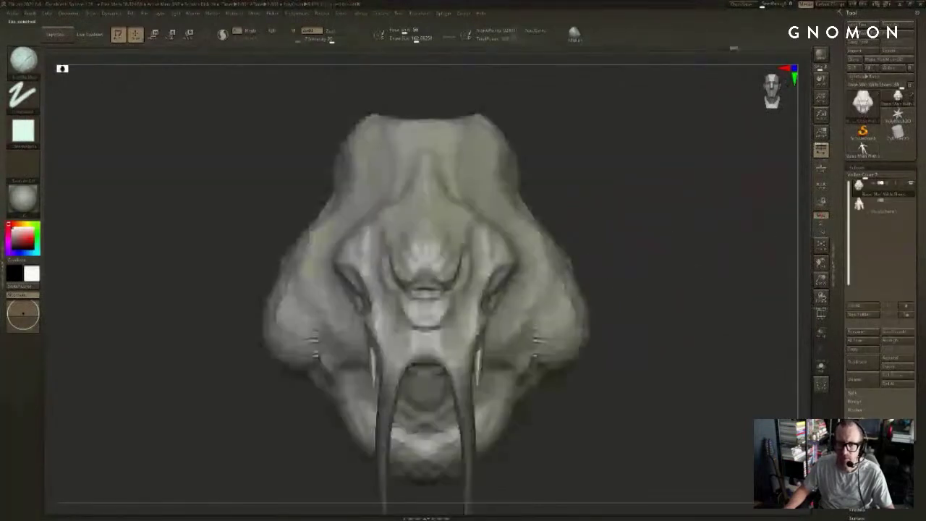
click(893, 359)
click(649, 371)
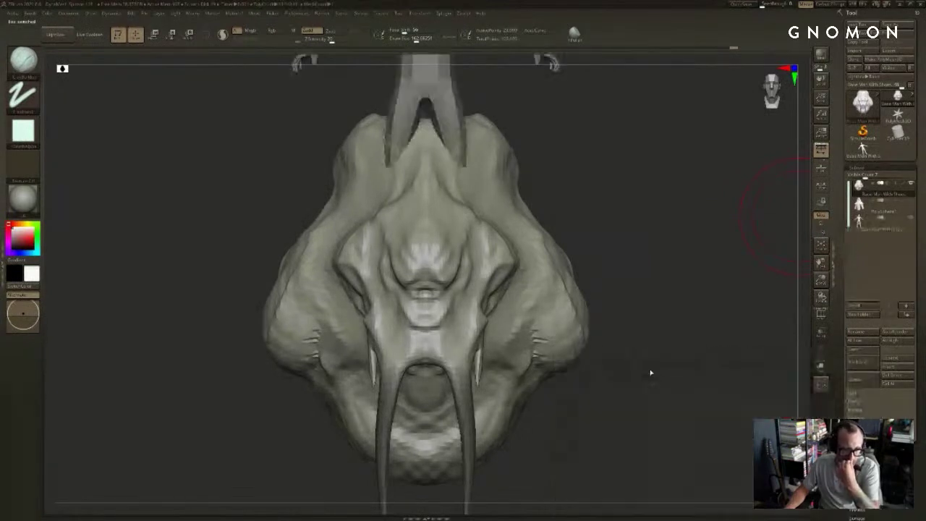
alt+drag(679, 299, 607, 257)
drag(607, 257, 726, 206)
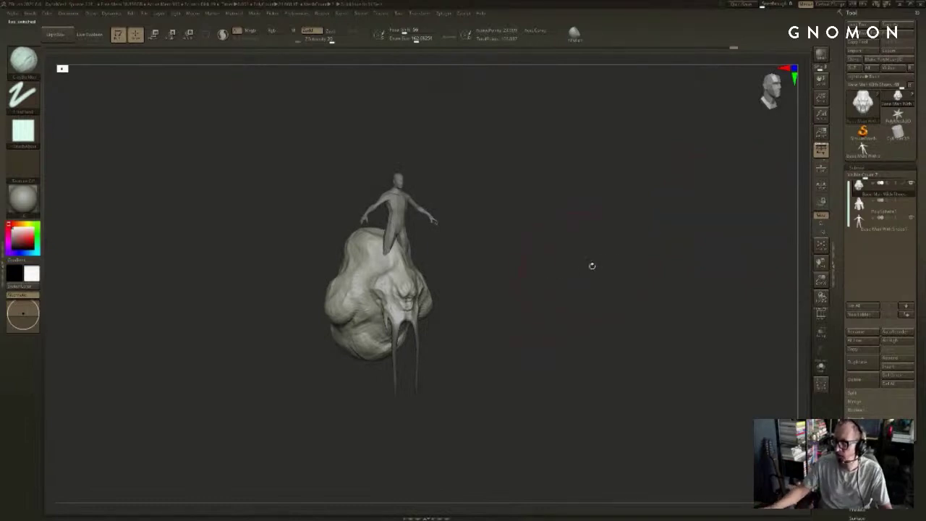
Step: Make the human base figure the active subtool and move it down in front of the skull head
mouse_move(502, 274)
alt+mouse_down()
mouse_move(543, 308)
mouse_move(533, 277)
alt+mouse_up()
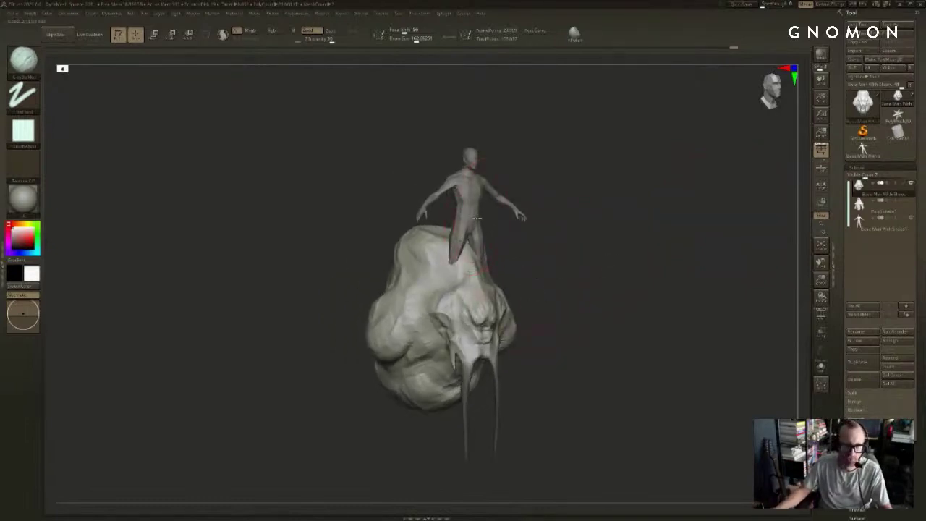
alt+click(468, 197)
mouse_move(506, 221)
shift+mouse_down()
mouse_move(585, 240)
mouse_move(602, 347)
shift+mouse_up()
key(w)
mouse_move(692, 319)
shift+mouse_down()
mouse_move(667, 321)
mouse_move(665, 314)
shift+mouse_up()
key(q)
mouse_move(716, 334)
mouse_down()
mouse_move(686, 341)
mouse_move(631, 322)
mouse_move(655, 288)
mouse_up()
key(w)
key(q)
mouse_move(587, 372)
alt+mouse_down()
mouse_move(580, 352)
mouse_move(602, 329)
alt+mouse_up()
key(w)
alt+drag(608, 294, 644, 297)
Step: Isolate the human figure in Solo mode with its PolyFrame shown and adjust the brush size
key(shift+f)
alt+drag(654, 328, 628, 247)
key(alt+s)
key(q)
key(s)
drag(571, 220, 559, 221)
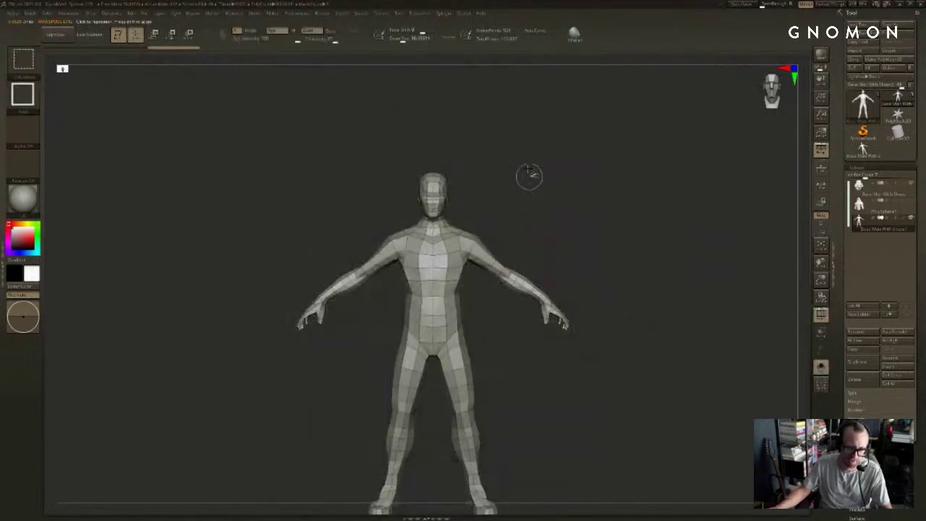
Step: Hide both arms of the human figure, from the shoulders down to the hands
ctrl+alt+shift+drag(528, 170, 470, 264)
ctrl+alt+shift+drag(504, 283, 486, 311)
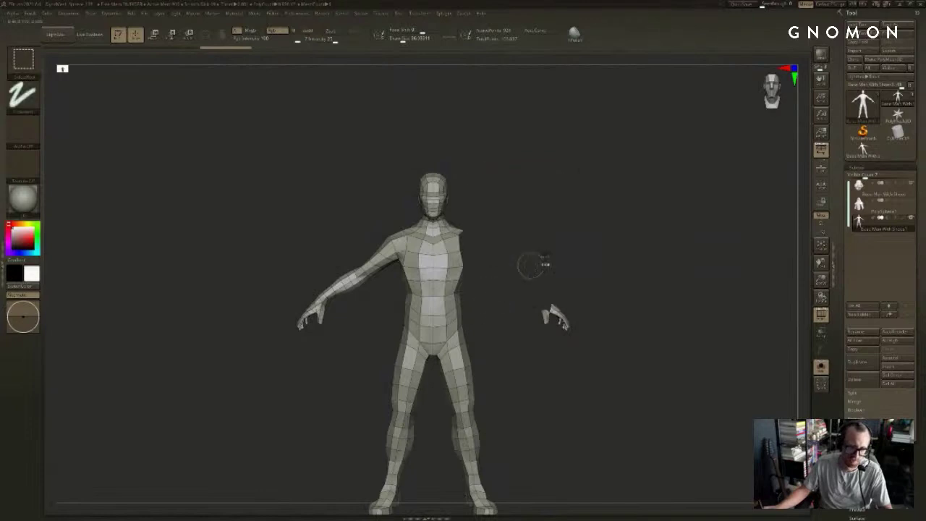
ctrl+shift+click(531, 265)
key(w)
alt+drag(532, 260, 483, 327)
alt+drag(587, 275, 560, 181)
ctrl+shift+drag(601, 170, 463, 300)
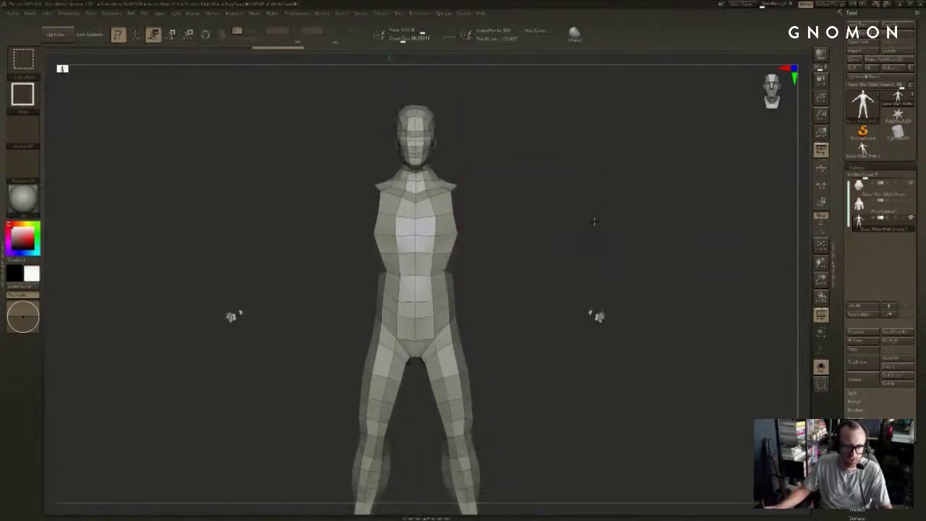
alt+drag(526, 353, 593, 266)
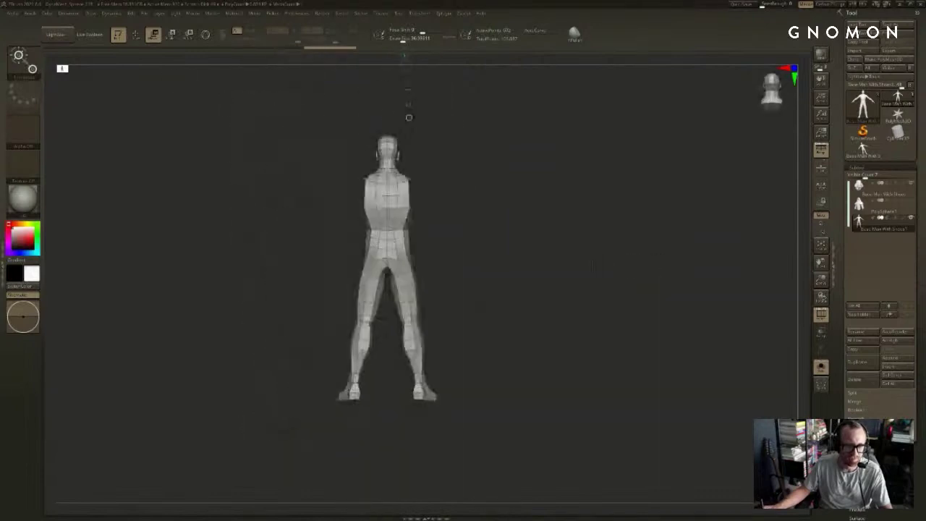
key(f)
alt+drag(622, 316, 589, 288)
mouse_move(588, 288)
mouse_down()
mouse_move(643, 269)
mouse_move(694, 289)
mouse_move(638, 283)
mouse_move(663, 289)
mouse_up()
Step: Assign the visible head, torso and legs to one polygroup and unhide the arms
key(ctrl+w)
key(w)
key(shift+f)
ctrl+shift+click(598, 276)
key(shift+f)
key(q)
key(s)
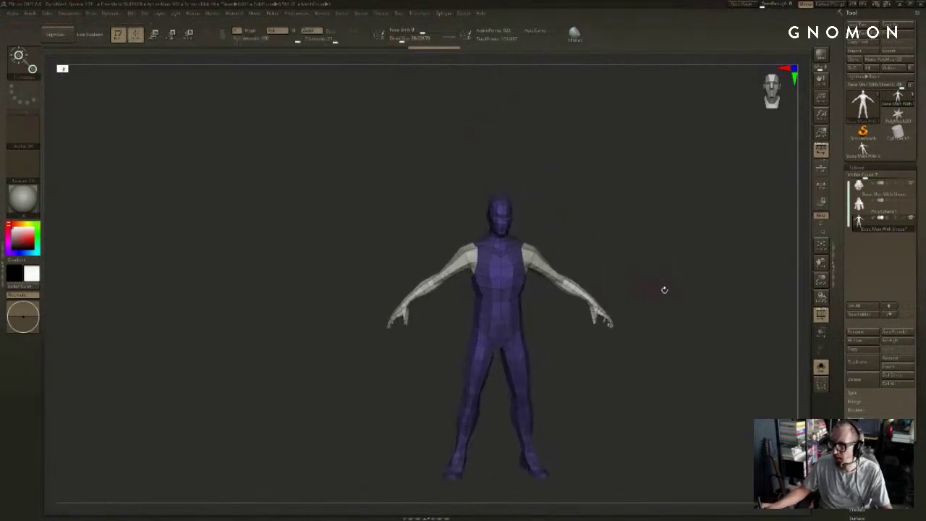
alt+drag(693, 323, 668, 246)
alt+drag(552, 304, 542, 283)
key(w)
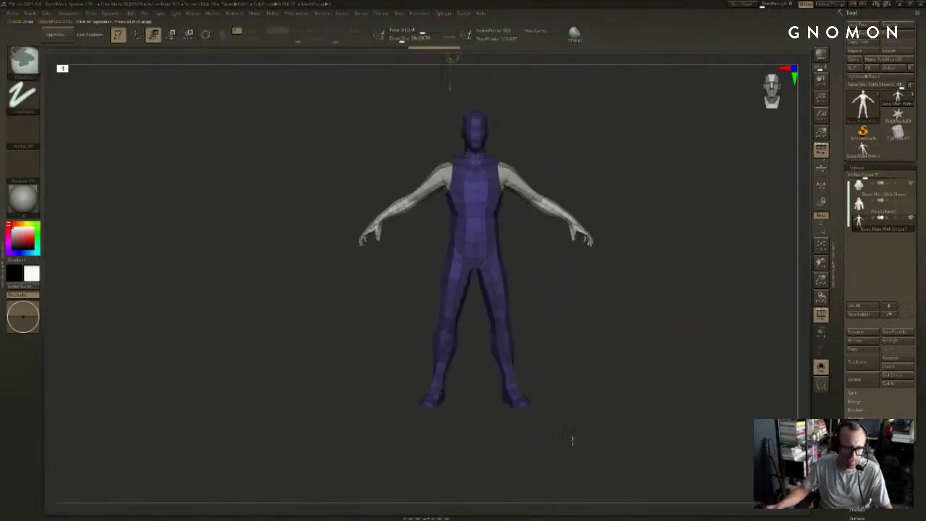
mouse_move(571, 442)
ctrl+mouse_down()
mouse_move(423, 244)
mouse_move(405, 246)
ctrl+mouse_up()
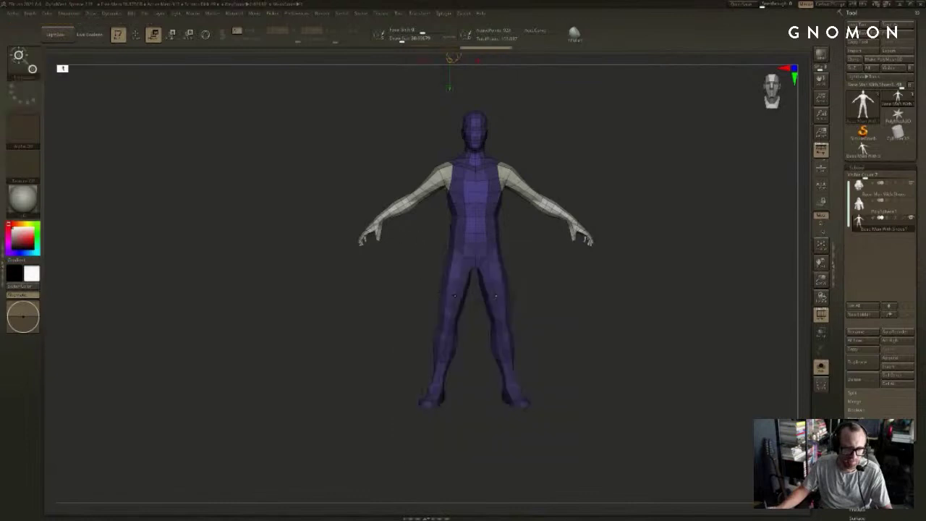
mouse_move(563, 426)
ctrl+shift+mouse_down()
mouse_move(504, 388)
mouse_move(429, 257)
mouse_move(407, 244)
ctrl+shift+mouse_up()
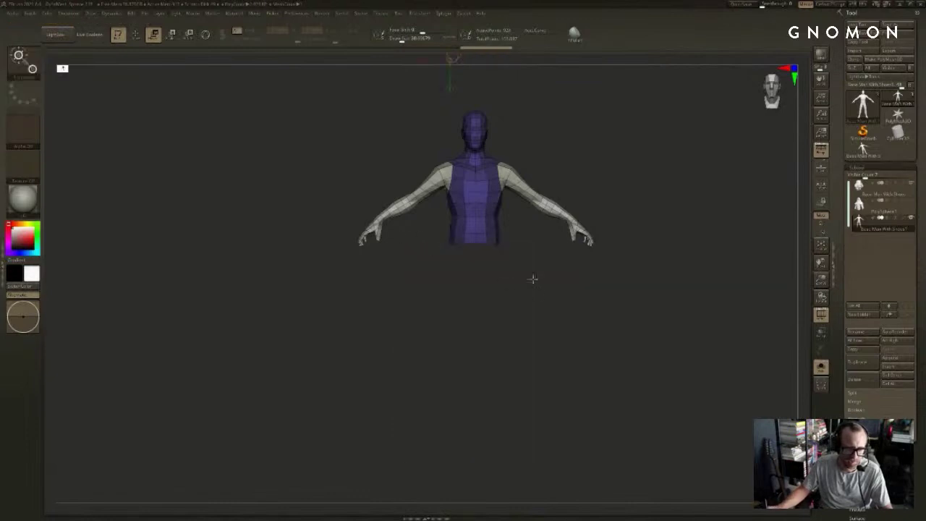
key(q)
drag(533, 279, 449, 248)
mouse_move(347, 283)
mouse_down()
mouse_move(468, 286)
mouse_move(480, 306)
mouse_up()
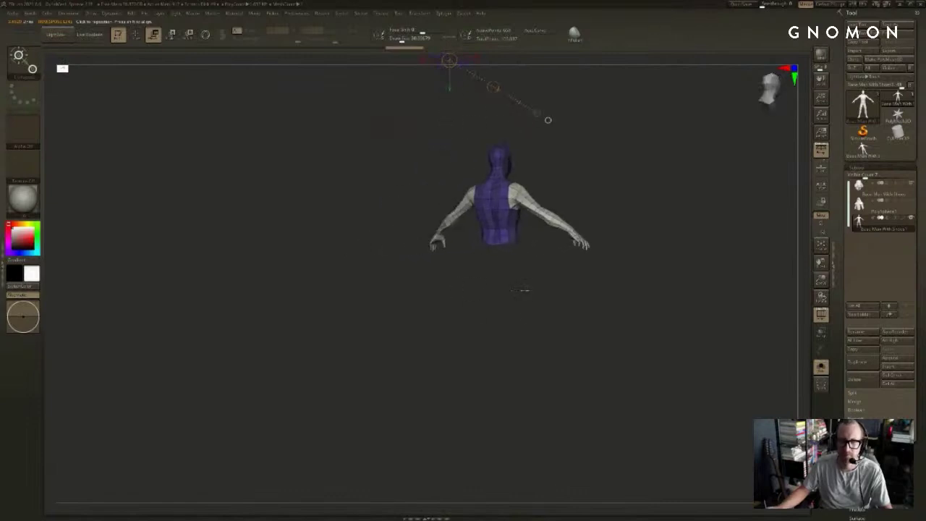
ctrl+shift+click(574, 160)
shift+drag(576, 160, 530, 295)
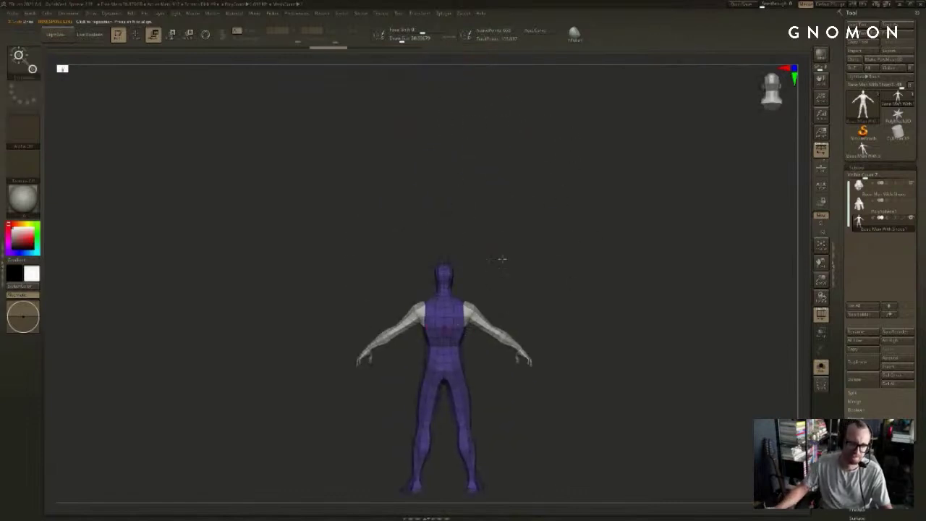
Step: Isolate the head, torso and leg polygroup and hide its head and chest
alt+drag(502, 259, 523, 285)
ctrl+shift+click(507, 302)
ctrl+shift+drag(509, 213, 511, 215)
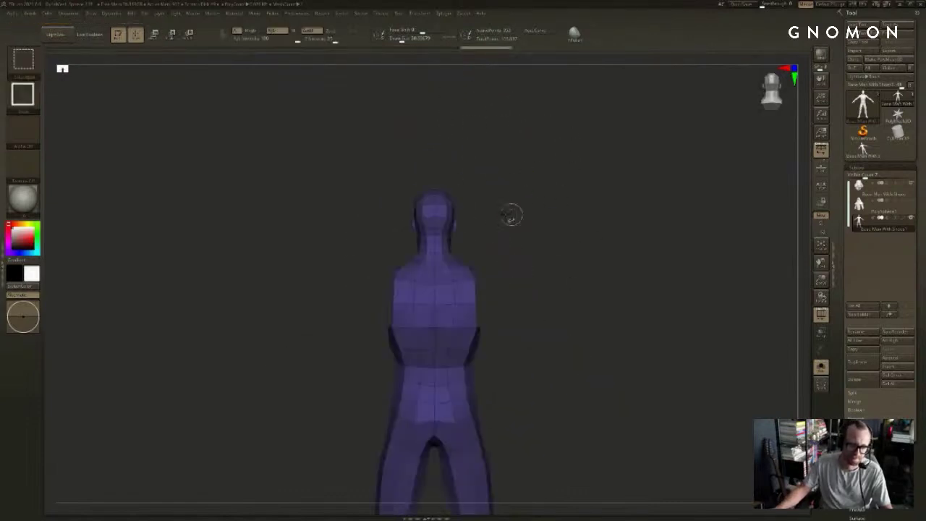
ctrl+alt+shift+drag(509, 143, 353, 283)
key(w)
mouse_move(340, 272)
mouse_down()
mouse_move(397, 265)
mouse_move(492, 219)
mouse_move(455, 275)
mouse_up()
mouse_move(481, 250)
mouse_down()
mouse_move(596, 223)
mouse_move(565, 230)
mouse_up()
ctrl+alt+shift+drag(572, 209, 420, 315)
drag(362, 291, 624, 246)
Step: Assign the visible abdomen and legs to a separate polygroup and unhide the whole figure
key(f)
key(f)
key(ctrl+w)
ctrl+shift+click(703, 247)
mouse_move(696, 239)
shift+mouse_down()
mouse_move(702, 247)
mouse_move(687, 281)
mouse_move(712, 291)
shift+mouse_up()
key(q)
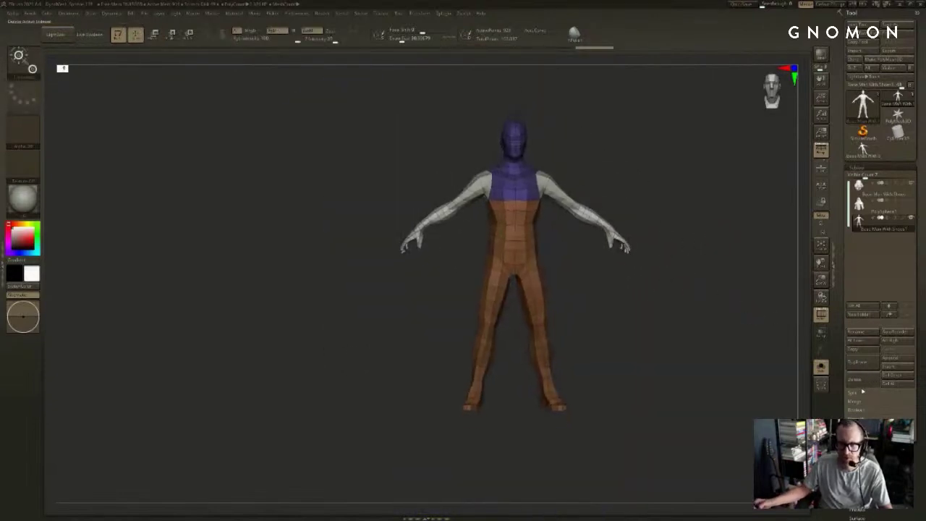
Step: Duplicate the human figure subtool, hide the copy and make the original active again
click(859, 365)
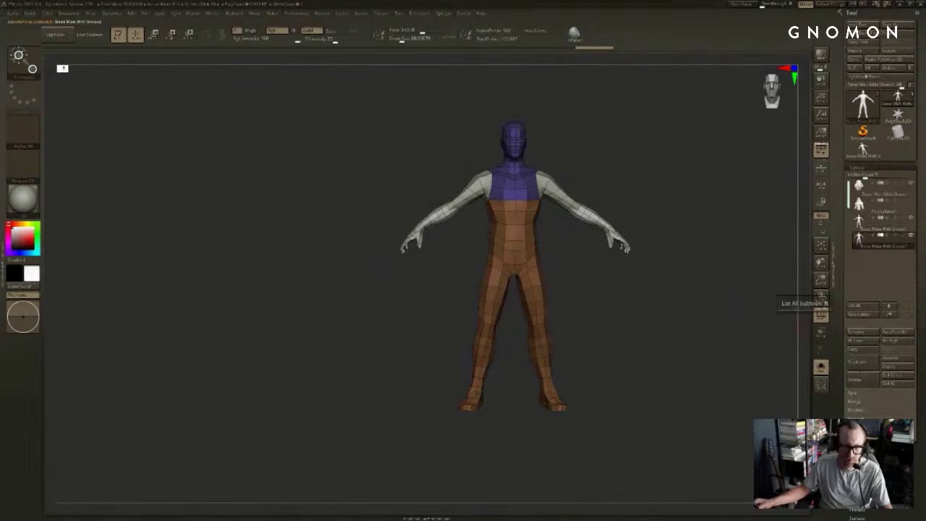
mouse_move(858, 247)
click(911, 235)
click(893, 227)
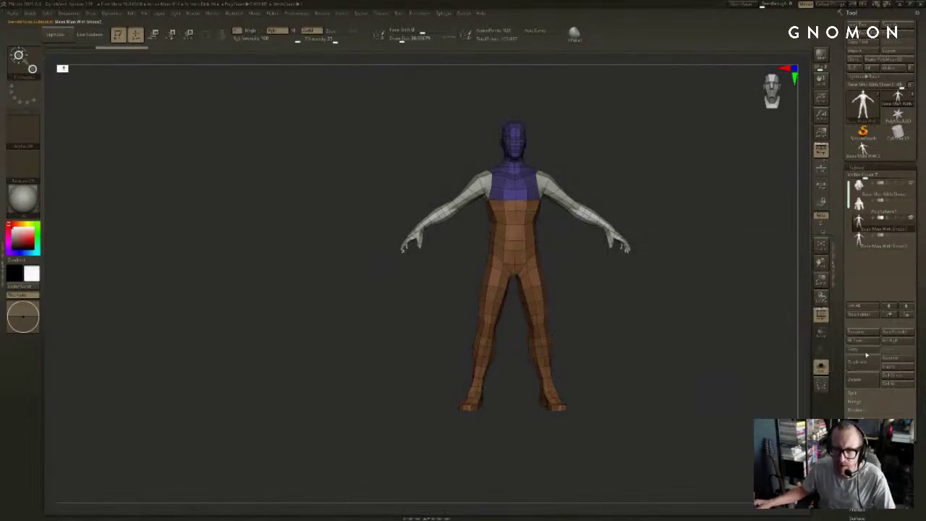
Step: Split the human figure into separate subtools by polygroup and show the skull head alongside the parts
click(885, 402)
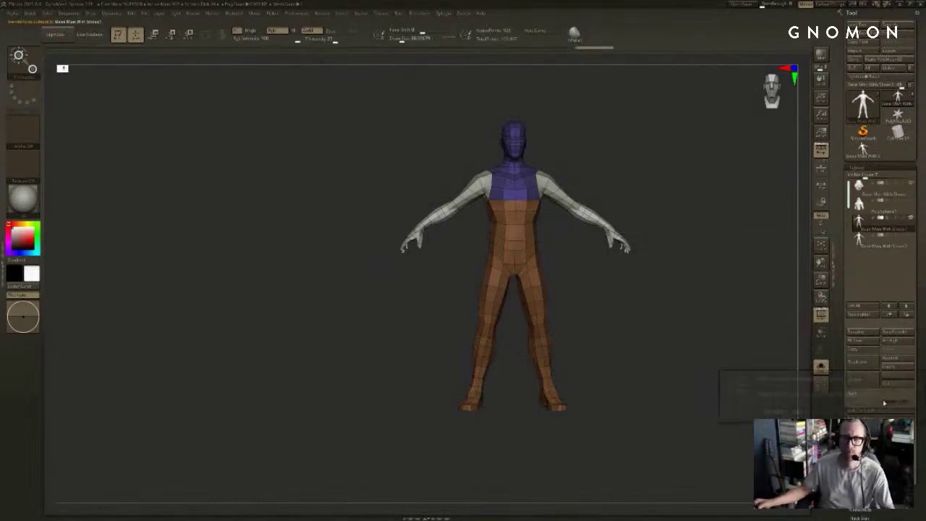
click(800, 411)
alt+drag(709, 255, 670, 256)
key(alt+s)
key(w)
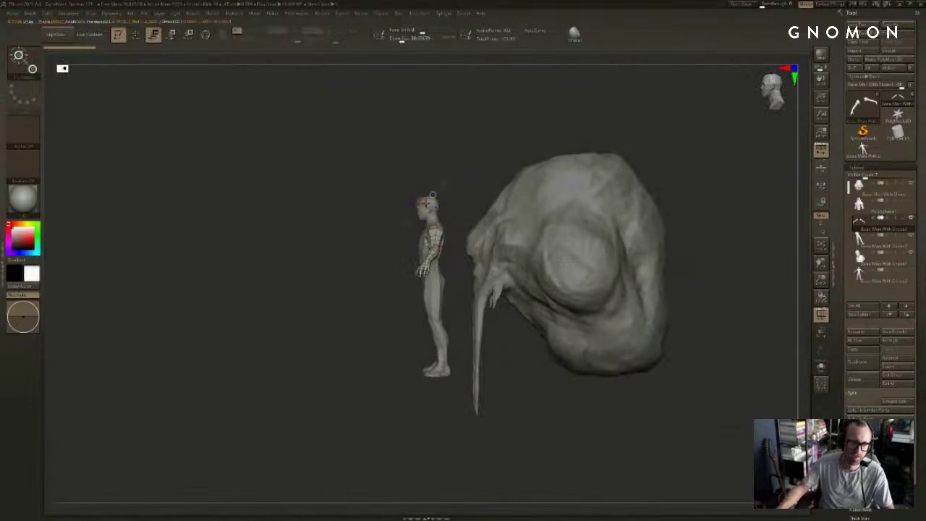
Step: Hide the figure's head and leg subtools and make the arms the active subtool
alt+click(431, 208)
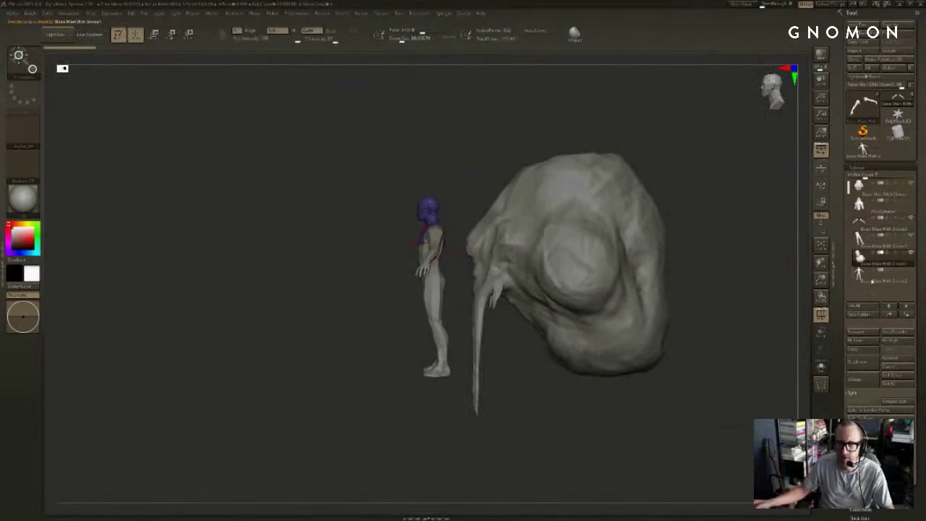
click(873, 246)
click(874, 228)
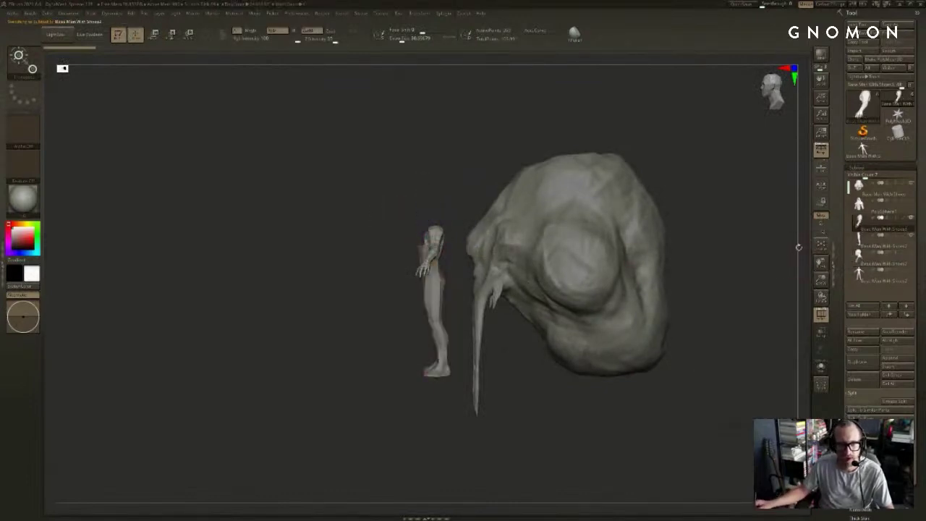
drag(737, 249, 789, 249)
key(w)
click(870, 246)
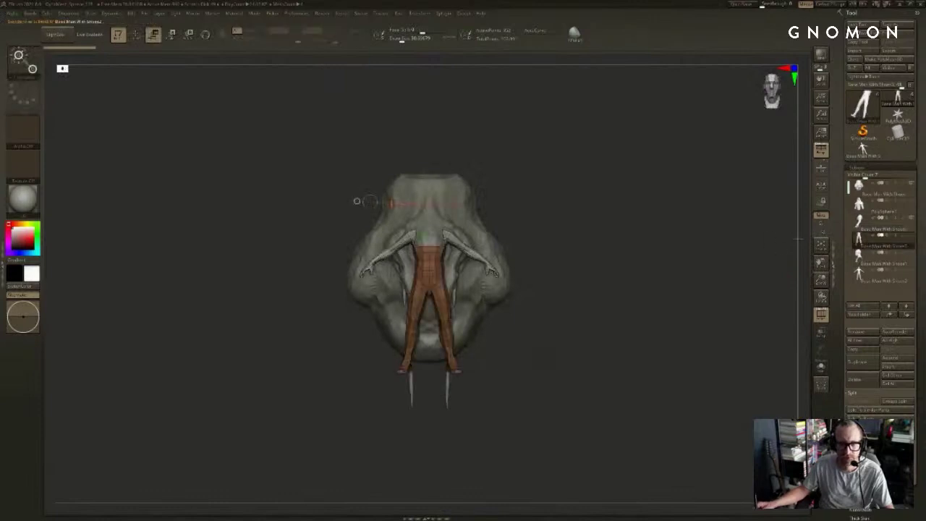
click(859, 226)
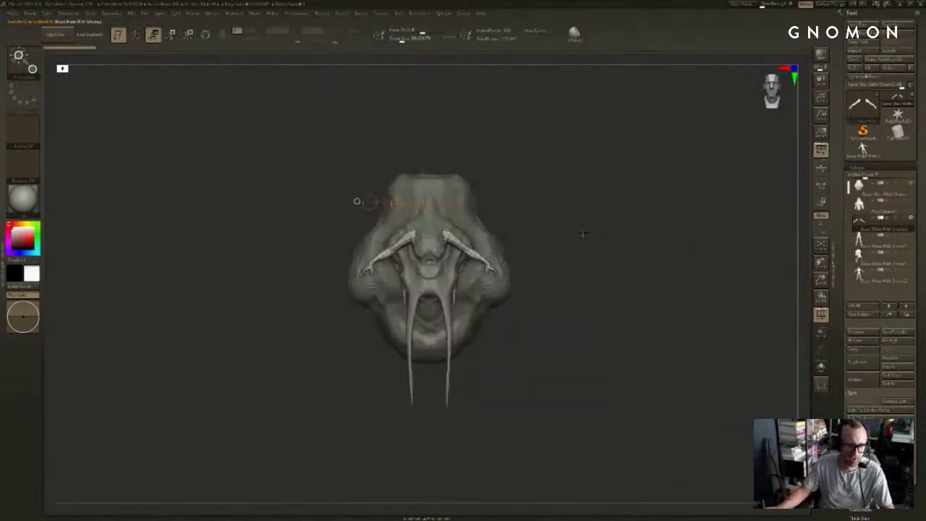
Step: Move the arms back against the skull head and spread them apart to its two sides
shift+drag(583, 235, 535, 238)
drag(383, 281, 449, 295)
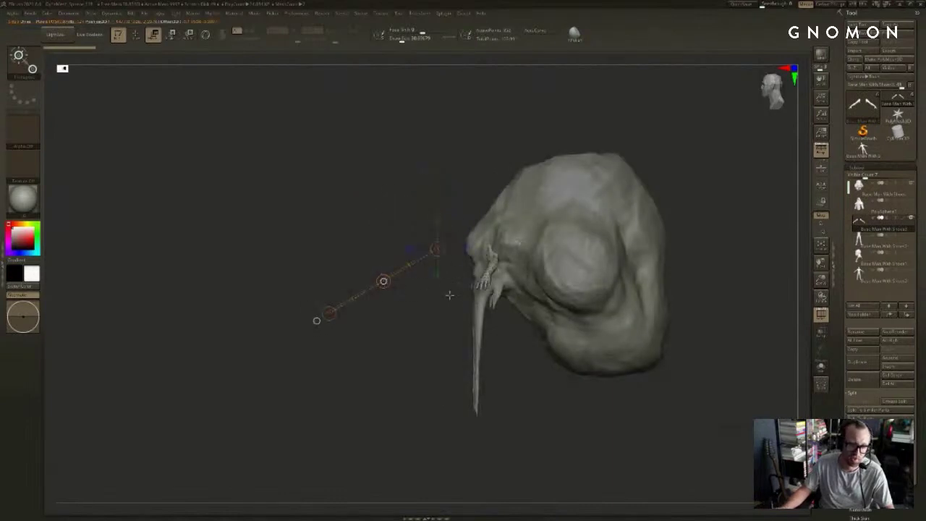
shift+drag(544, 431, 591, 435)
key(shift+t)
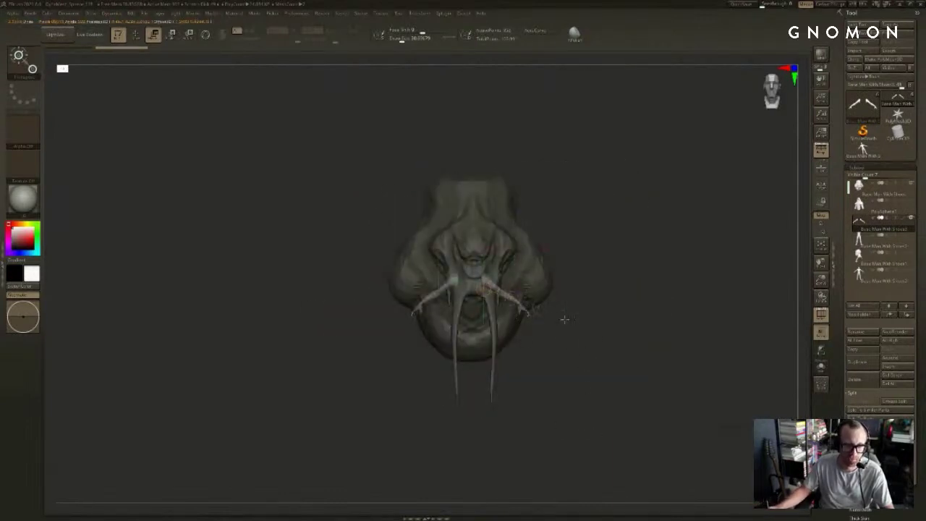
drag(547, 320, 614, 326)
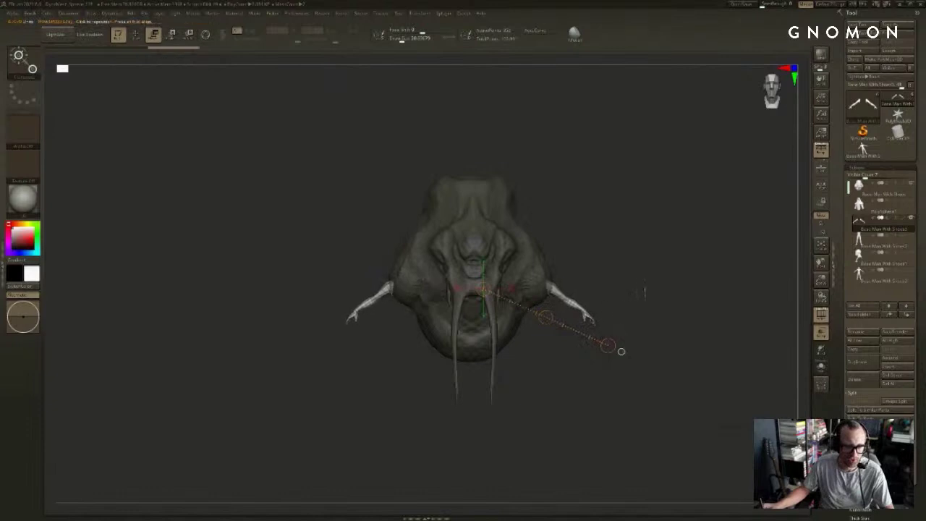
key(shift+t)
Step: Try to scale the arms in an angled view and undo the change
drag(645, 290, 499, 359)
key(e)
drag(629, 387, 567, 305)
drag(465, 334, 559, 394)
key(e)
mouse_move(559, 394)
mouse_down()
mouse_move(601, 409)
mouse_move(734, 384)
mouse_move(684, 321)
mouse_up()
key(ctrl+z)
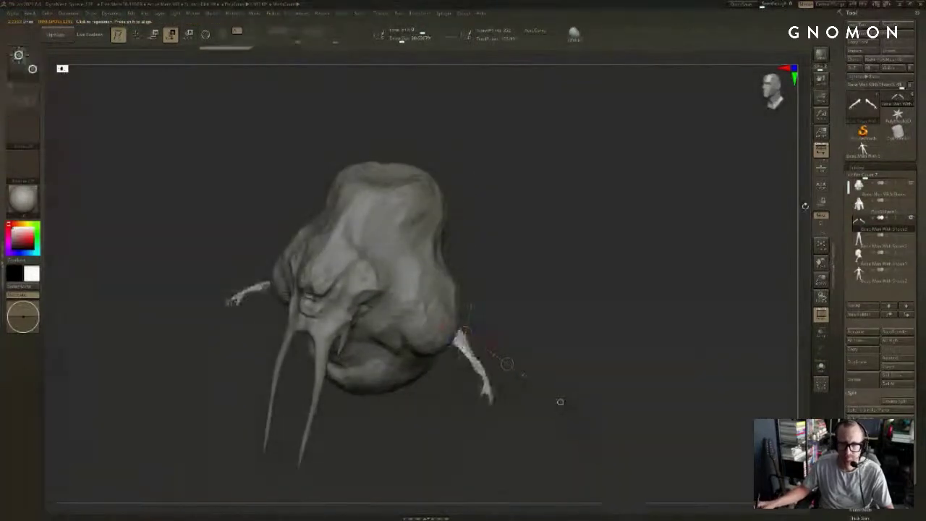
Step: Turn on local symmetry and enlarge the arms to several times their size at the skull's sides
alt+drag(635, 281, 652, 212)
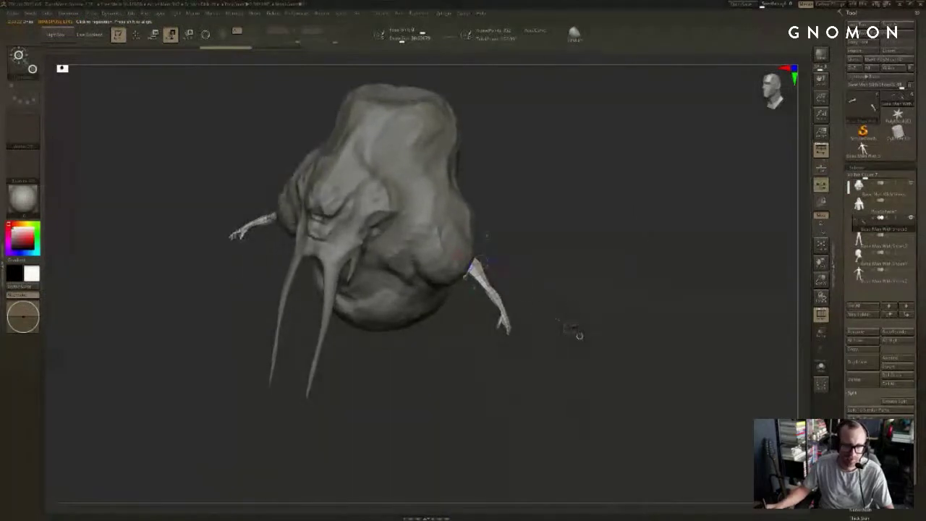
mouse_move(579, 336)
mouse_down()
mouse_move(611, 311)
mouse_move(678, 297)
mouse_move(646, 298)
mouse_up()
shift+drag(524, 271, 534, 270)
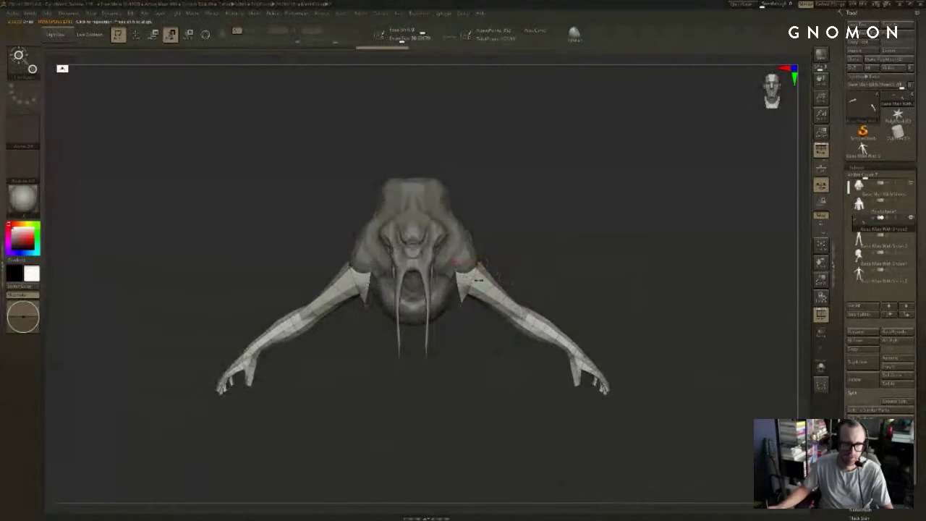
Step: Rotate the arms about the shoulders so they hang down beside the skull head
key(r)
mouse_move(470, 275)
mouse_down()
mouse_move(638, 307)
mouse_move(567, 399)
mouse_move(580, 385)
mouse_up()
drag(597, 378, 583, 377)
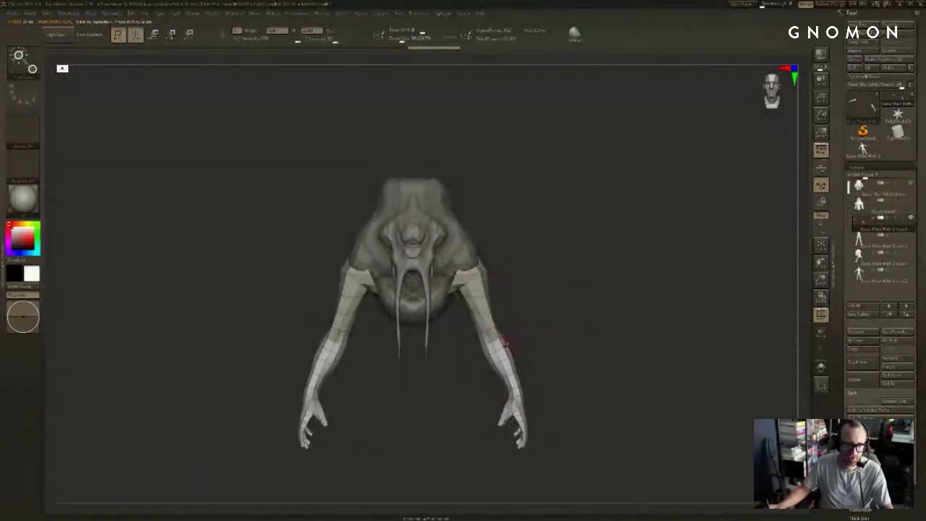
drag(652, 309, 618, 310)
key(q)
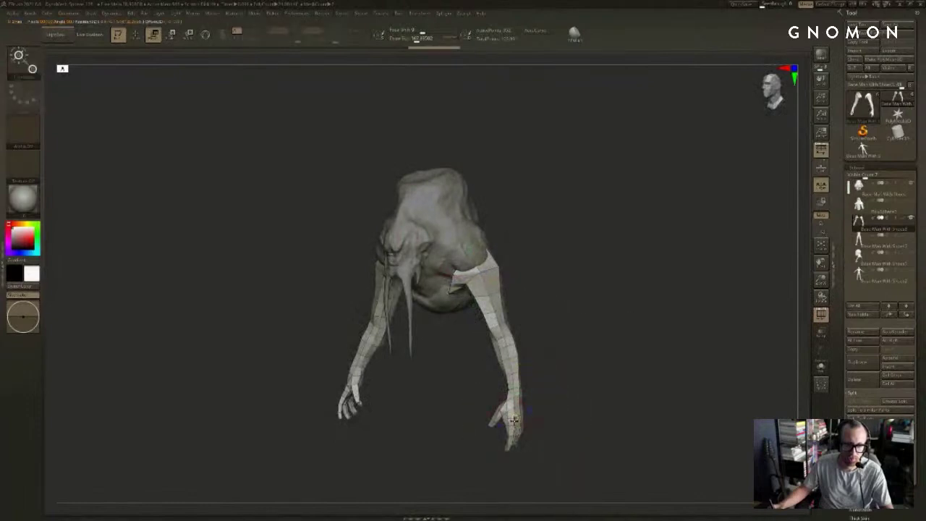
Step: Smooth the hands away so both arms taper into pointed ends
mouse_move(514, 418)
shift+mouse_down()
mouse_move(512, 431)
mouse_move(570, 407)
mouse_move(654, 352)
mouse_move(605, 337)
shift+mouse_up()
key(w)
key(ctrl+z)
key(ctrl+z)
key(q)
key(w)
key(q)
shift+drag(550, 400, 531, 442)
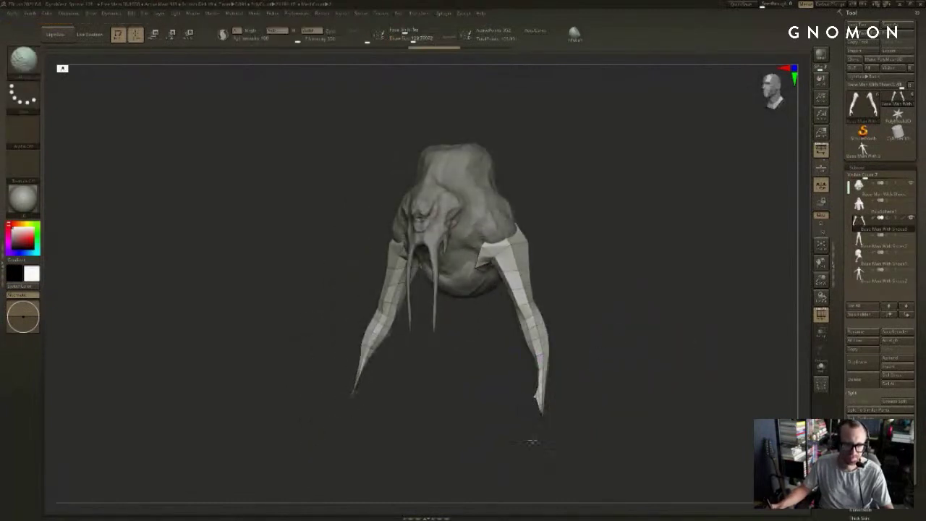
drag(564, 405, 577, 275)
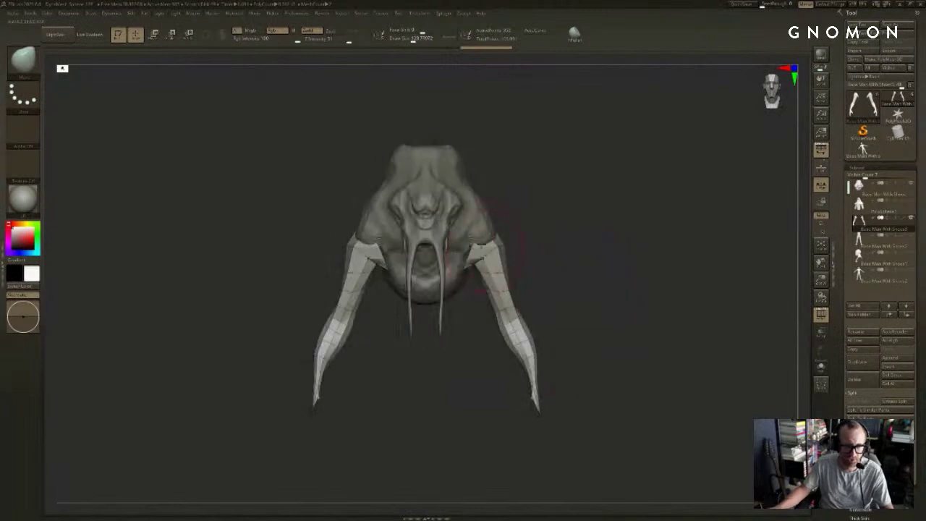
Step: Select the skull-headed body mesh, hide its wireframe and reshape the underside below the tusks
alt+click(469, 272)
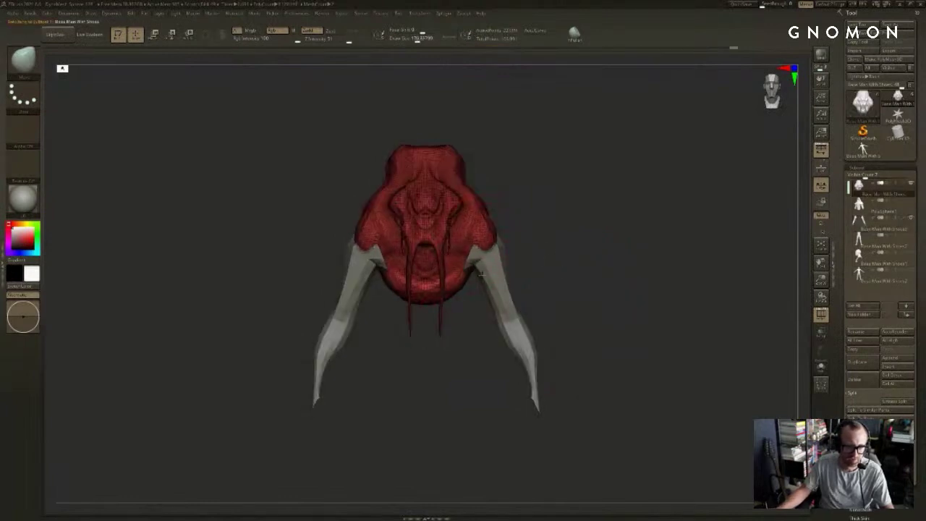
drag(480, 273, 470, 265)
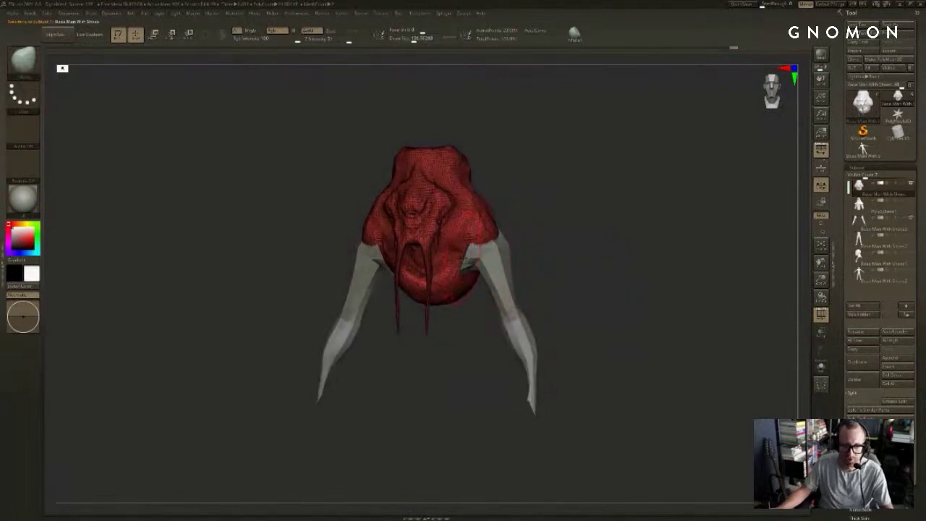
key(shift+f)
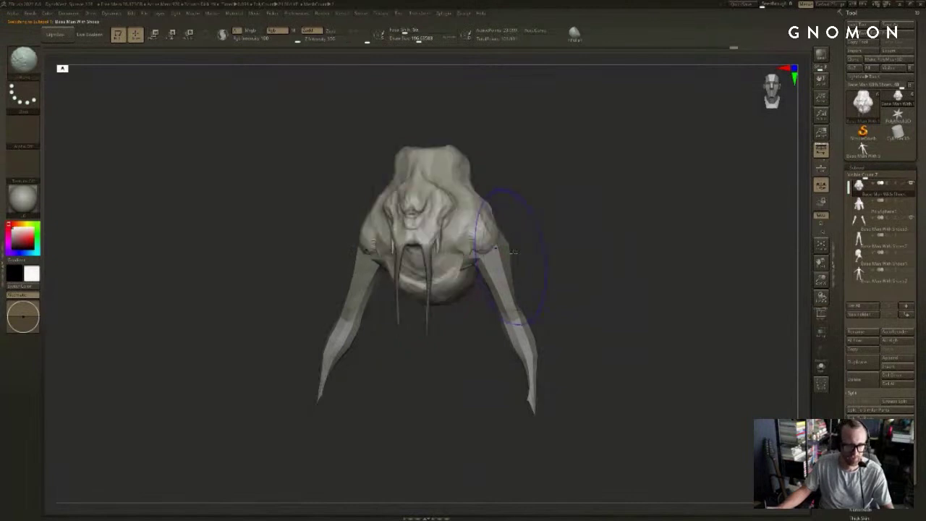
drag(536, 236, 524, 243)
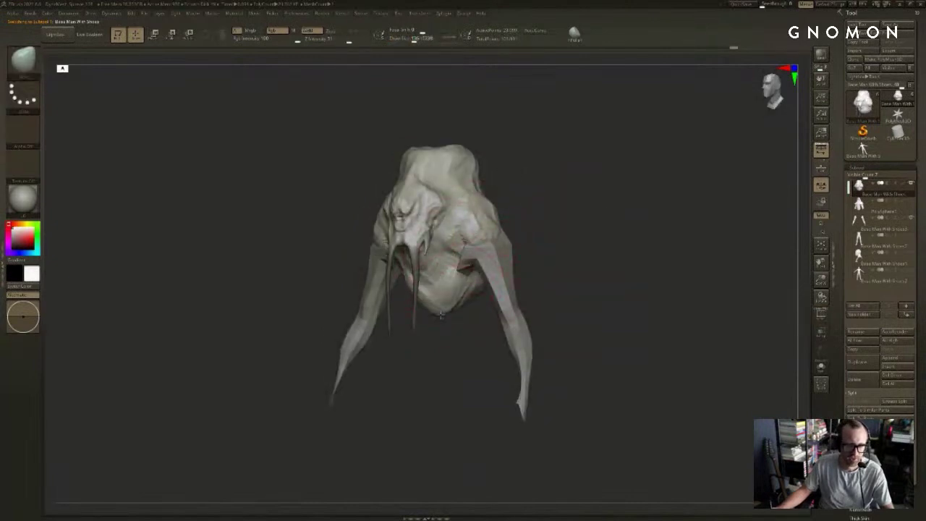
drag(452, 356, 504, 288)
drag(577, 217, 543, 211)
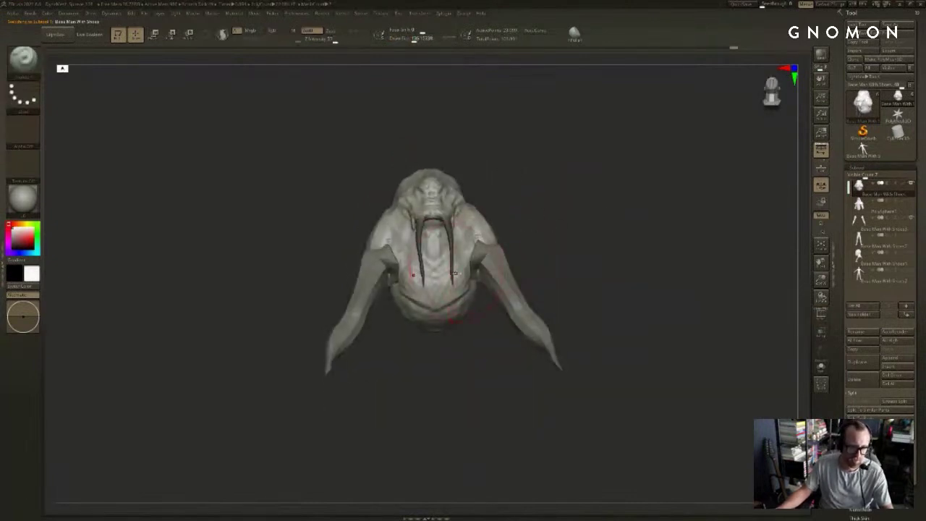
mouse_move(435, 274)
mouse_down()
mouse_move(434, 389)
mouse_move(447, 329)
mouse_up()
Step: Try the Clay Buildup and Dam Standard brushes on the body, and adjust its lower back with the Move brush
key(b)
key(c)
key(b)
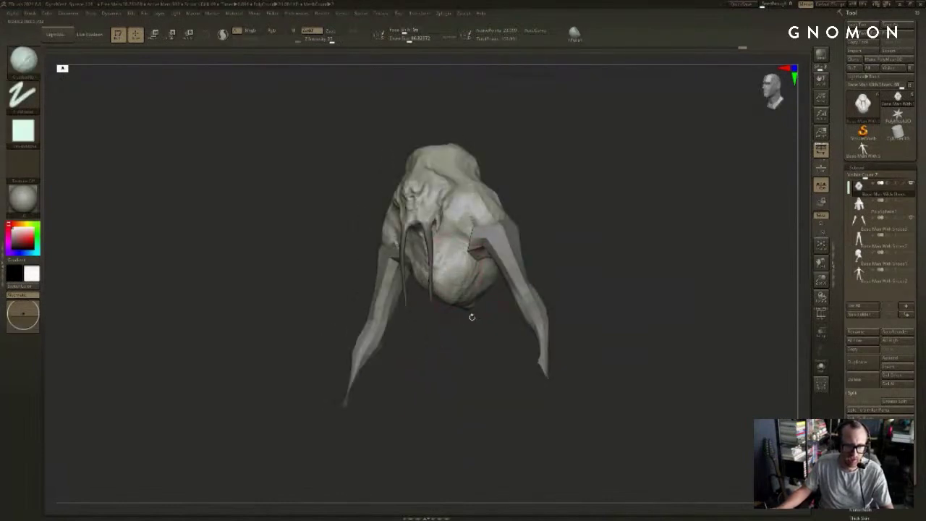
mouse_move(461, 364)
mouse_down()
mouse_move(471, 358)
mouse_move(459, 343)
mouse_move(453, 361)
mouse_move(470, 379)
mouse_move(546, 351)
mouse_move(530, 333)
mouse_move(547, 319)
mouse_up()
key(b)
key(d)
key(s)
key(b)
key(m)
key(v)
key(s)
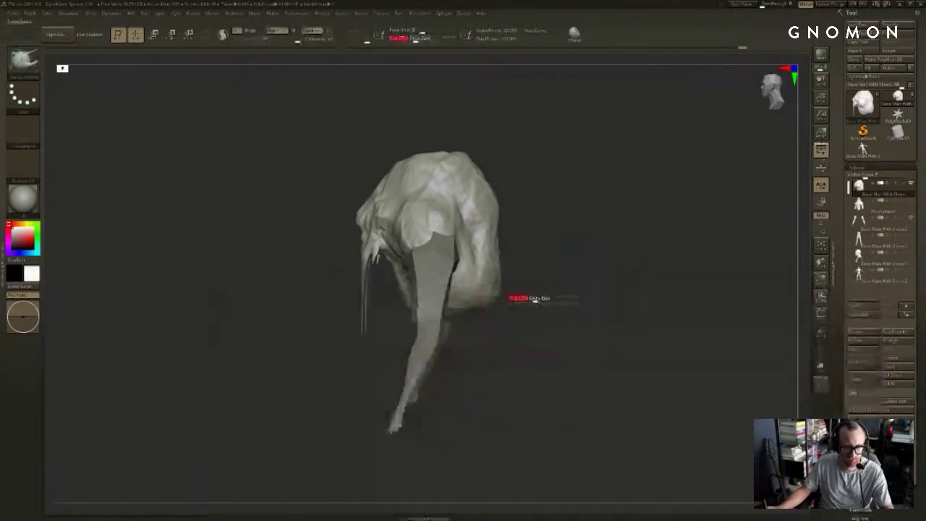
mouse_move(493, 288)
mouse_down()
mouse_move(530, 327)
mouse_move(490, 283)
mouse_move(487, 243)
mouse_up()
Step: Mask the body except for its lower back and set up a transpose line at the back's lower end
ctrl+click(538, 290)
mouse_move(538, 290)
mouse_down()
mouse_move(546, 291)
mouse_move(500, 298)
mouse_up()
mouse_move(528, 298)
ctrl+mouse_down()
mouse_move(539, 308)
mouse_move(515, 313)
ctrl+mouse_up()
key(w)
ctrl+click(519, 311)
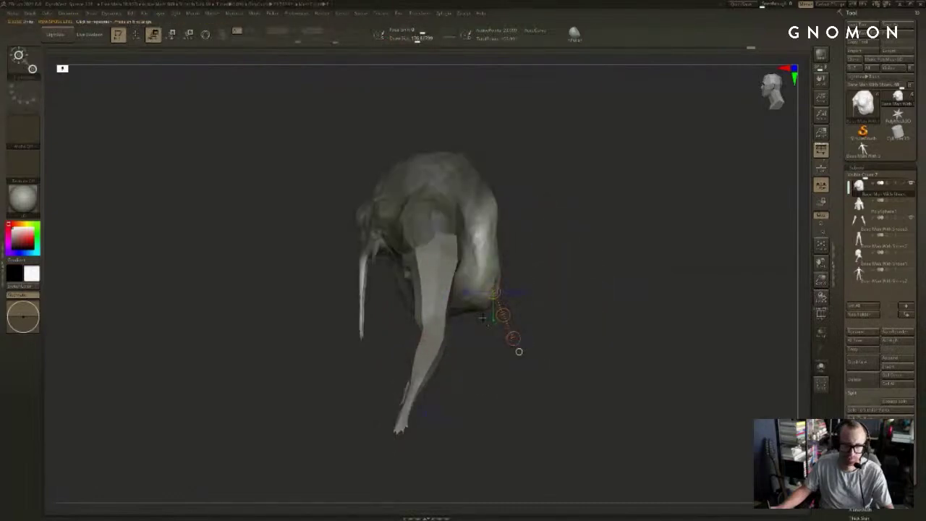
Step: Try to swing the unmasked back with the transpose line and undo the change
drag(503, 360, 414, 304)
key(ctrl+z)
key(ctrl+z)
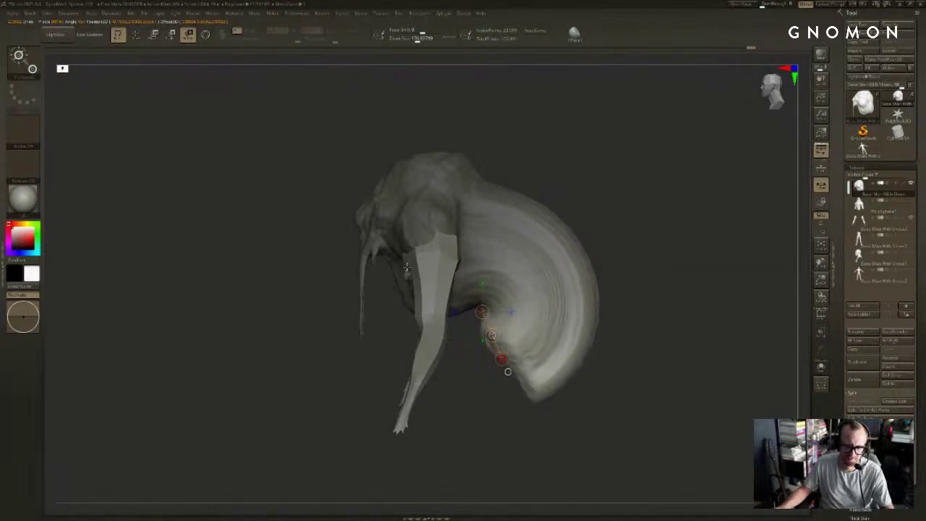
Step: Pull the unmasked back outward into a bulge, refine the mask around its lower edge and shift that edge
drag(406, 267, 433, 362)
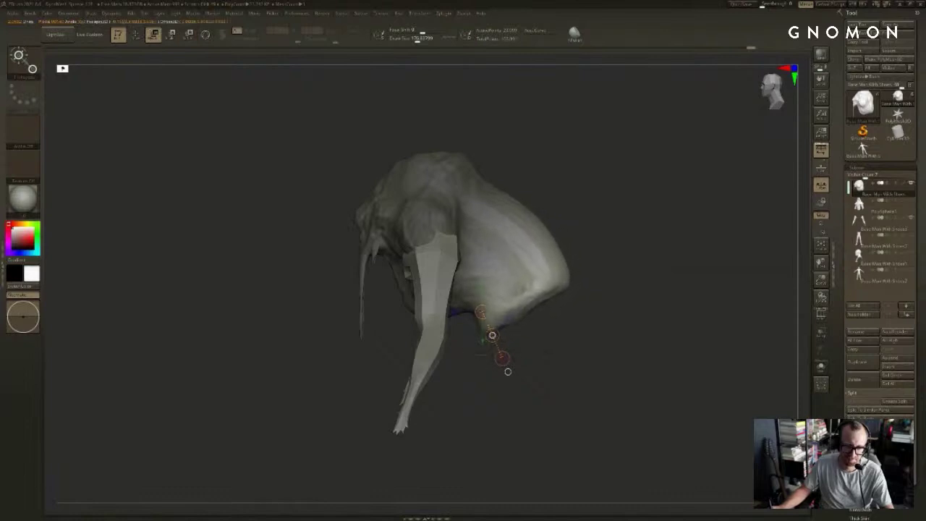
mouse_move(468, 356)
mouse_down()
mouse_move(445, 351)
mouse_move(479, 372)
mouse_move(507, 372)
mouse_up()
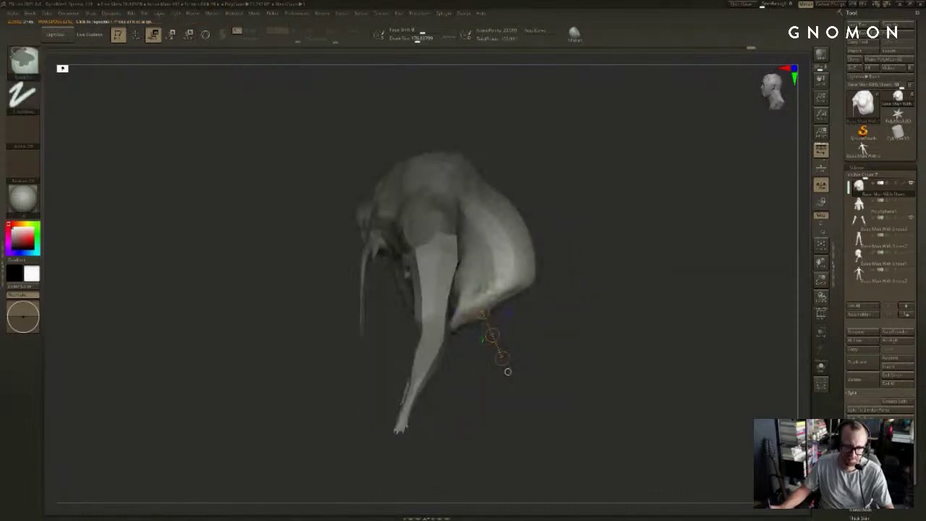
mouse_move(562, 297)
ctrl+mouse_down()
mouse_move(573, 309)
mouse_move(561, 312)
mouse_move(593, 254)
mouse_move(564, 225)
ctrl+mouse_up()
key(q)
mouse_move(483, 292)
ctrl+mouse_down()
mouse_move(463, 334)
mouse_move(452, 326)
ctrl+mouse_up()
key(w)
mouse_move(568, 239)
mouse_down()
mouse_move(629, 219)
mouse_move(535, 284)
mouse_move(541, 247)
mouse_up()
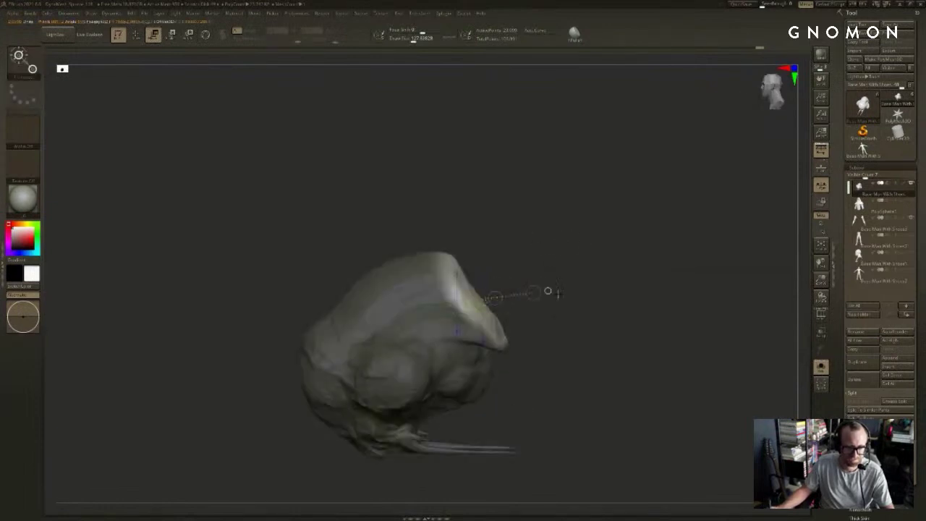
drag(520, 299, 528, 299)
Step: Extend the mask over the belly's underside and adjust the exposed lower rim with the transpose line
mouse_move(621, 269)
mouse_down()
mouse_move(702, 258)
mouse_move(682, 290)
mouse_move(583, 352)
mouse_move(568, 345)
mouse_move(561, 321)
mouse_up()
key(q)
key(s)
mouse_move(436, 337)
mouse_down()
mouse_move(463, 325)
mouse_move(446, 324)
mouse_up()
drag(448, 324, 452, 296)
key(ctrl)
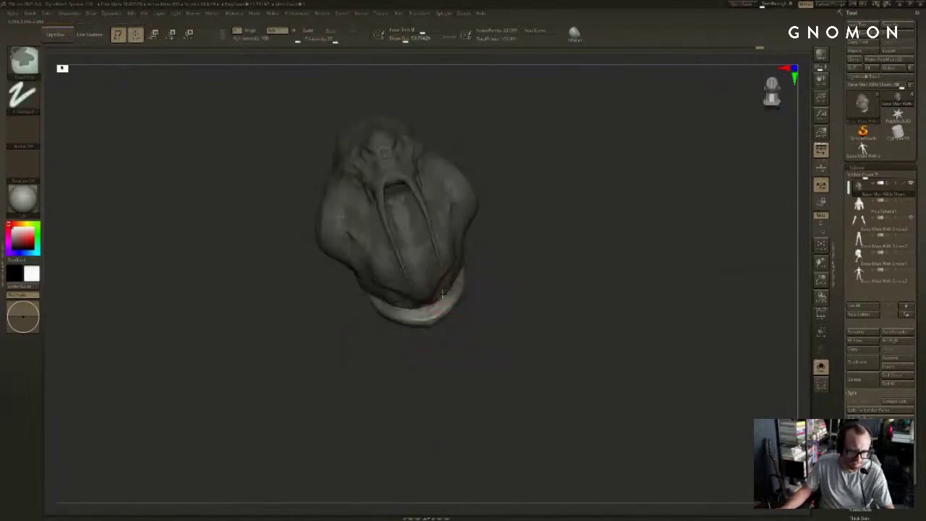
key(w)
drag(472, 327, 490, 331)
key(w)
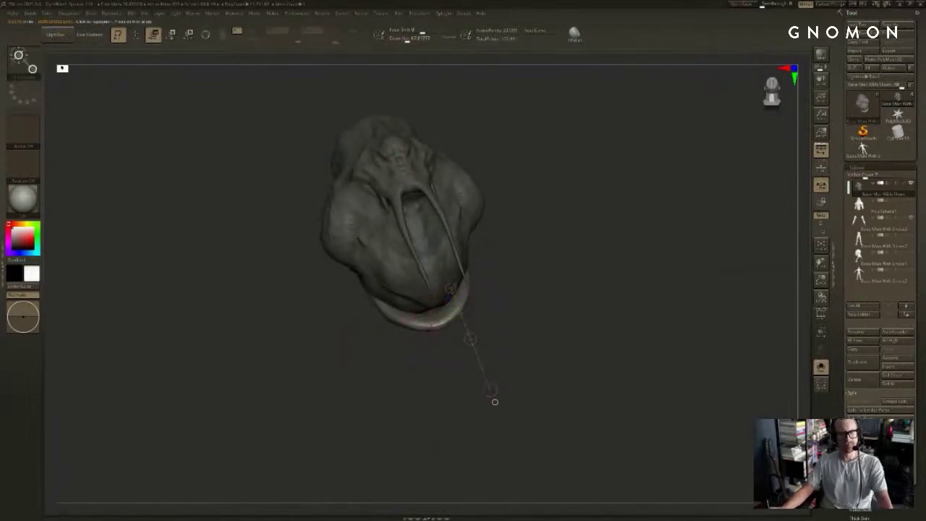
mouse_move(561, 334)
mouse_down()
mouse_move(511, 332)
mouse_move(572, 339)
mouse_move(574, 353)
mouse_move(556, 347)
mouse_up()
key(q)
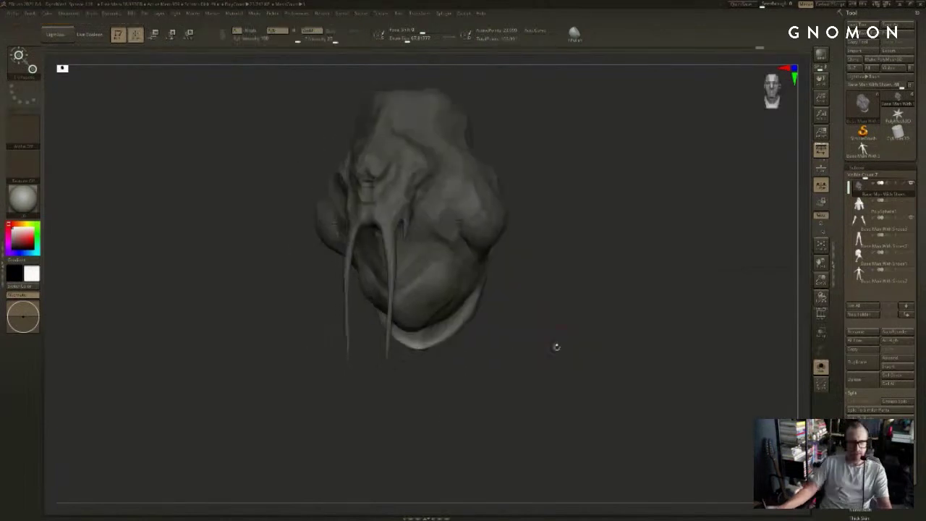
Step: Soften the mask's edge around the body's lower rim from the side
mouse_move(495, 344)
mouse_down()
mouse_move(435, 343)
mouse_move(480, 351)
mouse_move(484, 342)
mouse_move(557, 368)
mouse_move(550, 373)
mouse_move(535, 341)
mouse_move(465, 314)
mouse_move(419, 407)
mouse_move(578, 295)
mouse_move(565, 354)
mouse_move(568, 314)
mouse_move(578, 324)
mouse_move(568, 329)
mouse_move(581, 314)
mouse_move(611, 327)
mouse_move(589, 319)
mouse_up()
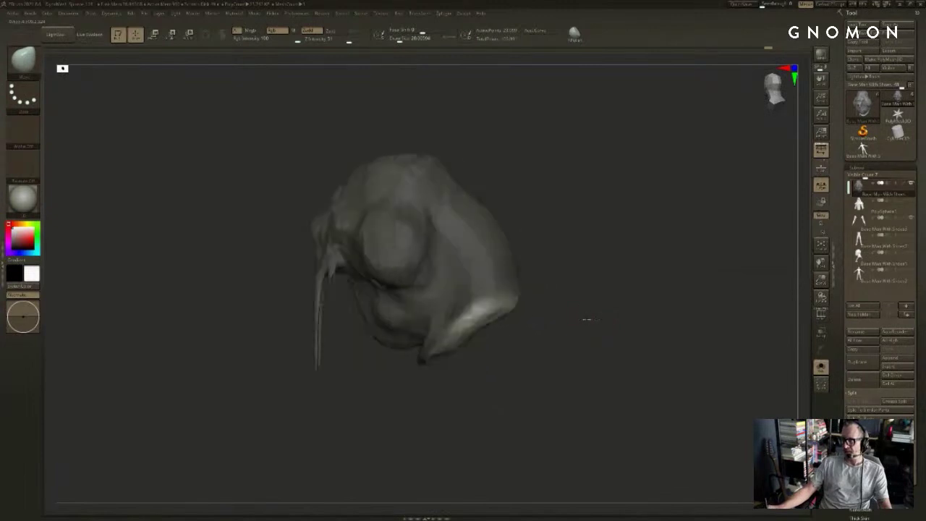
ctrl+click(480, 346)
ctrl+click(495, 345)
ctrl+click(485, 339)
ctrl+click(477, 345)
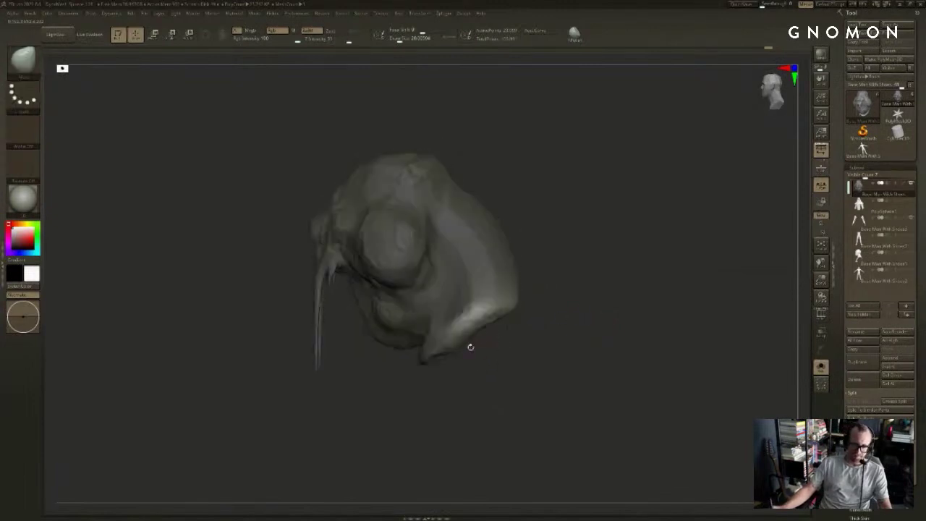
Step: Pull the unmasked rim downward to lengthen the body into a lower torso below the belly
key(w)
drag(470, 346, 472, 426)
drag(488, 360, 488, 374)
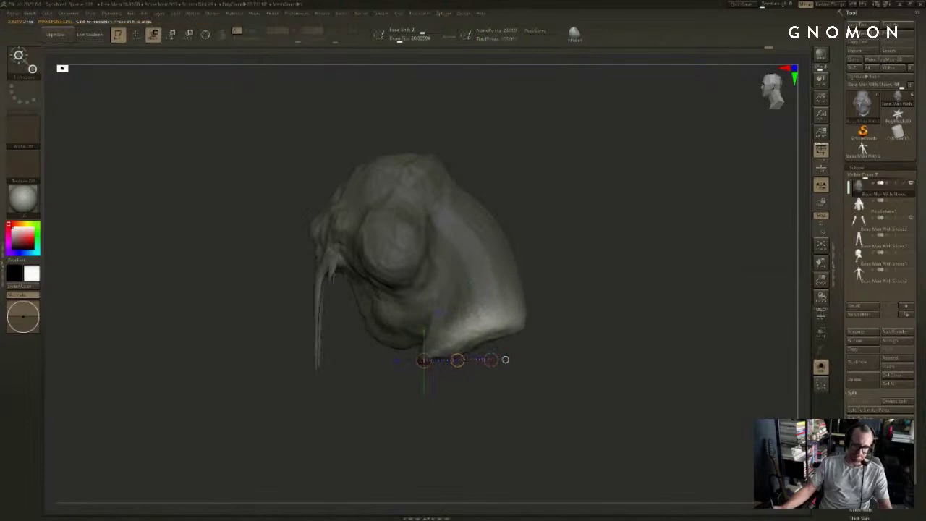
key(ctrl+z)
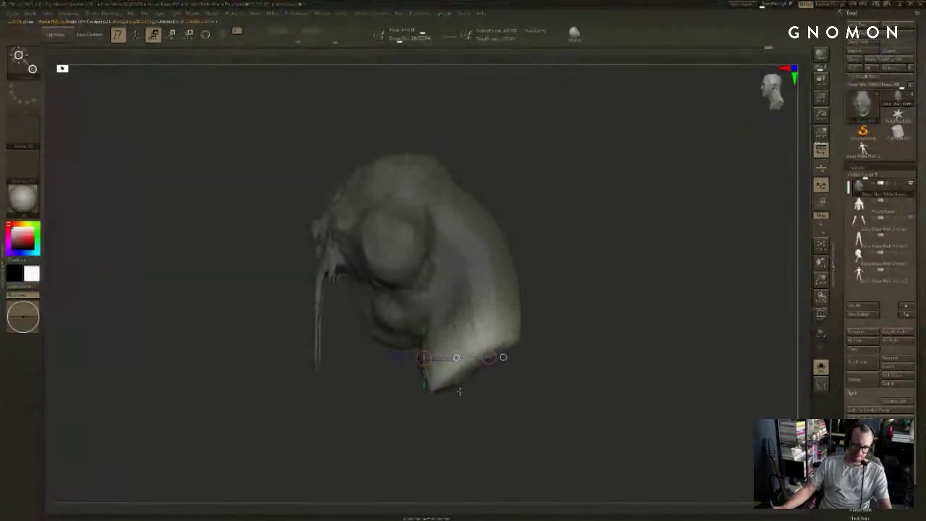
drag(457, 401, 469, 406)
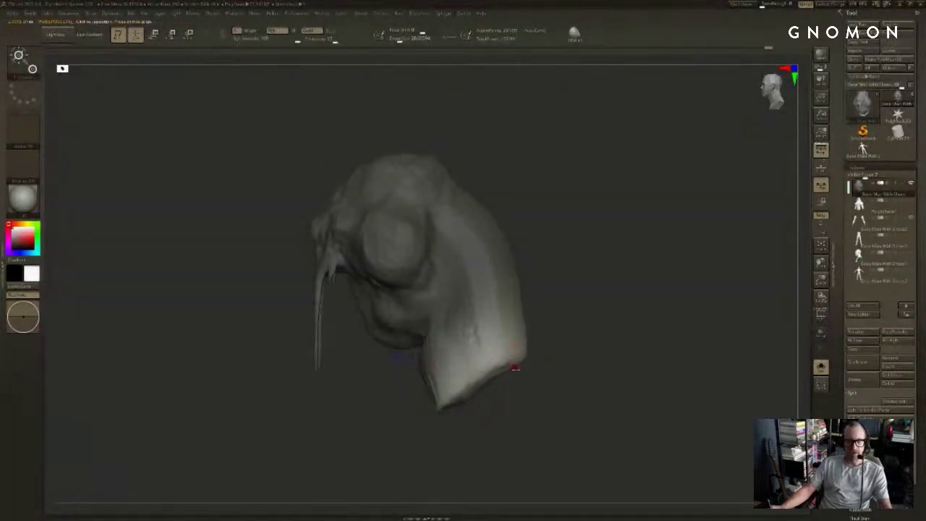
drag(458, 357, 461, 361)
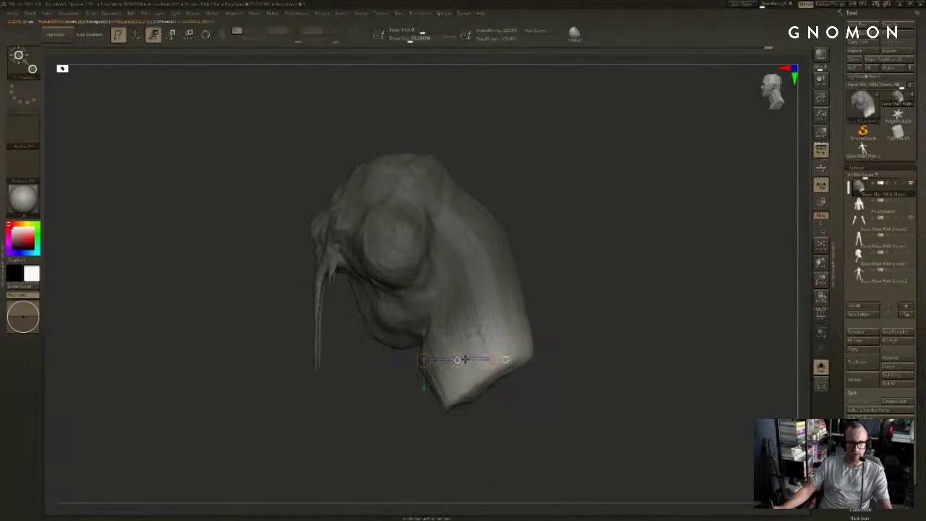
mouse_move(568, 325)
mouse_down()
mouse_move(609, 318)
mouse_move(567, 323)
mouse_up()
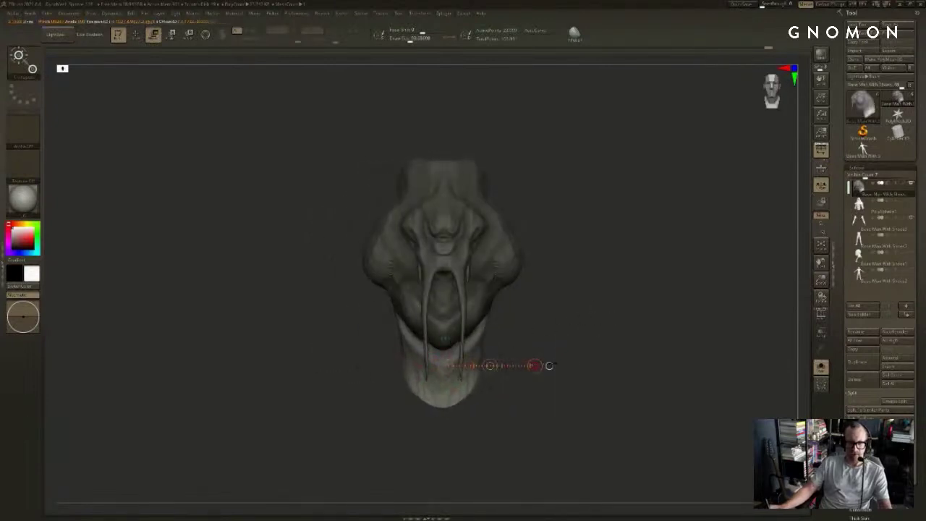
mouse_move(557, 358)
mouse_down()
mouse_move(551, 362)
mouse_move(589, 349)
mouse_move(579, 343)
mouse_up()
Step: Clear the mask and build up the lower end of the extended torso with Clay Buildup
mouse_move(579, 342)
ctrl+mouse_down()
mouse_move(566, 374)
mouse_move(535, 389)
mouse_move(519, 345)
mouse_move(526, 353)
ctrl+mouse_up()
key(q)
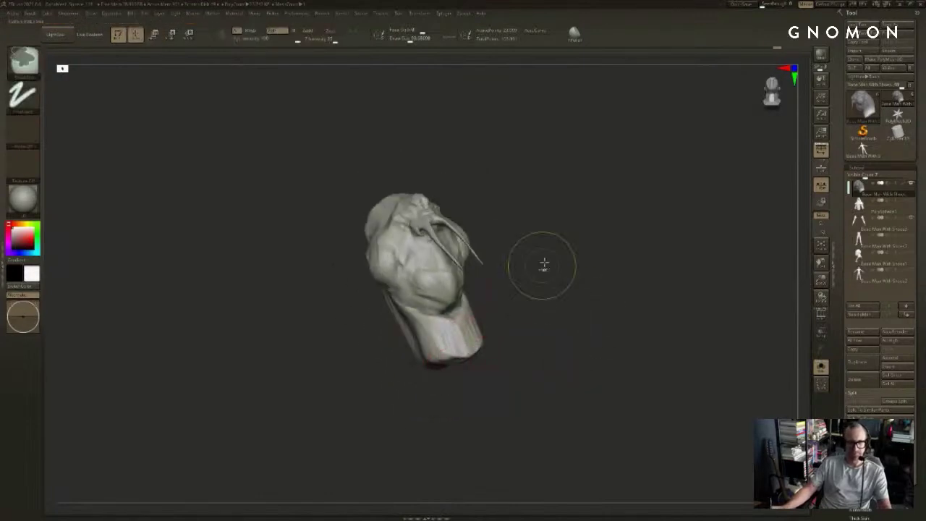
mouse_move(543, 265)
ctrl+mouse_down()
mouse_move(544, 297)
mouse_move(626, 290)
mouse_move(546, 311)
ctrl+mouse_up()
drag(517, 351, 478, 382)
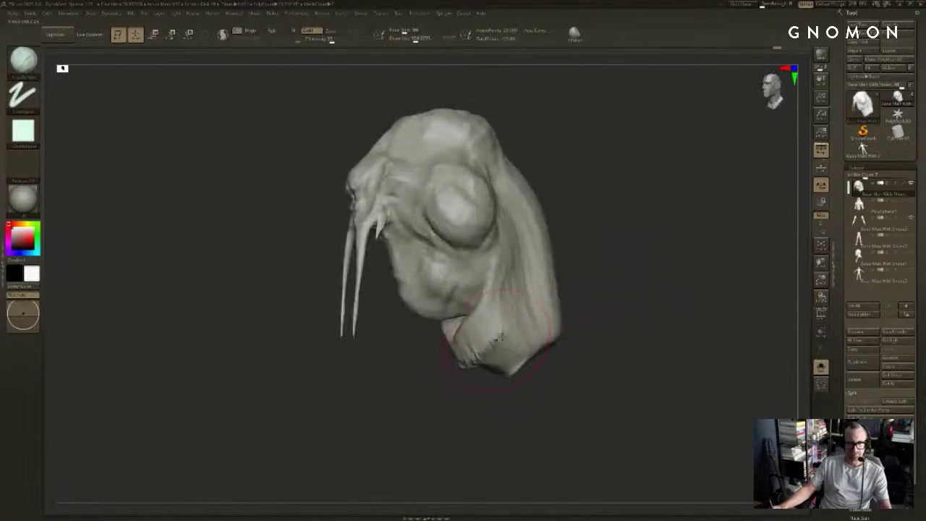
Step: Remesh the extended body with DynaMesh and check its wireframe
drag(833, 391, 838, 332)
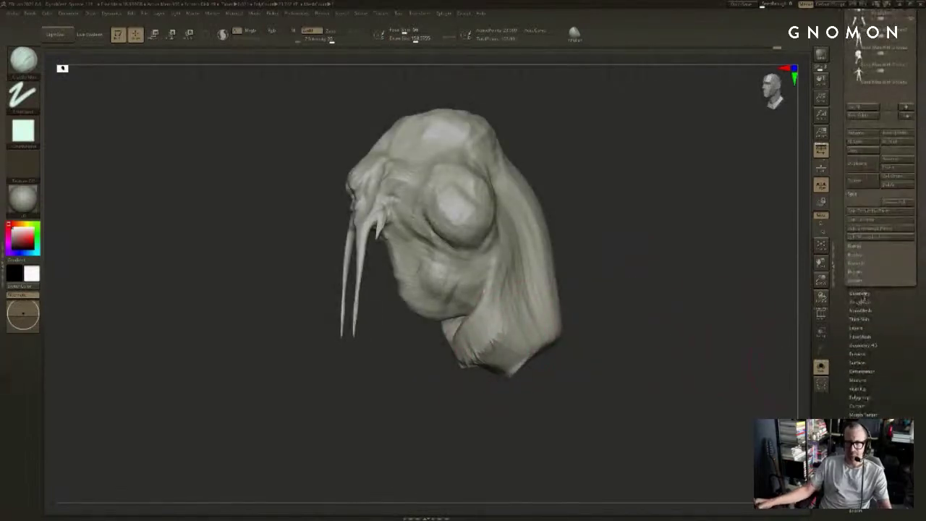
click(862, 299)
drag(873, 308, 885, 340)
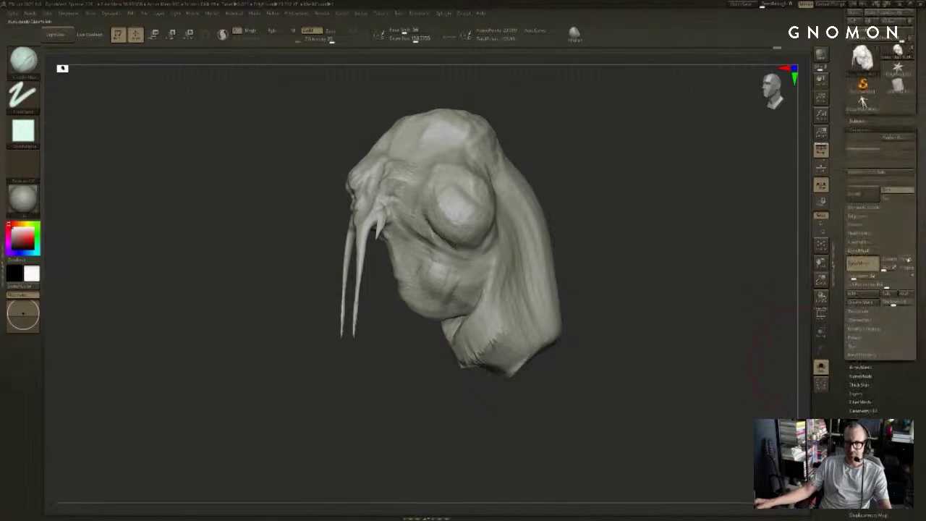
ctrl+drag(700, 253, 682, 305)
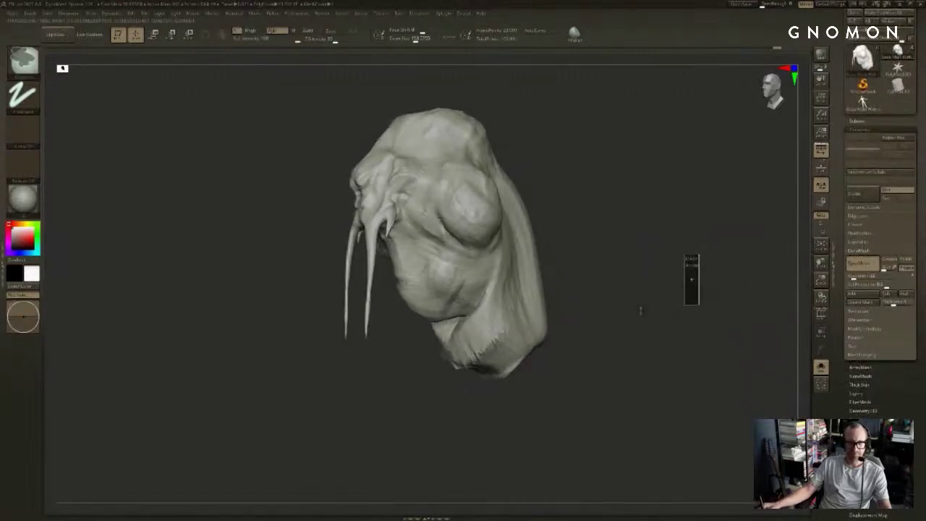
key(shift+f)
key(shift+f)
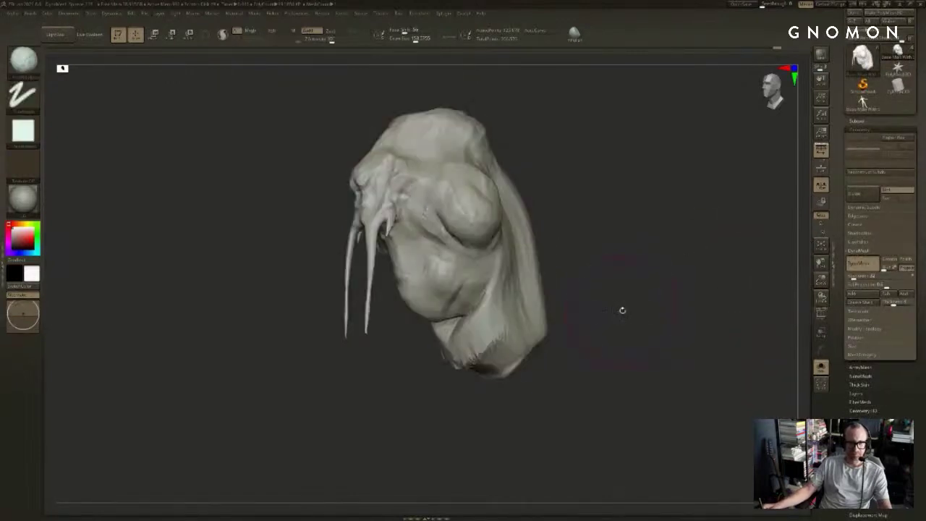
Step: Fill out and round off the torso's lower end with Clay Buildup strokes
drag(622, 311, 635, 334)
drag(519, 361, 558, 350)
mouse_move(623, 320)
shift+mouse_down()
mouse_move(610, 318)
mouse_move(545, 361)
shift+mouse_up()
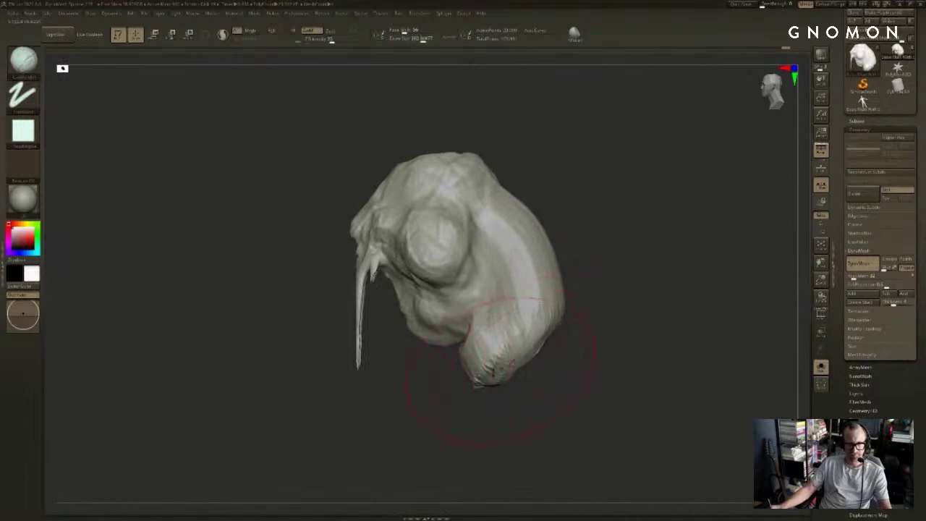
Step: Make the legs subtool visible and active, and move the legs beneath the body's lower torso
drag(833, 233, 833, 257)
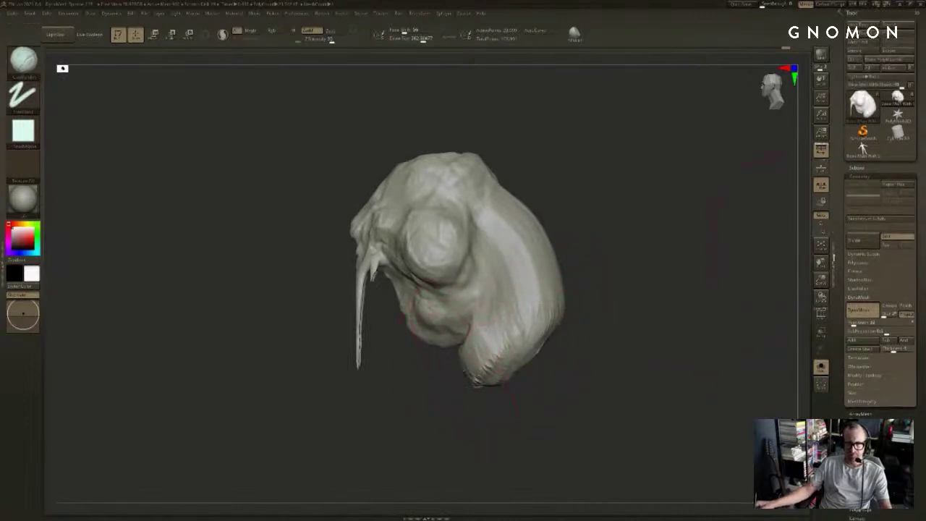
click(863, 167)
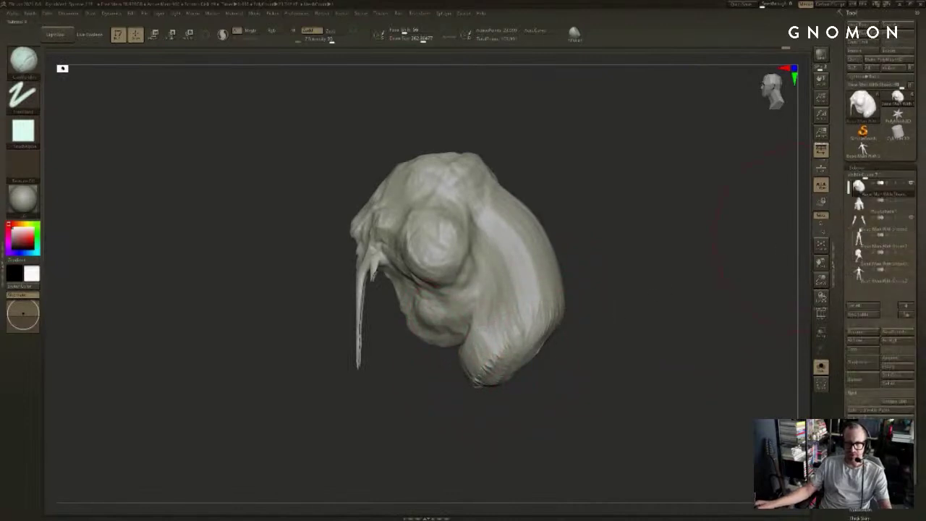
click(859, 238)
click(674, 277)
key(w)
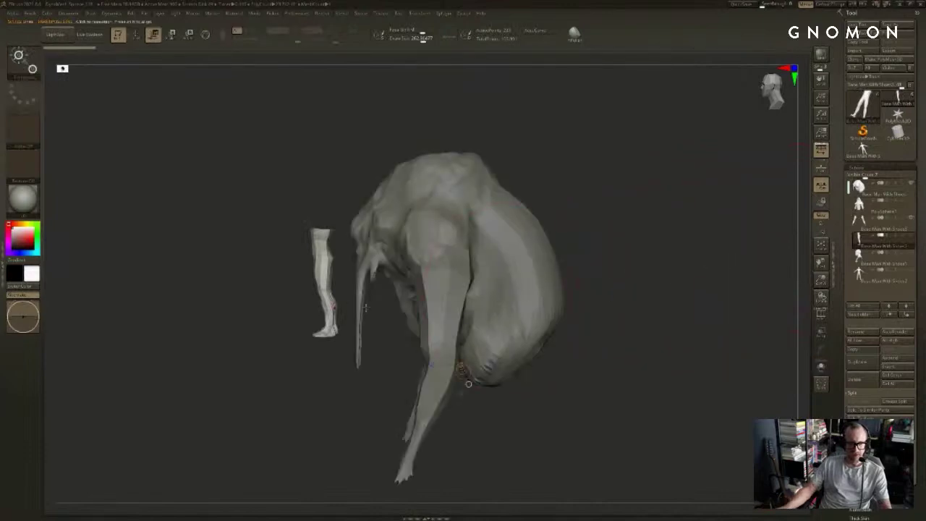
drag(323, 305, 251, 356)
Step: Scale the legs up to several times their size and place them behind the lower torso
drag(444, 377, 492, 459)
shift+drag(595, 392, 517, 375)
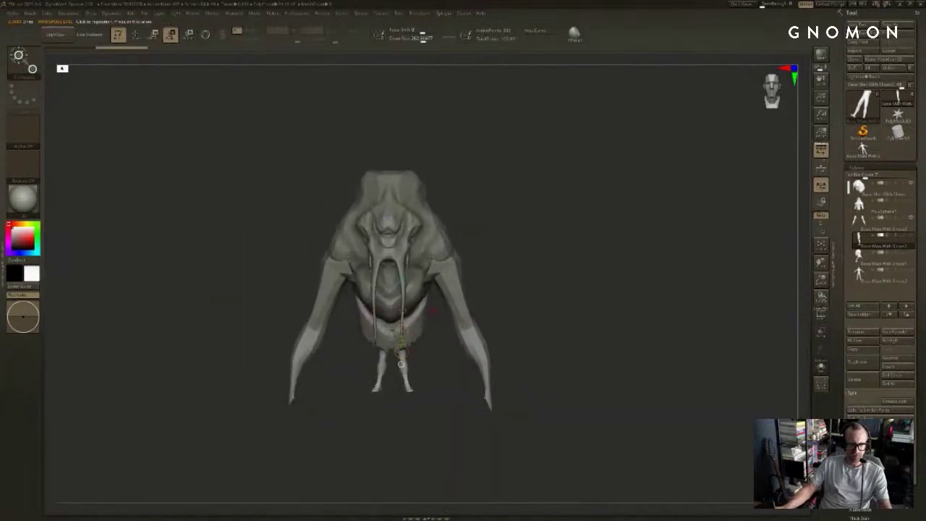
click(516, 375)
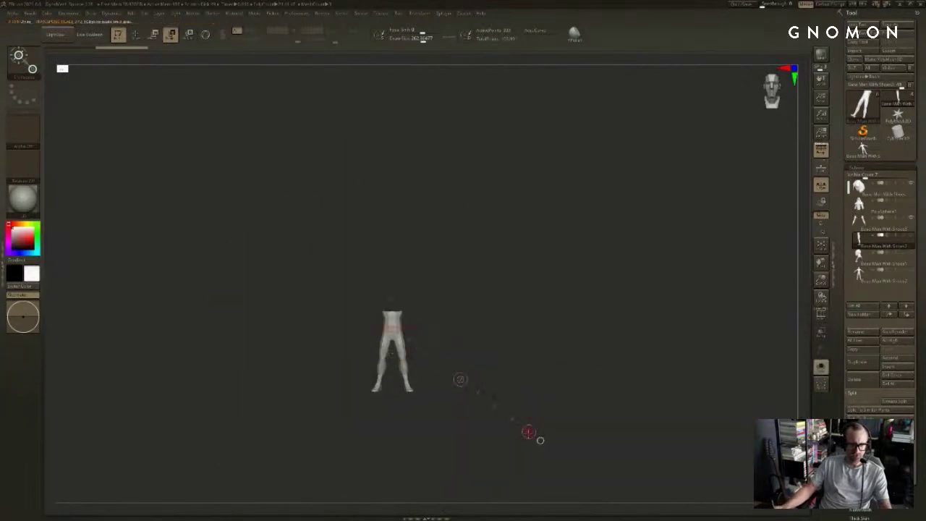
alt+drag(715, 402, 534, 319)
click(619, 320)
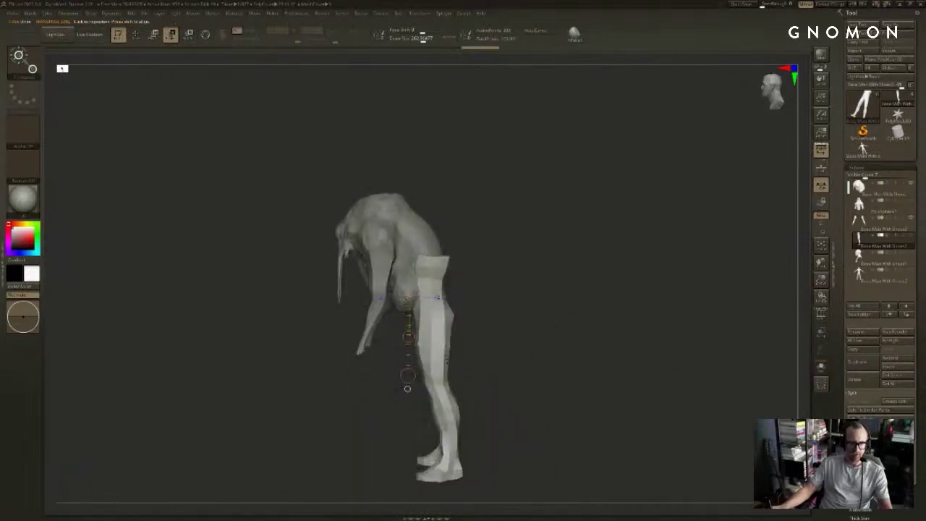
shift+drag(470, 282, 479, 276)
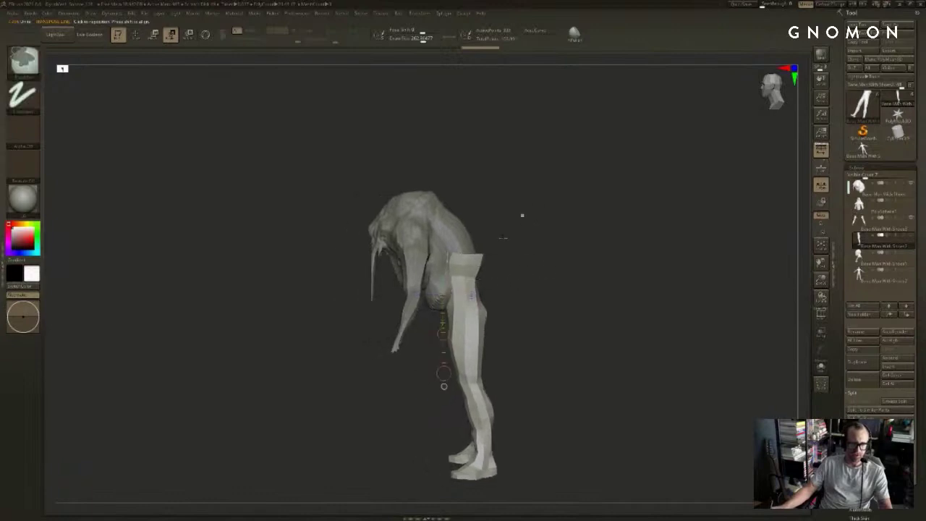
ctrl+drag(523, 215, 425, 313)
drag(505, 285, 540, 286)
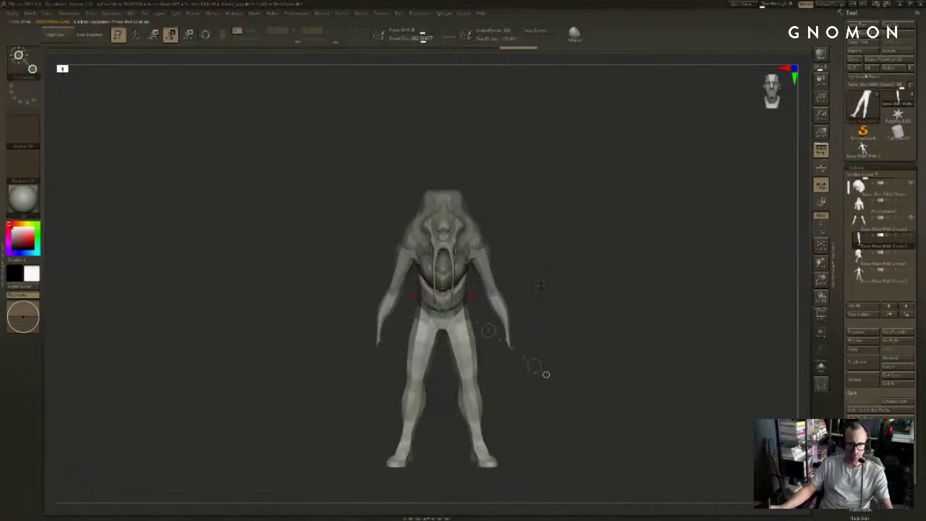
mouse_move(540, 372)
mouse_down()
mouse_move(507, 384)
mouse_move(545, 373)
mouse_move(533, 378)
mouse_up()
key(q)
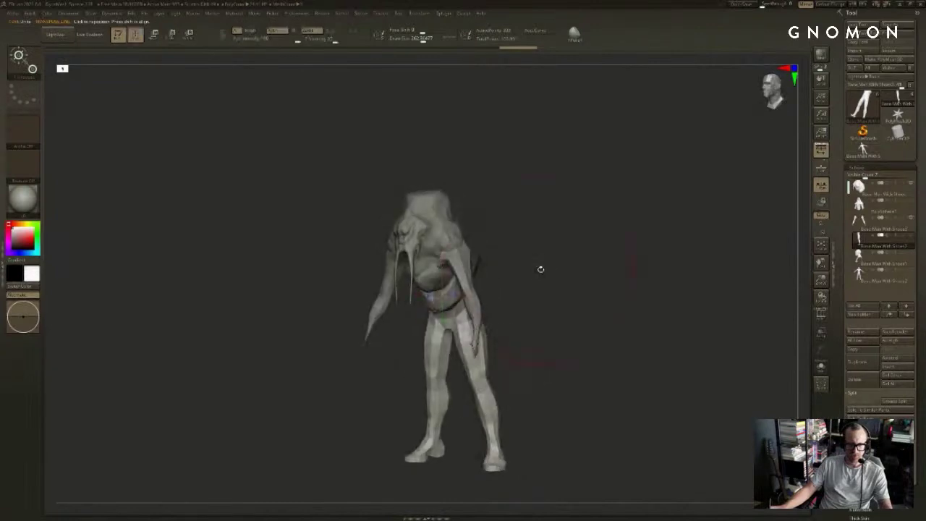
mouse_move(542, 269)
alt+mouse_down()
mouse_move(552, 275)
mouse_move(540, 269)
alt+mouse_up()
key(ctrl+z)
key(w)
key(r)
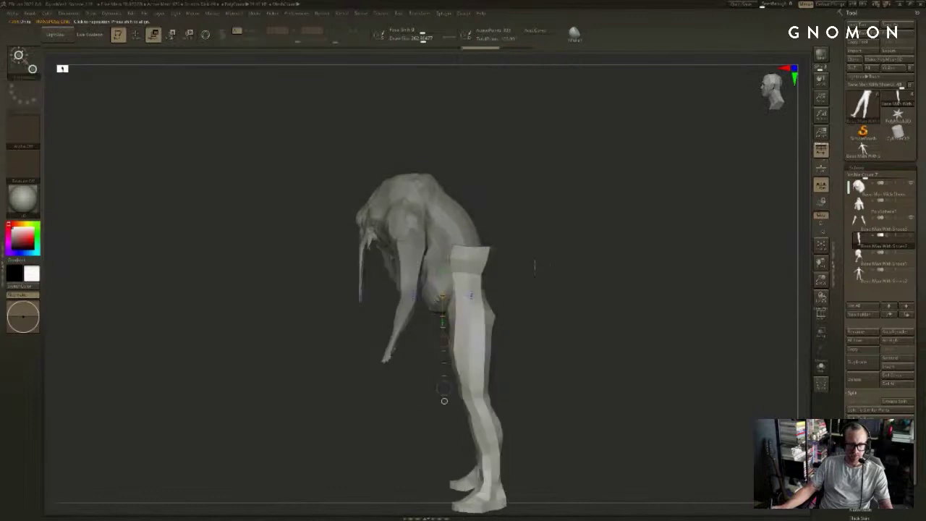
key(q)
Step: Hide the waist section at the top of the legs and delete the hidden geometry
click(544, 256)
ctrl+alt+shift+drag(548, 221, 402, 293)
drag(499, 332, 433, 298)
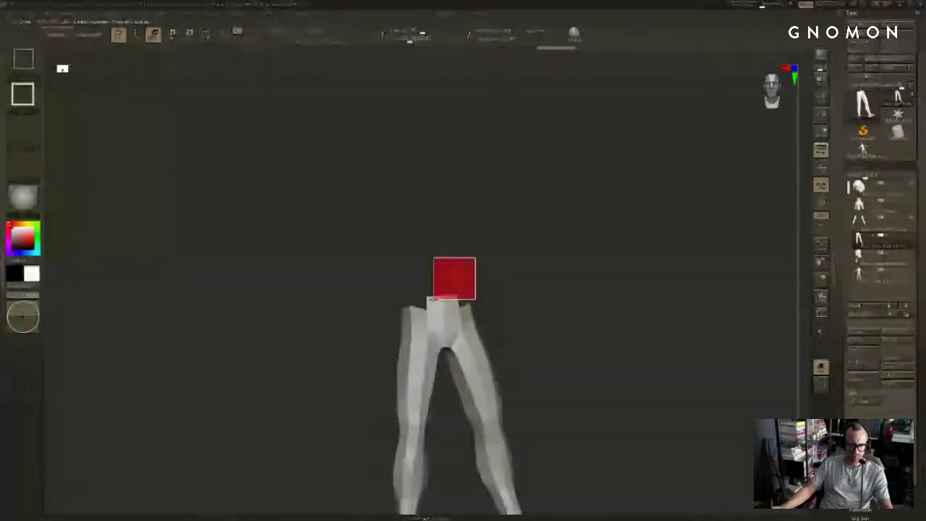
ctrl+alt+shift+drag(432, 299, 433, 298)
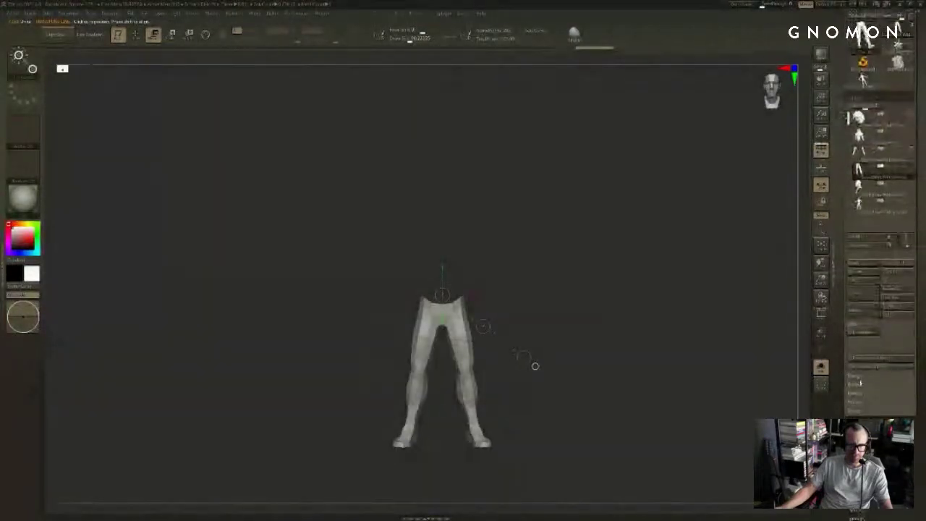
drag(840, 357, 839, 426)
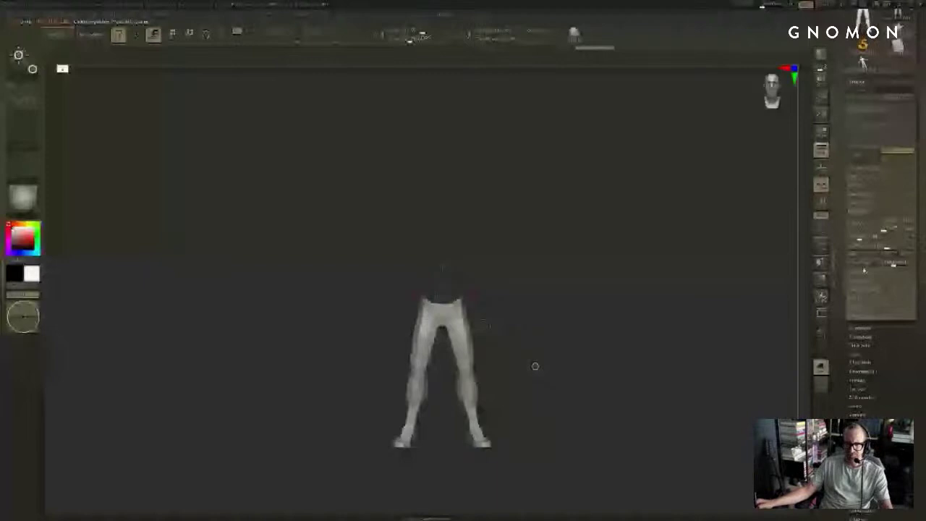
click(860, 277)
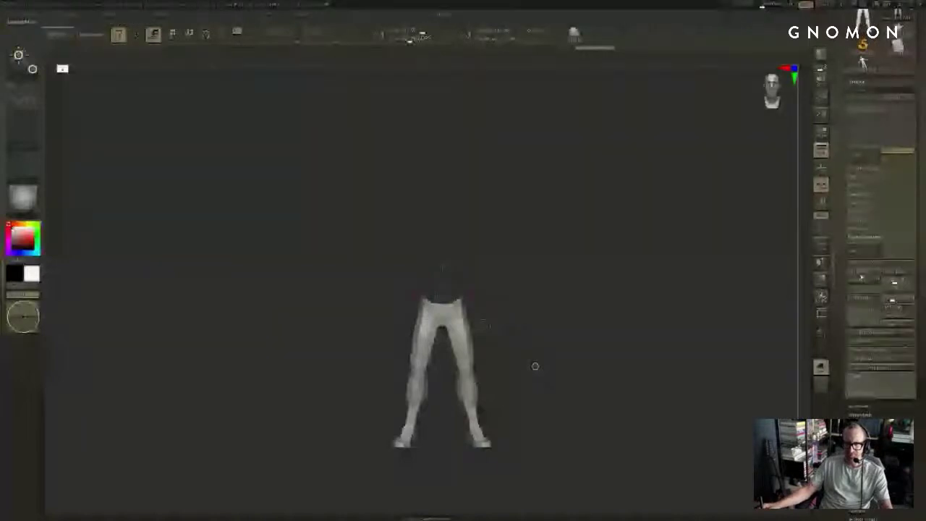
Step: Mask the lower legs from the knees down and soften the mask's edge
drag(535, 366, 504, 298)
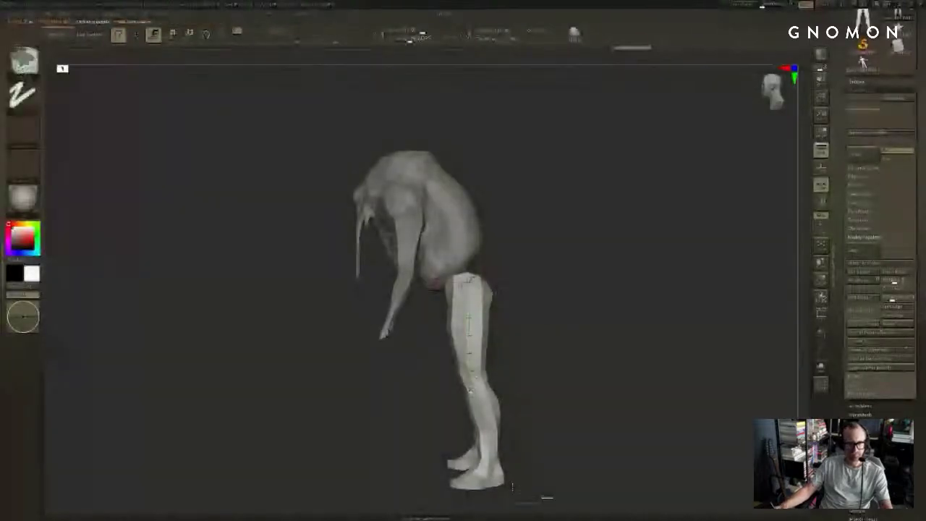
ctrl+drag(553, 499, 409, 370)
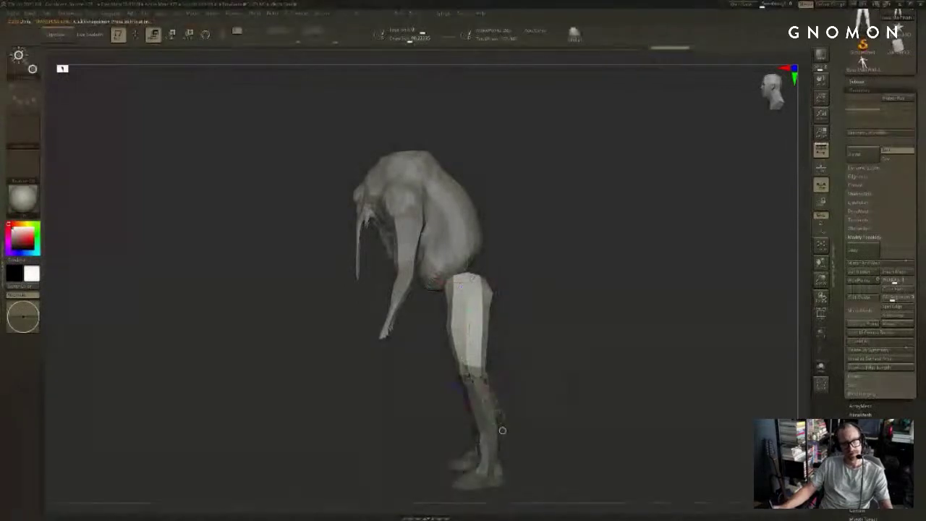
ctrl+click(508, 440)
ctrl+click(501, 430)
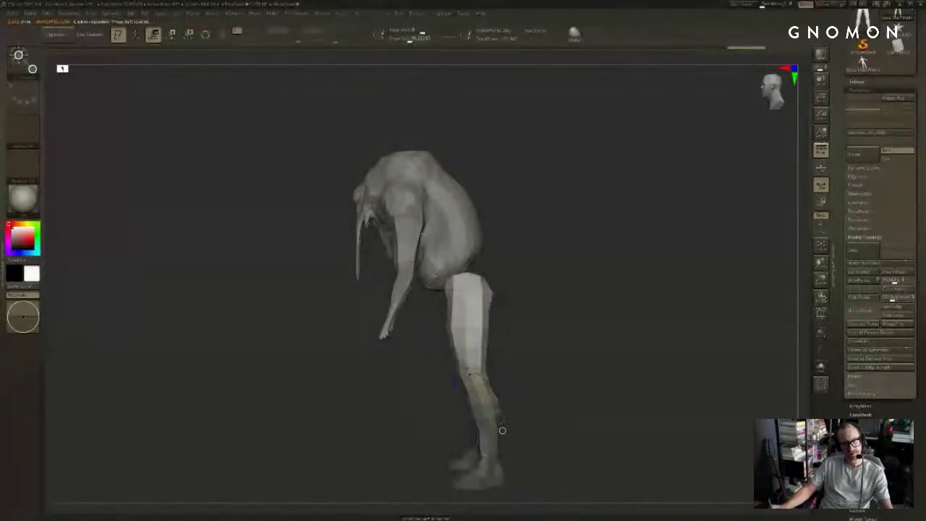
Step: Try to rotate the unmasked thighs backward about the knees
key(r)
drag(566, 375, 478, 440)
key(ctrl+z)
drag(471, 370, 525, 362)
drag(525, 361, 571, 405)
key(ctrl+z)
mouse_move(559, 343)
alt+mouse_down()
mouse_move(531, 318)
mouse_move(521, 355)
alt+mouse_up()
drag(443, 155, 541, 207)
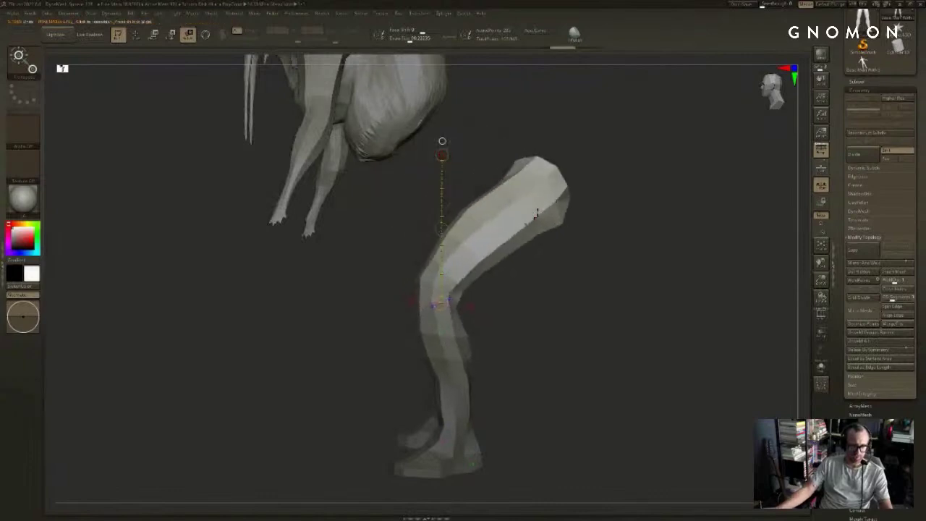
key(ctrl+z)
key(ctrl+z)
key(ctrl+z)
key(ctrl+z)
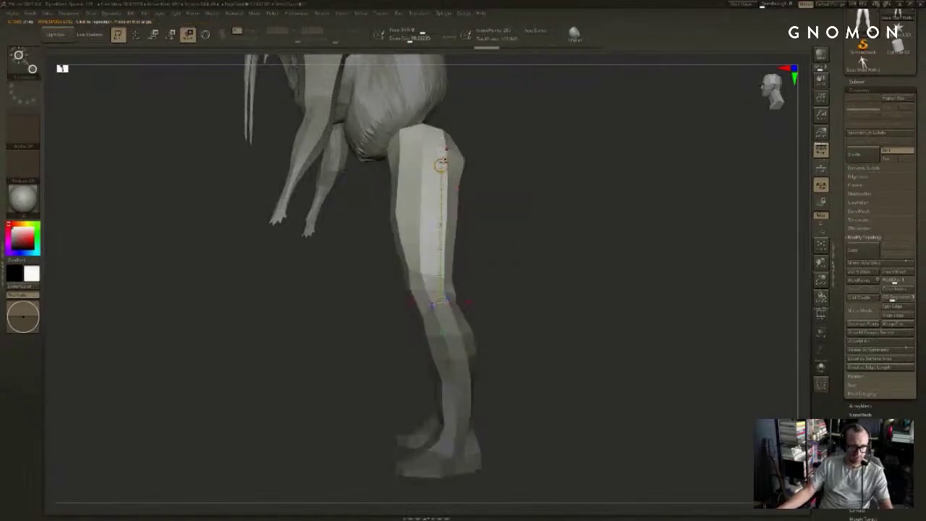
mouse_move(440, 166)
mouse_down()
mouse_move(553, 278)
mouse_move(542, 246)
mouse_up()
key(ctrl+z)
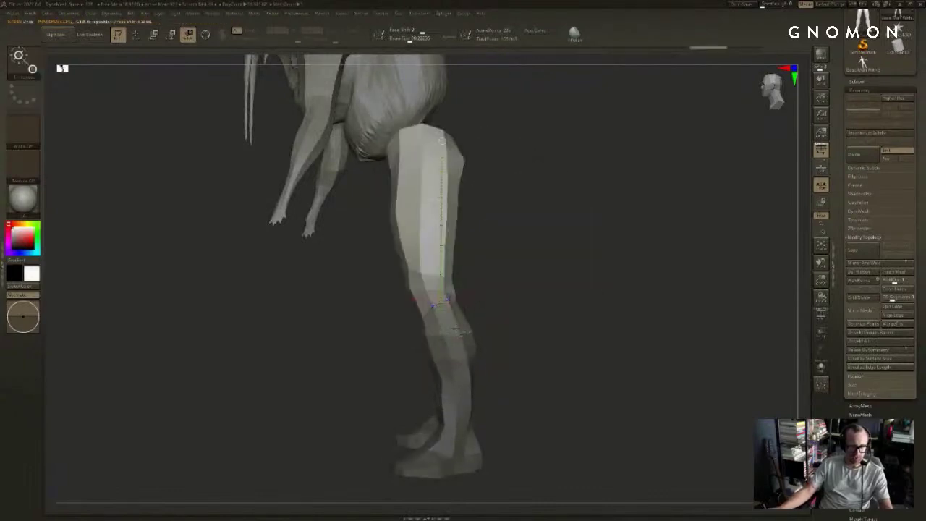
key(ctrl+z)
Step: Rotate the thighs back and down about the knees into a deep squat, softening the mask around the knees
mouse_move(538, 280)
mouse_down()
mouse_move(456, 361)
mouse_move(405, 351)
mouse_move(433, 364)
mouse_move(464, 356)
mouse_up()
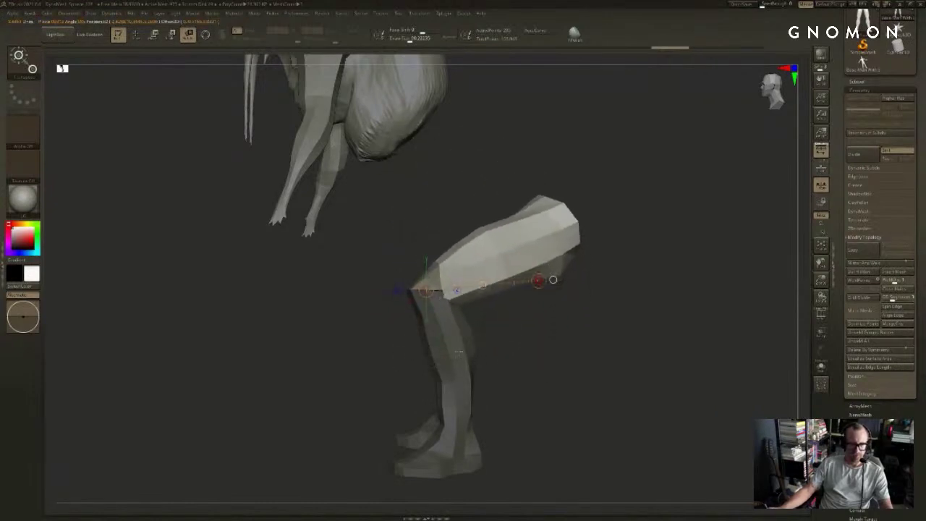
ctrl+click(425, 314)
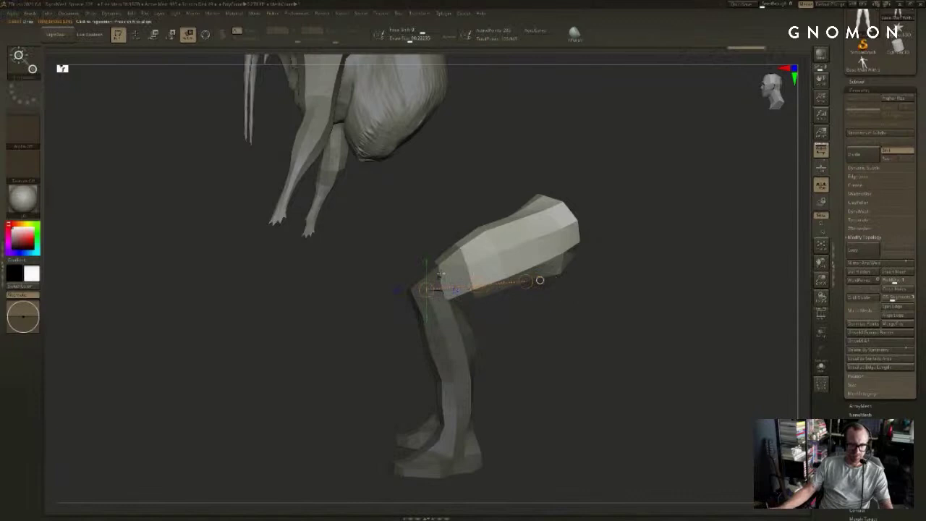
drag(611, 283, 473, 359)
drag(607, 305, 541, 356)
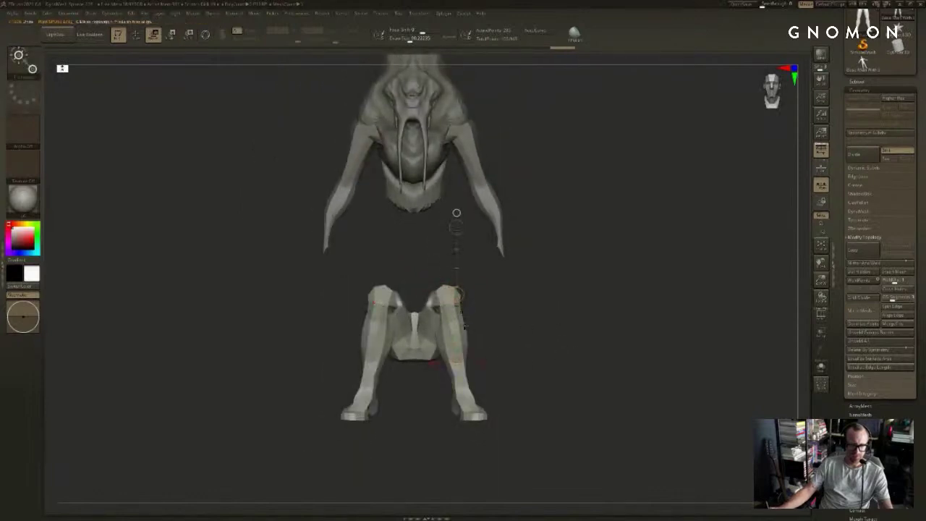
key(ctrl+z)
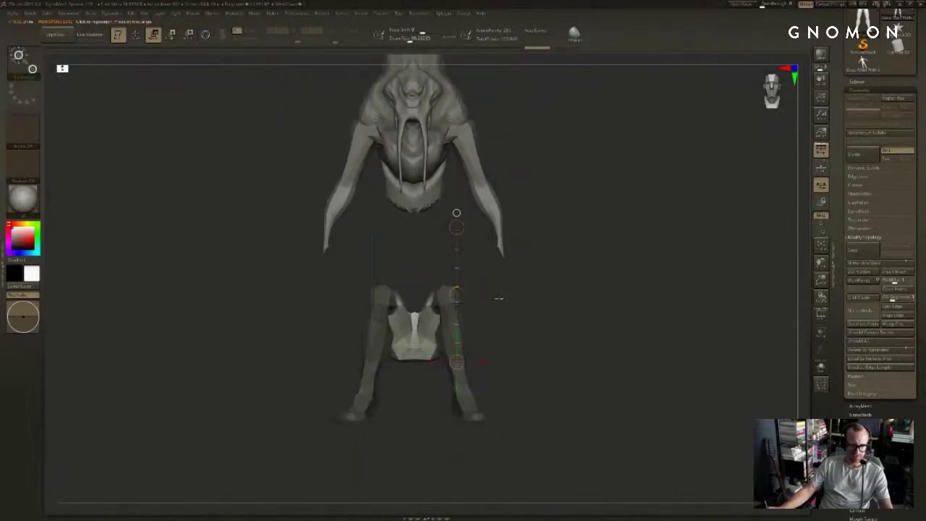
alt+drag(499, 298, 516, 327)
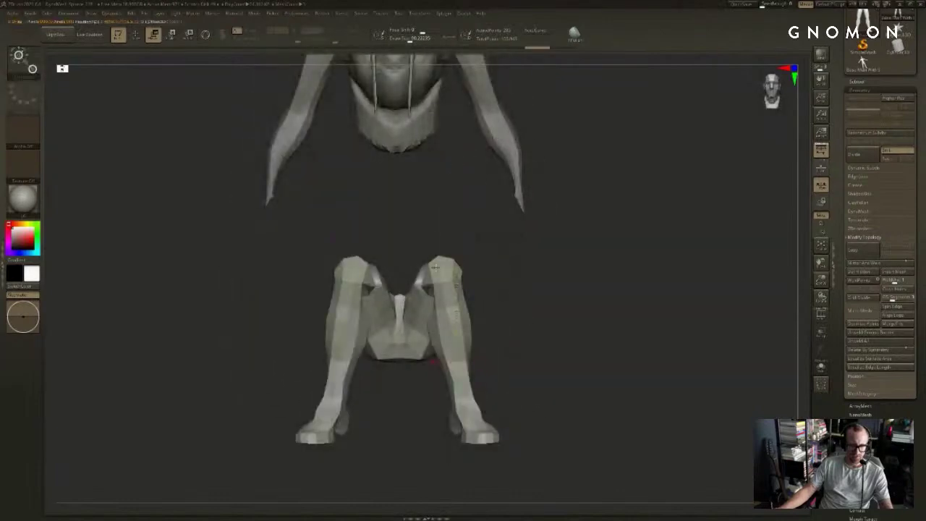
drag(445, 295, 455, 162)
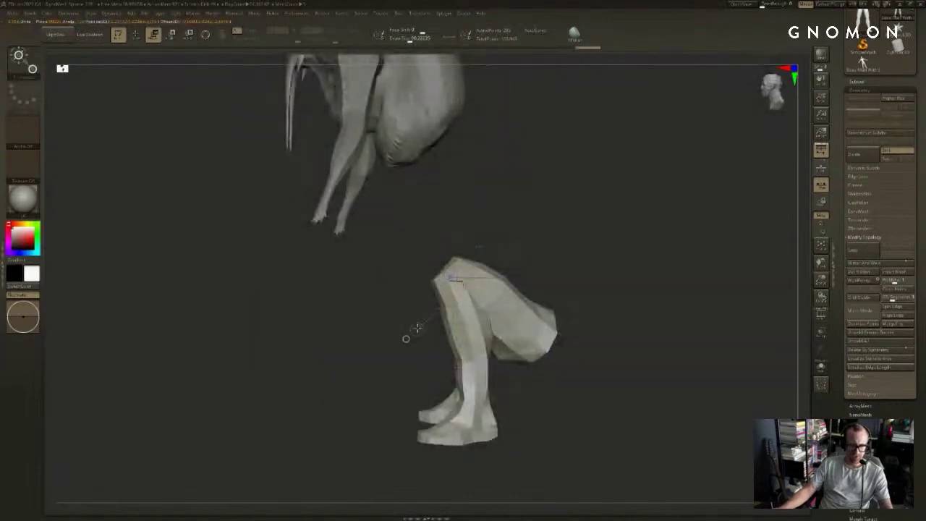
drag(416, 328, 409, 220)
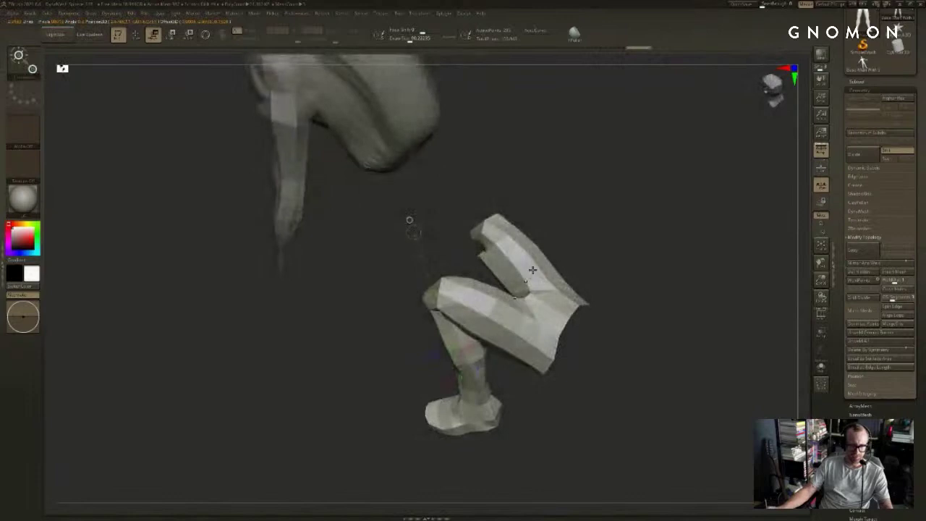
key(ctrl+z)
key(ctrl+z)
Step: Move the squatting legs up so the thighs and hips wrap around the lower torso
right_drag(532, 269, 525, 281)
drag(554, 266, 578, 356)
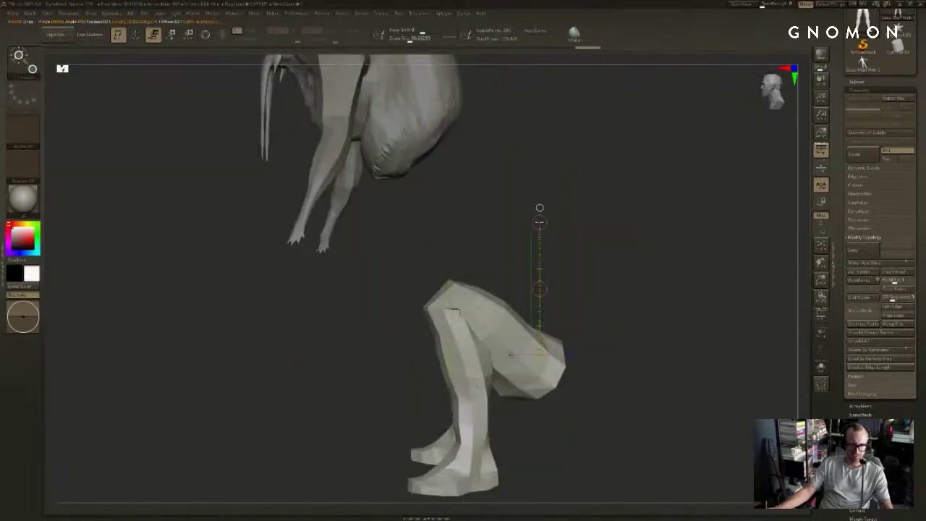
drag(539, 287, 444, 54)
alt+drag(516, 119, 530, 317)
mouse_move(447, 324)
mouse_down()
mouse_move(525, 324)
mouse_move(526, 306)
mouse_move(490, 317)
mouse_move(496, 303)
mouse_up()
key(r)
key(w)
drag(515, 259, 564, 253)
shift+drag(521, 277, 545, 219)
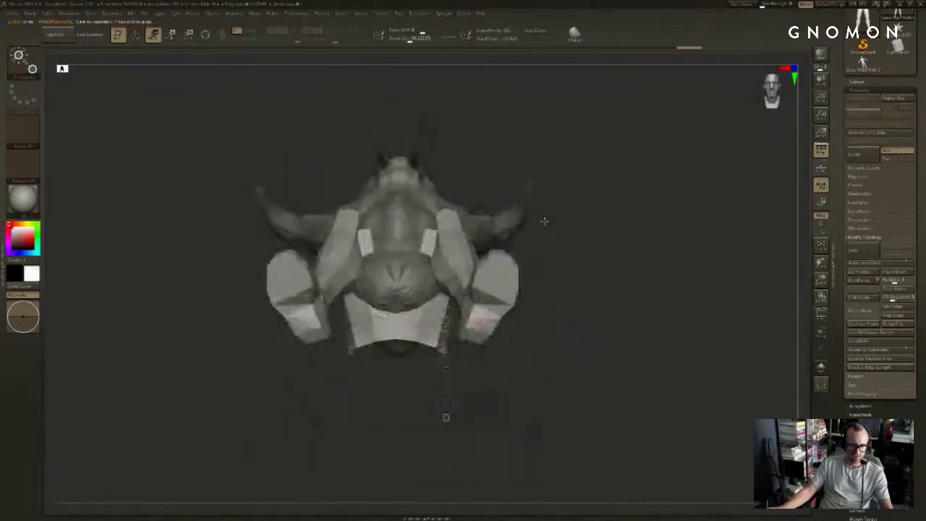
Step: Try to rotate the squatting legs outward around the torso, viewed from below
drag(405, 293, 414, 278)
key(ctrl+shift+z)
key(ctrl+shift+z)
key(ctrl+shift+z)
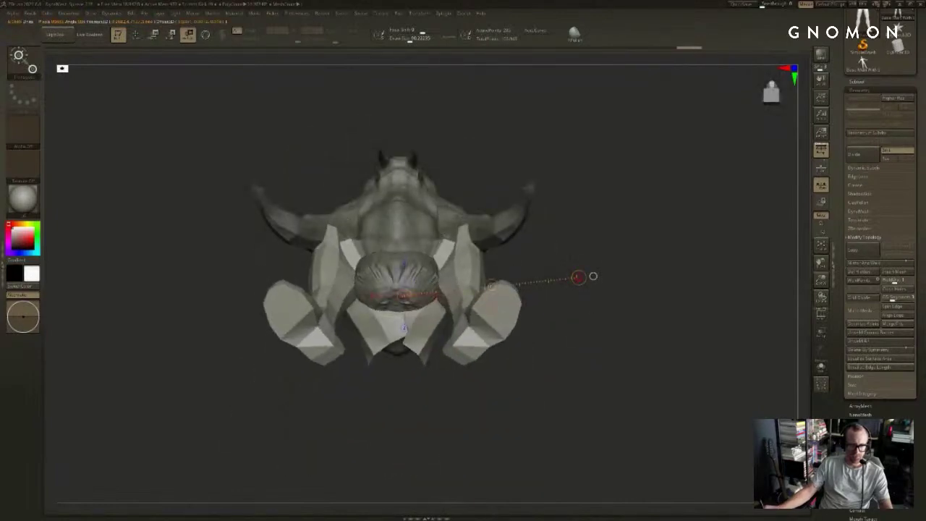
mouse_move(612, 273)
mouse_down()
mouse_move(539, 247)
mouse_move(529, 250)
mouse_move(583, 263)
mouse_move(548, 310)
mouse_move(548, 293)
mouse_up()
key(ctrl+z)
Step: Reshape the squatting legs with a large Move brush, shortening the lower legs and raising the feet
key(q)
mouse_move(547, 293)
mouse_down()
mouse_move(488, 298)
mouse_move(526, 292)
mouse_up()
key(s)
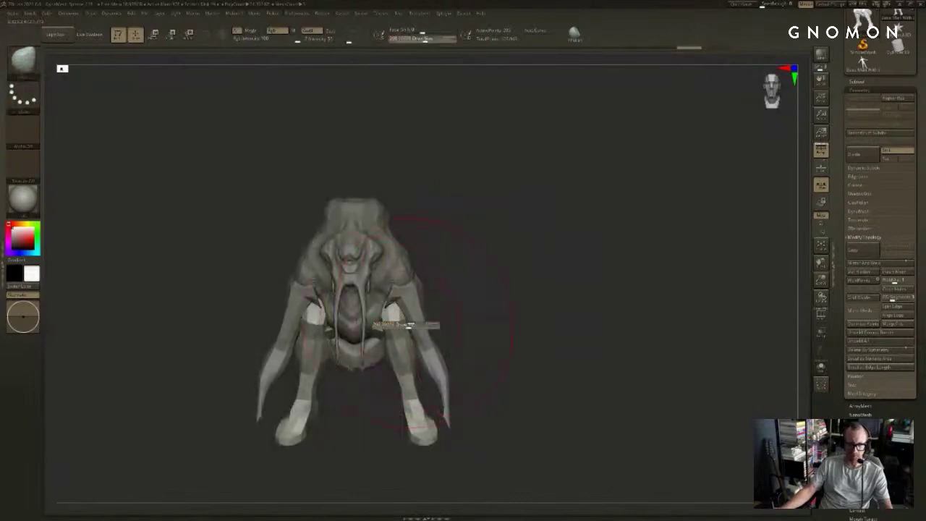
drag(408, 325, 415, 325)
drag(432, 339, 424, 339)
drag(514, 303, 454, 309)
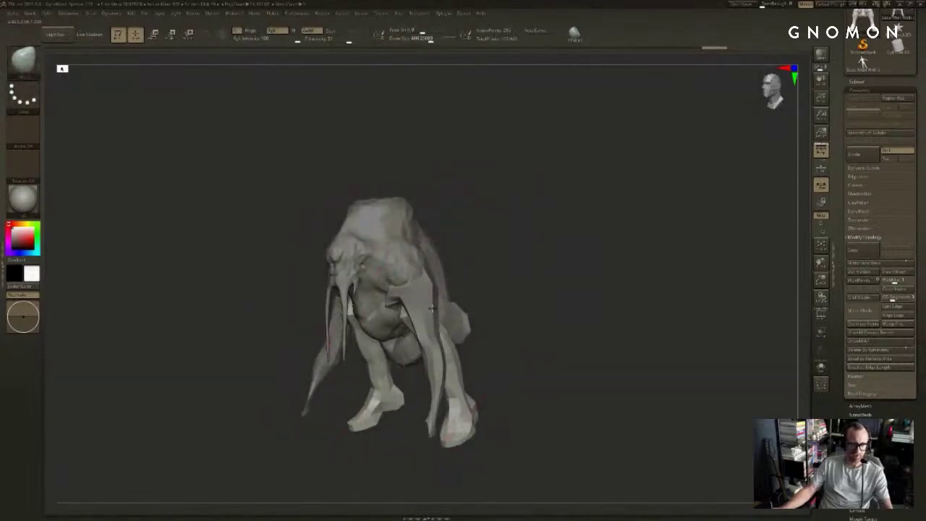
drag(485, 269, 432, 278)
key(bracketleft)
mouse_move(429, 409)
mouse_down()
mouse_move(468, 396)
mouse_move(434, 419)
mouse_up()
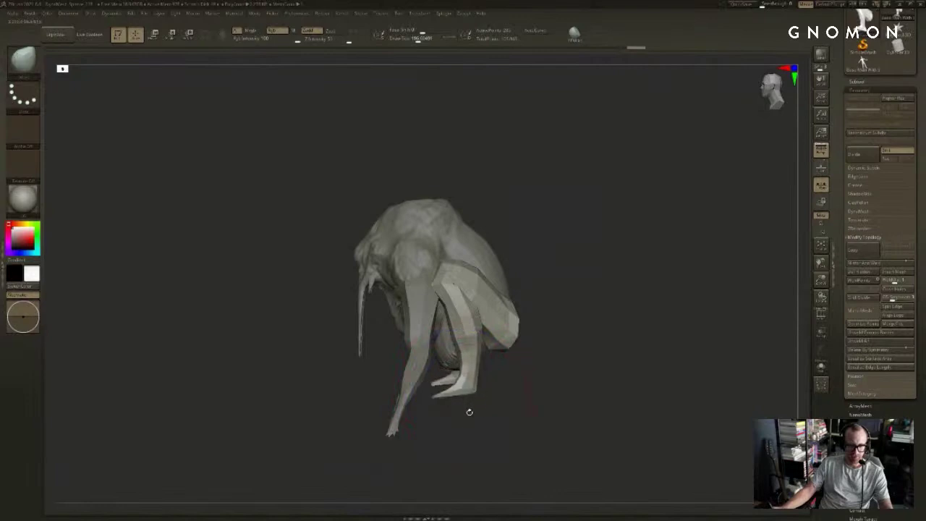
Step: Pull the feet forward and adjust the lower legs using a smaller Move brush
drag(470, 412, 402, 406)
key(s)
click(491, 395)
drag(470, 416, 493, 425)
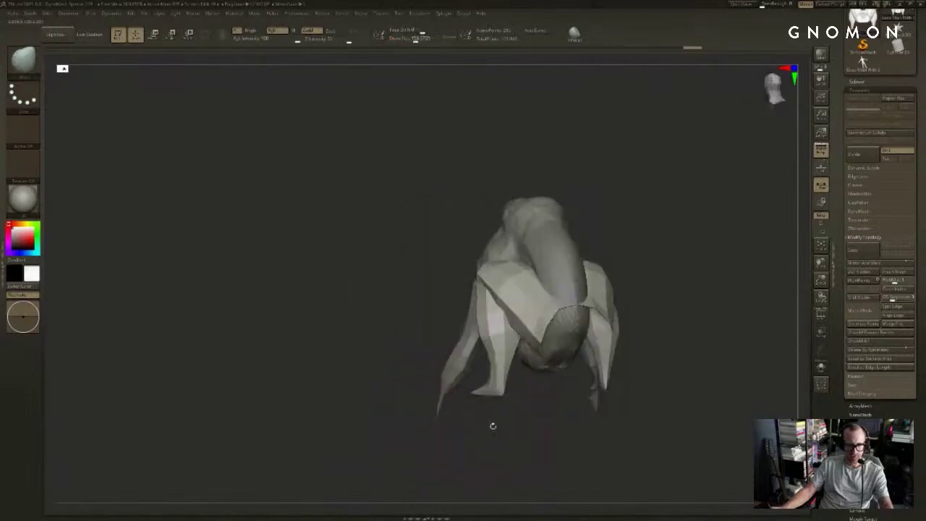
key(ctrl+shift+z)
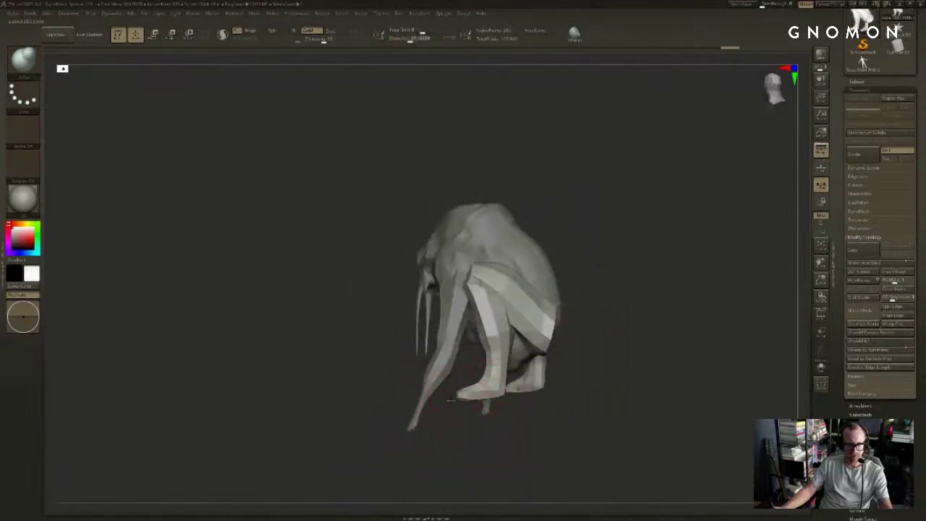
key(ctrl+shift+z)
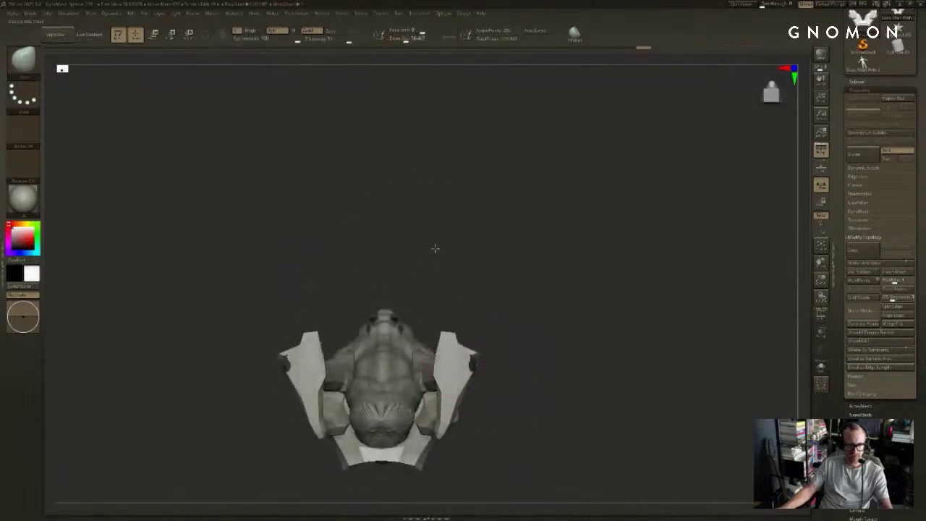
Step: Enlarge the Move brush and pull the elongated feet inward from the front
drag(481, 256, 511, 325)
key(s)
click(493, 342)
key(s)
click(460, 363)
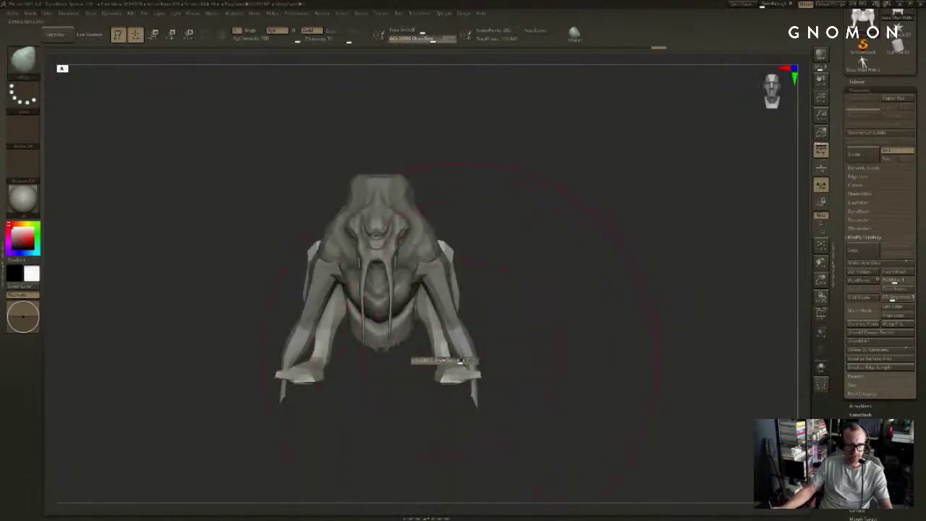
drag(458, 364, 436, 375)
key(ctrl+shift+z)
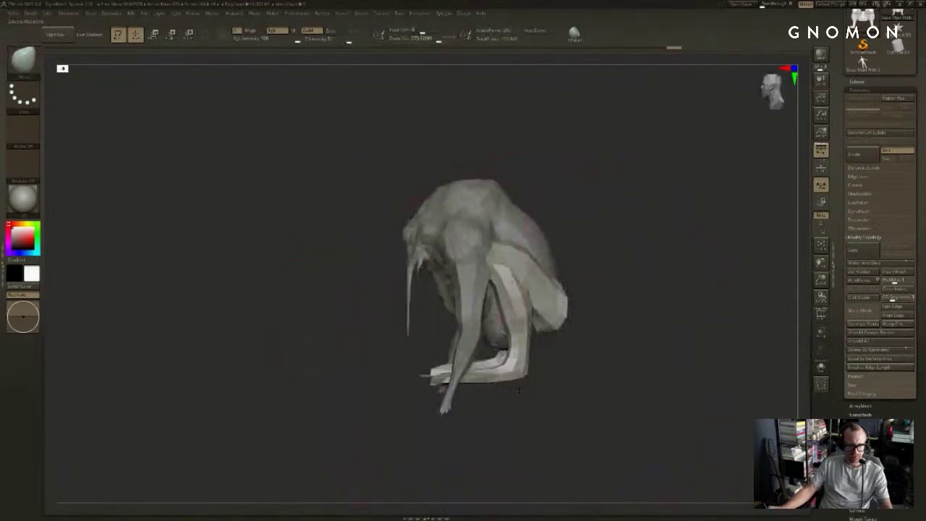
Step: Refine the heels and shins of the bent legs with the Move brush at a reduced size
drag(518, 383, 499, 377)
drag(472, 317, 448, 334)
key(s)
click(441, 330)
key(ctrl+shift+z)
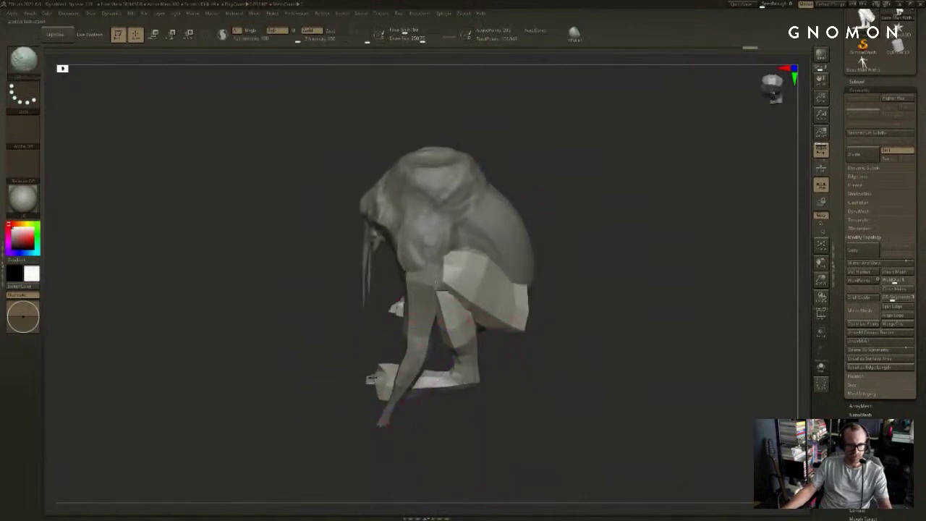
Step: Try smoothing the toe ends of the long feet, and adjust the lower legs with a smaller brush
shift+drag(371, 378, 366, 384)
key(ctrl+z)
key(s)
click(429, 391)
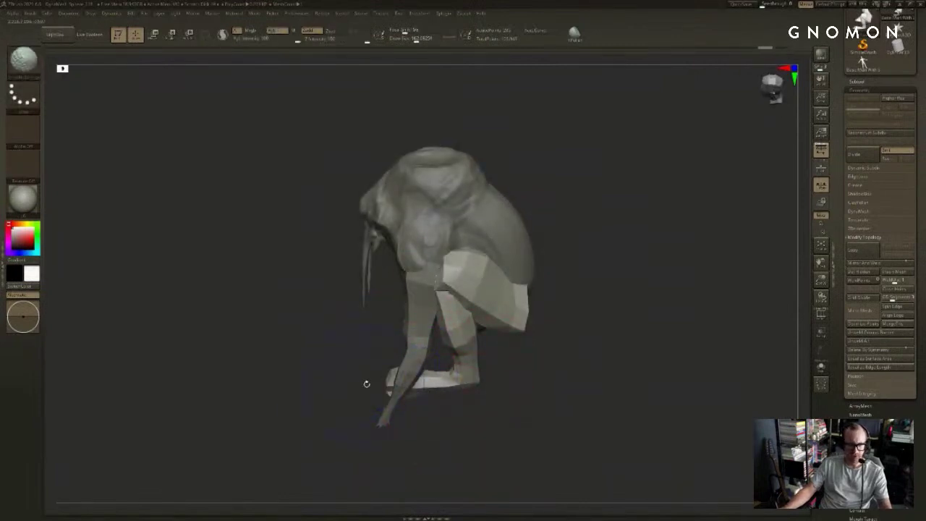
drag(475, 426, 469, 406)
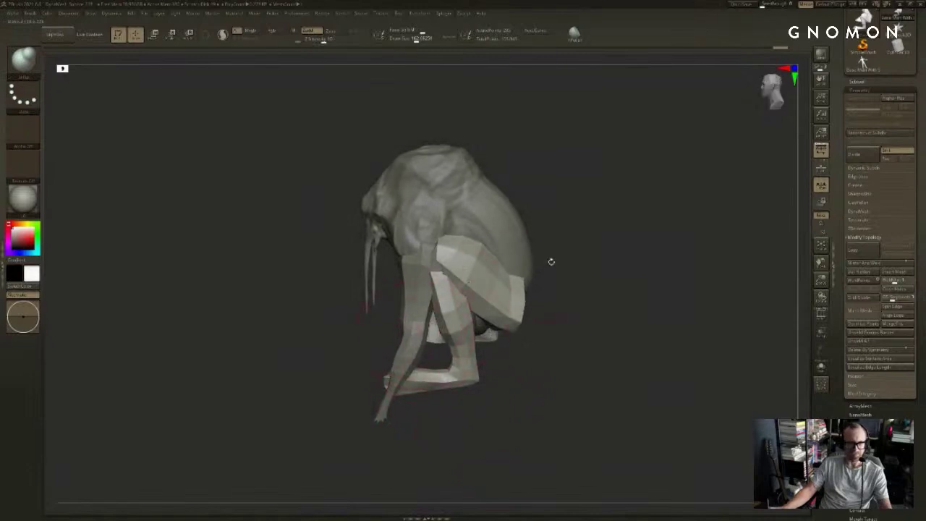
Step: Make the arms the active subtool for rotation and show the hidden legs again
drag(551, 262, 579, 248)
alt+click(418, 287)
key(r)
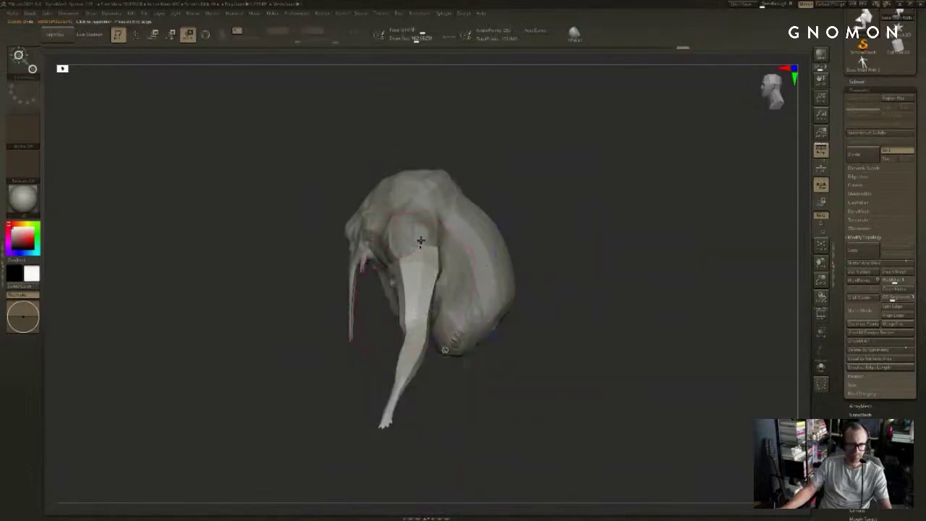
click(857, 81)
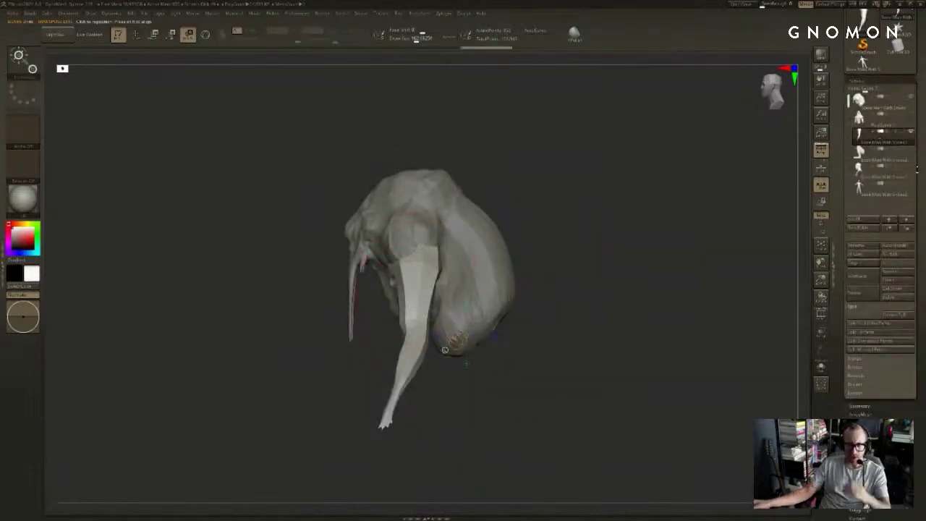
click(911, 149)
Step: Rotate the arms about the shoulder joints, working from the side and front views
drag(410, 235, 423, 290)
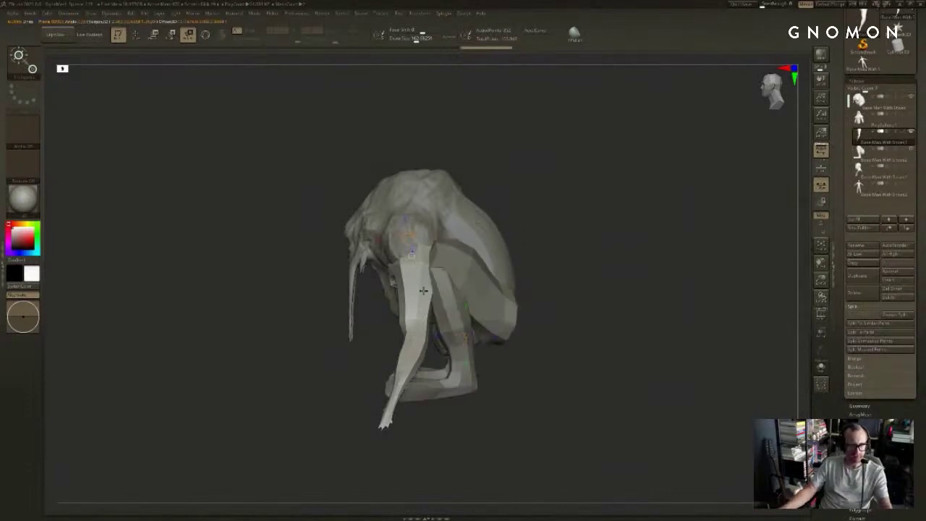
drag(360, 423, 381, 424)
drag(286, 394, 390, 393)
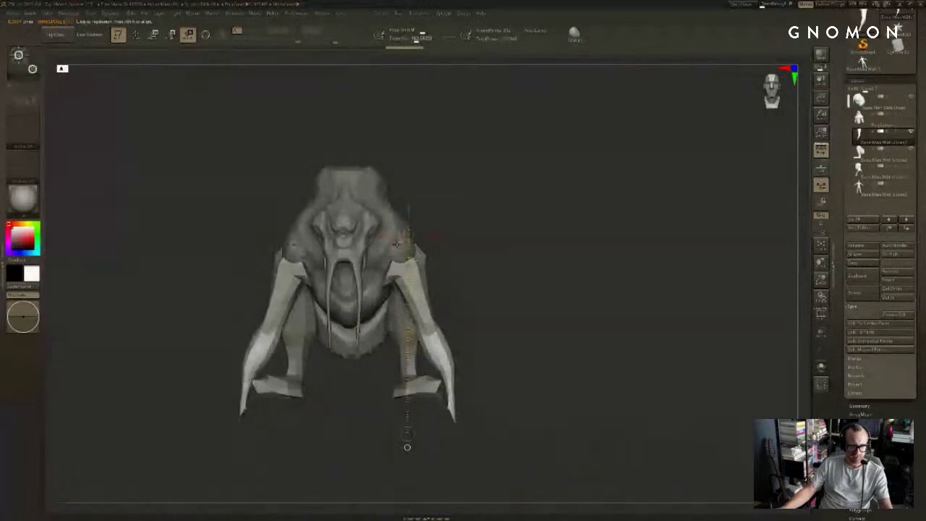
mouse_move(407, 233)
mouse_down()
mouse_move(474, 343)
mouse_move(415, 361)
mouse_move(430, 359)
mouse_up()
drag(499, 398, 449, 397)
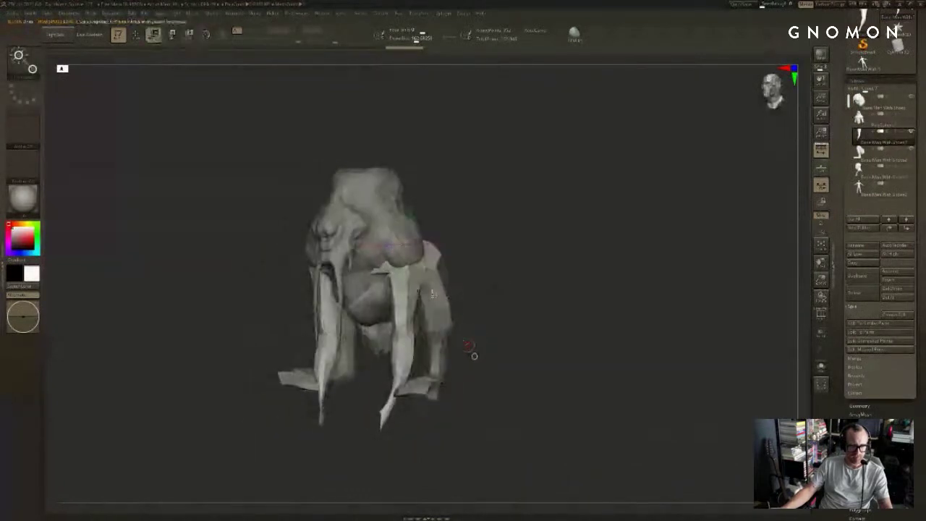
Step: Reposition the arms under the shoulders with Transpose Move, working from the three-quarter and side views
key(w)
drag(438, 294, 432, 278)
drag(506, 391, 441, 391)
drag(422, 282, 422, 295)
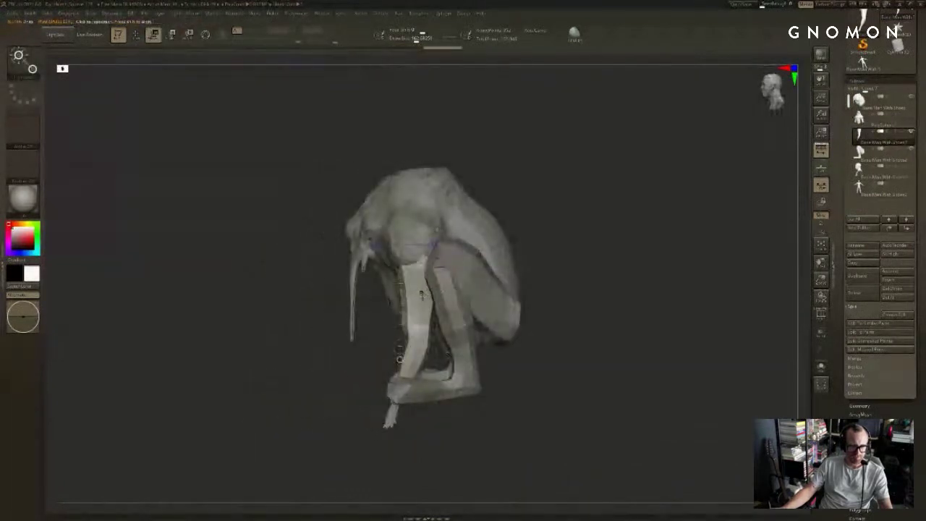
key(w)
drag(400, 327, 398, 319)
Step: Swing the arms outward from the shoulders with Transpose Rotate so the hands spread apart in the front view
shift+drag(441, 390, 507, 390)
drag(414, 247, 479, 351)
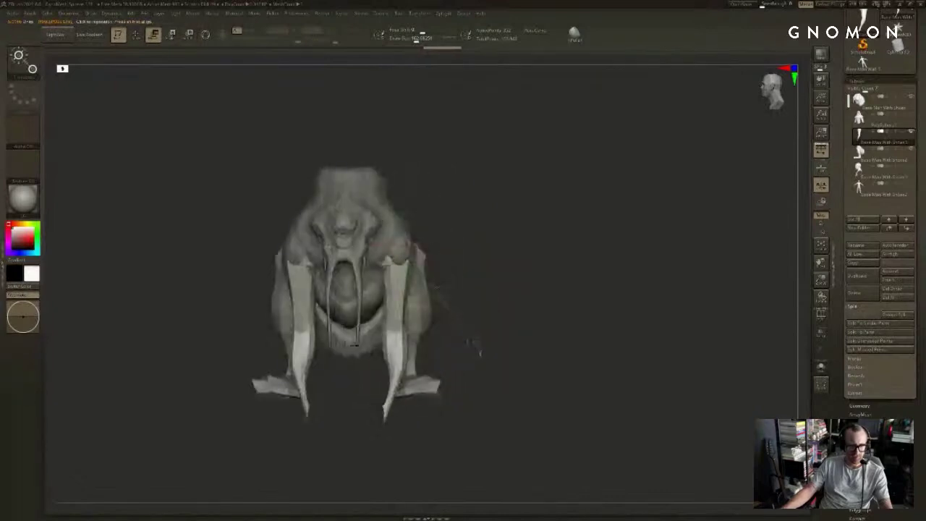
drag(510, 278, 480, 274)
drag(464, 358, 421, 365)
key(r)
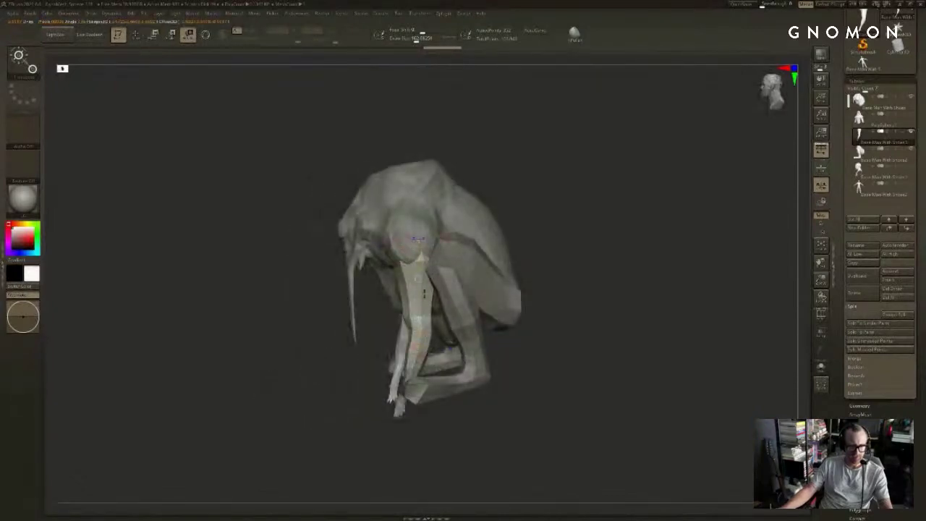
drag(424, 326, 414, 321)
shift+drag(452, 383, 506, 384)
mouse_move(450, 317)
mouse_down()
mouse_move(471, 293)
mouse_move(463, 329)
mouse_up()
Step: Return to the Move brush and pull the tops of the upper arms up toward the shoulders
key(q)
key(w)
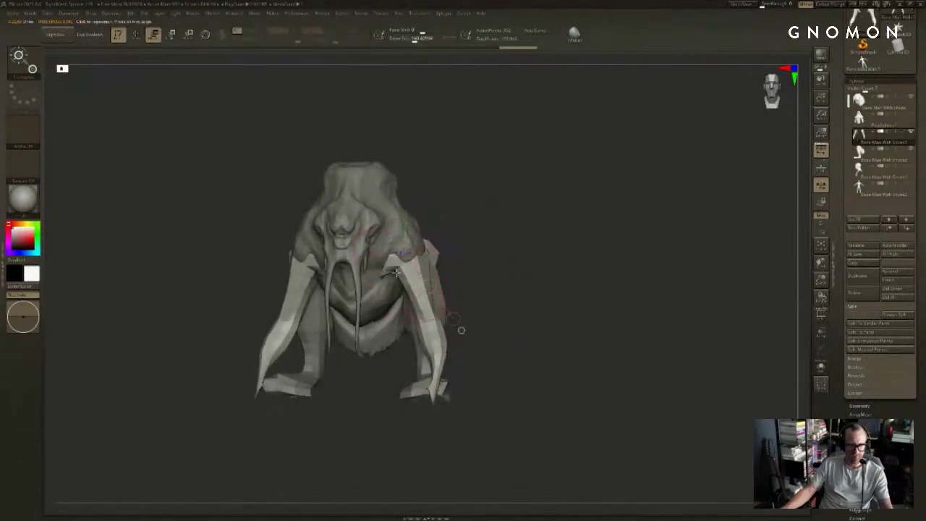
key(q)
drag(409, 279, 409, 269)
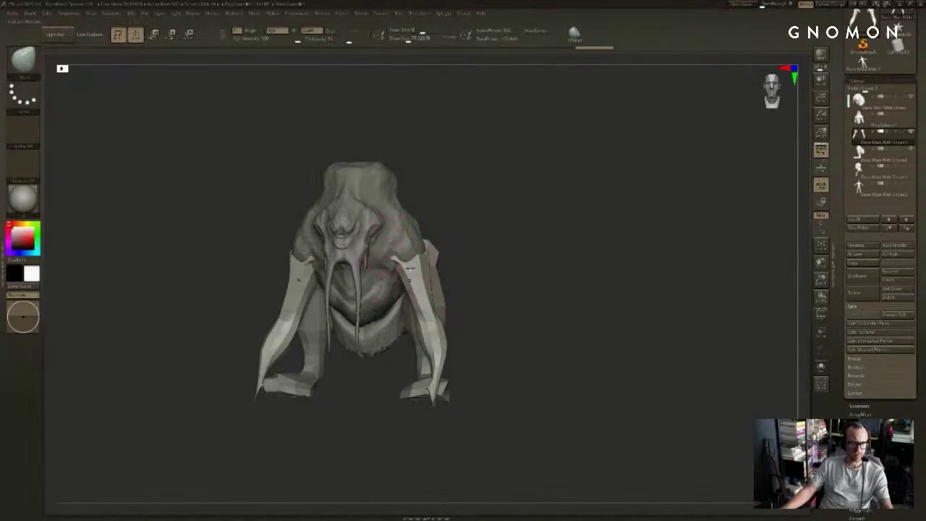
Step: Pull the creature's lower arms forward along the ground into long curved forearms with the Snake Hook brush
drag(506, 282, 444, 287)
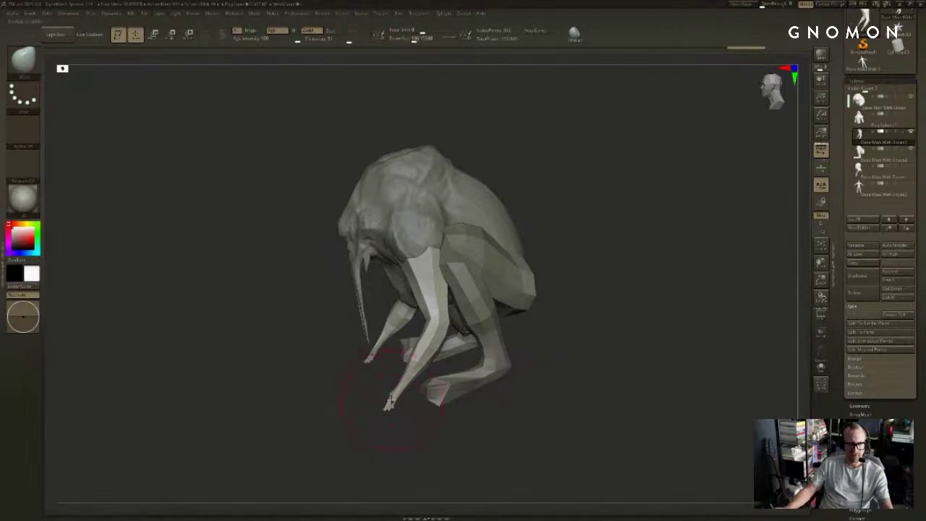
key(b)
key(s)
key(h)
drag(367, 432, 366, 436)
mouse_move(406, 431)
mouse_down()
mouse_move(436, 410)
mouse_move(392, 423)
mouse_move(336, 413)
mouse_up()
mouse_move(399, 414)
mouse_down()
mouse_move(372, 399)
mouse_move(407, 411)
mouse_move(411, 397)
mouse_move(397, 396)
mouse_move(428, 391)
mouse_up()
key(s)
mouse_move(422, 370)
mouse_down()
mouse_move(459, 360)
mouse_move(464, 348)
mouse_up()
drag(407, 335, 522, 301)
right_drag(522, 301, 499, 310)
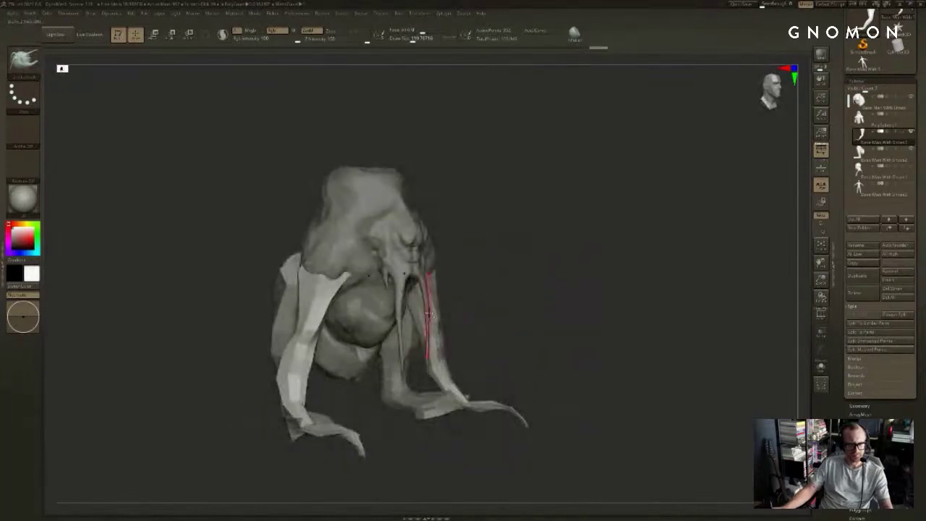
Step: Select the hind legs and pull the lower legs and feet into a slimmer shape with a larger Snake Hook brush
mouse_move(430, 316)
right_down()
mouse_move(382, 316)
mouse_move(337, 343)
right_up()
alt+click(367, 322)
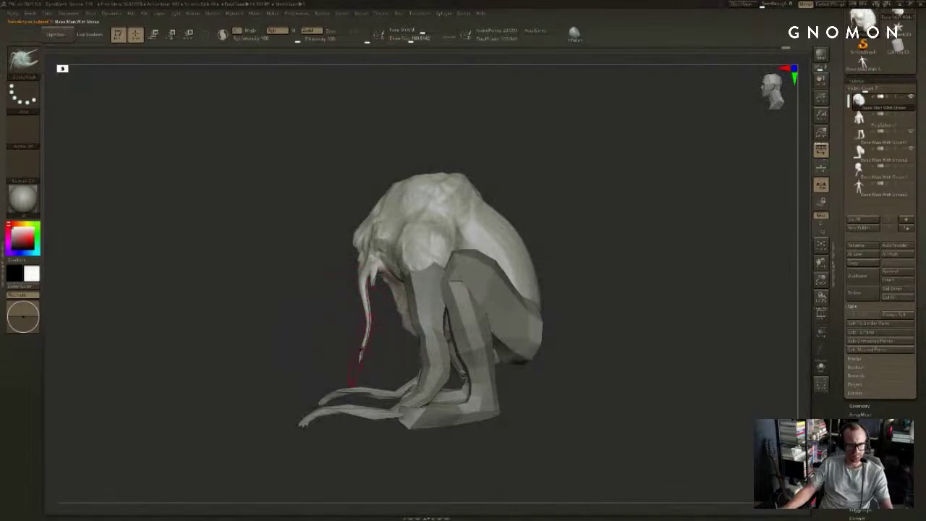
right_drag(366, 358, 470, 307)
mouse_move(470, 307)
mouse_down()
mouse_move(496, 304)
mouse_move(463, 308)
mouse_up()
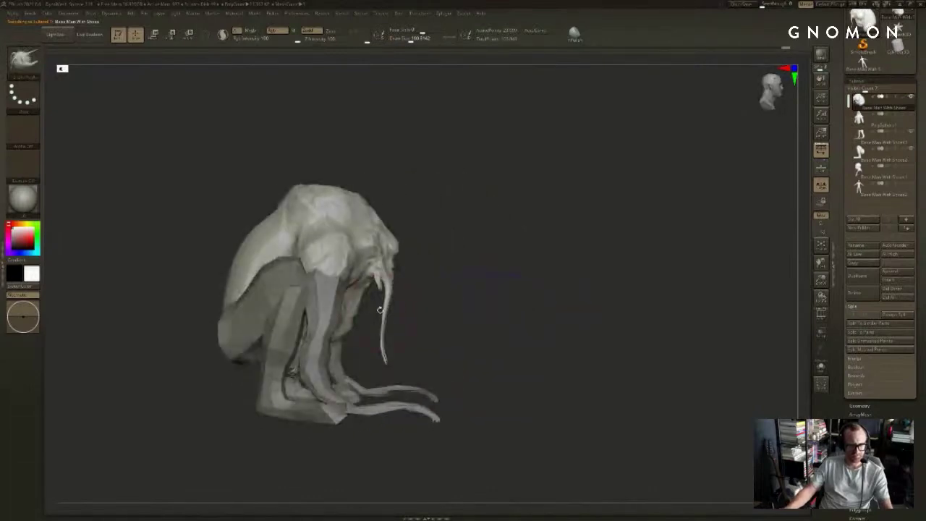
alt+right_drag(380, 309, 408, 318)
alt+click(317, 356)
key(bracketright)
key(bracketright)
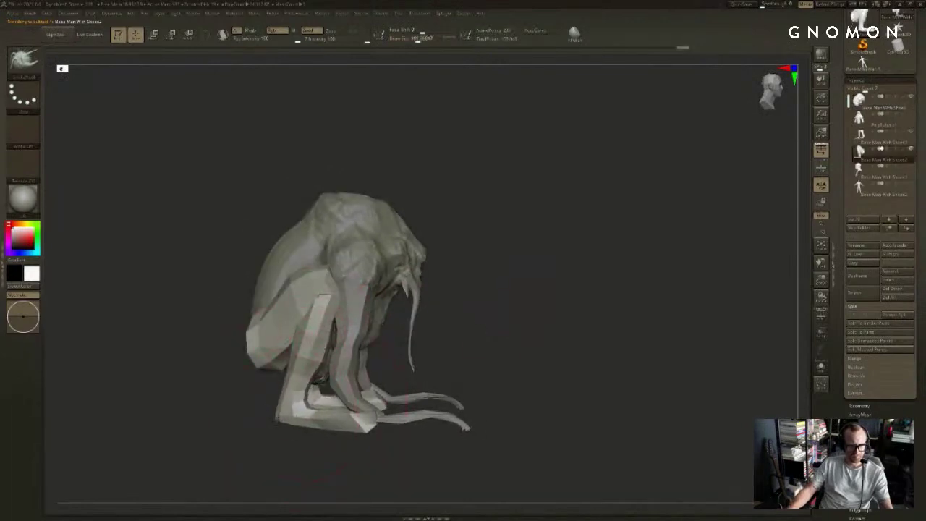
mouse_move(278, 419)
mouse_down()
mouse_move(264, 415)
mouse_move(350, 413)
mouse_move(334, 428)
mouse_up()
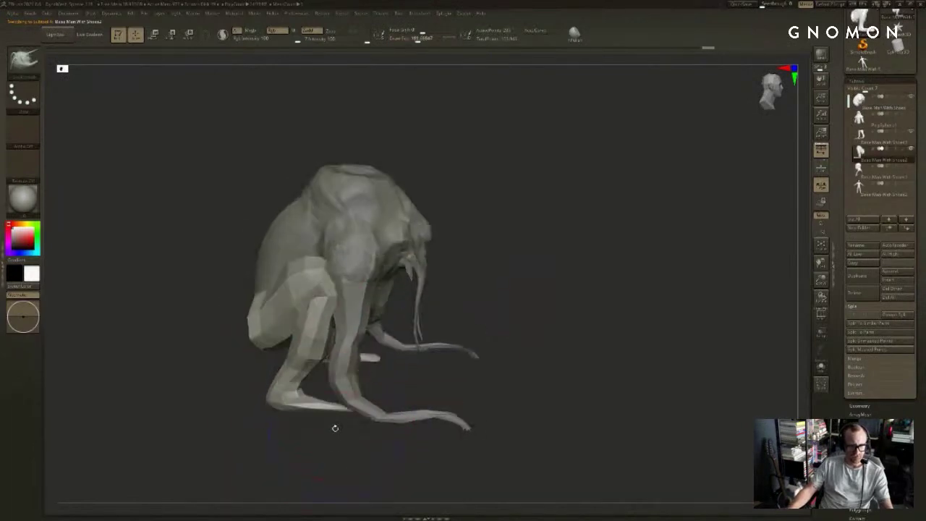
Step: Shorten the hind feet into small pointed feet with the Move brush
key(b)
key(i)
key(n)
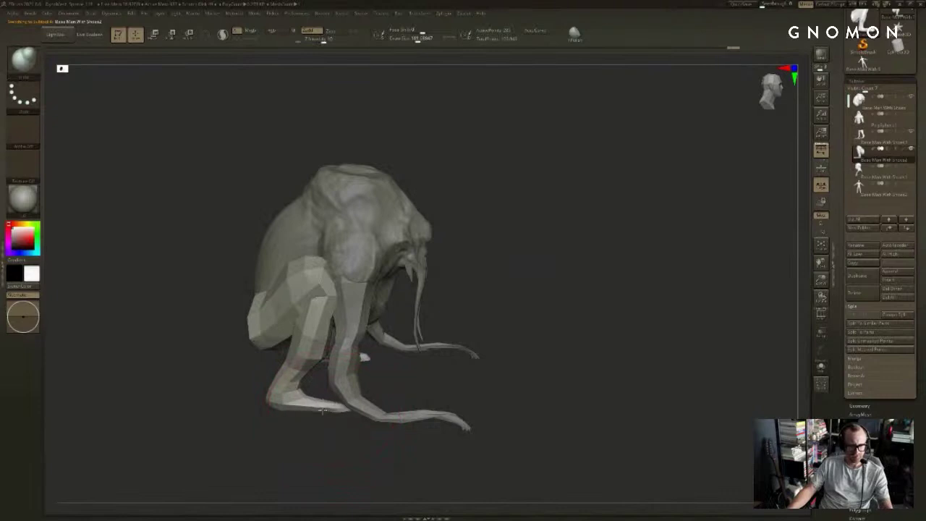
key(b)
key(m)
key(v)
mouse_move(347, 429)
mouse_down()
mouse_move(352, 423)
mouse_move(319, 397)
mouse_up()
key(s)
drag(518, 254, 543, 238)
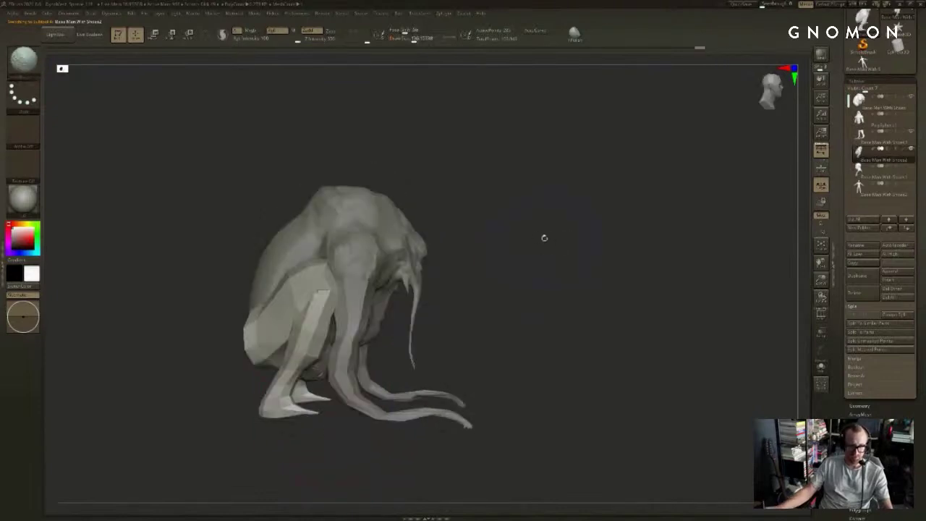
alt+drag(501, 269, 531, 275)
Step: Reshape the upper arms around the shoulders and adjust the adjoining hind legs with the Move brush
alt+click(364, 336)
alt+click(382, 333)
drag(672, 284, 555, 289)
drag(673, 312, 634, 254)
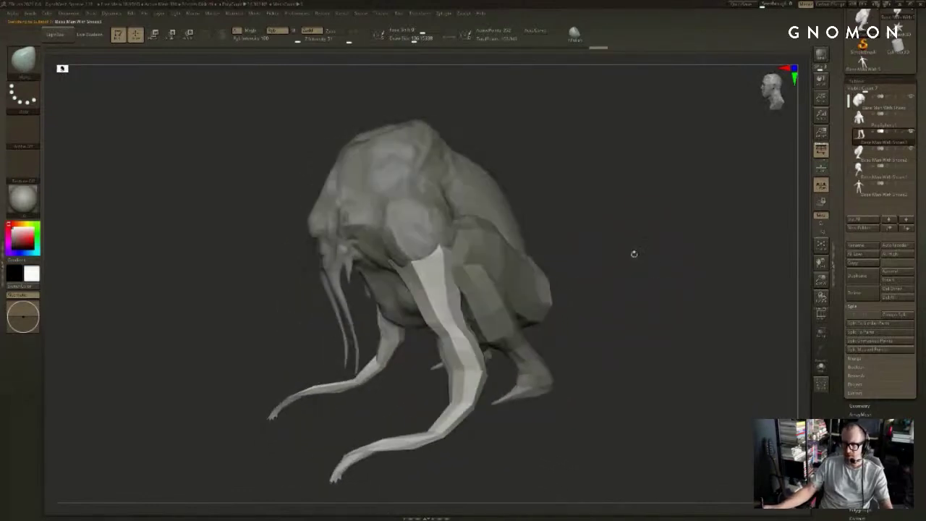
right_drag(432, 212, 416, 248)
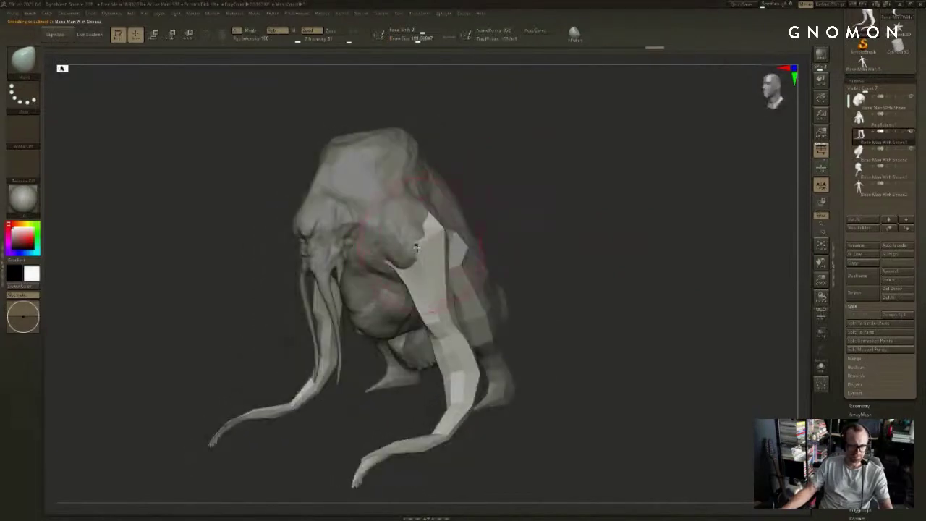
alt+click(484, 289)
mouse_move(489, 289)
right_down()
mouse_move(525, 283)
mouse_move(502, 306)
mouse_move(480, 309)
right_up()
Step: Select the body and add volume to the lower belly and underside with the ClayBuildup brush
alt+click(402, 326)
key(b)
key(c)
key(b)
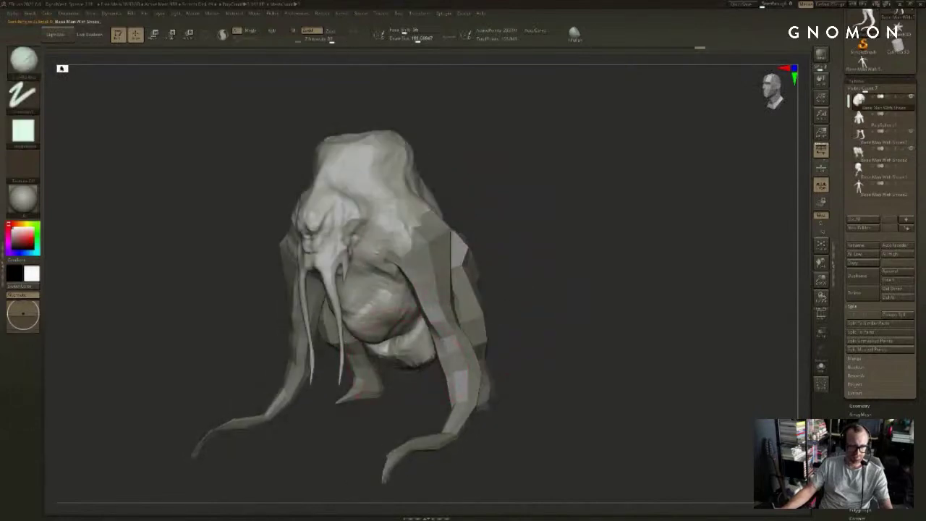
mouse_move(427, 393)
right_down()
mouse_move(381, 402)
mouse_move(376, 347)
right_up()
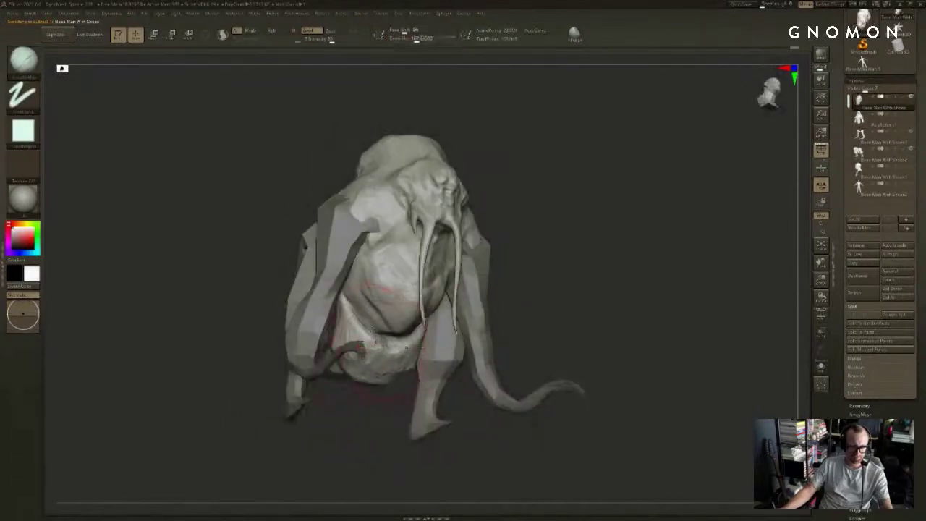
right_drag(380, 407, 329, 440)
mouse_move(655, 269)
right_down()
mouse_move(606, 269)
mouse_move(602, 295)
right_up()
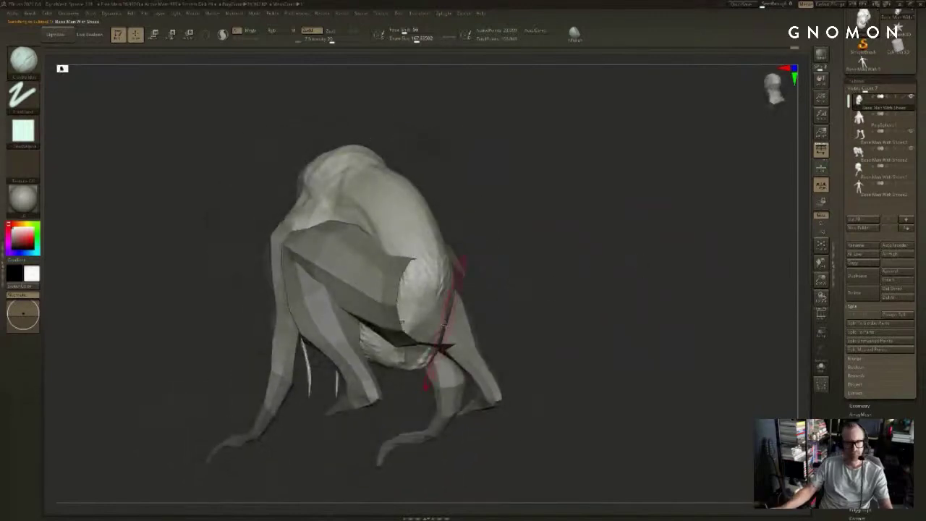
Step: Select the hind legs and adjust the thighs against the body with the Move brush
alt+click(392, 307)
key(b)
key(m)
key(v)
mouse_move(504, 256)
right_down()
mouse_move(526, 284)
mouse_move(457, 308)
right_up()
Step: Select the body and build up the rump and lower back with the ClayBuildup brush
alt+click(426, 298)
key(b)
key(c)
key(b)
mouse_move(522, 298)
right_down()
mouse_move(548, 240)
mouse_move(532, 230)
right_up()
key(s)
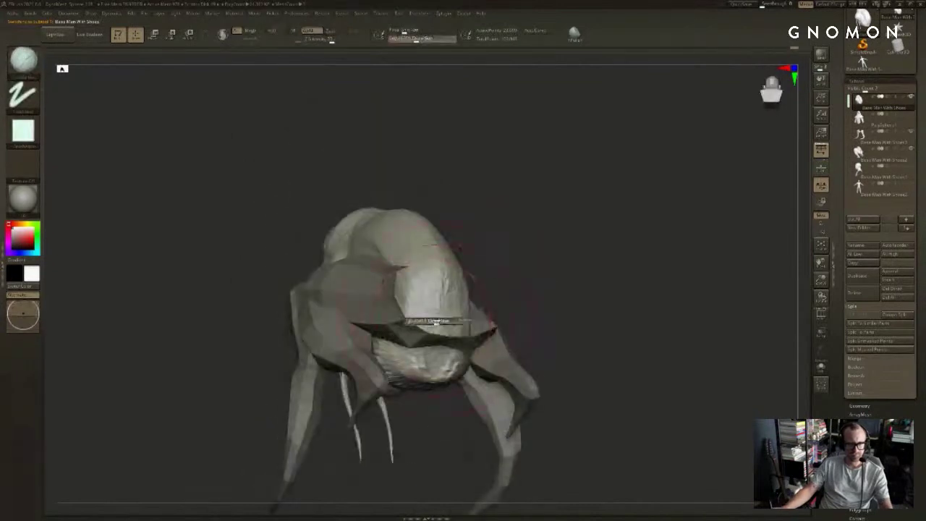
drag(422, 314, 428, 313)
drag(402, 264, 425, 254)
mouse_move(436, 288)
right_down()
mouse_move(498, 261)
mouse_move(509, 268)
mouse_move(469, 269)
right_up()
Step: Enlarge the ClayBuildup brush and bulk out the back and shoulder area into a rounded hump
key(s)
drag(403, 297, 413, 298)
drag(358, 246, 399, 194)
mouse_move(478, 203)
right_down()
mouse_move(495, 228)
mouse_move(478, 239)
right_up()
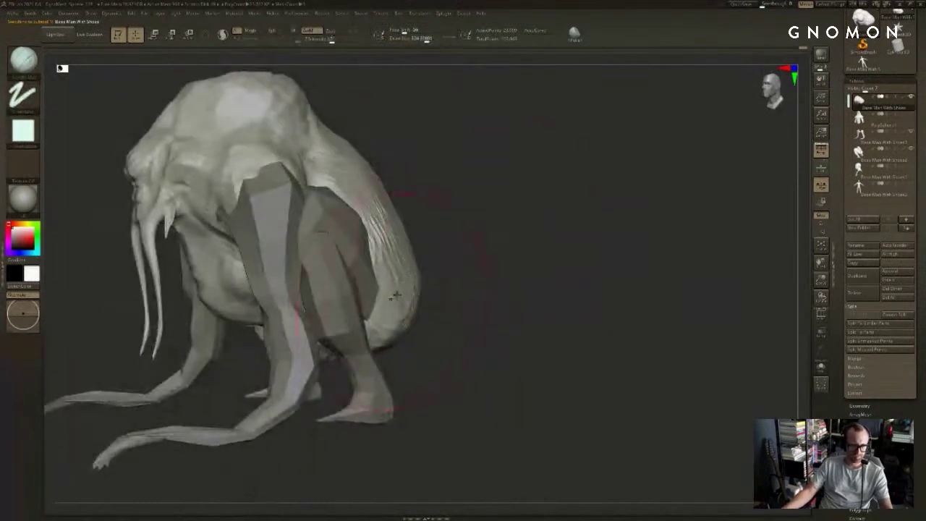
drag(397, 296, 383, 181)
mouse_move(431, 160)
right_down()
mouse_move(492, 213)
mouse_move(485, 219)
right_up()
key(s)
mouse_move(384, 248)
mouse_down()
mouse_move(392, 248)
mouse_move(403, 181)
mouse_up()
right_drag(427, 182, 478, 194)
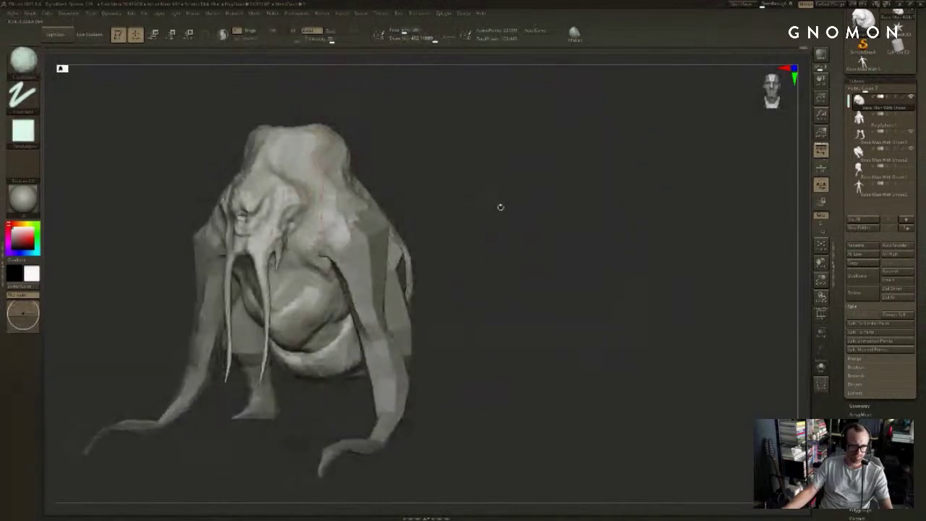
drag(498, 205, 517, 192)
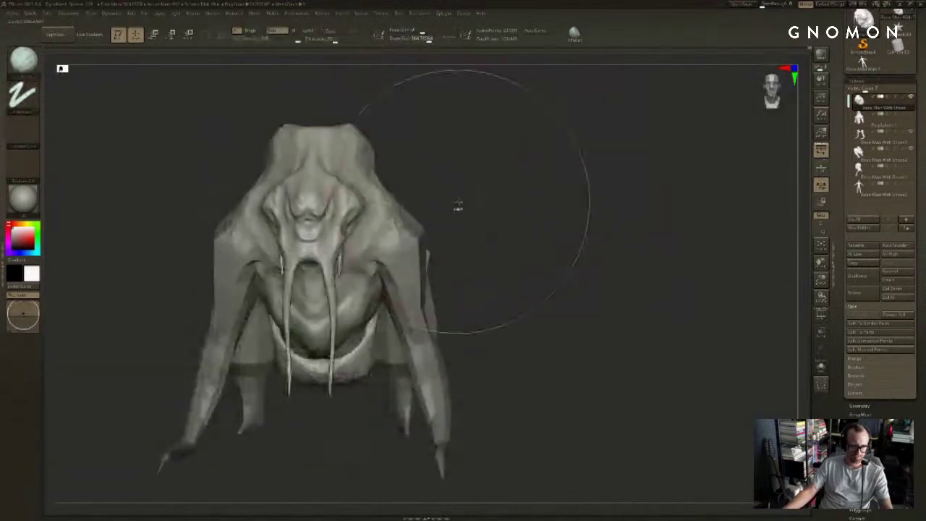
drag(458, 204, 469, 253)
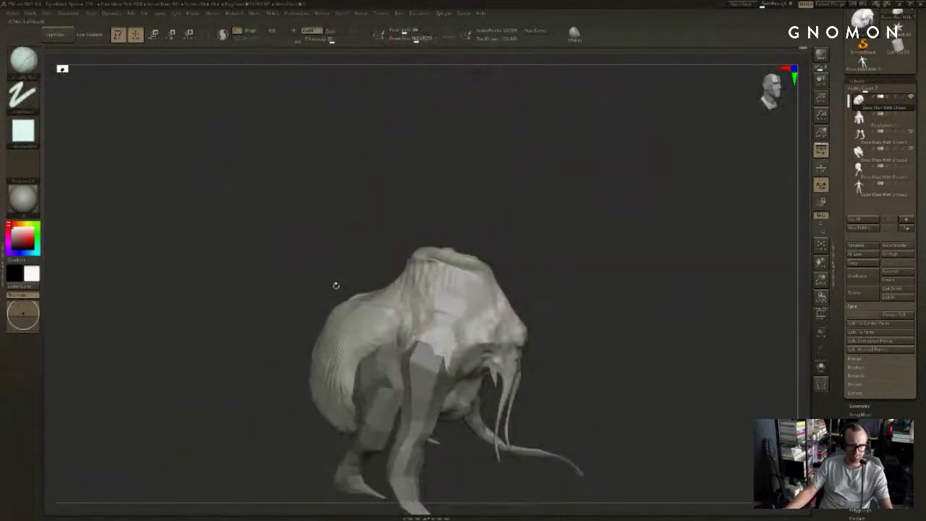
drag(335, 285, 338, 258)
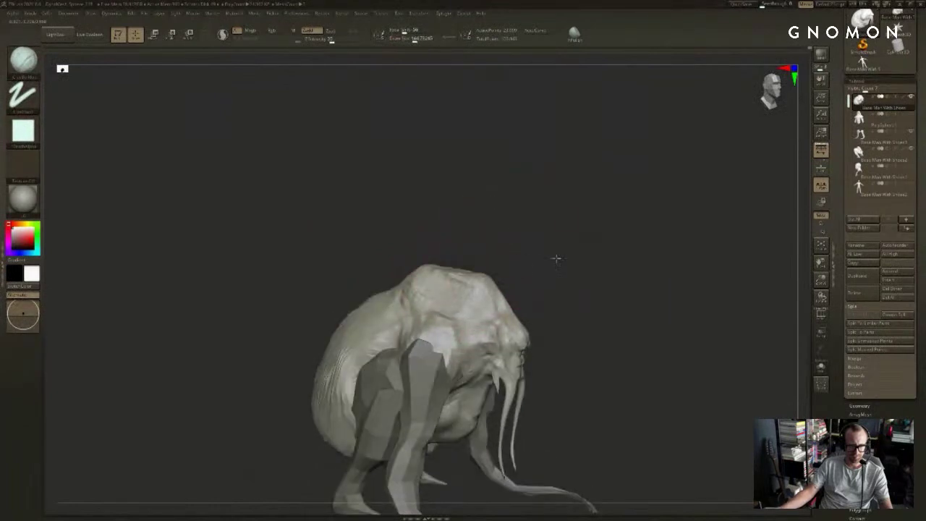
Step: Narrow the top of the head and reshape the sides of the face with the Snake Hook brush
drag(556, 258, 530, 256)
key(b)
key(s)
key(h)
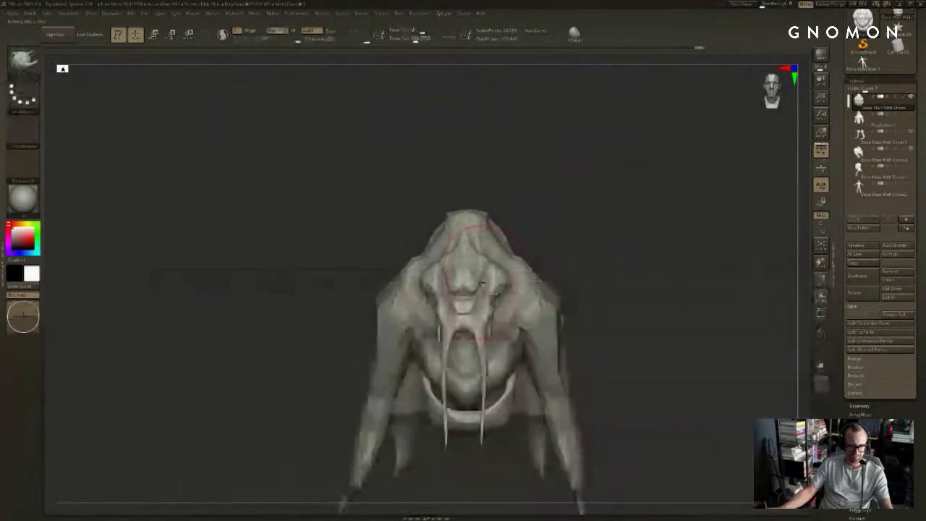
mouse_move(582, 256)
alt+right_down()
mouse_move(579, 202)
mouse_move(571, 242)
alt+right_up()
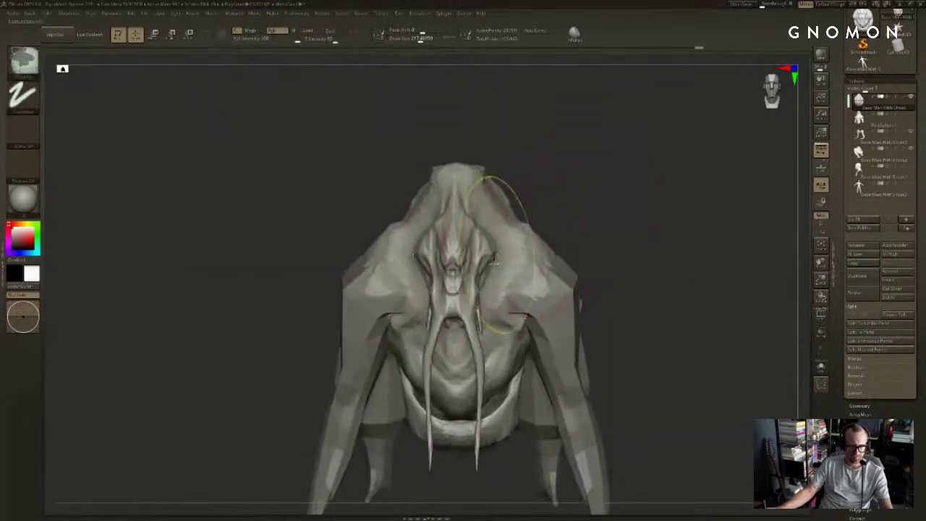
drag(477, 247, 495, 250)
drag(621, 243, 552, 208)
drag(493, 244, 461, 225)
drag(551, 200, 605, 207)
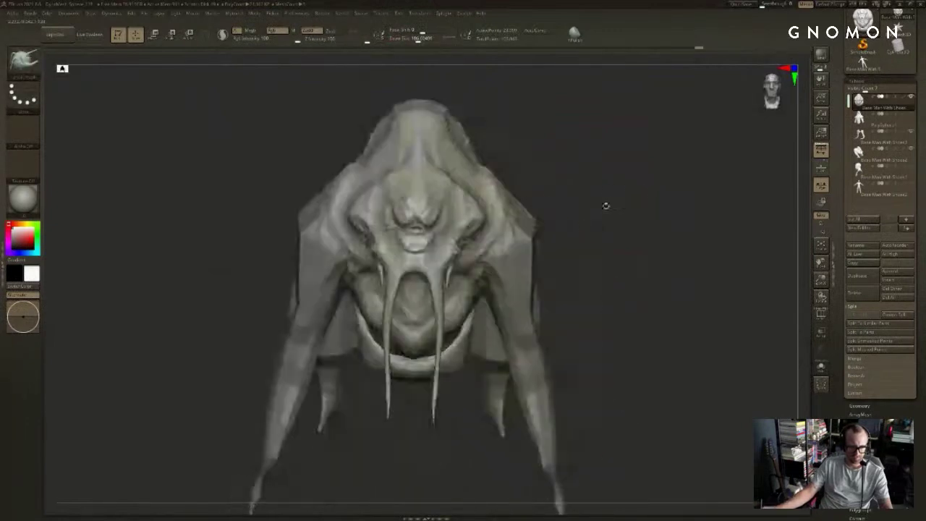
Step: Pull the side of the head inward with a larger Snake Hook brush and undo the last change
key(s)
drag(532, 220, 544, 219)
drag(462, 203, 441, 203)
drag(575, 188, 522, 172)
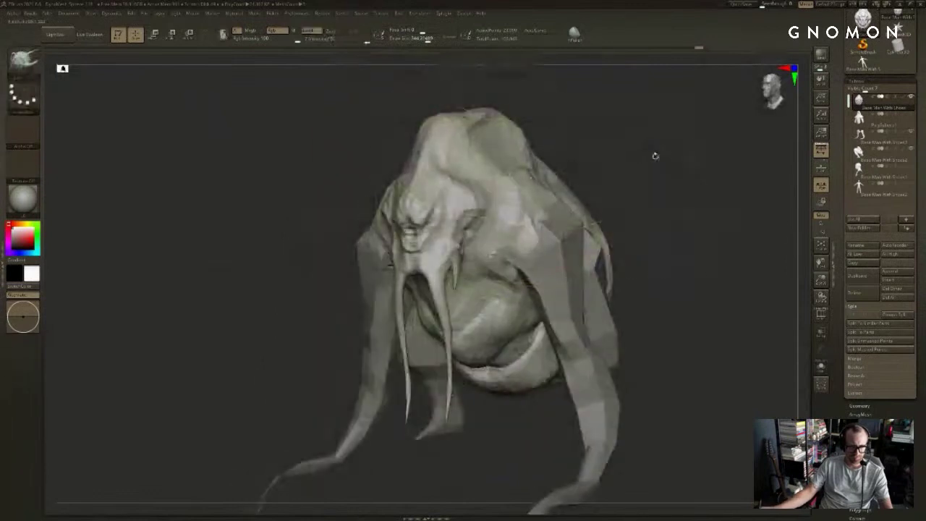
ctrl+drag(656, 154, 659, 184)
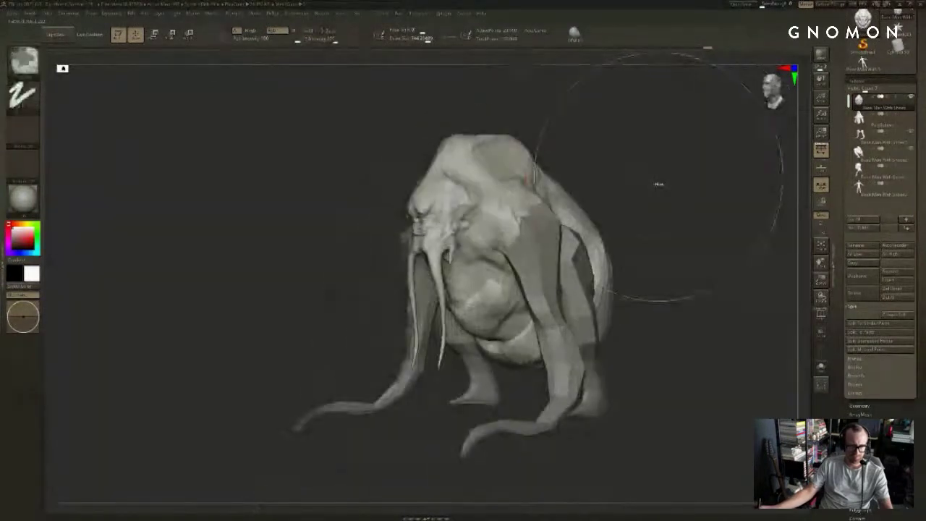
key(ctrl+z)
Step: Resize the Snake Hook brush and pull the face slightly downward
drag(630, 174, 585, 172)
key(s)
drag(453, 193, 460, 194)
mouse_move(448, 217)
mouse_down()
mouse_move(436, 219)
mouse_move(445, 228)
mouse_up()
mouse_move(438, 289)
right_down()
mouse_move(428, 287)
mouse_move(466, 290)
right_up()
key(s)
drag(467, 289, 474, 289)
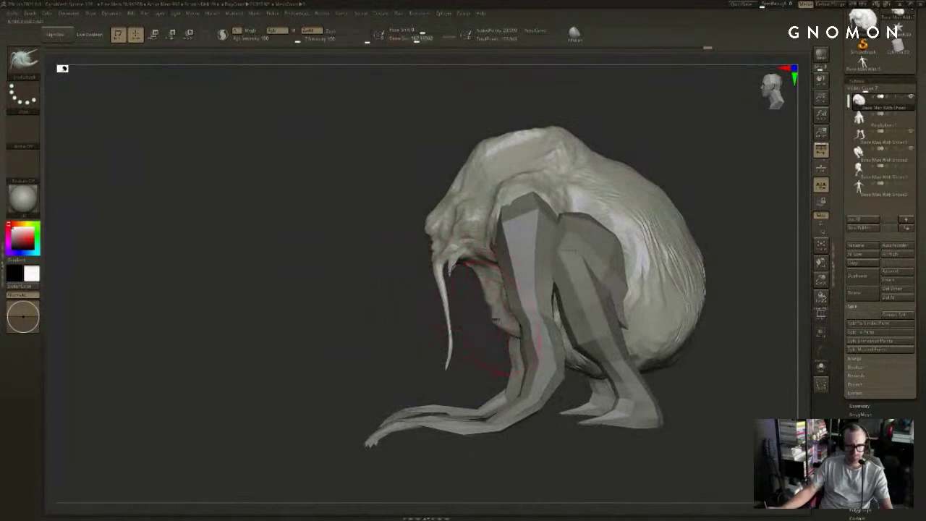
Step: Smooth and build up the belly with the body isolated, and select the arms with all parts shown again
right_drag(490, 327, 506, 331)
key(alt+s)
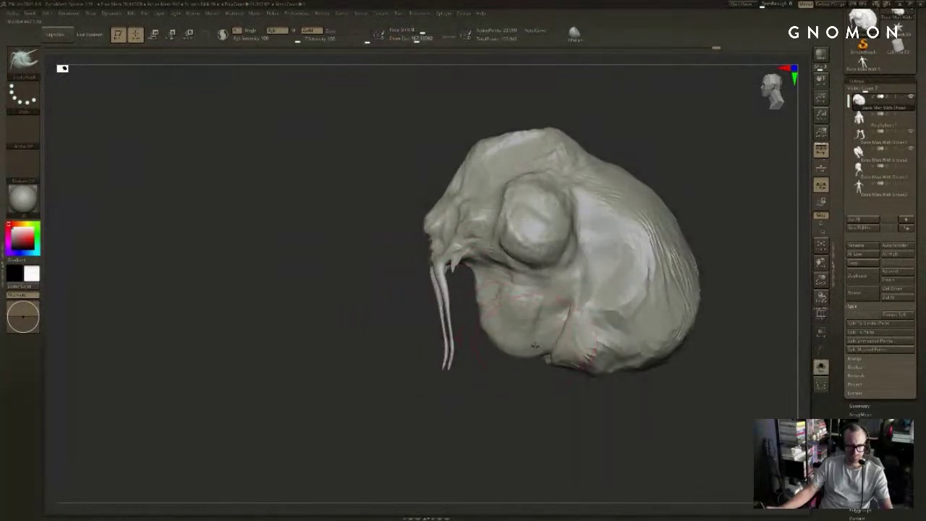
shift+drag(514, 321, 508, 299)
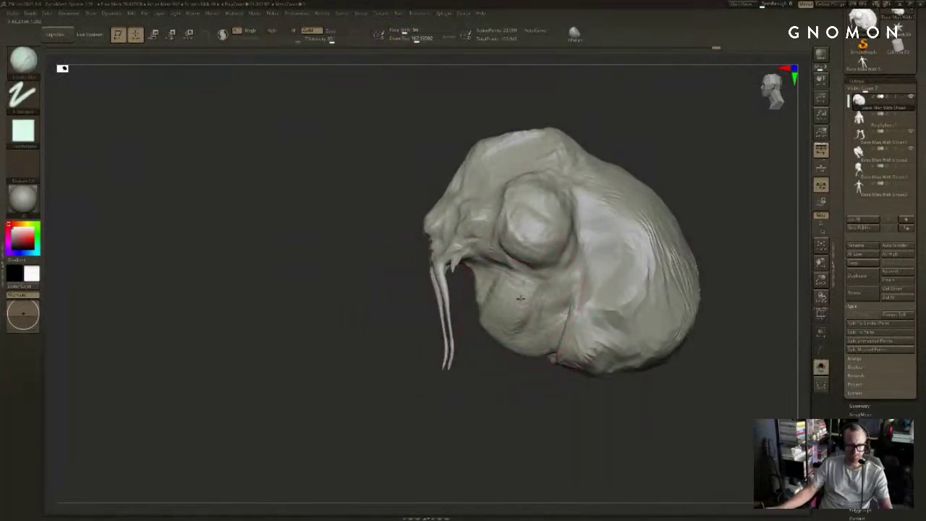
right_drag(571, 312, 614, 308)
key(alt+s)
mouse_move(637, 242)
right_down()
mouse_move(690, 212)
mouse_move(625, 219)
right_up()
ctrl+right_drag(625, 218, 620, 196)
alt+click(533, 278)
key(r)
drag(520, 250, 582, 349)
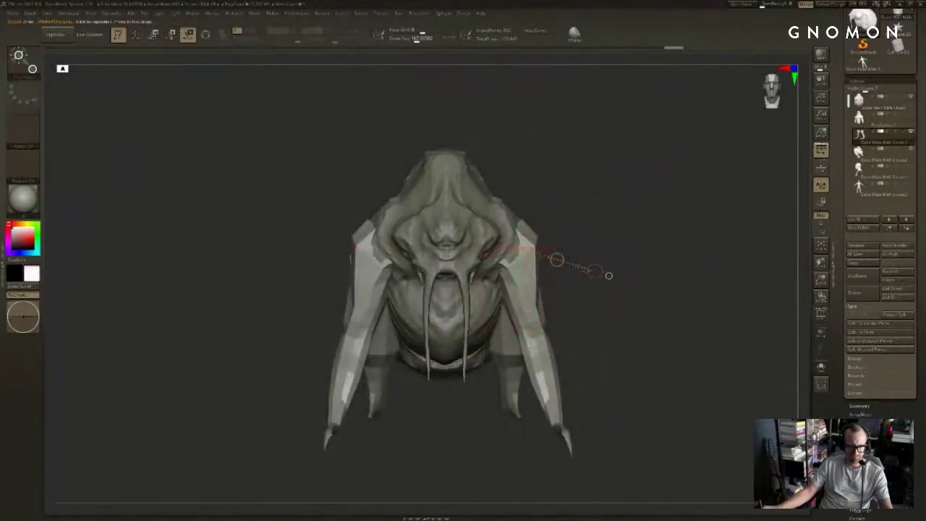
drag(595, 271, 598, 273)
right_drag(670, 253, 621, 251)
key(ctrl+z)
key(q)
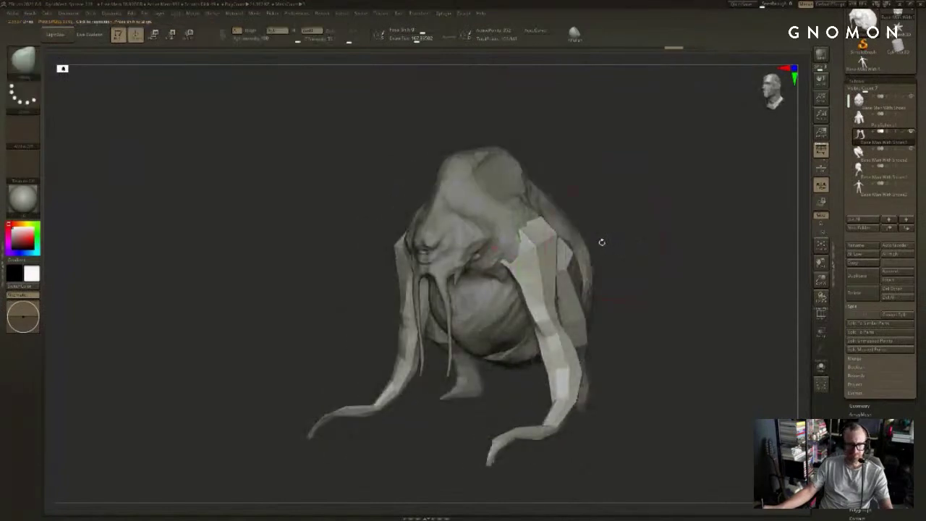
Step: Pull the upper arms inward toward the chest with a large Snake Hook brush
key(b)
key(s)
key(h)
key(s)
drag(596, 248, 608, 248)
key(s)
drag(515, 276, 526, 276)
drag(532, 264, 515, 266)
drag(536, 317, 523, 316)
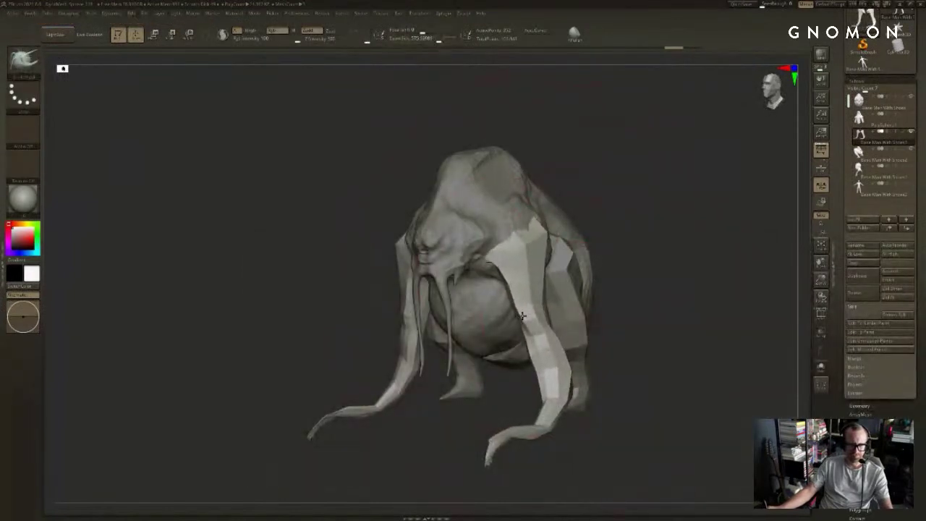
Step: Push the forearms in toward the body from the rear side with the Snake Hook brush
right_drag(654, 308, 575, 308)
right_drag(471, 347, 434, 344)
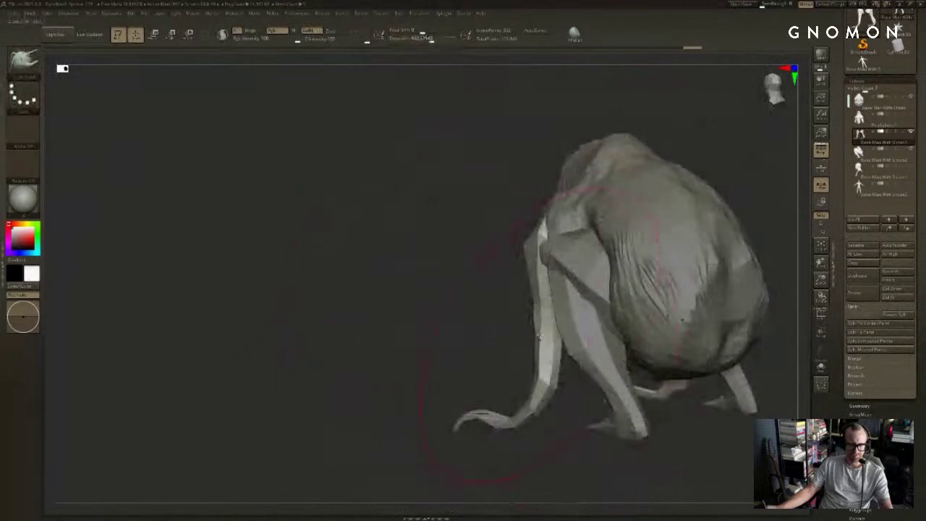
drag(464, 330, 531, 327)
drag(440, 357, 524, 353)
Step: Subdivide the arms mesh and switch it to an intermediate subdivision level with a resized brush
mouse_move(585, 338)
mouse_down()
mouse_move(653, 343)
mouse_move(643, 335)
mouse_move(651, 277)
mouse_up()
key(ctrl+d)
key(ctrl+d)
key(ctrl+z)
key(ctrl+z)
key(ctrl+d)
key(ctrl+d)
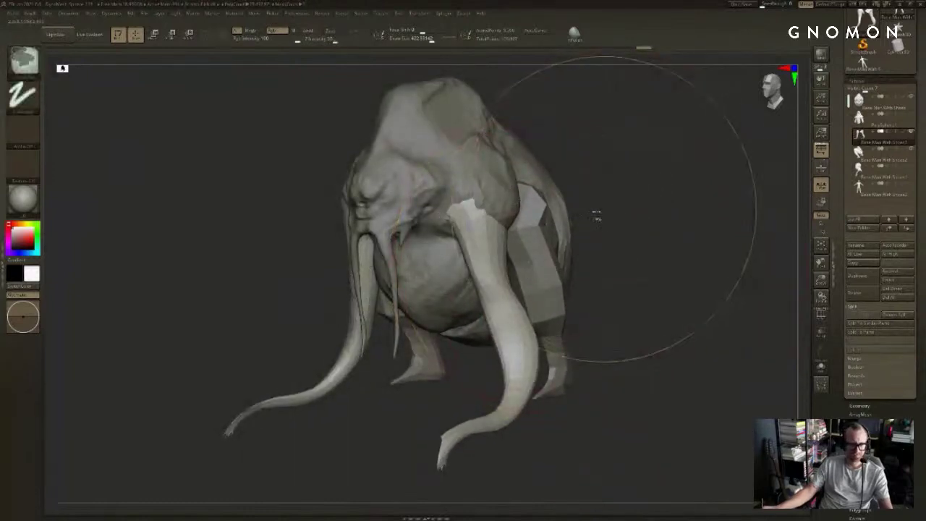
key(shift+d)
key(shift+d)
key(s)
drag(499, 273, 492, 274)
key(ctrl+d)
Step: Reshape and smooth the tips of both hands with a smaller brush, undoing unwanted strokes
key(s)
drag(477, 434, 470, 419)
mouse_move(282, 374)
shift+mouse_down()
mouse_move(233, 397)
mouse_move(244, 408)
mouse_move(254, 393)
shift+mouse_up()
key(ctrl+z)
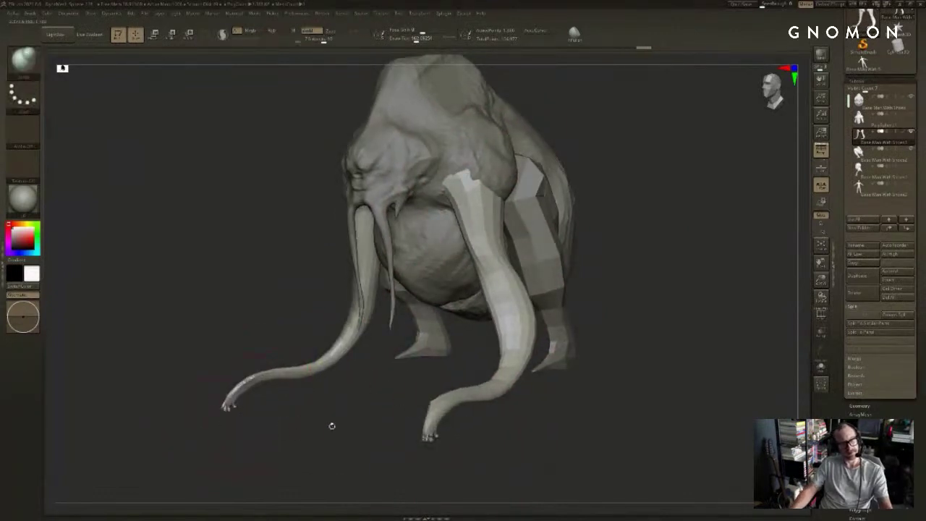
shift+drag(426, 432, 427, 432)
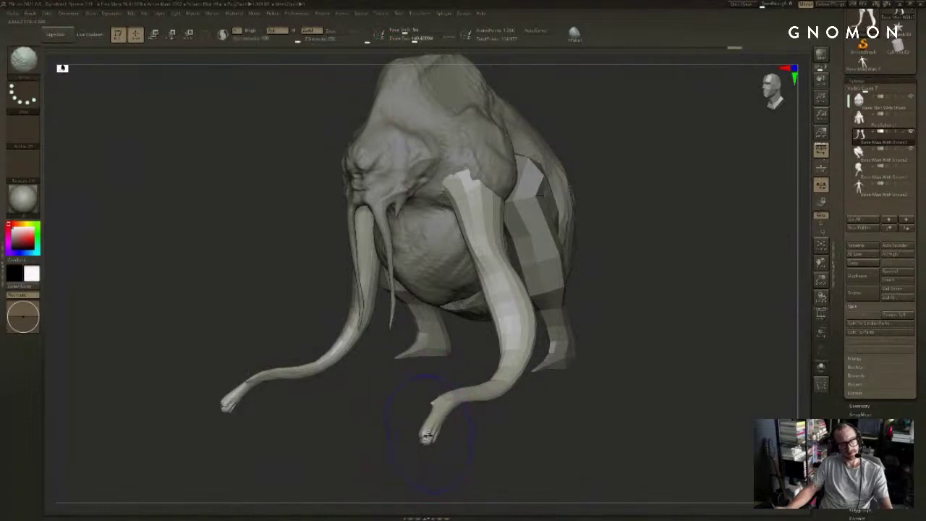
mouse_move(441, 440)
mouse_down()
mouse_move(455, 440)
mouse_move(418, 439)
mouse_up()
key(ctrl+z)
Step: Pull separate spread fingers out of the hands with a small Snake Hook brush
key(b)
key(s)
key(h)
key(s)
drag(440, 442, 422, 442)
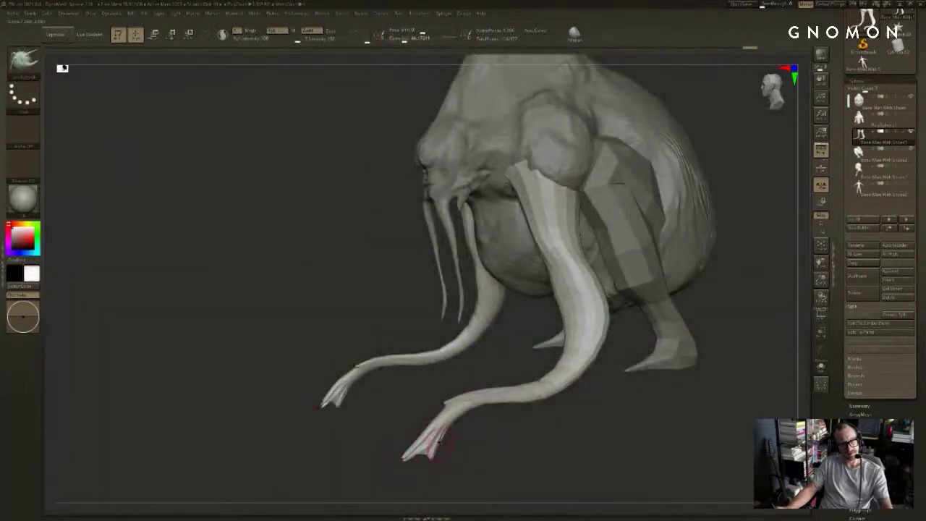
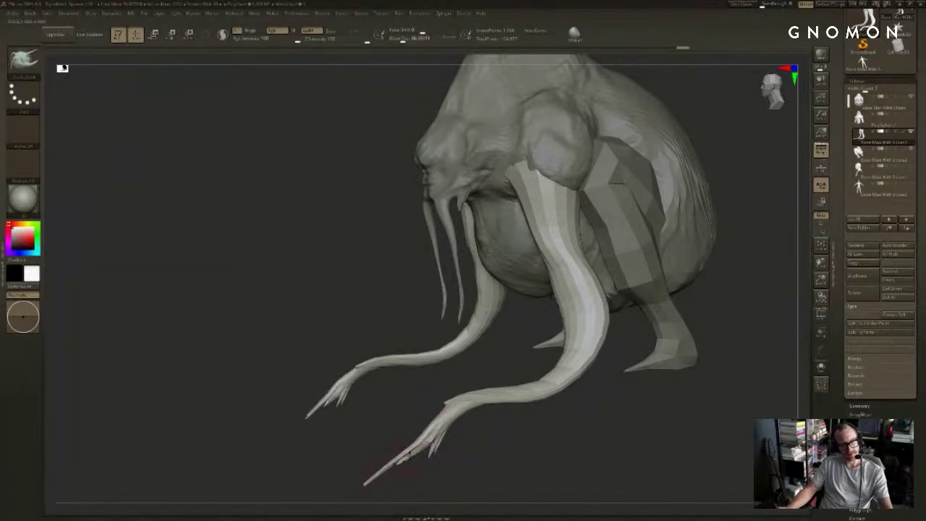
Step: Isolate the arms mesh and smooth the open inner edges of both upper arm ends with a resized brush
mouse_move(403, 420)
mouse_down()
mouse_move(441, 398)
mouse_move(421, 409)
mouse_move(502, 392)
mouse_move(543, 351)
mouse_move(509, 273)
mouse_up()
alt+click(379, 199)
alt+drag(547, 243, 698, 211)
alt+click(344, 329)
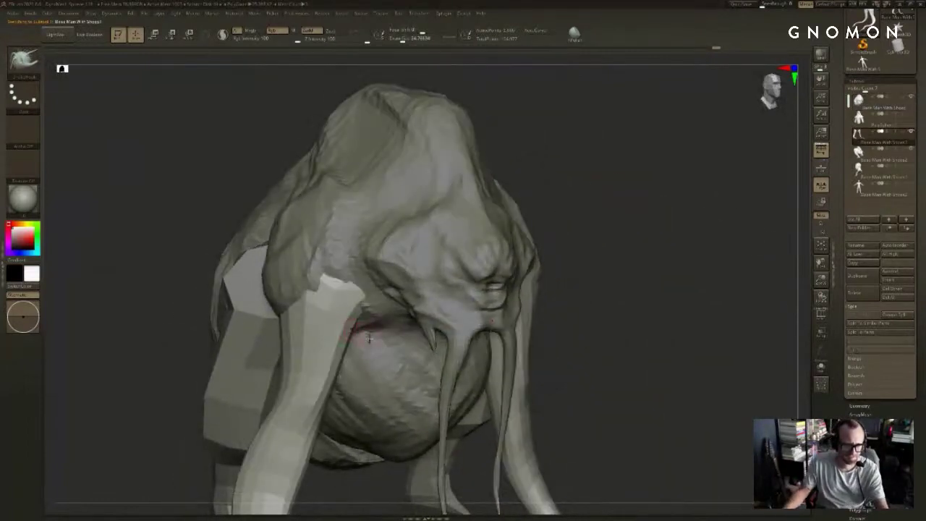
right_drag(354, 331, 319, 327)
key(b)
key(m)
key(v)
key(s)
click(379, 324)
key(alt+s)
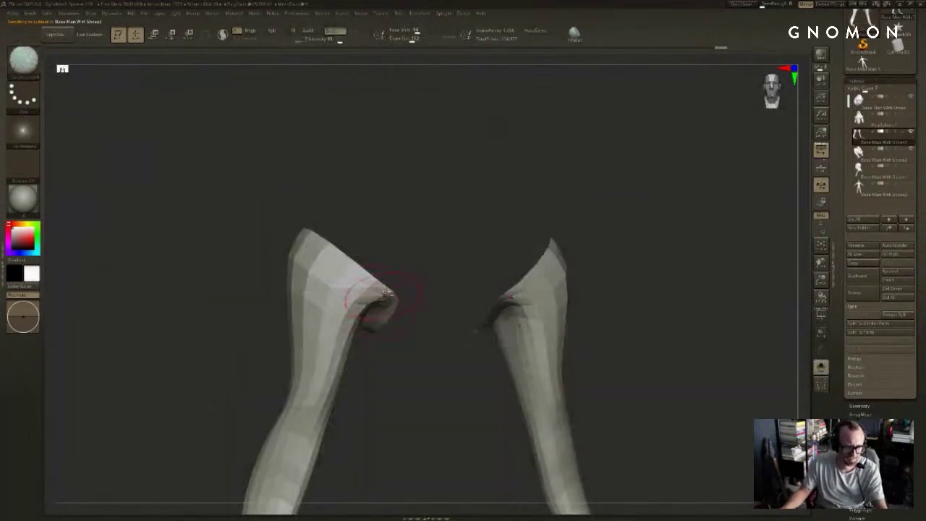
mouse_move(363, 308)
mouse_down()
mouse_move(326, 367)
mouse_move(377, 289)
mouse_up()
key(alt+s)
Step: Reshape the upper arm ends to fit against the shoulders using smoothing and the Move brush
mouse_move(413, 238)
mouse_down()
mouse_move(601, 263)
mouse_move(536, 279)
mouse_up()
drag(316, 319, 332, 275)
drag(677, 239, 637, 271)
drag(543, 371, 539, 245)
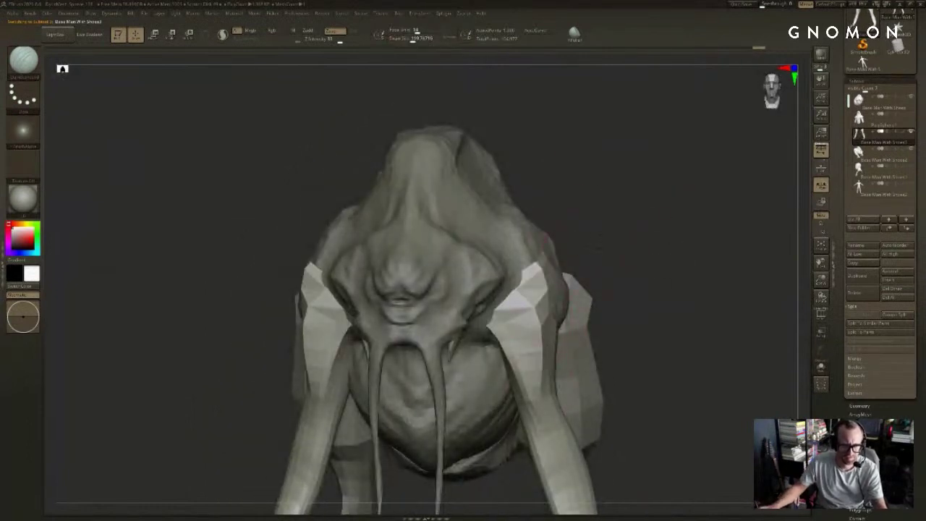
mouse_move(603, 246)
mouse_down()
mouse_move(544, 253)
mouse_move(534, 281)
mouse_up()
key(b)
key(m)
key(v)
alt+click(554, 280)
alt+click(540, 302)
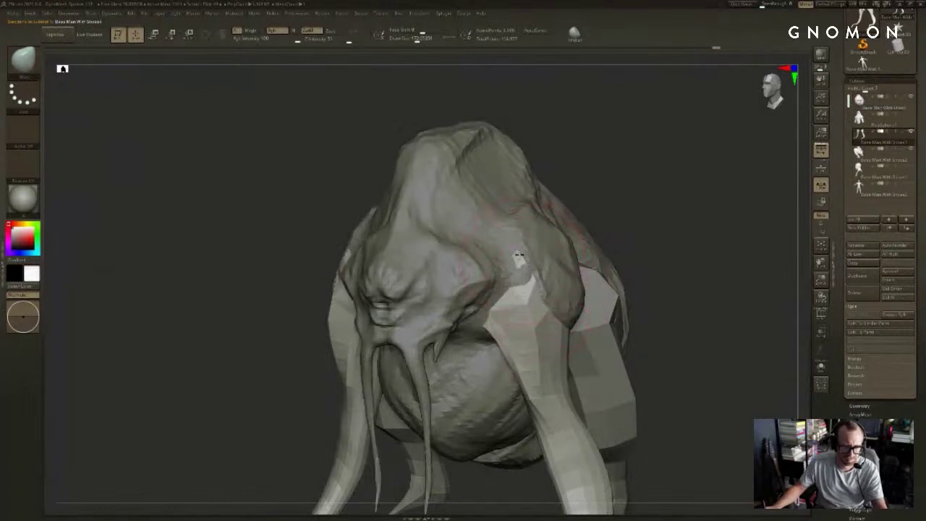
Step: Build up and carve the body's shoulders around the arm attachments with the ClayBuildup brush
alt+click(549, 269)
key(b)
key(c)
key(b)
mouse_move(544, 288)
alt+mouse_down()
mouse_move(555, 265)
mouse_move(573, 285)
alt+mouse_up()
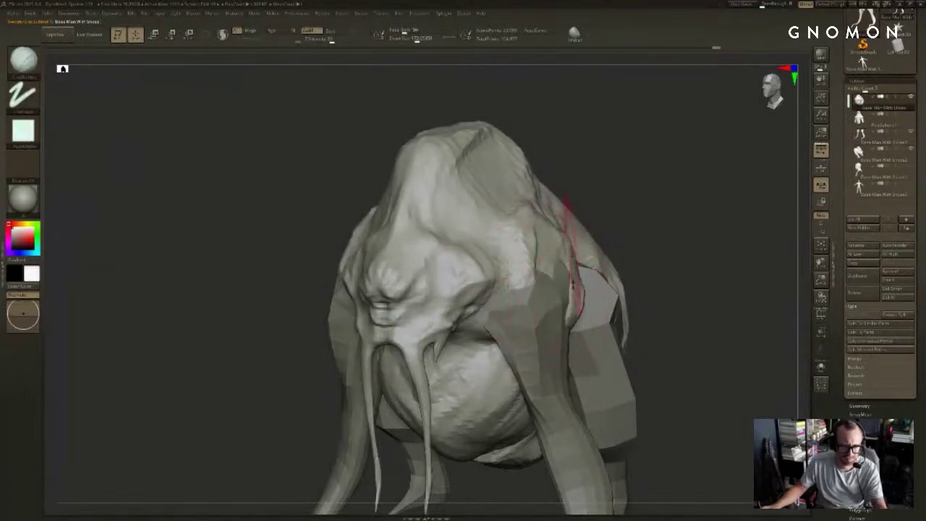
drag(685, 253, 637, 255)
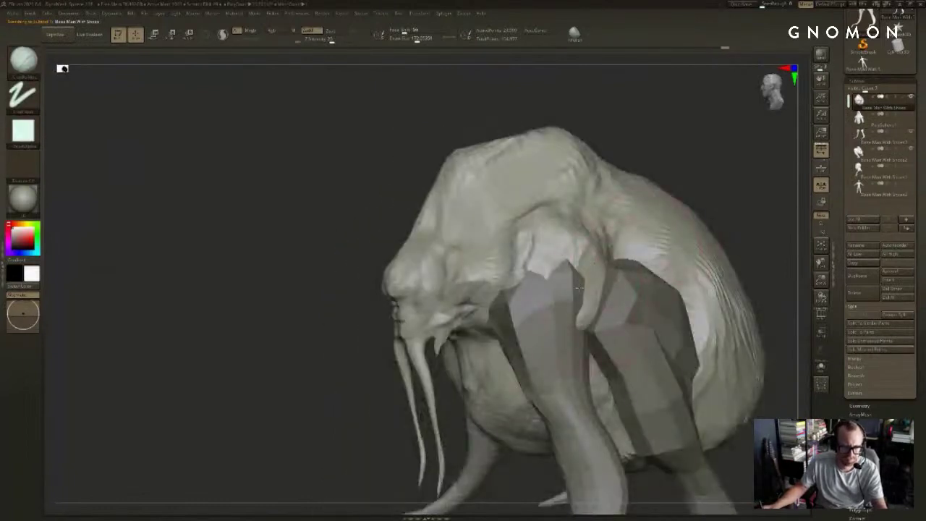
alt+drag(579, 288, 593, 269)
mouse_move(754, 242)
alt+mouse_down()
mouse_move(721, 236)
mouse_move(657, 254)
alt+mouse_up()
Step: Compare the shoulders with and without the latest clay strokes by undoing and restoring them
key(ctrl+z)
key(ctrl+z)
key(ctrl+z)
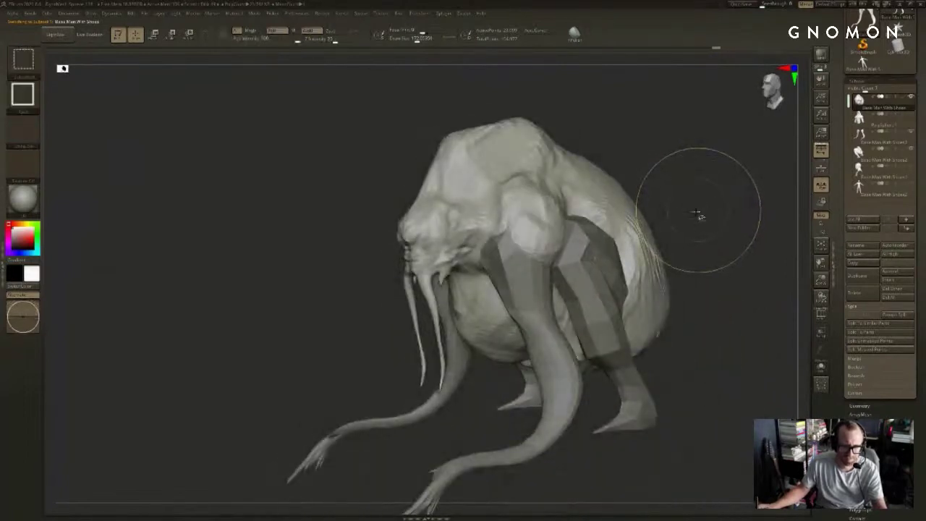
key(ctrl+shift+z)
key(ctrl+shift+z)
key(ctrl+shift+z)
Step: Add further clay strokes between the head and shoulders with a smaller ClayBuildup brush
key(s)
drag(582, 197, 575, 198)
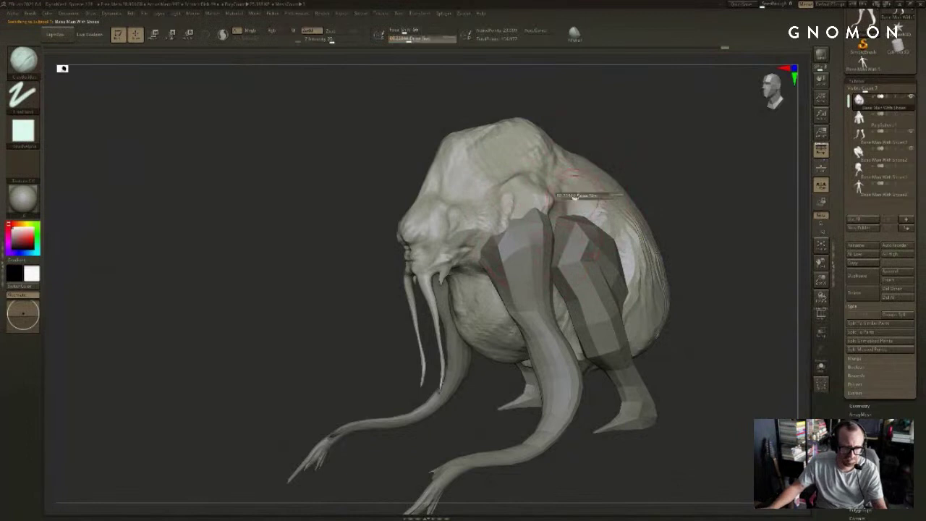
drag(498, 229, 541, 219)
right_drag(499, 198, 578, 197)
drag(465, 272, 432, 275)
mouse_move(308, 306)
mouse_down()
mouse_move(591, 215)
mouse_move(664, 181)
mouse_move(738, 194)
mouse_up()
mouse_move(457, 248)
mouse_down()
mouse_move(433, 240)
mouse_move(404, 250)
mouse_move(470, 306)
mouse_up()
Step: Refine the shoulder forms with a resized DamStandard brush and smoothing, checking them from the front
key(b)
key(d)
key(s)
key(s)
key(s)
drag(665, 215, 578, 215)
alt+drag(578, 215, 578, 174)
drag(665, 215, 637, 231)
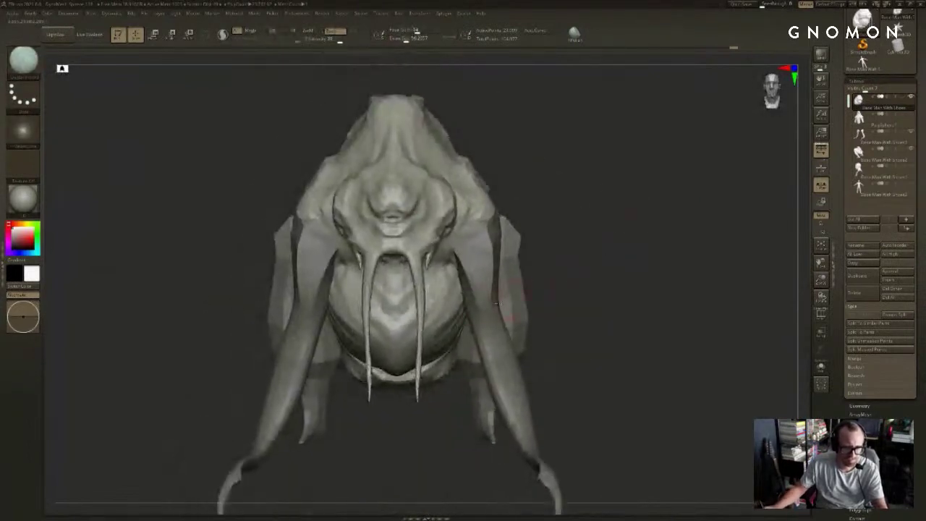
Step: Rotate the arms mesh so the forearms swing inward in front of the body, undoing unwanted moves
alt+click(480, 301)
key(r)
drag(471, 257, 614, 255)
key(w)
drag(541, 256, 491, 257)
drag(651, 238, 628, 255)
key(ctrl+z)
drag(580, 222, 564, 268)
key(ctrl+z)
key(r)
drag(628, 271, 592, 273)
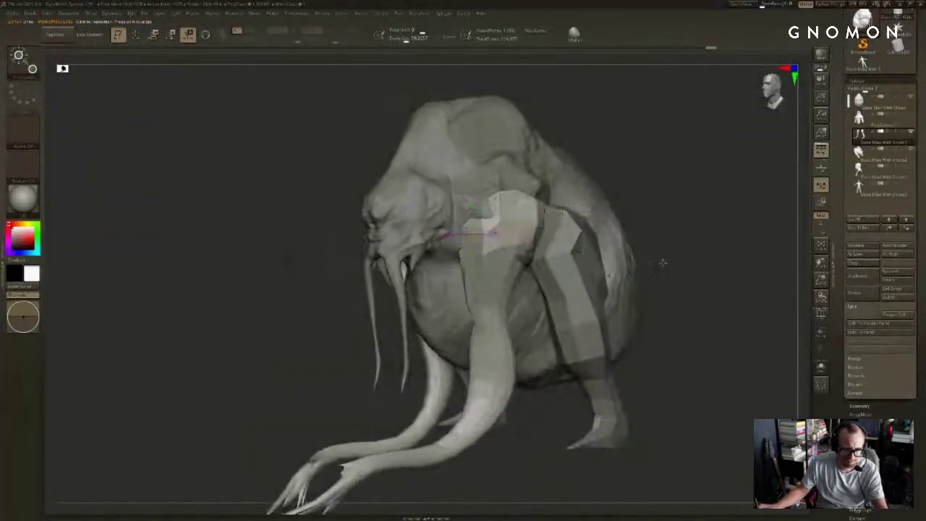
key(q)
drag(664, 259, 660, 266)
mouse_move(660, 266)
right_down()
mouse_move(667, 242)
mouse_move(672, 261)
right_up()
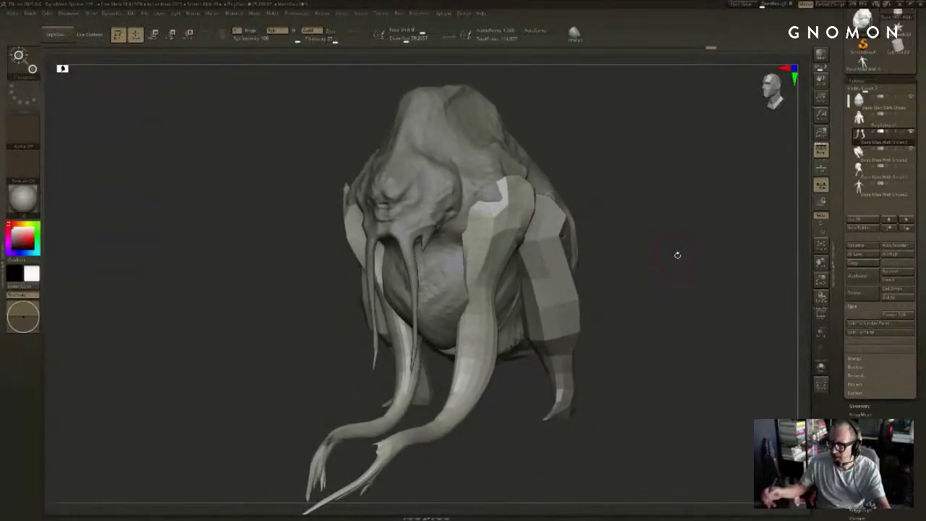
Step: Compare the arms before and after the last transformation, and shift them at the shoulders
drag(660, 236, 600, 207)
key(ctrl+z)
key(ctrl+shift+z)
key(w)
drag(542, 152, 554, 165)
drag(605, 215, 589, 258)
mouse_move(589, 259)
mouse_down()
mouse_move(603, 257)
mouse_move(582, 255)
mouse_up()
key(q)
Step: Tuck the protruding upper arm tips into the shoulders with a larger Move brush
key(s)
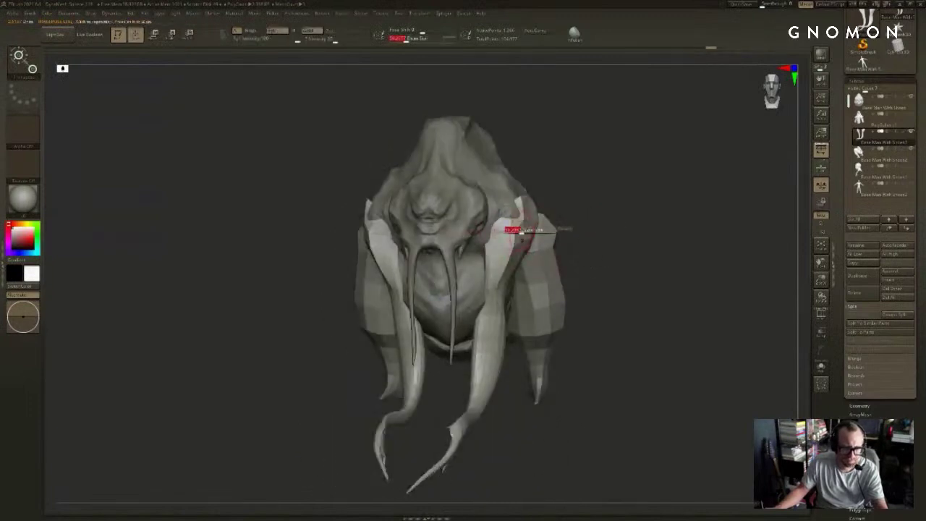
click(530, 218)
drag(520, 193, 511, 188)
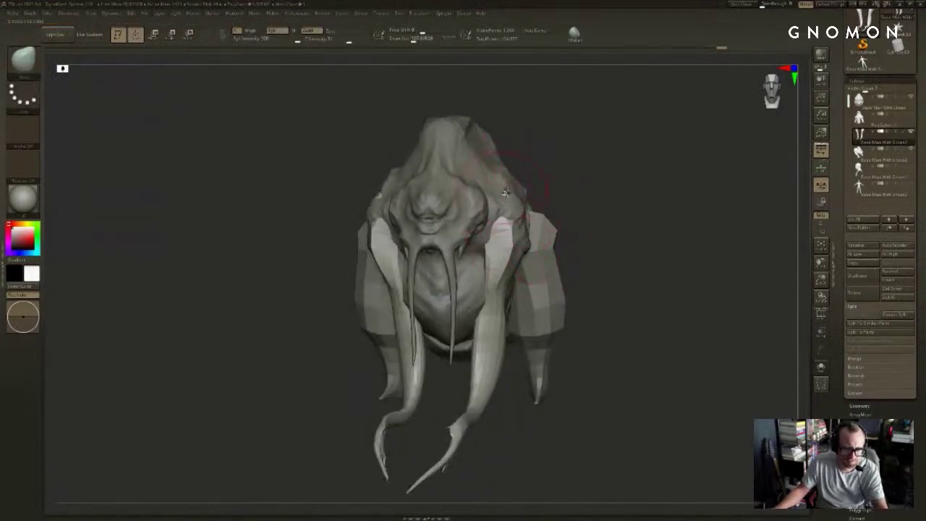
alt+click(506, 192)
drag(569, 200, 510, 190)
alt+click(516, 242)
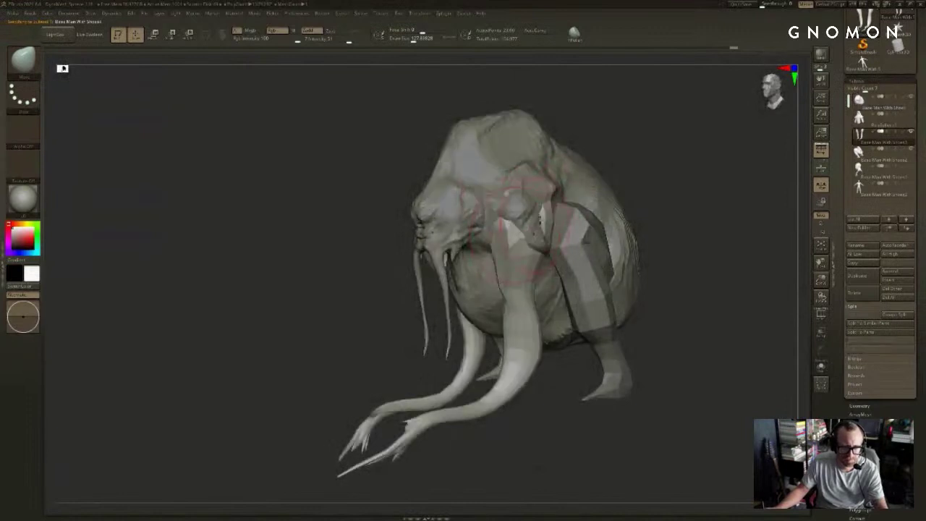
Step: Build up the body's shoulders over the tops of the arms with the ClayBuildup brush
key(b)
key(c)
key(b)
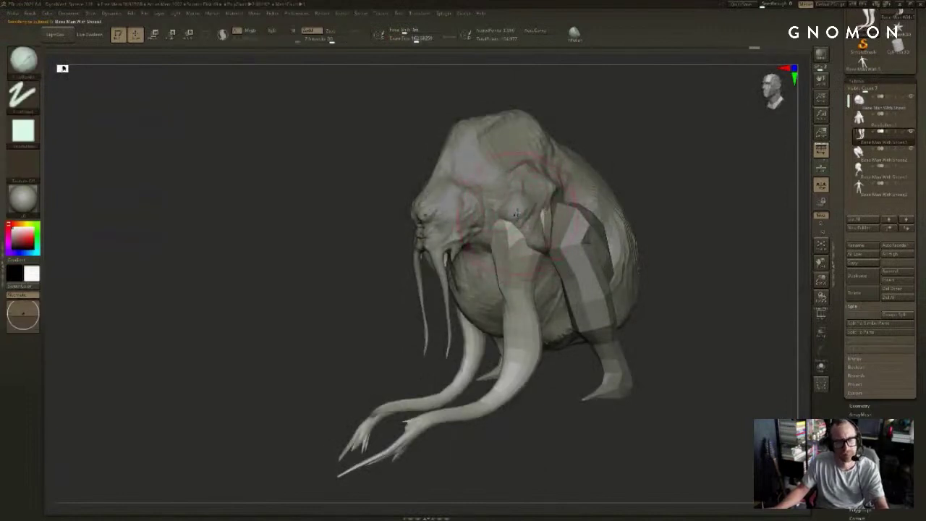
alt+click(526, 219)
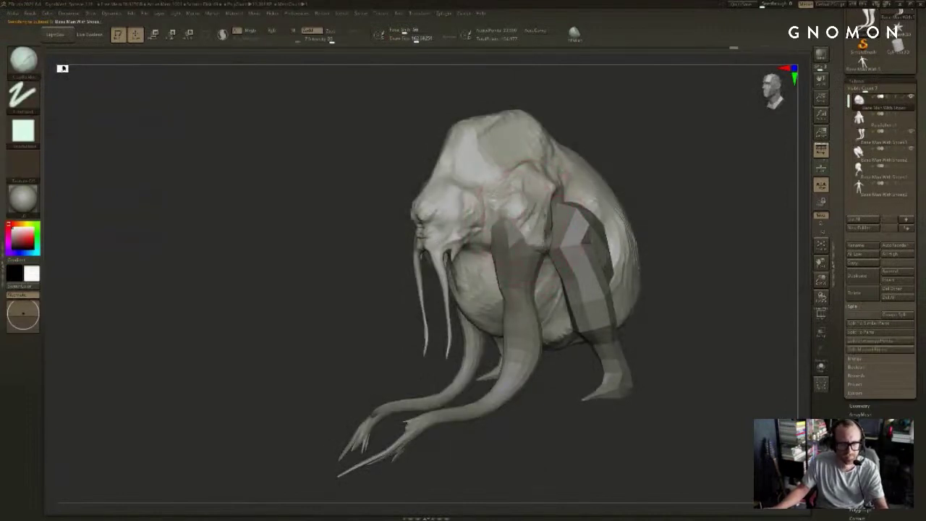
mouse_move(641, 156)
alt+mouse_down()
mouse_move(639, 202)
mouse_move(669, 202)
alt+mouse_up()
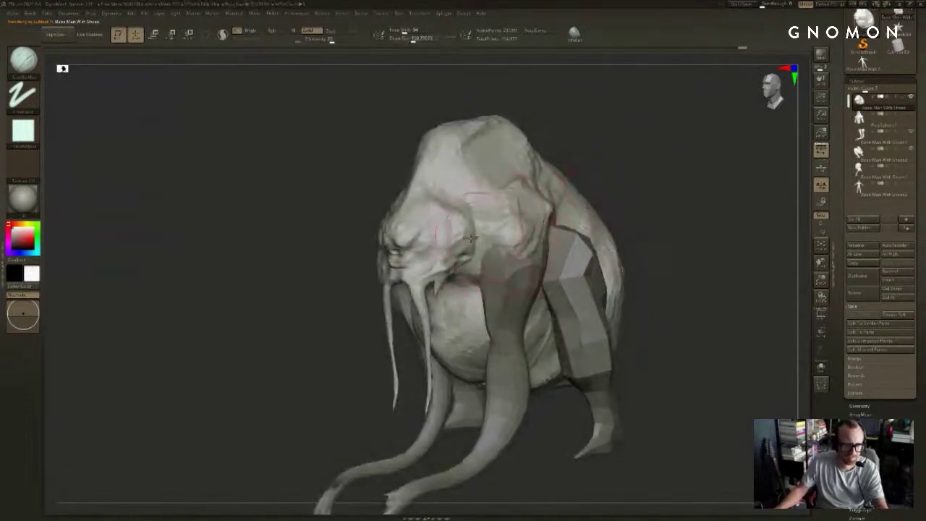
drag(352, 323, 375, 312)
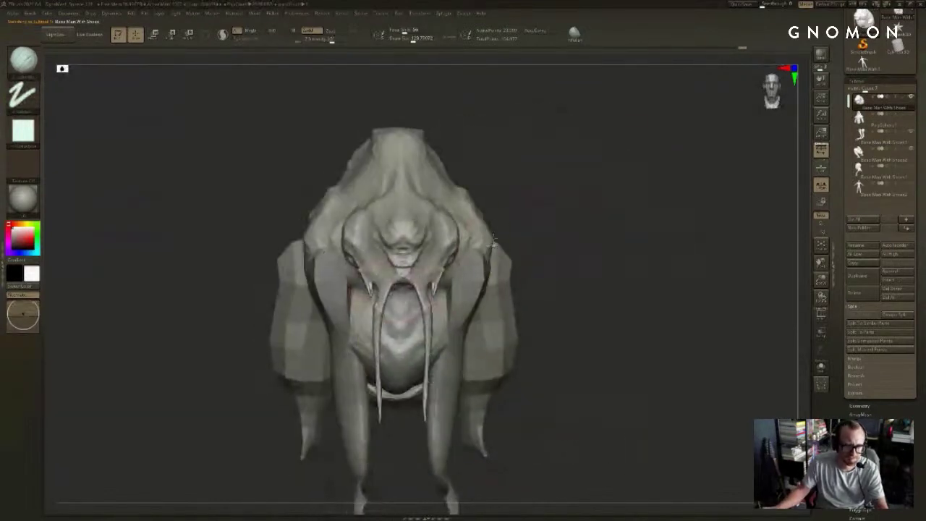
Step: Smooth and rework the mouth area between the nose and the tusks with a smaller ClayBuildup brush
shift+drag(422, 263, 408, 266)
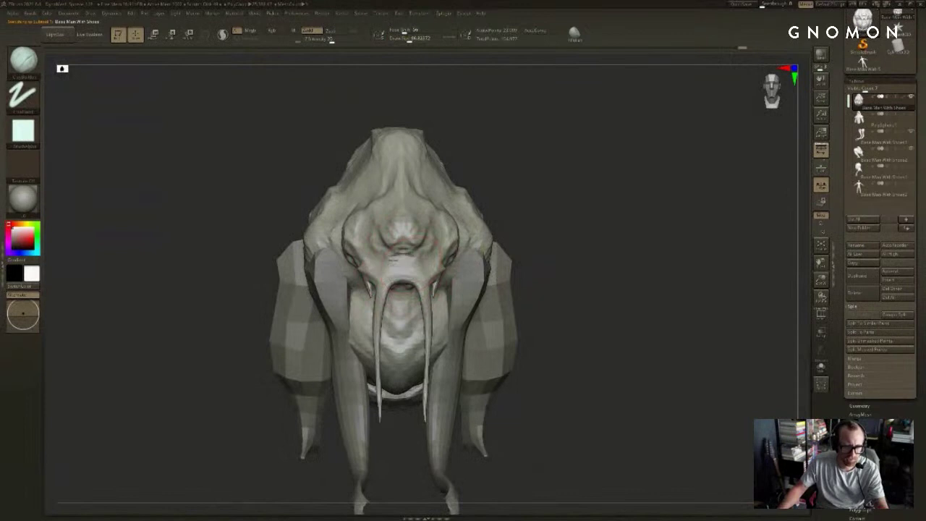
drag(524, 220, 533, 200)
right_drag(506, 210, 387, 253)
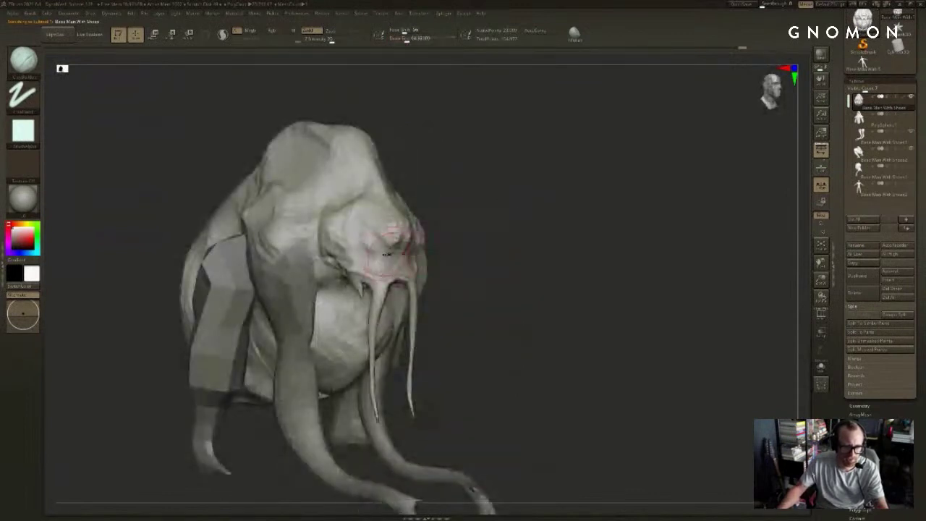
mouse_move(488, 254)
mouse_down()
mouse_move(417, 251)
mouse_move(425, 312)
mouse_up()
key(s)
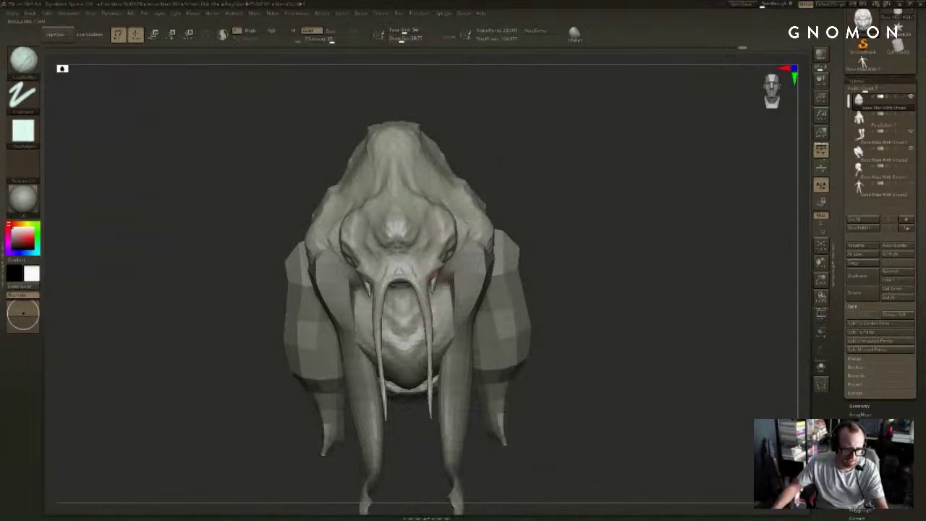
shift+drag(425, 278, 427, 299)
drag(420, 235, 432, 311)
drag(559, 190, 595, 230)
Step: Mask the two long tusks on the isolated body and invert the mask so only the tusks stay editable
mouse_move(396, 381)
mouse_down()
mouse_move(397, 425)
mouse_move(395, 284)
mouse_up()
click(397, 425)
drag(350, 369, 355, 426)
mouse_move(342, 428)
ctrl+mouse_down()
mouse_move(411, 302)
mouse_move(385, 357)
ctrl+mouse_up()
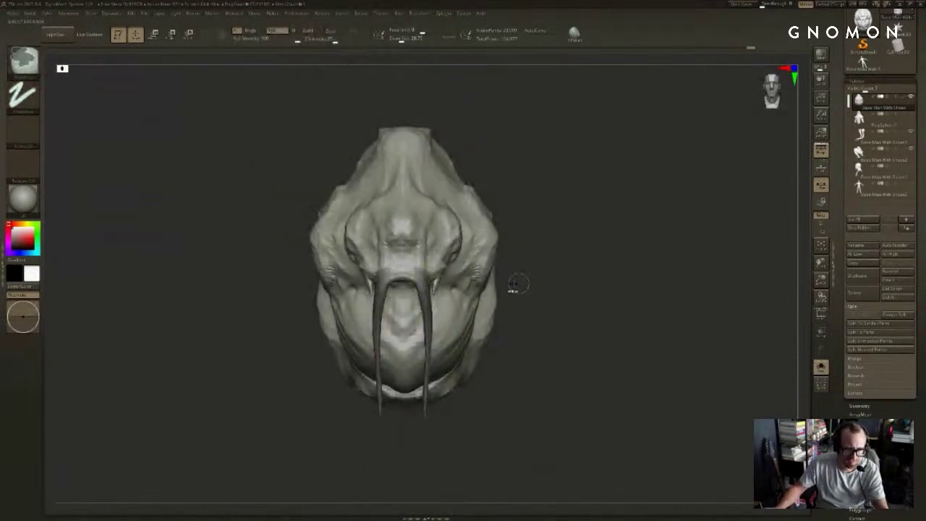
drag(529, 295, 434, 287)
mouse_move(733, 100)
ctrl+mouse_down()
mouse_move(546, 438)
mouse_move(508, 459)
mouse_move(466, 461)
mouse_move(525, 438)
ctrl+mouse_up()
shift+drag(622, 392, 651, 354)
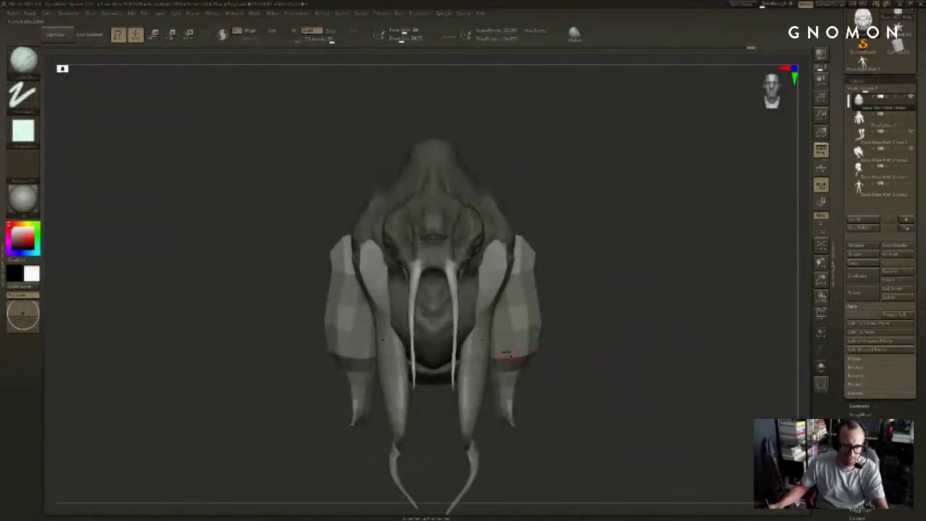
Step: Isolate the hind legs mesh and mask part of it from the side for rotation
alt+click(506, 353)
key(alt+s)
key(r)
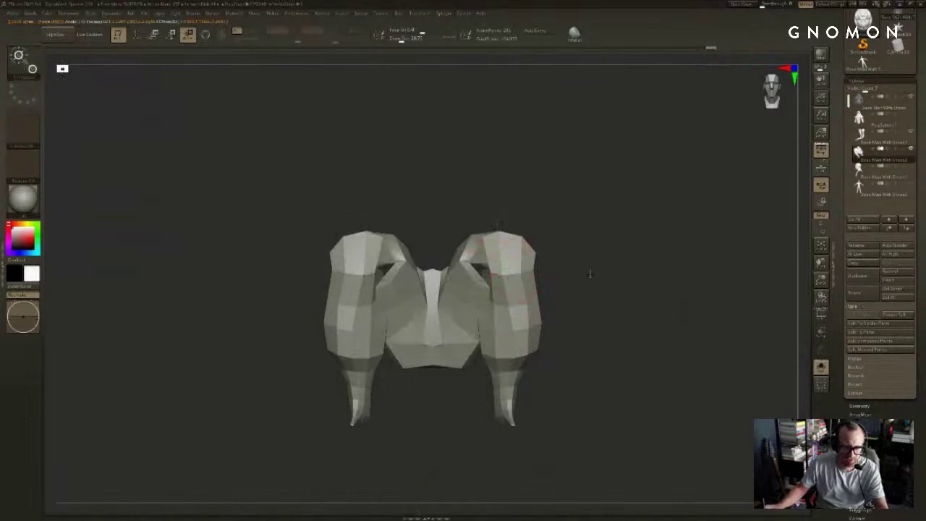
shift+drag(590, 273, 591, 300)
drag(497, 253, 444, 255)
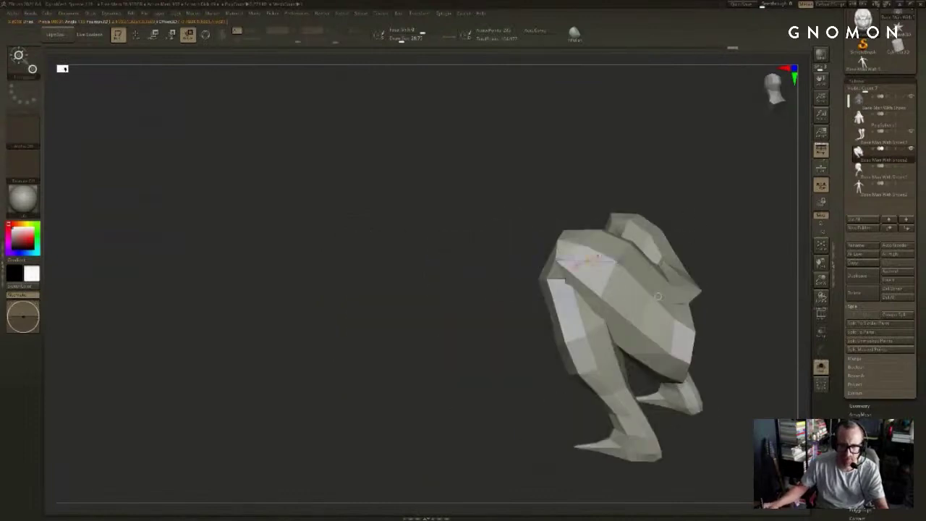
key(q)
ctrl+drag(713, 146, 525, 395)
shift+drag(740, 225, 637, 383)
ctrl+click(719, 337)
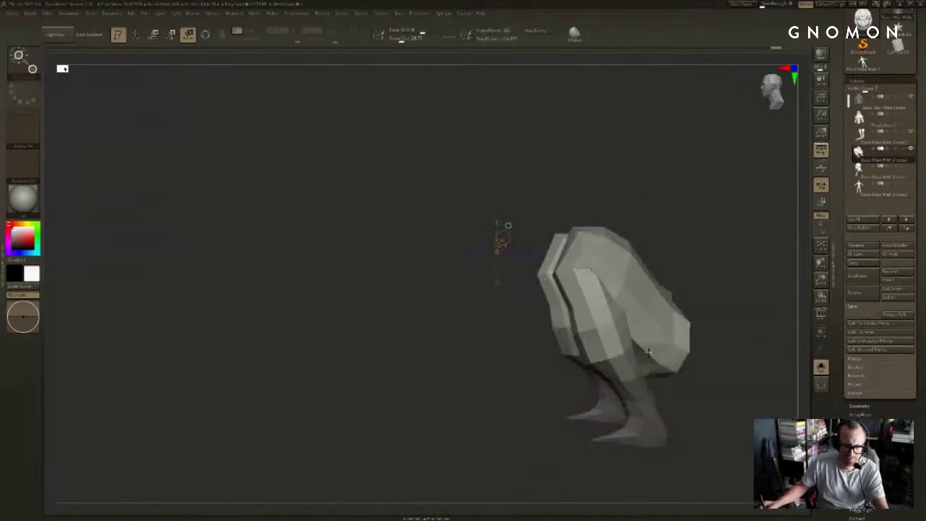
Step: Undo the last hind leg change and remask the upper part so only the lower legs stay editable
key(ctrl+z)
key(q)
ctrl+click(692, 392)
mouse_move(687, 392)
shift+mouse_down()
mouse_move(717, 386)
mouse_move(708, 361)
shift+mouse_up()
ctrl+drag(558, 175, 487, 413)
key(ctrl+s)
key(r)
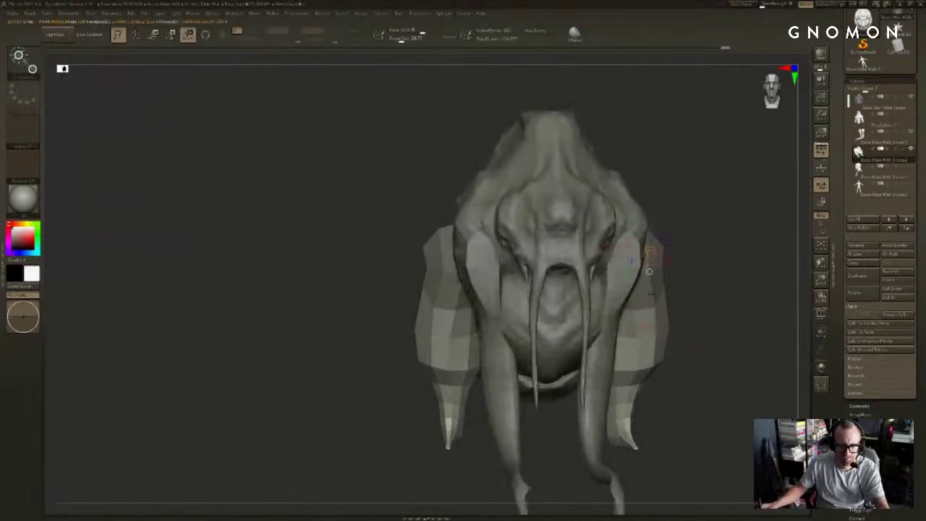
Step: Try rotating the unmasked lower hind legs from the front and at an angle, undoing both attempts
key(w)
key(r)
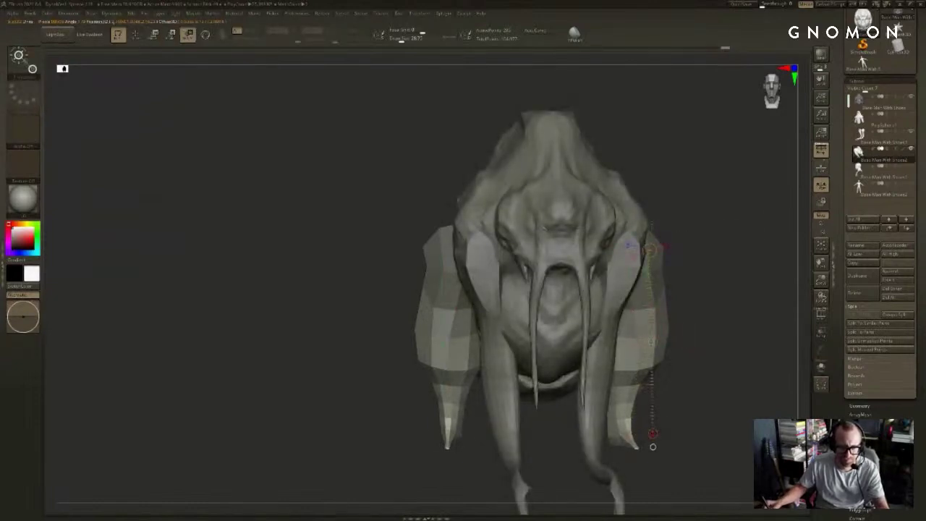
mouse_move(654, 434)
mouse_down()
mouse_move(700, 428)
mouse_move(647, 423)
mouse_up()
mouse_move(776, 366)
mouse_down()
mouse_move(740, 358)
mouse_move(723, 340)
mouse_up()
key(ctrl+z)
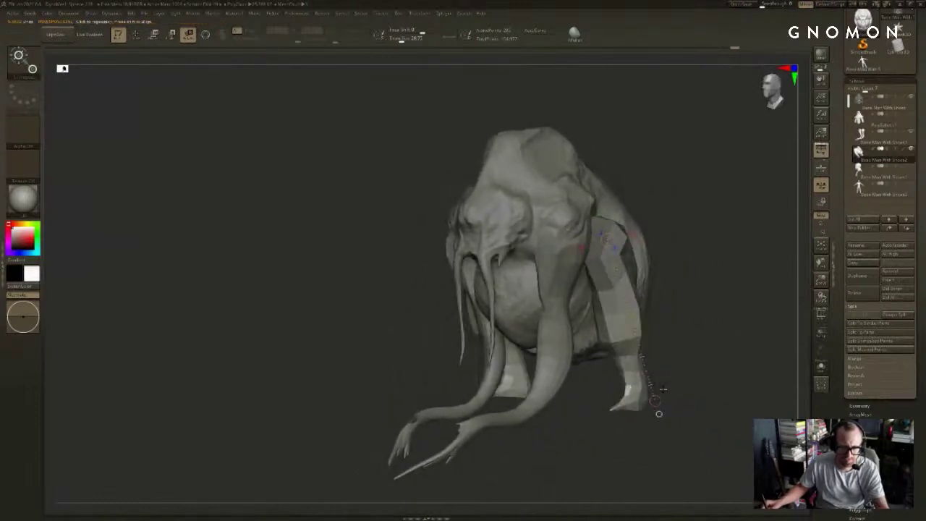
drag(656, 401, 623, 402)
drag(710, 388, 683, 419)
key(ctrl+z)
Step: Turn off perspective and mask the upper arms from the side with a softened edge, leaving forearms and hands free
key(w)
key(r)
key(p)
alt+drag(774, 280, 725, 347)
alt+drag(551, 463, 536, 482)
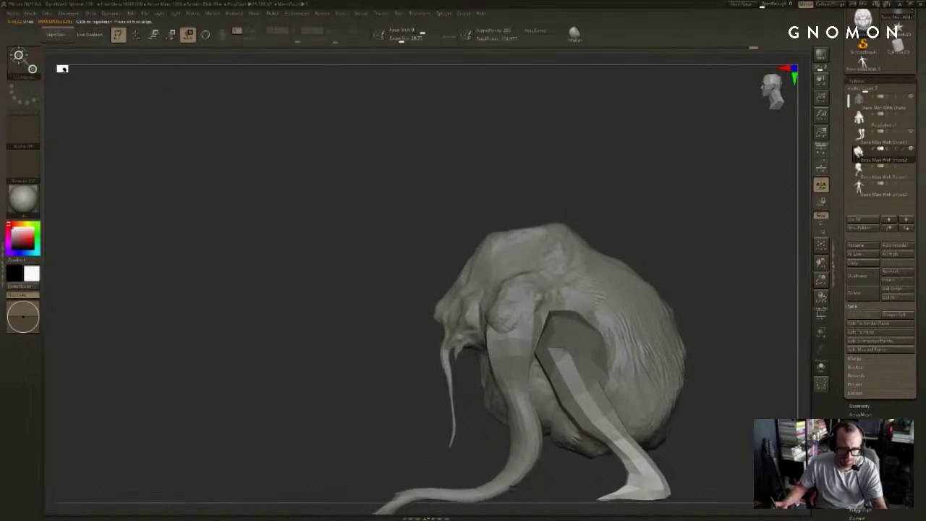
alt+click(467, 493)
alt+drag(610, 499, 619, 438)
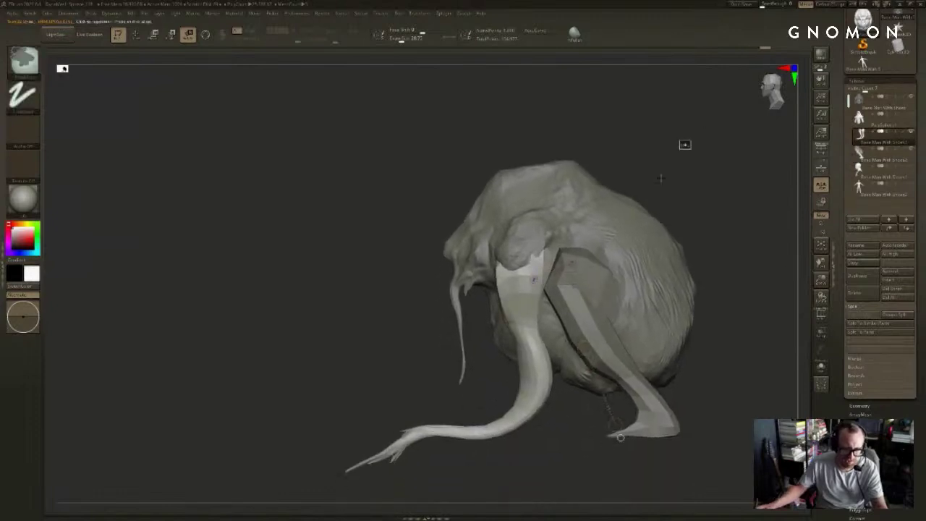
ctrl+drag(690, 141, 479, 457)
mouse_move(483, 458)
alt+mouse_down()
mouse_move(542, 479)
mouse_move(546, 498)
alt+mouse_up()
ctrl+click(508, 467)
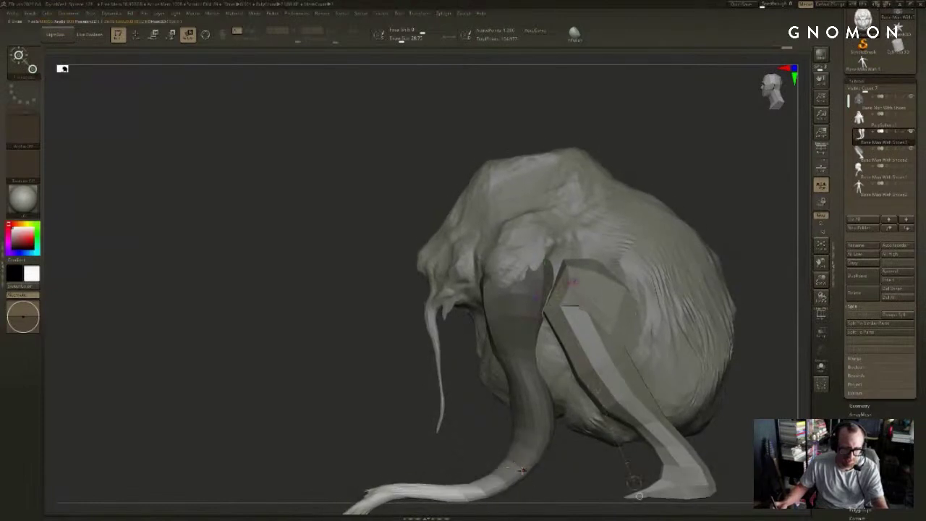
Step: Rotate the unmasked forearms and hands, comparing the pose before and after
mouse_move(464, 496)
mouse_down()
mouse_move(459, 478)
mouse_move(600, 434)
mouse_move(650, 371)
mouse_move(626, 353)
mouse_move(618, 327)
mouse_move(668, 316)
mouse_up()
key(ctrl+z)
key(ctrl+shift+z)
key(q)
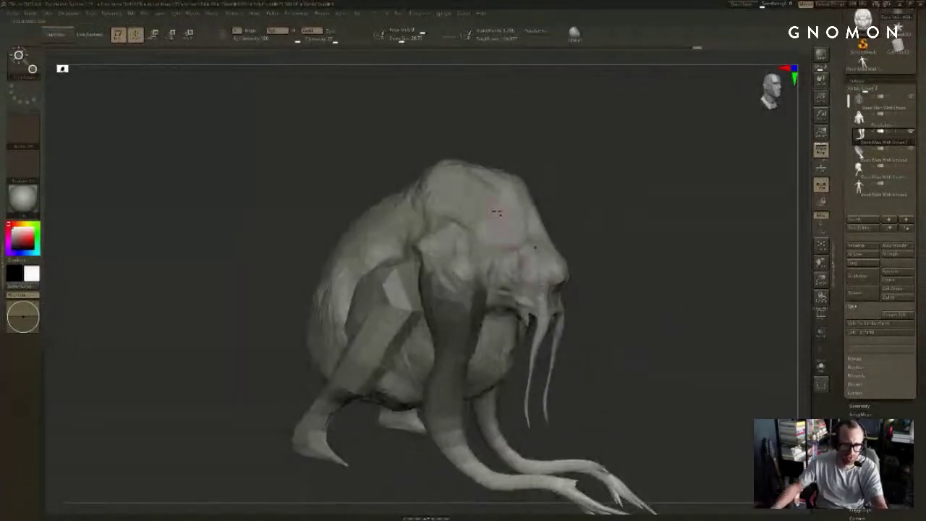
Step: Select the hind legs mesh and rotate its unmasked lower legs outward in a view from below
alt+click(496, 213)
drag(589, 158, 584, 157)
key(w)
shift+drag(635, 201, 608, 253)
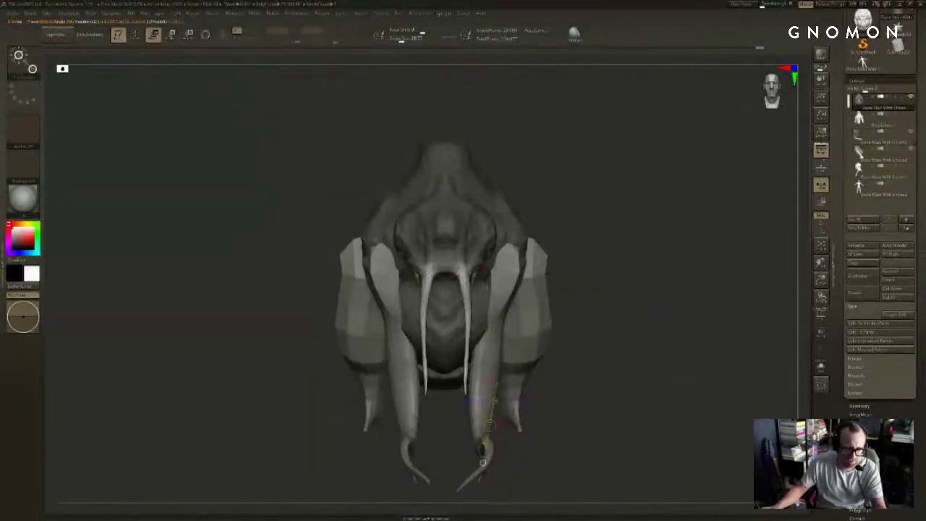
alt+click(536, 337)
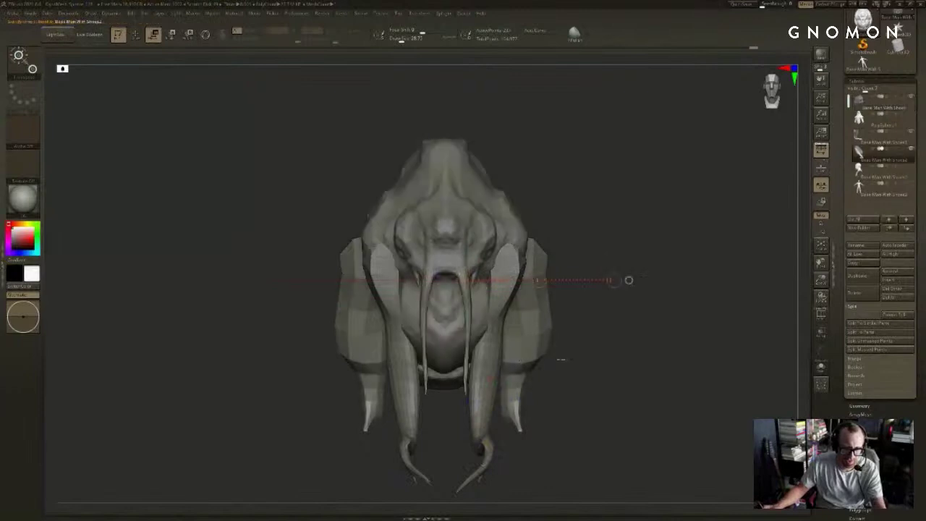
drag(695, 376, 608, 380)
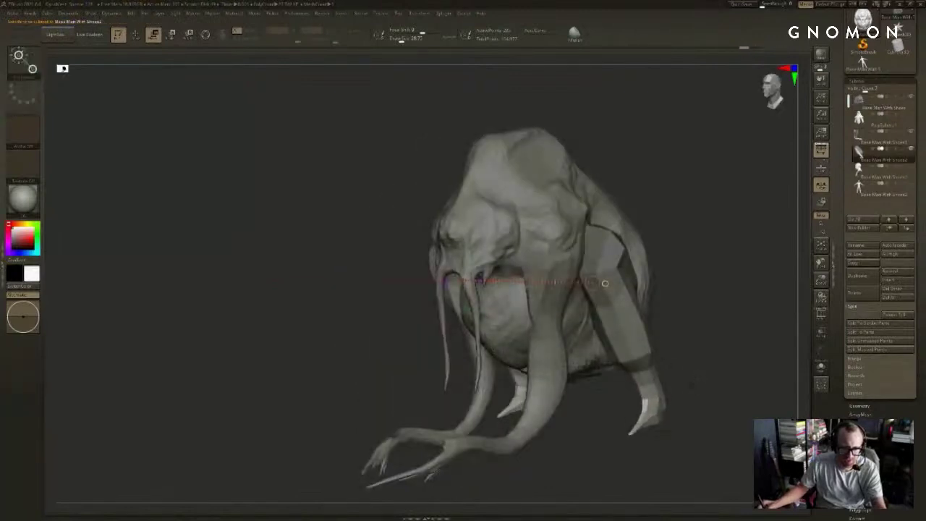
shift+drag(697, 385, 701, 193)
key(r)
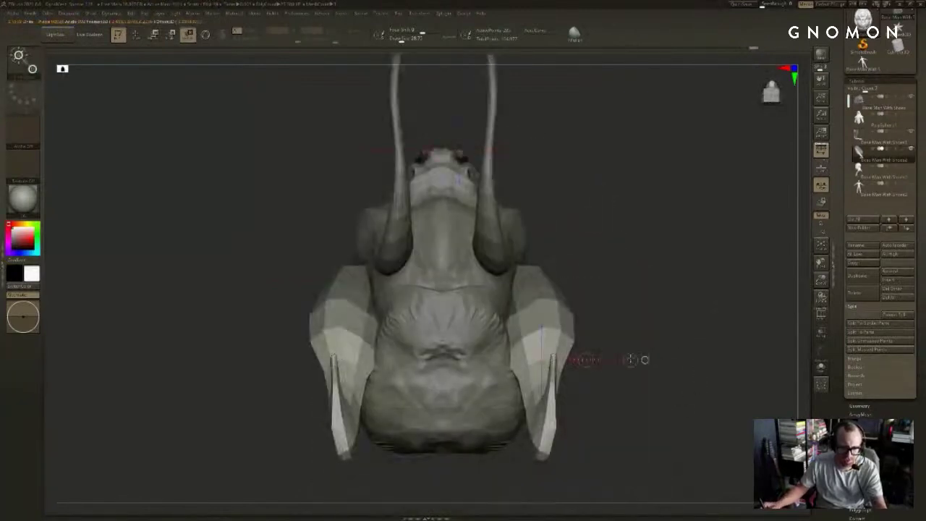
drag(632, 358, 635, 400)
drag(673, 253, 640, 304)
mouse_move(706, 304)
mouse_down()
mouse_move(652, 307)
mouse_move(679, 310)
mouse_move(651, 310)
mouse_move(652, 331)
mouse_up()
Step: Resize the brush and fill out the thin, pointed hind feet into a broader shape
key(q)
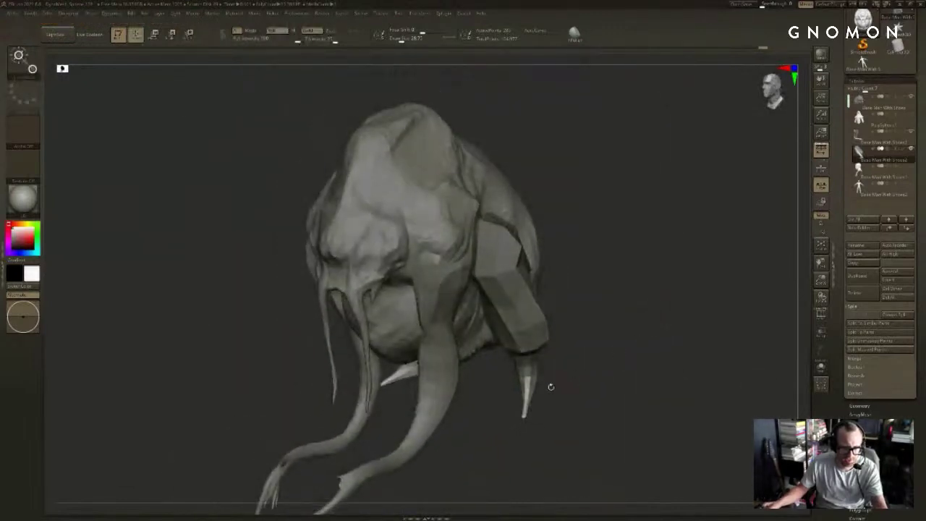
key(s)
mouse_move(524, 411)
mouse_down()
mouse_move(563, 372)
mouse_move(529, 380)
mouse_move(611, 370)
mouse_move(541, 374)
mouse_move(510, 395)
mouse_move(526, 395)
mouse_up()
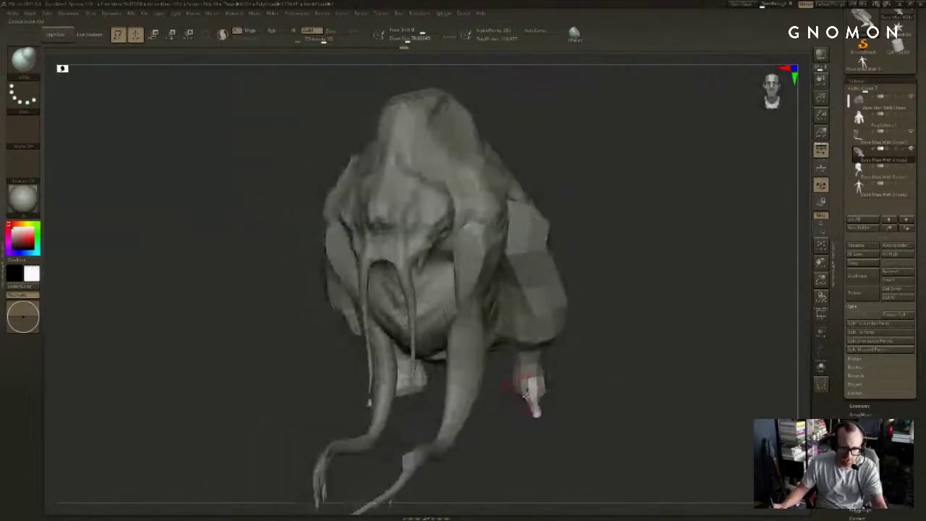
drag(643, 284, 656, 269)
Step: Make the head and torso mesh with the unmasked tusks active and enlarge the brush over the tusk roots
alt+click(440, 254)
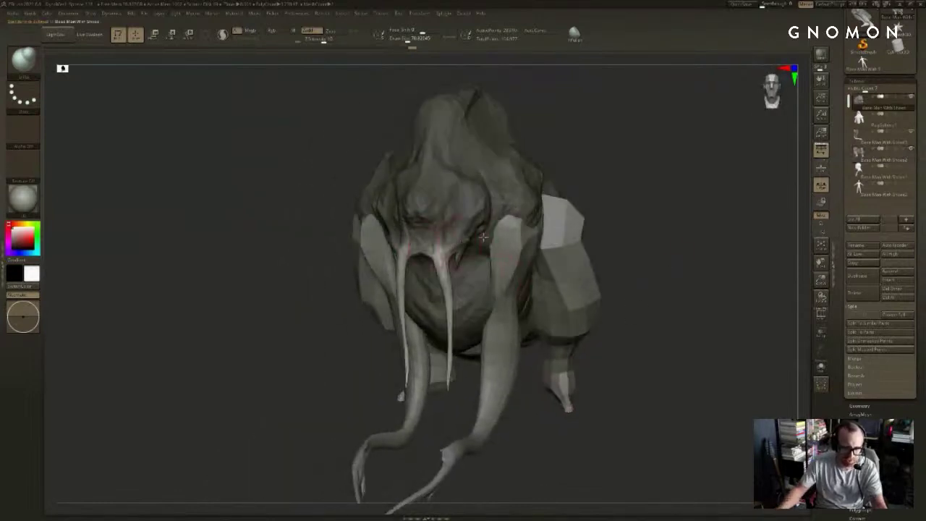
mouse_move(659, 217)
mouse_down()
mouse_move(643, 200)
mouse_move(613, 216)
mouse_up()
key(s)
mouse_move(478, 249)
mouse_down()
mouse_move(507, 248)
mouse_move(471, 256)
mouse_up()
key(s)
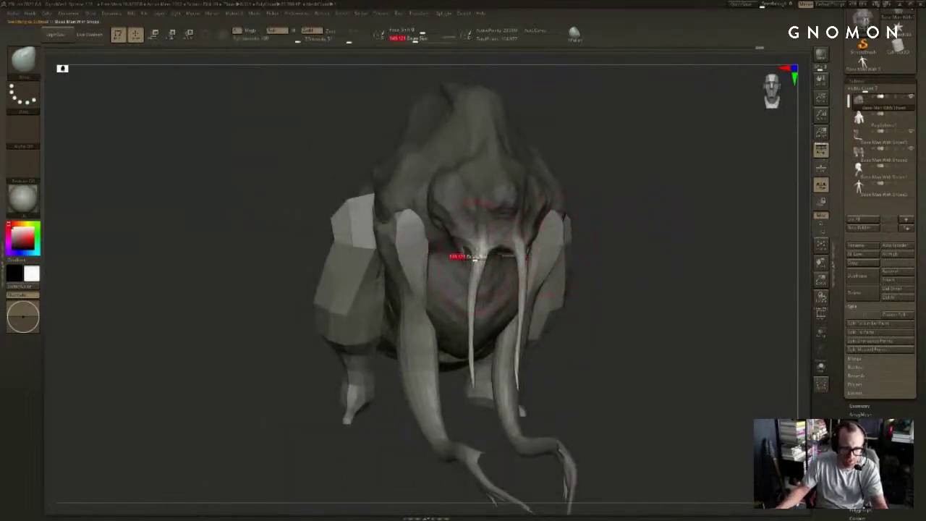
mouse_move(643, 242)
mouse_down()
mouse_move(591, 240)
mouse_move(609, 229)
mouse_up()
Step: Try shifting the tusks sideways with Transpose Move from the front, undoing both attempts
key(w)
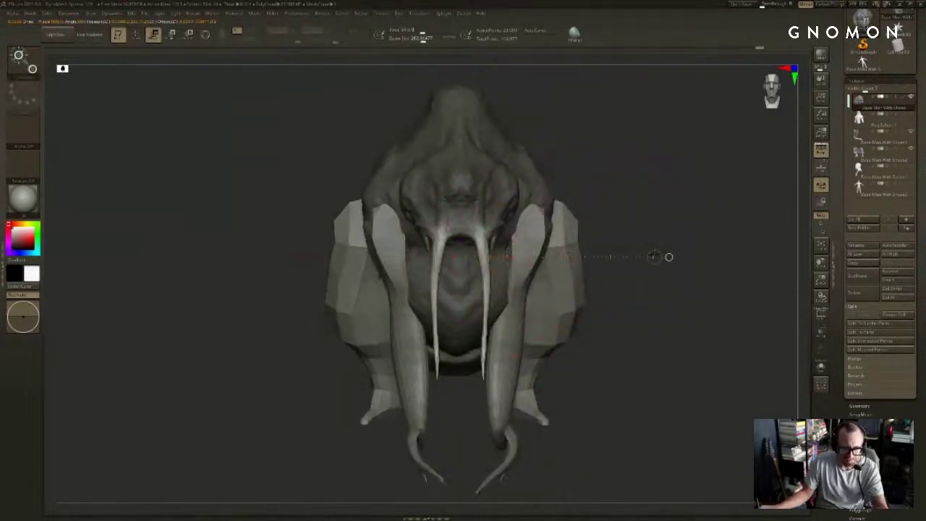
drag(568, 258, 554, 258)
drag(651, 210, 606, 204)
key(ctrl+z)
shift+drag(656, 186, 673, 190)
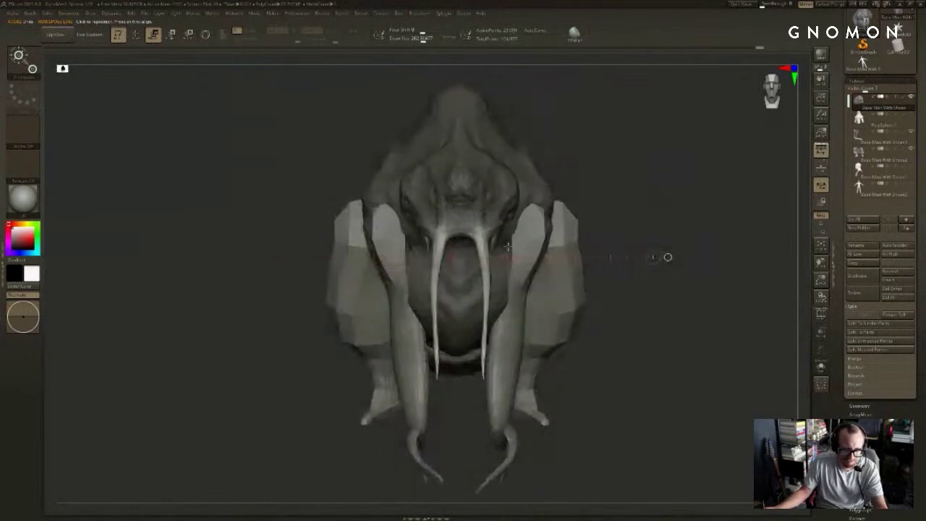
drag(567, 257, 559, 256)
key(ctrl+z)
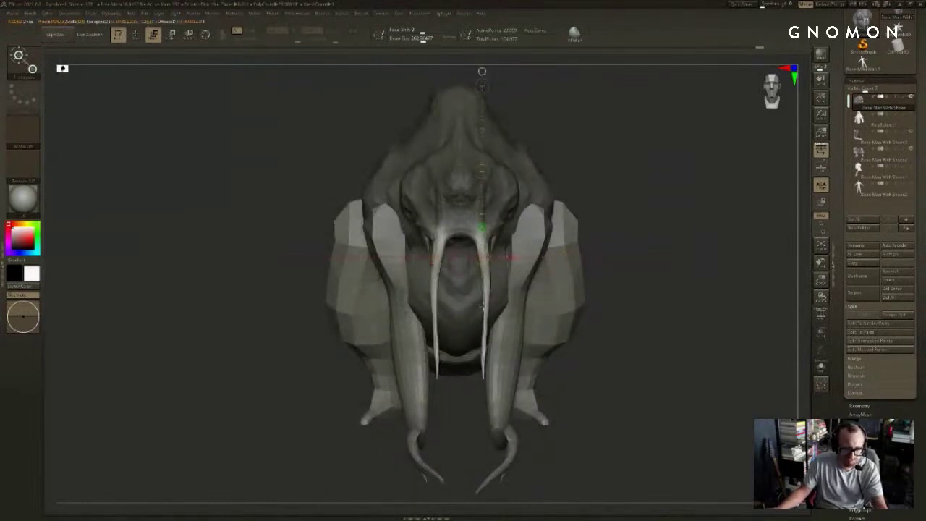
Step: Refine the mask around the tusk roots with the masking brush and return to Transpose Move
key(q)
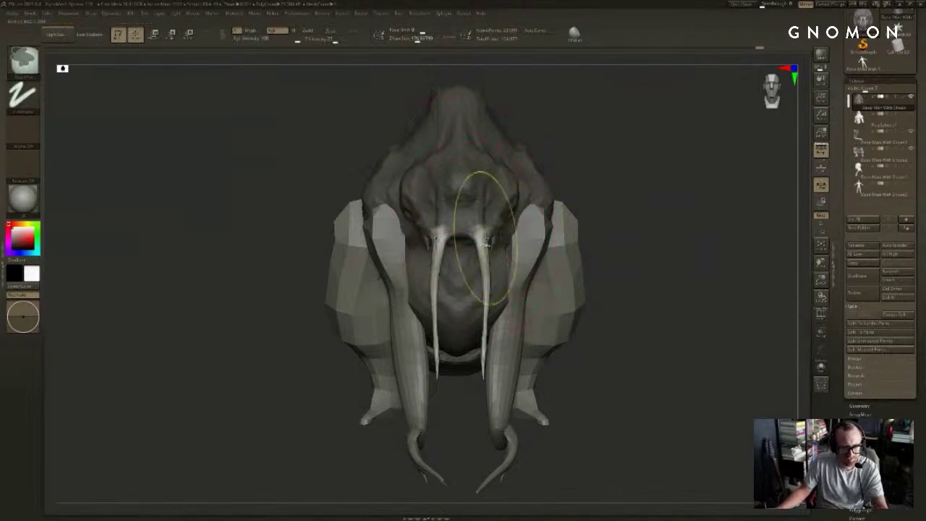
drag(486, 243, 481, 238)
key(w)
alt+drag(639, 227, 645, 250)
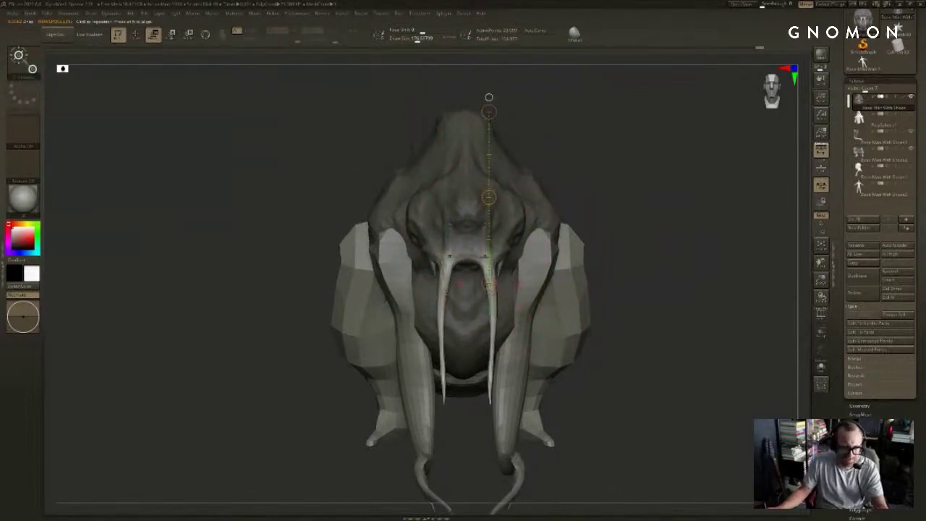
Step: Try moving the tusks much closer together along a horizontal Transpose line and undo the change
shift+drag(485, 256, 639, 257)
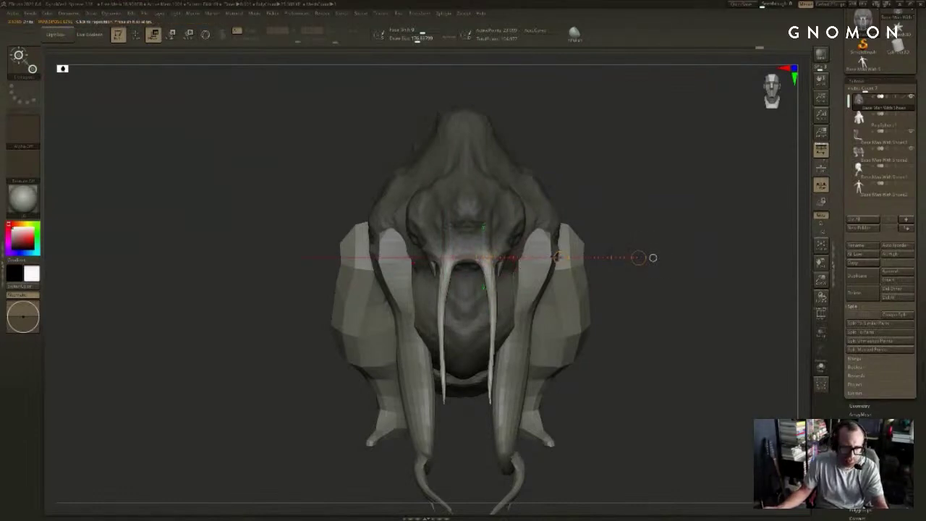
drag(567, 257, 559, 257)
click(480, 243)
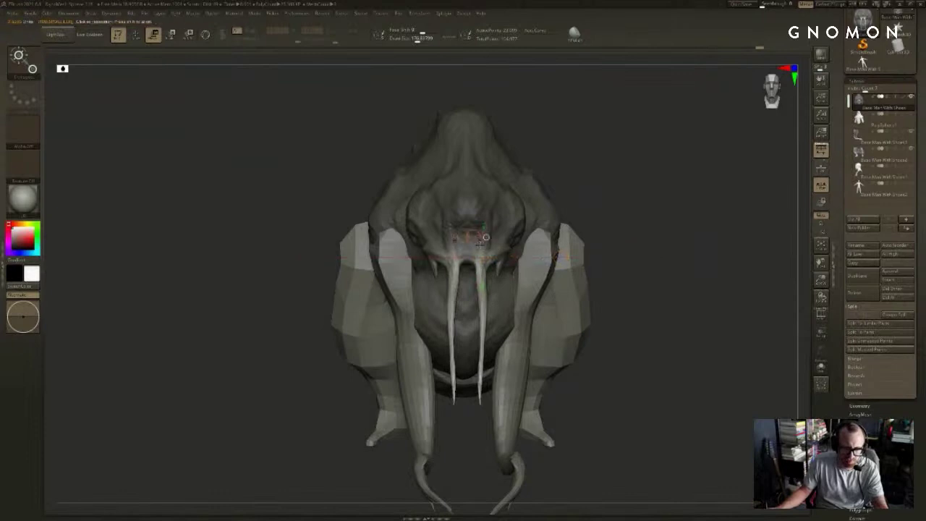
key(ctrl+z)
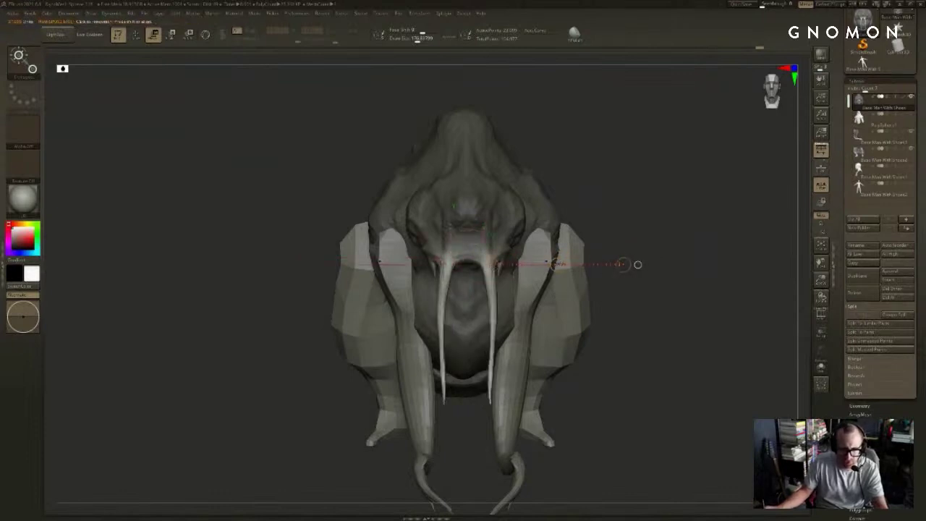
Step: Move the tusks slightly closer together and angle their tips inward, undoing and redoing the angle once
drag(624, 265, 618, 266)
drag(551, 265, 546, 265)
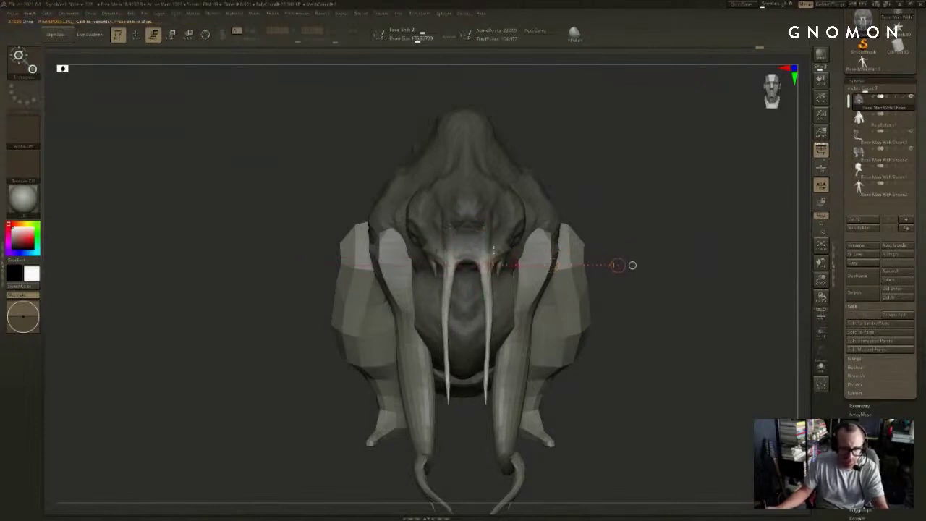
drag(486, 311, 489, 325)
drag(483, 440, 469, 445)
key(ctrl+z)
drag(598, 379, 587, 379)
Step: Adjust the upper part of the tusks with a resized Move brush and clear the mask from the body
key(q)
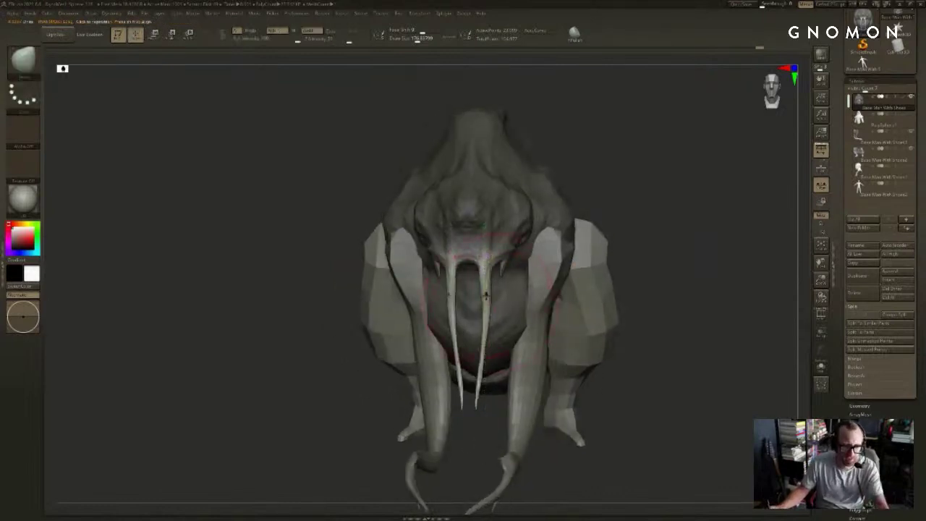
key(s)
click(487, 294)
drag(488, 283, 483, 269)
key(ctrl+z)
key(s)
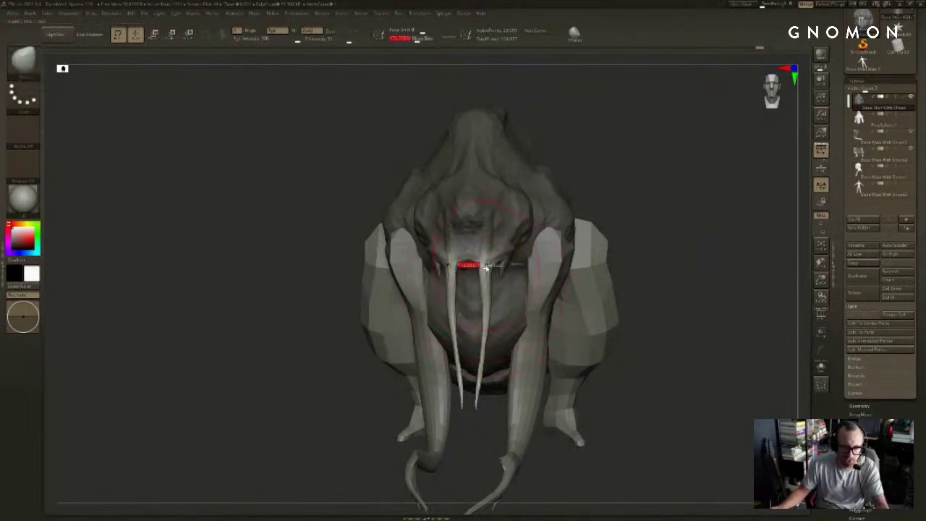
drag(653, 199, 651, 210)
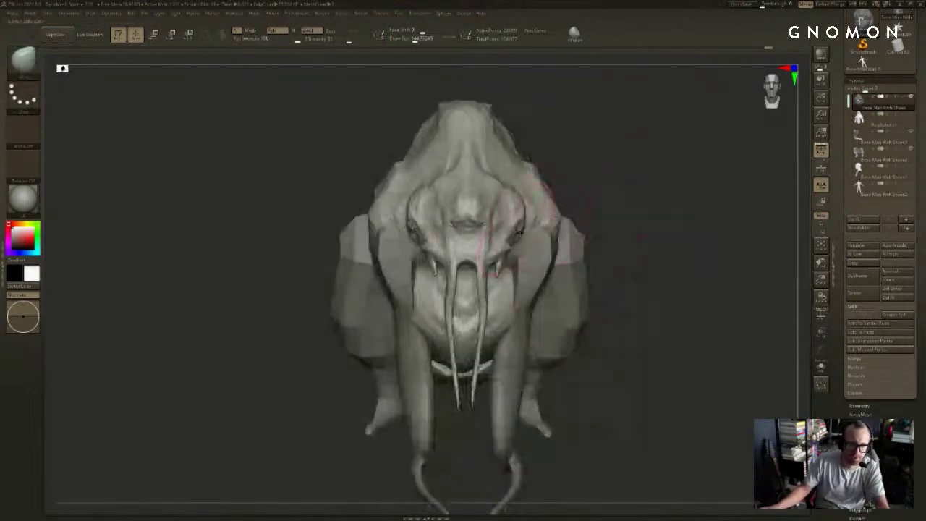
Step: Reshape the muzzle between the tusk roots with a smaller Move brush
key(s)
click(459, 244)
drag(447, 241, 456, 242)
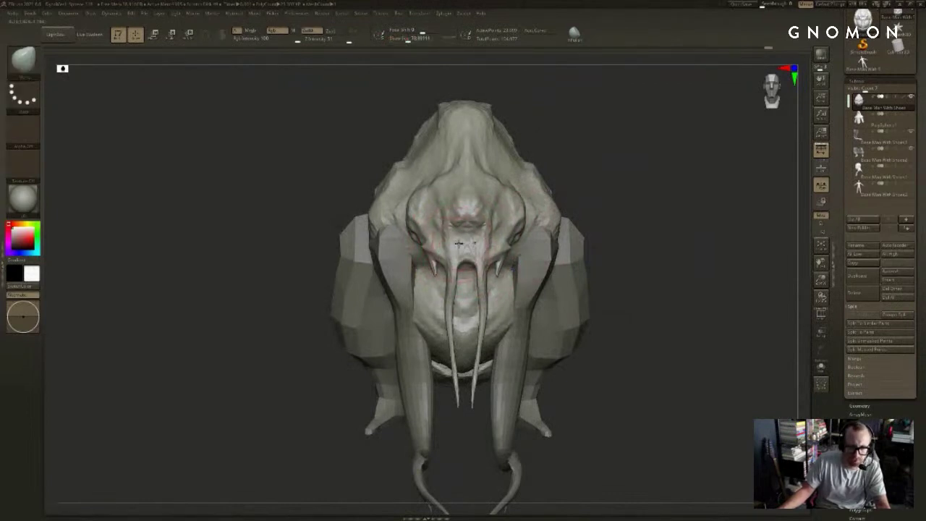
mouse_move(622, 177)
mouse_down()
mouse_move(506, 212)
mouse_move(512, 219)
mouse_up()
Step: Sculpt the muzzle and upper lip above the tusks with the ClayBuildup brush
key(b)
key(c)
key(b)
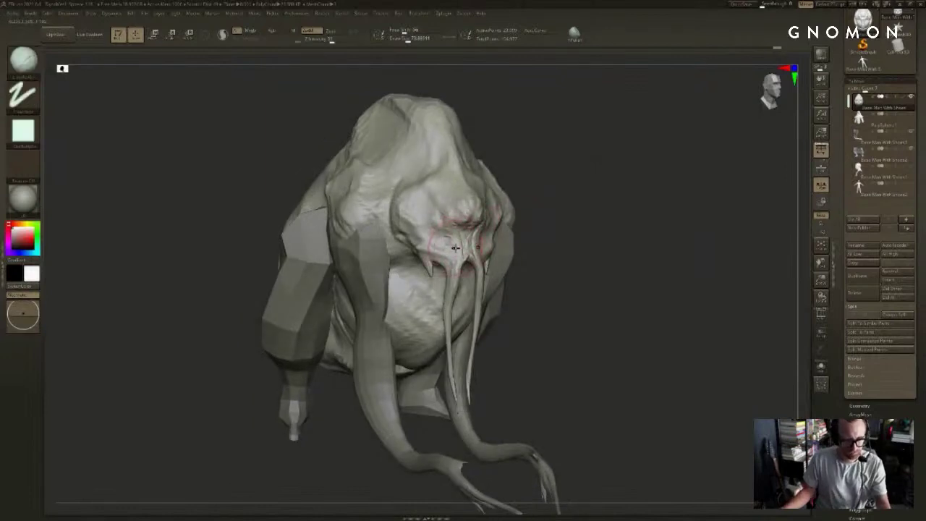
drag(468, 249, 462, 249)
drag(554, 204, 538, 205)
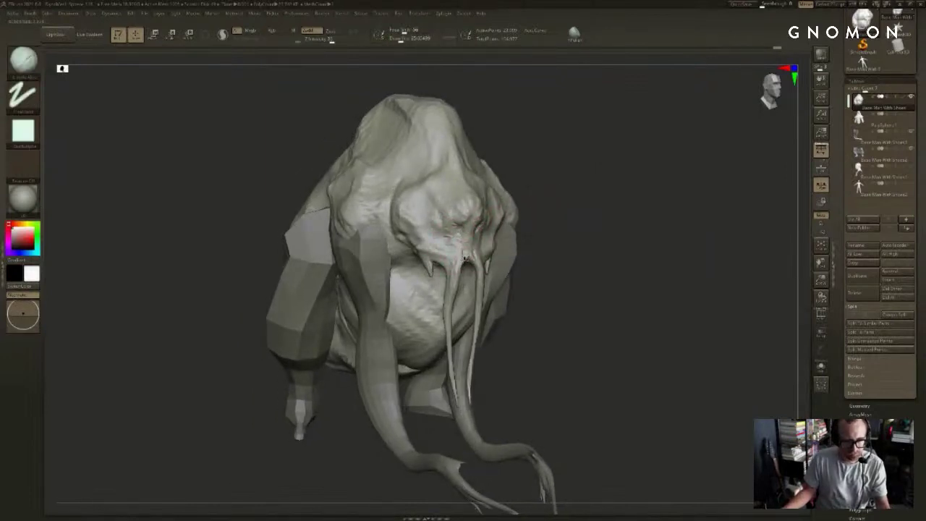
drag(565, 250, 517, 251)
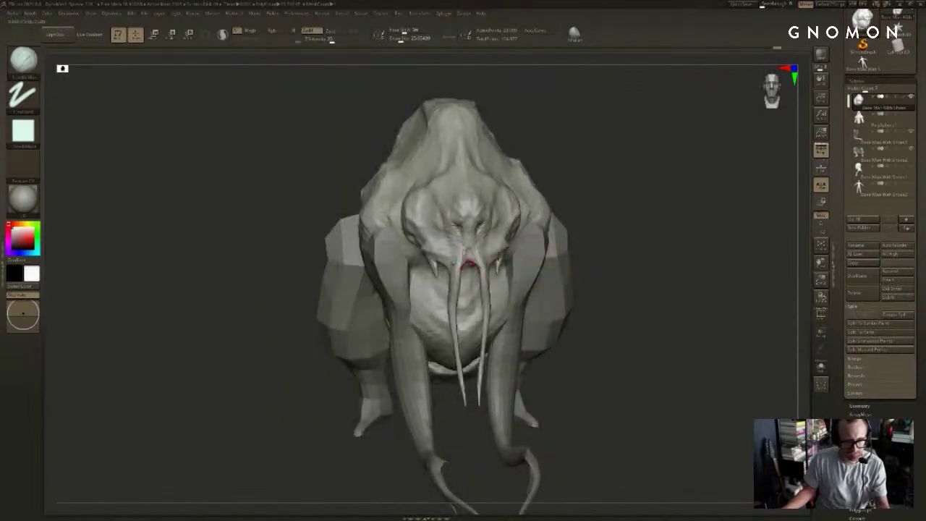
drag(601, 226, 604, 206)
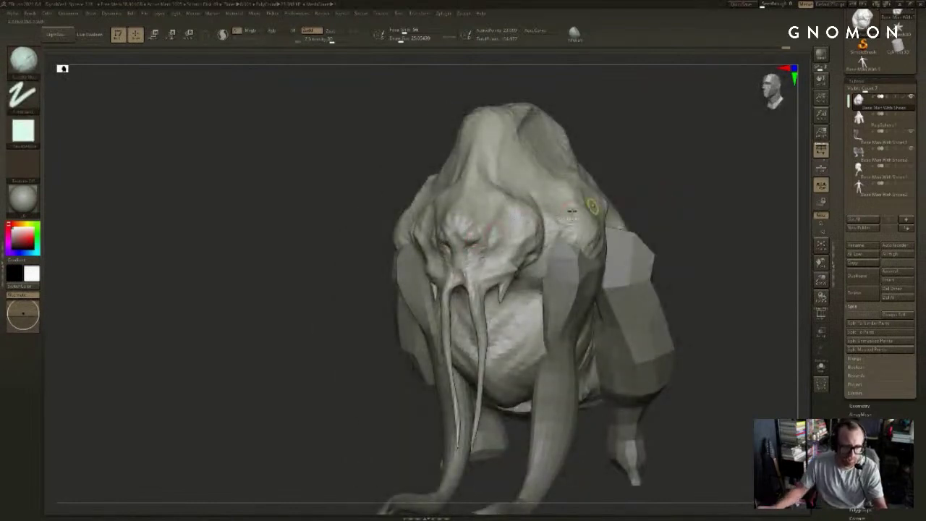
Step: Resize the brush, build up a rounder nose and sculpt around the eyes beside it
key(s)
drag(482, 237, 482, 226)
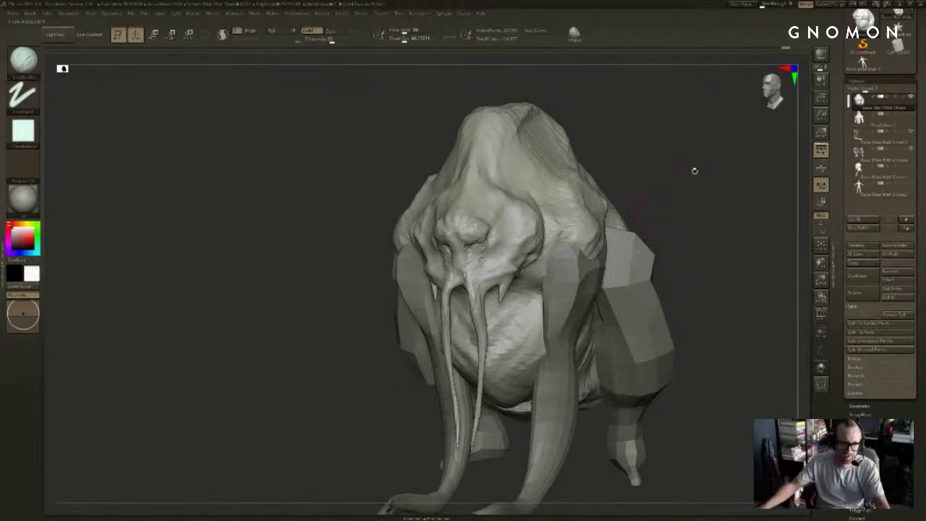
drag(695, 171, 748, 176)
mouse_move(432, 230)
mouse_down()
mouse_move(438, 243)
mouse_move(446, 239)
mouse_up()
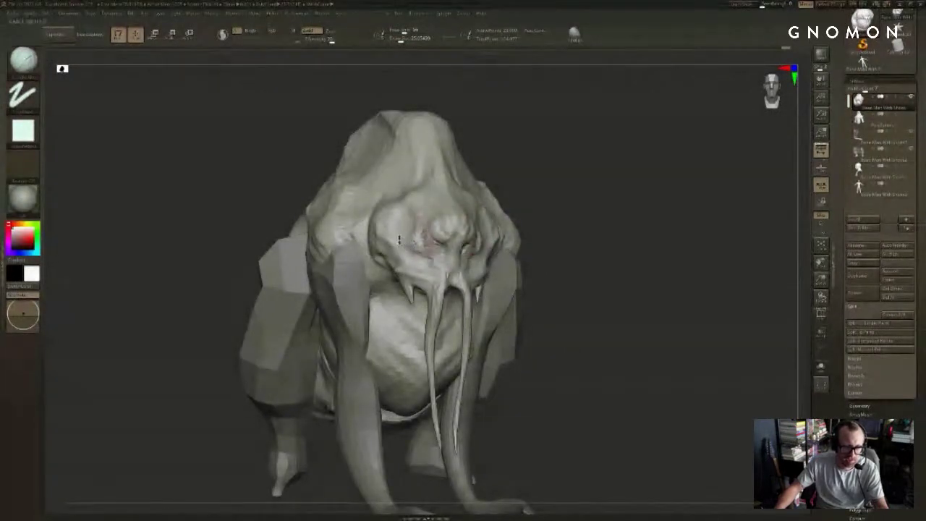
Step: Sculpt the outer cheeks and the gap between the face and shoulders, checking the shape from below and the side
drag(578, 220, 619, 220)
key(b)
key(m)
key(v)
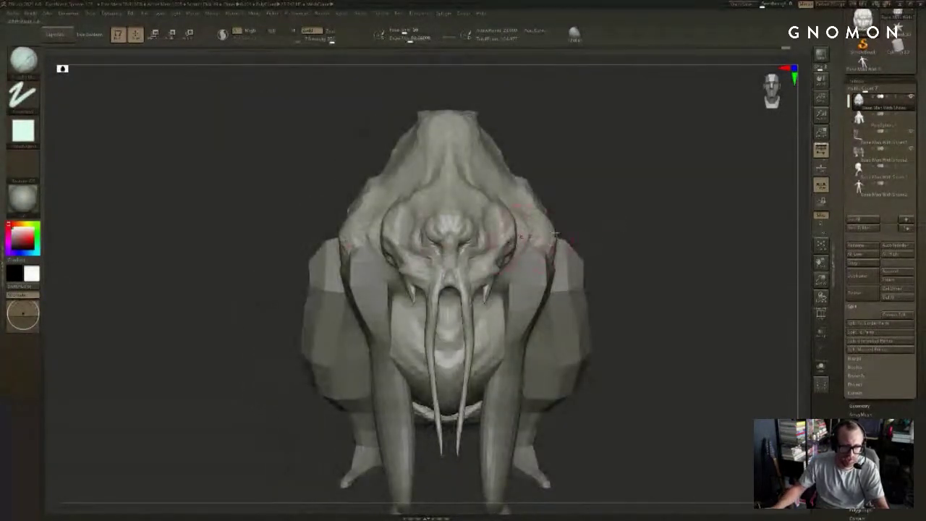
alt+drag(602, 249, 601, 207)
mouse_move(505, 211)
mouse_down()
mouse_move(481, 217)
mouse_move(486, 204)
mouse_up()
shift+drag(592, 188, 569, 195)
drag(503, 226, 496, 223)
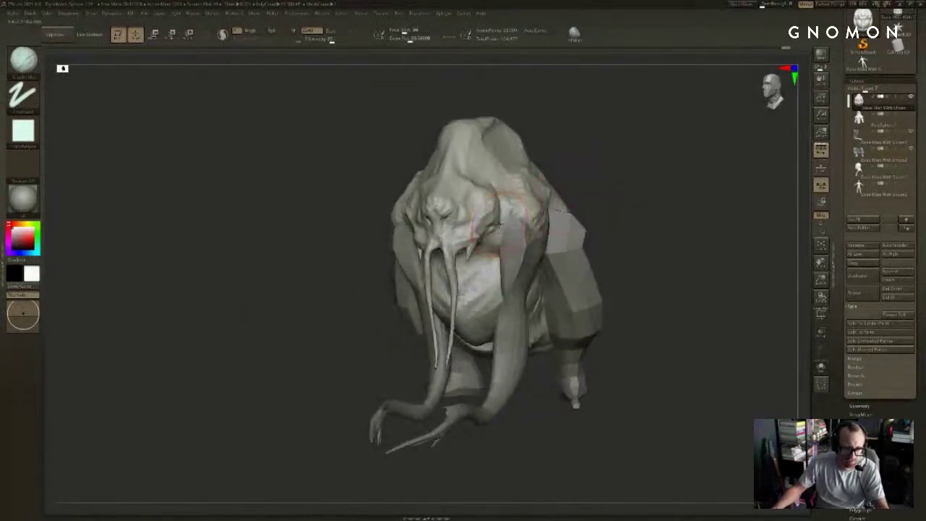
drag(609, 203, 582, 172)
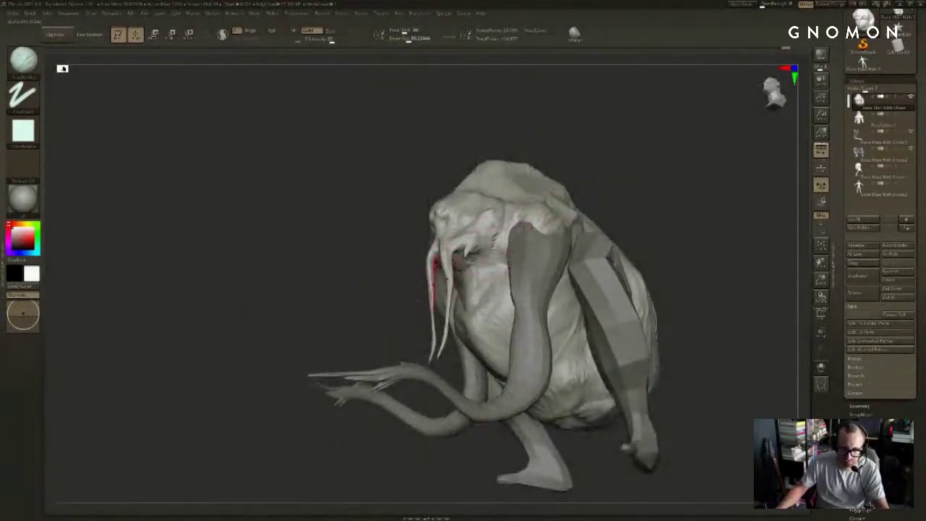
drag(420, 300, 444, 279)
drag(387, 255, 393, 268)
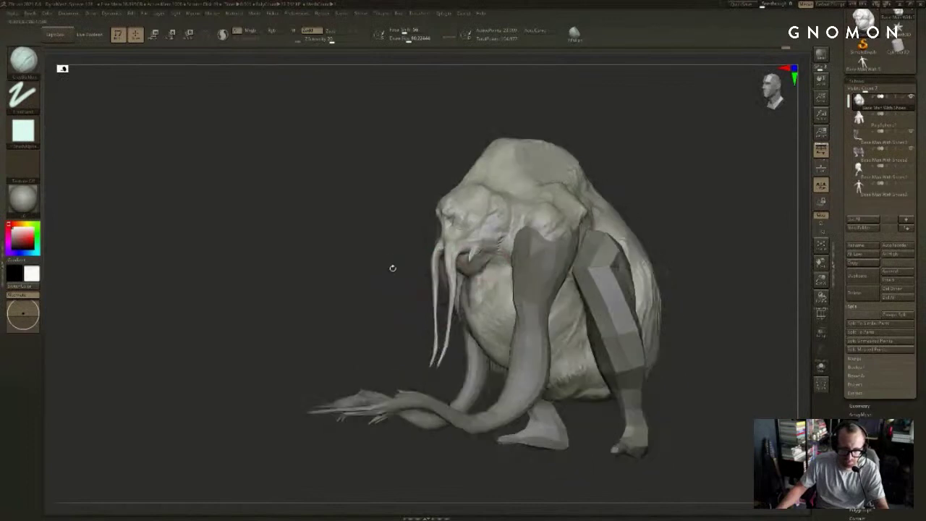
shift+drag(703, 210, 768, 218)
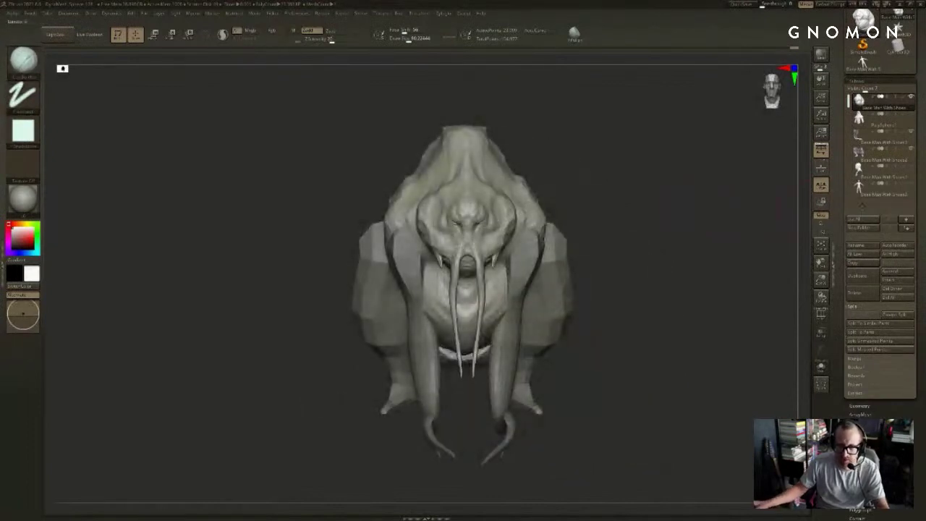
Step: Select the small human figure and move it straight down to the creature's ground level
click(881, 190)
alt+drag(713, 284, 711, 226)
key(w)
drag(479, 249, 481, 378)
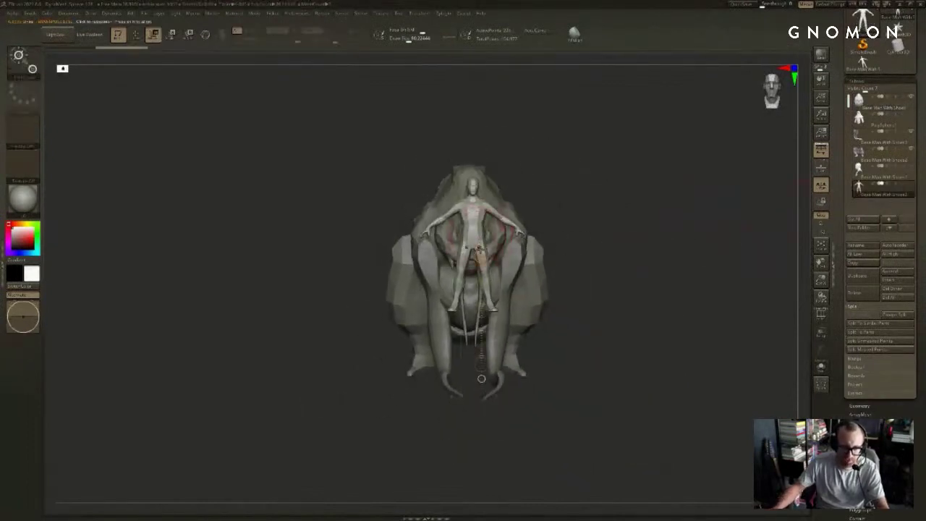
shift+drag(468, 90, 468, 92)
drag(472, 165, 474, 253)
Step: Try to scale the human figure down from its feet against the creature's side view
drag(606, 248, 637, 284)
key(p)
alt+drag(482, 413, 482, 418)
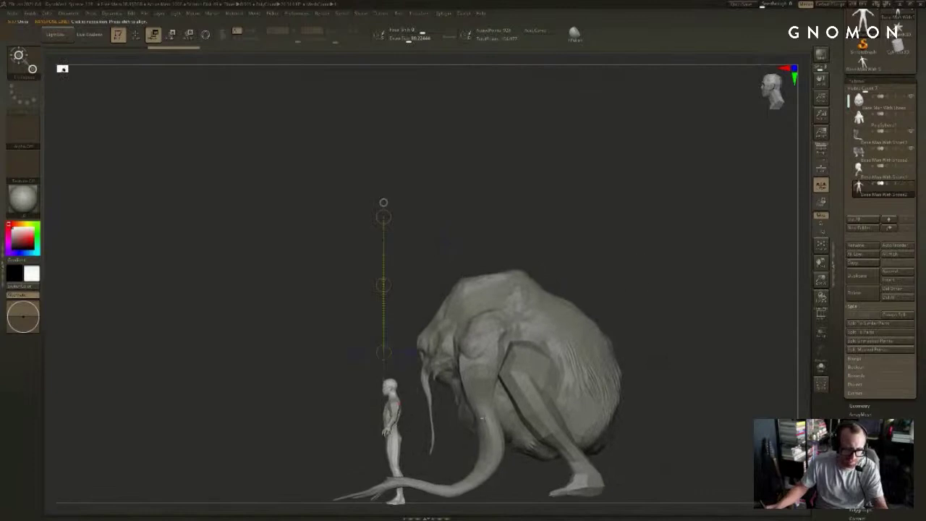
drag(398, 500, 452, 434)
key(e)
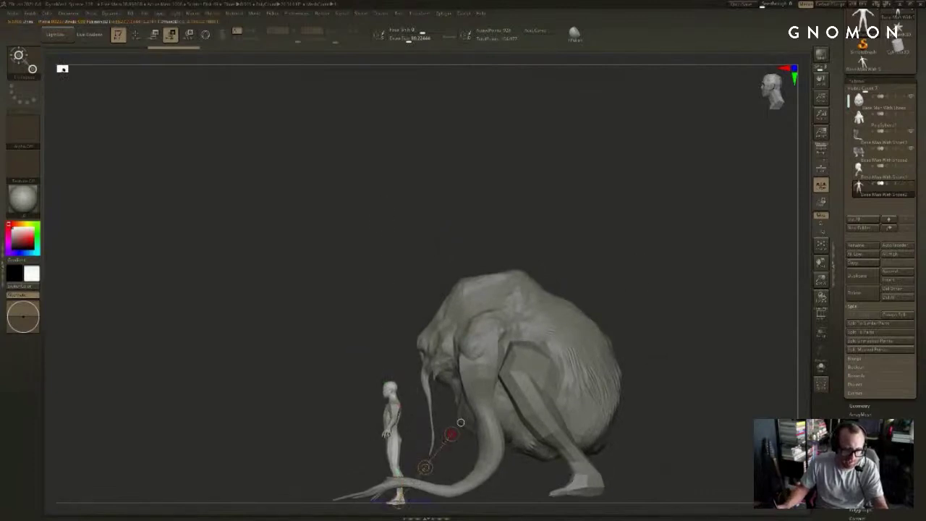
drag(460, 422, 459, 421)
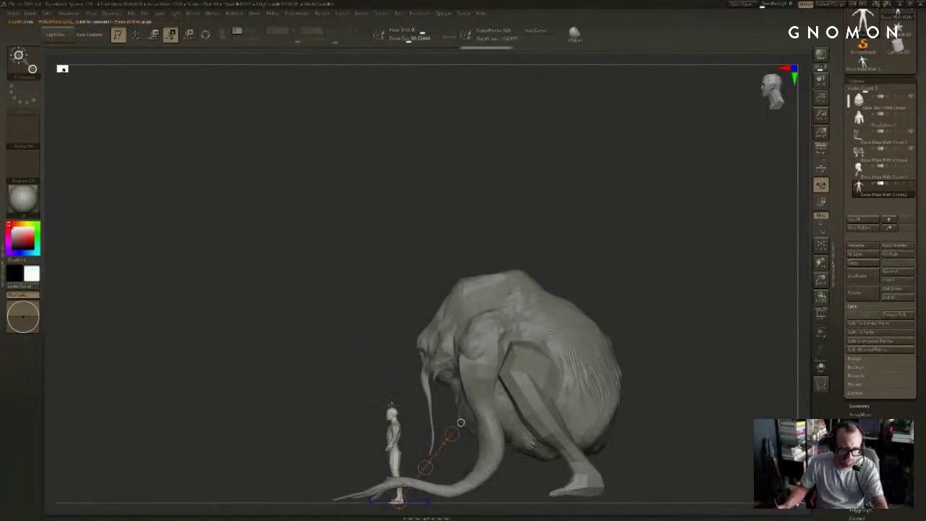
mouse_move(359, 289)
mouse_down()
mouse_move(361, 376)
mouse_move(369, 289)
mouse_up()
key(w)
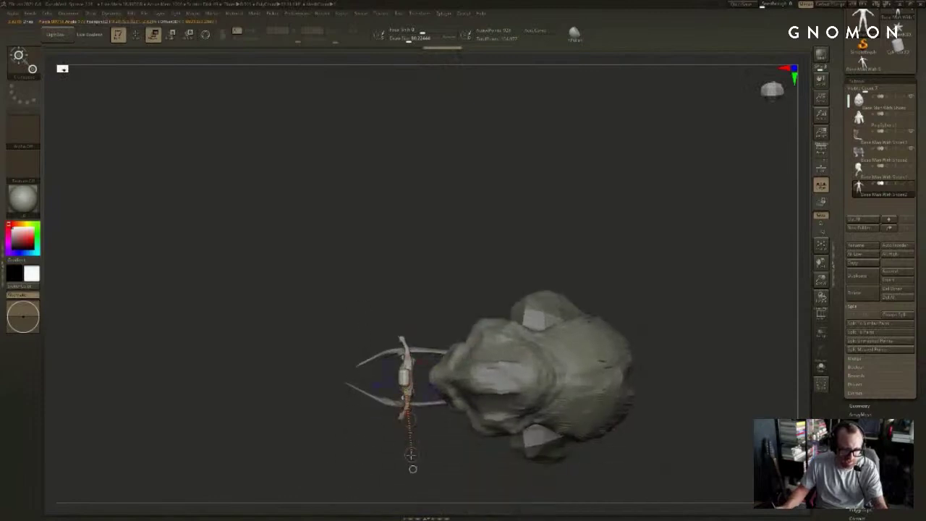
alt+drag(436, 454, 456, 464)
key(ctrl+z)
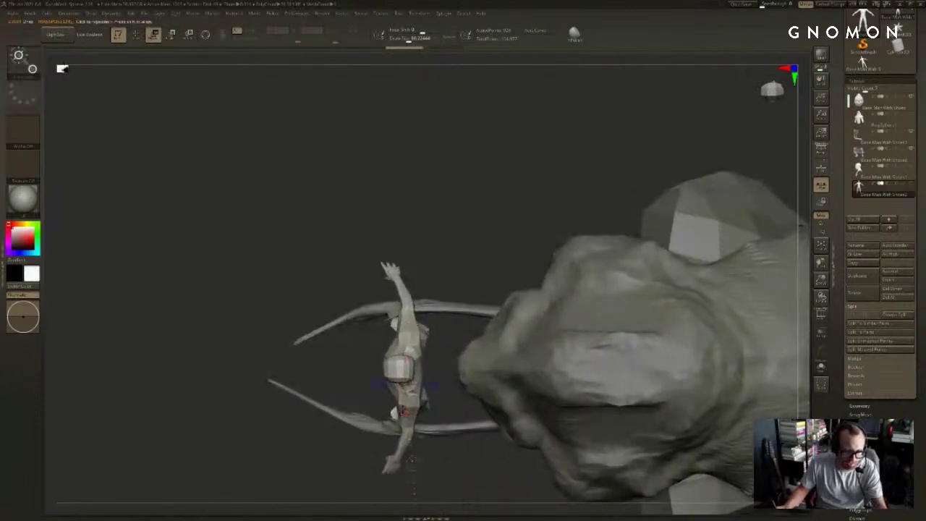
key(ctrl+z)
Step: Rotate the human figure half a turn about its vertical axis with the gizmo so it faces the creature
alt+drag(337, 374, 350, 403)
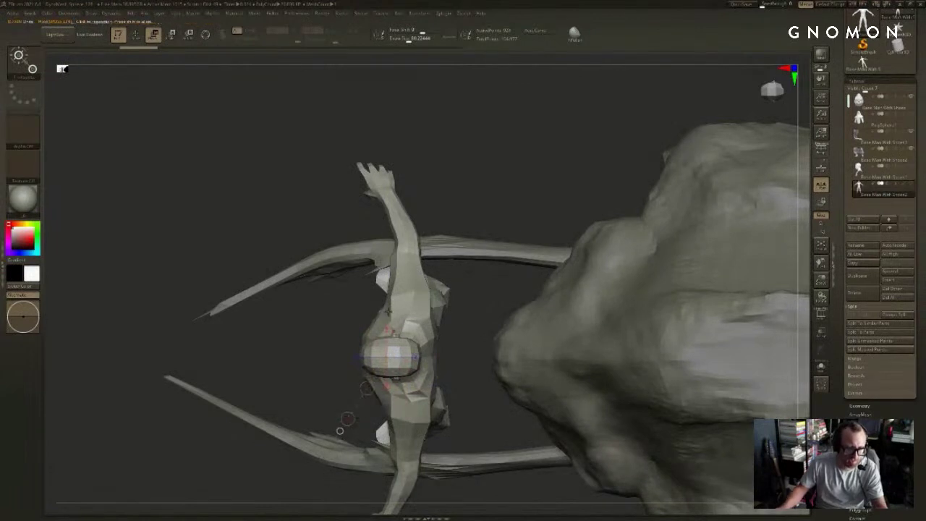
click(205, 34)
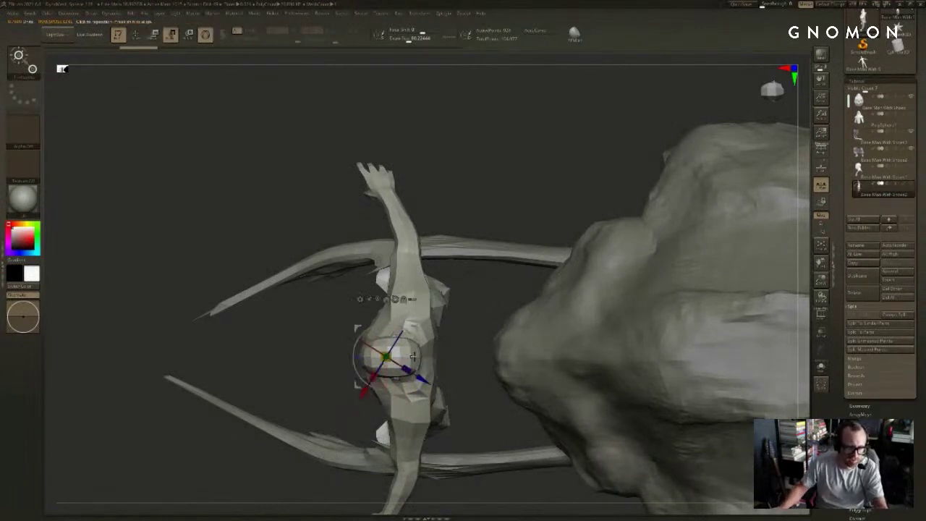
drag(419, 356, 277, 357)
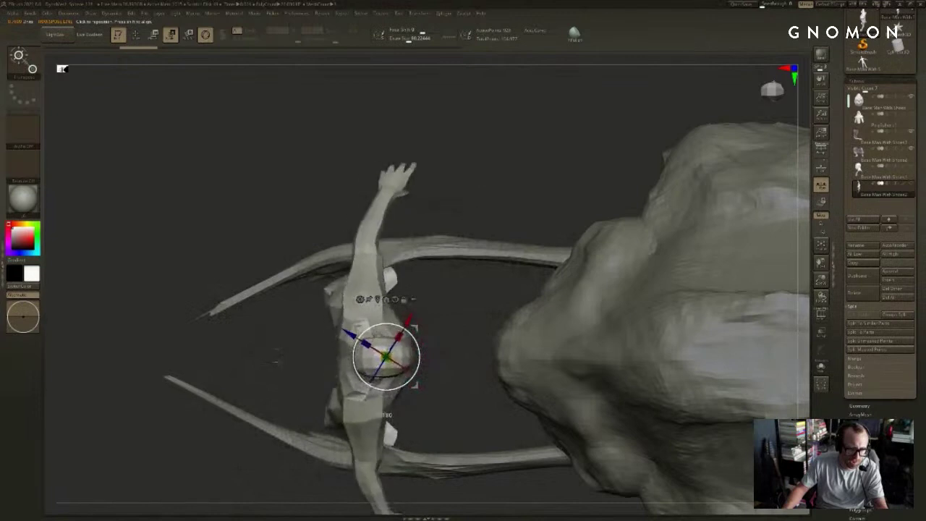
drag(456, 408, 451, 133)
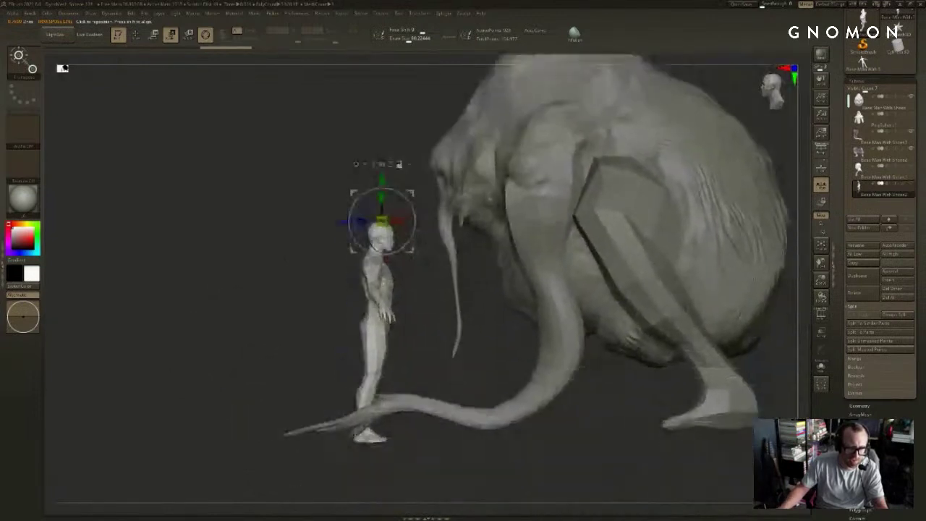
shift+drag(217, 289, 340, 289)
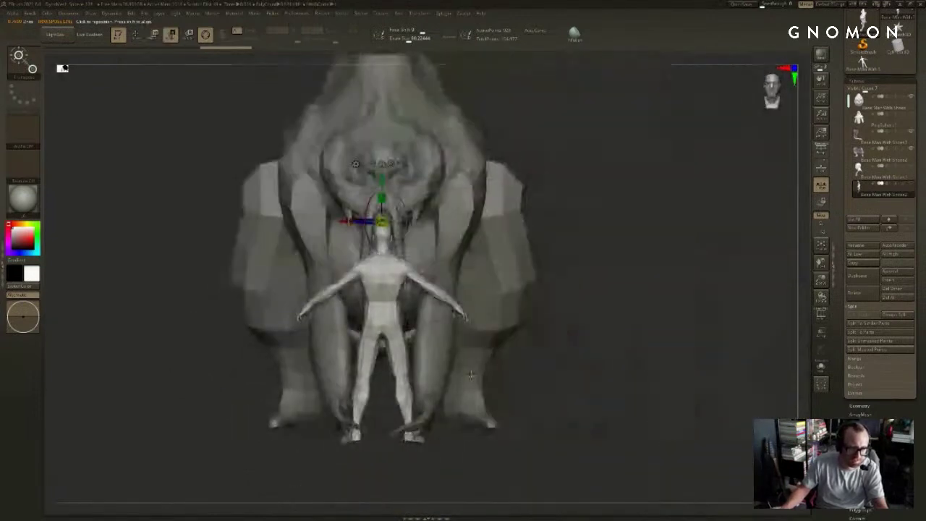
click(208, 36)
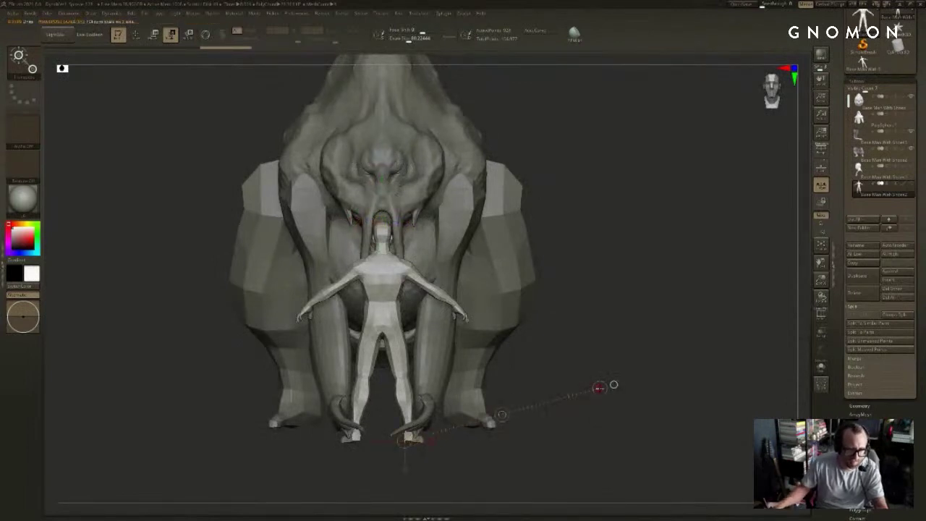
Step: Scale the human figure down to about half its size with the transpose line
drag(600, 388, 583, 392)
key(ctrl+z)
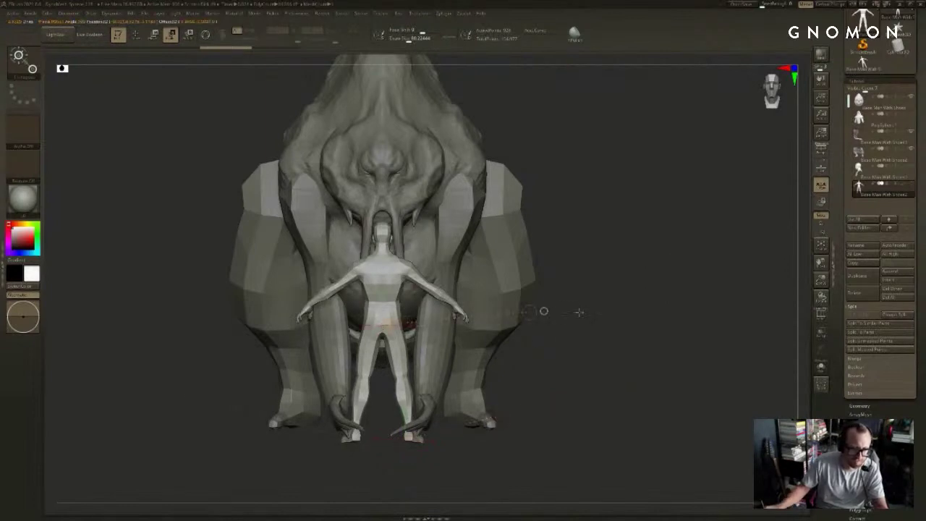
key(w)
key(e)
drag(633, 324, 473, 353)
key(ctrl+z)
key(ctrl+z)
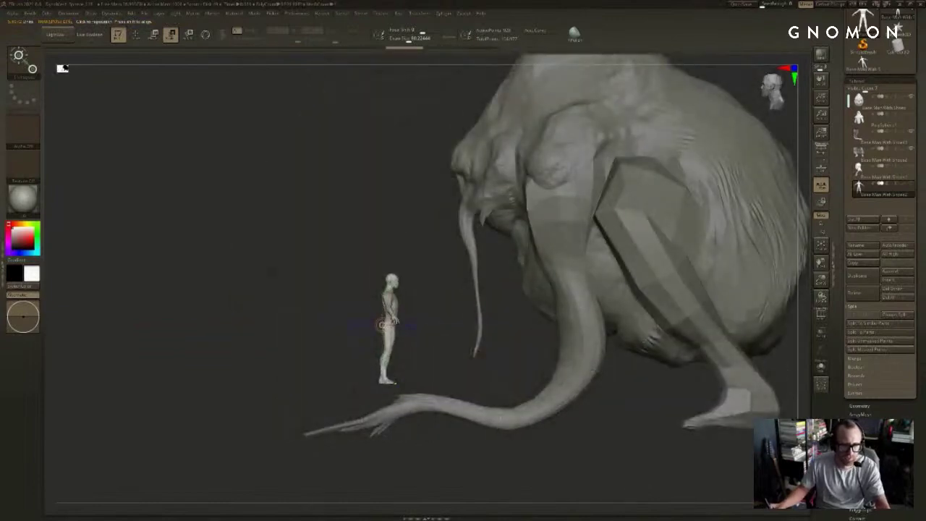
Step: Move the human figure down to the ground and farther forward, beside the ends of the creature's long front limbs
alt+drag(473, 446, 451, 450)
key(w)
shift+drag(376, 376, 506, 335)
mouse_move(394, 365)
mouse_down()
mouse_move(331, 409)
mouse_move(305, 409)
mouse_move(366, 411)
mouse_up()
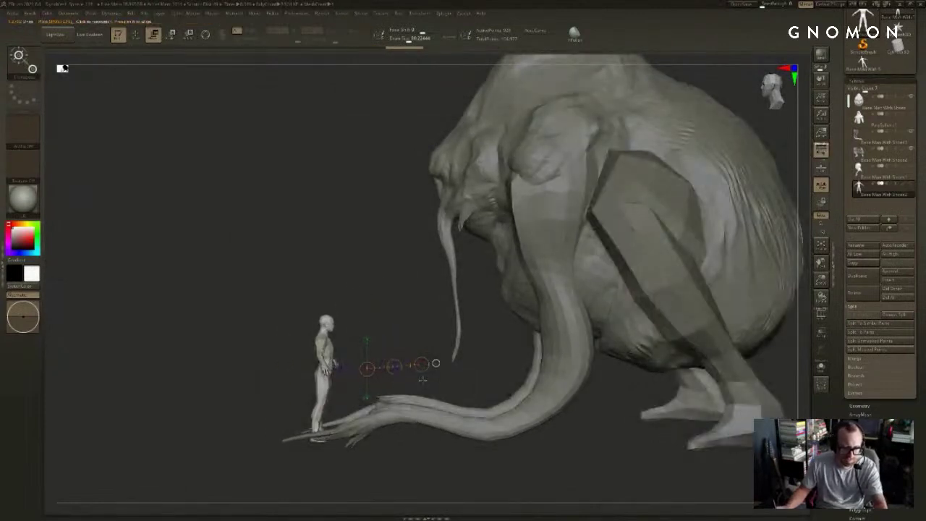
mouse_move(422, 379)
shift+mouse_down()
mouse_move(459, 371)
mouse_move(417, 415)
mouse_move(413, 443)
mouse_move(341, 421)
mouse_move(449, 389)
shift+mouse_up()
Step: Turn perspective on and view the human figure beside the creature from the front
key(q)
key(f)
key(f)
click(820, 150)
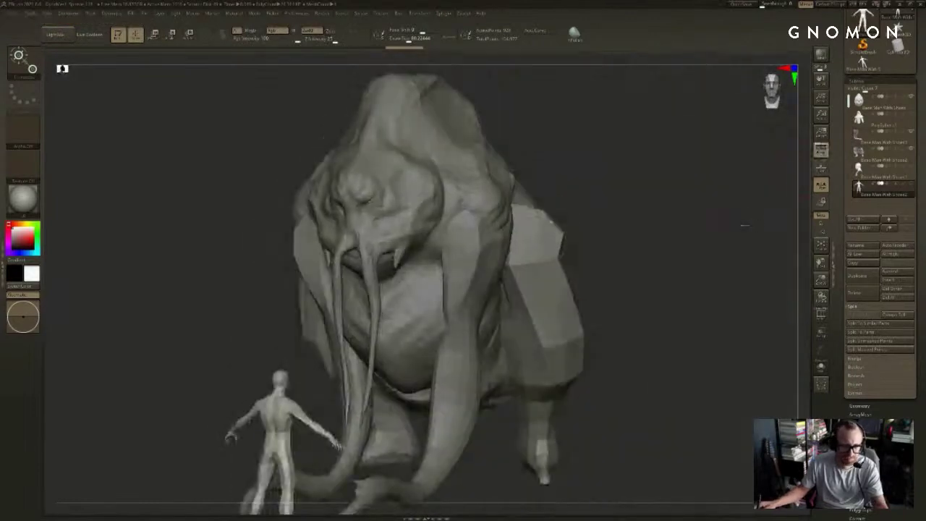
drag(745, 223, 756, 311)
Step: Switch through the creature's body and leg subtools and reselect the human figure
alt+click(490, 297)
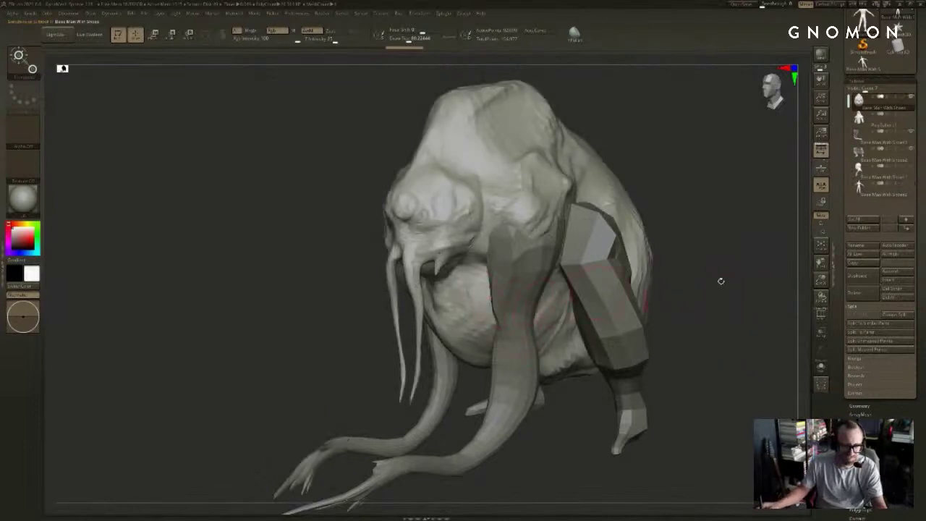
click(912, 189)
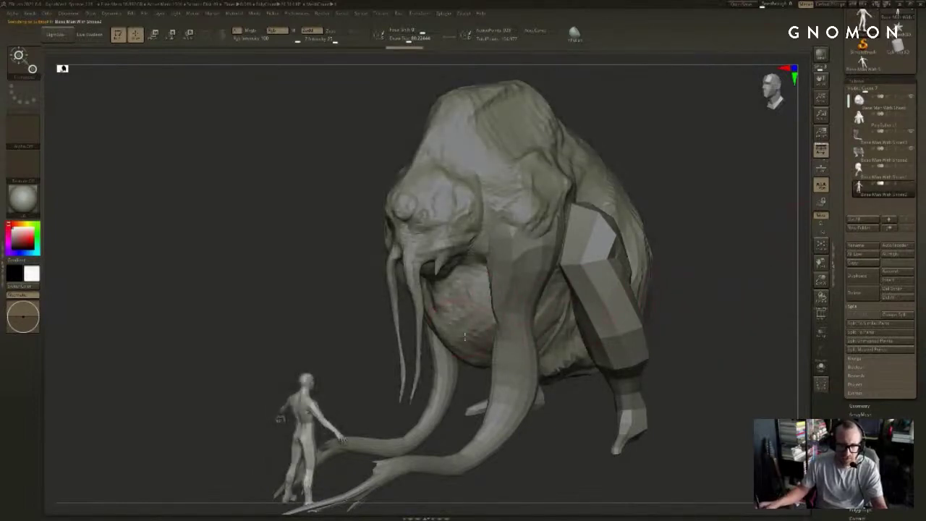
drag(464, 337, 515, 331)
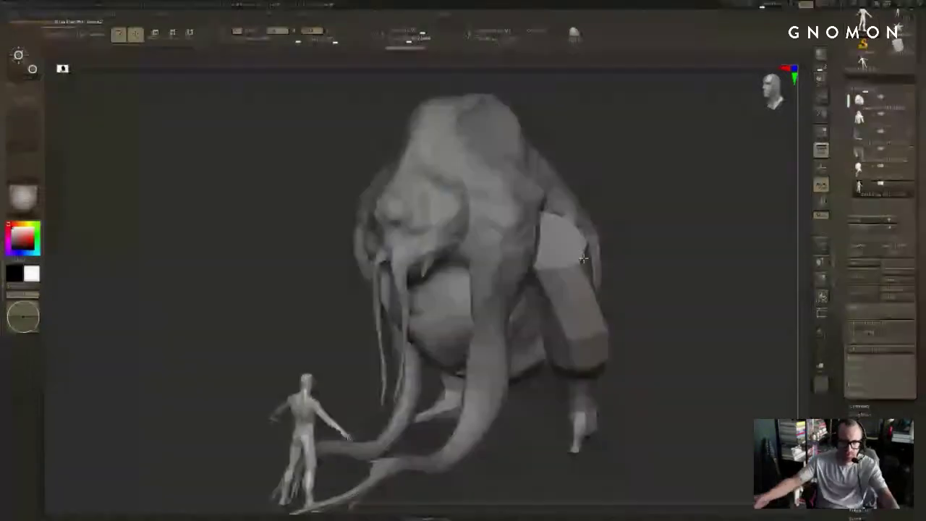
alt+click(575, 287)
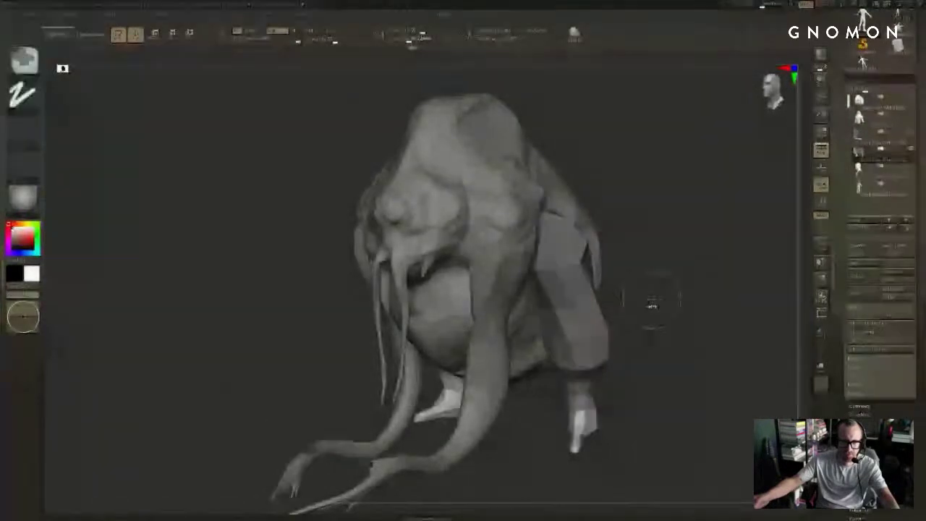
ctrl+drag(651, 303, 659, 303)
key(w)
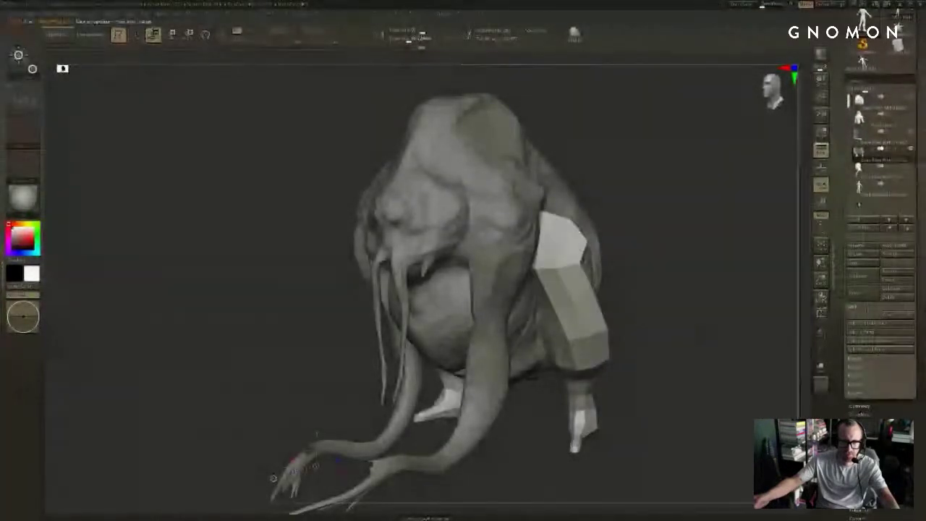
click(883, 189)
drag(680, 273, 672, 274)
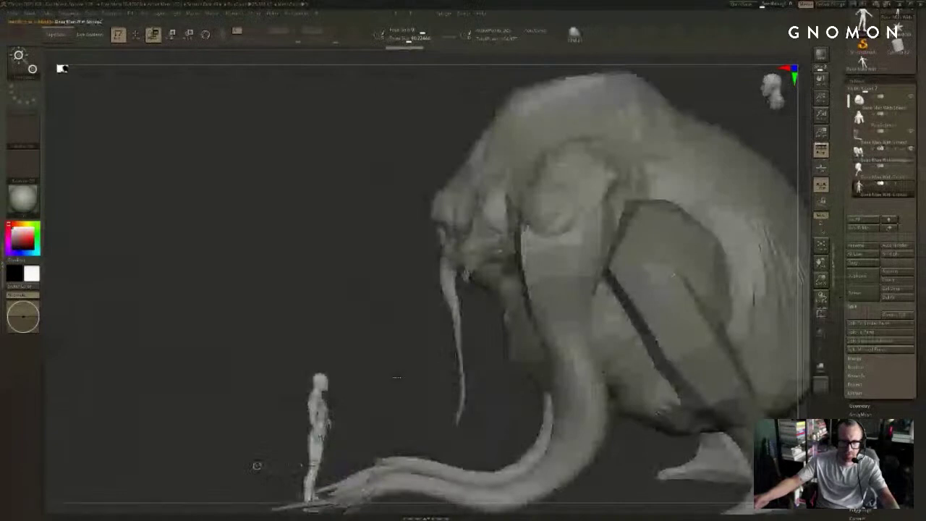
Step: Isolate the human figure in Solo mode and frame its whole upper body from the front
key(q)
alt+drag(392, 390, 407, 376)
key(s)
mouse_move(450, 345)
mouse_down()
mouse_move(428, 346)
mouse_move(442, 343)
mouse_up()
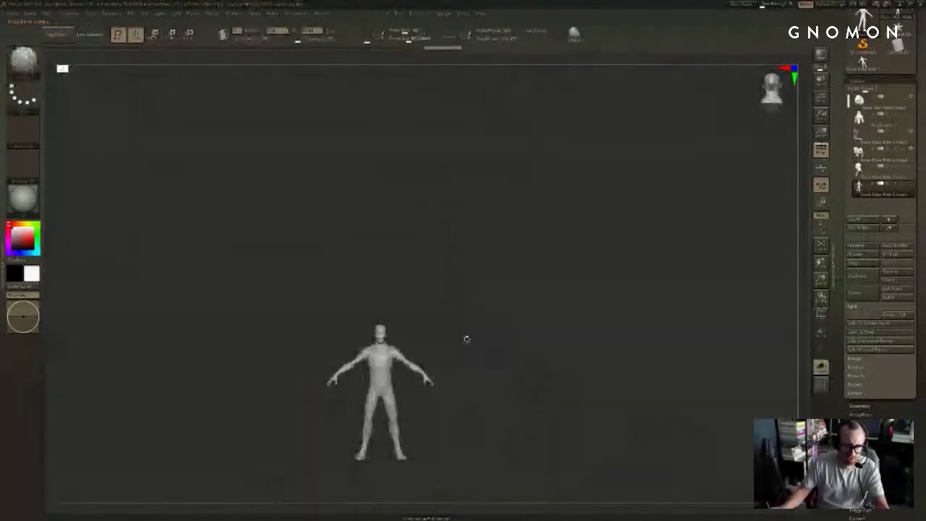
key(f)
key(w)
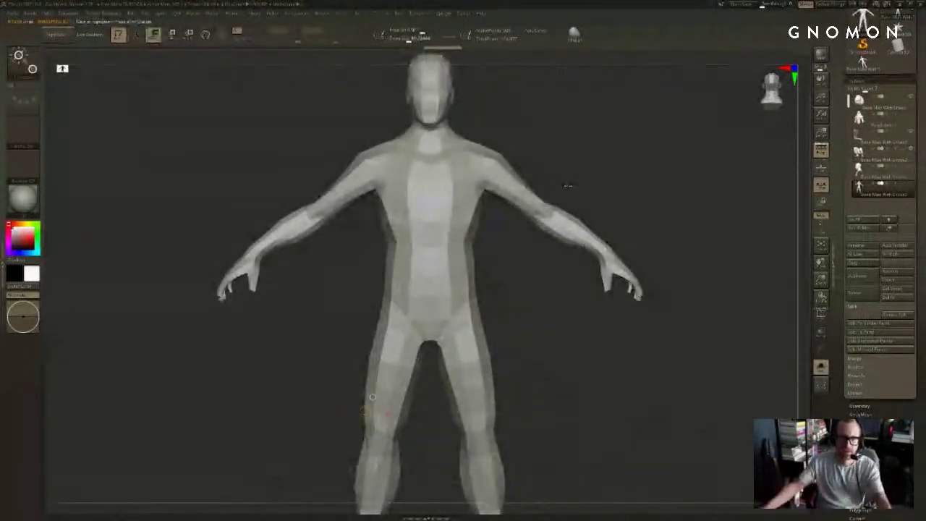
mouse_move(568, 185)
mouse_down()
mouse_move(610, 215)
mouse_move(601, 188)
mouse_move(560, 161)
mouse_move(470, 273)
mouse_up()
Step: Mask both of the human figure's arms, soften the mask edge and invert the mask
key(q)
ctrl+drag(606, 192, 480, 308)
ctrl+drag(640, 281, 536, 350)
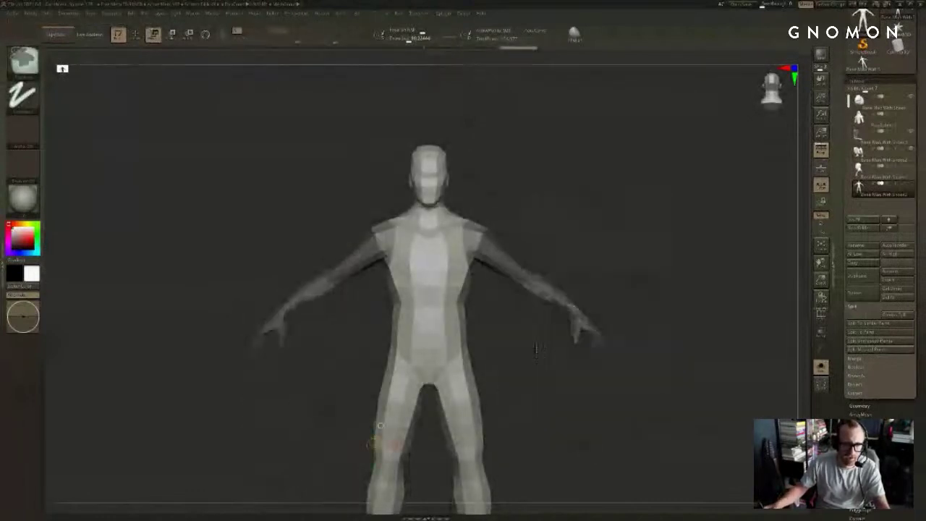
ctrl+drag(649, 253, 550, 354)
key(ctrl+z)
ctrl+click(499, 251)
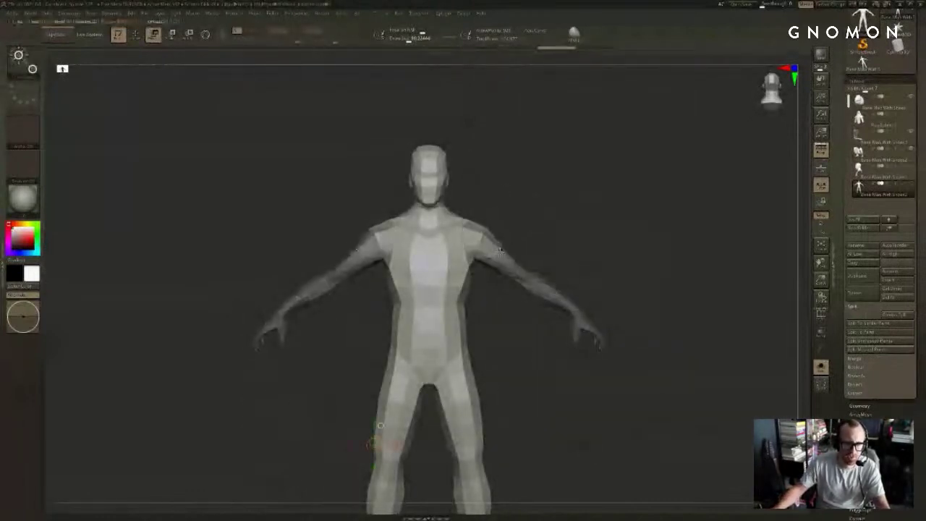
ctrl+click(513, 215)
Step: Rotate the human figure's arms down towards the sides of its body and clear the mask
key(r)
drag(618, 303, 601, 357)
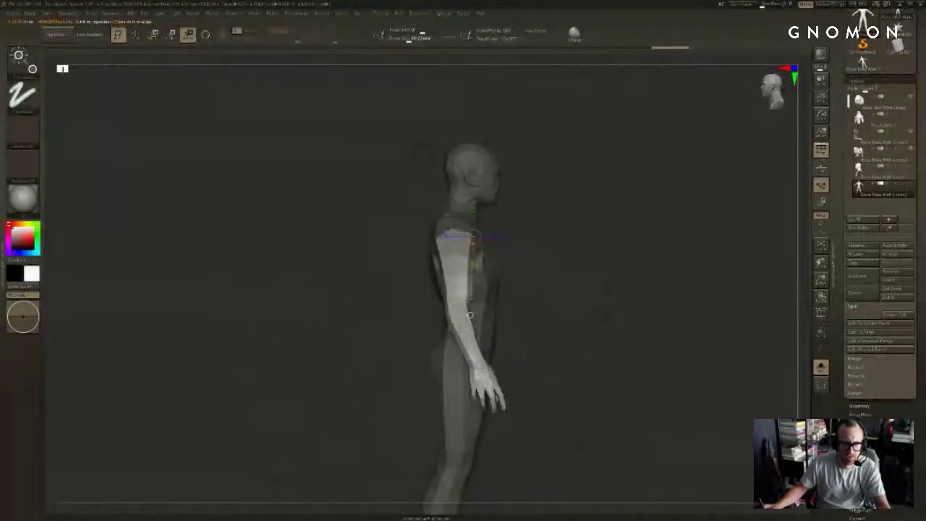
ctrl+drag(596, 230, 580, 244)
Step: Isolate the human figure's head with an inverted mask and tilt it up towards the creature
ctrl+drag(530, 110, 415, 215)
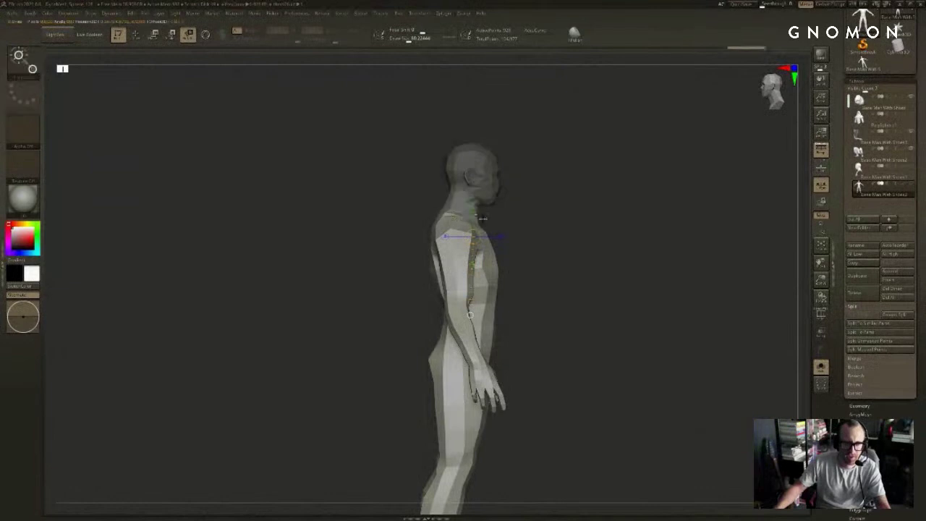
ctrl+click(510, 215)
drag(549, 230, 555, 202)
ctrl+right_drag(591, 217, 481, 293)
ctrl+drag(473, 279, 483, 273)
Step: Bring the whole creature back into view and choose the SnakeHook brush with an adjusted draw size
key(q)
alt+right_drag(481, 274, 473, 297)
ctrl+right_drag(474, 297, 448, 308)
key(s)
drag(447, 309, 439, 309)
mouse_move(441, 315)
right_down()
mouse_move(427, 335)
mouse_move(449, 318)
right_up()
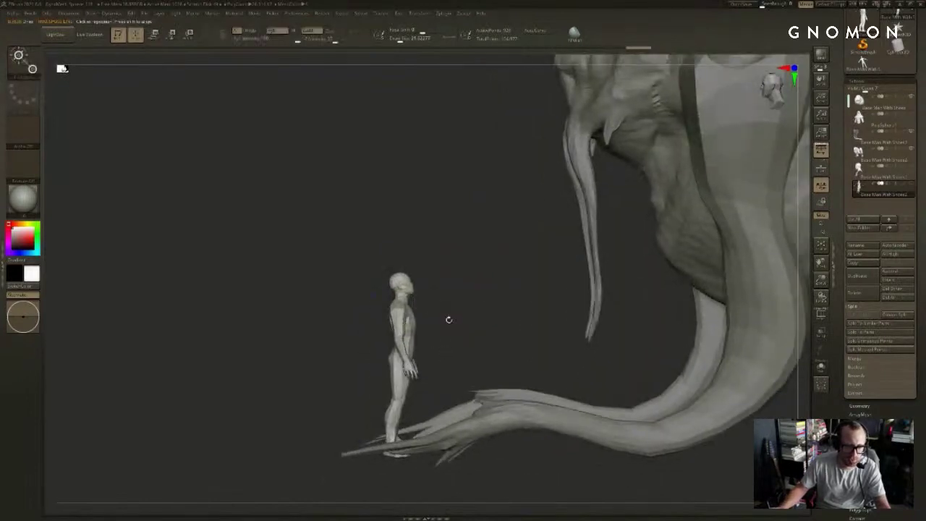
key(b)
key(s)
key(h)
key(s)
mouse_move(443, 322)
mouse_down()
mouse_move(463, 320)
mouse_move(432, 306)
mouse_move(416, 320)
mouse_up()
key(s)
key(s)
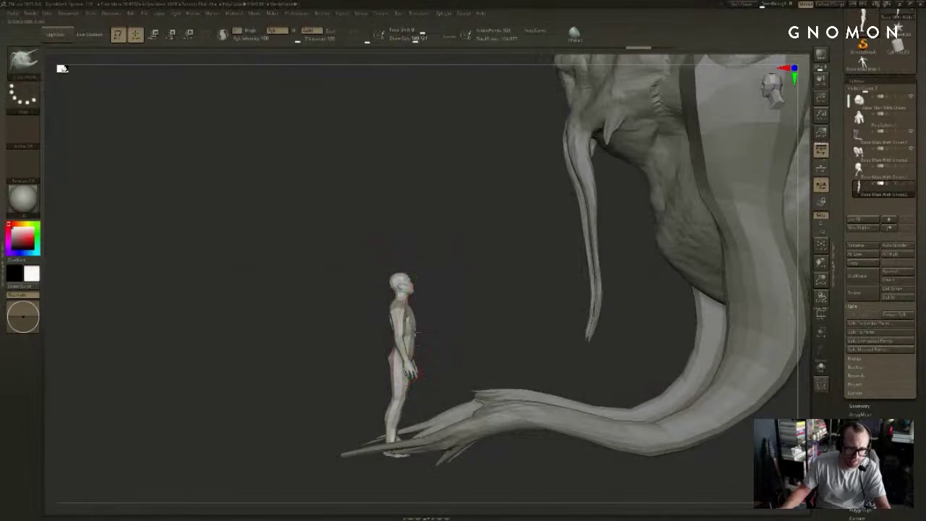
Step: Select the creature's body and make the human figure visible beside it
alt+click(591, 319)
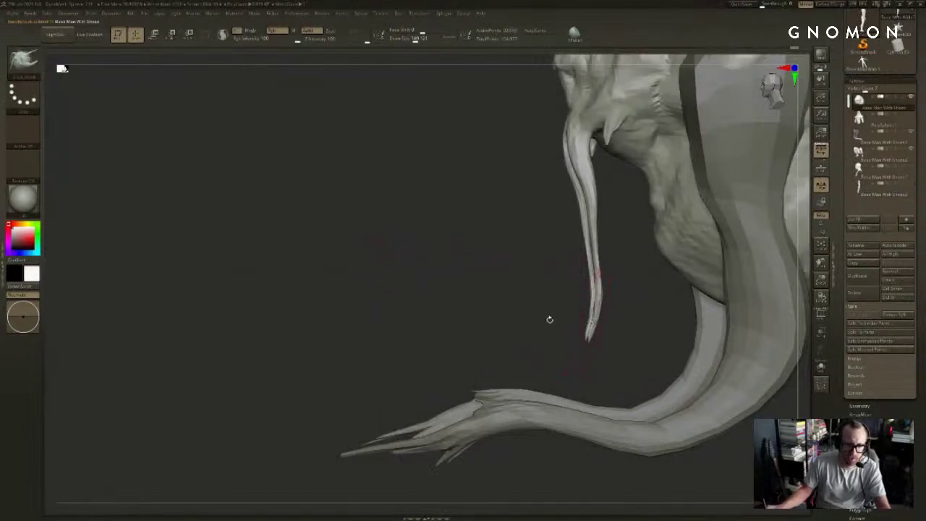
drag(550, 319, 559, 319)
click(904, 184)
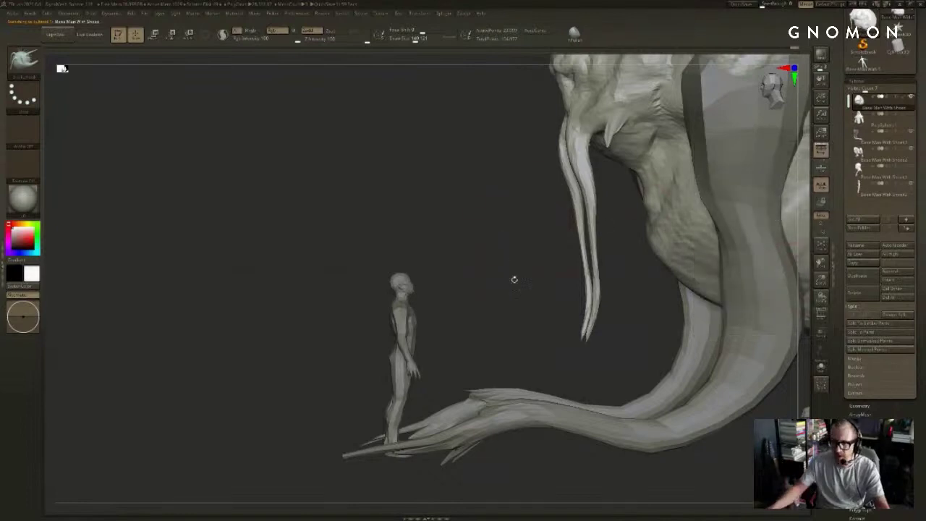
mouse_move(518, 305)
alt+mouse_down()
mouse_move(487, 343)
mouse_move(445, 337)
mouse_move(460, 315)
mouse_move(463, 333)
mouse_move(480, 329)
alt+mouse_up()
Step: Adjust the brush size and refine the thickness of the creature's two long tusks, working from the front
key(s)
click(445, 330)
key(shift)
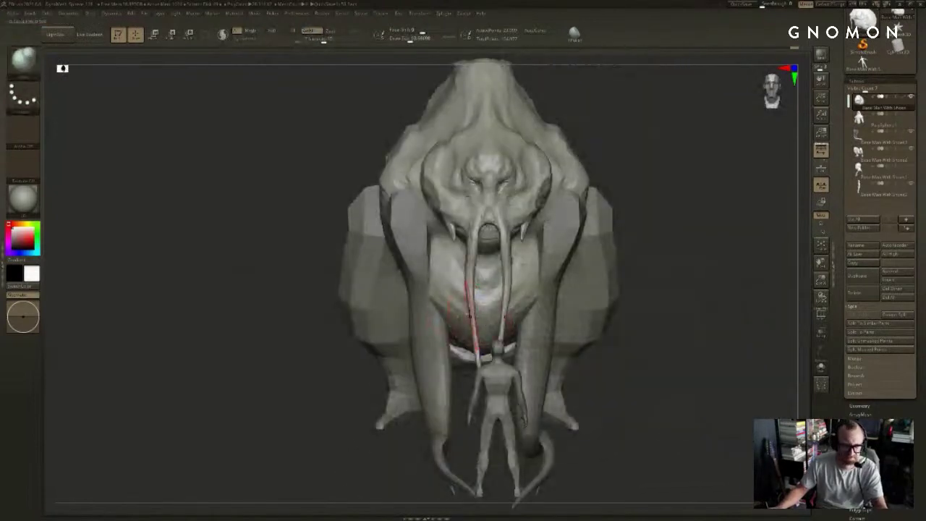
right_drag(468, 248, 497, 237)
key(s)
click(489, 251)
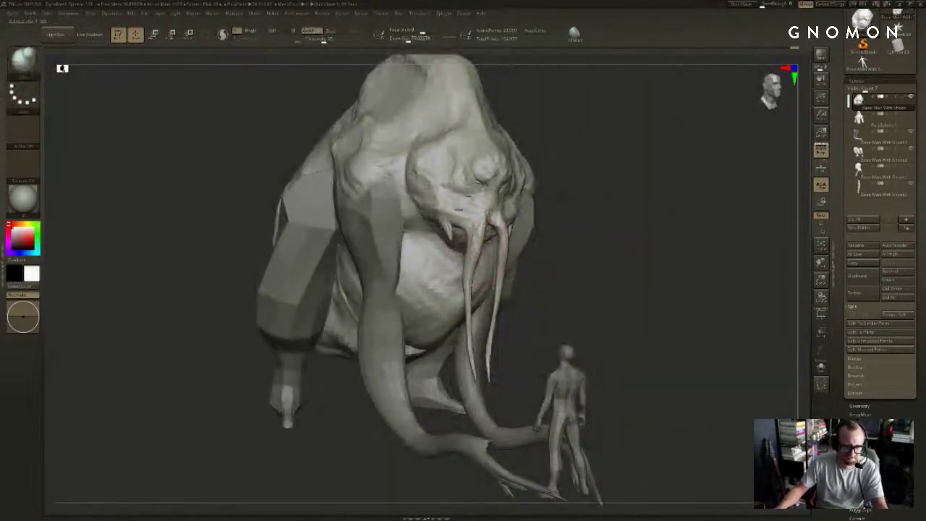
Step: Adjust the brush's Z intensity and draw size and swell the flesh around the mouth and tusk bases
key(ctrl)
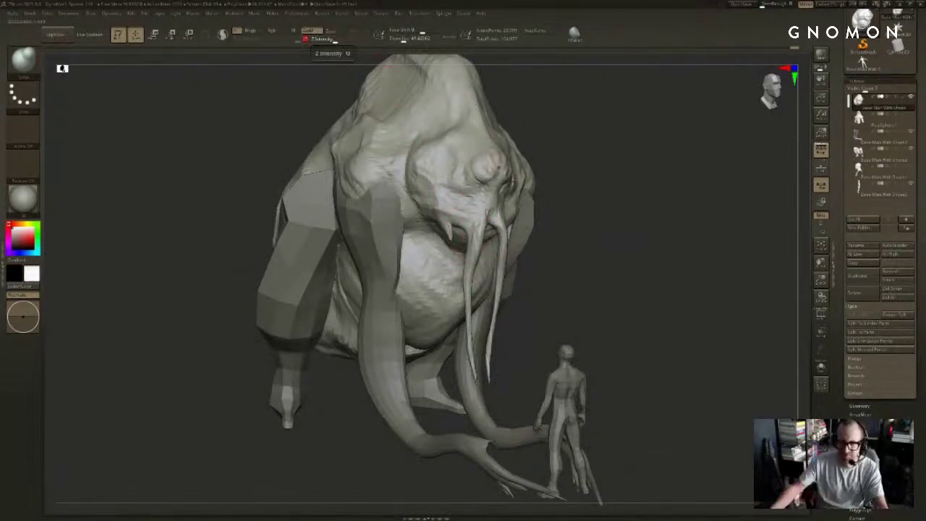
mouse_move(613, 237)
mouse_down()
mouse_move(606, 246)
mouse_move(624, 248)
mouse_up()
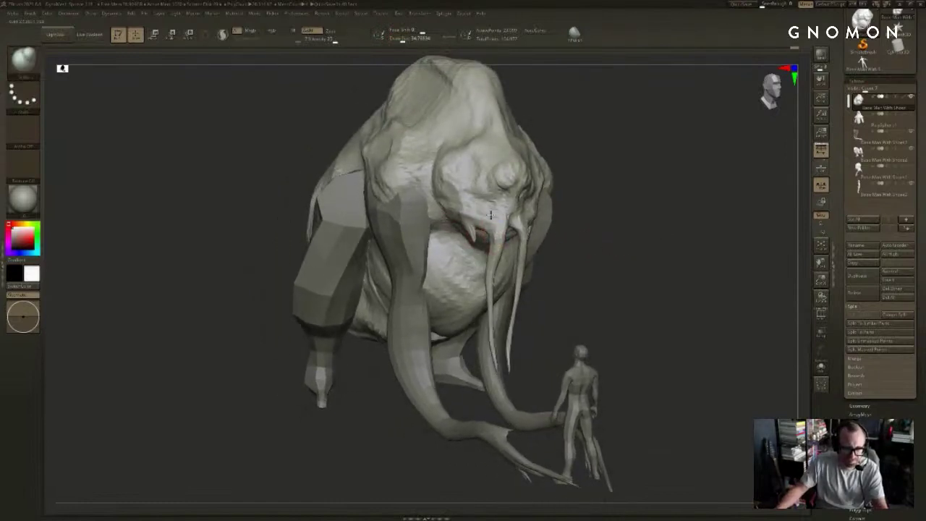
key(s)
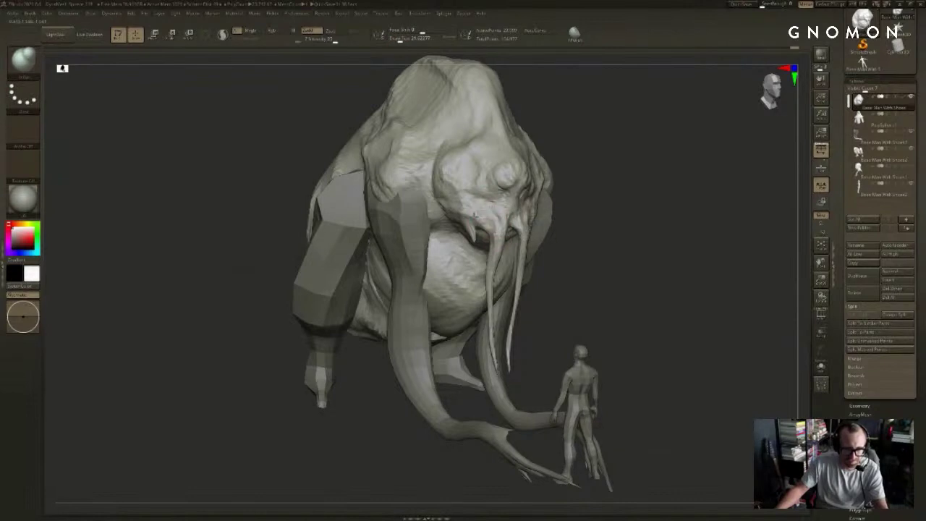
Step: Inflate the creature's face with a larger brush to form a ball-shaped forehead, undoing the excess swelling
drag(691, 187, 613, 200)
key(s)
key(s)
drag(551, 172, 544, 155)
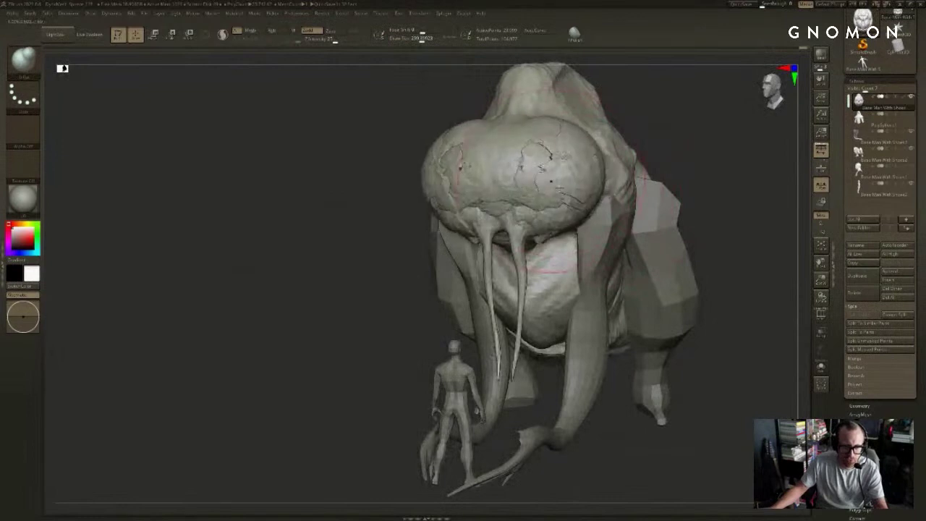
key(ctrl+z)
mouse_move(572, 192)
mouse_down()
mouse_move(538, 205)
mouse_move(511, 187)
mouse_up()
key(ctrl+z)
key(ctrl+z)
key(ctrl+z)
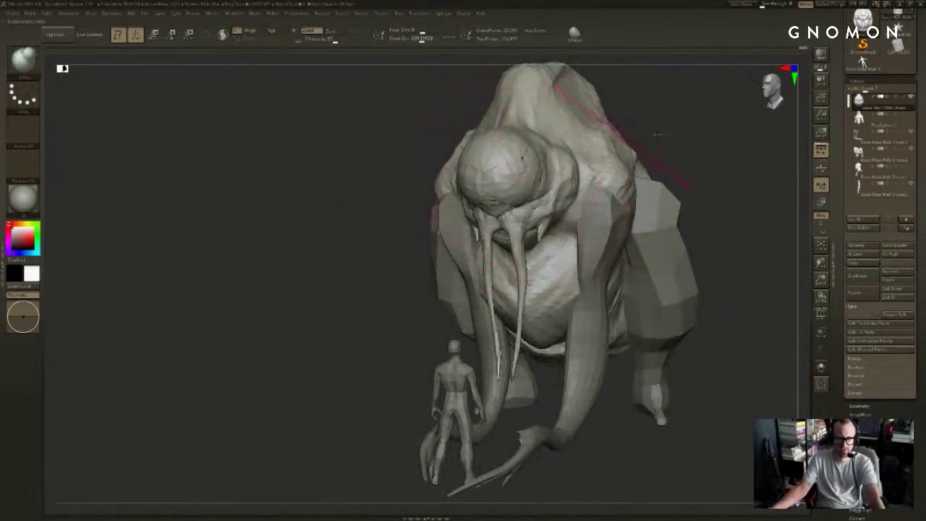
Step: Undo the forehead swelling and redo it to compare the creature with both head shapes
drag(656, 134, 733, 132)
mouse_move(686, 157)
alt+mouse_down()
mouse_move(680, 128)
mouse_move(602, 147)
mouse_move(649, 118)
mouse_move(671, 123)
alt+mouse_up()
alt+drag(606, 129, 600, 159)
mouse_move(599, 159)
mouse_down()
mouse_move(624, 154)
mouse_move(574, 153)
mouse_move(580, 159)
mouse_up()
key(ctrl+z)
drag(662, 148, 621, 149)
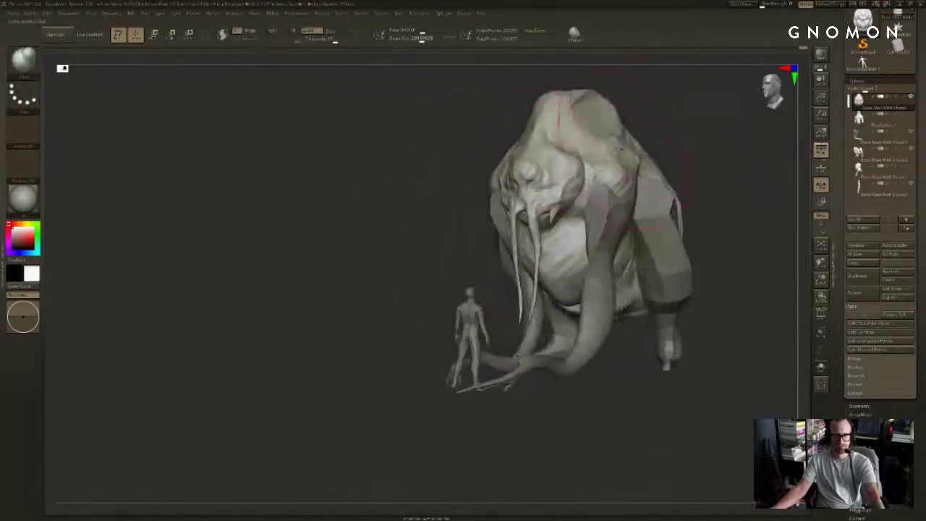
key(bracketleft)
key(ctrl+shift+z)
key(ctrl+shift+z)
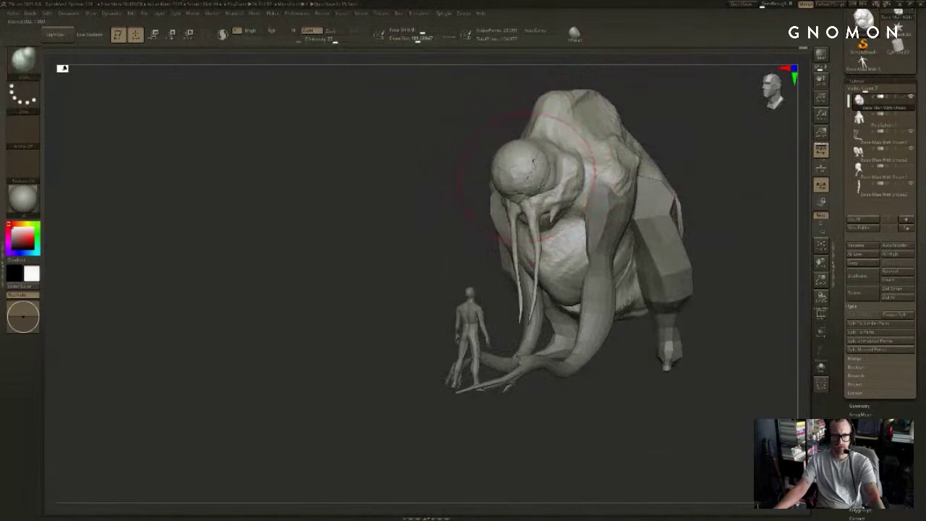
Step: Reduce the brush size and shape the ball-shaped forehead into a smooth, larger dome above the tusks
key(bracketleft)
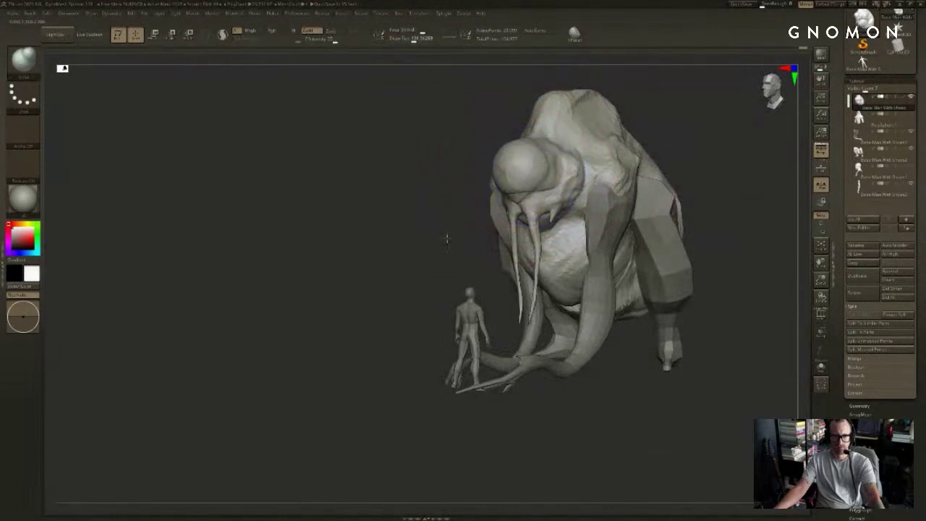
drag(446, 238, 510, 230)
mouse_move(631, 183)
mouse_down()
mouse_move(554, 190)
mouse_move(636, 162)
mouse_up()
mouse_move(717, 135)
alt+mouse_down()
mouse_move(702, 138)
mouse_move(711, 136)
alt+mouse_up()
key(ctrl)
key(ctrl+shift+z)
drag(627, 146, 670, 150)
drag(578, 164, 583, 178)
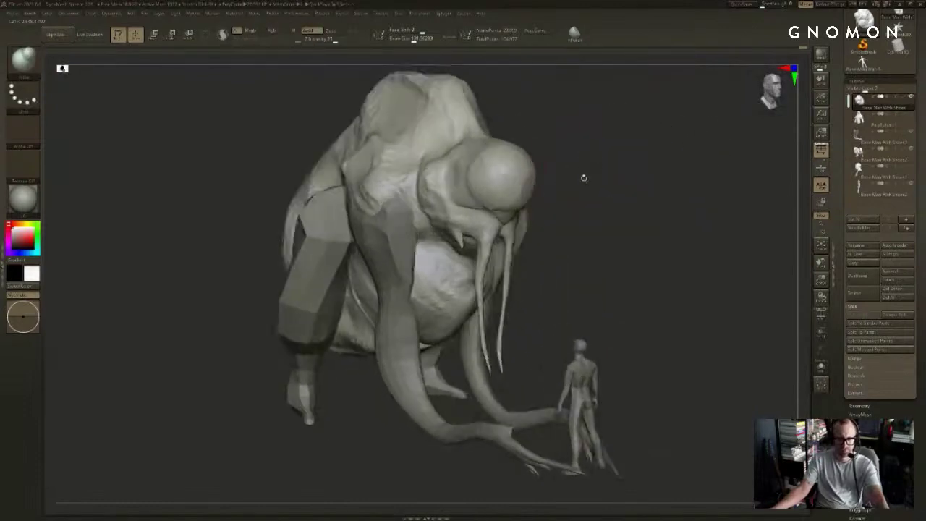
Step: Choose the DamStandard brush with a smaller draw size and carve a crease around the base of the forehead dome
key(b)
key(d)
key(s)
key(s)
click(475, 219)
key(shift)
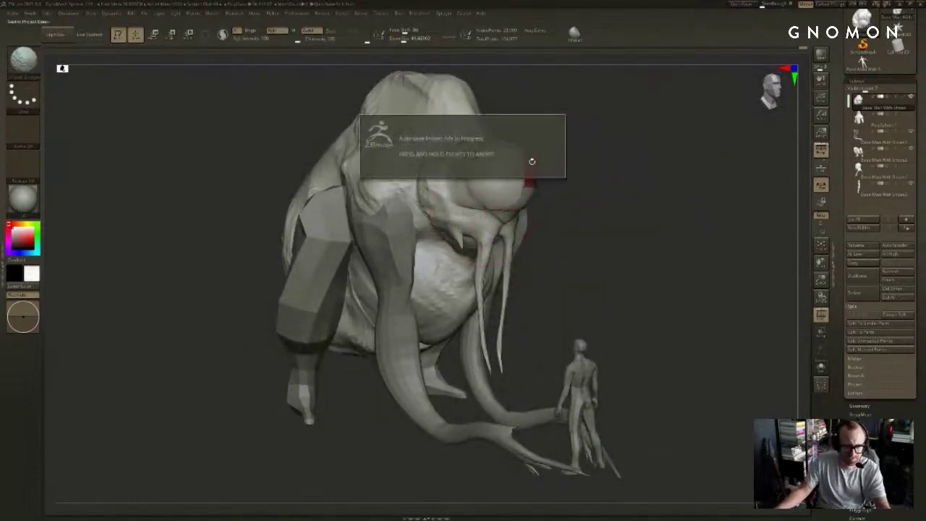
Step: Check the polygon wireframe around the head and remesh the creature's body with DynaMesh
mouse_move(618, 183)
mouse_down()
mouse_move(615, 190)
mouse_move(631, 196)
mouse_move(622, 210)
mouse_move(631, 212)
mouse_move(711, 177)
mouse_move(696, 213)
mouse_up()
key(shift+f)
mouse_move(706, 138)
ctrl+mouse_down()
mouse_move(726, 172)
mouse_move(692, 213)
mouse_move(708, 186)
mouse_move(727, 192)
mouse_move(696, 182)
ctrl+mouse_up()
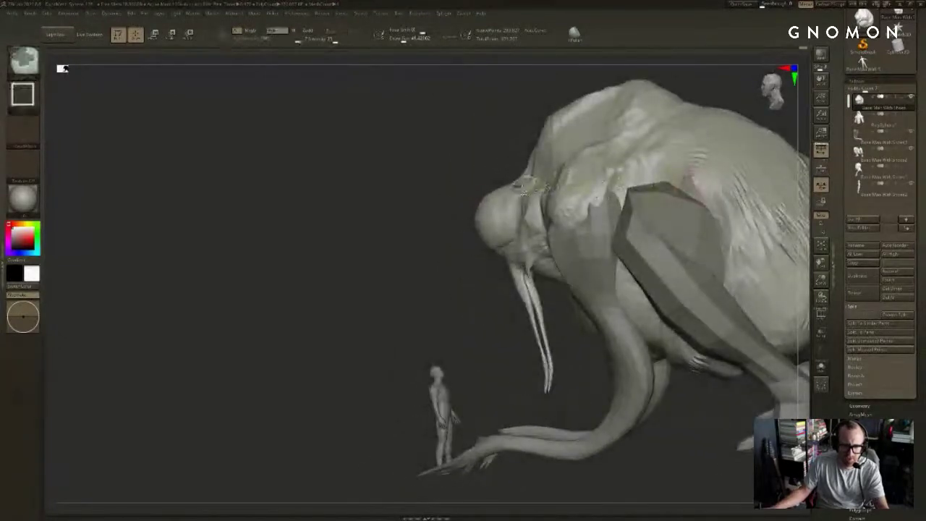
mouse_move(407, 310)
alt+mouse_down()
mouse_move(407, 287)
mouse_move(429, 281)
mouse_move(384, 272)
mouse_move(426, 352)
mouse_move(403, 367)
alt+mouse_up()
key(shift+f)
key(shift+f)
key(shift+f)
key(shift+f)
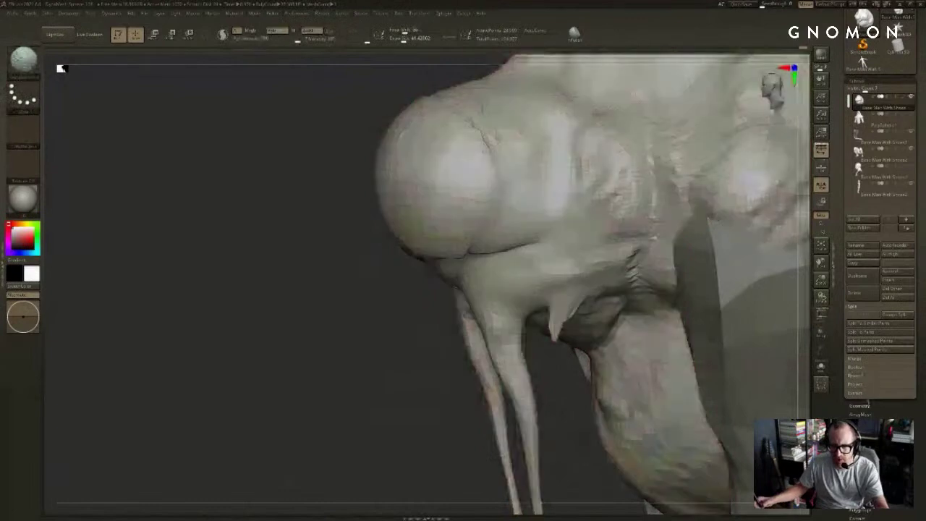
click(872, 407)
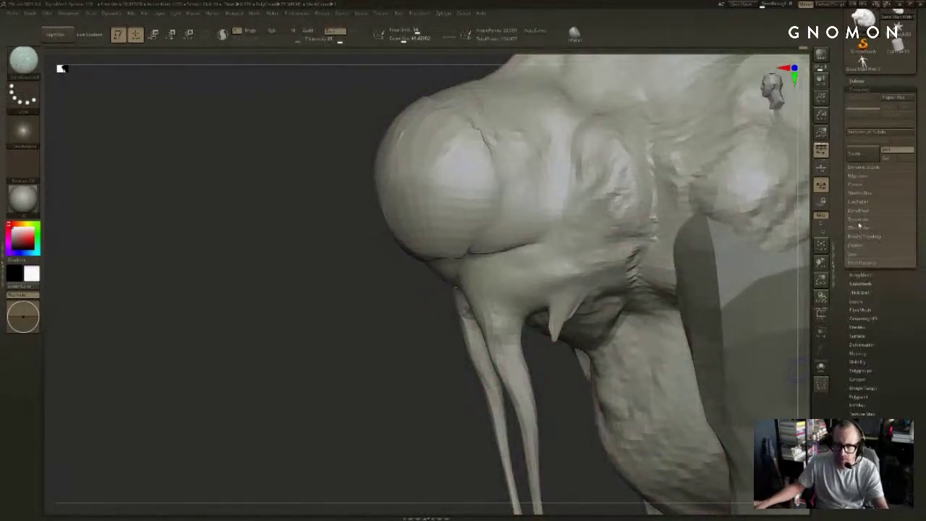
click(861, 211)
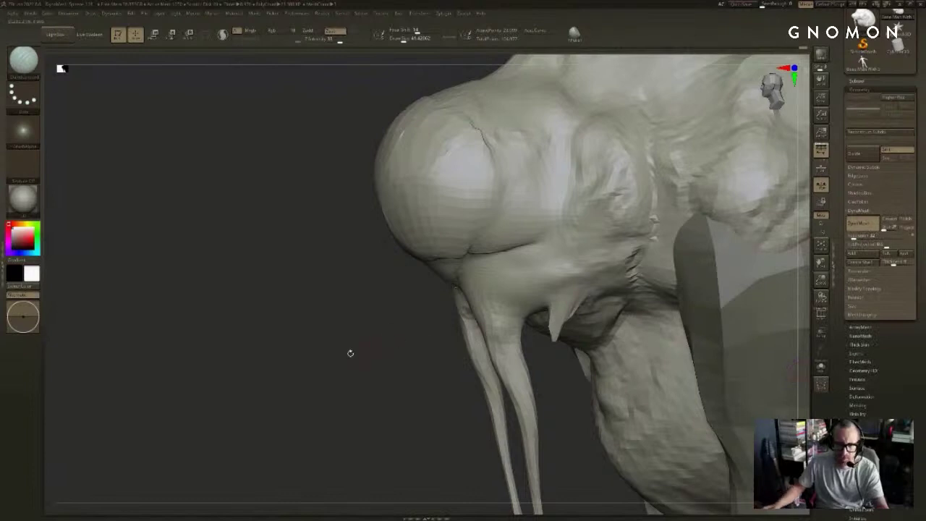
alt+drag(350, 353, 347, 271)
ctrl+drag(347, 270, 312, 389)
Step: Carve small eye sockets and creases between the forehead dome and the tusk bases with a reduced brush size
alt+drag(394, 360, 672, 272)
alt+drag(667, 253, 663, 279)
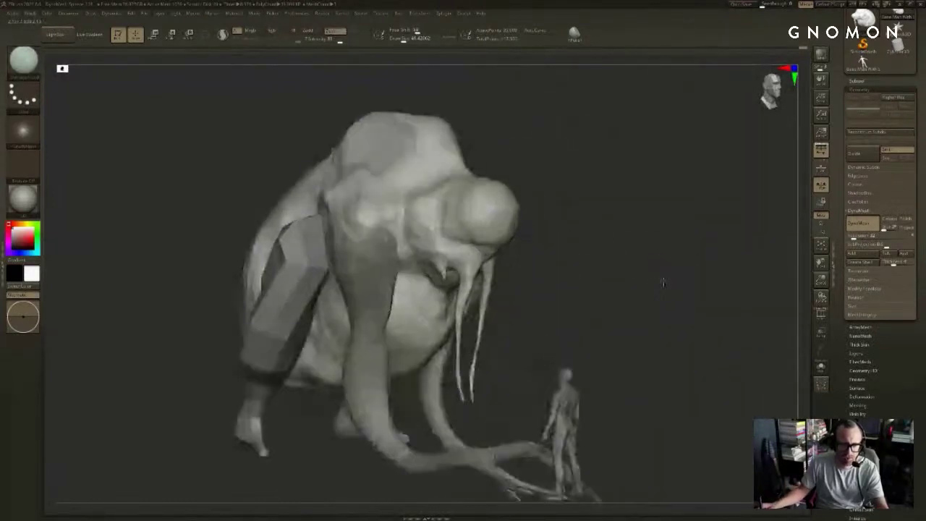
drag(582, 276, 622, 275)
drag(644, 243, 582, 255)
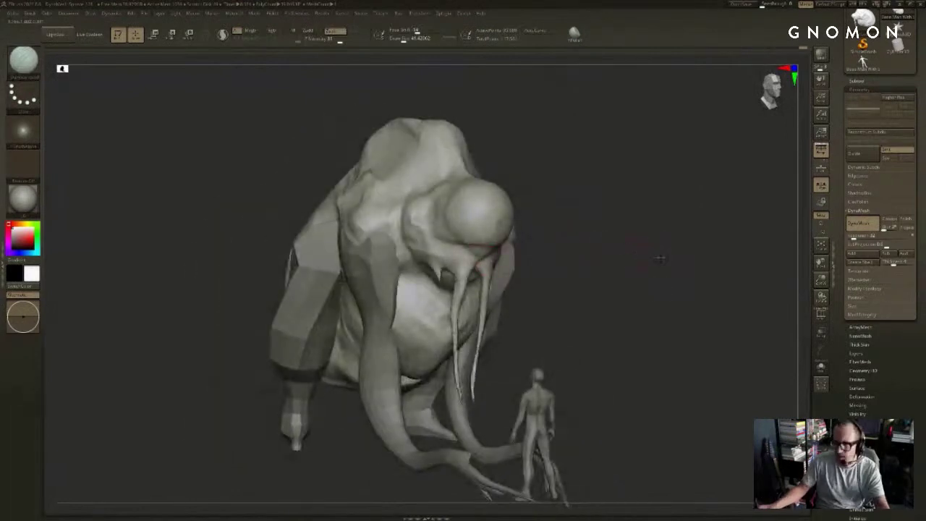
drag(659, 258, 733, 232)
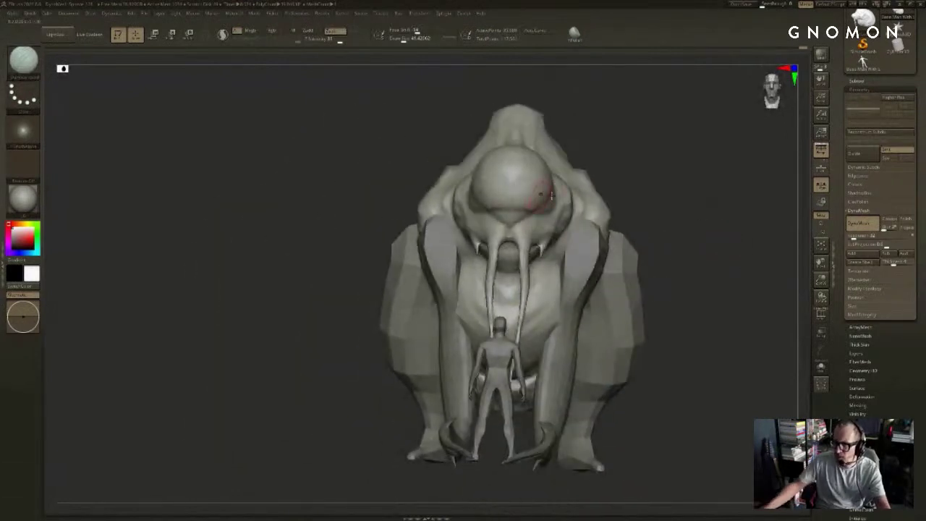
drag(725, 196, 673, 202)
alt+drag(421, 242, 426, 280)
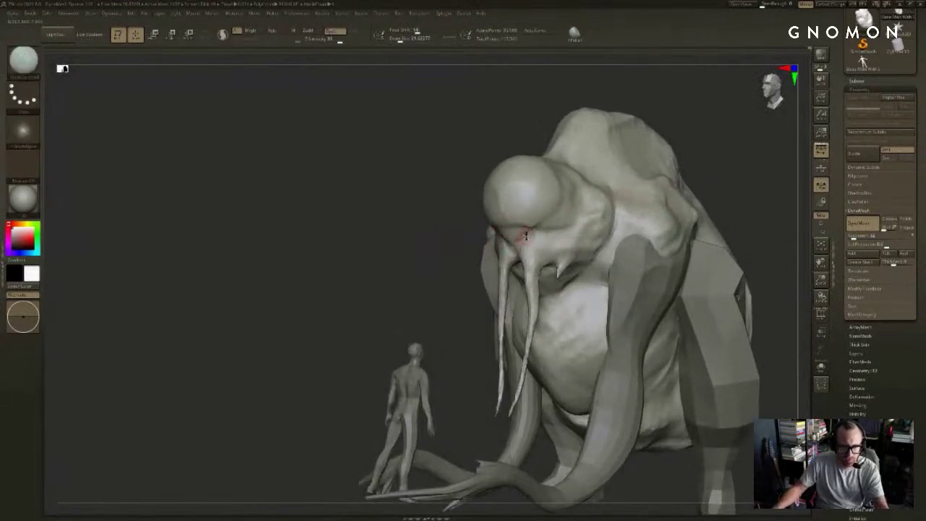
drag(712, 186, 697, 153)
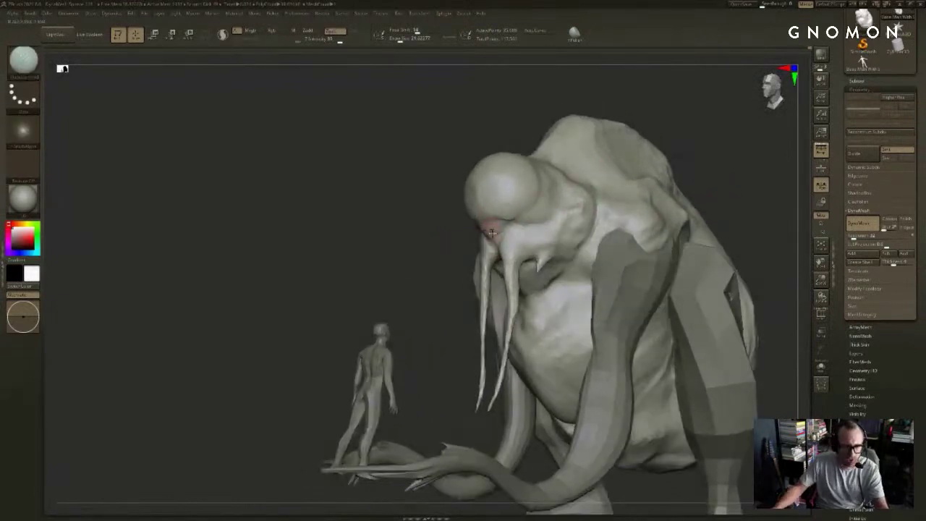
mouse_move(413, 230)
mouse_down()
mouse_move(490, 233)
mouse_move(572, 217)
mouse_up()
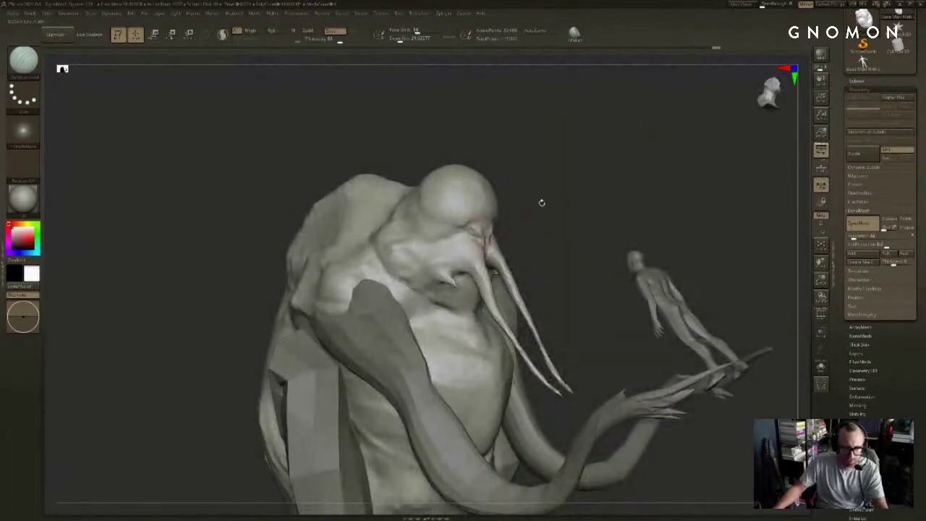
drag(542, 203, 483, 219)
drag(594, 181, 534, 191)
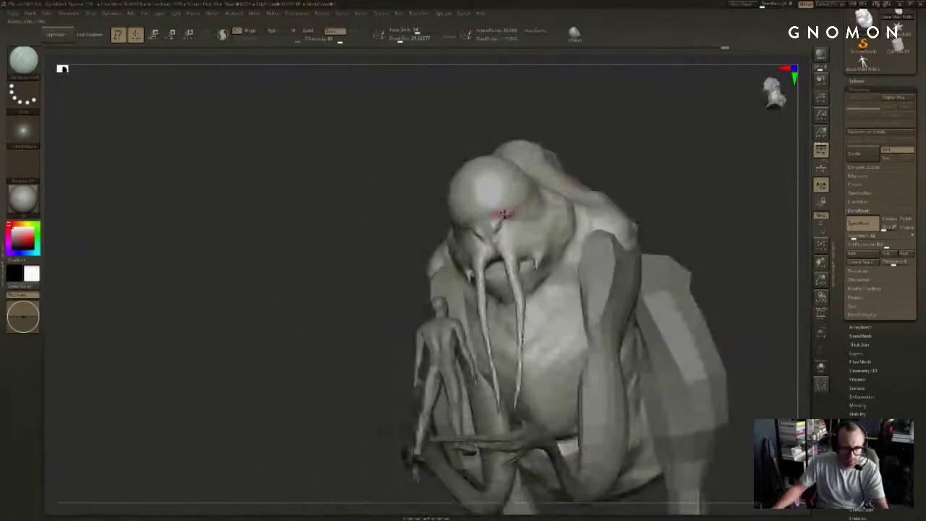
drag(420, 182, 547, 181)
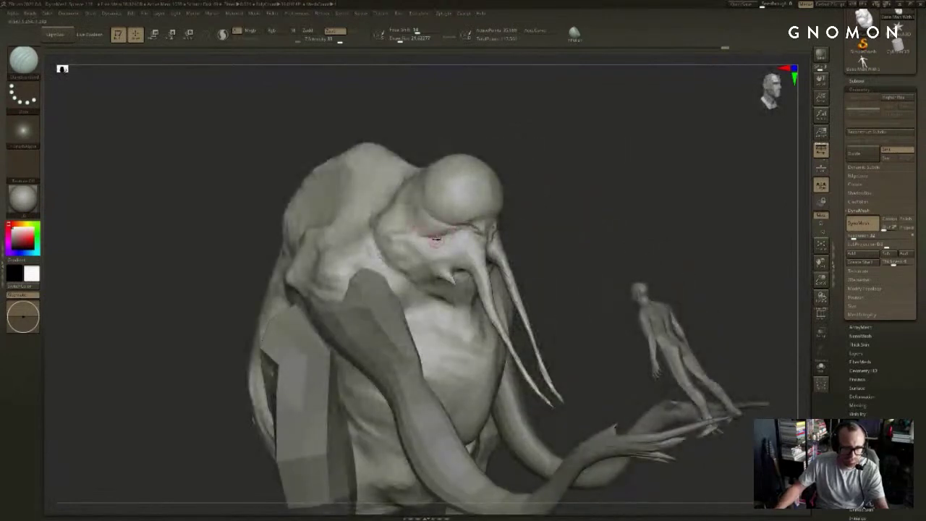
Step: Enlarge the brush and smooth the forehead dome from both sides of the head
drag(658, 194, 368, 254)
key(b)
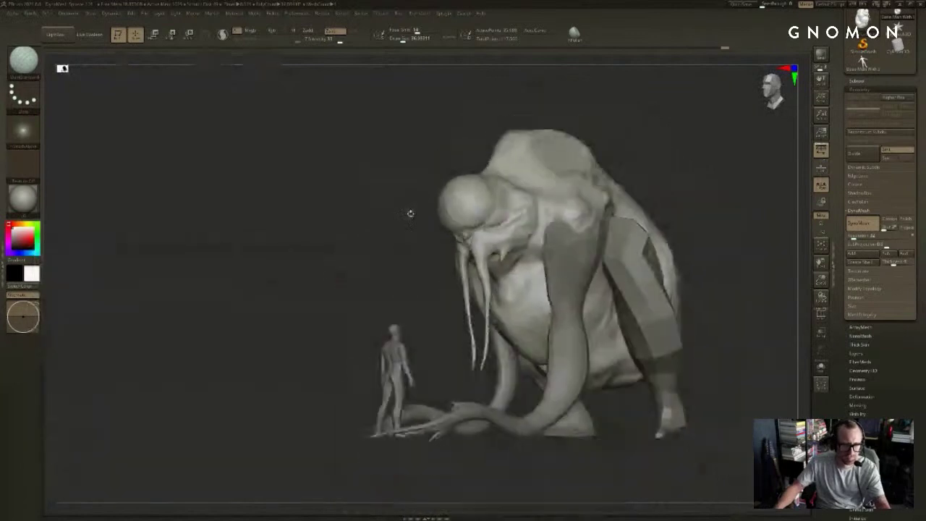
mouse_move(463, 159)
mouse_down()
mouse_move(578, 189)
mouse_move(622, 186)
mouse_up()
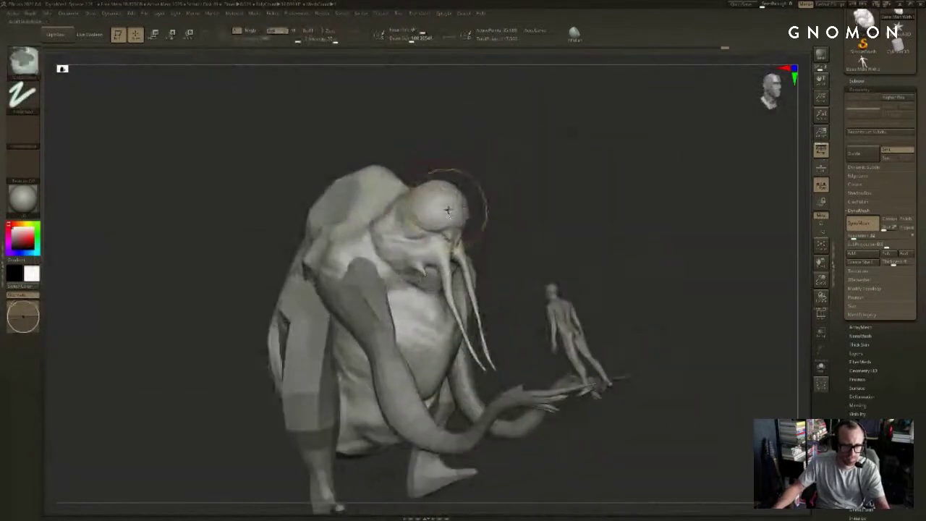
shift+drag(448, 209, 438, 194)
drag(564, 187, 391, 195)
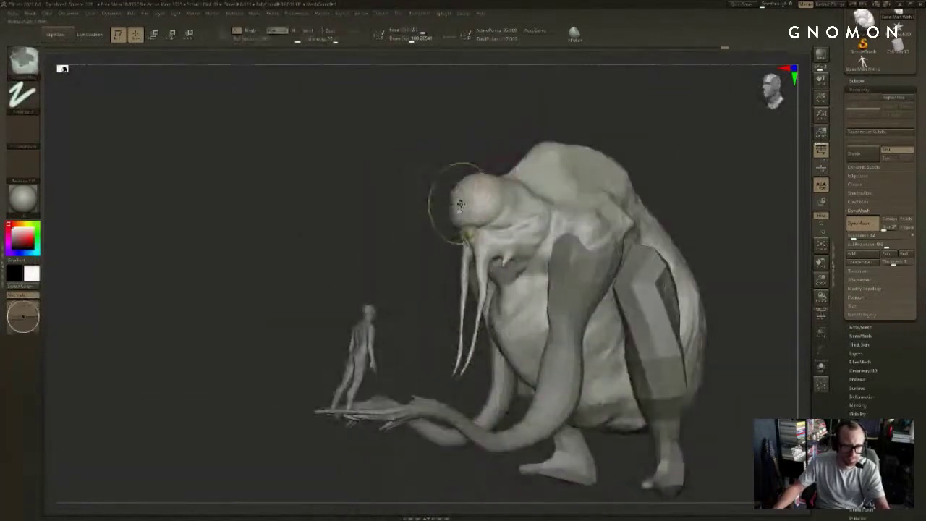
mouse_move(458, 203)
shift+mouse_down()
mouse_move(473, 182)
mouse_move(507, 176)
shift+mouse_up()
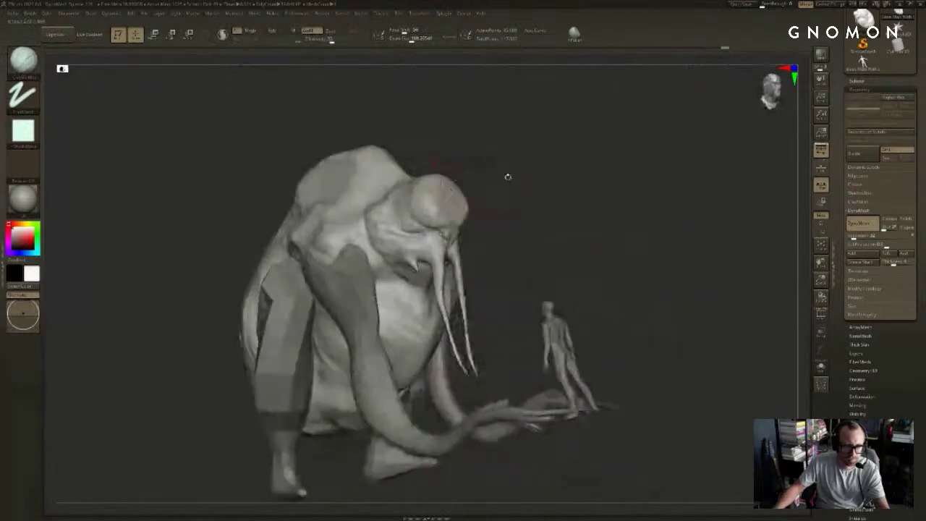
Step: Try flattening the front of the forehead dome with the hPolish brush
key(b)
key(h)
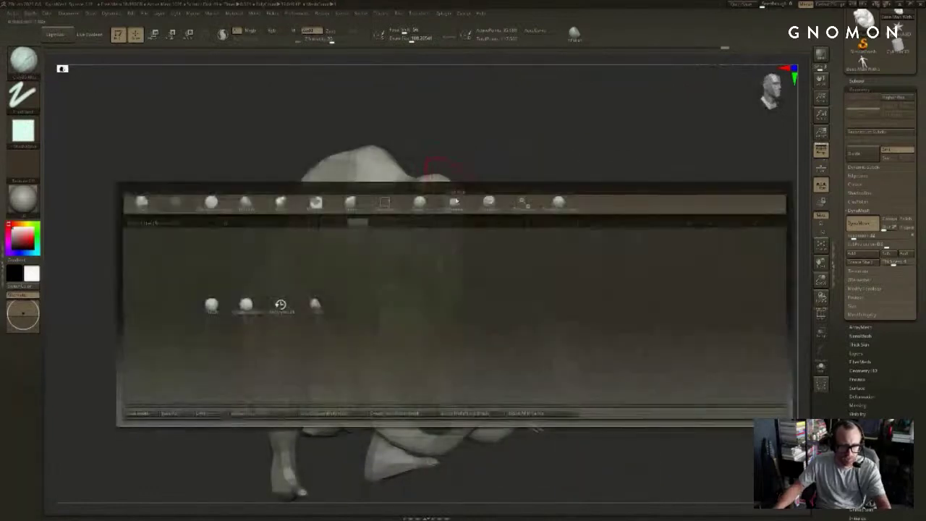
key(p)
key(s)
click(451, 200)
drag(523, 155, 489, 163)
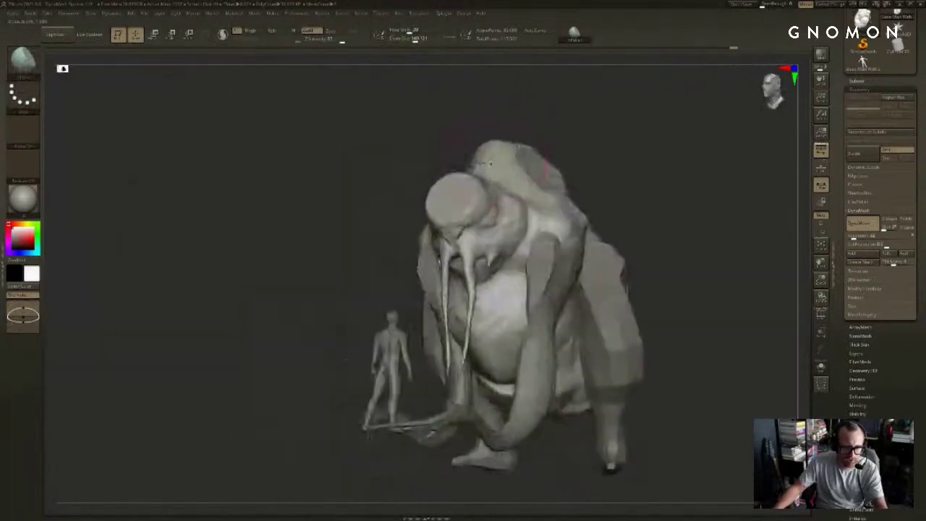
drag(410, 166, 453, 186)
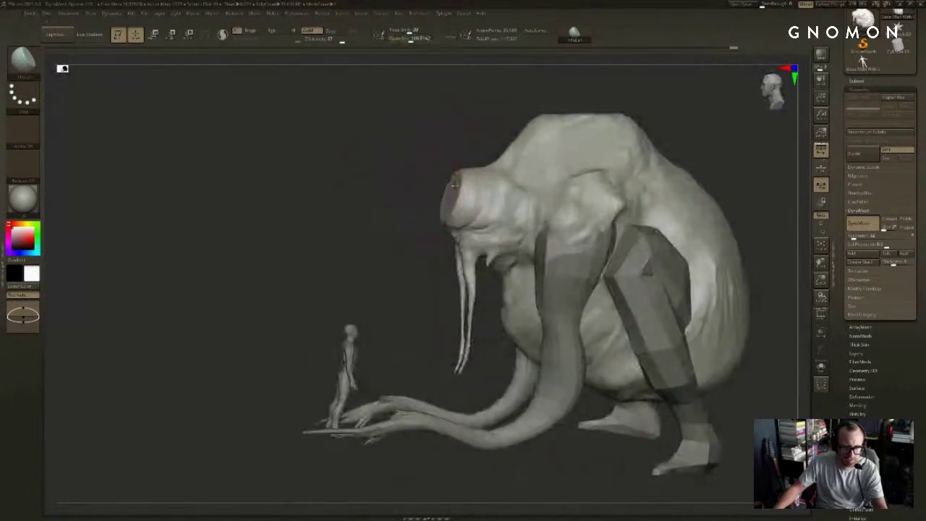
Step: Try a differently sized polishing brush to sharpen the flat oval face and its rim
key(s)
click(472, 208)
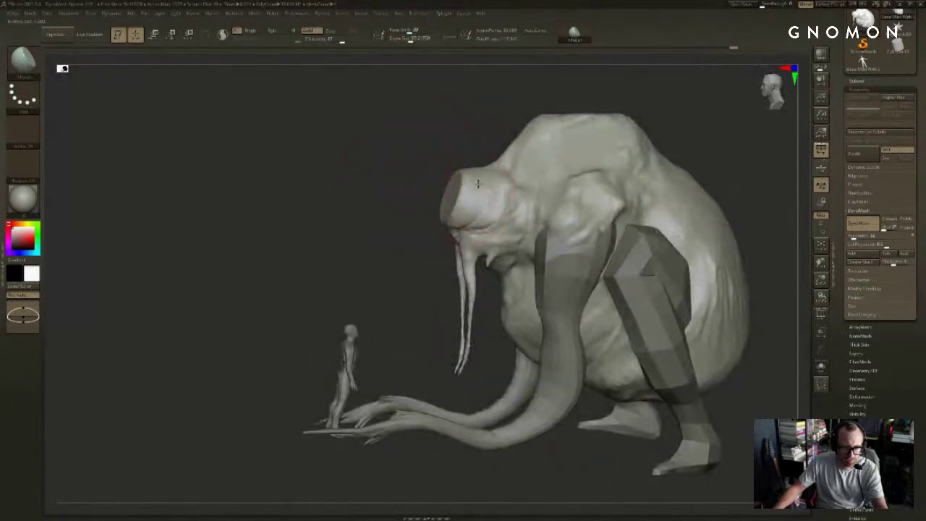
mouse_move(438, 159)
mouse_down()
mouse_move(568, 170)
mouse_move(472, 168)
mouse_up()
key(s)
click(447, 201)
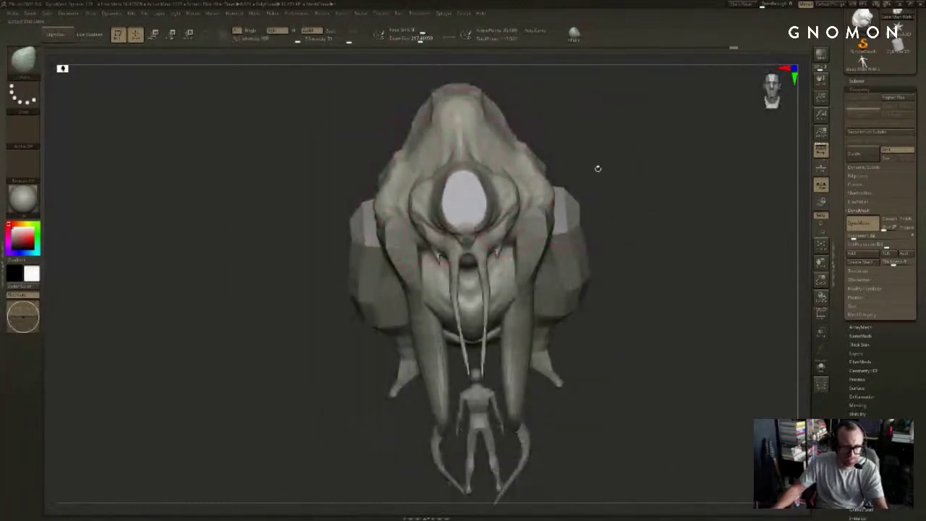
Step: Step back through the undo history to the rounded forehead from before the flattening
drag(597, 168, 552, 170)
alt+drag(399, 273, 293, 192)
key(d)
key(Escape)
drag(732, 143, 688, 123)
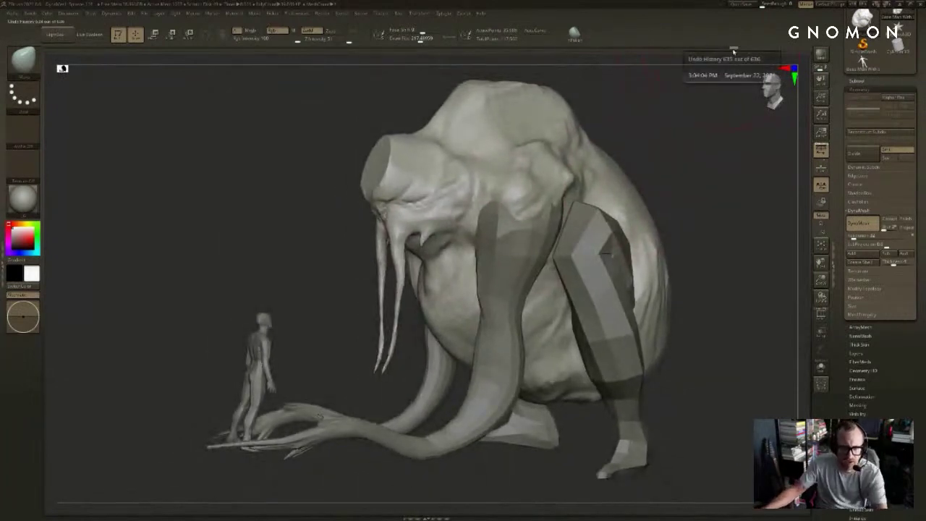
mouse_move(734, 51)
mouse_down()
mouse_move(667, 50)
mouse_move(744, 47)
mouse_move(665, 50)
mouse_move(739, 47)
mouse_move(727, 48)
mouse_up()
mouse_move(642, 91)
mouse_down()
mouse_move(672, 88)
mouse_move(721, 107)
mouse_move(717, 117)
mouse_move(735, 109)
mouse_up()
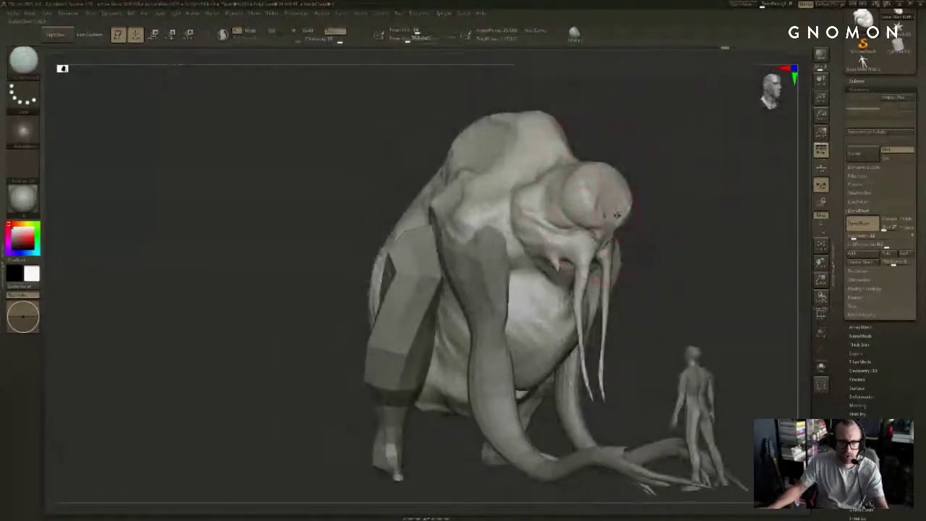
Step: Select the long front arms and subdivide their mesh one level
alt+drag(693, 192, 525, 145)
drag(597, 199, 662, 219)
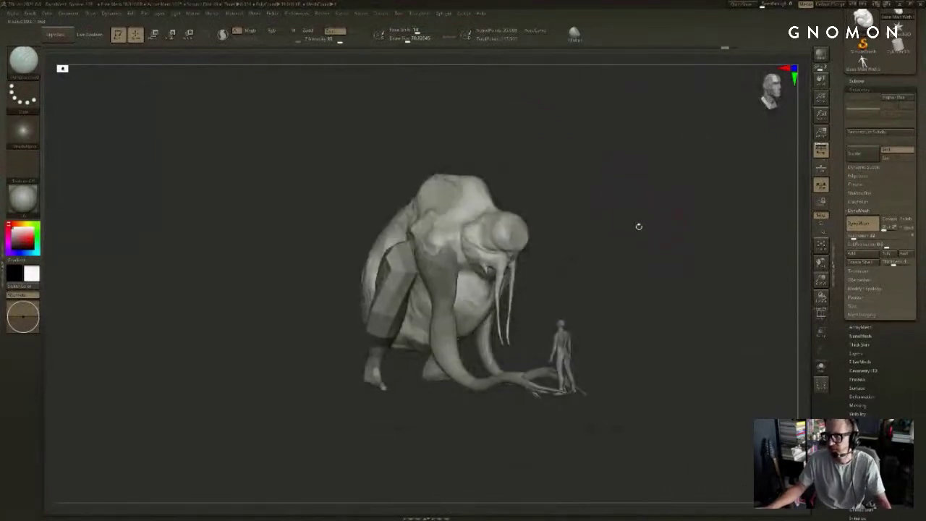
alt+click(562, 342)
ctrl+drag(645, 285, 646, 273)
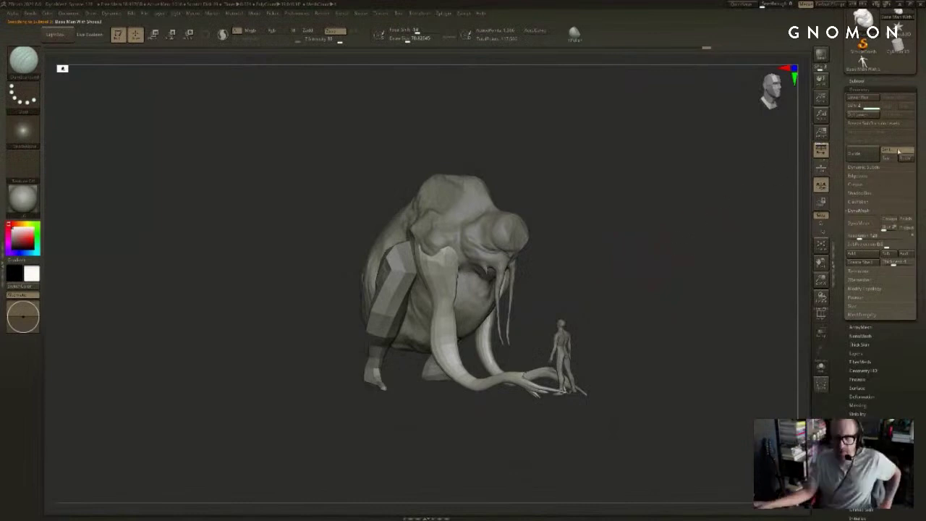
click(897, 151)
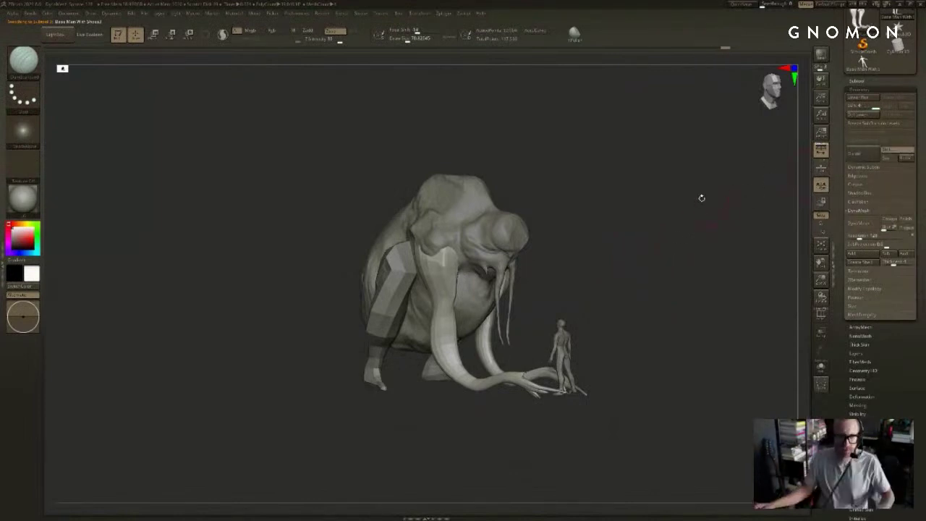
Step: Build up the upper front arm below the shoulder with the ClayBuildup brush and check the limb from both sides
drag(687, 185, 484, 213)
mouse_move(659, 194)
alt+mouse_down()
mouse_move(633, 191)
mouse_move(632, 211)
alt+mouse_up()
key(b)
key(c)
key(b)
key(s)
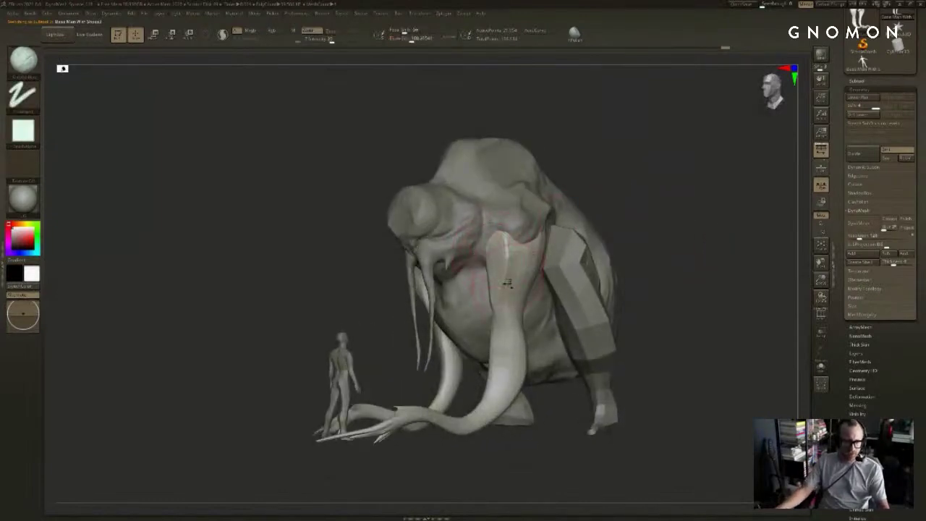
drag(506, 280, 512, 244)
mouse_move(556, 163)
mouse_down()
mouse_move(645, 175)
mouse_move(560, 209)
mouse_move(556, 222)
mouse_up()
drag(553, 217, 634, 216)
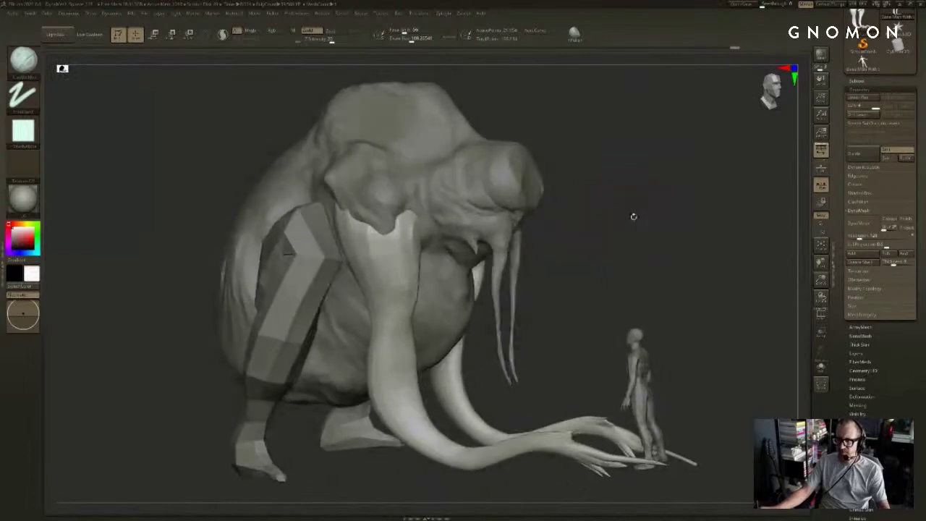
Step: Carve a crease down the front arm around the elbow with a smaller DamStandard brush, undoing the first attempt
key(b)
key(d)
key(s)
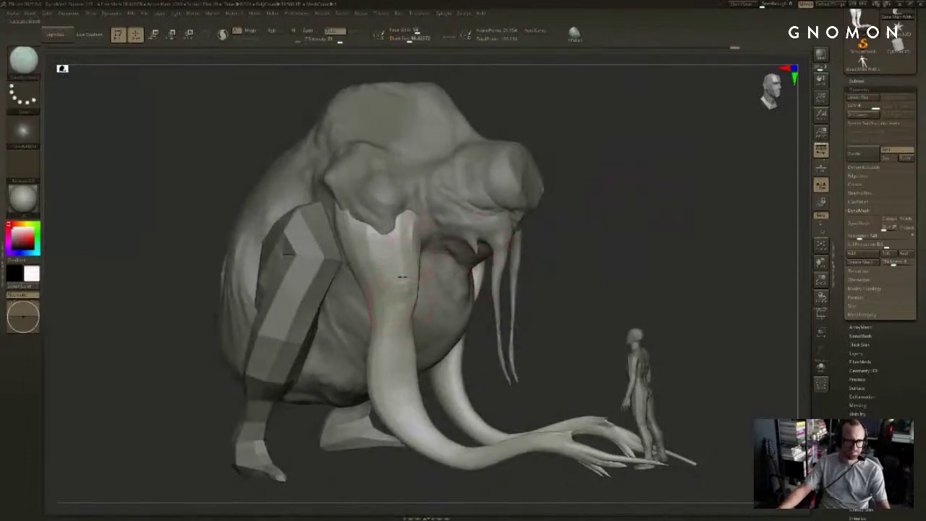
drag(406, 325, 394, 398)
key(ctrl+z)
key(s)
click(406, 353)
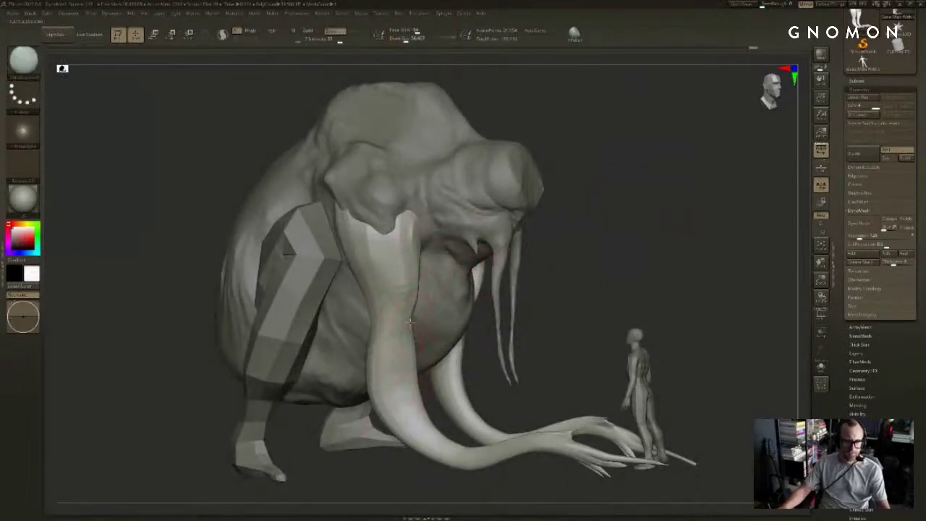
drag(413, 313, 389, 373)
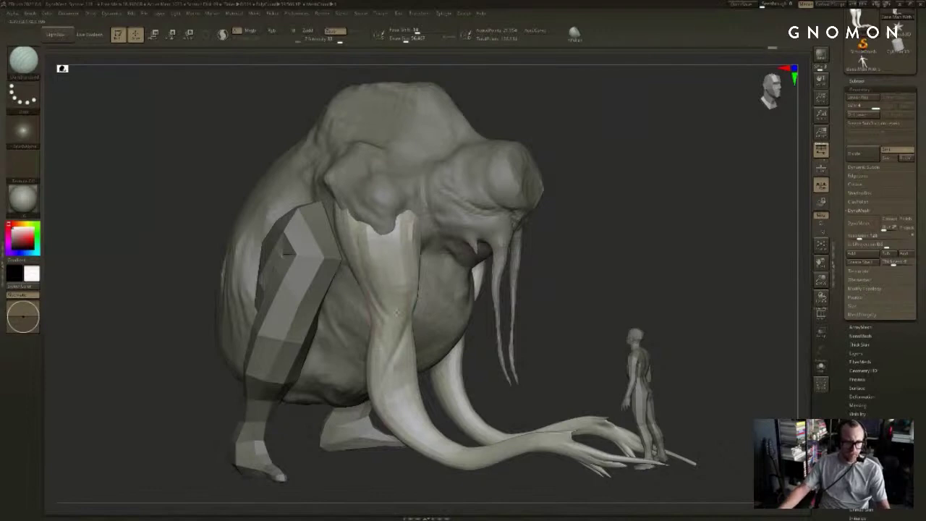
Step: Undo the latest crease strokes and carve fold lines along the upper front arm towards the shoulder
key(ctrl+z)
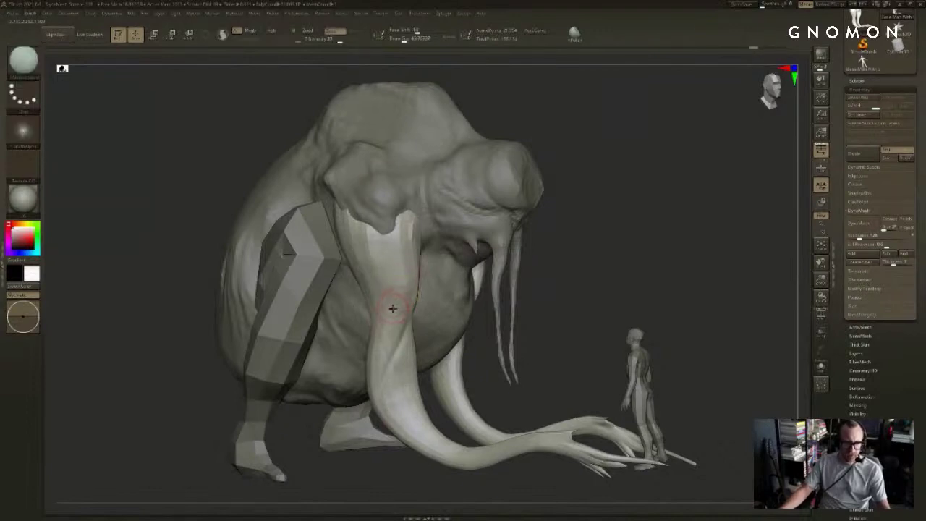
key(ctrl+z)
drag(598, 249, 631, 252)
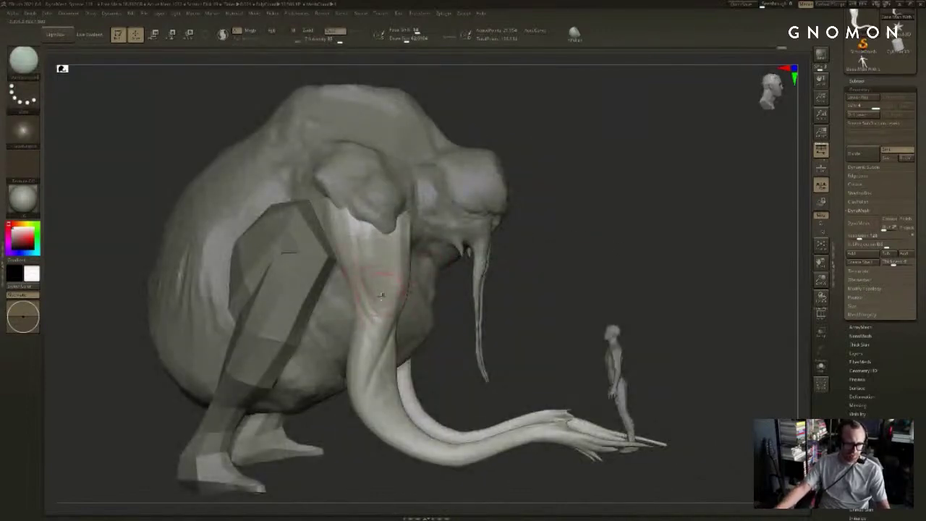
drag(381, 295, 347, 210)
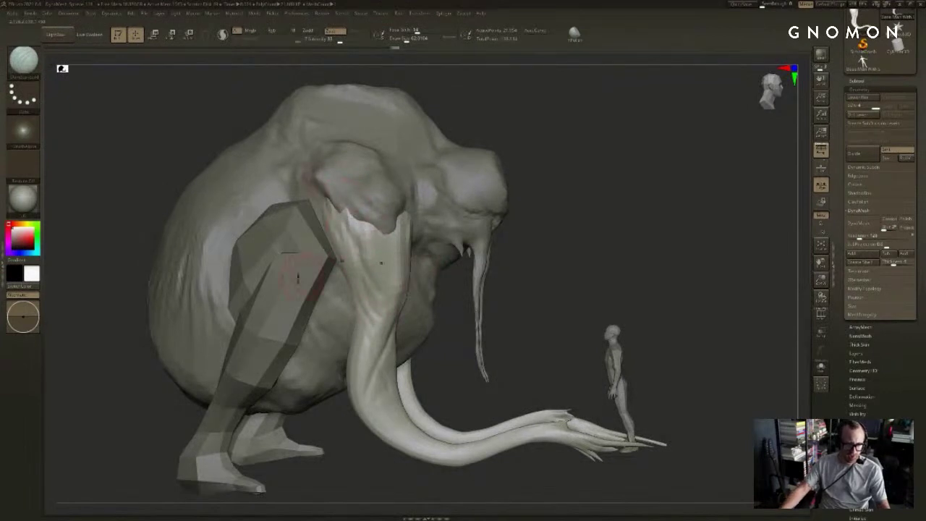
Step: Select the blocky hind legs and subdivide their mesh into a smooth surface
alt+click(298, 277)
click(886, 150)
click(868, 154)
click(886, 151)
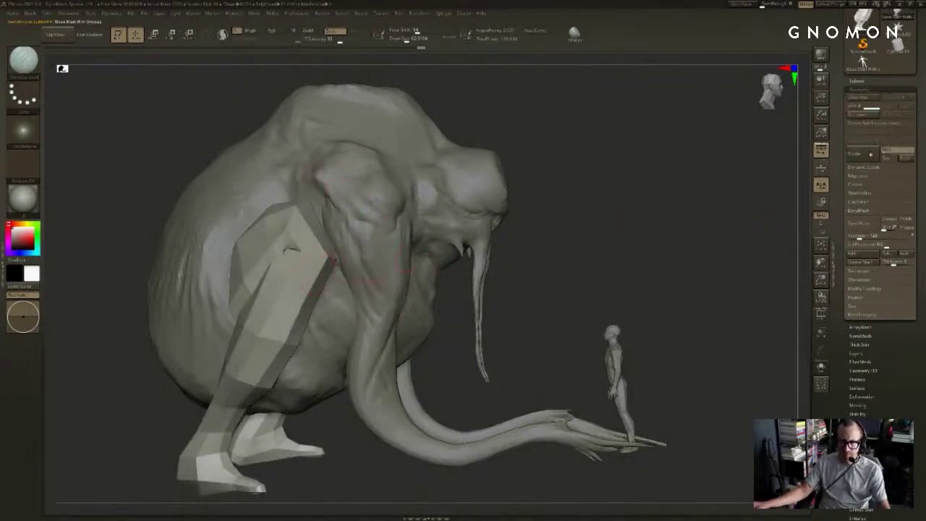
click(868, 156)
Step: Sculpt the knee and upper hind leg with a resized ClayBuildup brush
mouse_move(721, 215)
mouse_down()
mouse_move(711, 236)
mouse_move(578, 265)
mouse_move(533, 262)
mouse_move(537, 278)
mouse_move(554, 280)
mouse_move(544, 293)
mouse_up()
key(b)
key(c)
key(b)
mouse_move(522, 214)
shift+mouse_down()
mouse_move(536, 234)
mouse_move(520, 224)
shift+mouse_up()
key(s)
click(571, 239)
mouse_move(558, 252)
mouse_down()
mouse_move(569, 211)
mouse_move(562, 246)
mouse_up()
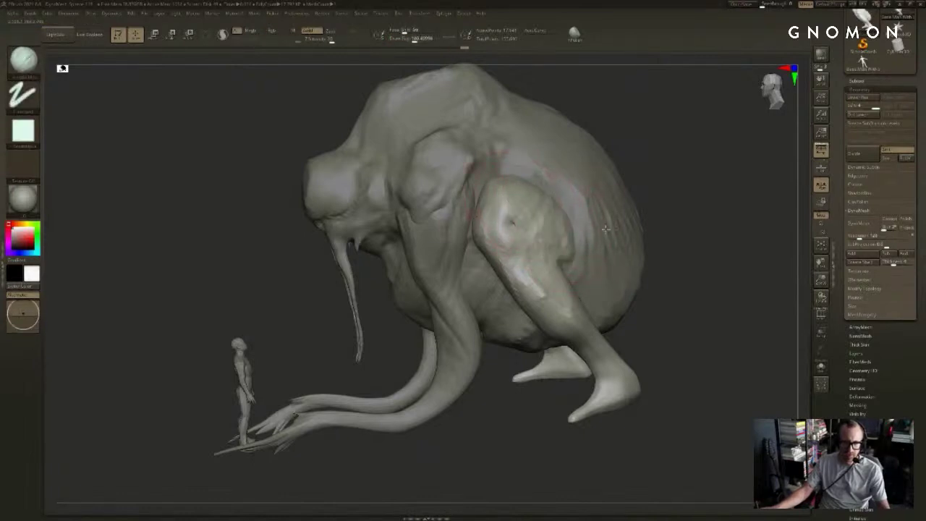
Step: Add clay strokes along the back of the hind thigh to bulk it out towards the belly
right_drag(606, 229, 581, 235)
mouse_move(590, 268)
mouse_down()
mouse_move(554, 218)
mouse_move(558, 193)
mouse_move(599, 257)
mouse_up()
drag(579, 222, 614, 275)
drag(573, 251, 628, 305)
drag(621, 262, 641, 294)
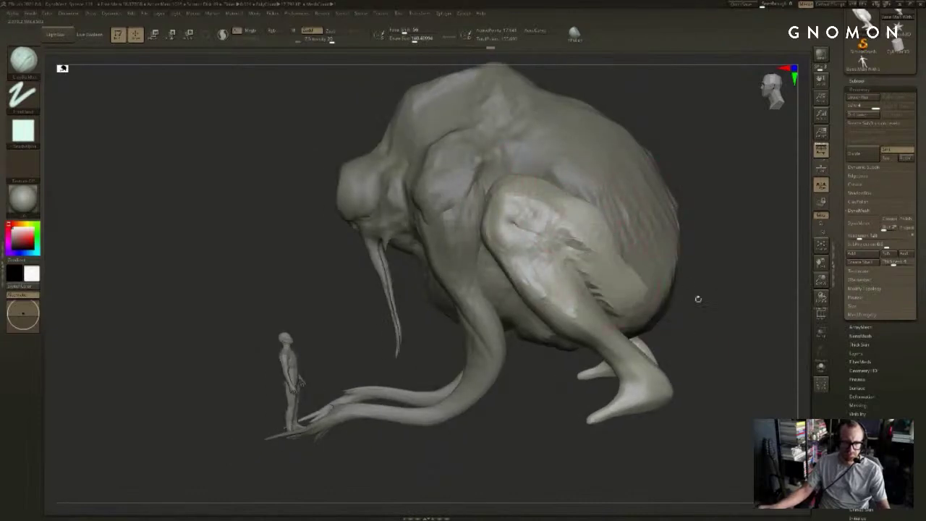
Step: Extend the thigh and calf mass of the hind leg with more clay strokes from several angles
drag(696, 298, 655, 293)
drag(584, 227, 676, 290)
drag(623, 204, 652, 262)
drag(750, 155, 692, 203)
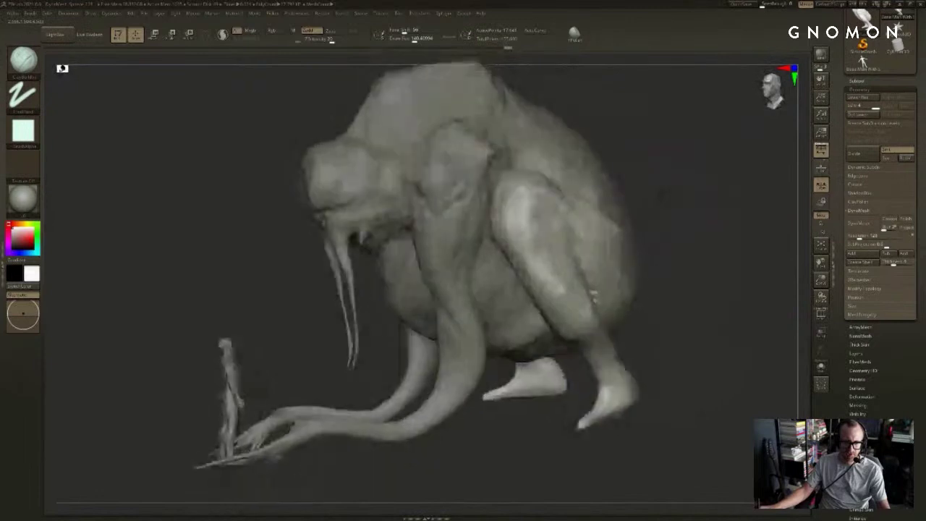
drag(536, 174, 610, 217)
drag(594, 266, 641, 322)
mouse_move(648, 290)
mouse_down()
mouse_move(665, 332)
mouse_move(662, 358)
mouse_up()
Step: Select the front arms again and carve muscle creases into the forearm with a small DamStandard brush
key(s)
mouse_move(668, 375)
mouse_down()
mouse_move(655, 375)
mouse_move(658, 331)
mouse_move(626, 350)
mouse_move(689, 373)
mouse_up()
alt+click(485, 371)
alt+drag(506, 407, 518, 423)
key(b)
key(d)
key(s)
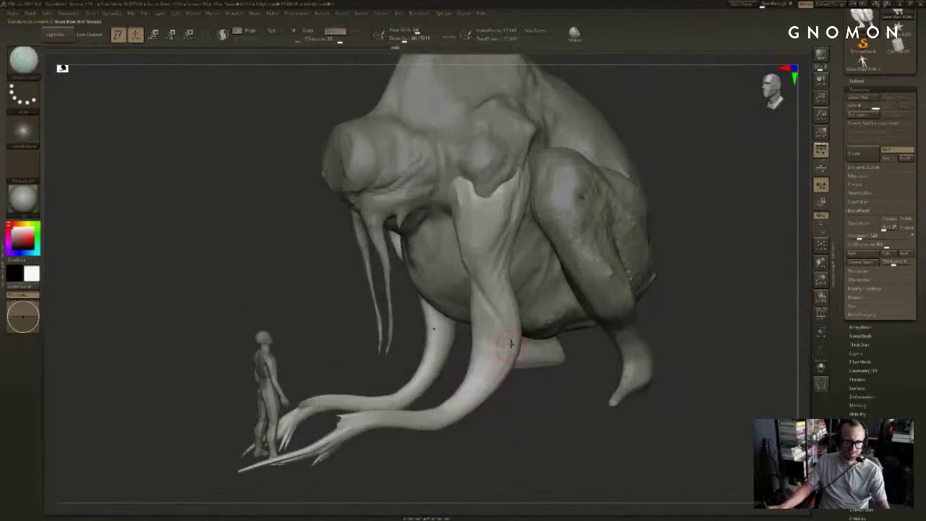
drag(459, 371, 468, 363)
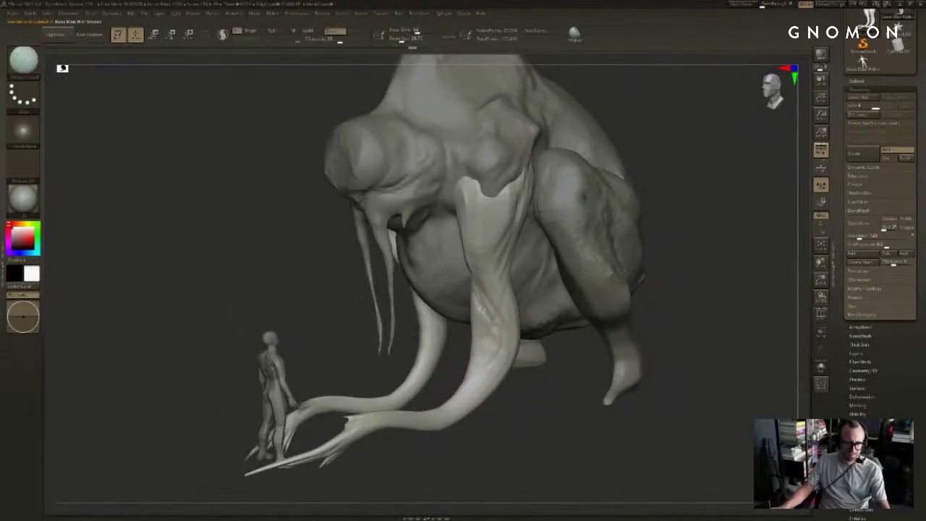
Step: Select the creature's body, enlarge the brush and frame the shoulder in a three-quarter view
shift+drag(572, 405, 658, 405)
alt+click(444, 275)
alt+drag(572, 304, 607, 321)
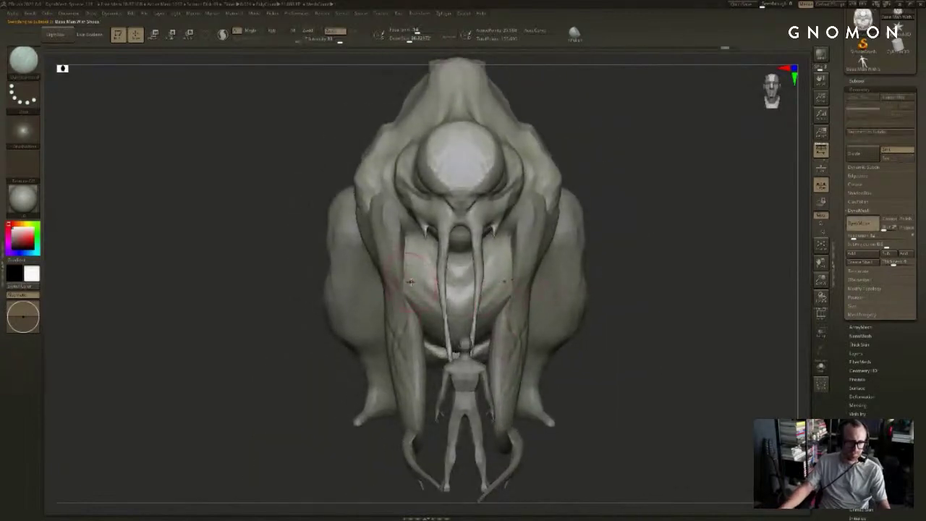
drag(312, 323, 361, 307)
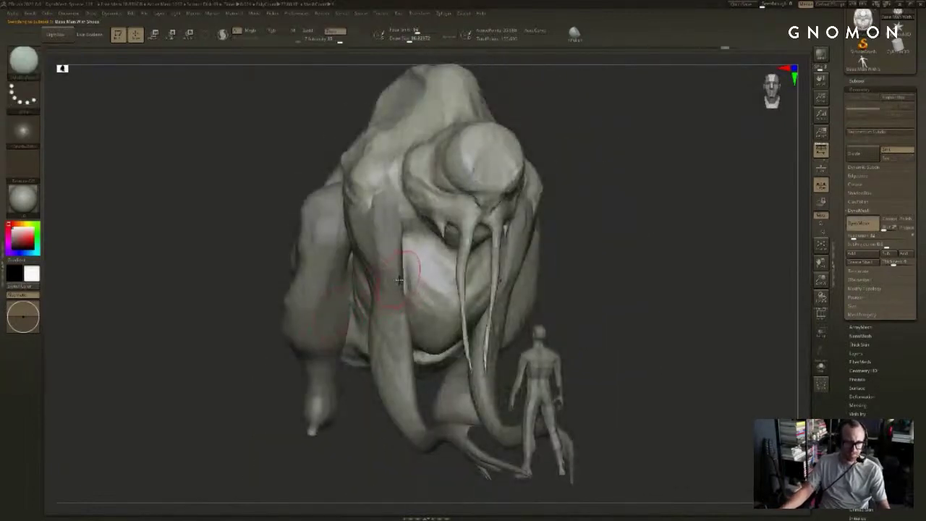
key(bracketright)
key(bracketright)
drag(356, 422, 368, 440)
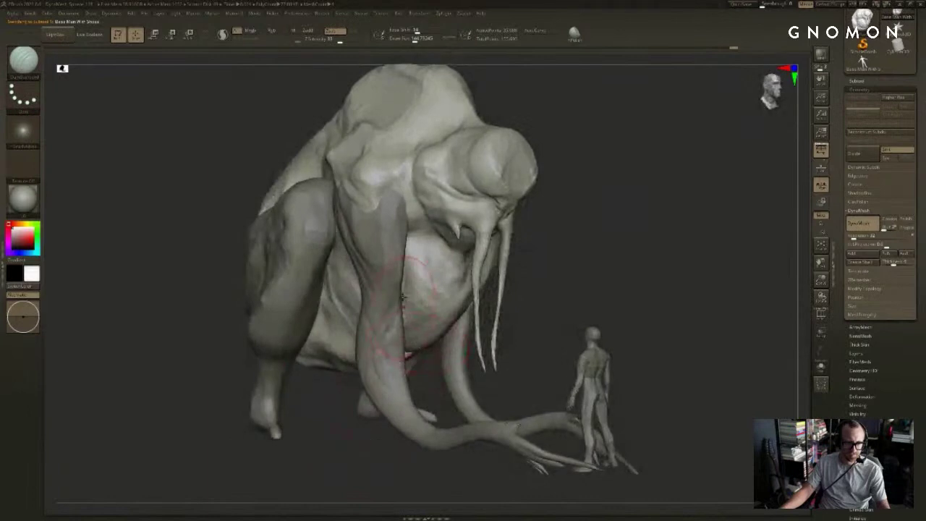
alt+drag(602, 240, 615, 261)
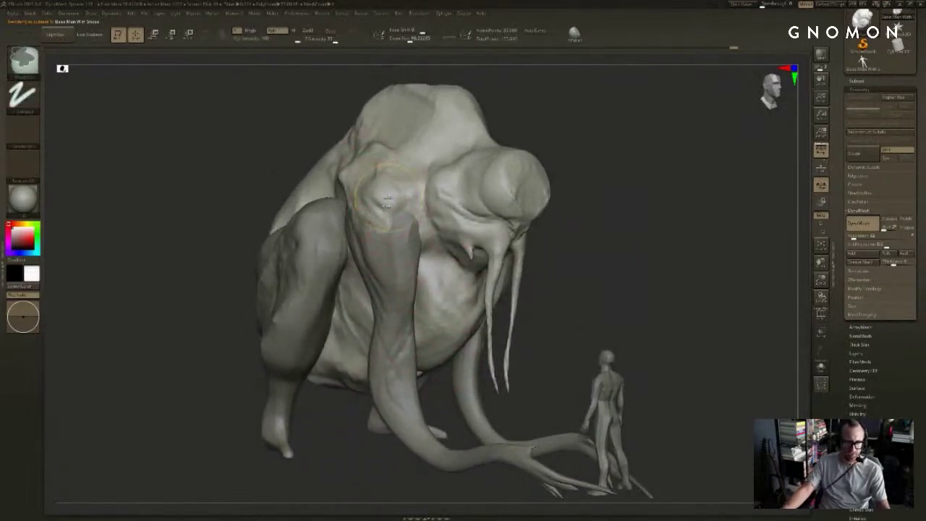
Step: Form a rounded bump on the front of the shoulder with the Clay brush, undoing and adjusting the brush size
drag(314, 125, 295, 126)
key(b)
key(c)
key(l)
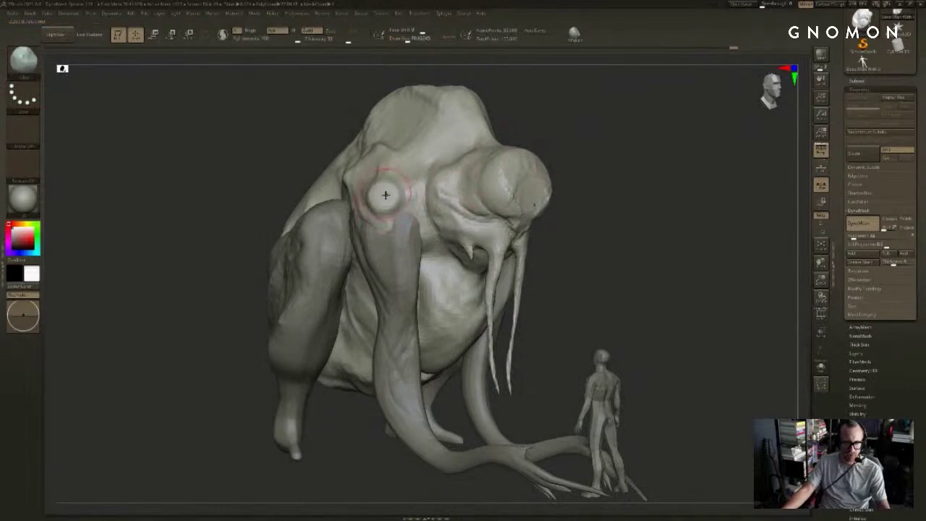
key(ctrl+z)
key(bracketleft)
key(bracketleft)
key(bracketleft)
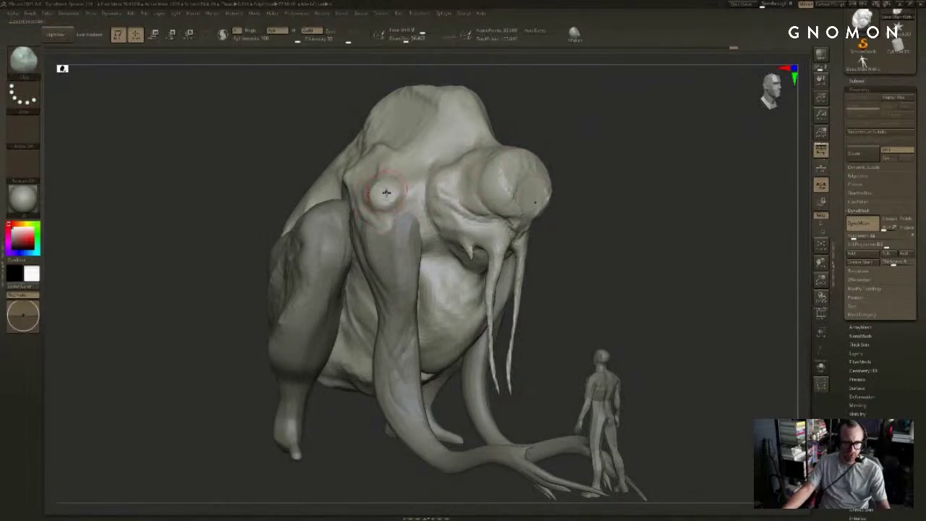
shift+drag(386, 193, 388, 199)
key(bracketright)
mouse_move(630, 138)
mouse_down()
mouse_move(719, 146)
mouse_move(698, 141)
mouse_up()
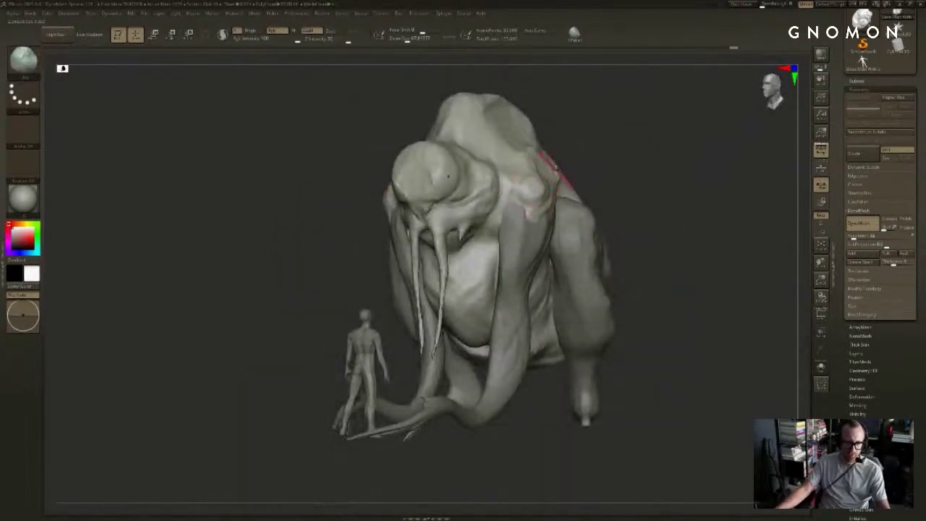
Step: Swell the shoulder bump into a protruding round ball with a different sculpting brush, working from front and side
key(v)
key(b)
drag(583, 135, 603, 133)
key(v)
key(b)
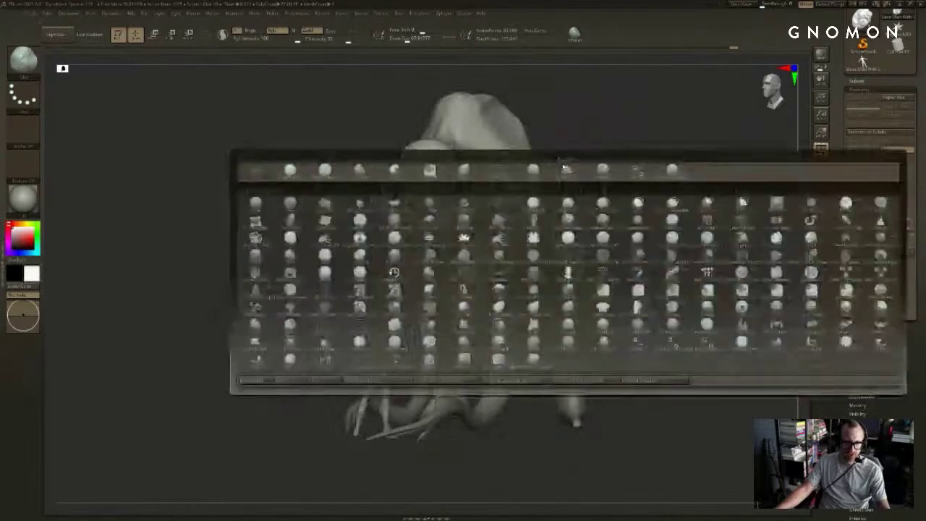
key(s)
key(h)
mouse_move(558, 170)
mouse_down()
mouse_move(542, 178)
mouse_move(570, 164)
mouse_move(540, 185)
mouse_up()
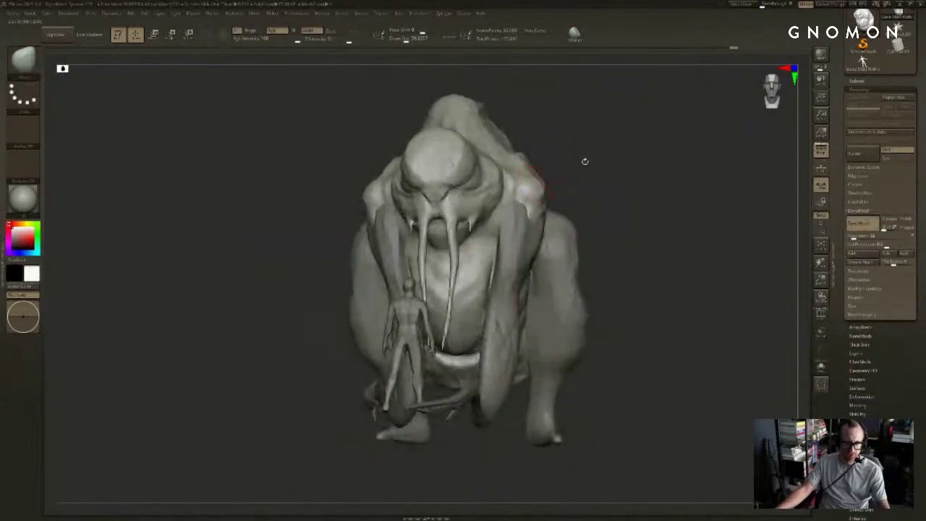
mouse_move(584, 161)
mouse_down()
mouse_move(536, 178)
mouse_move(567, 192)
mouse_move(543, 178)
mouse_up()
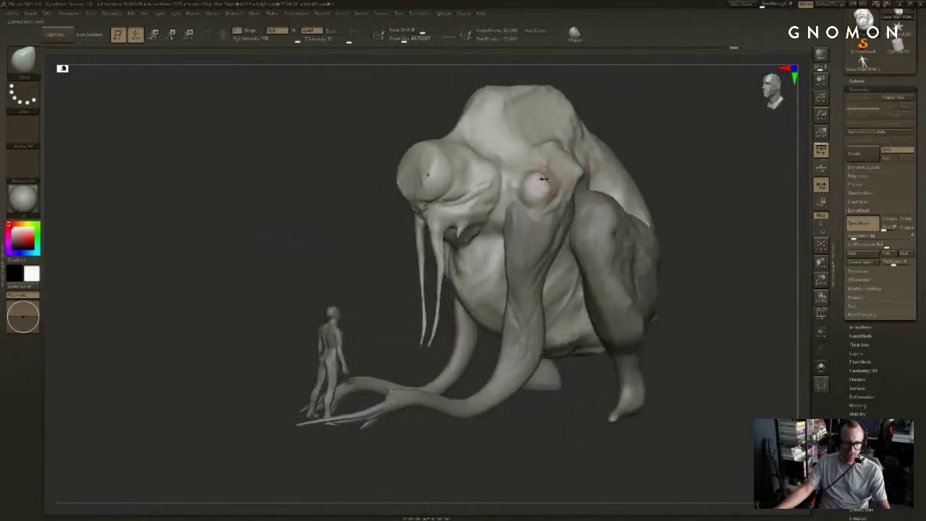
mouse_move(707, 147)
mouse_down()
mouse_move(704, 157)
mouse_move(722, 153)
mouse_up()
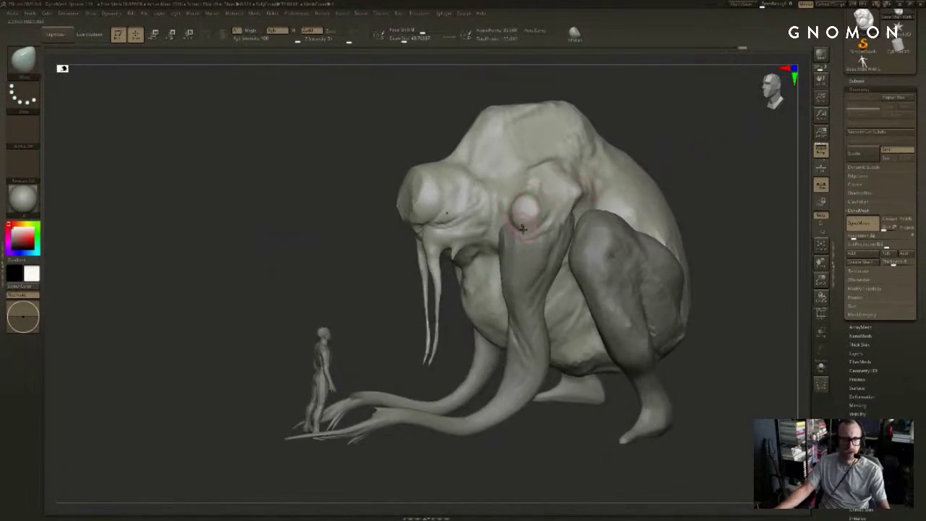
Step: Select the front arms and carve creases across the upper arm beneath the shoulder ball with the DamStandard brush
key(b)
key(d)
key(s)
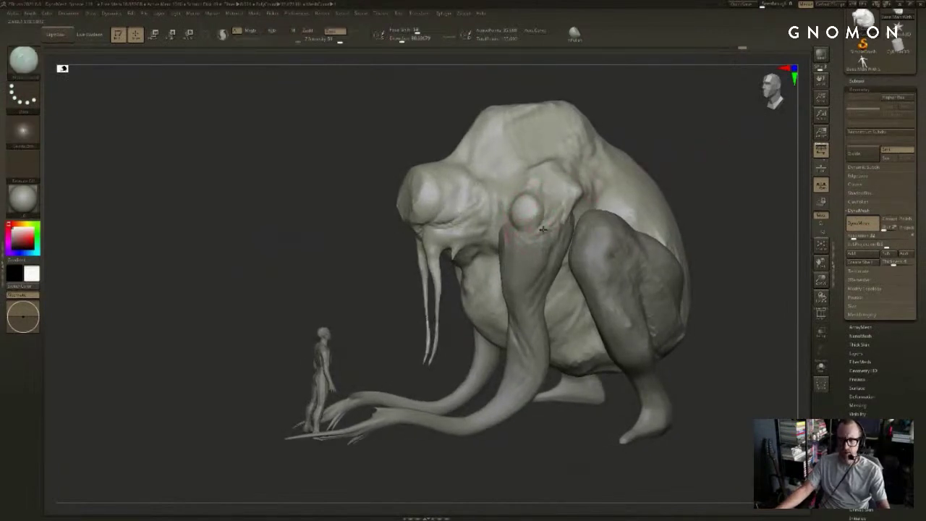
alt+drag(670, 163, 638, 168)
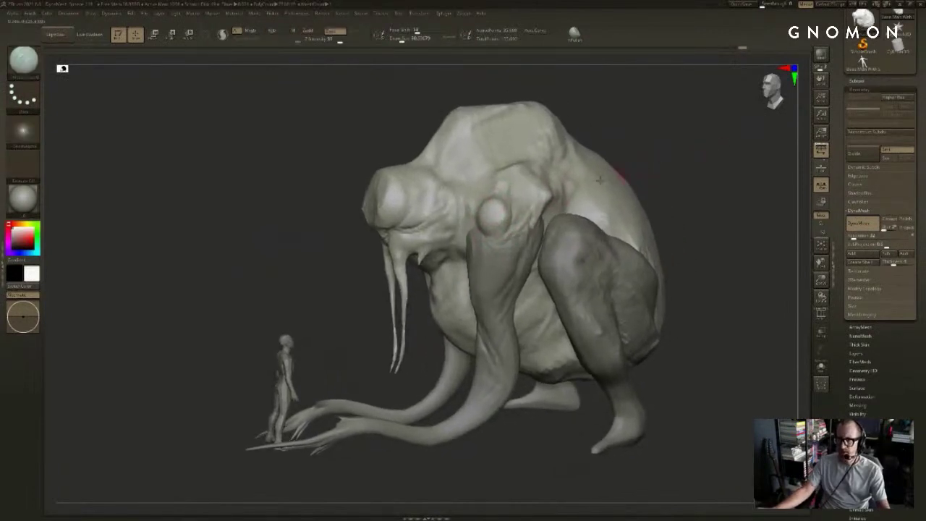
alt+click(511, 266)
drag(493, 283, 515, 246)
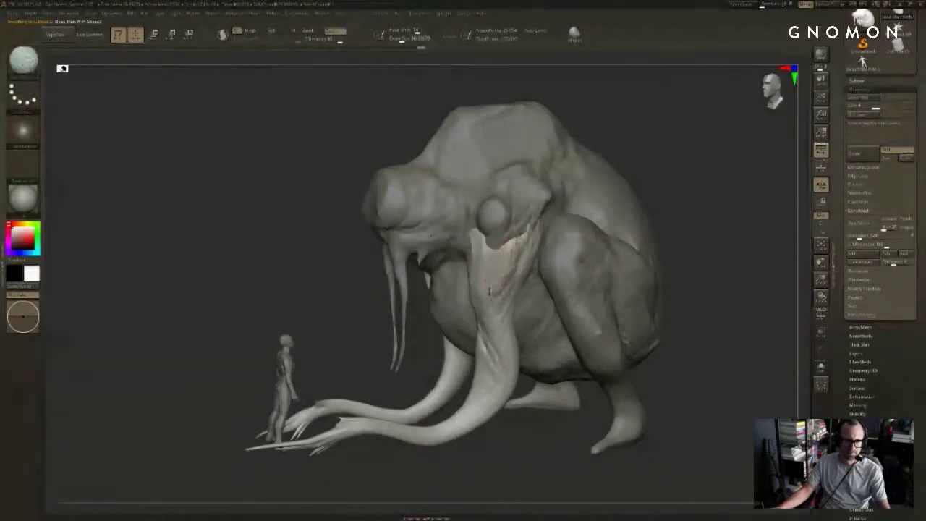
drag(421, 368, 470, 366)
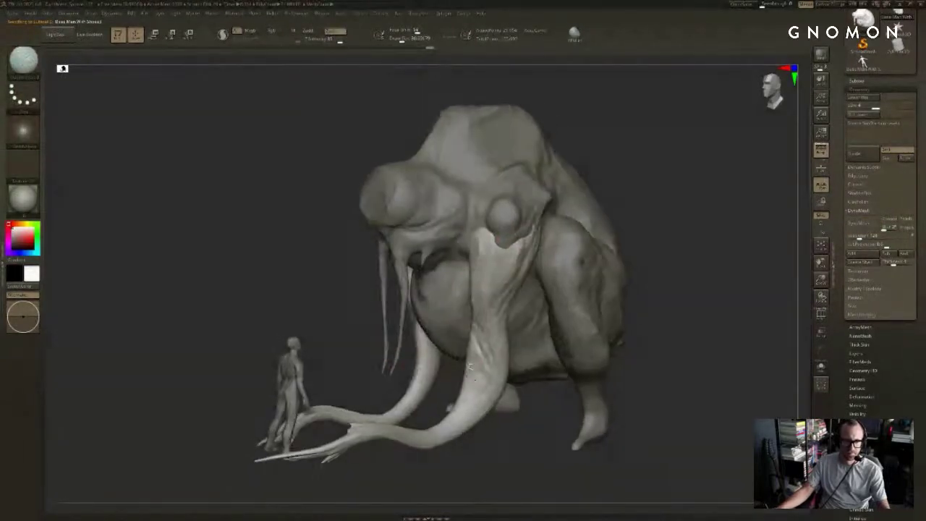
alt+drag(450, 468, 462, 401)
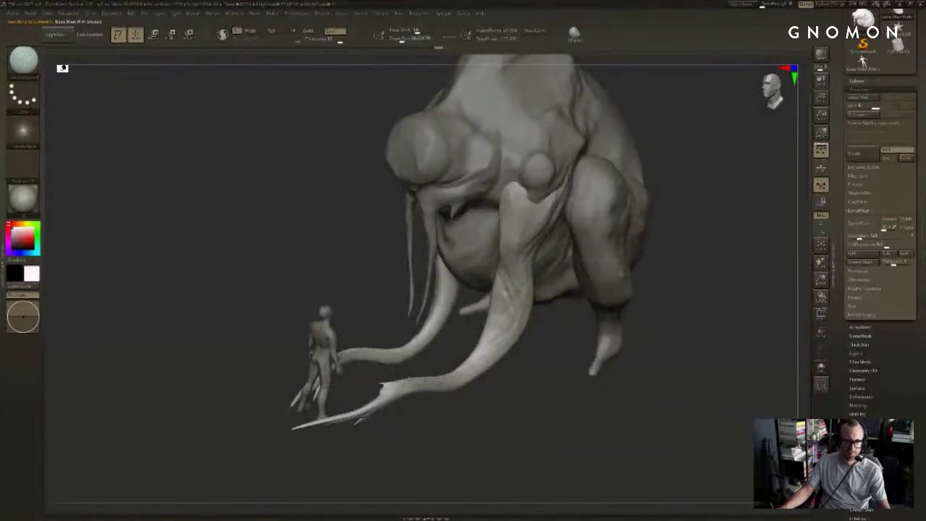
Step: Examine the creature's hands and the human scale figure from the side and front, with the figure selected
drag(432, 404, 372, 404)
drag(413, 431, 396, 438)
shift+drag(415, 330, 403, 345)
alt+click(333, 354)
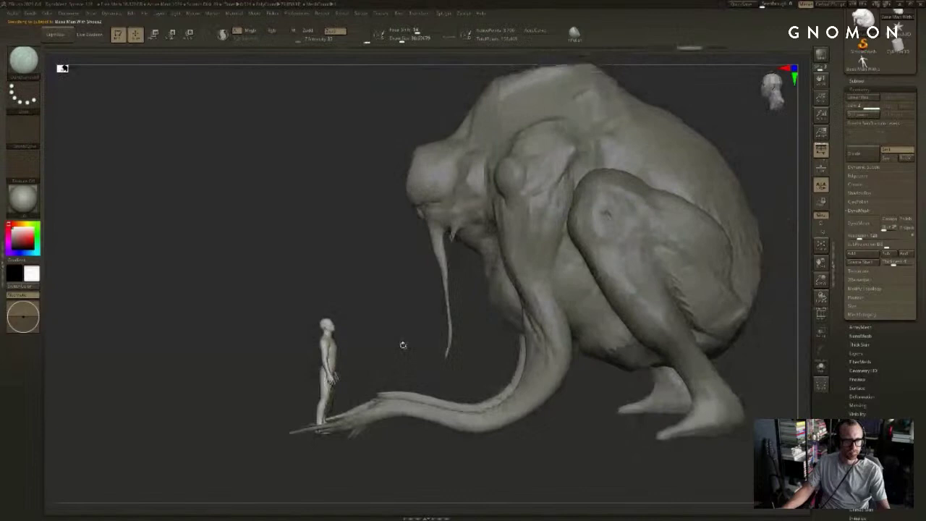
alt+click(400, 394)
drag(398, 398, 437, 396)
drag(433, 443, 479, 446)
alt+click(363, 366)
alt+drag(376, 369, 535, 315)
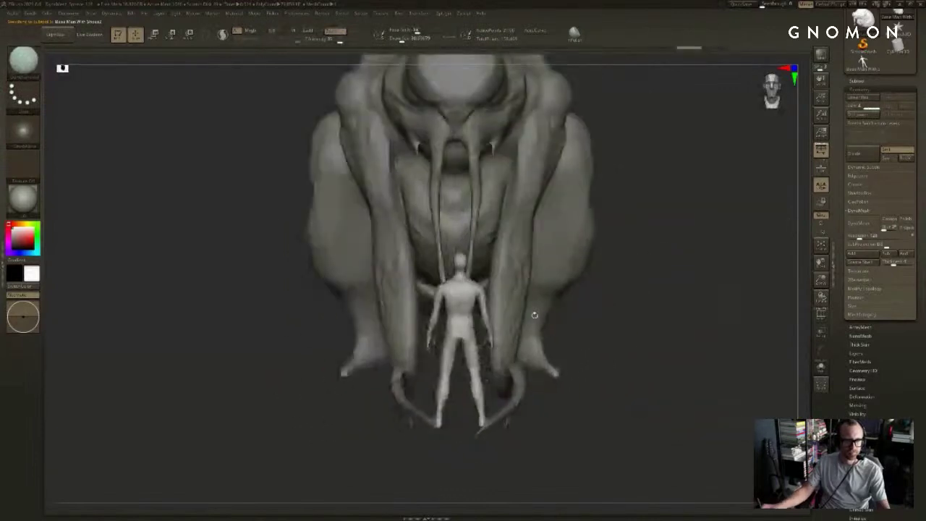
Step: Select the front arms, isolate them, and set up the SnakeHook brush with a larger brush size
key(b)
key(m)
key(v)
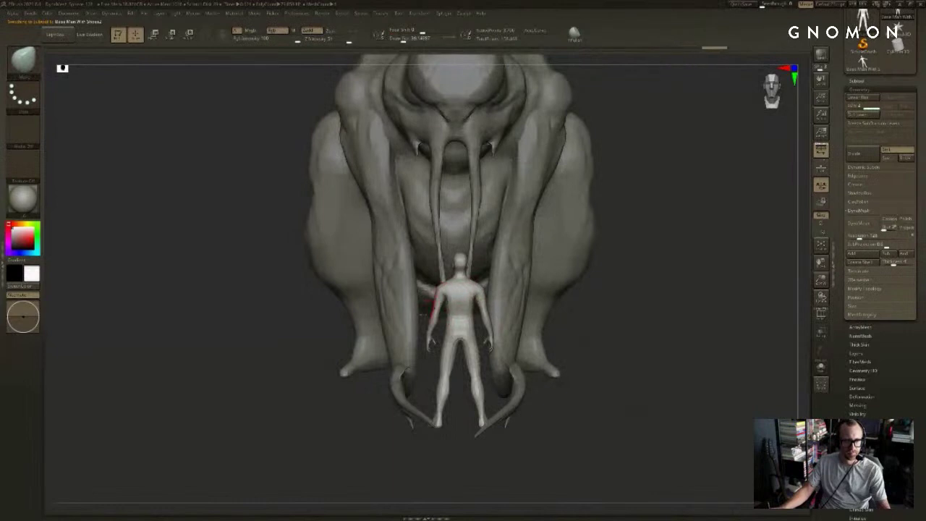
drag(651, 325, 346, 330)
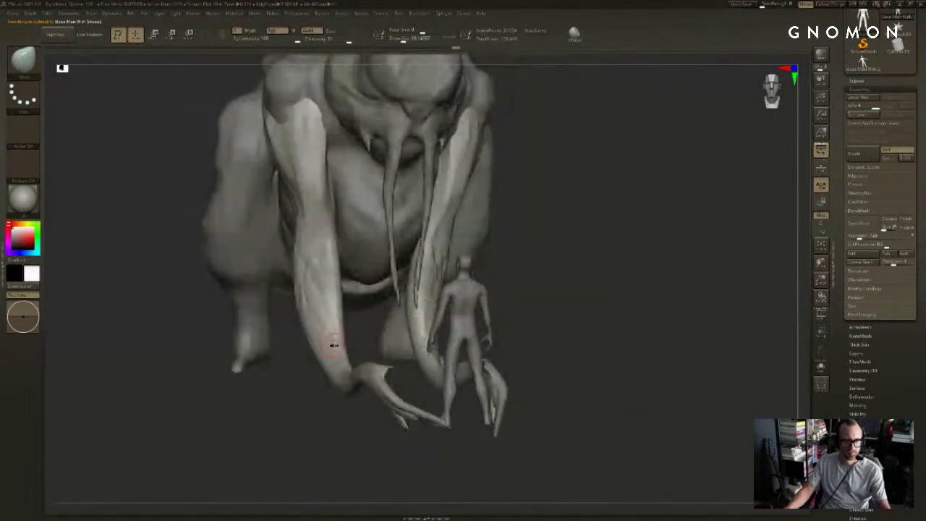
key(b)
key(s)
key(h)
key(s)
mouse_move(278, 413)
shift+mouse_down()
mouse_move(308, 419)
mouse_move(289, 471)
mouse_move(293, 434)
shift+mouse_up()
key(s)
drag(464, 323, 484, 324)
key(alt+s)
key(s)
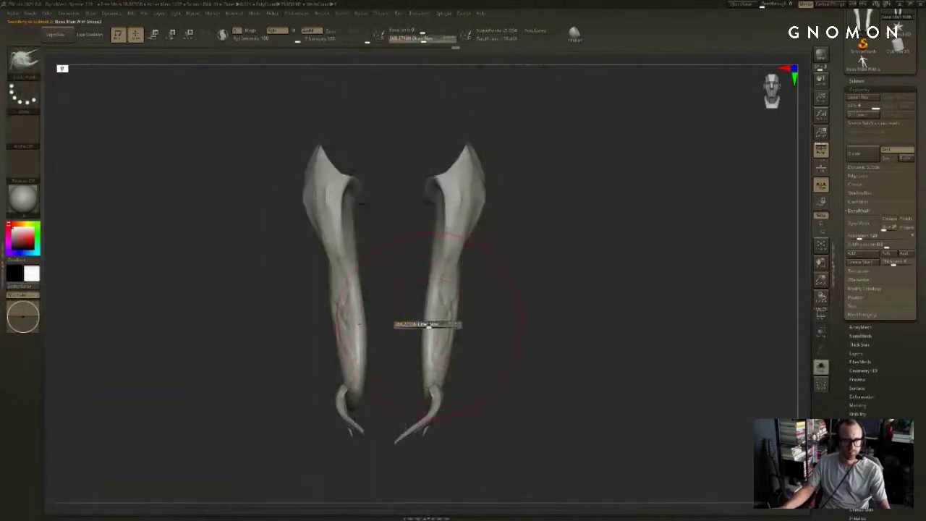
Step: Reshape both forearms with the SnakeHook brush beside the scale figure, undoing one stroke and reducing the brush size
key(alt+s)
drag(453, 308, 424, 317)
key(ctrl+z)
key([)
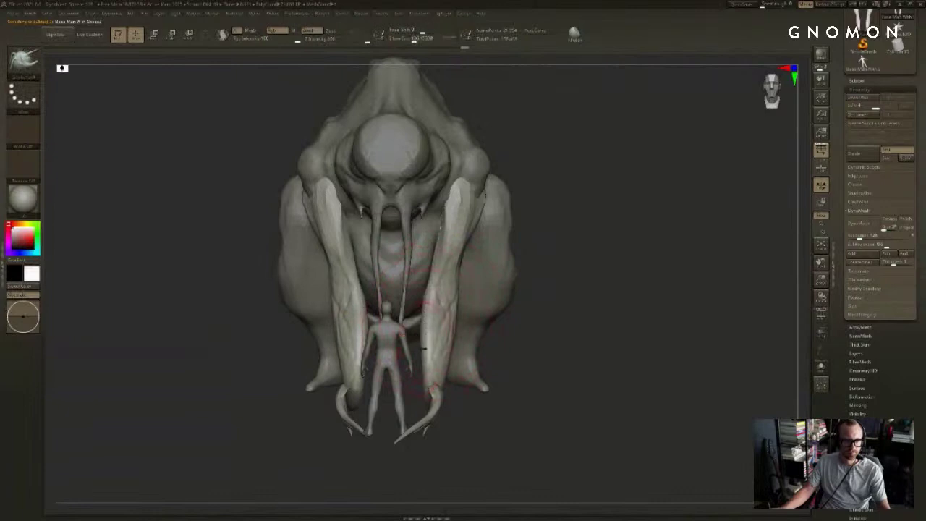
drag(425, 348, 414, 389)
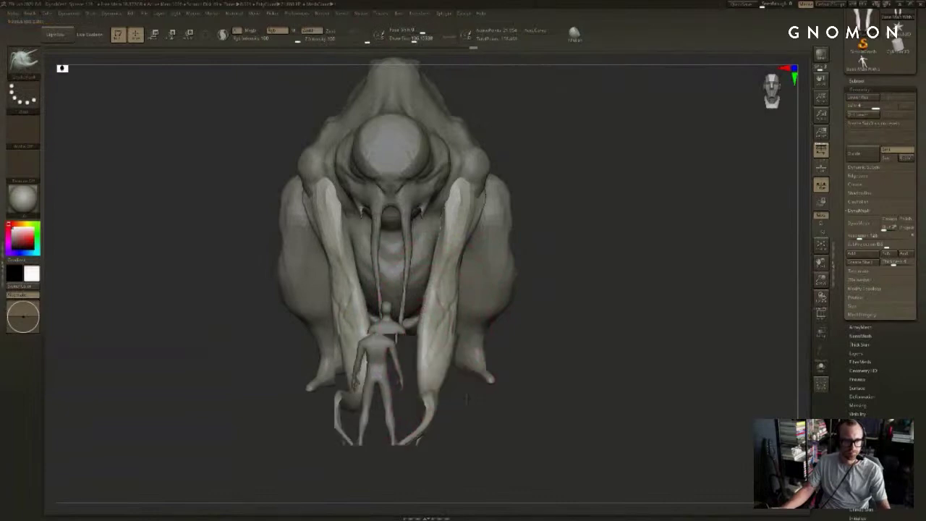
mouse_move(467, 354)
mouse_down()
mouse_move(454, 389)
mouse_move(438, 393)
mouse_move(461, 370)
mouse_move(450, 352)
mouse_up()
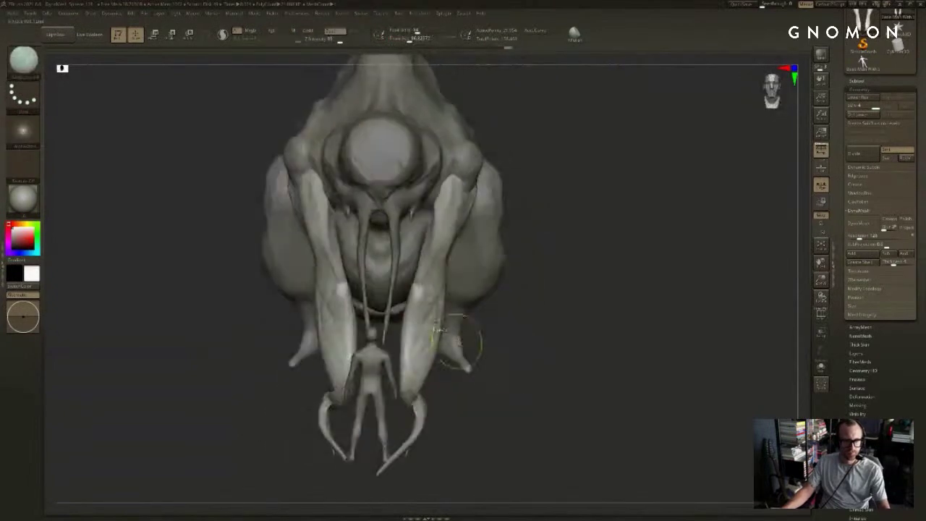
Step: Examine the isolated front arms, then view them with the whole creature from the side
ctrl+shift+click(409, 295)
mouse_move(409, 295)
mouse_down()
mouse_move(411, 244)
mouse_move(400, 353)
mouse_move(416, 304)
mouse_up()
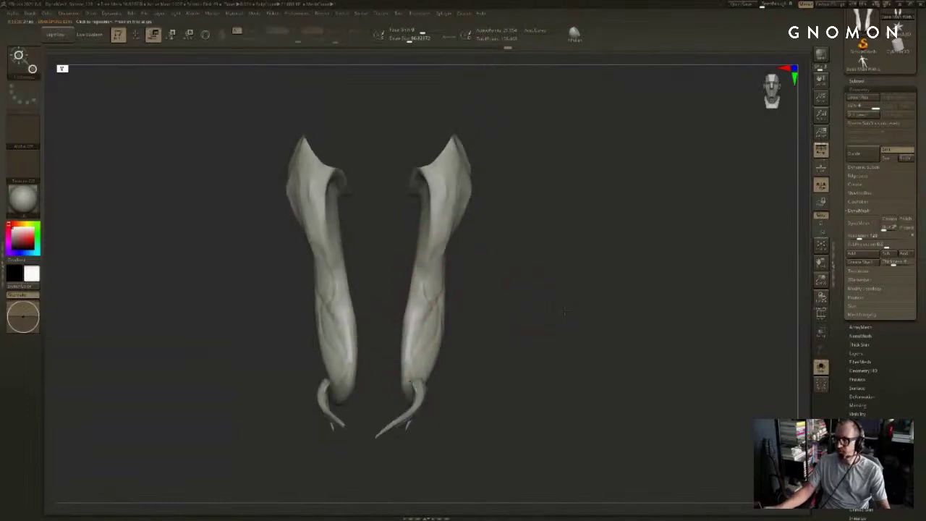
drag(565, 311, 620, 316)
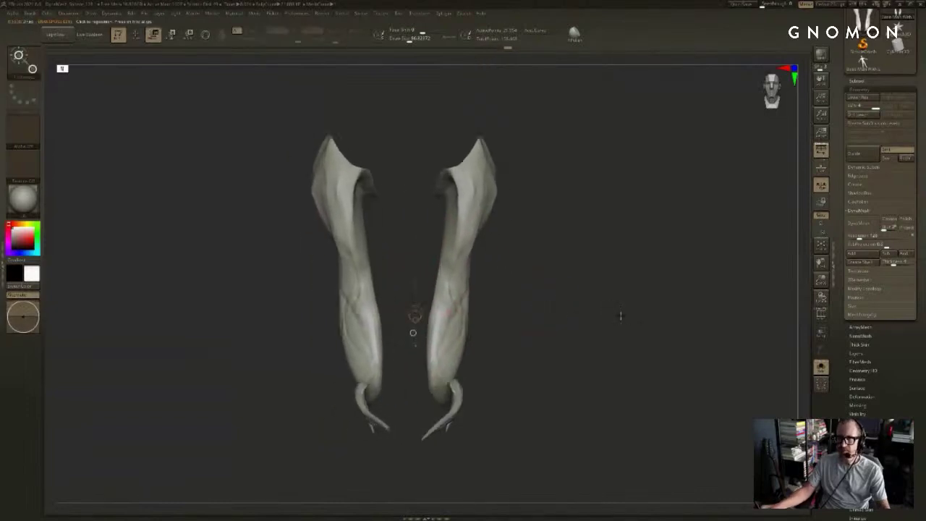
key(alt+s)
drag(485, 279, 522, 290)
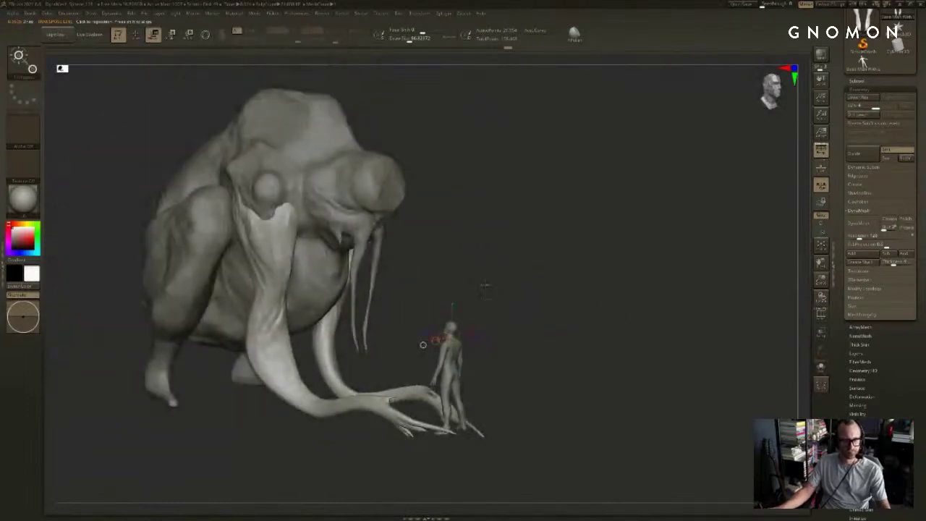
key(b)
key(Escape)
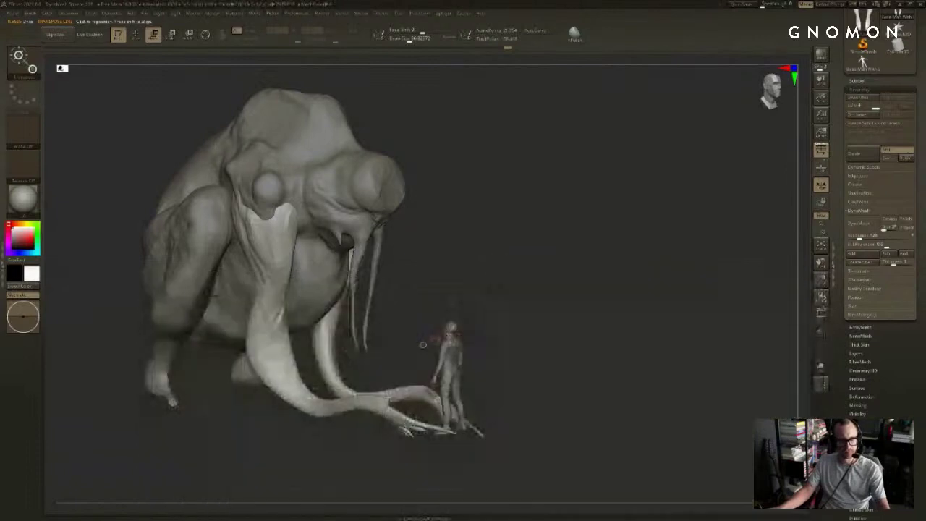
Step: Adjust the bend of the front arms just below the elbow crease with the SnakeHook brush
key(b)
key(m)
key(v)
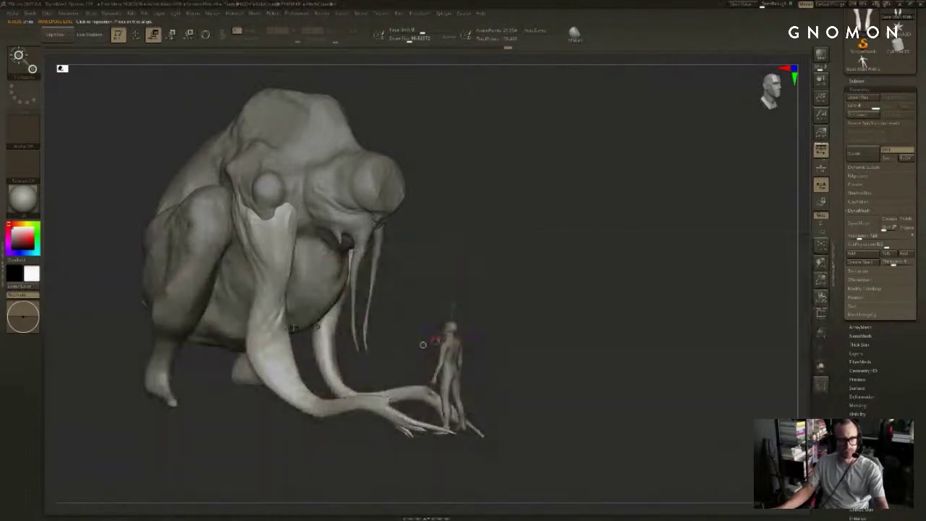
key(q)
key(bracketright)
key(b)
key(s)
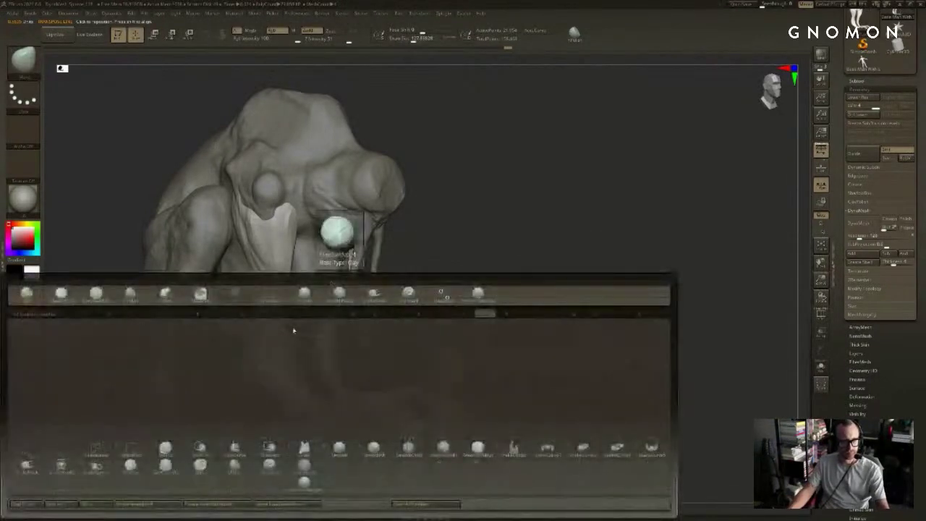
key(Escape)
key(b)
key(s)
key(h)
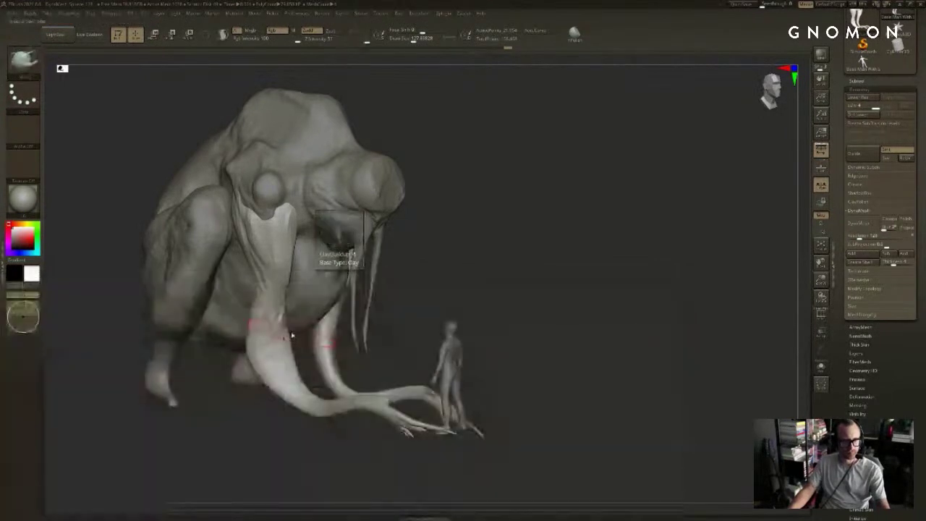
drag(287, 322, 270, 350)
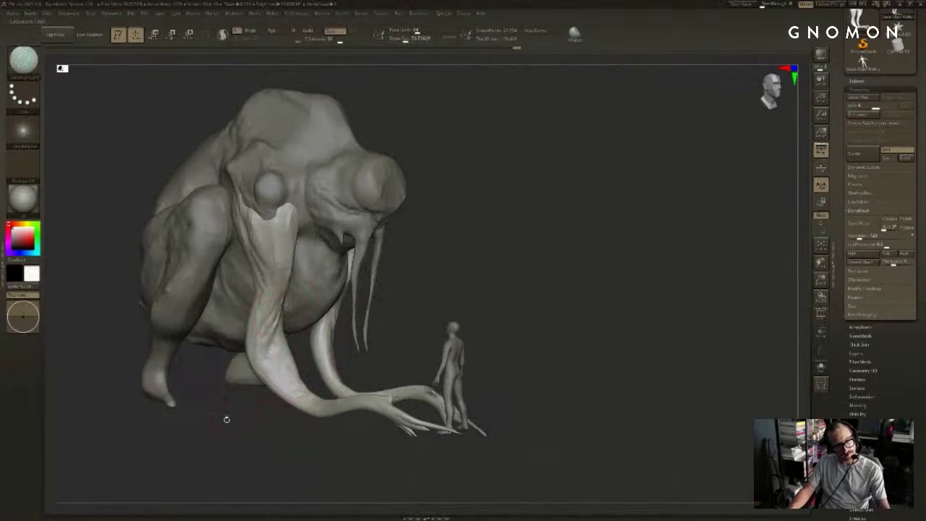
Step: Select the hind legs and start refining the soles and toes of the feet, working from the side and front
mouse_move(225, 419)
alt+mouse_down()
mouse_move(272, 439)
mouse_move(275, 429)
mouse_move(349, 448)
alt+mouse_up()
alt+click(254, 424)
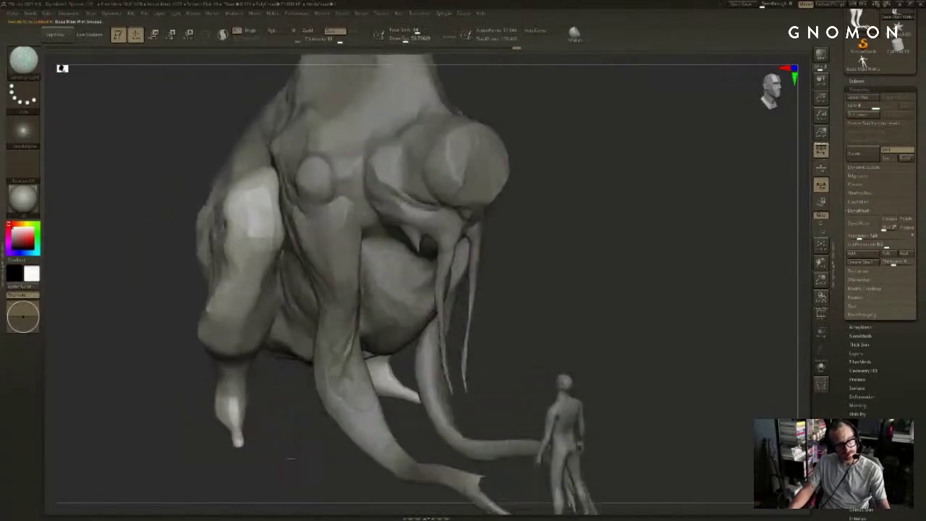
mouse_move(507, 463)
mouse_down()
mouse_move(326, 473)
mouse_move(351, 393)
mouse_move(361, 409)
mouse_up()
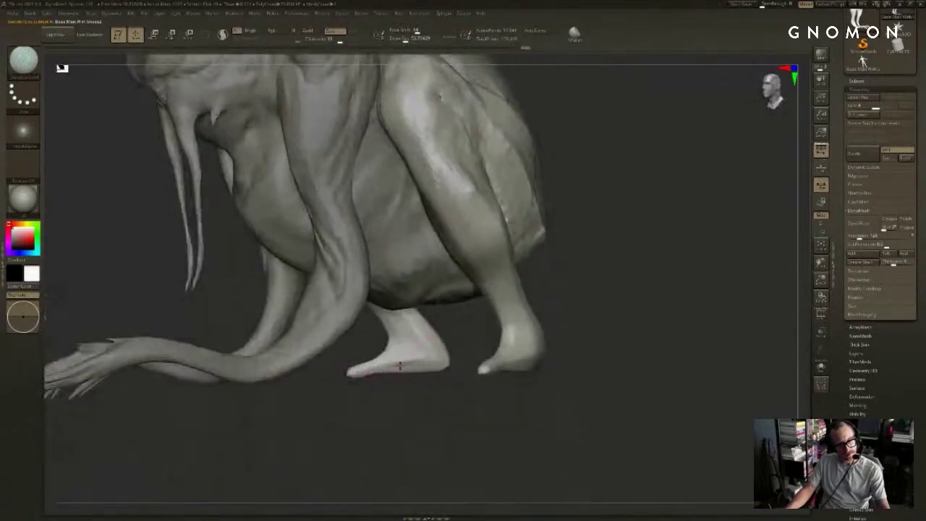
drag(358, 373, 390, 370)
drag(308, 388, 397, 409)
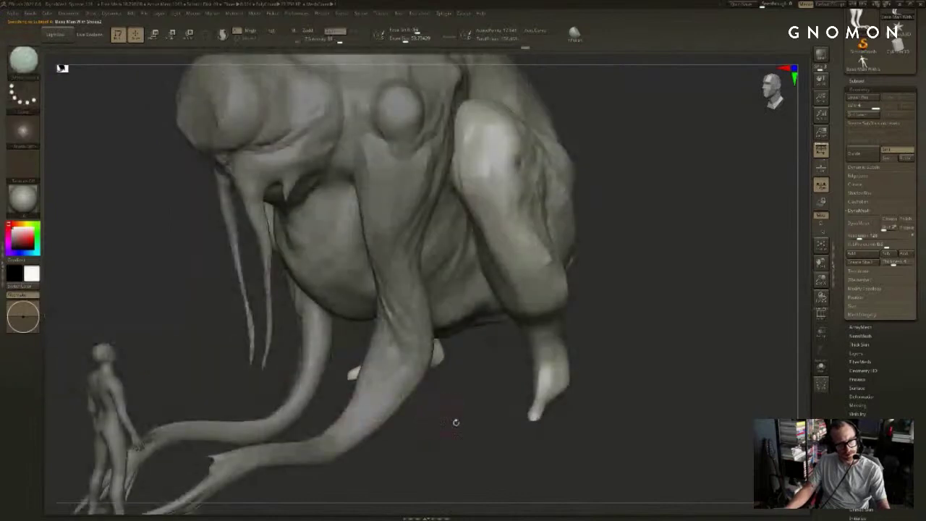
mouse_move(455, 422)
mouse_down()
mouse_move(610, 414)
mouse_move(683, 387)
mouse_up()
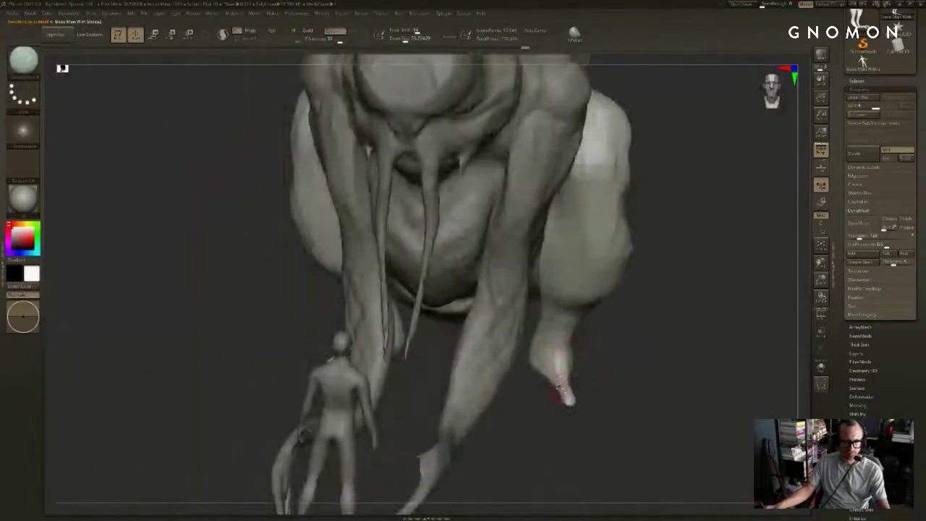
drag(576, 415, 557, 400)
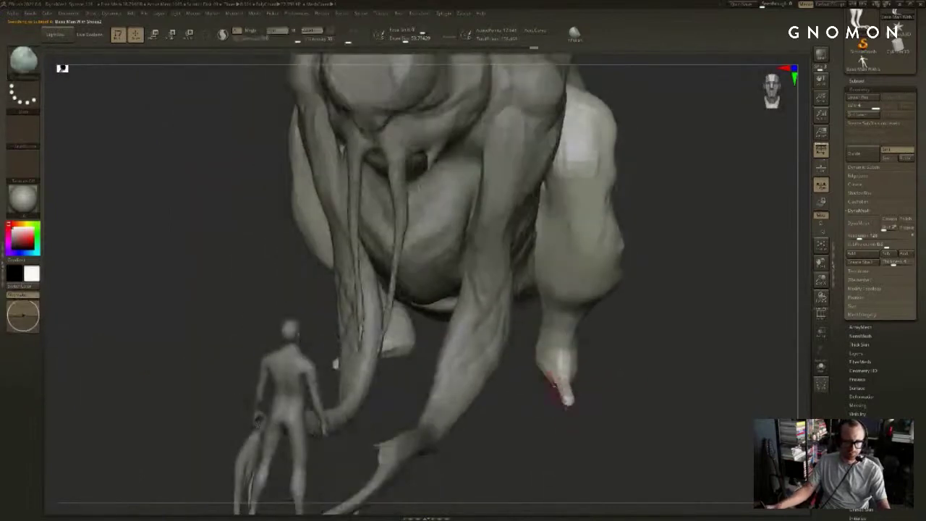
Step: Build up form on the hind feet with the ClayBuildup brush, smoothing around the heels and toes
key(b)
key(c)
key(b)
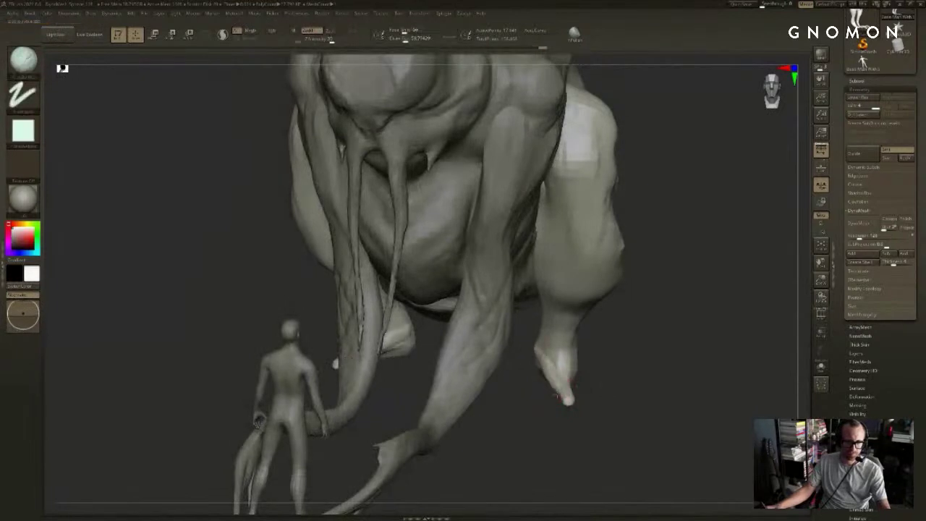
shift+drag(555, 376, 543, 360)
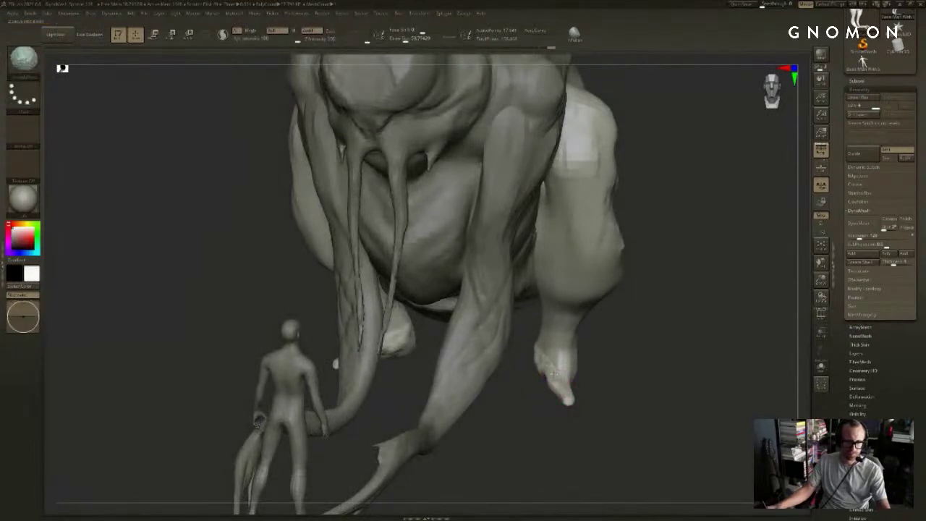
mouse_move(674, 419)
mouse_down()
mouse_move(630, 409)
mouse_move(598, 362)
mouse_up()
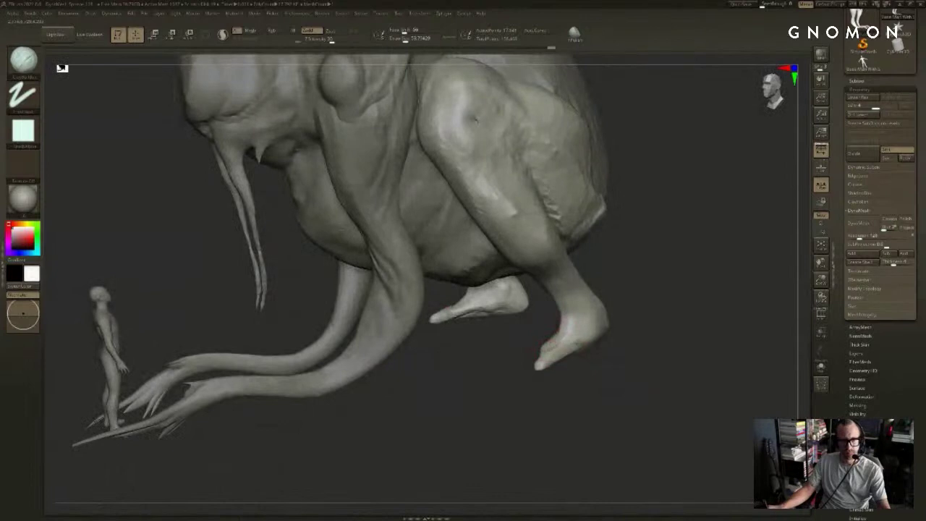
mouse_move(551, 361)
shift+mouse_down()
mouse_move(529, 372)
mouse_move(544, 355)
mouse_move(723, 312)
mouse_move(702, 303)
mouse_move(634, 311)
shift+mouse_up()
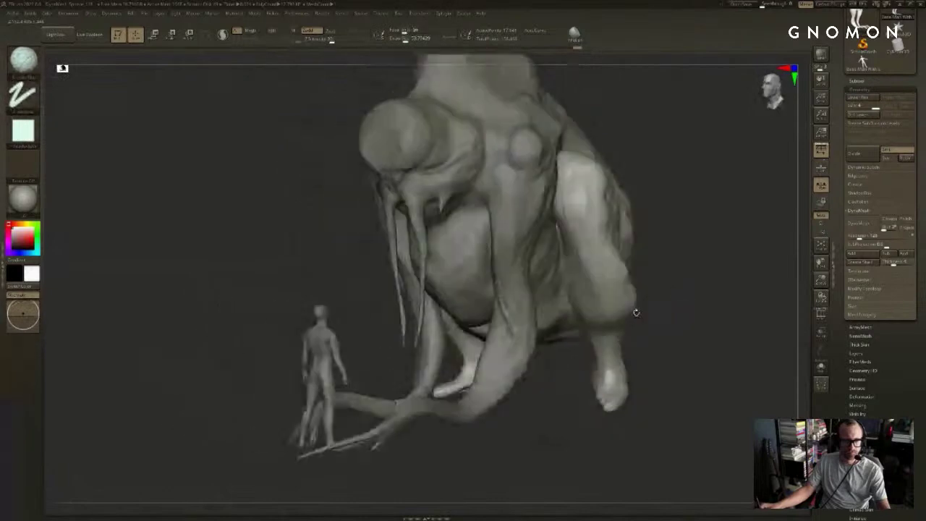
Step: Select the front arms and mask the creature's left upper arm with the Rotate transpose tool, leaving its forearm unmasked
alt+click(477, 374)
mouse_move(447, 437)
mouse_down()
mouse_move(433, 439)
mouse_move(456, 418)
mouse_up()
alt+drag(455, 418, 491, 374)
key(r)
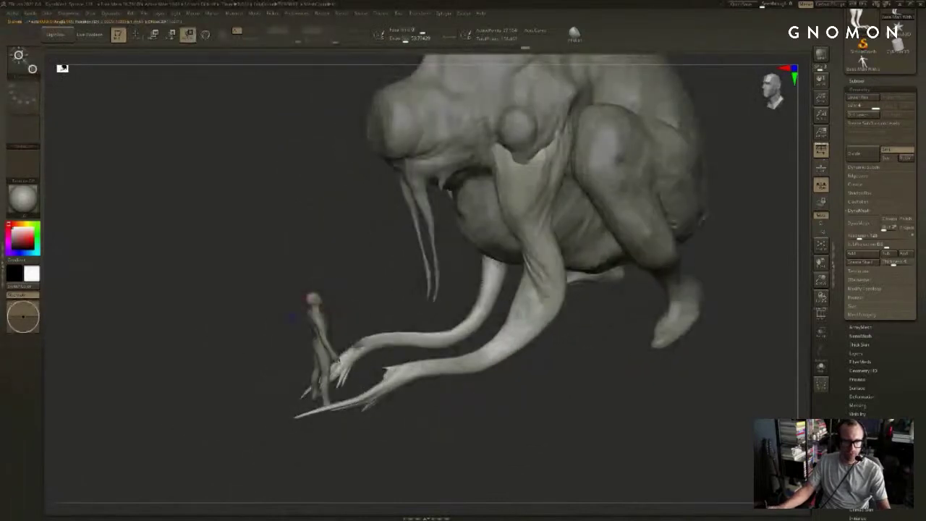
ctrl+drag(549, 291, 520, 335)
ctrl+drag(552, 272, 440, 380)
drag(383, 195, 425, 253)
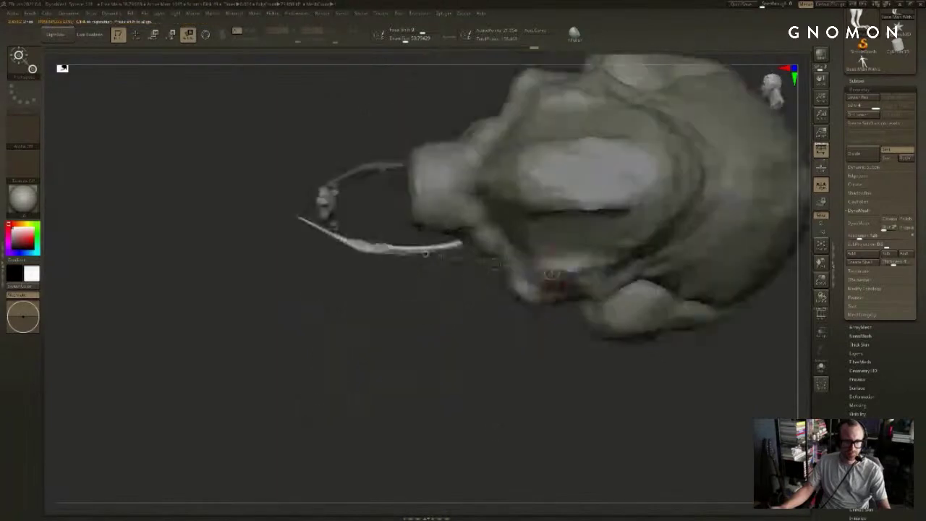
drag(494, 442, 497, 359)
drag(564, 348, 531, 373)
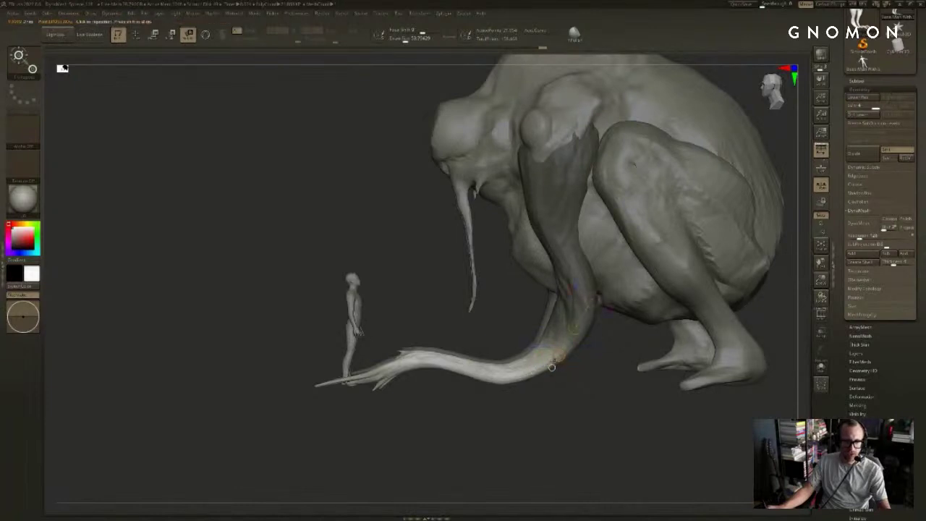
mouse_move(557, 342)
mouse_down()
mouse_move(531, 411)
mouse_move(515, 392)
mouse_up()
mouse_move(526, 425)
mouse_down()
mouse_move(488, 352)
mouse_move(502, 374)
mouse_move(478, 355)
mouse_move(489, 353)
mouse_up()
Step: Inspect the partly masked arms from above and below with the SnakeHook brush at a larger size
key(q)
key(b)
key(m)
key(v)
key(s)
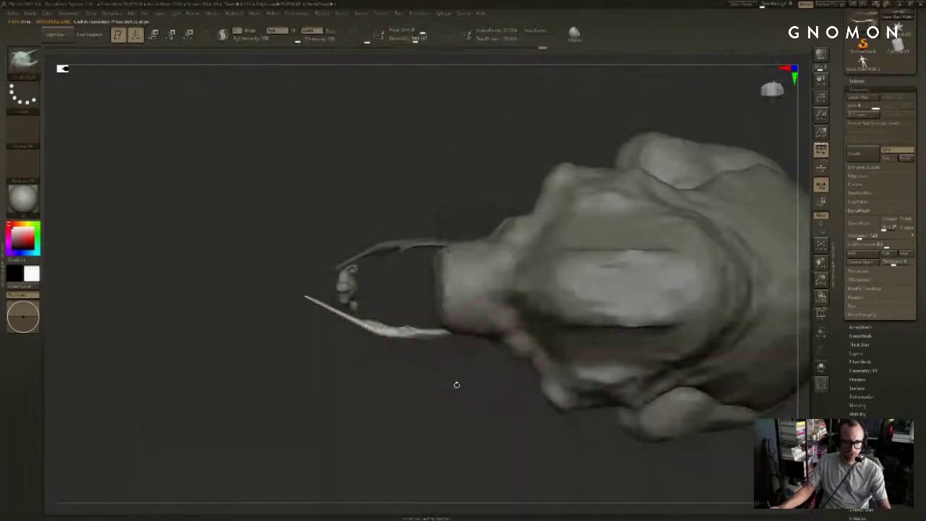
drag(456, 384, 486, 445)
drag(655, 190, 729, 172)
alt+drag(729, 173, 695, 213)
key(s)
drag(499, 304, 509, 305)
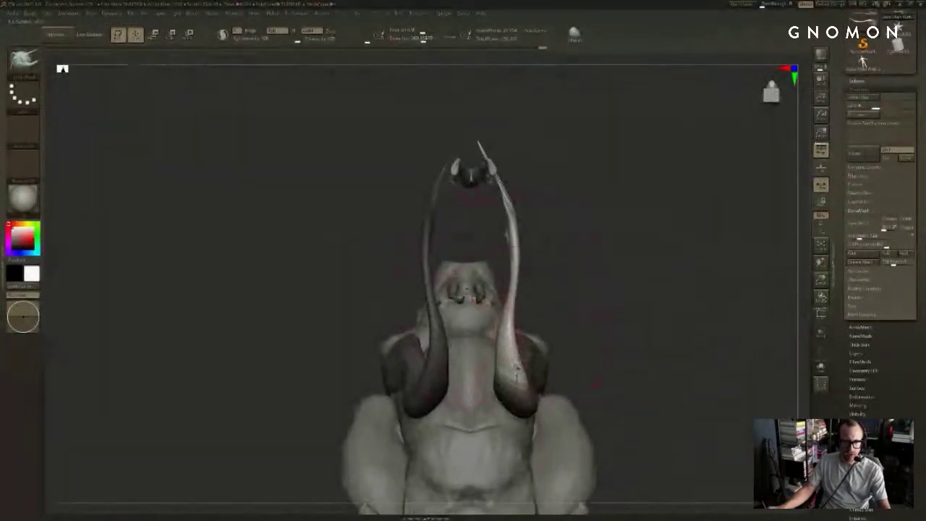
Step: Rotate the creature's left forearm inward around the elbow so its hand crosses over the other forearm
key(r)
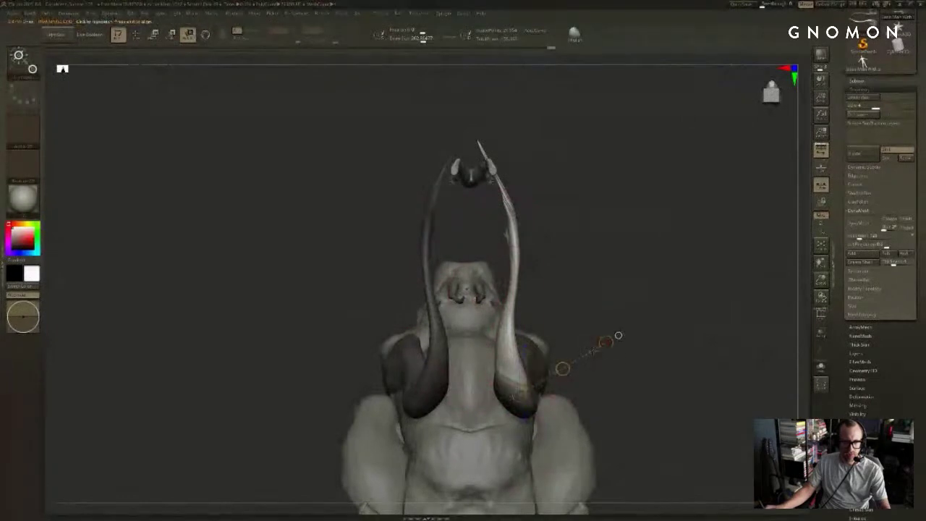
key(w)
drag(563, 368, 560, 368)
mouse_move(599, 412)
mouse_down()
mouse_move(599, 378)
mouse_move(597, 397)
mouse_up()
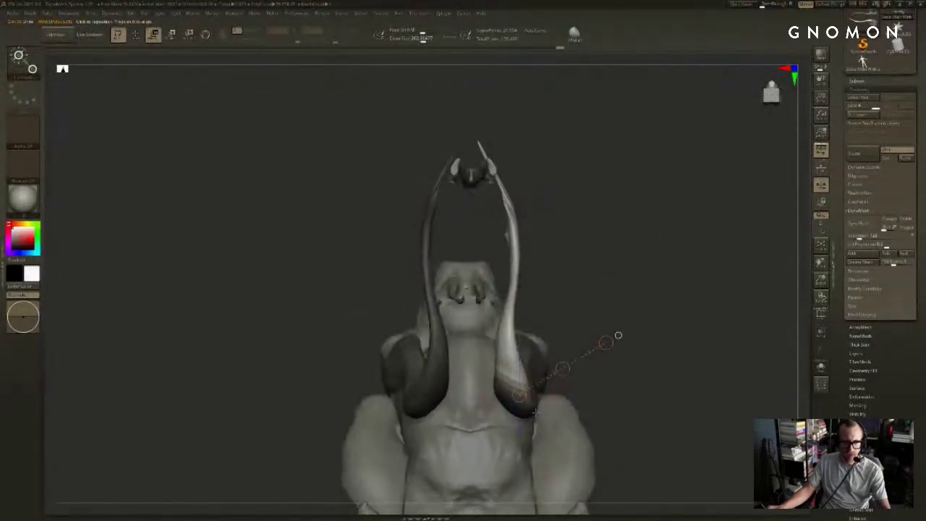
drag(527, 395, 535, 412)
key(r)
drag(606, 359, 561, 345)
Step: Extend the mask past the elbow of the creature's left arm and rotate the unmasked forearm inward across the other forearm
ctrl+drag(484, 333, 486, 322)
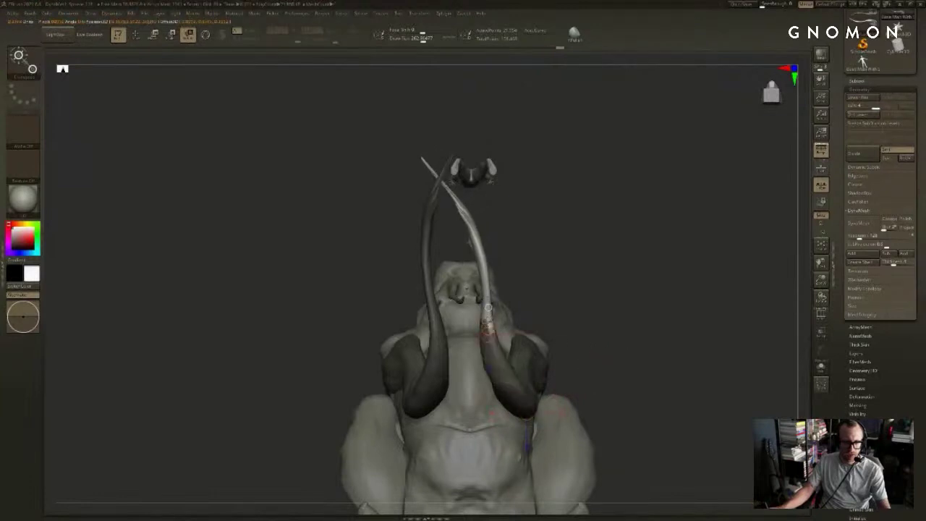
mouse_move(488, 307)
right_down()
mouse_move(405, 312)
mouse_move(489, 318)
right_up()
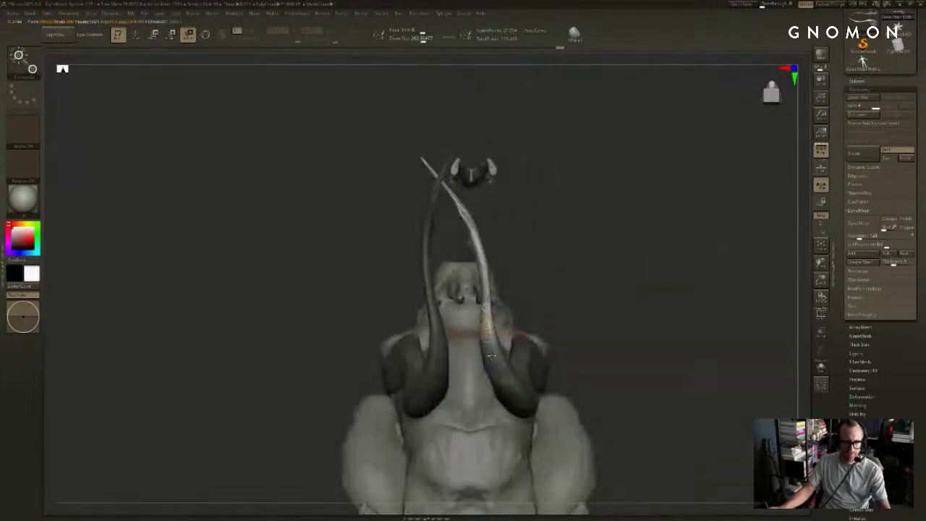
key(ctrl+i)
key(ctrl+i)
drag(518, 406, 486, 330)
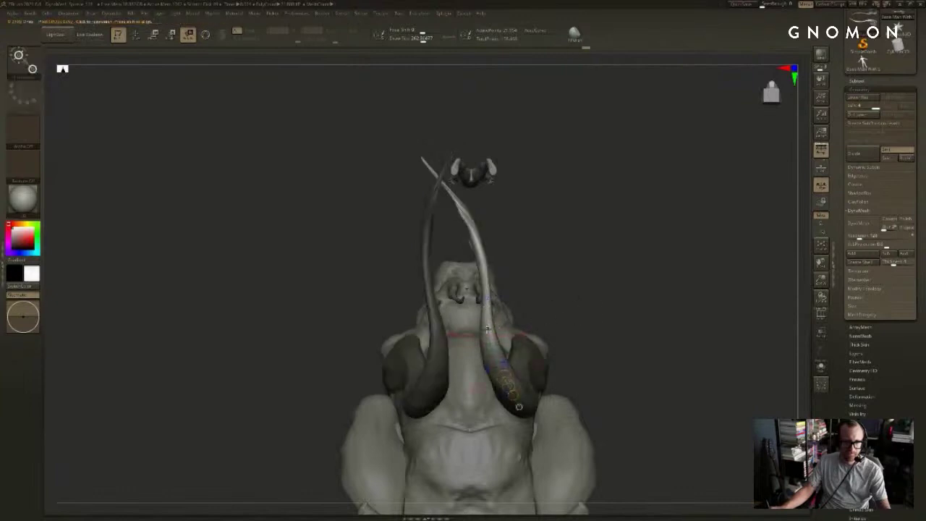
drag(580, 317, 581, 324)
Step: Rotate the left forearm around its elbow from low side angles so the hand reaches beside and past the small scale figure
right_drag(549, 309, 521, 264)
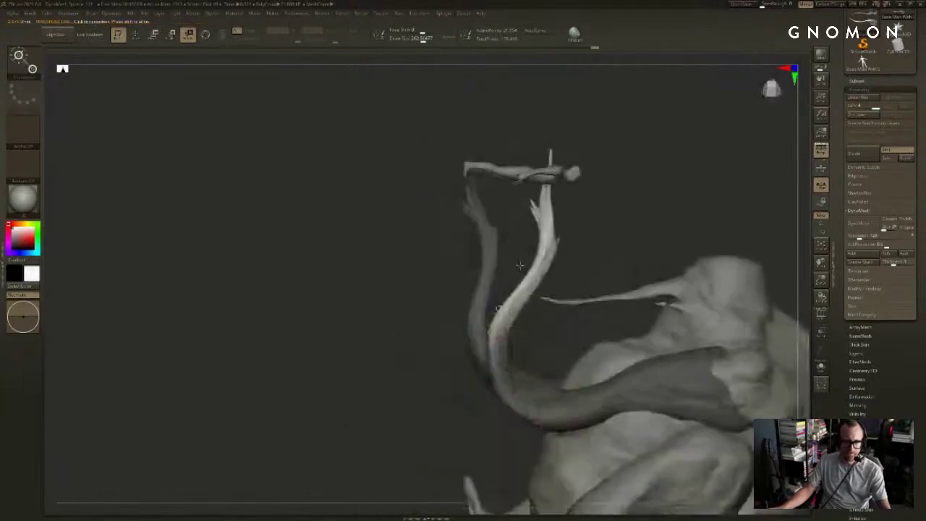
right_drag(509, 315, 537, 306)
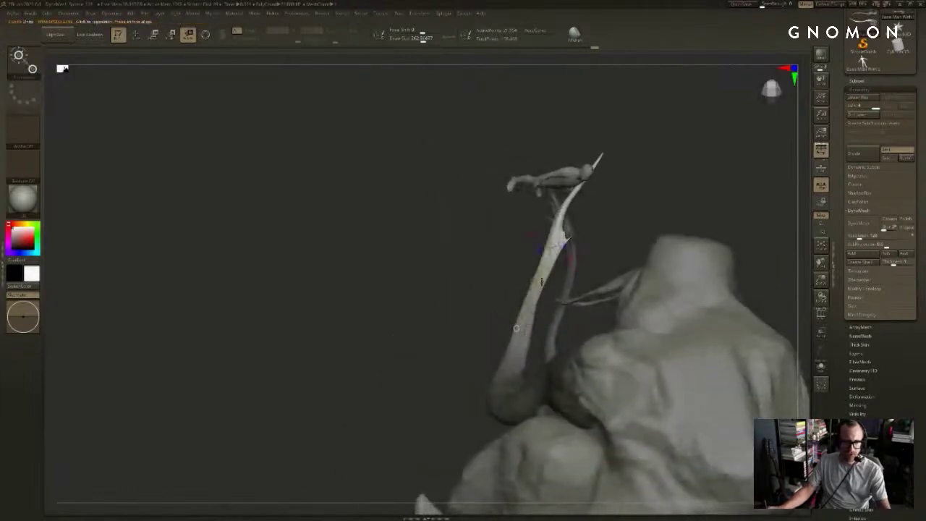
drag(537, 282, 508, 370)
right_drag(456, 317, 497, 323)
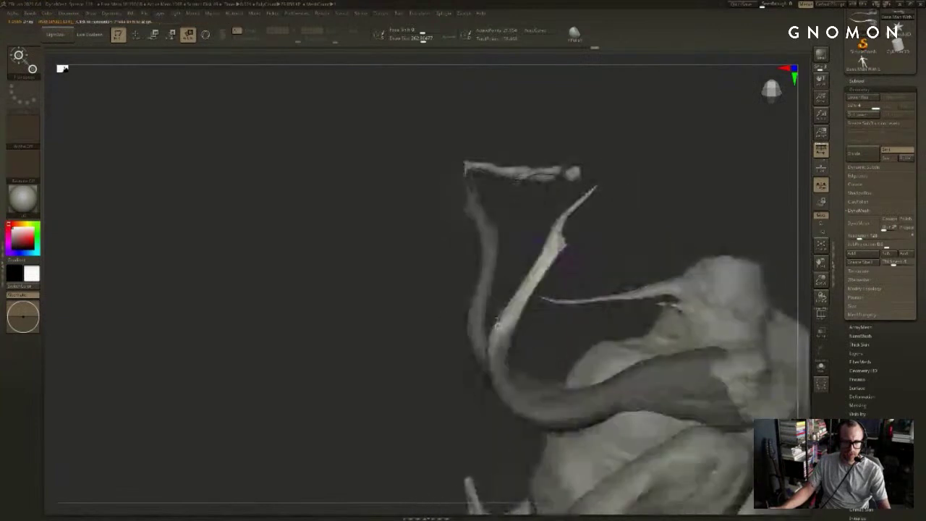
drag(498, 326, 493, 361)
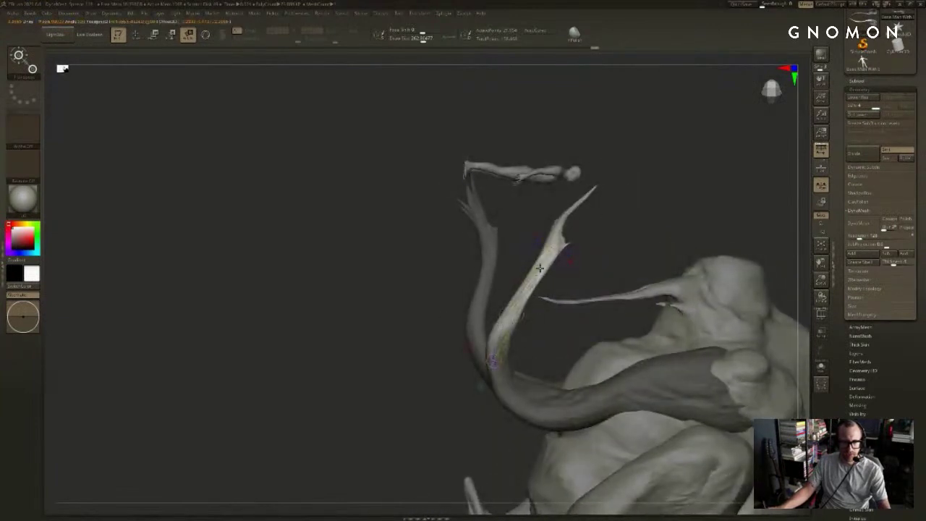
drag(540, 268, 531, 265)
mouse_move(583, 242)
mouse_down()
mouse_move(644, 224)
mouse_move(606, 361)
mouse_move(544, 391)
mouse_move(394, 396)
mouse_move(313, 379)
mouse_up()
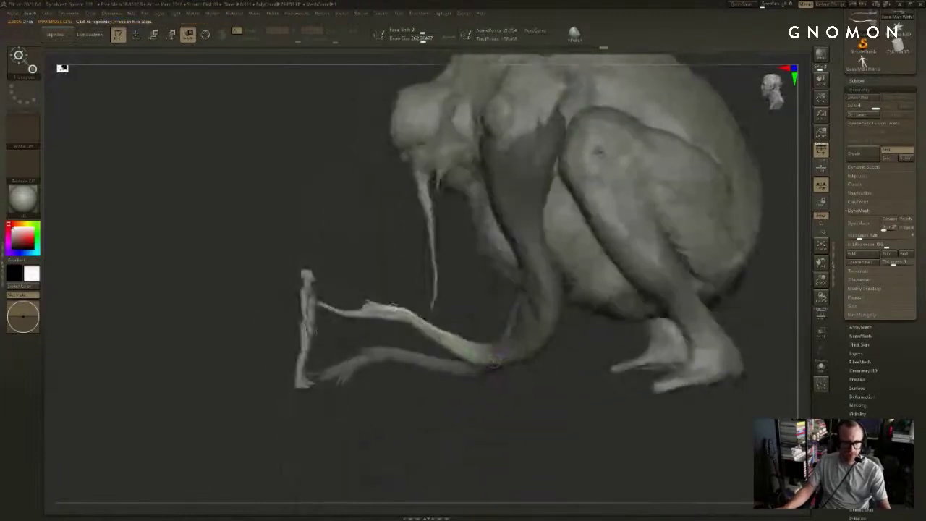
Step: Extend the mask along the left forearm to the wrist, isolating the hand for posing
drag(384, 318, 344, 319)
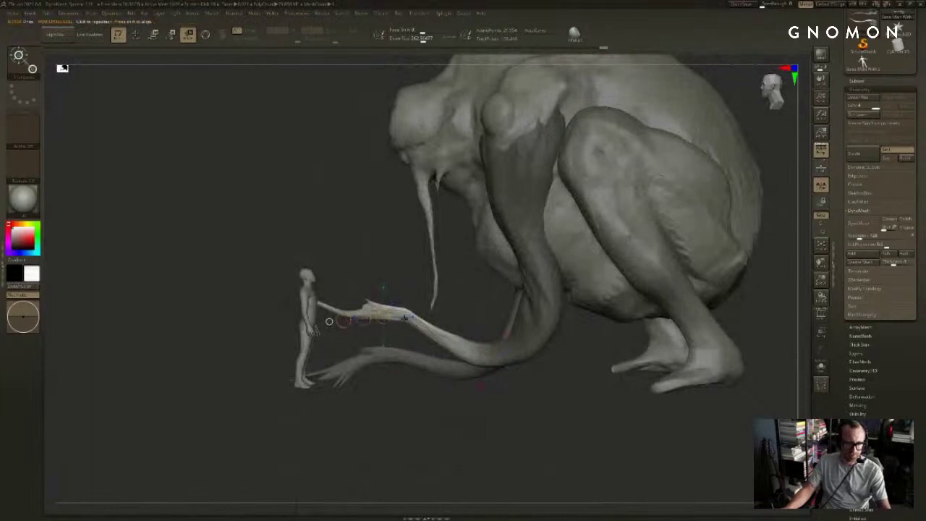
drag(404, 318, 321, 312)
ctrl+drag(489, 274, 406, 385)
key(q)
key(ctrl+i)
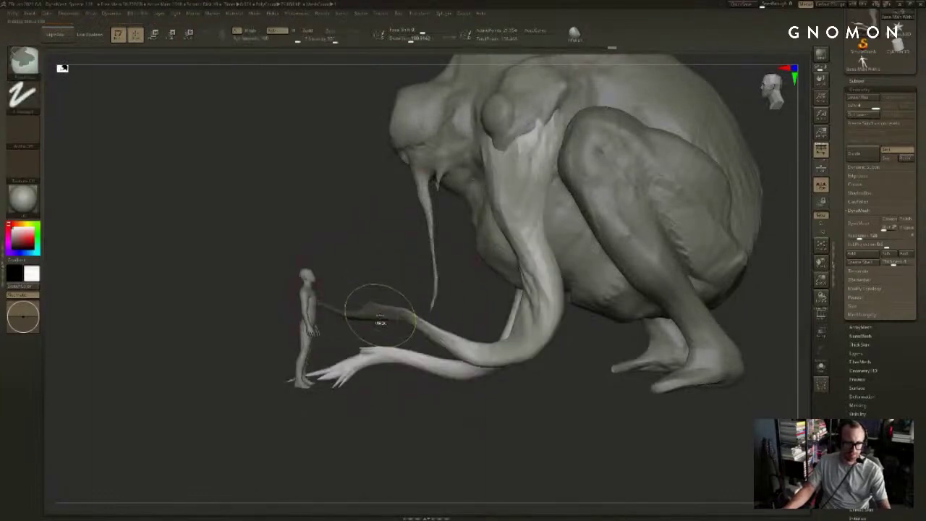
Step: Rotate the left hand at the wrist with the transpose line, angling its long fingers behind the scale figure's torso
key(w)
mouse_move(366, 314)
mouse_down()
mouse_move(209, 327)
mouse_move(211, 311)
mouse_up()
drag(313, 312, 312, 307)
drag(397, 288, 398, 281)
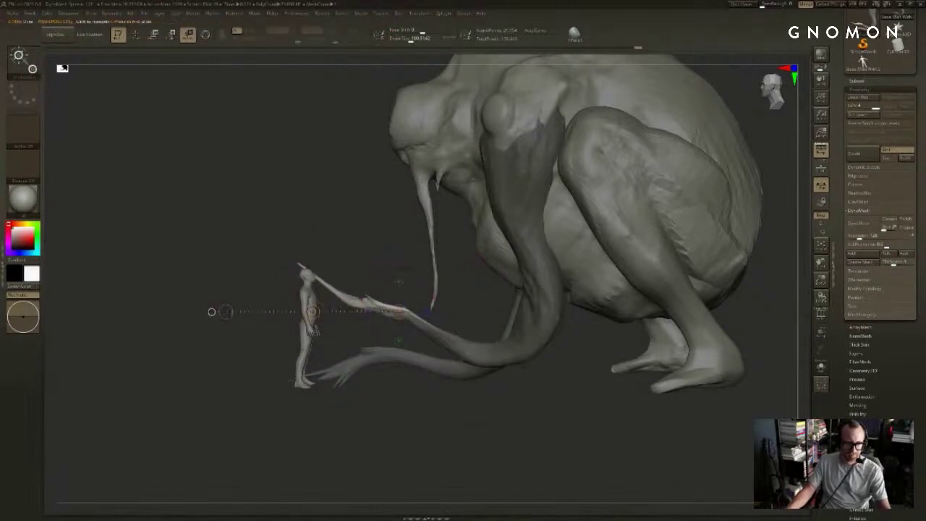
drag(227, 312, 236, 353)
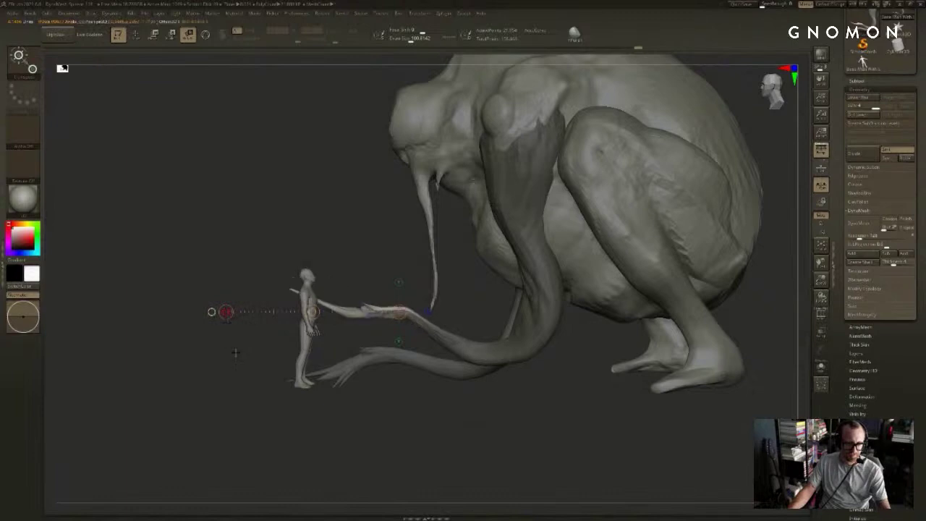
Step: Nudge the left fingertips with the Move brush and twist the hand around the forearm's axis
key(q)
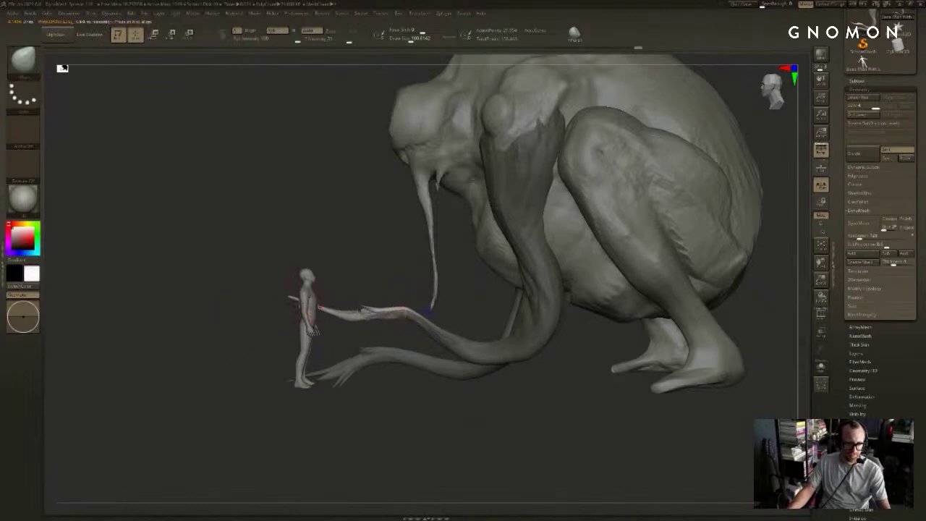
mouse_move(283, 296)
mouse_down()
mouse_move(277, 279)
mouse_move(327, 282)
mouse_move(436, 178)
mouse_move(603, 213)
mouse_move(523, 225)
mouse_move(512, 188)
mouse_move(498, 179)
mouse_up()
key(r)
mouse_move(407, 290)
mouse_down()
mouse_move(424, 237)
mouse_move(432, 242)
mouse_up()
drag(507, 239, 564, 217)
drag(428, 233, 463, 289)
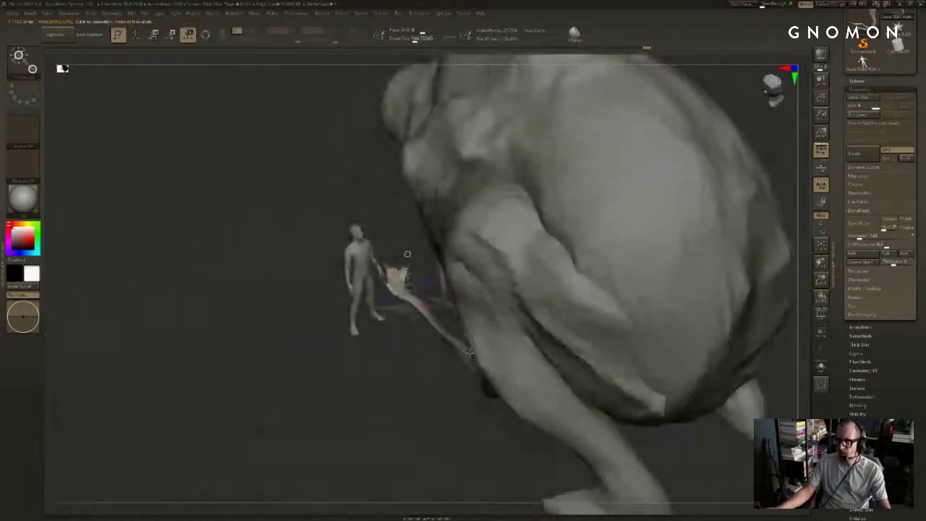
mouse_move(483, 372)
mouse_down()
mouse_move(474, 336)
mouse_move(463, 337)
mouse_up()
drag(345, 437, 394, 434)
Step: Isolate the front arms and bend the left hand's long fingers with the SnakeHook brush at a smaller size
key(q)
drag(318, 289, 376, 286)
key(alt+s)
key(s)
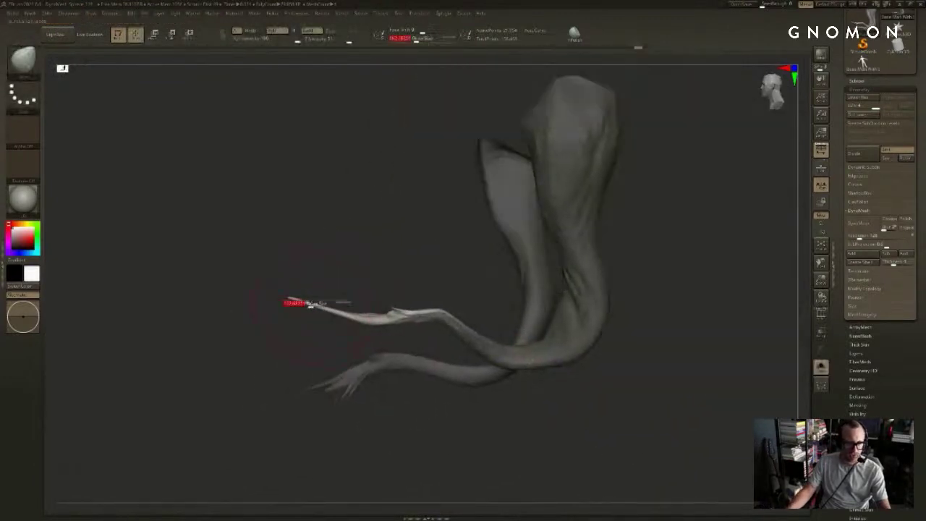
key(b)
key(s)
key(h)
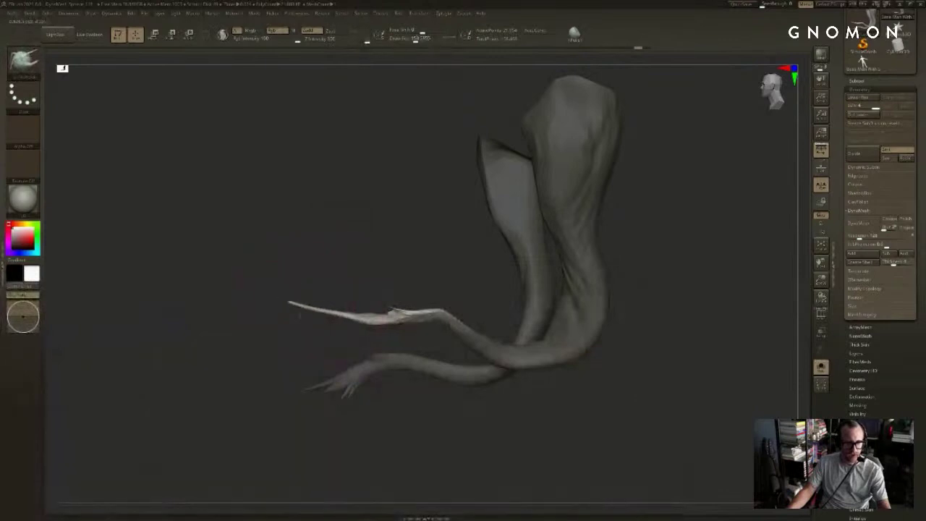
drag(305, 323, 314, 313)
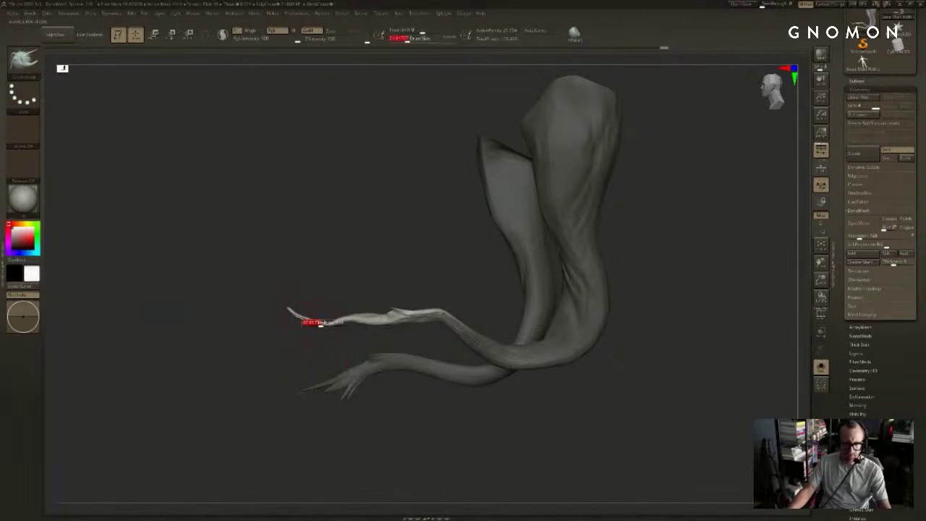
mouse_move(300, 334)
mouse_down()
mouse_move(297, 342)
mouse_move(325, 324)
mouse_move(317, 331)
mouse_move(301, 316)
mouse_move(285, 398)
mouse_up()
Step: Thicken the left hand's thin fingers with the Inflate brush at a small size and smooth them from above
key(b)
key(i)
key(n)
click(318, 330)
key(bracketleft)
drag(329, 256, 385, 318)
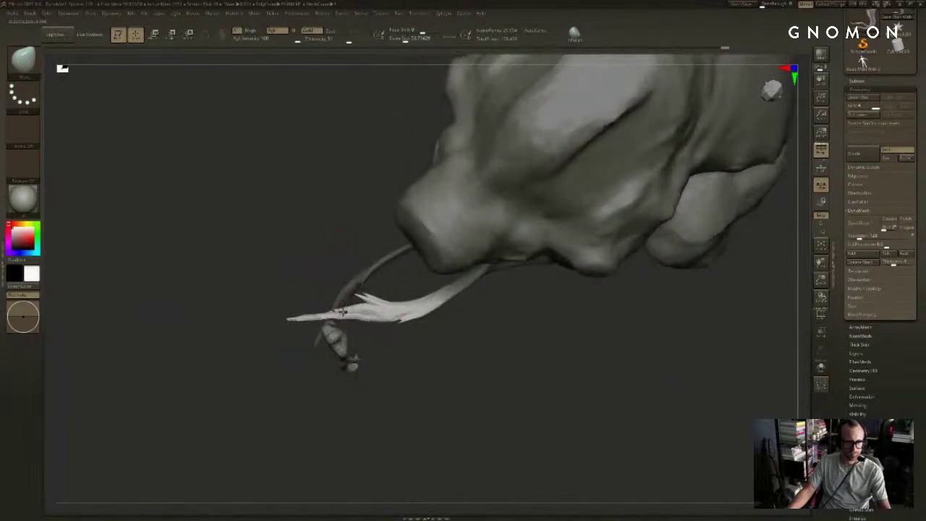
shift+drag(324, 308, 337, 310)
Step: Spread the left hand's fingers apart and curve them around the scale figure with the Move Topological brush
key(b)
key(m)
key(t)
key(s)
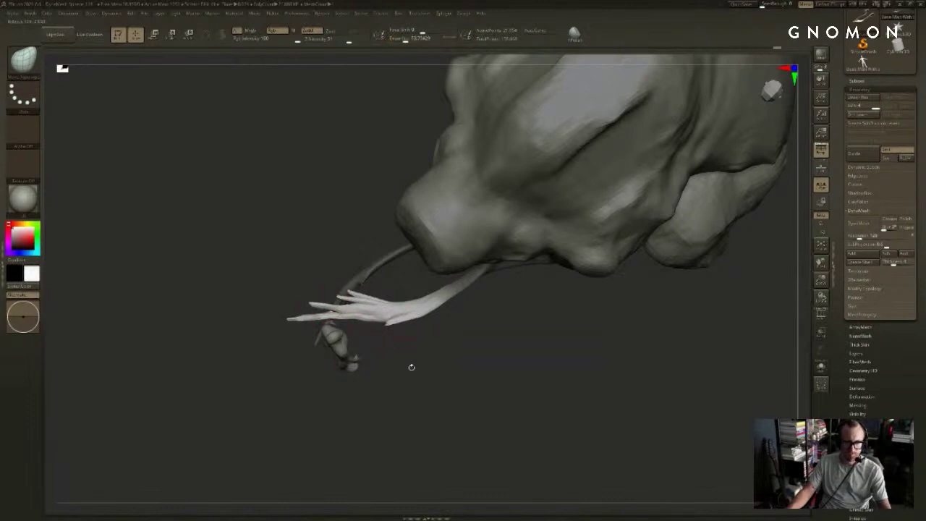
drag(412, 367, 390, 315)
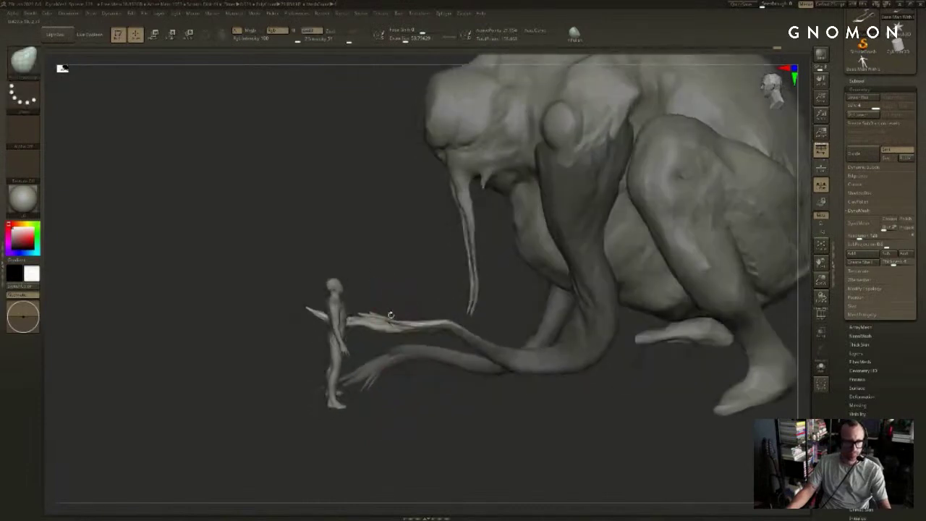
drag(409, 282, 392, 264)
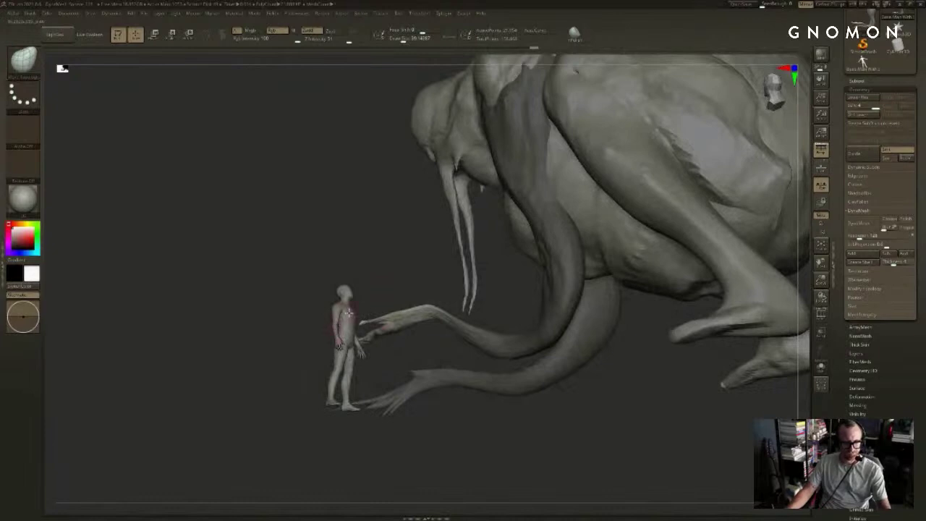
Step: Inflate the left hand's fingers around the scale figure and smooth the hand's surface
key(b)
key(i)
key(n)
drag(368, 320, 362, 321)
drag(386, 286, 381, 321)
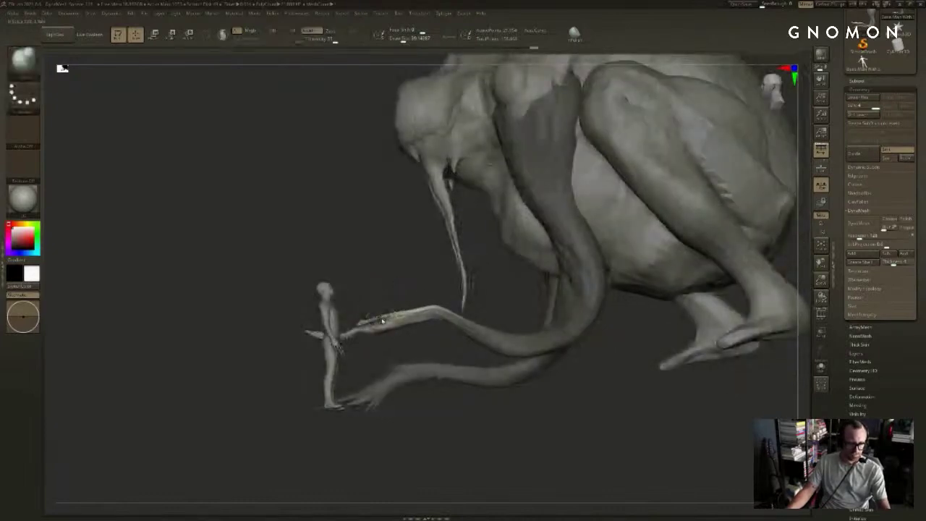
key(shift)
mouse_move(364, 273)
mouse_down()
mouse_move(370, 318)
mouse_move(427, 351)
mouse_move(423, 374)
mouse_move(416, 331)
mouse_move(443, 325)
mouse_up()
key(shift)
key(shift)
key(shift)
drag(406, 380, 448, 368)
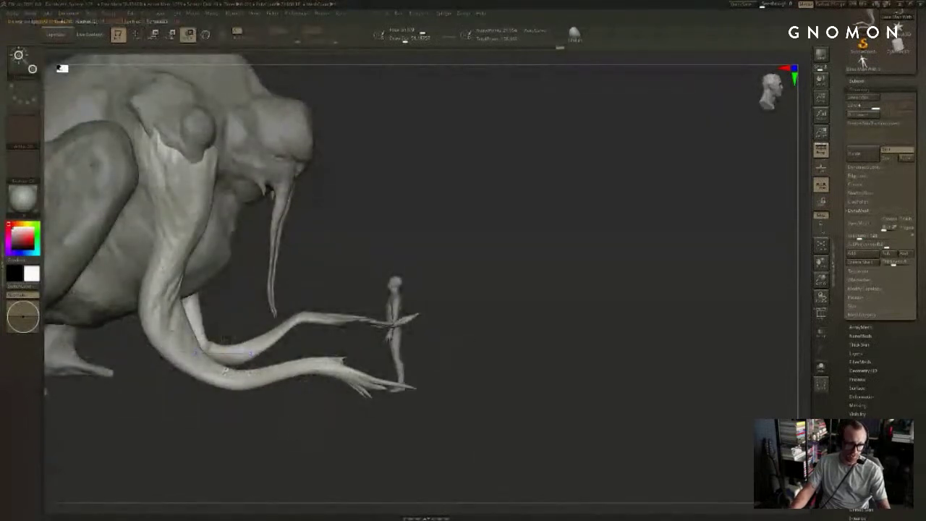
Step: Mask the creature's right upper arm and entire left arm with a softened edge, leaving the right forearm unmasked
ctrl+drag(162, 265, 166, 347)
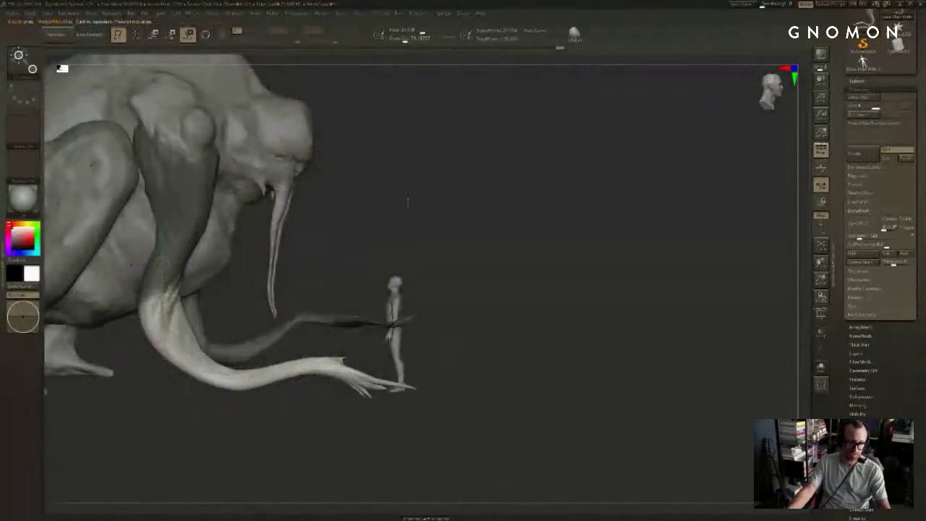
alt+drag(407, 202, 521, 197)
mouse_move(305, 215)
ctrl+mouse_down()
mouse_move(296, 270)
mouse_move(284, 255)
mouse_move(302, 233)
mouse_move(300, 249)
ctrl+mouse_up()
key(q)
ctrl+click(419, 209)
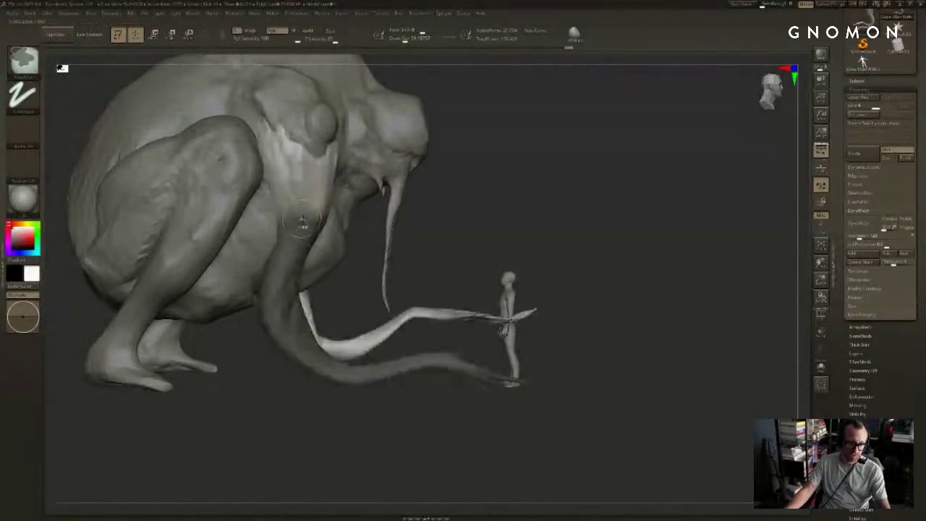
ctrl+click(304, 225)
ctrl+click(459, 227)
key(r)
drag(316, 155, 315, 218)
drag(461, 205, 461, 206)
key(ctrl+z)
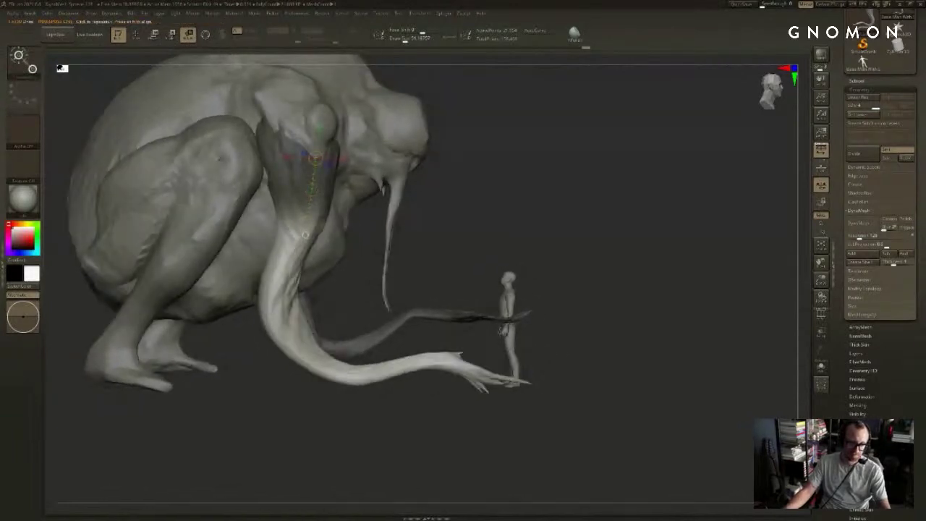
Step: Try to shift the unmasked right forearm forward past the scale figure with the Move transpose tool
drag(393, 346, 488, 408)
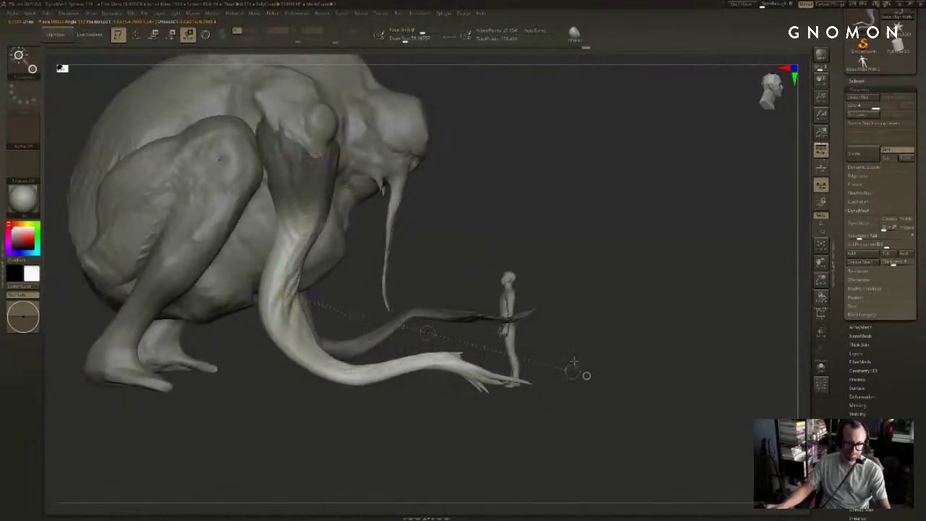
key(w)
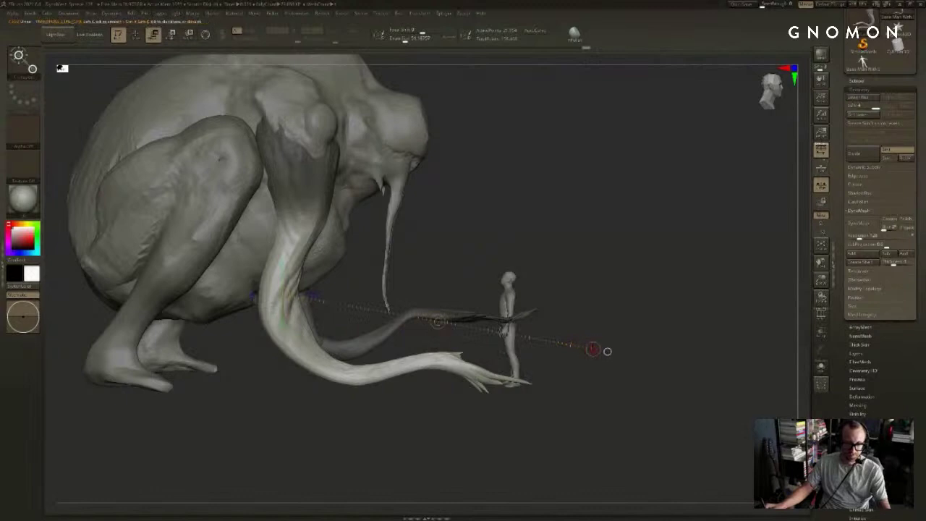
drag(593, 349, 664, 343)
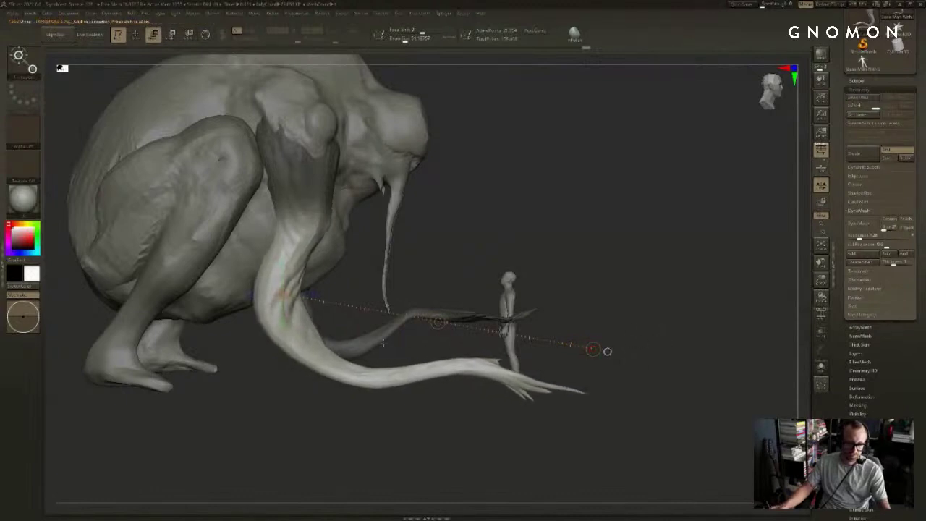
key(ctrl+z)
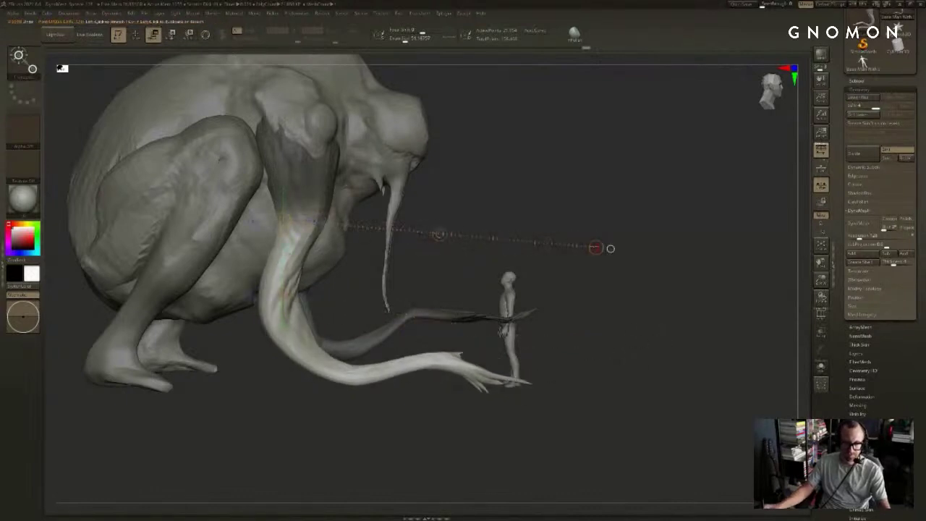
drag(595, 247, 662, 246)
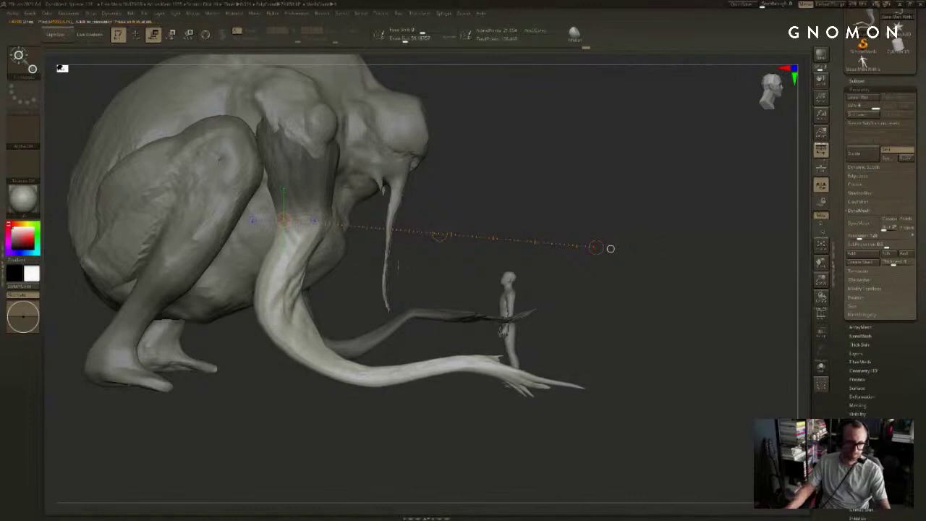
key(ctrl+z)
key(ctrl+z)
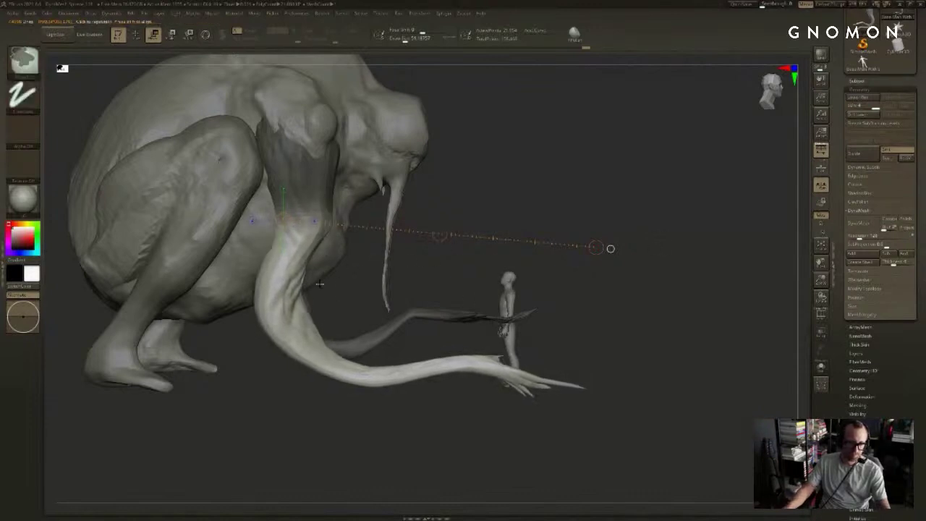
drag(360, 387, 396, 382)
key(ctrl+z)
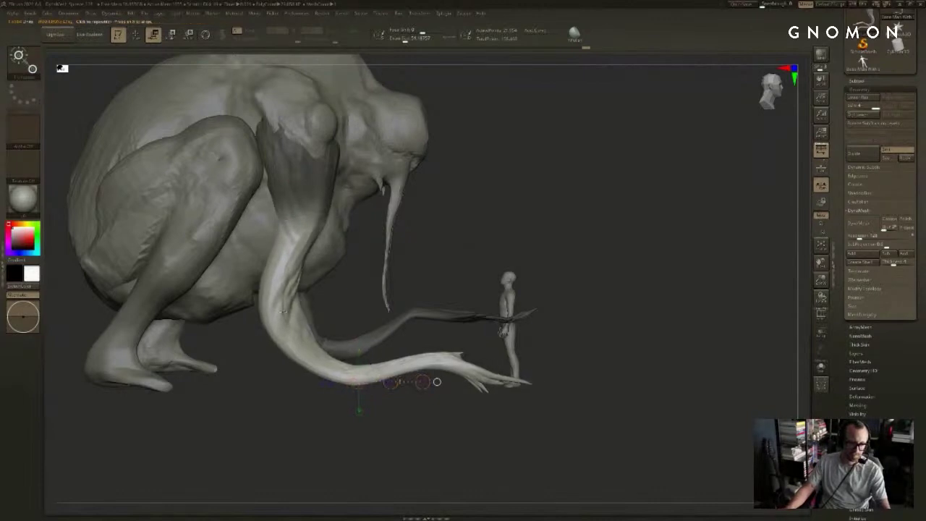
Step: Extend the right arm's mask down past the elbow and adjust its edge, leaving the forearm and hand unmasked
ctrl+drag(284, 309, 325, 366)
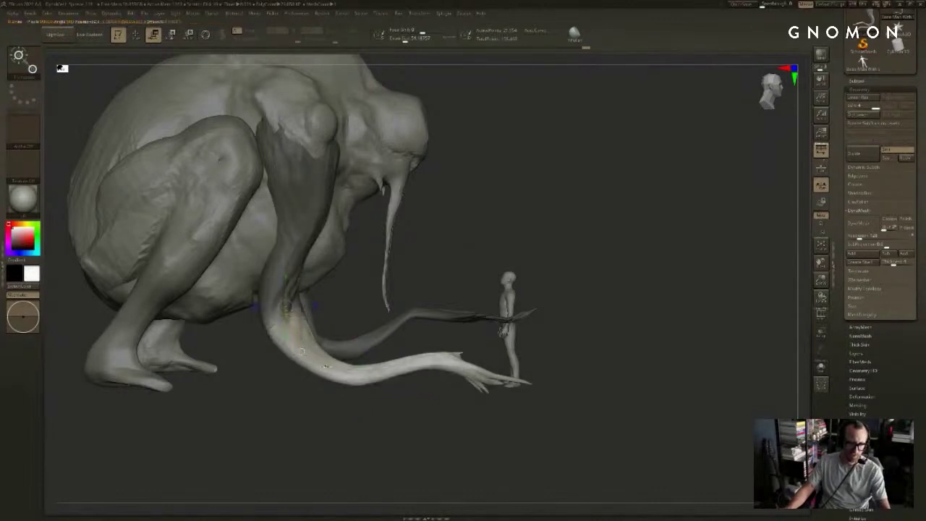
ctrl+click(336, 400)
ctrl+click(347, 388)
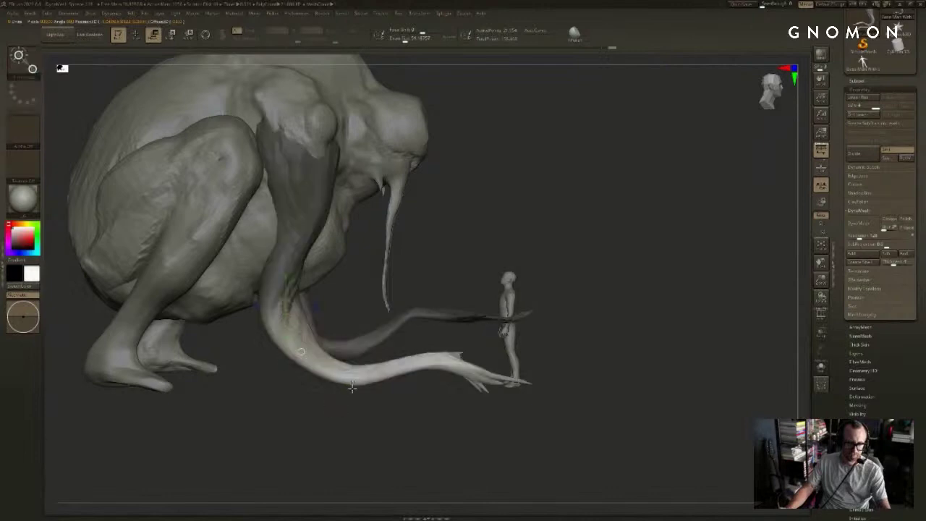
Step: Shift the unmasked right forearm and hand forward past the scale figure with the Move transpose tool
ctrl+click(352, 391)
ctrl+click(358, 407)
ctrl+click(361, 403)
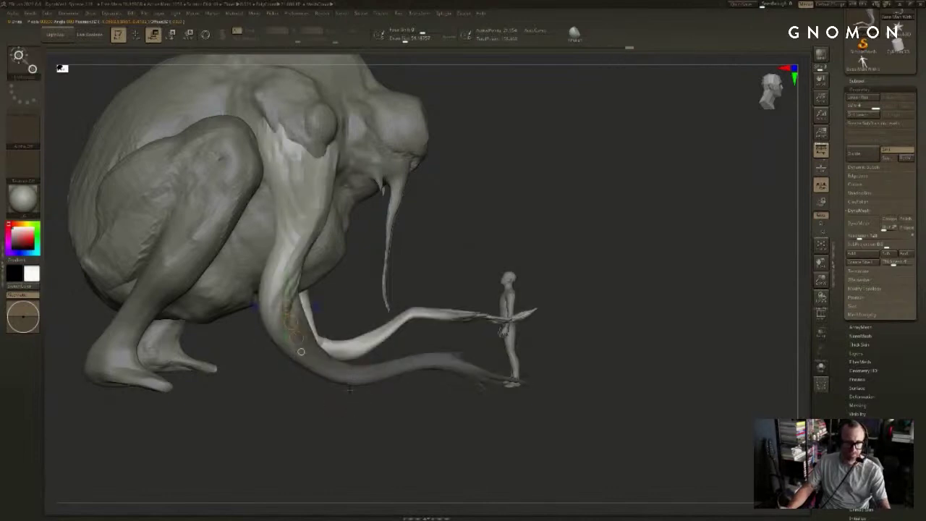
key(ctrl+z)
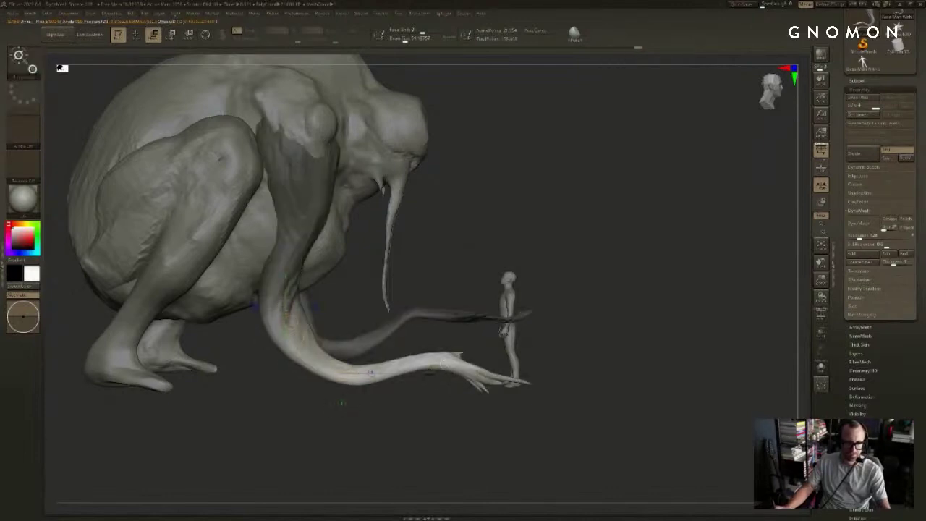
drag(387, 374, 408, 372)
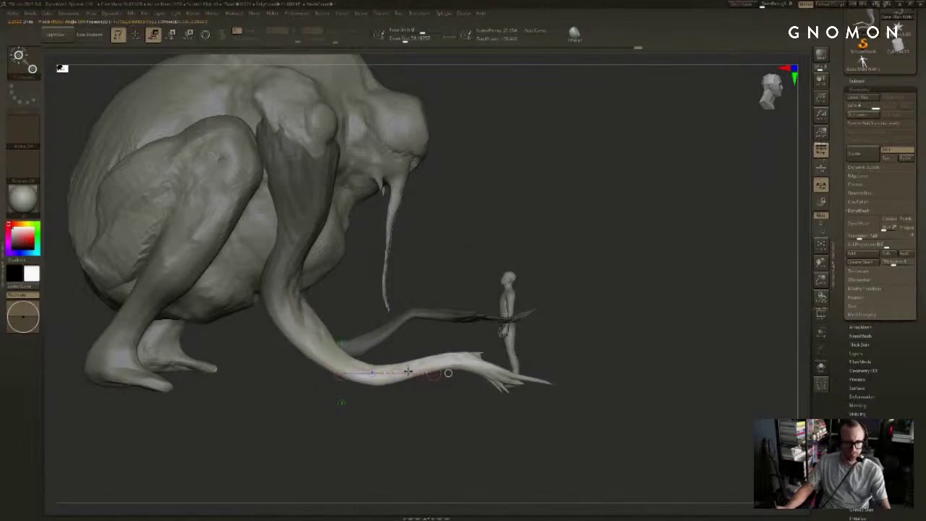
Step: Extend the right arm's mask along the lower forearm, leaving only the outer forearm and hand unmasked
ctrl+click(358, 266)
ctrl+drag(358, 266, 261, 437)
ctrl+click(271, 429)
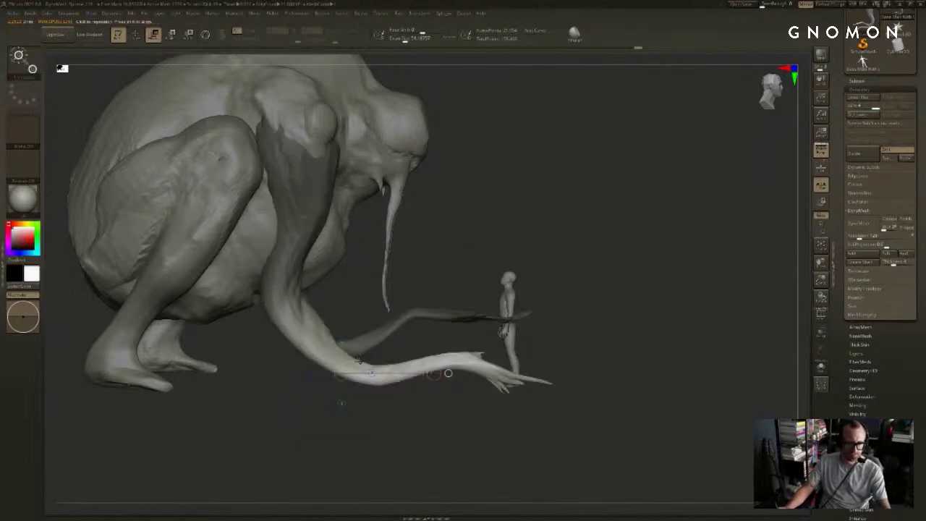
key(ctrl+z)
key(ctrl+z)
key(ctrl+z)
key(q)
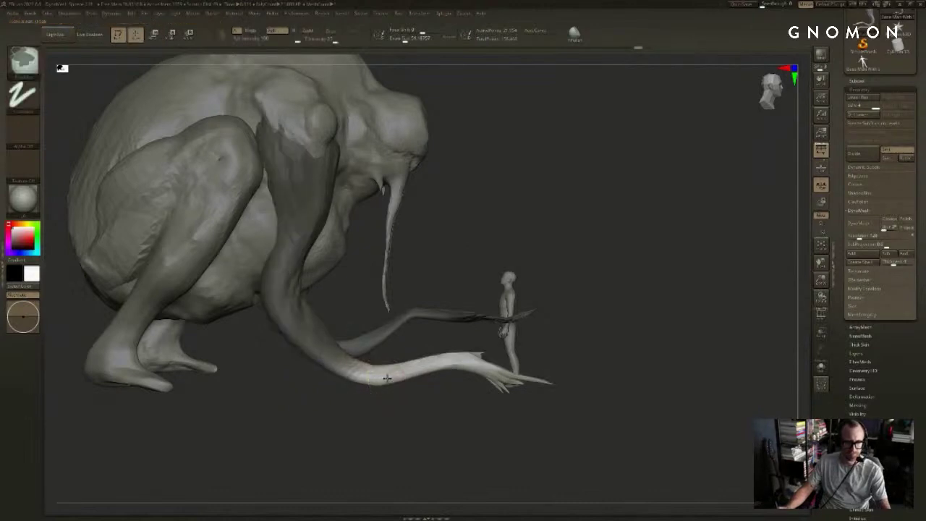
Step: Soften the forearm mask's edge and stretch the unmasked hand section farther forward
key(ctrl+i)
ctrl+click(395, 403)
key(w)
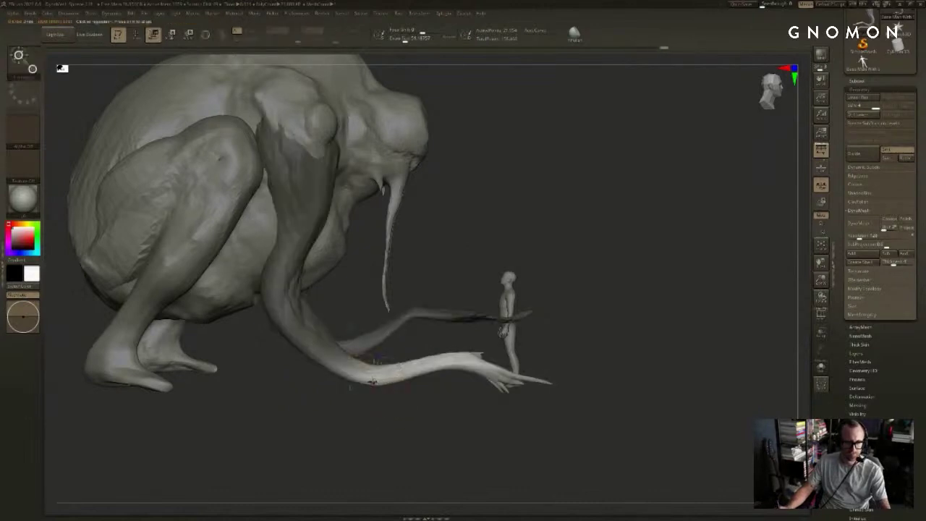
drag(408, 382, 434, 382)
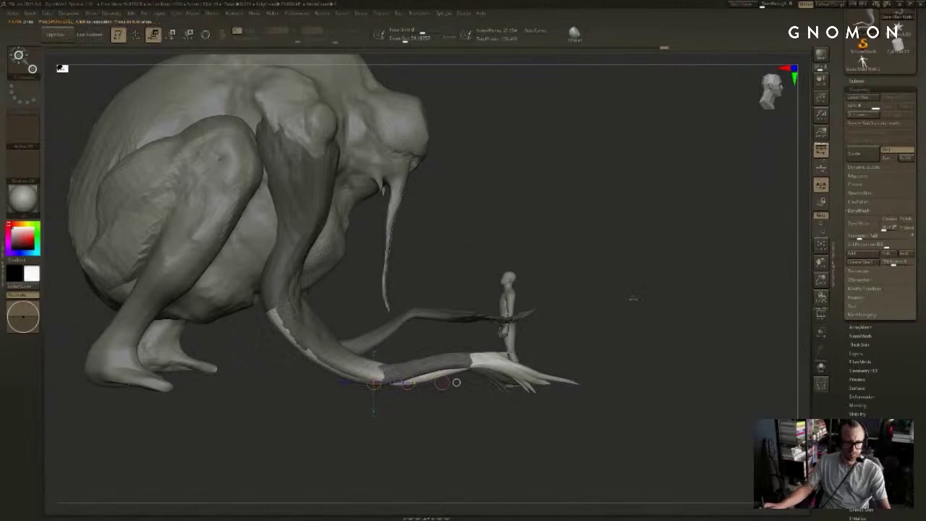
Step: Rotate the unmasked right forearm and hand with the Rotate transpose tool, working from beneath the creature
mouse_move(632, 299)
mouse_down()
mouse_move(615, 325)
mouse_move(669, 368)
mouse_move(604, 318)
mouse_move(506, 311)
mouse_up()
drag(517, 362, 545, 311)
key(r)
drag(372, 341, 366, 376)
drag(256, 477, 270, 359)
drag(374, 334, 361, 151)
Step: Shift the right hand sideways and rotate it inward so it curls around the front of the scale figure
key(w)
mouse_move(368, 233)
mouse_down()
mouse_move(367, 224)
mouse_move(367, 233)
mouse_up()
drag(374, 150, 393, 107)
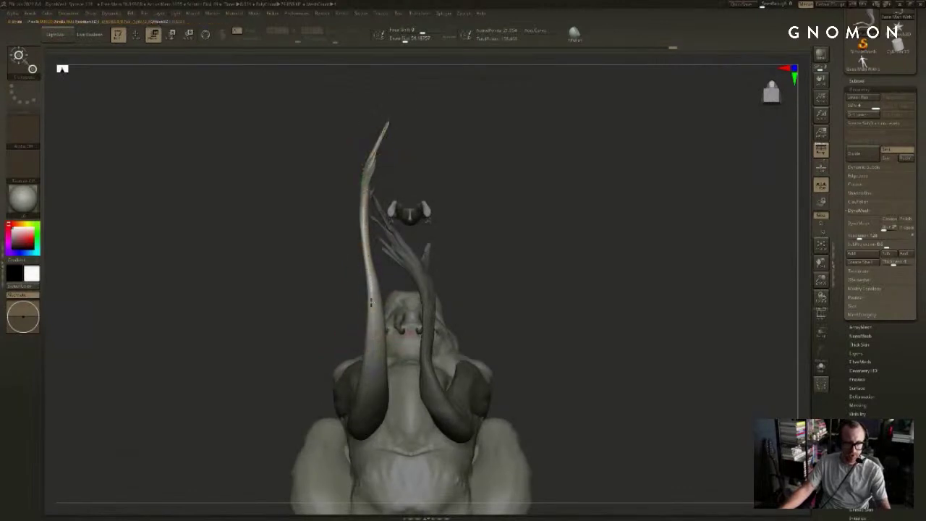
key(r)
mouse_move(363, 226)
mouse_down()
mouse_move(383, 224)
mouse_move(374, 175)
mouse_move(407, 186)
mouse_up()
mouse_move(429, 116)
mouse_down()
mouse_move(480, 186)
mouse_move(487, 244)
mouse_move(470, 235)
mouse_move(496, 252)
mouse_move(499, 347)
mouse_move(371, 309)
mouse_move(349, 364)
mouse_up()
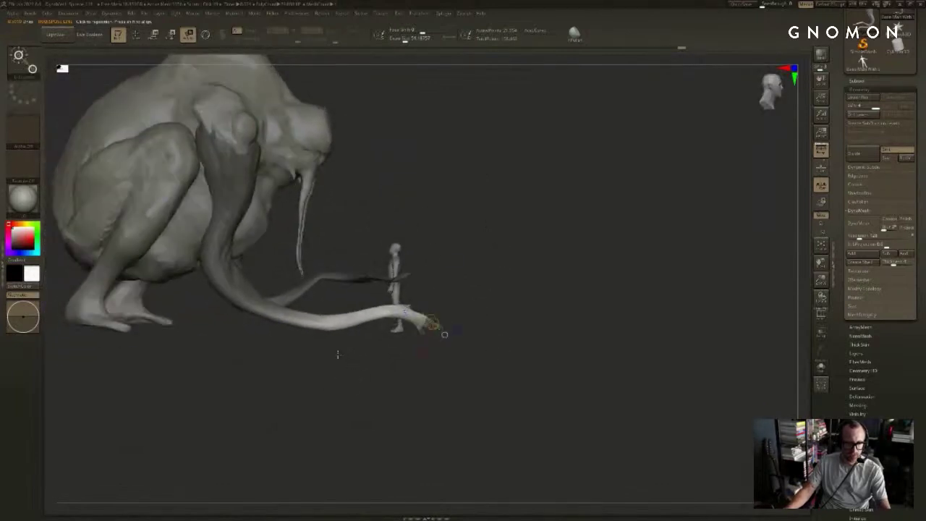
Step: Pull the right hand back slightly toward the scale figure with the Move transpose tool
key(w)
drag(511, 242, 502, 284)
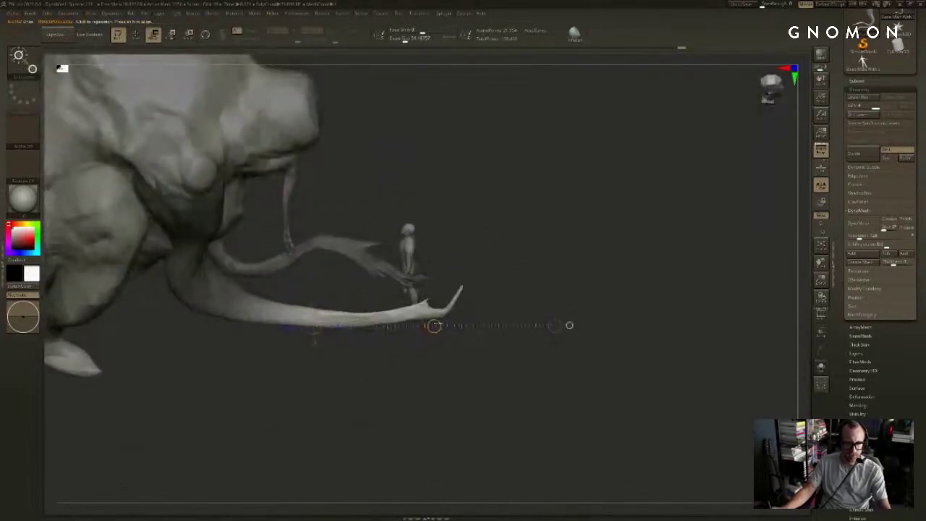
drag(436, 326, 413, 327)
mouse_move(442, 362)
mouse_down()
mouse_move(440, 343)
mouse_move(361, 319)
mouse_move(291, 348)
mouse_move(156, 368)
mouse_move(140, 356)
mouse_up()
Step: Refine and soften the mask boundary halfway along the right forearm, keeping the outer forearm free to move
key(q)
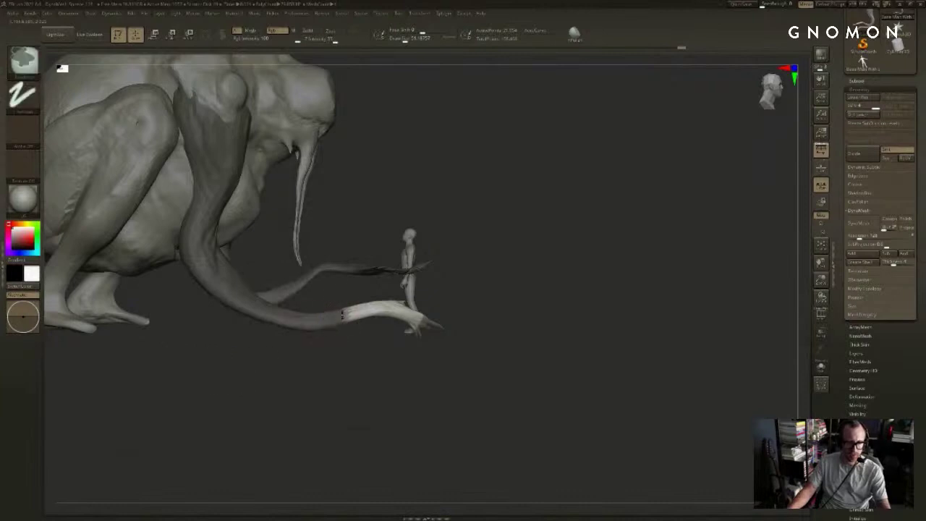
ctrl+click(337, 334)
ctrl+click(349, 324)
ctrl+click(350, 334)
ctrl+click(349, 337)
key(w)
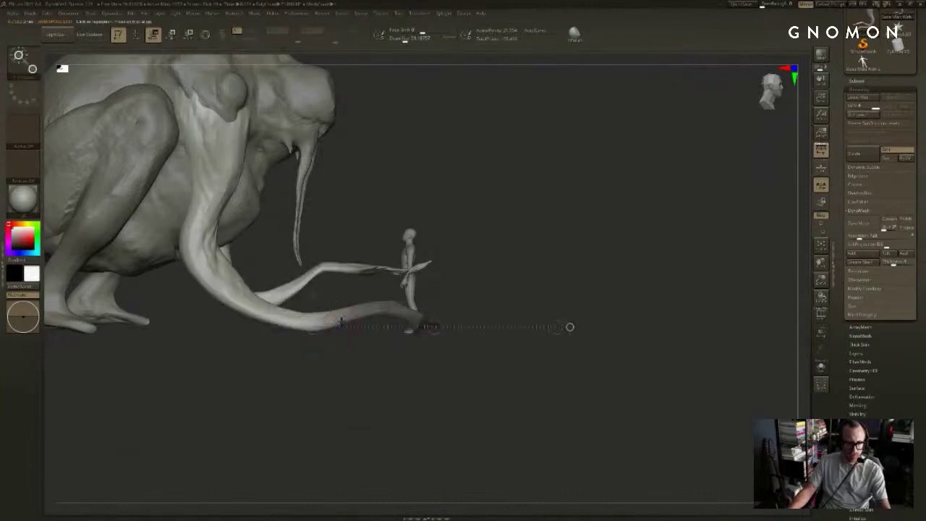
ctrl+click(338, 341)
Step: Raise the outer right forearm and rotate the hand upward beside the scale figure's legs
drag(326, 325, 412, 293)
key(ctrl+z)
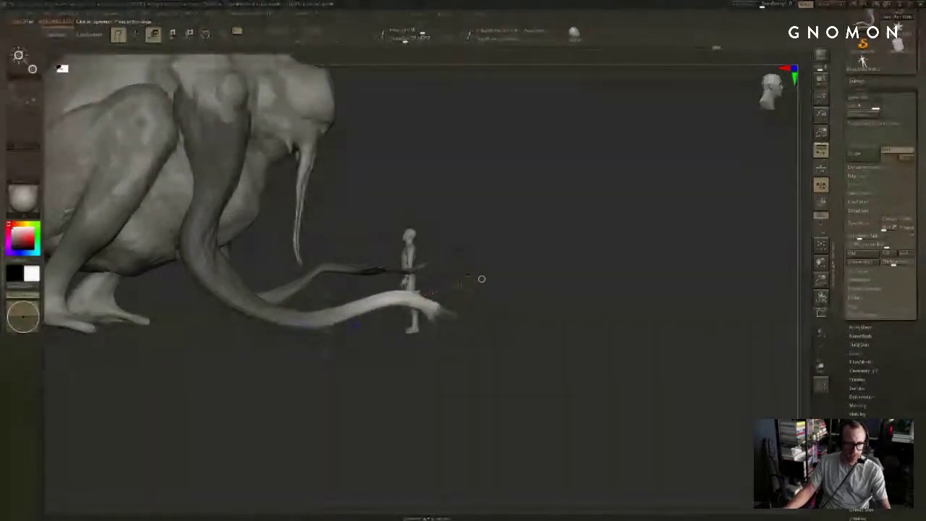
key(r)
drag(400, 295, 402, 298)
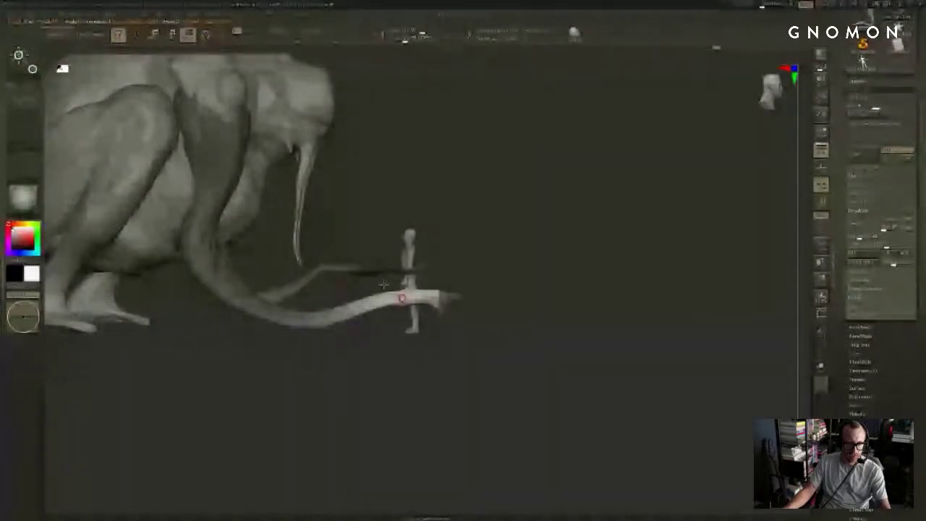
key(ctrl+z)
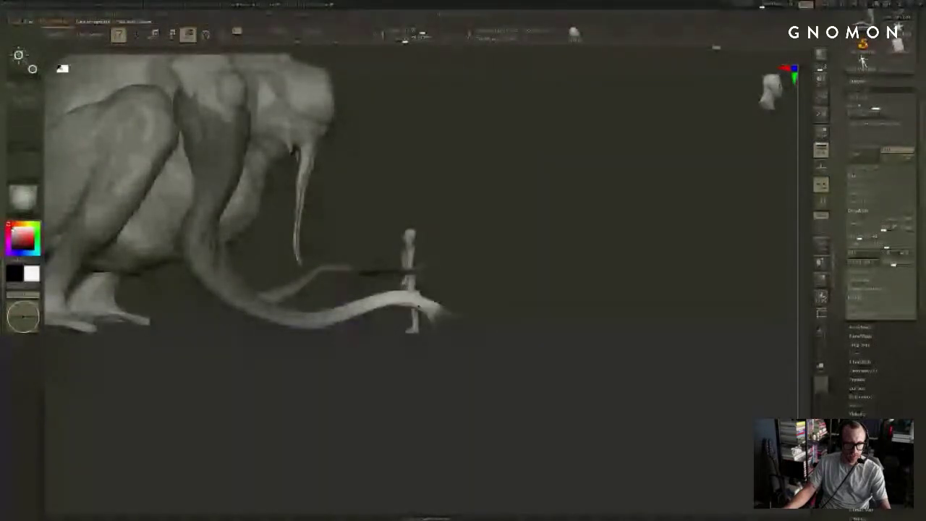
key(ctrl+z)
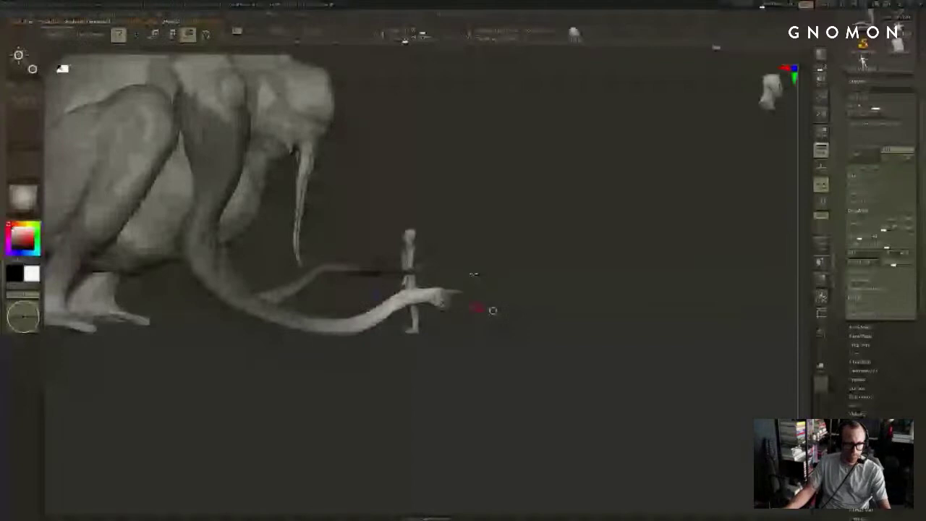
Step: Adjust the right hand's placement around the scale figure with the Move transpose tool
key(w)
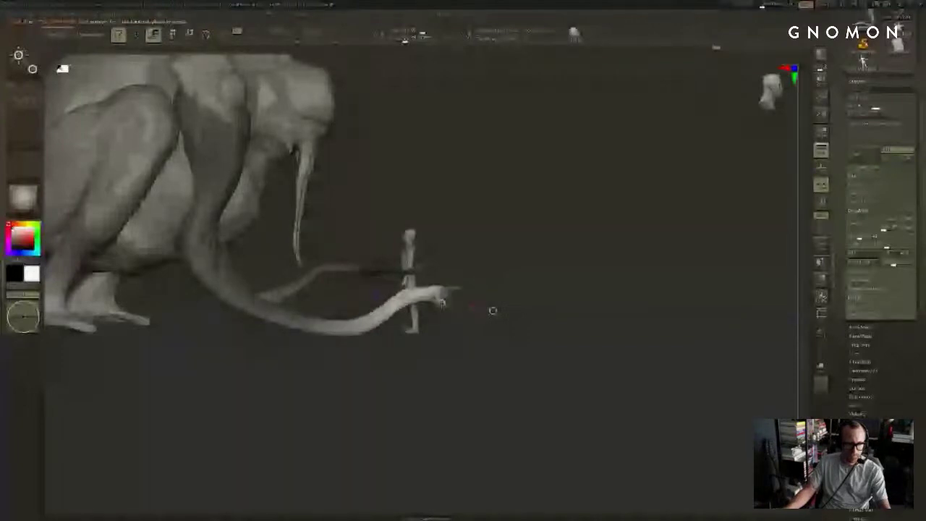
drag(493, 310, 550, 275)
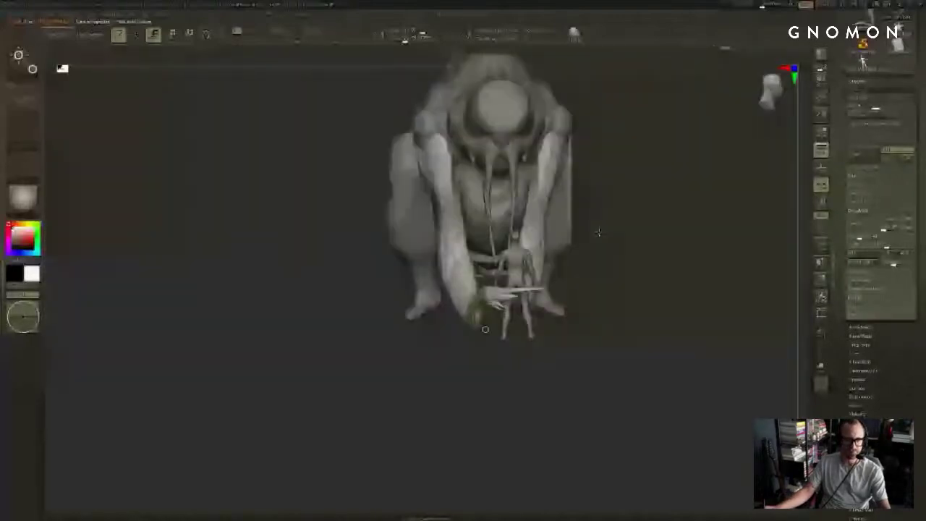
drag(651, 351, 527, 456)
drag(477, 440, 351, 490)
key(w)
drag(837, 159, 823, 237)
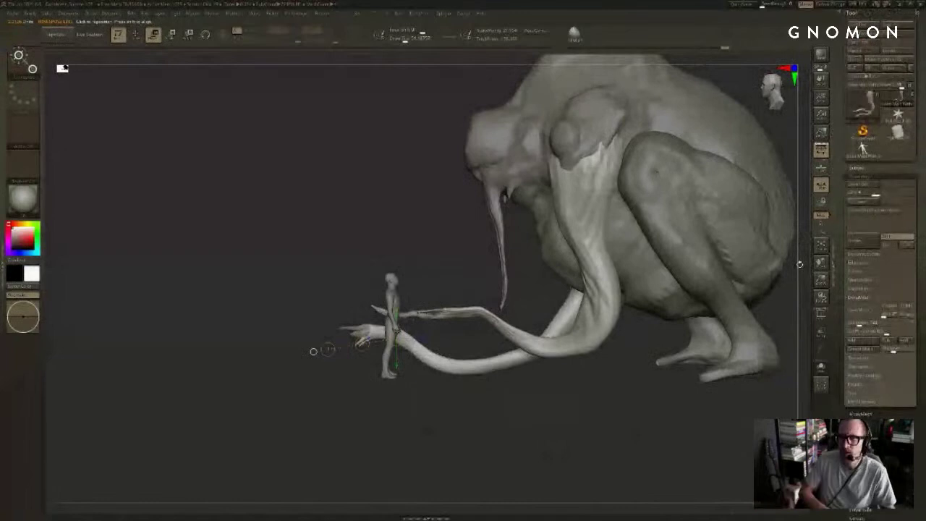
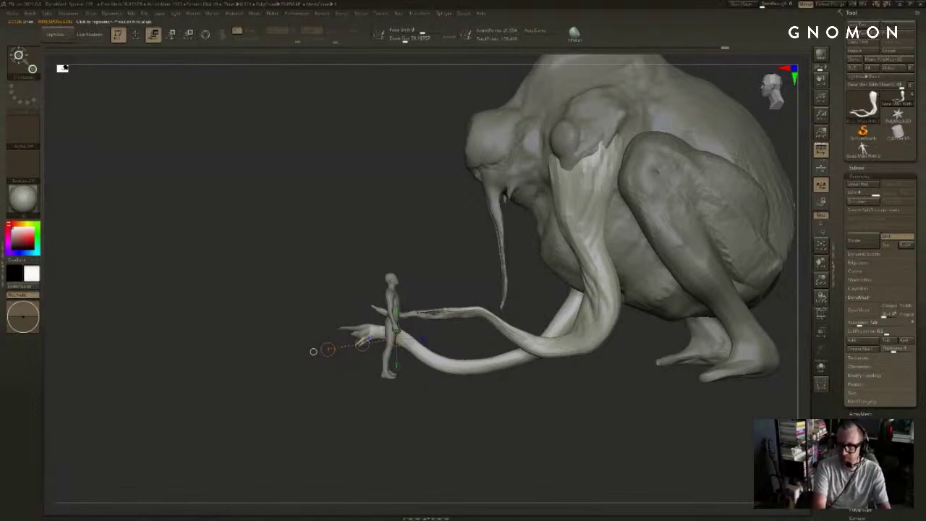
drag(427, 167, 426, 166)
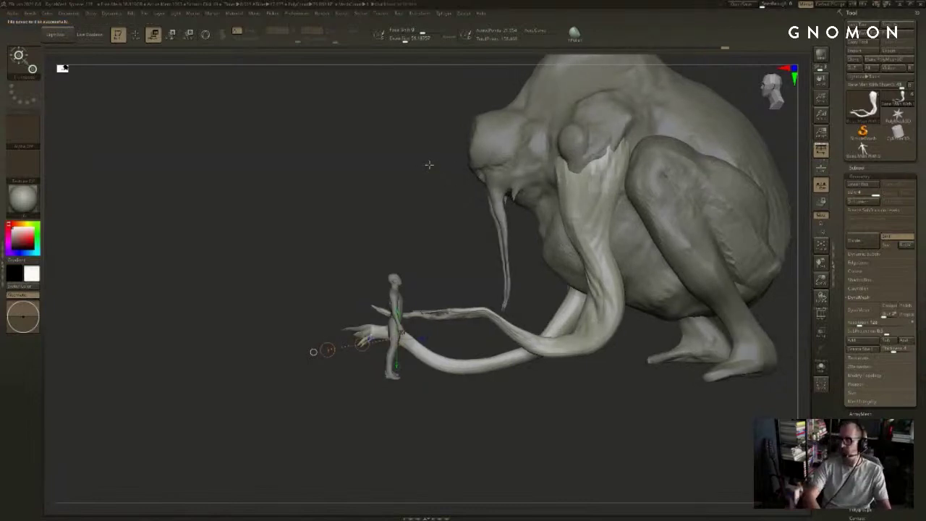
Step: Select the creature's body and pull small tooth-like spikes from the jaw beside the tusks with the Snake Hook brush
key(q)
mouse_move(582, 414)
alt+mouse_down()
mouse_move(558, 423)
mouse_move(531, 413)
alt+mouse_up()
alt+click(458, 244)
mouse_move(338, 270)
mouse_down()
mouse_move(330, 273)
mouse_move(600, 194)
mouse_move(622, 225)
mouse_up()
alt+drag(609, 187, 608, 229)
key(s)
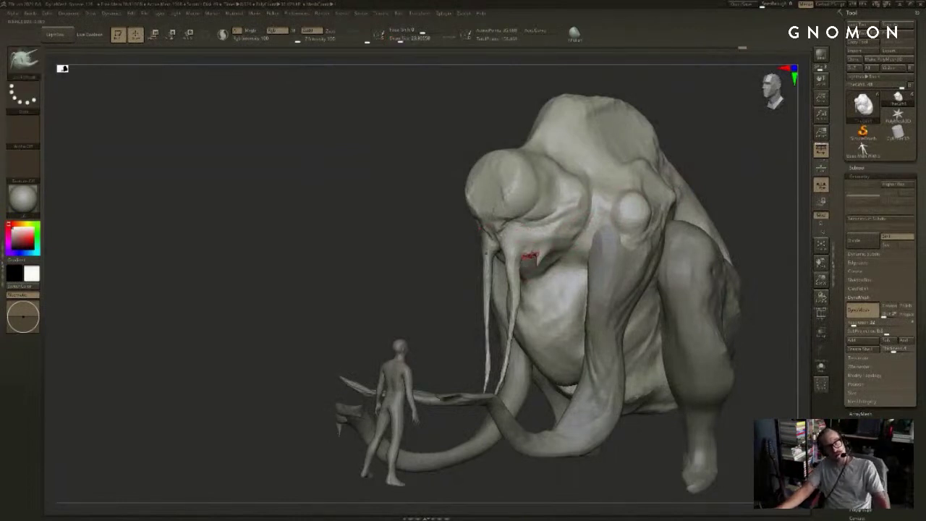
key(s)
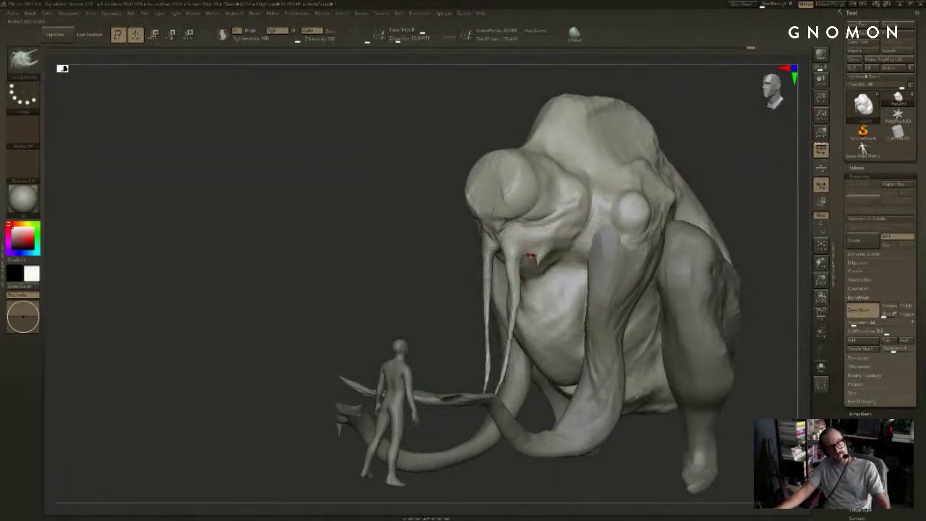
drag(540, 249, 571, 236)
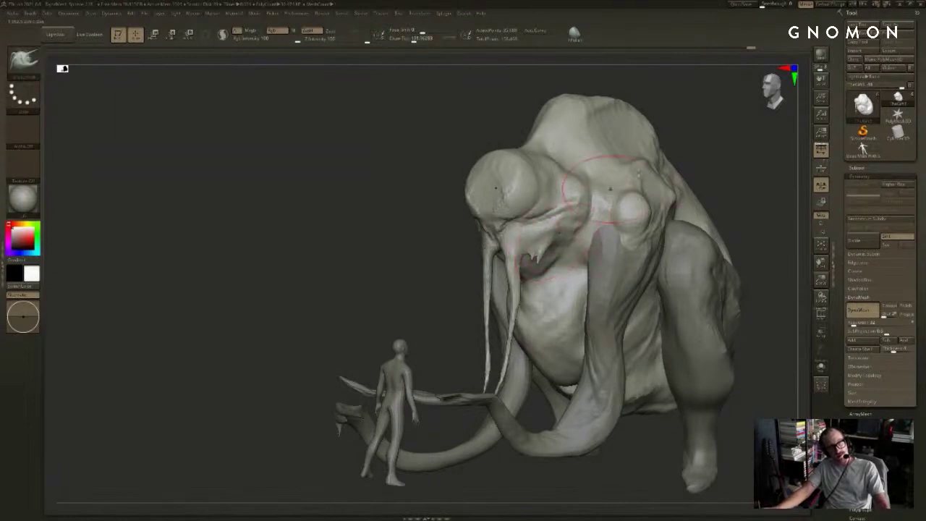
Step: Pull the form between the shoulder and head upward using an enlarged Snake Hook brush
mouse_move(607, 195)
right_down()
mouse_move(705, 159)
mouse_move(784, 155)
right_up()
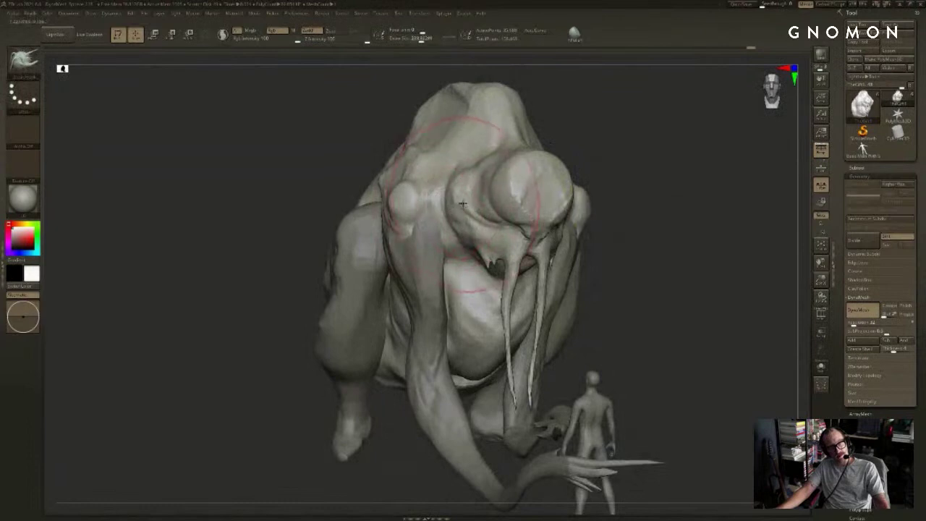
drag(455, 207, 478, 172)
mouse_move(628, 159)
ctrl+right_down()
mouse_move(643, 174)
mouse_move(687, 172)
ctrl+right_up()
mouse_move(687, 172)
right_down()
mouse_move(628, 156)
mouse_move(618, 169)
right_up()
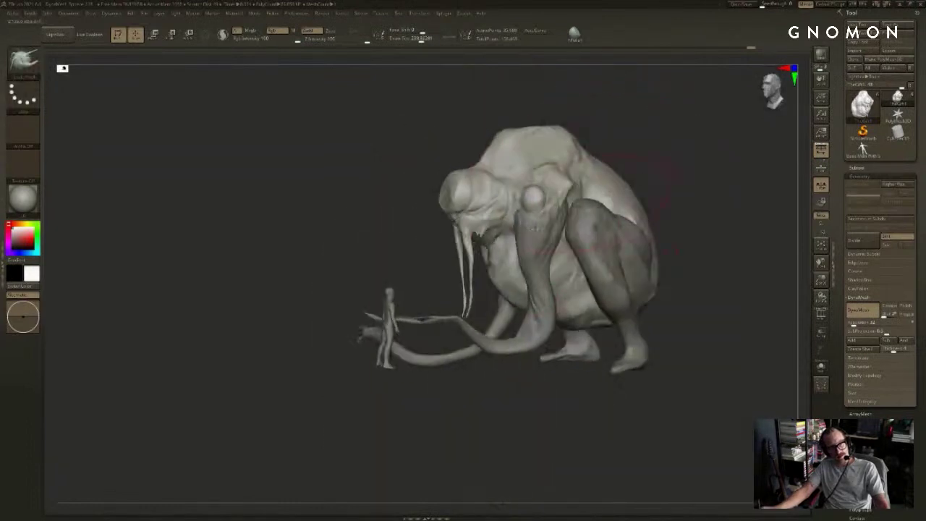
Step: Undo the trial pull on the throat and smooth the area beneath the jaw
key(s)
mouse_move(488, 240)
mouse_down()
mouse_move(489, 255)
mouse_move(482, 251)
mouse_up()
key(ctrl+z)
key(s)
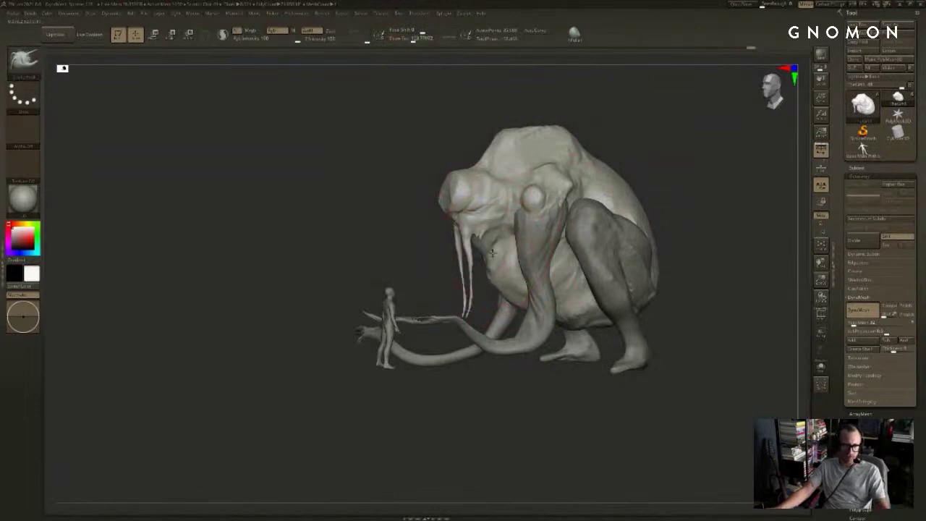
right_drag(475, 261, 465, 259)
mouse_move(483, 253)
shift+mouse_down()
mouse_move(469, 264)
mouse_move(486, 265)
shift+mouse_up()
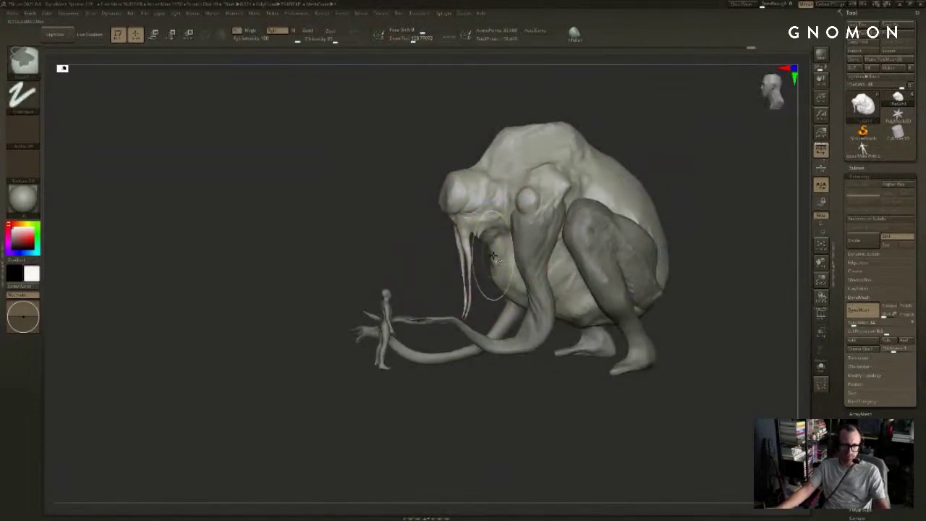
Step: Reshape the throat and upper belly contour beneath the jaw with the Move brush
alt+right_drag(707, 146, 748, 142)
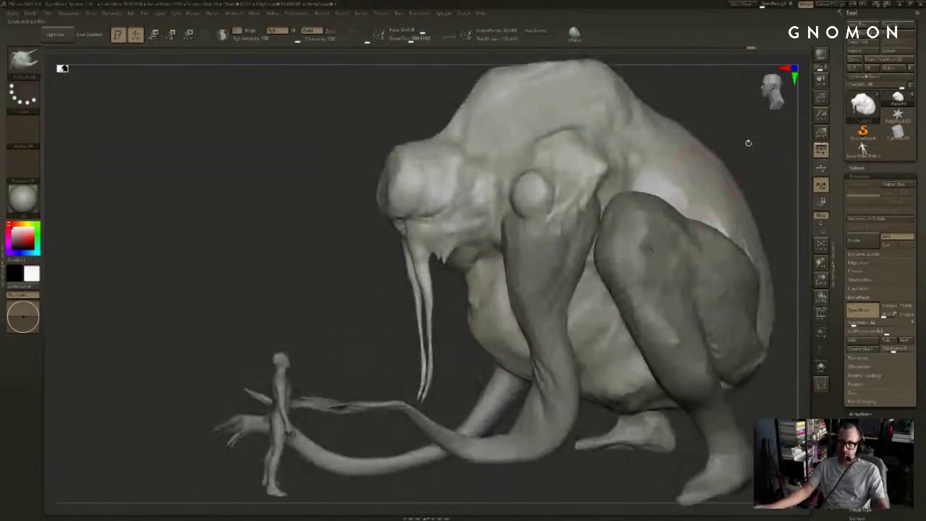
key(b)
key(m)
key(v)
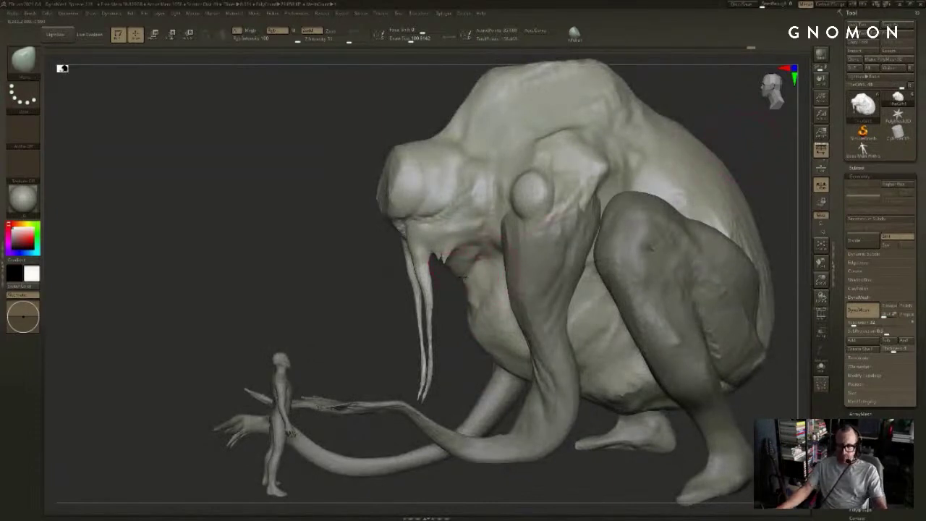
key(s)
drag(462, 283, 463, 283)
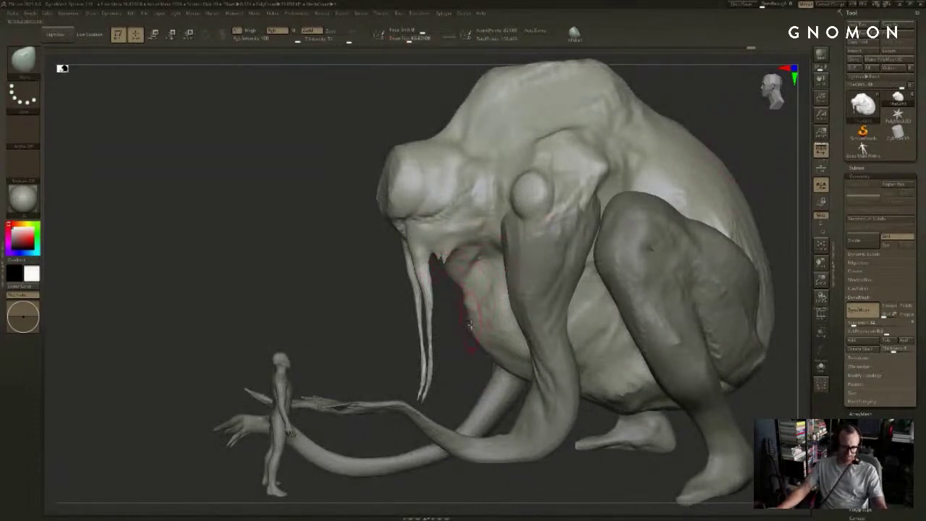
key(s)
drag(470, 326, 476, 328)
Step: Isolate the body to inspect its throat, select the Clay Buildup brush, and bring the other parts back into view
key(shift+s)
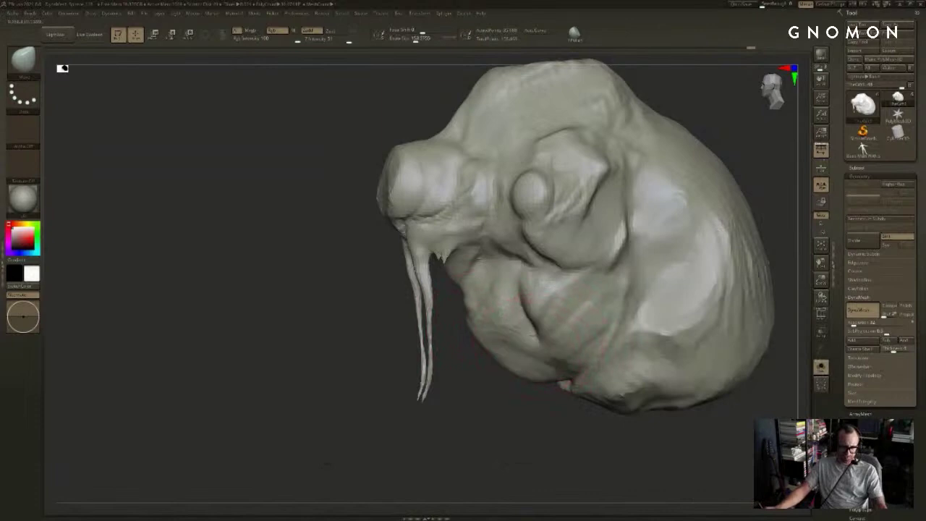
key(b)
key(c)
key(b)
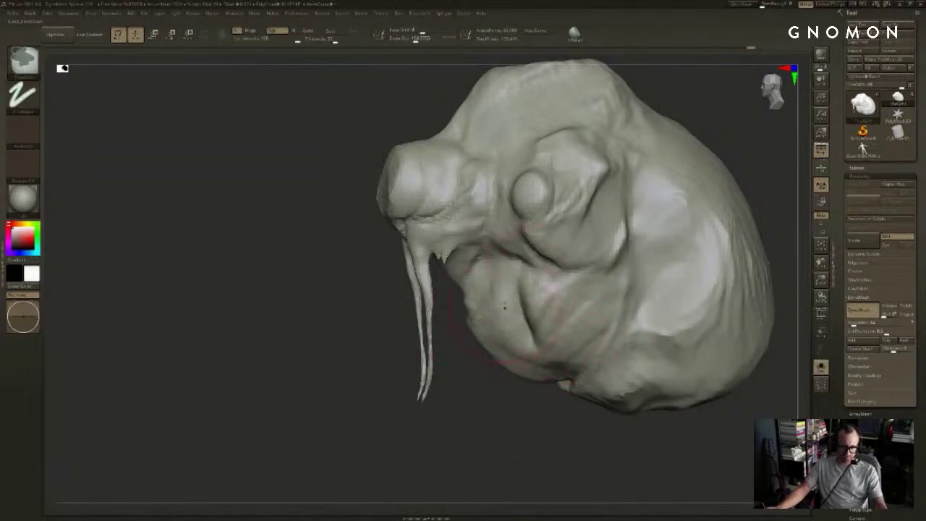
key(shift+s)
mouse_move(456, 355)
mouse_down()
mouse_move(471, 410)
mouse_move(452, 271)
mouse_move(577, 157)
mouse_move(530, 217)
mouse_move(564, 196)
mouse_move(514, 189)
mouse_up()
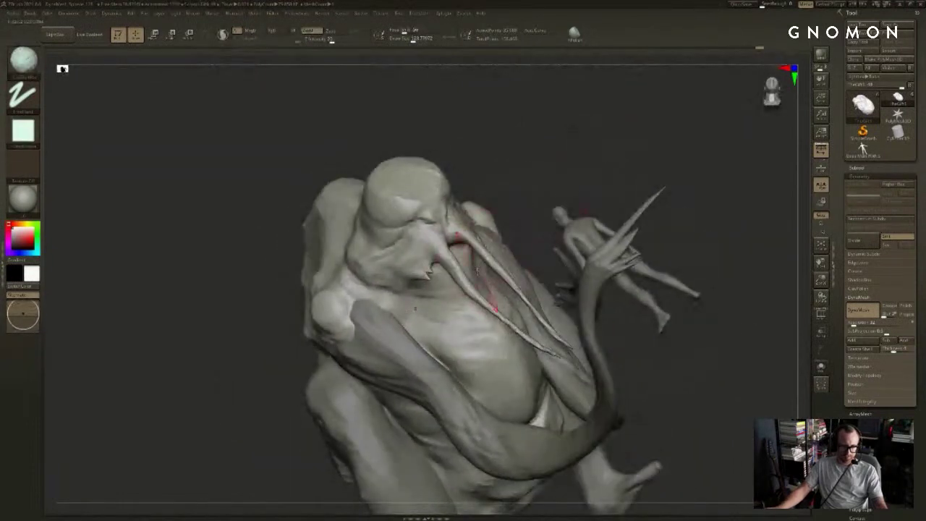
key(shift+s)
drag(524, 239, 559, 204)
Step: Mask the two long tusks and hide them to expose the throat and chest for sculpting
ctrl+drag(626, 194, 475, 304)
ctrl+drag(524, 198, 435, 294)
ctrl+drag(486, 213, 422, 290)
ctrl+drag(486, 246, 490, 264)
ctrl+shift+click(480, 283)
ctrl+shift+drag(537, 195, 637, 225)
drag(446, 296, 432, 275)
key(s)
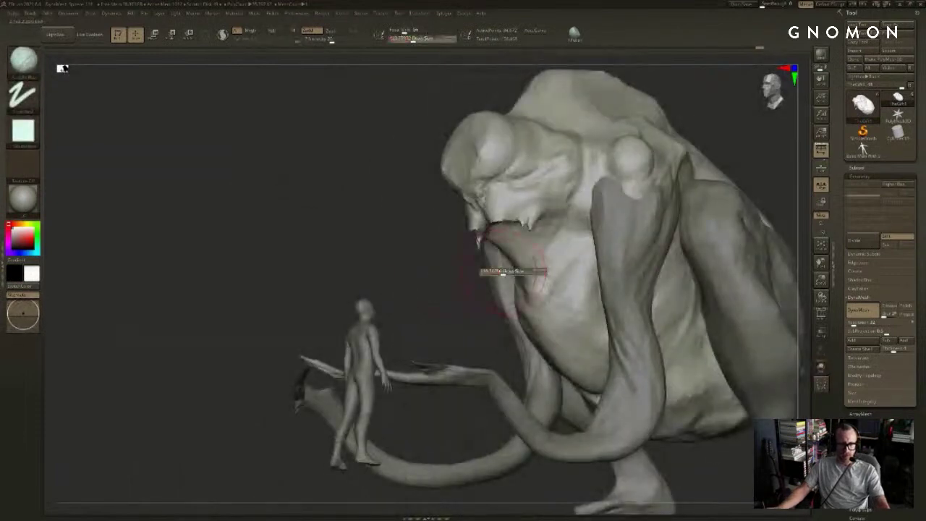
Step: Adjust the Draw Size and build up the throat and upper chest beneath the jaw with Clay Buildup strokes
click(505, 274)
drag(520, 263, 537, 265)
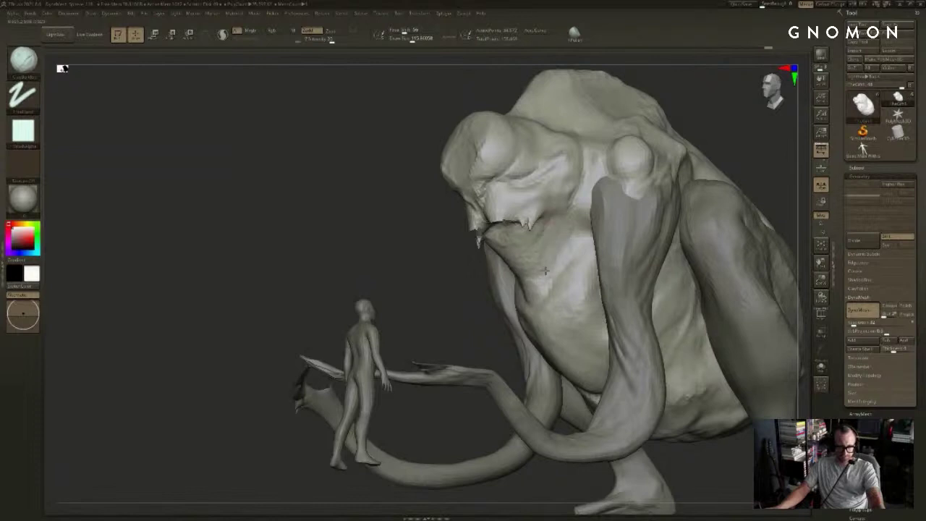
mouse_move(547, 283)
mouse_down()
mouse_move(553, 235)
mouse_move(546, 249)
mouse_up()
mouse_move(449, 289)
mouse_down()
mouse_move(564, 235)
mouse_move(718, 186)
mouse_move(702, 176)
mouse_up()
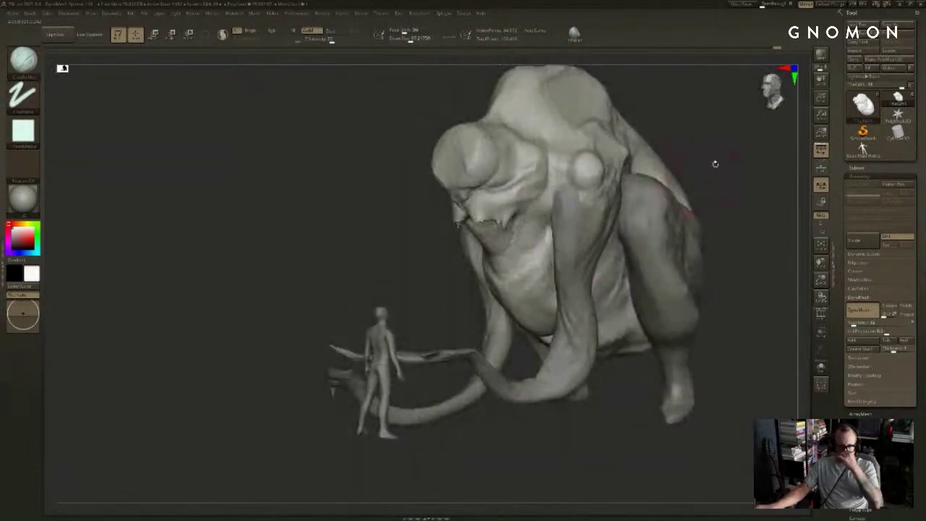
Step: Build up the planes of the hump above and behind the head with broad Clay Buildup strokes
mouse_move(711, 128)
alt+mouse_down()
mouse_move(712, 165)
mouse_move(669, 165)
alt+mouse_up()
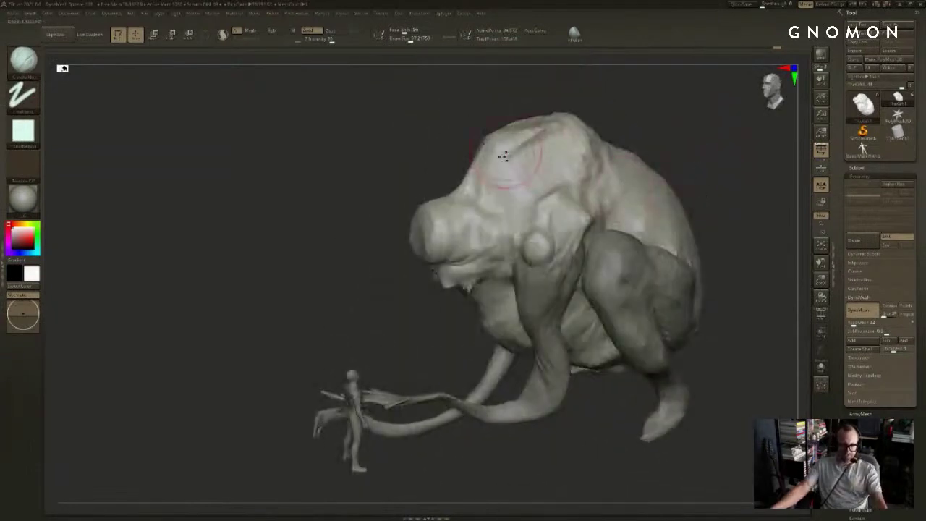
mouse_move(488, 167)
mouse_down()
mouse_move(515, 145)
mouse_move(575, 124)
mouse_up()
drag(672, 137, 713, 137)
drag(553, 115, 480, 196)
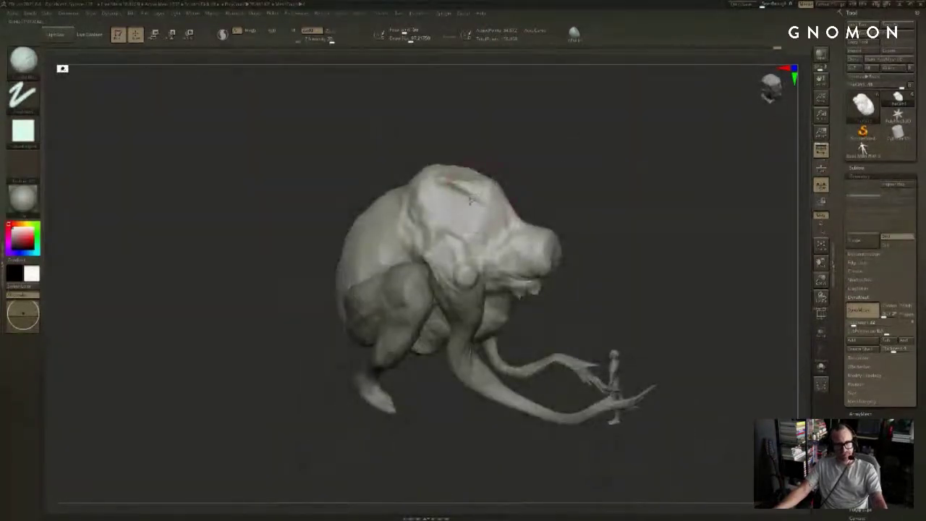
drag(419, 181, 475, 189)
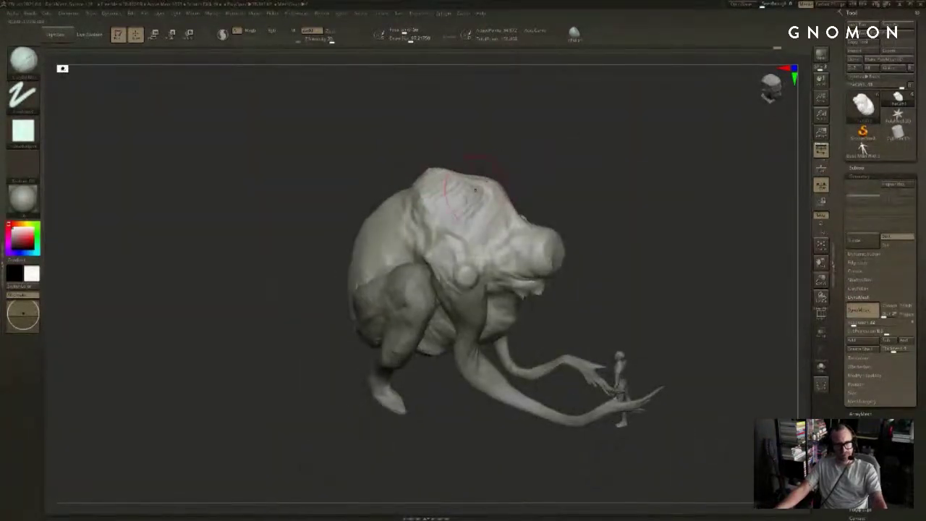
shift+drag(637, 170, 530, 177)
Step: Resize the brush, switch to Dam Standard, and carve creases from the back of the head up the hump
key(s)
click(526, 193)
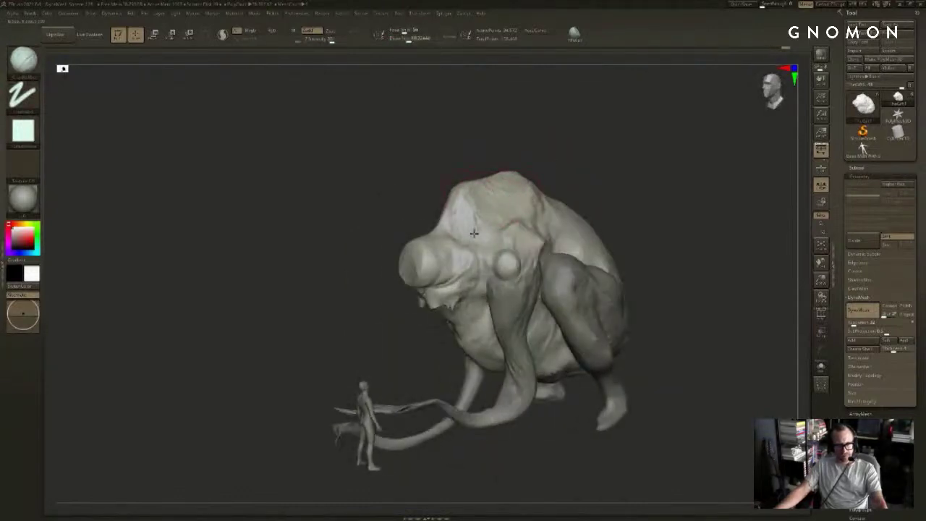
key(b)
key(d)
key(s)
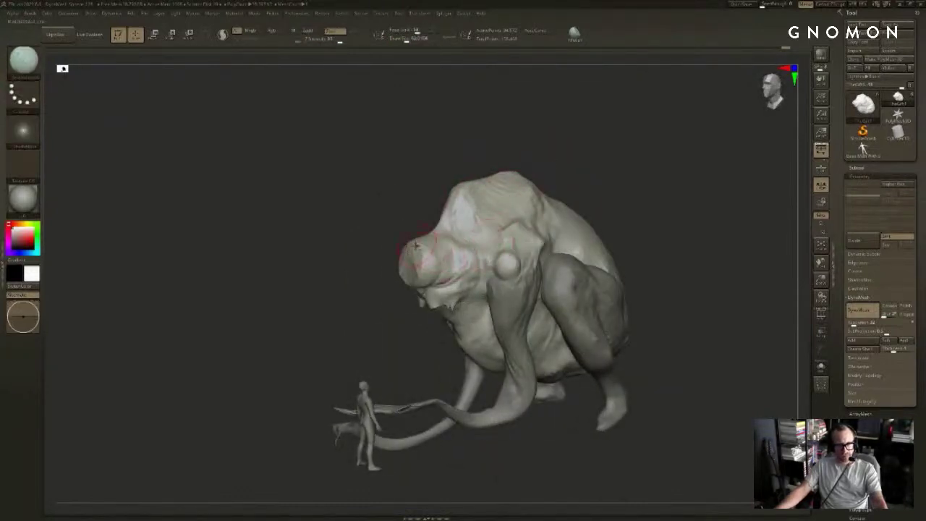
mouse_move(396, 201)
mouse_down()
mouse_move(489, 173)
mouse_move(528, 191)
mouse_move(516, 218)
mouse_up()
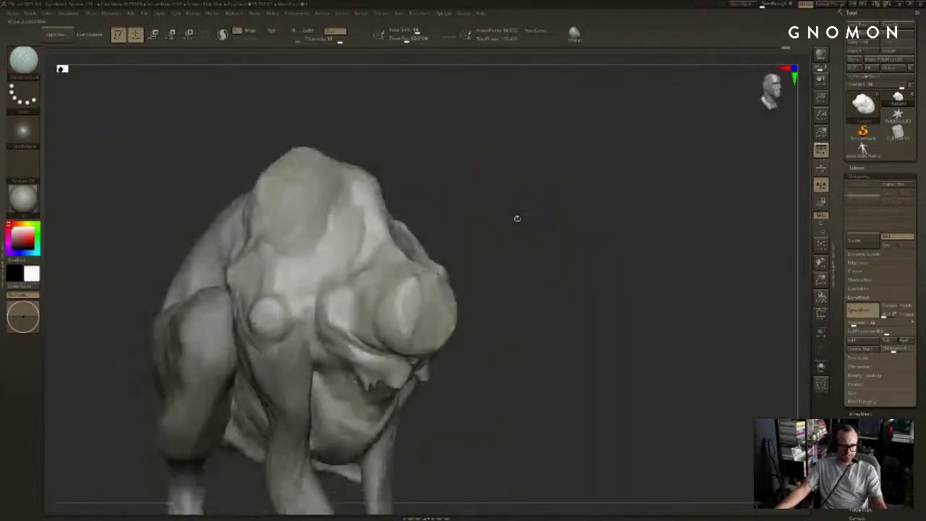
drag(541, 184, 482, 193)
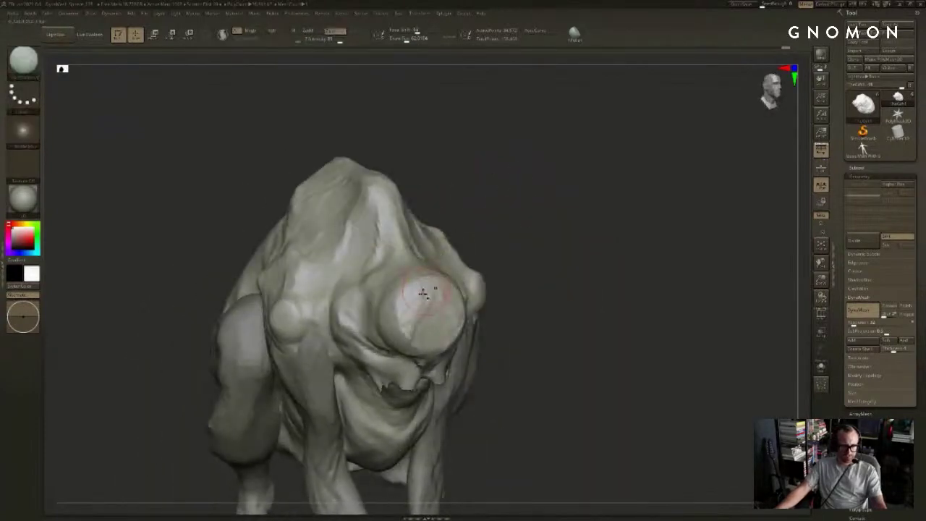
drag(379, 247, 356, 220)
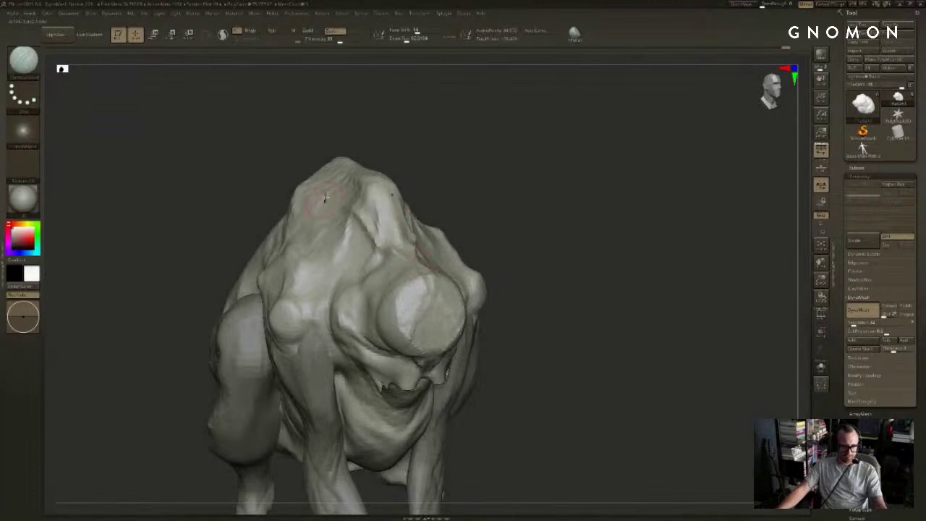
drag(510, 163, 405, 163)
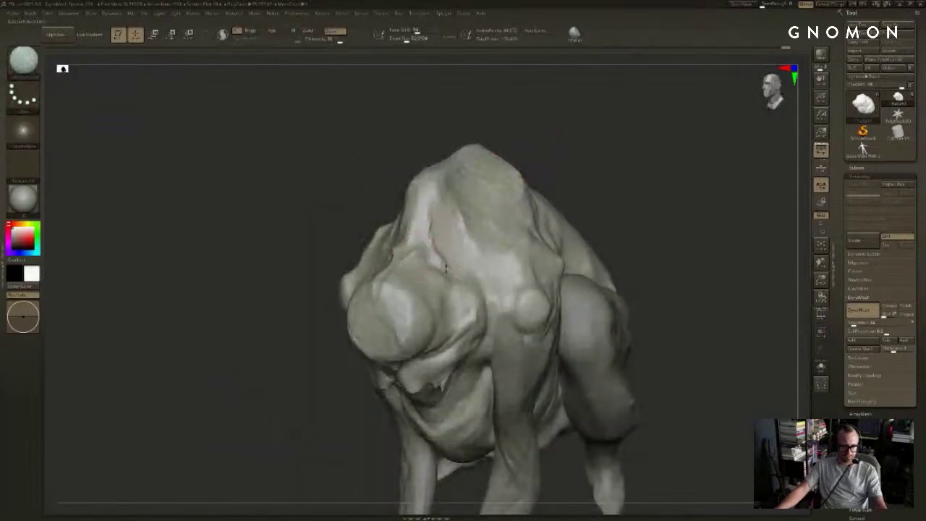
Step: Deepen the furrows behind the head and along the front ridge of the hump with Dam Standard
drag(446, 268, 454, 290)
drag(573, 156, 544, 160)
drag(425, 186, 412, 225)
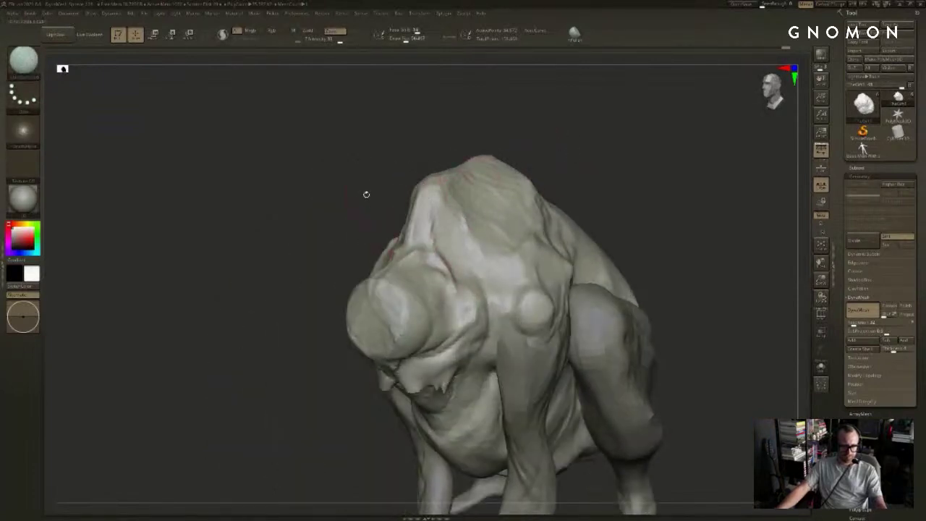
mouse_move(366, 194)
mouse_down()
mouse_move(402, 255)
mouse_move(431, 160)
mouse_up()
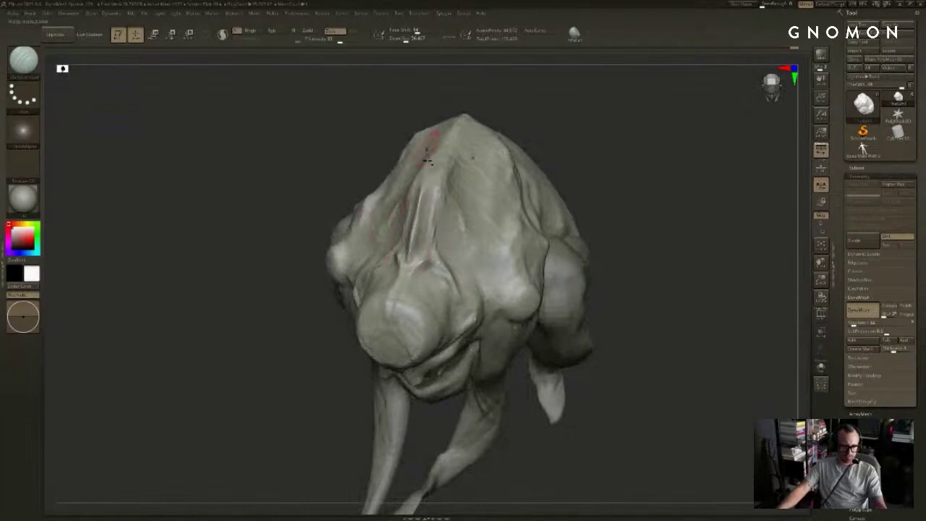
drag(417, 227, 427, 173)
drag(520, 87, 478, 155)
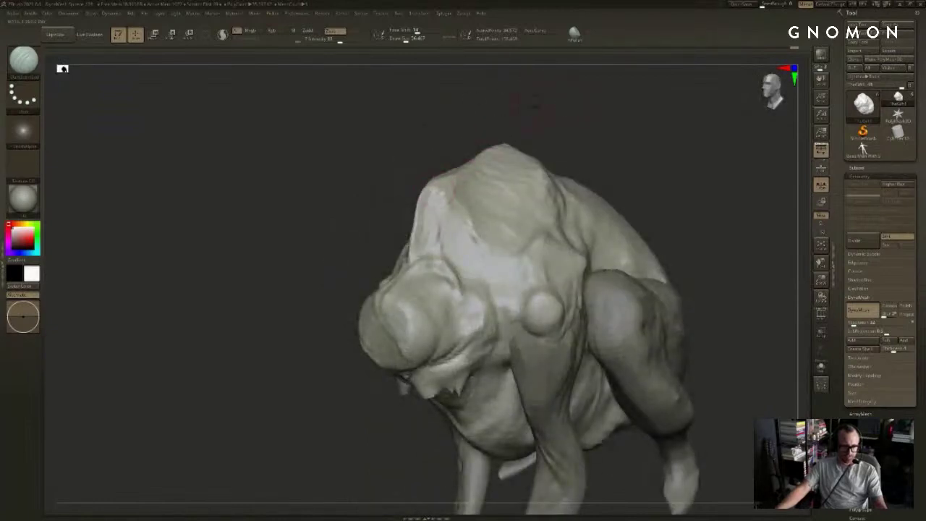
Step: Bring the hidden tusks back into view and invert the mask so that only the tusks stay protected
drag(534, 106, 557, 120)
alt+drag(568, 156, 567, 132)
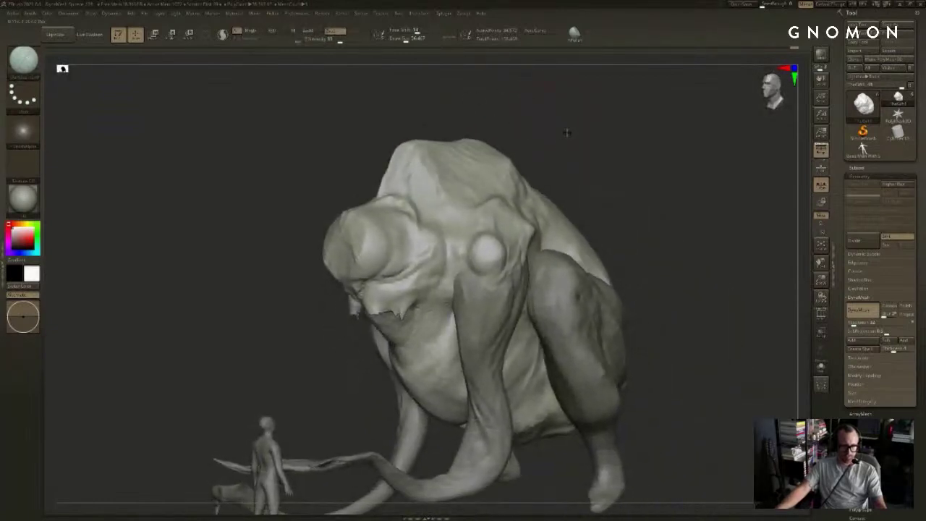
mouse_move(594, 170)
alt+mouse_down()
mouse_move(597, 128)
mouse_move(569, 140)
mouse_move(578, 145)
alt+mouse_up()
key(ctrl+z)
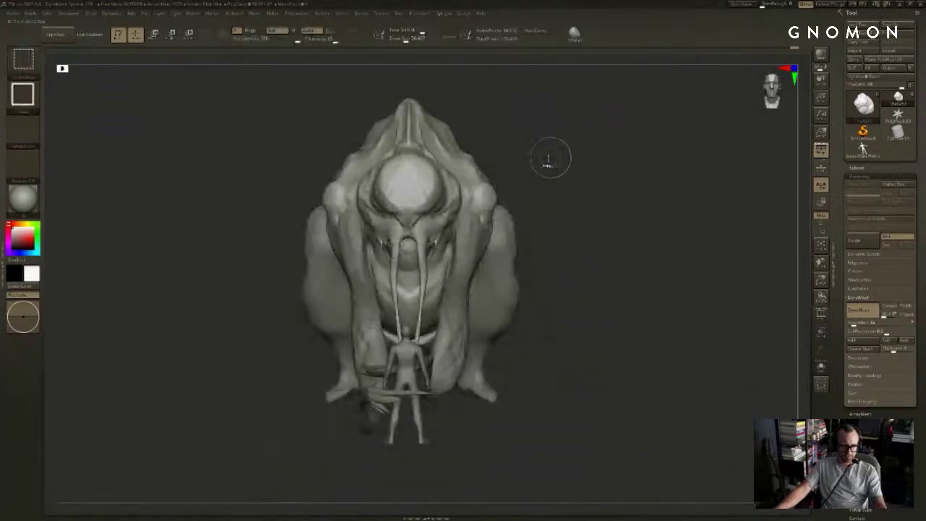
key(ctrl+shift+z)
key(ctrl+z)
key(ctrl+shift+z)
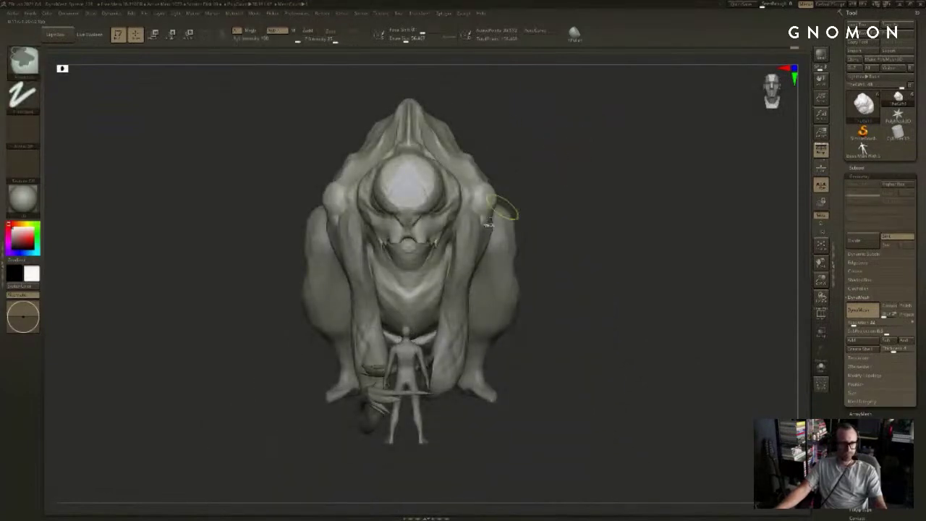
ctrl+shift+drag(566, 165, 606, 128)
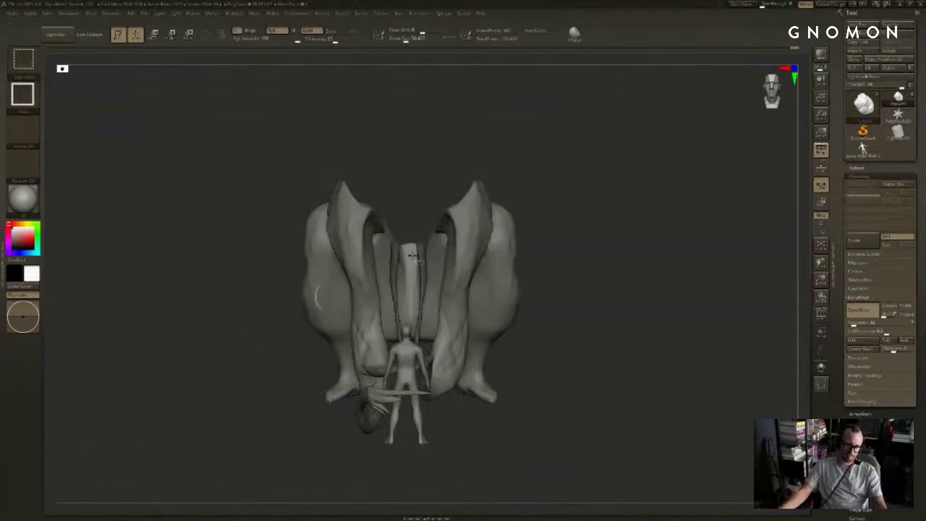
ctrl+shift+click(620, 192)
drag(622, 192, 567, 196)
ctrl+click(355, 280)
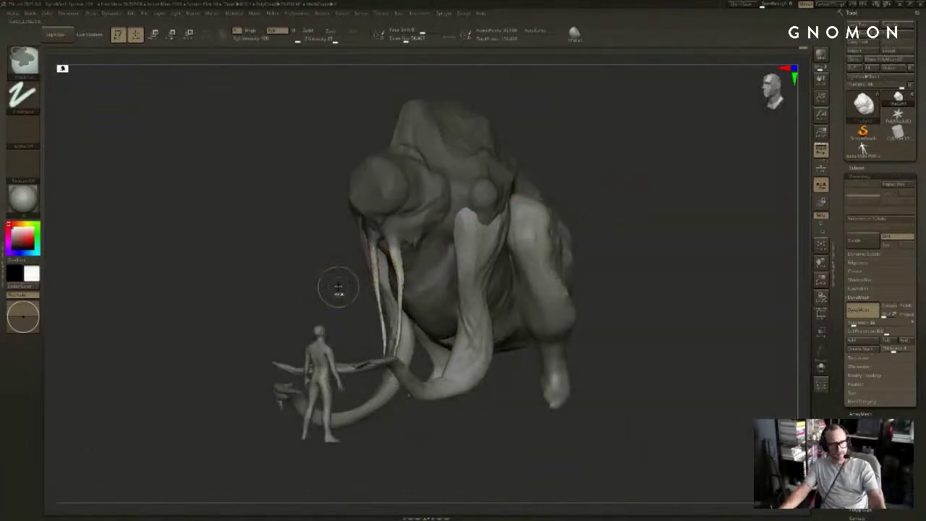
ctrl+click(339, 287)
Step: Carve folds around the cheek, neck and shoulder with the Dam Standard brush
drag(418, 225, 453, 132)
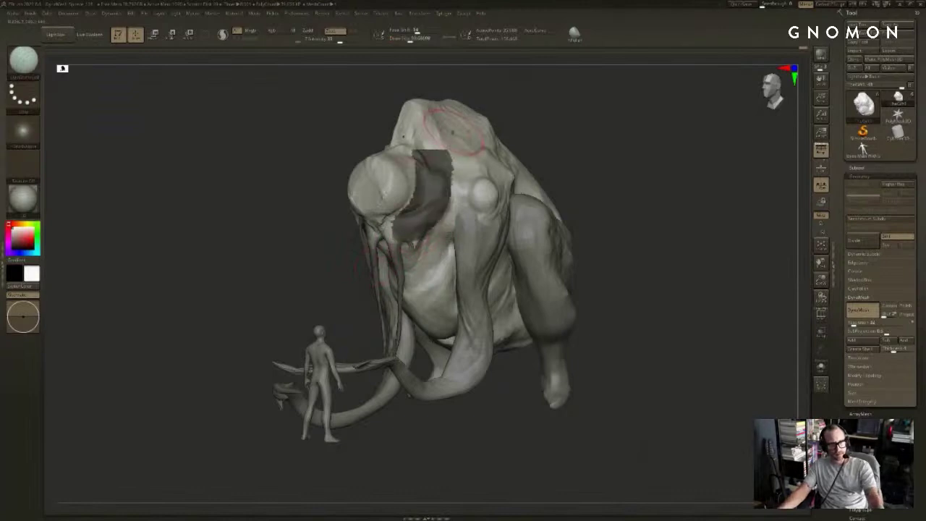
mouse_move(448, 138)
right_down()
mouse_move(460, 141)
mouse_move(445, 149)
right_up()
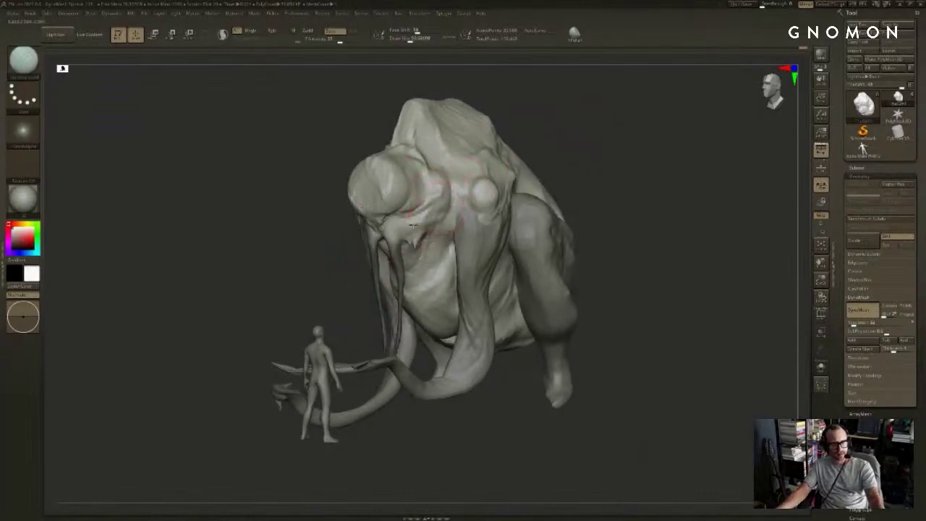
shift+drag(562, 141, 533, 151)
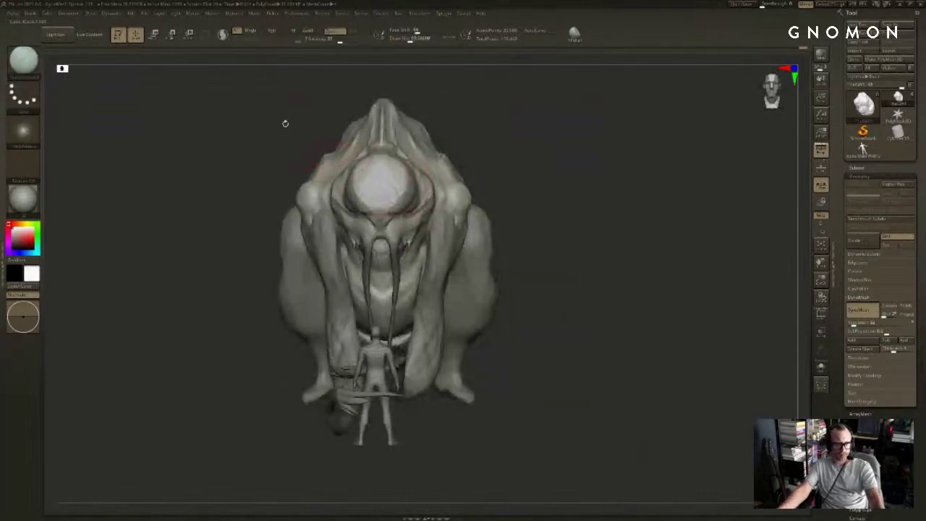
drag(285, 124, 348, 133)
mouse_move(329, 209)
mouse_down()
mouse_move(325, 149)
mouse_move(334, 217)
mouse_up()
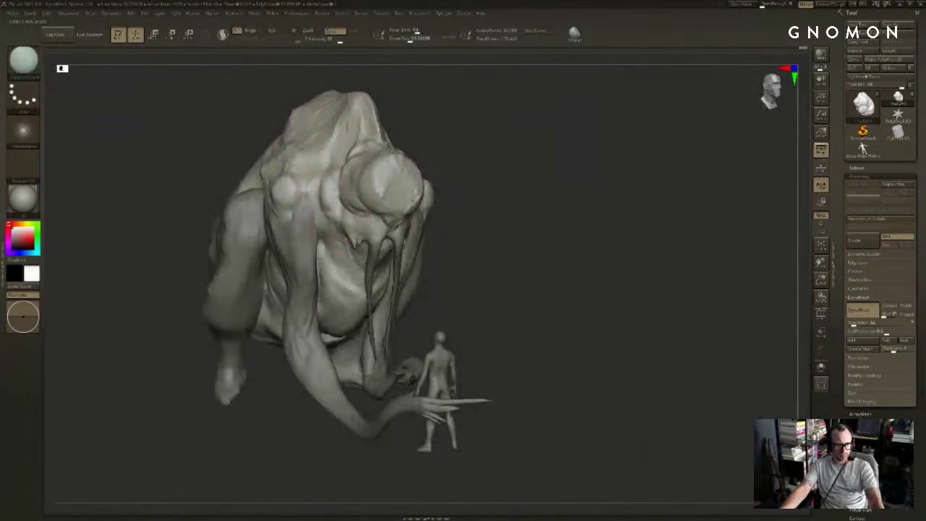
mouse_move(331, 154)
mouse_down()
mouse_move(325, 222)
mouse_move(319, 204)
mouse_move(324, 230)
mouse_up()
Step: Switch to Clay Buildup and add volume between the cheek and shoulder and along the side of the neck
key(b)
key(c)
key(b)
drag(311, 198, 313, 214)
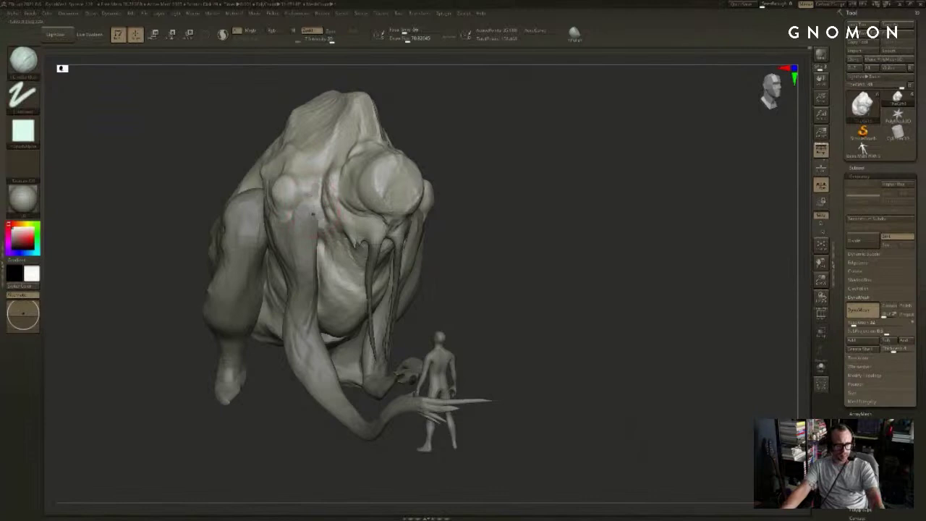
shift+drag(507, 118, 490, 152)
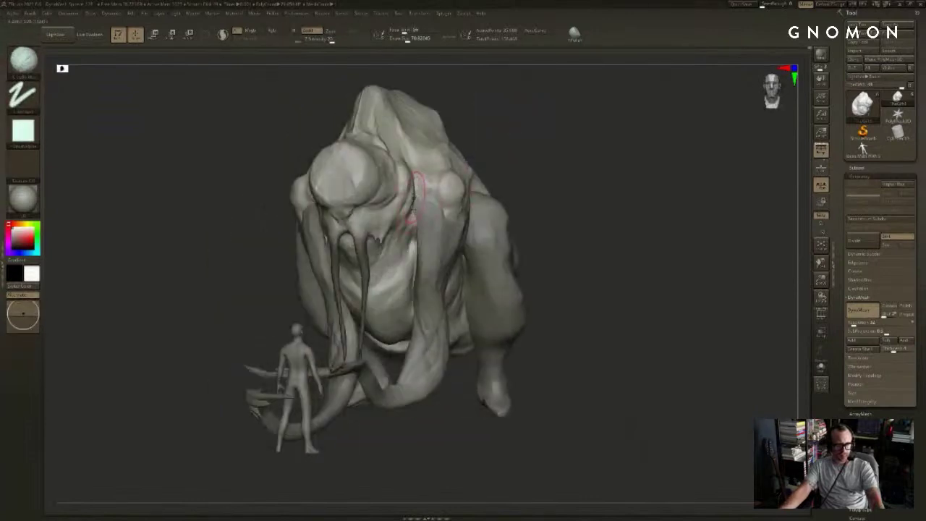
mouse_move(416, 185)
mouse_down()
mouse_move(413, 211)
mouse_move(403, 149)
mouse_up()
right_drag(442, 149, 415, 155)
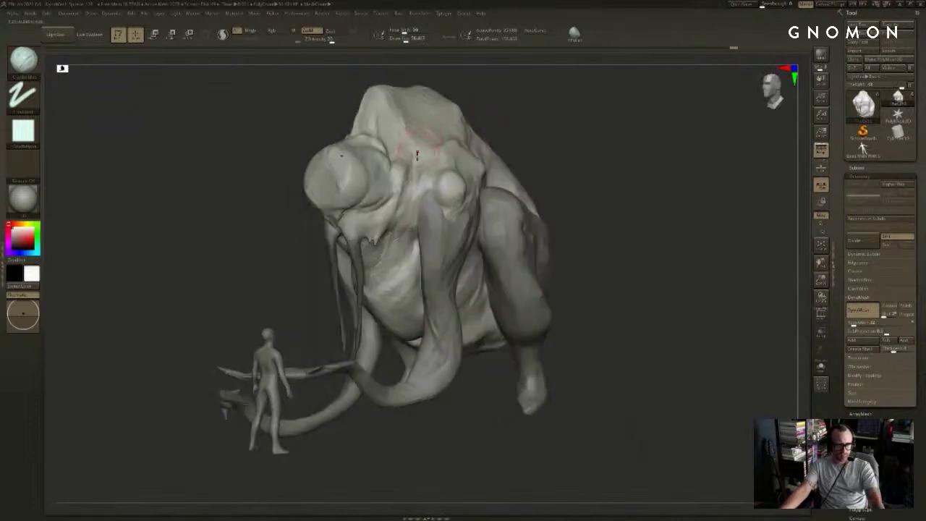
drag(399, 172, 397, 135)
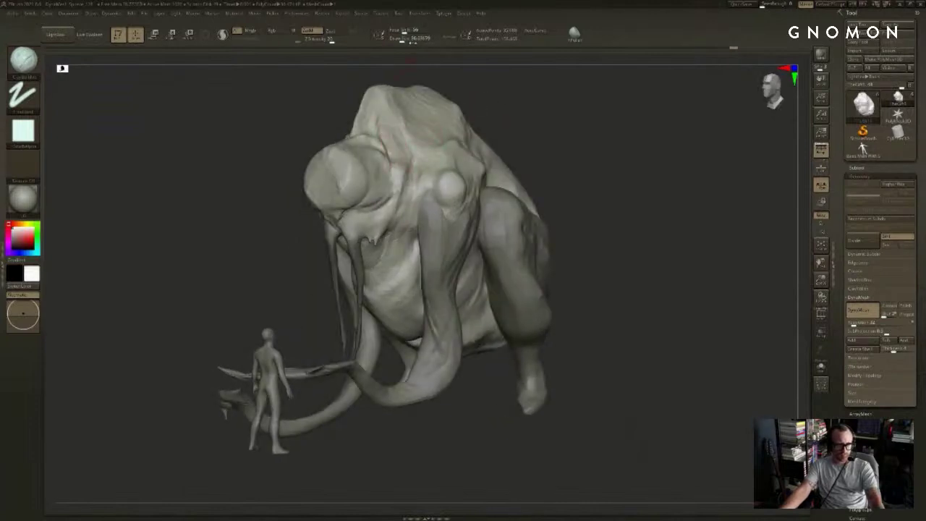
Step: Raise the brush's Z Intensity and sculpt rough, wrinkled folds down the neck and throat behind the jaw
click(352, 39)
mouse_move(402, 164)
mouse_down()
mouse_move(394, 132)
mouse_move(394, 172)
mouse_move(396, 154)
mouse_up()
mouse_move(403, 213)
mouse_down()
mouse_move(410, 194)
mouse_move(399, 267)
mouse_up()
Step: Adjust the Draw Size and add lumpy skin folds around the round shoulder knob and the adjoining neck
right_click(543, 205)
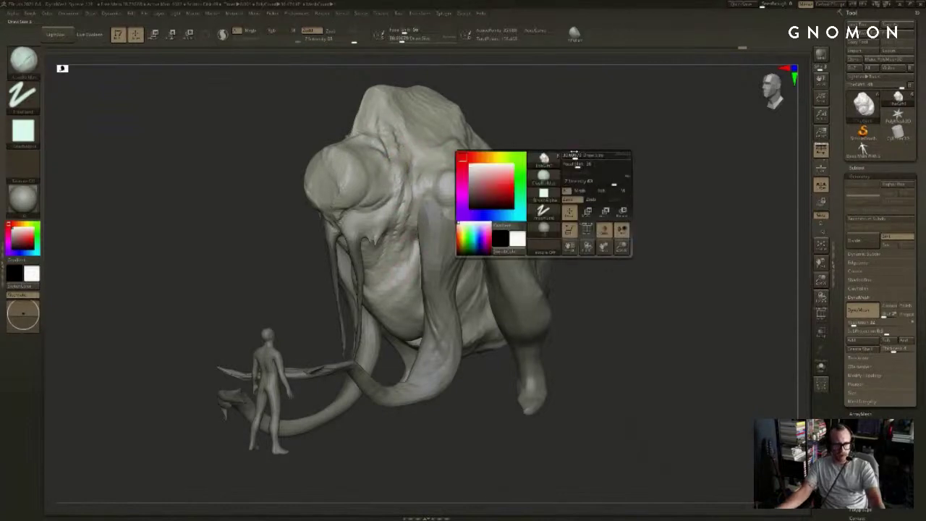
alt+drag(621, 120, 640, 181)
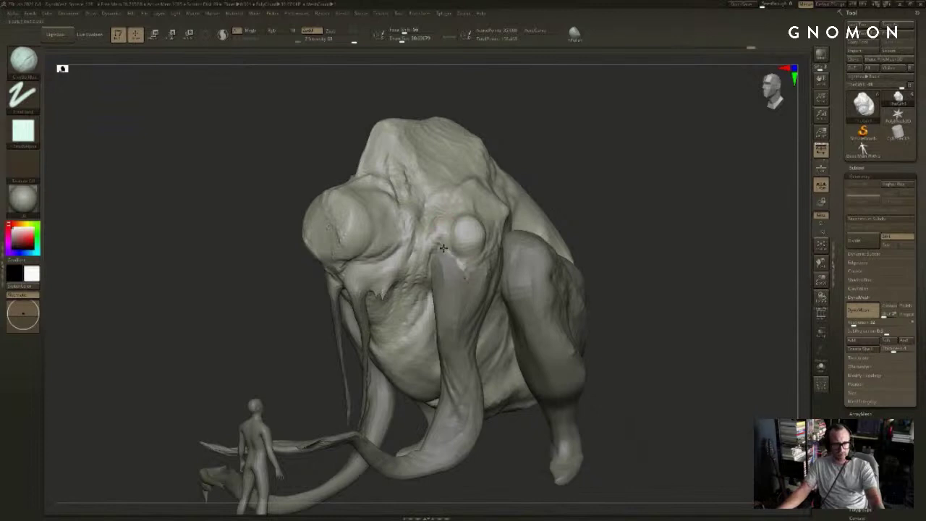
drag(576, 220, 618, 203)
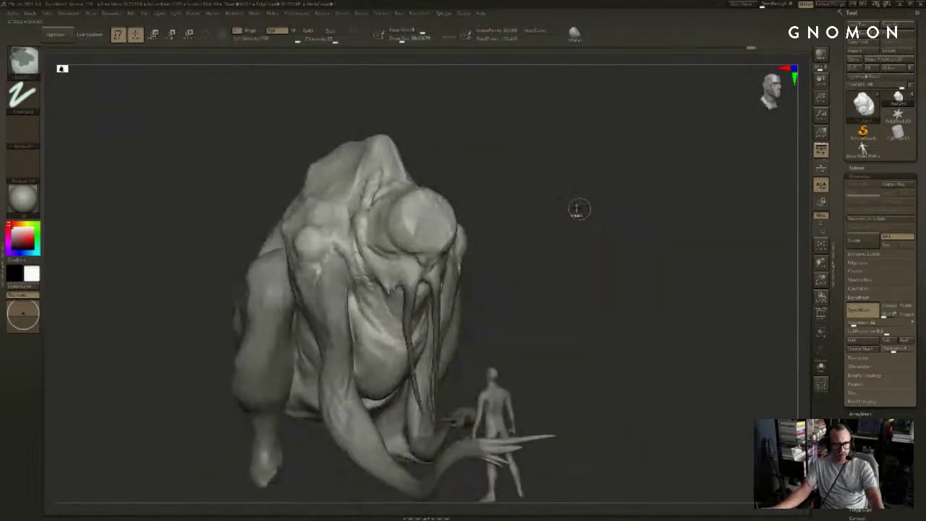
alt+drag(543, 189, 585, 204)
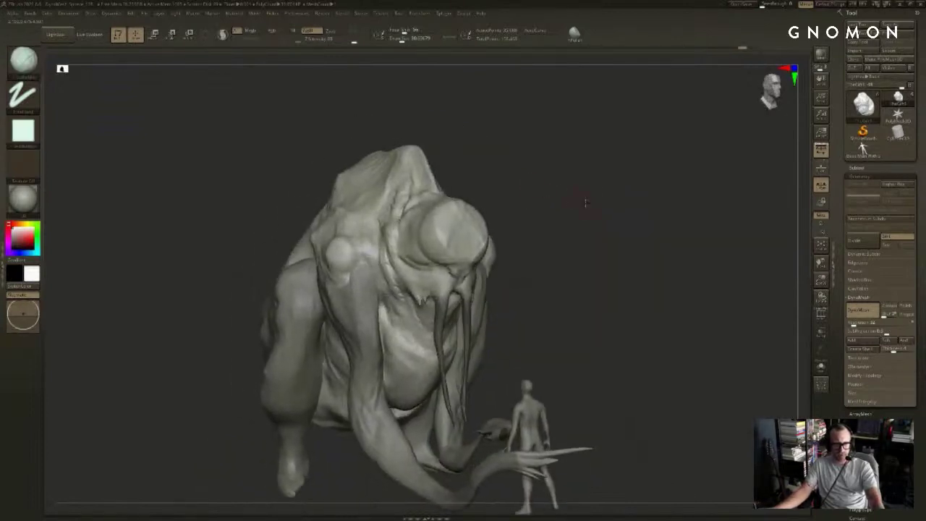
drag(355, 226, 365, 250)
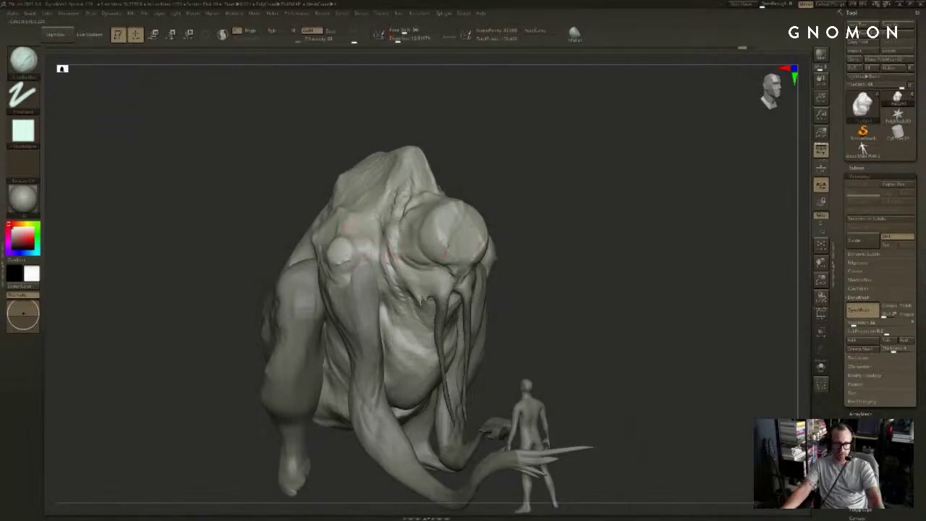
Step: Refine the round shoulder knob and smooth its transition into the surrounding skin
drag(553, 170, 511, 167)
drag(598, 212, 572, 220)
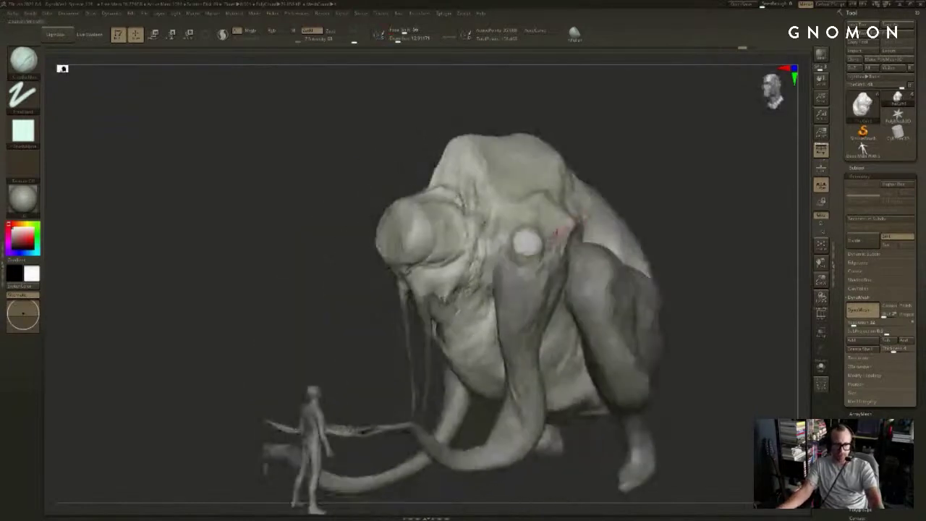
alt+drag(669, 194, 599, 193)
shift+drag(527, 249, 504, 236)
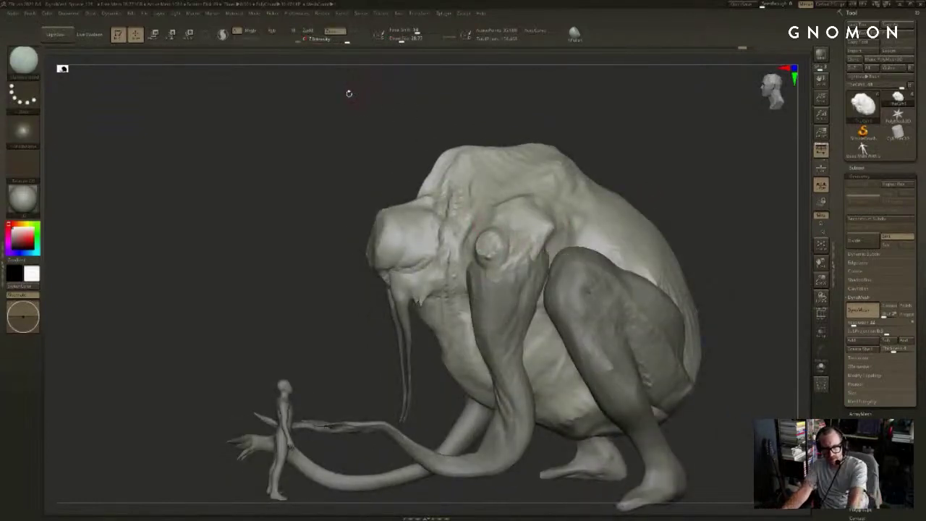
alt+drag(349, 82, 343, 51)
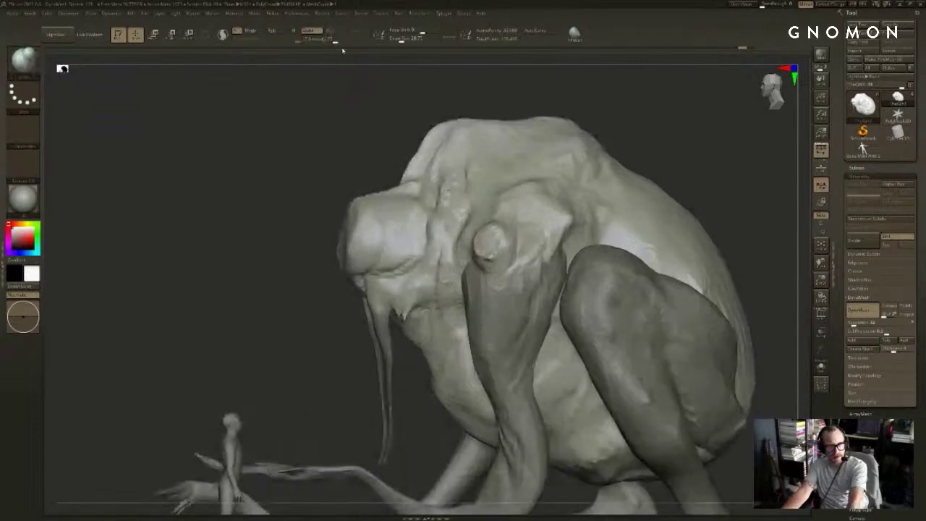
Step: Switch to the Dam Standard brush, raise its Z Intensity and carve a crease around the rear of the round shoulder knob
drag(299, 96, 314, 100)
key(b)
key(d)
key(s)
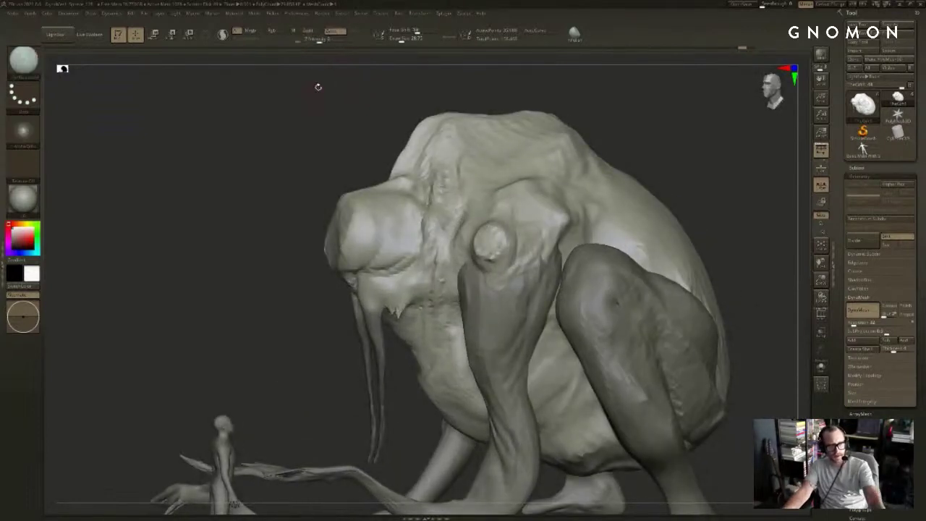
drag(344, 41, 354, 41)
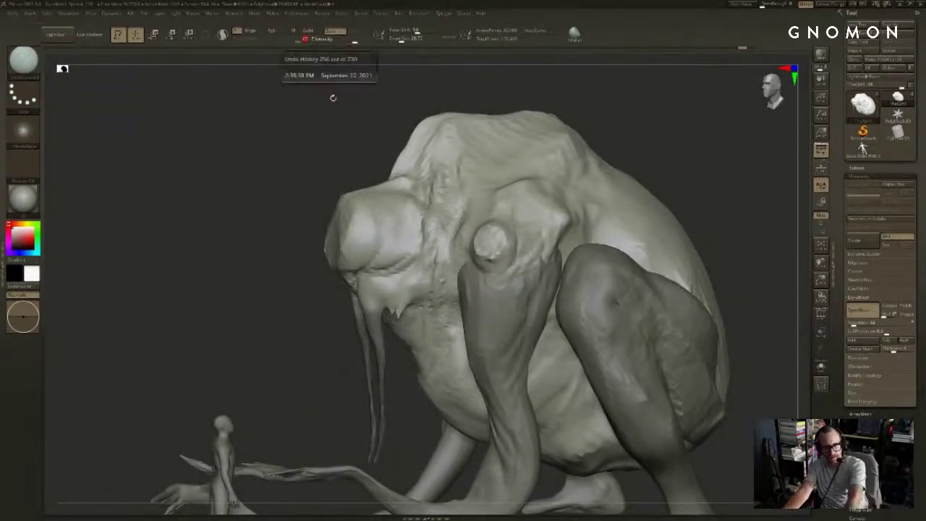
drag(342, 136, 355, 139)
drag(511, 221, 509, 262)
drag(642, 176, 630, 182)
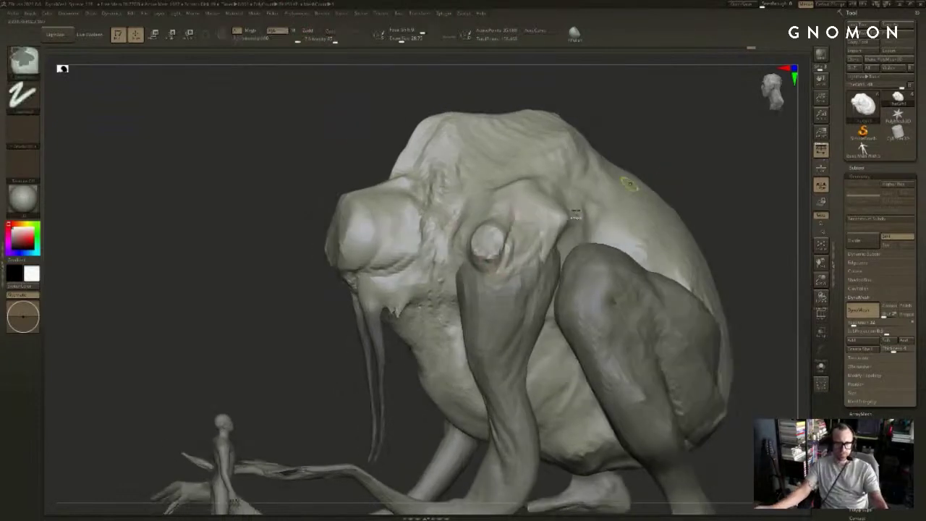
key(ctrl+z)
drag(508, 224, 504, 271)
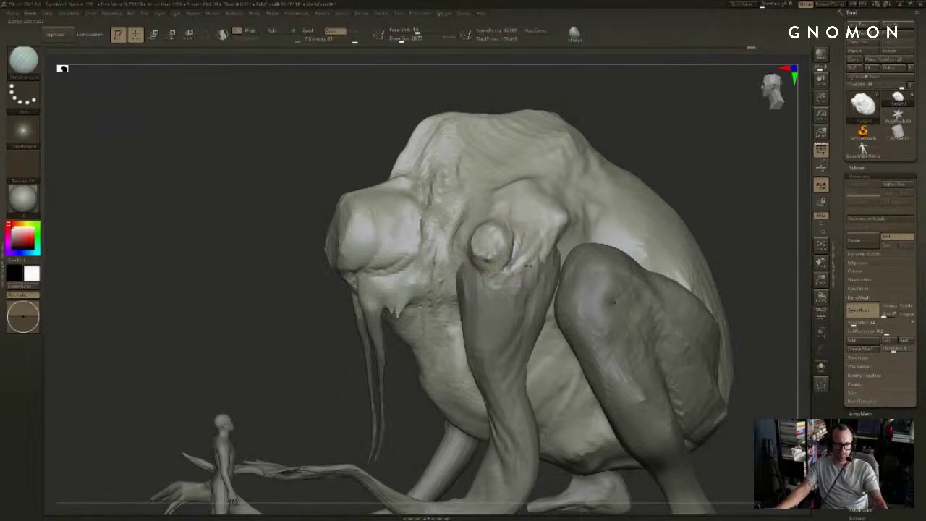
Step: Switch to Clay Buildup and build up the skin between the round shoulder knob and the top of the arm
key(b)
key(c)
key(b)
drag(541, 247, 522, 275)
mouse_move(566, 235)
mouse_down()
mouse_move(551, 256)
mouse_move(550, 297)
mouse_up()
key(ctrl+z)
Step: Make the arms the active subtool, adjust the Draw Size and add clay volume to the upper arm just below the shoulder
mouse_move(702, 162)
mouse_down()
mouse_move(677, 186)
mouse_move(651, 190)
mouse_move(653, 181)
mouse_up()
alt+click(508, 273)
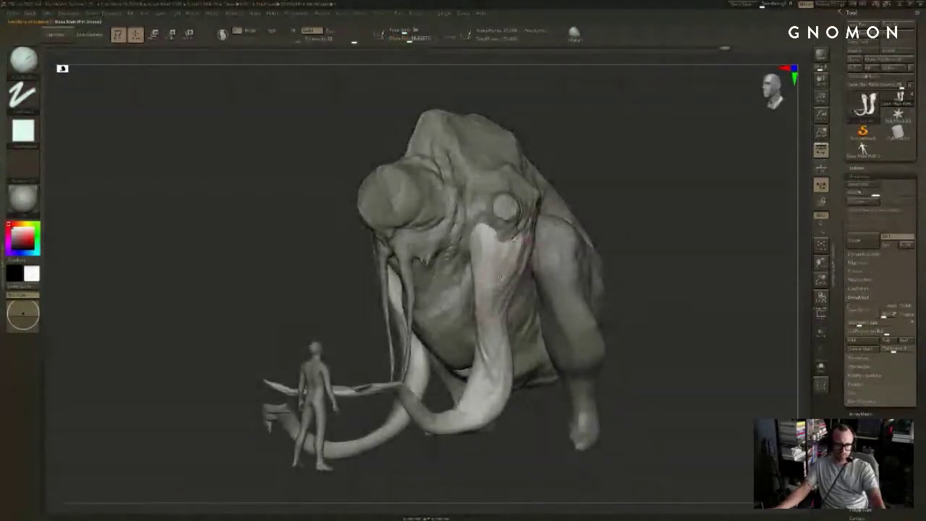
key(s)
drag(488, 237, 487, 281)
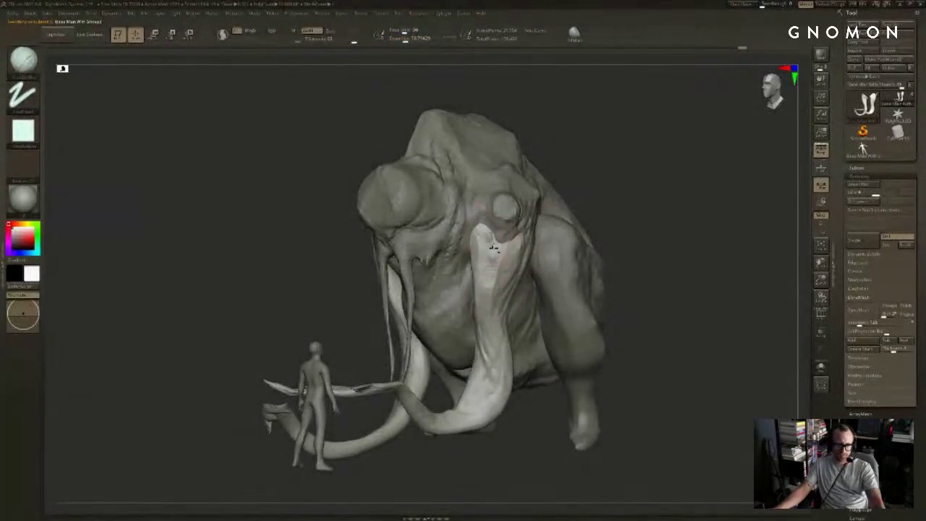
mouse_move(517, 240)
mouse_down()
mouse_move(499, 289)
mouse_move(517, 246)
mouse_move(493, 261)
mouse_up()
drag(574, 170, 642, 178)
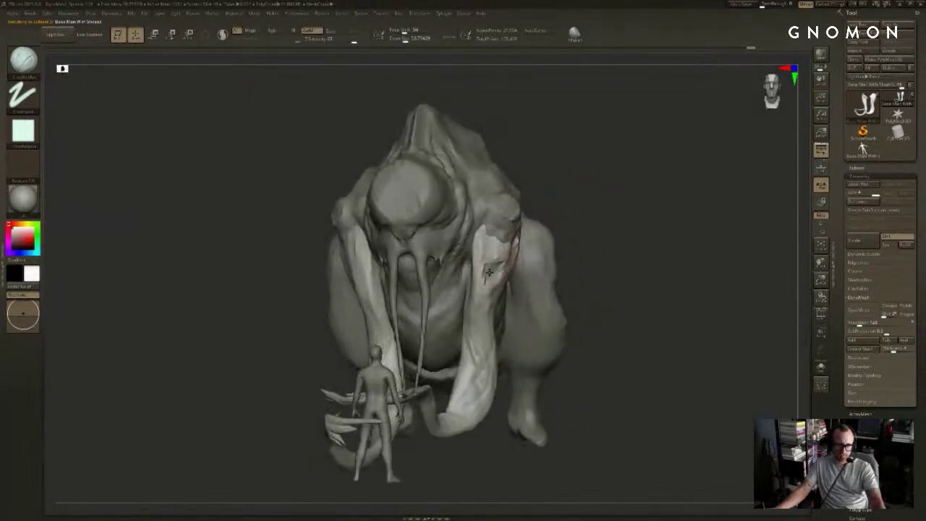
shift+drag(594, 221, 636, 224)
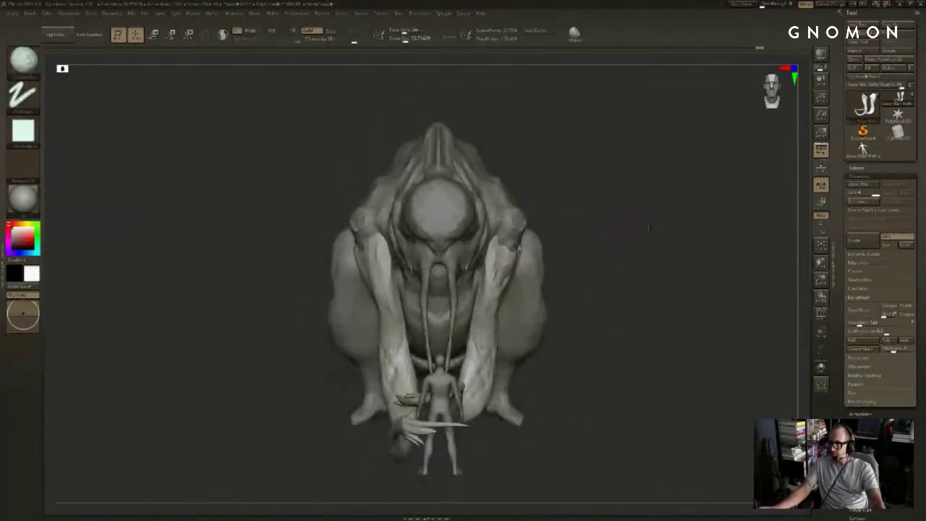
Step: Build up muscle forms along the creature's long foreleg with a clay brush and smooth the transitions
mouse_move(579, 239)
mouse_down()
mouse_move(622, 246)
mouse_move(606, 243)
mouse_up()
key(s)
mouse_move(349, 287)
mouse_down()
mouse_move(362, 249)
mouse_move(361, 271)
mouse_up()
mouse_move(360, 275)
shift+mouse_down()
mouse_move(355, 310)
mouse_move(366, 303)
mouse_move(368, 248)
mouse_move(375, 264)
mouse_move(361, 237)
mouse_move(335, 267)
mouse_move(330, 295)
shift+mouse_up()
drag(257, 225, 290, 207)
mouse_move(311, 259)
mouse_down()
mouse_move(326, 295)
mouse_move(302, 210)
mouse_move(323, 295)
mouse_move(351, 335)
mouse_up()
mouse_move(561, 293)
alt+mouse_down()
mouse_move(570, 269)
mouse_move(547, 276)
alt+mouse_up()
mouse_move(361, 325)
mouse_down()
mouse_move(352, 358)
mouse_move(361, 396)
mouse_move(374, 389)
mouse_up()
Step: Carve creases between the muscles along the lower part of the foreleg with the Dam Standard brush
key(b)
key(d)
key(s)
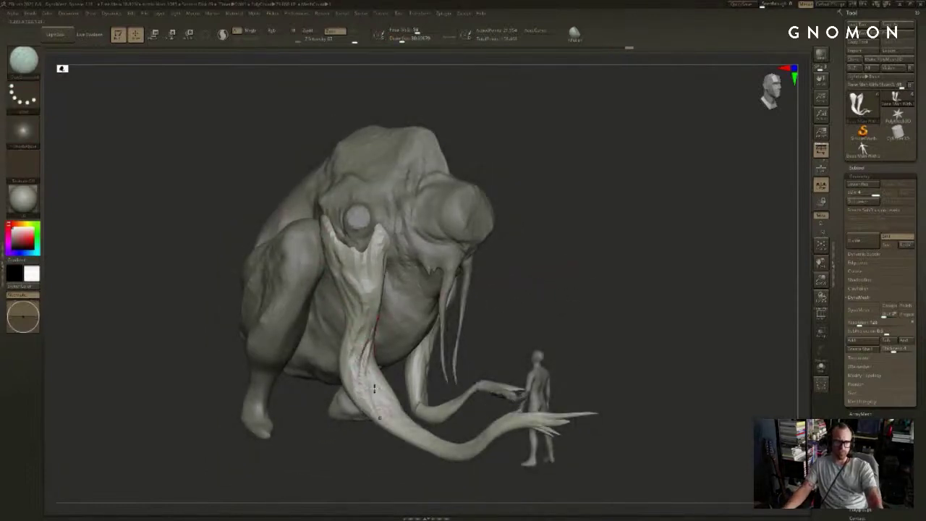
drag(405, 430, 413, 440)
mouse_move(430, 473)
mouse_down()
mouse_move(433, 493)
mouse_move(402, 477)
mouse_move(368, 476)
mouse_up()
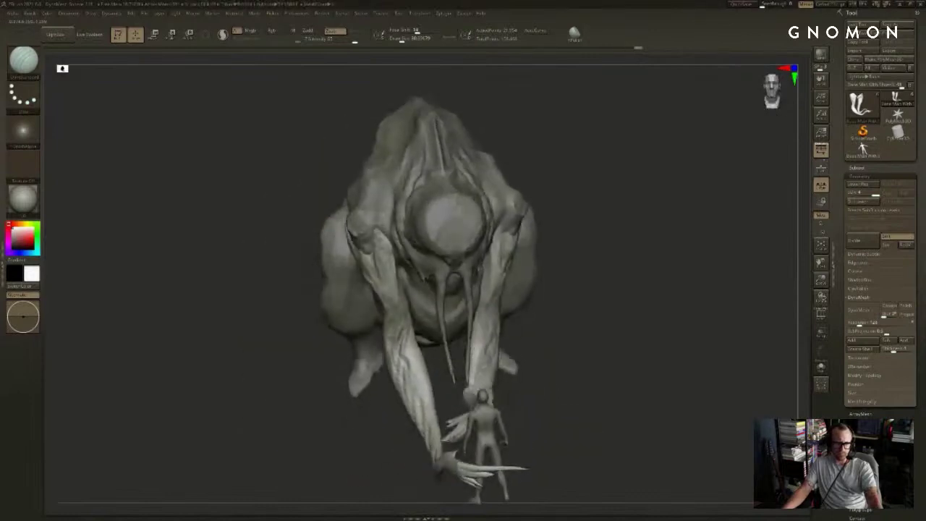
Step: Thicken and smooth the lower foreleg near the wrist with the Inflate brush
mouse_move(587, 377)
mouse_down()
mouse_move(522, 390)
mouse_move(540, 388)
mouse_move(514, 407)
mouse_move(487, 402)
mouse_move(456, 450)
mouse_up()
key(s)
key(b)
key(i)
key(n)
shift+drag(481, 426, 498, 408)
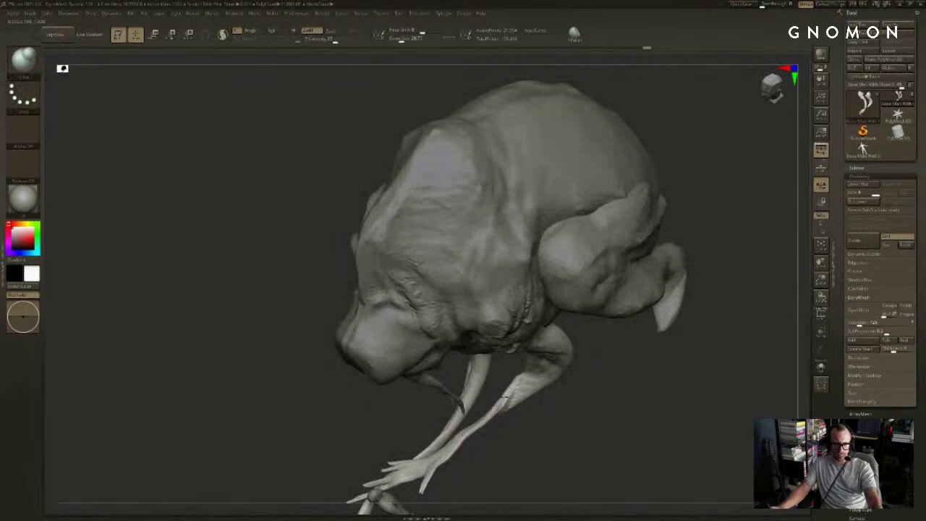
drag(530, 373, 523, 377)
drag(544, 412, 571, 391)
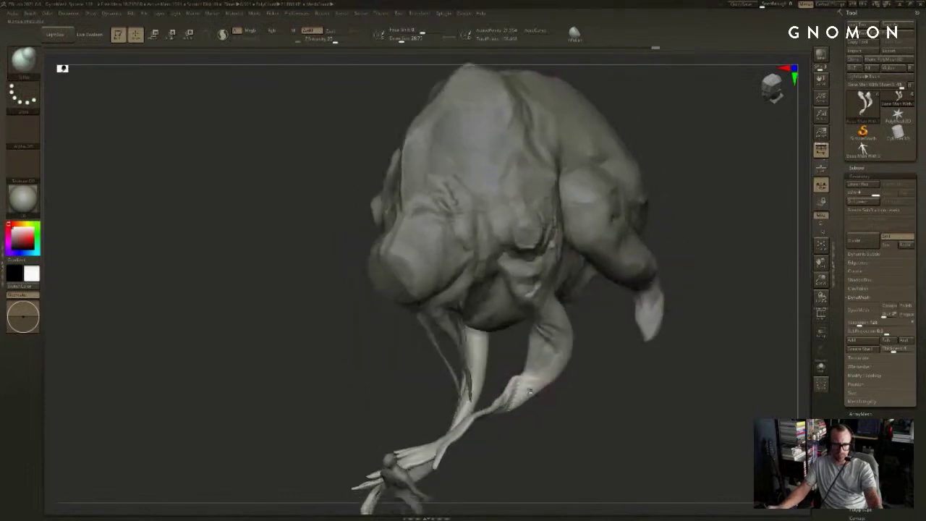
Step: Refine the creases on the inner lower foreleg with Dam Standard, isolating the forelegs and undoing unwanted strokes
key(b)
key(d)
key(s)
mouse_move(501, 374)
mouse_down()
mouse_move(519, 351)
mouse_move(527, 369)
mouse_move(530, 360)
mouse_up()
key(ctrl+z)
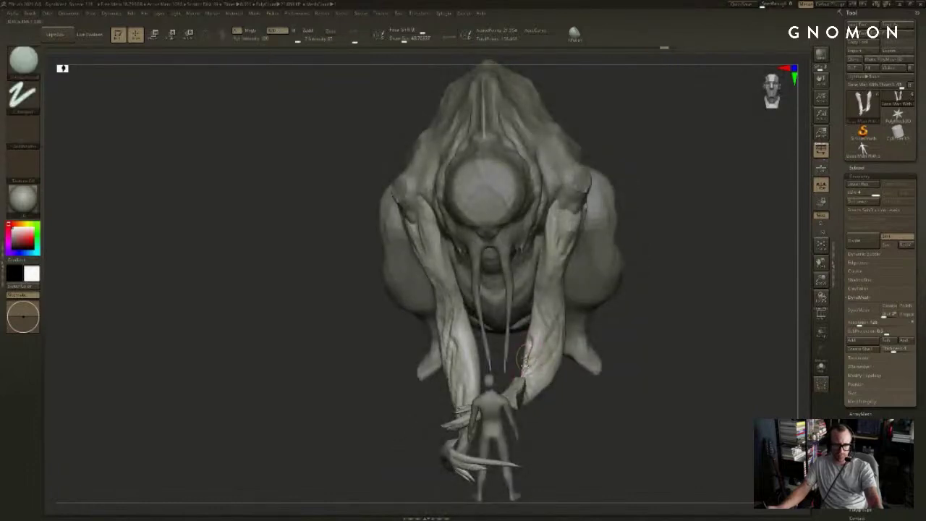
shift+drag(525, 357, 532, 379)
mouse_move(528, 365)
right_down()
mouse_move(579, 383)
mouse_move(528, 365)
right_up()
key(ctrl+z)
key(alt+s)
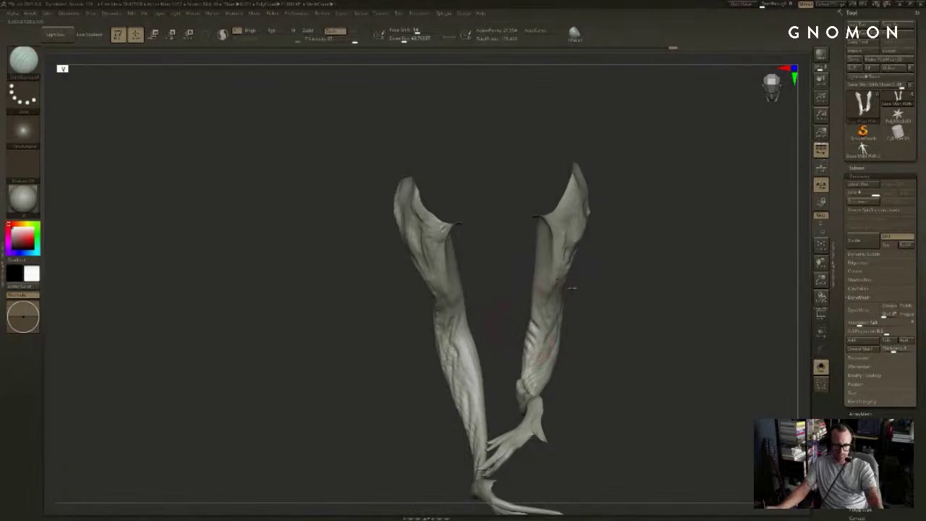
mouse_move(571, 288)
ctrl+right_down()
mouse_move(649, 278)
mouse_move(416, 345)
mouse_move(391, 346)
mouse_move(421, 320)
mouse_move(389, 330)
ctrl+right_up()
key(alt+s)
Step: Make the creature's body the active subtool and update its DynaMesh
alt+click(546, 307)
key(f)
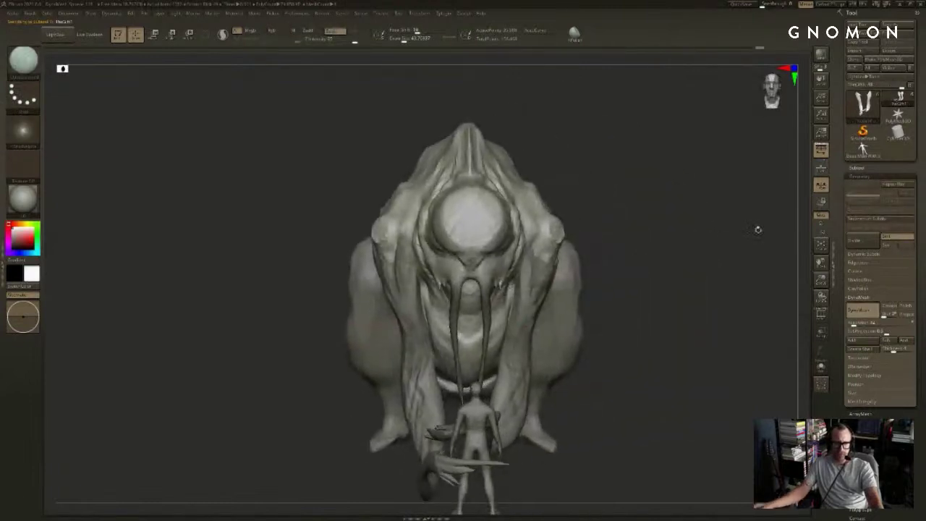
right_drag(723, 242, 739, 239)
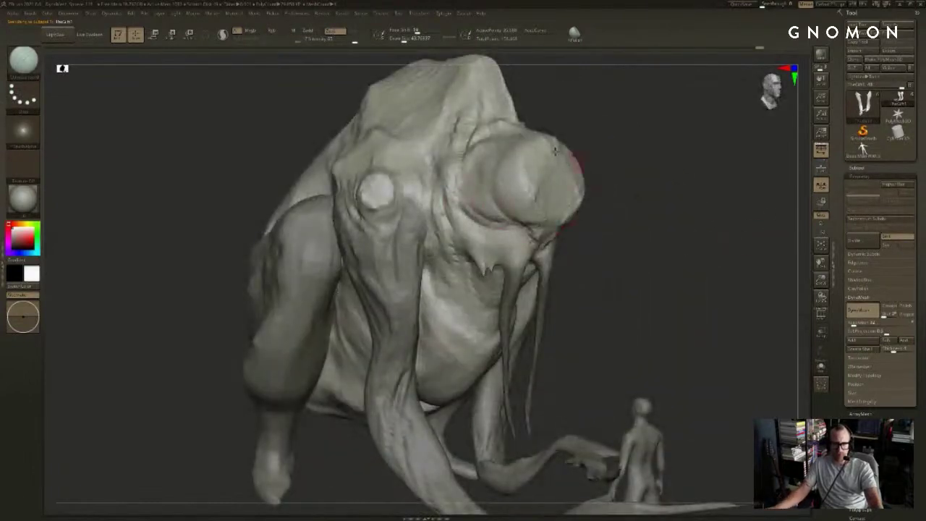
ctrl+drag(637, 119, 385, 290)
ctrl+drag(669, 206, 685, 210)
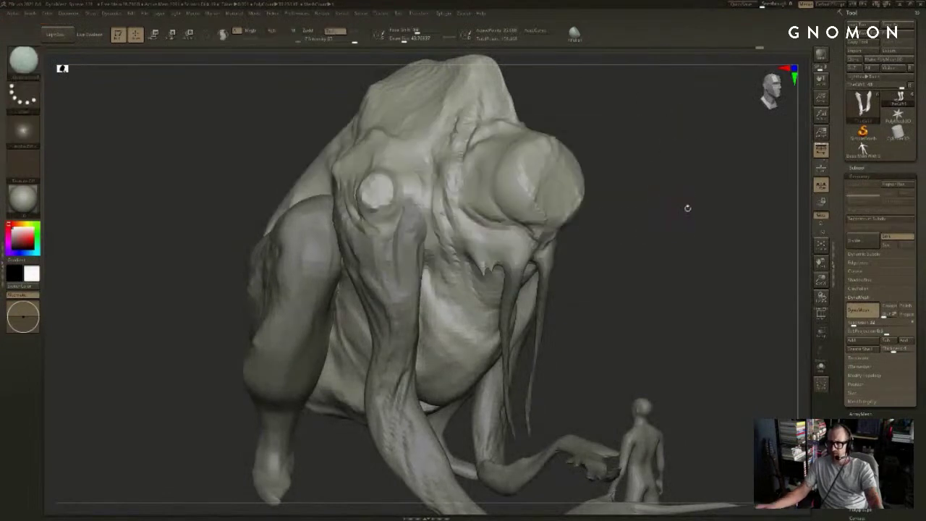
Step: Try building up volume on the side of the creature's head with a clay brush and undo the strokes
alt+right_drag(687, 208, 663, 236)
key(b)
key(t)
key(d)
alt+click(494, 259)
drag(509, 268, 522, 246)
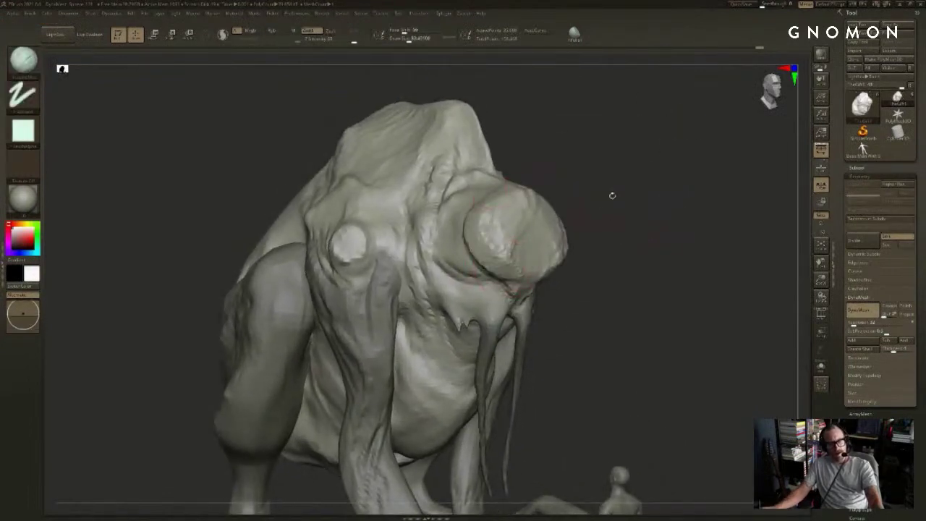
mouse_move(612, 195)
right_down()
mouse_move(647, 196)
mouse_move(449, 328)
mouse_move(414, 313)
right_up()
key(ctrl+z)
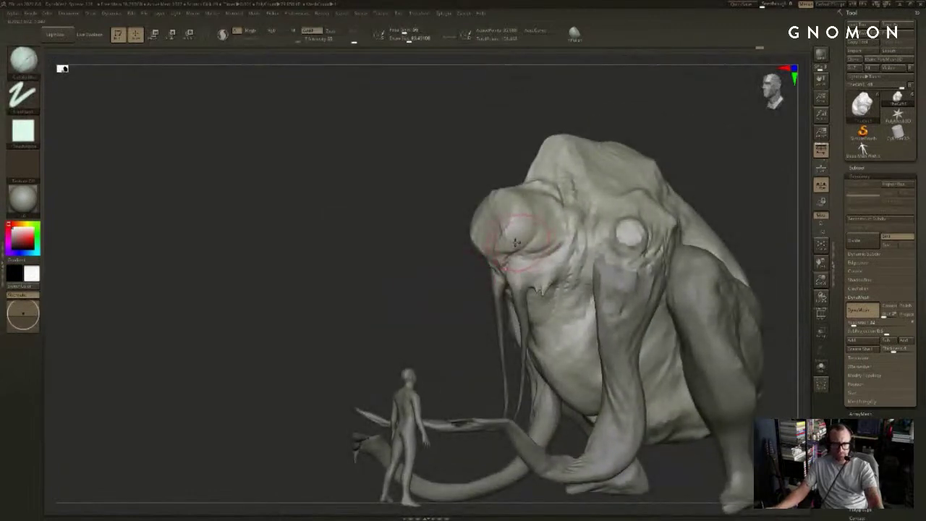
key(ctrl+z)
Step: Build up a smaller raised form on the side of the creature's head
key(s)
drag(518, 236, 506, 233)
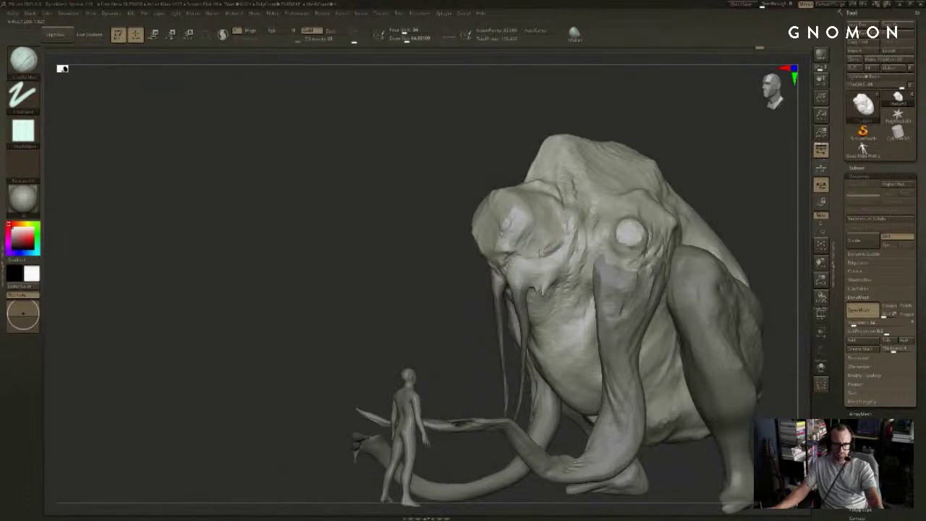
right_drag(542, 257, 579, 258)
right_drag(644, 198, 679, 198)
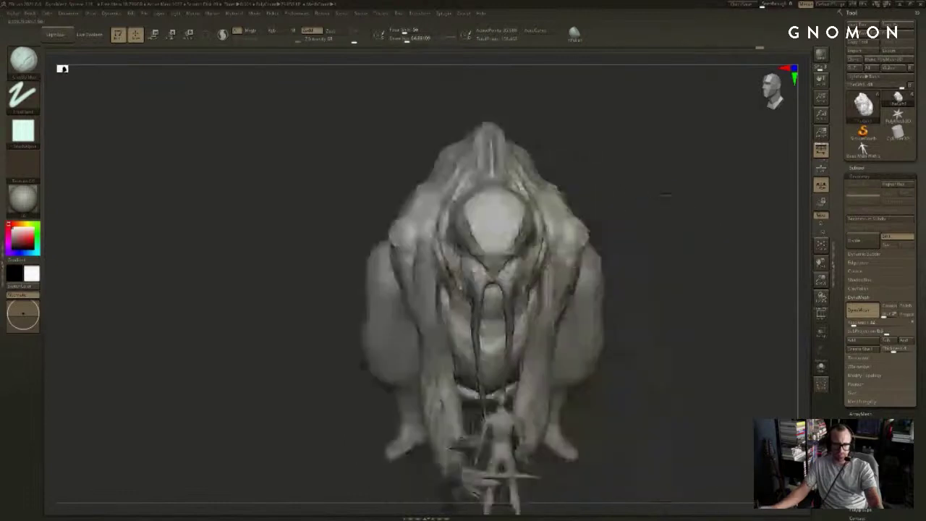
right_drag(558, 222, 598, 223)
Step: Sculpt and smooth layered folds across the cheek beneath the side of the head
mouse_move(468, 281)
mouse_down()
mouse_move(481, 284)
mouse_move(457, 251)
mouse_up()
drag(647, 213, 578, 217)
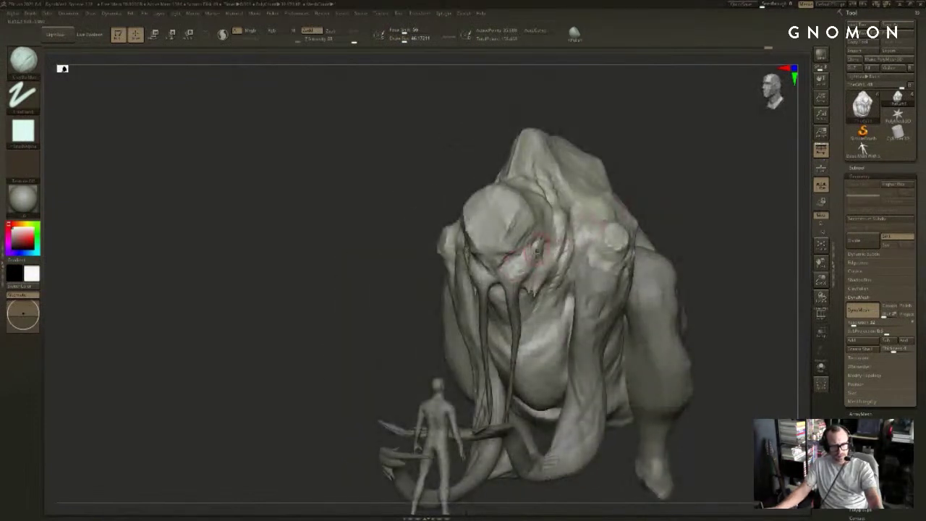
drag(661, 199, 685, 196)
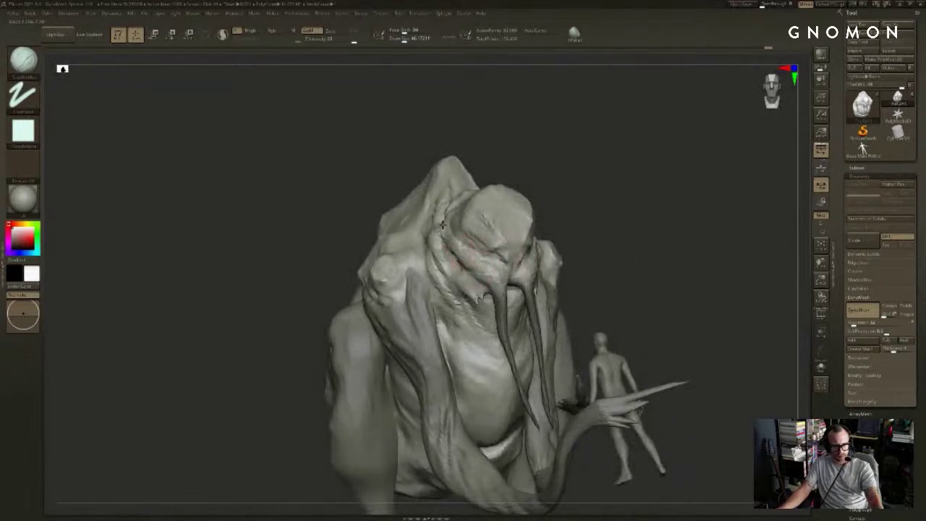
shift+drag(461, 255, 466, 258)
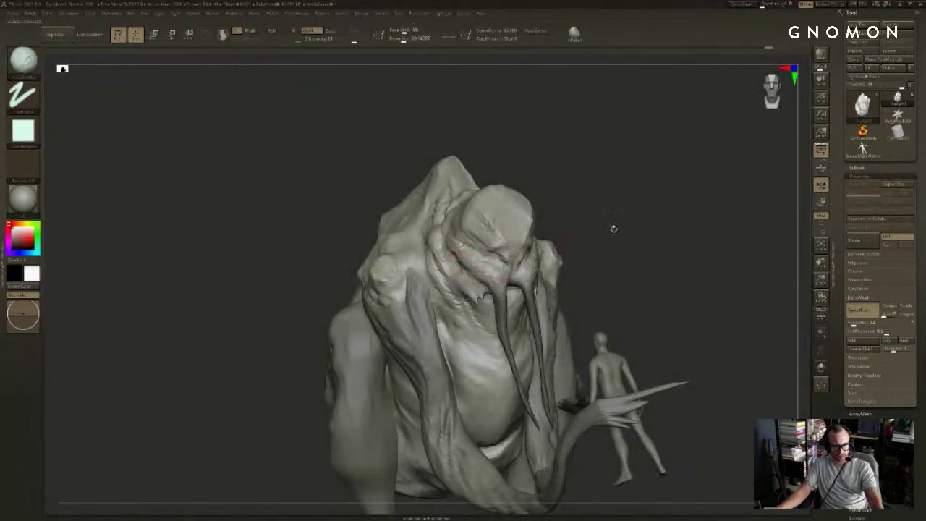
drag(613, 229, 541, 232)
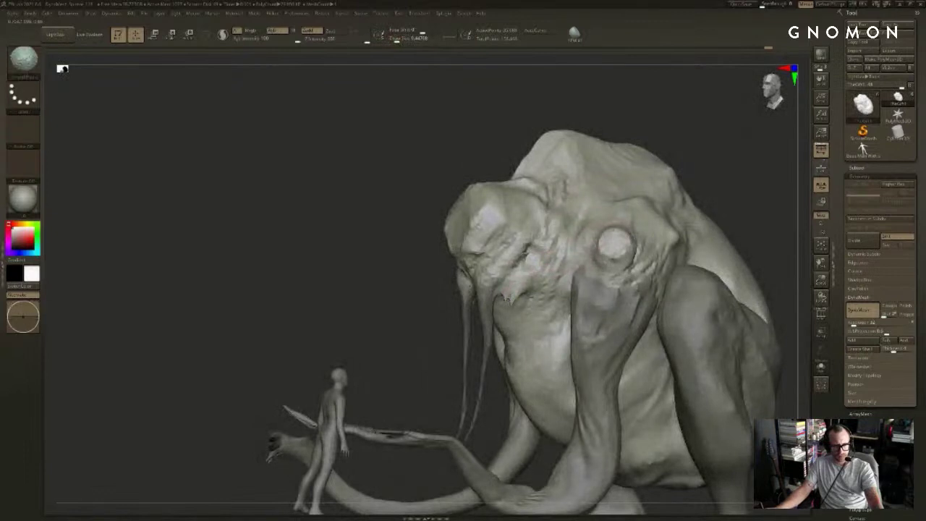
Step: Build up a fold of flesh on the throat below the mouth spikes
key(s)
drag(512, 301, 517, 302)
drag(526, 327, 499, 336)
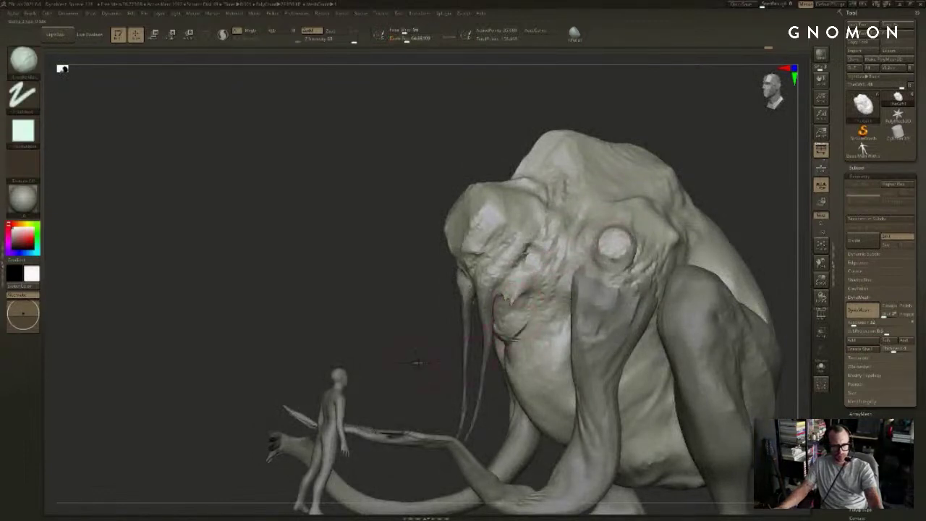
mouse_move(418, 362)
mouse_down()
mouse_move(470, 358)
mouse_move(449, 355)
mouse_move(450, 331)
mouse_move(493, 317)
mouse_move(476, 340)
mouse_up()
Step: Isolate the body with its hanging tendrils hidden and sculpt the folds around the mouth and cheek
key(alt+s)
ctrl+shift+click(494, 329)
key(s)
key(s)
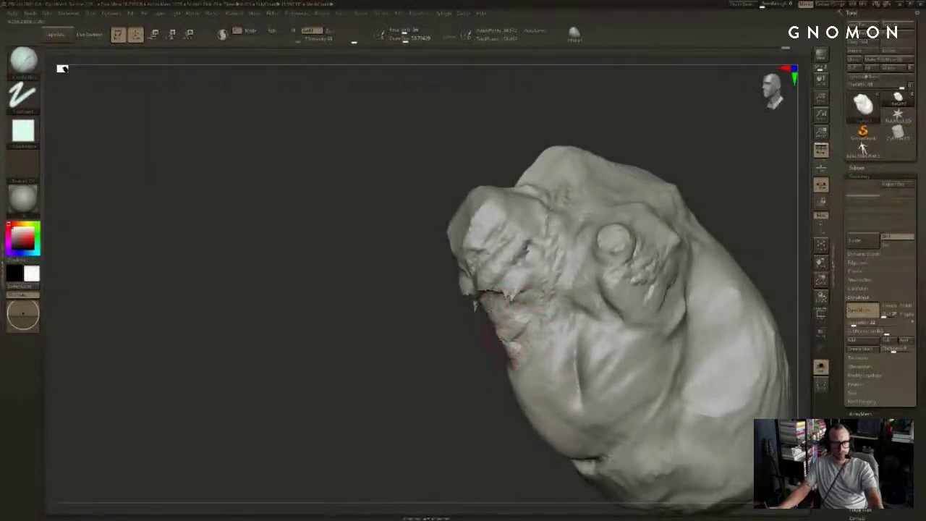
mouse_move(460, 374)
mouse_down()
mouse_move(578, 325)
mouse_move(630, 289)
mouse_up()
key(ctrl+shift+s)
drag(684, 215, 679, 205)
drag(550, 242, 529, 266)
Step: Deepen the creases under the jaw with Dam Standard and bring the hanging tendrils back into view
key(s)
drag(649, 221, 684, 202)
mouse_move(399, 350)
alt+mouse_down()
mouse_move(394, 336)
mouse_move(374, 335)
alt+mouse_up()
key(shift)
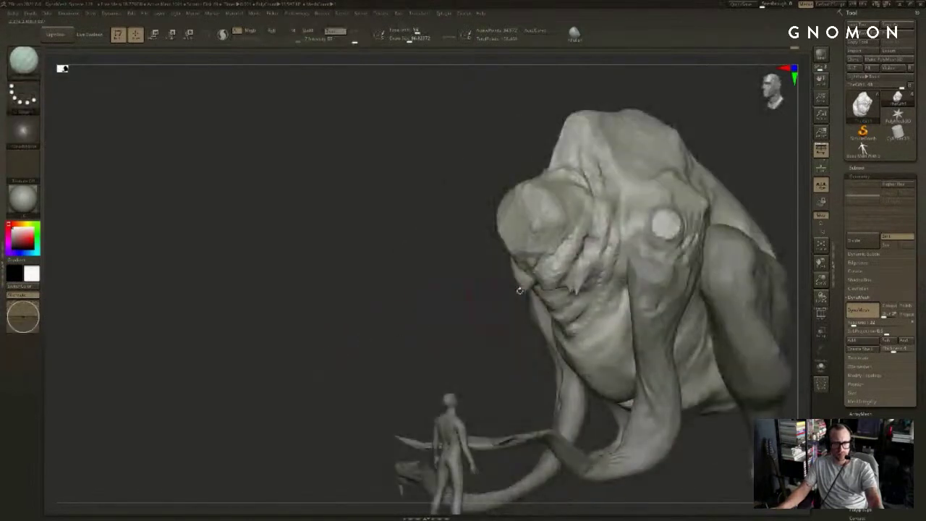
mouse_move(476, 340)
mouse_down()
mouse_move(441, 342)
mouse_move(456, 355)
mouse_up()
drag(541, 285, 551, 428)
drag(416, 322, 396, 305)
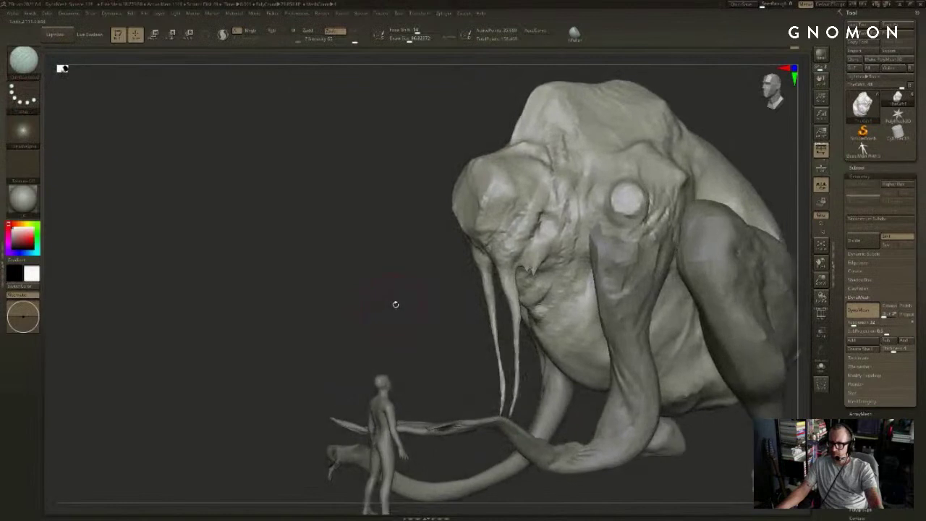
Step: Extend the fold at the corner of the mouth back across the jaw
key(s)
drag(517, 258, 565, 269)
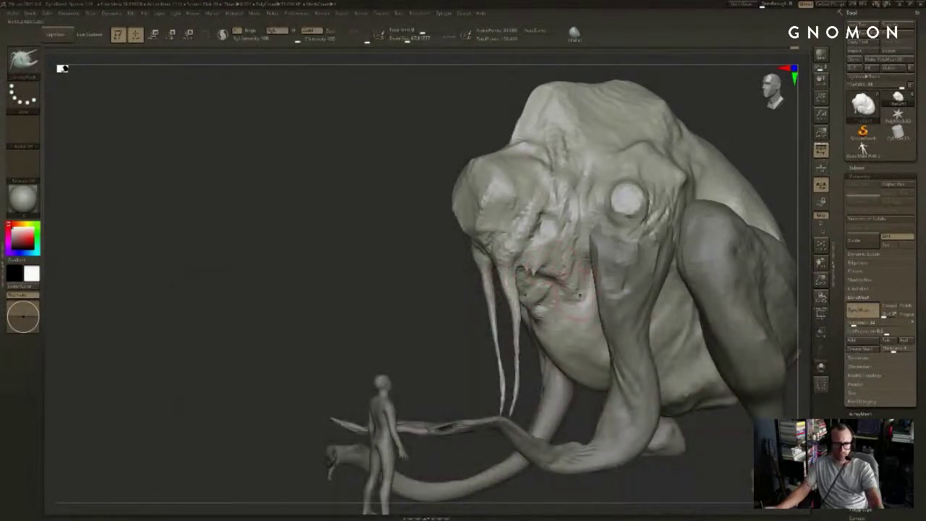
drag(437, 350, 529, 318)
Step: Carve creases into the side of the throat and chest with Dam Standard, isolating the body to reach behind the foreleg
key(b)
key(d)
key(s)
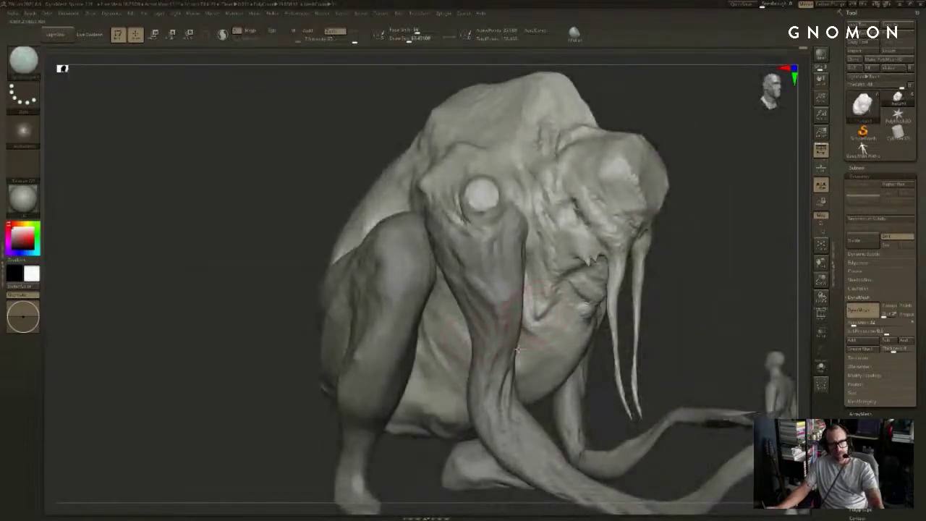
key(alt+s)
ctrl+right_drag(547, 388, 527, 372)
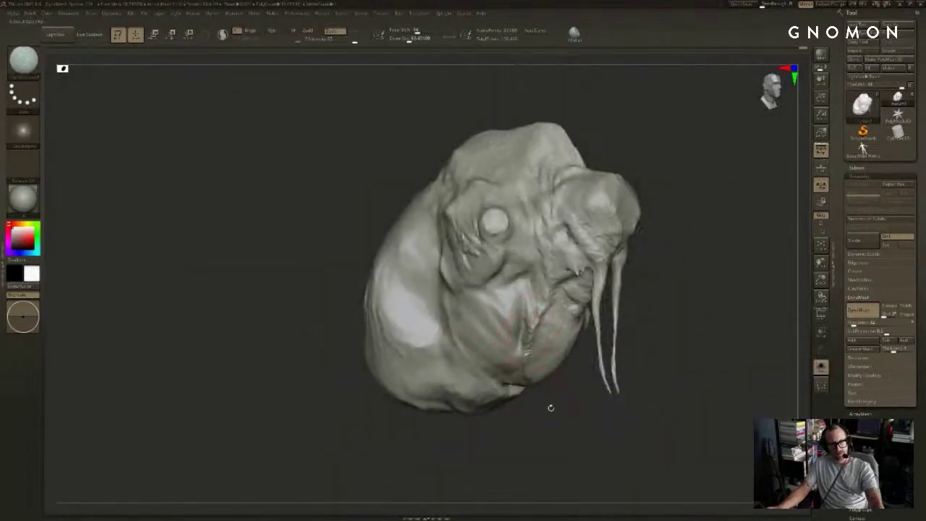
drag(551, 407, 546, 352)
mouse_move(674, 294)
mouse_down()
mouse_move(750, 261)
mouse_move(757, 214)
mouse_move(694, 188)
mouse_up()
key([)
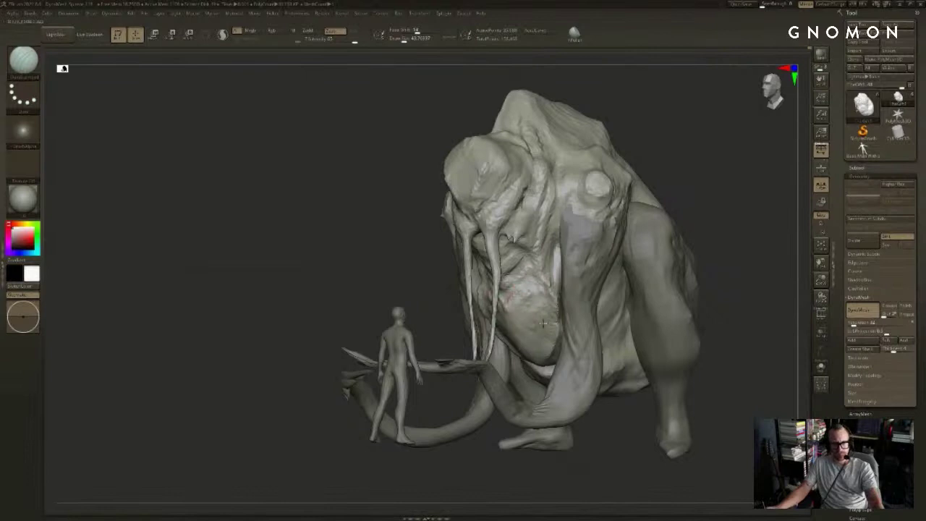
Step: Try carving long vertical creases down the lower throat and undo them
drag(543, 323, 538, 362)
drag(533, 324, 525, 350)
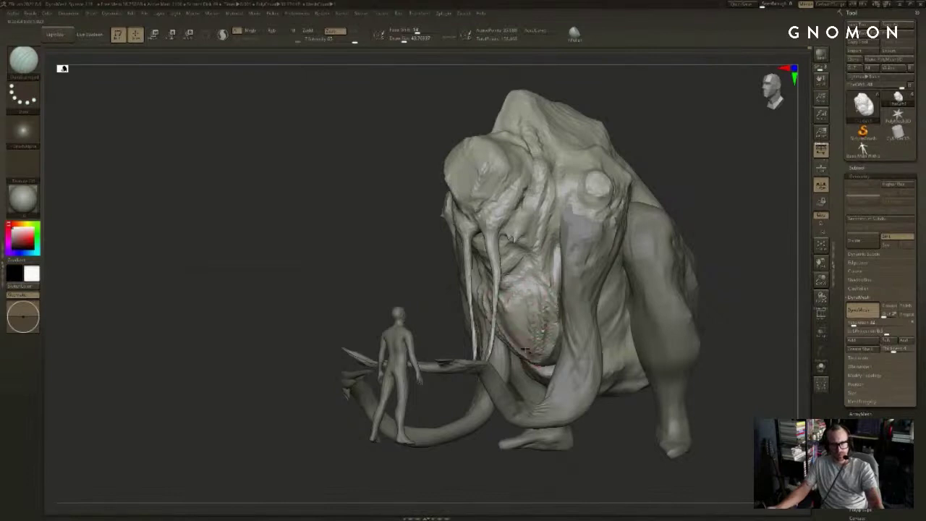
drag(381, 322, 394, 311)
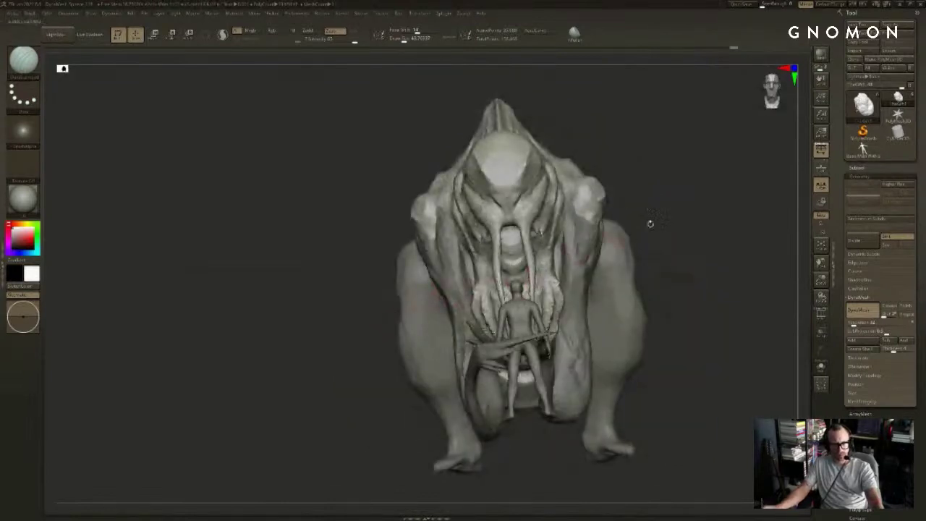
mouse_move(649, 223)
shift+mouse_down()
mouse_move(678, 233)
mouse_move(695, 232)
mouse_move(683, 221)
mouse_move(699, 224)
mouse_move(633, 257)
shift+mouse_up()
key(ctrl+z)
key(ctrl+z)
key(ctrl+z)
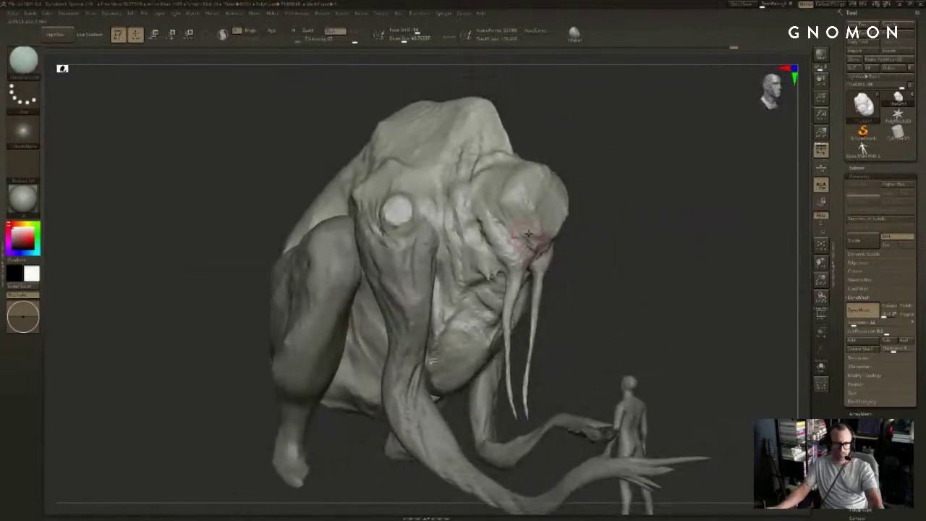
Step: Carve flowing creases around the side of the head and brow with Dam Standard
mouse_move(528, 233)
mouse_down()
mouse_move(524, 204)
mouse_move(510, 193)
mouse_up()
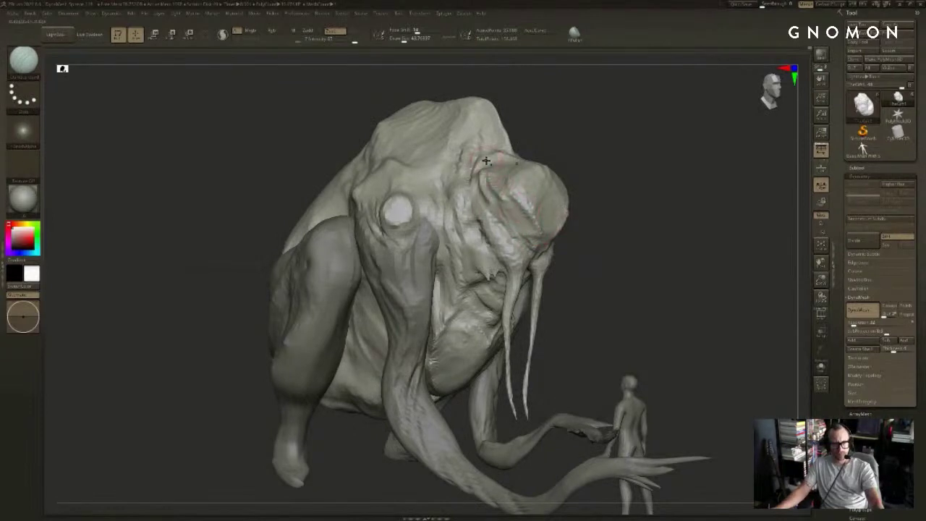
drag(660, 153, 523, 170)
mouse_move(403, 231)
alt+mouse_down()
mouse_move(403, 243)
mouse_move(405, 223)
mouse_move(567, 242)
alt+mouse_up()
mouse_move(483, 234)
mouse_down()
mouse_move(474, 250)
mouse_move(450, 223)
mouse_up()
shift+drag(391, 130, 325, 137)
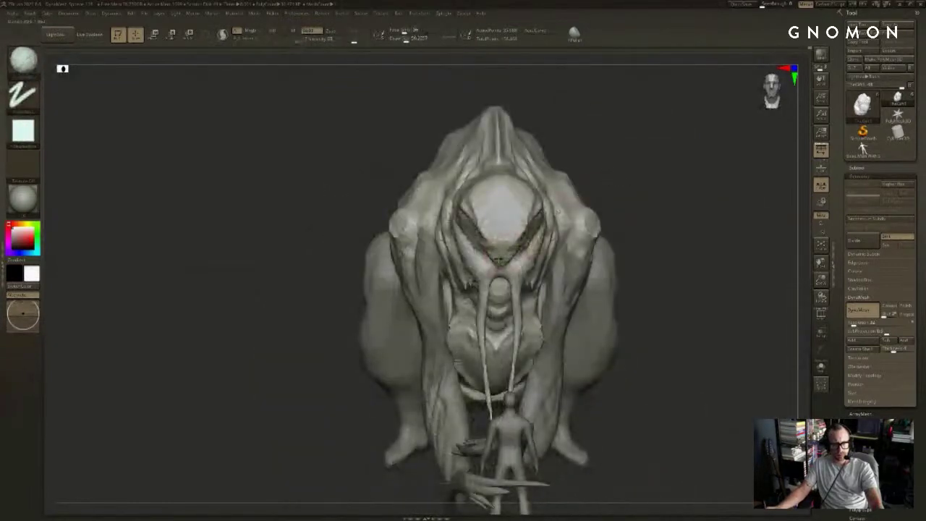
Step: Build up forms along the front centre of the head with a clay brush
drag(497, 261, 499, 270)
drag(559, 285, 556, 220)
mouse_move(499, 254)
mouse_down()
mouse_move(498, 276)
mouse_move(499, 182)
mouse_up()
drag(608, 162, 464, 223)
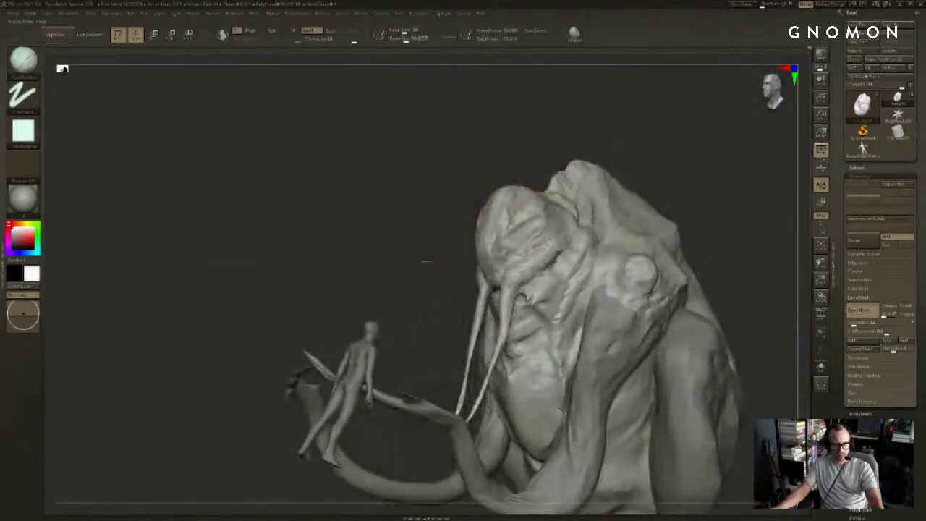
drag(426, 261, 644, 234)
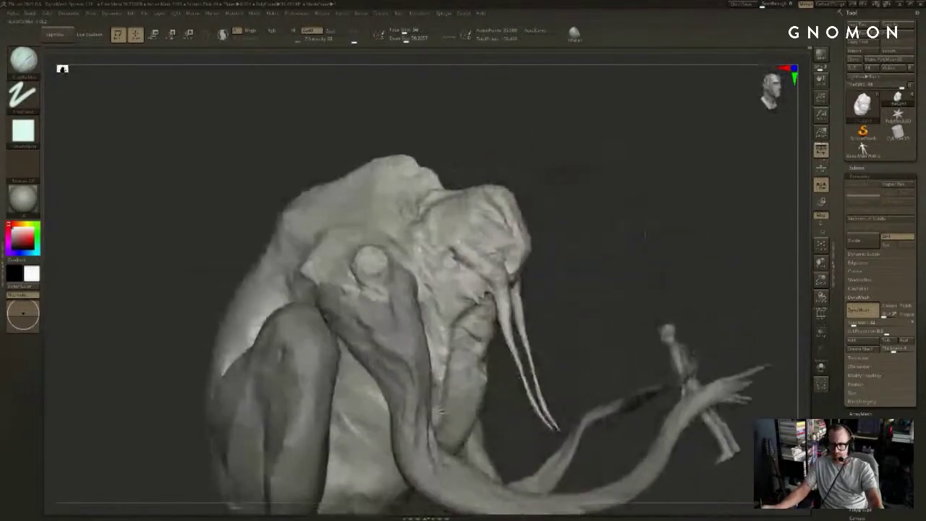
right_drag(644, 233, 726, 231)
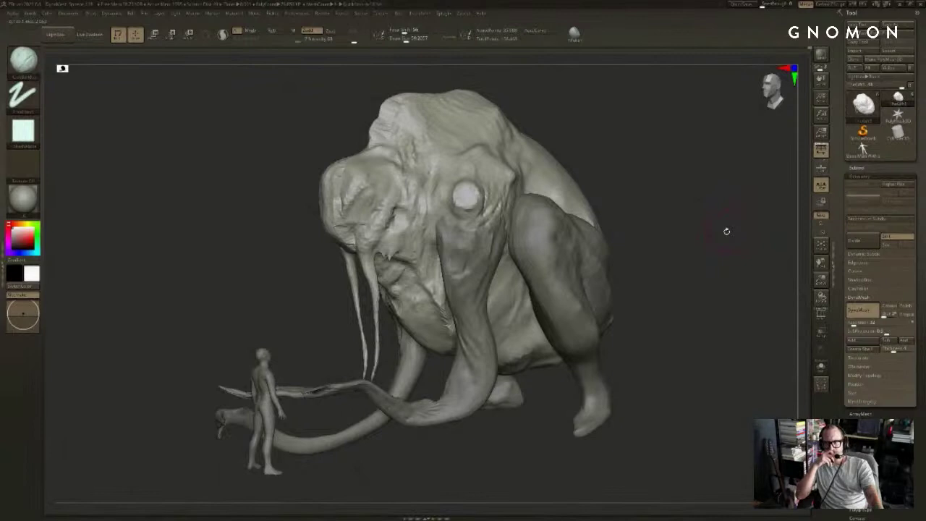
Step: Compare the head with and without the latest sculpting by undoing and redoing the last strokes
key(ctrl+z)
key(ctrl+z)
key(ctrl+z)
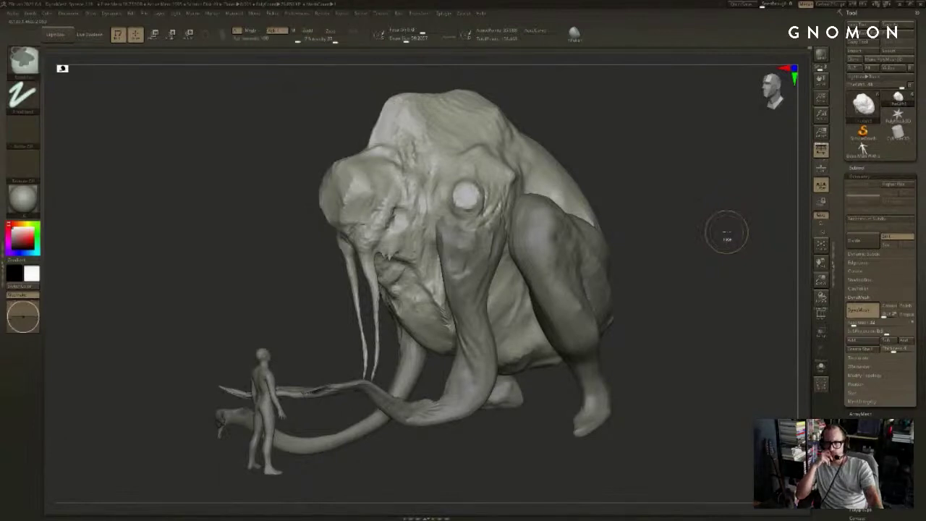
key(ctrl+shift+z)
key(ctrl+shift+z)
key(ctrl+shift+z)
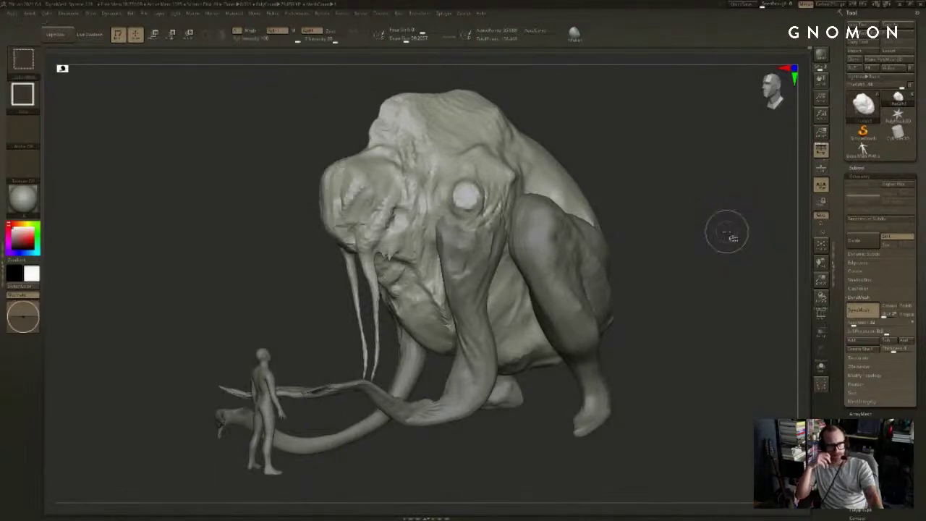
Step: Undo the last strokes on the head and build raised vertical ridges over its rounded front with a clay brush
alt+drag(637, 217, 687, 223)
key(ctrl+z)
shift+drag(311, 283, 343, 285)
mouse_move(585, 116)
mouse_down()
mouse_move(663, 115)
mouse_move(603, 136)
mouse_move(616, 178)
mouse_up()
mouse_move(532, 168)
shift+mouse_down()
mouse_move(541, 181)
mouse_move(600, 180)
mouse_move(610, 154)
mouse_move(581, 159)
shift+mouse_up()
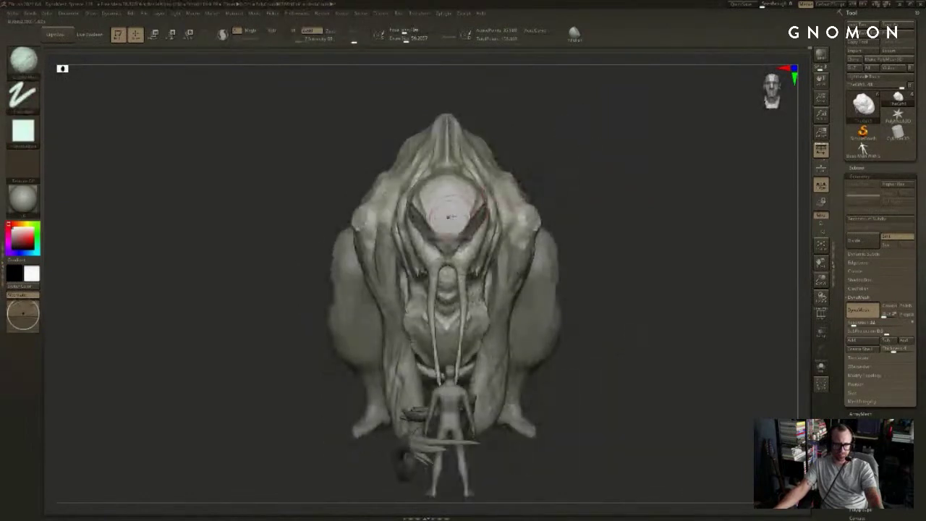
drag(448, 215, 454, 102)
mouse_move(487, 148)
mouse_down()
mouse_move(517, 130)
mouse_move(403, 201)
mouse_up()
mouse_move(463, 200)
mouse_down()
mouse_move(425, 207)
mouse_move(475, 199)
mouse_up()
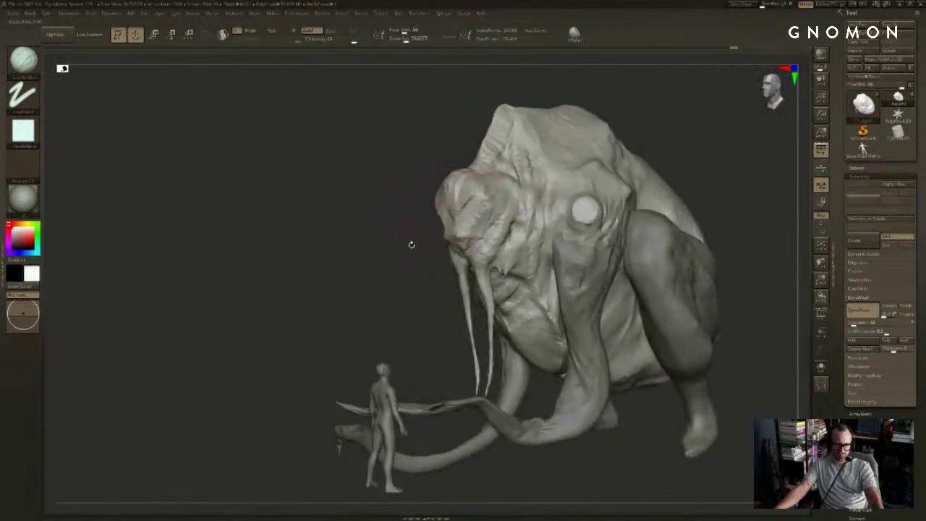
mouse_move(411, 244)
shift+mouse_down()
mouse_move(462, 236)
mouse_move(444, 196)
shift+mouse_up()
drag(366, 172, 387, 172)
Step: Try sculpting hollow eye sockets and a brow on the front of the head with a resized clay brush
key(s)
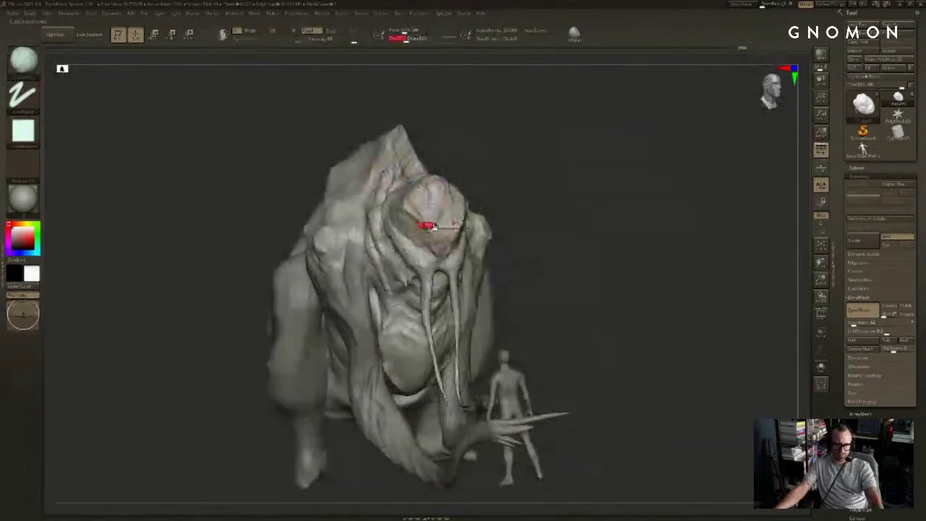
drag(423, 223, 429, 223)
drag(413, 215, 436, 226)
right_drag(437, 226, 435, 242)
drag(417, 221, 433, 197)
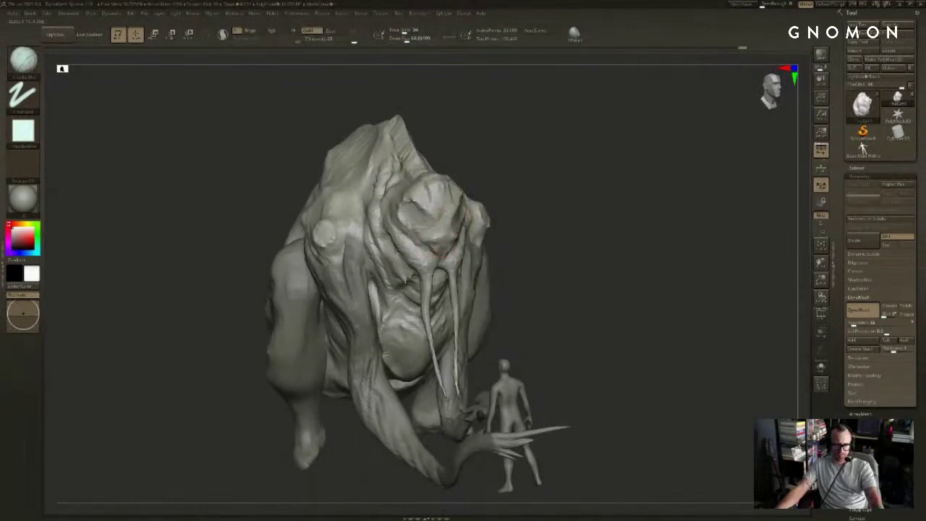
mouse_move(559, 146)
mouse_down()
mouse_move(523, 142)
mouse_move(515, 152)
mouse_up()
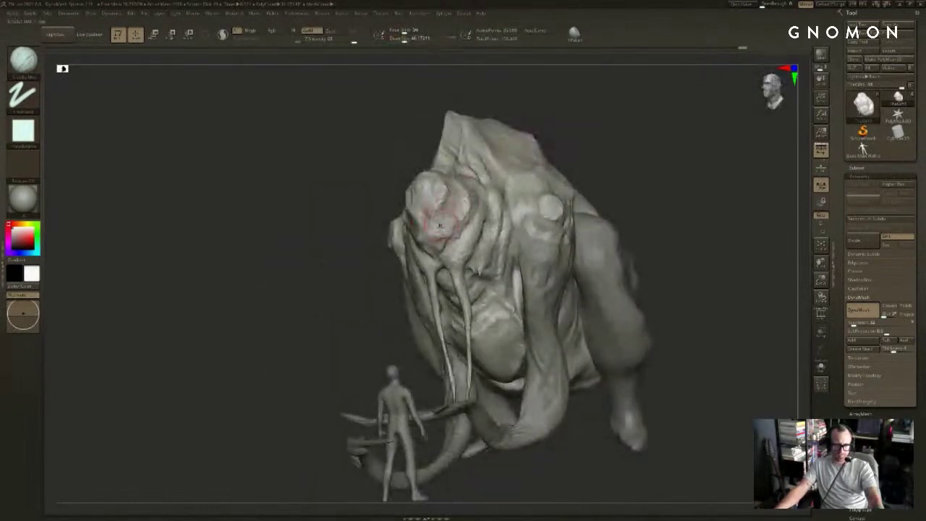
drag(386, 255, 329, 263)
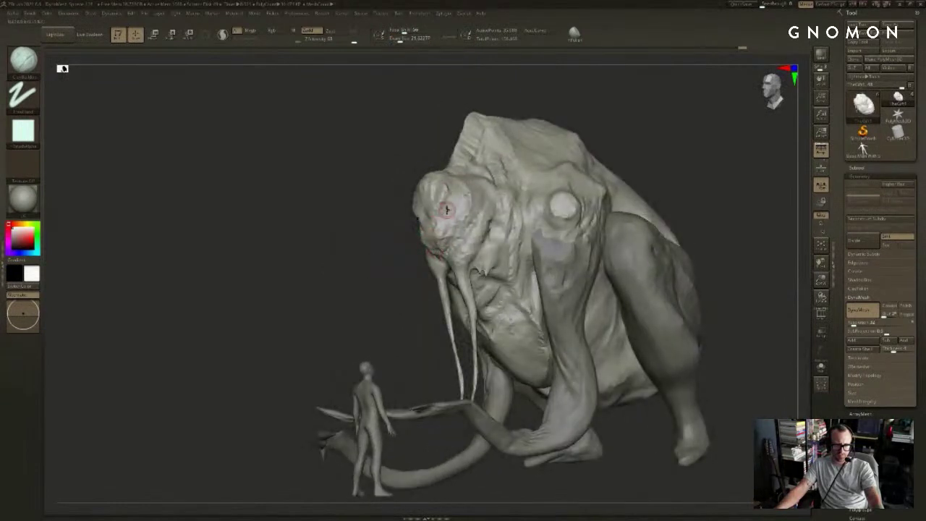
Step: Try building up bulging eye lumps on both sides of the face and smoothing around them
shift+drag(376, 235, 426, 233)
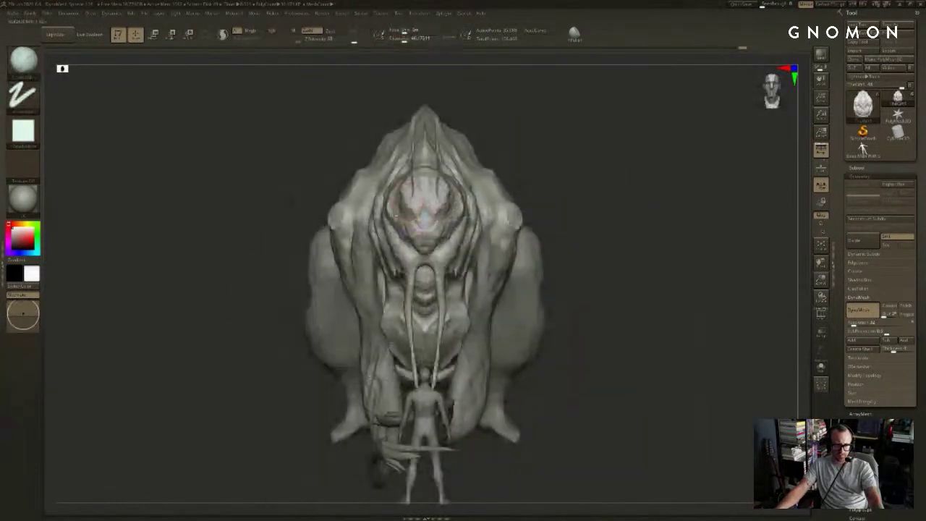
mouse_move(489, 154)
mouse_down()
mouse_move(531, 159)
mouse_move(502, 155)
mouse_up()
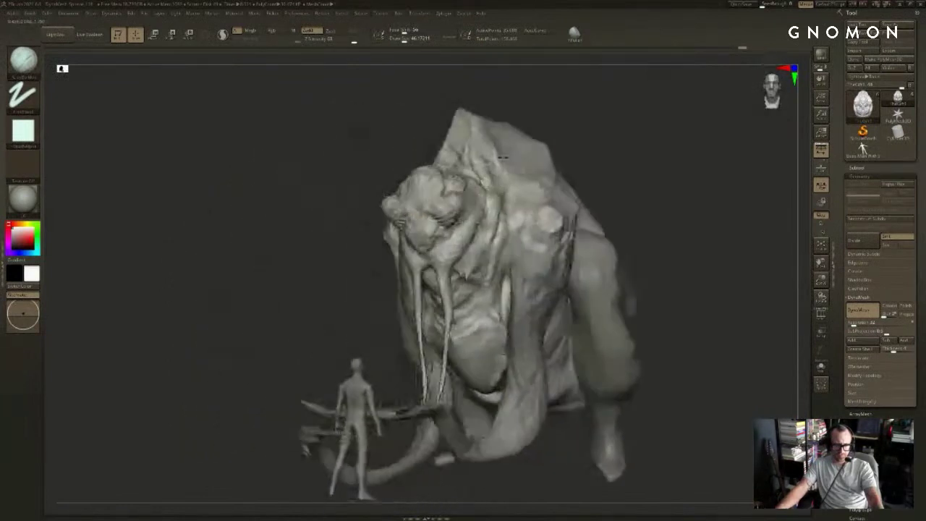
drag(344, 209, 329, 257)
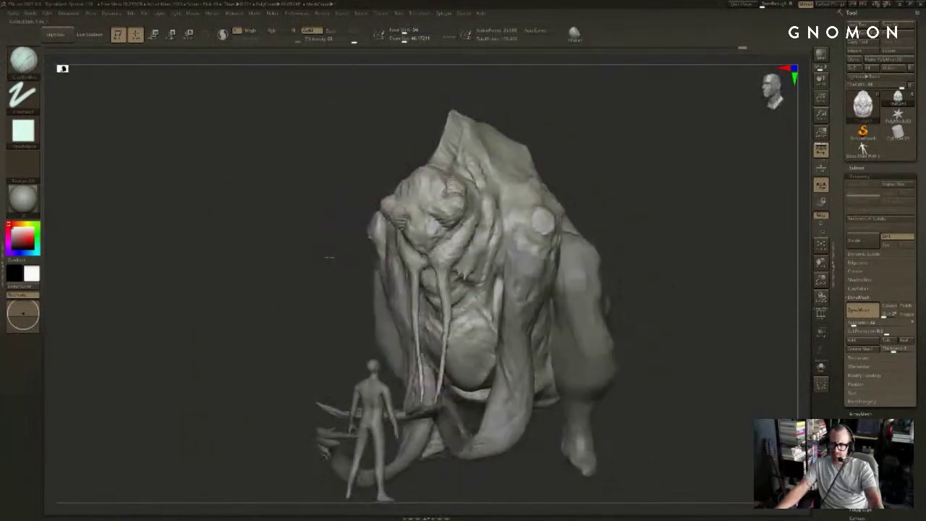
shift+drag(444, 202, 461, 199)
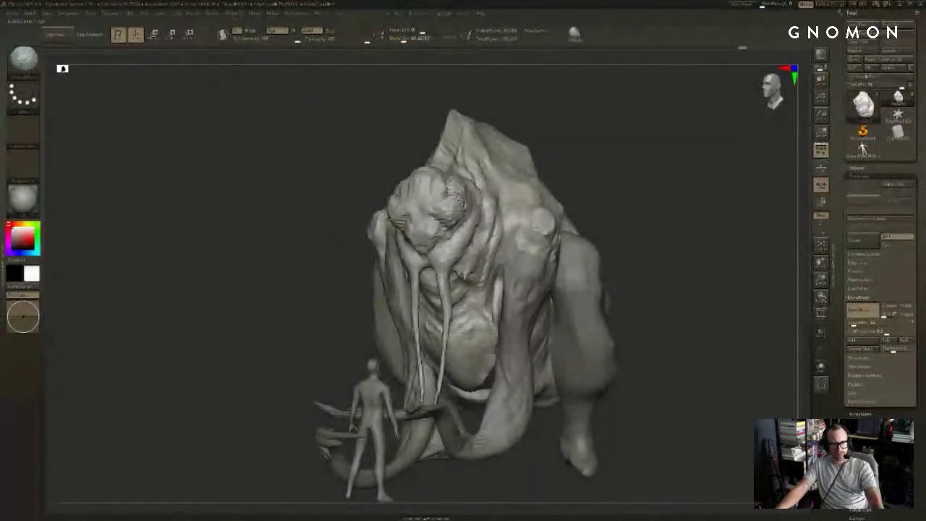
mouse_move(622, 177)
shift+mouse_down()
mouse_move(690, 174)
mouse_move(682, 203)
shift+mouse_up()
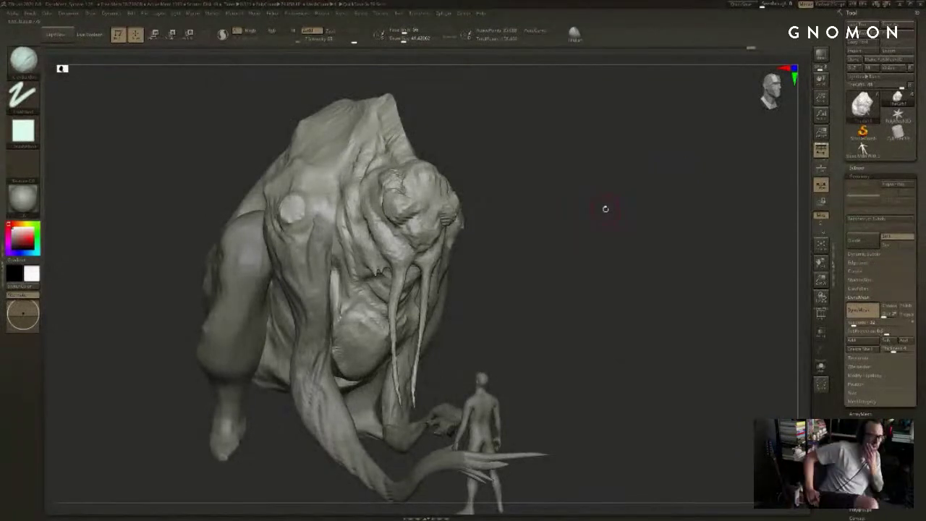
drag(586, 152, 647, 130)
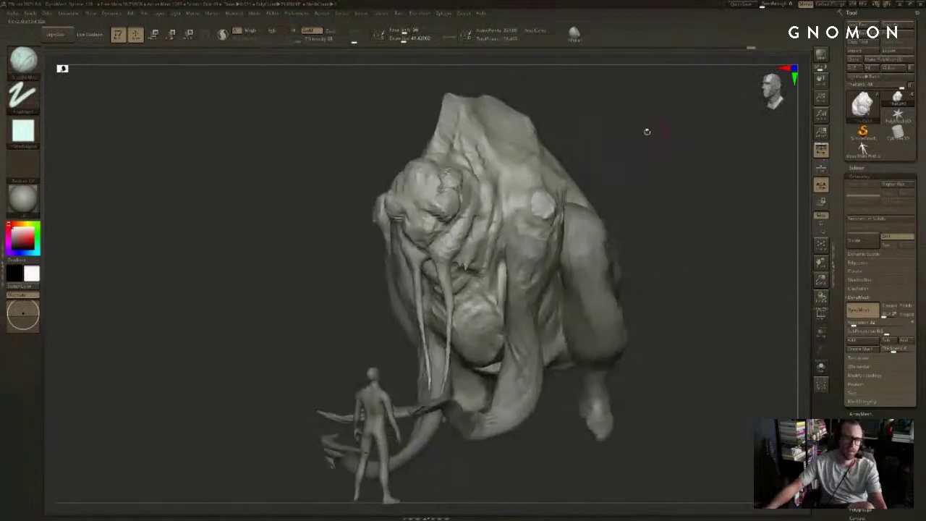
Step: Try shaping the snout above the tusks and the folds around the bulging eyes and cheek
right_drag(413, 250, 425, 238)
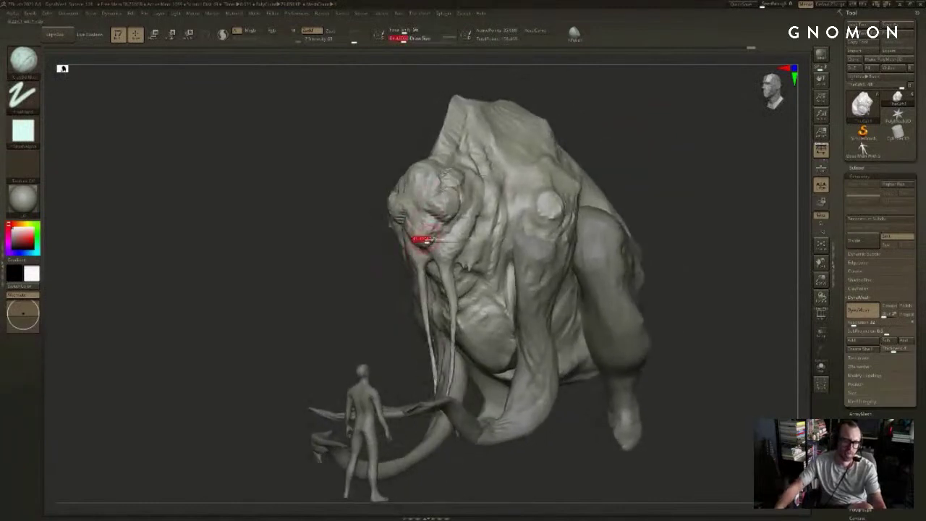
drag(427, 241, 433, 240)
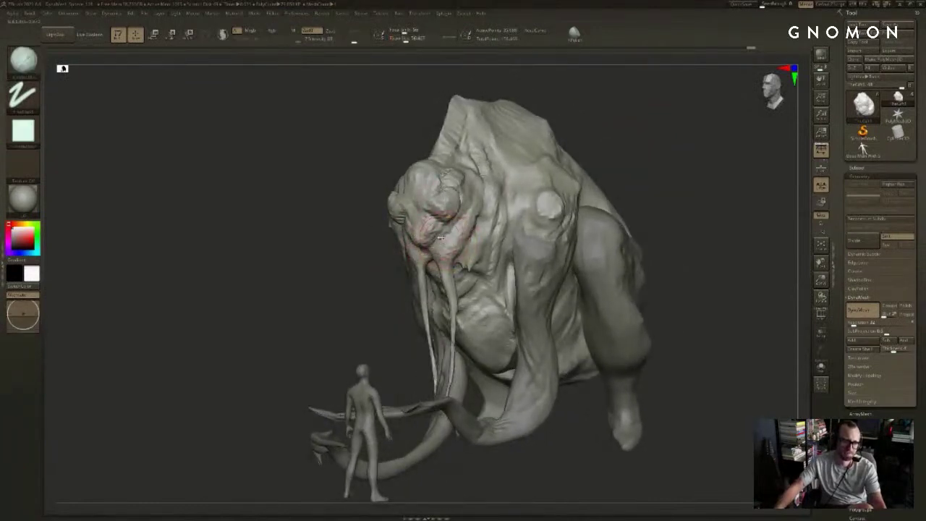
right_drag(620, 133, 408, 221)
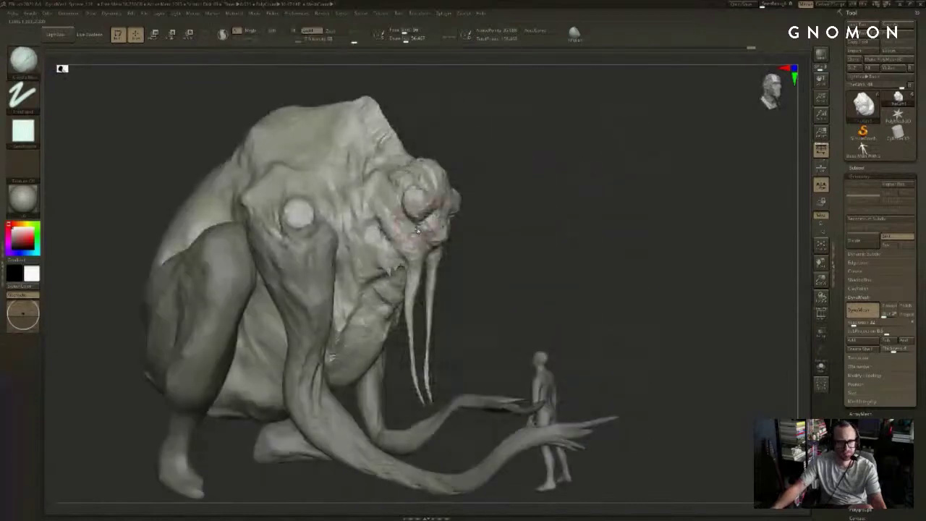
drag(519, 172, 507, 172)
shift+drag(387, 202, 396, 217)
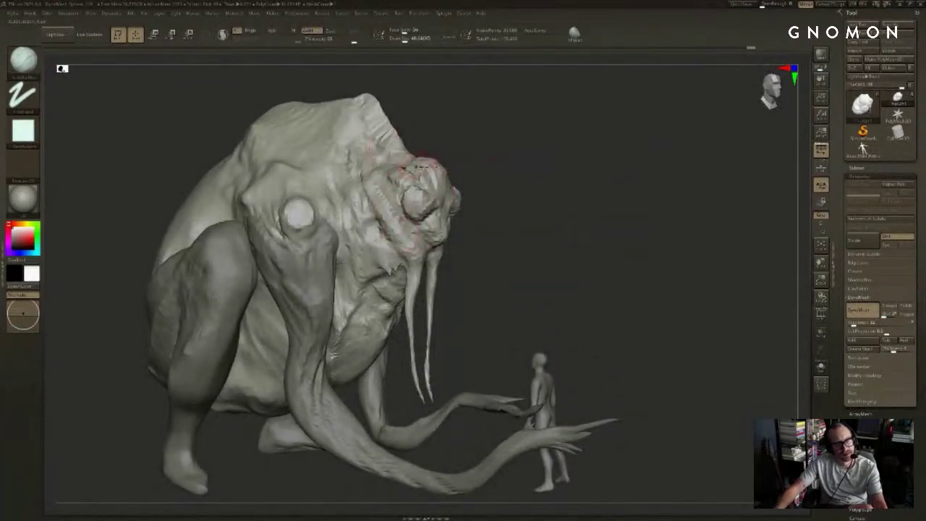
drag(493, 154, 466, 159)
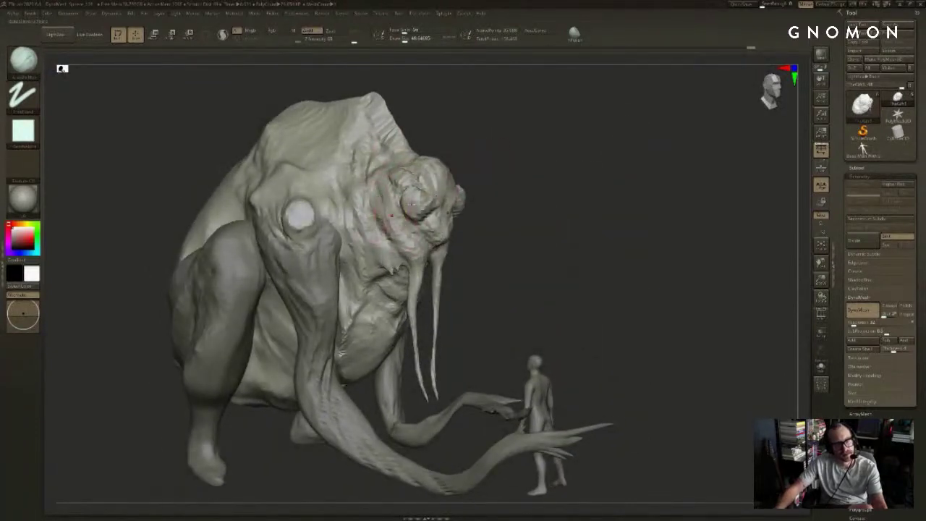
Step: Undo the bulging eye and snout sculpting, stepping back to the earlier ridged head front
drag(621, 135, 461, 178)
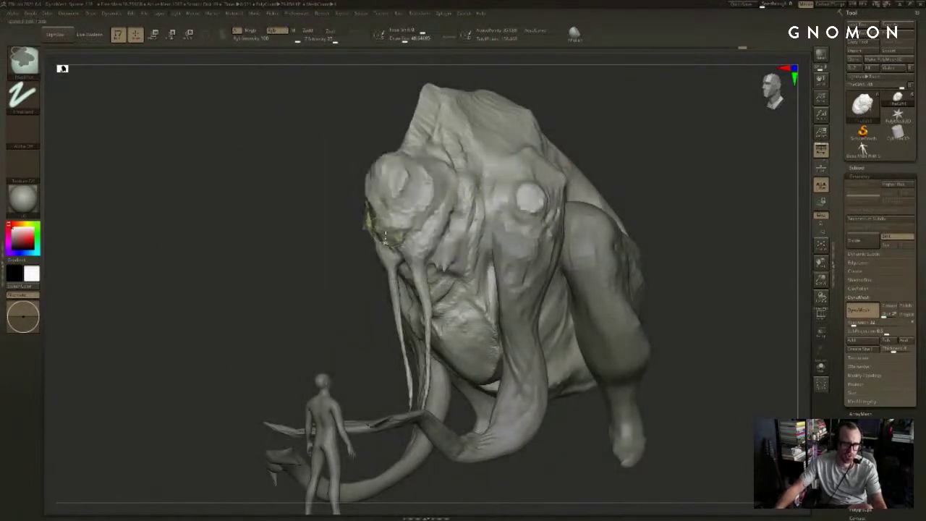
key(ctrl+z)
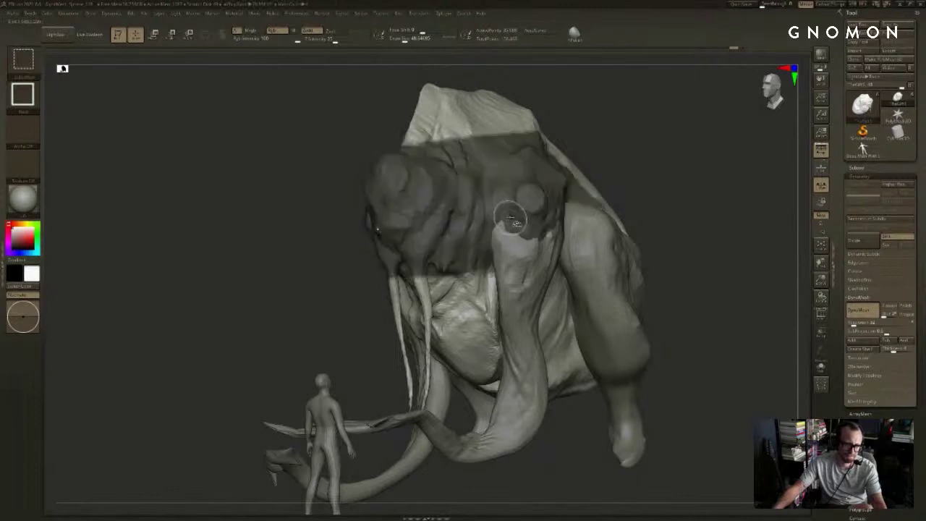
mouse_move(354, 273)
shift+mouse_down()
mouse_move(367, 267)
mouse_move(358, 277)
shift+mouse_up()
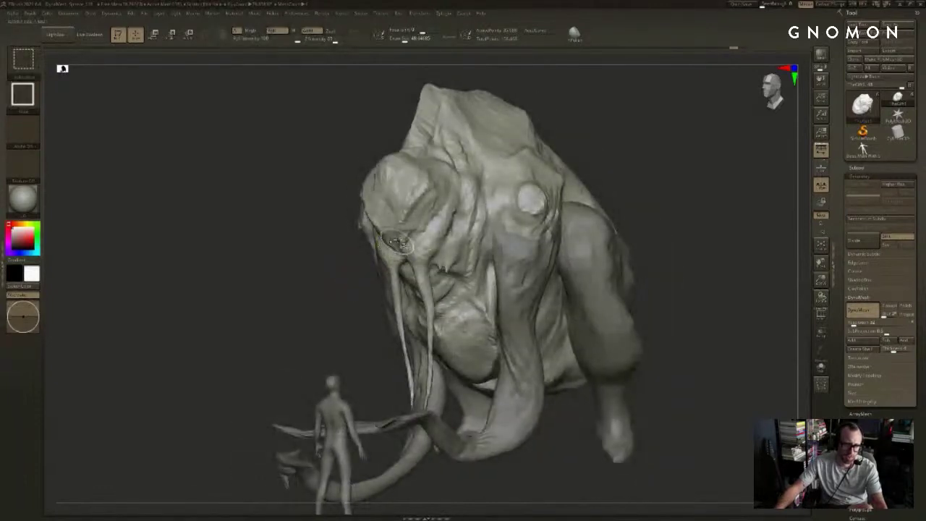
key(ctrl+shift+z)
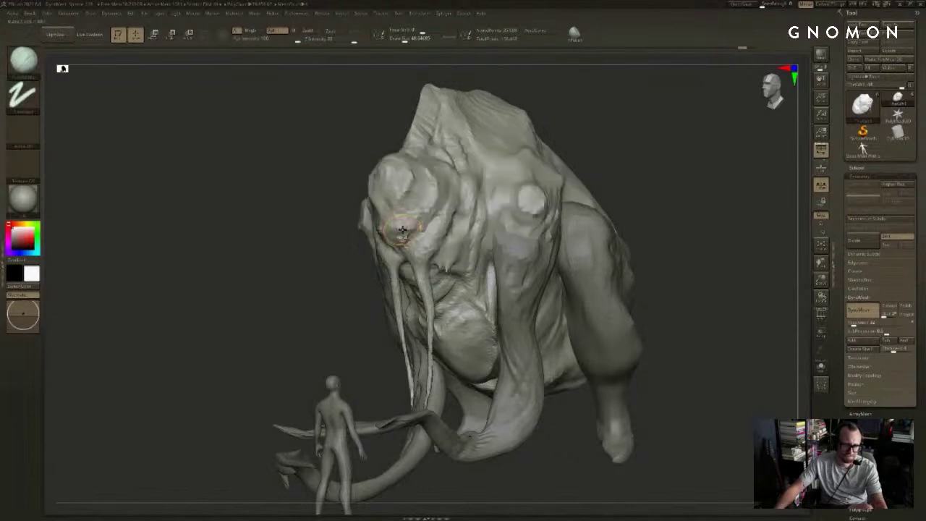
key(ctrl+z)
key(s)
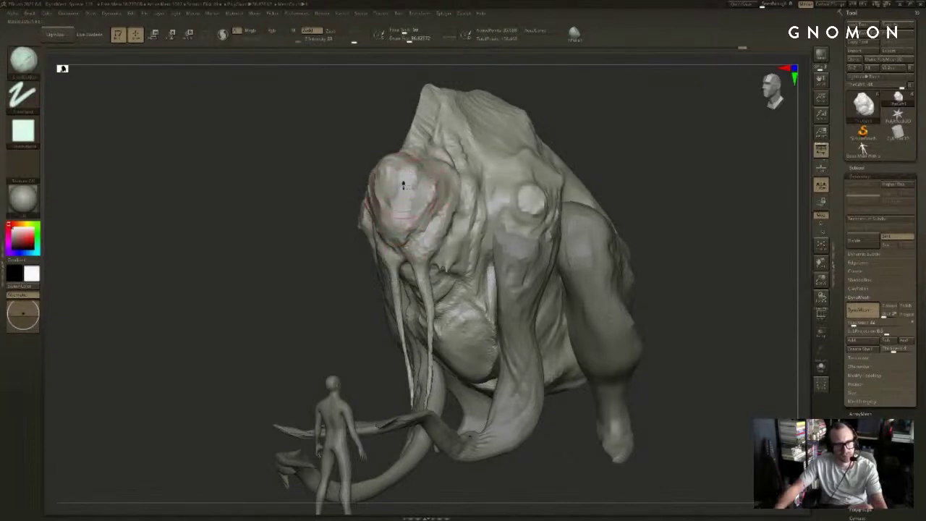
Step: Sculpt a smaller brow and sunken eye sockets into the front of the head with the clay brush
shift+drag(347, 179, 450, 173)
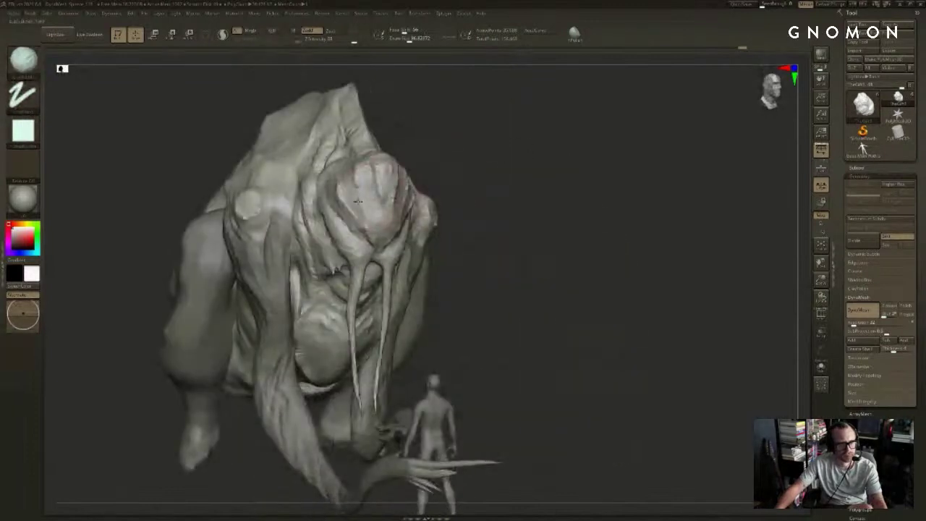
key(s)
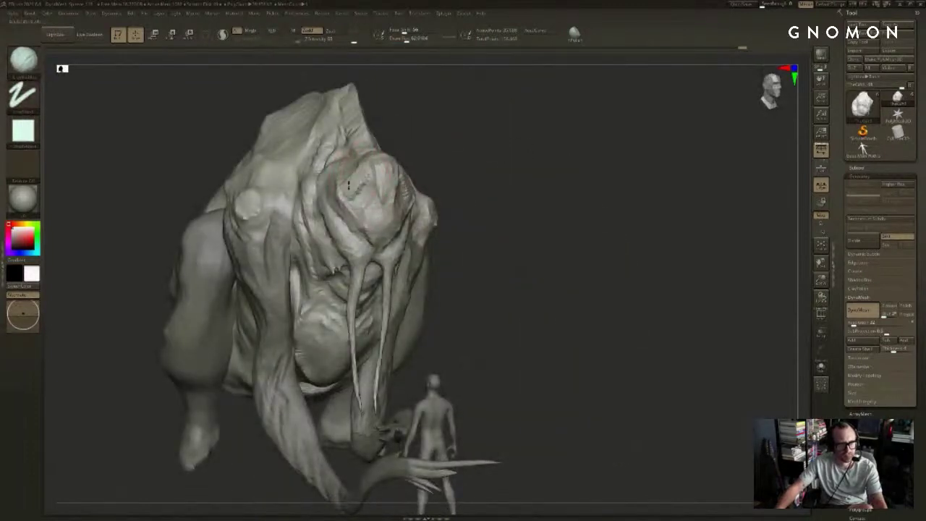
drag(368, 175, 377, 197)
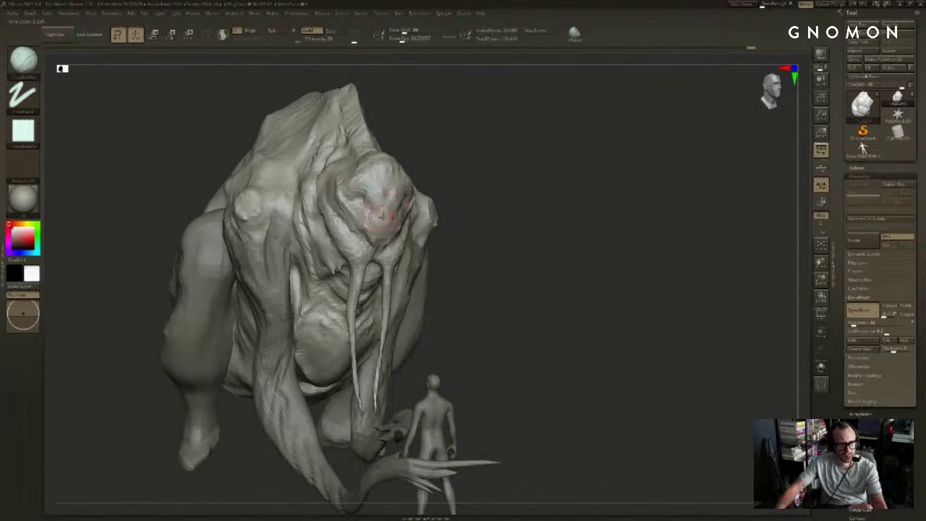
drag(494, 182, 412, 188)
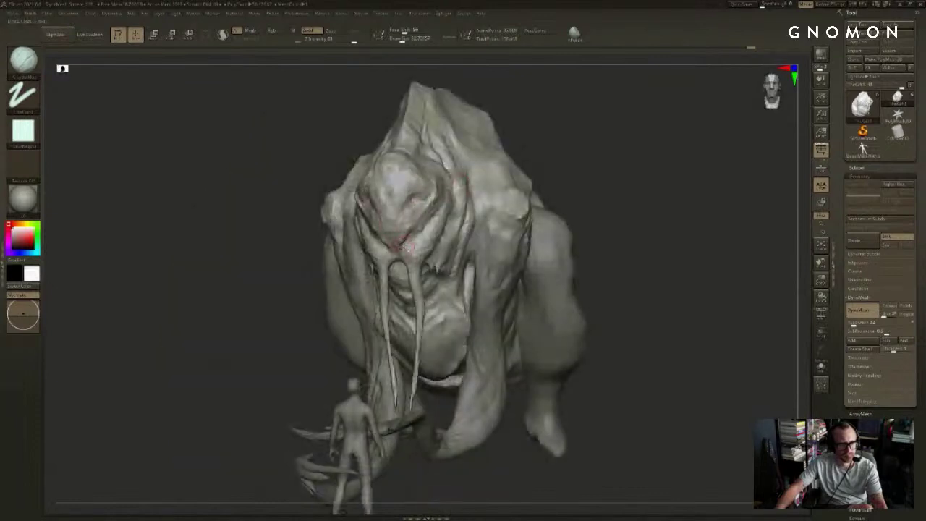
Step: Build up the mouth area between the tusks and the cheek folds beside it with a resized clay brush
key(s)
drag(414, 237, 407, 247)
mouse_move(465, 186)
right_down()
mouse_move(447, 134)
mouse_move(534, 112)
mouse_move(408, 277)
right_up()
drag(411, 275, 368, 269)
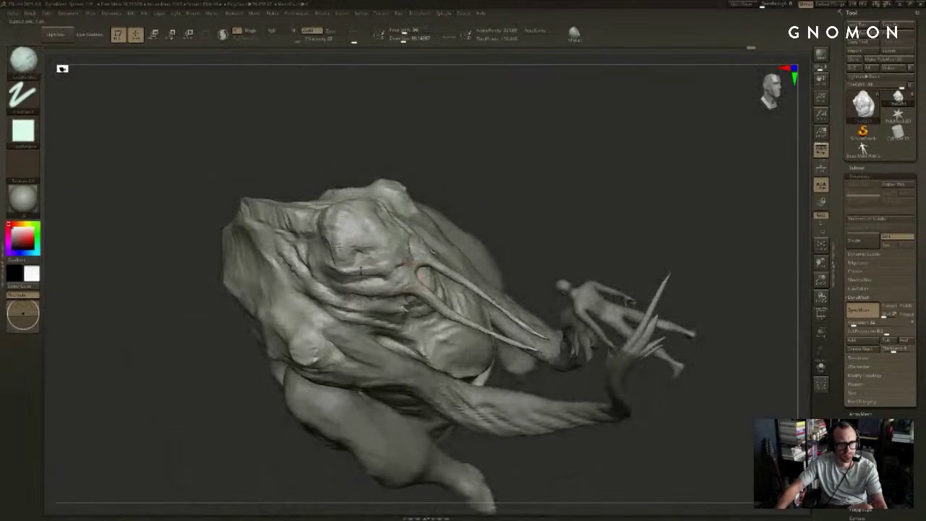
mouse_move(507, 133)
shift+mouse_down()
mouse_move(587, 71)
mouse_move(581, 123)
mouse_move(470, 167)
shift+mouse_up()
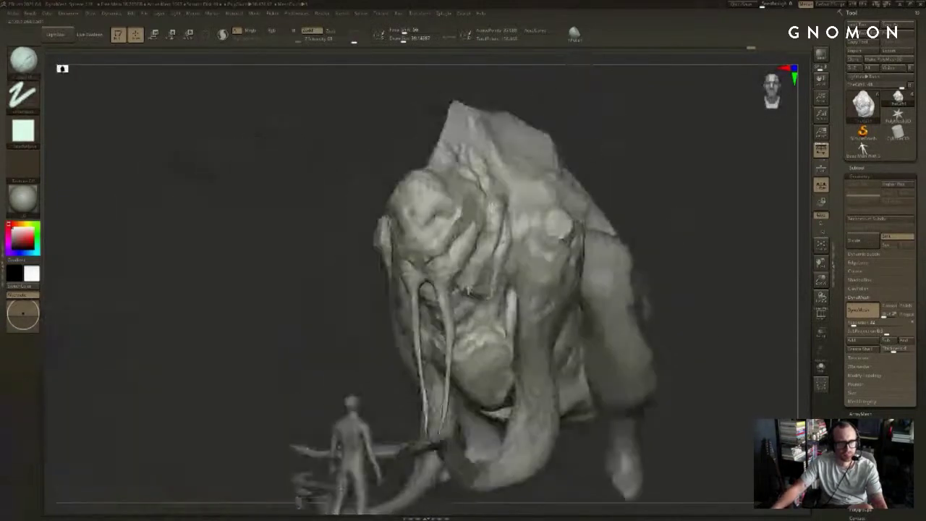
alt+drag(316, 320, 328, 251)
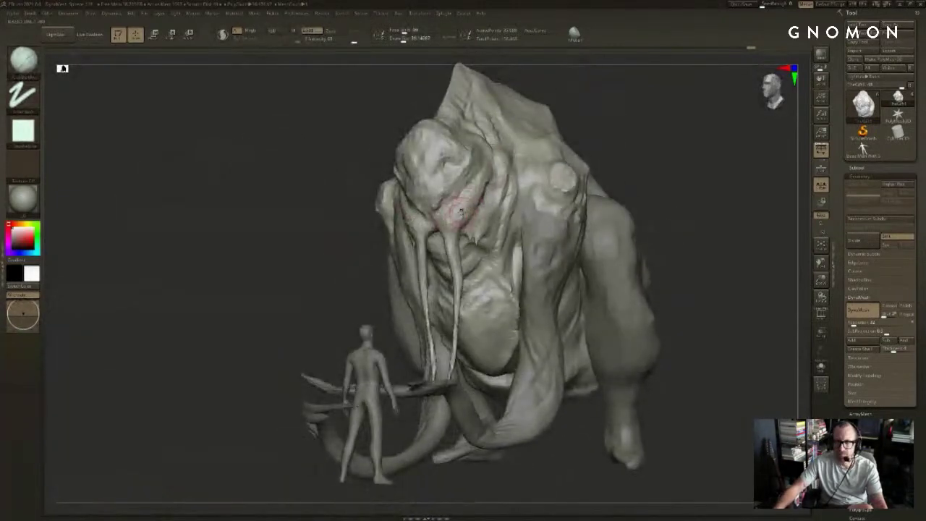
drag(663, 118, 678, 112)
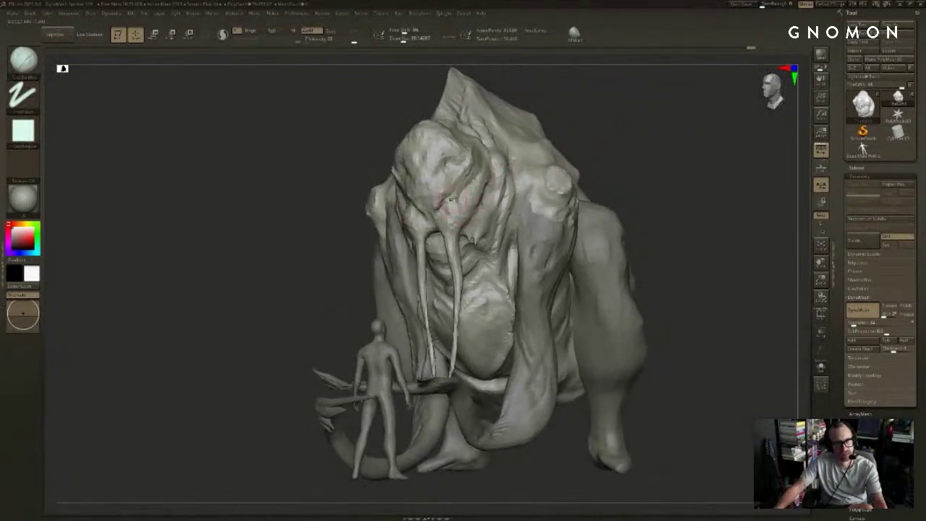
drag(453, 189, 458, 186)
Step: Carve a crease along the cheek from beside the eye down to the mouth with Dam Standard
key(b)
key(d)
key(s)
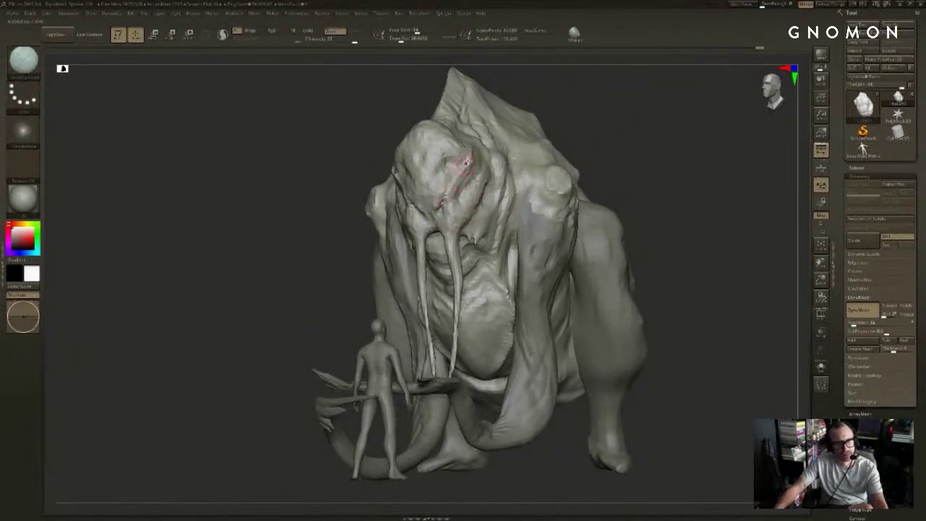
drag(469, 154, 450, 194)
drag(604, 116, 623, 139)
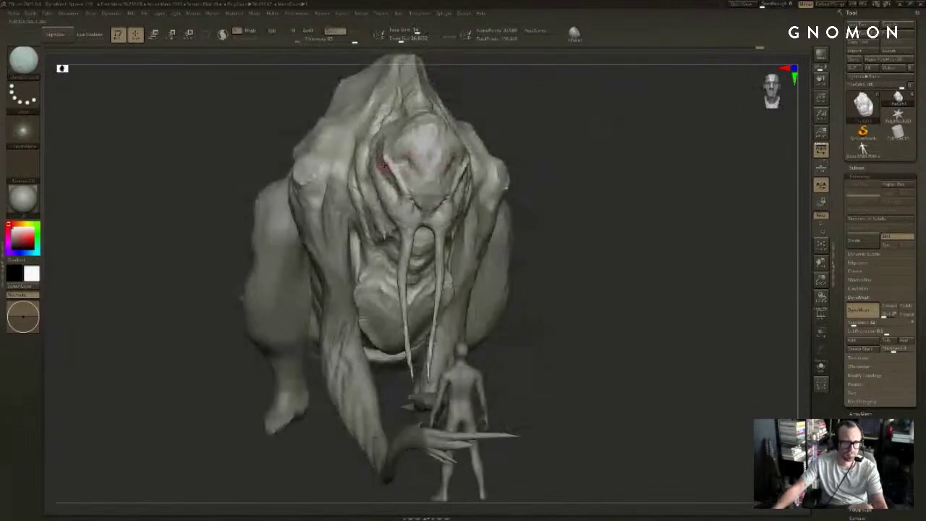
Step: Pull a symmetrical pair of long pointed spikes up and outward from the cheek ridges with Snake Hook
key(b)
key(s)
key(h)
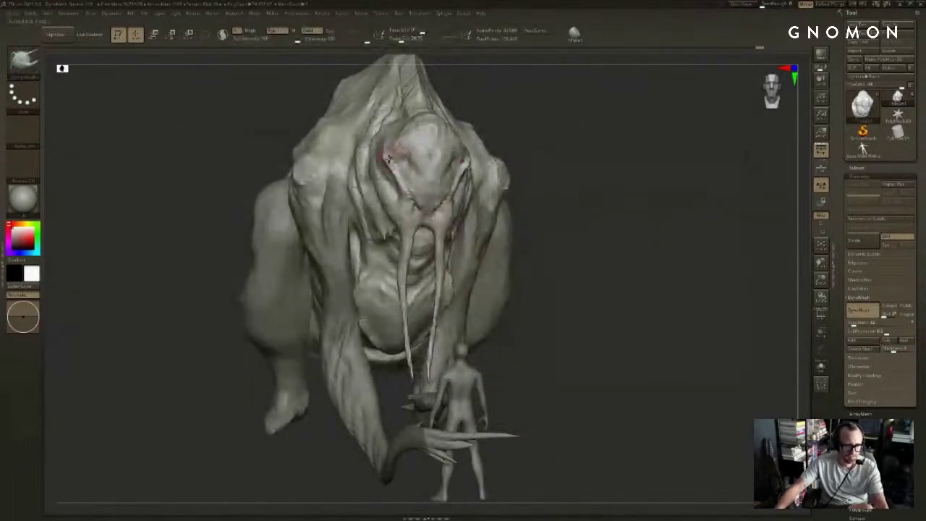
drag(389, 158, 349, 120)
drag(578, 115, 612, 134)
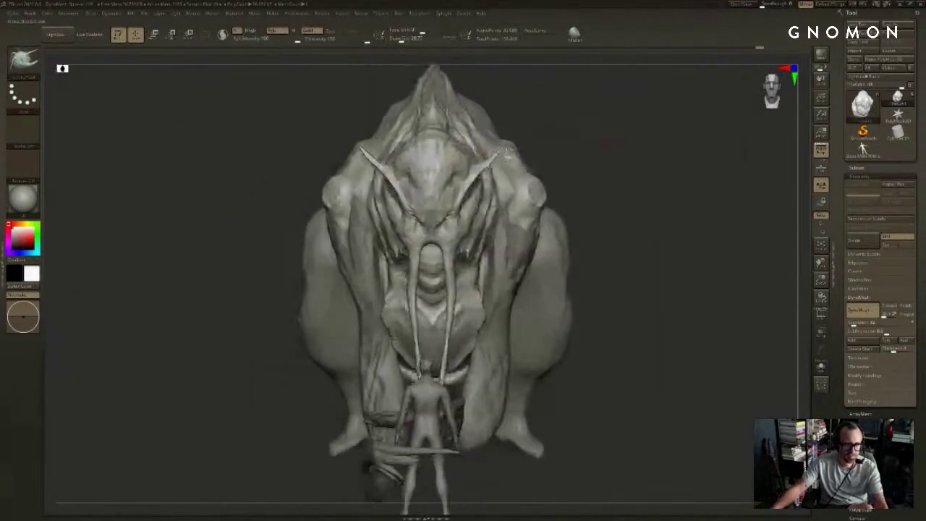
Step: Undo the last Snake Hook pull and reshape the cheek spikes and head edge with a larger brush
key(ctrl+z)
key(s)
click(470, 173)
drag(470, 175, 482, 167)
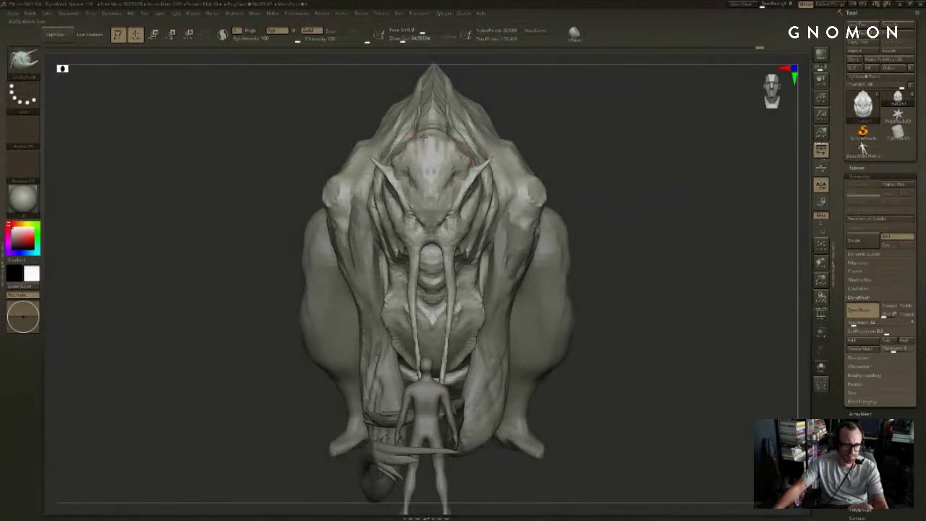
Step: Pull a pointed horn and small spikes upward from the crown of the head with a resized Snake Hook brush
mouse_move(554, 85)
mouse_down()
mouse_move(428, 122)
mouse_move(445, 133)
mouse_up()
key(s)
click(444, 136)
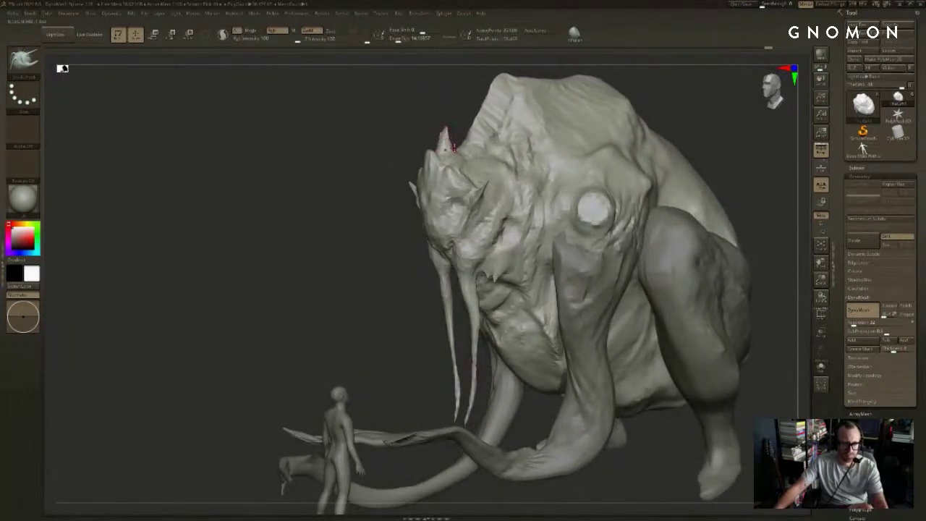
mouse_move(447, 136)
right_down()
mouse_move(452, 117)
mouse_move(523, 107)
right_up()
drag(271, 129, 331, 132)
key(s)
click(434, 153)
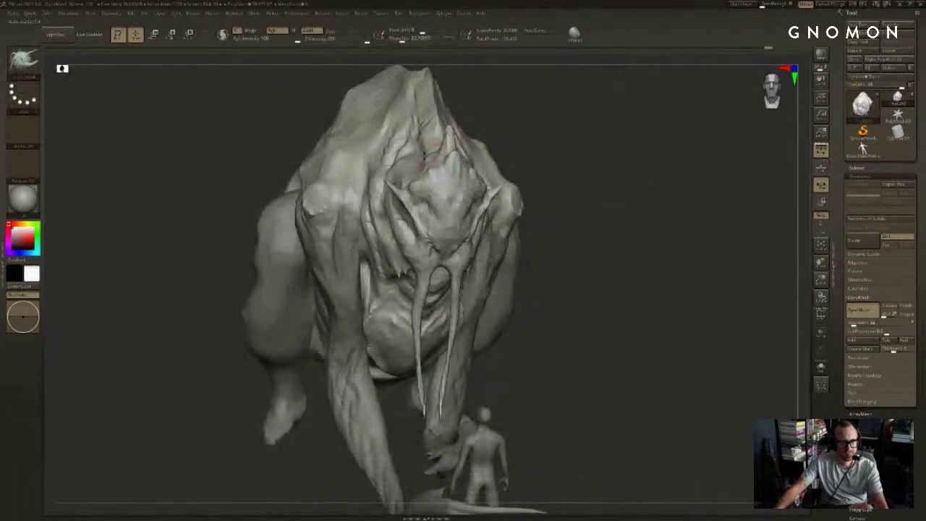
key(s)
click(425, 161)
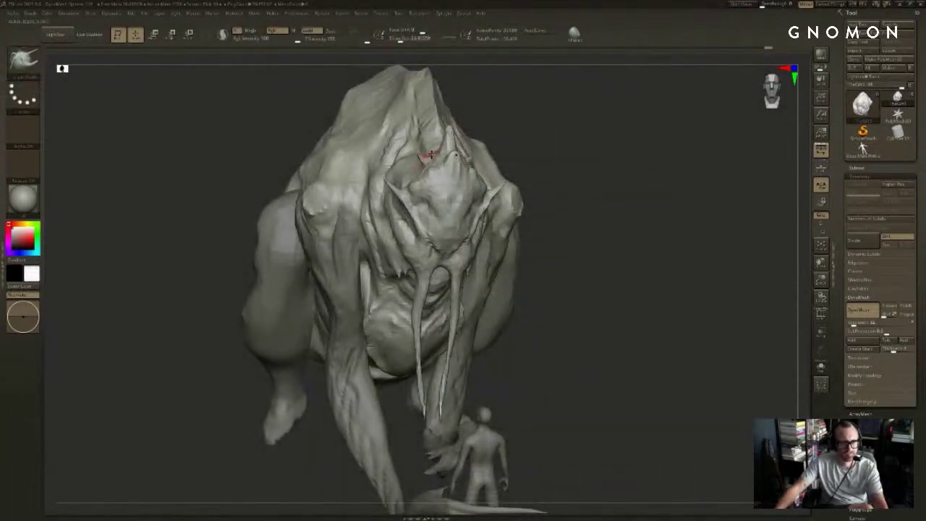
Step: Shape the brow edge and the folds behind the crown horn, resizing the Snake Hook brush for each area
drag(540, 109, 549, 101)
key(s)
click(424, 167)
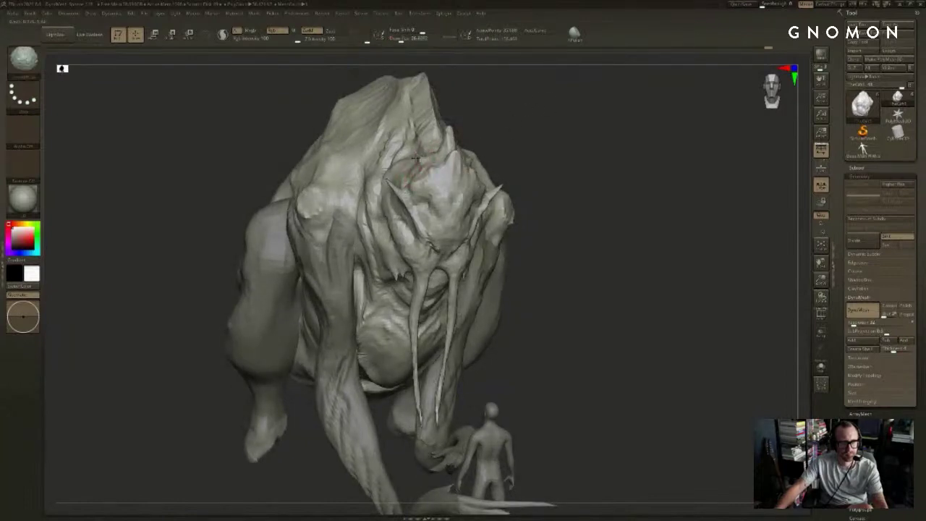
drag(566, 126, 554, 118)
key(s)
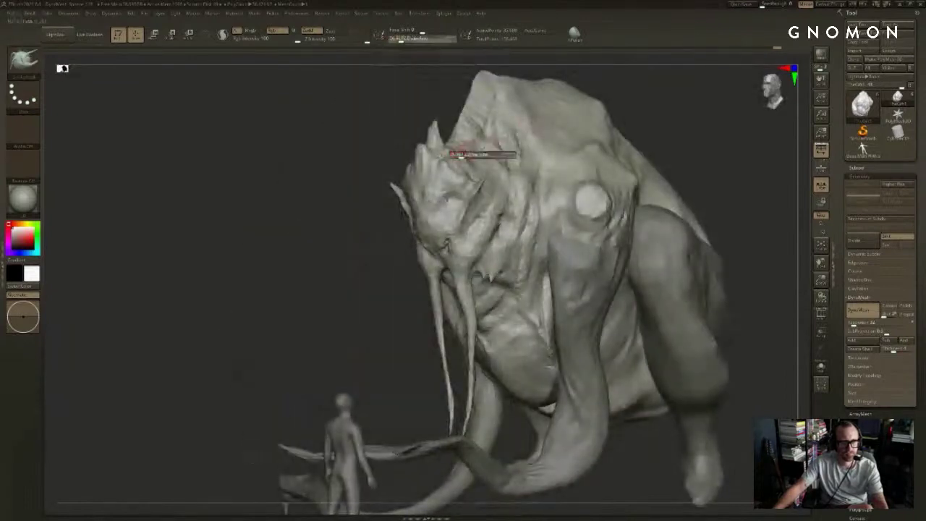
click(459, 153)
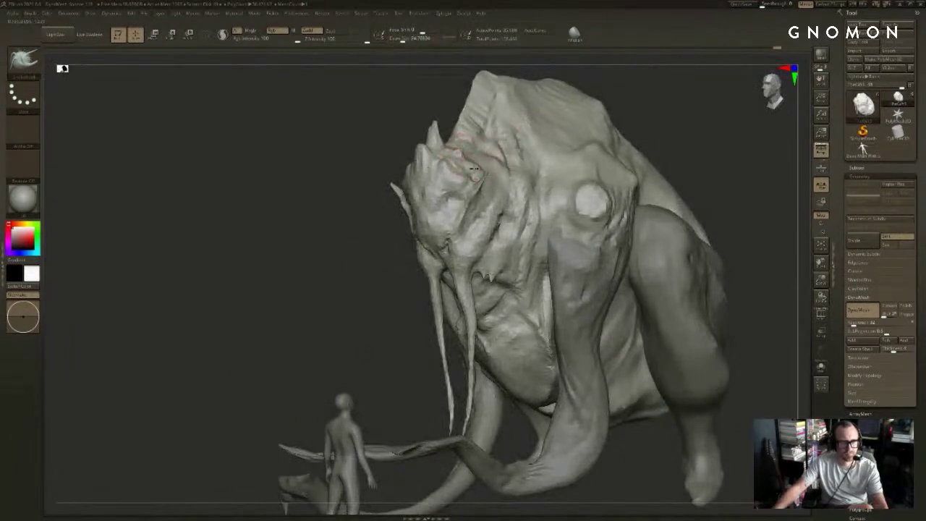
drag(390, 242, 442, 239)
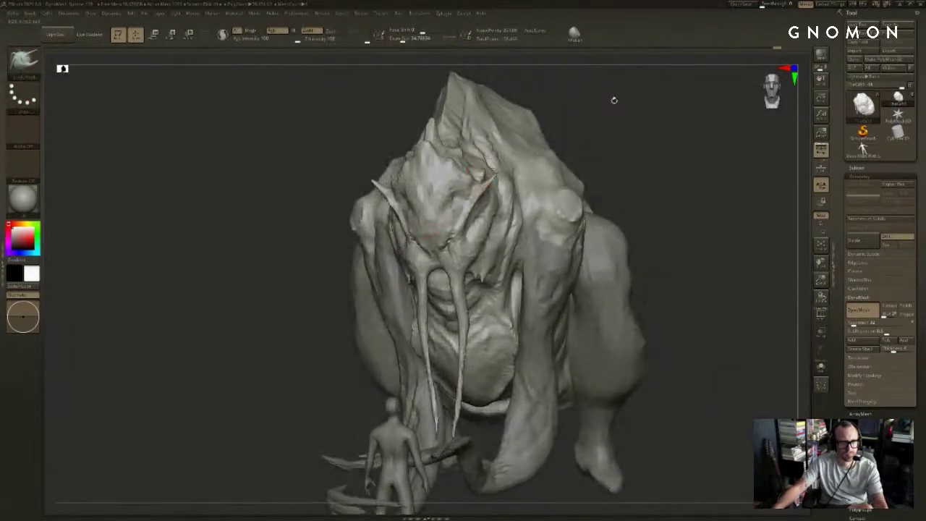
drag(614, 100, 599, 100)
Step: Add clay along the side of the head behind the brow and carve creases there with Dam Standard
key(b)
key(c)
key(b)
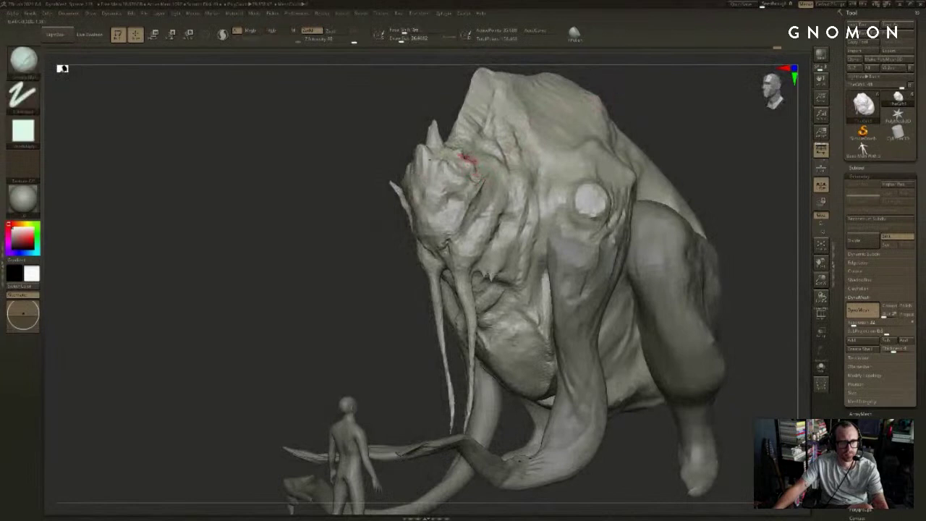
drag(467, 178, 468, 161)
key(b)
key(d)
key(s)
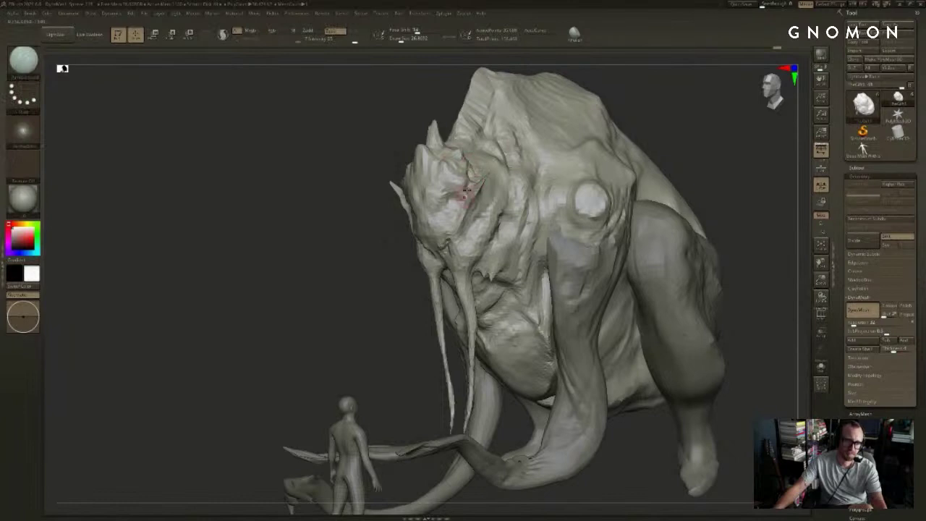
drag(382, 235, 557, 230)
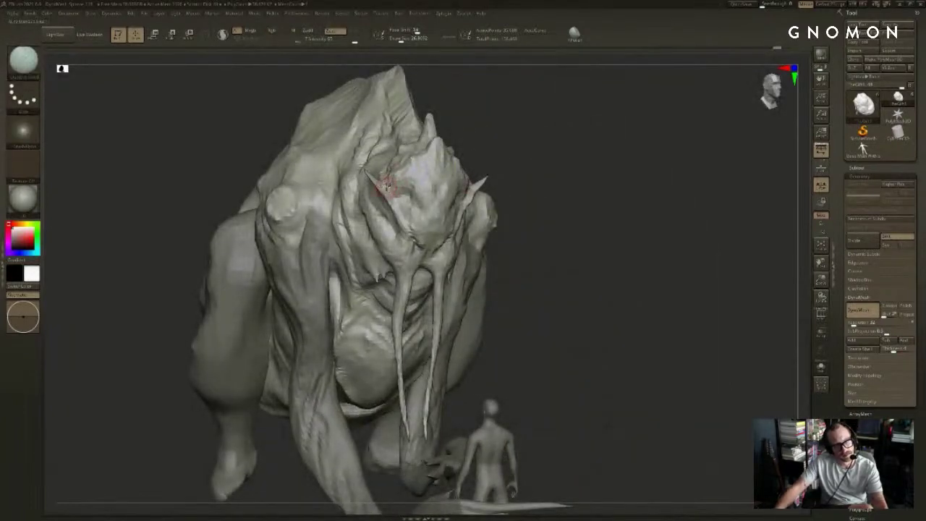
Step: Reshape the symmetrical cheek spikes and the adjoining sides of the head with Snake Hook
key(b)
key(s)
key(h)
mouse_move(585, 147)
shift+mouse_down()
mouse_move(539, 151)
mouse_move(550, 138)
shift+mouse_up()
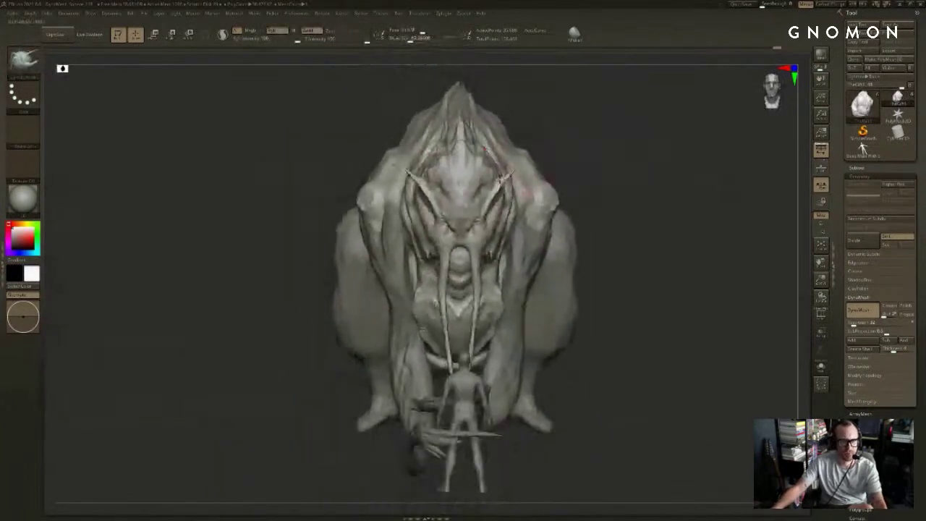
mouse_move(506, 175)
mouse_down()
mouse_move(499, 206)
mouse_move(502, 195)
mouse_up()
drag(600, 242, 507, 253)
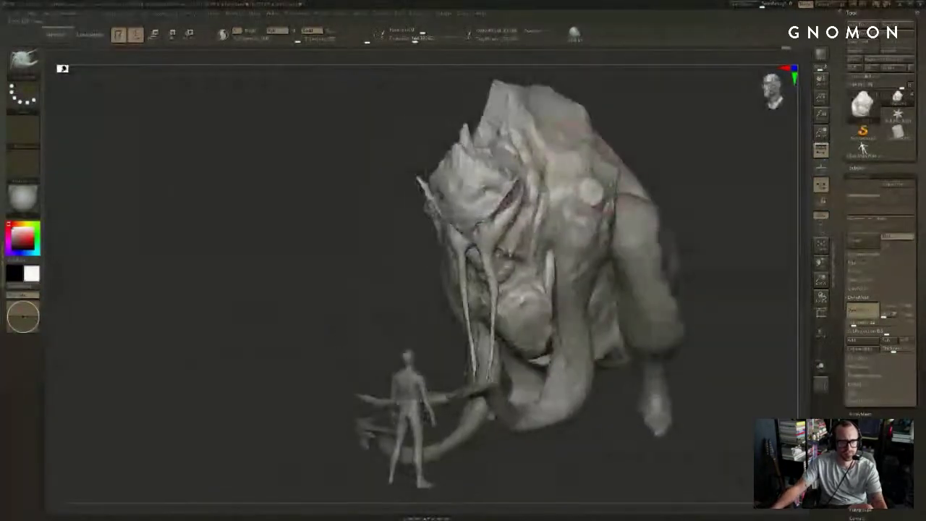
drag(510, 194, 486, 192)
Step: Broaden and smooth the cheek folds below the spikes, checking the forms from both sides
key(bracketleft)
shift+drag(390, 267, 418, 265)
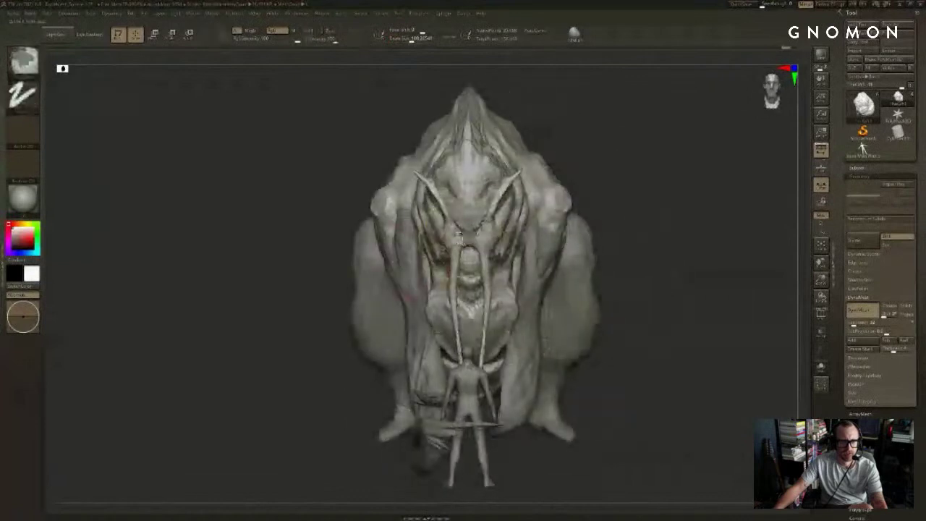
right_drag(457, 228, 515, 194)
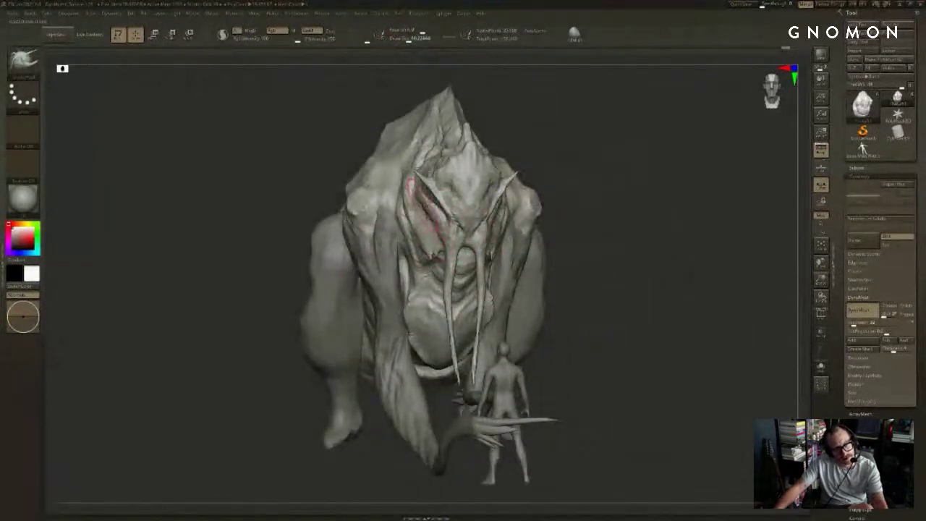
shift+drag(610, 133, 548, 149)
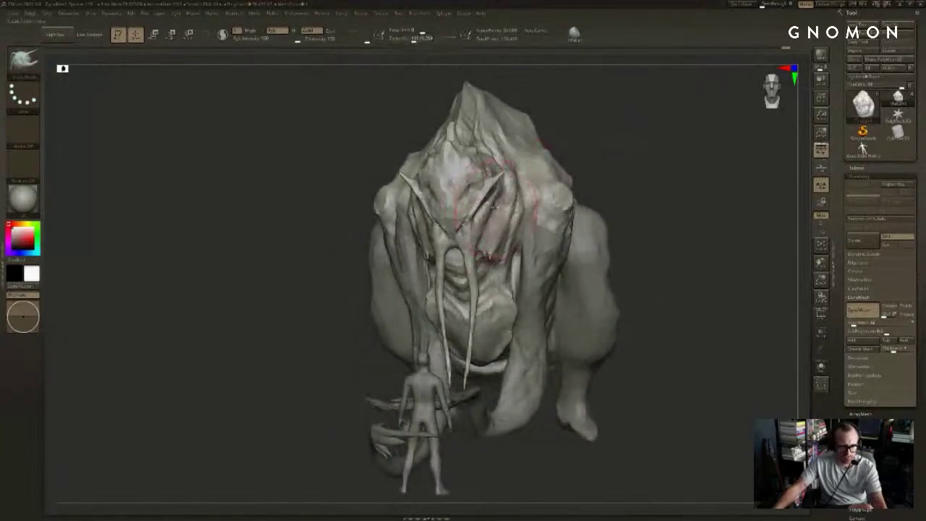
drag(635, 156, 584, 161)
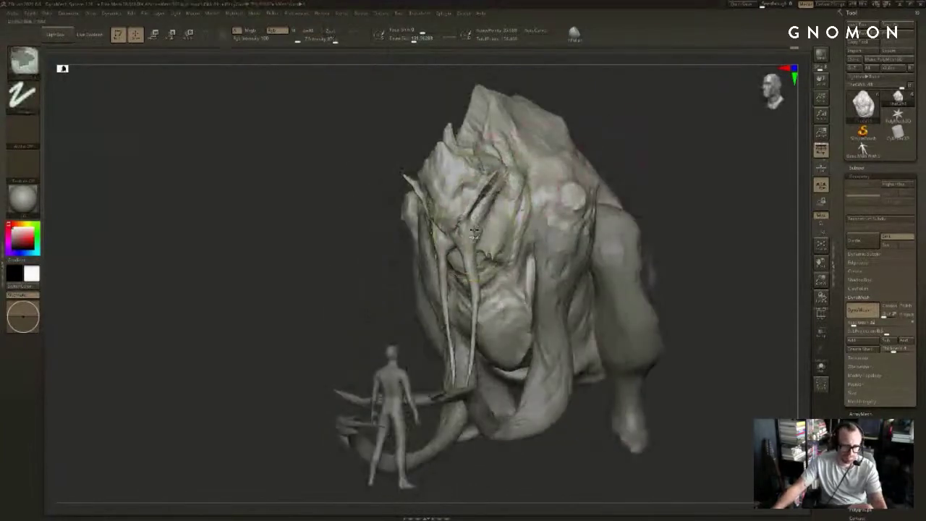
shift+drag(669, 146, 533, 180)
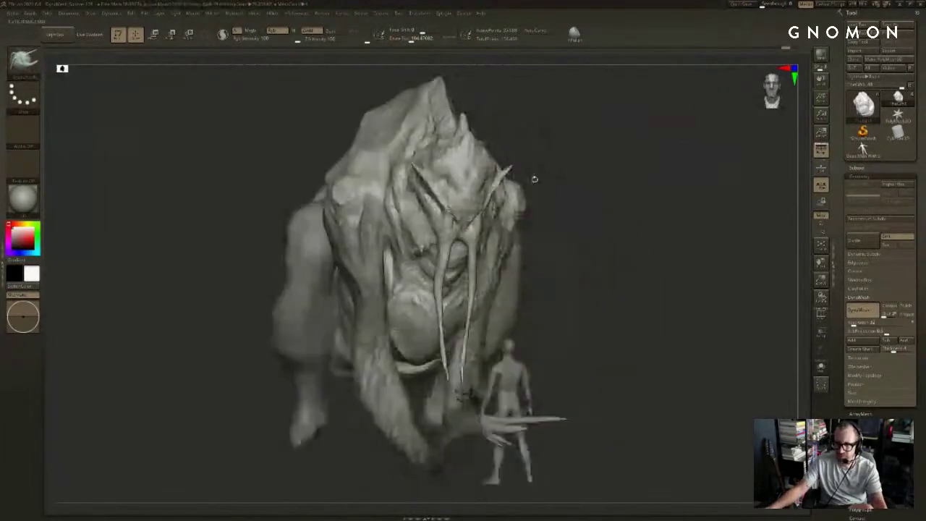
drag(592, 146, 527, 148)
mouse_move(696, 110)
mouse_down()
mouse_move(638, 126)
mouse_move(656, 115)
mouse_up()
Step: Scrub through the undo history to compare earlier head designs, returning to the most recent version
drag(784, 50, 386, 78)
drag(614, 72, 551, 58)
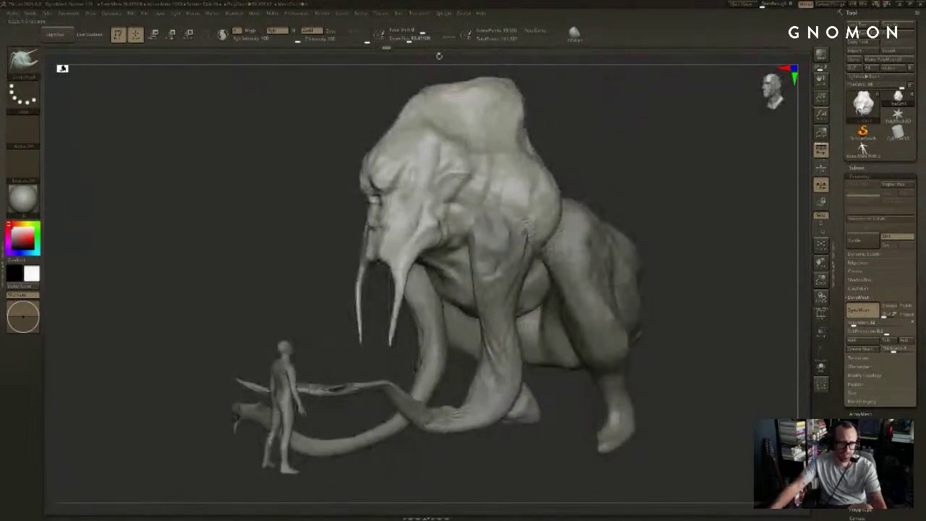
drag(388, 49, 456, 50)
drag(375, 98, 389, 94)
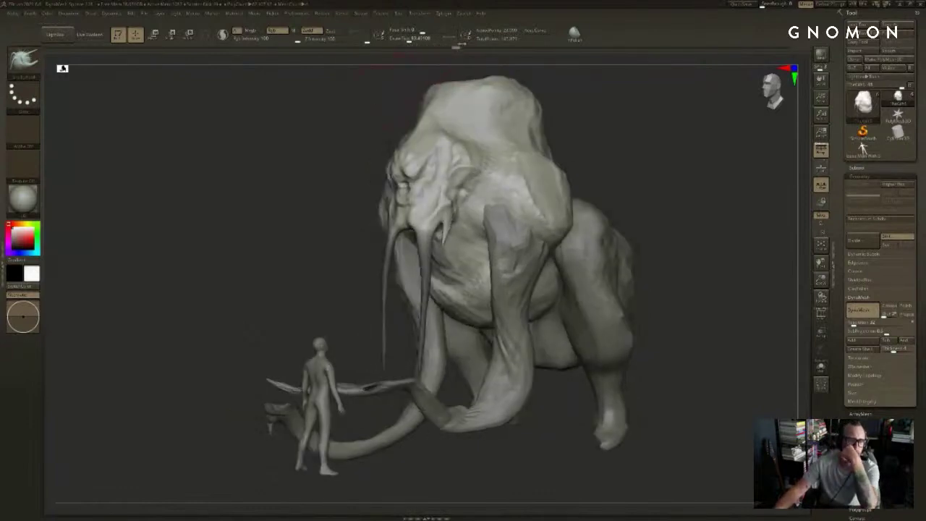
mouse_move(457, 50)
mouse_down()
mouse_move(517, 50)
mouse_move(541, 56)
mouse_move(509, 60)
mouse_move(568, 65)
mouse_move(547, 69)
mouse_move(562, 71)
mouse_move(598, 117)
mouse_move(614, 109)
mouse_move(585, 93)
mouse_move(599, 84)
mouse_move(568, 50)
mouse_move(591, 51)
mouse_move(570, 54)
mouse_up()
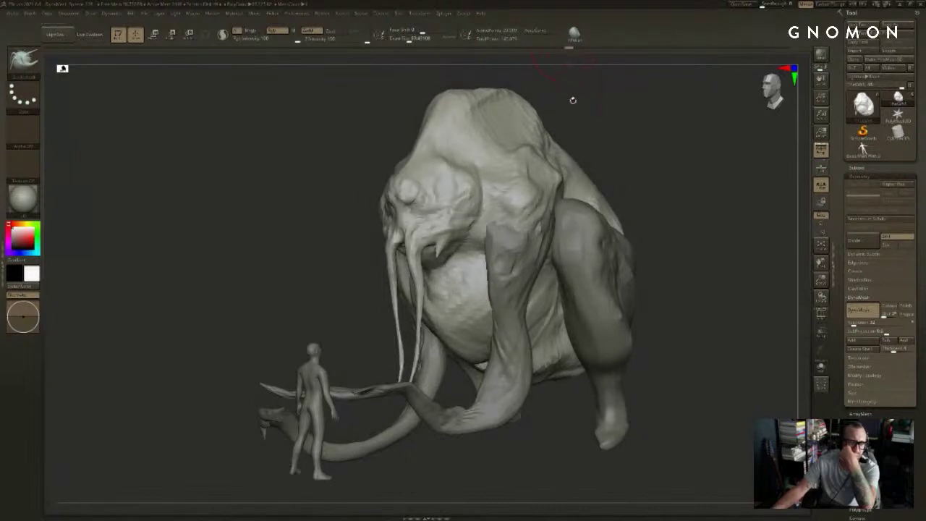
drag(572, 99, 578, 87)
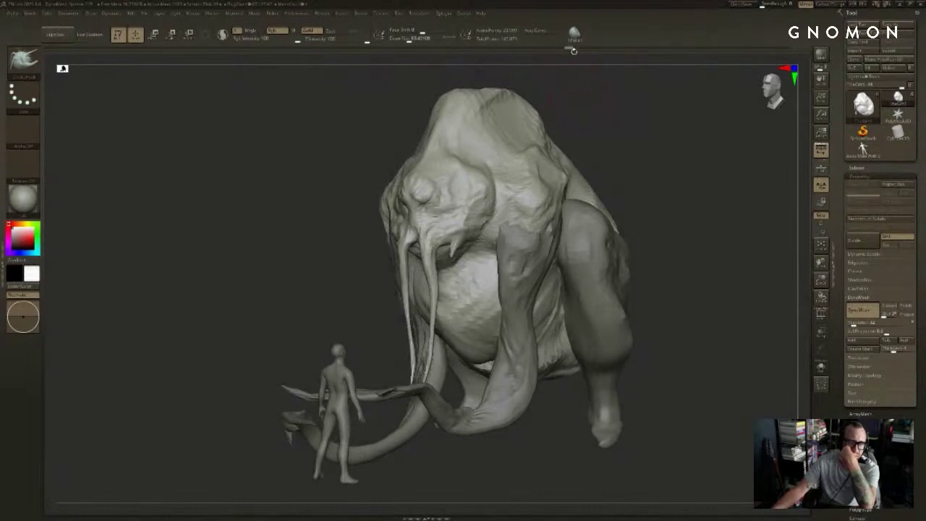
mouse_move(570, 48)
mouse_down()
mouse_move(622, 45)
mouse_move(587, 51)
mouse_up()
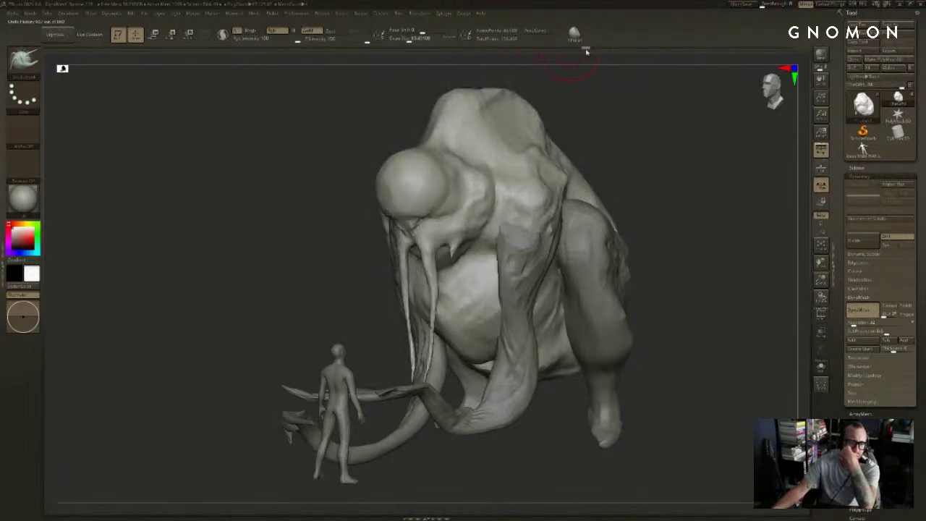
drag(674, 90, 627, 92)
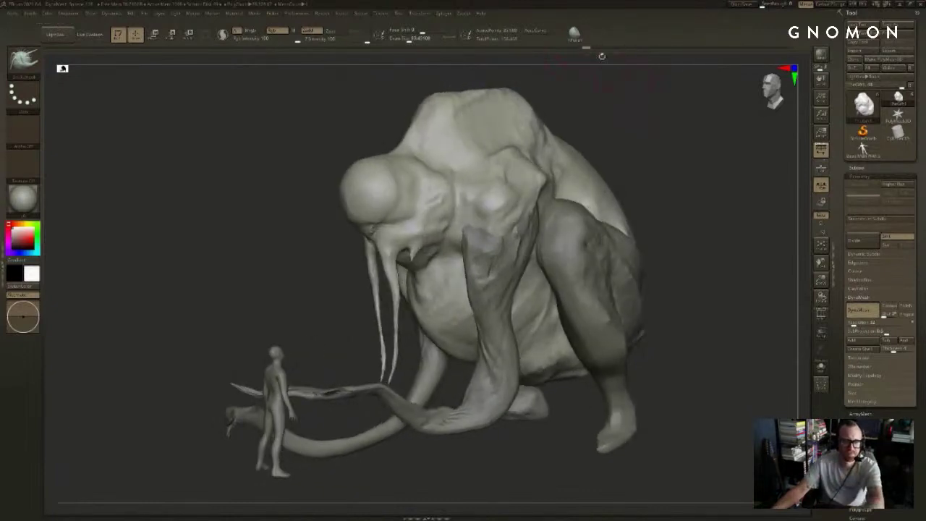
drag(586, 48, 784, 45)
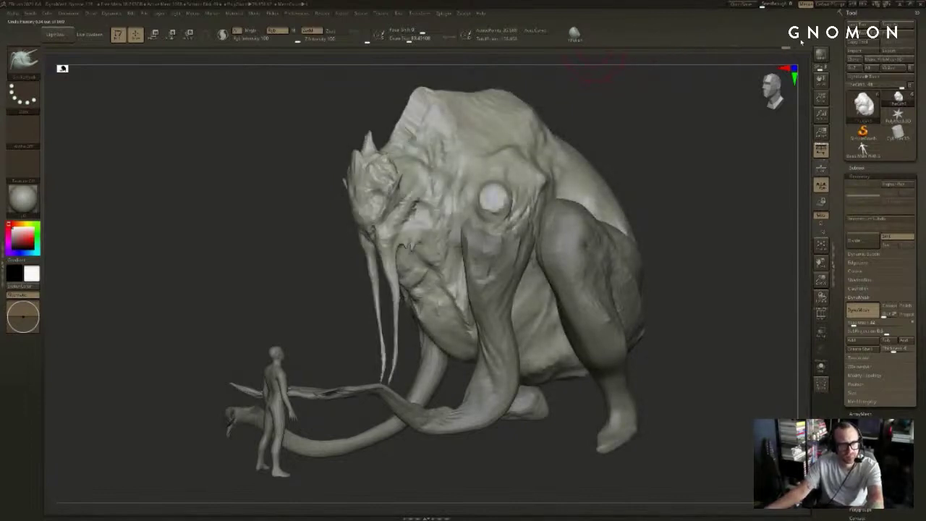
Step: Try swelling the front of the face into a large ball with the Inflate brush
drag(584, 132, 603, 149)
key(b)
key(i)
key(n)
mouse_move(394, 190)
mouse_down()
mouse_move(365, 214)
mouse_move(456, 215)
mouse_up()
key(ctrl+z)
key(s)
drag(369, 206, 374, 206)
drag(370, 204, 370, 195)
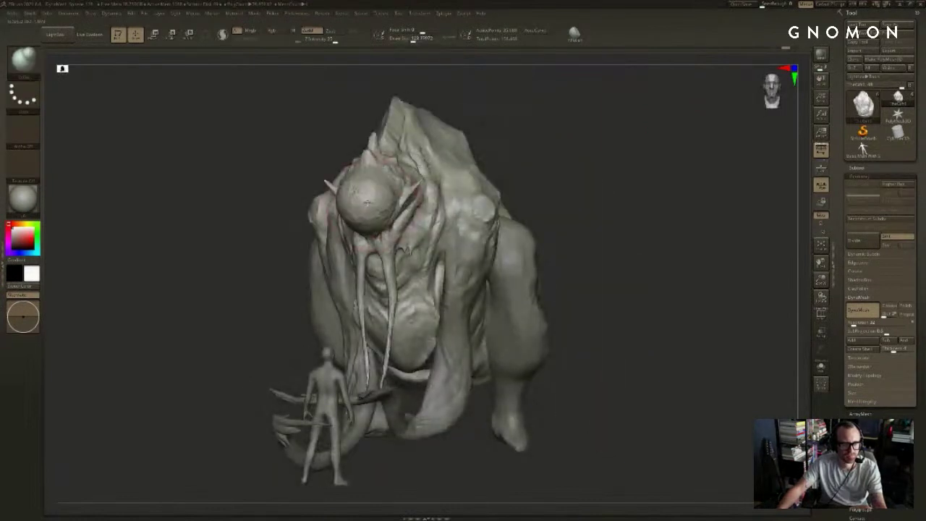
drag(310, 181, 571, 155)
key(ctrl+z)
Step: Try smaller and flatter inflated bulges on the front of the face from different angles
drag(371, 199, 365, 209)
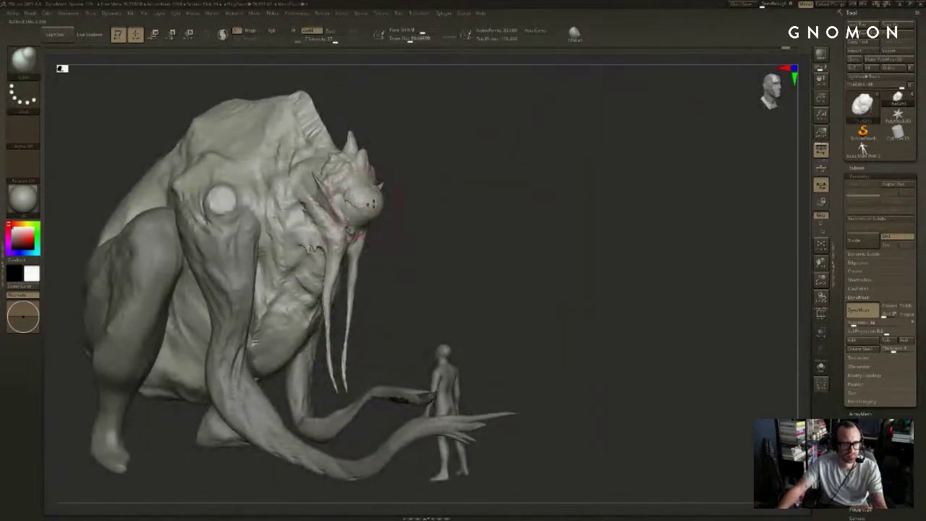
mouse_move(396, 179)
mouse_down()
mouse_move(373, 205)
mouse_move(347, 198)
mouse_up()
key(ctrl+z)
drag(427, 182, 383, 195)
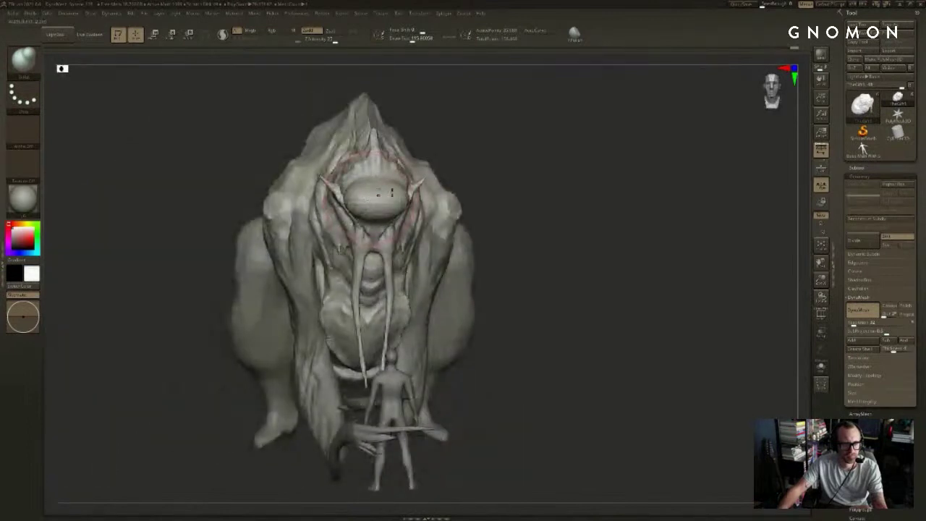
drag(477, 189, 373, 197)
key(ctrl+z)
Step: Inflate the front of the face into a smooth rounded dome between the cheek spikes with a larger brush
key(bracketright)
key(bracketright)
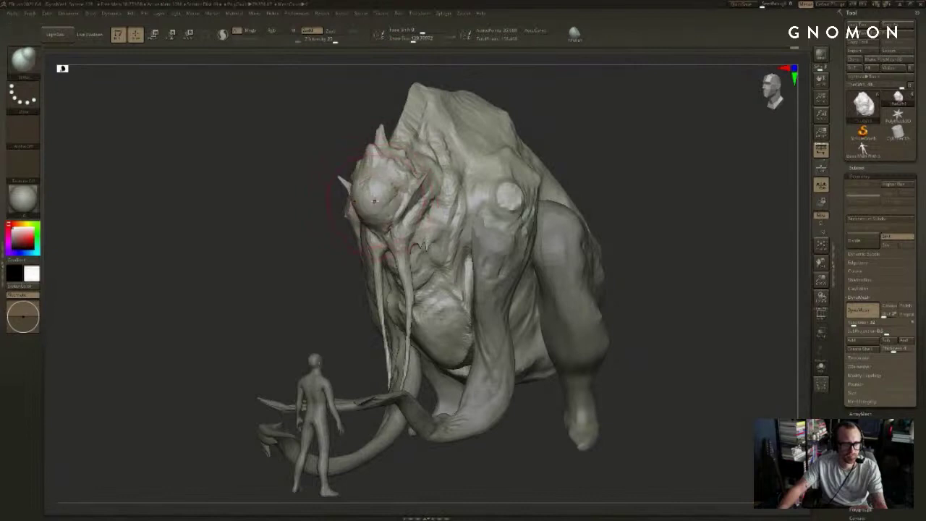
key(shift)
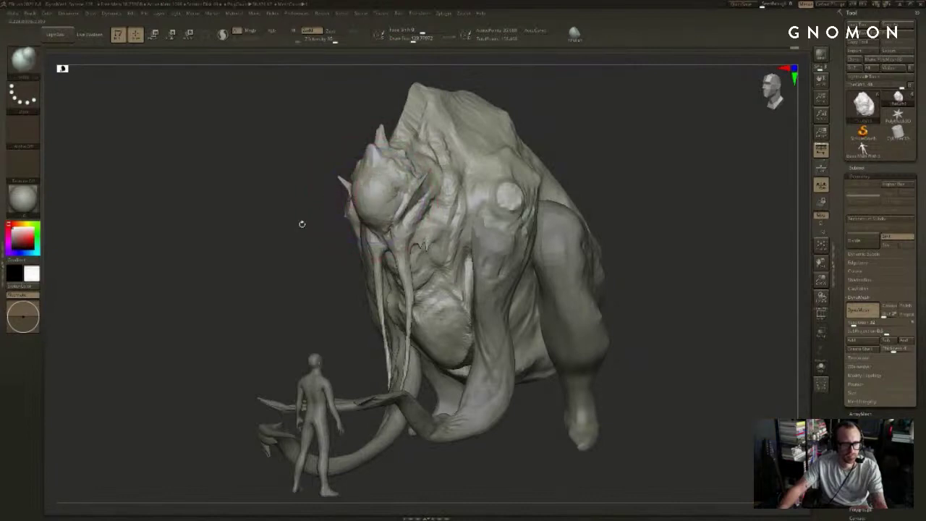
drag(302, 223, 354, 195)
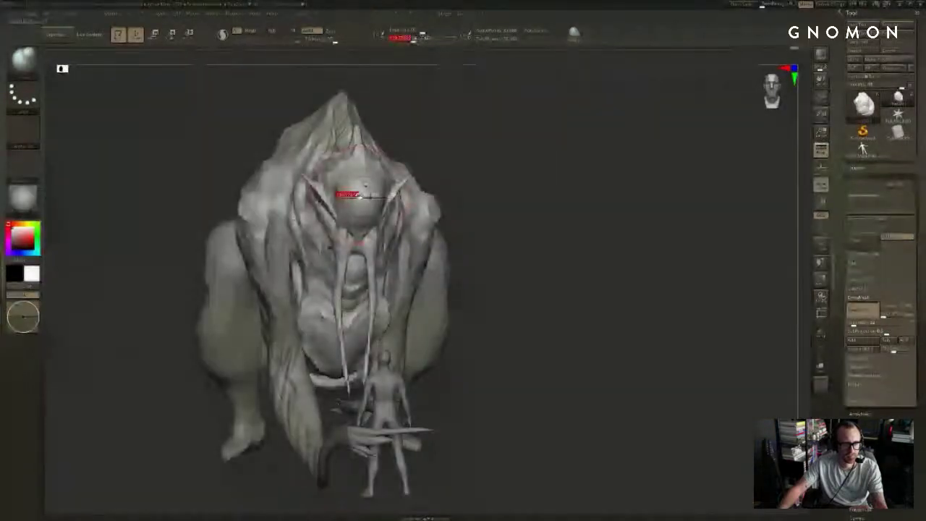
right_drag(365, 185, 409, 183)
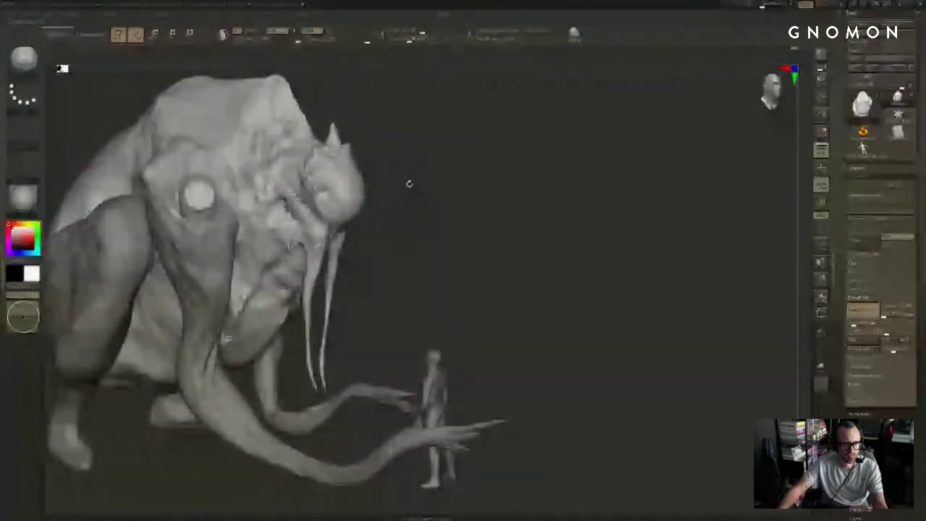
drag(408, 184, 434, 152)
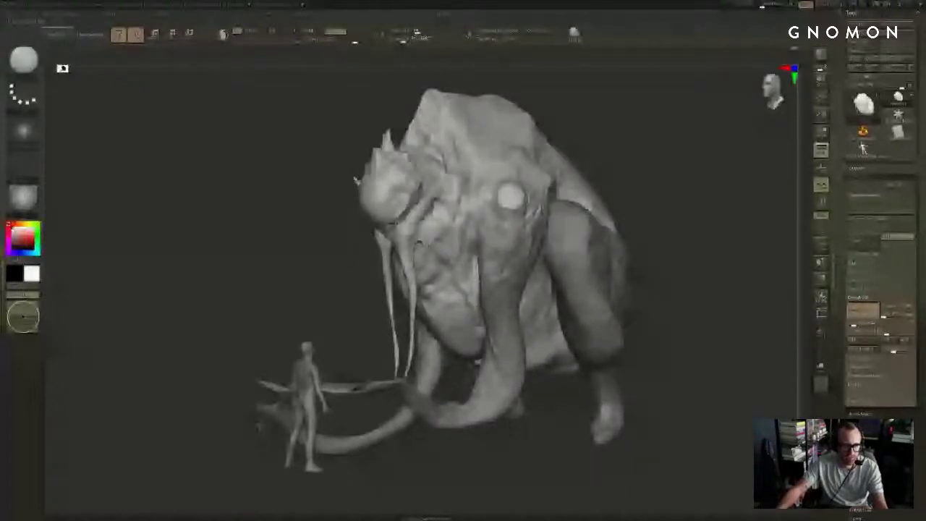
Step: Build up and define the pointed form between the belly and the upper arm with clay and Dam Standard strokes
mouse_move(419, 242)
right_down()
mouse_move(362, 248)
mouse_move(575, 158)
mouse_move(502, 195)
right_up()
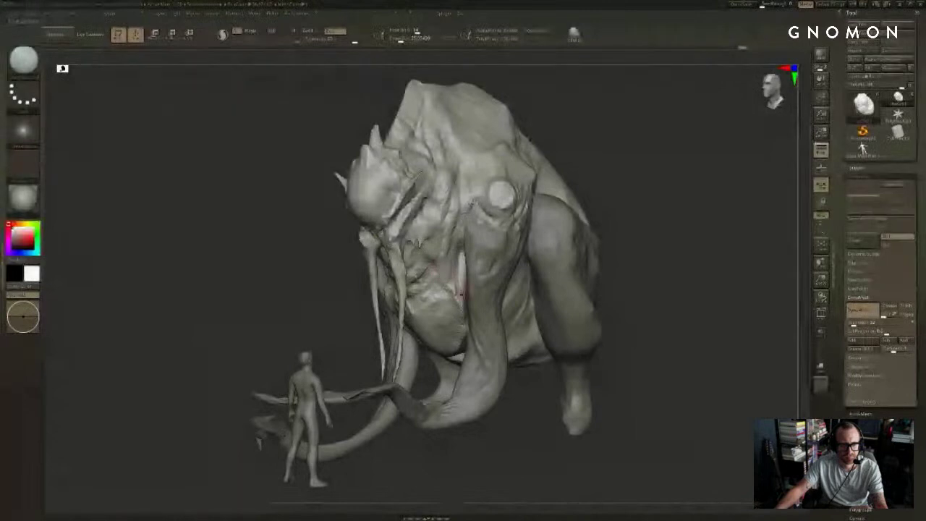
drag(582, 139, 597, 142)
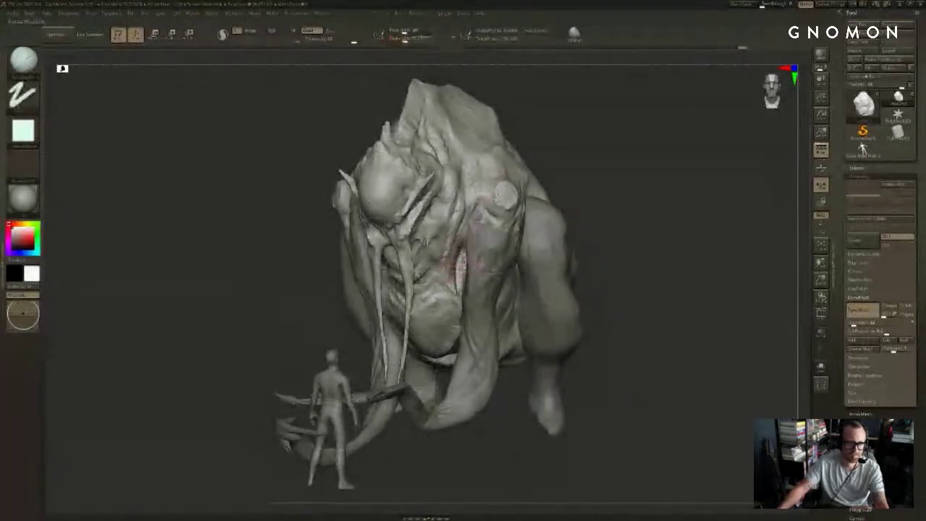
drag(457, 261, 459, 286)
mouse_move(602, 181)
shift+mouse_down()
mouse_move(559, 217)
mouse_move(603, 217)
mouse_move(466, 259)
shift+mouse_up()
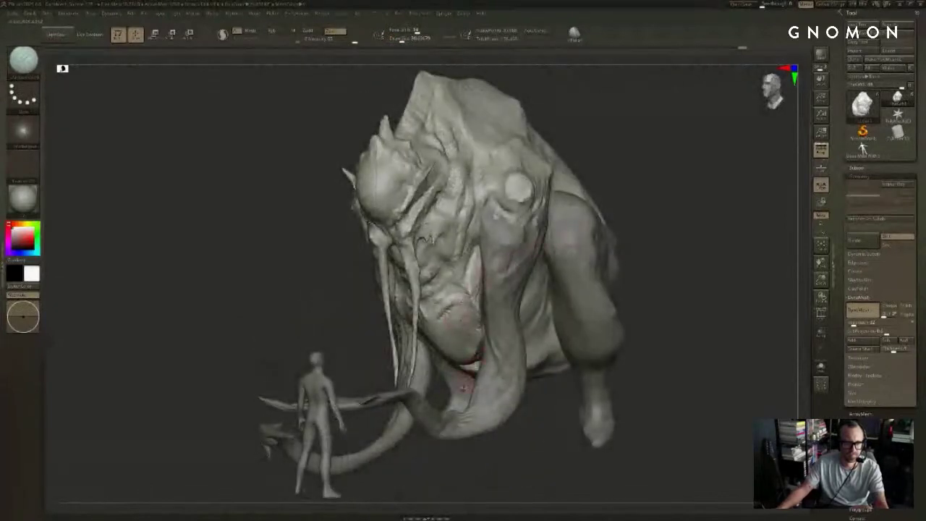
drag(463, 434, 482, 341)
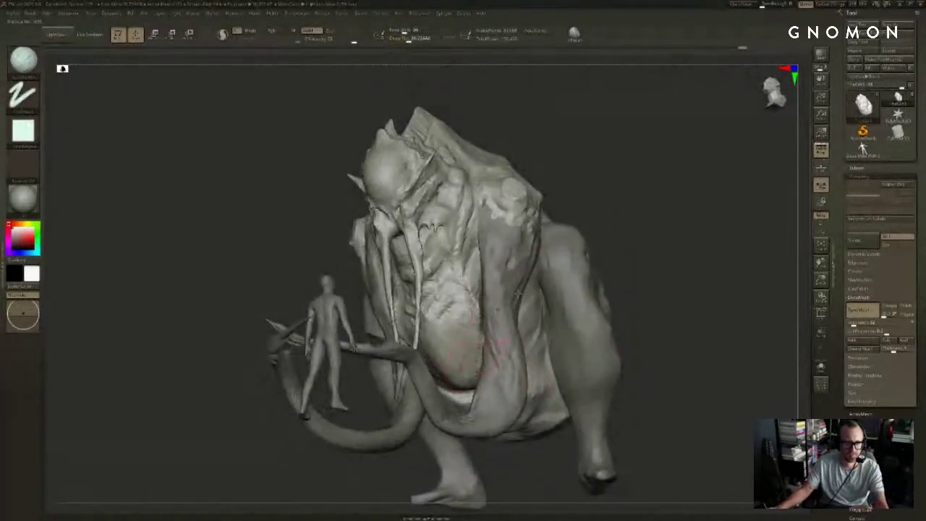
mouse_move(626, 231)
mouse_down()
mouse_move(745, 243)
mouse_move(717, 246)
mouse_move(683, 267)
mouse_move(702, 226)
mouse_up()
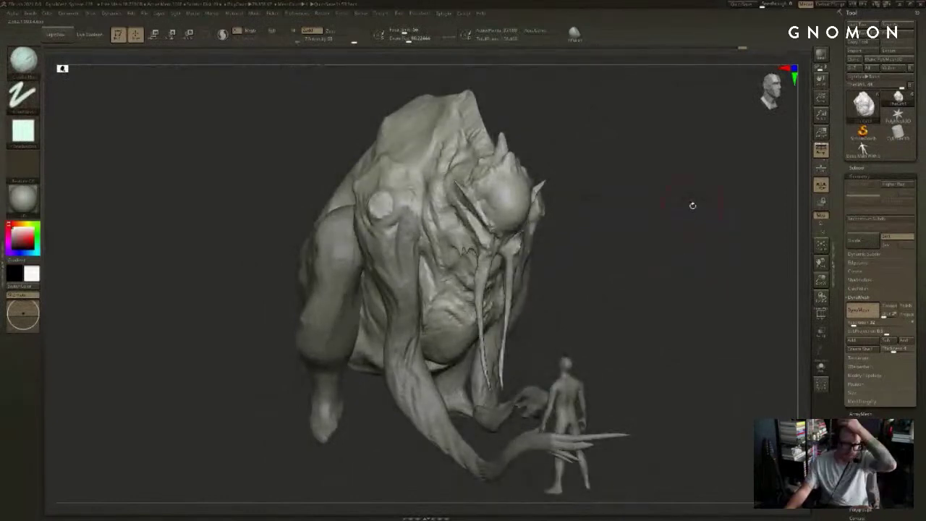
drag(759, 231, 740, 227)
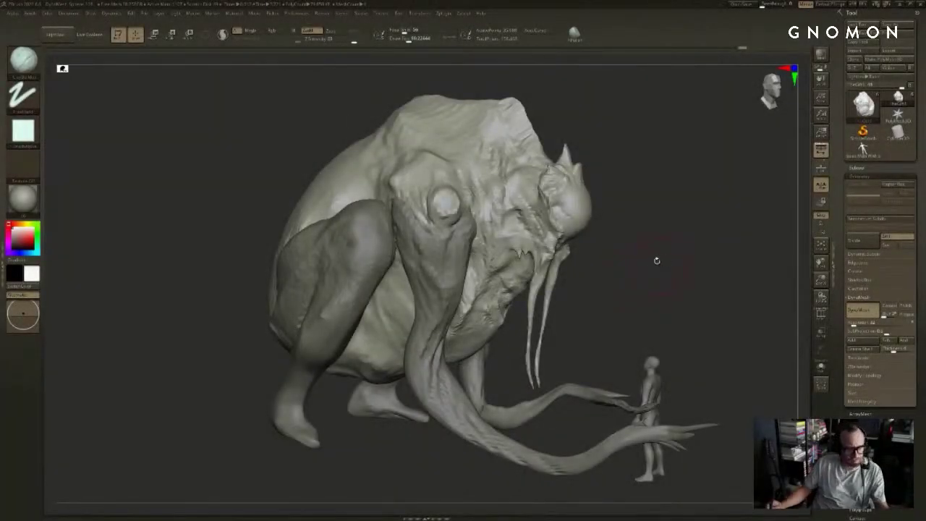
mouse_move(696, 203)
mouse_down()
mouse_move(710, 232)
mouse_move(737, 232)
mouse_move(721, 229)
mouse_move(699, 248)
mouse_move(723, 233)
mouse_move(738, 242)
mouse_up()
mouse_move(735, 168)
mouse_down()
mouse_move(814, 163)
mouse_move(756, 211)
mouse_move(692, 203)
mouse_move(704, 215)
mouse_move(613, 220)
mouse_move(671, 232)
mouse_move(666, 250)
mouse_up()
Step: Select the creature's legs and build up the knee and thigh with clay strokes
alt+click(420, 229)
click(696, 208)
click(681, 218)
drag(728, 242, 730, 259)
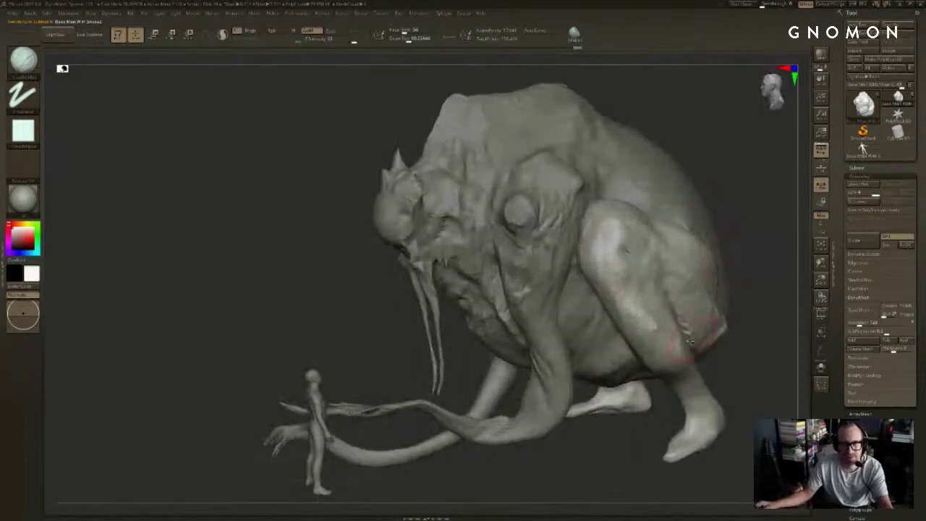
mouse_move(643, 321)
mouse_down()
mouse_move(657, 354)
mouse_move(673, 355)
mouse_move(614, 281)
mouse_up()
drag(641, 323, 613, 274)
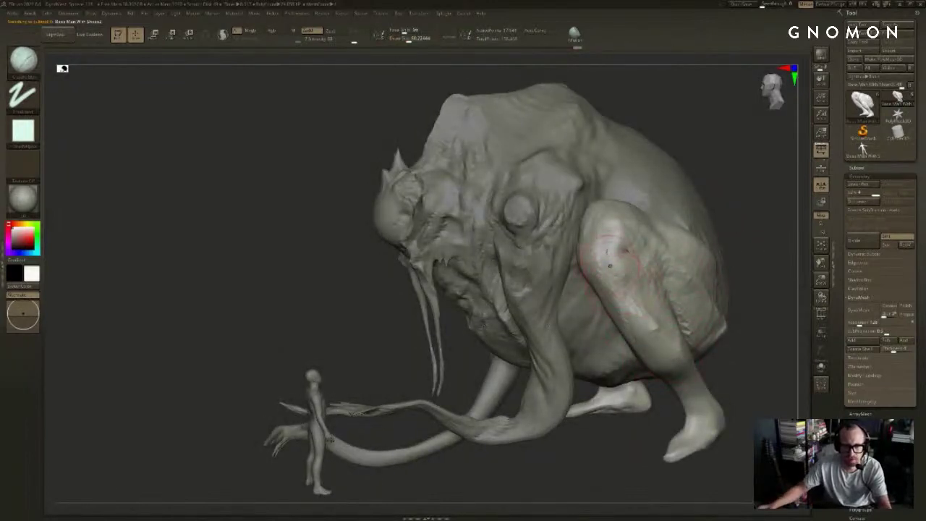
Step: Sculpt muscle and bone forms from the knee down the shin to the ankle with a larger clay brush
drag(753, 272, 600, 275)
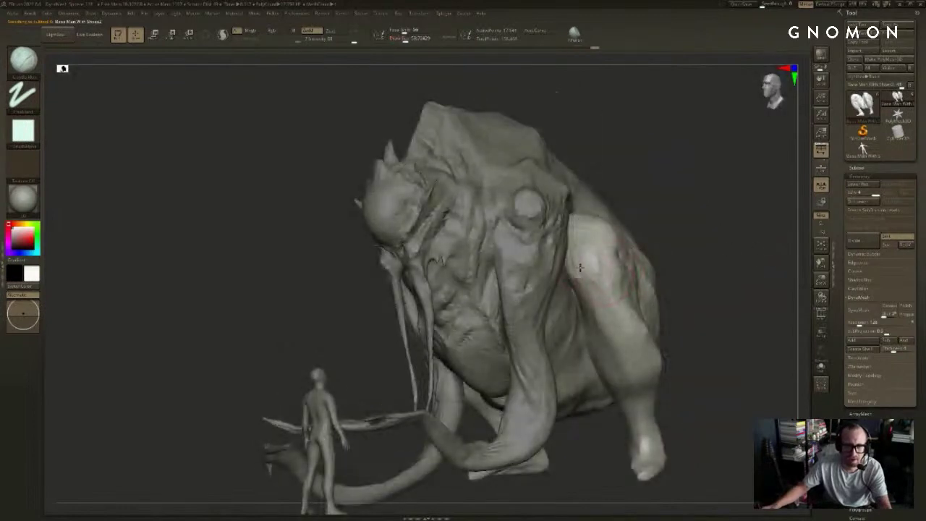
key(])
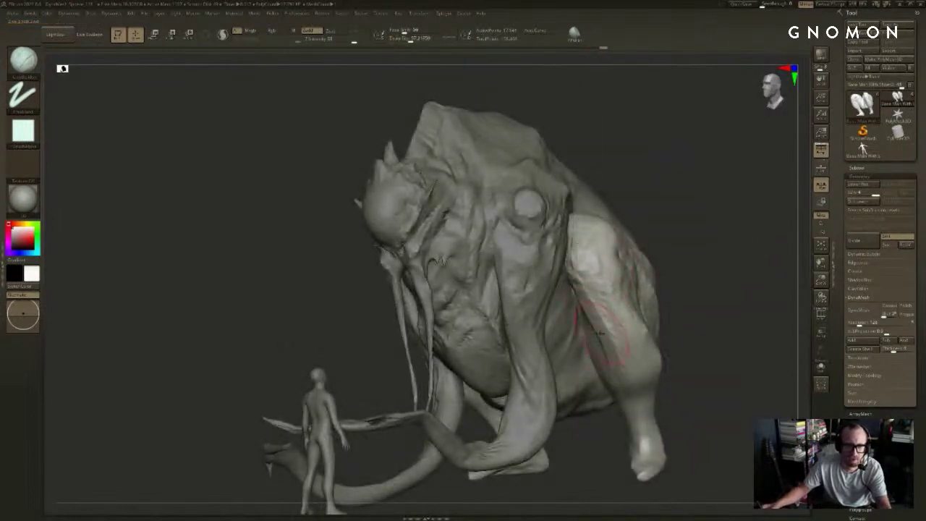
drag(614, 290, 646, 433)
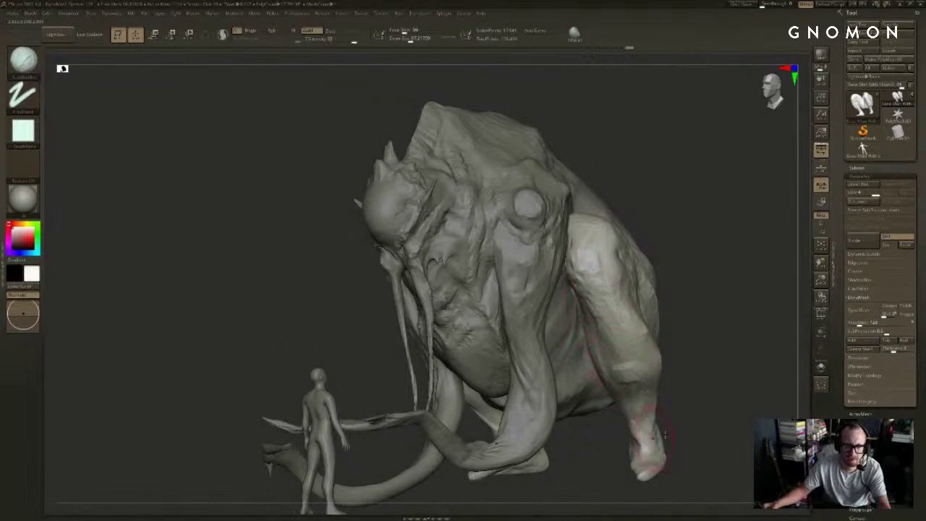
drag(712, 413, 669, 426)
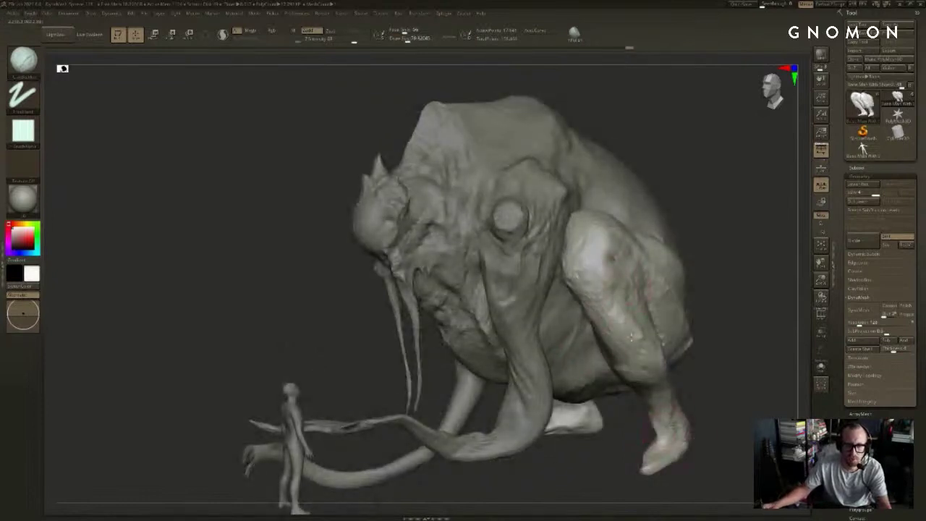
mouse_move(712, 340)
mouse_down()
mouse_move(747, 337)
mouse_move(731, 289)
mouse_up()
drag(744, 229, 781, 208)
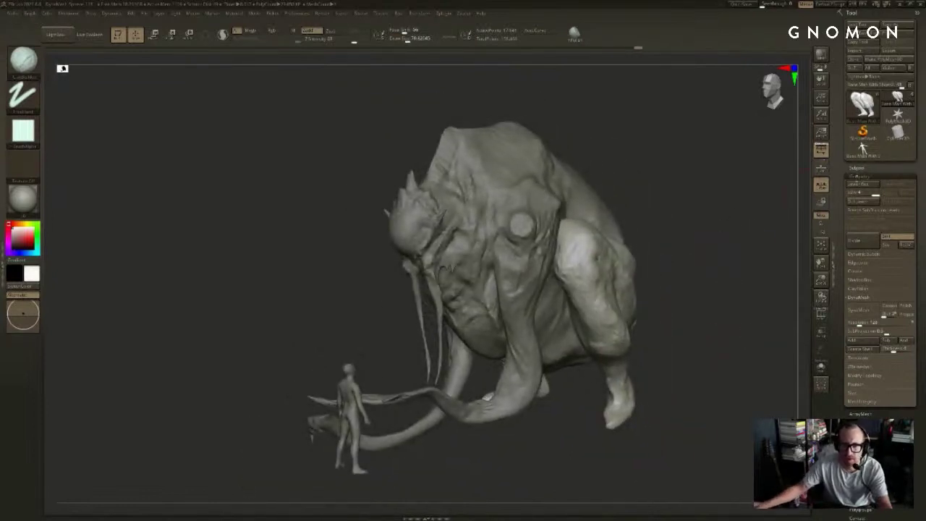
Step: Find the hooded cloak among the subtools and delete it
click(856, 168)
drag(728, 230, 725, 229)
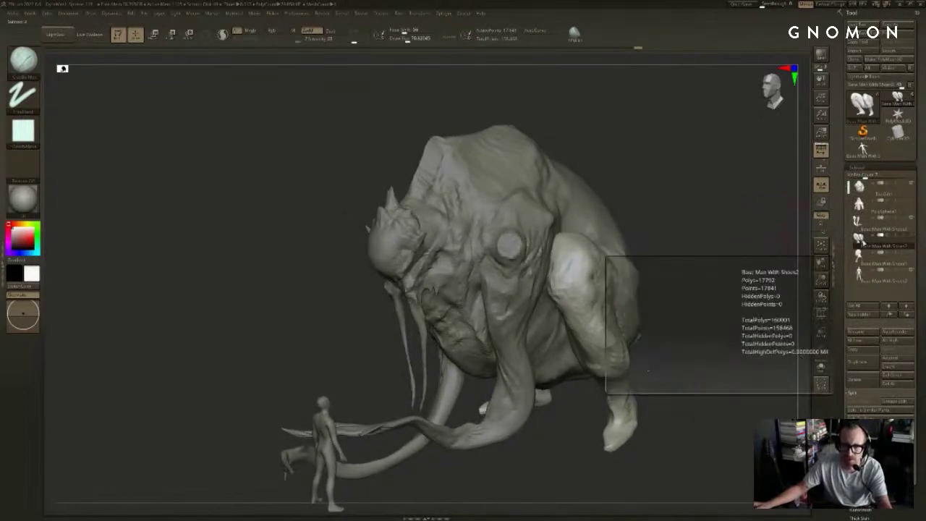
click(860, 223)
click(859, 205)
key(f)
drag(745, 205, 710, 241)
key(alt+shift+s)
key(f)
key(f)
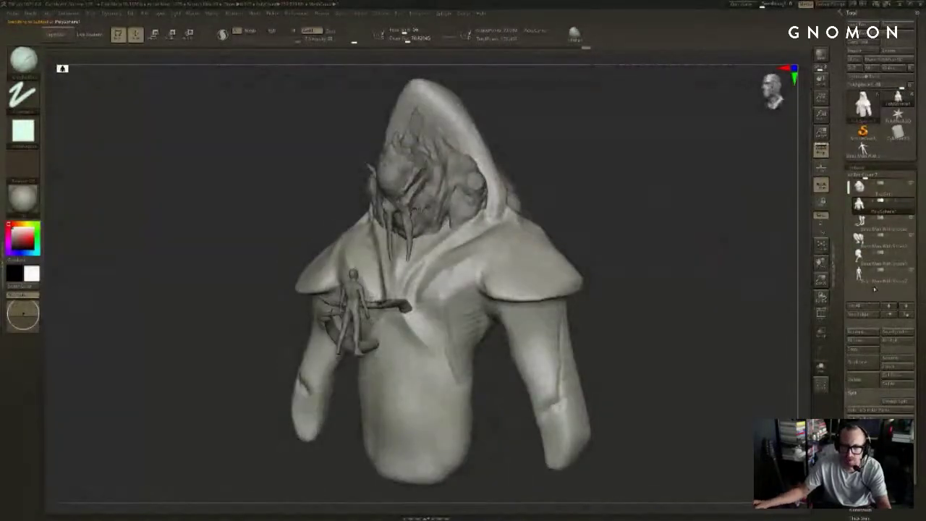
click(861, 381)
click(795, 394)
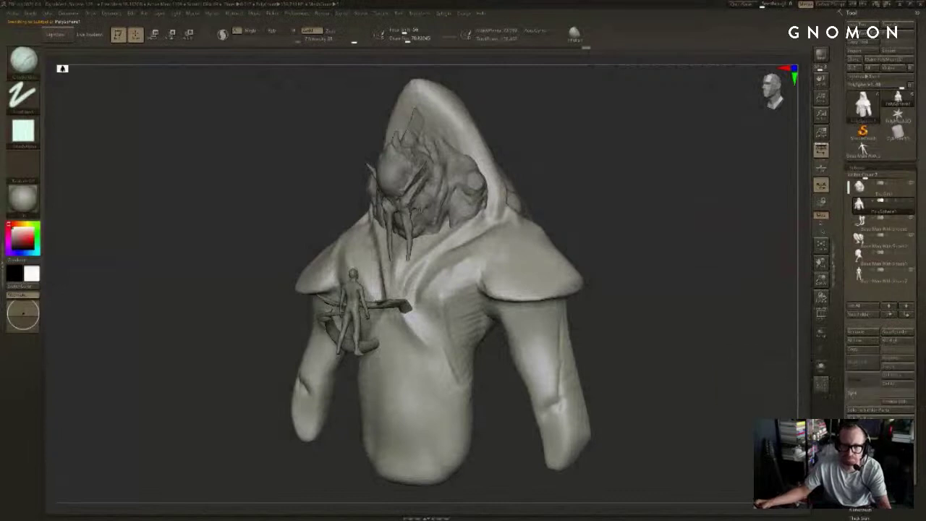
drag(769, 194, 840, 216)
Step: Merge the creature's body with the arms and legs into a single subtool
click(864, 186)
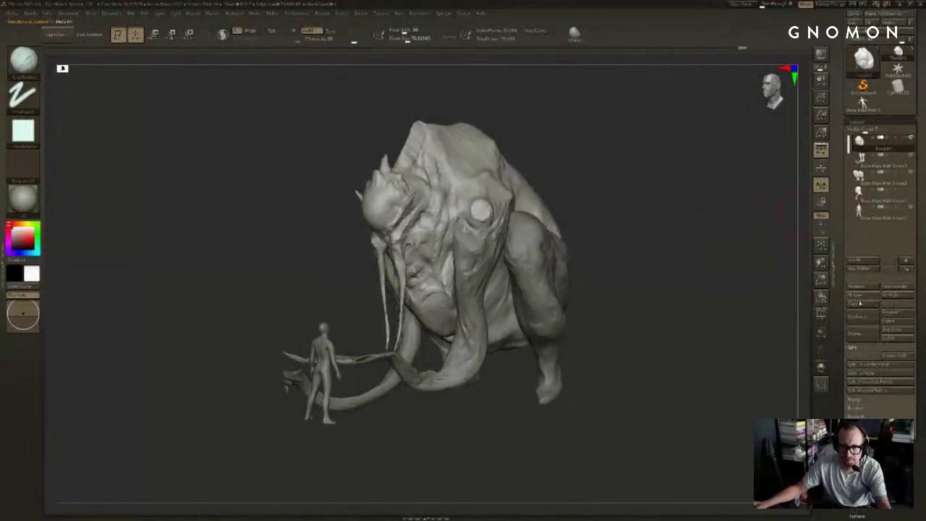
click(853, 350)
click(854, 358)
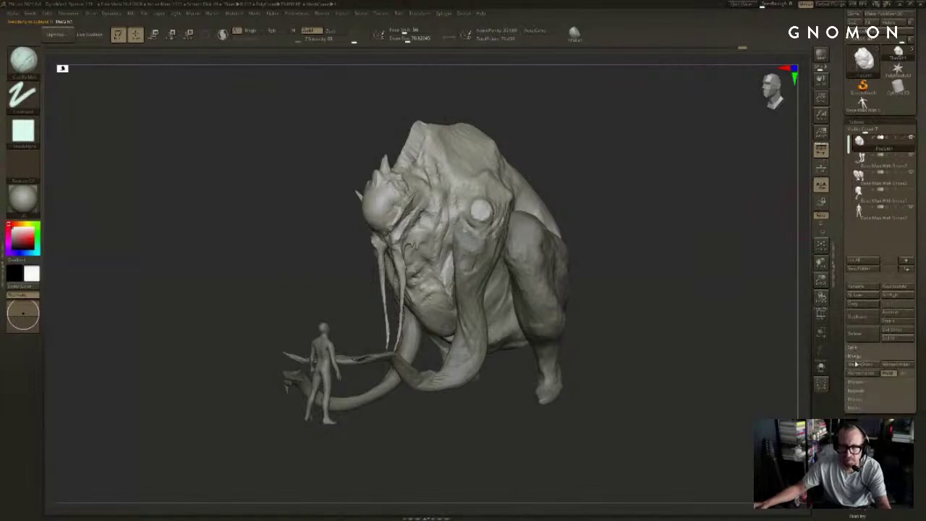
click(856, 364)
click(797, 377)
click(858, 366)
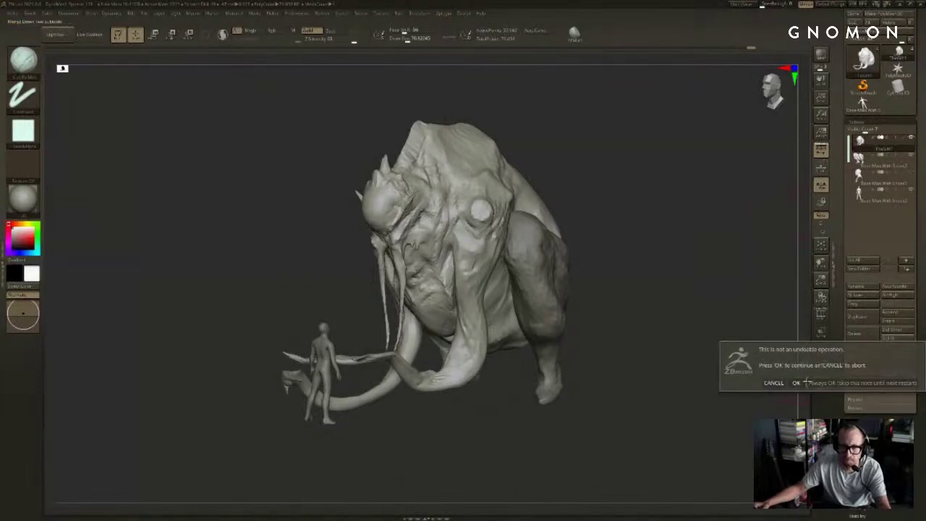
click(795, 382)
drag(745, 306, 751, 244)
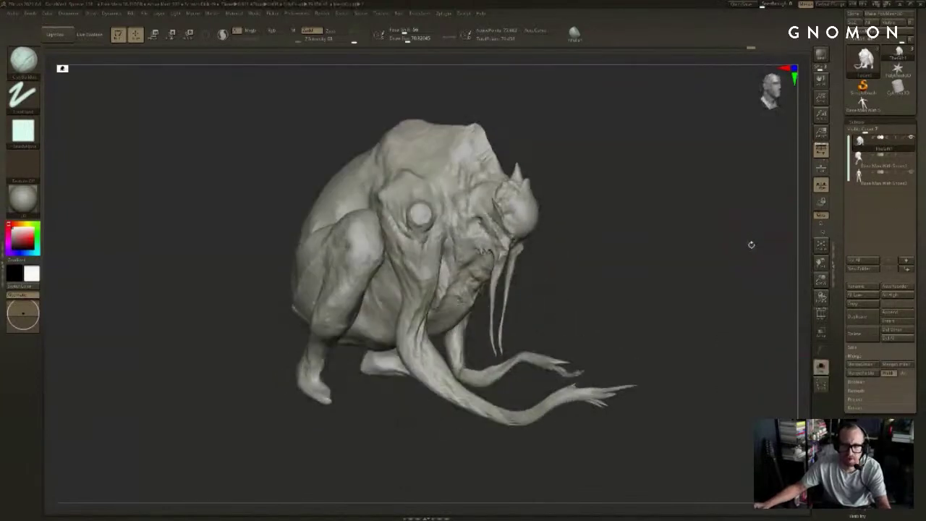
Step: Delete the leftover human bust subtool, keeping the merged creature and the standing scale figure
click(868, 183)
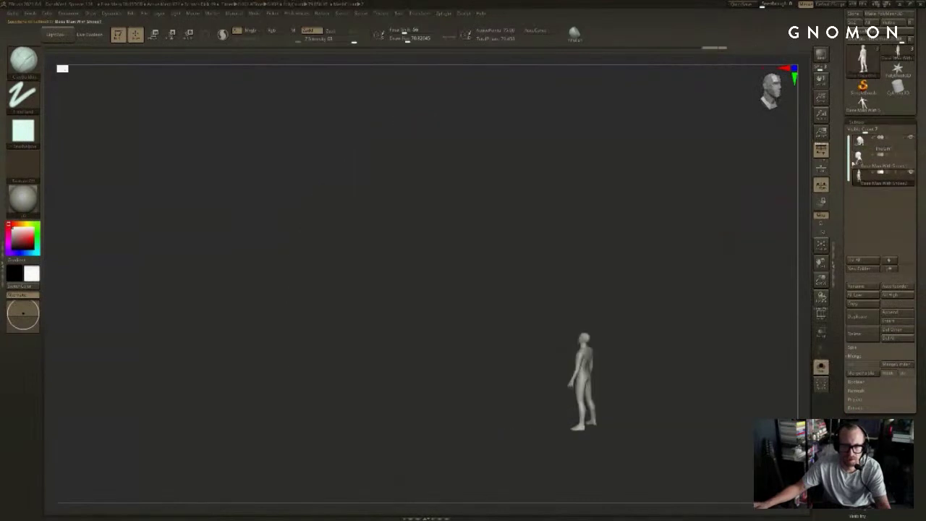
click(856, 165)
key(alt+s)
mouse_move(751, 207)
mouse_down()
mouse_move(740, 202)
mouse_move(762, 206)
mouse_up()
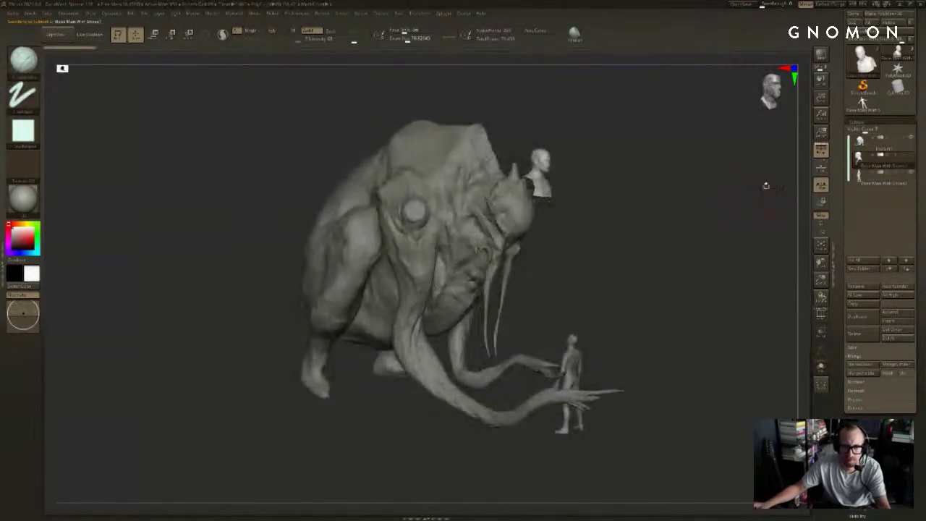
key(alt+s)
click(854, 334)
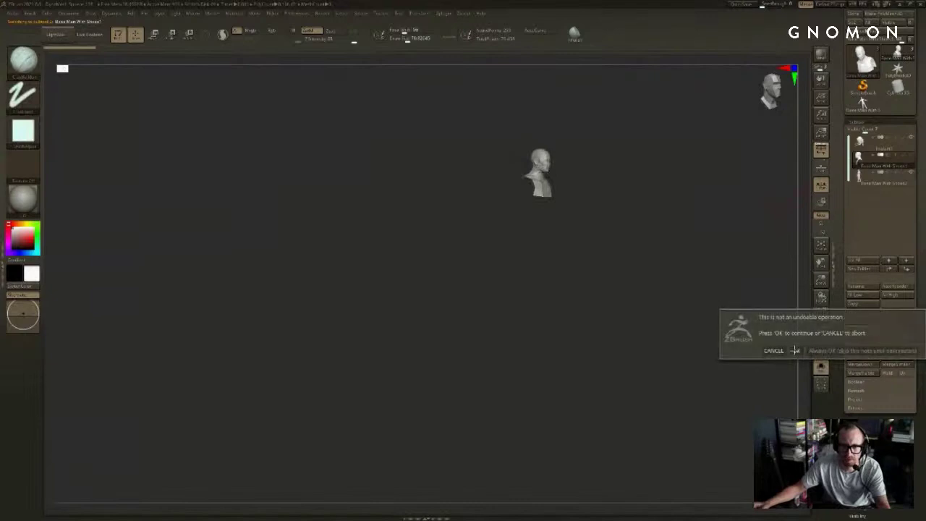
click(793, 350)
key(alt+s)
drag(835, 166, 835, 211)
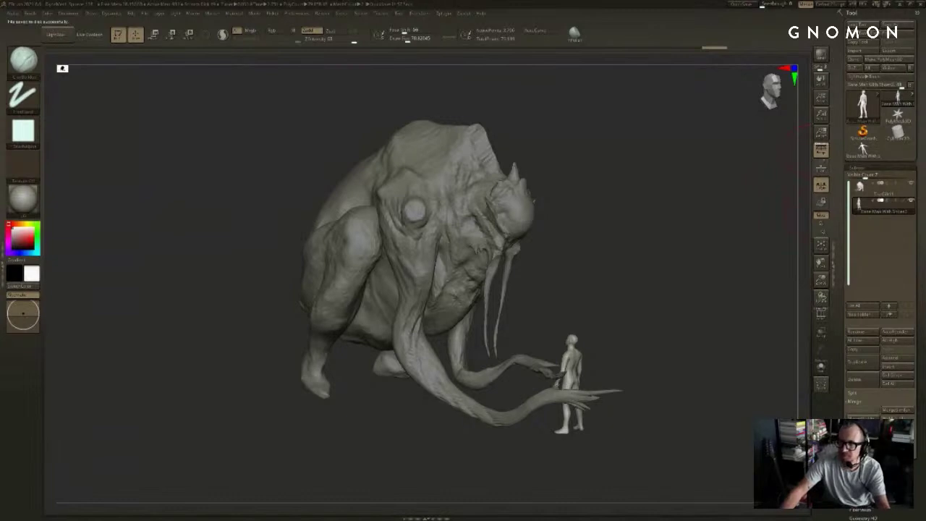
Step: Inspect the merged creature's polygroups, isolate the arms, and show the whole creature again
drag(651, 206, 658, 211)
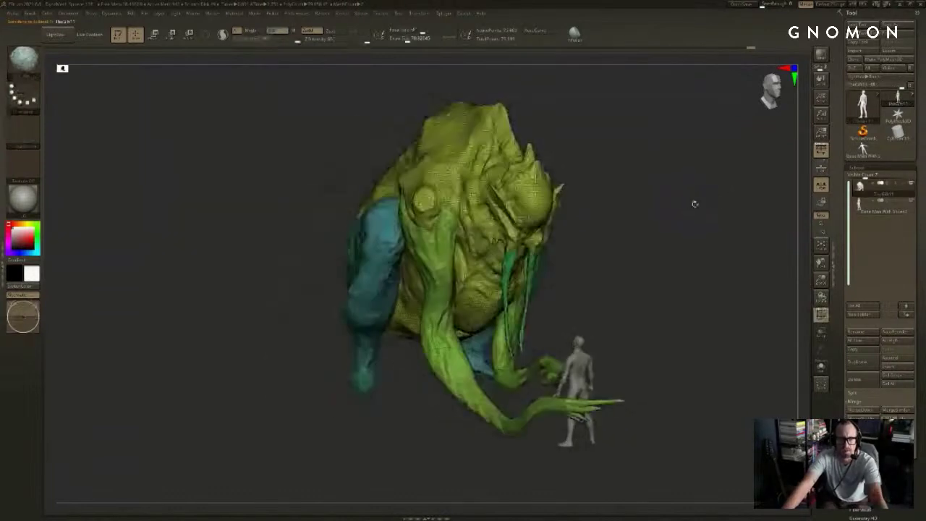
drag(695, 202, 772, 190)
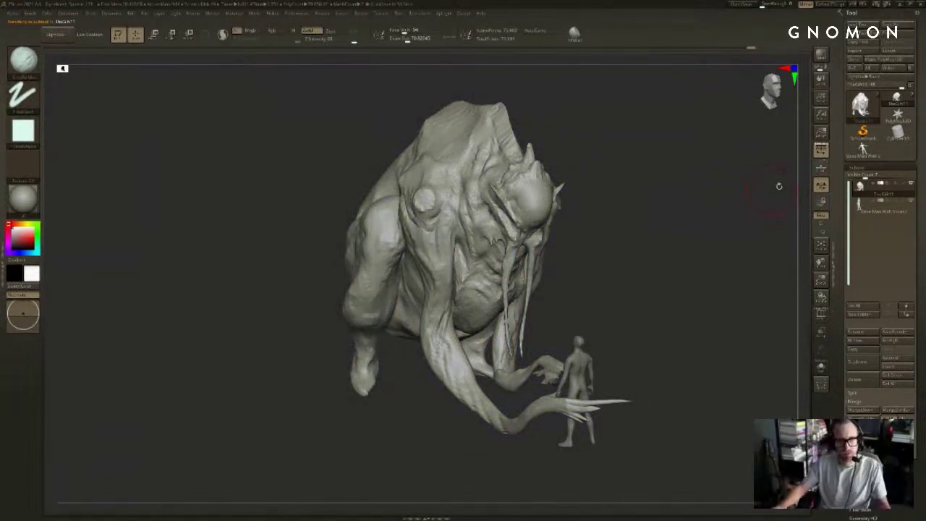
ctrl+shift+click(447, 315)
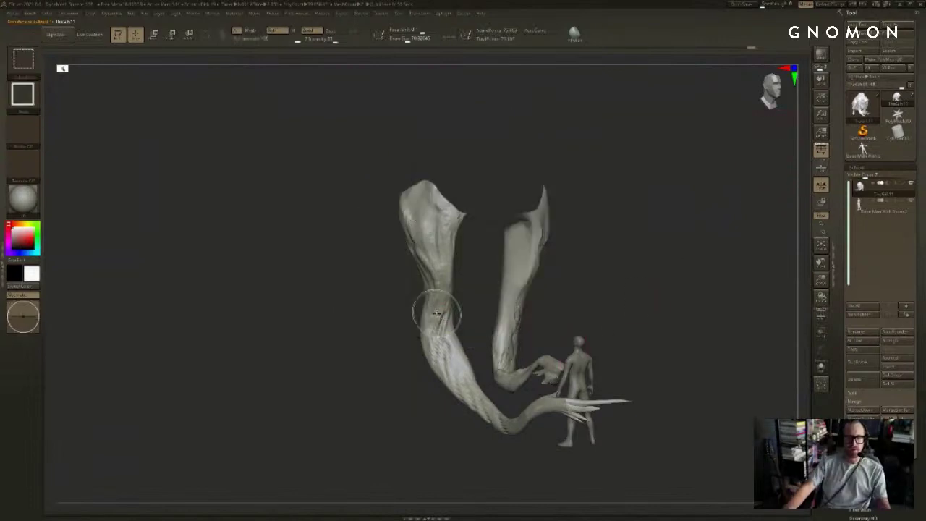
ctrl+shift+click(657, 220)
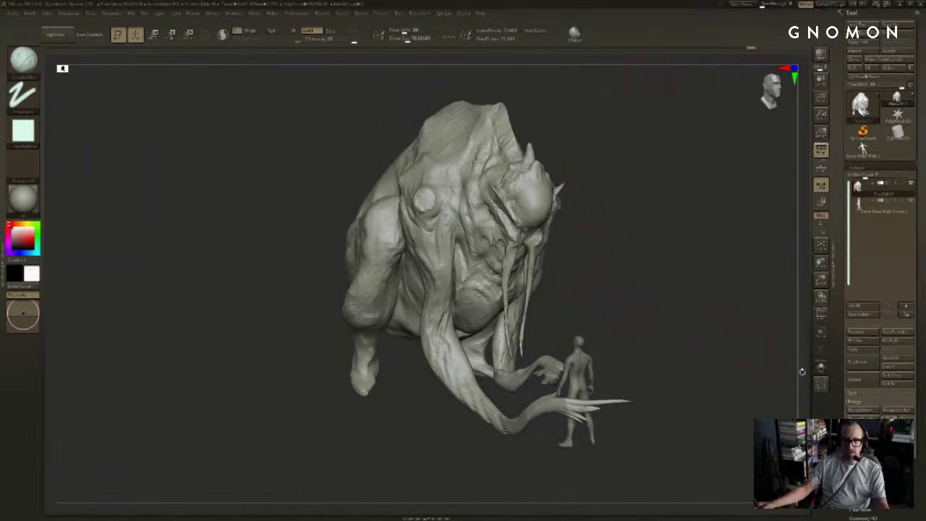
drag(797, 411, 757, 423)
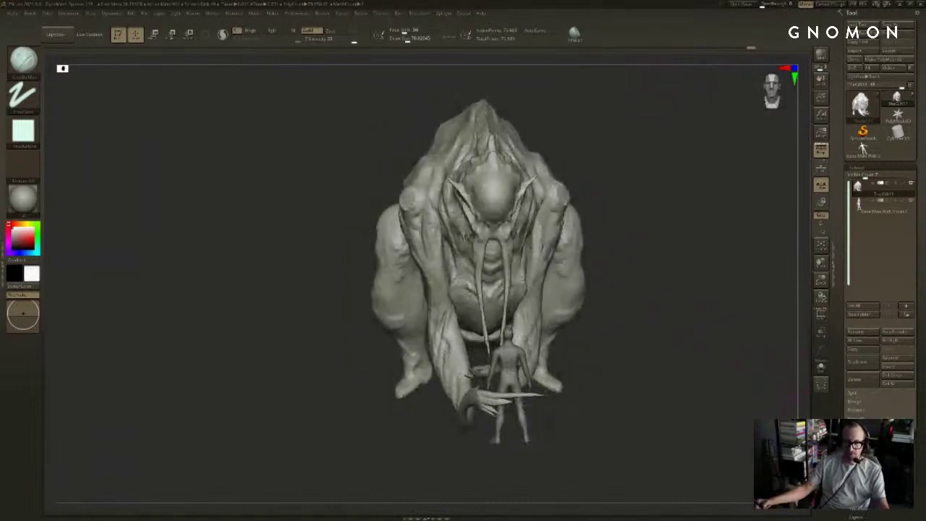
Step: Remesh the merged creature with DynaMesh, enabling Groups to keep the polygroups separate
click(858, 482)
click(860, 313)
mouse_move(700, 276)
mouse_down()
mouse_move(640, 264)
mouse_move(619, 231)
mouse_up()
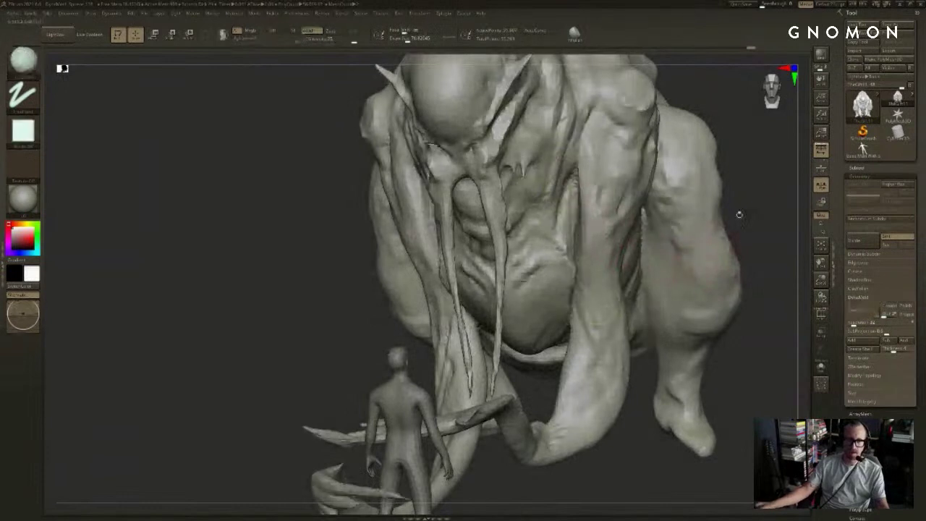
mouse_move(740, 214)
alt+mouse_down()
mouse_move(752, 284)
mouse_move(789, 267)
alt+mouse_up()
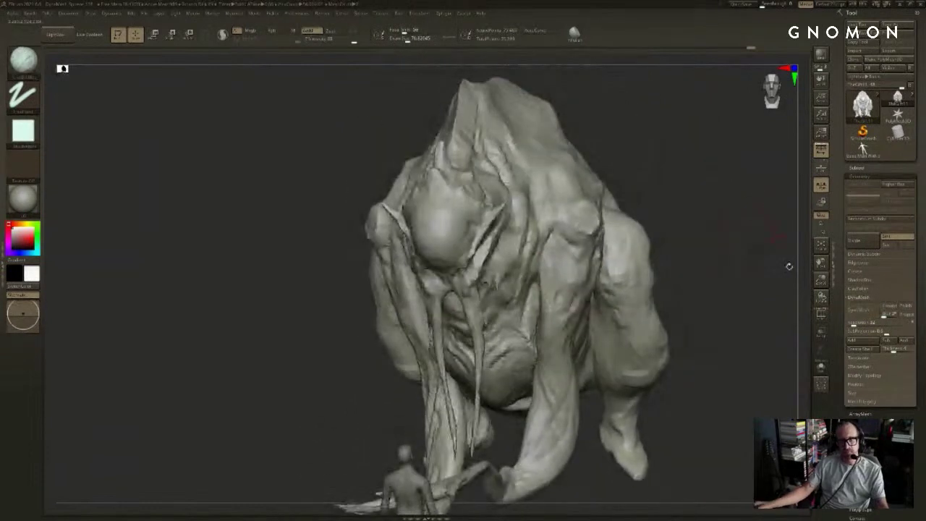
click(889, 306)
ctrl+drag(681, 235, 739, 208)
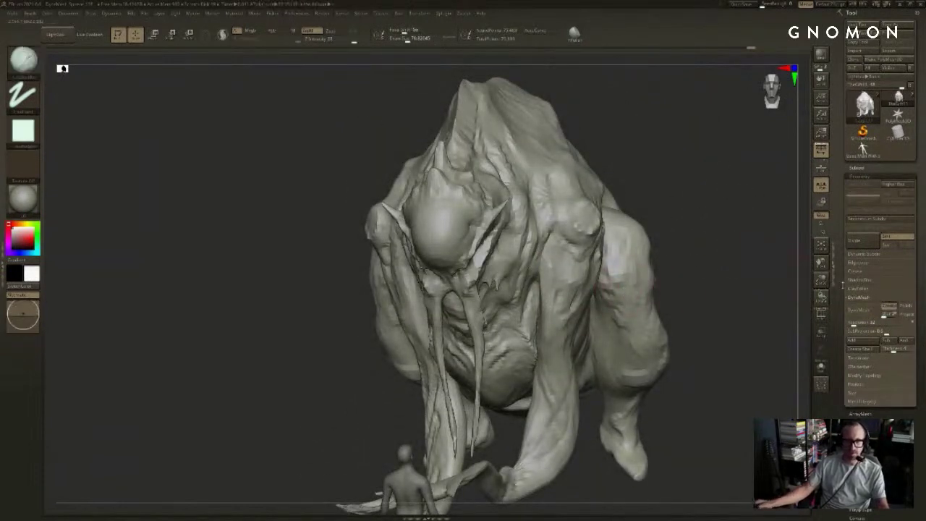
click(864, 313)
Step: Check the remeshed creature's polygroups in wireframe and isolate the arms in plain shading
mouse_move(725, 283)
mouse_down()
mouse_move(738, 273)
mouse_move(724, 269)
mouse_up()
key(shift+f)
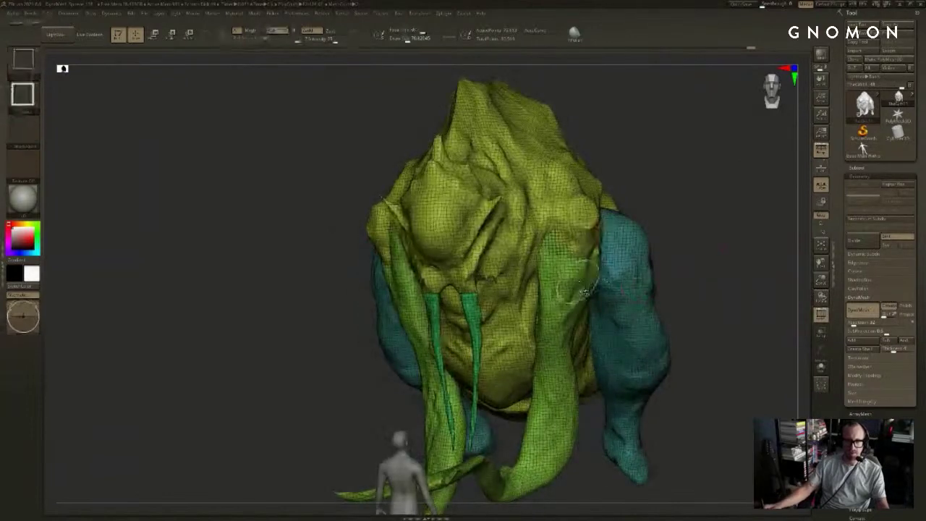
ctrl+shift+click(584, 291)
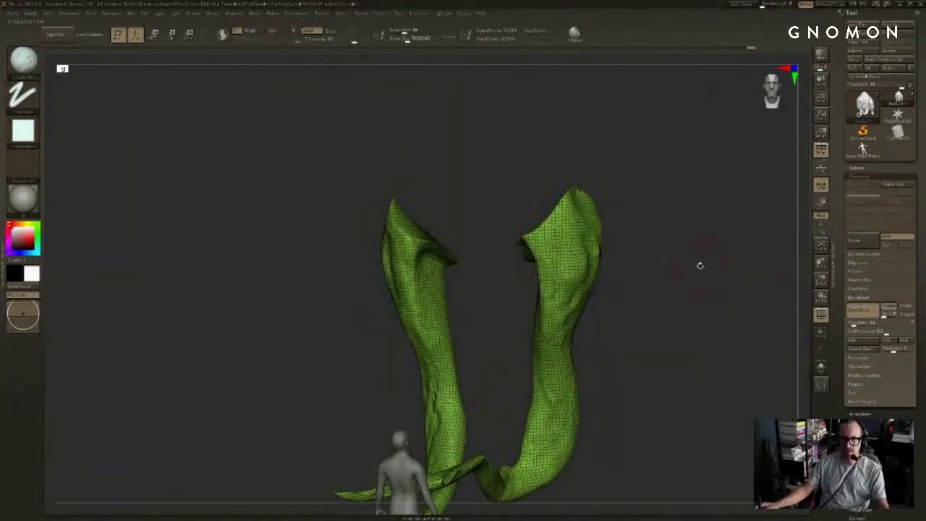
key(shift+f)
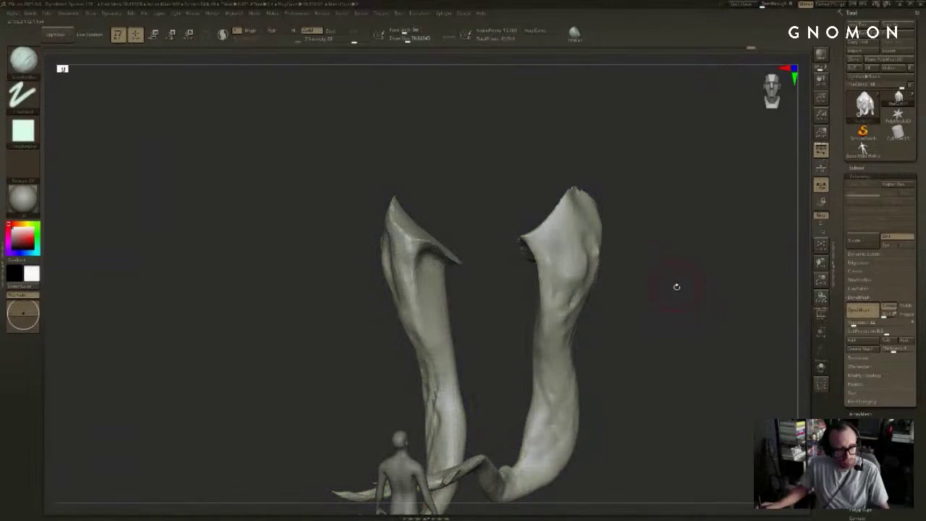
Step: Move back and forth through the undo history to compare the whole creature with the isolated arms
ctrl+shift+click(691, 295)
key(ctrl+z)
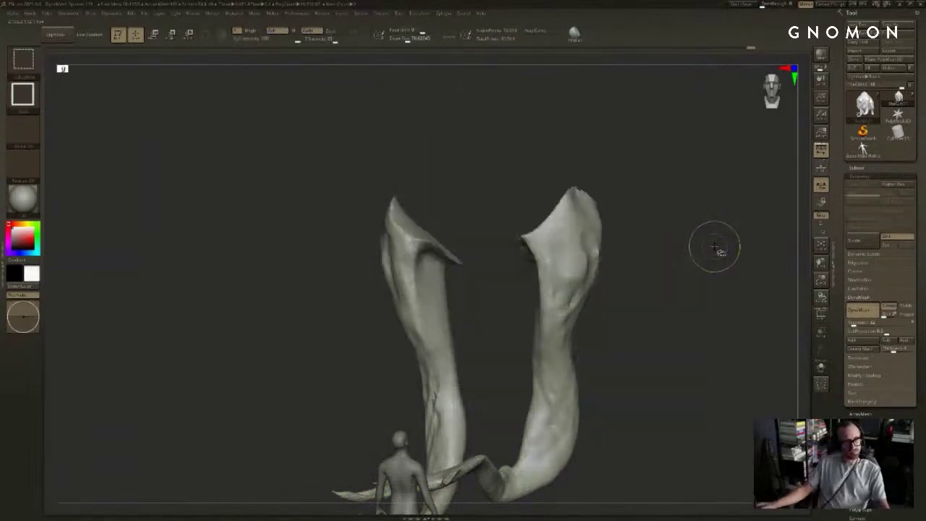
key(ctrl+shift+z)
key(ctrl+z)
ctrl+shift+click(711, 249)
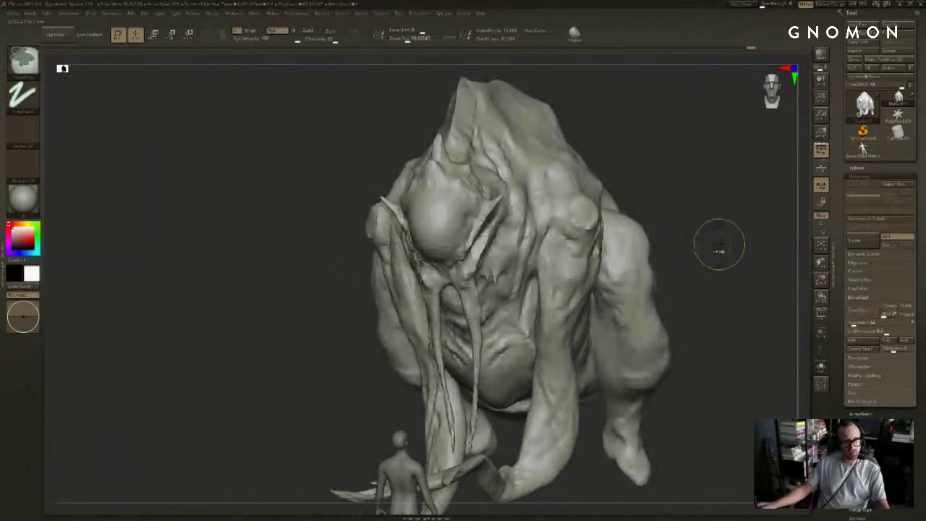
drag(729, 243, 721, 261)
key(ctrl+z)
key(ctrl+shift+z)
key(ctrl+shift+z)
key(ctrl+shift+z)
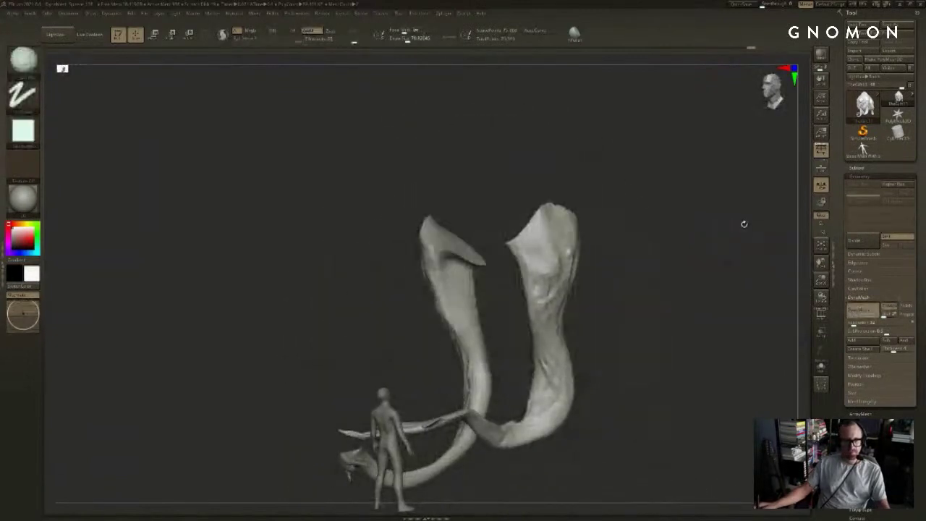
Step: Step through the undo history until the whole creature is shown instead of only the arms
key(ctrl+shift+z)
drag(743, 223, 728, 239)
key(ctrl+shift+z)
key(ctrl+shift+z)
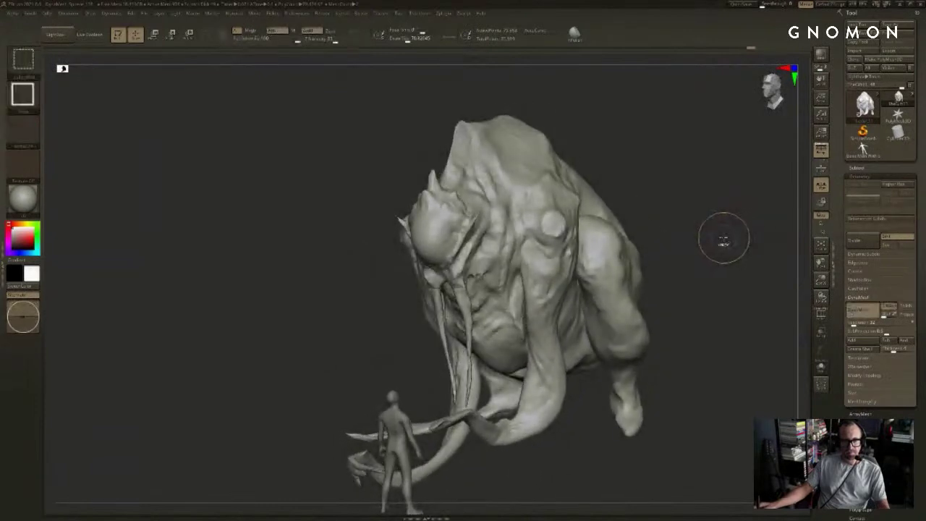
key(ctrl+z)
Step: Set the DynaMesh resolution to 64 and remesh the whole creature at that density
click(864, 323)
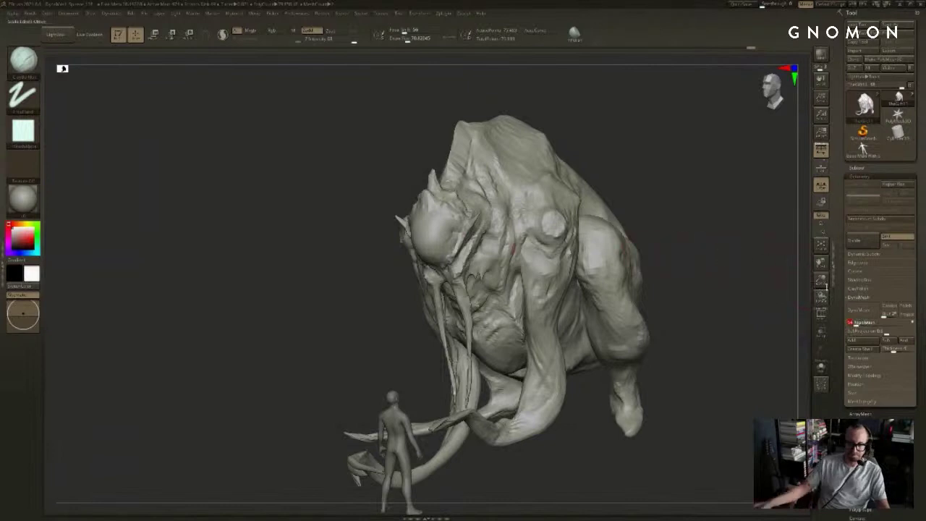
key(Return)
click(865, 312)
drag(705, 263, 716, 265)
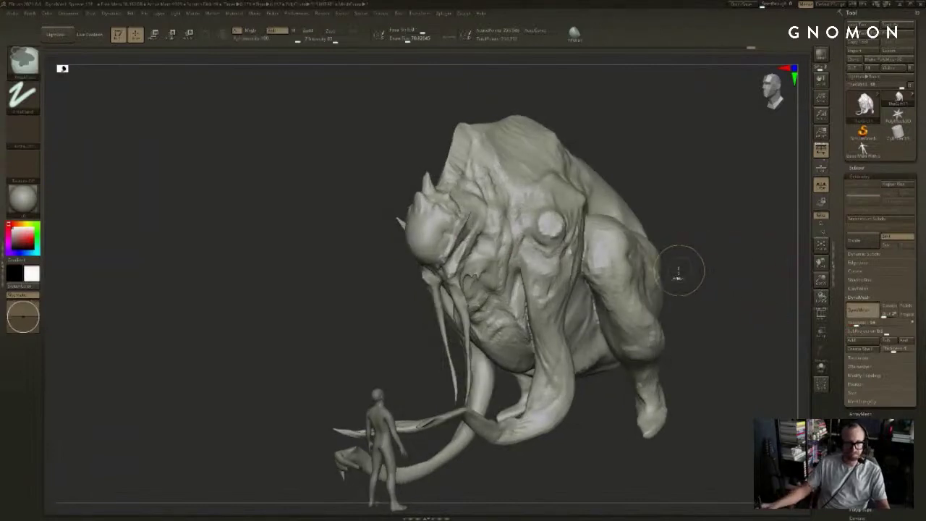
Step: Undo the remesh, try DynaMesh with Groups enabled, and test smoothing the seams where the face tentacles join the head
key(ctrl+z)
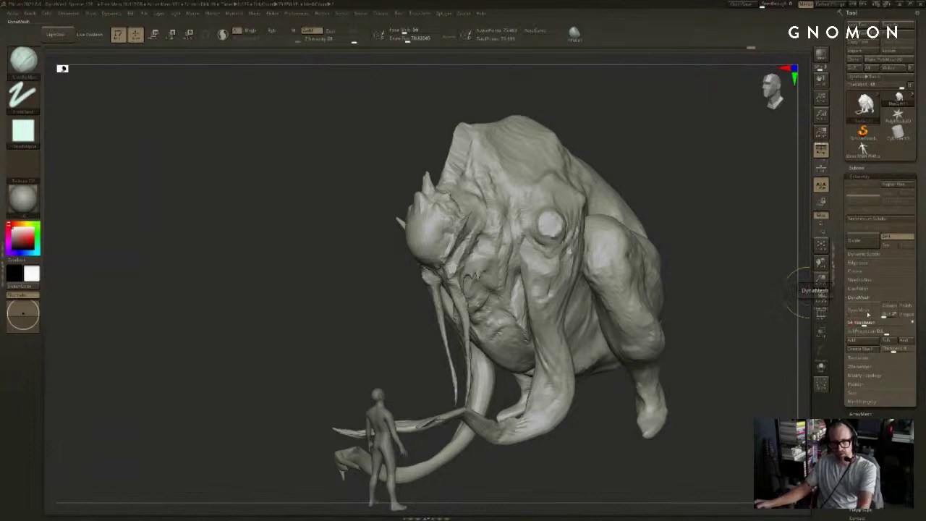
click(865, 313)
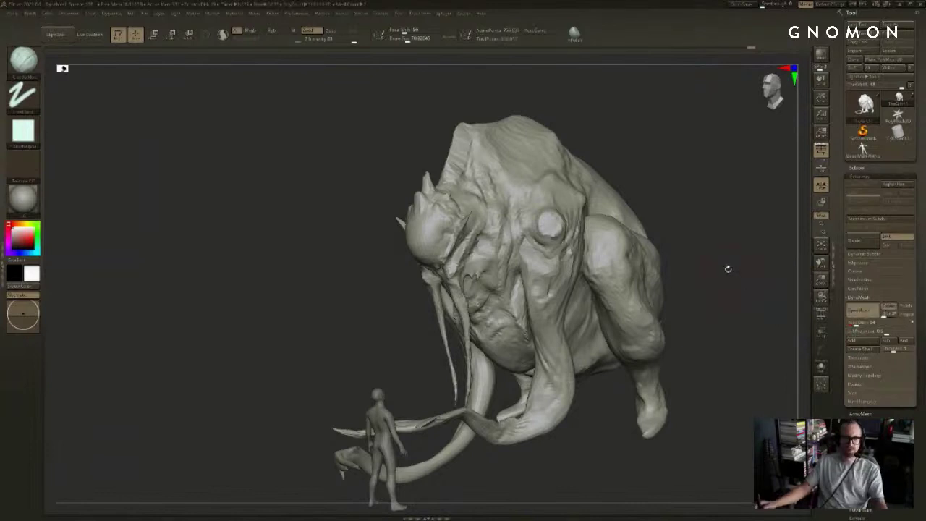
mouse_move(728, 268)
mouse_down()
mouse_move(752, 271)
mouse_move(730, 279)
mouse_move(733, 262)
mouse_move(756, 262)
mouse_move(735, 288)
mouse_up()
key(ctrl+z)
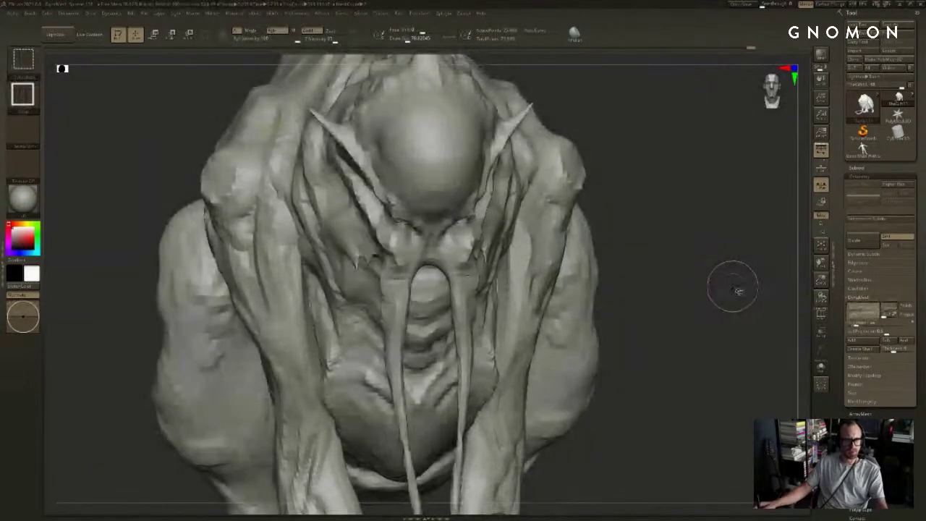
key(shift+f)
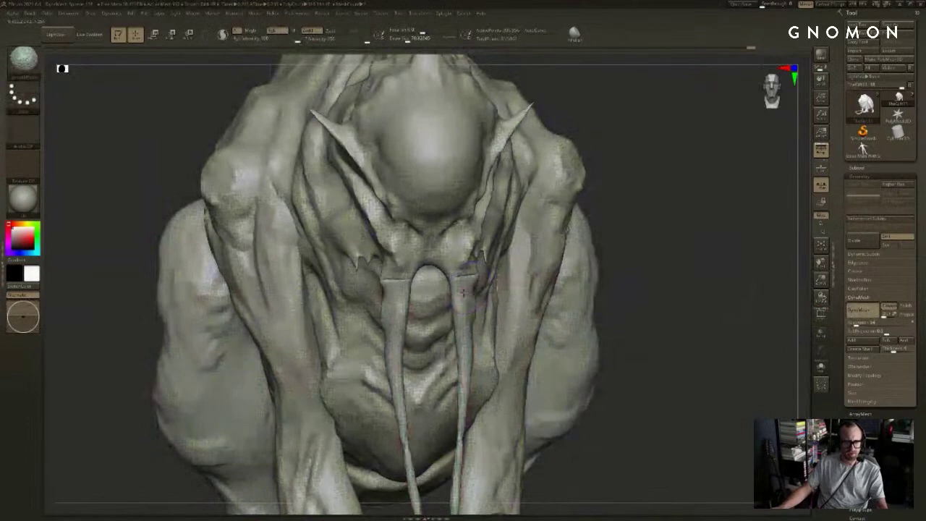
drag(463, 291, 459, 267)
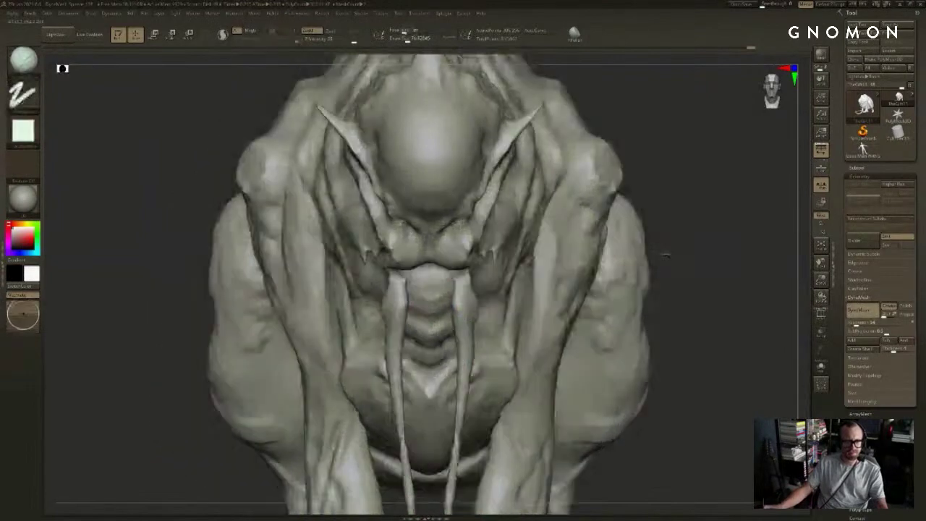
drag(615, 238, 729, 209)
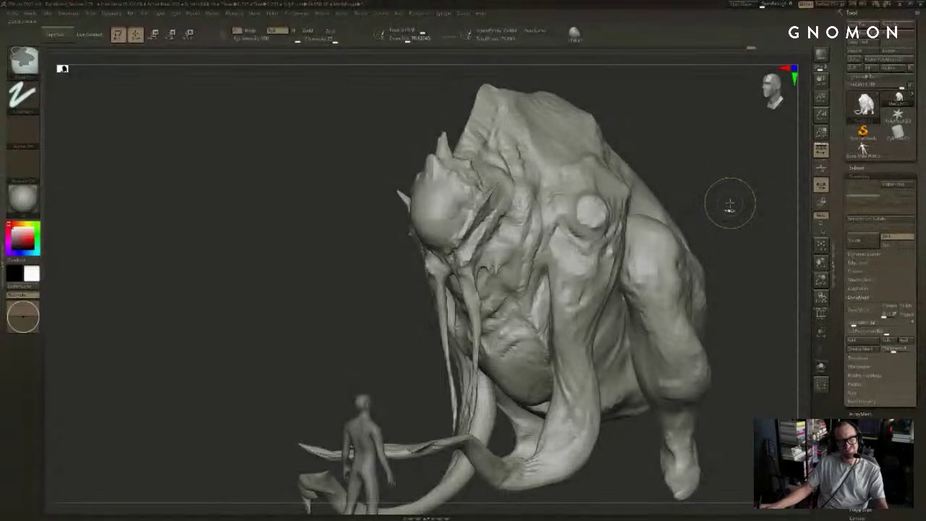
Step: Remesh the creature with DynaMesh and smooth along the seam between the arm and the torso
click(862, 310)
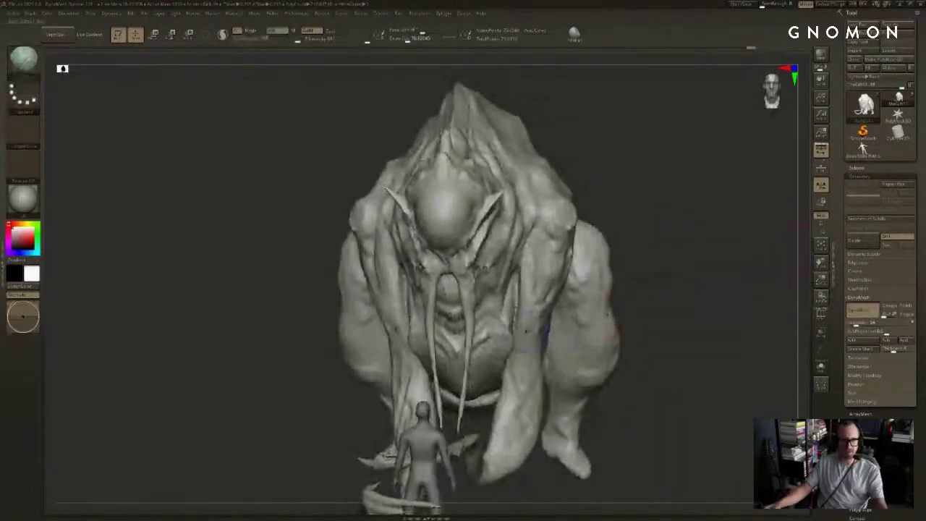
shift+drag(515, 290, 500, 356)
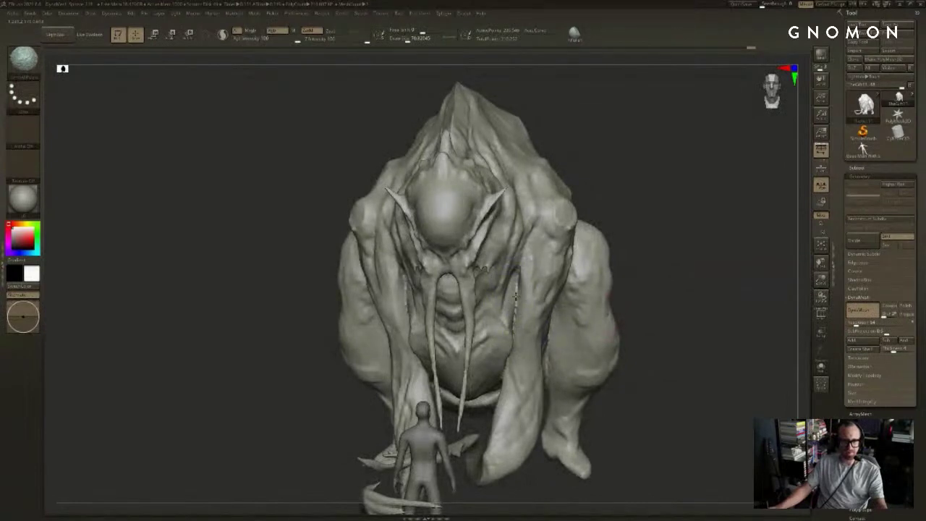
drag(677, 248, 520, 297)
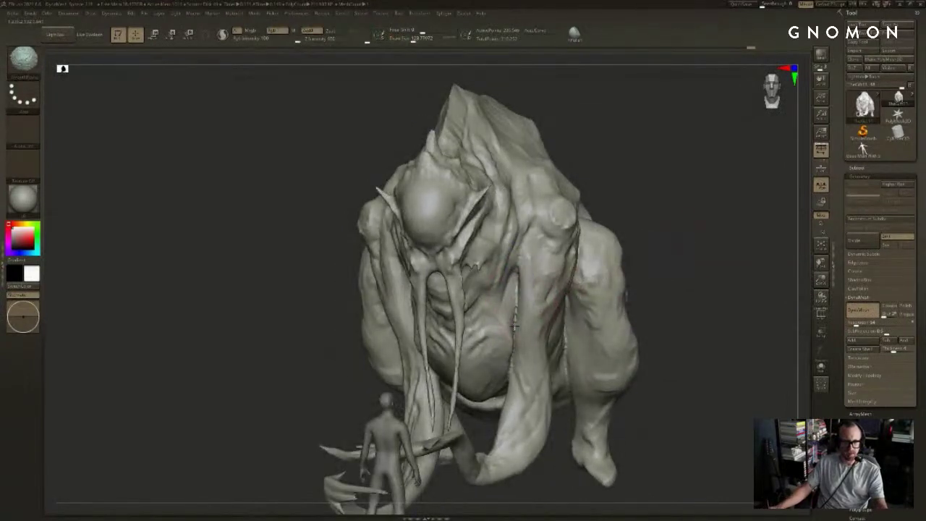
Step: Examine the polygroup borders at the arm and tentacle seams in wireframe, and compare the creature in plain shading from several sides
alt+drag(645, 213, 650, 290)
key(shift+f)
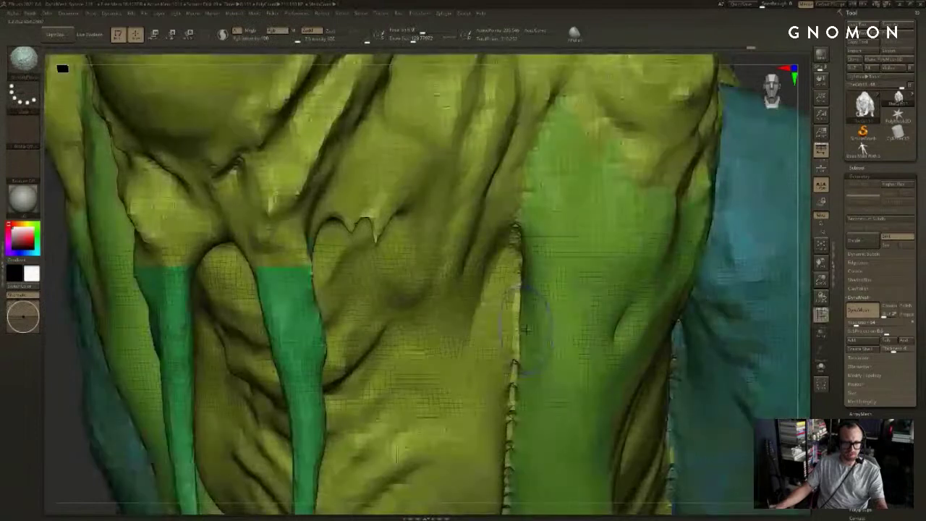
key(f)
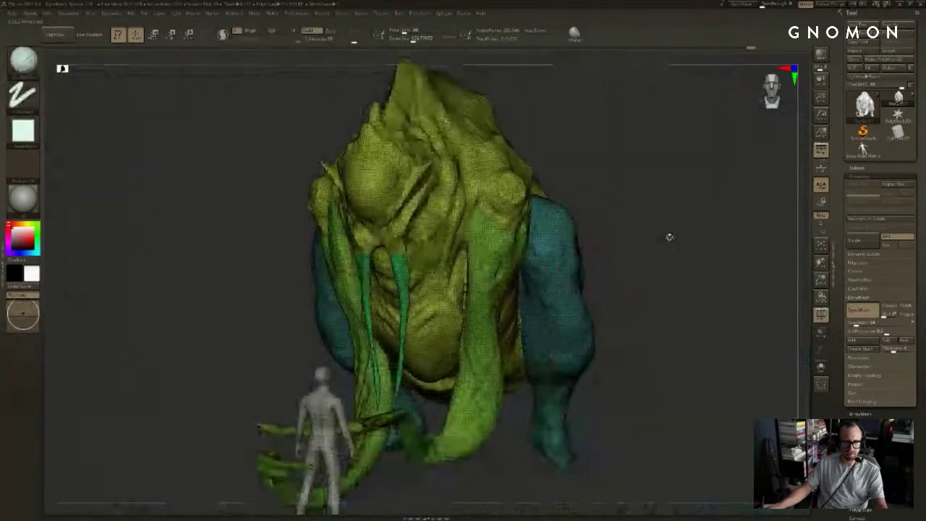
ctrl+right_drag(669, 236, 715, 245)
key(shift+f)
mouse_move(708, 255)
mouse_down()
mouse_move(744, 262)
mouse_move(725, 251)
mouse_move(727, 232)
mouse_move(707, 245)
mouse_up()
shift+drag(749, 271, 794, 278)
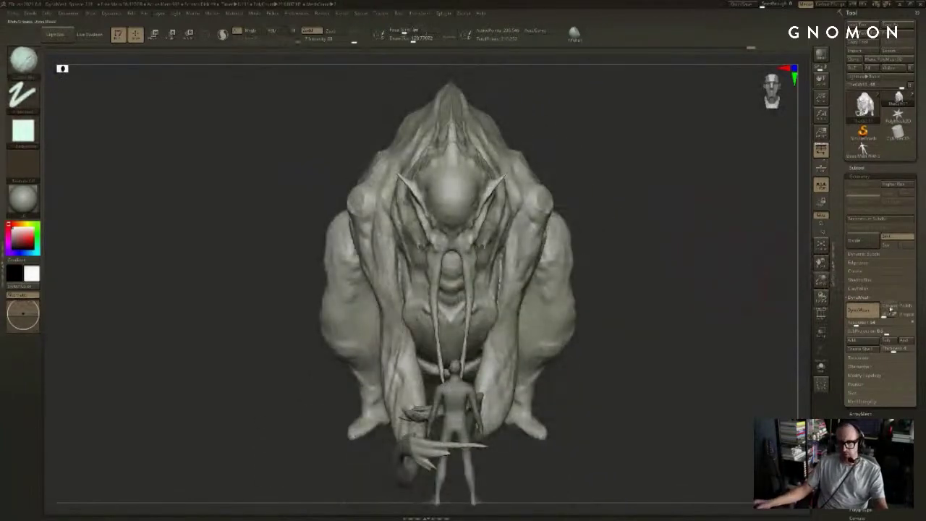
drag(757, 306, 719, 299)
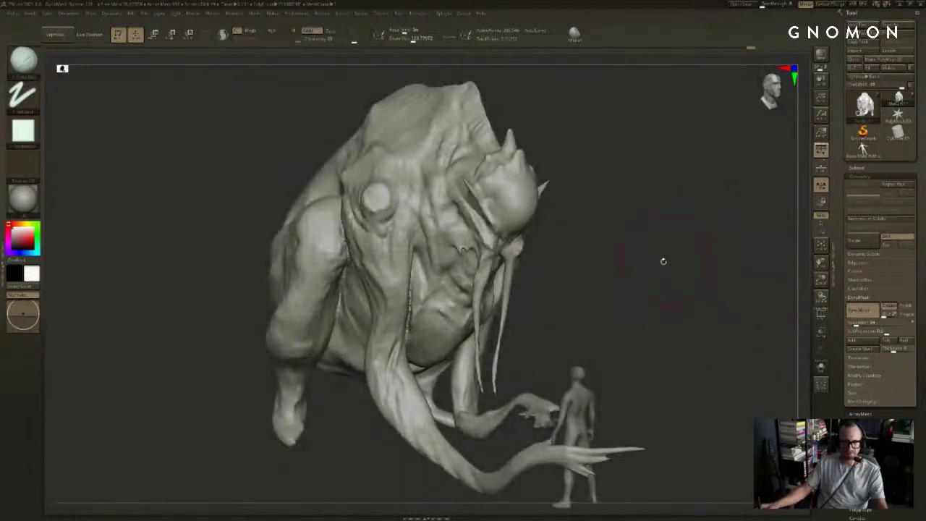
key(shift+f)
key(shift+f)
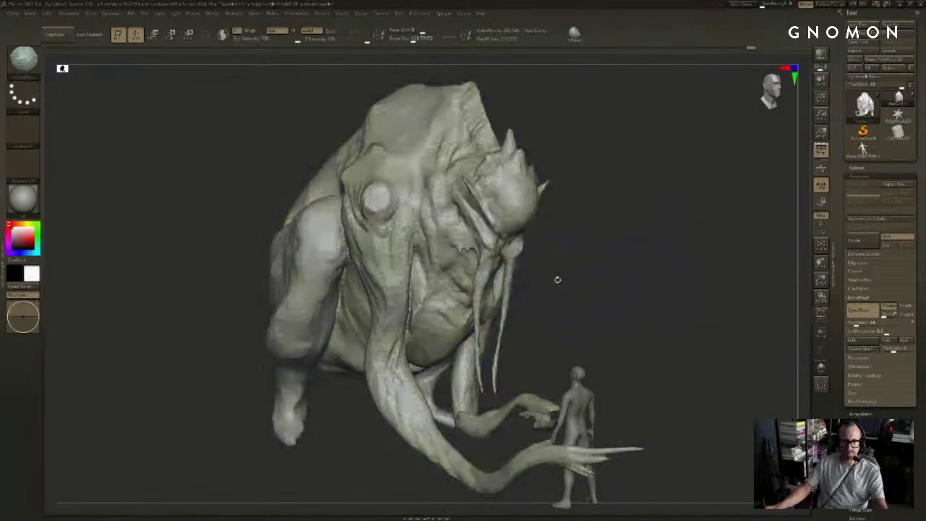
Step: Mask the entire creature except for the two face tentacles
mouse_move(717, 218)
ctrl+mouse_down()
mouse_move(725, 232)
mouse_move(701, 276)
mouse_move(713, 275)
mouse_move(717, 292)
mouse_move(640, 293)
ctrl+mouse_up()
key(r)
ctrl+click(444, 308)
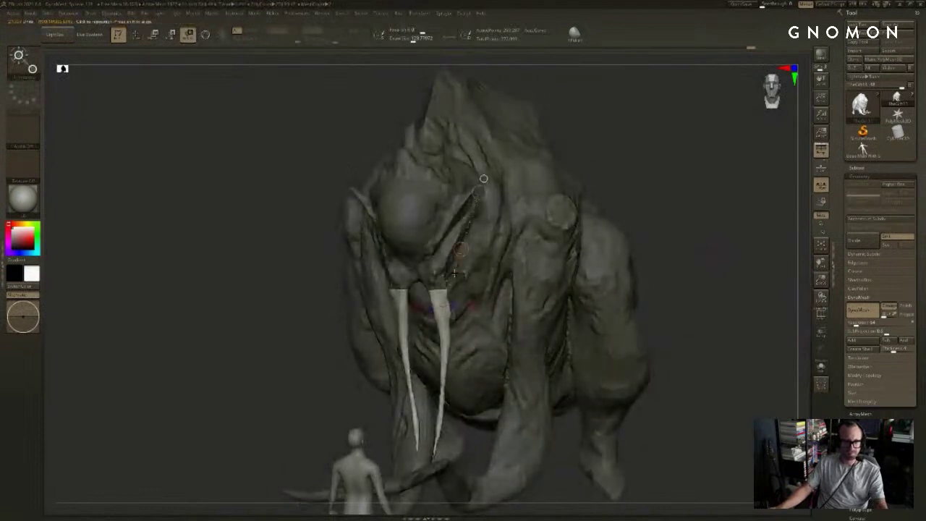
key(q)
shift+right_drag(460, 259, 472, 265)
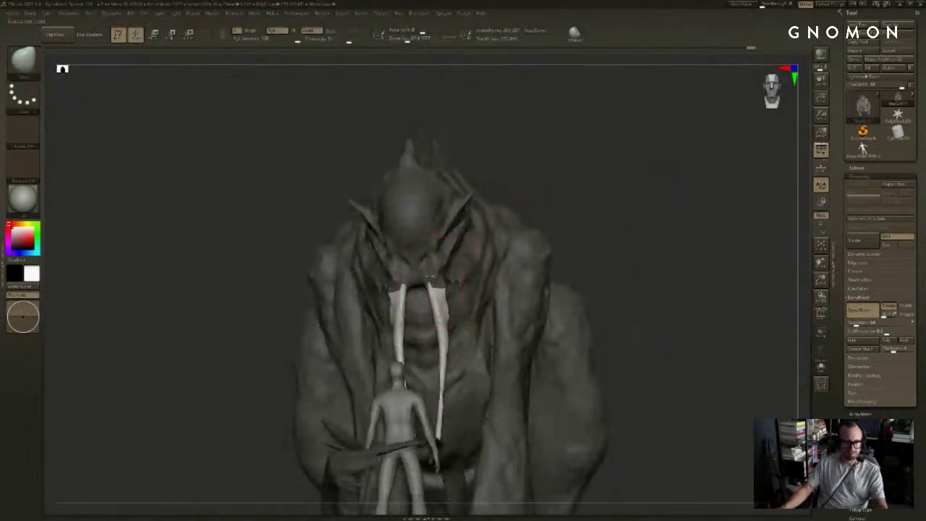
Step: Enlarge the Move brush and pull the upper ends of the face tentacles up toward the cheeks
drag(643, 202, 569, 212)
key(b)
key(i)
key(n)
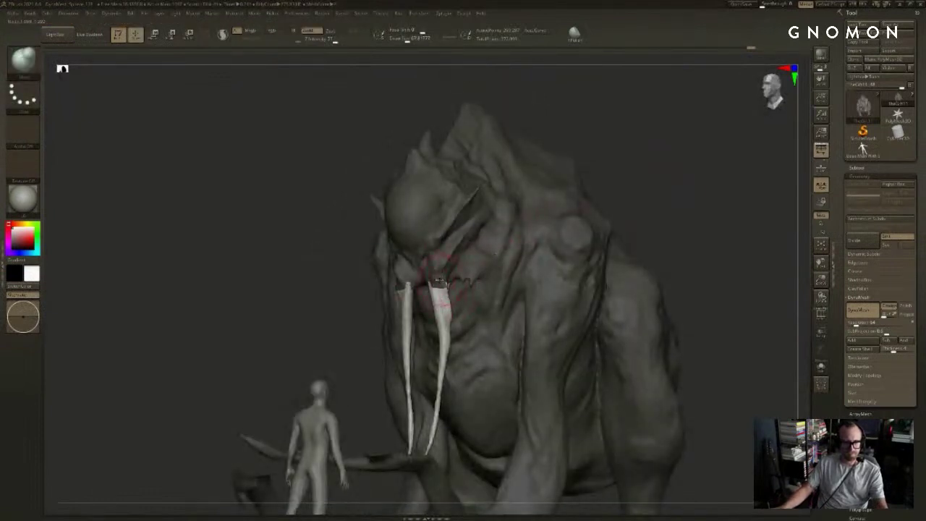
key(bracketright)
key(bracketright)
key(bracketright)
key(bracketright)
key(bracketright)
key(bracketleft)
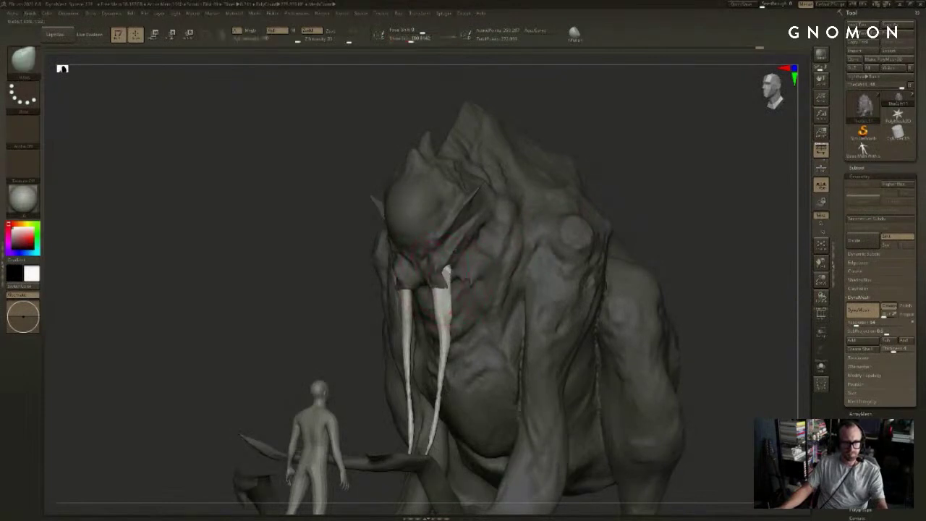
Step: Reduce the brush size and stretch the tentacle roots into pointed strands running up the cheek ridges
drag(616, 194, 644, 196)
key(bracketleft)
key(bracketleft)
key(bracketleft)
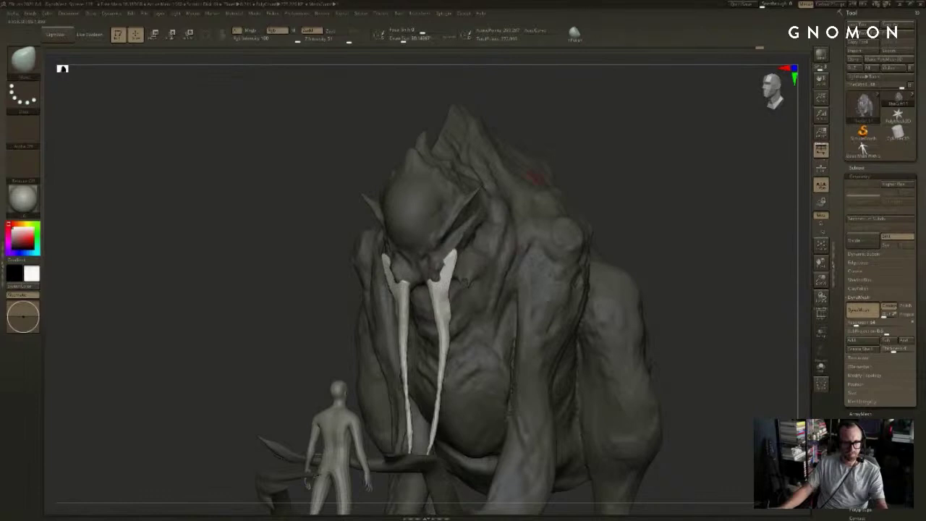
drag(672, 239, 456, 253)
drag(366, 286, 749, 152)
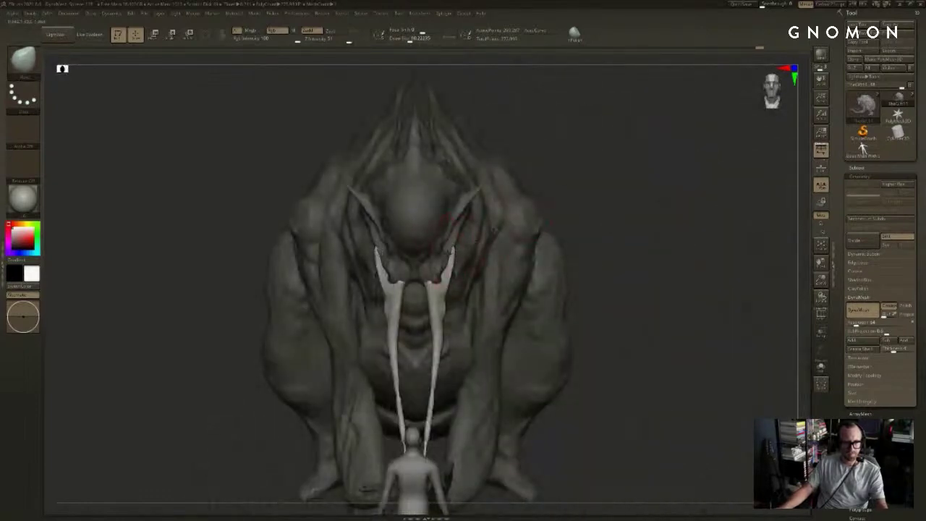
key(bracketleft)
key(bracketleft)
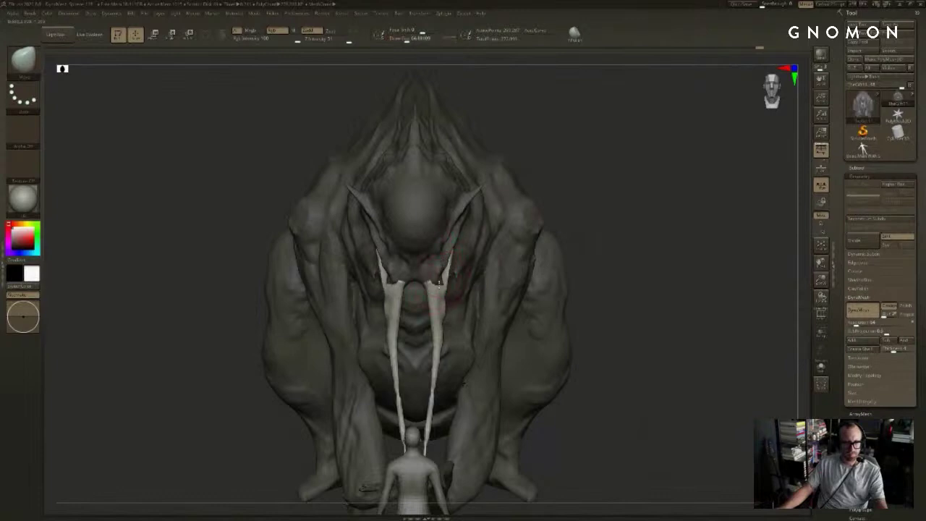
Step: Refine the tentacle roots around the mouth with small strokes from the front and both sides
mouse_move(622, 224)
mouse_down()
mouse_move(528, 235)
mouse_move(499, 253)
mouse_up()
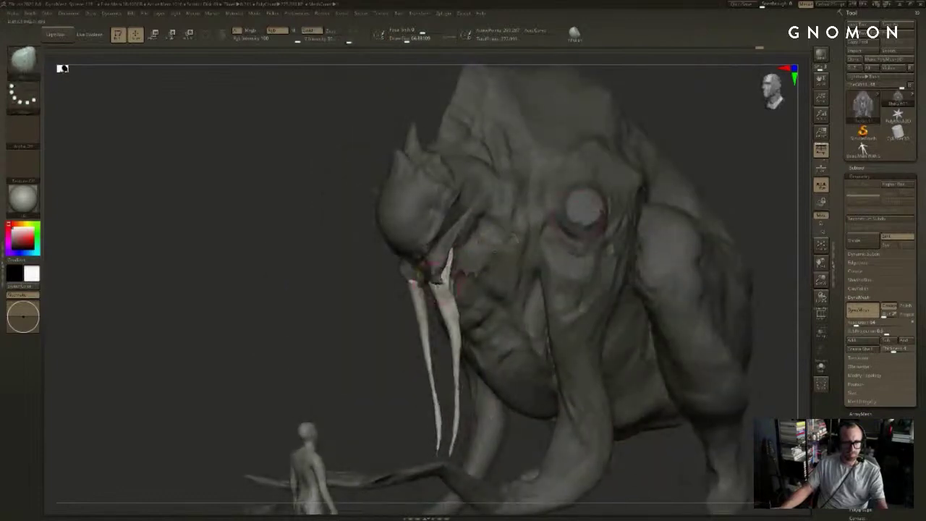
drag(377, 299, 389, 286)
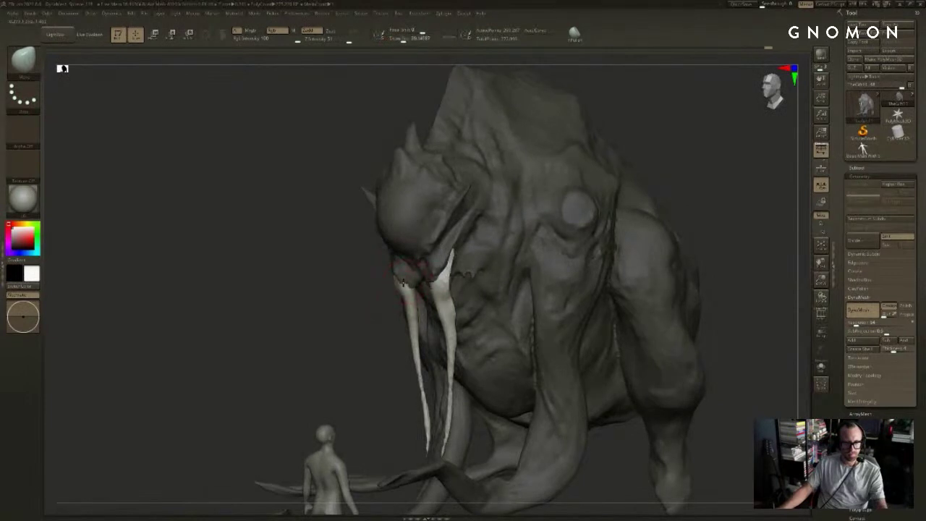
drag(358, 307, 433, 295)
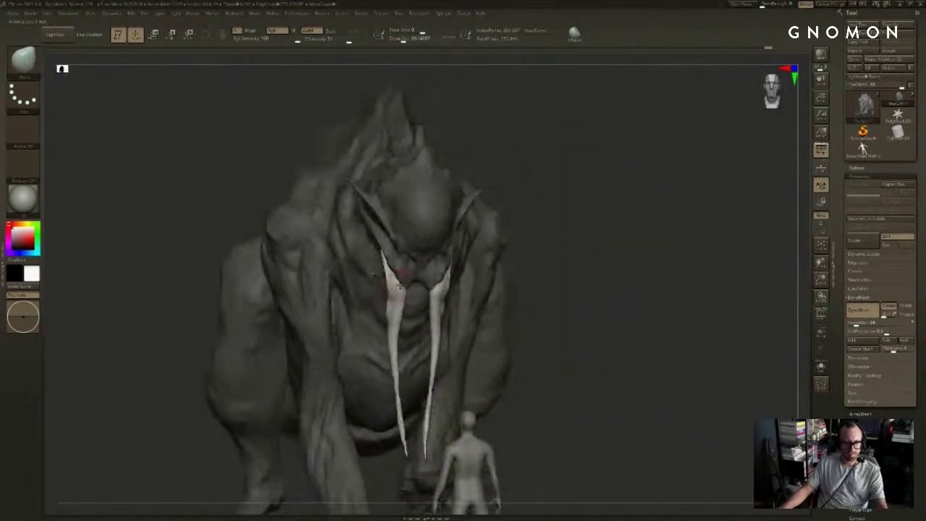
drag(587, 250, 457, 288)
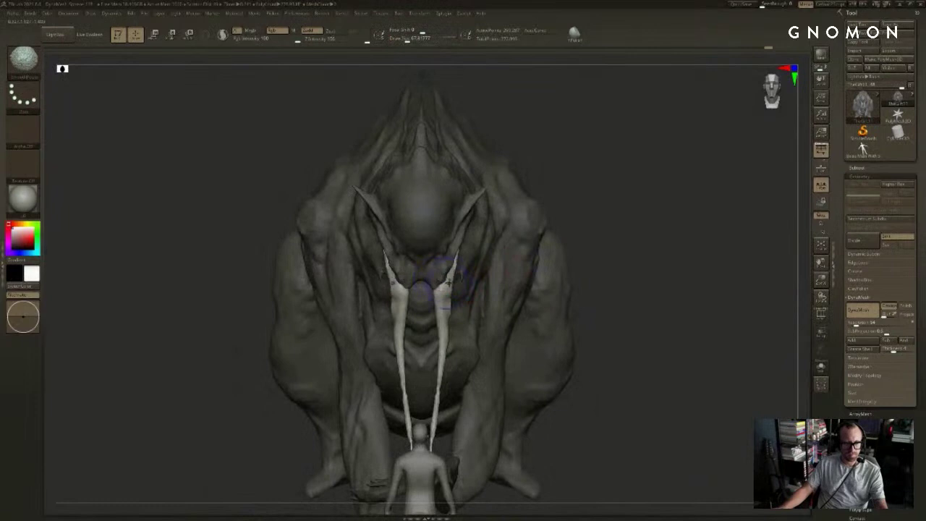
Step: Adjust the brush size, reshape the tentacle roots against the cheeks, and clear the mask
key(s)
drag(691, 253, 572, 279)
drag(617, 250, 449, 292)
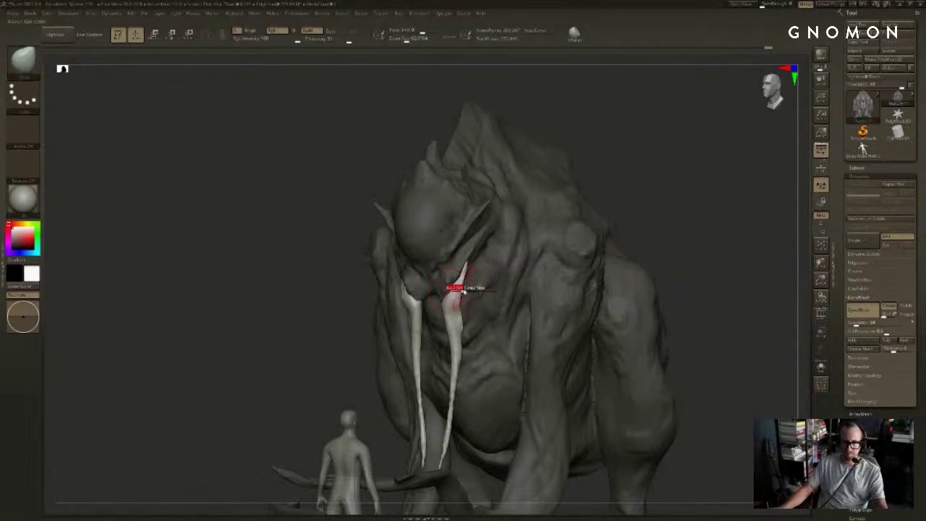
drag(463, 290, 466, 290)
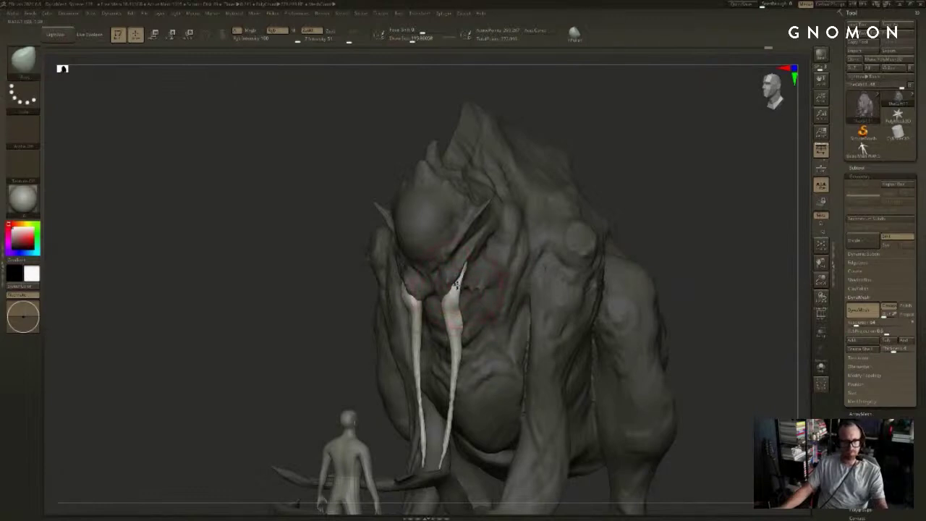
mouse_move(667, 186)
shift+mouse_down()
mouse_move(614, 230)
mouse_move(540, 251)
mouse_move(523, 339)
shift+mouse_up()
drag(549, 275, 651, 236)
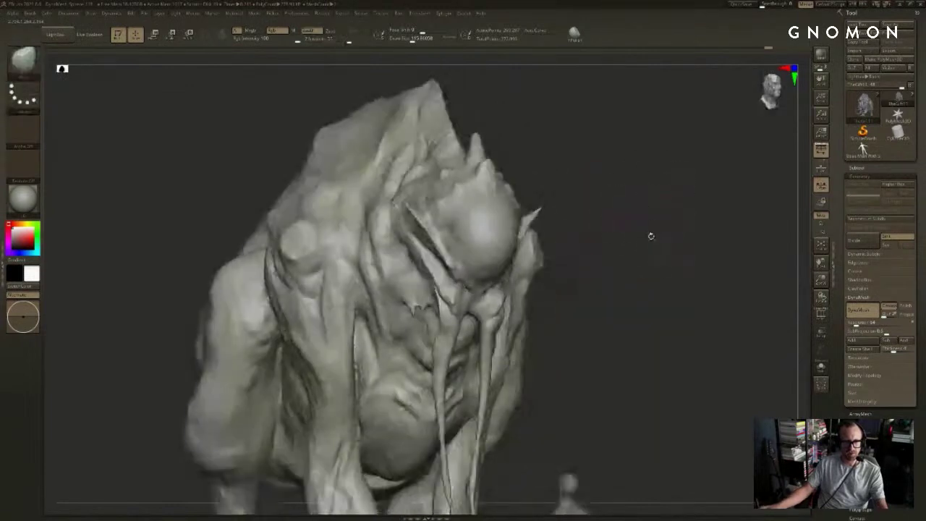
Step: Isolate the body polygroup to inspect the face and limb seams, and show the whole creature again
mouse_move(632, 203)
alt+mouse_down()
mouse_move(623, 262)
mouse_move(730, 213)
mouse_move(615, 254)
alt+mouse_up()
ctrl+shift+click(466, 311)
alt+drag(311, 359, 358, 436)
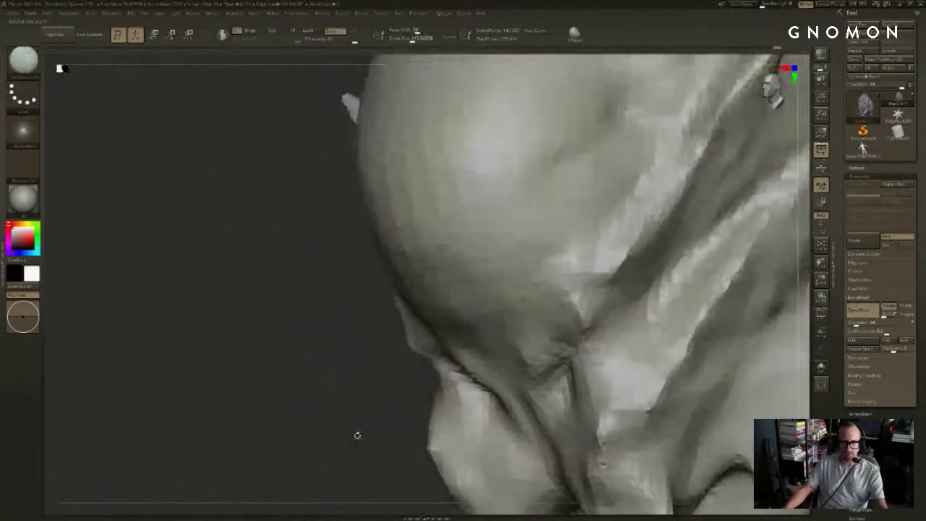
key(f)
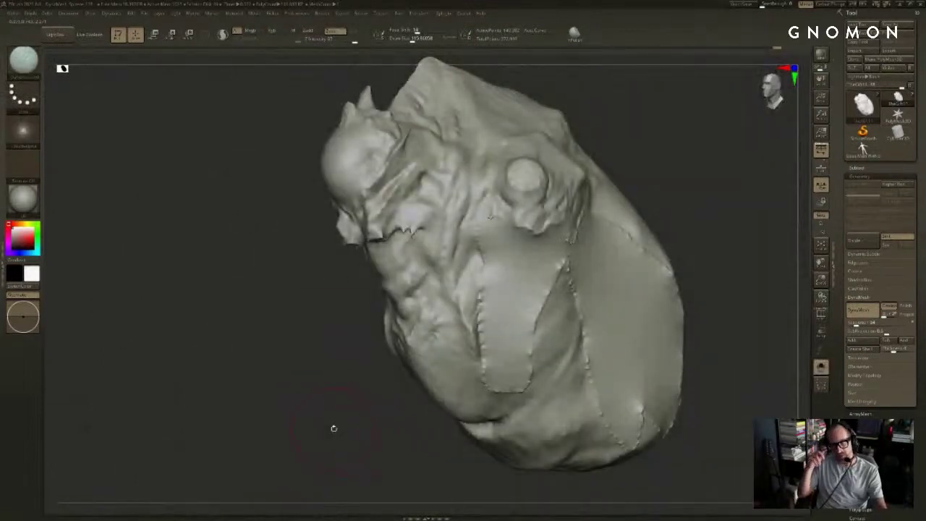
ctrl+shift+click(291, 368)
mouse_move(246, 307)
alt+mouse_down()
mouse_move(285, 389)
mouse_move(304, 402)
alt+mouse_up()
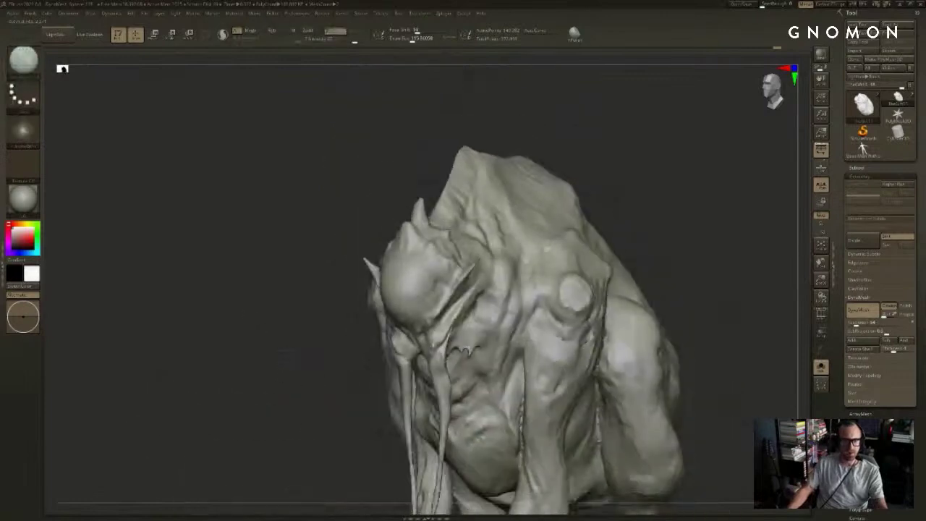
drag(304, 362, 462, 318)
alt+drag(669, 206, 687, 232)
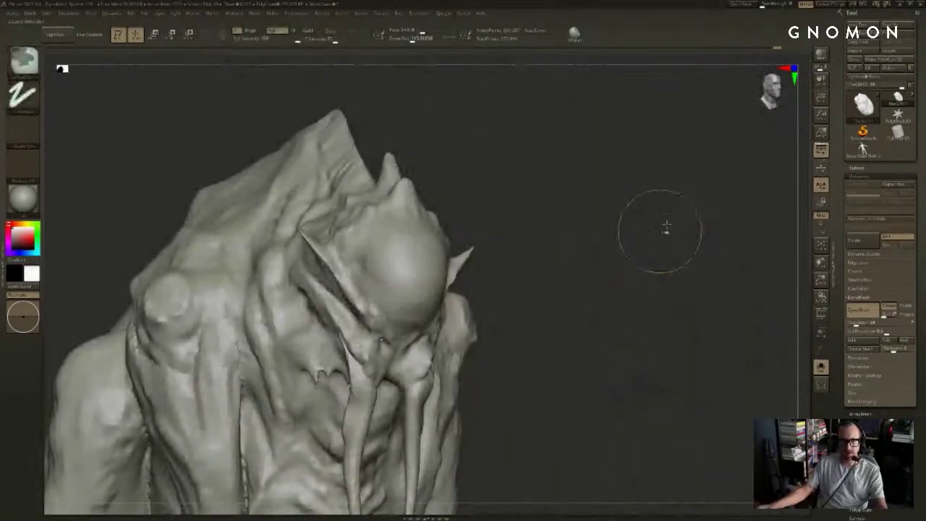
Step: Check the polygroup wireframe, isolate a group, and show the whole creature again to inspect the seams around the shoulder
mouse_move(640, 263)
alt+mouse_down()
mouse_move(670, 246)
mouse_move(654, 304)
mouse_move(598, 281)
mouse_move(582, 285)
mouse_move(653, 264)
mouse_move(605, 278)
alt+mouse_up()
key(shift+f)
key(shift+f)
ctrl+shift+click(478, 298)
ctrl+shift+click(597, 288)
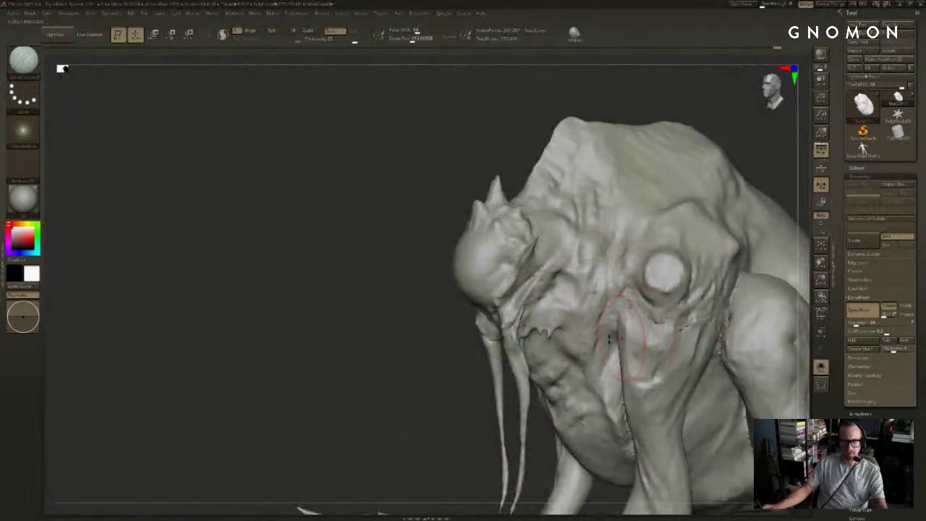
mouse_move(354, 337)
mouse_down()
mouse_move(404, 343)
mouse_move(355, 343)
mouse_up()
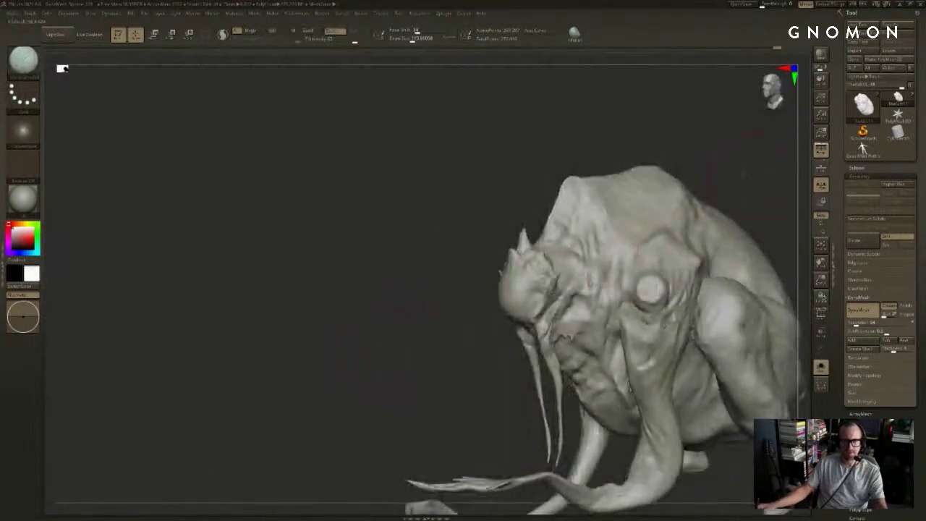
mouse_move(745, 208)
mouse_down()
mouse_move(685, 182)
mouse_move(704, 176)
mouse_move(666, 152)
mouse_move(689, 182)
mouse_move(727, 200)
mouse_move(737, 187)
mouse_up()
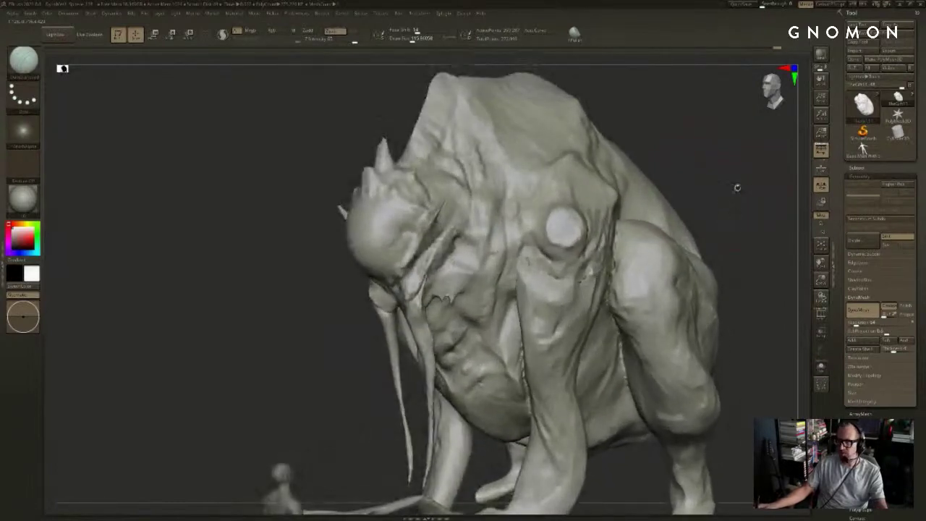
Step: Isolate the arms polygroup to inspect its ragged upper edges, and show the whole creature again
ctrl+shift+click(561, 278)
drag(576, 282, 582, 252)
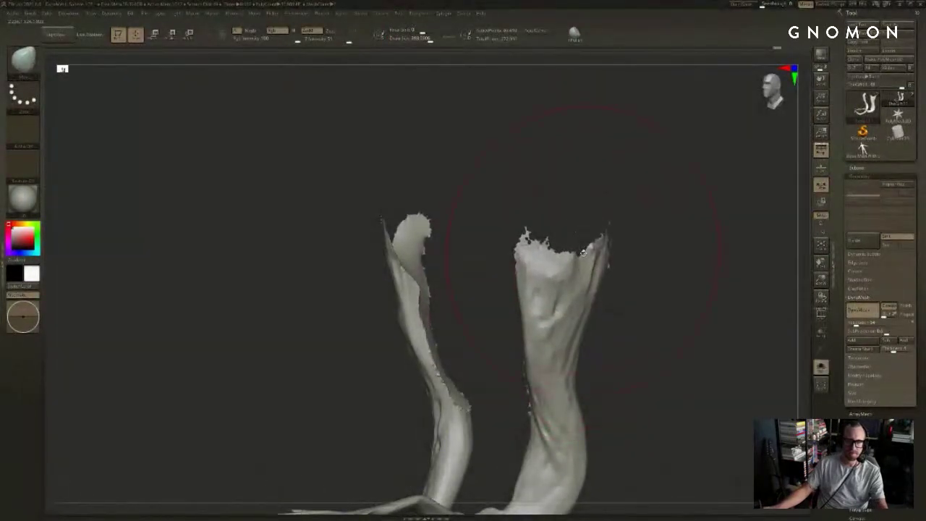
alt+drag(709, 231, 688, 213)
ctrl+shift+click(699, 215)
ctrl+shift+click(569, 278)
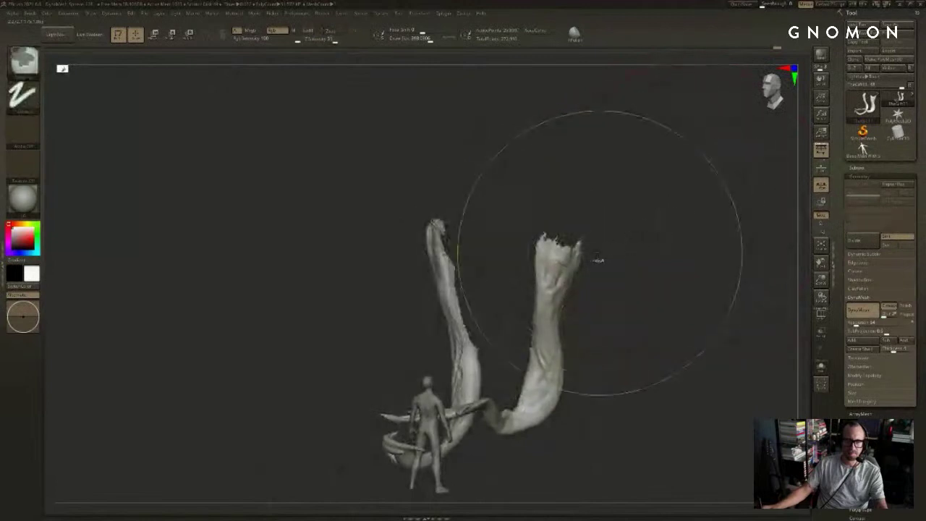
shift+drag(599, 258, 598, 254)
click(606, 251)
ctrl+shift+click(660, 225)
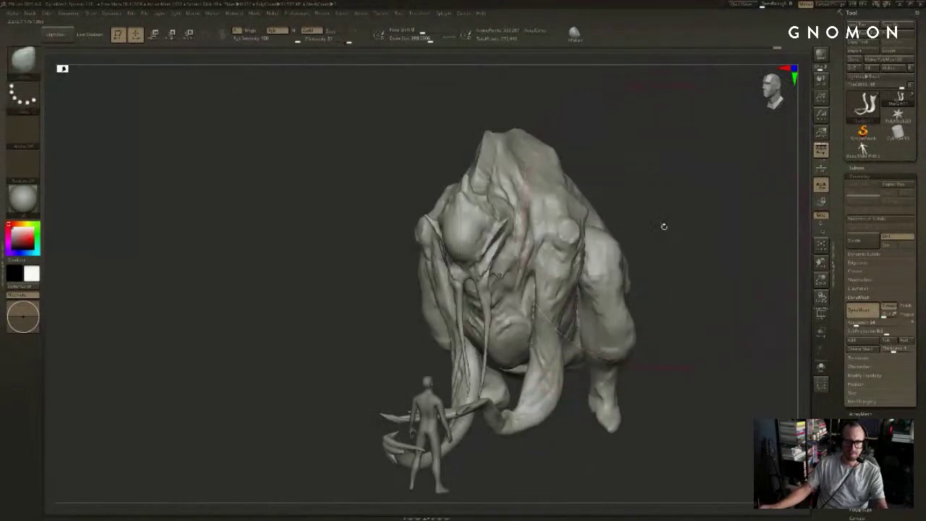
Step: Select the Move Topological brush, reduce its size, and adjust the upper arm where it meets the shoulder
drag(663, 227, 658, 227)
key(b)
key(m)
key(comma)
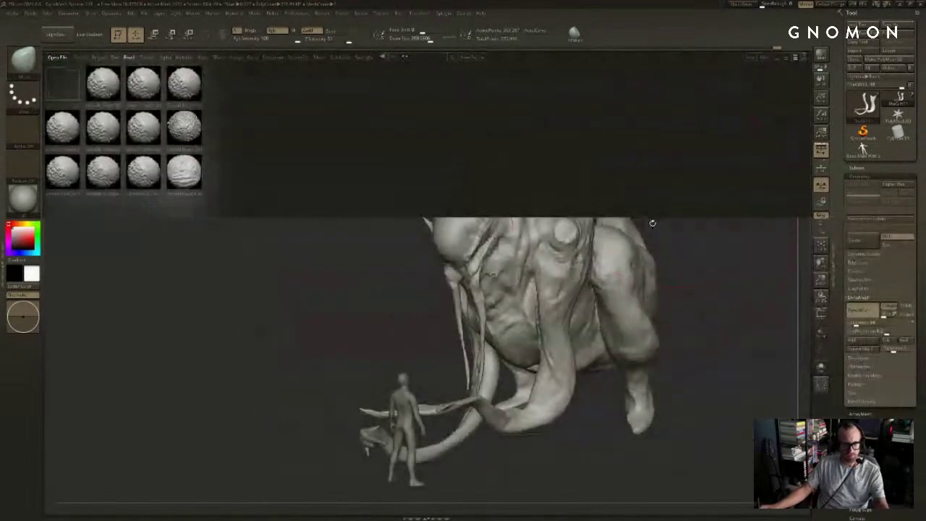
key(comma)
key(b)
key(m)
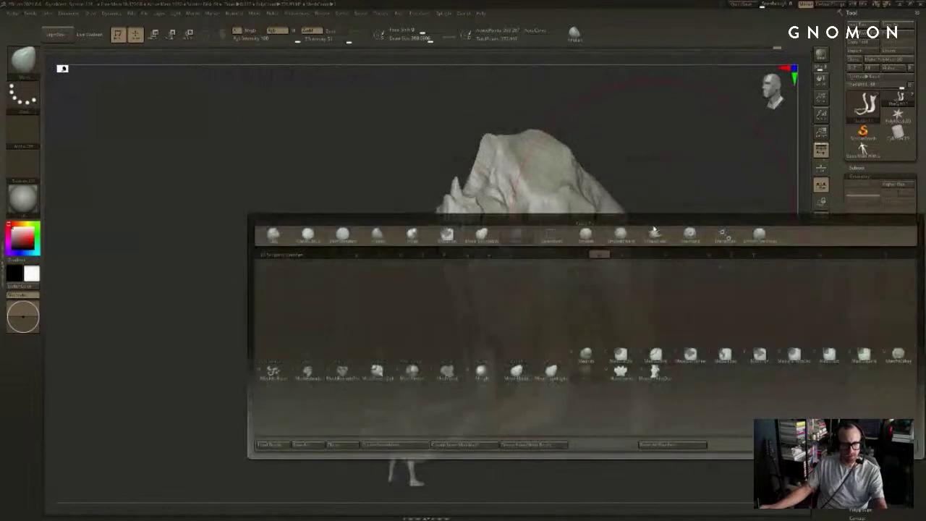
key(t)
alt+click(625, 228)
alt+drag(661, 219, 595, 264)
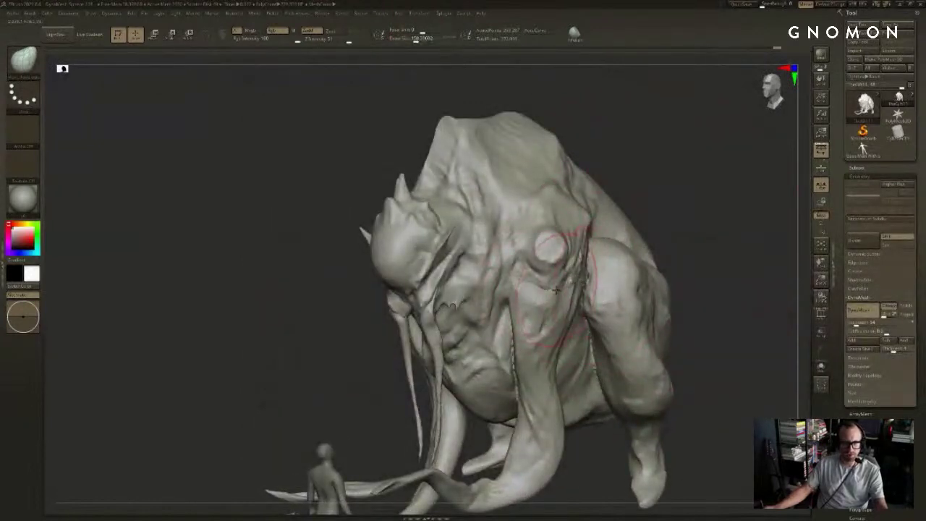
drag(697, 236, 631, 253)
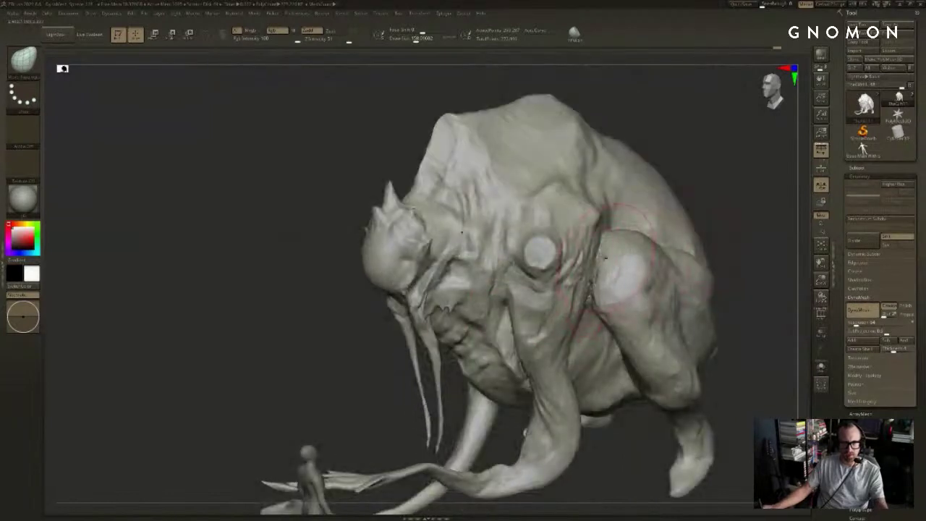
Step: Reshape the hind leg's thigh against the rear flank and smooth the crease between them
mouse_move(605, 257)
right_down()
mouse_move(699, 203)
mouse_move(673, 227)
right_up()
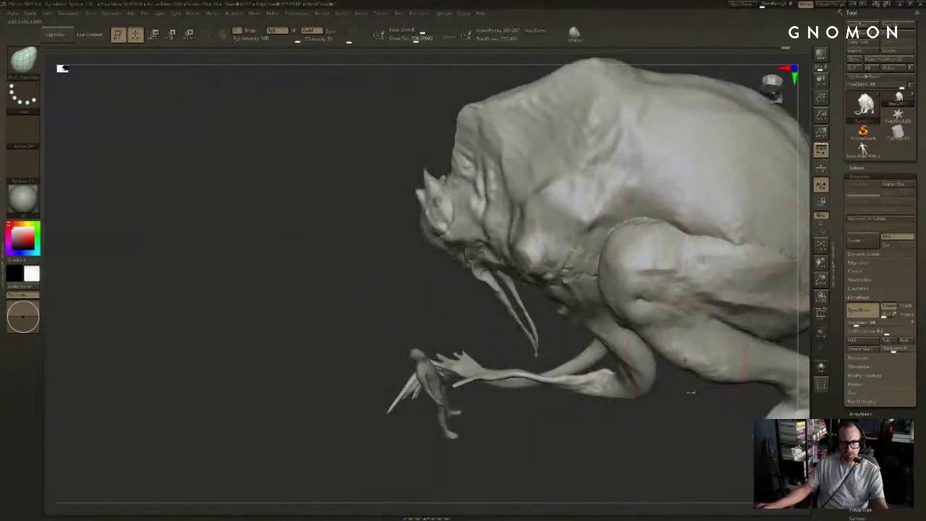
drag(691, 392, 633, 420)
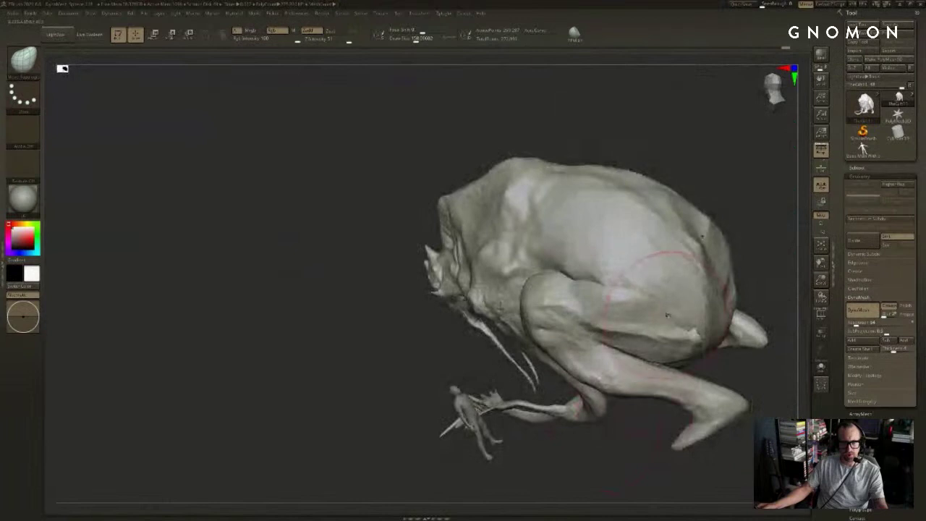
drag(734, 368, 671, 316)
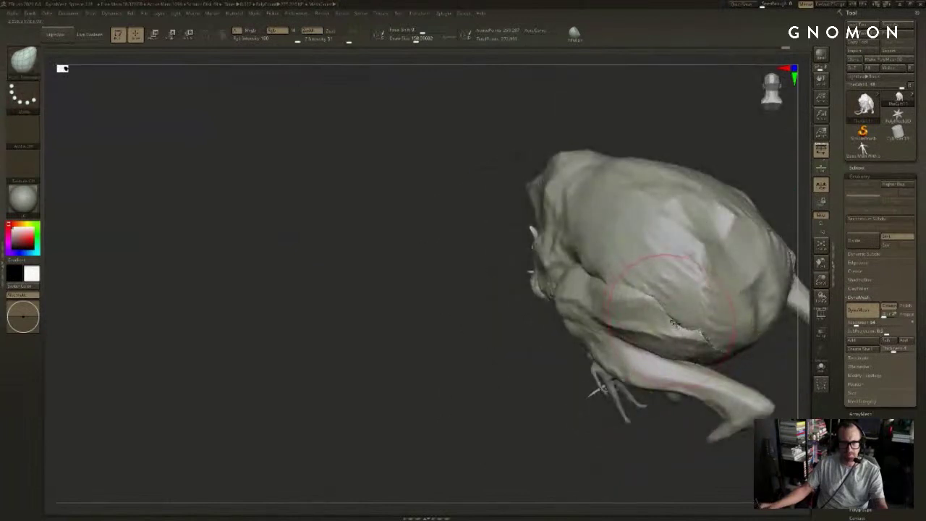
drag(664, 407, 673, 405)
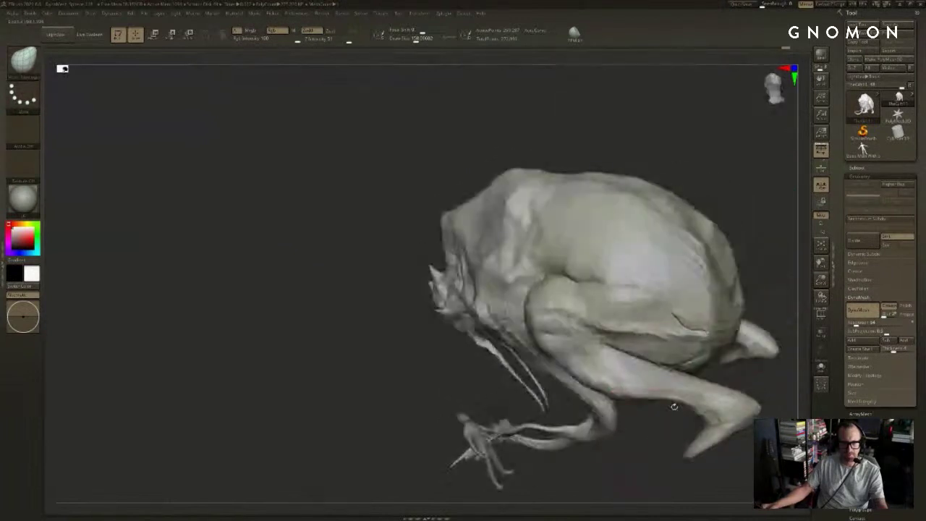
shift+drag(688, 331, 700, 345)
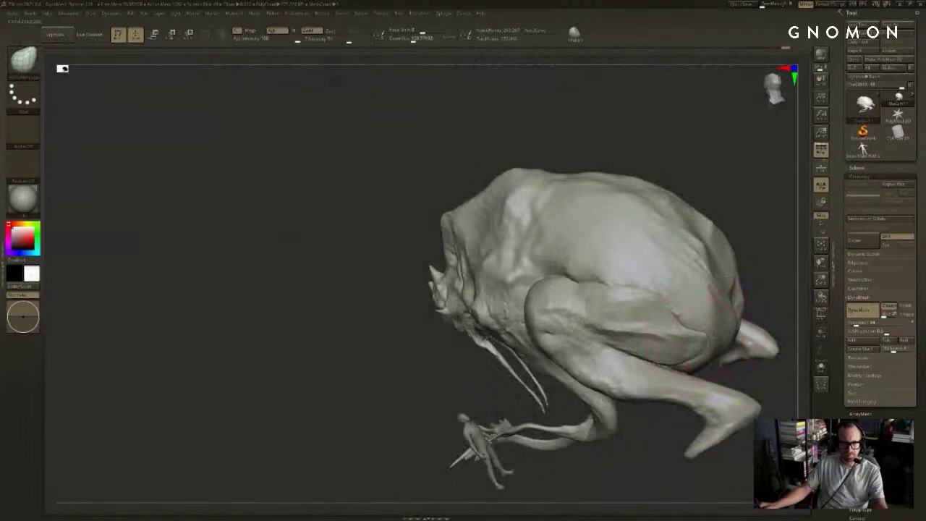
mouse_move(754, 298)
mouse_down()
mouse_move(783, 275)
mouse_move(721, 330)
mouse_up()
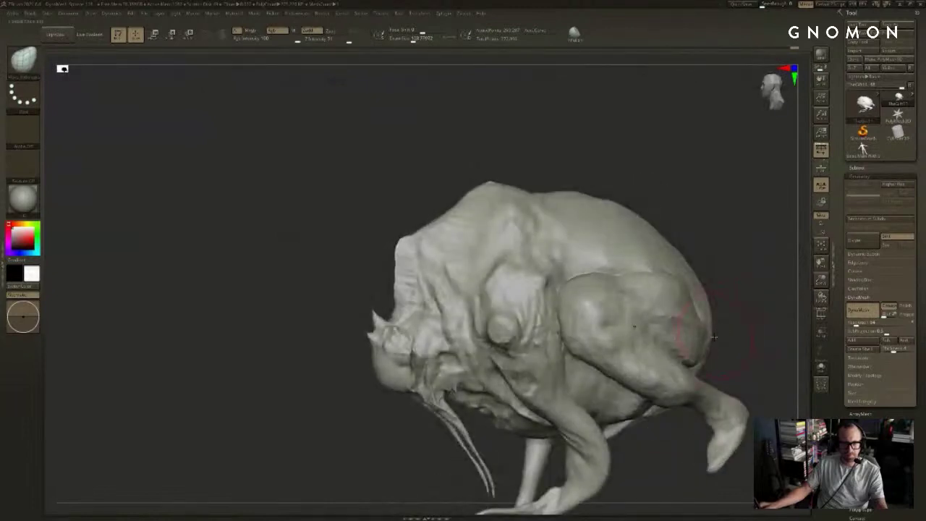
Step: Isolate a small stray group, frame it, and show the whole creature again to view it from the front and side
ctrl+shift+click(714, 337)
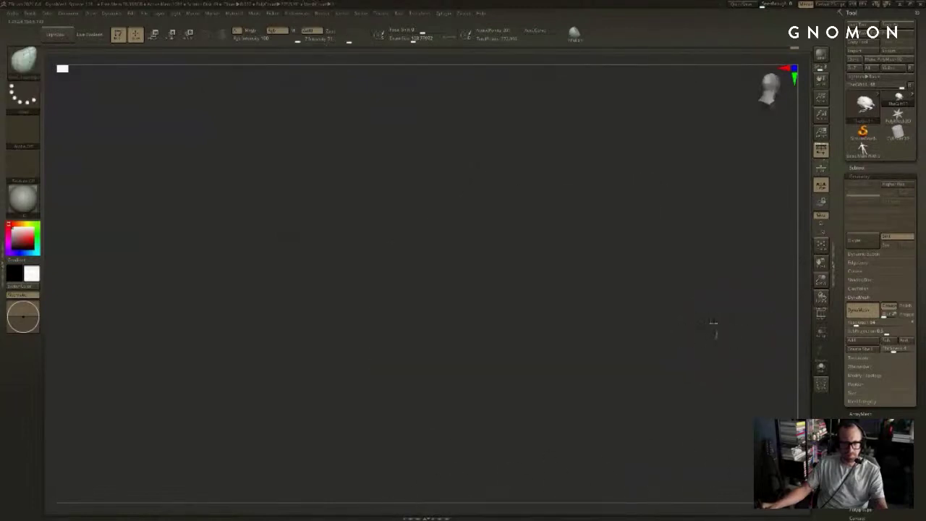
key(f)
key(f)
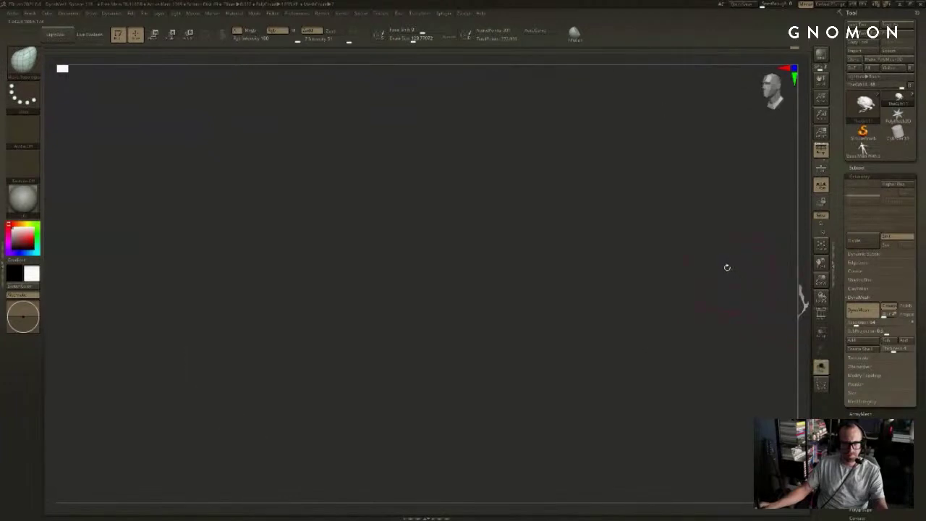
ctrl+shift+click(727, 268)
mouse_move(754, 260)
alt+mouse_down()
mouse_move(749, 289)
mouse_move(802, 283)
alt+mouse_up()
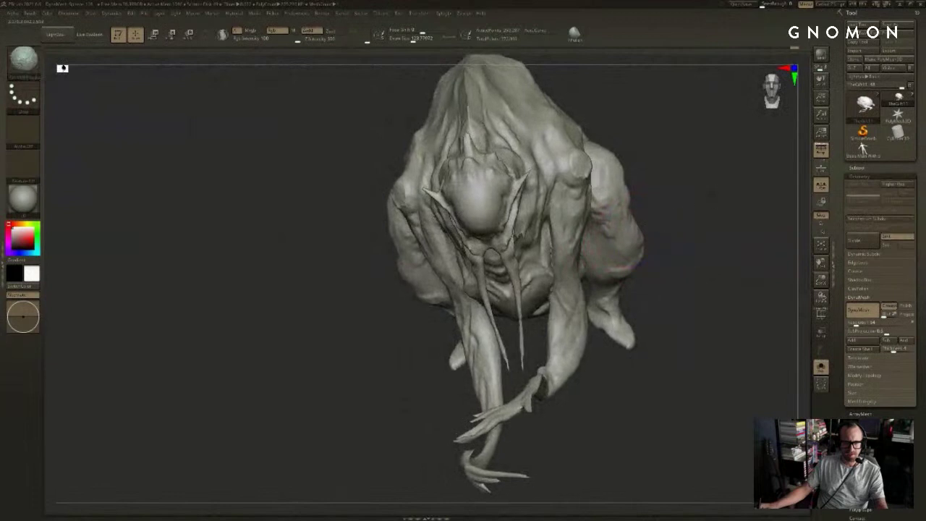
drag(738, 250, 699, 181)
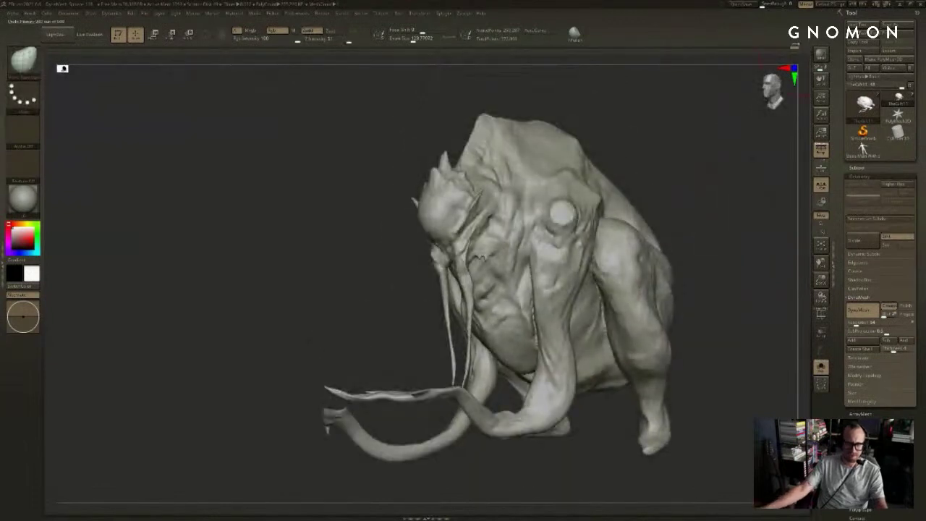
Step: Scrub the undo history to review earlier states, and isolate the body from the limbs before showing everything again
mouse_move(789, 50)
mouse_down()
mouse_move(706, 51)
mouse_move(755, 52)
mouse_up()
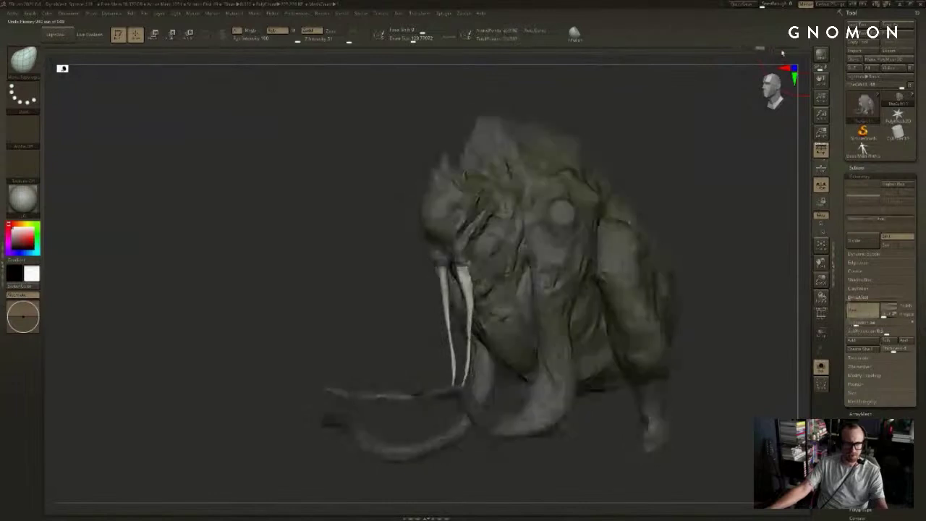
drag(743, 92, 626, 211)
ctrl+shift+click(587, 230)
alt+drag(738, 267, 765, 206)
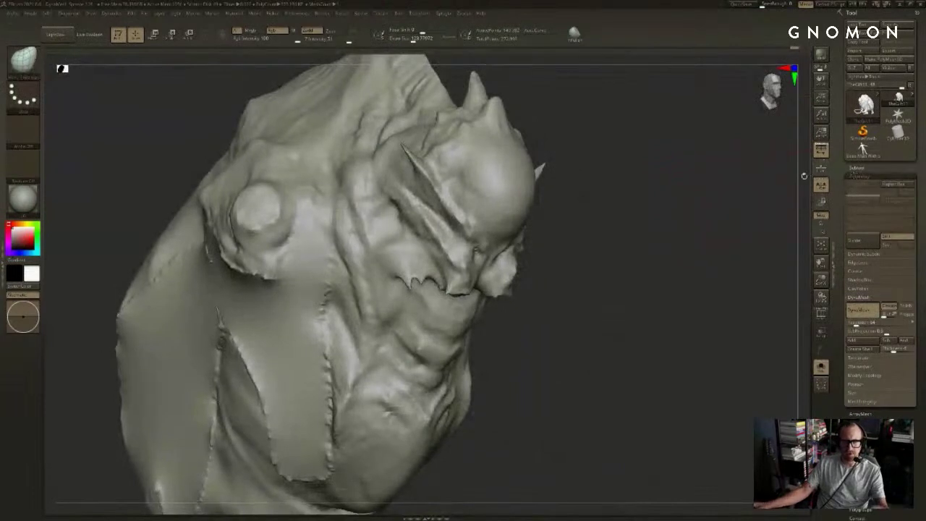
ctrl+shift+click(669, 218)
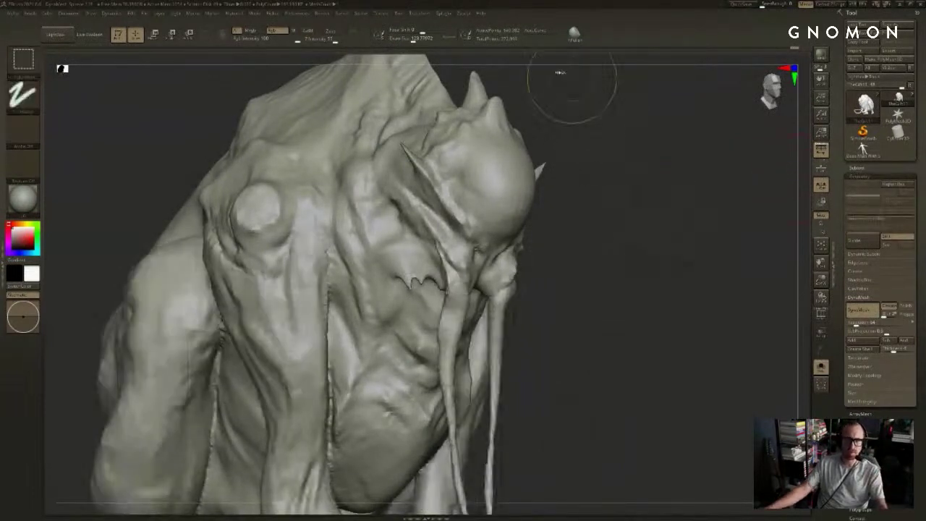
Step: Subdivide the whole creature's mesh once and reduce the brush size for facial detail
key(ctrl+d)
drag(635, 135, 632, 178)
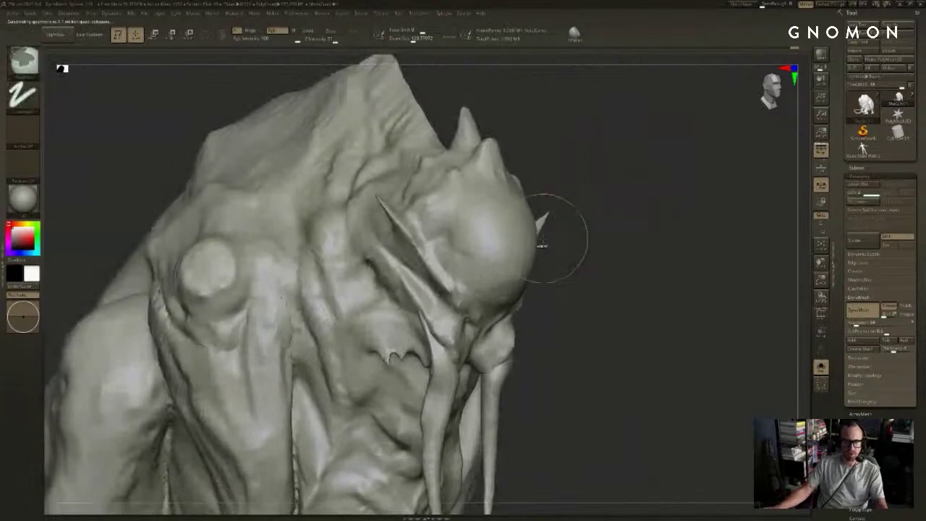
mouse_move(608, 251)
alt+mouse_down()
mouse_move(680, 180)
mouse_move(705, 217)
alt+mouse_up()
mouse_move(792, 181)
mouse_down()
mouse_move(769, 193)
mouse_move(749, 185)
mouse_up()
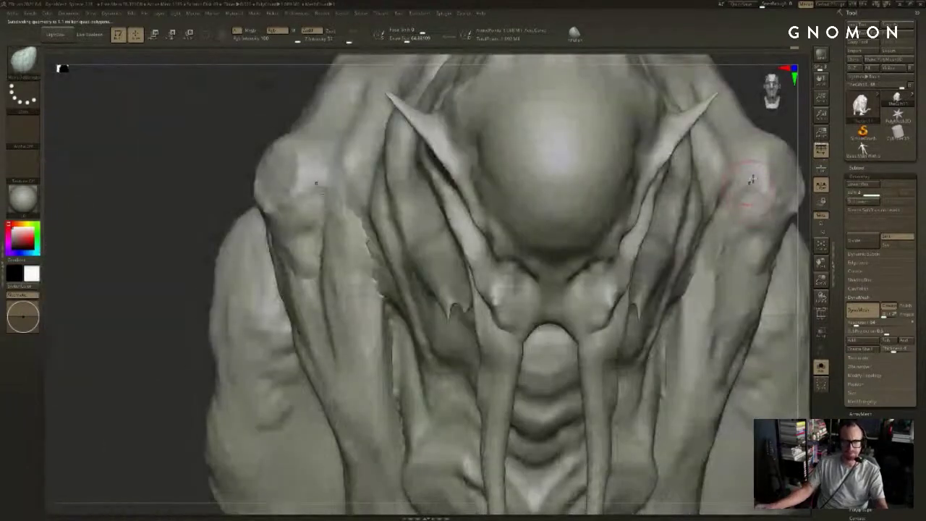
Step: Hide the arms and legs so that only the head, torso and face tentacles are displayed
alt+drag(763, 124, 753, 94)
mouse_move(785, 149)
mouse_down()
mouse_move(765, 163)
mouse_move(662, 157)
mouse_up()
ctrl+shift+drag(419, 93, 490, 187)
ctrl+shift+drag(453, 134, 649, 394)
drag(480, 340, 554, 410)
ctrl+shift+click(704, 256)
drag(723, 274, 734, 296)
drag(693, 262, 690, 275)
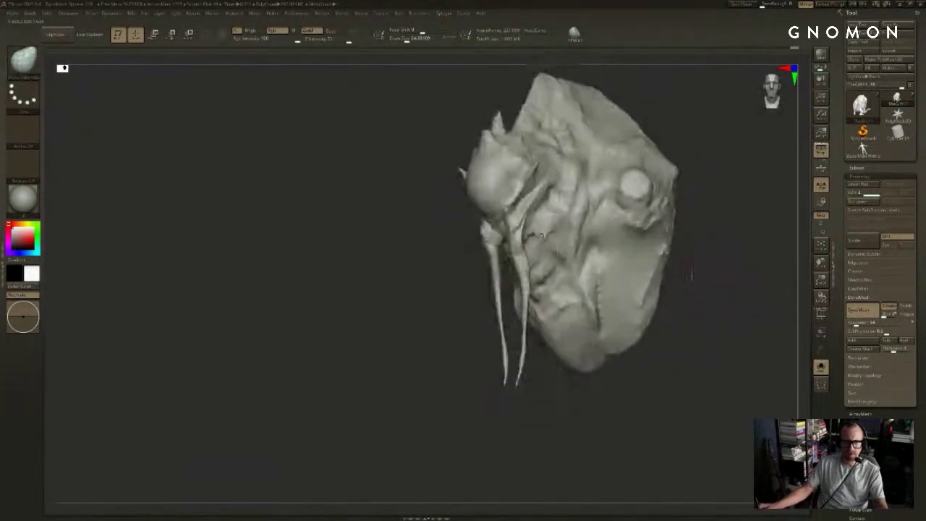
Step: Carve a symmetrical pair of nostril hollows above the tentacle roots and smooth the nose bridge between them
mouse_move(705, 336)
mouse_down()
mouse_move(719, 283)
mouse_move(729, 305)
mouse_move(687, 316)
mouse_up()
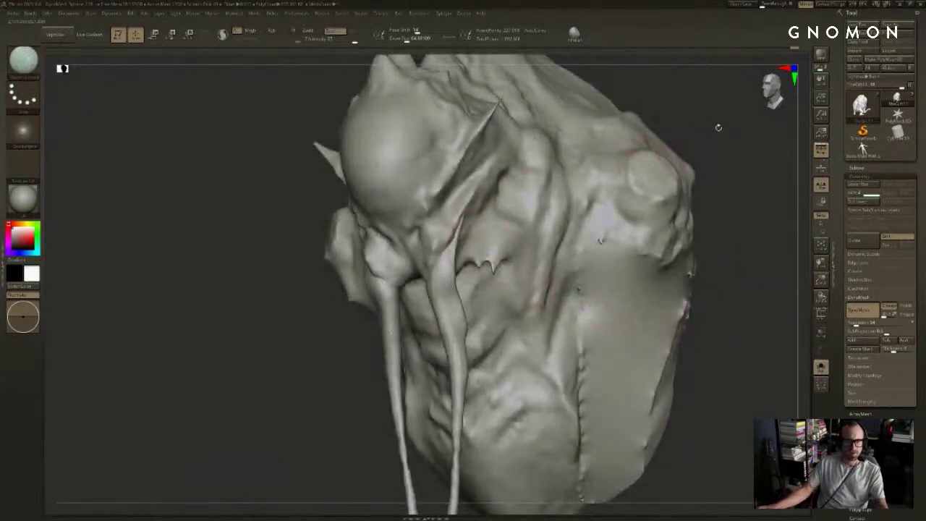
mouse_move(718, 128)
alt+mouse_down()
mouse_move(734, 318)
mouse_move(717, 207)
mouse_move(634, 256)
mouse_move(688, 214)
mouse_move(743, 206)
mouse_move(673, 190)
mouse_move(653, 200)
mouse_move(721, 174)
mouse_move(634, 205)
alt+mouse_up()
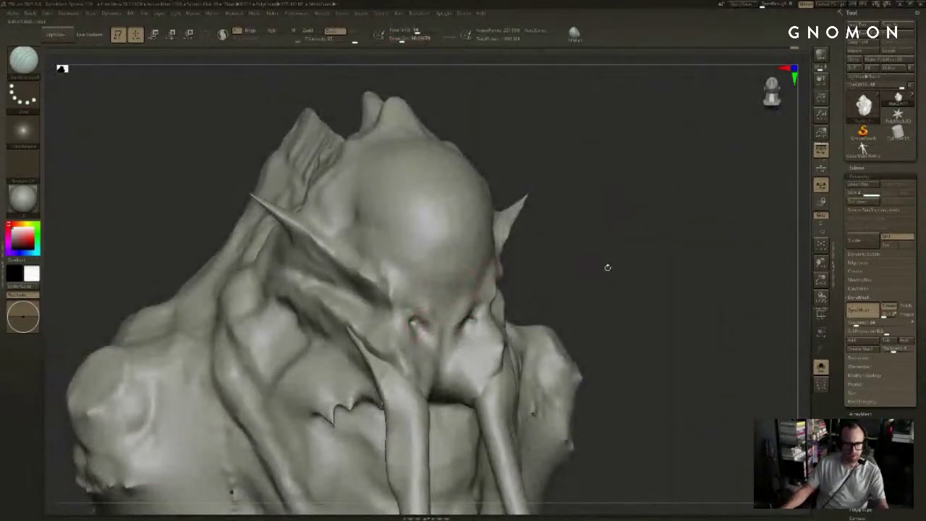
mouse_move(608, 268)
mouse_down()
mouse_move(654, 209)
mouse_move(668, 222)
mouse_up()
mouse_move(710, 322)
mouse_down()
mouse_move(702, 264)
mouse_move(621, 267)
mouse_move(636, 275)
mouse_up()
mouse_move(633, 199)
mouse_down()
mouse_move(620, 239)
mouse_move(632, 225)
mouse_up()
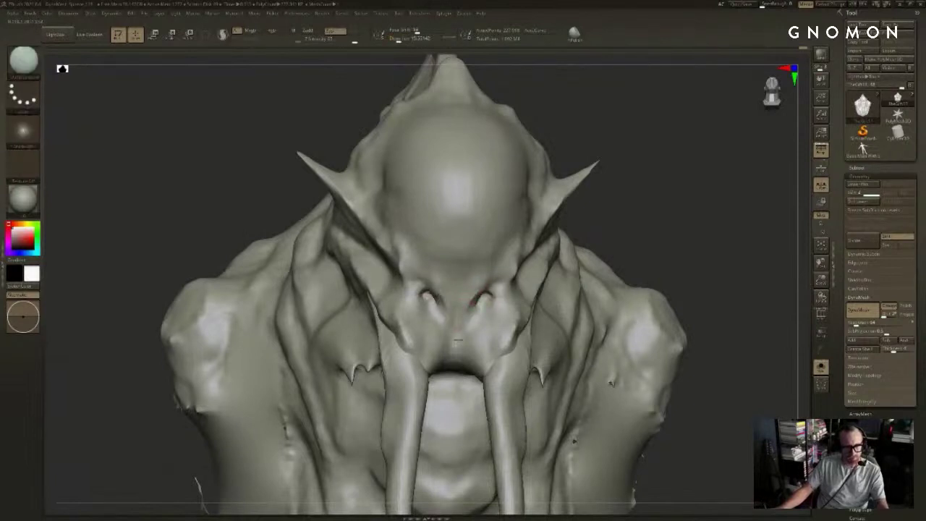
shift+drag(460, 331, 470, 297)
mouse_move(636, 192)
mouse_down()
mouse_move(667, 194)
mouse_move(598, 207)
mouse_up()
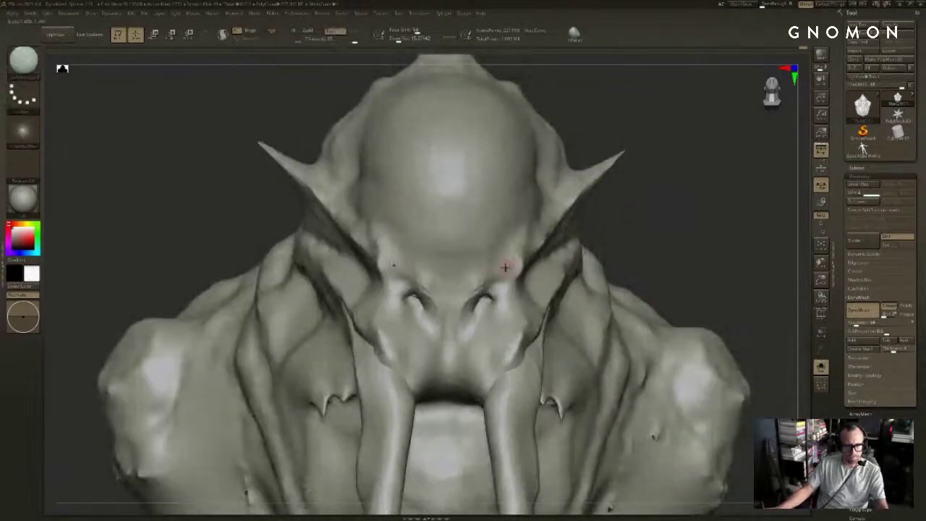
Step: Show the whole creature and subdivide its mesh one more level
ctrl+shift+click(657, 203)
mouse_move(646, 210)
mouse_down()
mouse_move(689, 211)
mouse_move(550, 225)
mouse_move(448, 289)
mouse_move(434, 329)
mouse_up()
key(ctrl+d)
Step: Hide the limb polygroups again, keeping only the head, torso and face tentacles displayed
ctrl+shift+click(504, 277)
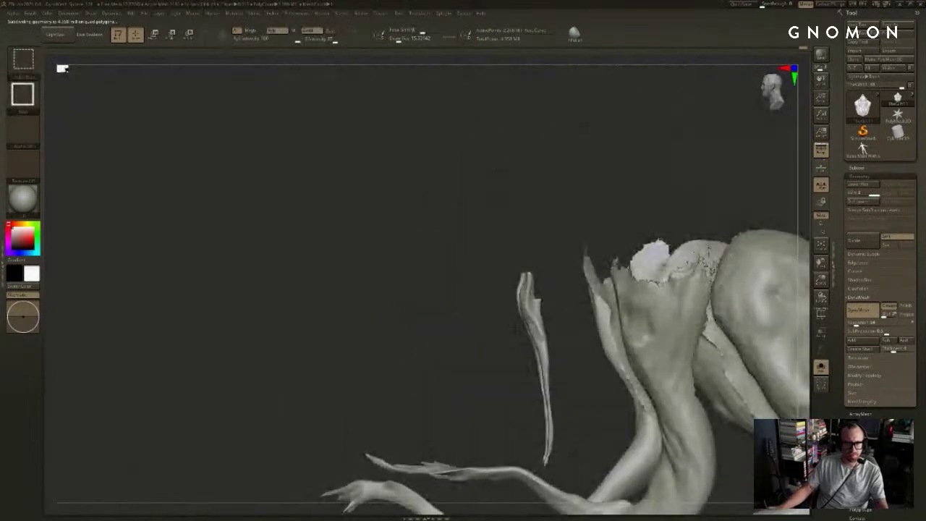
ctrl+shift+click(534, 327)
alt+drag(483, 352, 439, 279)
ctrl+alt+shift+drag(732, 179, 610, 424)
shift+drag(544, 405, 633, 441)
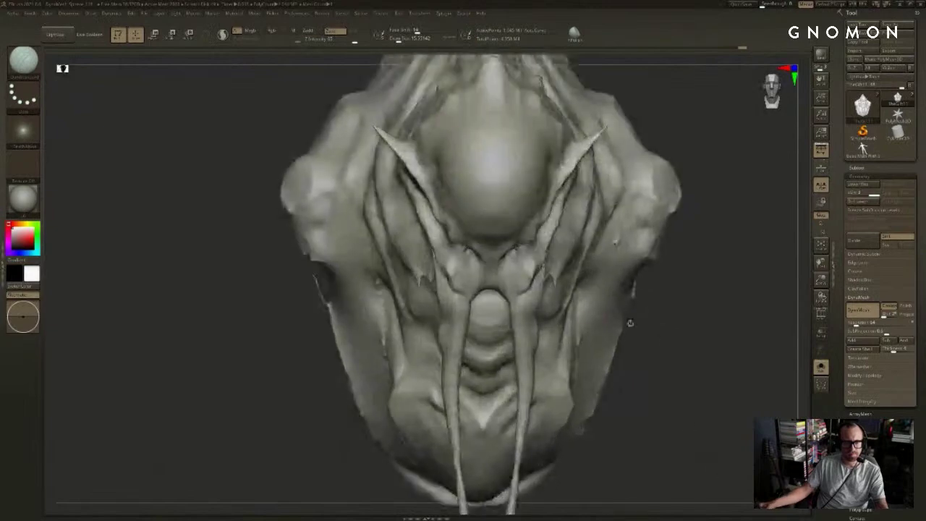
Step: Refine the symmetrical nostrils, shaping the folds that run down from the openings and the rims above them
alt+drag(630, 323, 644, 413)
drag(759, 248, 635, 346)
alt+drag(649, 145, 636, 180)
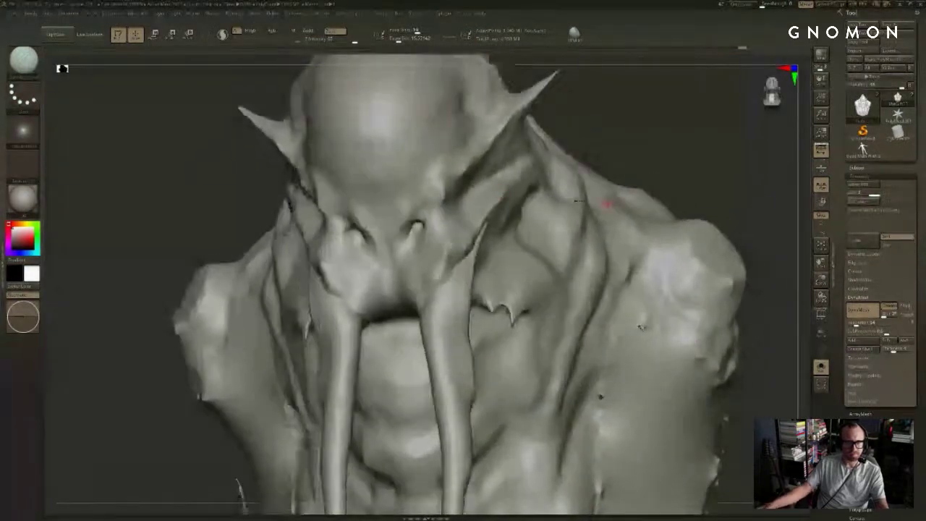
alt+drag(669, 70, 612, 169)
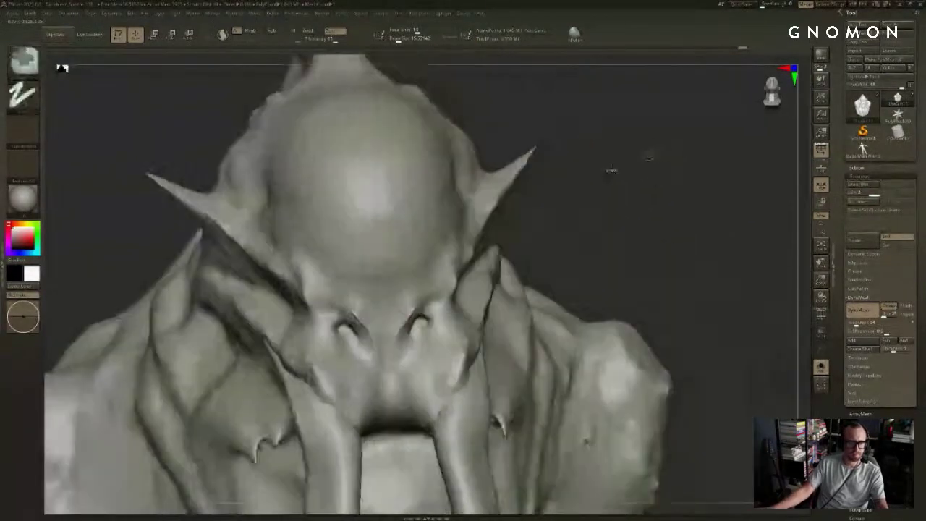
mouse_move(582, 225)
alt+mouse_down()
mouse_move(632, 172)
mouse_move(626, 154)
alt+mouse_up()
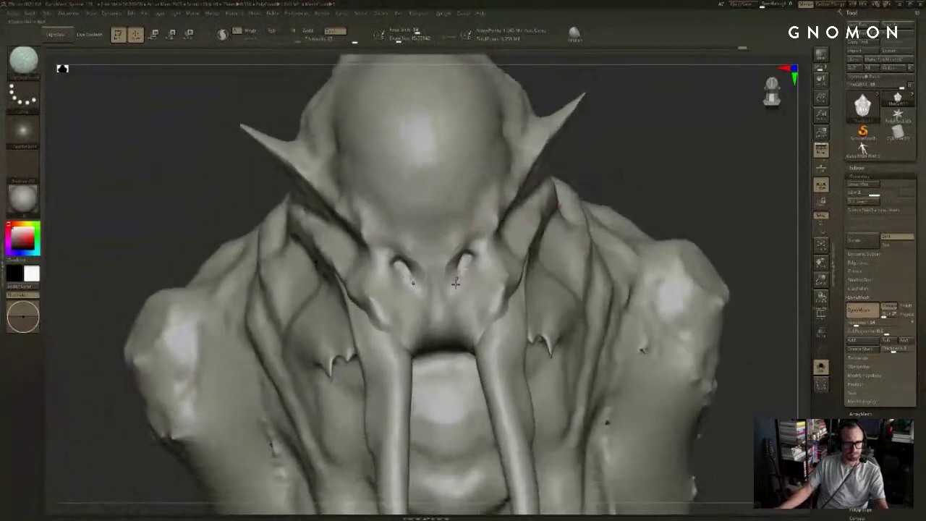
drag(460, 261, 450, 277)
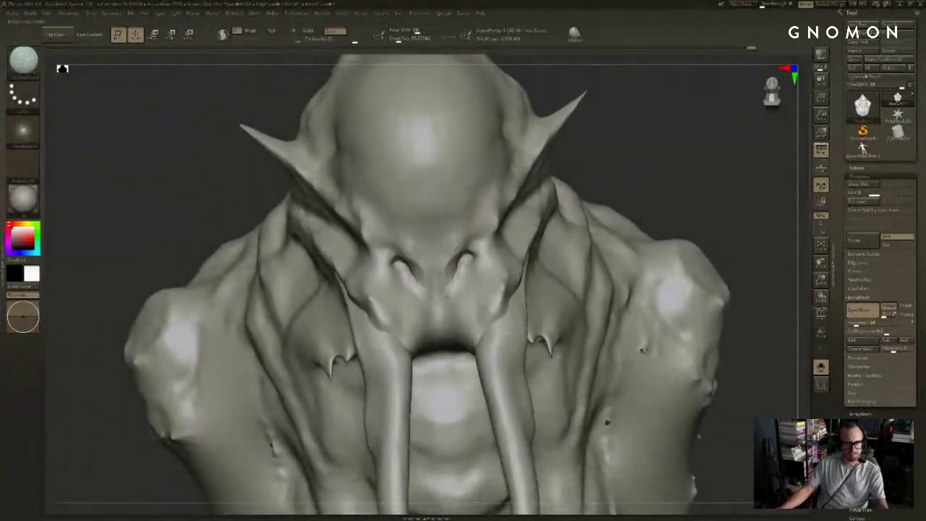
drag(635, 165, 662, 210)
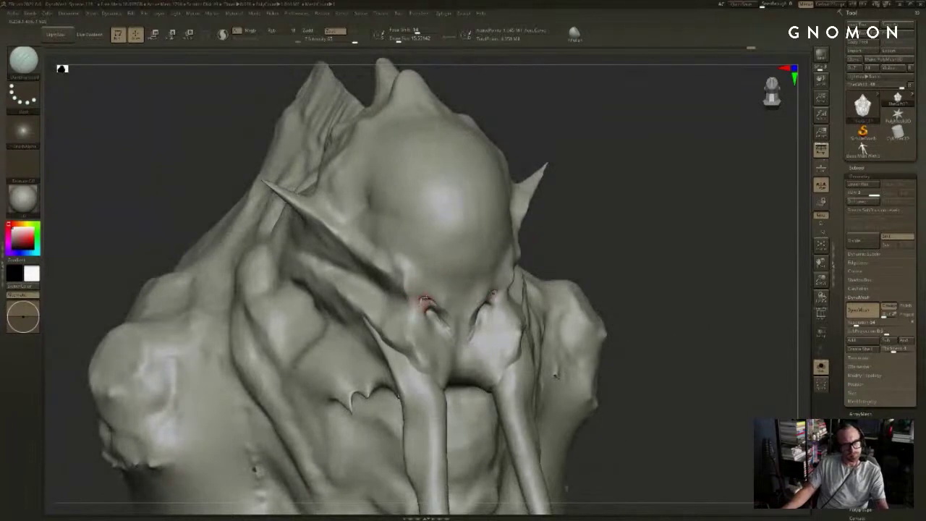
drag(607, 235, 588, 242)
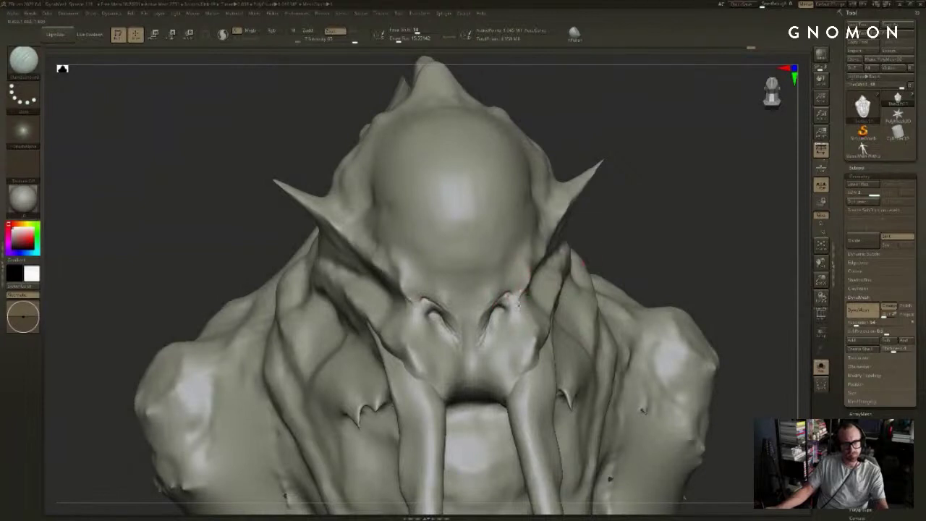
Step: Carve a symmetrical curved crease around the outside of the nostrils, curling under to form lobes above the tentacle roots
mouse_move(651, 227)
mouse_down()
mouse_move(685, 243)
mouse_move(691, 233)
mouse_up()
mouse_move(430, 304)
shift+mouse_down()
mouse_move(402, 327)
mouse_move(400, 347)
mouse_move(400, 313)
mouse_move(394, 354)
shift+mouse_up()
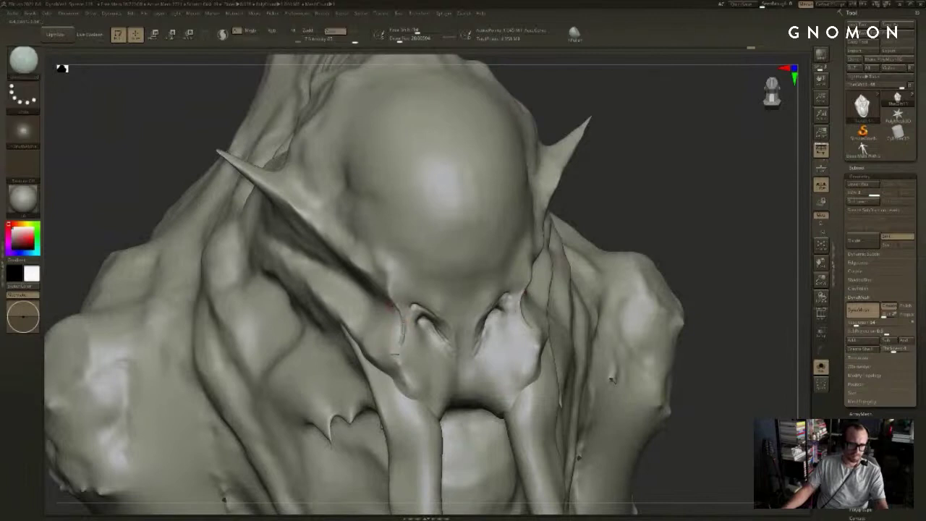
drag(721, 233, 631, 230)
mouse_move(492, 346)
mouse_down()
mouse_move(463, 364)
mouse_move(453, 341)
mouse_up()
drag(588, 220, 618, 218)
drag(483, 355, 477, 365)
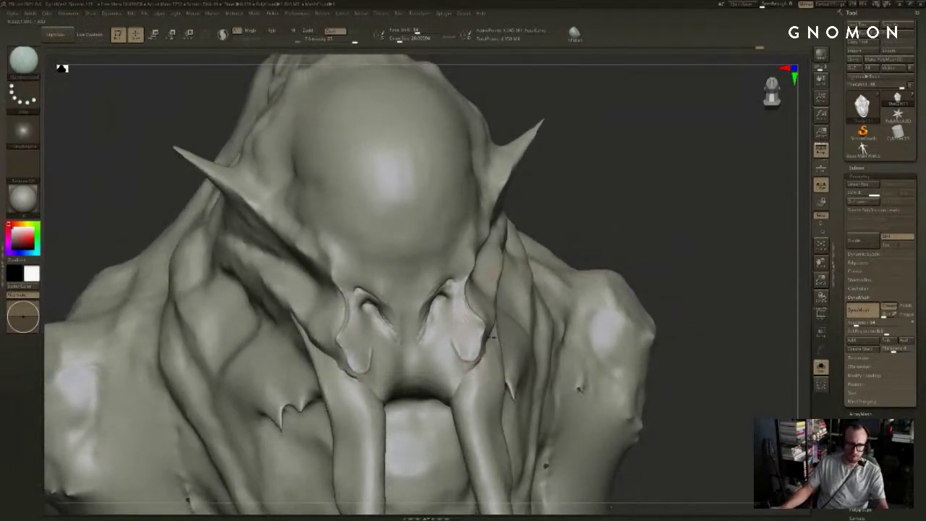
Step: Switch the display to the limbs and face tentacles, and mask only the tentacles, leaving the arms unmasked
drag(605, 253, 535, 254)
ctrl+shift+click(499, 361)
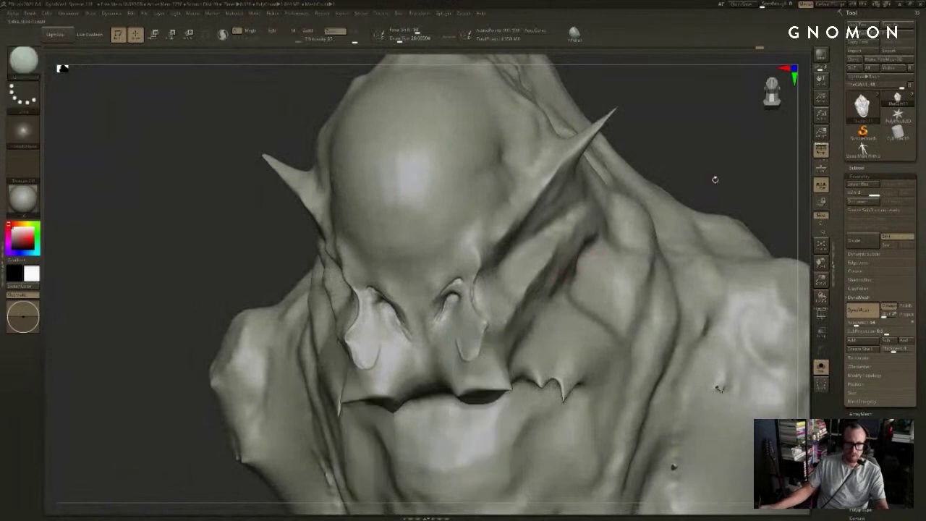
mouse_move(715, 180)
alt+mouse_down()
mouse_move(634, 180)
mouse_move(698, 165)
mouse_move(712, 177)
alt+mouse_up()
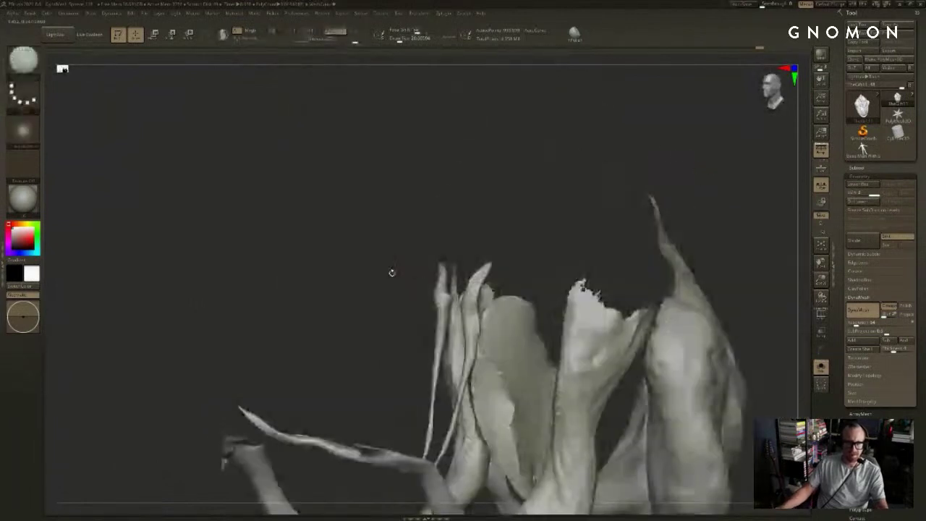
mouse_move(393, 272)
mouse_down()
mouse_move(368, 283)
mouse_move(383, 288)
mouse_up()
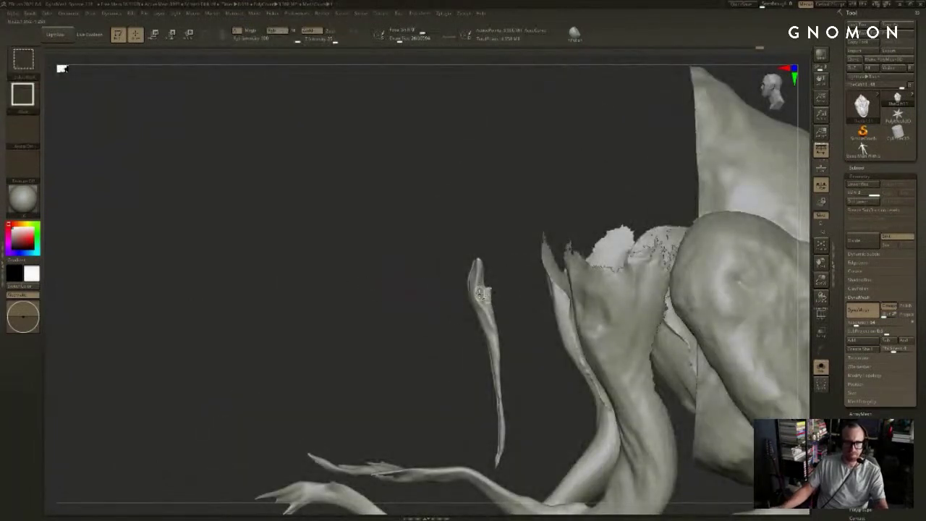
mouse_move(435, 221)
ctrl+mouse_down()
mouse_move(526, 399)
mouse_move(519, 486)
ctrl+mouse_up()
ctrl+alt+drag(453, 501, 409, 424)
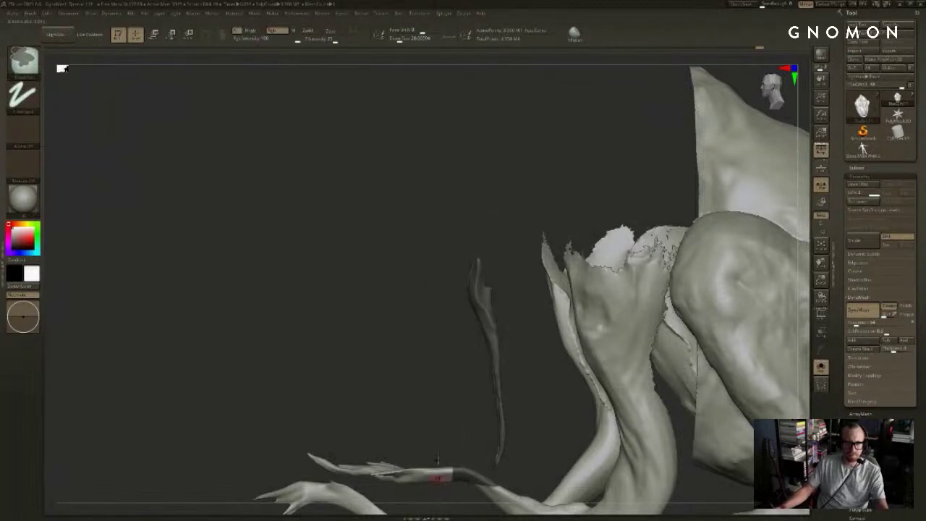
mouse_move(436, 459)
mouse_down()
mouse_move(407, 325)
mouse_move(402, 451)
mouse_move(514, 358)
mouse_up()
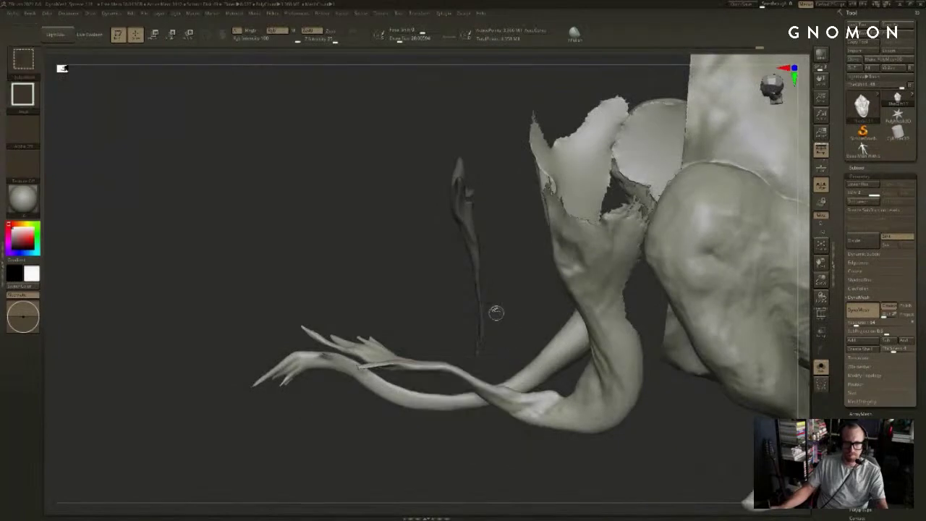
Step: Bring back the head, torso and face tentacles while keeping the arms and legs hidden
ctrl+shift+click(479, 265)
ctrl+shift+drag(496, 275, 641, 244)
alt+drag(675, 209, 732, 284)
alt+drag(679, 194, 662, 209)
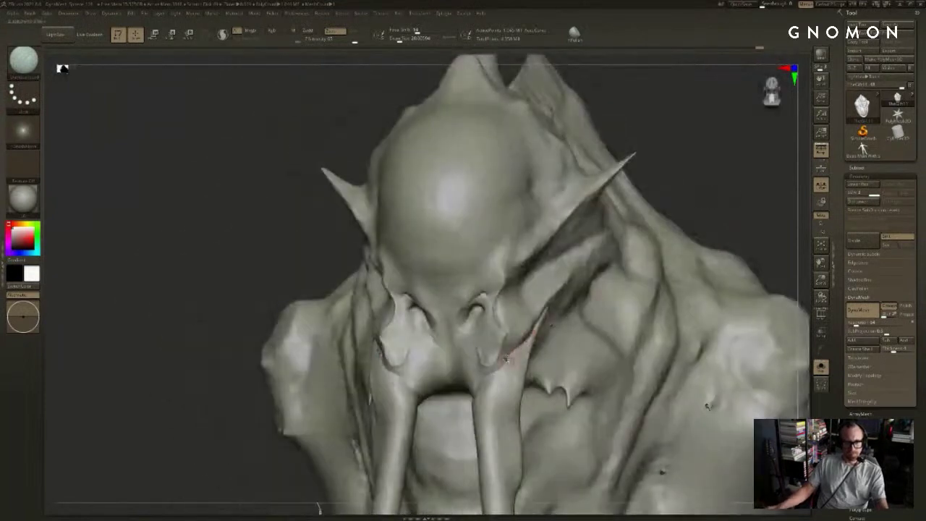
Step: Sharpen the crease where the nostril lobes meet the tentacle roots, using a smaller brush
alt+drag(718, 185, 722, 146)
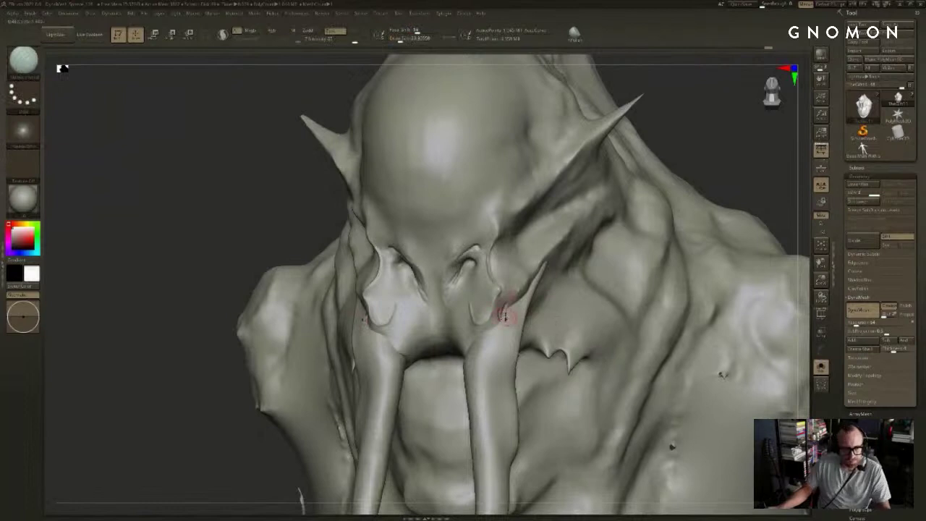
drag(732, 164, 740, 172)
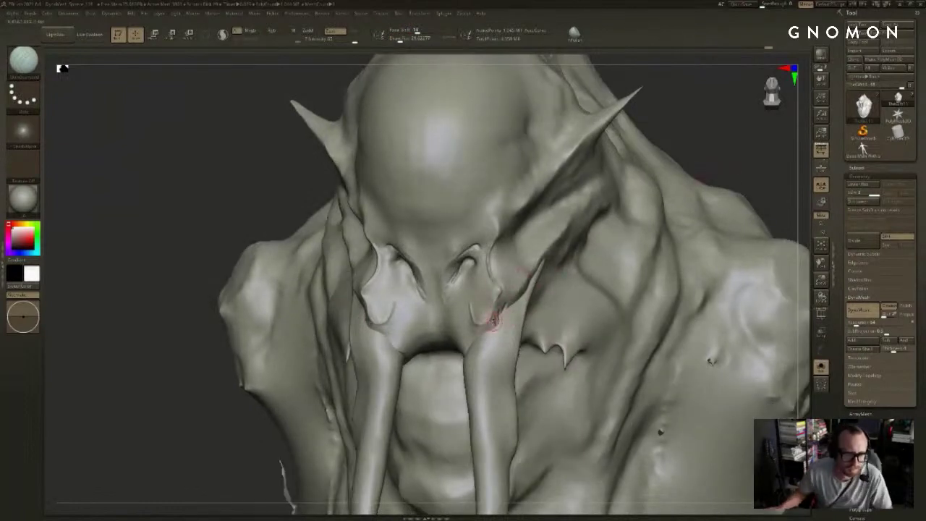
key(bracketleft)
drag(498, 322, 501, 311)
key(shift)
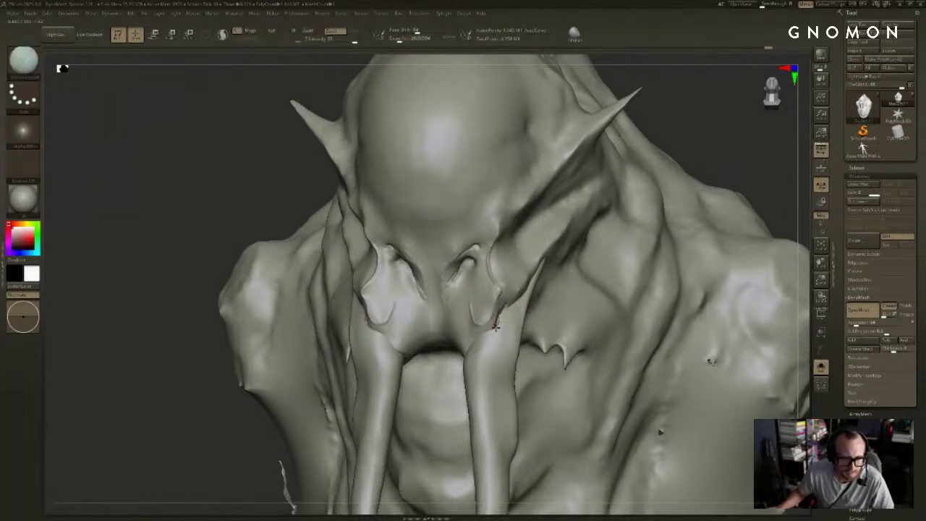
shift+drag(726, 170, 709, 175)
Step: Load a brush from the brush library and smooth the outer edges of the nostril lobes
key(s)
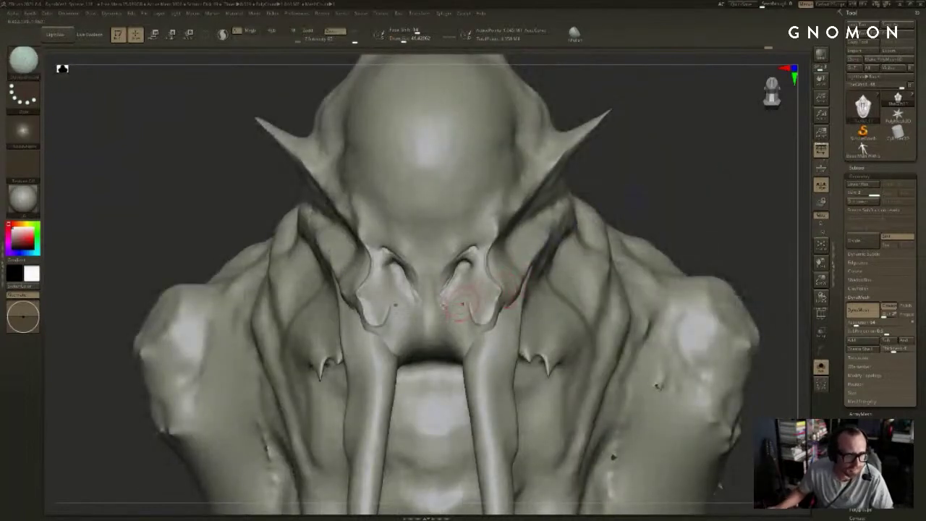
click(23, 59)
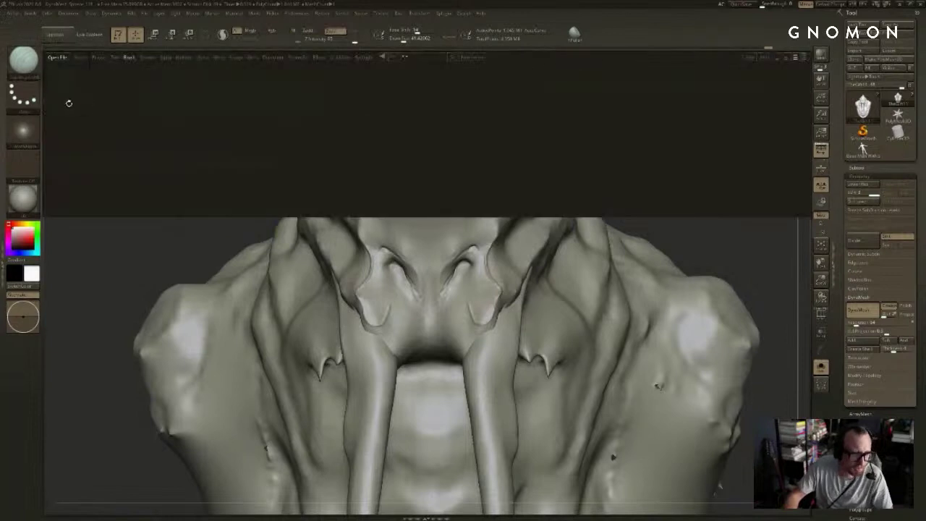
double_click(106, 174)
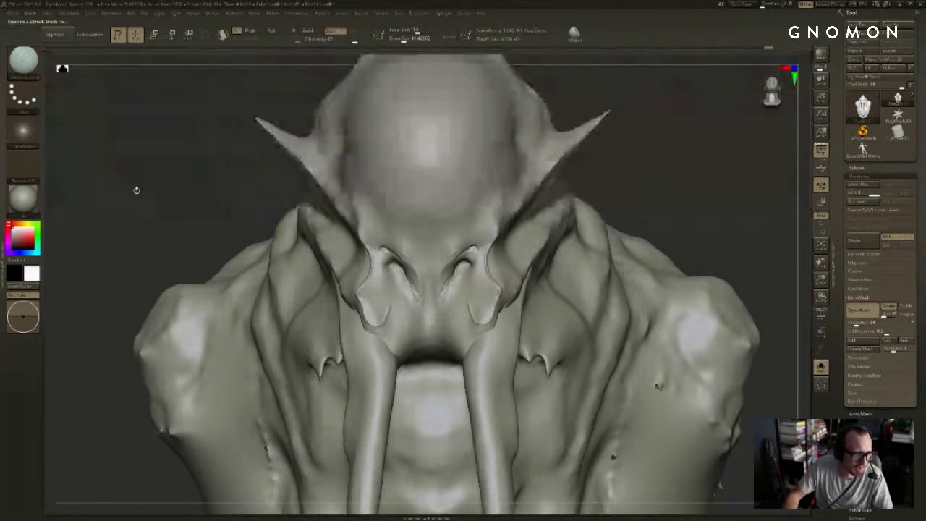
shift+drag(504, 301, 510, 313)
Step: Sculpt a small central cleft between the nostril lobes above the mouth and crease the skin around the tentacle roots
drag(680, 188, 642, 190)
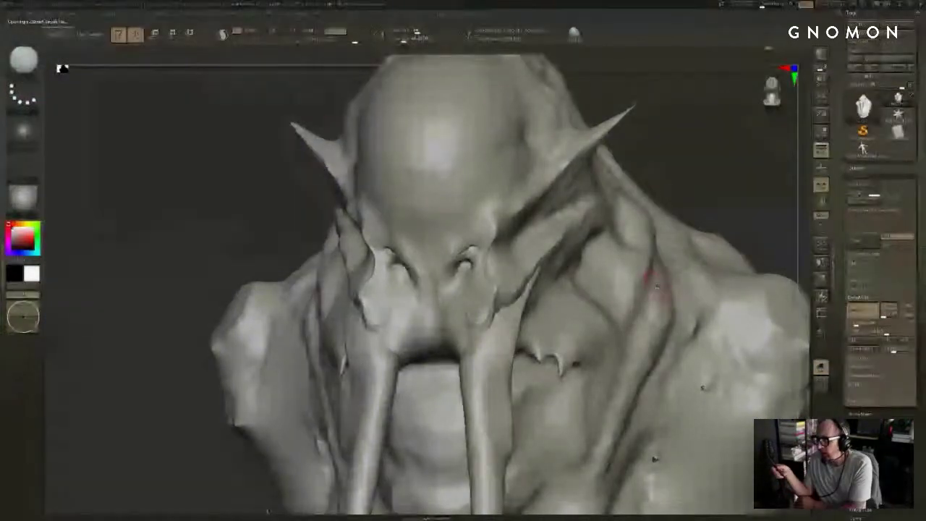
mouse_move(700, 177)
mouse_down()
mouse_move(316, 348)
mouse_move(322, 354)
mouse_up()
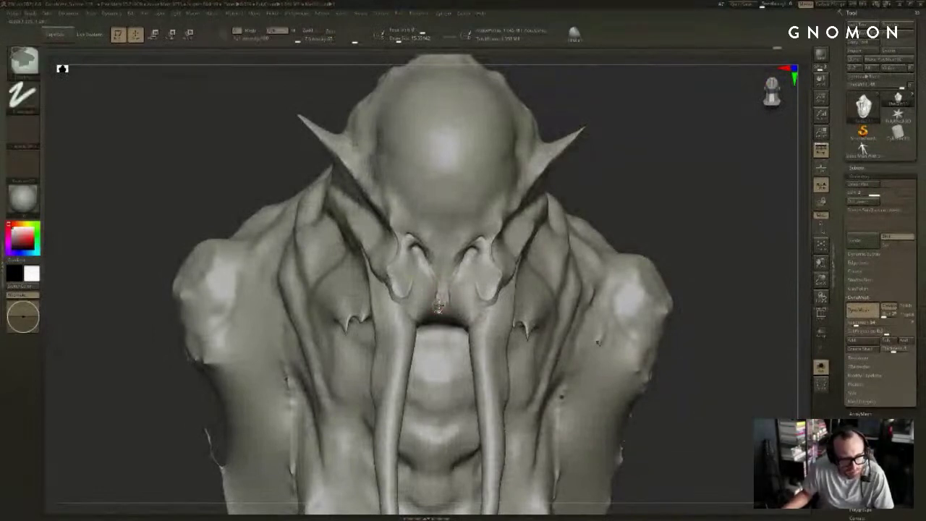
mouse_move(642, 204)
mouse_down()
mouse_move(683, 211)
mouse_move(609, 217)
mouse_up()
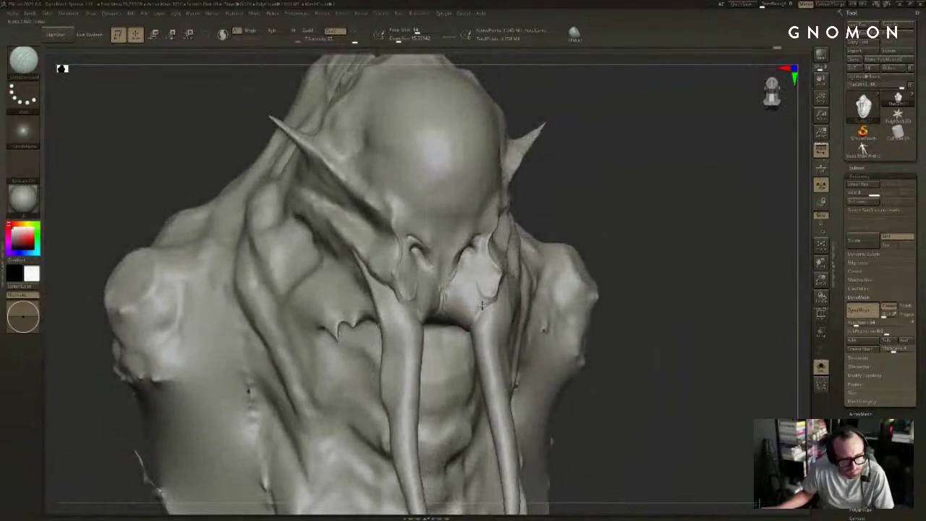
shift+drag(630, 221, 577, 197)
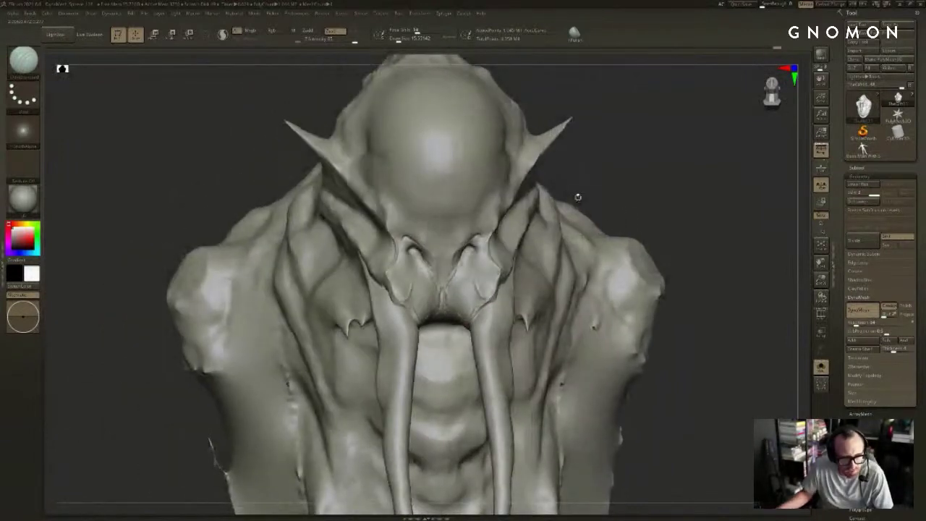
mouse_move(592, 144)
mouse_down()
mouse_move(661, 112)
mouse_move(606, 130)
mouse_up()
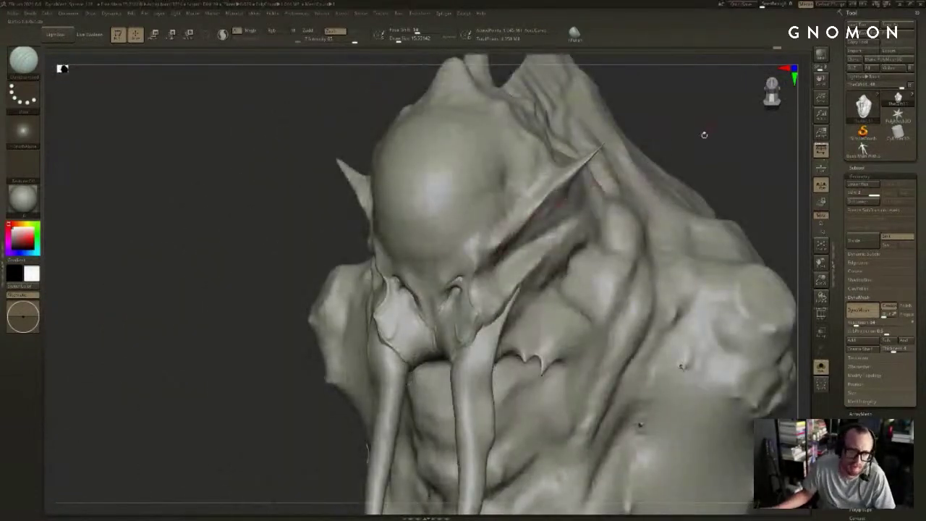
Step: Sculpt small ridges and folds around the pointed crest where it meets the smooth dome of the head
drag(703, 134, 696, 171)
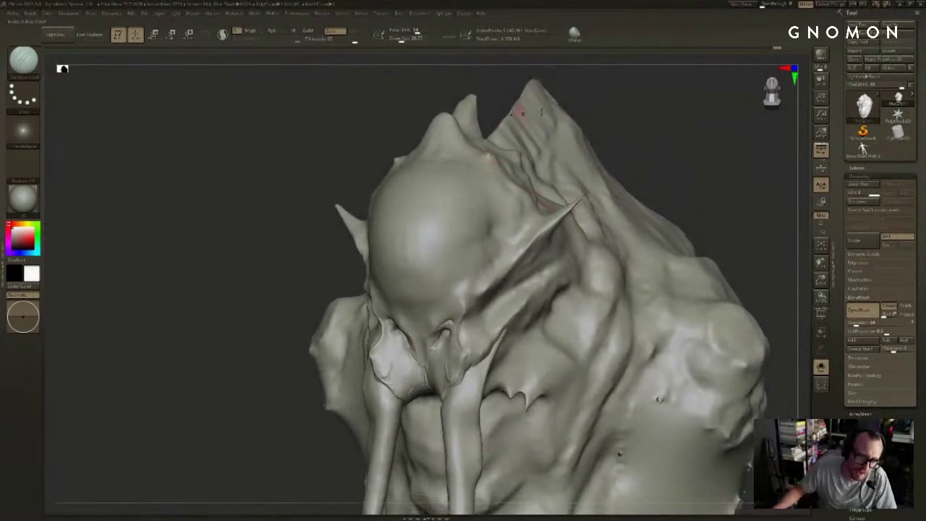
mouse_move(510, 105)
mouse_down()
mouse_move(583, 109)
mouse_move(636, 126)
mouse_up()
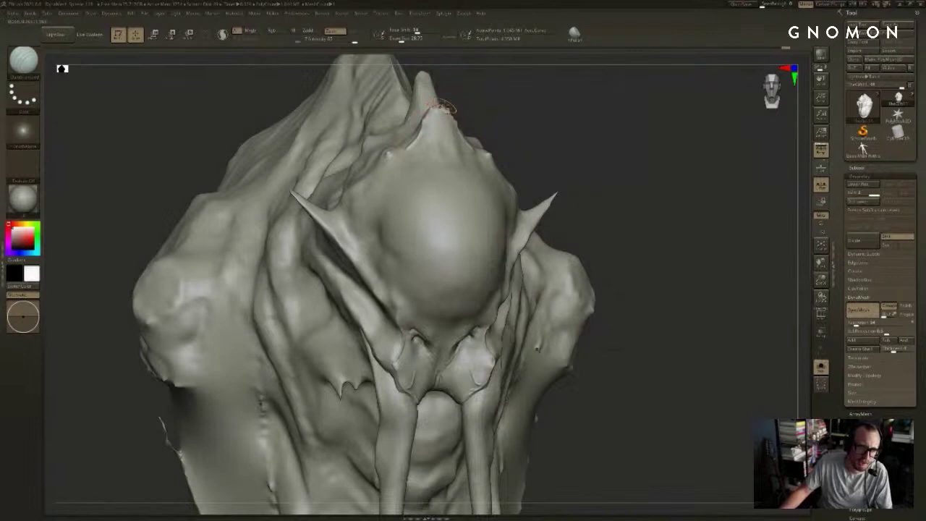
drag(478, 97, 512, 100)
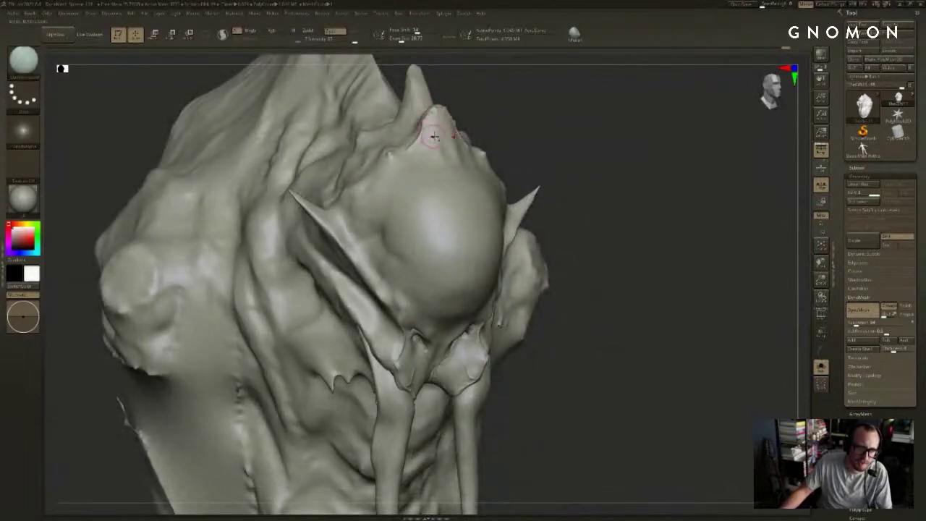
drag(560, 155, 501, 155)
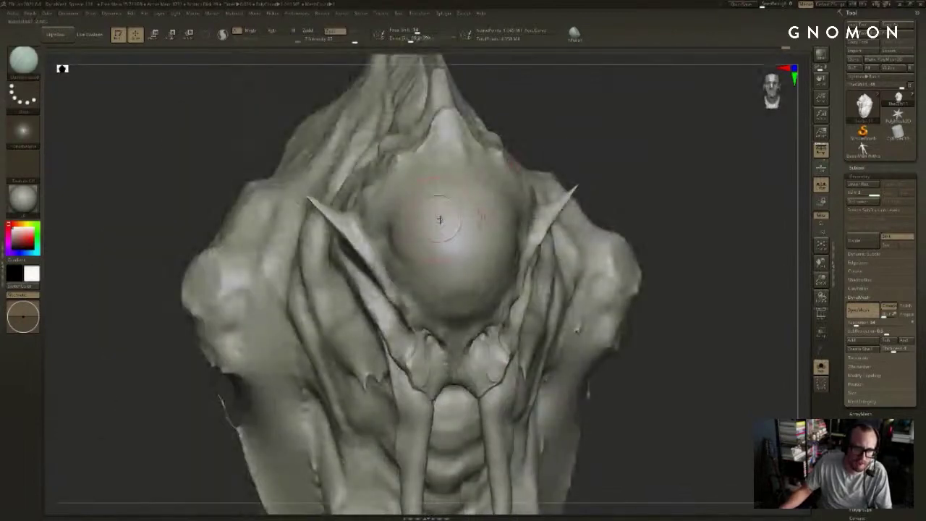
drag(571, 138, 556, 141)
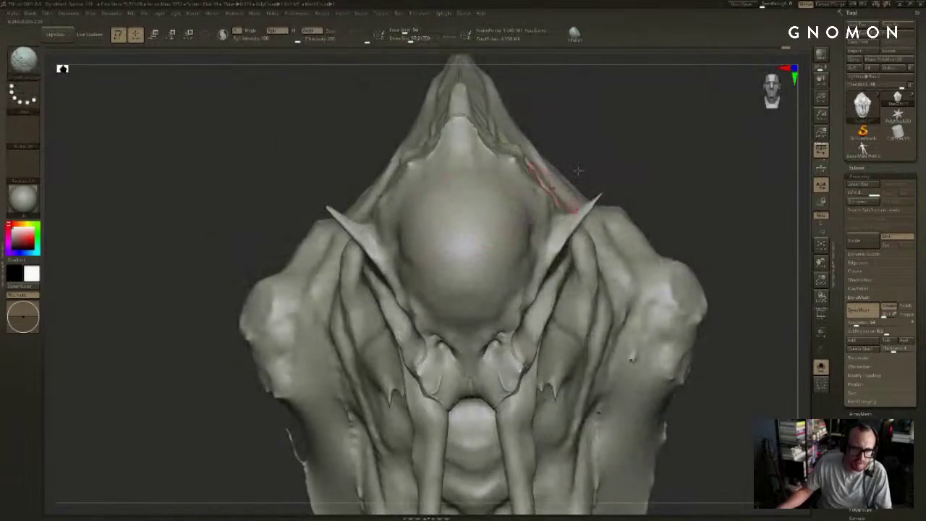
mouse_move(578, 170)
mouse_down()
mouse_move(504, 166)
mouse_move(475, 145)
mouse_up()
key(s)
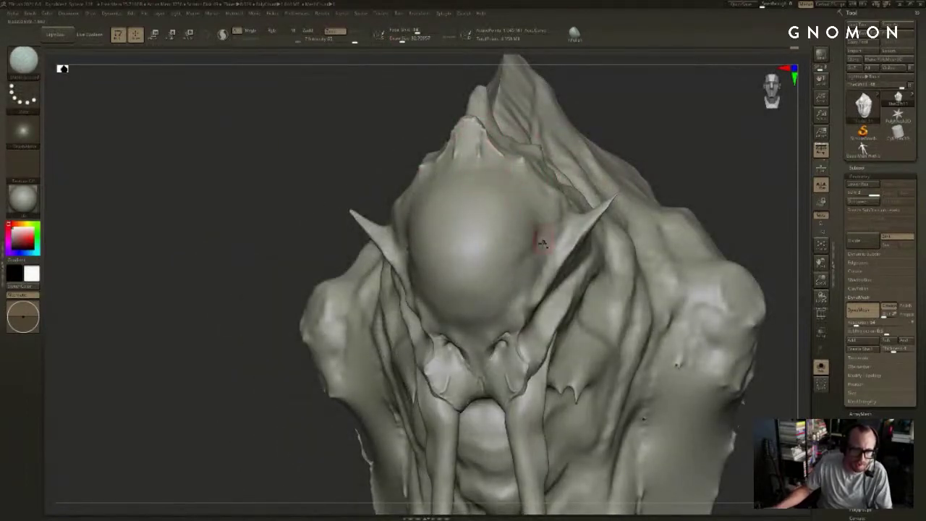
Step: Carve small creases and pits along the side of the smooth dome next to the spike, adjusting brush intensity and size
drag(655, 160, 611, 159)
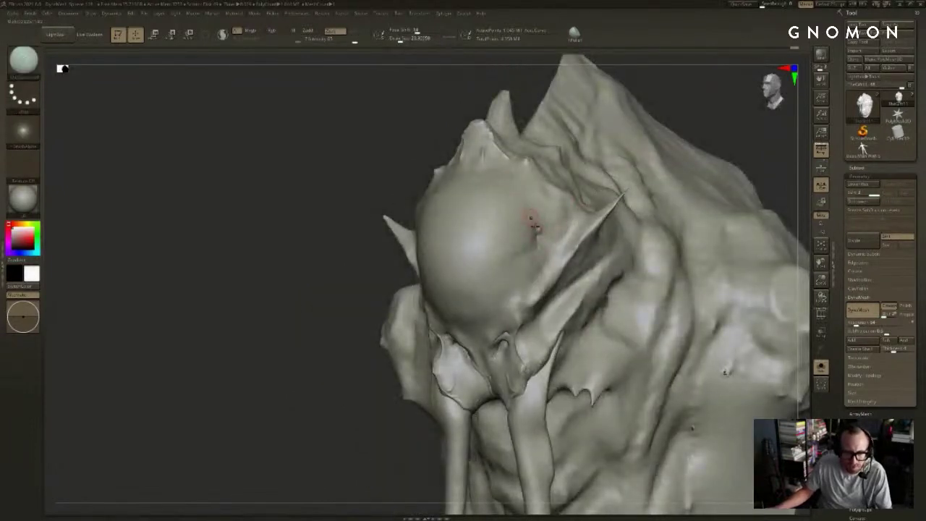
shift+drag(533, 269, 536, 245)
click(335, 40)
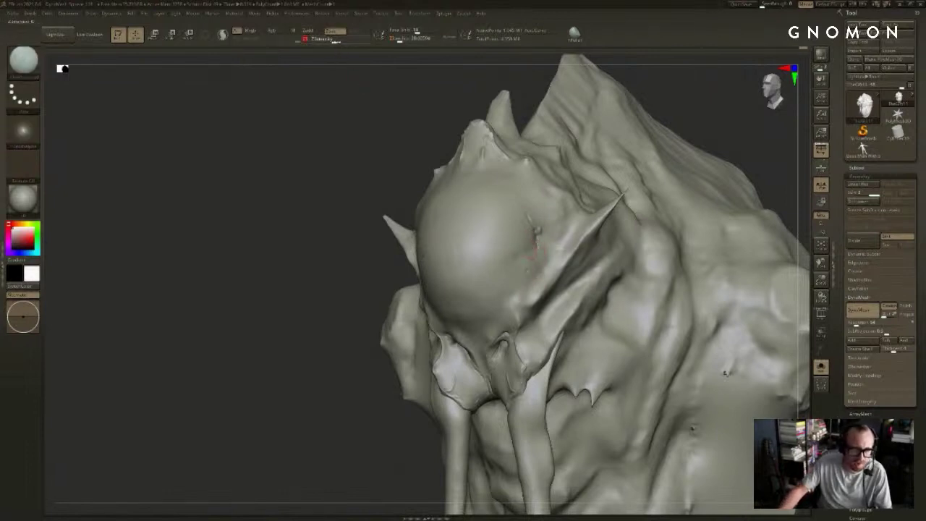
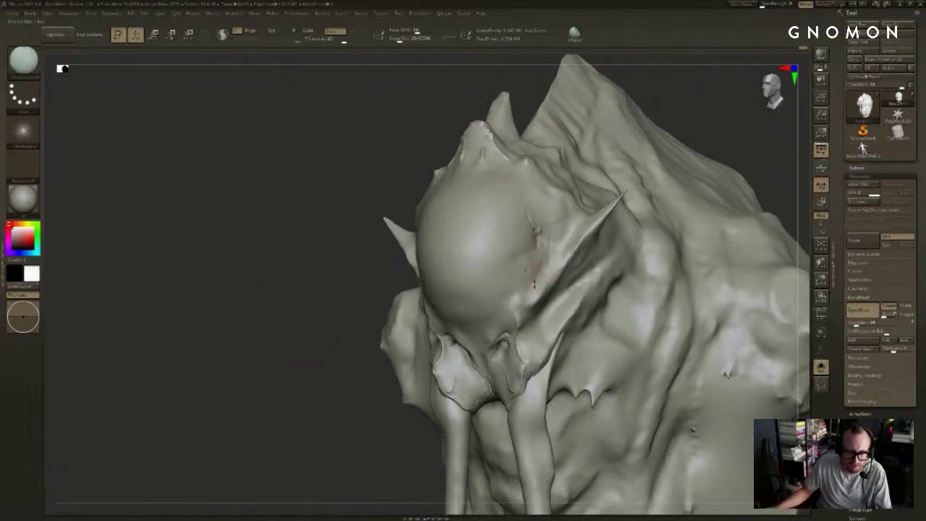
drag(731, 124, 778, 130)
key(s)
click(507, 297)
key(shift)
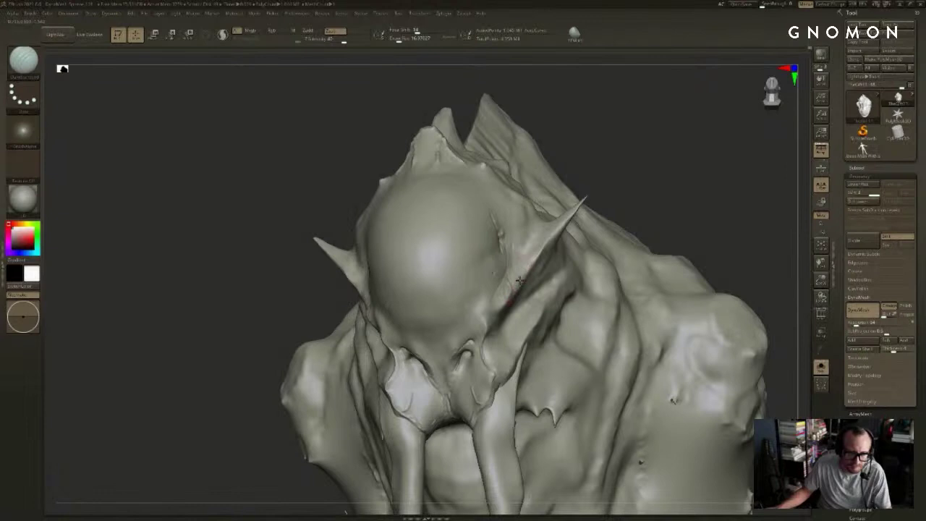
Step: Sculpt and smooth small folds where the base of the side spike meets the lower edge of the dome
mouse_move(653, 167)
mouse_down()
mouse_move(700, 168)
mouse_move(688, 173)
mouse_move(684, 202)
mouse_move(699, 201)
mouse_move(697, 167)
mouse_move(699, 176)
mouse_up()
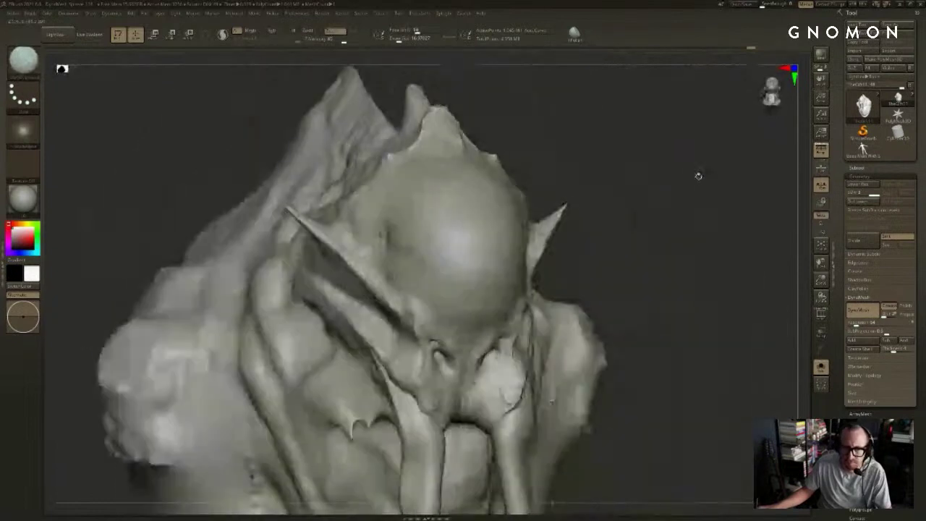
right_drag(676, 201, 684, 195)
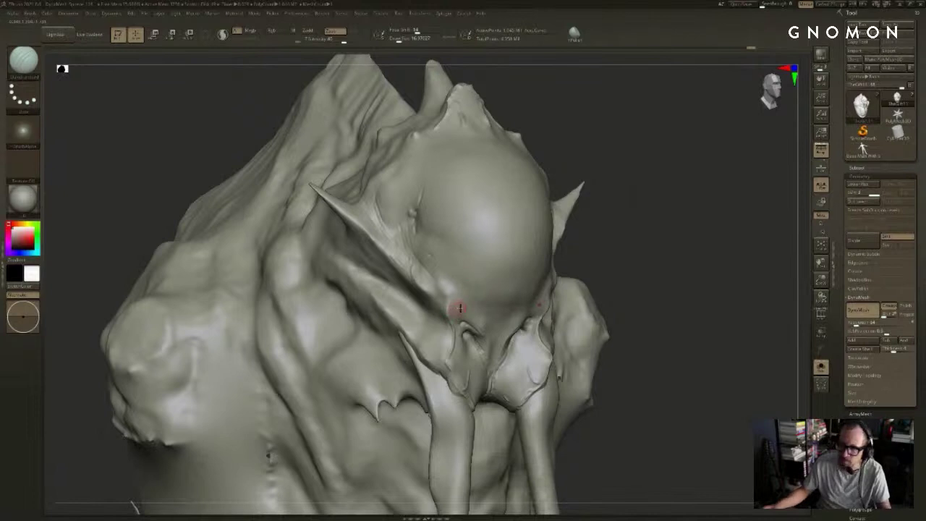
mouse_move(434, 272)
shift+mouse_down()
mouse_move(430, 282)
mouse_move(450, 292)
shift+mouse_up()
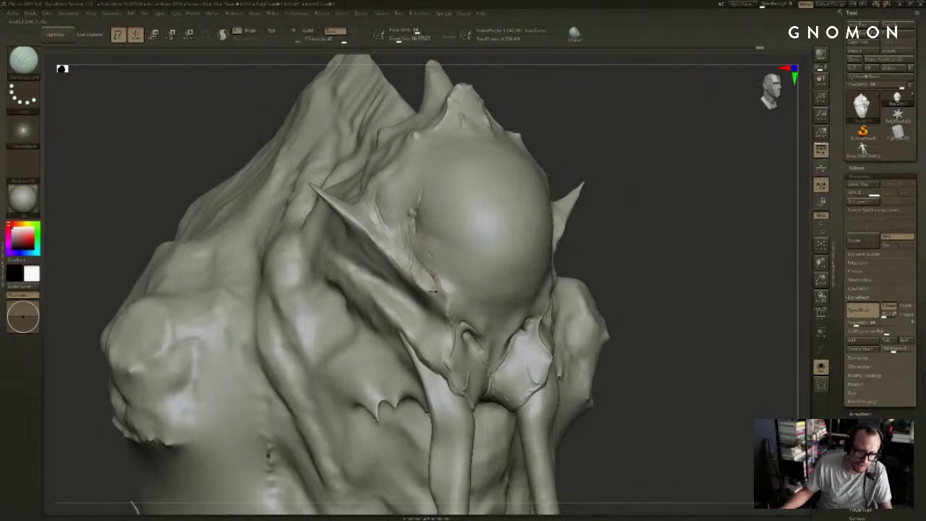
drag(770, 218, 684, 223)
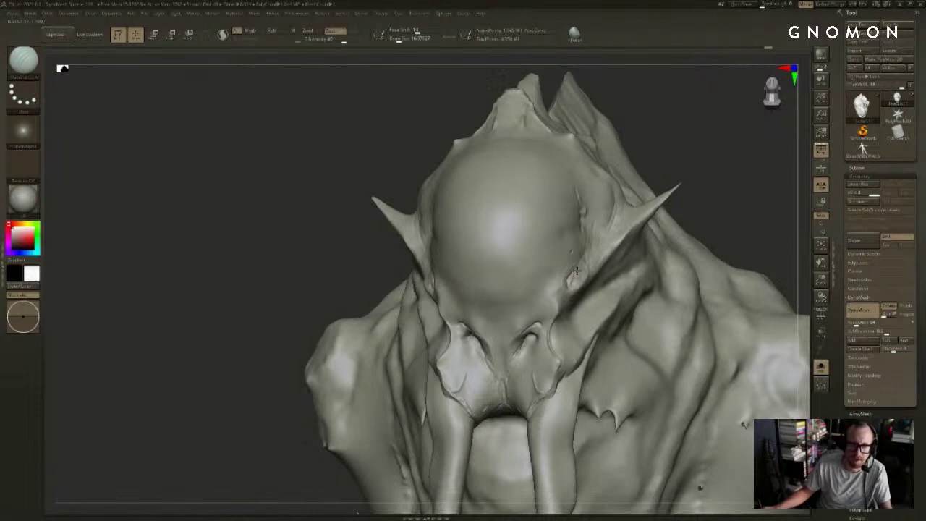
drag(756, 201, 693, 203)
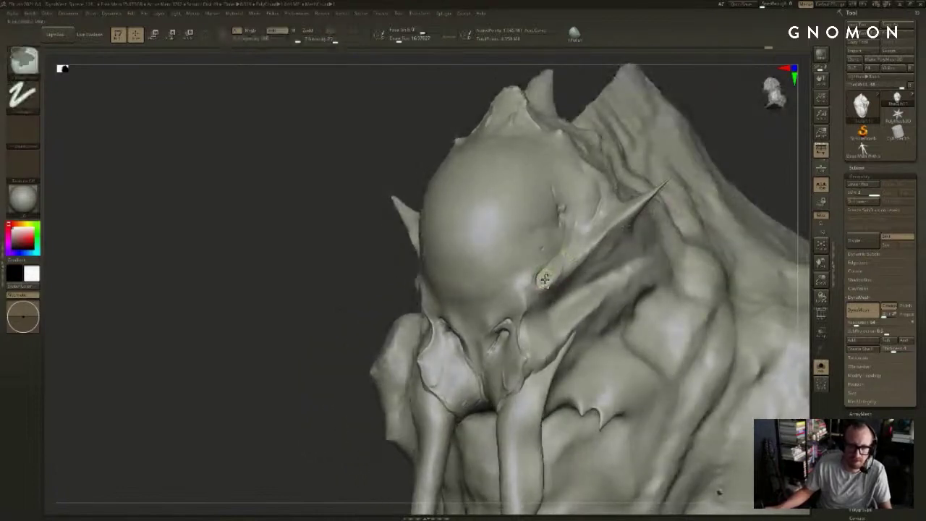
shift+drag(543, 275, 543, 284)
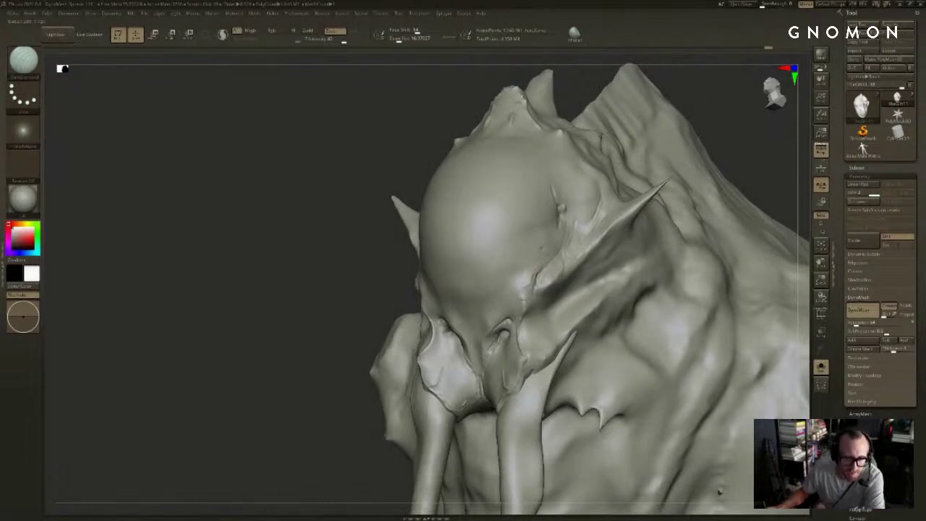
Step: Extend the crease from the spike's base down toward the nostril lobe and smooth the skin just above the nostril
drag(393, 295, 533, 278)
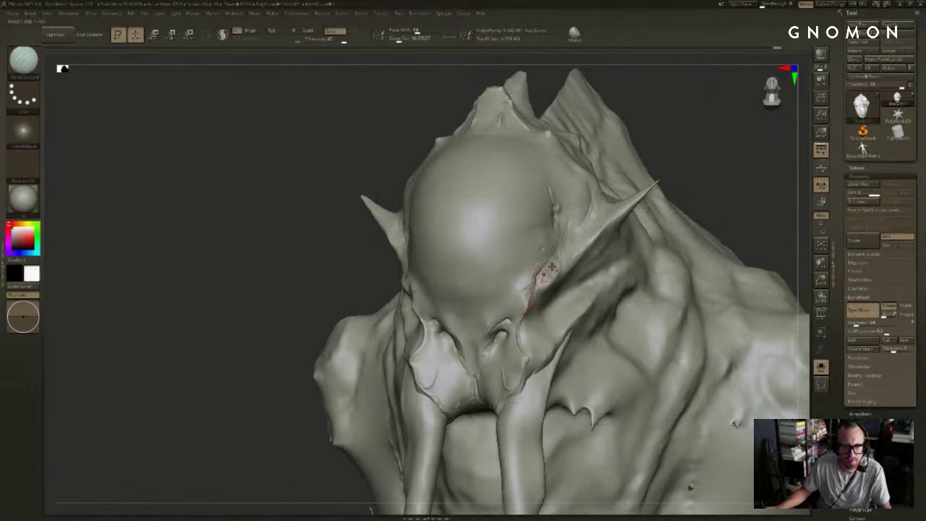
drag(644, 162, 739, 175)
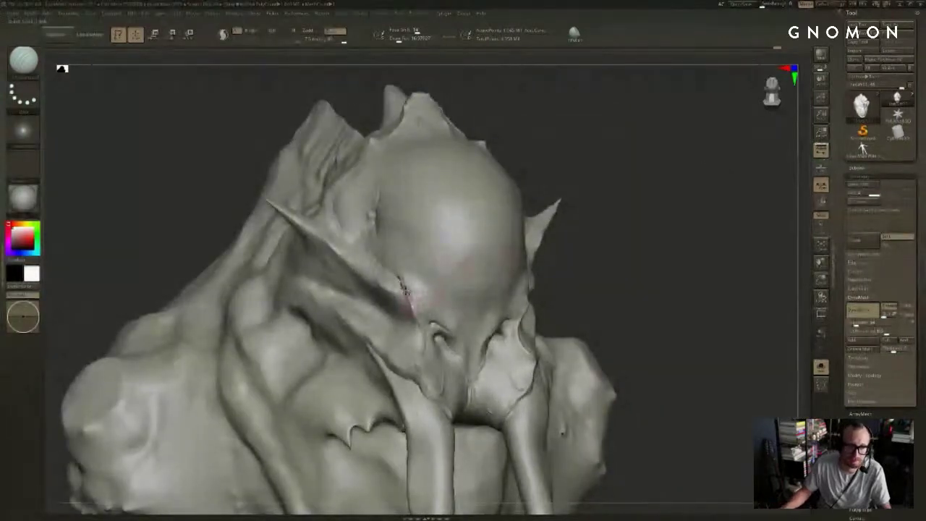
alt+drag(570, 288, 574, 269)
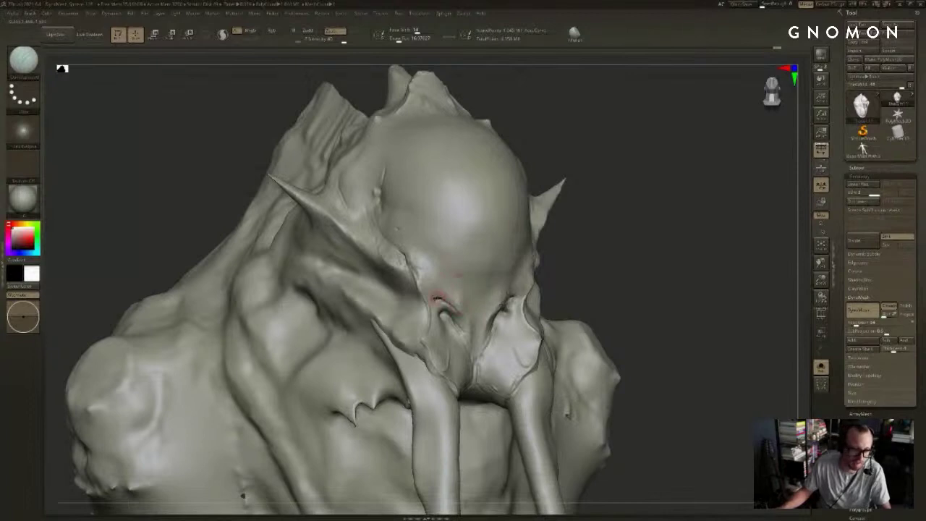
shift+drag(438, 298, 436, 289)
mouse_move(632, 238)
mouse_down()
mouse_move(590, 240)
mouse_move(514, 290)
mouse_up()
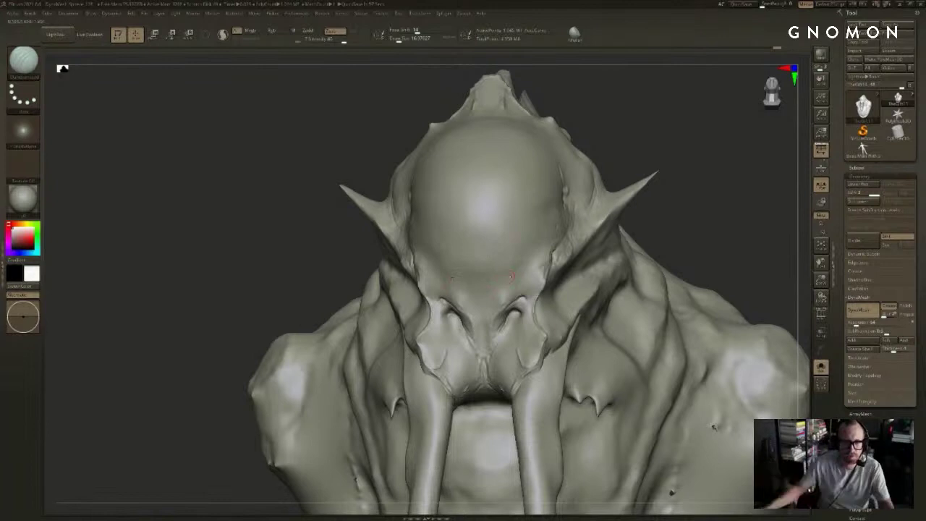
Step: Refine the brow area between the dome and the nostrils with light smoothing and small strokes
drag(708, 216, 659, 230)
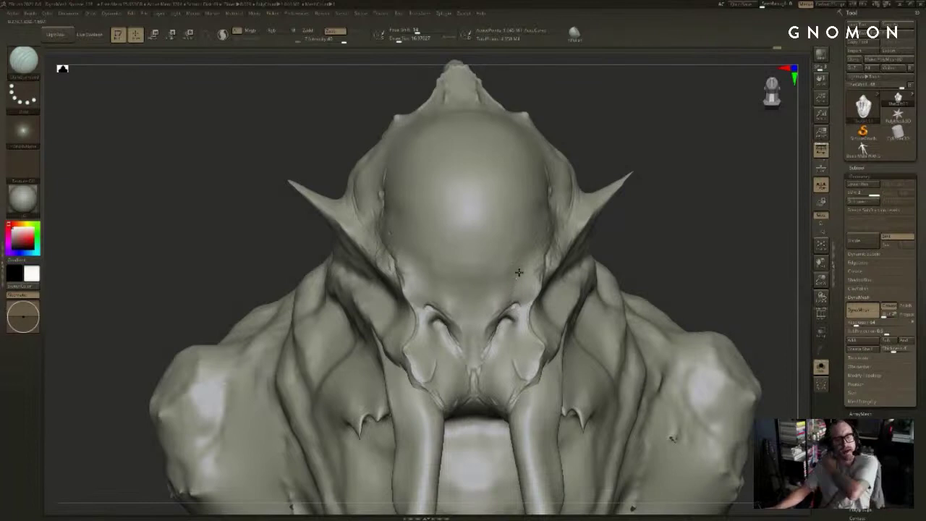
drag(640, 230, 657, 232)
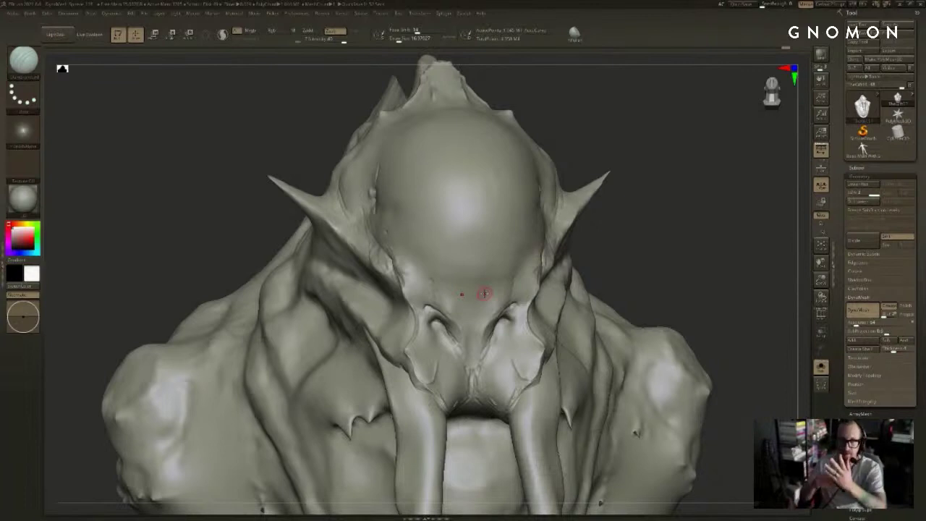
mouse_move(643, 252)
mouse_down()
mouse_move(624, 243)
mouse_move(602, 250)
mouse_move(652, 241)
mouse_up()
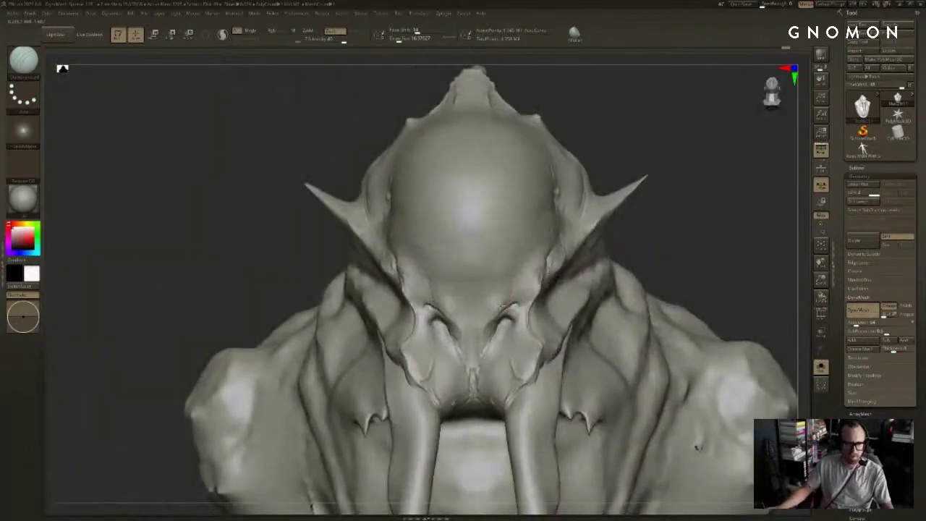
shift+drag(511, 287, 513, 288)
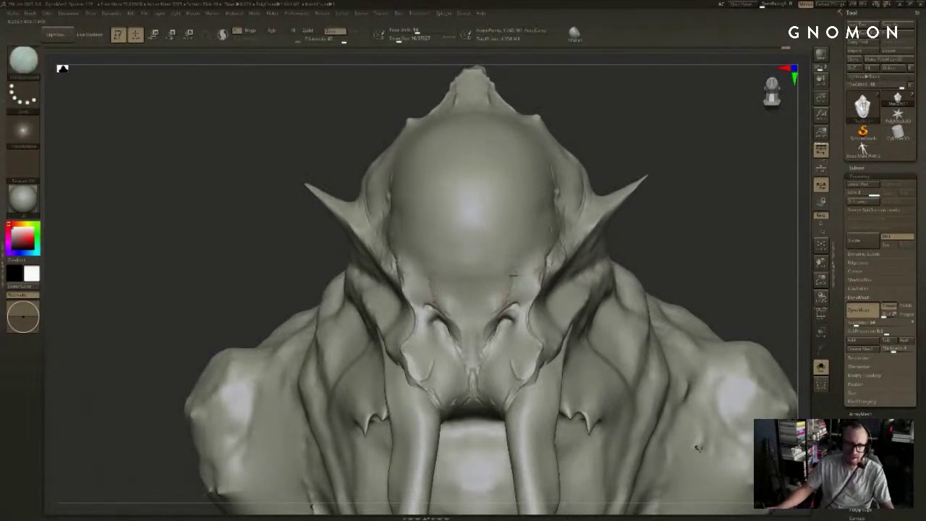
Step: Sharpen the crease where the cheek overlaps the tentacle root, using a resized brush, and smooth along its edge
drag(733, 238, 609, 412)
drag(694, 194, 699, 270)
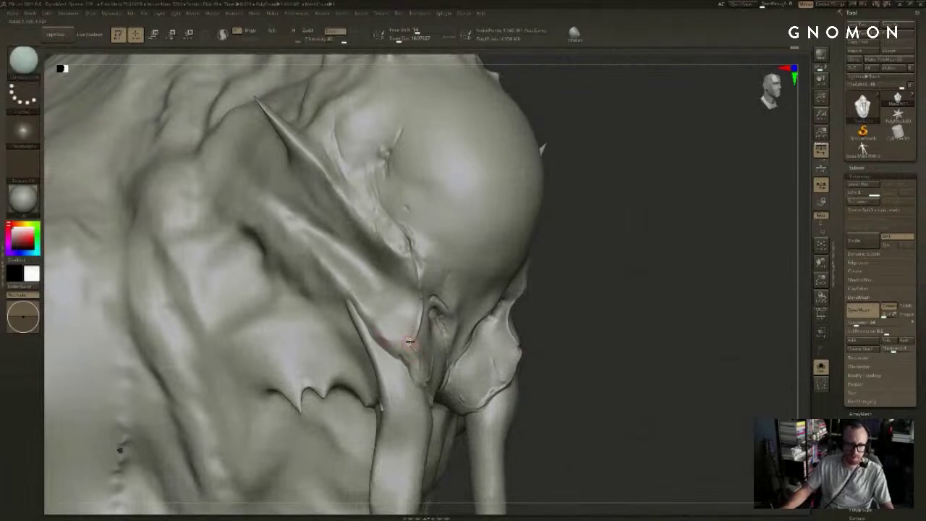
drag(730, 275, 585, 258)
ctrl+right_drag(585, 258, 237, 355)
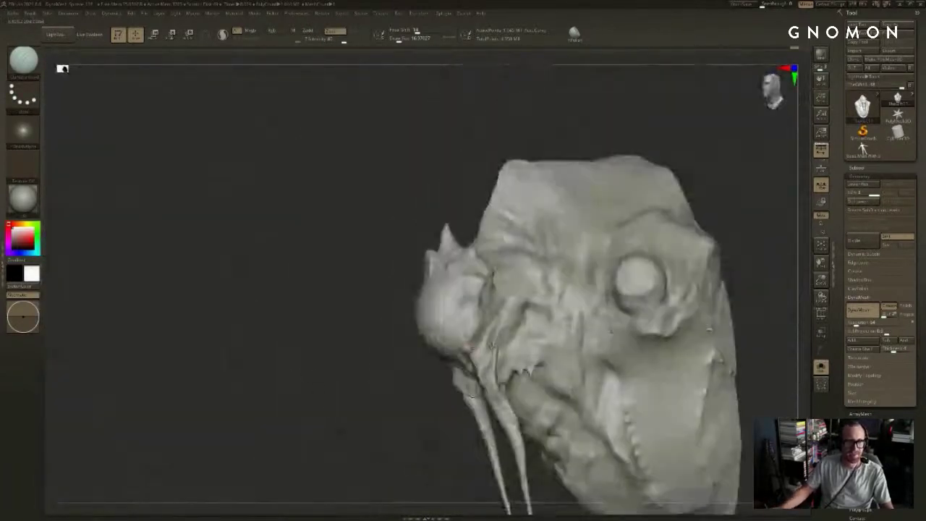
alt+right_drag(478, 350, 463, 335)
mouse_move(364, 383)
right_down()
mouse_move(298, 337)
mouse_move(268, 380)
mouse_move(304, 407)
mouse_move(300, 427)
right_up()
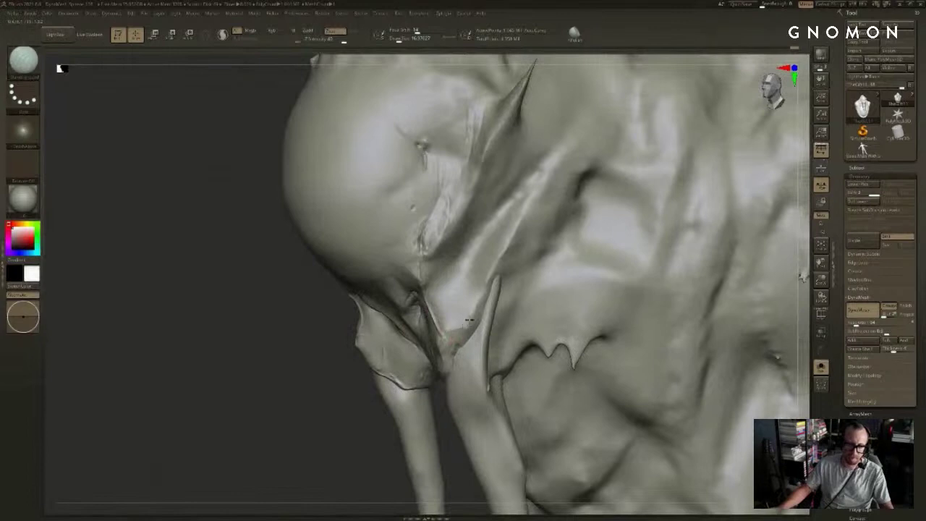
key(s)
drag(470, 320, 473, 320)
drag(472, 317, 484, 287)
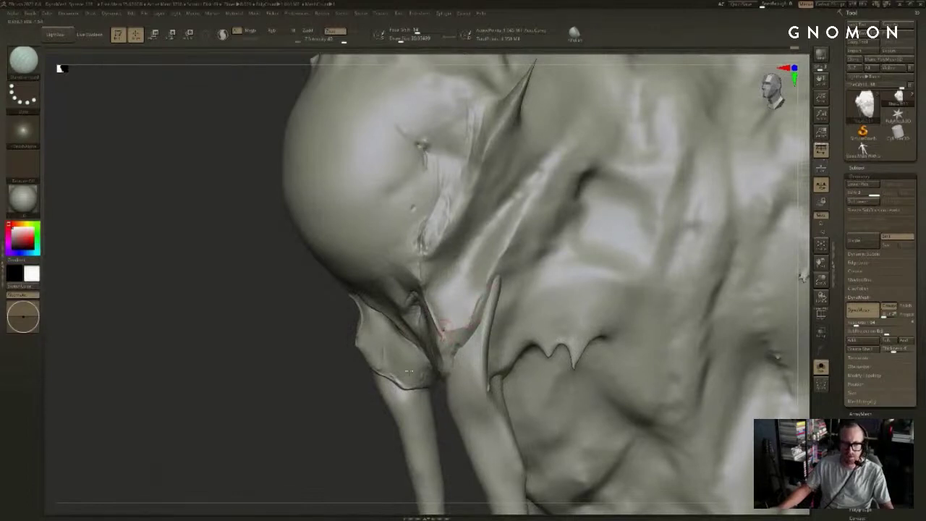
right_drag(444, 329, 457, 339)
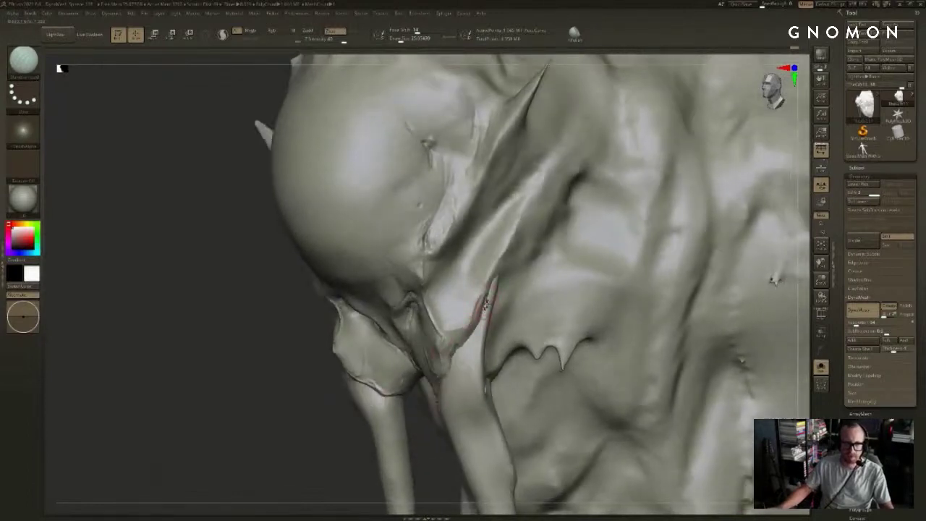
shift+drag(486, 305, 490, 295)
key(])
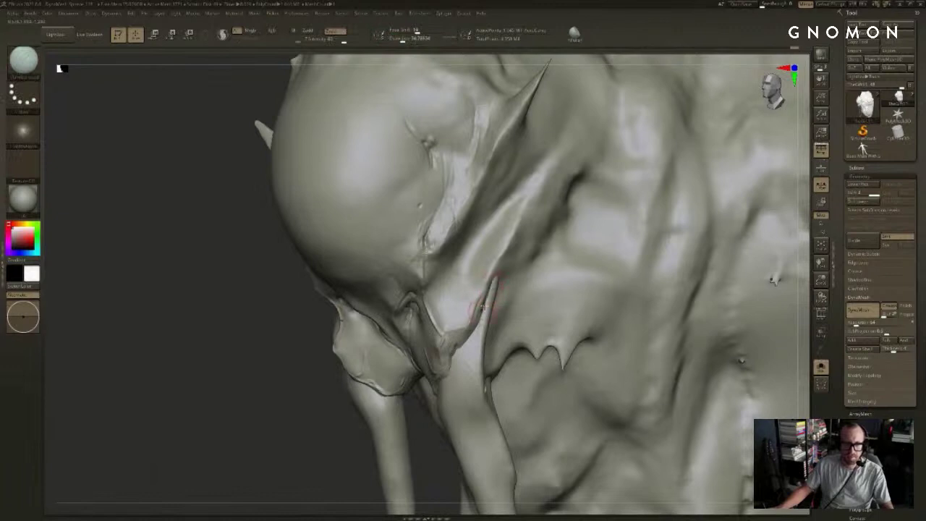
Step: Define the pointed upper tip of the tentacle root against the cheek with a resized brush
drag(341, 446, 364, 442)
key(s)
drag(482, 311, 479, 313)
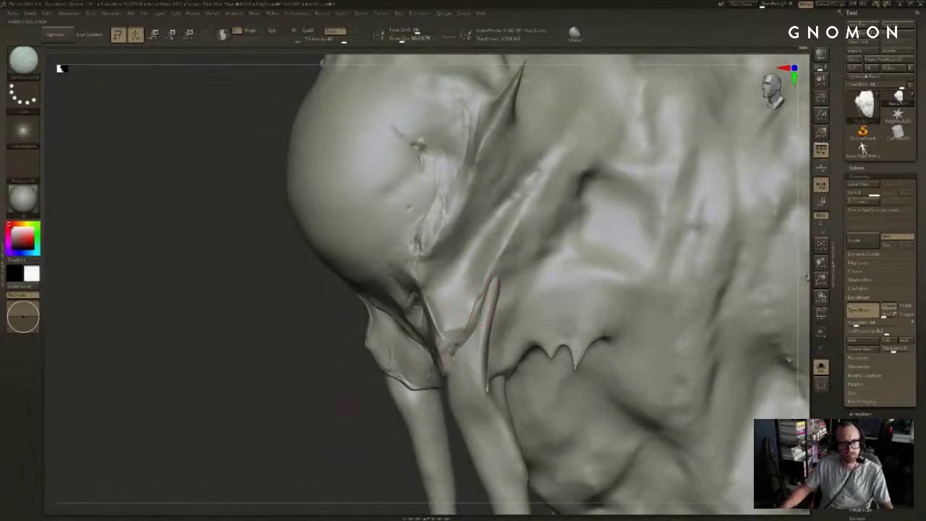
drag(318, 405, 395, 373)
mouse_move(743, 207)
alt+mouse_down()
mouse_move(757, 186)
mouse_move(765, 194)
alt+mouse_up()
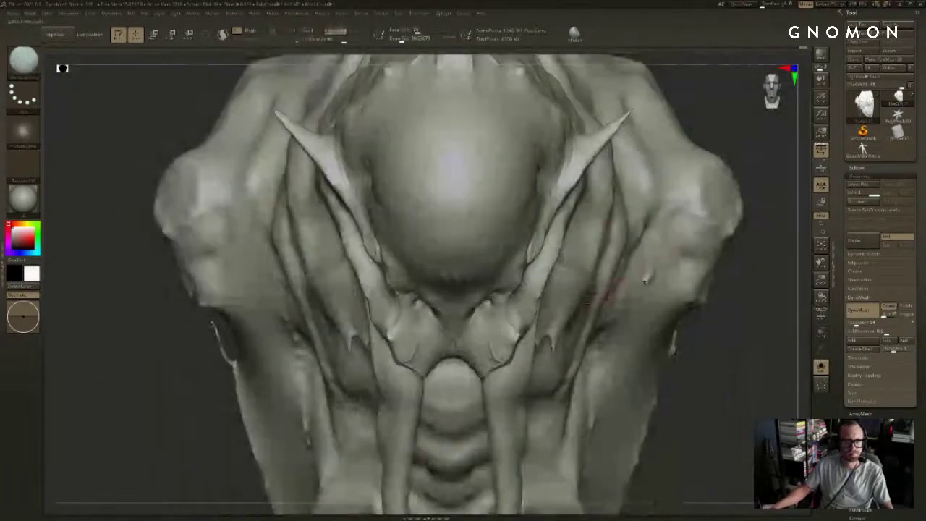
Step: Sculpt the cheek ridge between the side spike and the tentacle root, deepening the groove beneath the spike
drag(711, 344, 768, 342)
mouse_move(599, 297)
alt+mouse_down()
mouse_move(659, 310)
mouse_move(661, 327)
alt+mouse_up()
key(s)
drag(450, 314, 446, 311)
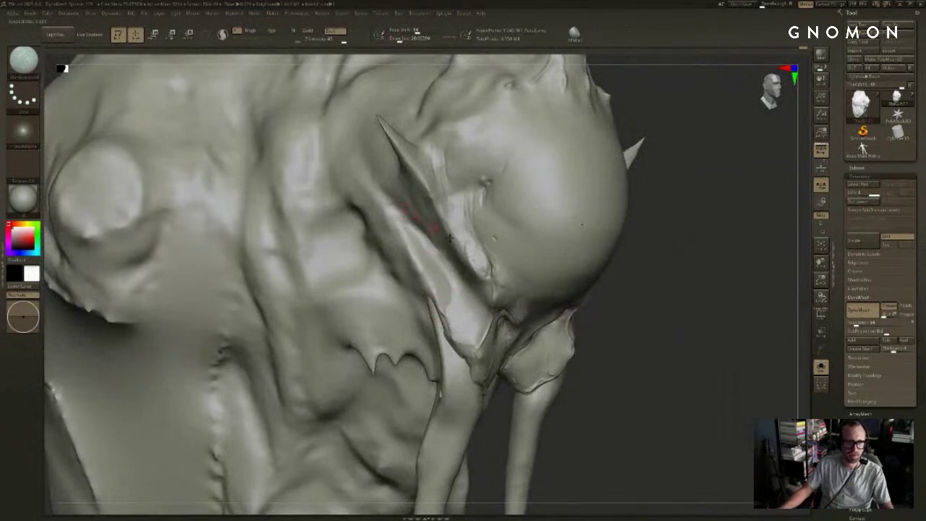
drag(673, 347, 355, 363)
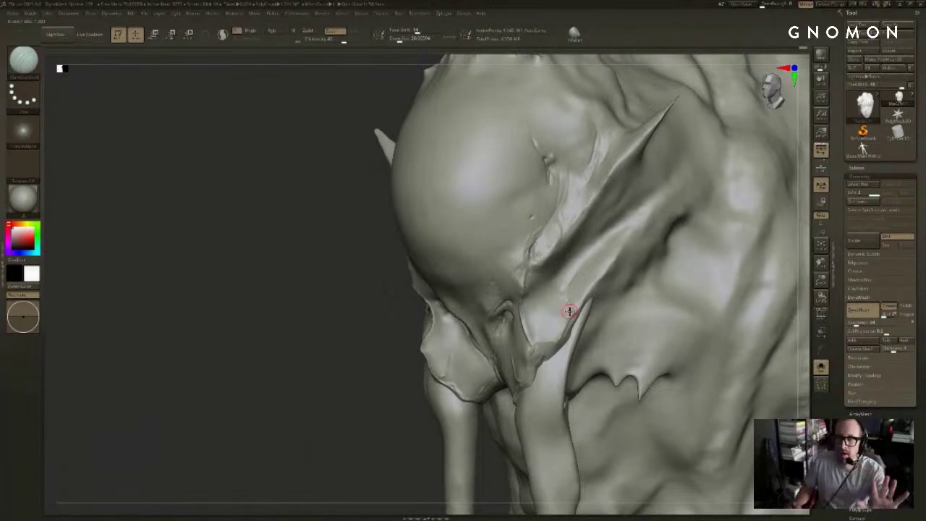
Step: Mask everything except the two face tentacles and smooth their surfaces with a larger brush
mouse_move(352, 360)
alt+mouse_down()
mouse_move(328, 354)
mouse_move(279, 284)
alt+mouse_up()
key(s)
drag(357, 316, 381, 327)
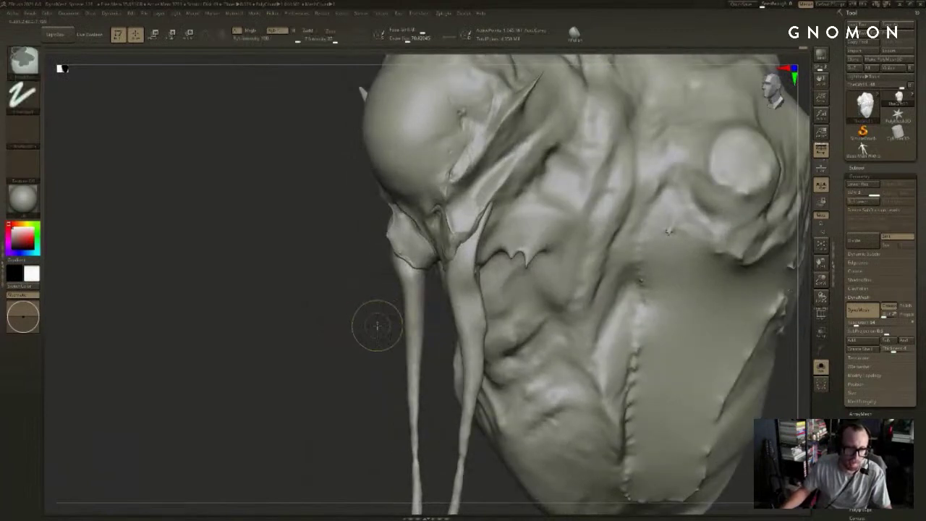
alt+click(406, 287)
shift+drag(409, 290, 422, 297)
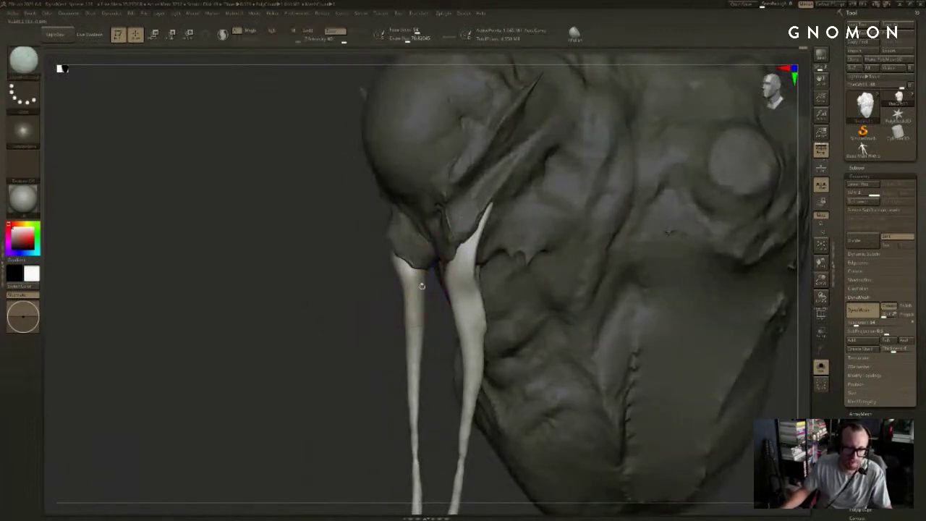
alt+drag(385, 330, 395, 293)
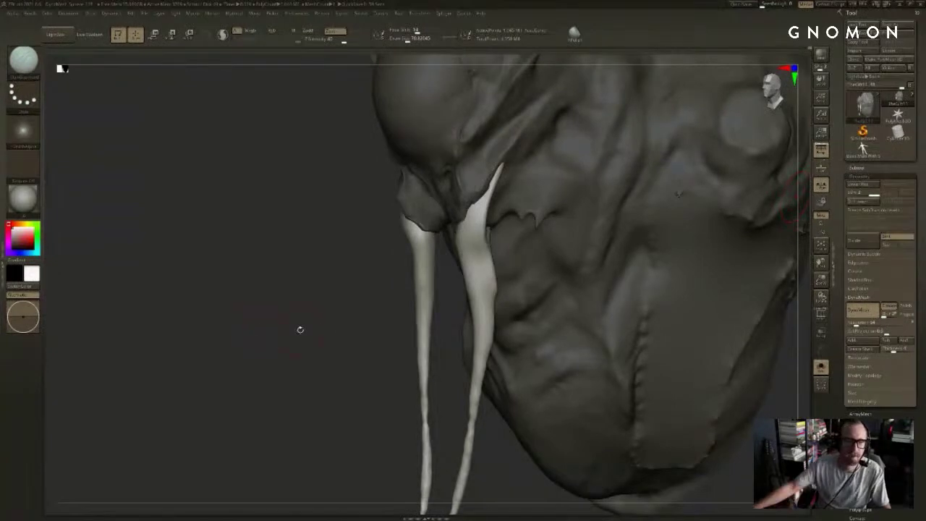
shift+drag(483, 323, 488, 284)
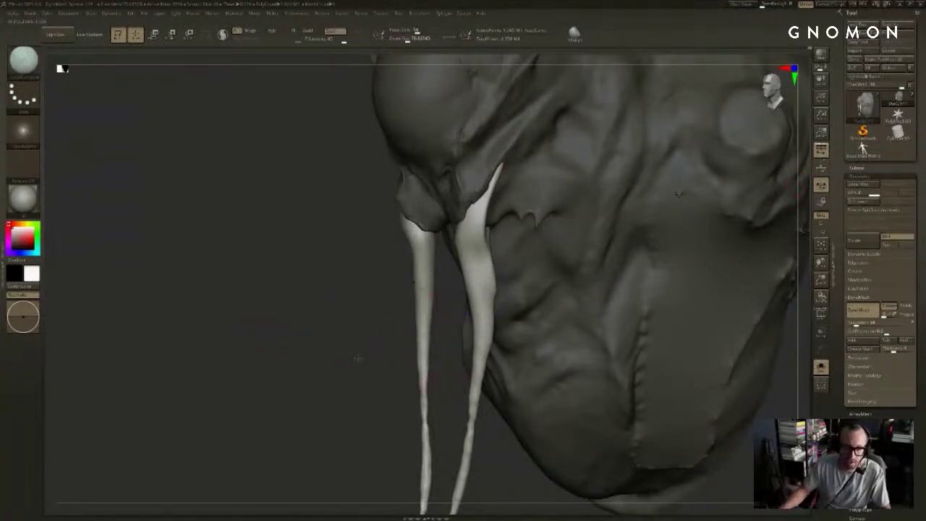
Step: Sculpt long twisting ridges down the upper part of the unmasked tentacles with a smaller brush
drag(358, 358, 416, 360)
key(s)
mouse_move(468, 311)
mouse_down()
mouse_move(452, 311)
mouse_move(490, 316)
mouse_move(485, 352)
mouse_up()
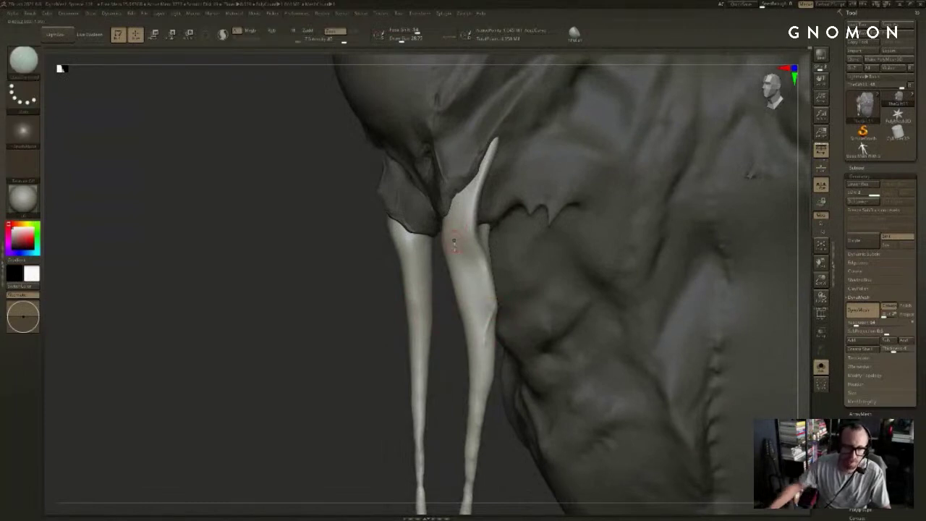
drag(464, 241, 494, 306)
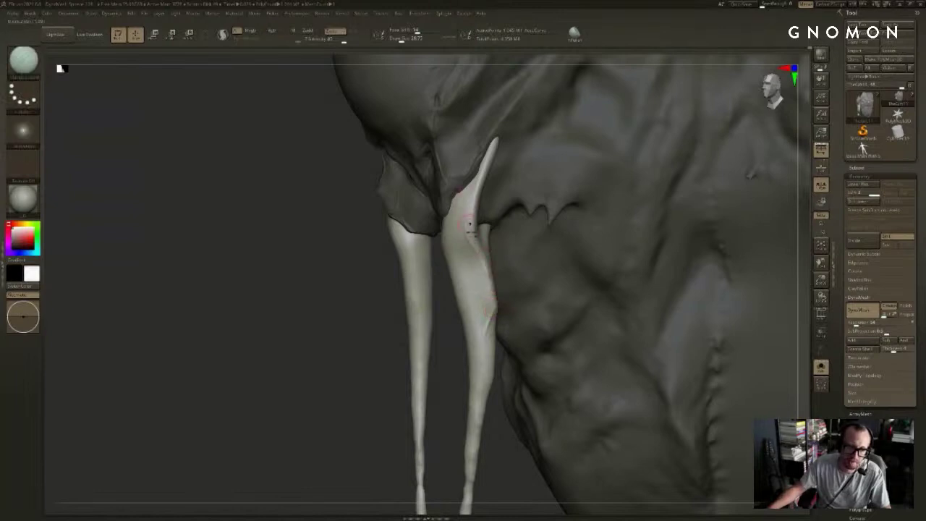
drag(469, 224, 485, 158)
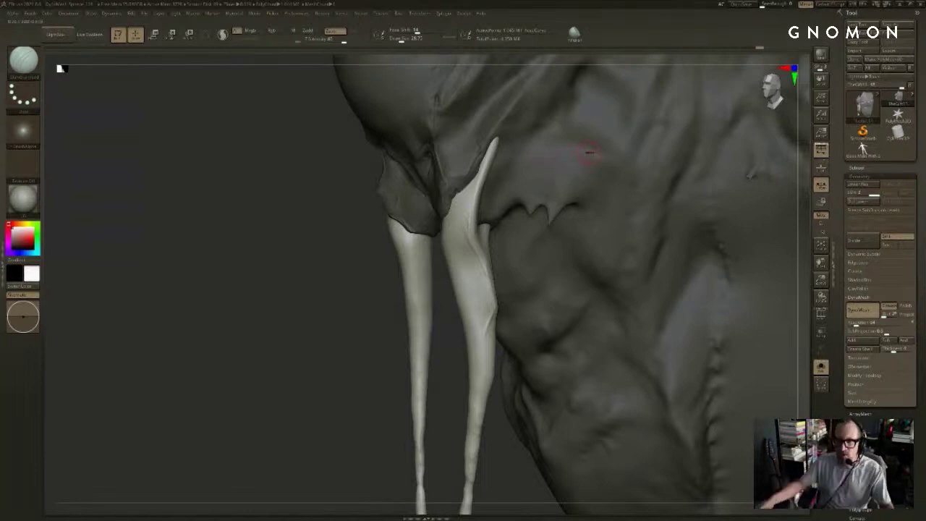
Step: Sculpt the twisting ridge partway down the unmasked tentacles with a resized brush and smooth its edge
drag(369, 342, 372, 346)
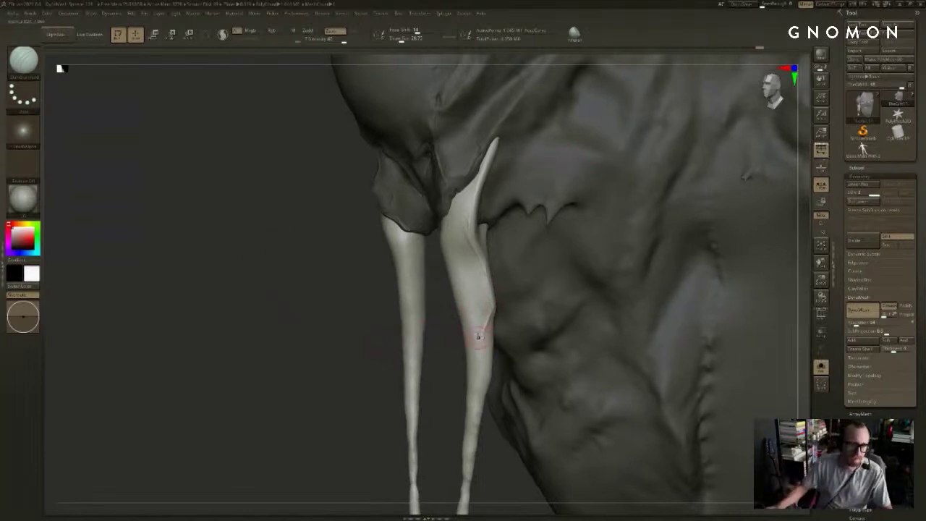
drag(455, 382, 444, 381)
key(s)
drag(478, 351, 474, 351)
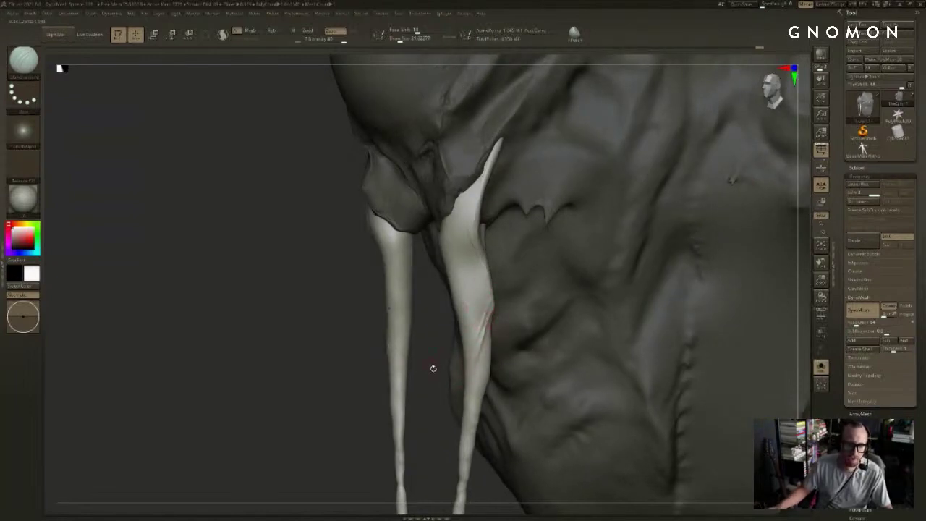
drag(433, 368, 447, 367)
shift+drag(490, 316, 467, 354)
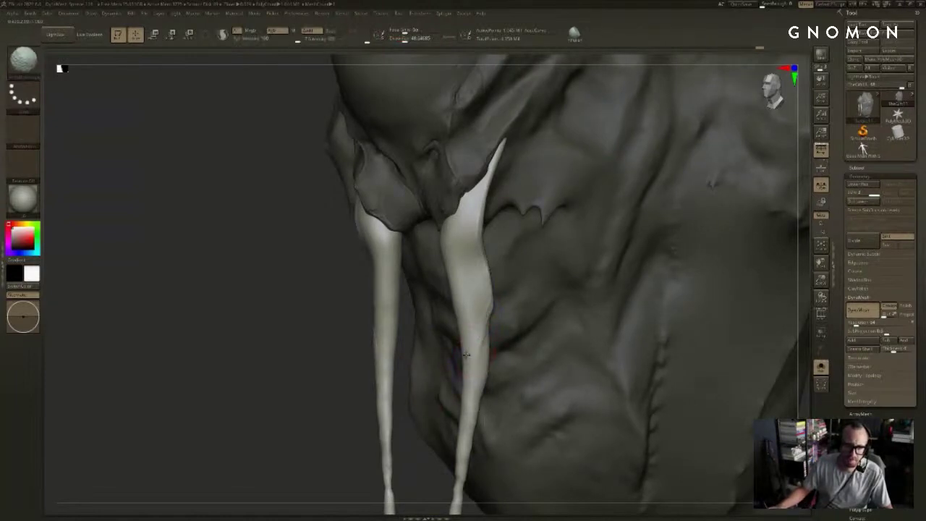
drag(420, 461, 447, 440)
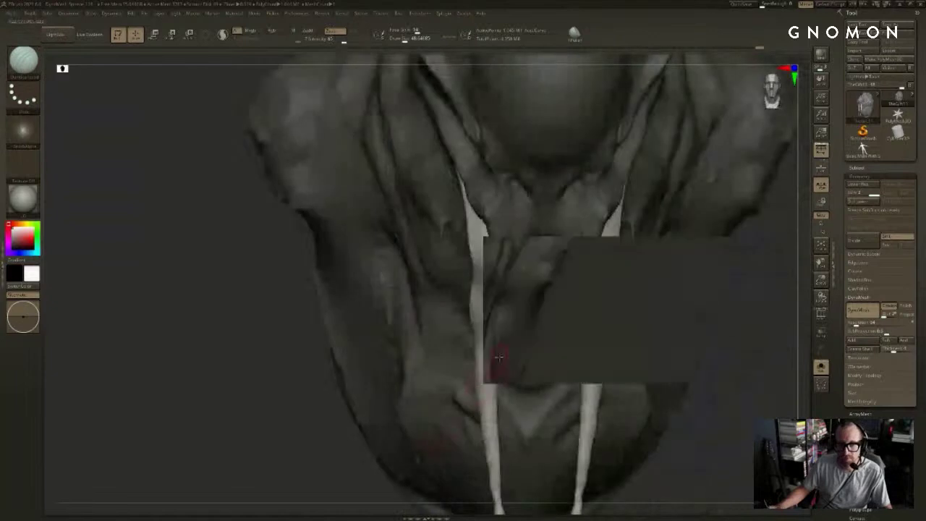
Step: Build up clay on the tentacles just below their roots with the ClayBuildup brush and smooth the strokes
mouse_move(499, 357)
alt+mouse_down()
mouse_move(595, 337)
mouse_move(556, 325)
mouse_move(543, 361)
alt+mouse_up()
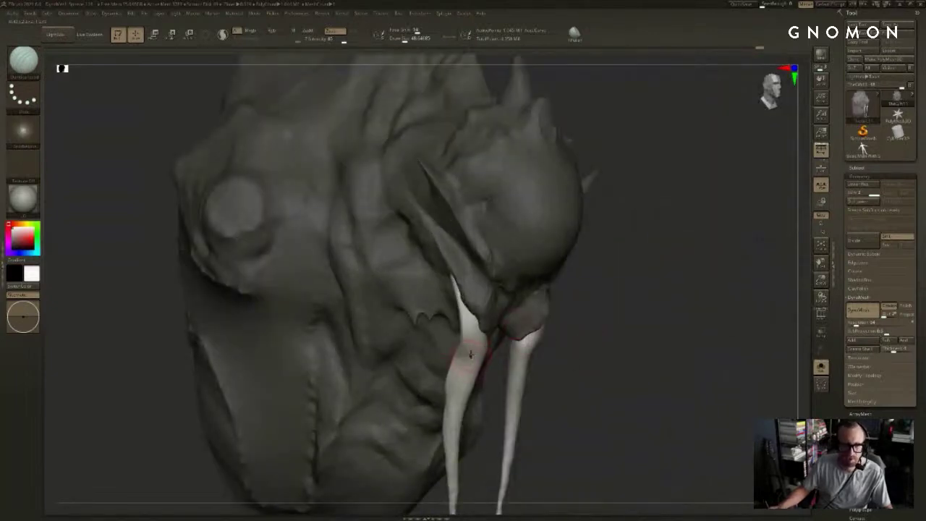
key(b)
key(c)
key(b)
shift+drag(467, 353, 473, 344)
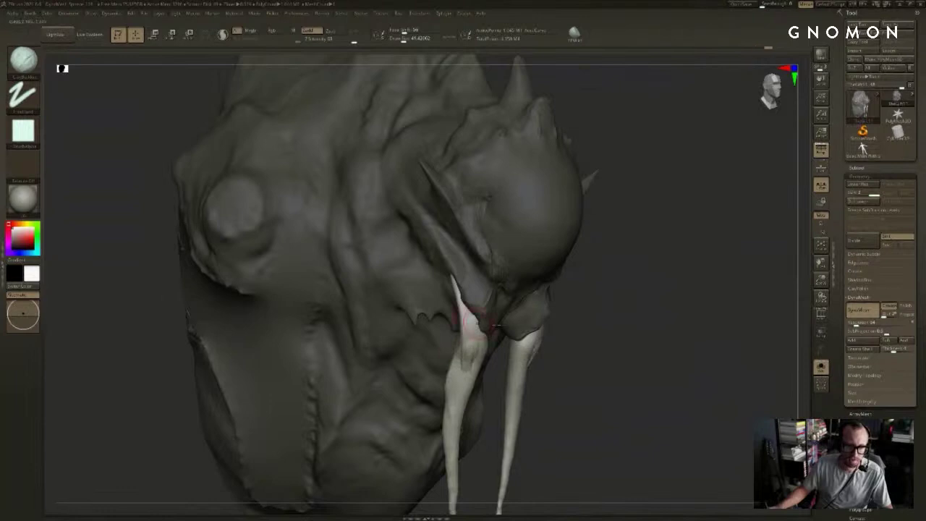
right_drag(497, 325, 543, 328)
mouse_move(473, 339)
shift+mouse_down()
mouse_move(470, 352)
mouse_move(471, 328)
mouse_move(469, 351)
shift+mouse_up()
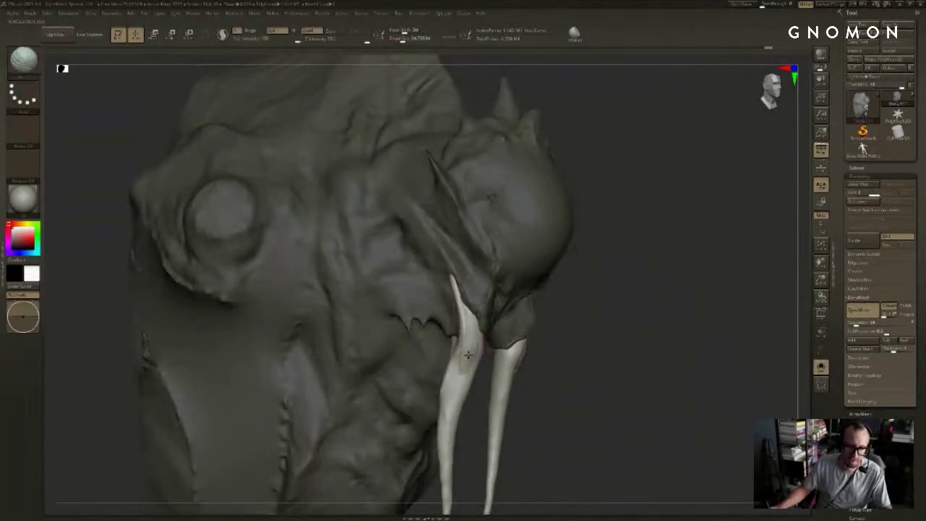
Step: Undo the last changes made on the upper tentacle
mouse_move(521, 351)
right_down()
mouse_move(474, 355)
mouse_move(382, 388)
mouse_move(372, 344)
right_up()
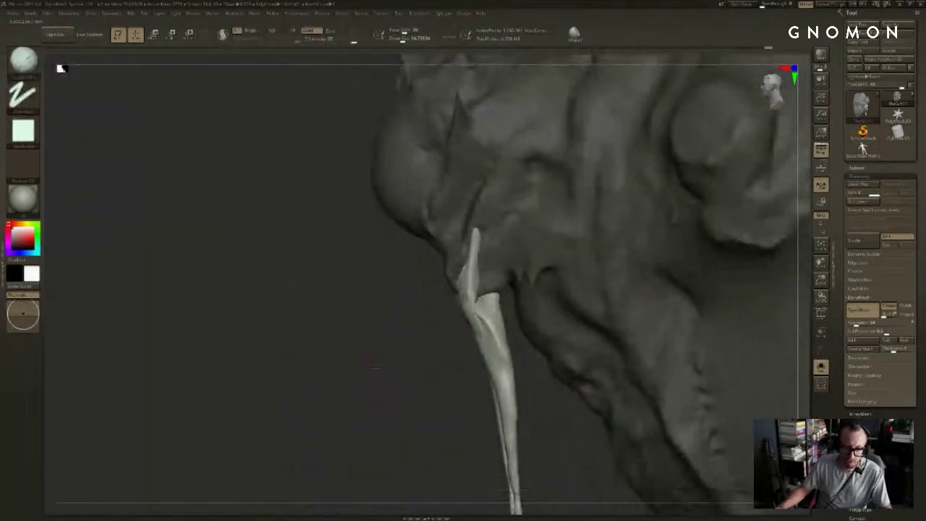
right_drag(434, 344, 500, 341)
ctrl+drag(500, 341, 512, 333)
key(ctrl+h)
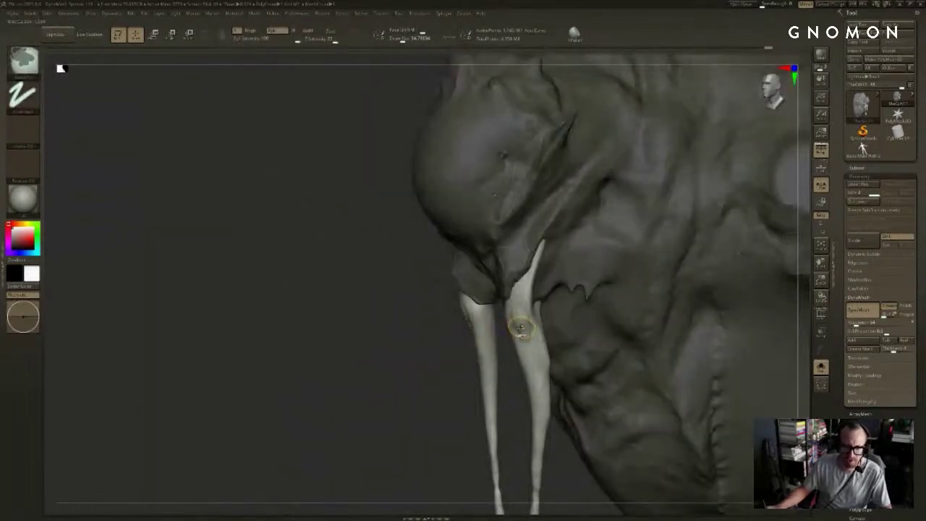
key(ctrl+z)
key(ctrl+z)
key(ctrl+z)
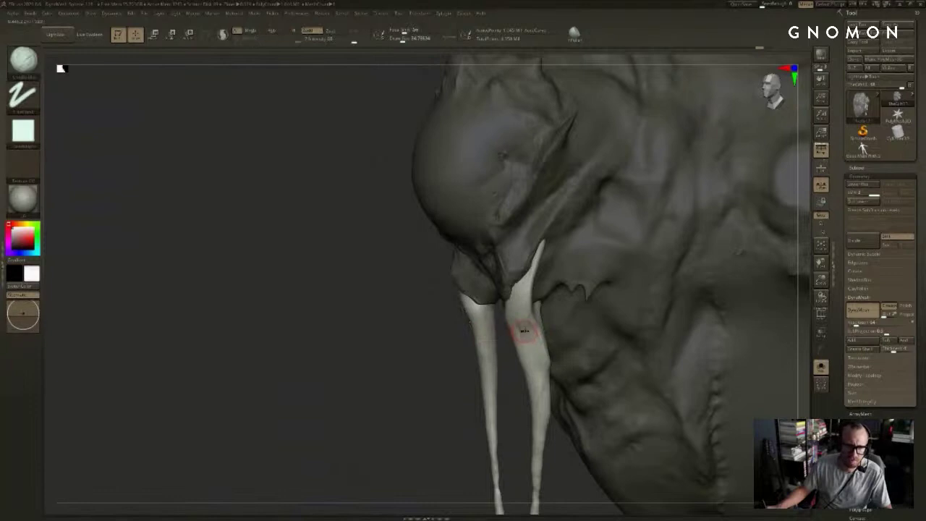
Step: Smooth the upper tentacles and nudge their contour below the root with the Move brush
key(s)
shift+drag(525, 335, 521, 324)
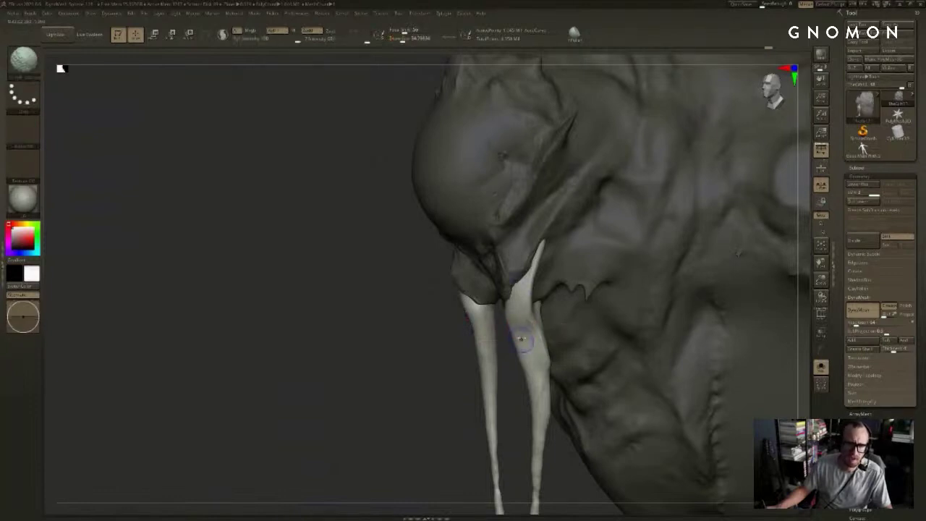
right_drag(510, 345, 513, 331)
key(b)
key(m)
key(v)
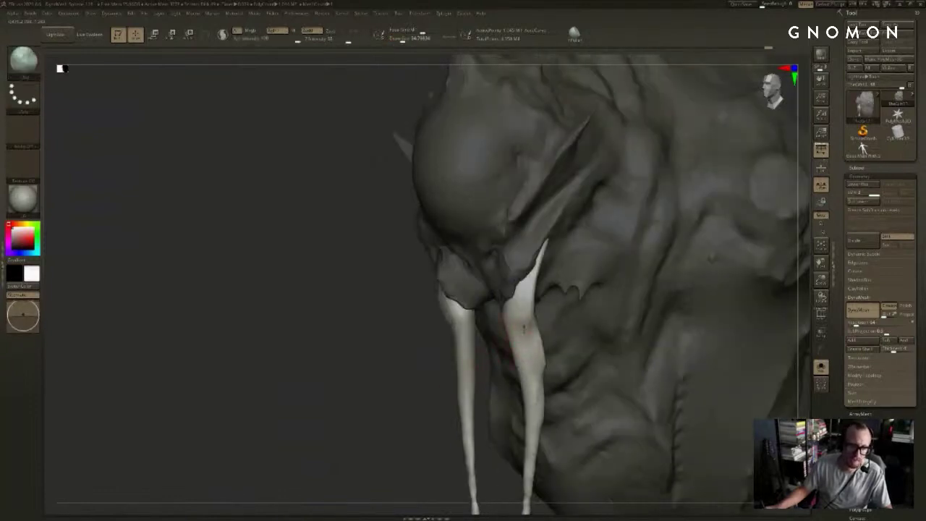
mouse_move(523, 329)
mouse_down()
mouse_move(512, 352)
mouse_move(523, 331)
mouse_up()
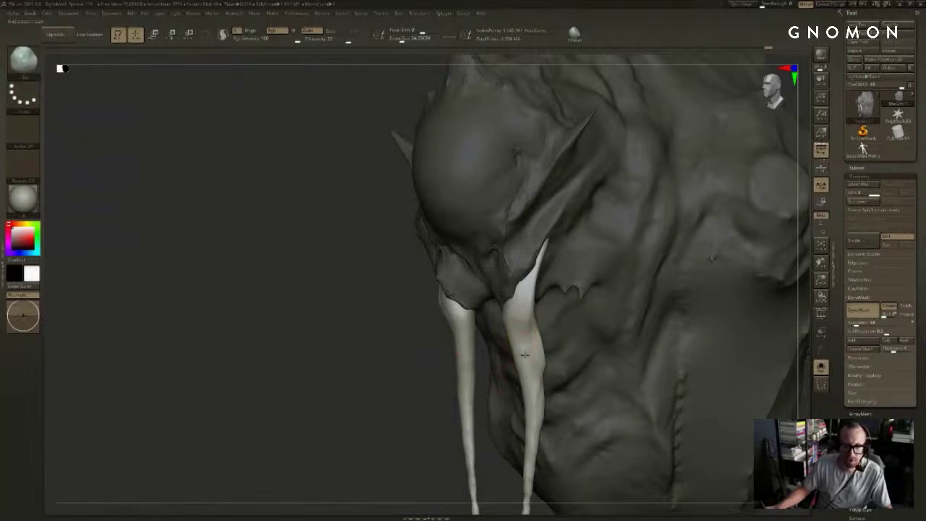
drag(528, 293, 522, 309)
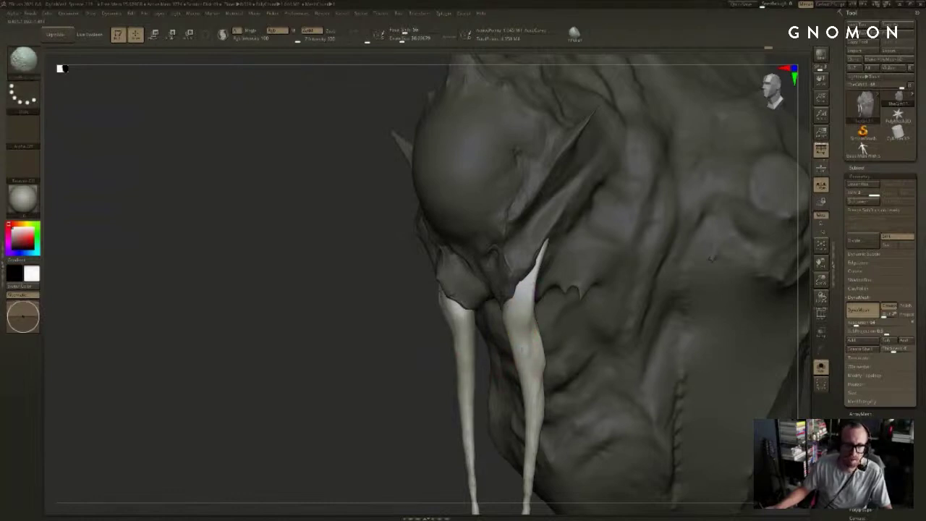
Step: Cut fine creases into the upper front of the tentacles with the Dam Standard brush and soften them
shift+drag(401, 384, 441, 379)
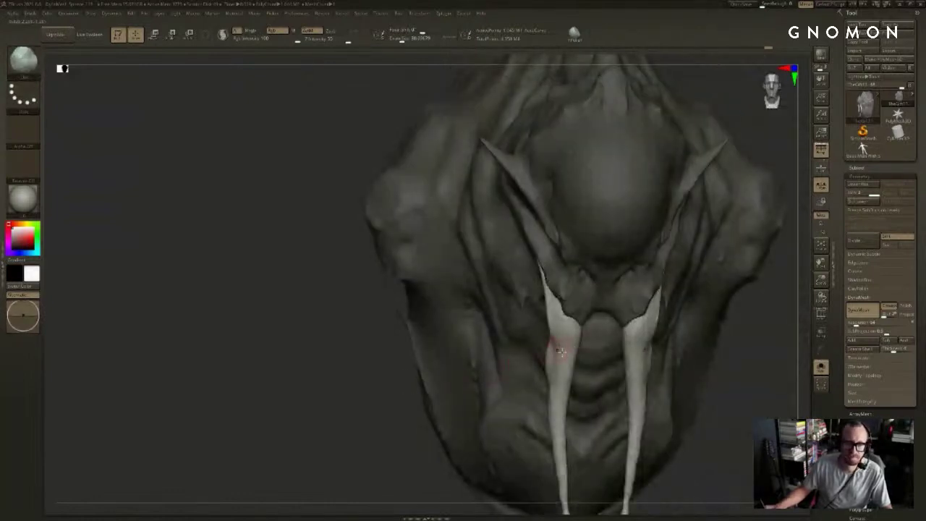
drag(729, 373, 651, 387)
key(b)
key(d)
key(s)
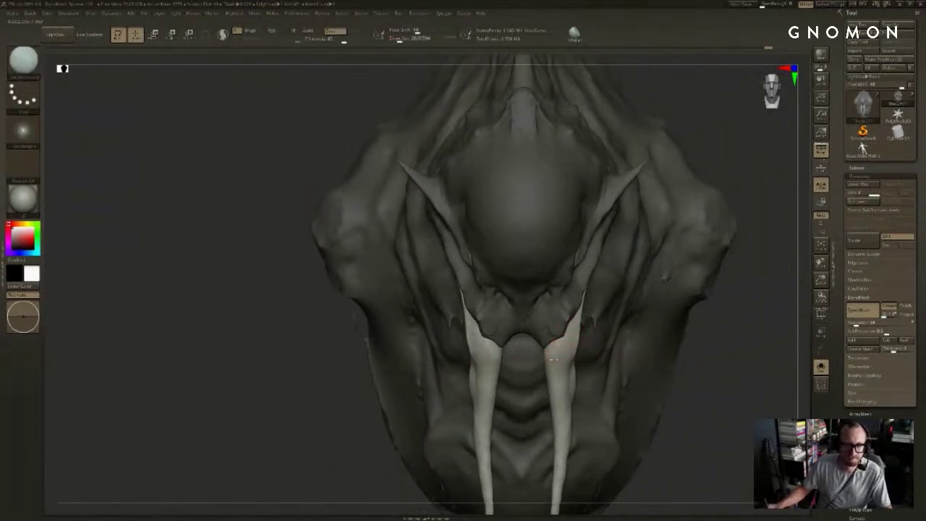
drag(659, 396, 661, 310)
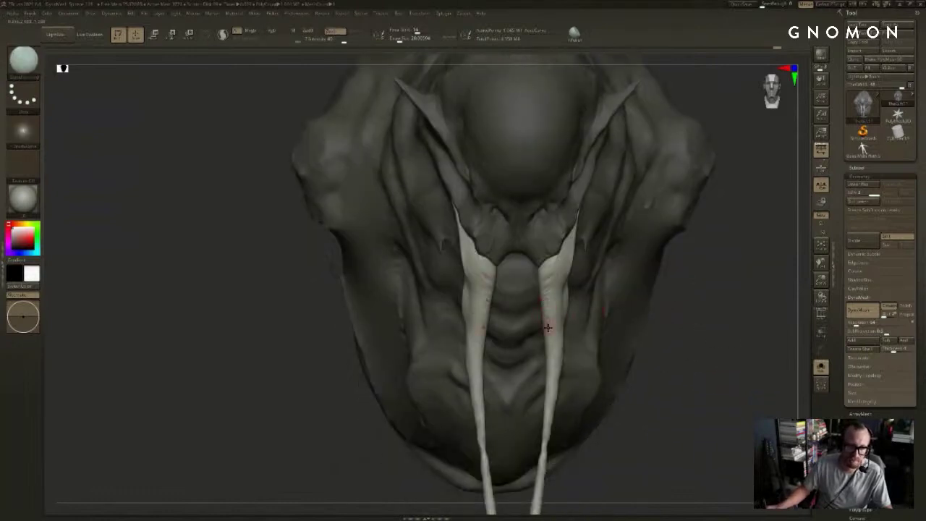
right_drag(551, 380, 610, 374)
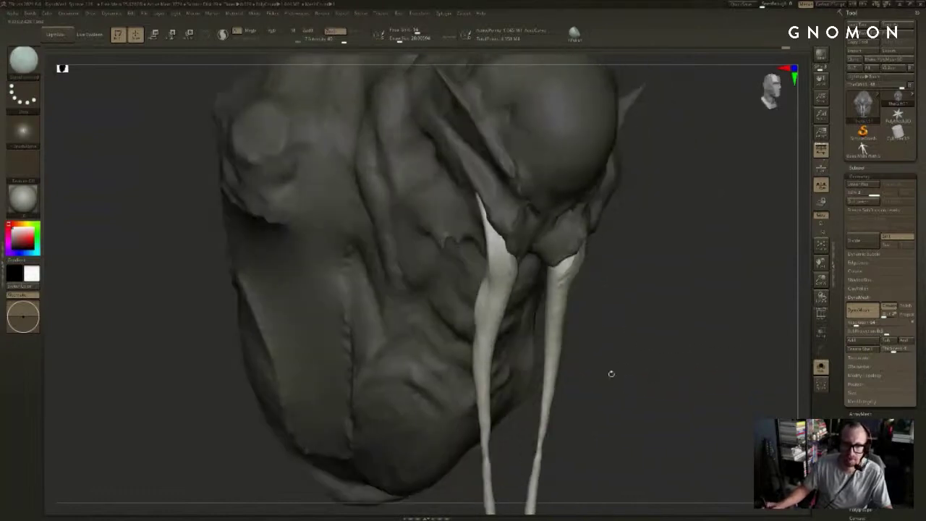
shift+drag(560, 282, 554, 323)
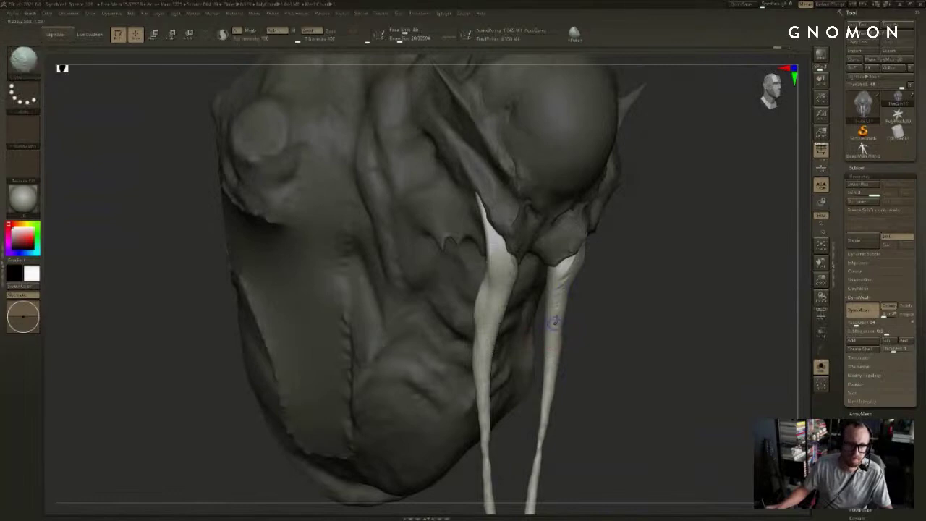
mouse_move(638, 302)
shift+mouse_down()
mouse_move(735, 283)
mouse_move(716, 338)
mouse_move(702, 350)
mouse_move(656, 345)
mouse_move(622, 279)
shift+mouse_up()
Step: Pull the inner edges of the tentacle roots out beneath the nostril lobes with an enlarged Move brush
key(b)
key(m)
key(v)
key(s)
mouse_move(436, 331)
mouse_down()
mouse_move(448, 331)
mouse_move(438, 296)
mouse_move(443, 271)
mouse_up()
key(s)
key(ctrl+z)
key(s)
mouse_move(651, 349)
mouse_down()
mouse_move(306, 359)
mouse_move(311, 348)
mouse_up()
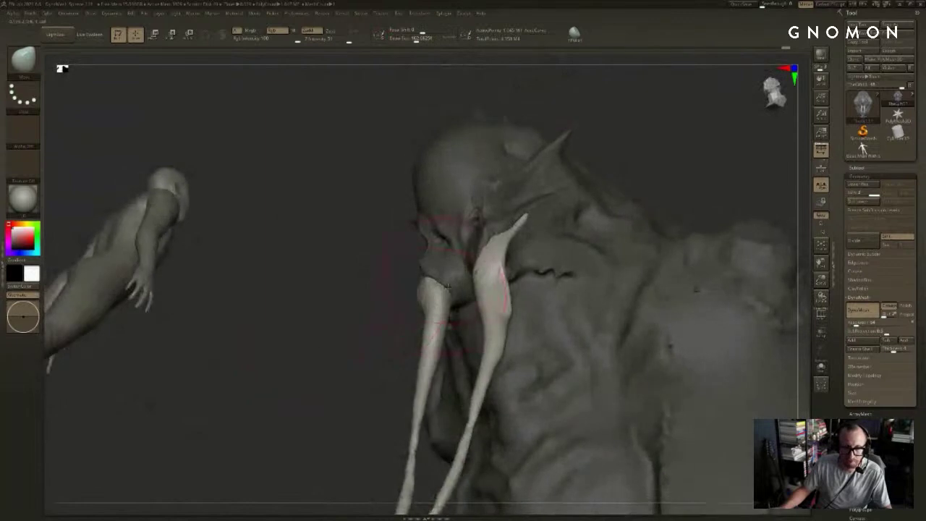
drag(456, 291, 478, 290)
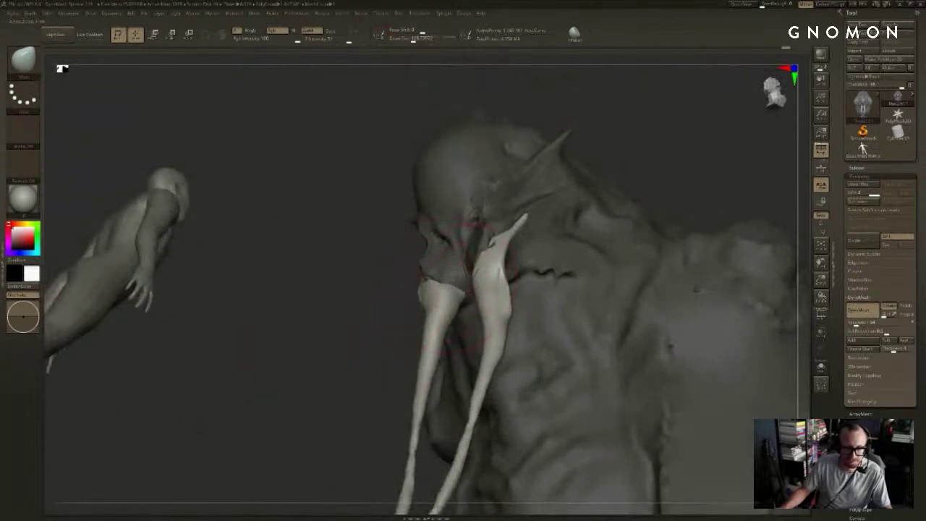
Step: Refine the form of the tentacle roots under the nostril lobes from several angles
drag(238, 351, 347, 340)
drag(303, 381, 305, 355)
drag(447, 293, 437, 295)
drag(322, 386, 216, 372)
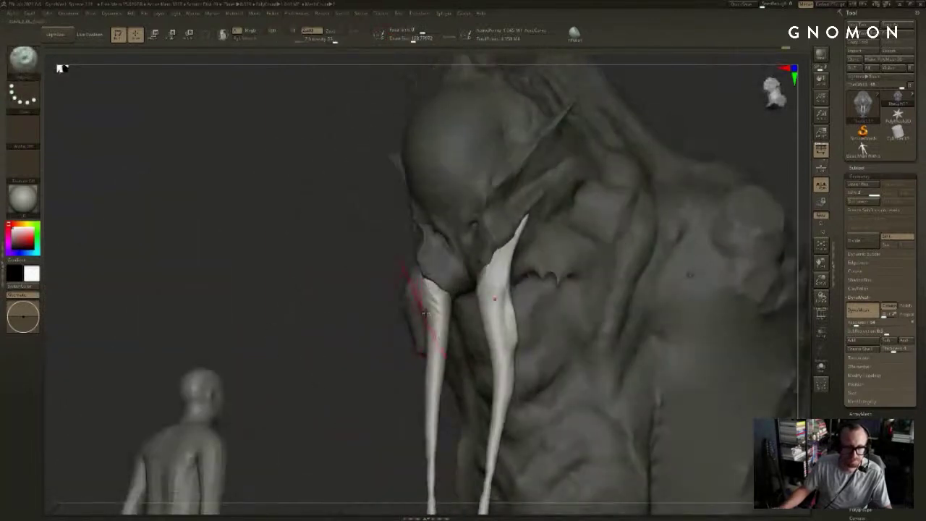
click(381, 343)
drag(381, 343, 318, 339)
drag(436, 321, 441, 311)
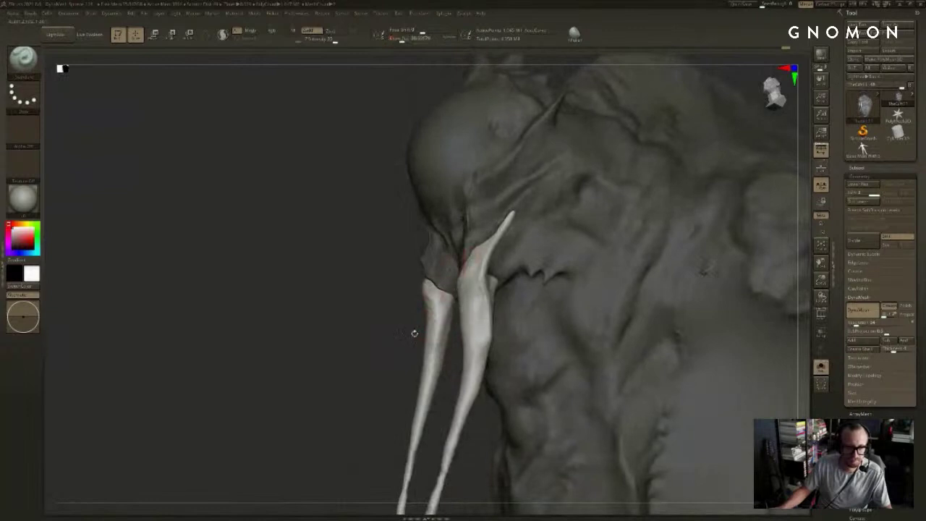
click(404, 341)
Step: Isolate the two face tentacles and refine their shafts
ctrl+shift+click(438, 319)
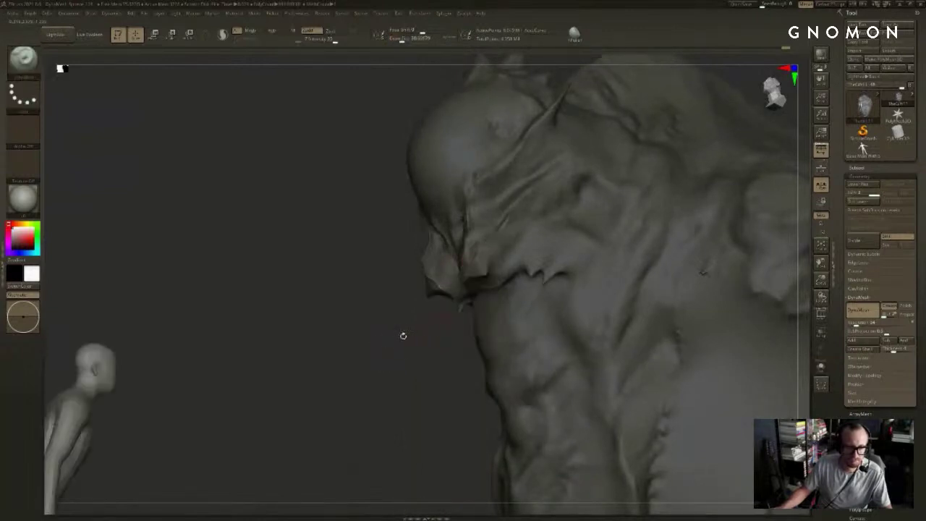
ctrl+shift+click(403, 334)
ctrl+shift+click(430, 323)
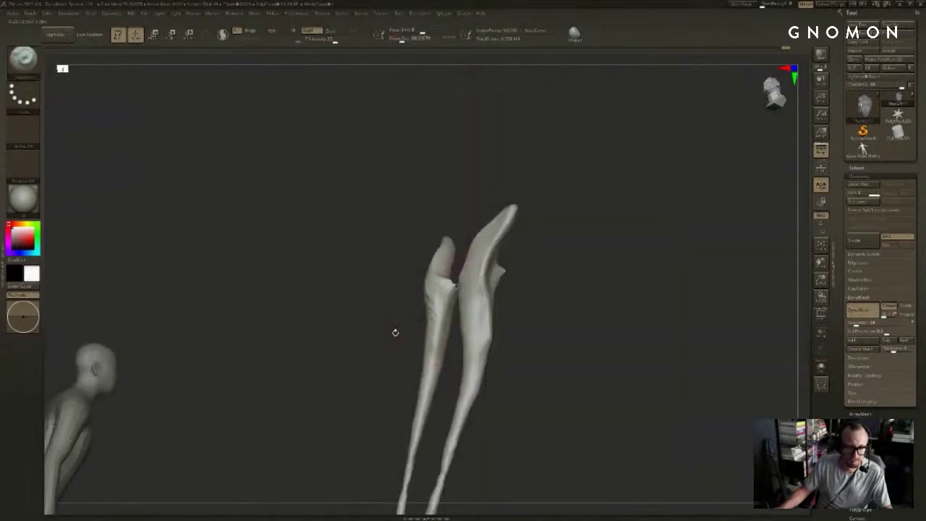
drag(395, 332, 340, 336)
mouse_move(498, 351)
mouse_down()
mouse_move(480, 352)
mouse_move(452, 311)
mouse_up()
drag(546, 271, 572, 281)
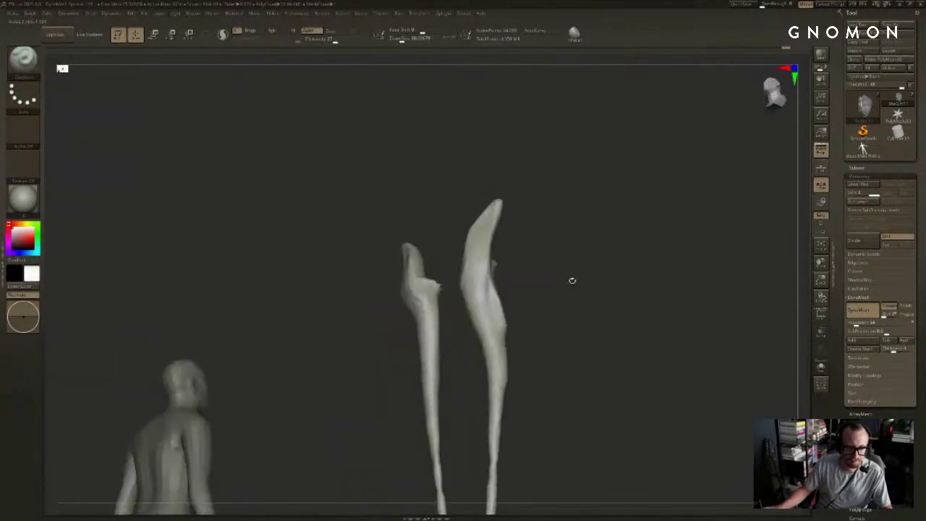
drag(435, 384, 435, 396)
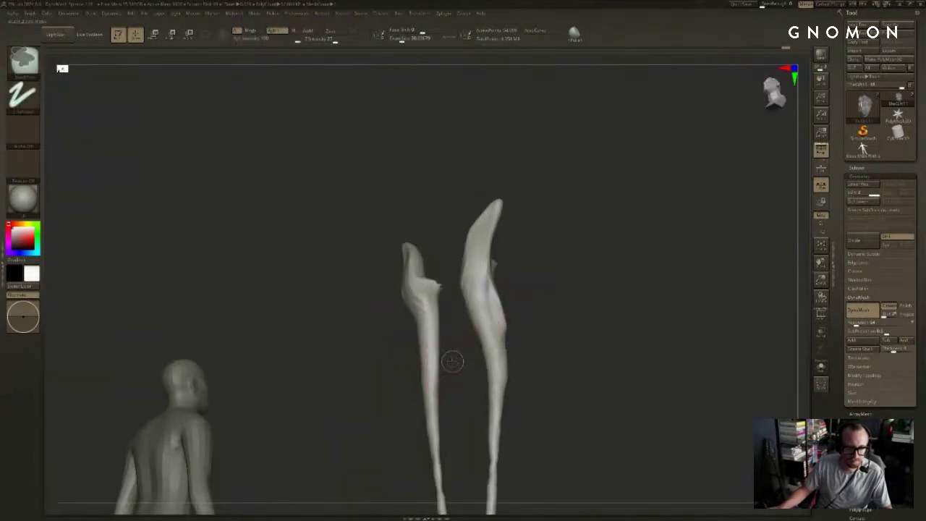
mouse_move(374, 377)
mouse_down()
mouse_move(355, 374)
mouse_move(368, 379)
mouse_up()
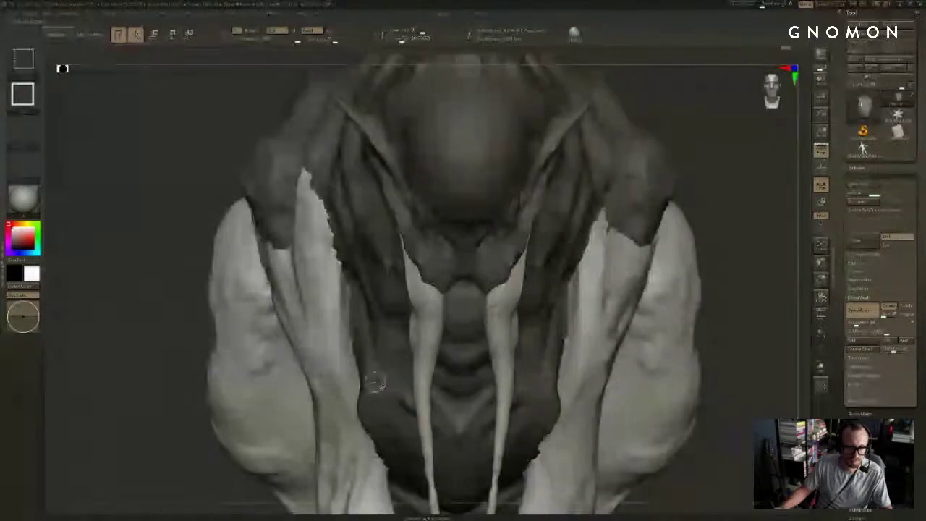
Step: Bring back the whole creature with its limbs and frame it beside the human figure
ctrl+shift+click(358, 383)
ctrl+shift+click(620, 288)
ctrl+shift+click(716, 248)
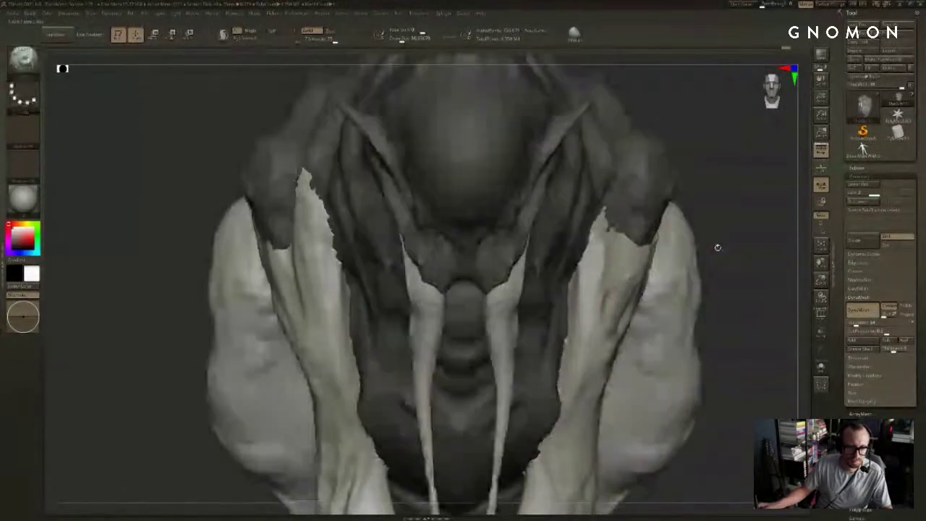
key(f)
drag(730, 251, 719, 253)
key(f)
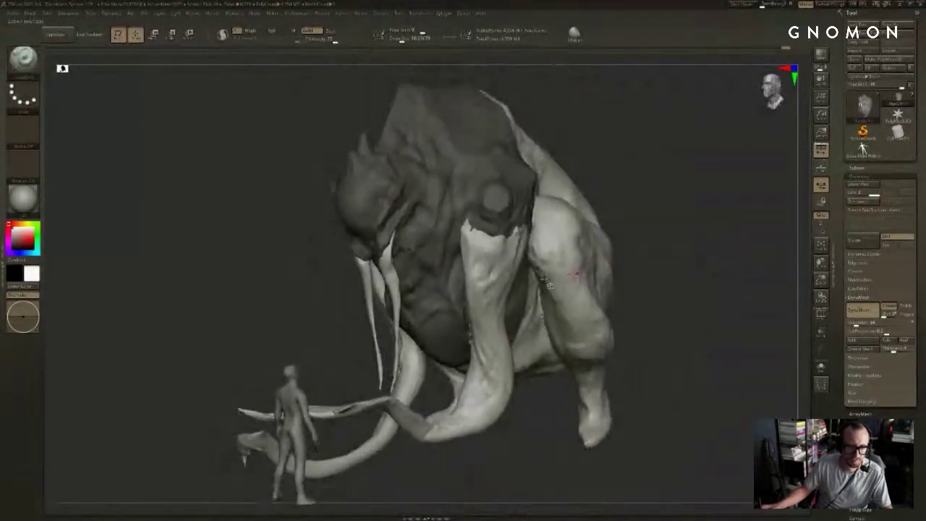
Step: Hide the arms and legs and turn the masked head and front torso into their own polygroup
ctrl+shift+click(488, 283)
ctrl+shift+drag(640, 236, 682, 174)
ctrl+shift+click(585, 288)
alt+drag(718, 163, 641, 211)
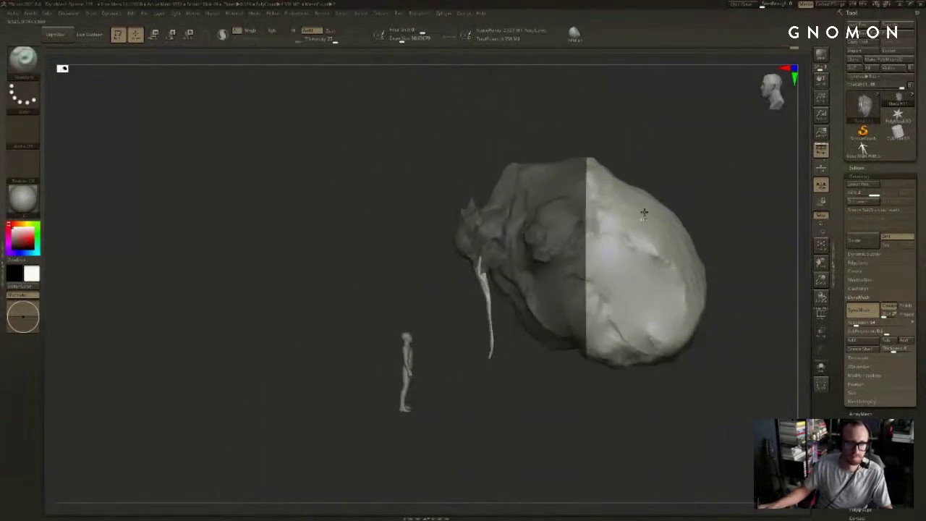
key(ctrl+w)
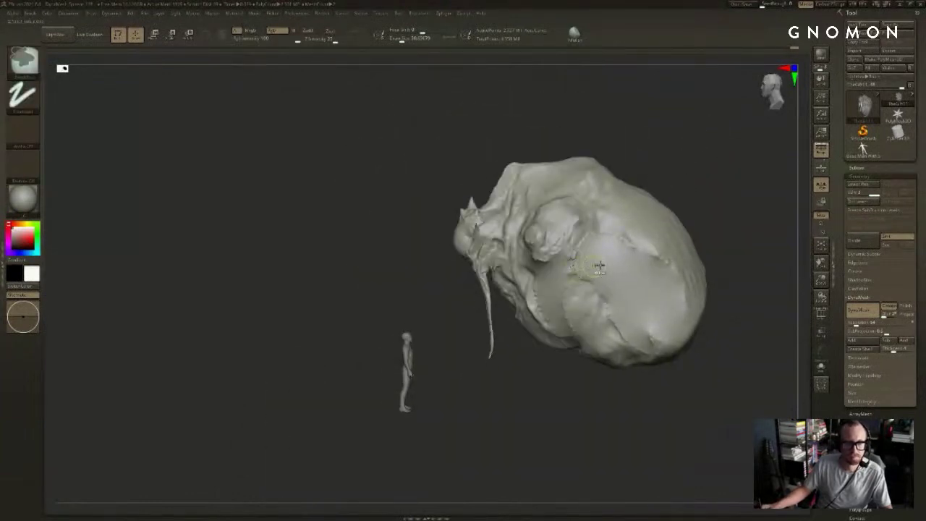
Step: Hide the rear of the body so only the head, tentacles and front torso remain
ctrl+alt+shift+click(632, 262)
drag(653, 222, 613, 359)
mouse_move(669, 266)
mouse_down()
mouse_move(702, 256)
mouse_move(694, 251)
mouse_up()
ctrl+click(704, 242)
ctrl+shift+drag(721, 176, 625, 369)
ctrl+shift+drag(692, 226, 657, 260)
key(ctrl+z)
Step: Carve the inner corner of the fold between the side spike and cheek ridge with a stronger brush intensity
mouse_move(713, 213)
mouse_down()
mouse_move(730, 279)
mouse_move(610, 285)
mouse_move(682, 277)
mouse_move(717, 285)
mouse_move(693, 249)
mouse_up()
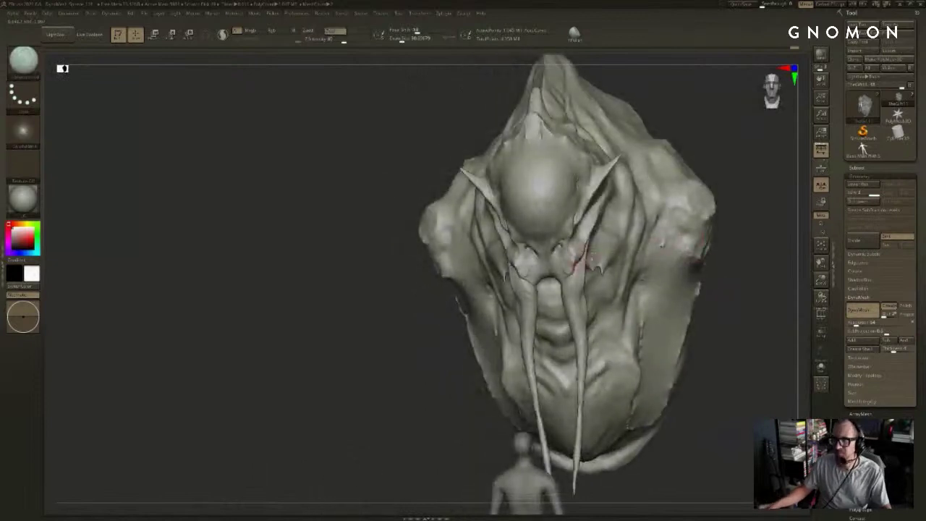
mouse_move(729, 188)
alt+mouse_down()
mouse_move(702, 225)
mouse_move(770, 243)
alt+mouse_up()
mouse_move(652, 217)
alt+mouse_down()
mouse_move(680, 220)
mouse_move(683, 249)
mouse_move(488, 289)
alt+mouse_up()
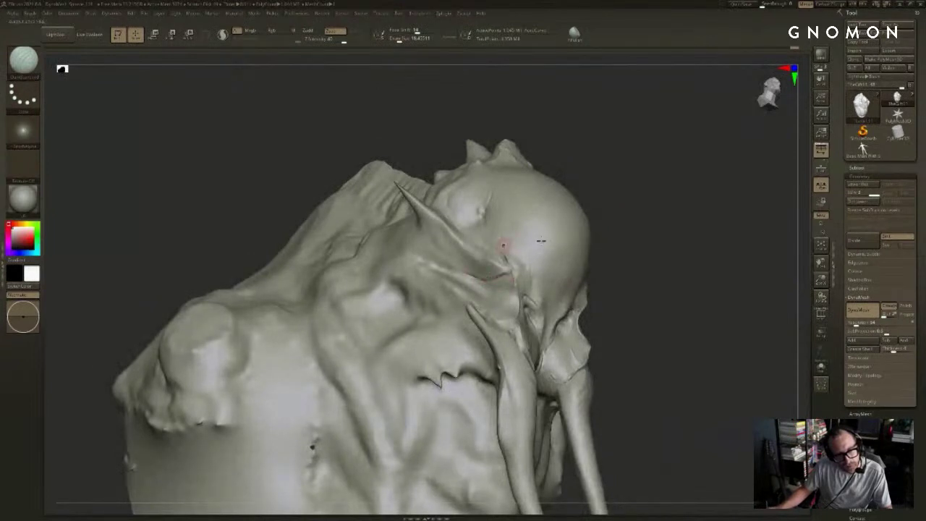
drag(627, 230, 757, 238)
mouse_move(335, 372)
mouse_down()
mouse_move(314, 378)
mouse_move(310, 359)
mouse_move(318, 365)
mouse_move(274, 296)
mouse_up()
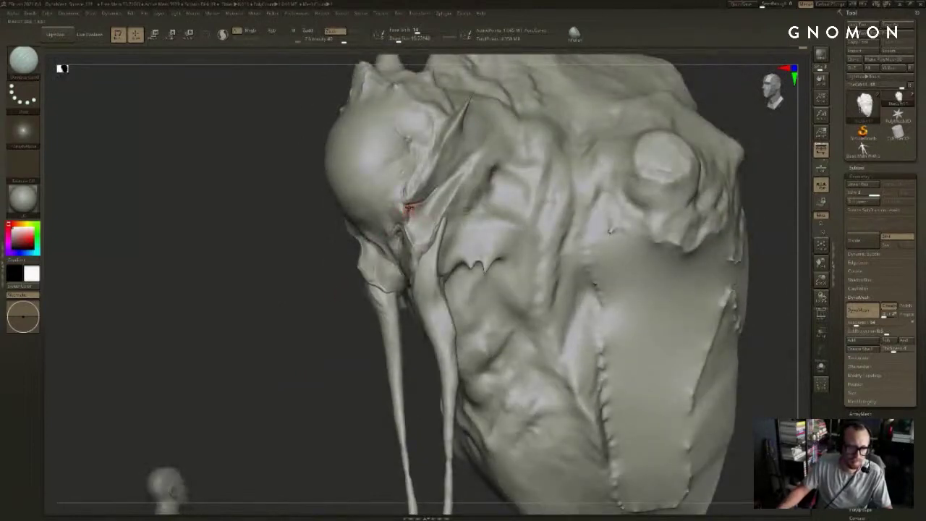
click(343, 41)
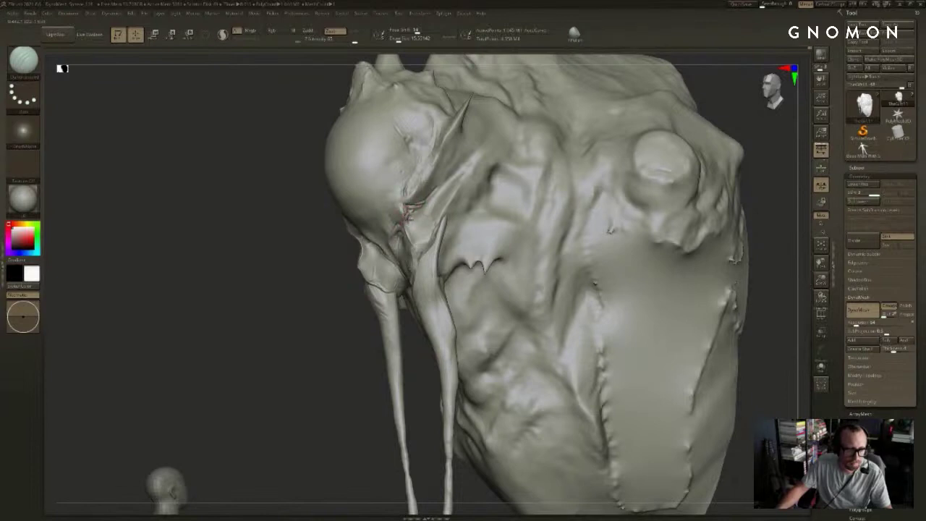
mouse_move(335, 287)
mouse_down()
mouse_move(330, 296)
mouse_move(341, 294)
mouse_move(327, 297)
mouse_up()
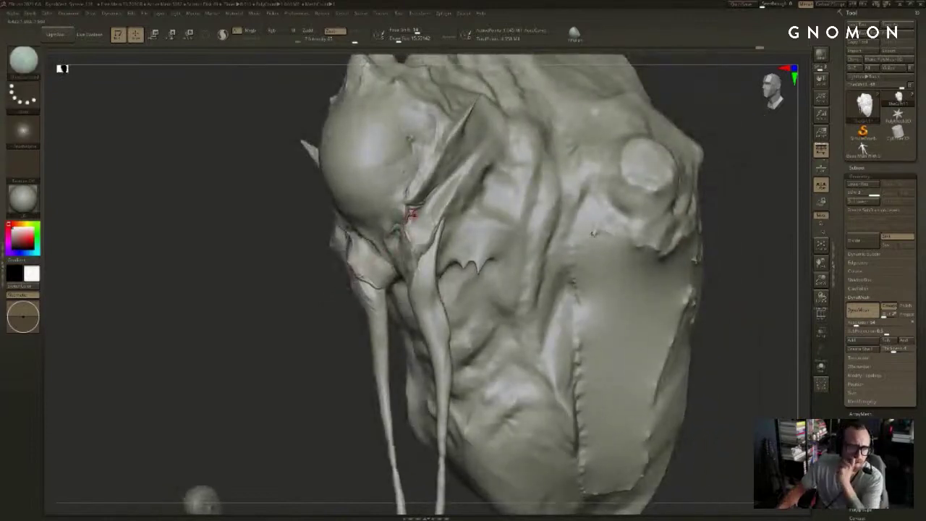
Step: Try a sculpting stroke down the side of the domed head and undo it
mouse_move(702, 131)
mouse_down()
mouse_move(721, 131)
mouse_move(611, 157)
mouse_up()
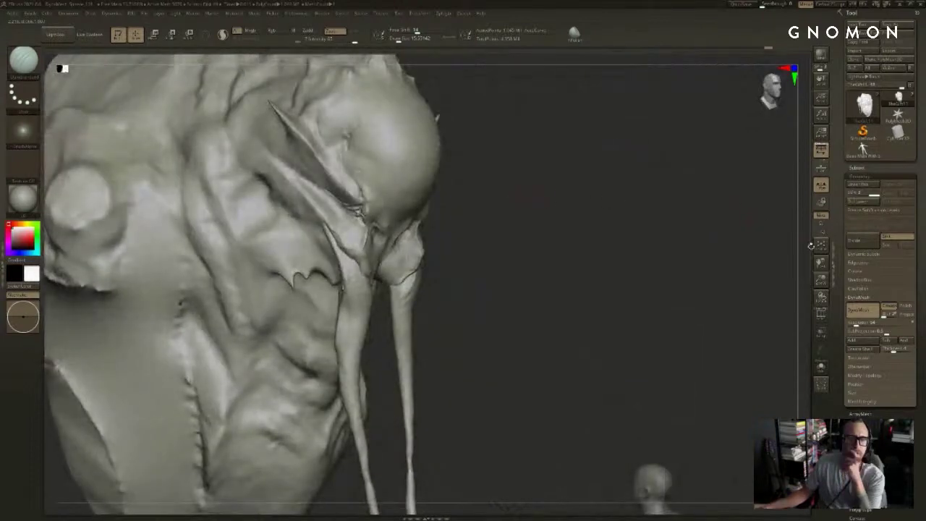
mouse_move(819, 265)
mouse_down()
mouse_move(888, 286)
mouse_move(682, 282)
mouse_move(698, 283)
mouse_up()
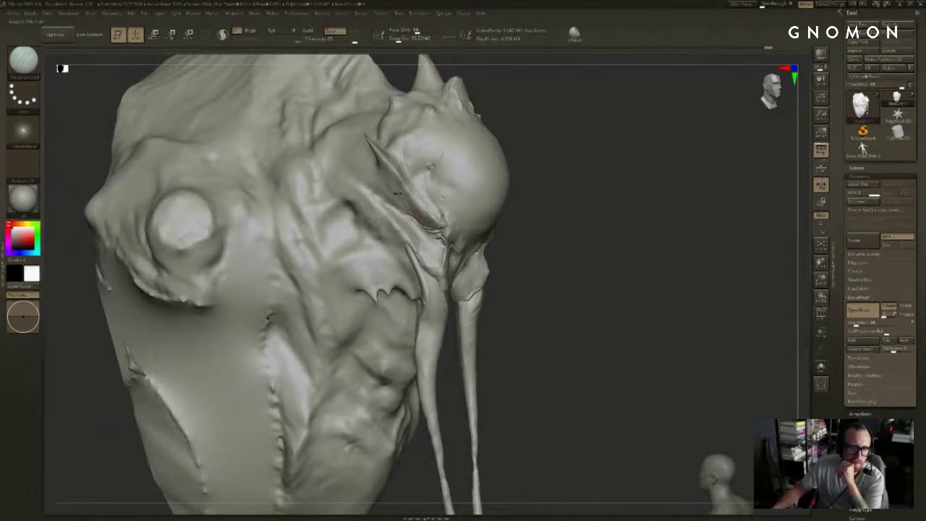
drag(575, 201, 474, 195)
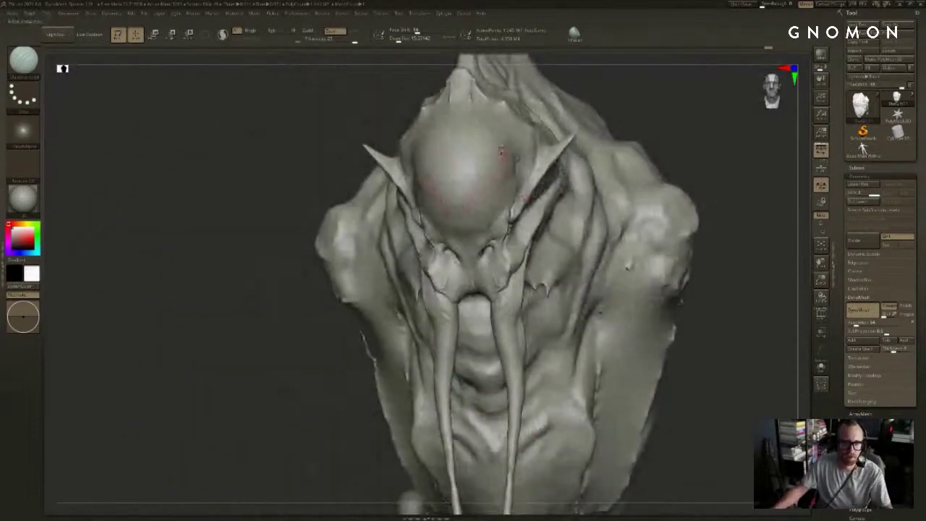
drag(491, 138, 506, 191)
drag(737, 124, 640, 141)
key(ctrl+z)
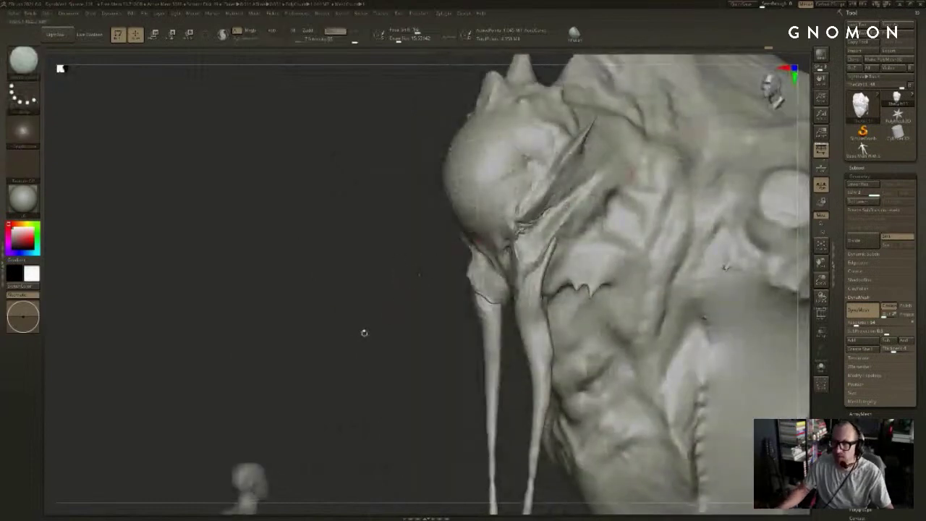
Step: Carve fine wrinkles along the fold between the side spike and the cheek ridge beside the dome
drag(358, 358, 326, 350)
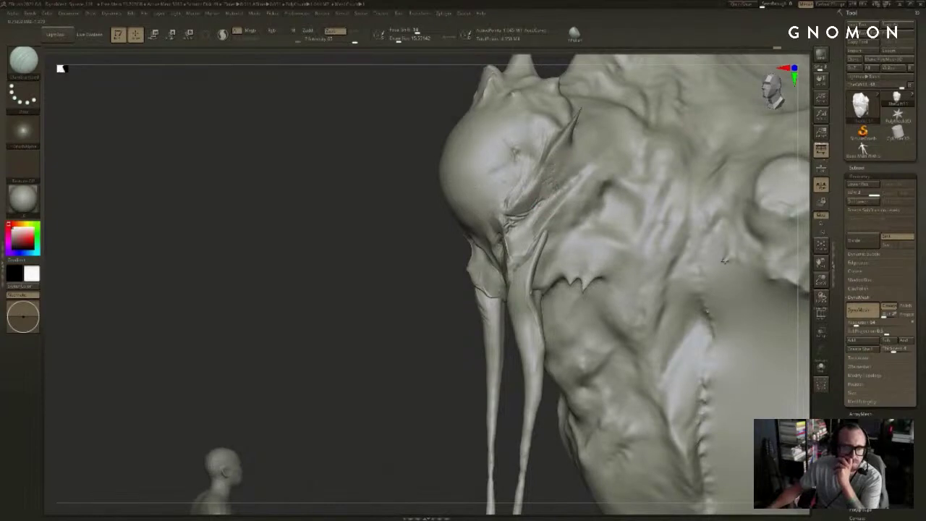
drag(445, 252, 453, 287)
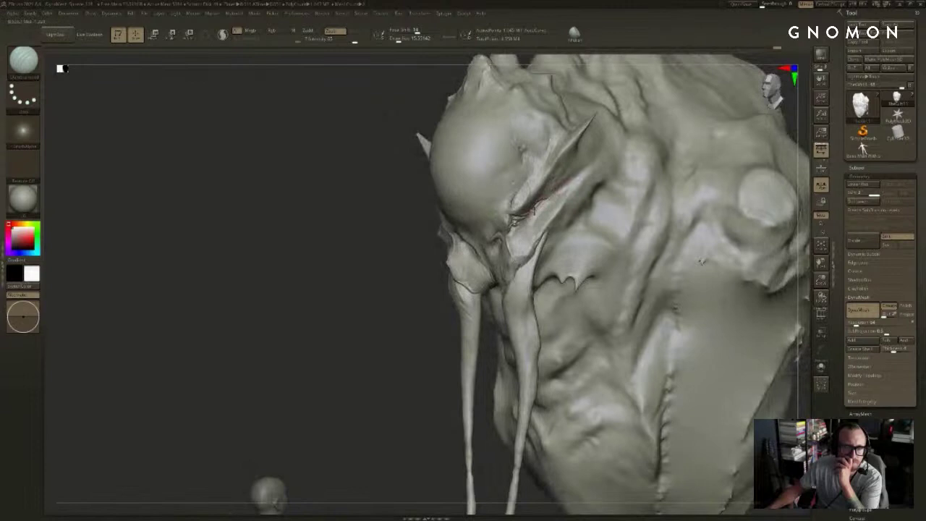
drag(430, 278, 414, 283)
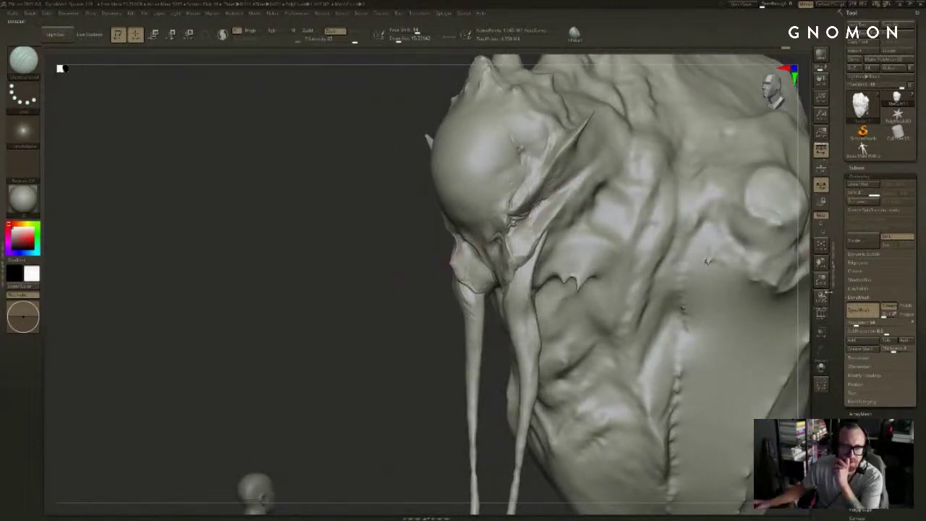
alt+drag(412, 271, 423, 369)
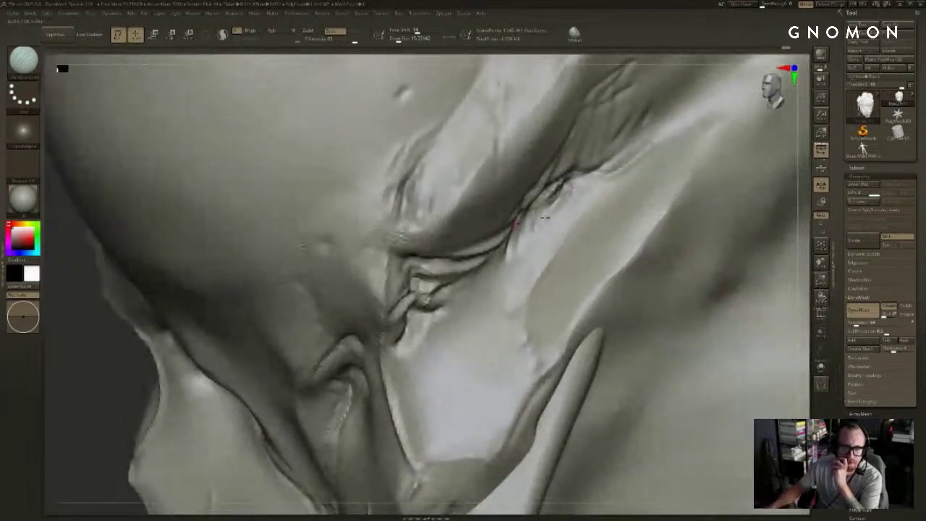
key(f)
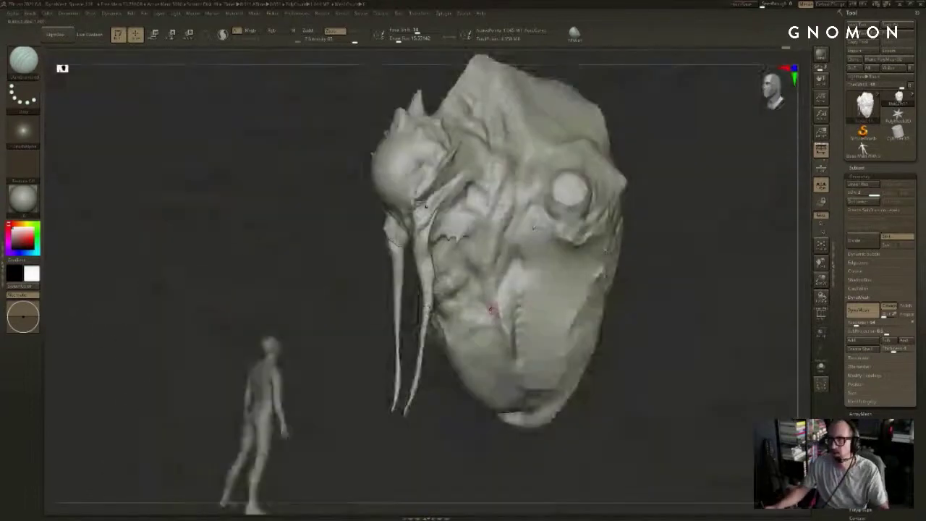
mouse_move(305, 285)
alt+mouse_down()
mouse_move(308, 297)
mouse_move(653, 143)
mouse_move(727, 137)
alt+mouse_up()
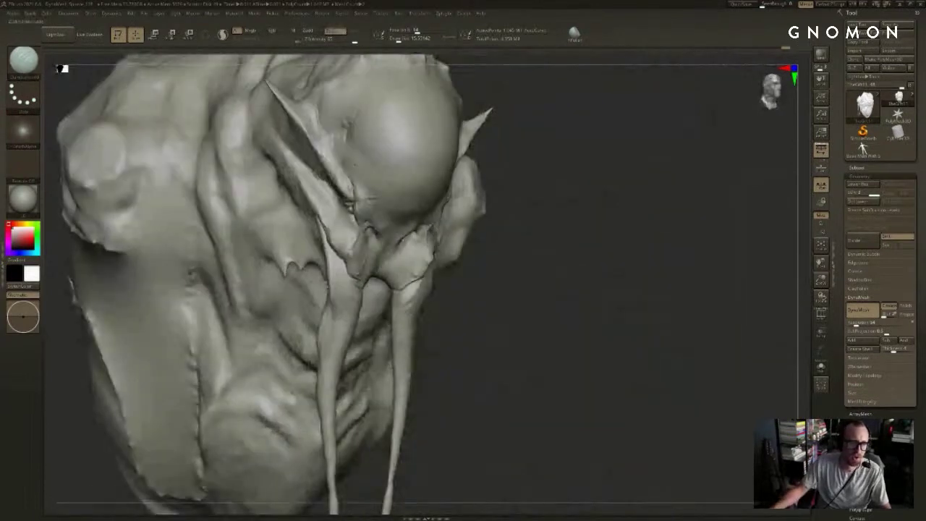
mouse_move(589, 148)
mouse_down()
mouse_move(574, 152)
mouse_move(568, 177)
mouse_up()
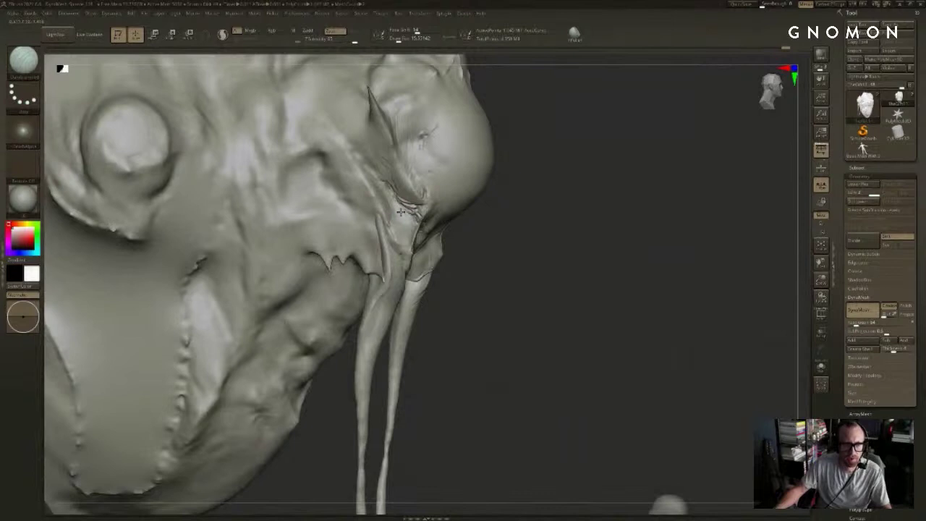
mouse_move(625, 184)
mouse_down()
mouse_move(657, 203)
mouse_move(698, 255)
mouse_move(558, 264)
mouse_up()
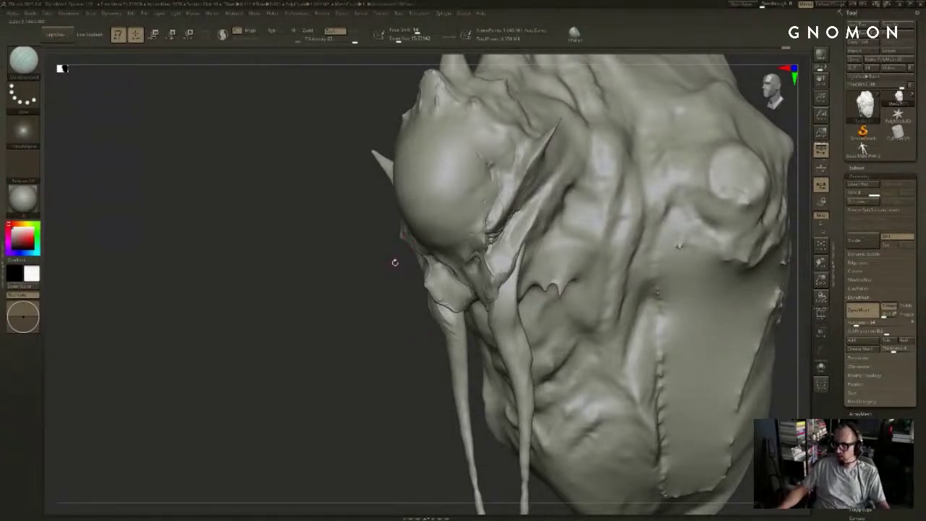
Step: Sharpen the crease where the tentacle root meets the cheek and continue it along the cheek ridge's lower edge
drag(382, 328, 425, 317)
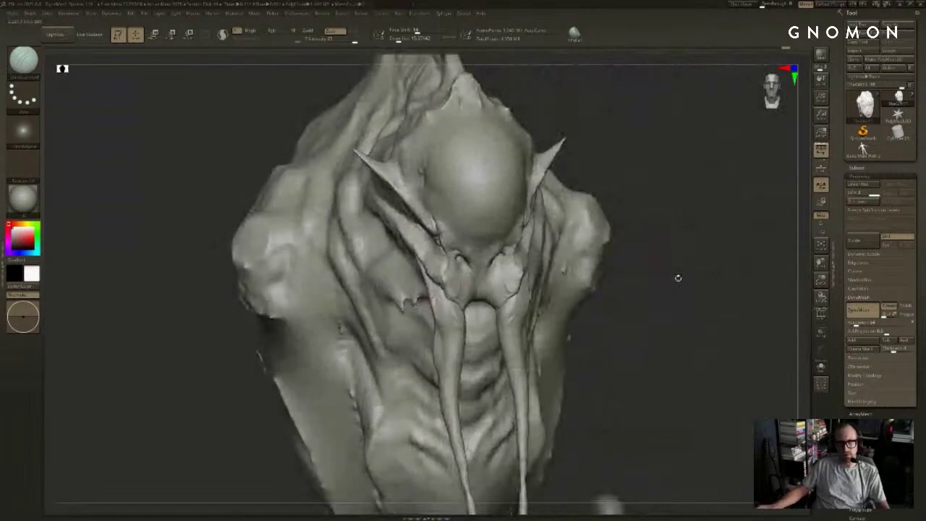
mouse_move(678, 278)
mouse_down()
mouse_move(651, 237)
mouse_move(646, 279)
mouse_up()
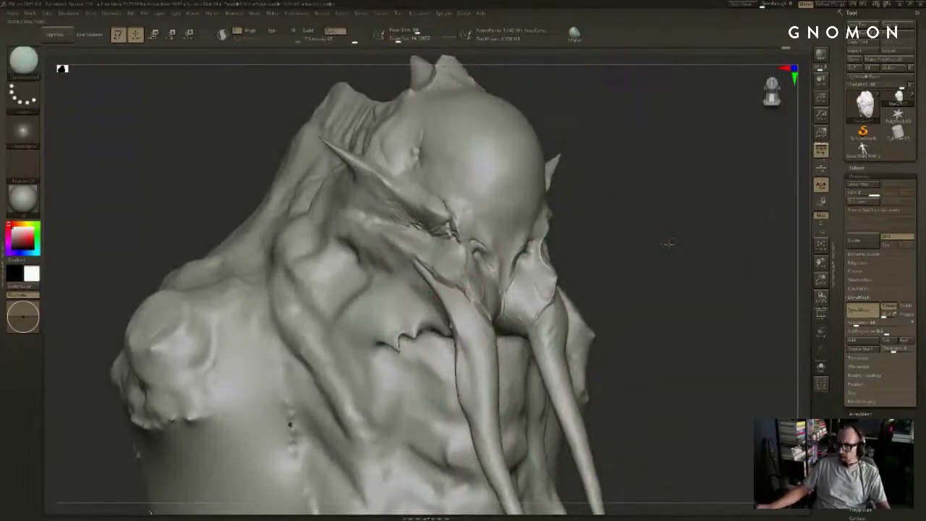
mouse_move(669, 242)
mouse_down()
mouse_move(649, 221)
mouse_move(602, 244)
mouse_move(636, 231)
mouse_move(496, 250)
mouse_up()
drag(376, 461, 405, 443)
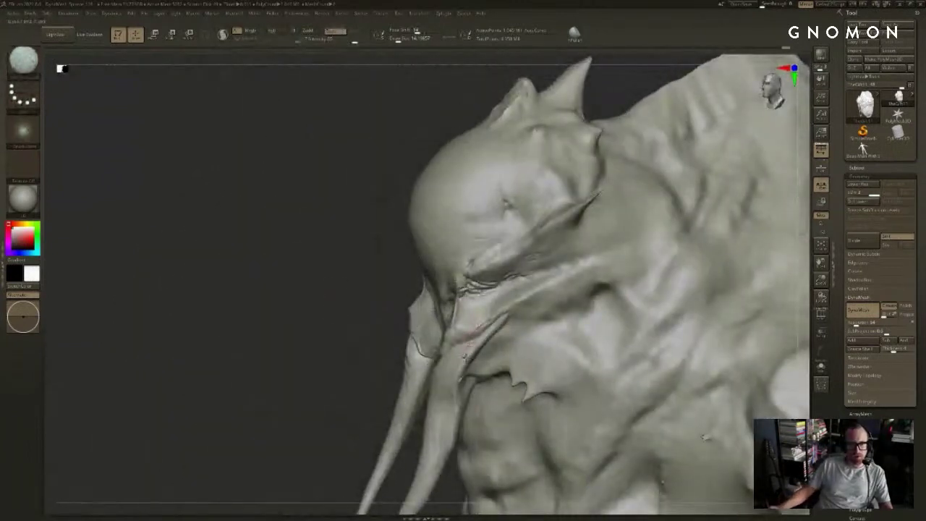
mouse_move(467, 357)
mouse_down()
mouse_move(499, 325)
mouse_move(470, 354)
mouse_up()
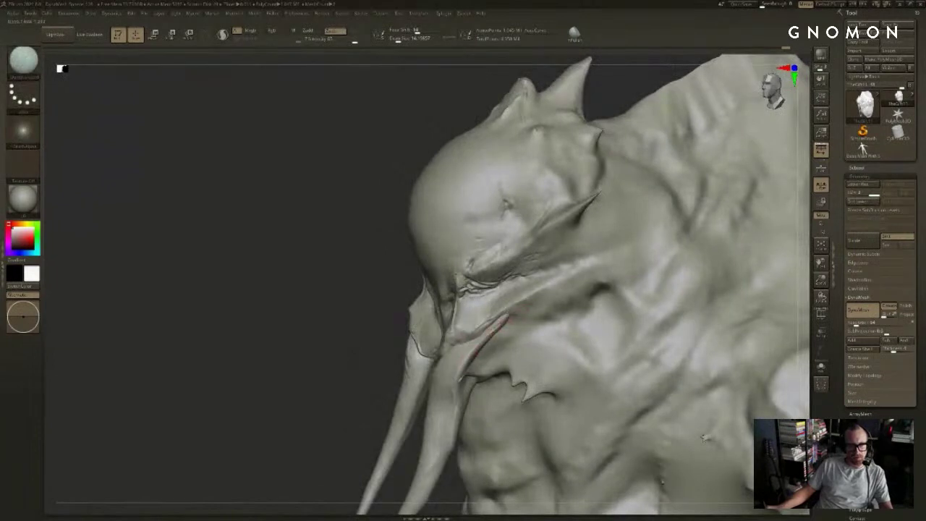
drag(400, 345, 457, 339)
drag(673, 231, 636, 235)
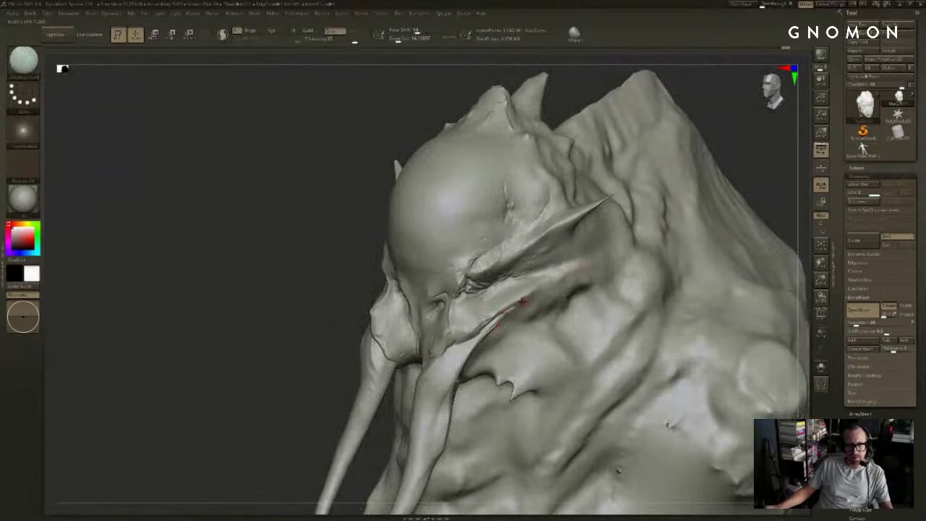
drag(528, 302, 542, 281)
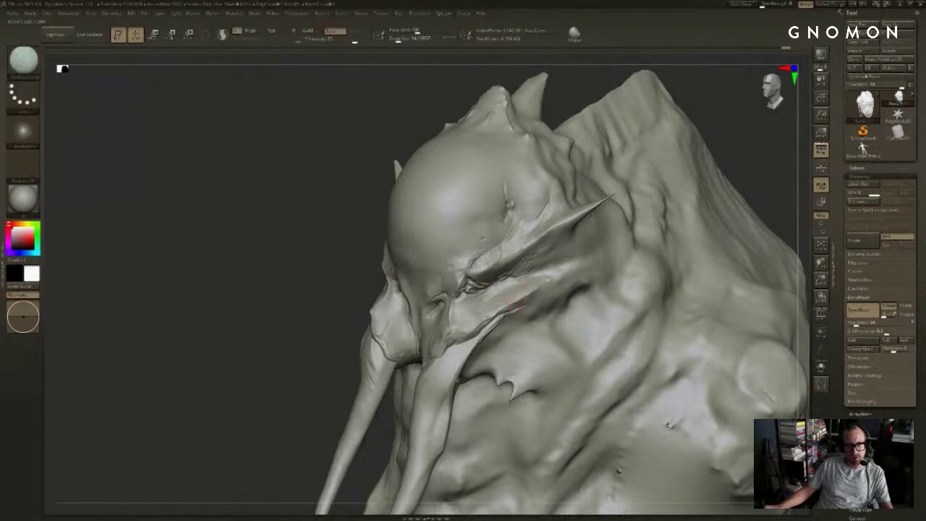
Step: Extend the cheek ridge up behind the side spike's tip and define the raised forms between the spike and the dome
mouse_move(748, 154)
mouse_down()
mouse_move(752, 140)
mouse_move(712, 200)
mouse_up()
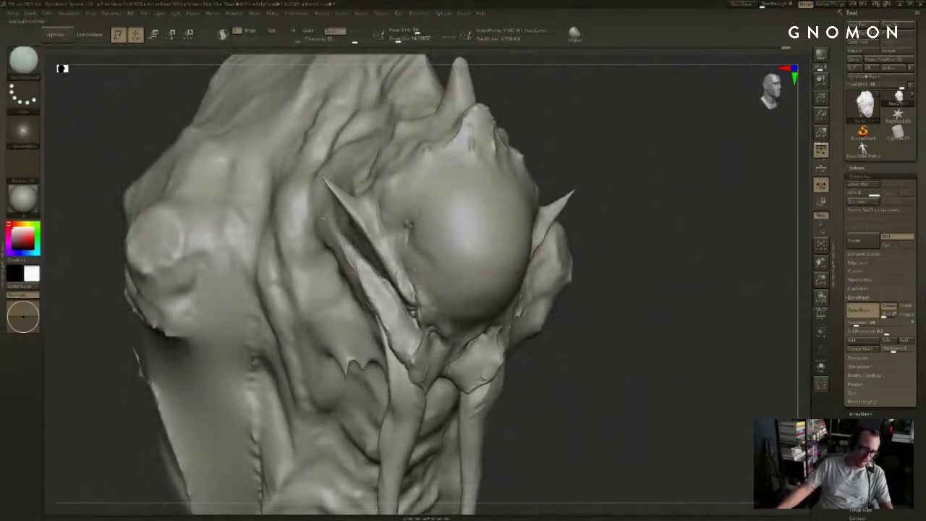
drag(360, 254, 333, 213)
drag(597, 125, 630, 124)
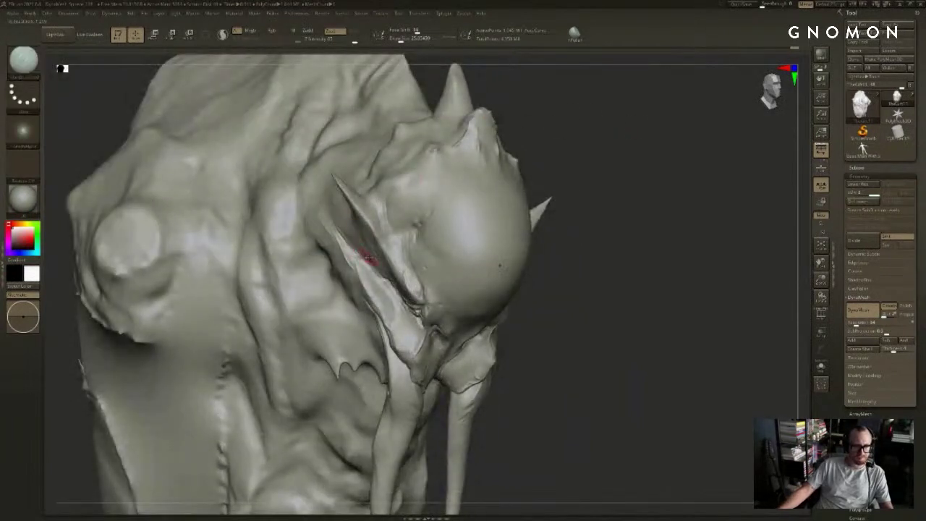
drag(367, 258, 330, 206)
mouse_move(369, 265)
mouse_down()
mouse_move(325, 214)
mouse_move(326, 179)
mouse_up()
drag(385, 217, 380, 179)
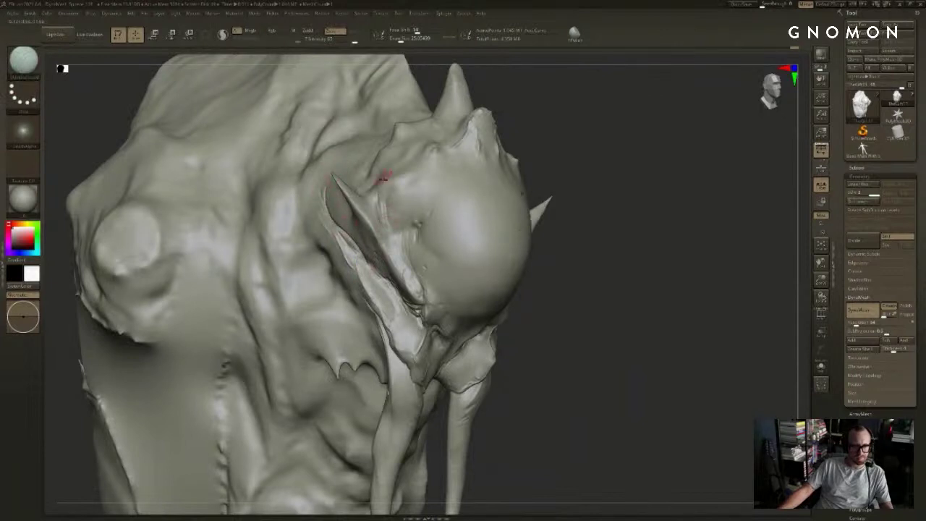
drag(387, 236, 377, 210)
Step: Sharpen the side spikes' edges and tips, and smooth their surface near the base
mouse_move(596, 123)
mouse_down()
mouse_move(667, 134)
mouse_move(667, 108)
mouse_move(636, 116)
mouse_up()
drag(611, 185, 538, 240)
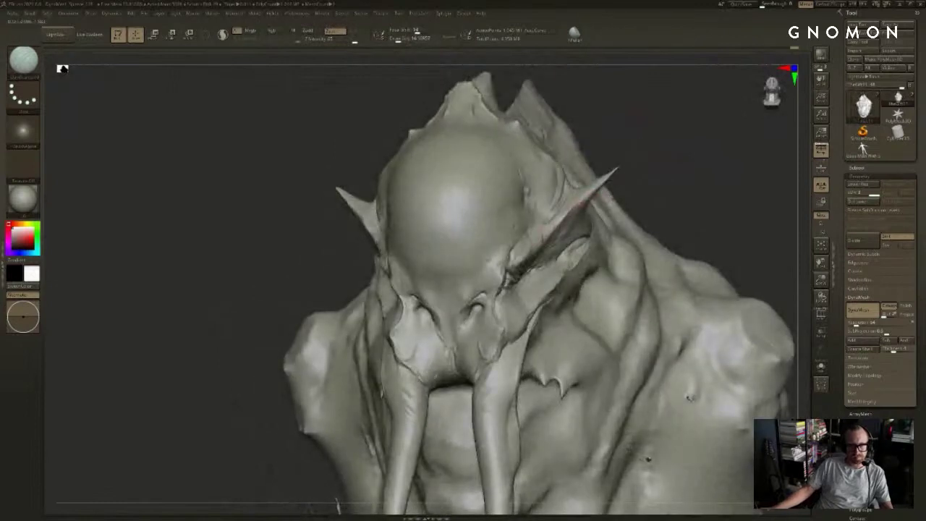
drag(651, 146, 710, 149)
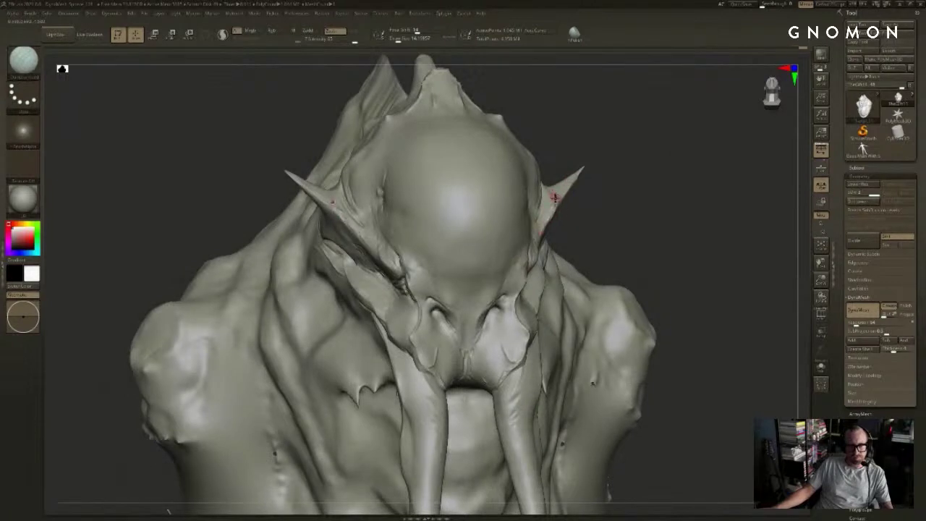
drag(577, 158, 589, 141)
shift+drag(550, 206, 555, 194)
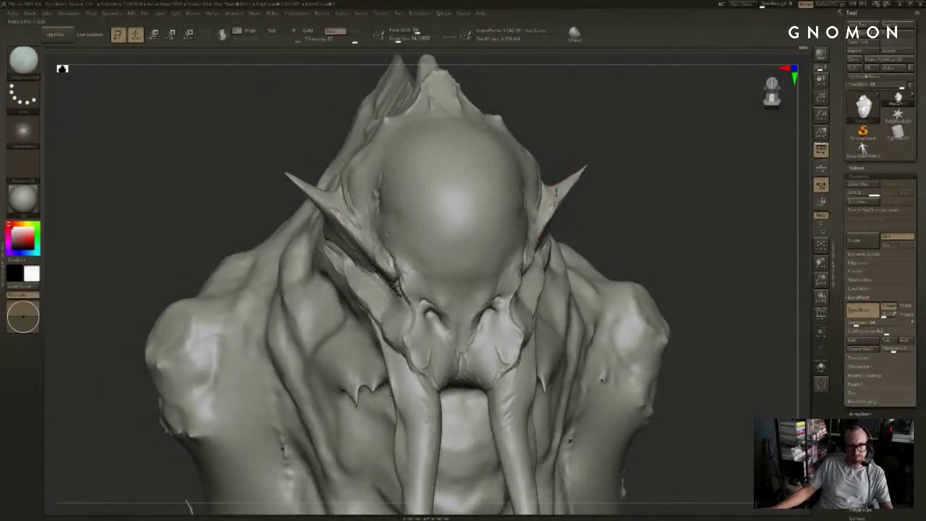
drag(561, 154, 533, 150)
Step: Define the rim along the crown behind the dome from above and soften the area around the side spike
drag(597, 121, 615, 262)
right_drag(614, 262, 549, 193)
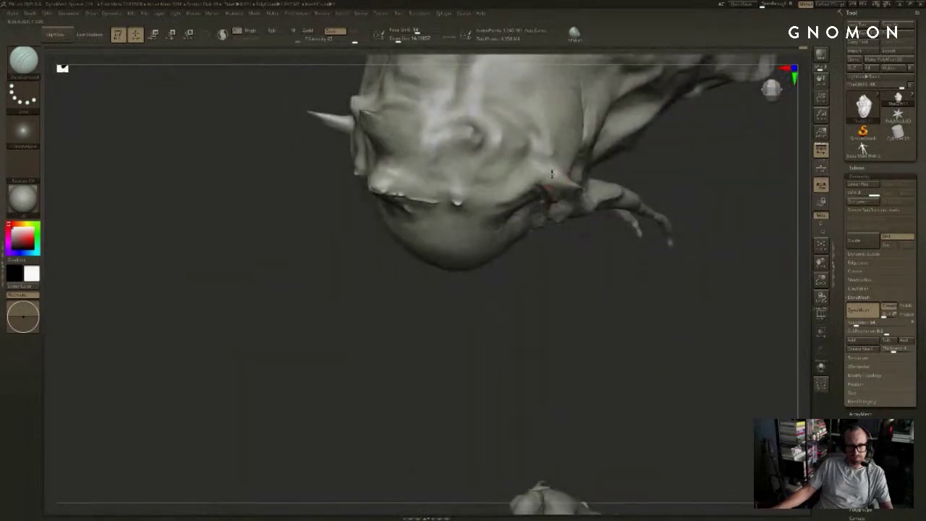
drag(518, 297, 516, 226)
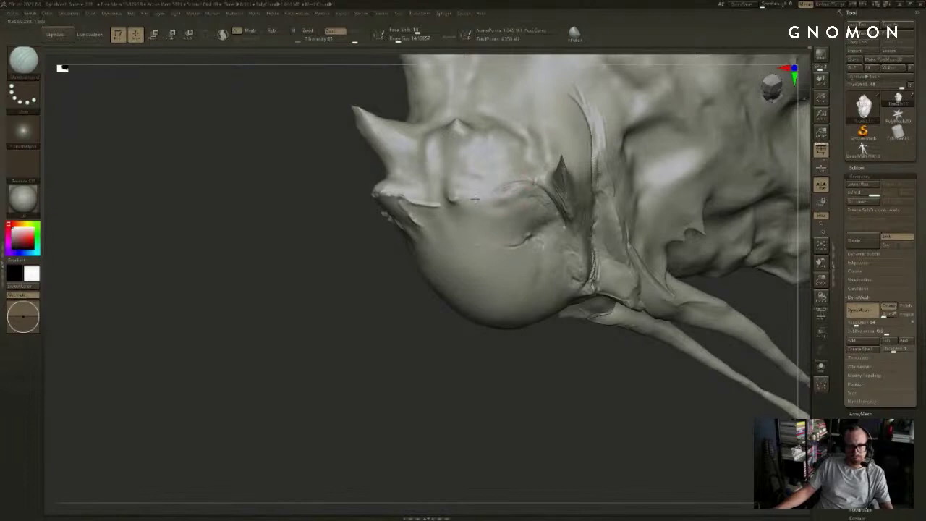
drag(509, 192, 437, 195)
drag(392, 325, 418, 246)
mouse_move(601, 189)
shift+mouse_down()
mouse_move(620, 160)
mouse_move(721, 141)
mouse_move(622, 144)
shift+mouse_up()
mouse_move(681, 136)
alt+mouse_down()
mouse_move(635, 128)
mouse_move(636, 149)
alt+mouse_up()
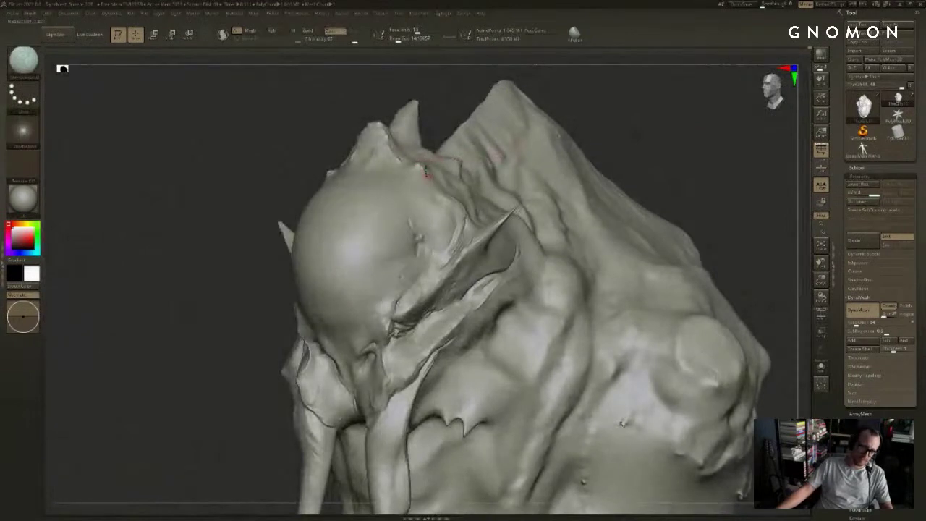
drag(550, 110, 578, 107)
mouse_move(620, 128)
alt+mouse_down()
mouse_move(653, 103)
mouse_move(641, 126)
mouse_move(653, 145)
alt+mouse_up()
Step: Rework the wrinkled inner corner of the cheek fold with a resized brush, undoing the unwanted stroke
key(s)
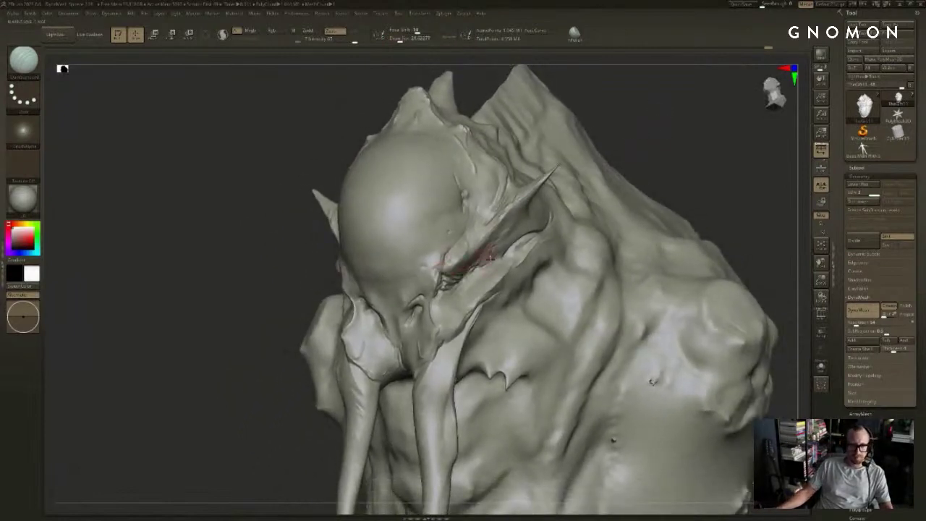
key(s)
drag(449, 296, 447, 296)
mouse_move(446, 288)
mouse_down()
mouse_move(461, 312)
mouse_move(447, 293)
mouse_up()
key(ctrl+z)
key(s)
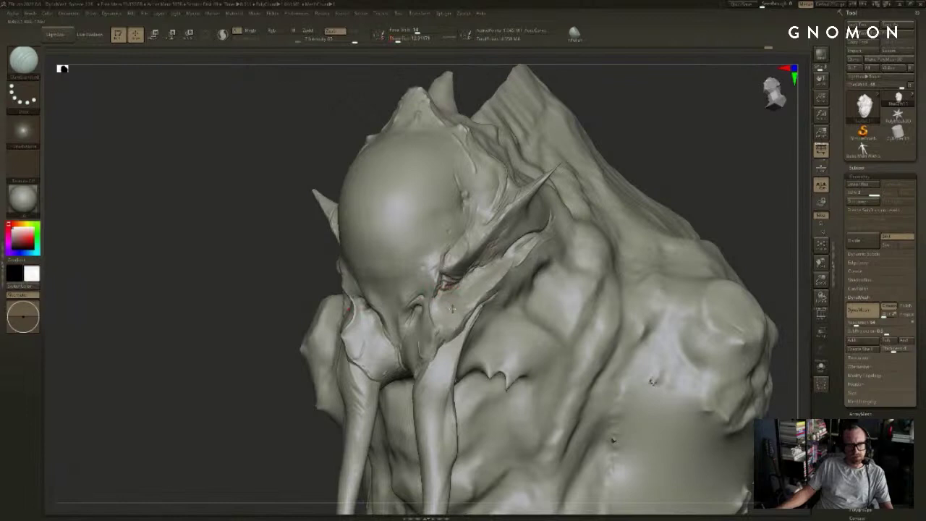
drag(303, 198, 679, 199)
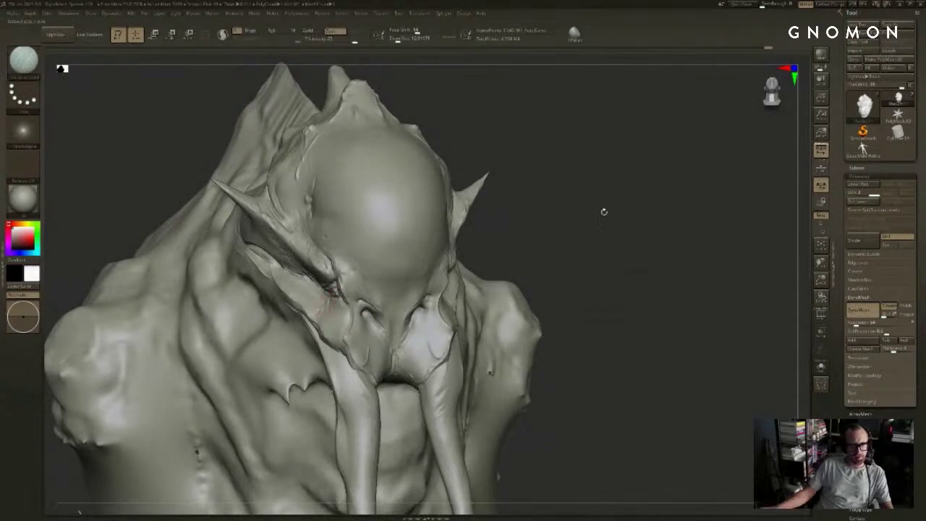
Step: Switch to a cloth brush and enlarge its draw size for working on the creature's domed head
drag(603, 210, 669, 211)
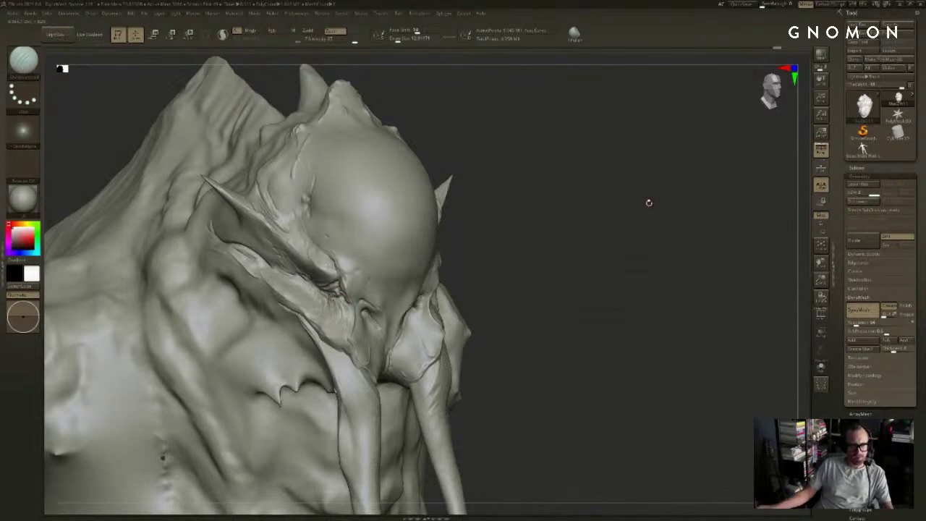
mouse_move(649, 202)
mouse_down()
mouse_move(681, 192)
mouse_move(706, 170)
mouse_move(732, 122)
mouse_move(678, 150)
mouse_move(748, 143)
mouse_move(622, 136)
mouse_up()
key(b)
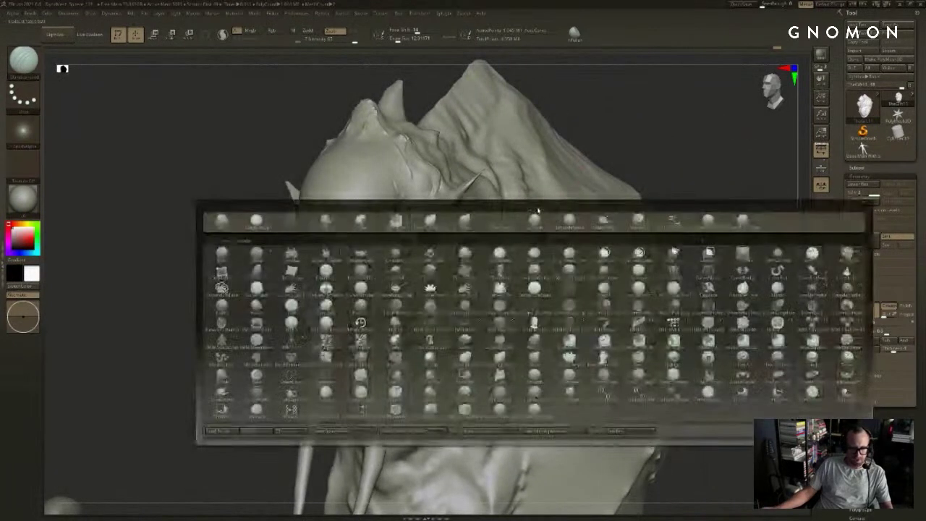
key(c)
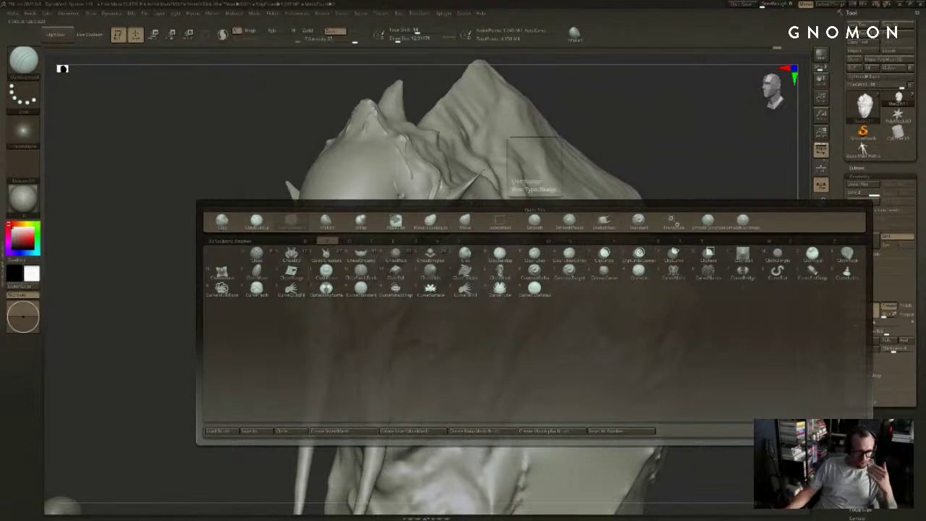
click(299, 274)
key(s)
click(364, 234)
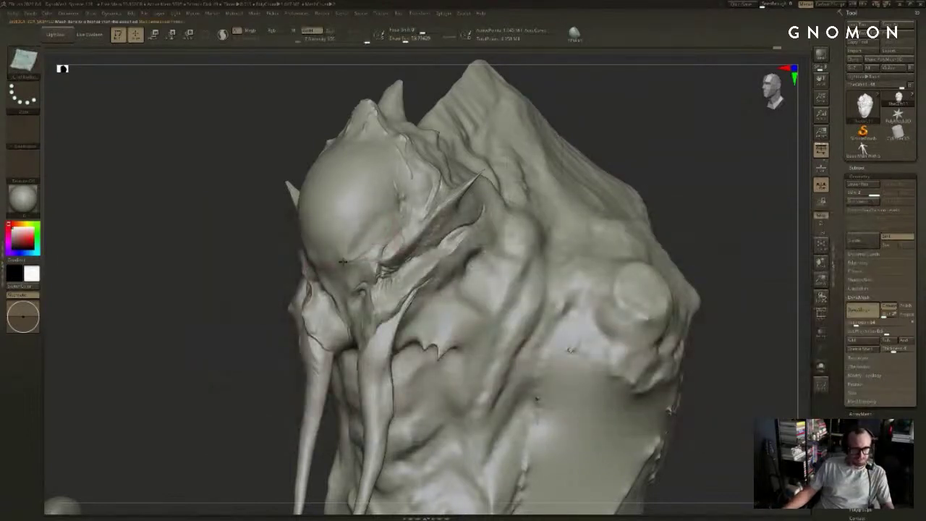
Step: Lower the creature mesh by two subdivision levels for the cloth brush
drag(240, 312, 467, 216)
key(shift+d)
key(shift+d)
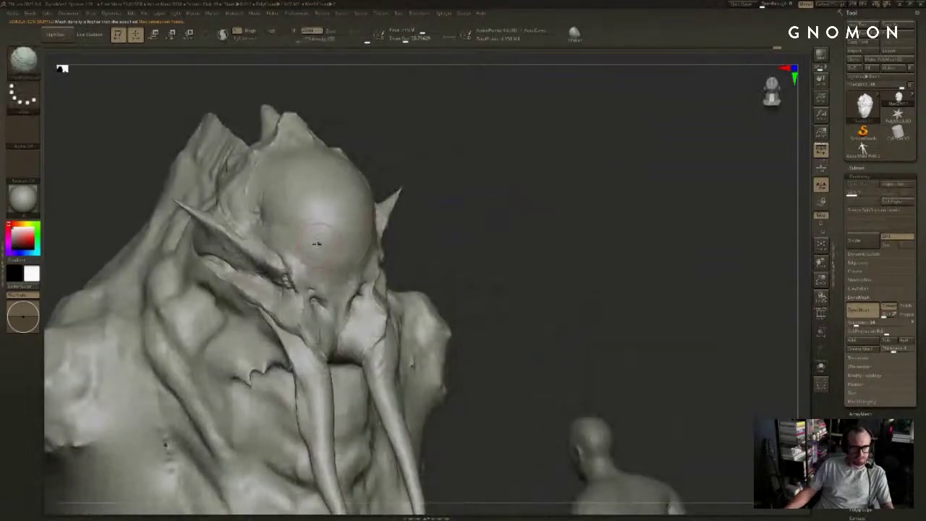
drag(506, 177, 544, 186)
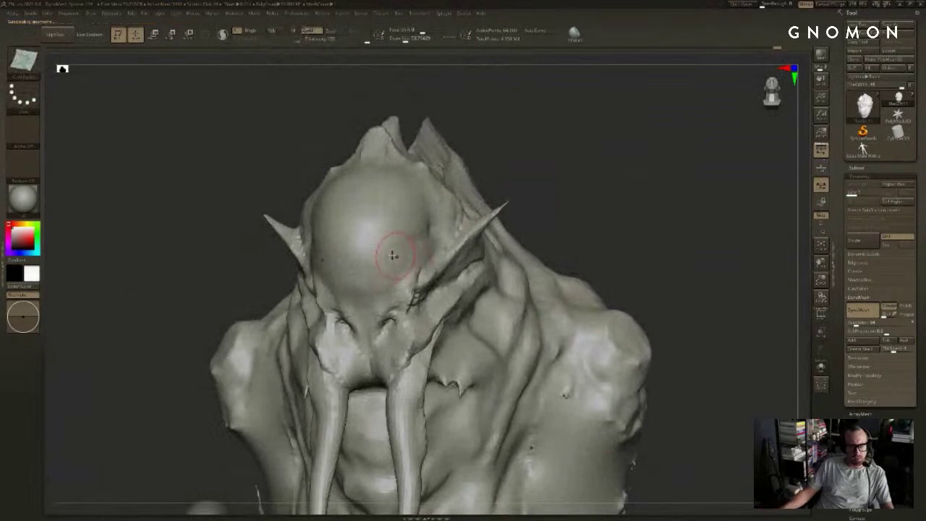
Step: Try pulling the lower front of the domed forehead down toward the face with the cloth brush at different subdivision levels
key(d)
key(s)
drag(408, 239, 370, 318)
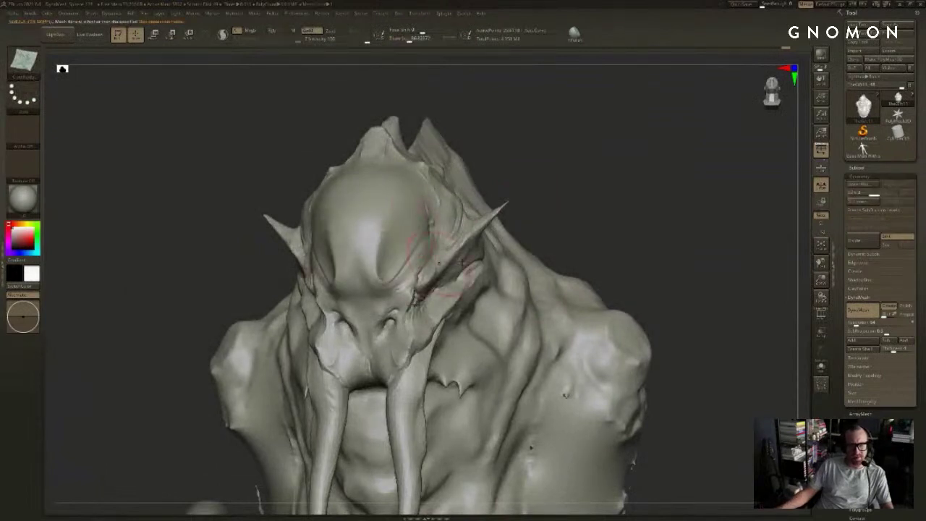
key(ctrl+z)
drag(396, 246, 366, 350)
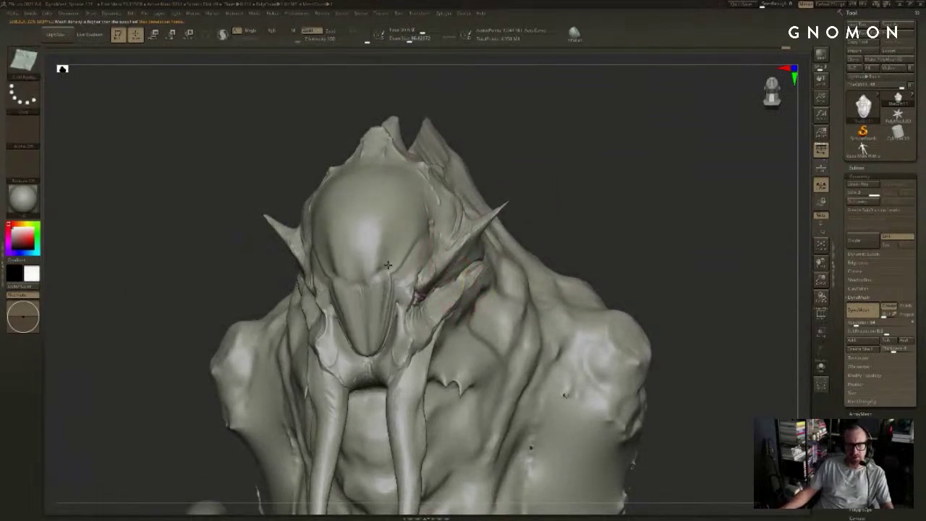
drag(533, 175, 472, 181)
key(ctrl+z)
key(shift+d)
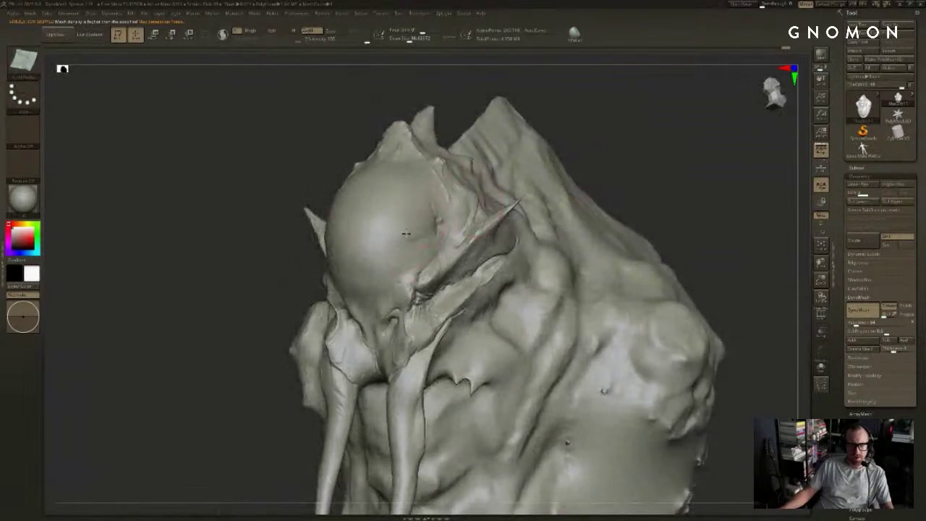
drag(383, 276, 372, 292)
key(ctrl+z)
key(shift+d)
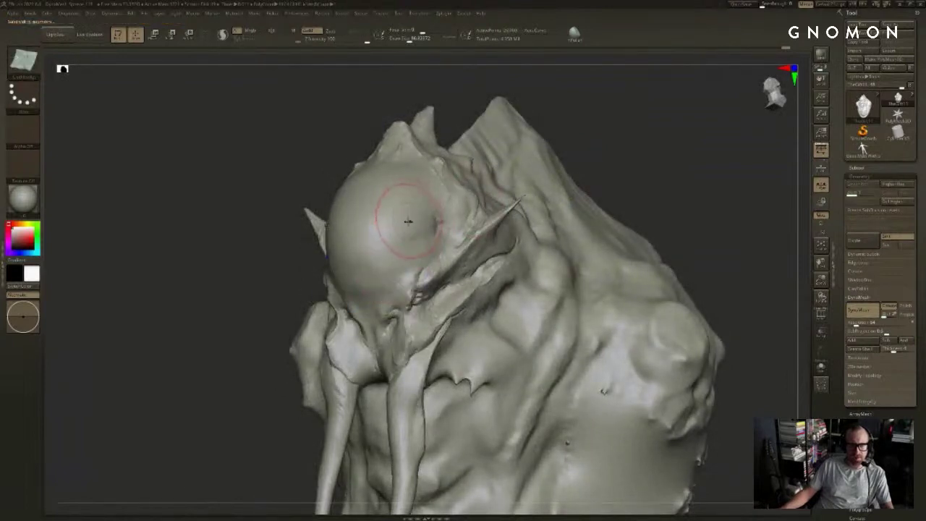
Step: Try pushing folds into the front of the domed forehead with a larger cloth brush, undoing the test strokes
drag(651, 153, 490, 208)
key(s)
drag(400, 215, 410, 216)
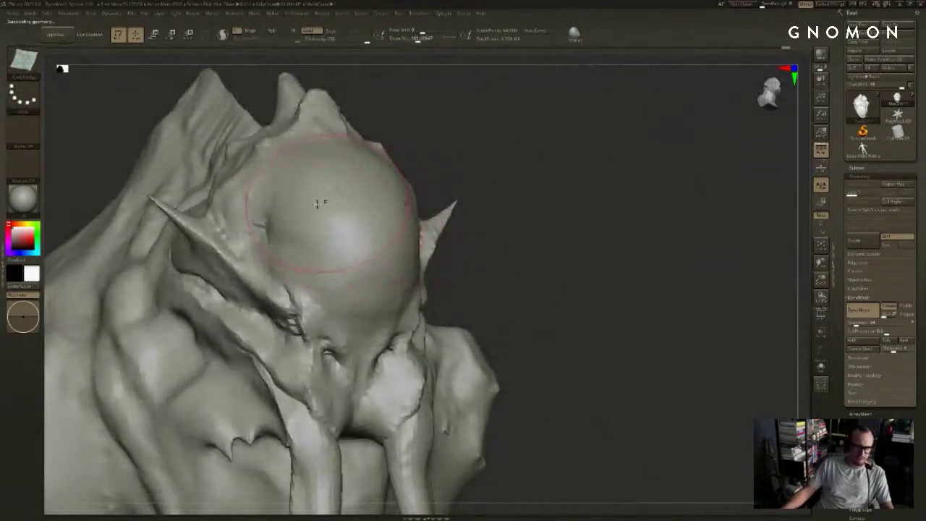
mouse_move(321, 204)
mouse_down()
mouse_move(362, 241)
mouse_move(358, 221)
mouse_move(331, 232)
mouse_move(339, 220)
mouse_up()
key(ctrl+z)
key(d)
key(ctrl+z)
key(shift+d)
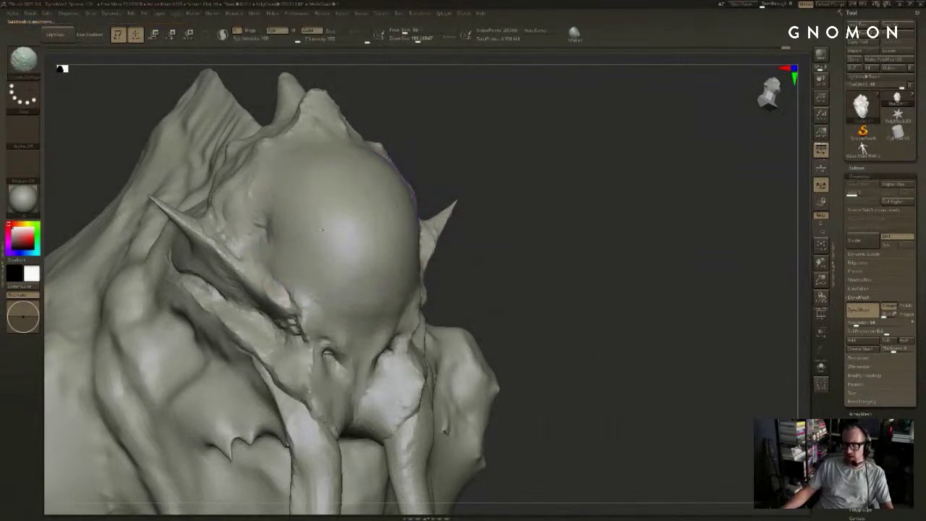
drag(339, 236, 332, 225)
alt+drag(563, 169, 477, 174)
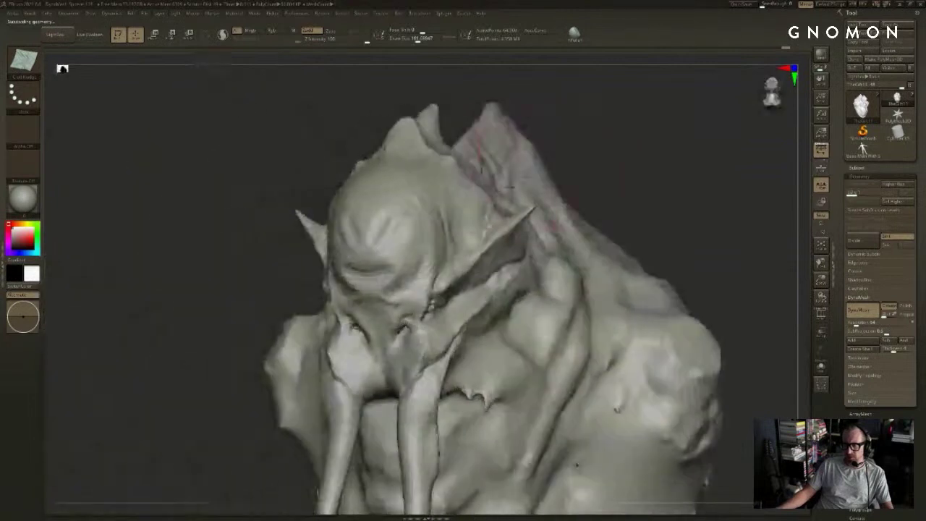
key(ctrl+z)
Step: Push dense cloth wrinkles across the whole dome of the head and down to the brow
shift+drag(427, 254, 416, 282)
drag(585, 172, 661, 161)
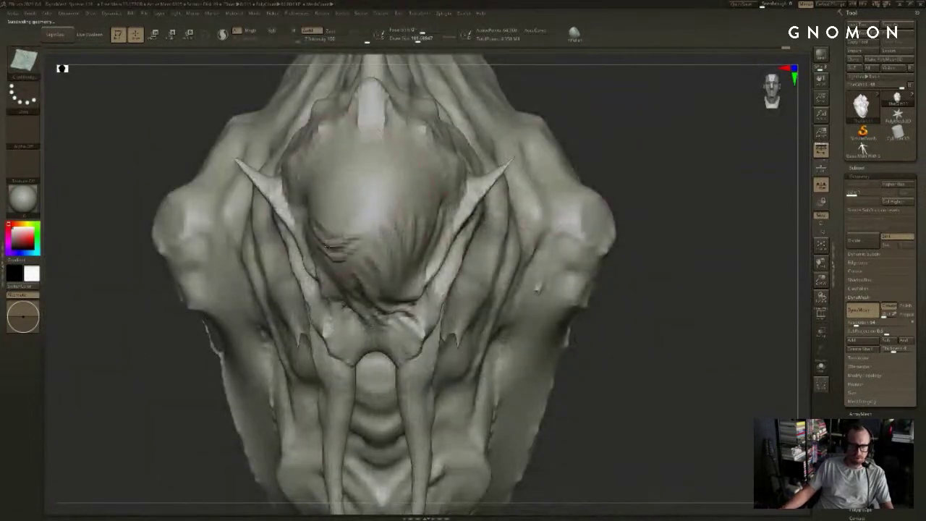
drag(629, 238, 621, 174)
drag(393, 196, 400, 253)
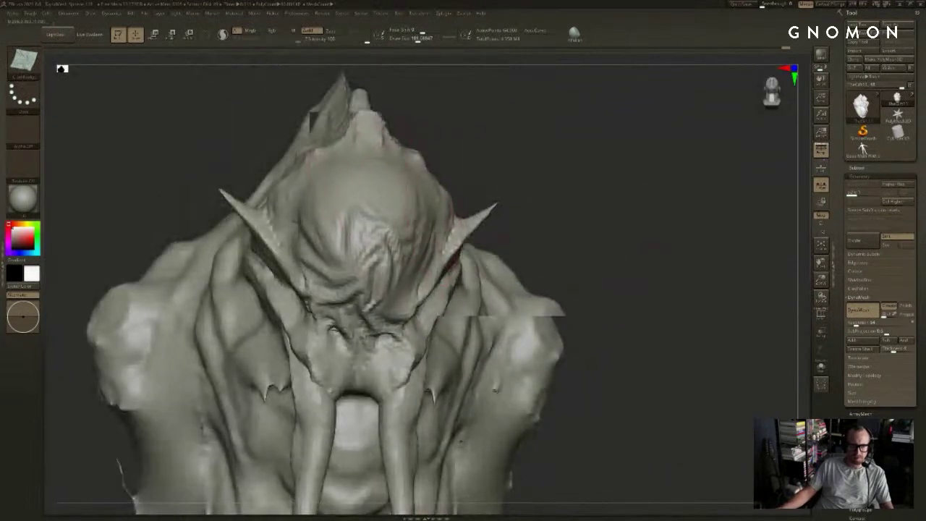
drag(557, 231, 481, 217)
drag(419, 201, 369, 217)
mouse_move(267, 199)
mouse_down()
mouse_move(340, 202)
mouse_move(327, 174)
mouse_move(364, 160)
mouse_up()
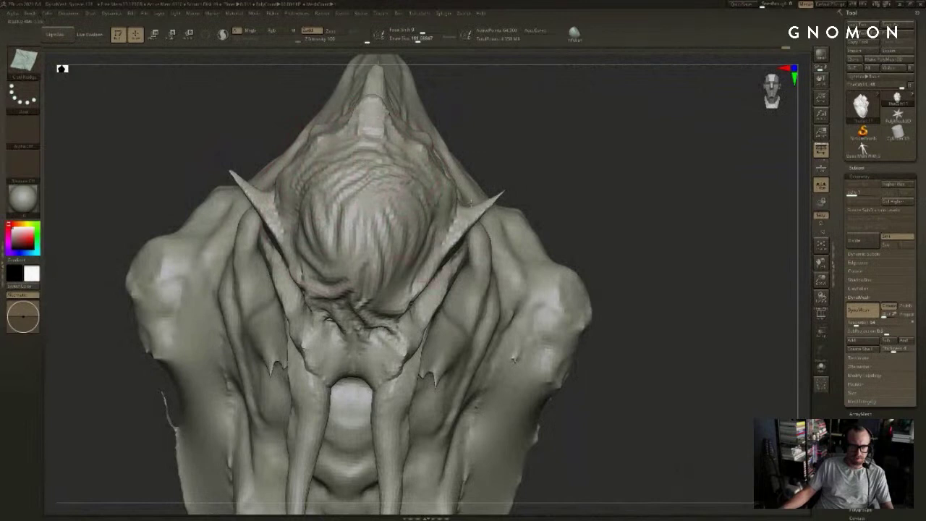
drag(555, 217, 473, 230)
mouse_move(418, 265)
mouse_down()
mouse_move(407, 290)
mouse_move(382, 290)
mouse_up()
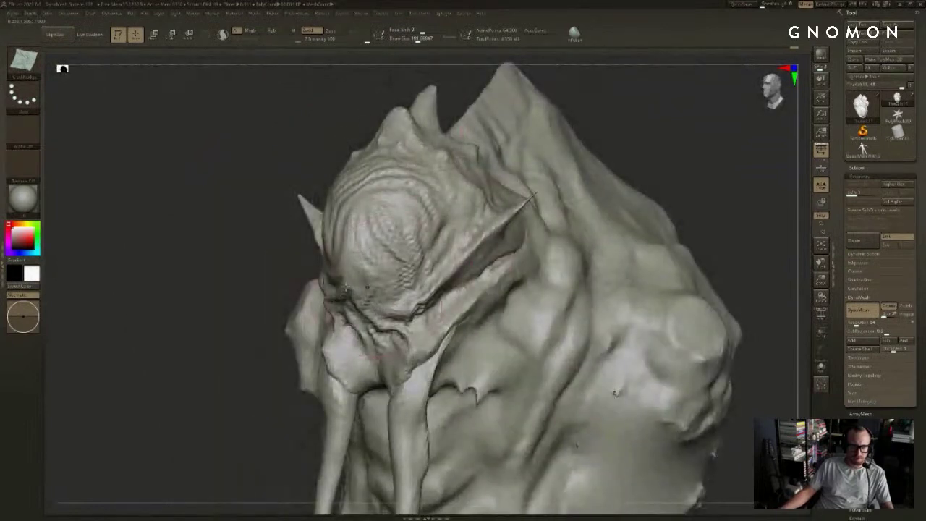
mouse_move(267, 283)
shift+mouse_down()
mouse_move(334, 268)
mouse_move(319, 285)
shift+mouse_up()
drag(611, 204, 630, 217)
mouse_move(631, 217)
mouse_down()
mouse_move(612, 209)
mouse_move(669, 263)
mouse_up()
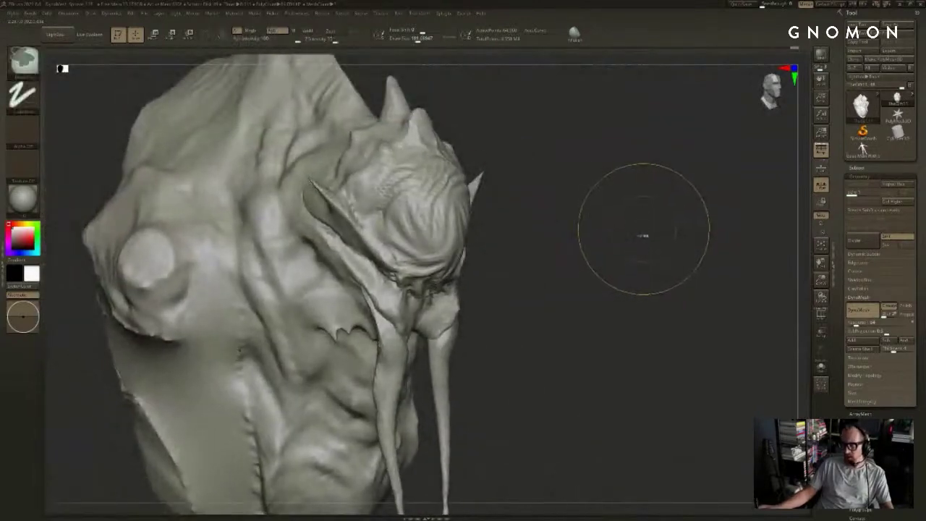
Step: Undo the wrinkle strokes on the domed forehead
key(ctrl+z)
key(ctrl+z)
mouse_move(669, 225)
mouse_down()
mouse_move(634, 224)
mouse_move(659, 203)
mouse_move(628, 218)
mouse_move(665, 180)
mouse_move(666, 202)
mouse_up()
key(ctrl+z)
key(ctrl+z)
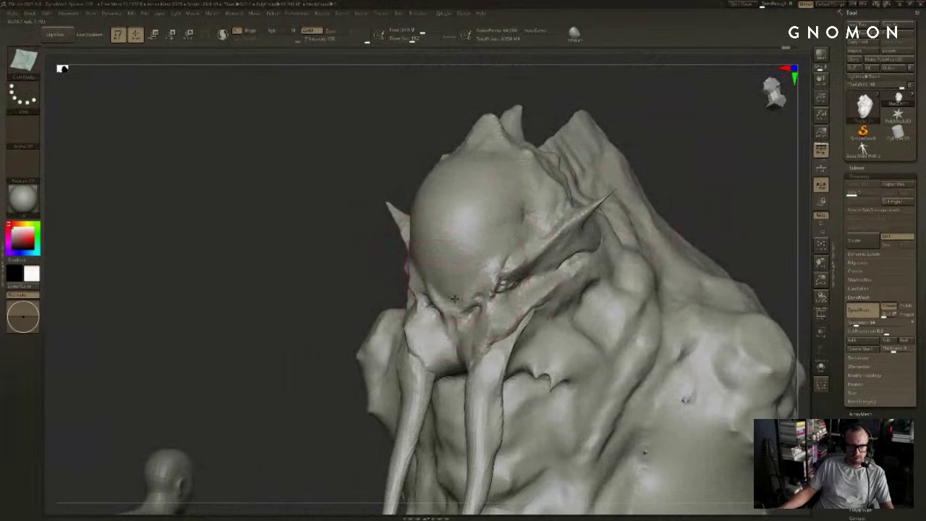
Step: Bunch the skin into wrinkles along the brow just beneath the smooth dome of the head
shift+drag(450, 319, 450, 304)
mouse_move(365, 291)
mouse_down()
mouse_move(330, 287)
mouse_move(512, 252)
mouse_up()
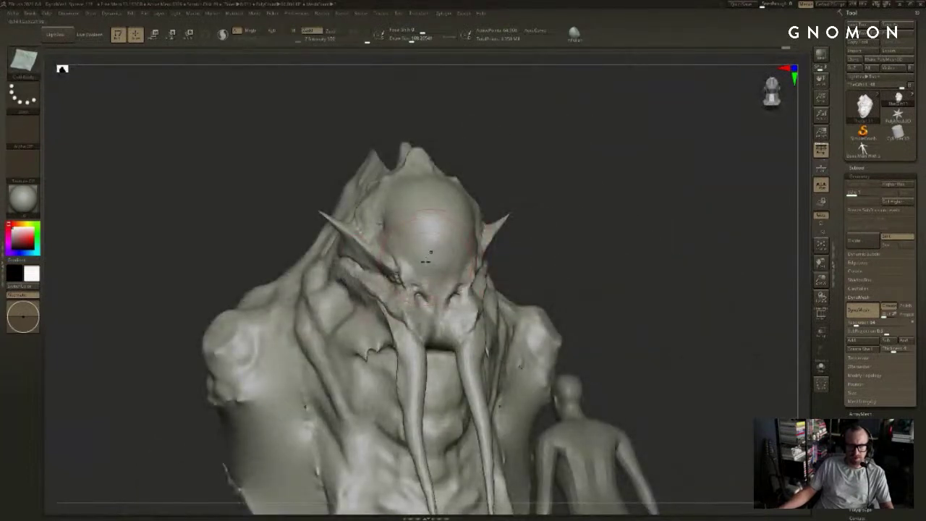
drag(517, 246, 451, 256)
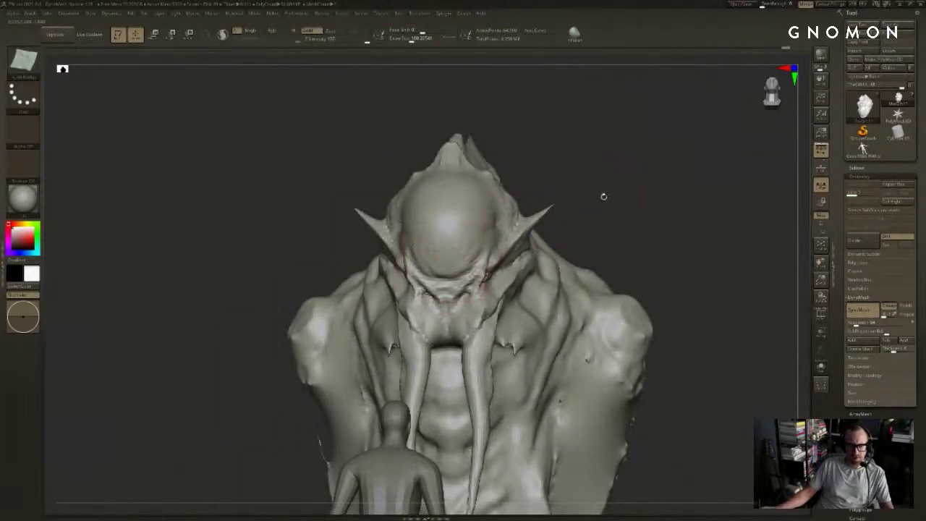
drag(603, 196, 514, 300)
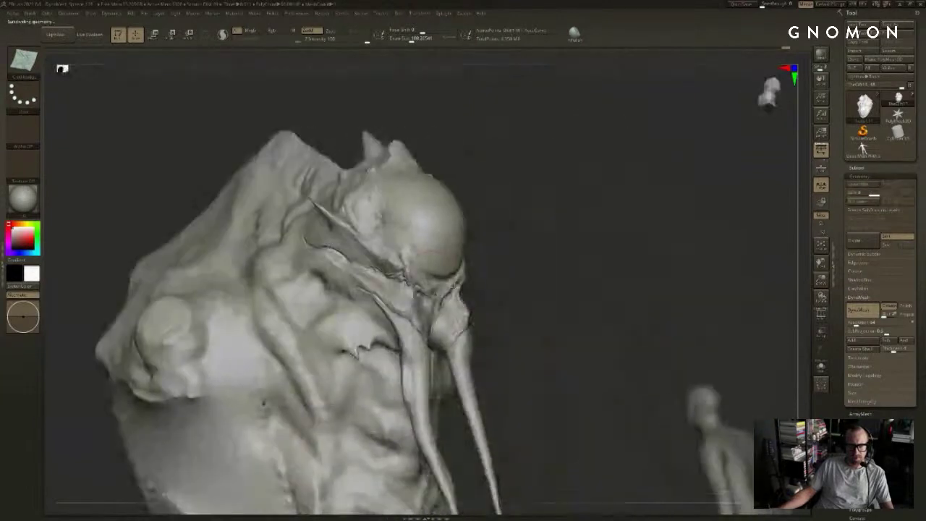
drag(564, 258, 572, 270)
key(shift+d)
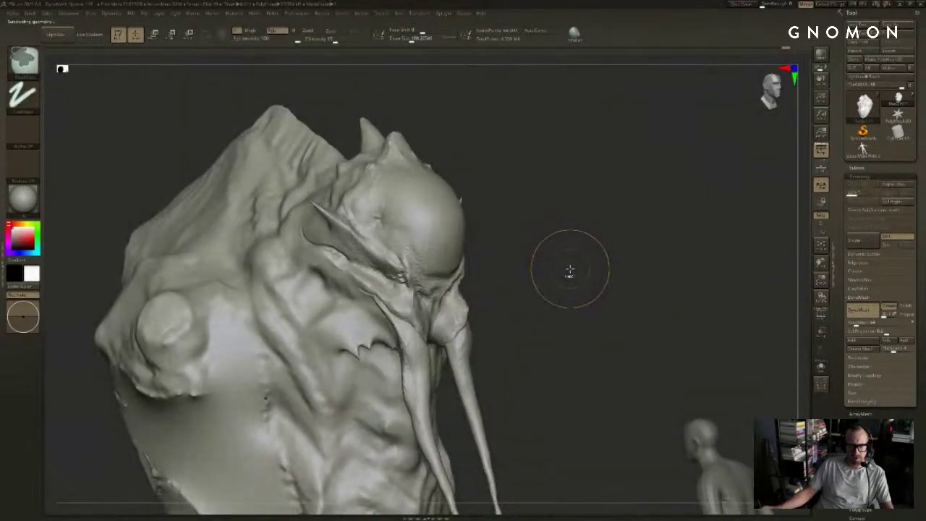
mouse_move(730, 206)
mouse_down()
mouse_move(689, 217)
mouse_move(611, 172)
mouse_move(609, 161)
mouse_up()
mouse_move(450, 247)
mouse_down()
mouse_move(414, 272)
mouse_move(434, 269)
mouse_up()
Step: Work folds along the cheek ridge behind the tusks with a smaller cloth brush
key([)
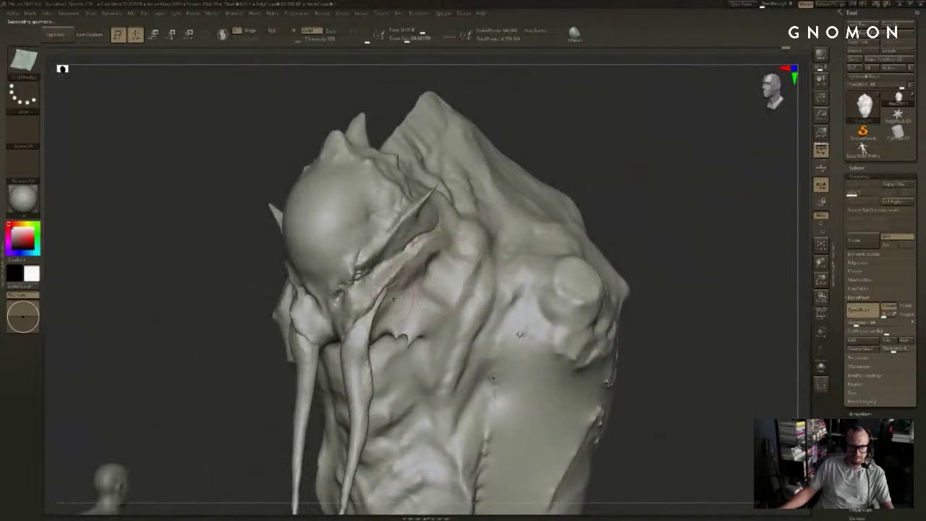
drag(572, 191, 606, 188)
shift+drag(431, 254, 365, 336)
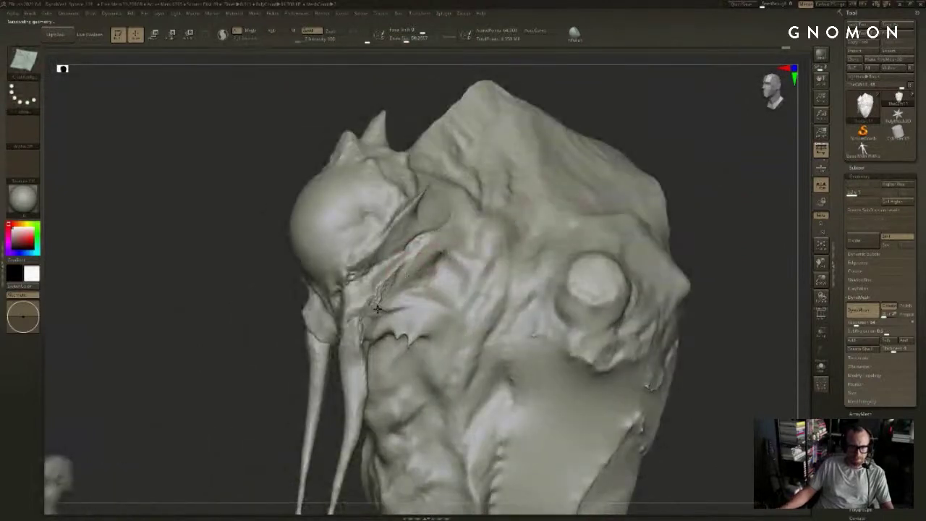
drag(387, 302, 363, 341)
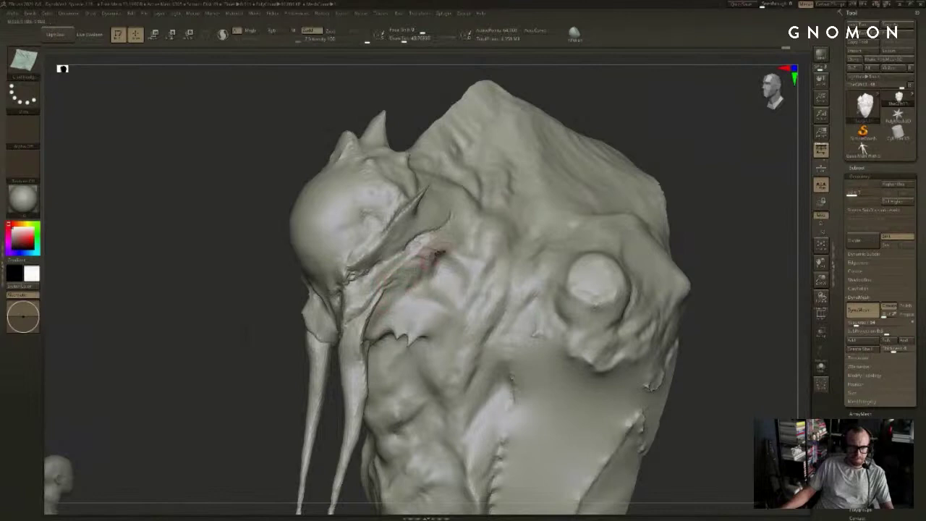
Step: Try smoothing the deep crease behind the cheek ridge, then undo the stroke
shift+drag(438, 254, 441, 278)
key(ctrl+z)
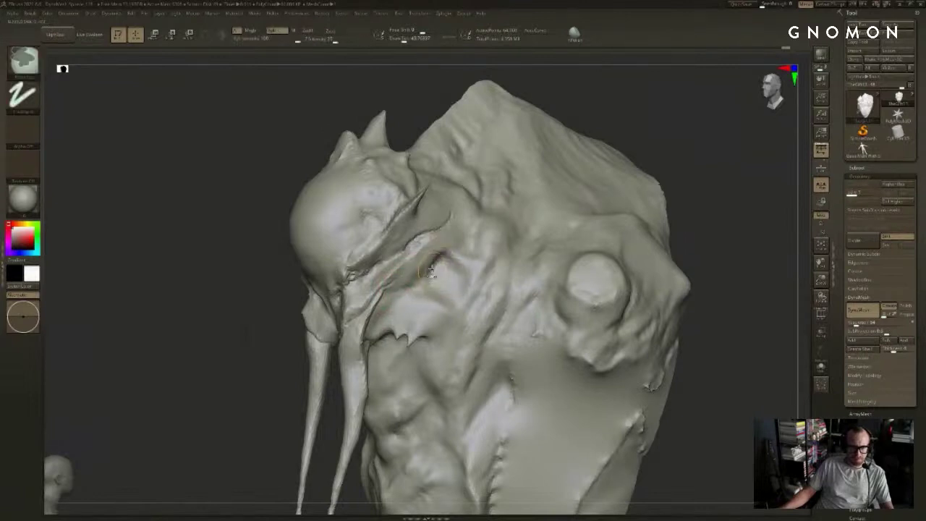
key(ctrl+z)
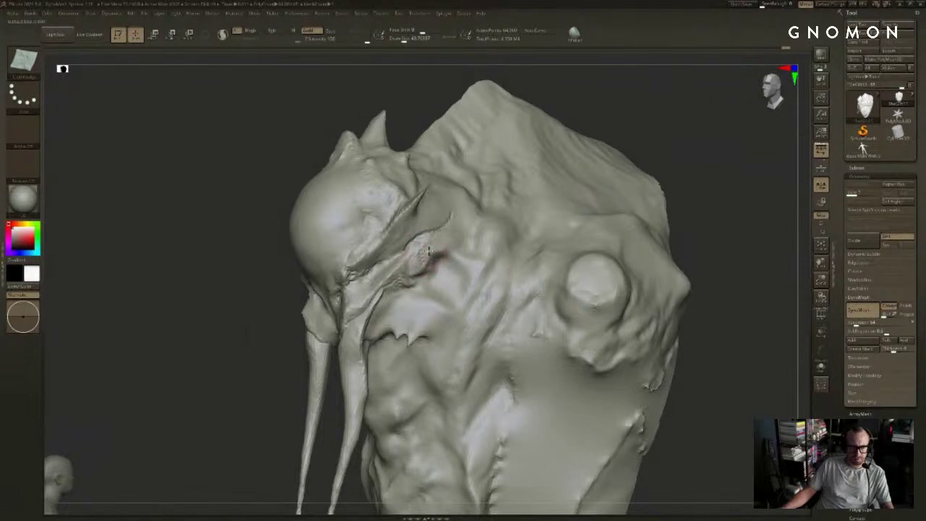
Step: Try pushing large skin folds into the belly below the tusks with a larger cloth brush
right_drag(419, 254, 660, 163)
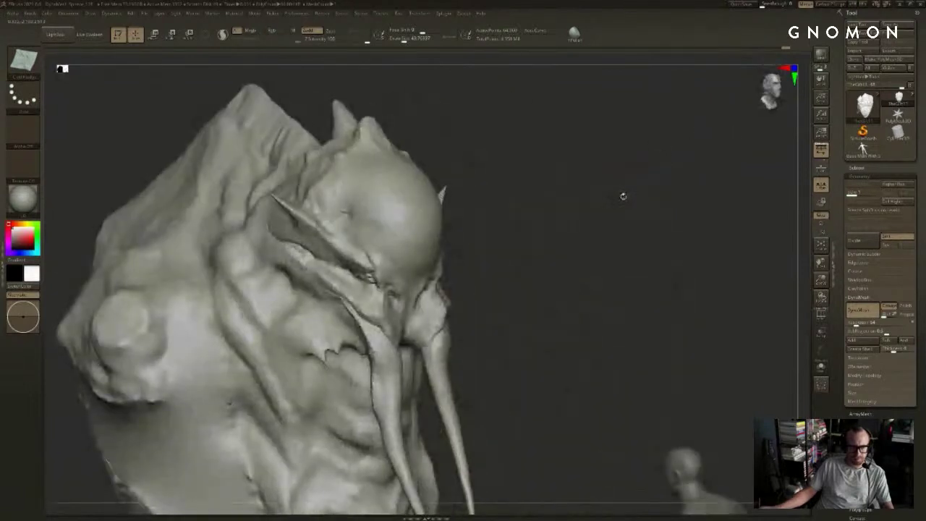
right_drag(623, 196, 550, 277)
mouse_move(662, 172)
mouse_down()
mouse_move(698, 212)
mouse_move(687, 101)
mouse_up()
key(s)
drag(437, 264, 447, 263)
drag(436, 219, 446, 268)
key(ctrl+z)
key(s)
drag(444, 283, 434, 249)
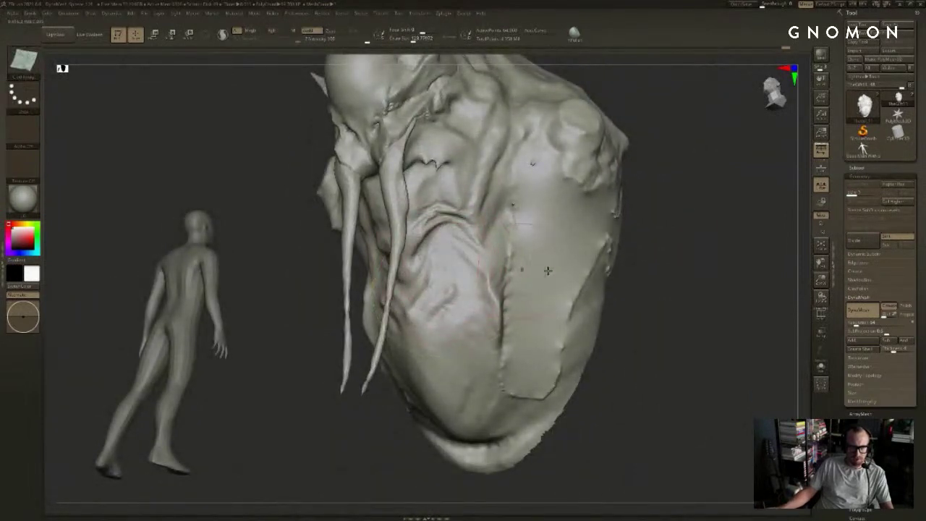
Step: Wrinkle the skin above the jagged chest flap and across the neck beside it with a smaller cloth brush
mouse_move(676, 233)
mouse_down()
mouse_move(692, 245)
mouse_move(687, 230)
mouse_move(752, 188)
mouse_up()
alt+drag(579, 154, 571, 236)
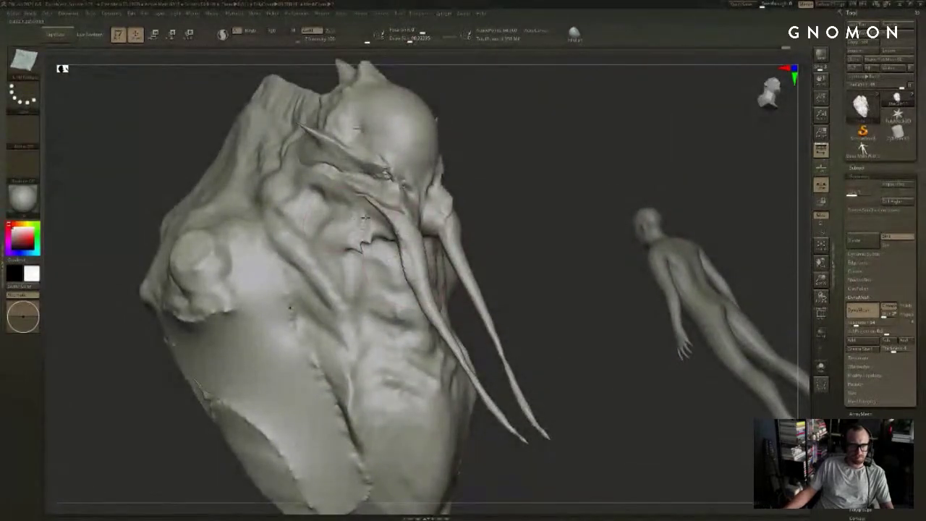
right_drag(366, 219, 420, 221)
mouse_move(354, 217)
mouse_down()
mouse_move(336, 215)
mouse_move(348, 225)
mouse_up()
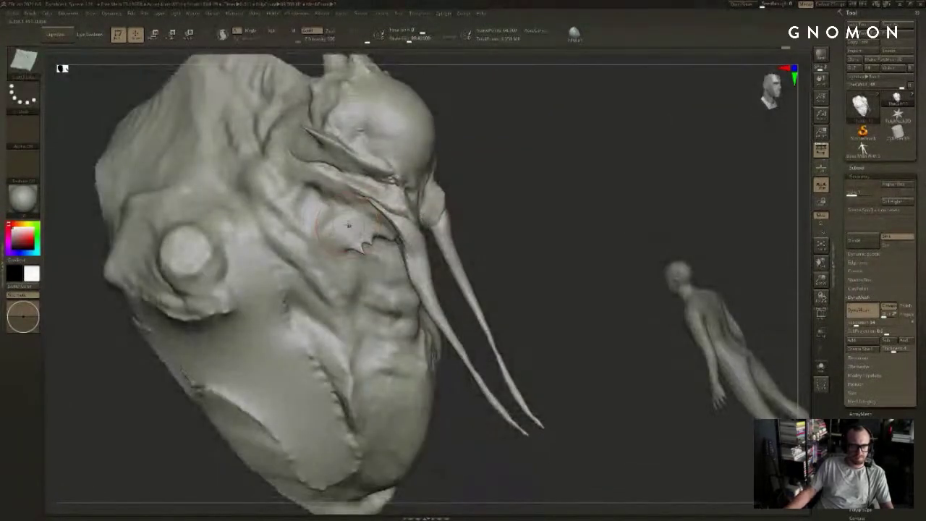
key(s)
click(344, 223)
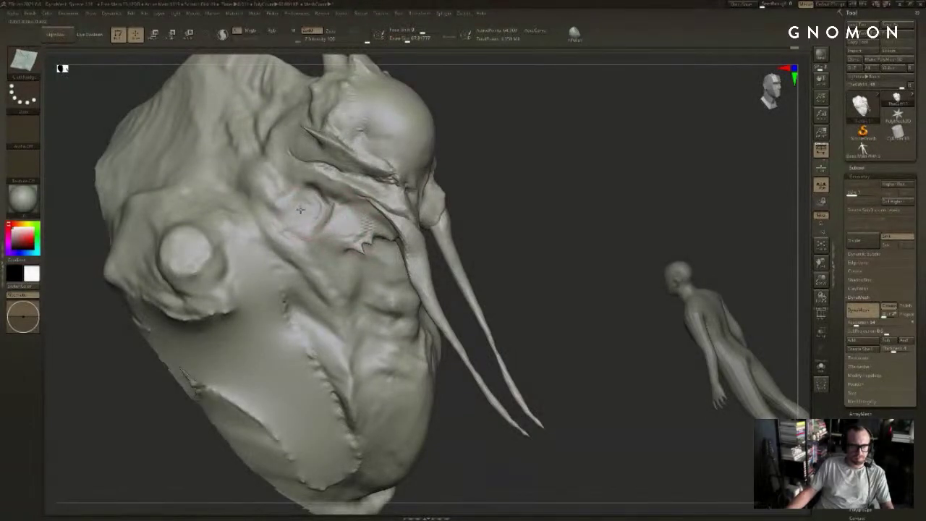
drag(301, 210, 278, 213)
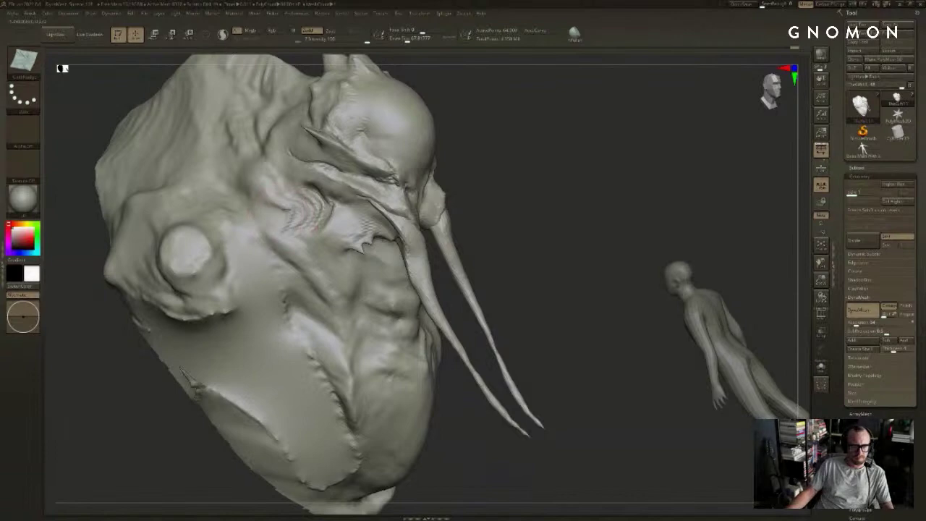
Step: Smooth the folds on the neck beside the jagged chest flap and undo the last stroke
drag(544, 147, 556, 149)
click(568, 169)
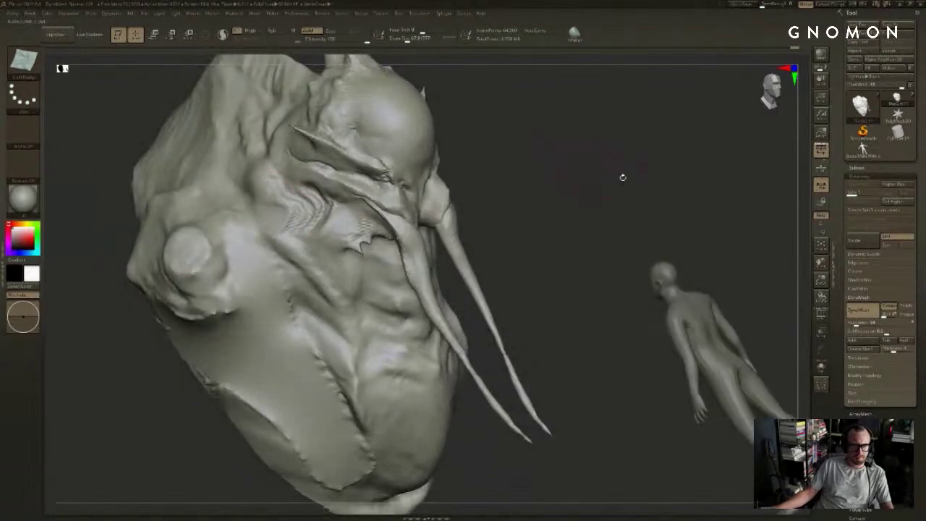
mouse_move(622, 178)
mouse_down()
mouse_move(483, 253)
mouse_move(704, 163)
mouse_move(662, 177)
mouse_up()
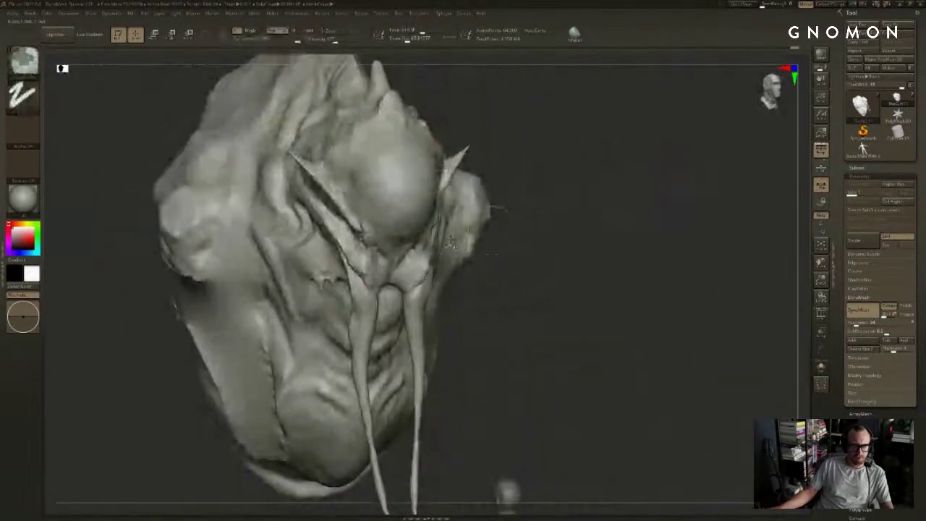
mouse_move(294, 262)
shift+mouse_down()
mouse_move(294, 214)
mouse_move(274, 300)
shift+mouse_up()
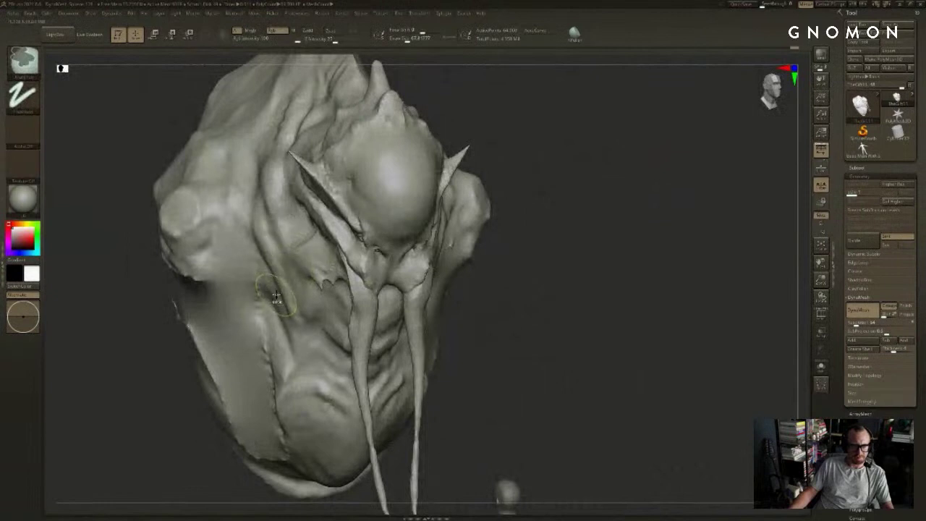
key(ctrl+z)
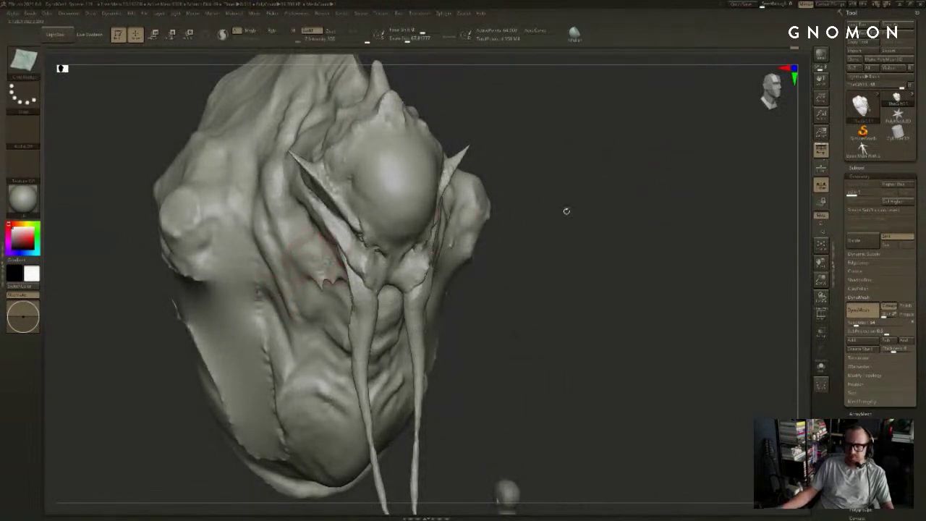
mouse_move(566, 209)
right_down()
mouse_move(690, 192)
mouse_move(686, 177)
right_up()
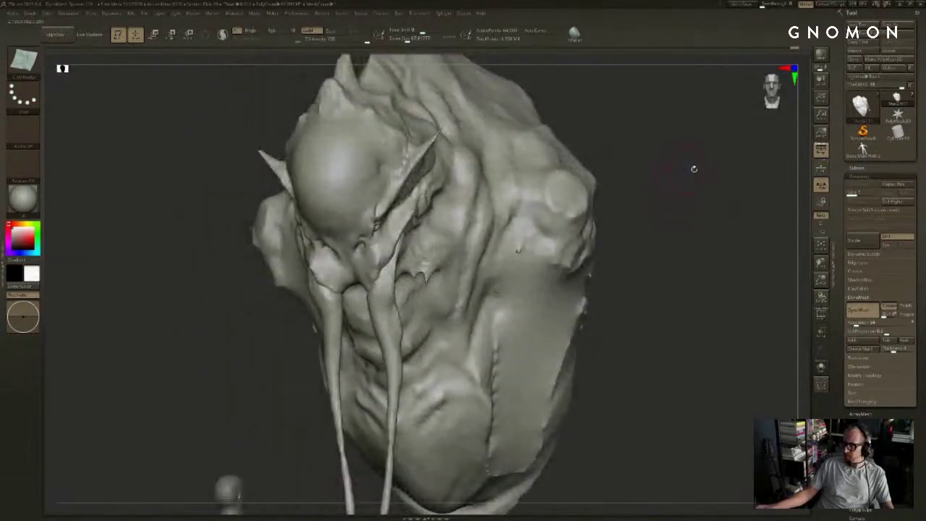
drag(698, 166, 664, 172)
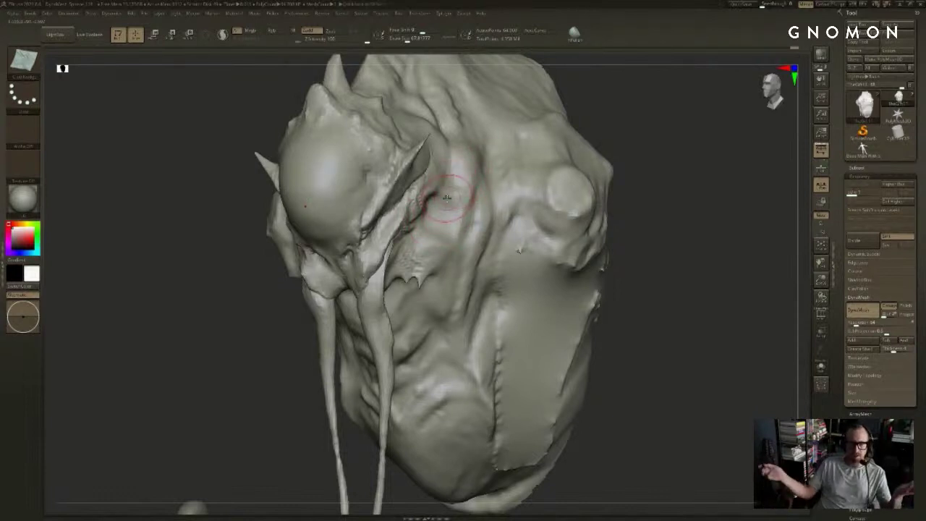
drag(712, 162, 695, 184)
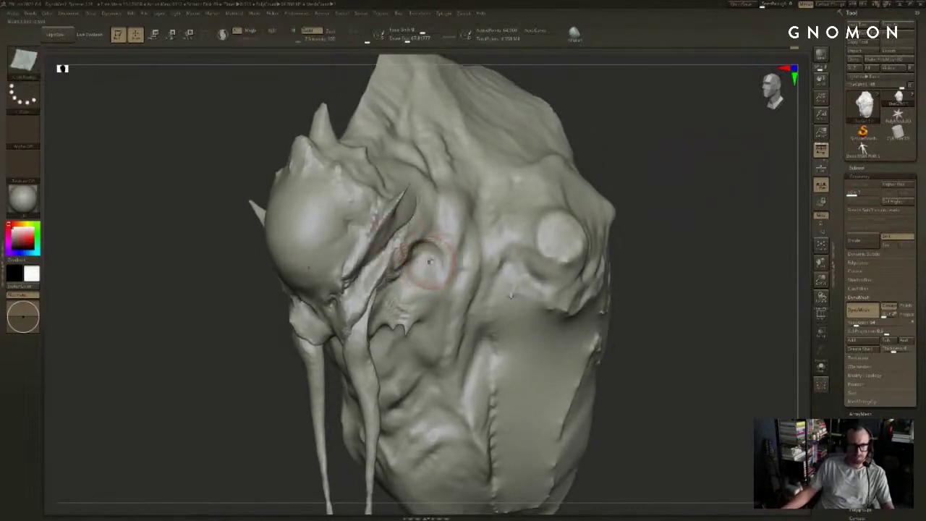
Step: Push skin folds into the bulge behind the cheek ridge with a resized cloth brush, undoing unwanted strokes
key(ctrl+z)
key(s)
drag(438, 263, 448, 264)
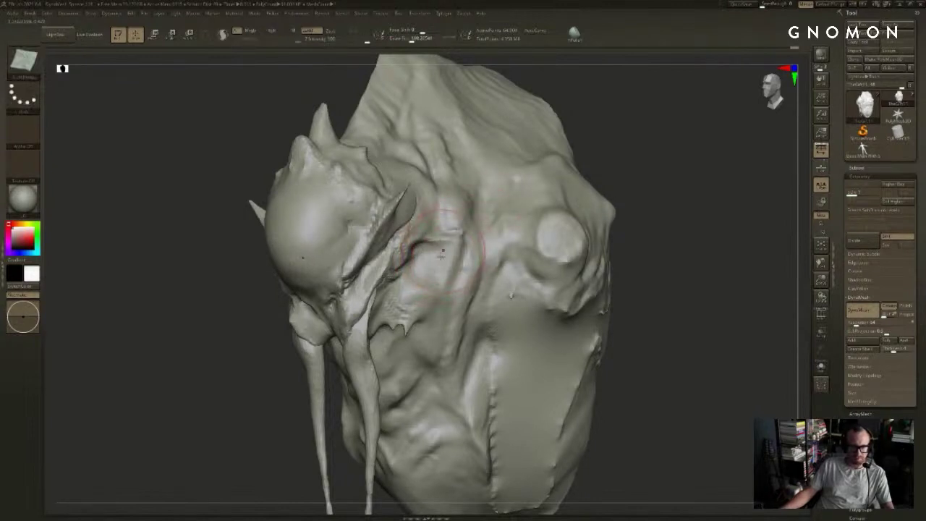
drag(460, 190, 464, 215)
key(ctrl+z)
key(s)
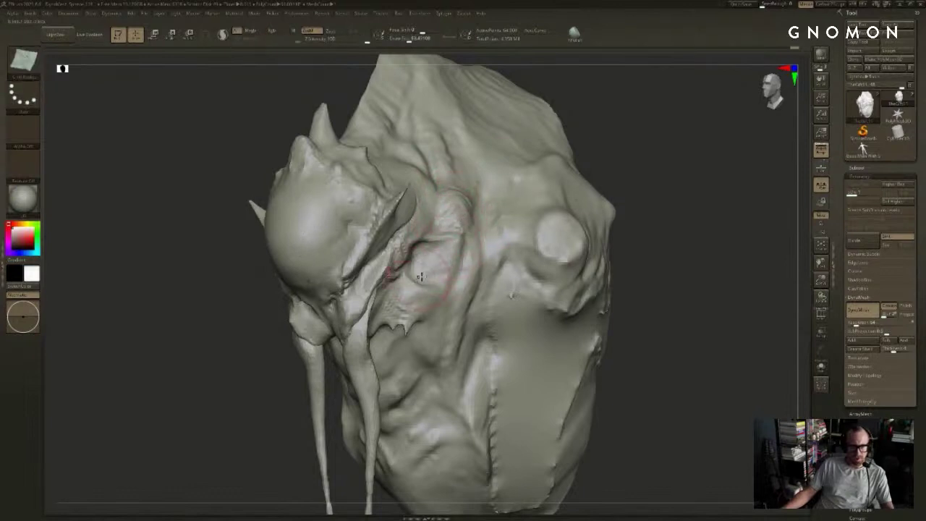
Step: Try wrinkling the skin just below the jagged chest flap, then undo the strokes
mouse_move(719, 211)
alt+mouse_down()
mouse_move(725, 188)
mouse_move(726, 200)
mouse_move(740, 197)
mouse_move(647, 203)
alt+mouse_up()
drag(444, 235, 441, 262)
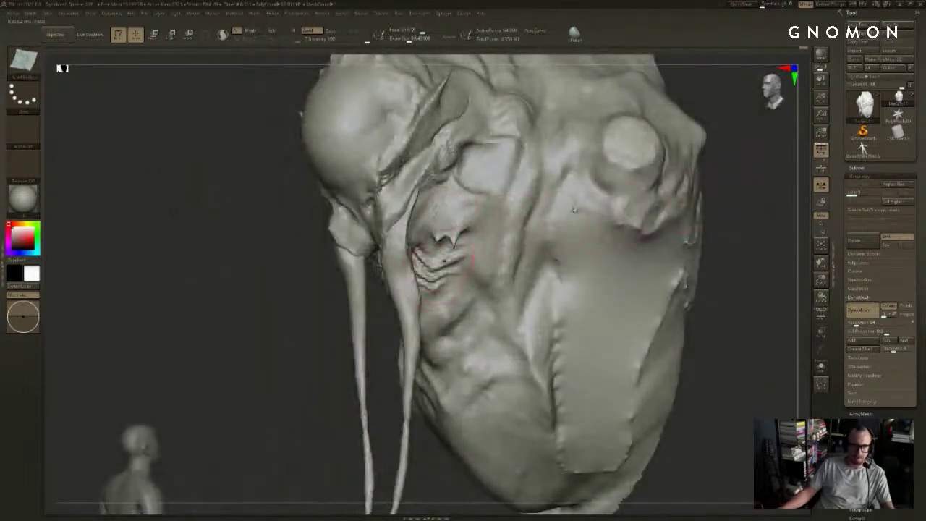
key(ctrl+z)
mouse_move(304, 364)
alt+mouse_down()
mouse_move(287, 326)
mouse_move(303, 326)
alt+mouse_up()
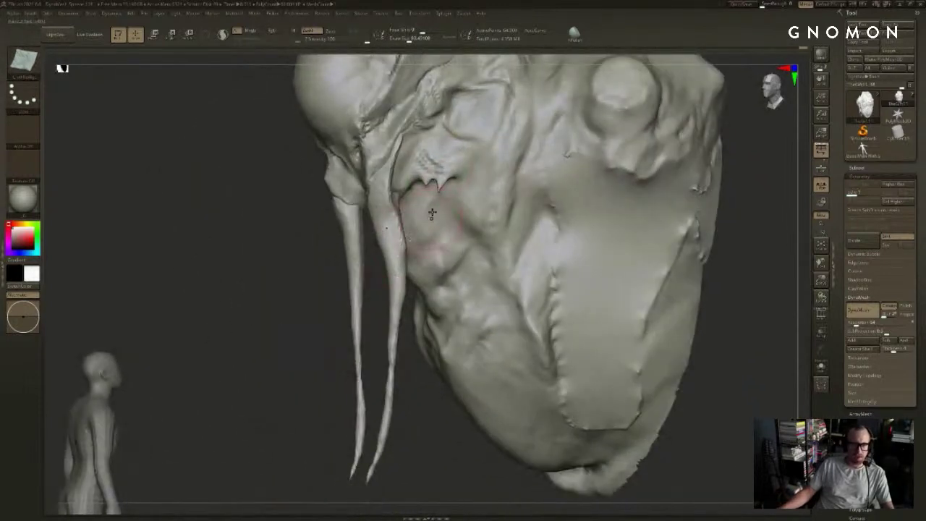
mouse_move(431, 212)
mouse_down()
mouse_move(428, 234)
mouse_move(444, 230)
mouse_up()
key(ctrl+z)
Step: Wrinkle the skin below the jagged chest flap down to the upper belly with a larger cloth brush
key(s)
drag(439, 235, 439, 254)
drag(324, 297, 484, 290)
mouse_move(362, 239)
shift+mouse_down()
mouse_move(365, 261)
mouse_move(367, 231)
mouse_move(345, 279)
shift+mouse_up()
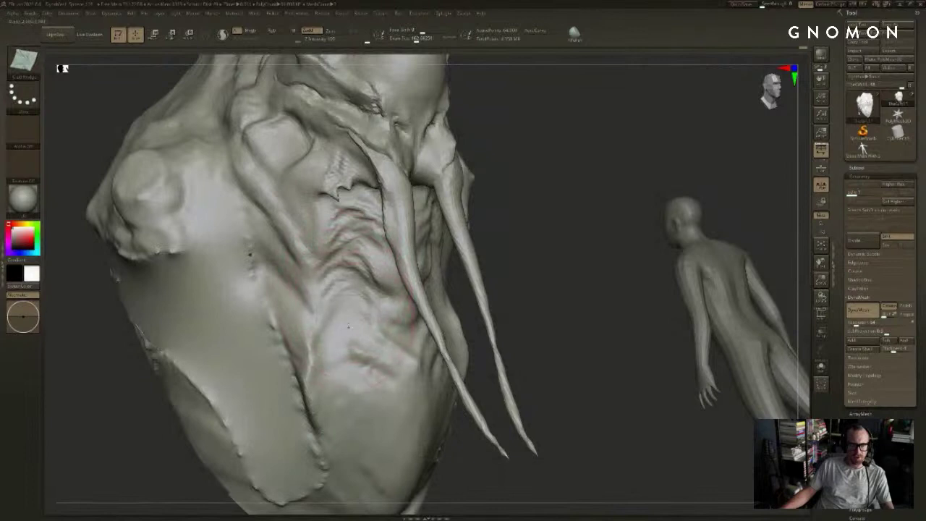
mouse_move(578, 221)
shift+mouse_down()
mouse_move(711, 174)
mouse_move(663, 174)
shift+mouse_up()
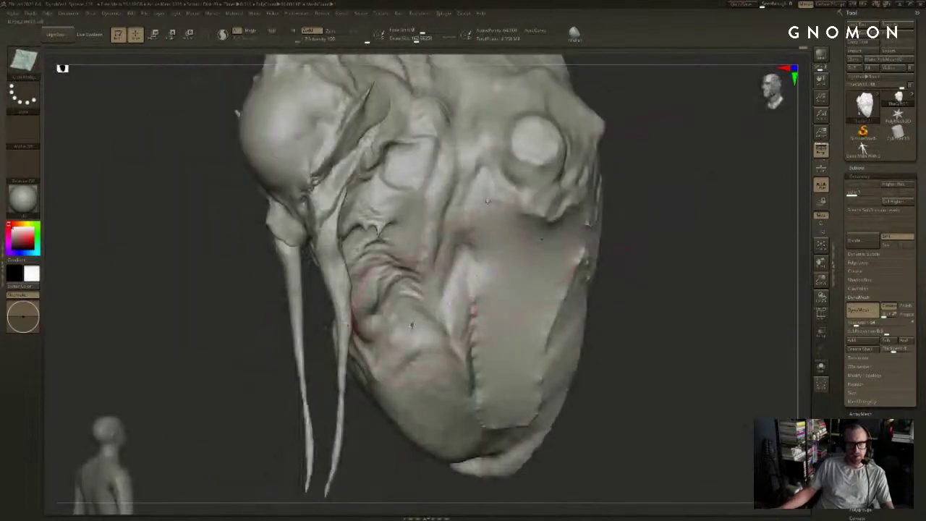
Step: Push broad skin folds across the upper belly behind the tusks with an enlarged cloth brush
key(s)
drag(413, 324, 376, 292)
key(s)
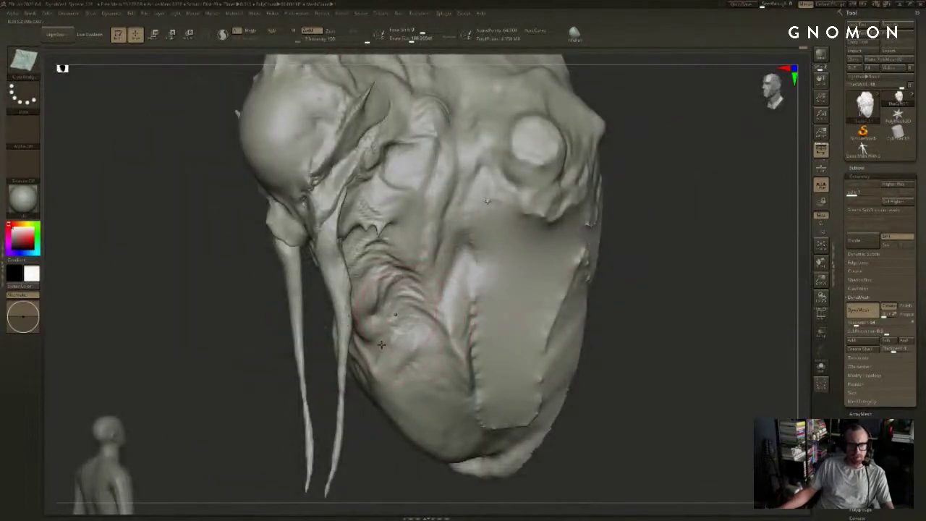
drag(383, 431, 371, 382)
key(s)
drag(406, 356, 399, 356)
drag(355, 396, 360, 384)
Step: Refine the folds on the belly bulge beside the tusks with a smaller cloth brush
key(s)
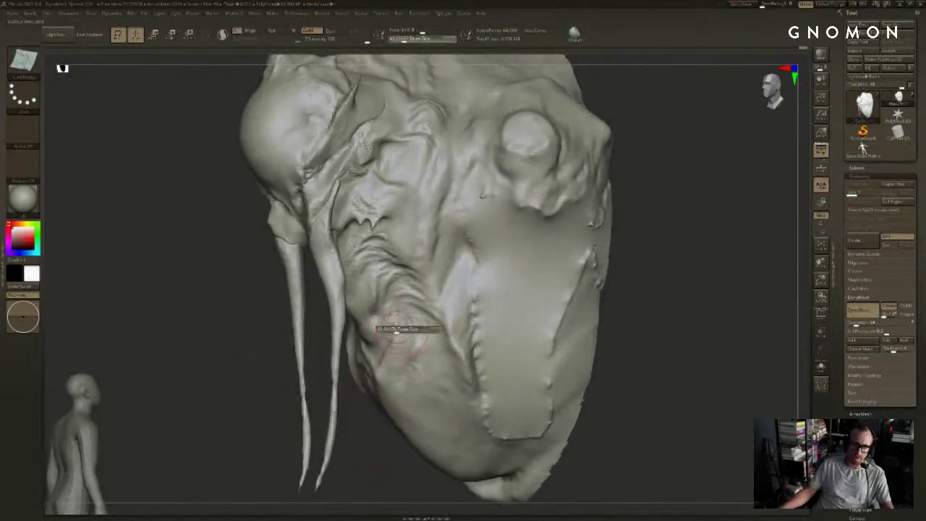
drag(401, 332, 408, 332)
drag(380, 304, 376, 286)
drag(355, 417, 367, 386)
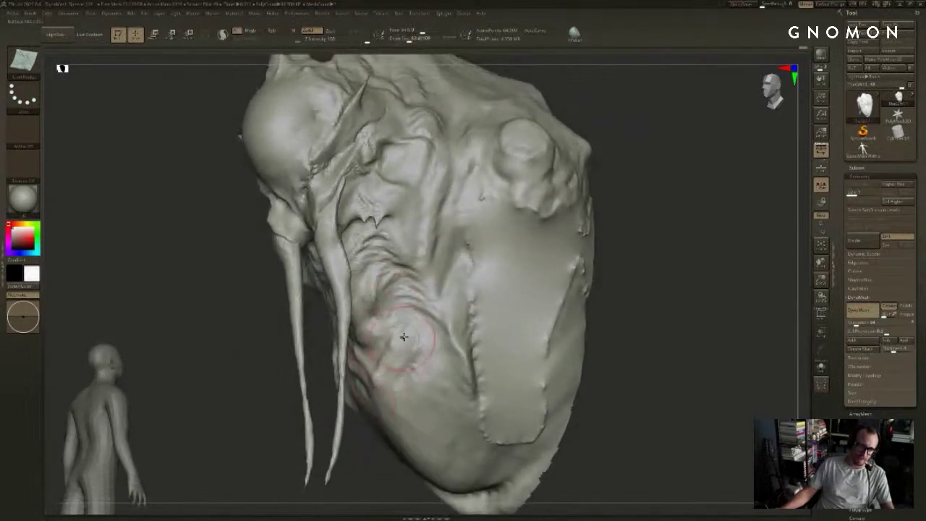
mouse_move(673, 256)
mouse_down()
mouse_move(560, 296)
mouse_move(560, 306)
mouse_move(516, 264)
mouse_up()
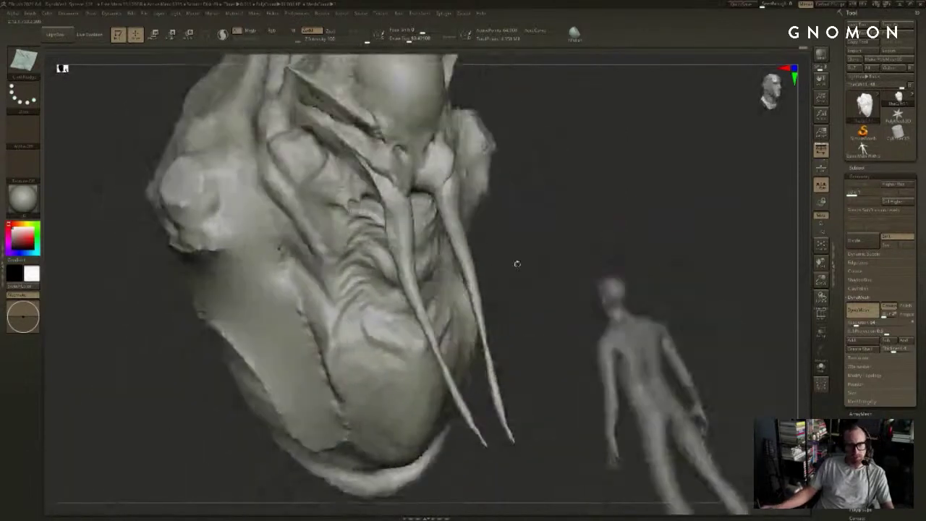
Step: Wrinkle the skin between the neck cord and the belly folds with a resized cloth brush, undoing the last stroke
key(s)
drag(376, 287, 353, 309)
drag(584, 190, 528, 242)
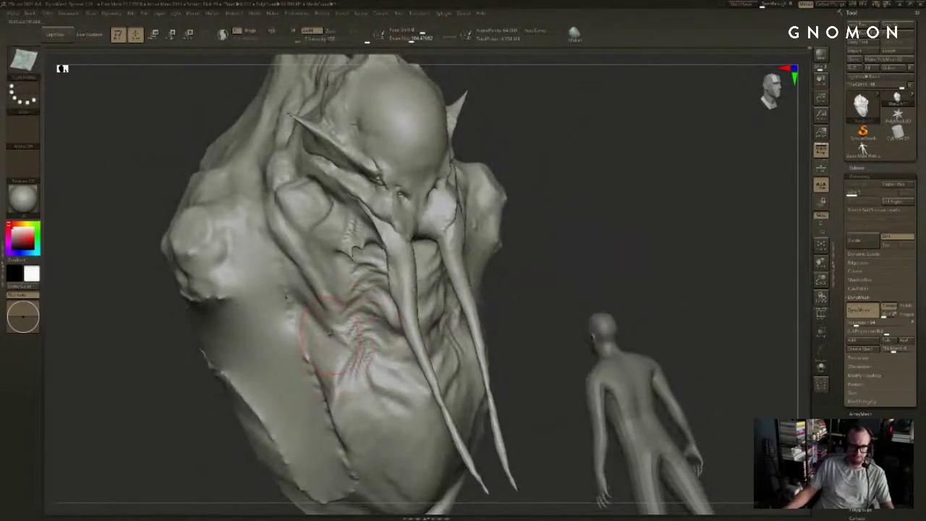
drag(330, 332, 326, 316)
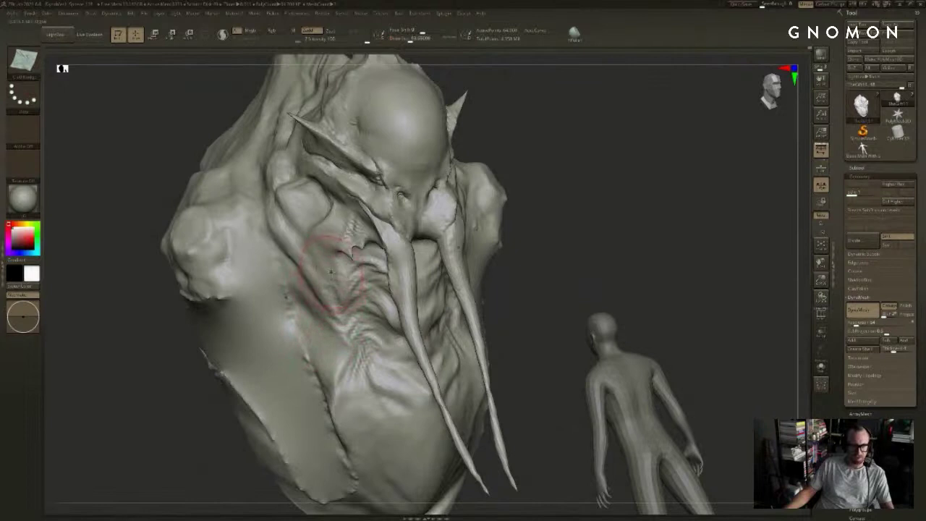
key(ctrl+z)
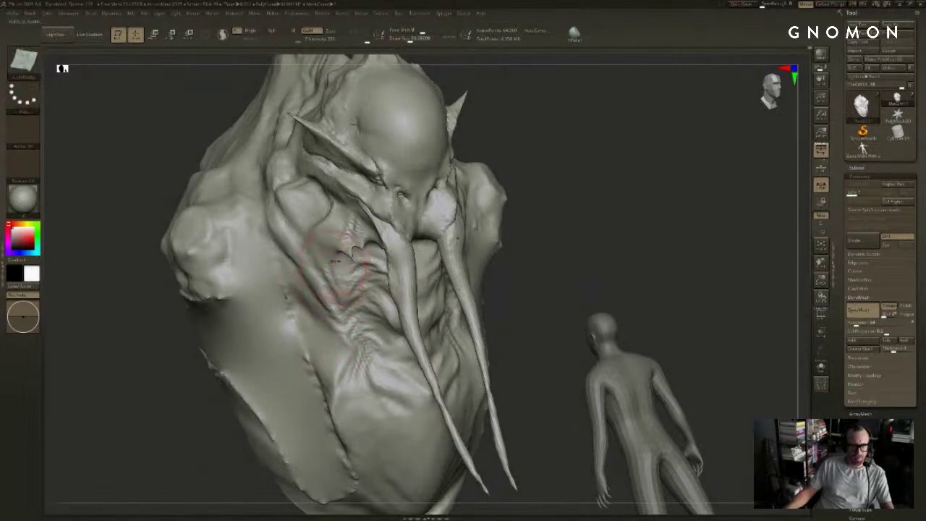
drag(512, 208, 548, 214)
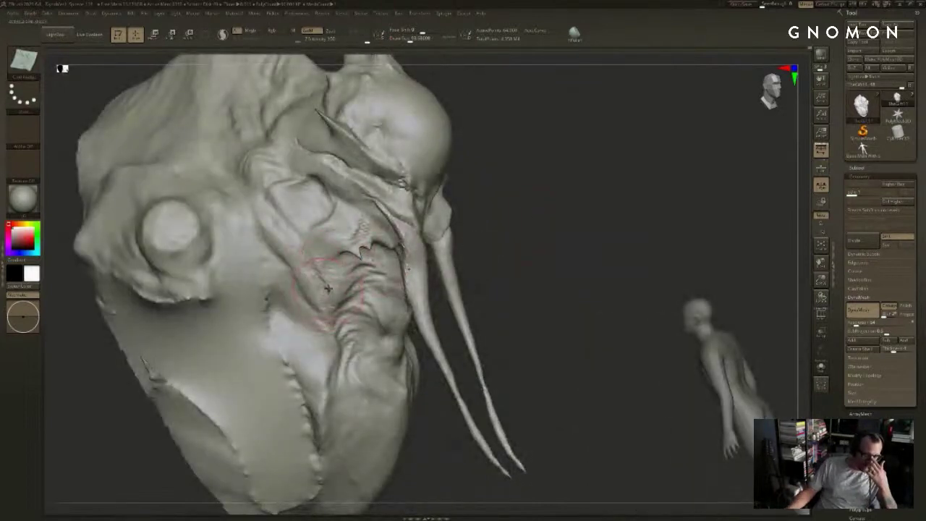
mouse_move(581, 211)
mouse_down()
mouse_move(647, 185)
mouse_move(674, 205)
mouse_move(691, 246)
mouse_move(670, 253)
mouse_move(694, 226)
mouse_up()
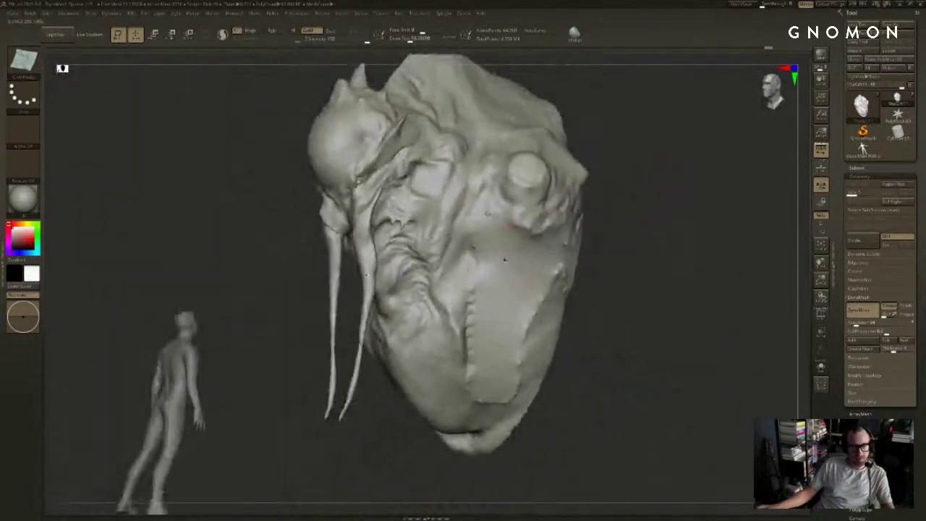
Step: Try folding the chest skin beside the upper edge of the arm opening with a smaller cloth brush
key([)
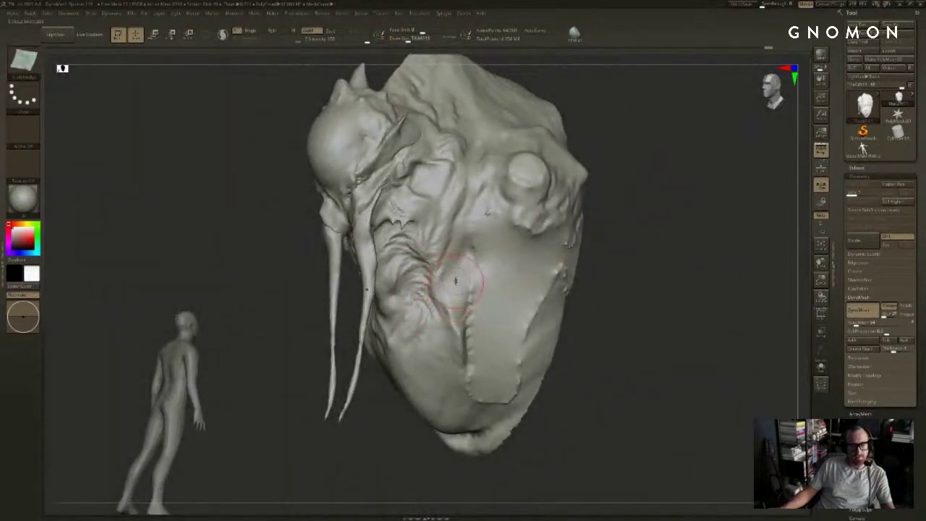
drag(456, 267, 453, 284)
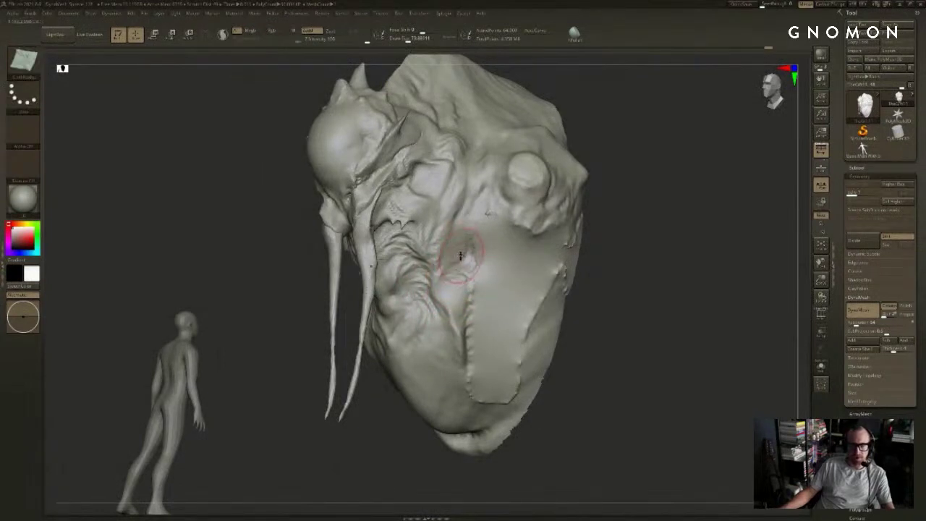
key(ctrl+z)
key(s)
drag(466, 251, 455, 255)
key(s)
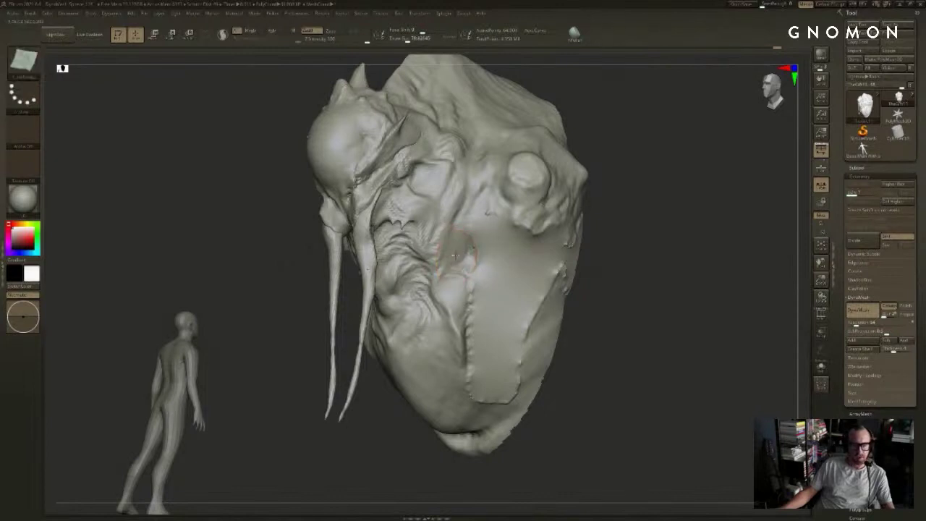
Step: Smooth the fold beside the arm opening and blend it into the neighbouring neck wrinkles
right_drag(529, 247, 501, 248)
shift+drag(458, 262, 465, 262)
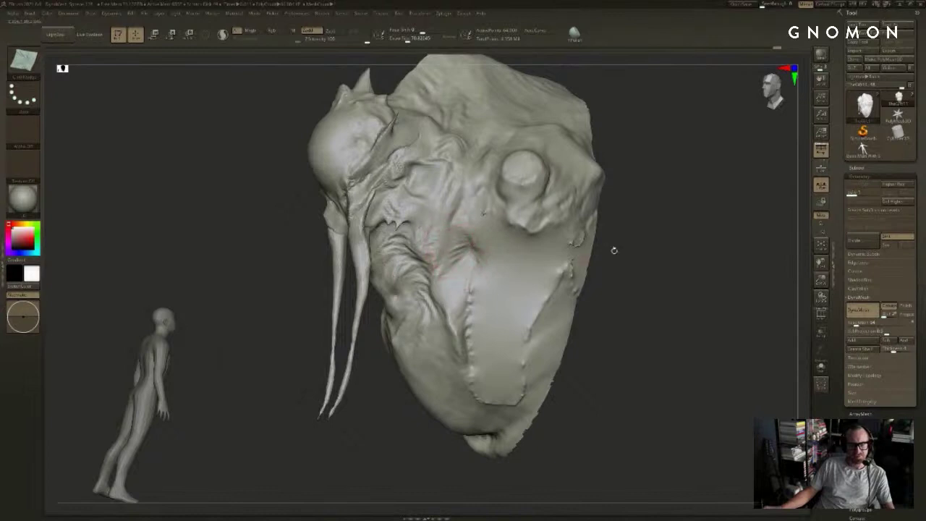
drag(614, 250, 683, 253)
shift+drag(449, 245, 446, 251)
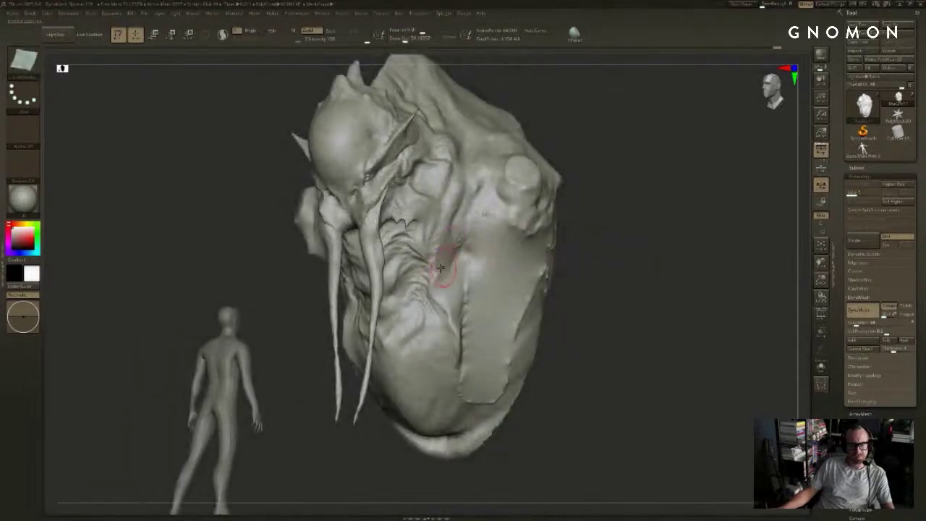
drag(459, 259, 428, 270)
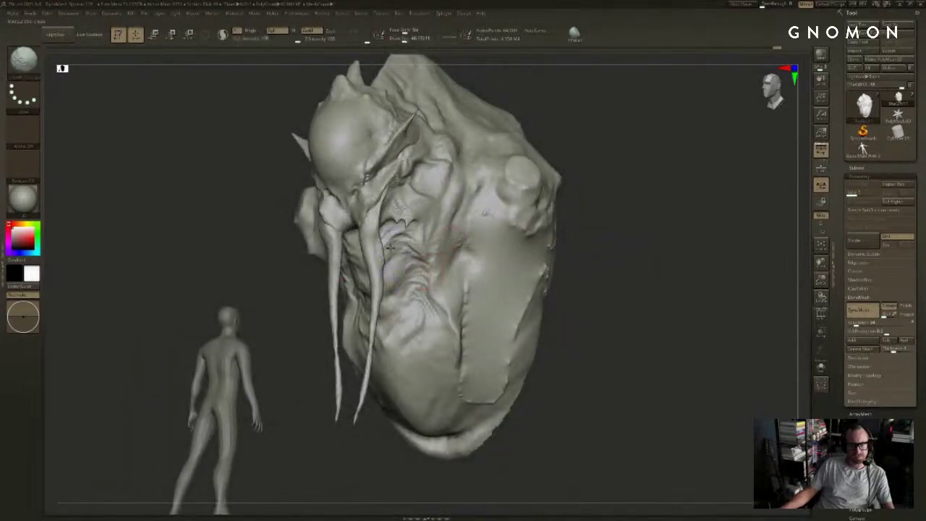
drag(612, 242, 561, 237)
key(s)
drag(398, 248, 392, 248)
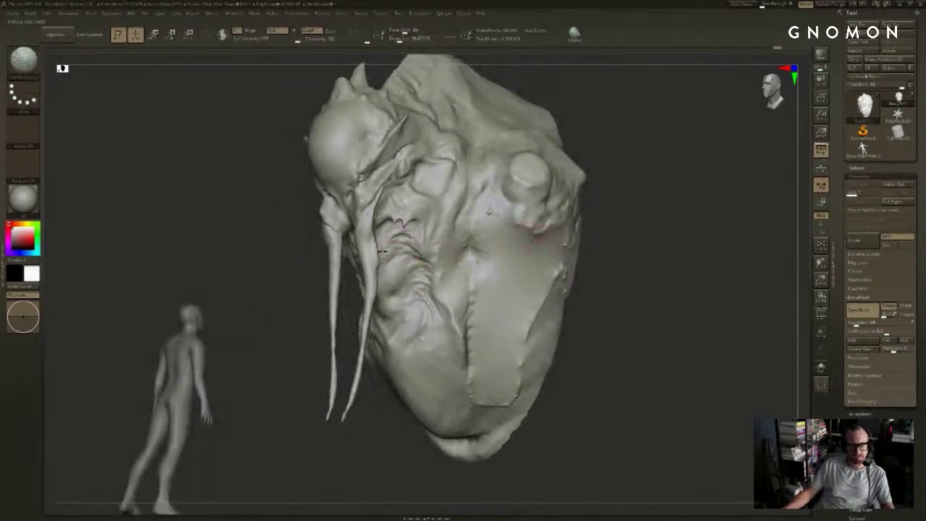
drag(253, 260, 359, 268)
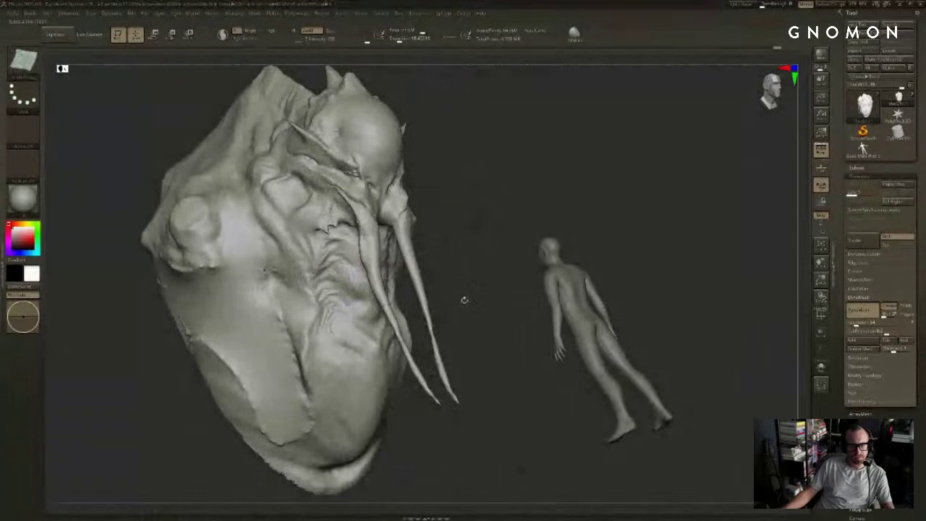
Step: Wrinkle the side and underside of the belly bulge behind the tusks with a larger cloth brush
mouse_move(463, 296)
mouse_down()
mouse_move(663, 193)
mouse_move(600, 225)
mouse_up()
drag(600, 230, 575, 233)
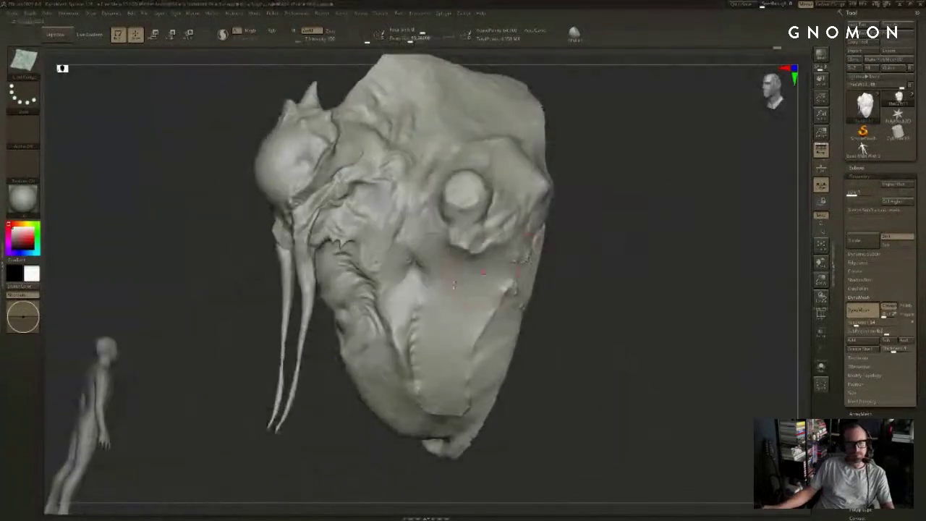
shift+drag(364, 353, 377, 327)
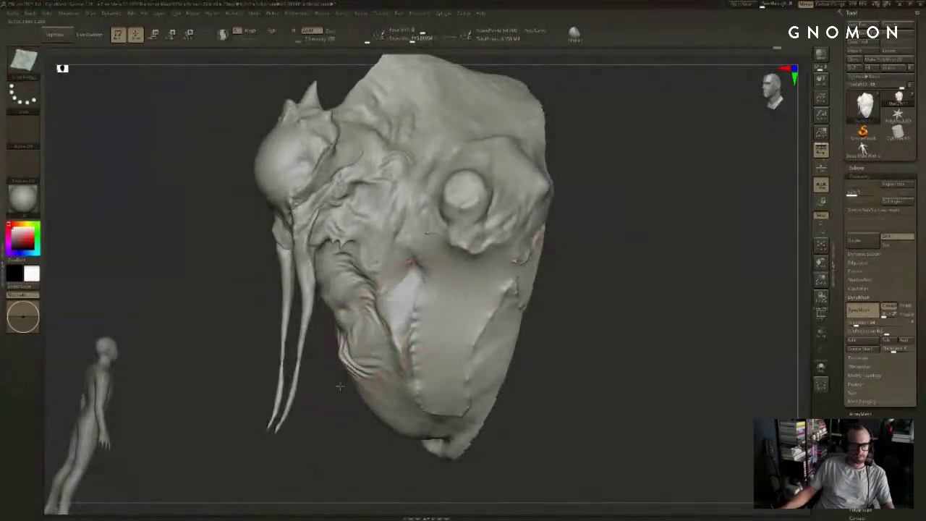
mouse_move(341, 383)
mouse_down()
mouse_move(367, 377)
mouse_move(362, 401)
mouse_up()
Step: Unhide the whole creature and examine the wrinkled torso together with its limbs
ctrl+shift+click(600, 240)
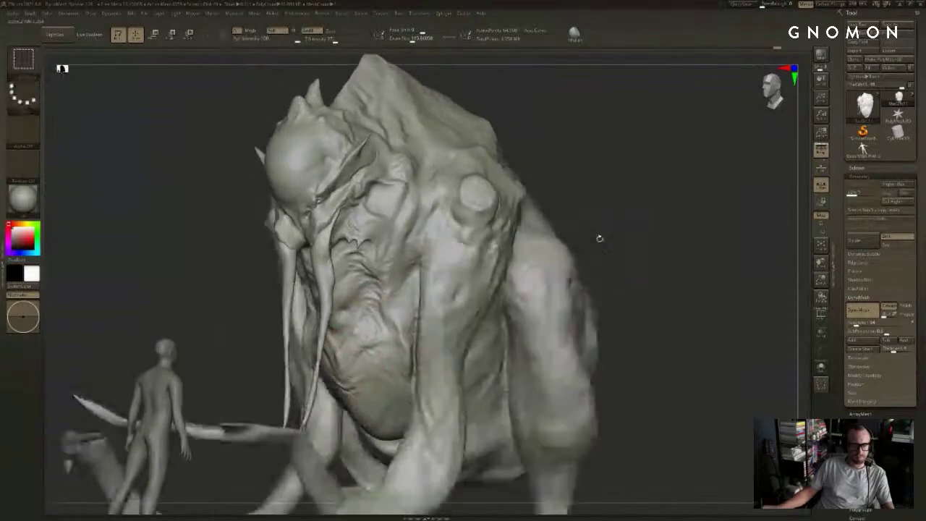
mouse_move(600, 238)
mouse_down()
mouse_move(651, 235)
mouse_move(593, 228)
mouse_move(521, 242)
mouse_up()
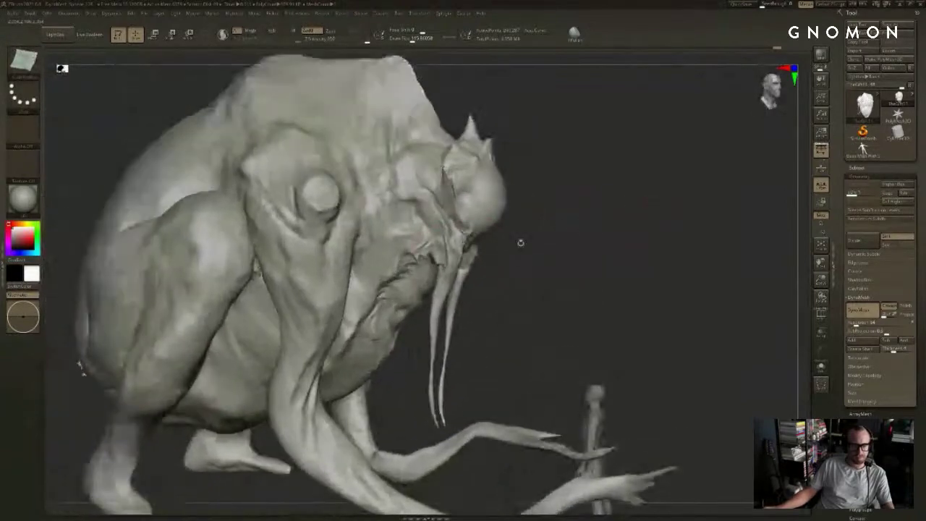
drag(544, 185, 492, 190)
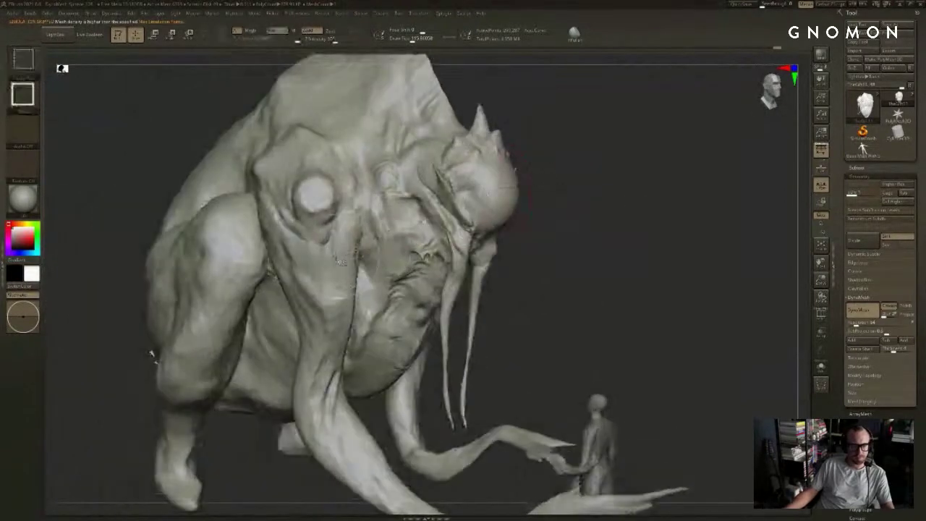
Step: Isolate the arms and wrinkle the skin along the jagged shoulder edge, checking the folds against the full body
ctrl+shift+click(352, 253)
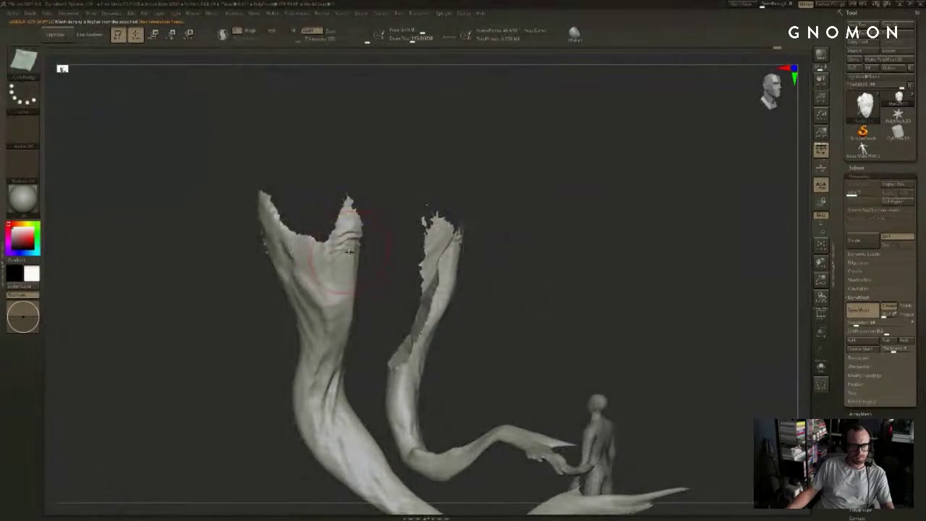
ctrl+shift+click(393, 182)
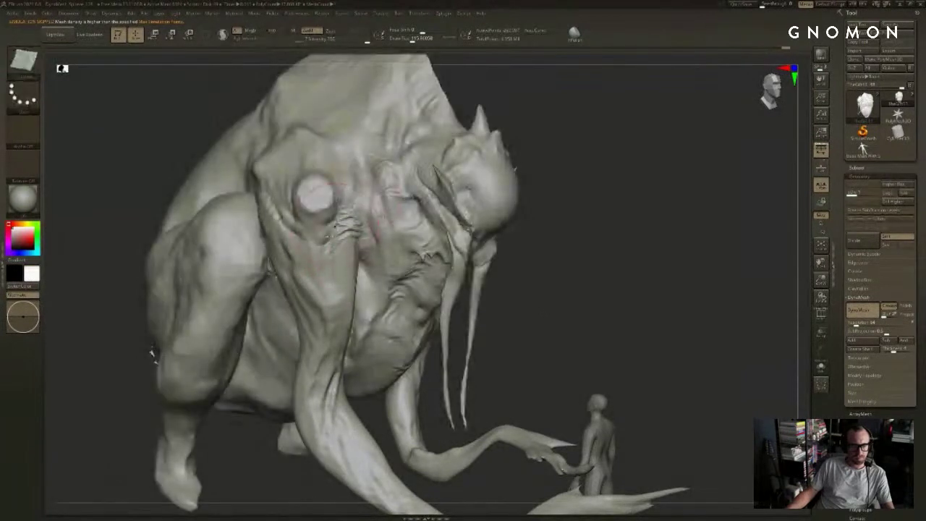
ctrl+shift+click(315, 260)
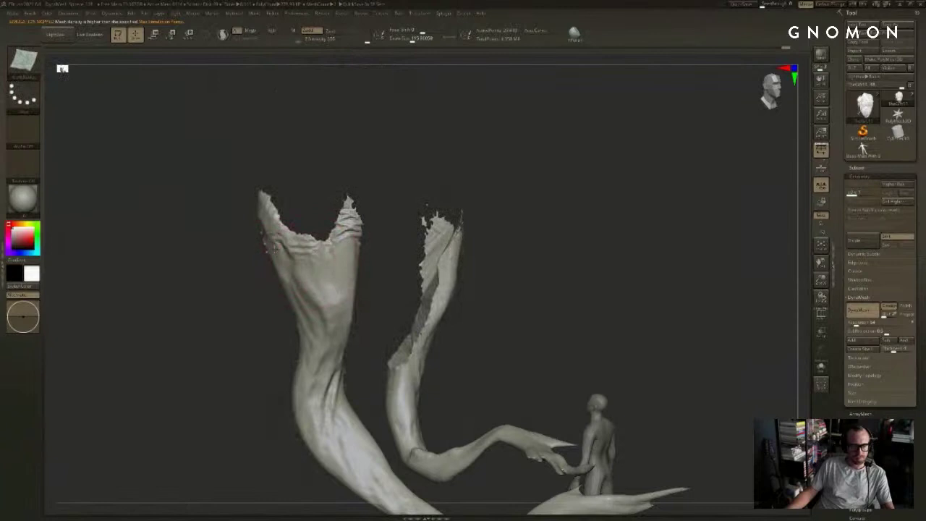
drag(291, 189, 262, 207)
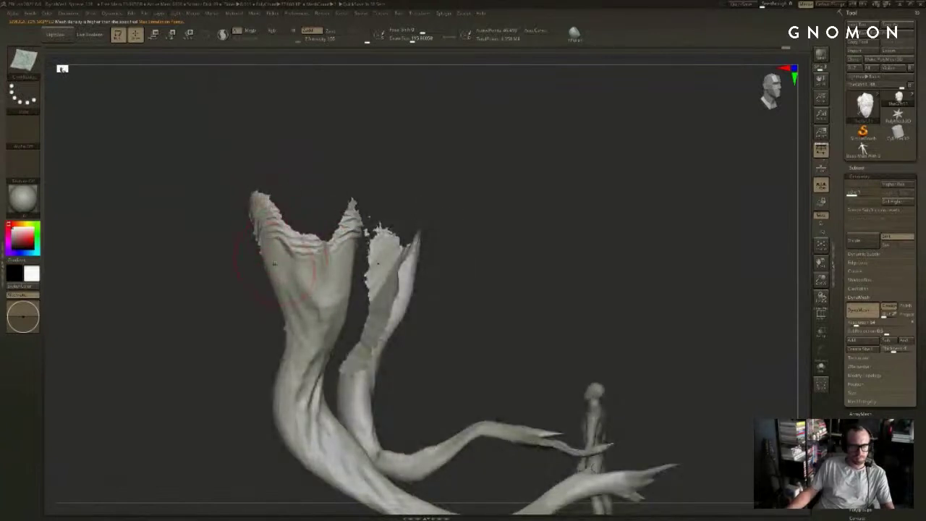
Step: Wrinkle the narrow part of the near arm just above the elbow with the cloth brush
alt+drag(238, 352, 242, 334)
drag(275, 304, 284, 309)
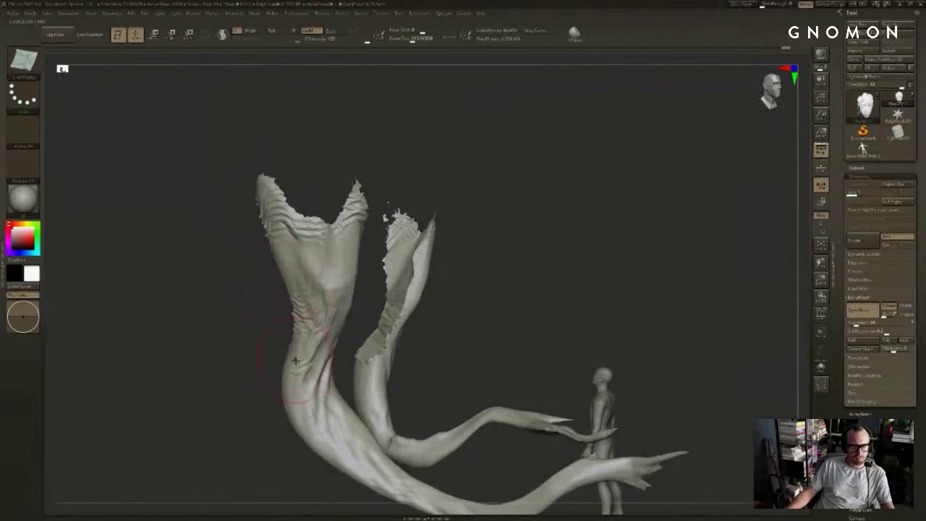
alt+drag(263, 414, 265, 388)
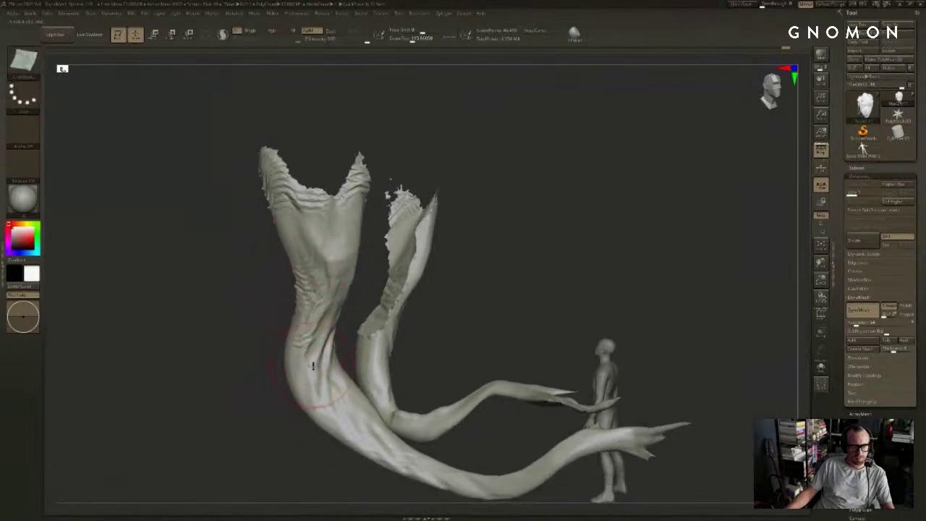
Step: Push skin folds around the near arm's elbow and upper forearm with a larger cloth brush
mouse_move(461, 324)
alt+mouse_down()
mouse_move(444, 285)
mouse_move(362, 296)
alt+mouse_up()
key(s)
drag(339, 333, 345, 332)
drag(294, 407, 311, 367)
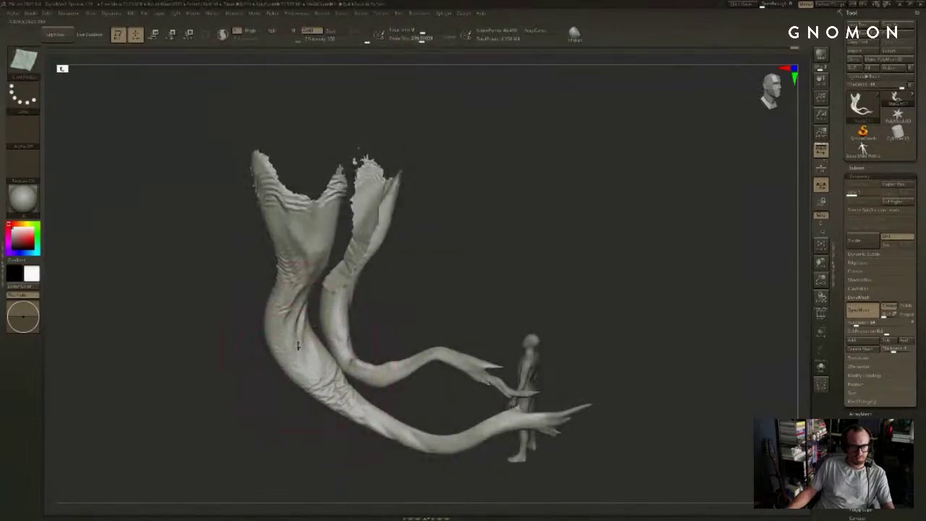
Step: Wrinkle the near arm's elbow and the start of its forearm with the cloth brush, working from both sides
mouse_move(273, 393)
mouse_down()
mouse_move(268, 368)
mouse_move(270, 411)
mouse_move(297, 367)
mouse_up()
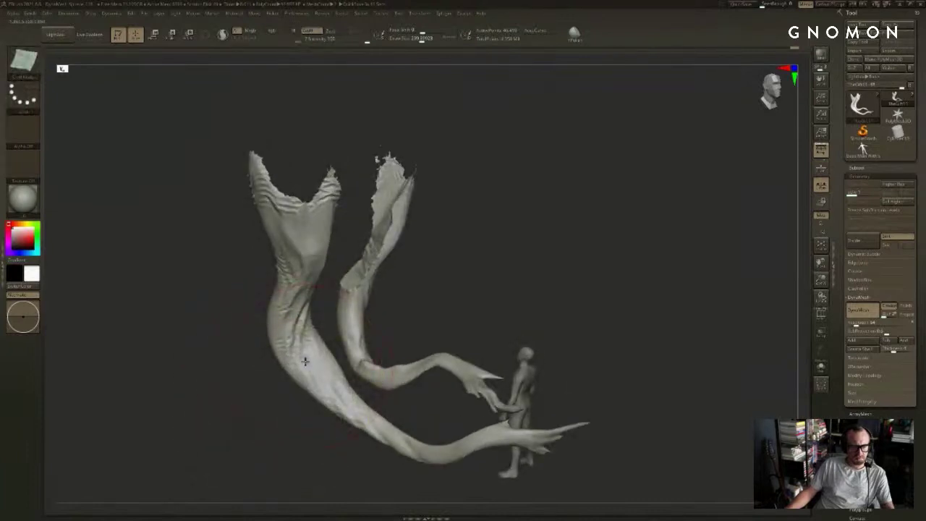
mouse_move(434, 318)
mouse_down()
mouse_move(311, 343)
mouse_move(390, 365)
mouse_up()
key(])
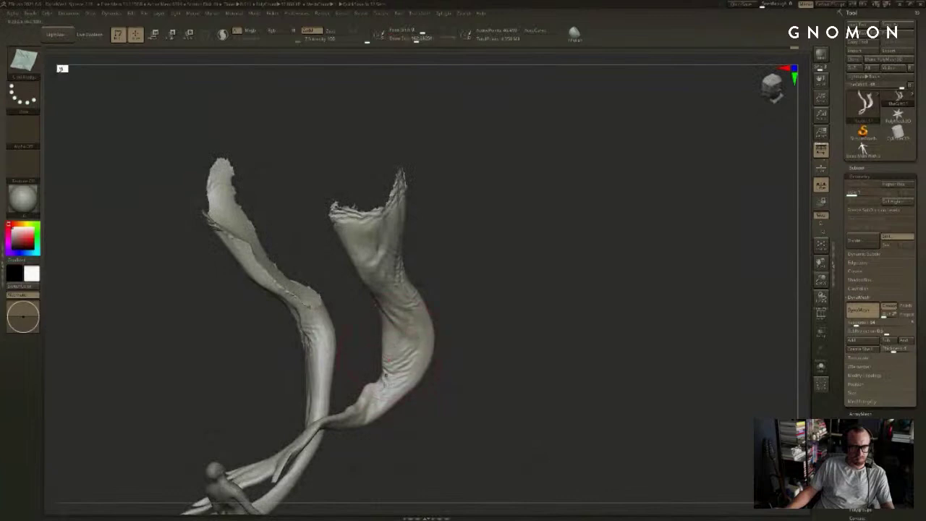
drag(421, 413, 364, 413)
drag(382, 446, 376, 429)
drag(434, 389, 330, 349)
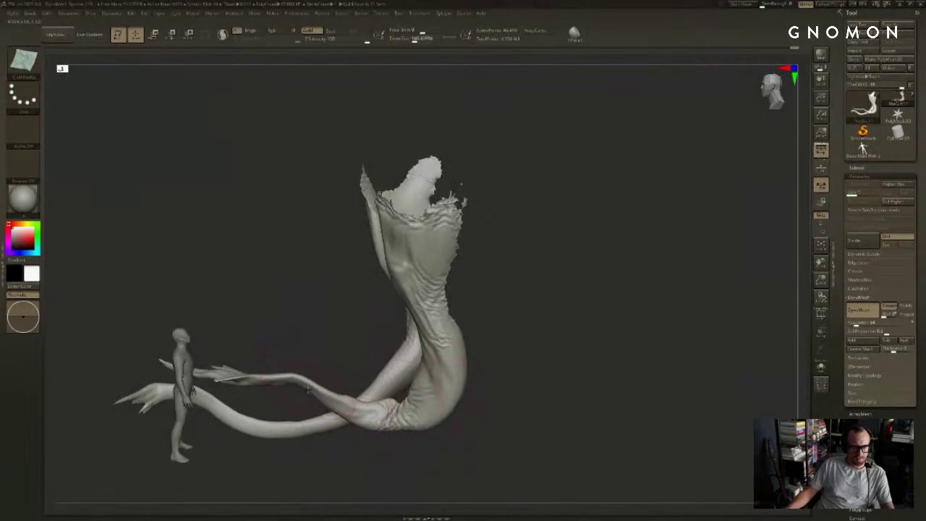
drag(290, 396, 370, 335)
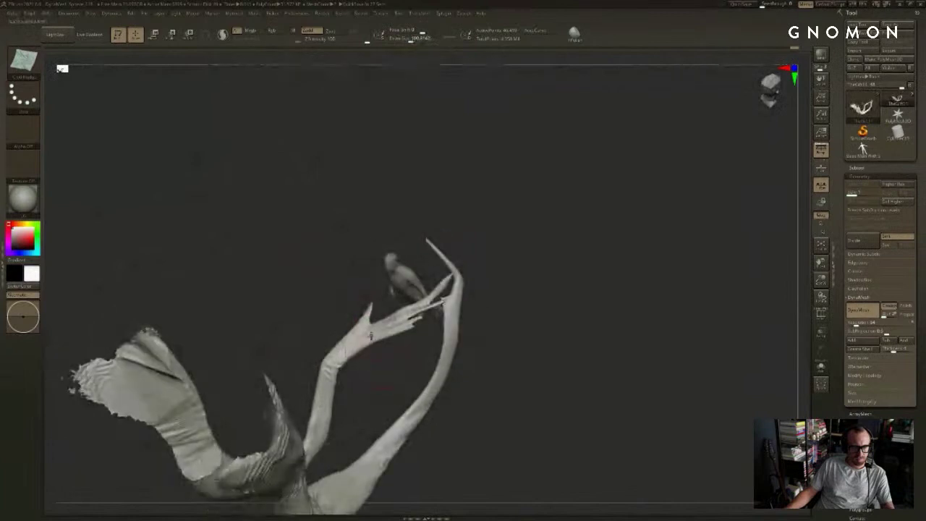
Step: Shrink the cloth brush and press bands of crosswise wrinkles into the wrist and lower forearm
mouse_move(479, 312)
mouse_down()
mouse_move(468, 266)
mouse_move(440, 261)
mouse_up()
key(s)
drag(437, 260, 444, 268)
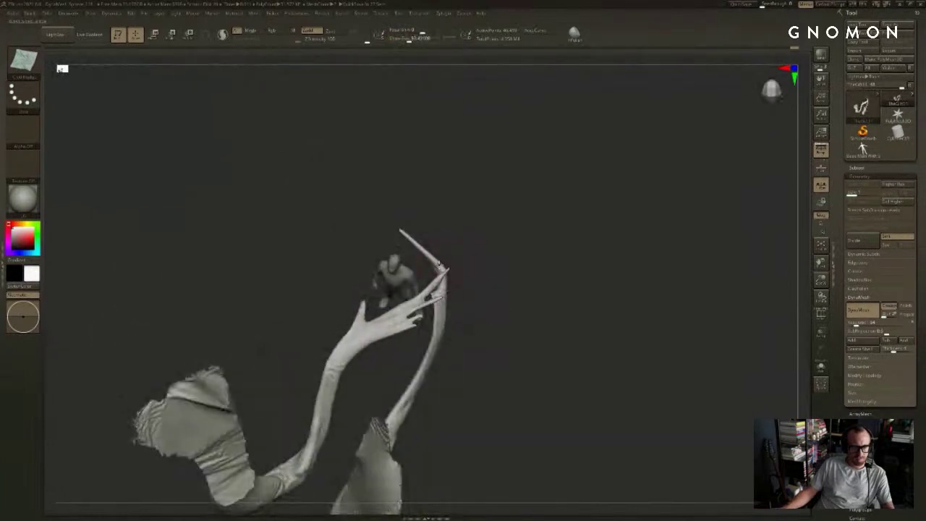
drag(432, 312, 454, 275)
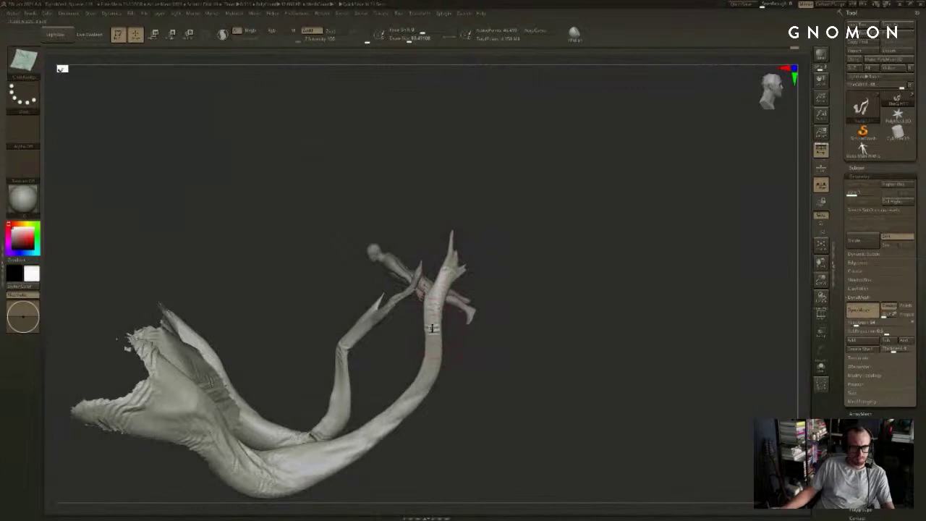
drag(432, 329, 433, 318)
drag(467, 353, 473, 352)
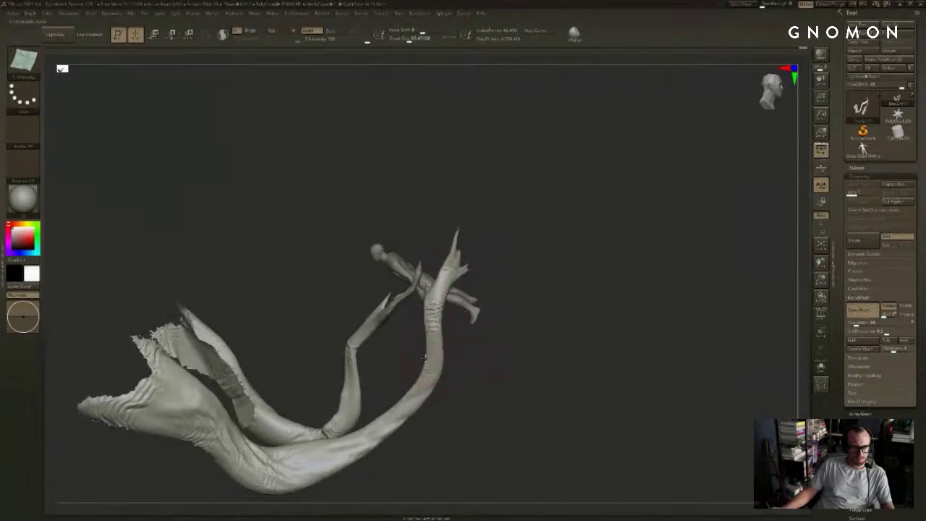
drag(432, 356, 428, 371)
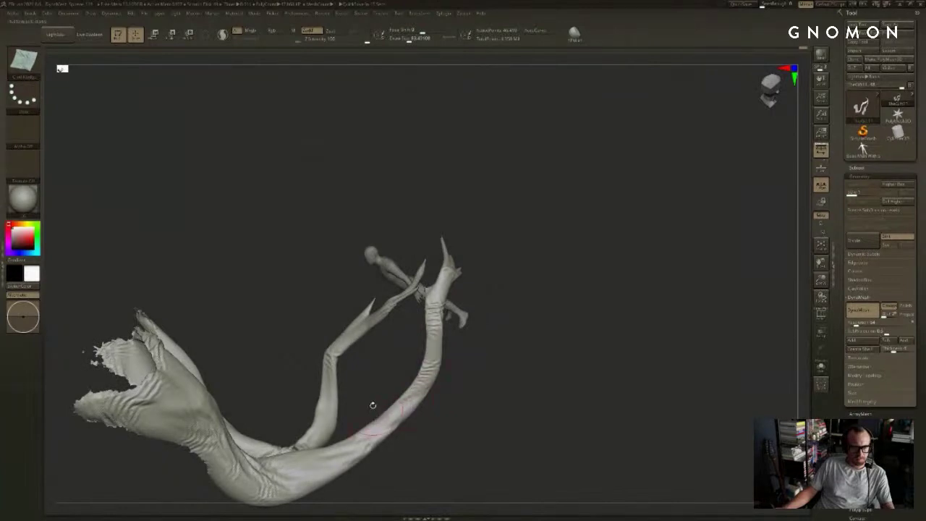
Step: Try to gather the forearm skin into dense folds at the elbow with a larger cloth brush
mouse_move(373, 405)
mouse_down()
mouse_move(407, 374)
mouse_move(362, 410)
mouse_up()
drag(408, 374, 314, 434)
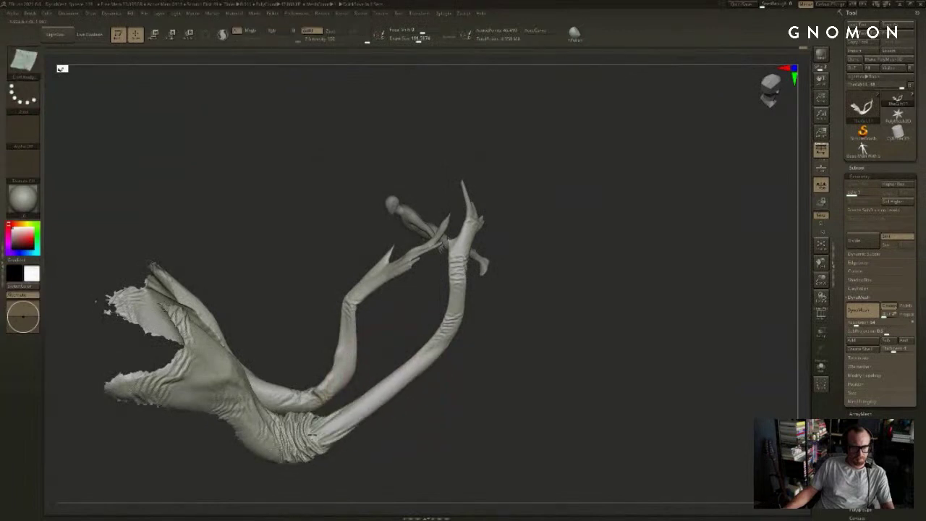
mouse_move(392, 432)
mouse_down()
mouse_move(434, 370)
mouse_move(427, 394)
mouse_up()
shift+drag(352, 394, 402, 368)
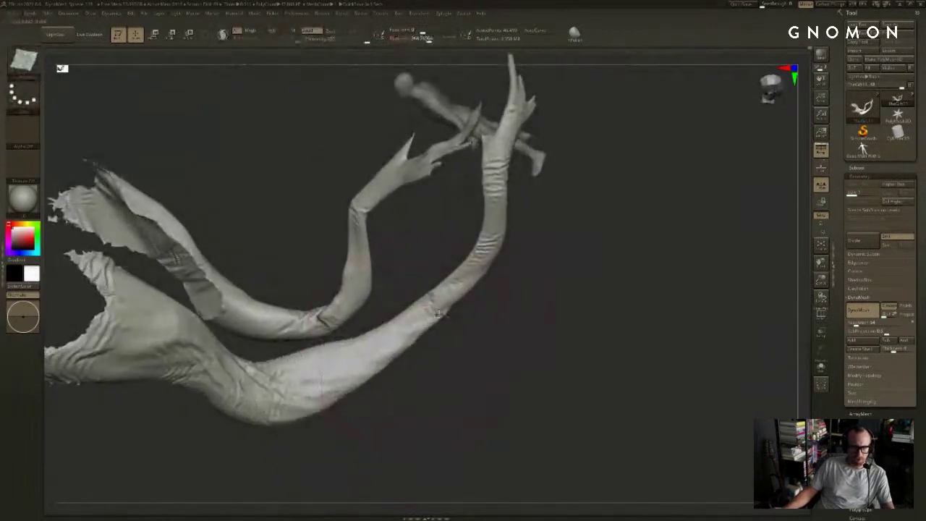
drag(438, 311, 317, 382)
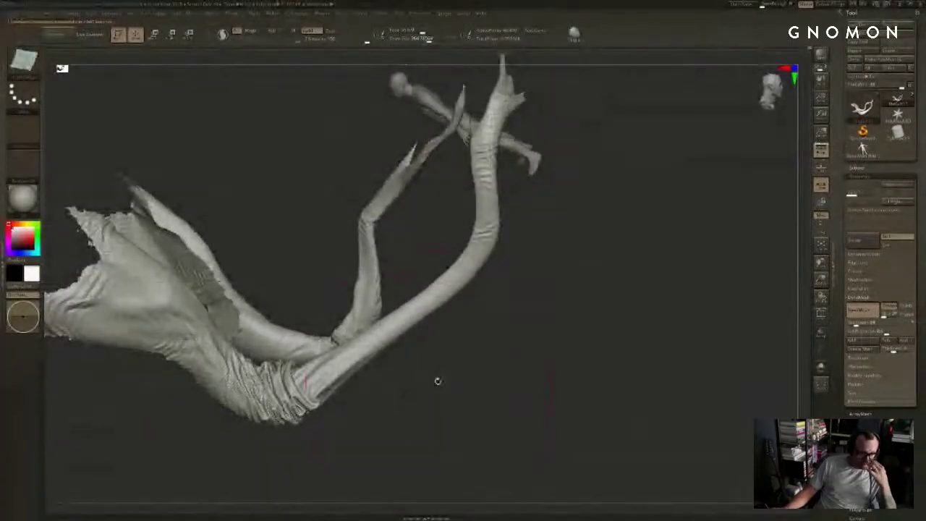
drag(437, 380, 655, 359)
shift+drag(304, 210, 376, 282)
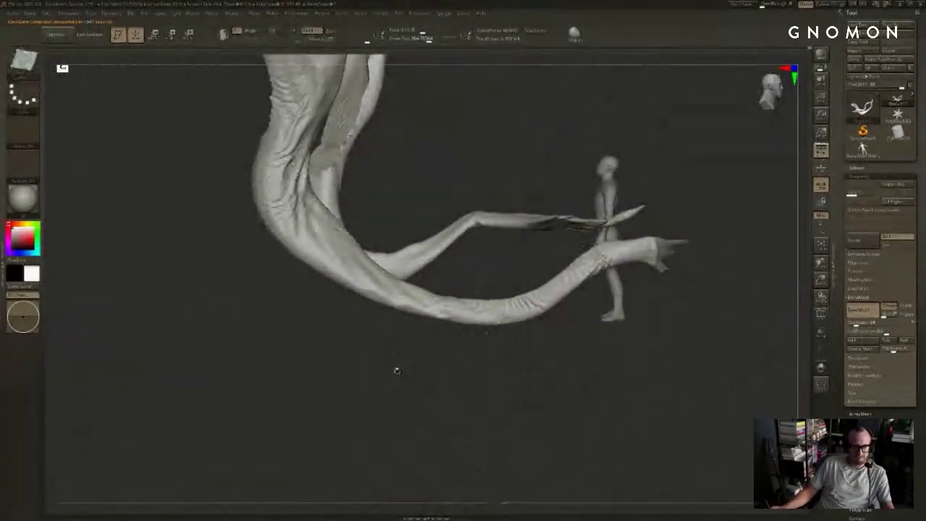
Step: Bring back the hidden parts and show the head and front torso together with the arms, without the legs
mouse_move(395, 372)
mouse_down()
mouse_move(566, 204)
mouse_move(661, 180)
mouse_move(701, 204)
mouse_move(732, 186)
mouse_move(675, 280)
mouse_up()
ctrl+shift+click(735, 185)
ctrl+shift+click(471, 241)
drag(652, 181, 549, 206)
ctrl+shift+click(669, 178)
ctrl+shift+click(472, 220)
ctrl+shift+drag(394, 263, 389, 291)
ctrl+shift+click(440, 262)
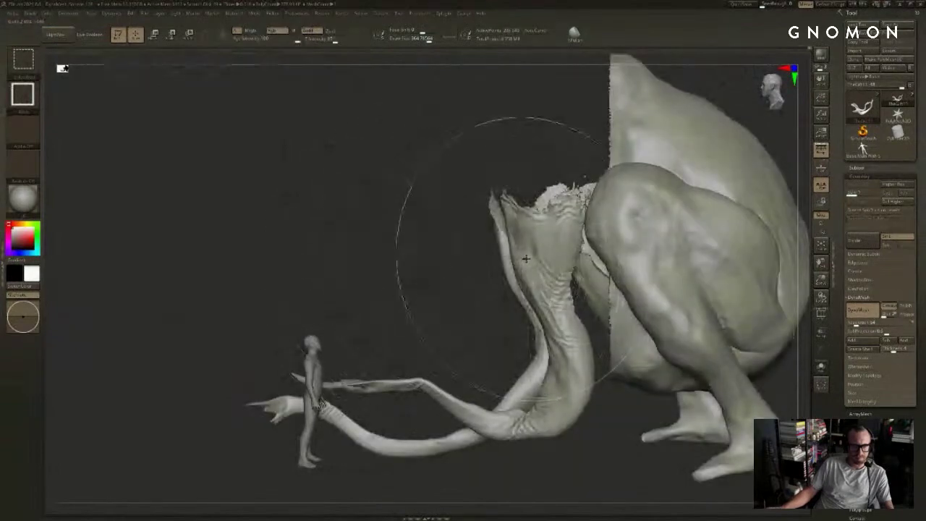
ctrl+shift+click(526, 255)
ctrl+shift+drag(442, 265, 626, 232)
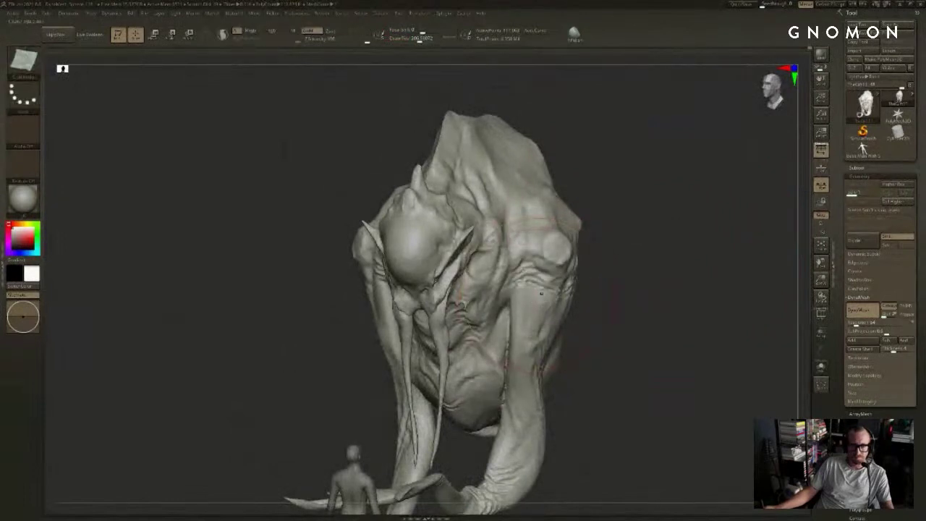
Step: Push and refine skin folds where the near arm meets the shoulder, just below the round knob
right_drag(541, 293, 703, 267)
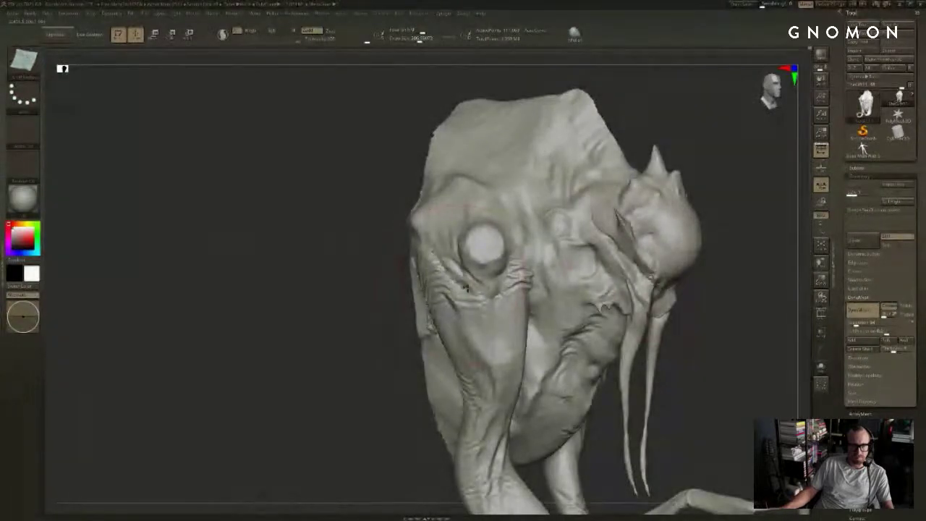
right_drag(494, 291, 454, 286)
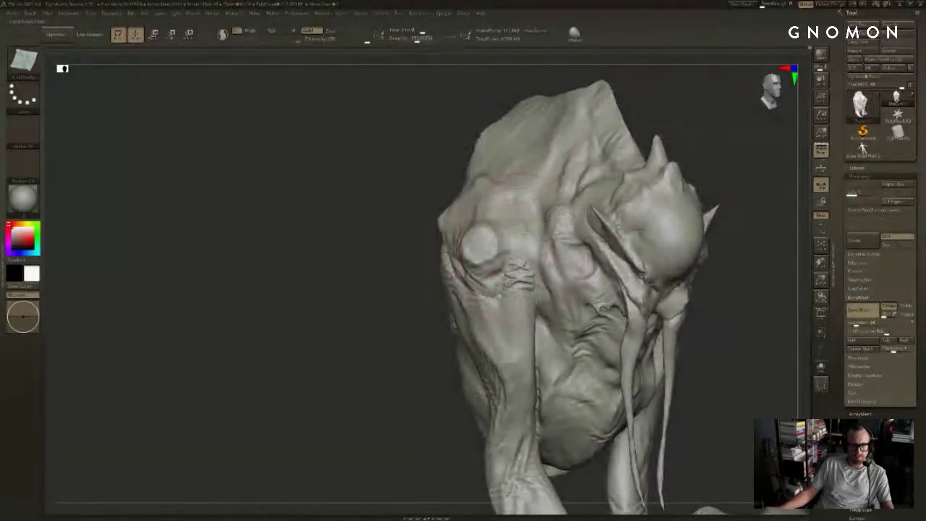
shift+drag(527, 257, 530, 239)
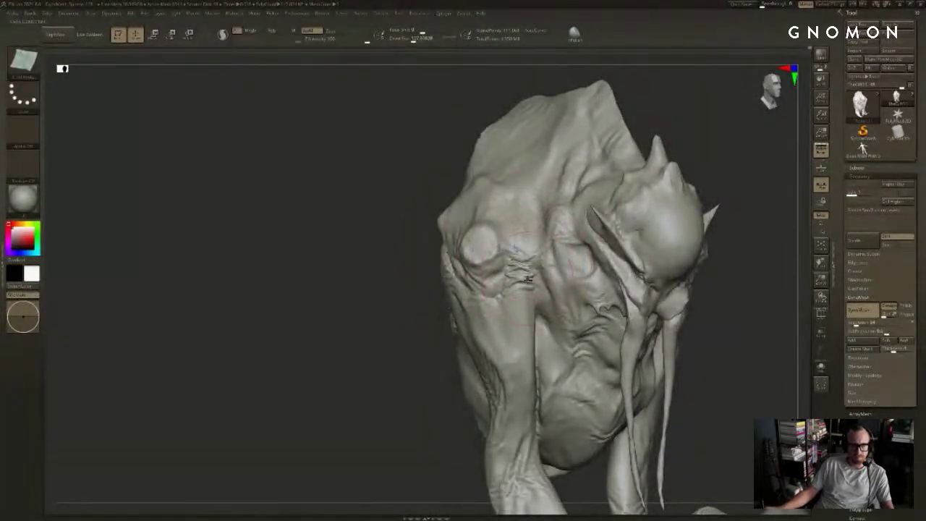
mouse_move(528, 278)
shift+mouse_down()
mouse_move(523, 270)
mouse_move(532, 267)
shift+mouse_up()
key(s)
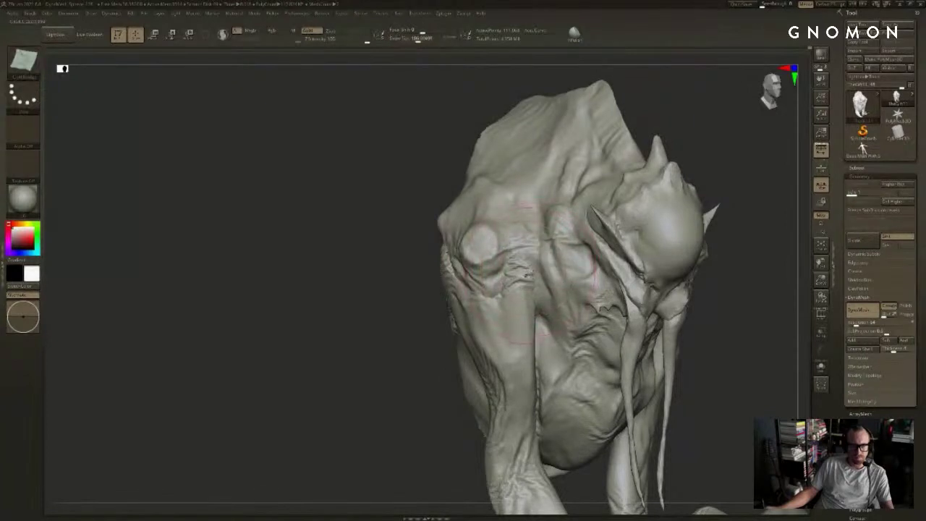
Step: Mask everything except the arm, and clear the mask again
key(r)
ctrl+click(527, 277)
key(q)
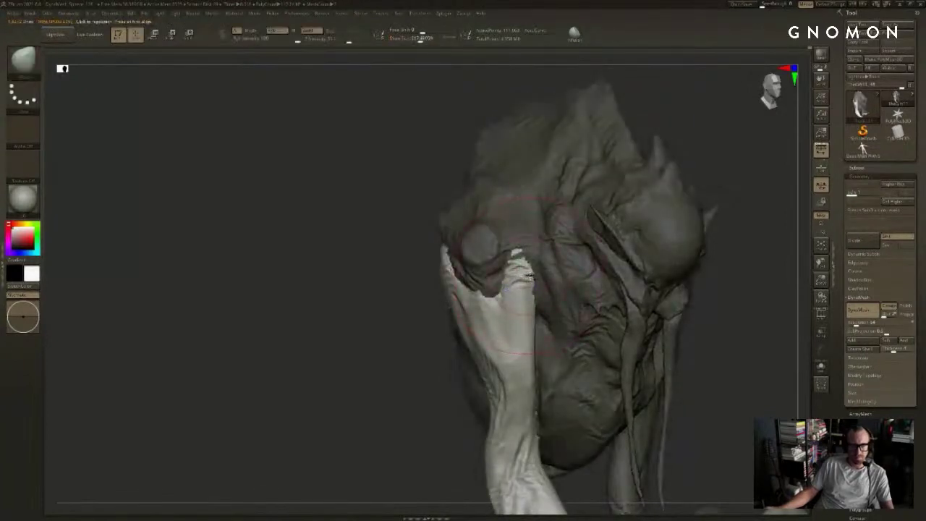
mouse_move(399, 306)
ctrl+mouse_down()
mouse_move(382, 314)
mouse_move(651, 244)
mouse_move(617, 254)
mouse_move(610, 246)
ctrl+mouse_up()
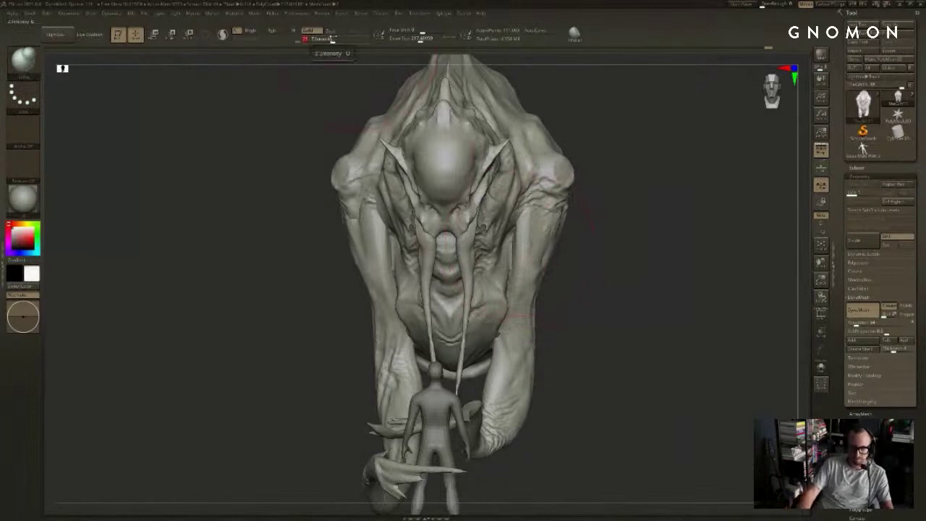
Step: Refine and smooth the upper arm's form on both sides with a lower-intensity sculpting brush
drag(653, 263, 637, 268)
key(s)
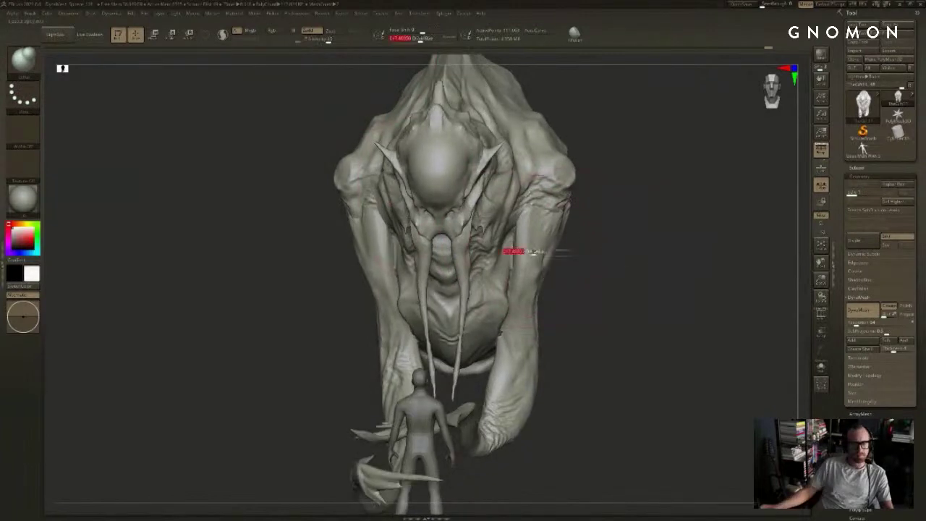
mouse_move(506, 249)
shift+mouse_down()
mouse_move(499, 238)
mouse_move(513, 258)
mouse_move(520, 252)
mouse_move(513, 246)
shift+mouse_up()
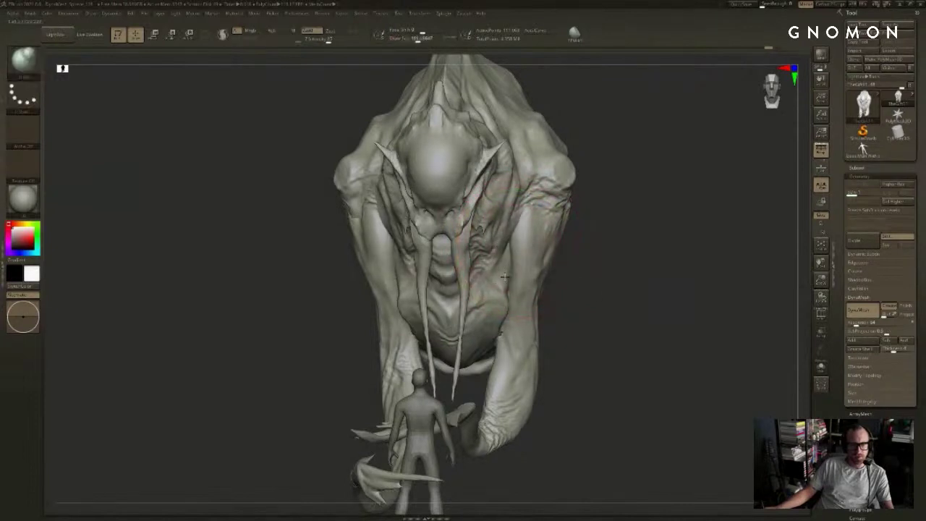
right_drag(515, 255, 545, 261)
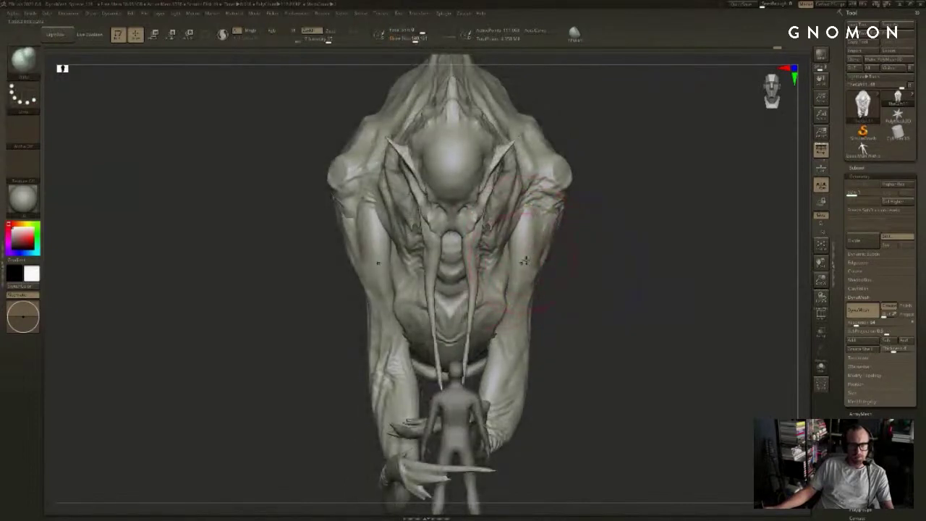
right_drag(574, 252, 526, 246)
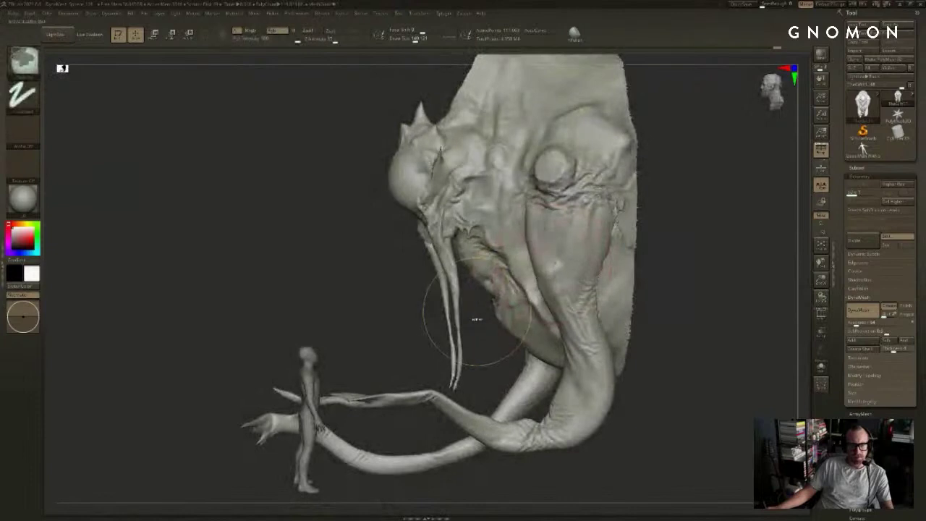
key(bracketleft)
drag(391, 279, 653, 261)
right_drag(647, 261, 606, 252)
Step: Switch back to the cloth brush and enlarge its draw size
key(b)
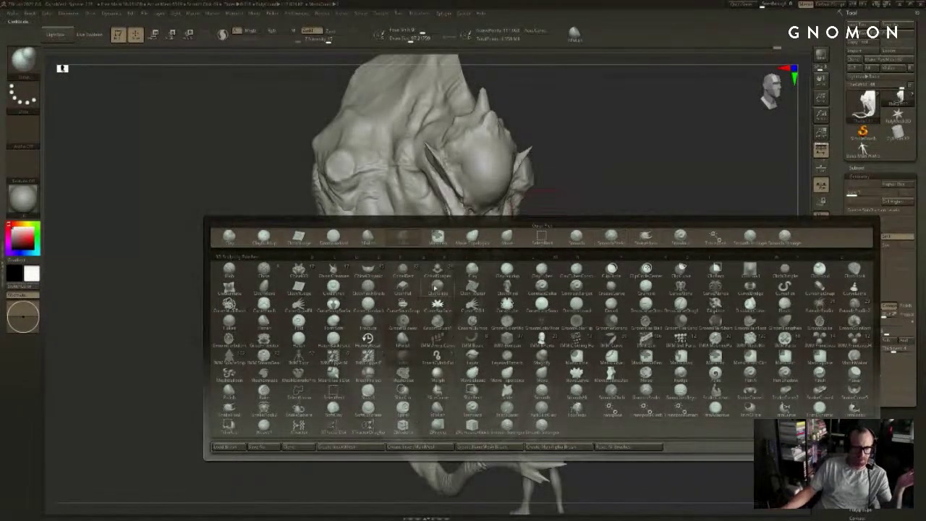
click(303, 290)
key(s)
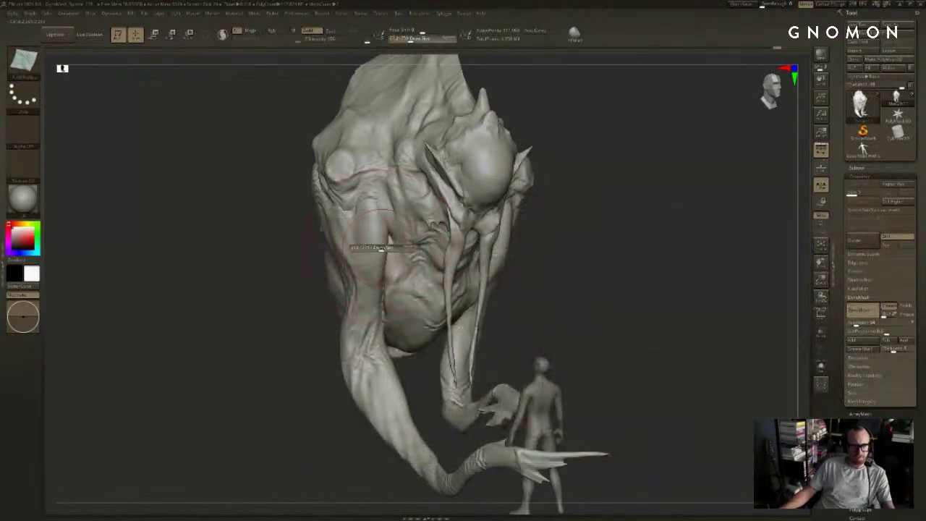
drag(382, 248, 384, 248)
Step: Try dragging the arm skin into folds with the enlarged cloth brush, and undo the strokes
drag(371, 285, 383, 249)
key(ctrl+z)
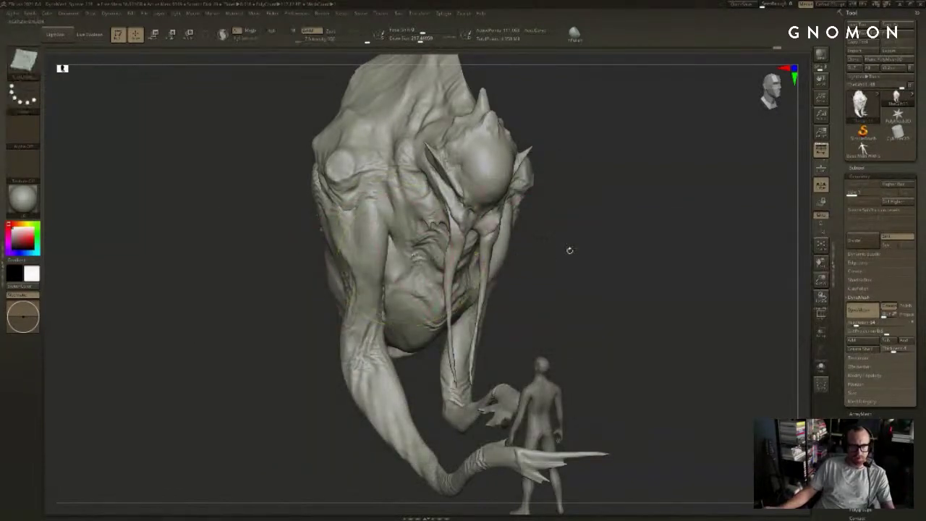
drag(569, 250, 473, 261)
drag(531, 292, 568, 291)
mouse_move(467, 243)
mouse_down()
mouse_move(483, 312)
mouse_move(474, 385)
mouse_move(438, 417)
mouse_move(376, 439)
mouse_up()
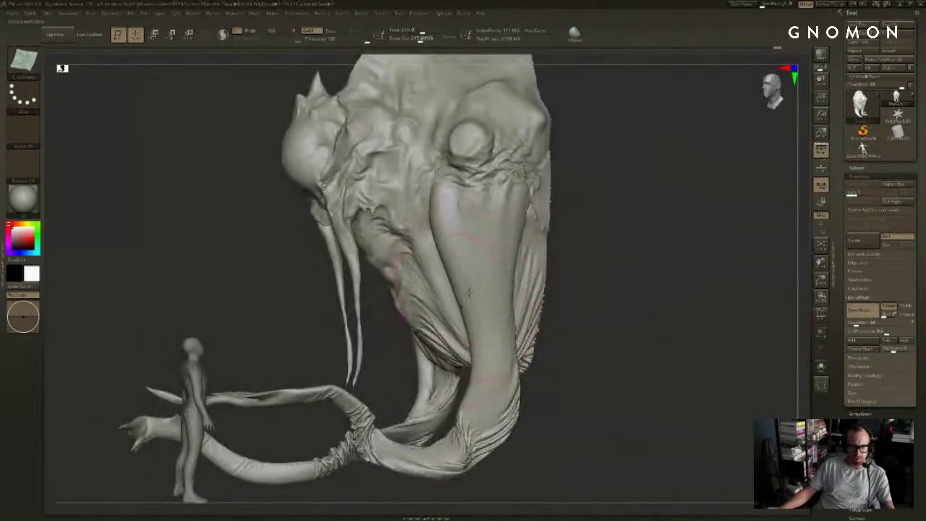
key(ctrl+z)
Step: Try to pull the near upper arm's skin down into tight folds above the elbow, compare before and after, and undo it
drag(481, 298, 502, 366)
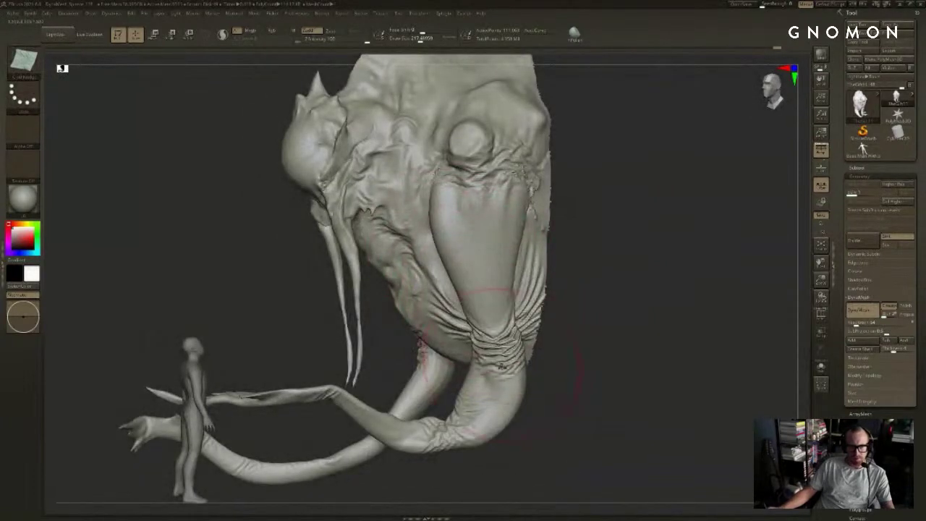
mouse_move(567, 353)
mouse_down()
mouse_move(558, 350)
mouse_move(627, 330)
mouse_move(593, 335)
mouse_move(574, 313)
mouse_move(570, 297)
mouse_move(598, 294)
mouse_up()
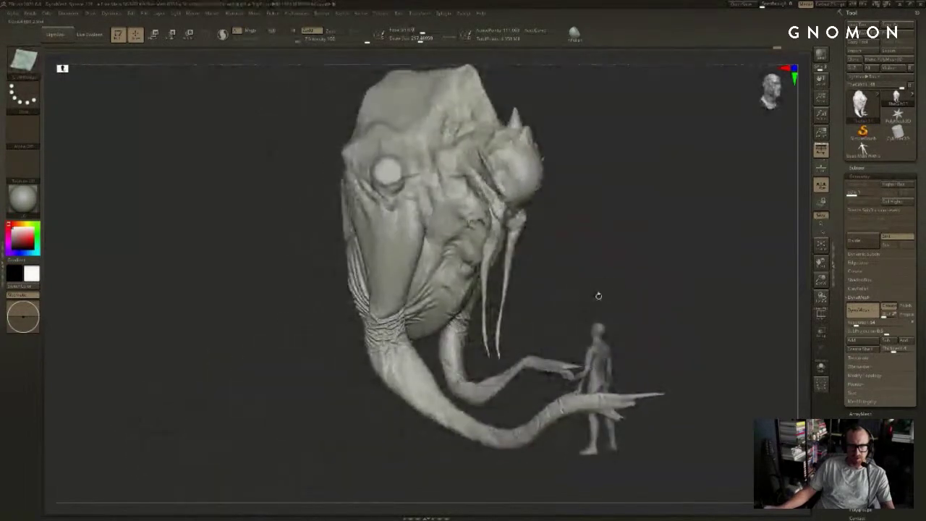
key(ctrl+z)
key(ctrl+shift+z)
key(ctrl+z)
key(ctrl+z)
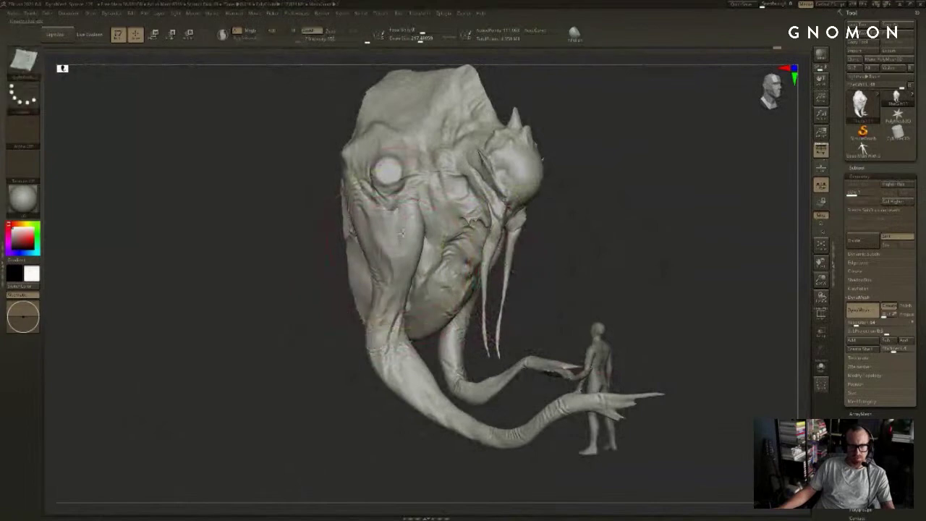
Step: Try bunching the skin above the elbow again and inspect the folds up close with the polygroup wireframe
drag(396, 292, 392, 340)
mouse_move(340, 390)
alt+mouse_down()
mouse_move(316, 460)
mouse_move(270, 310)
alt+mouse_up()
key(shift+f)
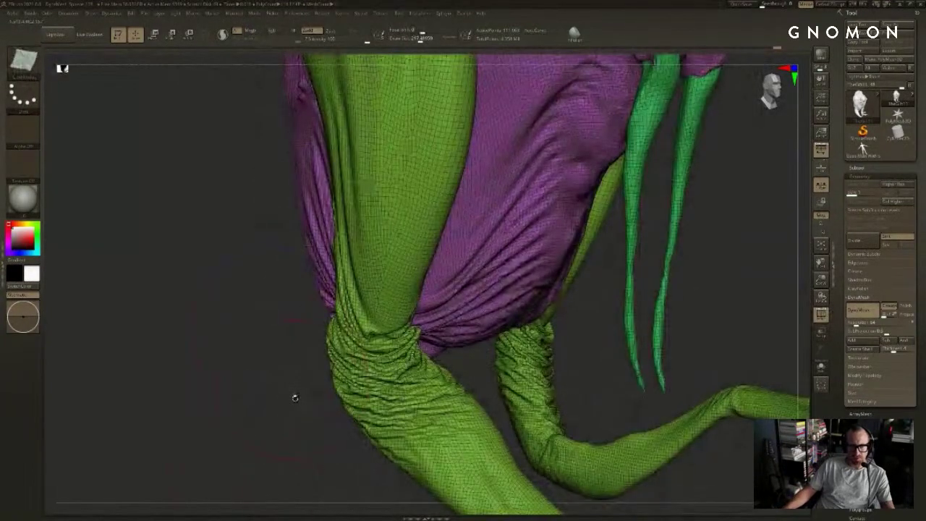
key(shift+f)
alt+drag(297, 410, 289, 362)
mouse_move(276, 217)
alt+mouse_down()
mouse_move(281, 384)
mouse_move(190, 381)
alt+mouse_up()
Step: Smooth the skin above the near elbow, then try another downward cloth stroke there and undo it
shift+drag(561, 334, 566, 284)
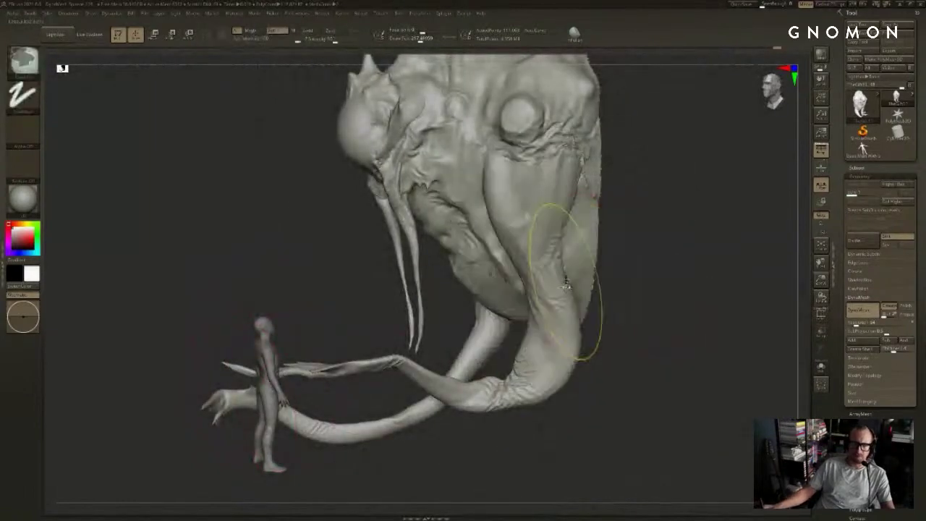
drag(543, 224, 557, 271)
mouse_move(556, 279)
shift+mouse_down()
mouse_move(545, 249)
mouse_move(565, 291)
shift+mouse_up()
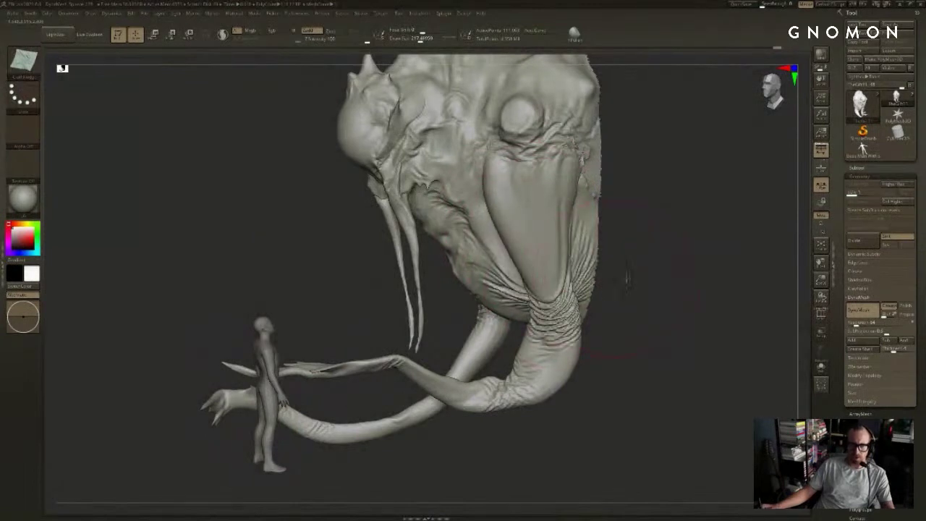
mouse_move(627, 277)
mouse_down()
mouse_move(620, 267)
mouse_move(629, 263)
mouse_up()
key(ctrl+z)
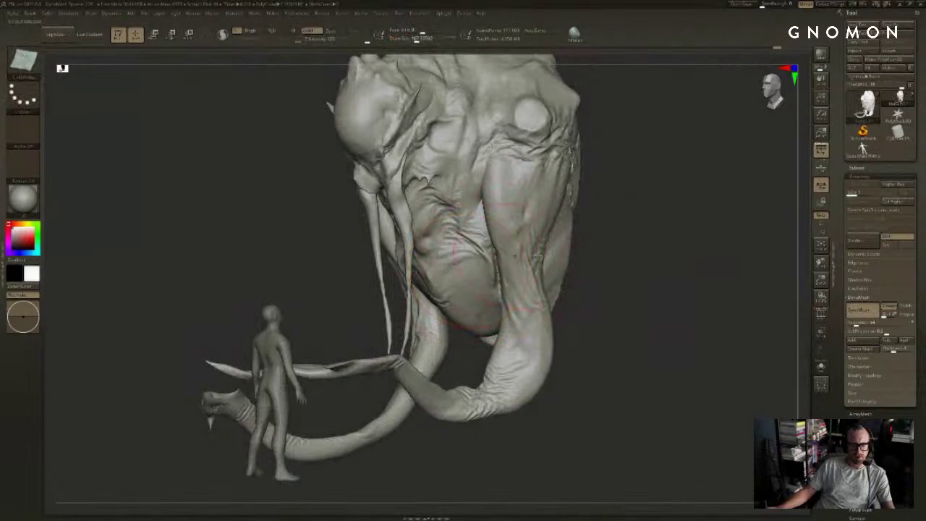
Step: Pull the skin of the rounded belly into horizontal wrinkles with the cloth brush and check them from several angles
mouse_move(589, 249)
mouse_down()
mouse_move(610, 236)
mouse_move(654, 238)
mouse_up()
mouse_move(426, 269)
mouse_down()
mouse_move(406, 285)
mouse_move(403, 273)
mouse_up()
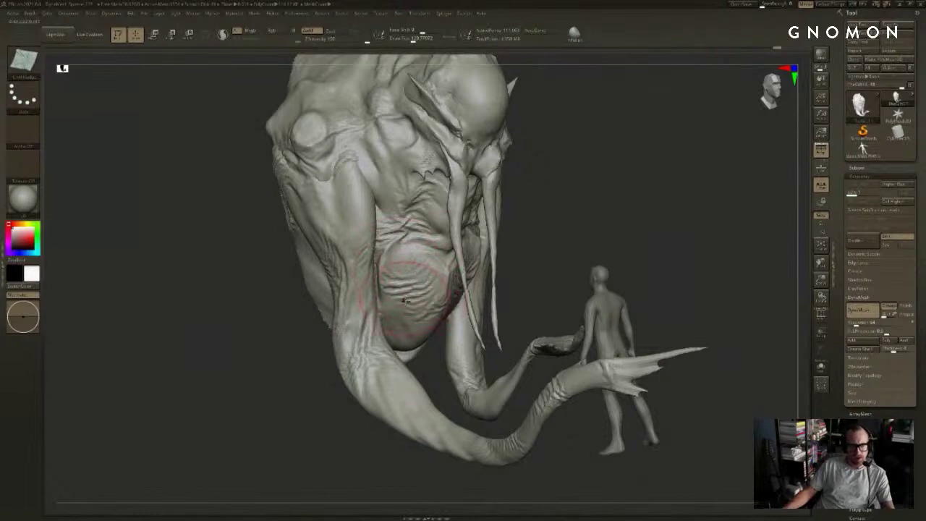
drag(431, 369, 378, 348)
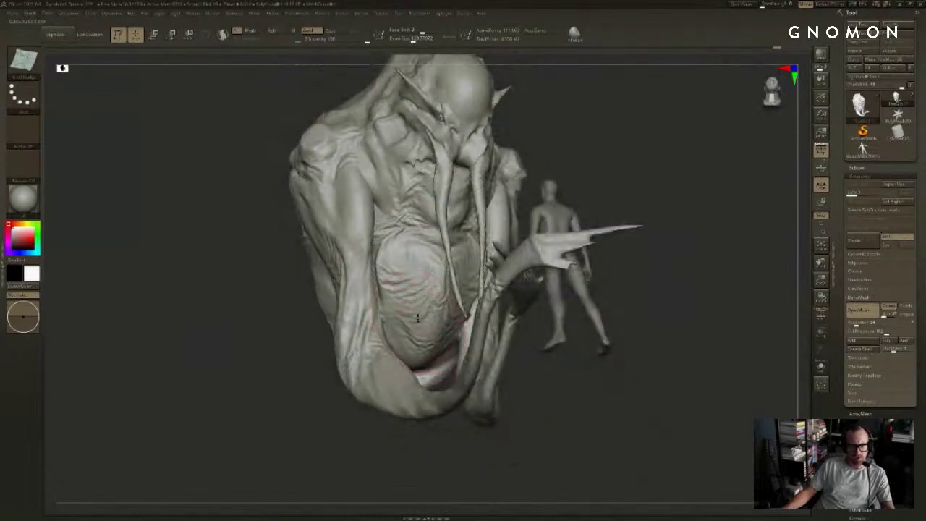
drag(713, 211, 617, 244)
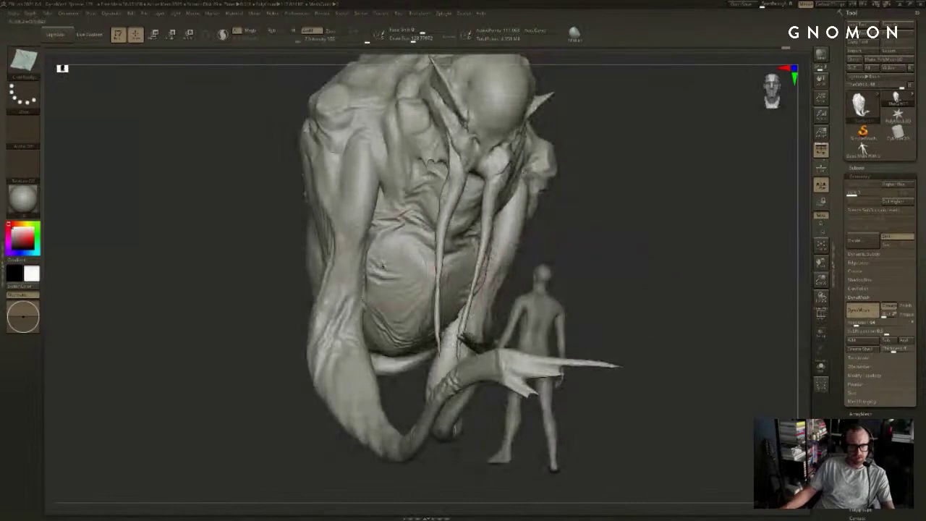
mouse_move(639, 232)
mouse_down()
mouse_move(673, 248)
mouse_move(664, 318)
mouse_move(662, 268)
mouse_move(643, 224)
mouse_move(645, 264)
mouse_up()
drag(552, 174, 510, 175)
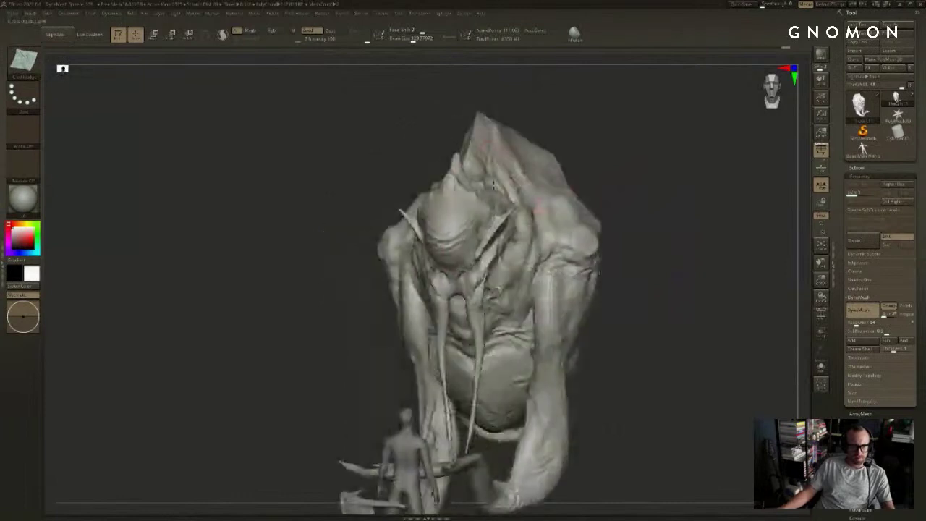
Step: Try wrinkling the skin on the domed forehead with the resized cloth brush, and undo the strokes
key(s)
drag(455, 209, 445, 214)
key(ctrl+z)
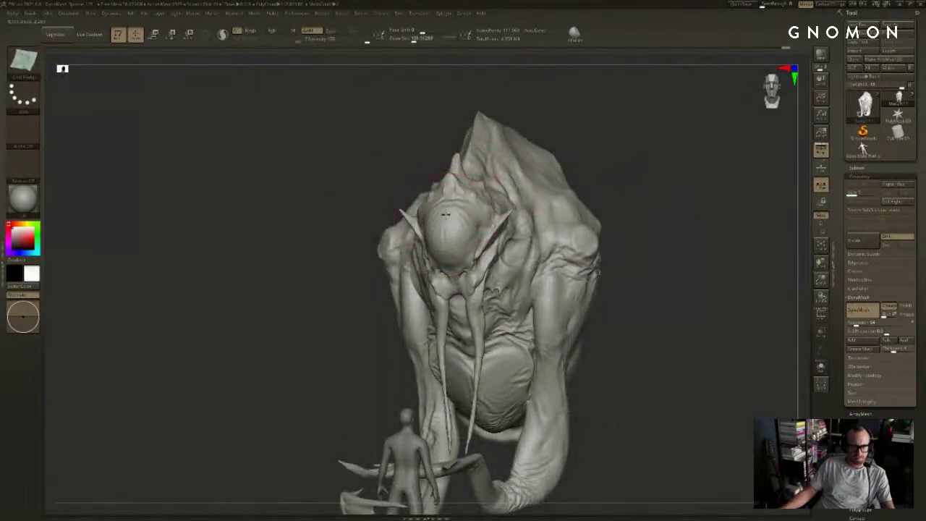
drag(339, 214, 434, 215)
key(ctrl+z)
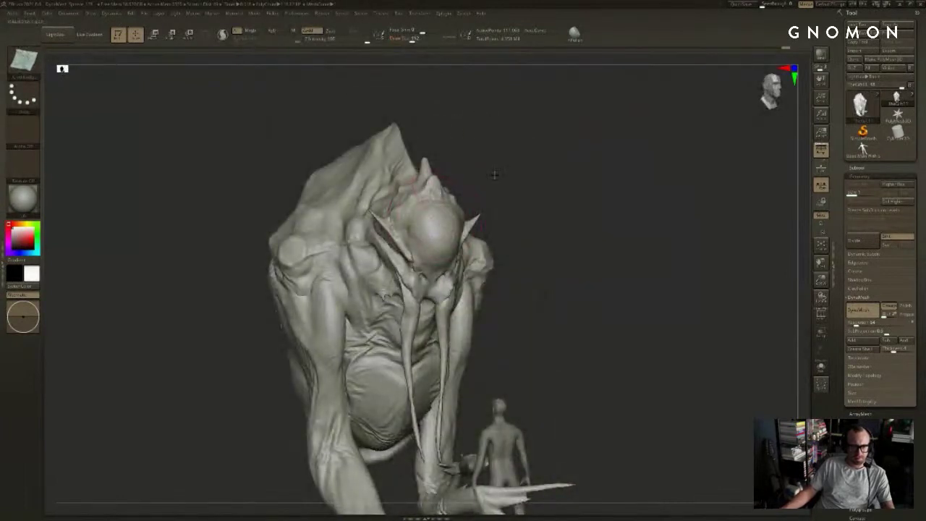
Step: Inspect the creature from both sides and raise its body mesh to the highest subdivision level
drag(494, 175, 487, 189)
drag(560, 175, 470, 182)
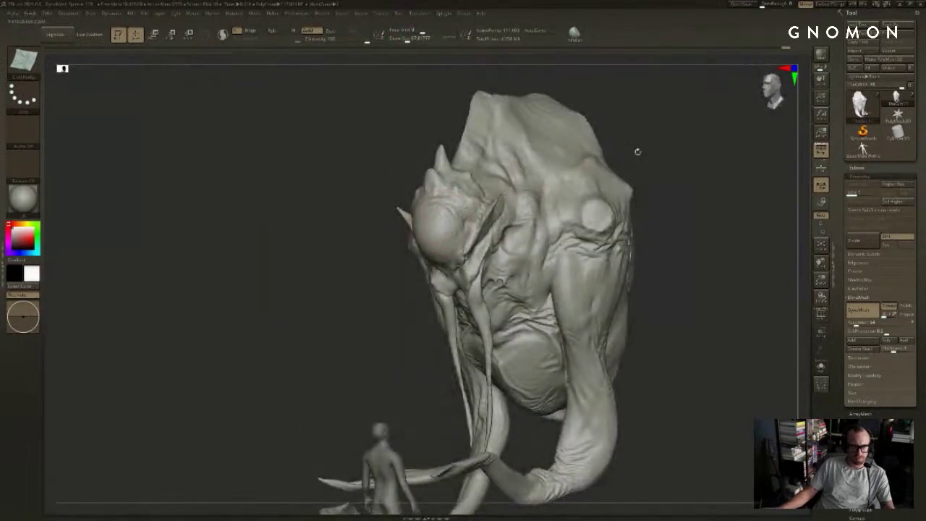
drag(637, 152, 716, 148)
drag(611, 187, 501, 191)
mouse_move(669, 168)
mouse_down()
mouse_move(687, 167)
mouse_move(643, 222)
mouse_move(670, 201)
mouse_move(676, 173)
mouse_move(644, 176)
mouse_up()
key(d)
key(d)
key(d)
Step: Refine the skin folds around the rim of the domed forehead by carving creases beside the ear spikes
key(1)
key(s)
drag(503, 174, 497, 173)
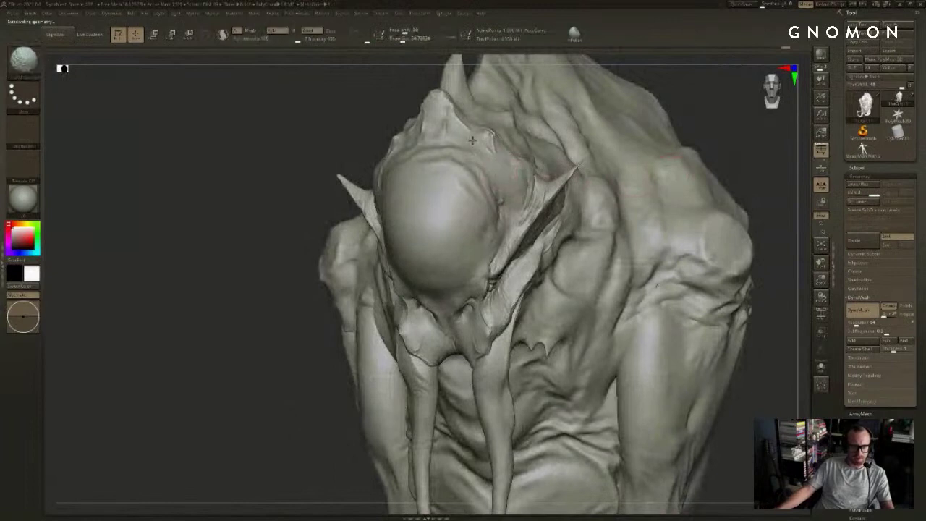
key(2)
mouse_move(289, 159)
mouse_down()
mouse_move(386, 154)
mouse_move(379, 170)
mouse_move(386, 139)
mouse_move(375, 155)
mouse_up()
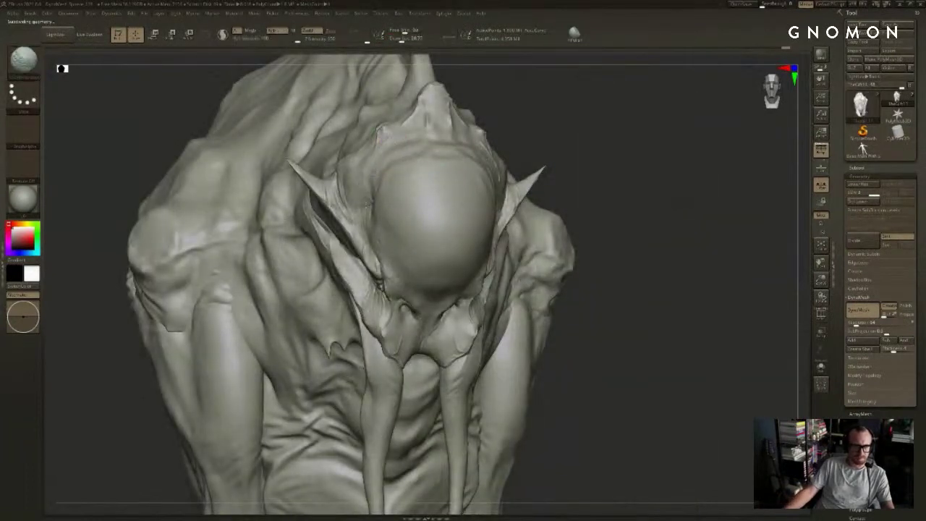
mouse_move(661, 149)
mouse_down()
mouse_move(711, 196)
mouse_move(752, 198)
mouse_up()
drag(492, 191, 481, 211)
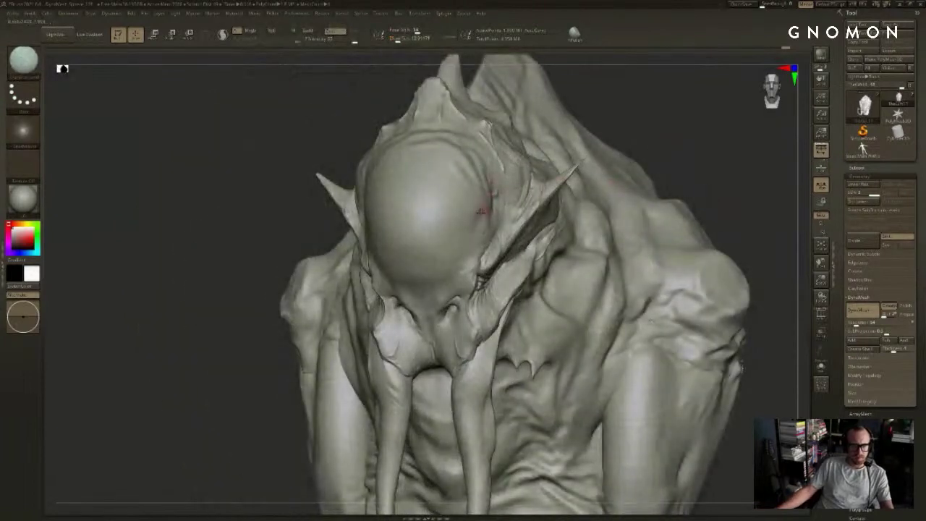
drag(756, 329, 799, 342)
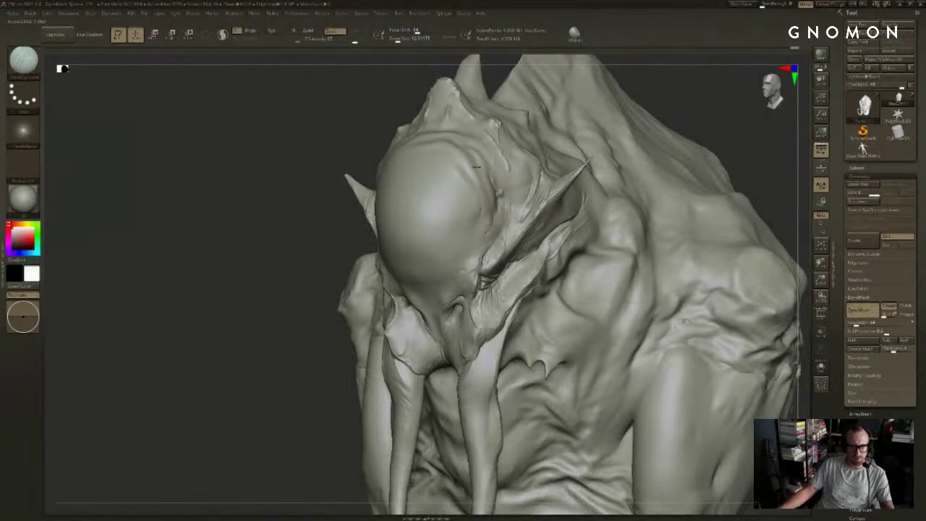
Step: Select the human scale figure and subdivide it three times
alt+drag(732, 115, 687, 126)
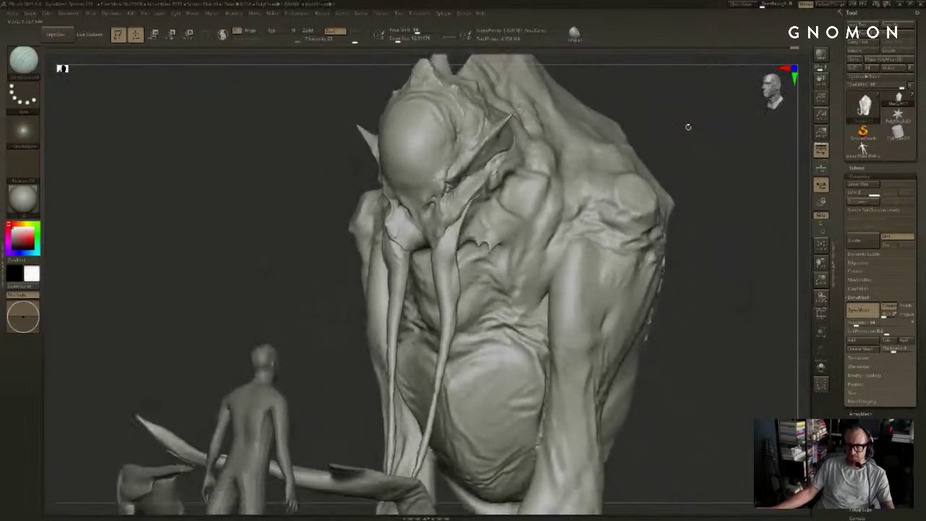
alt+click(269, 404)
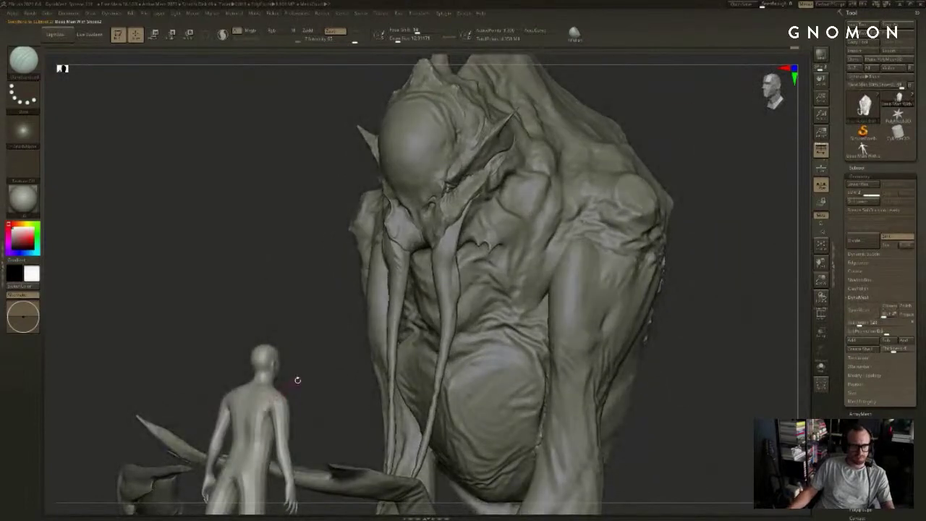
key(ctrl+d)
key(ctrl+d)
key(ctrl+d)
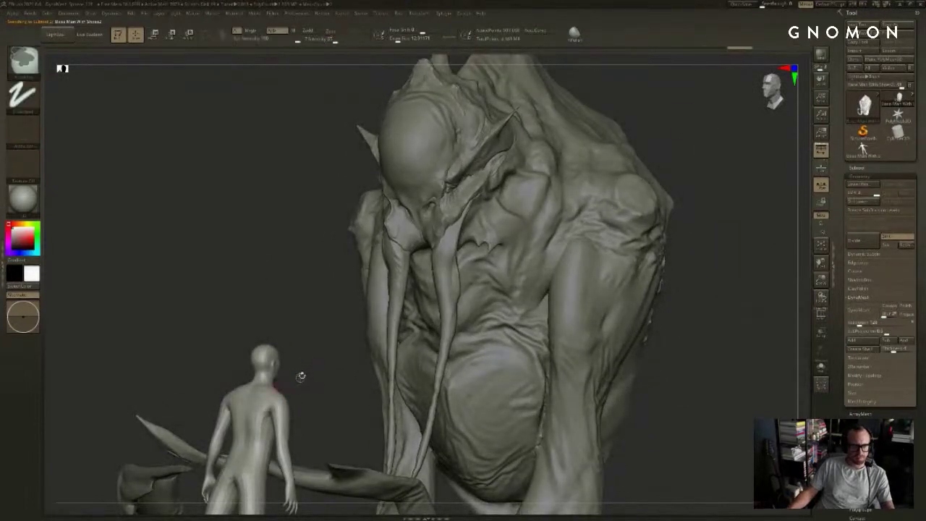
Step: Reselect the creature, enlarge the crease brush, carve along the upper part of the near tusk and smooth down its length
alt+click(391, 318)
key(s)
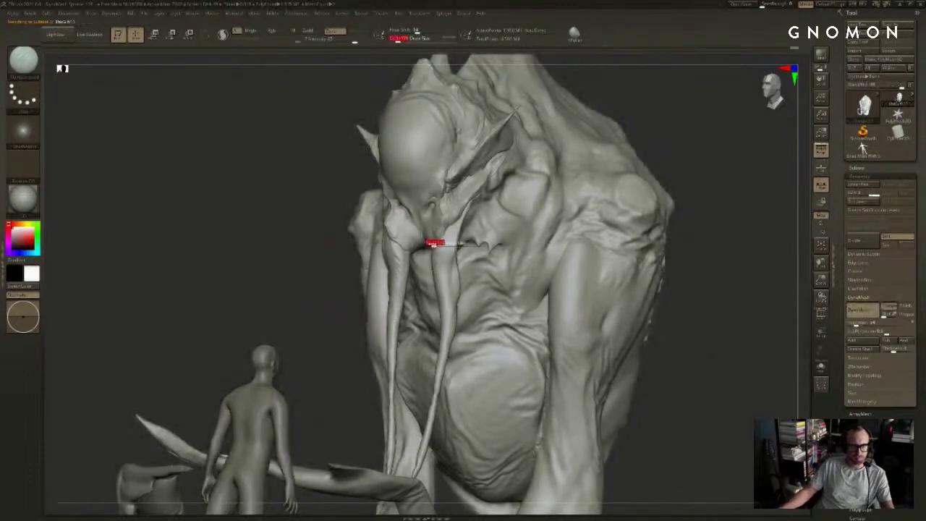
drag(434, 244, 450, 244)
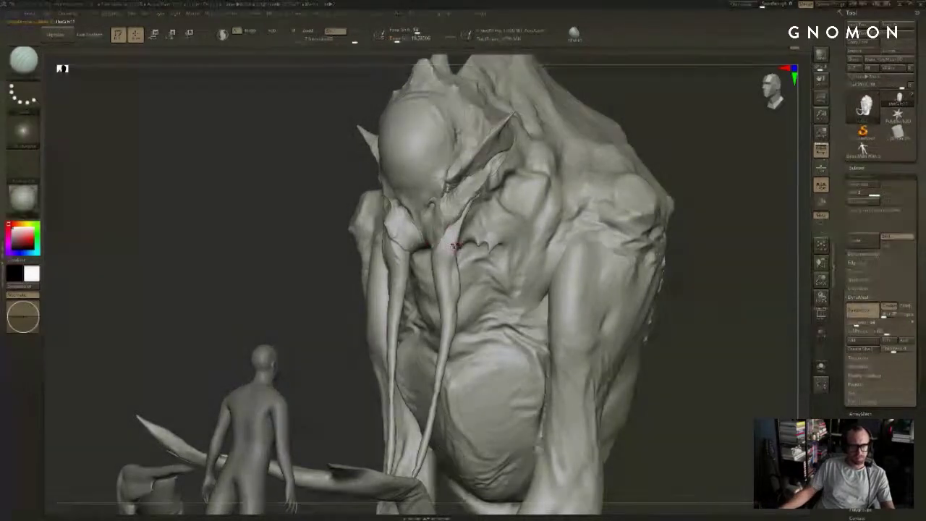
drag(450, 278, 453, 239)
shift+drag(452, 306, 440, 379)
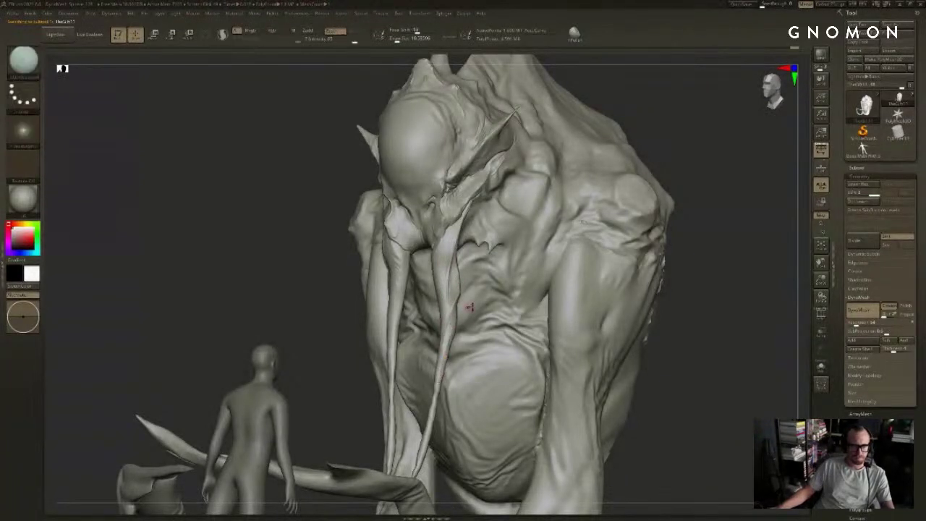
Step: Carve lengthwise creases into the upper part of the opposite tusk below its base and soften them
drag(716, 337, 447, 264)
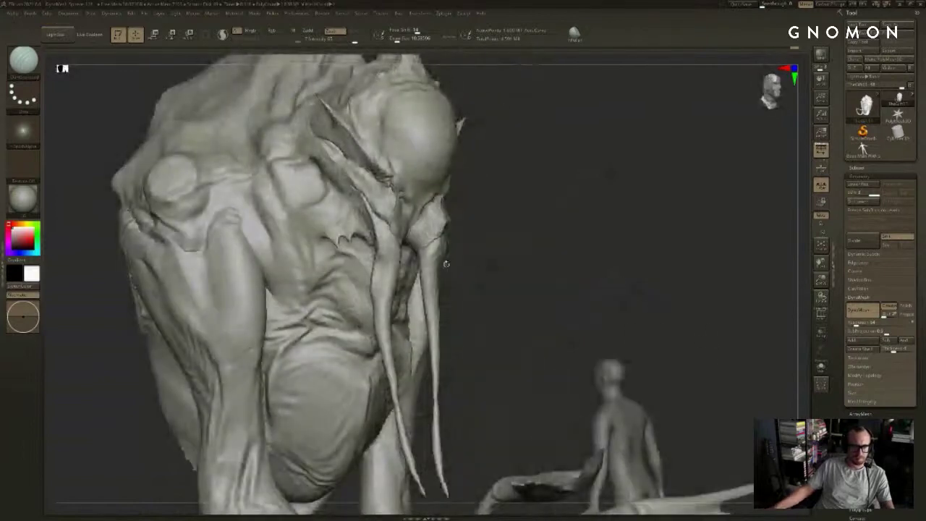
drag(381, 243, 384, 299)
shift+drag(380, 230, 382, 311)
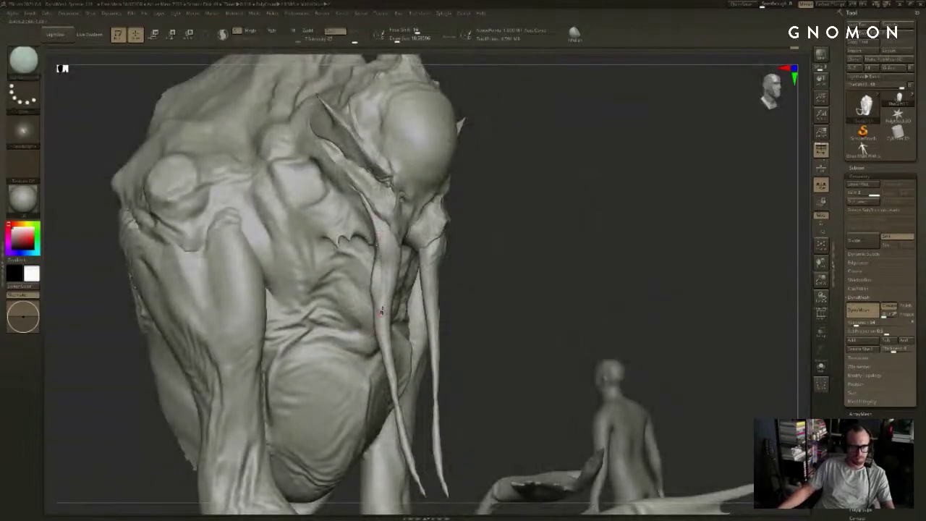
mouse_move(377, 224)
mouse_down()
mouse_move(383, 288)
mouse_move(381, 247)
mouse_up()
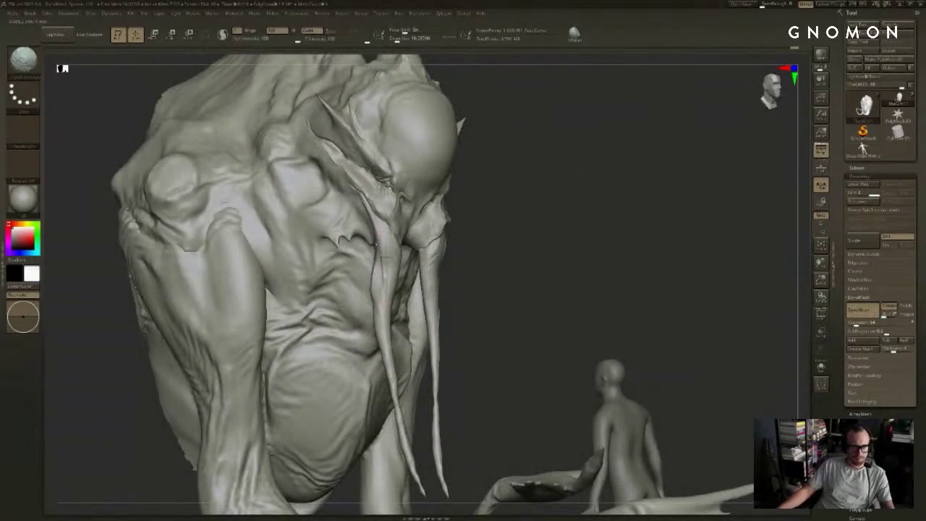
drag(547, 273, 559, 263)
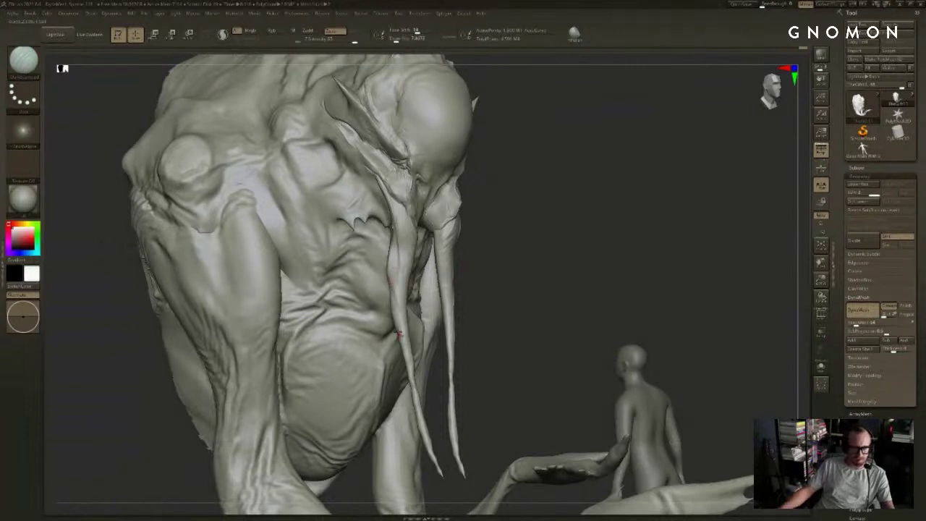
Step: Enlarge the brush slightly and smooth the upper shaft of the far tusk
drag(520, 324, 453, 332)
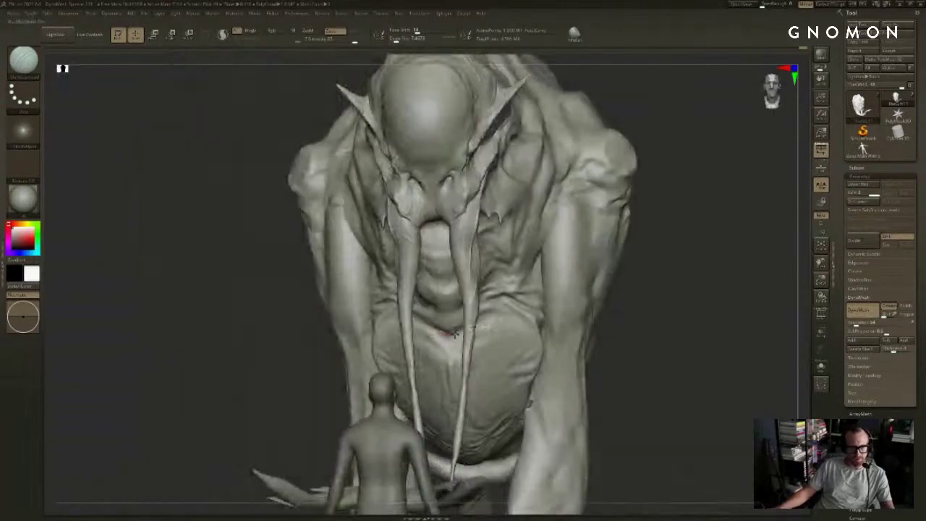
drag(303, 295, 242, 330)
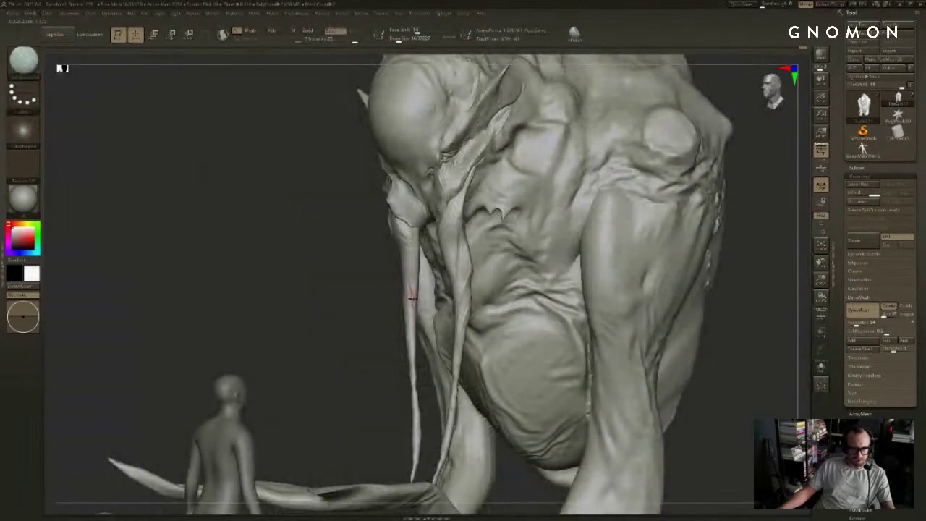
drag(286, 293, 324, 311)
key(s)
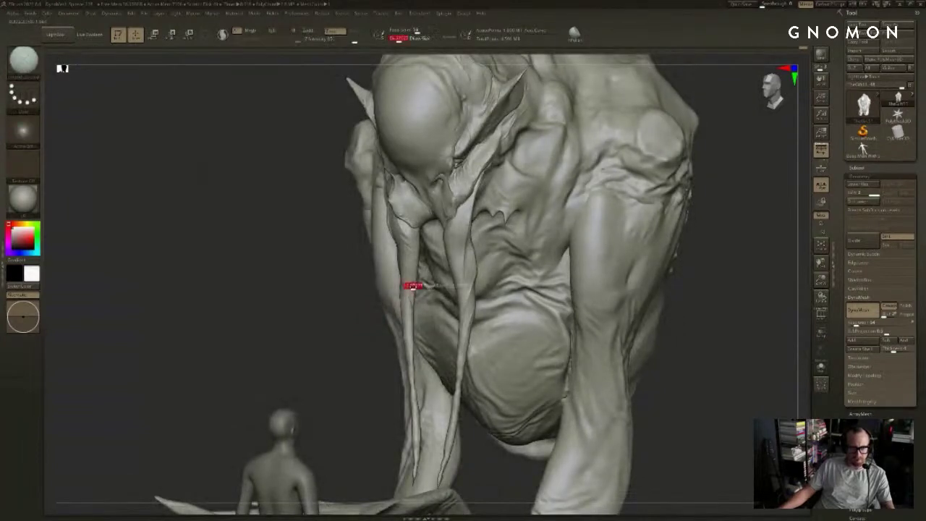
drag(415, 286, 421, 286)
shift+drag(333, 292, 352, 291)
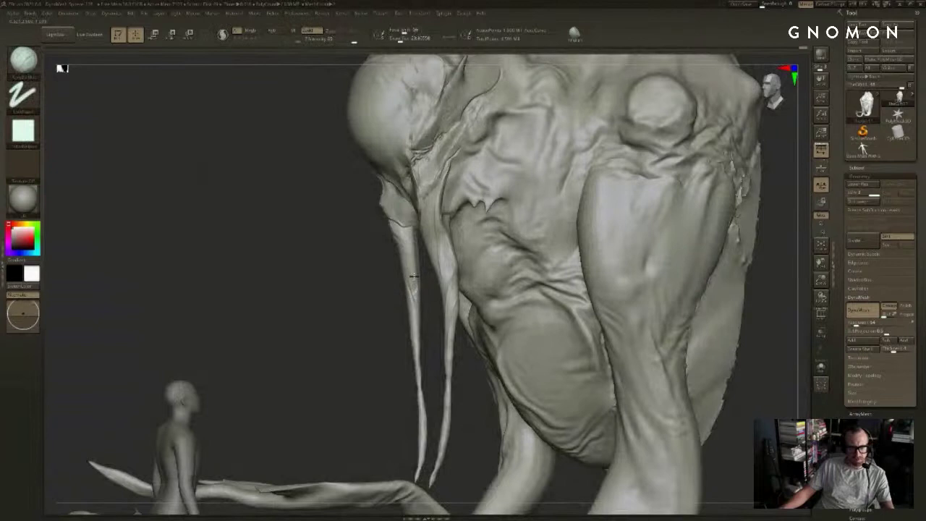
mouse_move(416, 298)
shift+mouse_down()
mouse_move(411, 285)
mouse_move(393, 295)
mouse_move(415, 282)
mouse_move(397, 265)
mouse_move(410, 265)
shift+mouse_up()
Step: Build up clay on the inner sides of the tusks just below their bases and smooth the added volume
mouse_move(354, 276)
mouse_down()
mouse_move(470, 280)
mouse_move(434, 276)
mouse_up()
right_drag(432, 278, 457, 246)
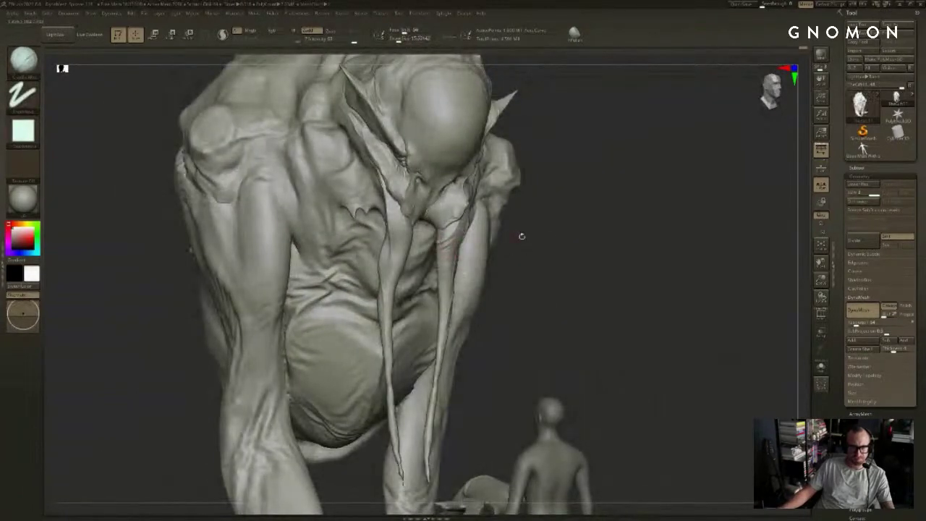
drag(522, 236, 544, 228)
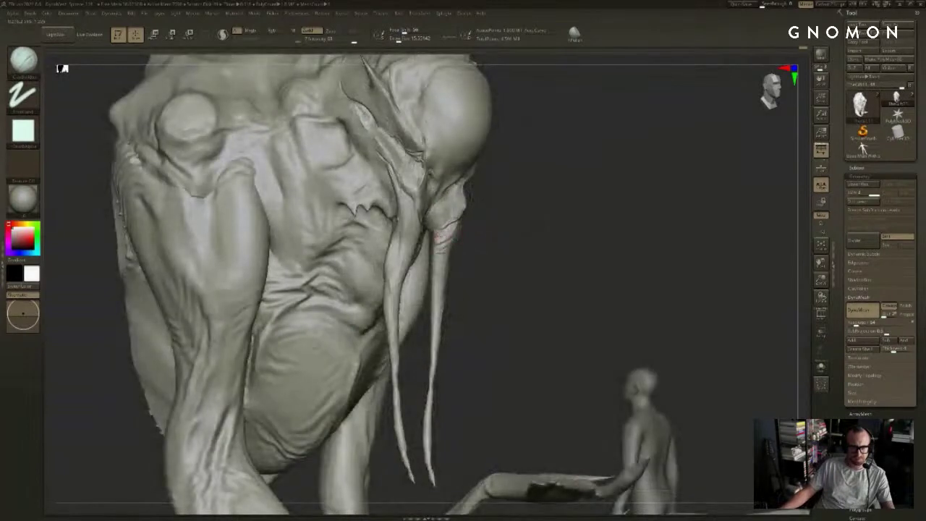
mouse_move(494, 280)
mouse_down()
mouse_move(461, 279)
mouse_move(438, 264)
mouse_up()
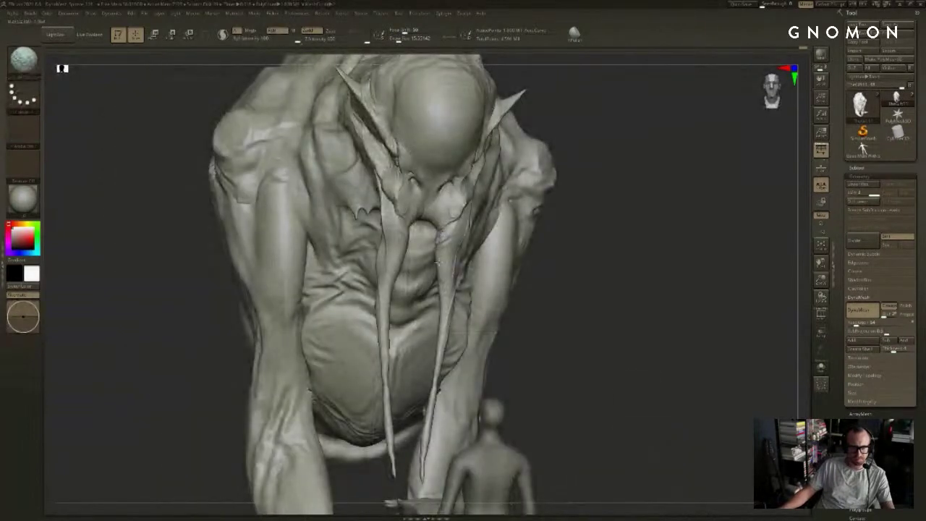
mouse_move(456, 238)
right_down()
mouse_move(402, 245)
mouse_move(420, 254)
right_up()
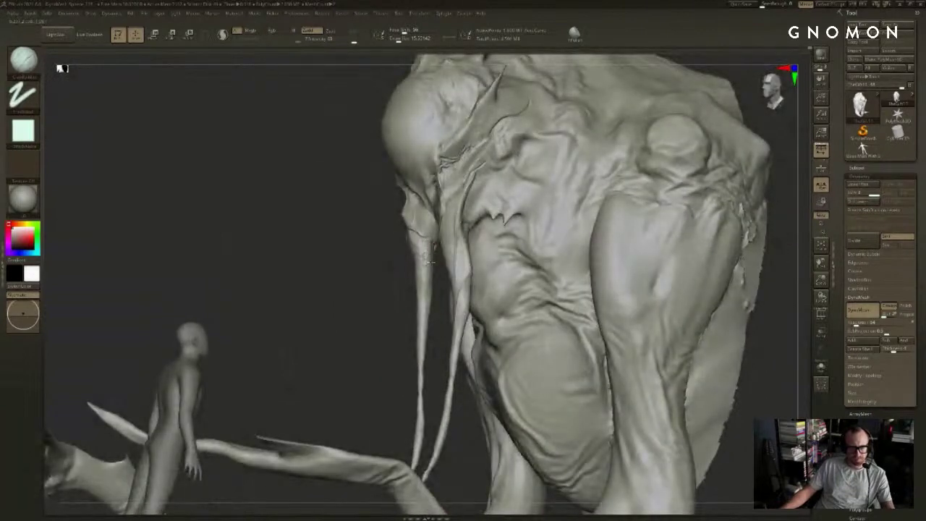
key(shift)
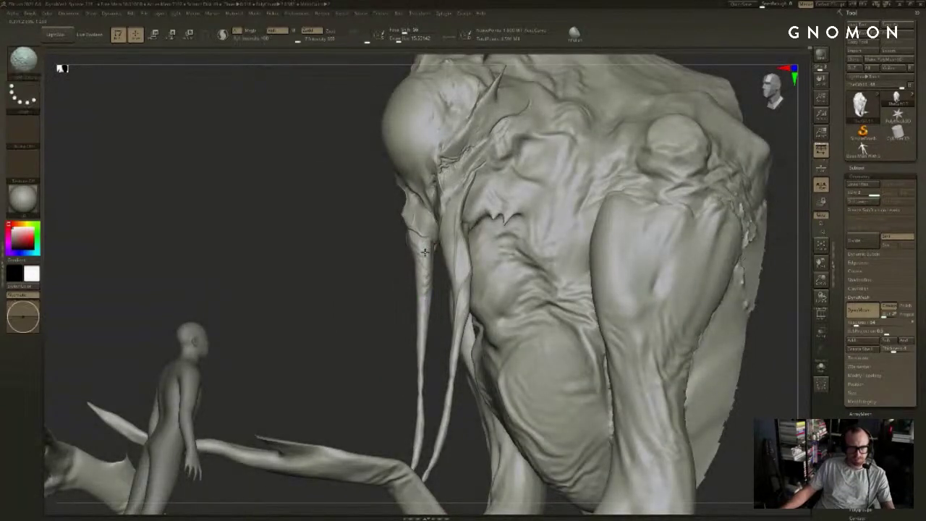
mouse_move(386, 279)
mouse_down()
mouse_move(370, 289)
mouse_move(408, 314)
mouse_up()
Step: Try carving a crease up over the top of the upper arm toward the shoulder with an enlarged brush, and undo the strokes
alt+drag(520, 278, 606, 235)
key(shift)
key(])
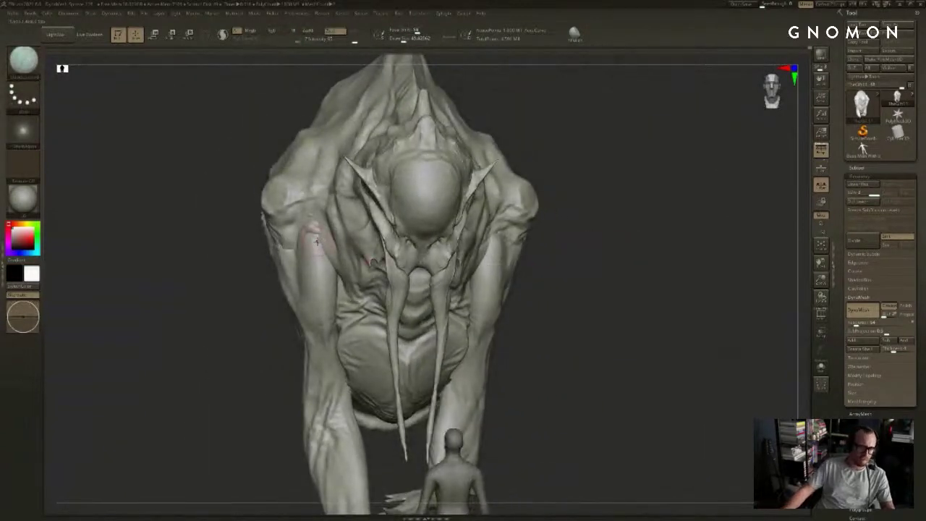
drag(318, 243, 311, 202)
key(ctrl+z)
key(])
drag(325, 246, 311, 193)
key(ctrl+z)
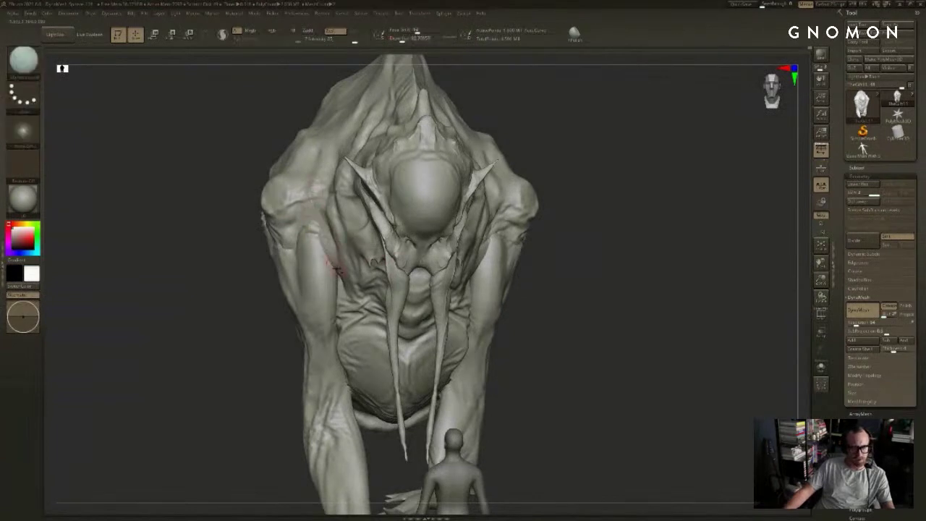
Step: Carve a crease from the armpit up to where the upper arm meets the shoulder, soften it and deepen its upper end
drag(337, 270, 309, 189)
shift+drag(317, 230, 331, 262)
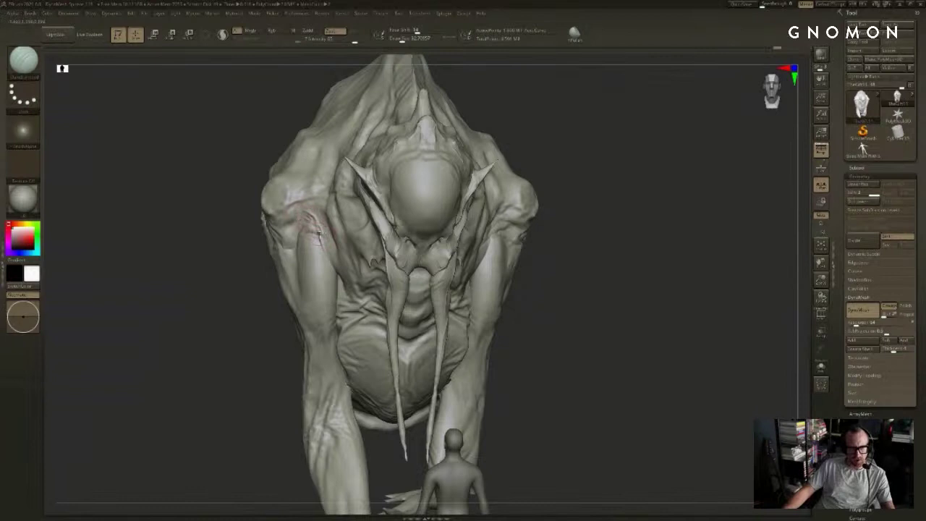
drag(317, 227, 311, 217)
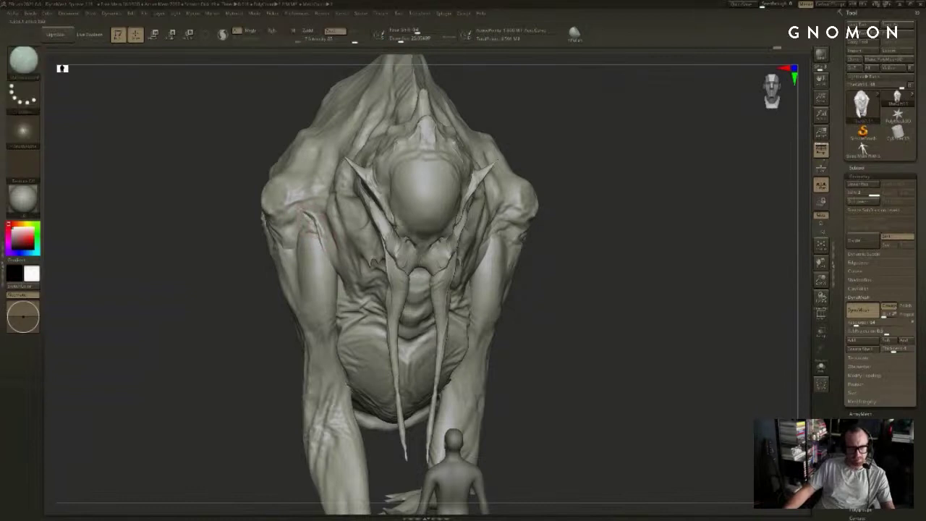
shift+drag(634, 194, 610, 193)
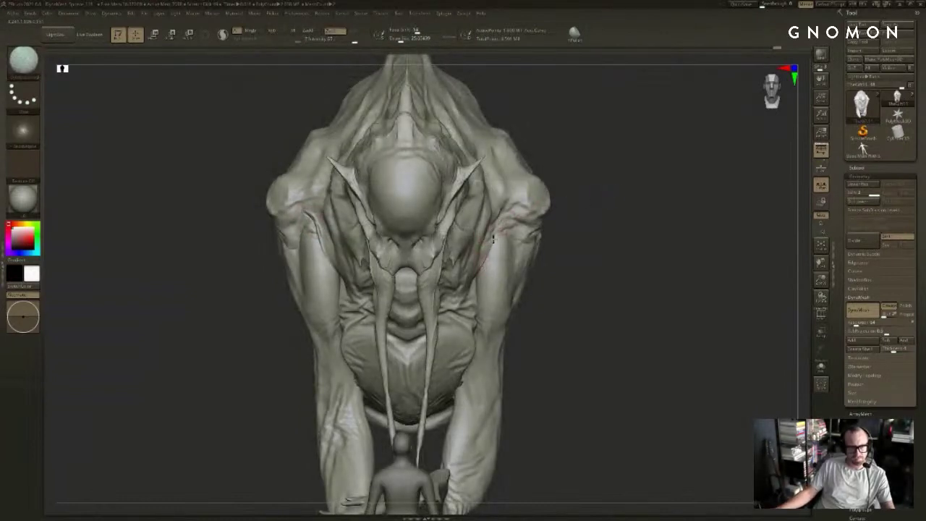
Step: Rework the crease where the upper arm meets the shoulder and soften it down toward the armpit
mouse_move(493, 239)
mouse_down()
mouse_move(484, 259)
mouse_move(496, 240)
mouse_up()
key(ctrl+z)
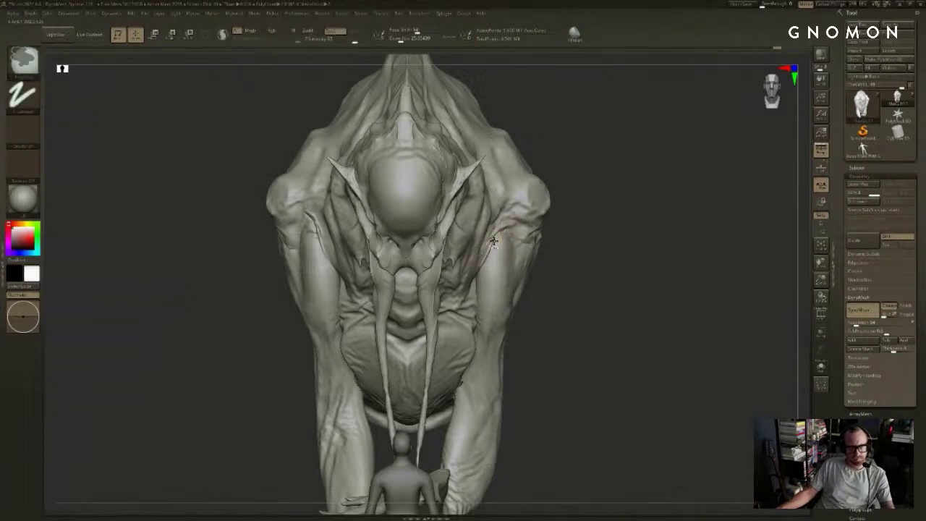
shift+drag(494, 241, 492, 245)
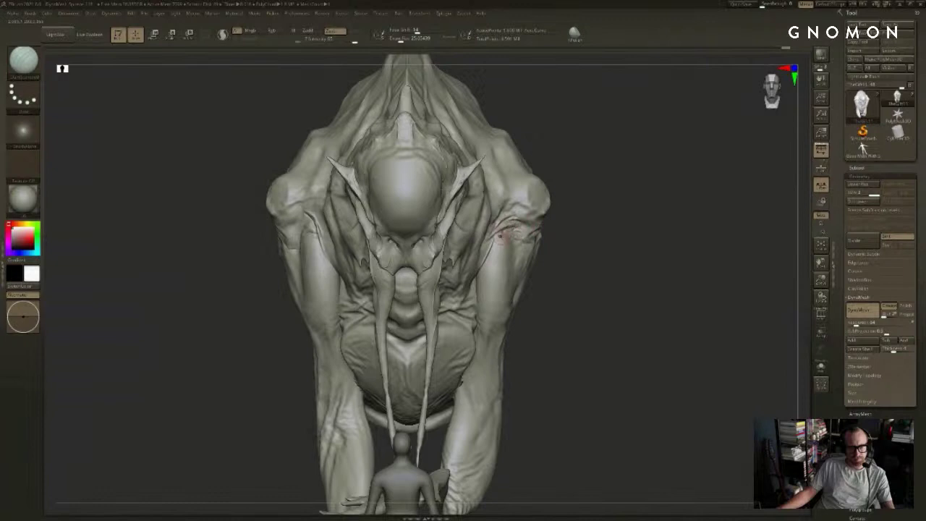
drag(574, 181, 547, 190)
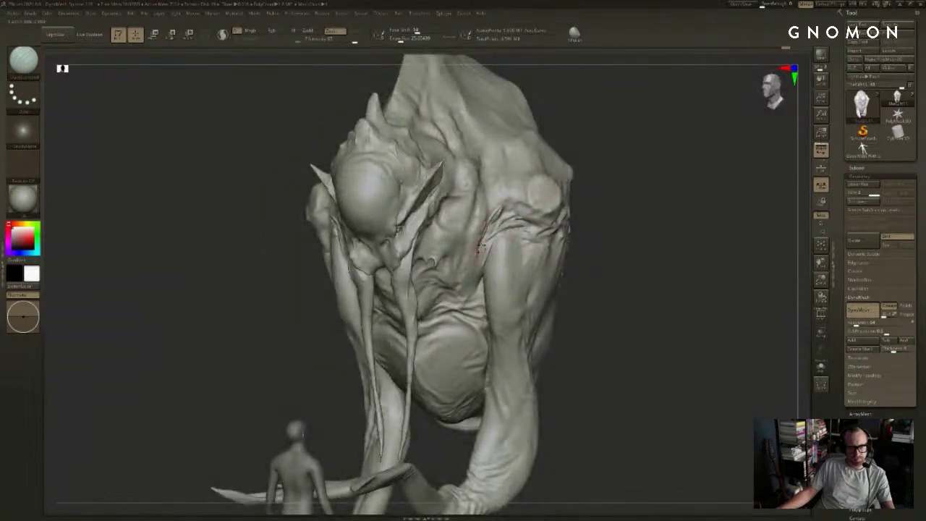
shift+drag(479, 266, 485, 231)
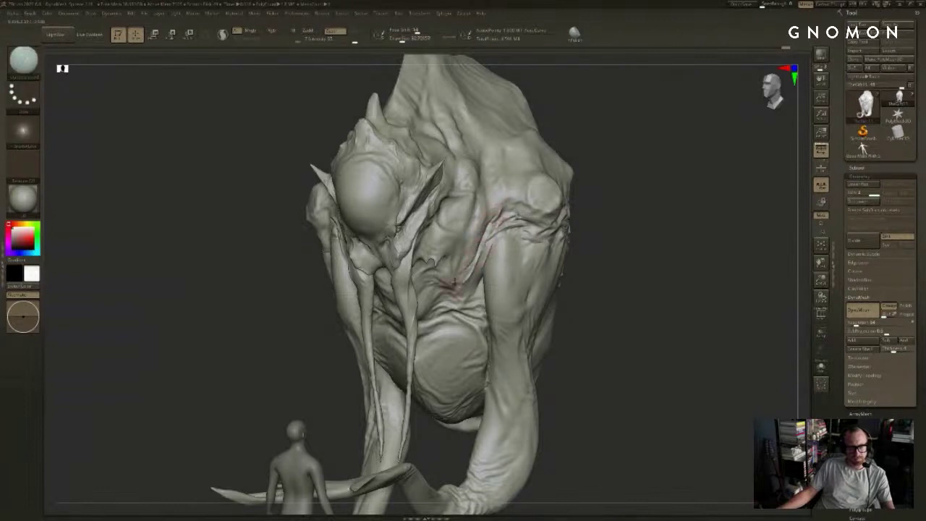
Step: Carve and deepen a crease running from the rear end of the ragged chest flap down toward the belly folds
mouse_move(655, 207)
mouse_down()
mouse_move(636, 224)
mouse_move(655, 228)
mouse_up()
ctrl+shift+click(667, 221)
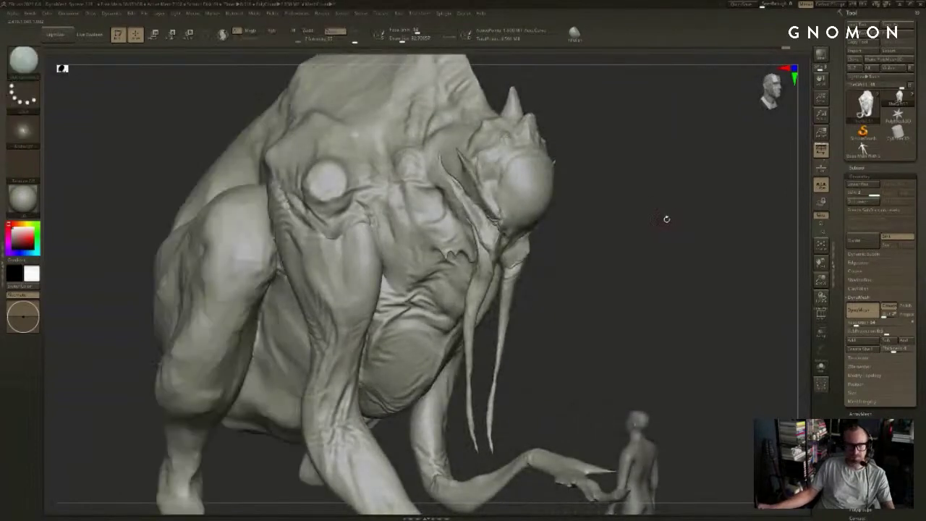
key(f)
mouse_move(659, 219)
mouse_down()
mouse_move(682, 207)
mouse_move(655, 207)
mouse_move(648, 225)
mouse_up()
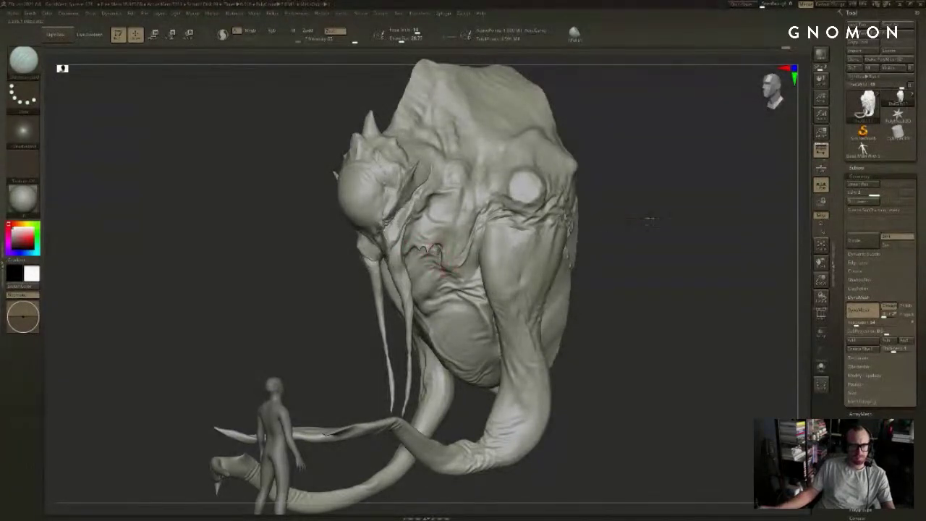
drag(649, 219, 716, 219)
key(ctrl+z)
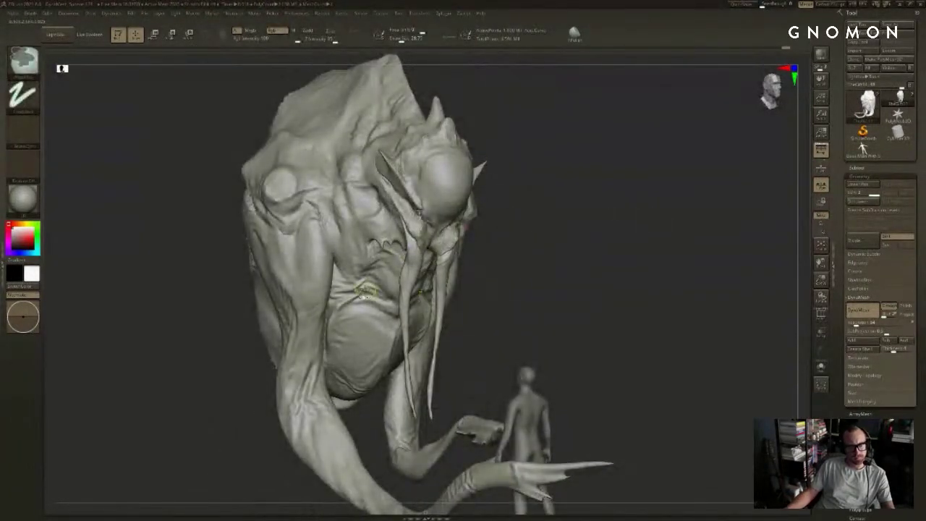
key(ctrl+shift+z)
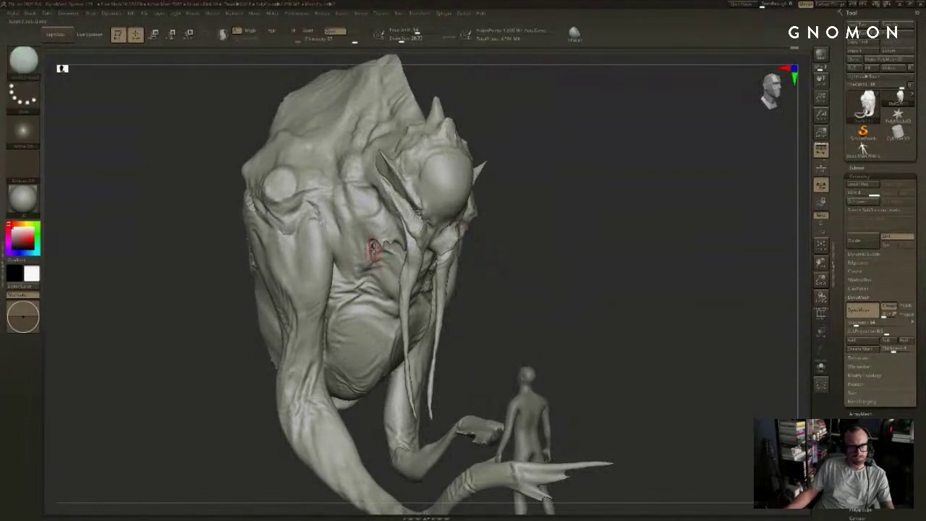
key(1)
drag(225, 312, 254, 307)
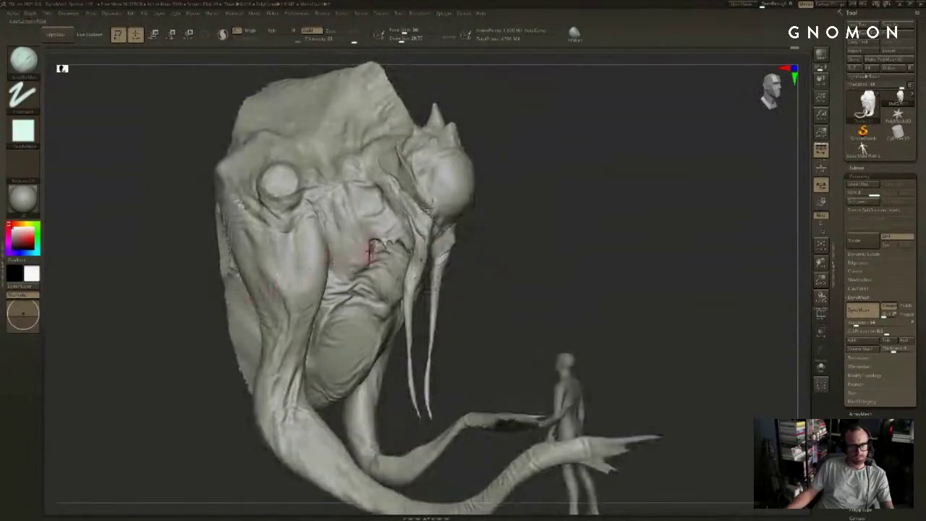
key(2)
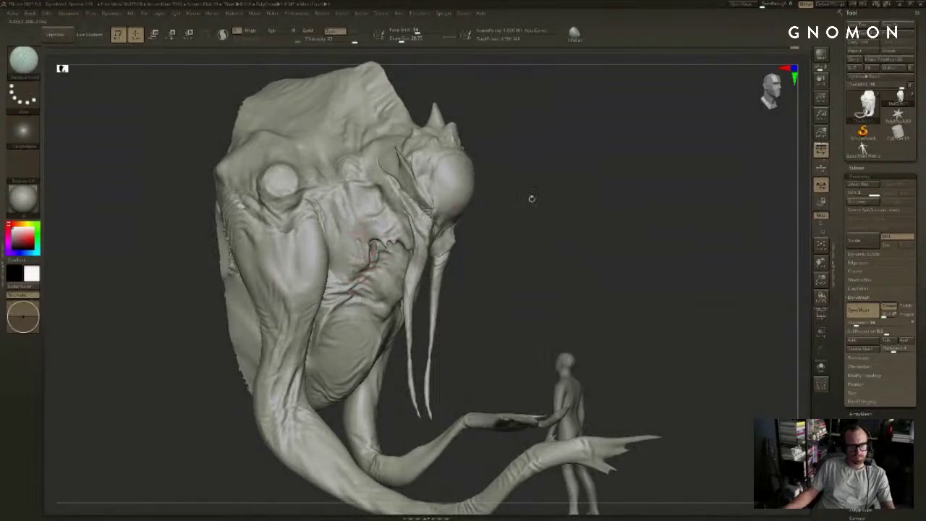
Step: Pull thin hanging strands of skin down from the ragged chest flap's edge with the Snake Hook brush
drag(532, 199, 414, 217)
drag(582, 234, 466, 219)
key(b)
key(s)
key(h)
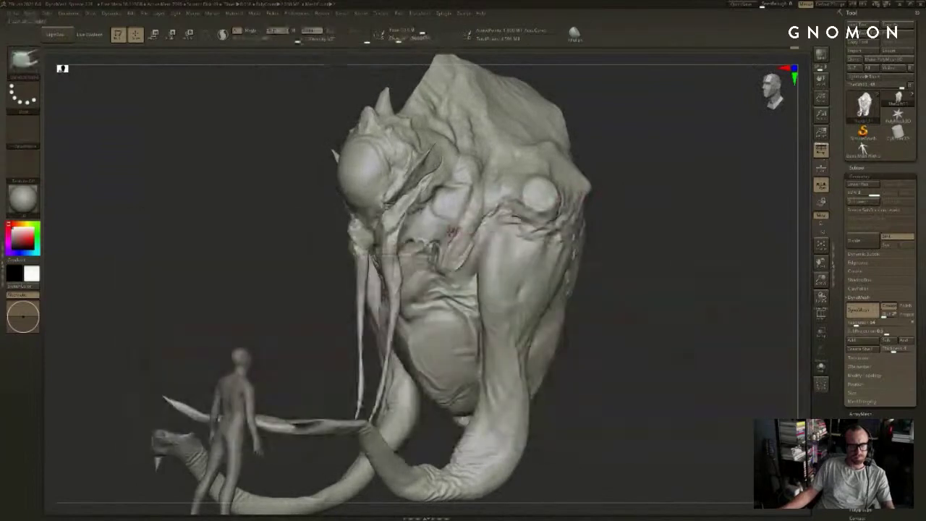
drag(425, 251, 421, 282)
drag(318, 315, 243, 309)
key(bracketleft)
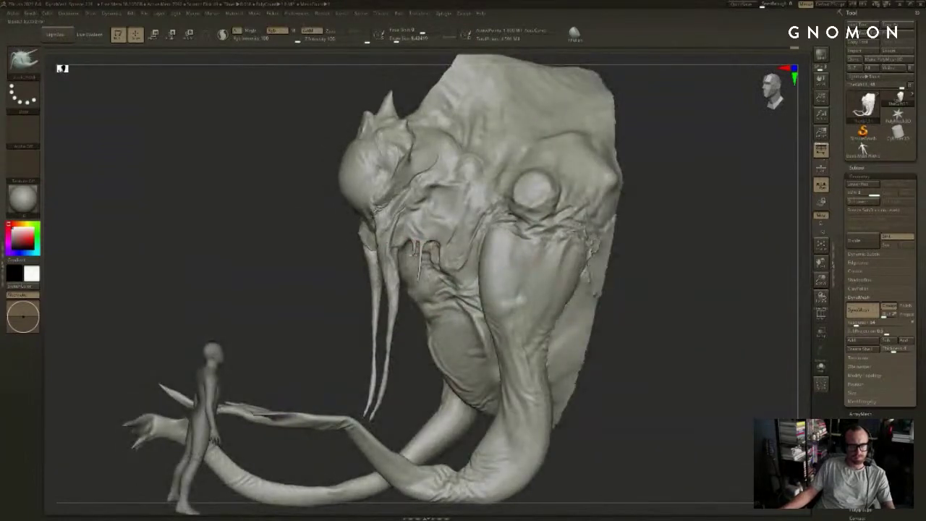
drag(329, 308, 712, 269)
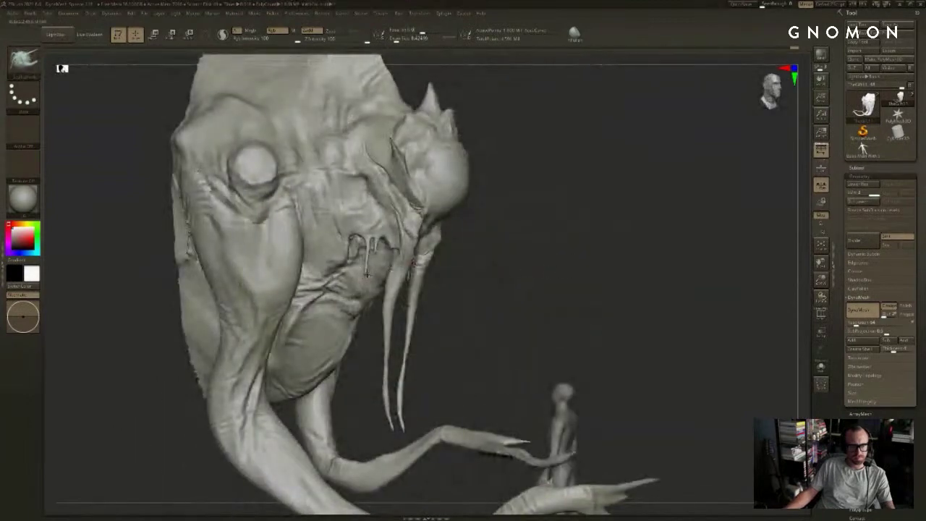
Step: Reshape the hanging strands of the chest flap with the Move Topological brush
key(b)
key(m)
key(t)
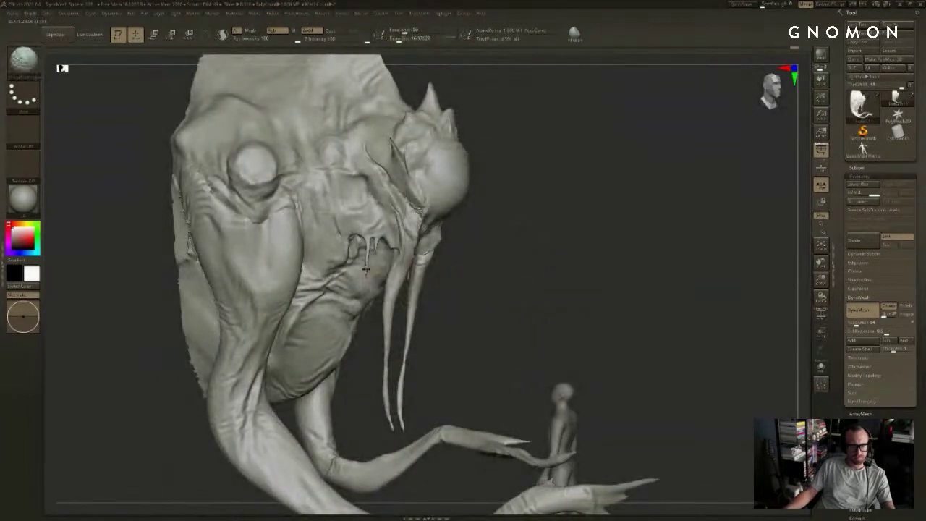
drag(482, 263, 387, 257)
shift+drag(400, 188, 402, 211)
drag(579, 253, 439, 251)
shift+drag(578, 235, 611, 233)
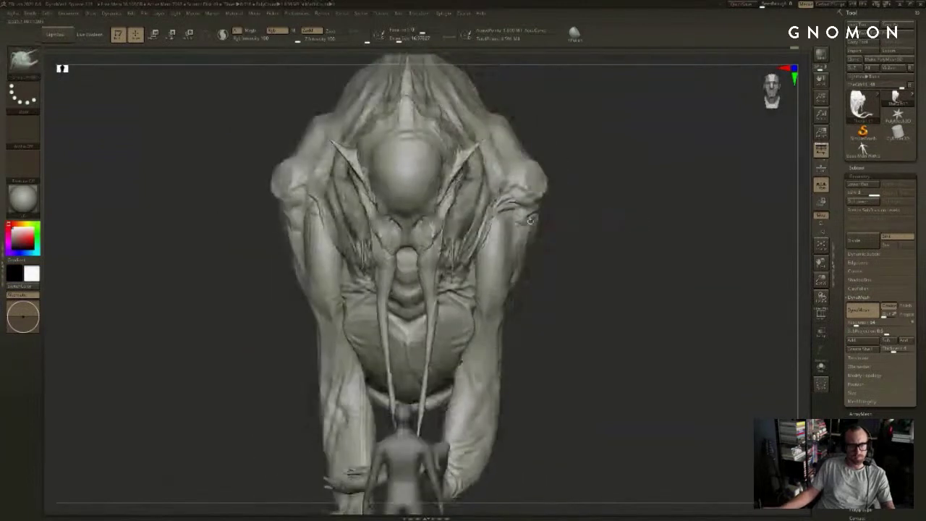
Step: Carve creases with a resized Dam Standard brush on the chest between the ragged flap and the head spike
key(b)
key(d)
key(s)
right_drag(568, 212, 465, 217)
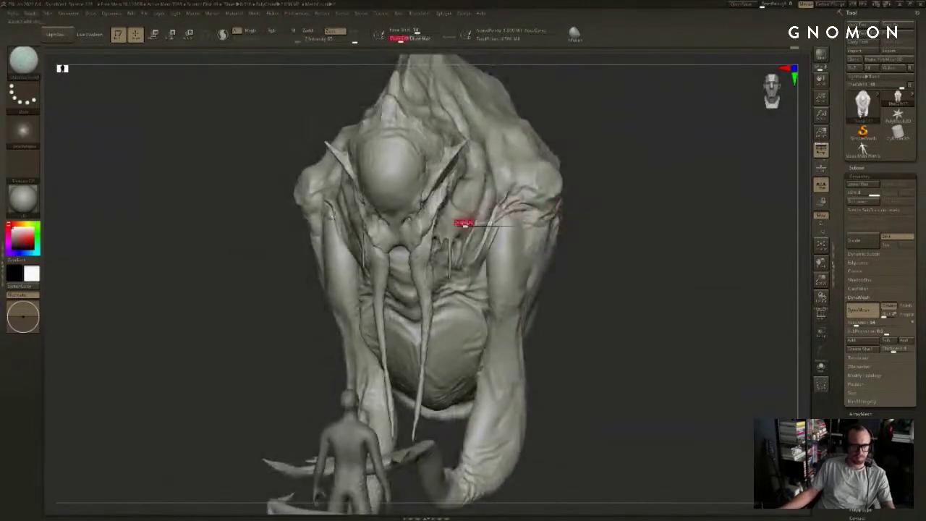
drag(580, 232, 510, 230)
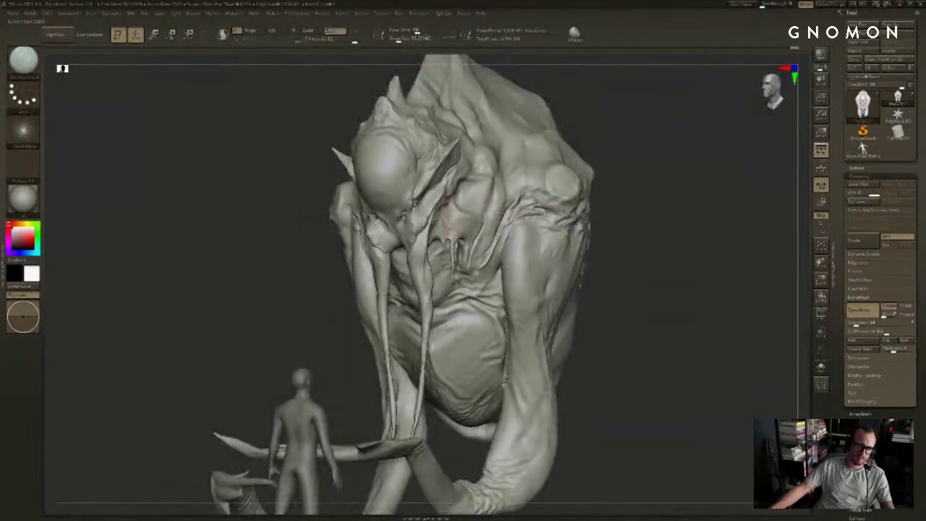
drag(611, 243, 554, 241)
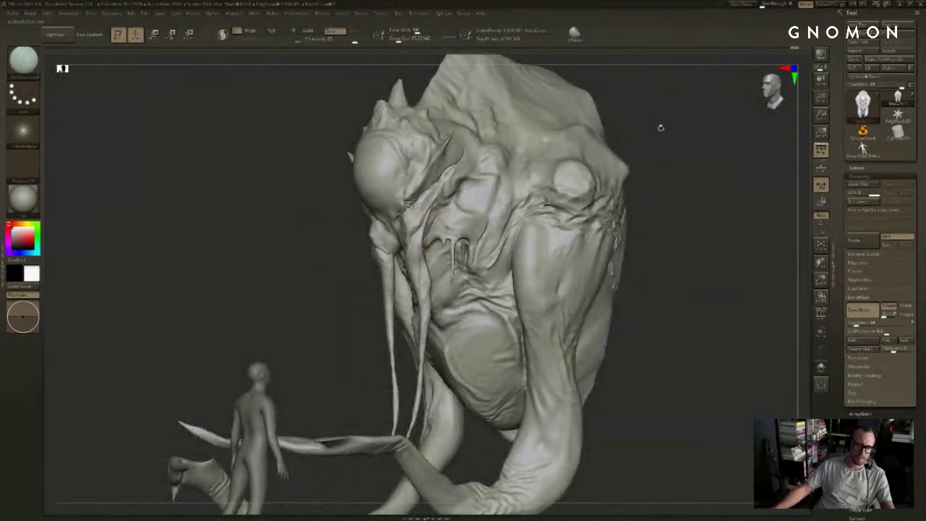
mouse_move(661, 128)
mouse_down()
mouse_move(699, 122)
mouse_move(700, 155)
mouse_up()
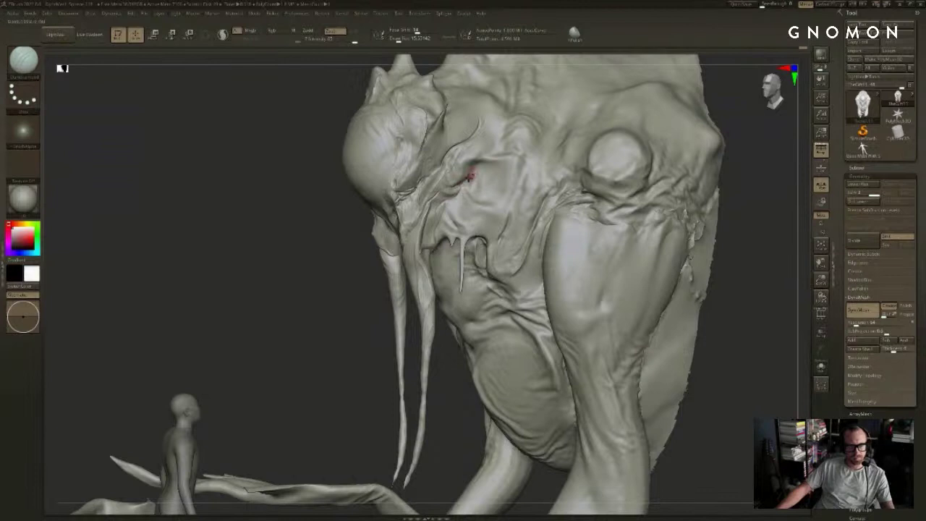
drag(474, 169, 449, 188)
mouse_move(483, 168)
right_down()
mouse_move(612, 103)
mouse_move(458, 188)
right_up()
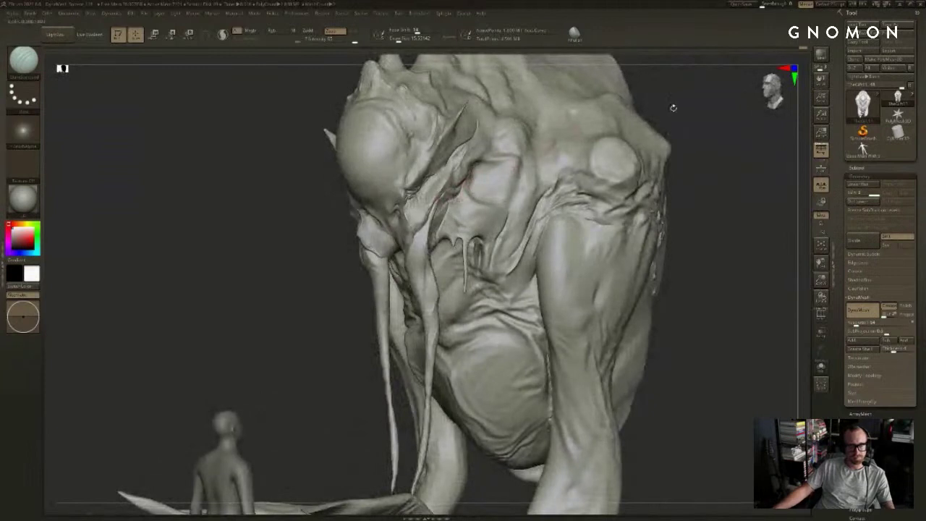
Step: Carve a crease across the chest bulge above the ragged flap, soften it and undo the last stroke
drag(672, 108, 604, 119)
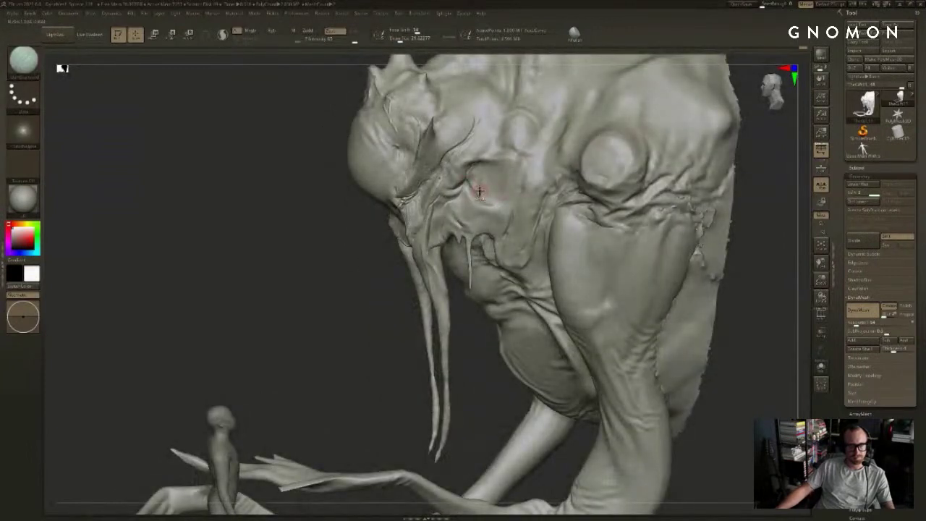
shift+drag(478, 191, 476, 198)
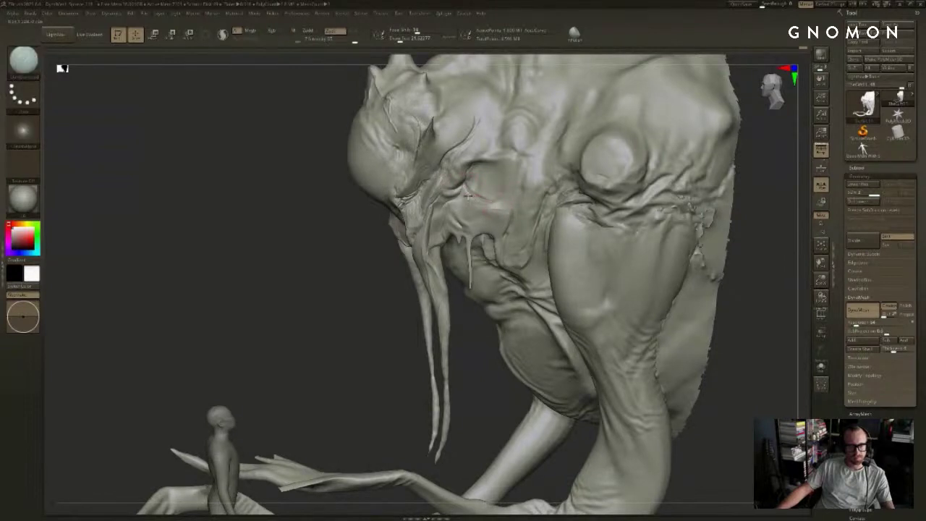
drag(354, 262, 455, 253)
drag(593, 152, 759, 154)
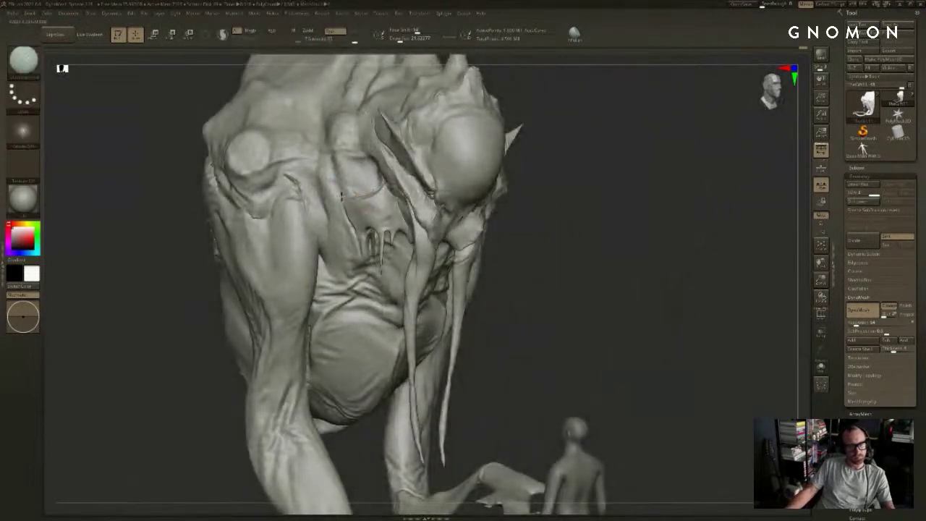
key(ctrl)
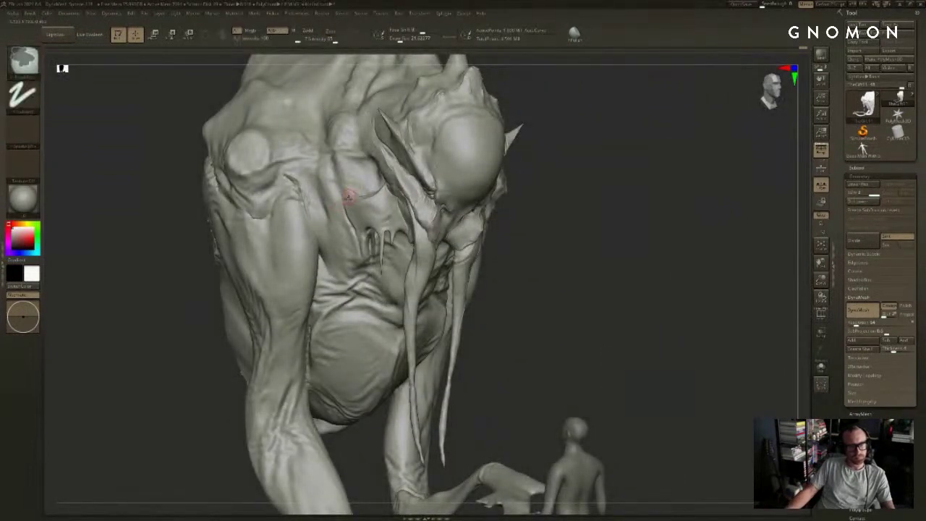
key(ctrl+z)
mouse_move(641, 124)
mouse_down()
mouse_move(566, 127)
mouse_move(672, 142)
mouse_move(626, 164)
mouse_up()
Step: Switch the model's material to the reddish-brown clay-like one and resize the brush
click(22, 199)
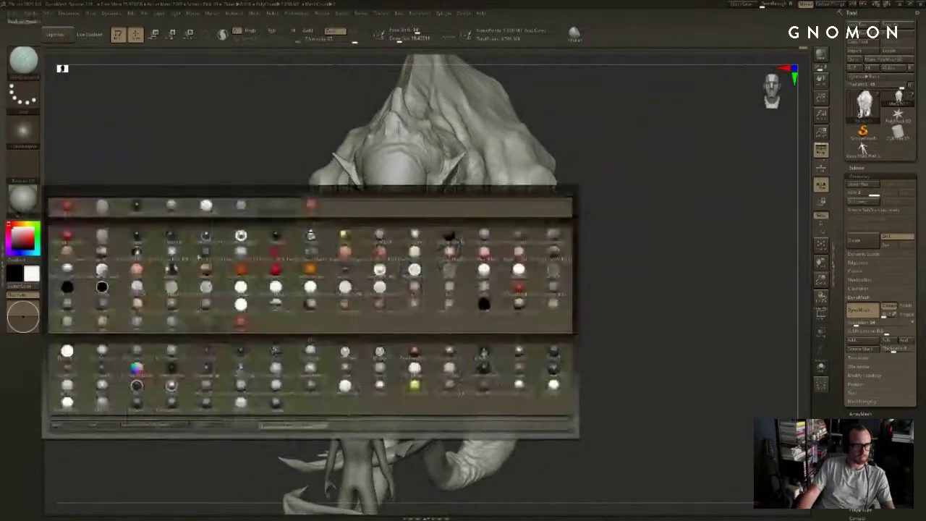
click(237, 318)
mouse_move(712, 230)
mouse_down()
mouse_move(676, 226)
mouse_move(689, 221)
mouse_up()
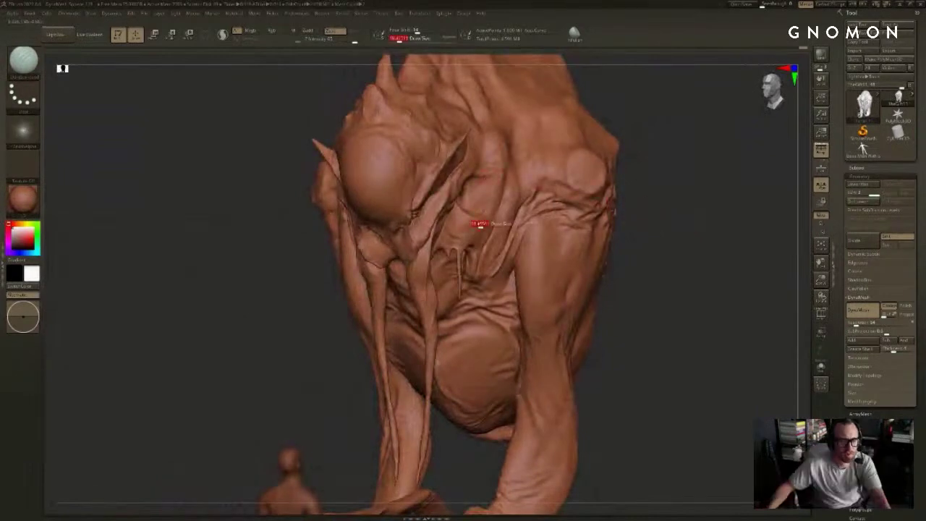
mouse_move(680, 156)
mouse_down()
mouse_move(661, 160)
mouse_move(697, 163)
mouse_up()
Step: Refine the fine creases on the chest around the ragged flap and beside the near tusk's base
drag(499, 222, 496, 223)
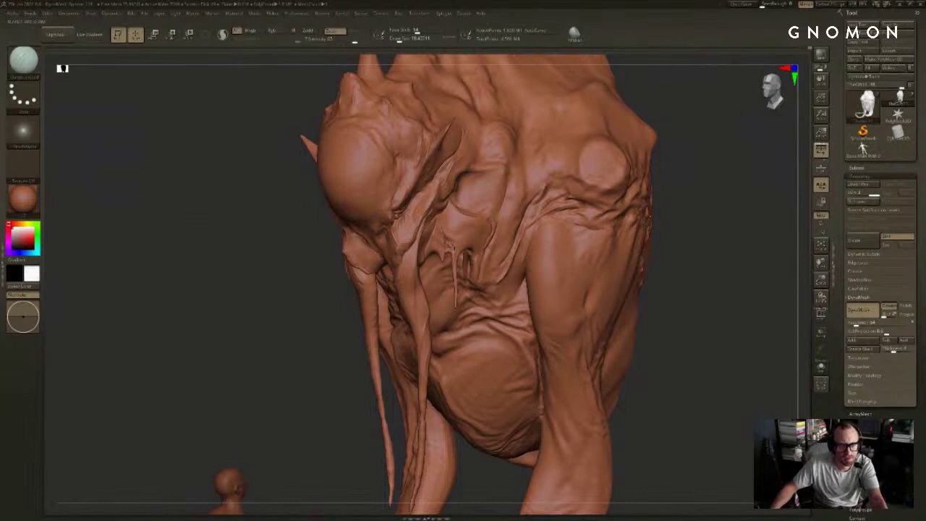
drag(699, 147, 636, 163)
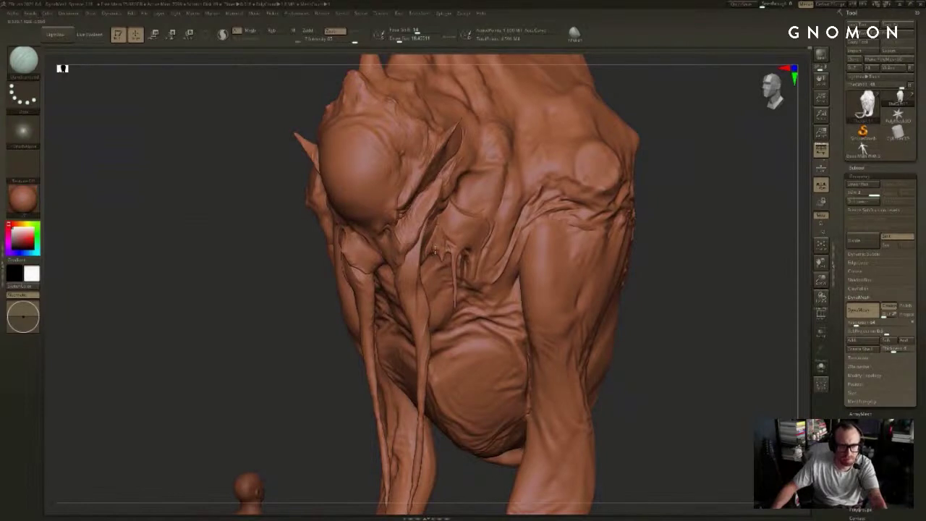
drag(666, 159, 705, 162)
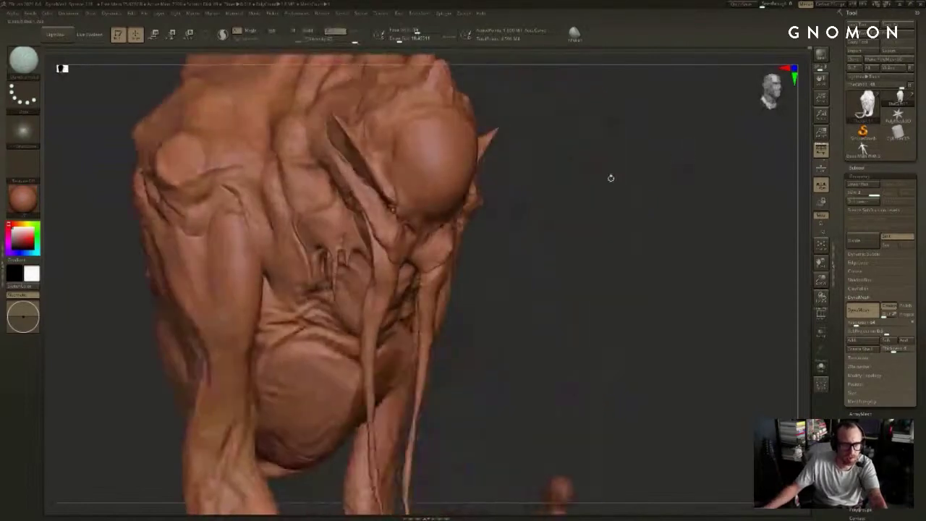
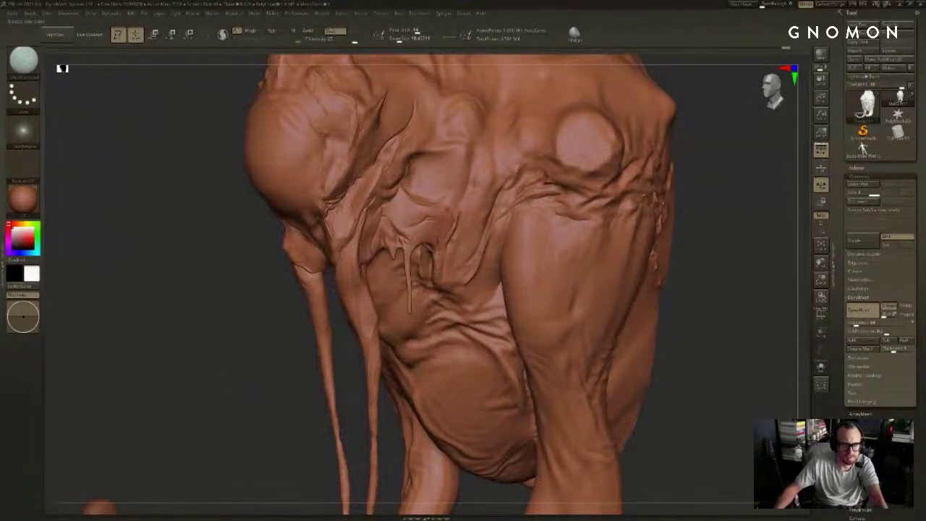
key(shift)
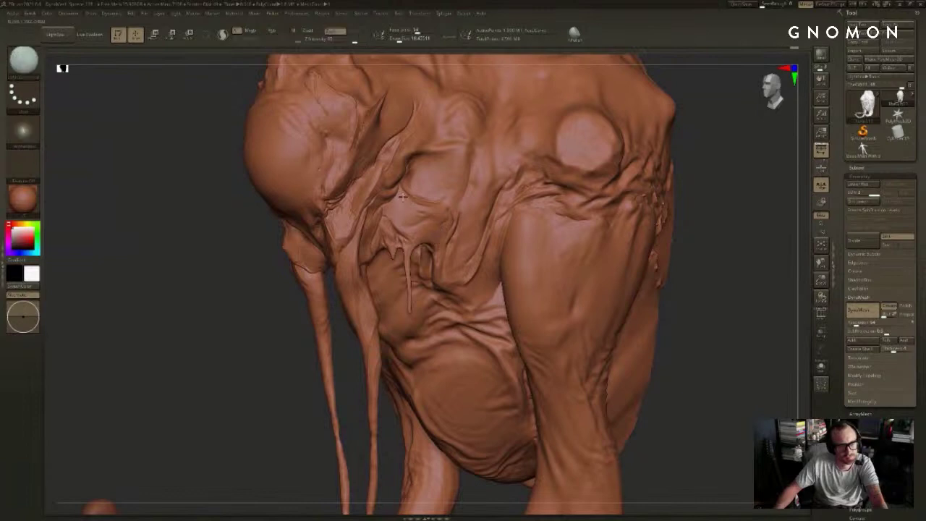
key(shift)
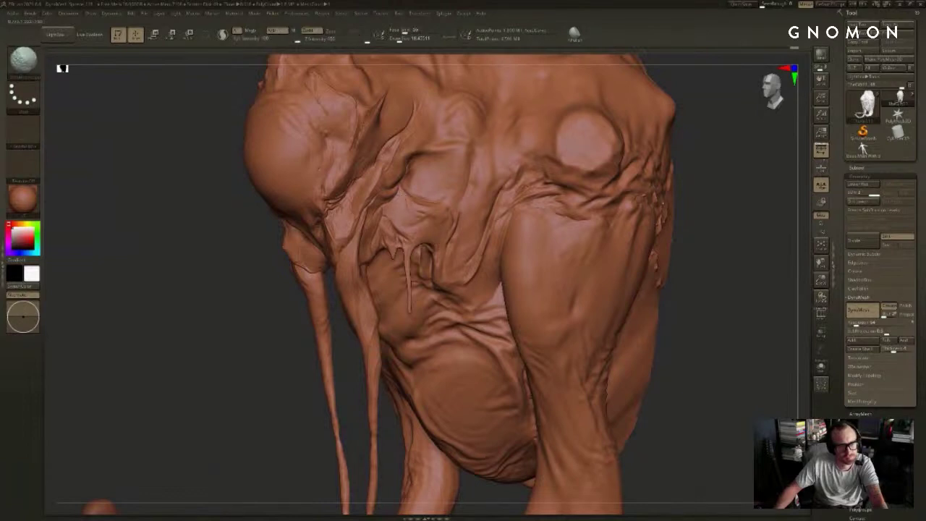
Step: Carve a pair of tiny pits low on the head's dome, just above the nostril-like folds
alt+drag(705, 217, 687, 162)
mouse_move(629, 145)
mouse_down()
mouse_move(669, 140)
mouse_move(691, 172)
mouse_move(684, 151)
mouse_move(665, 155)
mouse_move(708, 306)
mouse_move(700, 305)
mouse_move(688, 183)
mouse_move(605, 120)
mouse_move(676, 122)
mouse_move(672, 105)
mouse_move(667, 94)
mouse_move(630, 95)
mouse_up()
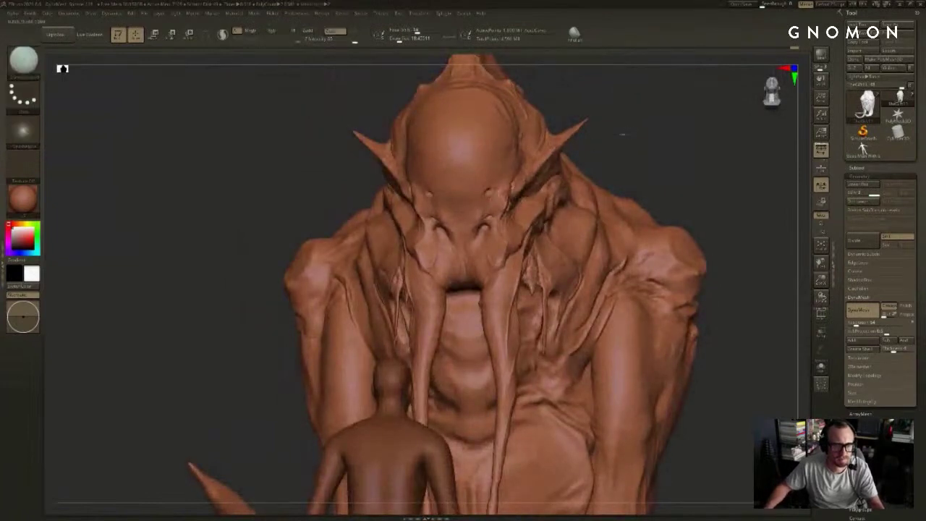
drag(622, 134, 555, 136)
drag(493, 192, 481, 198)
shift+drag(363, 229, 426, 226)
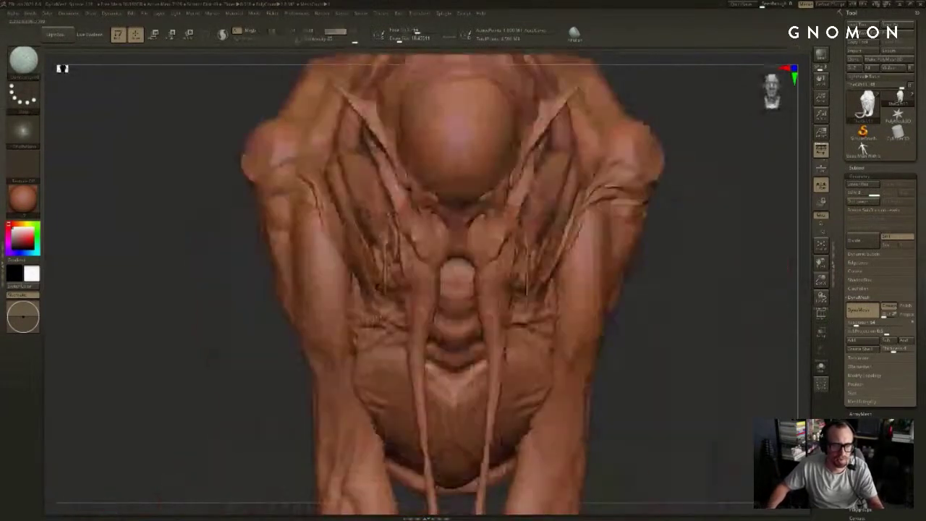
alt+drag(663, 125, 613, 137)
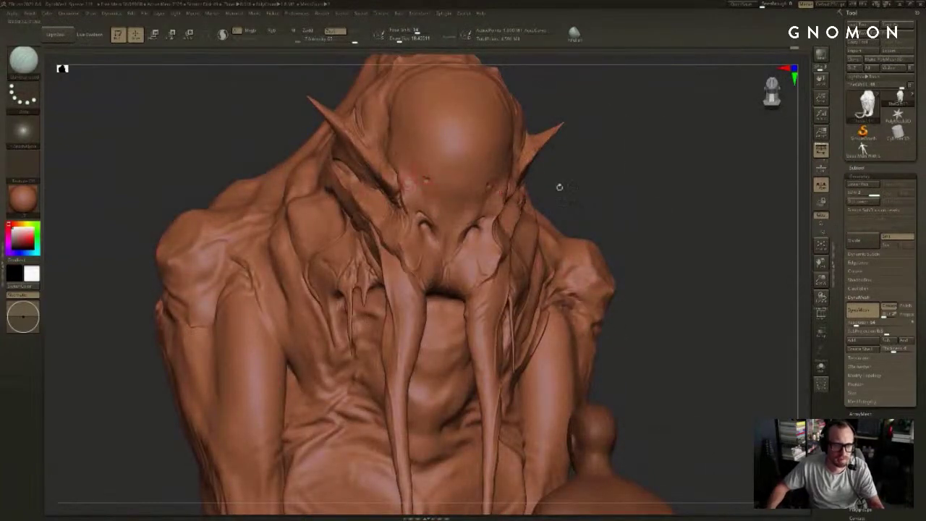
drag(559, 187, 481, 181)
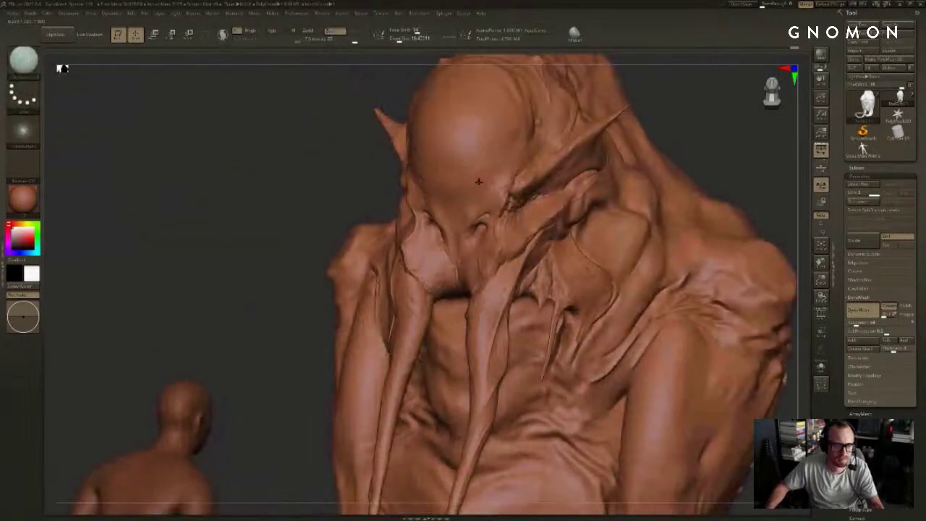
right_drag(416, 190, 478, 181)
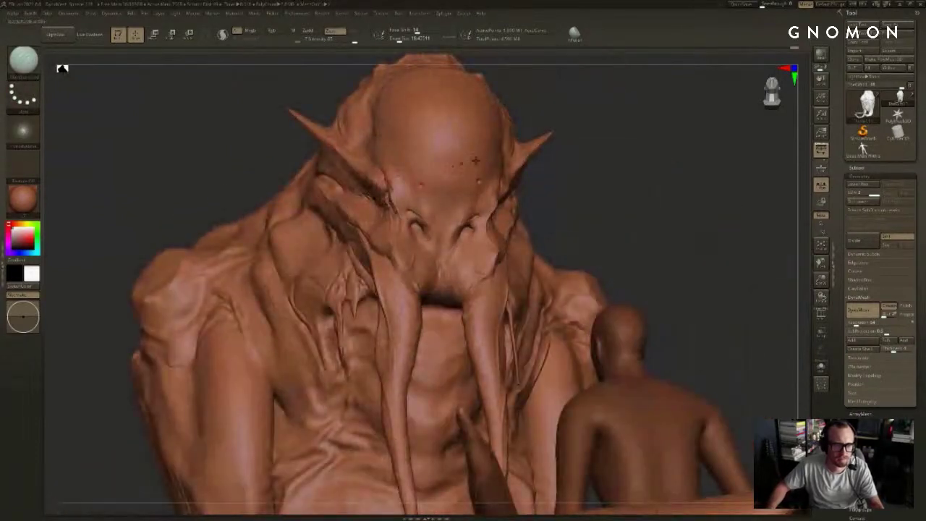
shift+drag(613, 172, 614, 160)
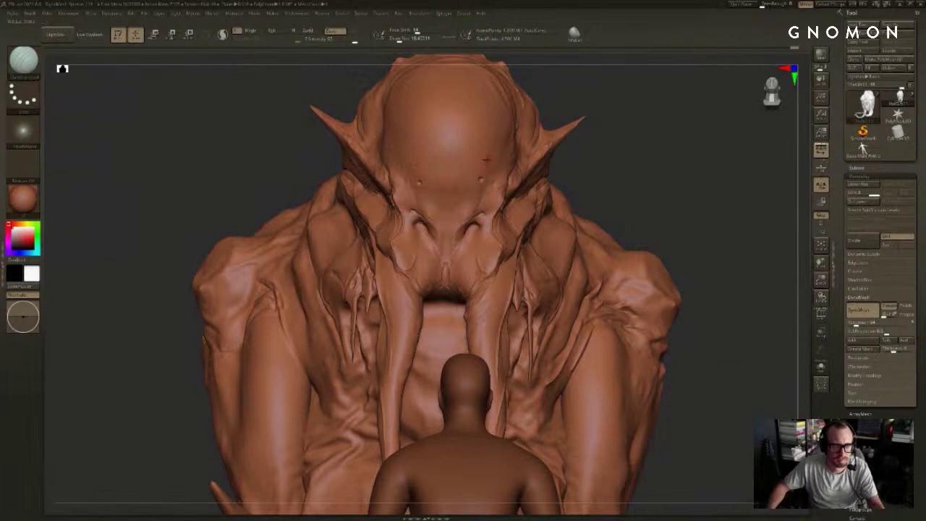
Step: Add a second pair of tiny pits above and outside the first pair on the lower dome
right_drag(522, 167, 481, 169)
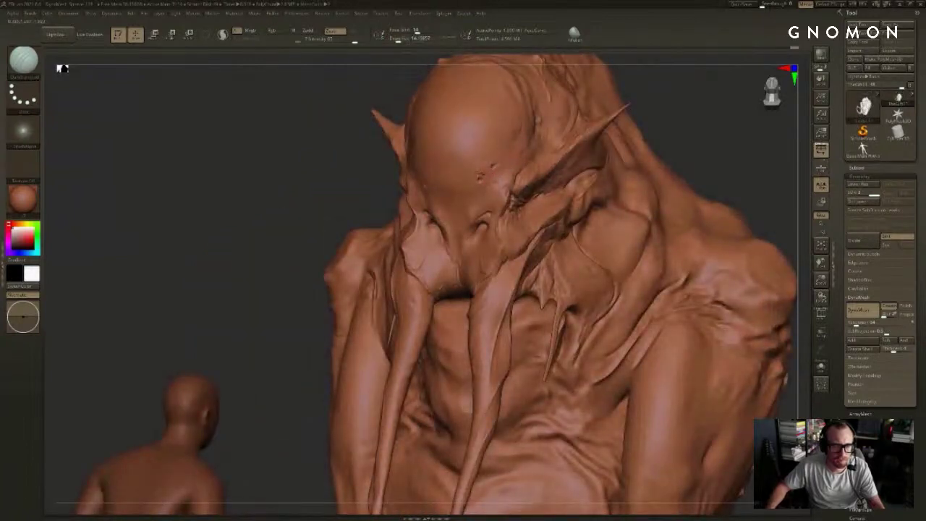
right_drag(380, 163, 428, 165)
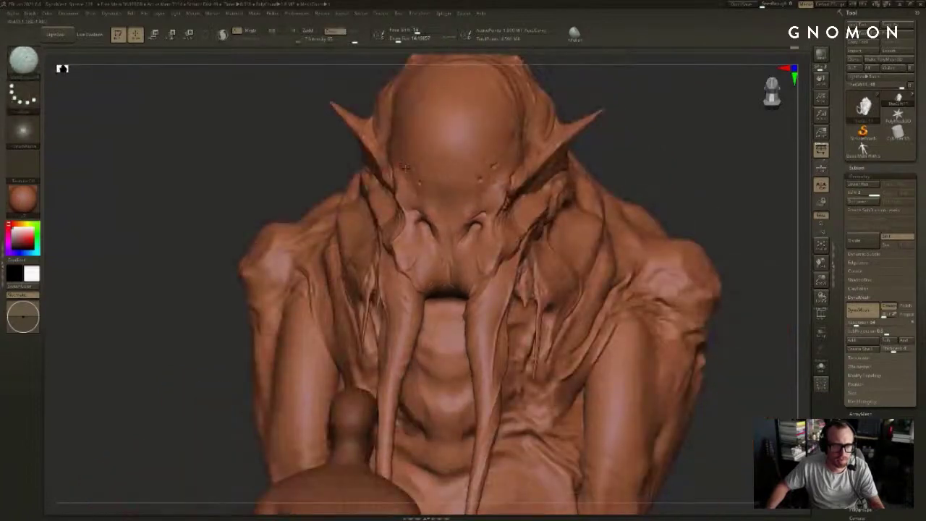
mouse_move(405, 168)
shift+mouse_down()
mouse_move(412, 174)
mouse_move(406, 169)
shift+mouse_up()
right_drag(347, 168, 416, 169)
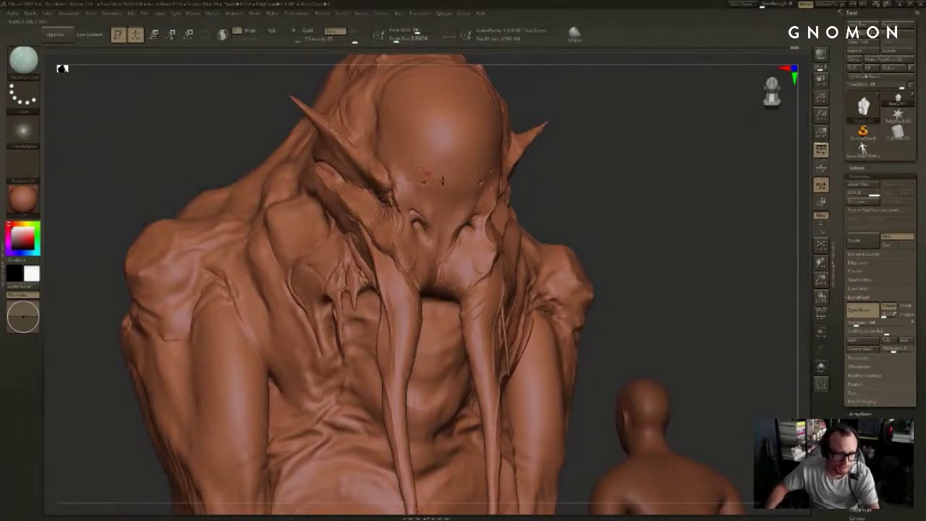
drag(575, 188, 481, 186)
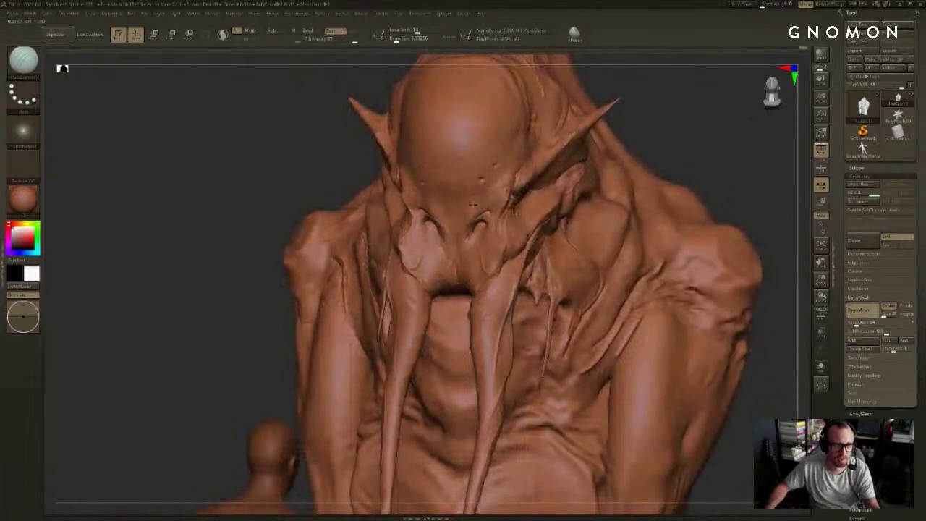
right_drag(472, 204, 579, 158)
right_drag(705, 138, 658, 144)
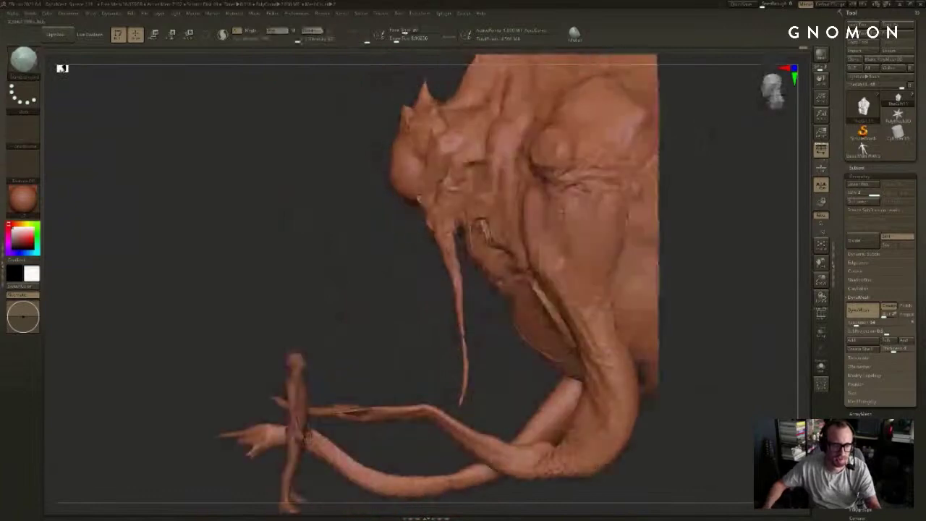
Step: Pull the front of the head's dome slightly forward and down with a resized Move brush
key(s)
drag(427, 256, 420, 255)
right_drag(415, 263, 444, 247)
key(s)
drag(431, 244, 427, 244)
right_drag(416, 235, 387, 229)
key(b)
key(m)
key(v)
key(s)
drag(409, 197, 415, 198)
right_drag(379, 206, 384, 209)
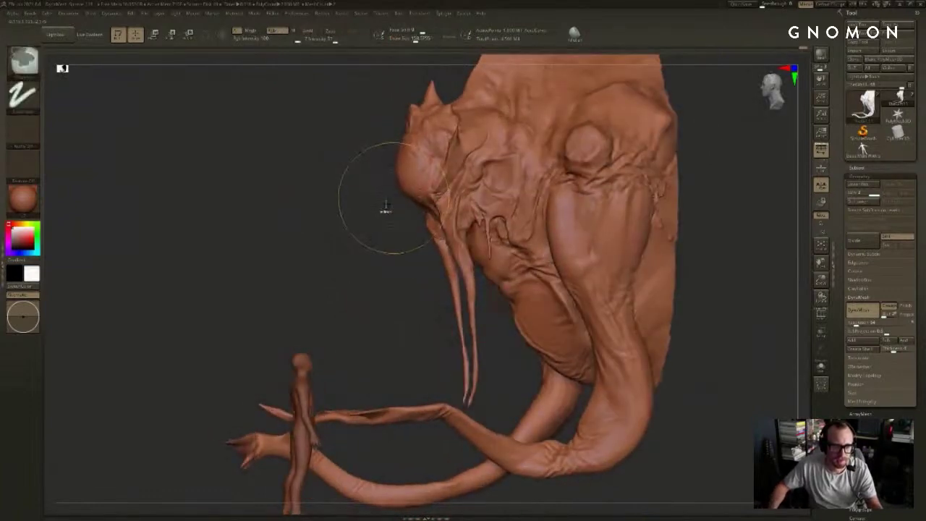
drag(413, 178, 402, 189)
mouse_move(385, 206)
right_down()
mouse_move(402, 189)
mouse_move(366, 200)
right_up()
right_drag(439, 304, 473, 215)
right_drag(533, 258, 490, 259)
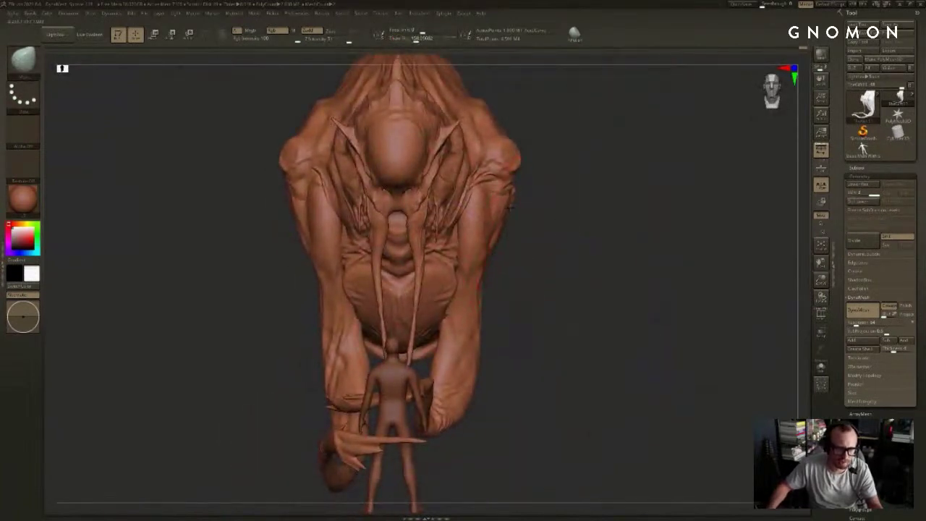
Step: Nudge the belly bulge upward with a resized Move brush
right_drag(489, 265, 432, 298)
key(s)
click(427, 279)
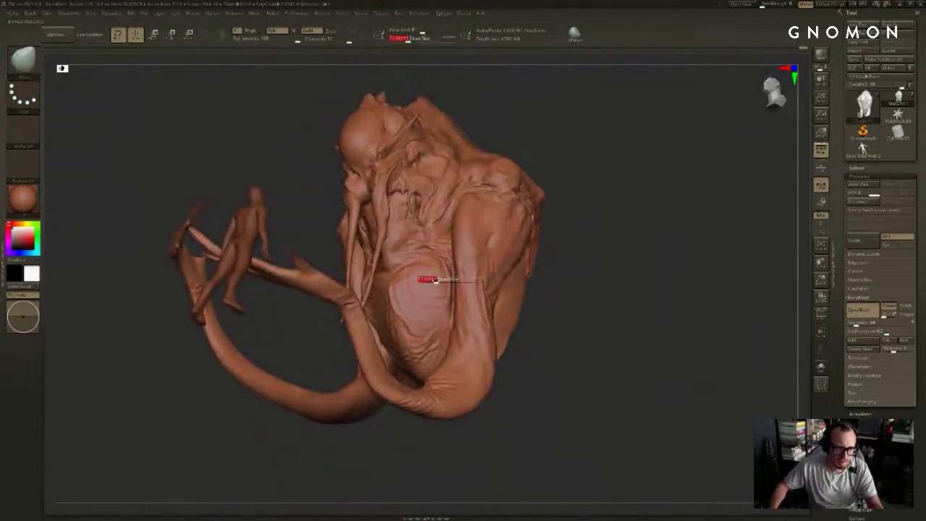
drag(430, 274, 436, 262)
mouse_move(465, 229)
right_down()
mouse_move(402, 240)
mouse_move(386, 272)
mouse_move(407, 268)
mouse_move(409, 245)
right_up()
key(s)
click(406, 245)
key(s)
click(385, 222)
Step: Select the Inflate brush and examine the tusks and chest from the front and the side
key(b)
key(i)
key(n)
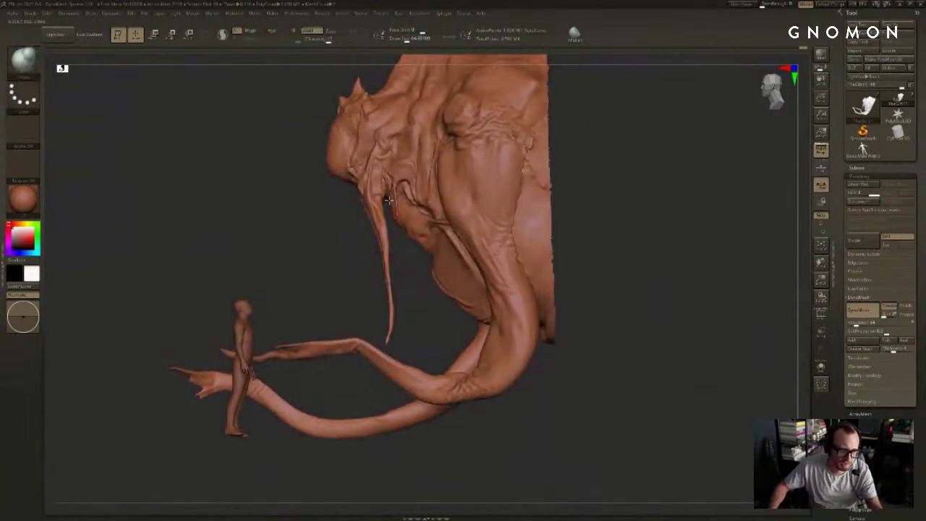
mouse_move(338, 238)
right_down()
mouse_move(351, 218)
mouse_move(334, 240)
mouse_move(514, 155)
mouse_move(505, 159)
mouse_move(579, 150)
mouse_move(589, 134)
mouse_move(573, 130)
right_up()
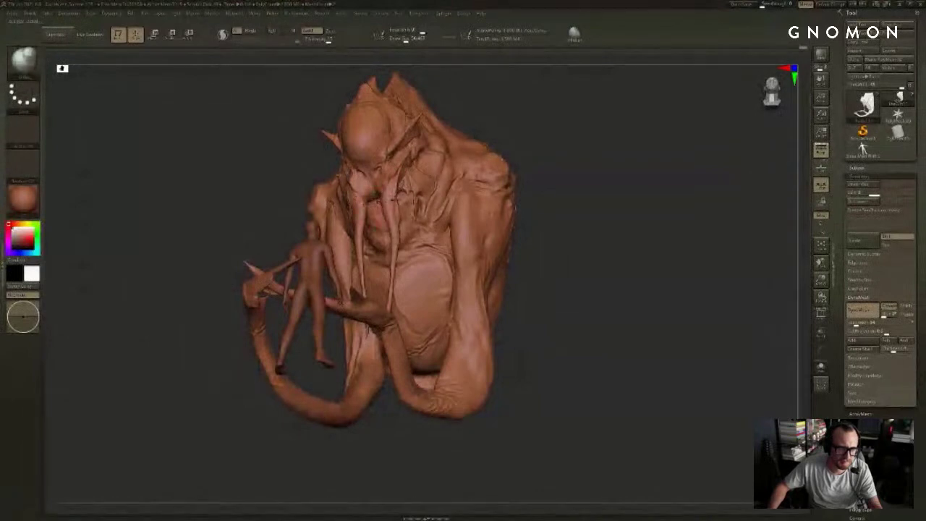
right_drag(534, 166, 421, 204)
right_drag(370, 271, 377, 278)
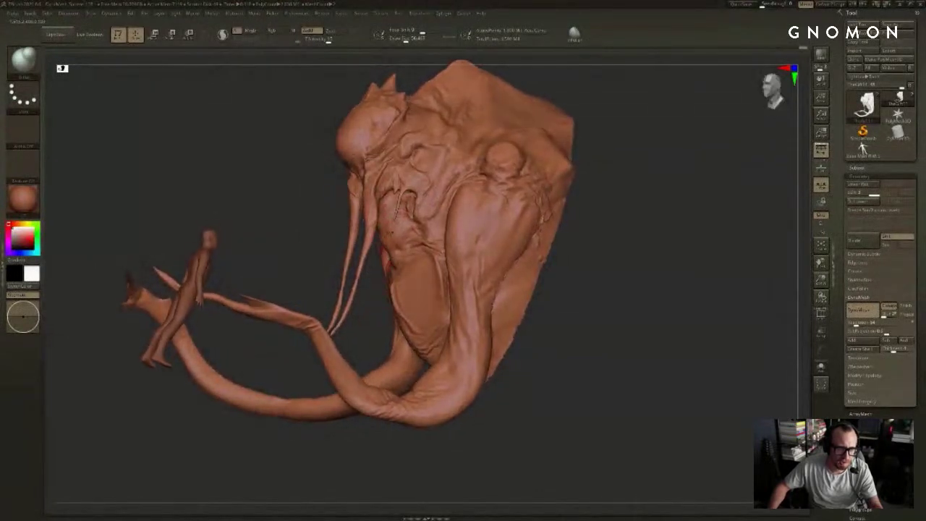
mouse_move(361, 243)
right_down()
mouse_move(316, 259)
mouse_move(347, 259)
right_up()
Step: Try to reshape the hanging tusks with a resized Move brush, undoing the change
key(s)
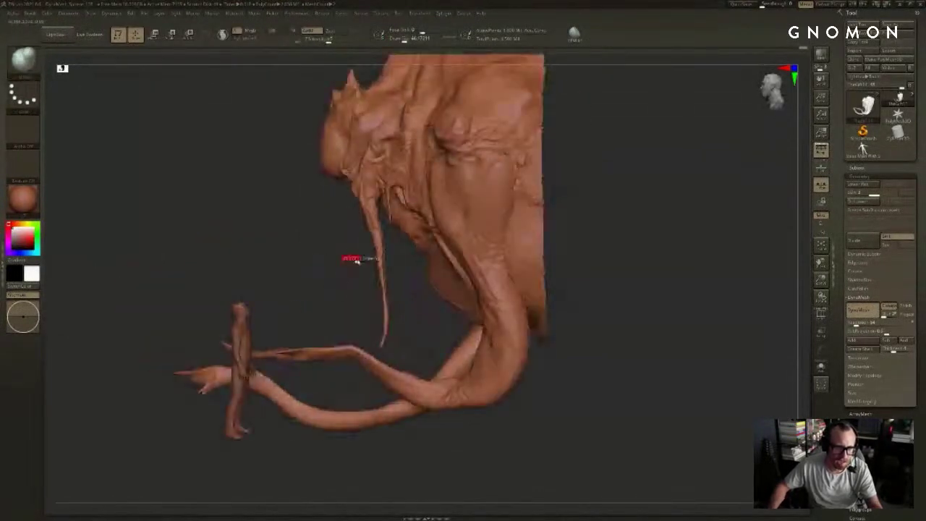
drag(354, 260, 369, 249)
key(b)
key(m)
key(v)
key(s)
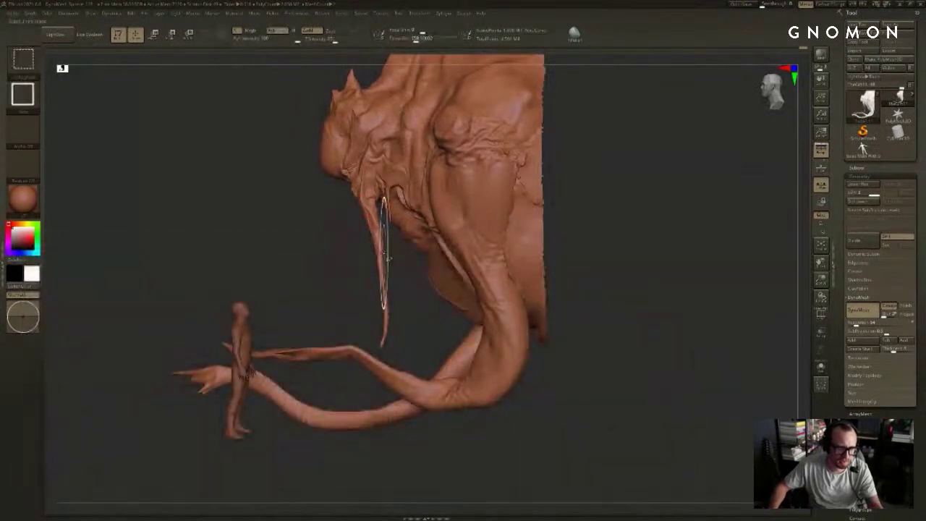
key(ctrl+z)
Step: Mask the hanging tusks and invert the mask so that only the tusks stay editable, keeping the hind body hidden
ctrl+shift+drag(294, 191, 309, 217)
ctrl+drag(306, 158, 398, 406)
ctrl+shift+click(401, 337)
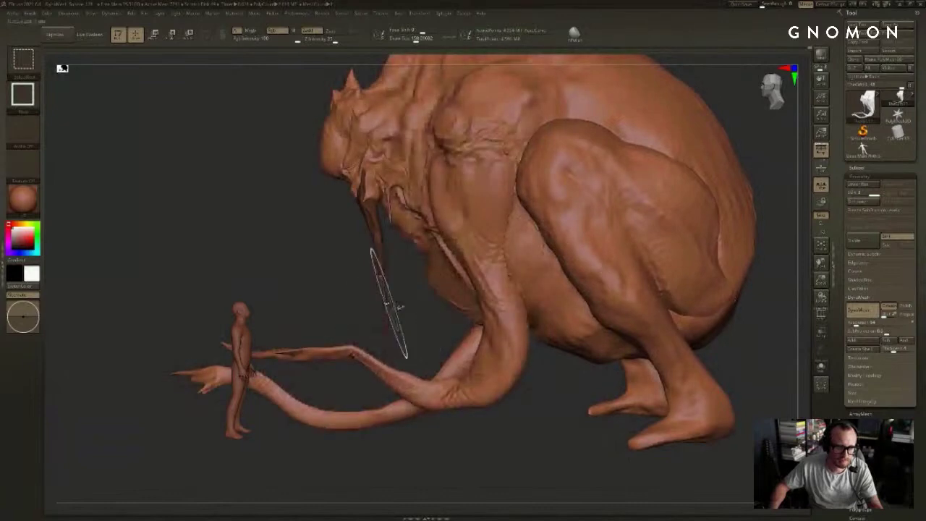
ctrl+shift+click(516, 321)
ctrl+shift+drag(719, 140, 729, 162)
ctrl+shift+click(636, 195)
key(s)
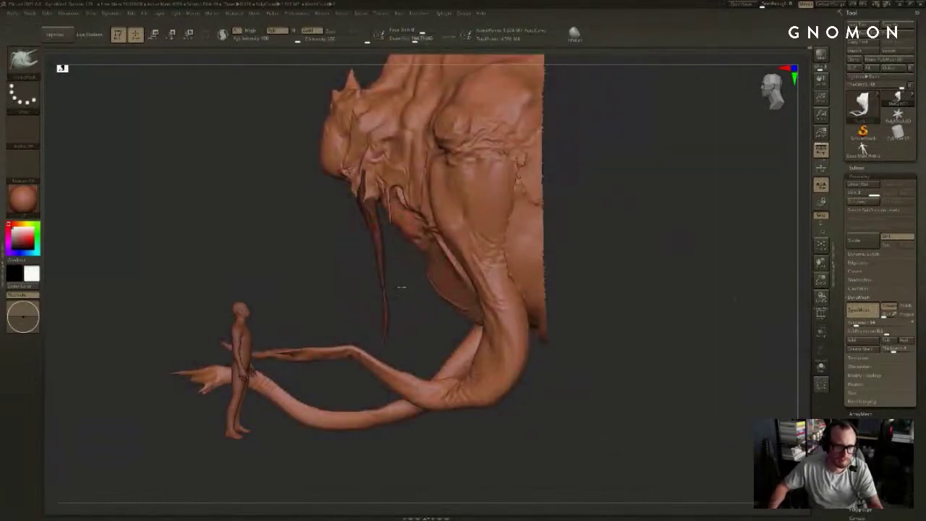
key(s)
mouse_move(403, 288)
mouse_down()
mouse_move(384, 289)
mouse_move(366, 275)
mouse_up()
ctrl+click(378, 312)
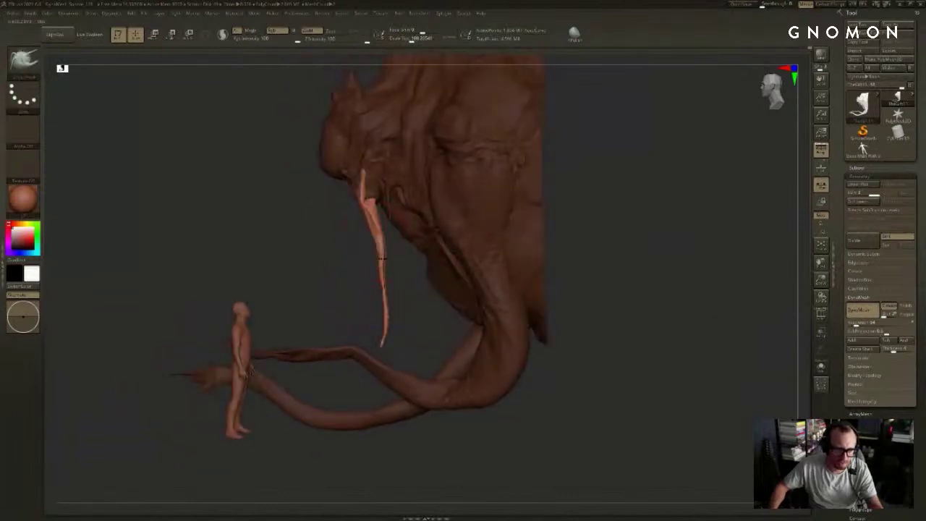
Step: Bend the unmasked tusks' lower half with a resized Move brush, undoing the unwanted strokes
key(s)
drag(380, 245, 392, 249)
key(b)
key(m)
key(v)
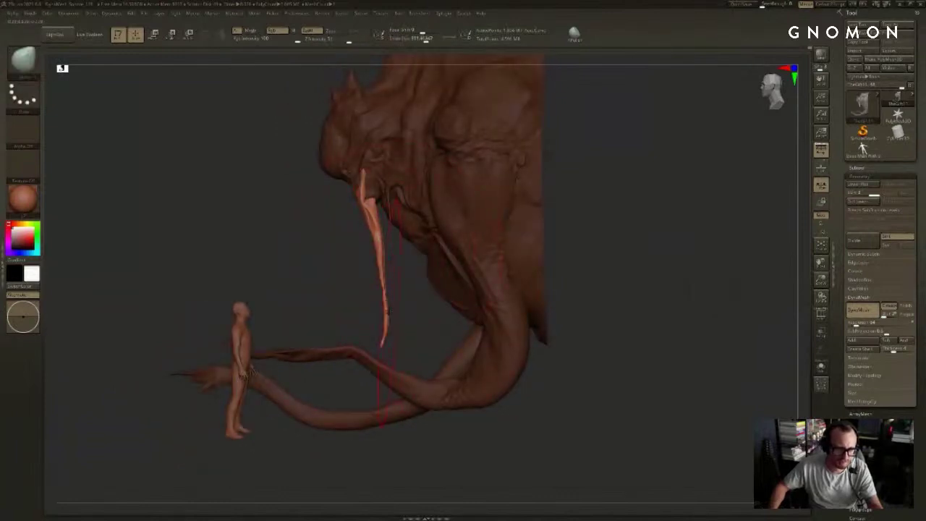
drag(388, 311, 379, 265)
key(ctrl+z)
key(s)
key(ctrl+z)
key(s)
mouse_move(384, 309)
mouse_down()
mouse_move(456, 331)
mouse_move(425, 338)
mouse_move(449, 340)
mouse_move(430, 344)
mouse_move(422, 329)
mouse_up()
key(s)
key(s)
key(s)
key(s)
Step: Curve the tusks' middle backward toward the belly, adjusting the Move brush size between strokes
drag(427, 303, 431, 293)
key(s)
drag(434, 253, 423, 246)
key(s)
mouse_move(428, 240)
mouse_down()
mouse_move(424, 296)
mouse_move(437, 296)
mouse_move(428, 279)
mouse_move(448, 306)
mouse_move(525, 298)
mouse_up()
key(s)
key(s)
key(s)
key(s)
key(s)
mouse_move(515, 298)
mouse_down()
mouse_move(467, 306)
mouse_move(475, 311)
mouse_up()
key(s)
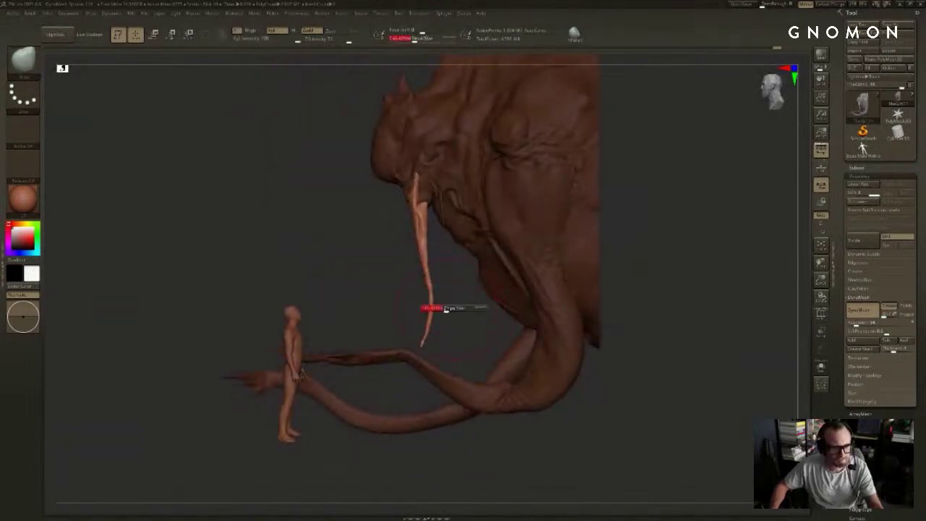
Step: Refine the tusks' curve near the tips with the Move Topological brush and smooth the bend
key(b)
key(m)
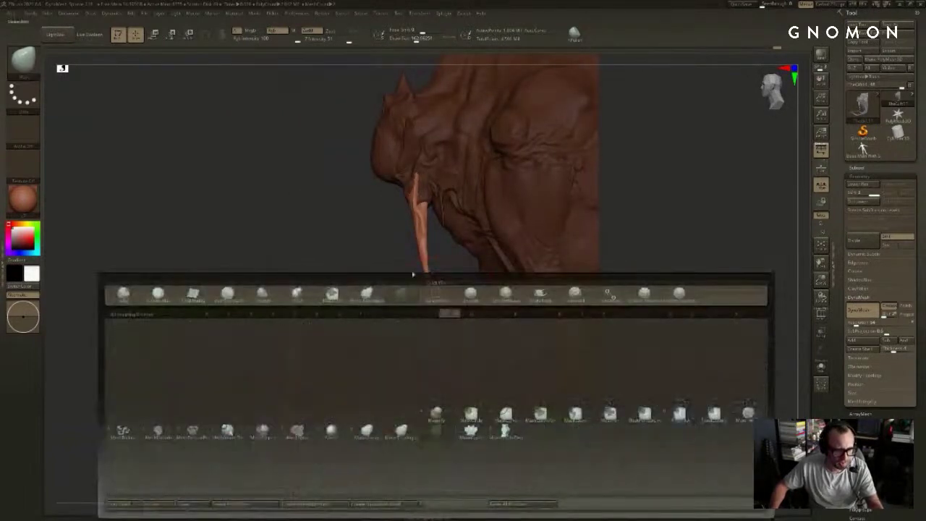
key(v)
key(b)
key(m)
key(t)
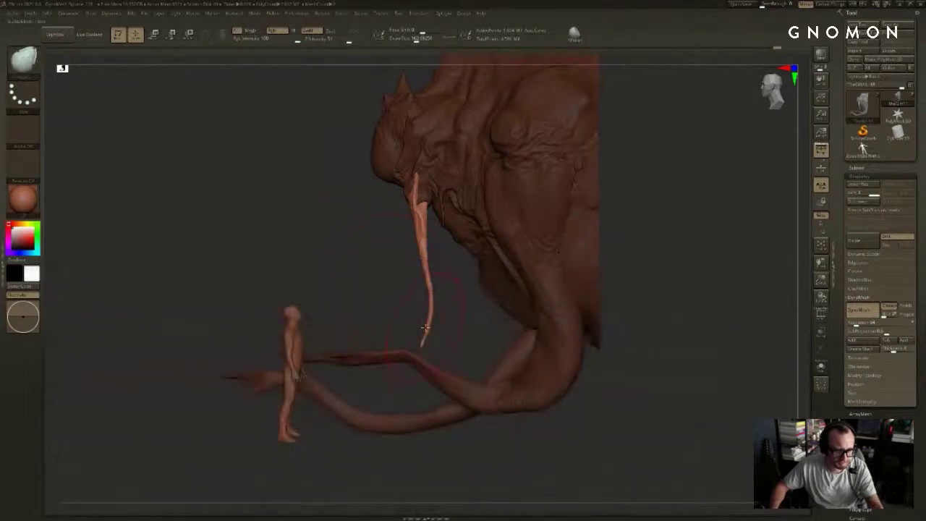
key(s)
drag(428, 297, 436, 304)
key(s)
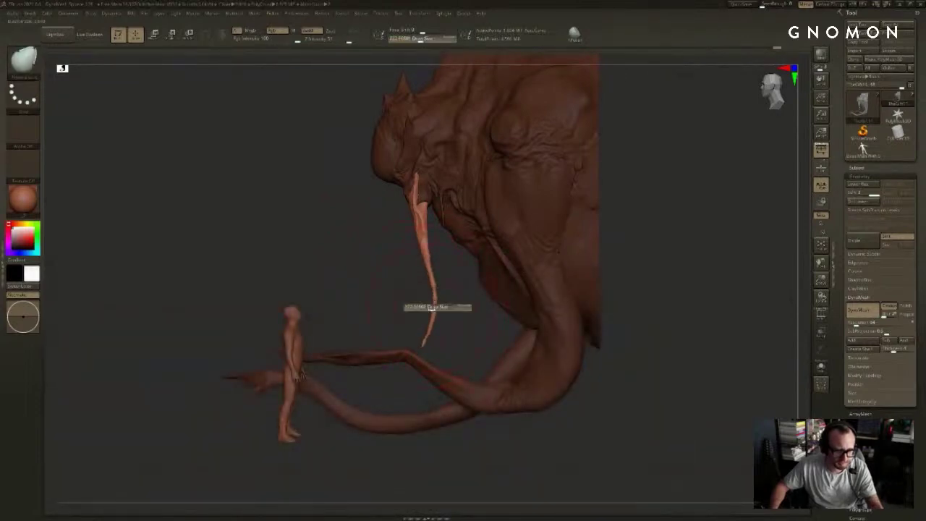
drag(423, 339, 423, 332)
shift+drag(428, 324, 424, 302)
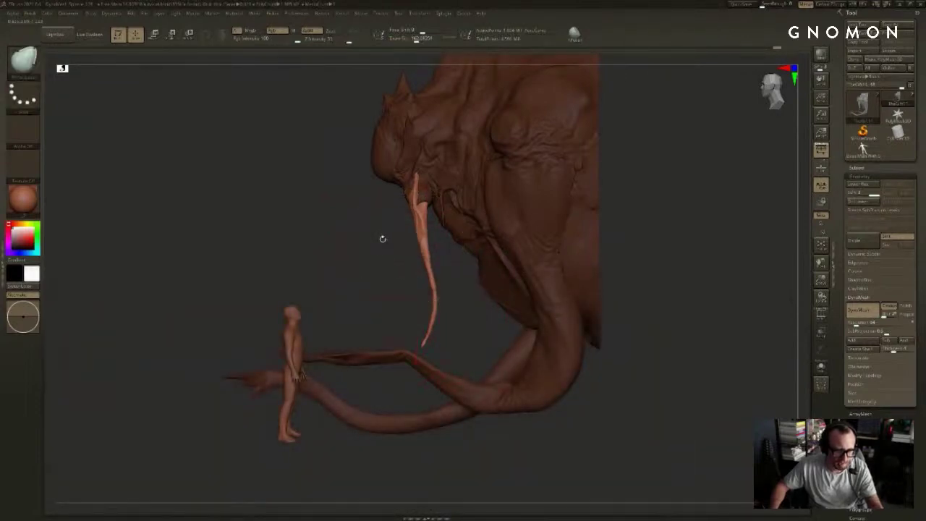
Step: Swing one tusk's lower end forward with the Move Topological brush and push its middle slightly backward
mouse_move(383, 238)
mouse_down()
mouse_move(426, 241)
mouse_move(344, 229)
mouse_move(300, 234)
mouse_up()
key(r)
key(q)
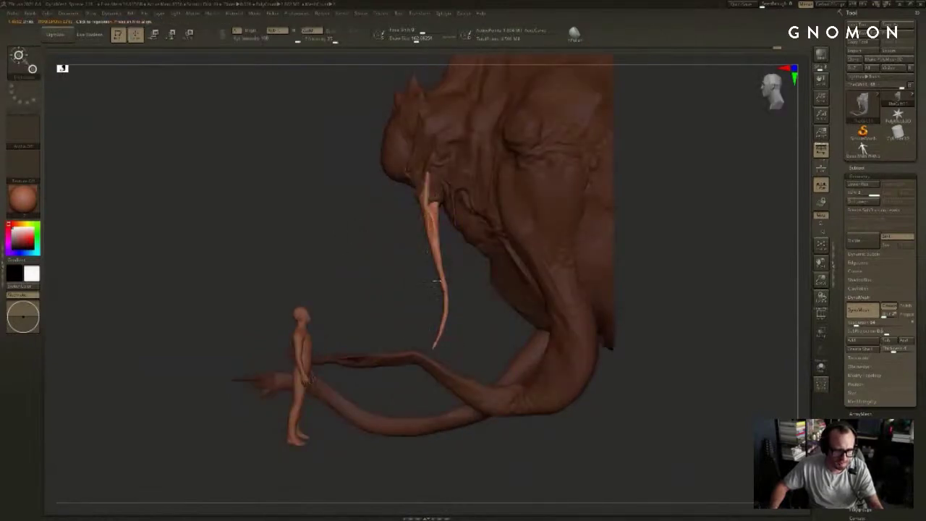
key(b)
key(m)
key(t)
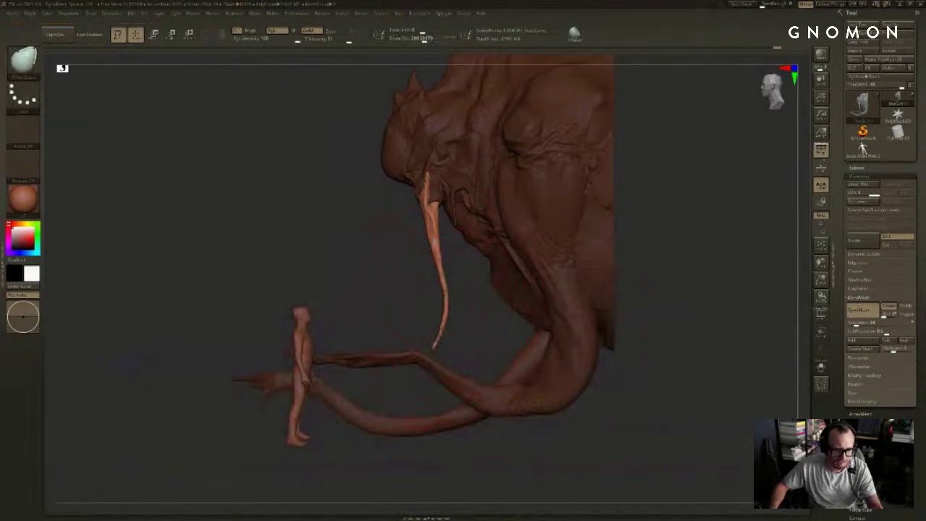
drag(437, 340, 423, 347)
key(ctrl+z)
key(s)
click(434, 334)
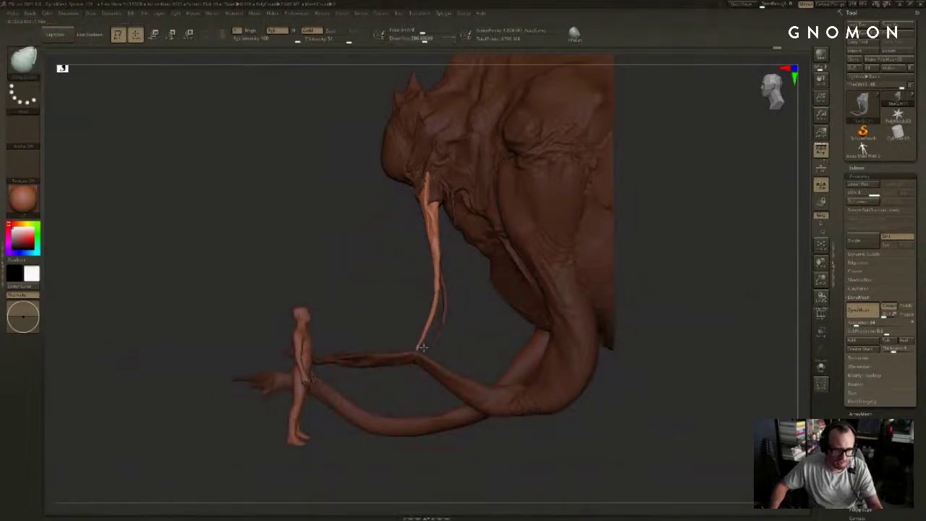
key(s)
click(423, 336)
drag(437, 290, 441, 292)
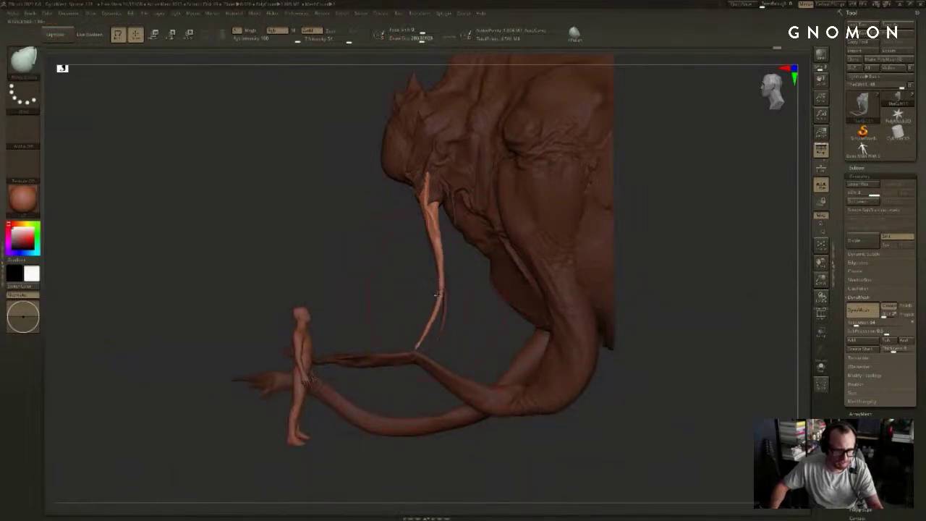
Step: Draw the same tusk's tip further forward with a resized Snake Hook brush
key(b)
key(m)
key(v)
key(b)
key(s)
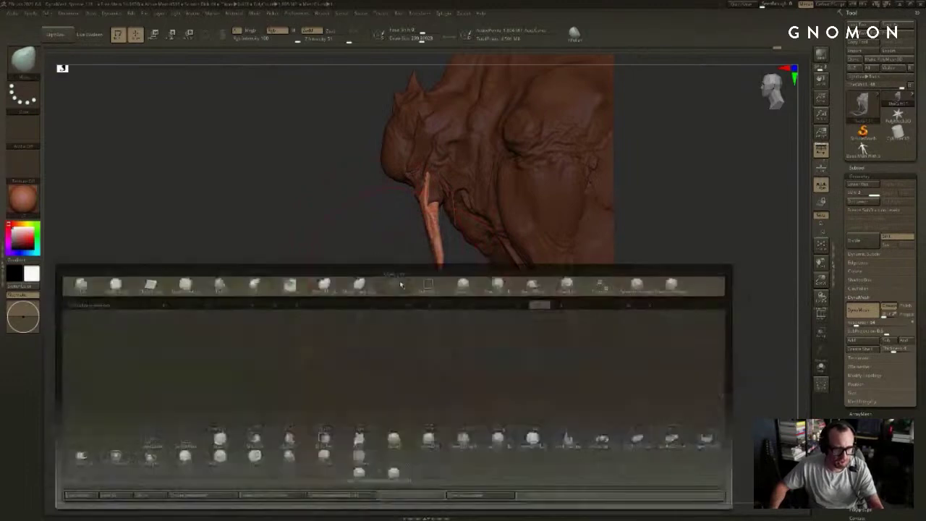
key(h)
key(s)
click(418, 343)
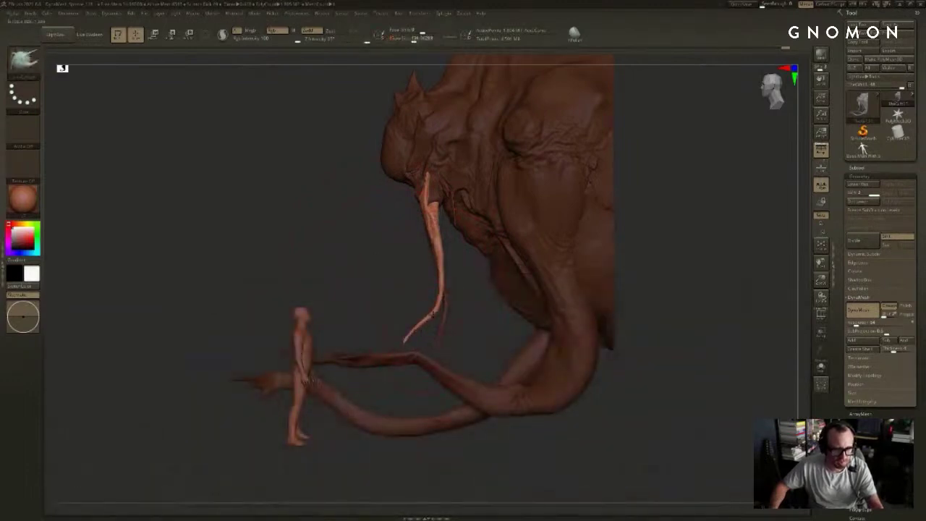
mouse_move(427, 319)
mouse_down()
mouse_move(383, 330)
mouse_move(378, 283)
mouse_move(389, 300)
mouse_move(468, 191)
mouse_move(554, 197)
mouse_move(512, 181)
mouse_move(474, 260)
mouse_move(571, 192)
mouse_up()
key(ctrl+shift+s)
ctrl+shift+click(426, 291)
ctrl+shift+click(572, 209)
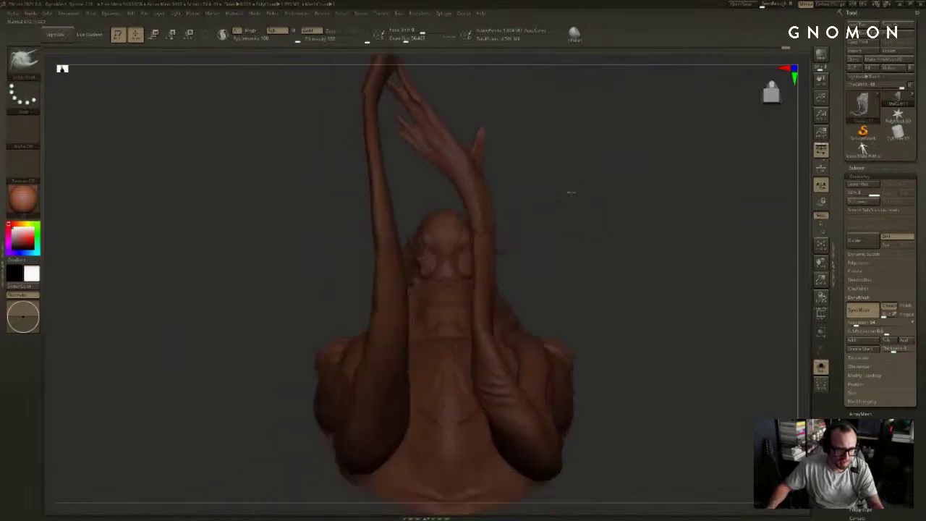
Step: Hide the arms and refine the bend at the unmasked tusk's lower end with a resized Snake Hook brush
ctrl+shift+click(497, 298)
ctrl+shift+click(499, 300)
mouse_move(514, 252)
mouse_down()
mouse_move(502, 221)
mouse_move(513, 188)
mouse_move(461, 230)
mouse_move(430, 225)
mouse_move(424, 183)
mouse_up()
key(s)
key(s)
key(shift)
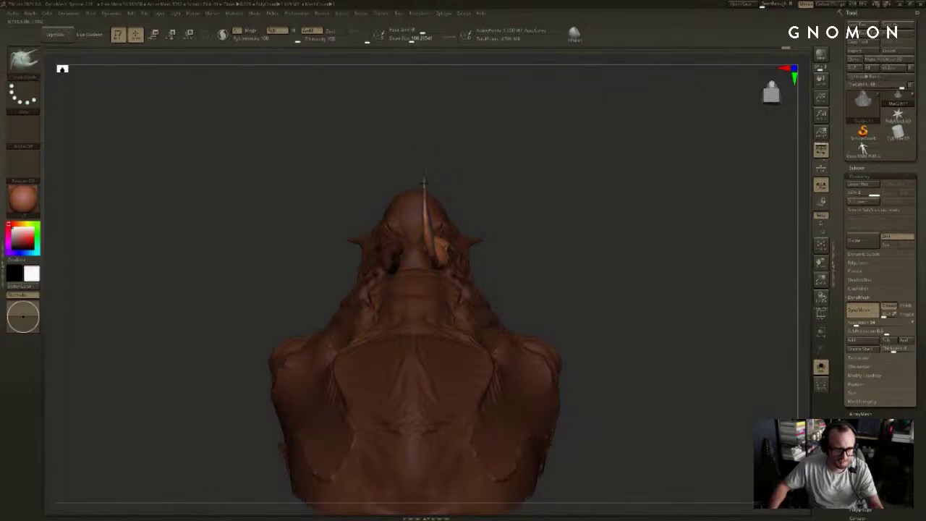
mouse_move(471, 149)
mouse_down()
mouse_move(466, 140)
mouse_move(442, 203)
mouse_move(433, 184)
mouse_up()
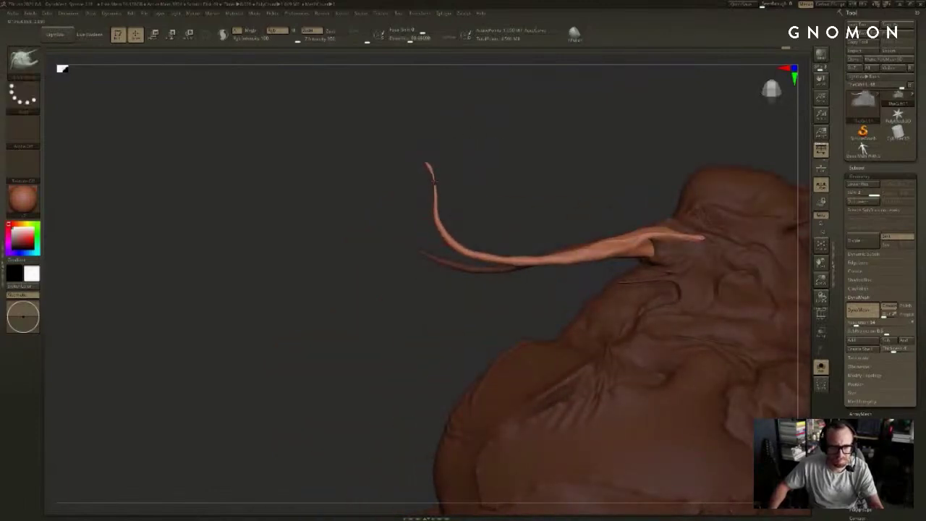
mouse_move(490, 170)
mouse_down()
mouse_move(484, 147)
mouse_move(537, 213)
mouse_move(632, 240)
mouse_move(489, 305)
mouse_move(504, 314)
mouse_move(490, 285)
mouse_move(465, 297)
mouse_move(480, 287)
mouse_move(483, 245)
mouse_move(477, 278)
mouse_up()
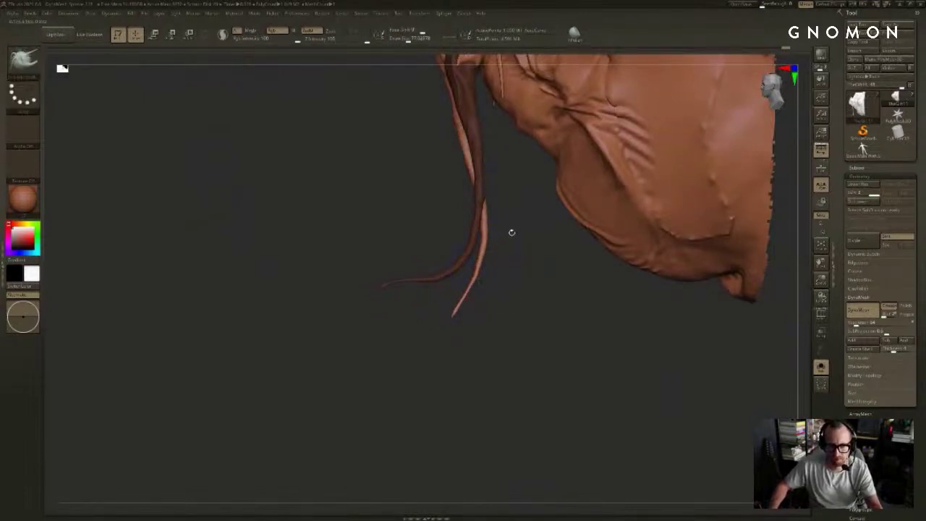
Step: Undo the latest stroke on the tusk, clear the mask and mask everything except that tusk again
key(s)
mouse_move(512, 231)
alt+mouse_down()
mouse_move(522, 264)
mouse_move(560, 227)
mouse_move(522, 208)
mouse_move(537, 206)
alt+mouse_up()
click(504, 264)
key(s)
click(491, 270)
key(s)
click(521, 208)
key(ctrl+z)
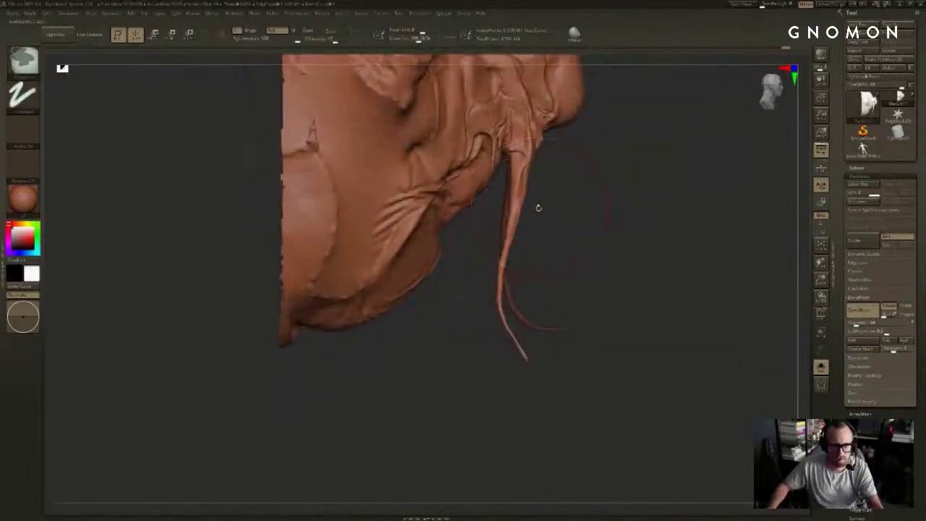
key(r)
ctrl+drag(606, 225, 628, 224)
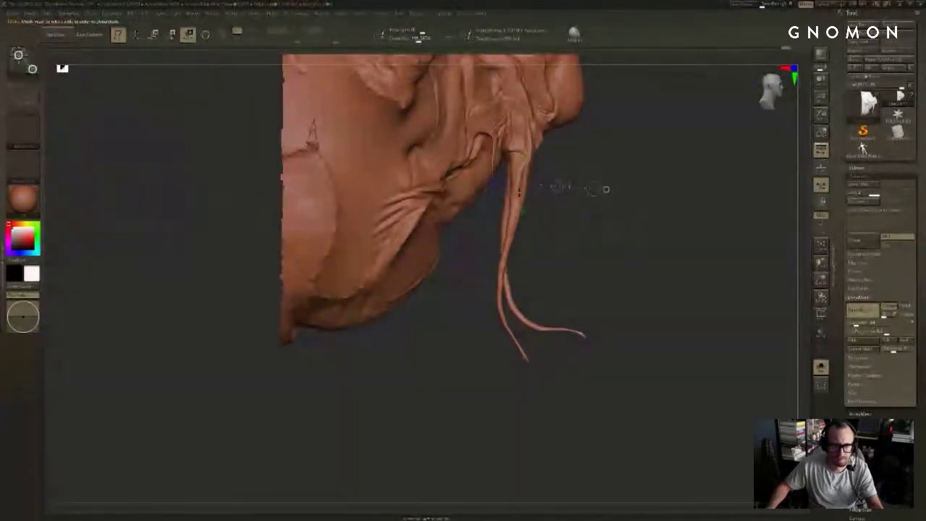
ctrl+drag(518, 204, 615, 99)
key(q)
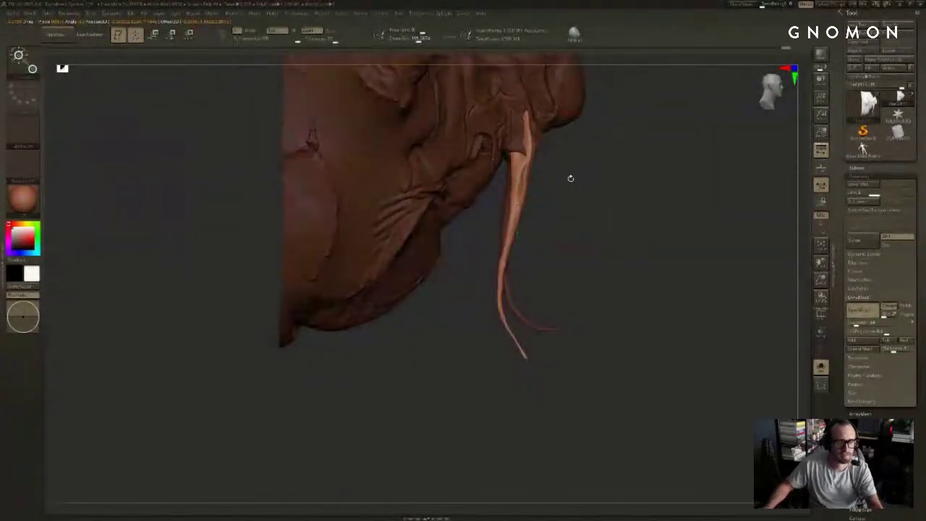
Step: Push the unmasked tusk's upper part slightly forward with the resized Snake Hook brush and adjust its lower end from the front
key(s)
alt+right_drag(528, 210, 492, 224)
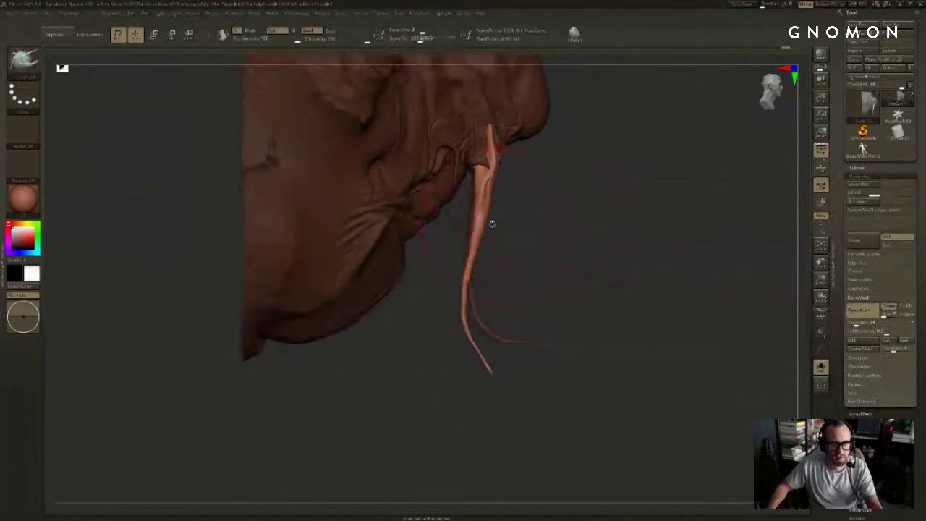
drag(492, 223, 488, 223)
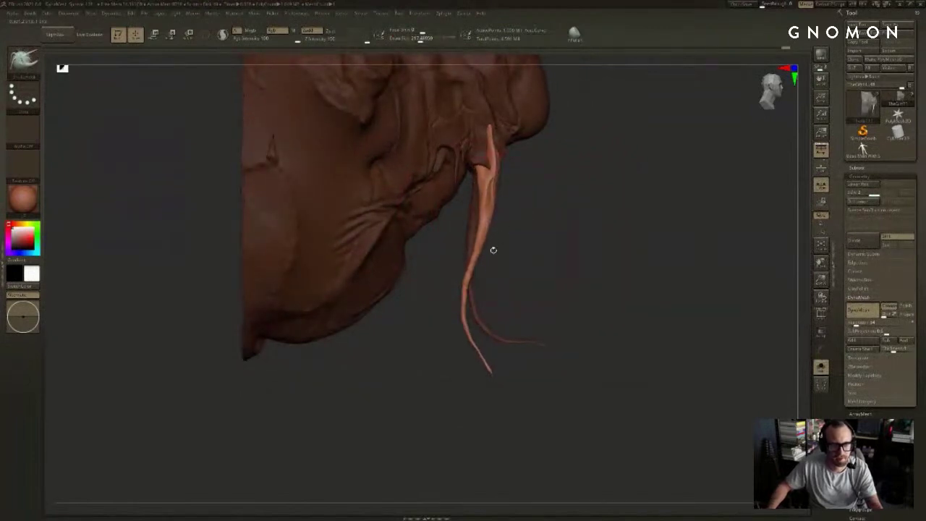
key(s)
click(483, 272)
right_drag(598, 331, 496, 281)
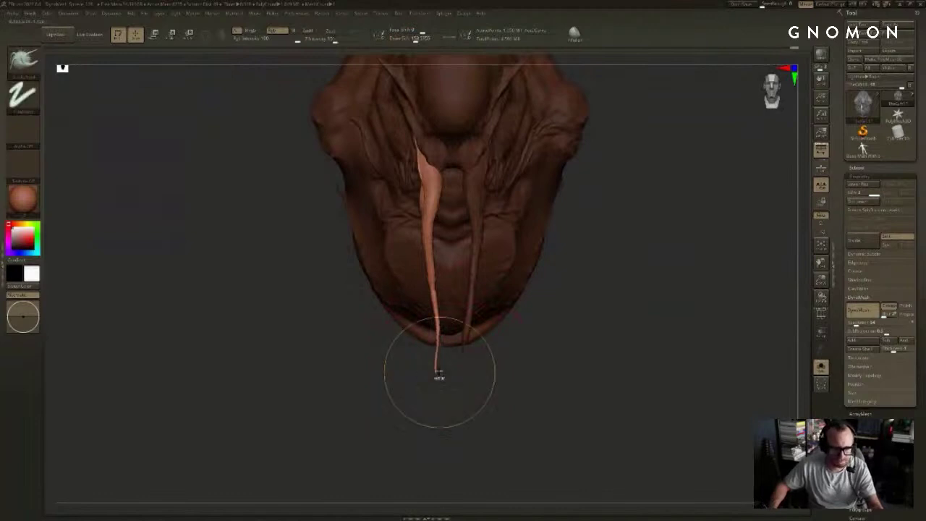
shift+drag(440, 374, 440, 360)
mouse_move(440, 364)
mouse_down()
mouse_move(441, 374)
mouse_move(440, 349)
mouse_move(469, 392)
mouse_up()
Step: Invert the mask and reshape the opposite tusk's lower end with the Move Topological brush, undoing unwanted strokes
key(b)
key(m)
key(t)
key(s)
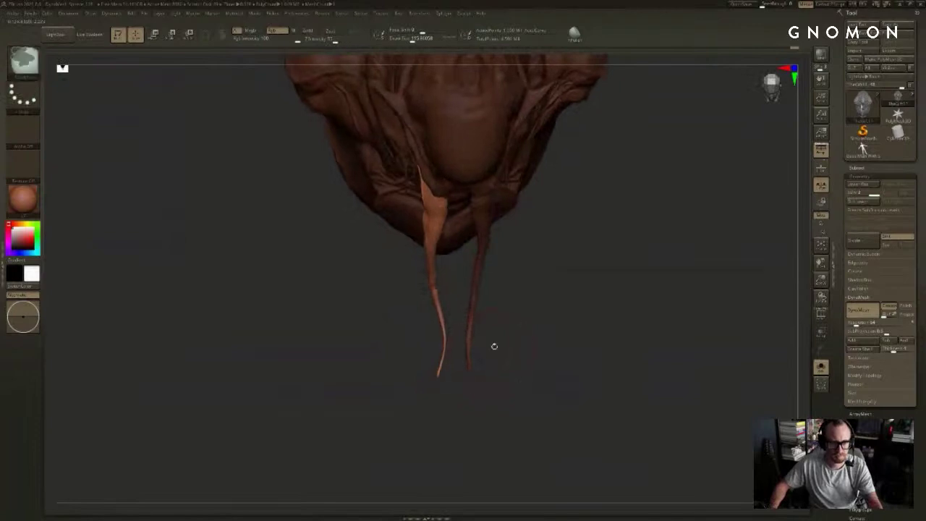
ctrl+click(489, 350)
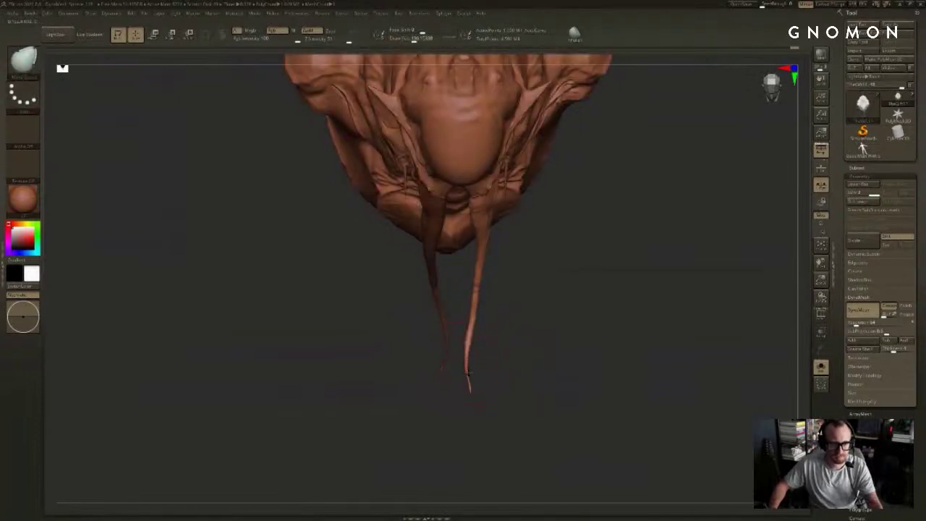
drag(469, 373, 468, 370)
drag(500, 368, 489, 337)
key(s)
drag(489, 337, 485, 288)
key(ctrl+z)
key(s)
drag(483, 256, 475, 239)
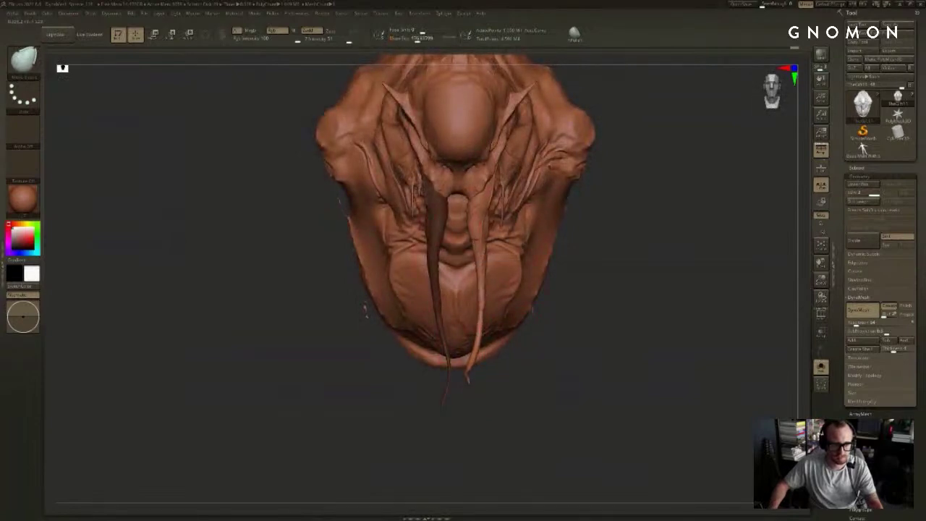
key(ctrl+z)
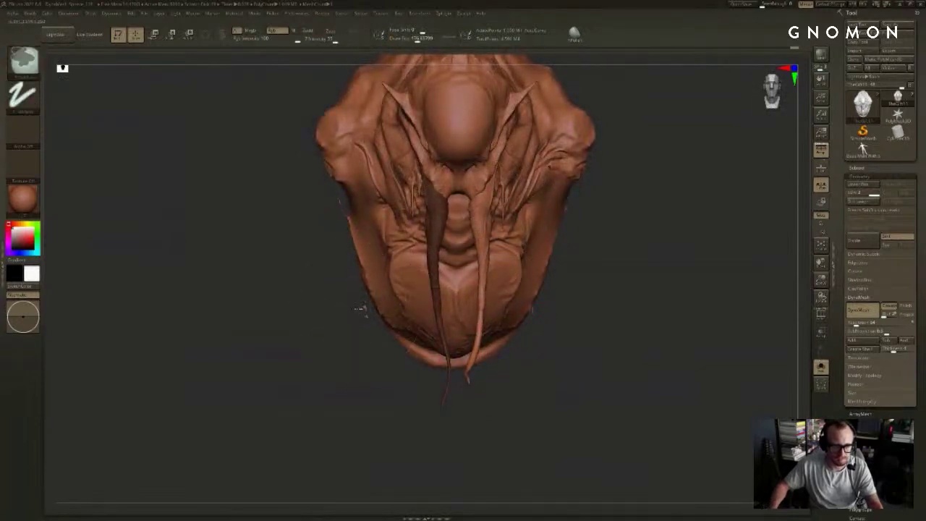
Step: Invert the mask again and try to reshape the first tusk's base with a smaller Move Topological brush
ctrl+click(361, 309)
key(ctrl+z)
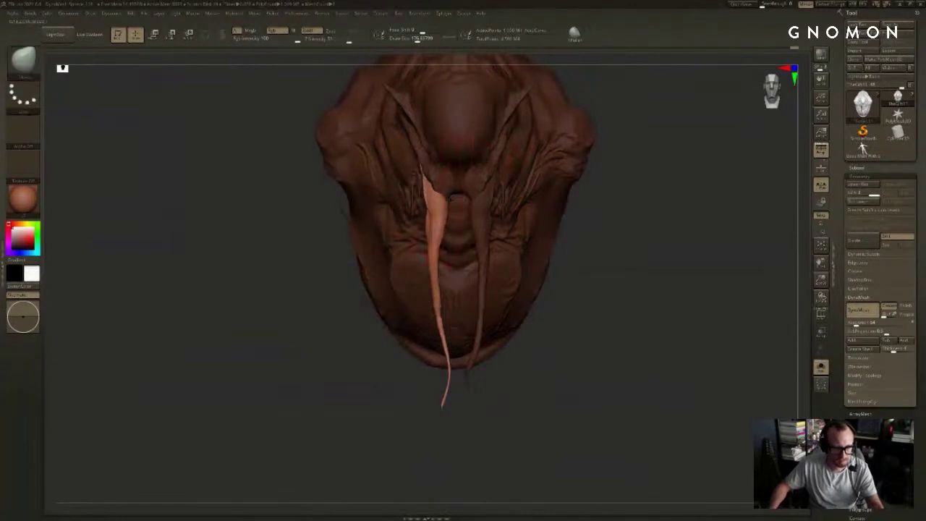
key(b)
key(m)
key(t)
key(s)
drag(450, 200, 450, 202)
key(ctrl+z)
key(s)
key(s)
drag(451, 206, 448, 207)
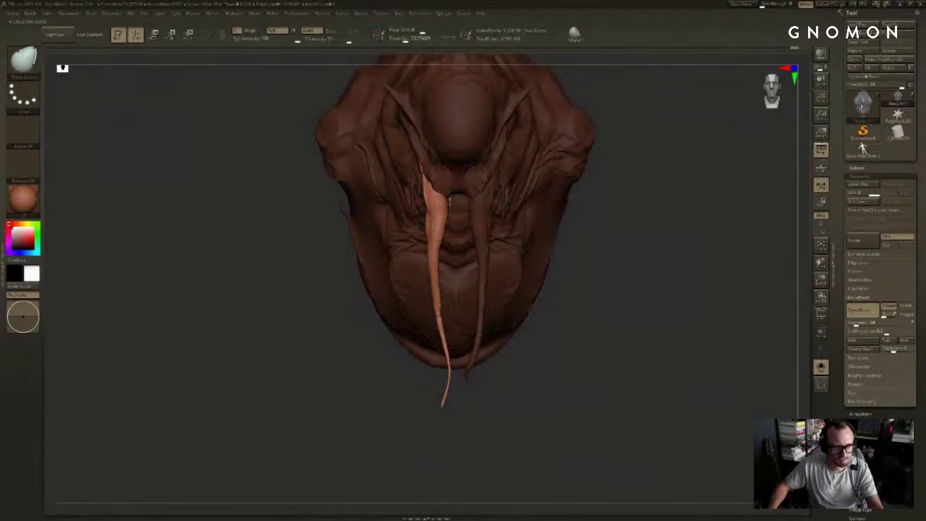
key(ctrl+z)
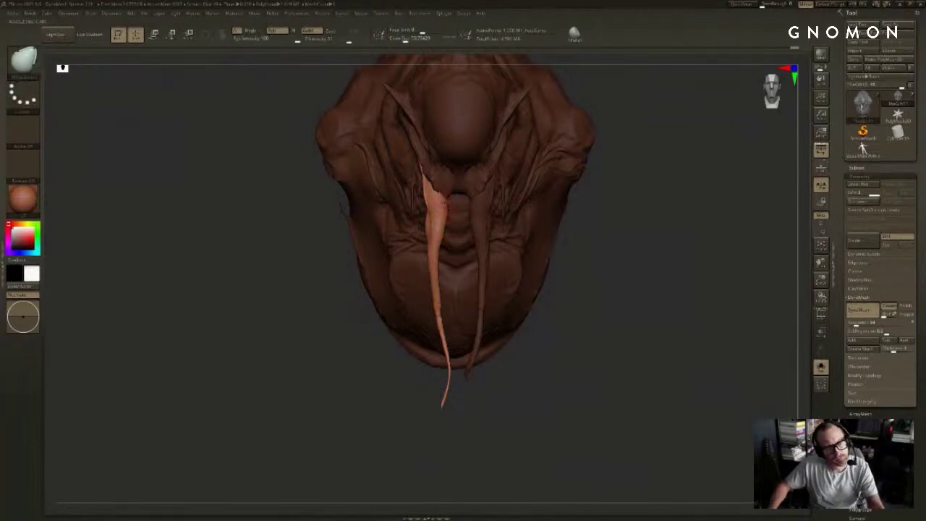
drag(585, 256, 517, 255)
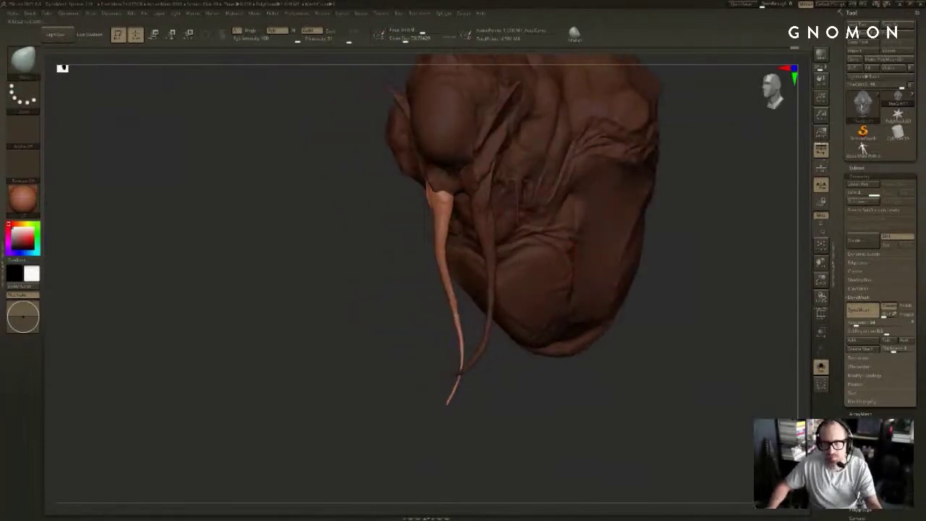
drag(339, 238, 405, 237)
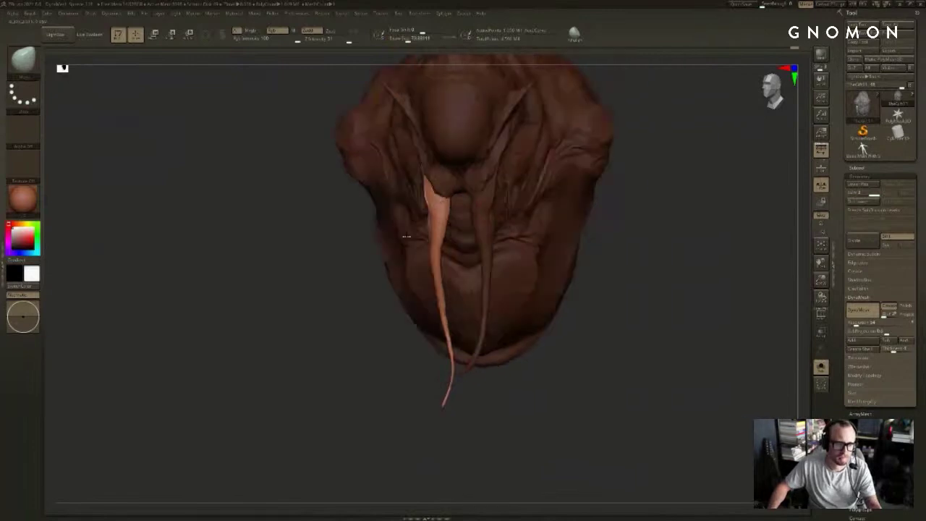
Step: Mask everything except the opposite tusk and work over its base with a resized Crumple brush
key(e)
alt+drag(483, 214, 429, 193)
right_drag(396, 213, 417, 214)
key(b)
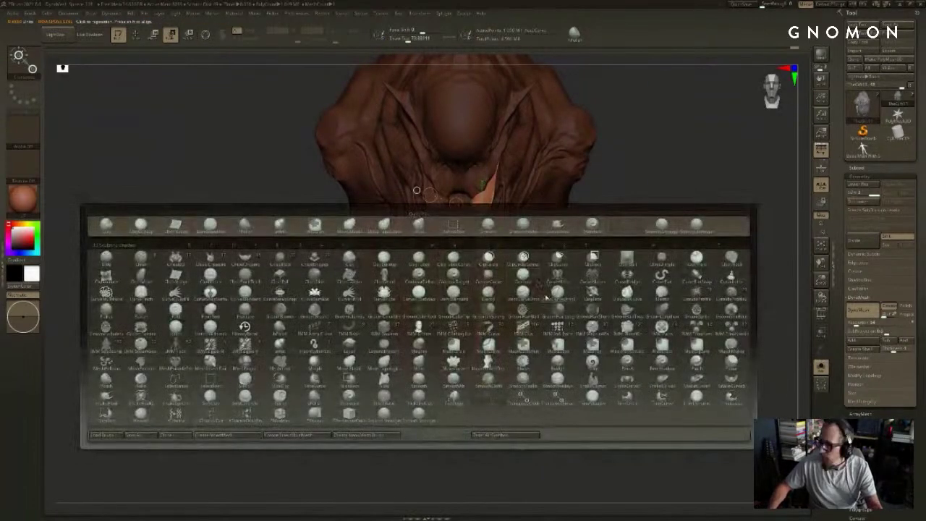
click(539, 274)
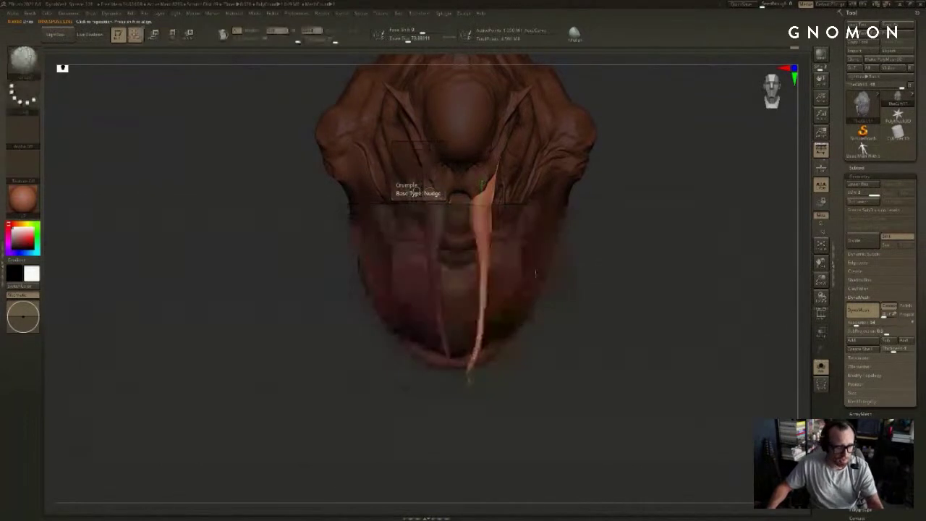
key(s)
right_drag(483, 183, 515, 189)
key(s)
drag(480, 197, 475, 198)
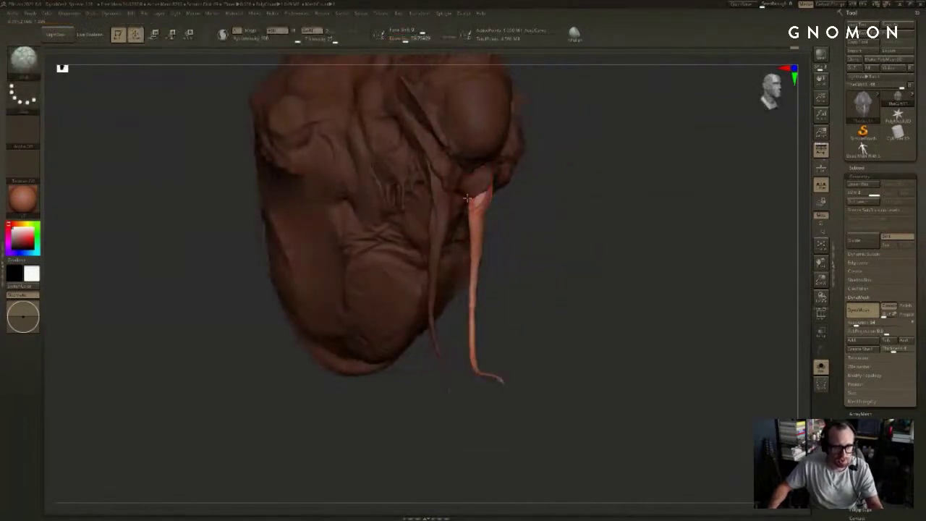
drag(584, 217, 566, 221)
Step: Push the unmasked tusk's base inward toward the mouth with the Move brush, adjusting the brush size between strokes
key(b)
key(m)
key(v)
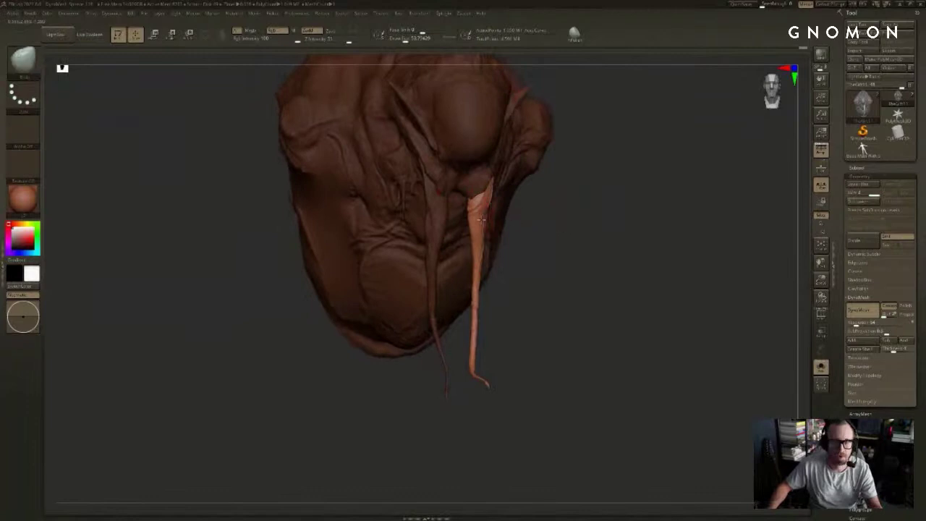
key(s)
drag(476, 209, 467, 207)
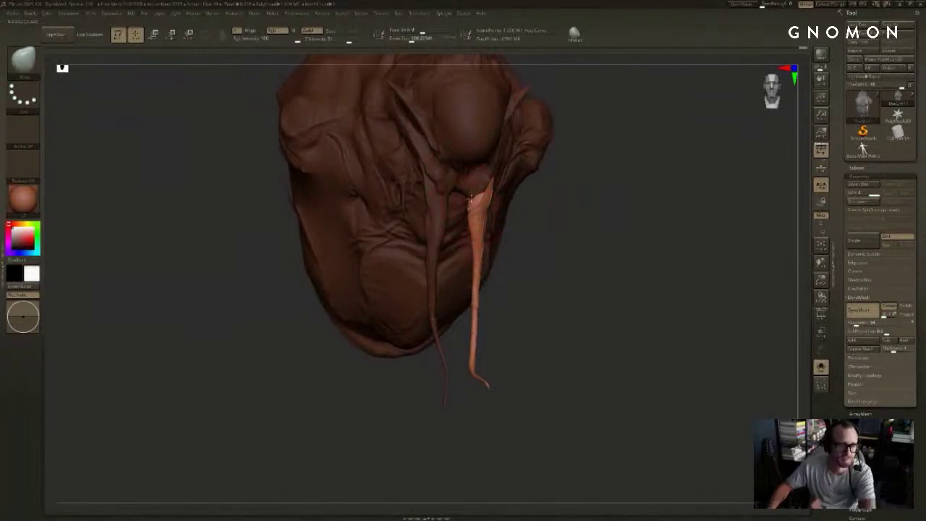
drag(570, 210, 474, 200)
key(s)
right_drag(481, 184, 511, 188)
shift+drag(617, 239, 622, 244)
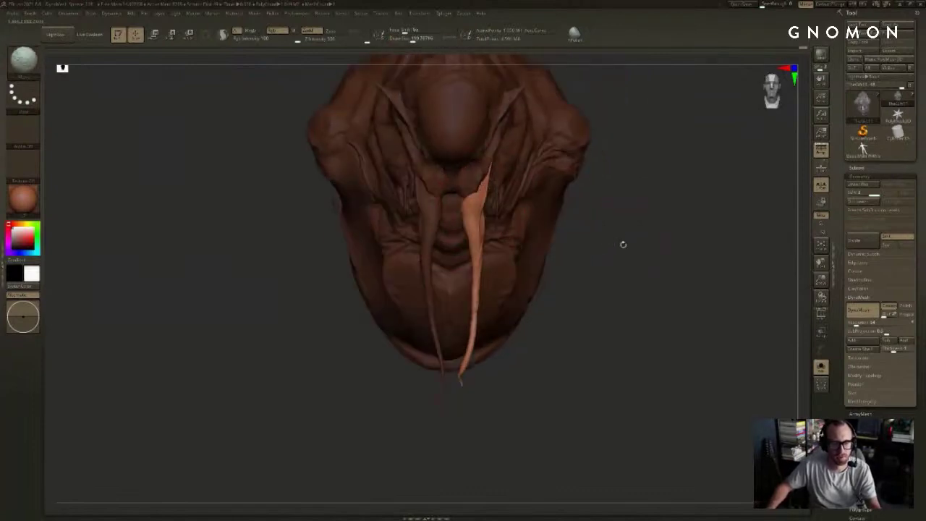
drag(557, 268, 567, 330)
mouse_move(414, 354)
mouse_down()
mouse_move(420, 374)
mouse_move(425, 335)
mouse_move(452, 337)
mouse_up()
key(s)
drag(517, 342, 527, 271)
Step: Unhide the whole creature, clear the mask and check the tusks against the full body from the side
ctrl+shift+click(651, 287)
key(f)
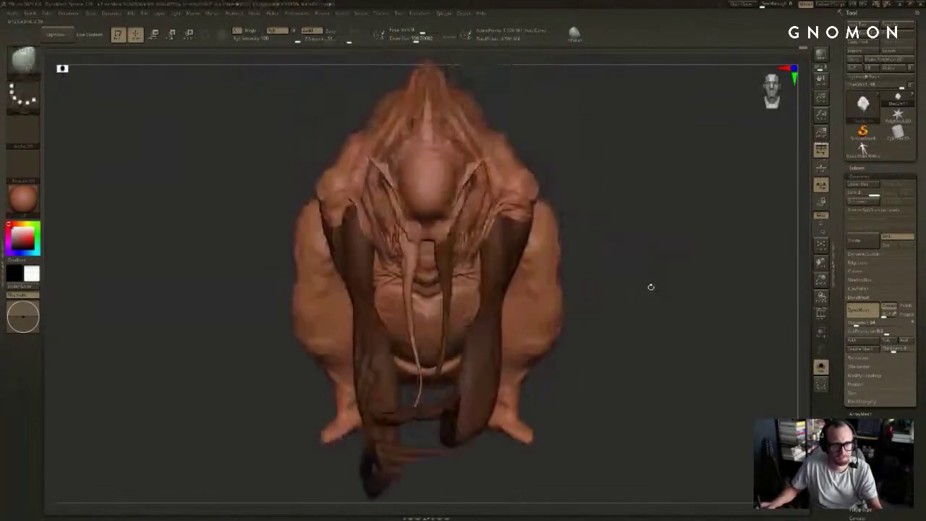
drag(651, 287, 667, 275)
key(shift+s)
mouse_move(713, 225)
mouse_down()
mouse_move(738, 206)
mouse_move(712, 201)
mouse_up()
alt+drag(786, 138, 760, 135)
drag(742, 135, 757, 133)
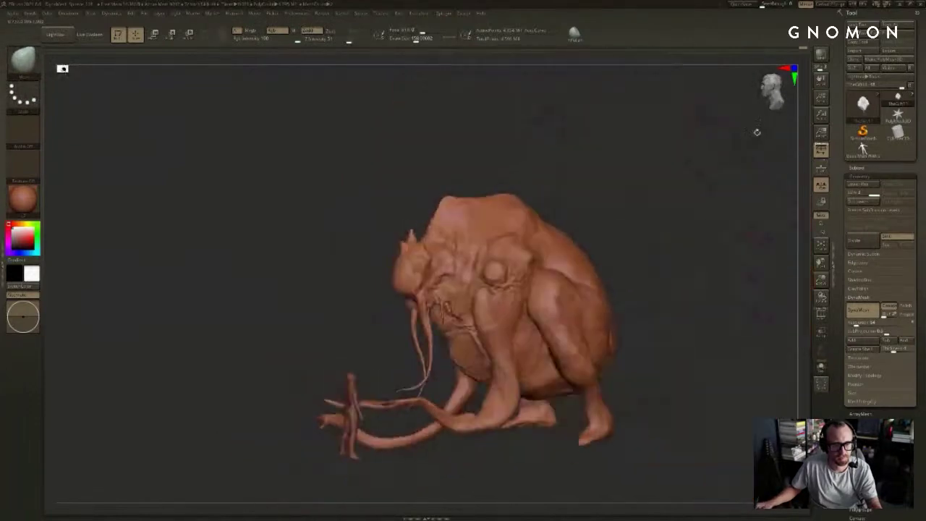
alt+drag(716, 181, 684, 243)
Step: Hide the hind legs and rear half of the body, keeping only the creature's front half and arms visible
ctrl+shift+click(632, 279)
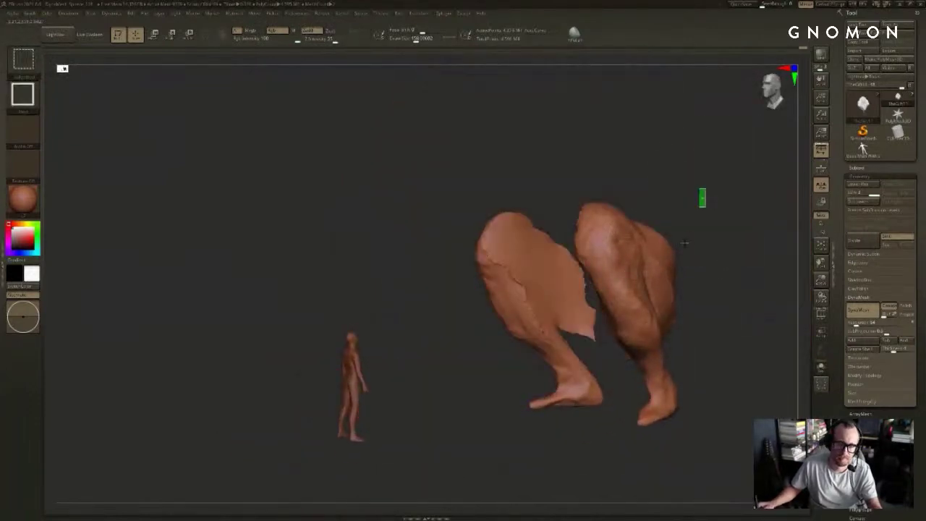
ctrl+shift+click(647, 256)
drag(708, 196, 735, 210)
ctrl+shift+drag(745, 180, 627, 431)
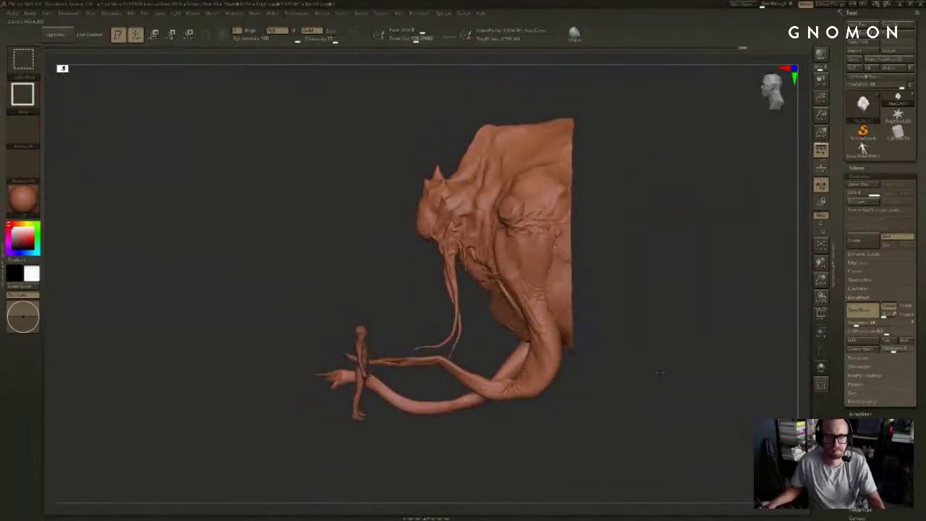
key(f)
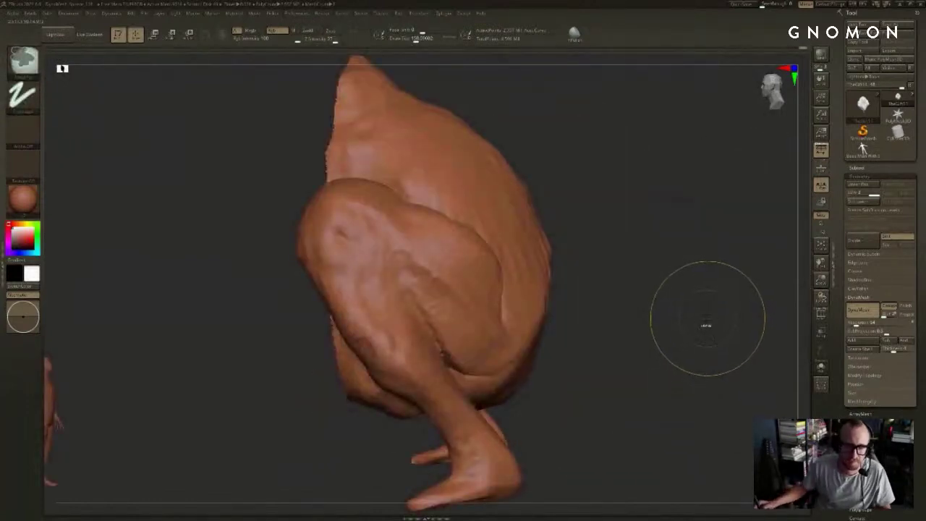
mouse_move(707, 318)
ctrl+shift+mouse_down()
mouse_move(680, 338)
mouse_move(759, 308)
mouse_move(708, 314)
ctrl+shift+mouse_up()
key(f)
ctrl+shift+drag(719, 277, 734, 317)
key(shift+f)
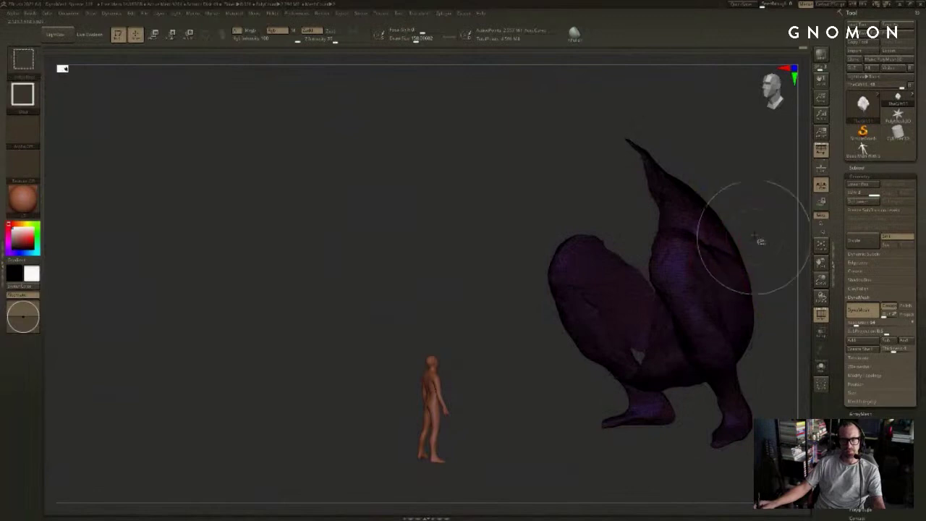
ctrl+shift+drag(771, 201, 736, 280)
ctrl+shift+click(747, 254)
key(shift+f)
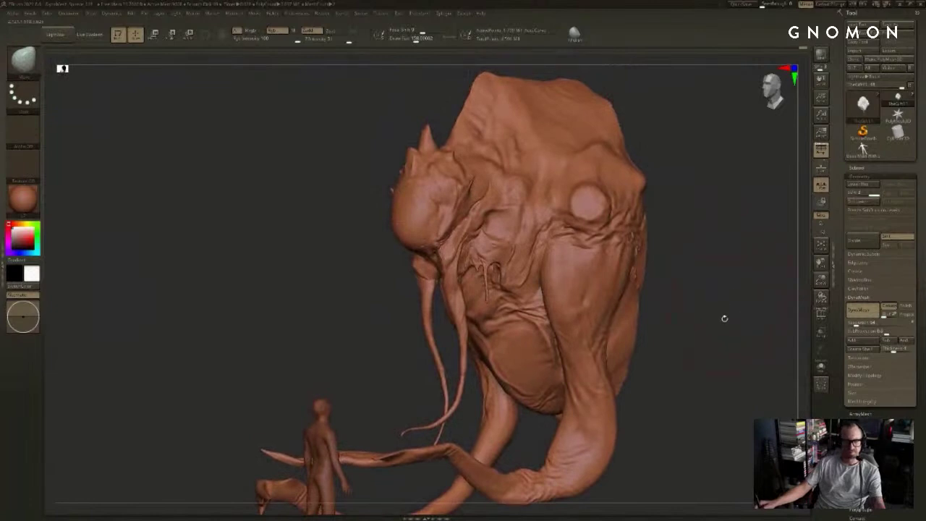
Step: Carve small creases into the skin folds beside the head with a resized DamStandard brush
mouse_move(723, 318)
alt+mouse_down()
mouse_move(728, 262)
mouse_move(708, 327)
alt+mouse_up()
key(b)
key(d)
key(s)
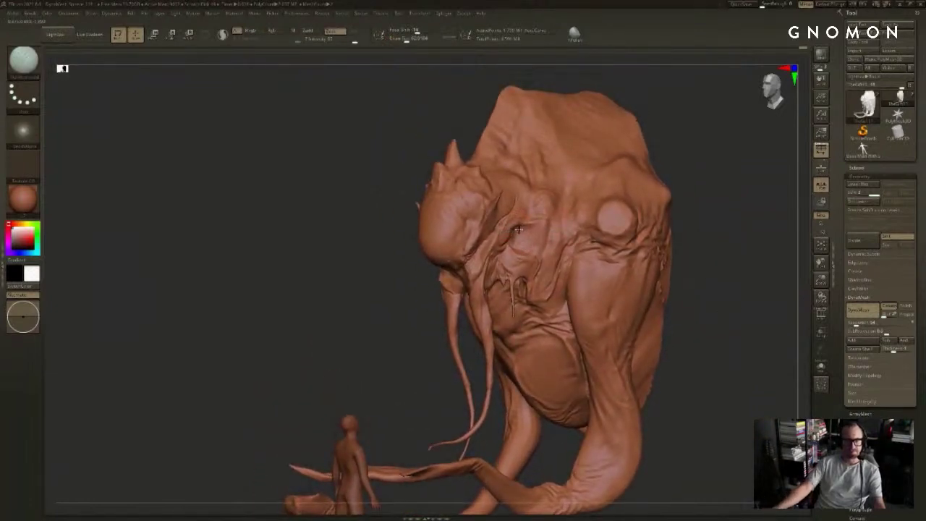
key(s)
drag(521, 233, 515, 232)
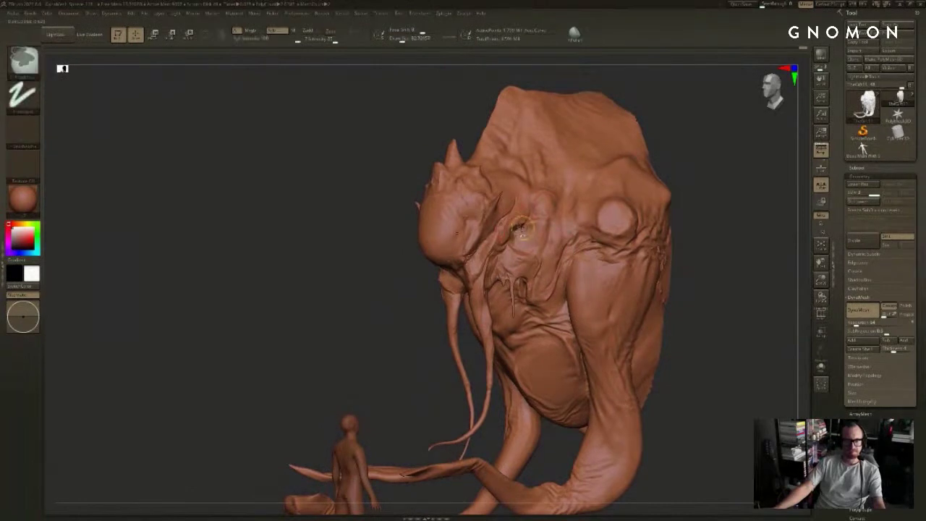
Step: Carve and smooth skin creases across the opposite side of the neck, chest and upper arm, resizing the brush for finer detail
drag(702, 123, 593, 162)
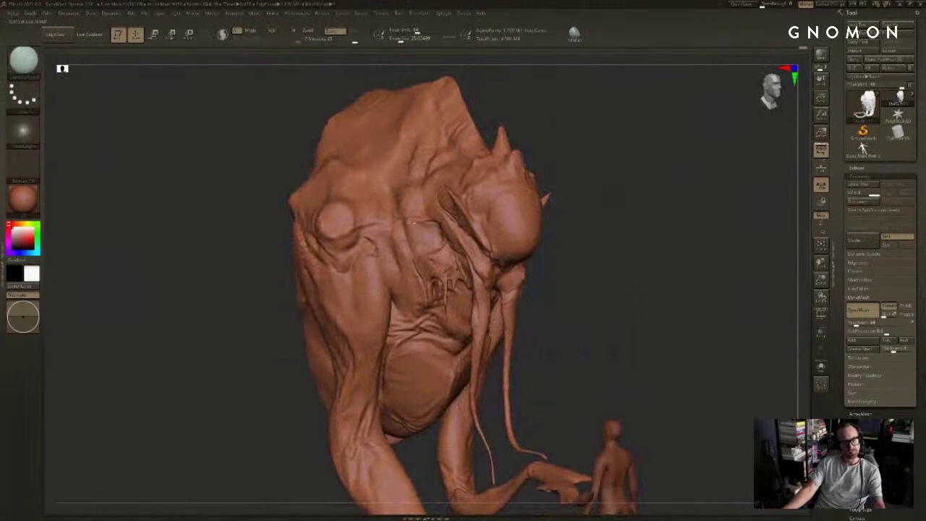
shift+drag(422, 223, 434, 225)
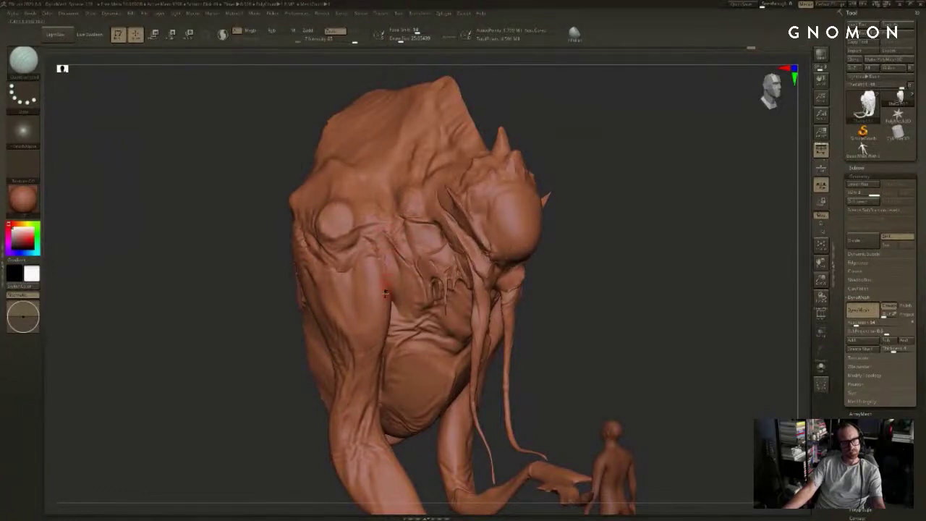
alt+drag(289, 400, 291, 349)
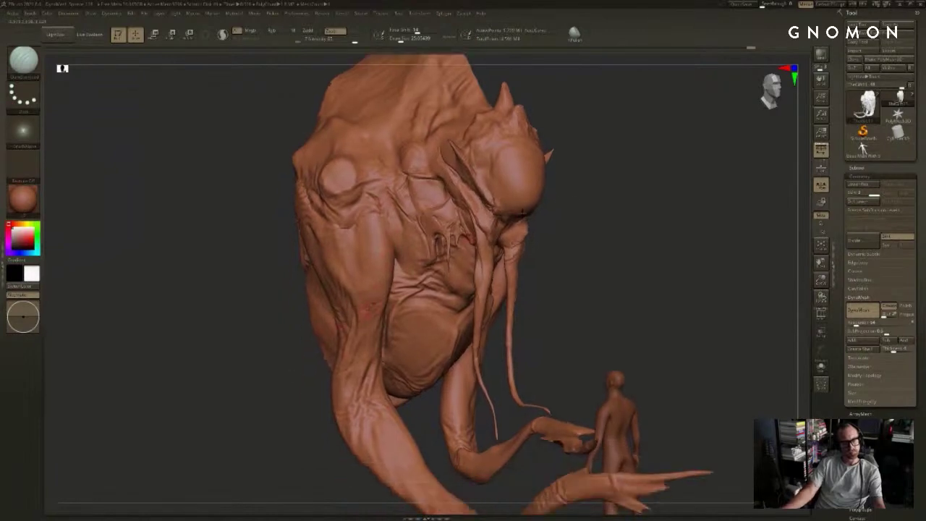
mouse_move(705, 185)
shift+mouse_down()
mouse_move(632, 181)
mouse_move(609, 211)
mouse_move(637, 174)
mouse_move(626, 162)
shift+mouse_up()
key(s)
drag(415, 236, 412, 236)
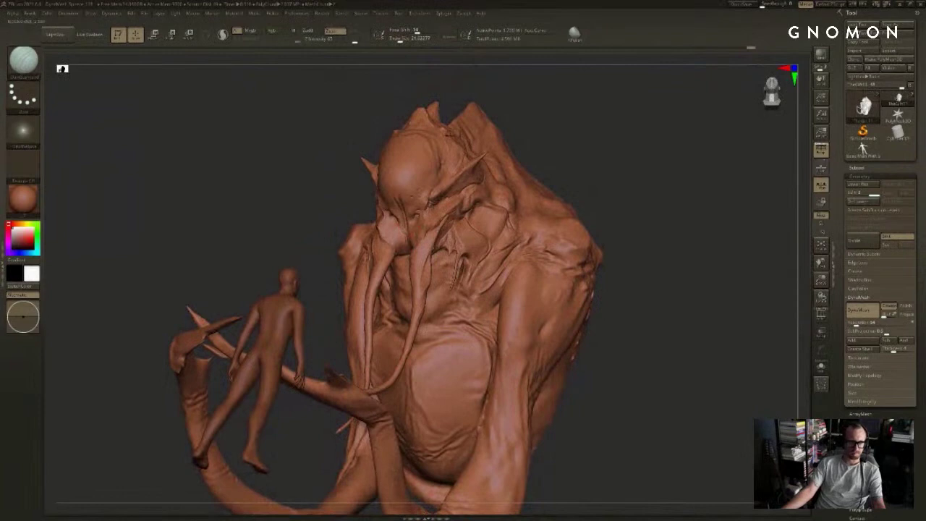
Step: Carve fine creases around the eyes and into the mouth area between the tusk bases
drag(537, 125, 590, 127)
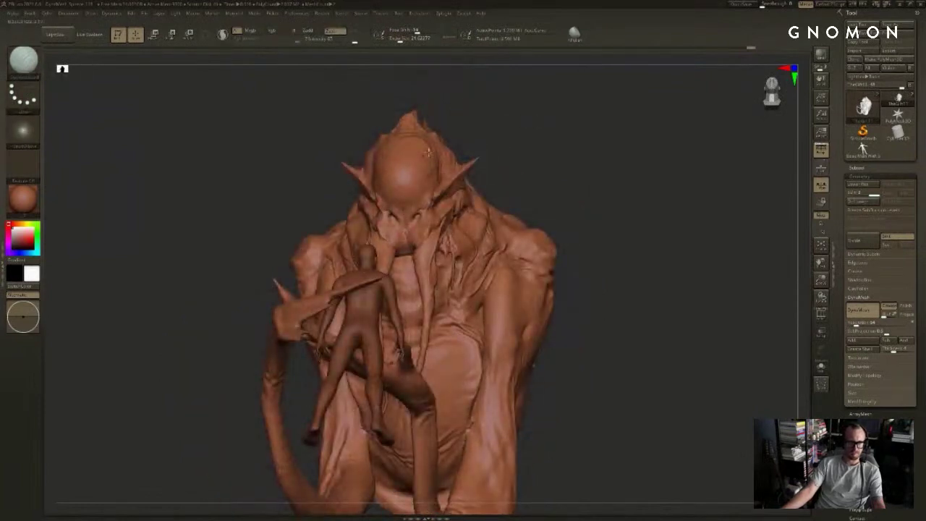
key(1)
key(2)
drag(486, 144, 555, 133)
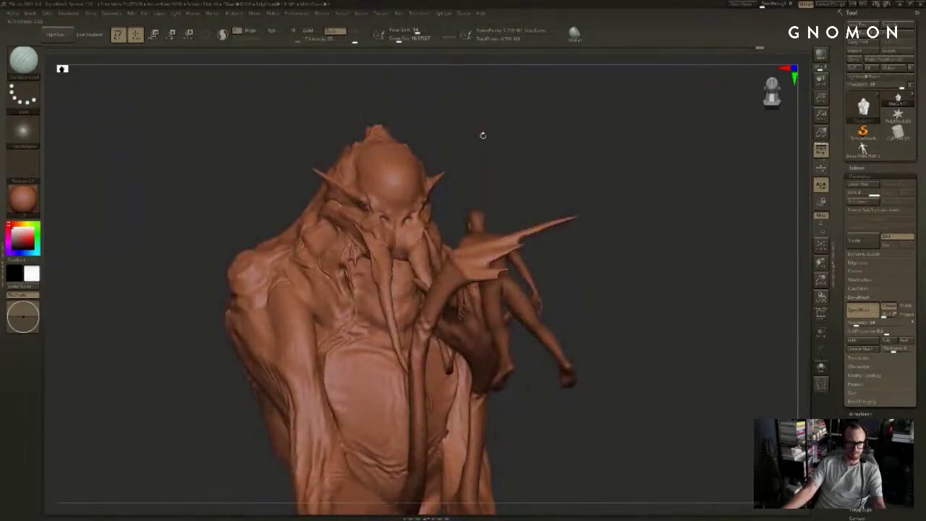
drag(482, 136, 432, 168)
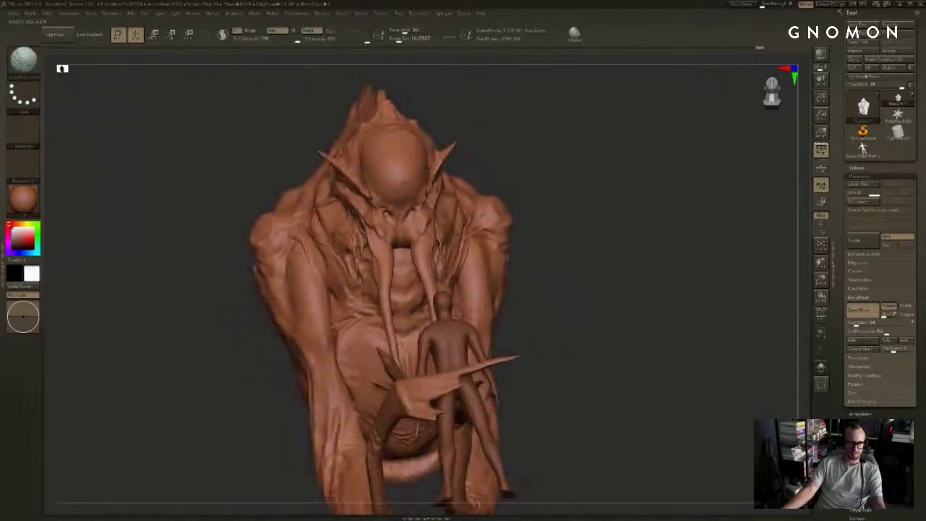
mouse_move(462, 128)
mouse_down()
mouse_move(506, 138)
mouse_move(527, 203)
mouse_move(503, 190)
mouse_up()
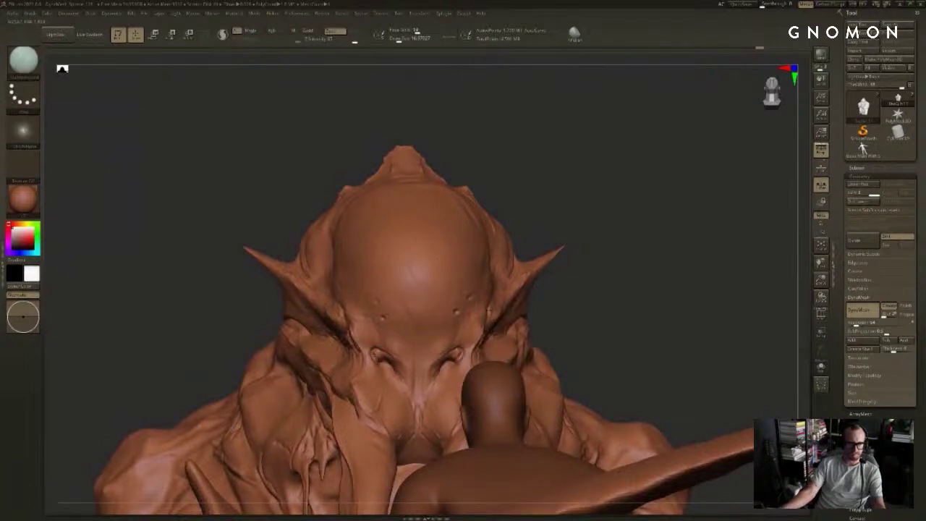
drag(571, 304, 525, 192)
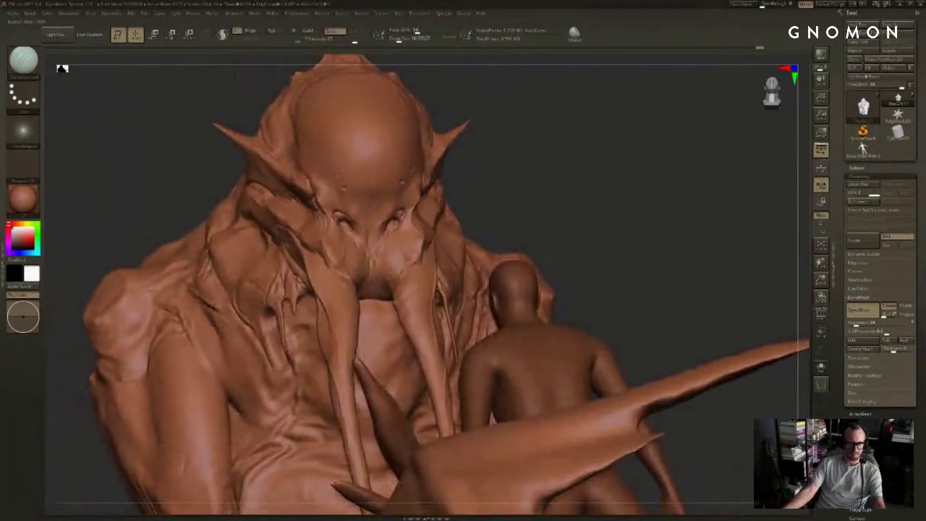
drag(375, 257, 395, 230)
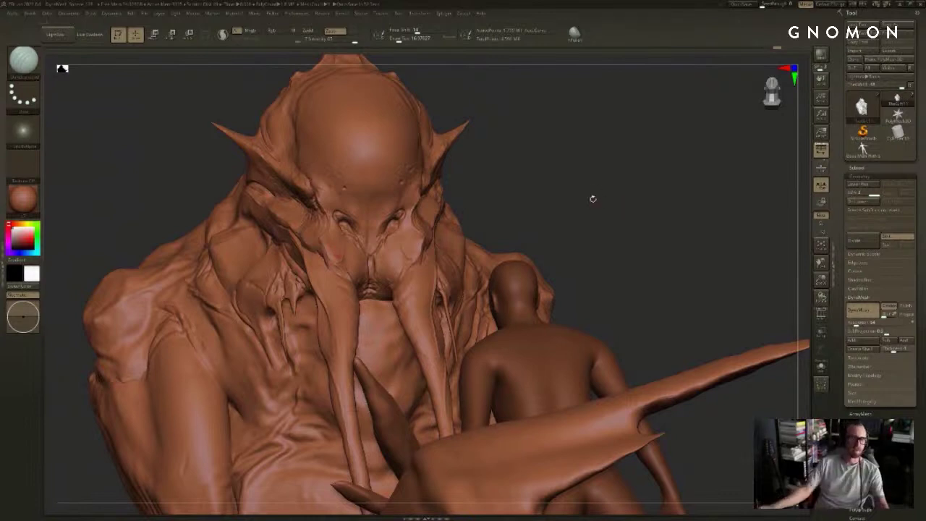
Step: Browse the material library for alternatives to the sculpt's current material
mouse_move(593, 199)
mouse_down()
mouse_move(620, 225)
mouse_move(504, 161)
mouse_up()
click(32, 195)
click(171, 233)
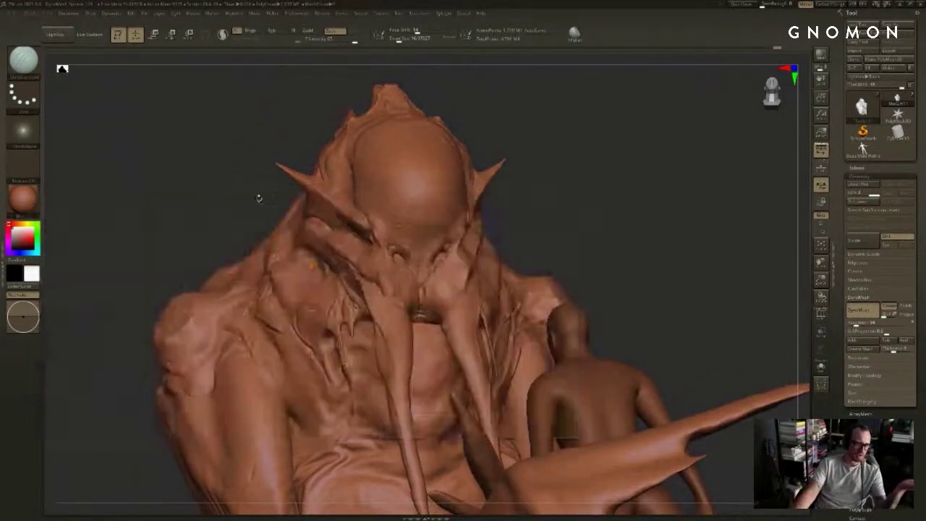
click(21, 208)
mouse_move(197, 295)
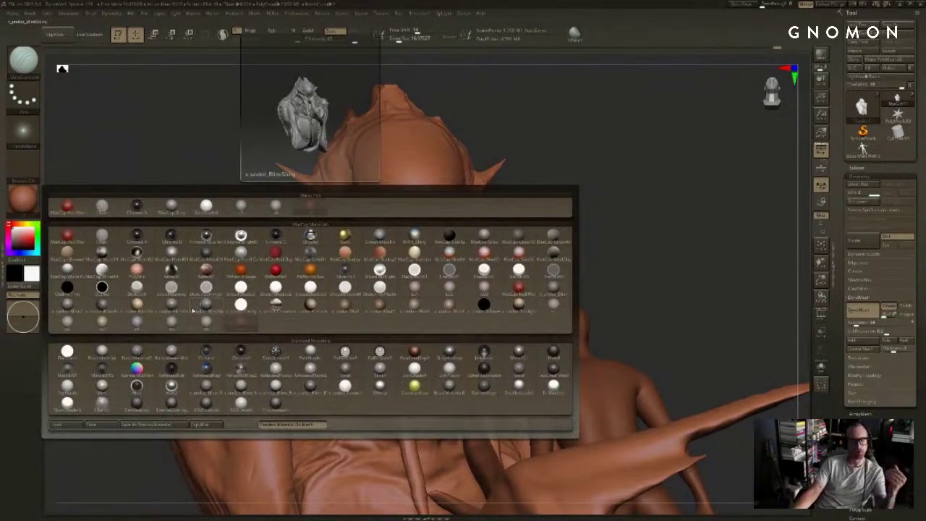
Step: Refine the skin folds over the tusk base and cheek with light carving and smoothing from both sides
drag(673, 205, 531, 269)
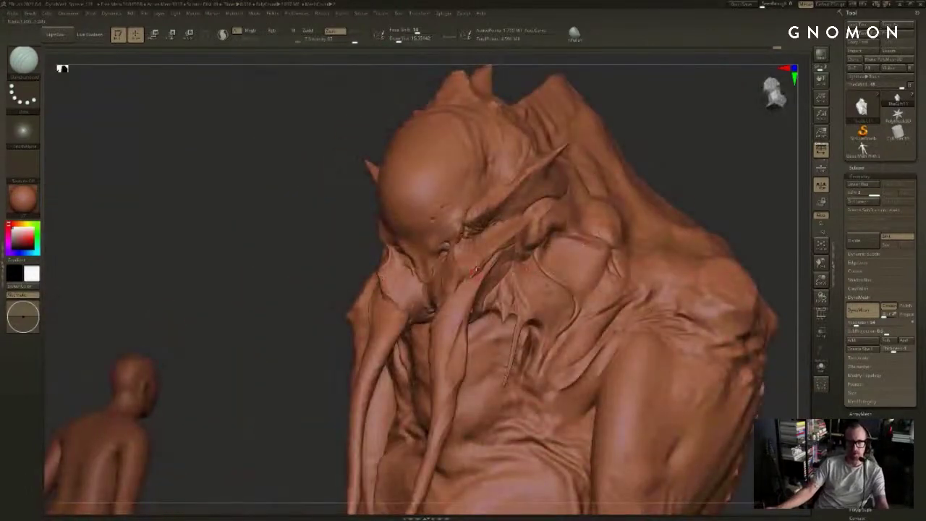
key(shift)
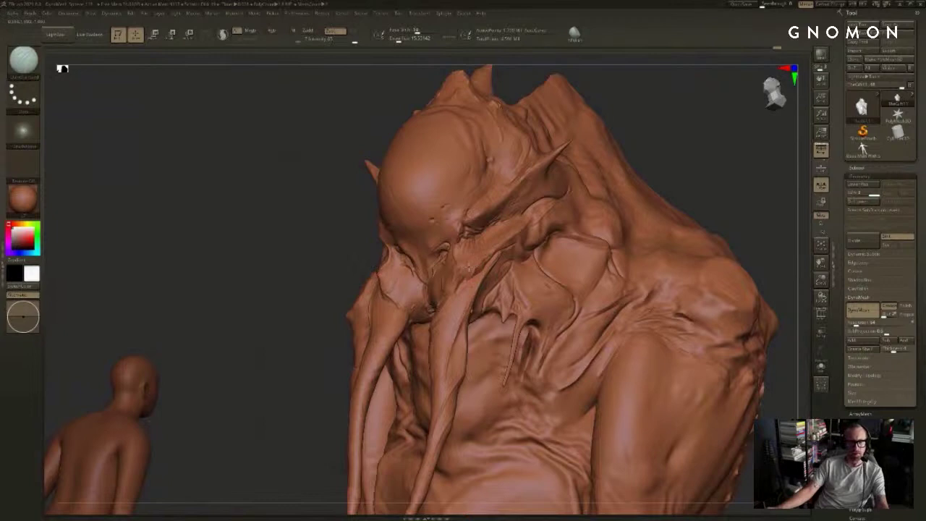
drag(684, 149, 770, 161)
key(shift)
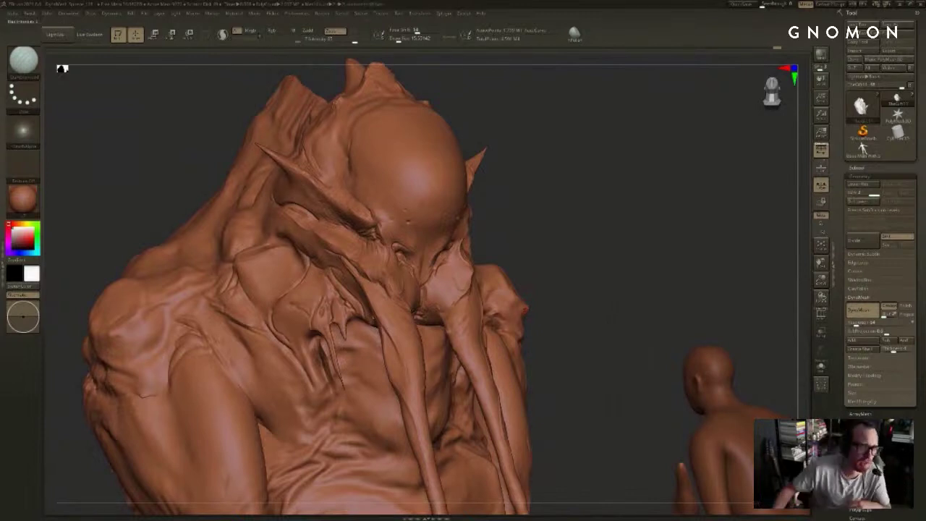
Step: Open the current material's modifiers for inspection, and switch the sculpt to MatCap Red Wax
click(235, 14)
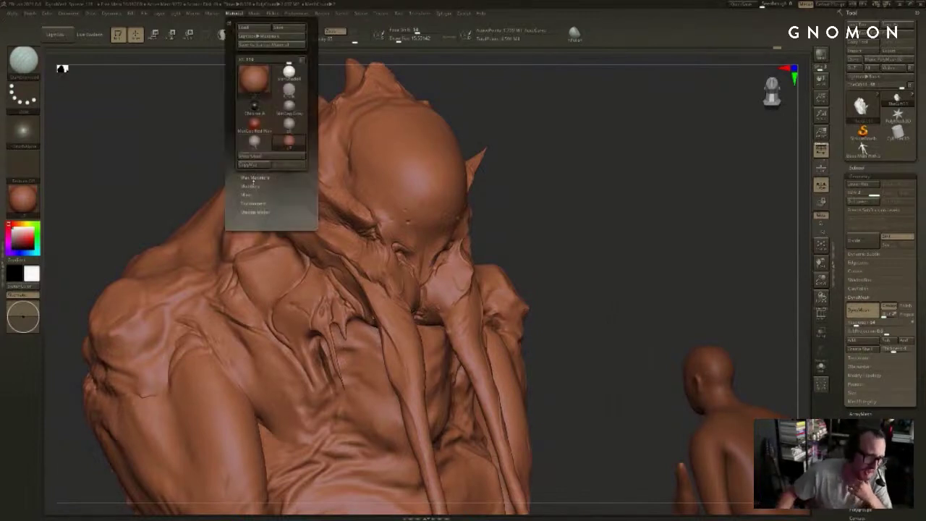
click(250, 186)
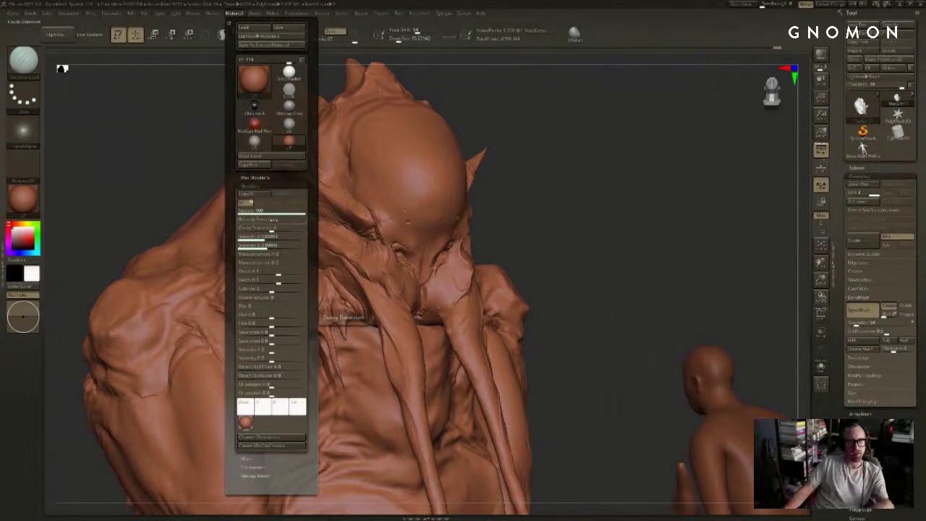
click(24, 199)
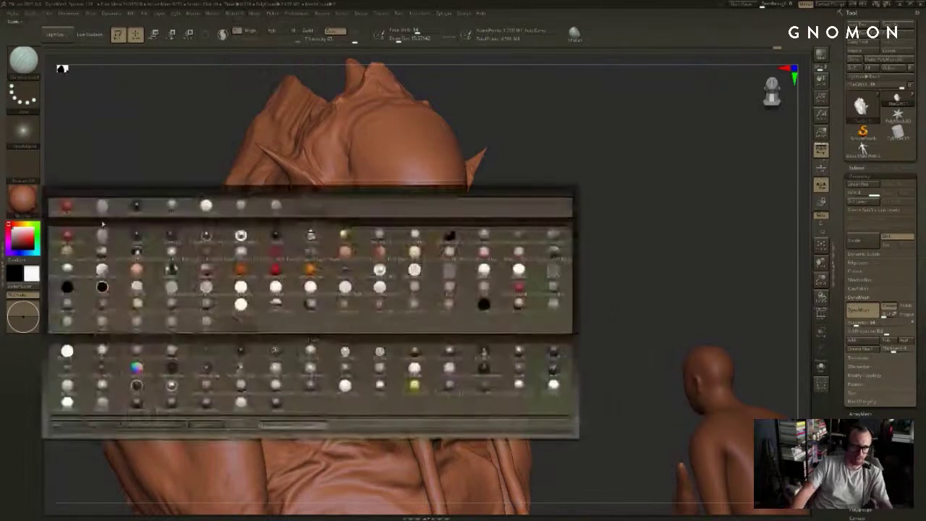
click(70, 233)
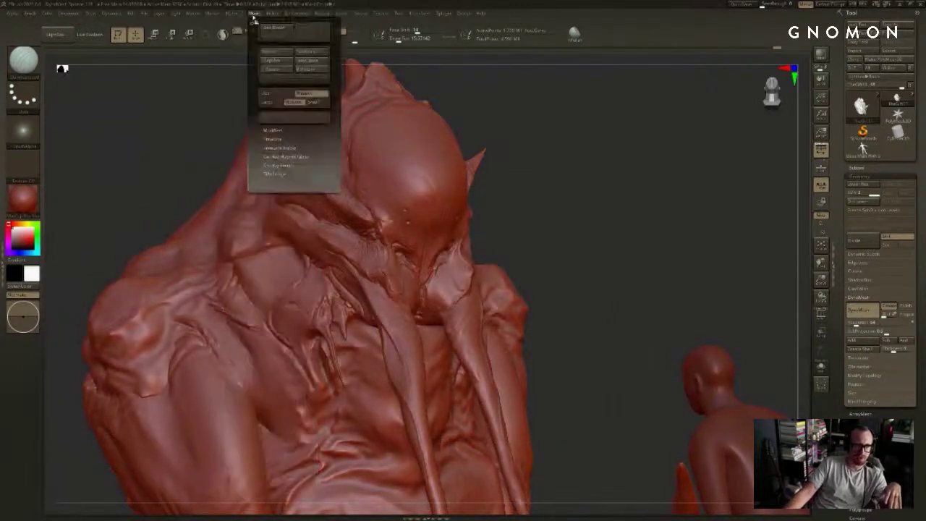
Step: Compare the Red Wax material's Cavity Detection at 0 and 1, and try different Cavity Transition amounts
mouse_move(237, 16)
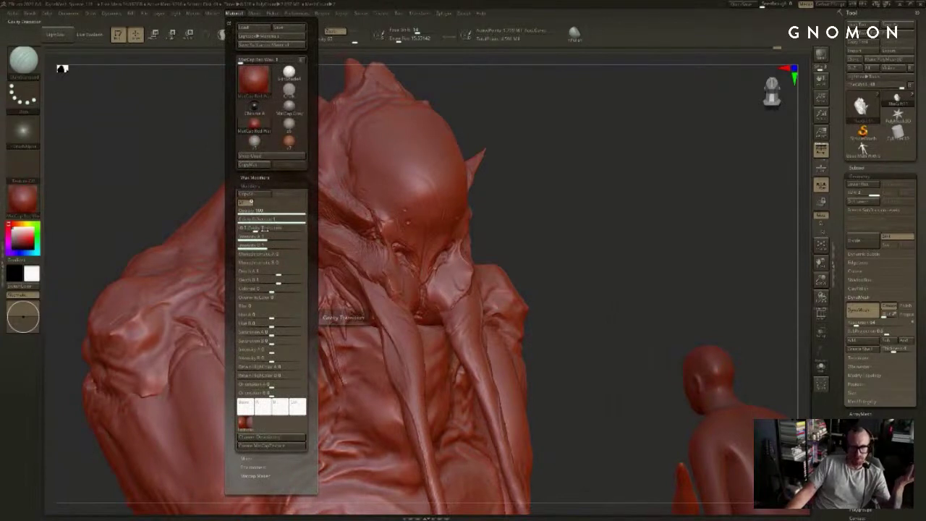
drag(264, 227, 283, 222)
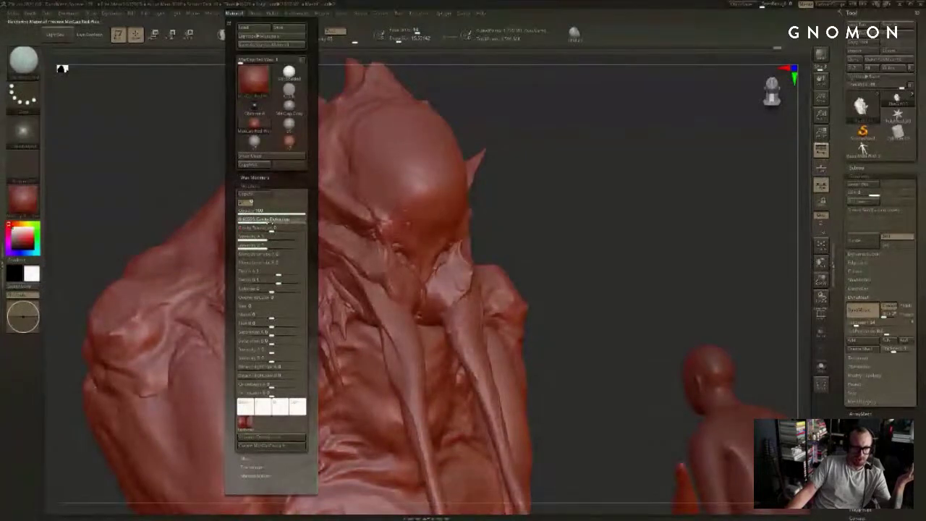
drag(232, 224, 233, 223)
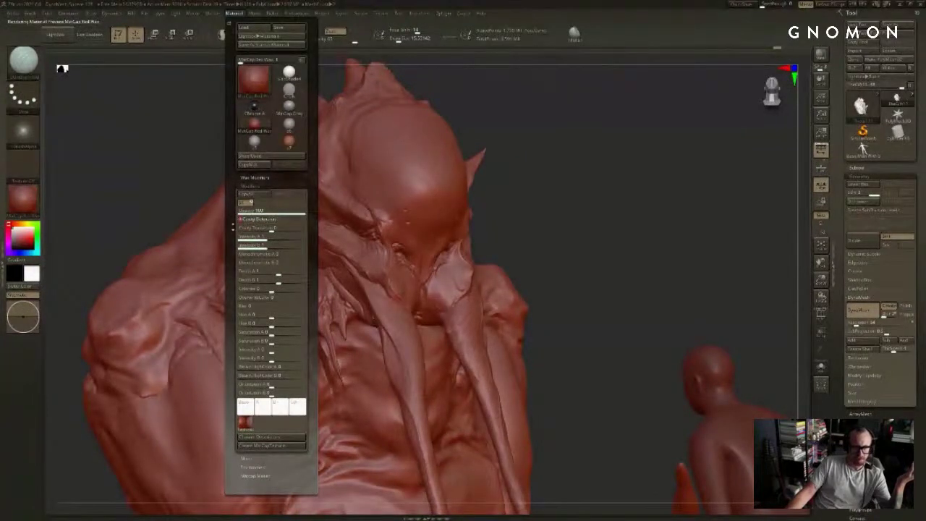
click(262, 219)
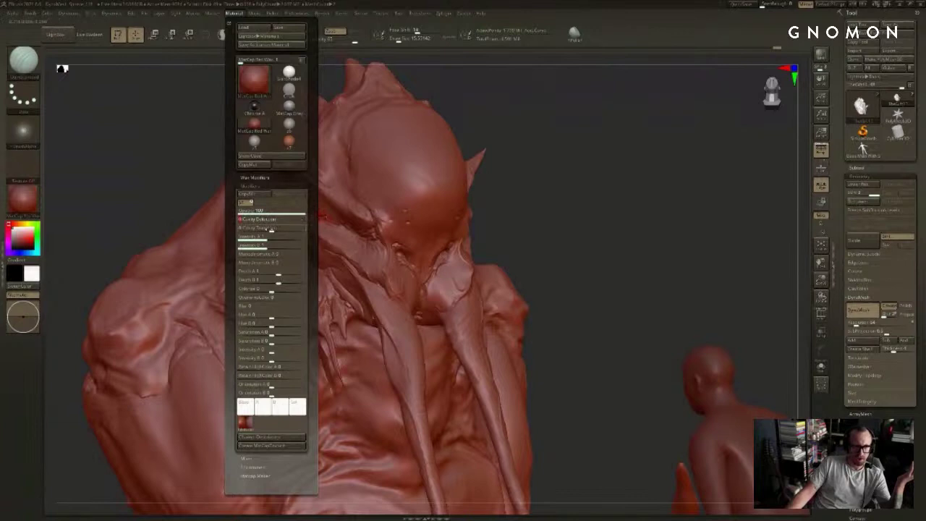
click(262, 227)
click(261, 228)
drag(261, 229, 308, 221)
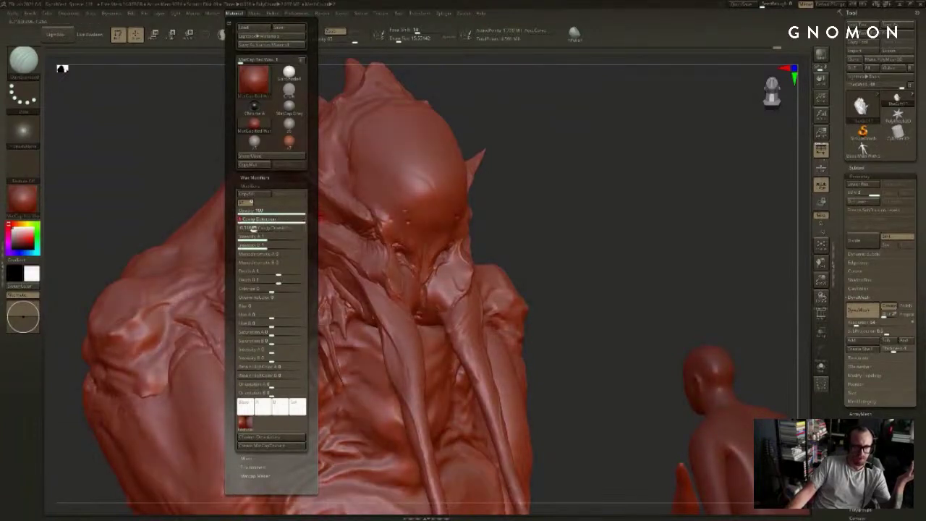
drag(252, 228, 246, 228)
click(246, 229)
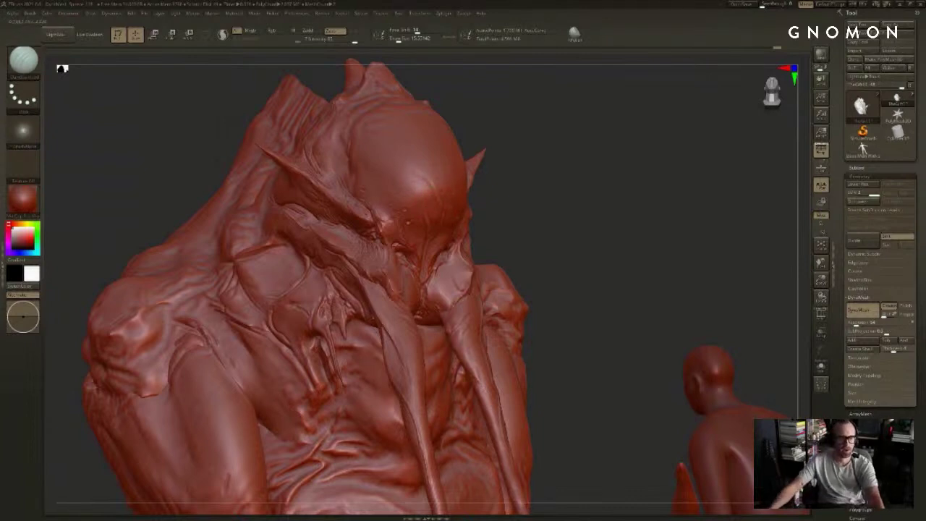
Step: Restore the skin-toned material and check the head, tusks and shoulders from several frontal angles
click(32, 207)
click(231, 324)
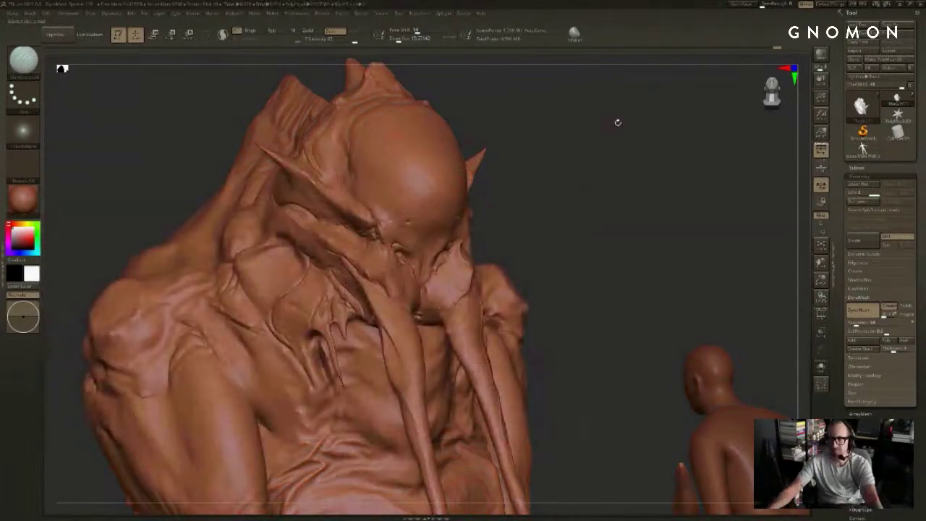
mouse_move(618, 123)
shift+mouse_down()
mouse_move(629, 130)
mouse_move(608, 141)
shift+mouse_up()
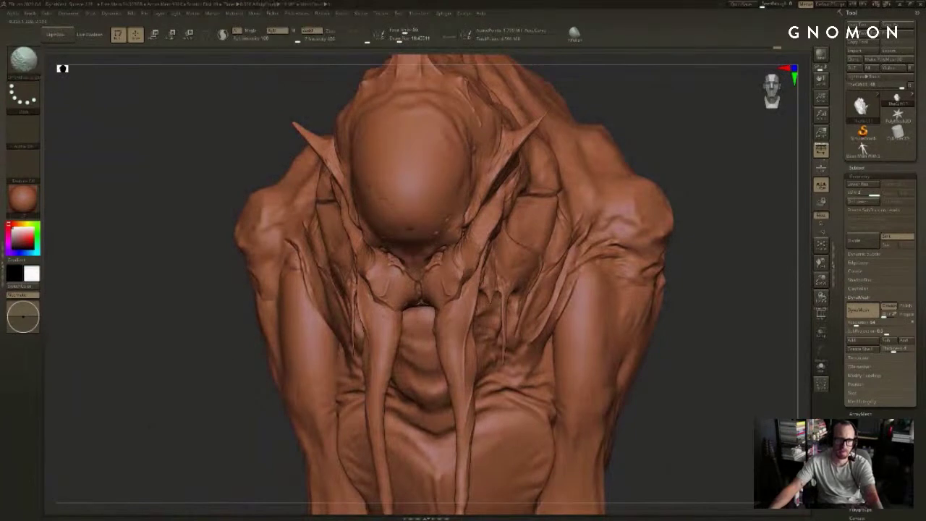
drag(688, 117, 630, 126)
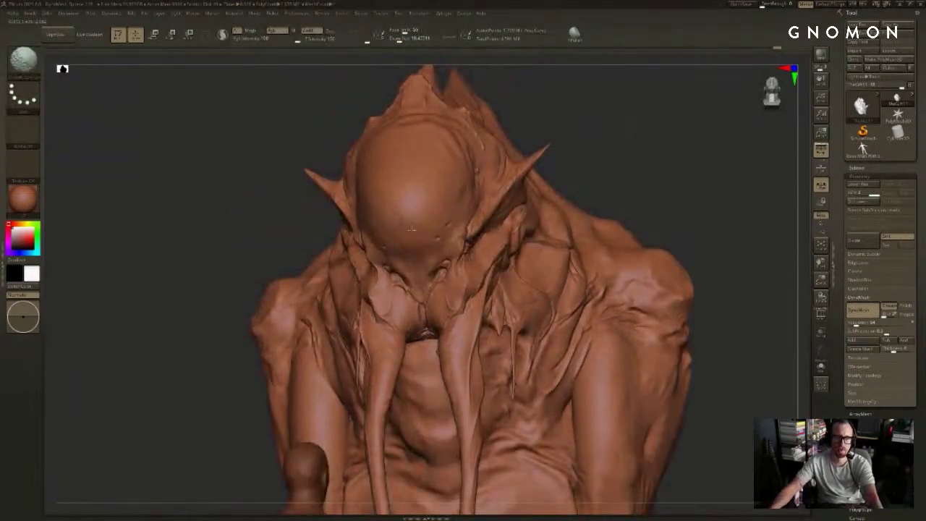
drag(597, 84, 572, 116)
drag(632, 113, 628, 81)
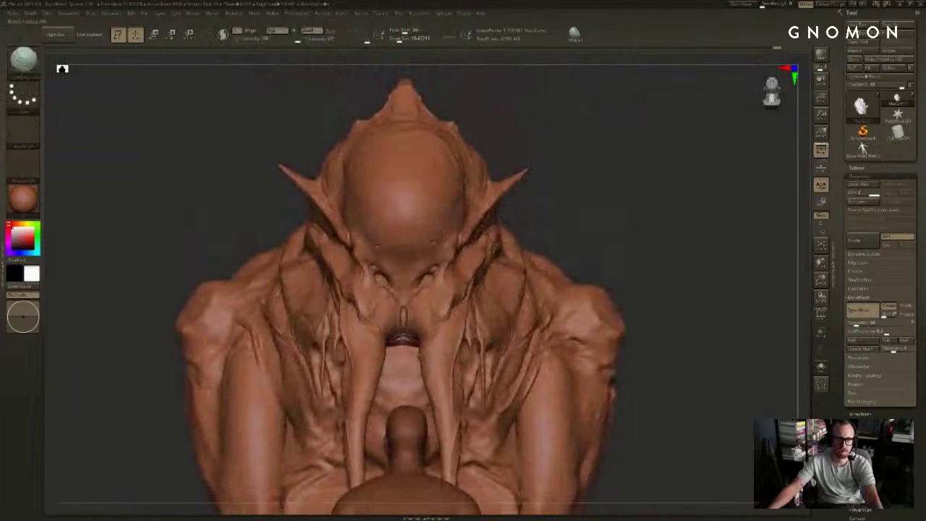
mouse_move(543, 138)
mouse_down()
mouse_move(545, 153)
mouse_move(534, 159)
mouse_move(471, 152)
mouse_up()
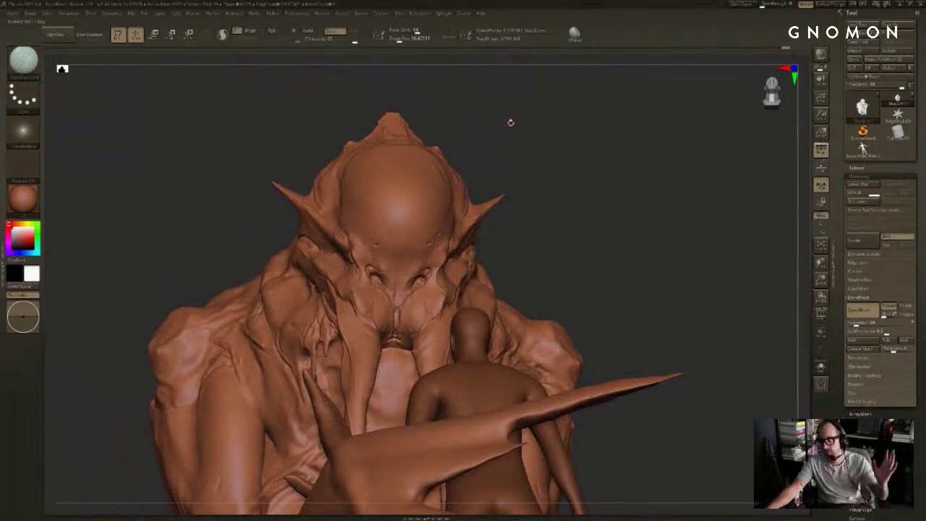
mouse_move(622, 107)
mouse_down()
mouse_move(578, 139)
mouse_move(634, 75)
mouse_up()
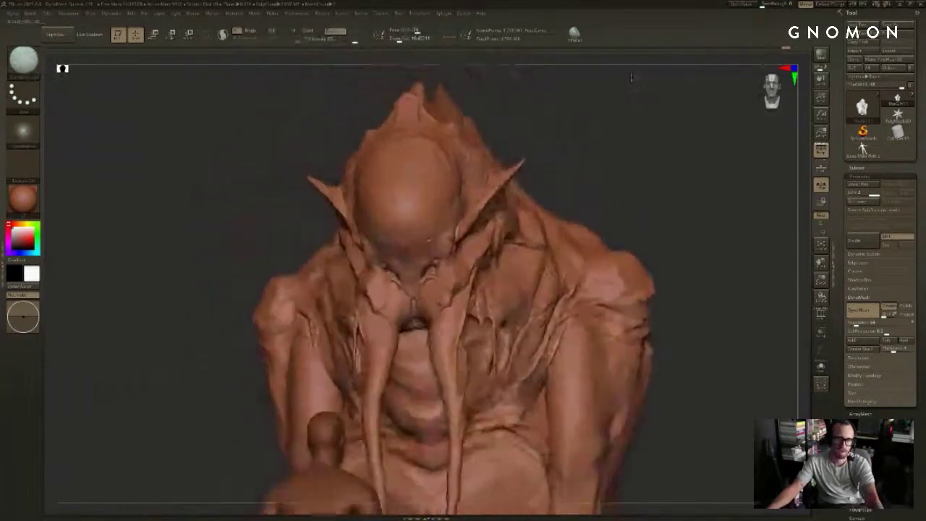
Step: Switch the sculpt's material to MatCap GreenClay
click(27, 201)
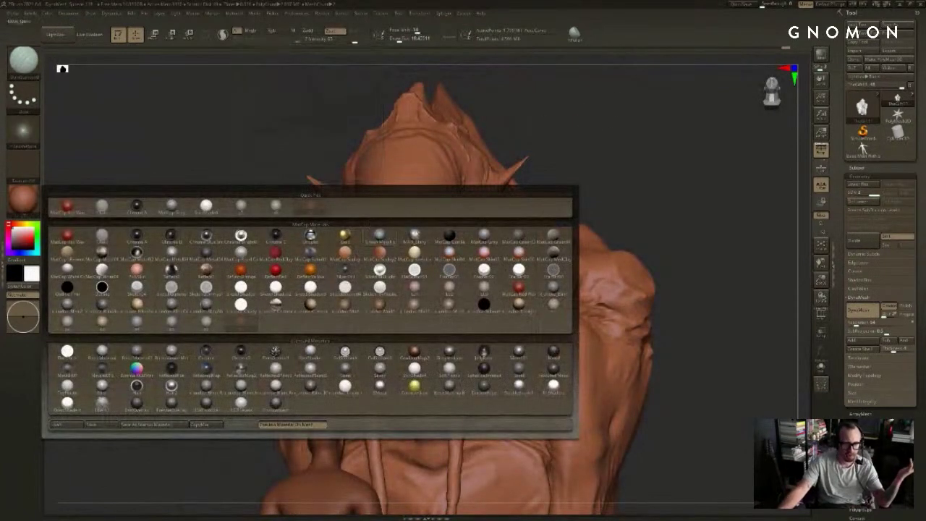
click(520, 238)
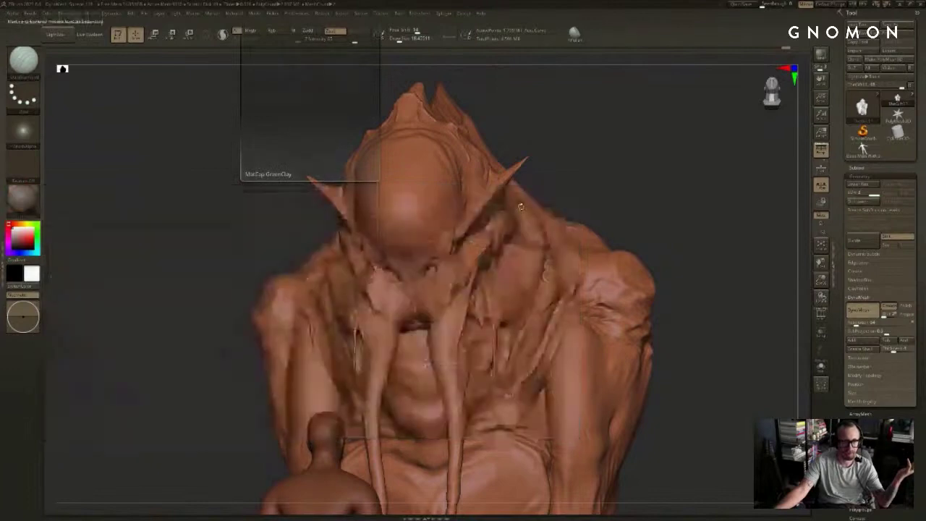
Step: Compare the GreenClay material's Cavity Detection at 1 and turned down, checking the creases on the creature's head and shoulders
drag(606, 118, 630, 116)
alt+drag(267, 134, 267, 175)
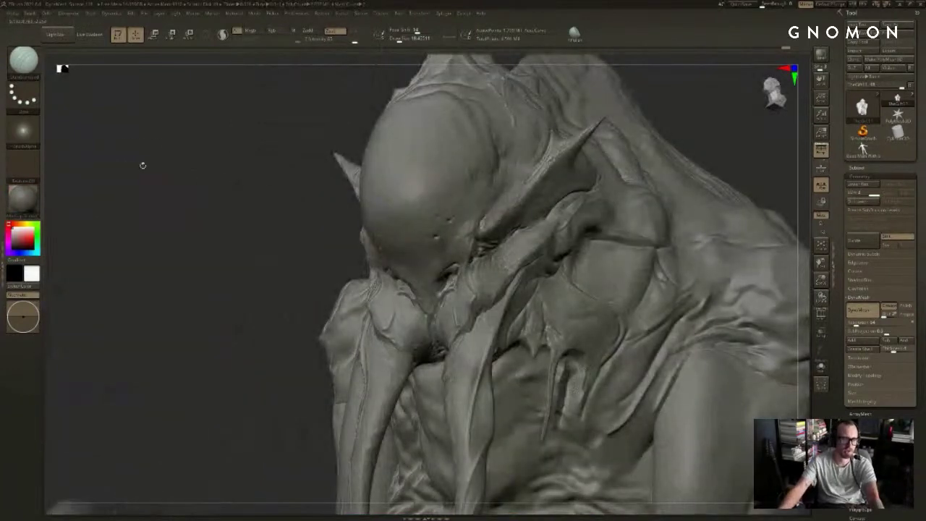
click(239, 15)
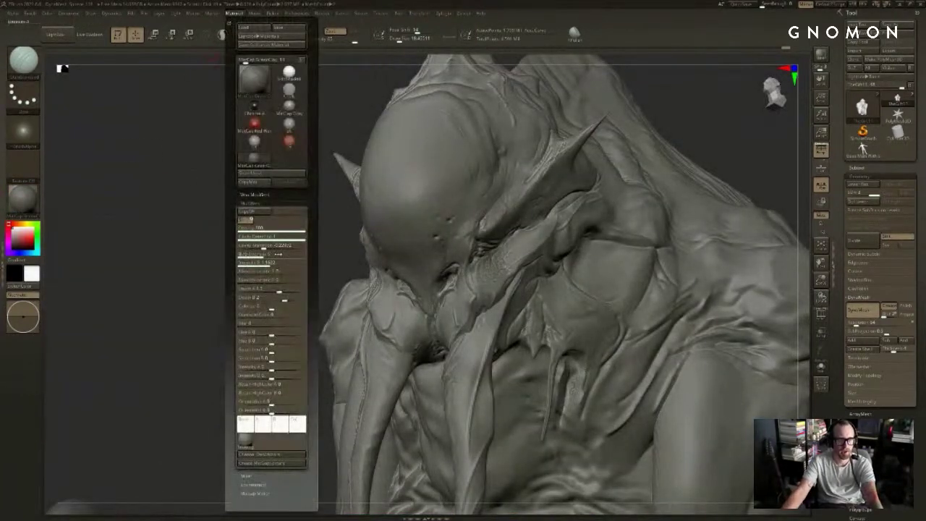
drag(266, 238, 232, 243)
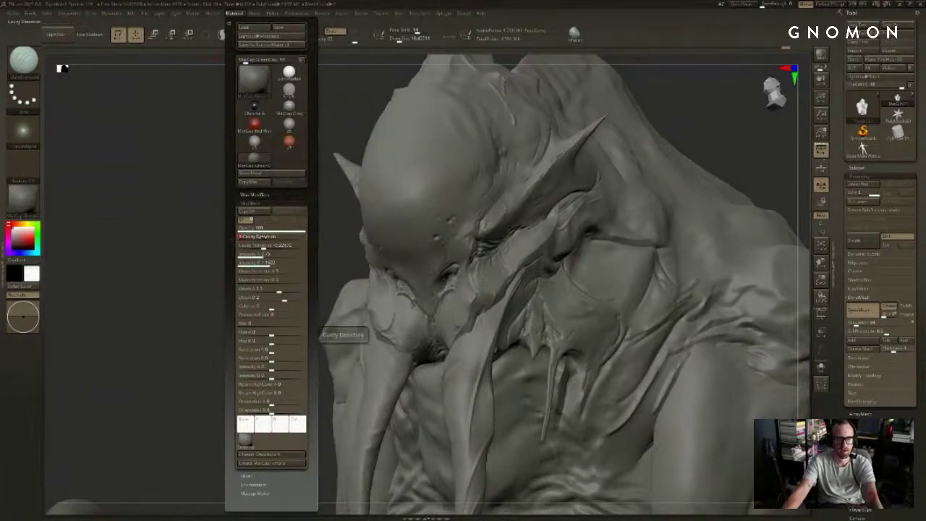
drag(339, 208, 442, 204)
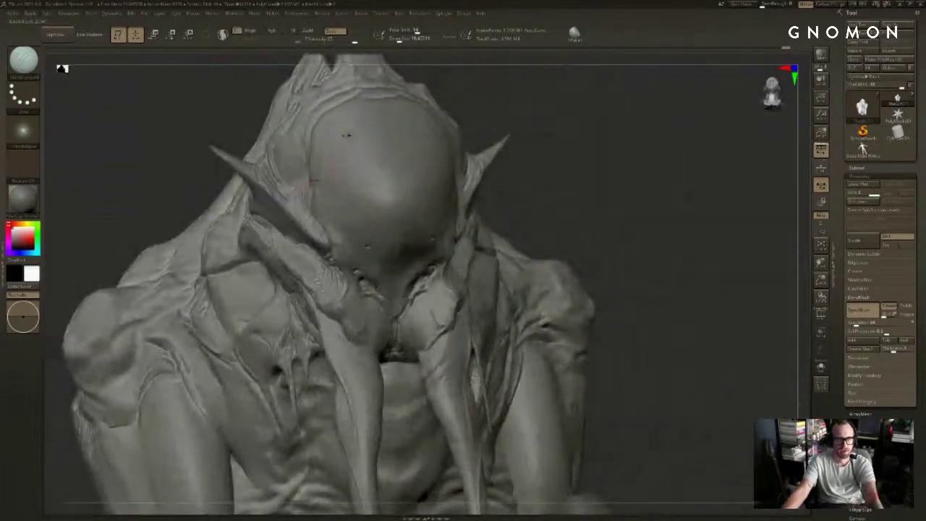
drag(459, 89, 500, 90)
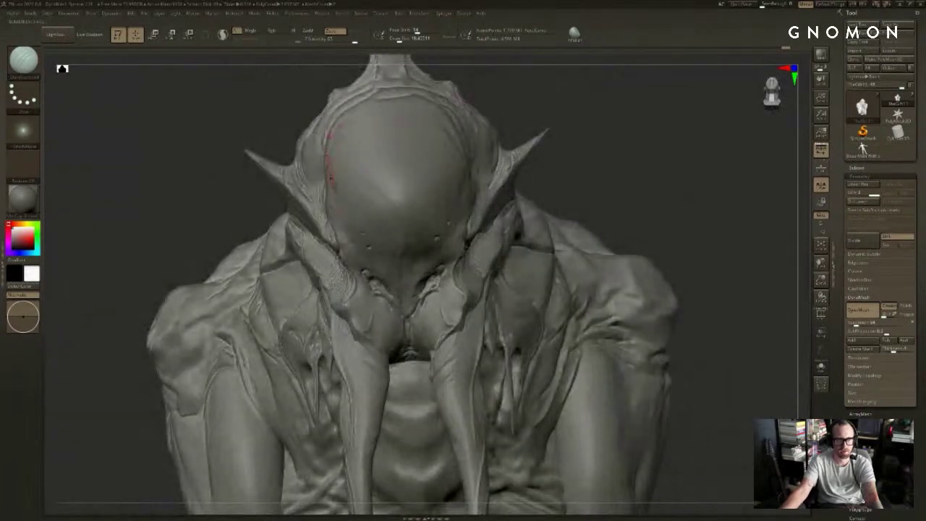
click(236, 13)
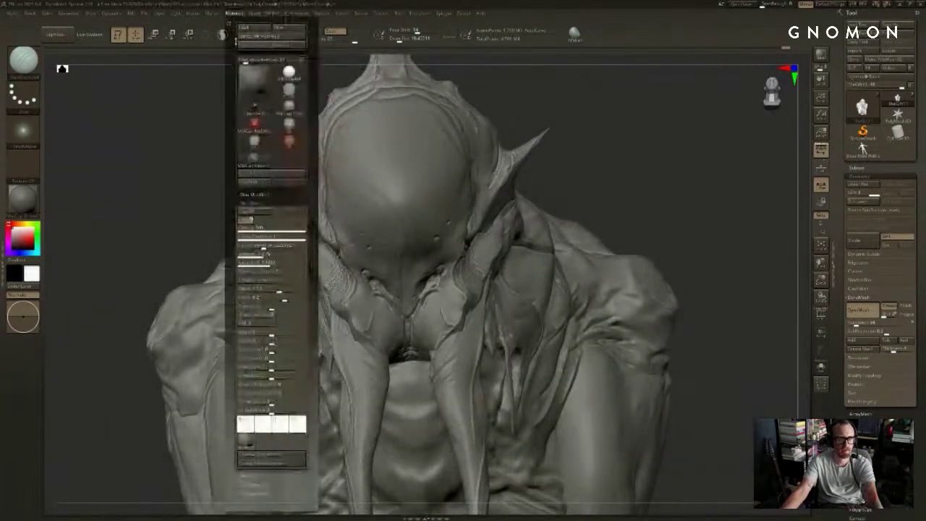
drag(273, 238, 230, 237)
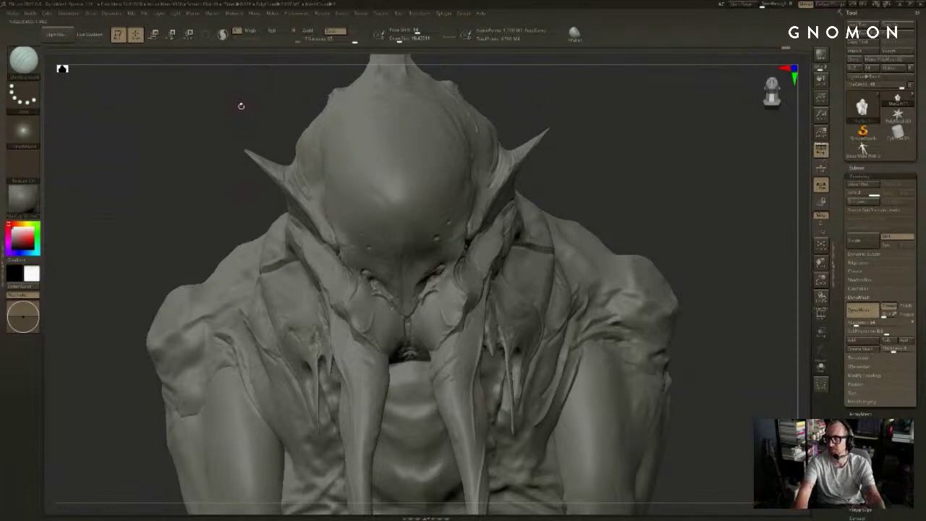
Step: Try a light tan matcap, BasicMaterial and SkinShade4 on the creature, checking the head and shoulders with each
mouse_move(738, 143)
mouse_down()
mouse_move(754, 144)
mouse_move(702, 144)
mouse_move(695, 120)
mouse_move(680, 122)
mouse_up()
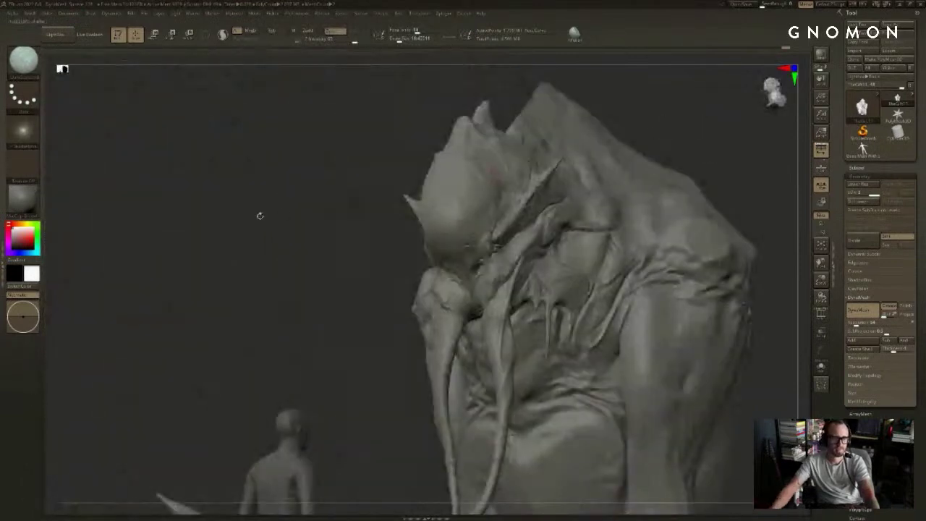
mouse_move(295, 262)
mouse_down()
mouse_move(261, 225)
mouse_move(263, 238)
mouse_move(296, 253)
mouse_up()
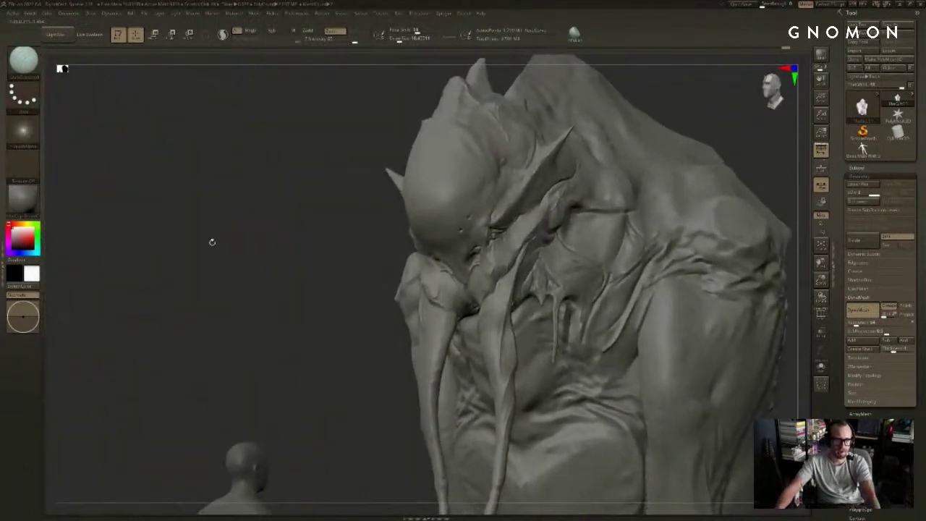
click(30, 209)
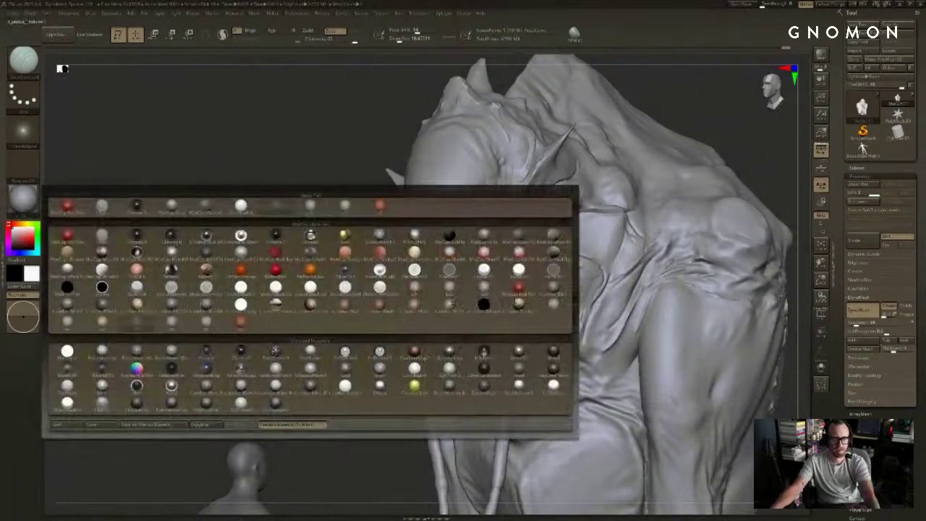
click(553, 310)
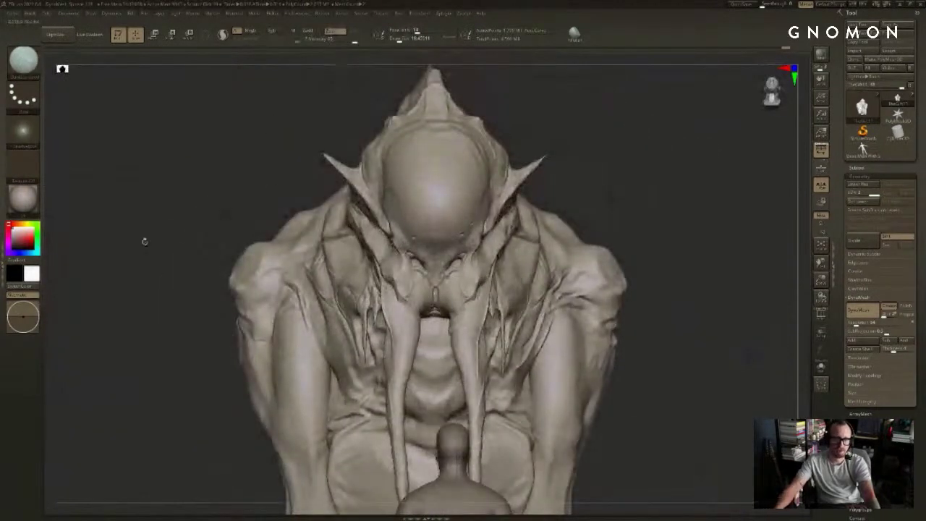
click(32, 202)
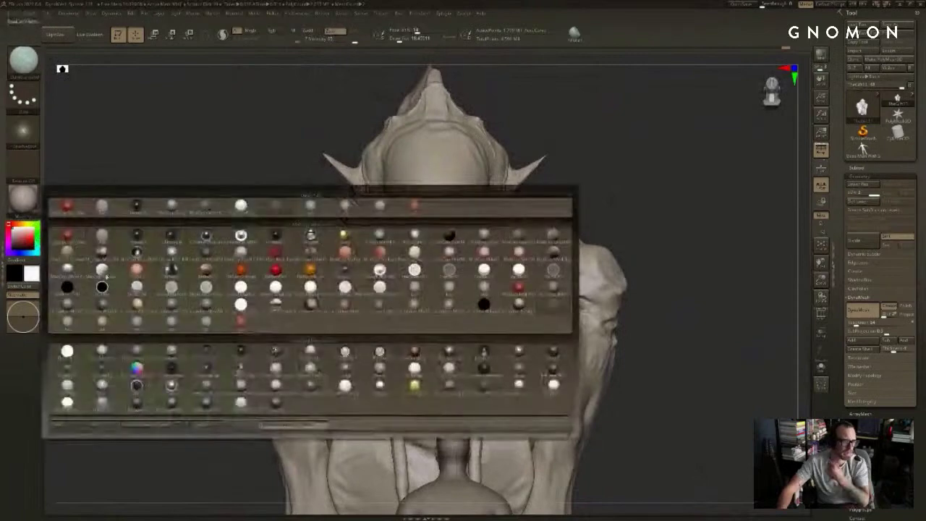
click(106, 348)
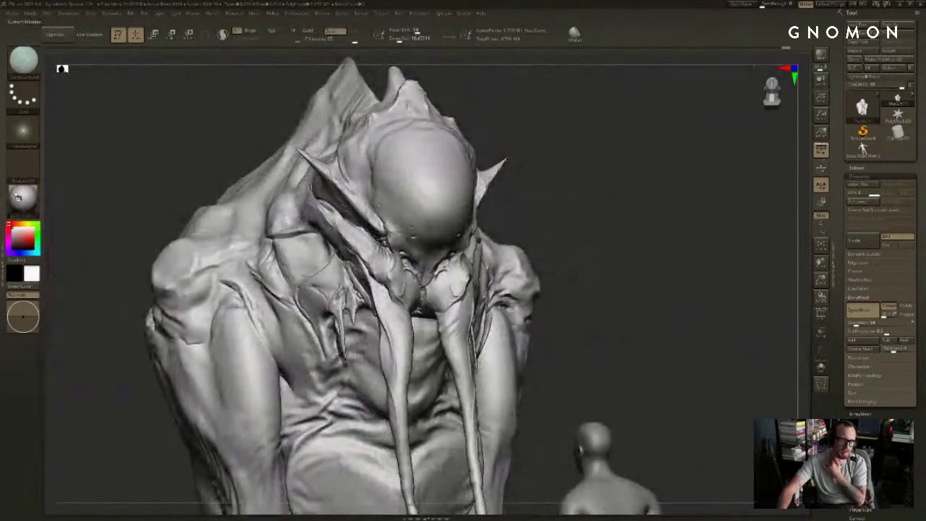
click(24, 198)
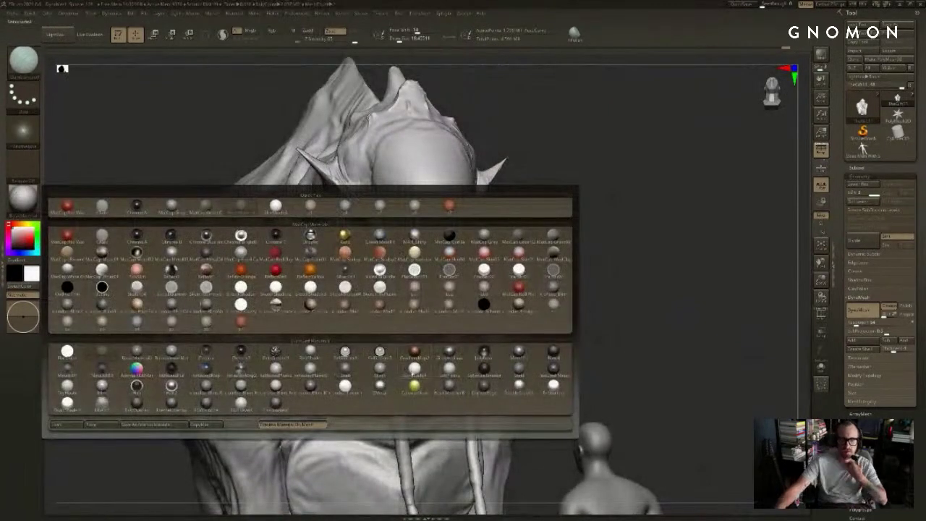
click(415, 373)
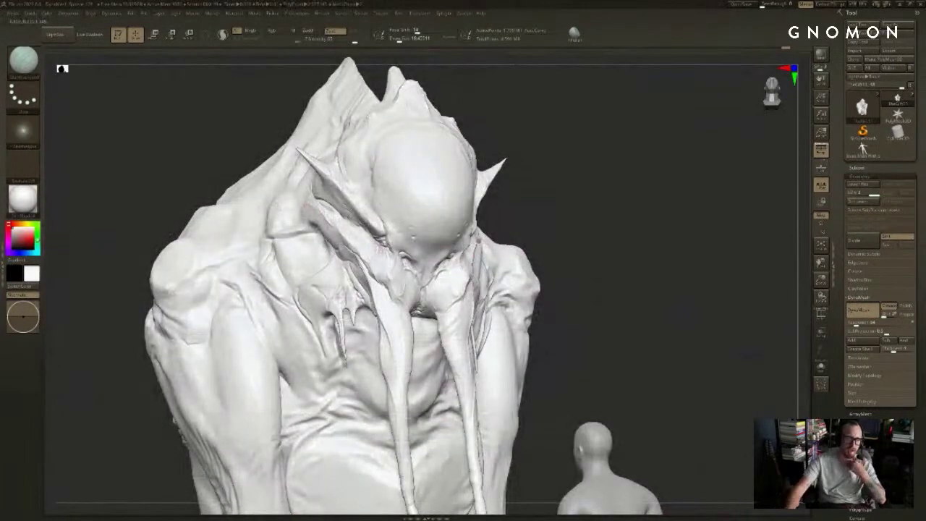
Step: Pick a light gray main color and turn off the creature subtool's polypaint so the sculpt shows that gray
click(12, 235)
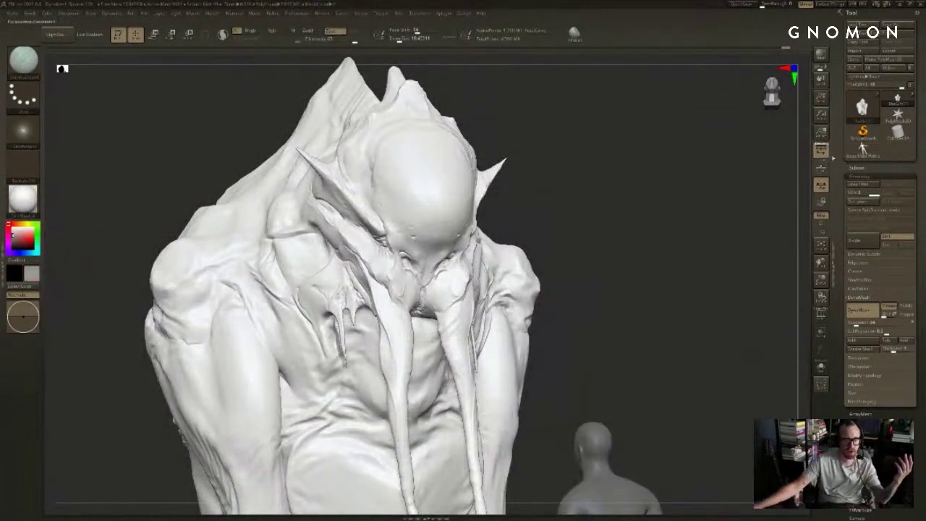
click(856, 167)
click(902, 184)
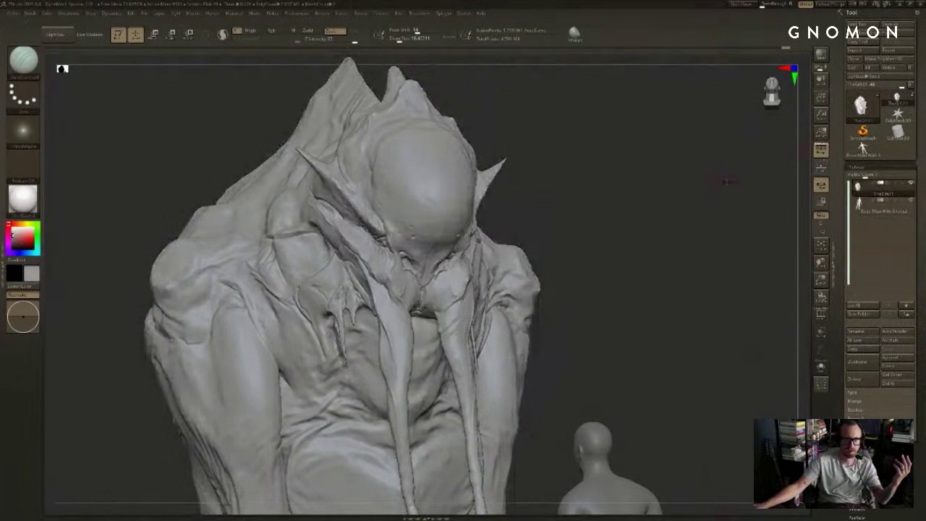
drag(726, 181, 664, 182)
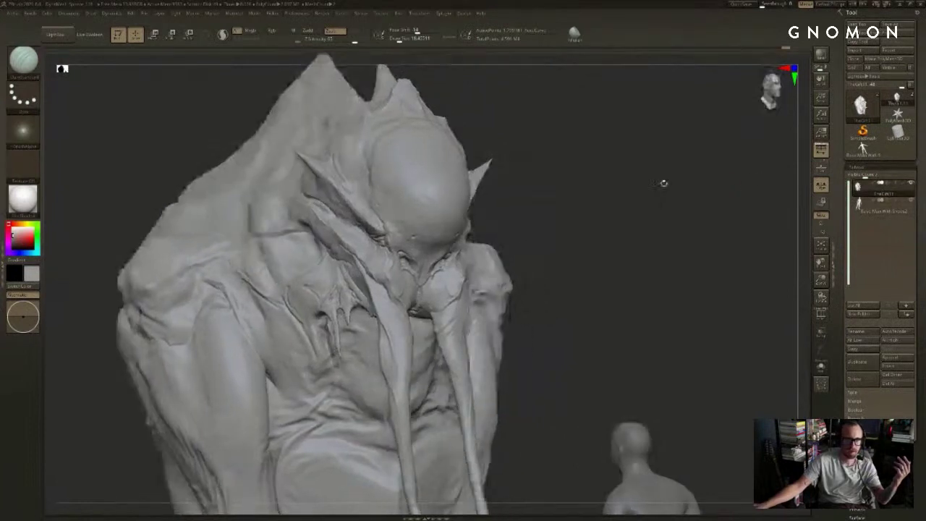
Step: Make white the alternate color and swap between white and gray to compare how the sculpt's forms read
click(18, 275)
click(21, 217)
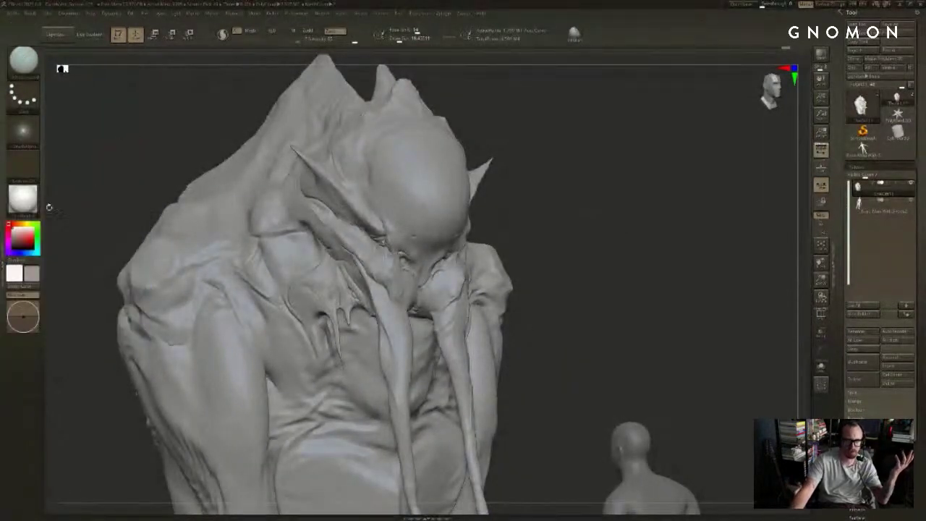
key(v)
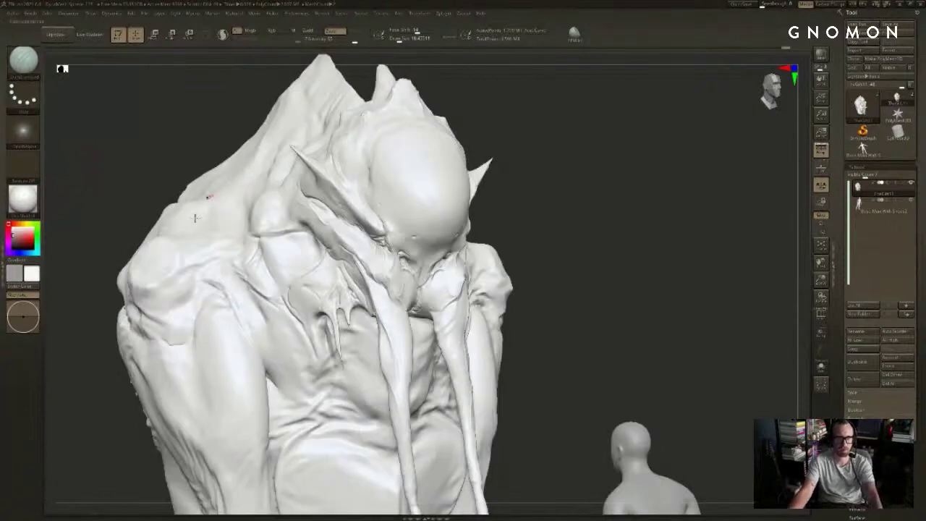
key(v)
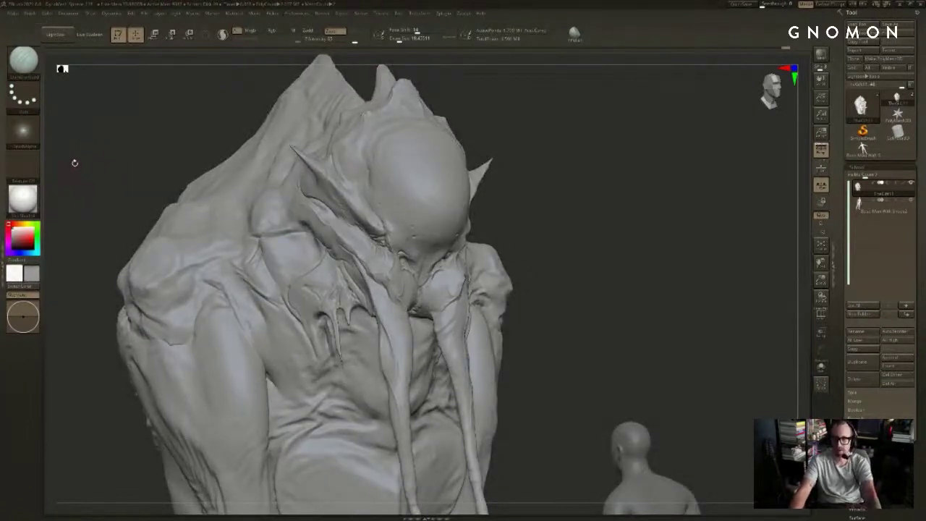
key(v)
key(v)
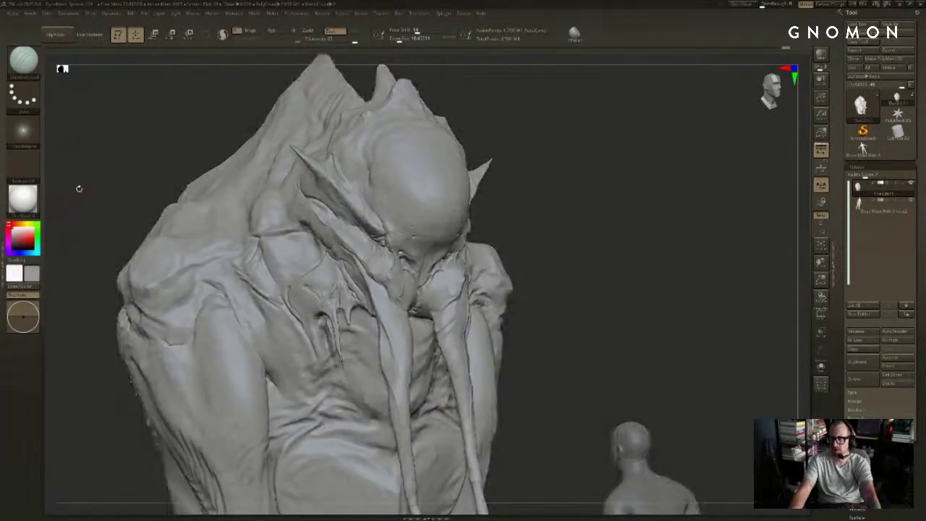
alt+drag(110, 161, 167, 170)
Step: Switch the sculpt to BasicMaterial and swap the main and secondary colors while viewing the shoulder side
click(35, 201)
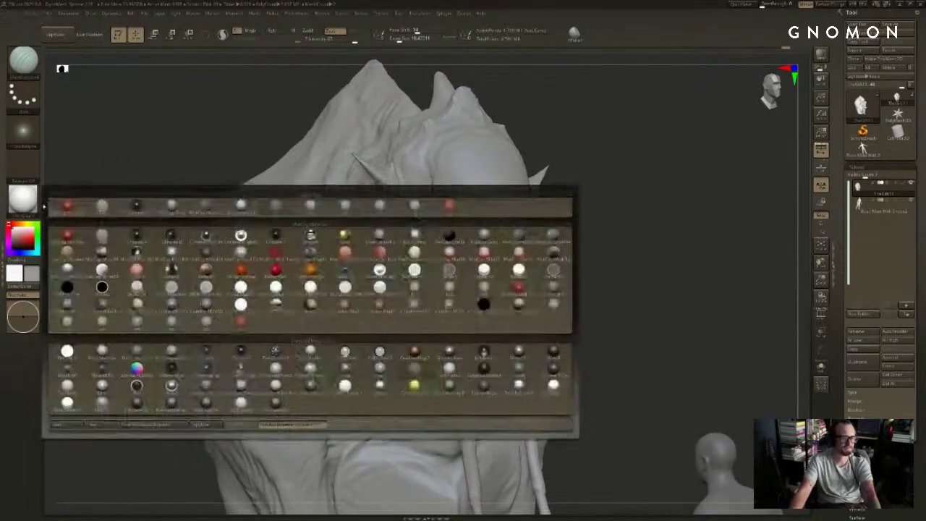
click(37, 204)
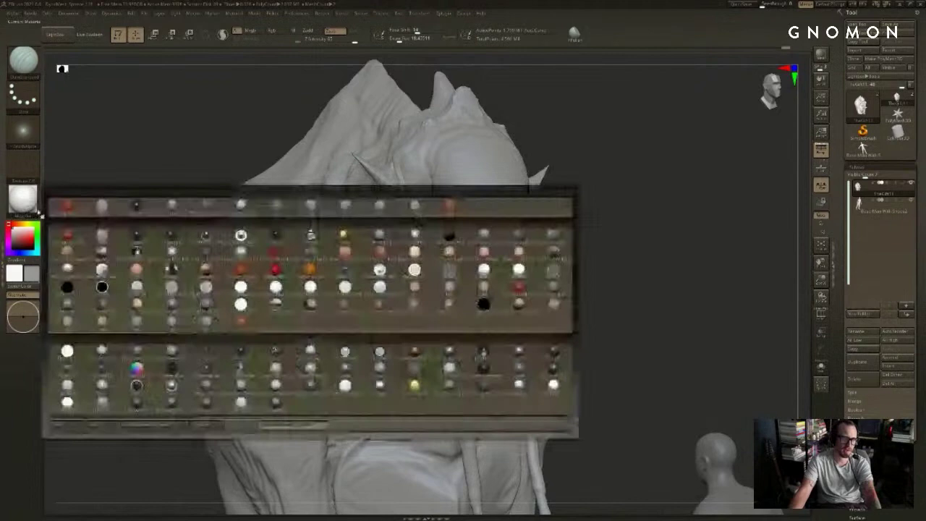
click(101, 351)
mouse_move(148, 153)
shift+mouse_down()
mouse_move(119, 163)
mouse_move(130, 166)
mouse_move(121, 163)
mouse_move(99, 216)
mouse_move(75, 224)
shift+mouse_up()
key(v)
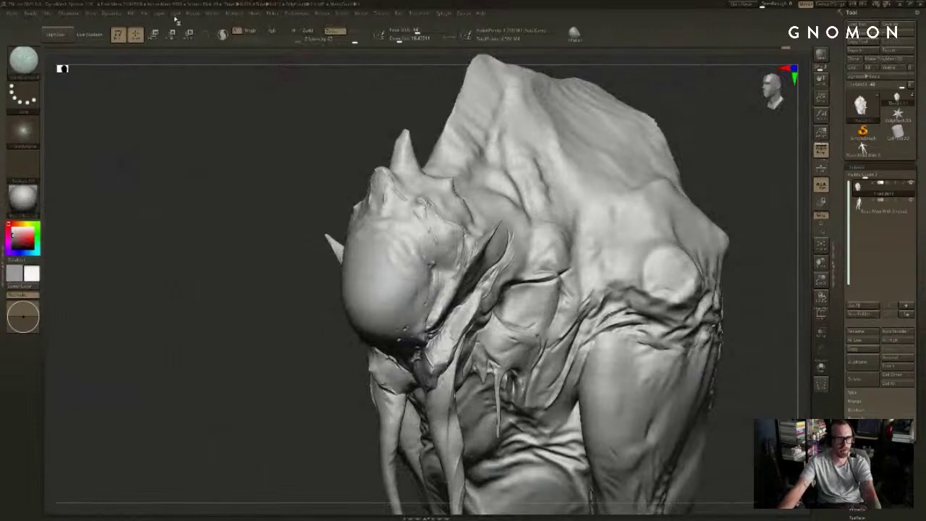
Step: Place the light near the centre of the preview sphere and check the lit creature in full side view
mouse_move(176, 16)
mouse_move(199, 47)
mouse_down()
mouse_move(202, 36)
mouse_move(198, 46)
mouse_up()
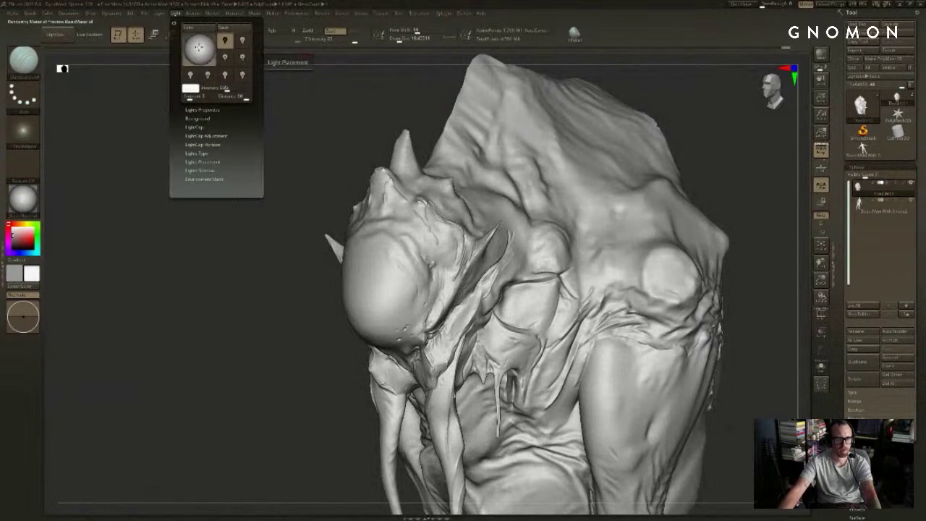
shift+drag(320, 111, 362, 99)
mouse_move(659, 160)
mouse_down()
mouse_move(639, 156)
mouse_move(653, 130)
mouse_move(634, 178)
mouse_move(644, 126)
mouse_move(649, 137)
mouse_move(543, 145)
mouse_move(456, 131)
mouse_move(398, 136)
mouse_up()
mouse_move(609, 138)
mouse_down()
mouse_move(658, 106)
mouse_move(669, 123)
mouse_move(685, 93)
mouse_move(704, 109)
mouse_up()
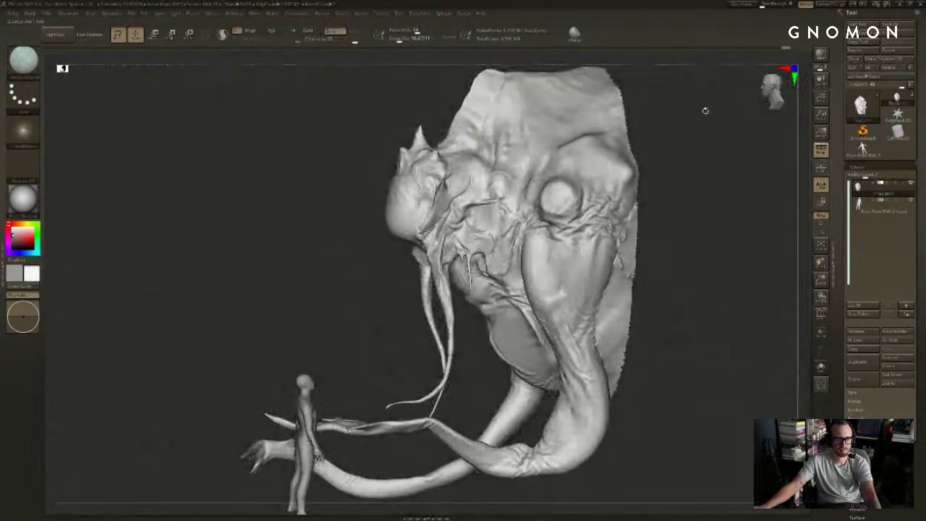
Step: Try a pale gray and a greenish gray material on the creature, and settle on the reddish clay-like one
click(26, 199)
click(414, 208)
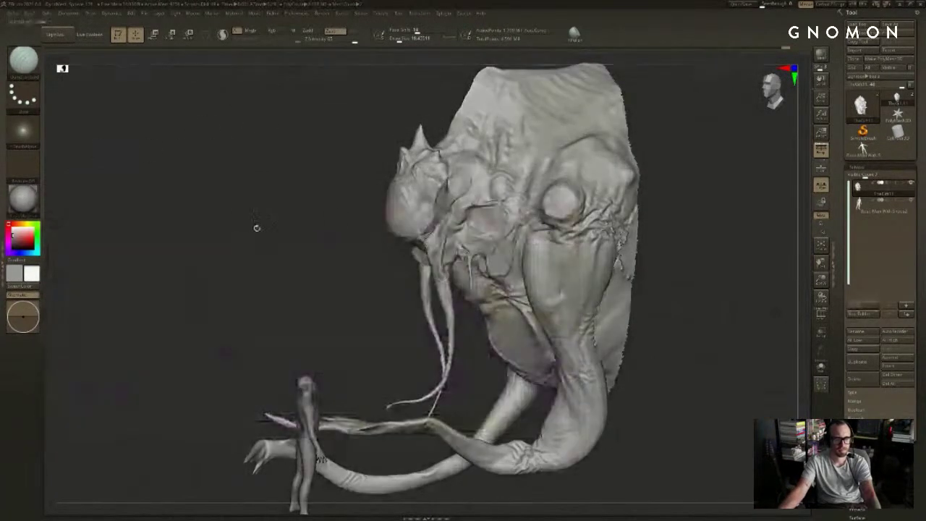
click(31, 196)
click(171, 207)
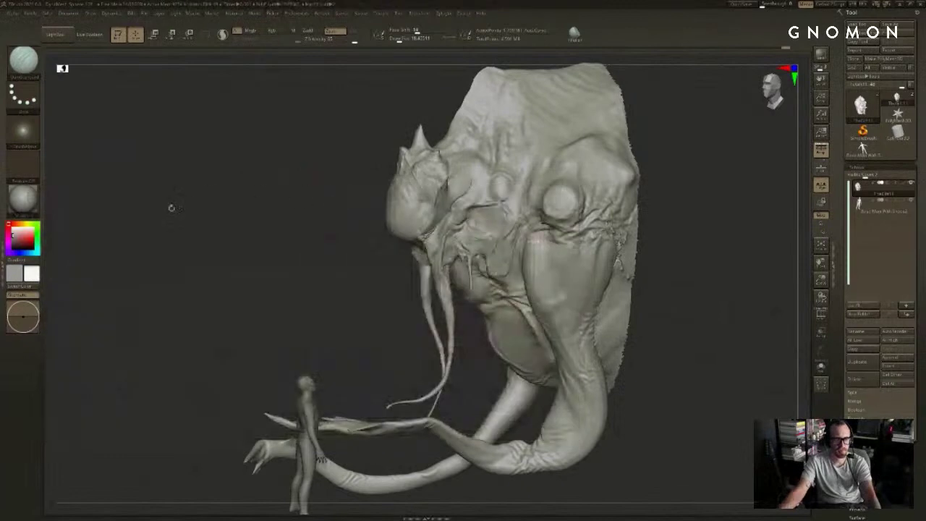
click(27, 208)
click(67, 205)
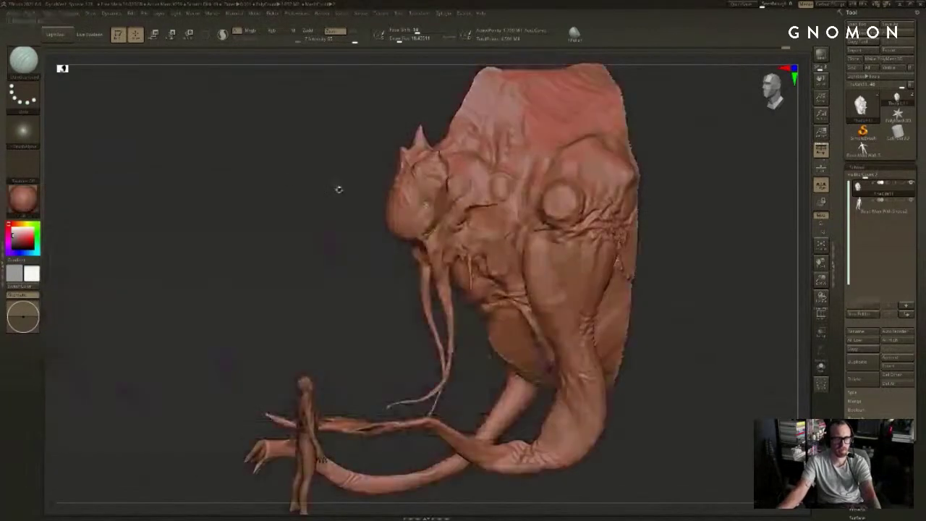
Step: Adjust the brush size and rework the neck folds behind the creature's head with sculpting and smoothing strokes
mouse_move(263, 171)
alt+mouse_down()
mouse_move(237, 180)
mouse_move(301, 171)
alt+mouse_up()
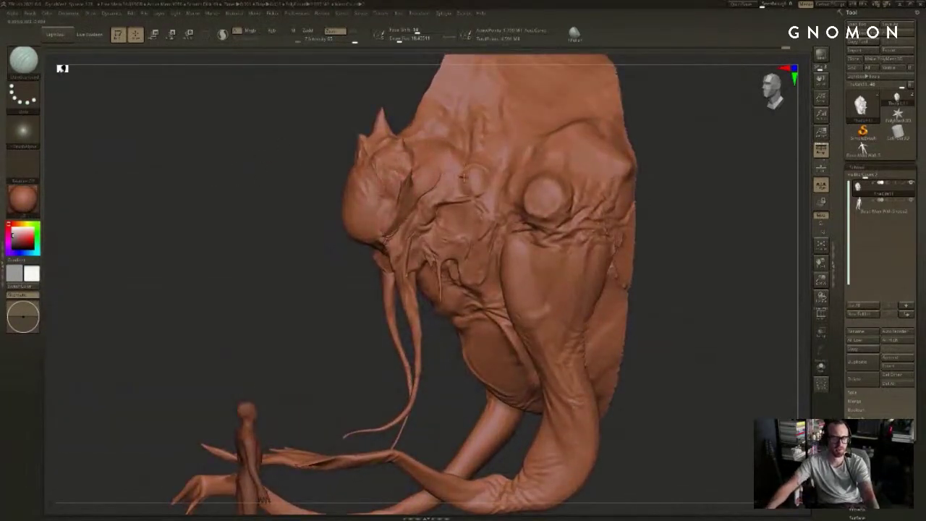
key(s)
drag(455, 175, 463, 175)
drag(437, 179, 442, 154)
mouse_move(684, 125)
alt+mouse_down()
mouse_move(688, 149)
mouse_move(684, 122)
alt+mouse_up()
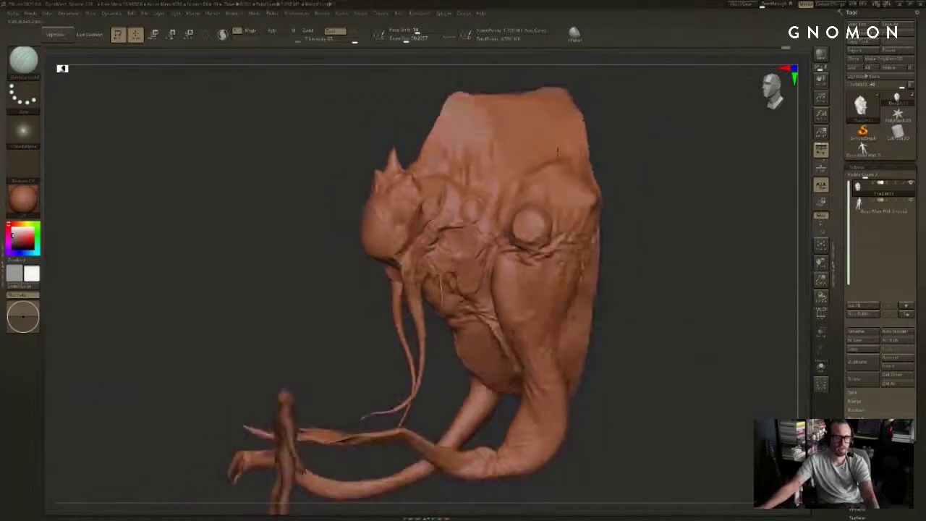
mouse_move(441, 206)
shift+mouse_down()
mouse_move(444, 193)
mouse_move(450, 207)
mouse_move(447, 190)
shift+mouse_up()
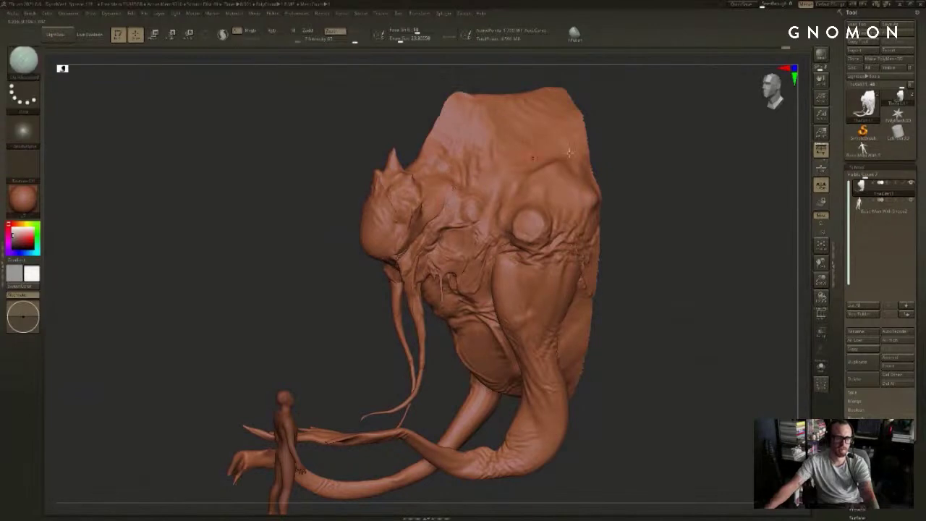
drag(569, 152, 623, 169)
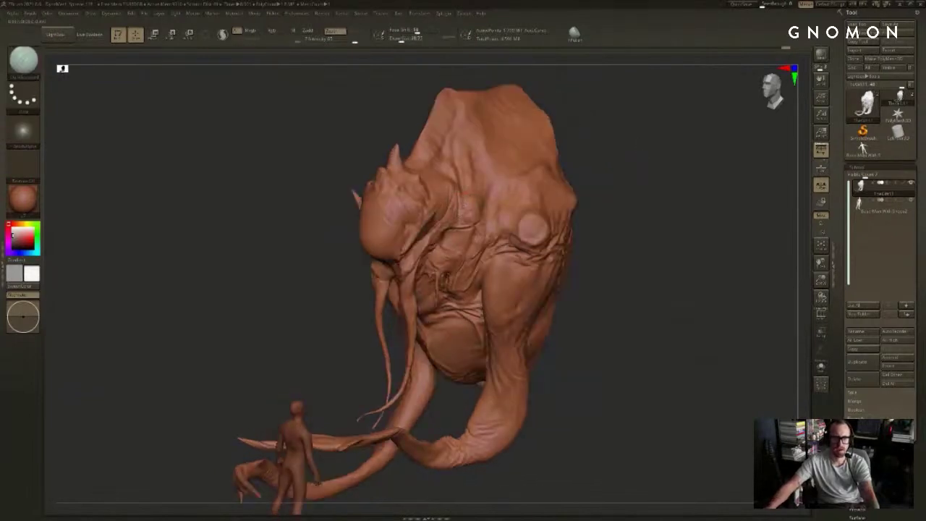
right_drag(481, 207, 454, 214)
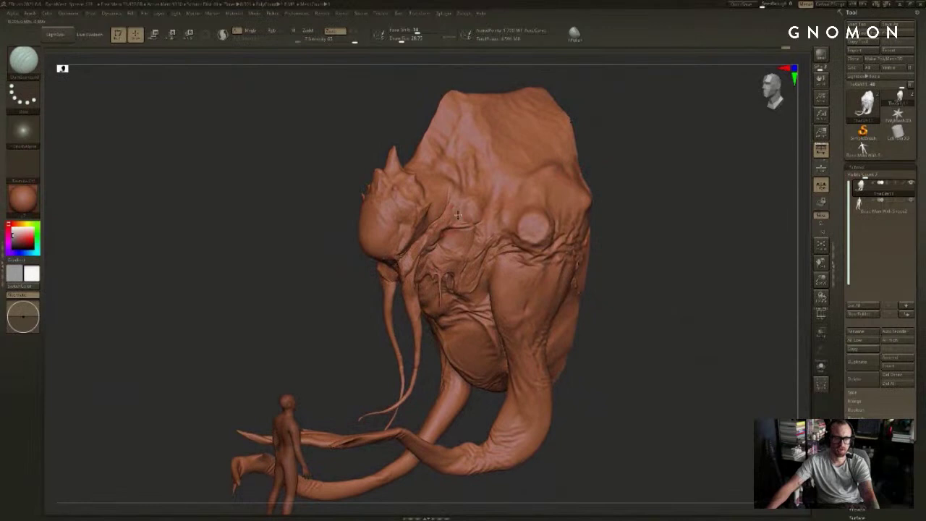
Step: Smooth the skin folds between the creature's head and shoulder on both sides, adjusting the brush size
shift+drag(461, 216, 444, 223)
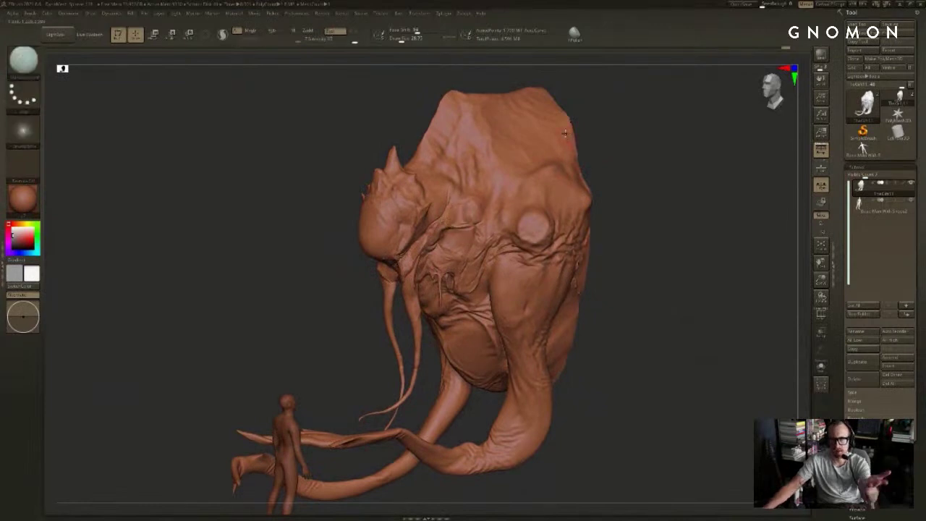
drag(665, 128, 653, 130)
key(s)
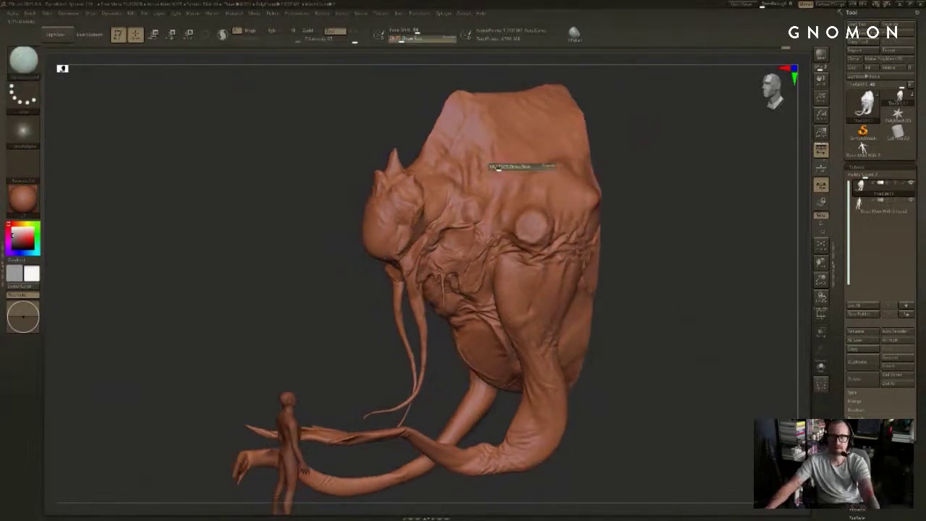
drag(501, 167, 498, 167)
drag(648, 133, 622, 139)
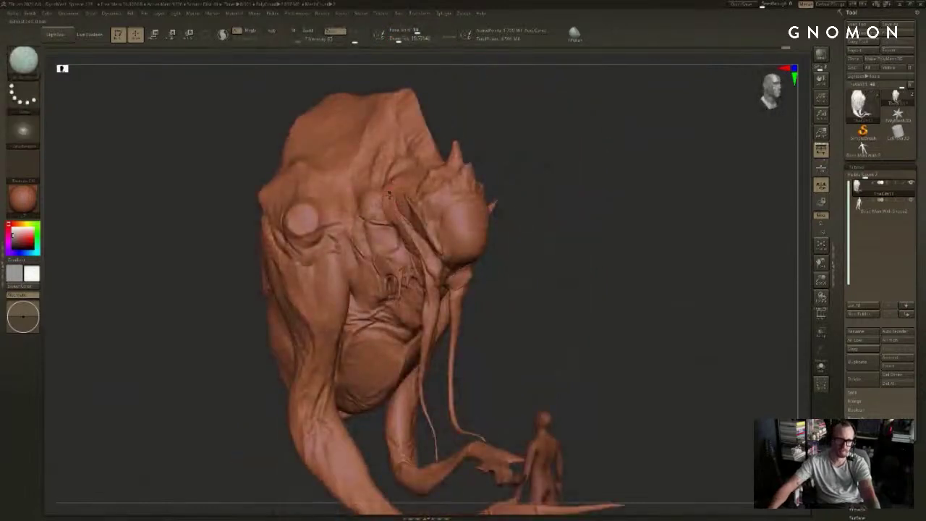
shift+drag(388, 195, 384, 214)
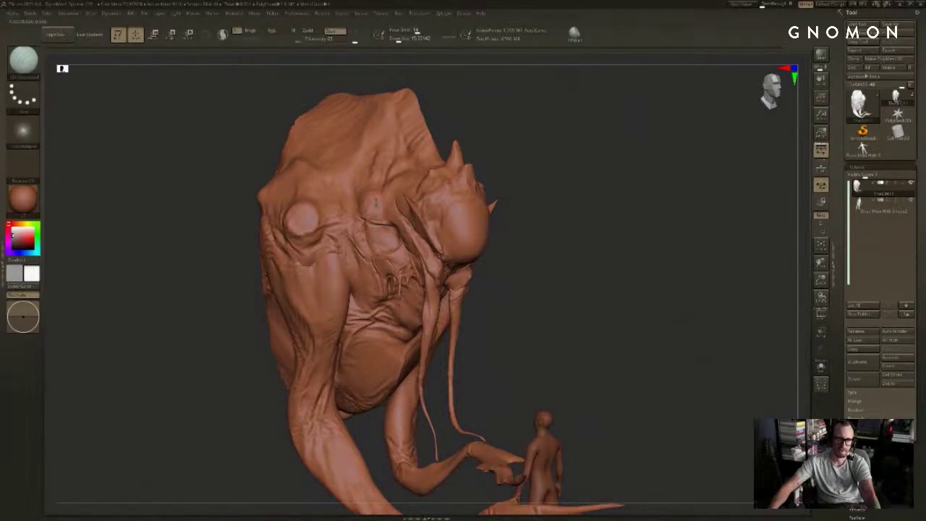
drag(546, 142, 542, 149)
drag(596, 155, 586, 144)
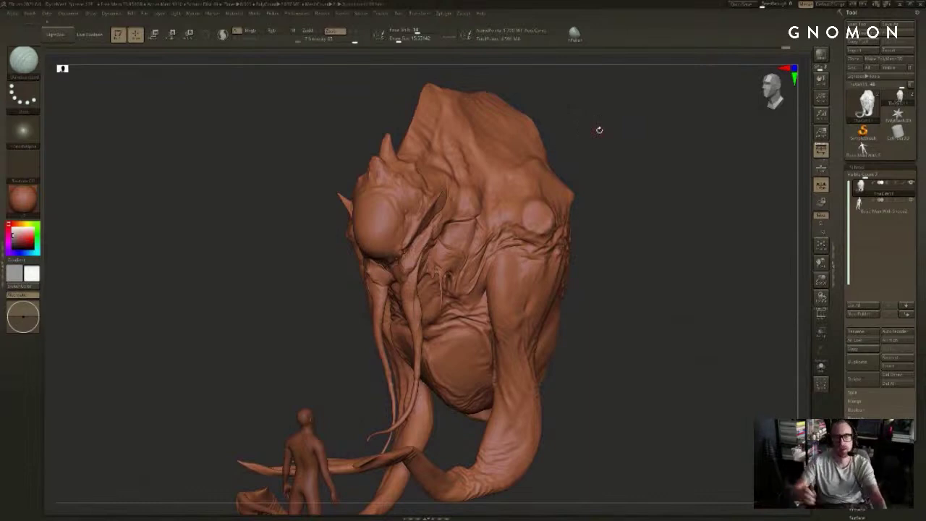
Step: Try to update the whole creature's mesh with DynaMesh
mouse_move(665, 134)
mouse_down()
mouse_move(630, 171)
mouse_move(649, 150)
mouse_move(635, 161)
mouse_move(588, 155)
mouse_move(581, 179)
mouse_up()
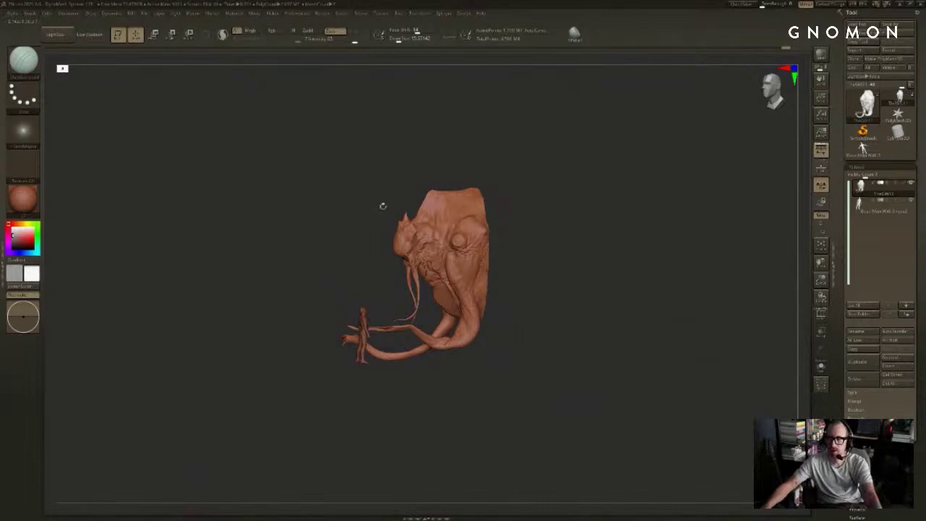
mouse_move(382, 164)
ctrl+mouse_down()
mouse_move(483, 339)
mouse_move(462, 383)
mouse_move(575, 372)
mouse_move(556, 413)
mouse_move(553, 453)
mouse_move(546, 437)
ctrl+mouse_up()
drag(580, 182, 623, 175)
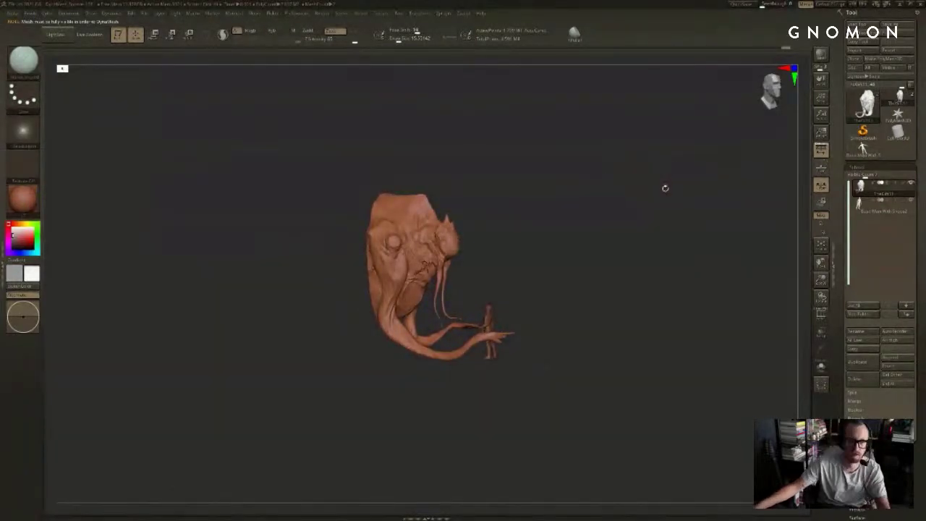
Step: Switch to the ClayBuildup brush, adjust its draw size and inspect the neck folds from the side and front
mouse_move(554, 167)
alt+mouse_down()
mouse_move(621, 224)
mouse_move(522, 211)
alt+mouse_up()
key(s)
drag(428, 264, 437, 263)
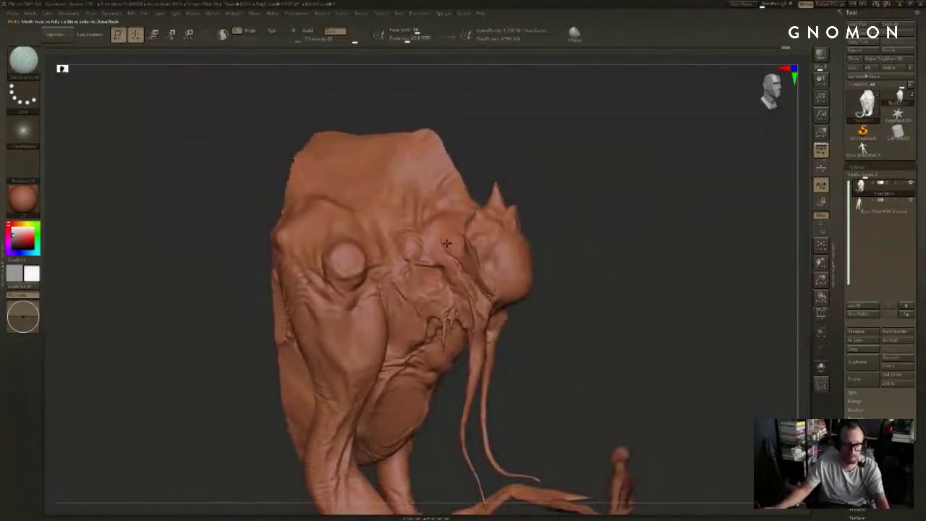
drag(531, 200, 519, 203)
key(b)
key(c)
key(b)
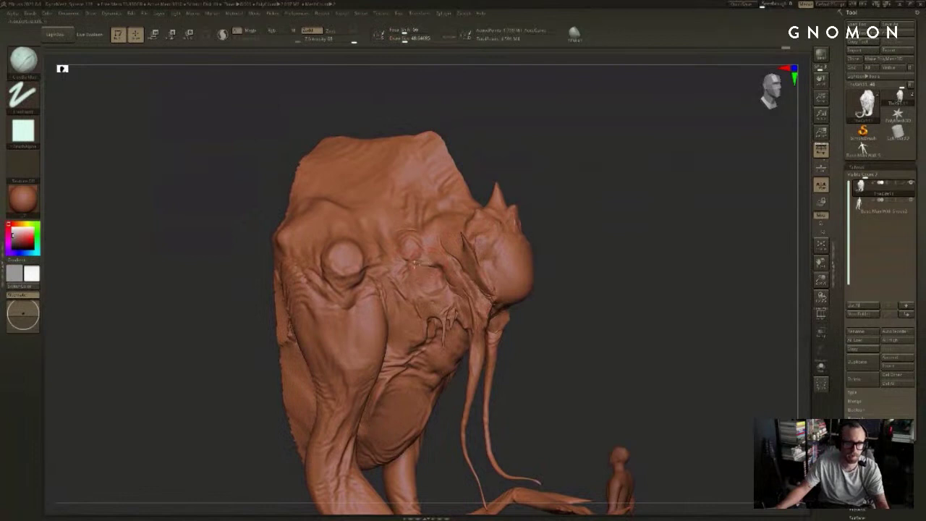
mouse_move(584, 212)
mouse_down()
mouse_move(593, 213)
mouse_move(583, 215)
mouse_up()
key(s)
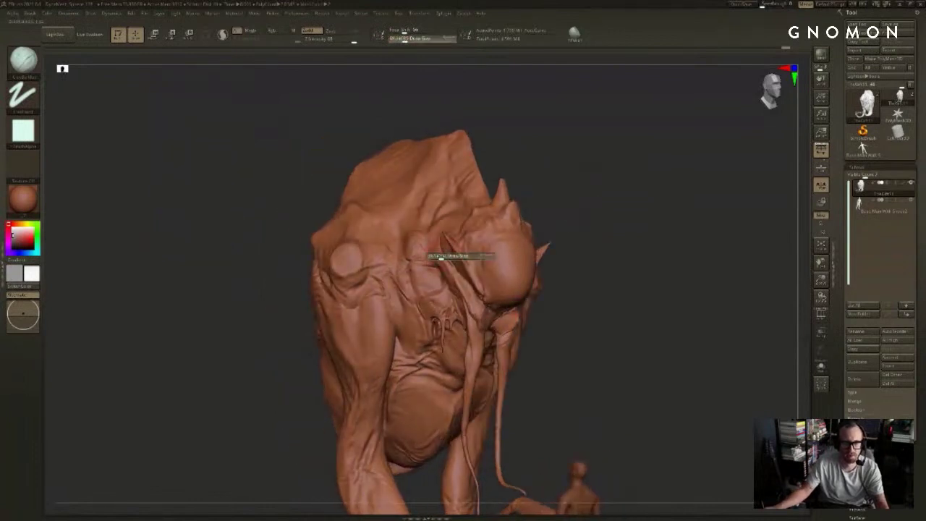
drag(438, 258, 435, 258)
shift+drag(624, 212, 614, 184)
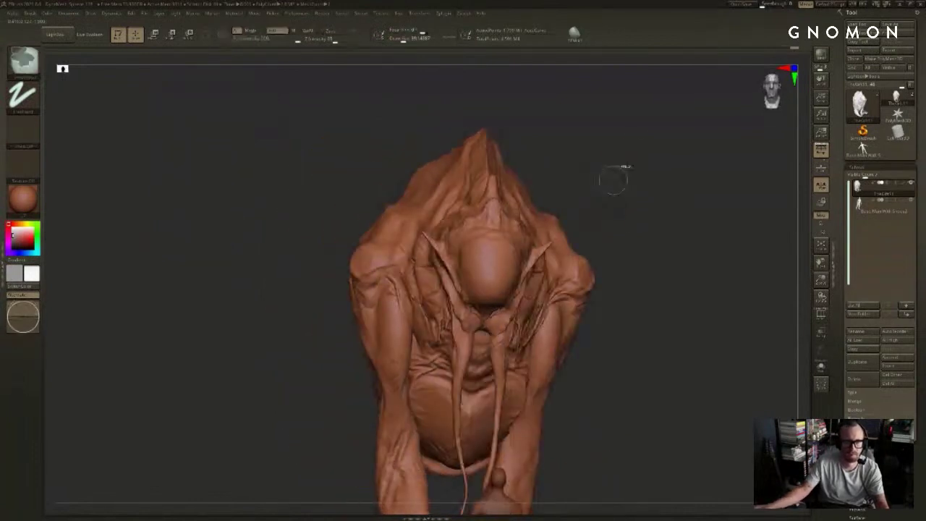
drag(537, 76, 502, 75)
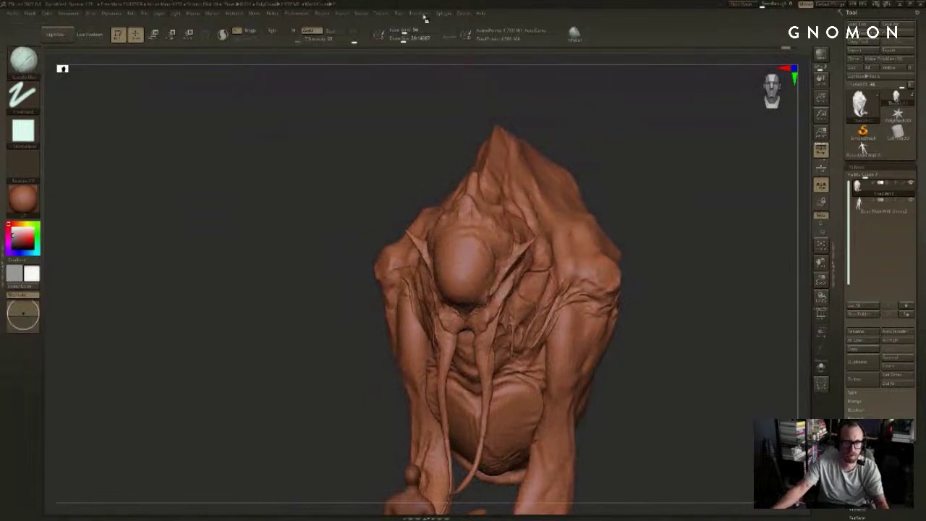
Step: Bring up the Mask By Cavity settings for the creature while viewing the head closely
click(398, 14)
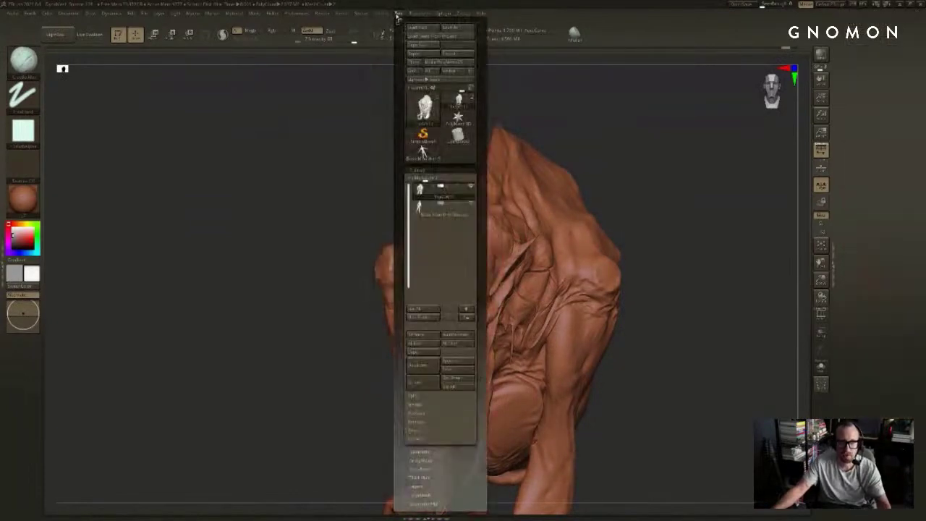
click(399, 21)
mouse_move(628, 149)
mouse_down()
mouse_move(677, 227)
mouse_move(679, 190)
mouse_move(671, 197)
mouse_move(661, 169)
mouse_move(775, 182)
mouse_move(768, 195)
mouse_up()
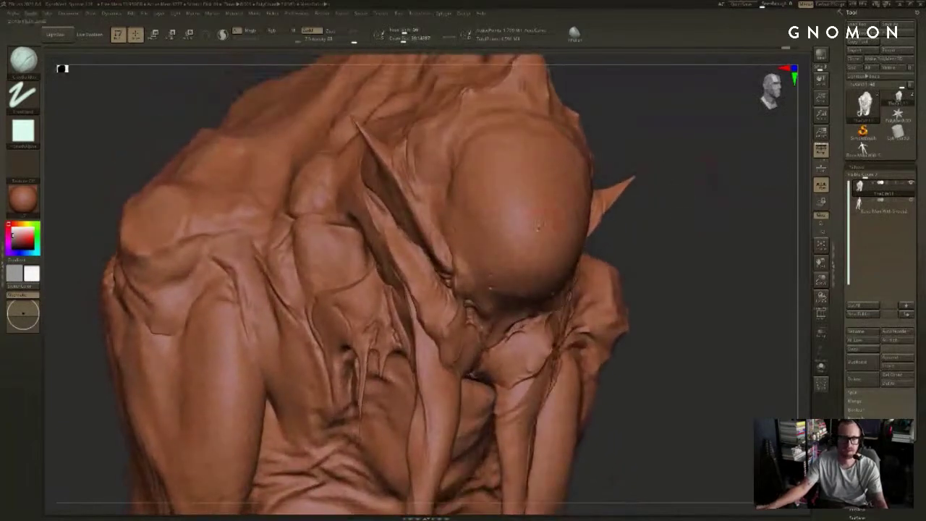
mouse_move(703, 239)
mouse_down()
mouse_move(451, 279)
mouse_move(405, 239)
mouse_up()
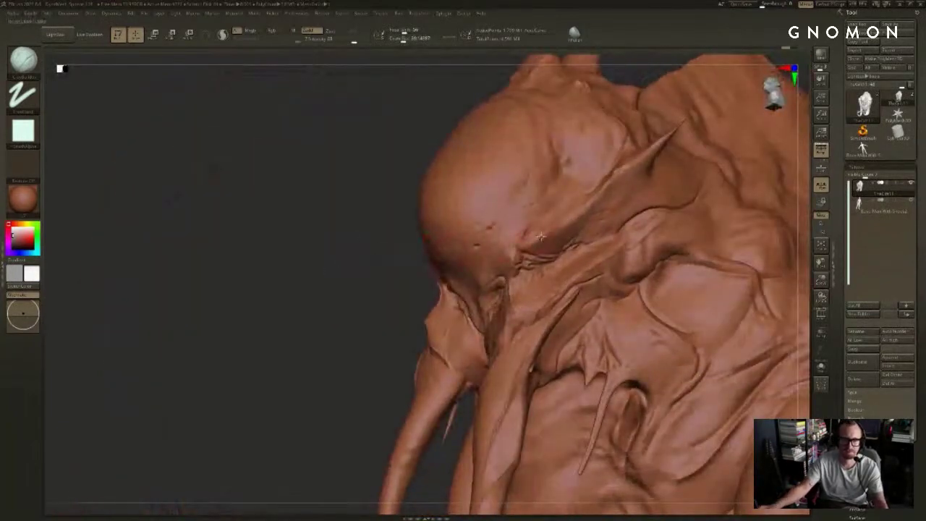
drag(841, 230, 881, 35)
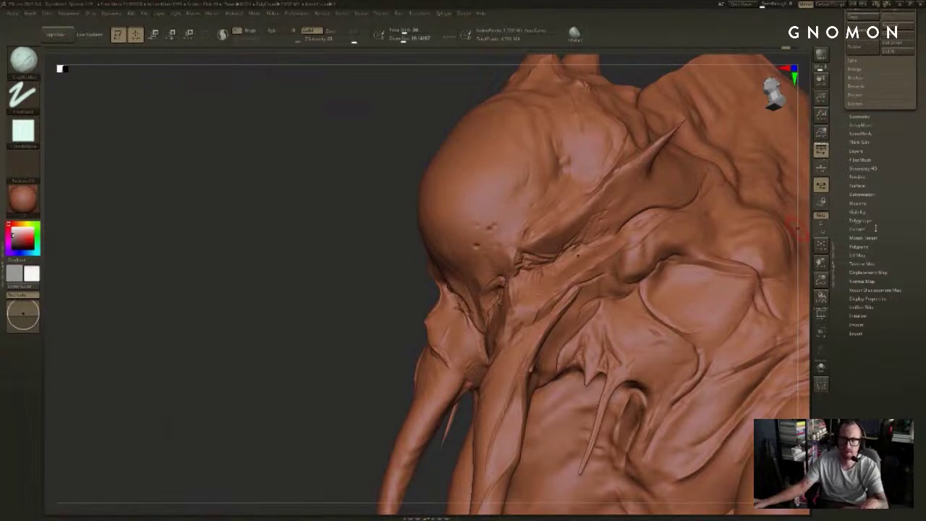
click(862, 204)
drag(874, 66, 876, 229)
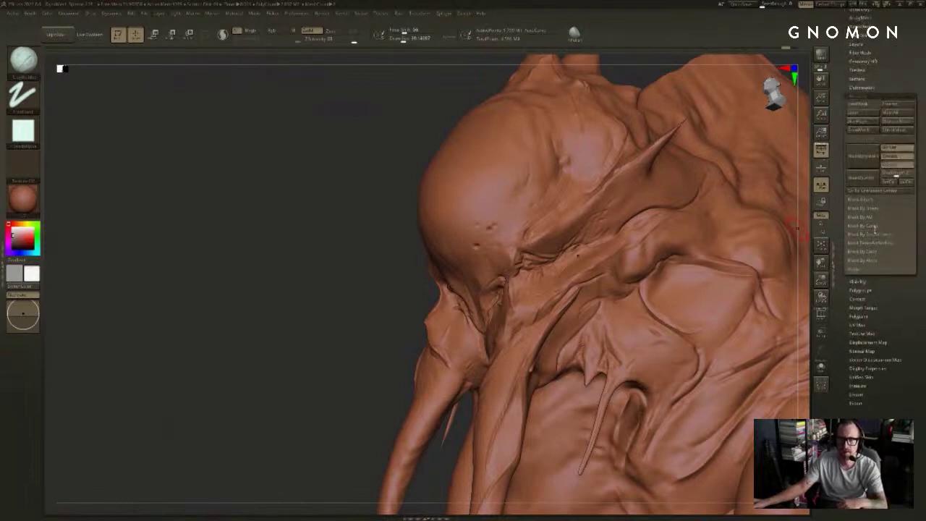
click(871, 227)
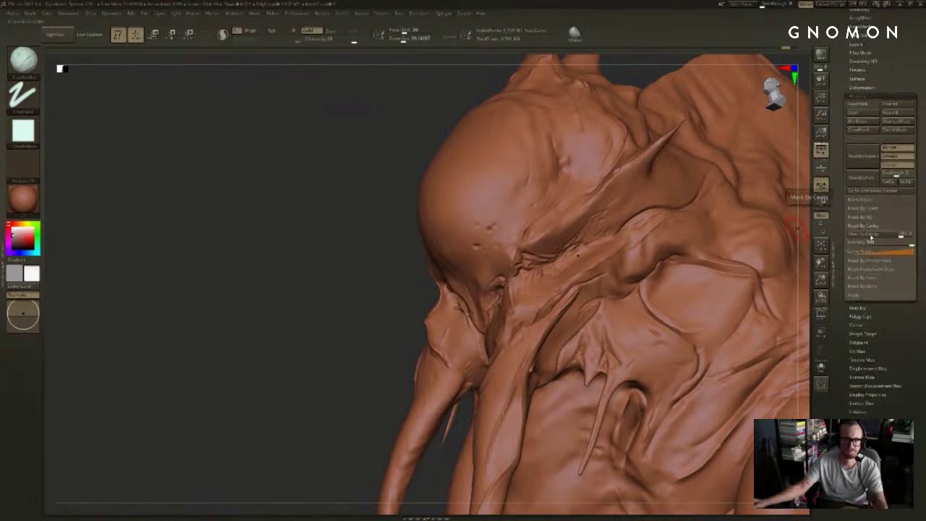
Step: Try Mask By Cavity on the creature, adjust its blur, reapply it and clear the mask
click(871, 237)
key(ctrl+z)
click(903, 235)
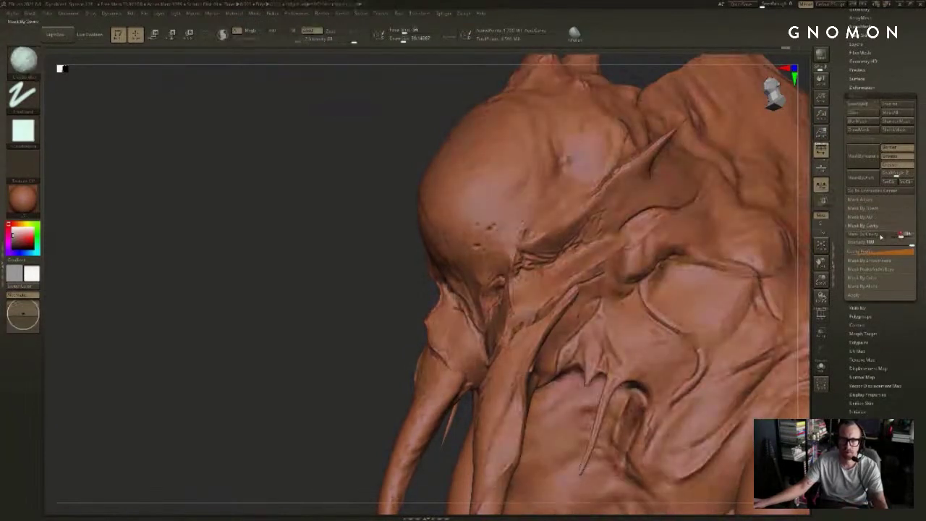
click(880, 236)
drag(295, 171, 698, 133)
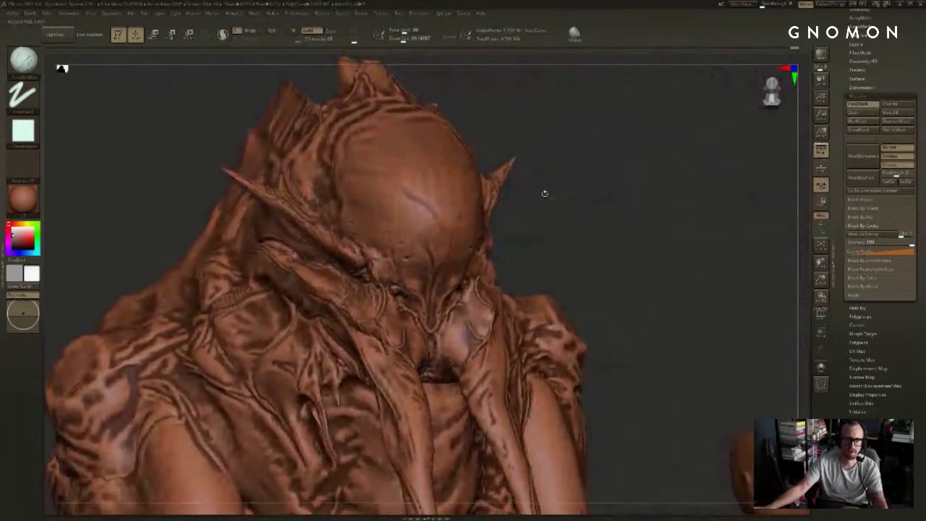
drag(544, 133, 492, 130)
ctrl+drag(591, 78, 619, 104)
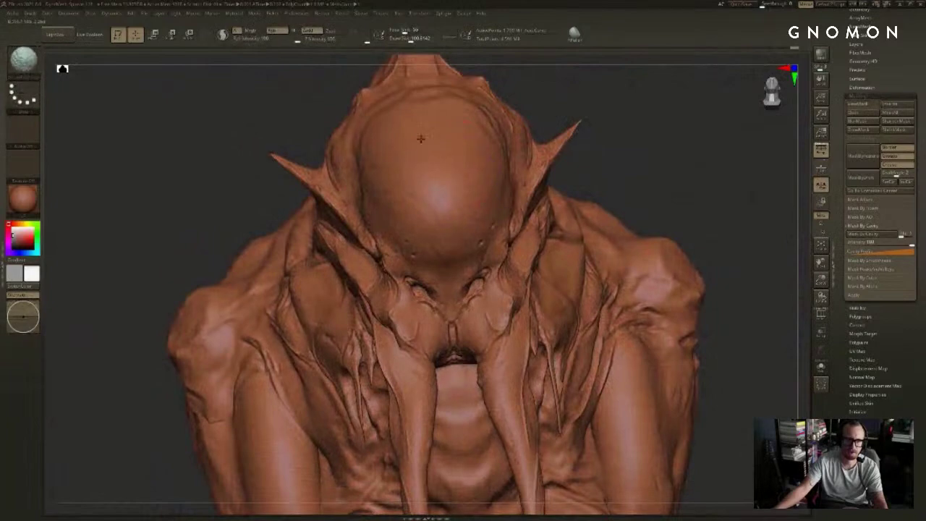
Step: Mask the creature by cavity again, invert the mask, check it around the body and hide the mask display
click(866, 234)
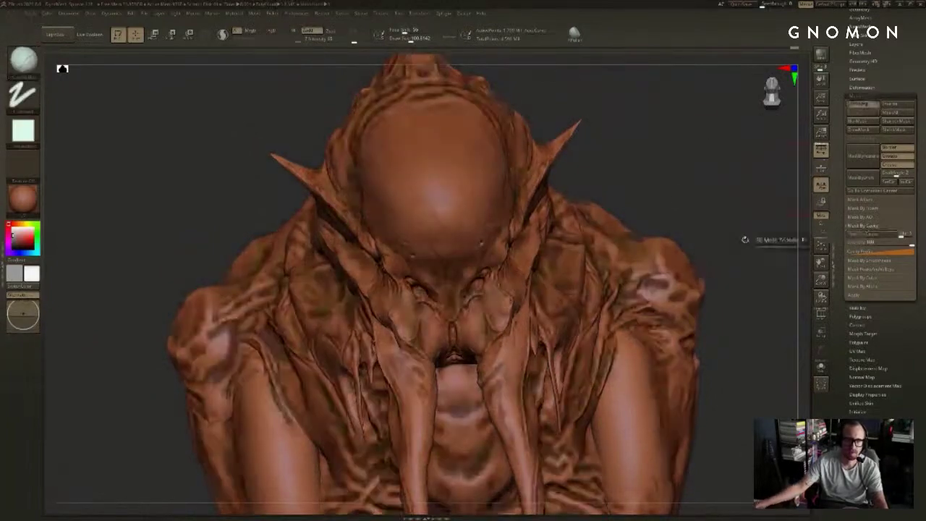
drag(688, 322, 767, 267)
mouse_move(527, 130)
alt+mouse_down()
mouse_move(507, 140)
mouse_move(558, 138)
alt+mouse_up()
ctrl+click(691, 118)
mouse_move(688, 118)
mouse_down()
mouse_move(718, 122)
mouse_move(672, 109)
mouse_move(694, 110)
mouse_move(694, 128)
mouse_move(640, 139)
mouse_up()
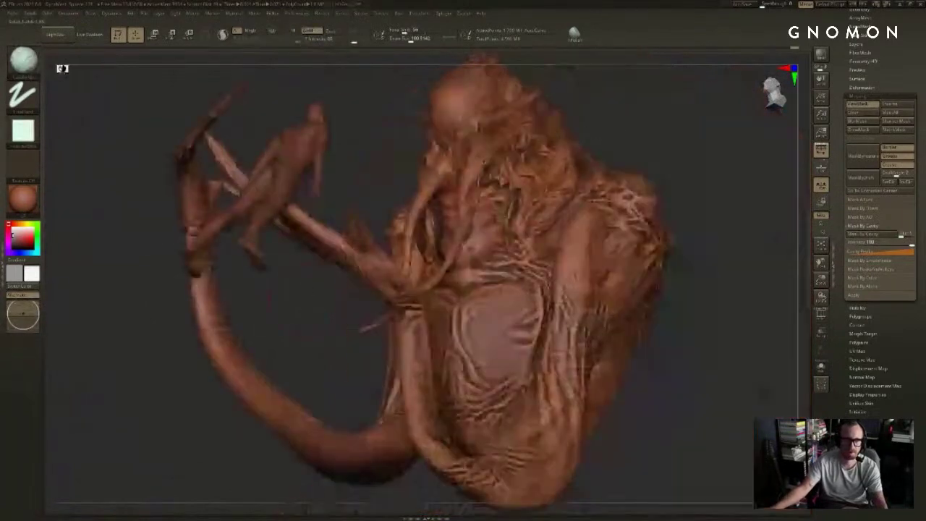
drag(564, 211, 676, 163)
mouse_move(717, 107)
mouse_down()
mouse_move(697, 109)
mouse_move(678, 134)
mouse_move(672, 110)
mouse_move(663, 126)
mouse_move(664, 116)
mouse_up()
key(ctrl+h)
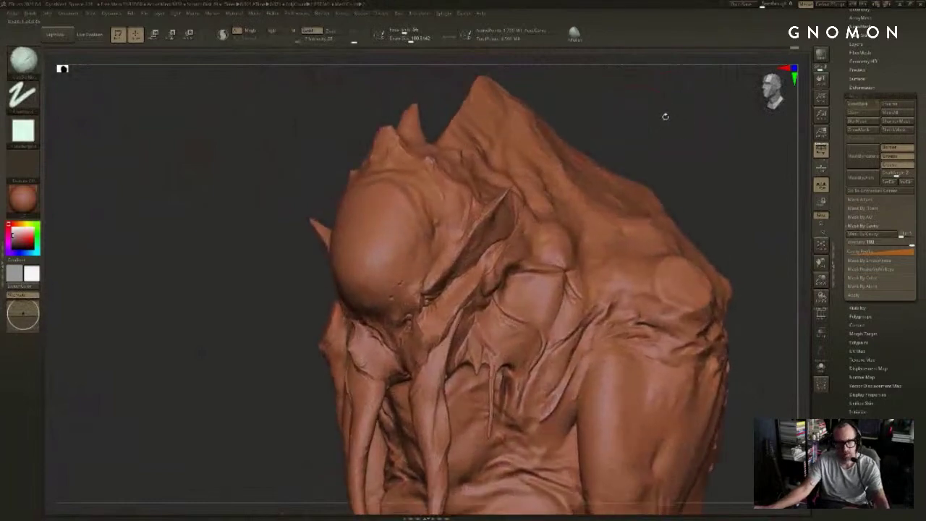
Step: Switch from ClayBuildup to a dotted-stroke brush, lower its Z Intensity and enlarge its draw size for the face area
key(b)
key(m)
key(v)
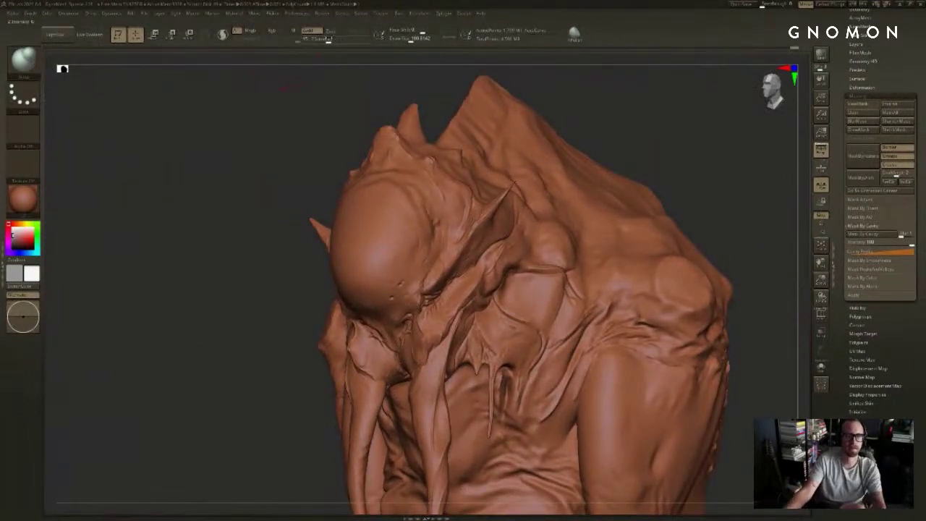
drag(328, 39, 314, 40)
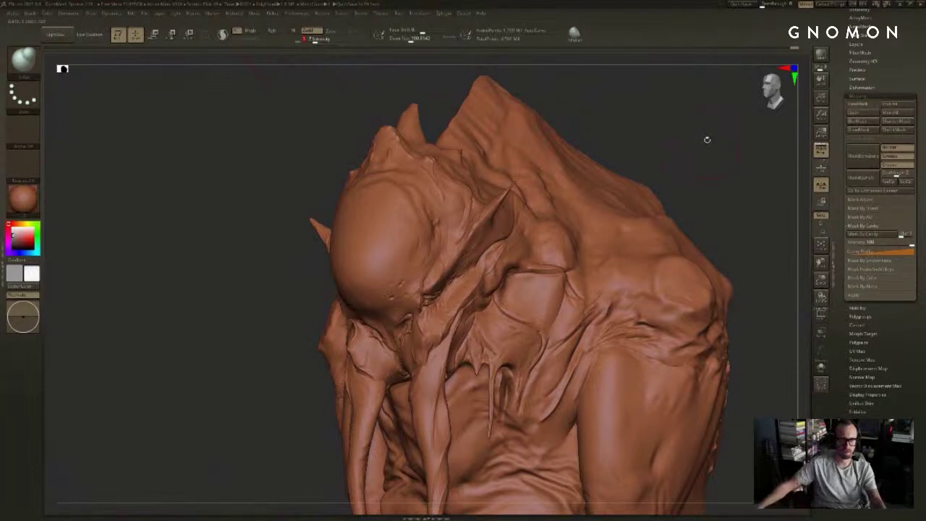
mouse_move(705, 130)
alt+mouse_down()
mouse_move(758, 89)
mouse_move(742, 101)
mouse_move(703, 99)
alt+mouse_up()
key(s)
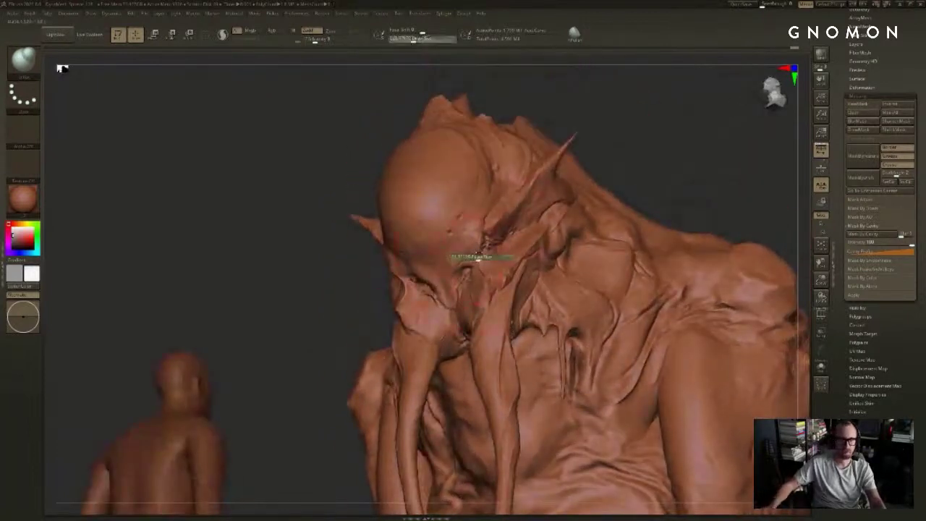
drag(477, 257, 484, 257)
mouse_move(289, 217)
alt+mouse_down()
mouse_move(301, 261)
mouse_move(287, 303)
alt+mouse_up()
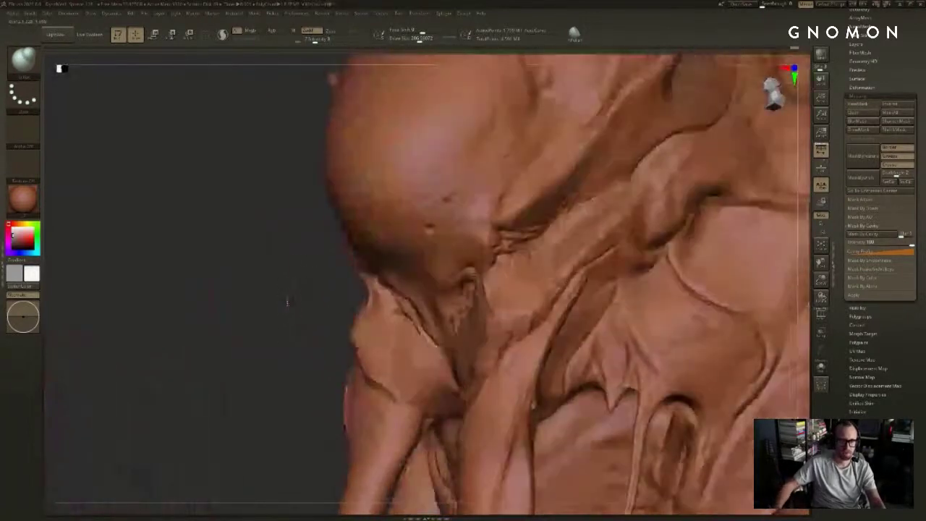
Step: Try sculpting fine wrinkles around the eye and along the cheek ridge through the hidden cavity mask
mouse_move(499, 247)
mouse_down()
mouse_move(488, 261)
mouse_move(515, 264)
mouse_up()
drag(572, 195, 505, 253)
drag(539, 226, 496, 282)
drag(484, 263, 469, 285)
drag(253, 271, 333, 275)
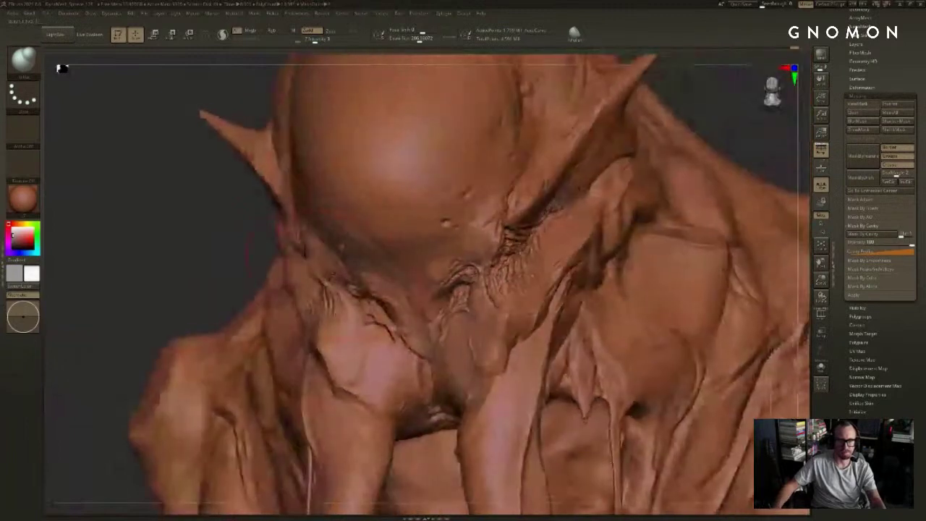
key(ctrl+z)
key(ctrl+z)
key(ctrl+z)
mouse_move(735, 113)
mouse_down()
mouse_move(629, 141)
mouse_move(607, 210)
mouse_up()
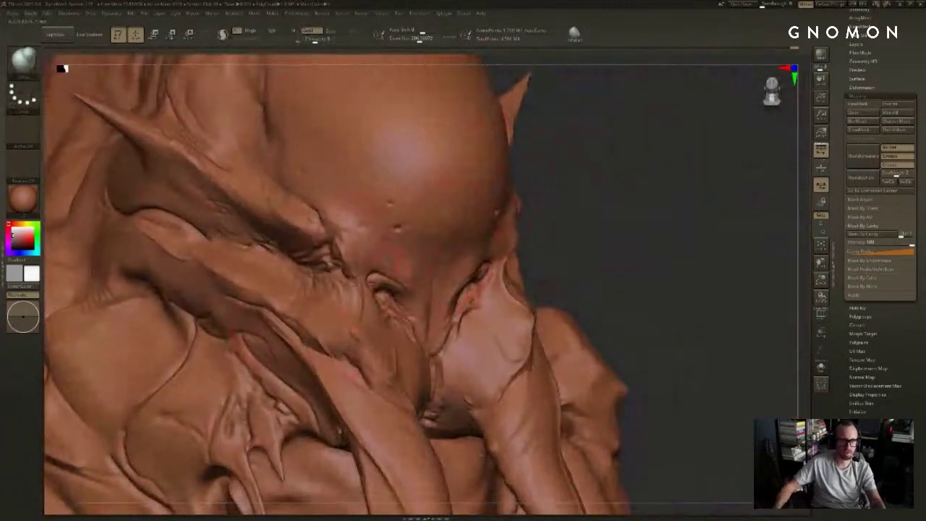
Step: Redo the undone wrinkle strokes on the cheek ridges to compare them, and undo them again
key(ctrl+shift+z)
key(ctrl+shift+z)
key(ctrl+shift+z)
key(ctrl+shift+z)
key(ctrl+shift+z)
key(ctrl+shift+z)
key(ctrl+shift+z)
key(ctrl+shift+z)
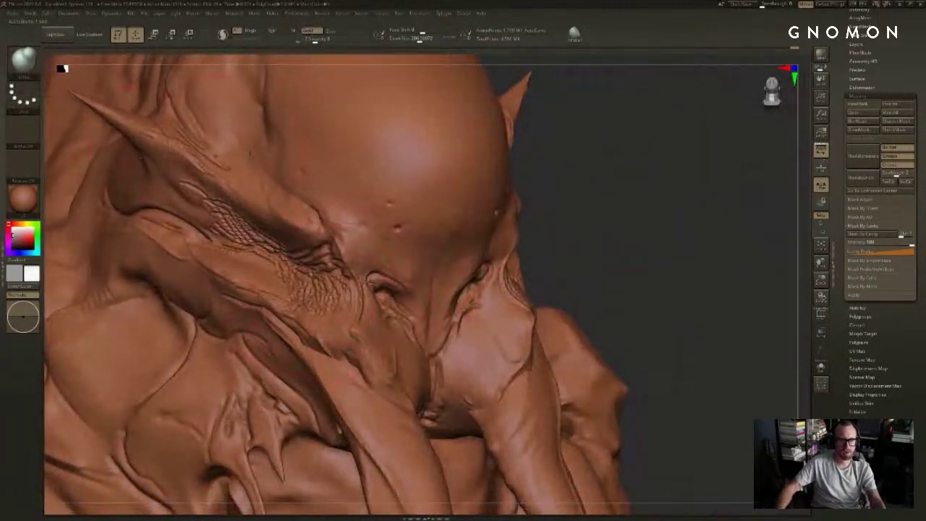
mouse_move(614, 174)
mouse_down()
mouse_move(672, 170)
mouse_move(707, 150)
mouse_up()
key(ctrl+z)
key(ctrl+z)
key(ctrl+z)
key(ctrl+z)
key(ctrl+z)
Step: Try a large wrinkle stroke across the brow with a resized brush, toggling the cavity mask display to compare
key(s)
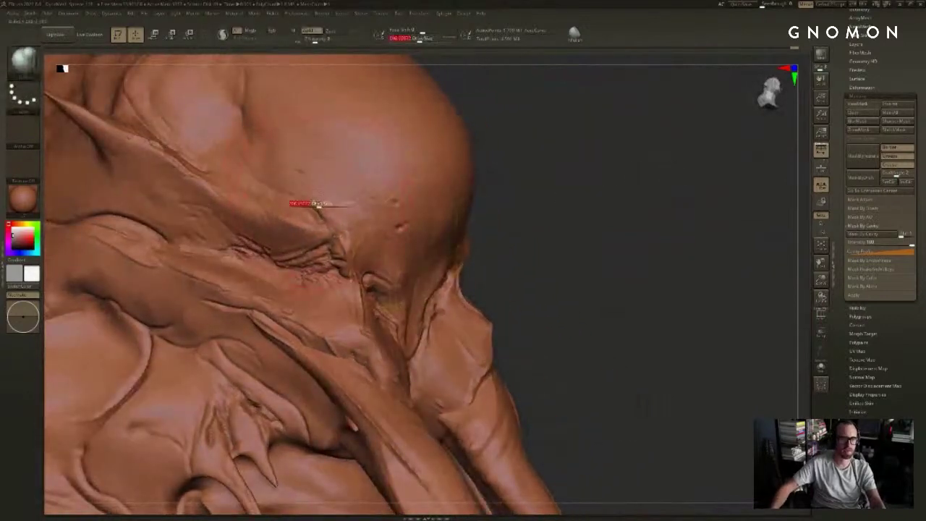
drag(318, 206, 193, 141)
key(ctrl+h)
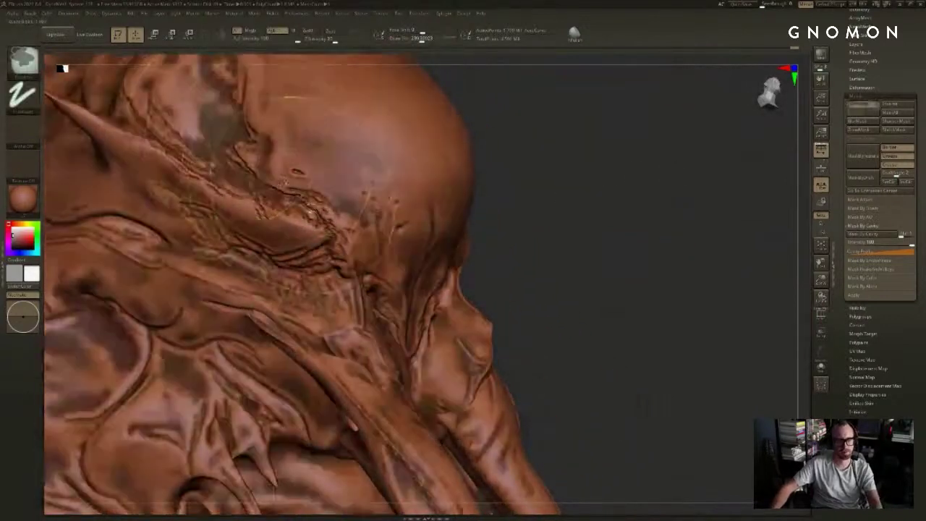
key(ctrl+h)
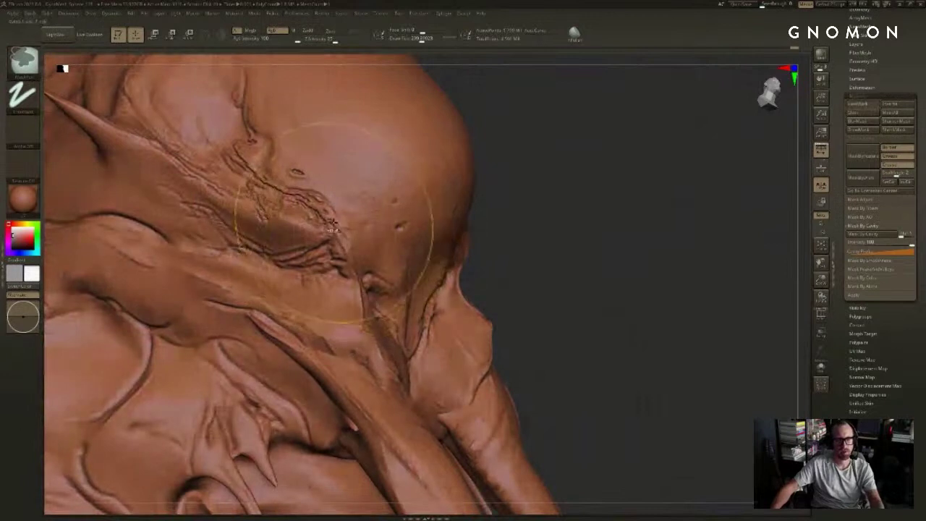
key(ctrl+h)
key(ctrl+h)
Step: Undo the last brow stroke, reduce the brush size and soften the wrinkles beneath the creature's eye
key(s)
drag(334, 222, 328, 222)
key(ctrl+z)
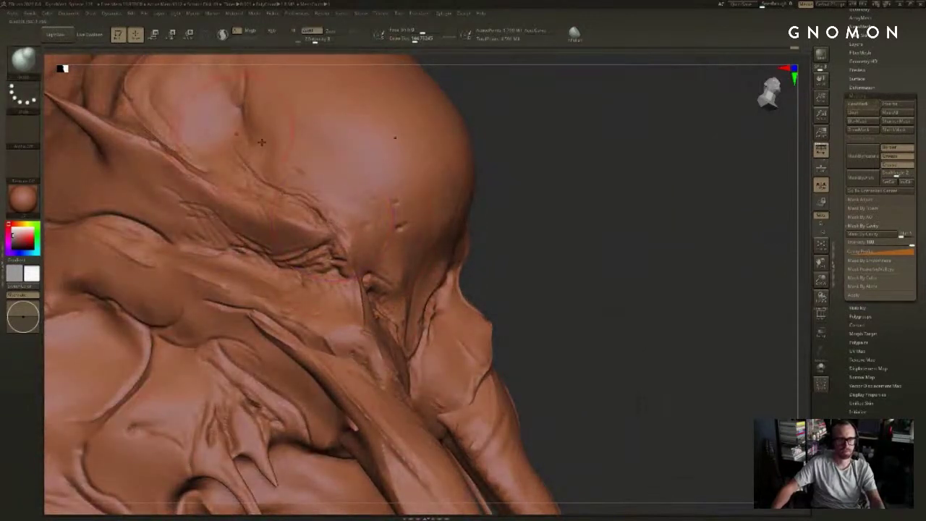
drag(516, 188, 483, 190)
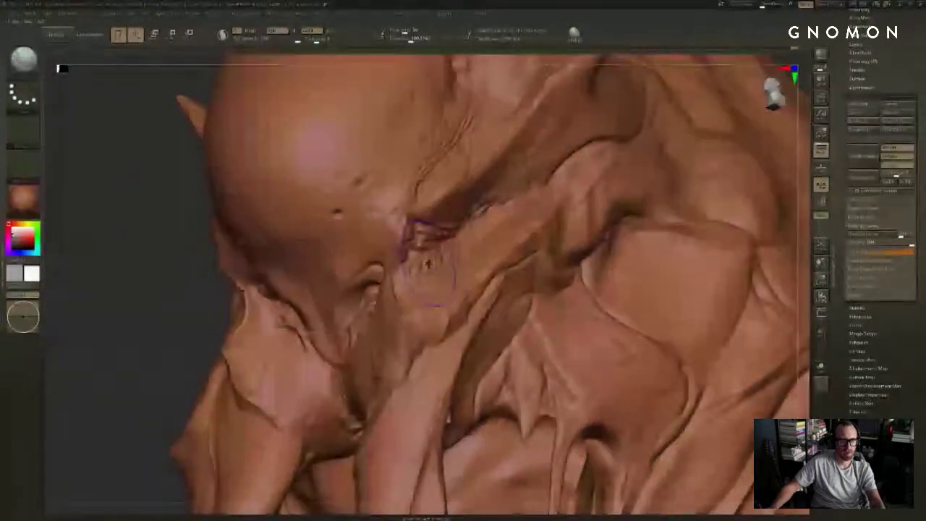
shift+drag(427, 262, 437, 265)
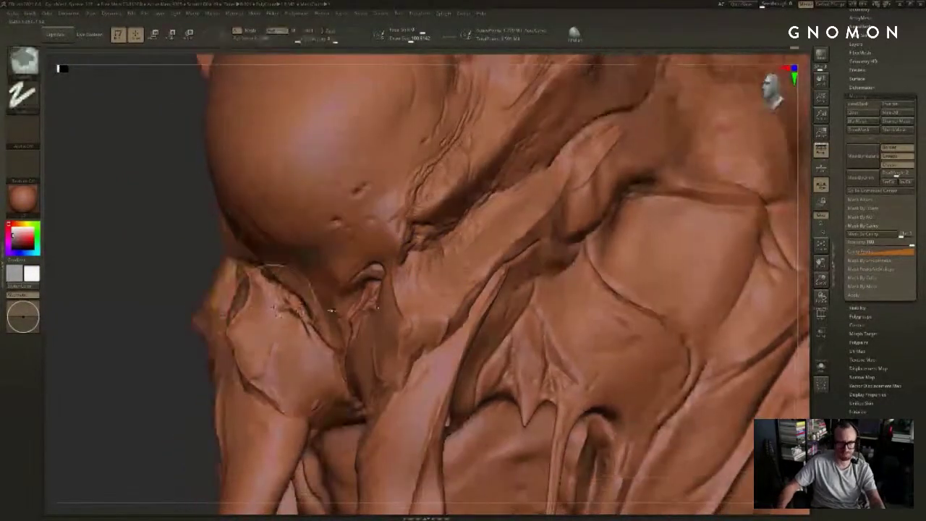
key(s)
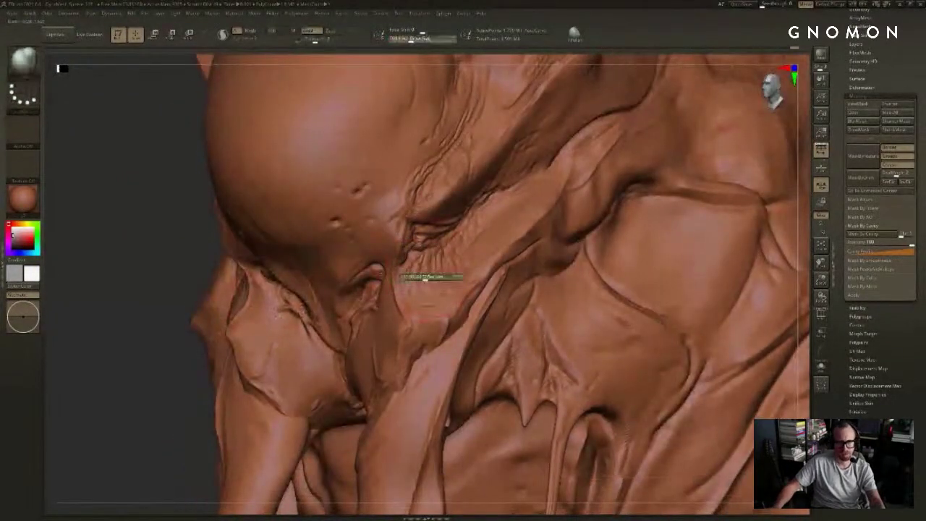
Step: Build up rough, fine wrinkle texture on the creature's cheek just below the eye crease
mouse_move(418, 274)
mouse_down()
mouse_move(427, 290)
mouse_move(464, 229)
mouse_up()
drag(408, 256, 451, 271)
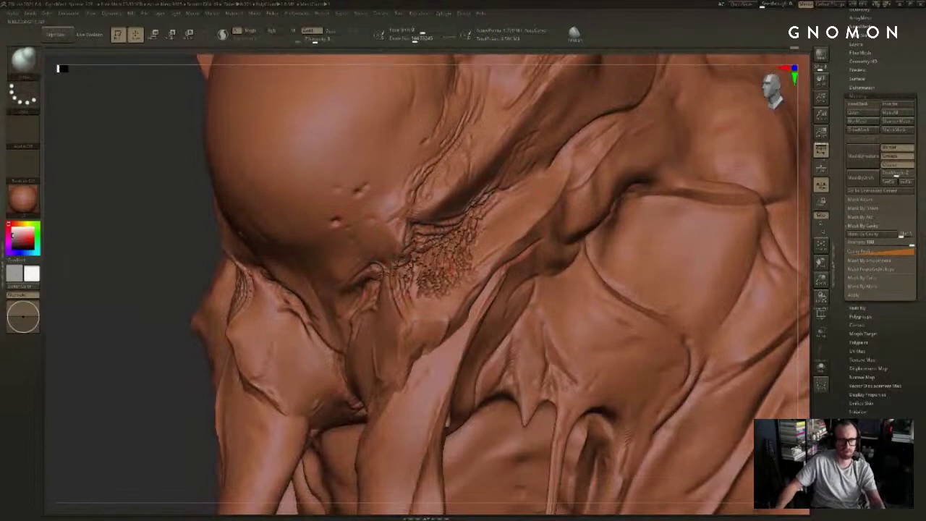
mouse_move(130, 253)
mouse_down()
mouse_move(606, 174)
mouse_move(560, 197)
mouse_up()
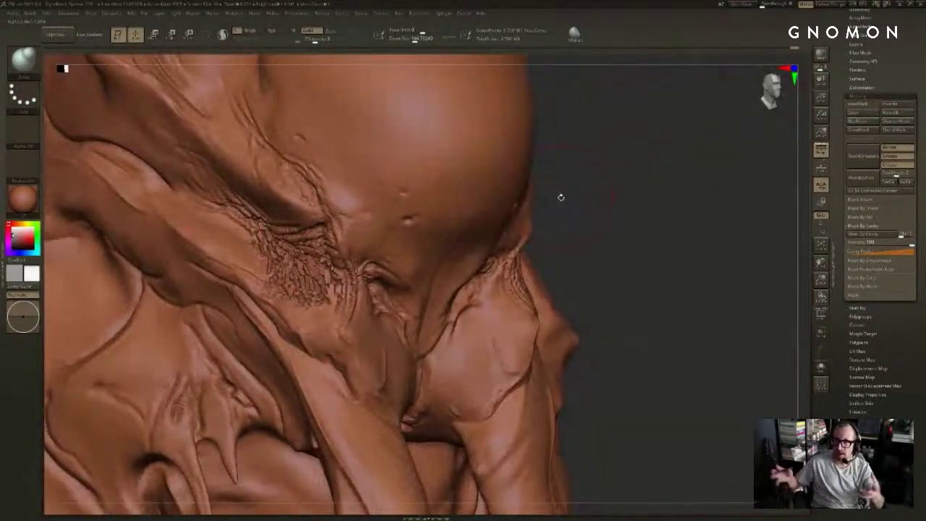
Step: Smooth the fine wrinkle texture on the cheek below the eye crease to soften it
drag(622, 251, 663, 240)
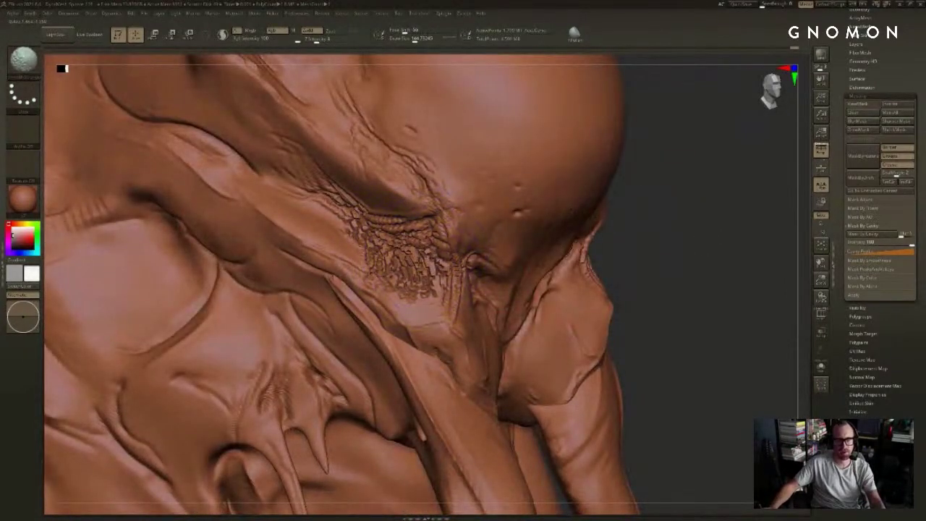
mouse_move(402, 255)
shift+mouse_down()
mouse_move(419, 282)
mouse_move(363, 230)
shift+mouse_up()
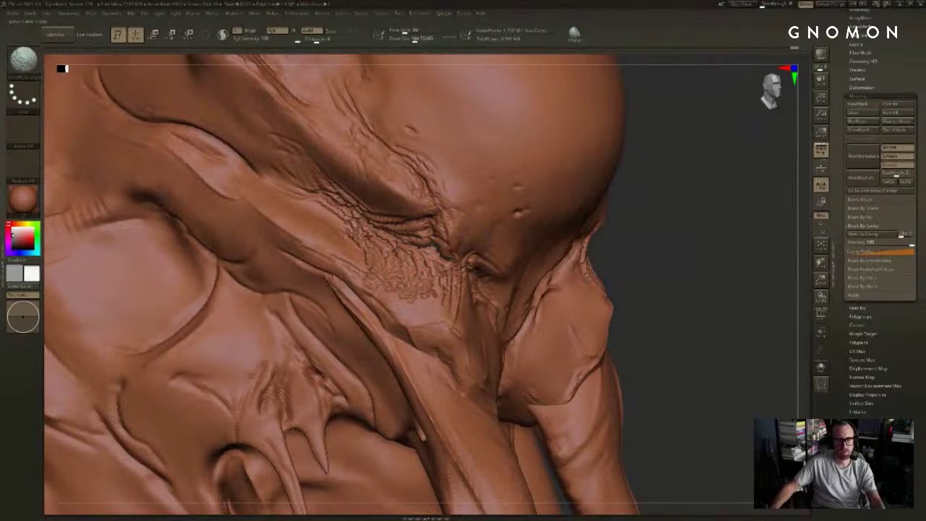
mouse_move(650, 189)
mouse_down()
mouse_move(659, 196)
mouse_move(548, 219)
mouse_up()
key(shift)
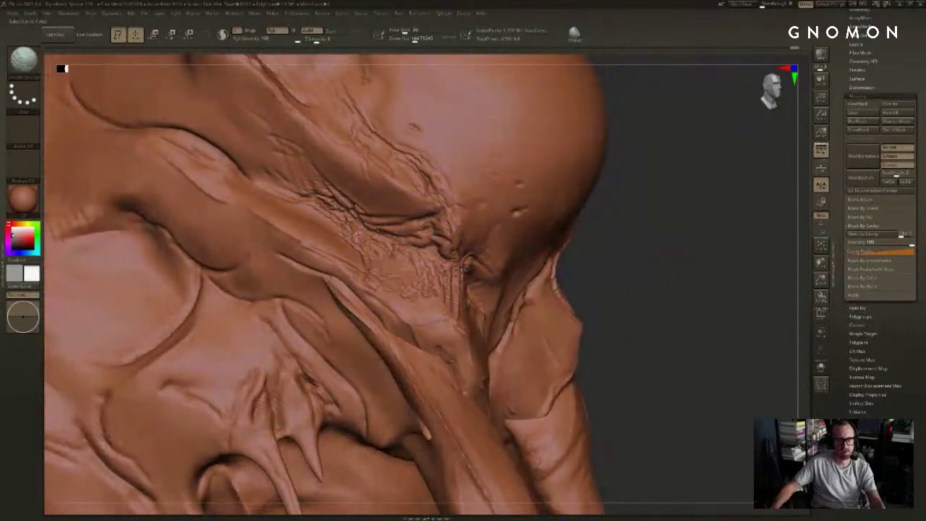
Step: Try to smooth the cheek wrinkles further along the eye crease and down towards the tentacle base
shift+drag(357, 235, 325, 197)
shift+drag(392, 284, 414, 284)
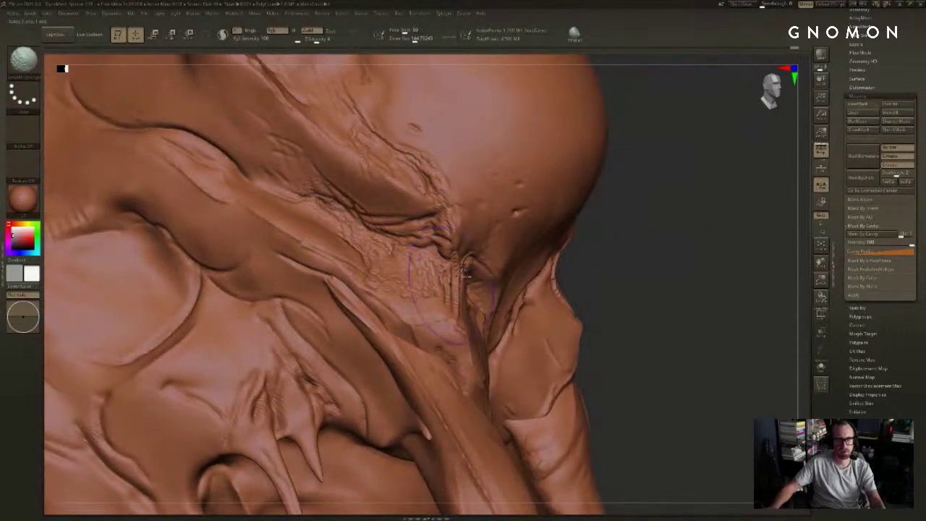
drag(655, 217, 705, 218)
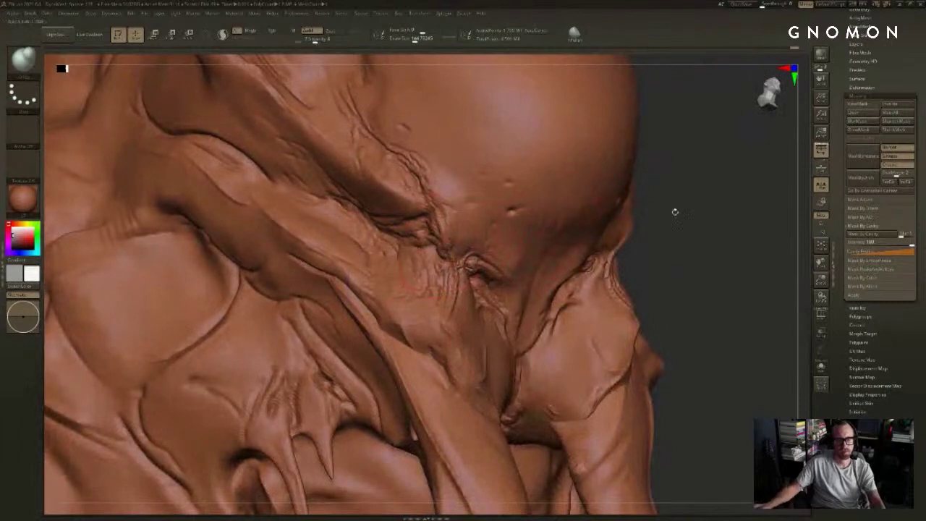
key(ctrl+z)
key(ctrl+z)
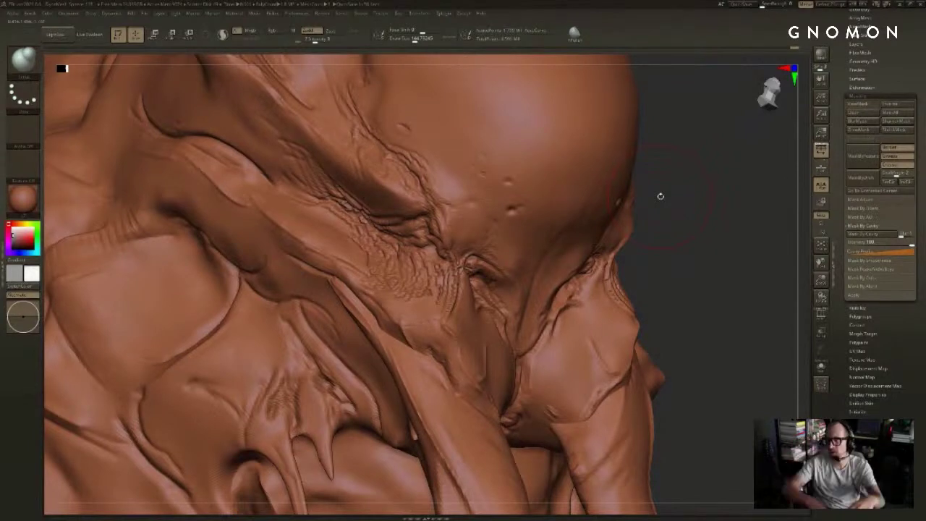
Step: Adjust the Smooth brush's Z Intensity and test it on the cheek below the eye crease
mouse_move(700, 268)
mouse_down()
mouse_move(716, 244)
mouse_move(703, 248)
mouse_up()
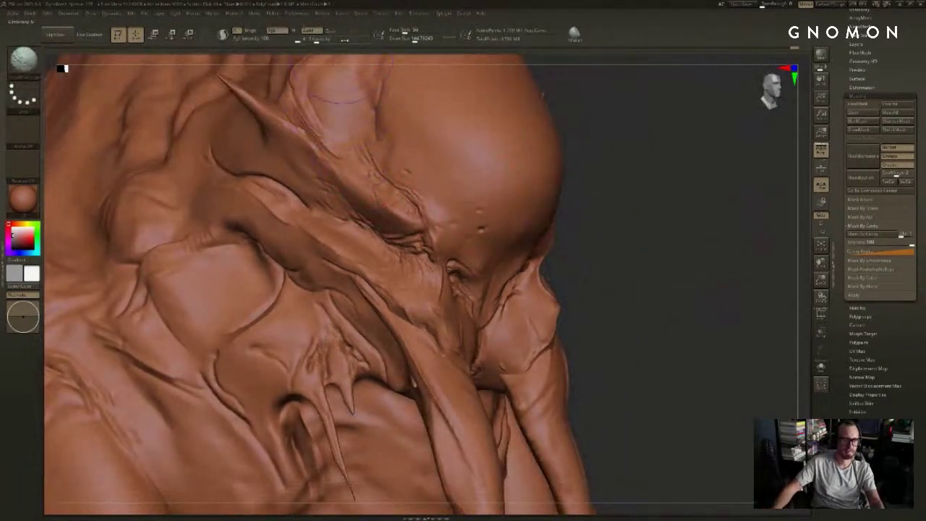
drag(344, 40, 376, 43)
key(shift)
drag(426, 246, 396, 250)
key(shift)
key(ctrl+z)
Step: Try a sculpting stroke along the cheek fold below the eye crease
drag(629, 193, 615, 199)
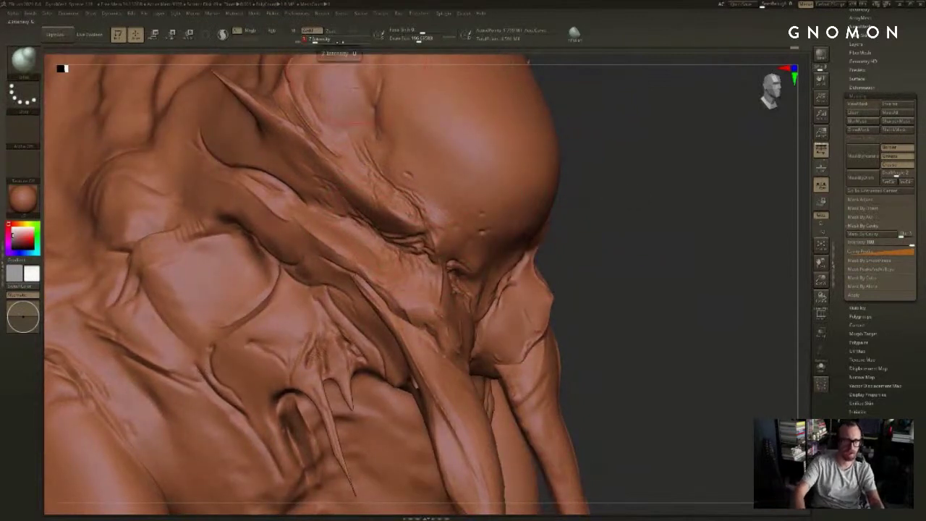
drag(605, 185, 618, 190)
key(ctrl)
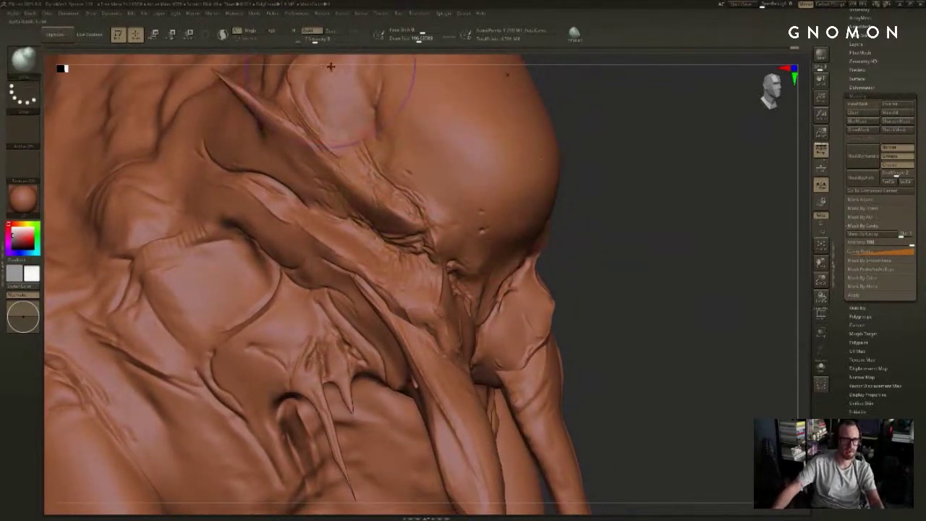
key(shift)
drag(642, 158, 597, 175)
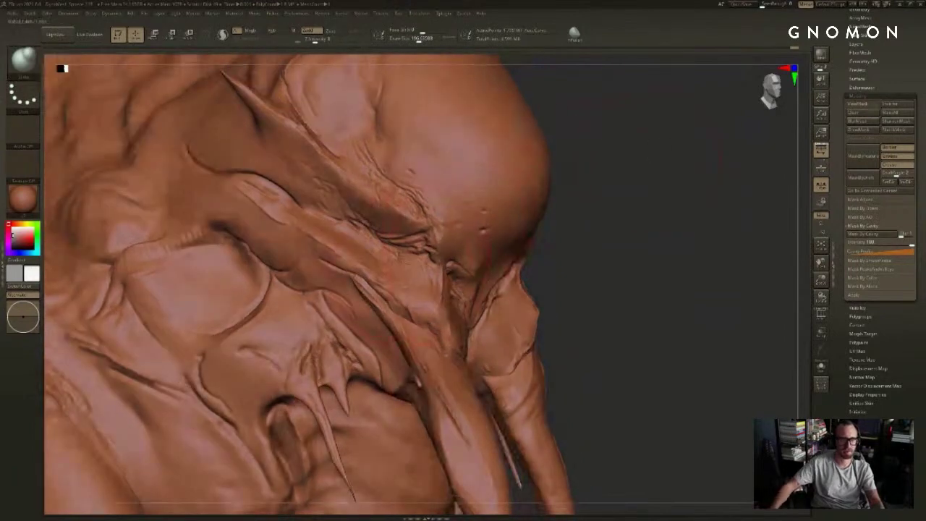
drag(413, 265, 367, 235)
key(ctrl+z)
Step: Resize the brush and add light surface detail to the cheek and the lower forehead beside the eye
key(s)
drag(407, 264, 403, 263)
drag(670, 223, 630, 219)
drag(695, 222, 463, 226)
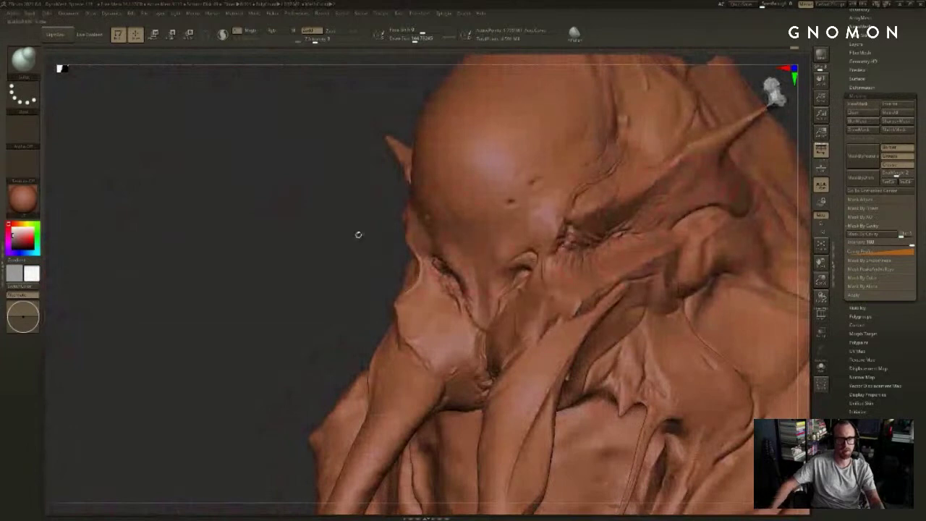
drag(357, 236, 314, 257)
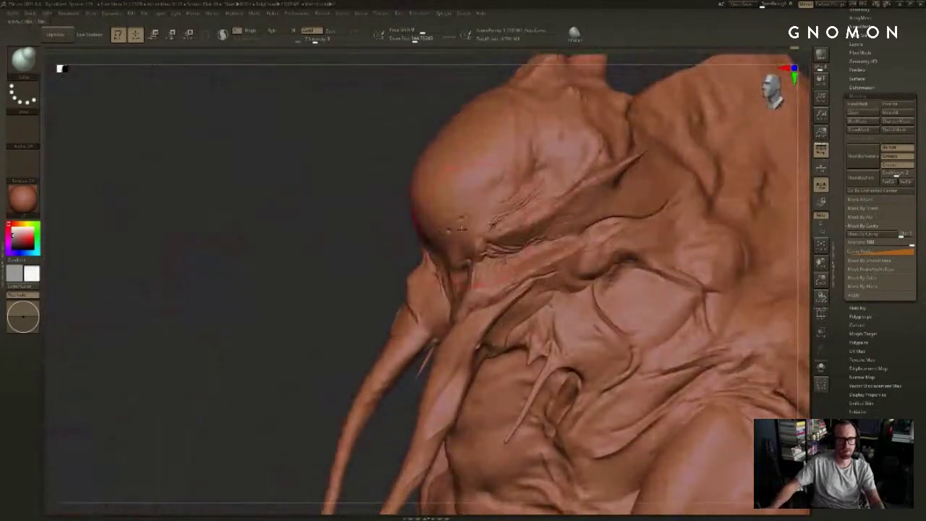
mouse_move(418, 231)
mouse_down()
mouse_move(457, 234)
mouse_move(463, 220)
mouse_up()
key(s)
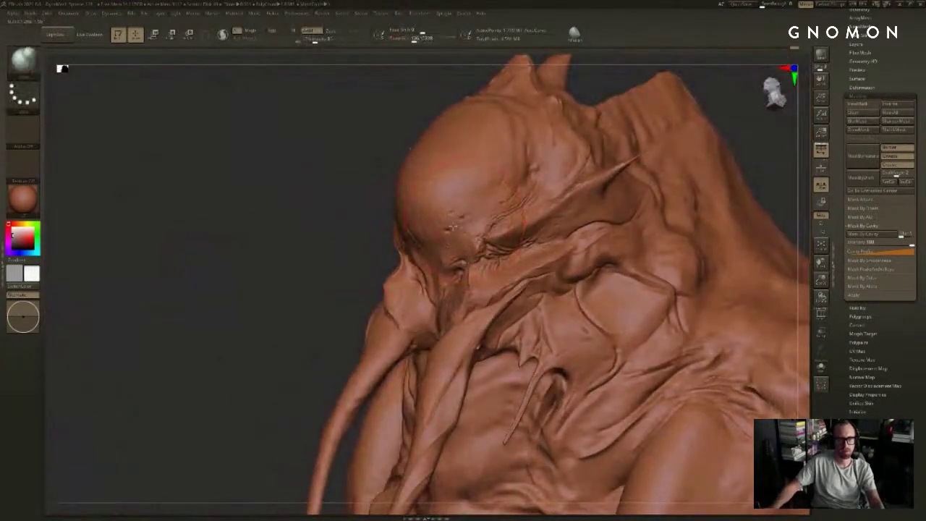
drag(361, 245, 331, 248)
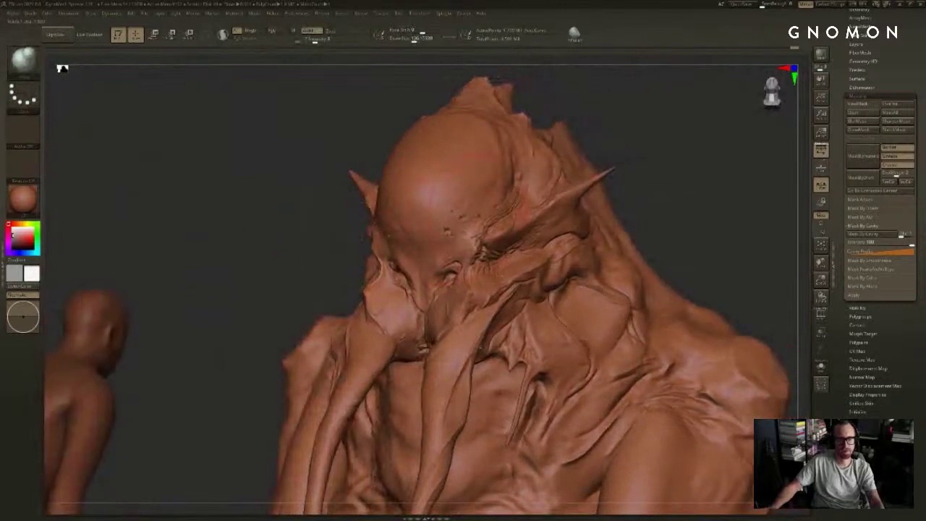
Step: Check the cavity mask on the creature and try roughening the skin around the brow and eyes through it
key(ctrl+h)
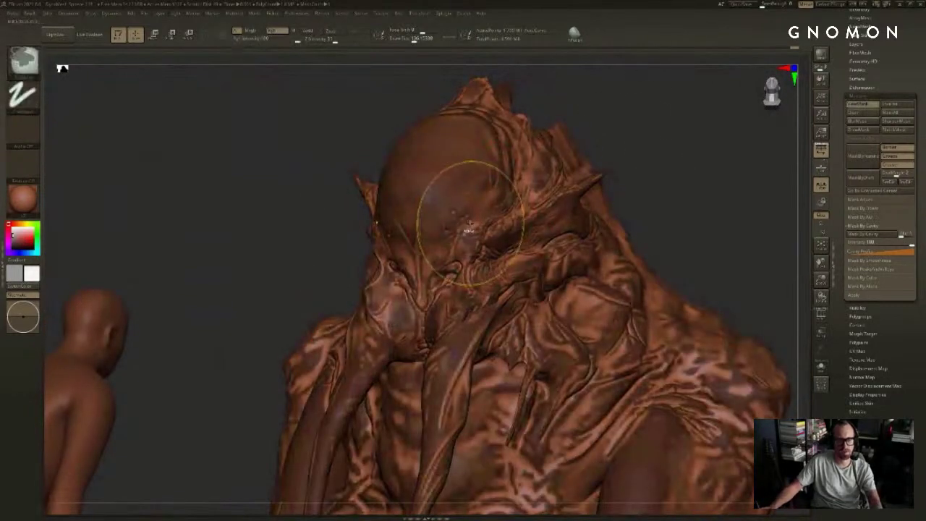
key(ctrl+h)
drag(463, 222, 436, 273)
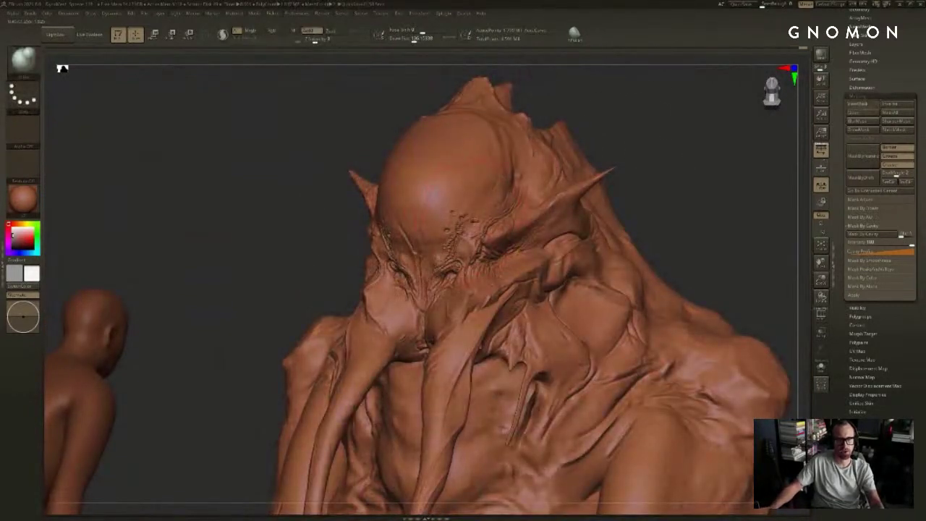
drag(608, 149, 723, 158)
key(ctrl+z)
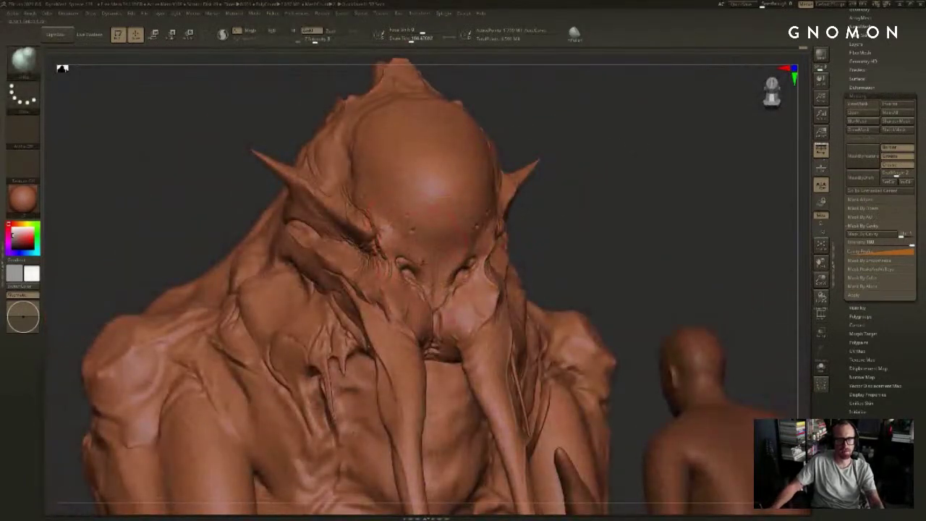
Step: Refine the skin detail around the inner brow and sculpt fine wrinkles down the centre between the eyes
shift+drag(389, 192, 401, 193)
shift+drag(413, 227, 416, 258)
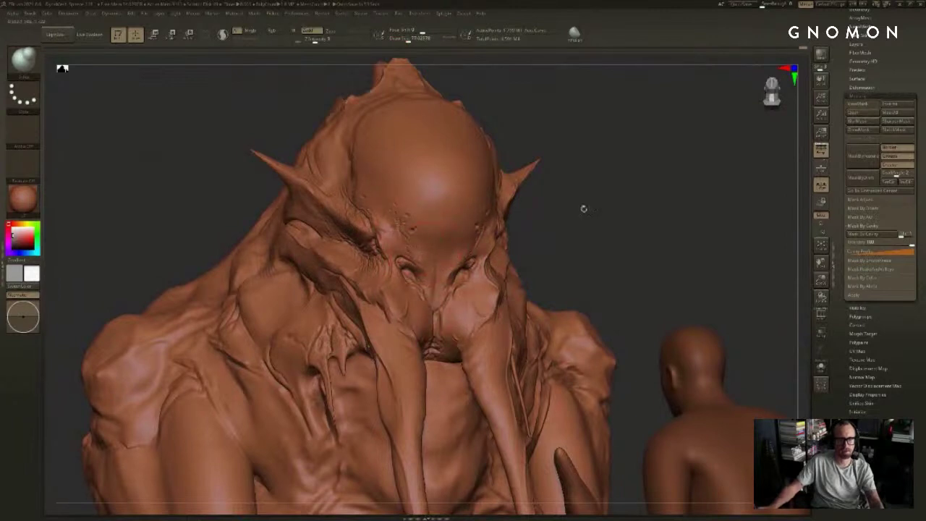
alt+drag(607, 200, 611, 269)
shift+drag(517, 217, 499, 245)
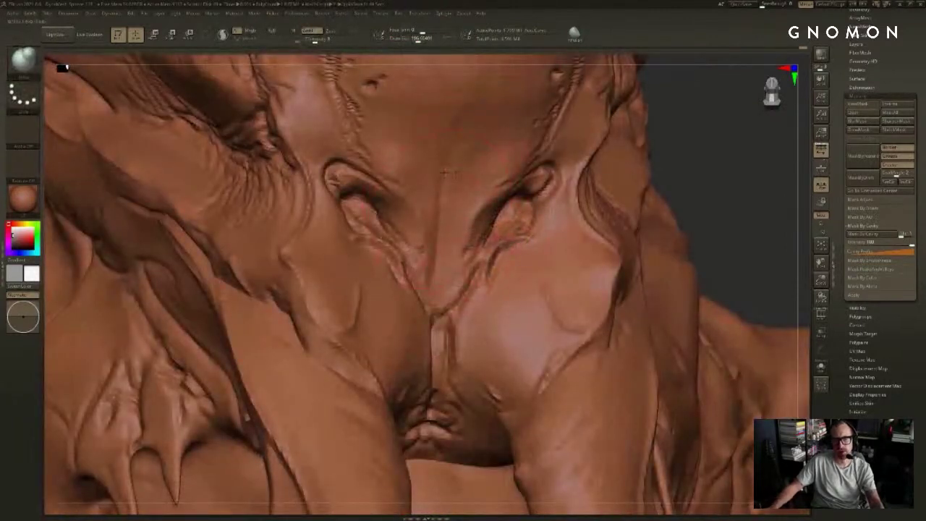
mouse_move(448, 172)
mouse_down()
mouse_move(465, 282)
mouse_move(436, 189)
mouse_up()
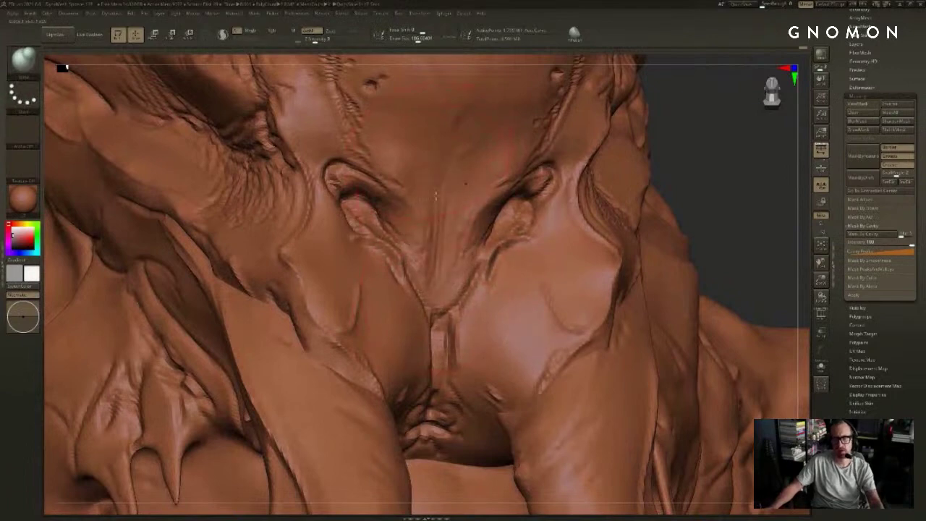
Step: Resize the brush and soften the surface from the side of the domed forehead down to the brow
key(f)
drag(636, 144, 640, 195)
mouse_move(544, 73)
alt+mouse_down()
mouse_move(562, 138)
mouse_move(601, 134)
mouse_move(600, 118)
alt+mouse_up()
key(s)
drag(488, 215, 480, 216)
mouse_move(748, 148)
mouse_down()
mouse_move(653, 152)
mouse_move(557, 182)
mouse_up()
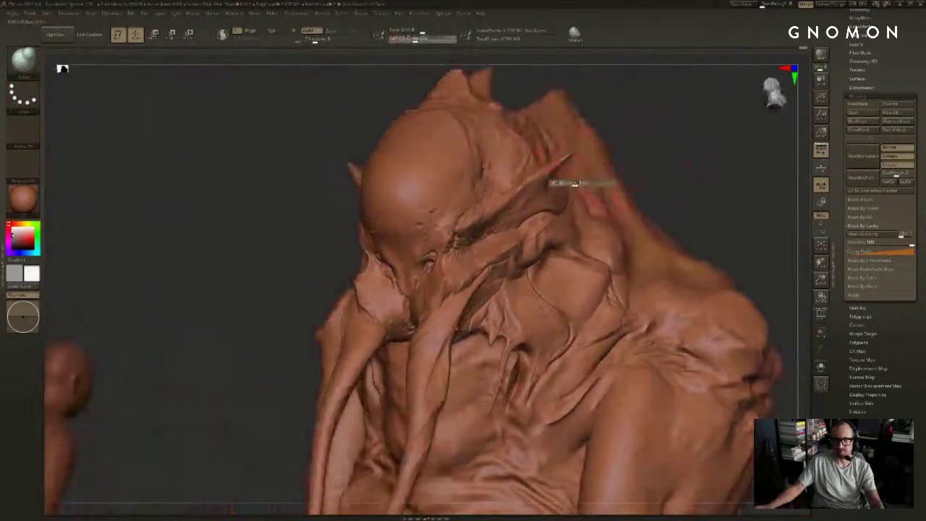
mouse_move(460, 172)
shift+mouse_down()
mouse_move(454, 190)
mouse_move(414, 218)
shift+mouse_up()
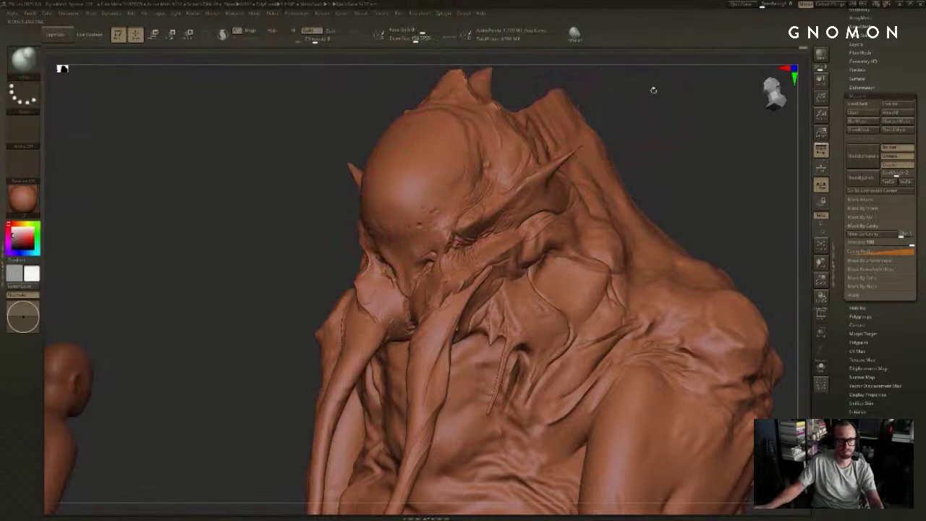
Step: Refine and smooth the folds along the rim of the domed forehead, undoing the last stroke above the brow
drag(653, 89, 589, 109)
drag(476, 119, 481, 175)
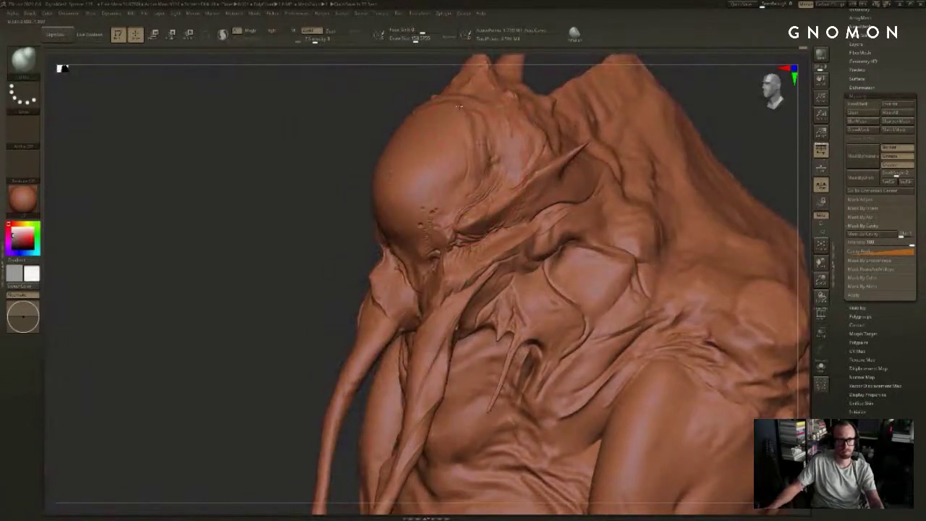
key(bracketleft)
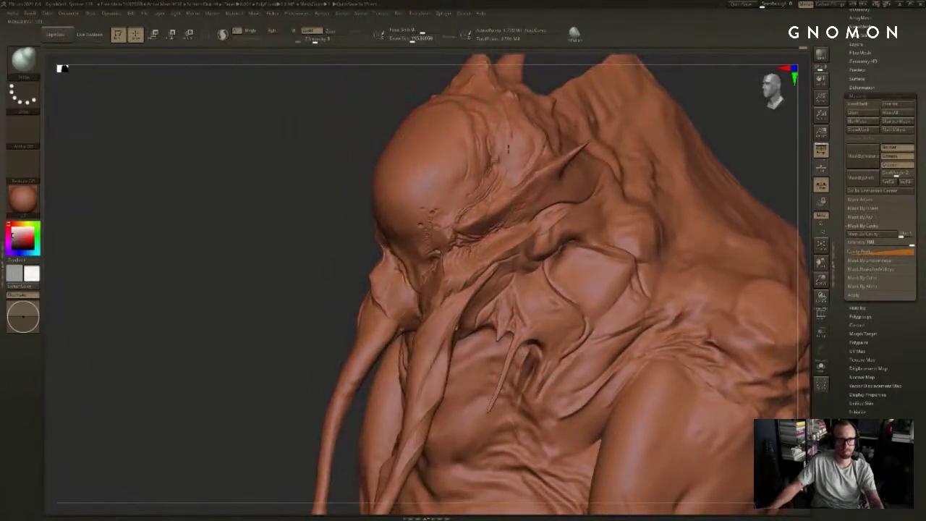
mouse_move(472, 147)
shift+mouse_down()
mouse_move(508, 134)
mouse_move(501, 102)
shift+mouse_up()
shift+drag(465, 215, 439, 203)
key(ctrl+z)
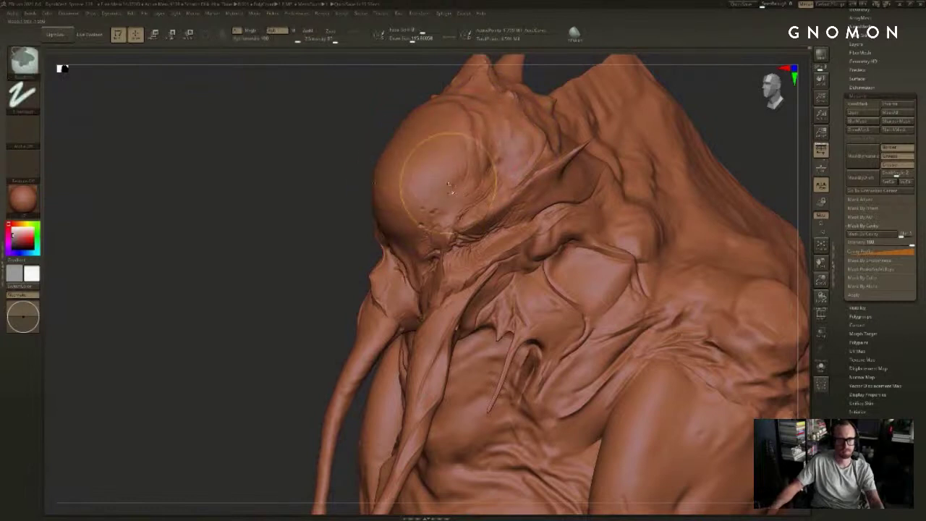
Step: Adjust the Smooth brush's Z Intensity and smooth the wrinkles on the cheek beside the eye
mouse_move(311, 297)
mouse_down()
mouse_move(429, 195)
mouse_move(599, 120)
mouse_up()
mouse_move(651, 104)
mouse_down()
mouse_move(629, 217)
mouse_move(669, 137)
mouse_move(585, 200)
mouse_move(574, 173)
mouse_move(562, 239)
mouse_move(523, 261)
mouse_up()
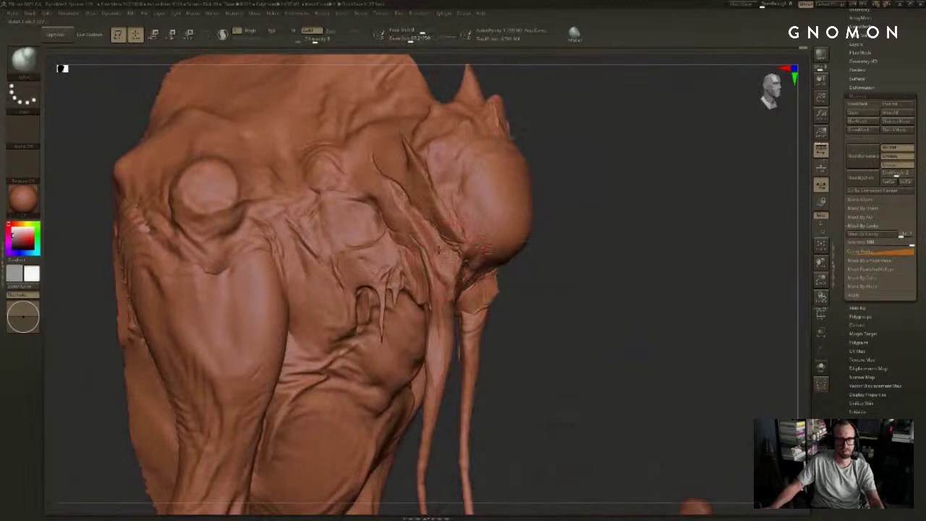
mouse_move(601, 222)
mouse_down()
mouse_move(414, 297)
mouse_move(386, 287)
mouse_up()
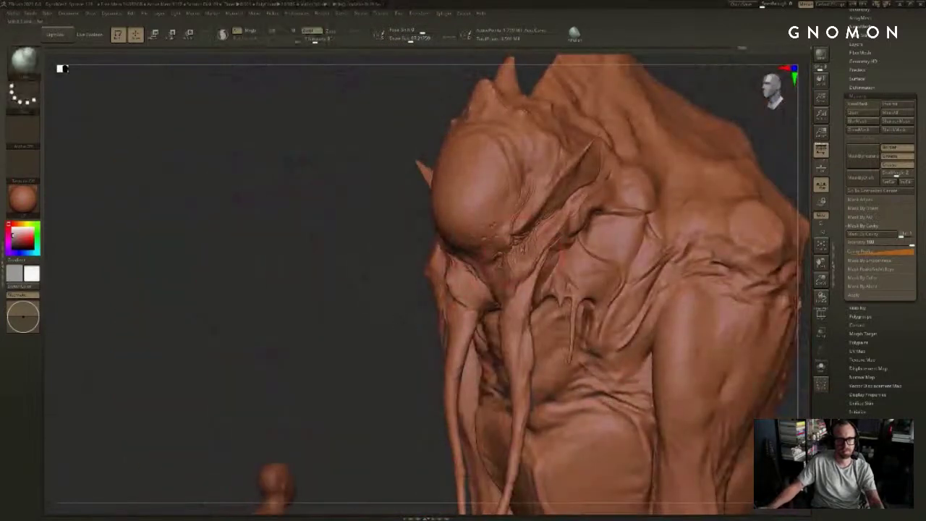
shift+drag(314, 39, 310, 39)
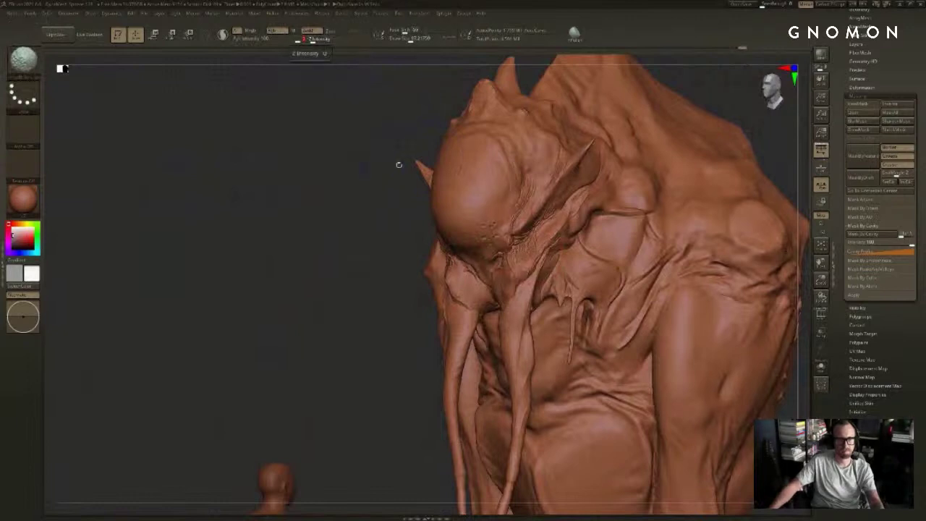
shift+drag(522, 257, 536, 230)
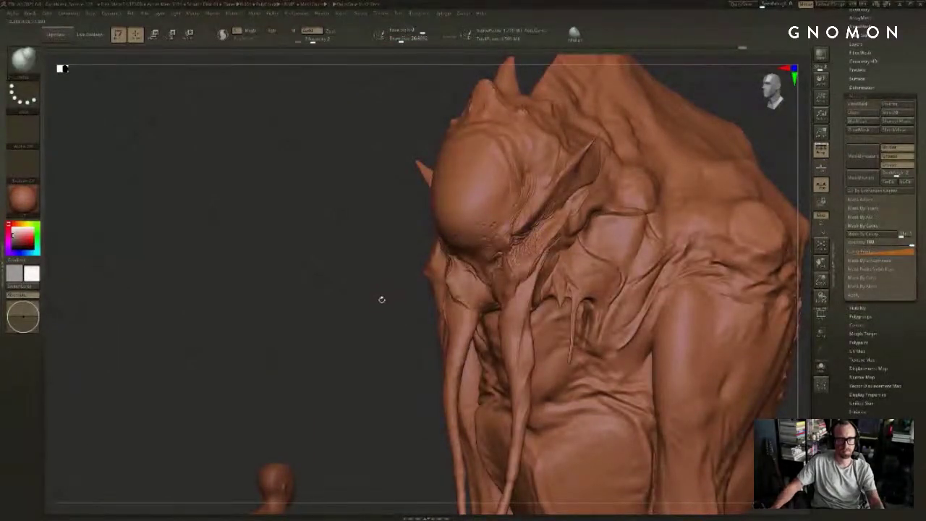
Step: Readjust the Smooth brush's Z Intensity and check the cheek wrinkles against the whole creature
drag(380, 299, 368, 298)
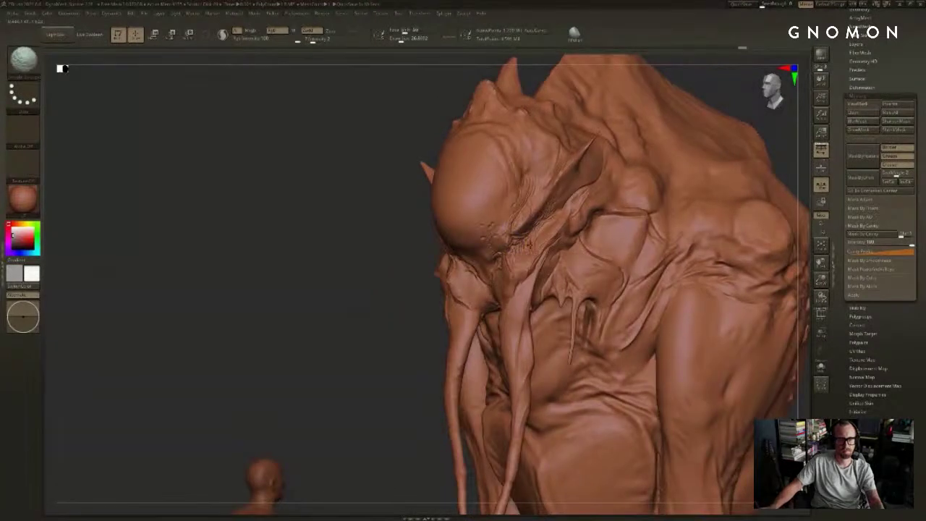
drag(388, 285, 411, 325)
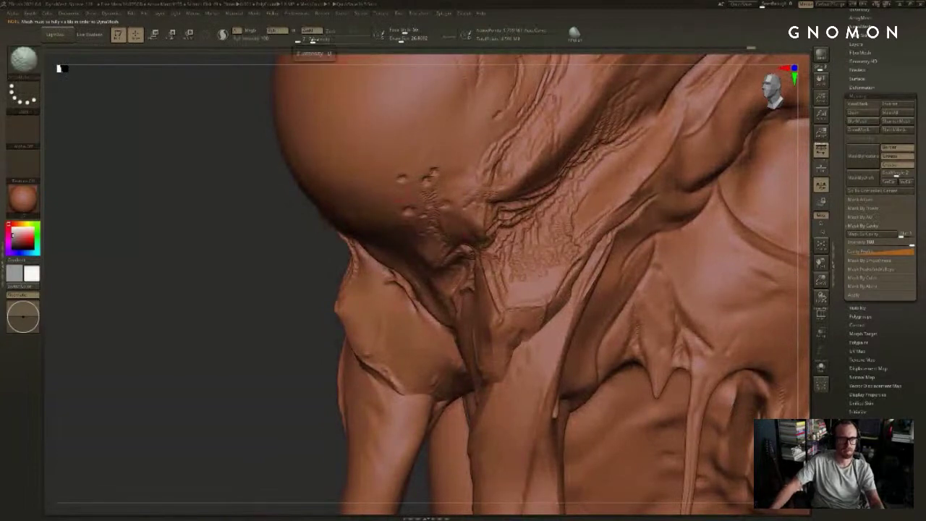
drag(317, 40, 324, 40)
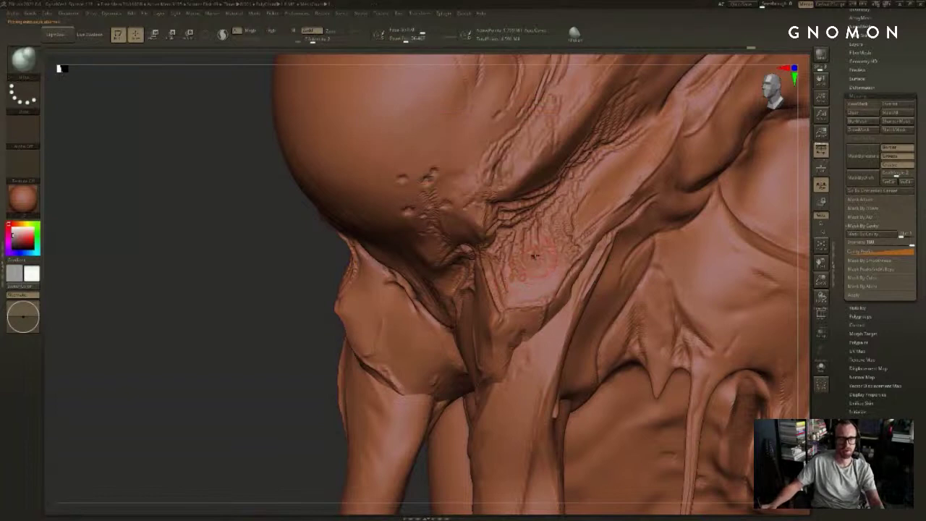
key(ctrl)
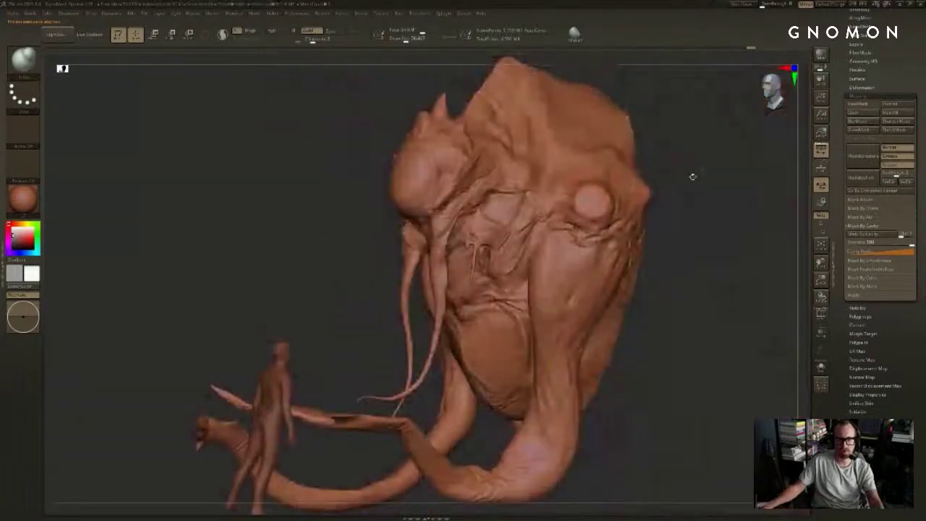
Step: Add fine wrinkles to the cheek at the base of the facial tentacle beside the eye and smooth them
mouse_move(692, 177)
mouse_down()
mouse_move(700, 168)
mouse_move(676, 244)
mouse_up()
mouse_move(282, 237)
alt+mouse_down()
mouse_move(326, 337)
mouse_move(340, 344)
alt+mouse_up()
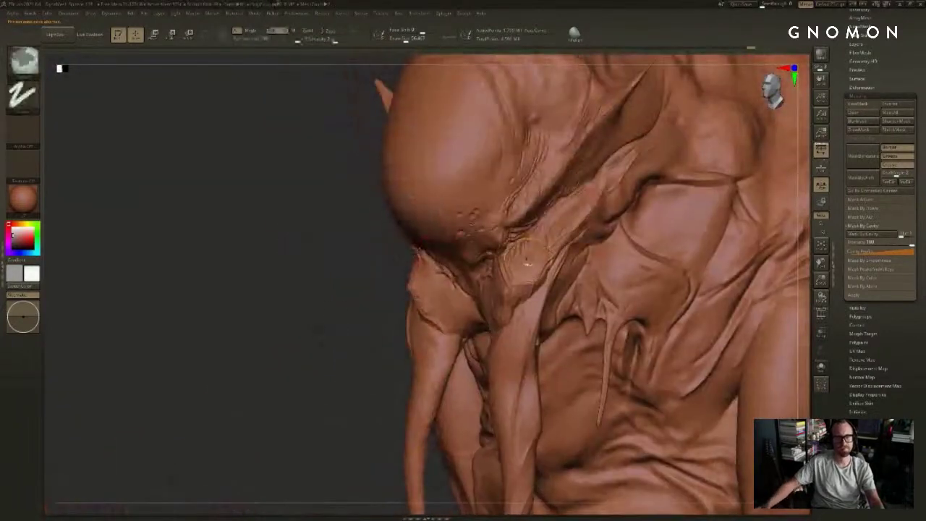
mouse_move(549, 244)
shift+mouse_down()
mouse_move(540, 238)
mouse_move(554, 228)
shift+mouse_up()
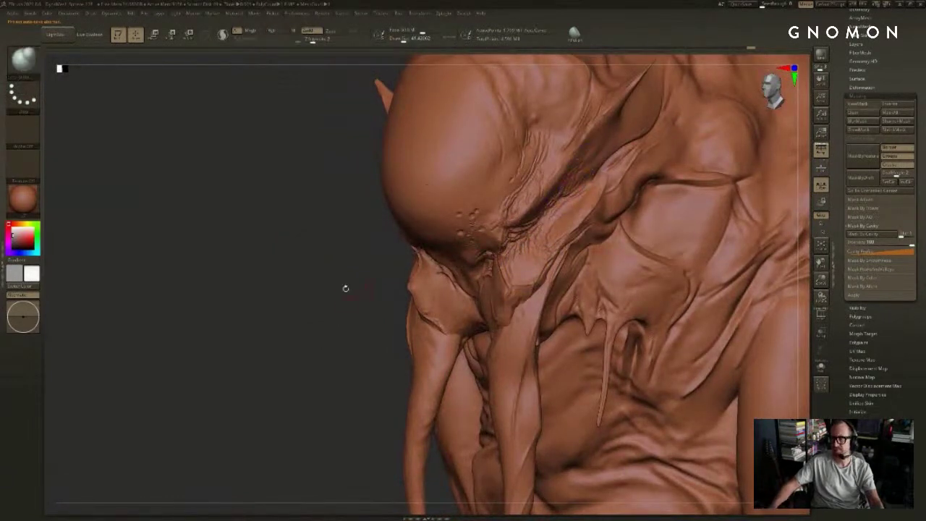
drag(342, 308, 310, 283)
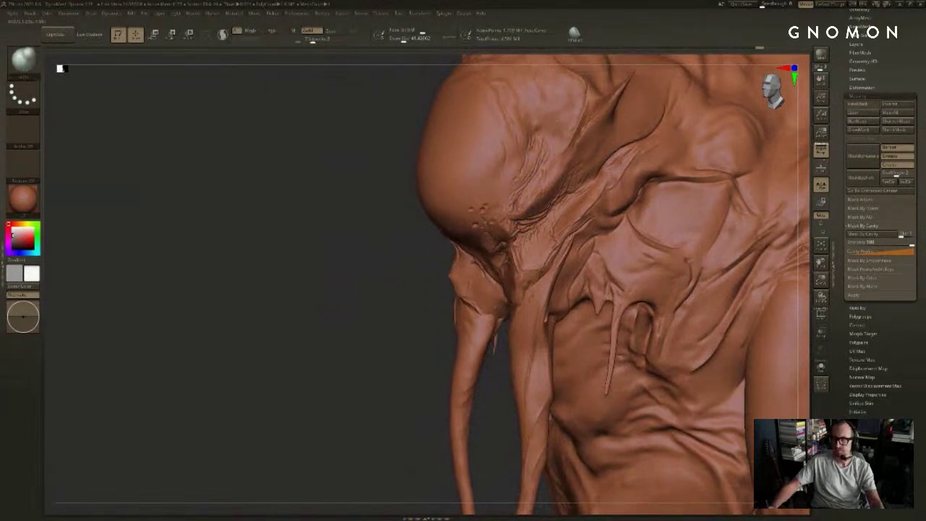
drag(405, 282, 685, 208)
drag(742, 148, 803, 155)
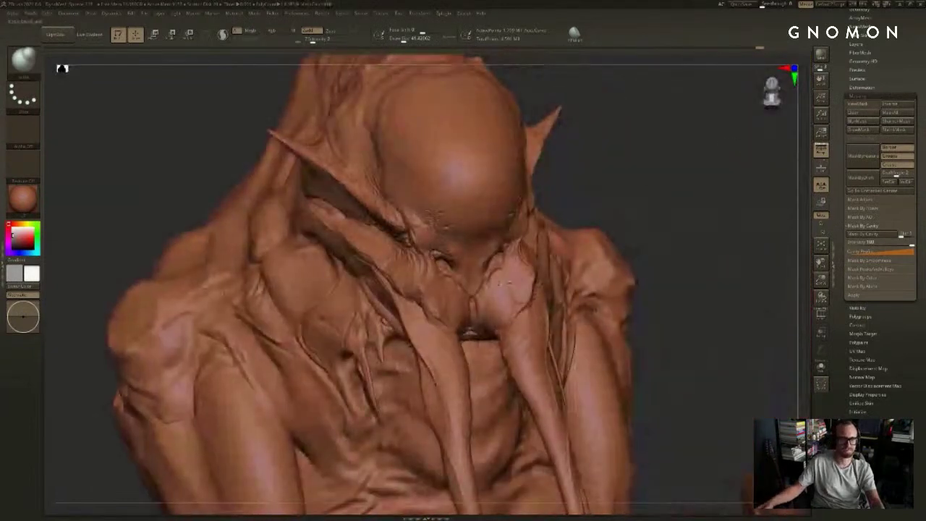
mouse_move(655, 229)
mouse_down()
mouse_move(662, 240)
mouse_move(521, 249)
mouse_up()
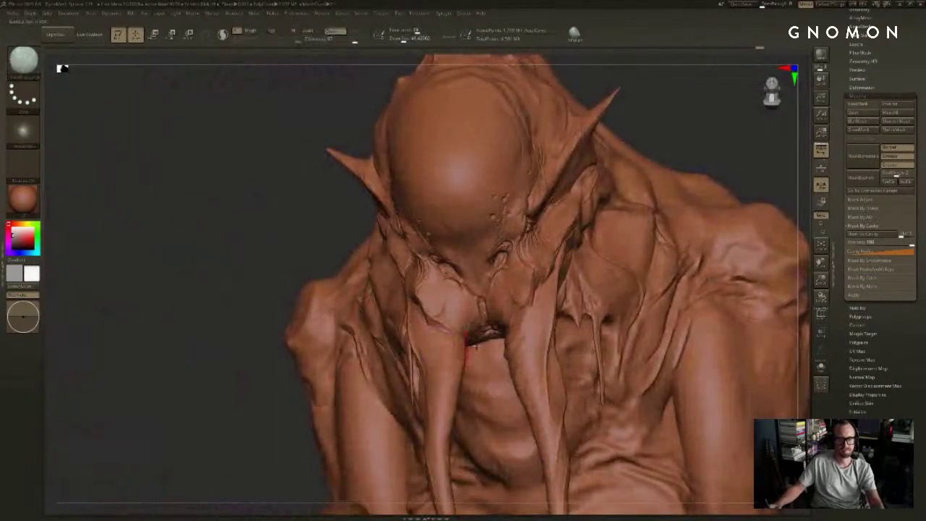
Step: Carve creases across the upper part of the facial tentacles and smooth the rough spots
shift+drag(720, 146, 730, 130)
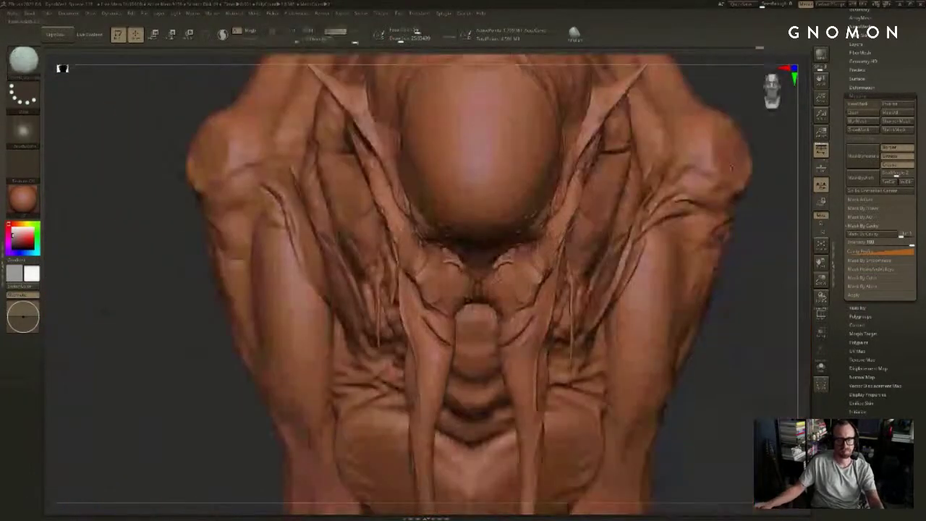
alt+drag(735, 274, 714, 243)
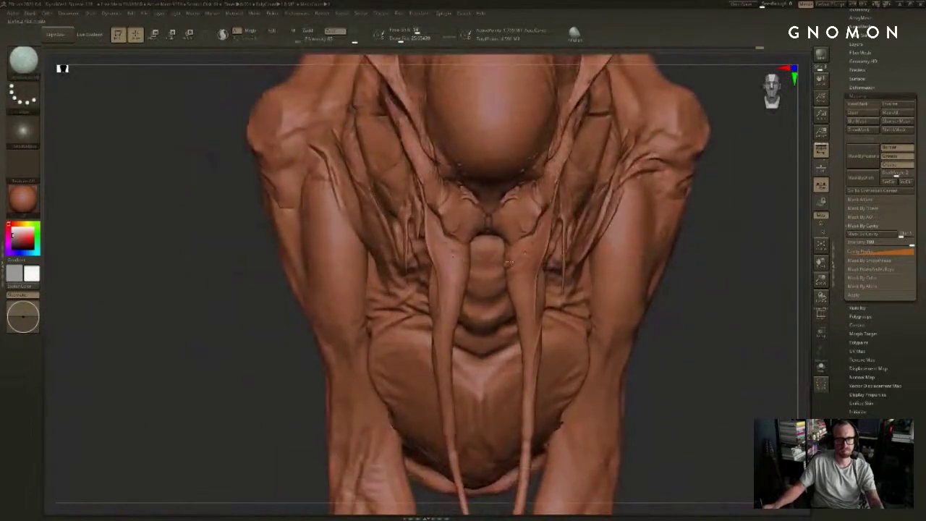
mouse_move(521, 265)
right_down()
mouse_move(648, 261)
mouse_move(587, 256)
right_up()
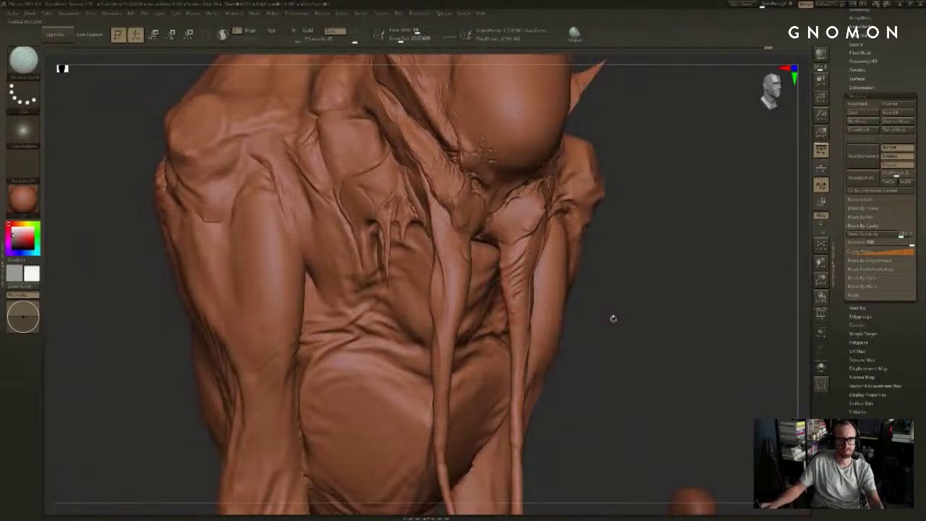
mouse_move(613, 318)
mouse_down()
mouse_move(569, 284)
mouse_move(508, 285)
mouse_up()
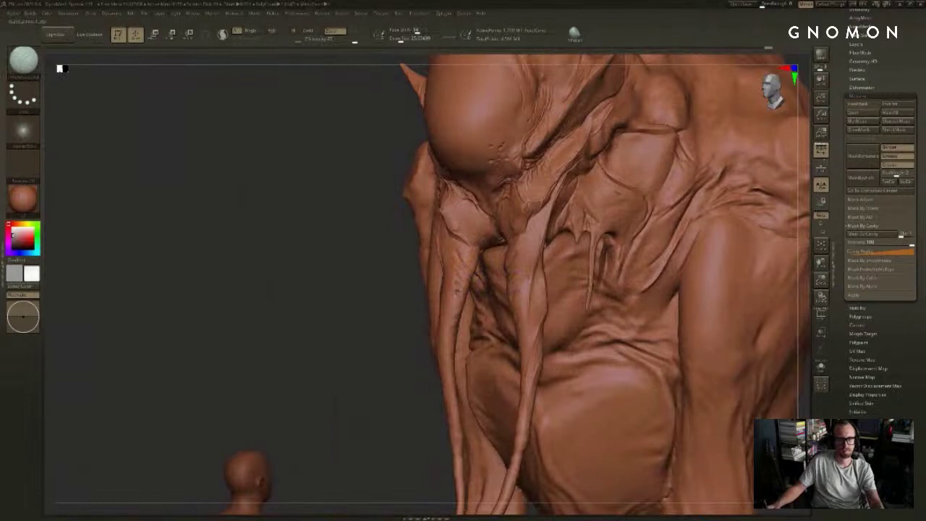
shift+drag(453, 322, 458, 290)
shift+drag(420, 348, 454, 334)
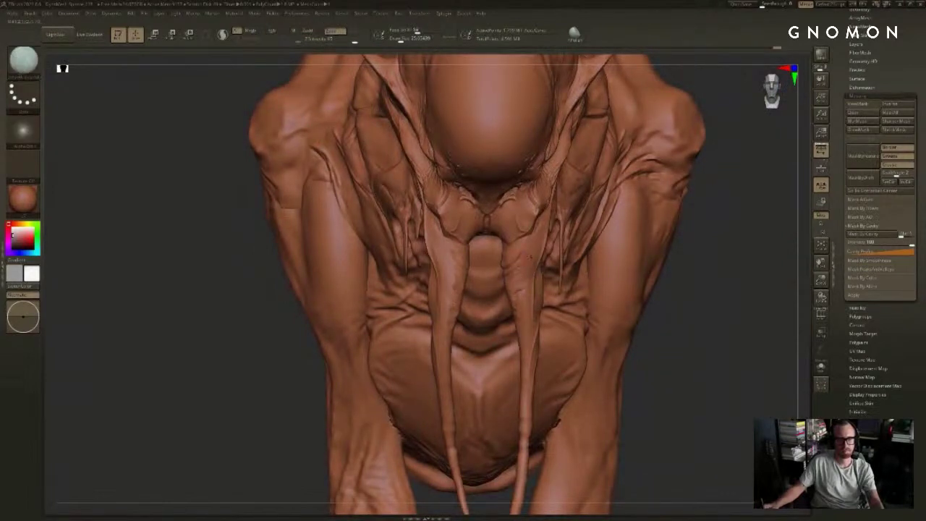
Step: Resize the brush and rework the fold beneath the ear spike, discarding the newer undo history entries
key(f)
drag(631, 275, 619, 264)
key(f)
key(shift)
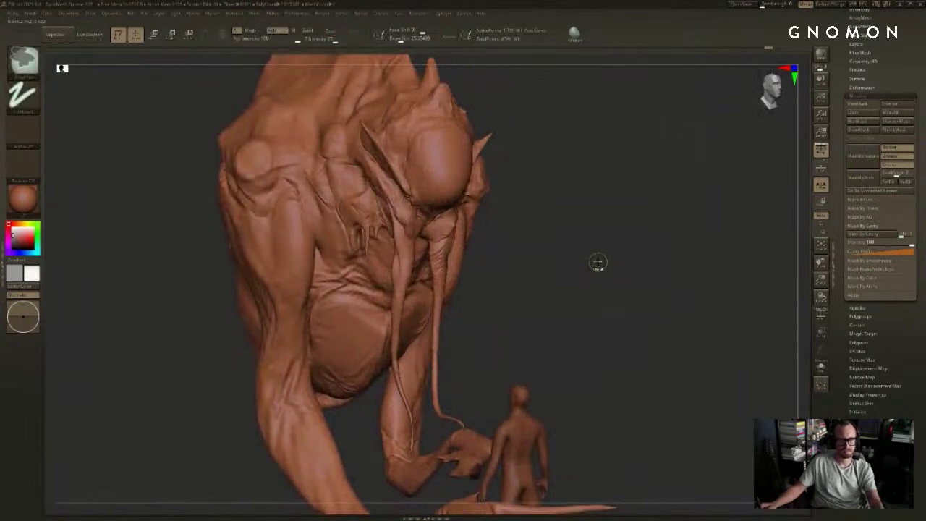
mouse_move(614, 250)
mouse_down()
mouse_move(613, 220)
mouse_move(644, 248)
mouse_move(594, 235)
mouse_up()
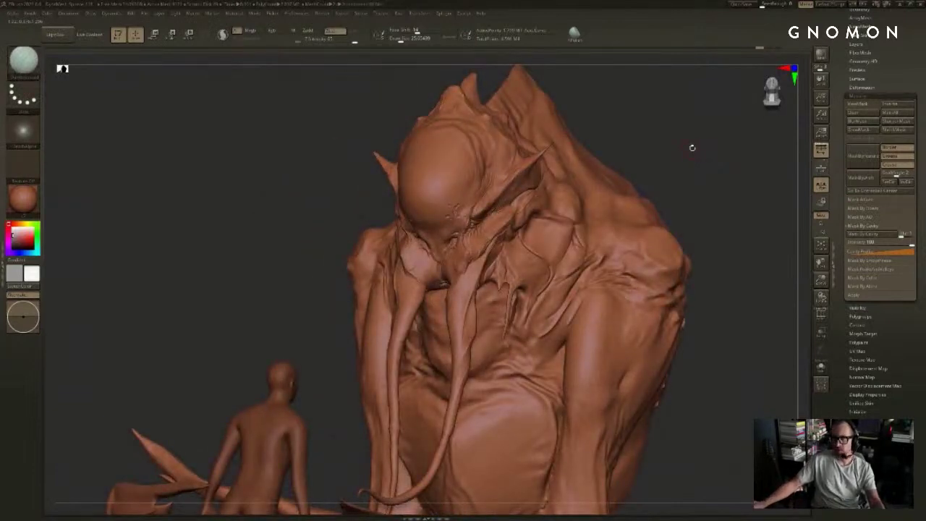
alt+drag(692, 147, 674, 168)
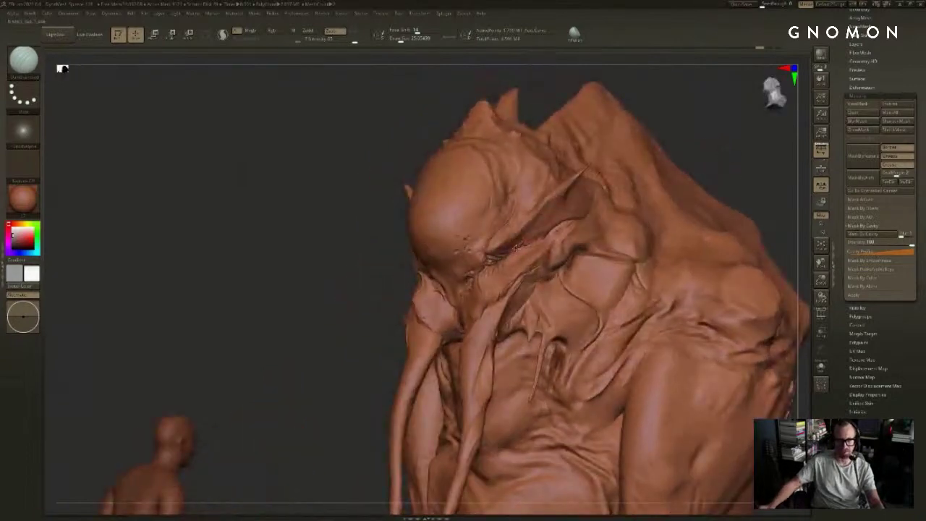
key(s)
drag(513, 250, 516, 250)
key(ctrl+z)
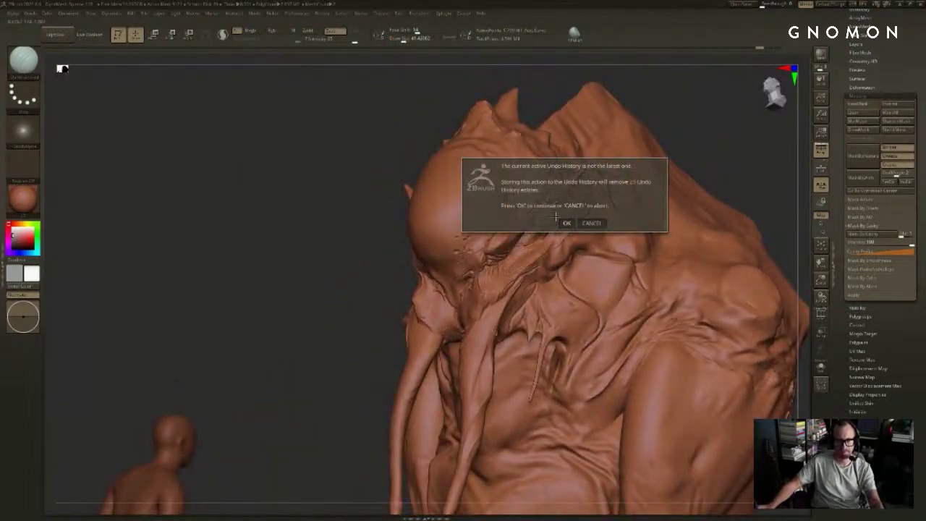
click(564, 223)
key(shift)
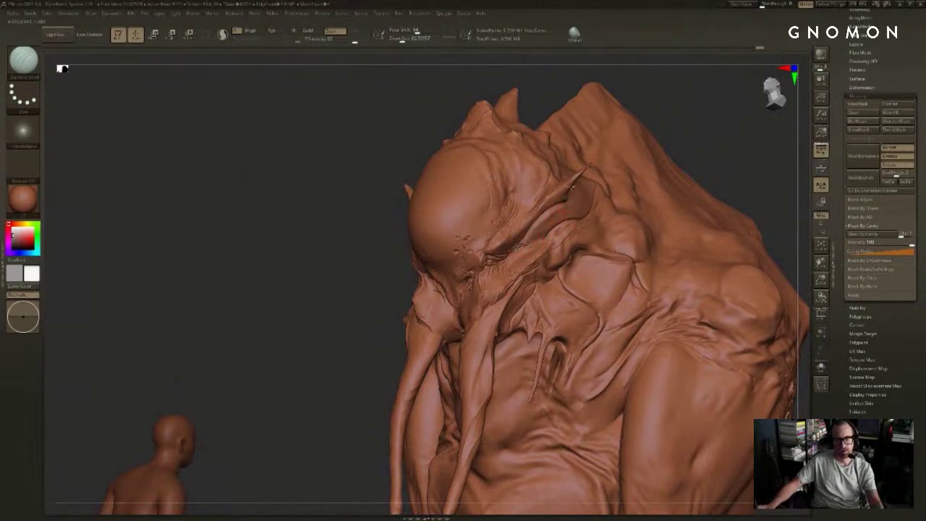
Step: Refine the edge and folds of the ear spike from several angles, undo the last stroke and check the other side of the head
drag(662, 120, 690, 95)
drag(629, 149, 510, 129)
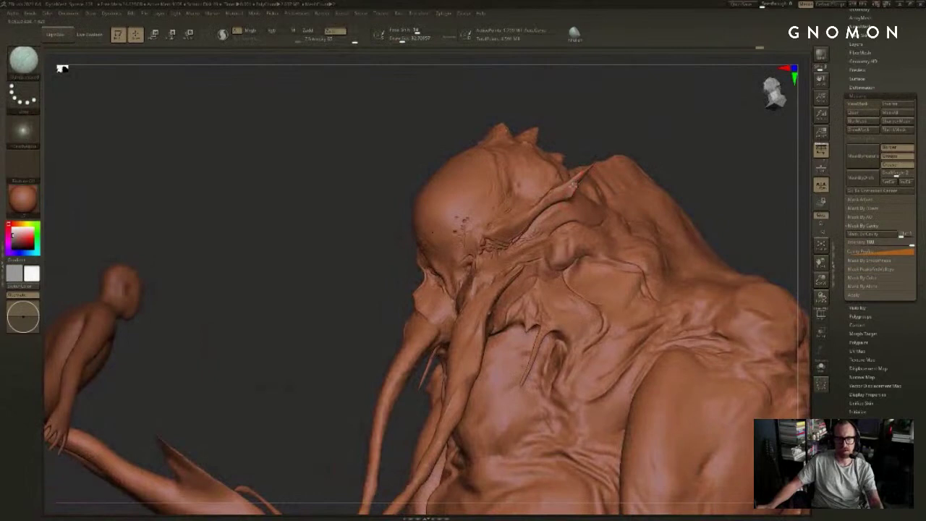
drag(723, 106, 684, 121)
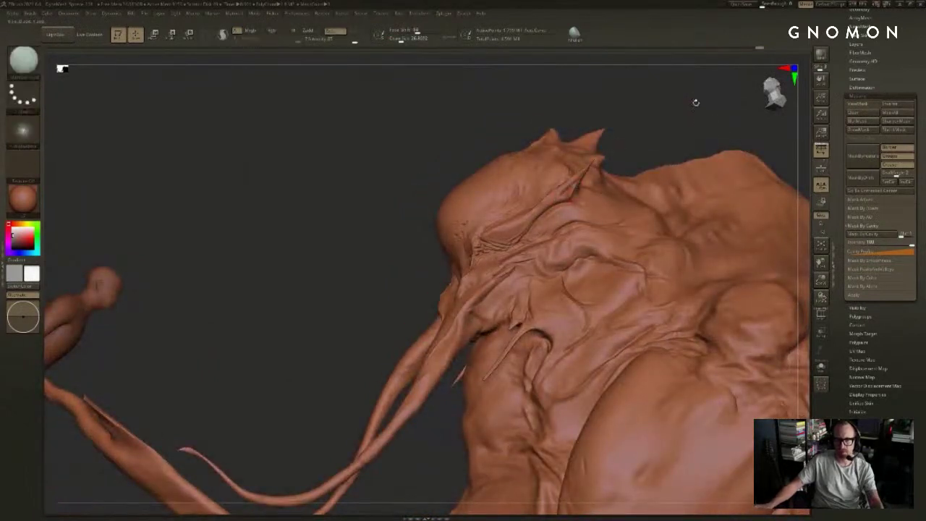
drag(696, 102, 723, 104)
mouse_move(627, 147)
mouse_down()
mouse_move(674, 115)
mouse_move(687, 126)
mouse_move(702, 107)
mouse_move(587, 145)
mouse_move(574, 155)
mouse_move(640, 135)
mouse_move(603, 156)
mouse_move(690, 108)
mouse_move(555, 196)
mouse_up()
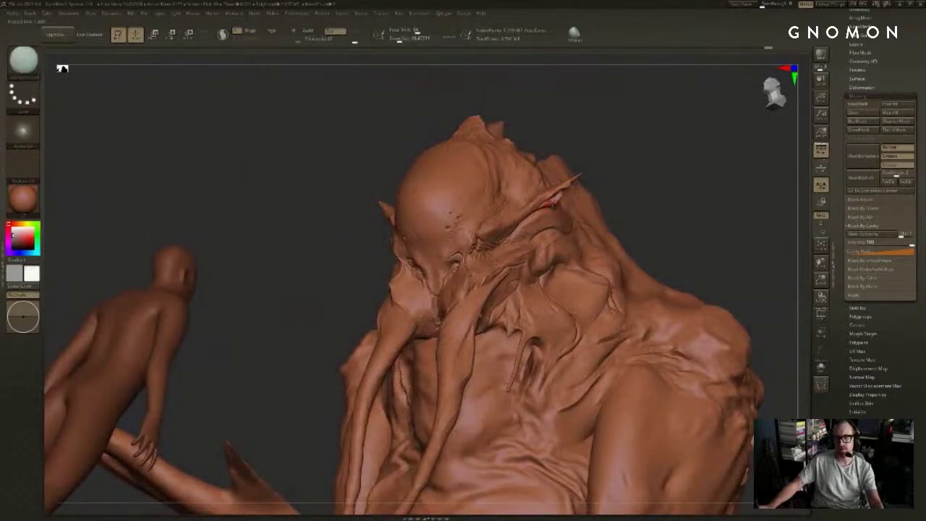
key(ctrl+z)
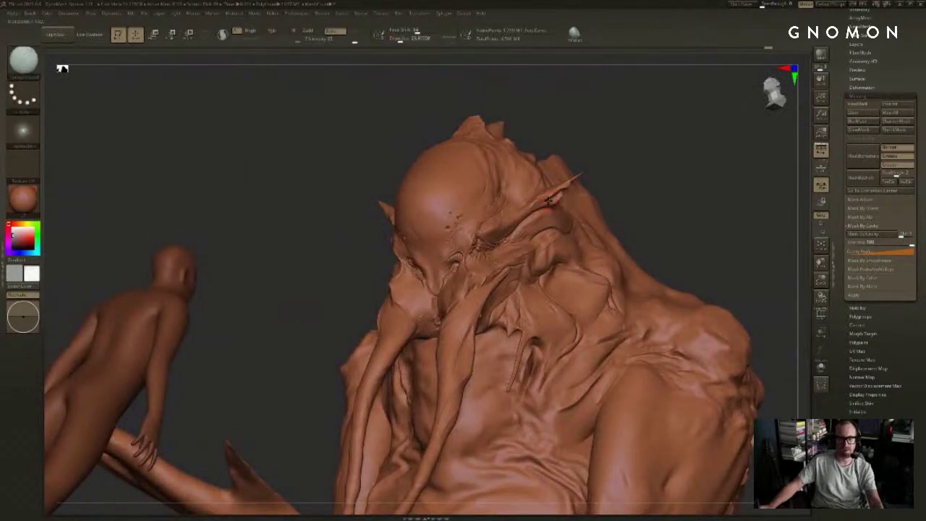
drag(601, 174, 737, 171)
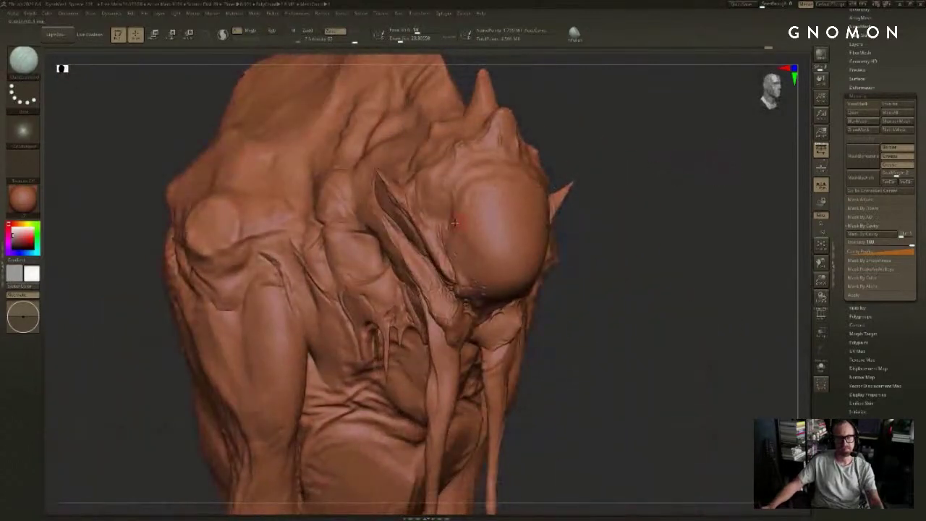
drag(595, 150, 651, 168)
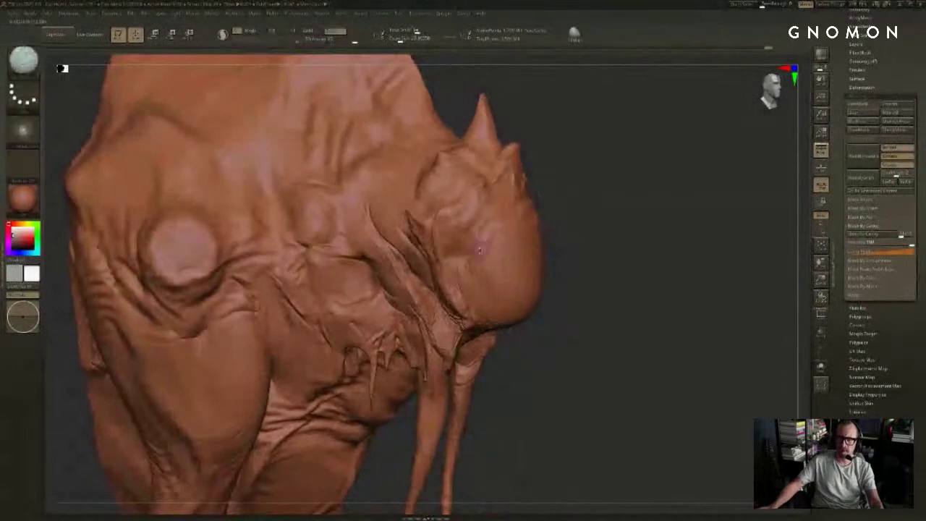
mouse_move(587, 209)
mouse_down()
mouse_move(609, 219)
mouse_move(602, 240)
mouse_move(628, 228)
mouse_up()
ctrl+shift+click(523, 261)
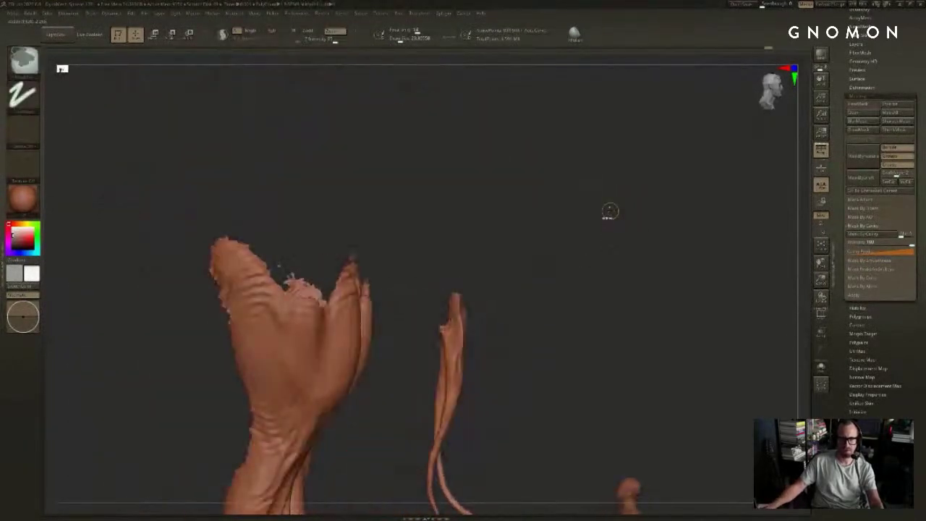
ctrl+shift+click(610, 211)
mouse_move(605, 121)
ctrl+mouse_down()
mouse_move(539, 174)
mouse_move(399, 347)
ctrl+mouse_up()
mouse_move(616, 194)
ctrl+mouse_down()
mouse_move(632, 202)
mouse_move(713, 192)
ctrl+mouse_up()
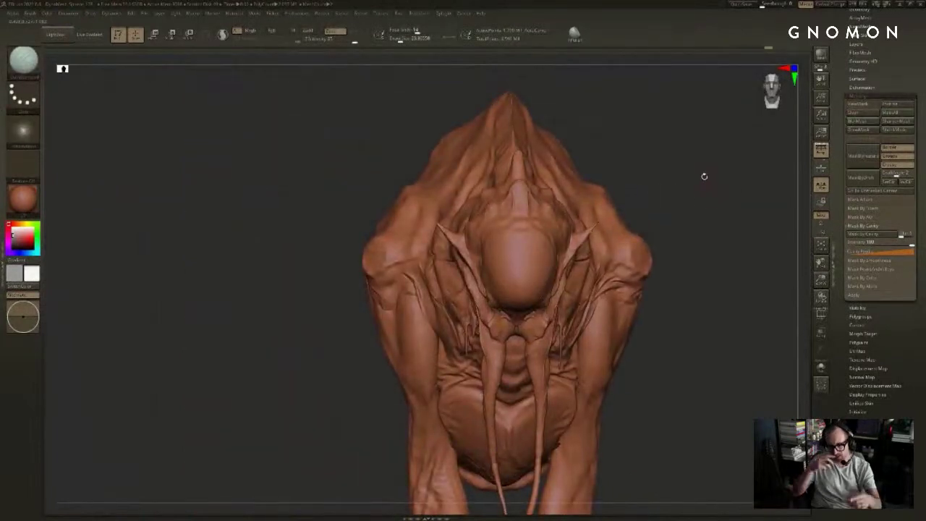
Step: Show the polyframe on the facial tentacles and step the mesh down two subdivision levels
drag(640, 326, 646, 222)
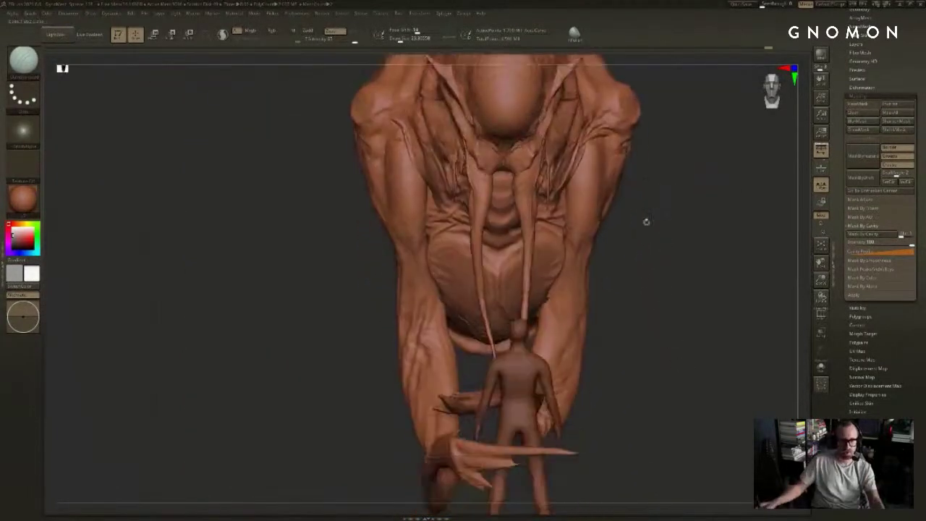
mouse_move(651, 287)
mouse_down()
mouse_move(668, 281)
mouse_move(646, 347)
mouse_up()
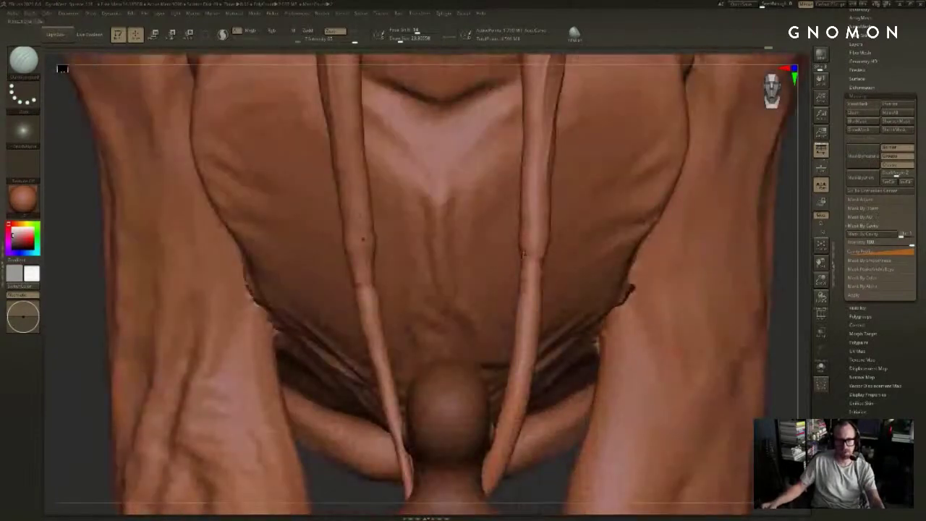
key(shift+f)
key(shift+f)
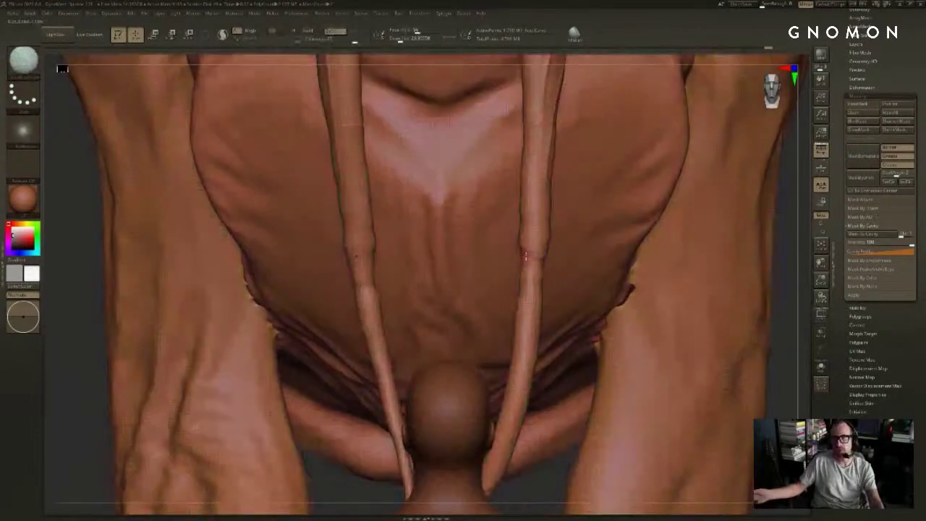
key(f)
drag(708, 245, 690, 264)
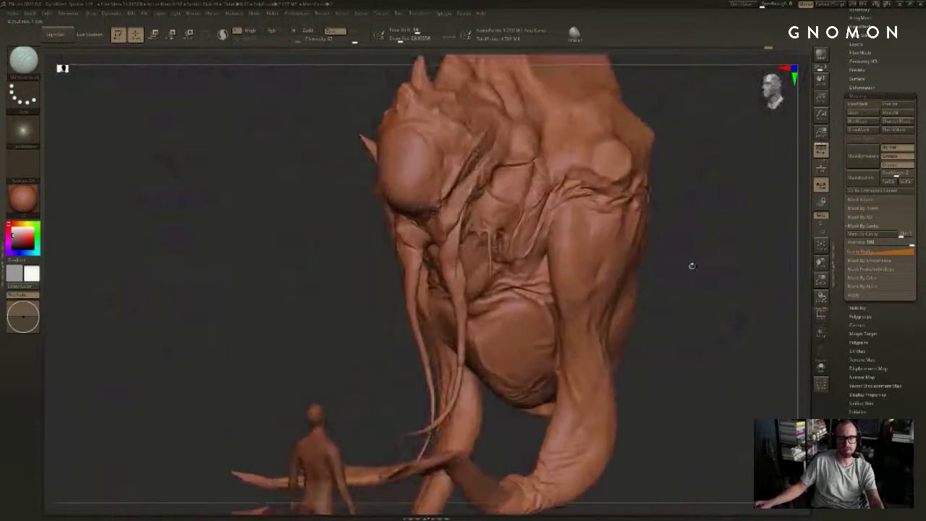
drag(337, 322, 395, 337)
mouse_move(552, 376)
alt+mouse_down()
mouse_move(496, 320)
mouse_move(534, 182)
alt+mouse_up()
key(shift+f)
alt+drag(546, 217, 587, 383)
key(shift+d)
key(shift+d)
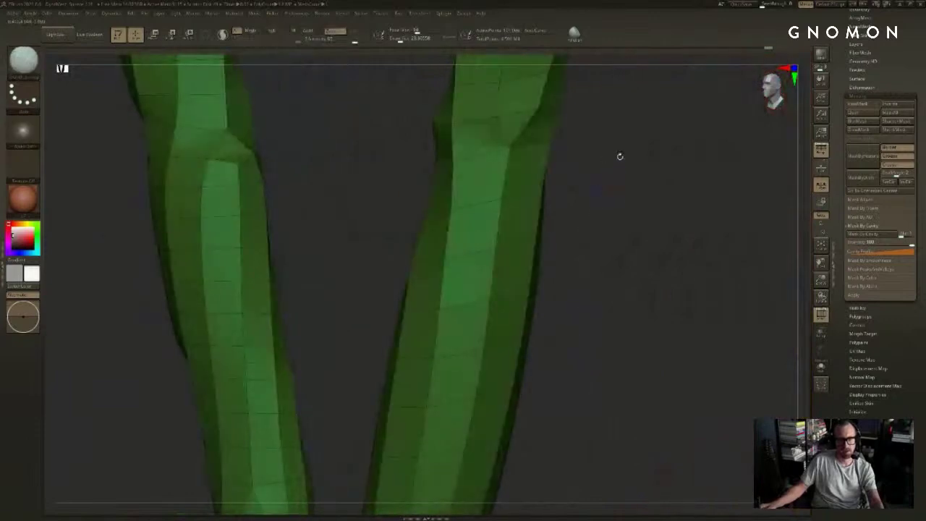
Step: Resize the brush and smooth the stepped section of the facial tentacle at low subdivision, undoing the last stroke
mouse_move(620, 155)
alt+mouse_down()
mouse_move(589, 270)
mouse_move(593, 322)
mouse_move(574, 305)
alt+mouse_up()
alt+drag(575, 358, 622, 309)
key(s)
drag(515, 302, 550, 300)
mouse_move(557, 254)
shift+mouse_down()
mouse_move(539, 262)
mouse_move(593, 257)
shift+mouse_up()
right_drag(593, 258, 564, 272)
key(ctrl+z)
key(f)
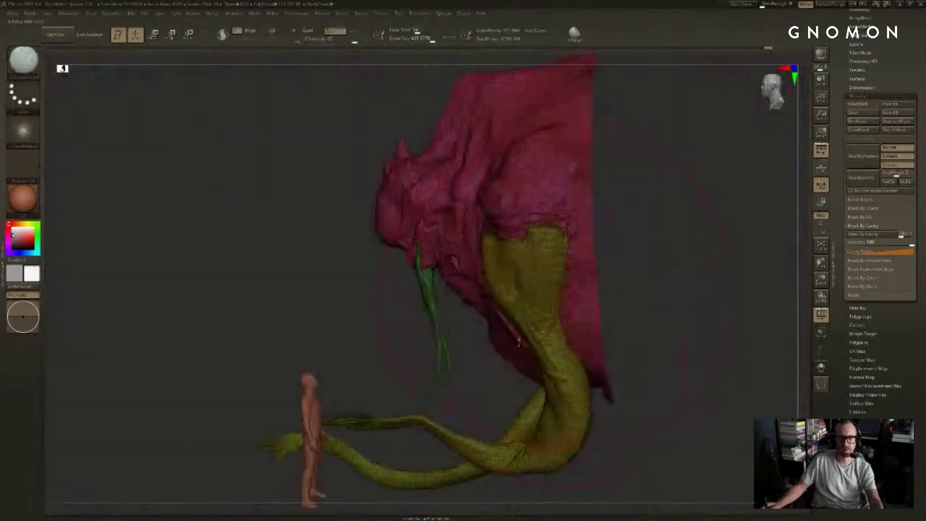
Step: Raise the mesh two subdivision levels, hide the polyframe and return to the whole creature
drag(482, 371, 497, 369)
key(d)
key(d)
key(shift+f)
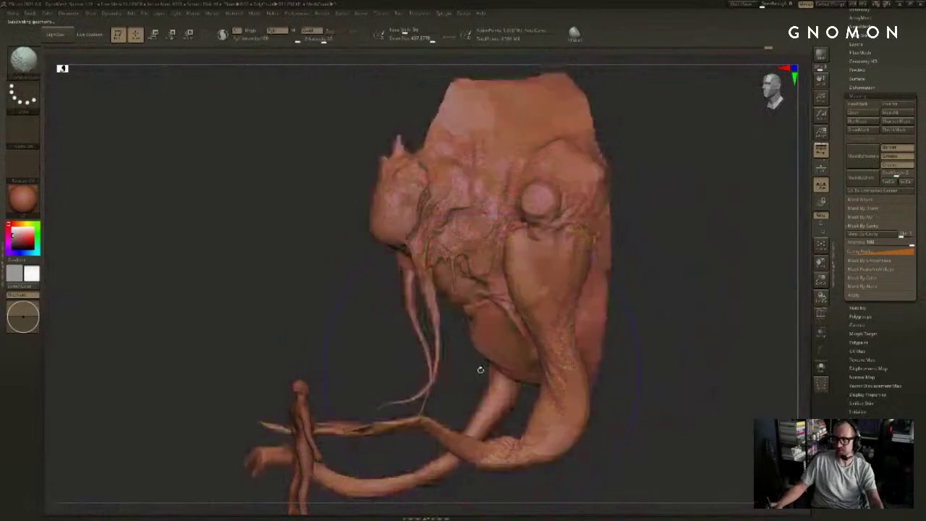
ctrl+right_drag(465, 367, 487, 373)
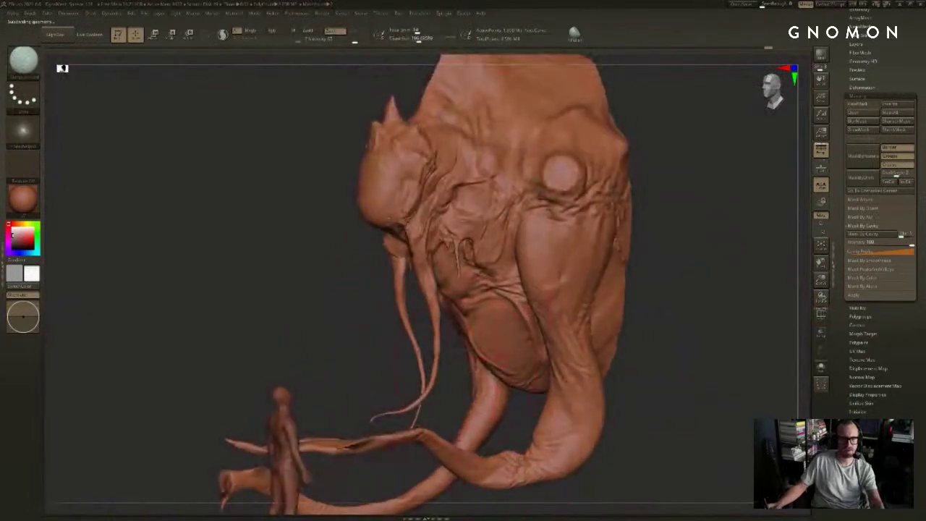
Step: Build up the flesh around the hanging strands on the chest with the Clay Buildup brush
key(b)
key(c)
key(b)
drag(477, 251, 486, 258)
right_drag(491, 257, 651, 207)
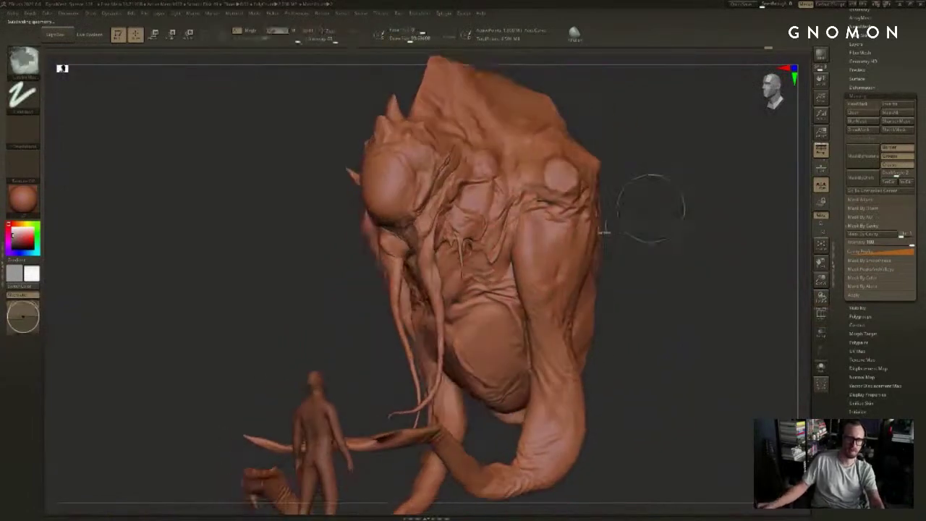
drag(626, 209, 649, 214)
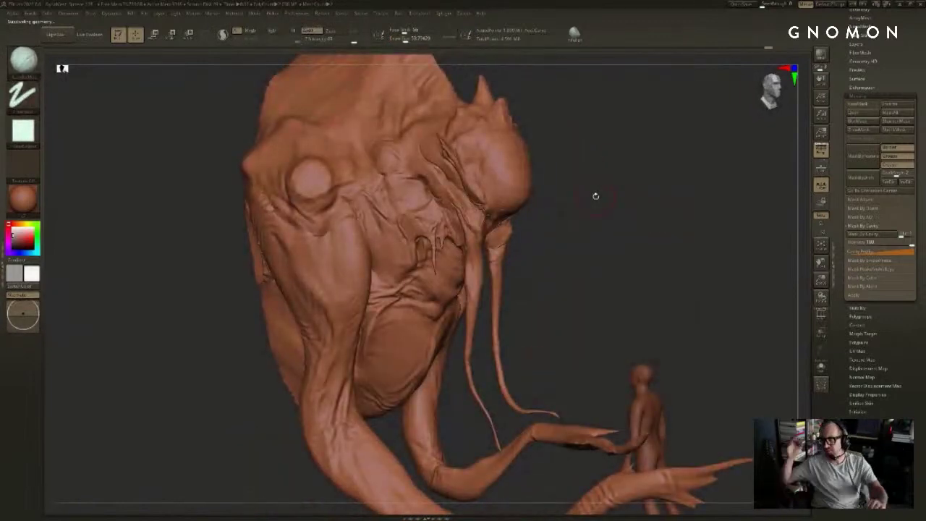
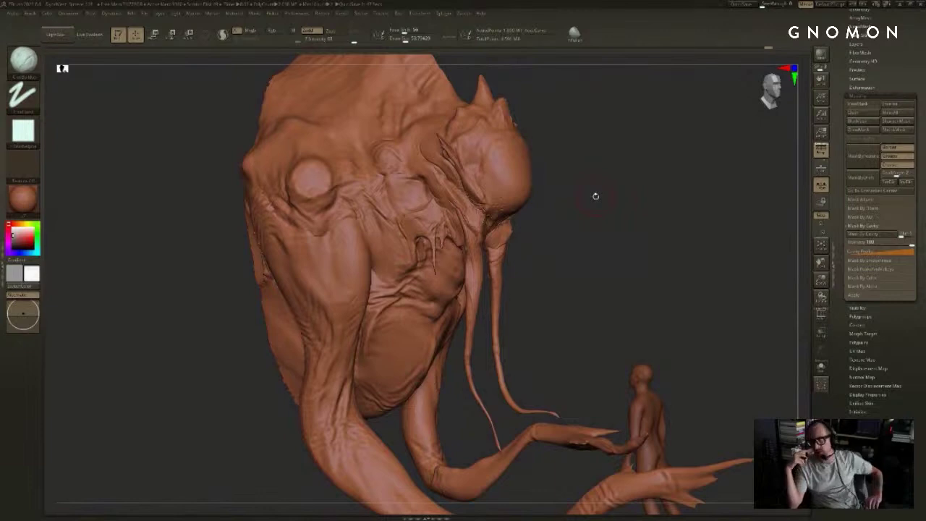
Step: Carve creases into the flesh below the ear spike with a resized Dam Standard brush
mouse_move(702, 217)
mouse_down()
mouse_move(626, 213)
mouse_move(499, 268)
mouse_up()
key(b)
key(d)
key(s)
key(s)
drag(345, 332, 344, 333)
mouse_move(339, 295)
alt+mouse_down()
mouse_move(351, 357)
mouse_move(353, 342)
alt+mouse_up()
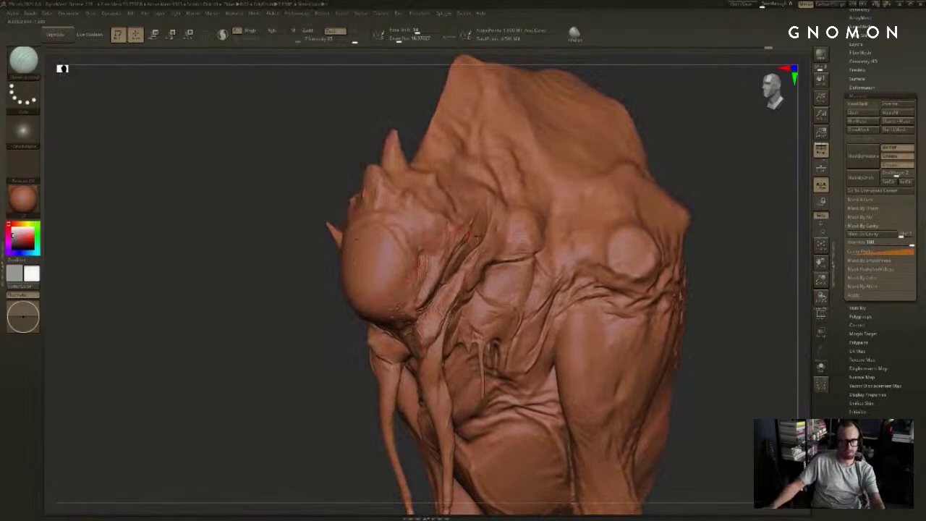
drag(477, 236, 470, 253)
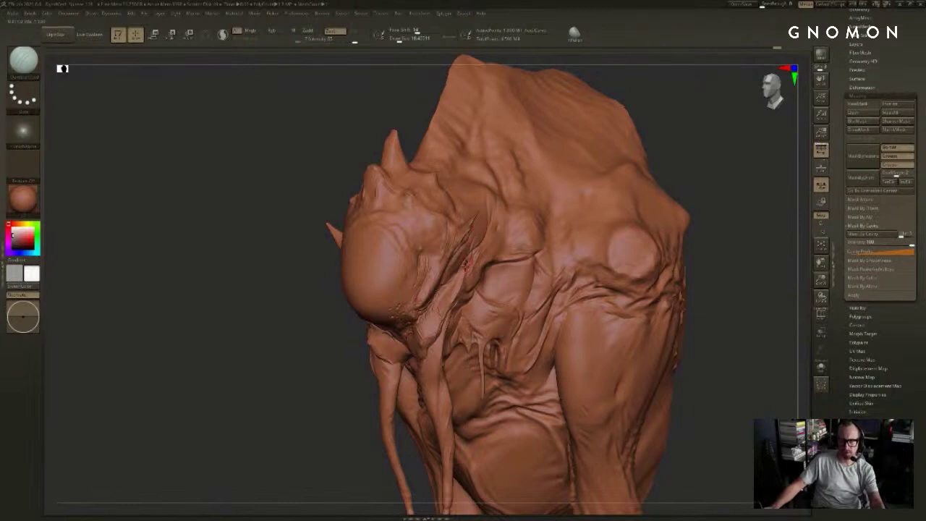
mouse_move(322, 321)
mouse_down()
mouse_move(395, 318)
mouse_move(307, 315)
mouse_up()
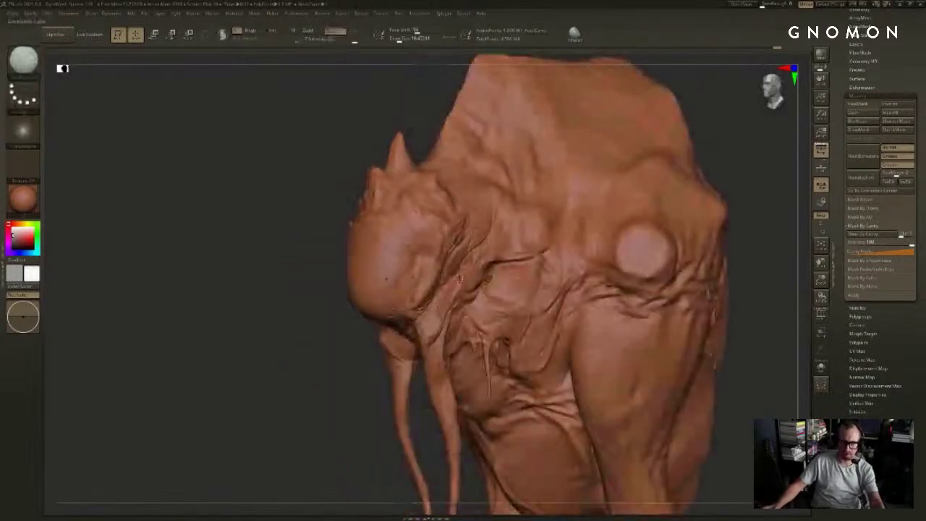
mouse_move(336, 351)
mouse_down()
mouse_move(413, 350)
mouse_move(300, 337)
mouse_move(477, 347)
mouse_up()
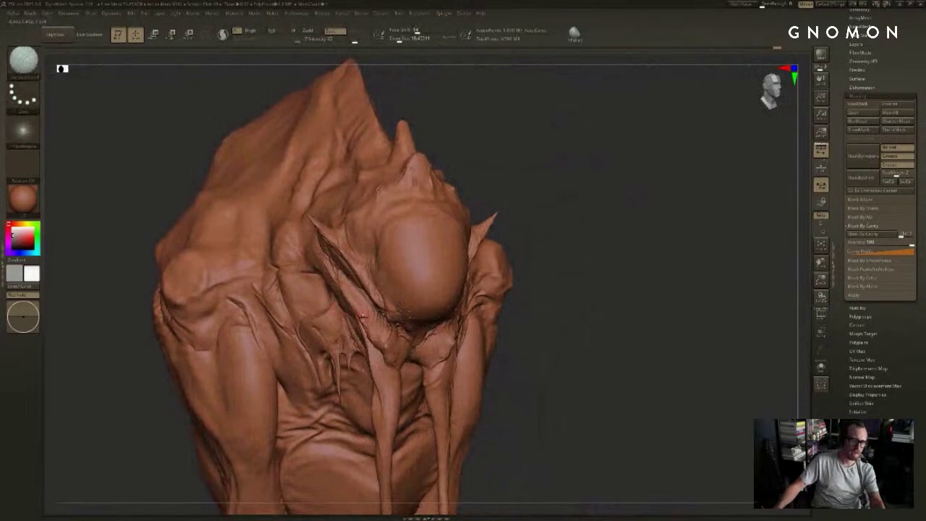
Step: Enlarge the brush and carve folds from the shoulder down across the chest, undoing the last two strokes
shift+drag(626, 207, 673, 217)
key(f)
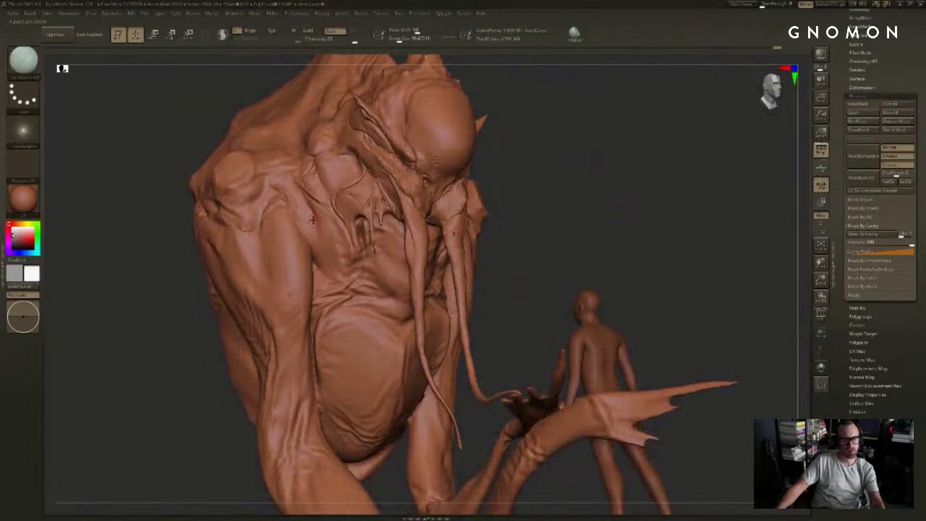
key(bracketright)
mouse_move(304, 194)
mouse_down()
mouse_move(325, 248)
mouse_move(304, 197)
mouse_up()
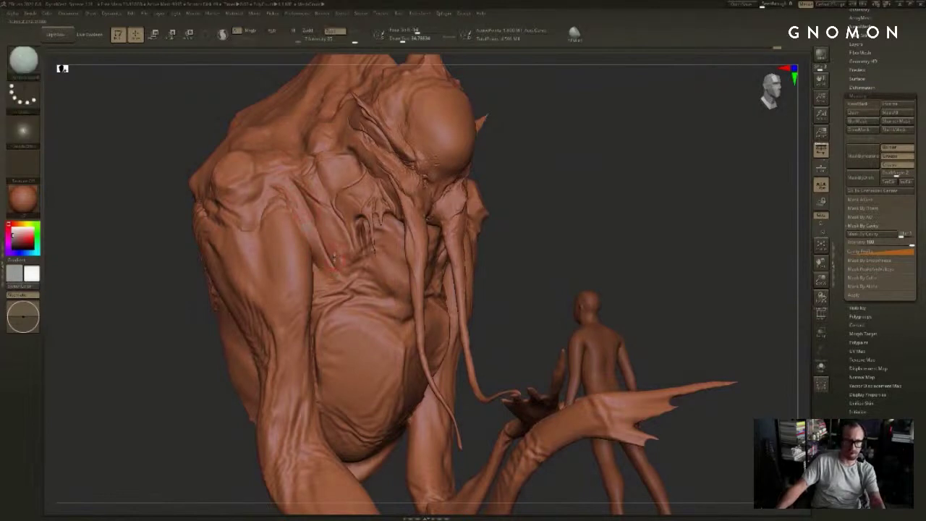
drag(292, 179, 347, 242)
key(ctrl+z)
key(ctrl+z)
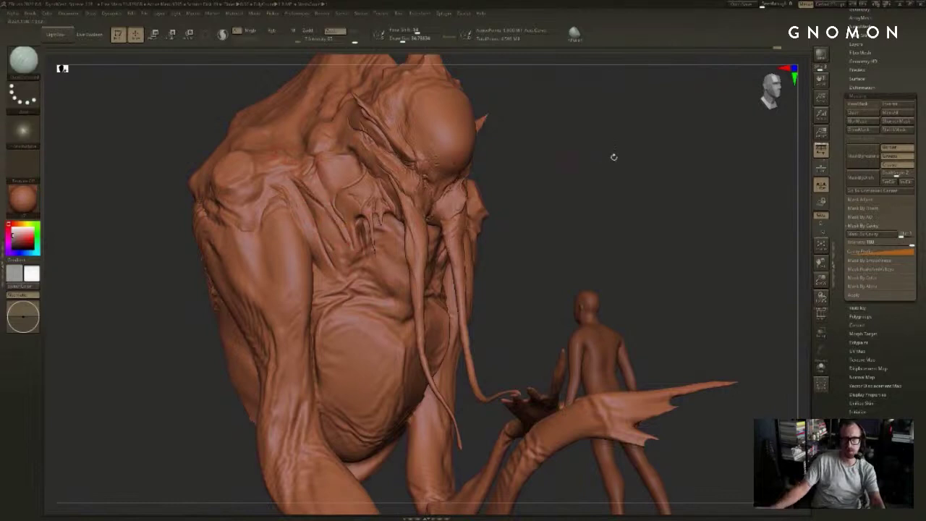
Step: Carve diagonal folds between the opposite shoulder and the hanging chest strands, undoing and redrawing the unwanted strokes
drag(613, 157, 463, 167)
drag(468, 222, 456, 249)
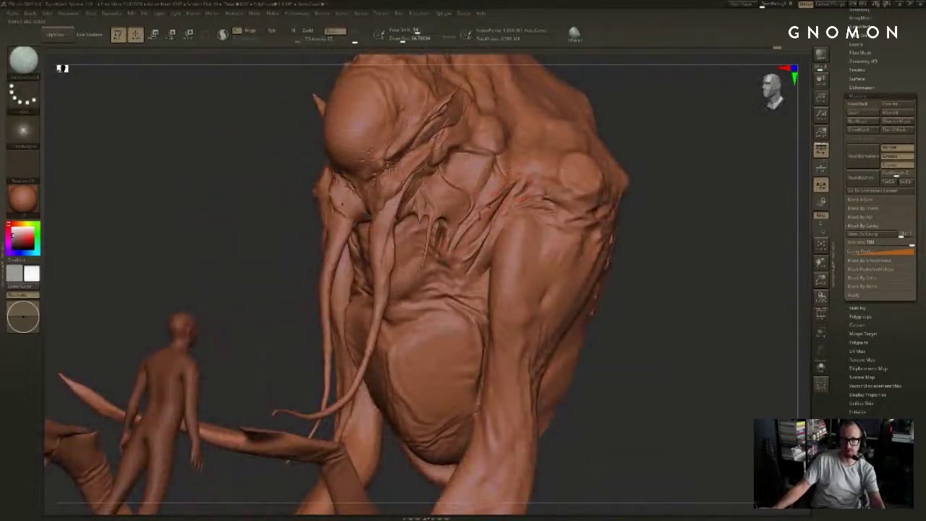
key(ctrl+z)
drag(473, 214, 450, 255)
key(ctrl+z)
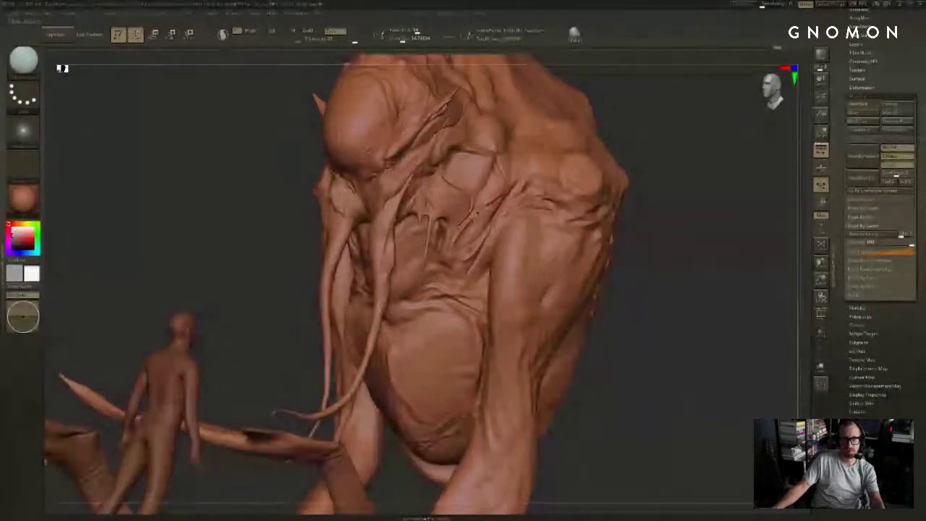
drag(483, 206, 463, 222)
drag(500, 198, 492, 210)
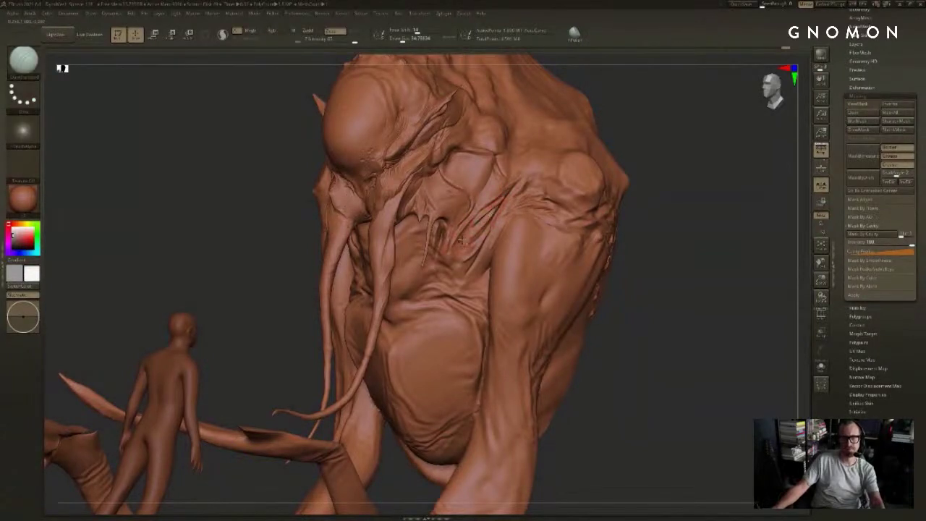
Step: Crease and smooth the skin around the rounded forms between the shoulder and the ear spike
mouse_move(672, 139)
shift+mouse_down()
mouse_move(673, 148)
mouse_move(669, 140)
shift+mouse_up()
ctrl+drag(668, 139, 639, 156)
mouse_move(659, 109)
shift+mouse_down()
mouse_move(645, 126)
mouse_move(587, 130)
mouse_move(616, 167)
mouse_move(639, 171)
shift+mouse_up()
key(ctrl+z)
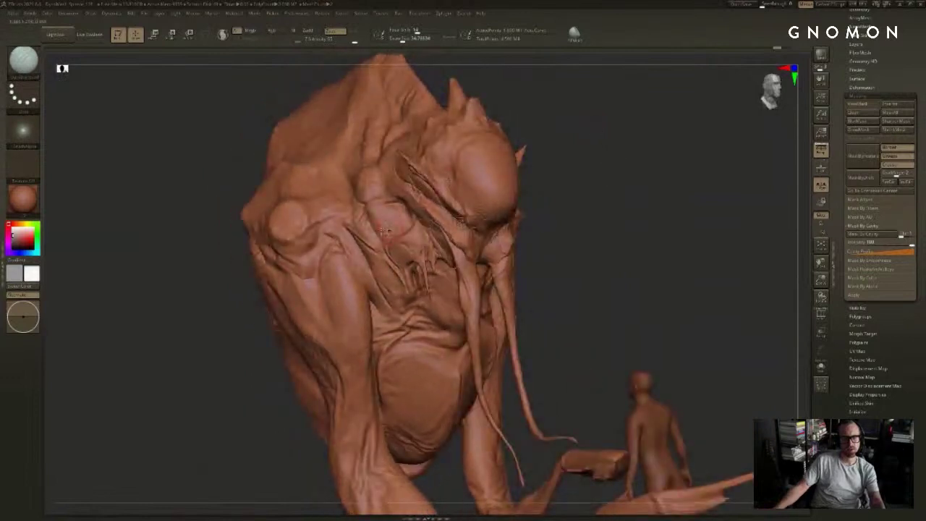
mouse_move(385, 233)
mouse_down()
mouse_move(369, 215)
mouse_move(394, 232)
mouse_up()
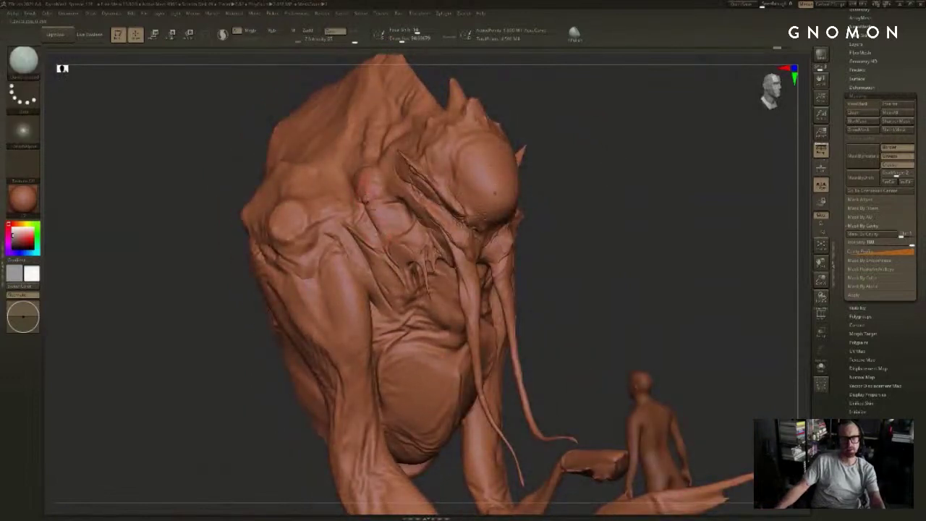
mouse_move(369, 187)
shift+mouse_down()
mouse_move(388, 233)
mouse_move(378, 221)
shift+mouse_up()
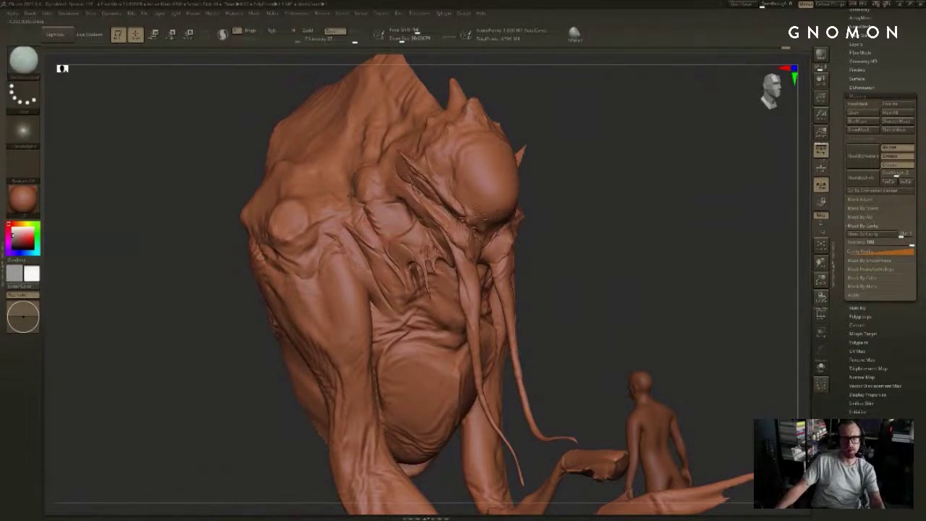
mouse_move(629, 106)
shift+mouse_down()
mouse_move(690, 113)
mouse_move(595, 130)
shift+mouse_up()
drag(502, 223, 503, 233)
key(s)
key(s)
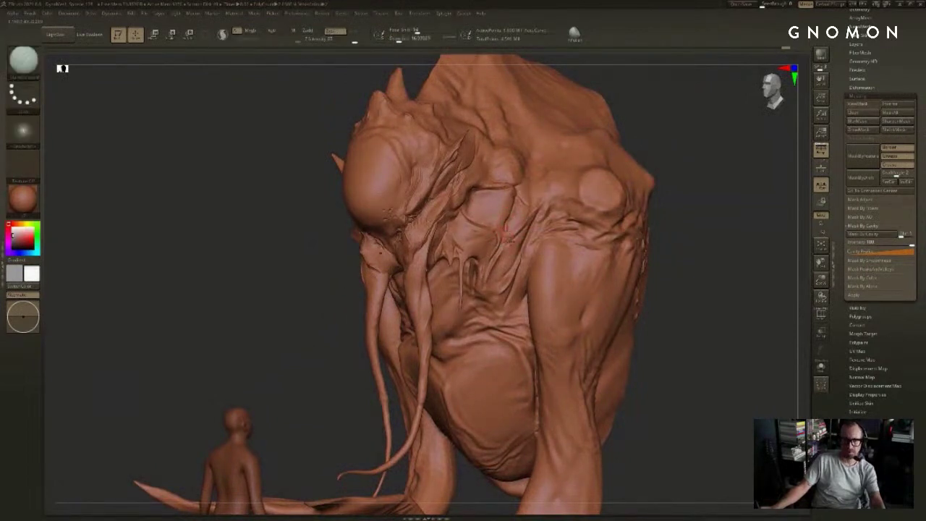
Step: Carve fine parallel wrinkles into the flesh just above the hanging strands on the chest
mouse_move(677, 155)
mouse_down()
mouse_move(741, 160)
mouse_move(600, 163)
mouse_up()
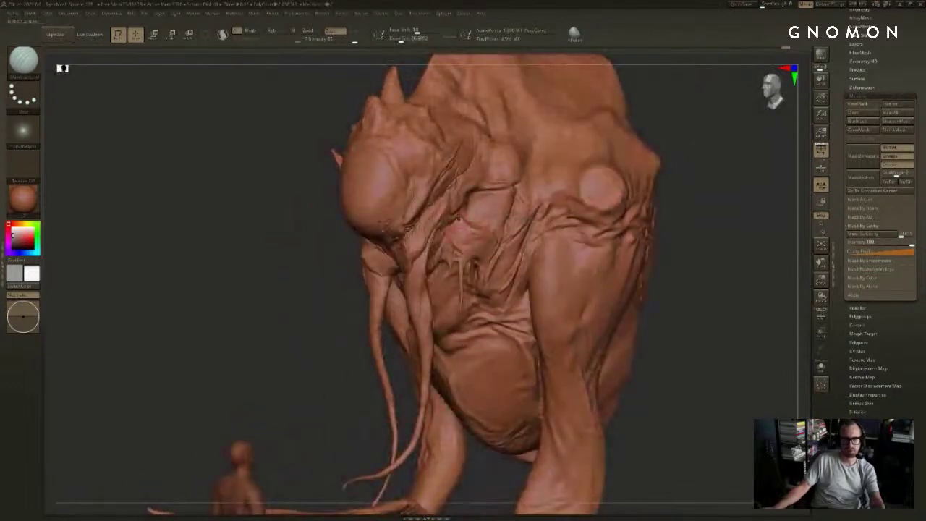
drag(306, 299, 280, 298)
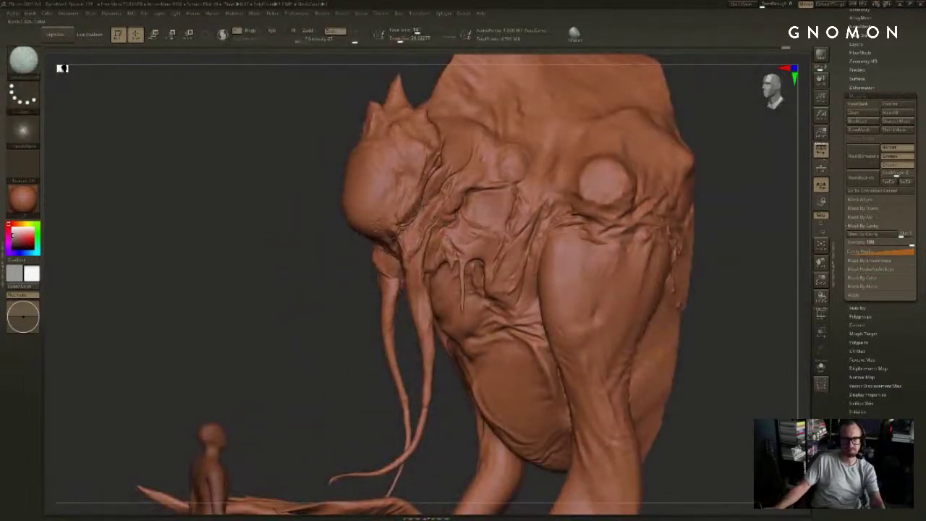
drag(456, 225, 450, 230)
mouse_move(317, 291)
mouse_down()
mouse_move(427, 291)
mouse_move(405, 295)
mouse_up()
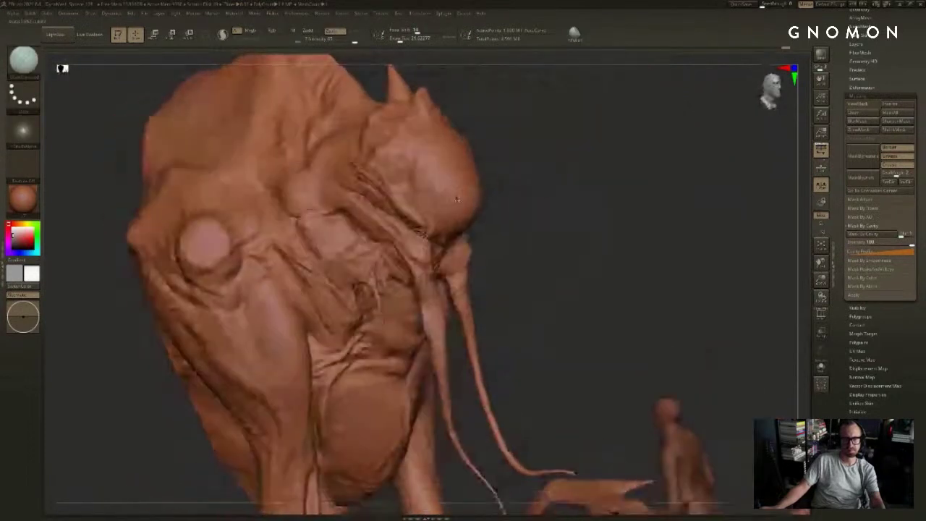
mouse_move(374, 249)
mouse_down()
mouse_move(347, 238)
mouse_move(378, 246)
mouse_up()
mouse_move(694, 184)
shift+mouse_down()
mouse_move(652, 182)
mouse_move(659, 136)
mouse_move(654, 168)
shift+mouse_up()
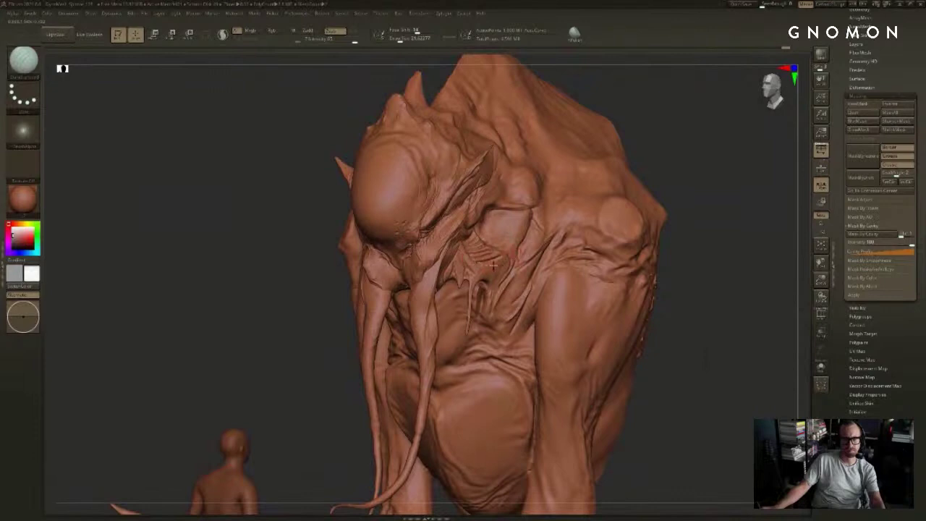
Step: Switch to a volume-building brush, resize it and swell the flat chest form below the ear spike into a rounded bulge
mouse_move(713, 168)
mouse_down()
mouse_move(603, 179)
mouse_move(647, 170)
mouse_move(629, 169)
mouse_move(642, 158)
mouse_move(636, 166)
mouse_up()
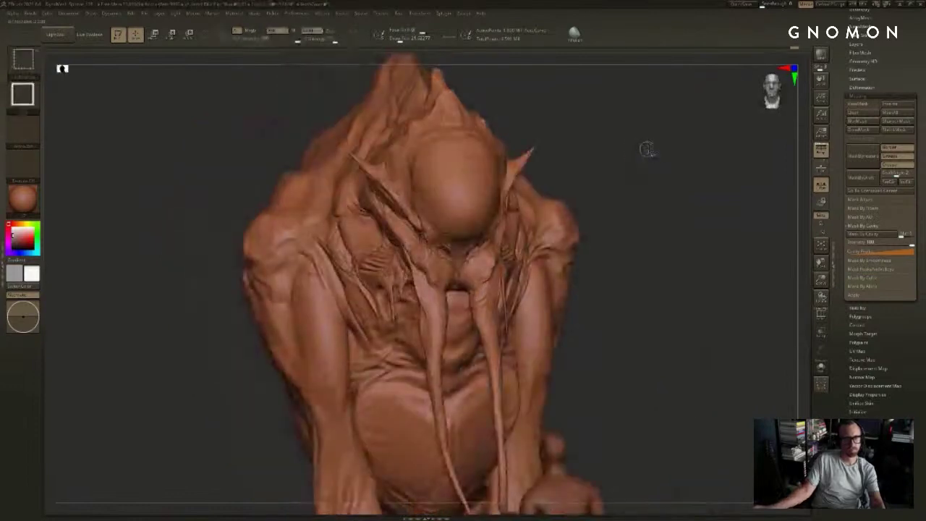
mouse_move(662, 135)
mouse_down()
mouse_move(666, 114)
mouse_move(695, 119)
mouse_move(687, 106)
mouse_move(613, 131)
mouse_up()
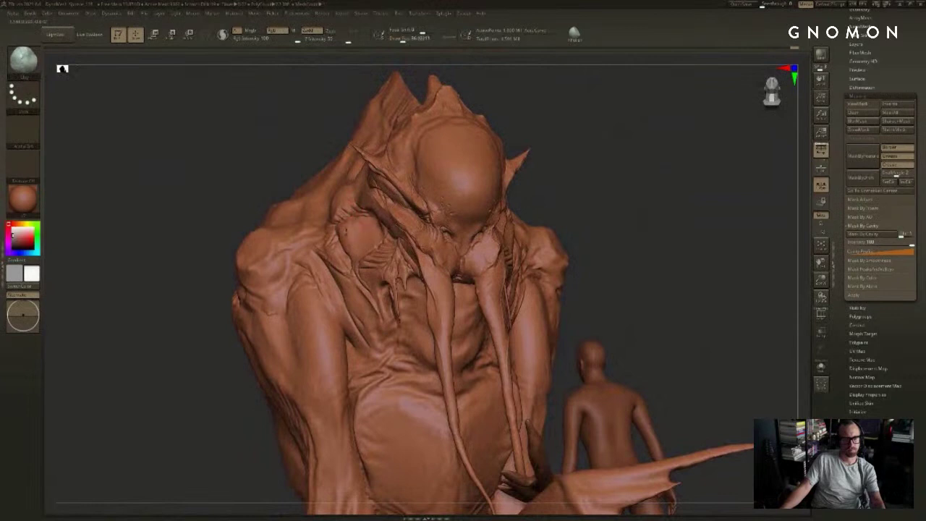
key(s)
drag(368, 235, 370, 235)
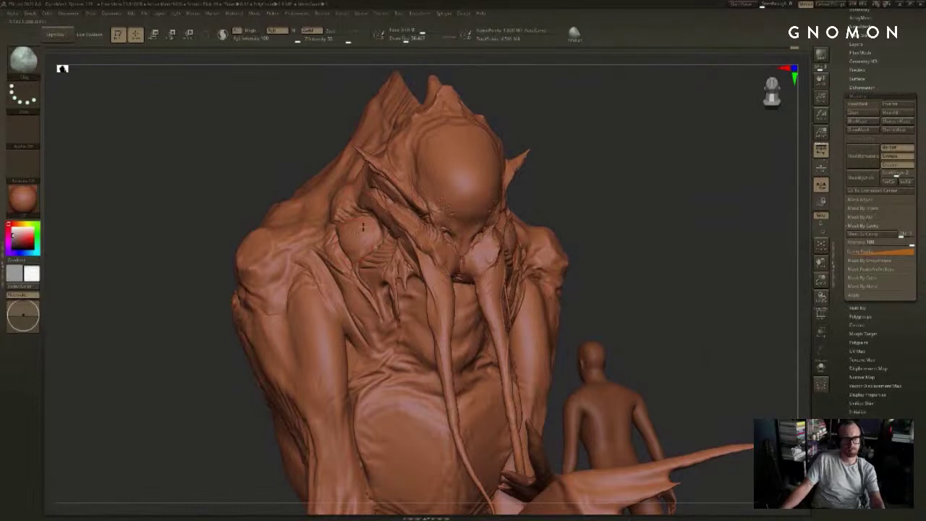
drag(571, 161, 645, 158)
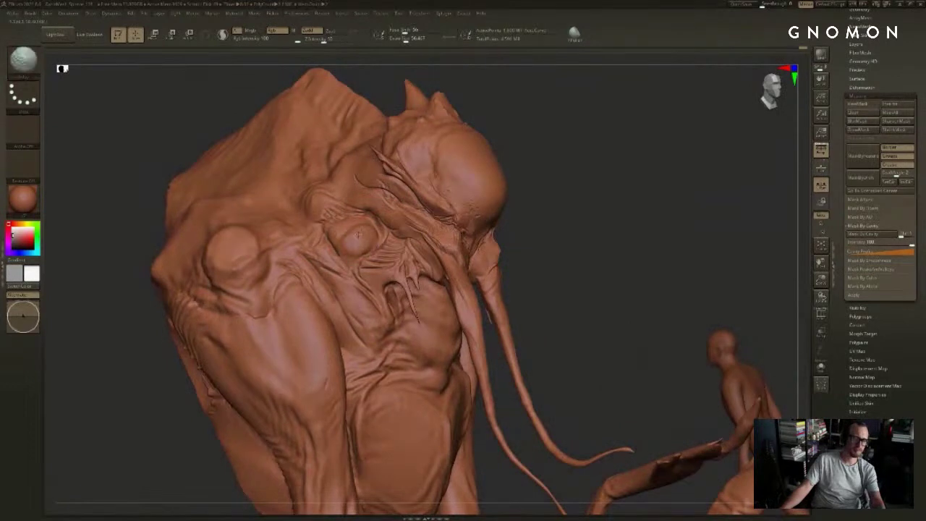
drag(522, 213, 552, 212)
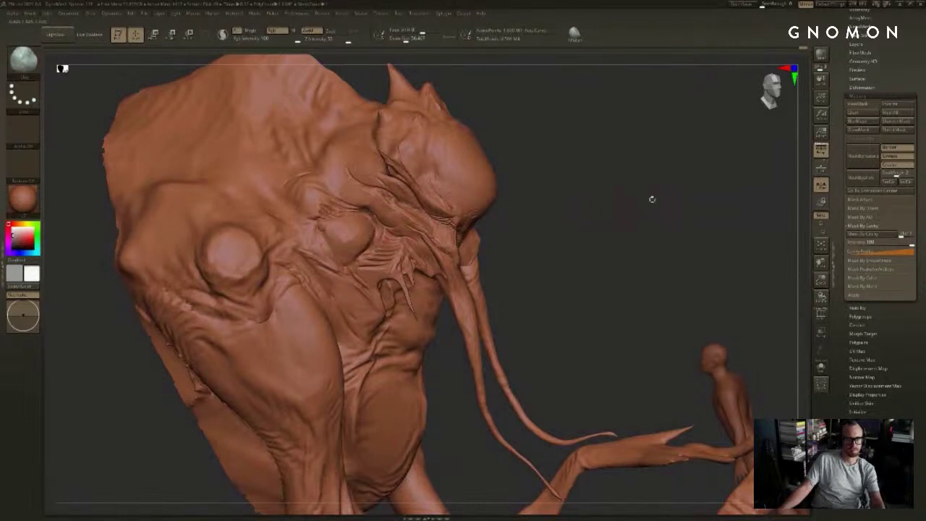
Step: Smooth the surface of the rounded chest bulge on both sides of the creature
drag(652, 199, 622, 176)
mouse_move(697, 170)
mouse_down()
mouse_move(711, 179)
mouse_move(683, 175)
mouse_up()
drag(706, 144, 681, 147)
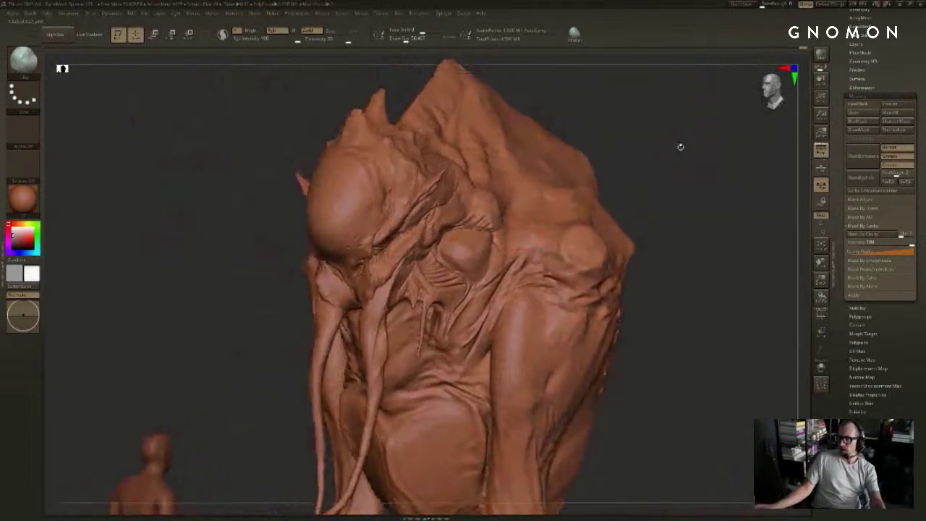
right_drag(680, 146, 632, 149)
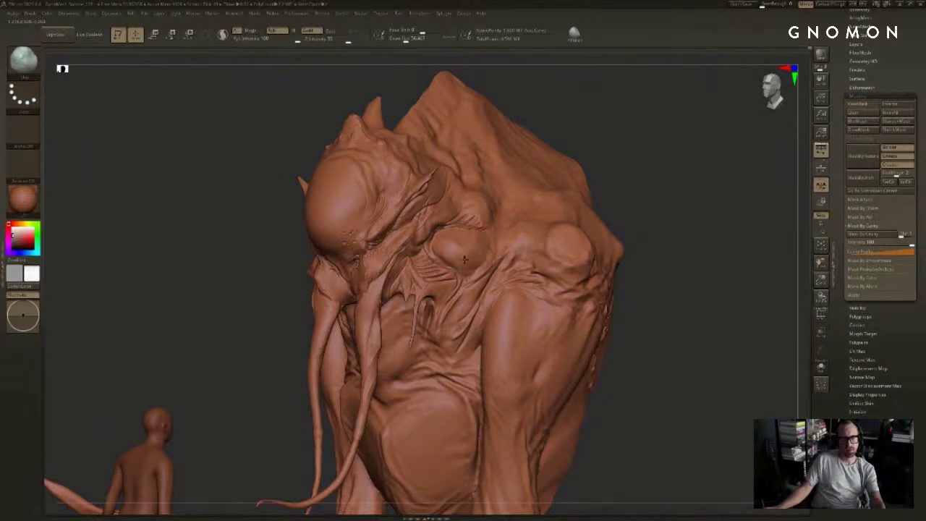
shift+drag(462, 249, 464, 254)
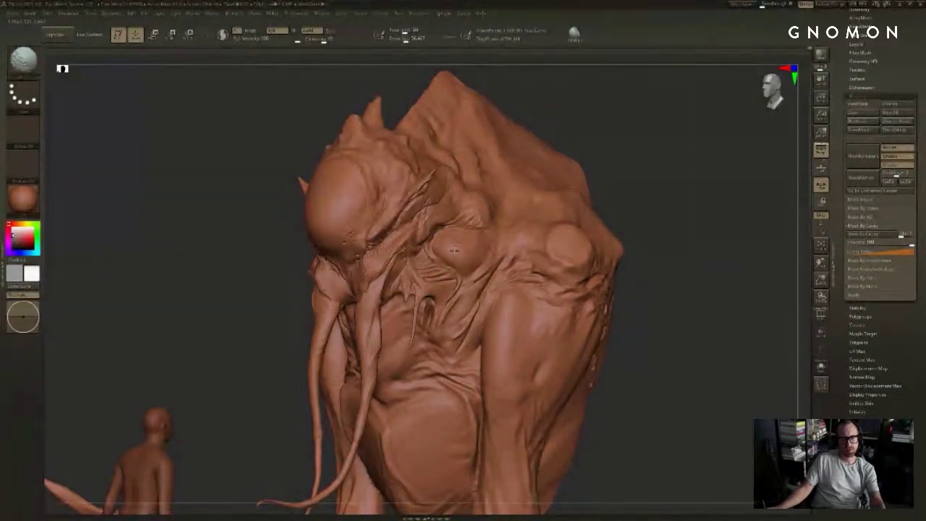
drag(614, 173, 676, 181)
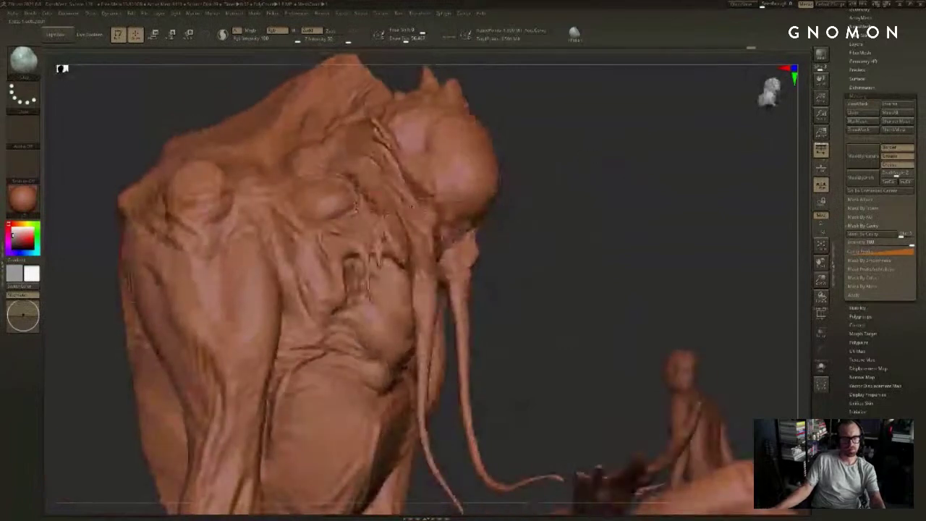
drag(557, 148, 578, 170)
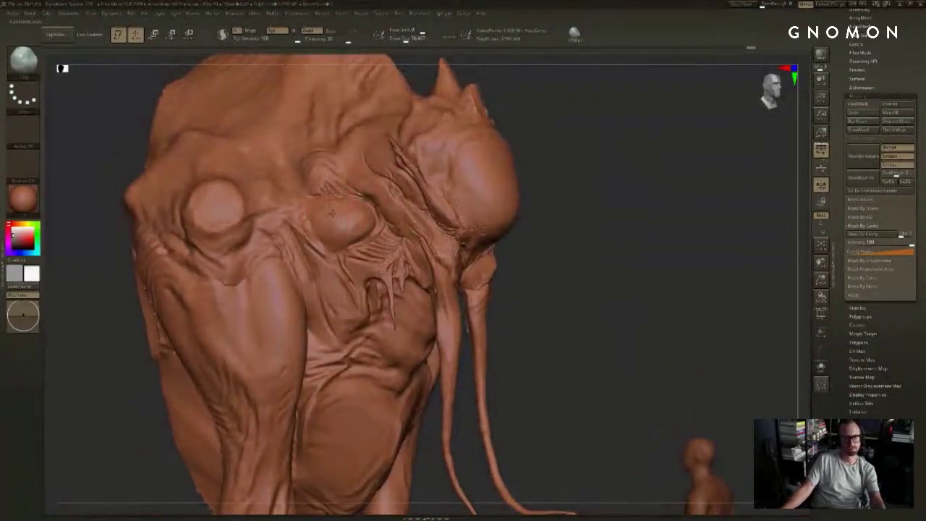
key(shift)
shift+drag(335, 217, 333, 220)
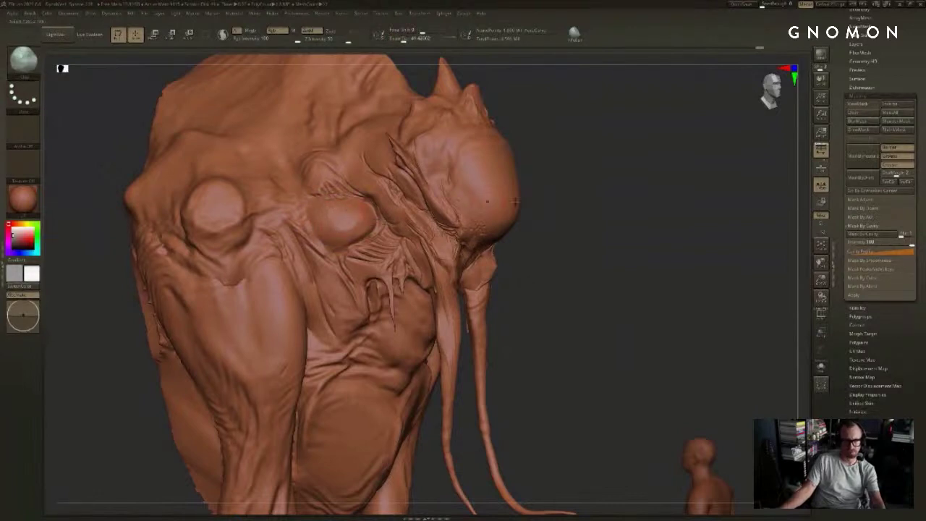
right_drag(374, 212, 355, 215)
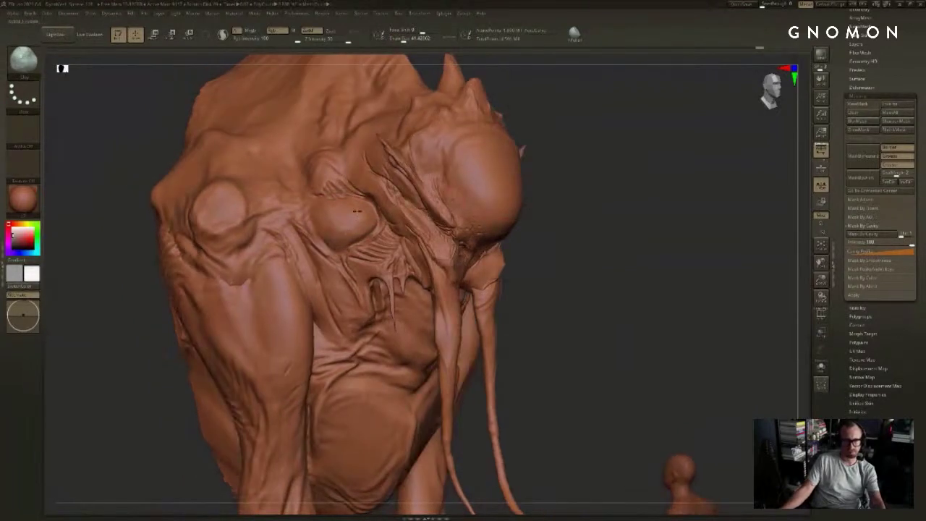
Step: Return to the Dam Standard brush and refine the fine creases around the rounded chest bulge
key(b)
key(d)
key(s)
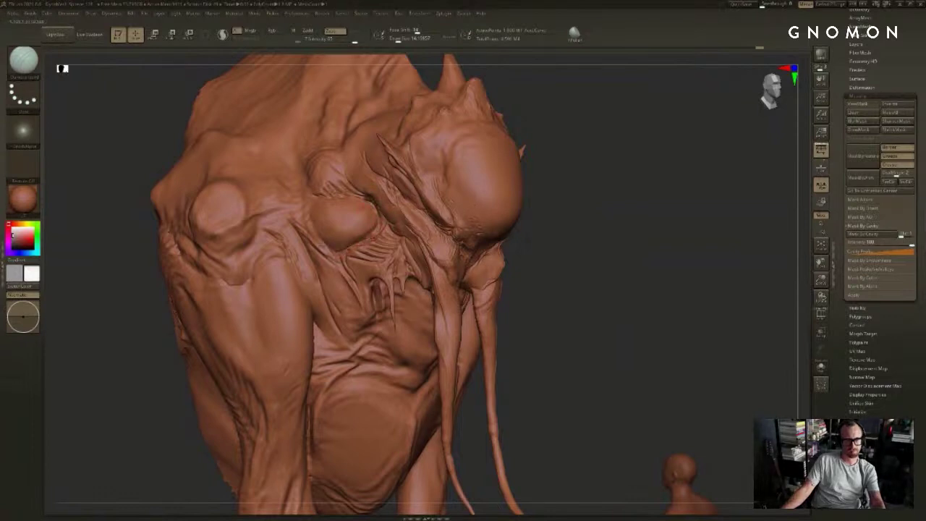
ctrl+drag(163, 318, 209, 235)
right_drag(209, 236, 290, 251)
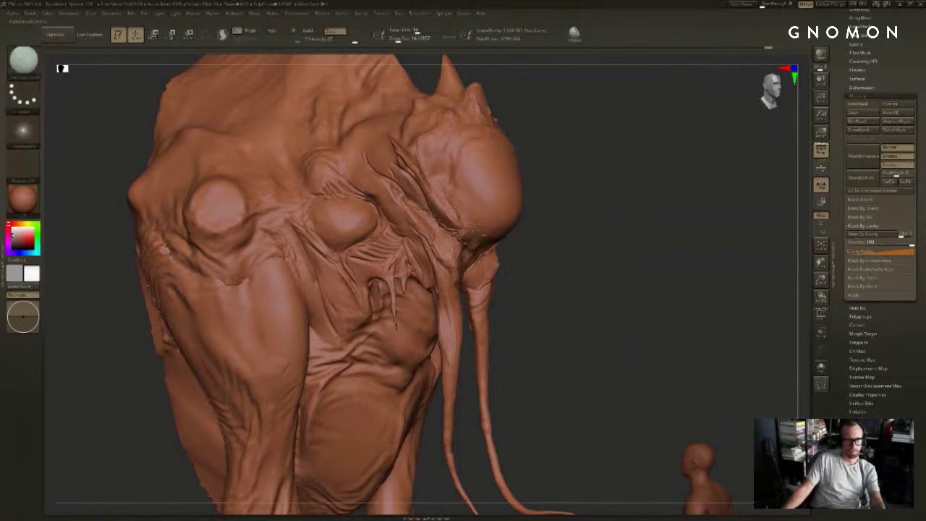
drag(571, 168, 404, 273)
Step: Set the smoothing brush's Z Intensity to 100 and review the chest bulge and shoulder from both sides
key(shift)
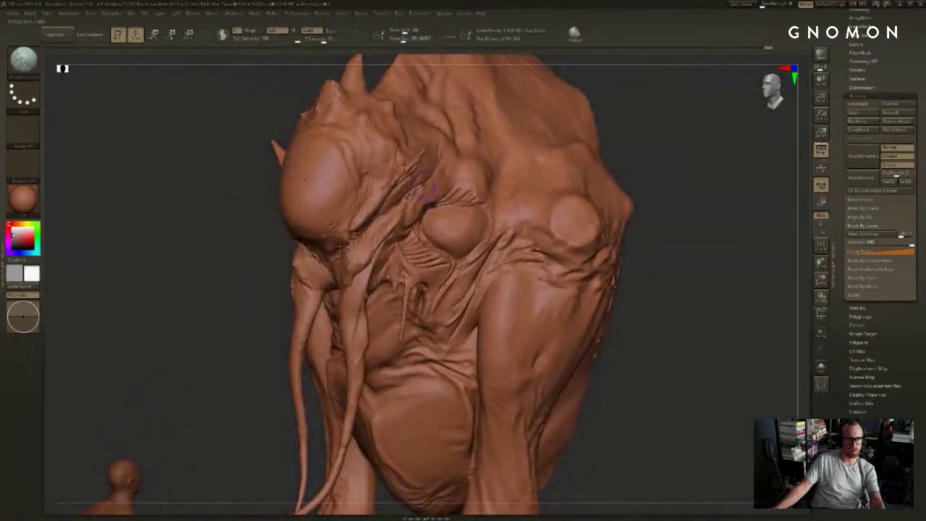
shift+drag(332, 41, 369, 42)
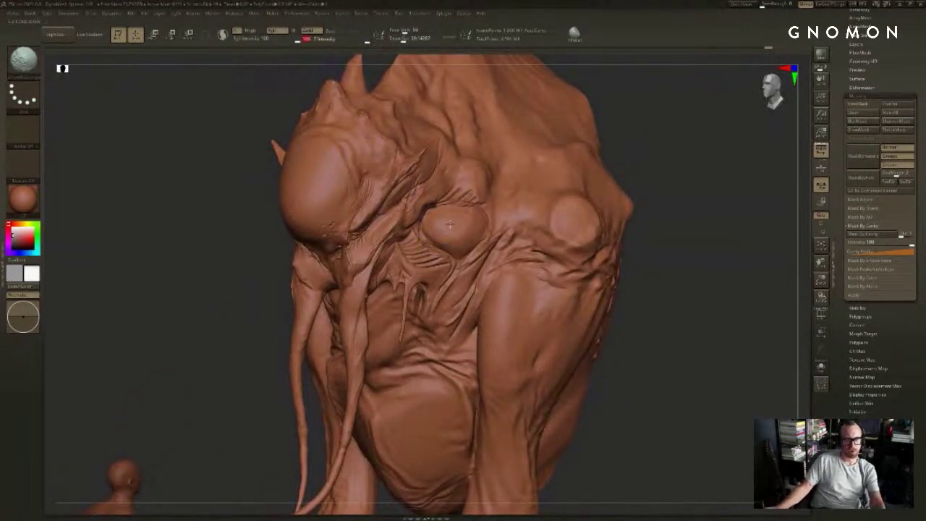
drag(643, 142, 716, 149)
drag(586, 165, 526, 173)
drag(622, 141, 693, 164)
drag(618, 171, 541, 169)
alt+drag(646, 159, 648, 168)
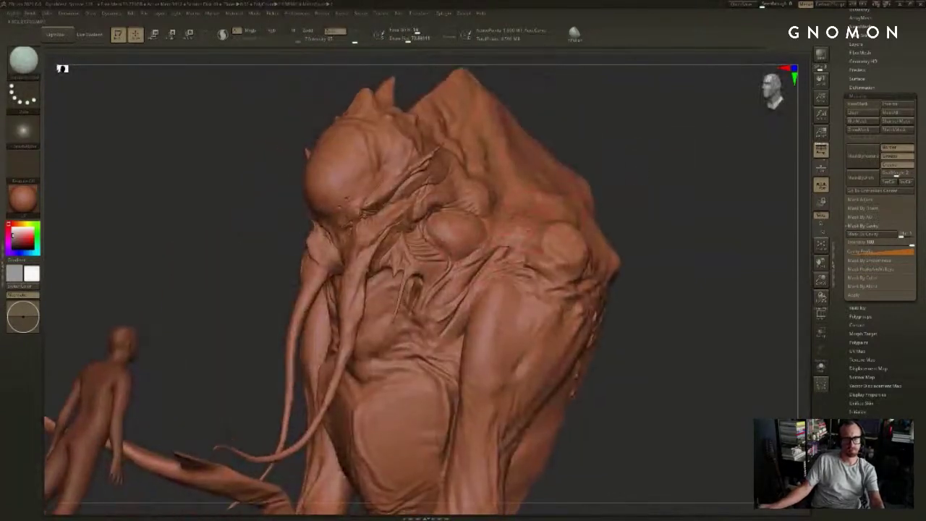
Step: Reduce the brush size and compare the creature's proportions with perspective distortion on and off
key(s)
drag(498, 253, 493, 253)
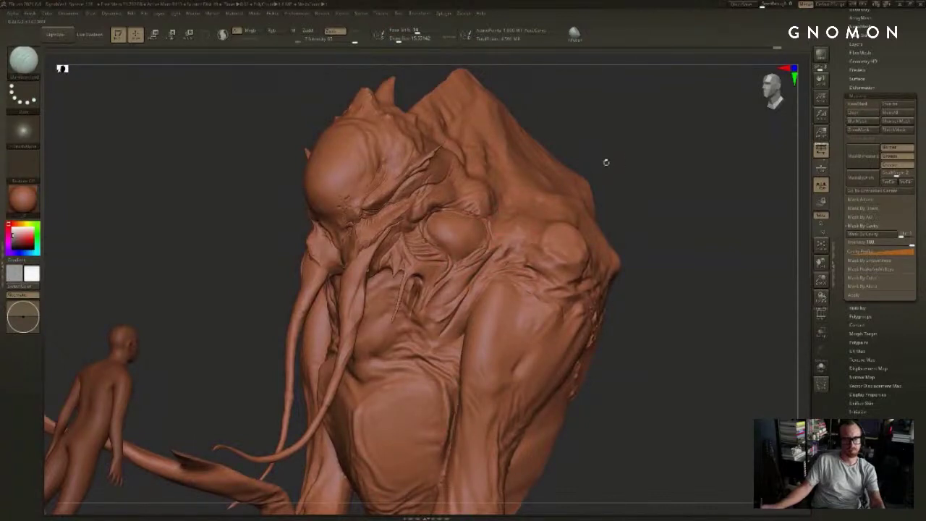
drag(606, 162, 617, 190)
alt+drag(248, 287, 398, 217)
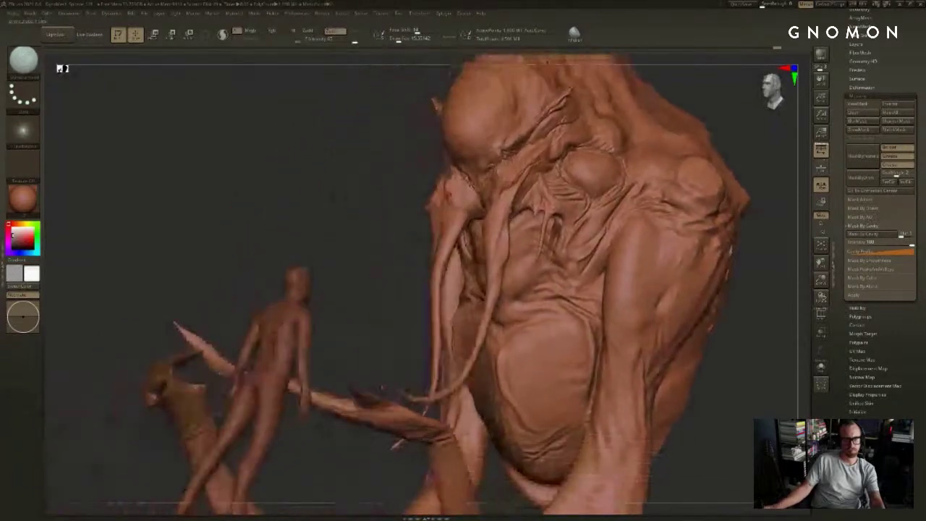
click(820, 152)
click(819, 152)
click(818, 154)
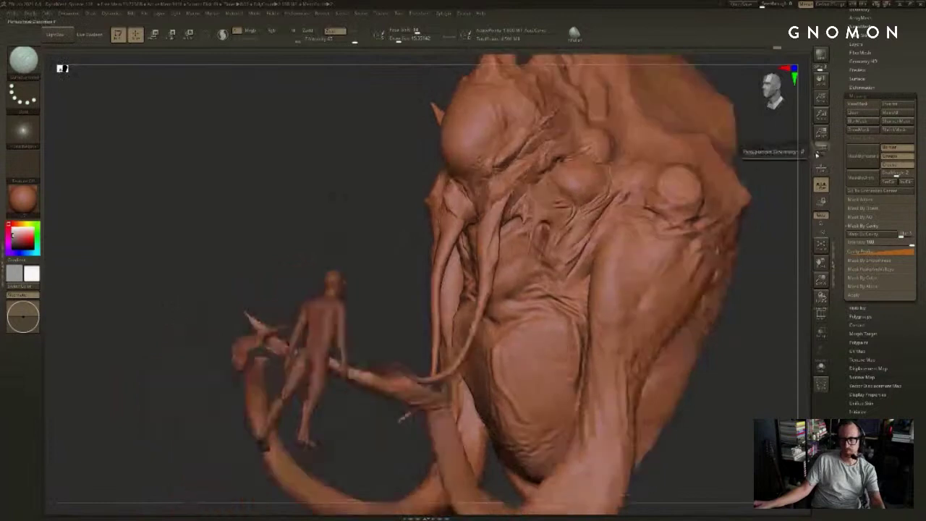
click(817, 154)
mouse_move(702, 190)
mouse_down()
mouse_move(698, 196)
mouse_move(717, 203)
mouse_move(708, 203)
mouse_move(755, 188)
mouse_move(723, 166)
mouse_move(752, 163)
mouse_move(736, 164)
mouse_up()
click(820, 153)
key(b)
key(s)
key(h)
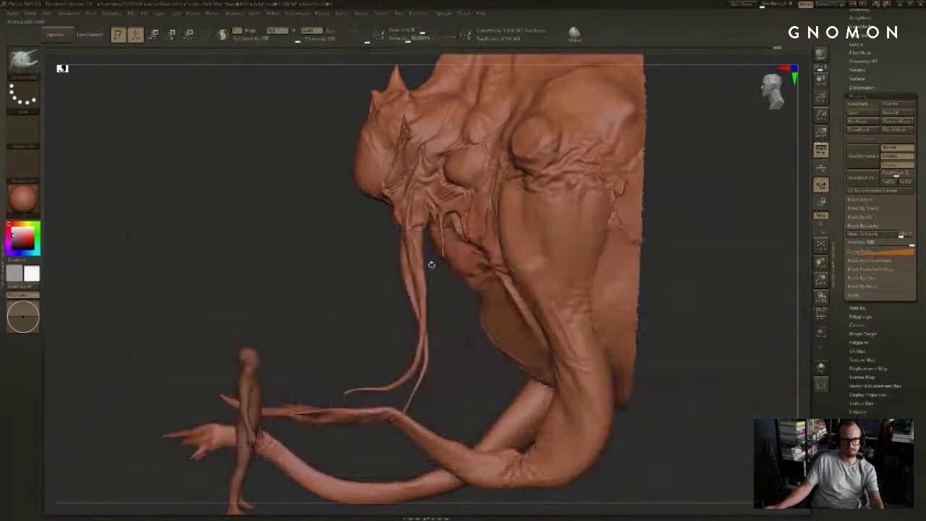
key(s)
drag(432, 264, 408, 278)
key(s)
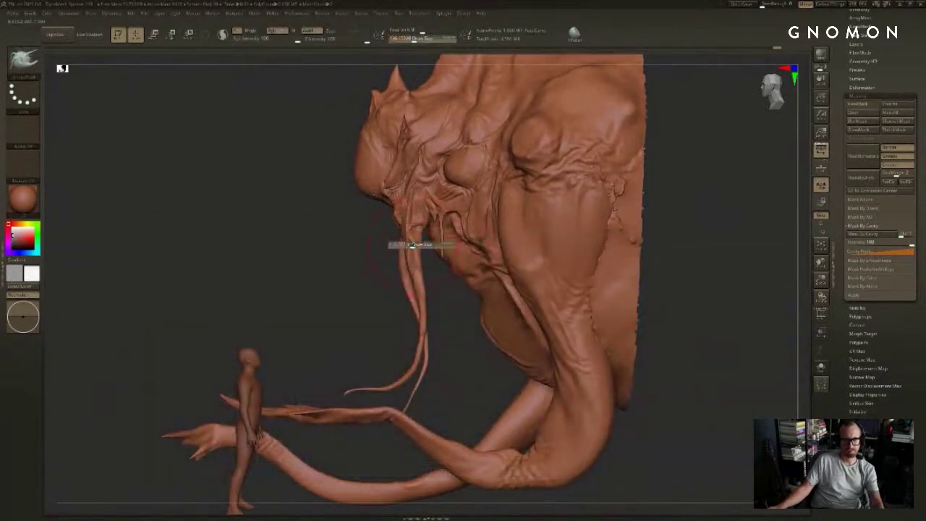
drag(413, 246, 420, 243)
key(s)
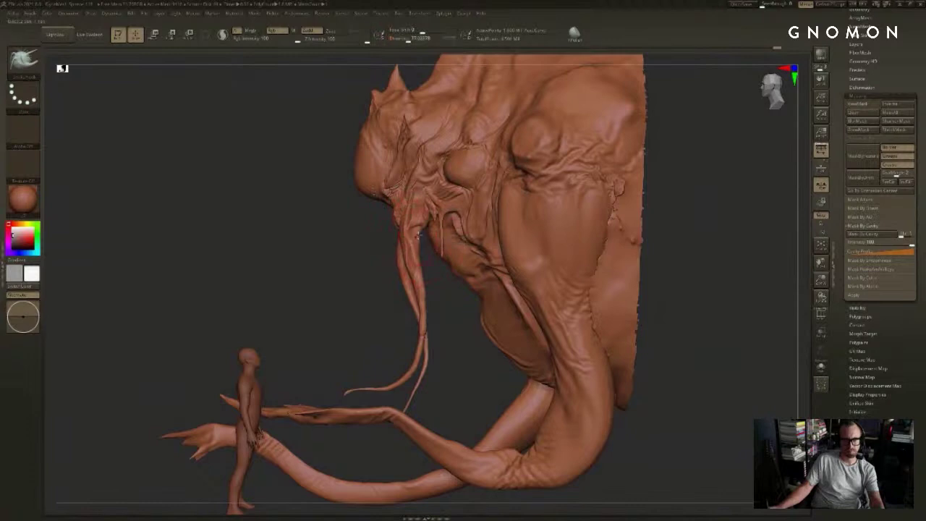
Step: Switch to the Move Topological brush and adjust the roots of the mouth tentacles in side profile
key(b)
key(m)
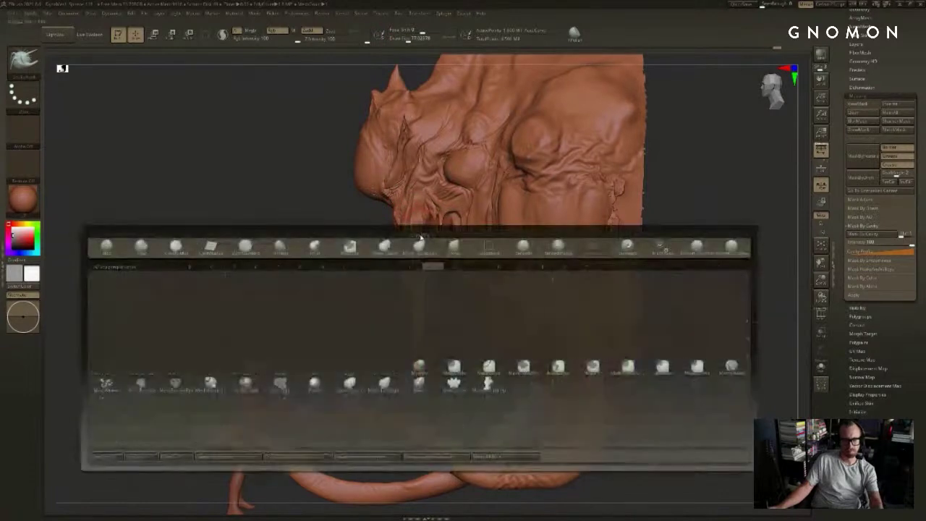
key(t)
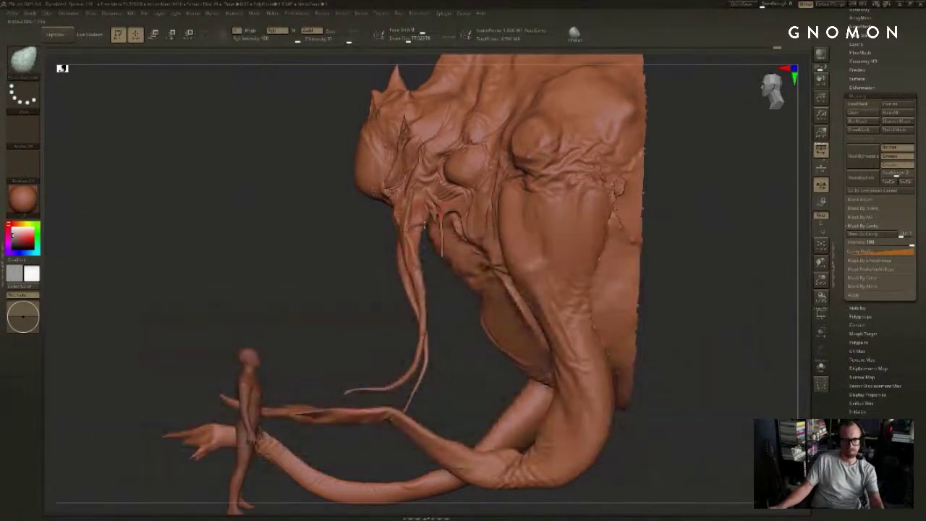
right_drag(425, 225, 453, 226)
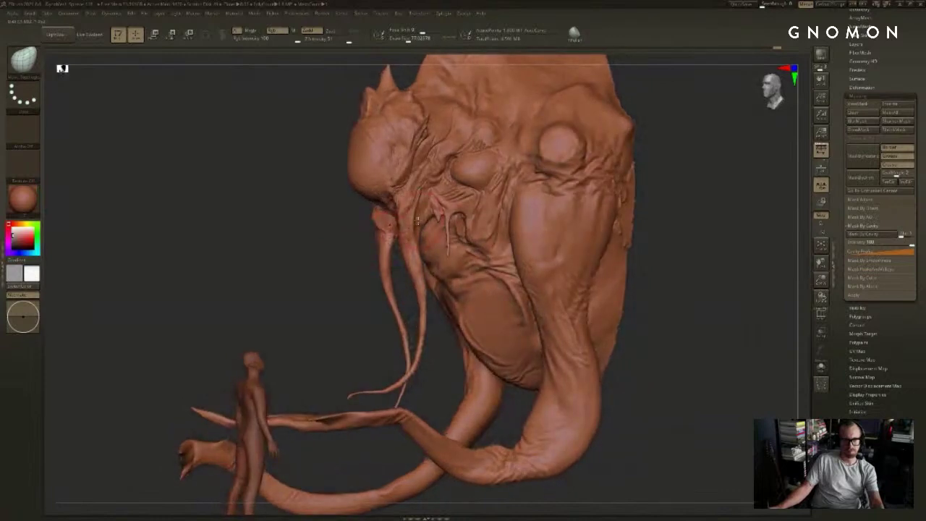
mouse_move(350, 284)
shift+mouse_down()
mouse_move(416, 270)
mouse_move(416, 254)
shift+mouse_up()
key(s)
key(s)
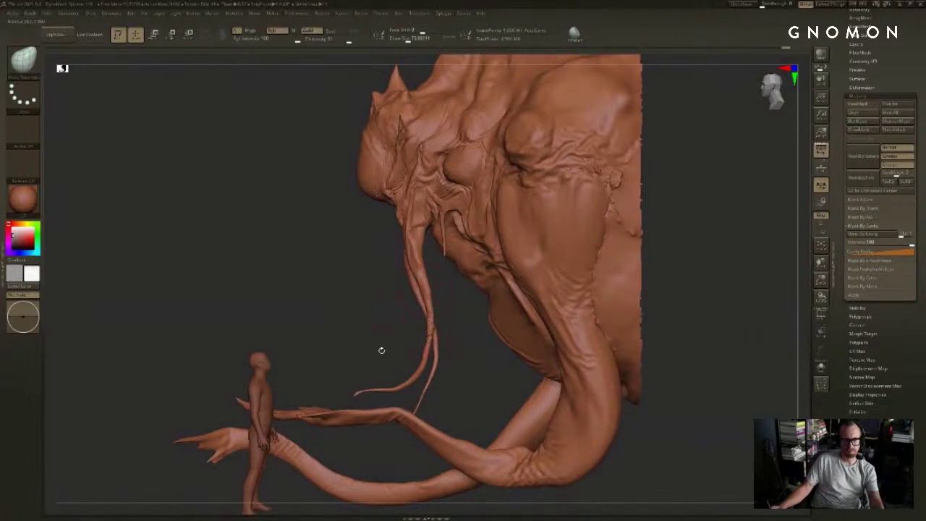
Step: Reshape the mouth tentacles' upper sections from the opposite side, varying the move brush size
drag(381, 350, 579, 347)
key(s)
drag(444, 276, 447, 275)
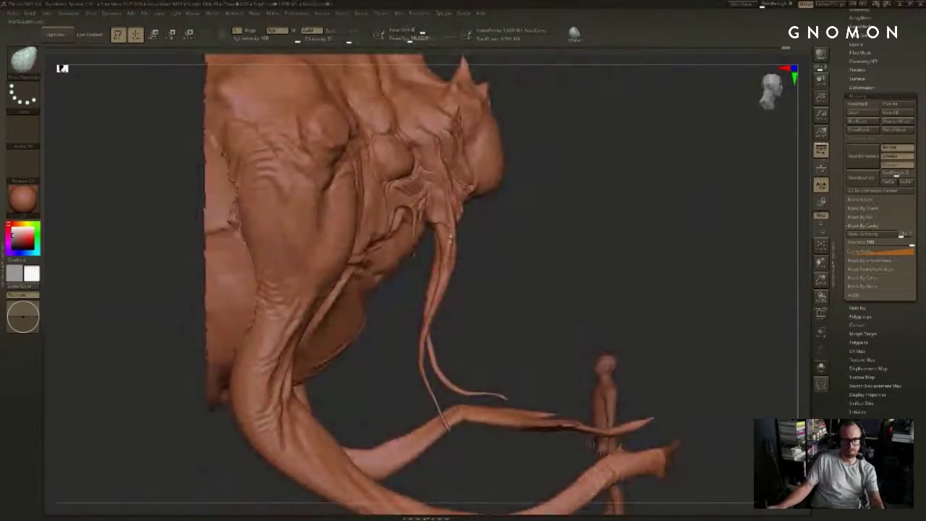
key(s)
drag(446, 231, 451, 229)
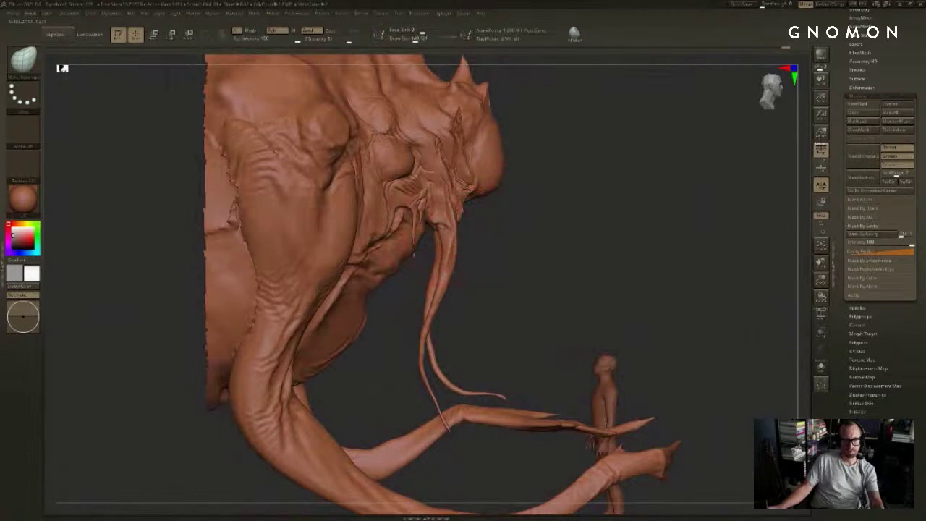
drag(572, 311, 383, 311)
key(s)
mouse_move(443, 235)
mouse_down()
mouse_move(451, 225)
mouse_move(442, 225)
mouse_up()
key(s)
key(s)
key(s)
mouse_move(361, 224)
mouse_down()
mouse_move(629, 222)
mouse_move(506, 235)
mouse_up()
mouse_move(389, 283)
shift+mouse_down()
mouse_move(564, 282)
mouse_move(600, 209)
shift+mouse_up()
Step: Switch to the Dam Standard brush, resize it and review the whole creature from the front and side
key(b)
key(d)
key(s)
key(s)
drag(613, 250, 608, 251)
alt+drag(626, 250, 645, 198)
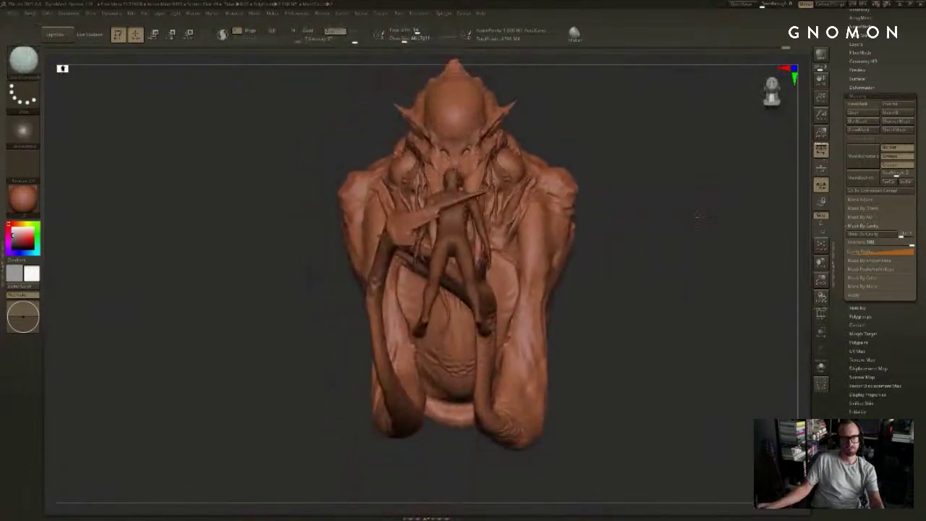
drag(698, 215, 708, 149)
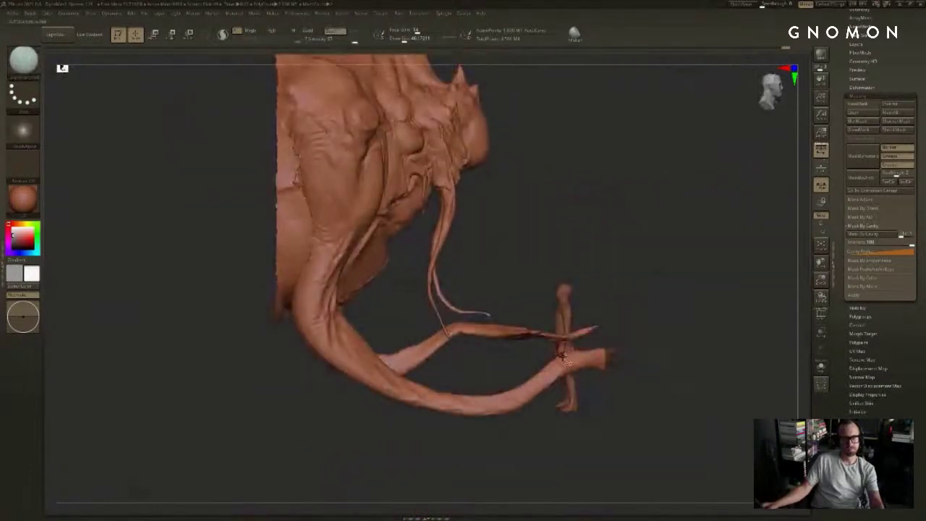
Step: Hide the creature's long forearms and hands, leaving the head and torso for detailing
alt+click(593, 331)
mouse_move(668, 208)
ctrl+shift+mouse_down()
mouse_move(500, 446)
mouse_move(463, 434)
mouse_move(349, 348)
ctrl+shift+mouse_up()
mouse_move(479, 436)
mouse_down()
mouse_move(475, 393)
mouse_move(530, 378)
mouse_move(410, 282)
mouse_up()
ctrl+shift+click(543, 323)
ctrl+alt+shift+drag(544, 322, 492, 274)
key(ctrl+z)
key(ctrl+z)
ctrl+alt+drag(523, 315, 492, 275)
key(ctrl+z)
Step: Hide the human scale figure's subtool and make the creature the active subtool
alt+click(573, 269)
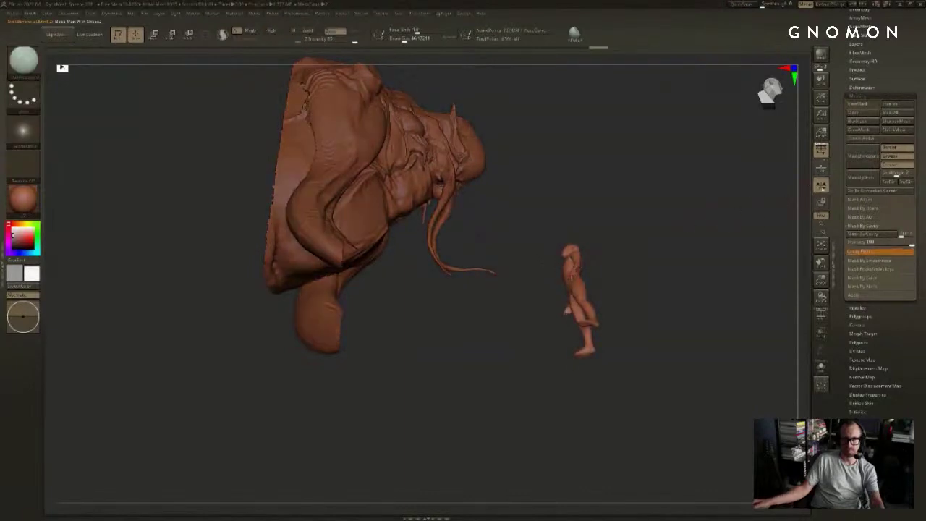
drag(838, 186, 840, 350)
click(861, 167)
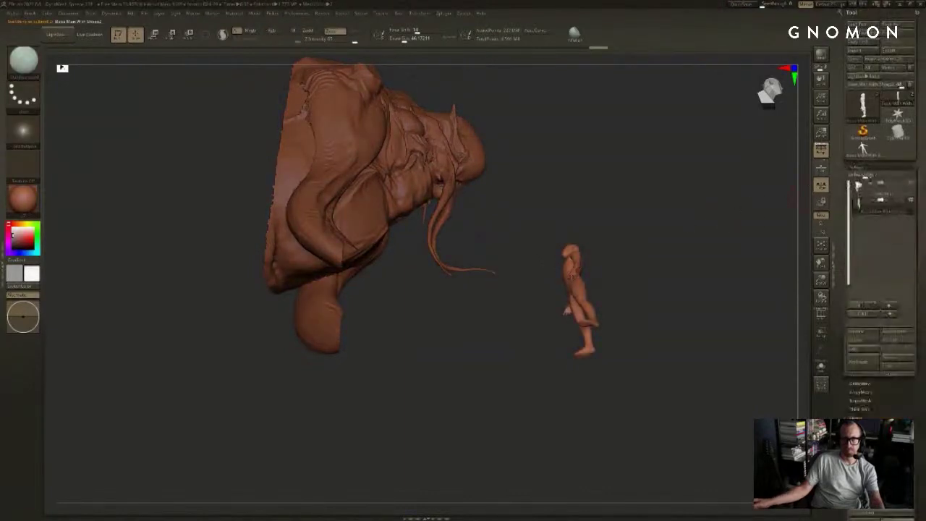
click(909, 199)
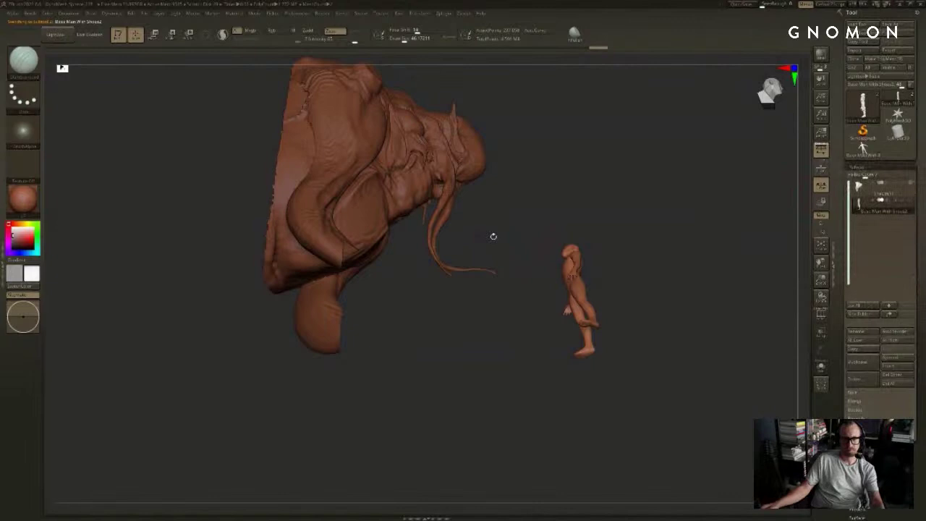
alt+click(427, 195)
drag(535, 196, 591, 252)
Step: Switch to the Standard brush, reduce its size, and sculpt and smooth the upper rim of the belly form
key(b)
key(s)
key(t)
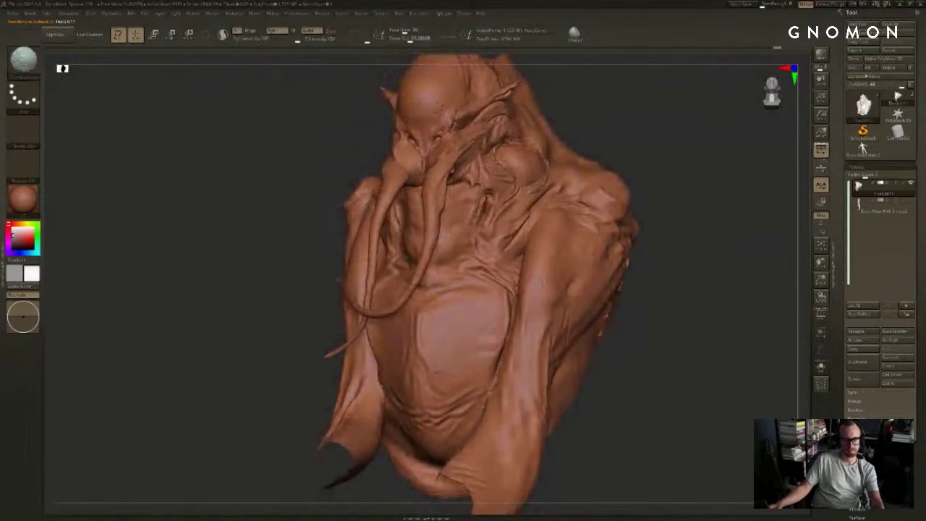
key(shift)
mouse_move(623, 317)
mouse_down()
mouse_move(672, 268)
mouse_move(644, 281)
mouse_move(561, 287)
mouse_up()
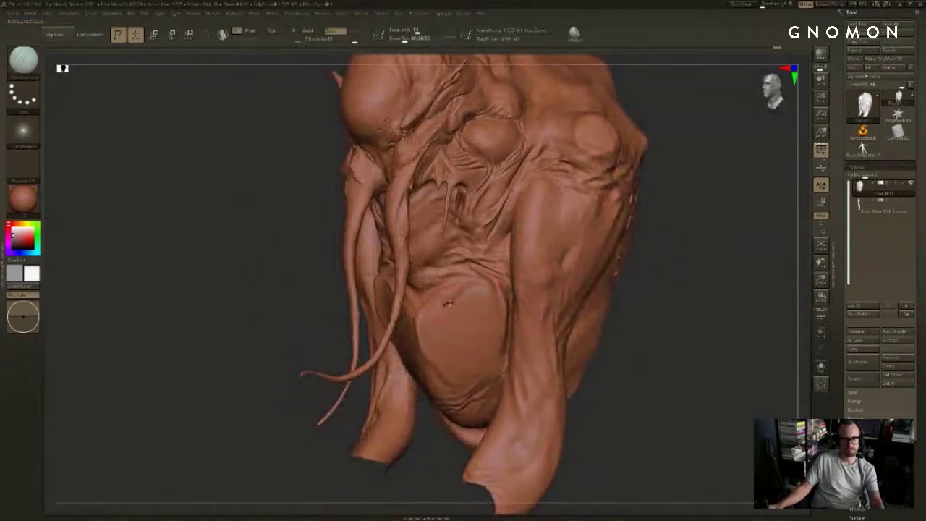
key(1)
key(s)
drag(471, 289, 467, 290)
key(shift)
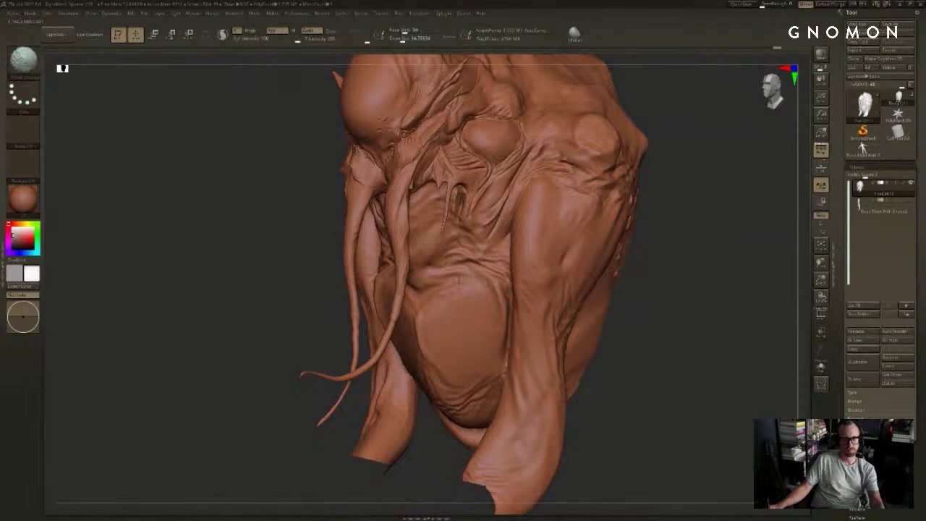
Step: Undo the last change and hide the mouth tentacles to expose the throat
drag(431, 468, 434, 321)
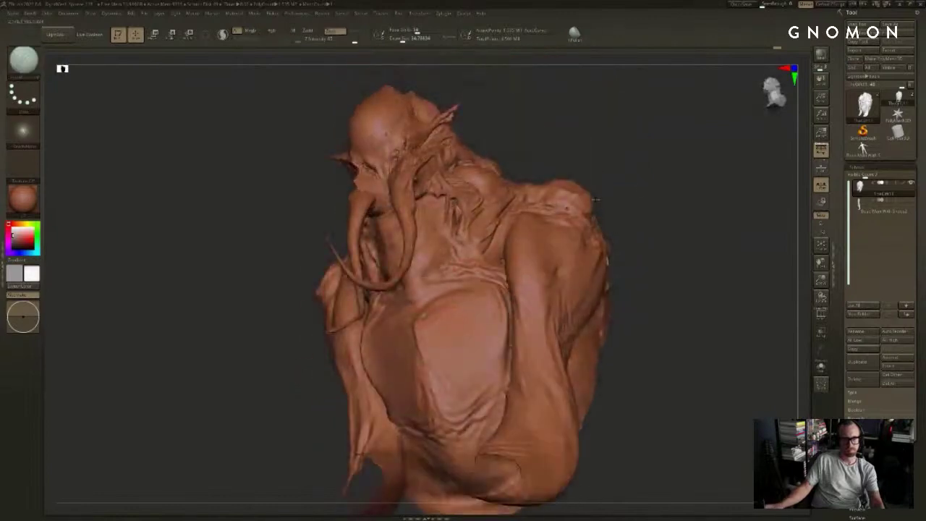
mouse_move(595, 199)
mouse_down()
mouse_move(615, 231)
mouse_move(607, 228)
mouse_move(602, 247)
mouse_up()
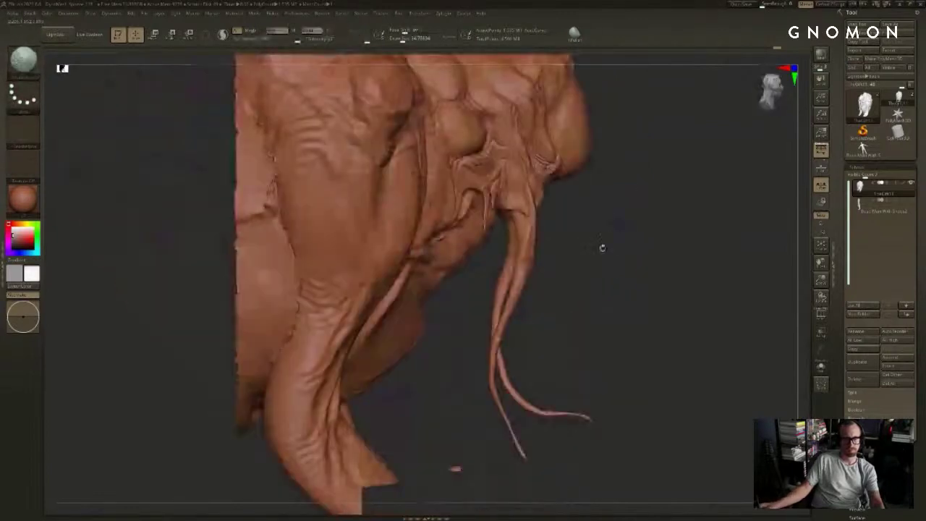
key(ctrl+z)
mouse_move(676, 281)
mouse_down()
mouse_move(629, 287)
mouse_move(746, 279)
mouse_move(659, 268)
mouse_move(652, 249)
mouse_up()
mouse_move(673, 144)
mouse_down()
mouse_move(557, 148)
mouse_move(669, 132)
mouse_move(655, 161)
mouse_move(693, 161)
mouse_up()
Step: Sculpt horizontal skin folds and wrinkles across the throat below the mouth, smoothing them lightly
drag(465, 234, 454, 232)
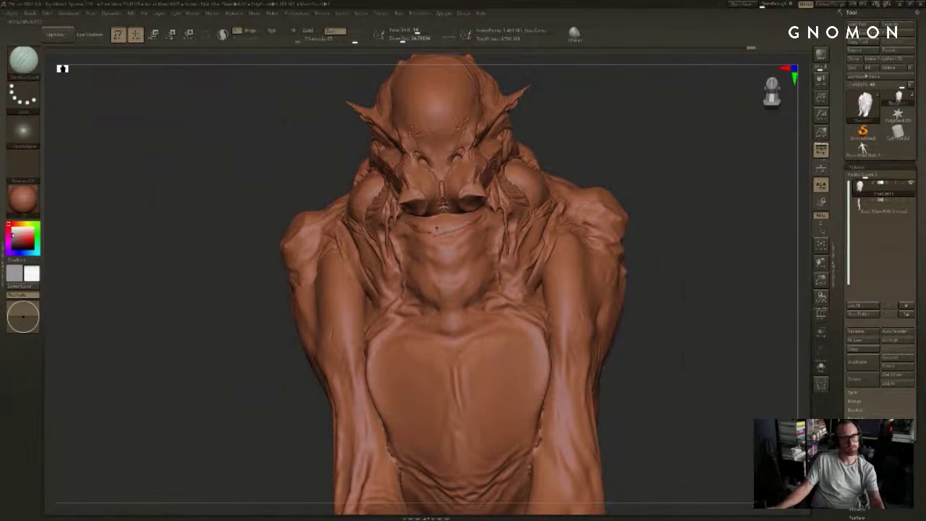
drag(549, 172, 576, 178)
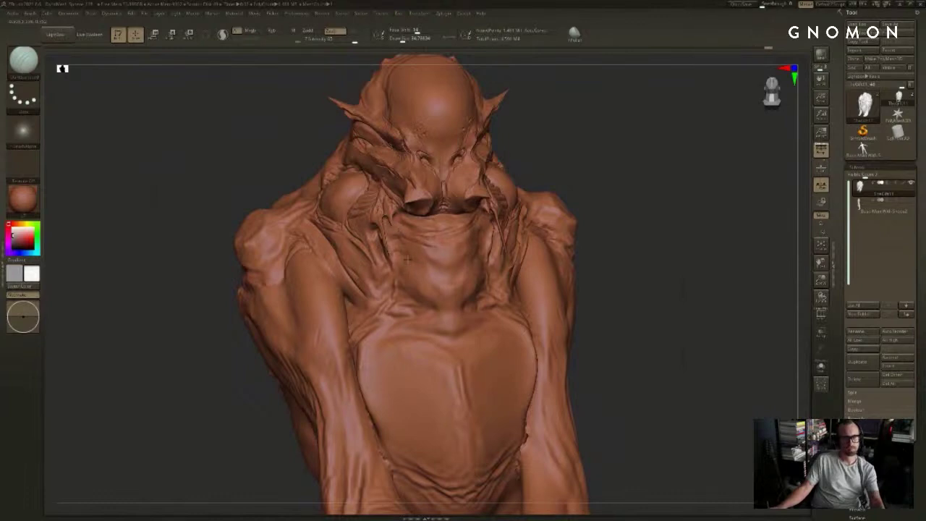
drag(640, 202, 581, 207)
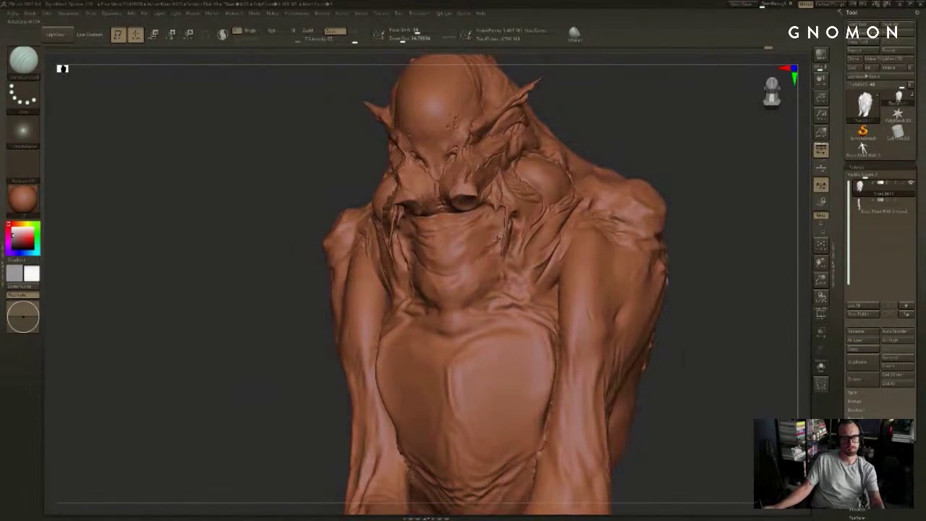
mouse_move(498, 240)
shift+mouse_down()
mouse_move(500, 247)
mouse_move(504, 237)
mouse_move(457, 247)
shift+mouse_up()
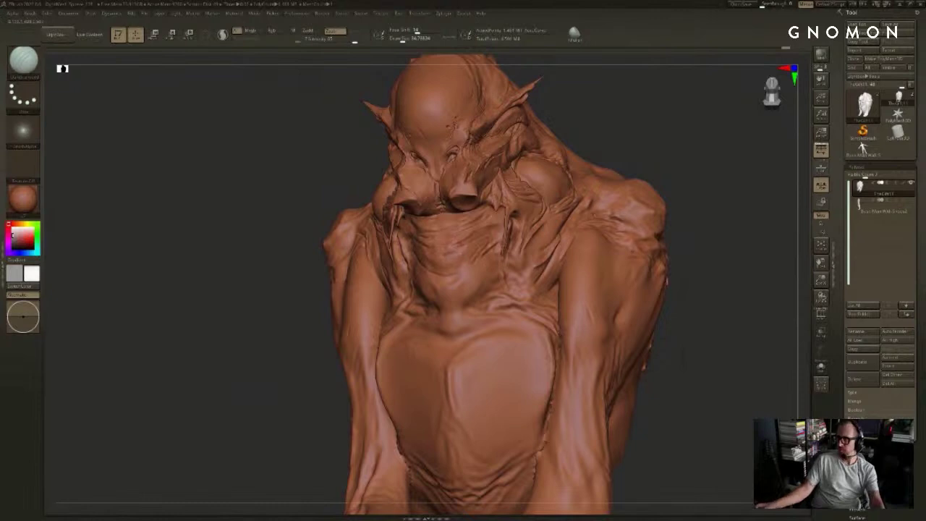
Step: Refine the creases at the sides of the throat with a larger brush size and check them from below
mouse_move(681, 261)
mouse_down()
mouse_move(706, 237)
mouse_move(676, 225)
mouse_up()
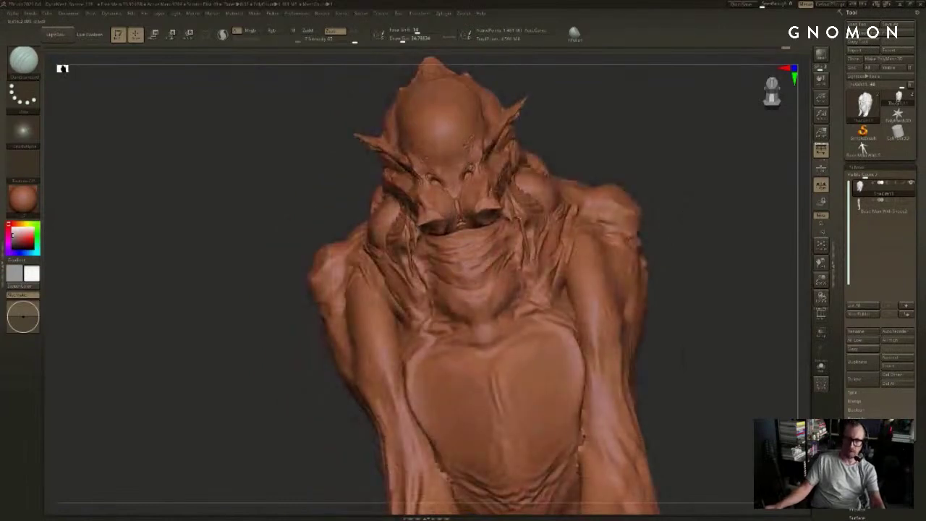
key(shift)
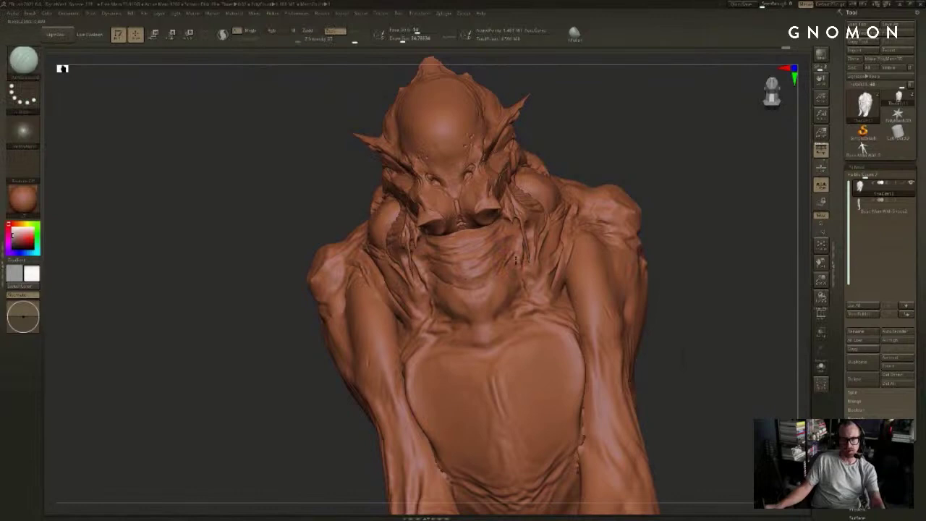
key(s)
drag(514, 245, 517, 244)
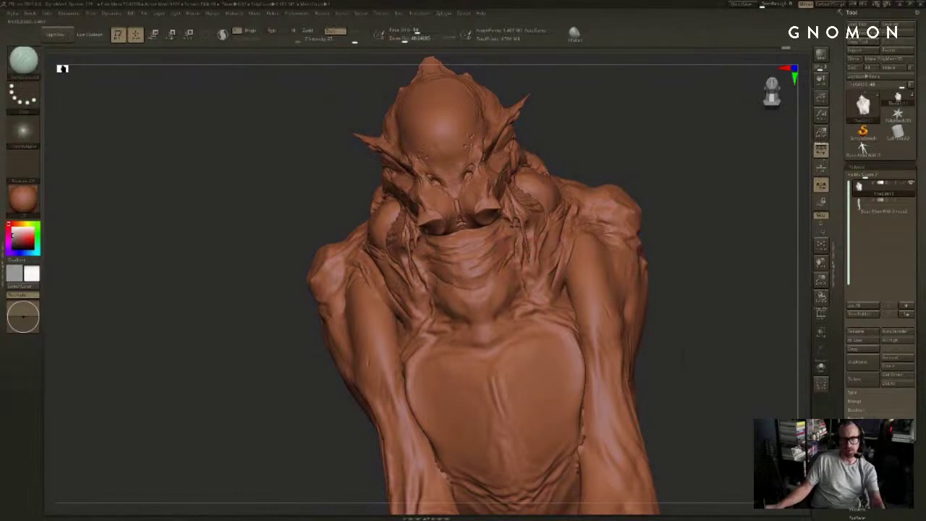
drag(683, 358, 506, 368)
mouse_move(383, 434)
mouse_down()
mouse_move(506, 420)
mouse_move(527, 224)
mouse_move(355, 283)
mouse_up()
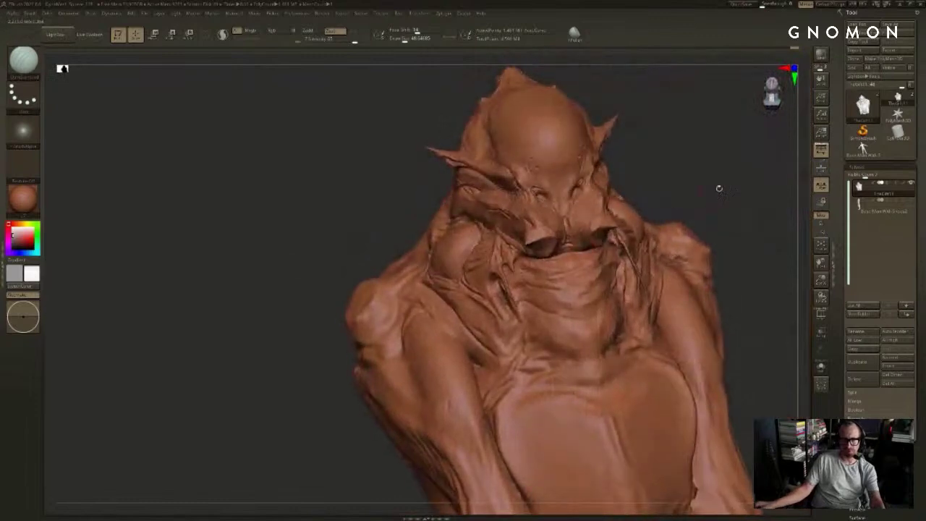
mouse_move(719, 188)
mouse_down()
mouse_move(668, 176)
mouse_move(648, 93)
mouse_up()
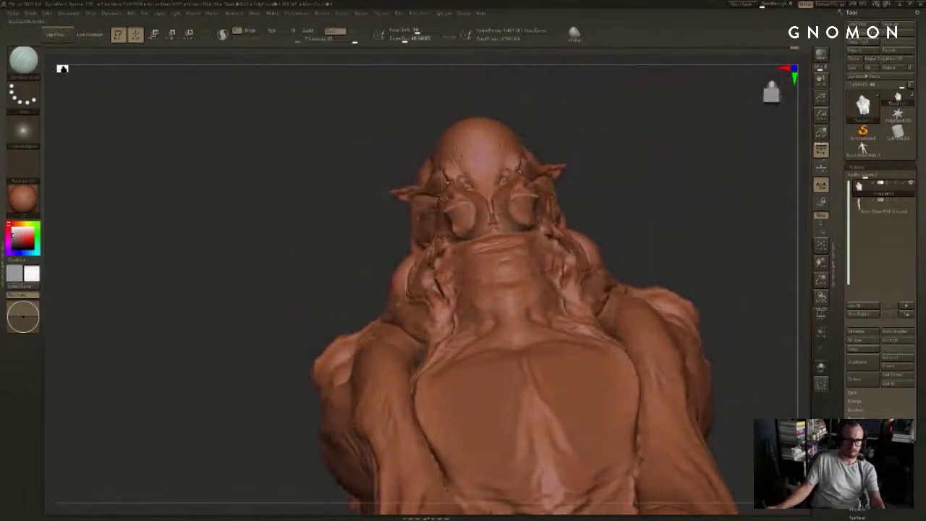
Step: Reduce the brush size and sharpen the hanging skin folds between the throat and the rounded chest bulges
drag(613, 161, 609, 235)
drag(280, 334, 292, 340)
key(s)
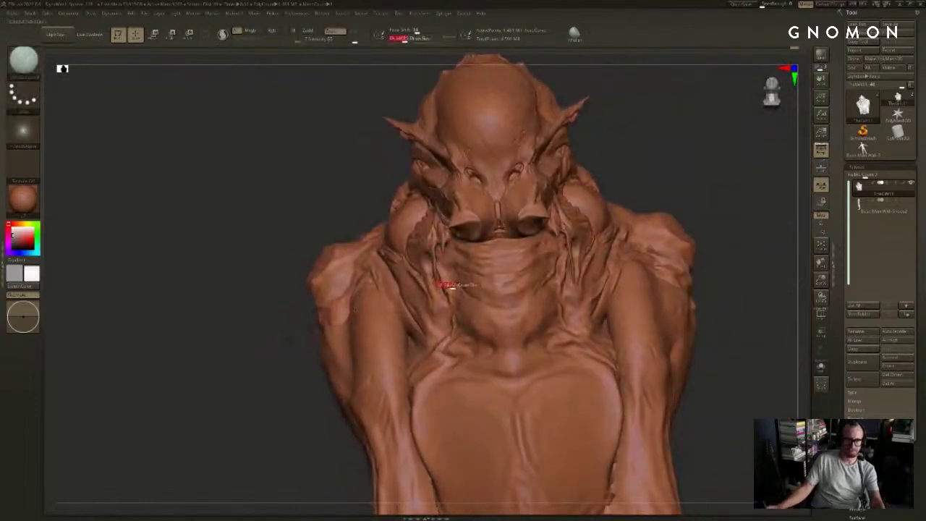
drag(453, 286, 449, 287)
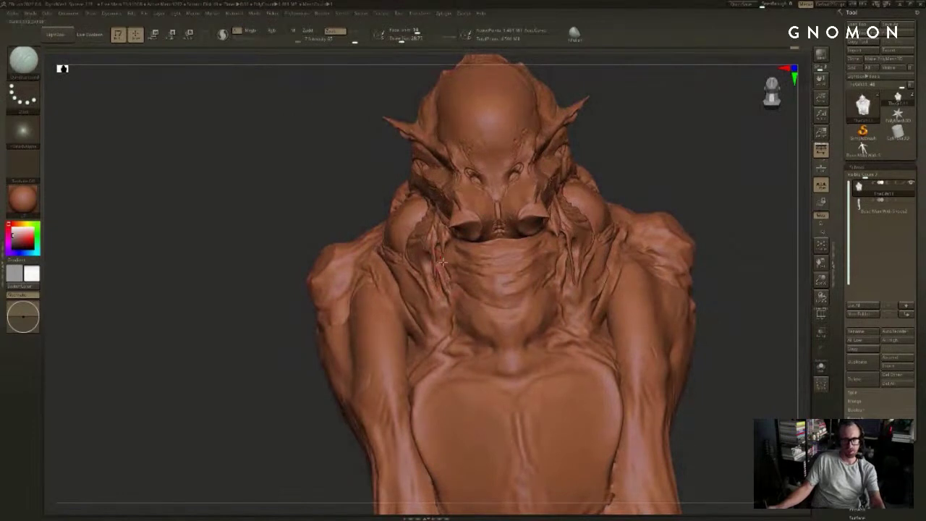
drag(331, 207, 399, 212)
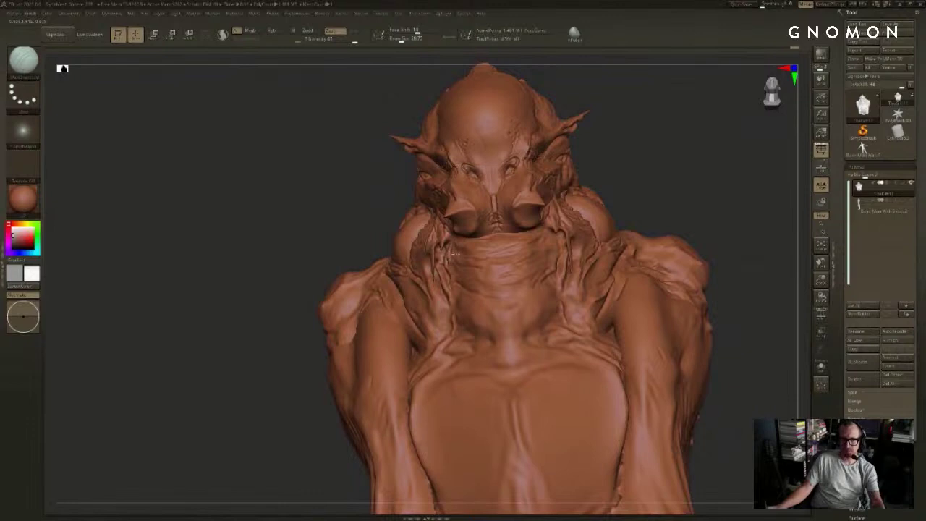
drag(675, 157, 672, 179)
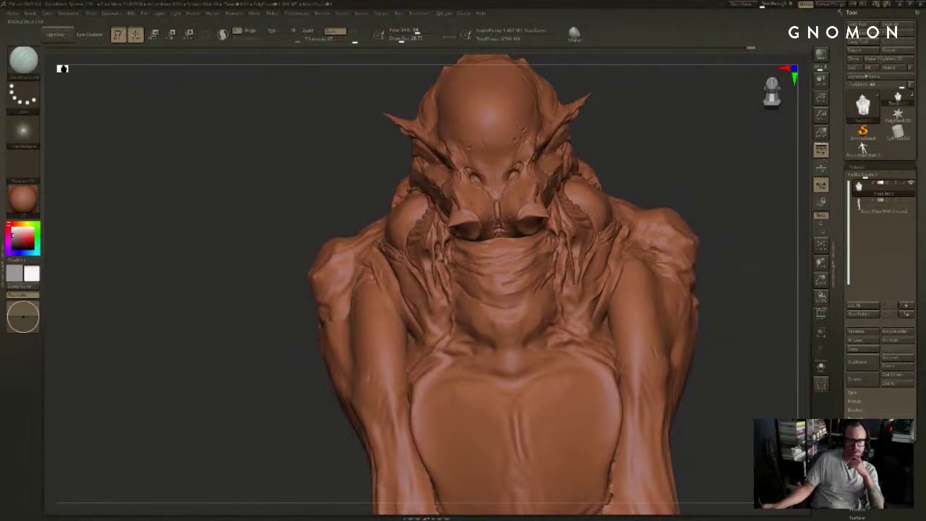
Step: Sculpt the skin creases beside the throat and the small folds where it meets the upper chest, working from both sides
drag(719, 213, 672, 215)
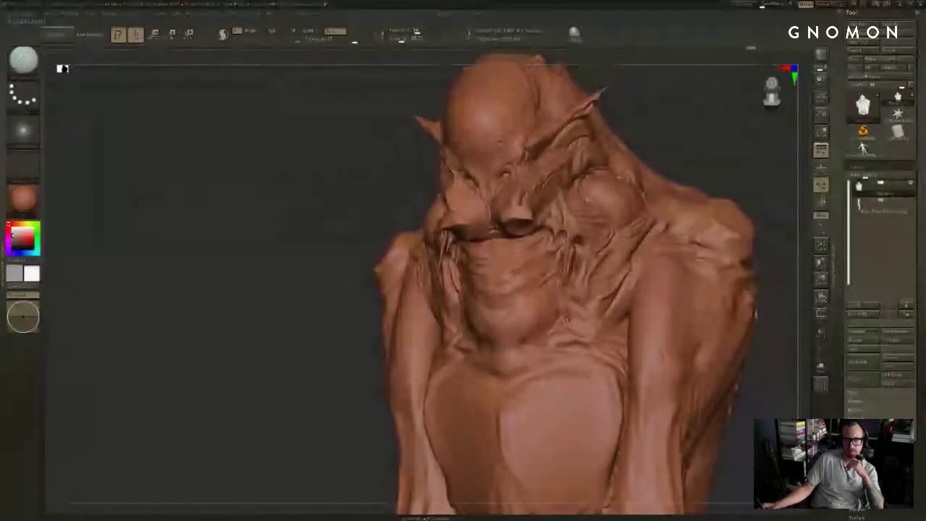
drag(701, 157, 671, 160)
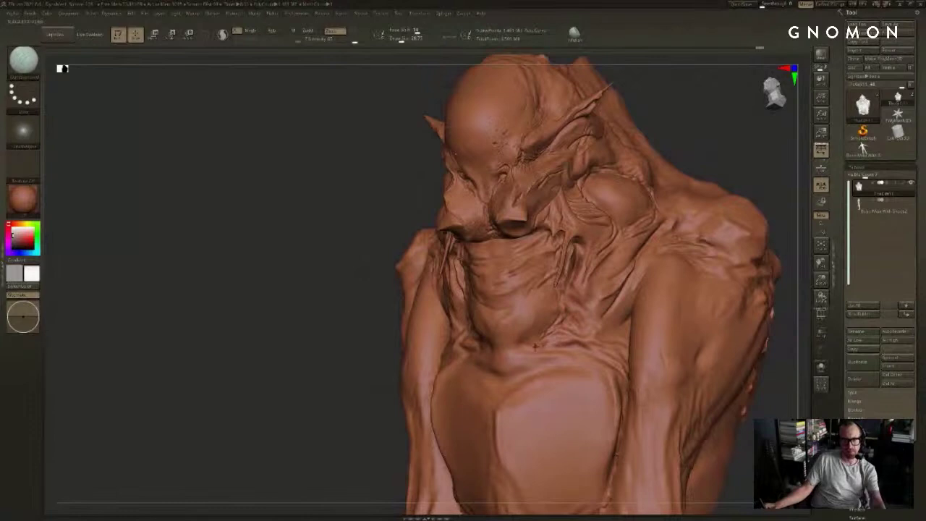
drag(727, 160, 752, 160)
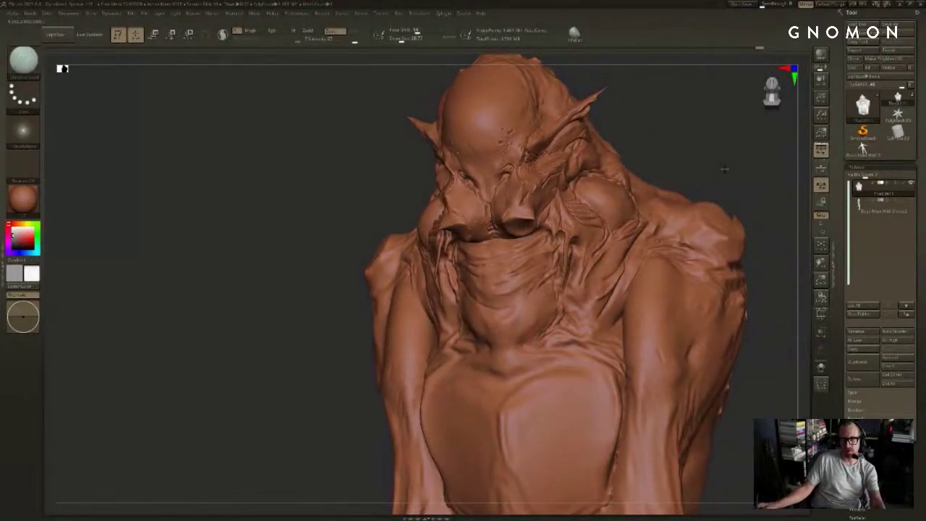
drag(723, 166, 784, 169)
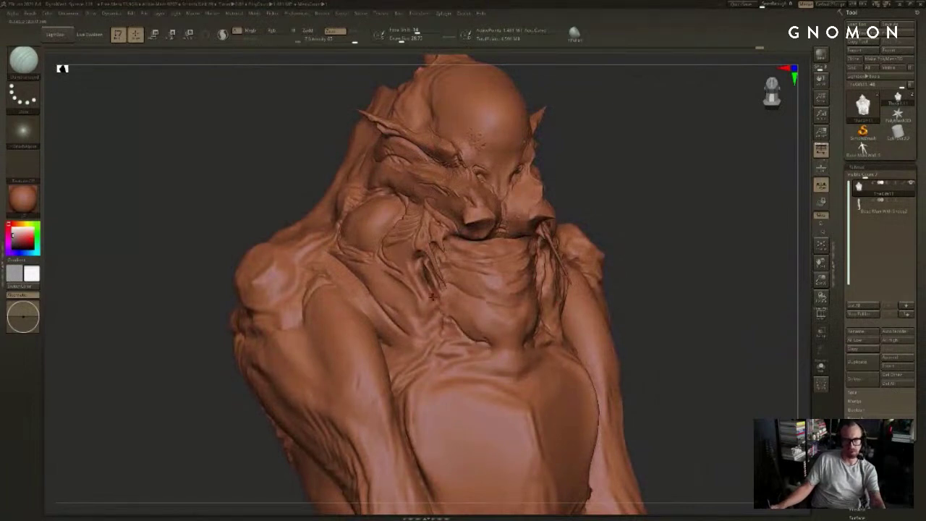
drag(597, 205, 570, 208)
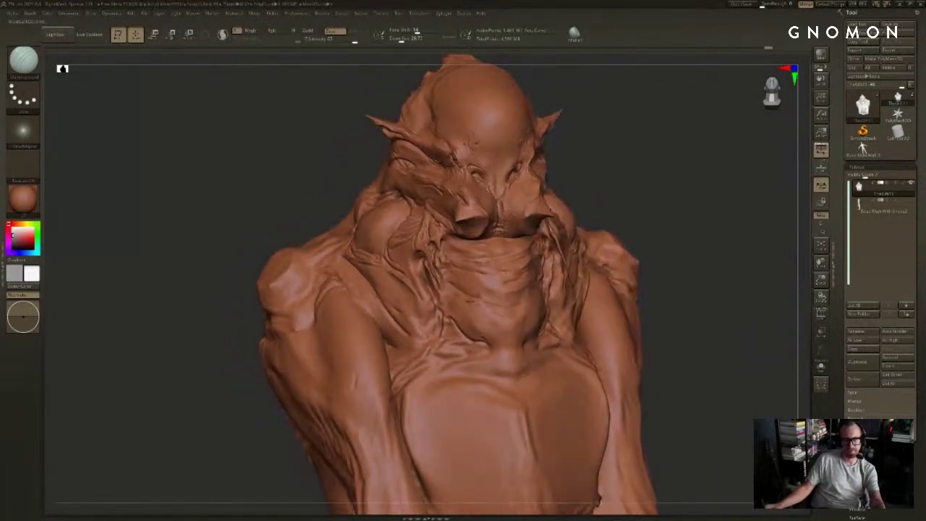
Step: Reduce the brush size and carve finer creases along the lower edges of the throat bulge
key(ctrl+1)
key(s)
drag(444, 311, 441, 312)
drag(596, 218, 534, 297)
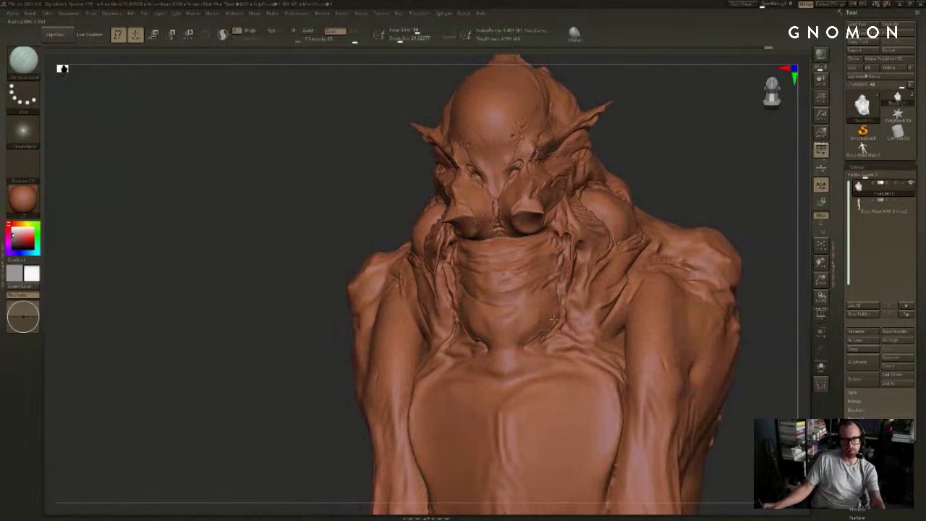
drag(665, 170, 597, 185)
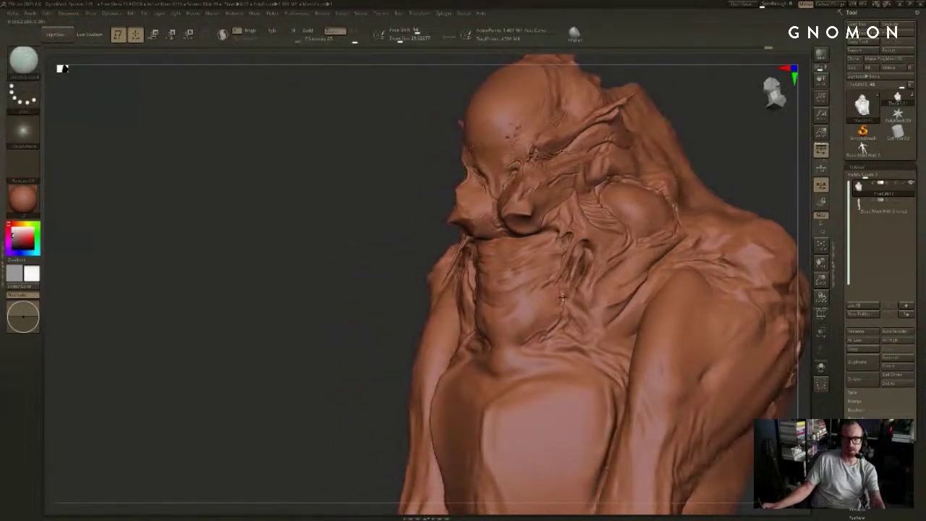
mouse_move(725, 166)
shift+mouse_down()
mouse_move(731, 177)
mouse_move(691, 189)
shift+mouse_up()
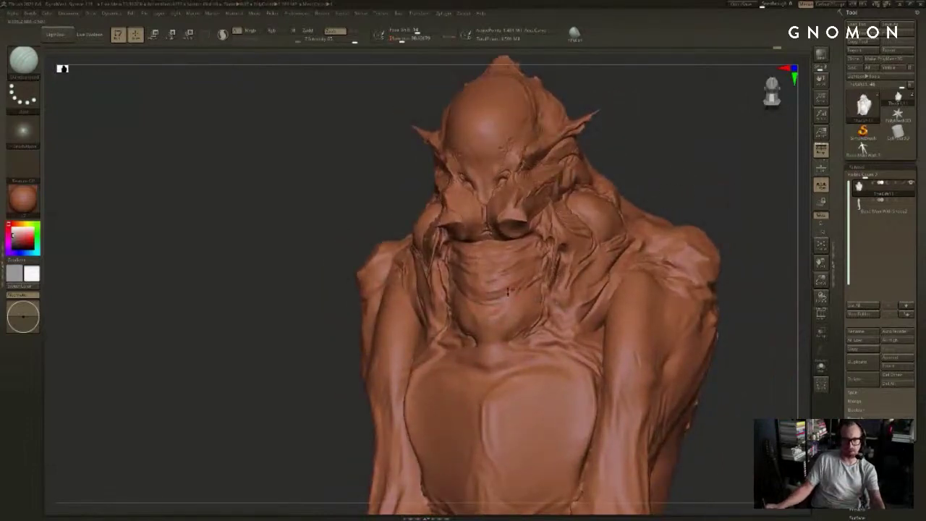
Step: Smooth the horizontal throat wrinkles and recut them across the lower throat bulge
mouse_move(613, 209)
mouse_down()
mouse_move(640, 212)
mouse_move(654, 230)
mouse_move(595, 218)
mouse_up()
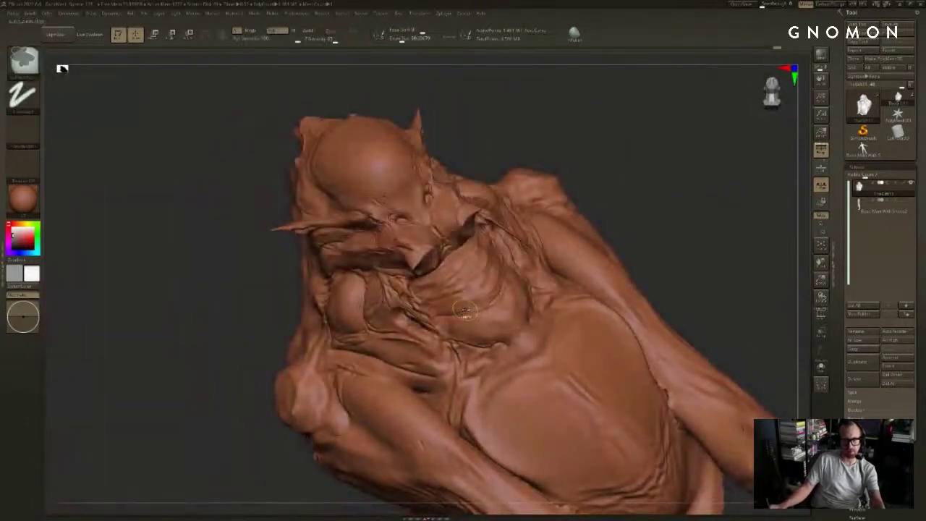
shift+drag(459, 311, 483, 305)
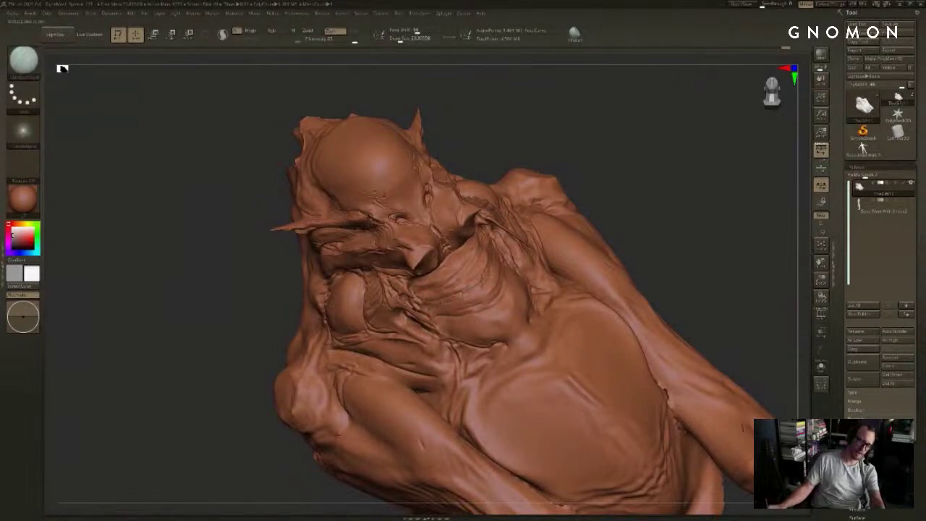
drag(595, 180, 556, 187)
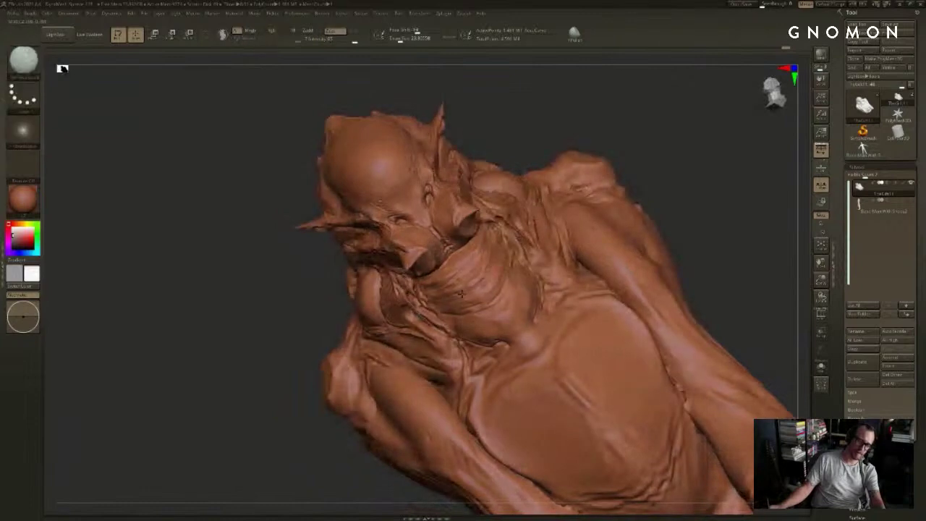
drag(600, 161, 643, 198)
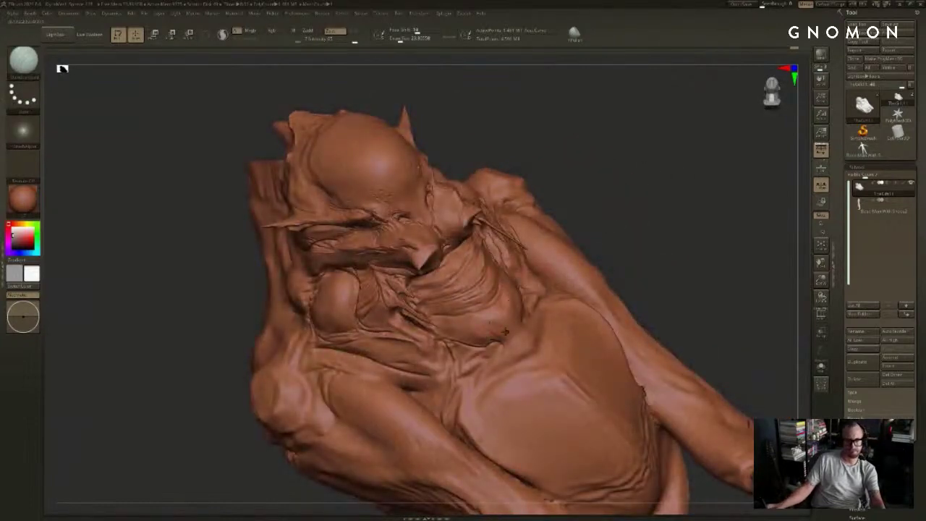
mouse_move(644, 199)
mouse_down()
mouse_move(690, 176)
mouse_move(726, 205)
mouse_up()
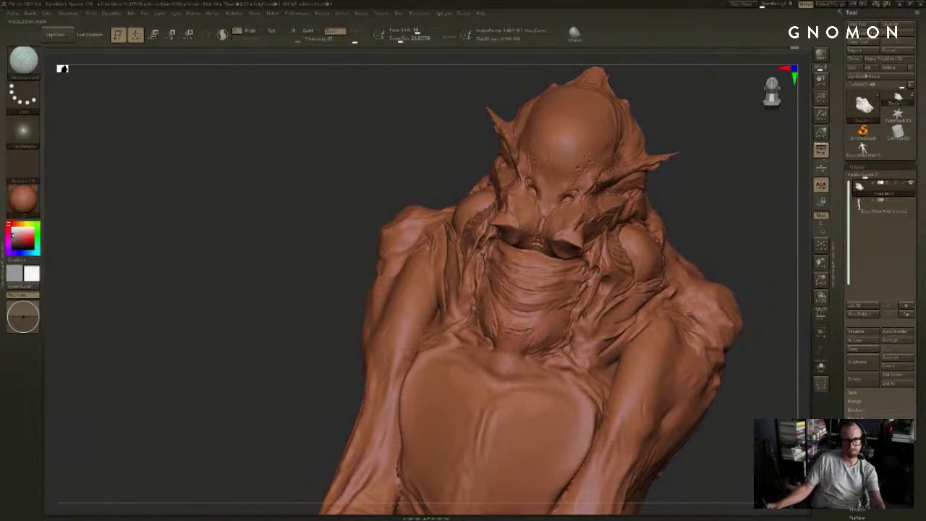
Step: Switch to the Clay brush and shape soft volume on the lower throat bulge
key(b)
key(c)
key(l)
key(shift)
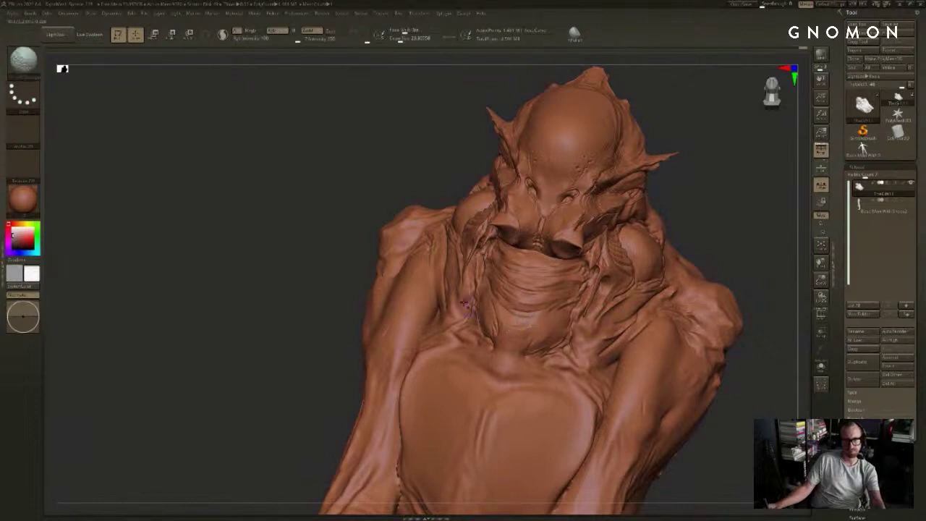
mouse_move(723, 161)
mouse_down()
mouse_move(717, 209)
mouse_move(686, 219)
mouse_up()
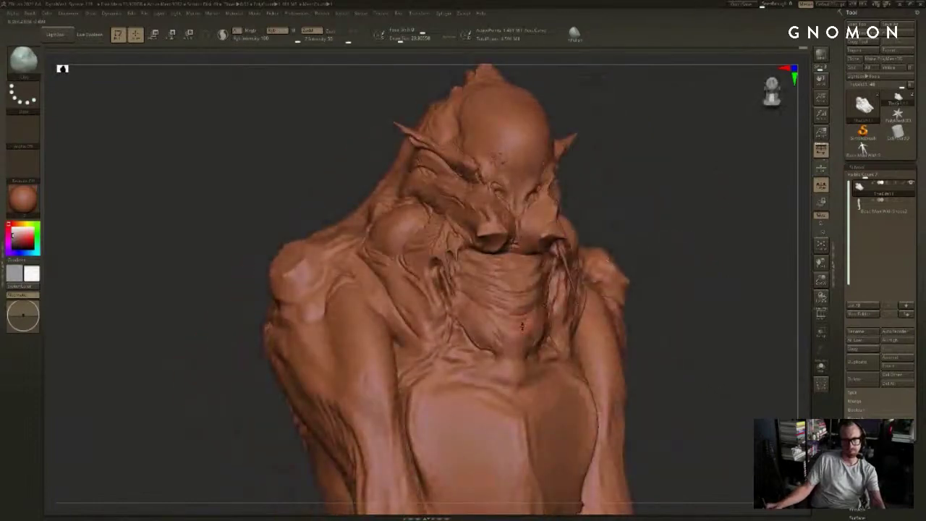
Step: Build up layered wrinkles across the lower throat and its sides with a smaller ClayBuildup brush
key(b)
key(c)
key(b)
shift+drag(627, 260, 579, 267)
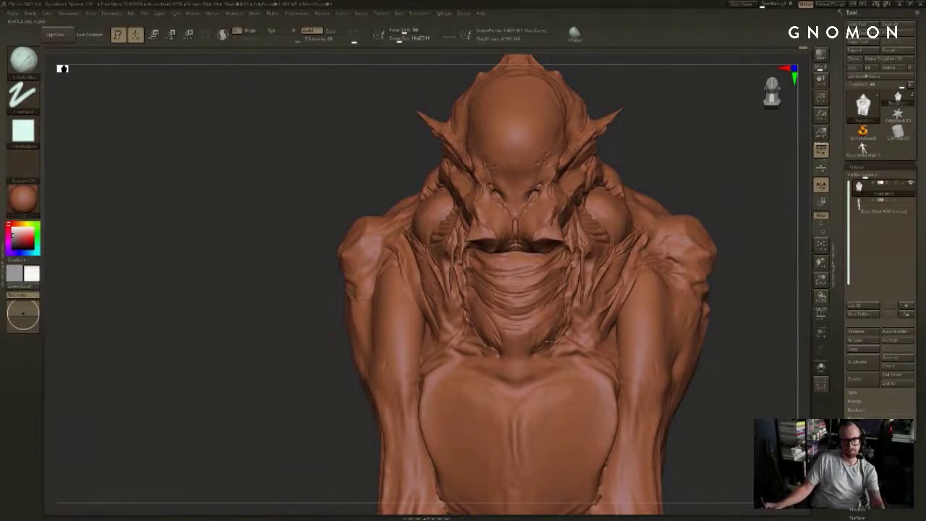
right_drag(522, 226, 595, 221)
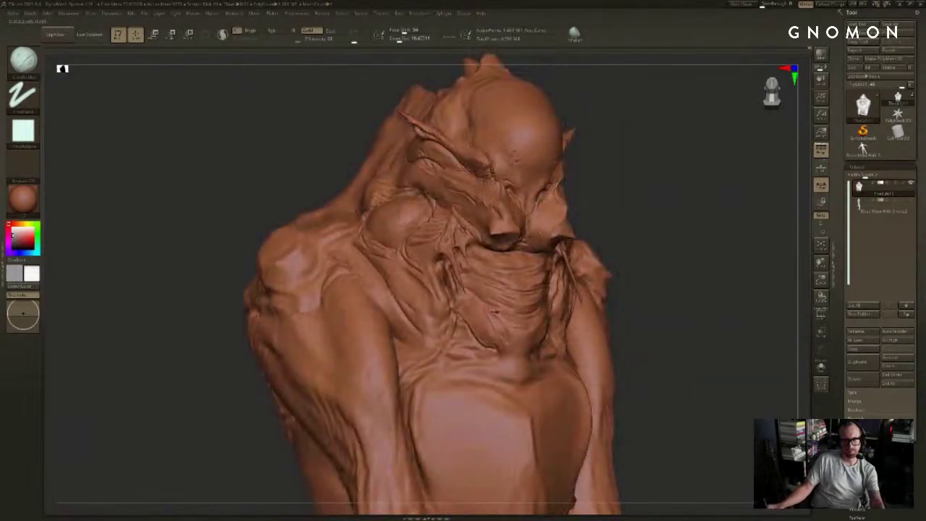
drag(494, 311, 477, 309)
right_drag(597, 304, 495, 303)
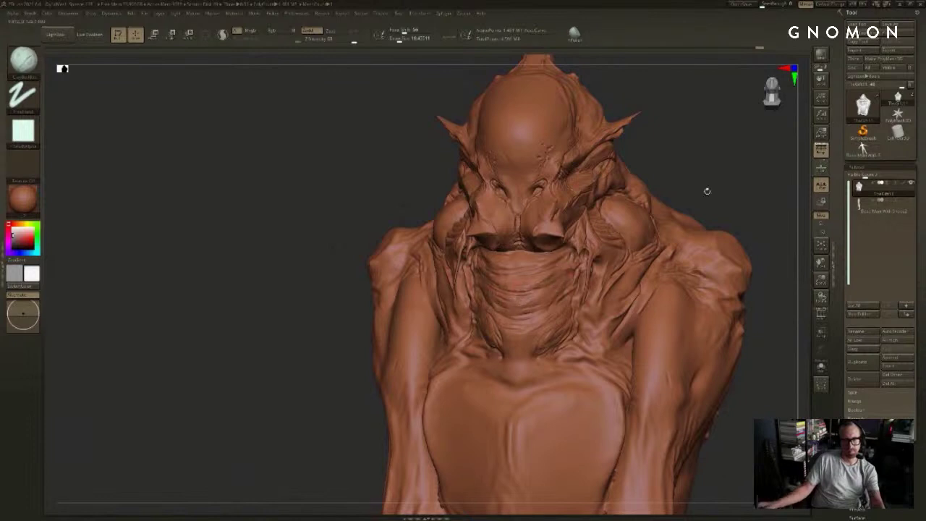
shift+right_drag(706, 190, 730, 201)
ctrl+shift+click(730, 201)
mouse_move(612, 244)
right_down()
mouse_move(614, 207)
mouse_move(682, 203)
mouse_move(670, 191)
mouse_move(694, 235)
mouse_move(622, 235)
right_up()
key(ctrl+shift+z)
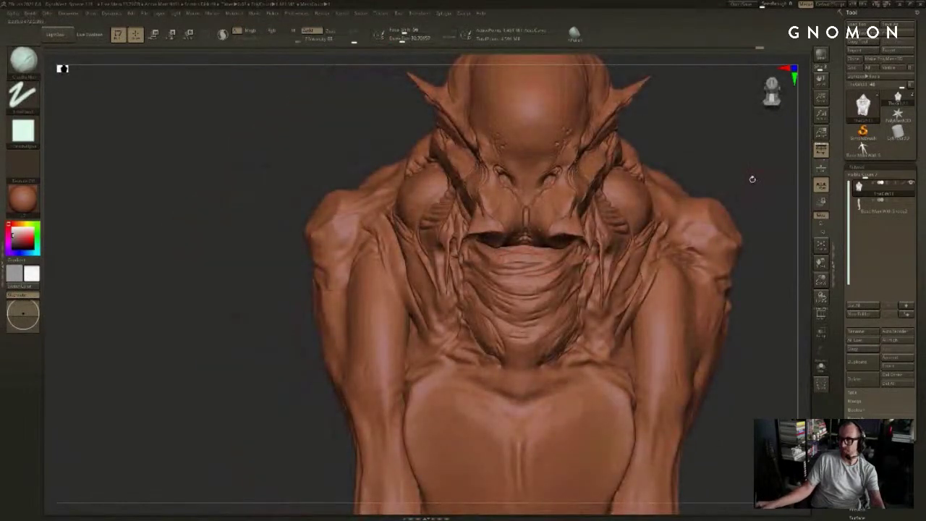
Step: Refine the throat folds below the mouth with a larger brush, checking their shape in profile and from both sides
right_drag(752, 180, 742, 180)
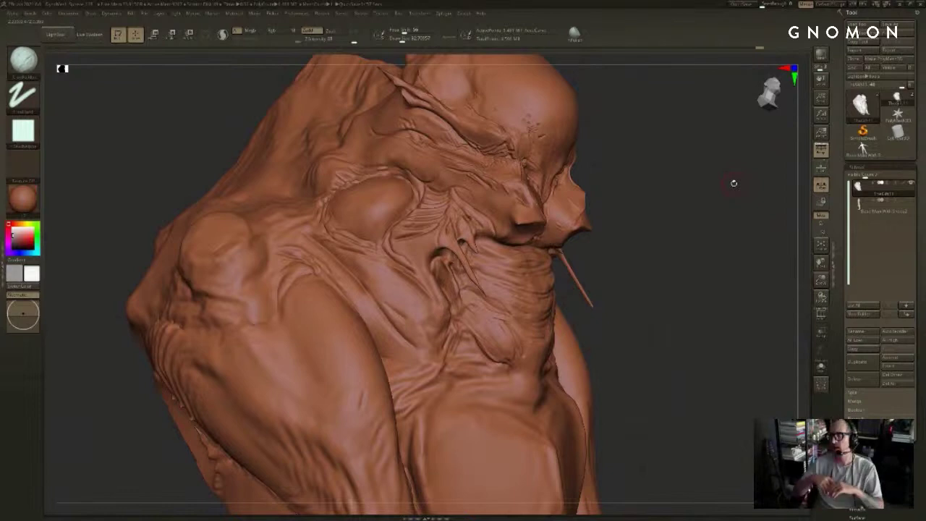
mouse_move(673, 232)
mouse_down()
mouse_move(696, 225)
mouse_move(650, 217)
mouse_move(664, 183)
mouse_move(659, 196)
mouse_up()
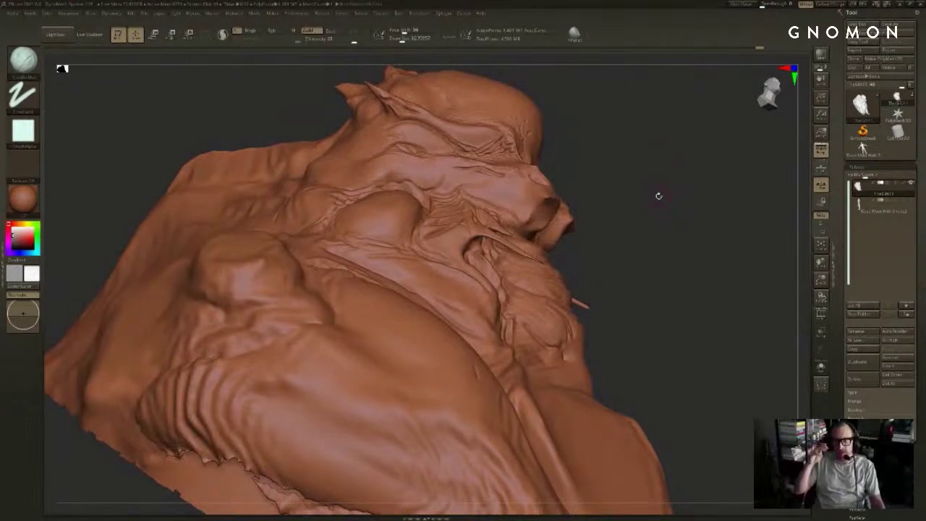
drag(658, 195, 642, 210)
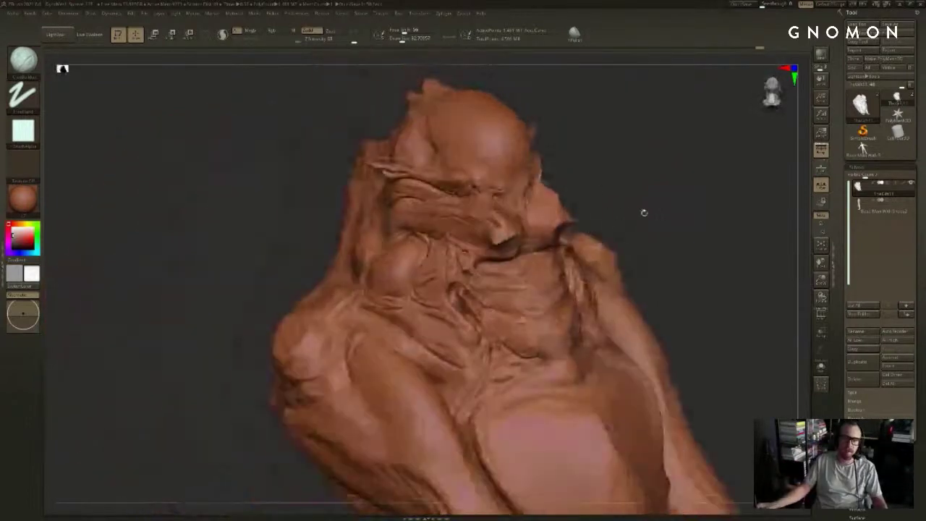
drag(500, 265, 491, 265)
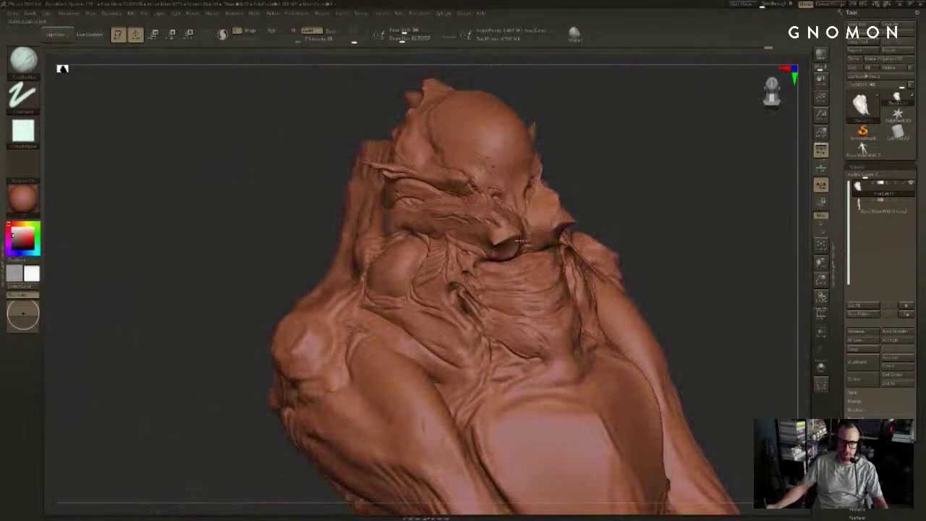
drag(687, 163, 591, 140)
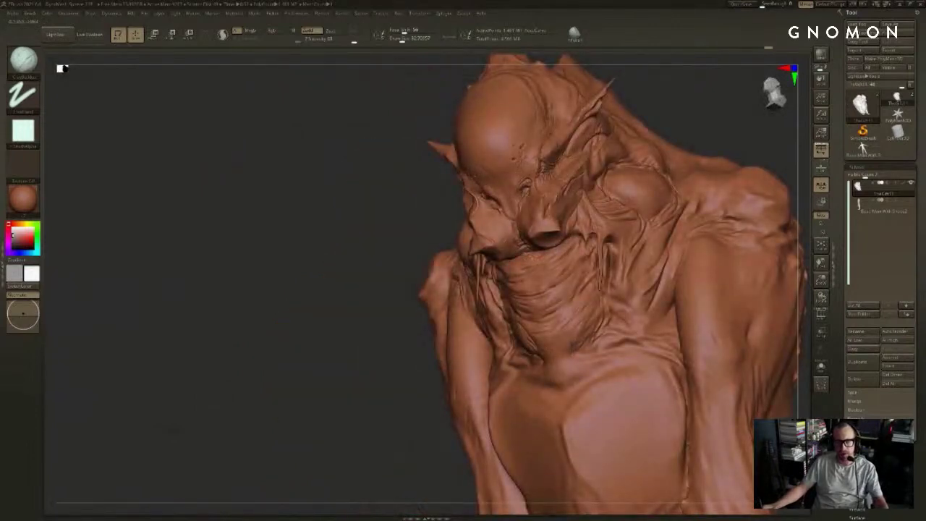
drag(691, 137, 767, 139)
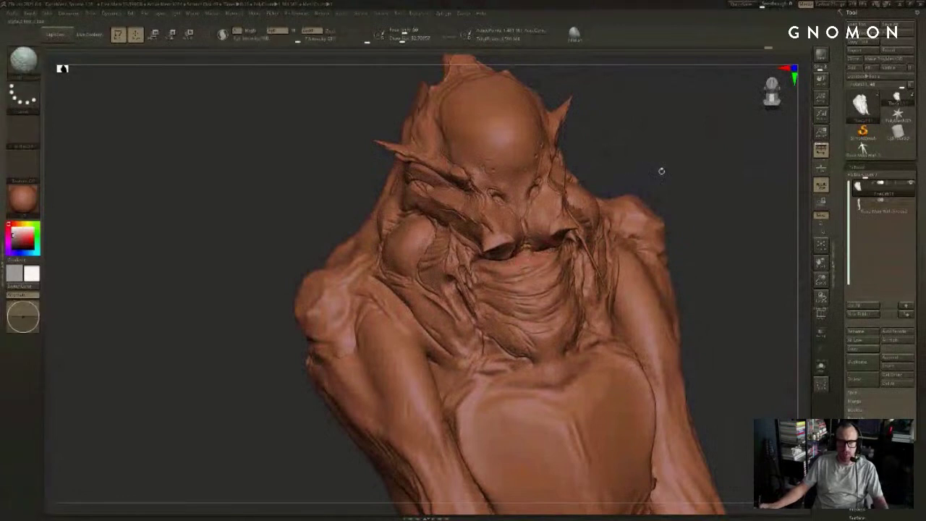
Step: Reveal the hidden tentacles and limbs and examine how the throat reads within the whole creature
shift+drag(661, 171, 729, 215)
ctrl+shift+click(741, 174)
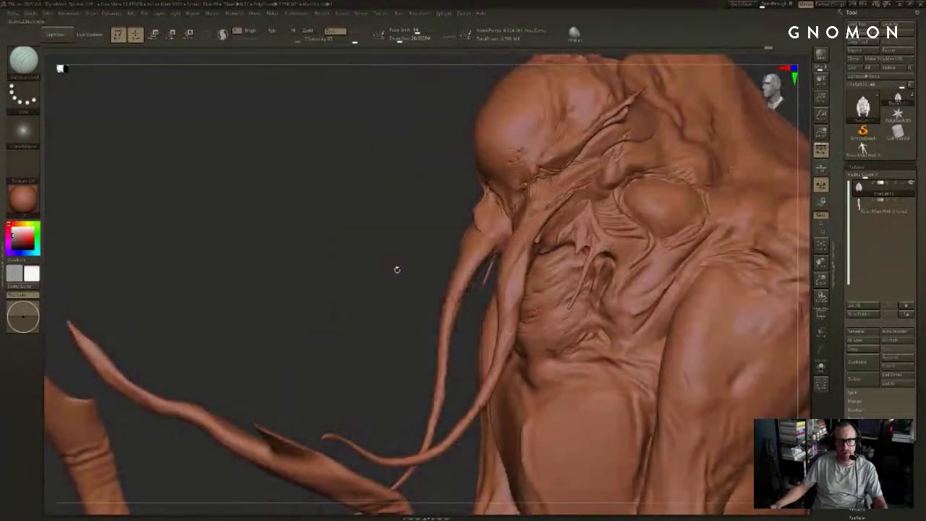
drag(397, 267, 430, 252)
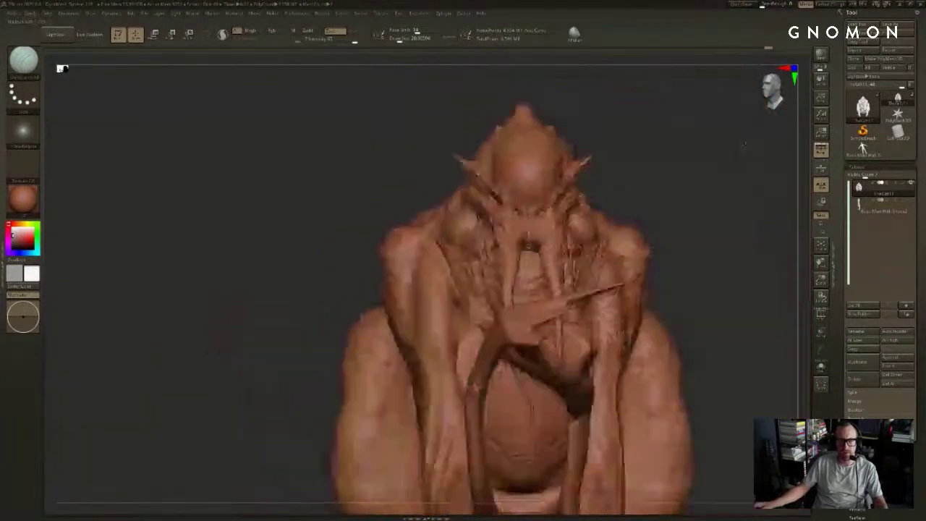
drag(672, 152, 719, 137)
drag(726, 94, 769, 49)
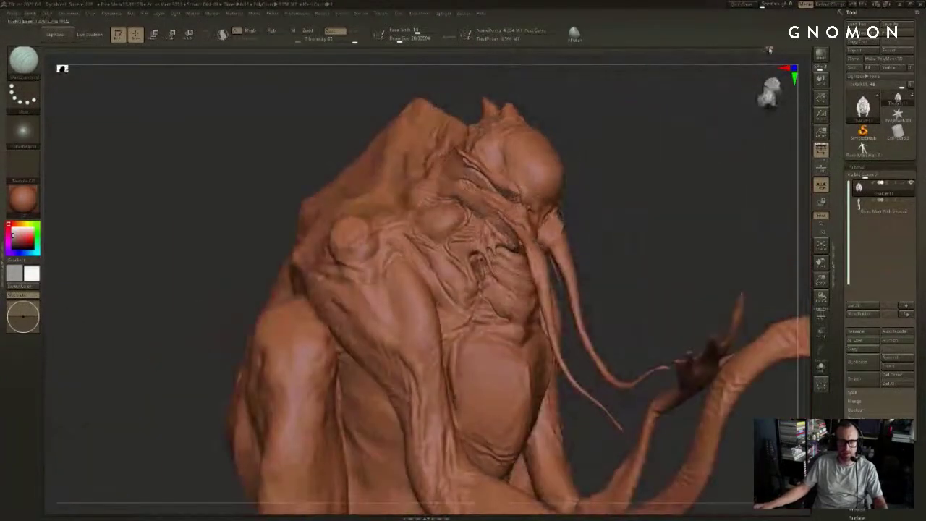
Step: Compare earlier sculpt states with the latest throat detail through the undo history, cancel the history warning, and return to the latest state
click(753, 50)
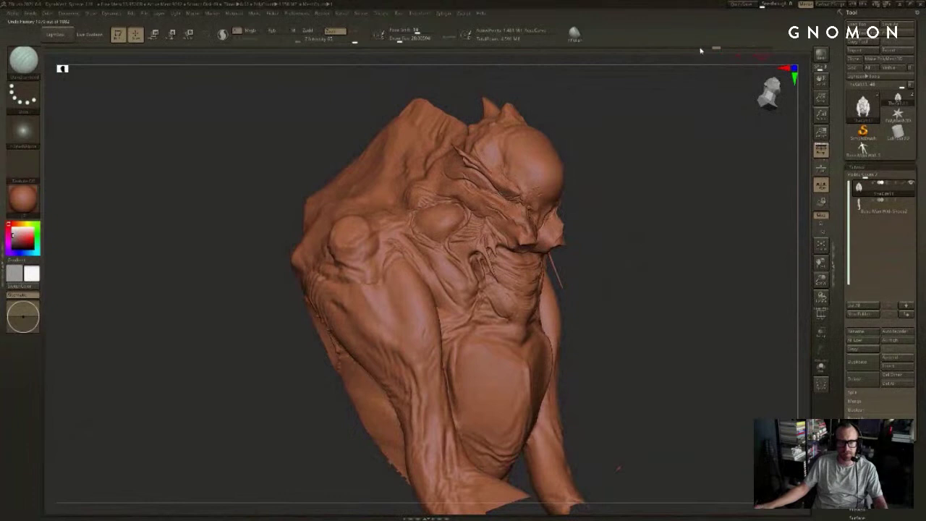
click(700, 50)
click(717, 49)
shift+drag(697, 138, 689, 140)
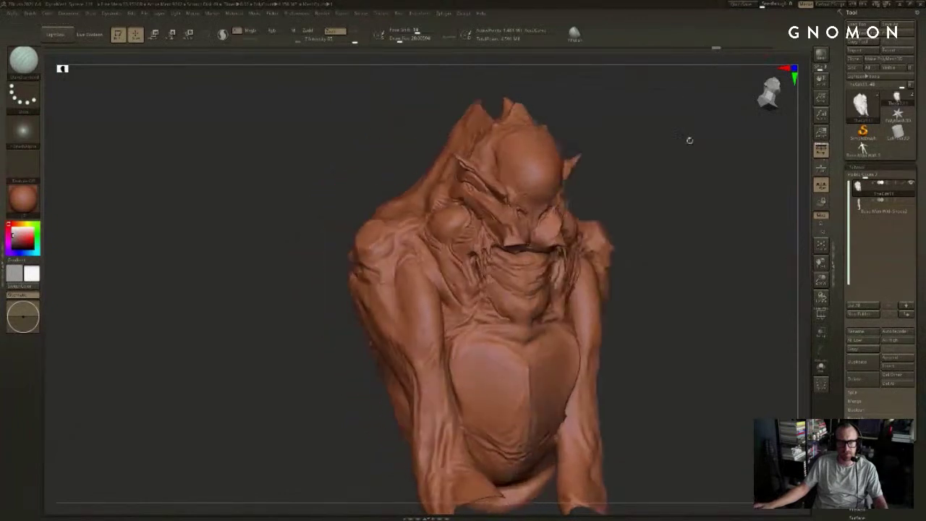
ctrl+shift+click(692, 150)
click(721, 171)
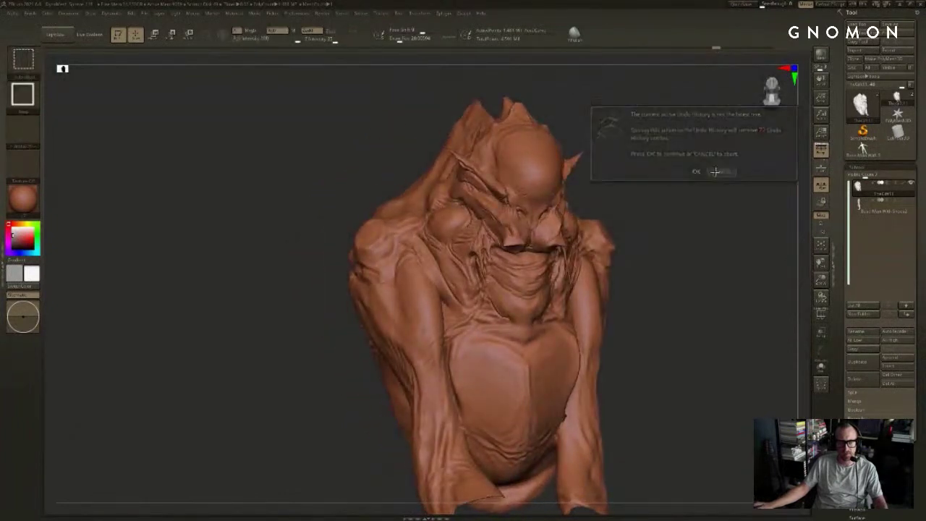
drag(761, 48, 781, 50)
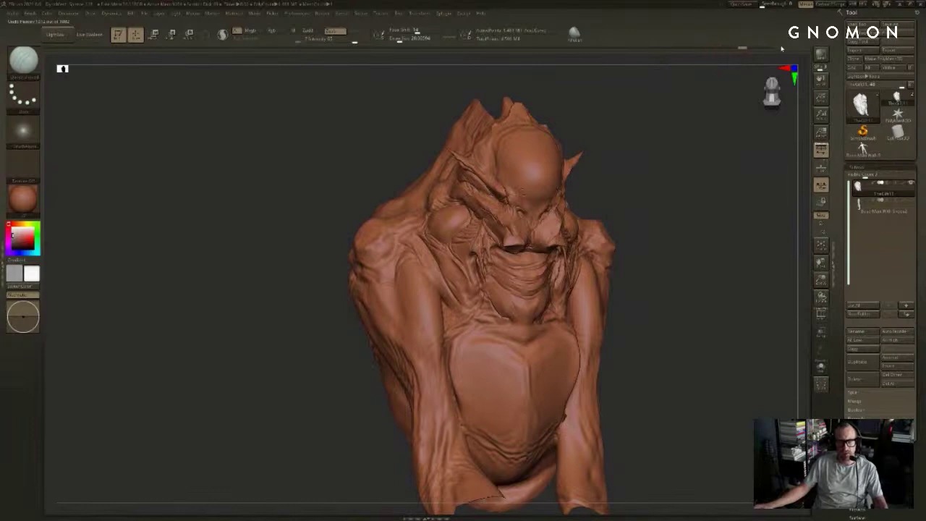
click(787, 50)
Step: Compare earlier sculpt states through the undo history, viewing the throat from the front and side
mouse_move(707, 144)
mouse_down()
mouse_move(703, 165)
mouse_move(626, 157)
mouse_up()
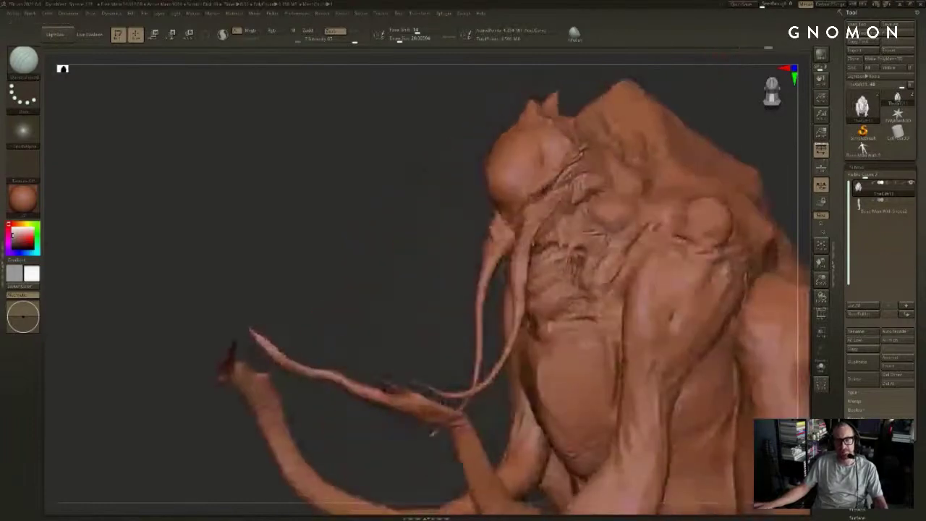
alt+drag(389, 285, 383, 262)
key(ctrl+shift+z)
key(ctrl+z)
key(ctrl+z)
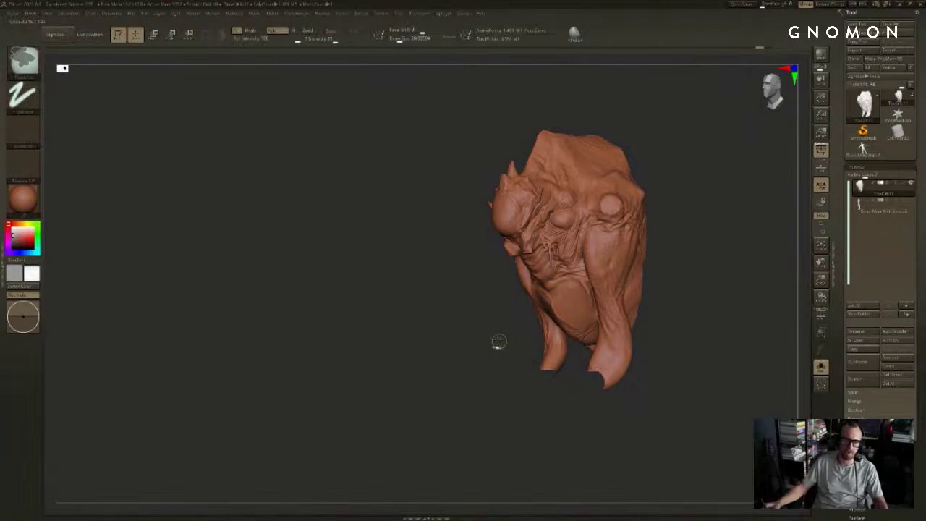
mouse_move(723, 255)
mouse_down()
mouse_move(778, 251)
mouse_move(765, 260)
mouse_up()
alt+drag(765, 261, 766, 56)
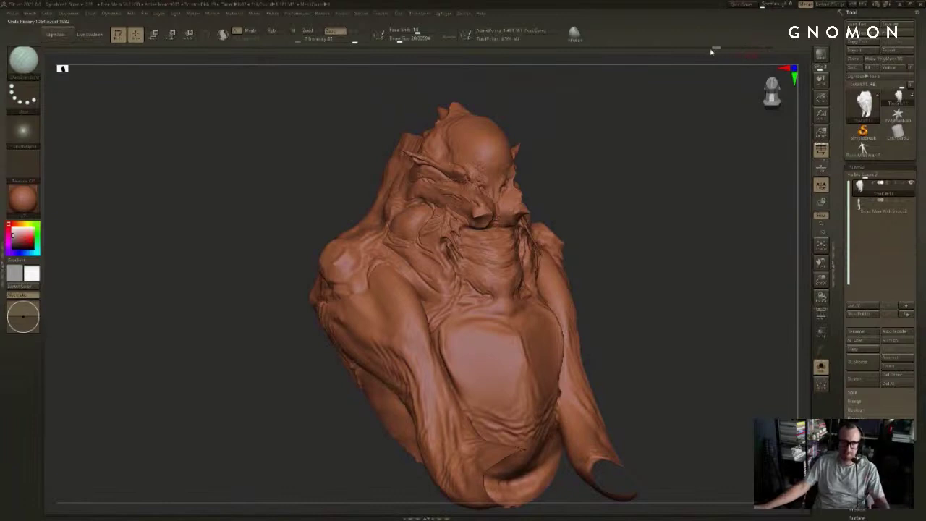
Step: Smooth the side of the throat from the chosen history state, accepting the removal of the newer undo entries
mouse_move(717, 81)
mouse_down()
mouse_move(692, 135)
mouse_move(665, 160)
mouse_move(615, 174)
mouse_up()
key(s)
key(shift)
shift+drag(514, 241, 368, 264)
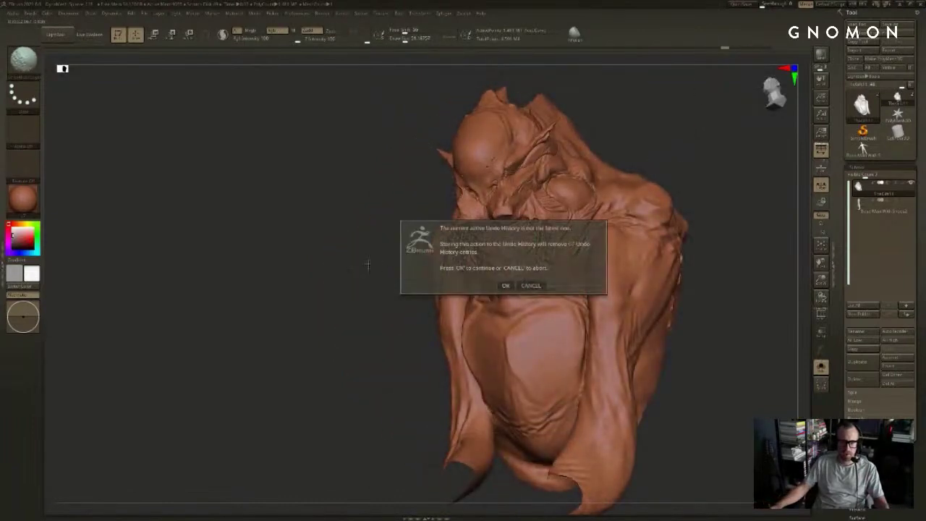
click(504, 285)
mouse_move(337, 295)
mouse_down()
mouse_move(399, 295)
mouse_move(308, 290)
mouse_up()
drag(423, 294, 485, 294)
key(1)
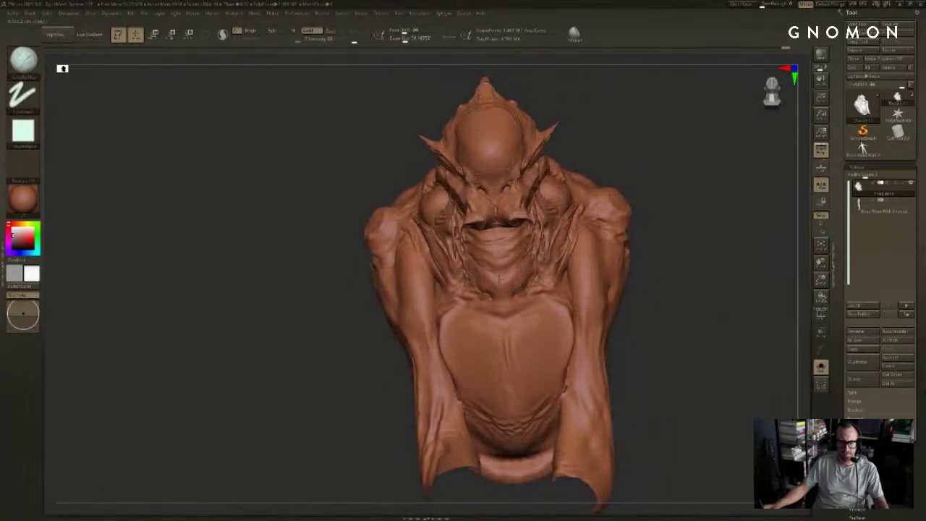
Step: Unhide the tentacles, arms and legs and examine the whole creature from the front, side and three-quarter views
ctrl+shift+click(672, 167)
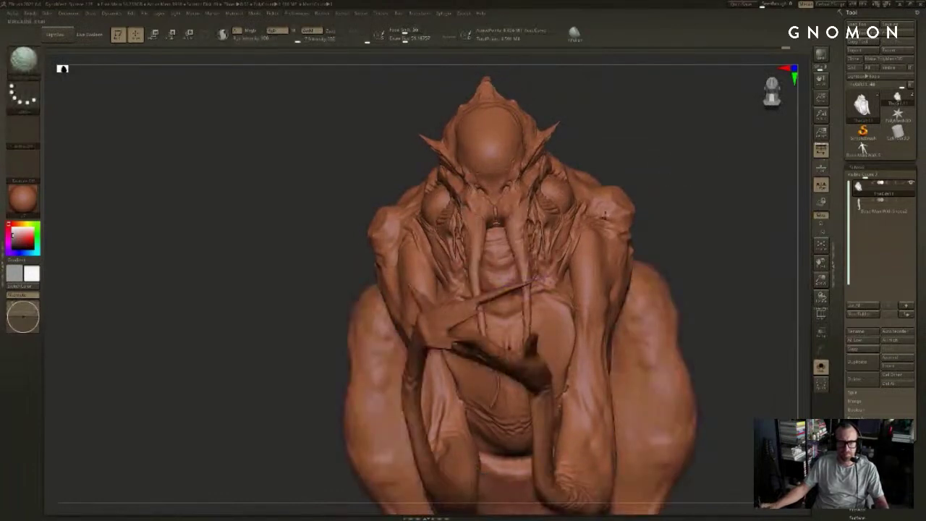
drag(673, 167, 585, 171)
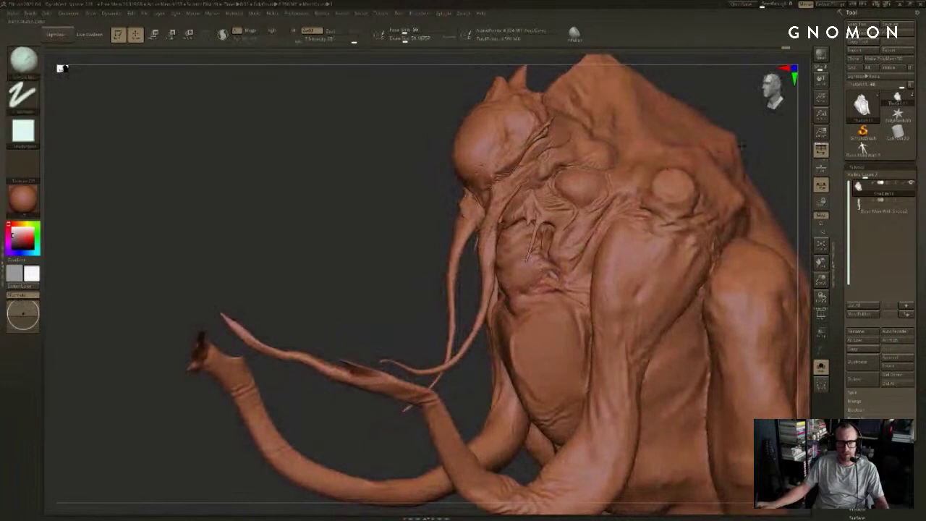
drag(788, 146, 772, 148)
key(f)
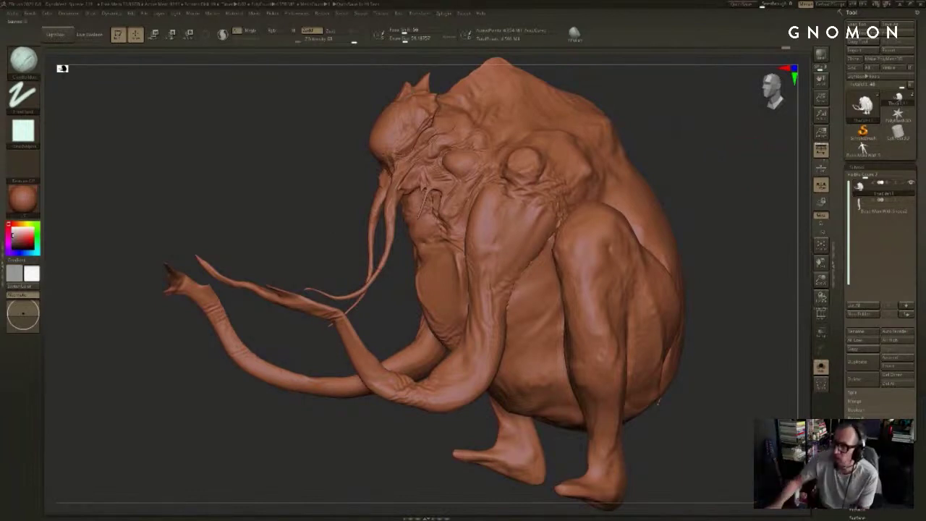
mouse_move(879, 188)
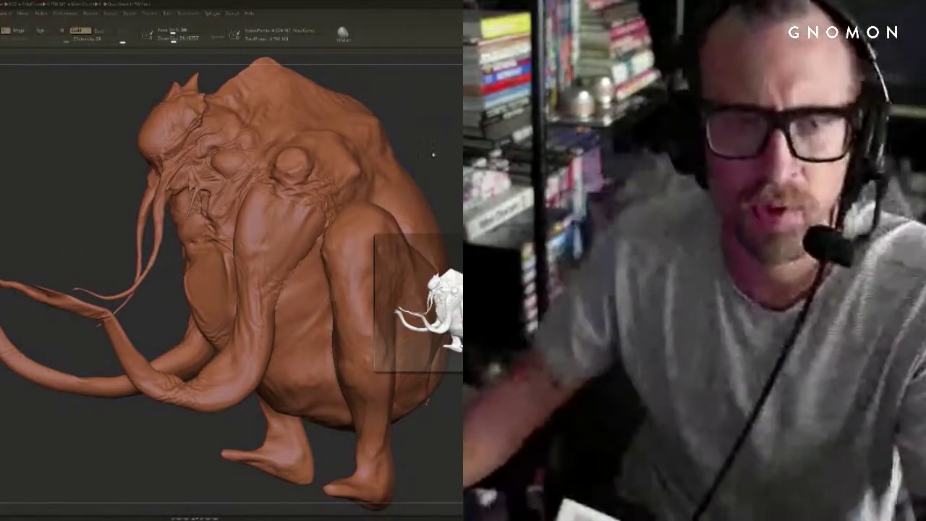
mouse_move(432, 154)
mouse_down()
mouse_move(444, 143)
mouse_move(461, 149)
mouse_up()
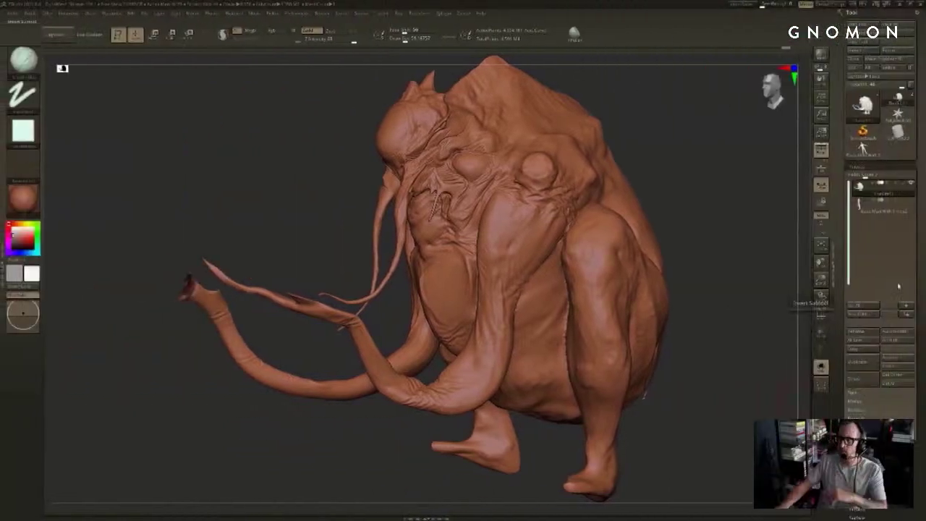
drag(703, 190, 705, 188)
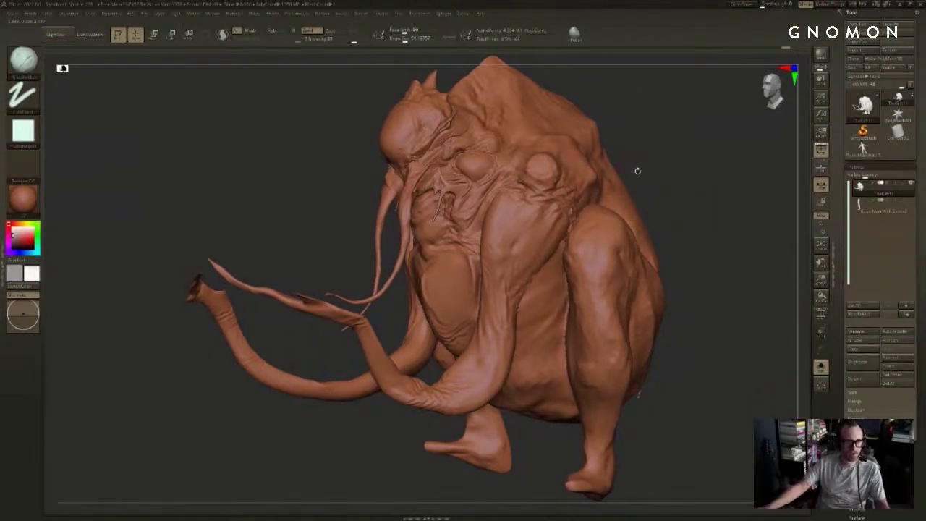
mouse_move(637, 172)
mouse_down()
mouse_move(264, 231)
mouse_move(328, 226)
mouse_move(345, 245)
mouse_up()
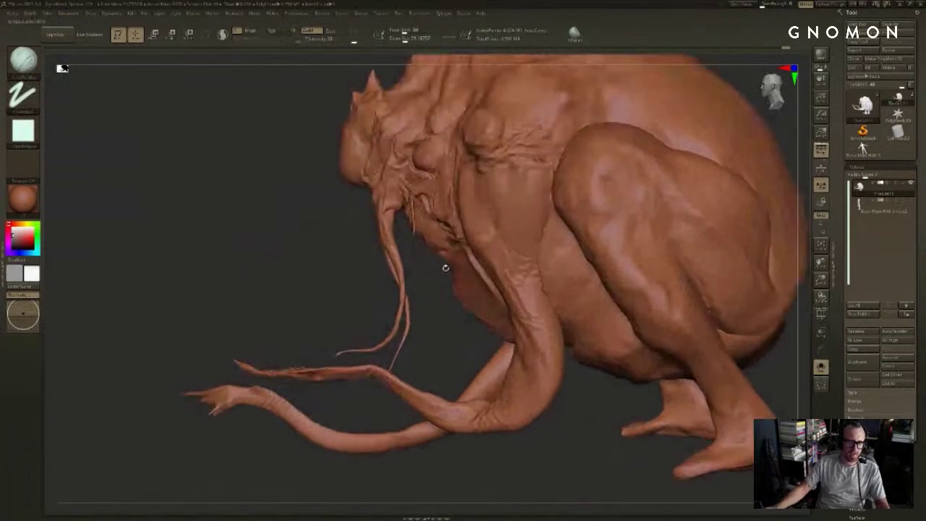
Step: Switch to the Move brush at a larger size and hide the mouth tentacles to expose the mouth
key(bracketright)
key(bracketright)
key(bracketright)
key(bracketright)
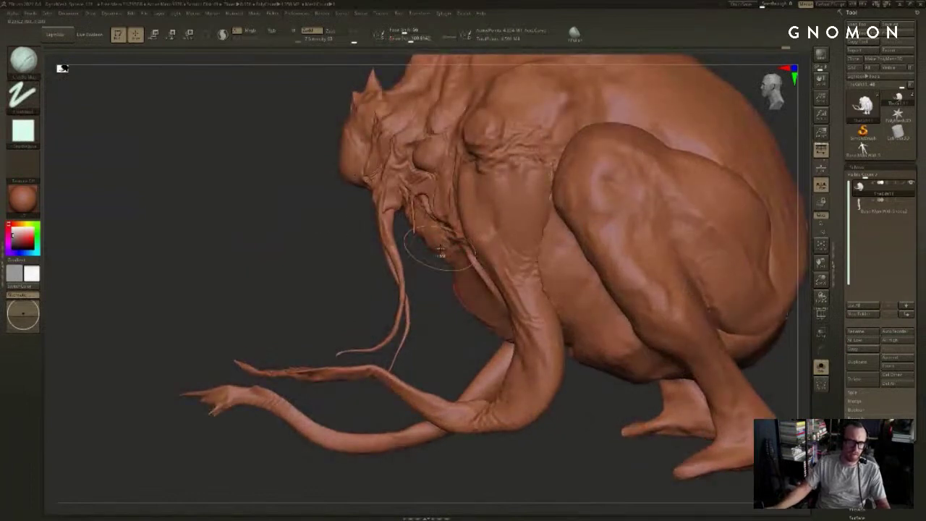
key(b)
key(m)
key(v)
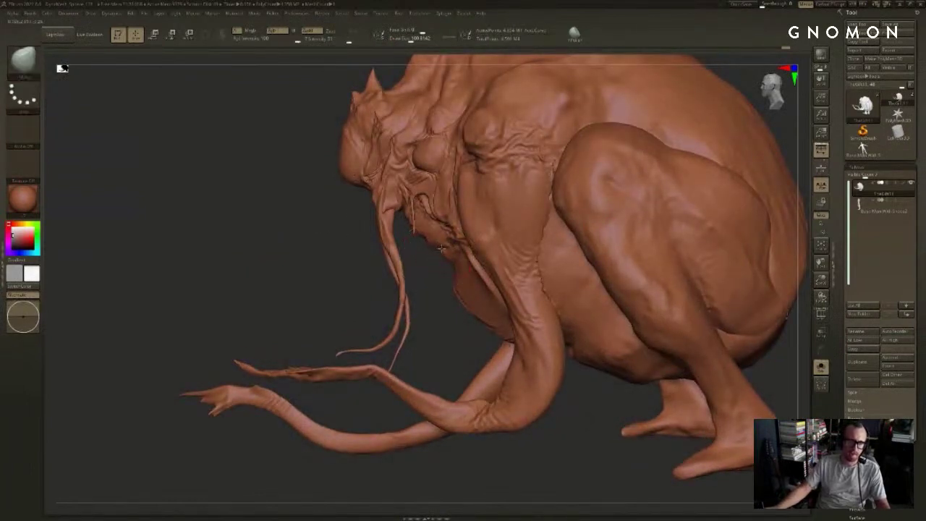
ctrl+shift+click(384, 235)
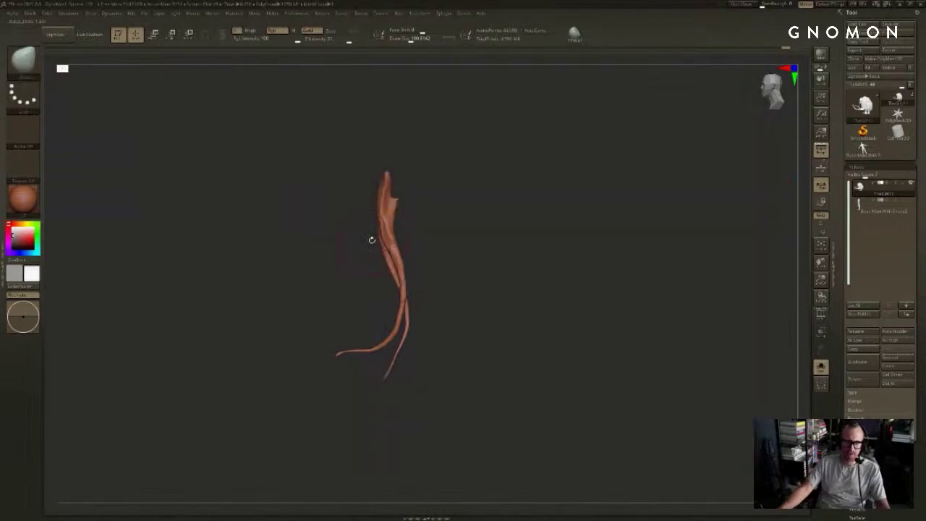
mouse_move(350, 245)
ctrl+shift+mouse_down()
mouse_move(370, 235)
mouse_move(337, 234)
mouse_move(392, 221)
ctrl+shift+mouse_up()
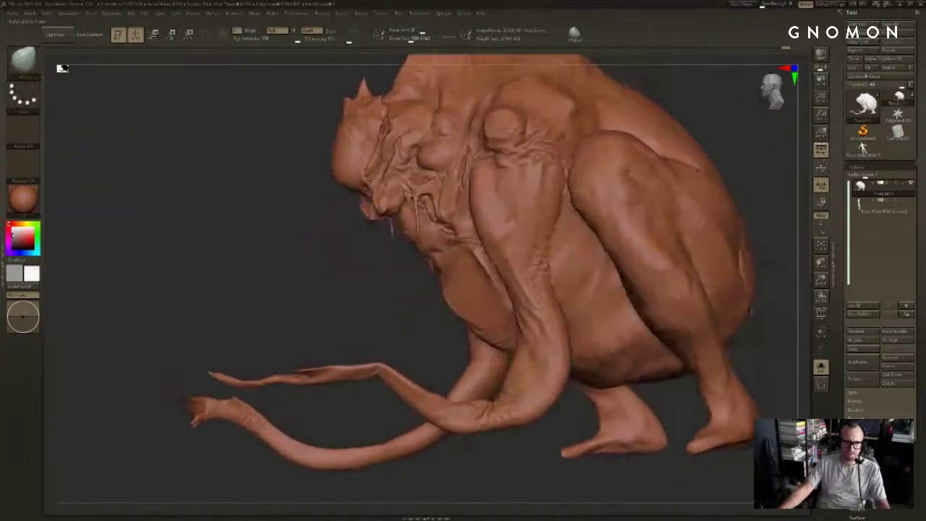
Step: Adjust the exposed mouth area with a smaller Move brush and bring the tentacles back
right_drag(397, 218, 391, 219)
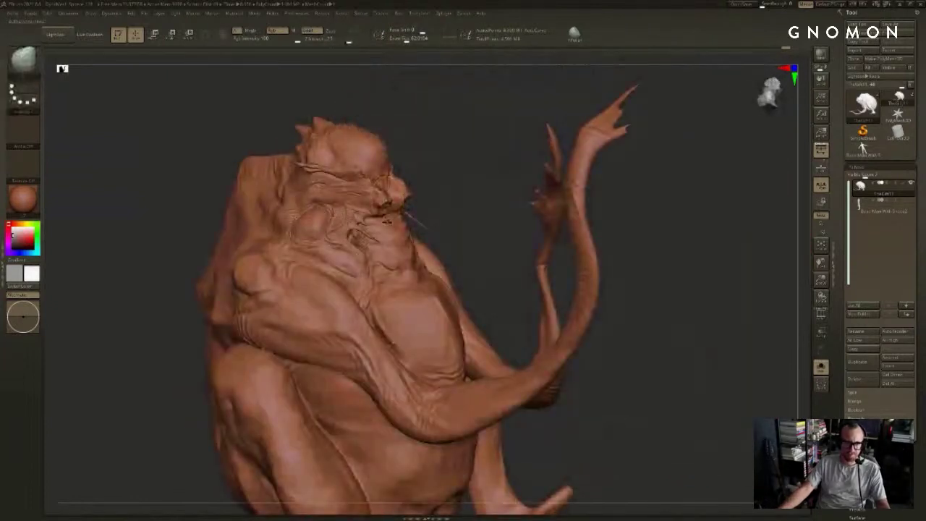
mouse_move(448, 188)
mouse_down()
mouse_move(392, 226)
mouse_move(387, 215)
mouse_move(361, 221)
mouse_up()
drag(302, 228, 319, 227)
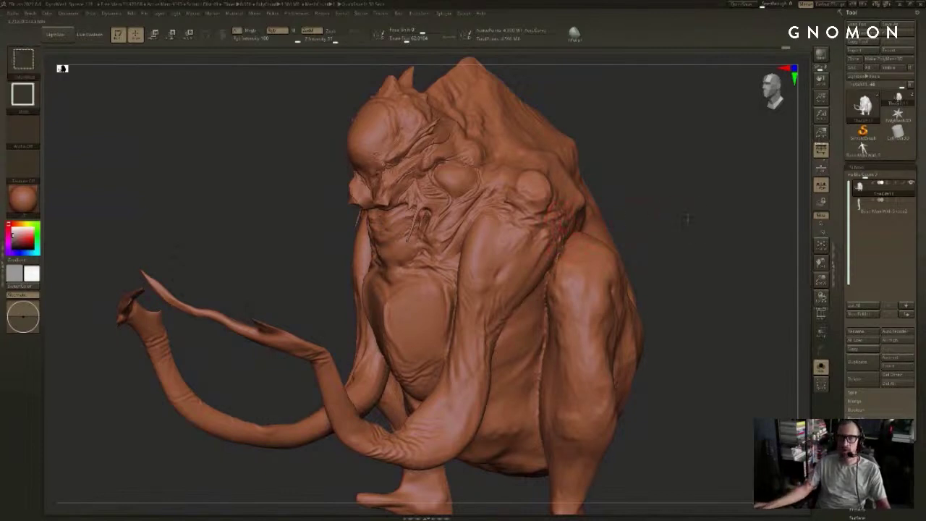
key(ctrl+shift+z)
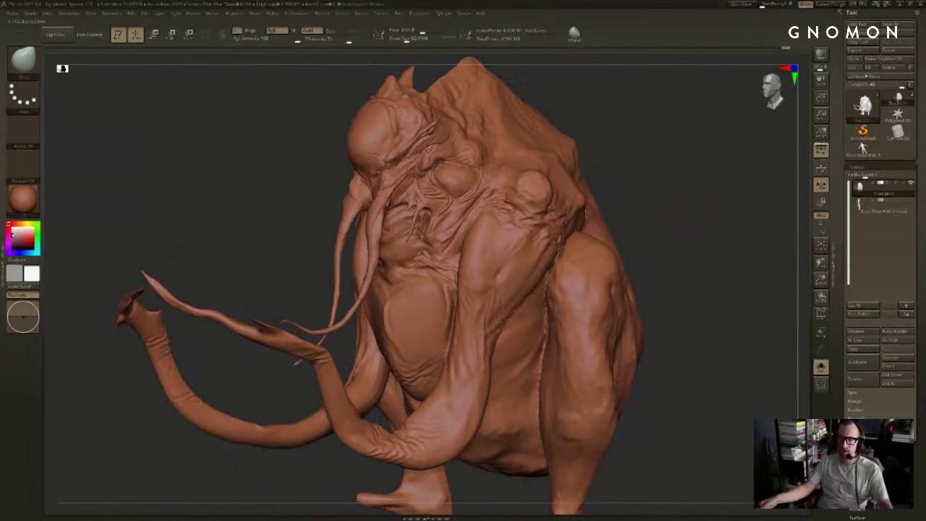
Step: Hide the rear body and legs and show the human scale figure beside the creature's front half
shift+drag(629, 212, 502, 179)
ctrl+shift+click(694, 240)
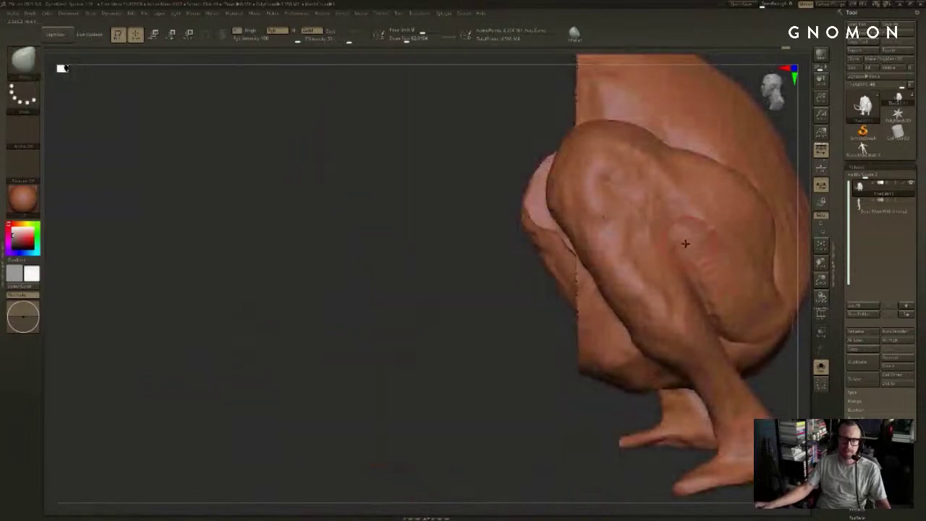
key(f)
ctrl+shift+drag(721, 188, 836, 220)
key(f)
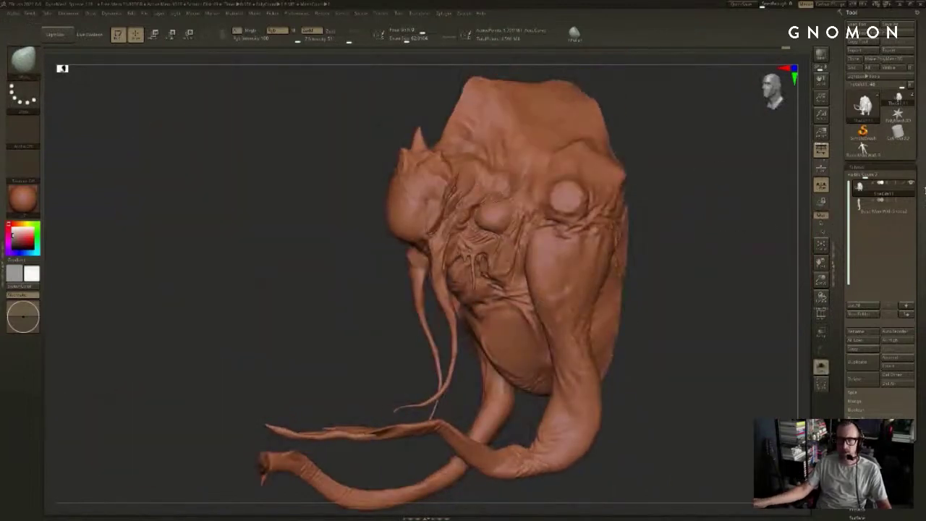
drag(688, 238, 723, 256)
click(821, 368)
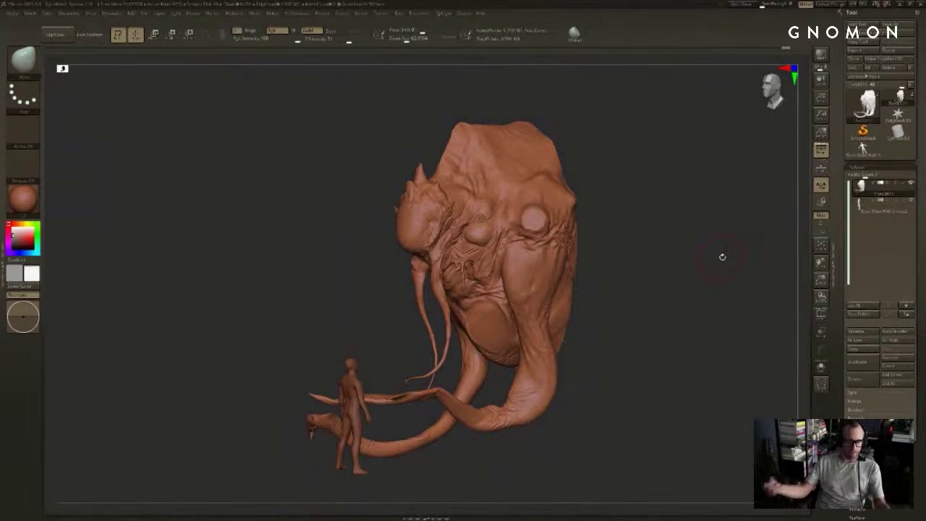
drag(662, 249, 642, 201)
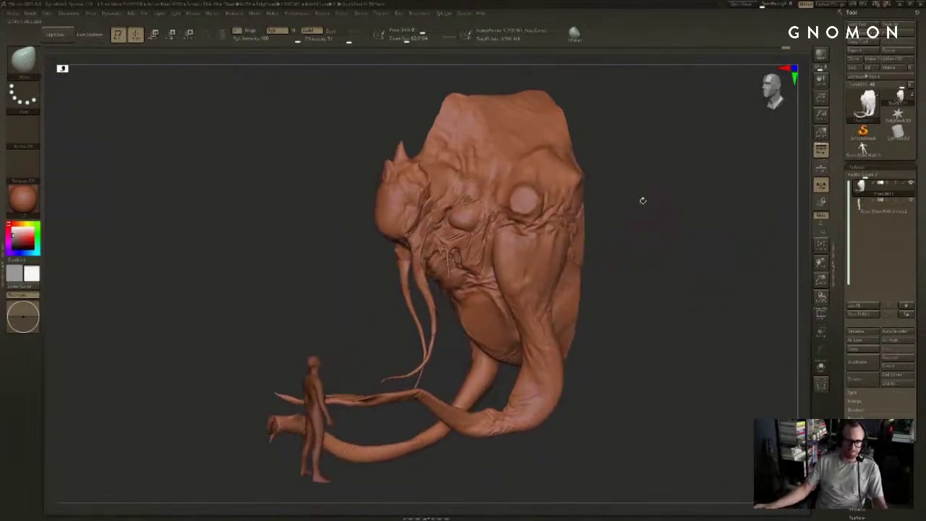
alt+drag(640, 144, 621, 184)
Step: Reshape the top ridge of the hump behind the head with the Move brush, varying the brush size
mouse_move(429, 148)
mouse_down()
mouse_move(512, 99)
mouse_move(476, 138)
mouse_up()
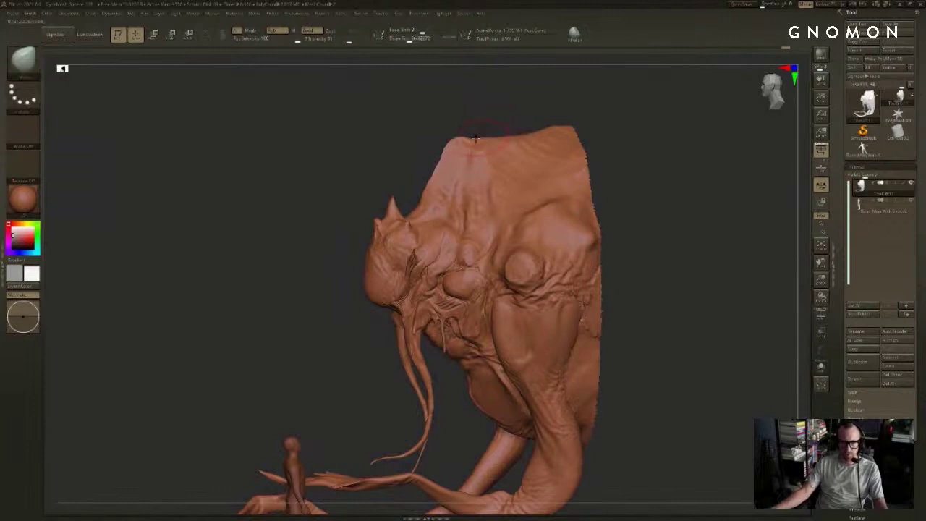
drag(518, 112, 465, 133)
key(s)
click(494, 138)
click(408, 41)
mouse_move(416, 158)
mouse_down()
mouse_move(403, 156)
mouse_move(416, 193)
mouse_move(434, 189)
mouse_move(437, 147)
mouse_move(507, 136)
mouse_move(488, 133)
mouse_up()
key(s)
key(s)
key(s)
key(s)
key(s)
mouse_move(482, 139)
mouse_down()
mouse_move(507, 137)
mouse_move(509, 116)
mouse_move(540, 108)
mouse_move(664, 154)
mouse_move(674, 161)
mouse_move(669, 180)
mouse_up()
key(s)
mouse_move(669, 181)
mouse_down()
mouse_move(624, 185)
mouse_move(651, 184)
mouse_up()
Step: Carve and soften creases in the folds beside the throat with the DamStandard brush
key(b)
key(d)
key(s)
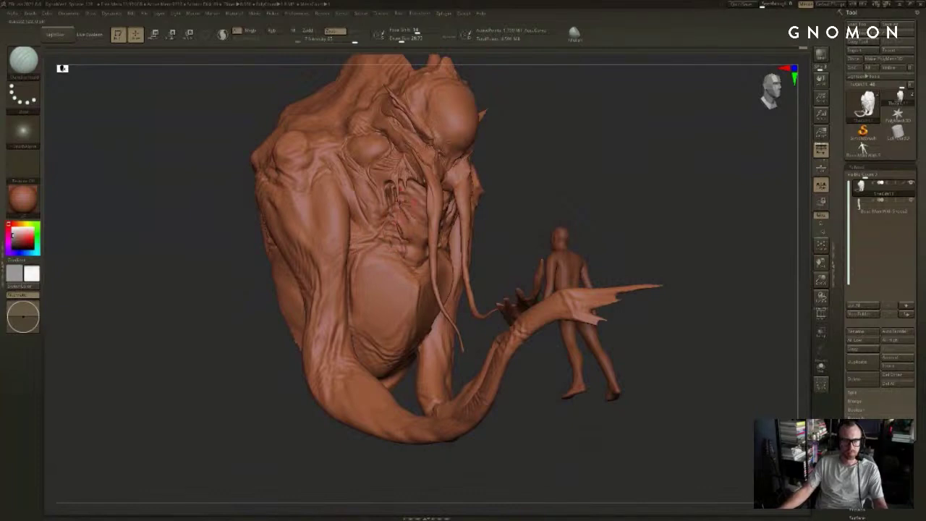
mouse_move(593, 157)
mouse_down()
mouse_move(476, 203)
mouse_move(463, 203)
mouse_move(463, 192)
mouse_up()
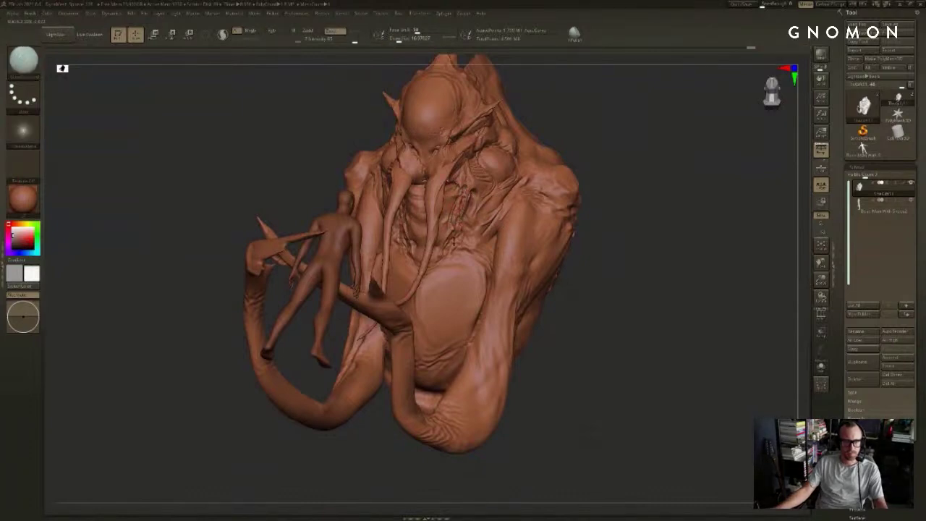
shift+drag(454, 216, 453, 215)
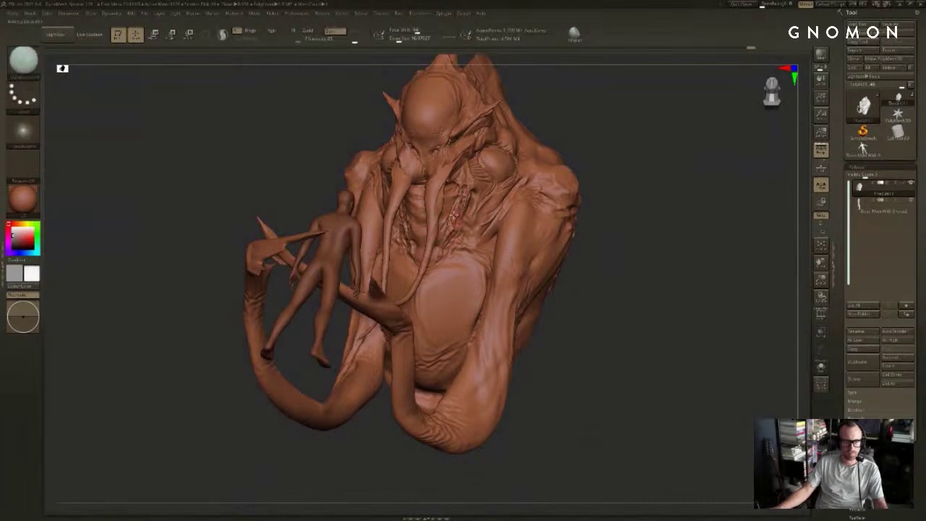
Step: Hide the scale figure and mouth tentacles to inspect the throat folds, and restore the whole creature for a side check
key(alt+s)
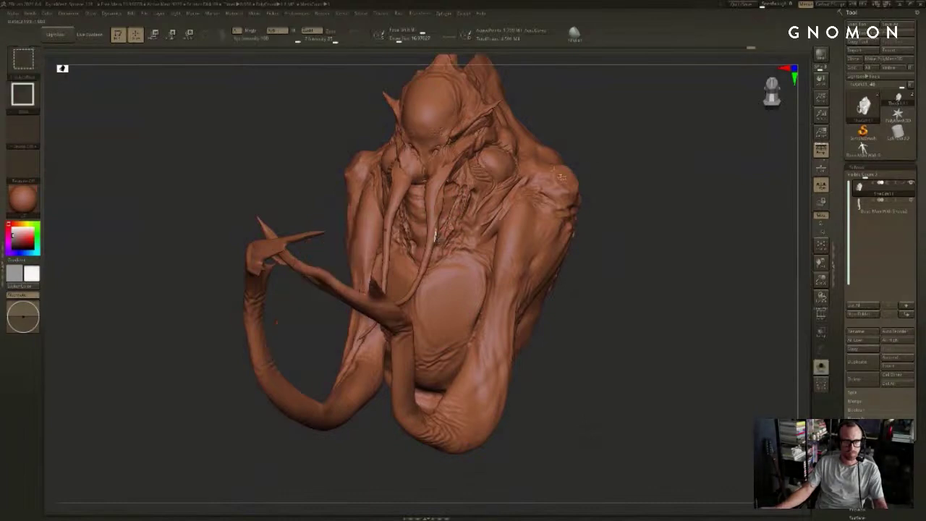
ctrl+shift+click(434, 238)
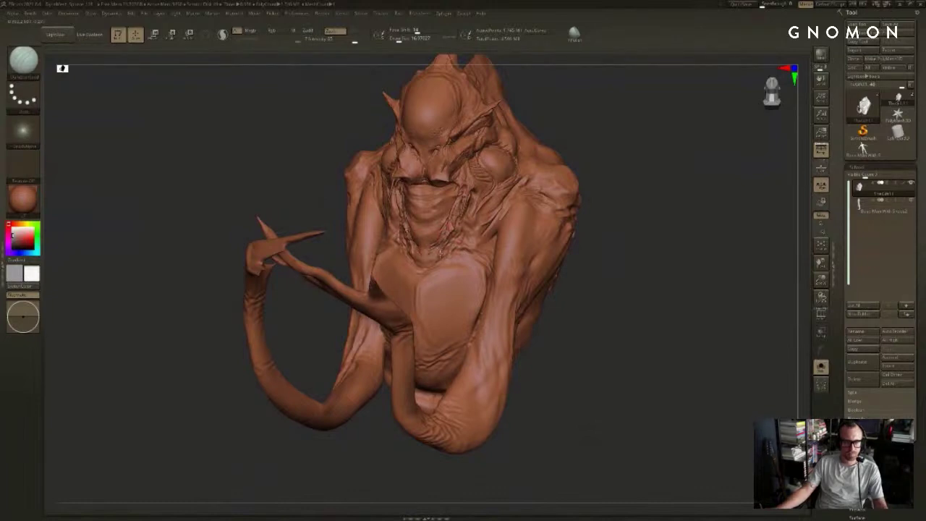
shift+drag(622, 170, 620, 163)
ctrl+shift+click(620, 163)
key(alt+s)
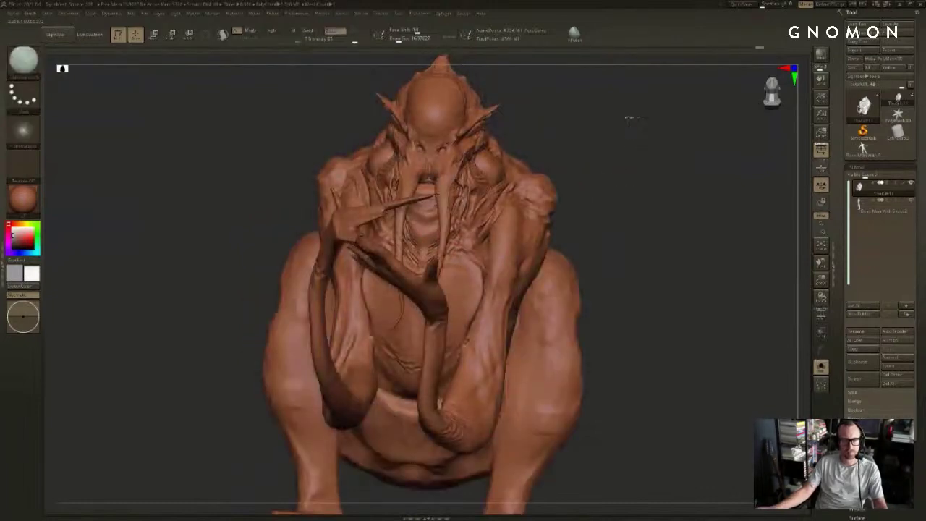
mouse_move(629, 118)
mouse_down()
mouse_move(712, 130)
mouse_move(710, 174)
mouse_up()
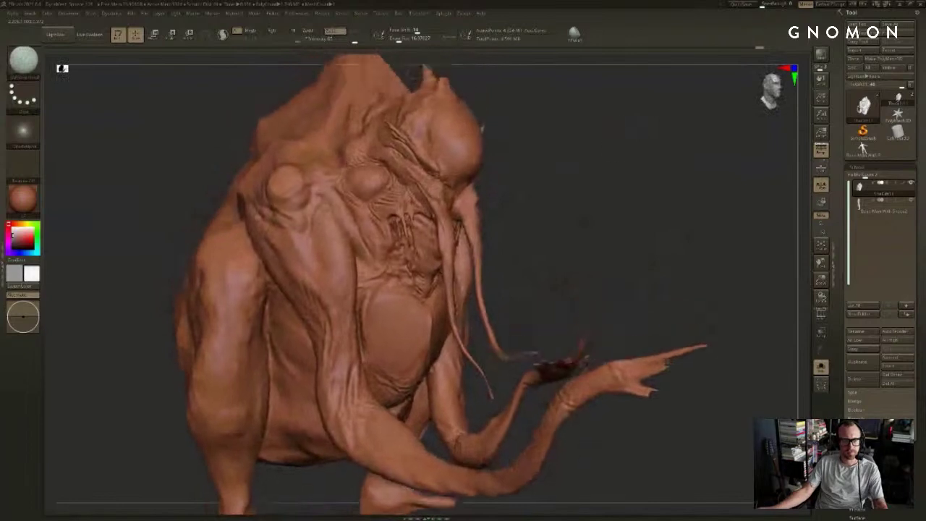
Step: Hide the rear body and legs again to frame the head, chest and arms beside the scale figure
ctrl+shift+click(247, 309)
ctrl+shift+drag(613, 131, 672, 154)
alt+drag(590, 130, 682, 108)
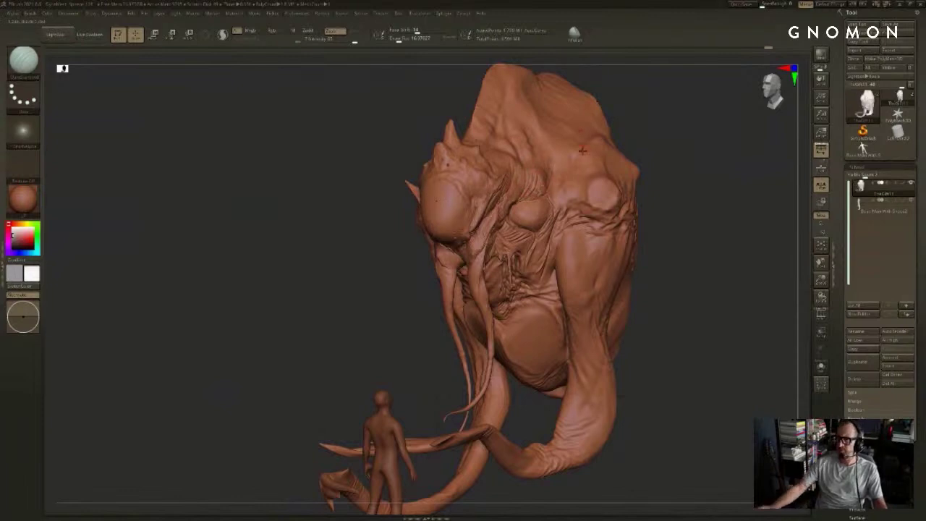
Step: Reveal the whole creature and examine its silhouette and proportions against the human scale figure
mouse_move(862, 149)
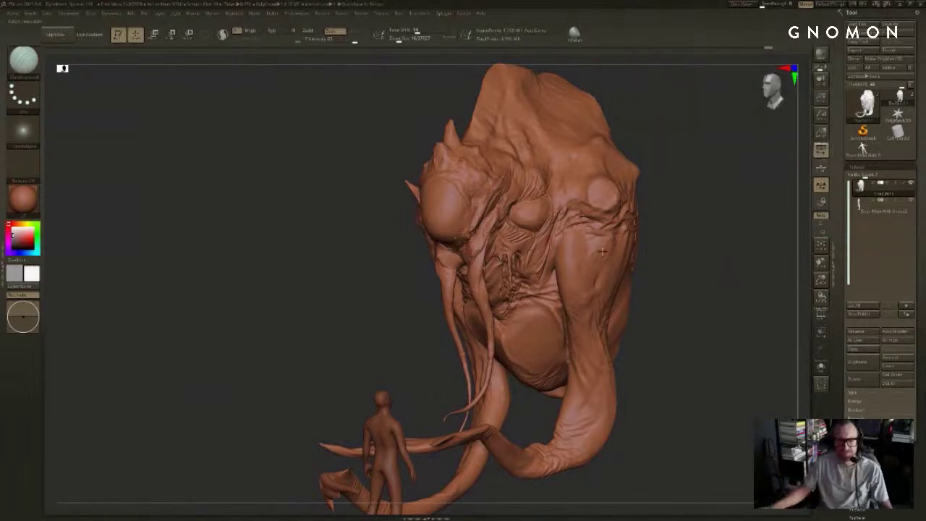
ctrl+right_drag(674, 253, 673, 184)
ctrl+shift+click(702, 179)
drag(709, 146, 674, 148)
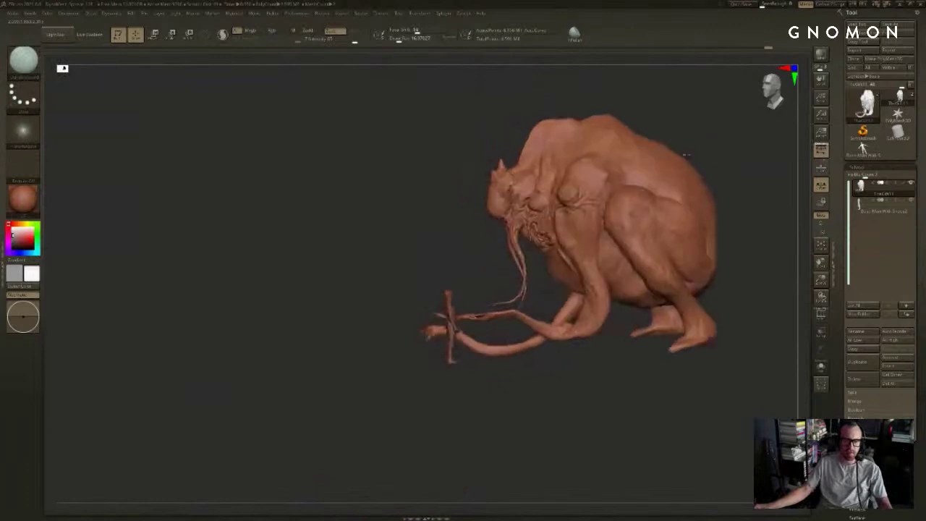
mouse_move(744, 148)
mouse_down()
mouse_move(666, 159)
mouse_move(680, 155)
mouse_move(656, 184)
mouse_up()
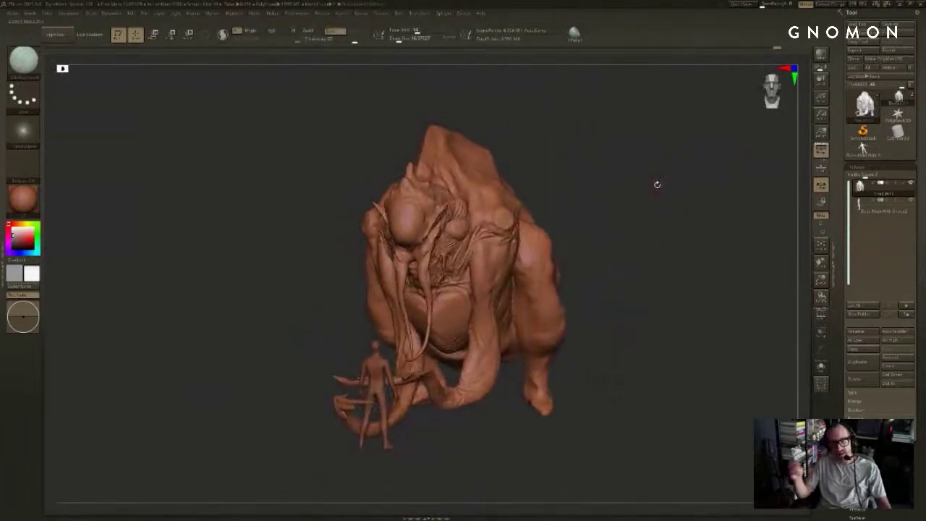
Step: Save the sculpt to disk and bring the creature's hidden rear body and legs back into view
drag(712, 190, 666, 198)
key(ctrl+z)
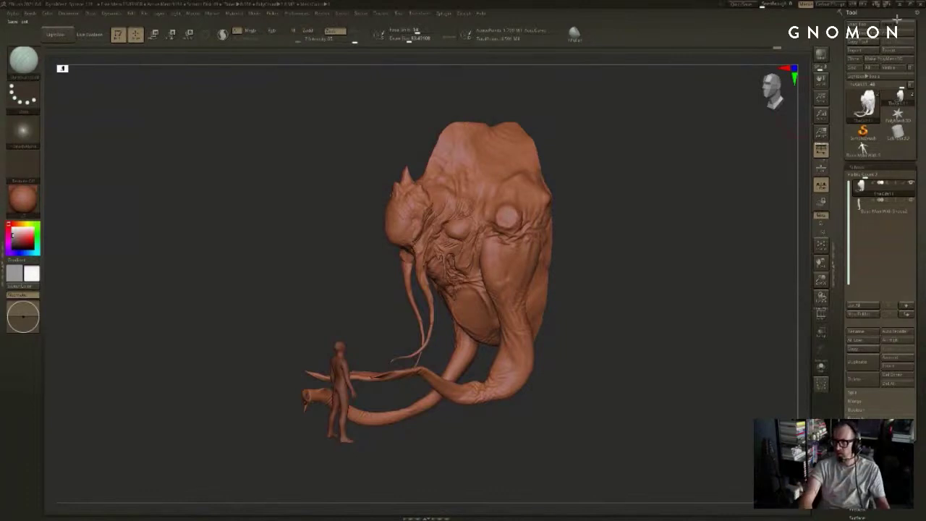
mouse_move(689, 254)
mouse_down()
mouse_move(762, 231)
mouse_move(714, 248)
mouse_up()
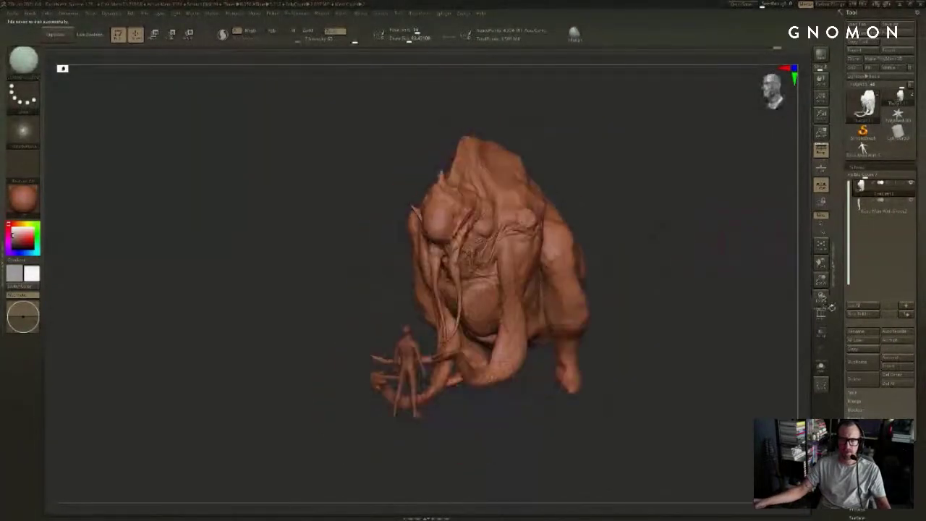
Step: Append a cube as a new subtool and make it the active one
click(889, 360)
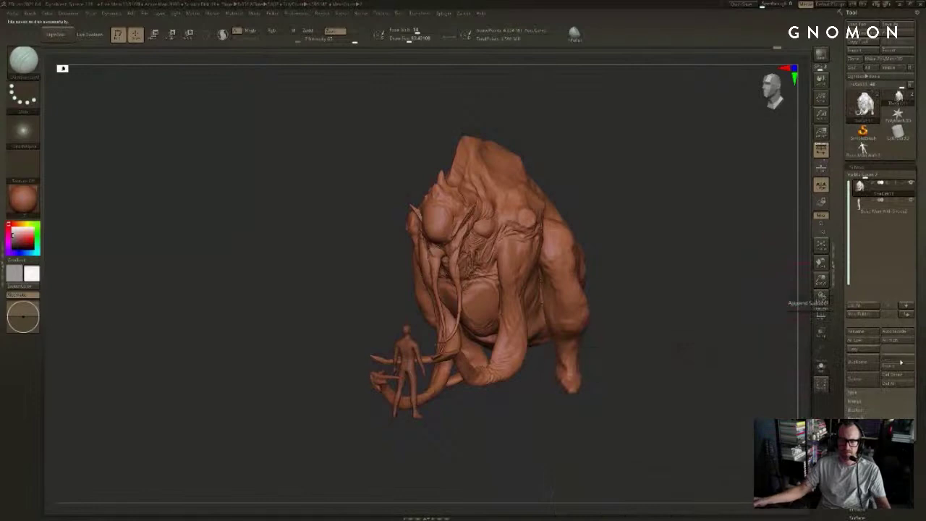
click(900, 362)
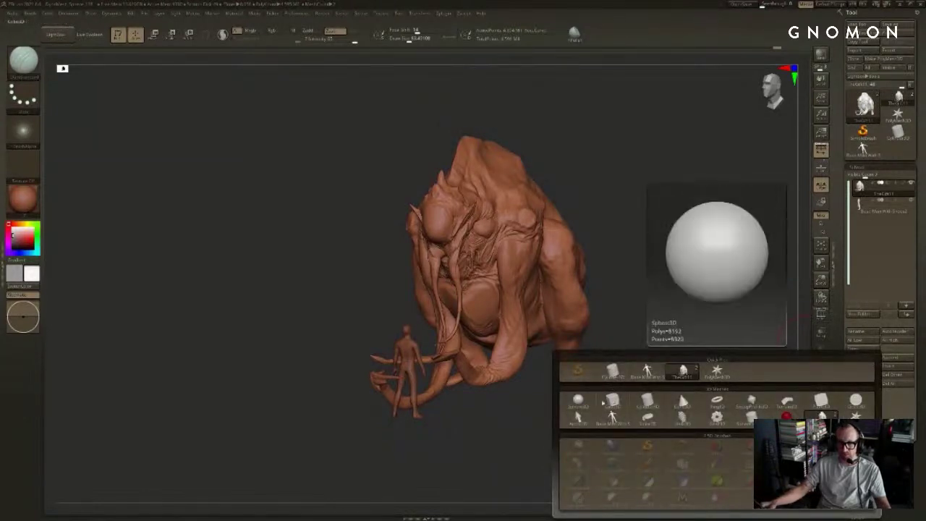
click(608, 402)
drag(675, 331, 615, 279)
alt+click(493, 200)
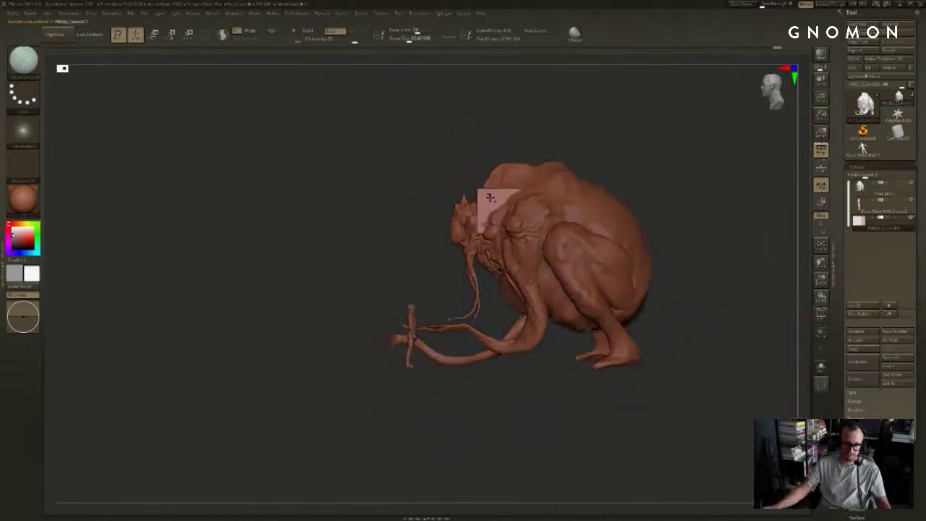
Step: Move the cube straight down from the creature's chest to a spot below its forearms
key(w)
shift+drag(499, 199, 499, 389)
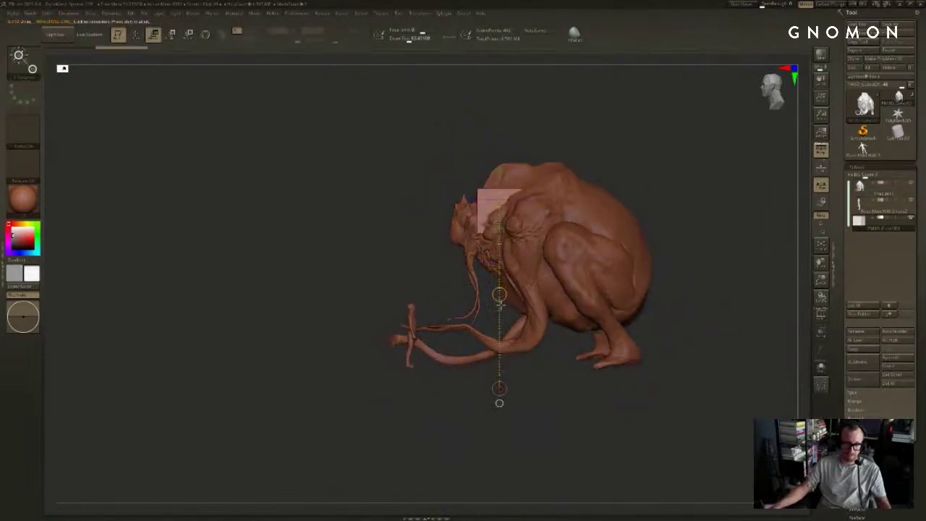
shift+drag(499, 293, 493, 449)
mouse_move(516, 391)
mouse_down()
mouse_move(521, 318)
mouse_move(516, 382)
mouse_up()
drag(578, 427, 557, 456)
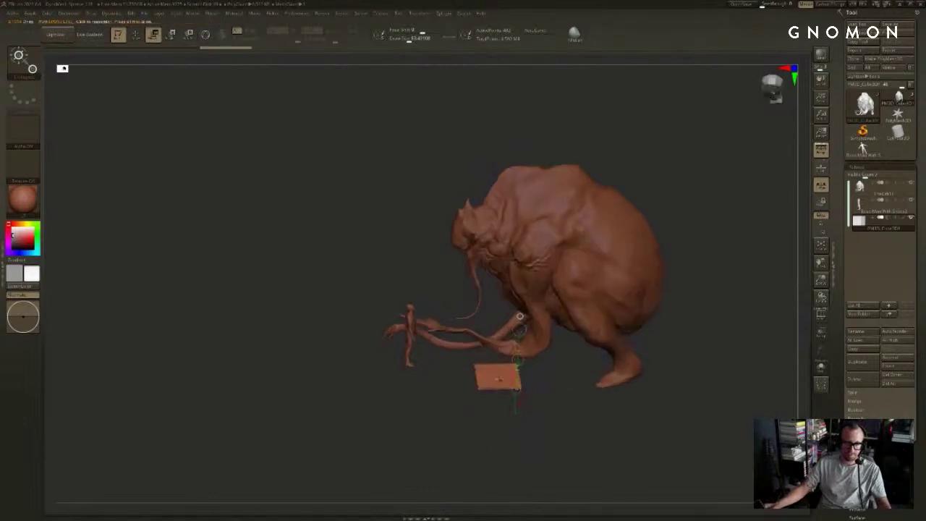
Step: Try to scale the cube up and flatten it into a wide, thin ground slab beneath the creature
key(e)
mouse_move(496, 375)
mouse_down()
mouse_move(553, 403)
mouse_move(742, 398)
mouse_move(747, 372)
mouse_move(700, 338)
mouse_move(723, 331)
mouse_move(712, 222)
mouse_up()
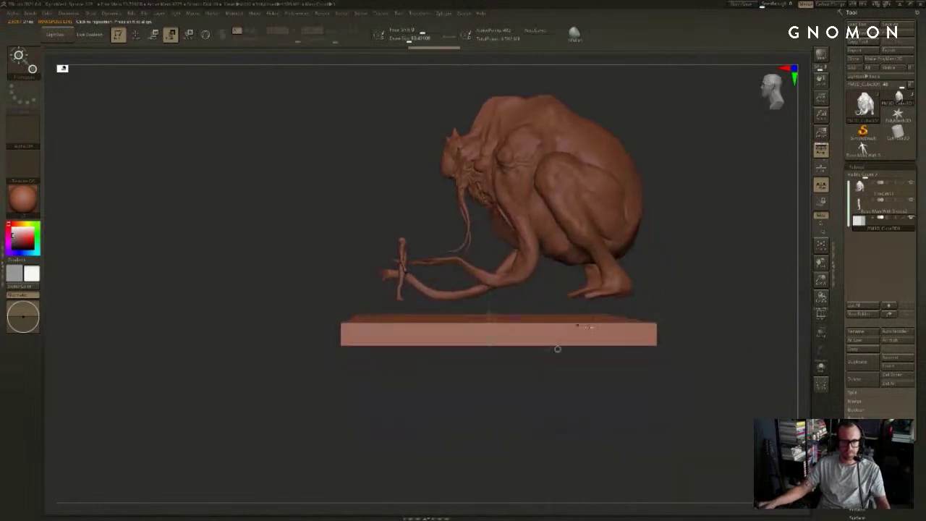
mouse_move(595, 335)
shift+mouse_down()
mouse_move(596, 391)
mouse_move(591, 345)
shift+mouse_up()
key(w)
key(p)
mouse_move(727, 285)
alt+mouse_down()
mouse_move(634, 296)
mouse_move(541, 429)
mouse_move(560, 438)
alt+mouse_up()
Step: Raise the thin slab until it meets the feet of the creature and the scale figure
shift+drag(445, 363, 446, 440)
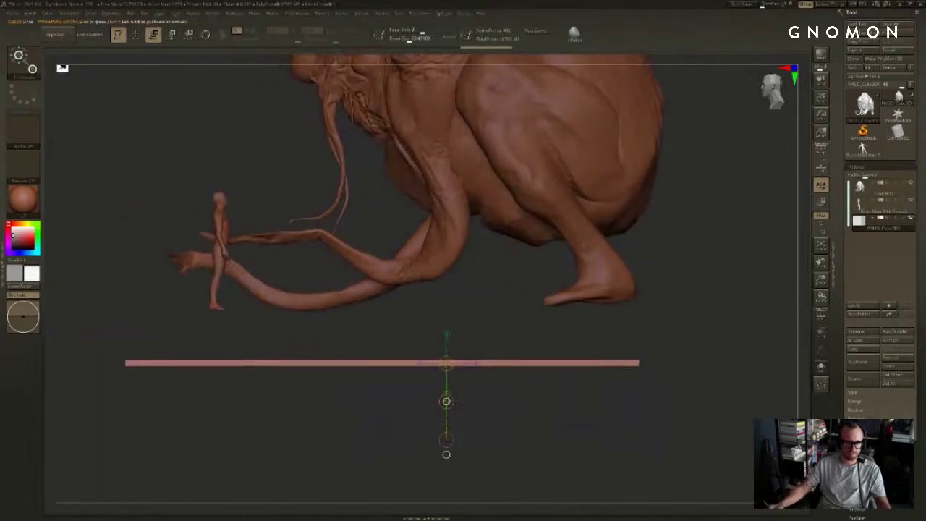
mouse_move(446, 401)
mouse_down()
mouse_move(465, 352)
mouse_move(476, 351)
mouse_move(506, 383)
mouse_up()
key(q)
Step: Select the creature and pull its hind foot down onto the ground slab with the Move brush
alt+click(599, 291)
shift+drag(708, 285, 707, 275)
key(w)
key(s)
key(q)
mouse_move(607, 299)
mouse_down()
mouse_move(617, 298)
mouse_move(600, 304)
mouse_move(629, 291)
mouse_move(552, 319)
mouse_up()
drag(632, 311, 636, 311)
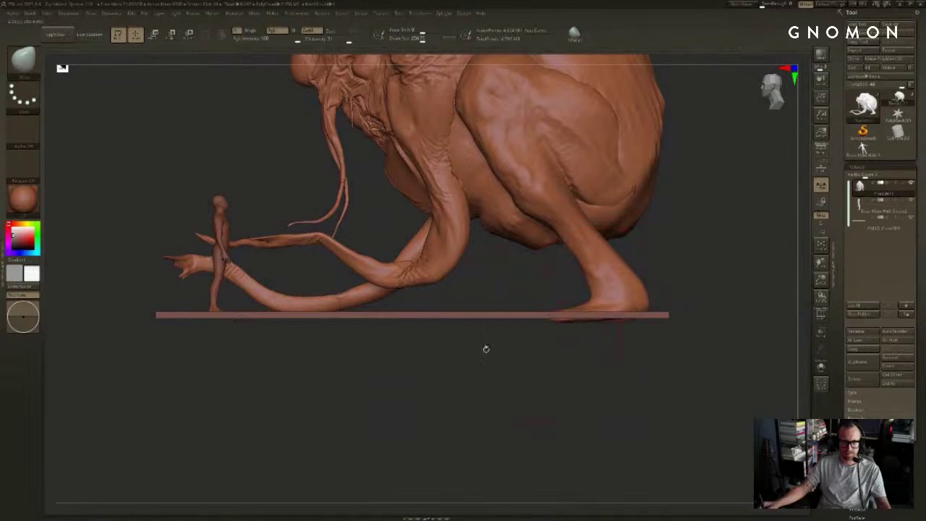
mouse_move(485, 348)
mouse_down()
mouse_move(311, 316)
mouse_move(336, 389)
mouse_up()
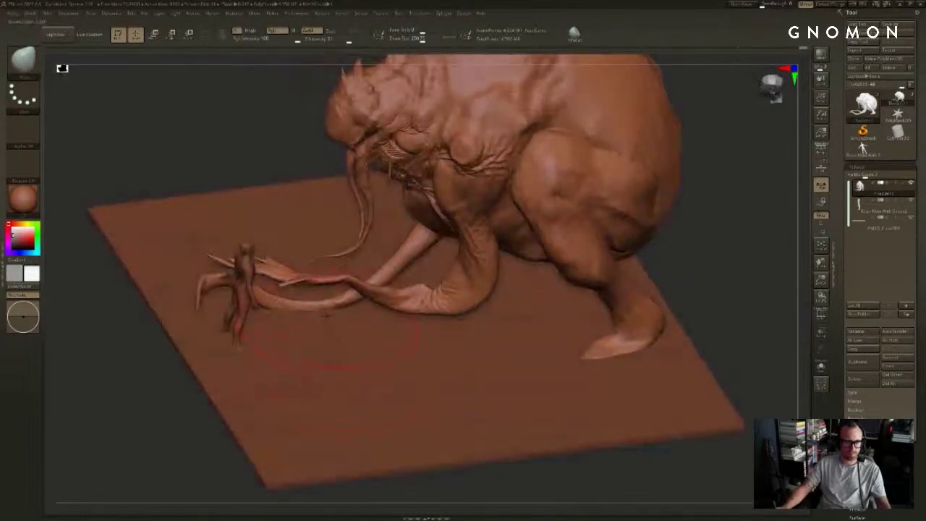
mouse_move(804, 309)
shift+mouse_down()
mouse_move(798, 284)
mouse_move(787, 311)
shift+mouse_up()
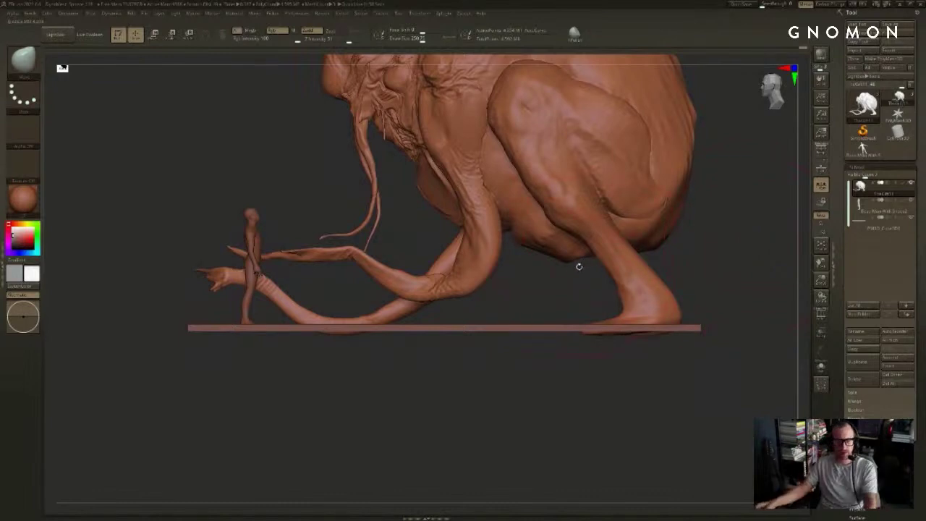
key(p)
key(p)
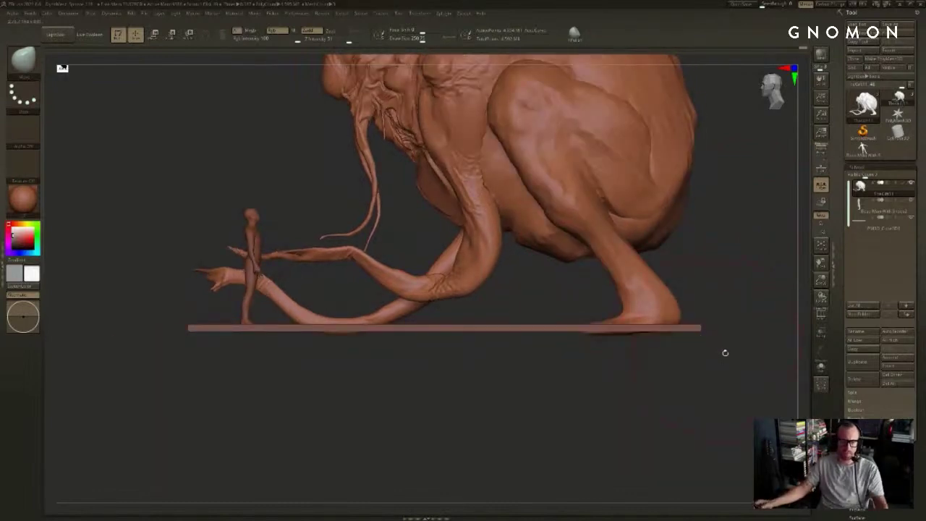
Step: Select the ground slab and turn on the polyframe display to show its topology
alt+click(694, 328)
mouse_move(740, 356)
mouse_down()
mouse_move(744, 297)
mouse_move(742, 361)
mouse_move(732, 348)
mouse_move(743, 343)
mouse_move(731, 340)
mouse_move(736, 363)
mouse_move(240, 355)
mouse_move(139, 310)
mouse_move(167, 375)
mouse_move(194, 338)
mouse_up()
key(shift+f)
key(s)
key(ctrl+z)
key(ctrl+shift+z)
alt+drag(754, 264, 750, 310)
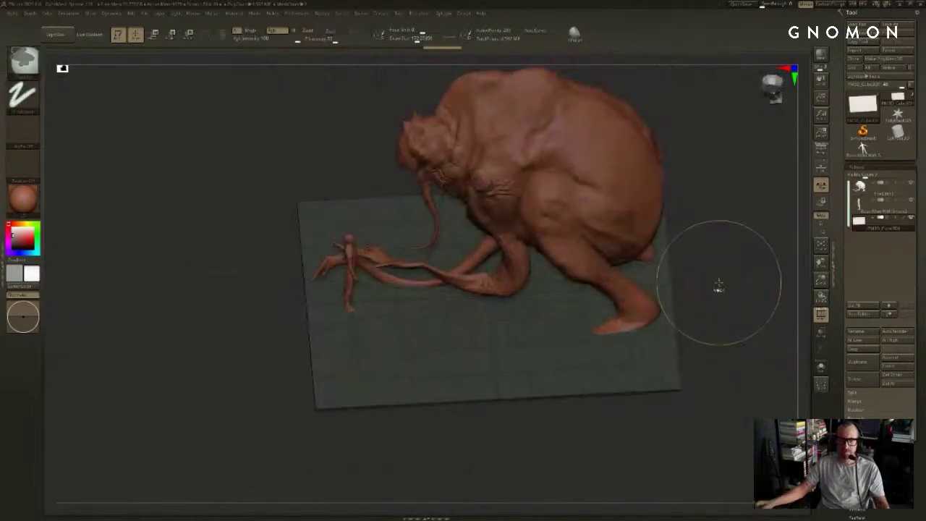
Step: Undo the slab's scaling and flattening back to the small cube below the forearms
key(ctrl+z)
key(ctrl+z)
key(ctrl+z)
key(ctrl+z)
key(ctrl+z)
key(ctrl+z)
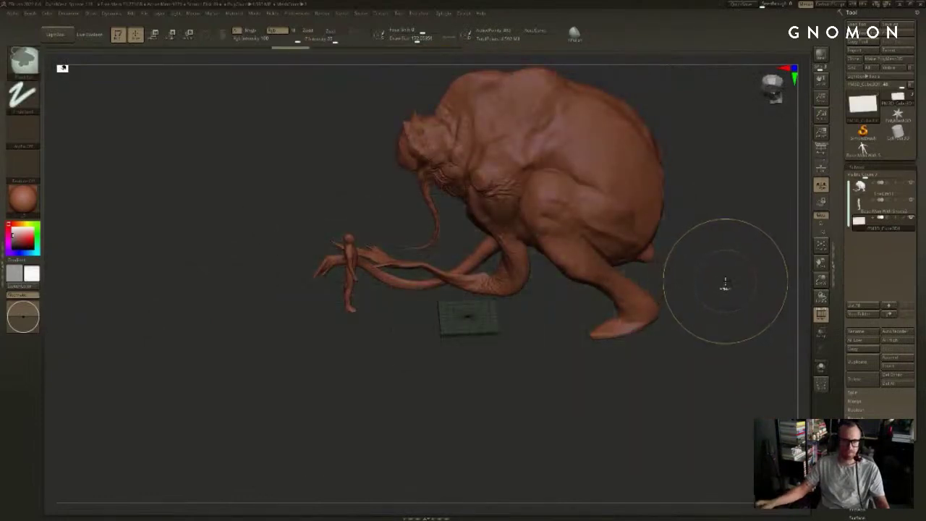
key(ctrl+shift+z)
Step: Nudge the cube slightly beneath the creature's forearms with the transpose line, working from the side
shift+drag(724, 287, 738, 281)
key(r)
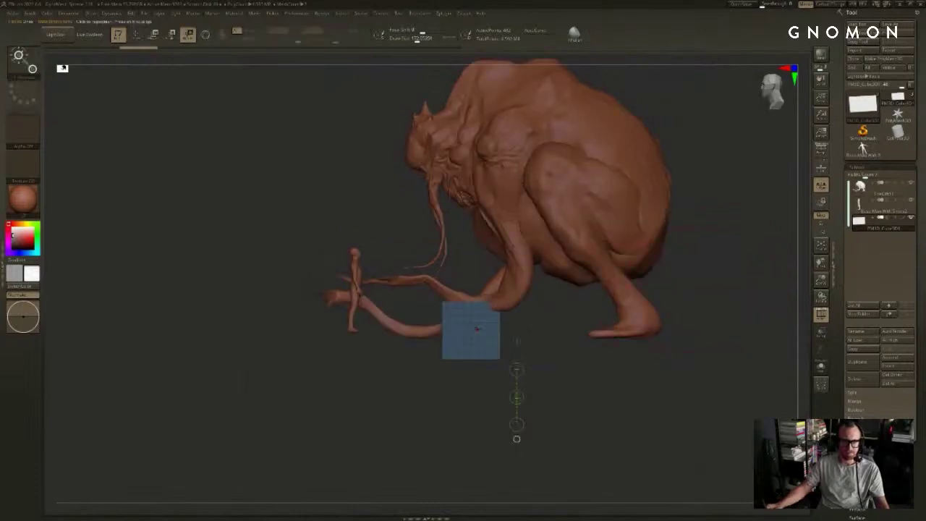
mouse_move(479, 329)
shift+mouse_down()
mouse_move(522, 330)
mouse_move(459, 285)
mouse_move(478, 287)
shift+mouse_up()
mouse_move(426, 384)
mouse_down()
mouse_move(405, 393)
mouse_move(423, 392)
mouse_up()
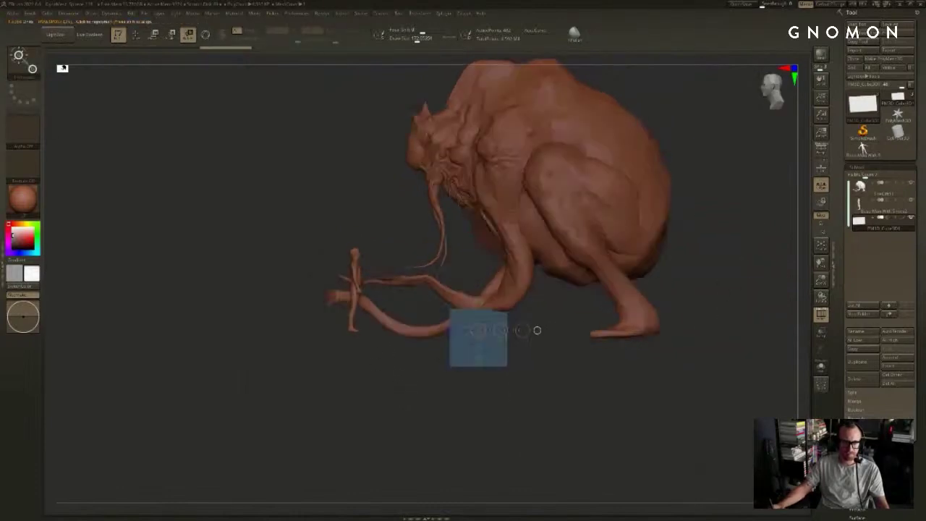
ctrl+alt+shift+drag(558, 394, 416, 316)
drag(369, 376, 433, 431)
ctrl+shift+drag(511, 329, 551, 322)
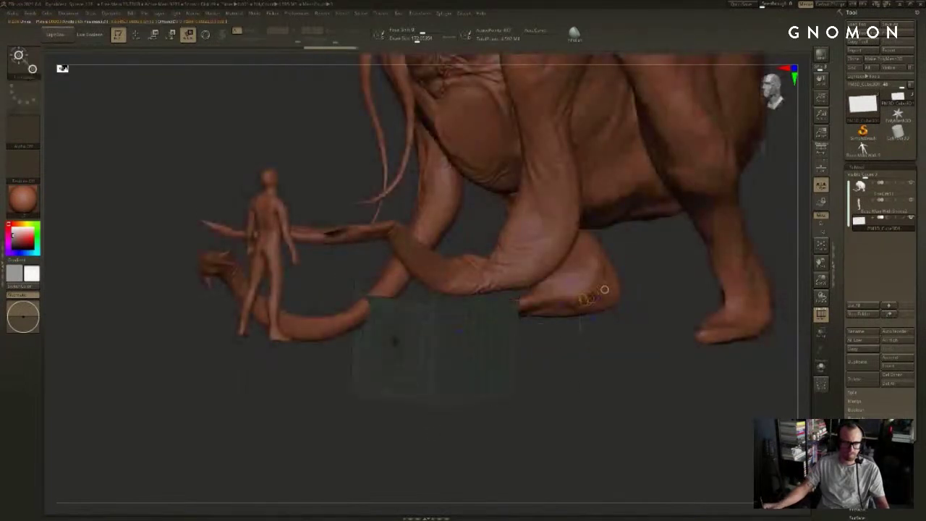
drag(678, 289, 669, 295)
ctrl+shift+drag(718, 226, 161, 274)
mouse_move(470, 297)
mouse_down()
mouse_move(608, 288)
mouse_move(521, 311)
mouse_up()
key(q)
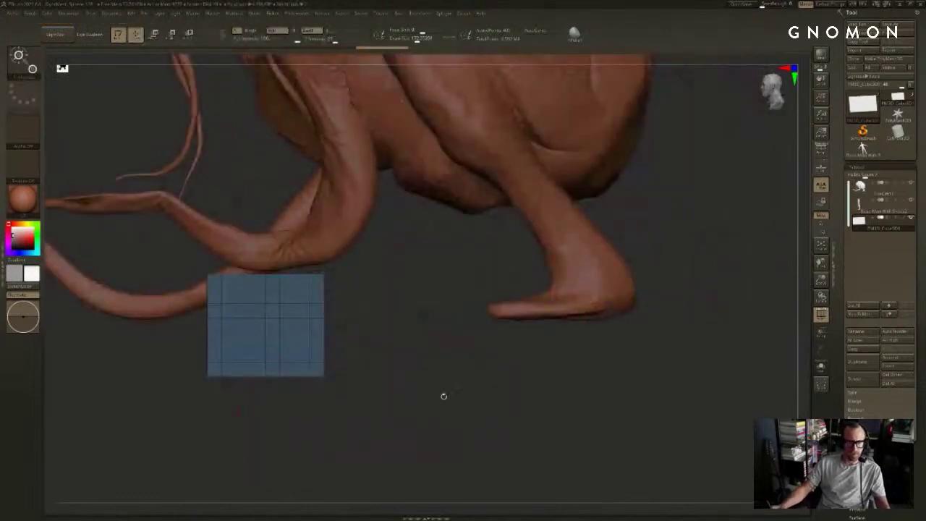
Step: Isolate the cube's thin top layer and split the hidden lower portion into its own subtool
mouse_move(442, 394)
alt+mouse_down()
mouse_move(586, 366)
mouse_move(602, 339)
alt+mouse_up()
key(w)
ctrl+click(694, 375)
alt+drag(694, 375, 719, 372)
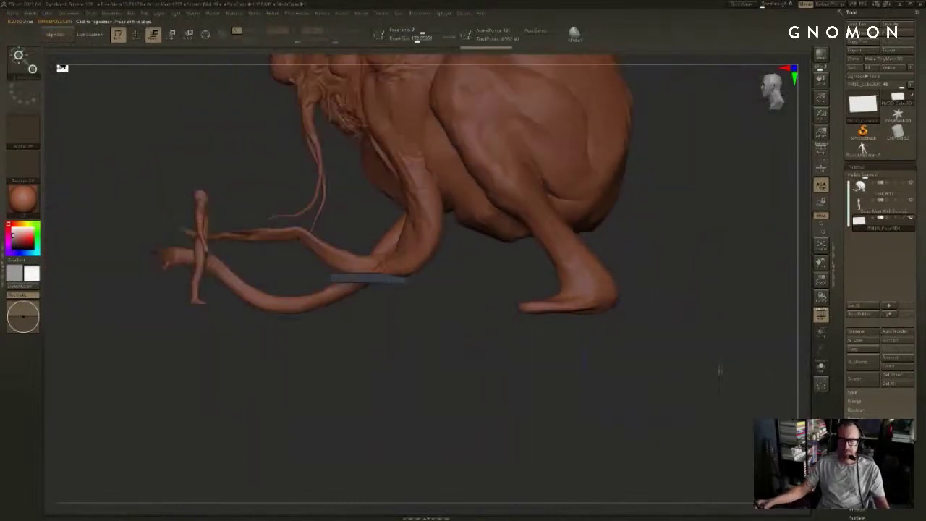
key(q)
click(857, 402)
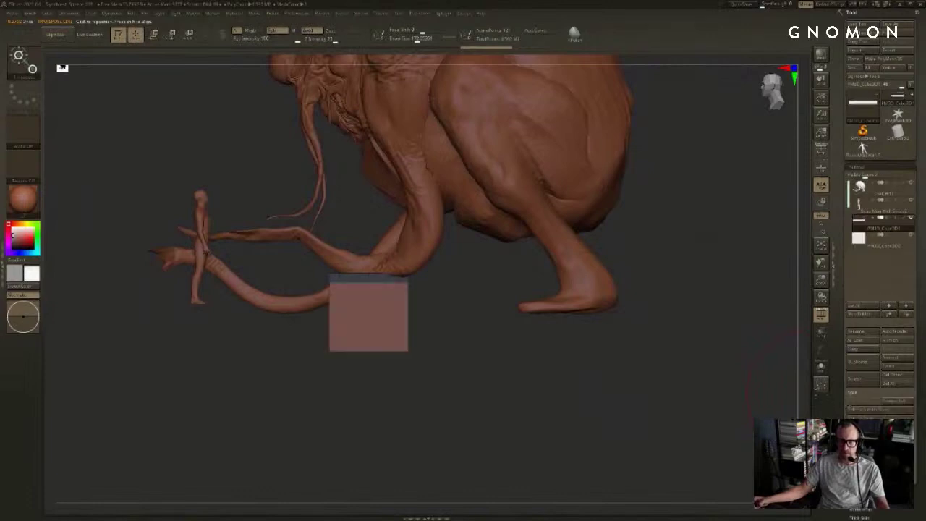
Step: Select the split-off lower block and delete it, keeping only the thin top layer
alt+drag(569, 393, 559, 377)
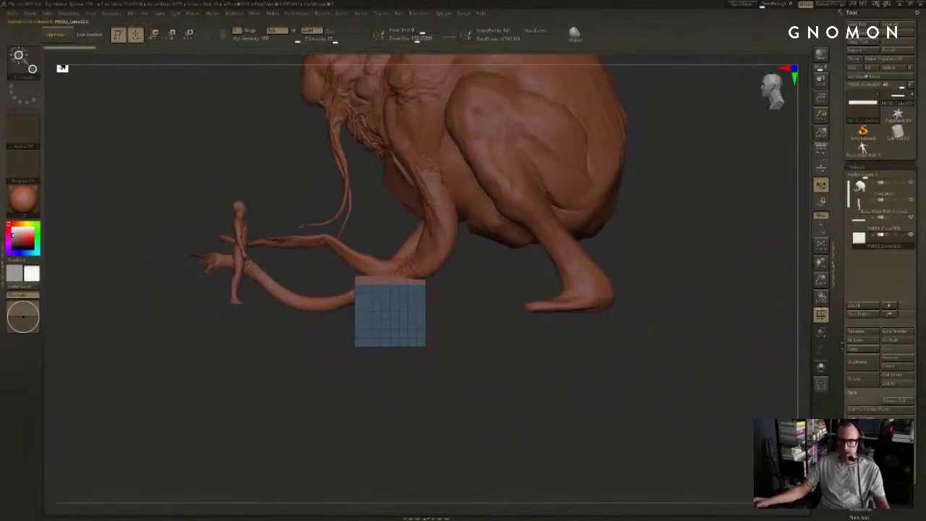
click(857, 381)
click(796, 395)
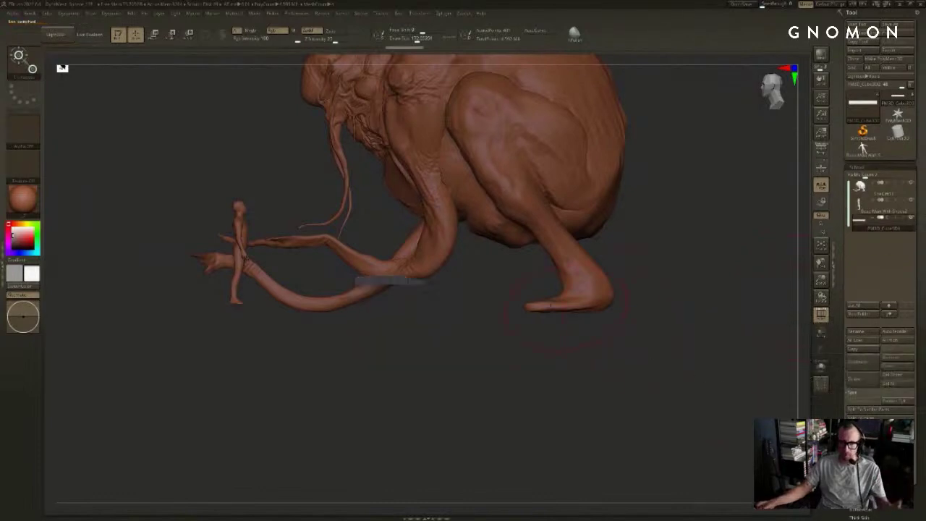
Step: Move the thin layer below the creature's feet and scale it up into a slab spanning the creature and figure
alt+drag(438, 338, 475, 366)
key(w)
drag(435, 312, 436, 395)
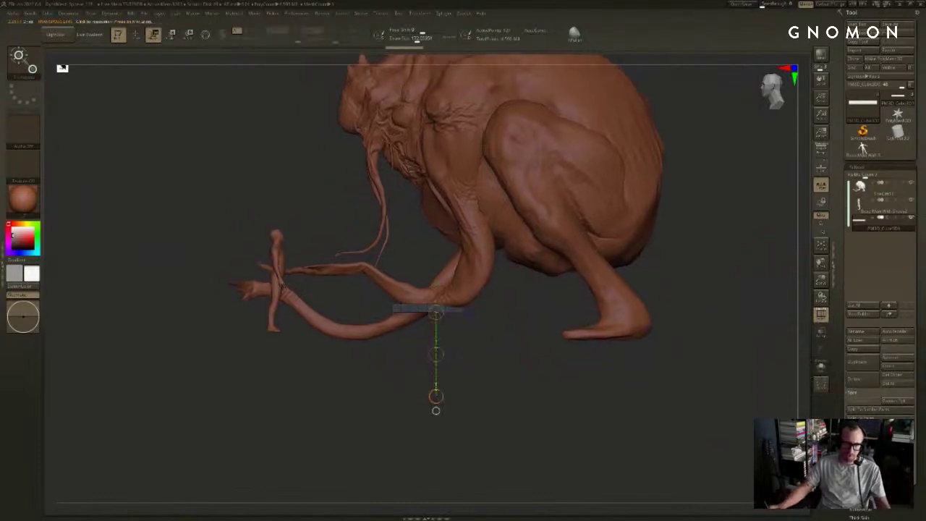
drag(436, 355, 427, 403)
drag(474, 338, 466, 379)
mouse_move(432, 326)
mouse_down()
mouse_move(463, 342)
mouse_move(481, 340)
mouse_move(521, 384)
mouse_move(742, 322)
mouse_move(725, 331)
mouse_move(754, 306)
mouse_move(723, 316)
mouse_up()
key(e)
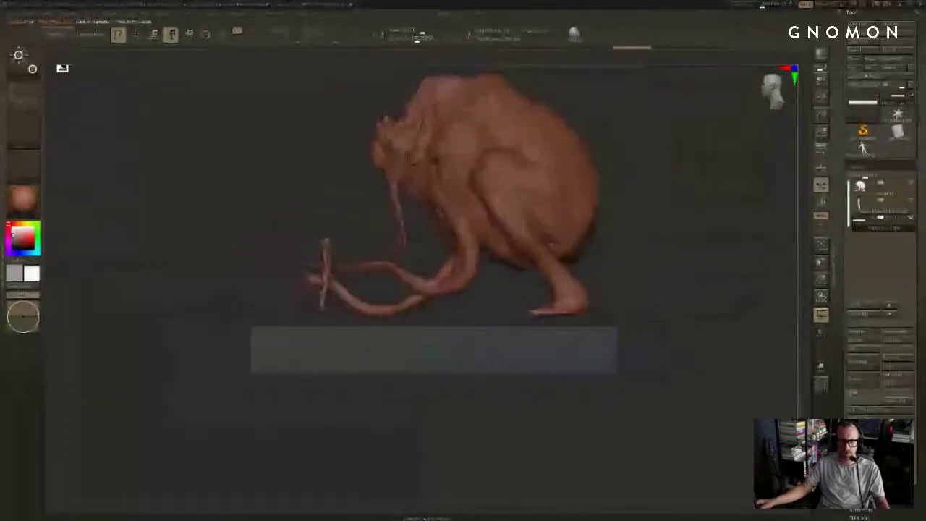
Step: Raise the slab to meet the feet of the creature and the scale figure, and thin it into a flat base
key(w)
mouse_move(665, 325)
alt+mouse_down()
mouse_move(609, 320)
mouse_move(585, 451)
alt+mouse_up()
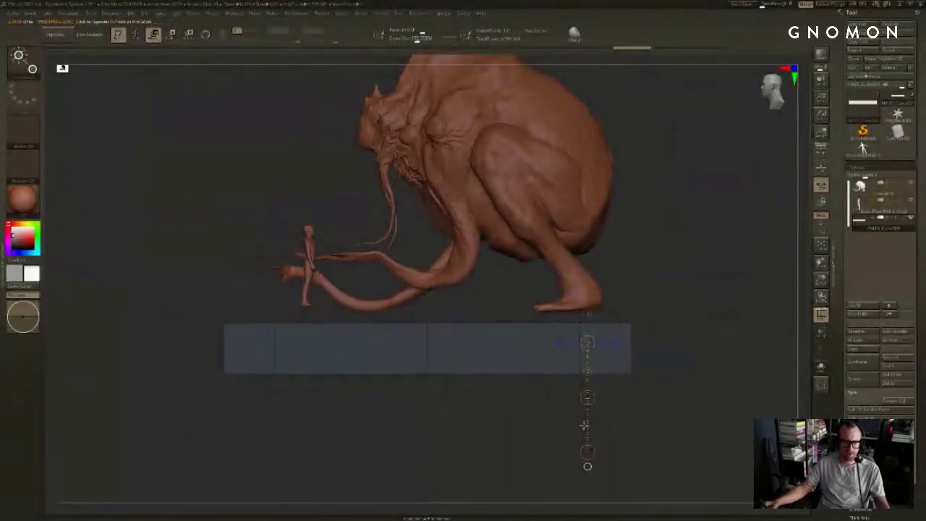
drag(587, 397, 602, 378)
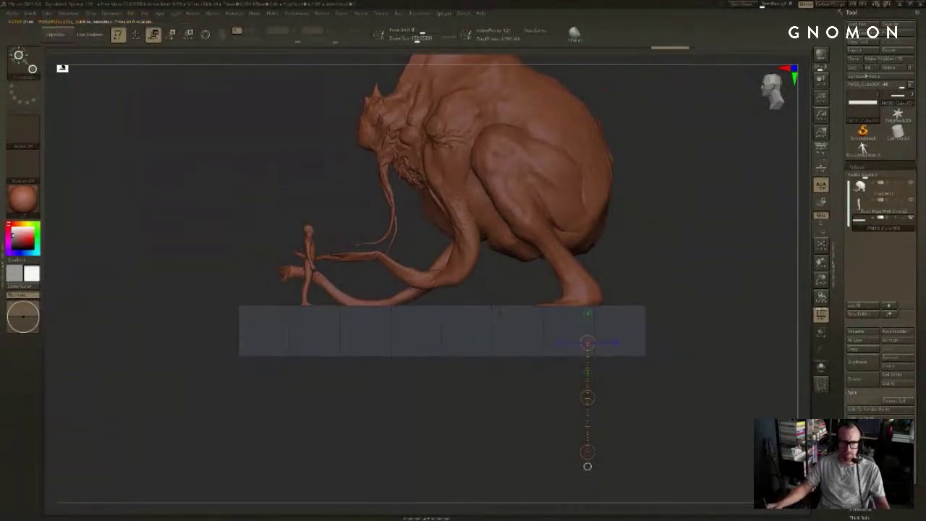
mouse_move(493, 305)
shift+mouse_down()
mouse_move(493, 397)
mouse_move(487, 329)
shift+mouse_up()
key(q)
mouse_move(686, 277)
mouse_down()
mouse_move(698, 273)
mouse_move(684, 254)
mouse_move(707, 310)
mouse_move(680, 283)
mouse_up()
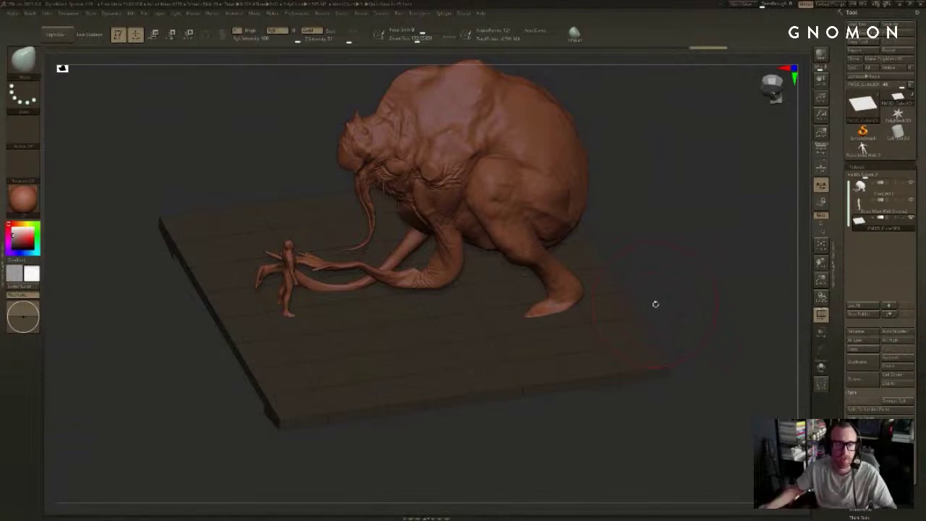
Step: Turn off the polyframe display and subdivide the ground slab three times
key(s)
mouse_move(669, 265)
mouse_down()
mouse_move(659, 268)
mouse_move(672, 271)
mouse_up()
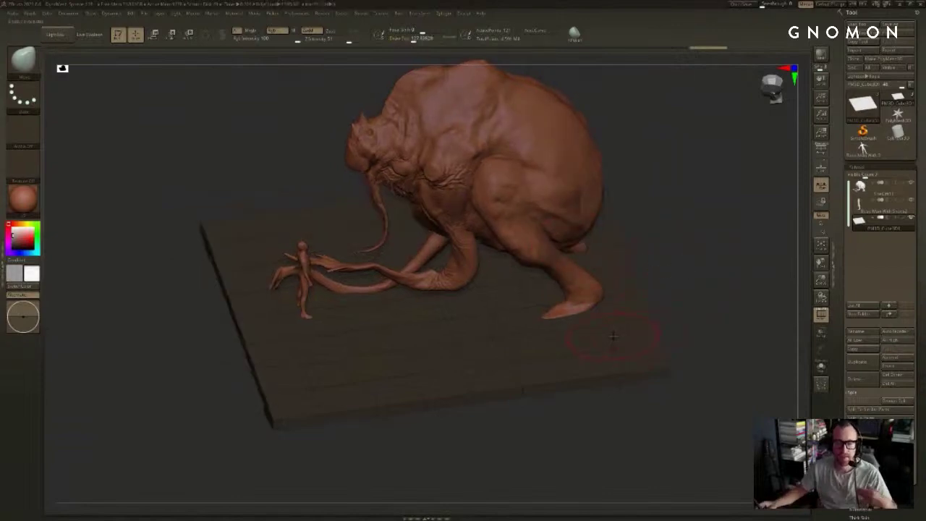
alt+drag(681, 311, 679, 297)
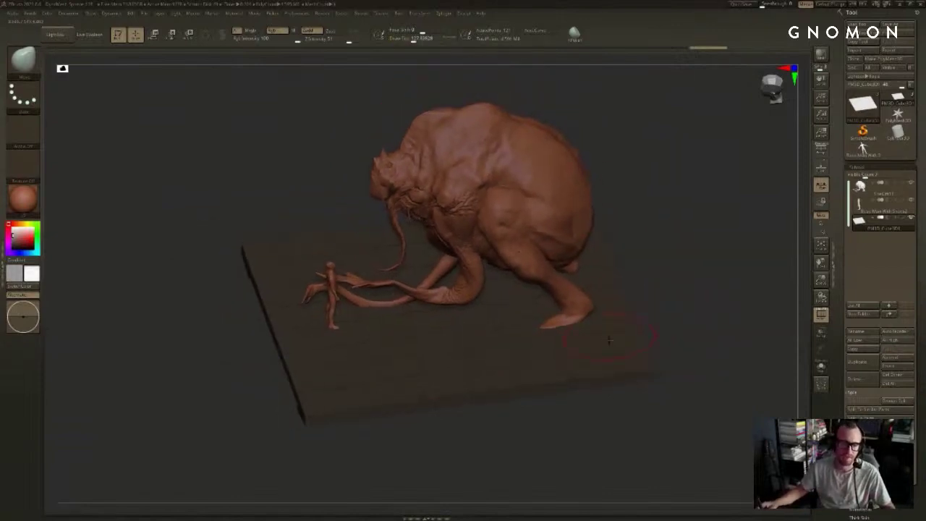
mouse_move(670, 329)
mouse_down()
mouse_move(740, 311)
mouse_move(731, 320)
mouse_move(728, 299)
mouse_move(687, 280)
mouse_move(695, 288)
mouse_move(683, 312)
mouse_up()
key(shift+p)
key(ctrl+d)
key(ctrl+d)
key(ctrl+d)
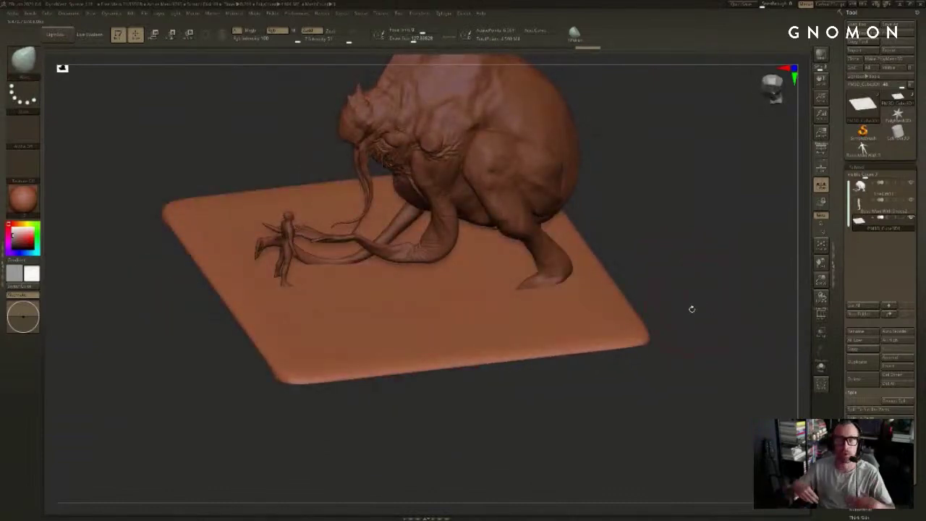
drag(702, 268, 757, 298)
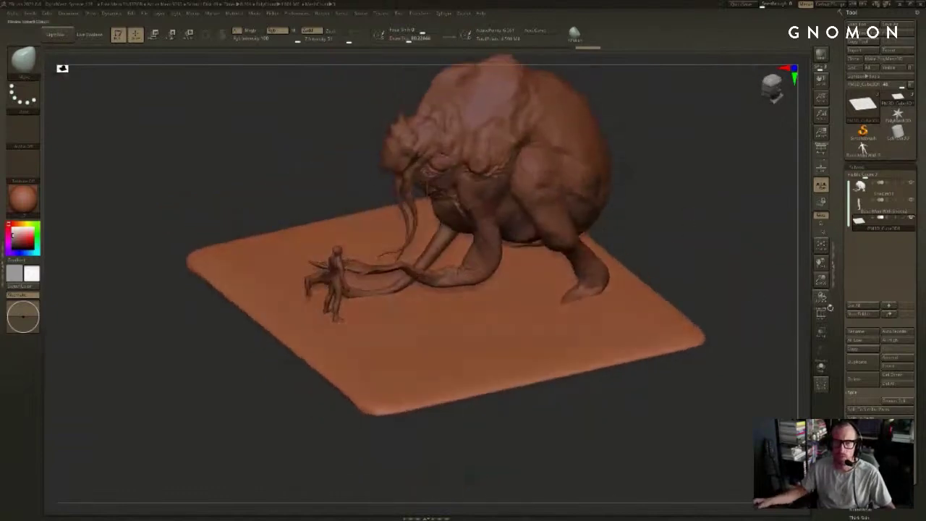
drag(837, 315, 832, 259)
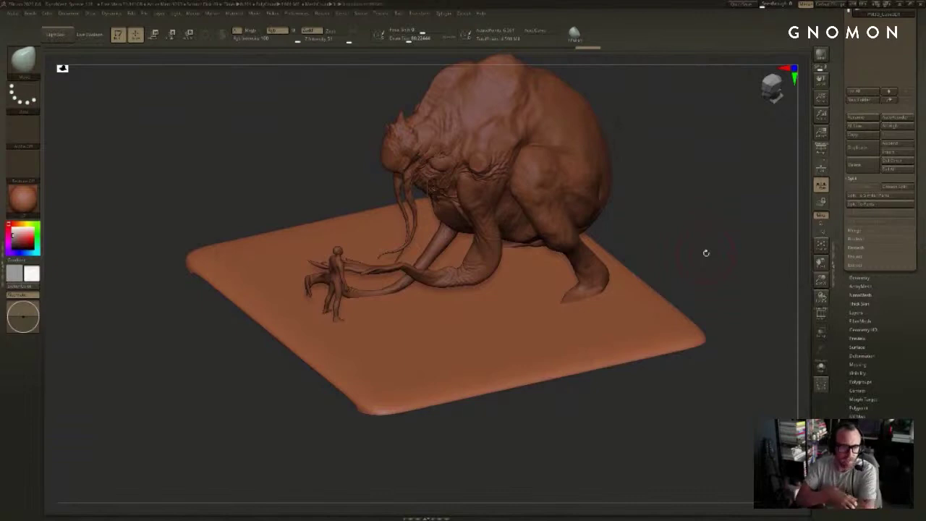
alt+drag(698, 259, 664, 266)
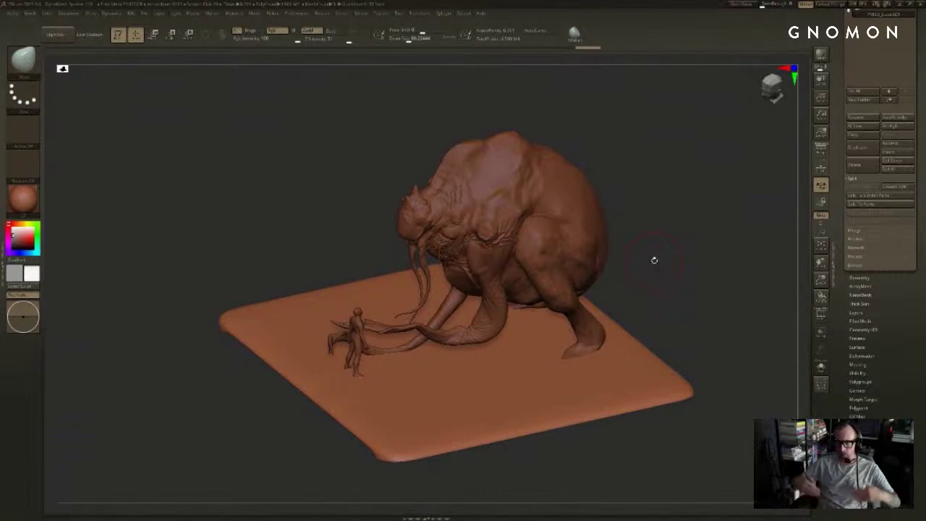
drag(675, 252, 636, 270)
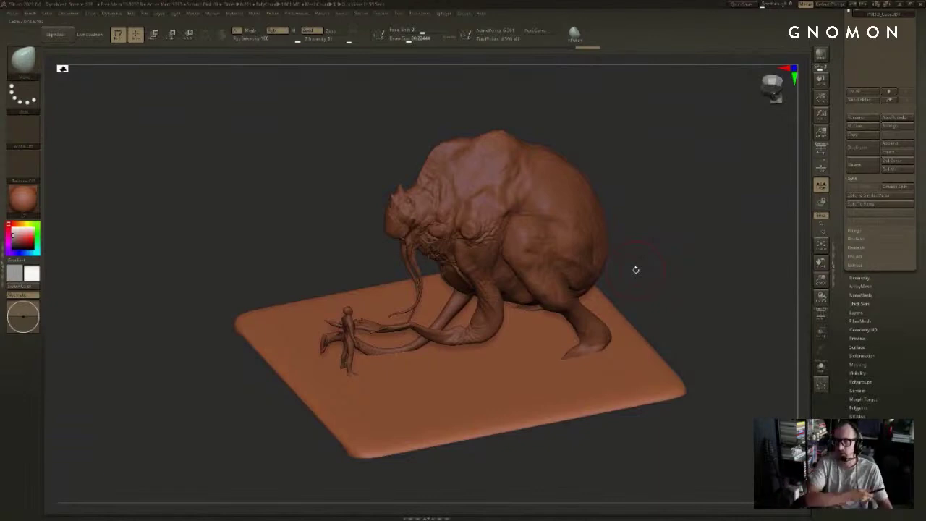
mouse_move(635, 269)
mouse_down()
mouse_move(705, 242)
mouse_move(692, 241)
mouse_move(720, 240)
mouse_move(710, 249)
mouse_up()
key(s)
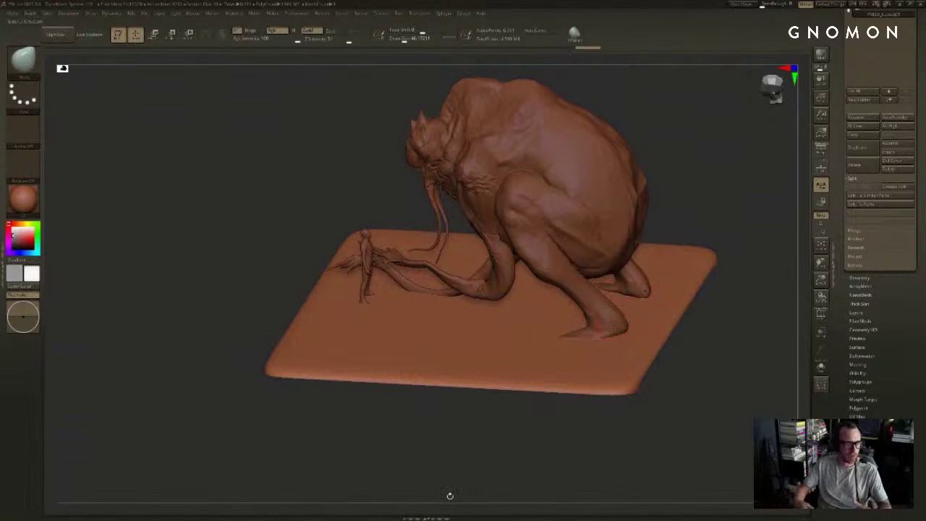
mouse_move(696, 219)
mouse_down()
mouse_move(709, 242)
mouse_move(723, 231)
mouse_move(704, 248)
mouse_up()
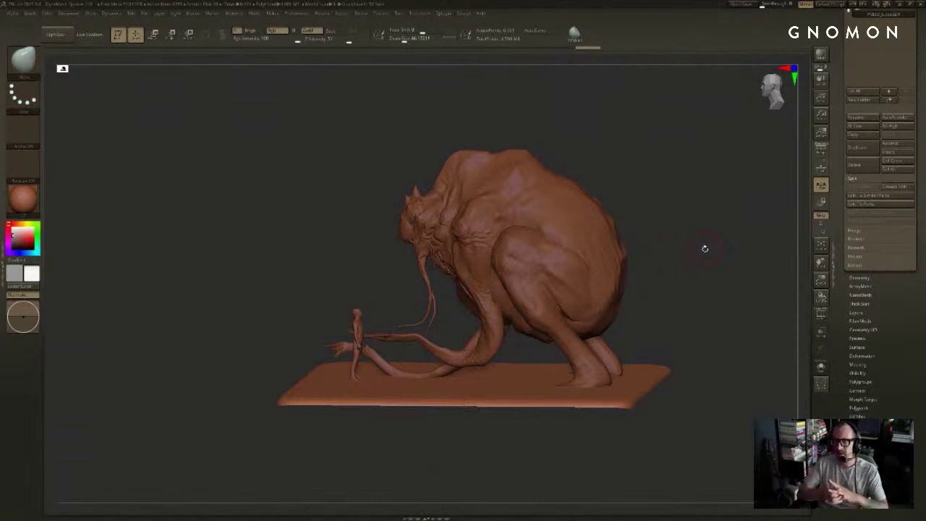
shift+drag(614, 226, 576, 288)
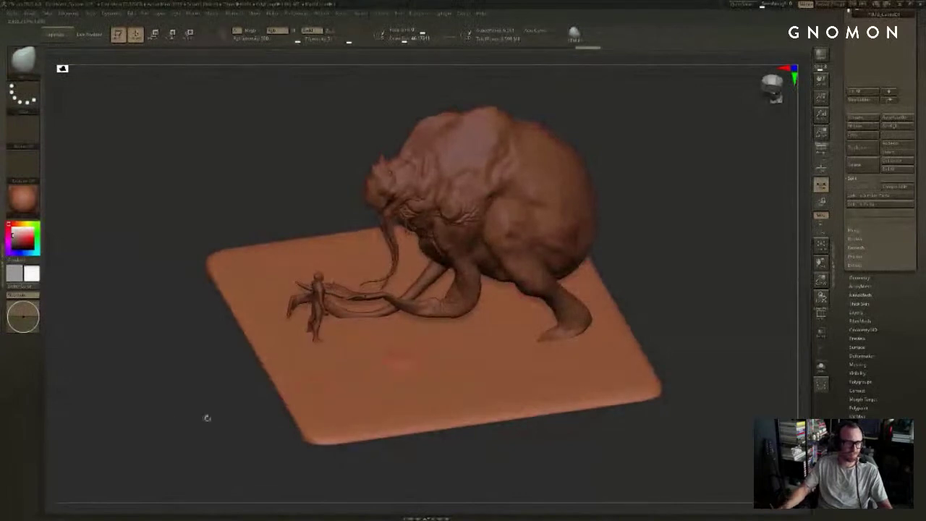
Step: Subdivide the ground slab once more and turn on Thick Skin for it
mouse_move(207, 417)
alt+mouse_down()
mouse_move(252, 379)
mouse_move(259, 416)
alt+mouse_up()
ctrl+click(756, 233)
mouse_move(768, 251)
mouse_down()
mouse_move(756, 233)
mouse_move(740, 256)
mouse_move(741, 248)
mouse_up()
key(ctrl+z)
key(ctrl+d)
click(859, 278)
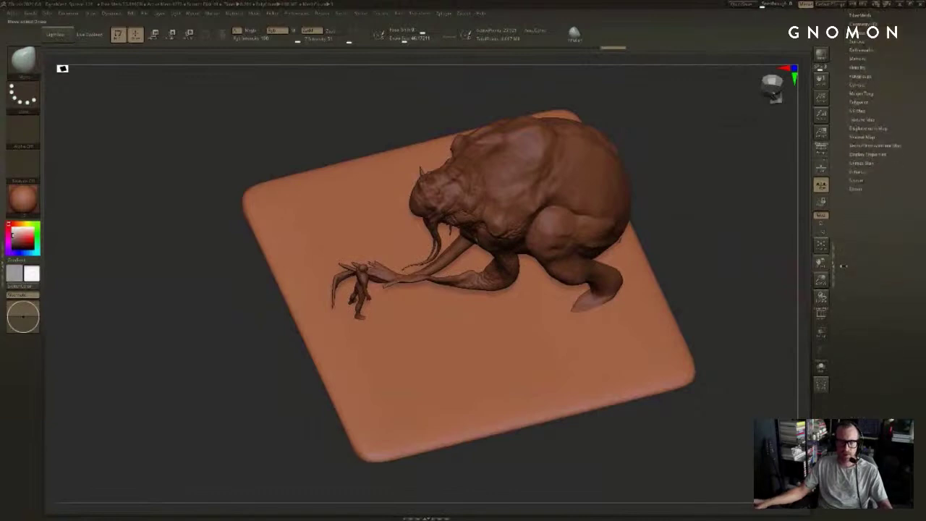
drag(841, 266, 842, 389)
click(864, 118)
Step: Choose the Thick Skin clay brush for sculpting the ground slab
mouse_move(743, 180)
mouse_down()
mouse_move(721, 159)
mouse_move(620, 165)
mouse_up()
key(b)
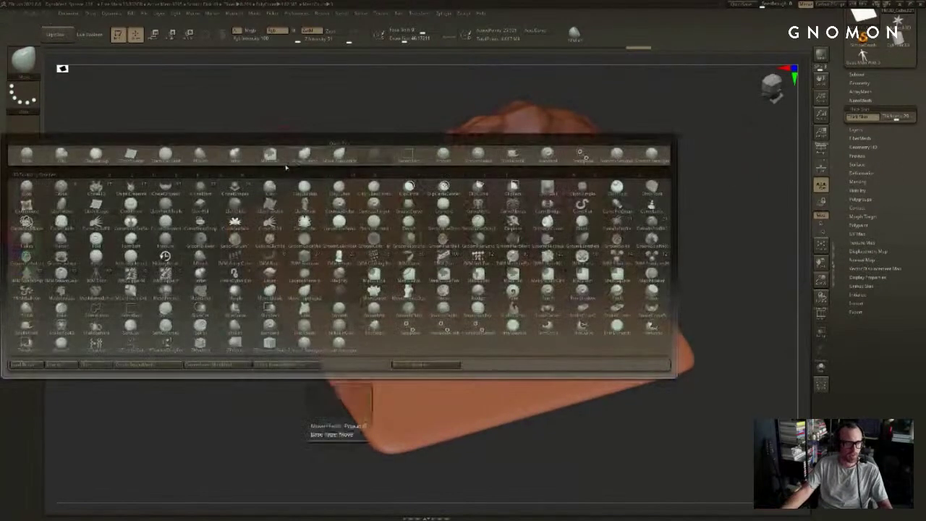
key(t)
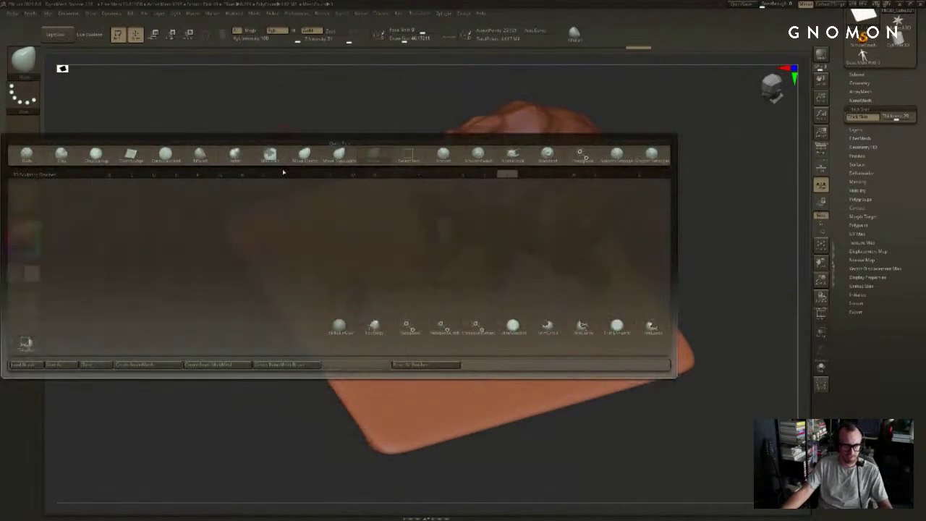
key(o)
key(b)
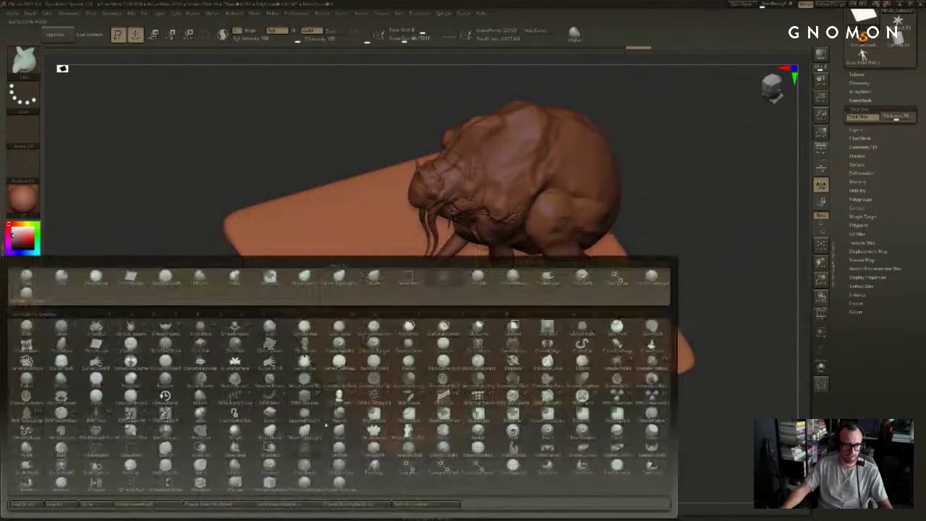
key(t)
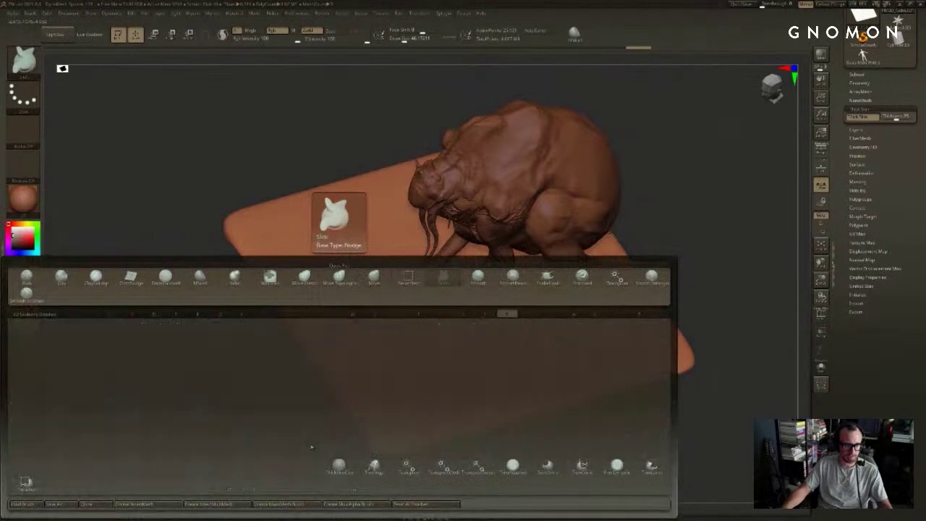
click(339, 466)
Step: Enlarge the brush and sculpt soft, uneven strokes over the slab's surface in front of the creature
alt+drag(729, 248, 750, 234)
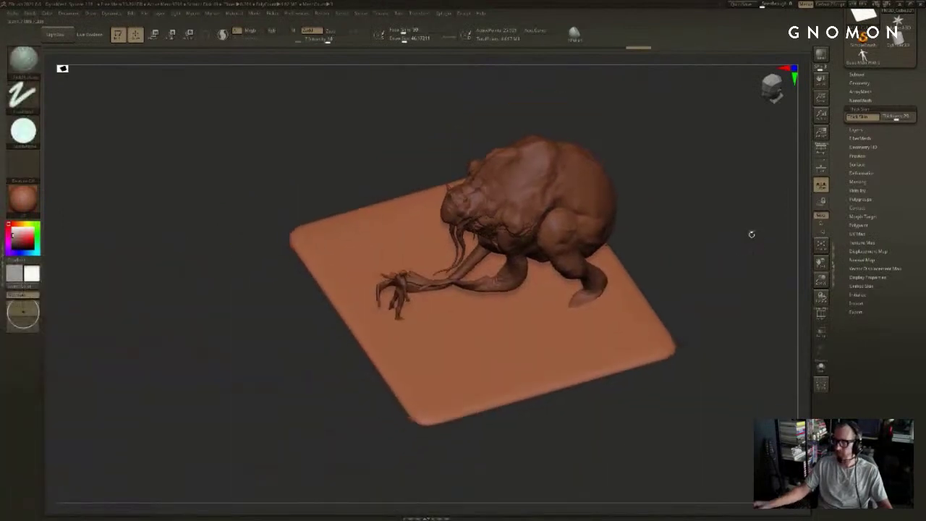
key(s)
drag(525, 307, 531, 307)
drag(637, 283, 712, 297)
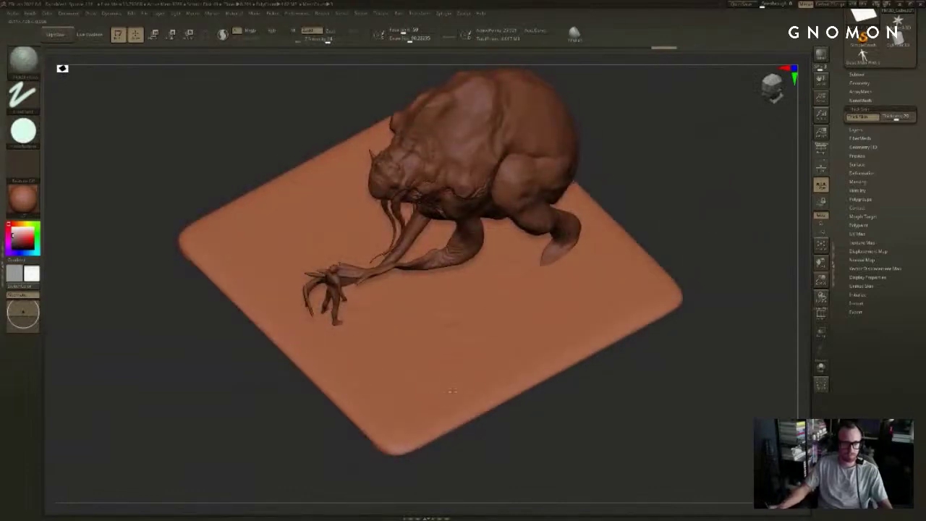
key(s)
drag(453, 386, 463, 385)
drag(512, 272, 561, 260)
key(s)
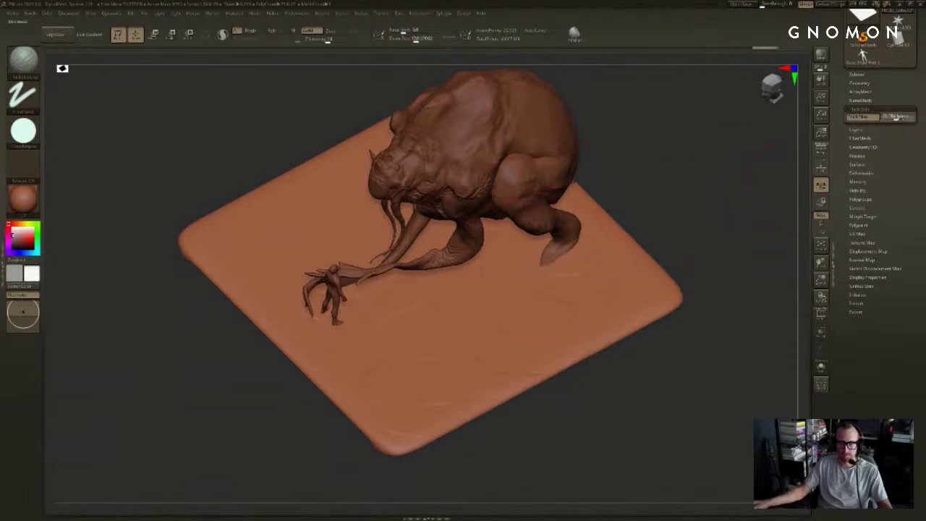
Step: Try strokes across the slab with a higher Thick Skin thickness, and undo them
drag(896, 117, 903, 117)
mouse_move(570, 272)
mouse_down()
mouse_move(444, 298)
mouse_move(449, 347)
mouse_move(376, 379)
mouse_up()
drag(434, 405, 612, 294)
key(ctrl+z)
key(ctrl+z)
key(ctrl+z)
key(ctrl+z)
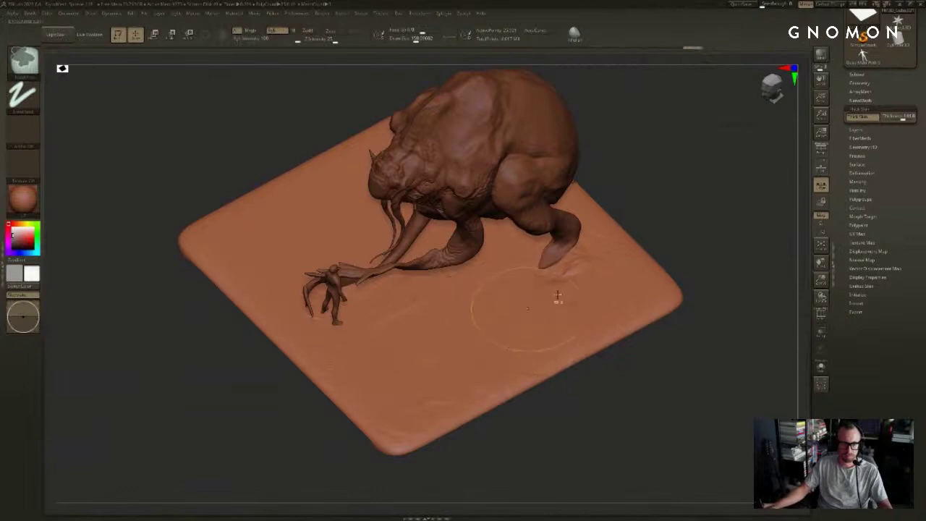
key(ctrl+z)
Step: Set the Thick Skin thickness to 20 and sculpt shallow undulations across the whole slab
click(902, 118)
click(901, 117)
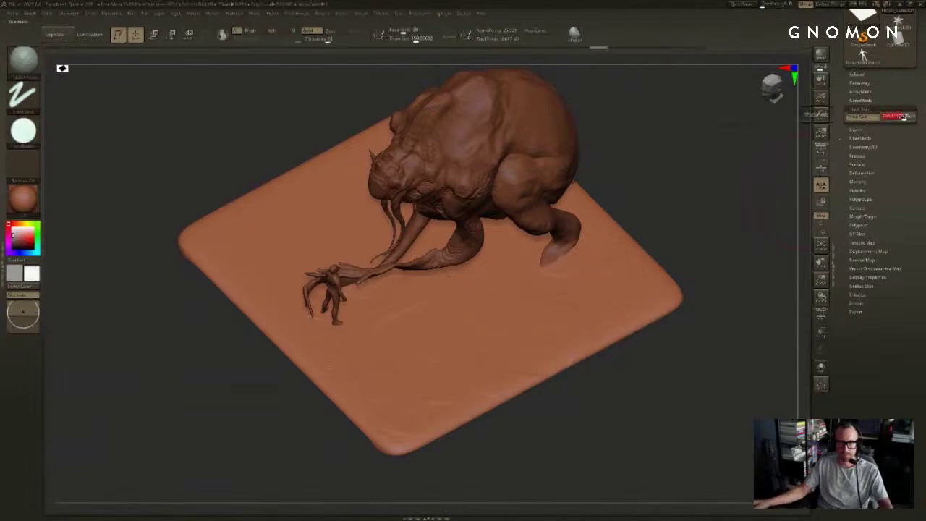
text(20)
key(Return)
drag(711, 206, 664, 230)
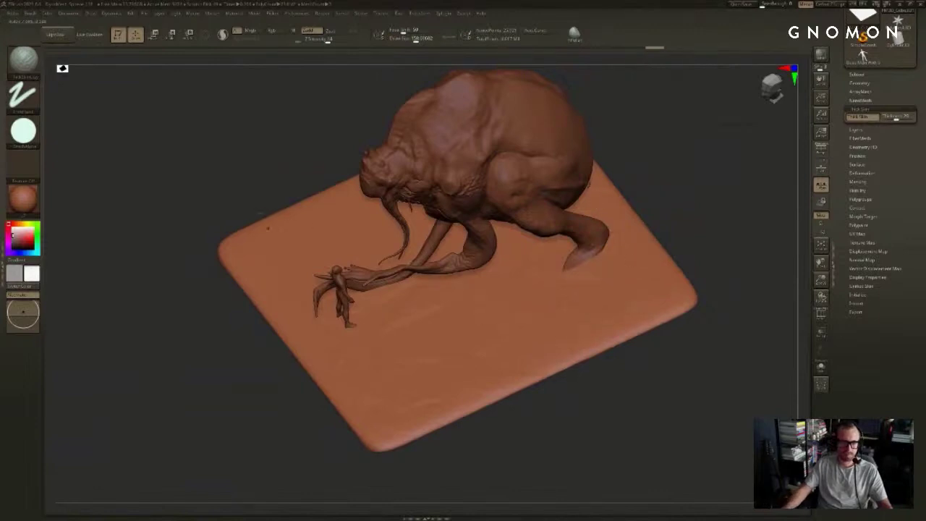
drag(213, 203, 672, 321)
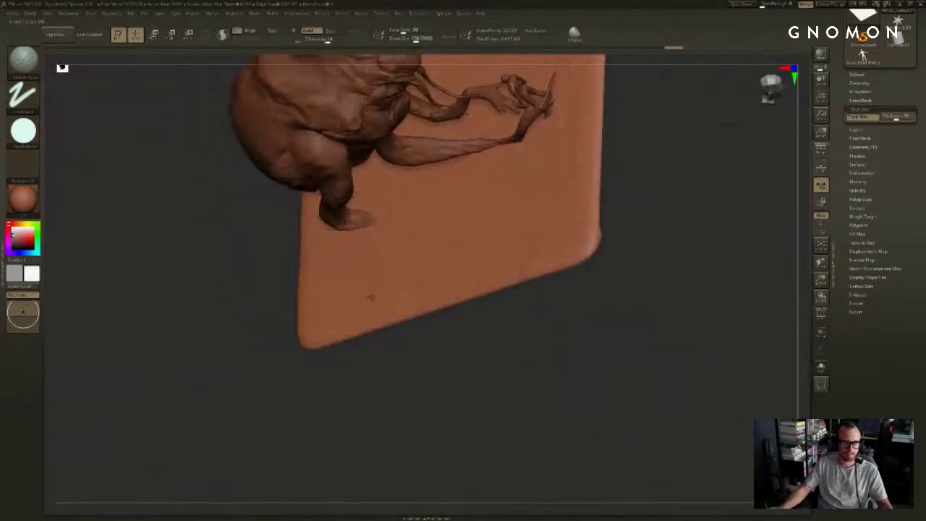
alt+drag(612, 178, 549, 266)
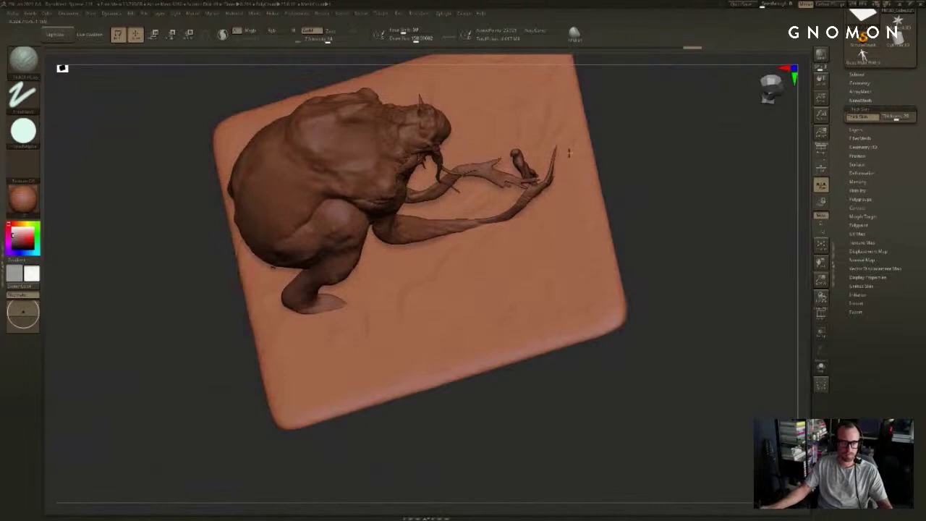
drag(642, 202, 639, 209)
drag(655, 174, 793, 130)
Step: Raise the Thick Skin thickness and sculpt low ground ridges around the creature's front limbs and the scale figure
click(897, 117)
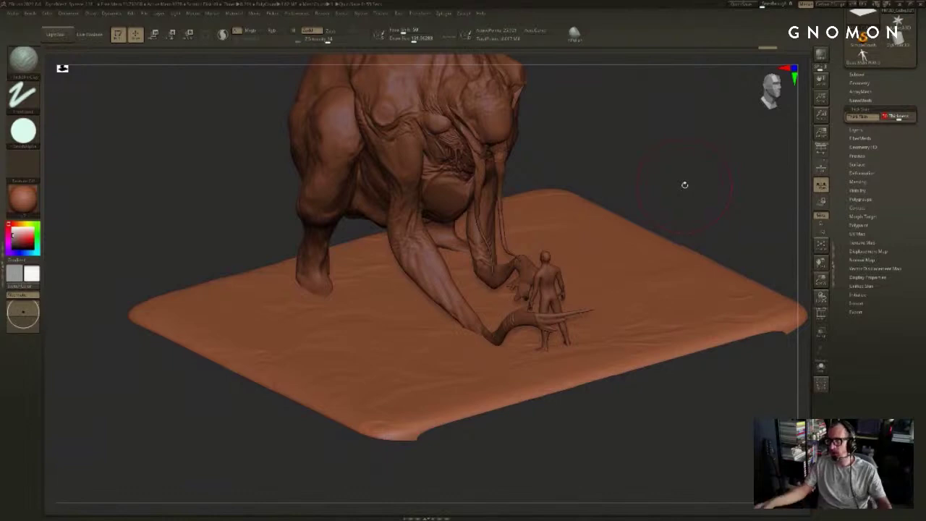
mouse_move(731, 218)
mouse_down()
mouse_move(732, 190)
mouse_move(716, 244)
mouse_move(727, 226)
mouse_up()
drag(669, 223, 640, 242)
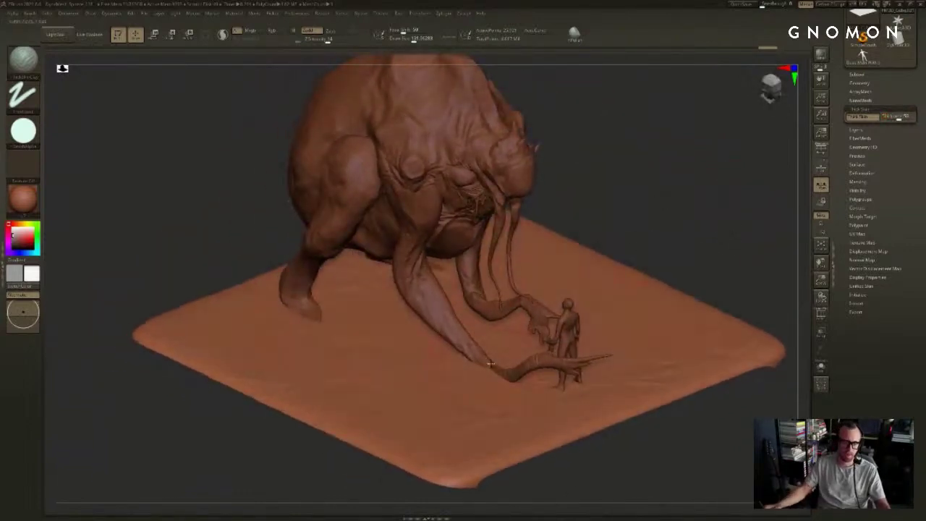
drag(725, 227, 699, 246)
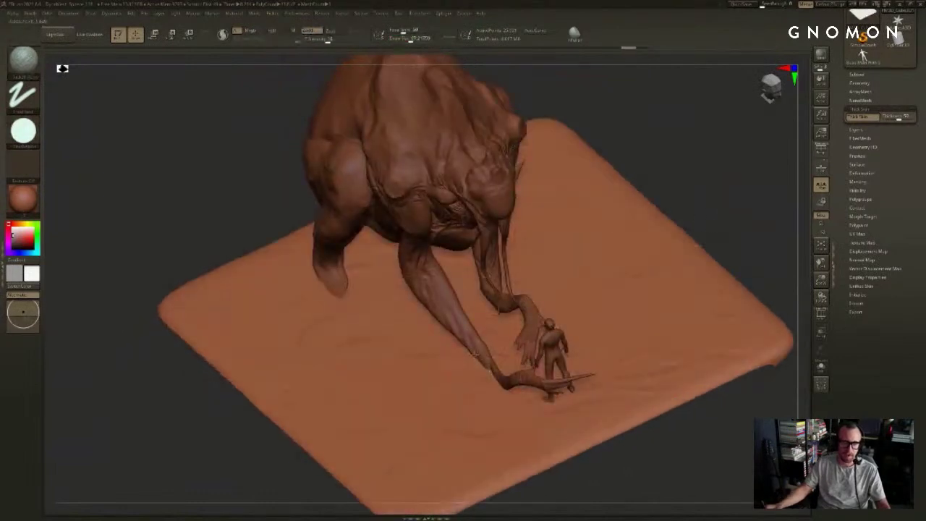
alt+drag(760, 214, 750, 177)
key(s)
click(511, 359)
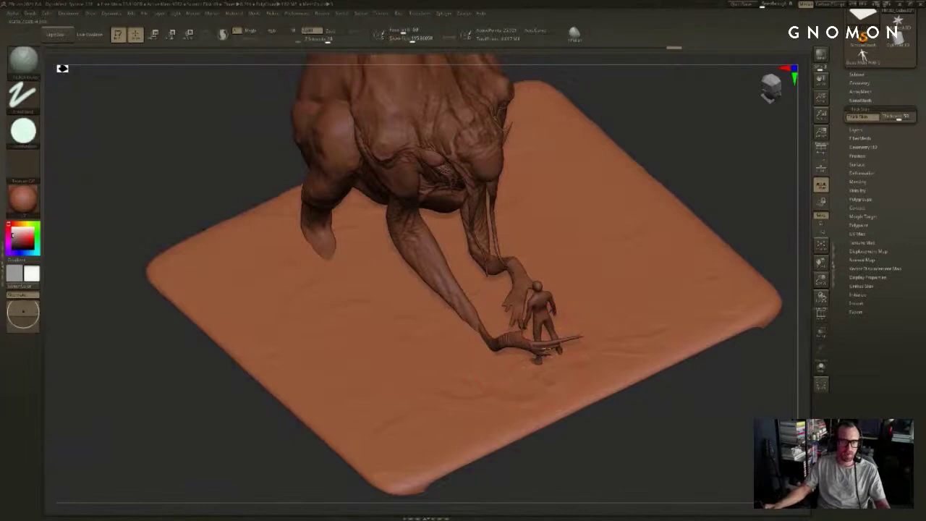
Step: Isolate the slab, sculpt and smooth a crack running in from the edge nearest the figure, and show all parts again
drag(597, 412, 532, 416)
key(alt+s)
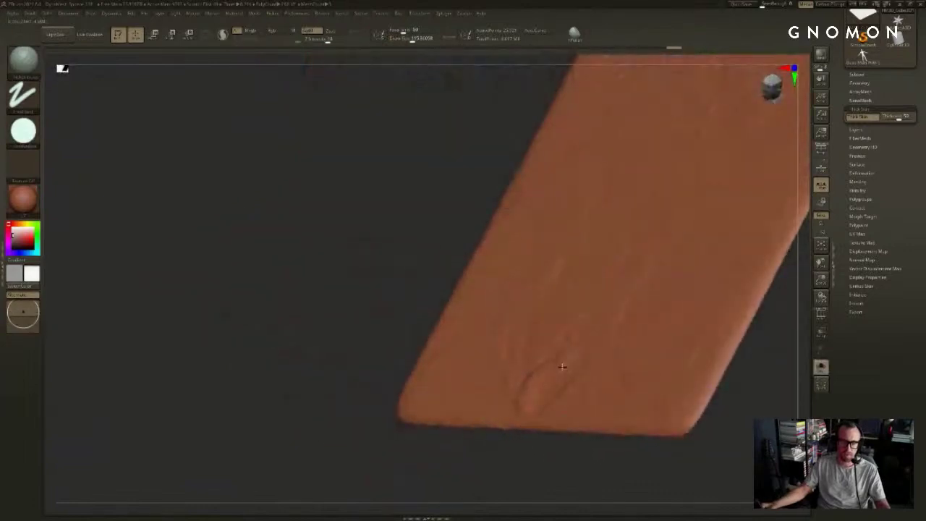
right_drag(541, 411, 562, 379)
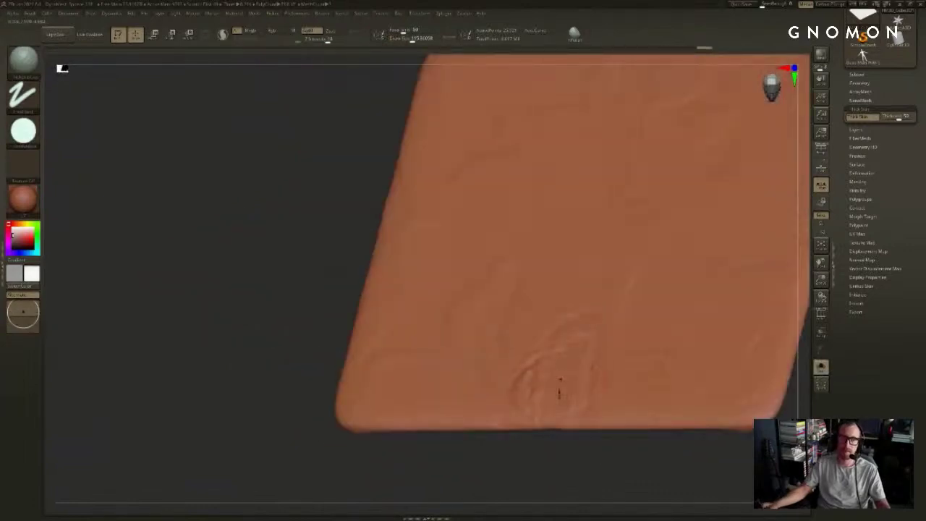
shift+drag(570, 354, 567, 350)
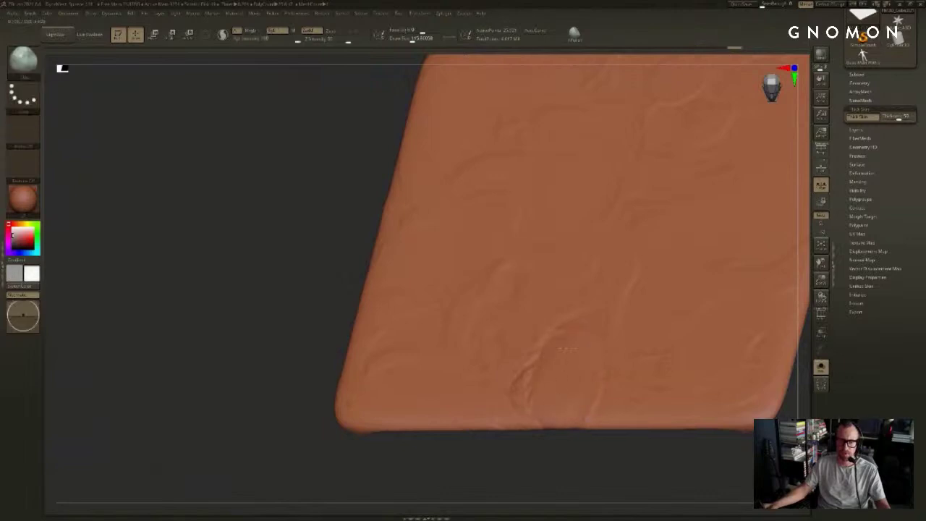
drag(559, 381, 561, 381)
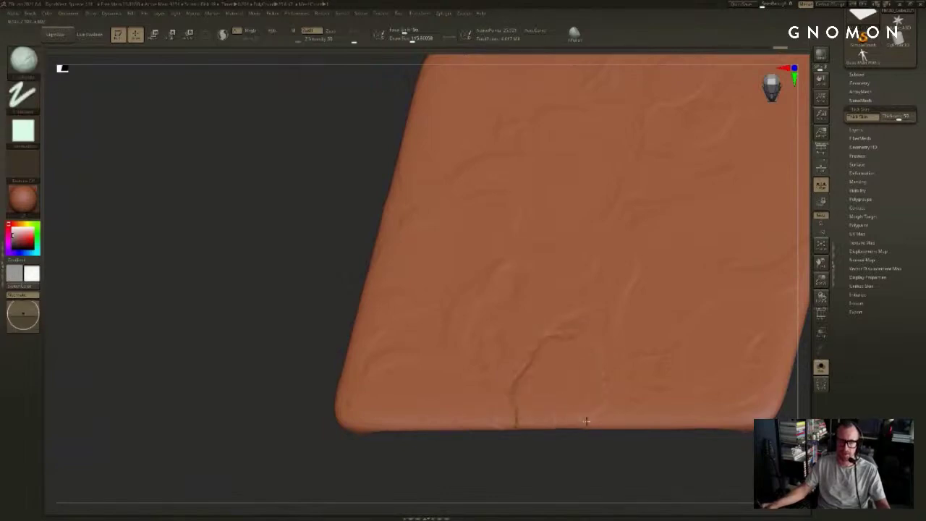
drag(571, 432, 465, 411)
key(alt+s)
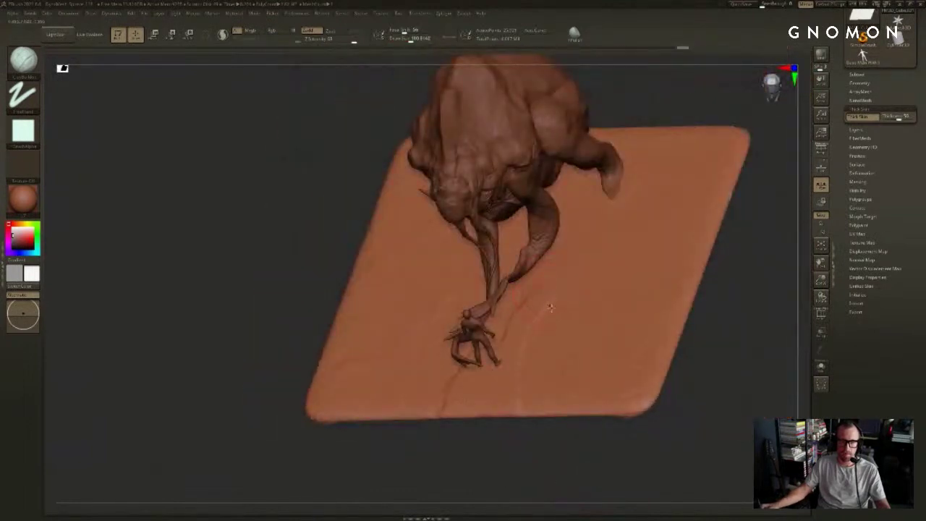
Step: Increase the Thick Skin thickness further and build rocky mounds and creases on the slab beside the scale figure
shift+drag(577, 310, 561, 376)
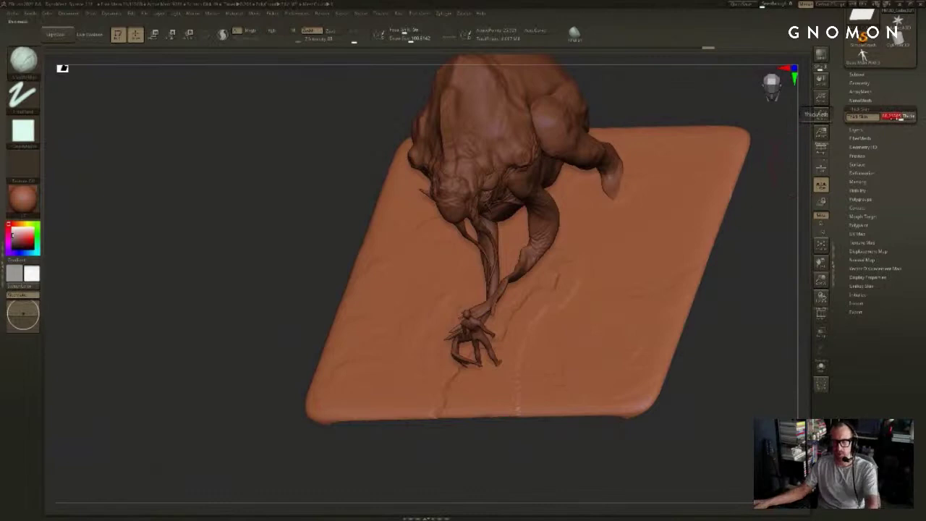
drag(751, 284, 742, 287)
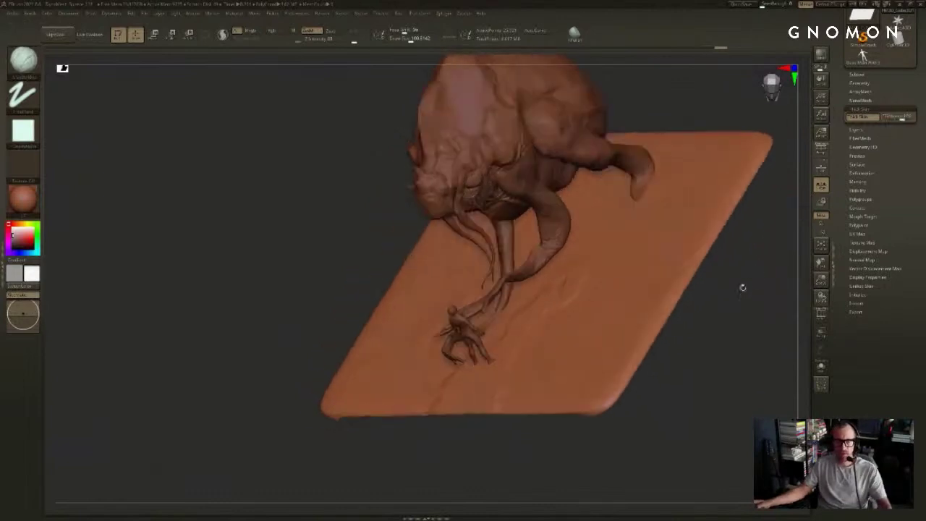
mouse_move(760, 257)
mouse_down()
mouse_move(776, 274)
mouse_move(768, 279)
mouse_up()
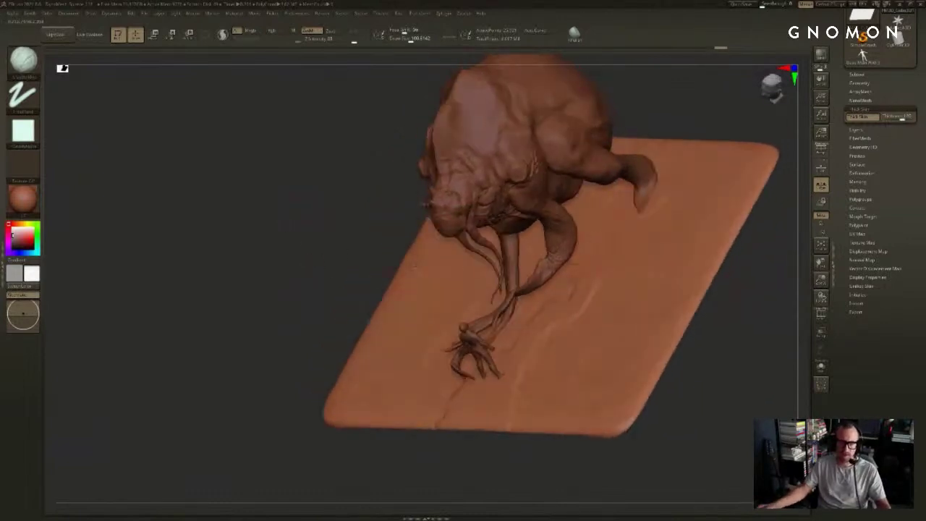
drag(672, 376, 690, 381)
shift+drag(544, 329, 535, 355)
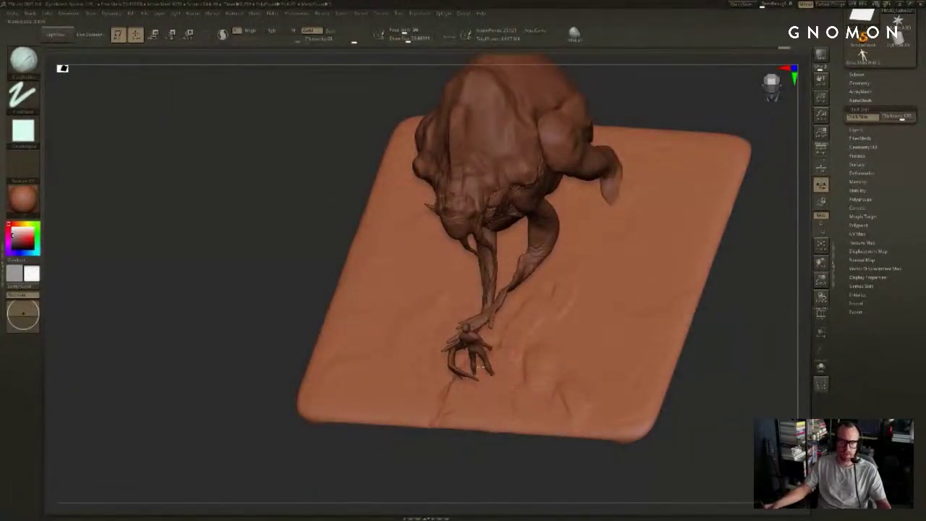
Step: Raise the scale figure slightly so its feet rest on the slab's surface, and make the slab active again
mouse_move(454, 453)
mouse_down()
mouse_move(498, 416)
mouse_move(433, 386)
mouse_move(419, 361)
mouse_move(439, 317)
mouse_move(447, 185)
mouse_up()
alt+click(446, 316)
key(w)
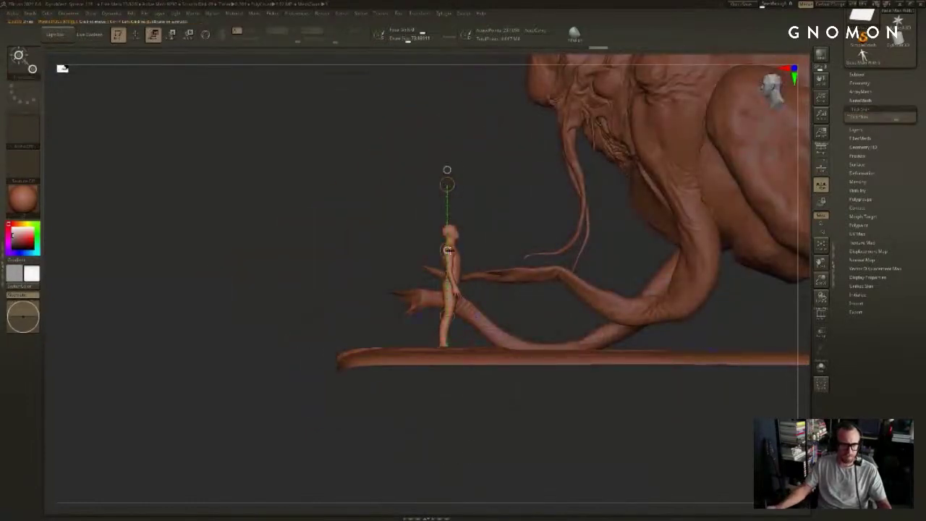
drag(448, 250, 448, 243)
key(q)
alt+click(467, 351)
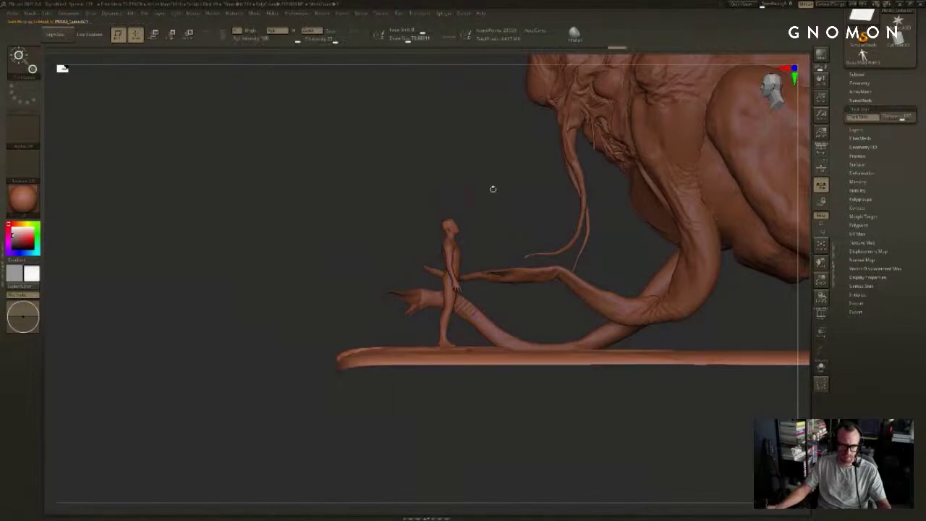
Step: Try sculpting ground ridges between the figure and the creature's hind foot, and undo the strokes
drag(492, 188, 461, 192)
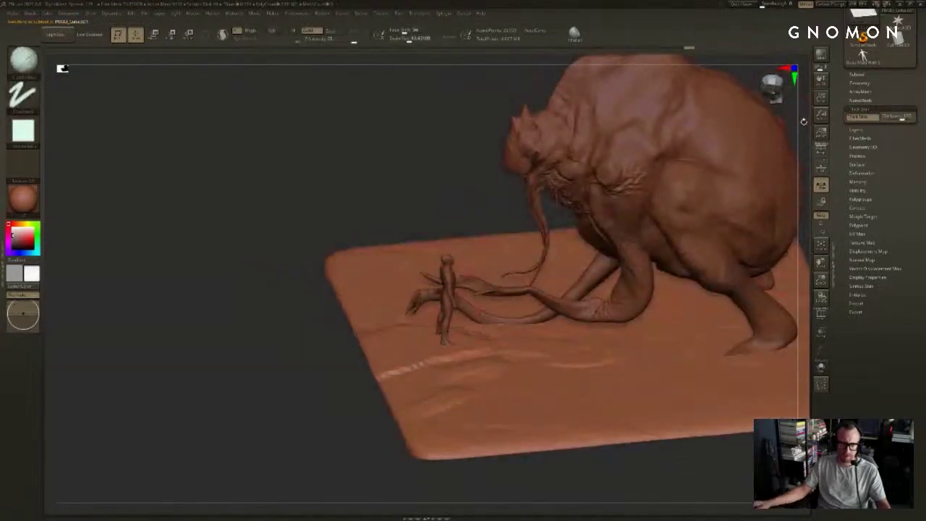
mouse_move(803, 122)
alt+mouse_down()
mouse_move(725, 167)
mouse_move(700, 160)
mouse_move(687, 201)
mouse_move(698, 212)
alt+mouse_up()
key(s)
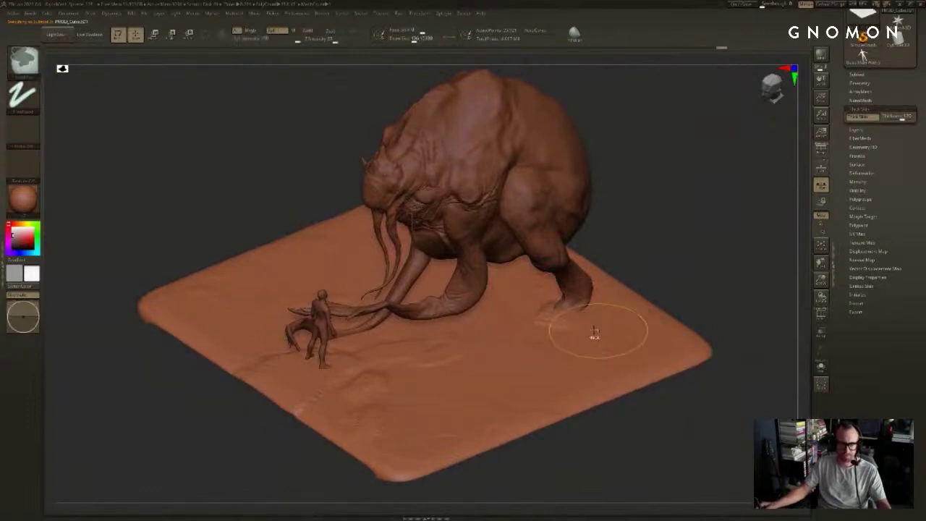
key(ctrl+z)
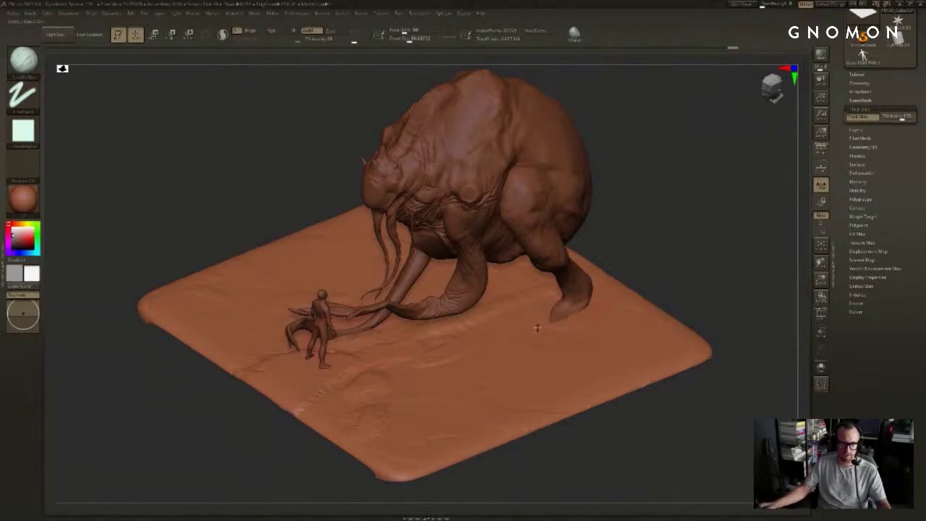
key(ctrl+z)
Step: Duplicate the ground slab and make the duplicate the active part
drag(672, 253, 666, 273)
key(s)
click(596, 309)
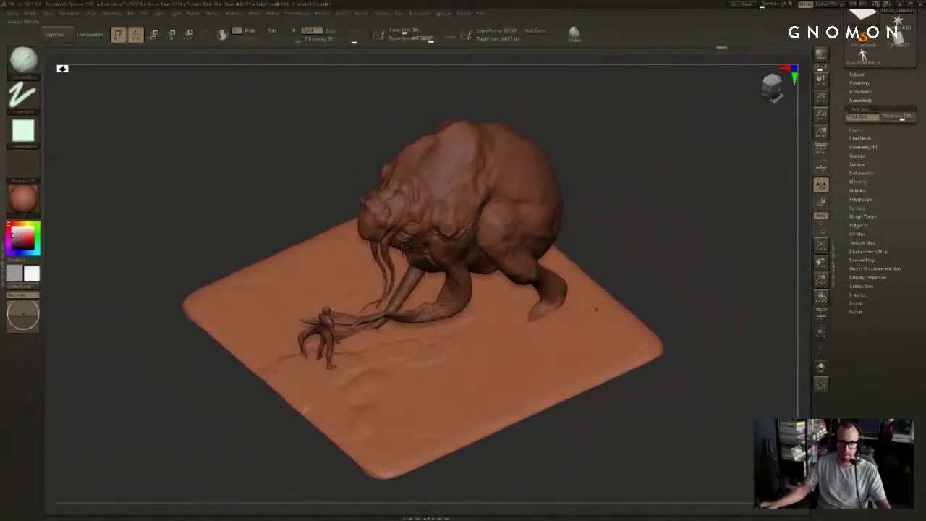
drag(726, 253, 727, 232)
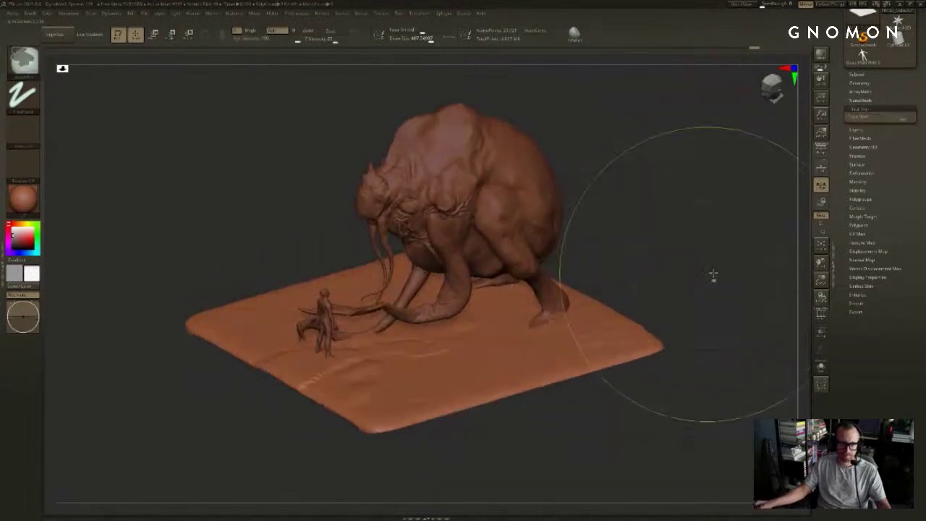
click(859, 74)
drag(741, 275, 778, 257)
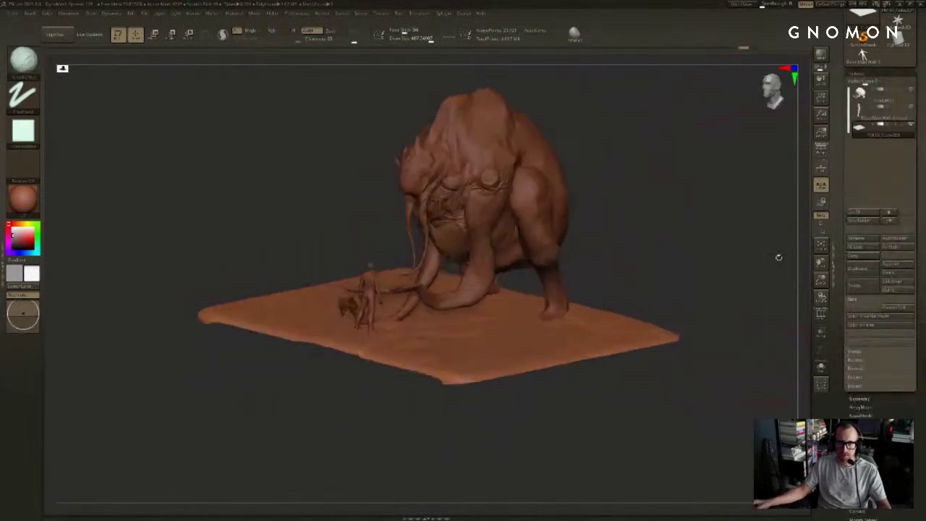
click(870, 272)
click(860, 147)
Step: Try raising a mound on the duplicated slab beside the creature's hind foot, and undo the strokes
drag(705, 243, 677, 272)
mouse_move(558, 338)
mouse_down()
mouse_move(583, 244)
mouse_move(597, 238)
mouse_up()
key(ctrl+z)
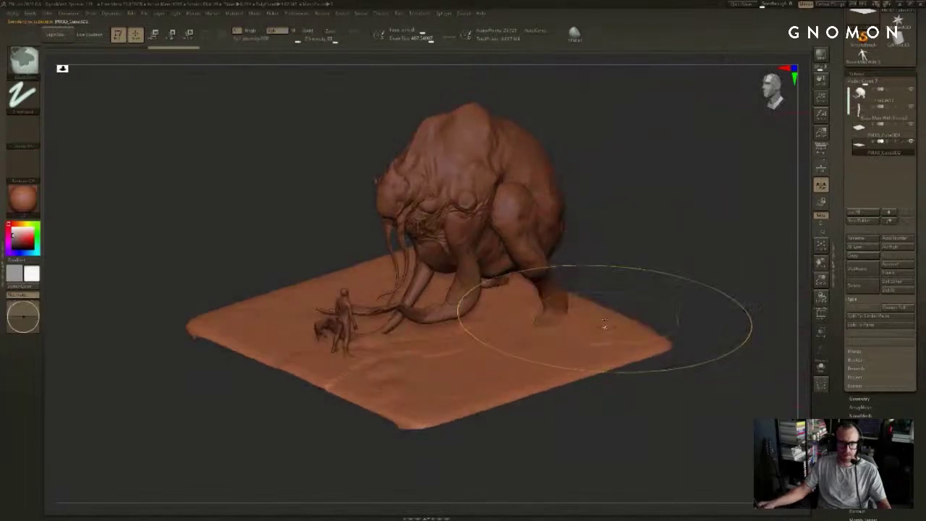
drag(664, 288, 667, 316)
drag(611, 347, 600, 272)
drag(561, 320, 571, 303)
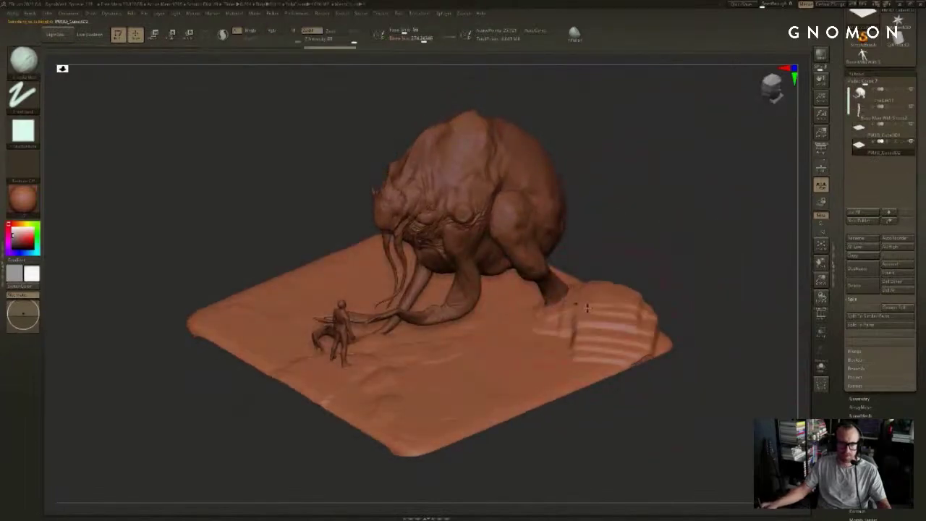
key(ctrl+z)
drag(679, 311, 681, 340)
key(ctrl+z)
Step: Mask the duplicated slab from a top view so its middle is separated from the two side strips, and invert the mask
key(r)
ctrl+drag(603, 359, 630, 388)
mouse_move(470, 350)
ctrl+mouse_down()
mouse_move(601, 378)
mouse_move(581, 448)
mouse_move(531, 430)
mouse_move(561, 477)
ctrl+mouse_up()
drag(544, 439, 690, 427)
alt+drag(680, 376, 669, 311)
ctrl+drag(473, 311, 559, 311)
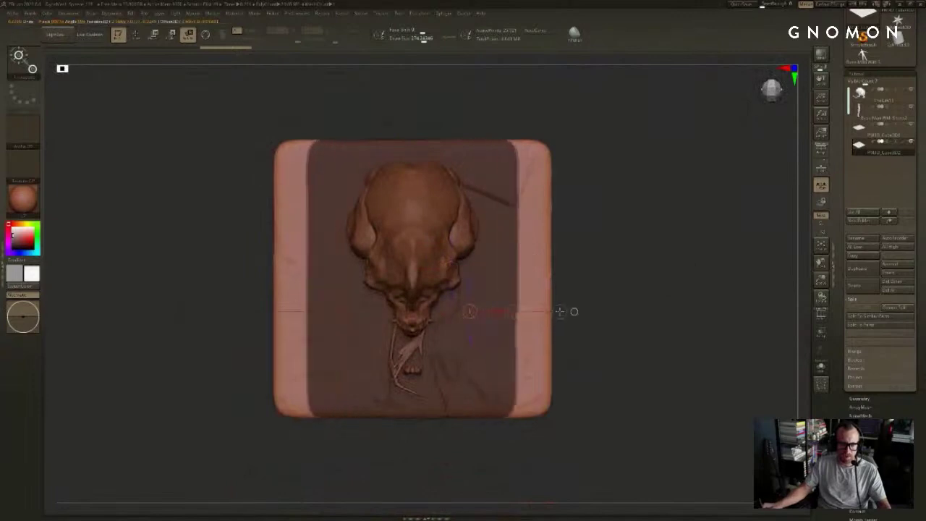
mouse_move(651, 311)
ctrl+mouse_down()
mouse_move(622, 116)
mouse_move(608, 98)
ctrl+mouse_up()
ctrl+click(630, 204)
Step: Blur the mask's borders and leave the slab's two side strips masked with the middle free for sculpting
key(q)
ctrl+click(540, 280)
ctrl+click(540, 282)
ctrl+click(541, 284)
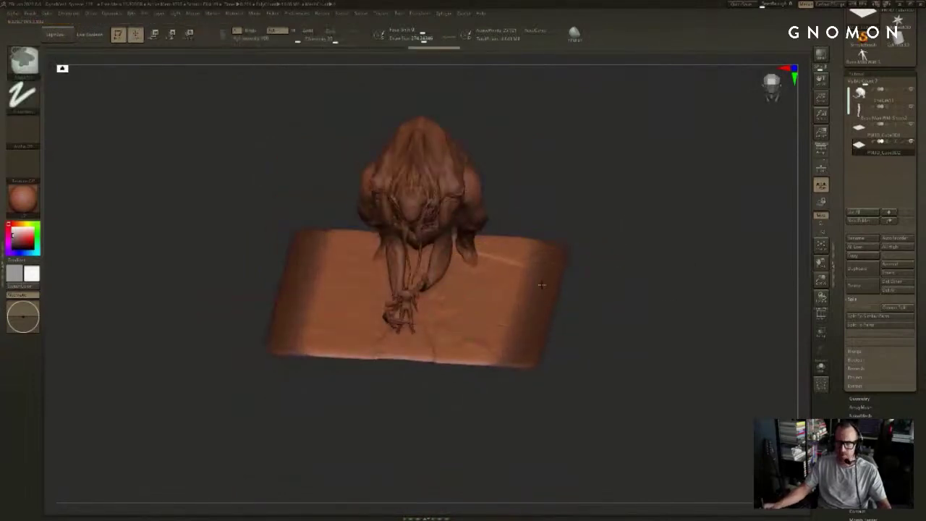
ctrl+click(541, 284)
ctrl+click(602, 268)
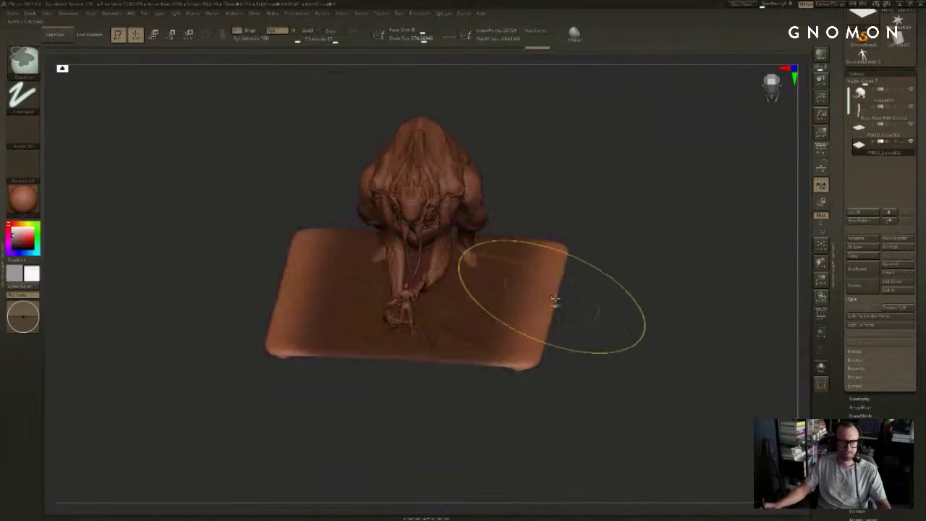
ctrl+click(619, 278)
key(w)
mouse_move(621, 277)
mouse_down()
mouse_move(618, 236)
mouse_move(620, 328)
mouse_up()
key(q)
mouse_move(667, 288)
mouse_down()
mouse_move(679, 316)
mouse_move(706, 319)
mouse_move(661, 267)
mouse_move(633, 281)
mouse_up()
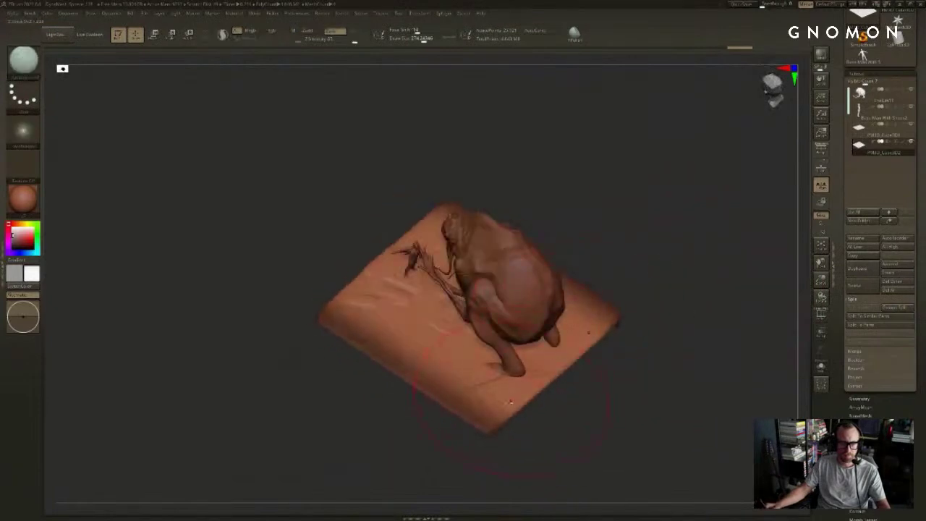
Step: Build up a large rock mass on the slab behind the creature with ClayBuildup and pull it upward
mouse_move(546, 367)
ctrl+mouse_down()
mouse_move(528, 389)
mouse_move(561, 347)
mouse_move(561, 375)
ctrl+mouse_up()
key(b)
key(c)
key(b)
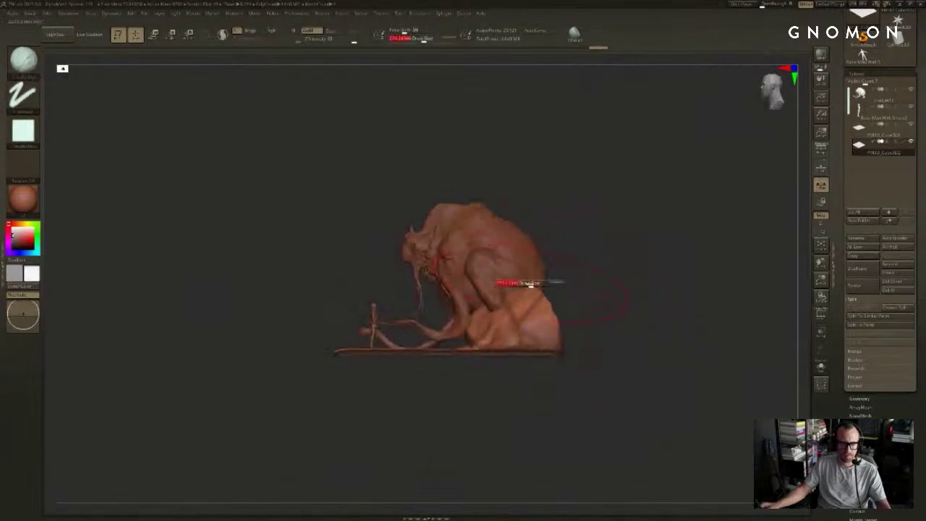
mouse_move(527, 283)
mouse_down()
mouse_move(564, 234)
mouse_move(576, 155)
mouse_up()
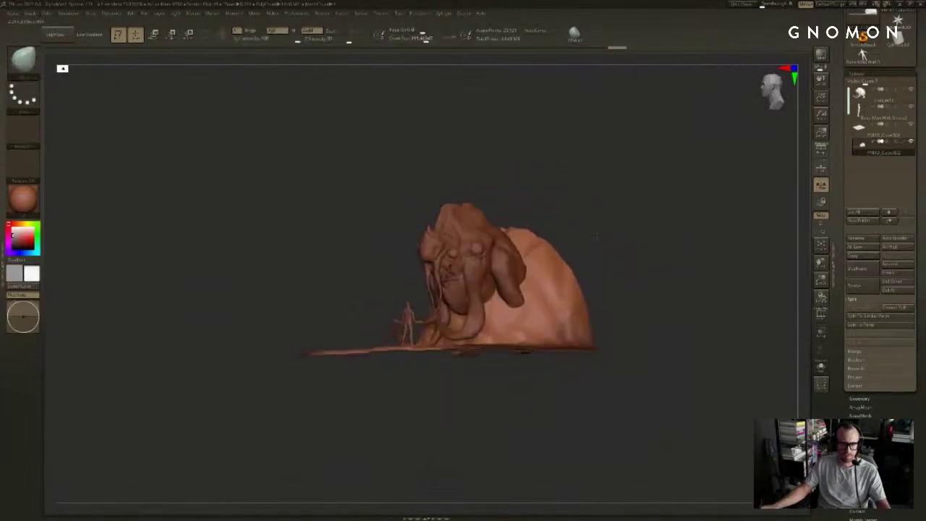
mouse_move(595, 235)
mouse_down()
mouse_move(551, 281)
mouse_move(518, 340)
mouse_move(534, 338)
mouse_up()
Step: Extend the rock wall behind the creature and sculpt folds into it with ClayBuildup, undoing the stray stroke near the scale figure
key(b)
key(c)
key(b)
drag(612, 318, 612, 352)
drag(479, 359, 473, 367)
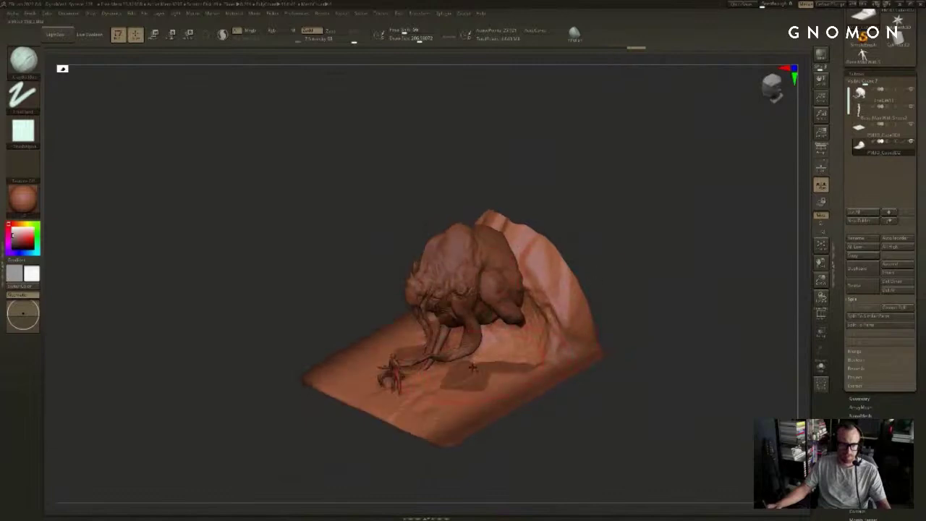
mouse_move(586, 386)
alt+mouse_down()
mouse_move(572, 353)
mouse_move(587, 370)
alt+mouse_up()
key(s)
drag(486, 335, 479, 335)
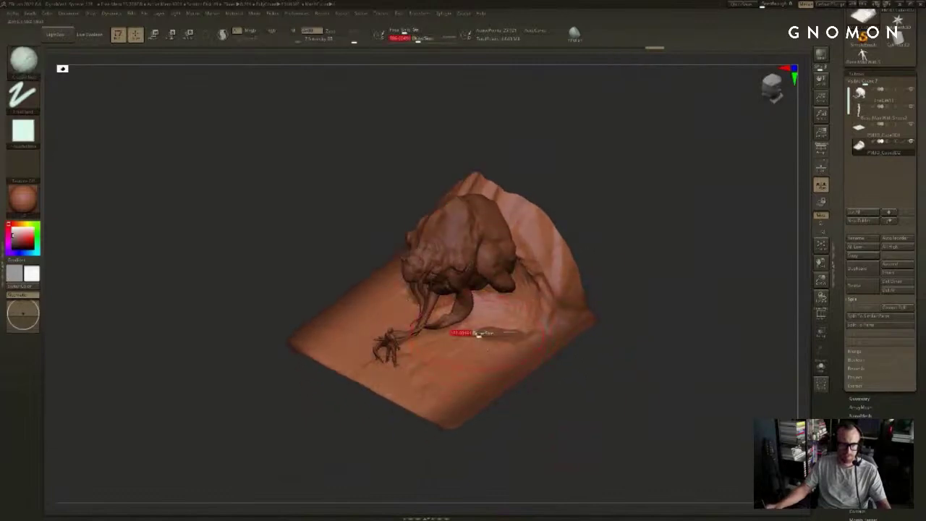
mouse_move(380, 354)
mouse_down()
mouse_move(413, 357)
mouse_move(376, 377)
mouse_move(449, 371)
mouse_move(489, 336)
mouse_move(467, 383)
mouse_up()
key(bracketleft)
key(ctrl+z)
mouse_move(592, 369)
mouse_down()
mouse_move(634, 246)
mouse_move(572, 275)
mouse_move(620, 275)
mouse_move(579, 280)
mouse_up()
Step: Isolate the rock wall, pull its top upward into a tall rounded form with the Move brush, and show all parts again
key(alt+s)
key(b)
key(m)
key(v)
drag(402, 269, 393, 187)
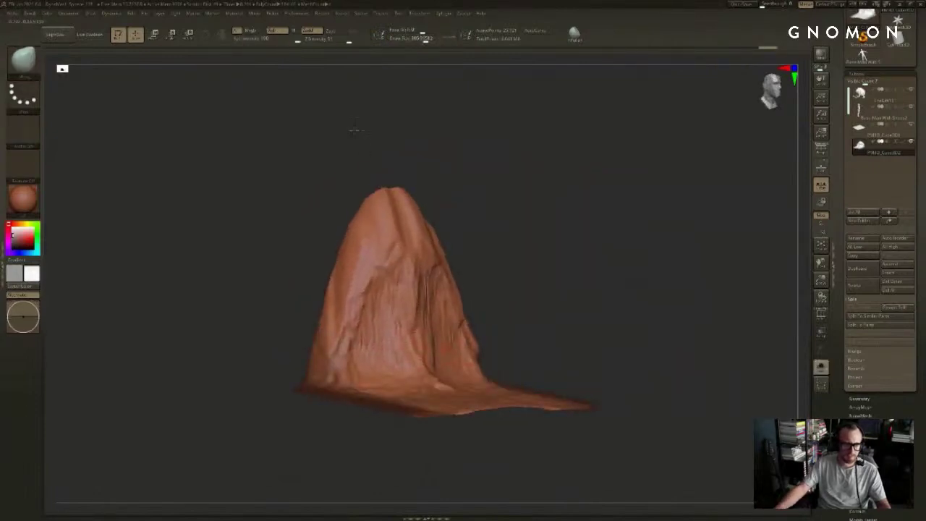
drag(377, 279, 393, 136)
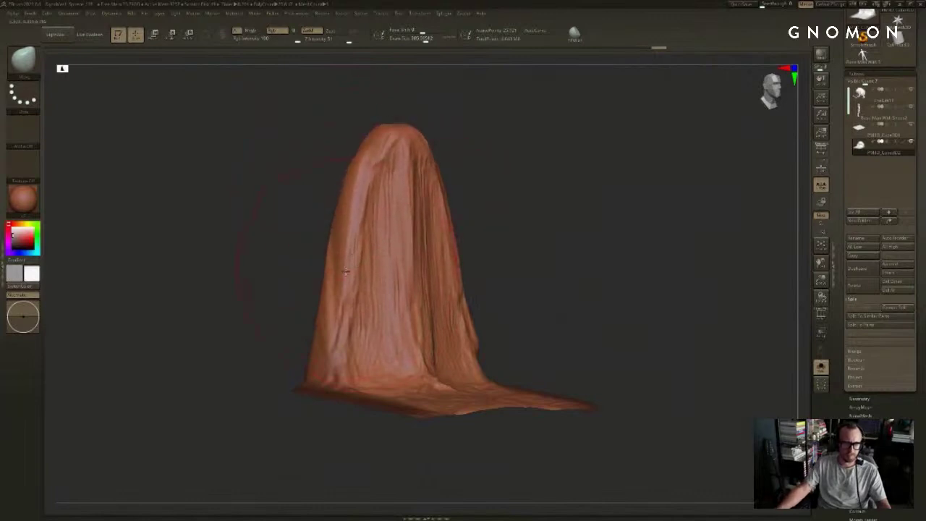
key(alt+s)
Step: Reshape the rock wall's crest from the side with the Move brush so that it leans forward over the creature
shift+drag(514, 195, 492, 191)
key(s)
drag(413, 160, 423, 161)
mouse_move(435, 140)
mouse_down()
mouse_move(435, 223)
mouse_move(456, 231)
mouse_up()
key(s)
drag(456, 235, 465, 269)
mouse_move(513, 236)
mouse_down()
mouse_move(450, 231)
mouse_move(478, 227)
mouse_move(421, 213)
mouse_move(411, 222)
mouse_up()
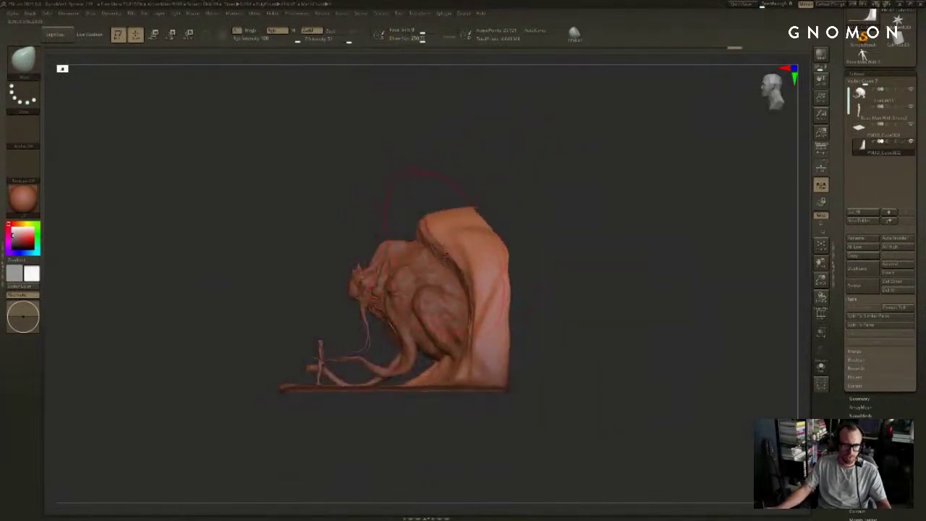
Step: Pull the rock wall's front edges and overhang forward to wrap like a hood around the creature's back and sides
drag(447, 255, 438, 259)
drag(474, 308, 465, 308)
mouse_move(539, 279)
mouse_down()
mouse_move(533, 343)
mouse_move(522, 329)
mouse_move(456, 319)
mouse_up()
mouse_move(468, 388)
shift+mouse_down()
mouse_move(465, 329)
mouse_move(429, 315)
mouse_move(430, 296)
shift+mouse_up()
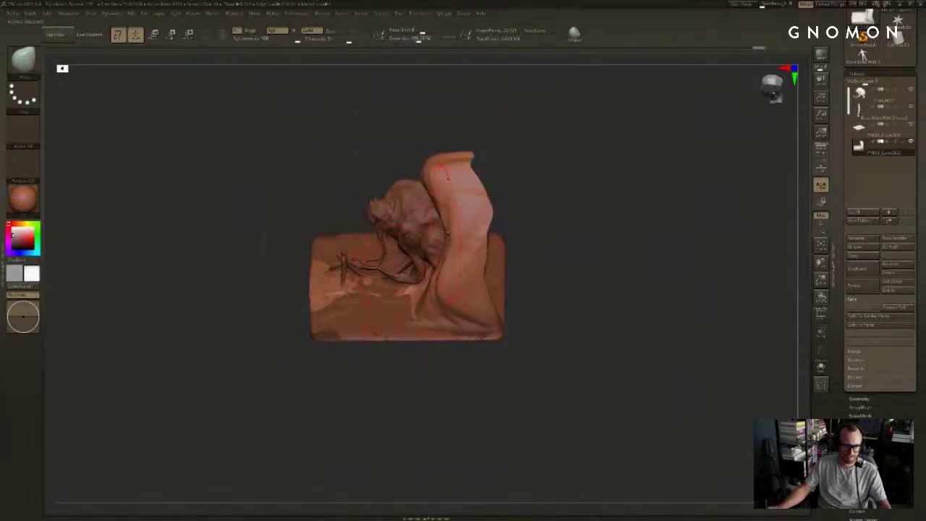
drag(446, 232, 436, 227)
mouse_move(439, 201)
mouse_down()
mouse_move(416, 181)
mouse_move(407, 186)
mouse_up()
key(bracketleft)
key(bracketleft)
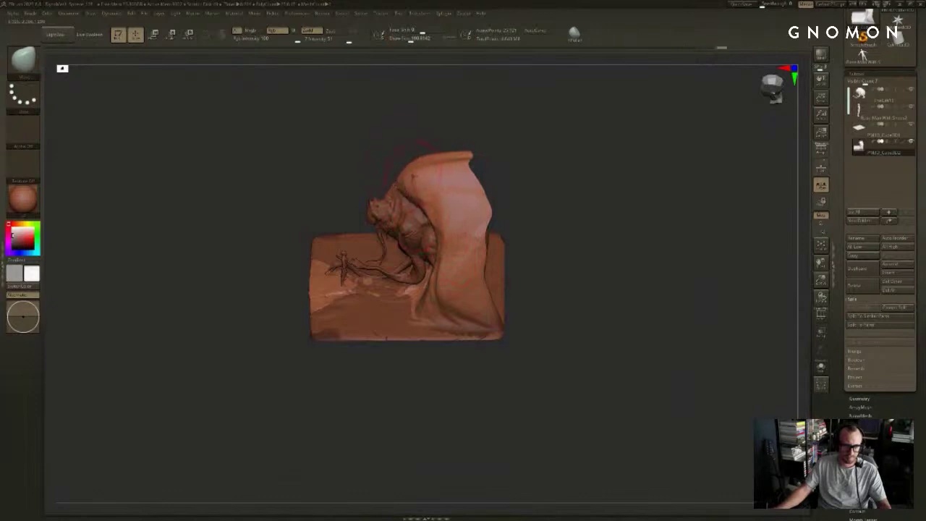
drag(430, 137, 536, 140)
Step: Isolate the hooded rock and sculpt creases and rough planes along the rim and inner walls of its hollow
key(alt+s)
right_drag(389, 198, 362, 199)
drag(377, 199, 361, 268)
right_drag(347, 256, 376, 258)
drag(373, 253, 369, 289)
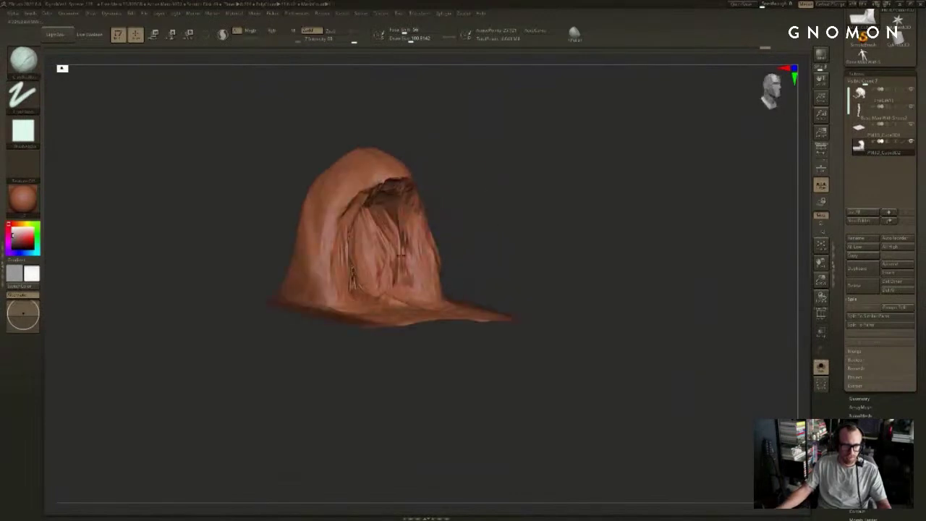
mouse_move(485, 229)
shift+mouse_down()
mouse_move(458, 229)
mouse_move(494, 264)
shift+mouse_up()
mouse_move(396, 325)
right_down()
mouse_move(510, 256)
mouse_move(407, 318)
right_up()
drag(365, 326, 359, 313)
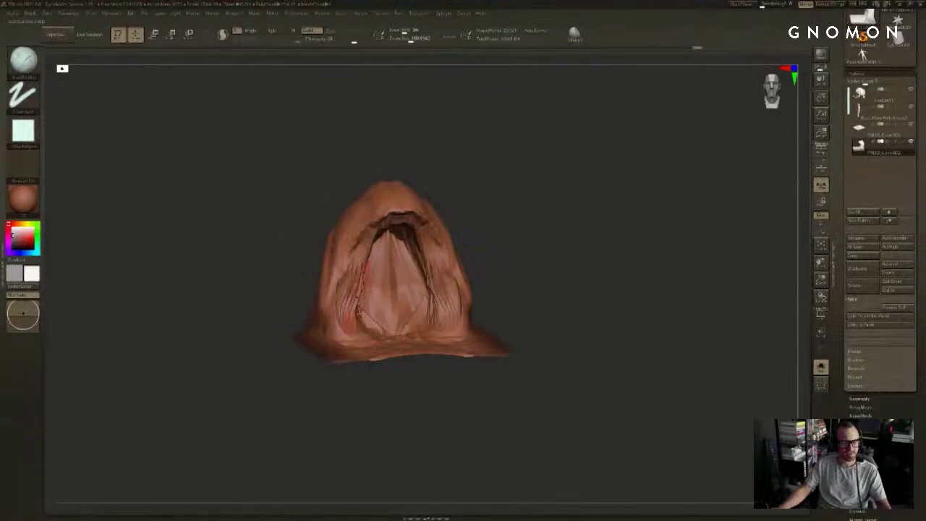
drag(363, 261, 354, 305)
drag(387, 242, 361, 300)
Step: Clear the mask and remesh the hooded rock with DynaMesh
right_drag(412, 268, 554, 217)
ctrl+drag(591, 329, 651, 287)
mouse_move(624, 236)
right_down()
mouse_move(539, 236)
mouse_move(617, 241)
mouse_move(597, 251)
right_up()
Step: Isolate the hooded rock and carve its inner walls further with a smaller brush
key(s)
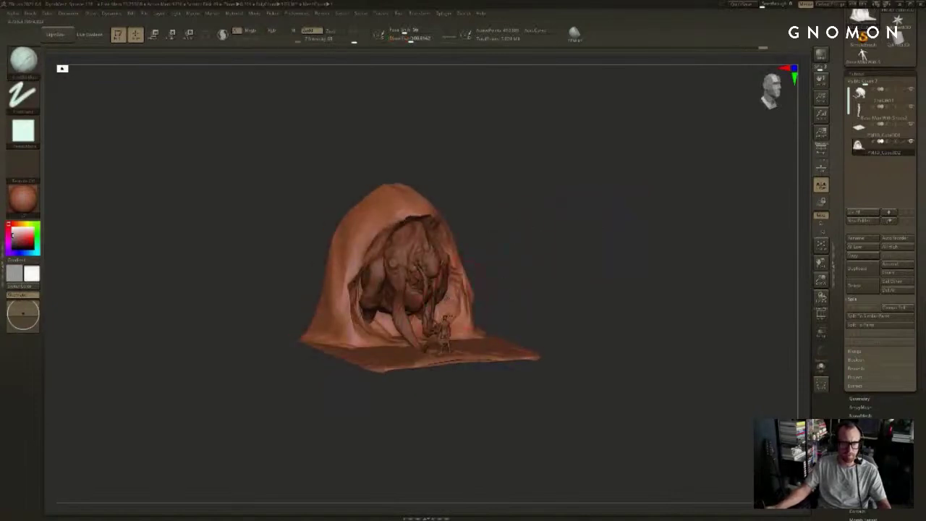
right_drag(506, 300, 519, 236)
key(alt+s)
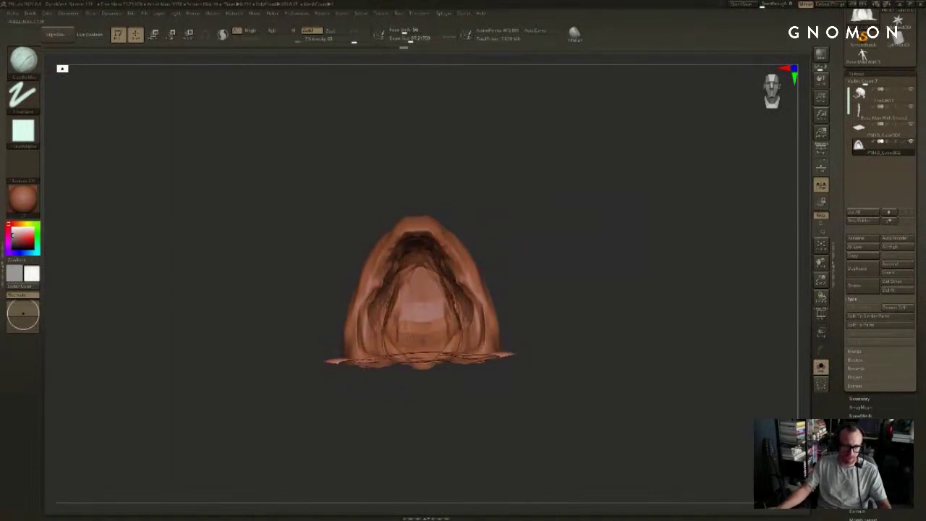
right_drag(546, 244, 505, 259)
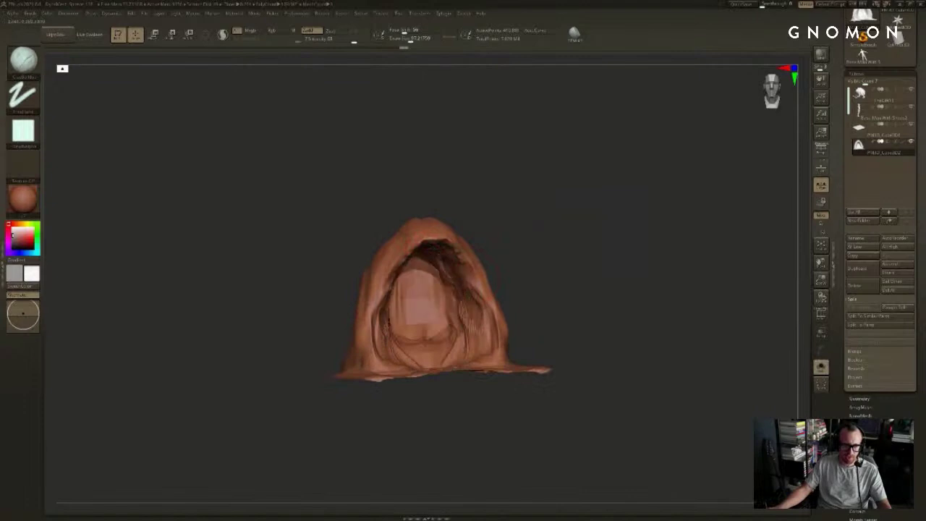
right_drag(389, 321, 461, 268)
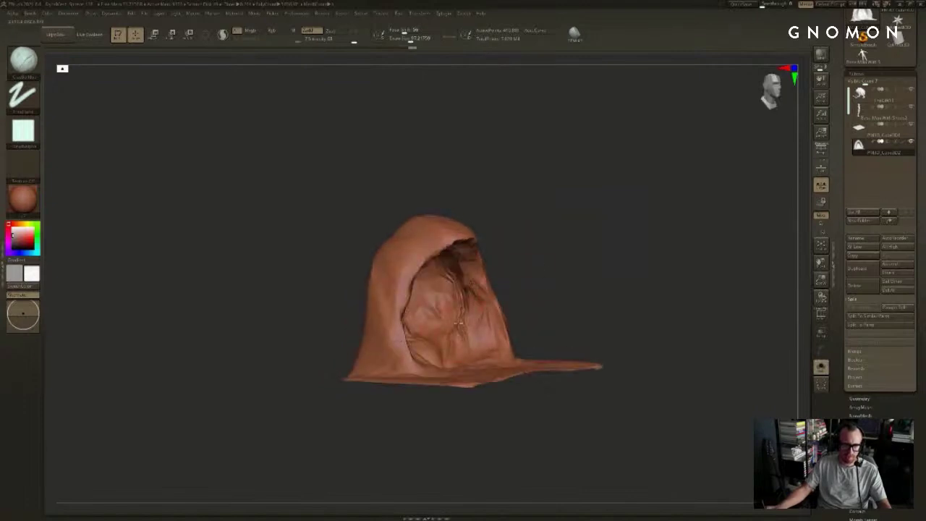
mouse_move(615, 286)
mouse_down()
mouse_move(536, 281)
mouse_move(600, 272)
mouse_move(539, 298)
mouse_move(534, 326)
mouse_move(573, 251)
mouse_move(567, 293)
mouse_up()
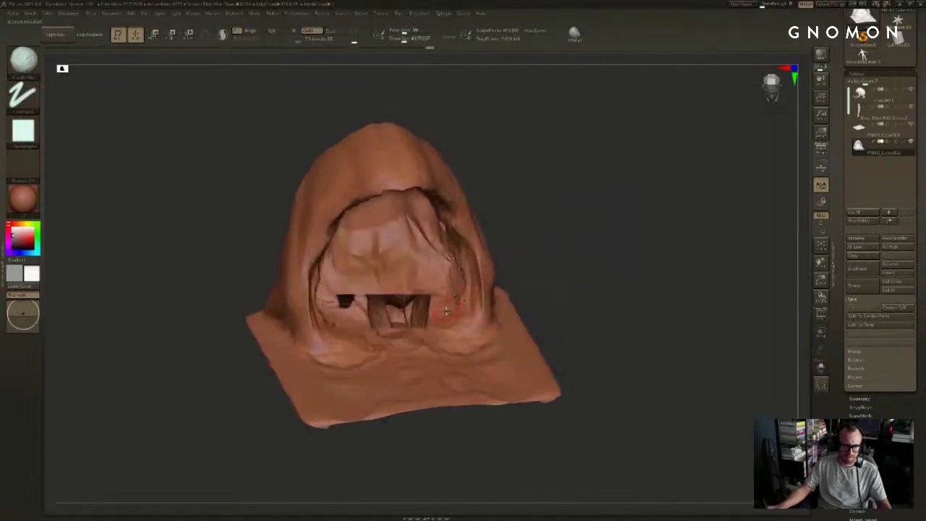
Step: Pull the side of the rock hood forward around the creature's hindquarters from a side view with a large brush
mouse_move(561, 248)
mouse_down()
mouse_move(554, 214)
mouse_move(600, 208)
mouse_move(626, 243)
mouse_move(576, 242)
mouse_up()
key(b)
key(m)
key(v)
key(s)
mouse_move(577, 244)
shift+mouse_down()
mouse_move(597, 251)
mouse_move(583, 244)
shift+mouse_up()
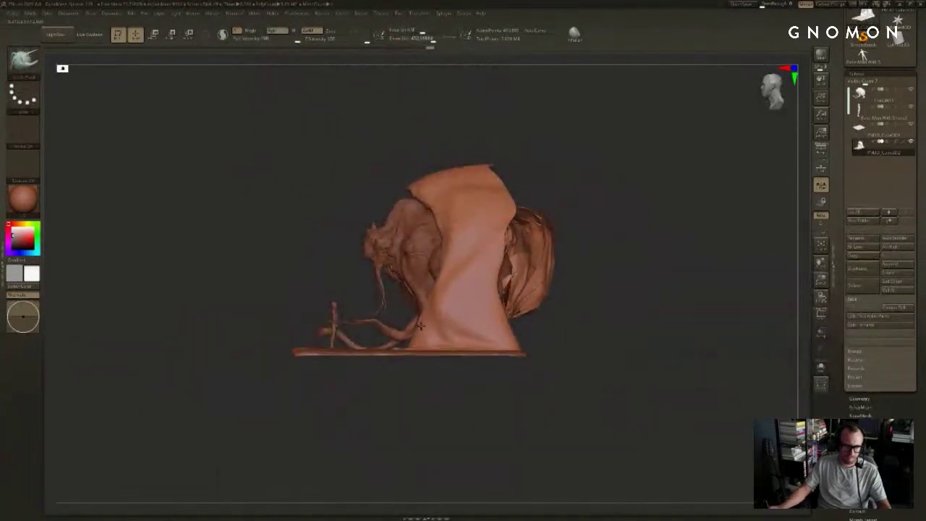
drag(449, 253, 435, 252)
drag(452, 221, 440, 218)
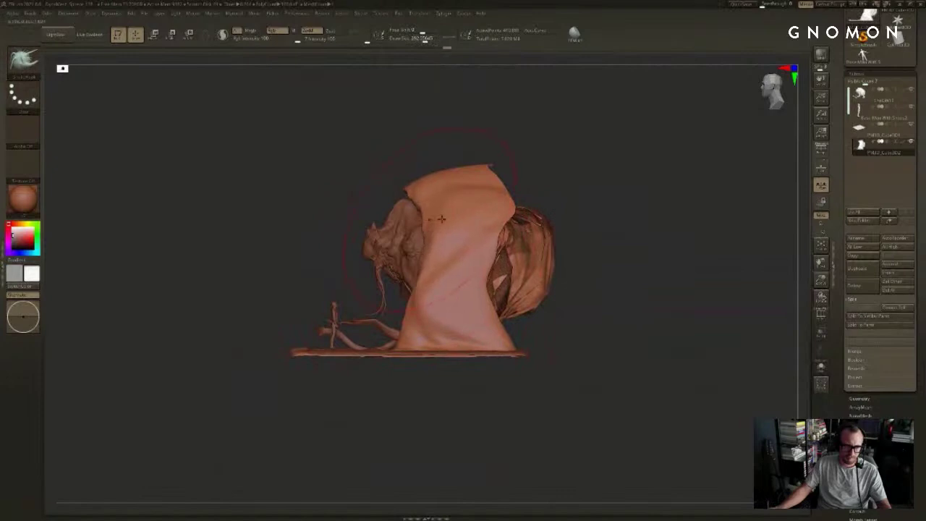
Step: Pull the back of the rock hood outward to cover its exposed interior and stretch the top upward into a peak
mouse_move(612, 199)
mouse_down()
mouse_move(584, 196)
mouse_move(598, 200)
mouse_up()
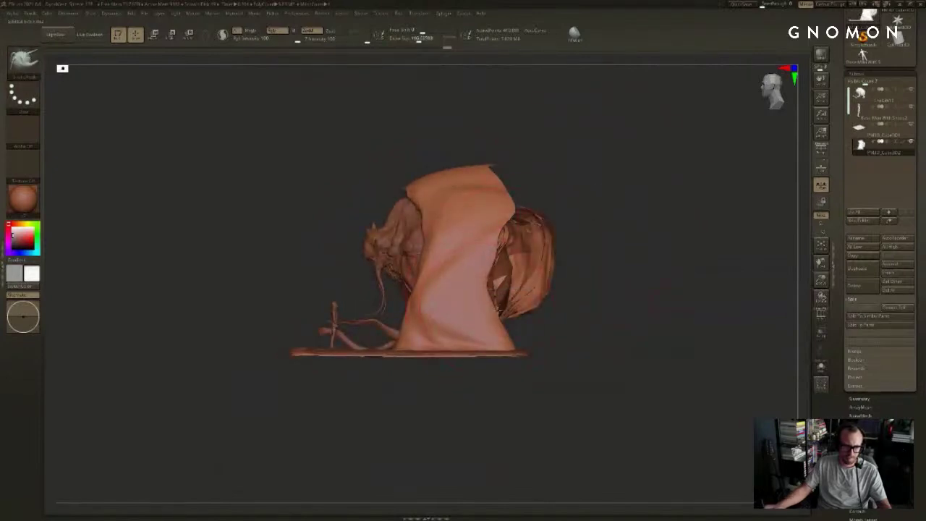
drag(498, 311, 550, 317)
drag(507, 255, 547, 253)
drag(512, 214, 535, 197)
drag(483, 182, 506, 95)
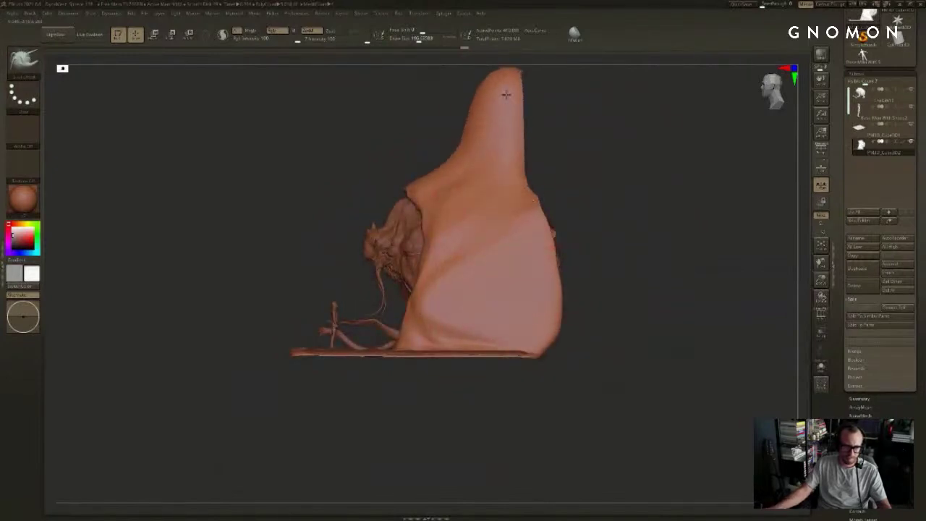
Step: Undo the last reshaping stroke and push the rear slope and lower back of the rock farther outward
drag(551, 136, 601, 153)
mouse_move(600, 153)
alt+mouse_down()
mouse_move(576, 180)
mouse_move(511, 194)
mouse_move(500, 118)
alt+mouse_up()
key(ctrl+z)
drag(512, 189, 536, 180)
drag(547, 230, 573, 241)
drag(562, 295, 583, 357)
shift+drag(611, 351, 636, 345)
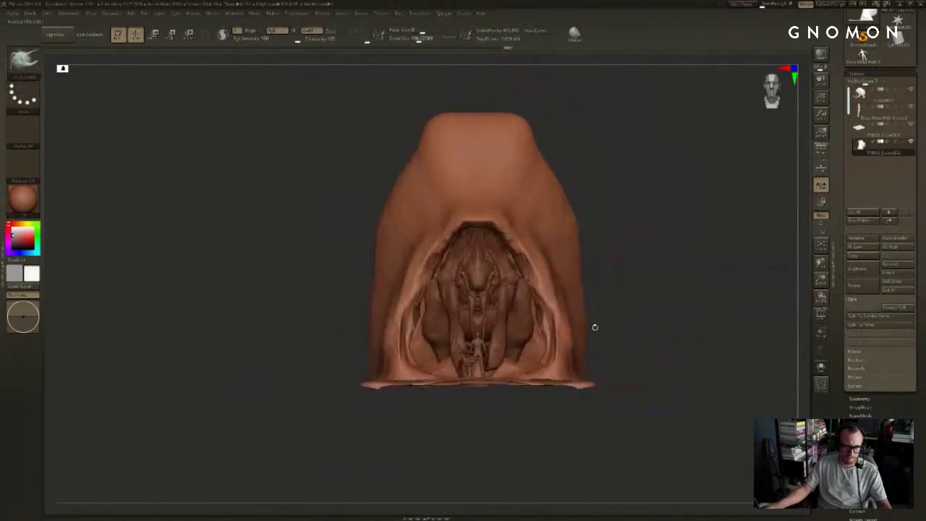
Step: Flare the rock's lower sides outward and refine the contour of its upper shoulders
drag(364, 354, 324, 318)
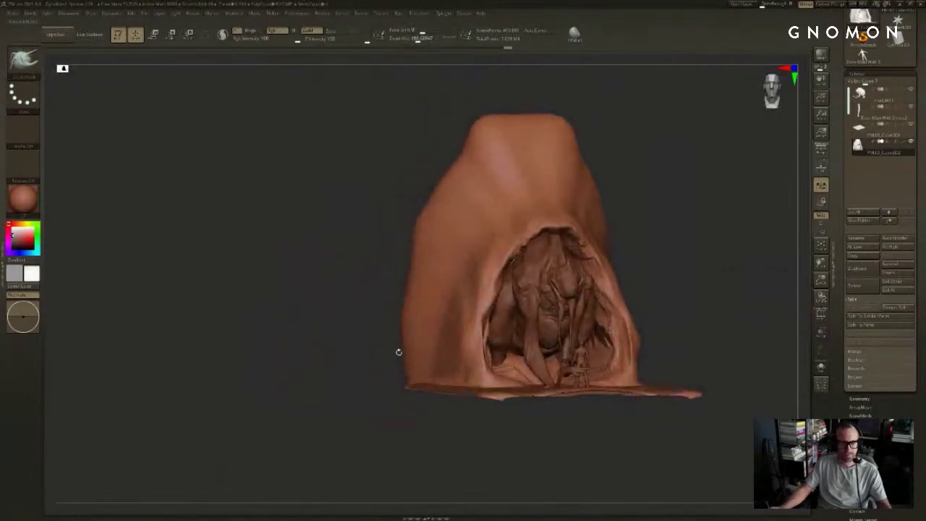
drag(413, 362, 389, 357)
mouse_move(405, 325)
mouse_down()
mouse_move(397, 307)
mouse_move(414, 258)
mouse_up()
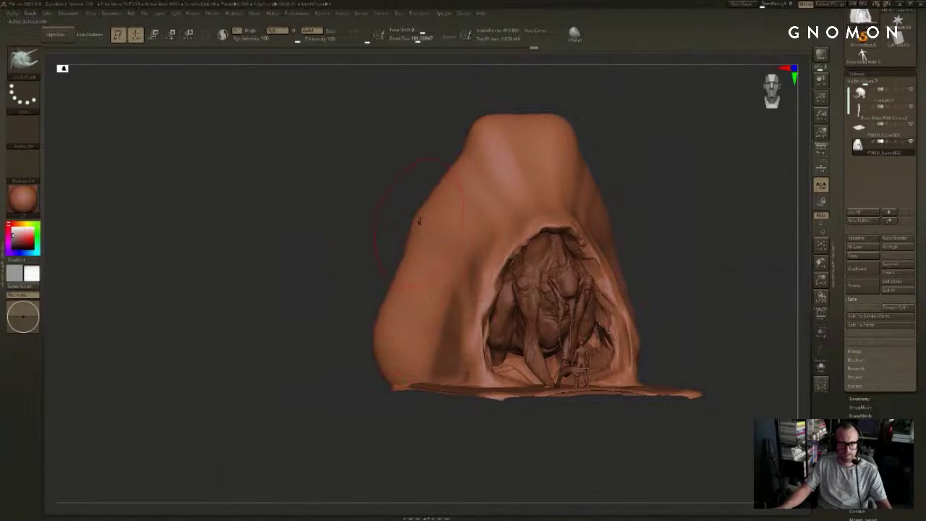
drag(454, 179, 444, 172)
mouse_move(376, 171)
shift+mouse_down()
mouse_move(458, 157)
mouse_move(485, 163)
shift+mouse_up()
key(s)
drag(459, 157, 449, 153)
mouse_move(664, 167)
mouse_down()
mouse_move(580, 152)
mouse_move(578, 178)
mouse_up()
drag(622, 190, 602, 203)
Step: Sculpt diagonal ridges with ClayBuildup on the rock's outer surface above both sides of the cave opening
key(b)
key(c)
key(b)
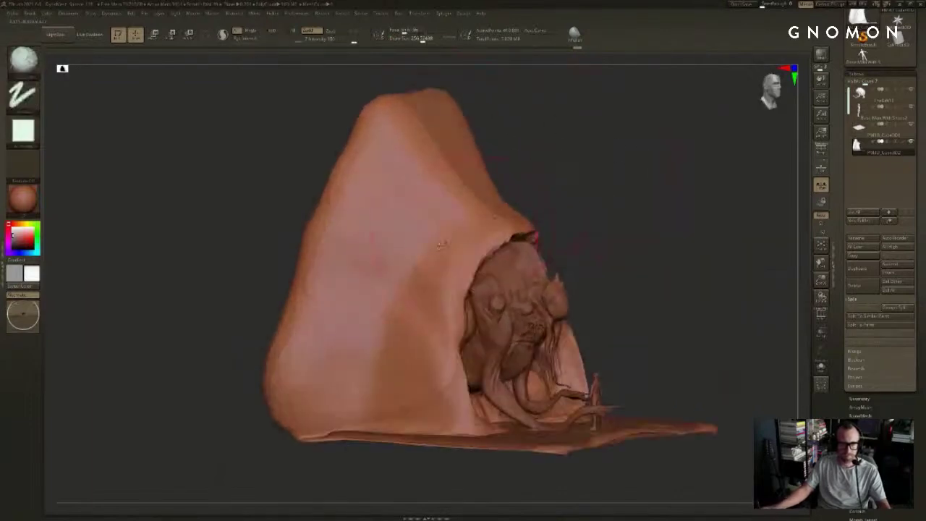
drag(512, 237, 429, 156)
shift+drag(588, 173, 533, 178)
shift+drag(499, 218, 548, 206)
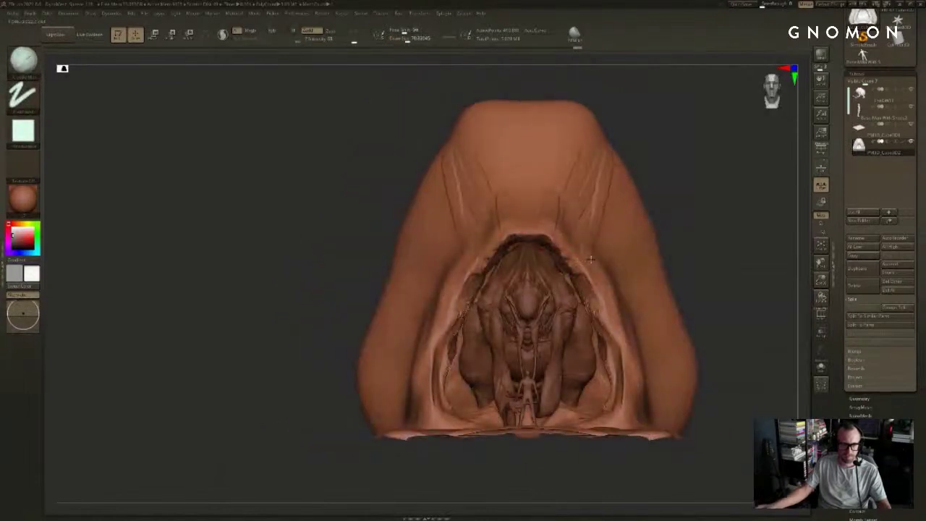
Step: Adjust the brush size and continue the rocky grooves down the rock's outer side above the opening
mouse_move(719, 221)
alt+mouse_down()
mouse_move(677, 198)
mouse_move(641, 204)
alt+mouse_up()
key(s)
drag(613, 237, 610, 238)
mouse_move(709, 246)
alt+mouse_down()
mouse_move(666, 231)
mouse_move(668, 257)
alt+mouse_up()
drag(723, 178, 702, 193)
Step: Change the viewport material from the red-brown one to a grey material
click(30, 200)
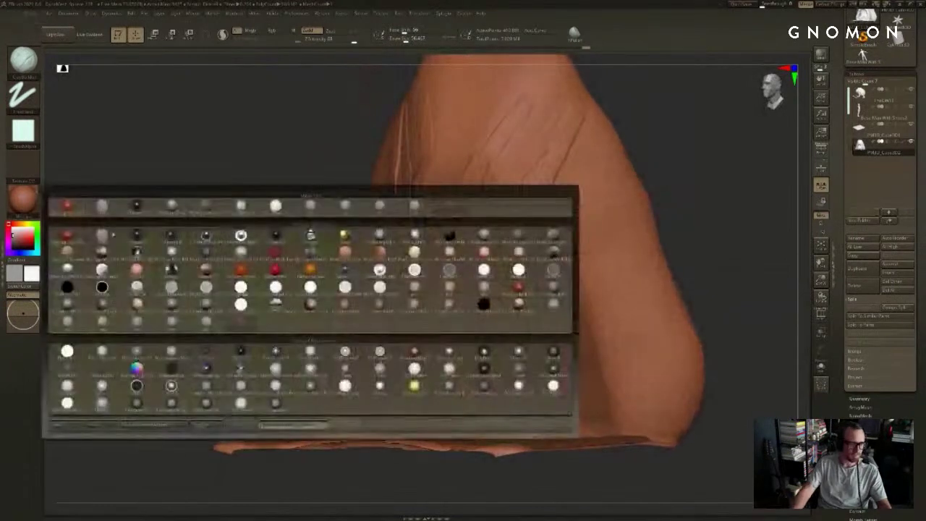
click(202, 322)
drag(734, 232, 765, 254)
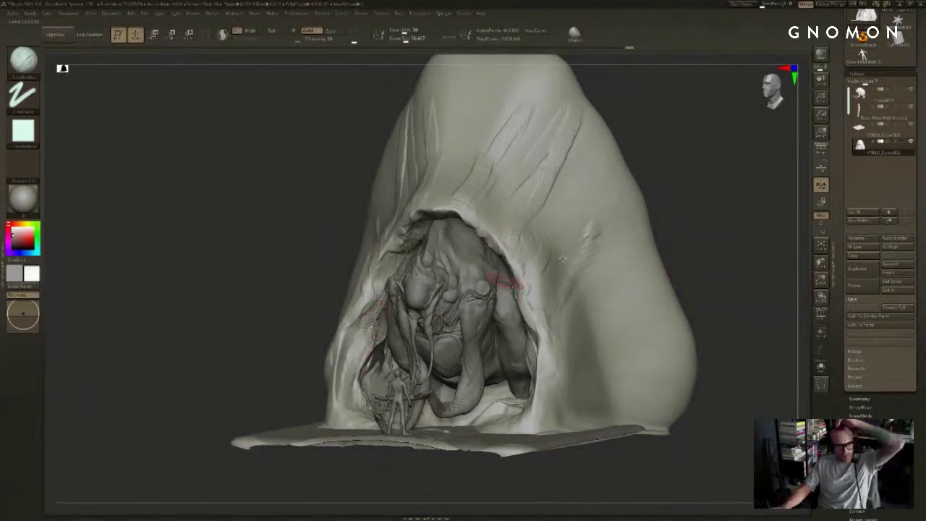
Step: Delete the rock's lower subdivision levels and remesh it with DynaMesh
click(868, 399)
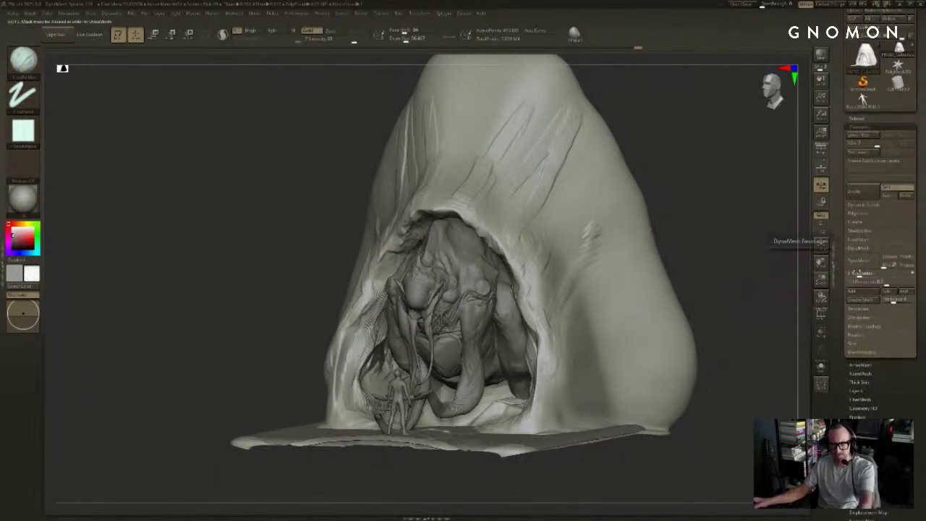
click(869, 154)
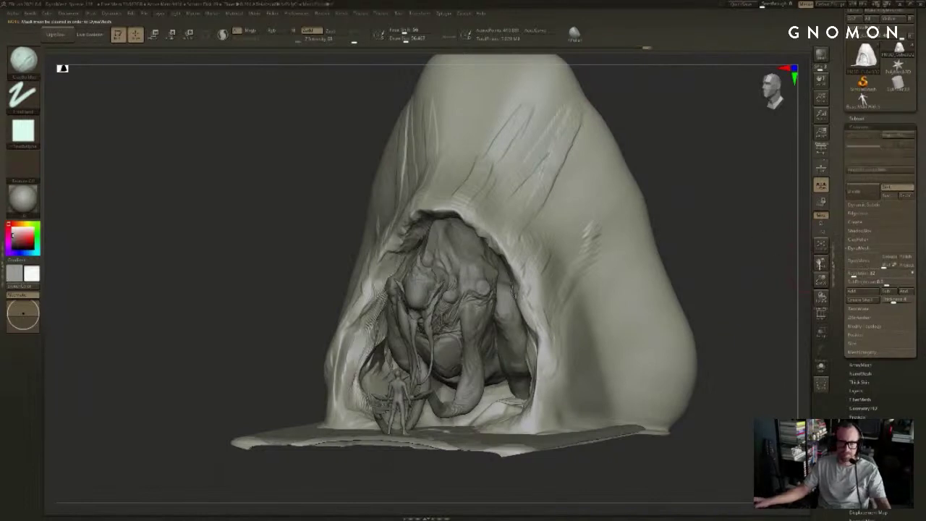
drag(746, 248, 793, 260)
key(shift+f)
key(shift+f)
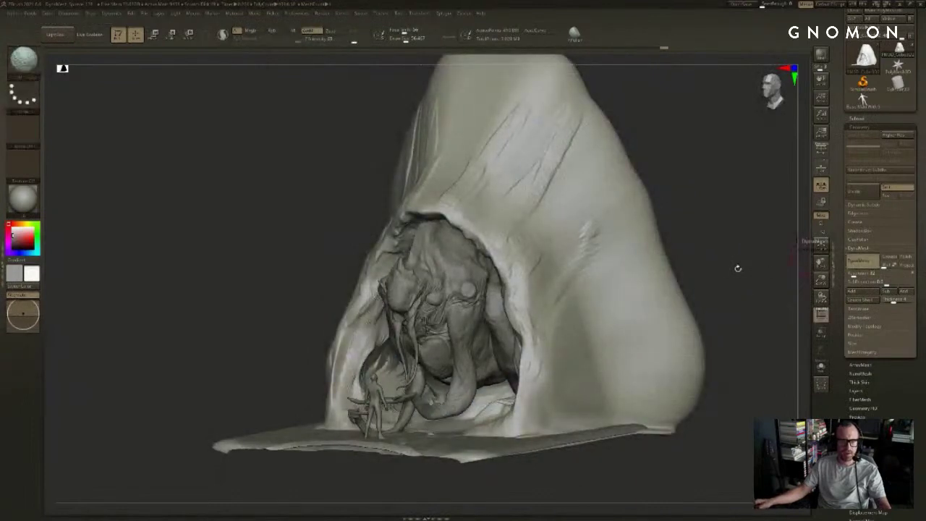
key(shift+f)
key(shift+f)
drag(722, 263, 726, 284)
Step: Build up and smooth thick vertical ridges along the lower side rims of the cave opening
drag(542, 314, 579, 319)
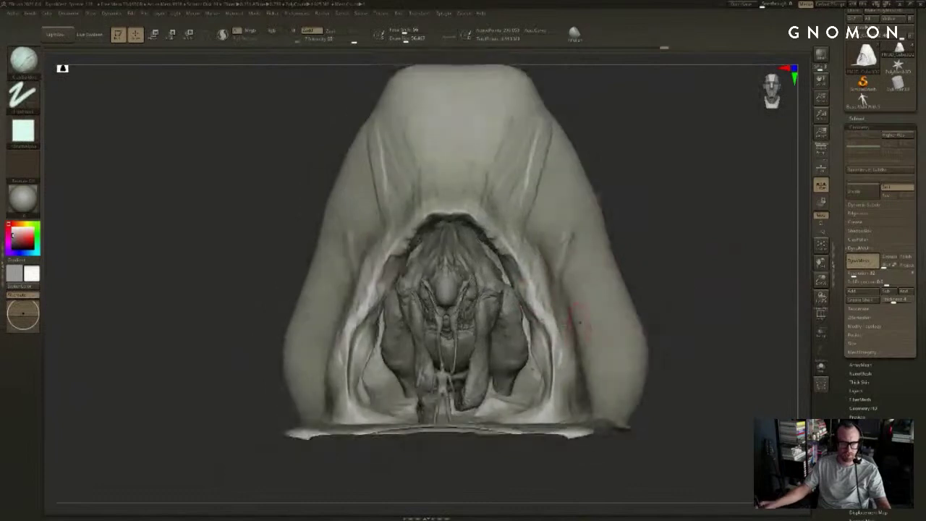
drag(554, 355, 556, 374)
right_drag(572, 350, 579, 351)
shift+drag(560, 334, 551, 369)
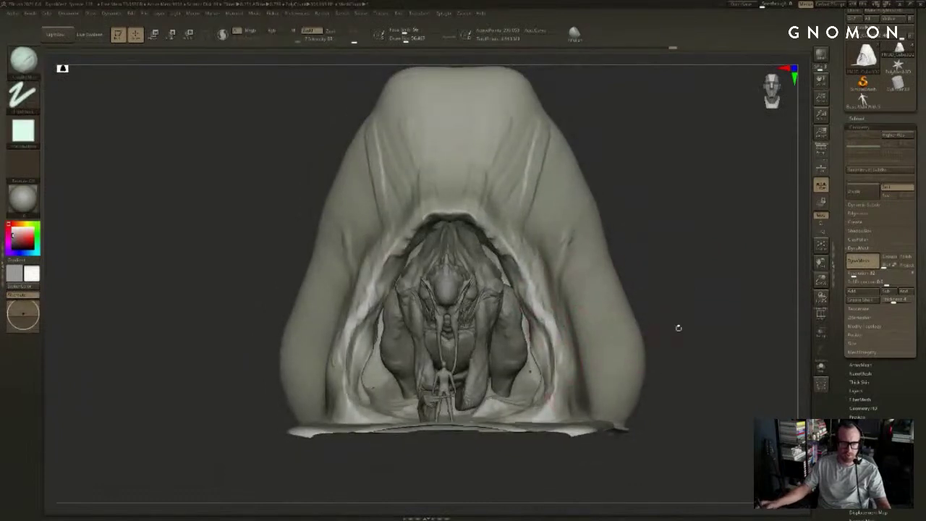
mouse_move(677, 327)
mouse_down()
mouse_move(557, 353)
mouse_move(527, 418)
mouse_up()
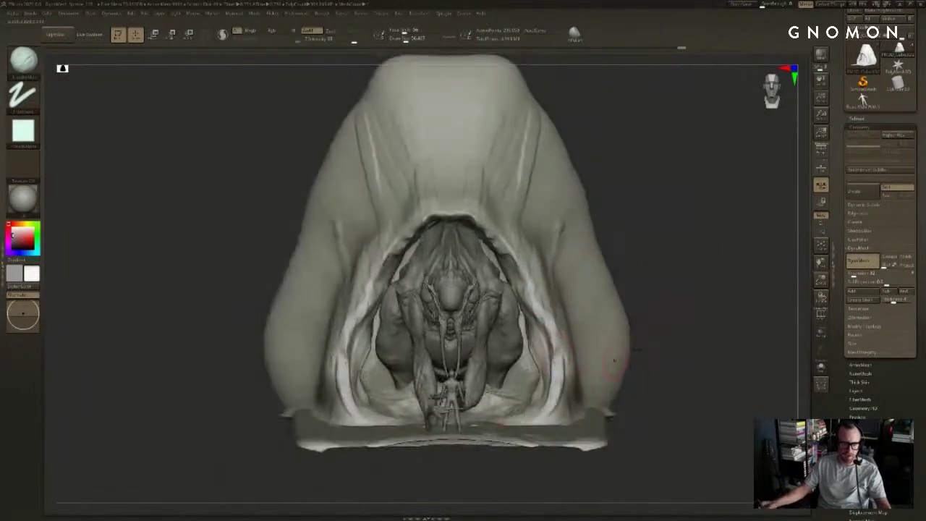
drag(613, 359, 520, 412)
mouse_move(657, 440)
mouse_down()
mouse_move(637, 455)
mouse_move(699, 338)
mouse_move(697, 352)
mouse_move(673, 339)
mouse_up()
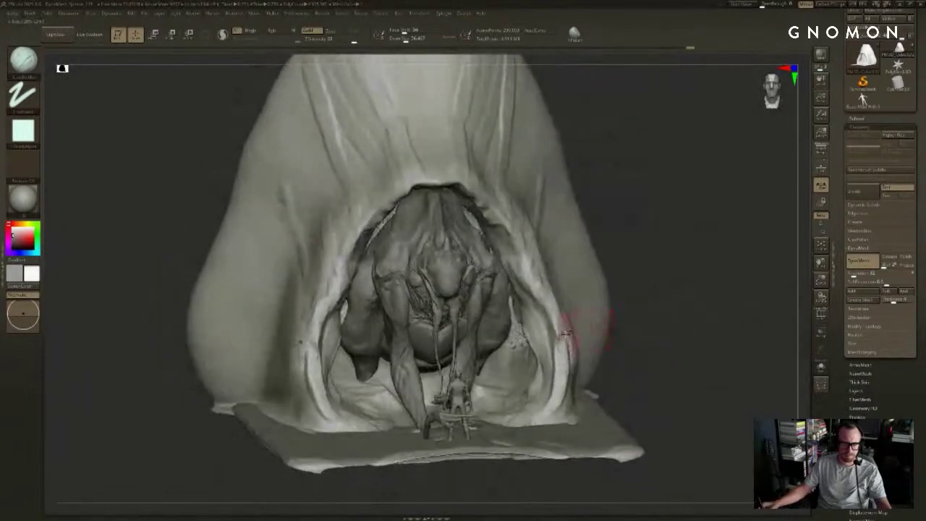
Step: Thicken the upper rim of the cave opening with rough clay strokes above the creature's head
mouse_move(651, 221)
mouse_down()
mouse_move(699, 209)
mouse_move(699, 244)
mouse_up()
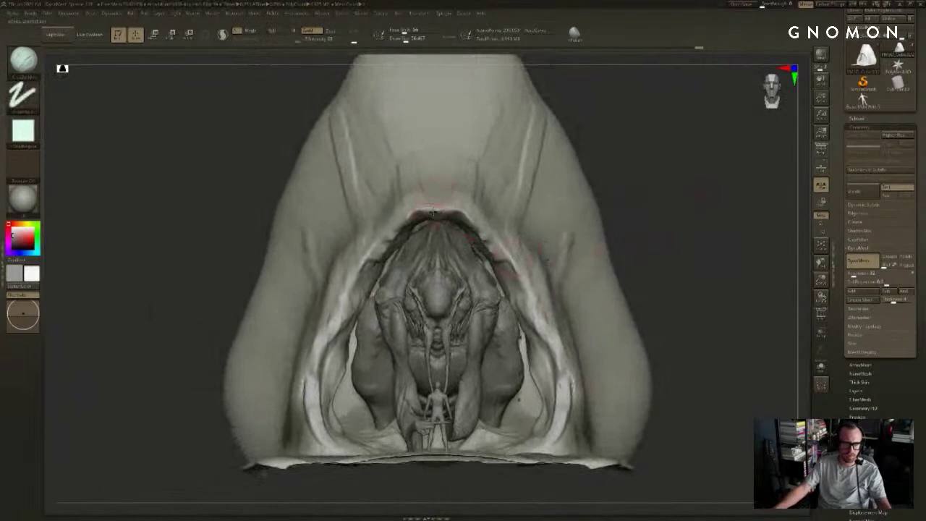
drag(439, 212, 436, 206)
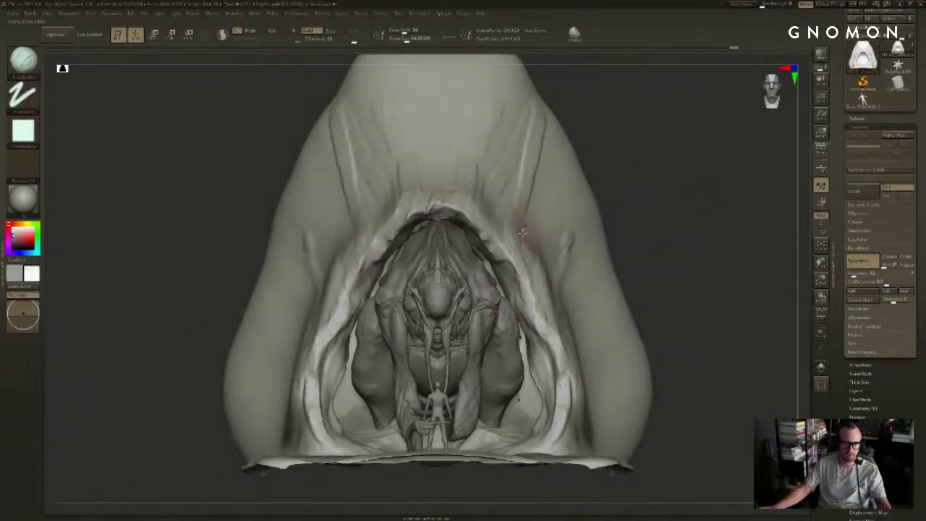
drag(588, 204, 554, 191)
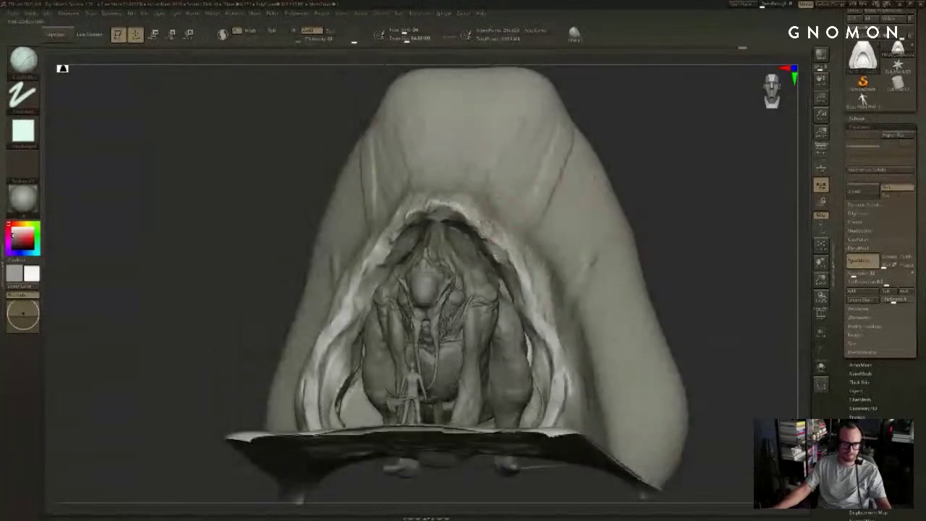
Step: Enlarge the brush and sculpt broad vertical ridges on the rock's front face above the opening
shift+right_drag(562, 160, 528, 182)
key(s)
drag(519, 188, 524, 188)
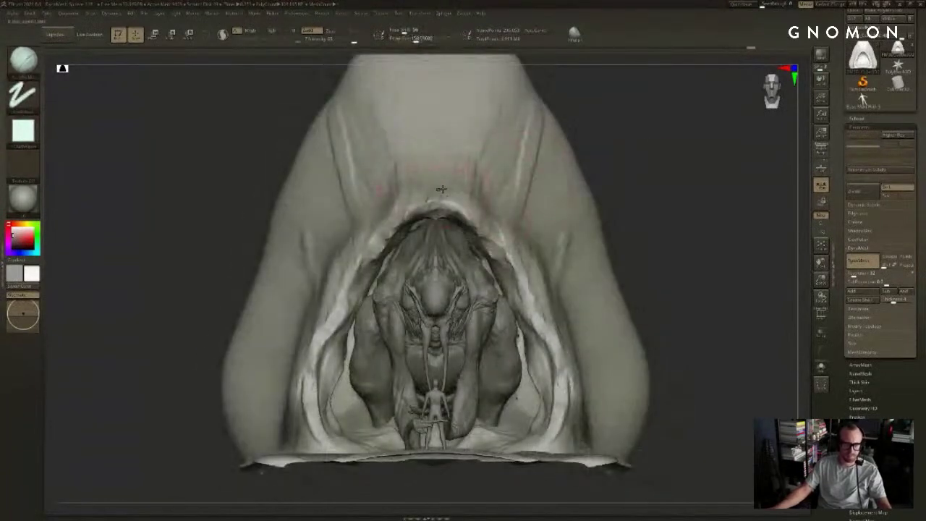
drag(456, 169, 470, 86)
mouse_move(625, 107)
alt+mouse_down()
mouse_move(620, 123)
mouse_move(615, 80)
alt+mouse_up()
drag(579, 115, 499, 156)
key(ctrl+z)
key(s)
key(s)
mouse_move(433, 185)
mouse_down()
mouse_move(426, 186)
mouse_move(406, 123)
mouse_move(421, 104)
mouse_up()
drag(516, 114, 460, 125)
mouse_move(436, 134)
mouse_down()
mouse_move(430, 149)
mouse_move(444, 162)
mouse_up()
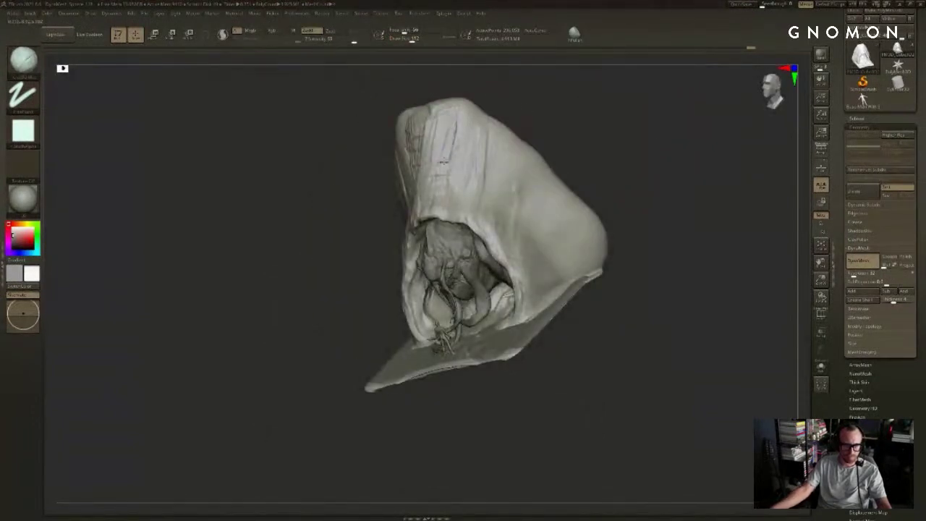
Step: Break up the rock's upper side slope with broad rocky planes, undoing the unwanted stroke
drag(505, 143, 502, 189)
mouse_move(532, 123)
mouse_down()
mouse_move(474, 138)
mouse_move(558, 134)
mouse_move(516, 171)
mouse_up()
drag(631, 142, 383, 214)
mouse_move(616, 178)
mouse_down()
mouse_move(604, 201)
mouse_move(636, 223)
mouse_move(648, 218)
mouse_move(637, 190)
mouse_move(546, 88)
mouse_up()
key(ctrl+z)
mouse_move(488, 87)
mouse_down()
mouse_move(725, 94)
mouse_move(746, 126)
mouse_up()
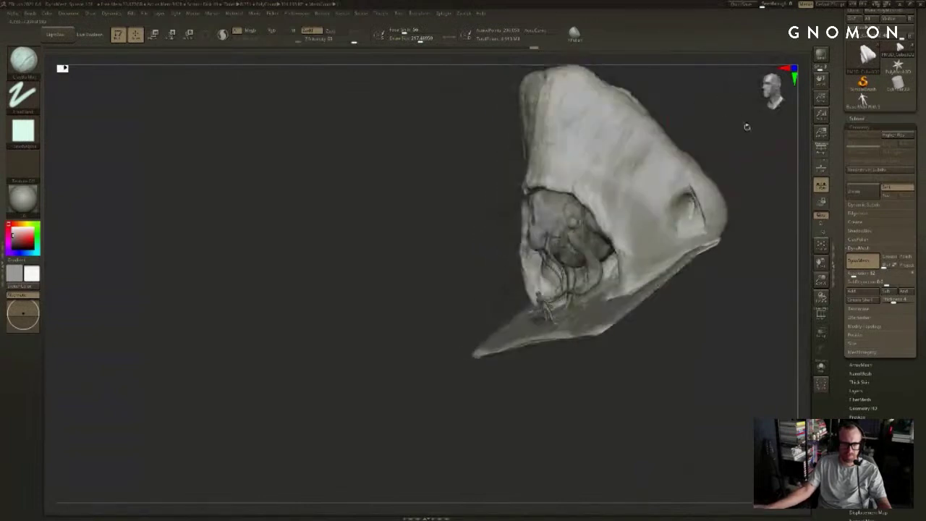
Step: Isolate the rock, smooth the cave's inner back wall, and show the whole scene again
right_drag(716, 155, 644, 201)
key(alt+s)
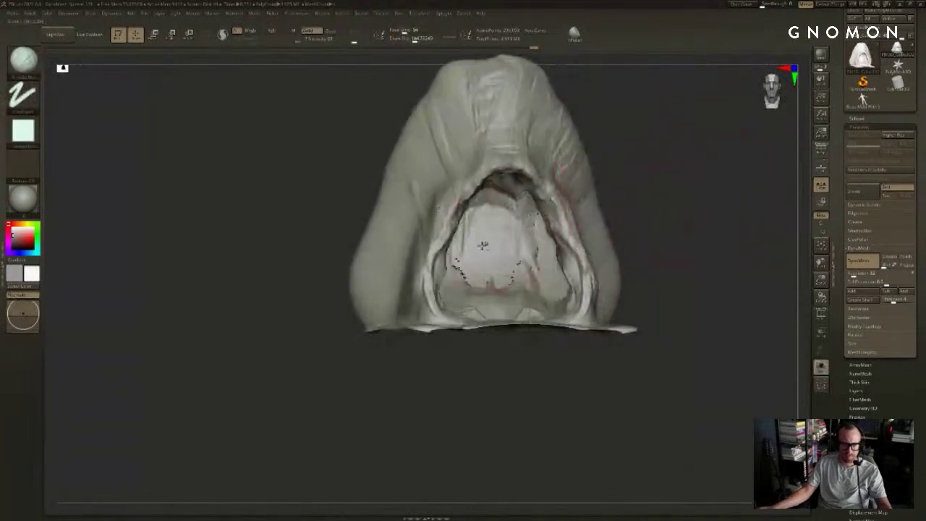
mouse_move(491, 221)
shift+mouse_down()
mouse_move(490, 268)
mouse_move(478, 287)
shift+mouse_up()
mouse_move(629, 209)
right_down()
mouse_move(753, 210)
mouse_move(663, 202)
mouse_move(698, 188)
mouse_move(781, 202)
mouse_move(644, 210)
mouse_move(688, 199)
mouse_move(695, 227)
mouse_move(717, 211)
mouse_move(704, 208)
right_up()
key(alt+s)
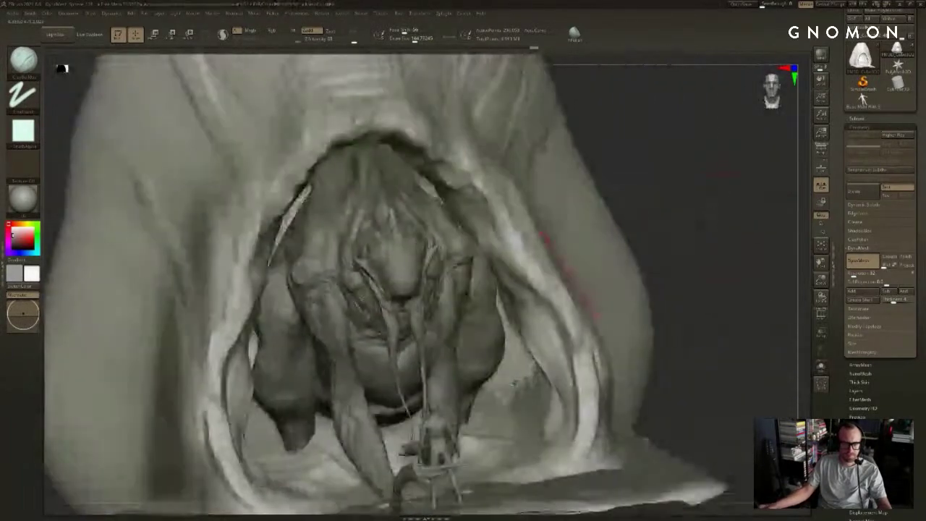
Step: Smooth the cave's inner side wall and build up the floor around the creature's rear legs
shift+drag(549, 349, 575, 319)
mouse_move(718, 286)
right_down()
mouse_move(702, 262)
mouse_move(735, 239)
mouse_move(737, 272)
right_up()
key(s)
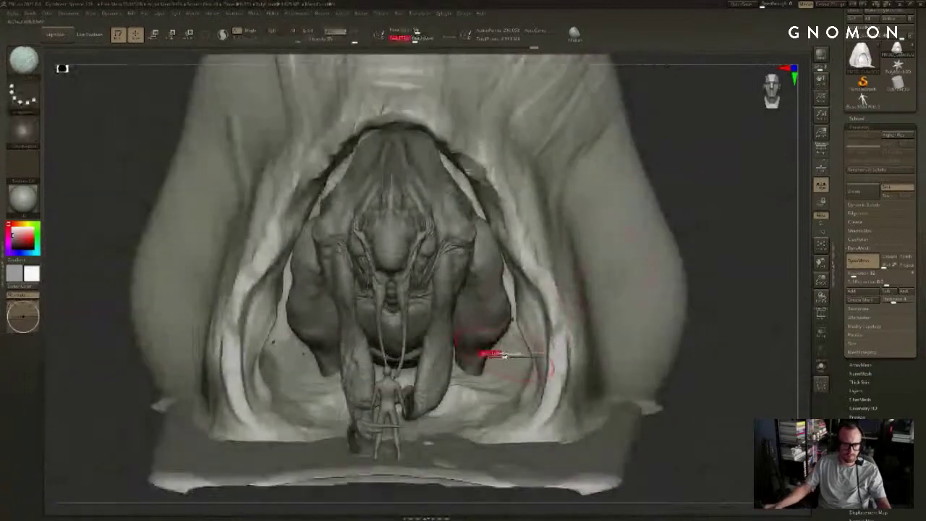
drag(506, 353, 501, 353)
mouse_move(460, 378)
mouse_down()
mouse_move(465, 396)
mouse_move(450, 408)
mouse_move(466, 389)
mouse_up()
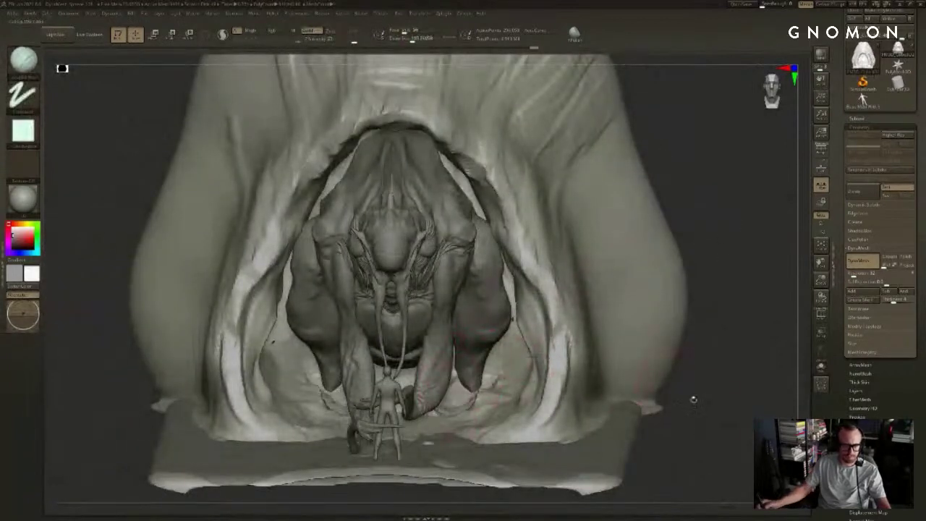
Step: Isolate the rock and sculpt rough layered forms across the cave's floor and lower inner walls
right_drag(692, 398, 671, 414)
right_drag(680, 450, 601, 434)
key(alt+s)
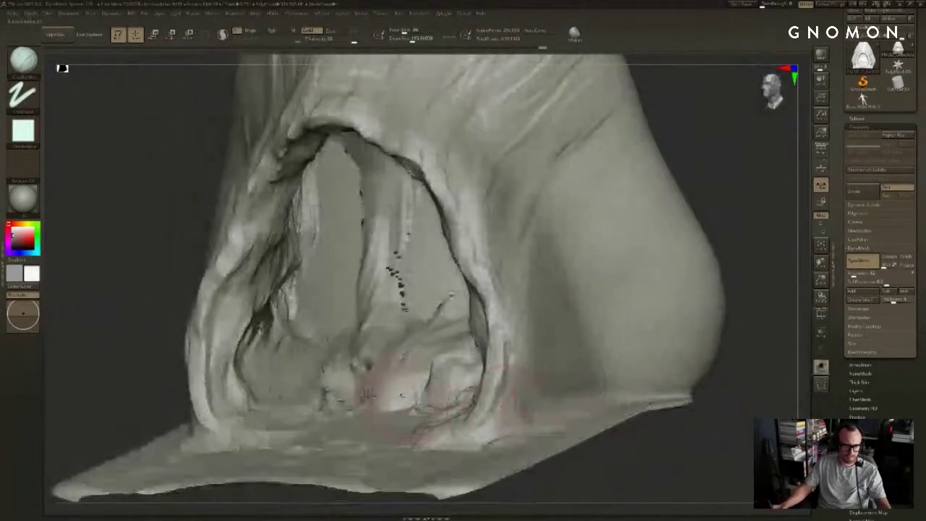
mouse_move(373, 396)
mouse_down()
mouse_move(438, 381)
mouse_move(414, 367)
mouse_move(431, 350)
mouse_move(397, 344)
mouse_move(399, 360)
mouse_move(431, 353)
mouse_move(395, 354)
mouse_move(394, 390)
mouse_move(383, 342)
mouse_move(318, 362)
mouse_move(331, 306)
mouse_move(264, 395)
mouse_move(237, 382)
mouse_move(196, 434)
mouse_up()
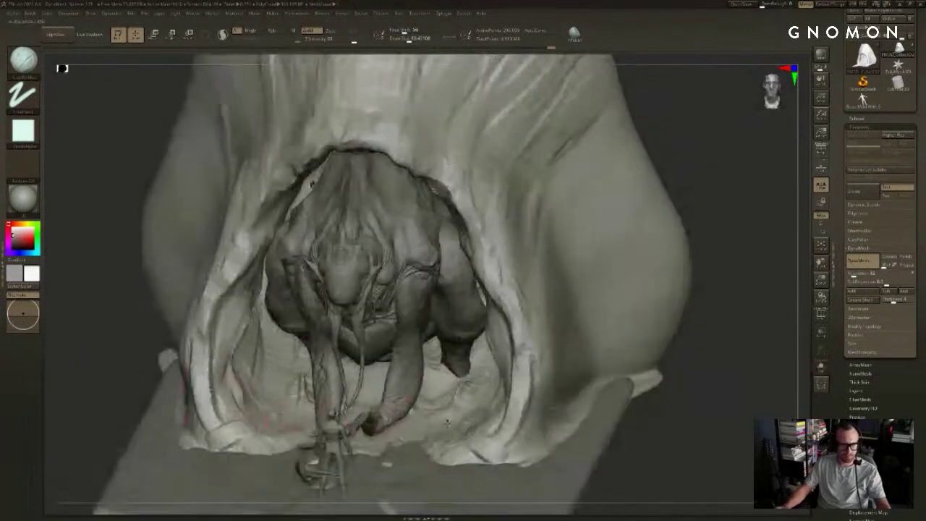
Step: Sculpt root-like ridges at the base of the opening's side rims where they meet the ground
alt+drag(612, 461, 637, 396)
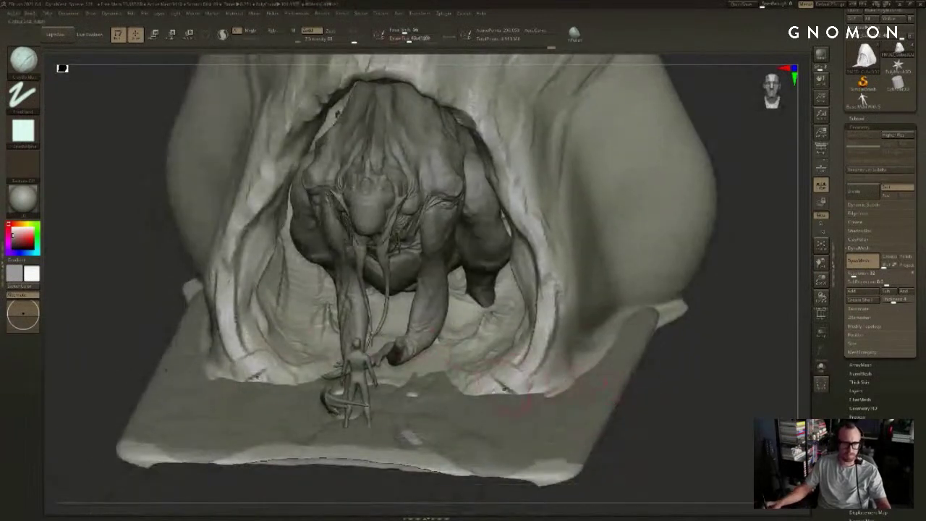
mouse_move(494, 392)
mouse_down()
mouse_move(500, 382)
mouse_move(464, 408)
mouse_up()
mouse_move(509, 373)
mouse_down()
mouse_move(508, 395)
mouse_move(522, 354)
mouse_up()
mouse_move(534, 395)
mouse_down()
mouse_move(544, 323)
mouse_move(513, 394)
mouse_move(534, 474)
mouse_up()
key(bracketright)
key(alt+s)
key(bracketright)
Step: Try running broad clay strokes from the opening's base across the ground slab with symmetry on
drag(517, 394, 504, 472)
key(ctrl+z)
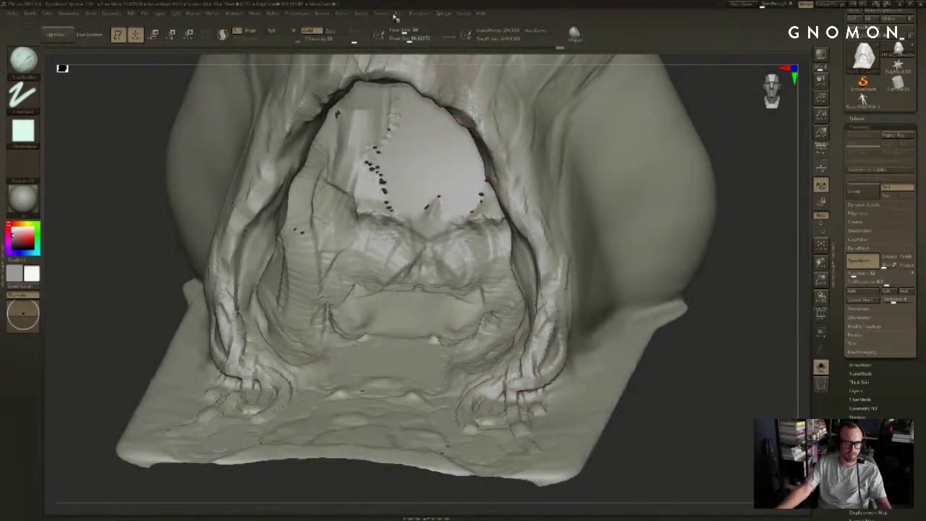
click(361, 14)
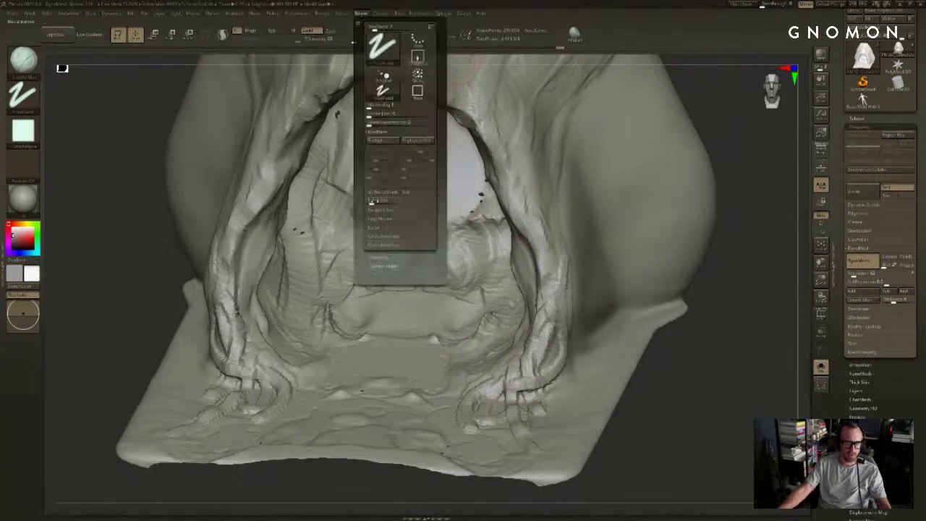
key(alt+s)
key(bracketleft)
drag(489, 397, 534, 474)
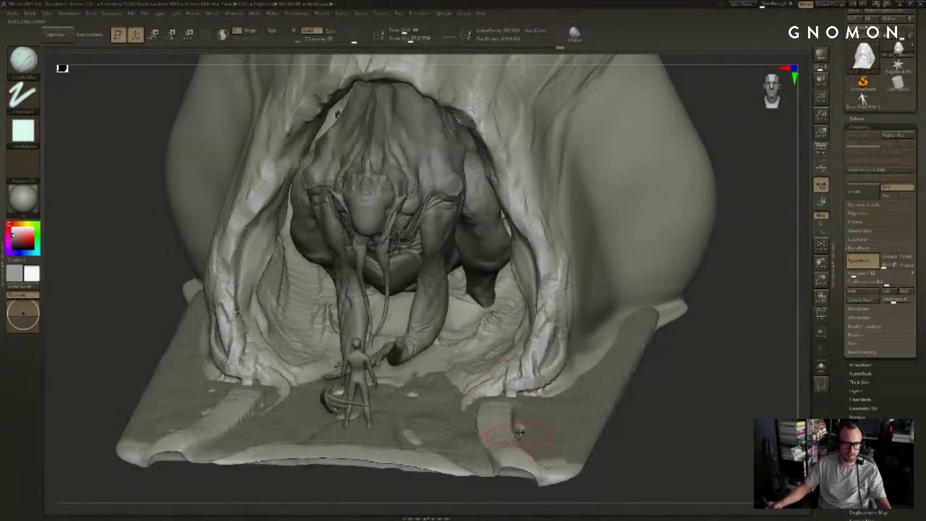
key(ctrl+z)
drag(483, 408, 512, 441)
key(ctrl+z)
Step: Toggle symmetry off and sculpt irregular root-like ridges across one side of the ground slab
key(x)
key(s)
drag(488, 401, 541, 458)
drag(638, 434, 646, 467)
drag(570, 462, 536, 428)
drag(530, 409, 544, 402)
mouse_move(564, 411)
mouse_down()
mouse_move(587, 347)
mouse_move(574, 301)
mouse_up()
drag(655, 325, 672, 311)
drag(613, 320, 626, 241)
drag(653, 226, 613, 355)
alt+drag(702, 347, 726, 299)
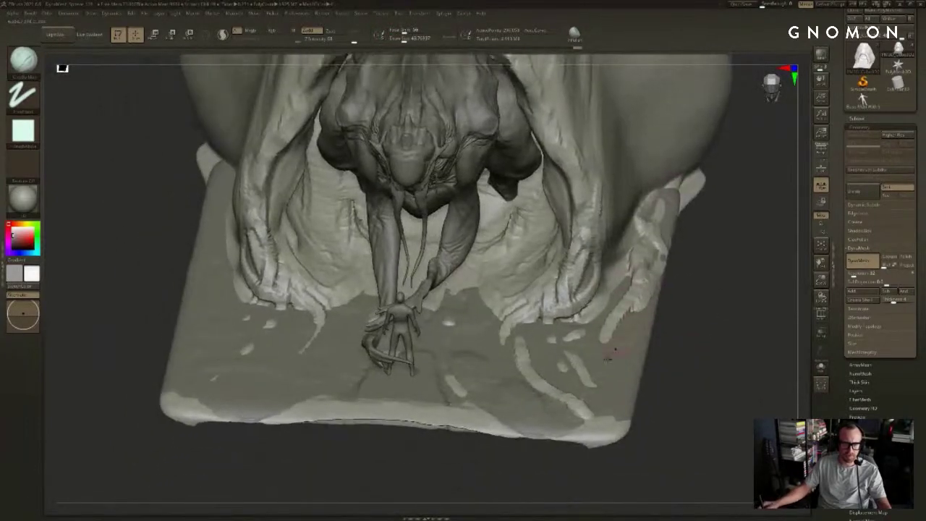
Step: Extend a long curved ridge along the slab's side edge and add ridges beside the opposite rim
drag(620, 413, 636, 304)
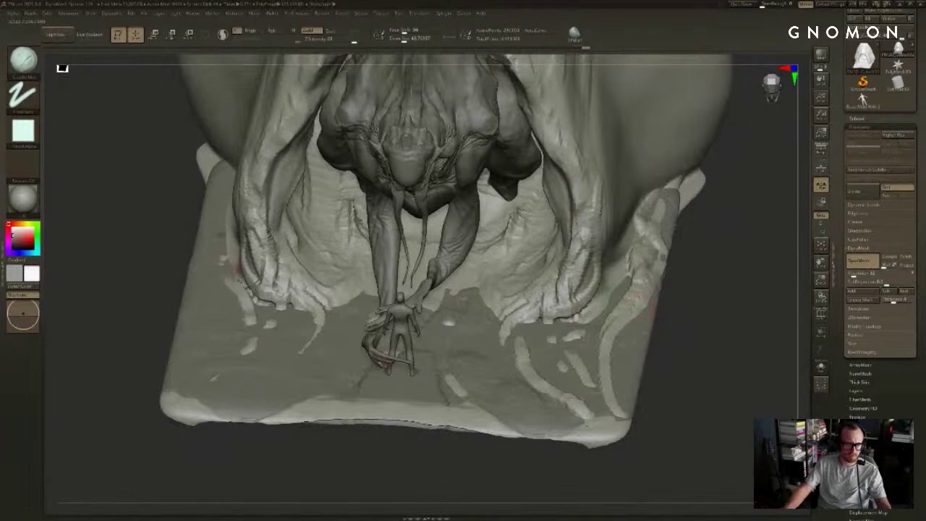
drag(222, 201, 251, 309)
drag(359, 302, 325, 351)
drag(314, 469, 333, 474)
Step: Reselect the rock and thicken the root-like ridges running toward the slab's front edge, undoing the unwanted stroke
alt+click(478, 335)
drag(465, 465, 369, 477)
alt+click(589, 375)
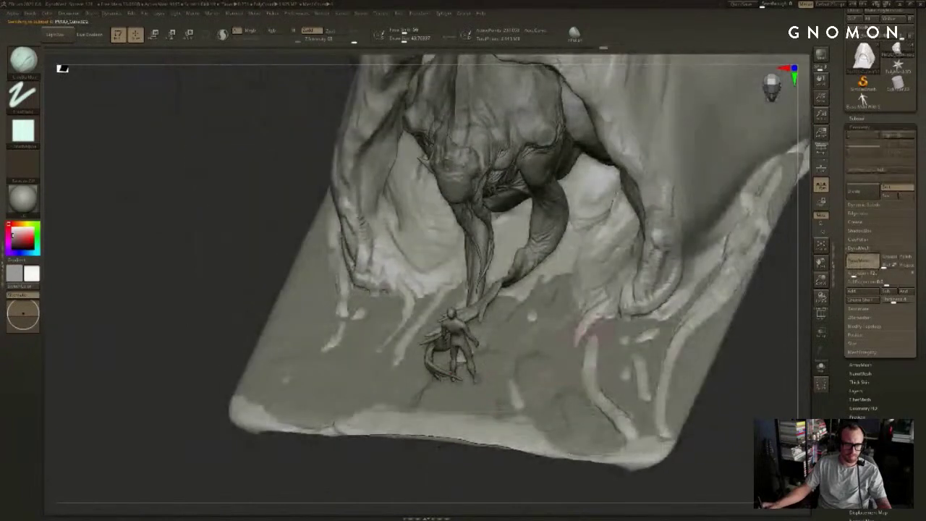
drag(588, 318, 613, 421)
drag(529, 477, 572, 474)
drag(536, 385, 551, 413)
drag(601, 322, 623, 402)
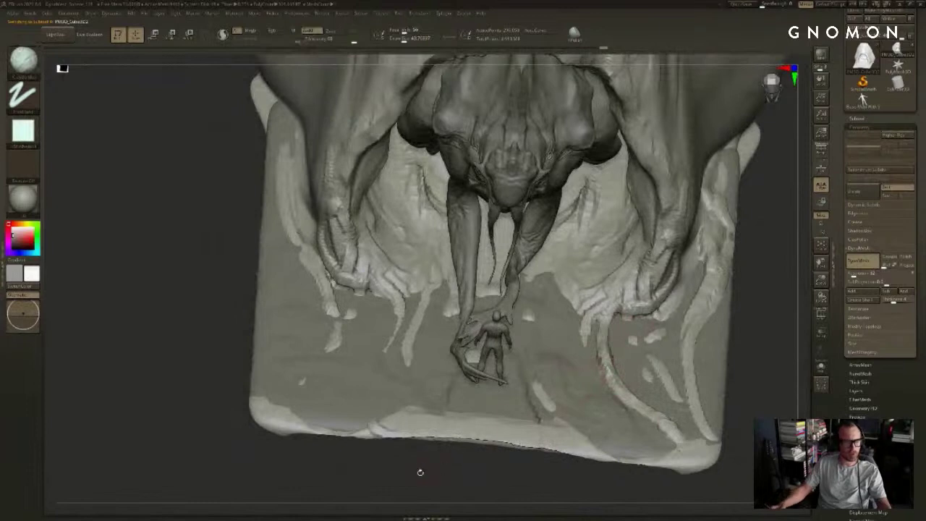
drag(420, 472, 431, 468)
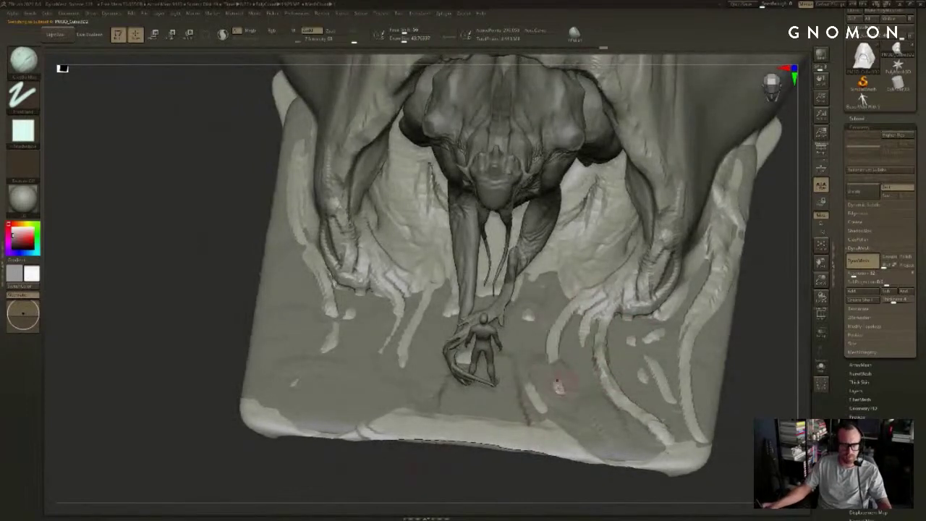
key(ctrl+z)
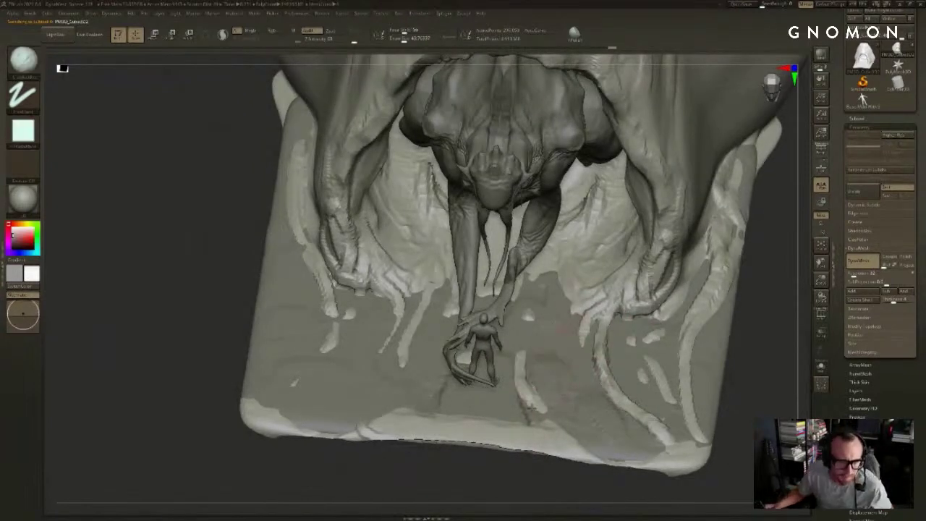
drag(476, 461, 476, 443)
Step: Select the creature, choose the Move Topological brush, isolate its front arms, and mask around the near arm
alt+click(461, 279)
shift+drag(693, 245, 615, 215)
key(b)
key(m)
key(t)
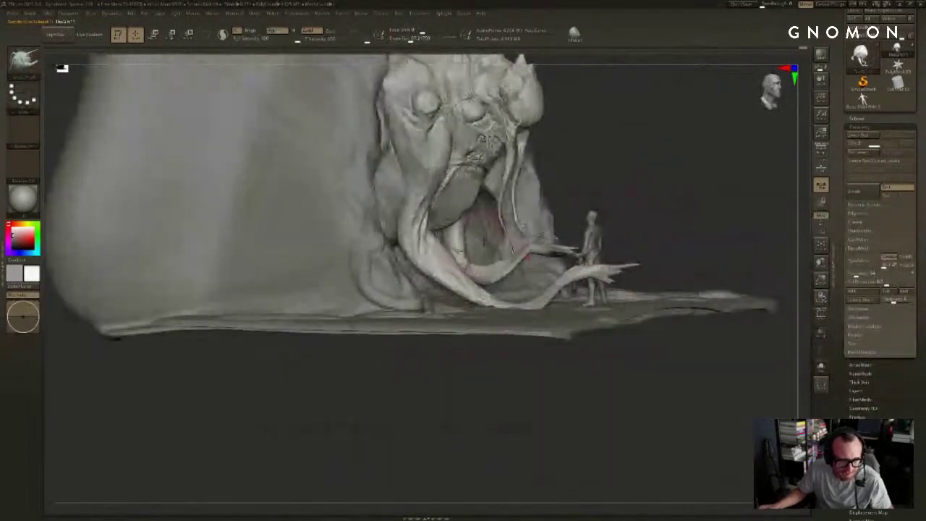
ctrl+shift+click(445, 265)
drag(680, 246, 626, 248)
key(r)
mouse_move(444, 236)
ctrl+mouse_down()
mouse_move(749, 219)
mouse_move(572, 212)
ctrl+mouse_up()
key(q)
Step: Pull the near arm's lower bend down to the ground with Move Topological and restore the full creature
key(b)
key(m)
key(t)
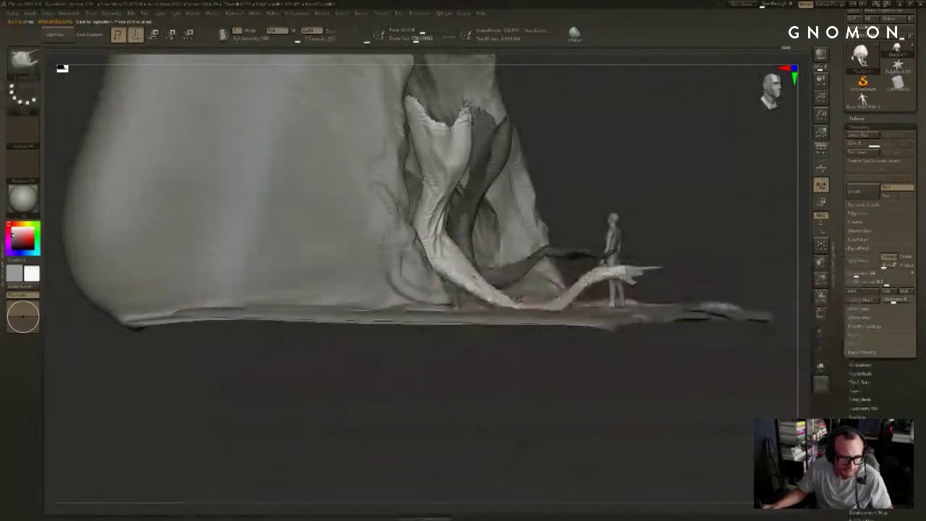
drag(475, 276, 465, 297)
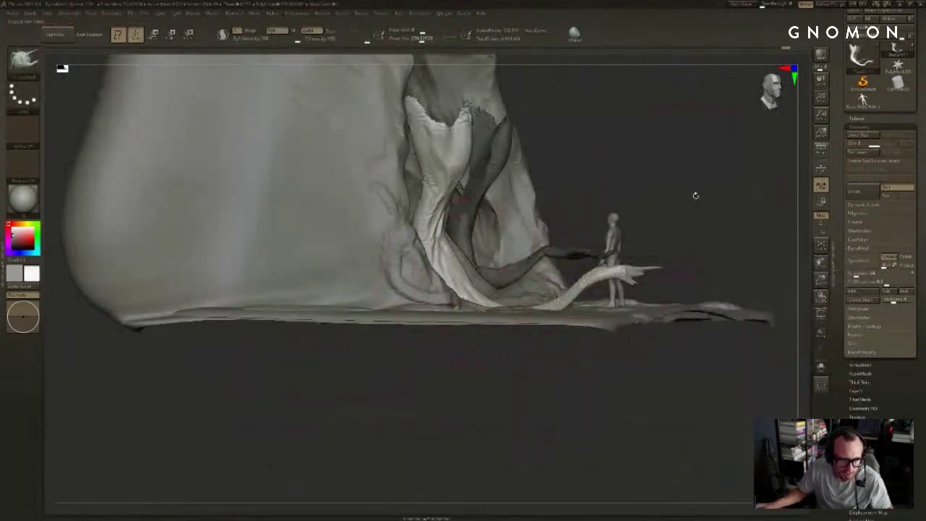
mouse_move(695, 196)
mouse_down()
mouse_move(705, 216)
mouse_move(728, 217)
mouse_move(709, 192)
mouse_move(757, 181)
mouse_move(774, 305)
mouse_up()
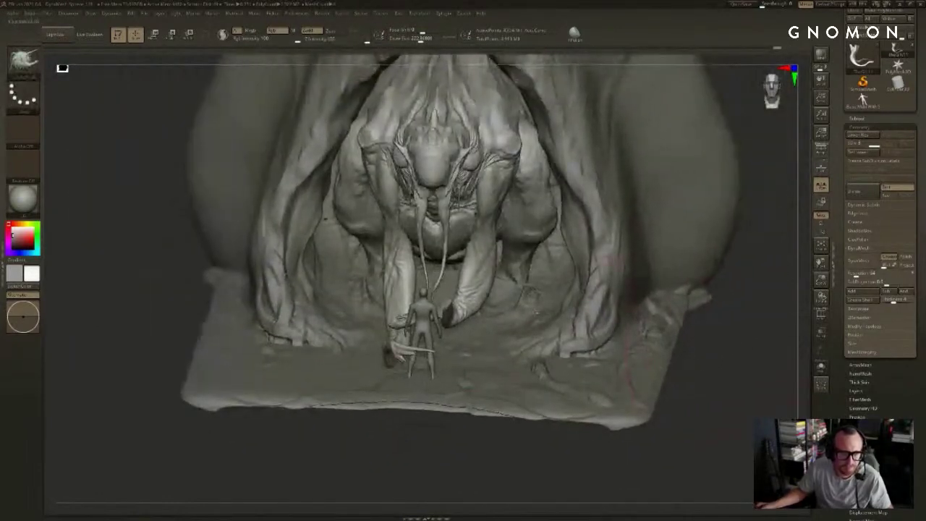
Step: Reselect the rock and sculpt a winding ridge on the ground slab beside the human figure
key(3)
alt+click(471, 389)
drag(413, 429, 383, 463)
key(2)
key(s)
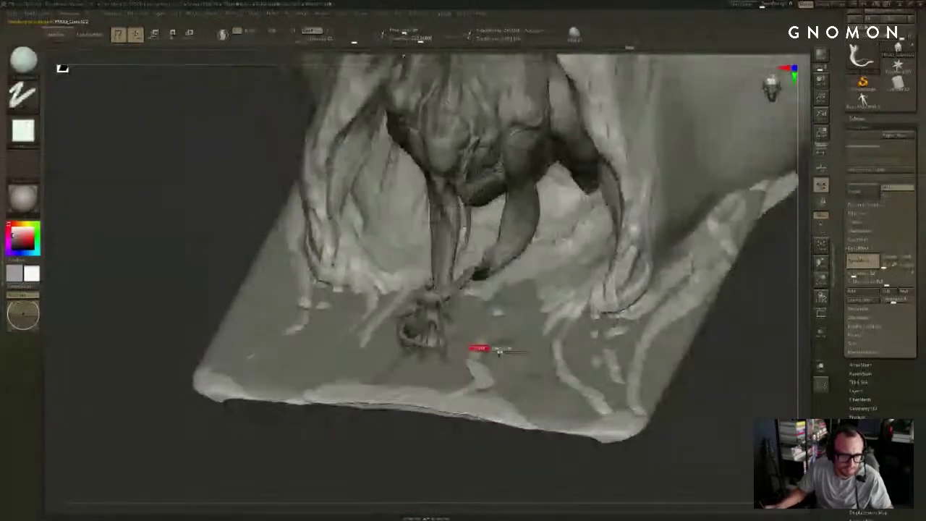
mouse_move(499, 368)
mouse_down()
mouse_move(486, 367)
mouse_move(505, 318)
mouse_move(495, 317)
mouse_move(525, 308)
mouse_move(478, 360)
mouse_up()
key(s)
Step: Try subdividing the rock mesh by one level
key(s)
key(s)
key(ctrl+d)
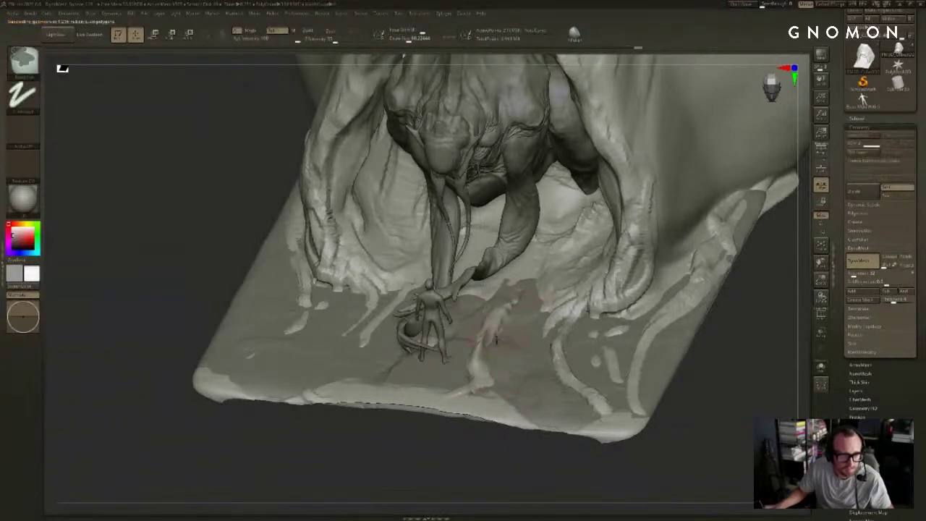
key(shift+d)
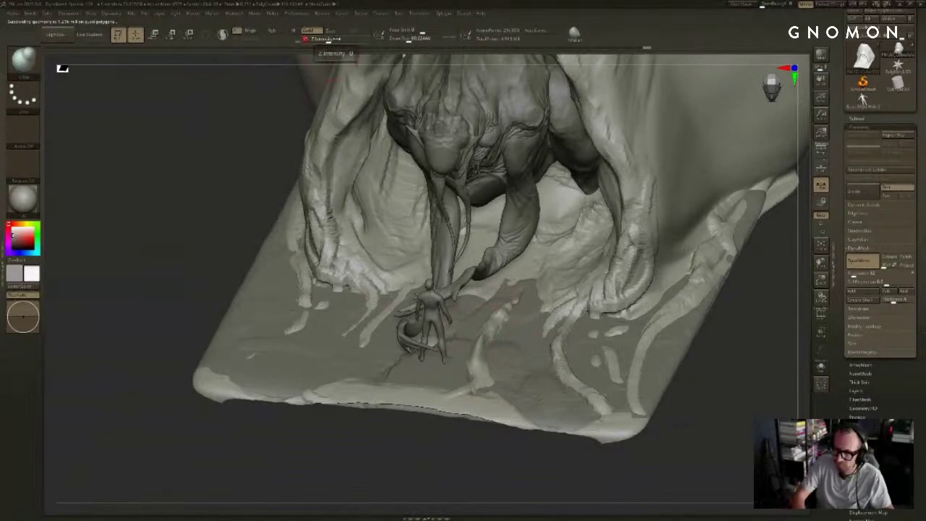
Step: Shape and smooth the root ridge on the ground beside the small human figure
drag(520, 436, 483, 439)
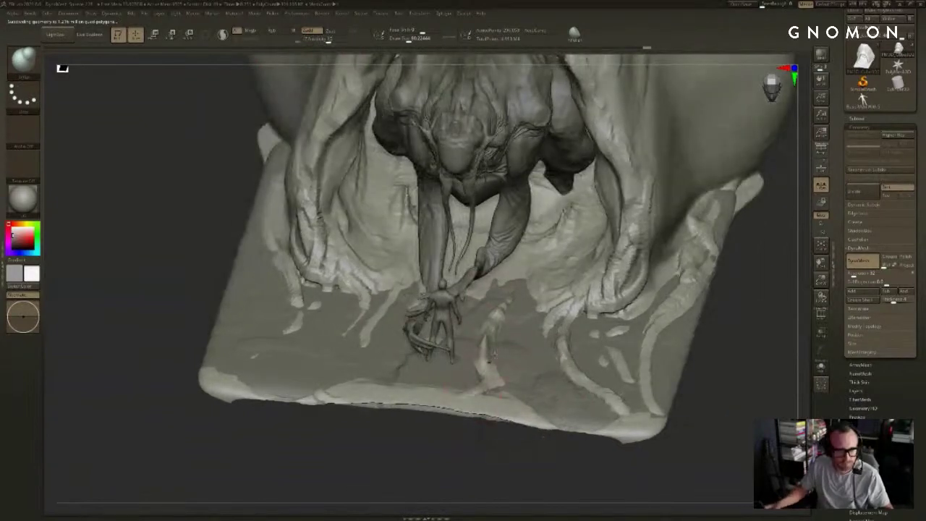
shift+drag(489, 327, 492, 338)
drag(499, 437, 474, 437)
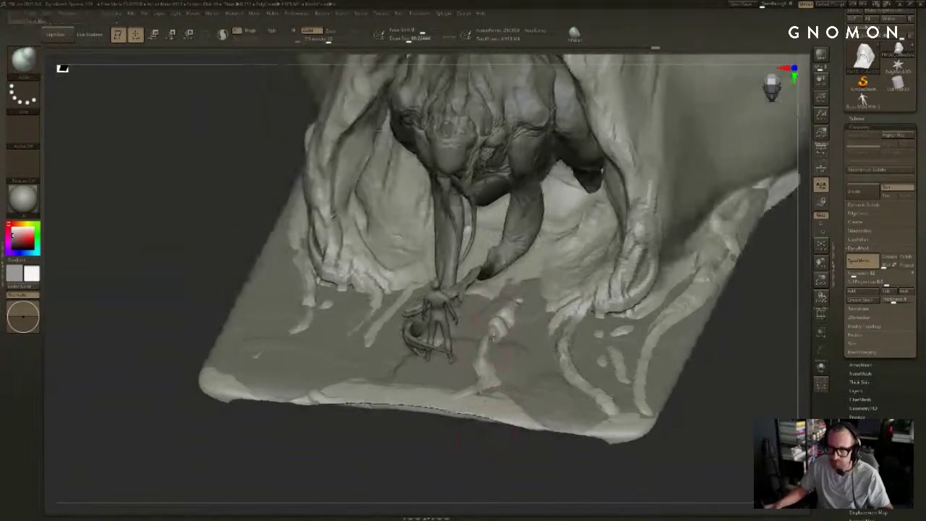
Step: Build up thicker roots and lumps on the ground around the base of the cave's left-hand wall with a clay brush
key(2)
key(s)
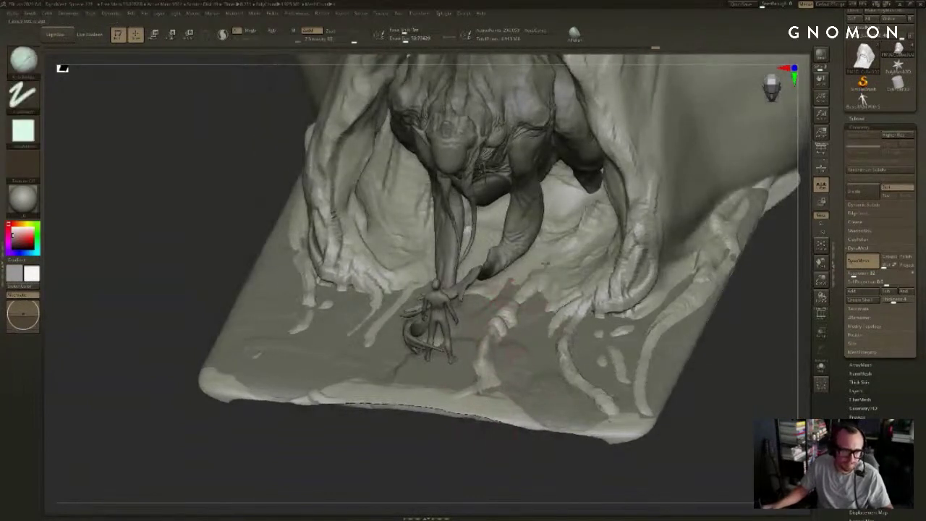
drag(472, 469, 400, 419)
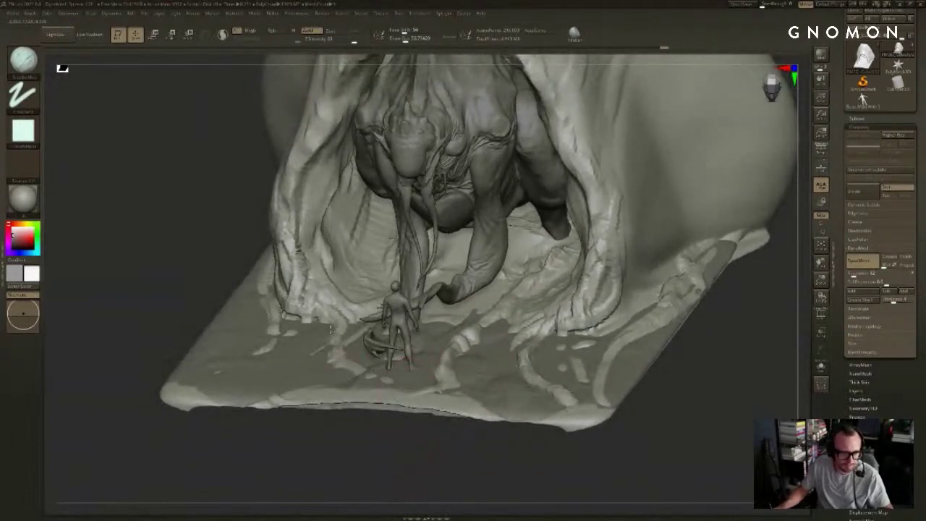
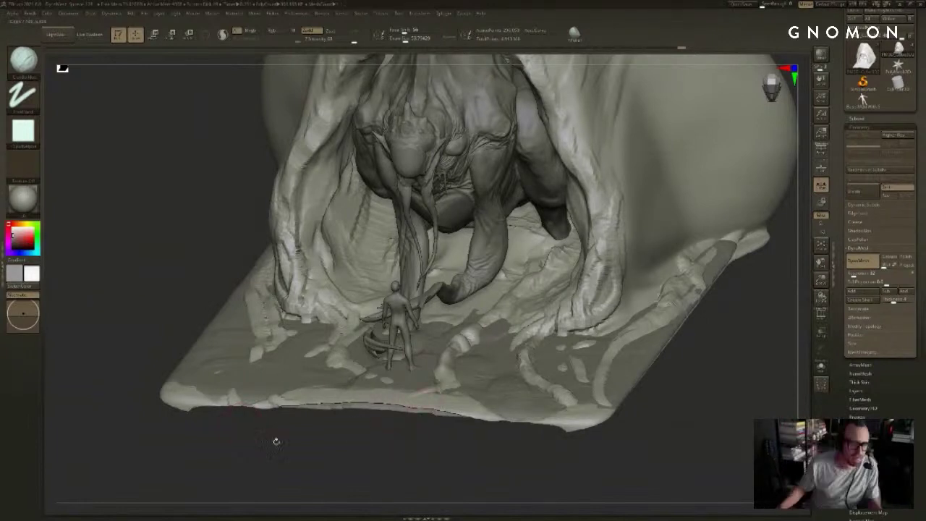
drag(276, 441, 319, 439)
mouse_move(332, 334)
mouse_down()
mouse_move(327, 311)
mouse_move(339, 331)
mouse_up()
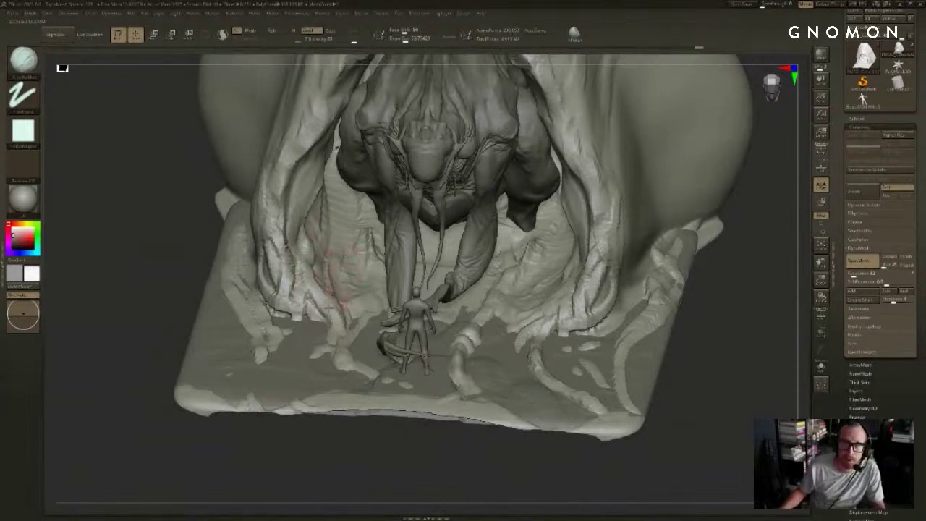
mouse_move(336, 434)
mouse_down()
mouse_move(338, 453)
mouse_move(325, 442)
mouse_up()
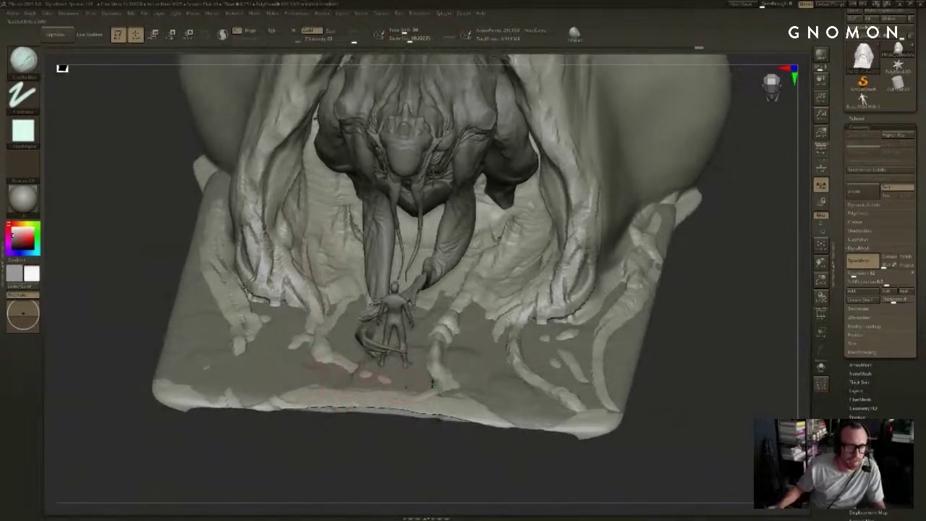
Step: Build up a low mound on the ground in front of the small human figure, adjusting the brush size
mouse_move(414, 440)
mouse_down()
mouse_move(417, 457)
mouse_move(379, 418)
mouse_move(394, 392)
mouse_up()
key(ctrl+z)
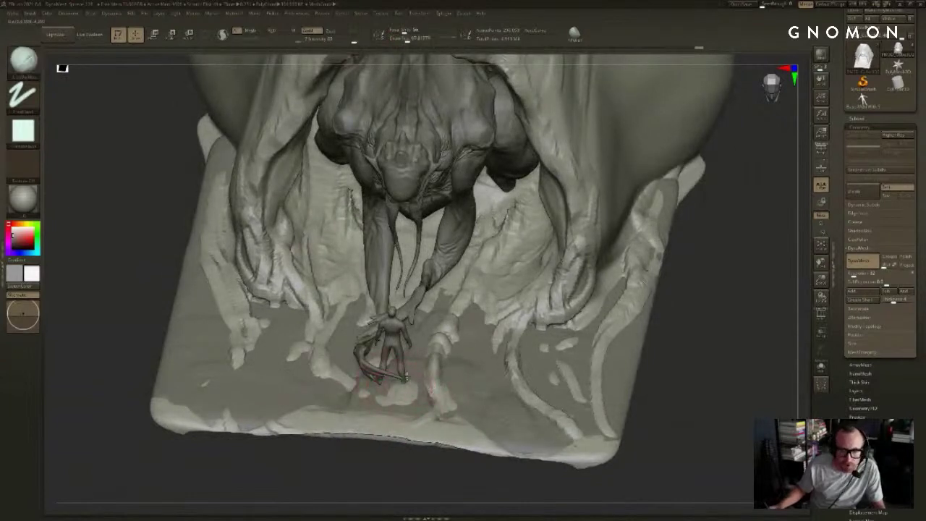
right_drag(407, 382, 362, 394)
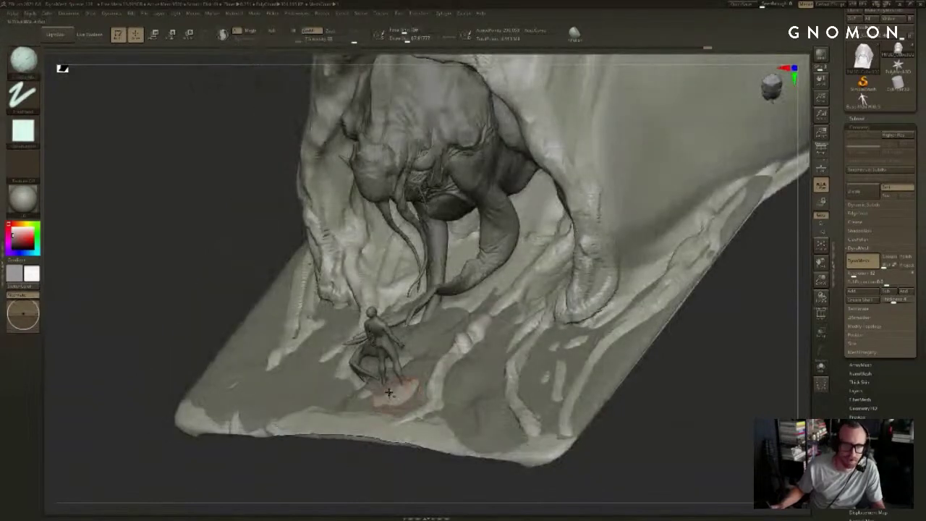
key(shift+s)
right_drag(367, 465, 397, 409)
key(shift+s)
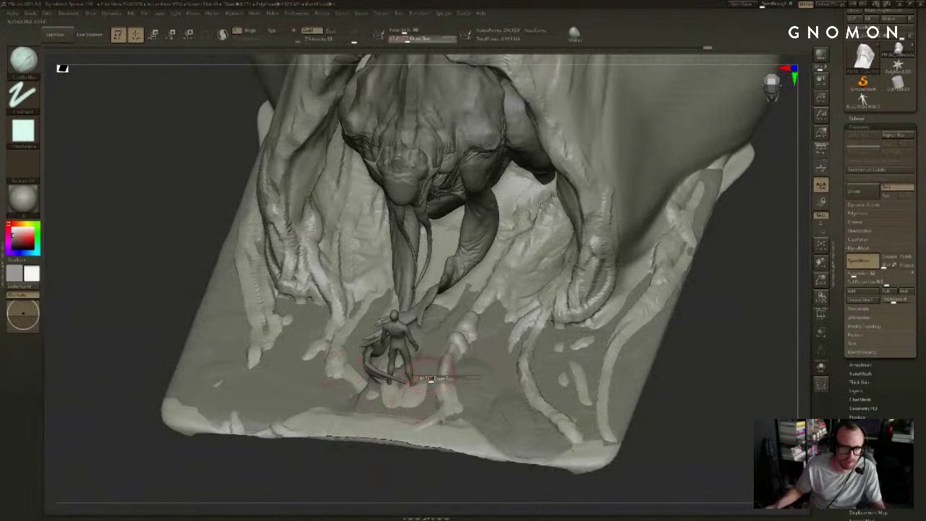
key(shift+ctrl+d)
key(shift+ctrl+d)
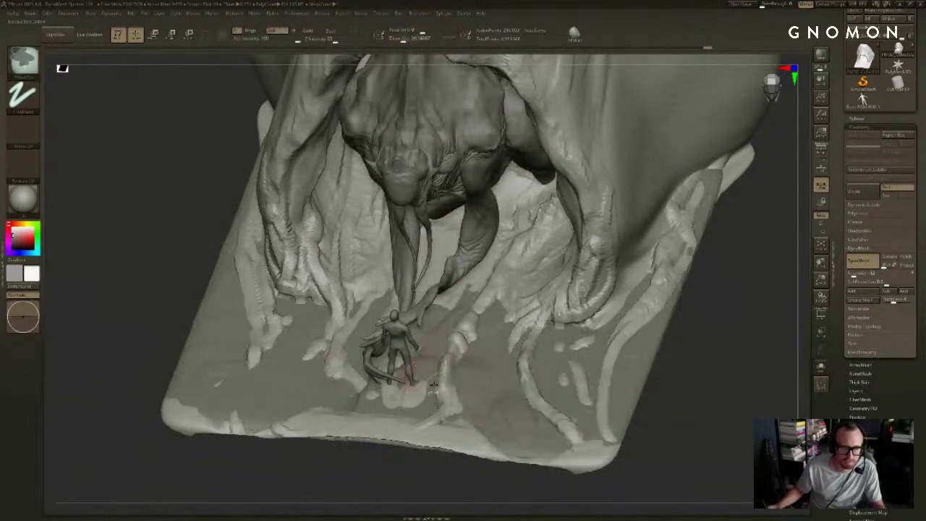
key(shift+ctrl+d)
key(ctrl+shift+d)
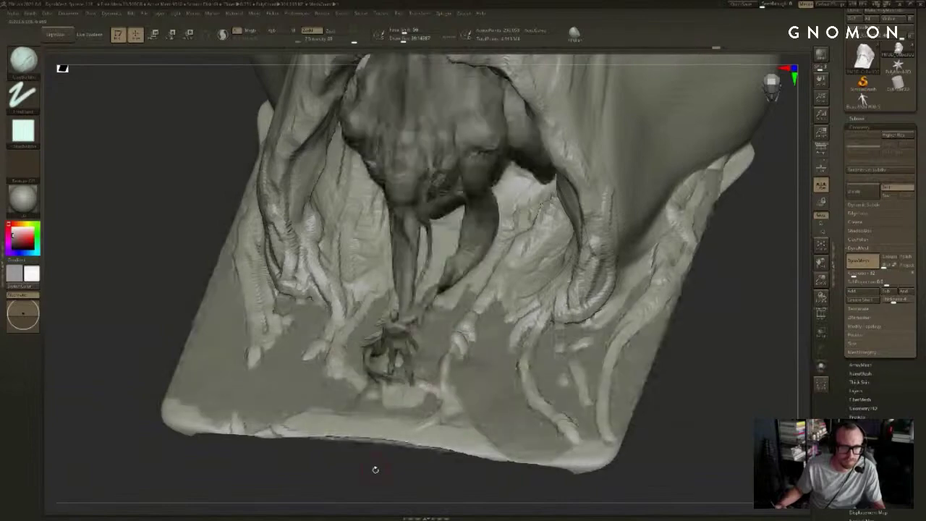
Step: Choose the Dam Standard brush, make the cave mesh the active subtool and subdivide it twice
drag(374, 469, 423, 474)
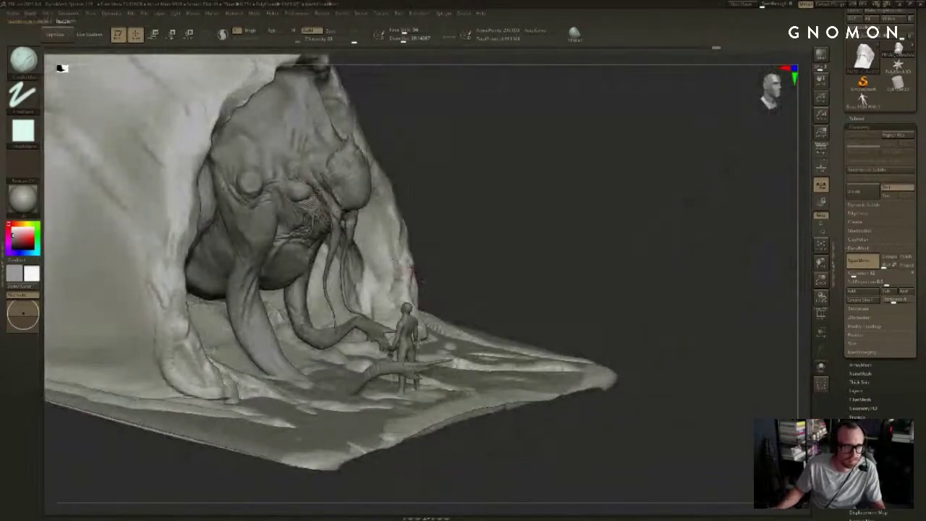
drag(410, 269, 627, 167)
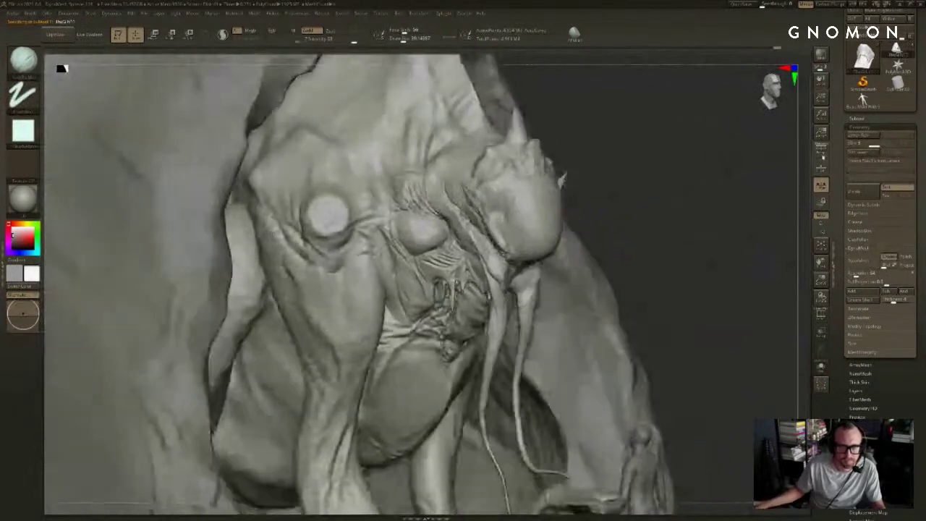
drag(807, 155, 705, 228)
mouse_move(713, 246)
mouse_down()
mouse_move(756, 222)
mouse_move(716, 242)
mouse_move(755, 394)
mouse_move(781, 412)
mouse_up()
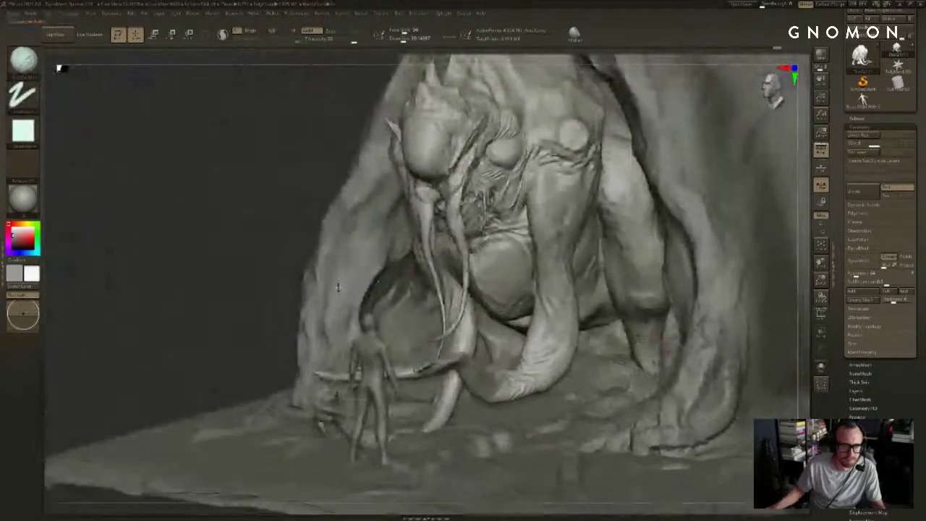
mouse_move(239, 282)
mouse_down()
mouse_move(217, 297)
mouse_move(210, 289)
mouse_move(212, 307)
mouse_move(217, 290)
mouse_up()
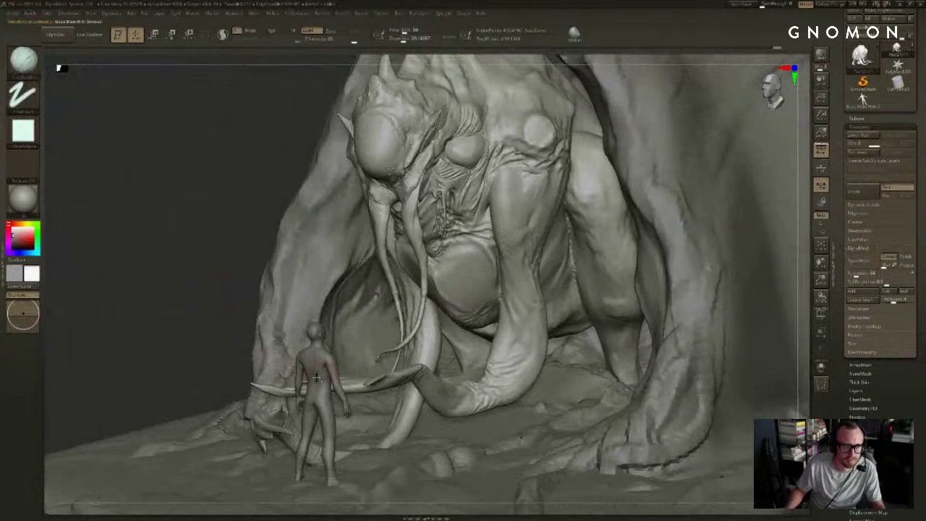
alt+click(314, 367)
key(b)
key(d)
key(s)
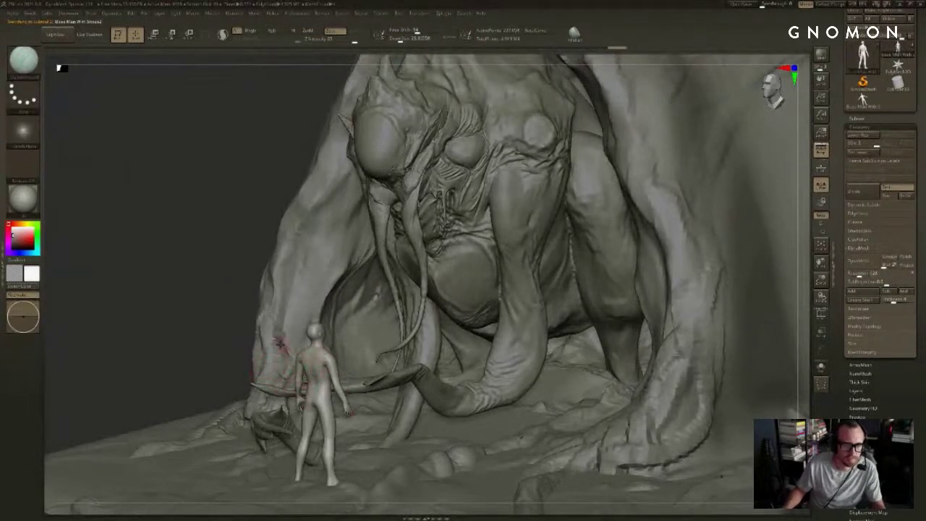
alt+click(329, 264)
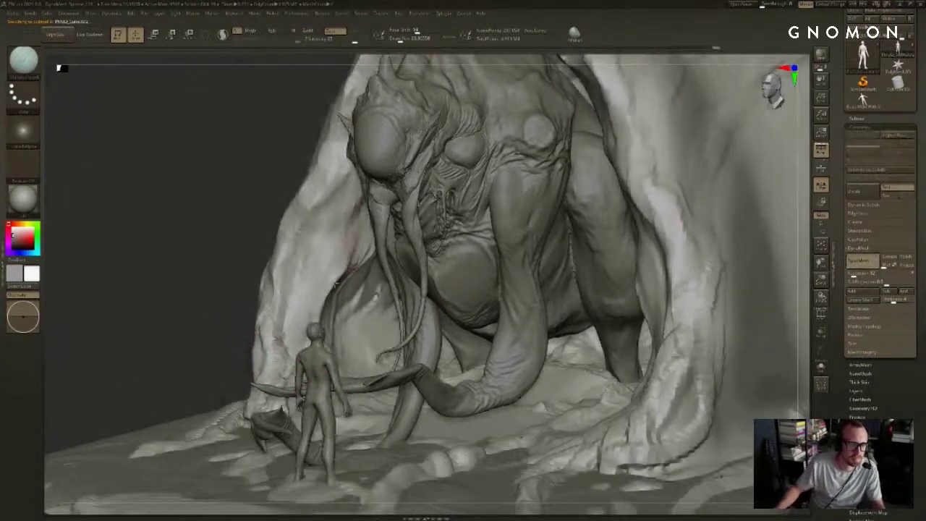
key(ctrl+d)
key(ctrl+d)
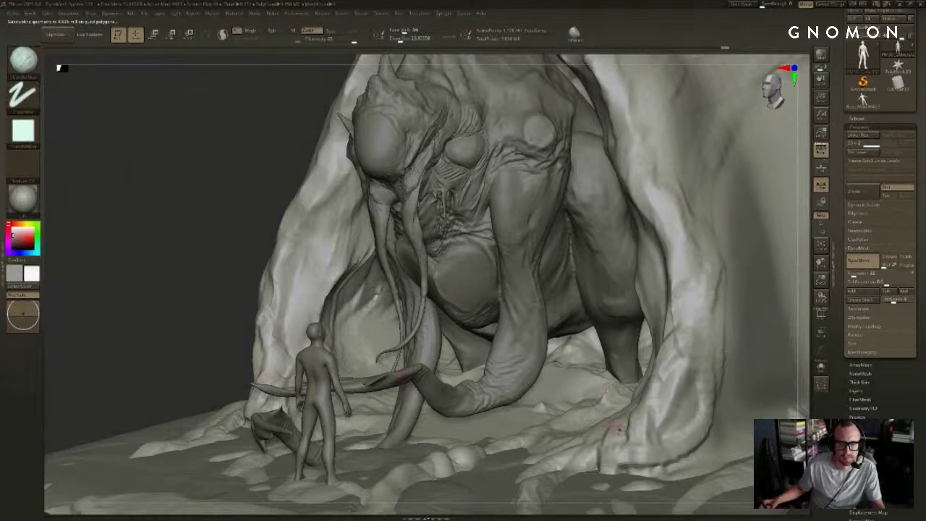
Step: Carve creases around the base of the cave's right-hand wall with an enlarged brush and smooth the folds
key(])
key(])
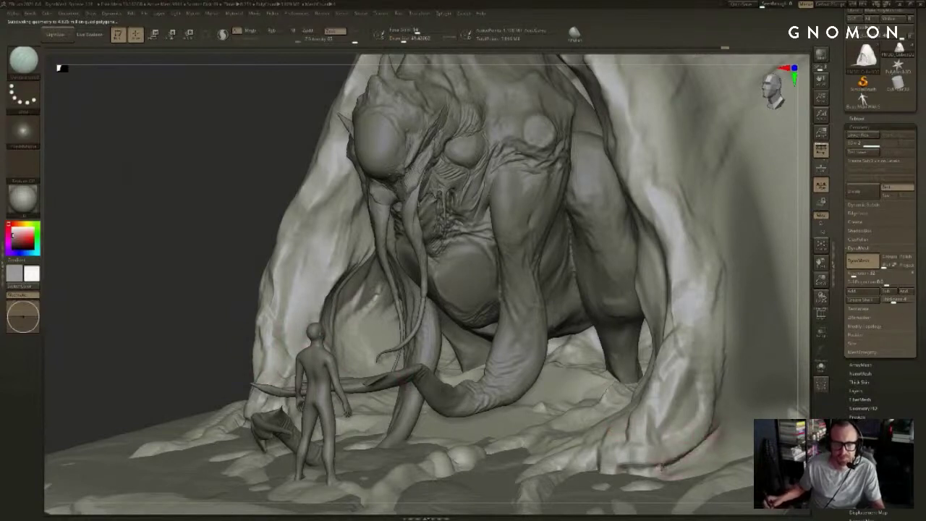
mouse_move(663, 467)
mouse_down()
mouse_move(593, 468)
mouse_move(693, 434)
mouse_move(605, 463)
mouse_move(676, 376)
mouse_up()
mouse_move(608, 467)
mouse_down()
mouse_move(665, 383)
mouse_move(696, 399)
mouse_up()
mouse_move(655, 426)
mouse_down()
mouse_move(685, 391)
mouse_move(665, 424)
mouse_move(691, 318)
mouse_up()
shift+drag(676, 388, 664, 431)
mouse_move(664, 433)
mouse_down()
mouse_move(684, 311)
mouse_move(665, 422)
mouse_up()
drag(666, 422, 684, 297)
shift+drag(683, 307, 666, 396)
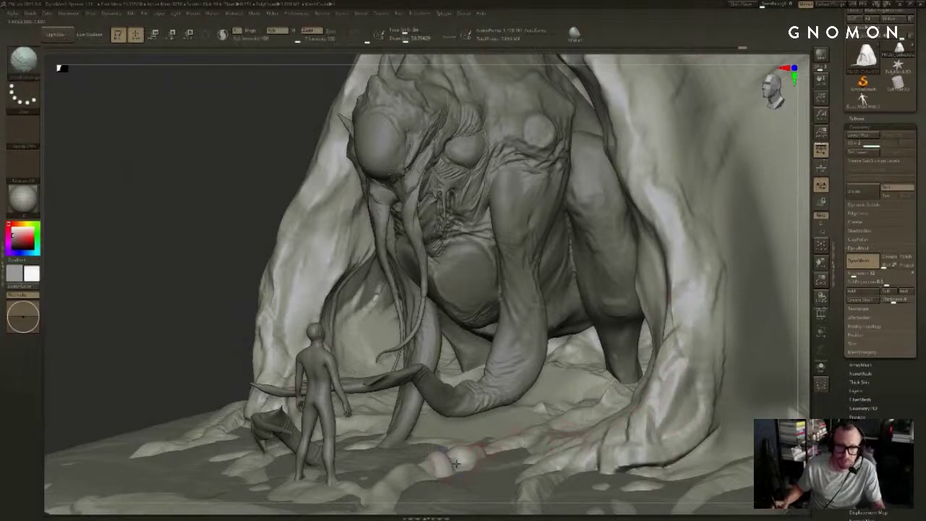
Step: Flatten and smooth the bumpy root ridge on the ground beside the human figure
mouse_move(460, 455)
alt+mouse_down()
mouse_move(433, 464)
mouse_move(470, 449)
mouse_move(445, 457)
alt+mouse_up()
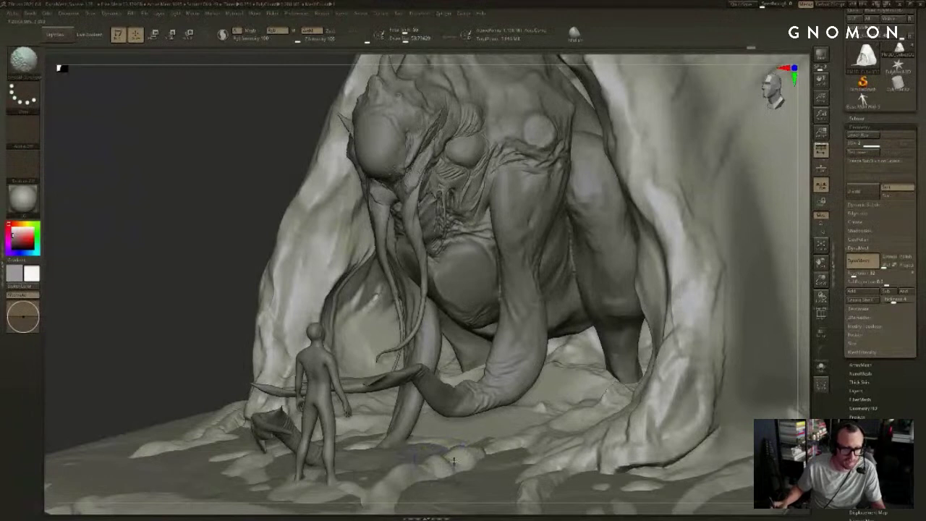
ctrl+drag(196, 290, 196, 310)
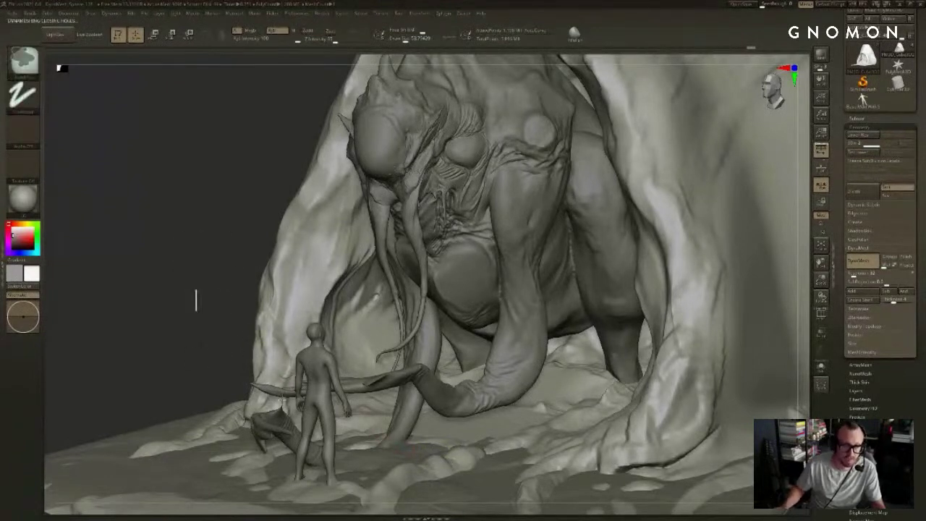
key(ctrl+z)
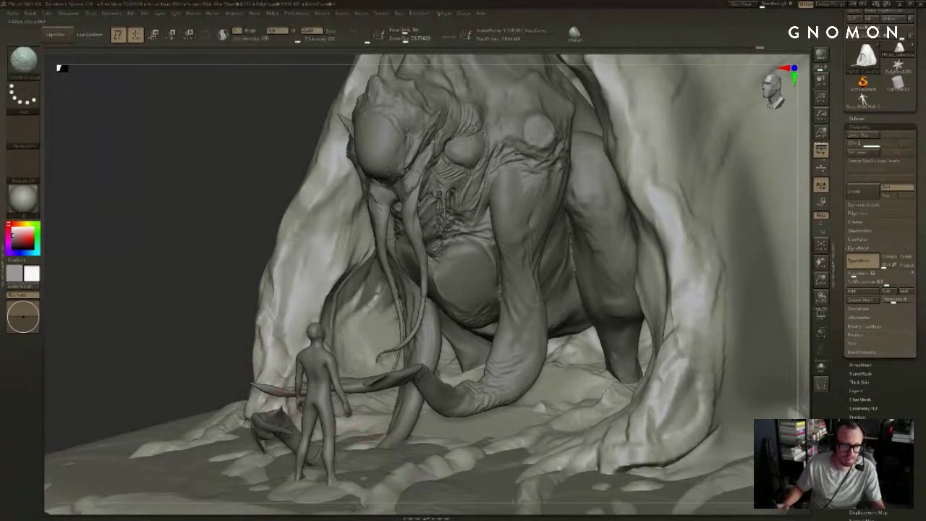
shift+drag(404, 468, 392, 478)
mouse_move(464, 447)
shift+mouse_down()
mouse_move(517, 433)
mouse_move(464, 451)
mouse_move(473, 465)
shift+mouse_up()
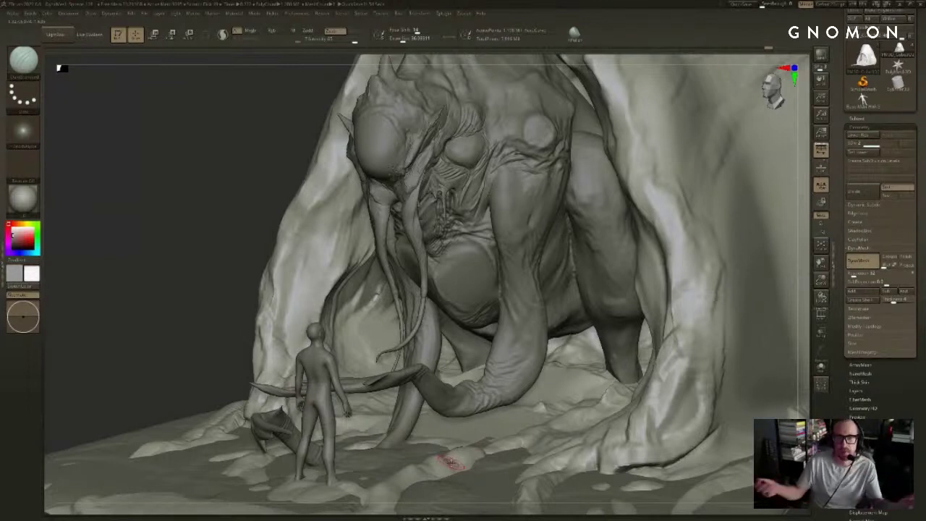
Step: Make the creature the active subtool, turn off Zsub, set Z Intensity to 45 and adjust the brush size
alt+click(528, 196)
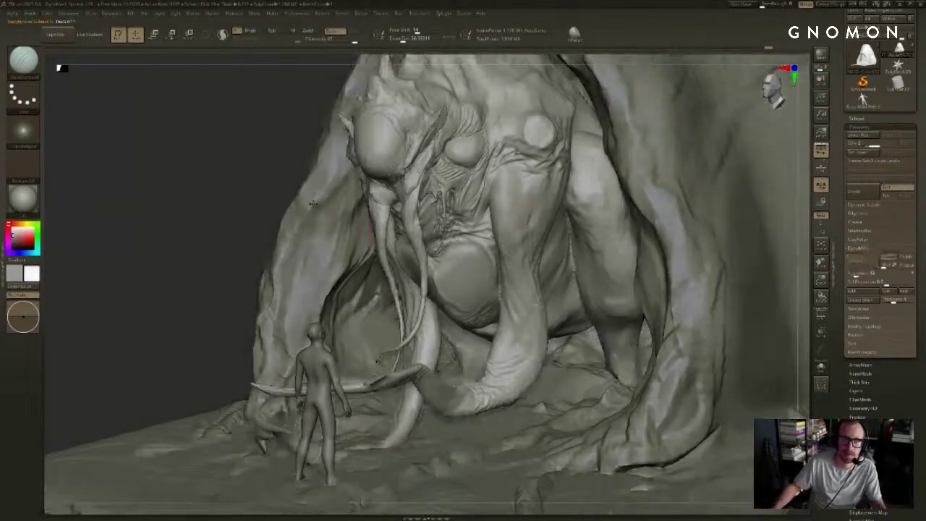
alt+right_drag(508, 205, 505, 227)
key(s)
drag(508, 198, 504, 190)
key(s)
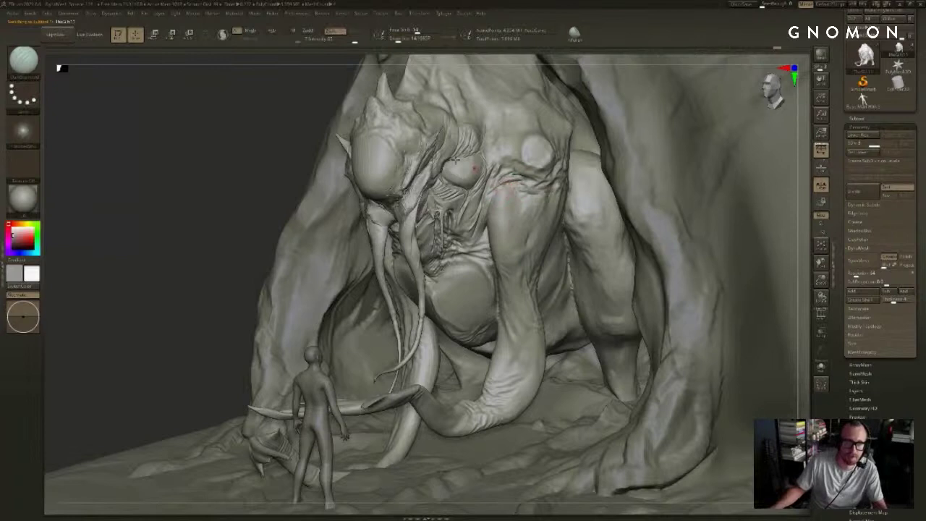
click(335, 32)
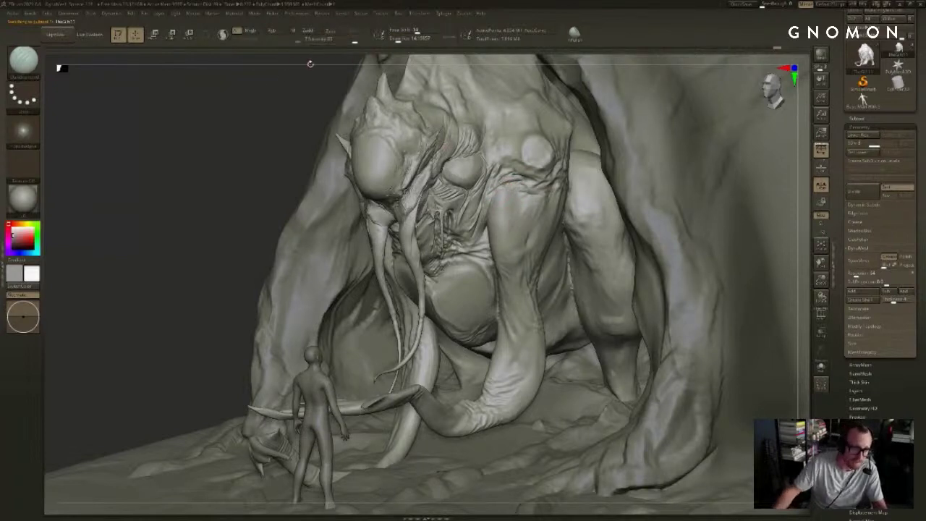
click(325, 38)
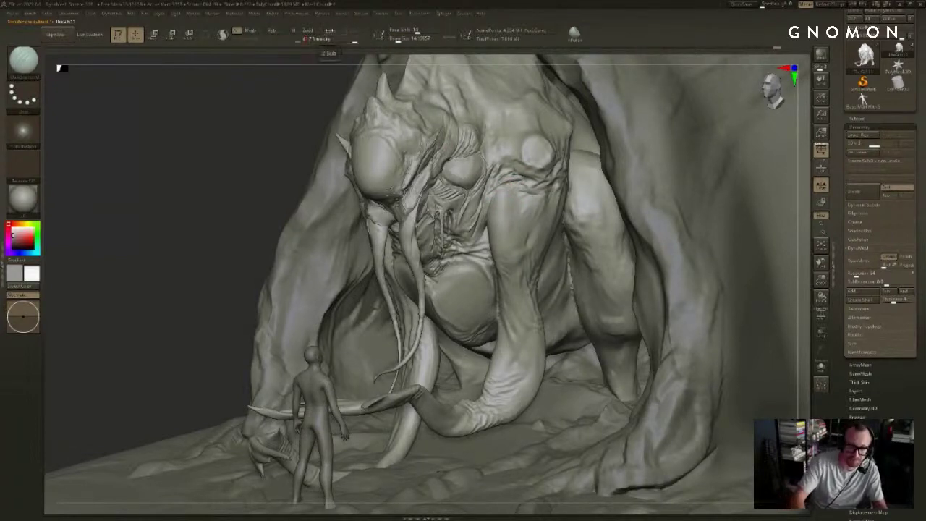
drag(264, 206, 268, 219)
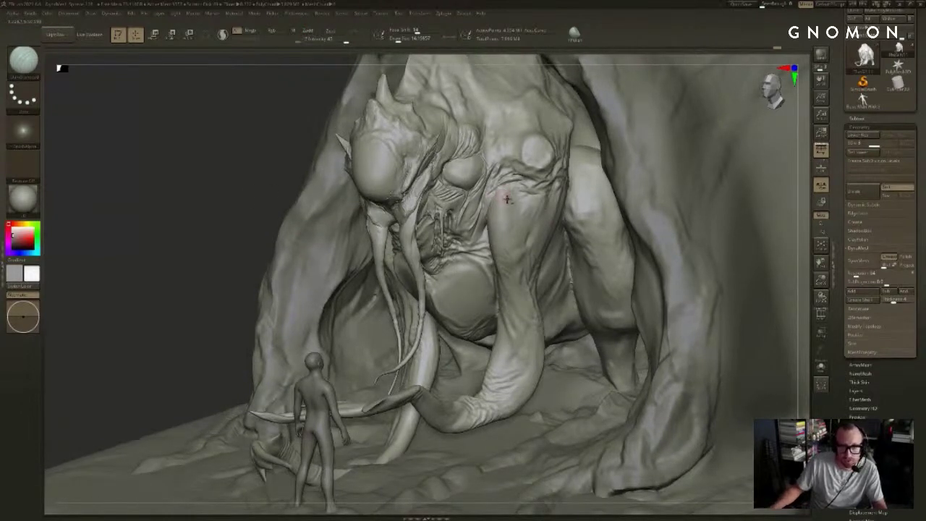
key(])
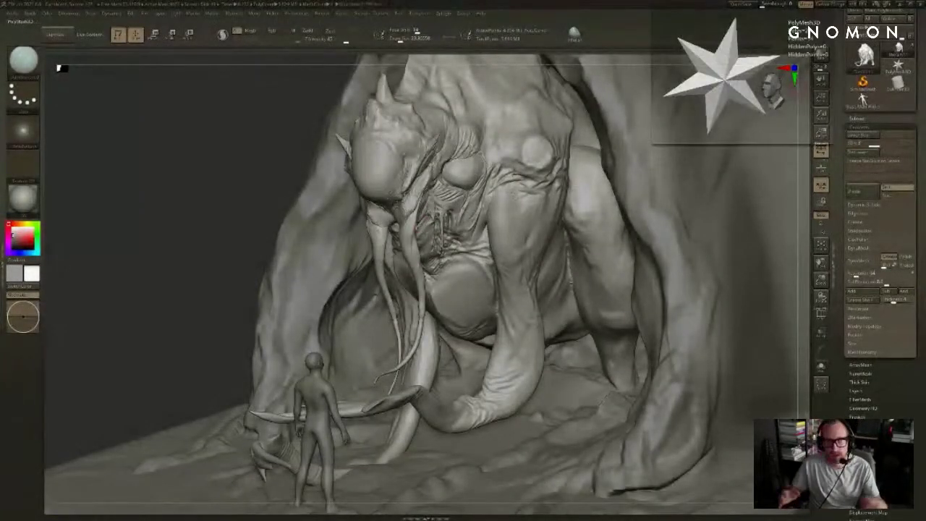
drag(230, 184, 240, 184)
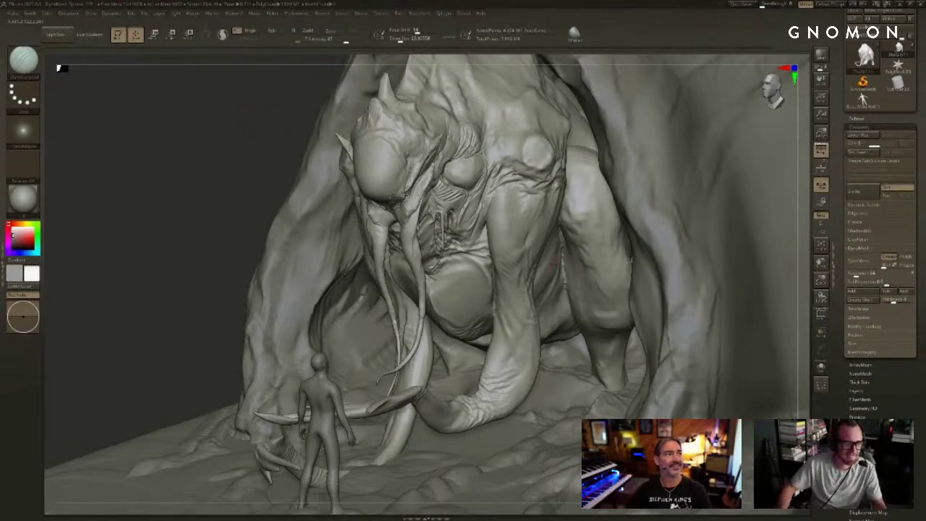
drag(161, 283, 173, 253)
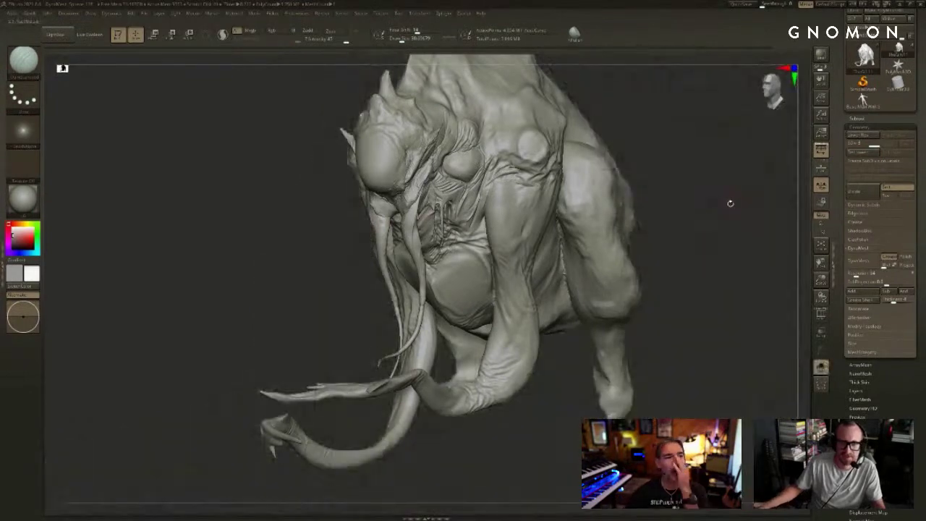
drag(727, 202, 673, 207)
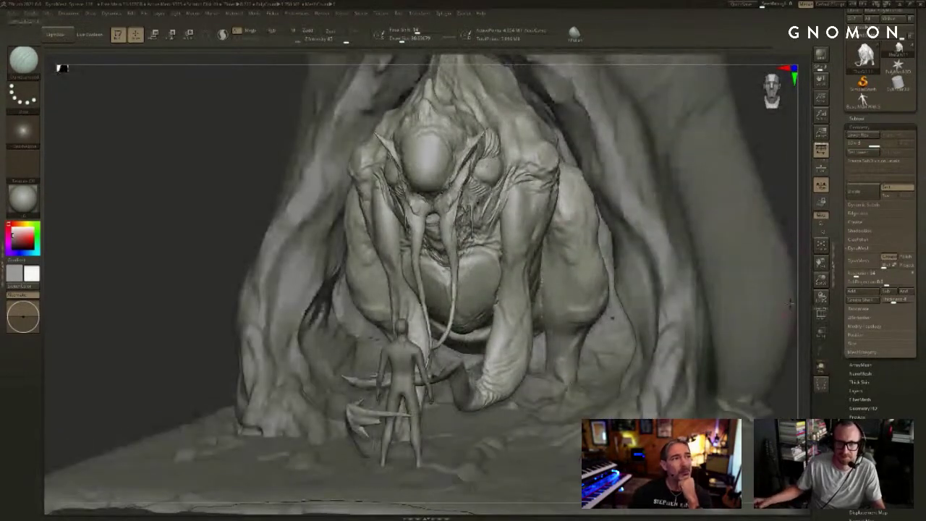
drag(673, 206, 772, 242)
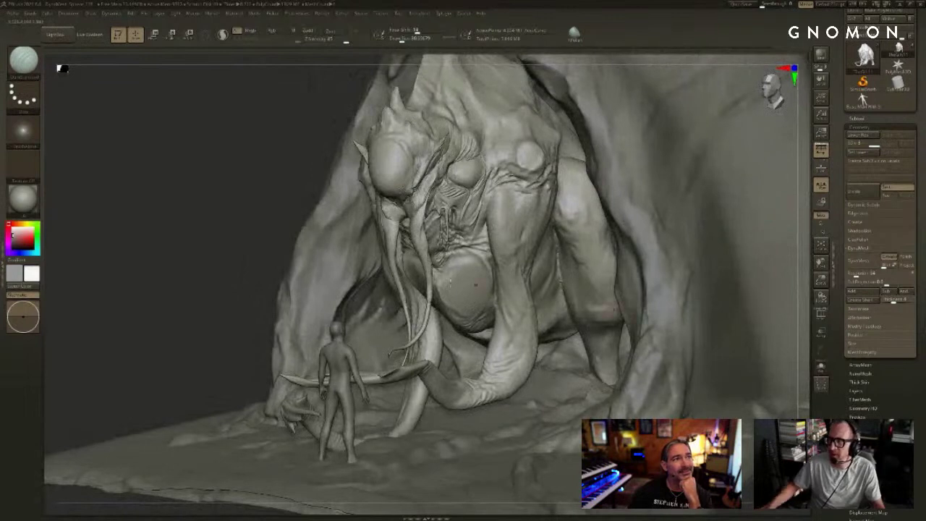
Step: Make the cave the active subtool, turn on Zsub and carve a crease in the wall beside the creature's hanging tendrils
drag(253, 231, 215, 262)
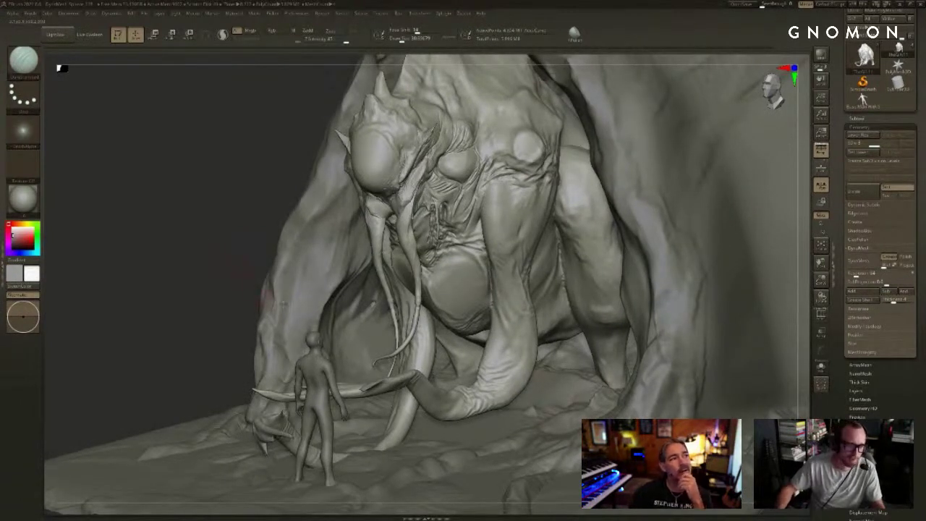
alt+click(305, 308)
drag(268, 258, 265, 121)
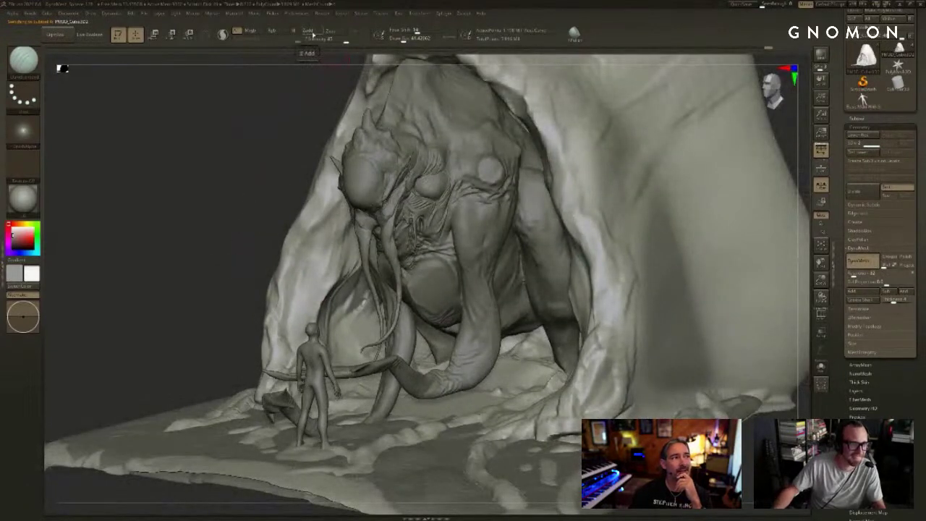
click(335, 31)
drag(282, 114, 330, 270)
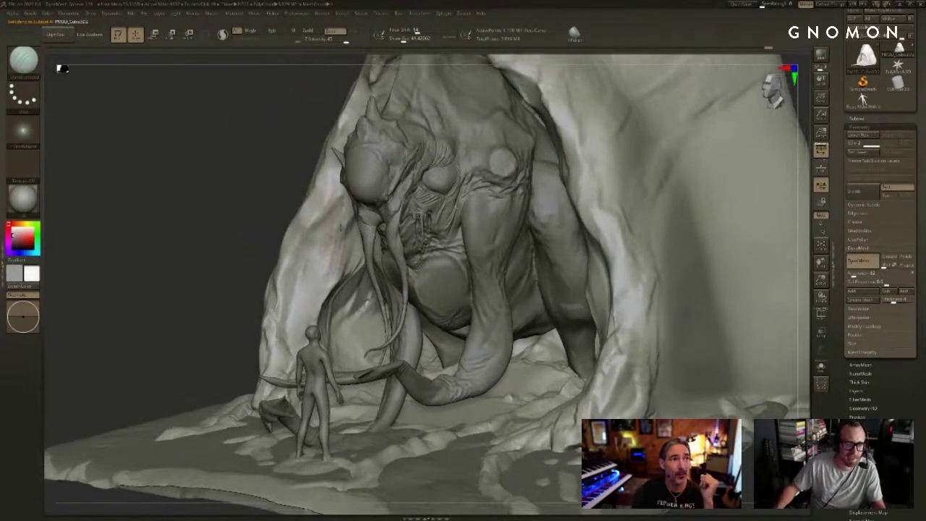
drag(341, 228, 317, 262)
key(ctrl+z)
drag(353, 221, 337, 246)
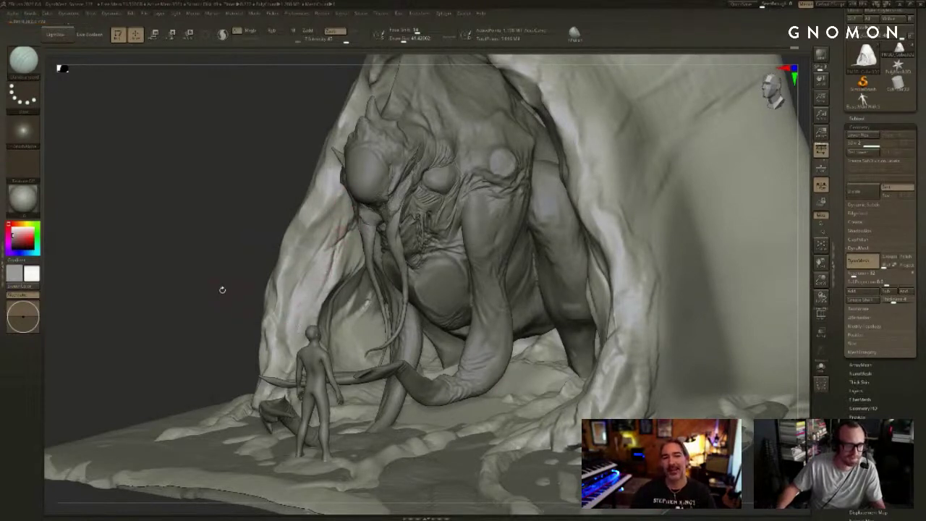
Step: Isolate the cave mesh, carve and smooth vertical folds down the left-hand base of its mouth, and show all subtools again
mouse_move(221, 289)
mouse_down()
mouse_move(578, 272)
mouse_move(536, 245)
mouse_up()
key(shift+alt+s)
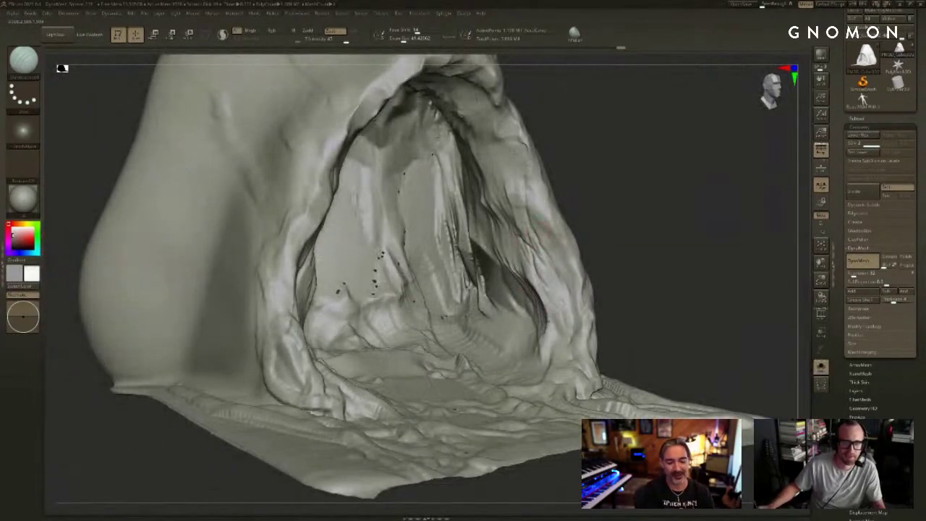
key(shift+alt+s)
mouse_move(651, 255)
mouse_down()
mouse_move(190, 272)
mouse_move(182, 274)
mouse_move(188, 285)
mouse_move(165, 288)
mouse_move(219, 303)
mouse_up()
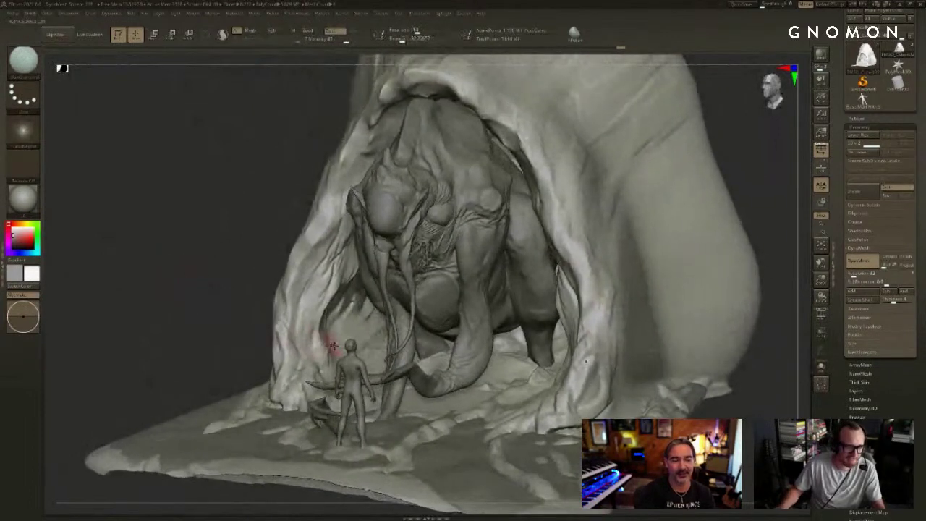
key(alt+s)
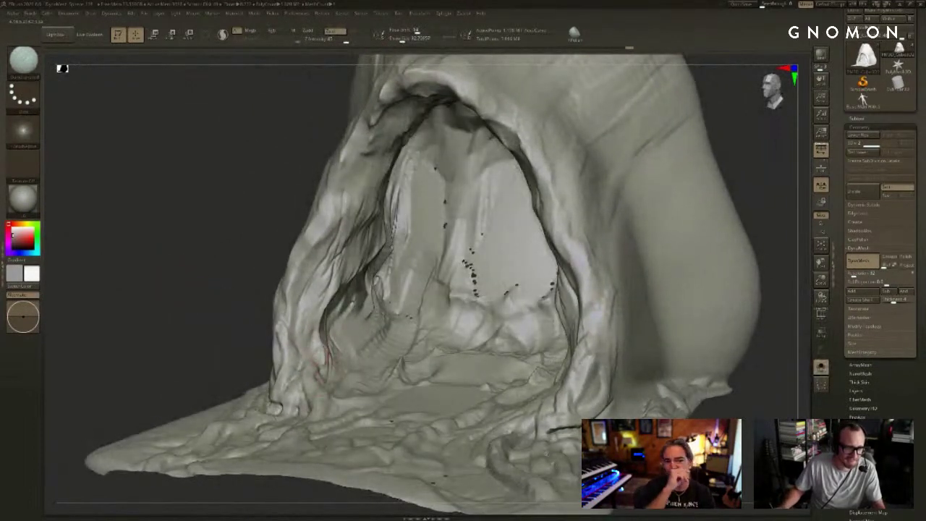
drag(234, 327, 260, 354)
drag(300, 382, 314, 404)
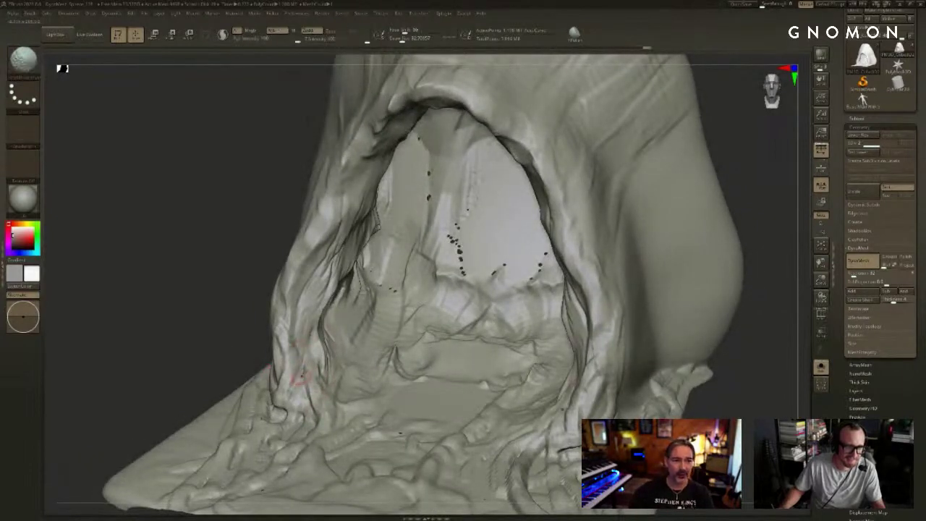
drag(294, 339, 289, 385)
drag(292, 317, 295, 354)
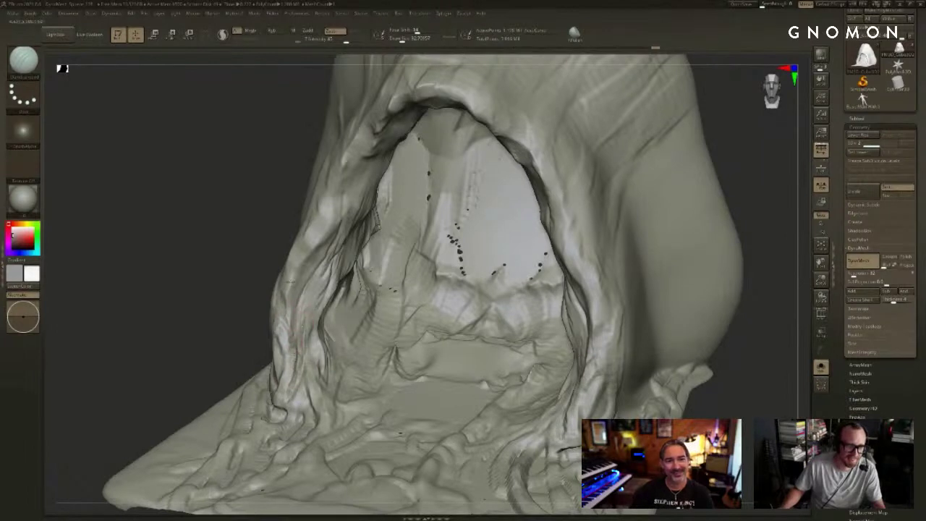
drag(705, 415, 712, 413)
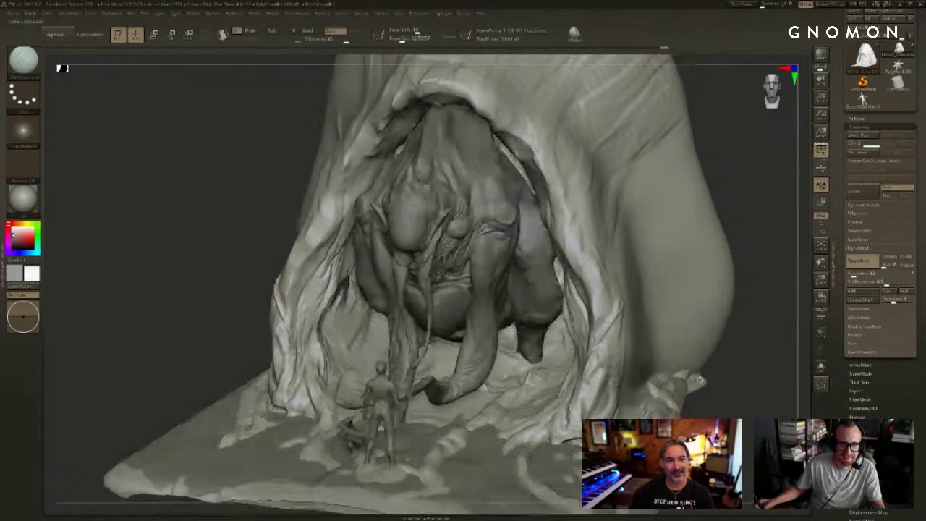
Step: Carve creases into the cave's outer right-hand wall and smooth the folds along the upper rim of the mouth
drag(599, 255, 601, 213)
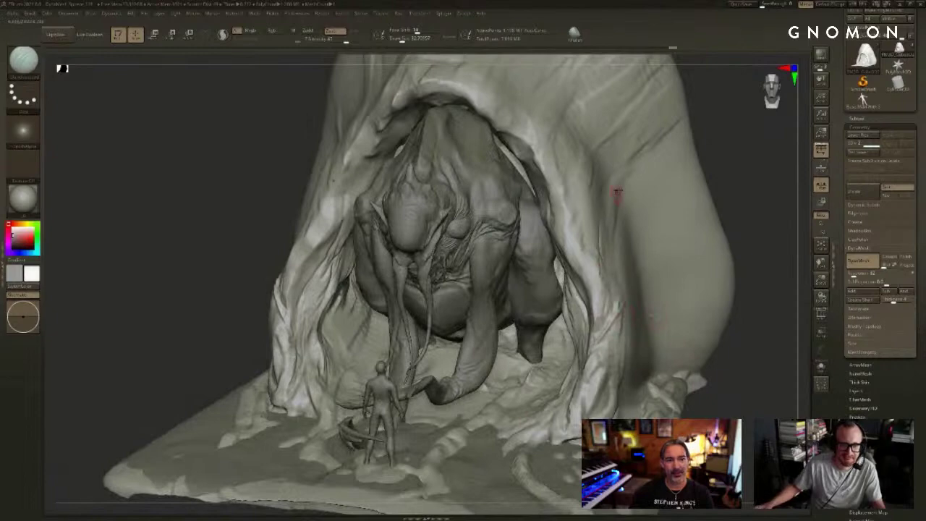
mouse_move(731, 169)
mouse_down()
mouse_move(764, 149)
mouse_move(766, 174)
mouse_up()
shift+drag(589, 266, 600, 247)
shift+drag(587, 192, 536, 170)
drag(610, 151, 630, 133)
shift+drag(376, 117, 391, 102)
drag(630, 125, 573, 148)
right_drag(573, 147, 535, 111)
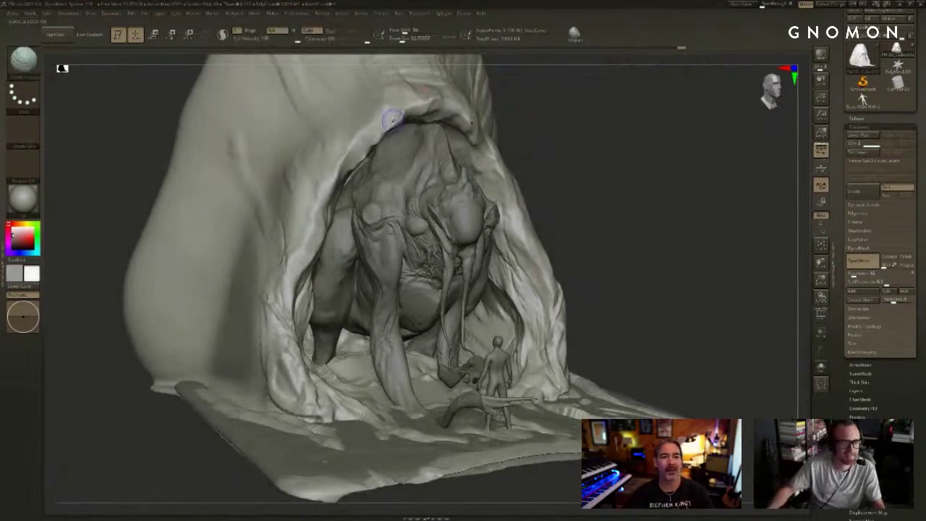
shift+drag(391, 117, 383, 106)
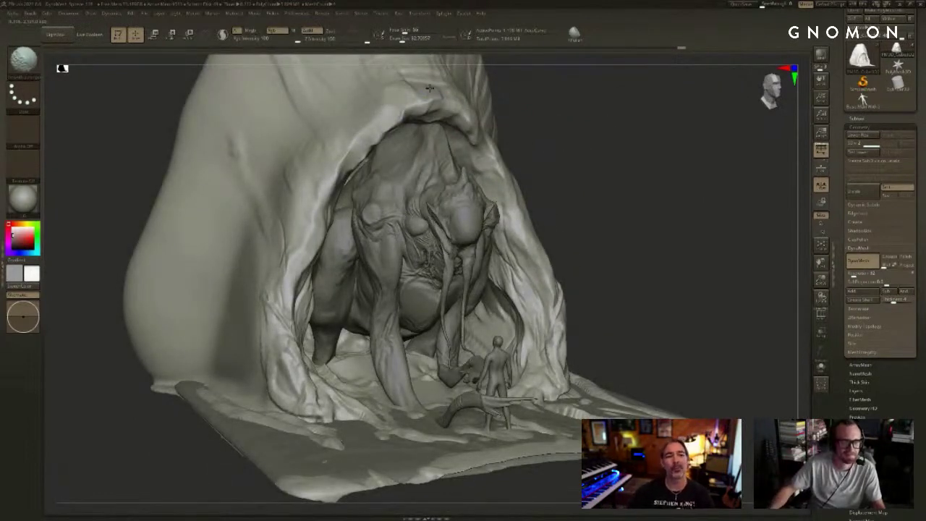
Step: Build up rough rocky ridges around the upper rim of the cave mouth with an additive clay brush
drag(527, 111, 486, 110)
mouse_move(419, 110)
mouse_down()
mouse_move(400, 110)
mouse_move(416, 110)
mouse_move(365, 138)
mouse_move(369, 127)
mouse_move(345, 154)
mouse_up()
key(ctrl+z)
key(bracketright)
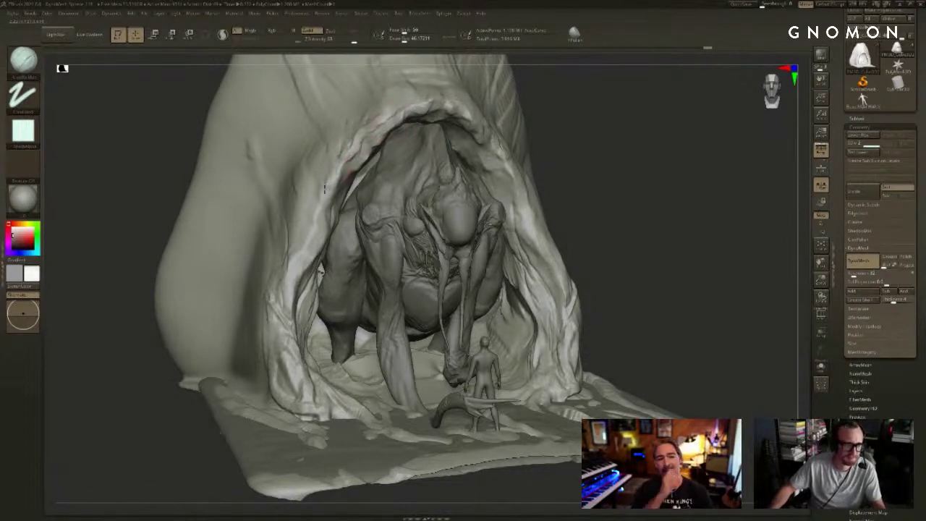
drag(308, 195, 303, 185)
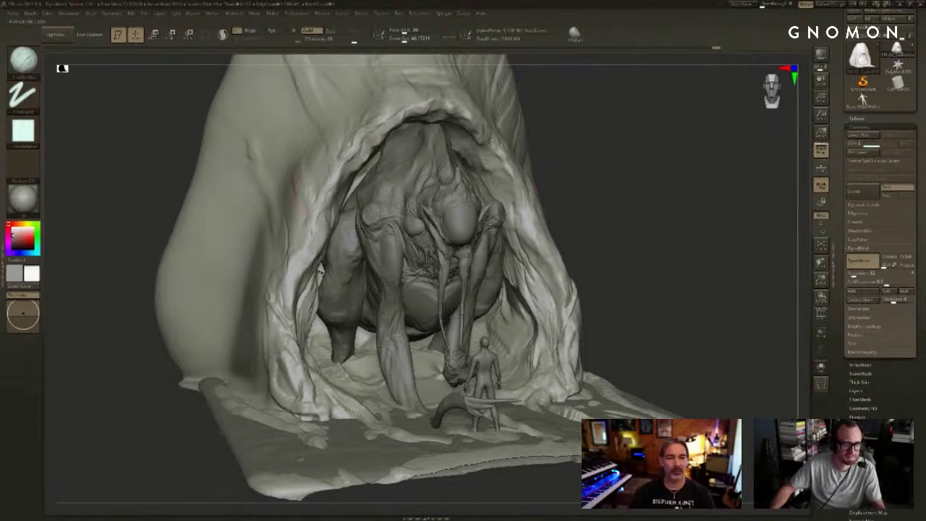
drag(345, 165, 359, 153)
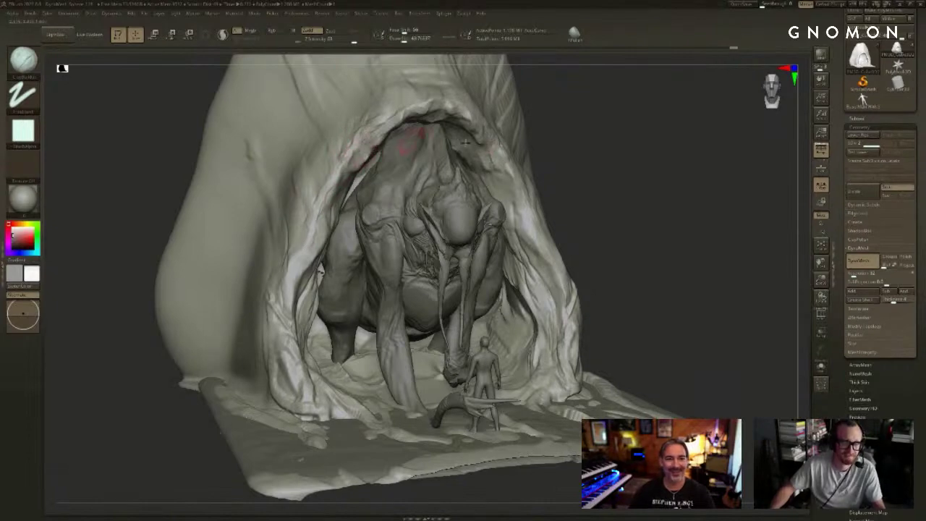
drag(616, 141, 572, 138)
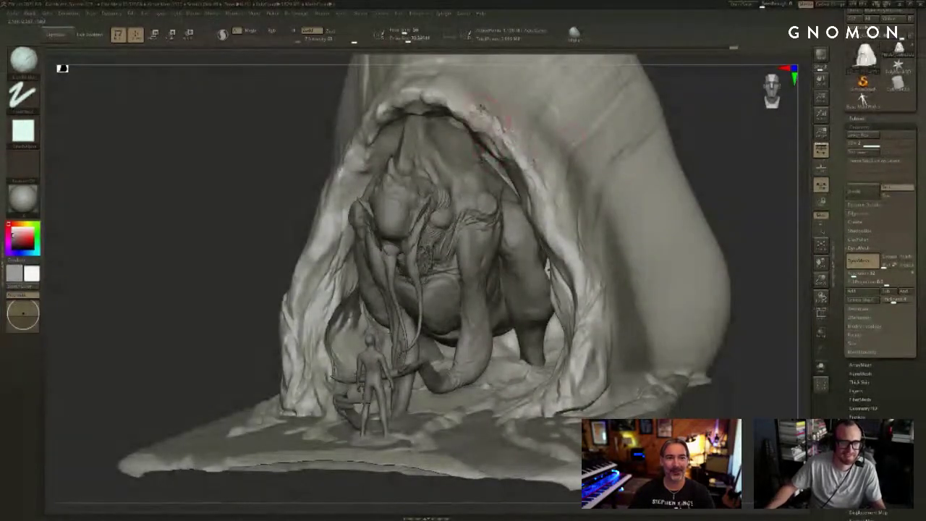
mouse_move(709, 120)
alt+mouse_down()
mouse_move(705, 144)
mouse_move(697, 135)
alt+mouse_up()
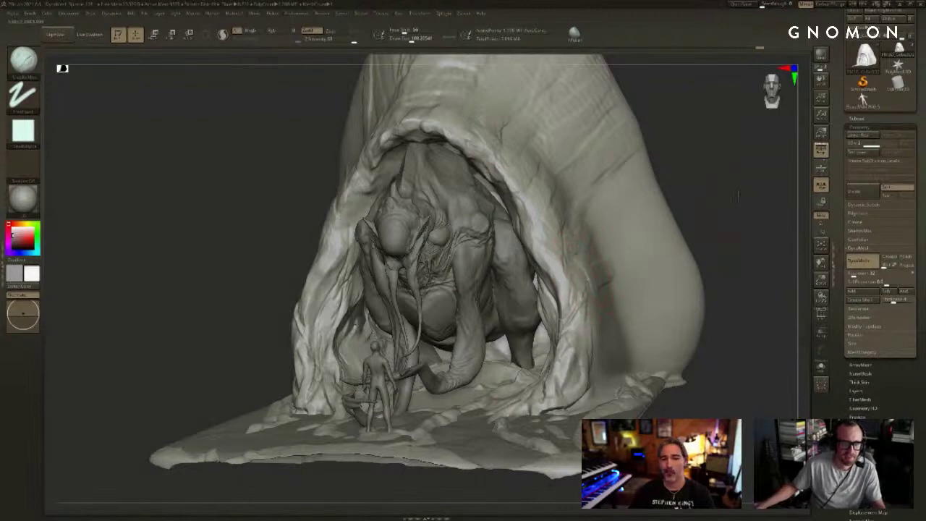
Step: Sculpt rocky ridges into the smooth outer wall right of the cave mouth with an enlarged clay brush
drag(736, 196, 725, 196)
alt+click(492, 229)
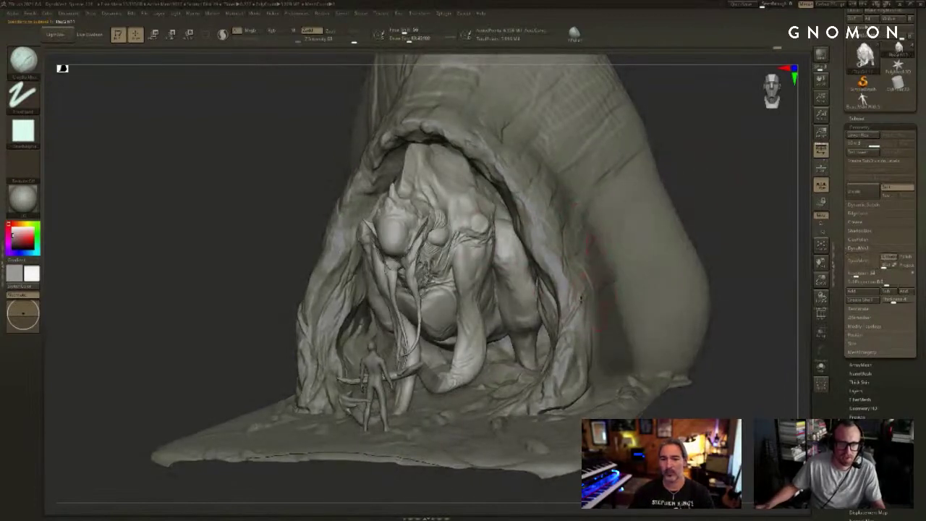
alt+click(592, 304)
drag(743, 234, 744, 227)
key(s)
mouse_move(613, 262)
mouse_down()
mouse_move(587, 275)
mouse_move(614, 257)
mouse_move(635, 261)
mouse_move(621, 269)
mouse_move(650, 253)
mouse_up()
key(bracketright)
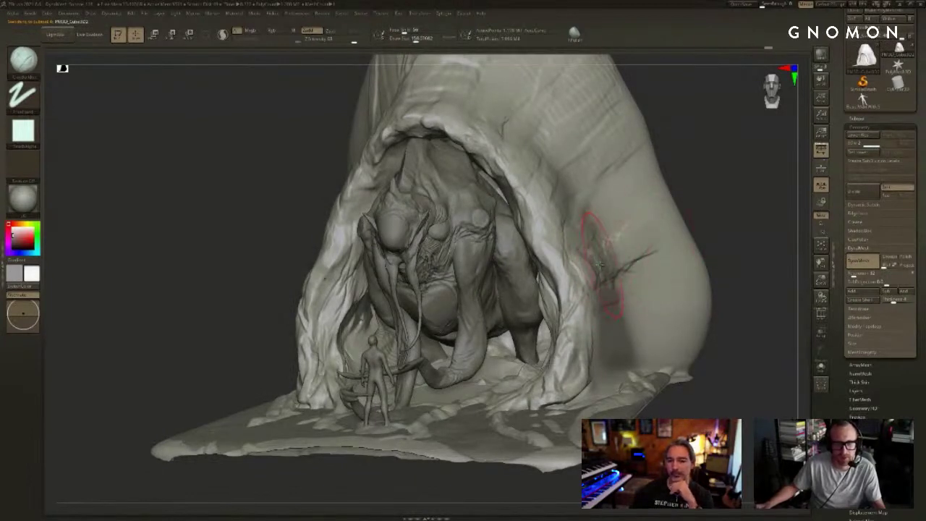
drag(602, 272, 648, 254)
mouse_move(591, 188)
mouse_down()
mouse_move(635, 96)
mouse_move(643, 154)
mouse_move(578, 233)
mouse_up()
Step: Enlarge the brush further, then build up and smooth broad forms across the upper outer cave wall
key(bracketright)
shift+drag(615, 196, 570, 112)
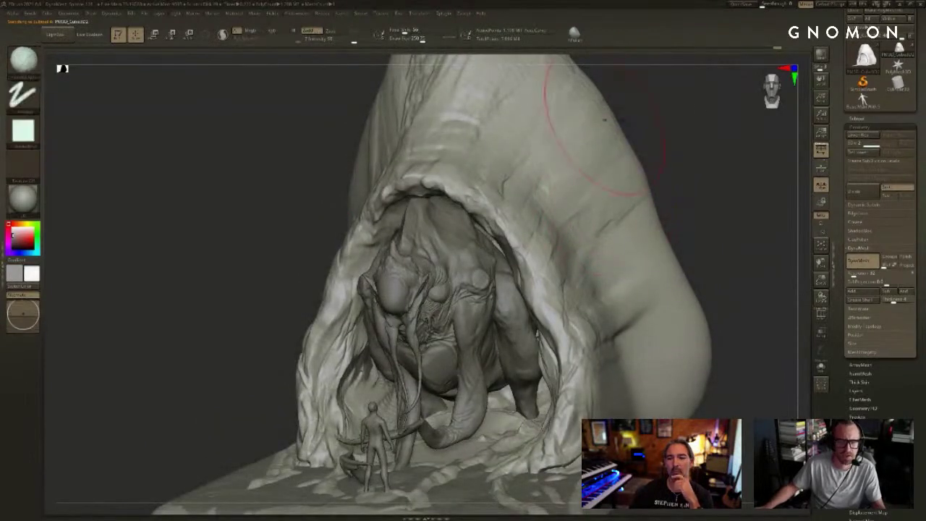
drag(672, 123, 576, 164)
drag(619, 186, 415, 118)
mouse_move(380, 146)
shift+mouse_down()
mouse_move(661, 149)
mouse_move(633, 156)
mouse_move(673, 165)
mouse_move(673, 186)
mouse_move(662, 189)
mouse_move(669, 144)
mouse_move(742, 220)
mouse_move(510, 301)
mouse_move(306, 351)
mouse_move(290, 347)
mouse_move(277, 363)
mouse_move(180, 329)
mouse_move(268, 327)
shift+mouse_up()
Step: Make the creature the active subtool and layer diagonal skin folds across its round belly with a smaller clay brush
alt+click(552, 292)
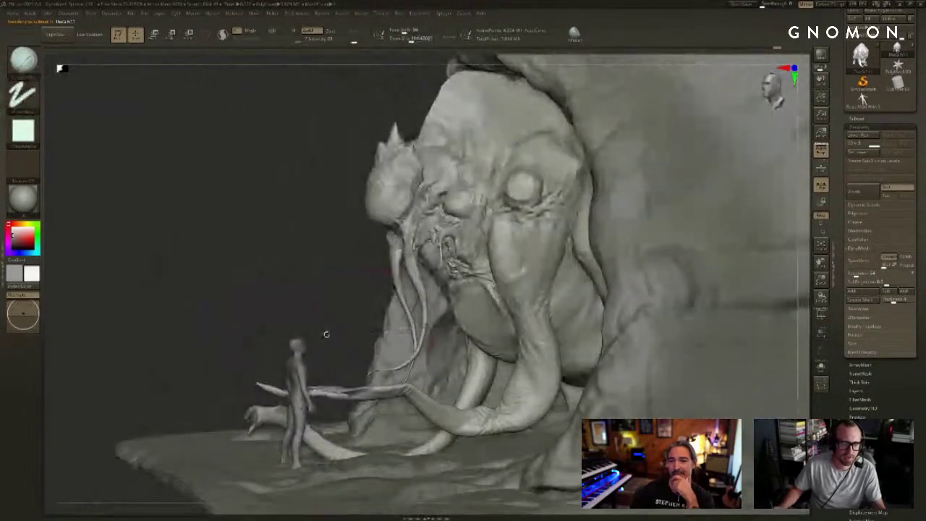
drag(326, 334, 408, 327)
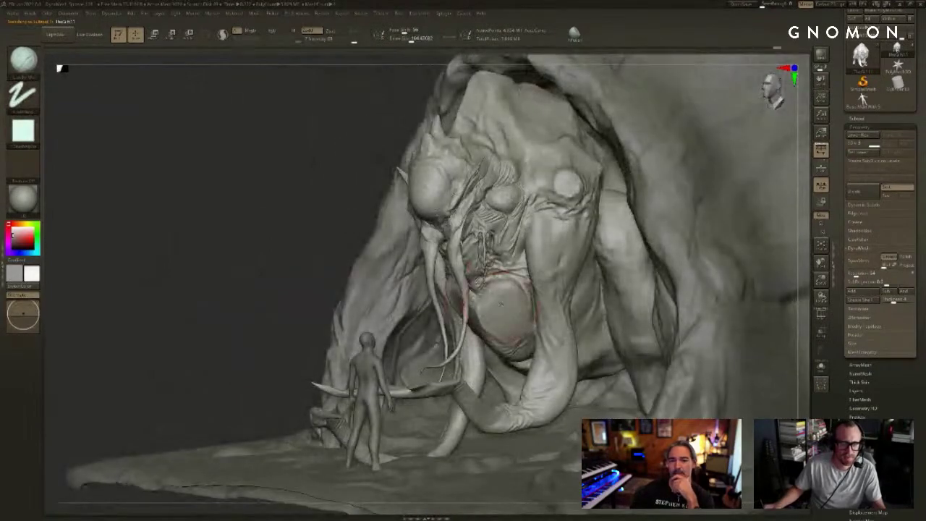
key(bracketleft)
key(bracketleft)
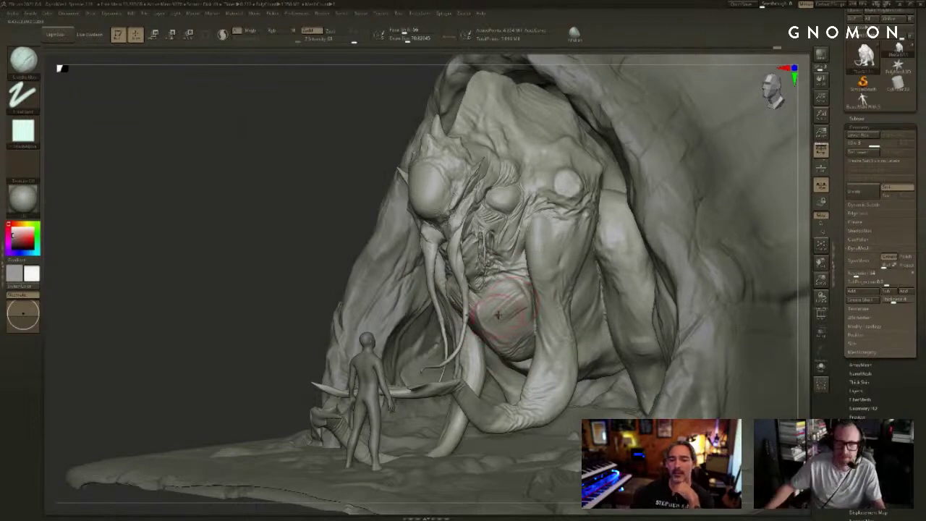
drag(306, 215, 340, 250)
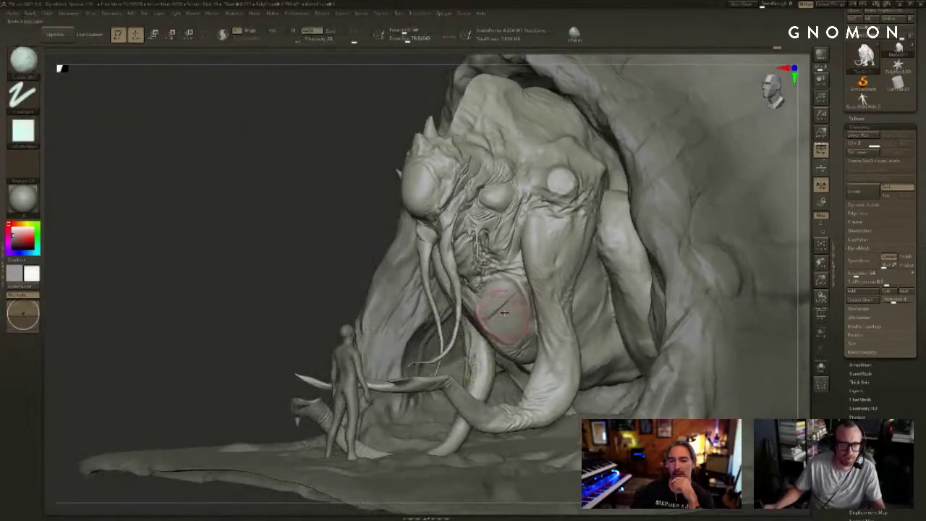
mouse_move(517, 293)
mouse_down()
mouse_move(485, 323)
mouse_move(493, 351)
mouse_up()
key(ctrl+z)
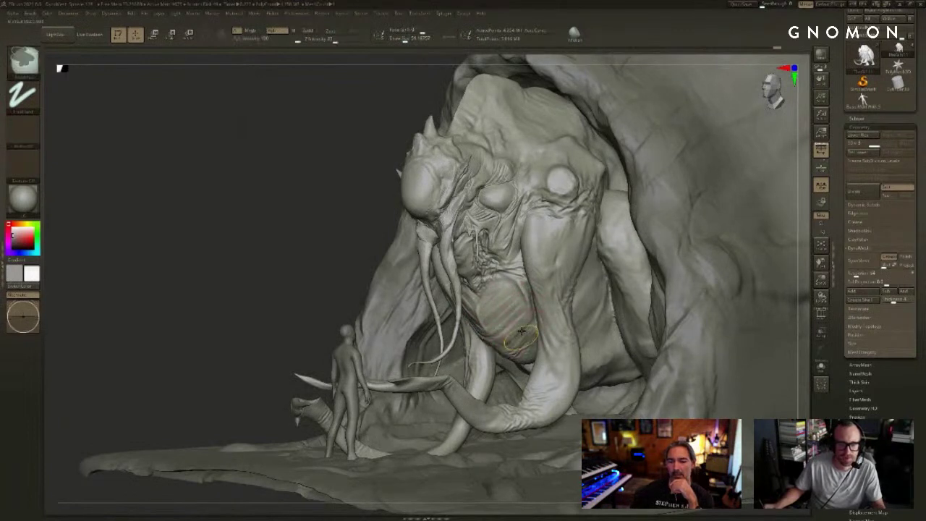
mouse_move(526, 314)
mouse_down()
mouse_move(483, 343)
mouse_move(502, 345)
mouse_up()
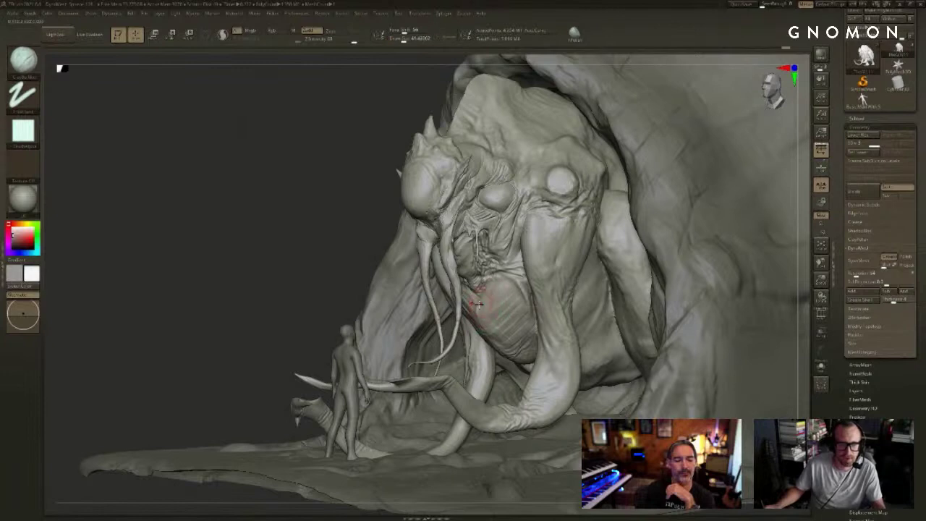
Step: Add finer folds at the top of the creature's belly with a reduced brush and smooth the belly surface
key(bracketleft)
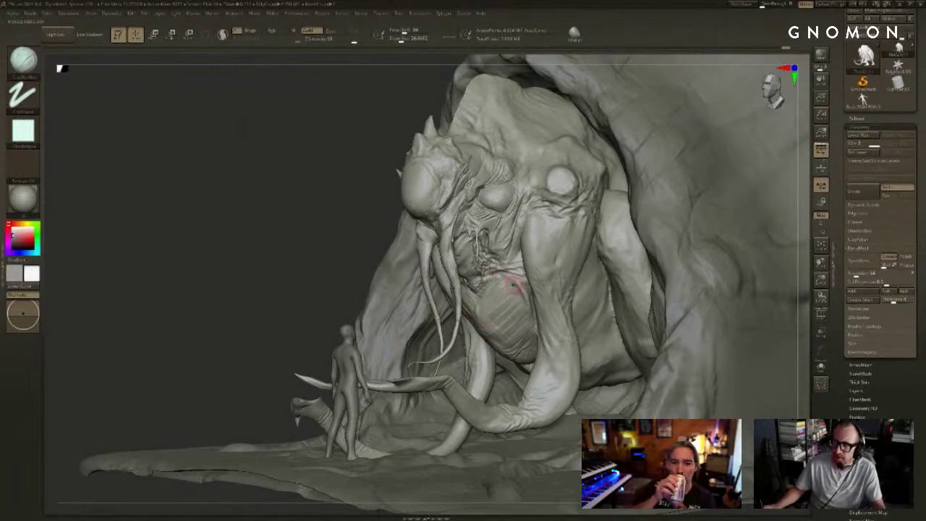
drag(523, 284, 502, 300)
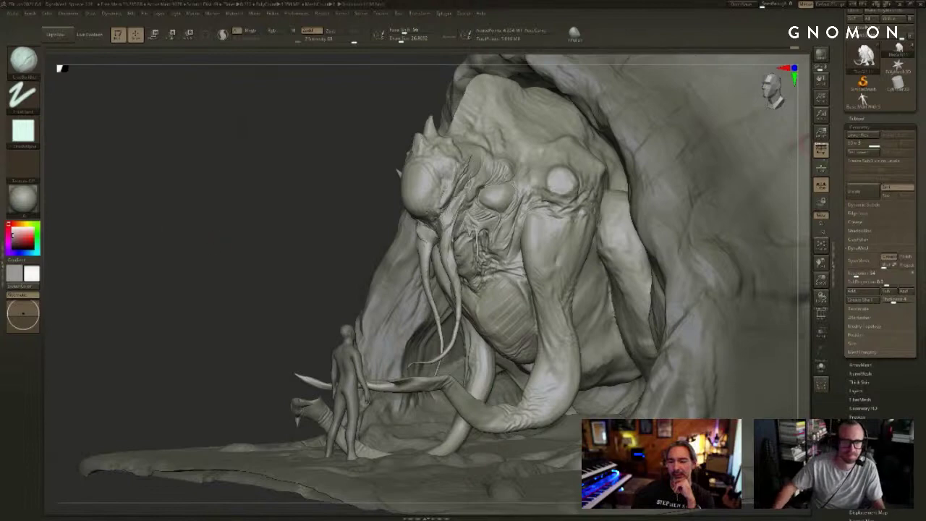
shift+drag(504, 293, 493, 300)
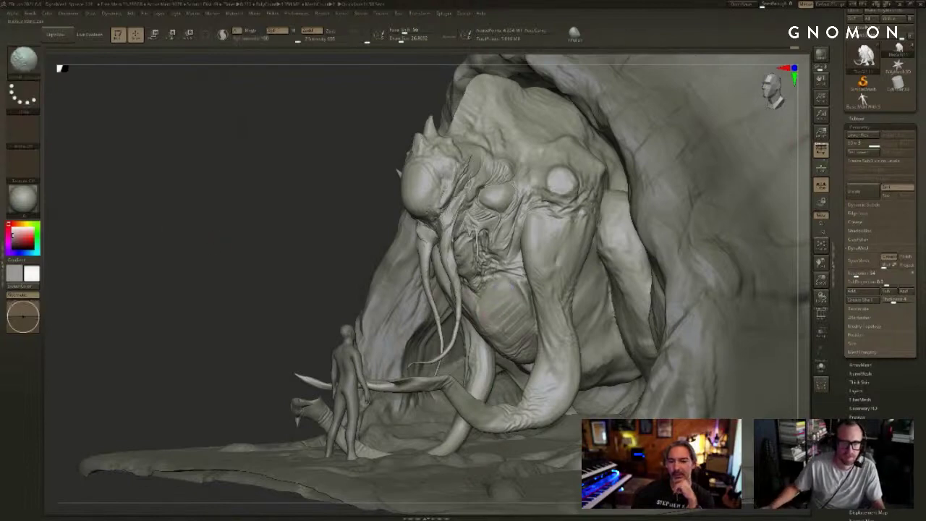
shift+drag(357, 268, 533, 300)
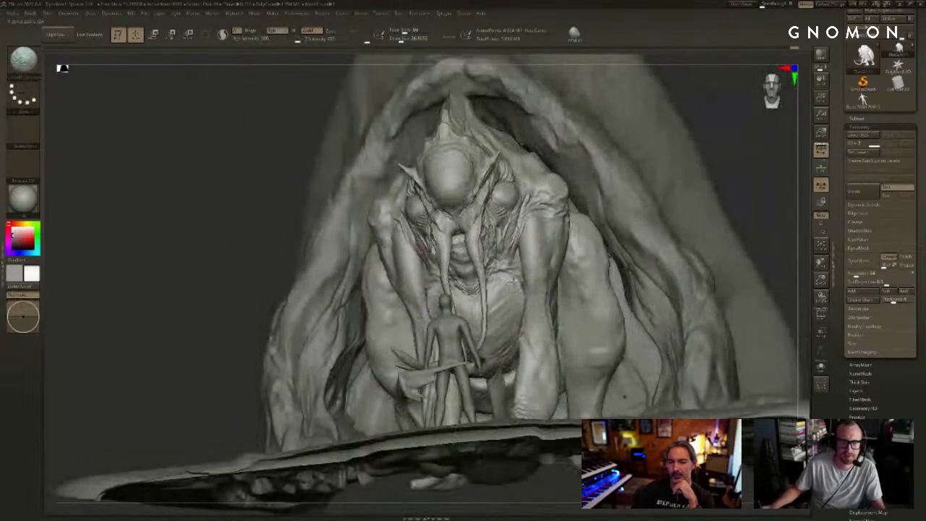
mouse_move(698, 185)
mouse_down()
mouse_move(740, 179)
mouse_move(784, 189)
mouse_up()
shift+drag(499, 315, 491, 332)
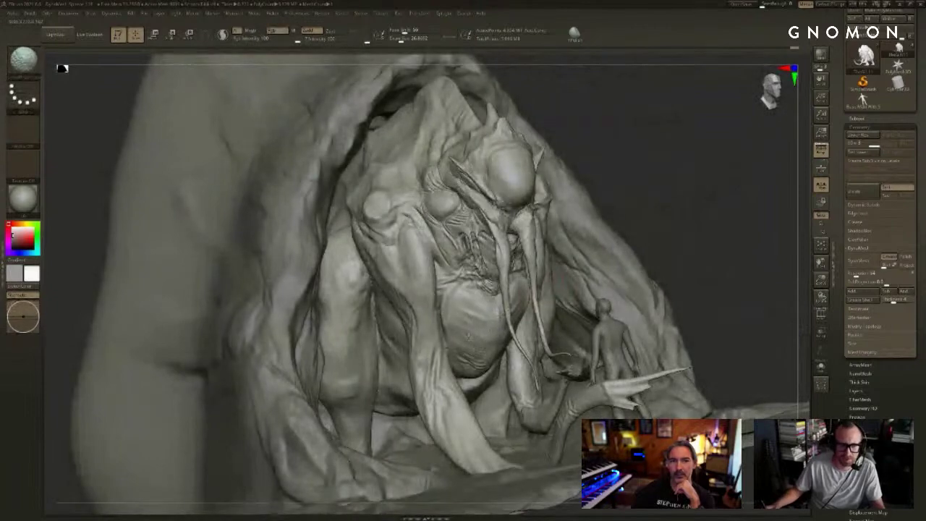
drag(713, 182, 544, 161)
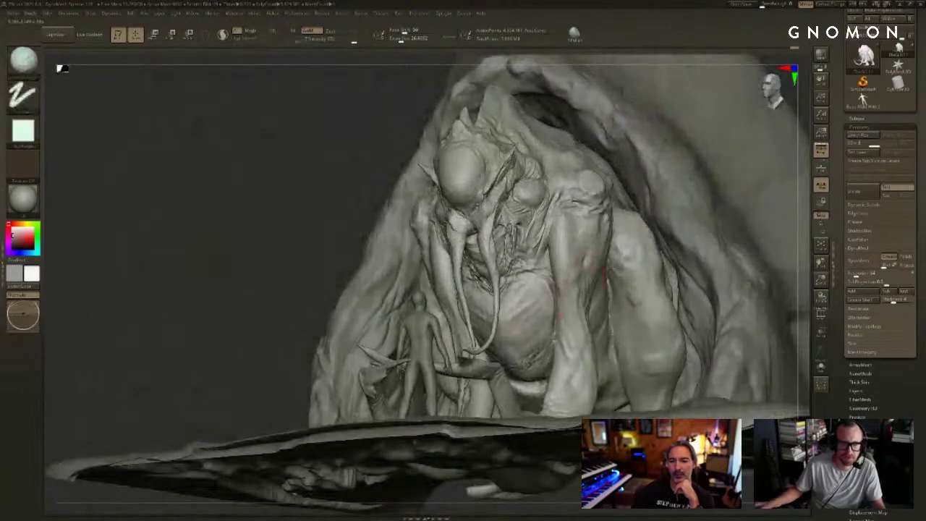
Step: Carve thin creases into the folds of the creature's belly with the Dam Standard brush at an adjusted size
mouse_move(799, 123)
mouse_down()
mouse_move(662, 158)
mouse_move(736, 128)
mouse_move(637, 137)
mouse_up()
mouse_move(422, 350)
mouse_down()
mouse_move(452, 380)
mouse_move(426, 362)
mouse_up()
key(b)
key(d)
key(s)
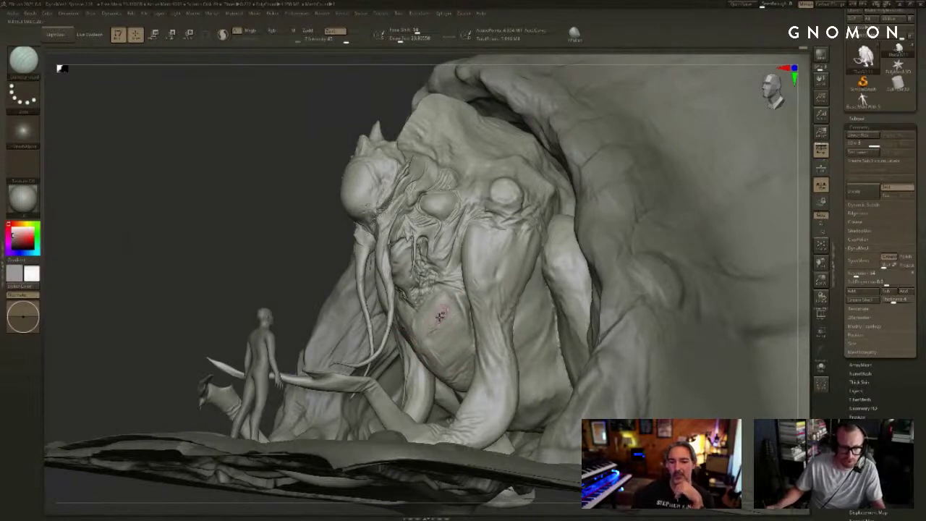
key(s)
drag(436, 316, 441, 317)
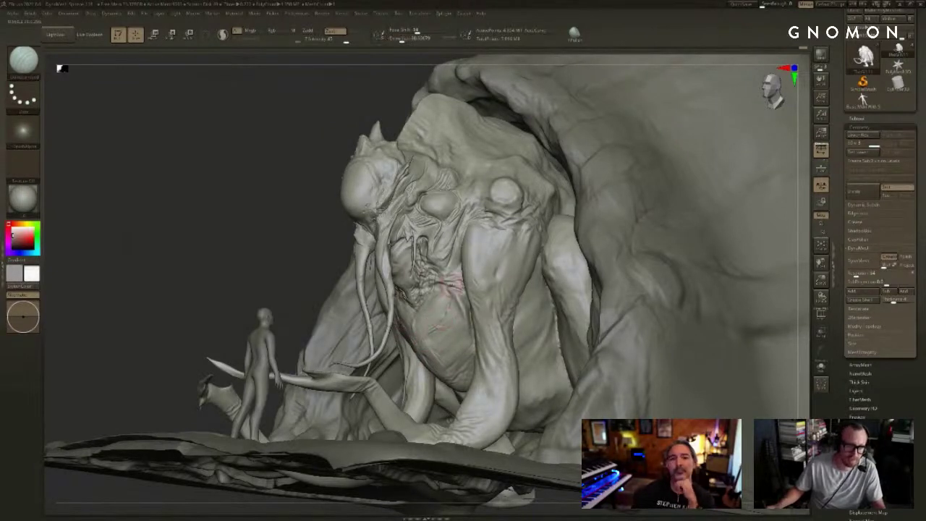
Step: Cut finer creases along the upper edge of the belly with a smaller Dam Standard brush
drag(307, 271, 434, 304)
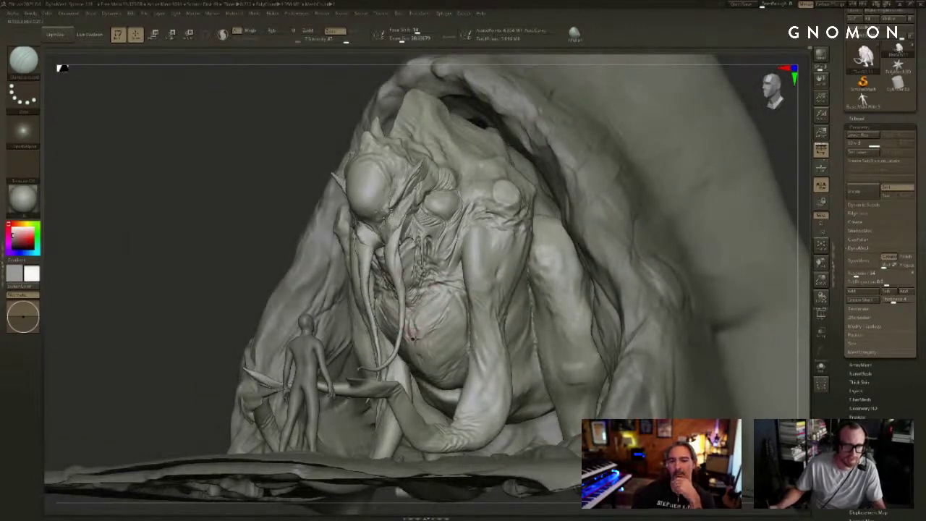
key(s)
drag(415, 313, 413, 313)
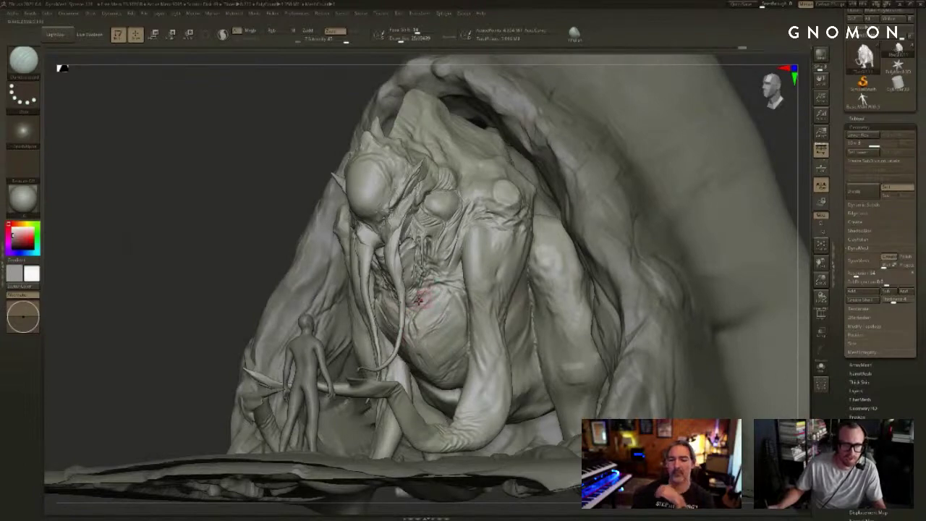
drag(791, 160, 791, 173)
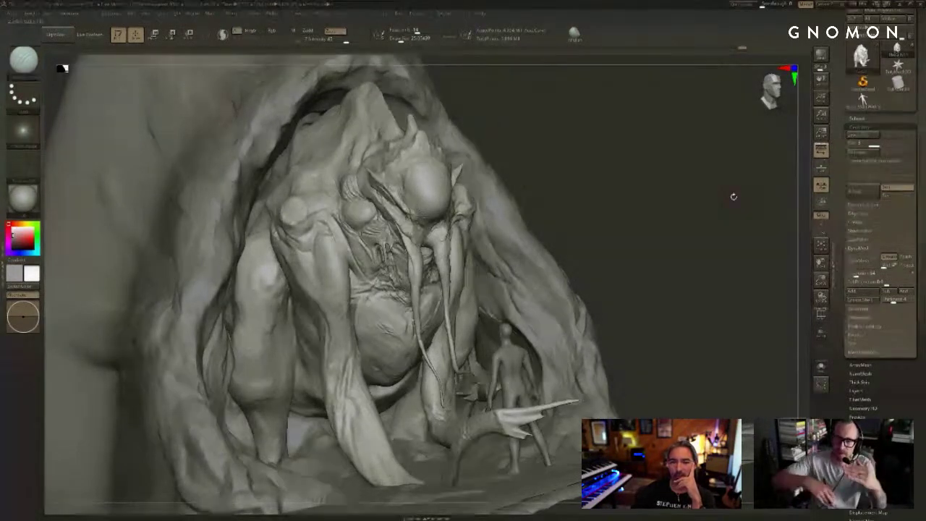
alt+drag(647, 239, 666, 229)
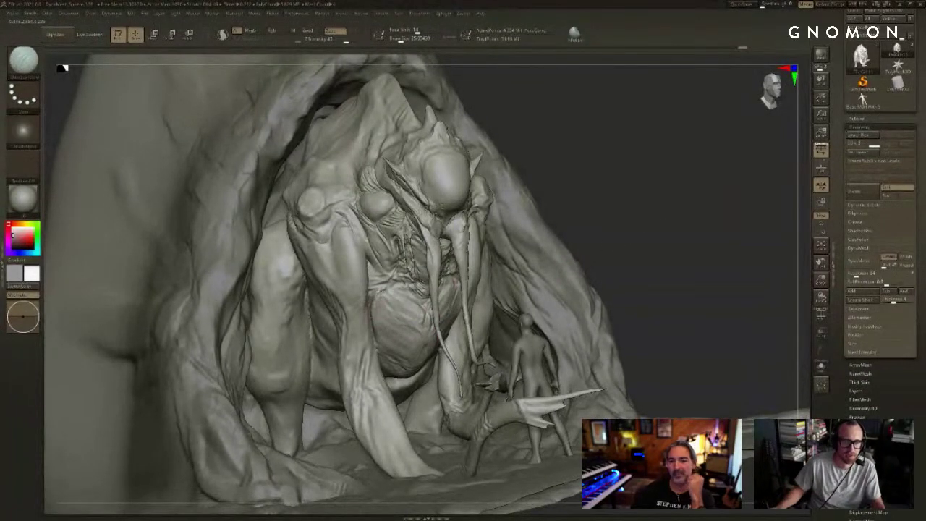
drag(687, 226, 621, 209)
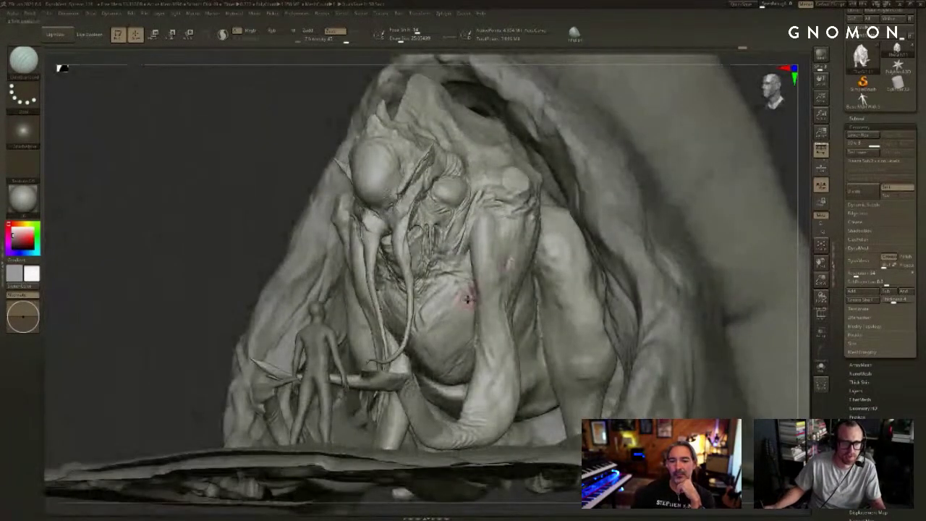
Step: Smooth the belly's upper edge beside the front arm and sharpen its wrinkles with the Dam Standard brush
shift+drag(465, 290, 473, 298)
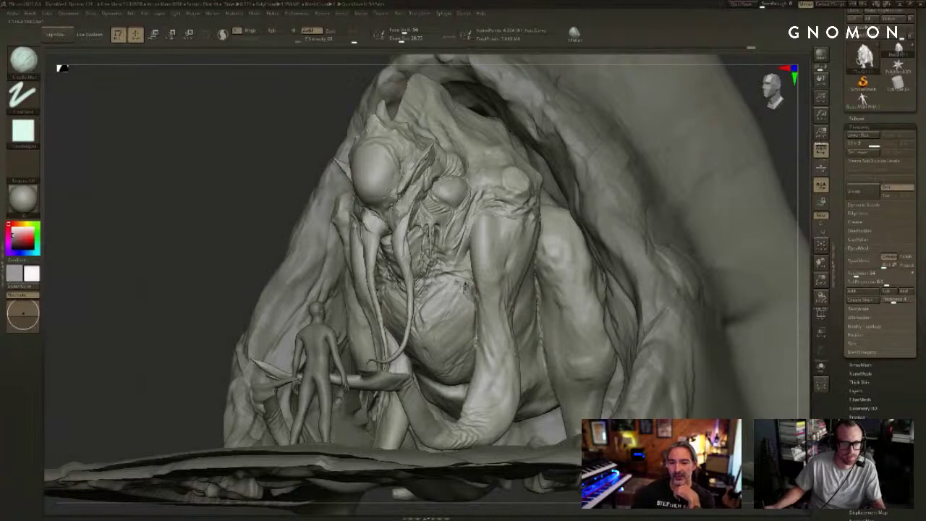
key(b)
key(d)
key(s)
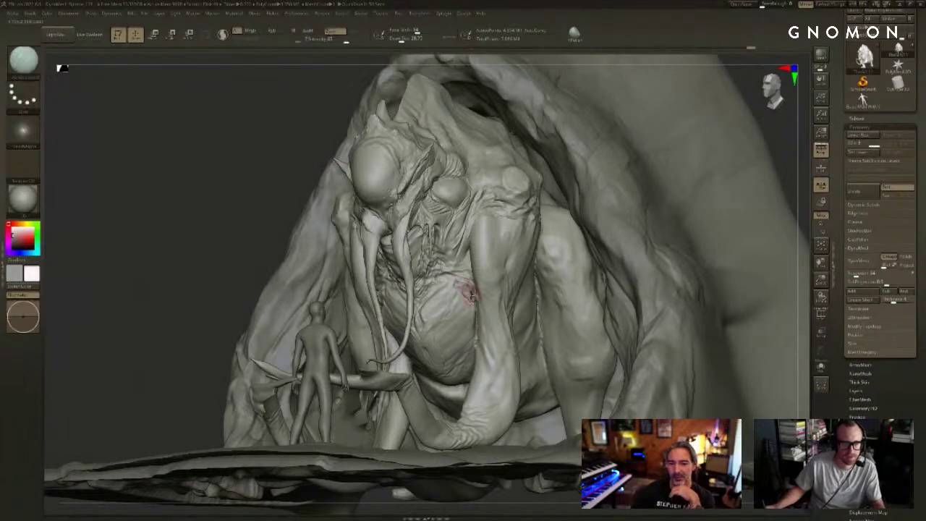
drag(759, 140, 886, 163)
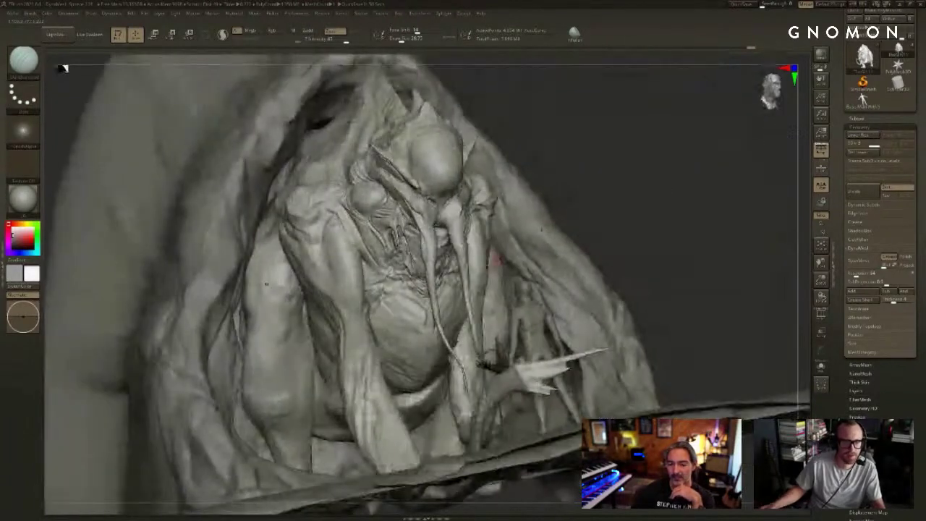
Step: Add small skin folds where the upper belly meets the opposite arm with the ClayBuildup brush and smooth them
key(b)
key(c)
key(b)
drag(373, 301, 381, 293)
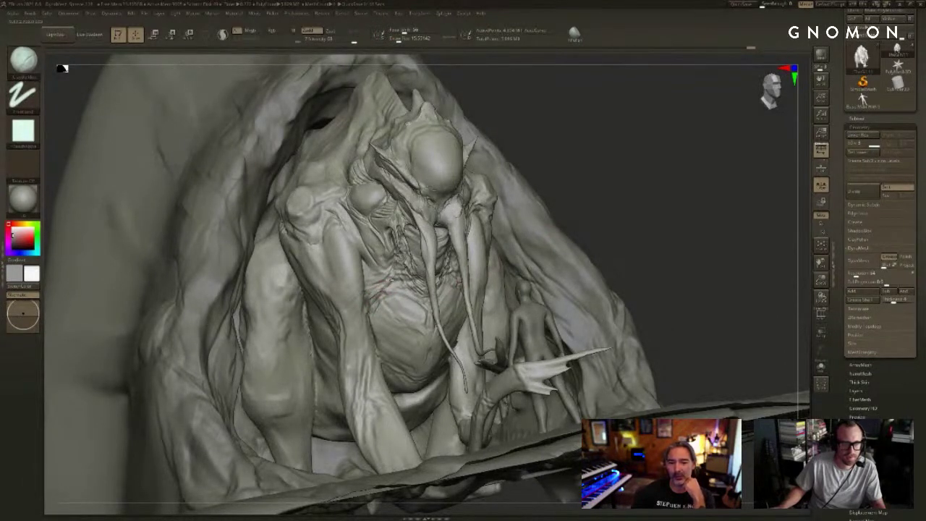
key(shift)
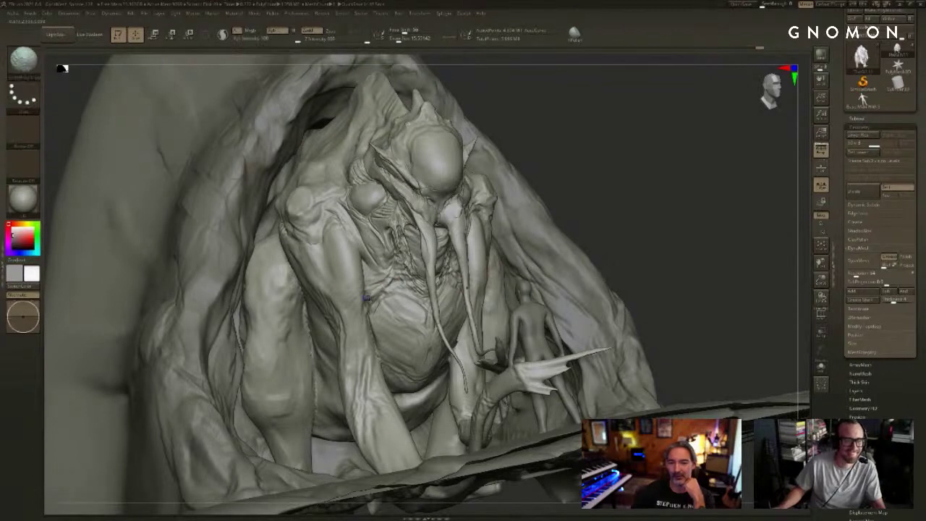
key(shift)
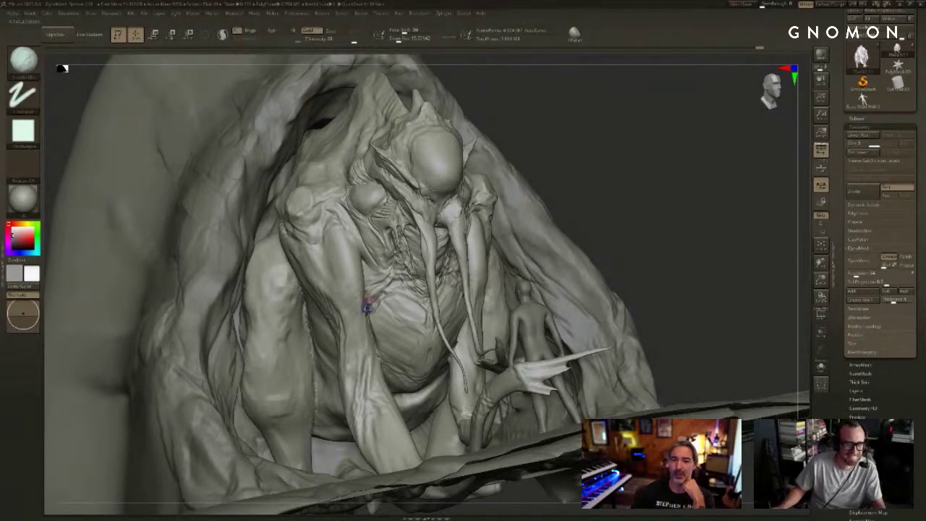
Step: Make the cave the active subtool and build rocky forms on the outer wall beside the mouth rim
mouse_move(618, 209)
mouse_down()
mouse_move(698, 198)
mouse_move(714, 179)
mouse_move(786, 191)
mouse_move(771, 167)
mouse_up()
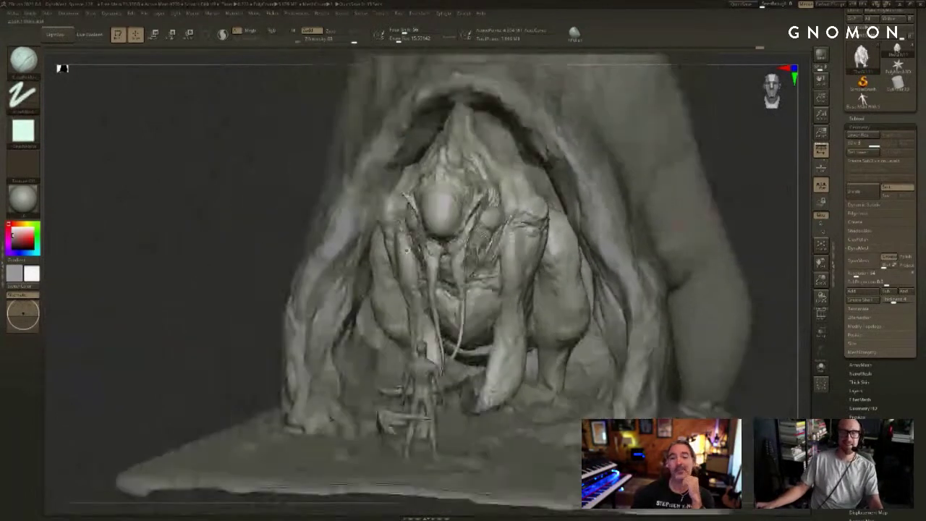
alt+click(680, 206)
drag(778, 199, 756, 202)
drag(636, 248, 643, 247)
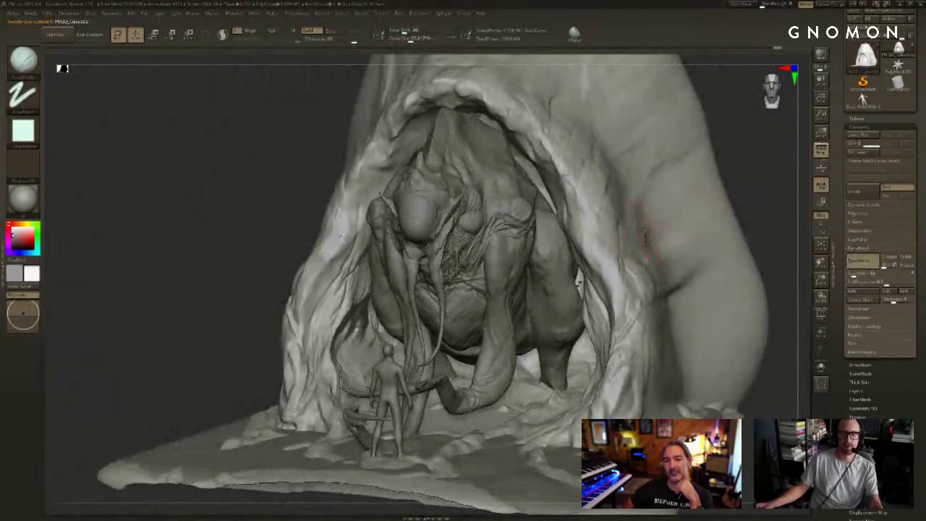
drag(756, 206, 705, 215)
mouse_move(648, 235)
mouse_down()
mouse_move(655, 216)
mouse_move(671, 212)
mouse_up()
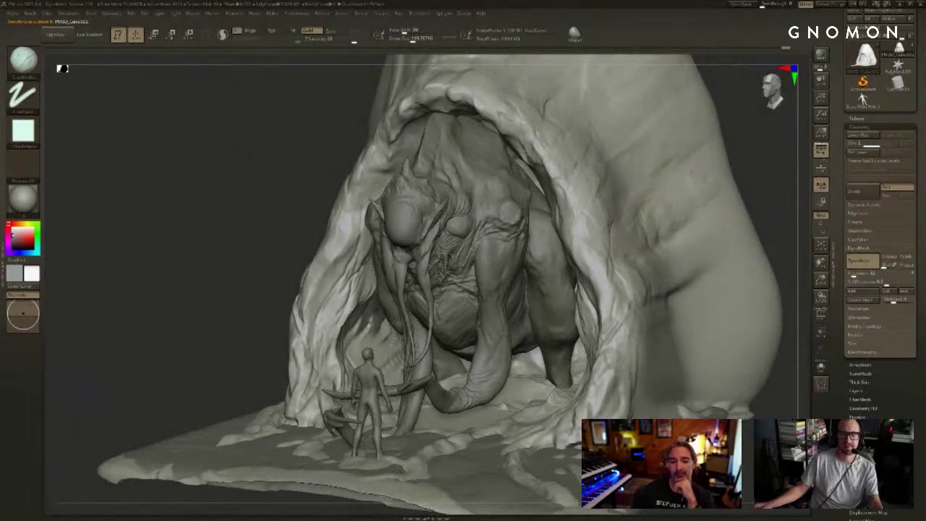
Step: Enlarge the clay brush, extend the rocky relief up the outer cave wall and smooth its transitions
key(bracketright)
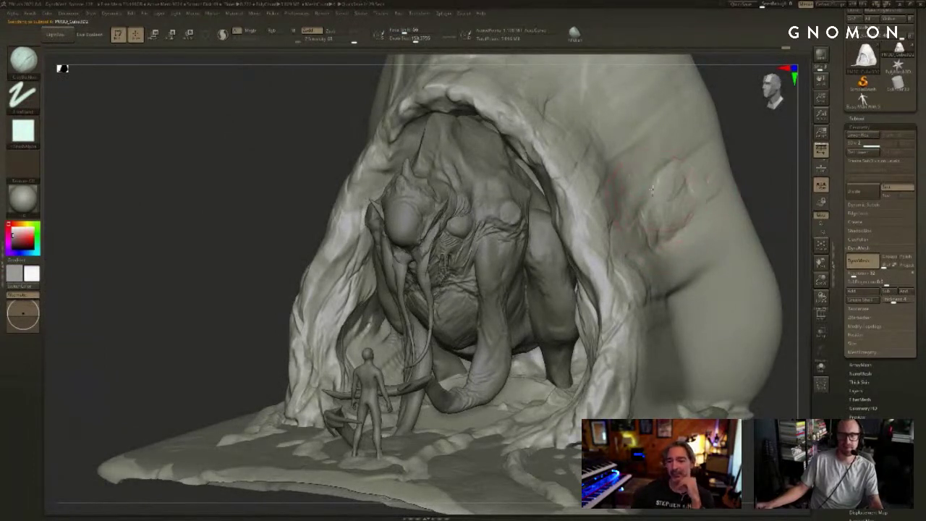
drag(642, 203, 692, 170)
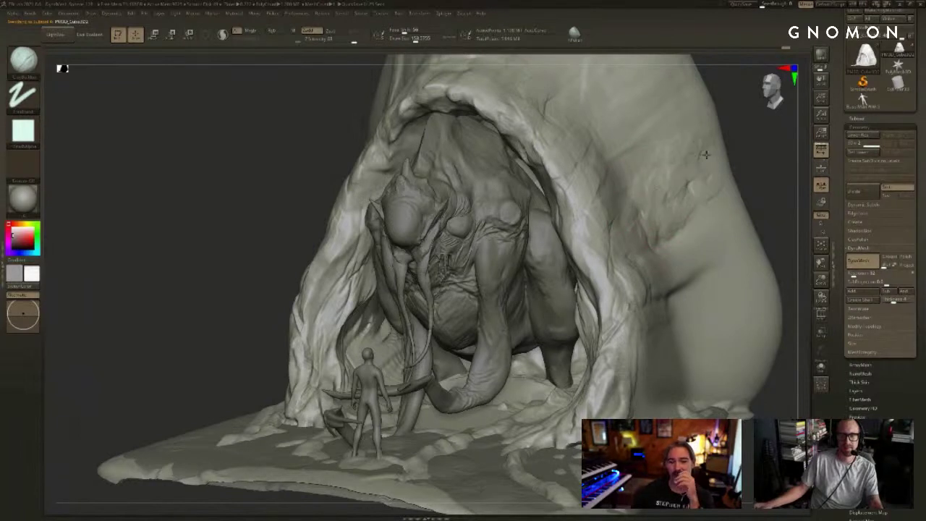
shift+drag(682, 200, 688, 225)
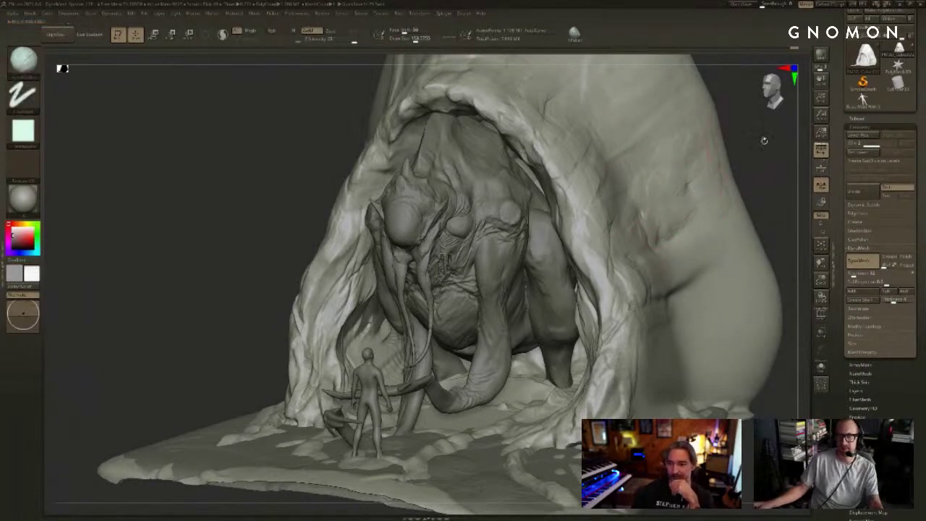
drag(762, 140, 750, 182)
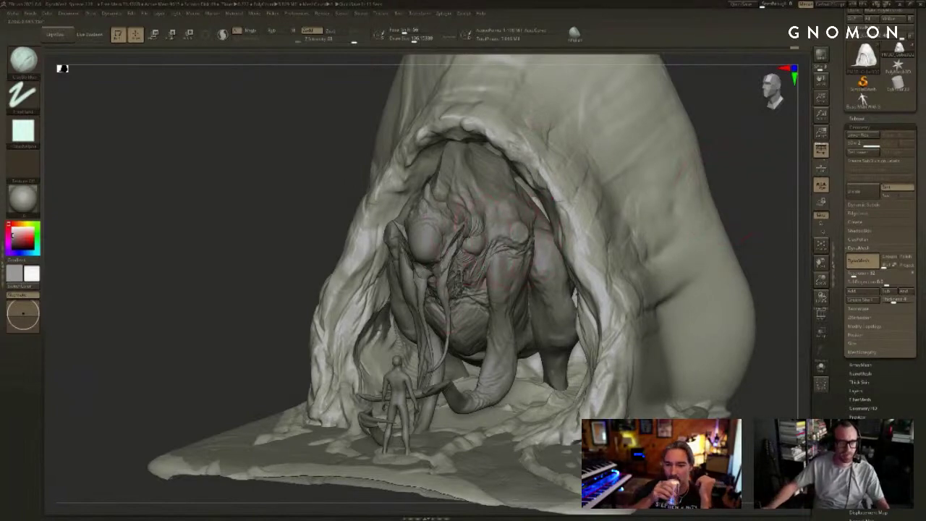
Step: Make the creature the active subtool and isolate it from the cave and the other subtools
alt+click(501, 238)
alt+drag(728, 136, 719, 211)
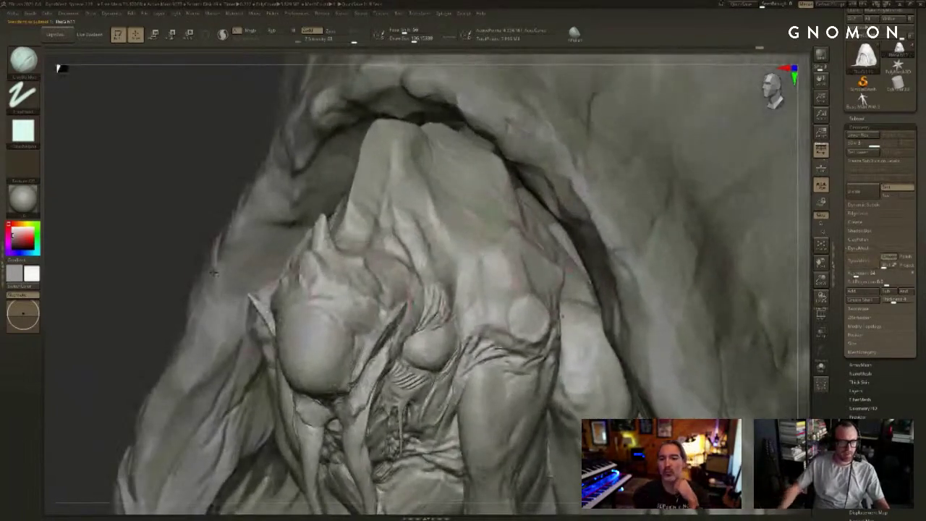
alt+drag(213, 273, 271, 193)
key(alt+shift+s)
key(alt+shift+s)
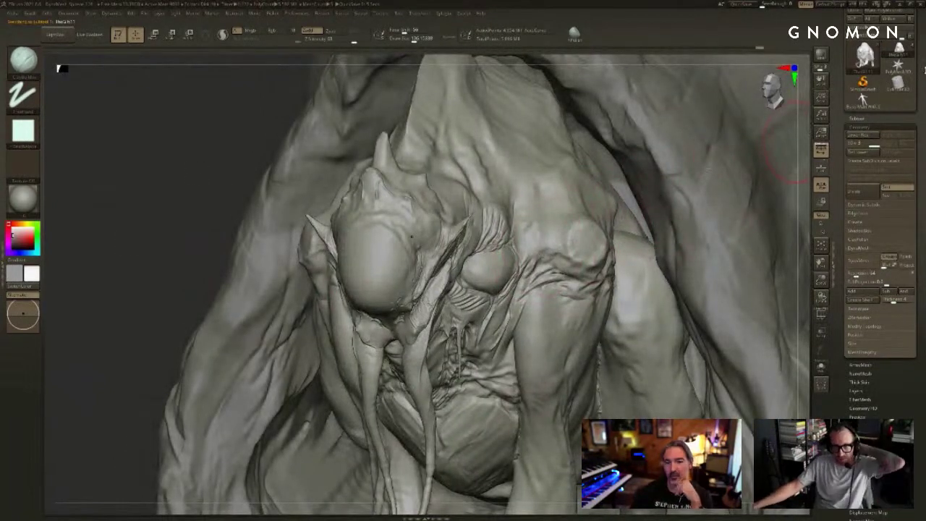
drag(923, 147, 923, 195)
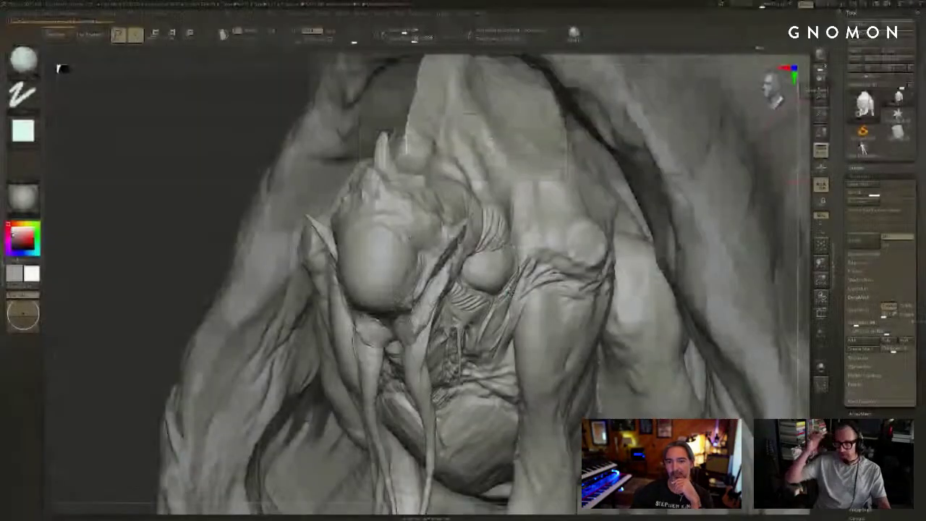
key(alt+s)
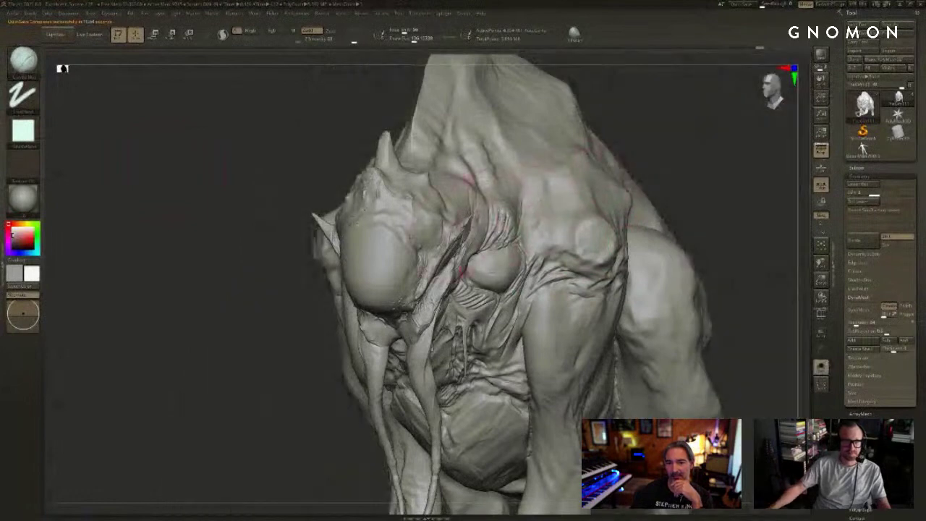
alt+drag(722, 176, 715, 128)
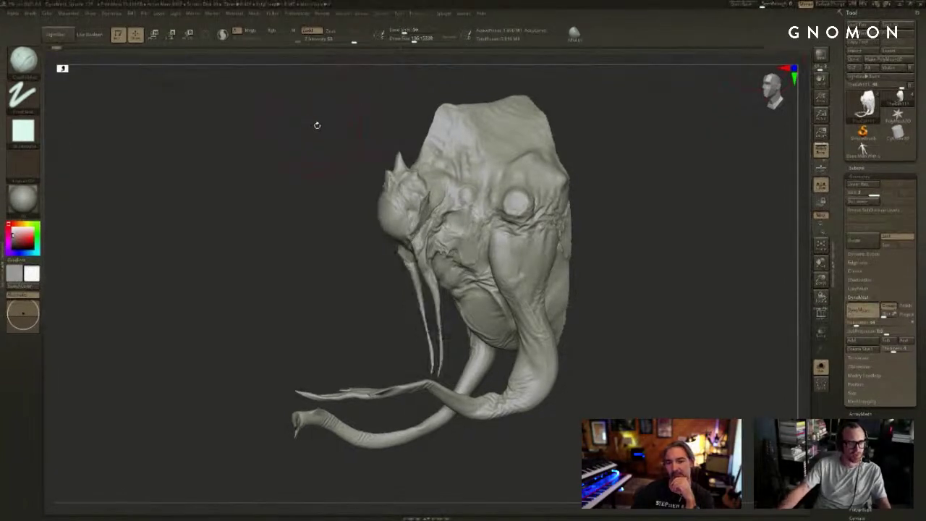
Step: Scrub through the creature's undo history to review its earlier sculpting stages
drag(242, 115, 172, 92)
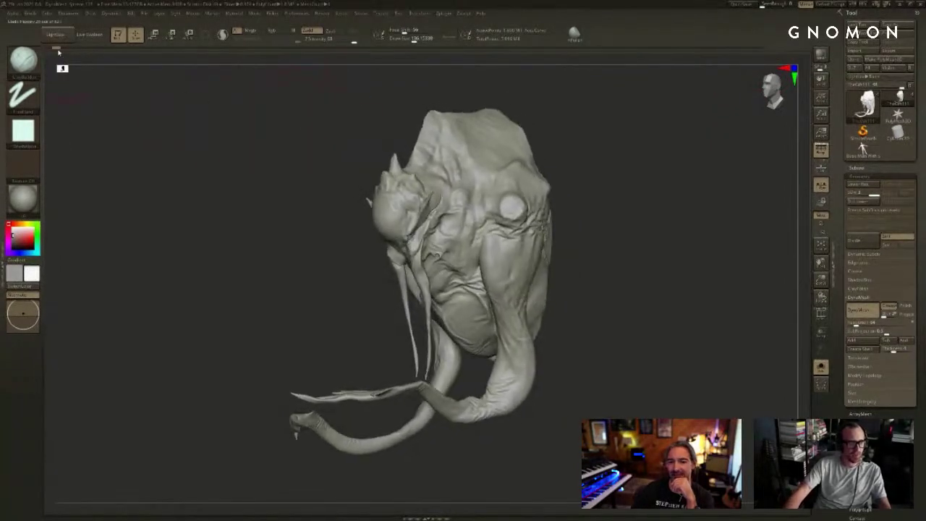
drag(56, 50, 600, 55)
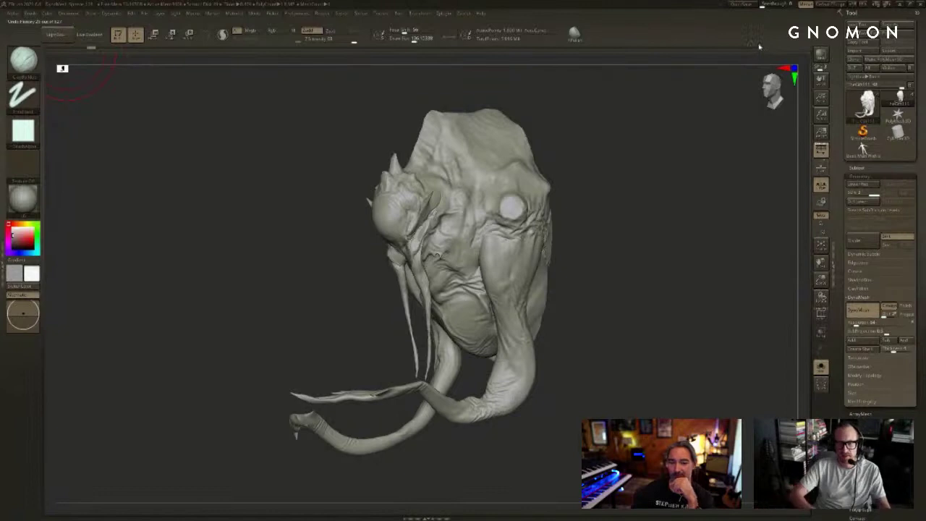
click(740, 50)
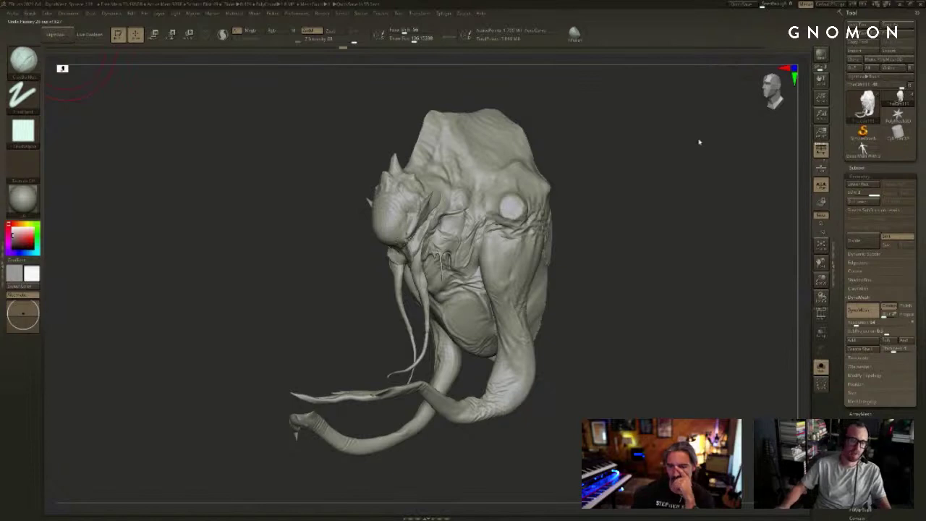
key(ctrl+shift+z)
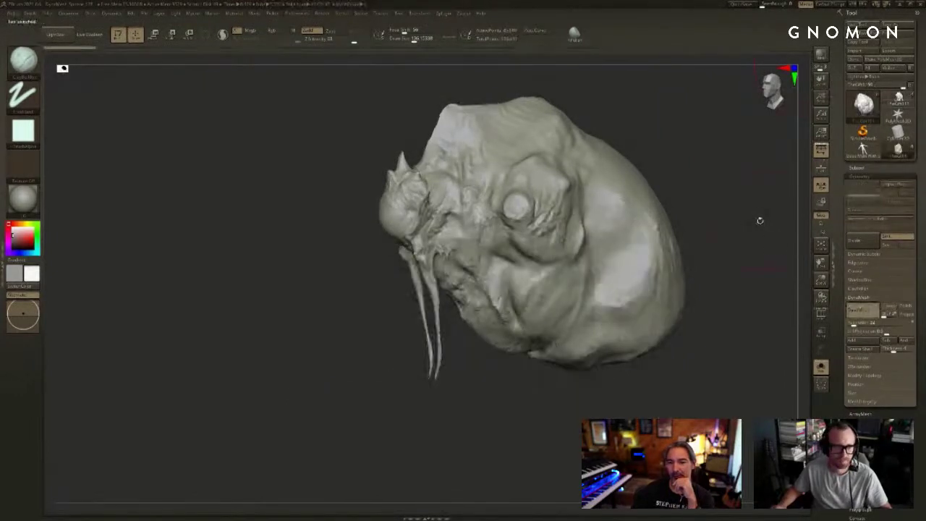
Step: Try to reshape the creature's head on the rougher version of the sculpt with the Move brush, and undo it
drag(759, 219, 694, 177)
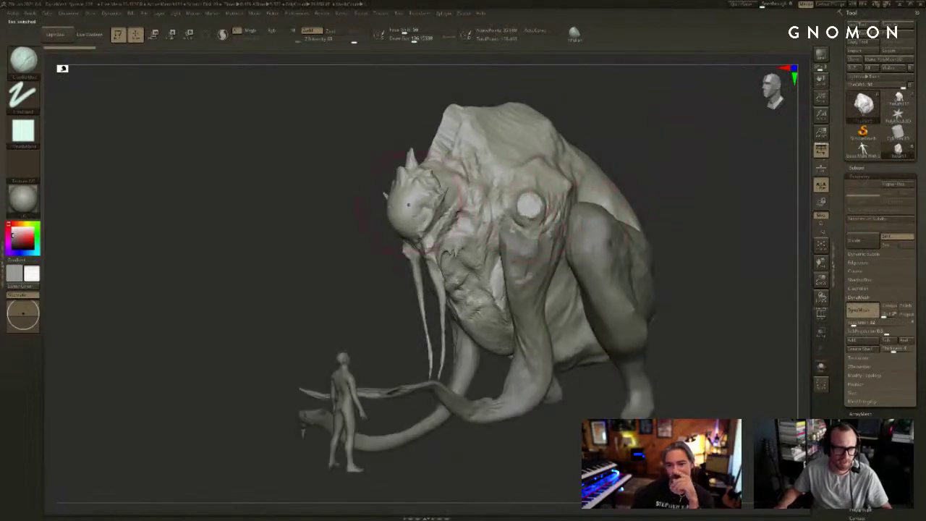
key(b)
key(m)
key(v)
mouse_move(391, 210)
mouse_down()
mouse_move(510, 158)
mouse_move(595, 161)
mouse_up()
key(ctrl+z)
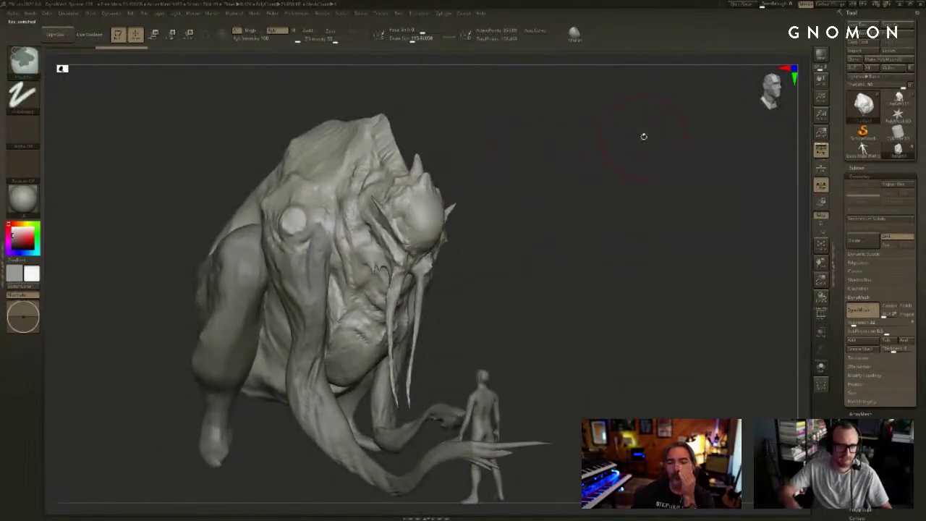
Step: Try to push in the front of the rounded head with the Move brush and undo the changes
drag(569, 201, 533, 203)
mouse_move(438, 210)
mouse_down()
mouse_move(430, 214)
mouse_move(424, 197)
mouse_up()
mouse_move(515, 180)
mouse_down()
mouse_move(392, 191)
mouse_move(373, 159)
mouse_move(441, 163)
mouse_up()
drag(785, 145, 730, 118)
key(ctrl+z)
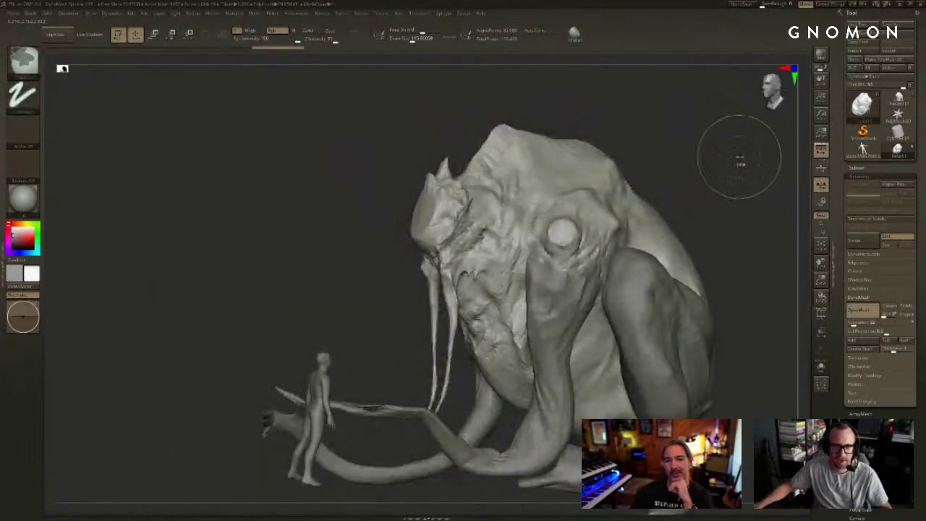
key(ctrl+z)
key(ctrl+z)
Step: Return to the detailed creature and cave scene and make the standing human figure the active subtool
mouse_move(727, 155)
mouse_down()
mouse_move(715, 164)
mouse_move(729, 149)
mouse_up()
key(d)
key(Escape)
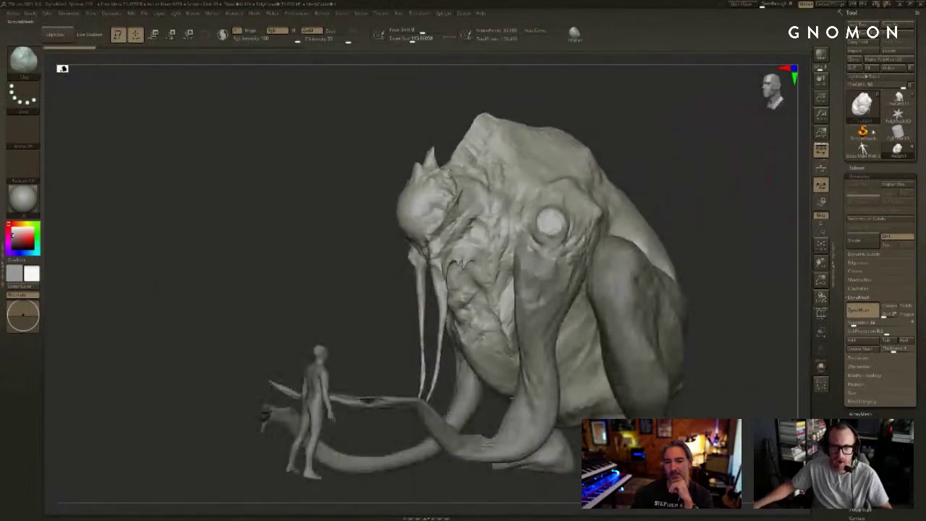
click(897, 101)
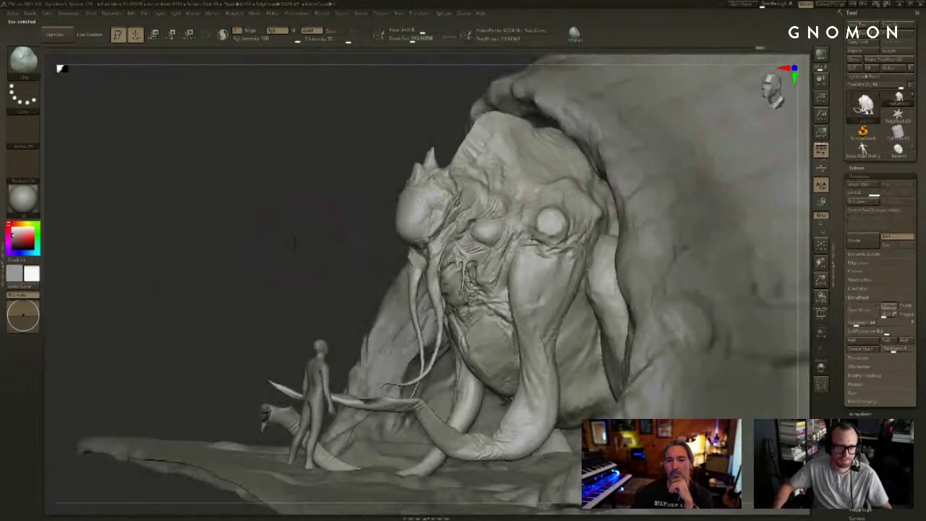
drag(291, 243, 318, 243)
alt+click(332, 379)
drag(304, 331, 286, 332)
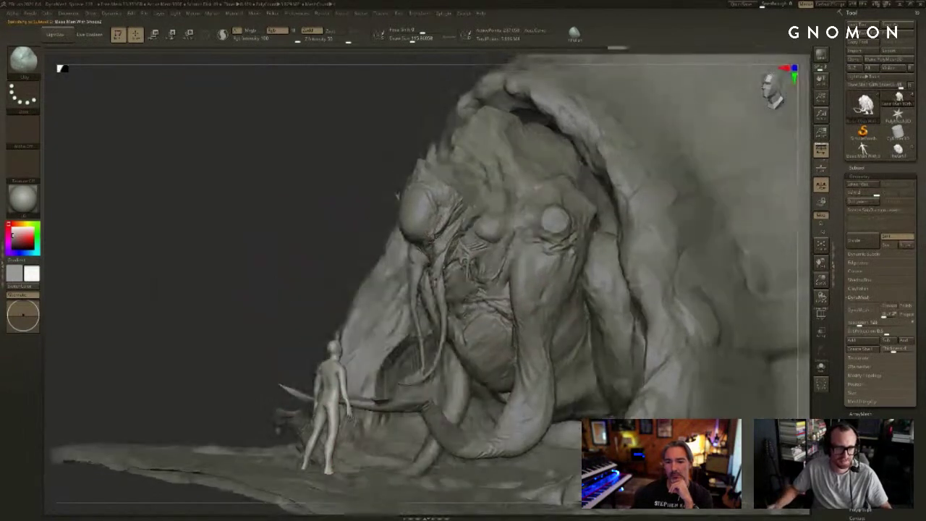
Step: Compare the rough version of the creature with the detailed creature in the cave scene
click(899, 99)
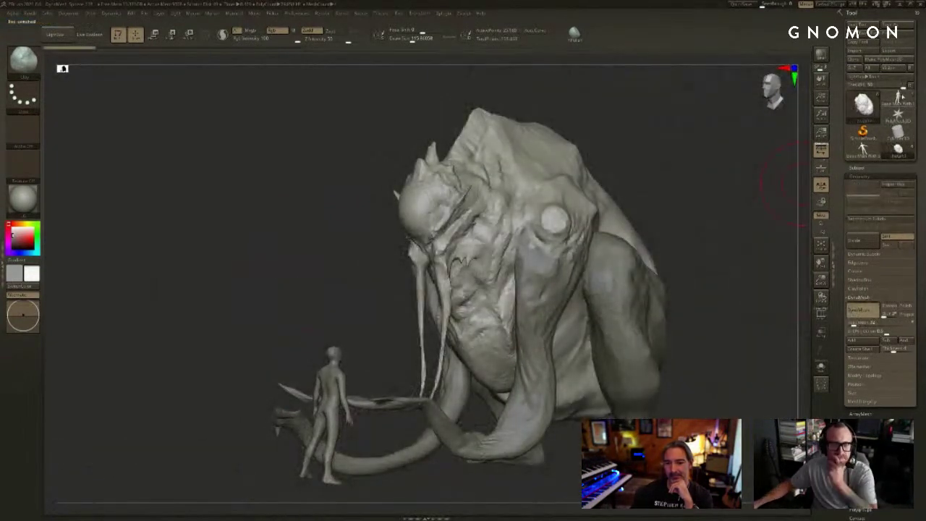
click(904, 96)
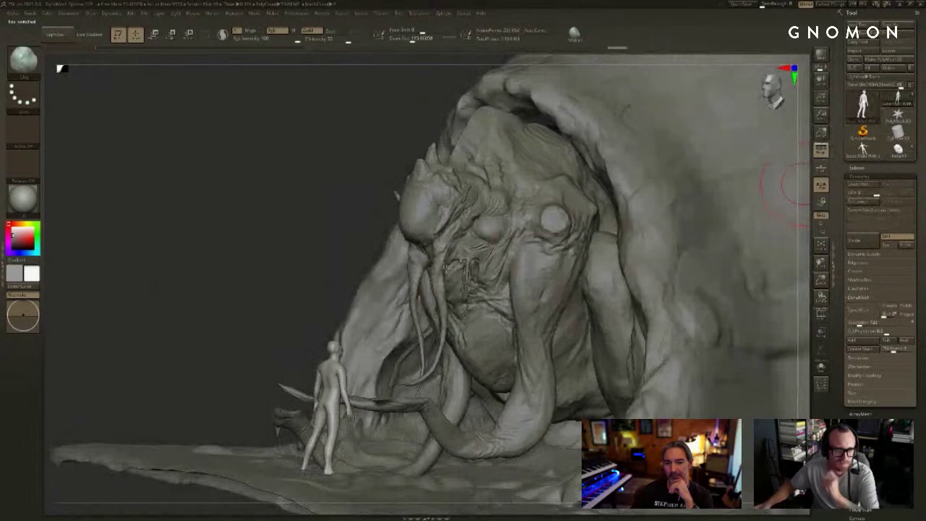
Step: Reshape the lower ends of the tendrils hanging beneath the creature's head with the Move brush
key(s)
drag(295, 225, 371, 282)
key(b)
key(m)
key(v)
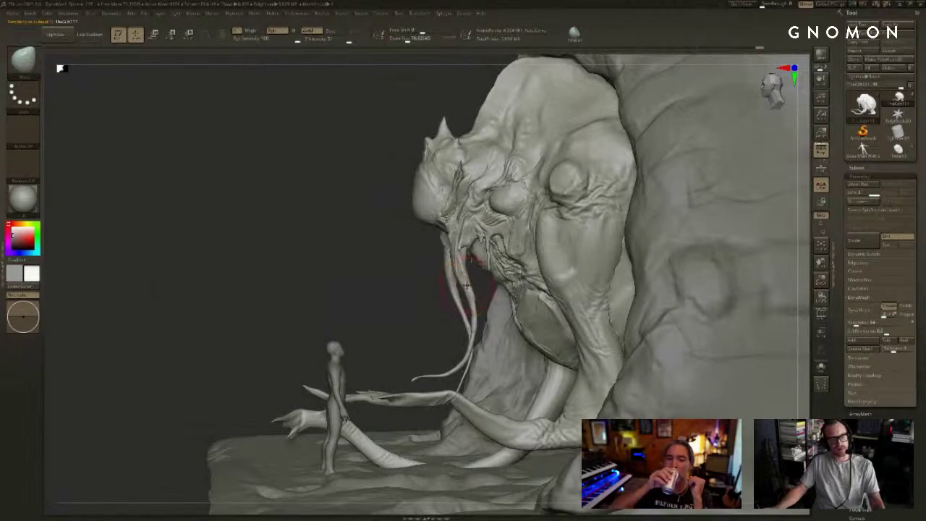
drag(427, 290, 470, 307)
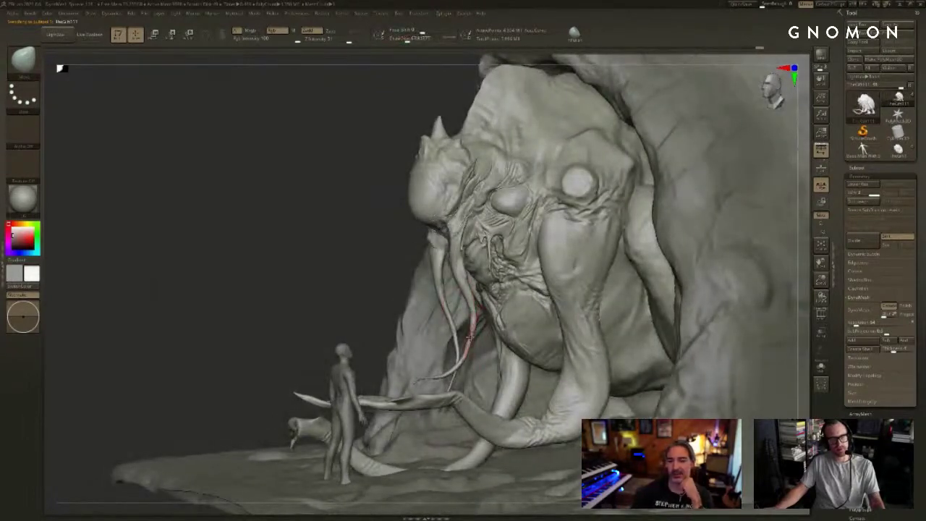
drag(467, 352, 459, 365)
key(s)
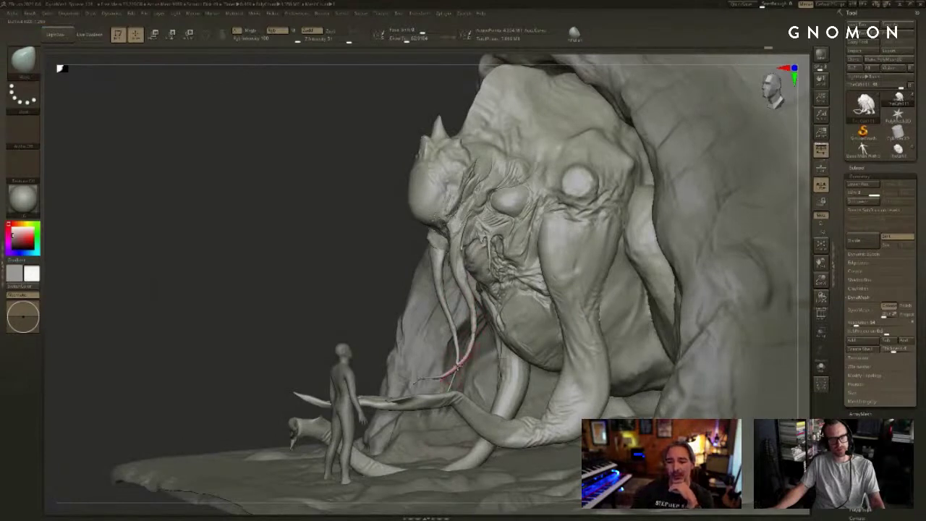
Step: Enlarge the Move brush to a draw size of 112 and adjust the flow of the head's hanging tendrils from several angles
key(bracketright)
key(bracketright)
key(bracketright)
key(bracketright)
key(bracketright)
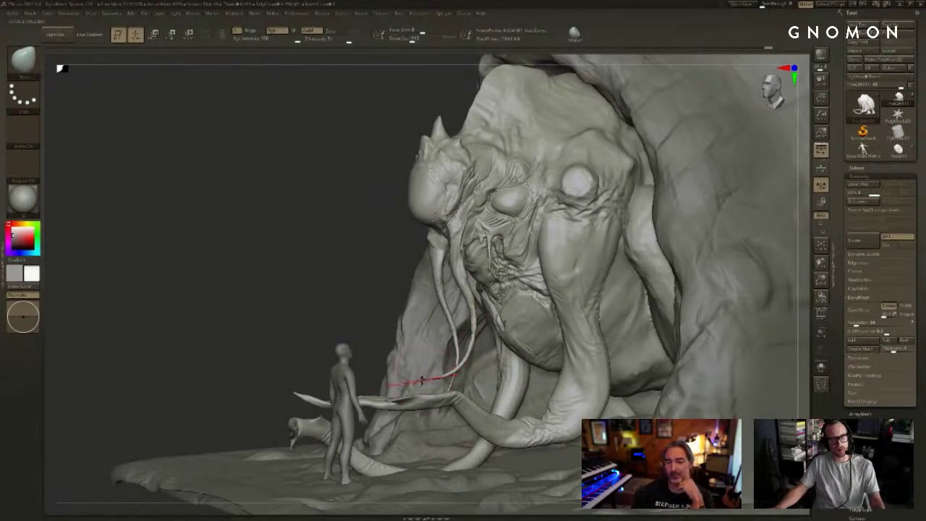
drag(343, 299, 311, 284)
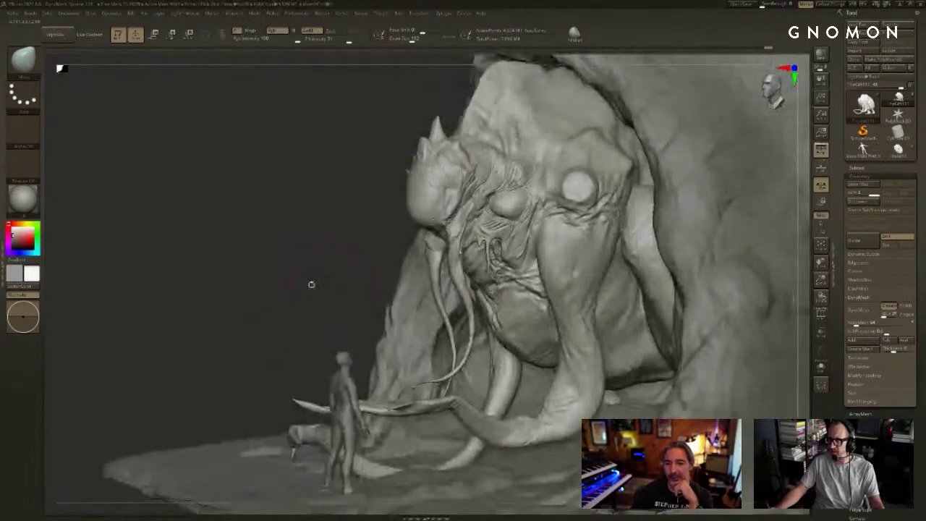
mouse_move(333, 251)
mouse_down()
mouse_move(325, 252)
mouse_move(366, 309)
mouse_move(342, 308)
mouse_move(356, 285)
mouse_up()
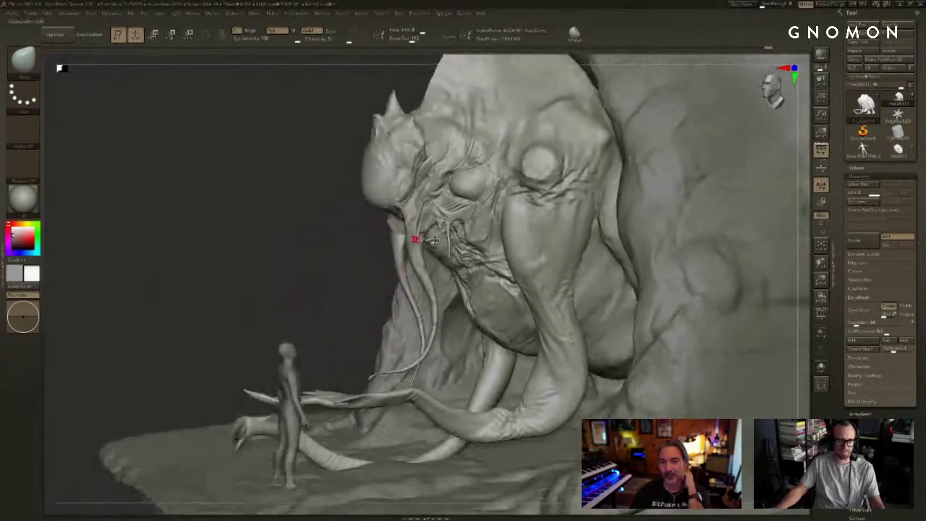
mouse_move(301, 249)
mouse_down()
mouse_move(327, 221)
mouse_move(338, 259)
mouse_up()
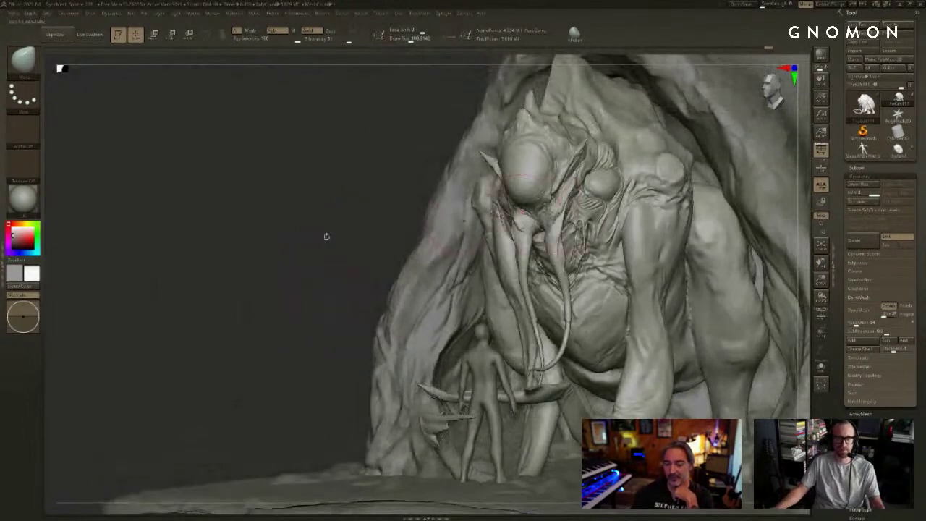
mouse_move(288, 237)
mouse_down()
mouse_move(318, 236)
mouse_move(113, 273)
mouse_move(120, 266)
mouse_up()
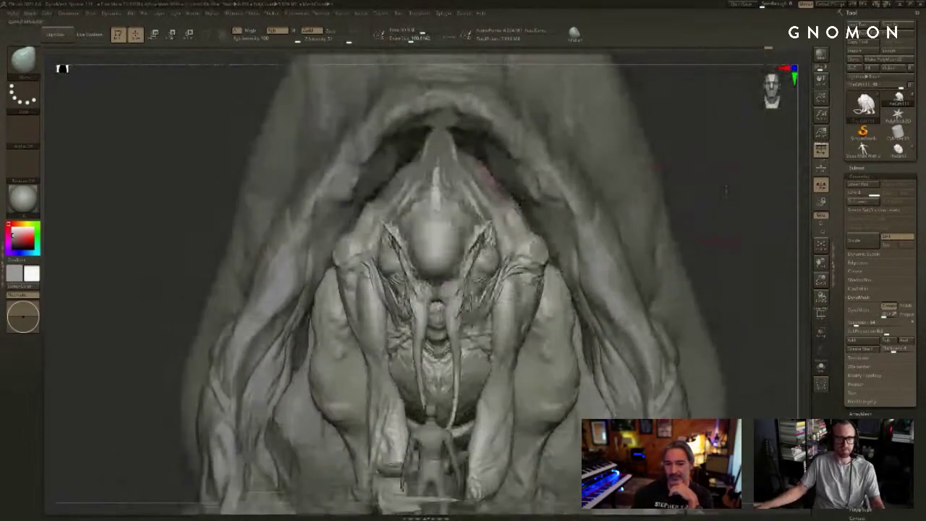
Step: Carve concentric rings into the round disc on the creature's shoulder with a small DamStandard brush
key(s)
drag(535, 262, 530, 262)
drag(741, 194, 651, 196)
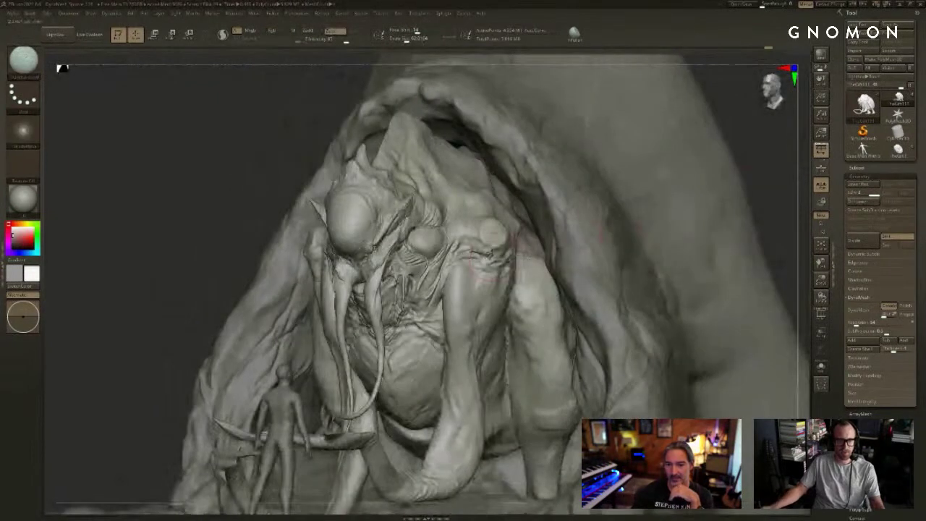
mouse_move(492, 250)
mouse_down()
mouse_move(486, 235)
mouse_move(496, 235)
mouse_up()
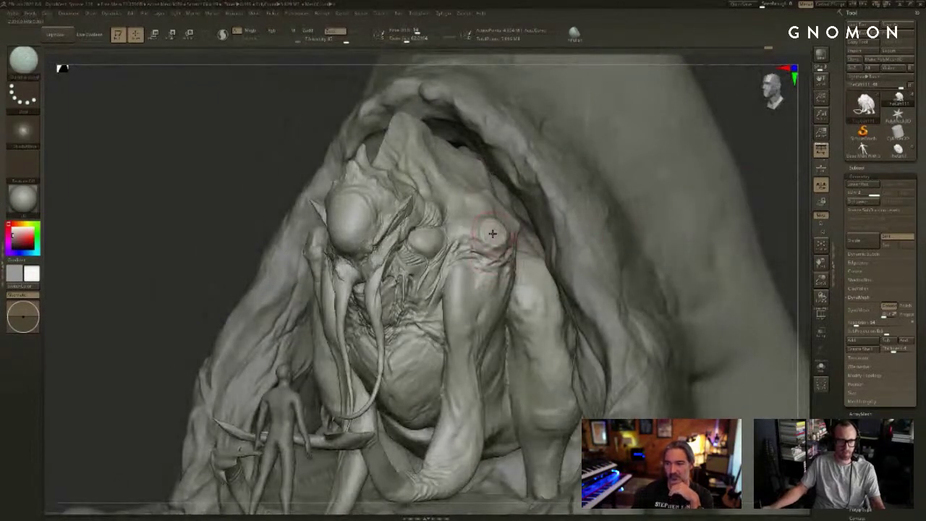
key(bracketleft)
drag(752, 167, 698, 169)
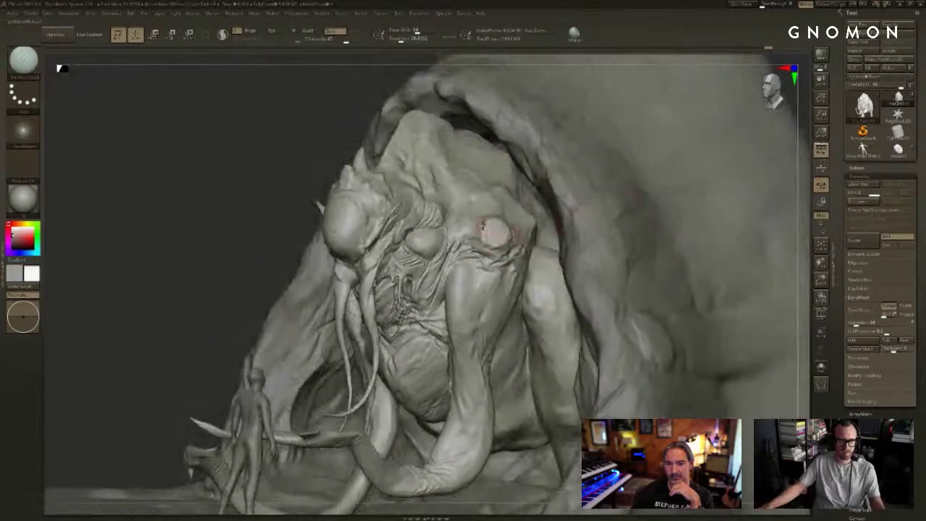
alt+drag(268, 171, 242, 268)
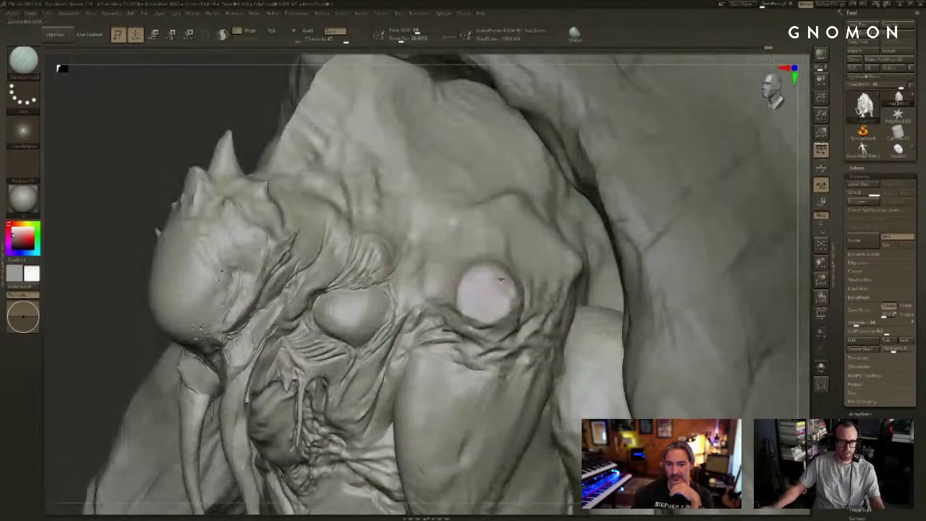
key(ctrl+z)
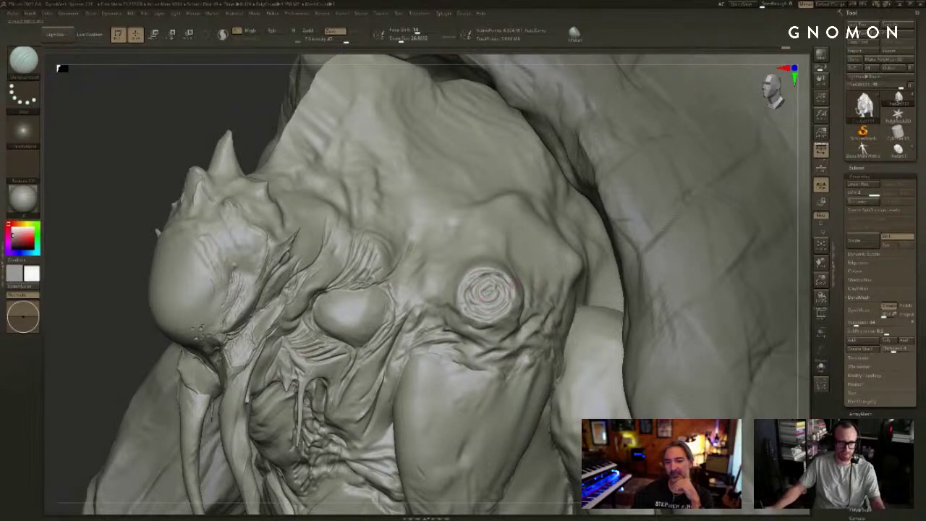
drag(506, 275, 463, 283)
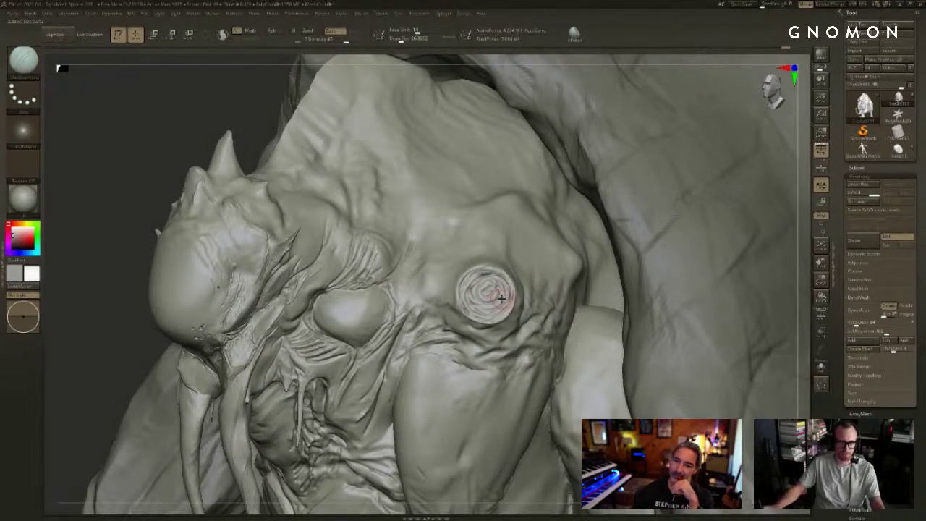
Step: Soften the rings on the round shoulder disc and recut them as cleaner circles with the DamStandard brush
key(f)
drag(608, 206, 682, 185)
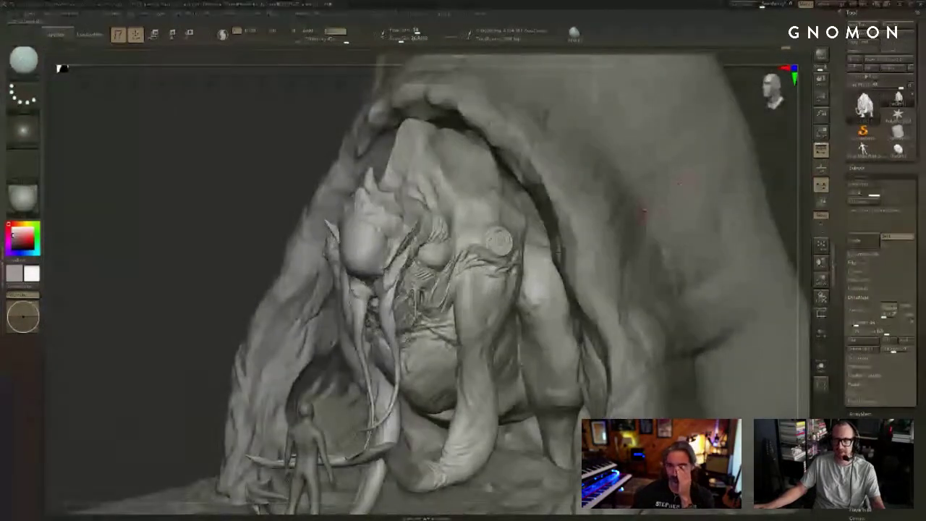
alt+drag(224, 213, 234, 207)
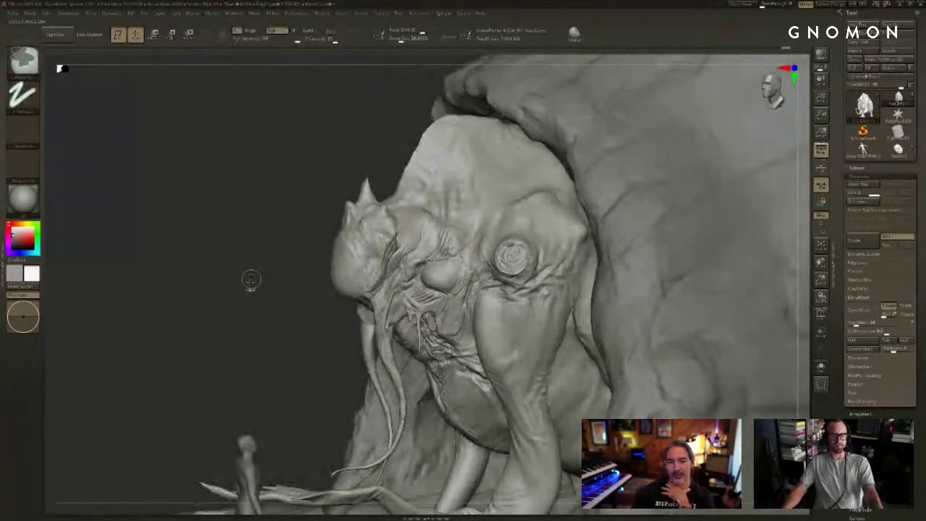
drag(222, 309, 247, 315)
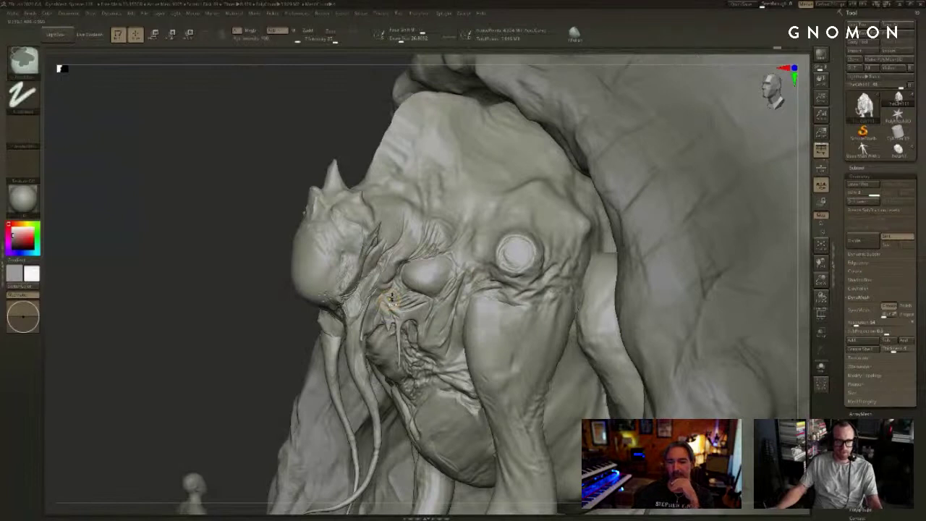
drag(235, 307, 267, 314)
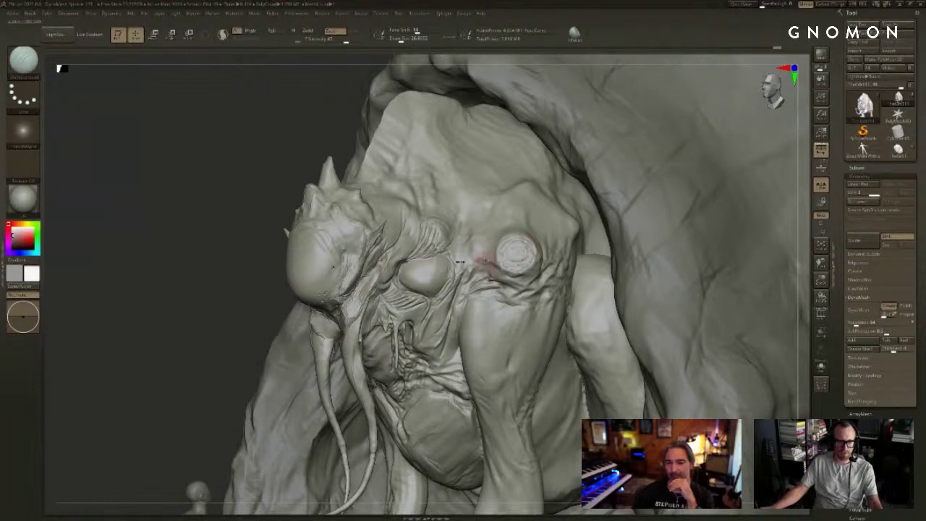
mouse_move(225, 327)
mouse_down()
mouse_move(249, 319)
mouse_move(248, 329)
mouse_move(266, 334)
mouse_up()
key(bracketleft)
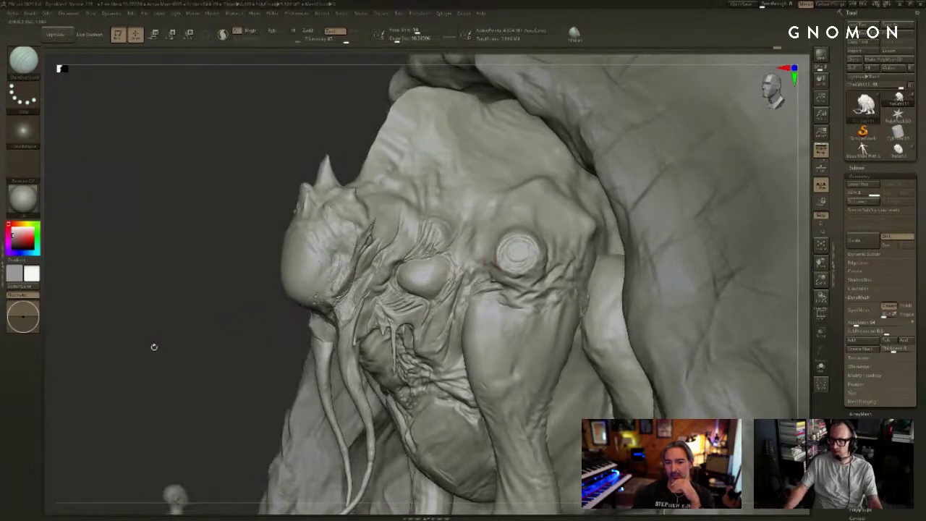
Step: Inspect the creature and the cave mouth from the front and from three-quarter angles
mouse_move(155, 368)
alt+mouse_down()
mouse_move(149, 357)
mouse_move(167, 340)
mouse_move(328, 363)
alt+mouse_up()
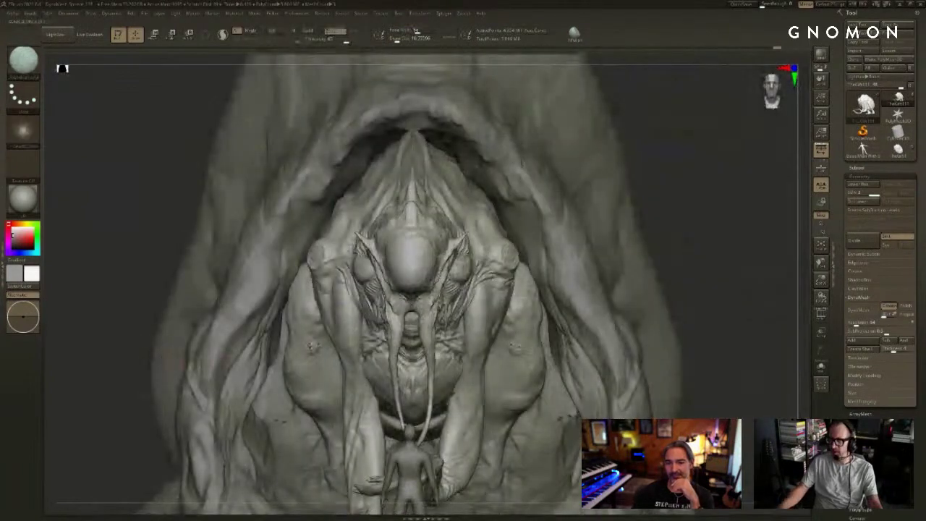
alt+drag(709, 218, 728, 220)
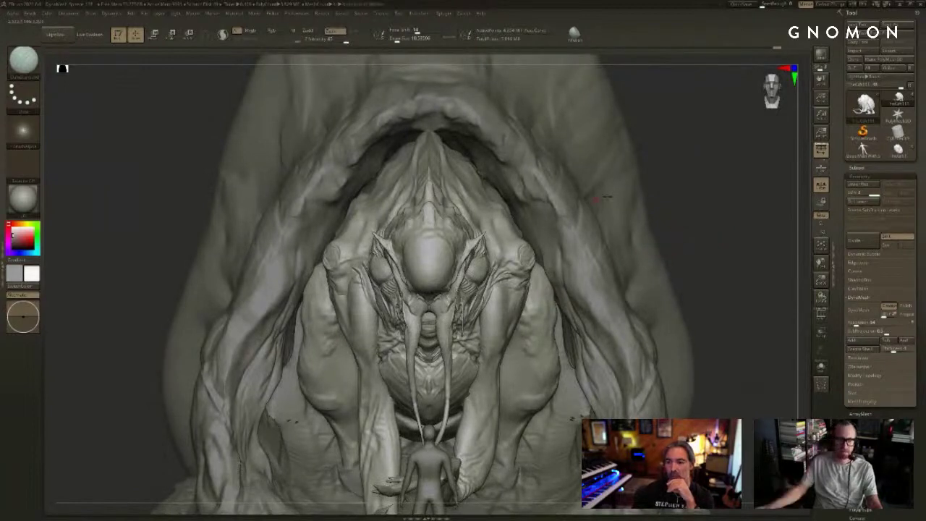
drag(684, 159, 648, 160)
drag(767, 150, 687, 168)
drag(215, 267, 201, 267)
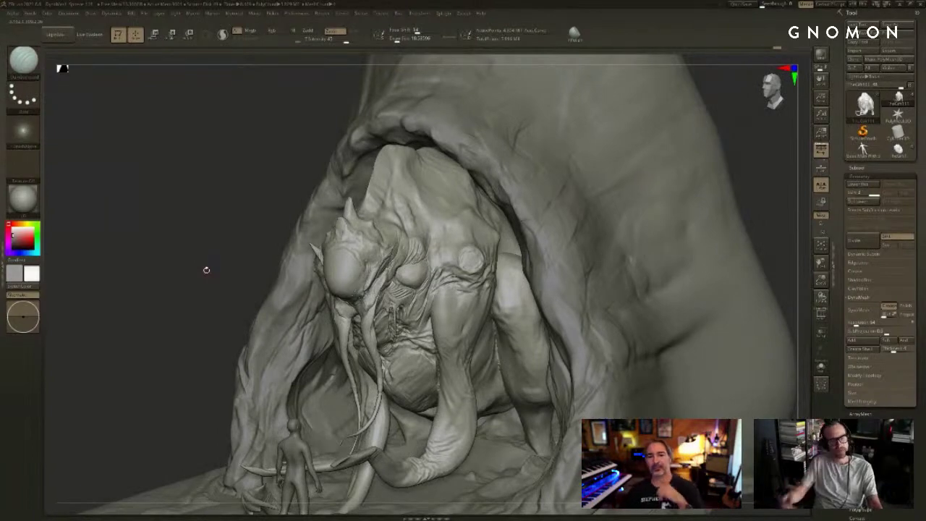
mouse_move(167, 322)
mouse_down()
mouse_move(258, 246)
mouse_move(278, 248)
mouse_move(244, 271)
mouse_move(239, 217)
mouse_up()
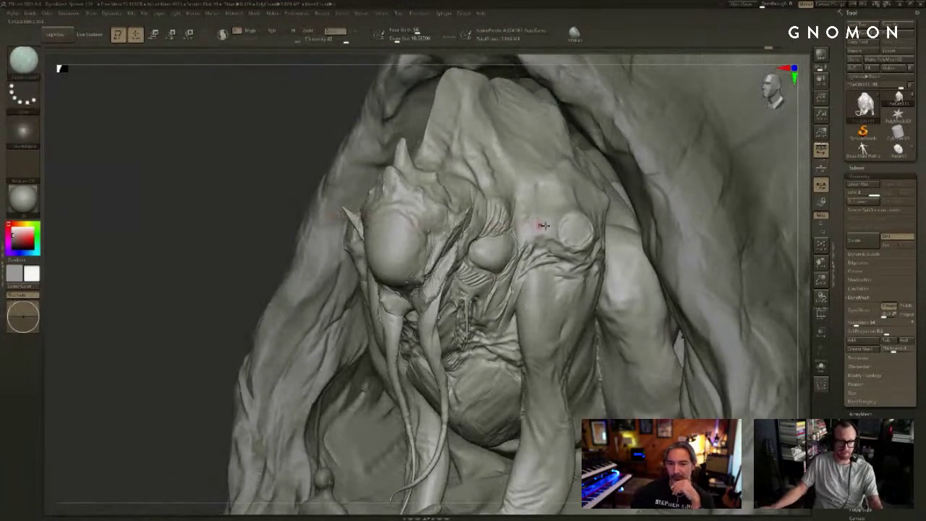
Step: Rework the surface of the round shoulder disc with small Clay and ClayBuildup brushes
key(s)
drag(544, 225, 573, 244)
key(1)
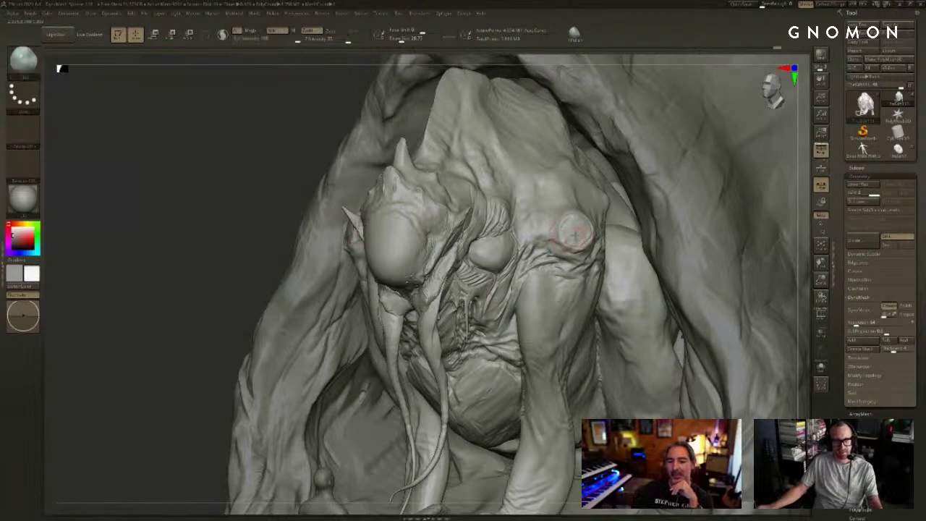
key([)
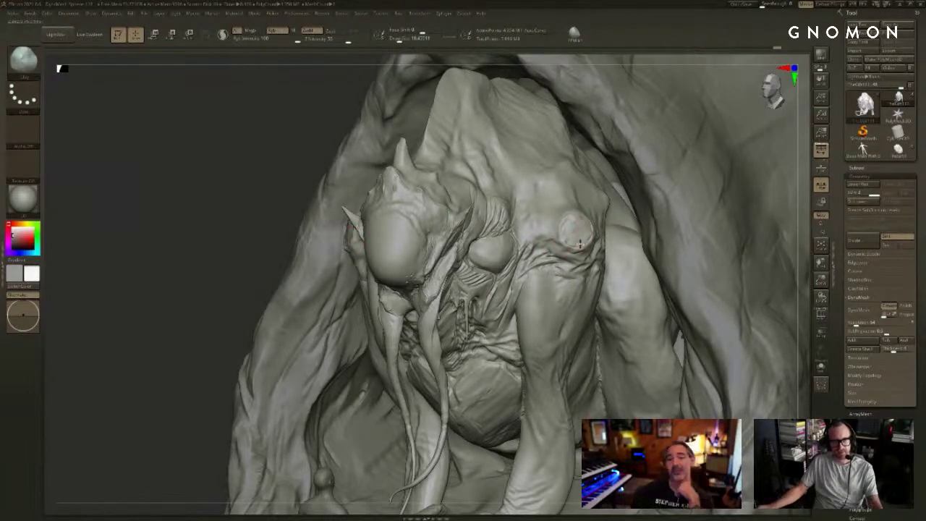
key(2)
key(s)
drag(584, 239, 581, 240)
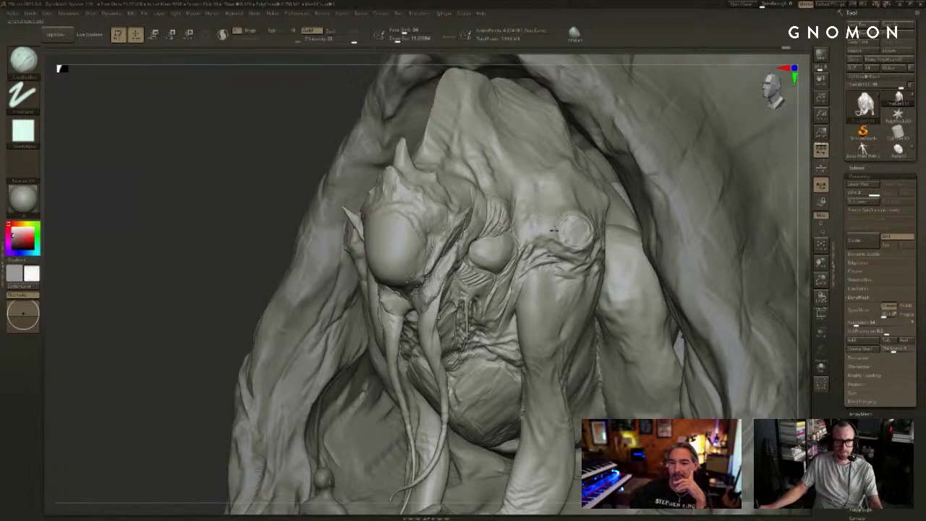
Step: Build up the skin folds around and beside the round shoulder disc with the ClayBuildup brush
drag(210, 317, 171, 331)
key(s)
drag(562, 215, 565, 215)
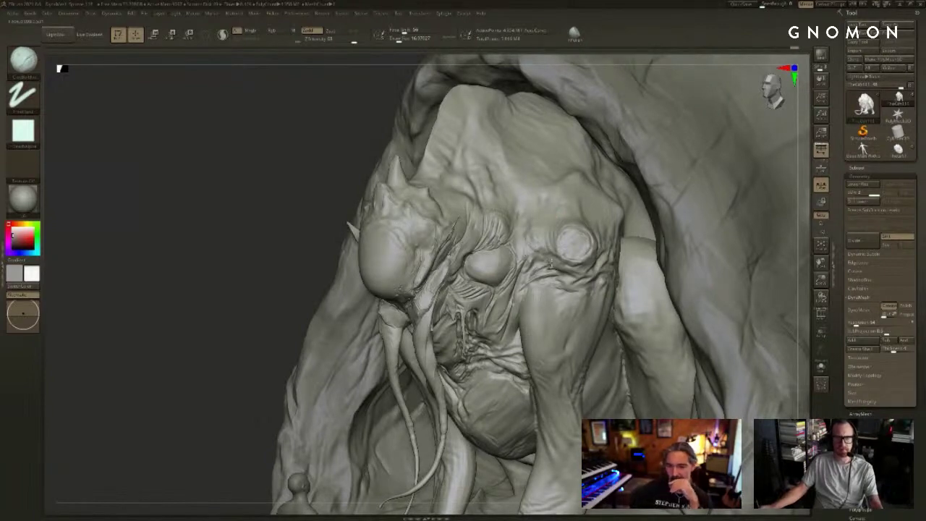
drag(203, 328, 196, 269)
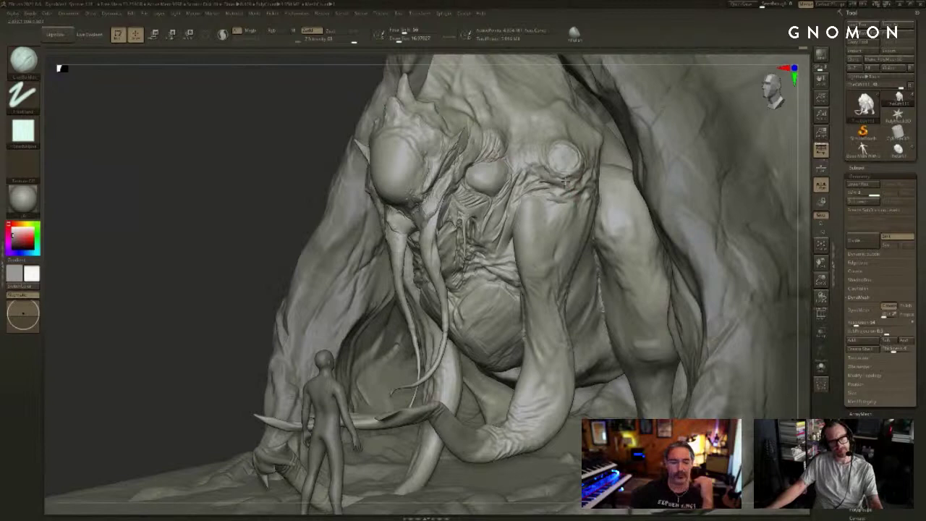
drag(566, 181, 537, 167)
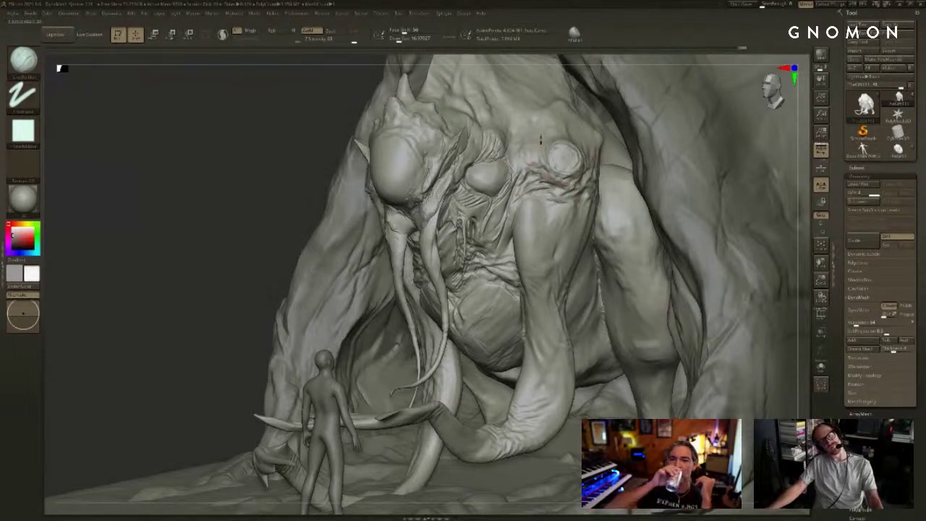
drag(293, 145, 253, 146)
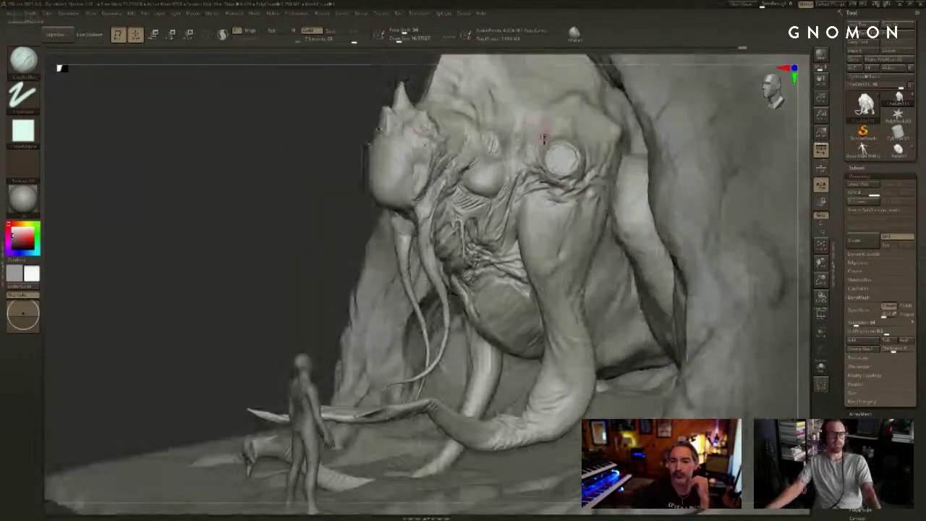
drag(320, 122, 542, 133)
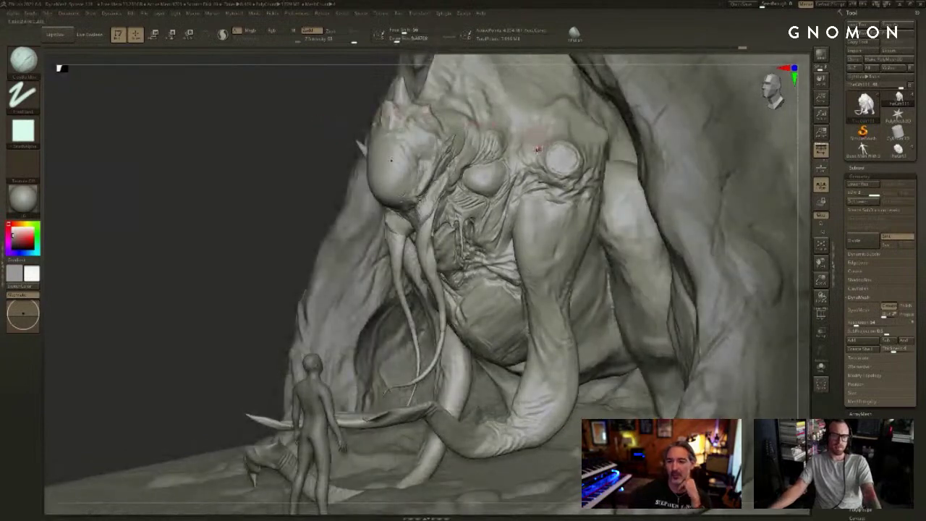
drag(313, 133, 364, 134)
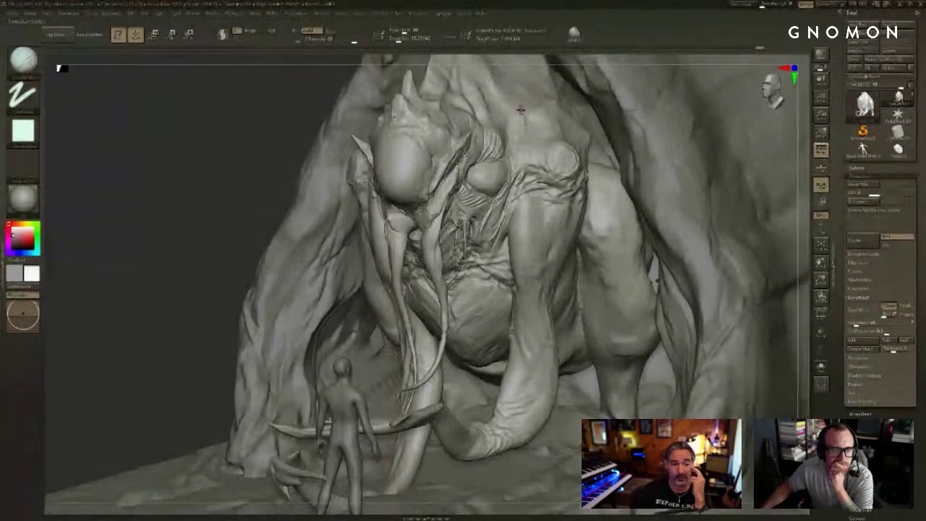
drag(274, 121, 271, 138)
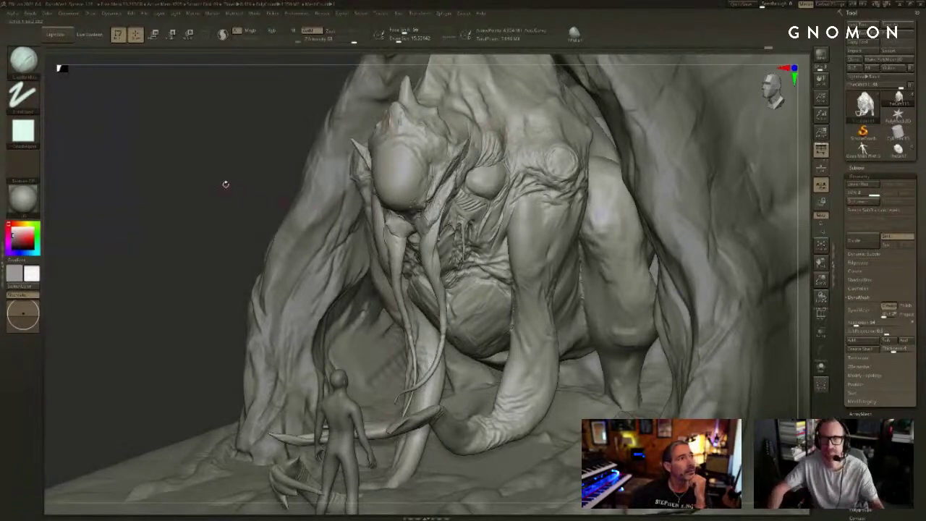
Step: Refine the skin folds between the small round bulb and the front leg with the ClayBuildup and DamStandard brushes
mouse_move(222, 184)
mouse_down()
mouse_move(222, 160)
mouse_move(229, 180)
mouse_up()
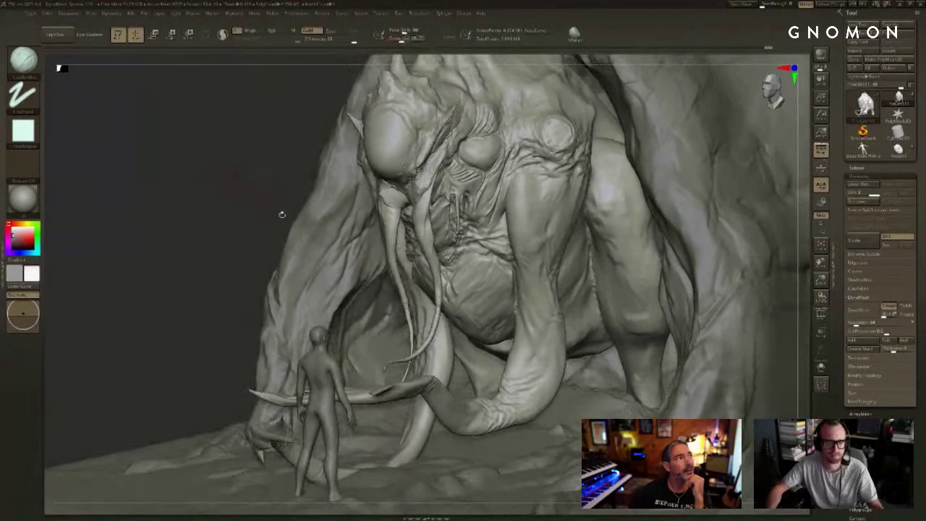
drag(492, 219, 512, 153)
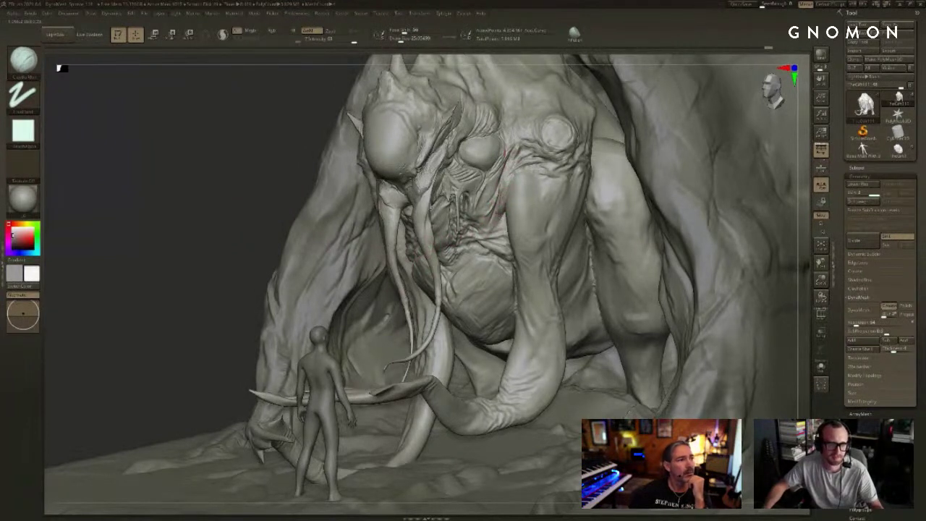
key(b)
key(d)
key(s)
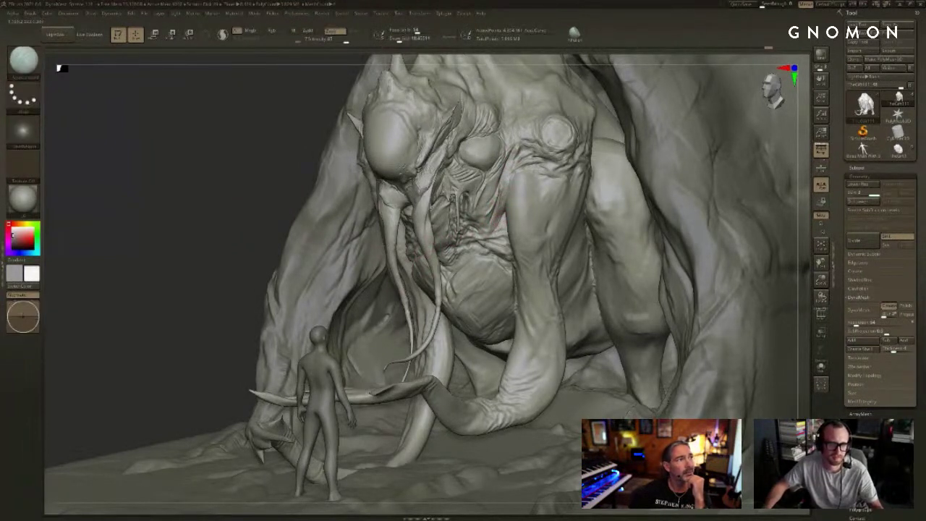
key(b)
key(c)
key(b)
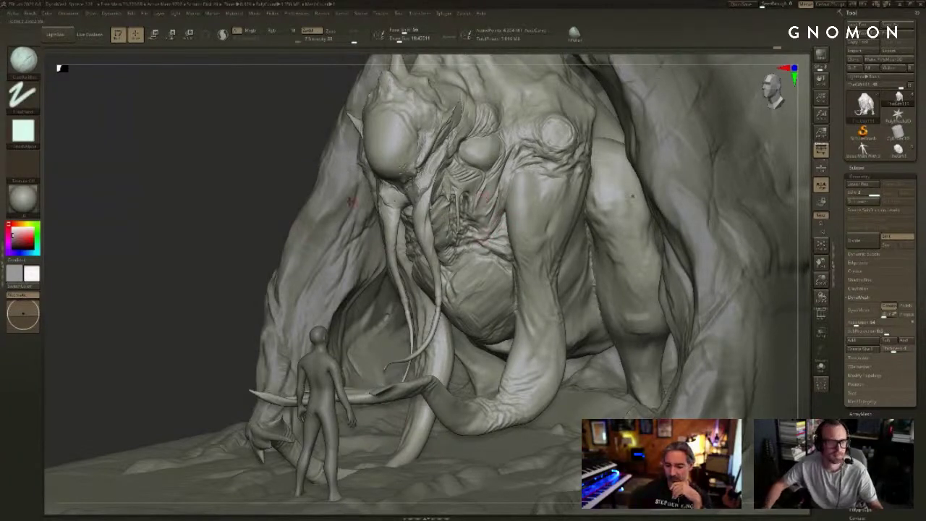
mouse_move(240, 199)
mouse_down()
mouse_move(252, 198)
mouse_move(256, 126)
mouse_up()
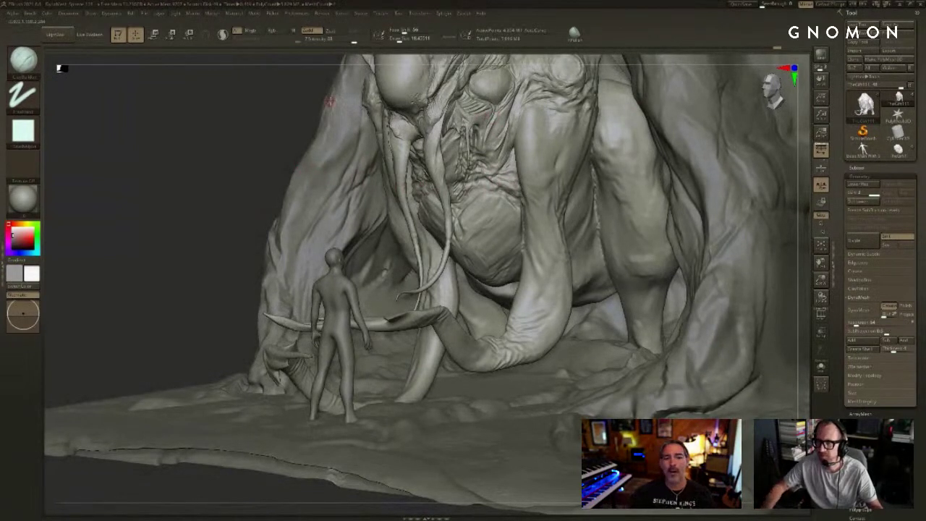
drag(143, 159, 167, 160)
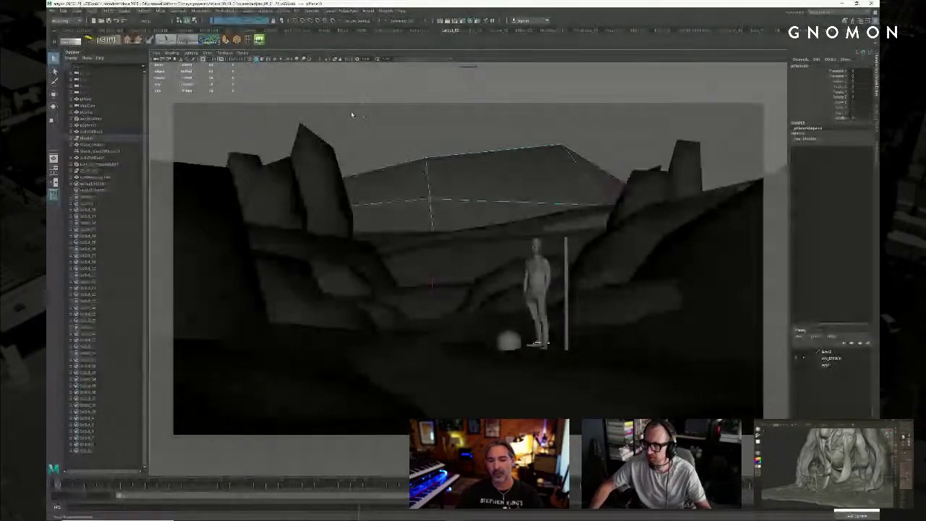
Step: Switch from the shot camera to the perspective view and overlay the wireframe on the shaded blockout terrain
key(space)
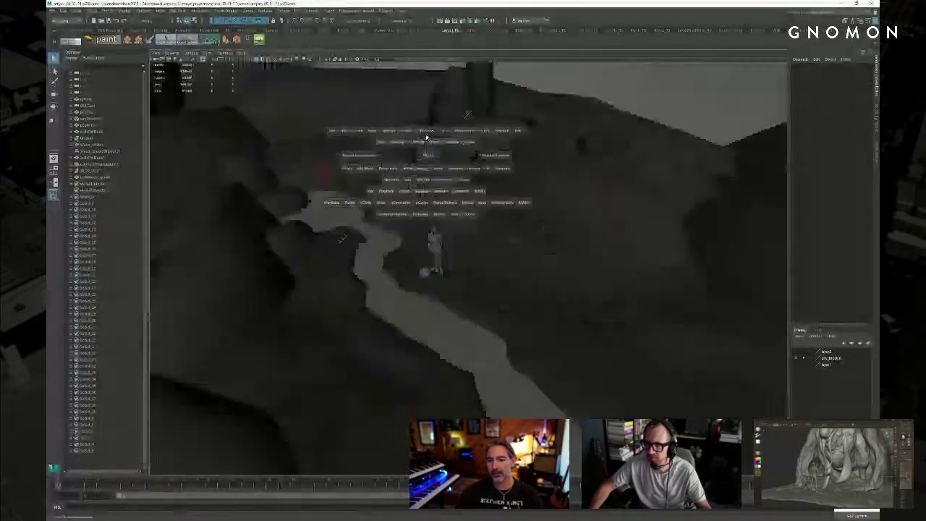
alt+right_drag(471, 190, 357, 178)
alt+drag(357, 178, 499, 198)
alt+right_drag(499, 198, 439, 189)
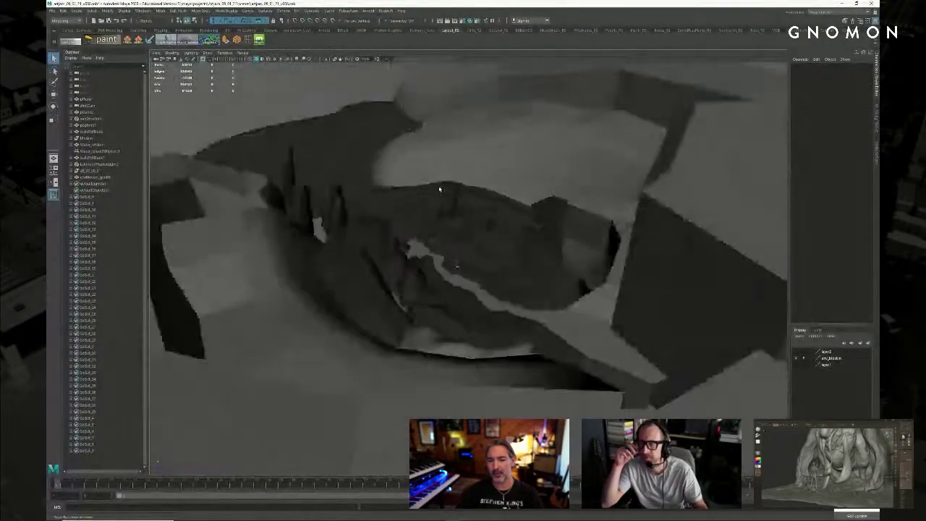
alt+drag(439, 189, 438, 214)
click(171, 53)
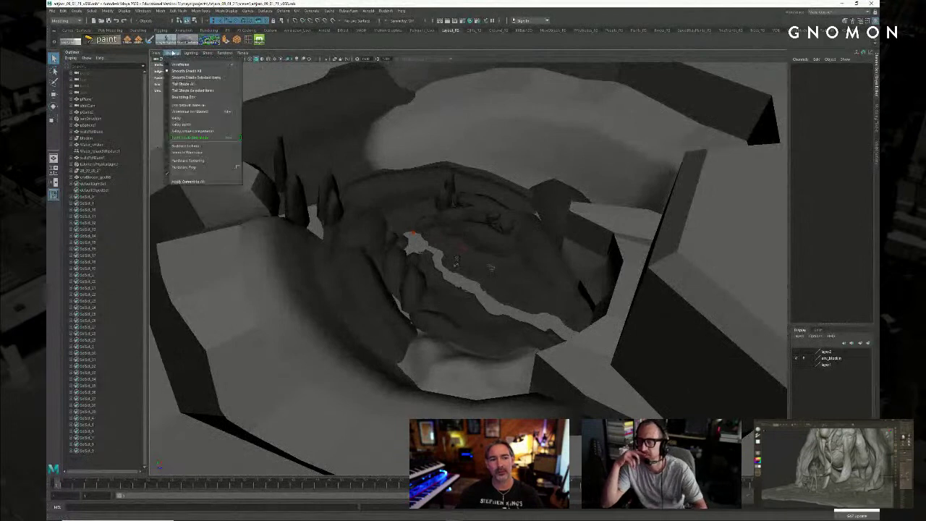
click(203, 113)
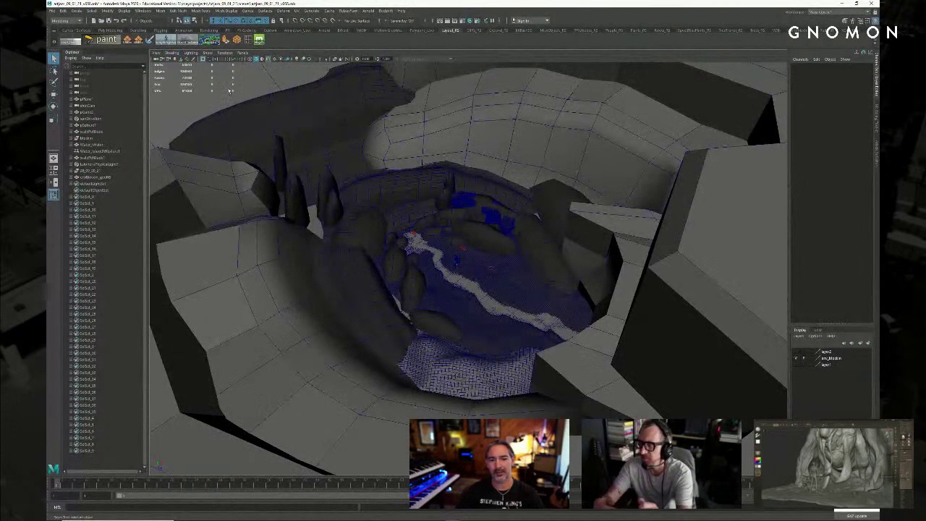
Step: Examine the blockout terrain around the river valley from several distances and angles
click(339, 136)
alt+right_drag(340, 136, 264, 137)
alt+drag(581, 147, 587, 106)
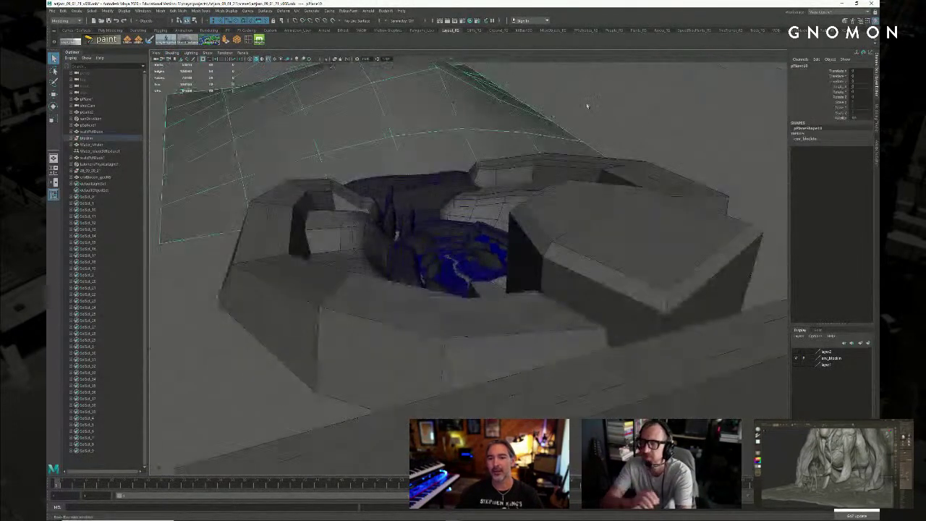
click(586, 105)
alt+drag(486, 169, 485, 204)
alt+right_drag(485, 205, 568, 215)
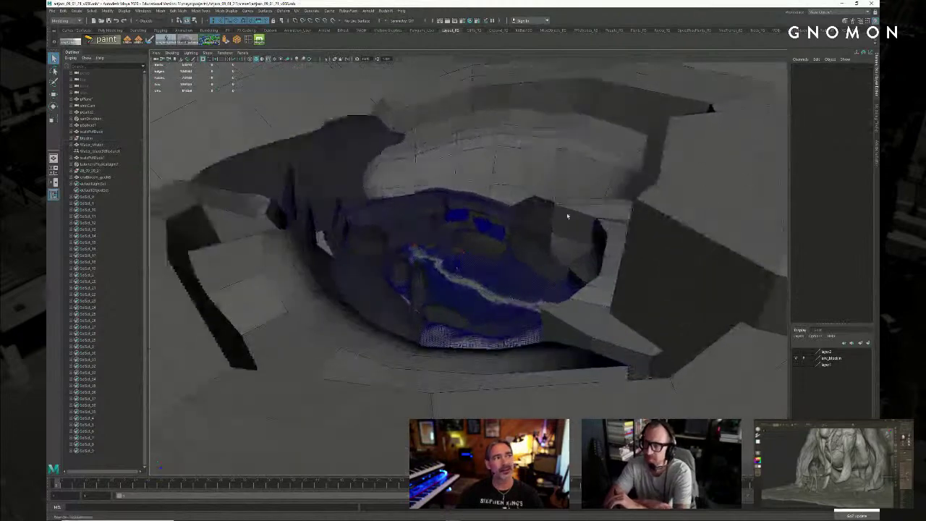
mouse_move(569, 215)
alt+mouse_down()
mouse_move(557, 190)
mouse_move(564, 209)
alt+mouse_up()
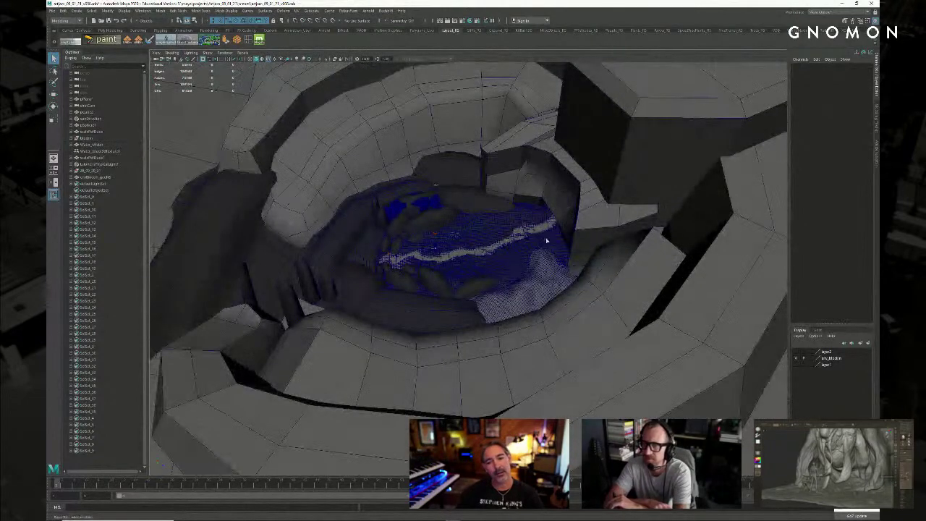
alt+drag(547, 239, 517, 235)
alt+right_drag(517, 236, 578, 230)
alt+drag(446, 223, 463, 213)
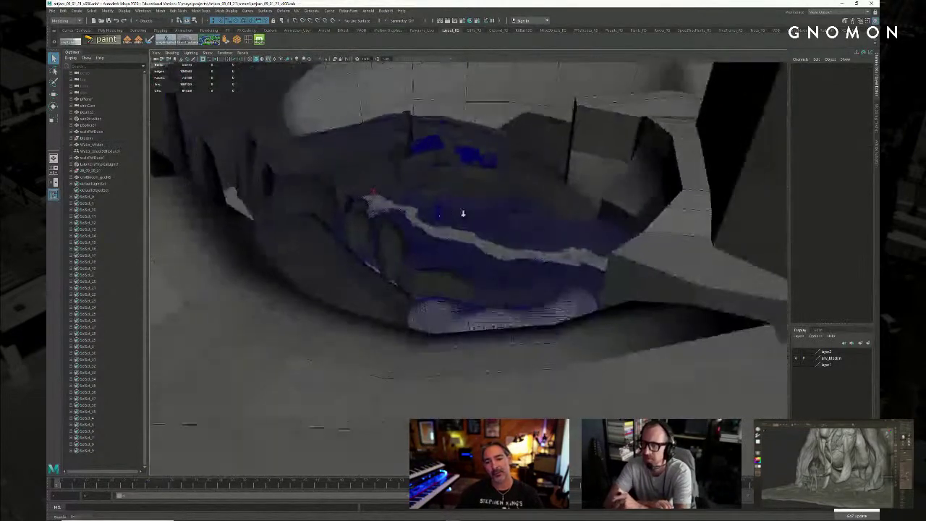
alt+right_drag(463, 213, 521, 172)
alt+middle_drag(521, 171, 570, 201)
alt+right_drag(571, 201, 494, 192)
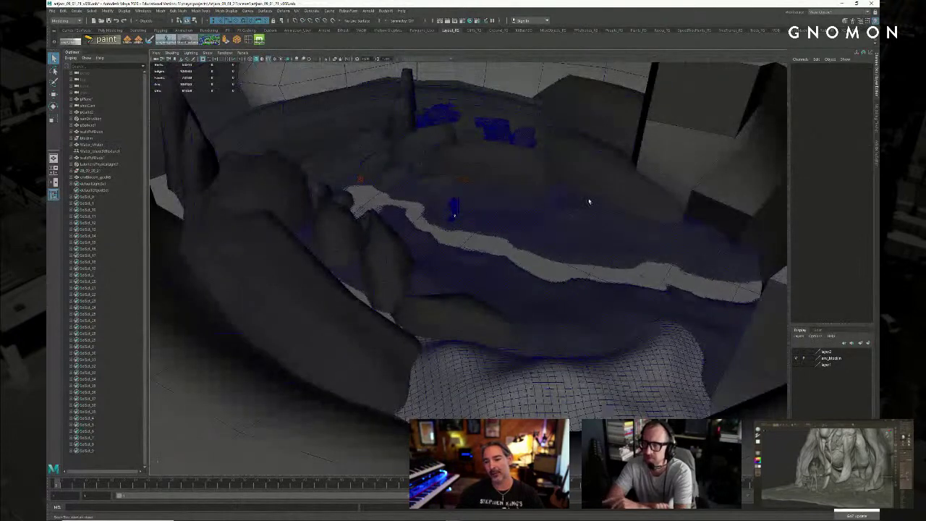
alt+right_drag(589, 201, 503, 192)
alt+right_drag(578, 190, 423, 181)
Step: Select individual blockout pieces around the river valley to inspect how the terrain is assembled
click(372, 263)
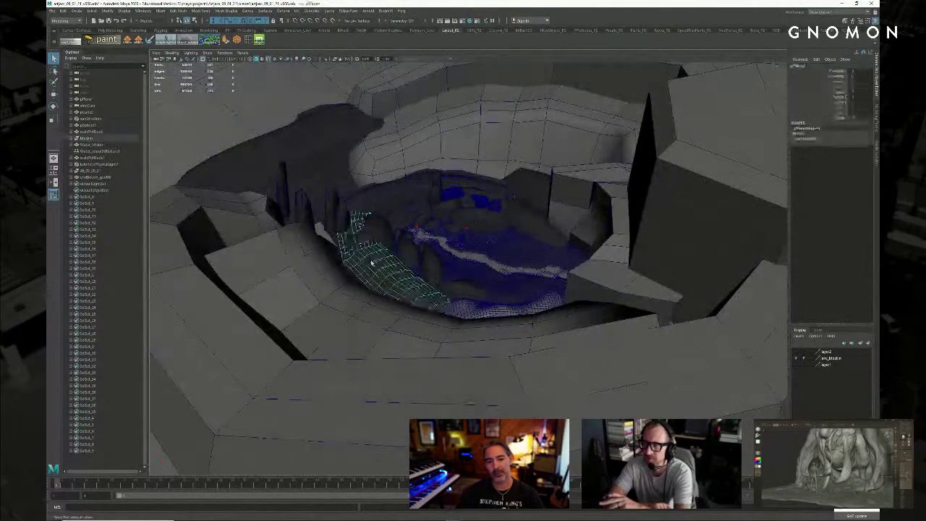
click(385, 229)
click(425, 182)
click(454, 140)
click(325, 137)
click(304, 262)
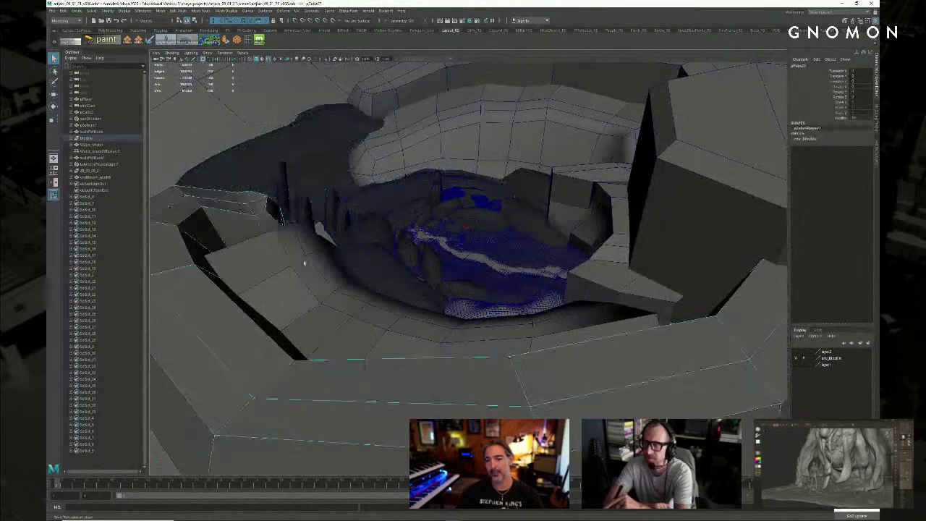
alt+right_drag(463, 217, 357, 213)
click(620, 104)
alt+right_drag(561, 201, 669, 220)
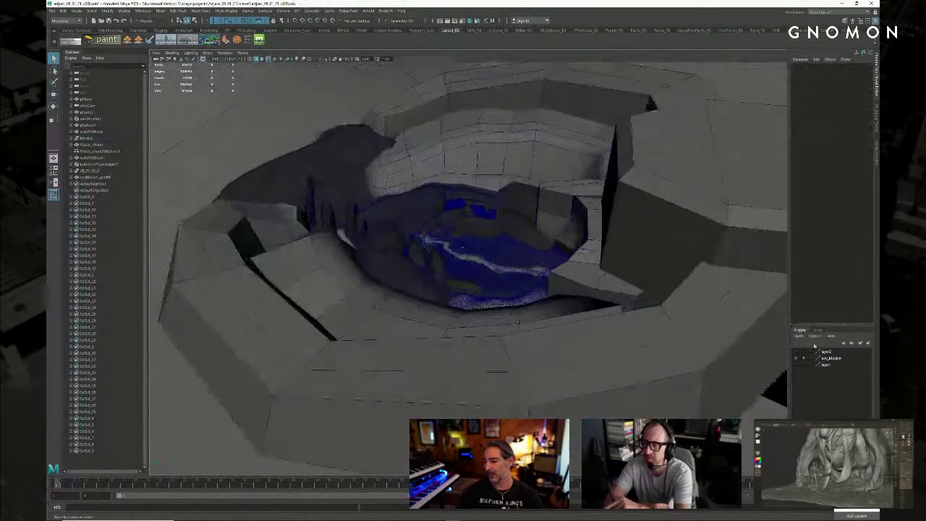
Step: Hide the blockout display layer and show layer2 with the detailed sculpted terrain
click(798, 358)
click(796, 353)
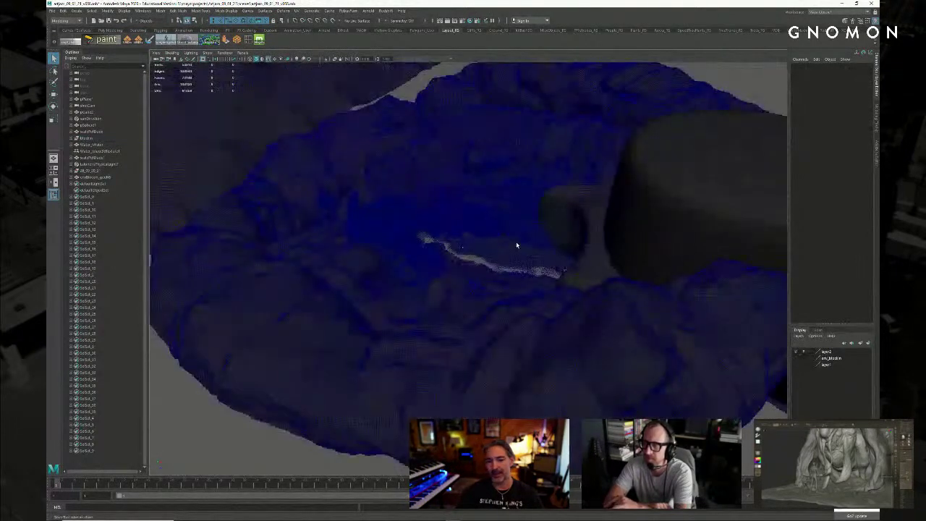
mouse_move(480, 221)
alt+right_down()
mouse_move(521, 224)
mouse_move(487, 229)
mouse_move(482, 219)
alt+right_up()
alt+drag(483, 218, 507, 215)
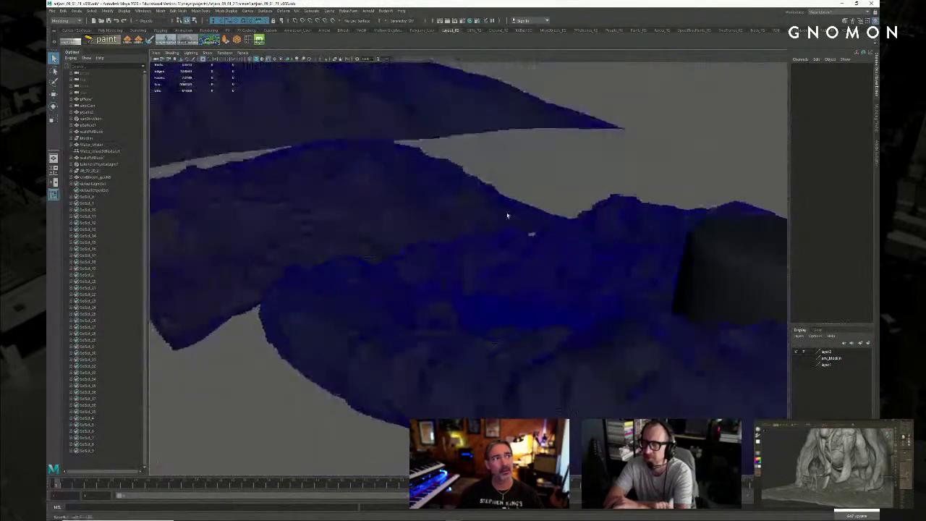
Step: Examine the detailed terrain pieces and the ground sheets behind them from wide angles
click(250, 55)
mouse_move(249, 60)
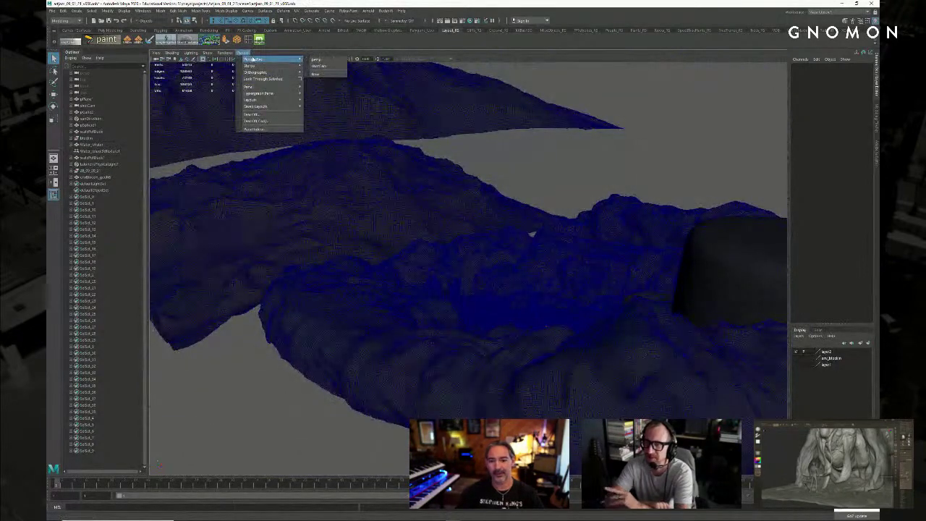
click(502, 163)
alt+drag(504, 163, 554, 161)
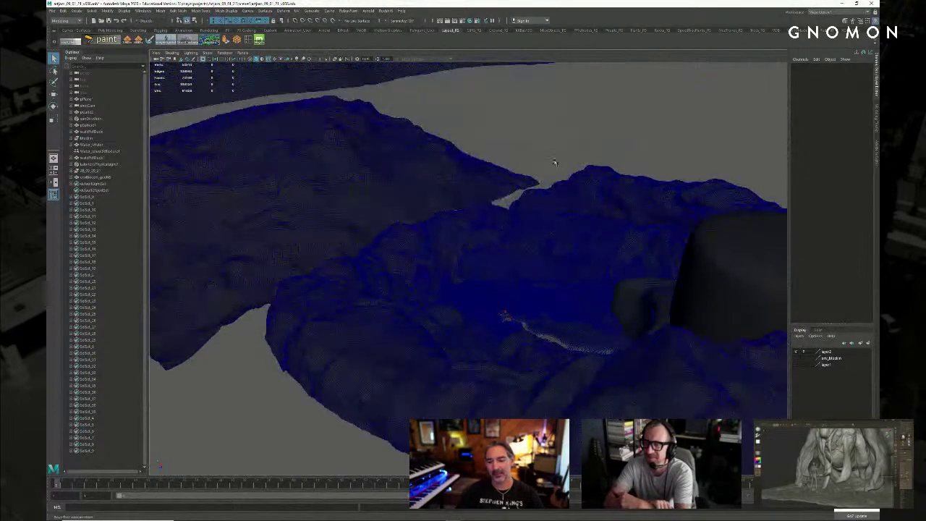
alt+right_drag(554, 161, 601, 161)
alt+drag(600, 161, 468, 139)
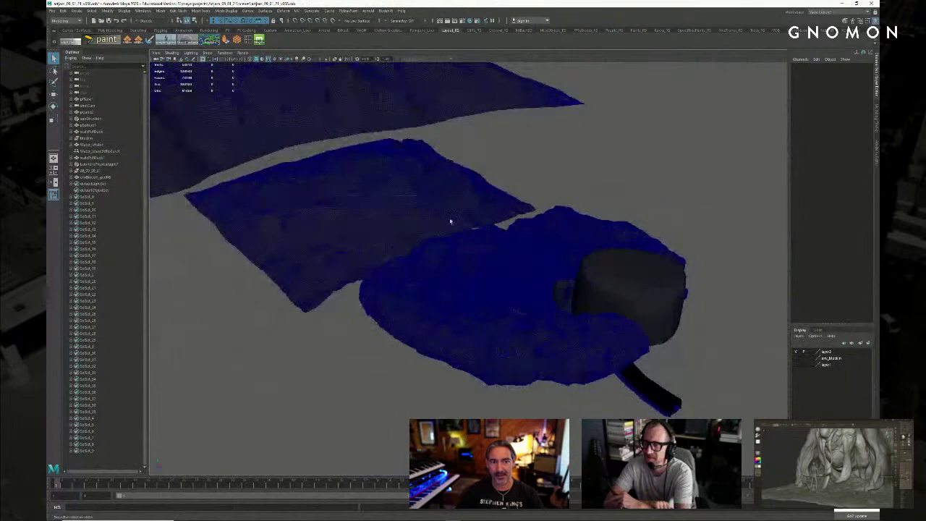
drag(449, 222, 397, 246)
click(543, 178)
alt+right_drag(543, 178, 674, 193)
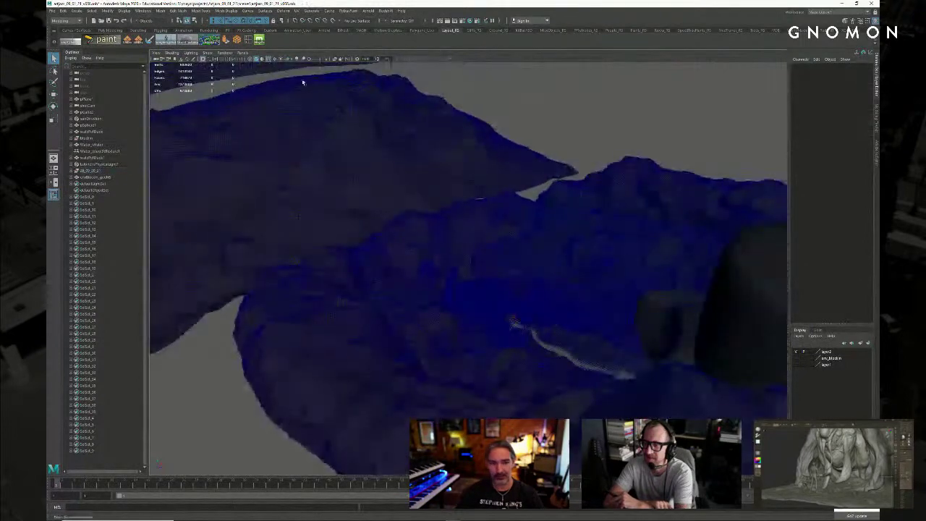
Step: Turn off the wireframe overlay on the shaded terrain and examine the rocks around the river up close
click(243, 54)
mouse_move(173, 53)
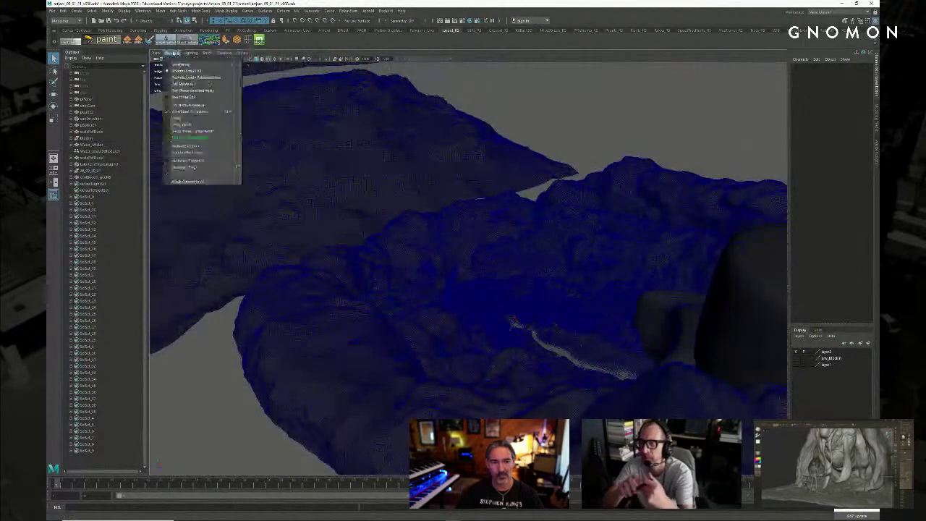
click(183, 112)
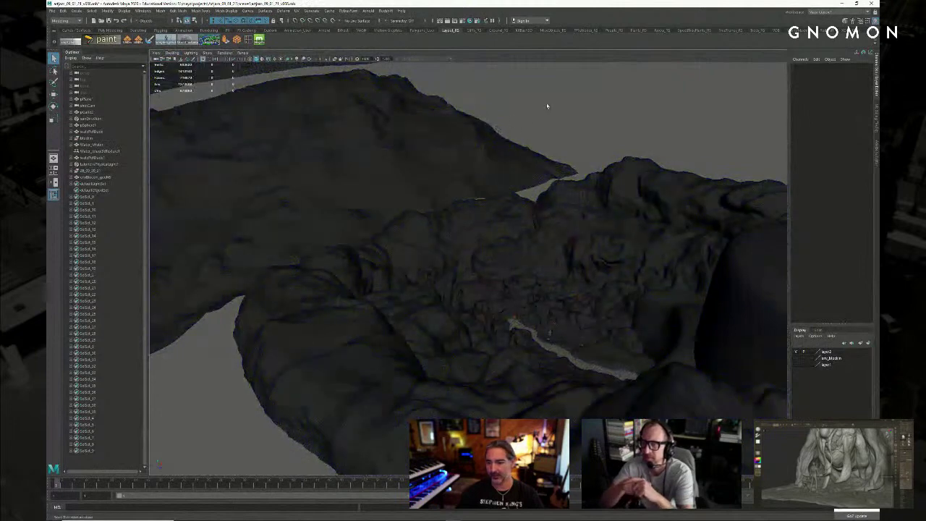
alt+drag(526, 261, 344, 200)
alt+right_drag(345, 200, 488, 176)
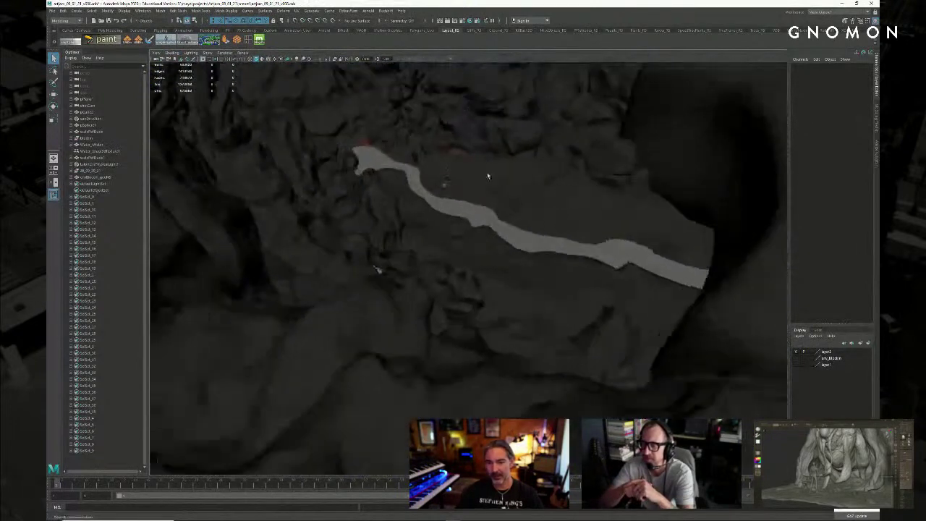
alt+middle_drag(409, 174, 475, 252)
alt+right_drag(476, 252, 595, 258)
key(space)
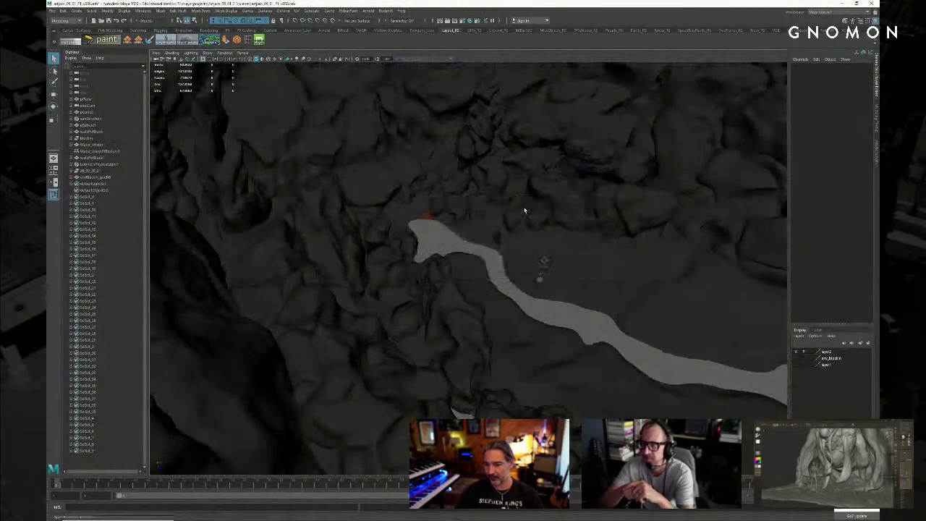
Step: Select the rock mesh beyond the head of the river and look through the shot camera
click(482, 192)
click(240, 53)
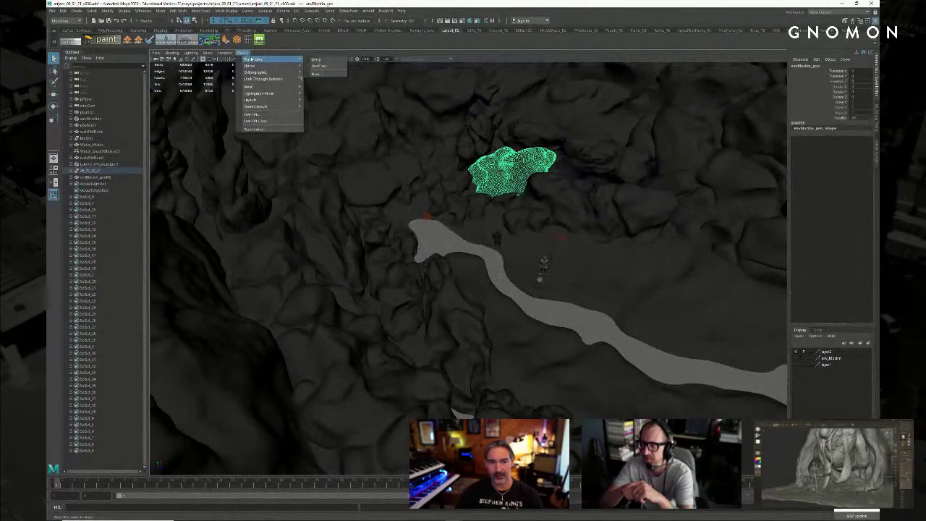
click(325, 66)
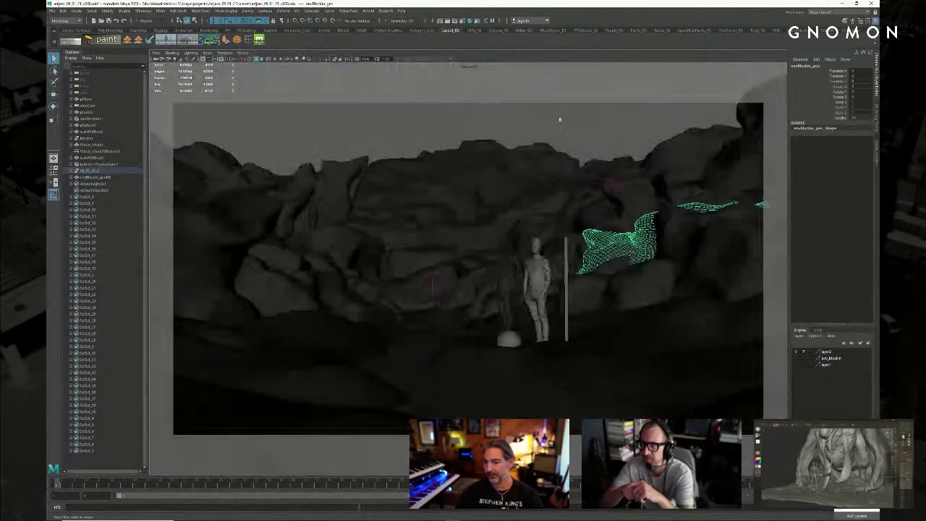
Step: Lighten the diffuse color of the selected rock mesh's material to a mid grey, and switch to the terrain sculpt in ZBrush
click(878, 160)
click(818, 64)
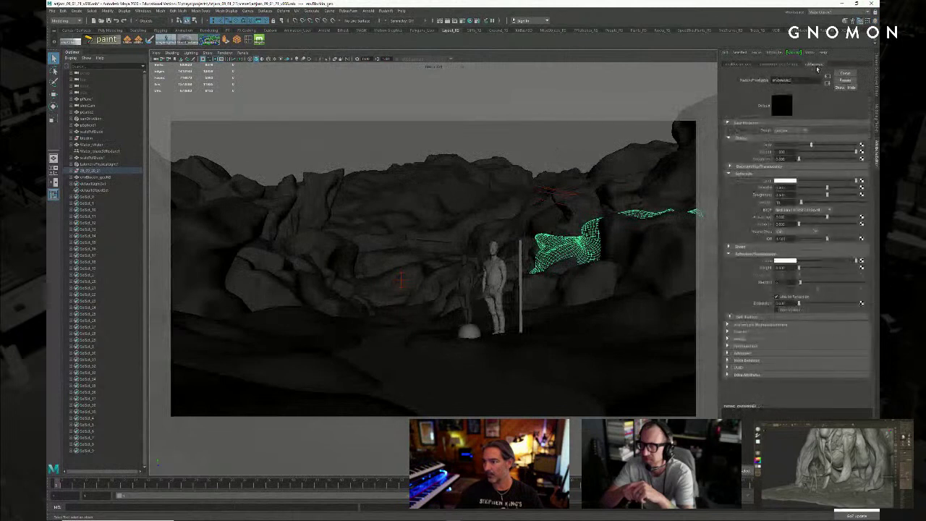
drag(811, 146, 829, 146)
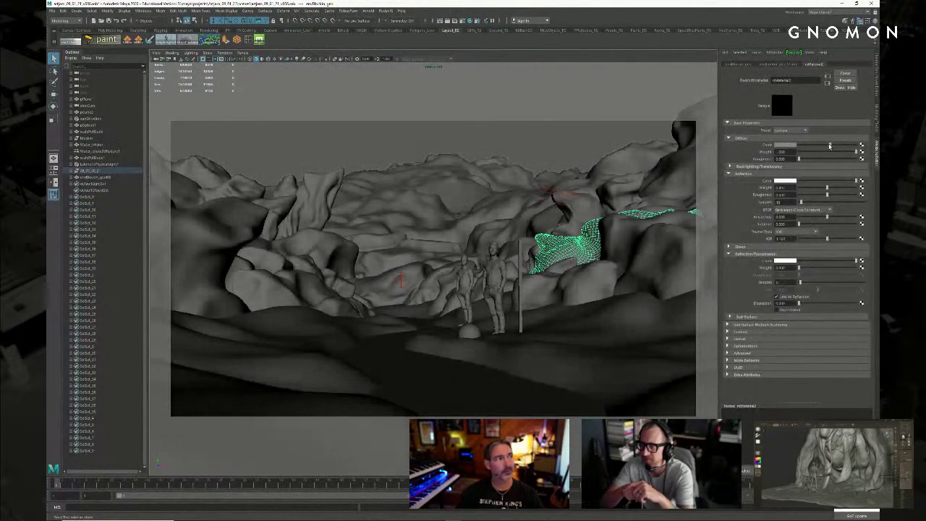
click(562, 131)
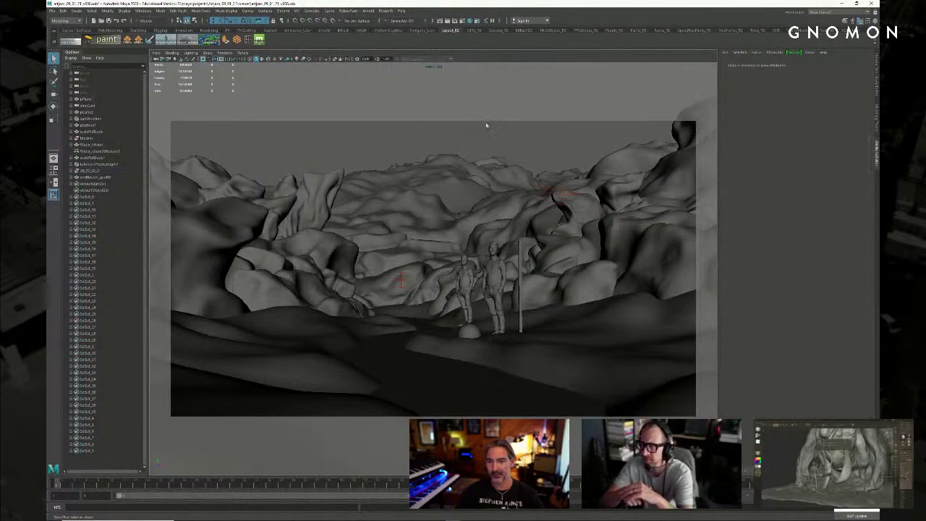
click(875, 158)
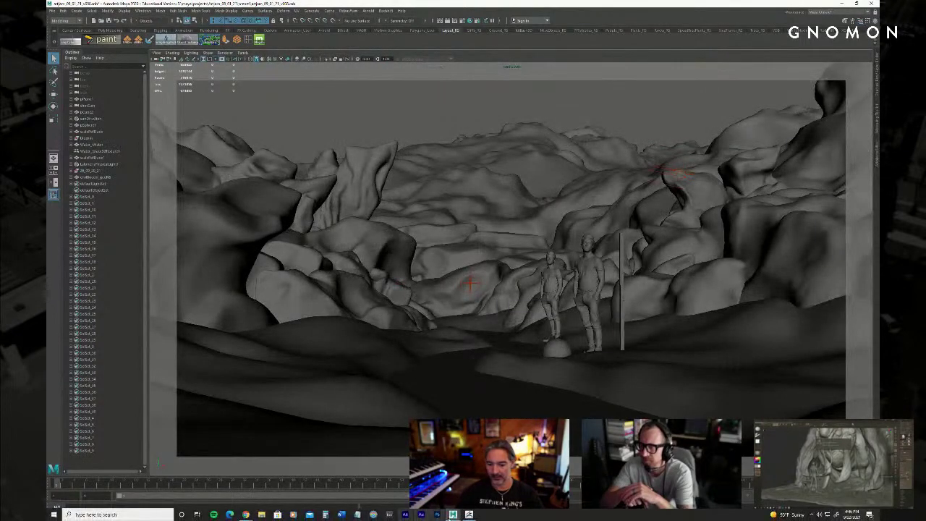
click(435, 515)
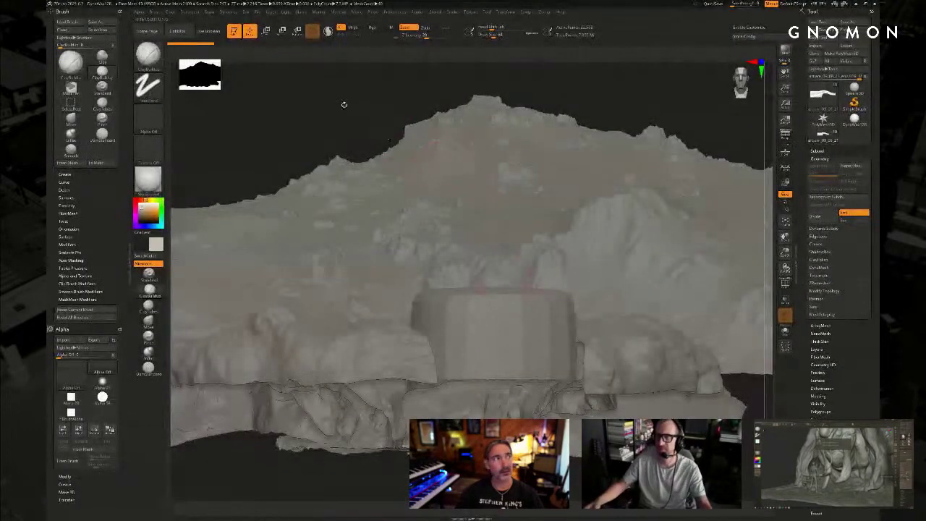
Step: Examine the terrain sculpt from the front, from above and up close around the riverbed
drag(343, 104, 369, 137)
right_drag(369, 137, 449, 279)
right_click(653, 191)
alt+right_drag(420, 176, 365, 98)
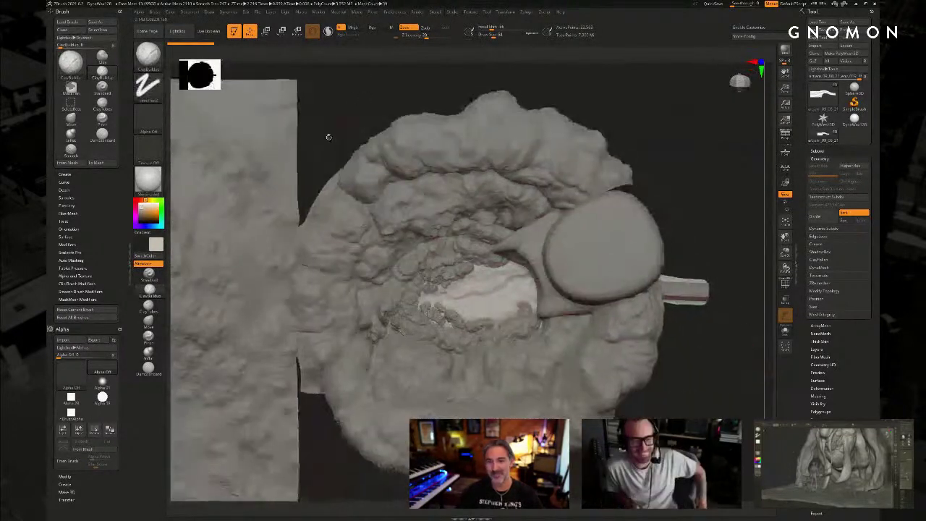
ctrl+right_drag(331, 164, 342, 221)
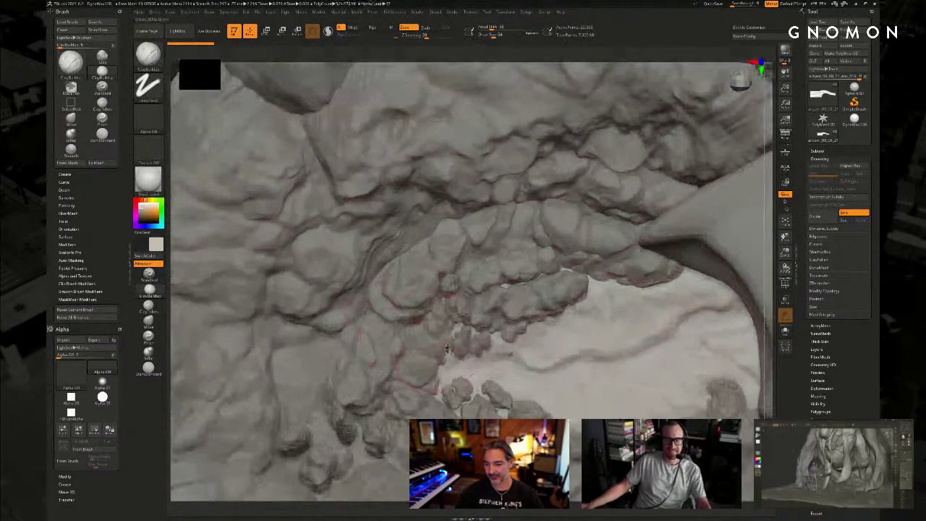
alt+right_drag(771, 270, 705, 195)
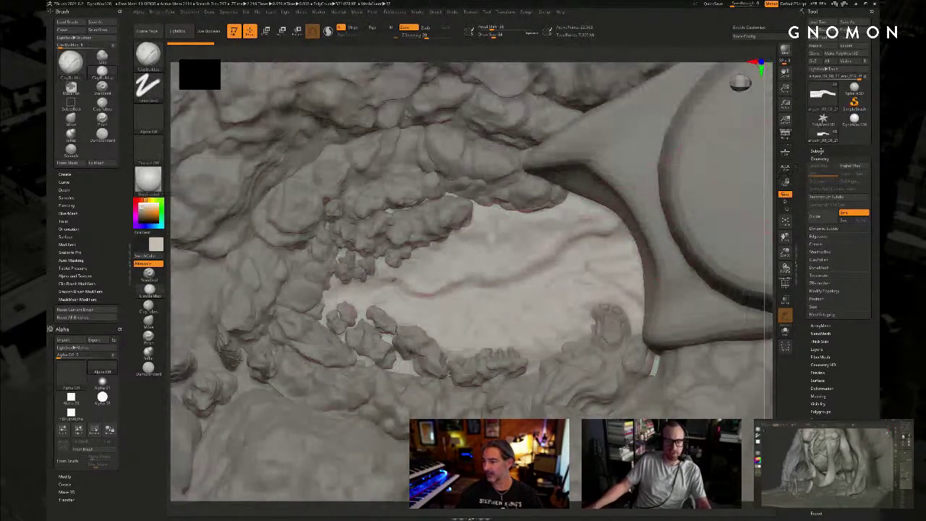
Step: Hide the SurroundingGeo folder's subtools and examine the remaining rocks and cliffs around the river
click(821, 151)
drag(810, 163, 810, 313)
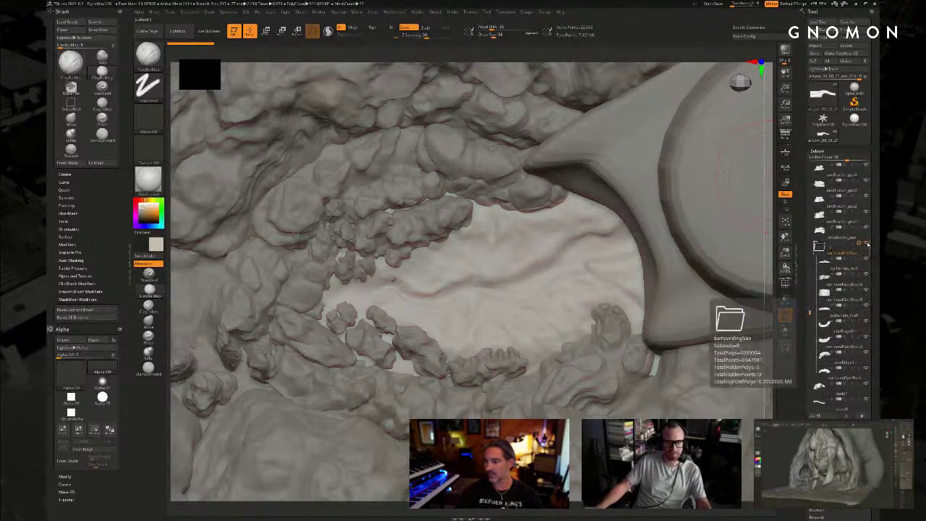
click(867, 243)
alt+drag(695, 308, 593, 318)
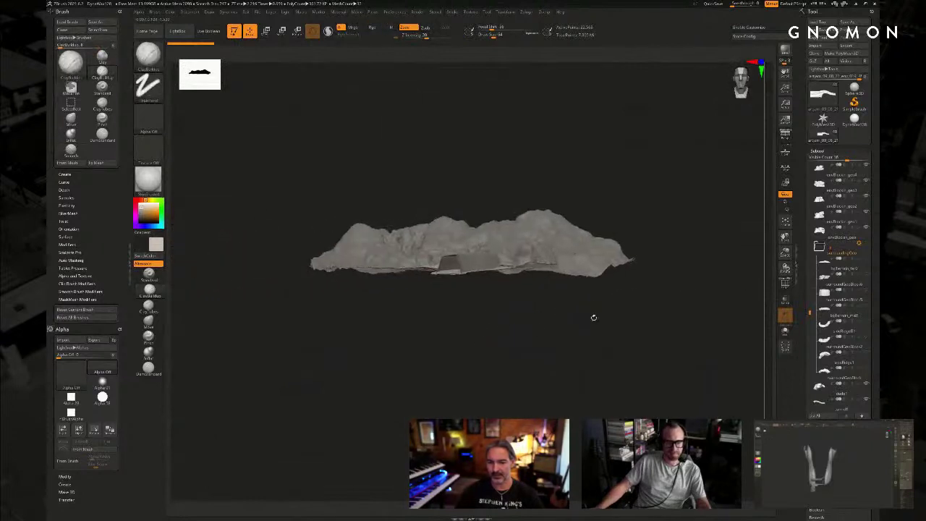
drag(517, 333, 526, 379)
alt+drag(571, 348, 686, 333)
drag(678, 410, 684, 395)
alt+drag(726, 344, 720, 400)
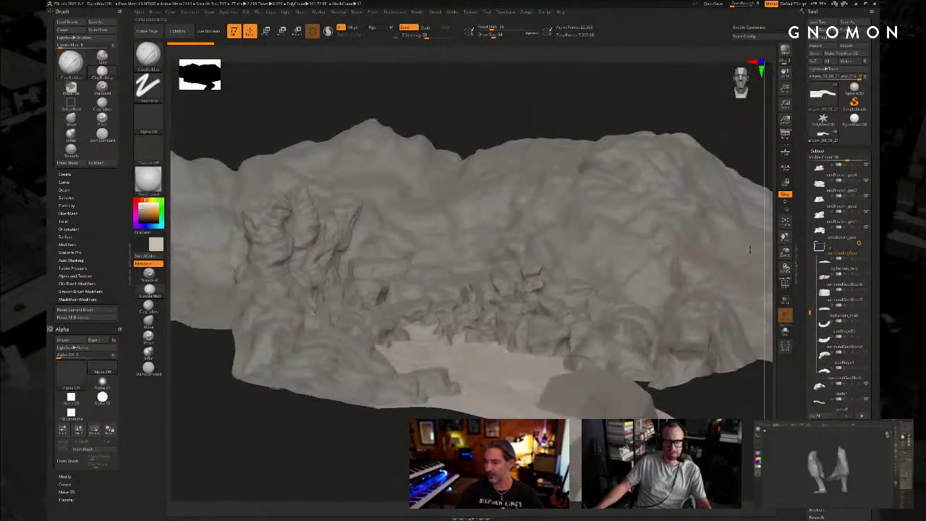
mouse_move(361, 423)
mouse_down()
mouse_move(364, 446)
mouse_move(336, 402)
mouse_move(324, 428)
mouse_up()
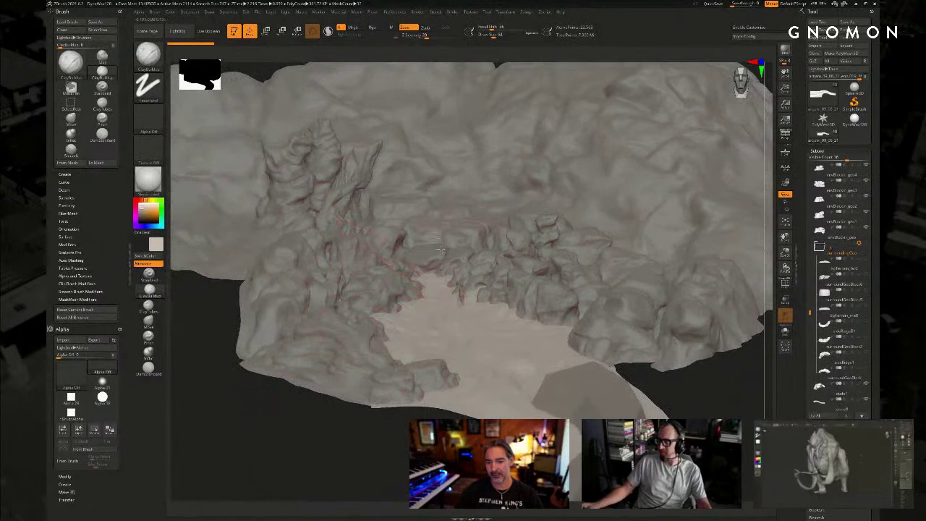
Step: Adjust the brush's draw size and select the individual rock subtools around the head of the river one after another
key(s)
drag(500, 250, 493, 249)
alt+click(534, 292)
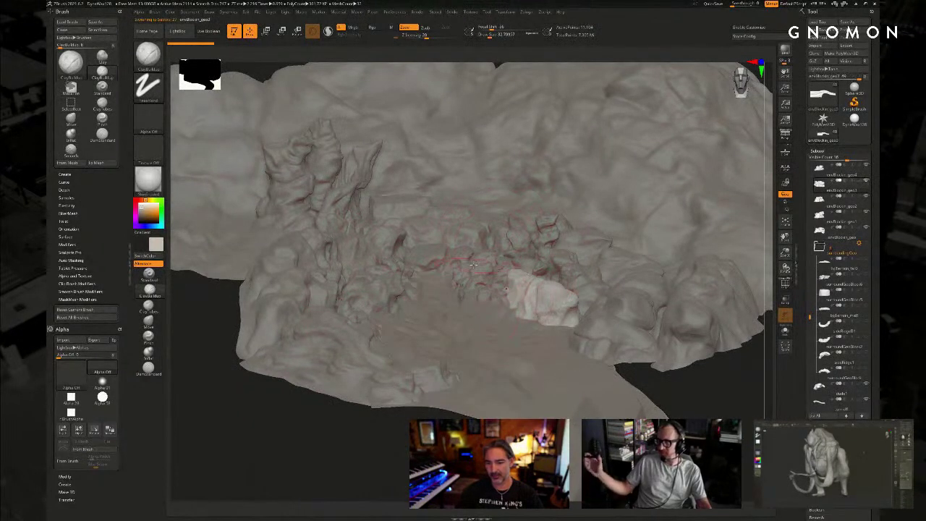
alt+click(446, 261)
alt+click(394, 265)
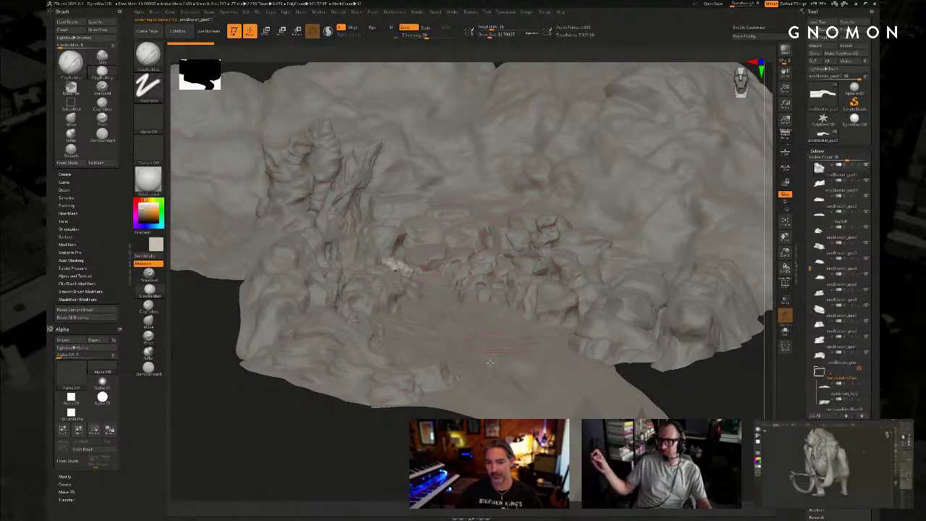
alt+drag(685, 391, 761, 329)
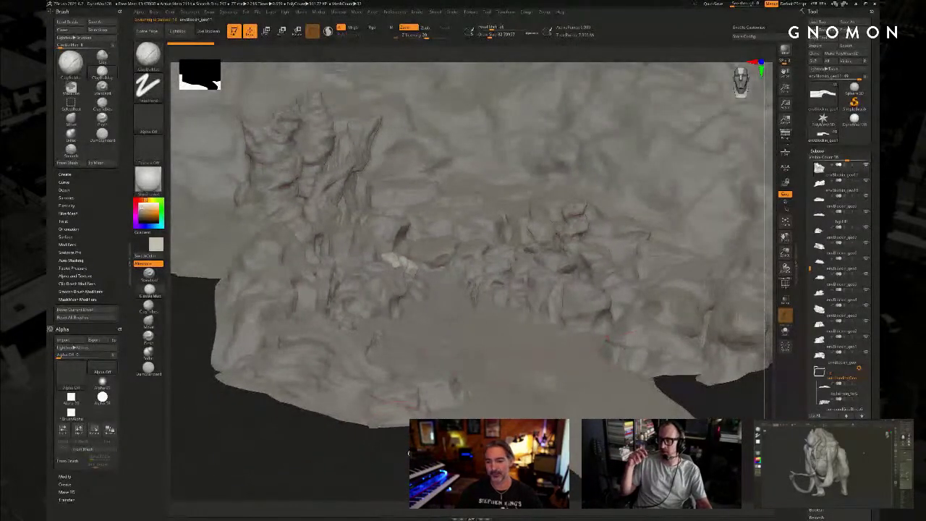
alt+drag(413, 454, 420, 474)
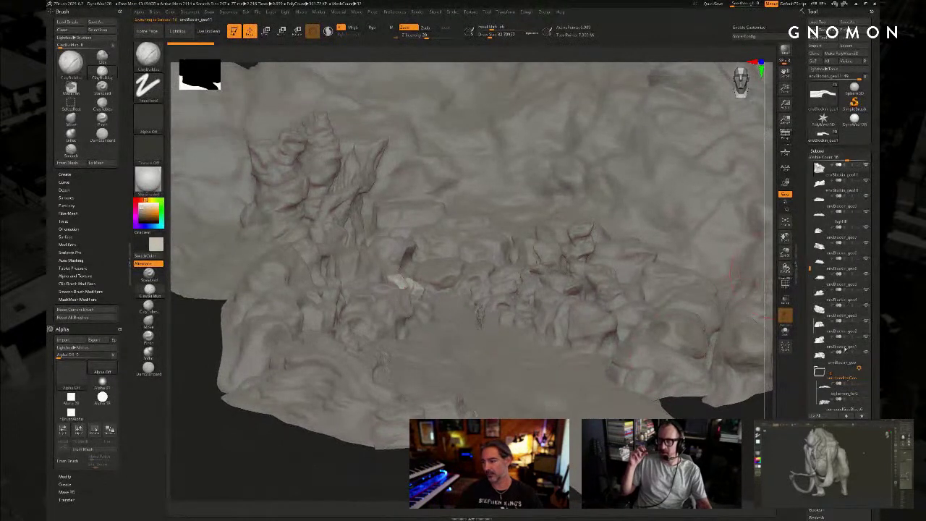
Step: Show the SurroundingGeo folder's subtools again and hide the large cylindrical block in front of the river
click(867, 370)
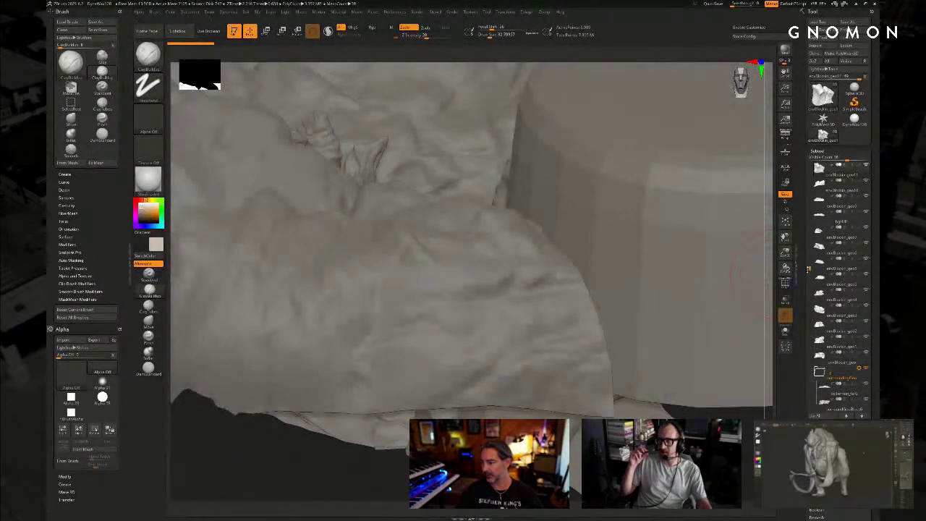
drag(807, 270, 809, 305)
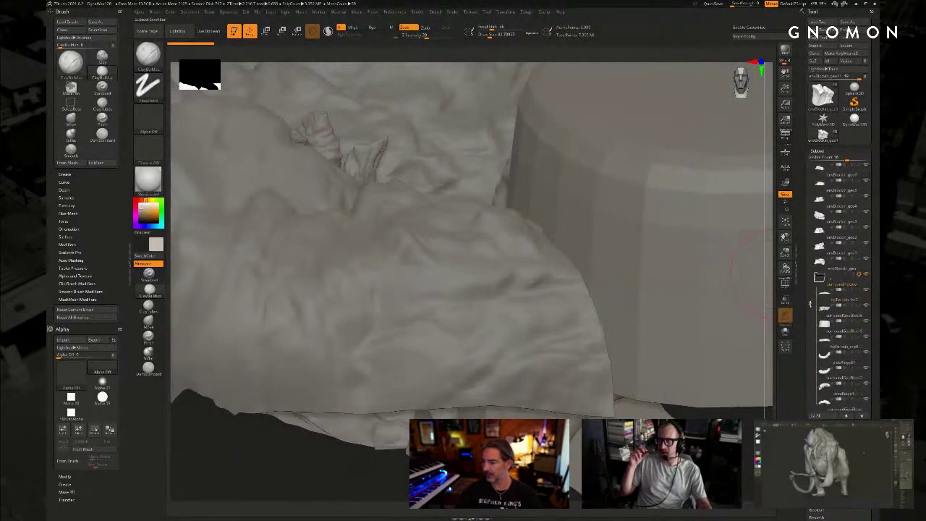
click(866, 321)
click(867, 306)
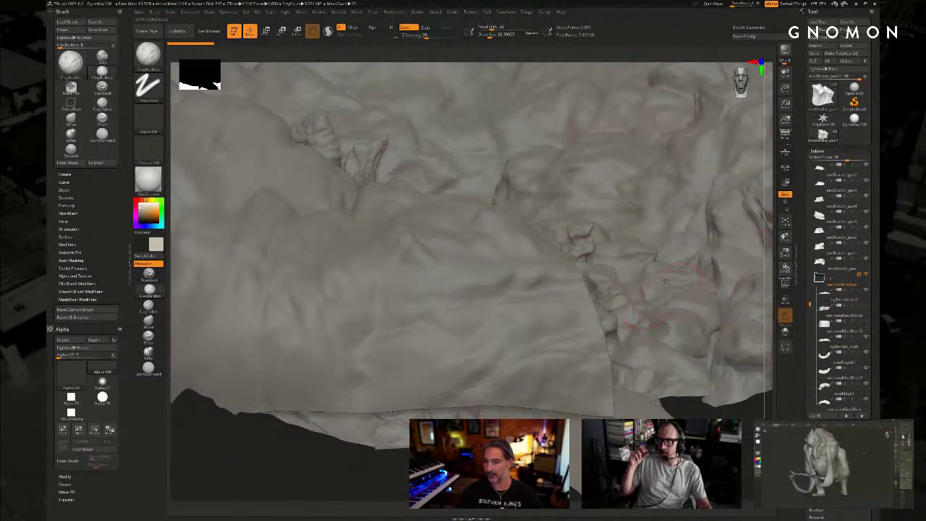
Step: Examine the surrounding terrain behind and beside the river from low, close and raised angles
right_drag(665, 282, 575, 330)
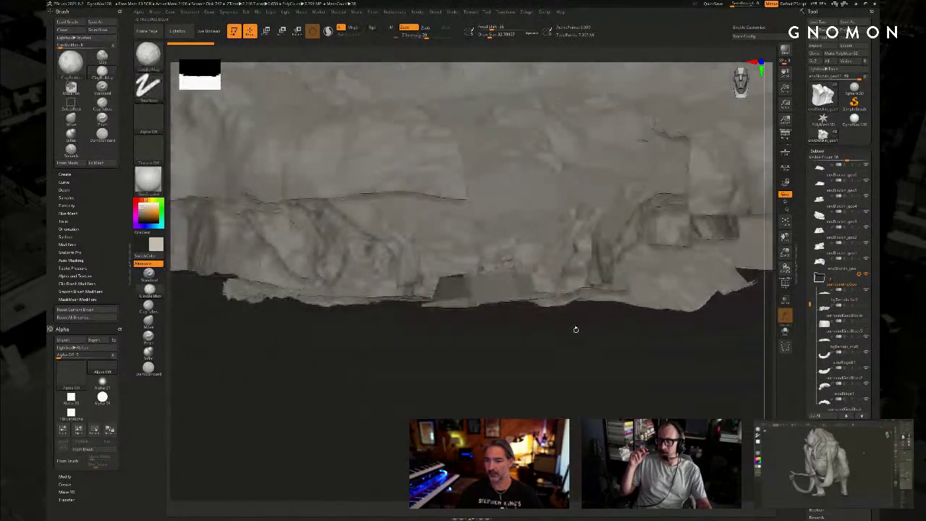
alt+right_drag(551, 148, 516, 145)
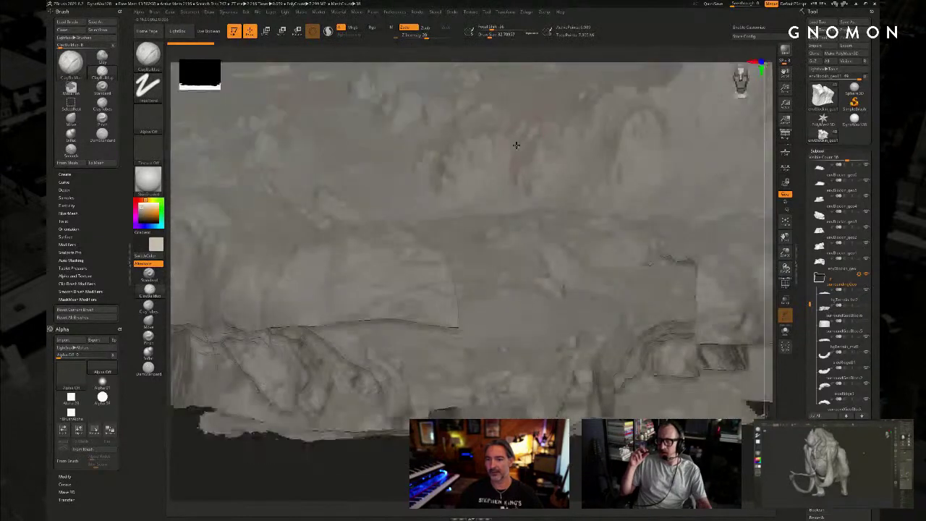
ctrl+right_drag(544, 247, 548, 282)
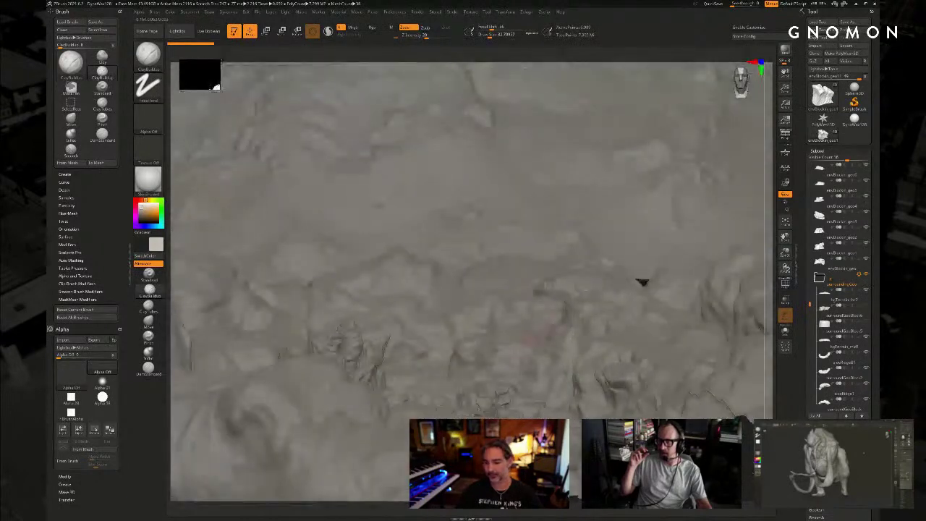
alt+right_drag(642, 281, 676, 130)
right_drag(571, 250, 538, 254)
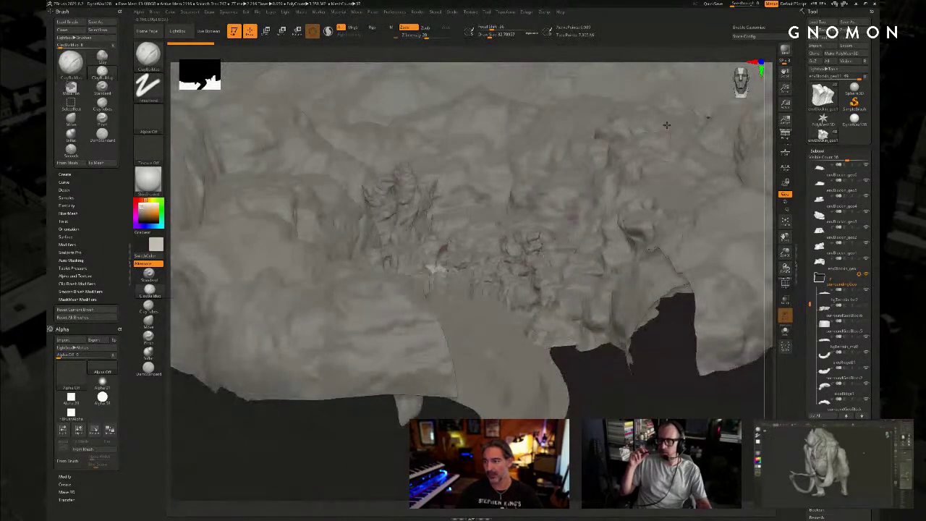
Step: Switch to the canyon scene in Maya, select the side ridge mesh, open the attribute editor, and clear the selection
click(856, 5)
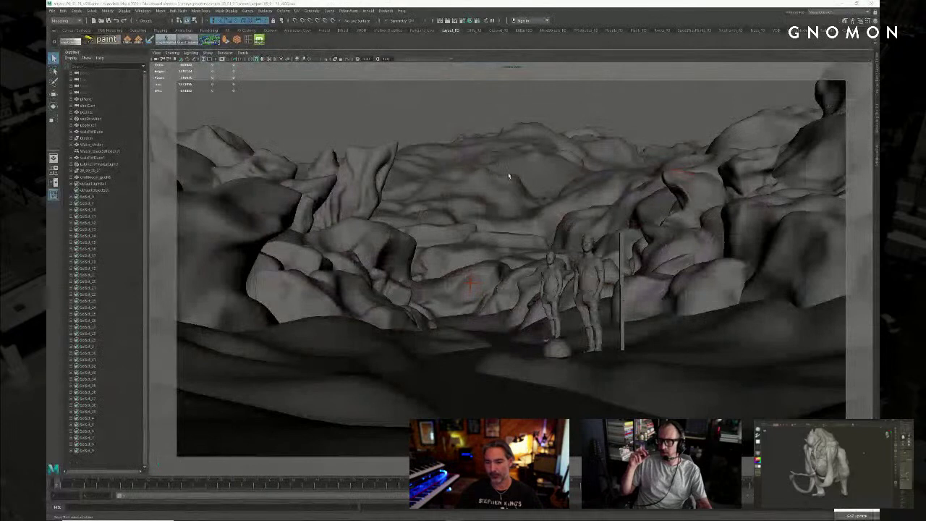
click(513, 129)
click(433, 109)
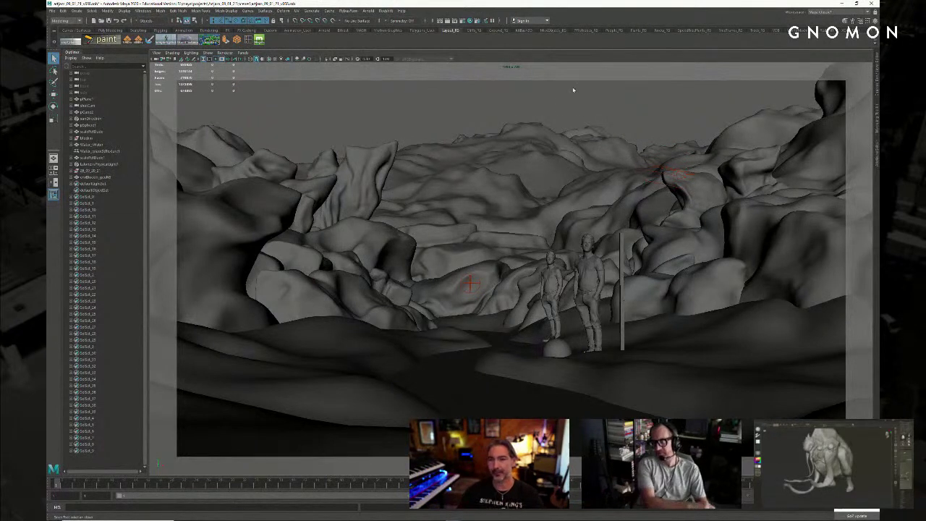
click(799, 157)
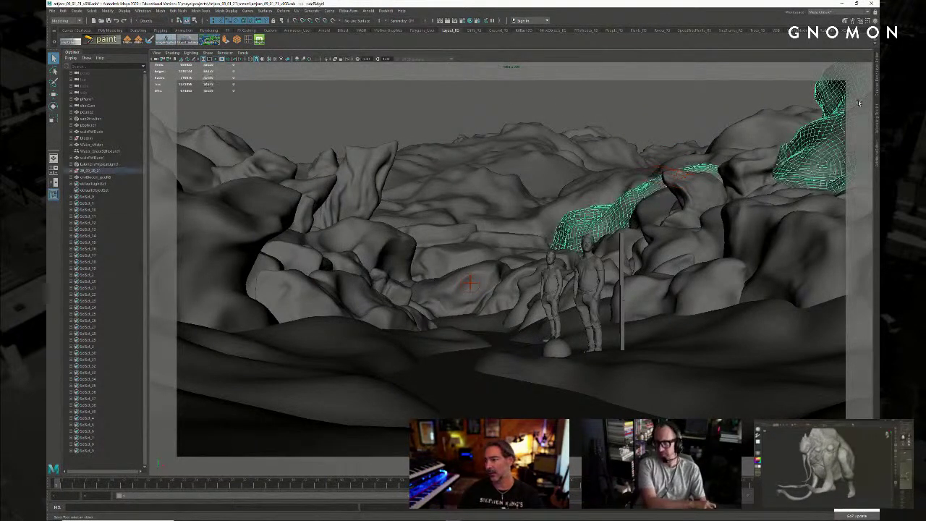
click(876, 156)
drag(829, 146, 819, 147)
click(460, 149)
Step: Open the Redshift RenderView and start an interactive render of the canyon through the shot camera
click(385, 10)
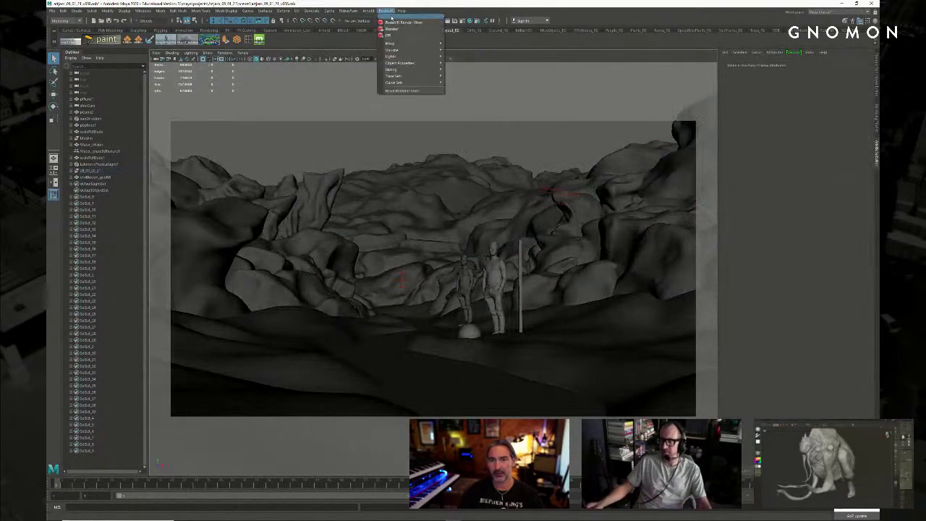
click(396, 23)
drag(358, 69, 349, 72)
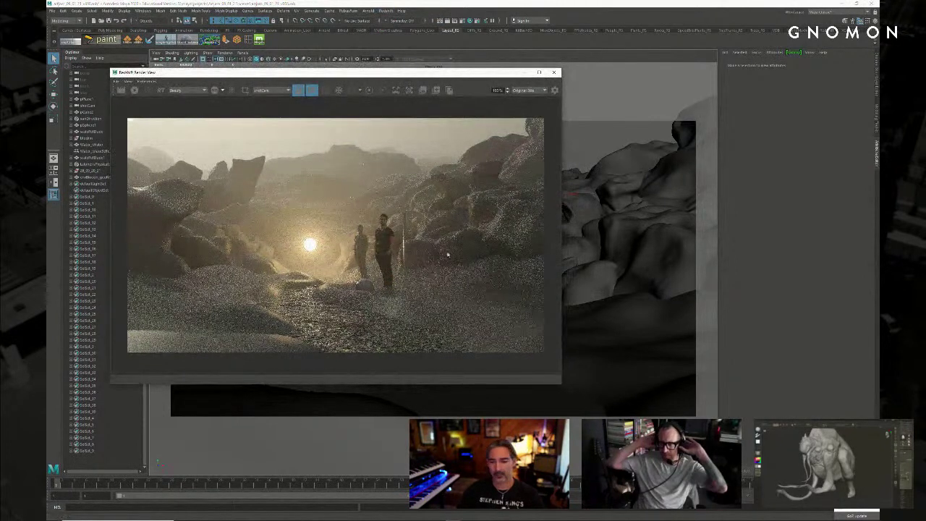
click(134, 90)
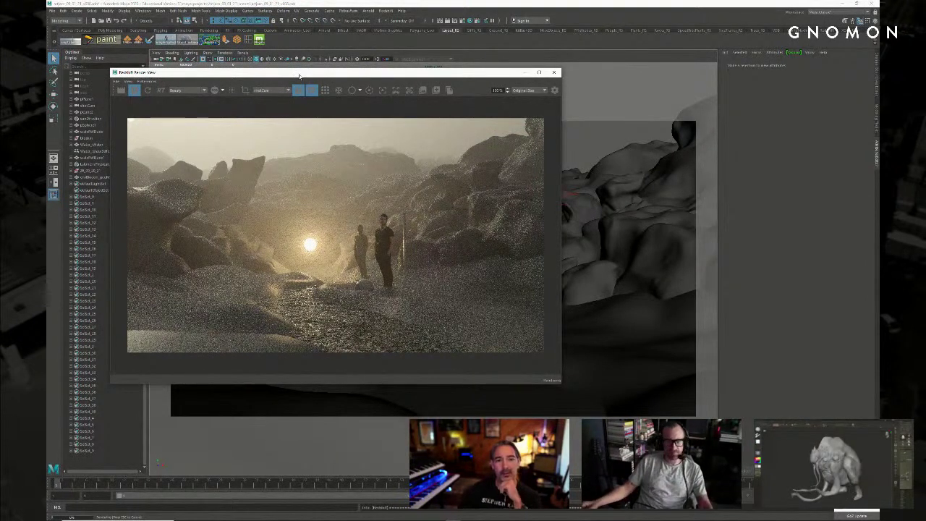
Step: Reposition and slightly enlarge the render window so that part of the camera viewport stays uncovered
drag(303, 75, 272, 43)
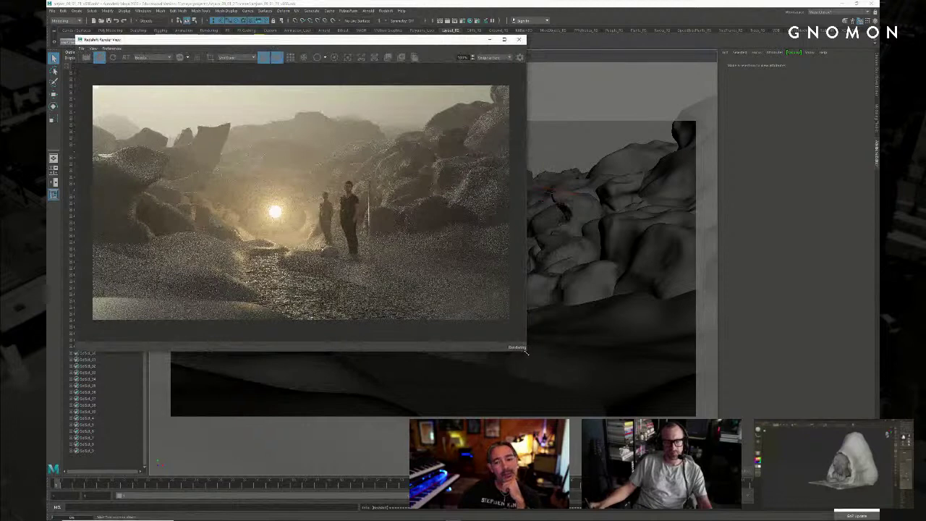
drag(525, 349, 549, 364)
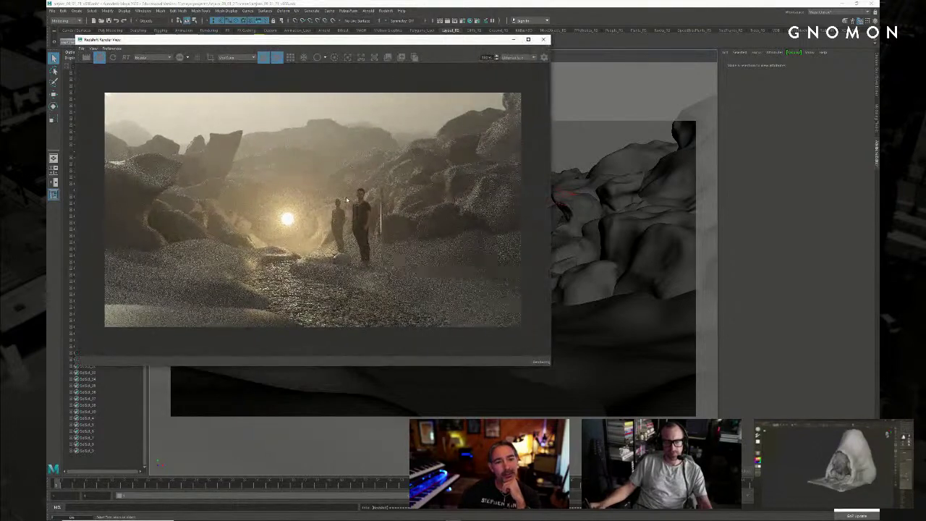
drag(422, 37, 414, 50)
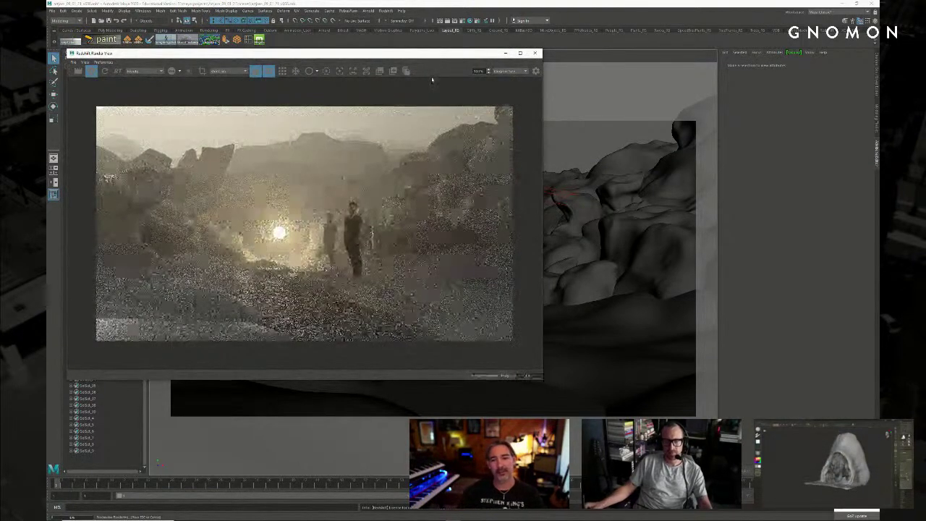
drag(424, 57, 417, 57)
Step: Slightly darken the diffuse color of the far slope rock's material, and reframe the shot camera around the two figures
click(623, 194)
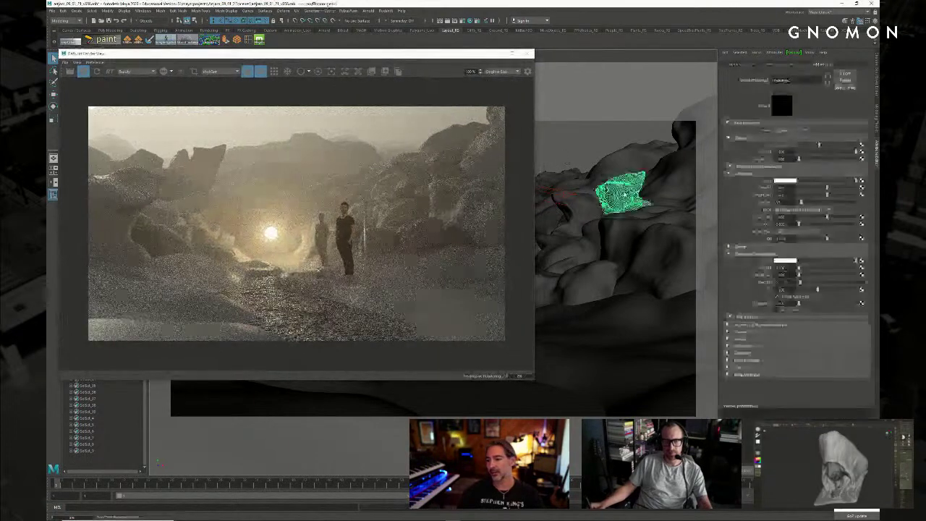
drag(819, 147, 818, 149)
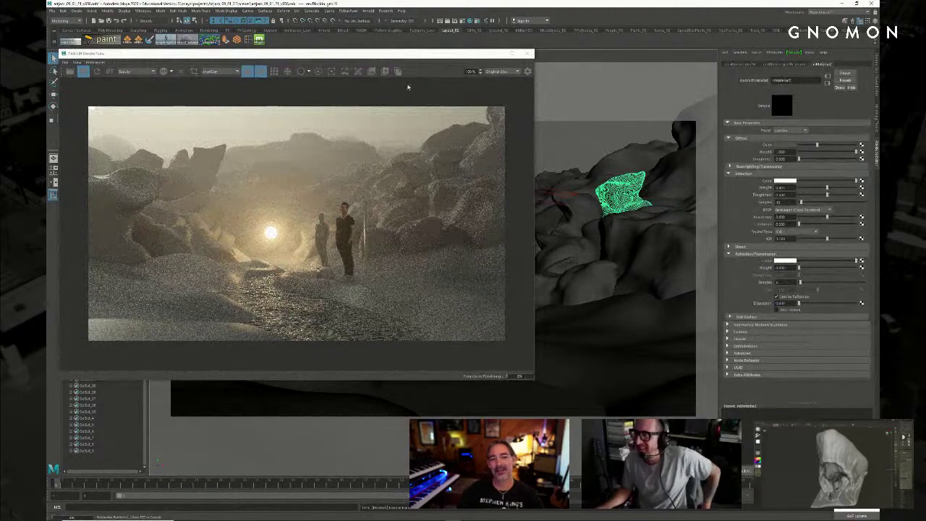
alt+drag(561, 182, 627, 188)
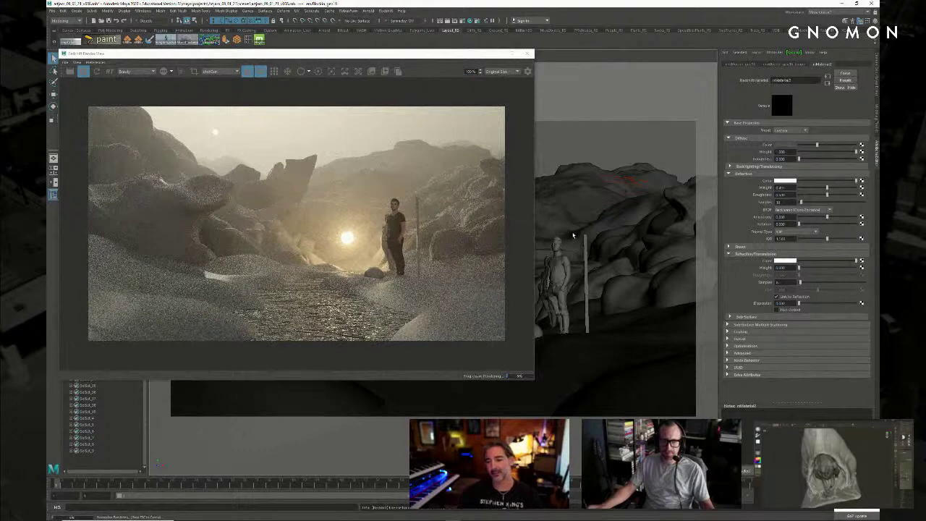
alt+middle_drag(610, 220, 599, 200)
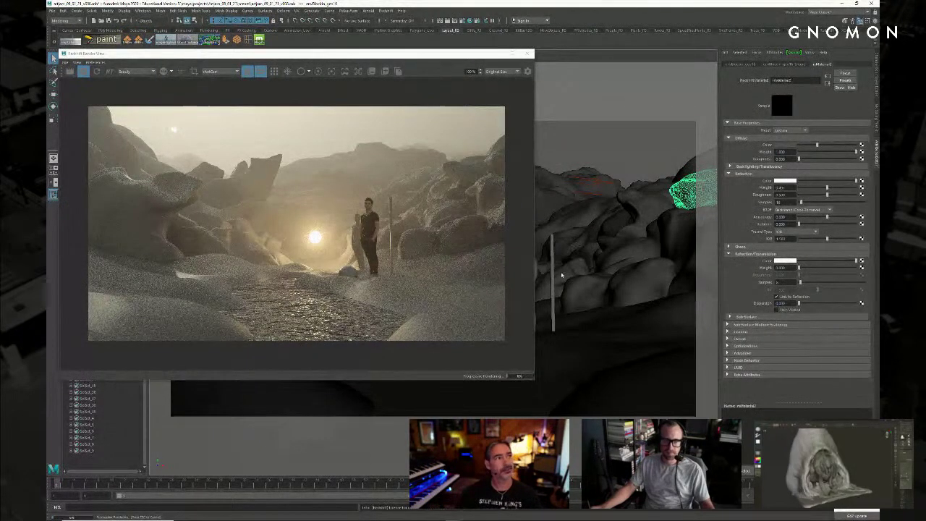
Step: Enlarge the render window to examine the sunlit canyon render up close, and shrink it back to uncover the viewport
drag(535, 381, 833, 484)
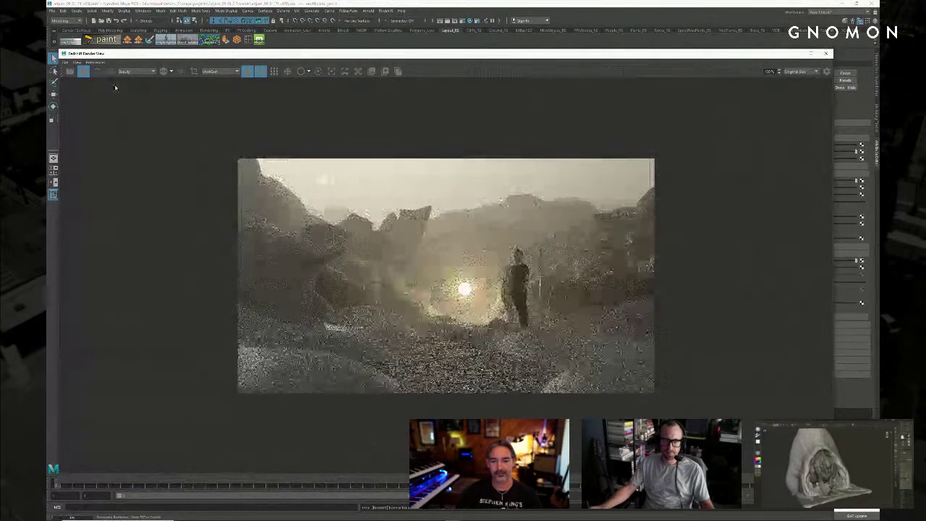
alt+right_drag(339, 130, 539, 182)
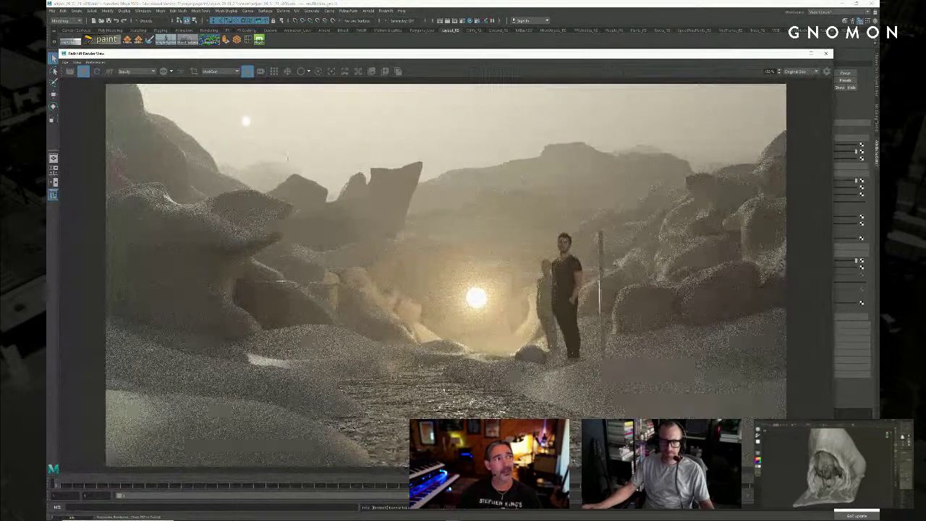
scroll(716, 234, down, 1)
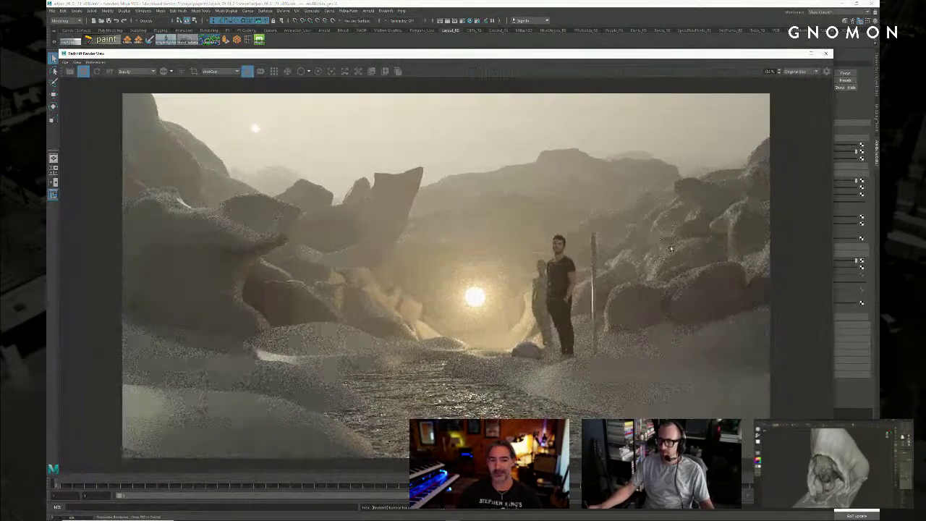
drag(833, 476, 497, 342)
alt+right_drag(275, 199, 149, 162)
scroll(149, 162, down, 5)
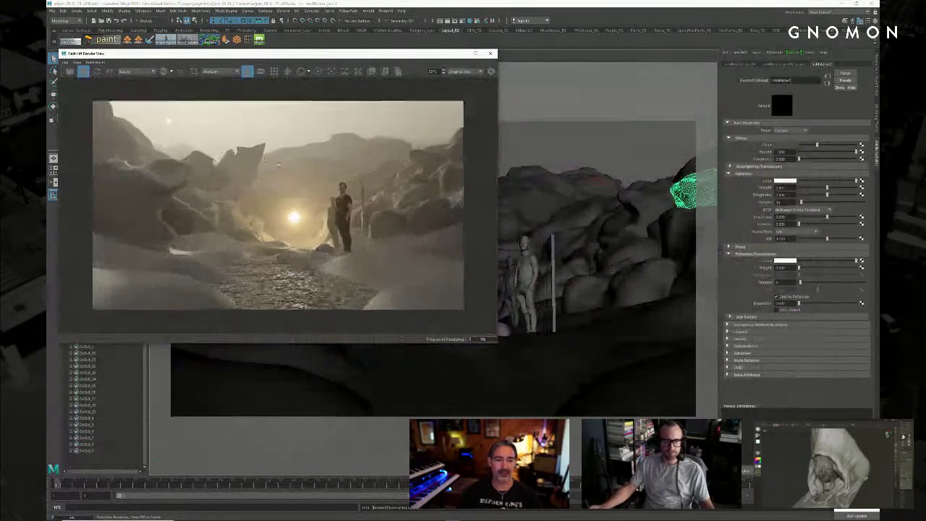
Step: Move the render window aside and close it, clear the selection, and switch from the shot camera to the perspective view
scroll(345, 173, up, 2)
drag(303, 56, 348, 97)
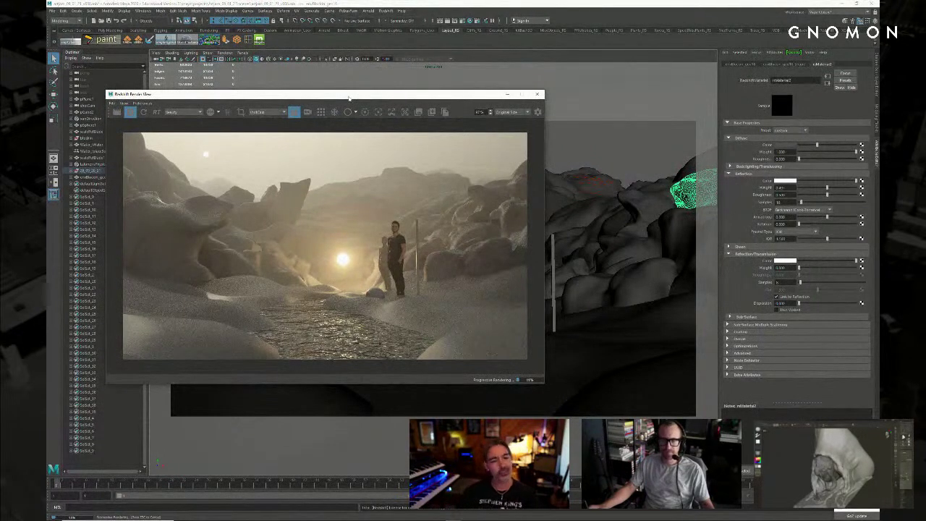
drag(349, 97, 349, 88)
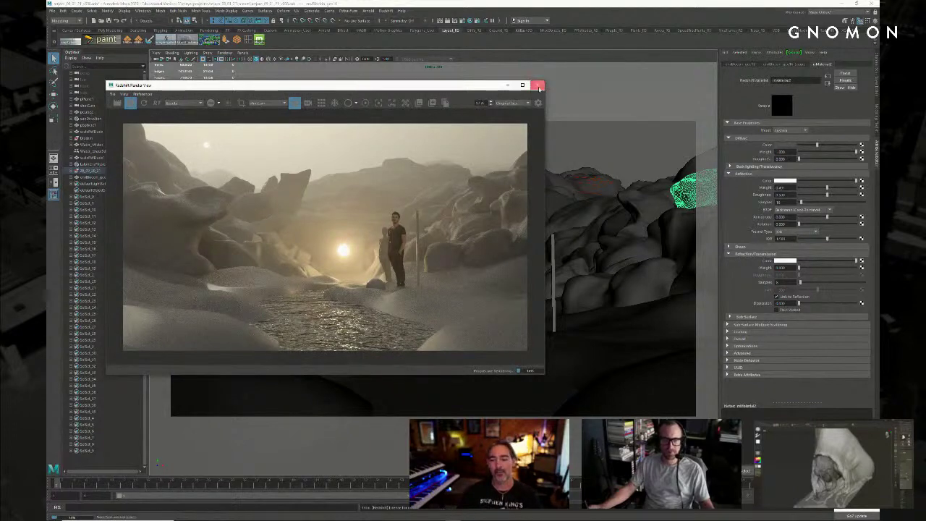
click(539, 88)
click(443, 125)
key(space)
drag(447, 173, 449, 159)
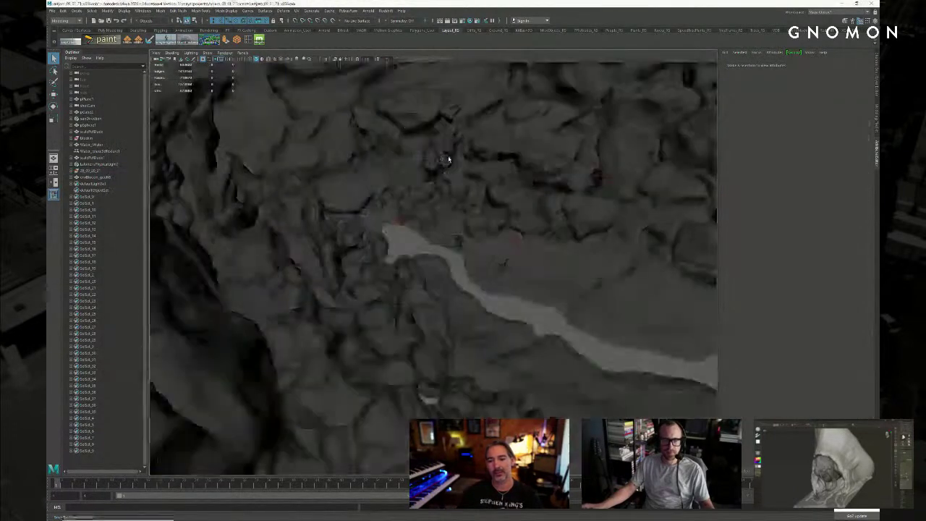
Step: Examine the sculpted canyon terrain around the river from above and from afar, including the surrounding slopes and distant mountains
alt+right_drag(453, 215, 253, 186)
alt+right_drag(405, 202, 253, 199)
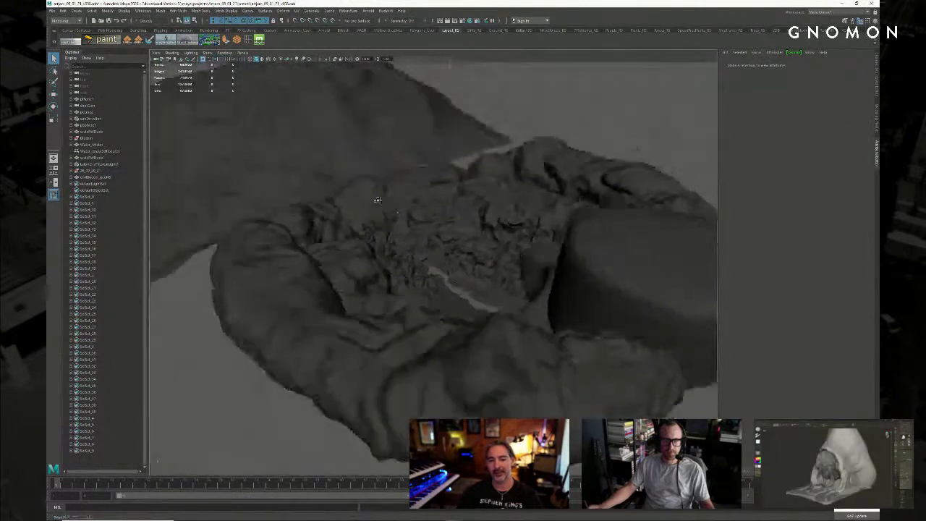
alt+right_drag(378, 200, 467, 208)
alt+drag(467, 209, 458, 242)
alt+right_drag(459, 242, 511, 254)
alt+middle_drag(511, 254, 407, 211)
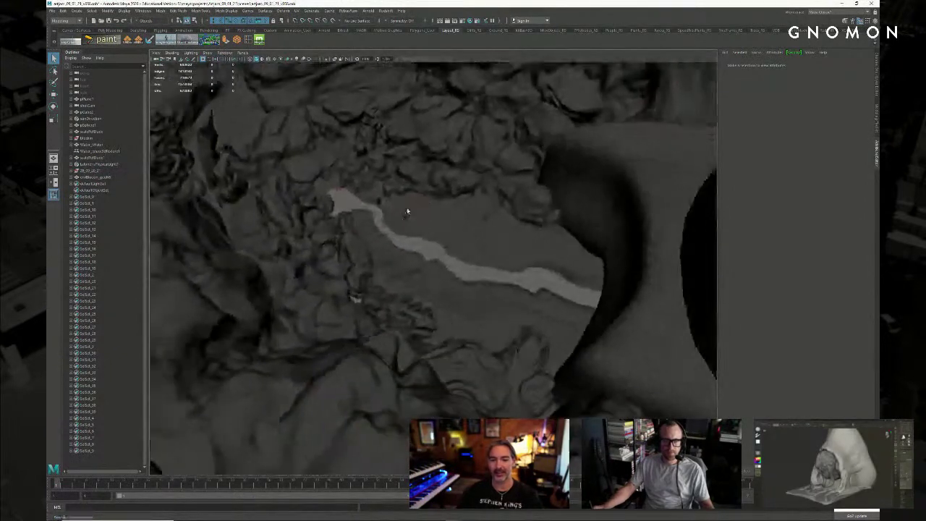
alt+drag(407, 211, 421, 197)
alt+middle_drag(422, 197, 509, 209)
alt+drag(509, 208, 385, 243)
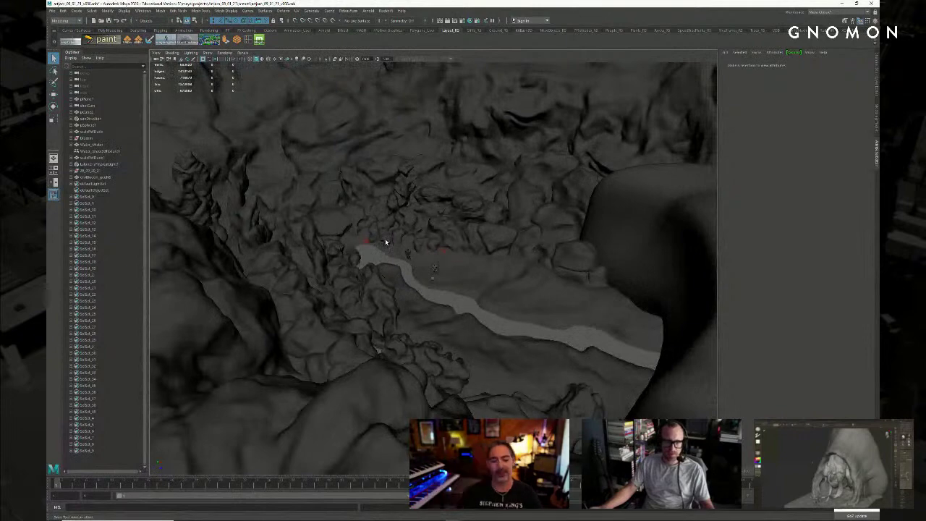
alt+right_drag(525, 223, 429, 200)
alt+drag(429, 200, 345, 171)
alt+middle_drag(345, 171, 384, 242)
alt+drag(384, 241, 383, 236)
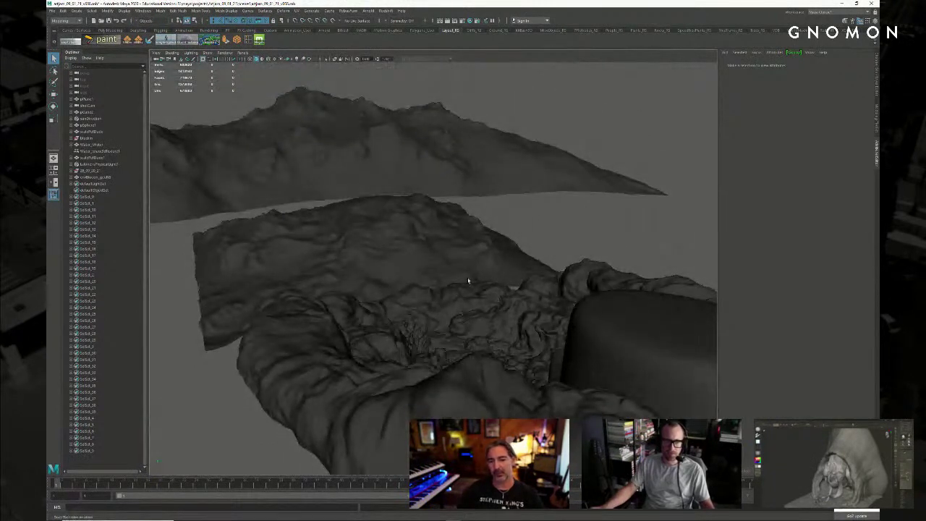
alt+middle_drag(468, 281, 438, 180)
alt+drag(438, 180, 441, 208)
Step: Select the riverbank ground mesh to check its extent, clear the selection, and examine the river path near the figures
click(447, 302)
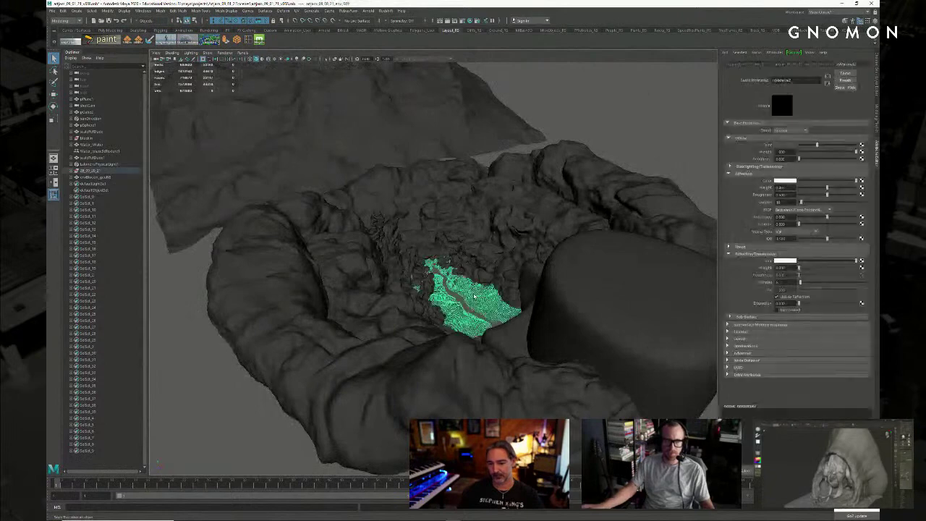
alt+drag(447, 301, 323, 254)
click(557, 317)
alt+right_drag(323, 254, 369, 257)
alt+middle_drag(239, 203, 332, 257)
alt+right_drag(332, 256, 538, 281)
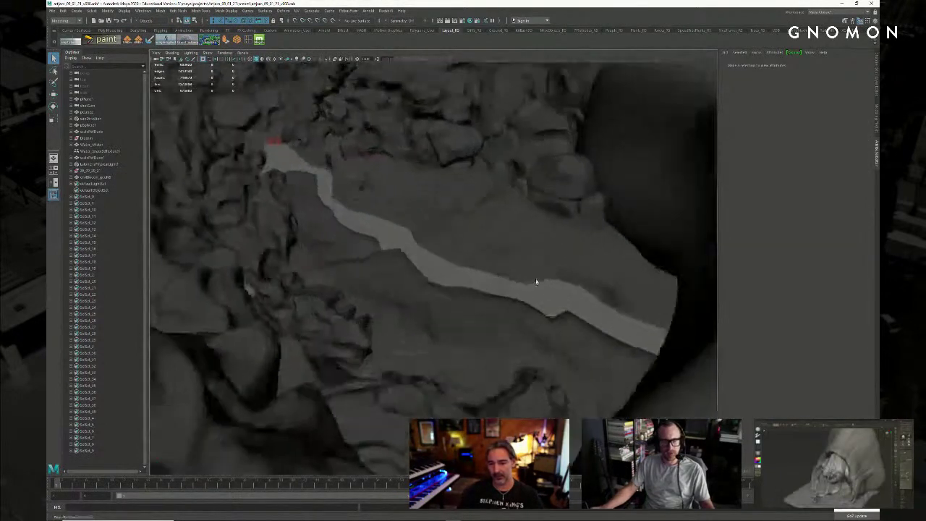
alt+drag(499, 250, 422, 252)
alt+right_drag(422, 252, 456, 251)
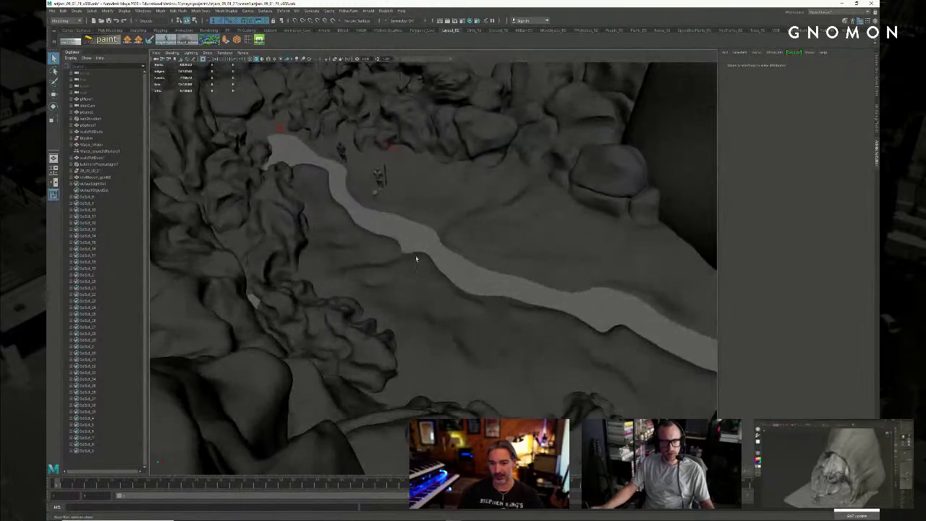
alt+drag(355, 247, 353, 171)
alt+middle_drag(353, 171, 354, 215)
alt+right_drag(355, 215, 354, 188)
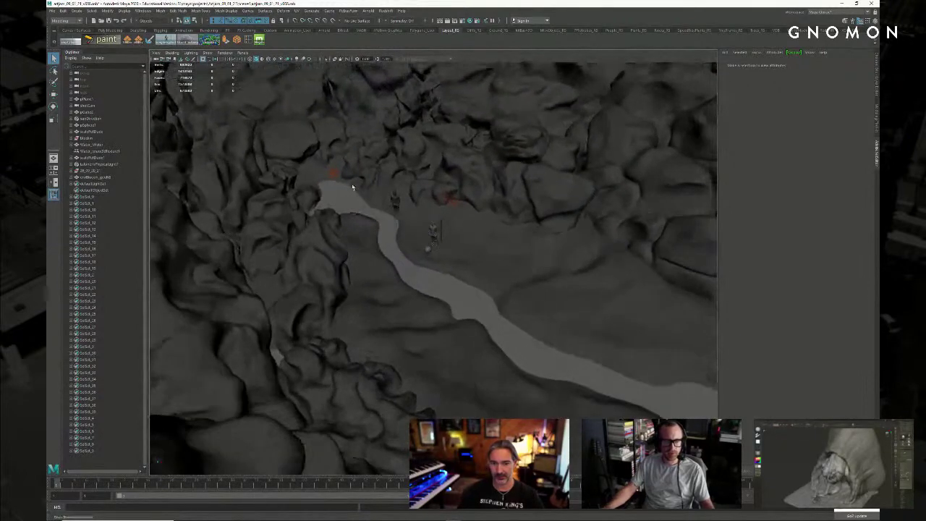
Step: Select and frame the rock mesh beyond the river's far end, and select the riverbank ground mesh for comparison
click(314, 156)
key(f)
alt+drag(511, 233, 499, 260)
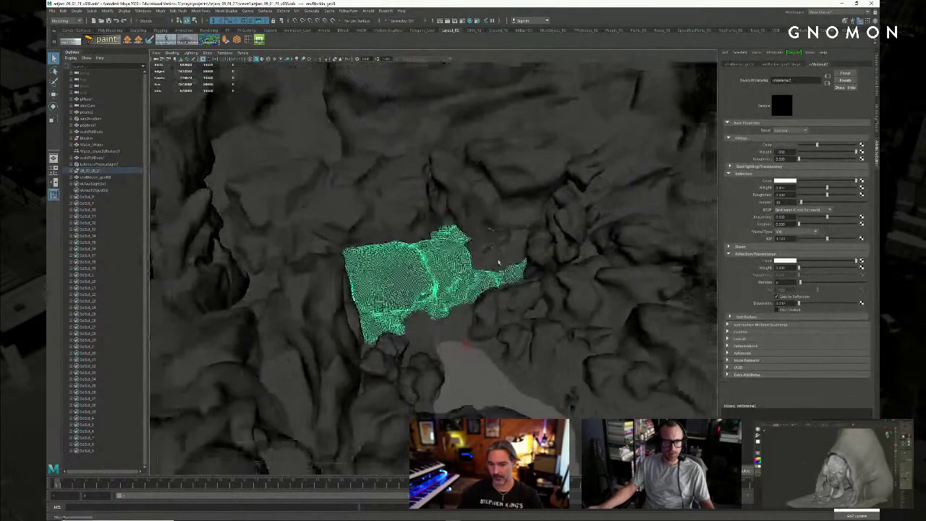
alt+middle_drag(499, 260, 442, 166)
click(560, 337)
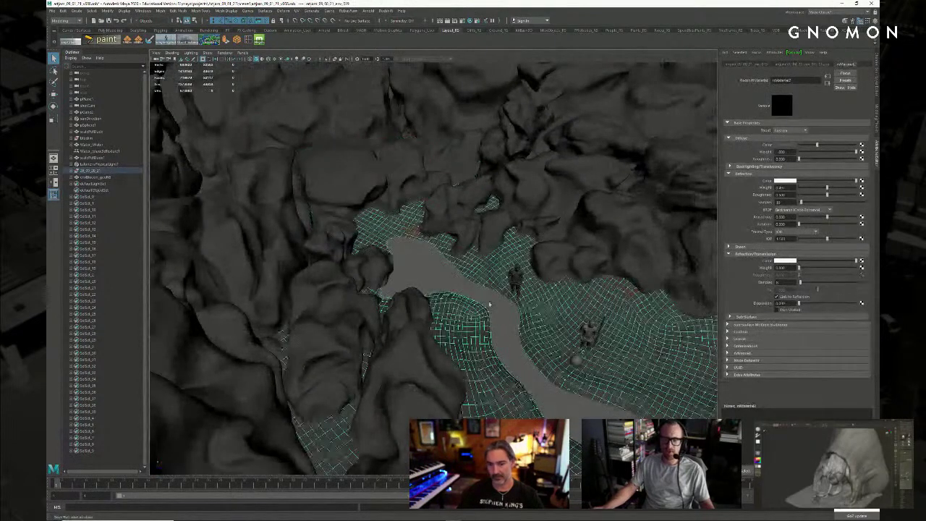
Step: Clear the selection and examine the sculpted canyon and its two figures from near ground level and slightly above
alt+drag(490, 304, 452, 254)
alt+middle_drag(452, 255, 502, 340)
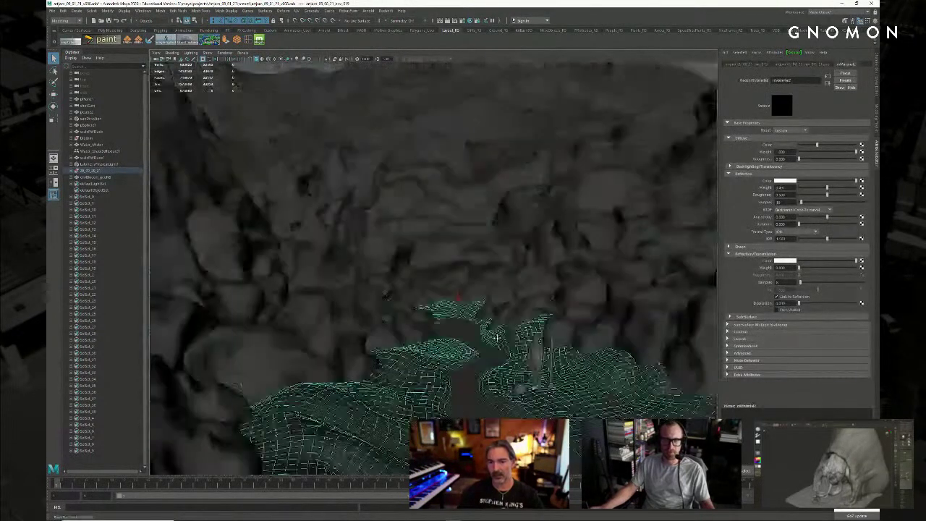
alt+drag(501, 340, 492, 311)
click(330, 93)
alt+middle_drag(422, 260, 416, 227)
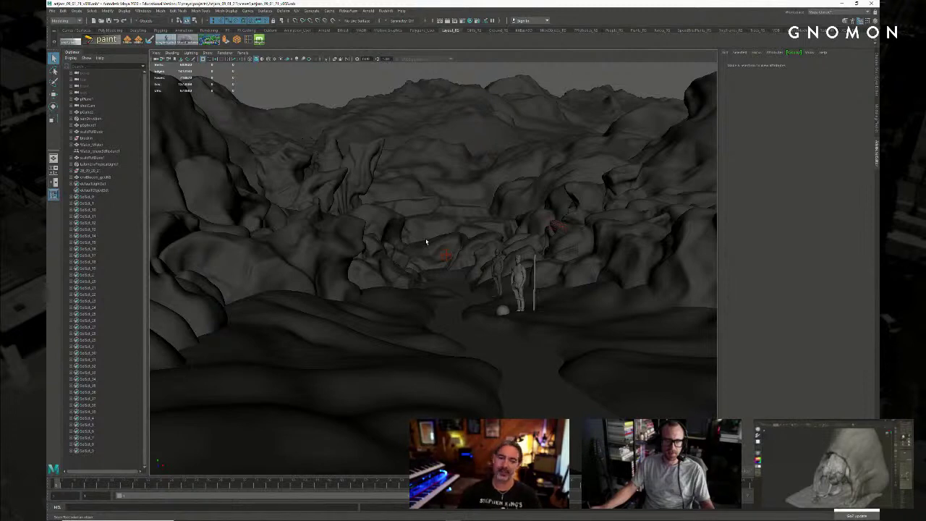
alt+drag(504, 252, 476, 251)
alt+middle_drag(477, 250, 496, 255)
alt+right_drag(496, 255, 522, 263)
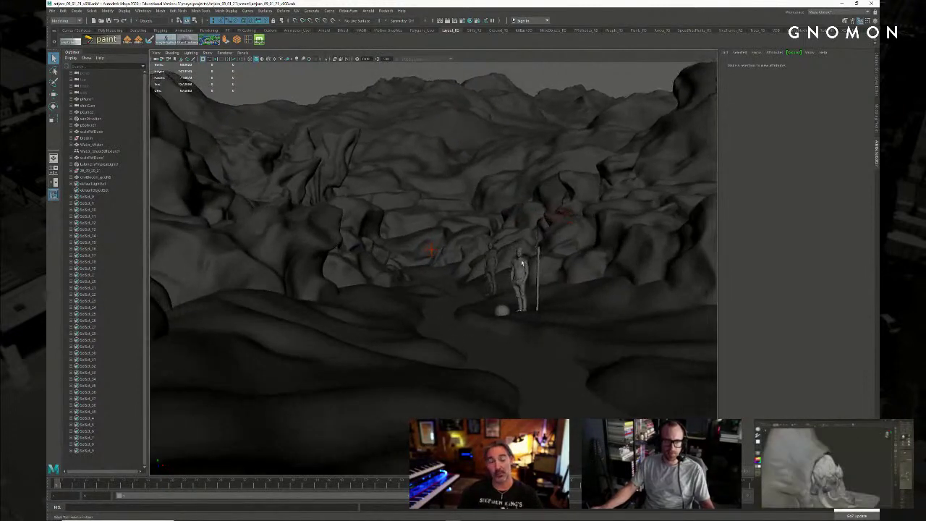
alt+drag(513, 268, 494, 244)
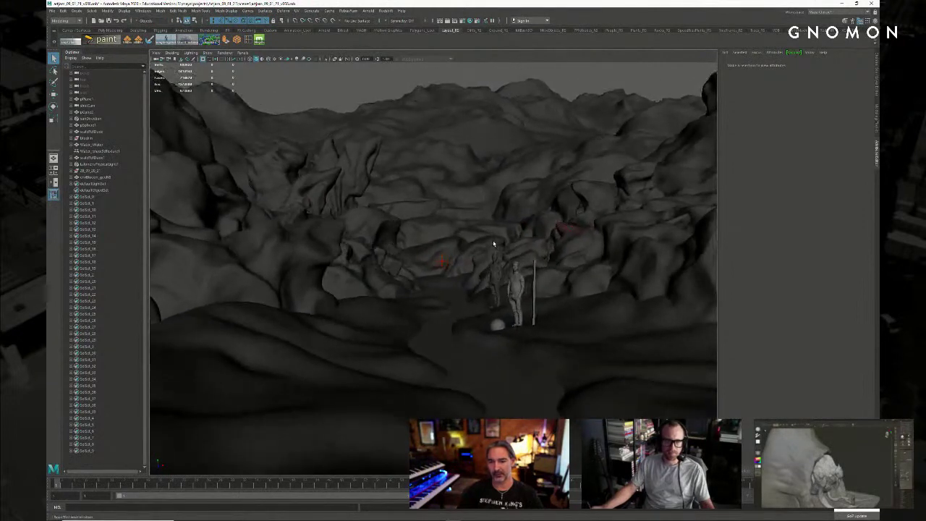
alt+middle_drag(498, 227, 486, 198)
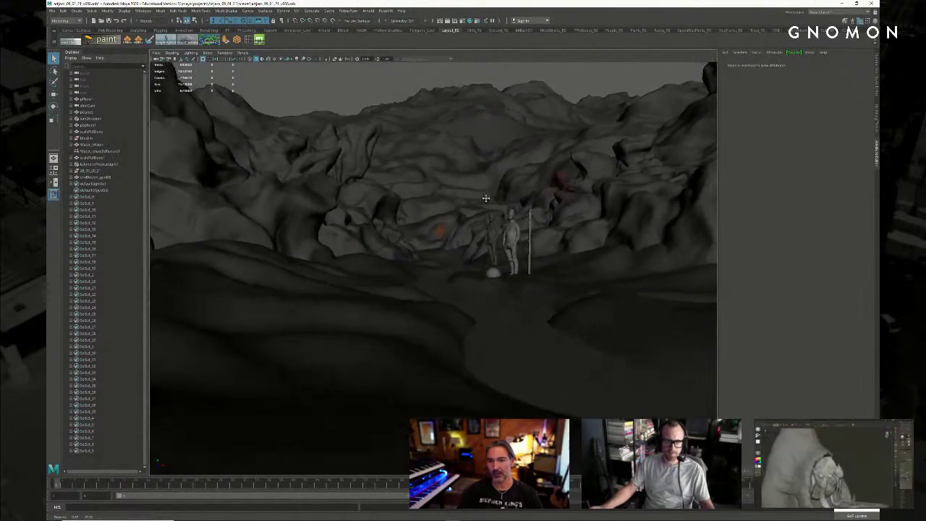
alt+drag(485, 197, 473, 228)
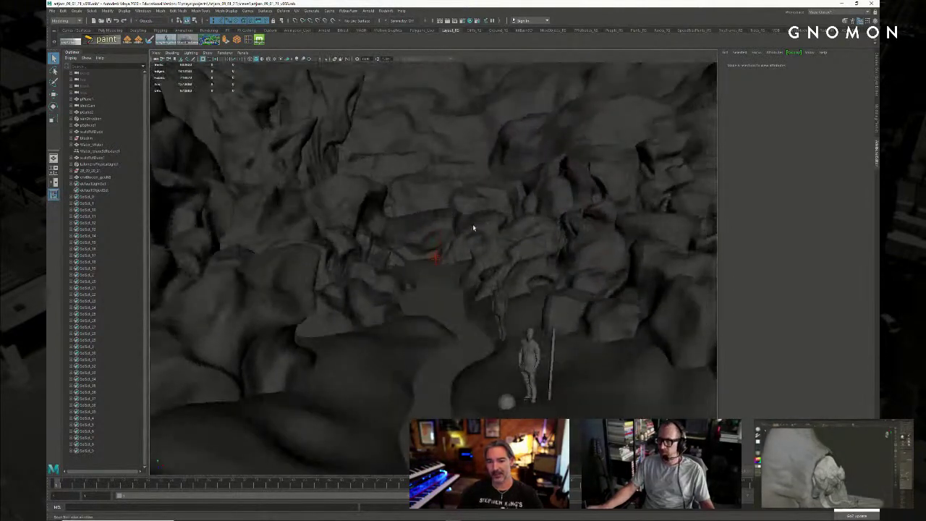
Step: Select and frame the sculpted rock mesh behind the figures to inspect its shape
click(638, 265)
alt+drag(544, 250, 474, 230)
click(484, 275)
key(f)
click(463, 219)
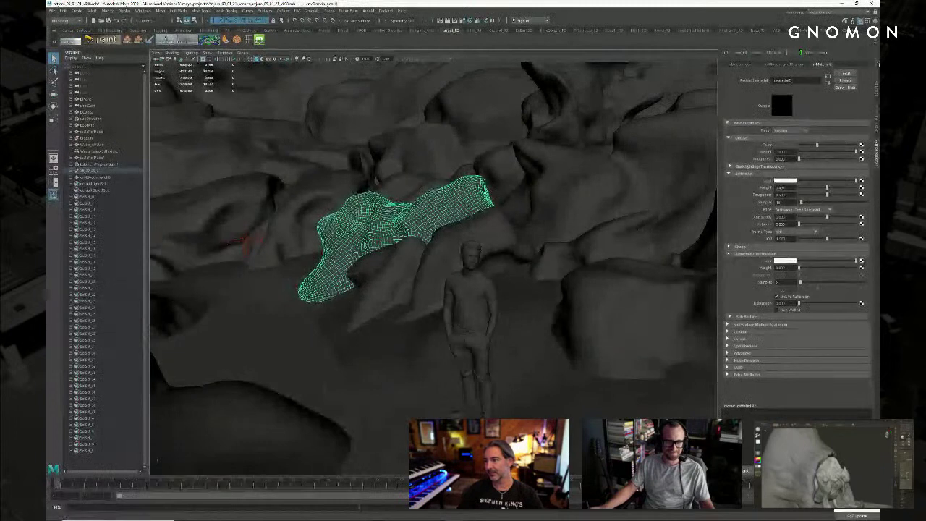
Step: Show the display layers, hide layer2 with the sculpted terrain, and make layer1 and the env_blockin layer visible
click(876, 77)
click(797, 352)
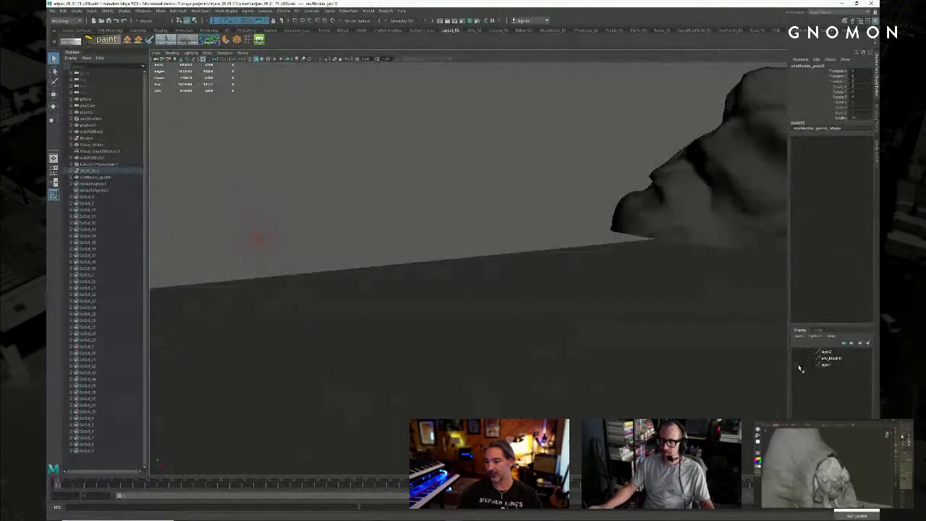
click(797, 364)
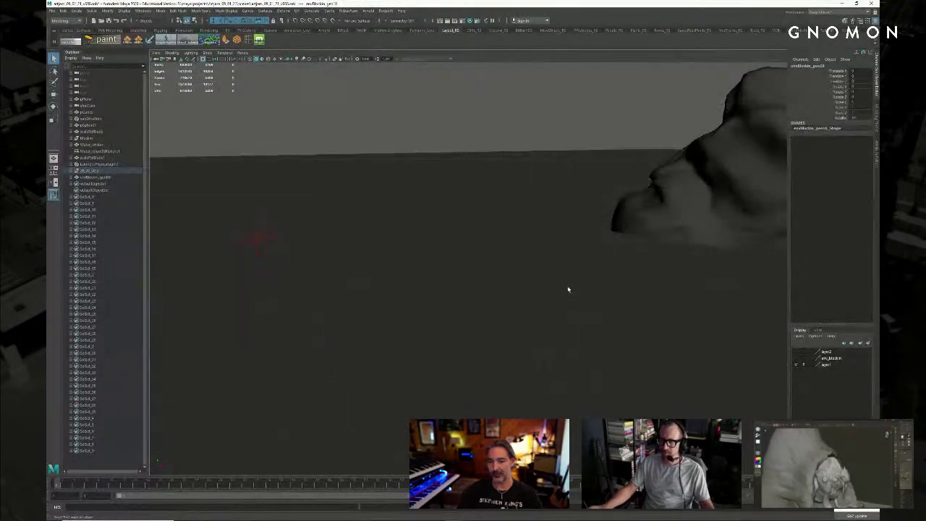
click(797, 359)
Step: Examine the low-poly canyon blockout, including one of its rock blocks, and finish at a low view facing the figure
alt+right_drag(564, 280, 435, 245)
click(434, 246)
alt+drag(432, 246, 459, 254)
alt+right_drag(459, 255, 416, 309)
alt+drag(415, 309, 422, 225)
alt+right_drag(421, 225, 467, 236)
alt+middle_drag(470, 240, 492, 274)
mouse_move(493, 274)
alt+mouse_down()
mouse_move(471, 272)
mouse_move(509, 266)
mouse_move(498, 285)
mouse_move(477, 275)
alt+mouse_up()
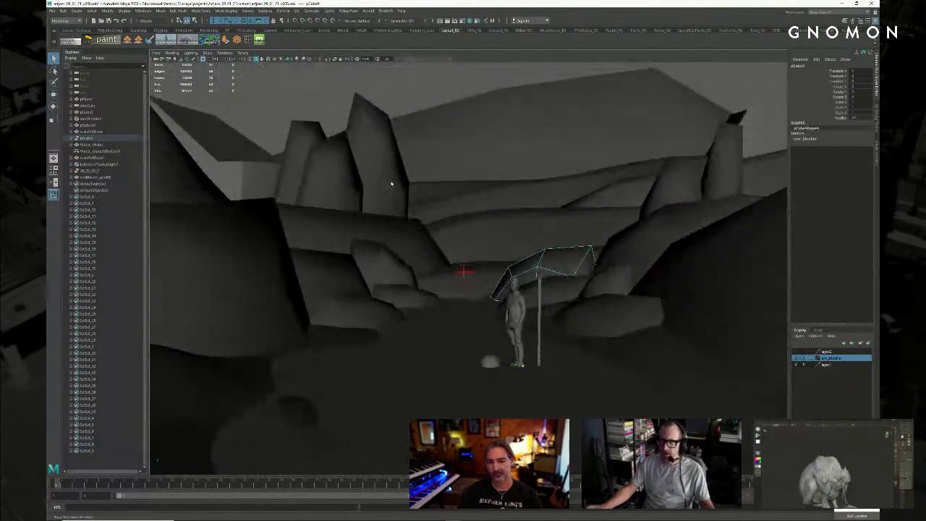
Step: Check a tall rock block, and select the physical light at the far end of the canyon path
click(384, 157)
click(413, 97)
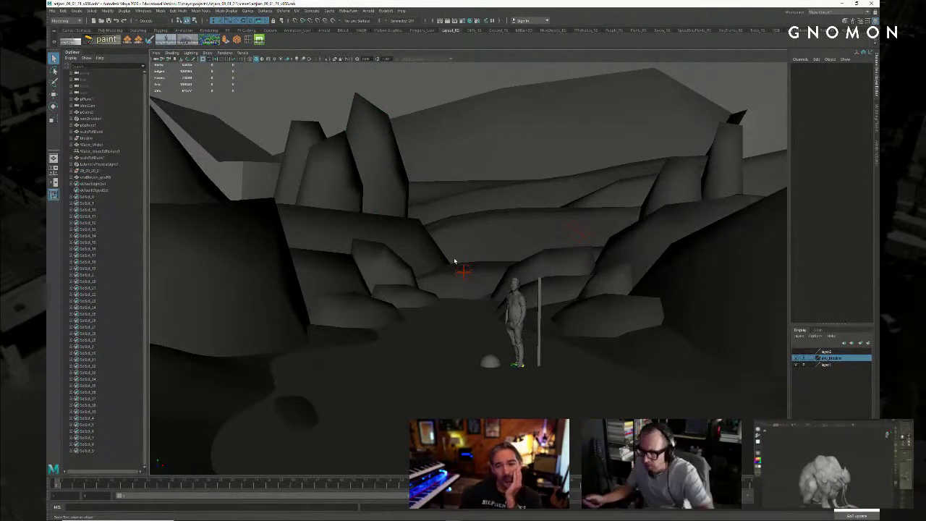
click(464, 272)
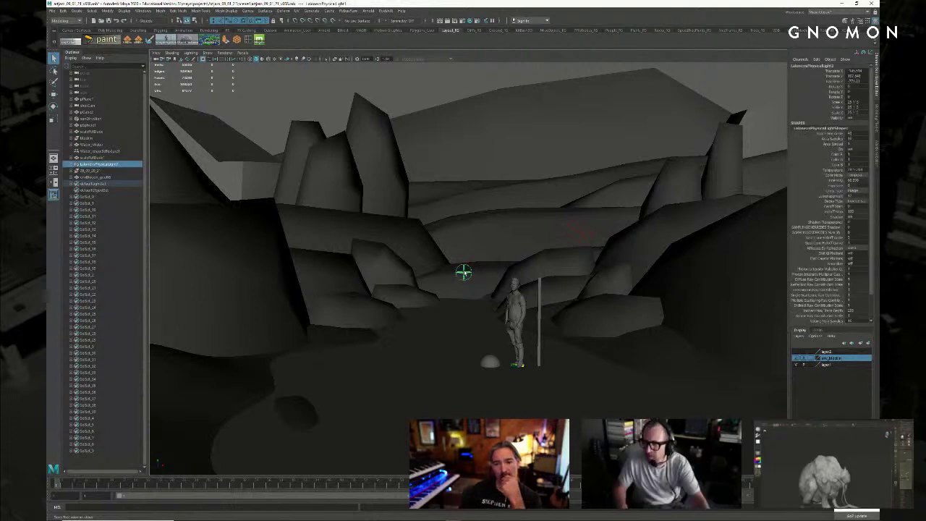
click(421, 92)
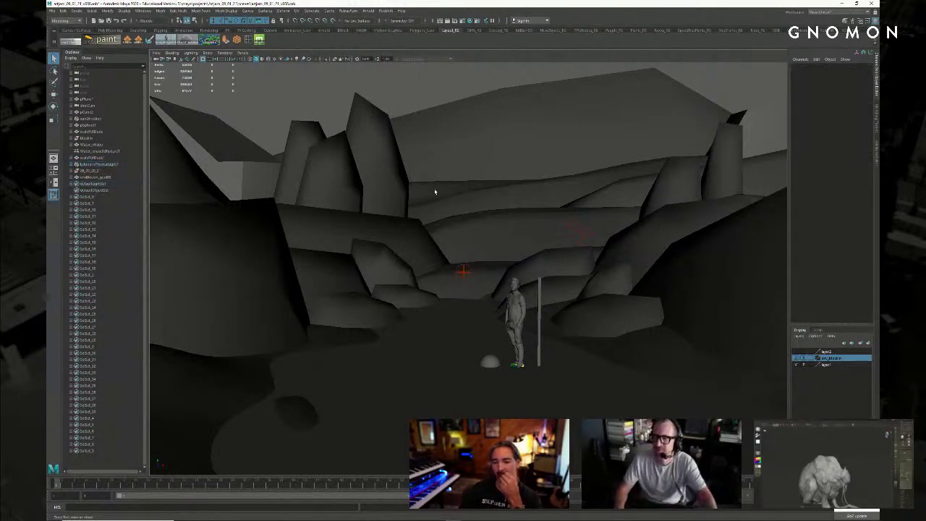
alt+drag(452, 248, 474, 259)
click(454, 263)
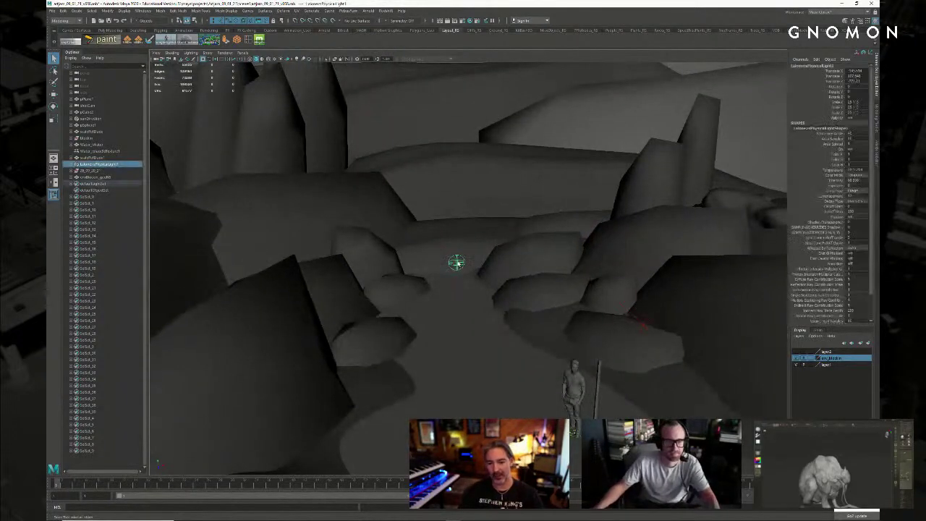
alt+drag(400, 140, 389, 104)
Step: Reopen the Redshift RenderView to review the sunlit canyon render, reposition its window, and close it again
click(384, 11)
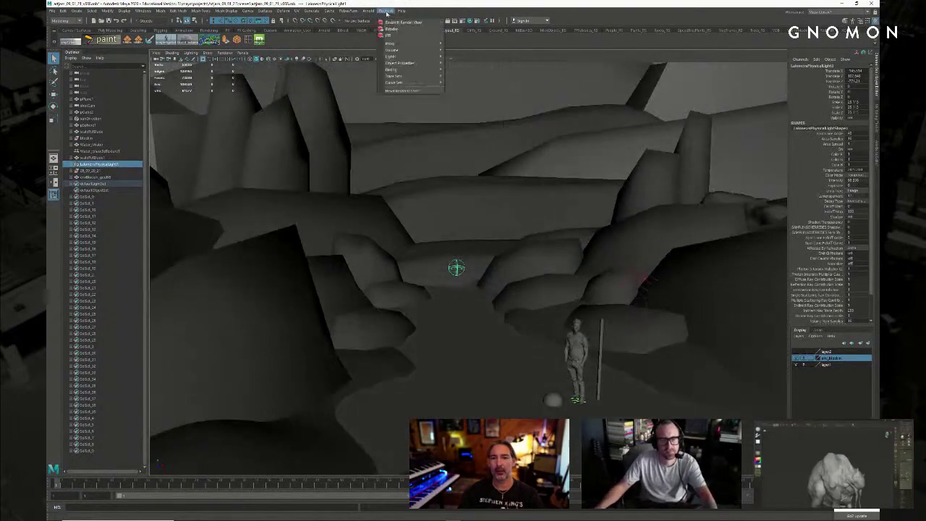
click(398, 22)
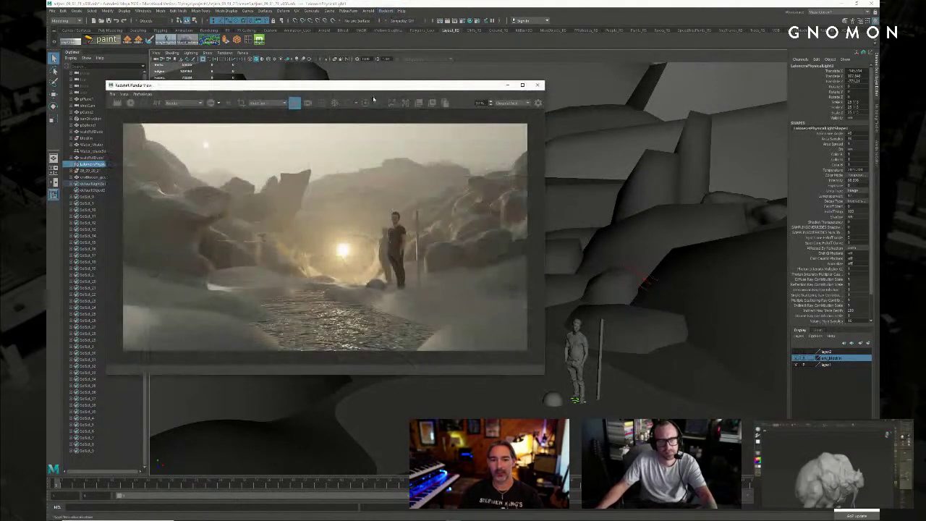
drag(373, 89, 379, 78)
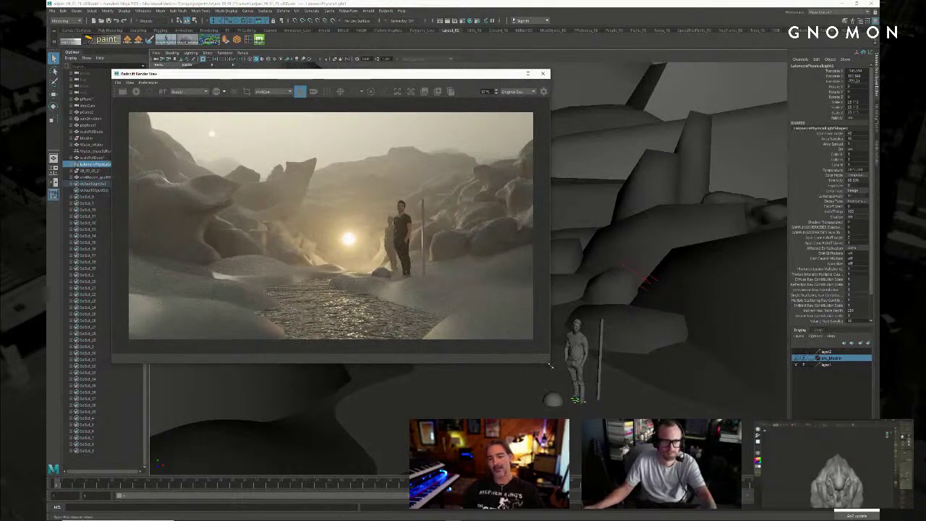
drag(446, 72, 416, 77)
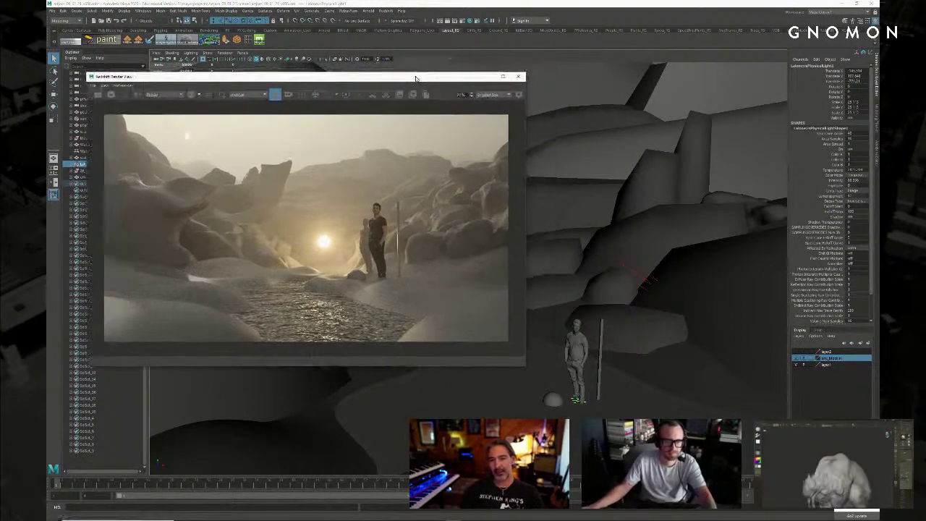
click(518, 77)
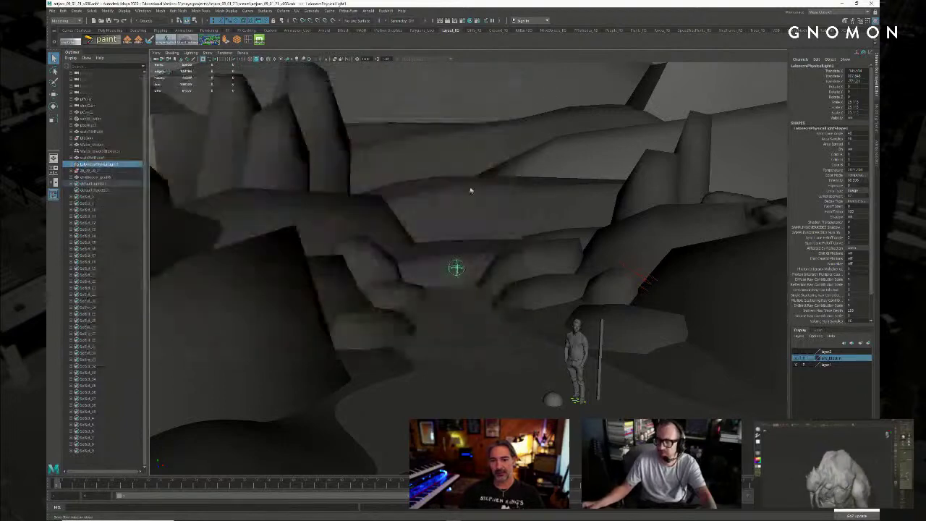
Step: Return to a wide perspective view of the whole canyon blockout and select the long wall block in front of it
key(space)
drag(472, 190, 472, 170)
alt+right_drag(651, 269, 442, 243)
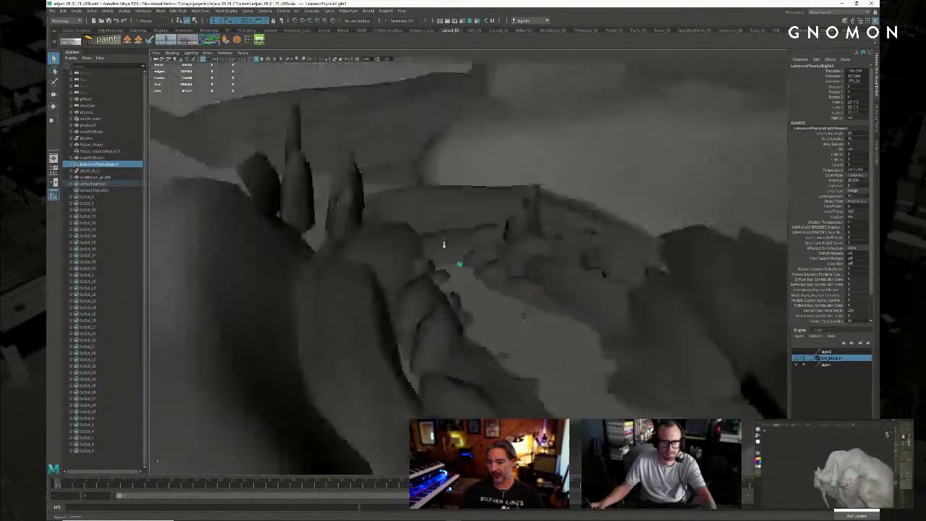
alt+right_drag(687, 253, 542, 224)
alt+middle_drag(542, 223, 525, 275)
click(527, 278)
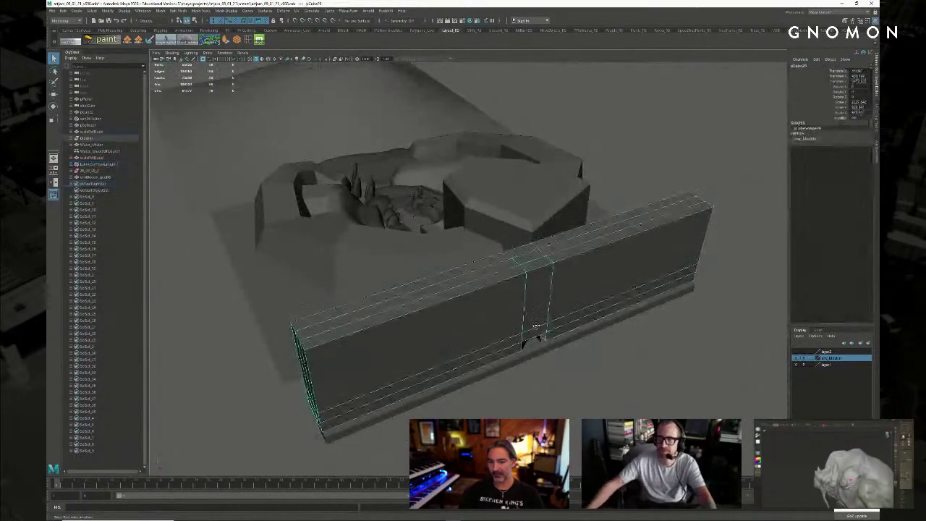
Step: Select the curved wall mesh at the back of the canyon blockout and frame it in the view
alt+drag(533, 330, 628, 356)
alt+right_drag(501, 230, 539, 217)
alt+drag(540, 217, 517, 179)
click(517, 179)
key(f)
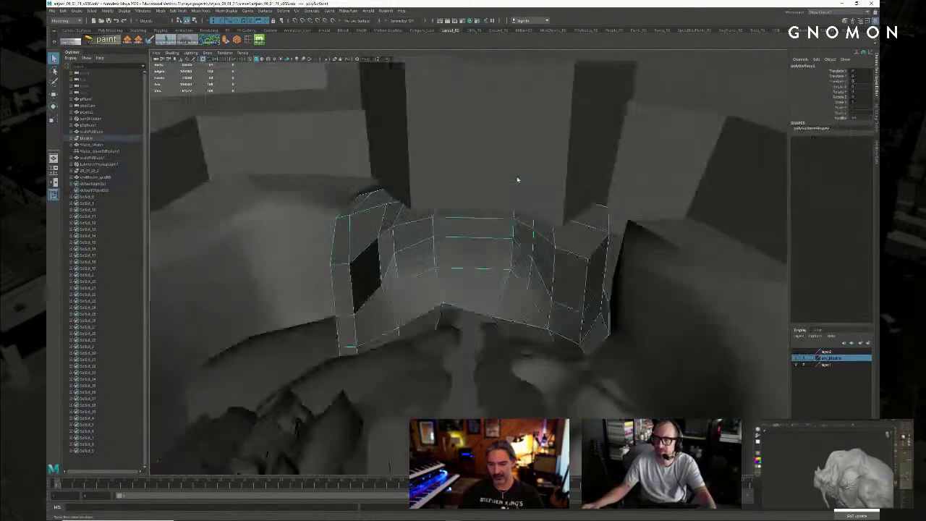
Step: Examine the curved wall mesh up close, including the low opening beneath it and the figure beyond
alt+right_drag(494, 266, 552, 261)
alt+drag(552, 260, 535, 221)
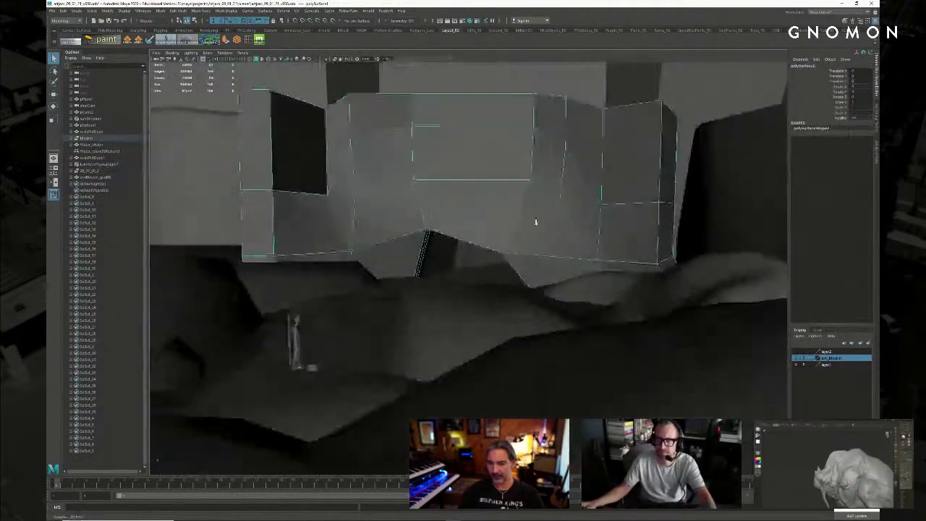
alt+right_drag(535, 221, 723, 240)
alt+drag(724, 240, 642, 240)
alt+drag(542, 239, 551, 241)
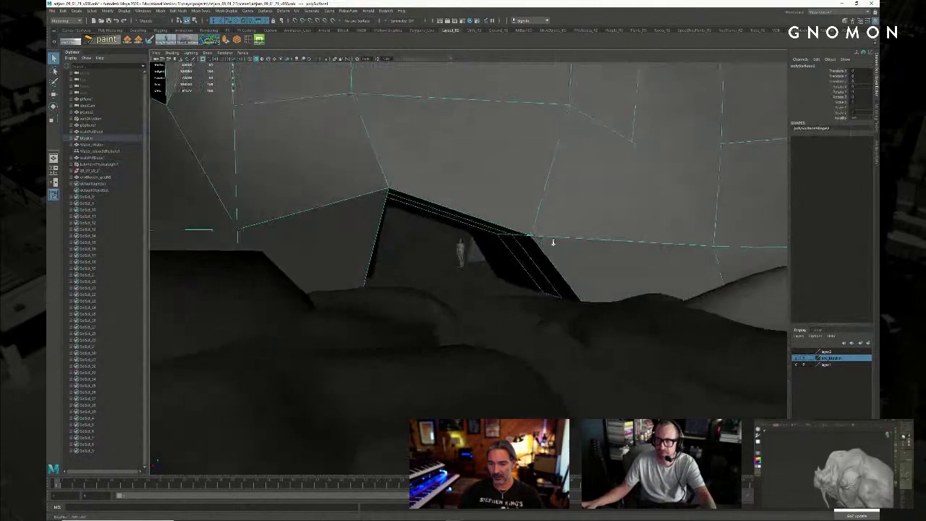
alt+right_drag(551, 242, 349, 229)
alt+drag(349, 229, 481, 246)
alt+right_drag(622, 250, 531, 256)
alt+drag(531, 256, 444, 248)
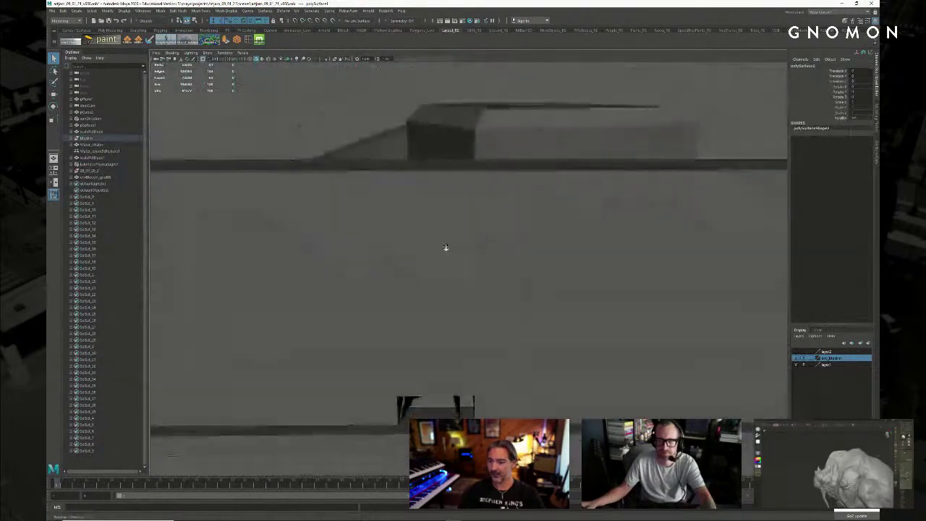
Step: Select the long wall block in front of the canyon blockout and inspect it from the front and side
alt+right_drag(492, 253, 452, 266)
alt+middle_drag(452, 266, 453, 199)
alt+drag(453, 200, 475, 221)
click(538, 290)
alt+right_drag(540, 292, 512, 304)
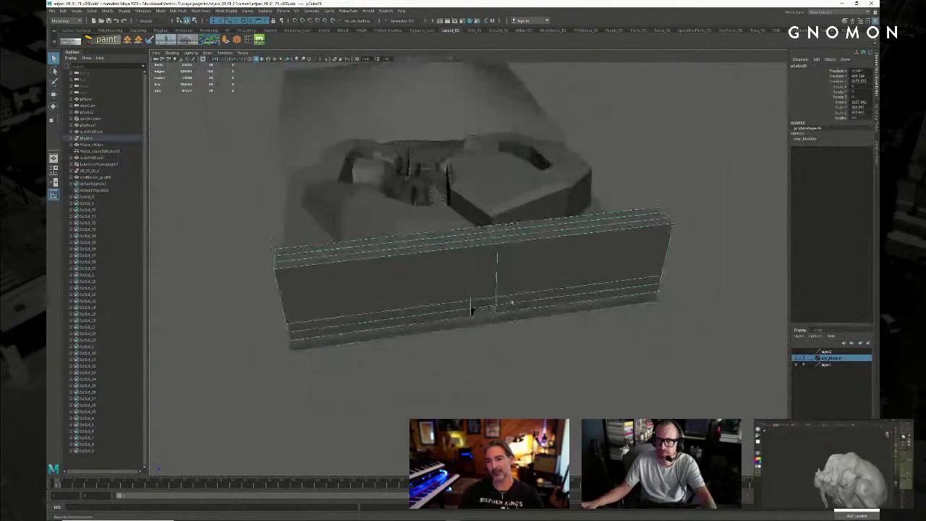
click(538, 345)
alt+drag(537, 345, 522, 253)
click(519, 201)
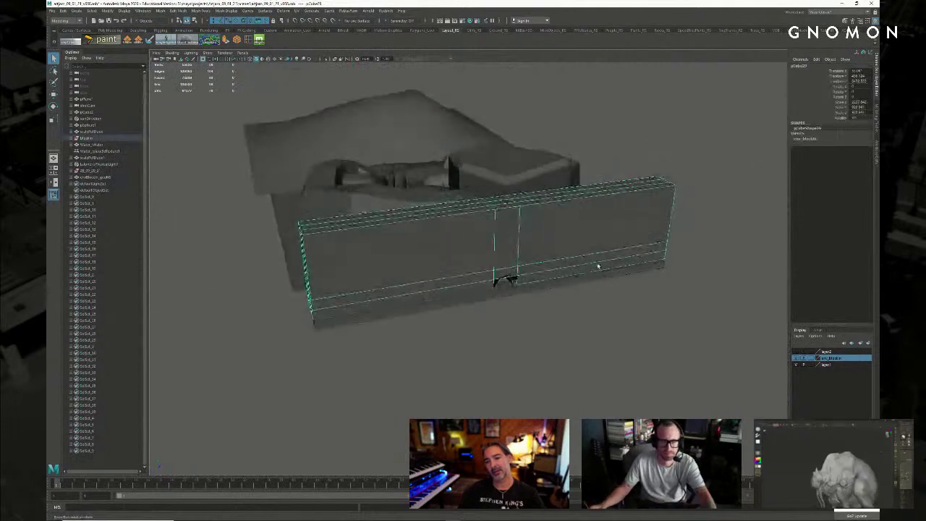
alt+right_drag(599, 264, 588, 268)
mouse_move(550, 304)
alt+mouse_down()
mouse_move(545, 297)
mouse_move(569, 296)
mouse_move(554, 298)
alt+mouse_up()
alt+middle_drag(554, 298, 486, 272)
alt+drag(486, 272, 427, 246)
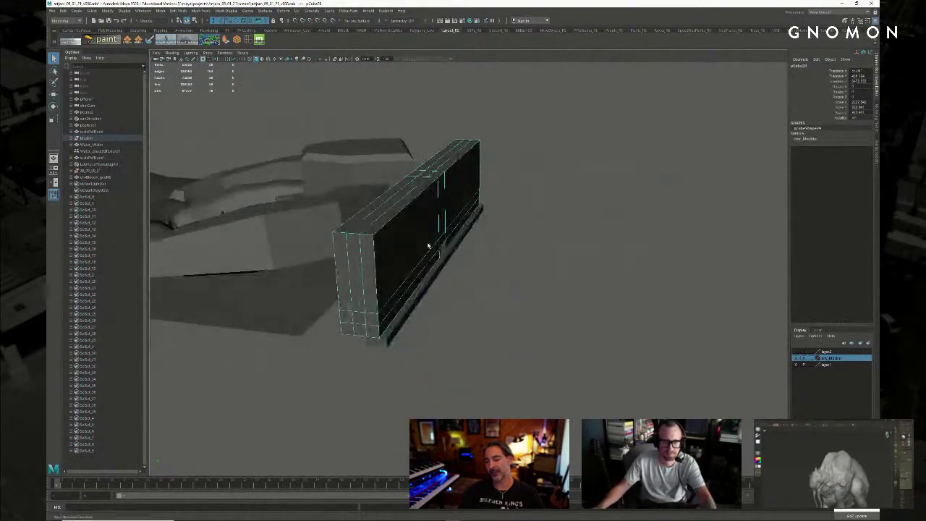
Step: Try scaling the long wall block with the Scale tool, and undo the change
alt+drag(658, 290, 524, 253)
key(e)
key(r)
drag(417, 225, 628, 202)
key(ctrl+z)
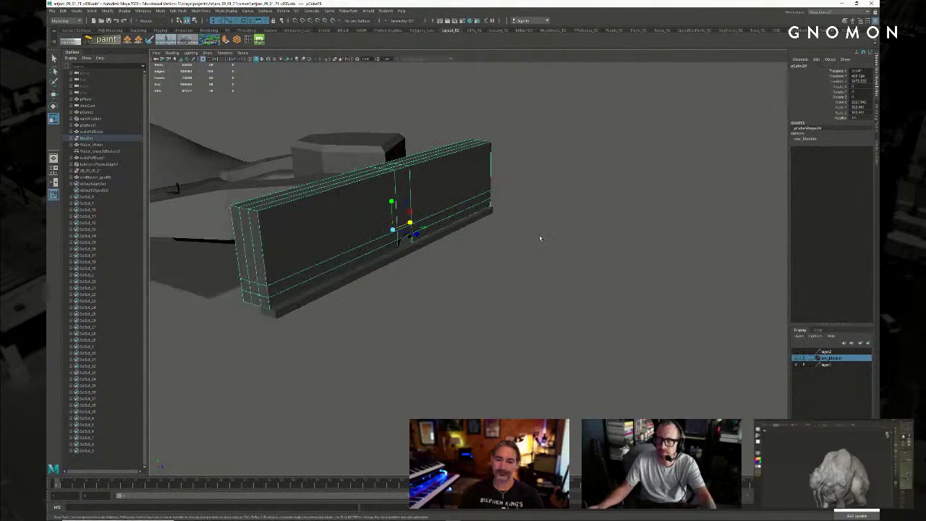
Step: Deselect the long wall block and inspect the opening cut through its base
click(540, 237)
alt+drag(528, 240, 340, 250)
alt+right_drag(362, 250, 531, 242)
alt+middle_drag(405, 224, 495, 287)
alt+right_drag(495, 287, 545, 285)
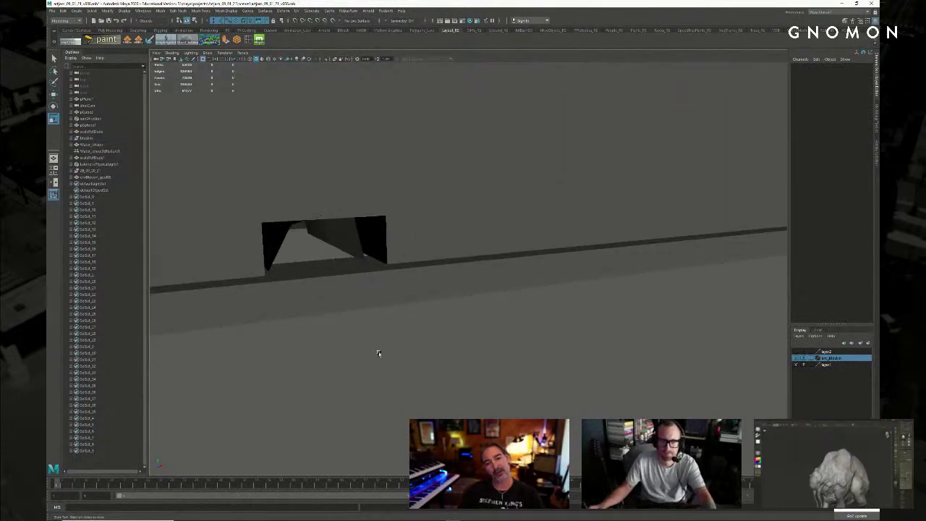
alt+drag(378, 353, 417, 356)
alt+right_drag(418, 355, 372, 306)
alt+drag(371, 306, 413, 291)
alt+right_drag(369, 271, 407, 261)
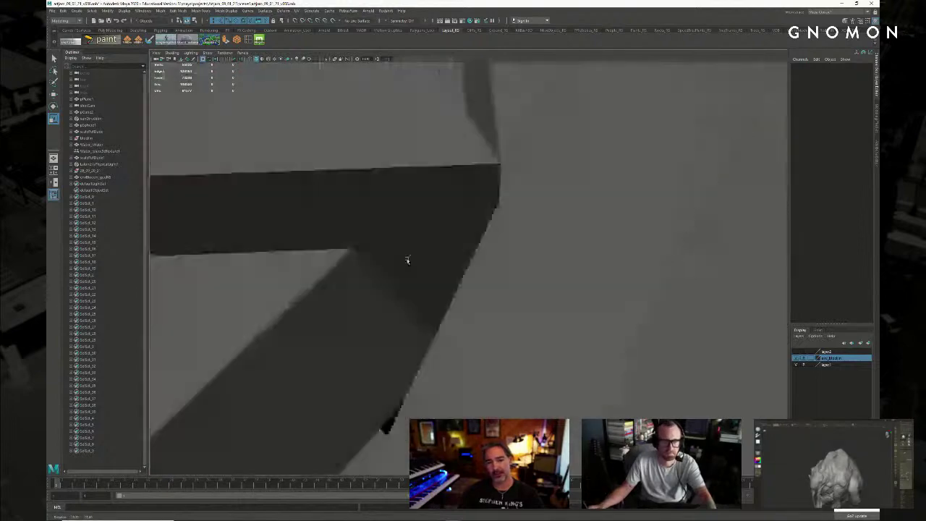
Step: Return to an elevated view of the canyon basin and select the ground mesh
alt+drag(407, 260, 370, 252)
alt+right_drag(370, 252, 250, 189)
alt+drag(362, 228, 375, 250)
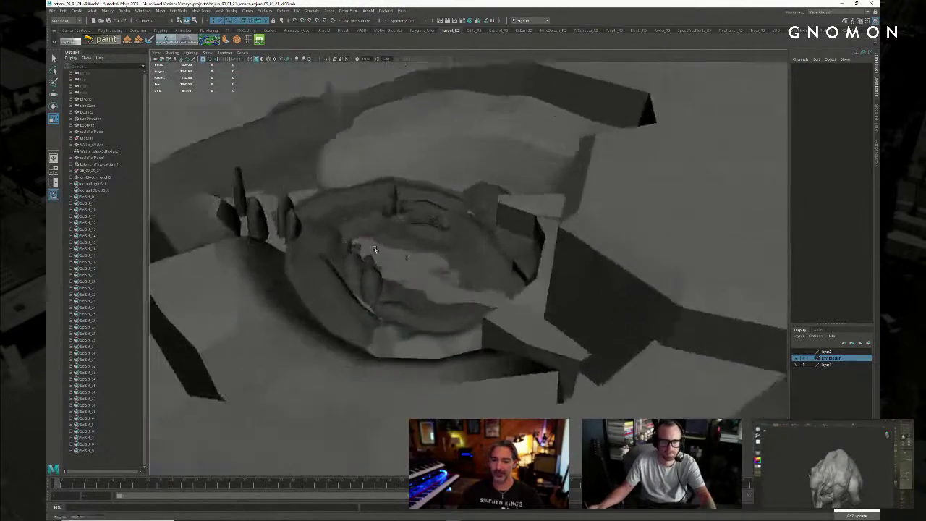
alt+right_drag(375, 249, 414, 255)
click(350, 250)
key(q)
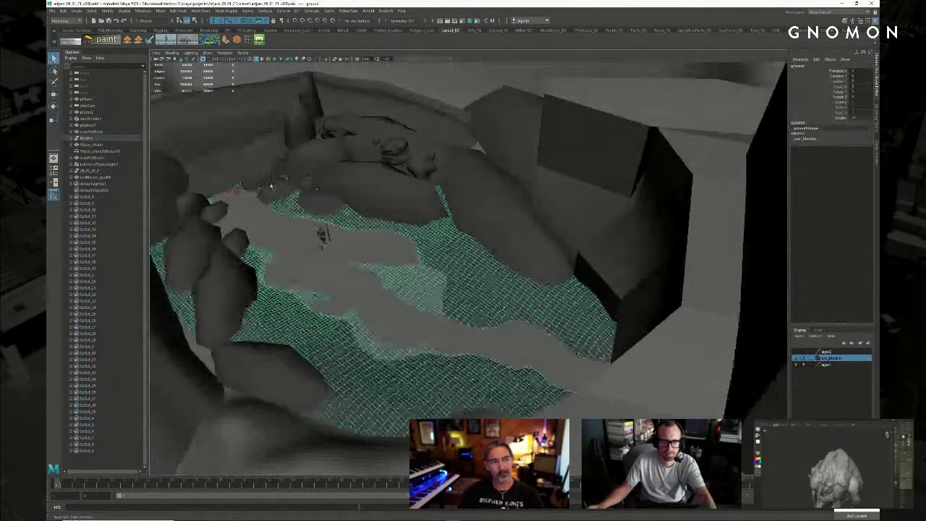
Step: Look along the canyon path past the scale figure and select the physical light at its far end
alt+drag(463, 189, 361, 221)
alt+right_drag(189, 140, 504, 238)
alt+drag(504, 238, 424, 186)
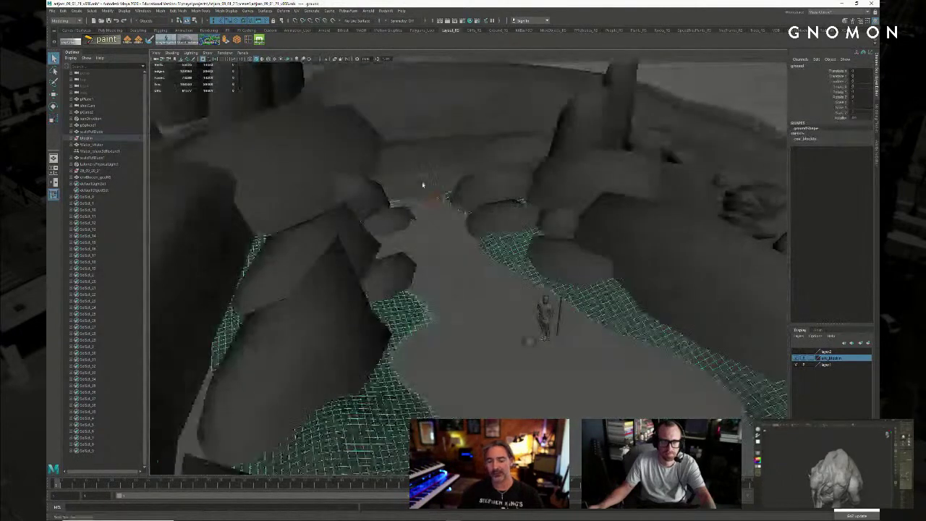
alt+middle_drag(423, 185, 432, 250)
alt+right_drag(432, 251, 547, 263)
alt+middle_drag(450, 267, 428, 267)
alt+drag(428, 267, 431, 264)
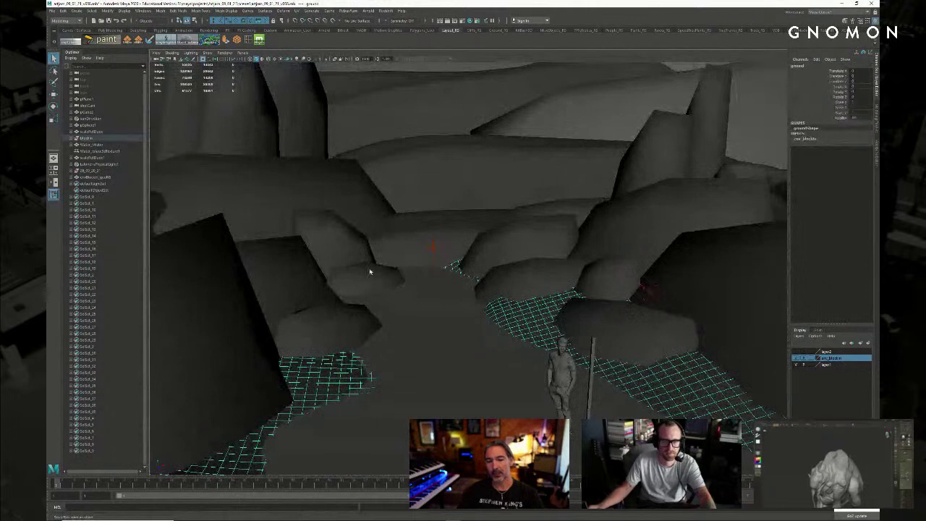
click(433, 248)
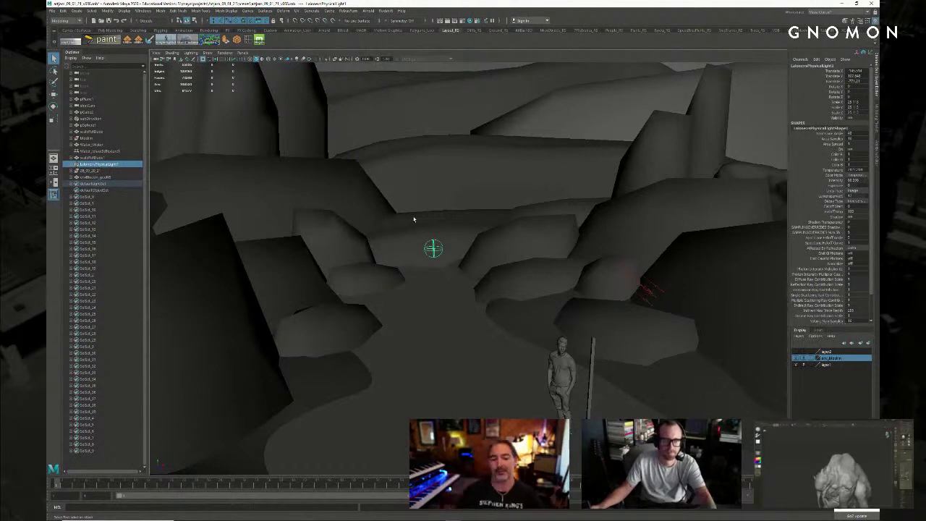
Step: Hide the blockout display layer and show layer2 with the sculpted canyon geometry
alt+right_drag(468, 244, 437, 244)
alt+drag(438, 244, 434, 205)
alt+middle_drag(434, 205, 498, 206)
alt+drag(498, 206, 494, 240)
alt+drag(478, 210, 390, 182)
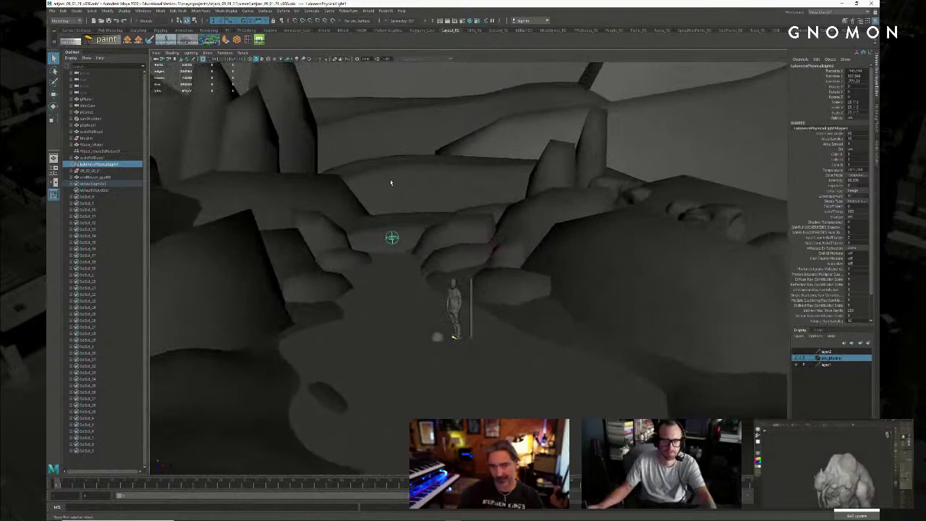
alt+drag(424, 137, 401, 118)
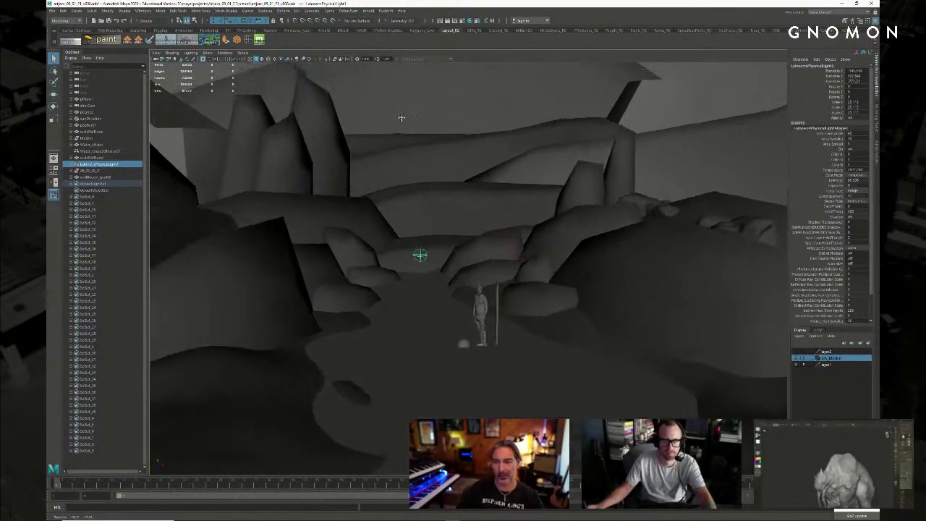
click(796, 359)
click(796, 351)
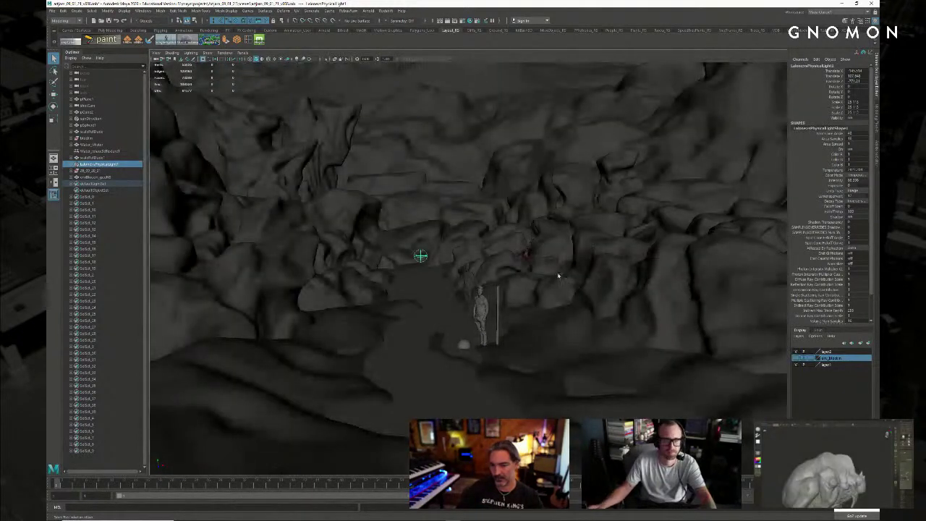
Step: Review the sculpted canyon from ground level, selecting the tall rock formation beside the path and clearing the selection
alt+drag(556, 275, 497, 255)
alt+right_drag(497, 255, 562, 259)
alt+drag(562, 259, 527, 233)
alt+middle_drag(527, 226, 532, 231)
mouse_move(532, 231)
alt+right_down()
mouse_move(571, 231)
mouse_move(549, 227)
alt+right_up()
click(332, 145)
click(325, 118)
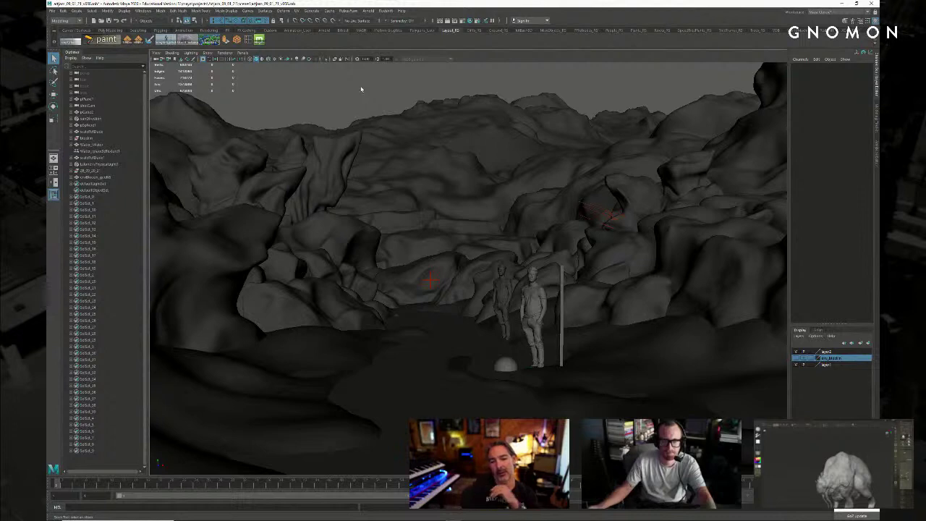
click(331, 155)
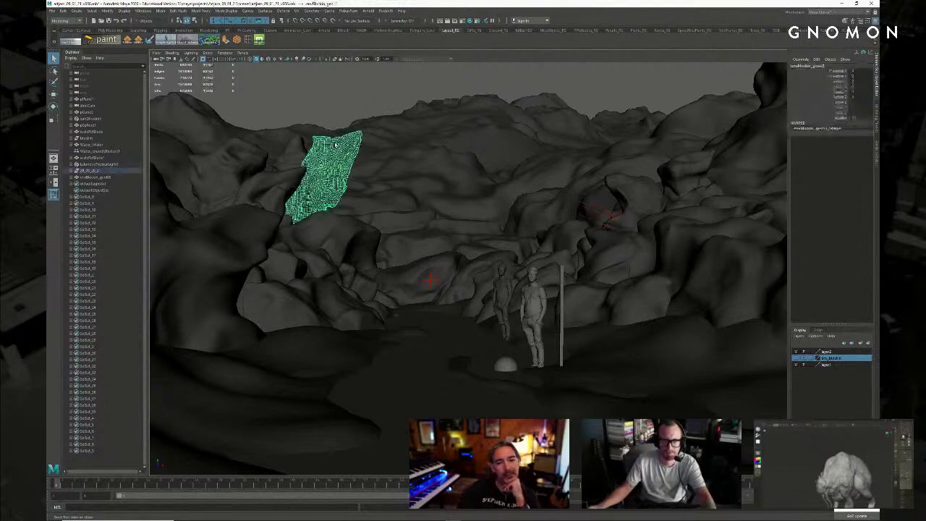
click(350, 96)
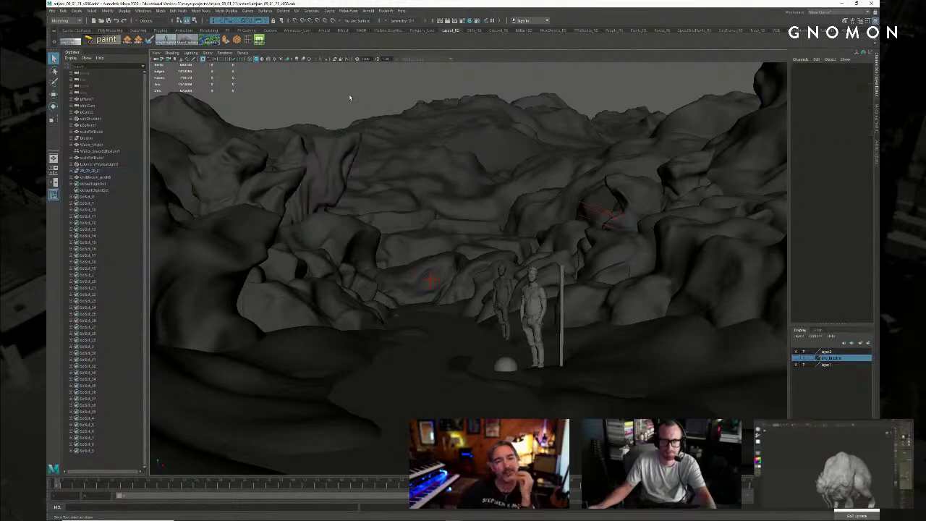
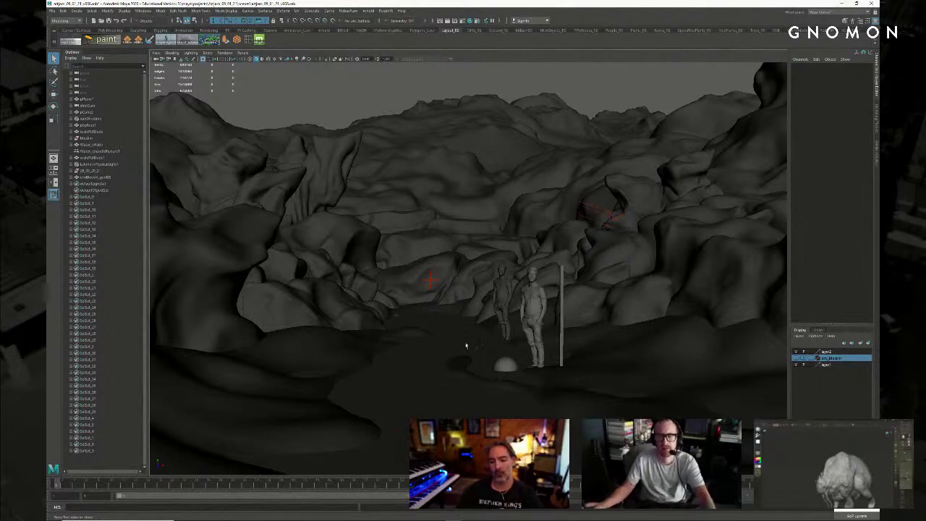
Step: Switch to ZBrush, make the background terrain piece behind the canyon active, and inspect its sculpted surface
click(450, 514)
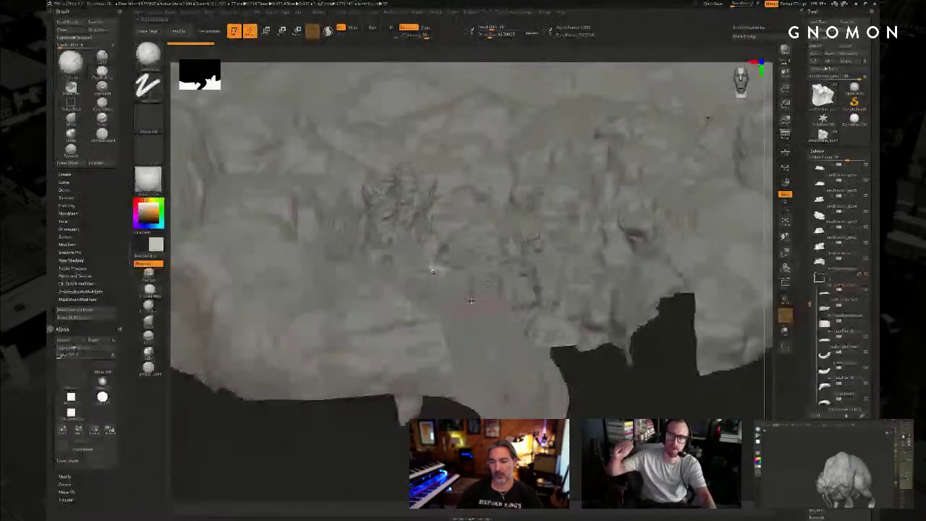
alt+drag(609, 372, 588, 335)
alt+click(609, 279)
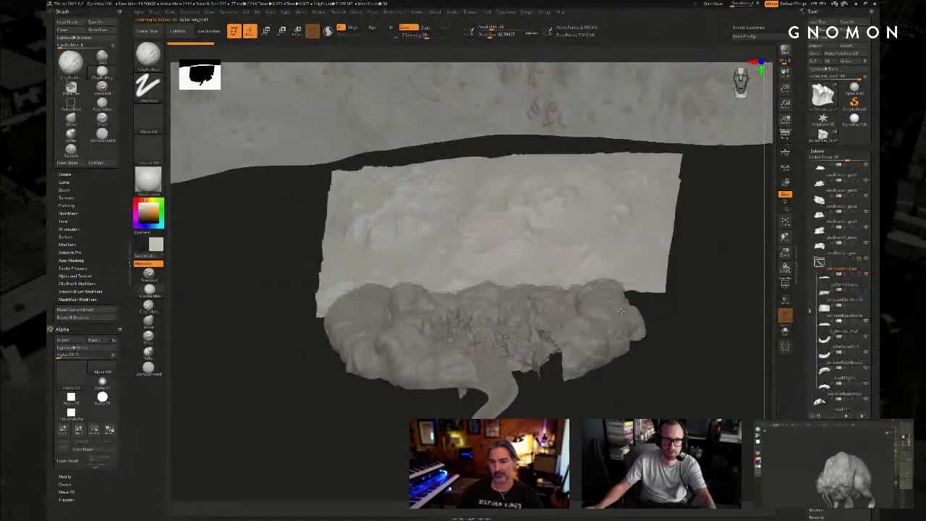
mouse_move(685, 330)
mouse_down()
mouse_move(654, 335)
mouse_move(615, 386)
mouse_move(622, 399)
mouse_move(589, 369)
mouse_up()
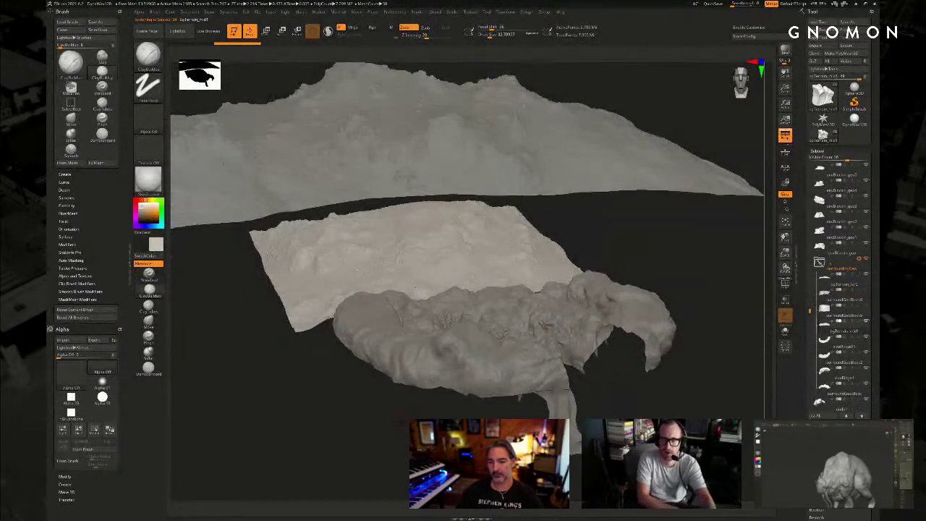
alt+drag(402, 414, 442, 377)
mouse_move(371, 334)
alt+mouse_down()
mouse_move(381, 361)
mouse_move(372, 376)
alt+mouse_up()
mouse_move(271, 352)
alt+mouse_down()
mouse_move(318, 415)
mouse_move(317, 380)
mouse_move(403, 419)
mouse_move(406, 445)
alt+mouse_up()
alt+drag(584, 336, 535, 350)
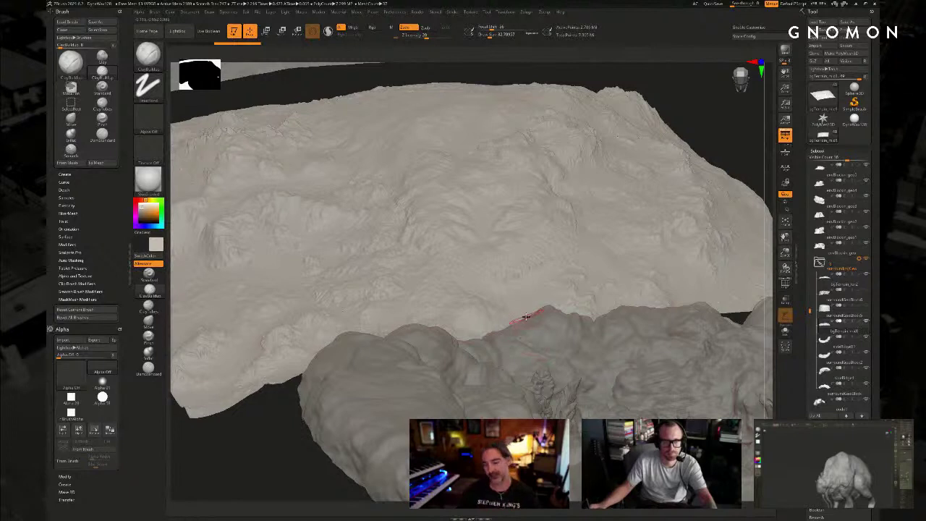
Step: Compare the distant mountain range with the middle terrain piece by making each the active subtool
mouse_move(440, 282)
alt+right_down()
mouse_move(417, 261)
mouse_move(515, 276)
mouse_move(536, 288)
mouse_move(538, 244)
alt+right_up()
alt+right_drag(518, 212, 483, 220)
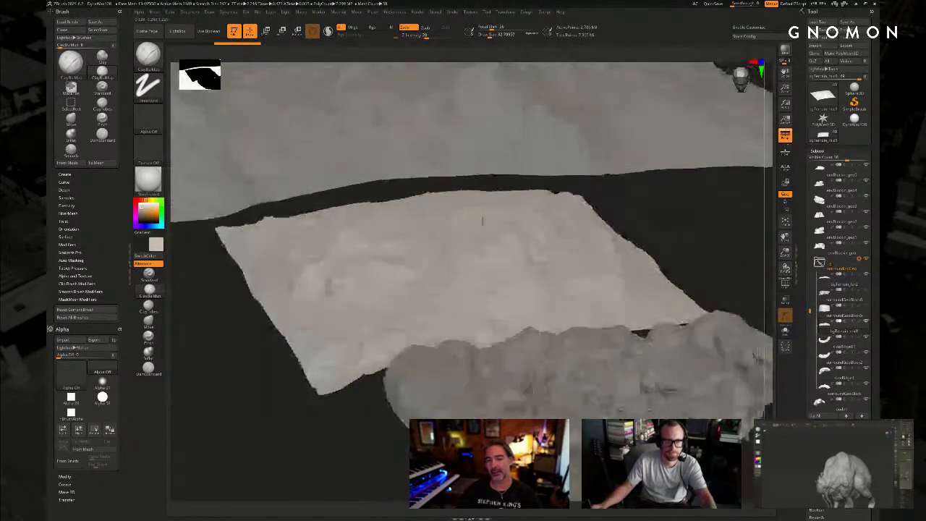
right_drag(653, 214, 652, 204)
alt+click(446, 135)
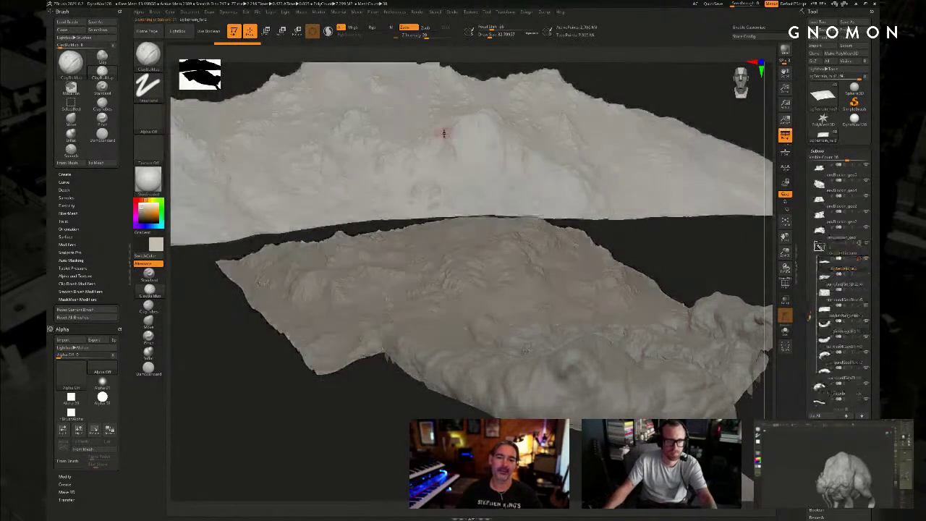
alt+click(468, 257)
right_drag(374, 388, 387, 427)
alt+right_drag(712, 267, 563, 161)
right_drag(511, 384, 524, 389)
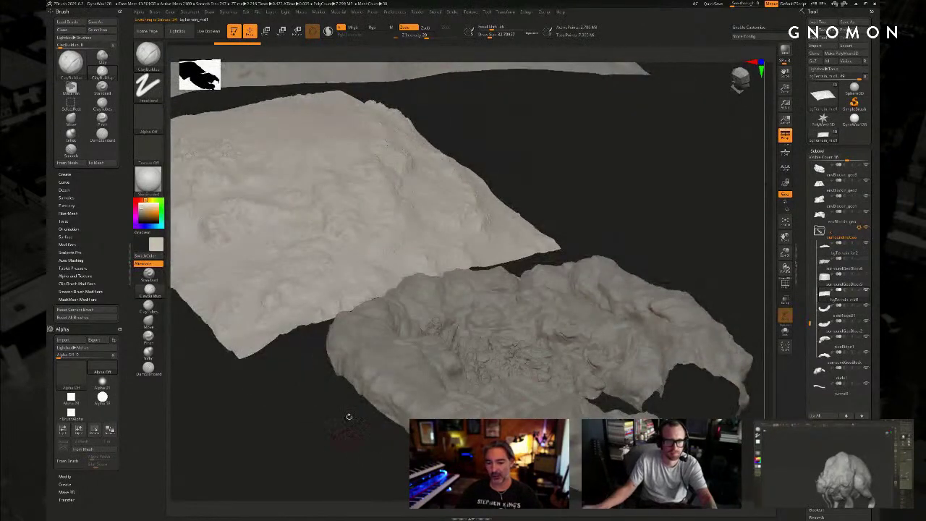
Step: Make the small rock piece beside the canyon path active and examine the surrounding sculpted basin
alt+right_drag(348, 417, 343, 338)
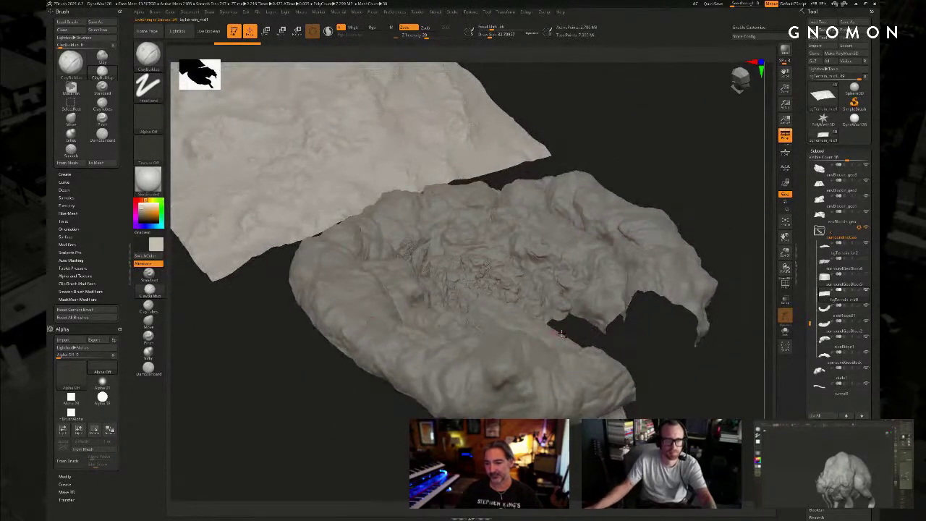
ctrl+right_drag(562, 334, 485, 283)
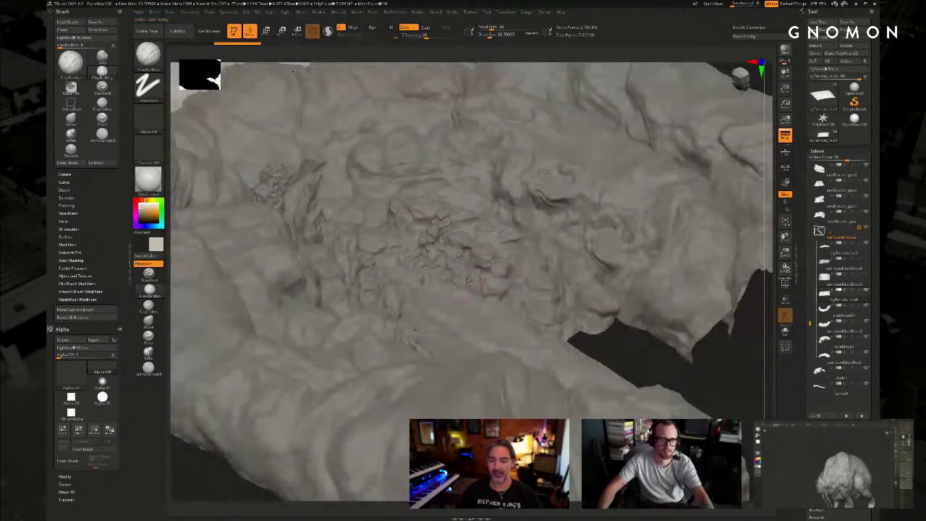
alt+click(468, 282)
ctrl+right_drag(619, 341, 665, 400)
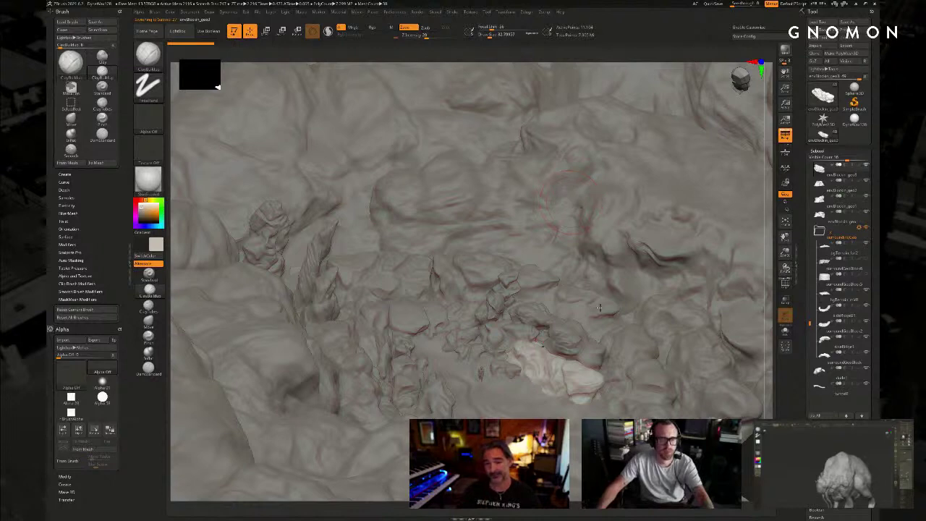
alt+right_drag(669, 435, 624, 382)
mouse_move(623, 382)
ctrl+right_down()
mouse_move(620, 368)
mouse_move(661, 357)
ctrl+right_up()
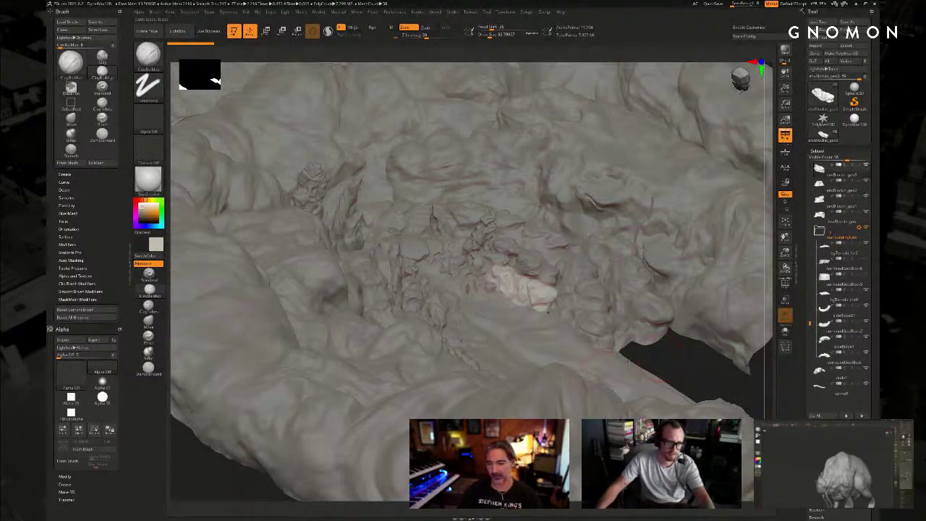
drag(648, 354, 659, 356)
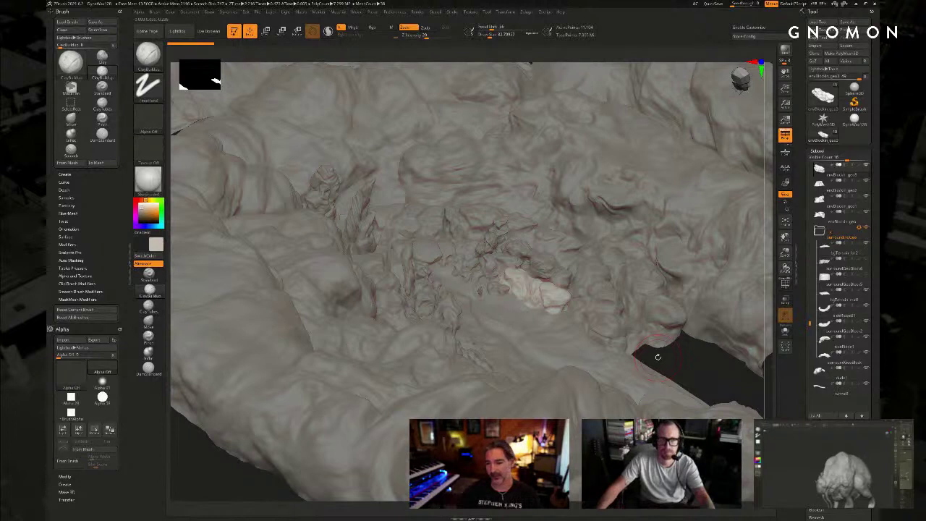
mouse_move(666, 356)
mouse_down()
mouse_move(646, 355)
mouse_move(678, 352)
mouse_move(679, 341)
mouse_up()
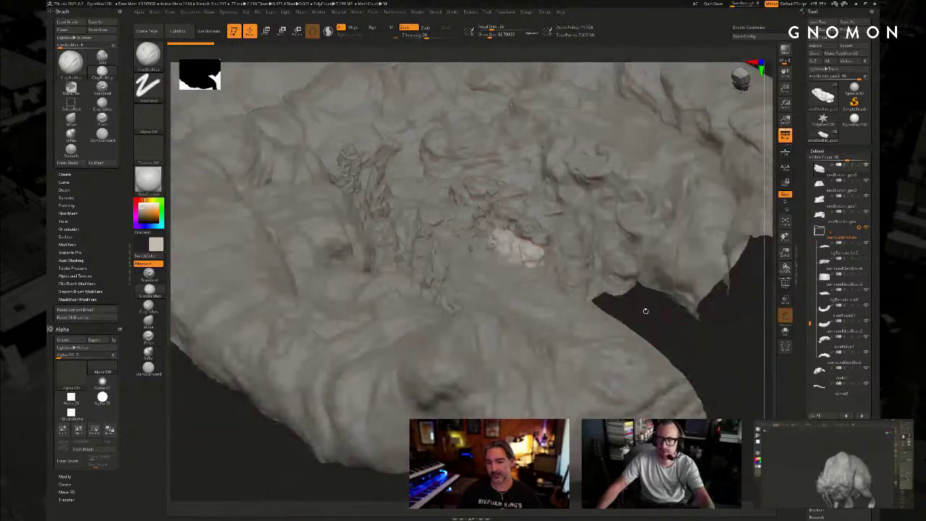
alt+drag(645, 311, 671, 331)
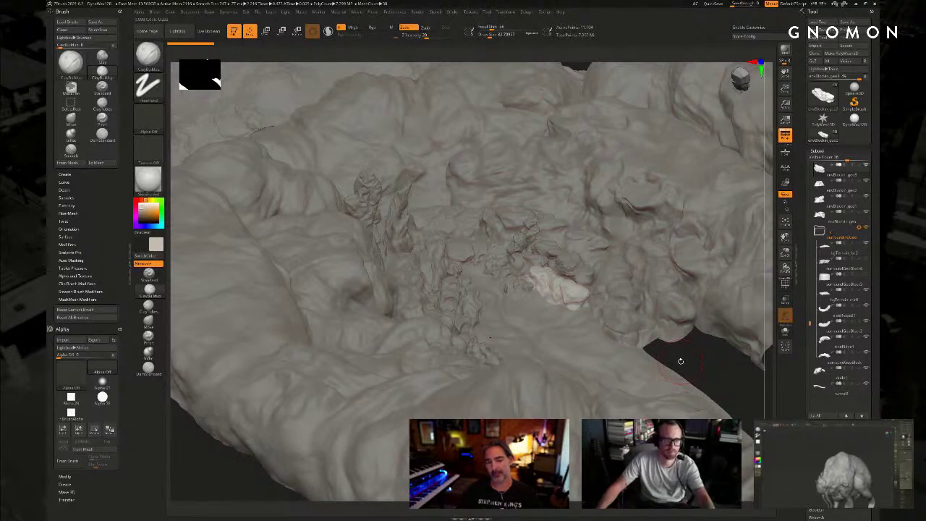
Step: Switch to Maya and select the canyon's ground surface and foreground rock pieces one at a time, clearing the selection
alt+drag(689, 353, 669, 333)
mouse_move(667, 329)
mouse_down()
mouse_move(670, 314)
mouse_move(671, 330)
mouse_move(681, 329)
mouse_up()
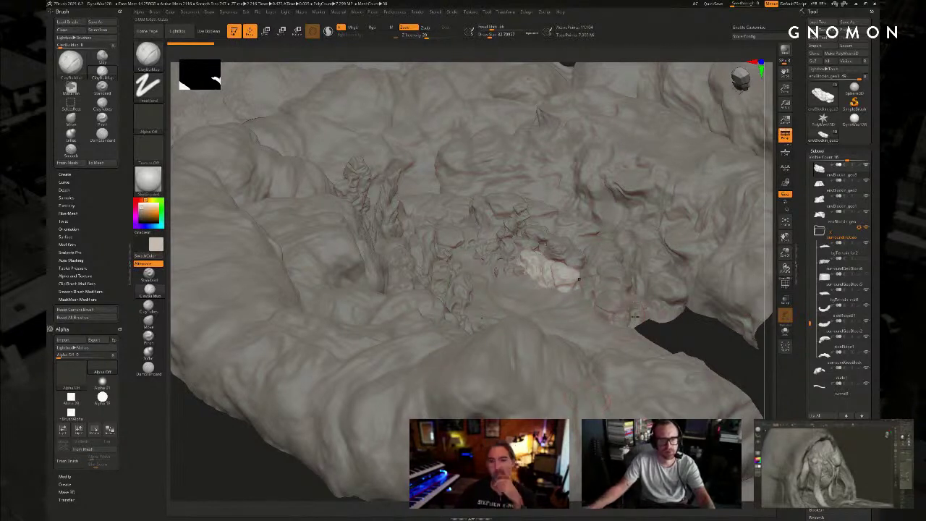
key(ctrl+shift)
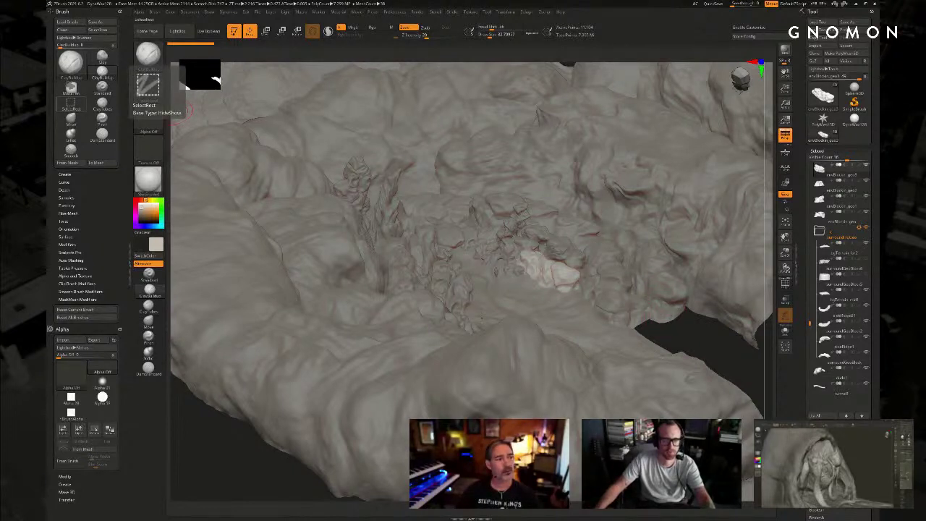
key(alt+Tab)
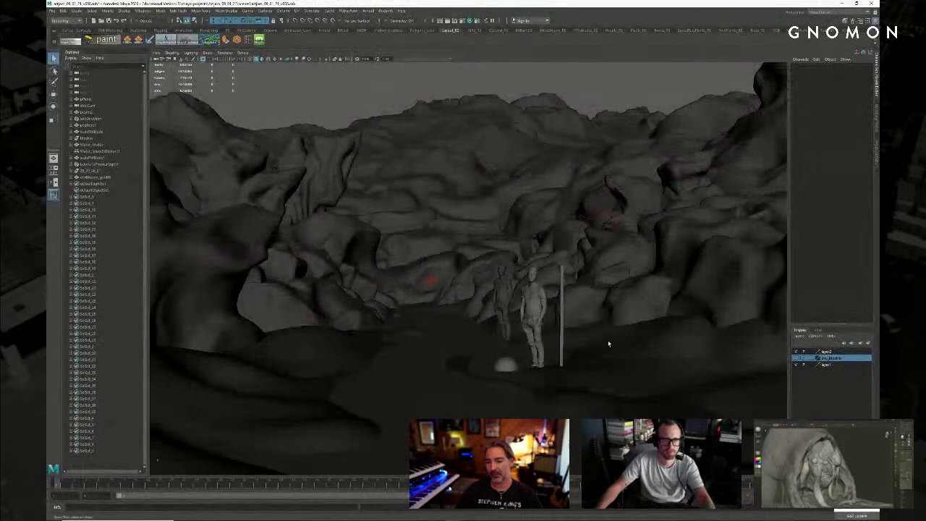
click(608, 345)
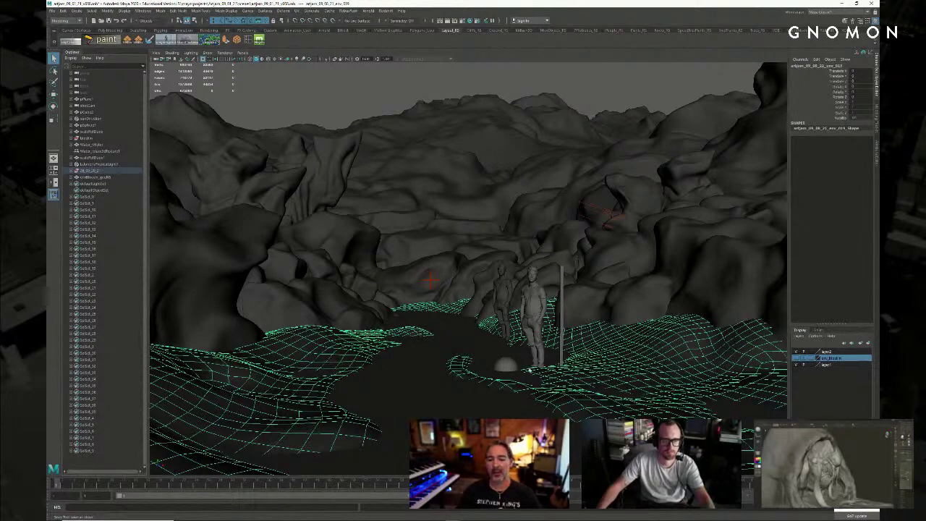
click(213, 293)
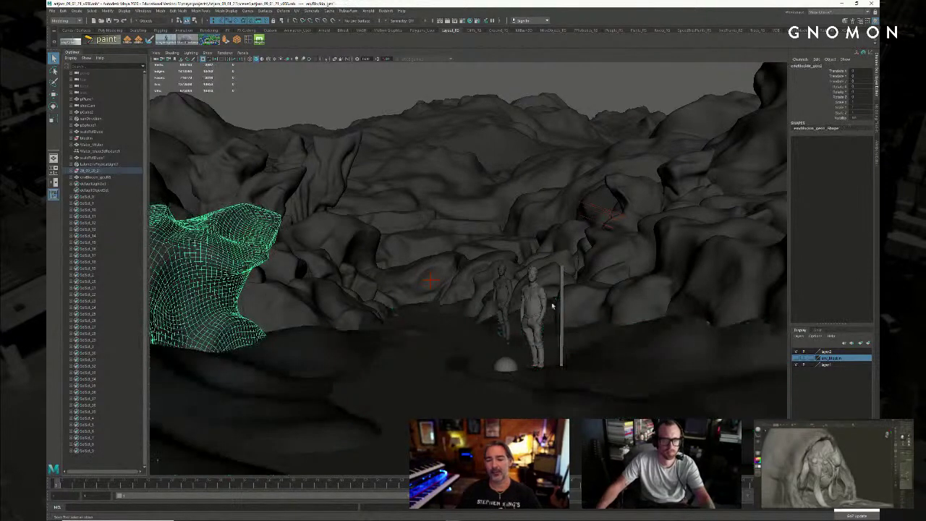
click(715, 268)
click(436, 81)
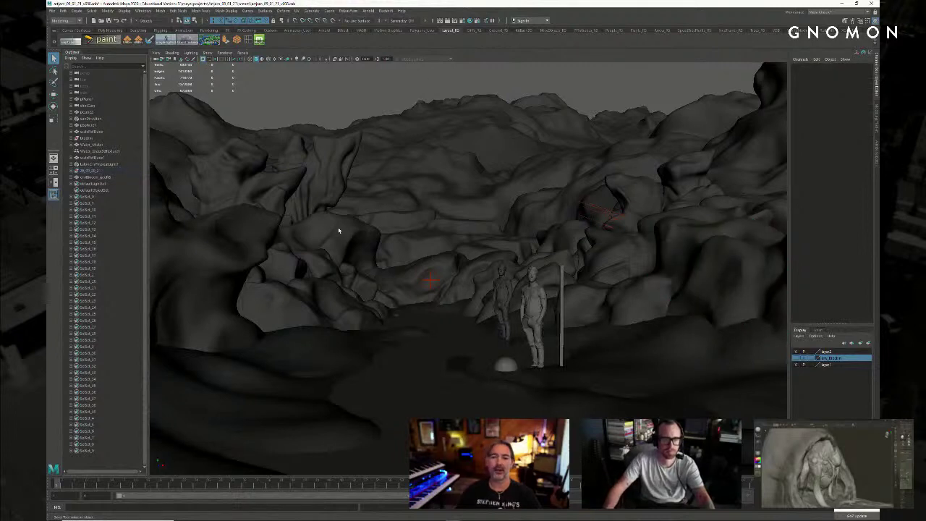
Step: Select the tall rock formation, the middle background terrain and the distant mountain range in turn, clearing the selection
click(356, 177)
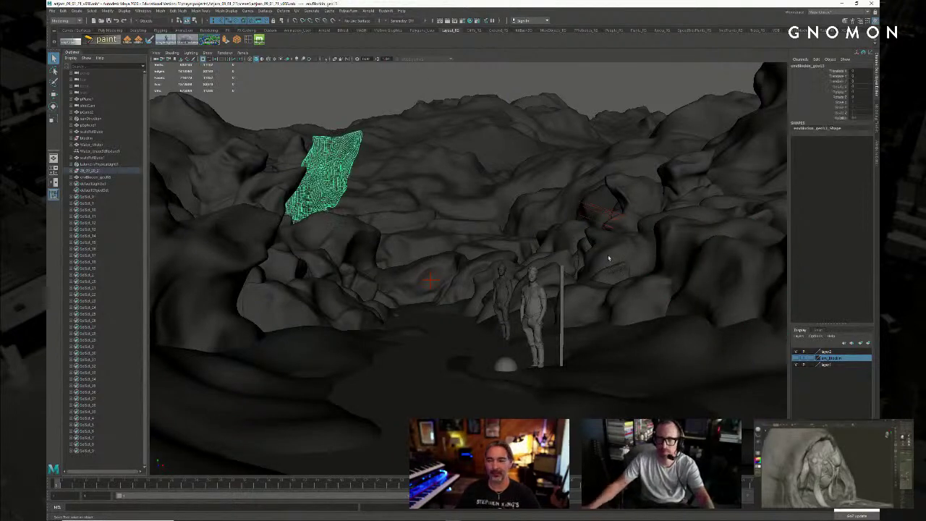
click(549, 116)
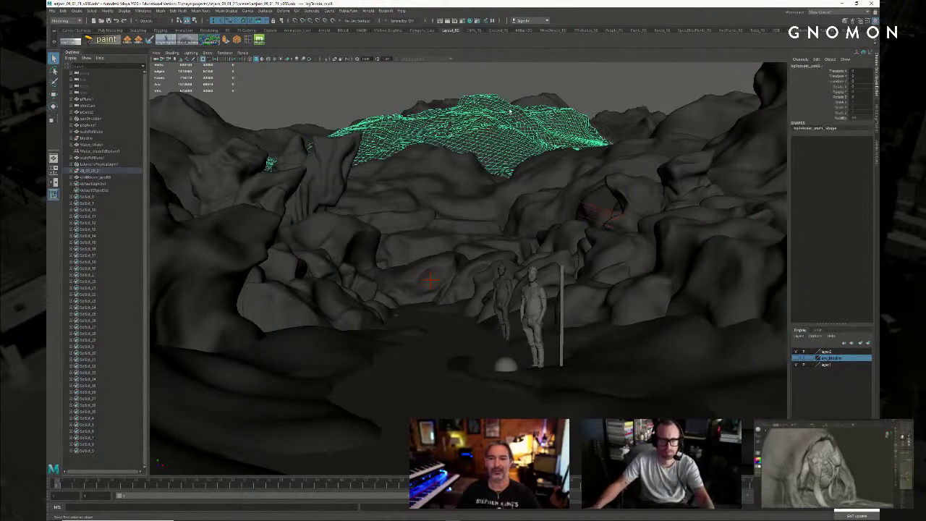
click(650, 122)
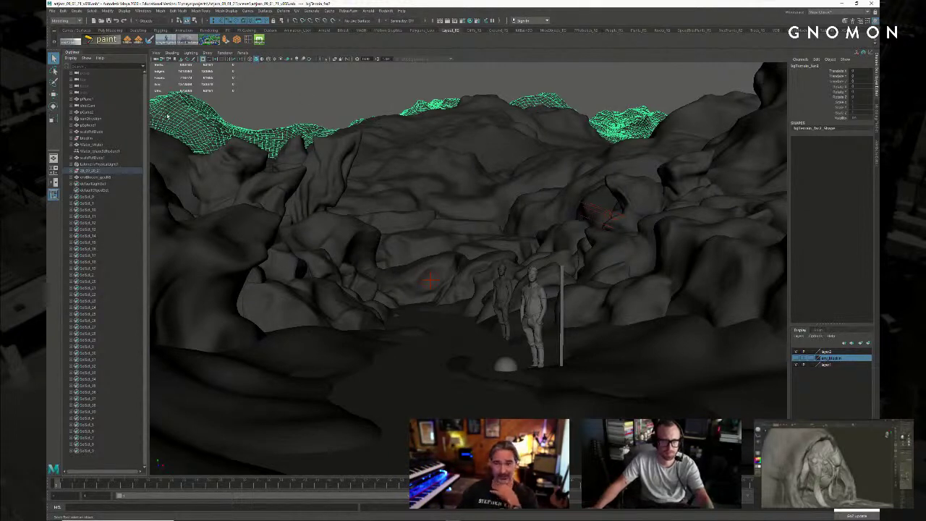
click(357, 102)
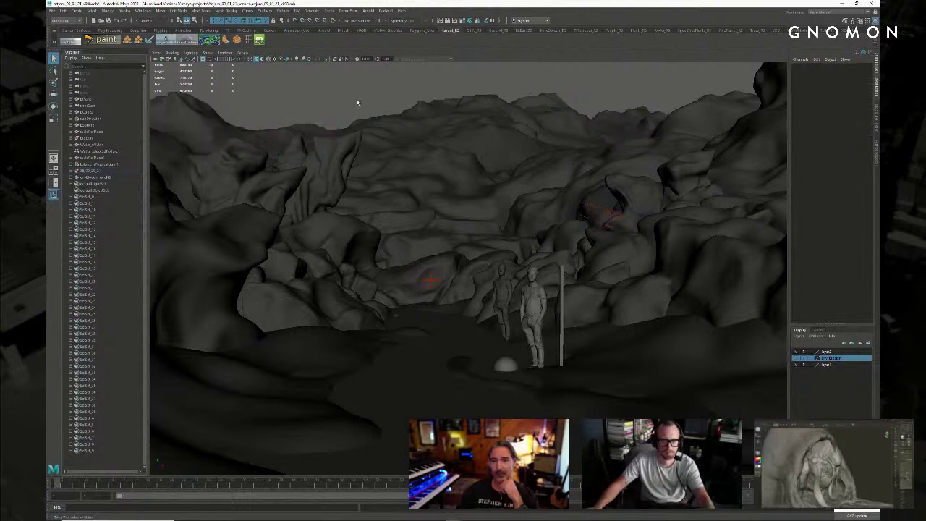
Step: Open the Redshift render view, compare the canyon render with the rock pieces in the scene, and close the render
click(386, 11)
click(395, 23)
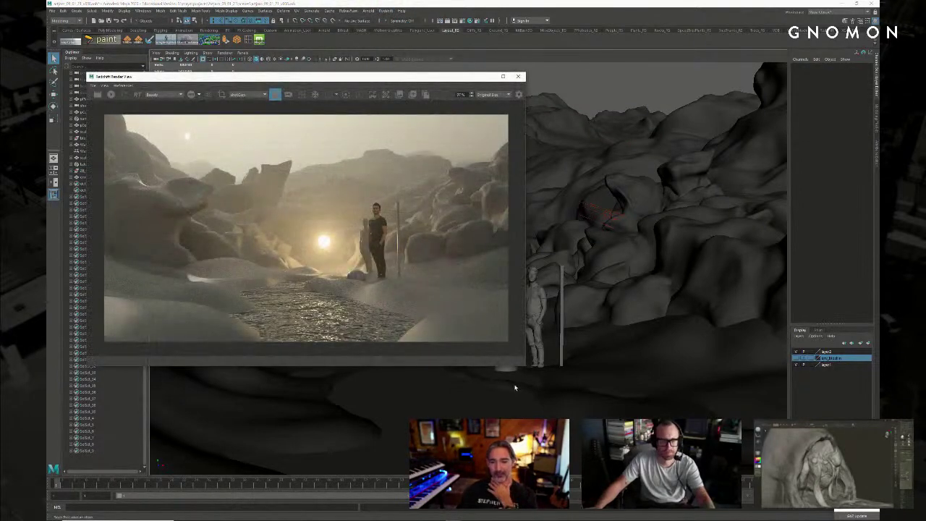
click(735, 274)
mouse_move(437, 78)
mouse_down()
mouse_move(448, 80)
mouse_move(426, 90)
mouse_move(435, 82)
mouse_up()
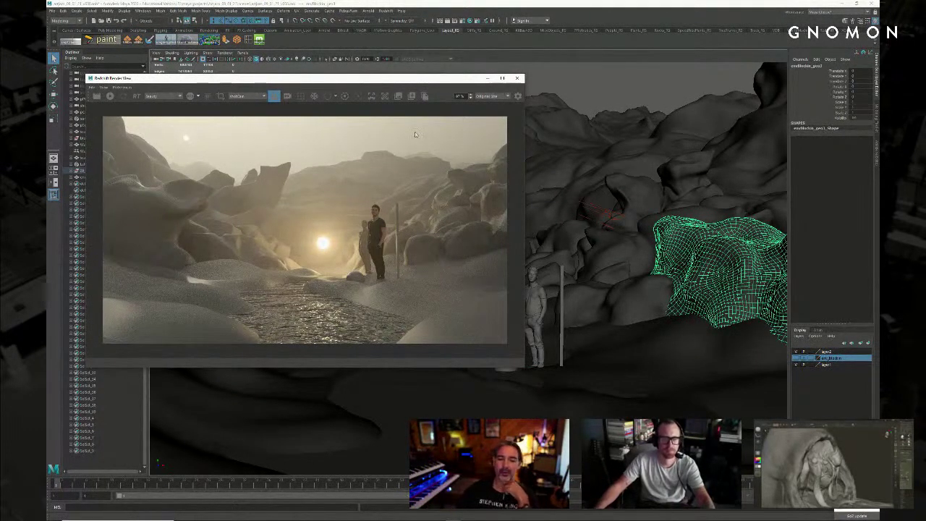
drag(394, 81, 402, 81)
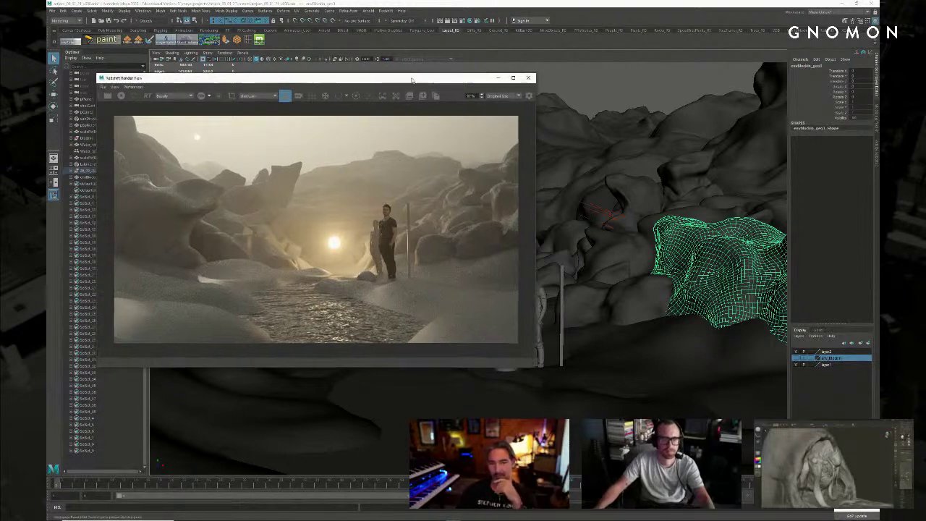
drag(408, 80, 414, 83)
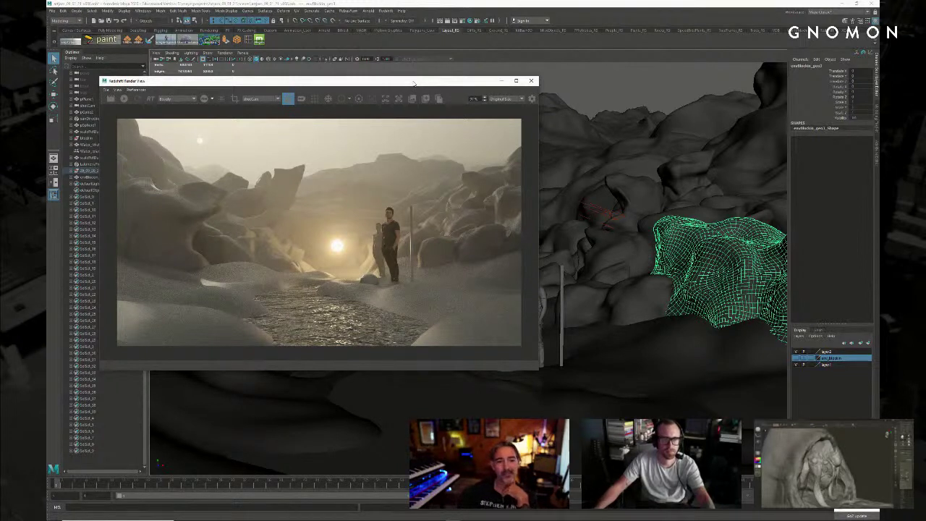
drag(417, 85, 429, 87)
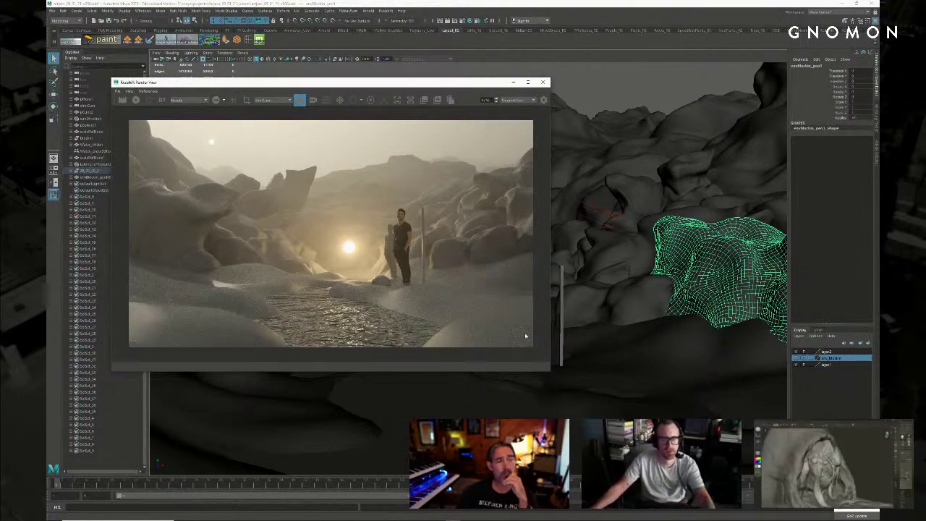
click(542, 82)
click(428, 88)
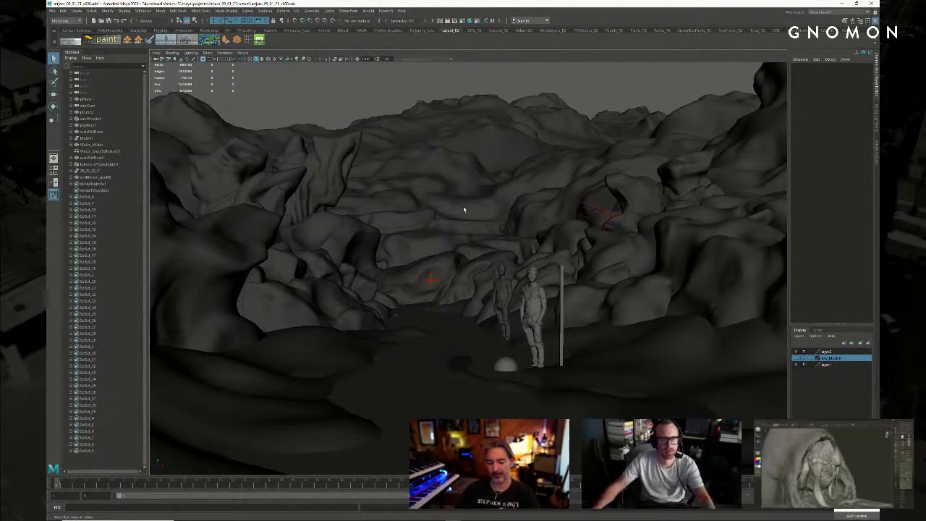
Step: Examine the canyon blockout around the two human scale figures from a raised angle
alt+drag(464, 210, 502, 246)
alt+middle_drag(502, 246, 456, 215)
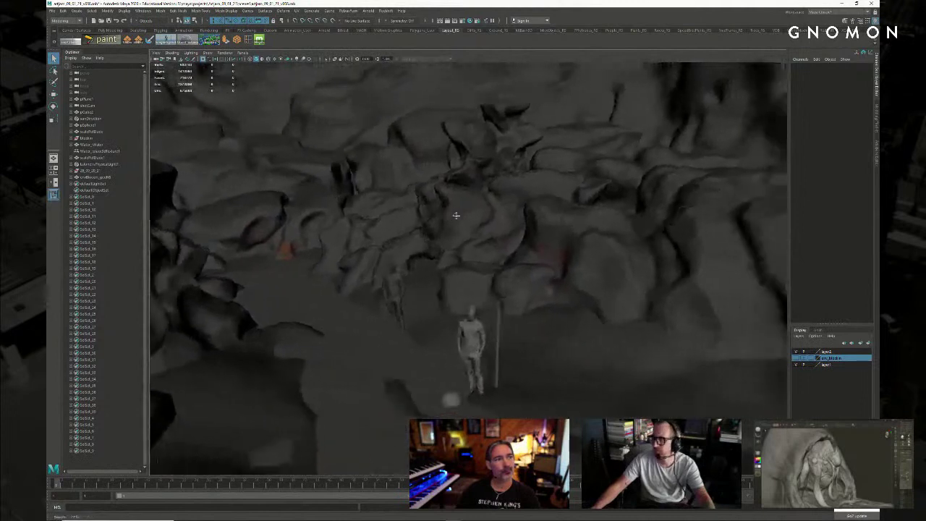
alt+drag(442, 231, 419, 219)
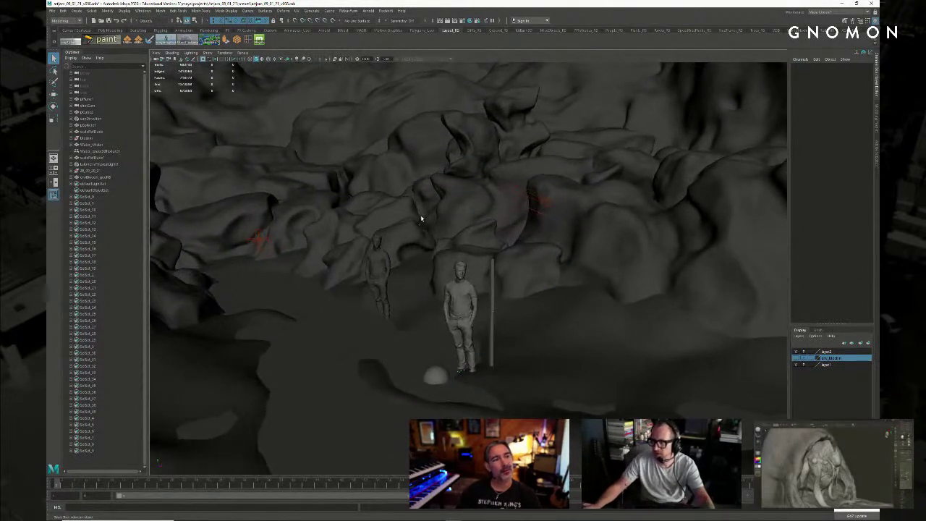
alt+drag(355, 275, 415, 209)
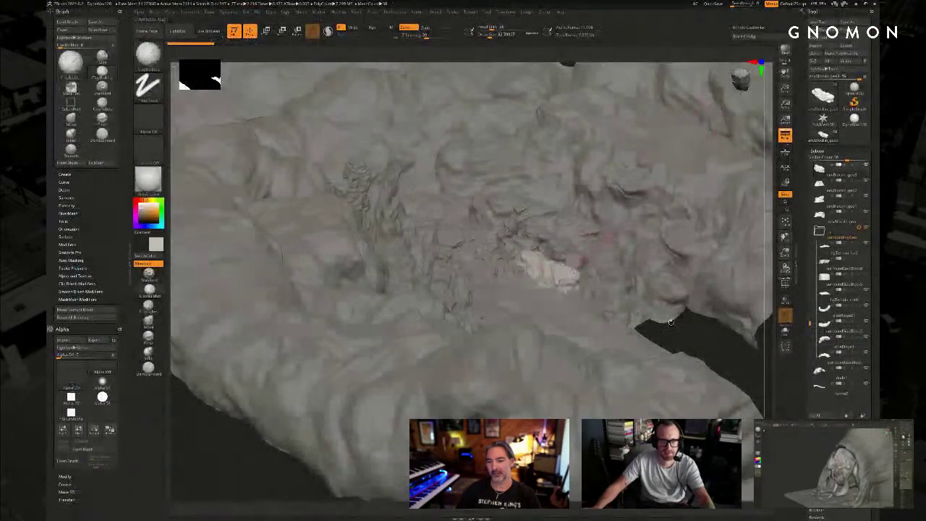
Step: Switch to ZBrush, make the distant mountain range the active subtool, and inspect its sculpted ridges
alt+drag(675, 312, 684, 319)
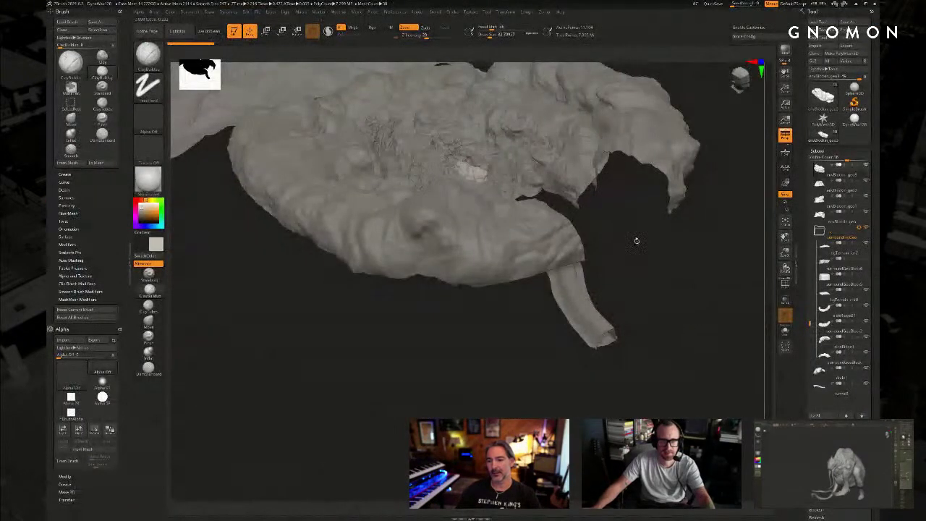
alt+drag(637, 241, 698, 379)
alt+drag(246, 314, 348, 434)
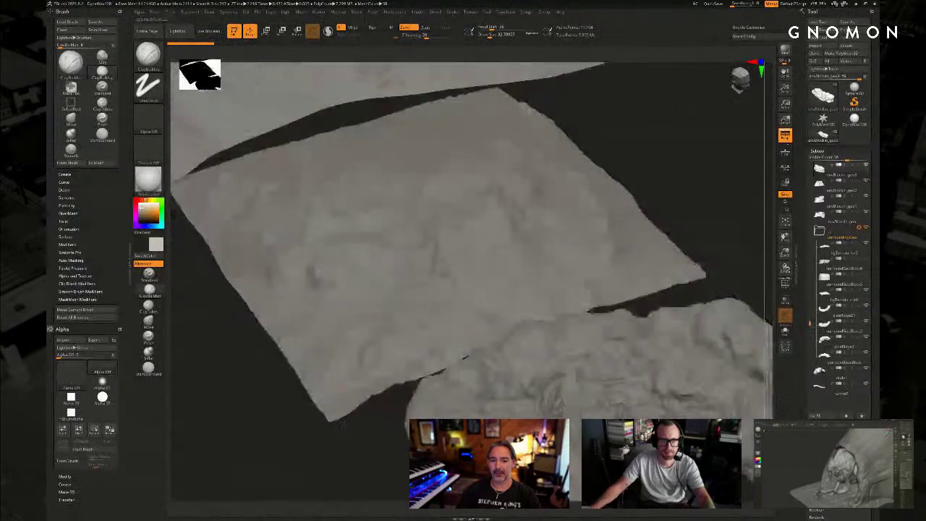
drag(615, 143, 617, 118)
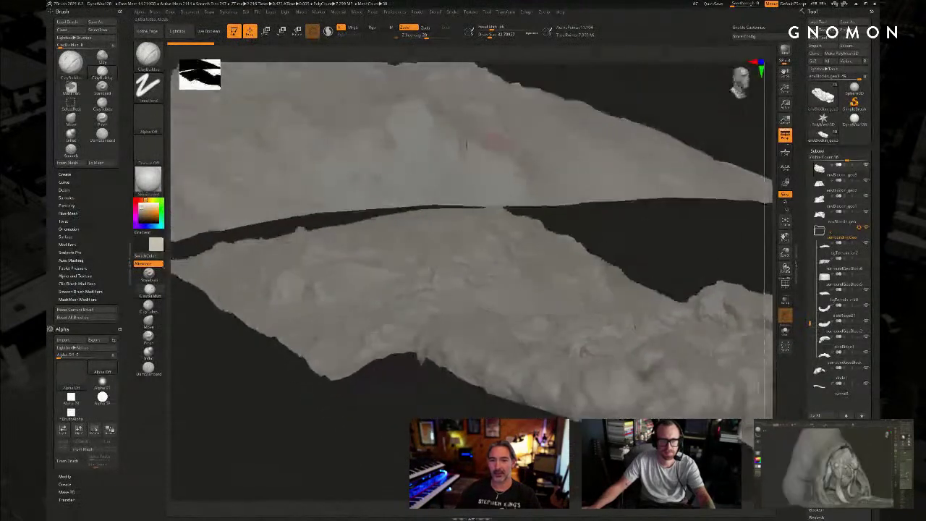
drag(288, 387, 400, 334)
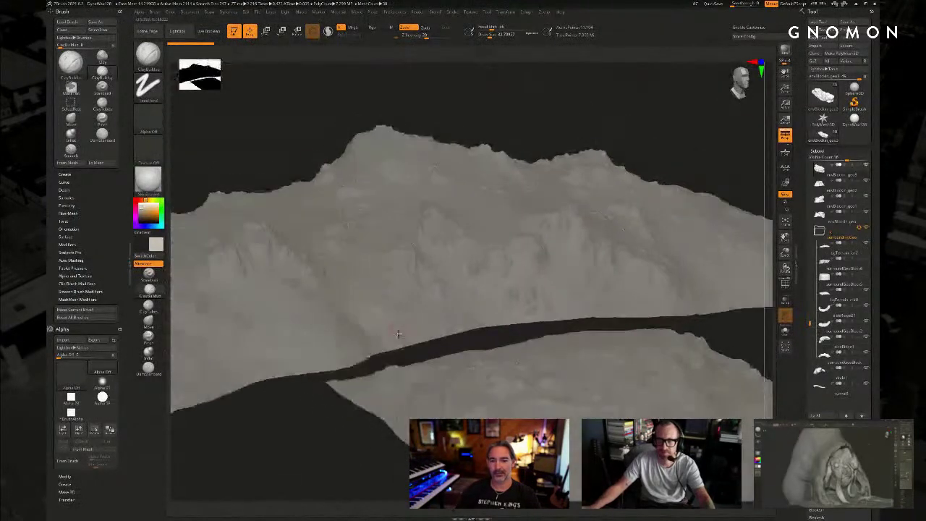
alt+click(404, 217)
alt+drag(496, 97, 459, 42)
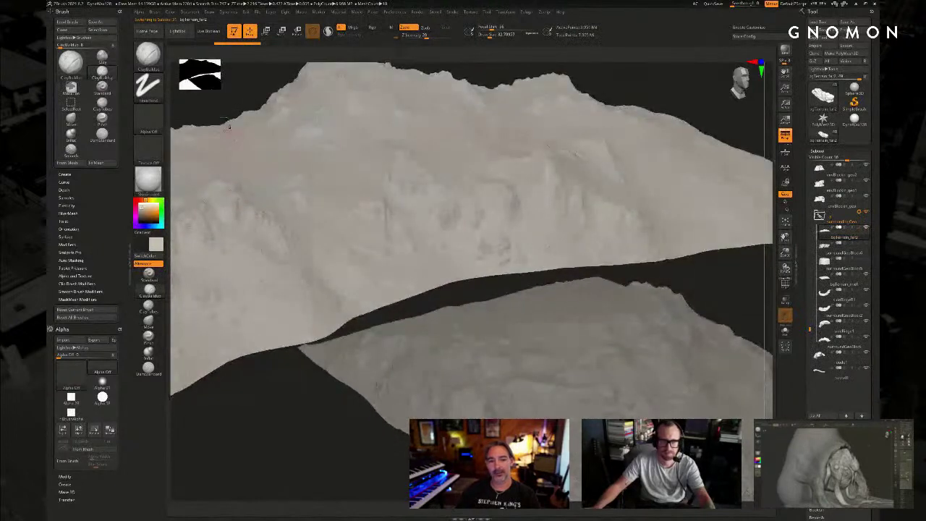
alt+drag(249, 107, 368, 188)
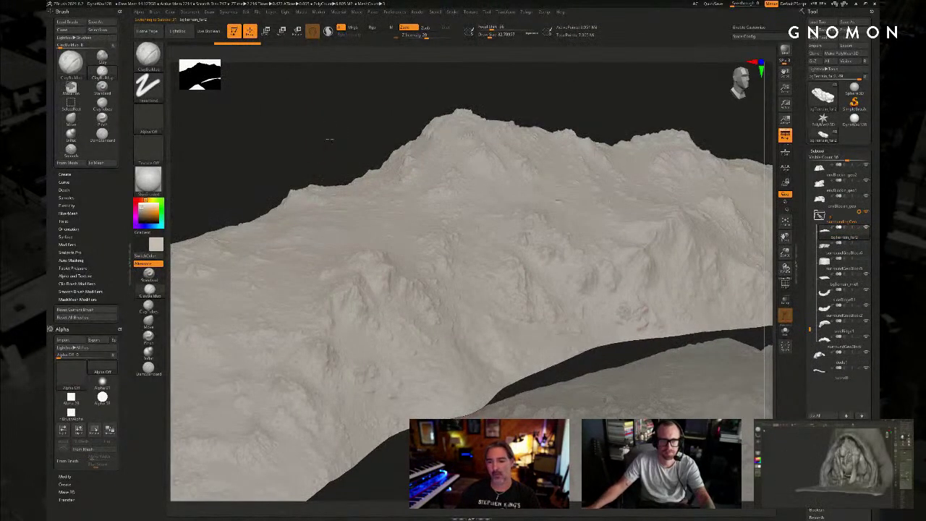
Step: Make the middle background terrain piece the active subtool and view its whole sculpted surface
alt+drag(332, 160, 332, 164)
alt+click(364, 400)
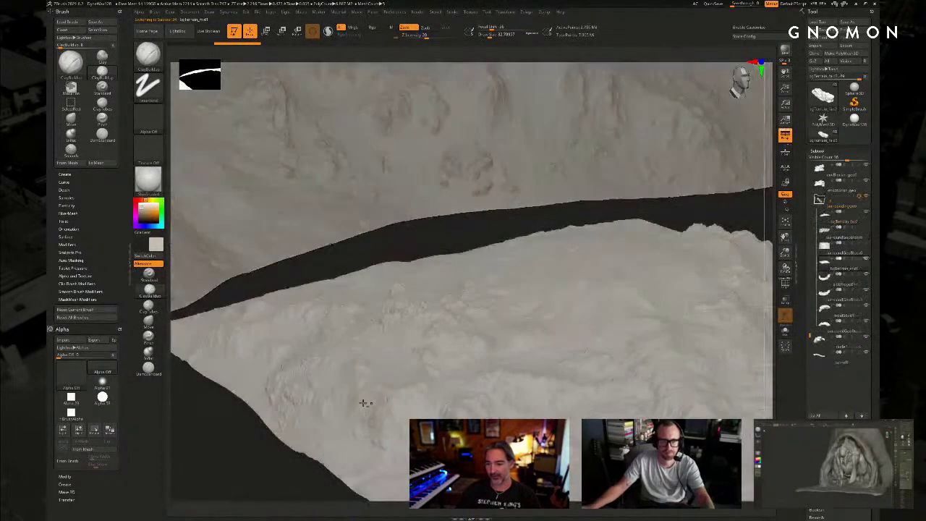
alt+drag(274, 472, 296, 417)
Step: Open the alpha library in LightBox and browse the folder of canyon and mountain terrain alphas
click(178, 31)
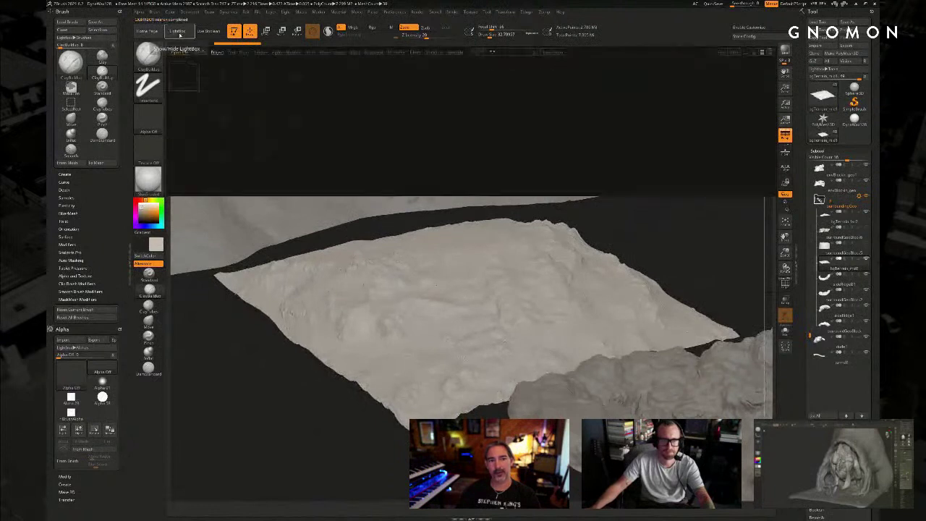
click(277, 53)
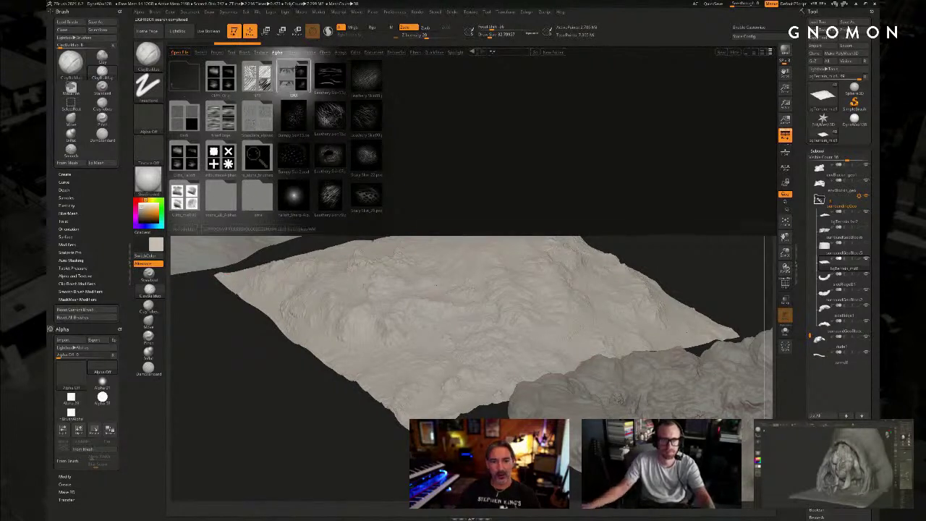
double_click(292, 76)
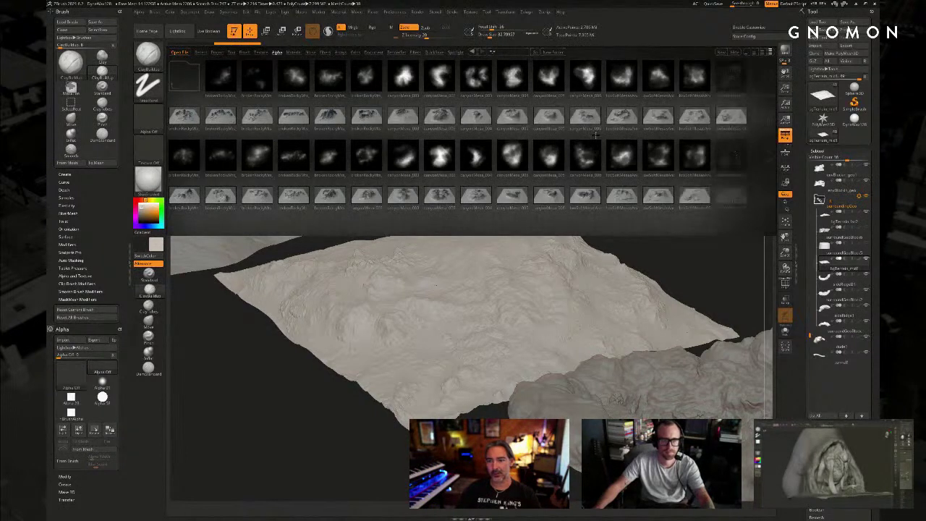
drag(595, 135, 548, 129)
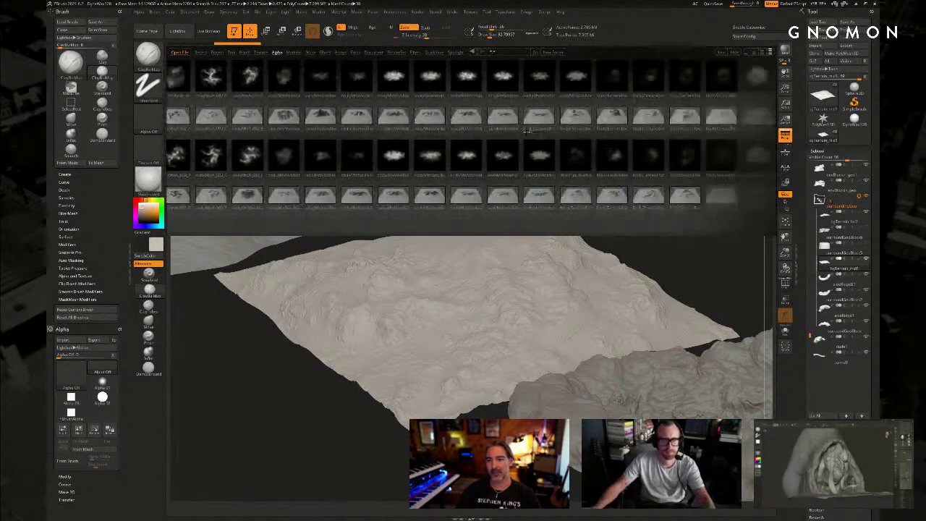
drag(527, 131, 479, 133)
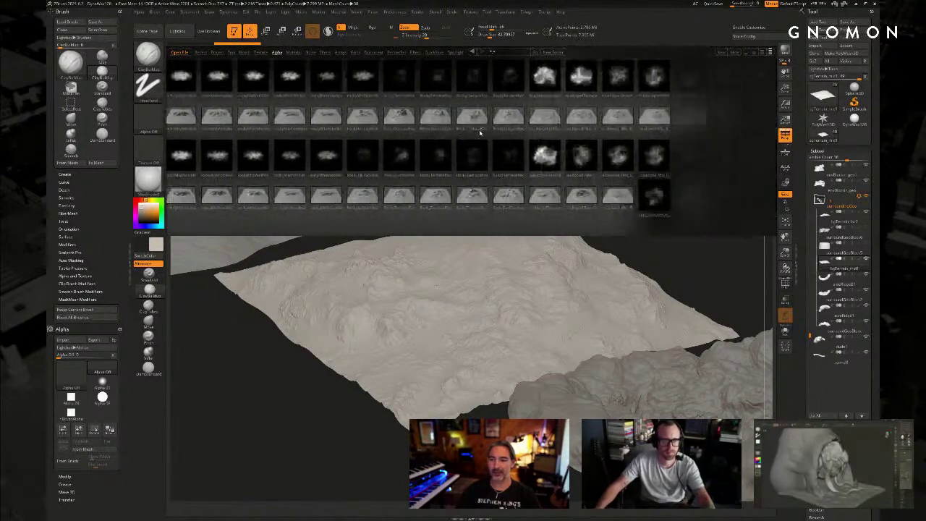
Step: Review the remaining terrain alphas, return to the main alpha library, and open the folder of square surface-texture alphas
drag(547, 133, 607, 130)
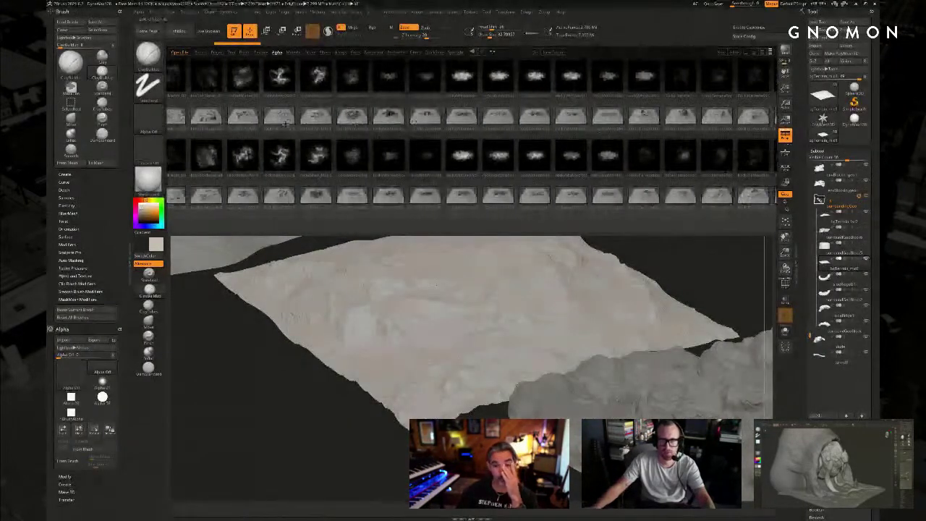
drag(285, 135, 497, 141)
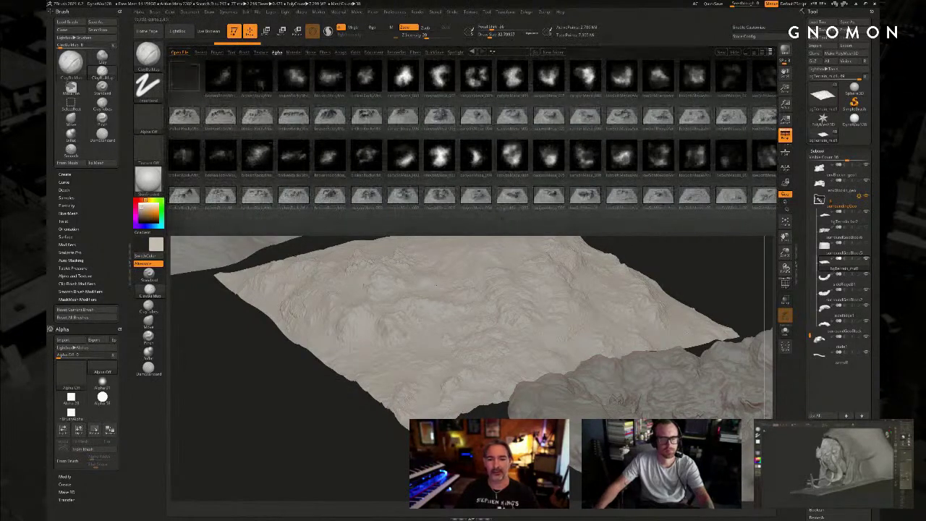
click(179, 52)
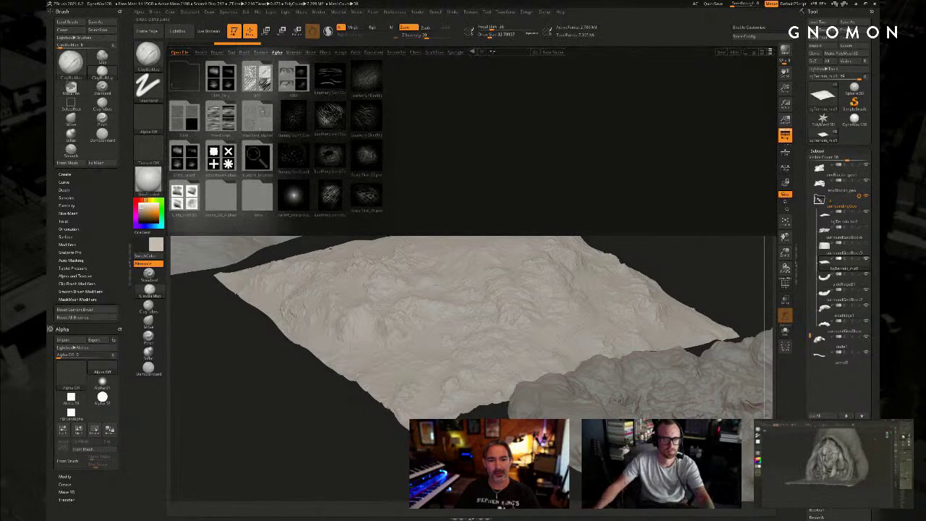
click(233, 118)
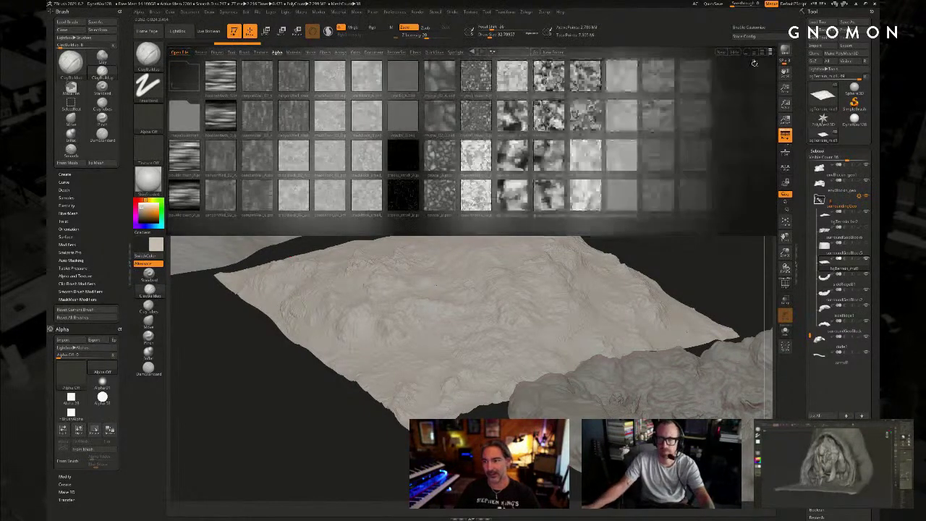
Step: Browse the square surface-texture alphas, return to the main alpha library, and close LightBox
drag(613, 134, 192, 137)
drag(538, 139, 759, 141)
drag(380, 184, 435, 191)
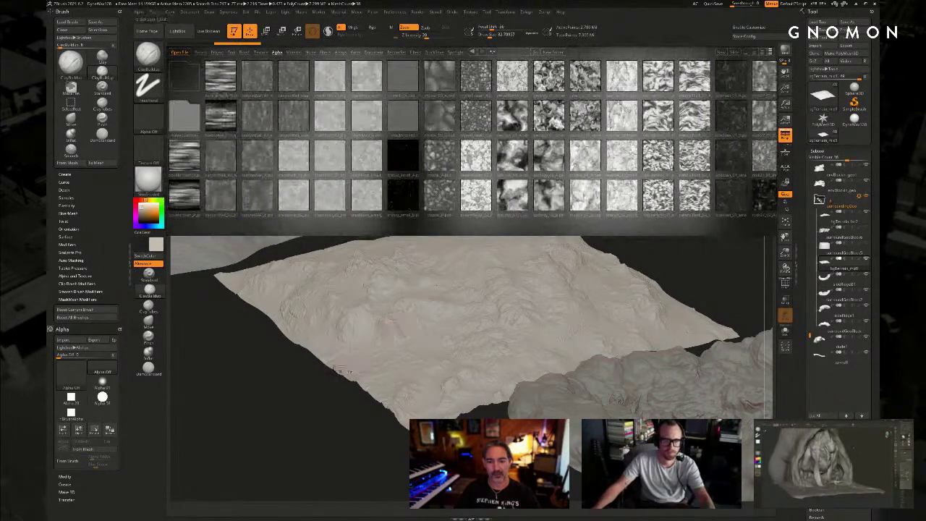
double_click(186, 82)
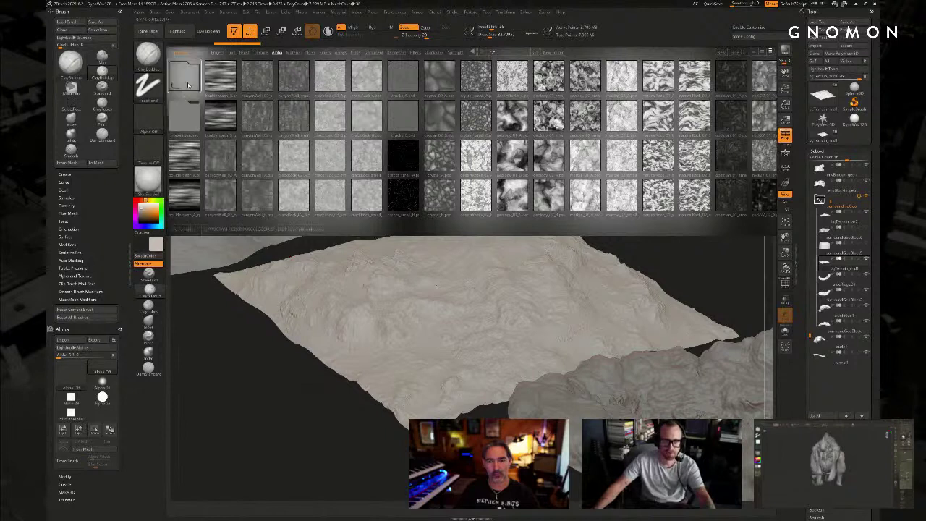
click(186, 34)
click(186, 34)
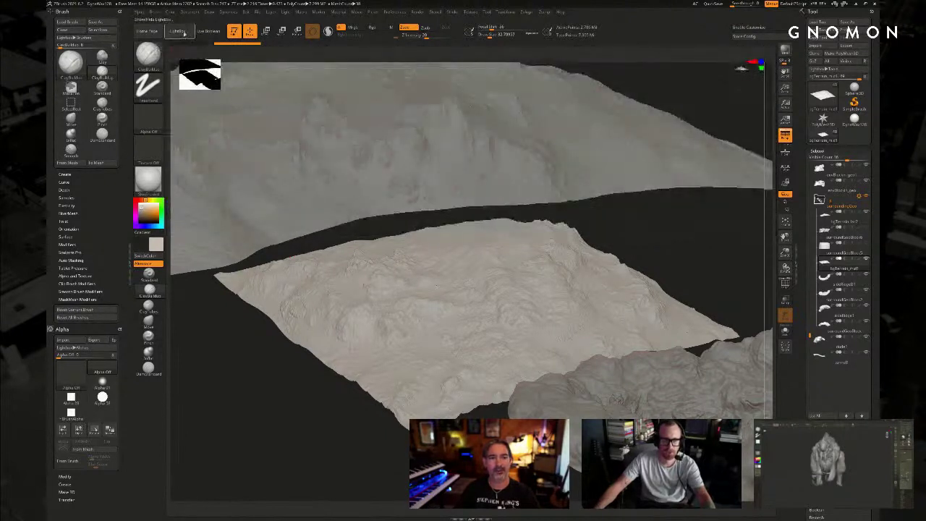
click(190, 34)
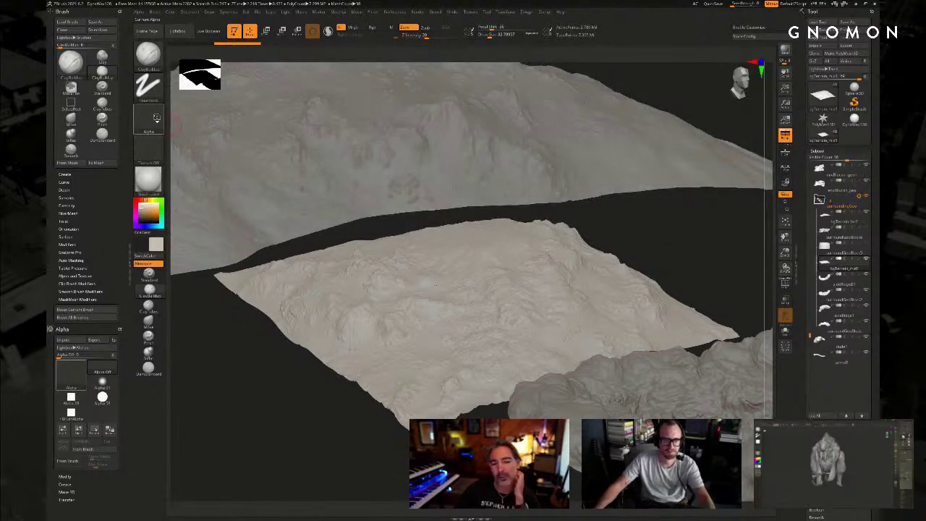
Step: Preview the loaded canyon alphas in the brush's alpha picker and browse the canyon rock folder in the LightBox alpha library
click(156, 118)
click(149, 125)
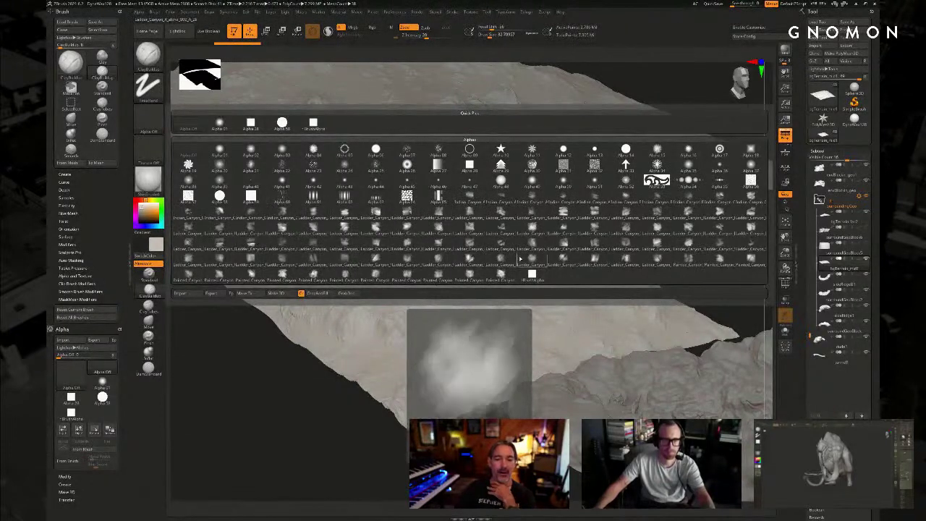
click(178, 31)
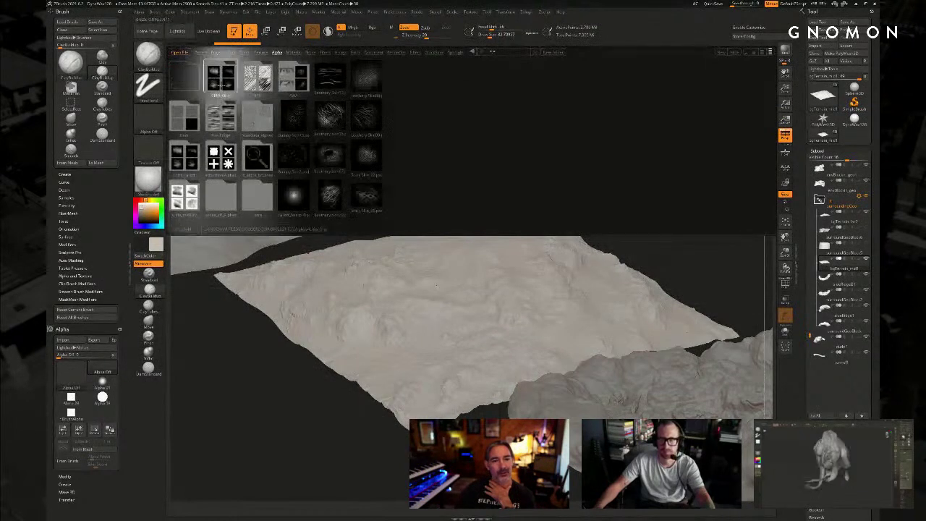
double_click(221, 72)
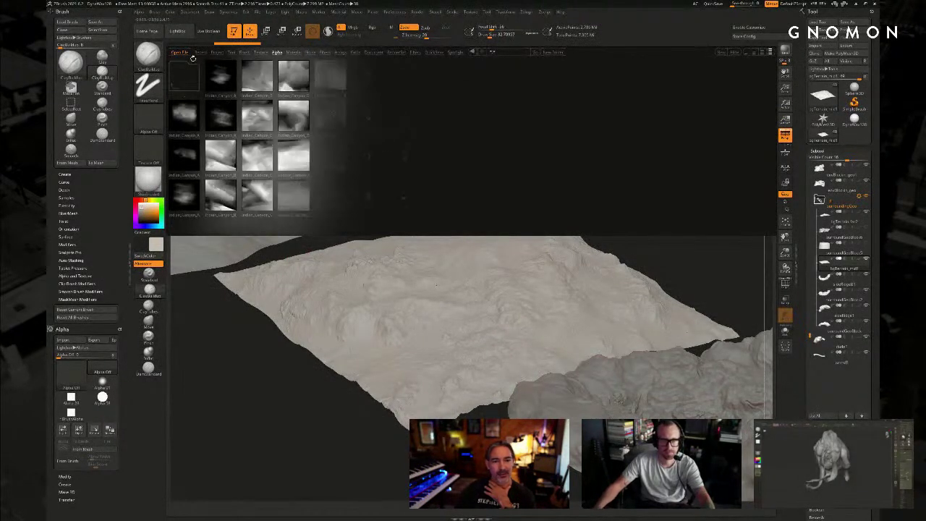
double_click(187, 75)
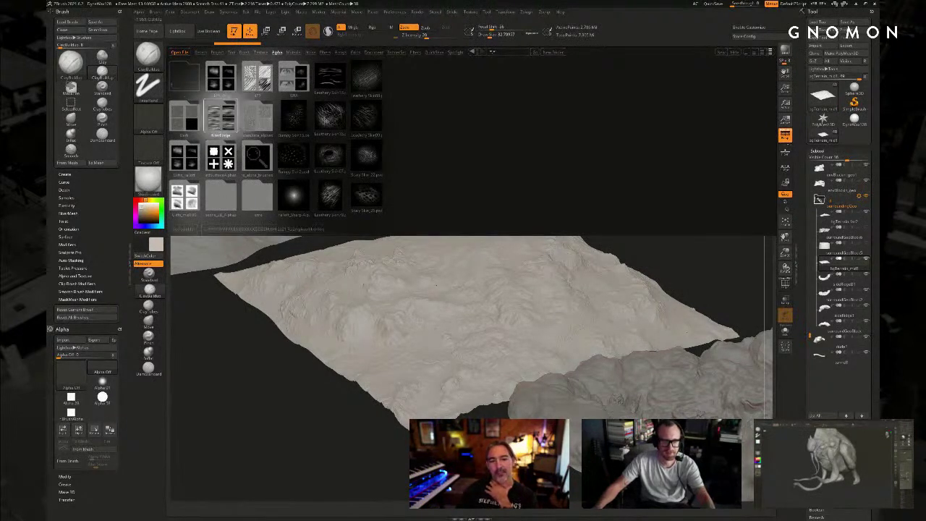
double_click(221, 116)
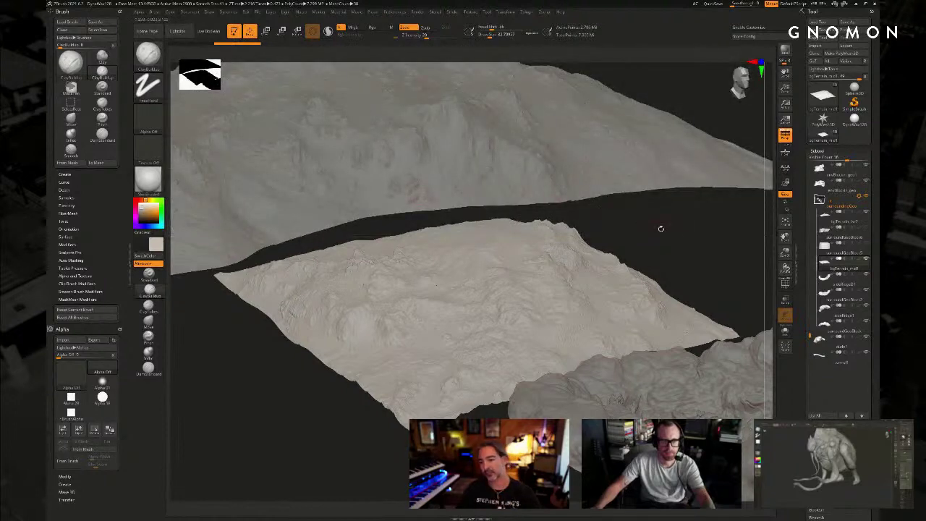
Step: Frame the middle terrain piece close up and switch to the Standard brush with the DragRect stroke
drag(650, 229, 539, 277)
drag(262, 444, 266, 491)
alt+right_drag(405, 287, 340, 233)
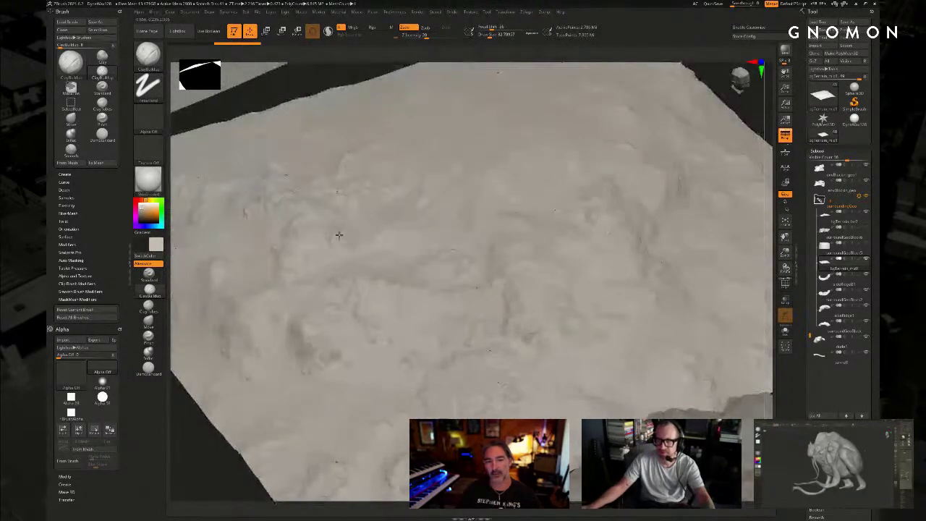
click(149, 60)
click(500, 61)
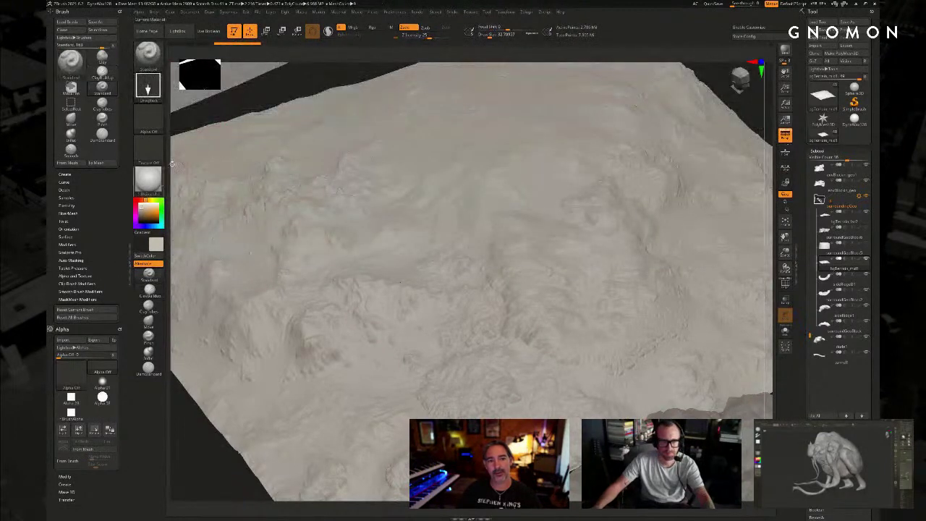
click(148, 86)
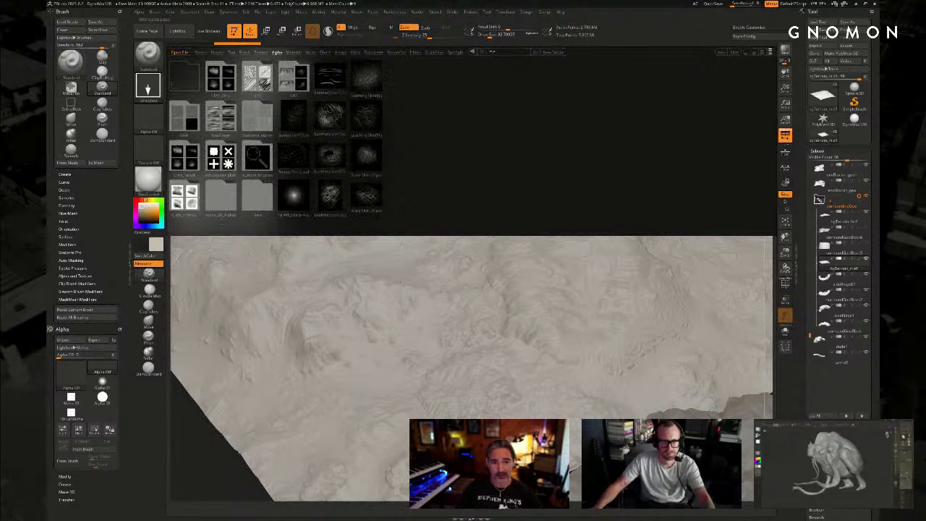
Step: Load a rocky mountain alpha from the terrain alpha folder and set Z Intensity to 52 and Focal Shift to -100
double_click(257, 198)
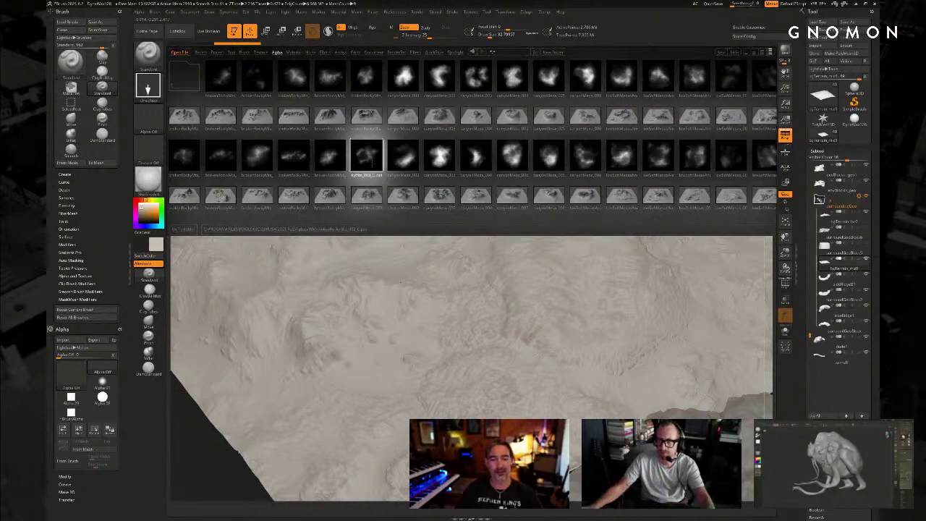
double_click(372, 159)
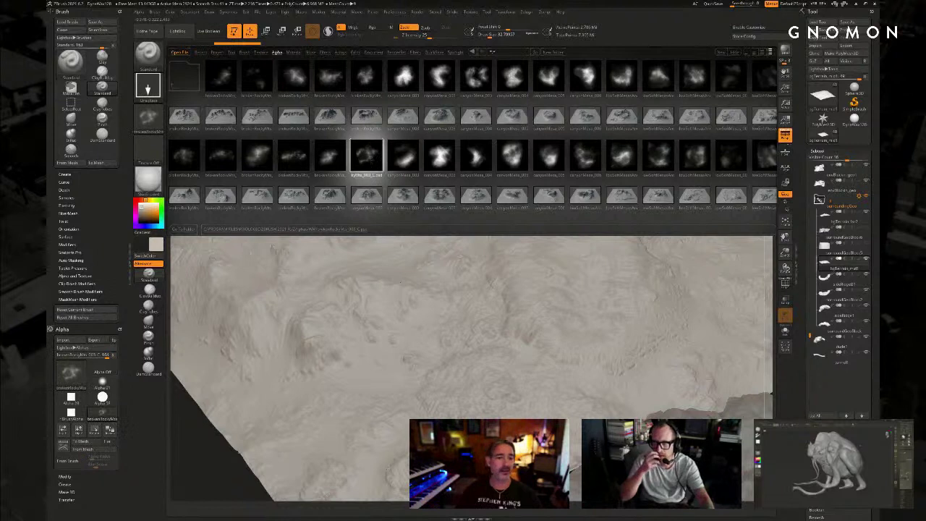
click(183, 36)
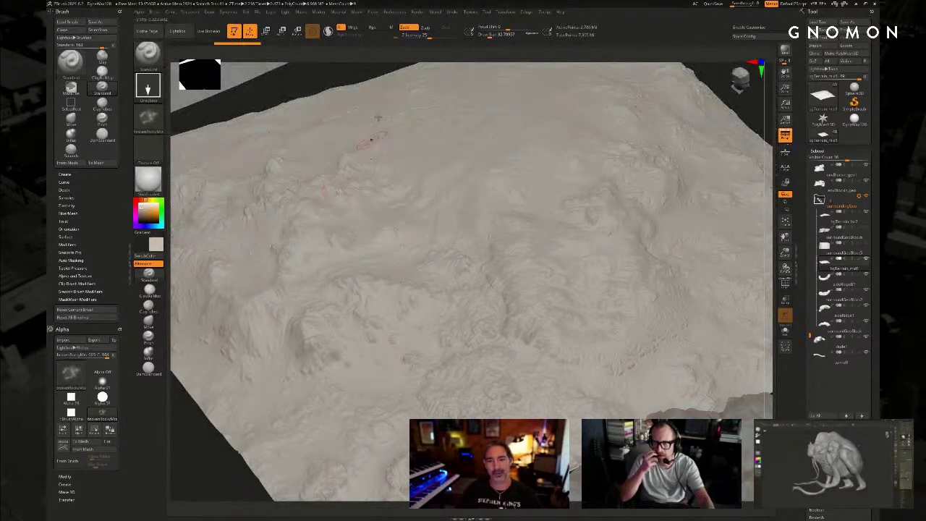
click(442, 36)
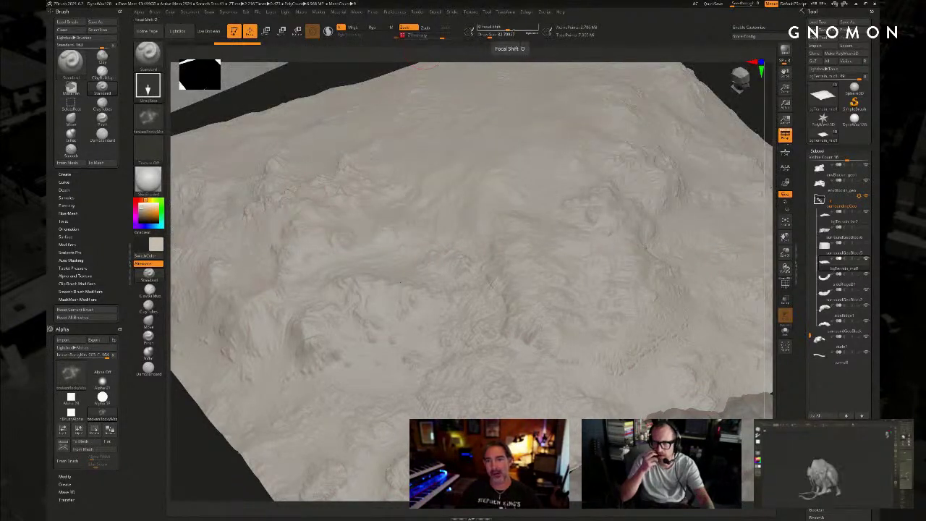
drag(507, 29, 480, 29)
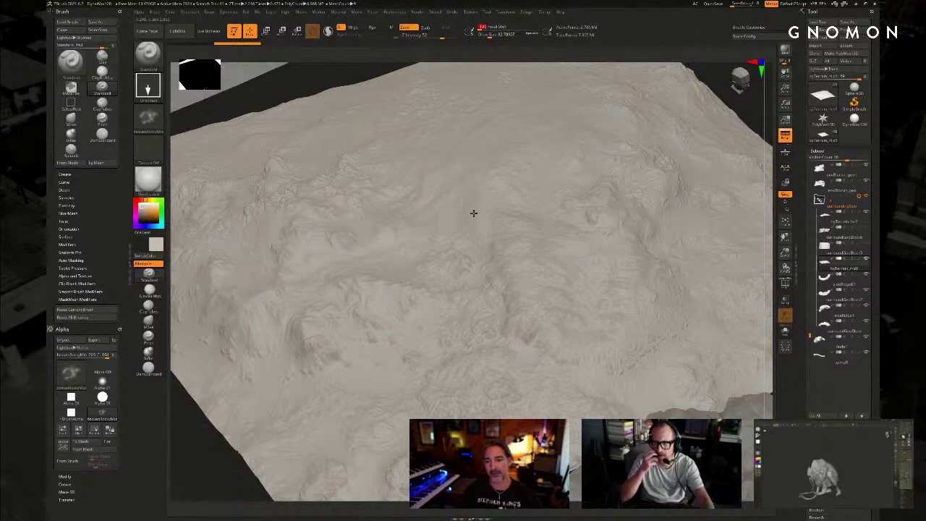
Step: Try stamping the rocky mountain alpha on the centre of the terrain twice, undoing each stamp
mouse_move(506, 284)
mouse_down()
mouse_move(548, 347)
mouse_move(519, 262)
mouse_up()
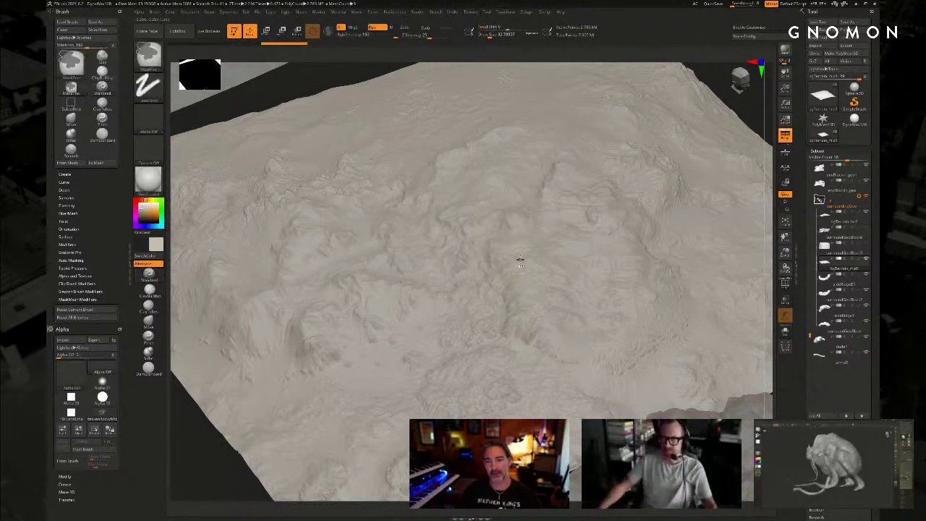
key(ctrl+z)
mouse_move(459, 160)
mouse_down()
mouse_move(484, 234)
mouse_move(467, 272)
mouse_move(577, 233)
mouse_move(602, 286)
mouse_move(657, 275)
mouse_move(623, 286)
mouse_move(579, 265)
mouse_move(534, 228)
mouse_move(523, 178)
mouse_move(518, 269)
mouse_move(502, 271)
mouse_up()
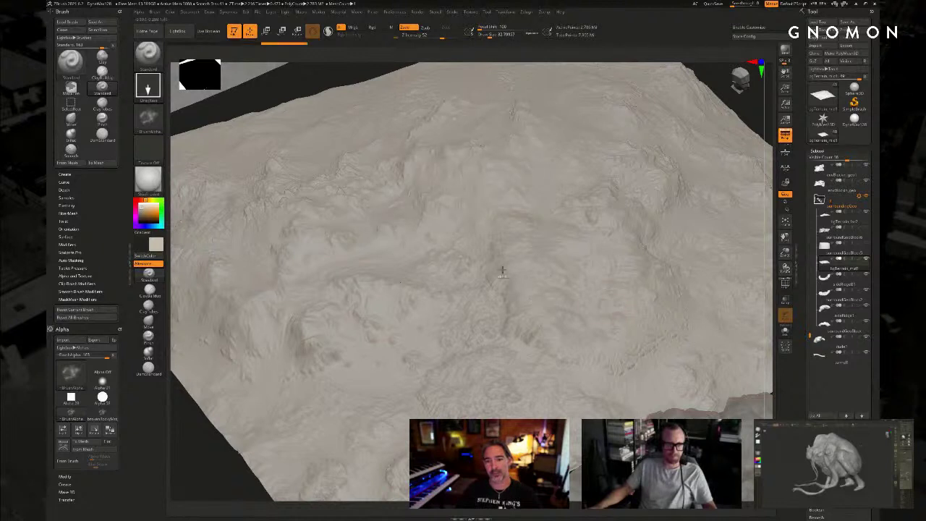
key(ctrl+z)
Step: Stamp rocky mountain relief onto the terrain's slopes from different angles and undo the last stamp
drag(272, 499, 352, 436)
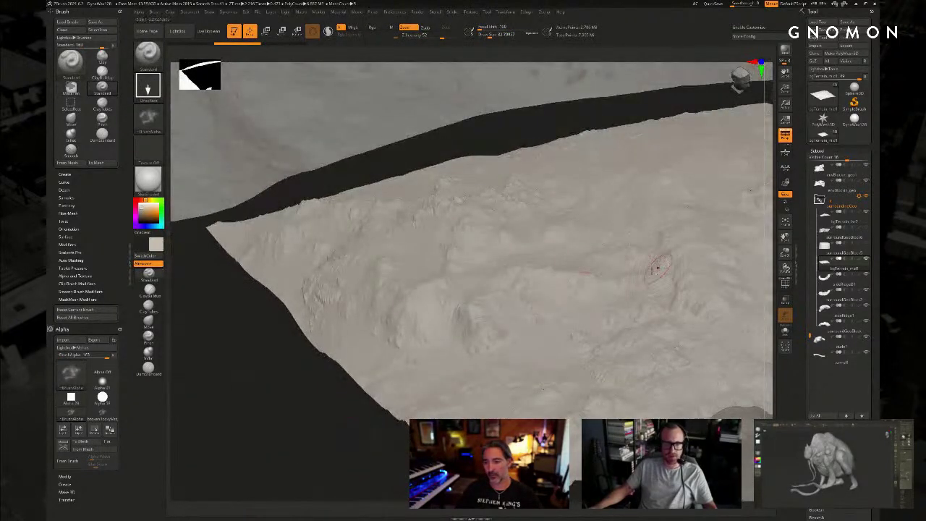
alt+right_drag(654, 269, 304, 253)
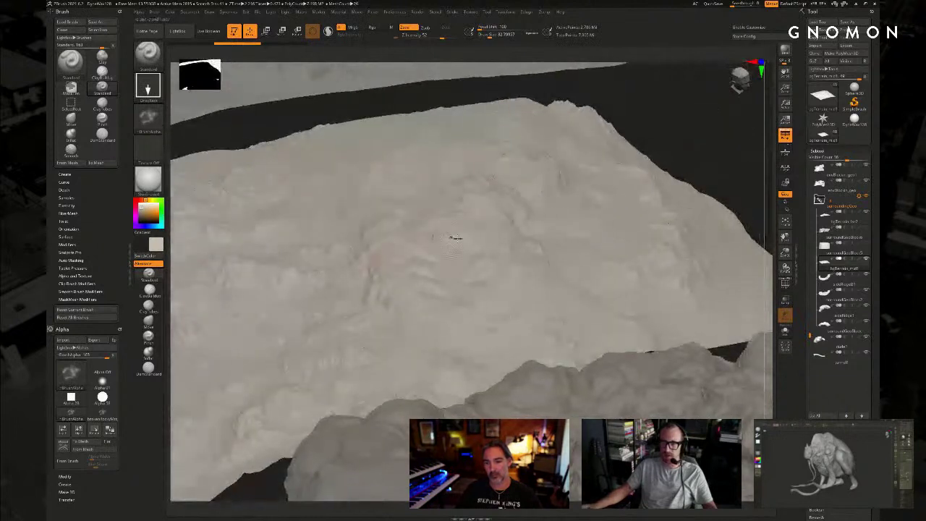
drag(554, 278, 564, 296)
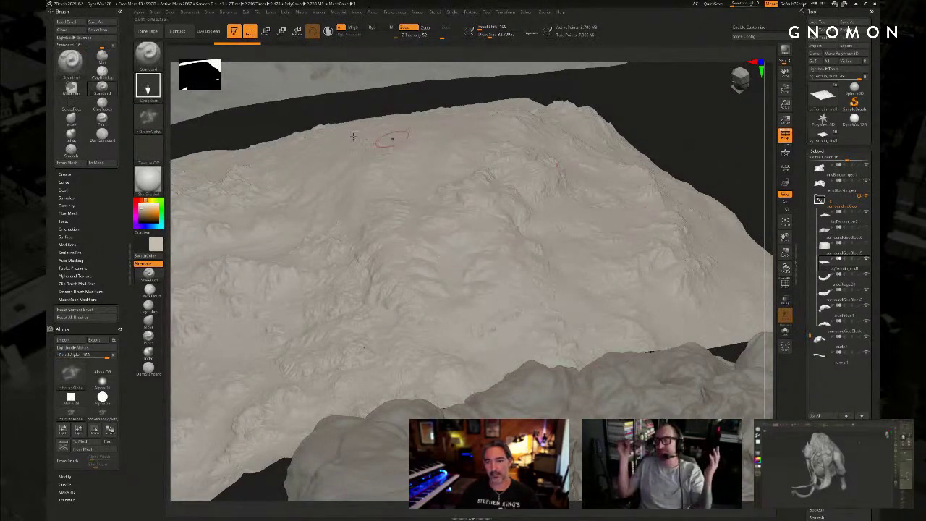
mouse_move(290, 130)
alt+right_down()
mouse_move(426, 164)
mouse_move(234, 187)
alt+right_up()
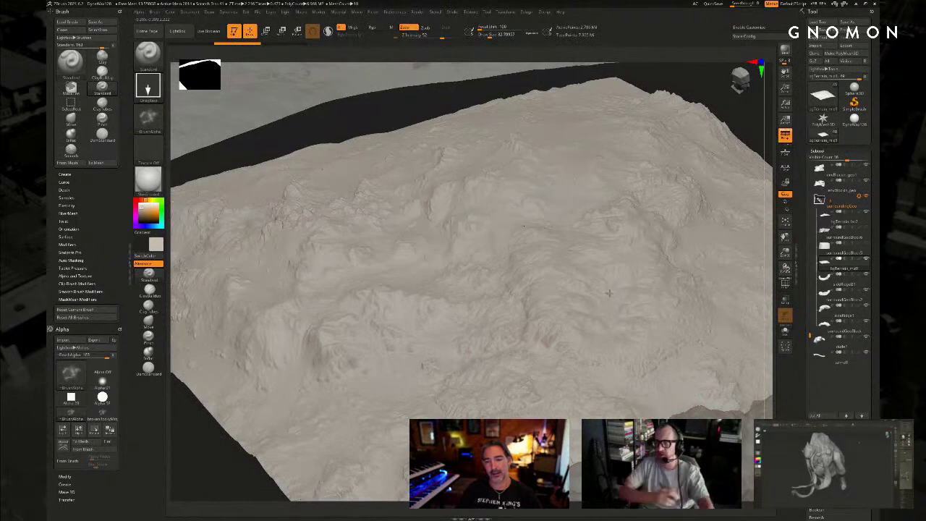
key(ctrl)
key(ctrl+z)
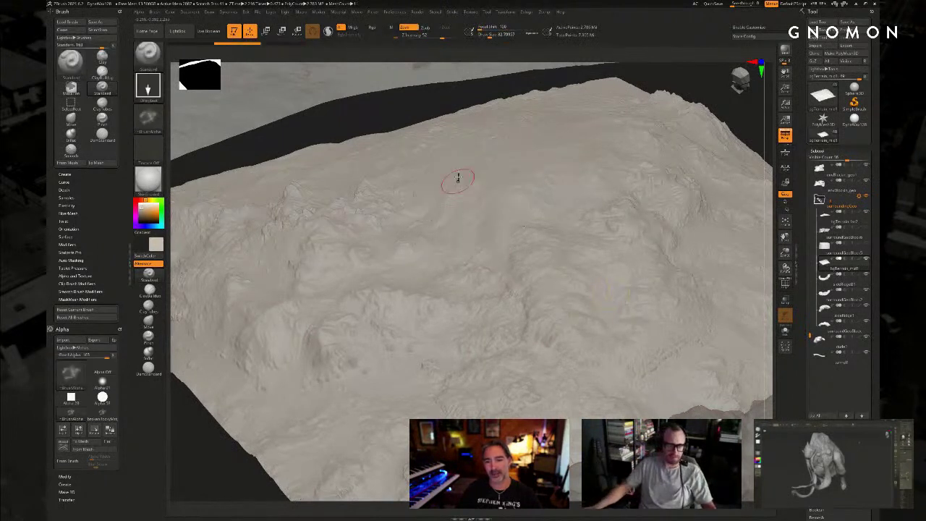
Step: Test large mountain stamps across the terrain's centre, adjusting the Z Intensity between attempts and undoing each stamp
mouse_move(456, 180)
mouse_down()
mouse_move(558, 295)
mouse_move(620, 310)
mouse_up()
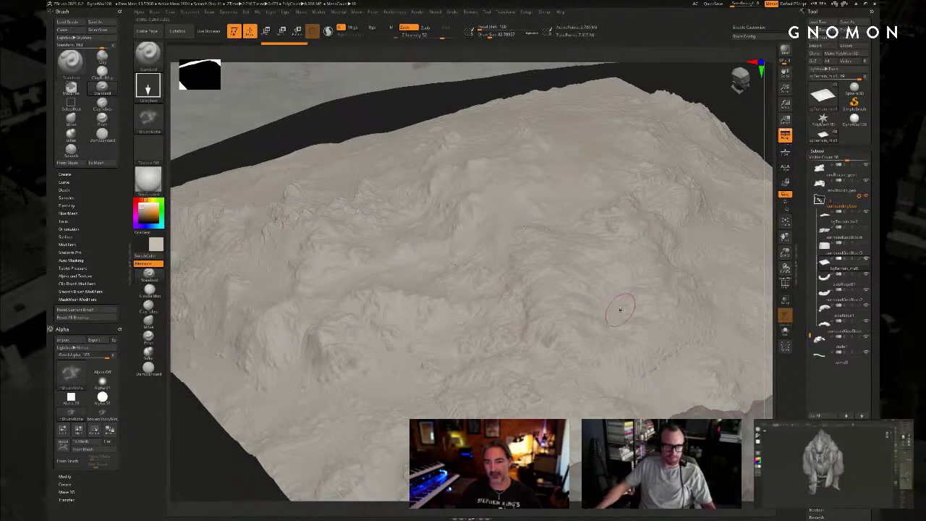
key(ctrl)
key(ctrl+z)
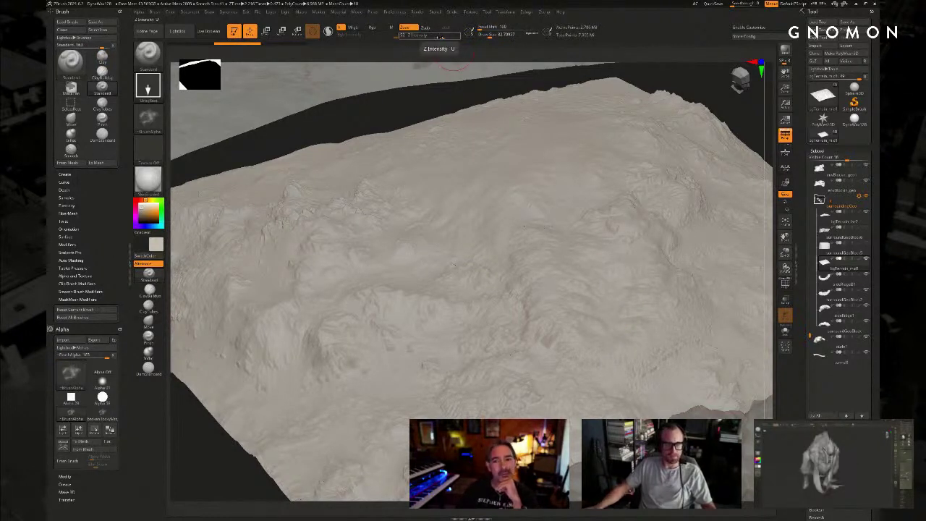
drag(441, 36, 412, 38)
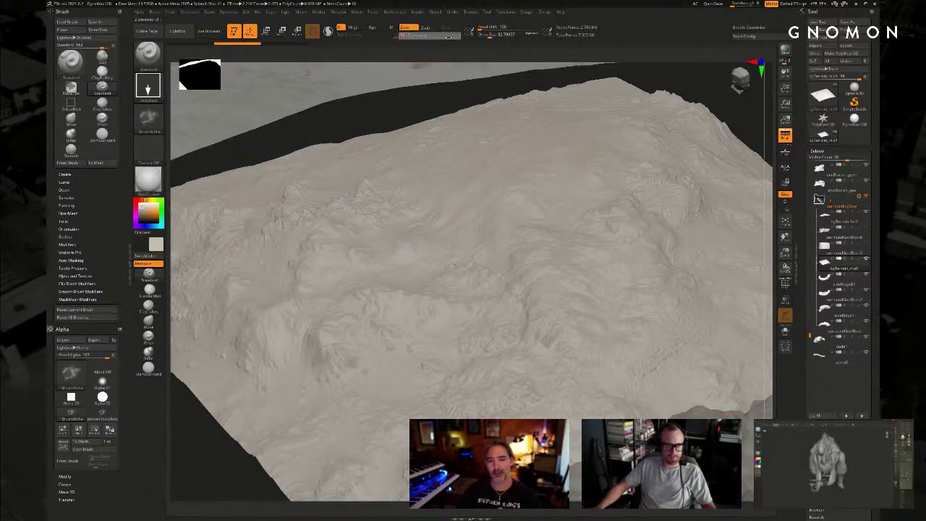
mouse_move(482, 171)
mouse_down()
mouse_move(800, 253)
mouse_move(699, 263)
mouse_move(631, 343)
mouse_move(700, 321)
mouse_move(729, 302)
mouse_move(641, 304)
mouse_move(582, 326)
mouse_move(574, 339)
mouse_move(684, 337)
mouse_move(575, 347)
mouse_move(512, 339)
mouse_move(658, 331)
mouse_move(696, 367)
mouse_move(723, 436)
mouse_move(723, 451)
mouse_move(712, 455)
mouse_up()
key(ctrl+z)
Step: Reopen LightBox, return to the main alpha library, and close it again
click(180, 32)
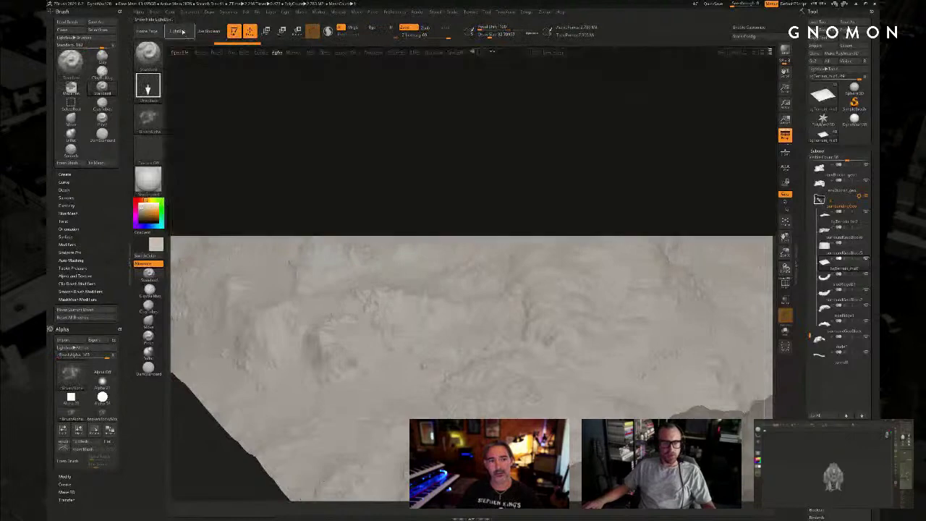
double_click(191, 82)
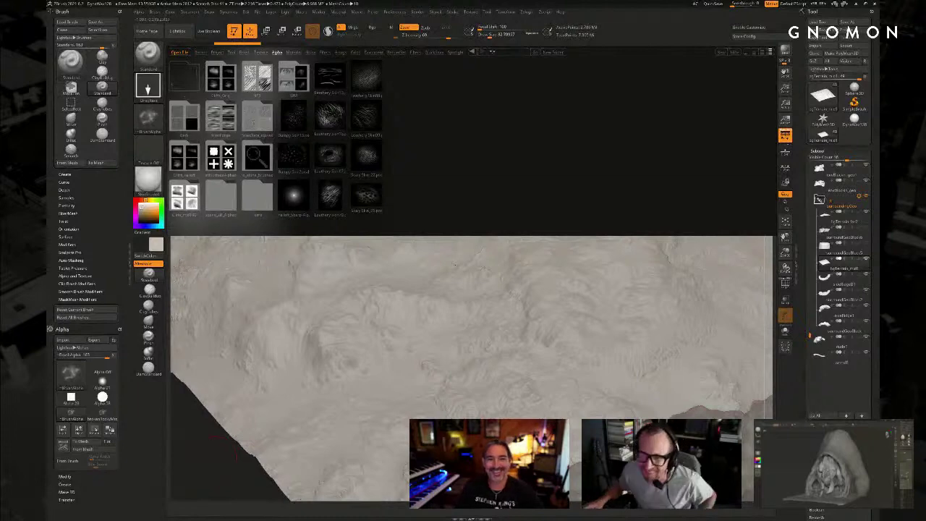
click(179, 31)
Step: View the whole canyon layout from above and make the central ground piece with the road the active subtool
alt+drag(377, 118, 456, 376)
alt+drag(354, 340, 177, 253)
drag(281, 310, 458, 313)
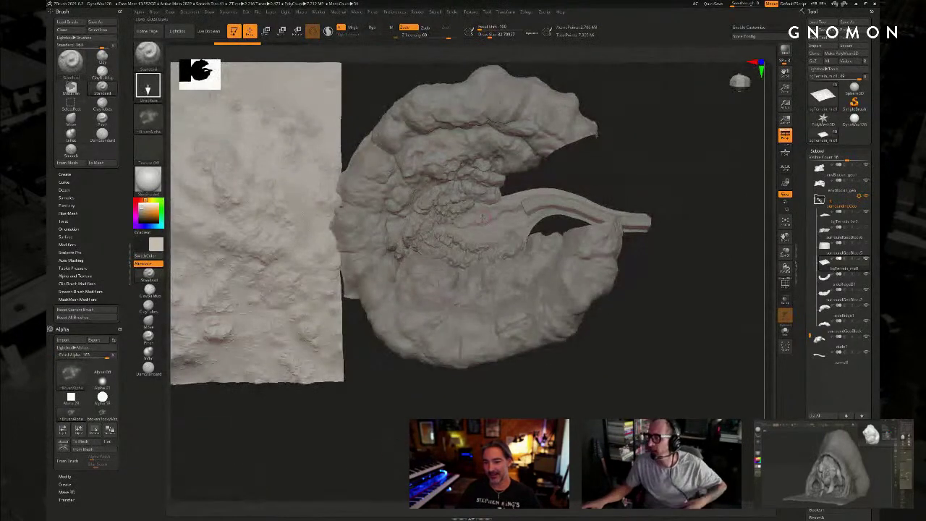
alt+click(482, 230)
alt+drag(603, 173, 614, 226)
alt+drag(673, 156, 538, 162)
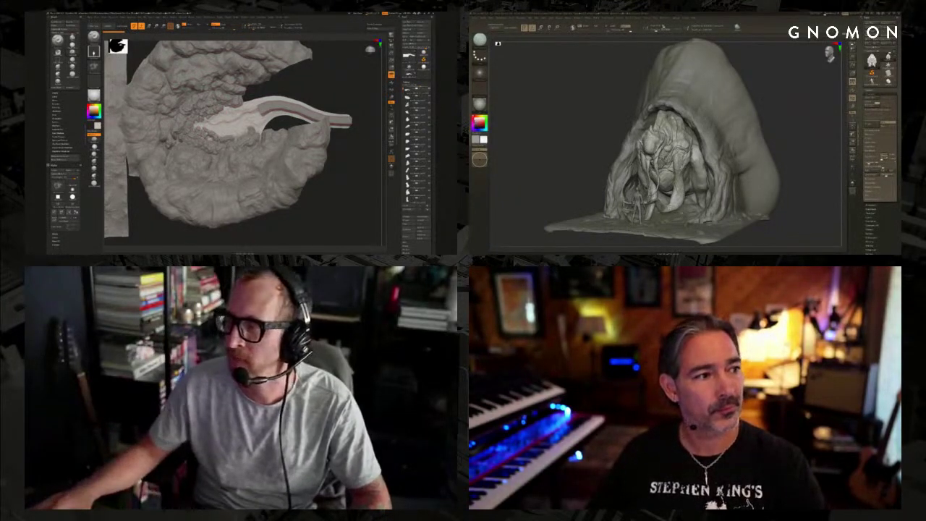
Step: Switch to Maya and view the canyon blockout around the standing figure
key(alt+Tab)
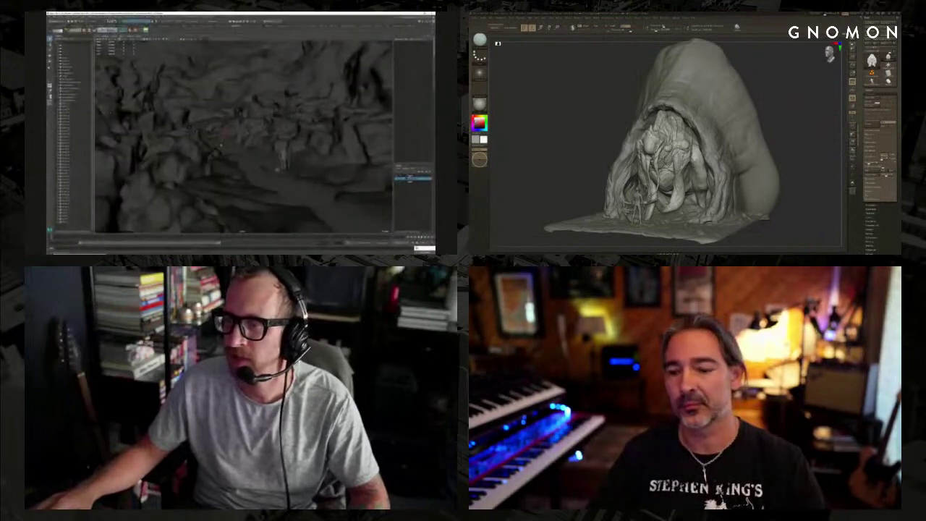
alt+drag(220, 145, 230, 112)
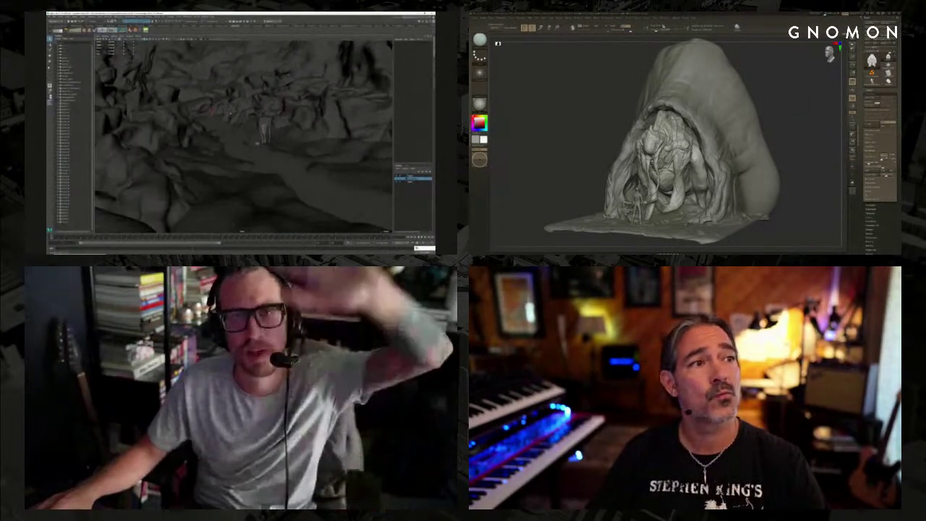